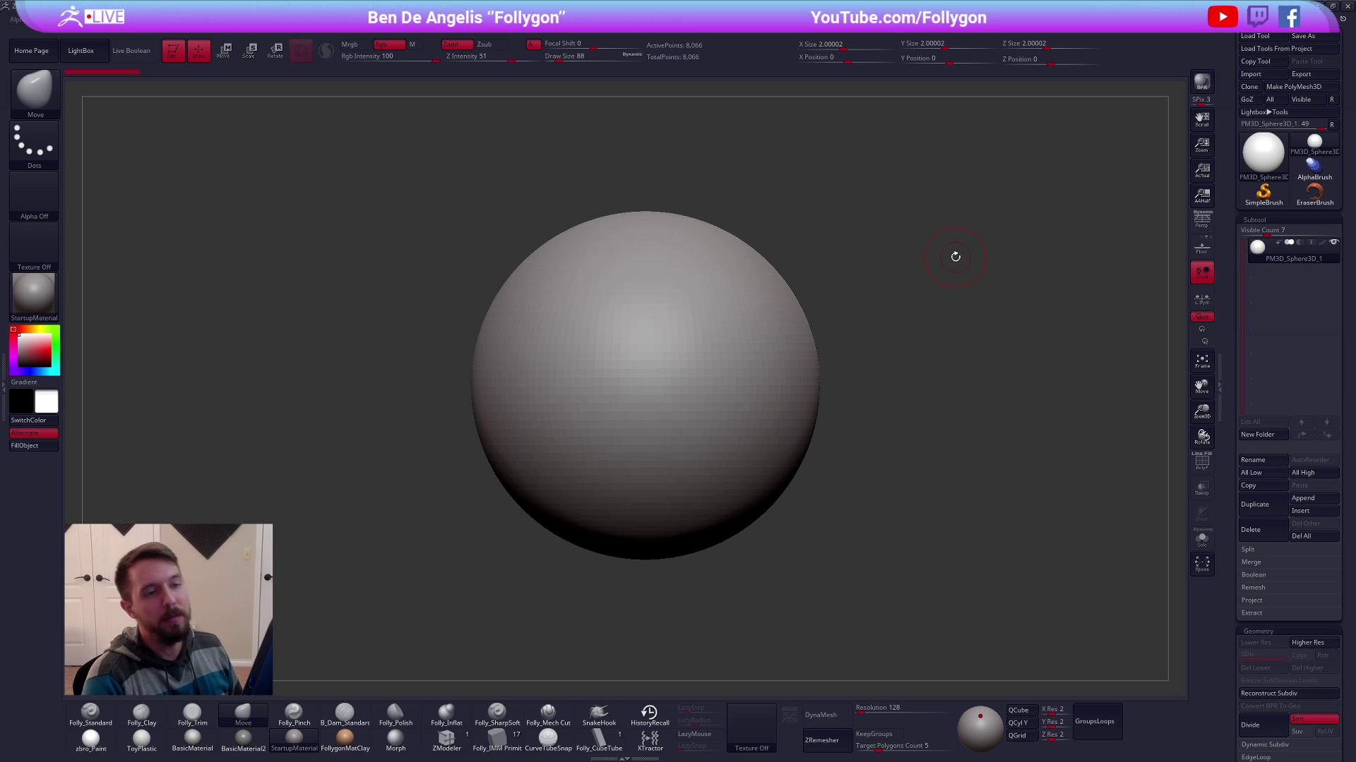
Show the character reference image beside the sphere, look it over and hide it again
{"action": "key", "text": "shift"}
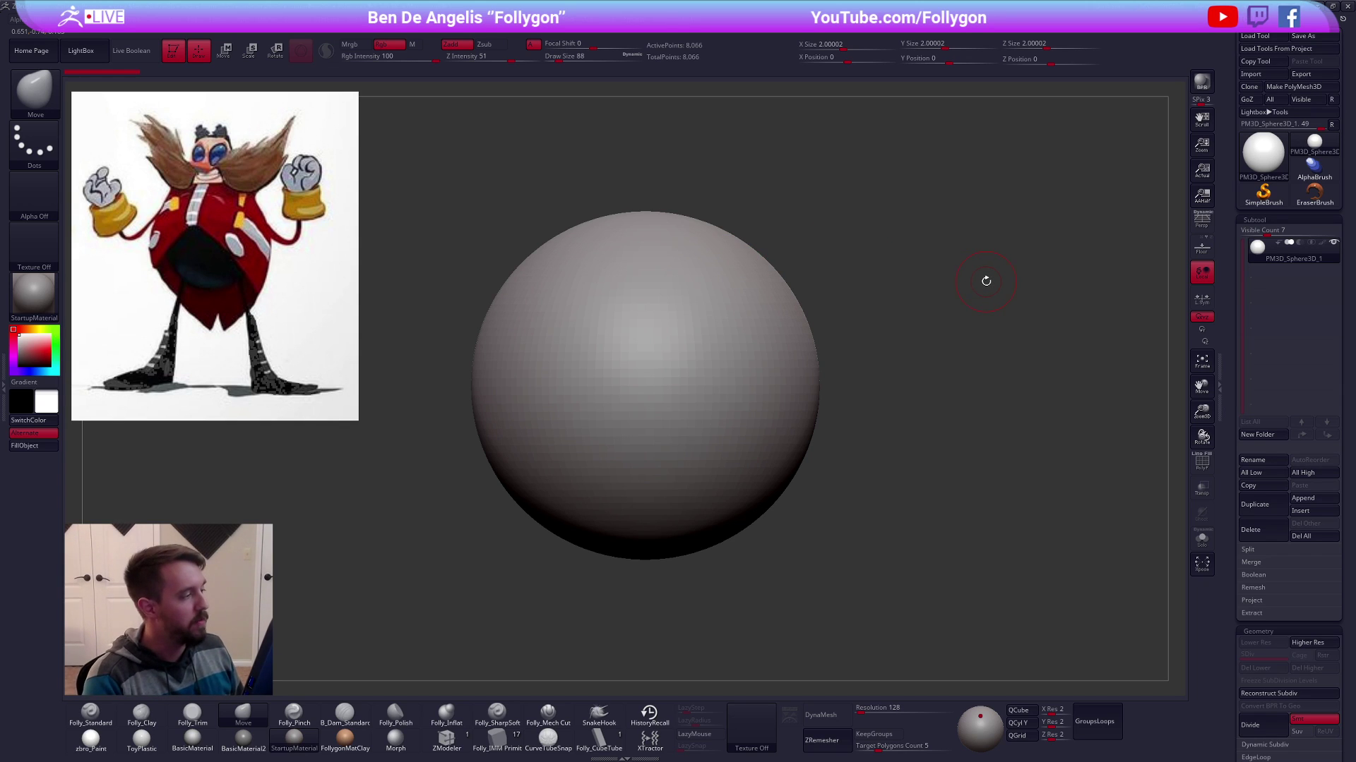
{"action": "right_click", "coordinate": [986, 281]}
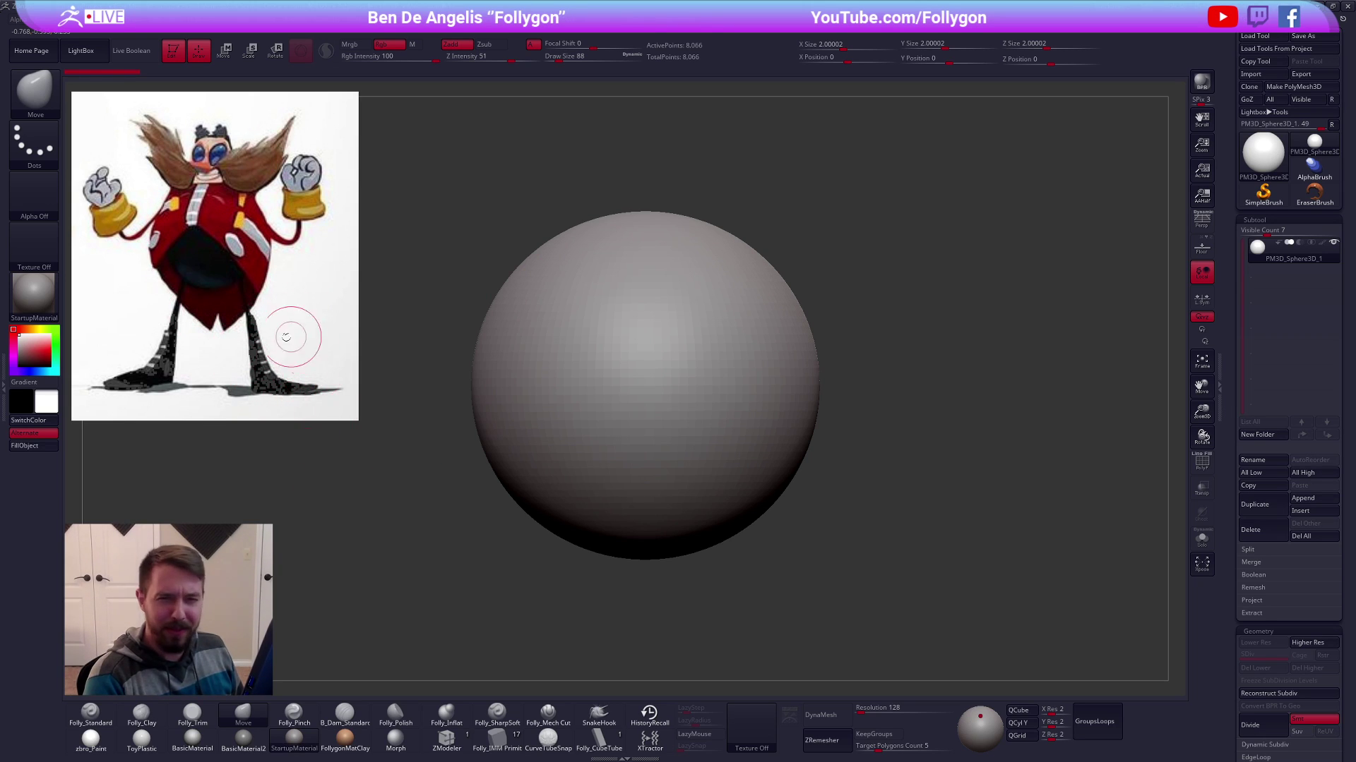
{"action": "key", "text": "shift+z"}
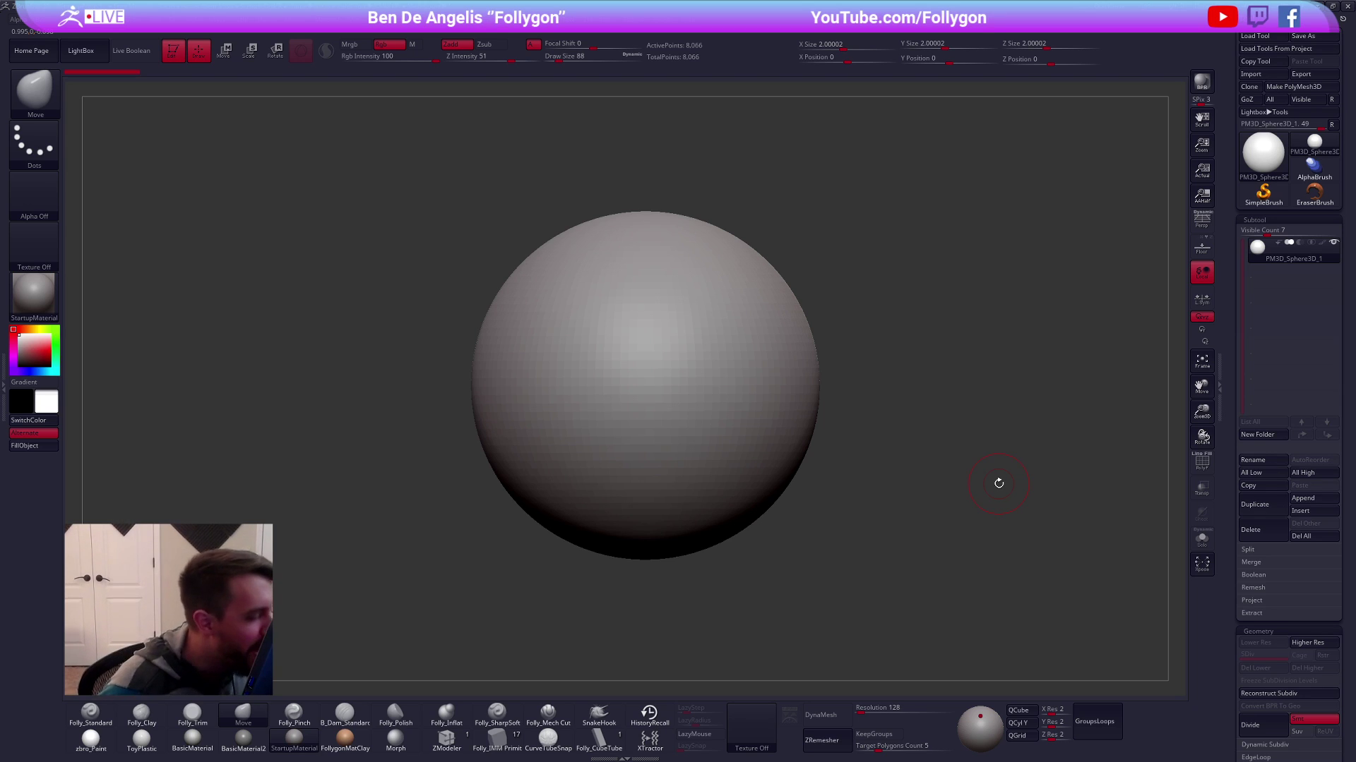
{"action": "key", "text": "space"}
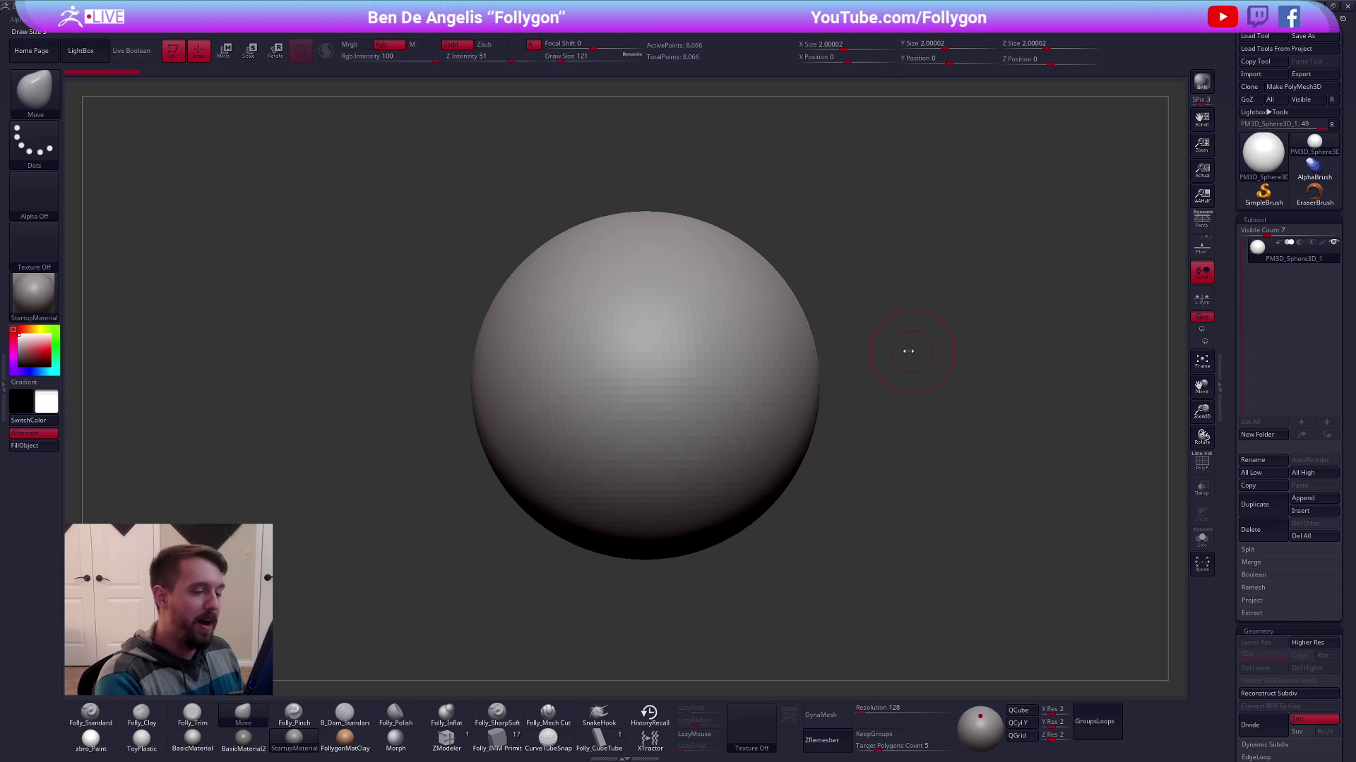
Switch to Chrome and look through the products on the Follygon Gumroad page
{"action": "key", "text": "alt+Tab"}
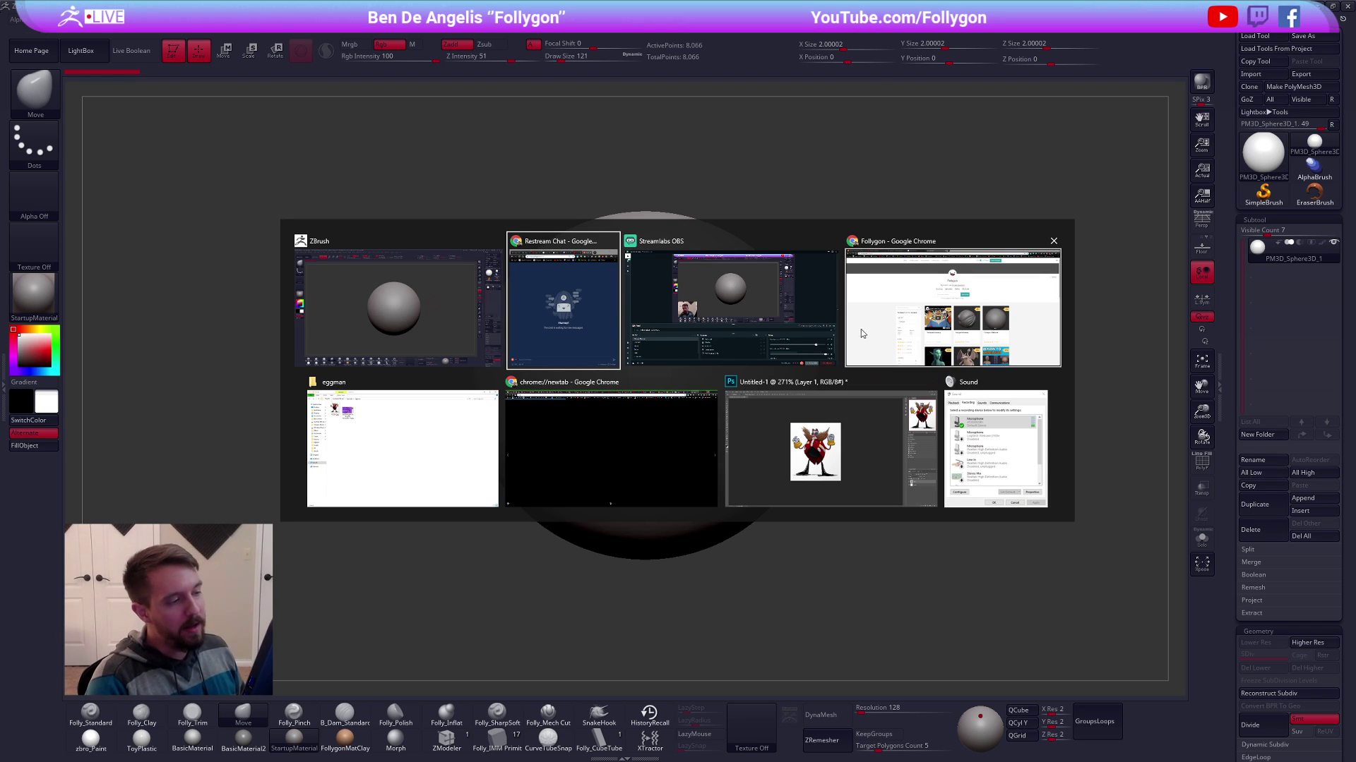
{"action": "left_click", "coordinate": [910, 355]}
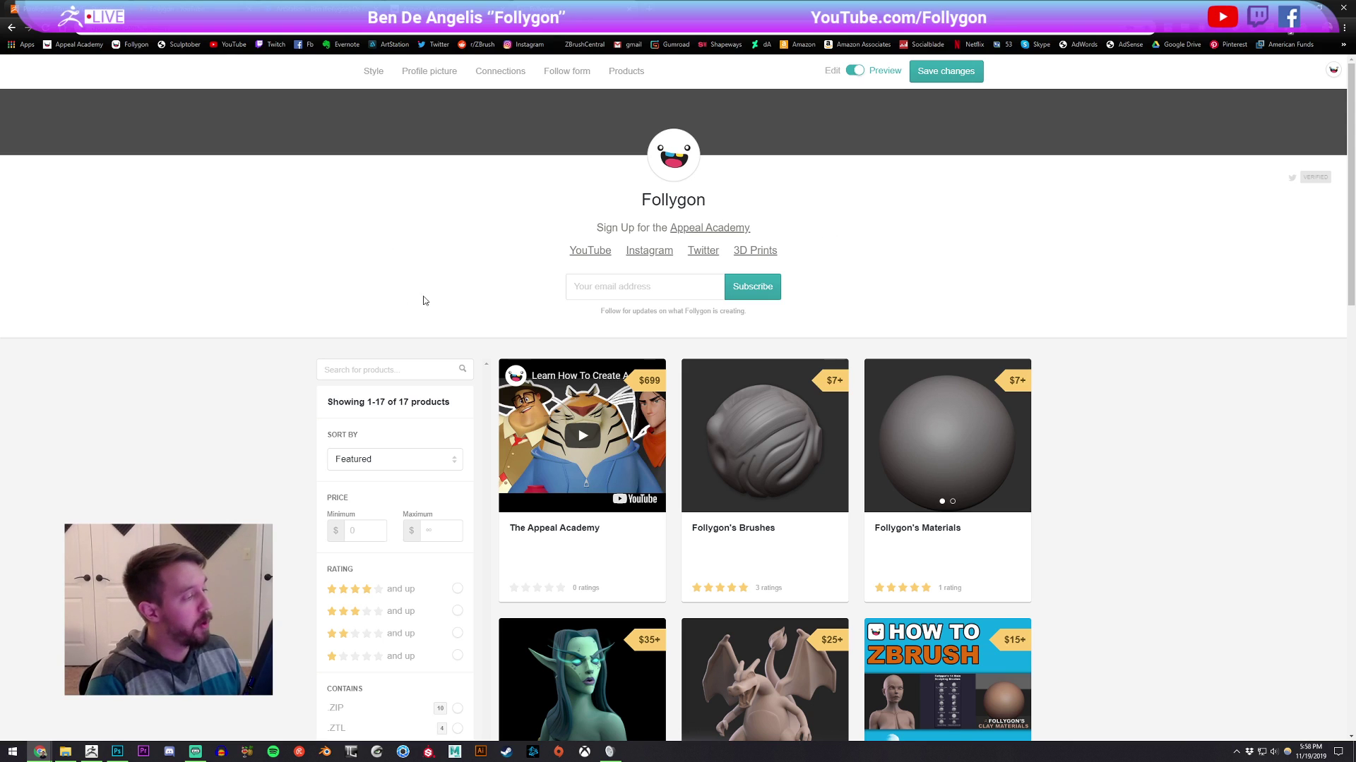
{"action": "scroll", "coordinate": [934, 313], "scroll_direction": "down", "scroll_amount": 3}
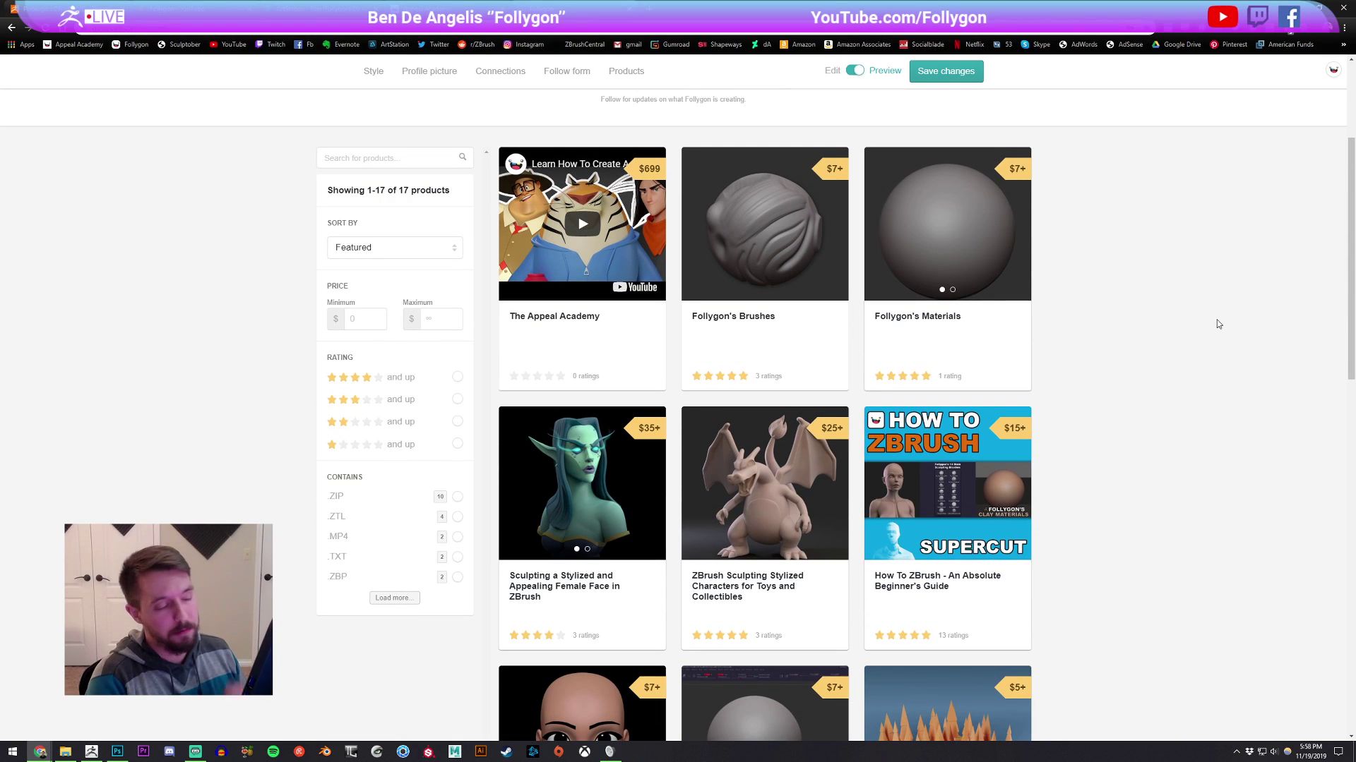
{"action": "scroll", "coordinate": [1188, 303], "scroll_direction": "down", "scroll_amount": 5}
{"action": "scroll", "coordinate": [1183, 311], "scroll_direction": "down", "scroll_amount": 2}
{"action": "scroll", "coordinate": [1212, 318], "scroll_direction": "up", "scroll_amount": 10}
{"action": "left_click_drag", "start_coordinate": [787, 6], "coordinate": [697, 125]}
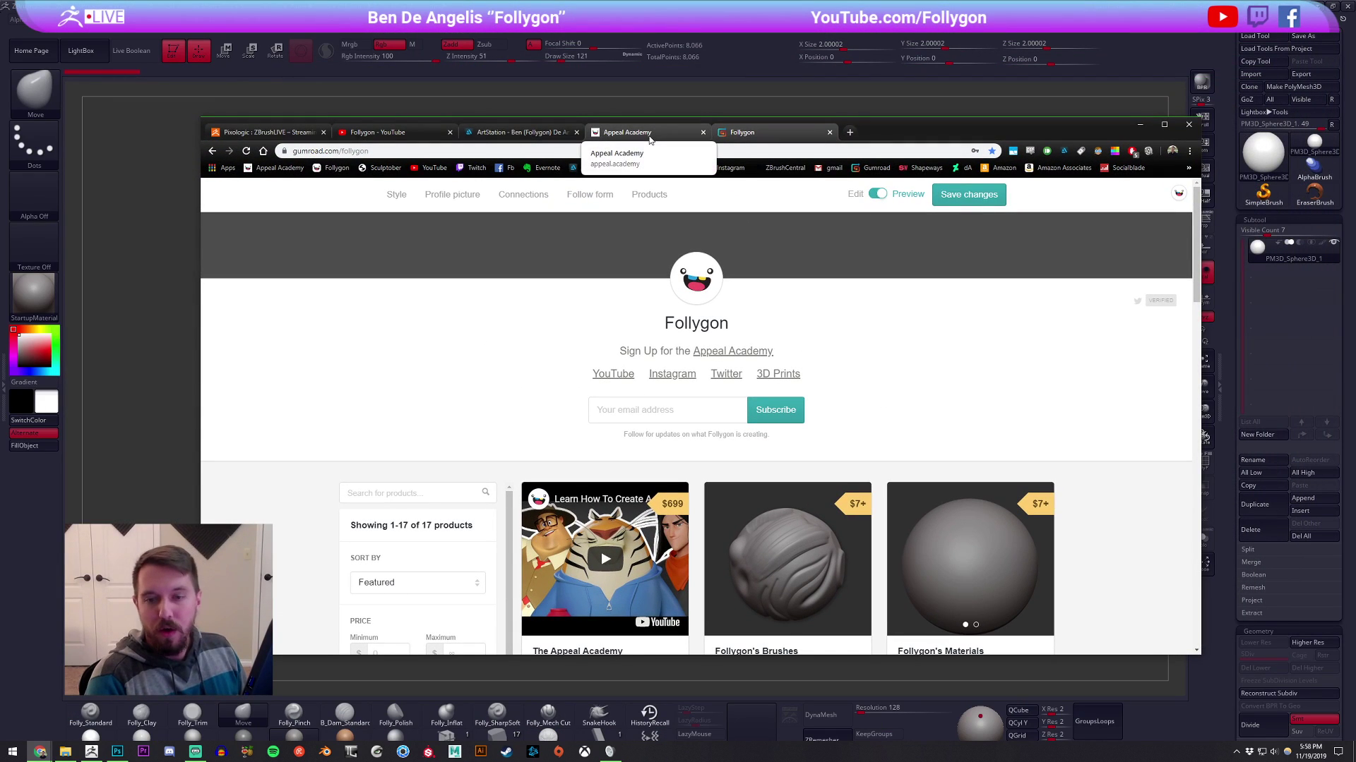
Look through the Appeal Academy page from the mentorship section to the enrolment video
{"action": "left_click", "coordinate": [650, 134]}
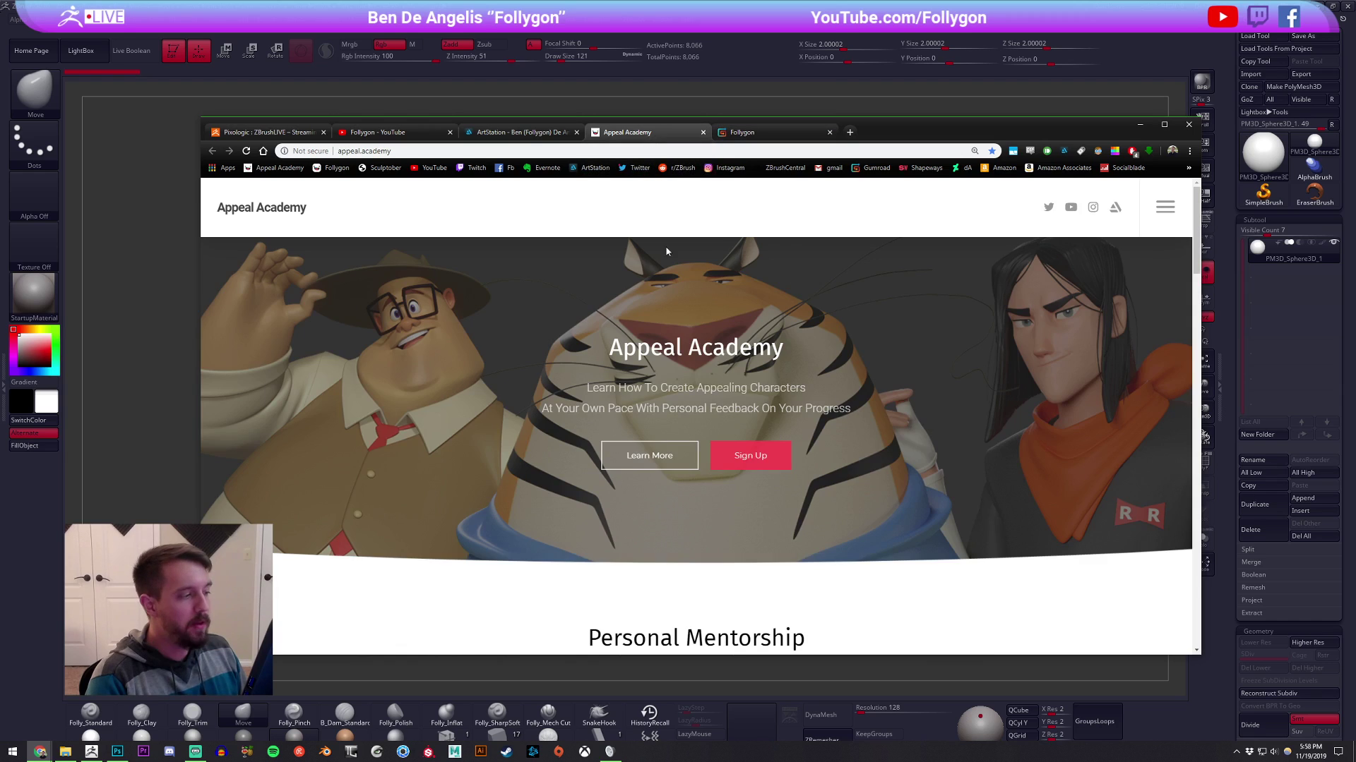
{"action": "scroll", "coordinate": [747, 252], "scroll_direction": "down", "scroll_amount": 10}
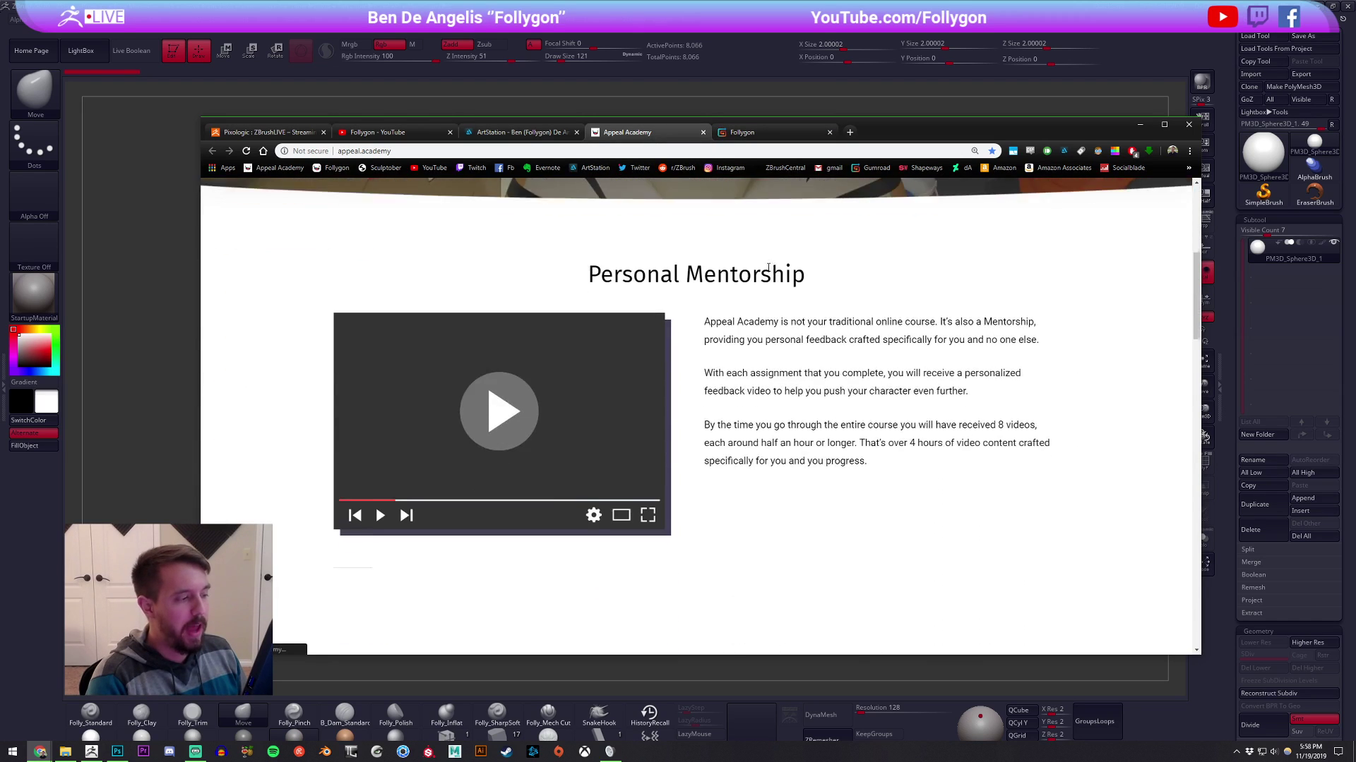
{"action": "scroll", "coordinate": [836, 293], "scroll_direction": "down", "scroll_amount": 5}
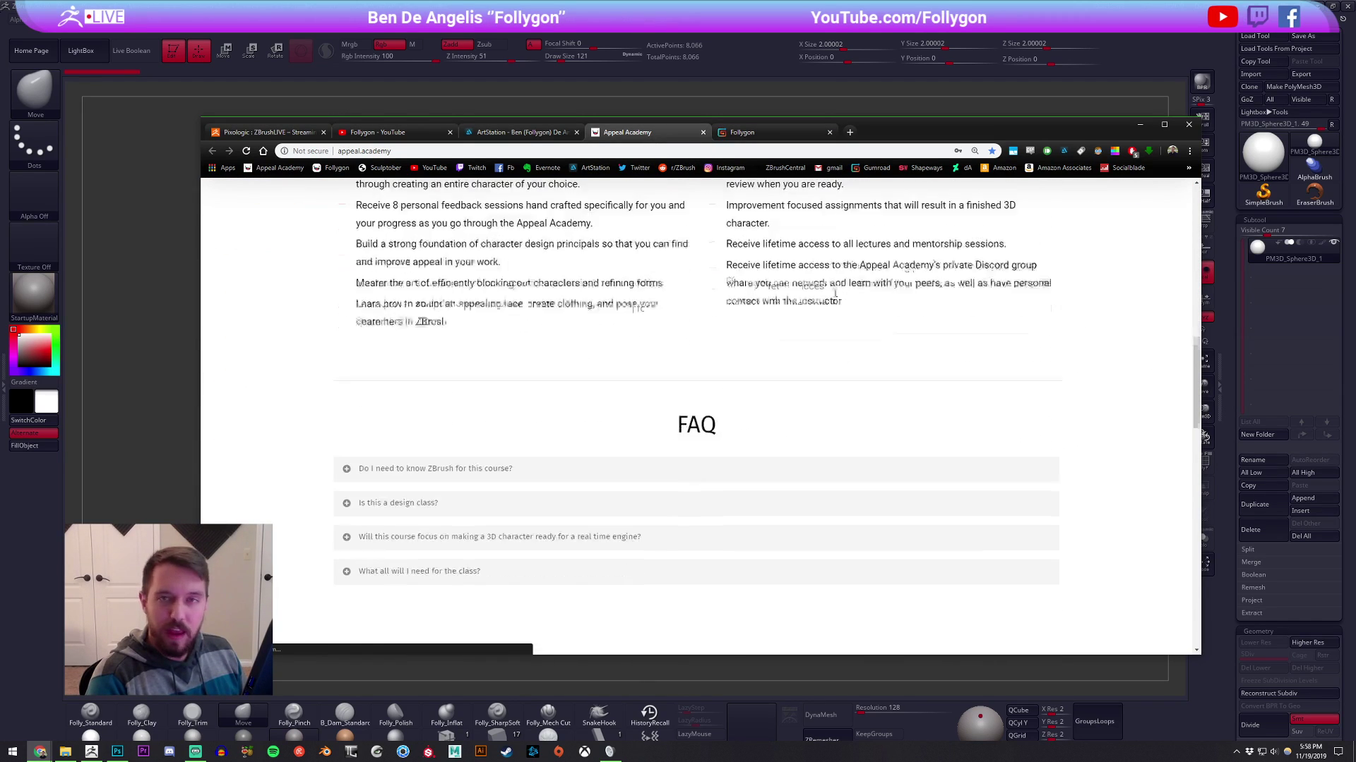
{"action": "scroll", "coordinate": [870, 322], "scroll_direction": "down", "scroll_amount": 10}
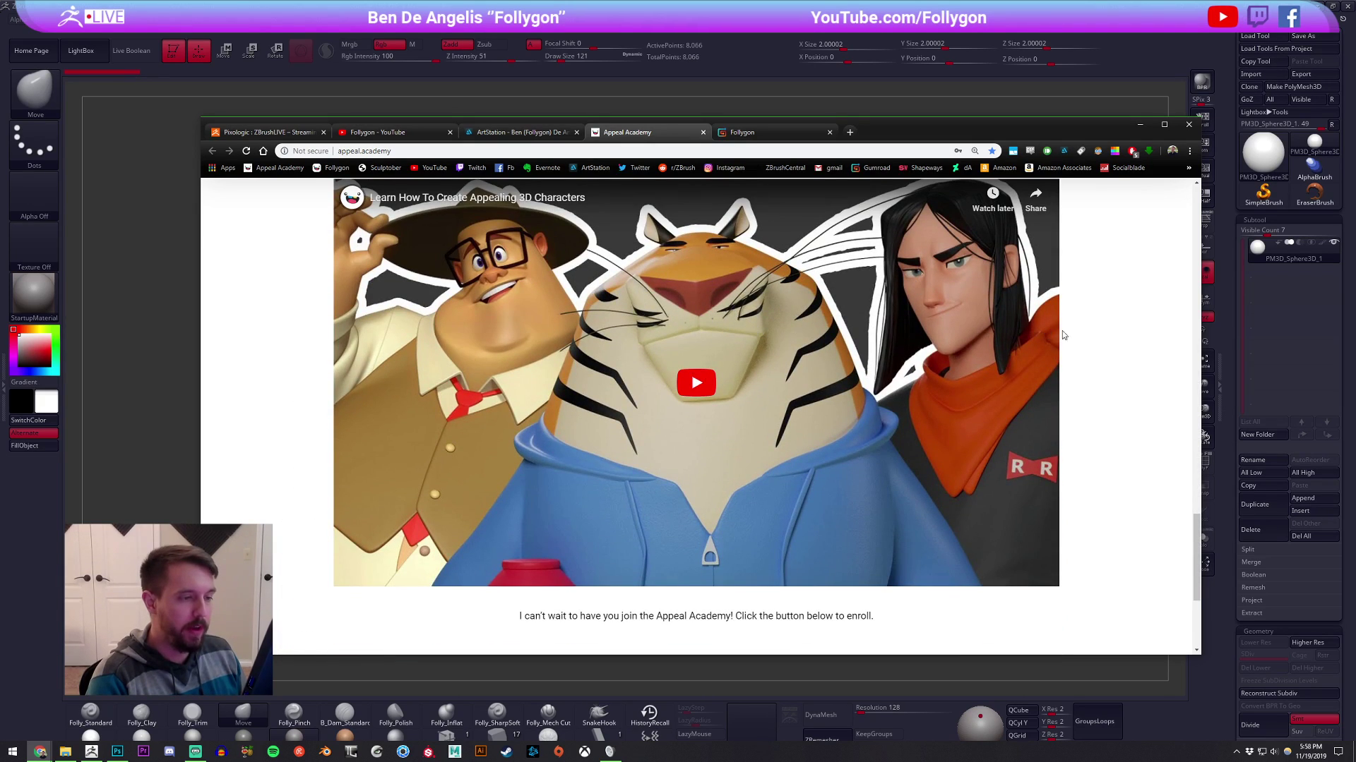
{"action": "scroll", "coordinate": [1121, 384], "scroll_direction": "up", "scroll_amount": 2}
{"action": "scroll", "coordinate": [1111, 374], "scroll_direction": "up", "scroll_amount": 20}
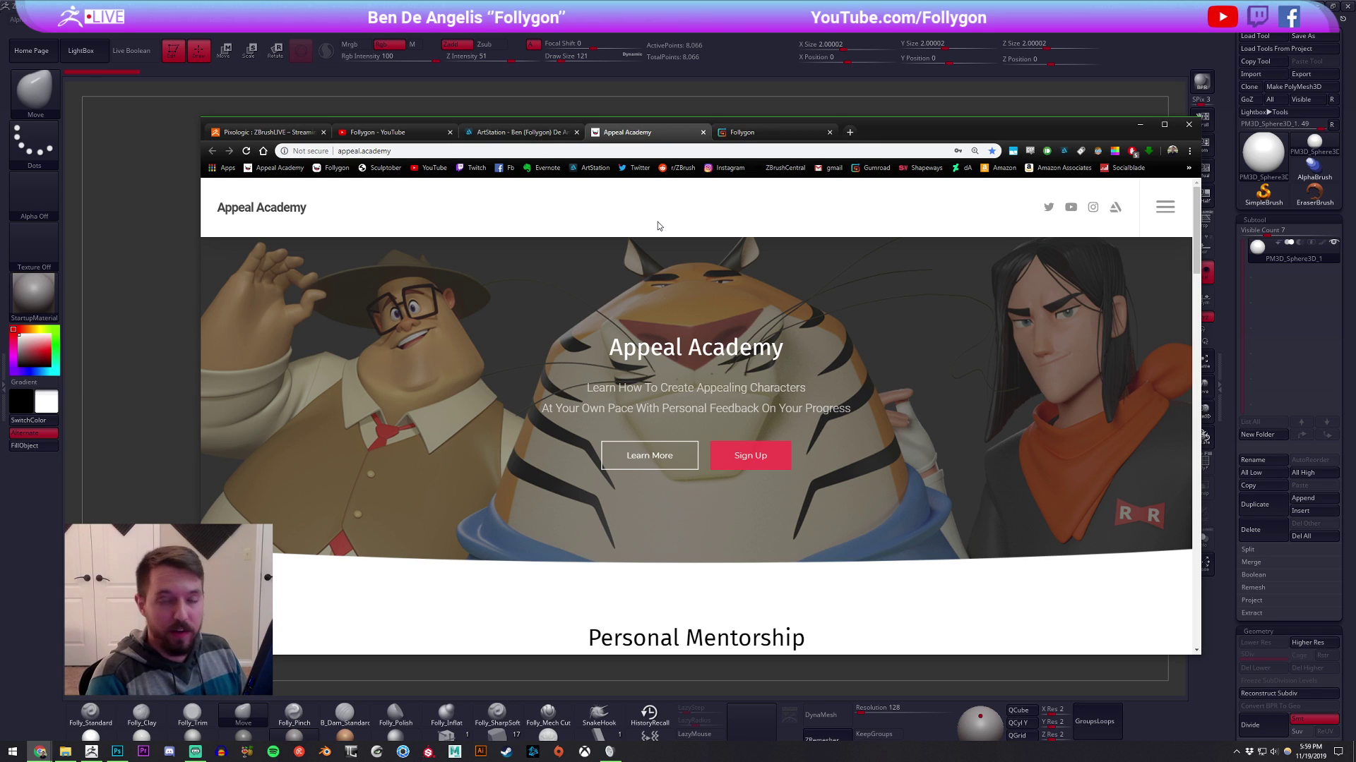
Look at the ArtStation portfolio and the Follygon YouTube channel, and return to ZBrush
{"action": "left_click", "coordinate": [525, 132]}
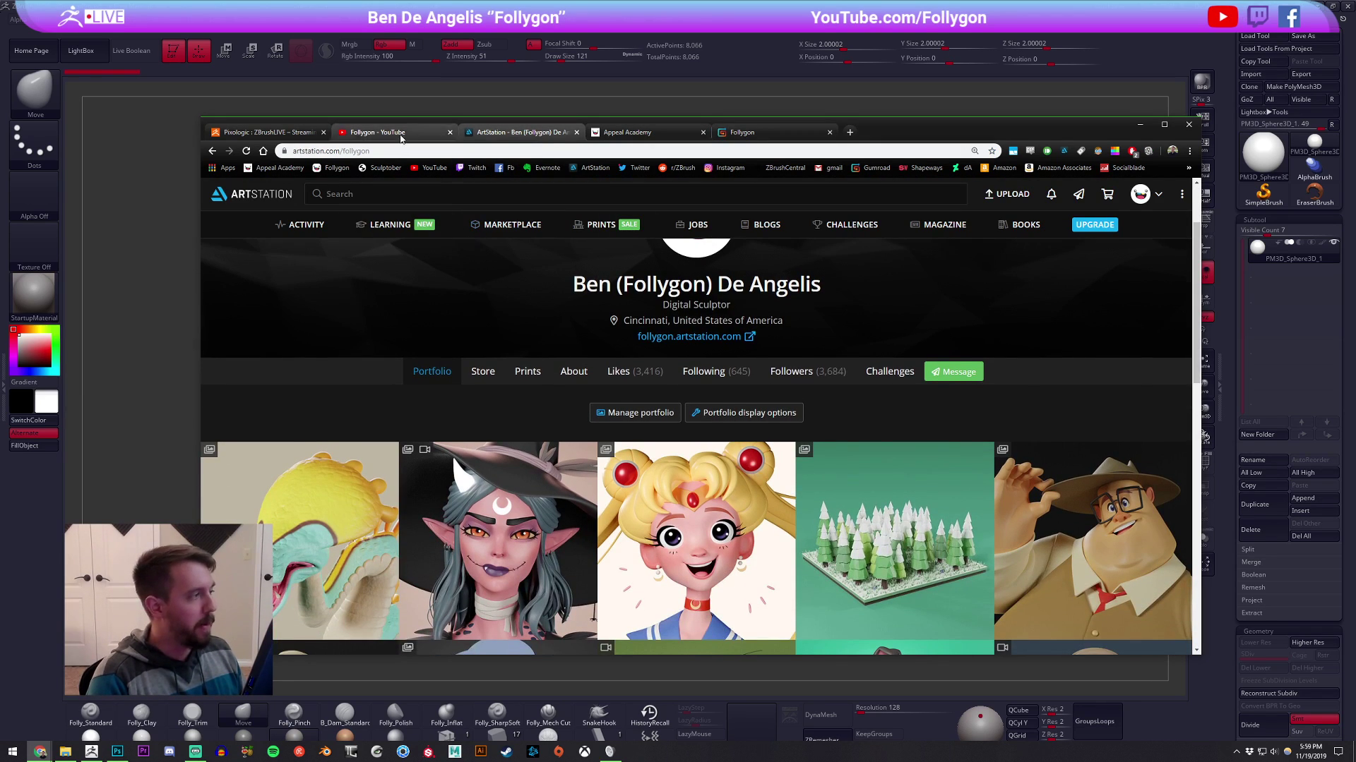
{"action": "left_click", "coordinate": [401, 134]}
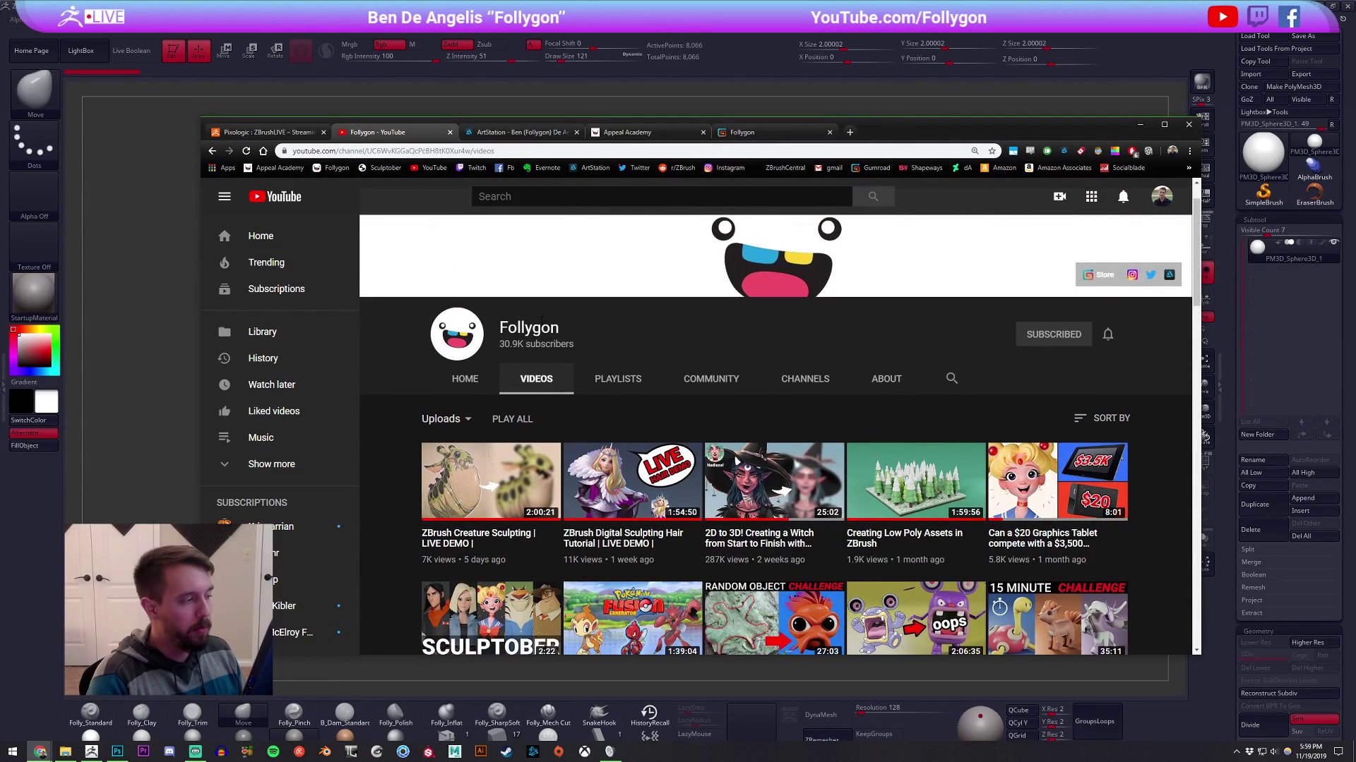
{"action": "double_click", "coordinate": [543, 328]}
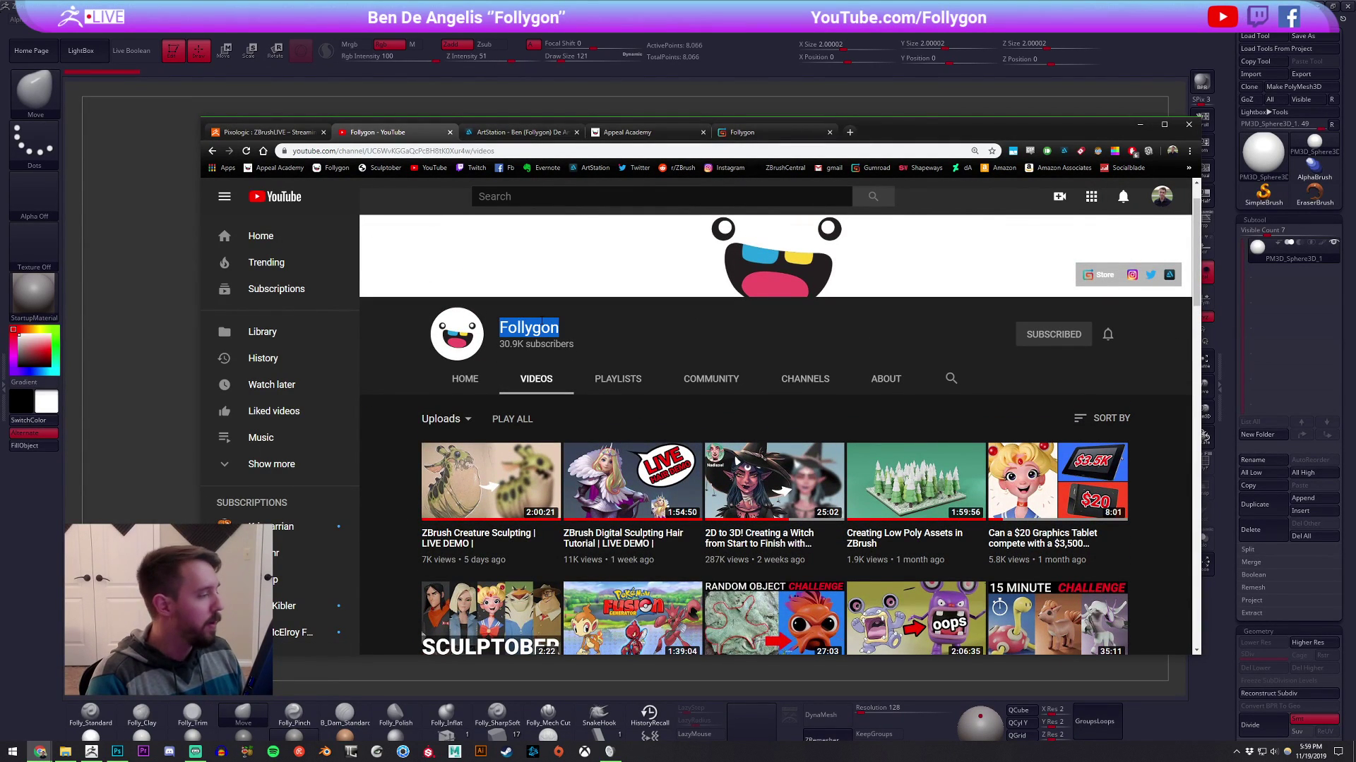
{"action": "left_click", "coordinate": [691, 337]}
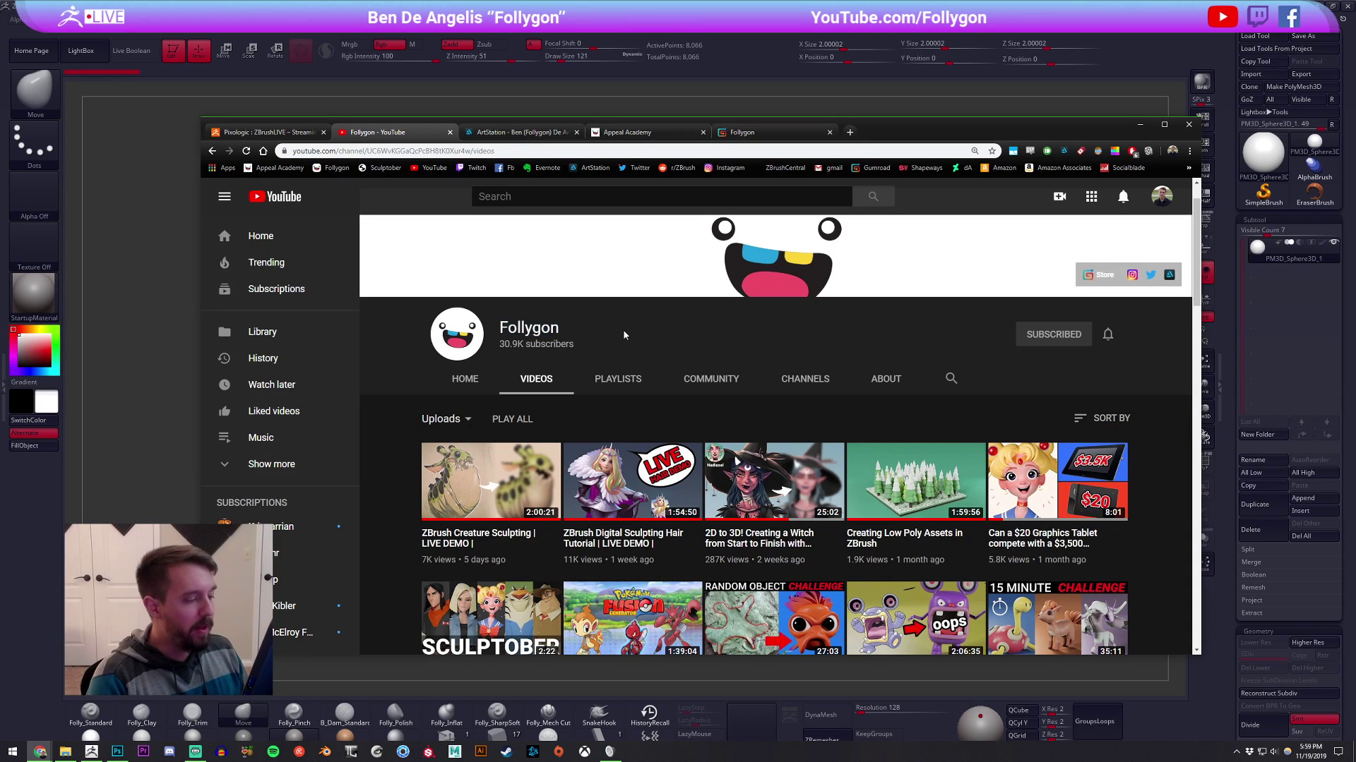
{"action": "left_click", "coordinate": [729, 136]}
{"action": "left_click", "coordinate": [771, 100]}
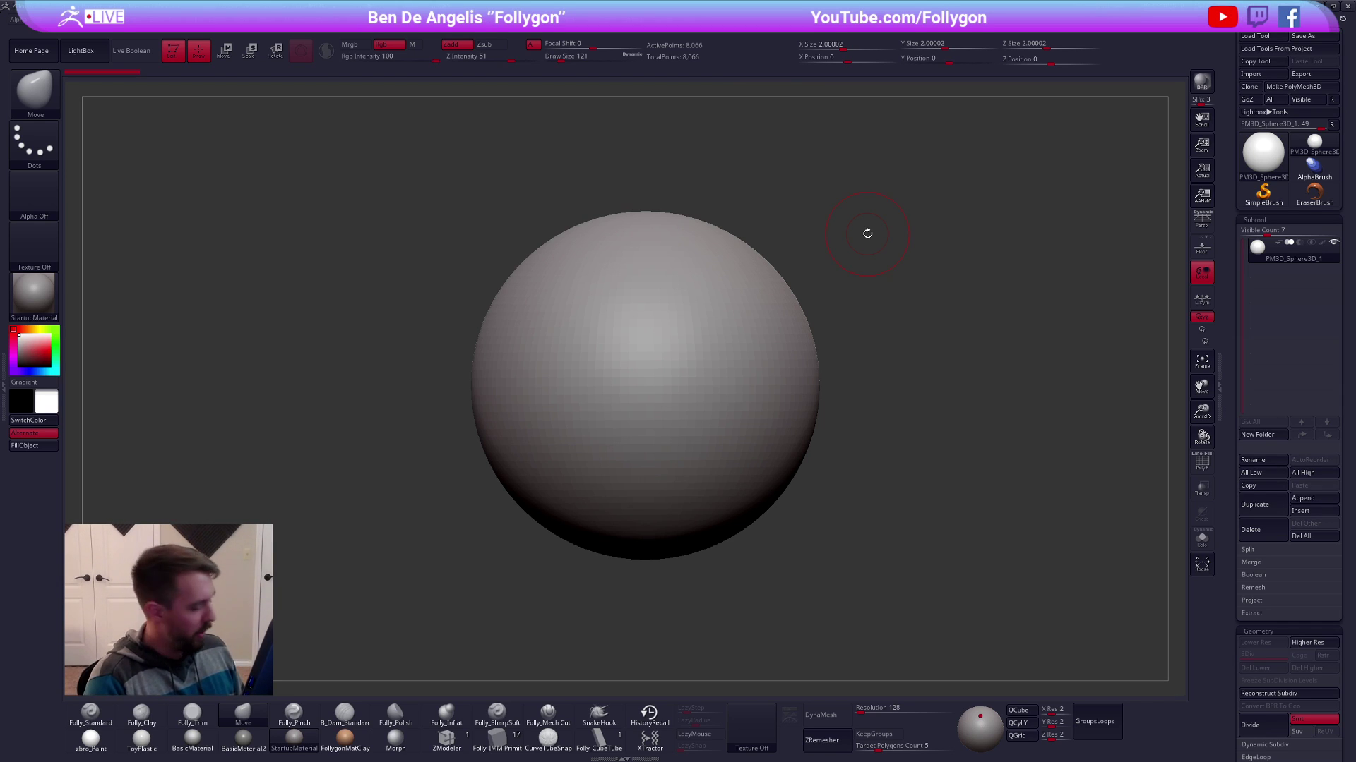
Show the reference image, apply the zbro_Paint material and sample the near-black of the character's lower body as the colour
{"action": "key", "text": "shift"}
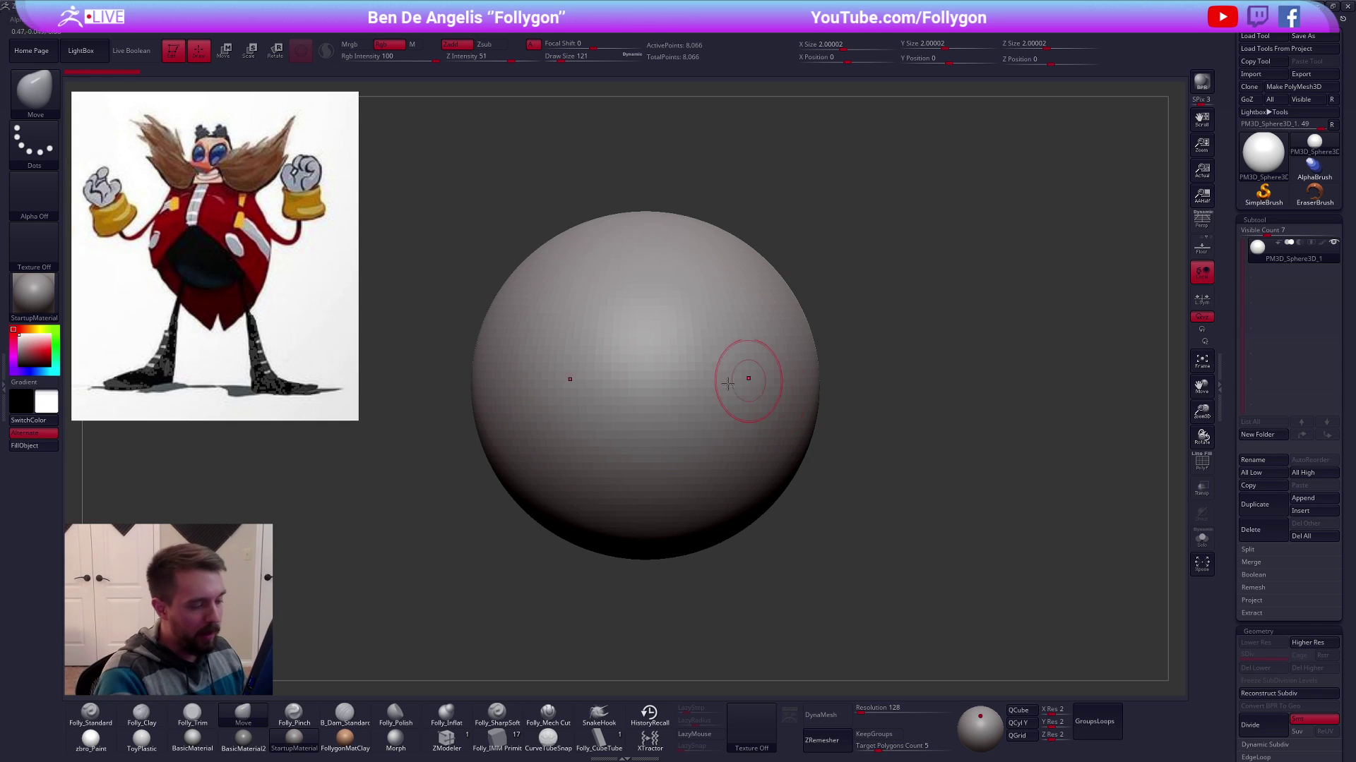
{"action": "left_click_drag", "start_coordinate": [832, 489], "coordinate": [846, 456], "text": "alt"}
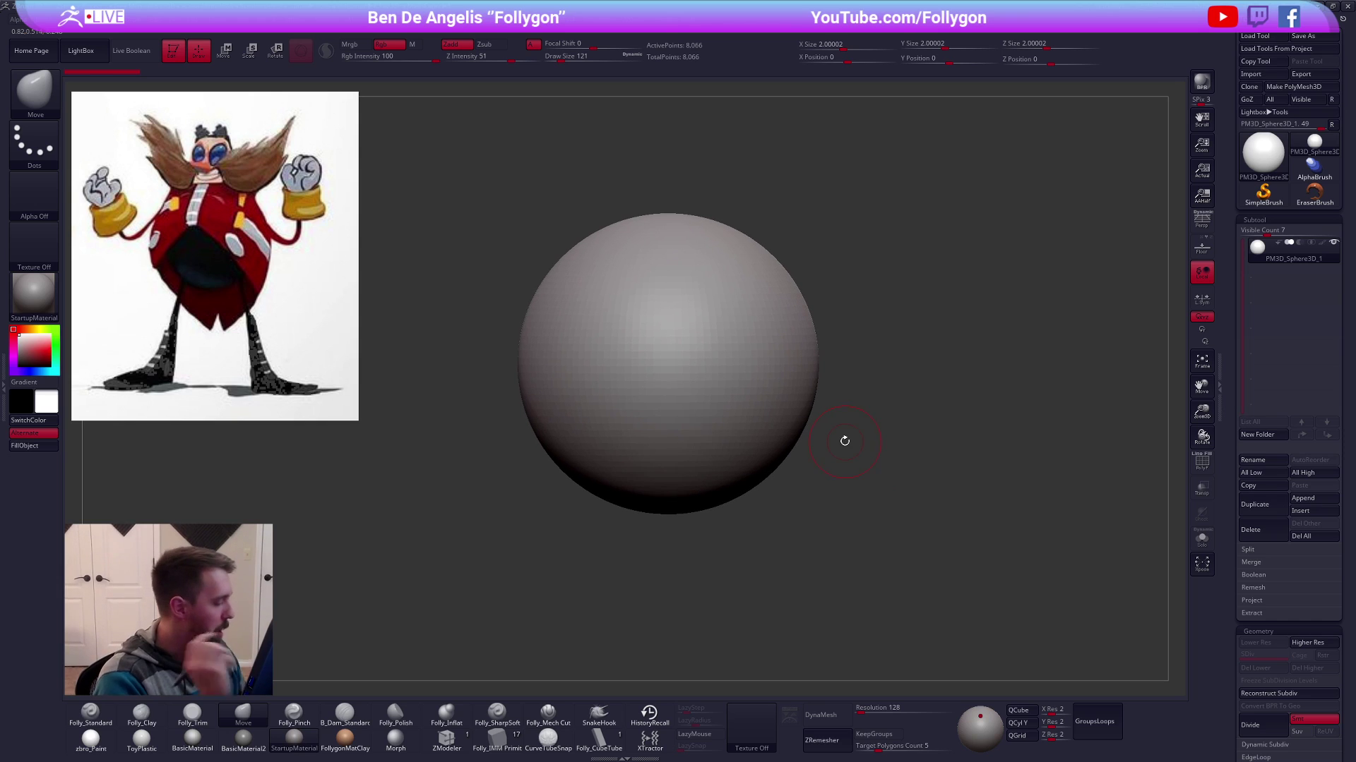
{"action": "left_click", "coordinate": [90, 738]}
{"action": "key", "text": "z"}
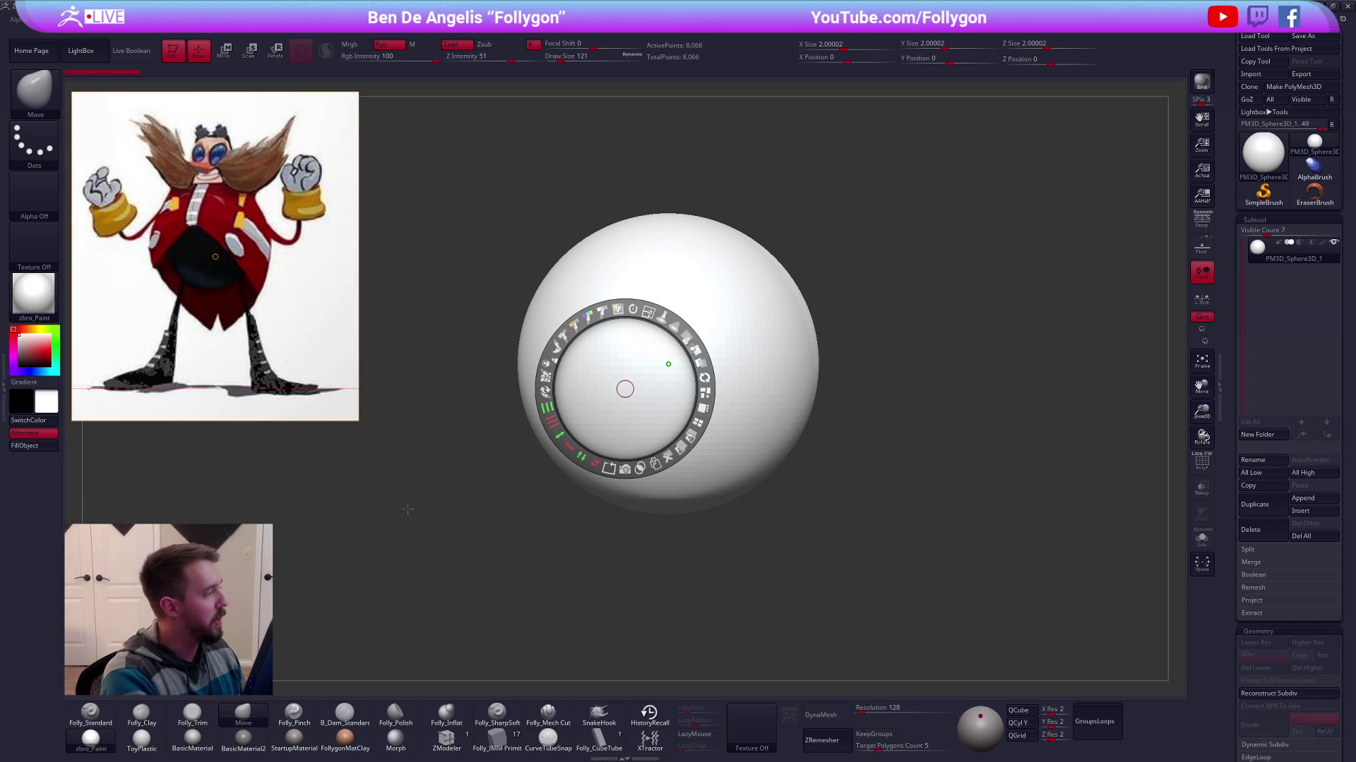
{"action": "key", "text": "c"}
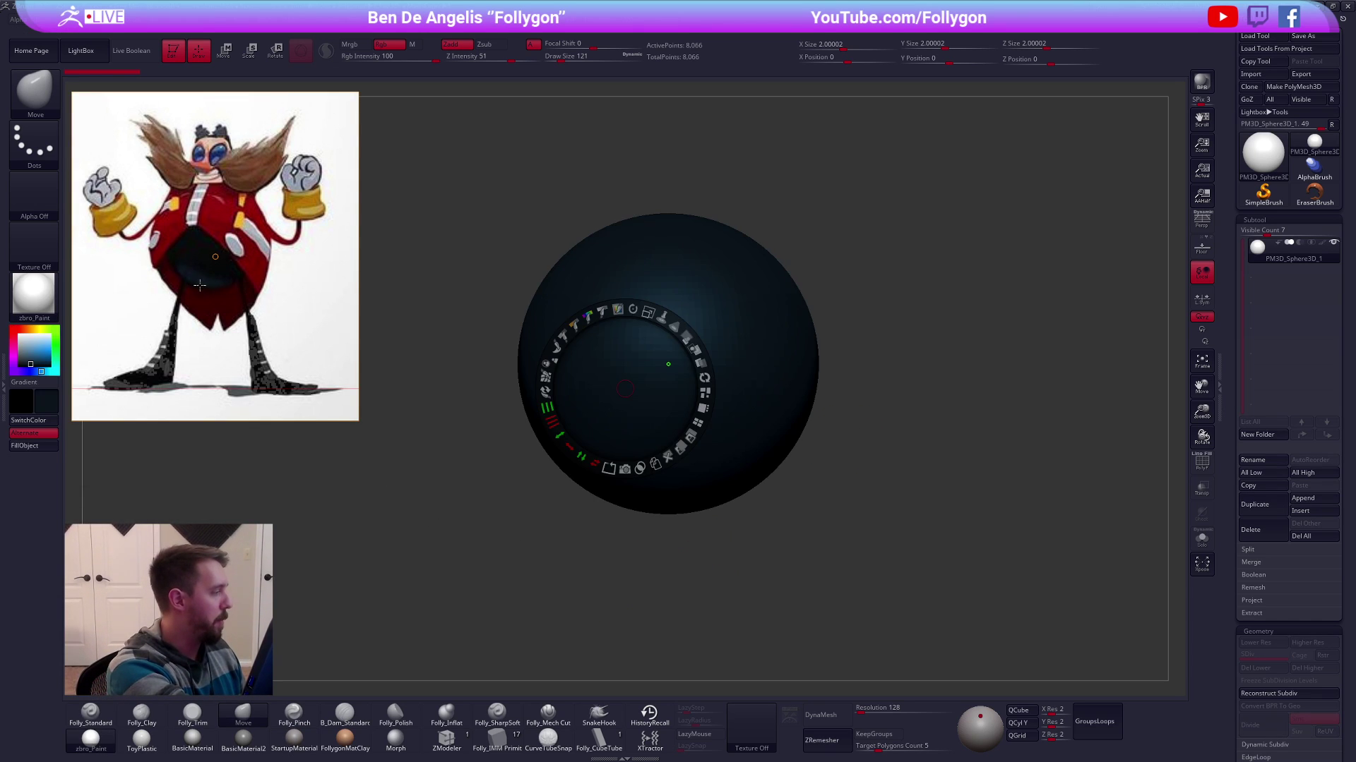
{"action": "key", "text": "z"}
Stretch the sphere vertically into an egg shape with a Y size of about 2.32, using the transpose line
{"action": "left_click_drag", "start_coordinate": [850, 502], "coordinate": [826, 469], "text": "alt"}
{"action": "key", "text": "w"}
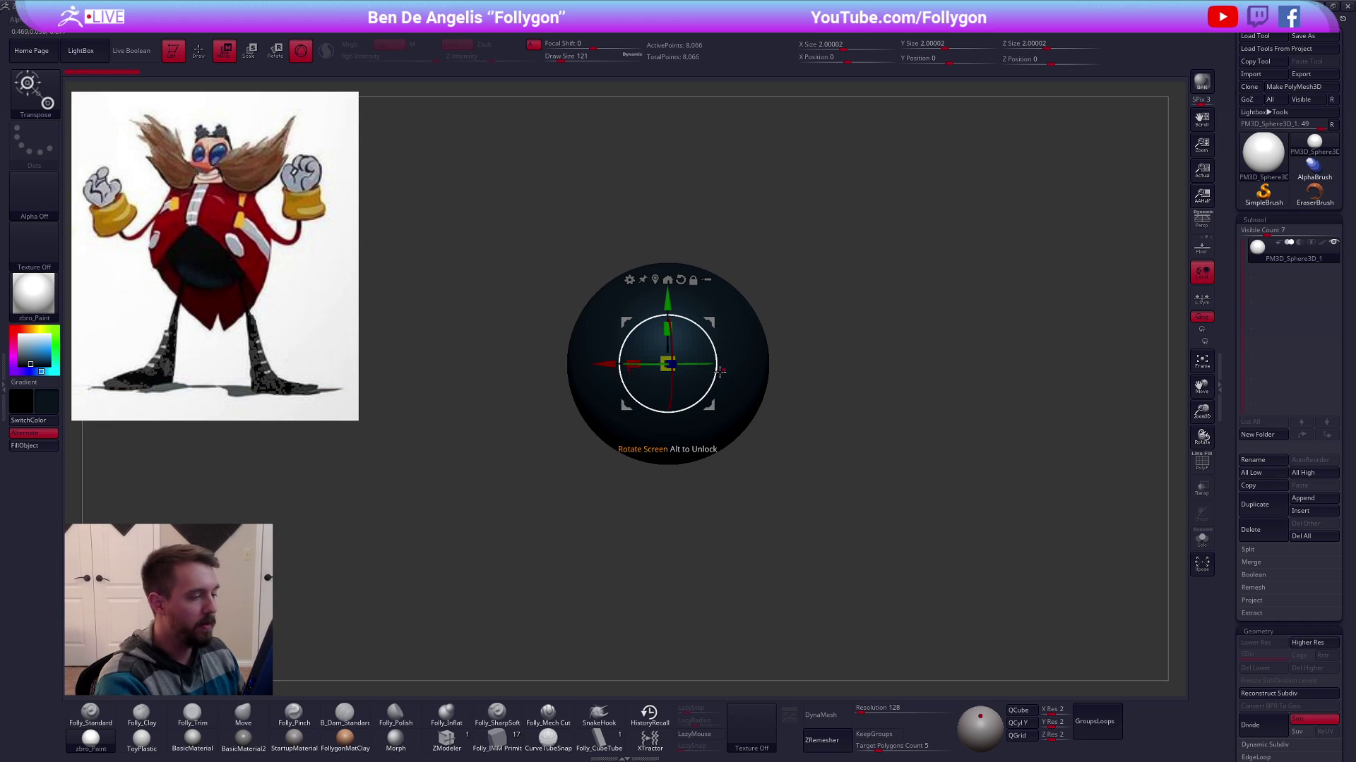
{"action": "left_click", "coordinate": [300, 50]}
{"action": "left_click_drag", "start_coordinate": [735, 369], "coordinate": [736, 489]}
{"action": "left_click_drag", "start_coordinate": [812, 521], "coordinate": [801, 492], "text": "alt"}
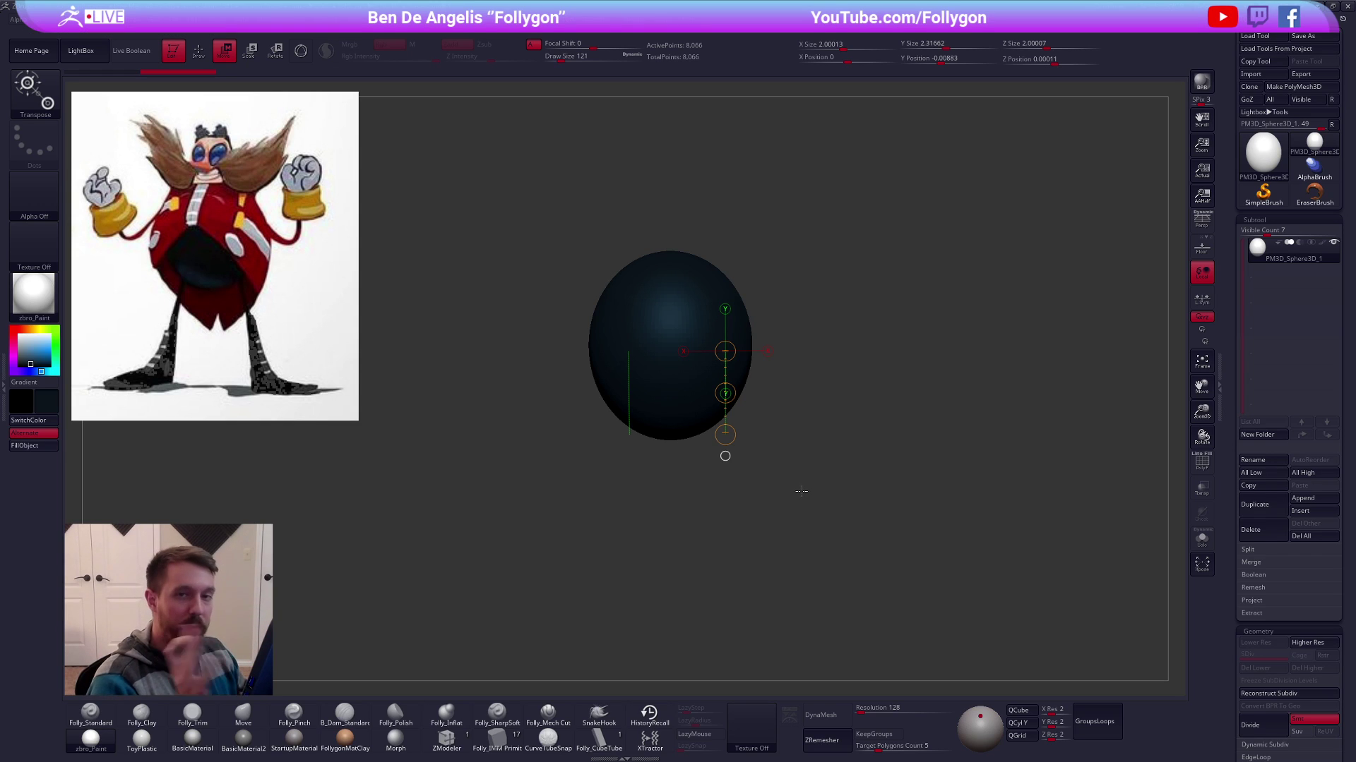
Duplicate the egg subtool and sample the red of the reference's coat as the colour
{"action": "left_click", "coordinate": [1255, 505]}
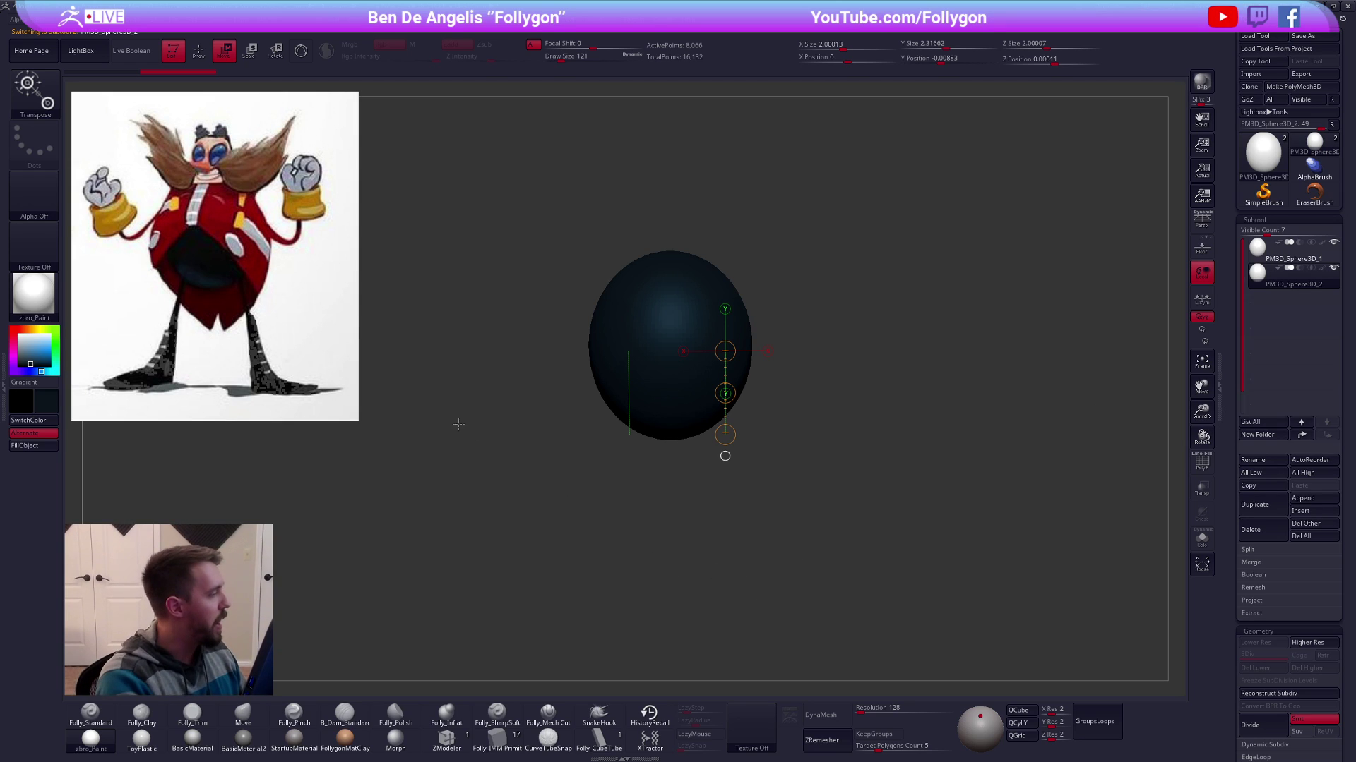
{"action": "key", "text": "z"}
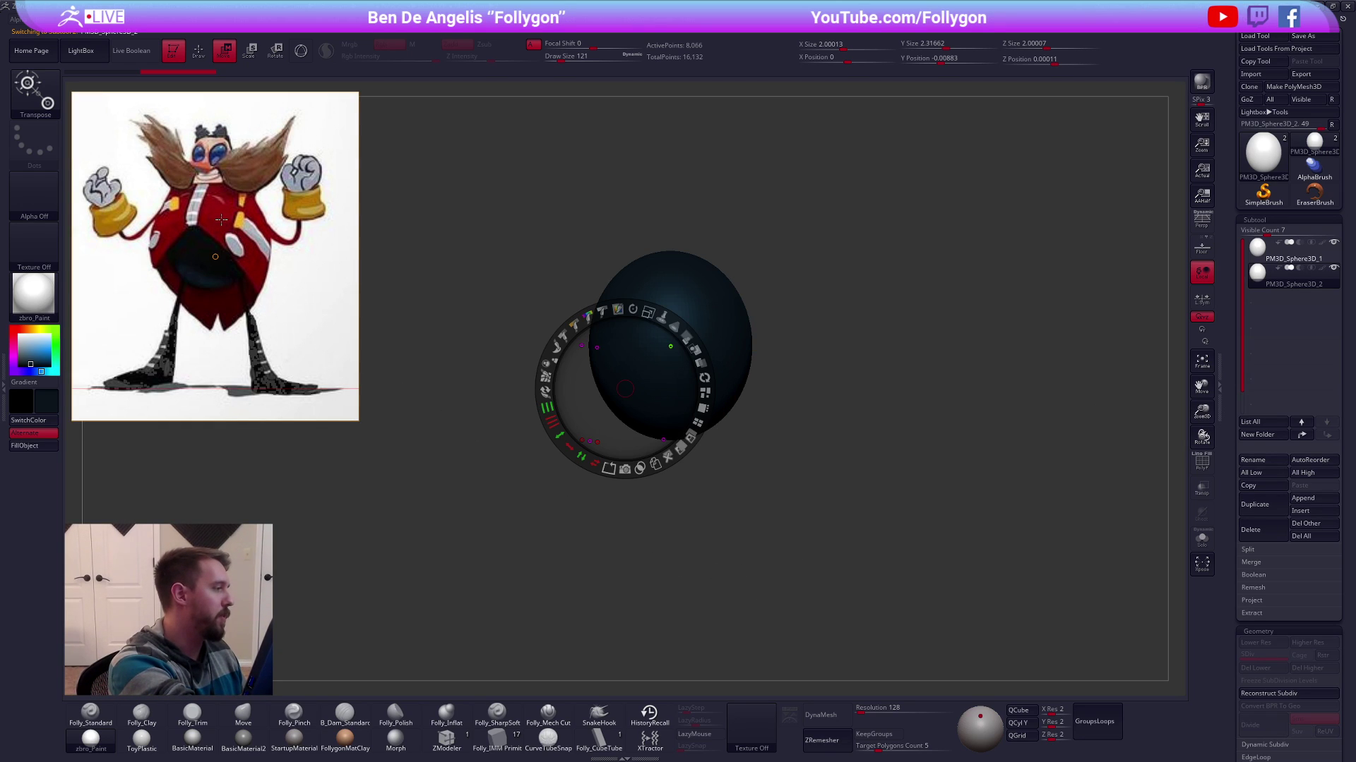
{"action": "key", "text": "c"}
{"action": "key", "text": "z"}
{"action": "left_click_drag", "start_coordinate": [780, 469], "coordinate": [775, 432], "text": "alt"}
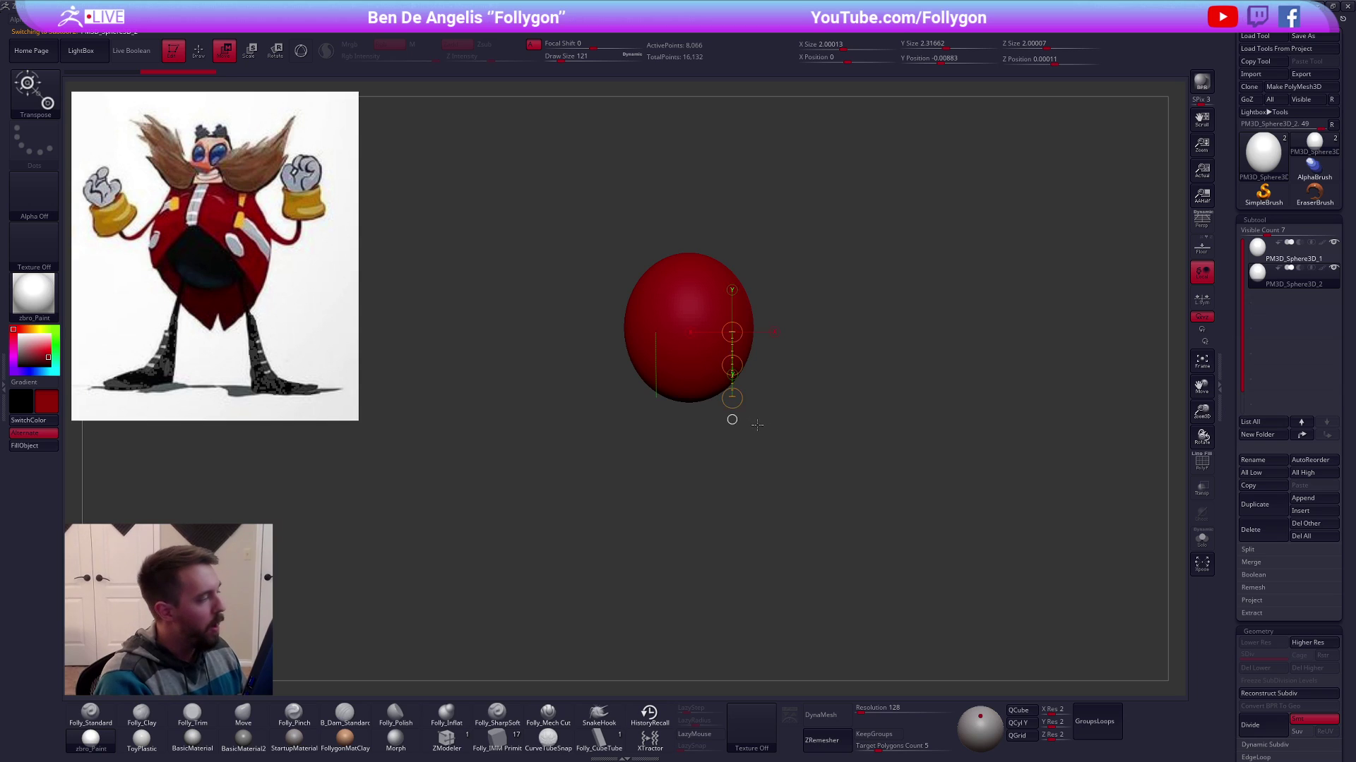
Cut away the lower front of the duplicated egg to leave an open coat shell around the body
{"action": "key", "text": "q"}
{"action": "mouse_move", "coordinate": [788, 341]}
{"action": "left_mouse_down", "text": "alt"}
{"action": "mouse_move", "coordinate": [732, 342]}
{"action": "mouse_move", "coordinate": [499, 424]}
{"action": "mouse_move", "coordinate": [494, 454]}
{"action": "mouse_move", "coordinate": [484, 444]}
{"action": "left_mouse_up", "text": "alt"}
{"action": "key", "text": "shift+f"}
{"action": "key", "text": "ctrl+shift+space"}
{"action": "left_click", "coordinate": [760, 603], "text": "ctrl+shift"}
{"action": "left_click", "coordinate": [647, 327], "text": "ctrl+shift"}
{"action": "key", "text": "ctrl+shift+space"}
{"action": "left_click", "coordinate": [760, 329]}
{"action": "key", "text": "shift+f"}
{"action": "left_click_drag", "start_coordinate": [780, 343], "coordinate": [734, 347]}
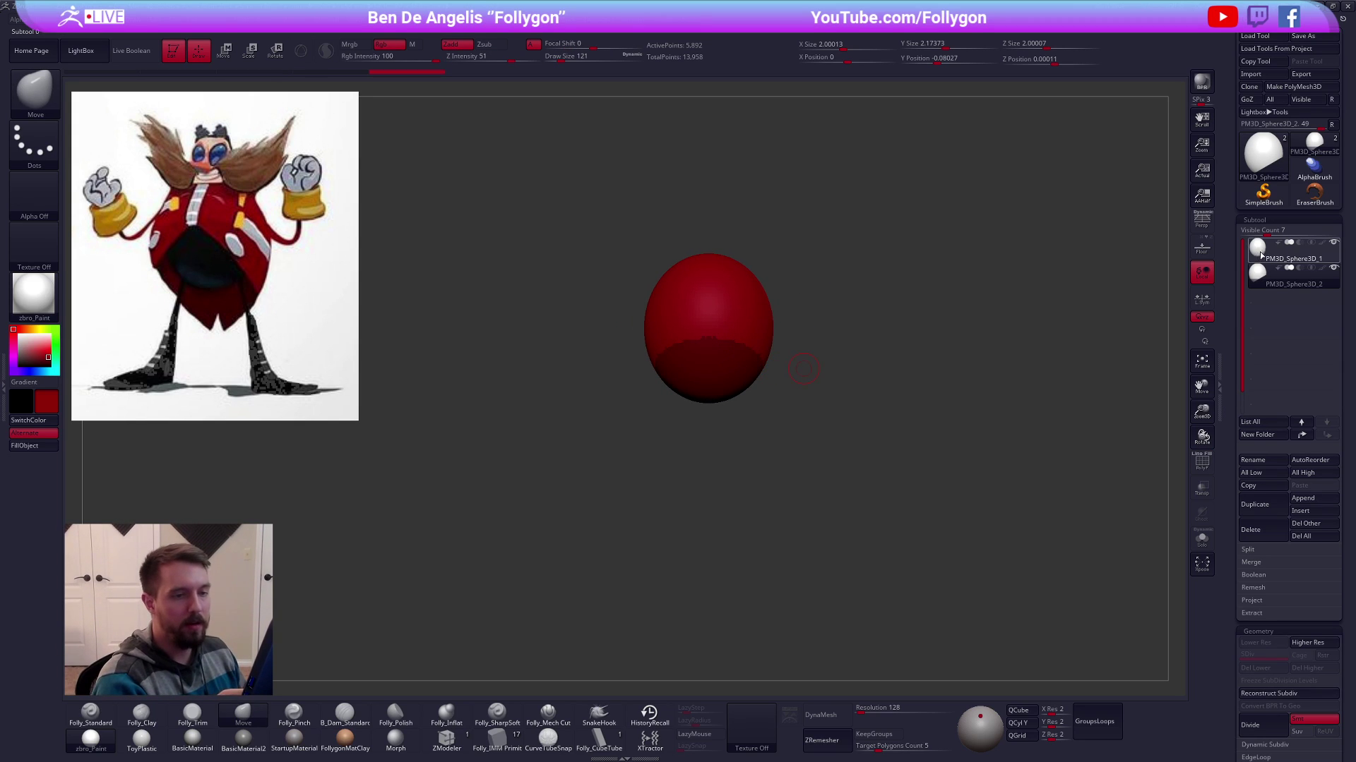
Select the original egg subtool, resample the near-black from the reference and fill the whole object with it
{"action": "left_click", "coordinate": [1259, 253]}
{"action": "key", "text": "ctrl+shift+d"}
{"action": "key", "text": "v"}
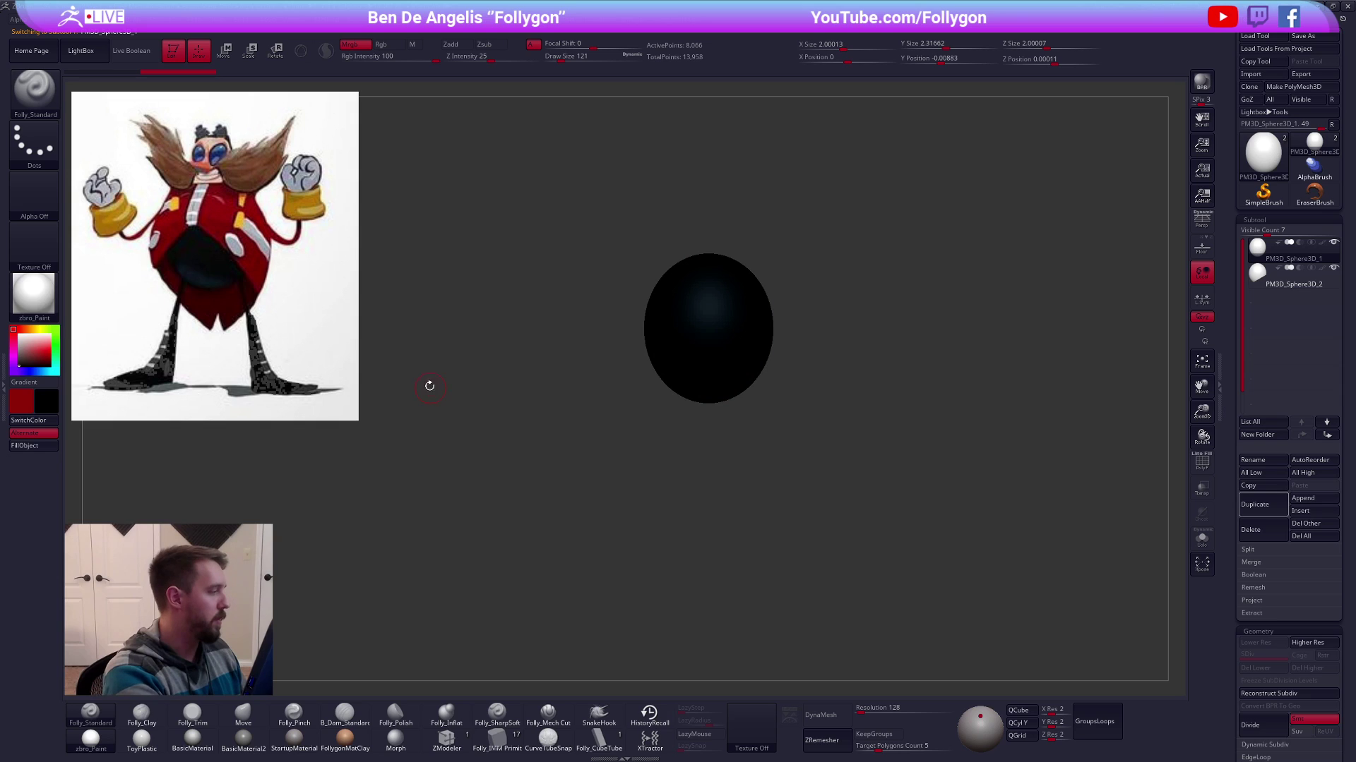
{"action": "key", "text": "shift+z"}
{"action": "key", "text": "z"}
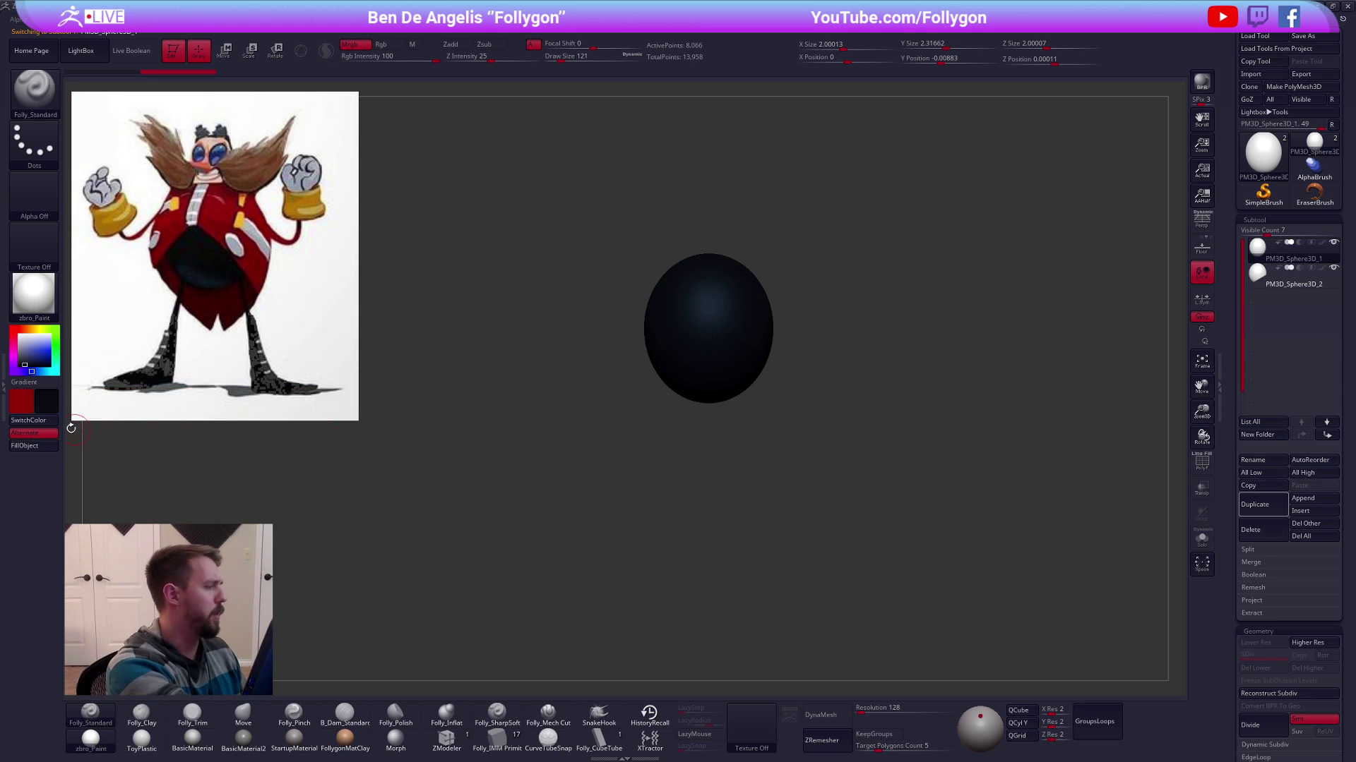
{"action": "left_click", "coordinate": [47, 448]}
Fill the cut coat shell with the sampled red and scale it up slightly around the dark body
{"action": "key", "text": "v"}
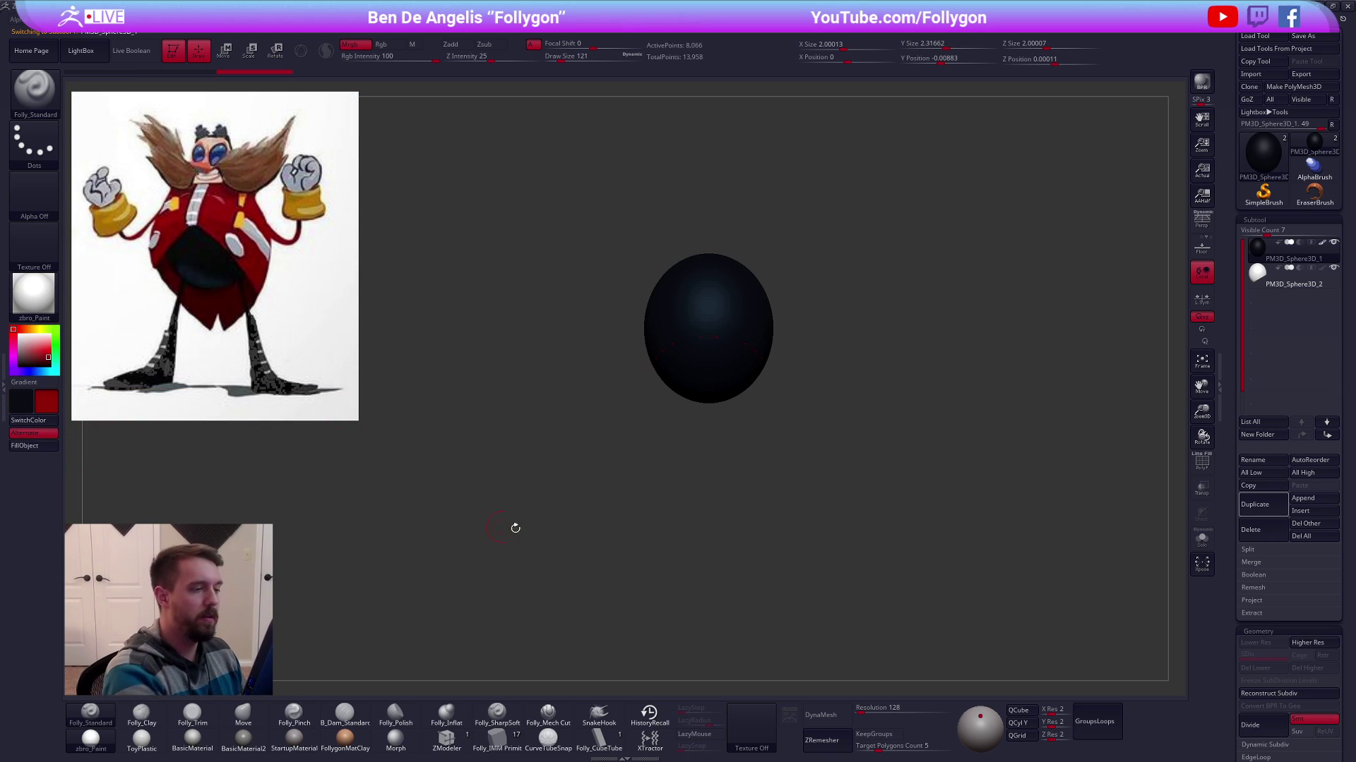
{"action": "left_click", "coordinate": [1270, 281]}
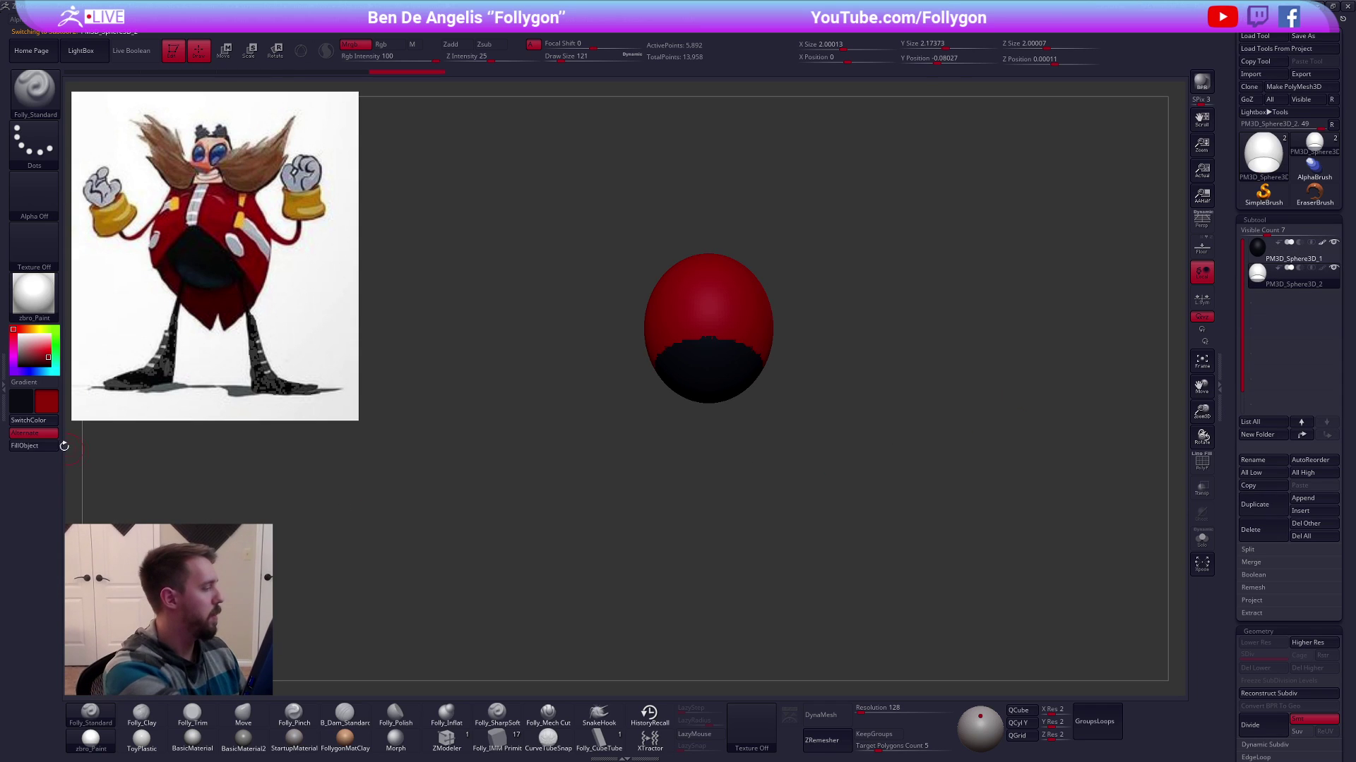
{"action": "left_click", "coordinate": [47, 446]}
{"action": "key", "text": "e"}
{"action": "left_click_drag", "start_coordinate": [726, 321], "coordinate": [787, 281]}
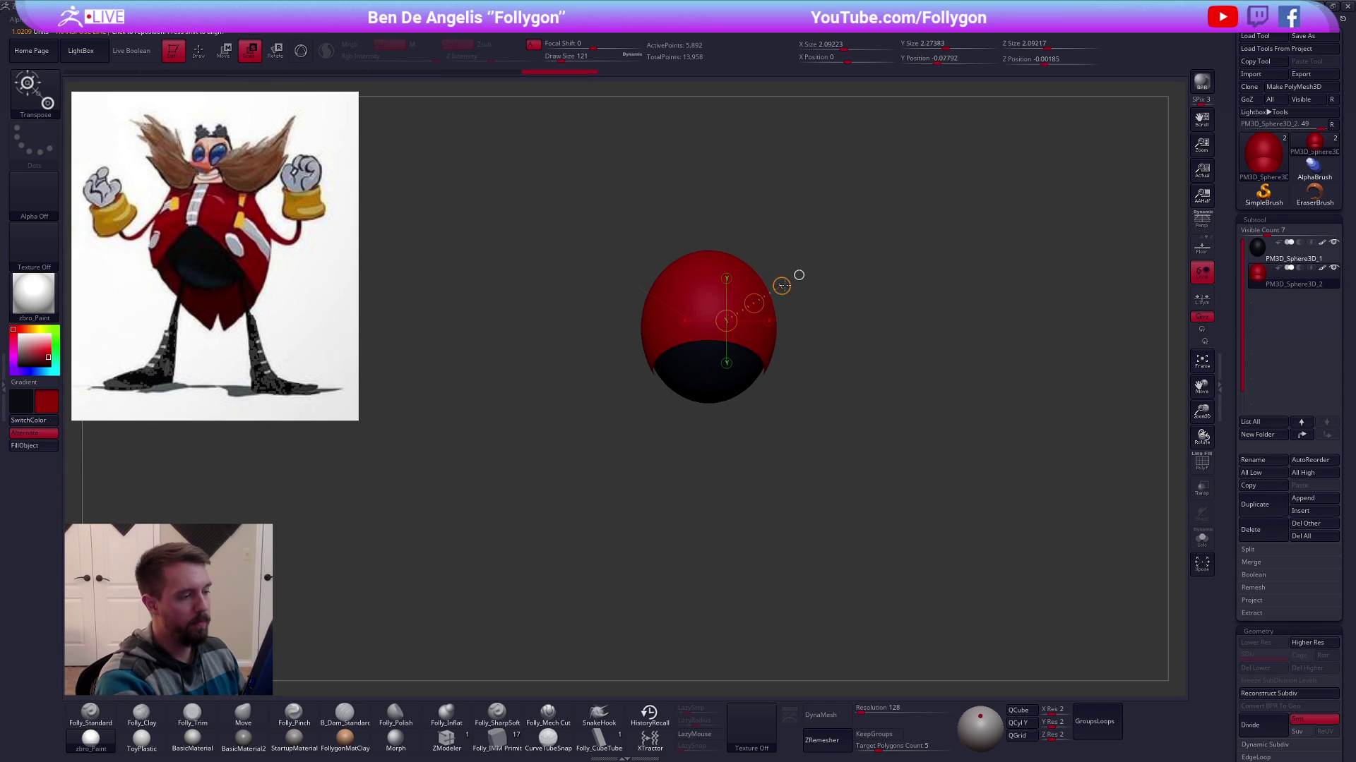
Pull the lower back edge of the red coat shell downward below the dark body with a large Move brush
{"action": "key", "text": "q"}
{"action": "key", "text": "space"}
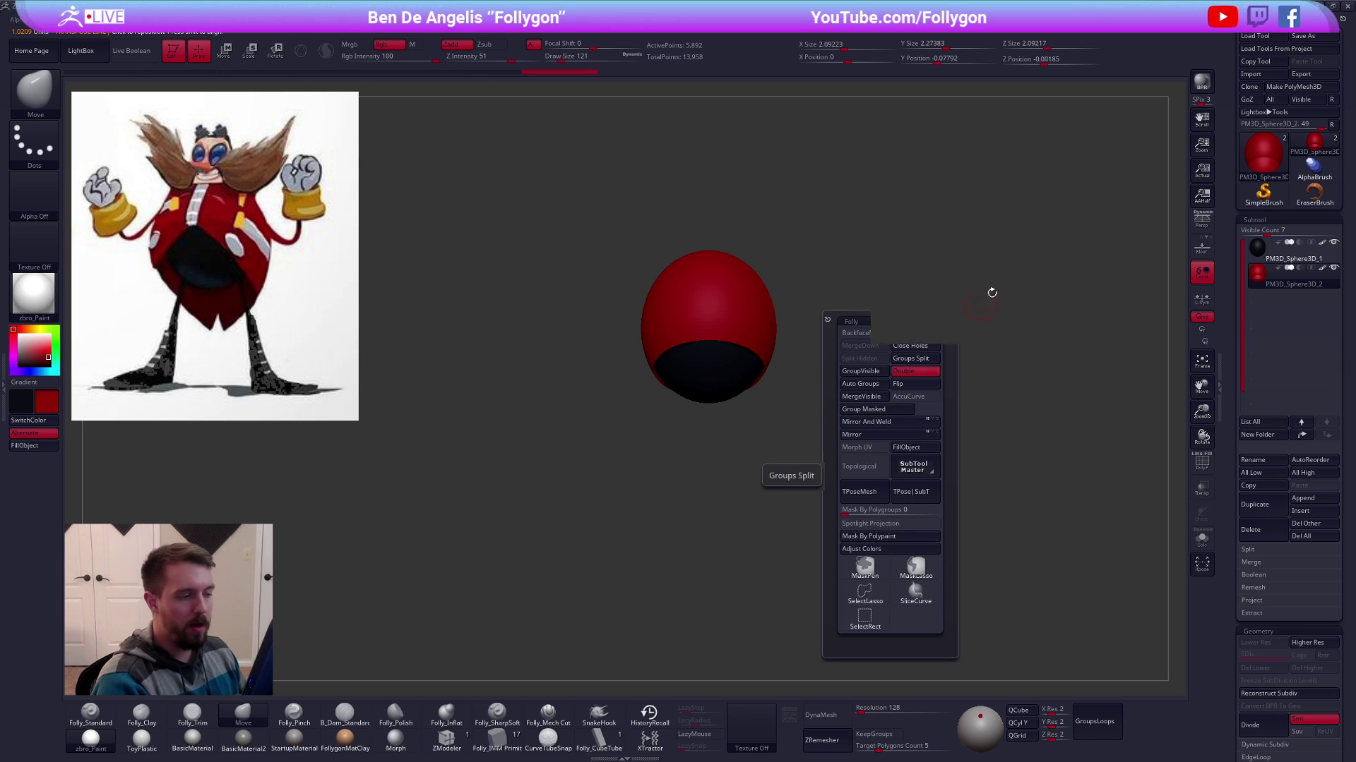
{"action": "key", "text": "space"}
{"action": "mouse_move", "coordinate": [702, 387]}
{"action": "left_mouse_down"}
{"action": "mouse_move", "coordinate": [754, 387]}
{"action": "mouse_move", "coordinate": [703, 429]}
{"action": "mouse_move", "coordinate": [701, 454]}
{"action": "mouse_move", "coordinate": [721, 423]}
{"action": "mouse_move", "coordinate": [702, 424]}
{"action": "left_mouse_up"}
Turn on AccuCurve for the Move brush and pull the coat's lower back end down into a sharp pointed tail
{"action": "key", "text": "space"}
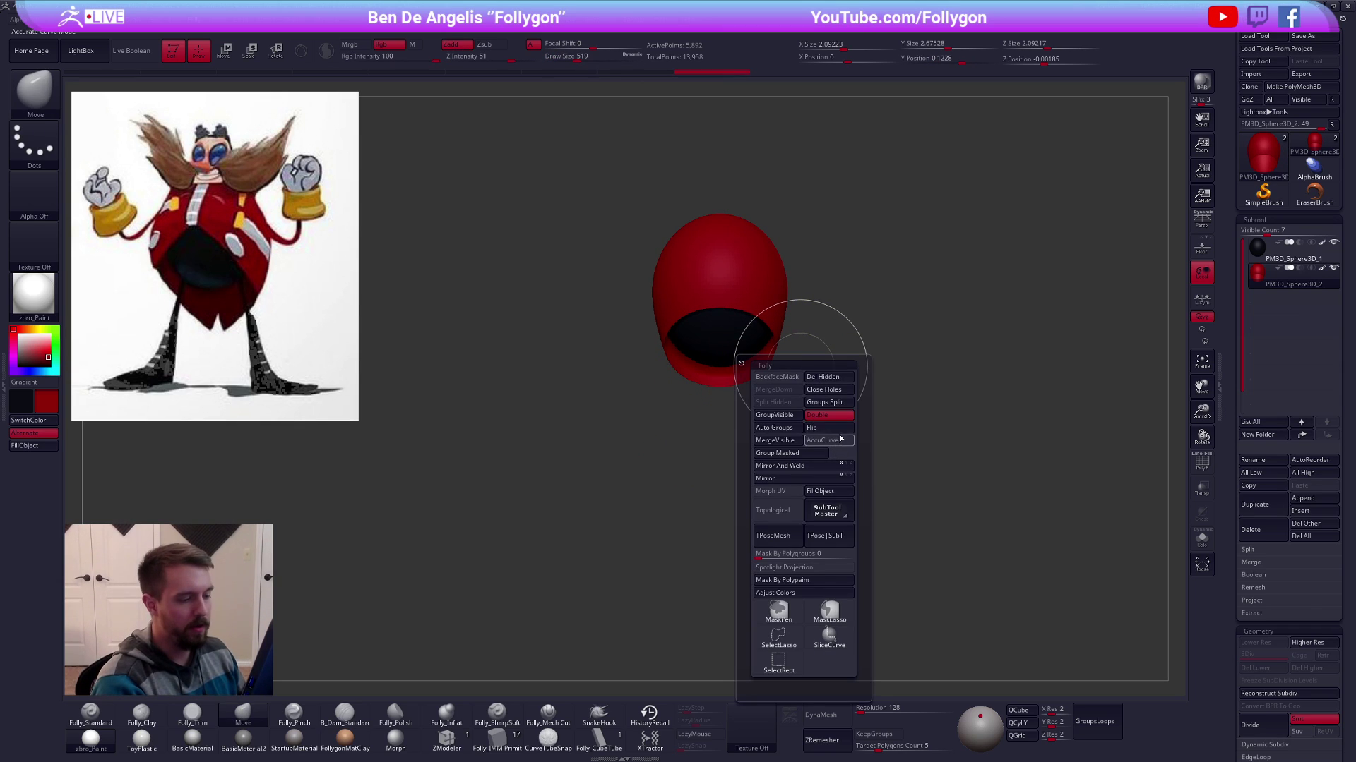
{"action": "left_click_drag", "start_coordinate": [741, 374], "coordinate": [744, 406]}
{"action": "key", "text": "space"}
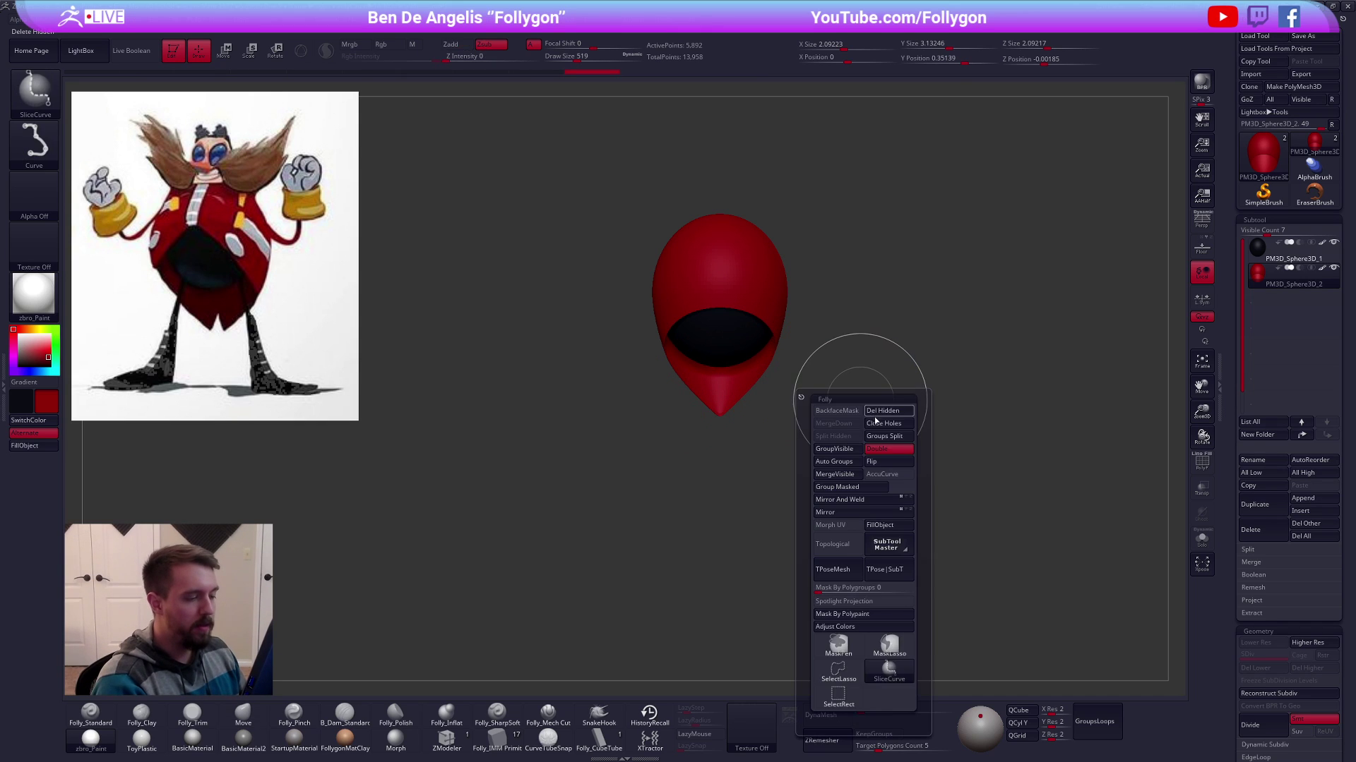
{"action": "left_click_drag", "start_coordinate": [921, 536], "coordinate": [968, 508]}
{"action": "left_click_drag", "start_coordinate": [697, 352], "coordinate": [693, 355]}
{"action": "left_click_drag", "start_coordinate": [944, 538], "coordinate": [905, 545]}
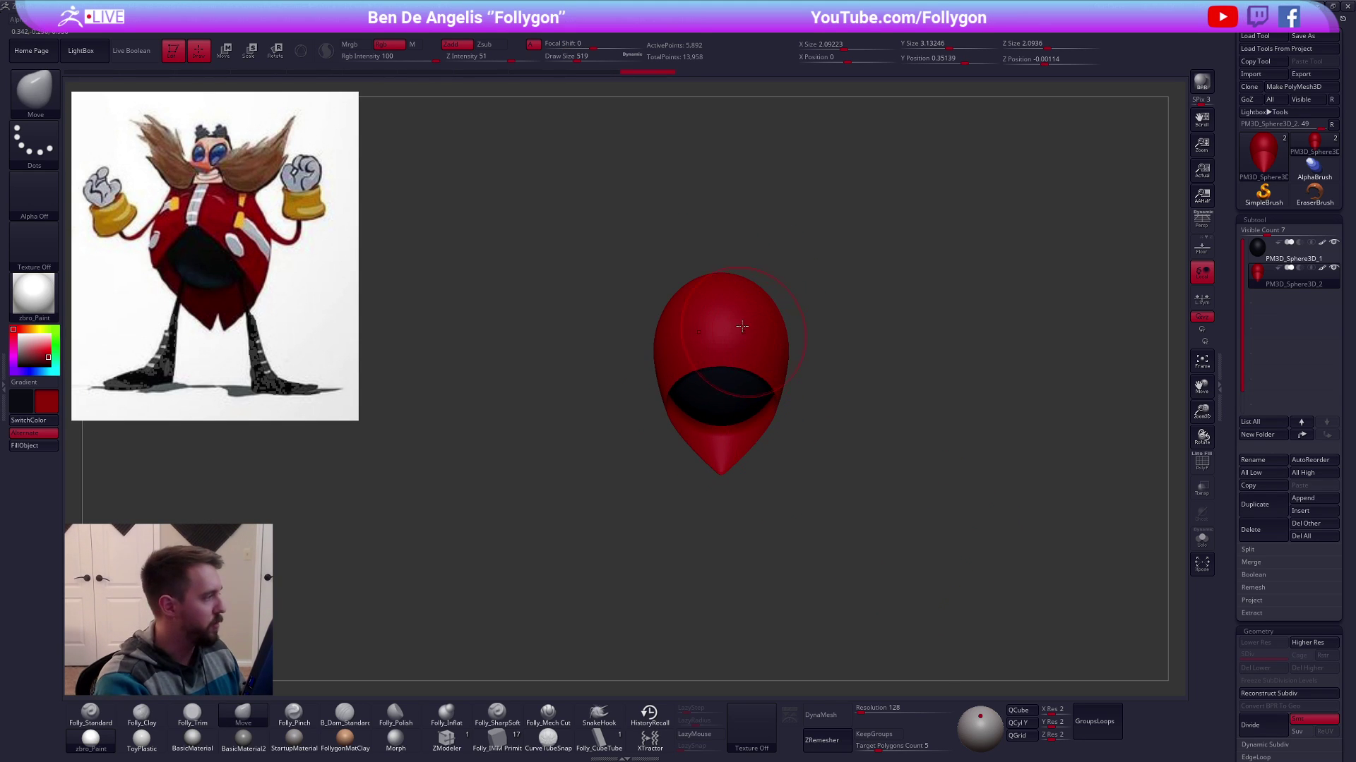
{"action": "left_click_drag", "start_coordinate": [787, 378], "coordinate": [782, 342], "text": "alt"}
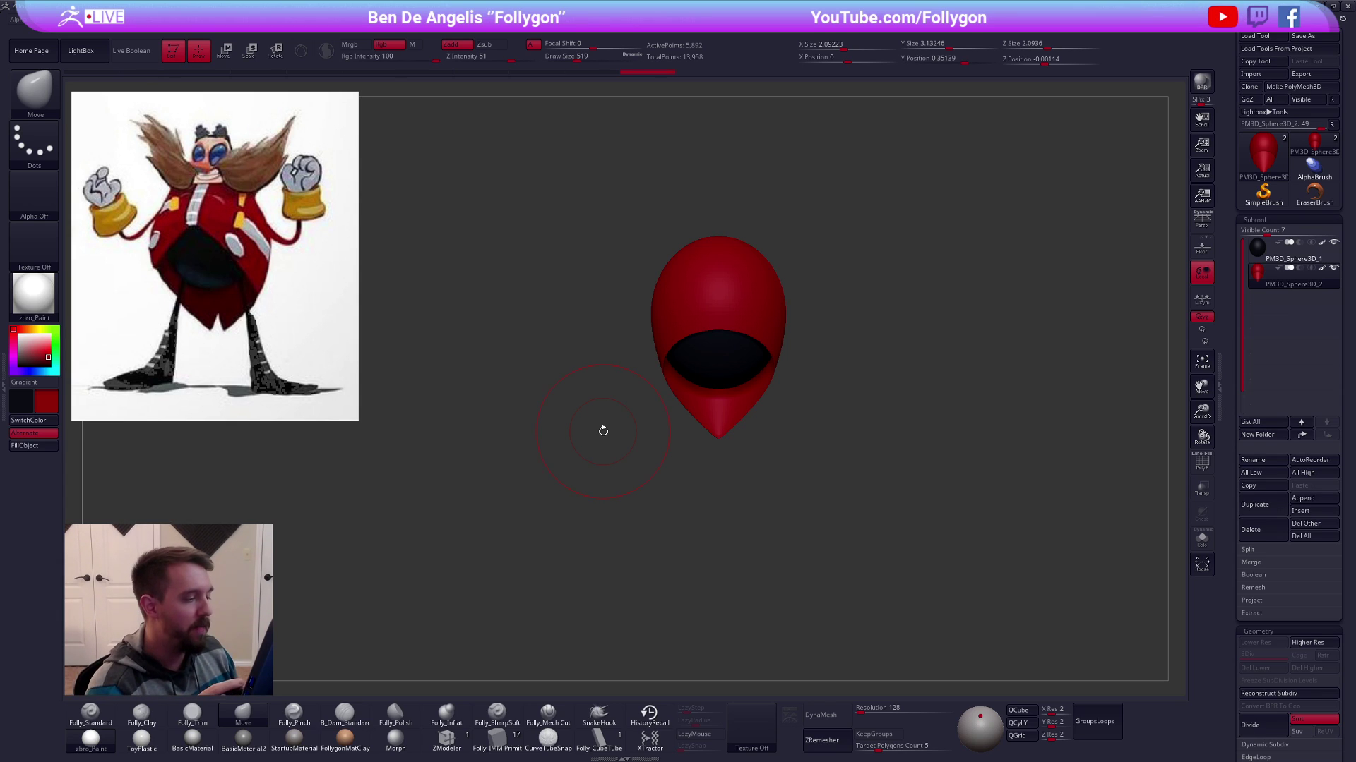
{"action": "key", "text": "space"}
{"action": "left_click_drag", "start_coordinate": [924, 358], "coordinate": [904, 358]}
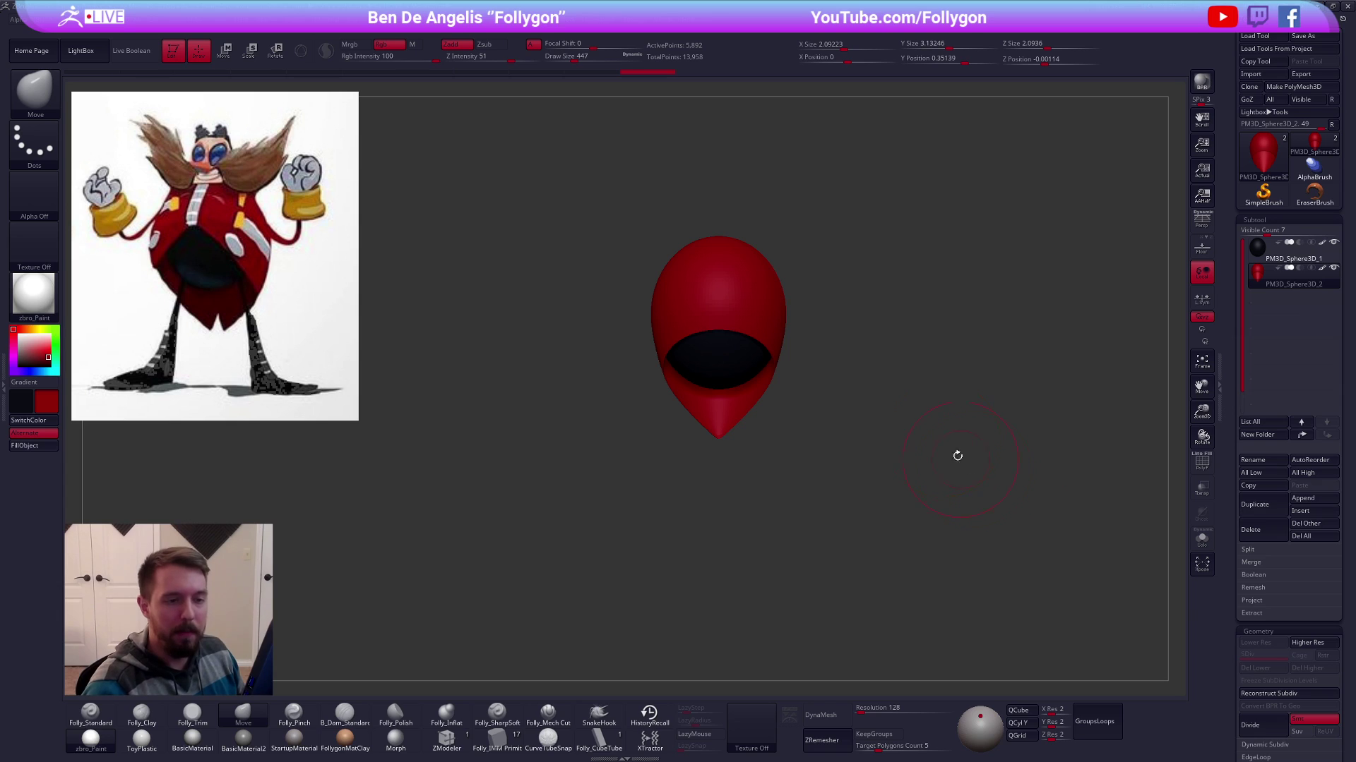
Duplicate the black body subtool and place the copy below the red coat in the subtool order
{"action": "left_click", "coordinate": [1258, 252]}
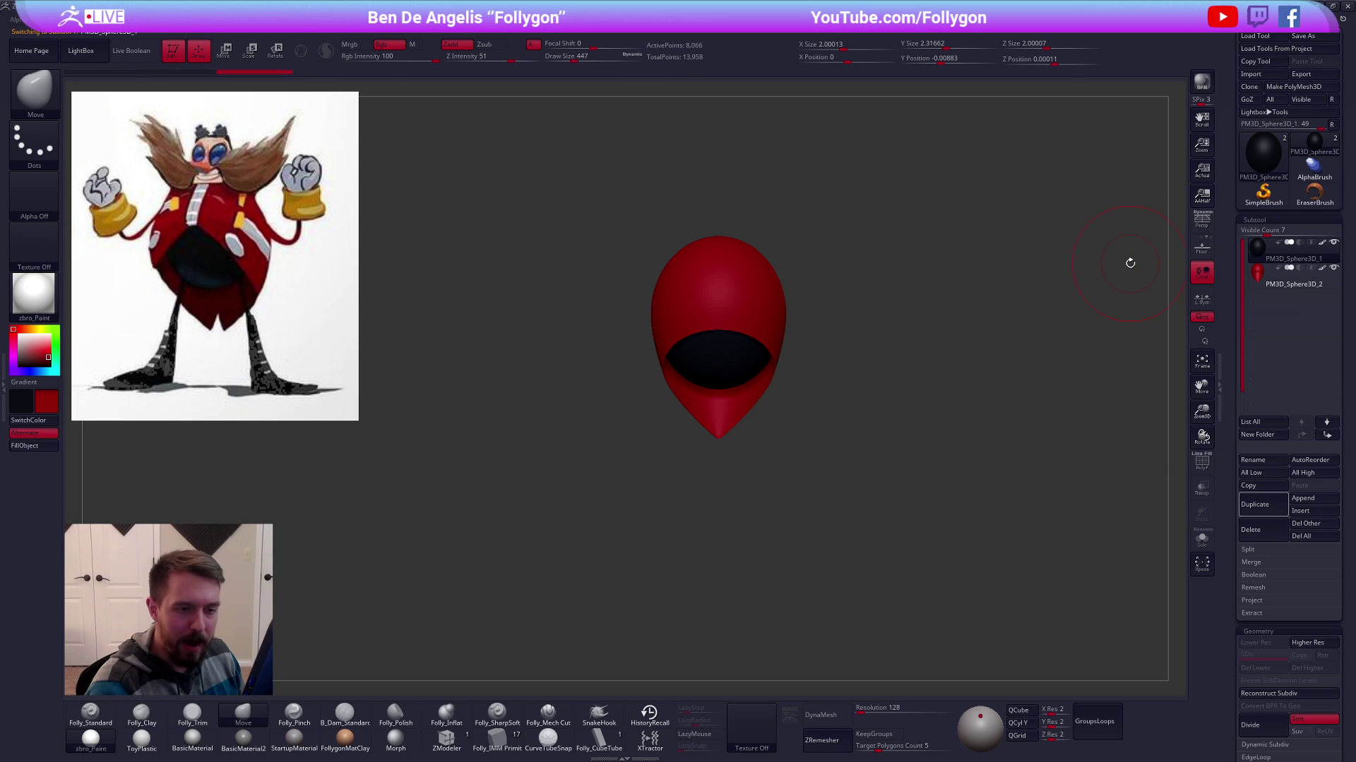
{"action": "left_click", "coordinate": [1254, 504]}
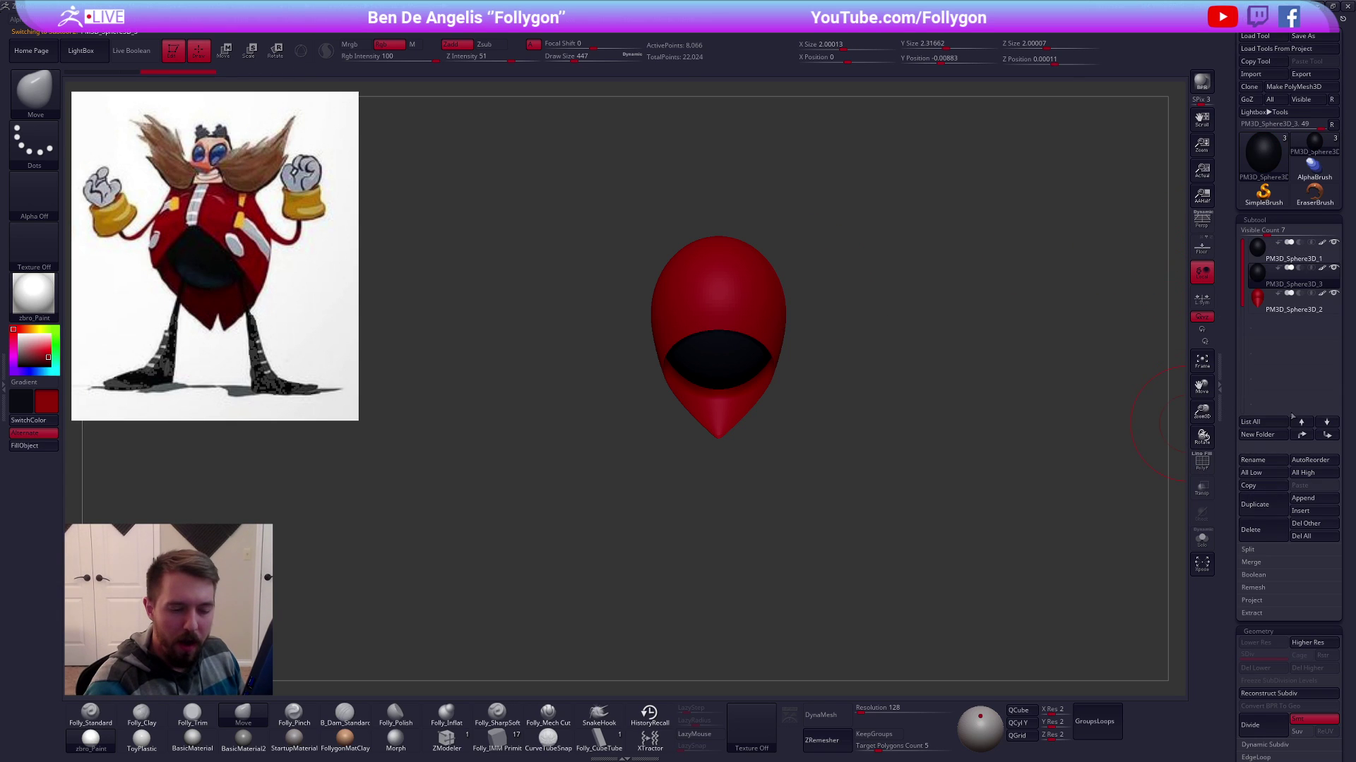
{"action": "left_click", "coordinate": [1327, 422]}
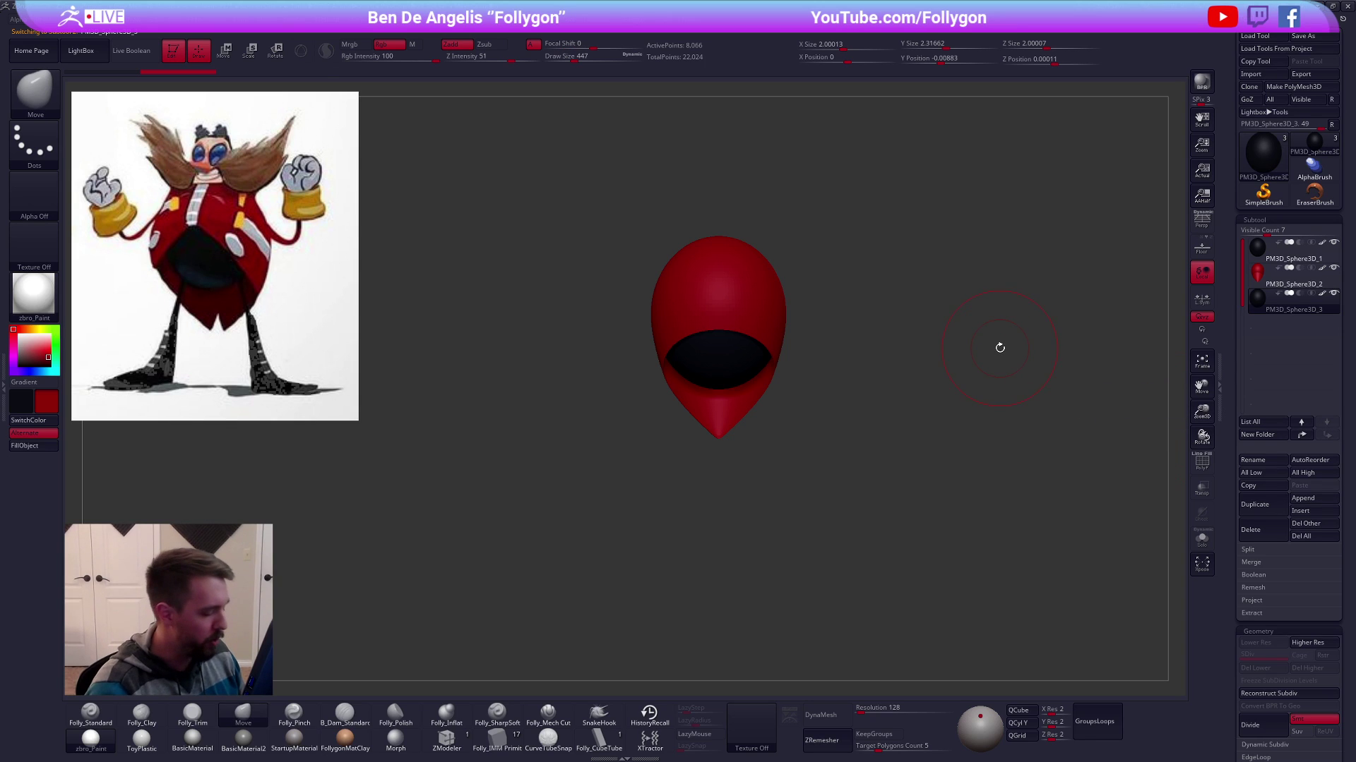
{"action": "left_click", "coordinate": [497, 741]}
{"action": "left_click", "coordinate": [548, 737]}
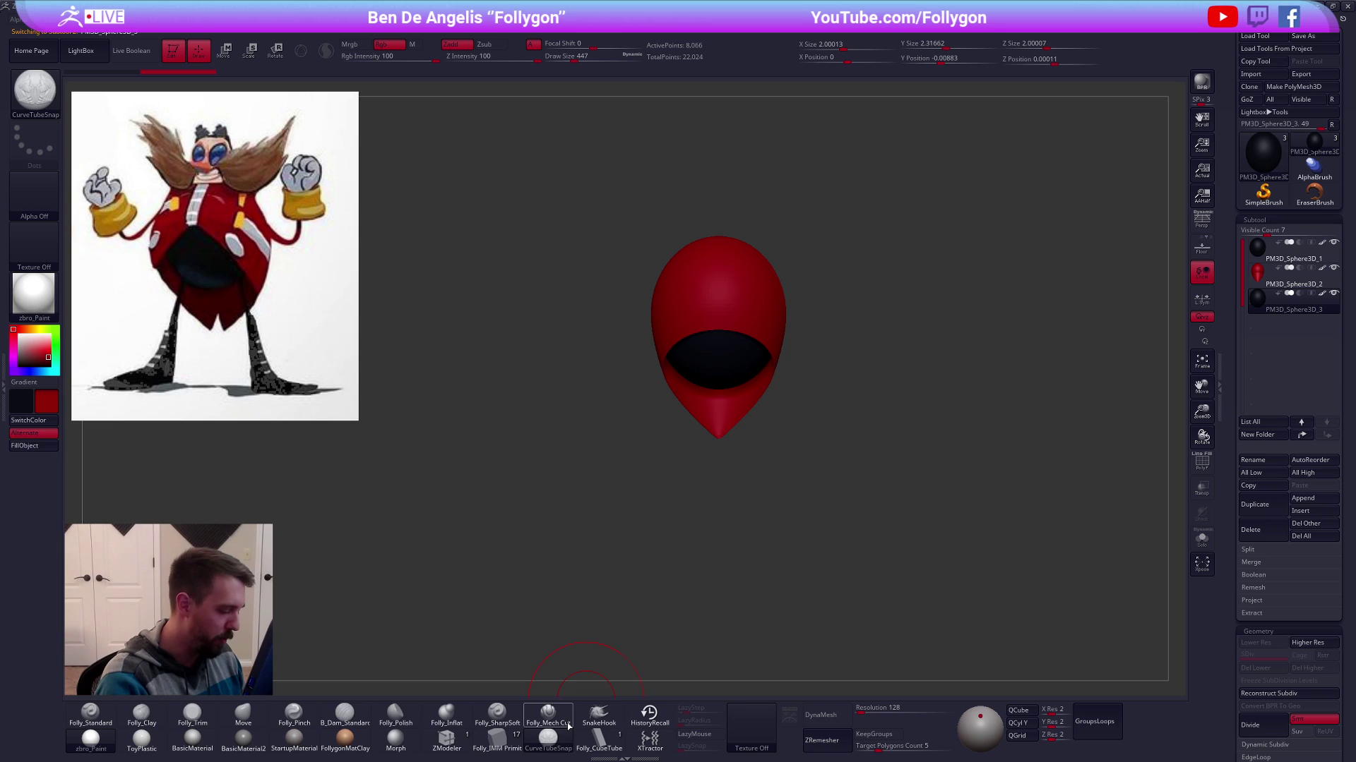
{"action": "key", "text": "F1"}
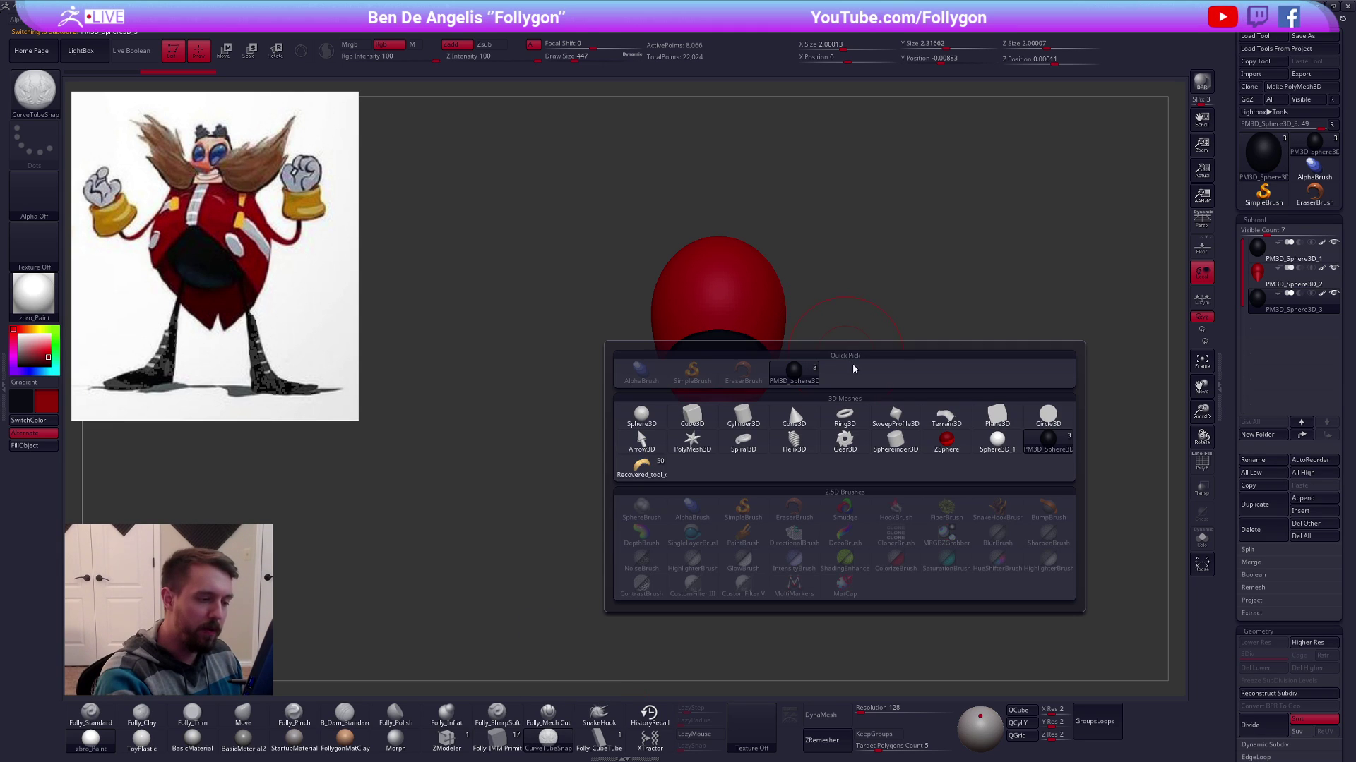
{"action": "key", "text": "Escape"}
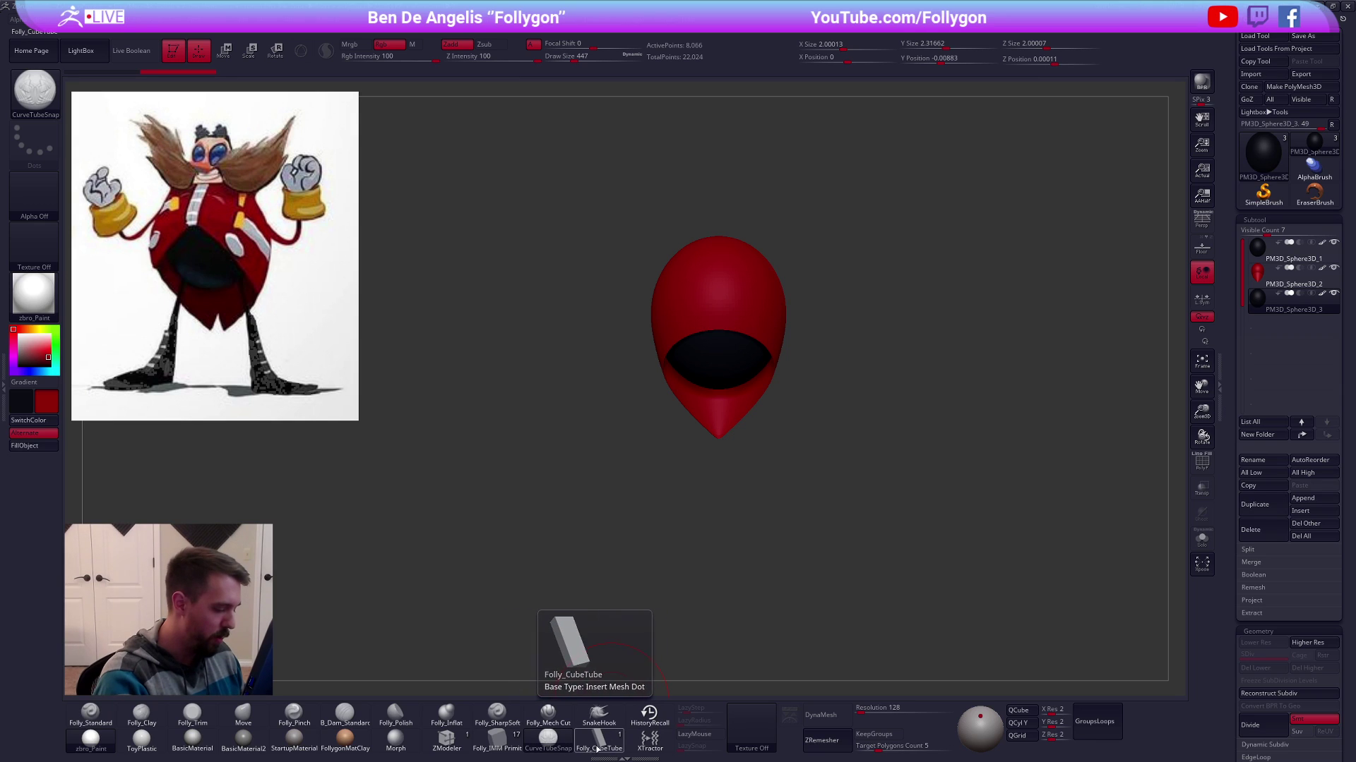
{"action": "left_click", "coordinate": [597, 741]}
{"action": "key", "text": "space"}
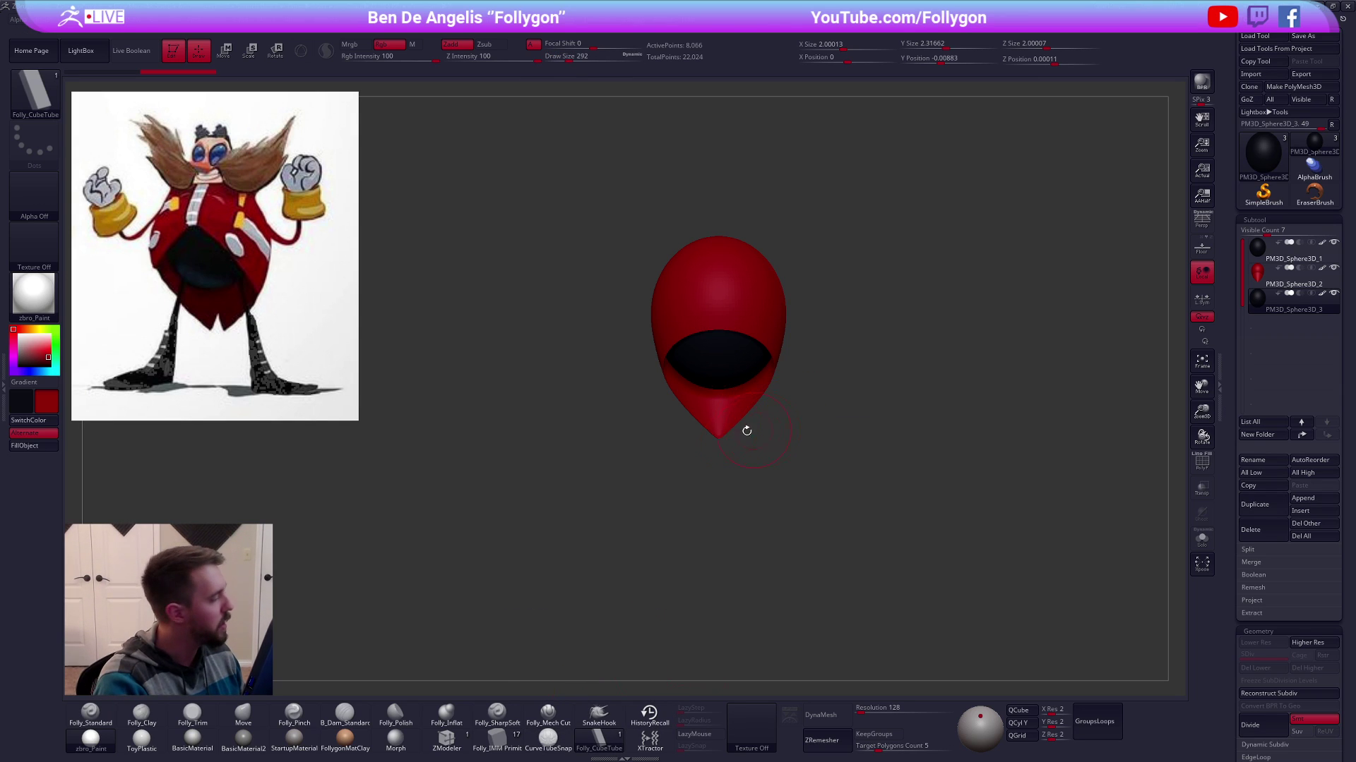
Choose the CurveTubeSnap brush and expand its stroke curve settings to check Curve Mode and the curve step
{"action": "left_click", "coordinate": [5, 385]}
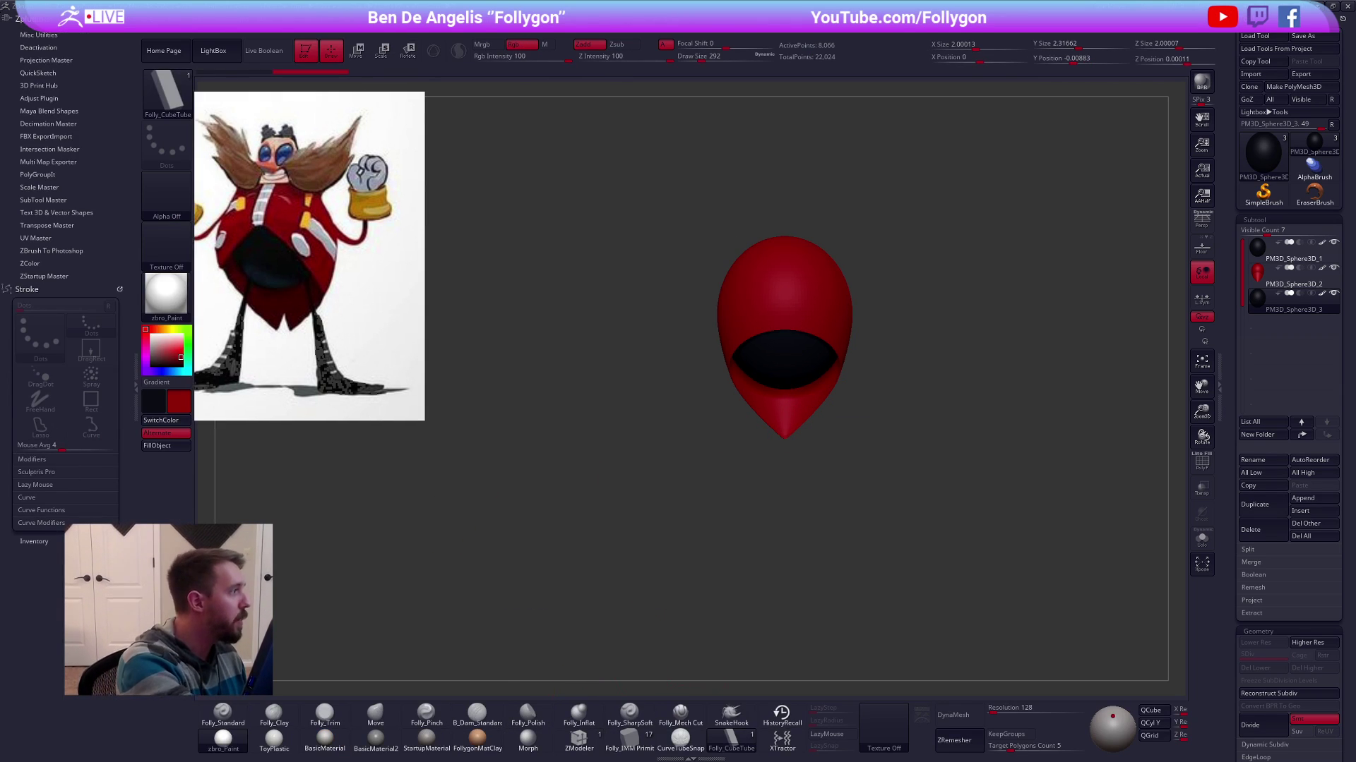
{"action": "left_click", "coordinate": [680, 740]}
{"action": "key", "text": "b"}
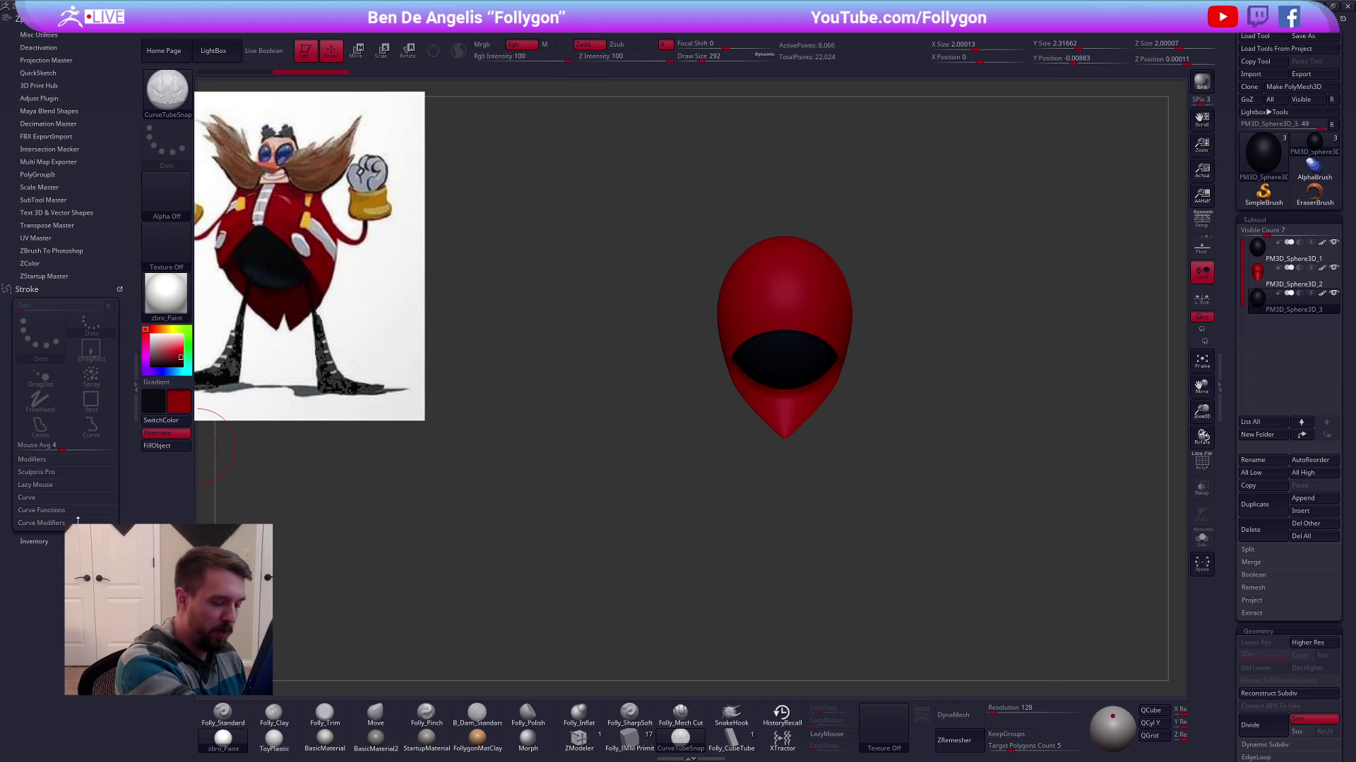
{"action": "left_click", "coordinate": [79, 510]}
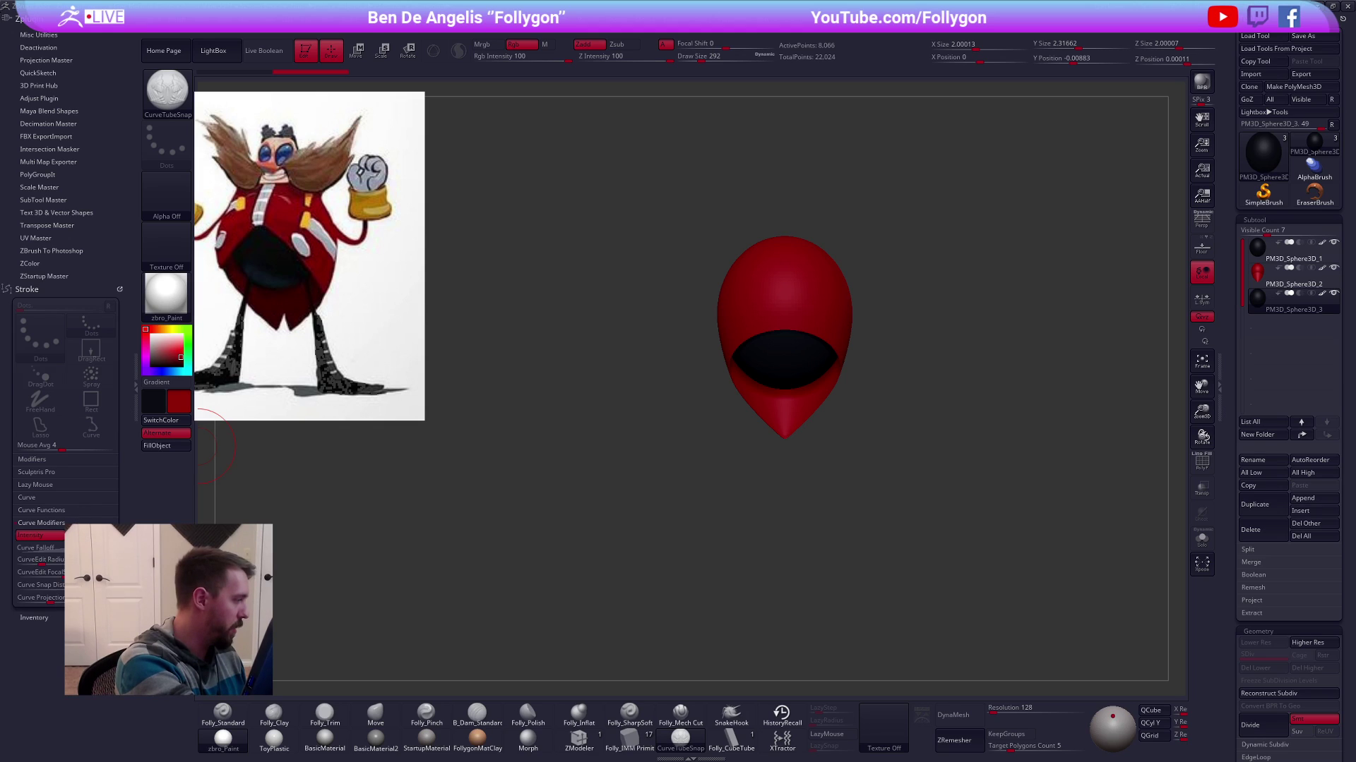
{"action": "left_click", "coordinate": [90, 510]}
{"action": "left_click", "coordinate": [89, 498]}
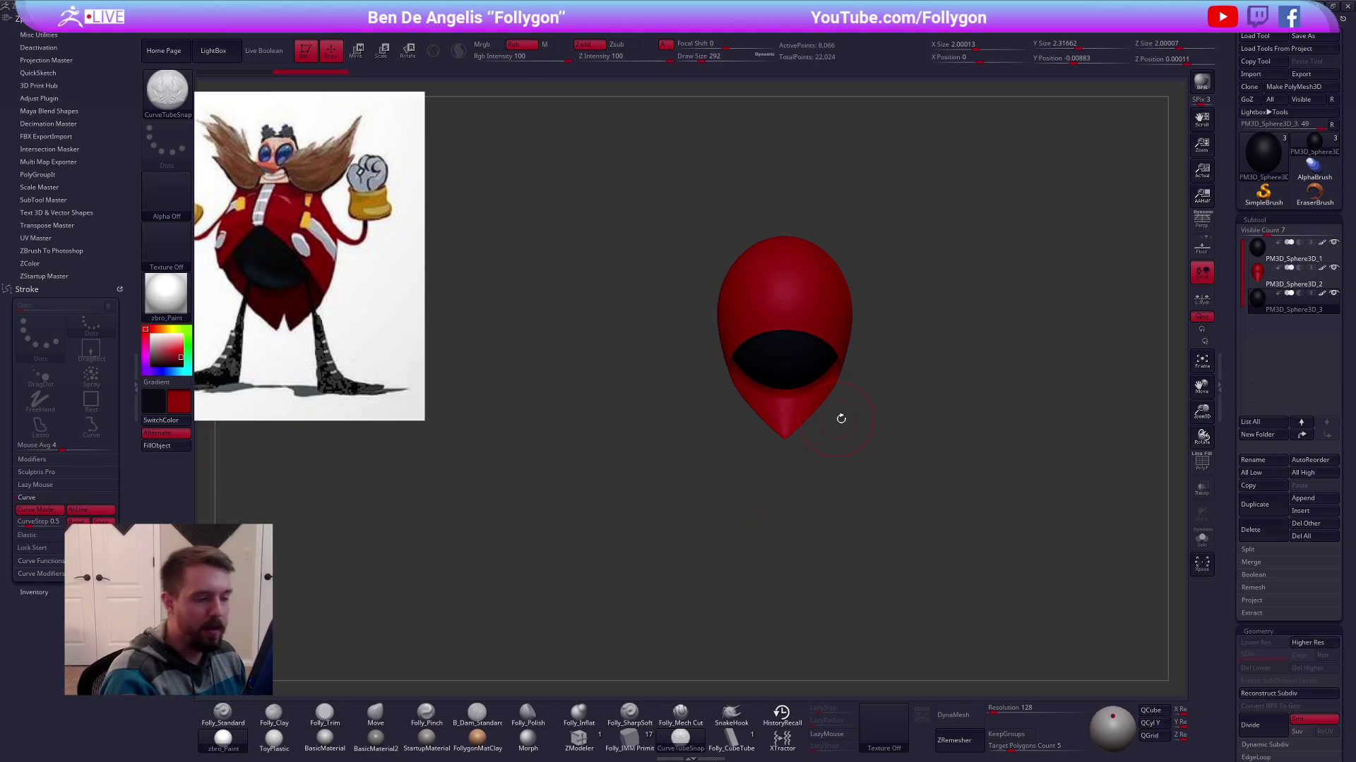
{"action": "left_click_drag", "start_coordinate": [836, 414], "coordinate": [799, 432], "text": "alt"}
{"action": "left_click", "coordinate": [134, 391]}
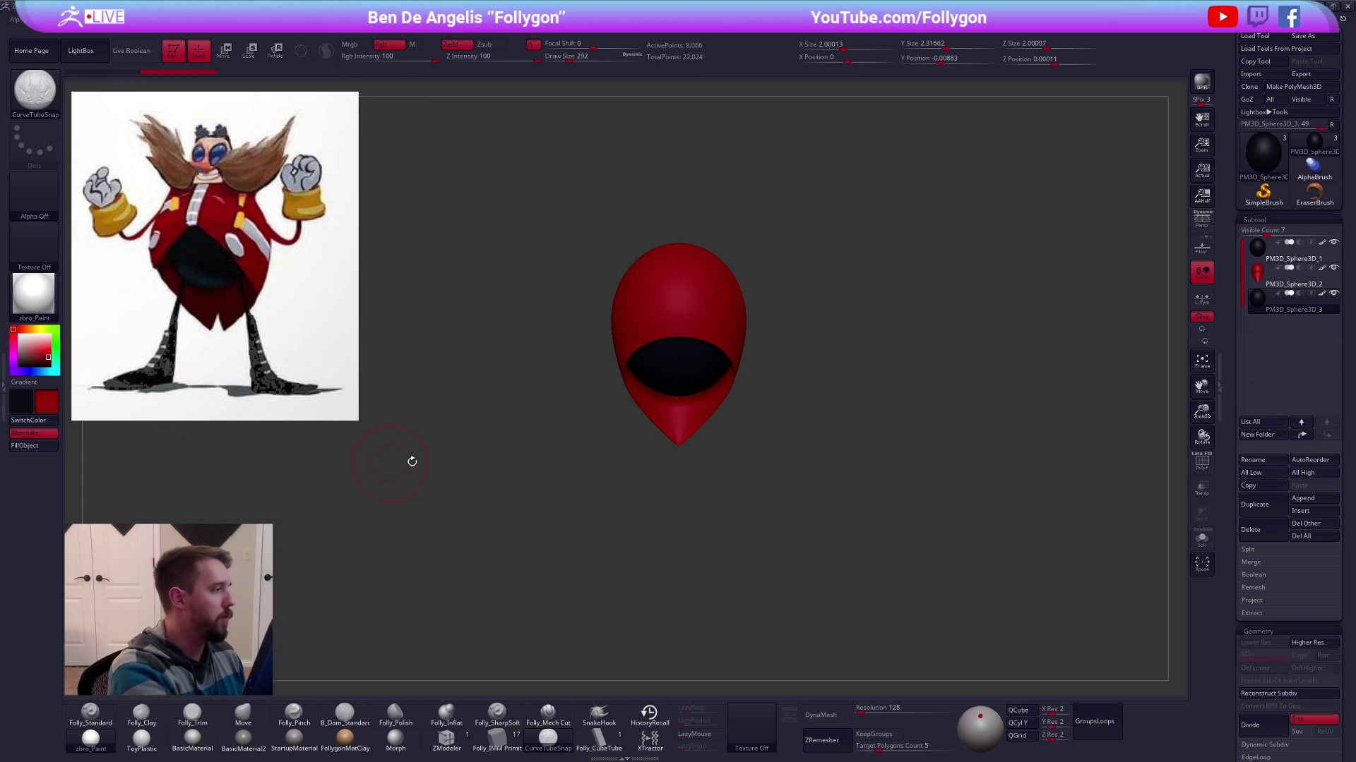
Draw mirrored leg tubes with CurveTubeSnap at draw size 96, running down and outward from the underside of the body
{"action": "left_click_drag", "start_coordinate": [718, 401], "coordinate": [689, 451], "text": "alt"}
{"action": "key", "text": "space"}
{"action": "left_click_drag", "start_coordinate": [723, 397], "coordinate": [724, 397]}
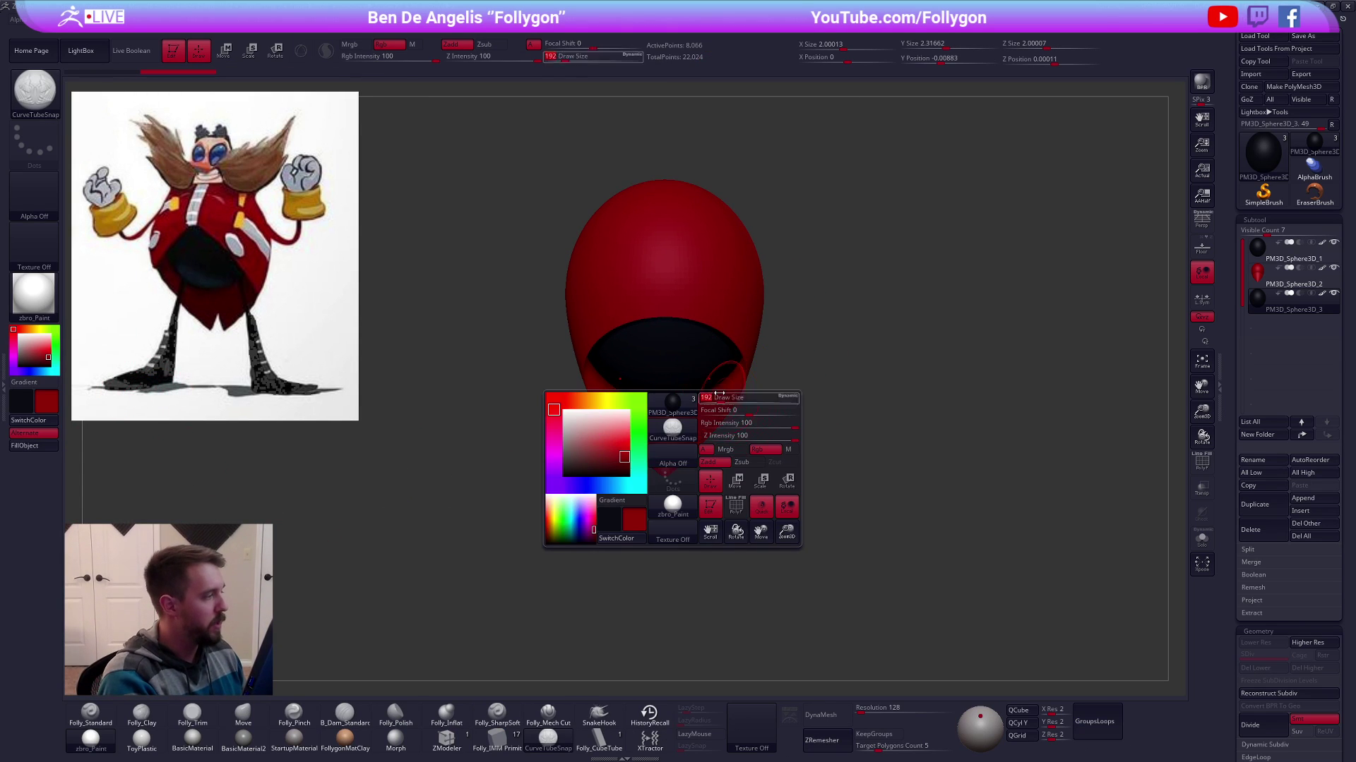
{"action": "key", "text": "space"}
{"action": "mouse_move", "coordinate": [723, 336]}
{"action": "left_mouse_down"}
{"action": "mouse_move", "coordinate": [707, 377]}
{"action": "mouse_move", "coordinate": [741, 489]}
{"action": "left_mouse_up"}
{"action": "key", "text": "shift+f"}
{"action": "key", "text": "space"}
{"action": "key", "text": "shift+f"}
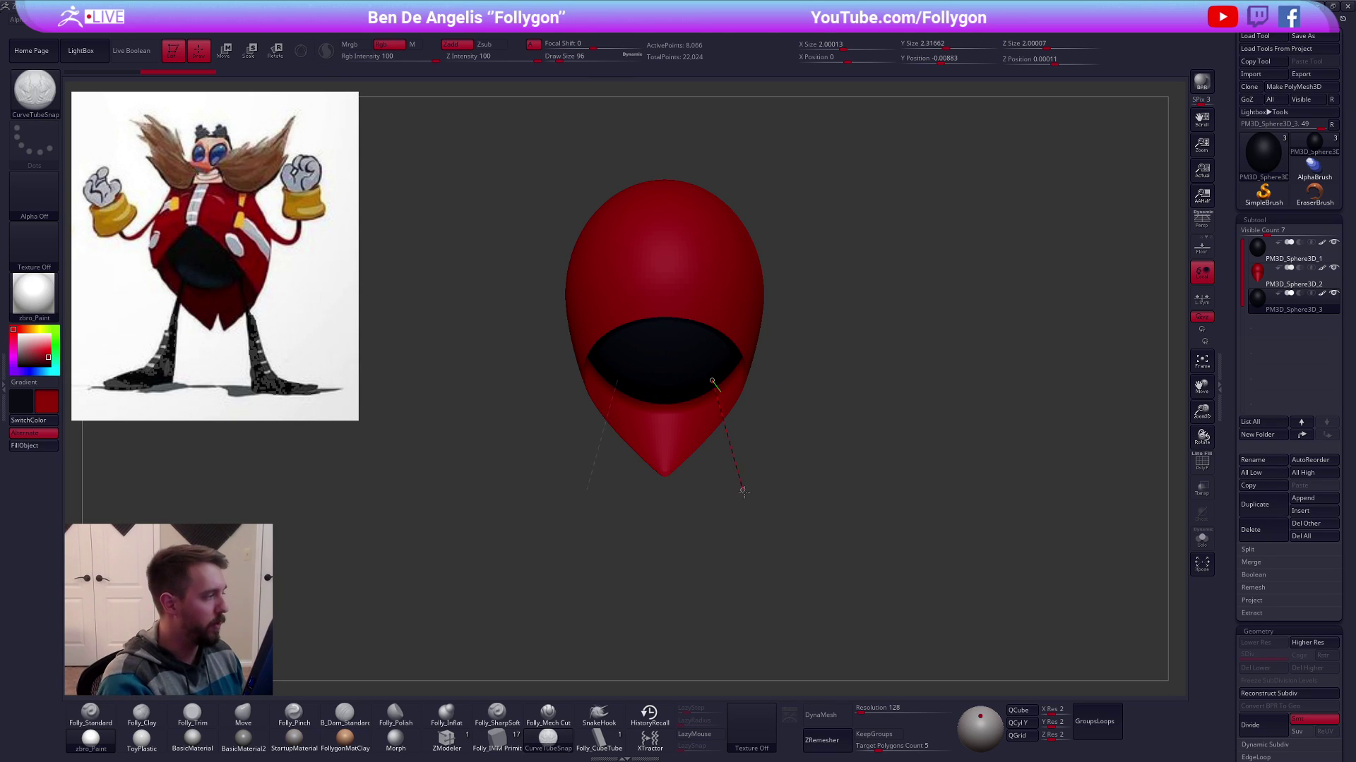
{"action": "left_click_drag", "start_coordinate": [753, 540], "coordinate": [763, 558]}
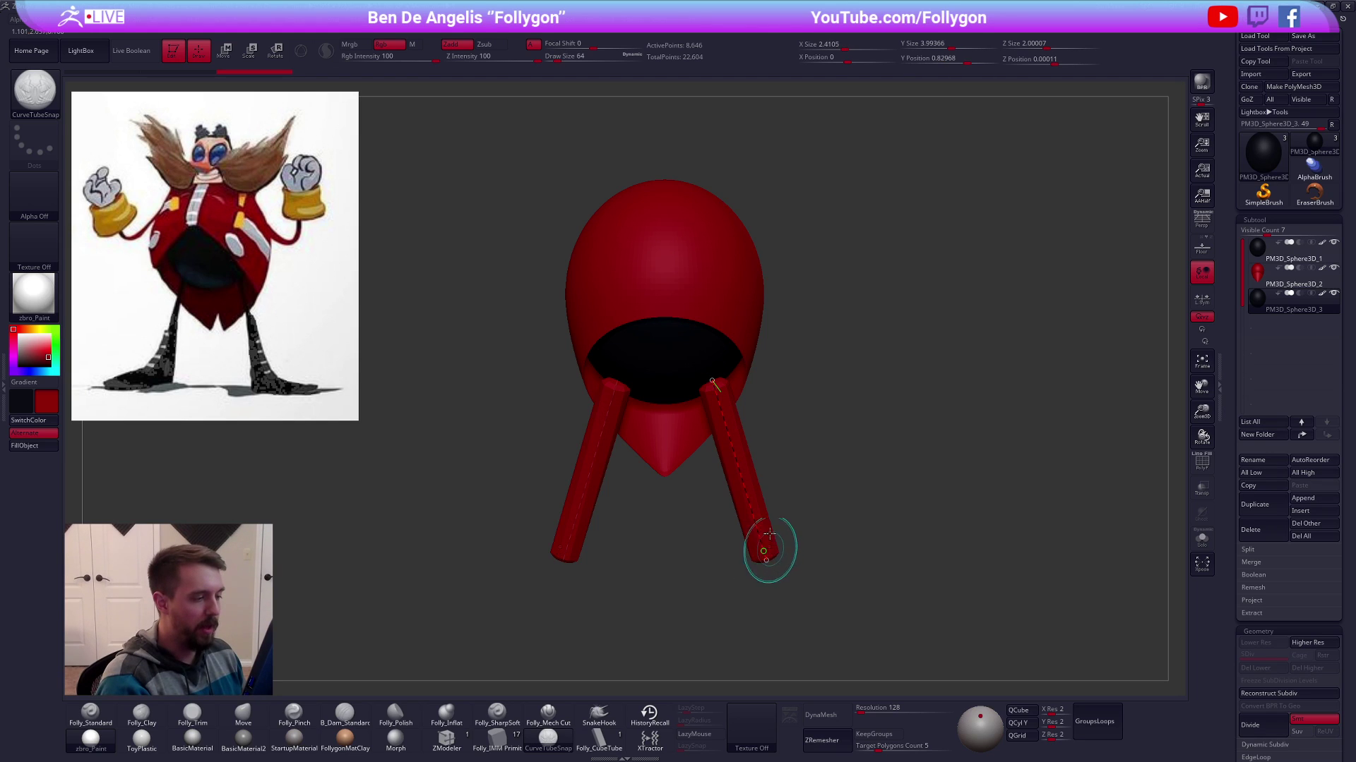
Sample the near-black from the reference and regenerate the leg tubes in that colour, thinned with a draw size of 25
{"action": "key", "text": "c"}
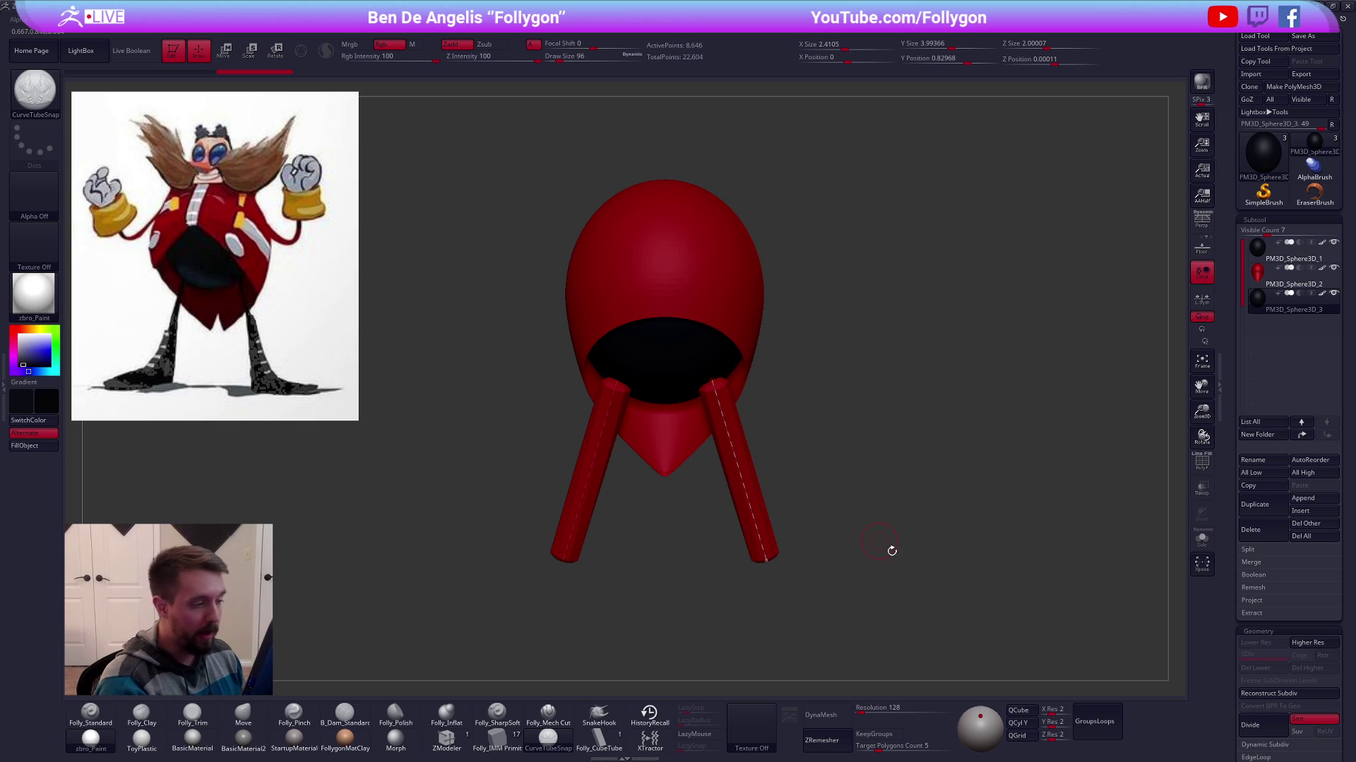
{"action": "left_click_drag", "start_coordinate": [886, 548], "coordinate": [885, 569], "text": "alt"}
{"action": "key", "text": "space"}
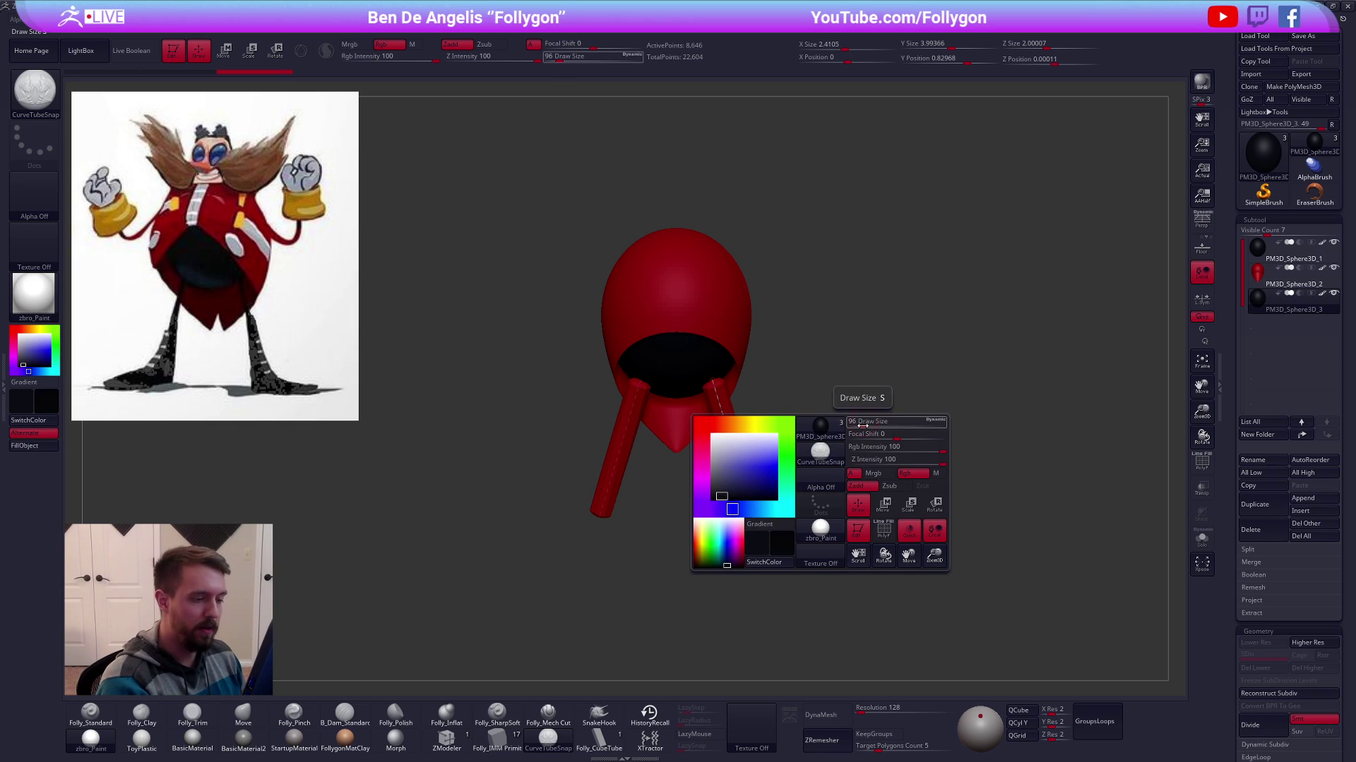
{"action": "left_click_drag", "start_coordinate": [857, 426], "coordinate": [855, 426]}
{"action": "left_click", "coordinate": [732, 448]}
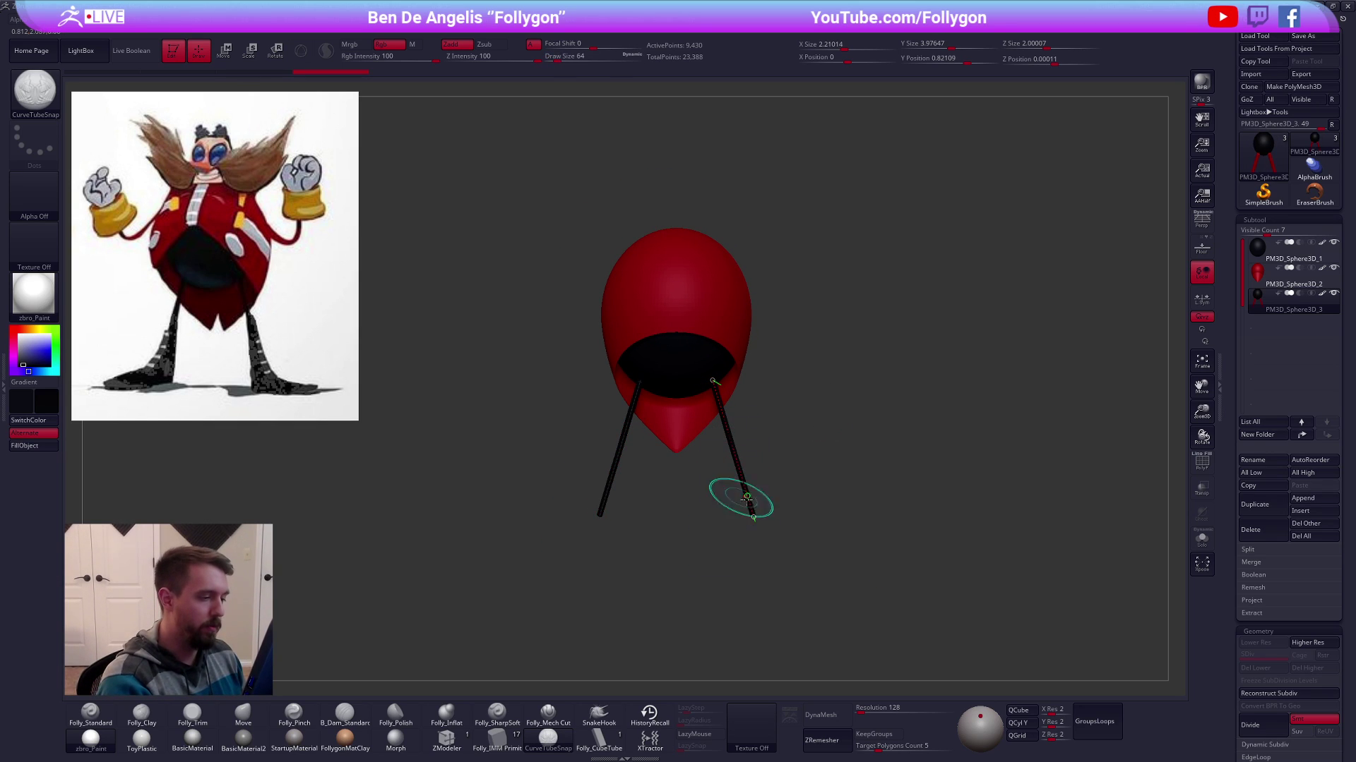
{"action": "left_click", "coordinate": [743, 318]}
Isolate the leg tubes by polygroup and delete the hidden body copy from their subtool
{"action": "key", "text": "shift+f"}
{"action": "left_click_drag", "start_coordinate": [779, 376], "coordinate": [731, 398], "text": "shift"}
{"action": "left_click", "coordinate": [780, 477], "text": "ctrl+shift"}
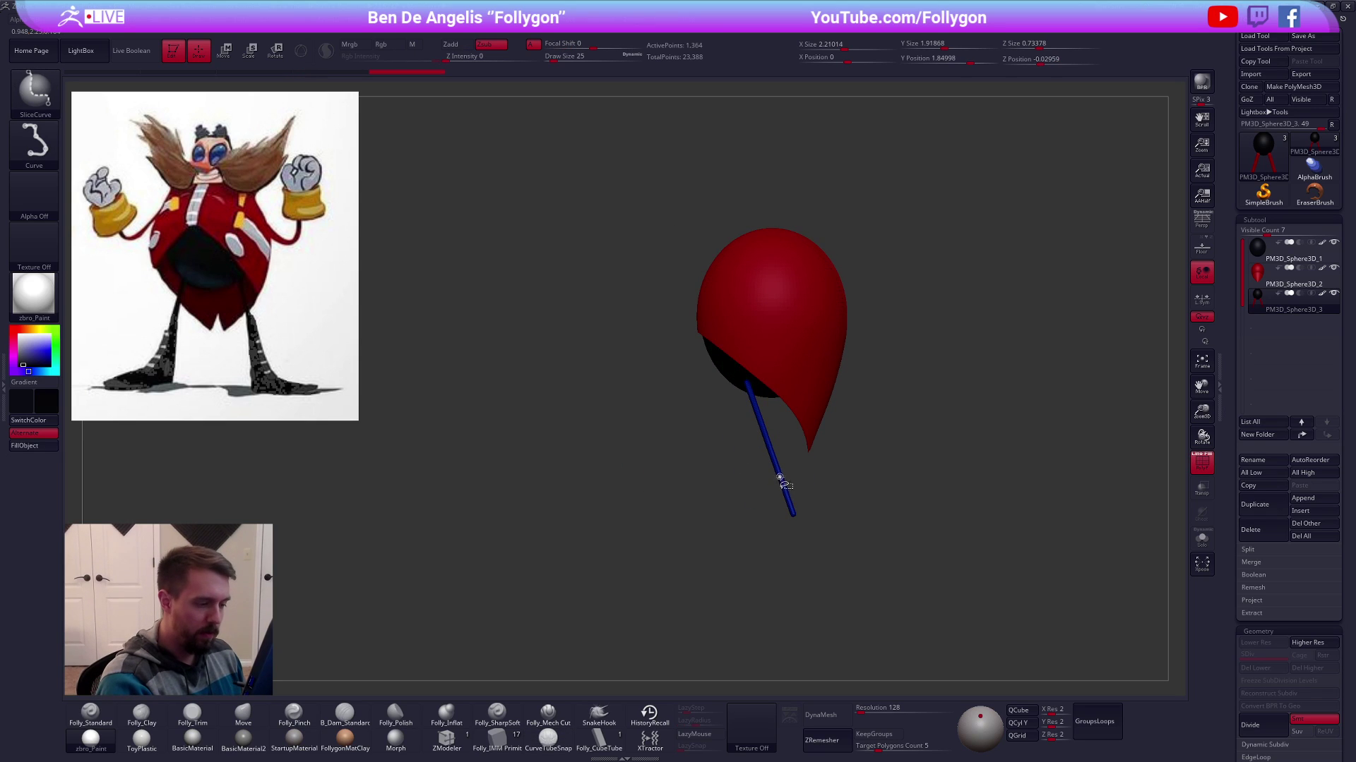
{"action": "left_click", "coordinate": [792, 471]}
{"action": "key", "text": "ctrl+space"}
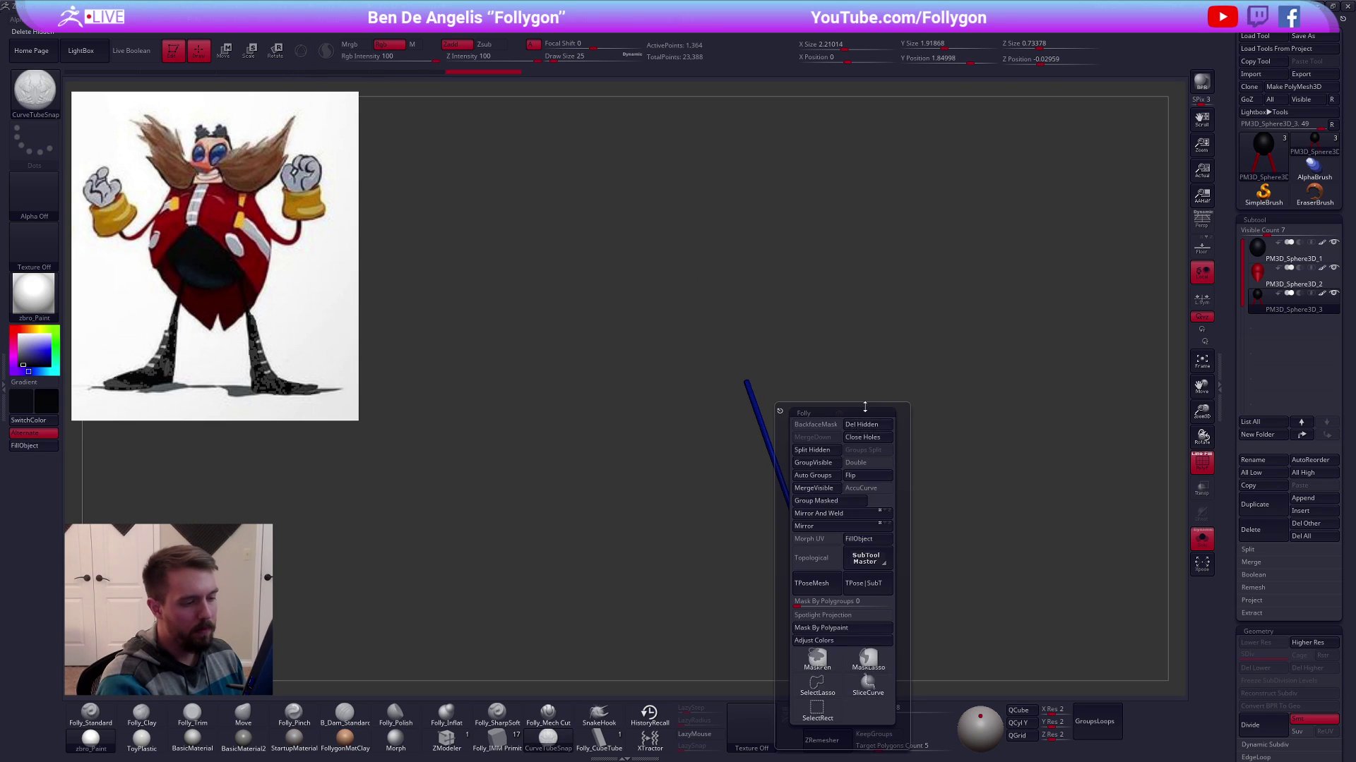
{"action": "left_click", "coordinate": [863, 424]}
Rotate the legs in side view so they hang nearly vertically beneath the body
{"action": "key", "text": "r"}
{"action": "mouse_move", "coordinate": [769, 443]}
{"action": "left_mouse_down"}
{"action": "mouse_move", "coordinate": [885, 425]}
{"action": "mouse_move", "coordinate": [868, 480]}
{"action": "mouse_move", "coordinate": [874, 456]}
{"action": "left_mouse_up"}
{"action": "key", "text": "shift+f"}
{"action": "mouse_move", "coordinate": [868, 565]}
{"action": "left_mouse_down", "text": "shift"}
{"action": "mouse_move", "coordinate": [914, 562]}
{"action": "mouse_move", "coordinate": [850, 591]}
{"action": "left_mouse_up", "text": "shift"}
{"action": "key", "text": "q"}
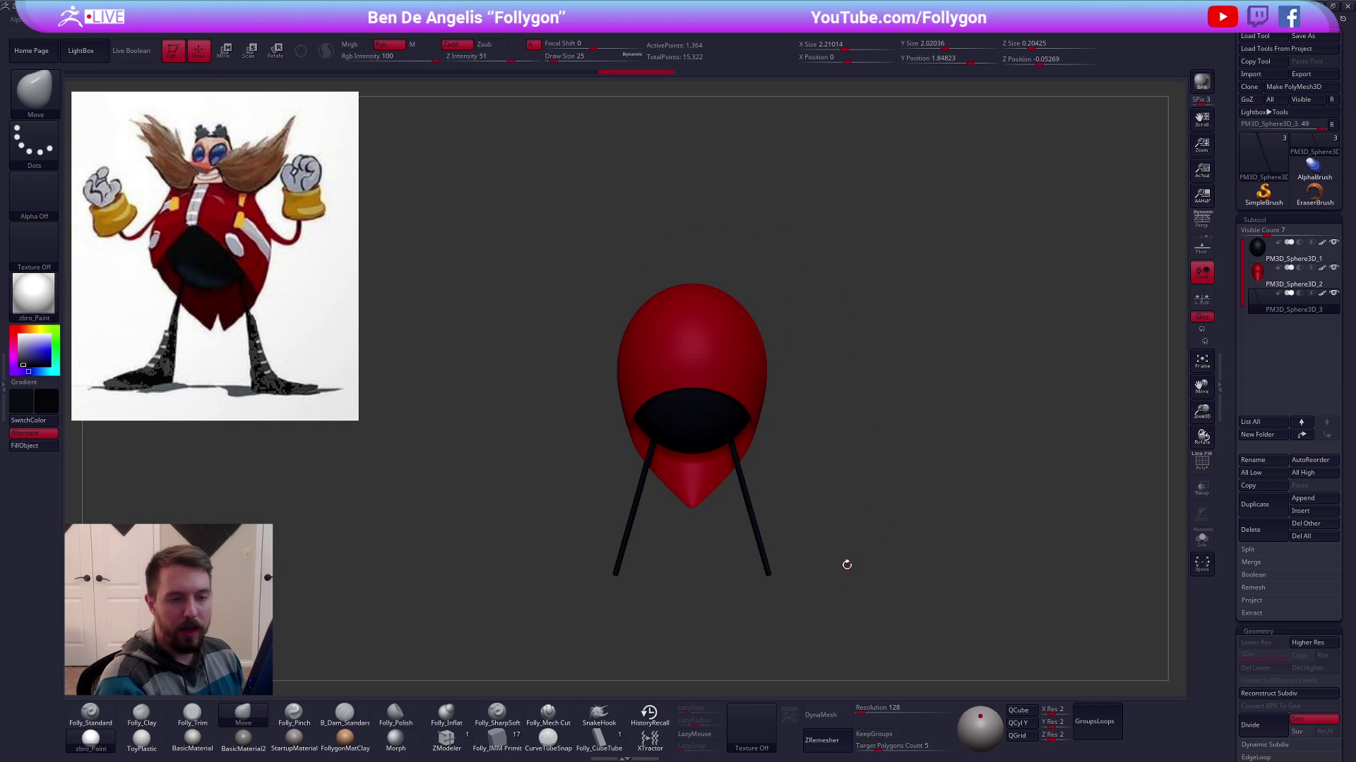
Choose the CurveTubeSnap brush again and duplicate the red coat subtool as a base for the arms
{"action": "left_click", "coordinate": [548, 738]}
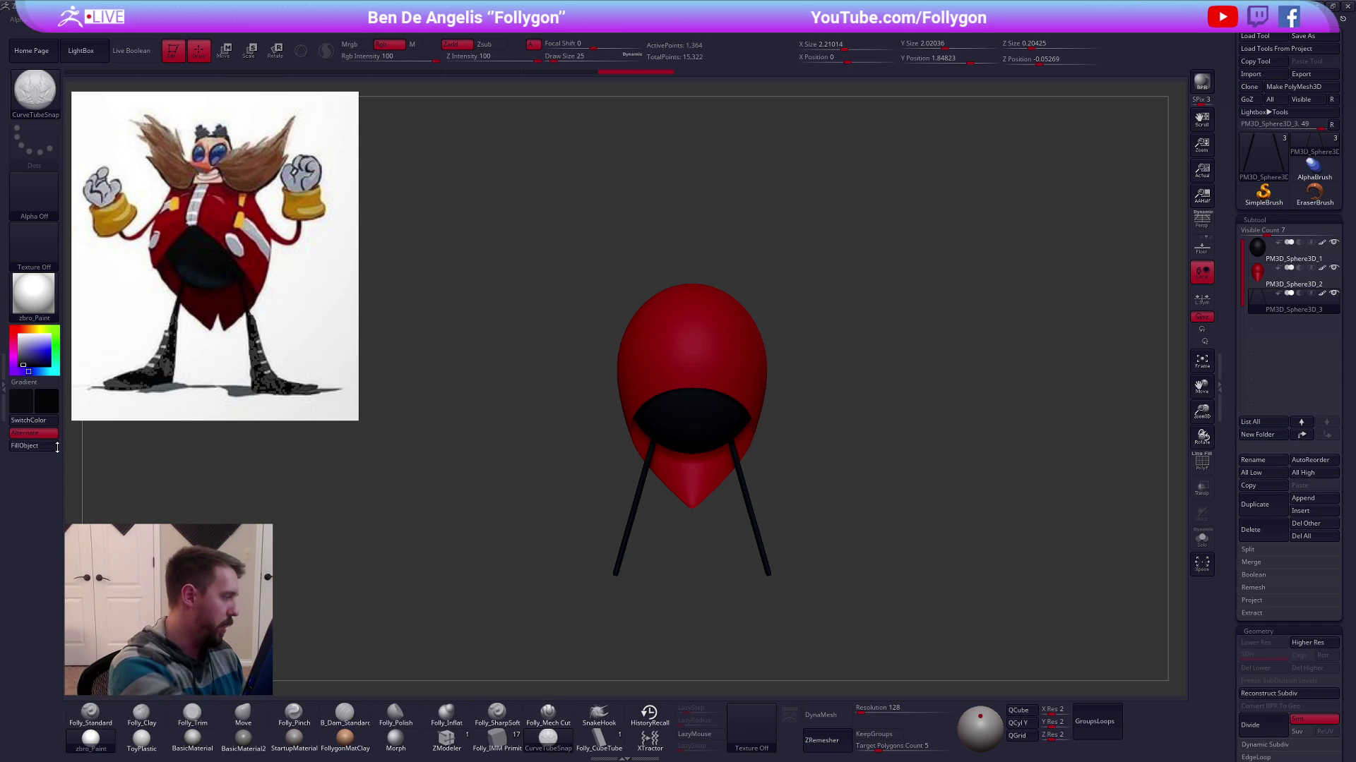
{"action": "left_click", "coordinate": [4, 387]}
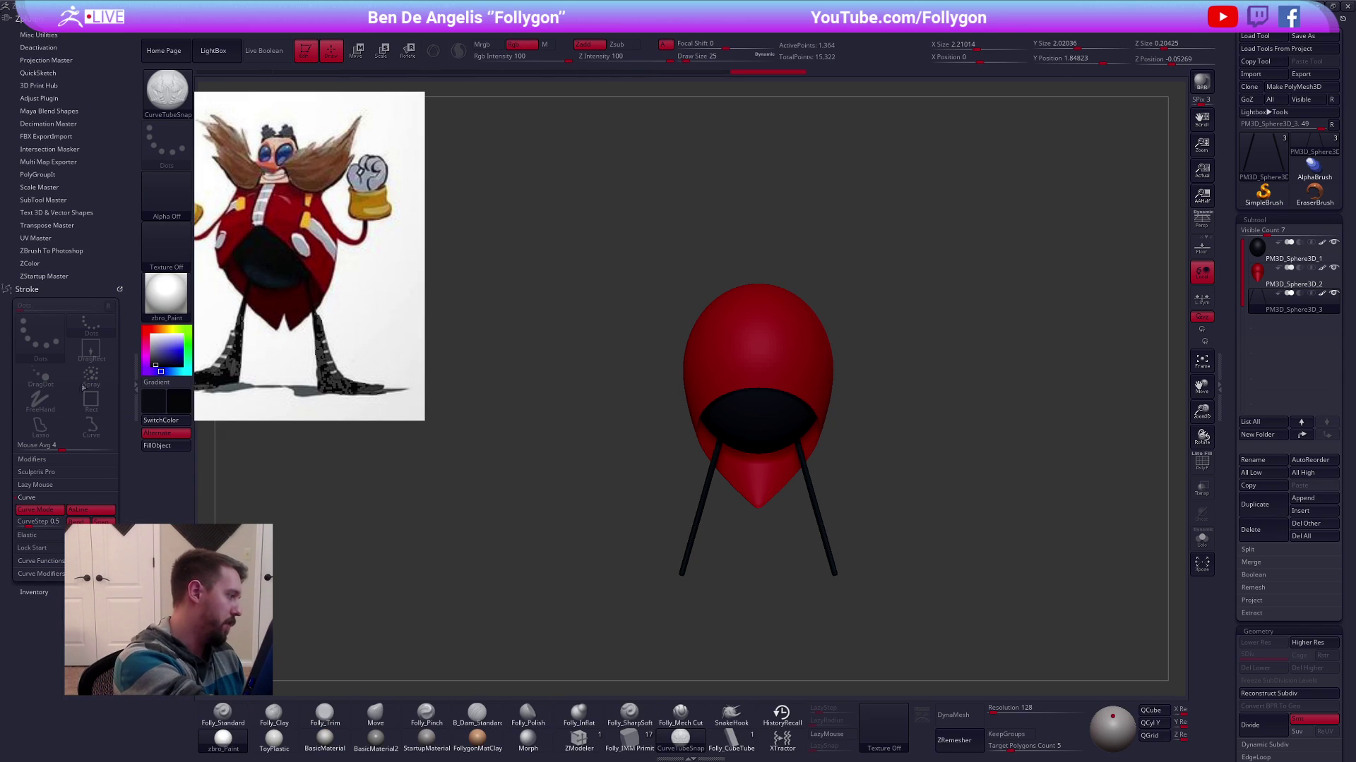
{"action": "left_click", "coordinate": [137, 382]}
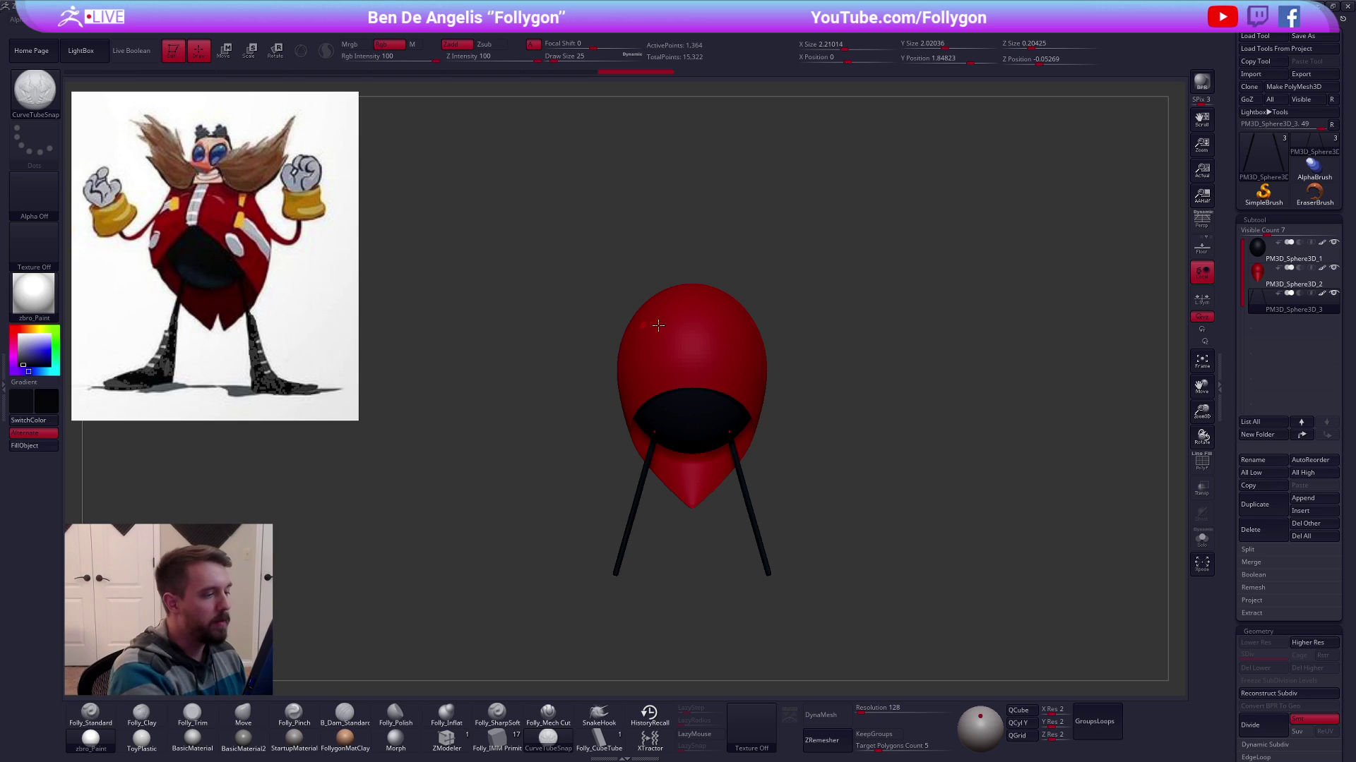
{"action": "key", "text": "ctrl+shift+d"}
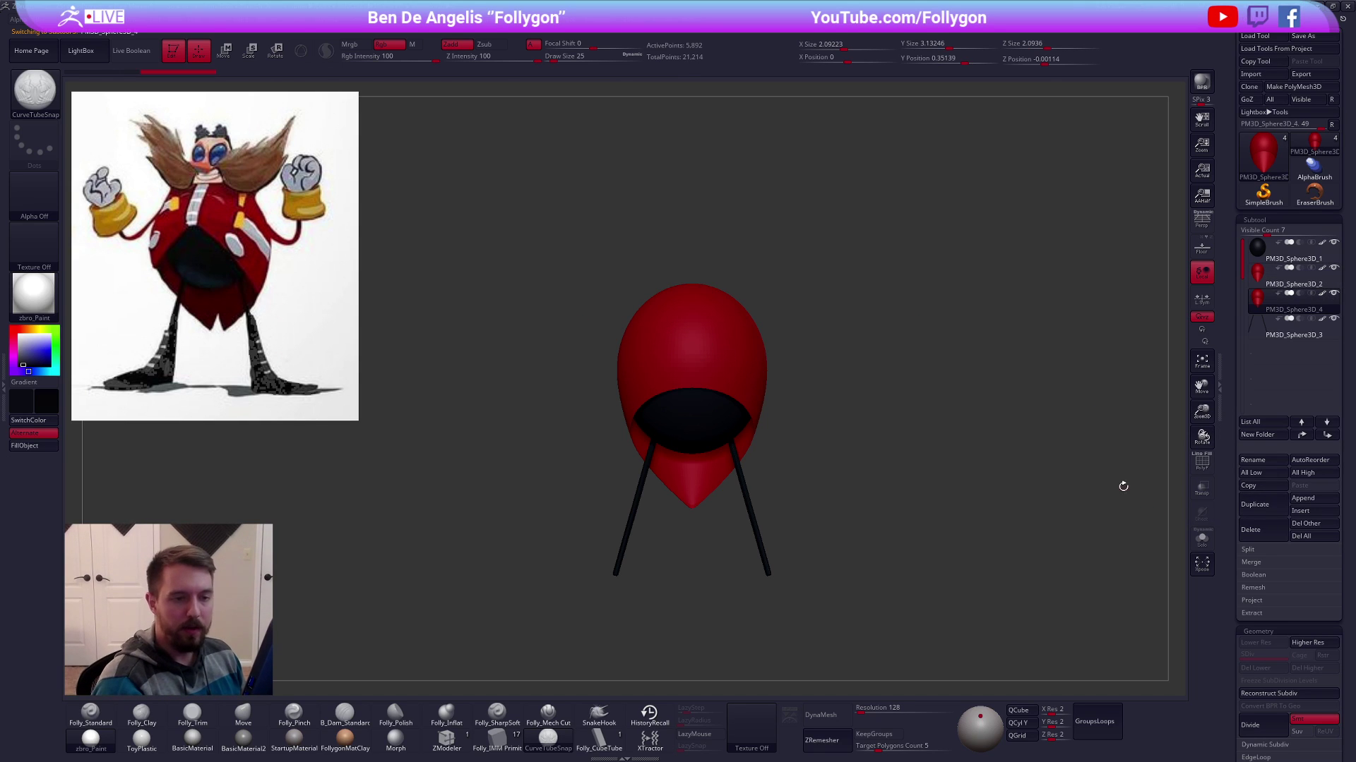
Try to draw mirrored curved arm tubes outward from the sides of the coat
{"action": "right_click_drag", "start_coordinate": [757, 373], "coordinate": [727, 385], "text": "alt"}
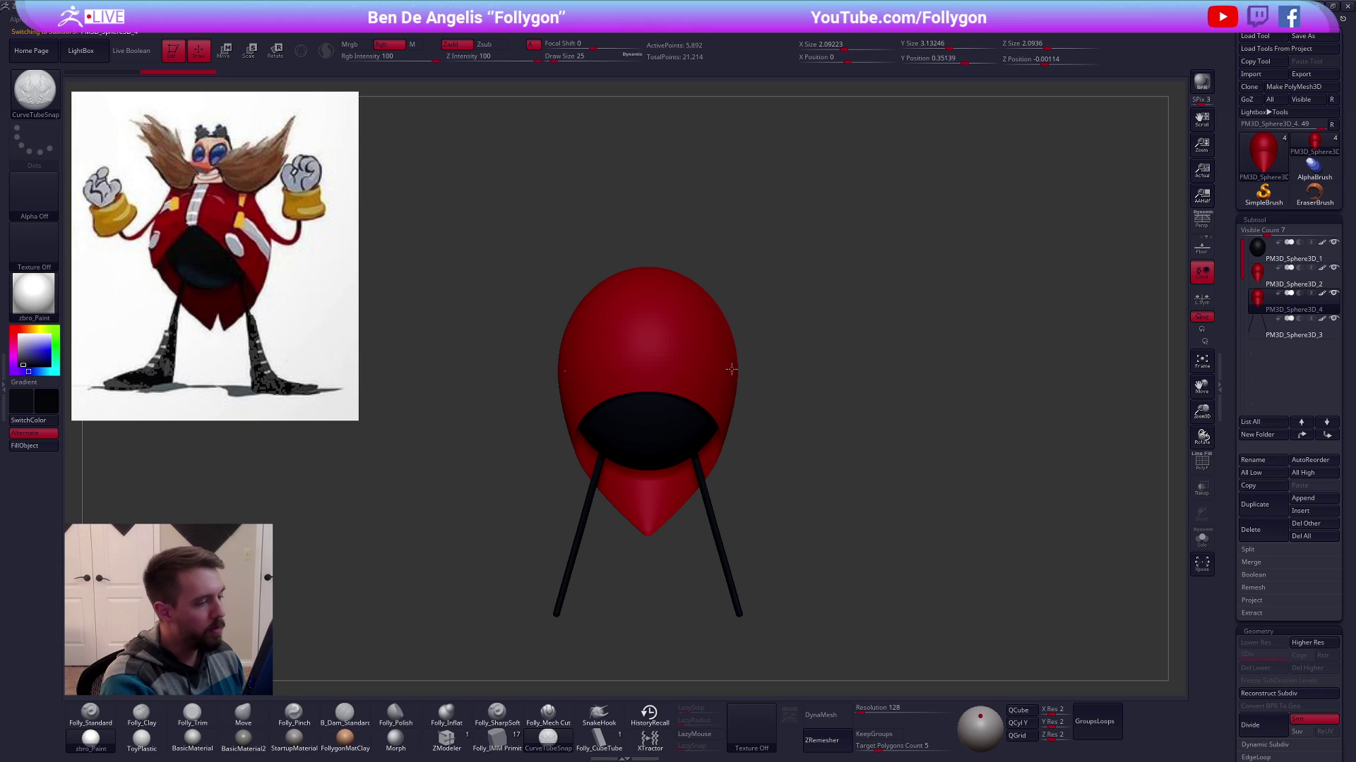
{"action": "left_click", "coordinate": [731, 369]}
{"action": "mouse_move", "coordinate": [753, 366]}
{"action": "left_mouse_down", "text": "ctrl"}
{"action": "mouse_move", "coordinate": [746, 380]}
{"action": "mouse_move", "coordinate": [800, 343]}
{"action": "left_mouse_up", "text": "ctrl"}
{"action": "mouse_move", "coordinate": [739, 455]}
{"action": "right_mouse_down"}
{"action": "mouse_move", "coordinate": [696, 463]}
{"action": "mouse_move", "coordinate": [736, 483]}
{"action": "mouse_move", "coordinate": [741, 546]}
{"action": "mouse_move", "coordinate": [743, 402]}
{"action": "right_mouse_up"}
{"action": "right_click_drag", "start_coordinate": [743, 403], "coordinate": [732, 486], "text": "alt"}
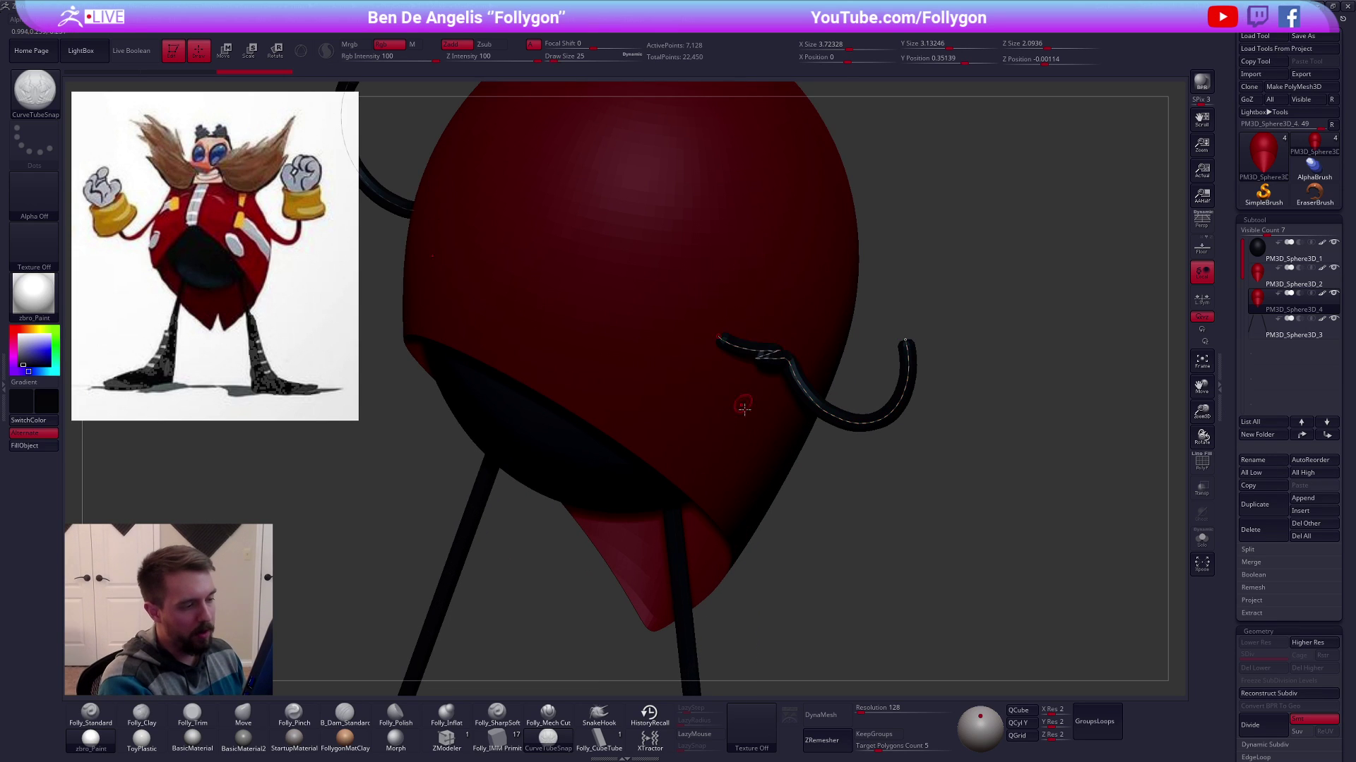
{"action": "right_click_drag", "start_coordinate": [742, 400], "coordinate": [727, 374], "text": "ctrl"}
{"action": "key", "text": "ctrl+z"}
Set the brush picker's depth option to Once Z in preparation for drawing the arms from a straight front view
{"action": "right_click_drag", "start_coordinate": [765, 536], "coordinate": [818, 420], "text": "shift"}
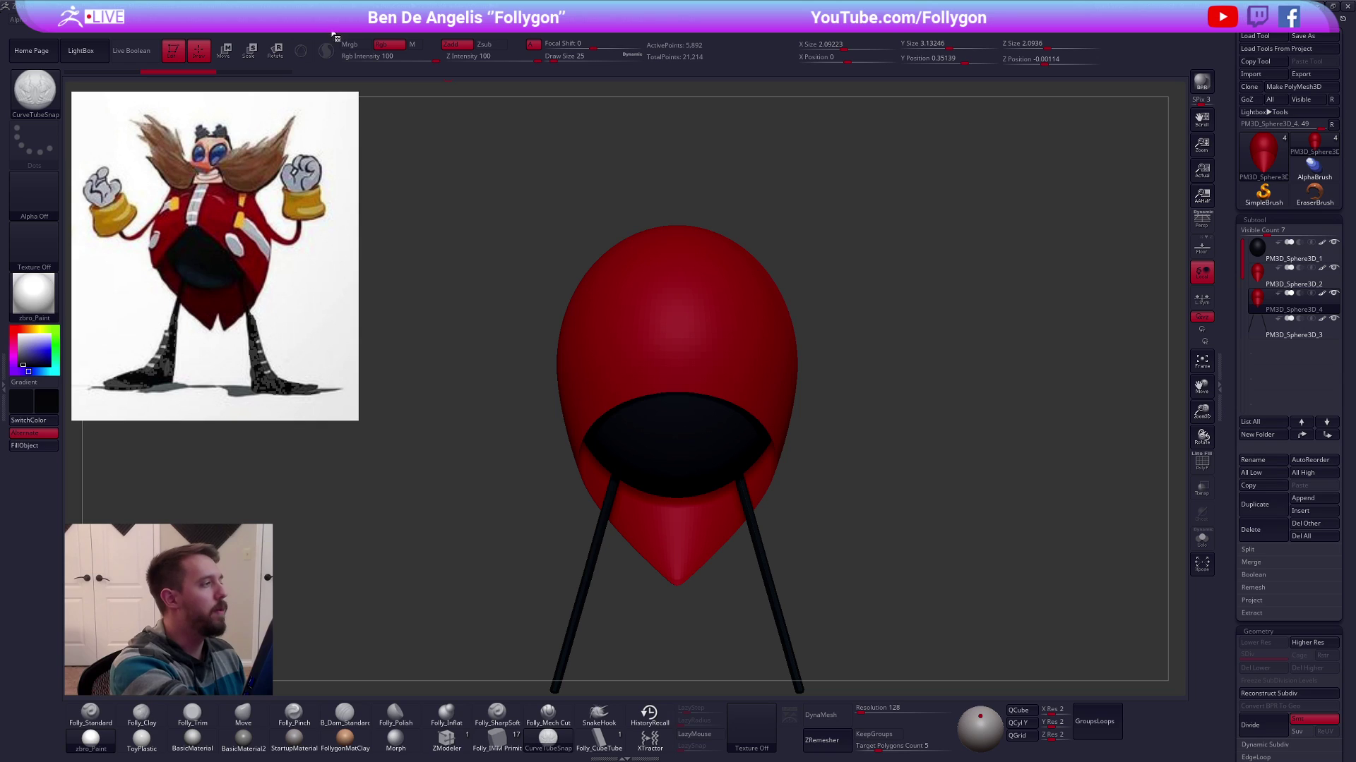
{"action": "left_click", "coordinate": [389, 24]}
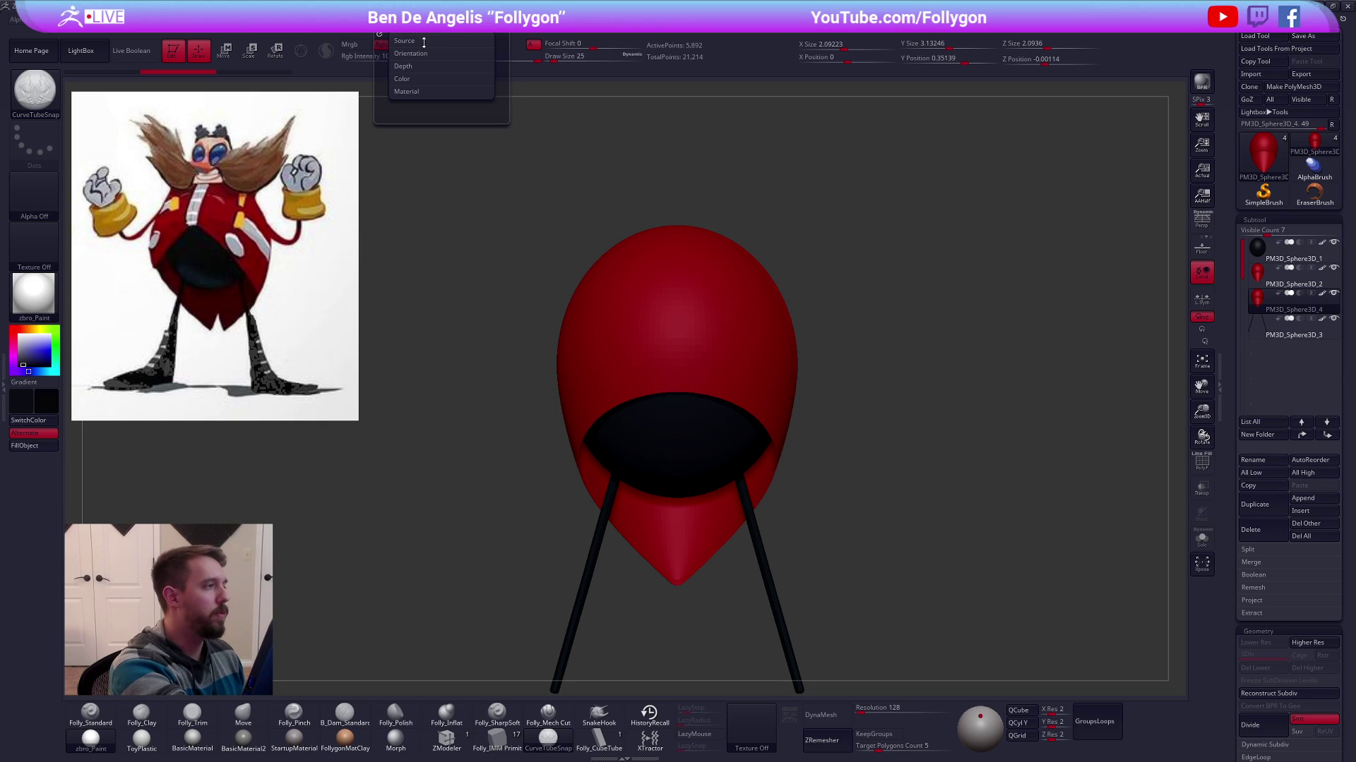
{"action": "left_click", "coordinate": [425, 40]}
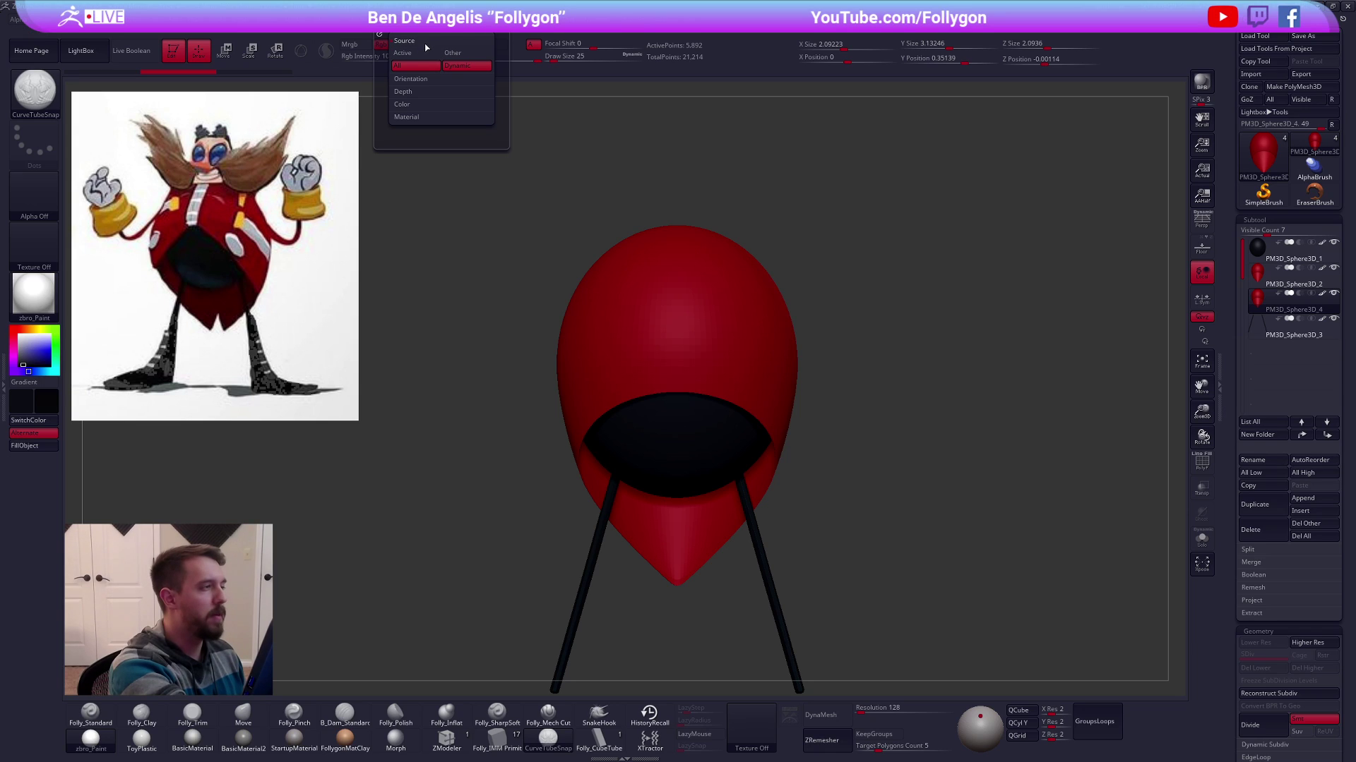
{"action": "left_click", "coordinate": [419, 92]}
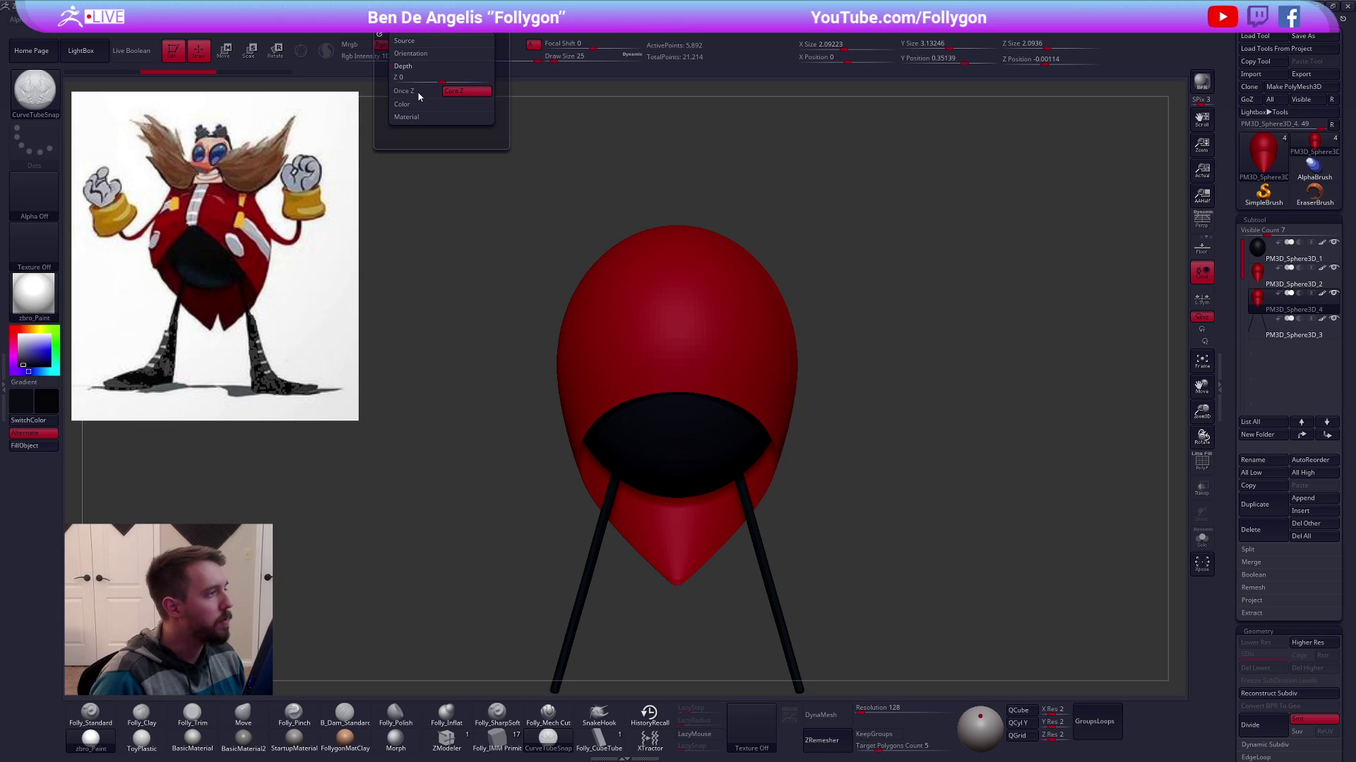
{"action": "left_click", "coordinate": [416, 91]}
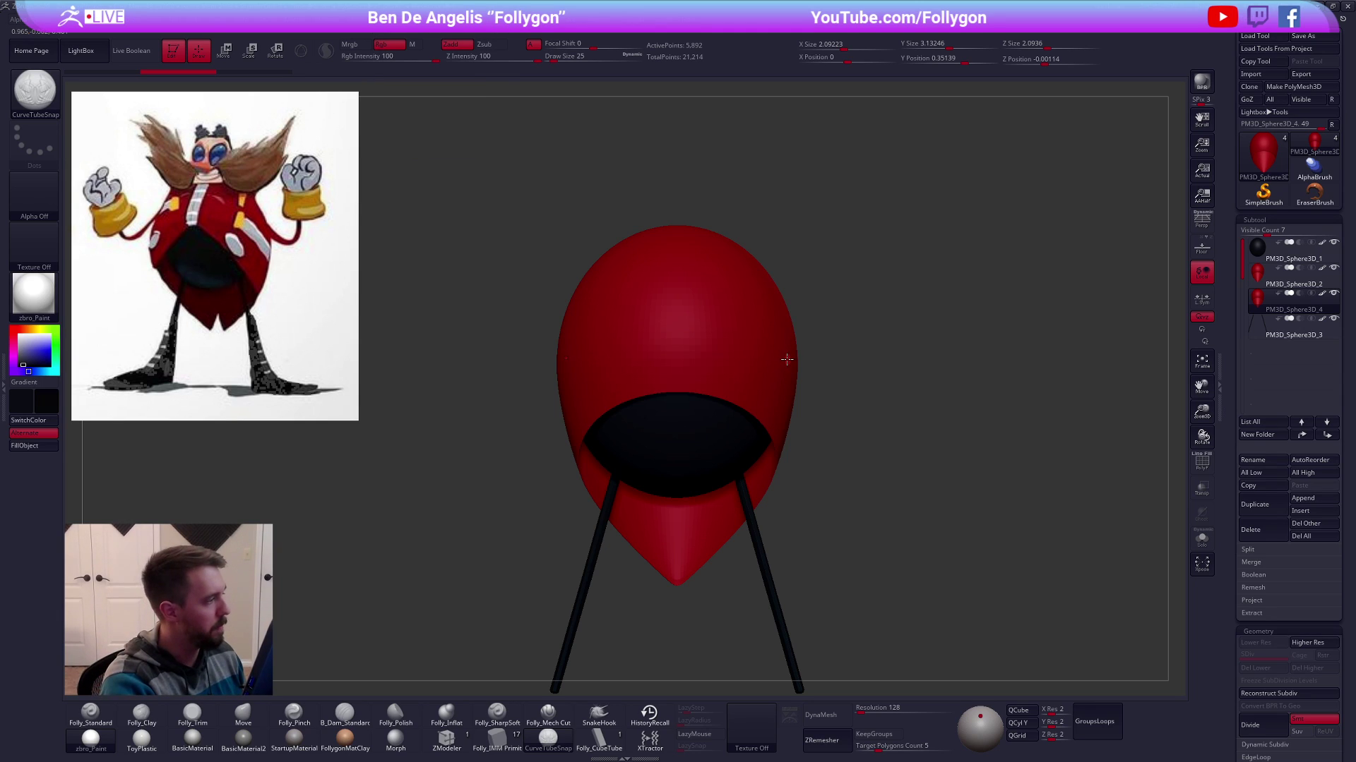
Draw mirrored curved arm tubes outward from the coat's sides and remove the coat copy from their subtool
{"action": "mouse_move", "coordinate": [785, 364]}
{"action": "left_mouse_down"}
{"action": "mouse_move", "coordinate": [821, 389]}
{"action": "mouse_move", "coordinate": [887, 337]}
{"action": "left_mouse_up"}
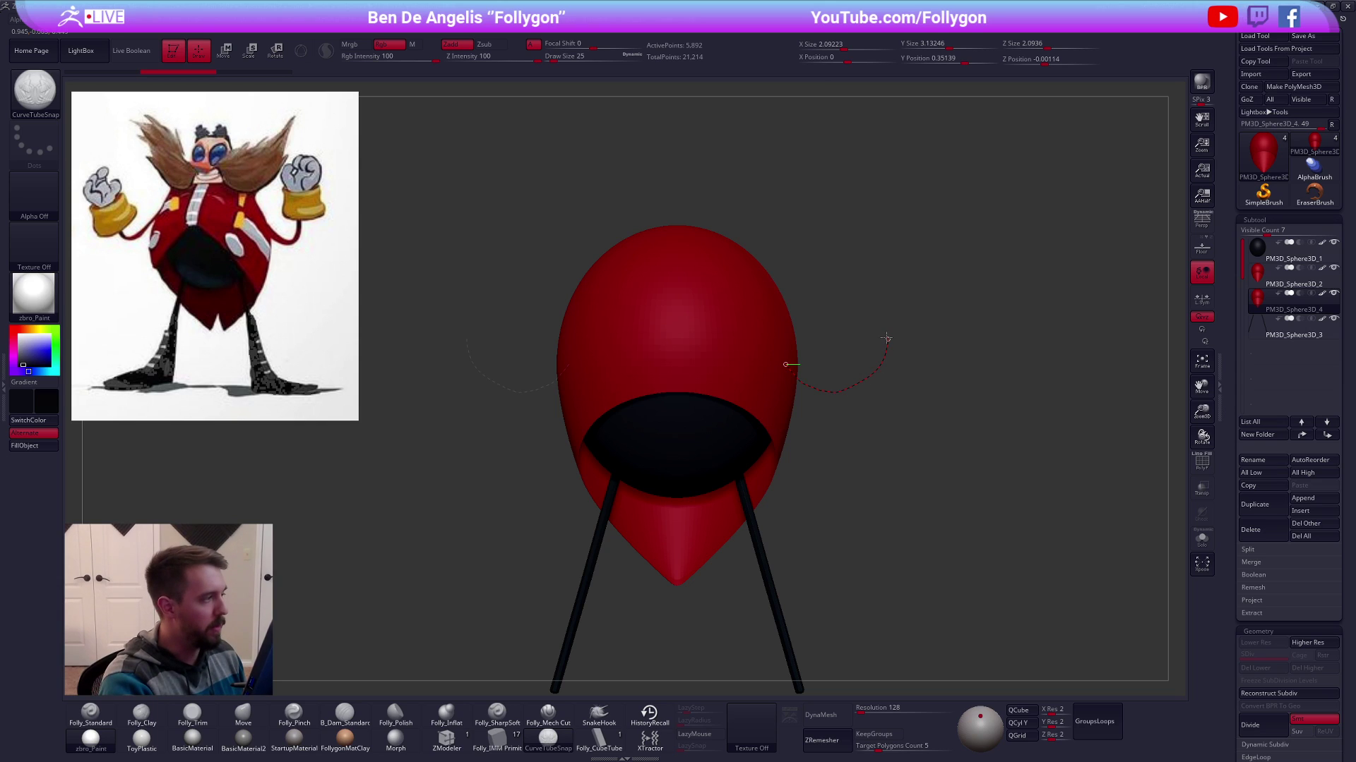
{"action": "left_click_drag", "start_coordinate": [854, 557], "coordinate": [826, 524]}
{"action": "left_click_drag", "start_coordinate": [938, 309], "coordinate": [964, 294], "text": "ctrl"}
{"action": "key", "text": "c"}
{"action": "key", "text": "shift+f"}
{"action": "left_click", "coordinate": [867, 383], "text": "ctrl+shift"}
{"action": "right_click", "coordinate": [886, 384]}
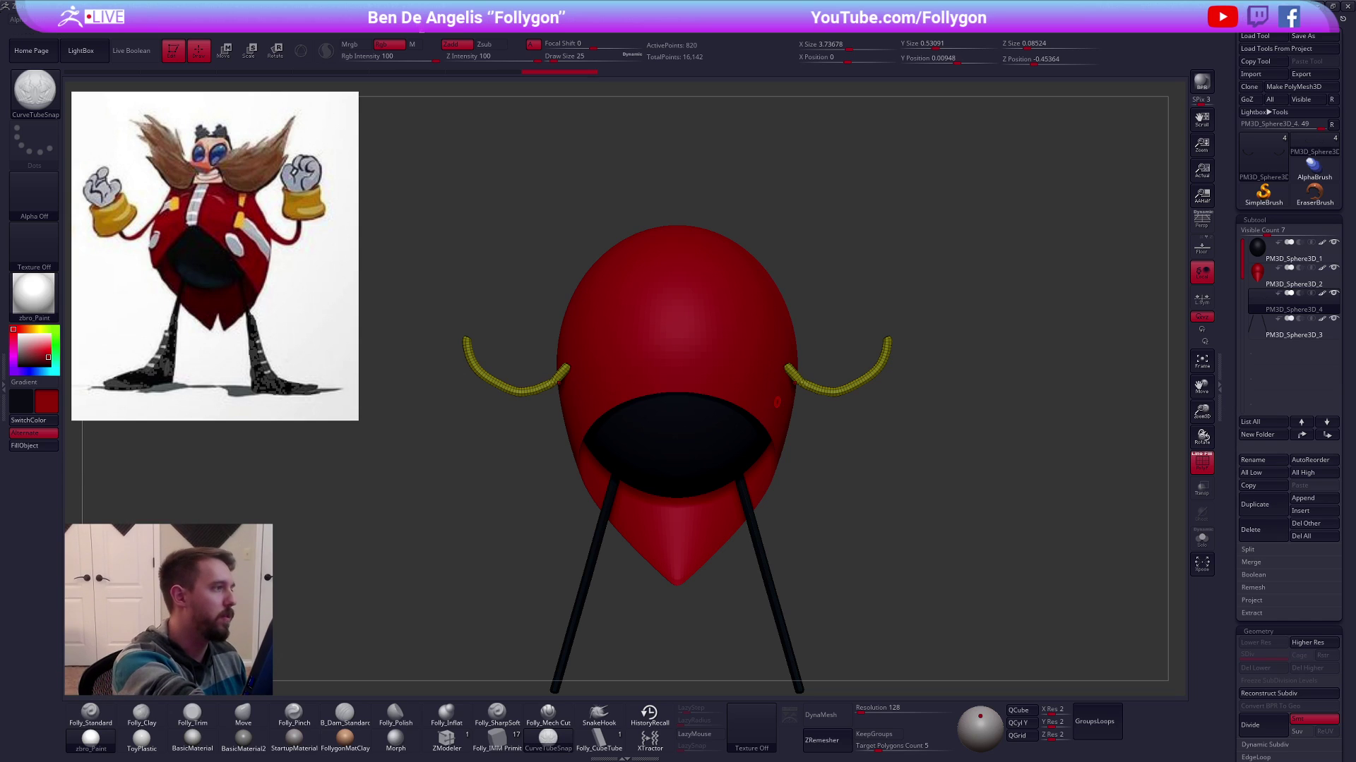
Restore the picker depth to Cont Z and move the arms in side view to the middle of the coat's depth
{"action": "left_click", "coordinate": [434, 20]}
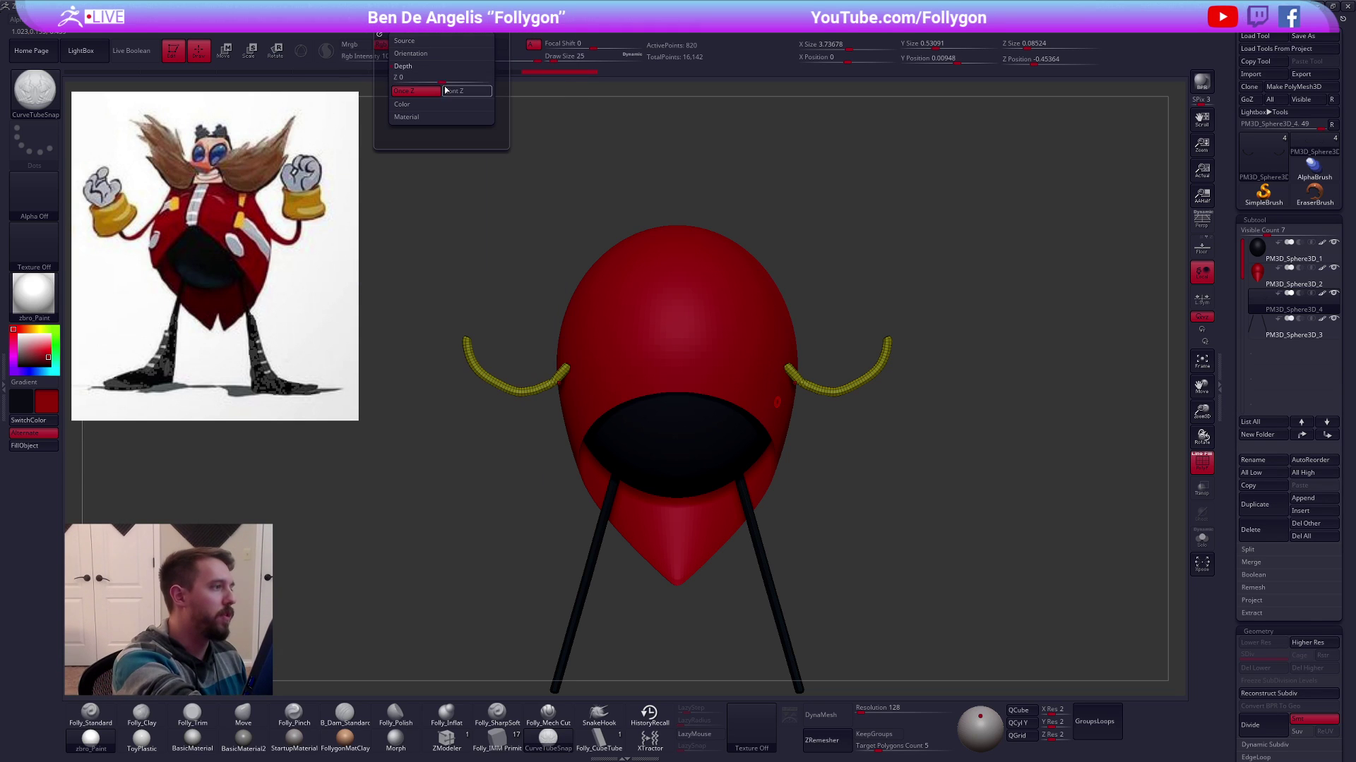
{"action": "left_click_drag", "start_coordinate": [920, 500], "coordinate": [892, 464], "text": "alt"}
{"action": "left_click_drag", "start_coordinate": [814, 396], "coordinate": [749, 397], "text": "shift"}
{"action": "key", "text": "w"}
{"action": "mouse_move", "coordinate": [846, 371]}
{"action": "left_mouse_down"}
{"action": "mouse_move", "coordinate": [848, 435]}
{"action": "mouse_move", "coordinate": [901, 382]}
{"action": "left_mouse_up"}
{"action": "key", "text": "q"}
{"action": "mouse_move", "coordinate": [875, 497]}
{"action": "left_mouse_down", "text": "alt"}
{"action": "mouse_move", "coordinate": [878, 442]}
{"action": "mouse_move", "coordinate": [960, 457]}
{"action": "mouse_move", "coordinate": [838, 442]}
{"action": "left_mouse_up", "text": "alt"}
{"action": "mouse_move", "coordinate": [791, 366]}
{"action": "left_mouse_down", "text": "alt"}
{"action": "mouse_move", "coordinate": [812, 396]}
{"action": "mouse_move", "coordinate": [801, 363]}
{"action": "left_mouse_up", "text": "alt"}
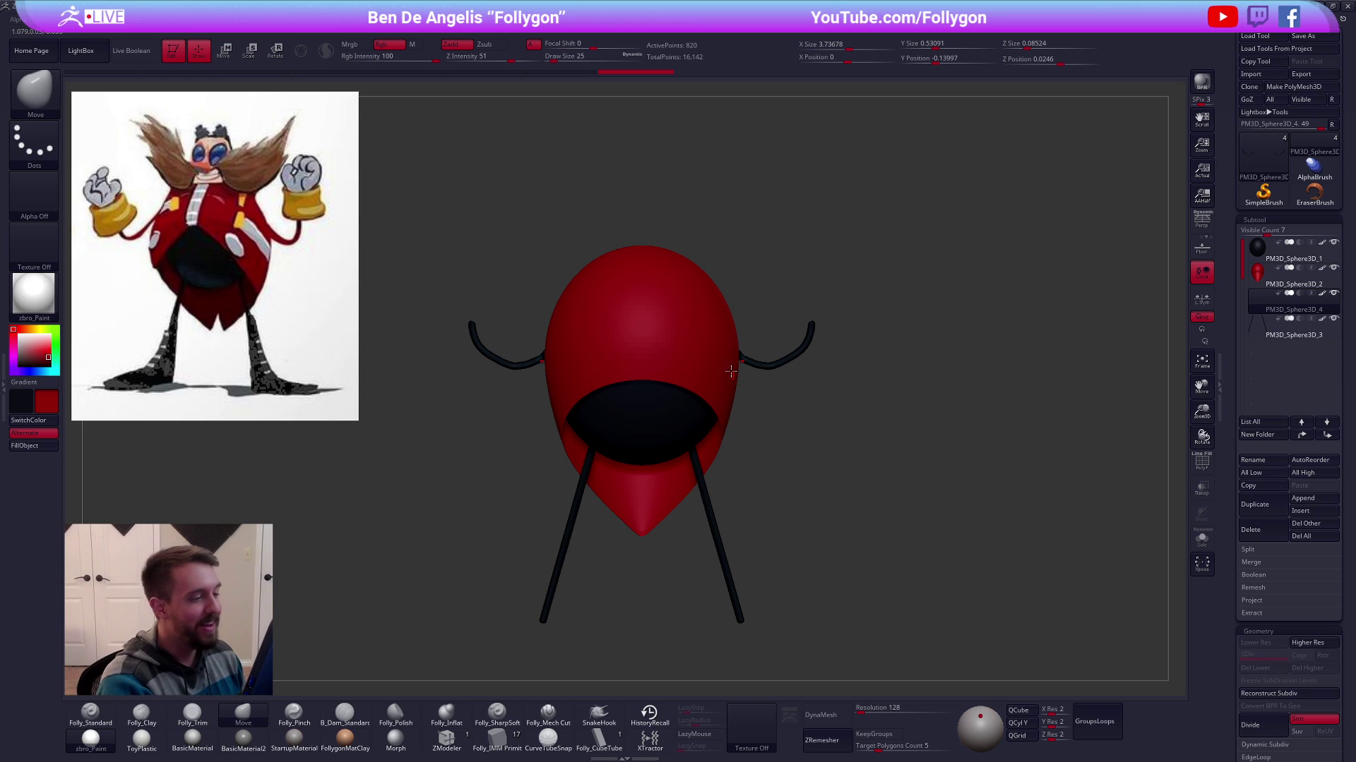
Fill the arms with the coat's red and pull their curves lower with the Move brush at draw size 265
{"action": "key", "text": "1"}
{"action": "left_click", "coordinate": [38, 446]}
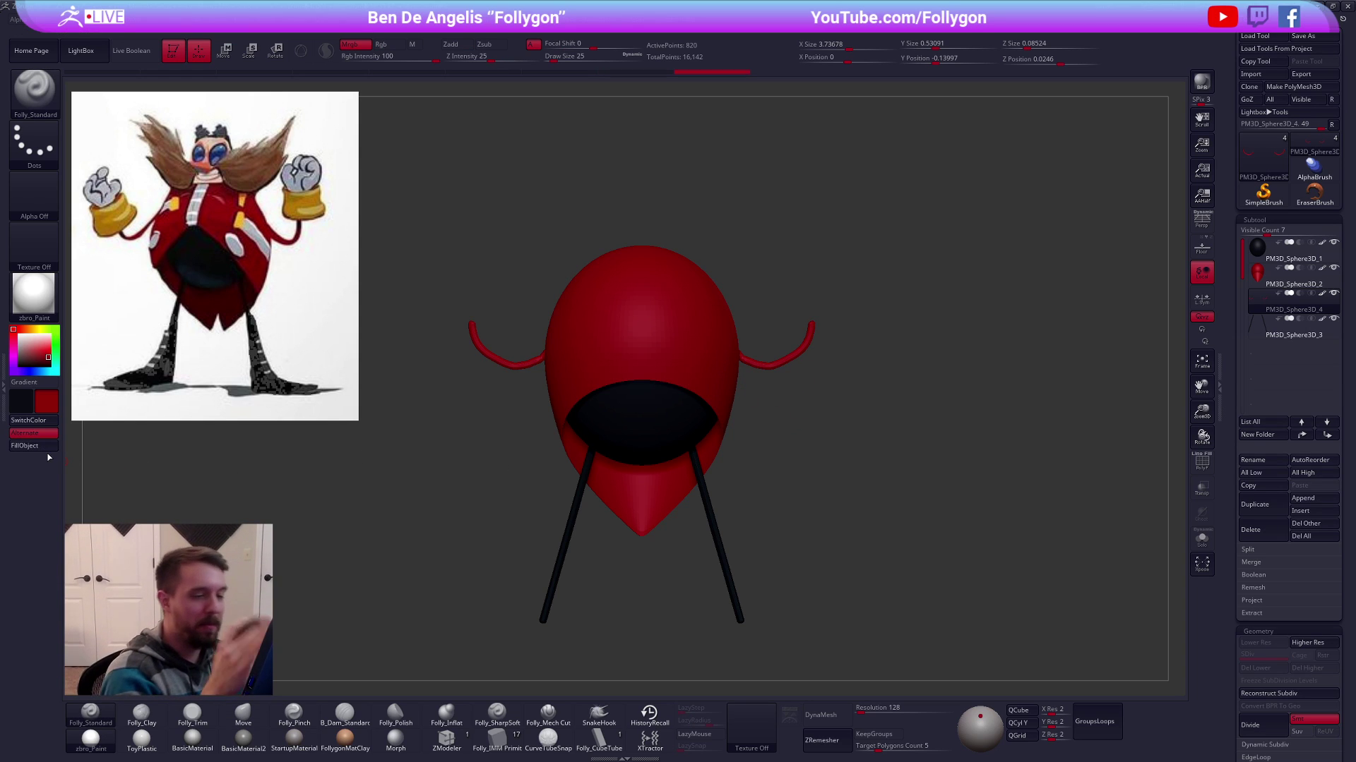
{"action": "left_click_drag", "start_coordinate": [960, 532], "coordinate": [932, 565], "text": "alt"}
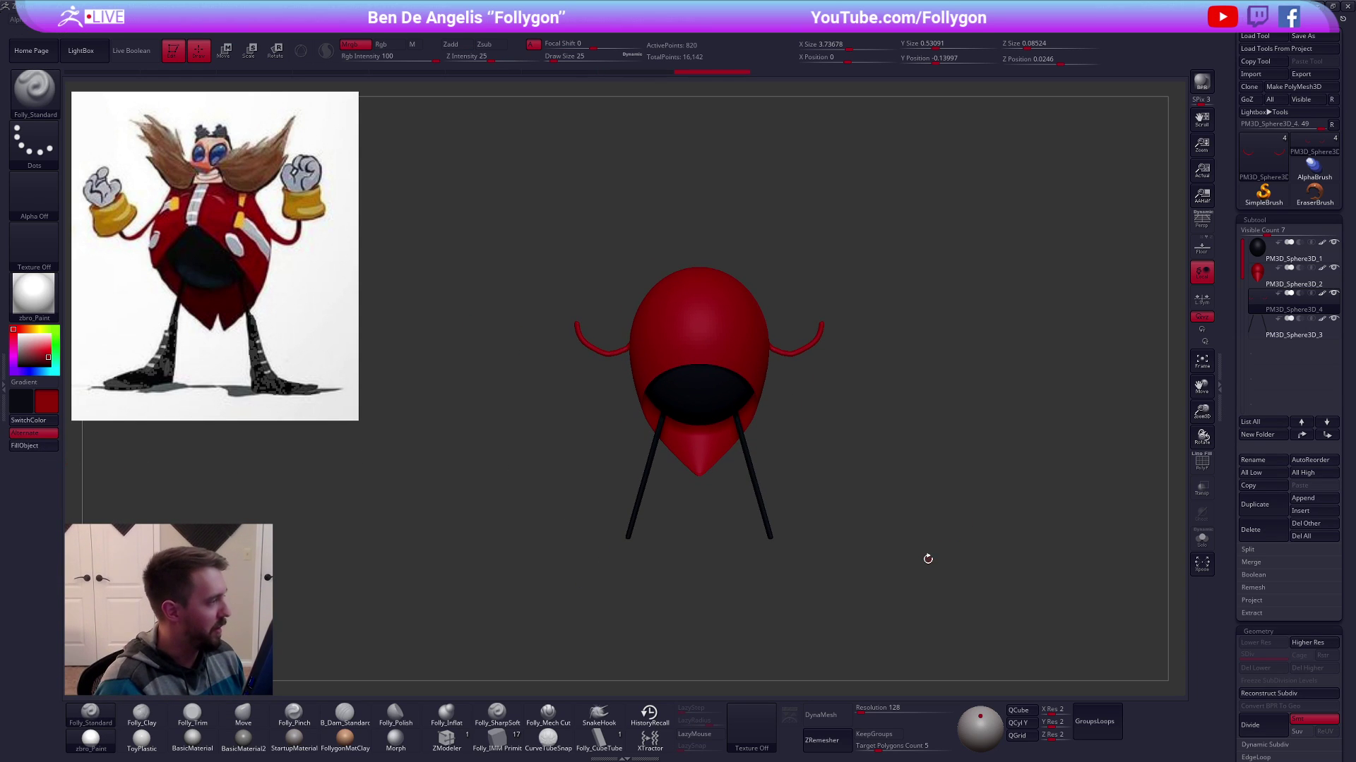
{"action": "key", "text": "4"}
{"action": "key", "text": "space"}
{"action": "left_click", "coordinate": [813, 357]}
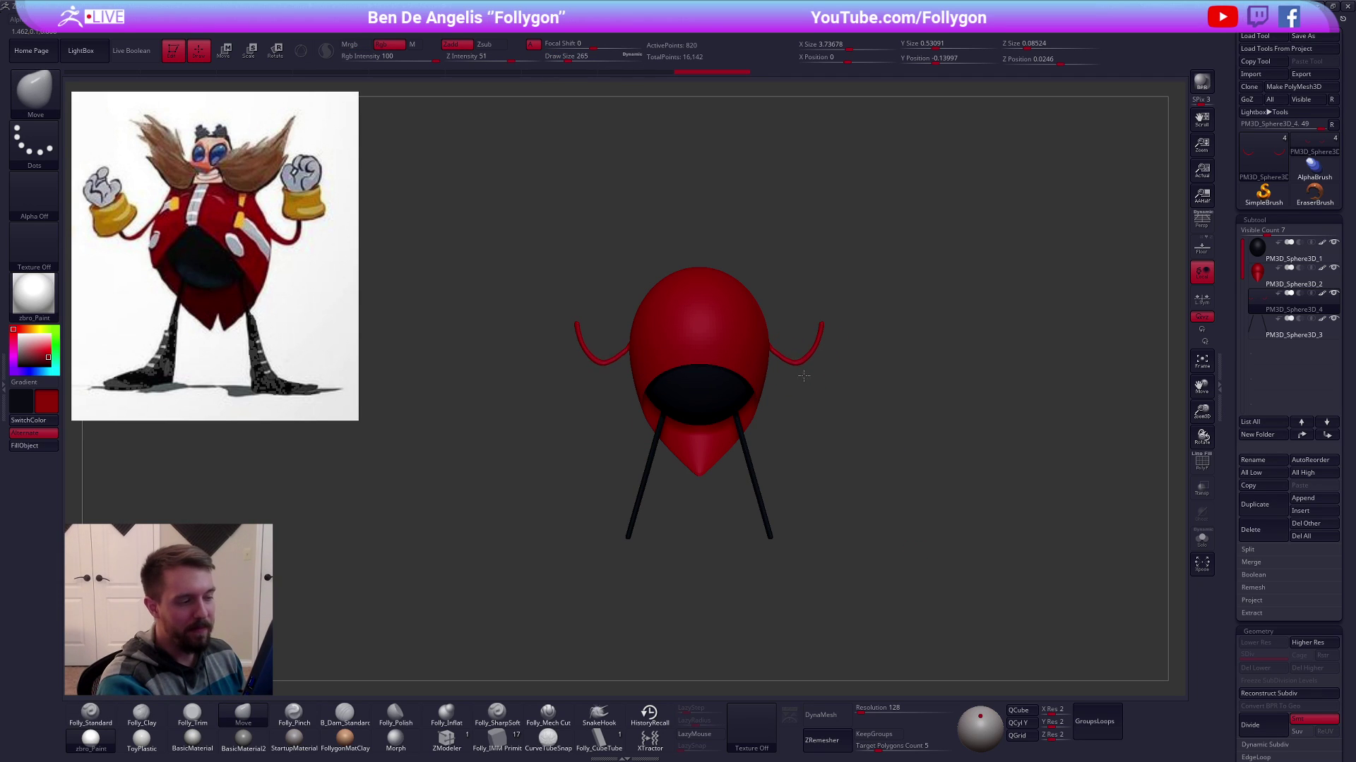
Sample a light beige from the reference image as the active colour
{"action": "left_click_drag", "start_coordinate": [829, 457], "coordinate": [833, 549], "text": "alt"}
{"action": "key", "text": "z"}
{"action": "key", "text": "c"}
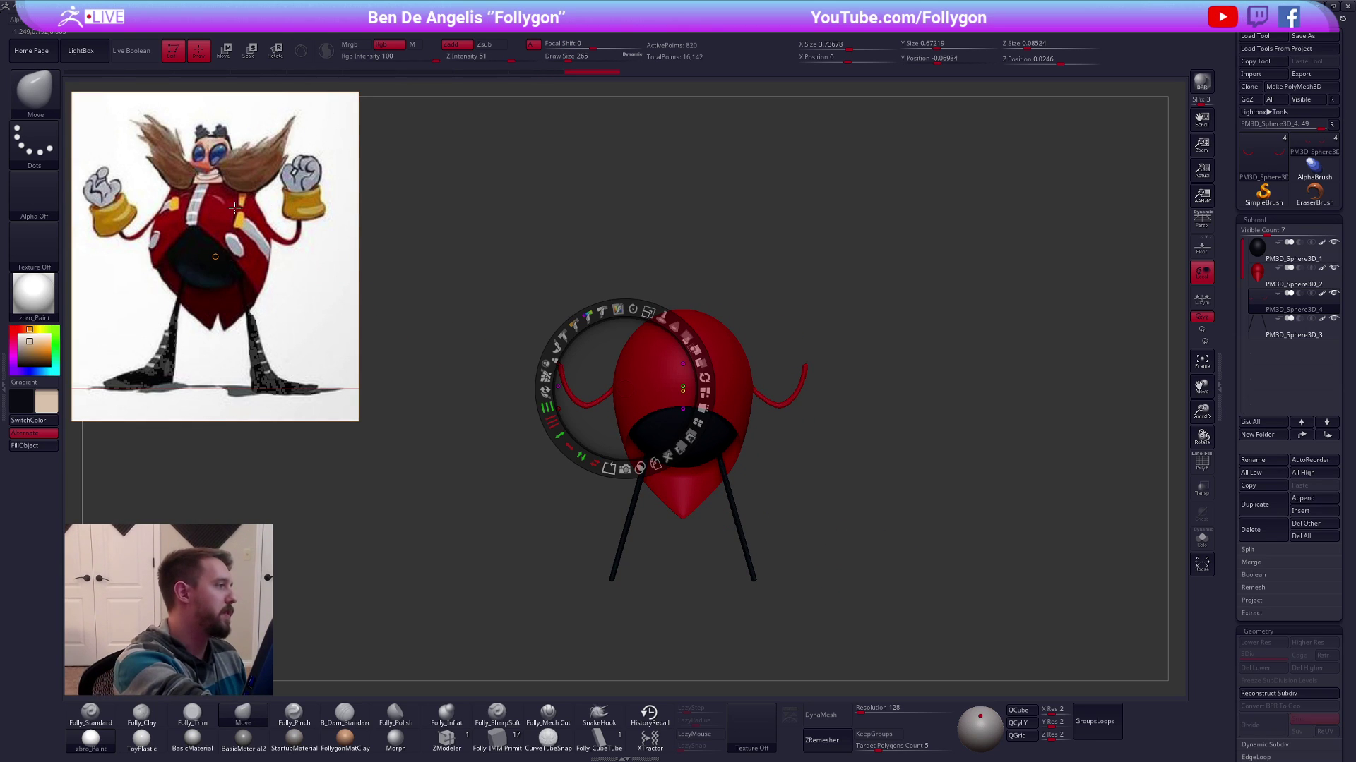
{"action": "key", "text": "z"}
{"action": "left_click_drag", "start_coordinate": [918, 547], "coordinate": [928, 526], "text": "alt"}
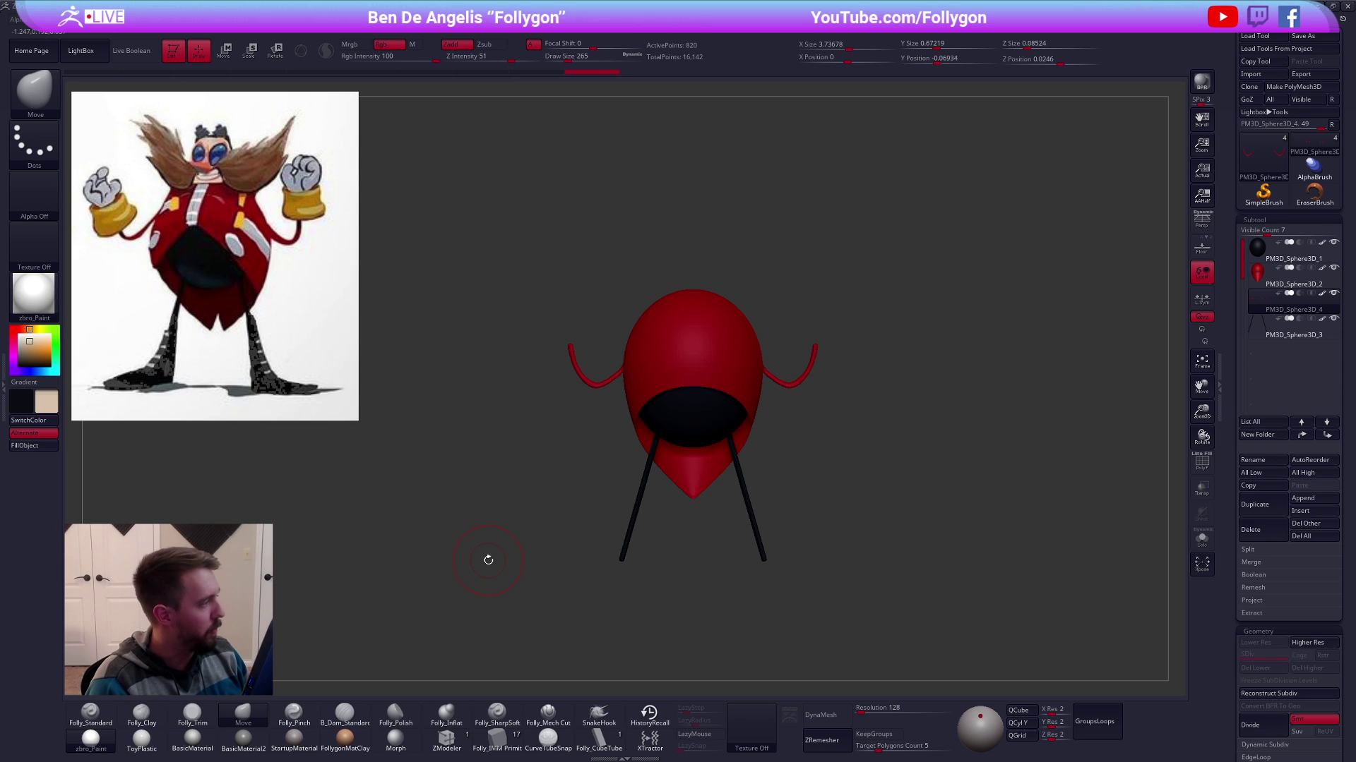
Choose the Folly IMM primitives insert brush and duplicate the red coat subtool as a base for the head
{"action": "left_click", "coordinate": [498, 740]}
{"action": "mouse_move", "coordinate": [721, 364]}
{"action": "right_mouse_down", "text": "alt"}
{"action": "mouse_move", "coordinate": [738, 365]}
{"action": "mouse_move", "coordinate": [712, 364]}
{"action": "mouse_move", "coordinate": [698, 382]}
{"action": "mouse_move", "coordinate": [721, 387]}
{"action": "right_mouse_up", "text": "alt"}
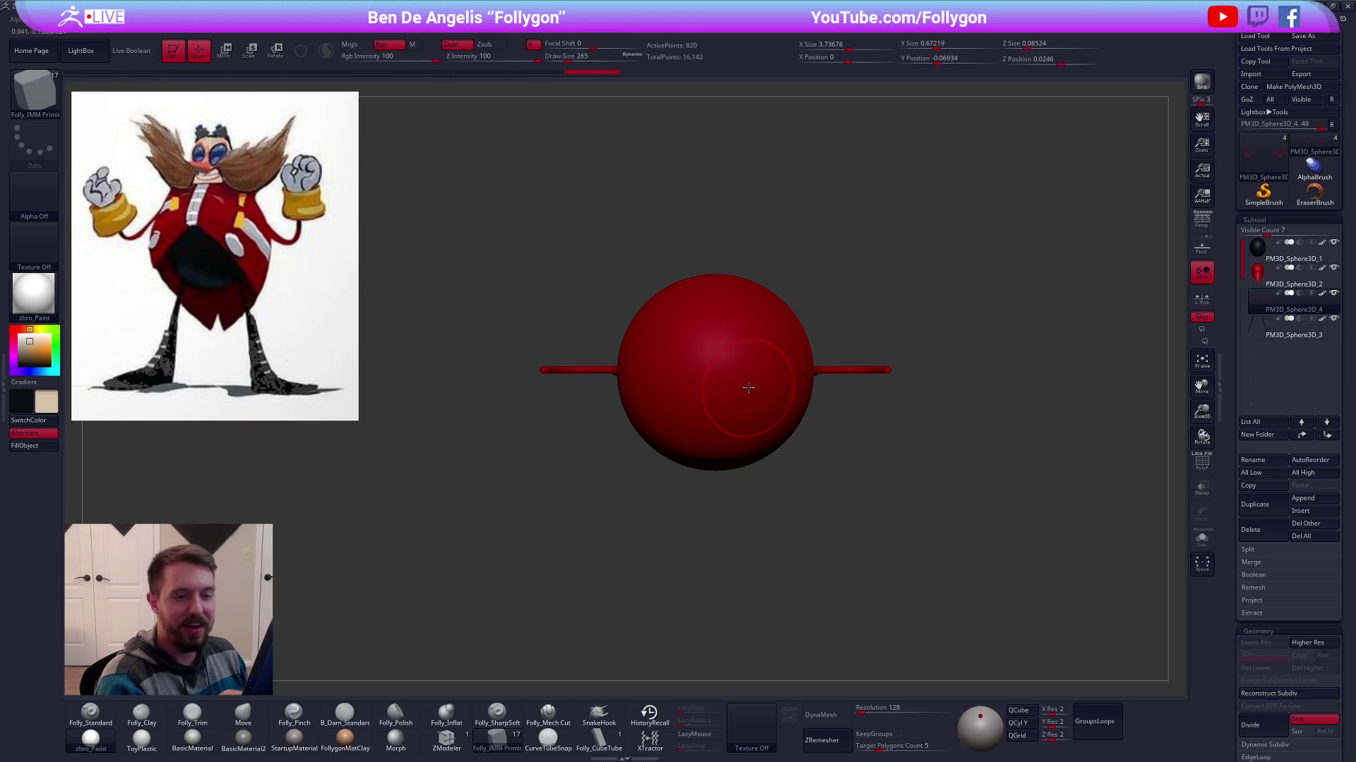
{"action": "left_click", "coordinate": [1281, 277]}
{"action": "left_click", "coordinate": [1266, 505]}
{"action": "key", "text": "Down"}
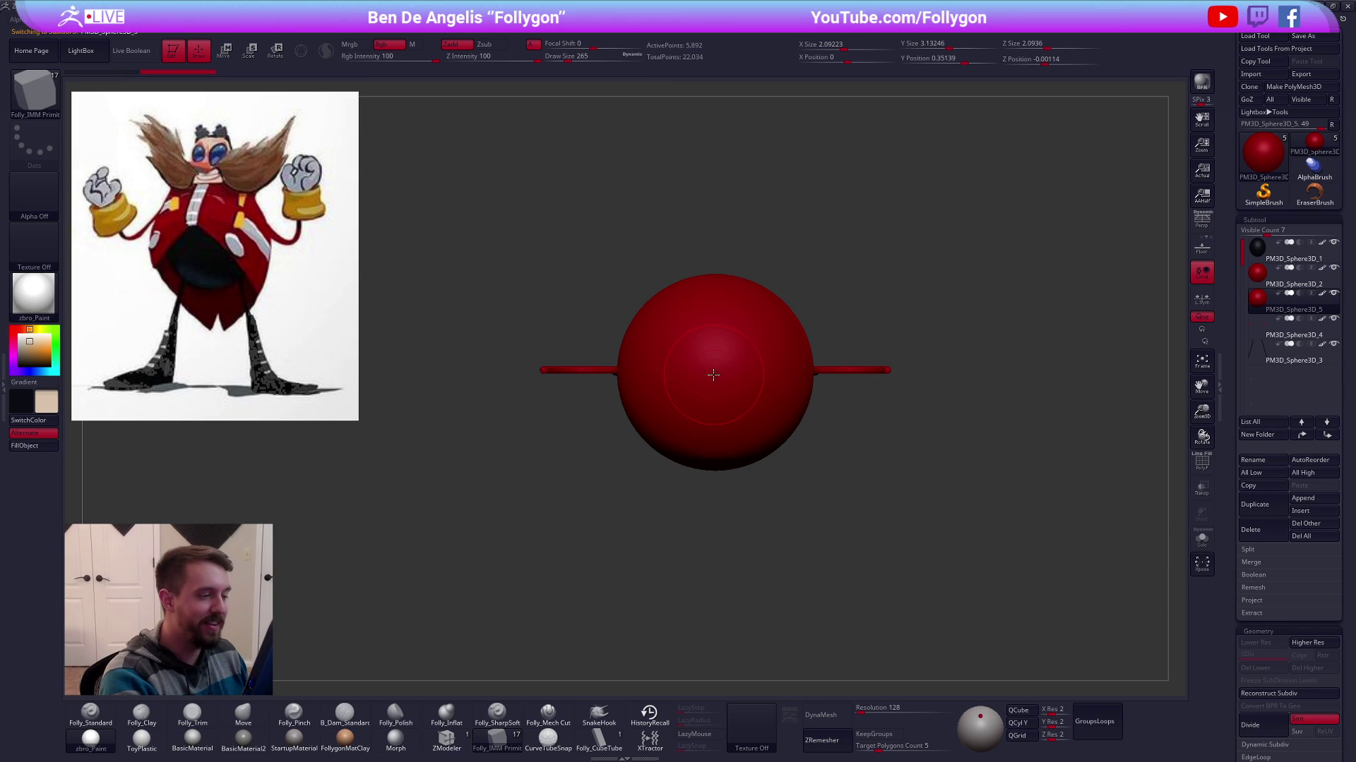
Insert a cube on top of the coat copy and keep only the cube in that subtool
{"action": "left_click_drag", "start_coordinate": [715, 374], "coordinate": [722, 403]}
{"action": "right_click_drag", "start_coordinate": [821, 528], "coordinate": [829, 425]}
{"action": "key", "text": "shift+f"}
{"action": "right_click_drag", "start_coordinate": [737, 326], "coordinate": [753, 329]}
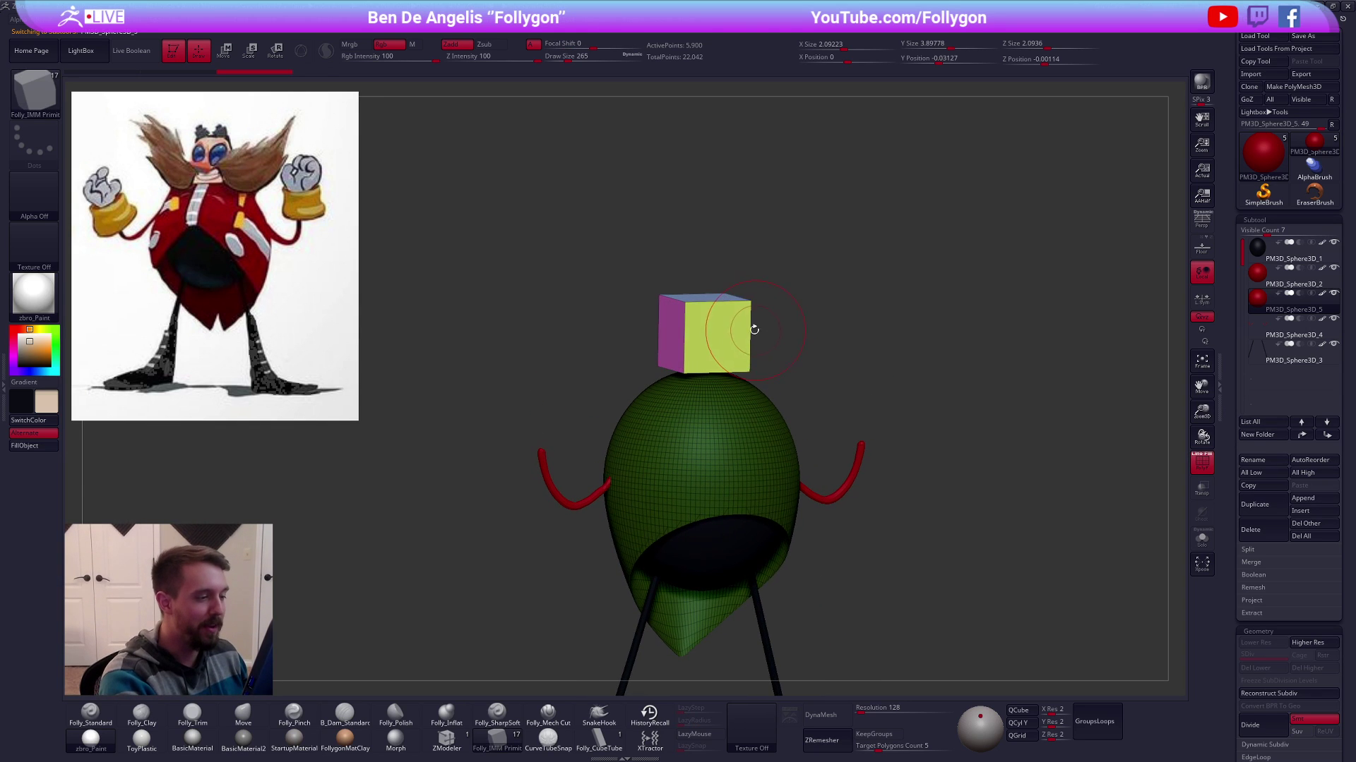
{"action": "left_click", "coordinate": [793, 321], "text": "ctrl"}
{"action": "key", "text": "ctrl+w"}
{"action": "left_click", "coordinate": [748, 308], "text": "ctrl+shift"}
{"action": "key", "text": "1"}
{"action": "left_click", "coordinate": [816, 346]}
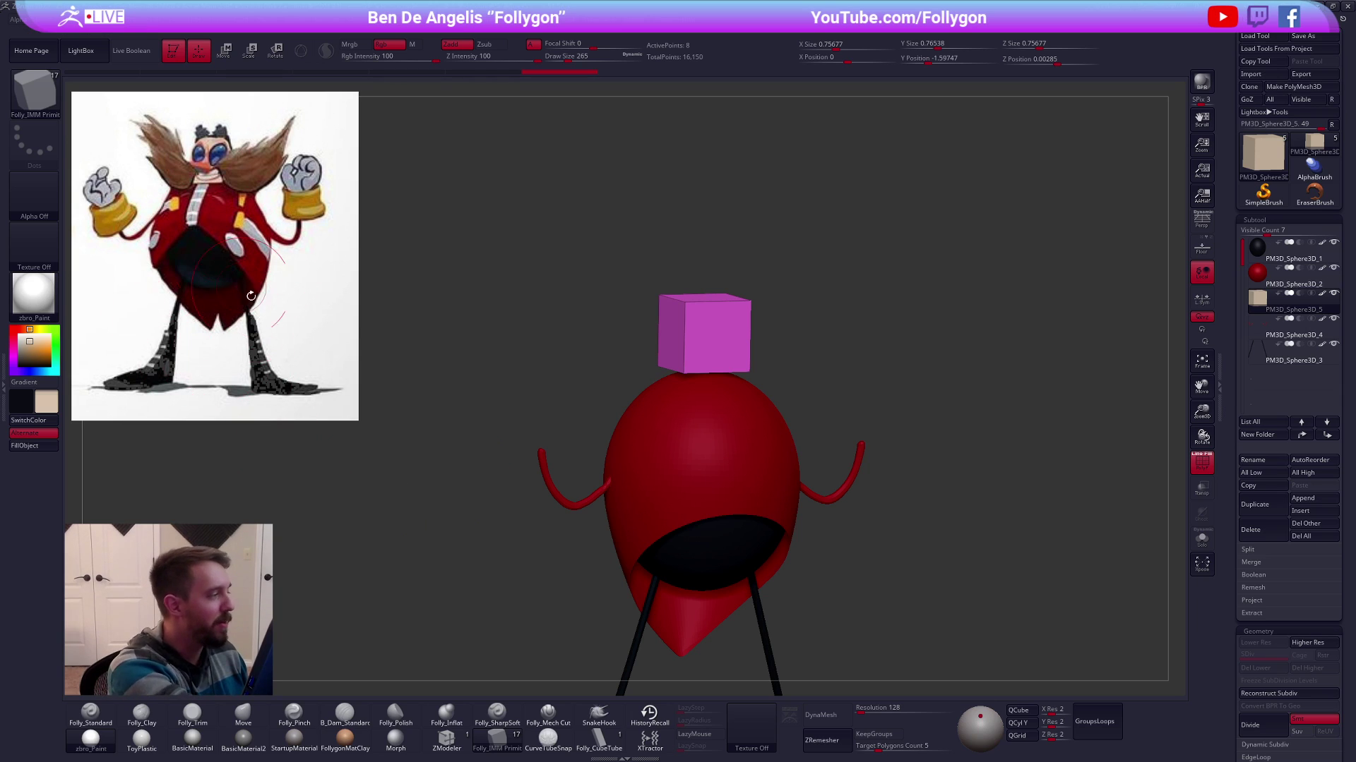
Subdivide the head cube four times to round it into a smooth sphere
{"action": "right_click_drag", "start_coordinate": [895, 568], "coordinate": [910, 545], "text": "ctrl"}
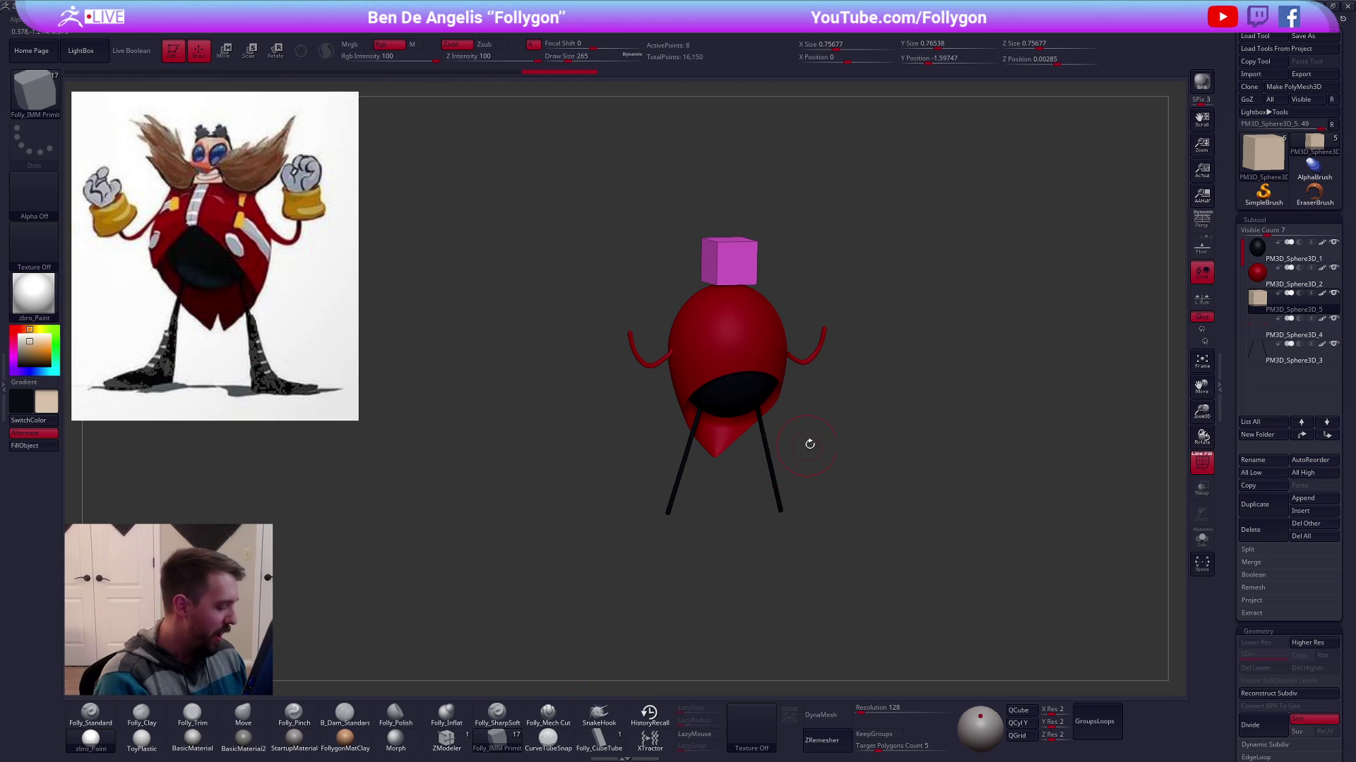
{"action": "key", "text": "m"}
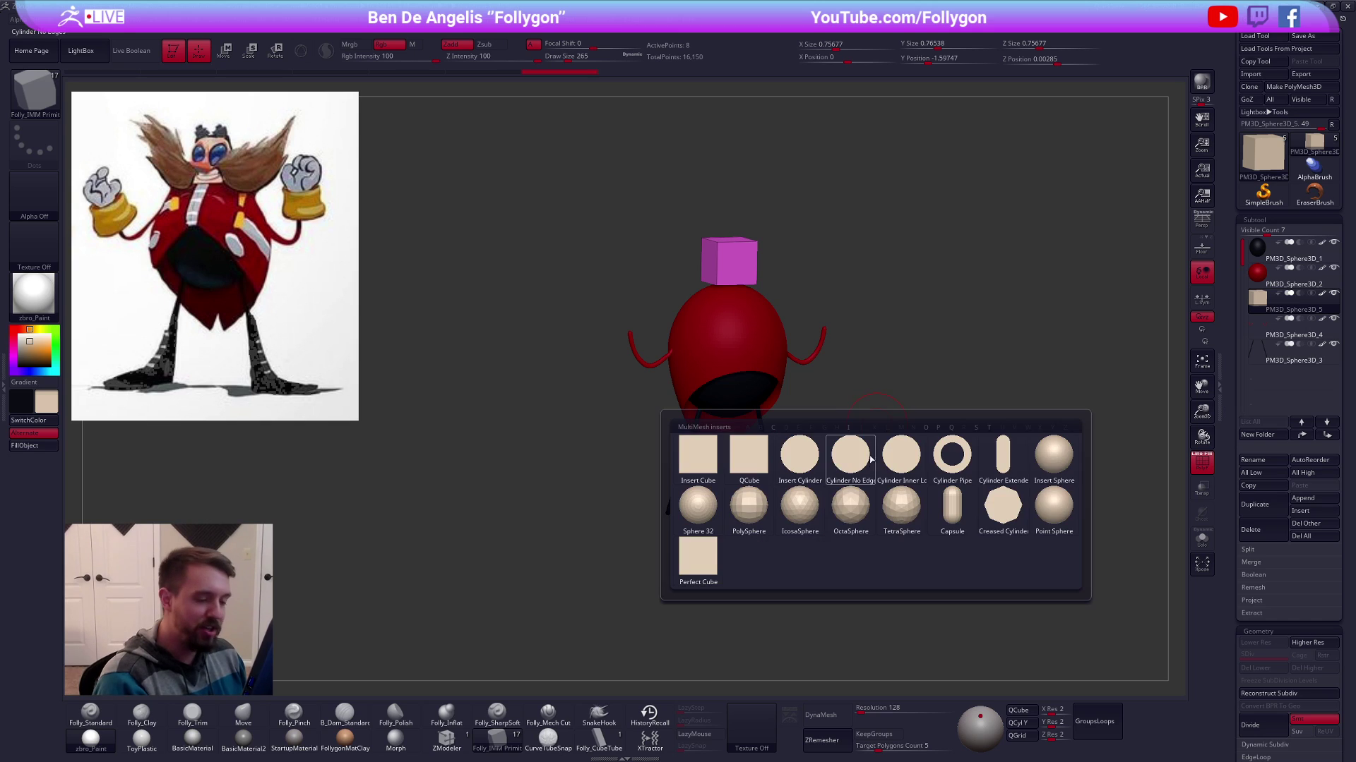
{"action": "left_click", "coordinate": [1051, 469]}
{"action": "key", "text": "ctrl+d"}
{"action": "key", "text": "ctrl+d"}
{"action": "key", "text": "ctrl+d"}
{"action": "key", "text": "ctrl+d"}
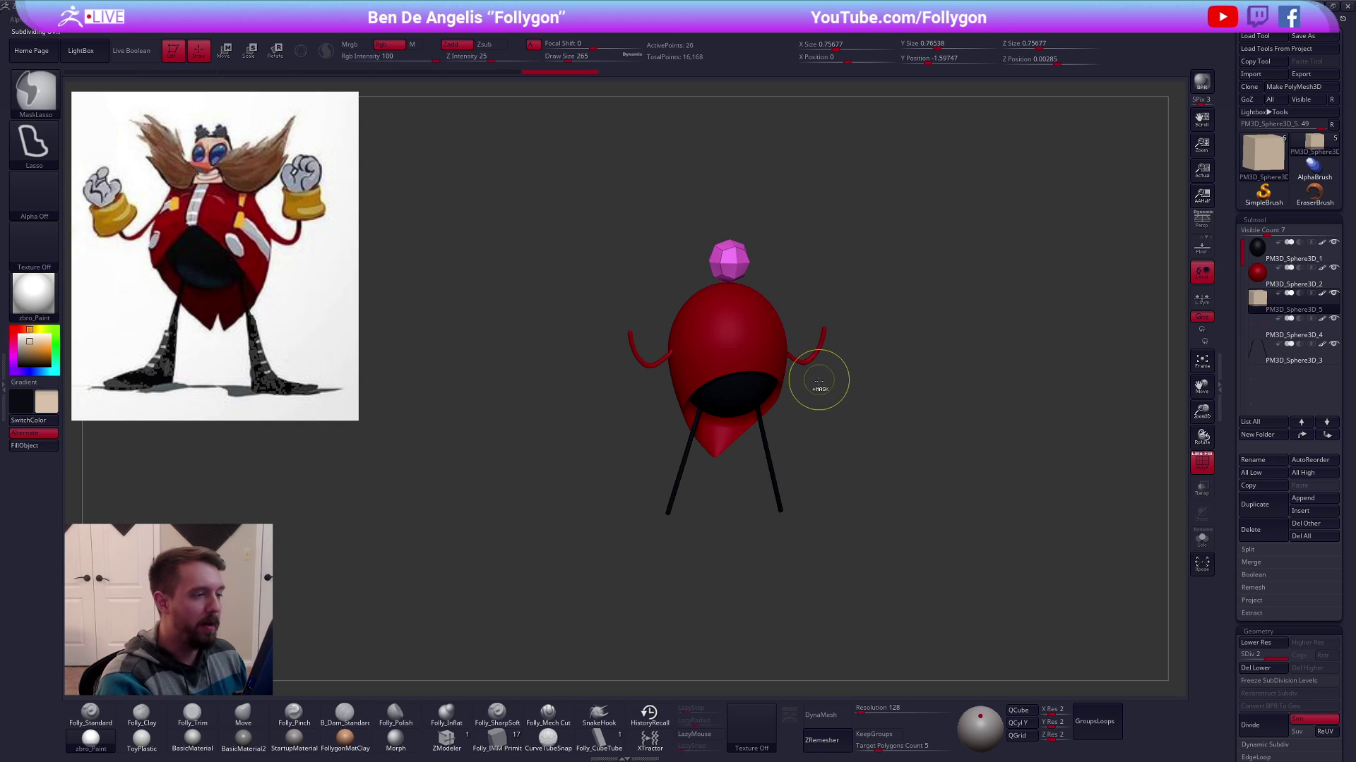
Scale up the head sphere to an X size of about 1.02 and turn off the polyframe display
{"action": "key", "text": "e"}
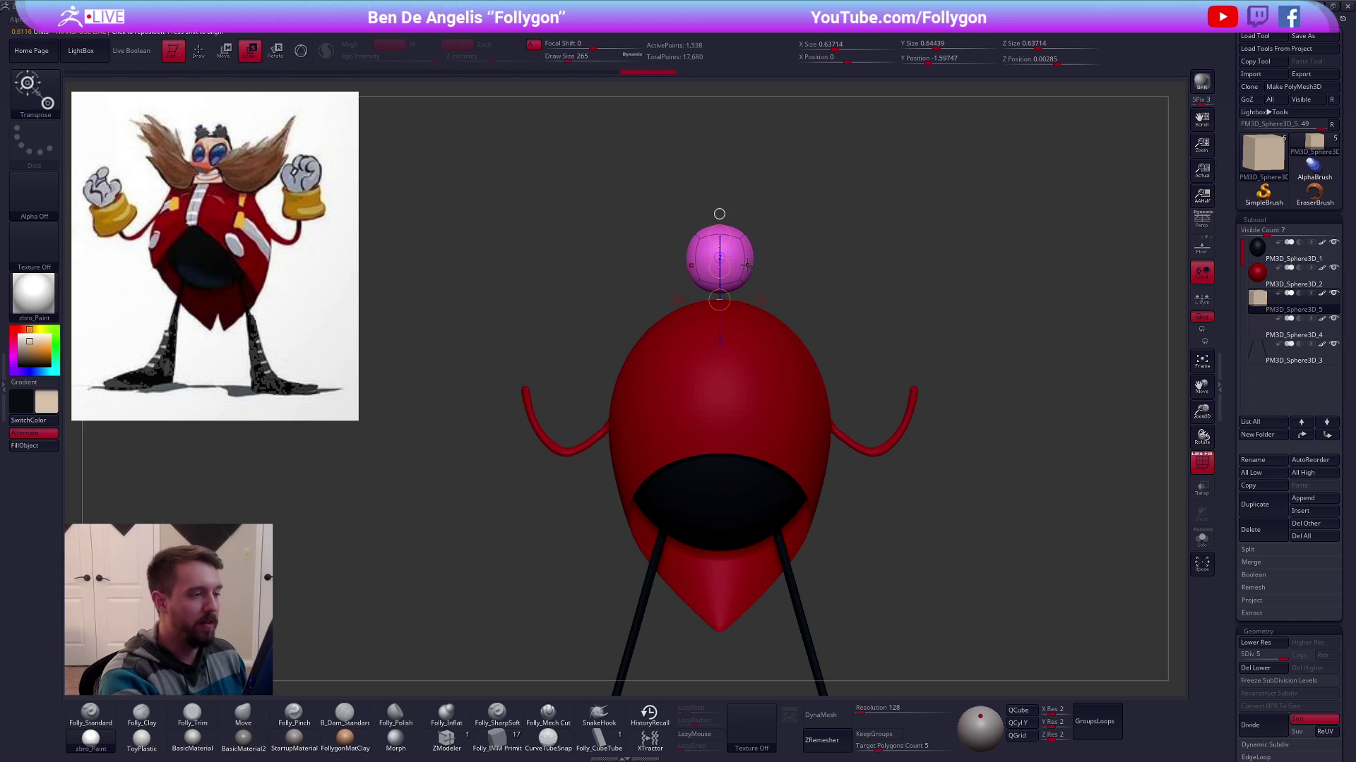
{"action": "left_click_drag", "start_coordinate": [748, 252], "coordinate": [888, 293]}
{"action": "key", "text": "shift+f"}
{"action": "left_click_drag", "start_coordinate": [811, 343], "coordinate": [770, 350], "text": "alt"}
Push the head's sides inward with the Move brush in front and top views, narrowing it to an X size of about 0.84
{"action": "key", "text": "q"}
{"action": "key", "text": "space"}
{"action": "scroll", "coordinate": [754, 269], "scroll_direction": "up", "scroll_amount": 3}
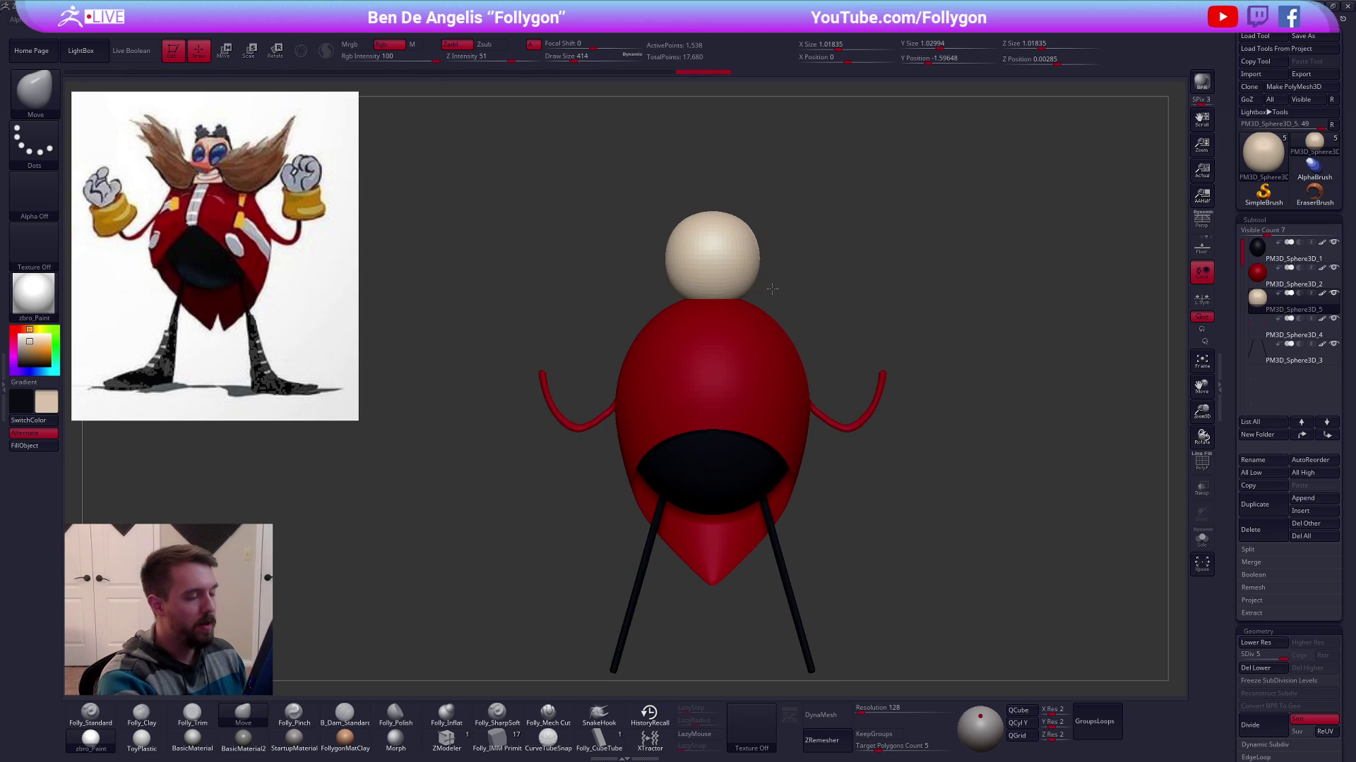
{"action": "key", "text": "space"}
{"action": "left_click_drag", "start_coordinate": [754, 269], "coordinate": [748, 260]}
{"action": "right_click_drag", "start_coordinate": [750, 300], "coordinate": [742, 382], "text": "shift"}
{"action": "left_click_drag", "start_coordinate": [755, 229], "coordinate": [744, 234]}
{"action": "right_click_drag", "start_coordinate": [745, 234], "coordinate": [793, 266], "text": "alt"}
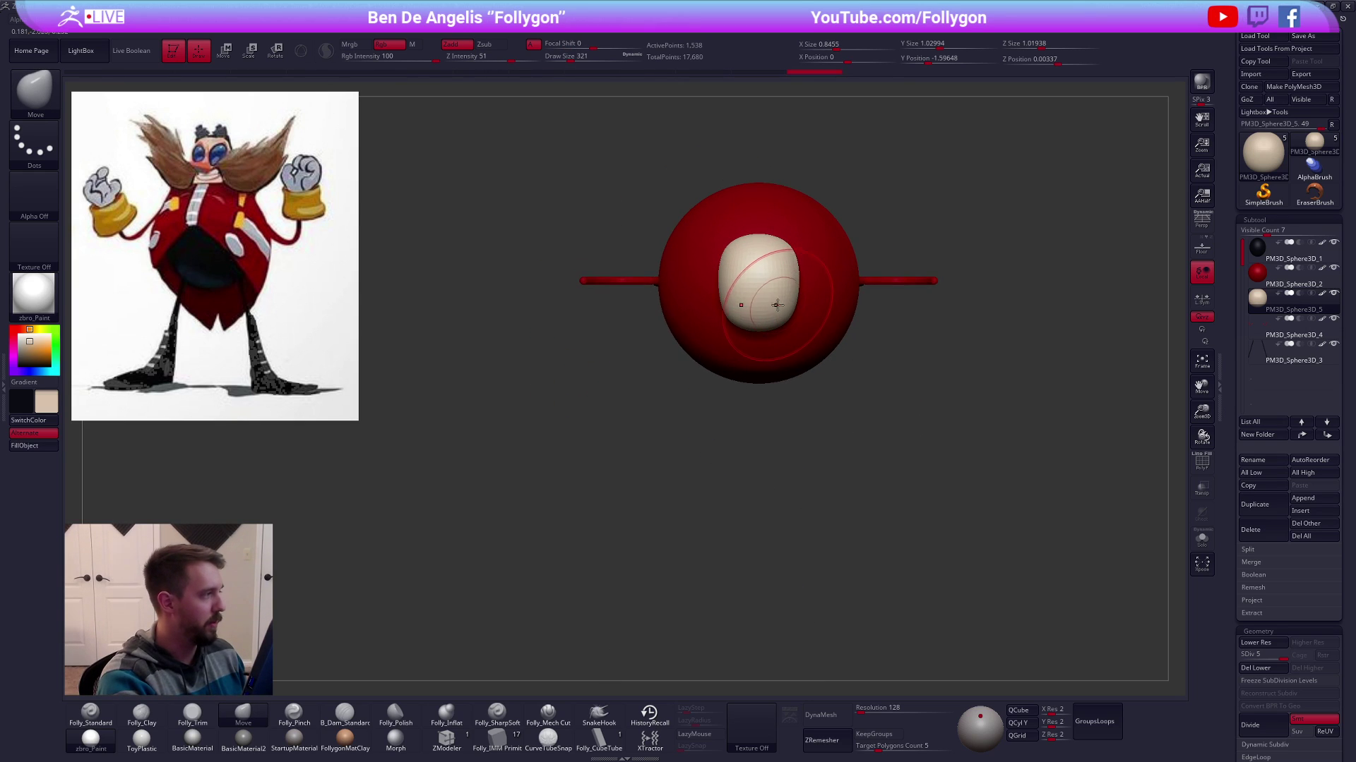
{"action": "right_click_drag", "start_coordinate": [781, 321], "coordinate": [772, 238], "text": "shift"}
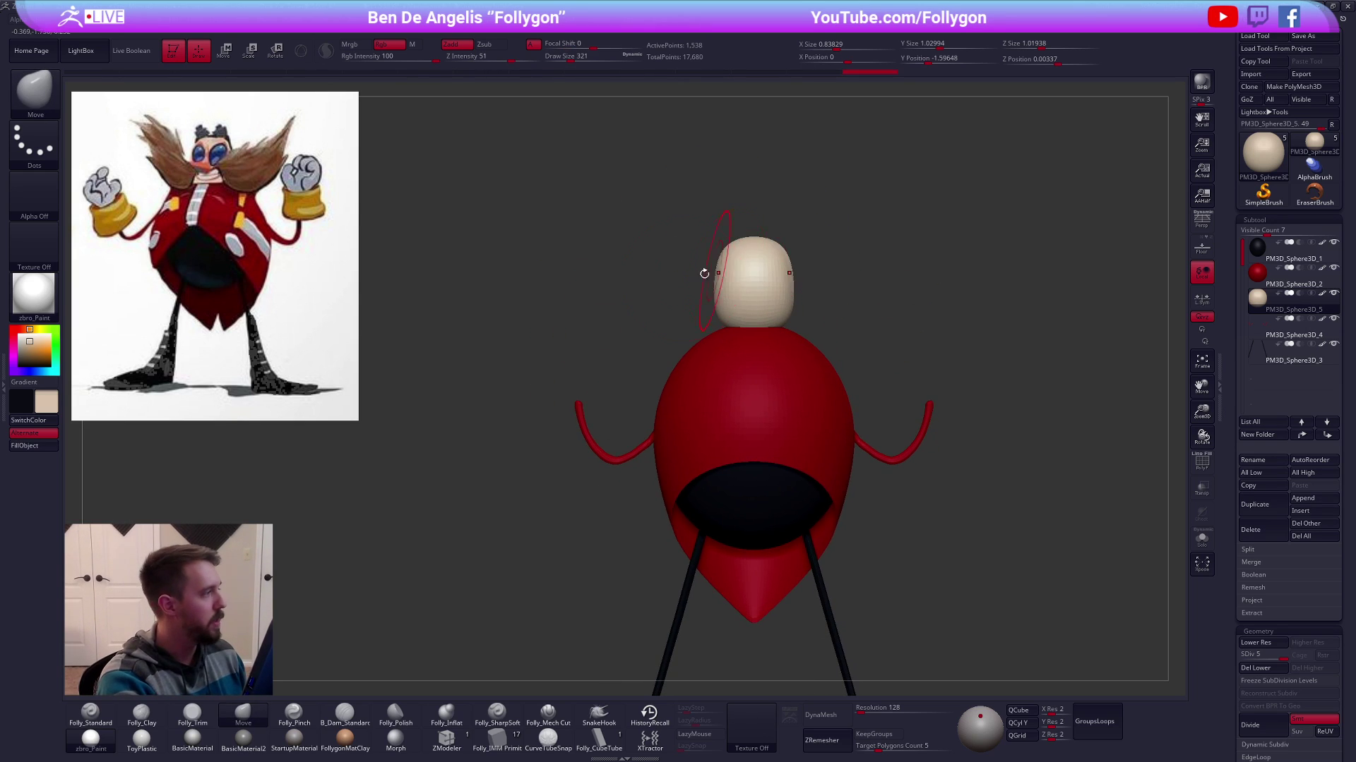
Sample a pinkish skin tone from the reference image and fill the head with it using the standard brush
{"action": "key", "text": "z"}
{"action": "key", "text": "c"}
{"action": "key", "text": "z"}
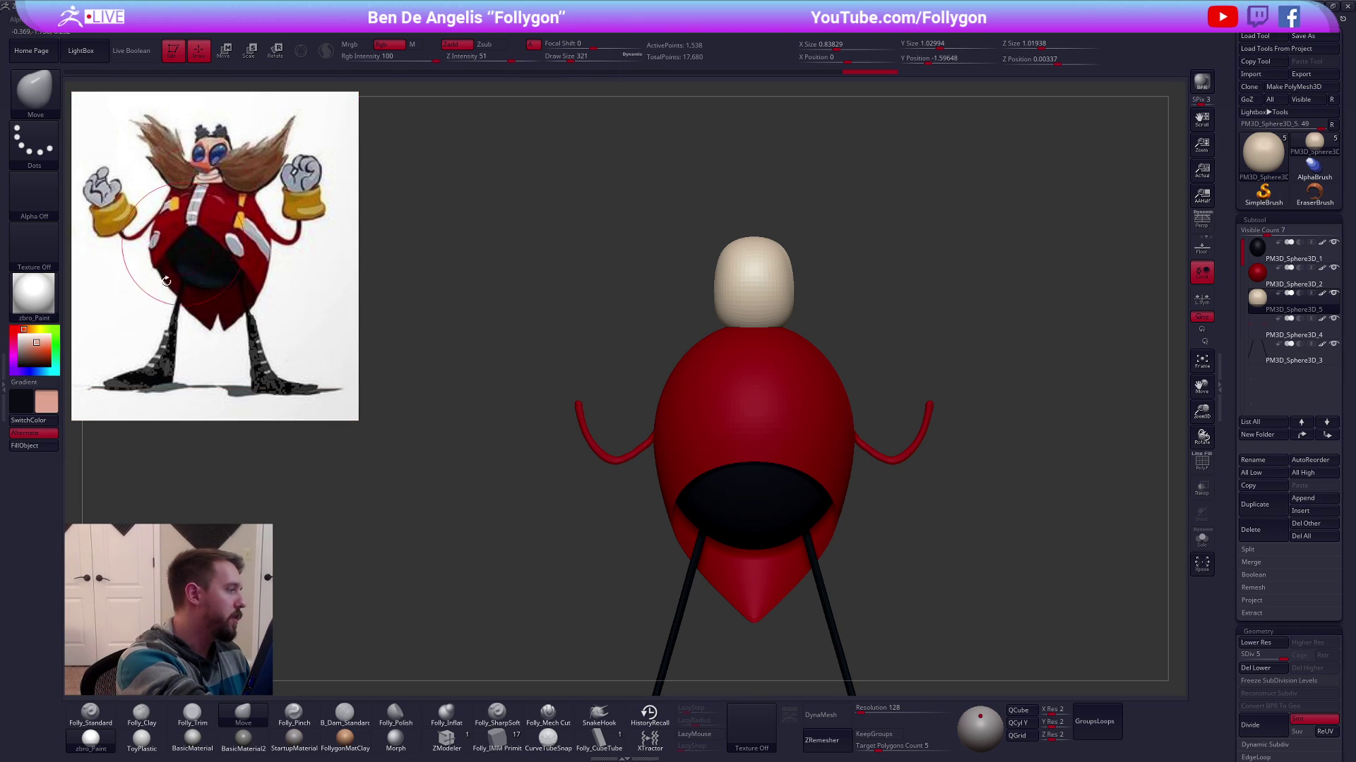
{"action": "left_click", "coordinate": [90, 713]}
{"action": "left_click", "coordinate": [34, 445]}
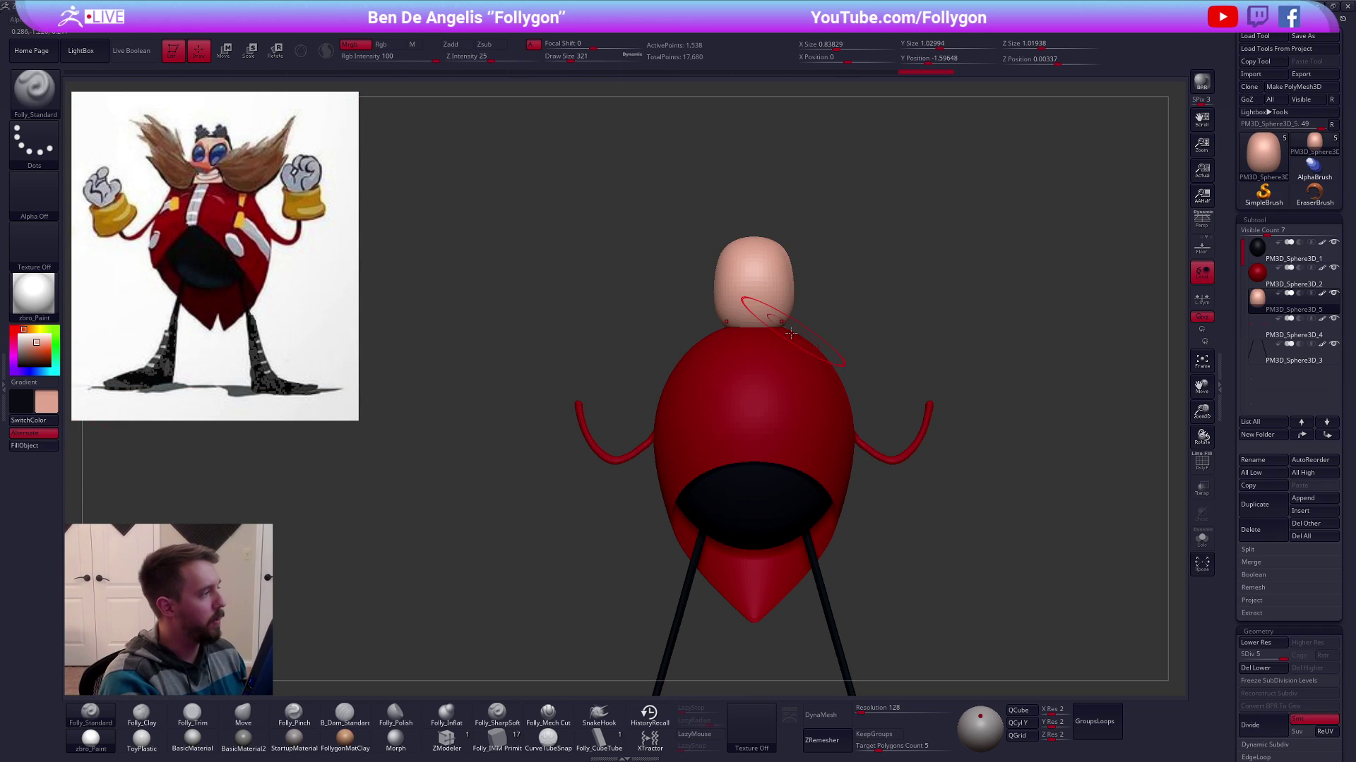
Reshape the lower head and its side profile with the Move brush at draw size 414
{"action": "key", "text": "b"}
{"action": "key", "text": "m"}
{"action": "key", "text": "v"}
{"action": "key", "text": "space"}
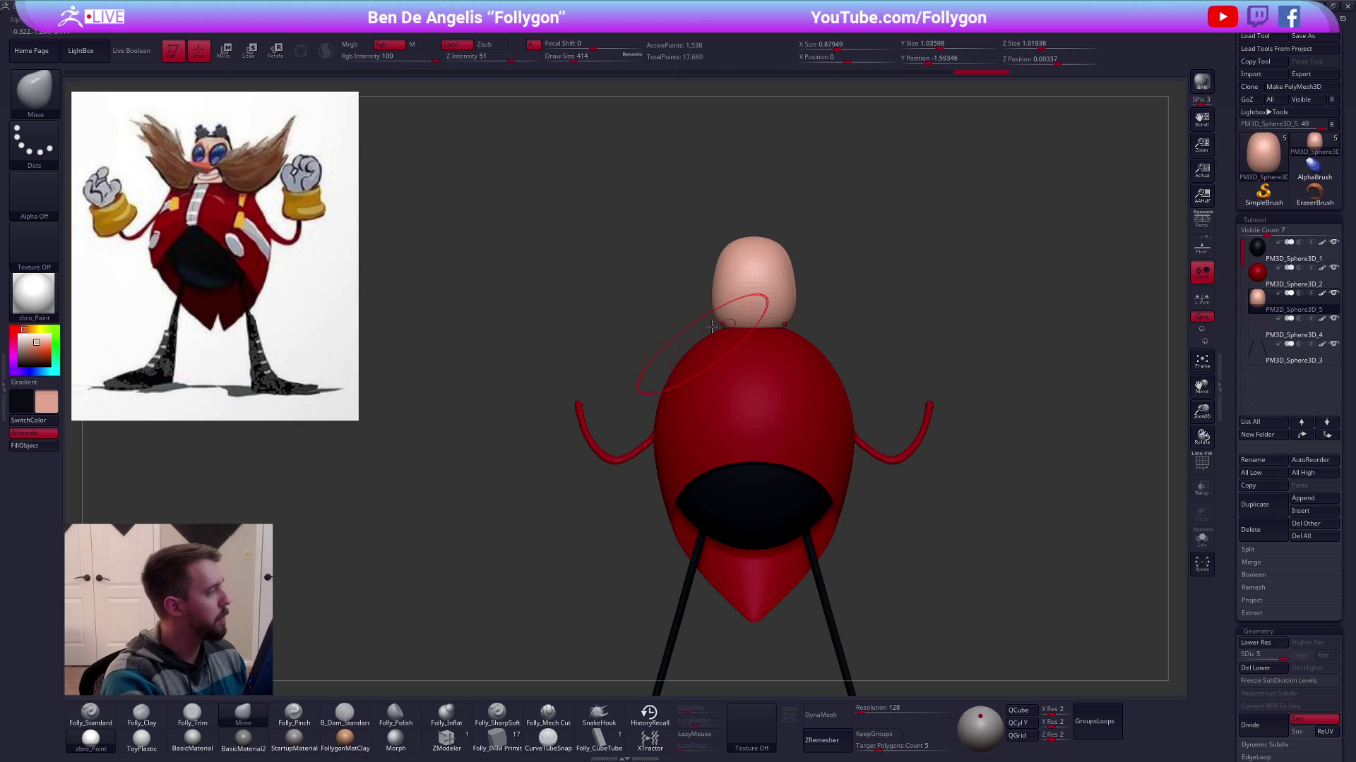
{"action": "right_click_drag", "start_coordinate": [702, 343], "coordinate": [766, 290]}
{"action": "mouse_move", "coordinate": [767, 290]}
{"action": "left_mouse_down"}
{"action": "mouse_move", "coordinate": [758, 306]}
{"action": "mouse_move", "coordinate": [687, 311]}
{"action": "mouse_move", "coordinate": [771, 293]}
{"action": "left_mouse_up"}
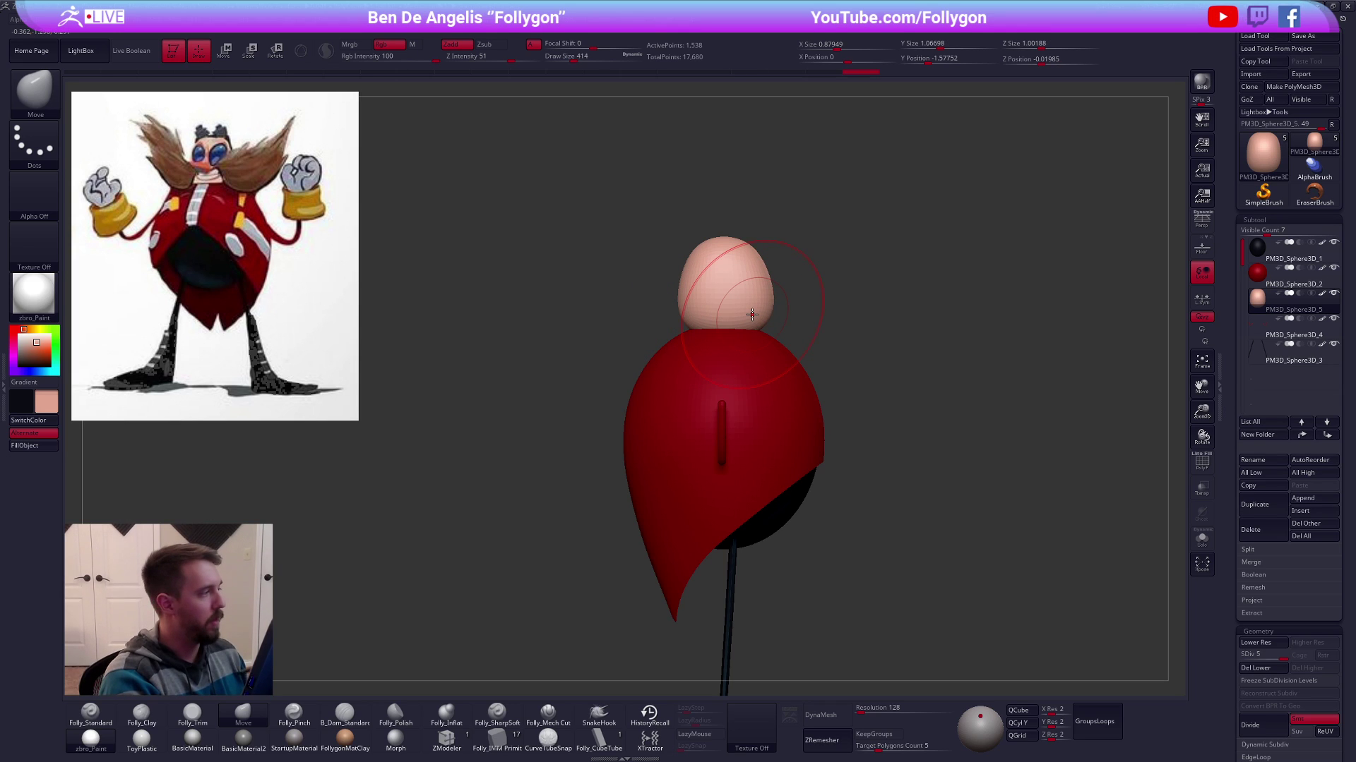
{"action": "right_click_drag", "start_coordinate": [838, 472], "coordinate": [777, 424]}
Sample the moustache's brown from the reference image as the active colour and set the draw size to 279
{"action": "key", "text": "shift+z"}
{"action": "key", "text": "c"}
{"action": "key", "text": "z"}
{"action": "key", "text": "space"}
{"action": "left_click_drag", "start_coordinate": [846, 305], "coordinate": [780, 394]}
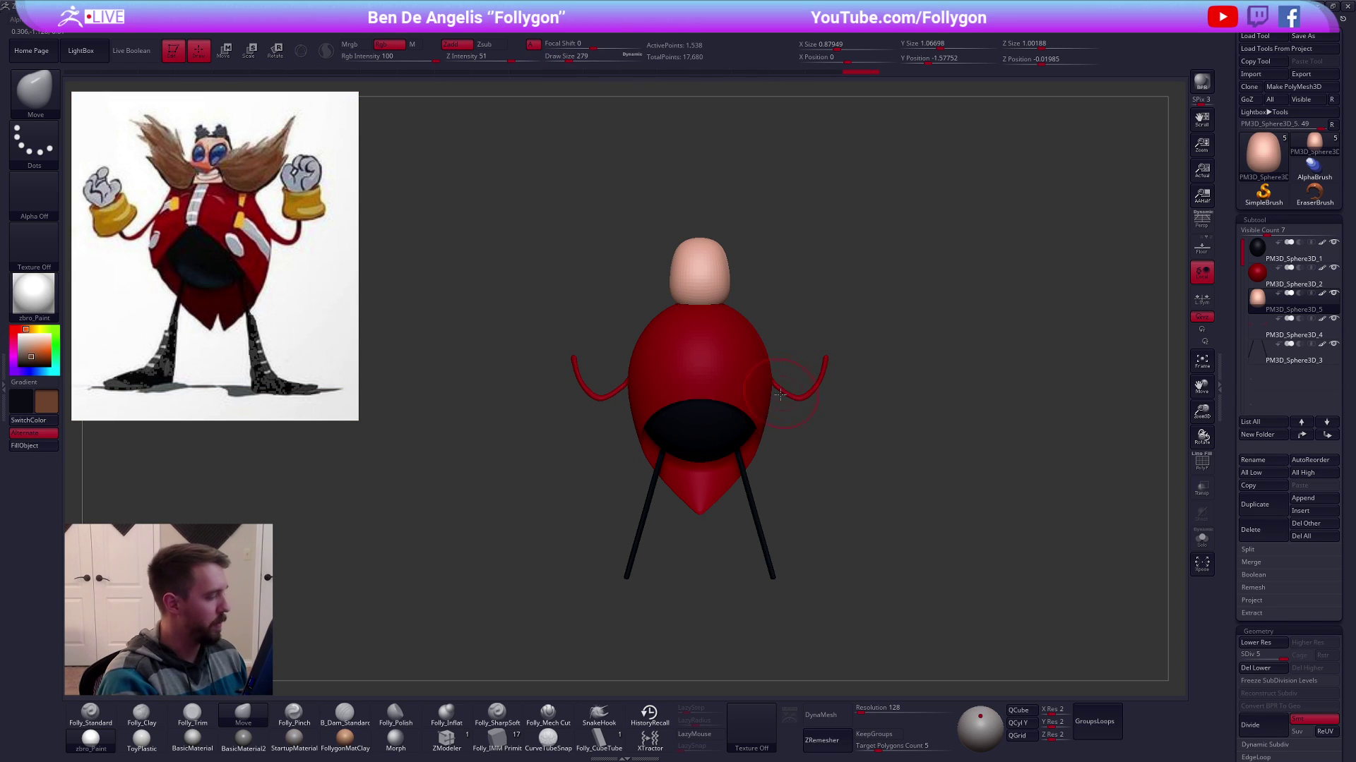
Choose the CurveTubeSnap brush and set its draw size to 215
{"action": "left_click", "coordinate": [554, 739]}
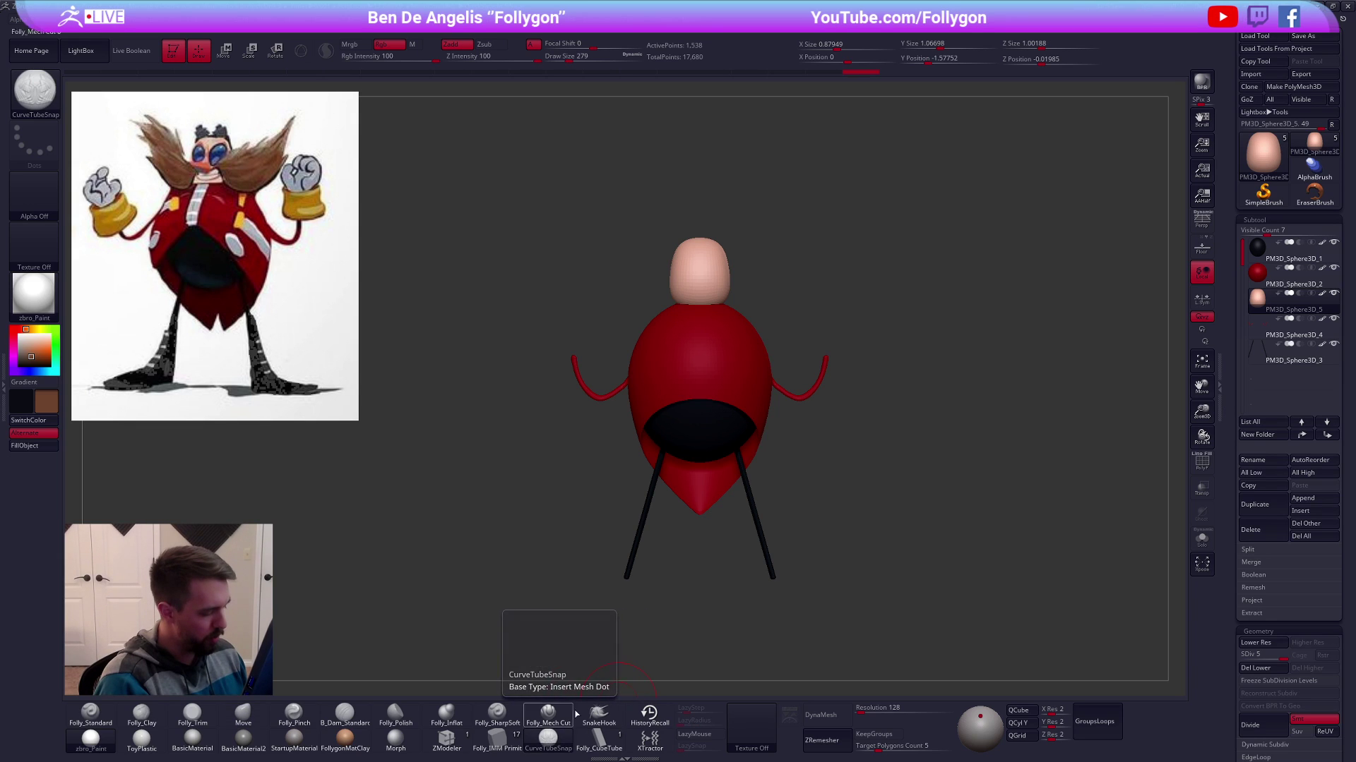
{"action": "right_click_drag", "start_coordinate": [713, 280], "coordinate": [748, 311], "text": "ctrl"}
{"action": "key", "text": "space"}
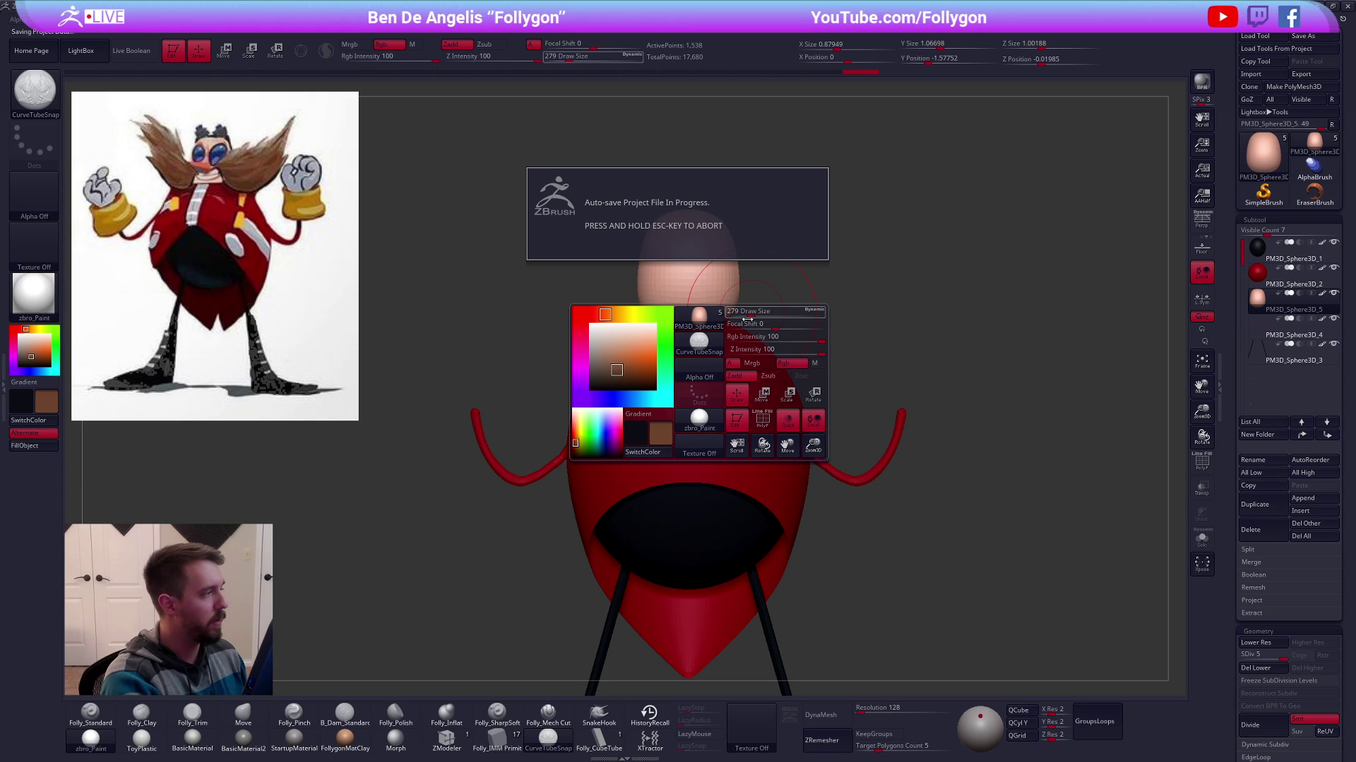
{"action": "left_click", "coordinate": [748, 319]}
Choose the Folly_IMM Primitives insert brush with its sphere primitive and set the draw size to 130
{"action": "key", "text": "b"}
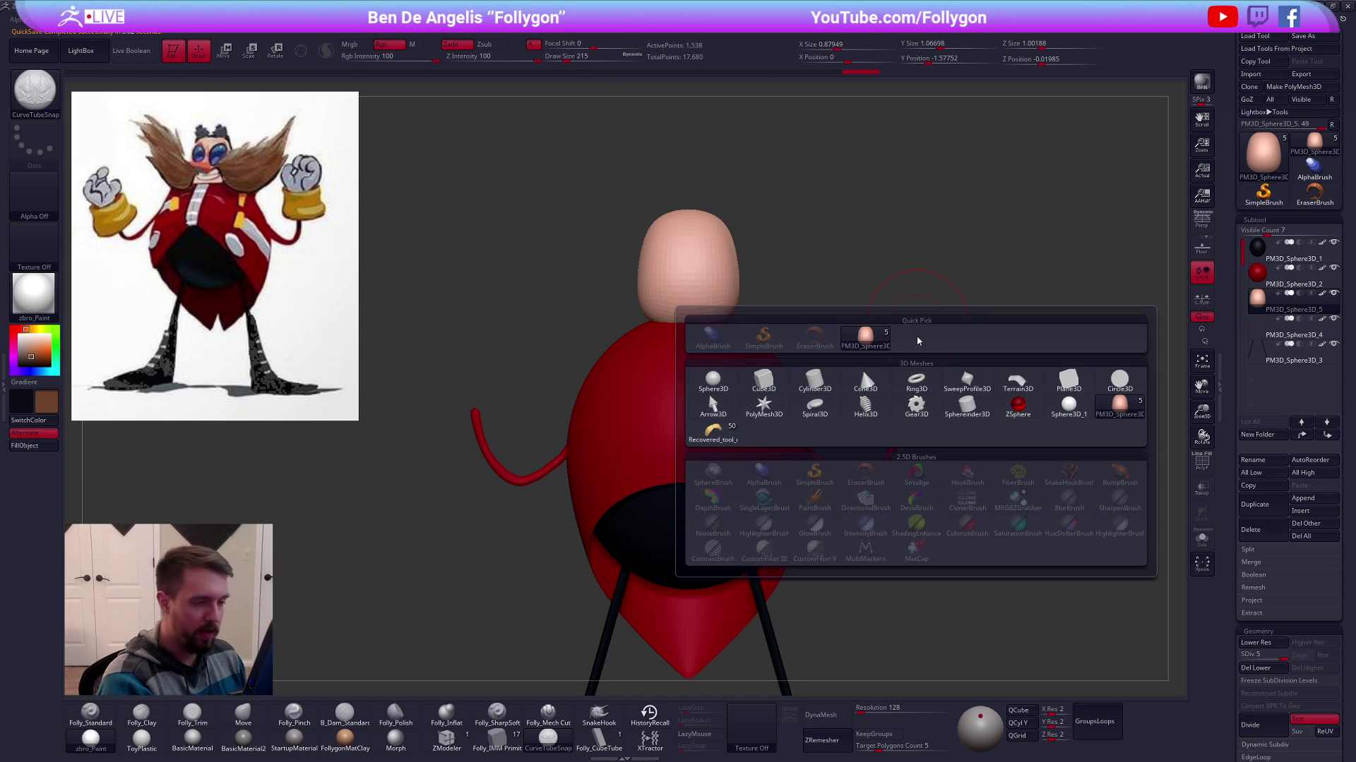
{"action": "left_click", "coordinate": [915, 384]}
{"action": "key", "text": "b"}
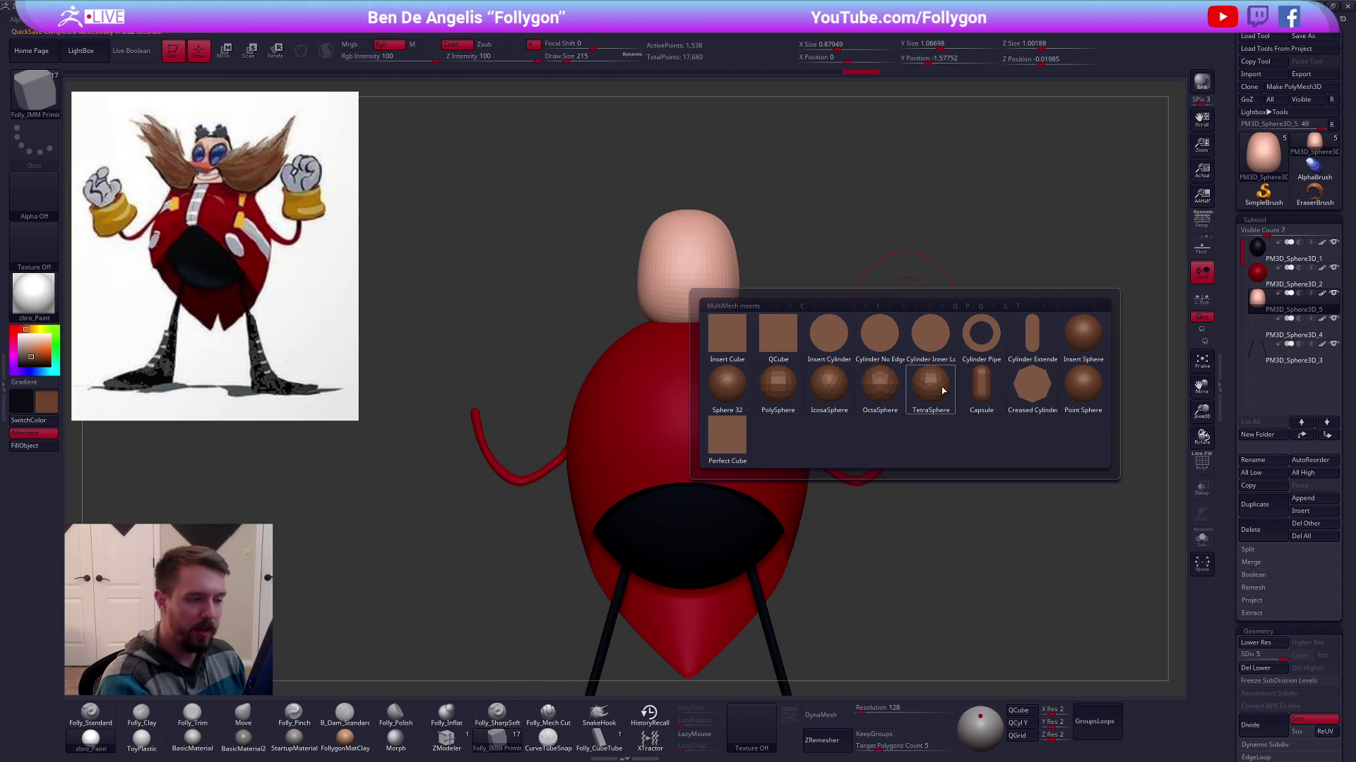
{"action": "key", "text": "Escape"}
{"action": "key", "text": "space"}
{"action": "left_click_drag", "start_coordinate": [736, 281], "coordinate": [731, 282]}
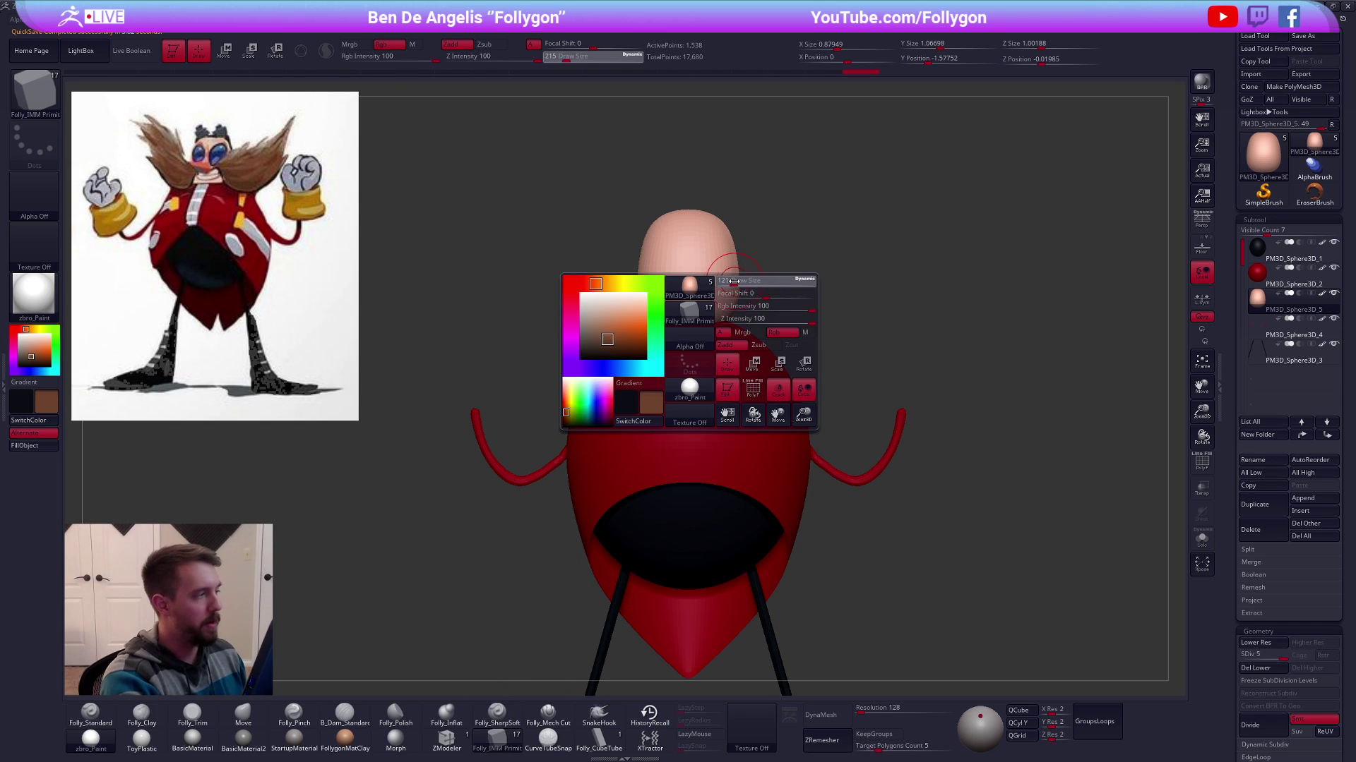
{"action": "left_click", "coordinate": [732, 305]}
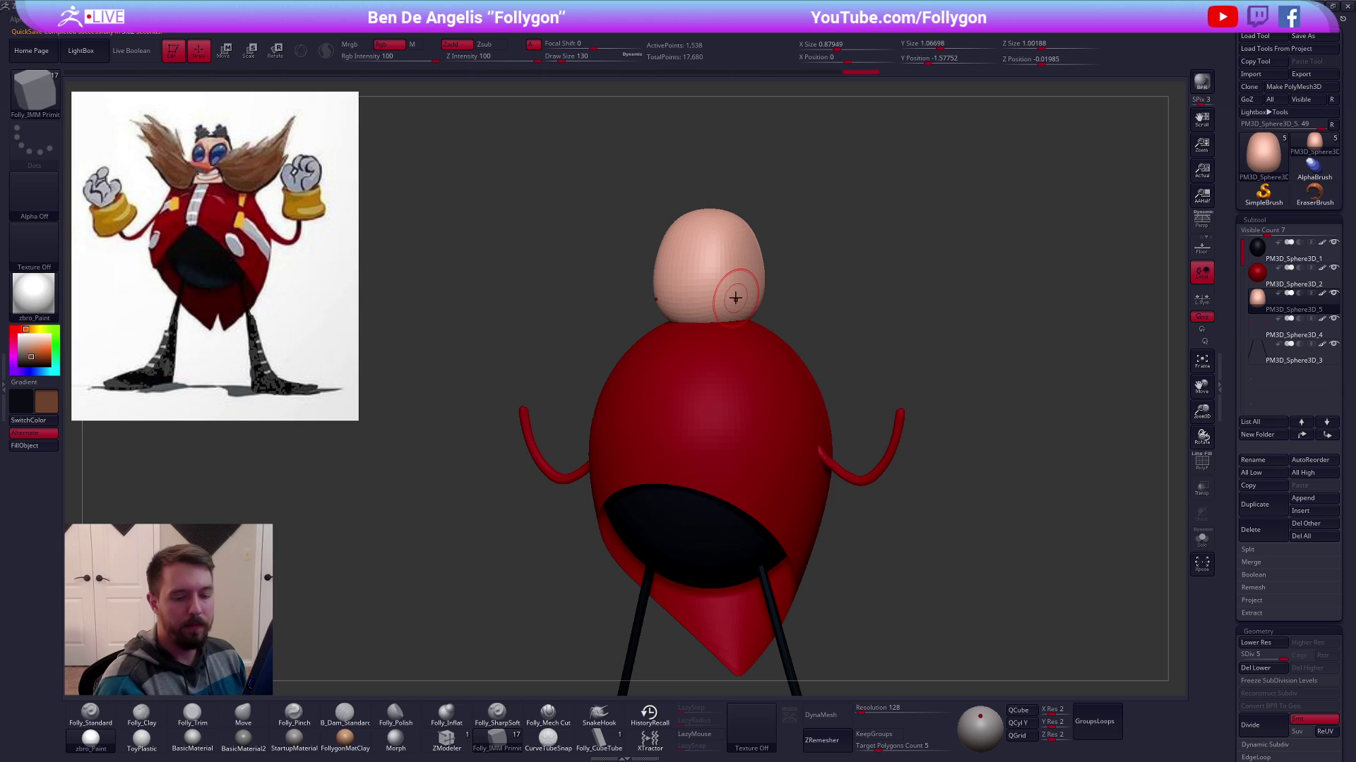
Duplicate the head subtool without its lower subdivision levels and insert mirrored spheres on it at moustache height
{"action": "left_click", "coordinate": [1040, 578]}
{"action": "left_click_drag", "start_coordinate": [1040, 579], "coordinate": [1042, 590]}
{"action": "key", "text": "shift+f"}
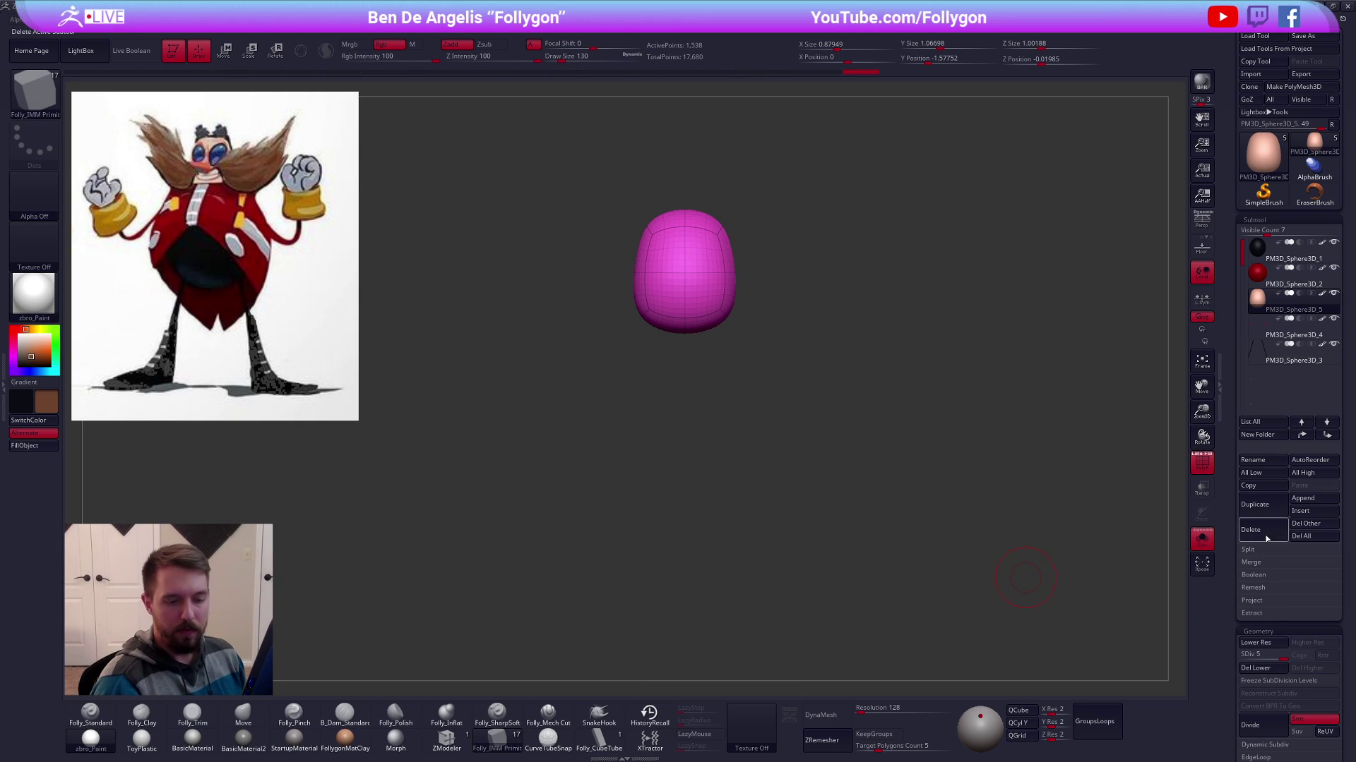
{"action": "left_click", "coordinate": [1268, 506]}
{"action": "left_click", "coordinate": [1260, 669]}
{"action": "key", "text": "shift+f"}
{"action": "mouse_move", "coordinate": [745, 322]}
{"action": "left_mouse_down"}
{"action": "mouse_move", "coordinate": [695, 296]}
{"action": "mouse_move", "coordinate": [724, 314]}
{"action": "left_mouse_up"}
Isolate the inserted spheres and delete the hidden head copy around them
{"action": "key", "text": "shift+f"}
{"action": "left_click", "coordinate": [735, 297], "text": "ctrl+shift"}
{"action": "key", "text": "space"}
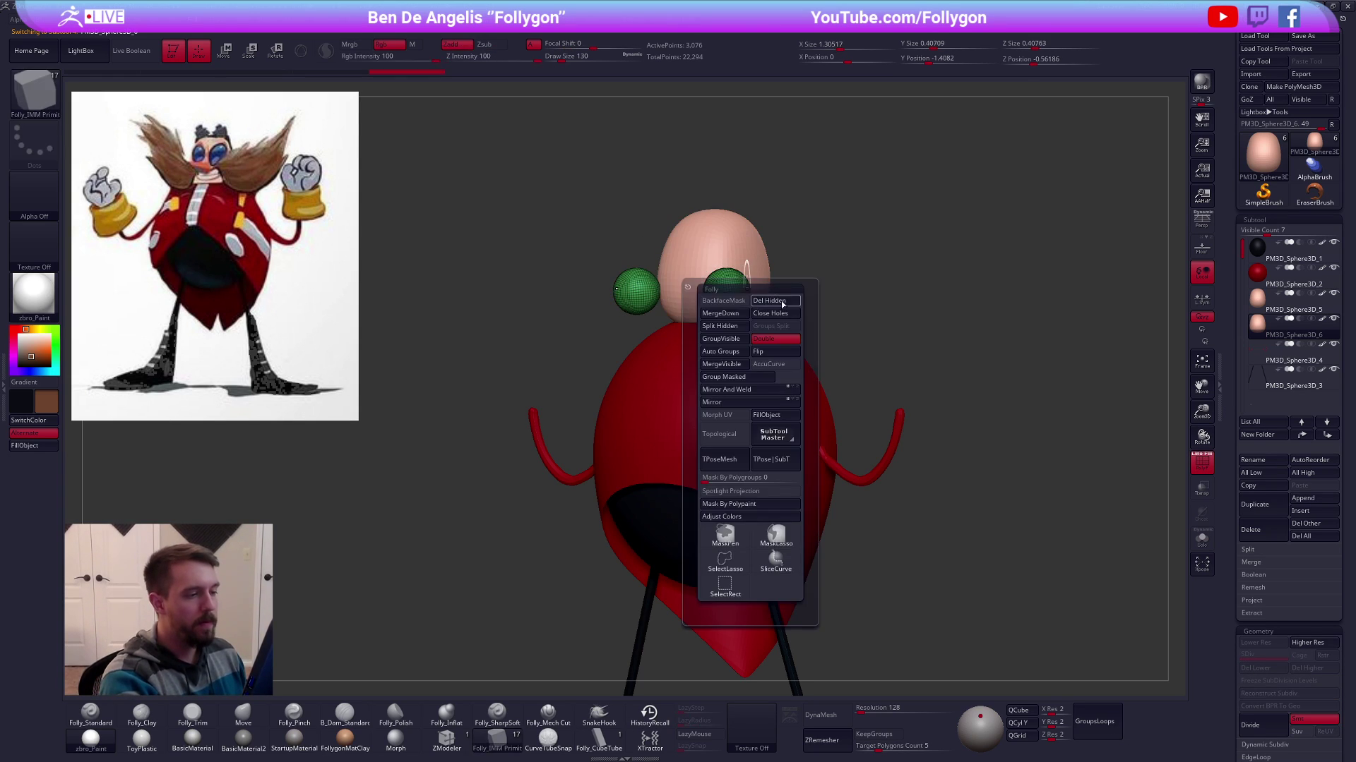
{"action": "left_click", "coordinate": [782, 302]}
{"action": "key", "text": "shift+f"}
Adjust the moustache spheres from the front with a transpose move line and choose the Move brush
{"action": "left_click_drag", "start_coordinate": [848, 300], "coordinate": [819, 300], "text": "shift"}
{"action": "key", "text": "w"}
{"action": "mouse_move", "coordinate": [696, 294]}
{"action": "left_mouse_down", "text": "shift"}
{"action": "mouse_move", "coordinate": [817, 293]}
{"action": "mouse_move", "coordinate": [767, 300]}
{"action": "mouse_move", "coordinate": [810, 272]}
{"action": "mouse_move", "coordinate": [817, 291]}
{"action": "mouse_move", "coordinate": [847, 248]}
{"action": "left_mouse_up", "text": "shift"}
{"action": "key", "text": "q"}
{"action": "key", "text": "b"}
{"action": "key", "text": "m"}
{"action": "key", "text": "v"}
Pull the brown spheres outward and upward into pointed moustache halves with the Move brush at draw size 265
{"action": "key", "text": "space"}
{"action": "key", "text": "ctrl+space"}
{"action": "left_click", "coordinate": [895, 334]}
{"action": "key", "text": "space"}
{"action": "key", "text": "space"}
{"action": "left_click_drag", "start_coordinate": [881, 193], "coordinate": [890, 175]}
{"action": "key", "text": "space"}
{"action": "mouse_move", "coordinate": [751, 312]}
{"action": "left_mouse_down"}
{"action": "mouse_move", "coordinate": [719, 341]}
{"action": "mouse_move", "coordinate": [759, 328]}
{"action": "mouse_move", "coordinate": [746, 349]}
{"action": "mouse_move", "coordinate": [802, 316]}
{"action": "left_mouse_up"}
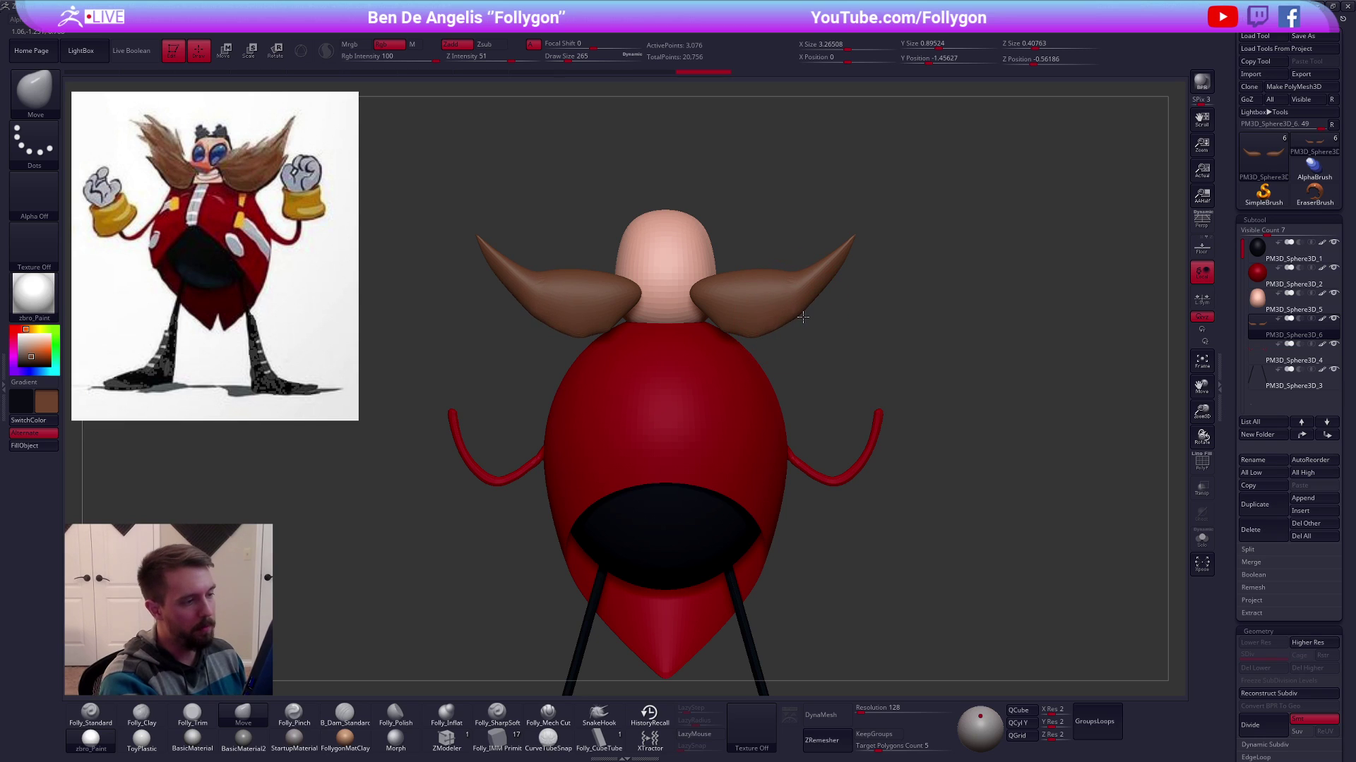
Refine the contour and width of the moustache halves and set the Move brush's draw size to 130
{"action": "left_click_drag", "start_coordinate": [740, 274], "coordinate": [799, 259]}
{"action": "mouse_move", "coordinate": [797, 311]}
{"action": "left_mouse_down"}
{"action": "mouse_move", "coordinate": [754, 336]}
{"action": "mouse_move", "coordinate": [830, 302]}
{"action": "mouse_move", "coordinate": [773, 302]}
{"action": "left_mouse_up"}
{"action": "key", "text": "w"}
{"action": "key", "text": "q"}
{"action": "key", "text": "space"}
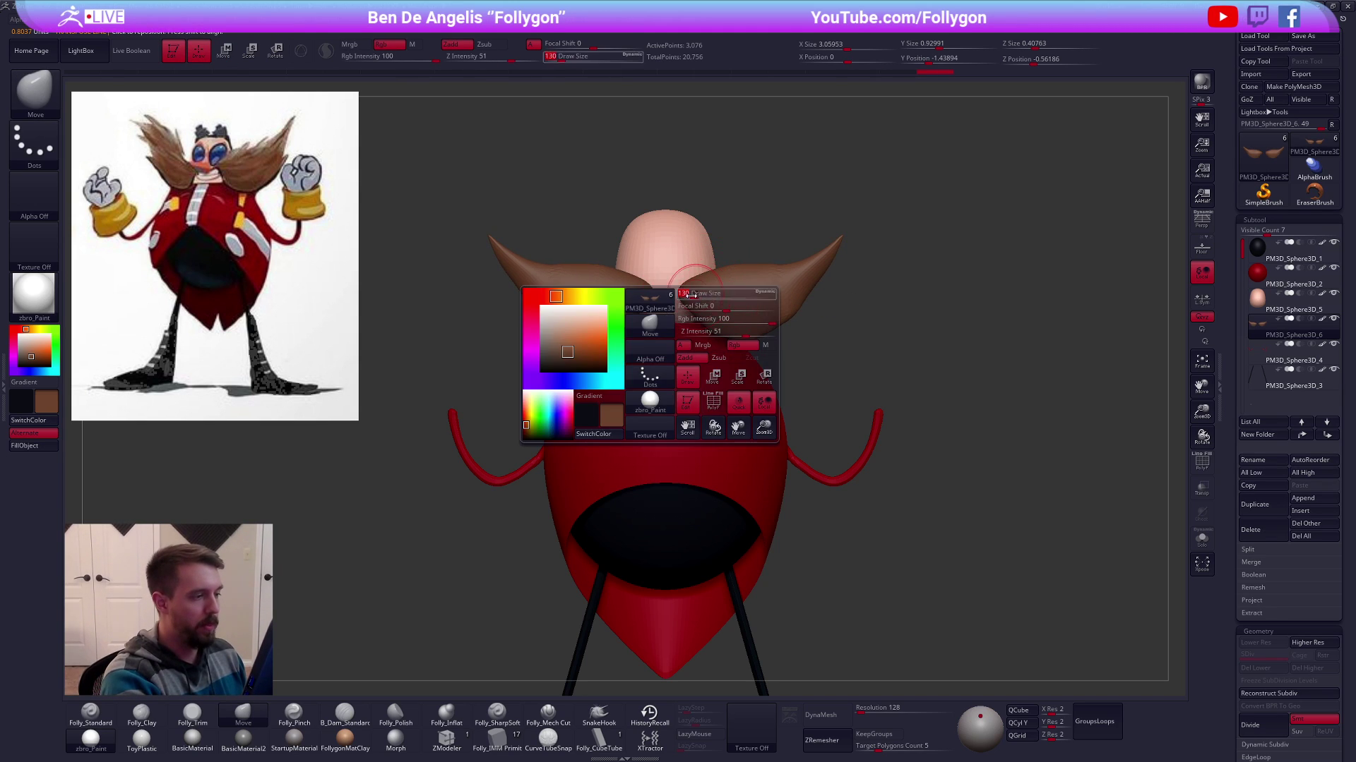
{"action": "left_click_drag", "start_coordinate": [687, 305], "coordinate": [690, 286]}
Examine the whole figure's proportions and the bare leg ends against the reference image
{"action": "left_click_drag", "start_coordinate": [819, 374], "coordinate": [808, 438], "text": "alt"}
{"action": "mouse_move", "coordinate": [801, 484]}
{"action": "left_mouse_down"}
{"action": "mouse_move", "coordinate": [916, 490]}
{"action": "mouse_move", "coordinate": [826, 484]}
{"action": "mouse_move", "coordinate": [798, 466]}
{"action": "left_mouse_up"}
{"action": "left_click_drag", "start_coordinate": [789, 357], "coordinate": [833, 387], "text": "alt"}
{"action": "key", "text": "ctrl+shift+space"}
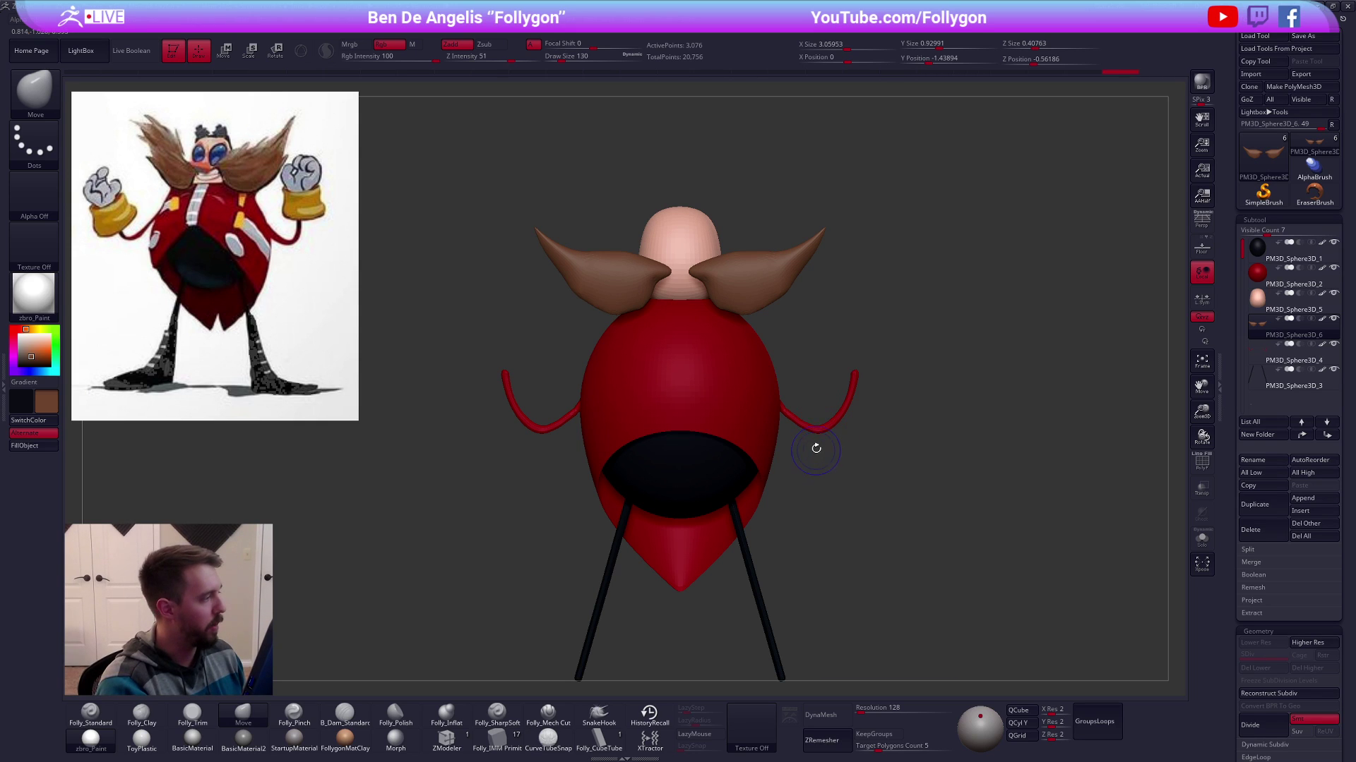
{"action": "key", "text": "shift+f"}
{"action": "key", "text": "shift+f"}
{"action": "left_click_drag", "start_coordinate": [929, 572], "coordinate": [914, 583], "text": "alt"}
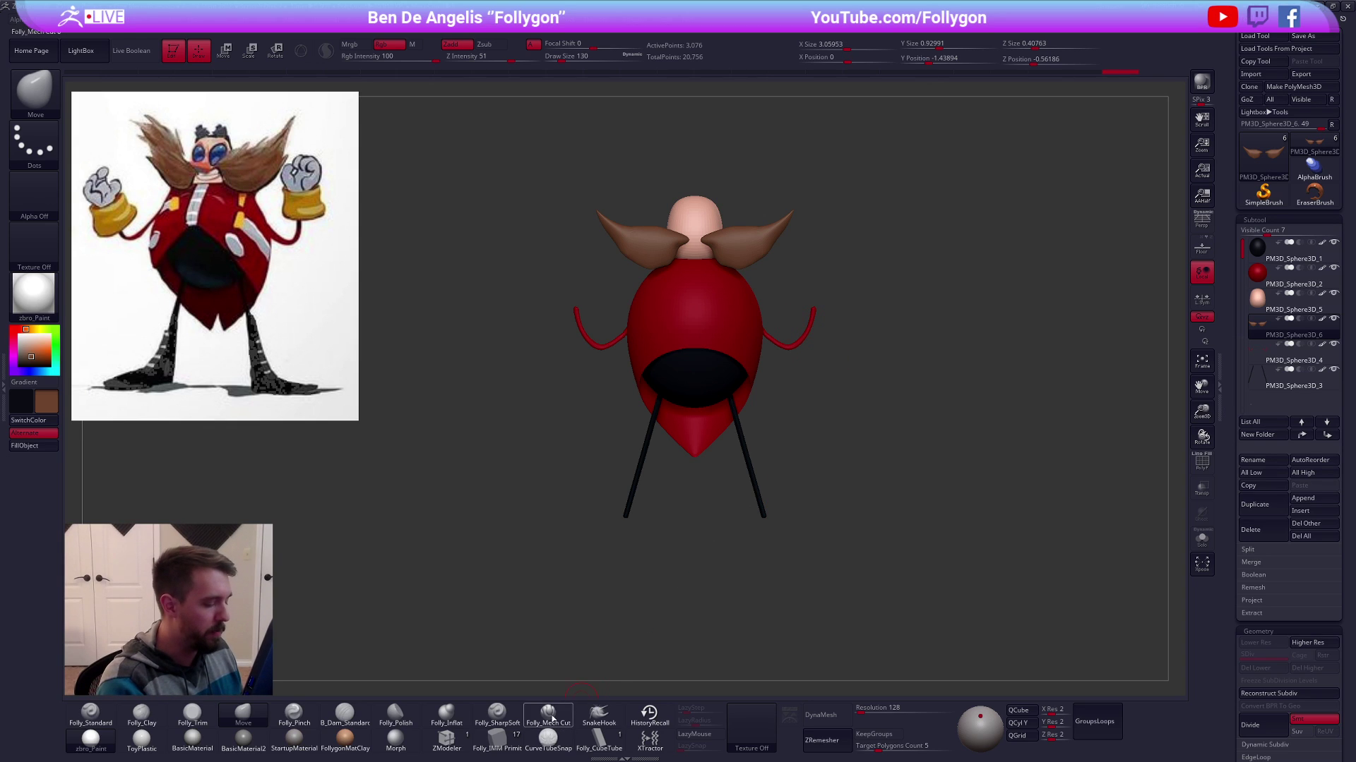
{"action": "mouse_move", "coordinate": [810, 409]}
{"action": "left_mouse_down", "text": "alt"}
{"action": "mouse_move", "coordinate": [828, 429]}
{"action": "mouse_move", "coordinate": [838, 505]}
{"action": "mouse_move", "coordinate": [799, 488]}
{"action": "left_mouse_up", "text": "alt"}
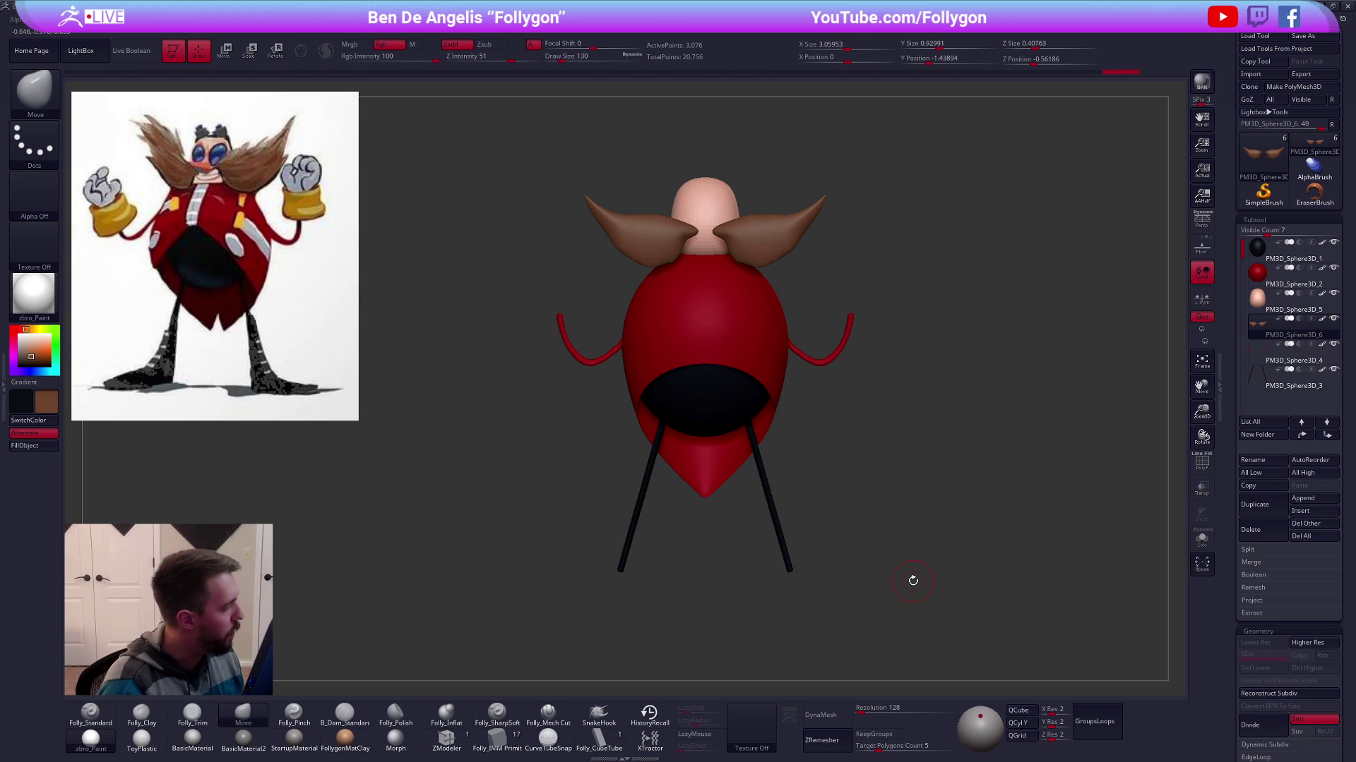
{"action": "left_click_drag", "start_coordinate": [854, 586], "coordinate": [809, 490], "text": "alt"}
Duplicate the legs subtool and insert mirrored eight-sided cylinders at the lower leg ends with the primitives insert brush
{"action": "left_click", "coordinate": [785, 469], "text": "alt"}
{"action": "key", "text": "shift+f"}
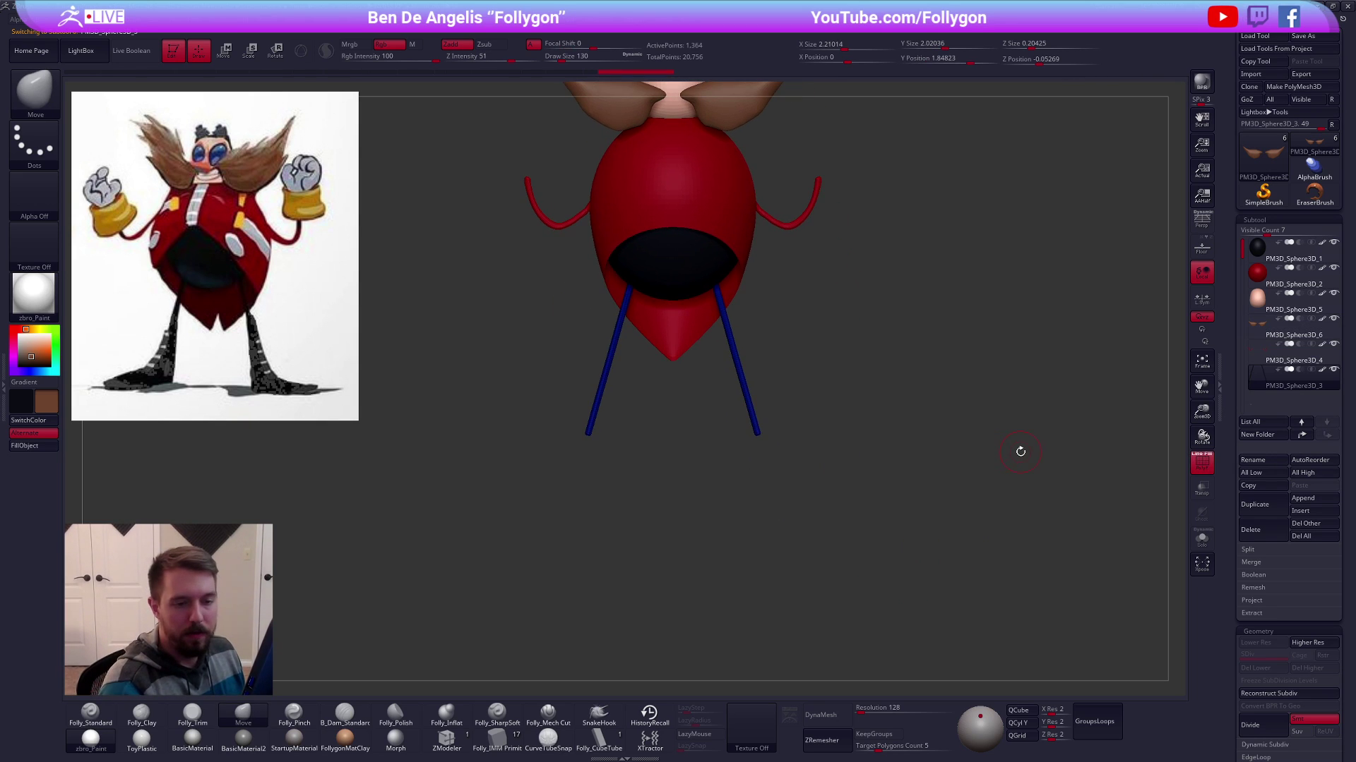
{"action": "left_click", "coordinate": [1261, 507]}
{"action": "left_click_drag", "start_coordinate": [946, 584], "coordinate": [962, 561], "text": "alt"}
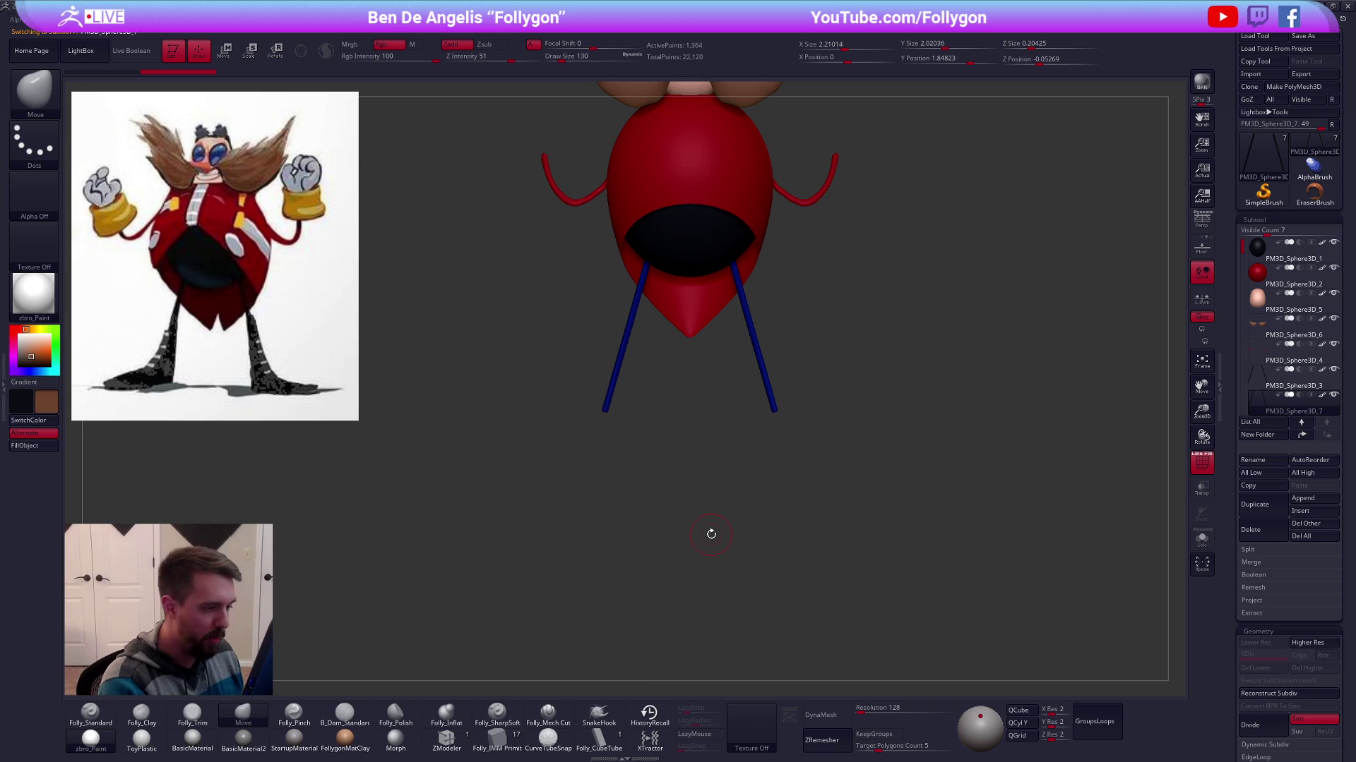
{"action": "left_click", "coordinate": [497, 738]}
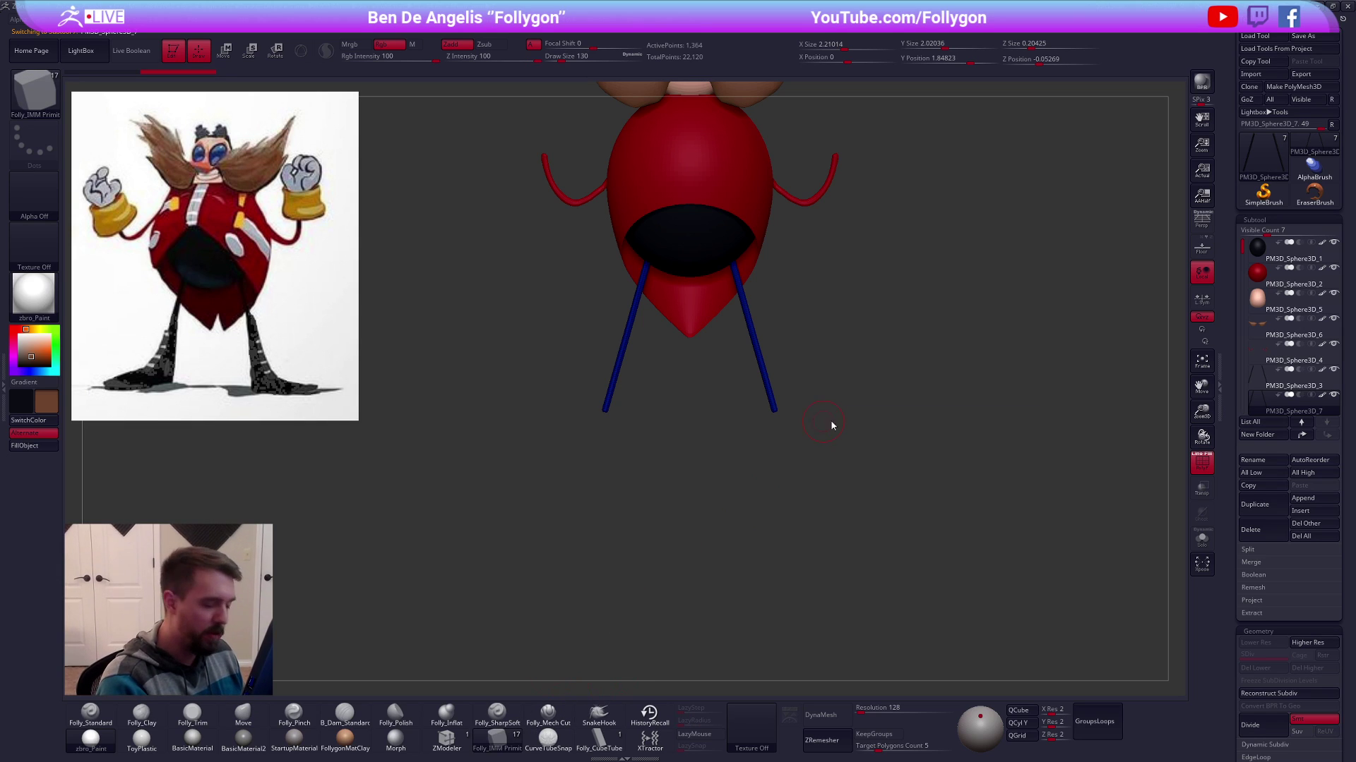
{"action": "key", "text": "m"}
{"action": "left_click", "coordinate": [954, 518]}
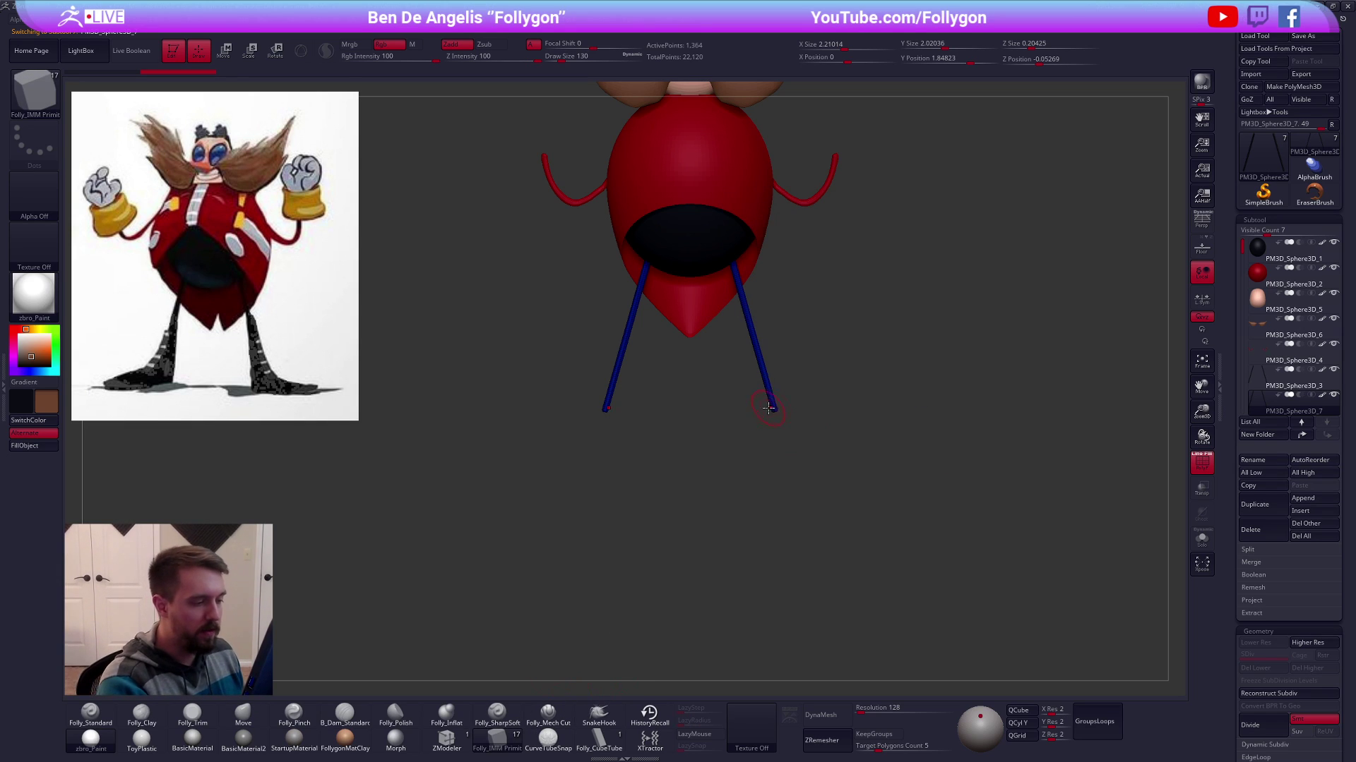
{"action": "scroll", "coordinate": [772, 407], "scroll_direction": "up", "scroll_amount": 3}
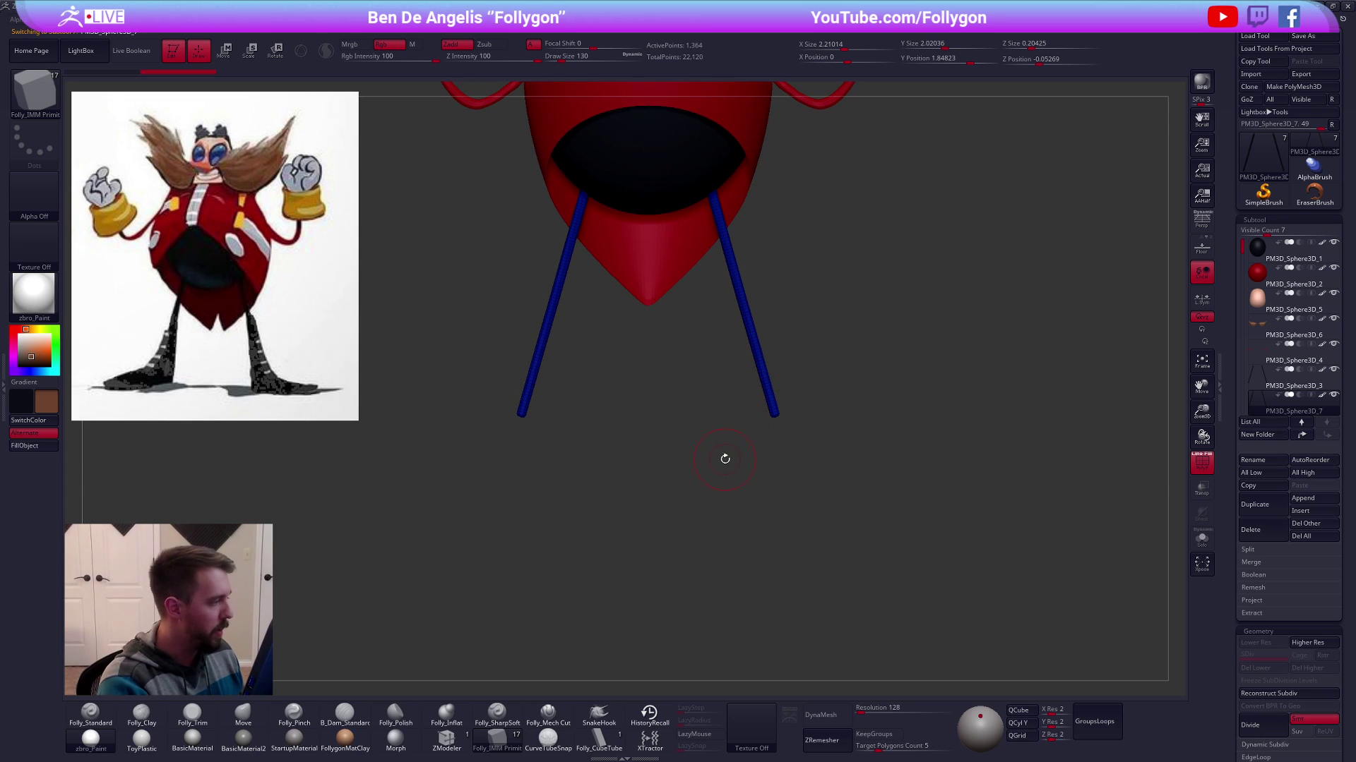
{"action": "left_click_drag", "start_coordinate": [765, 412], "coordinate": [780, 429]}
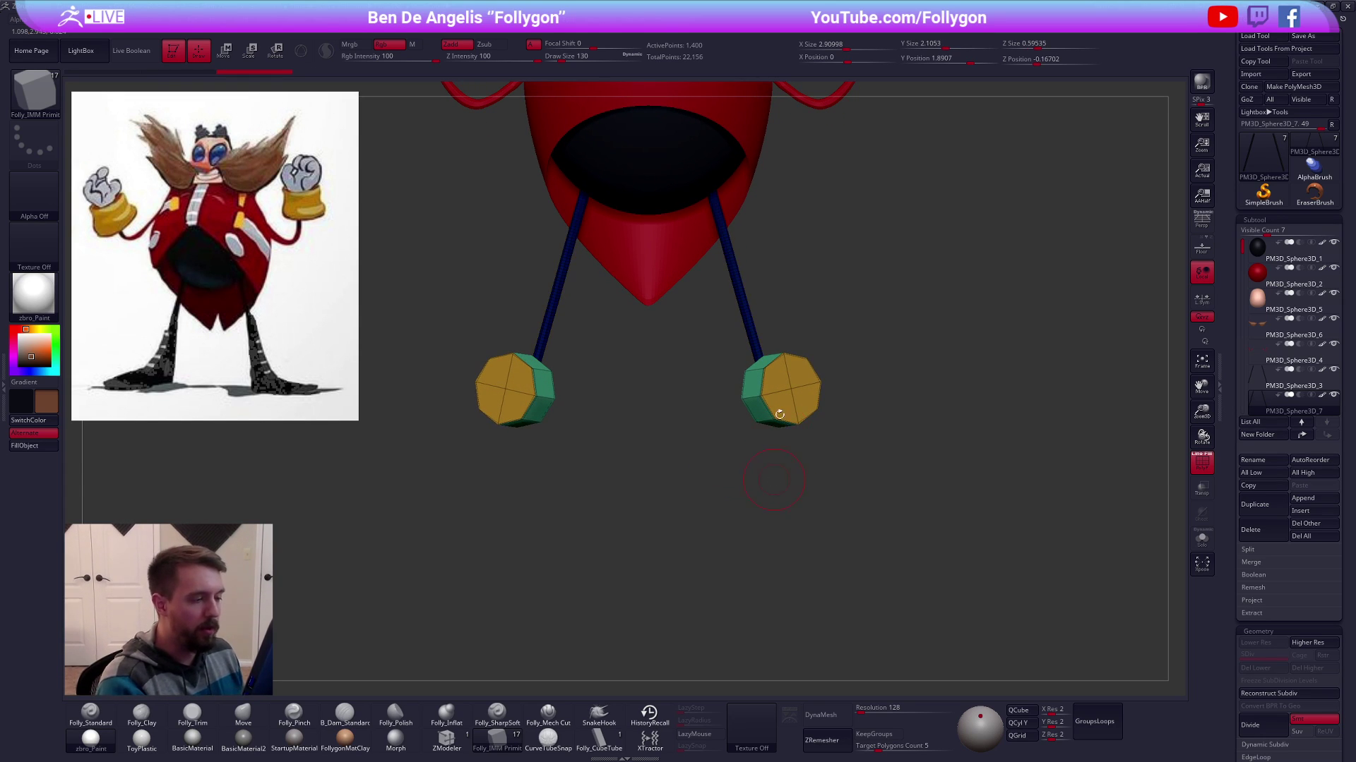
Clear the mask, isolate the inserted cylinders and delete the hidden leg copies
{"action": "left_click", "coordinate": [826, 507], "text": "ctrl"}
{"action": "key", "text": "ctrl+w"}
{"action": "left_click", "coordinate": [793, 404], "text": "ctrl+shift"}
{"action": "key", "text": "space"}
{"action": "left_click", "coordinate": [862, 442]}
Show only the cylinders and rotate them about the vertical axis so their round ends face straight forward
{"action": "key", "text": "r"}
{"action": "left_click_drag", "start_coordinate": [874, 574], "coordinate": [925, 572]}
{"action": "mouse_move", "coordinate": [792, 415]}
{"action": "left_mouse_down"}
{"action": "mouse_move", "coordinate": [786, 473]}
{"action": "mouse_move", "coordinate": [880, 442]}
{"action": "mouse_move", "coordinate": [740, 471]}
{"action": "mouse_move", "coordinate": [689, 520]}
{"action": "left_mouse_up"}
{"action": "left_click_drag", "start_coordinate": [904, 577], "coordinate": [881, 578], "text": "shift"}
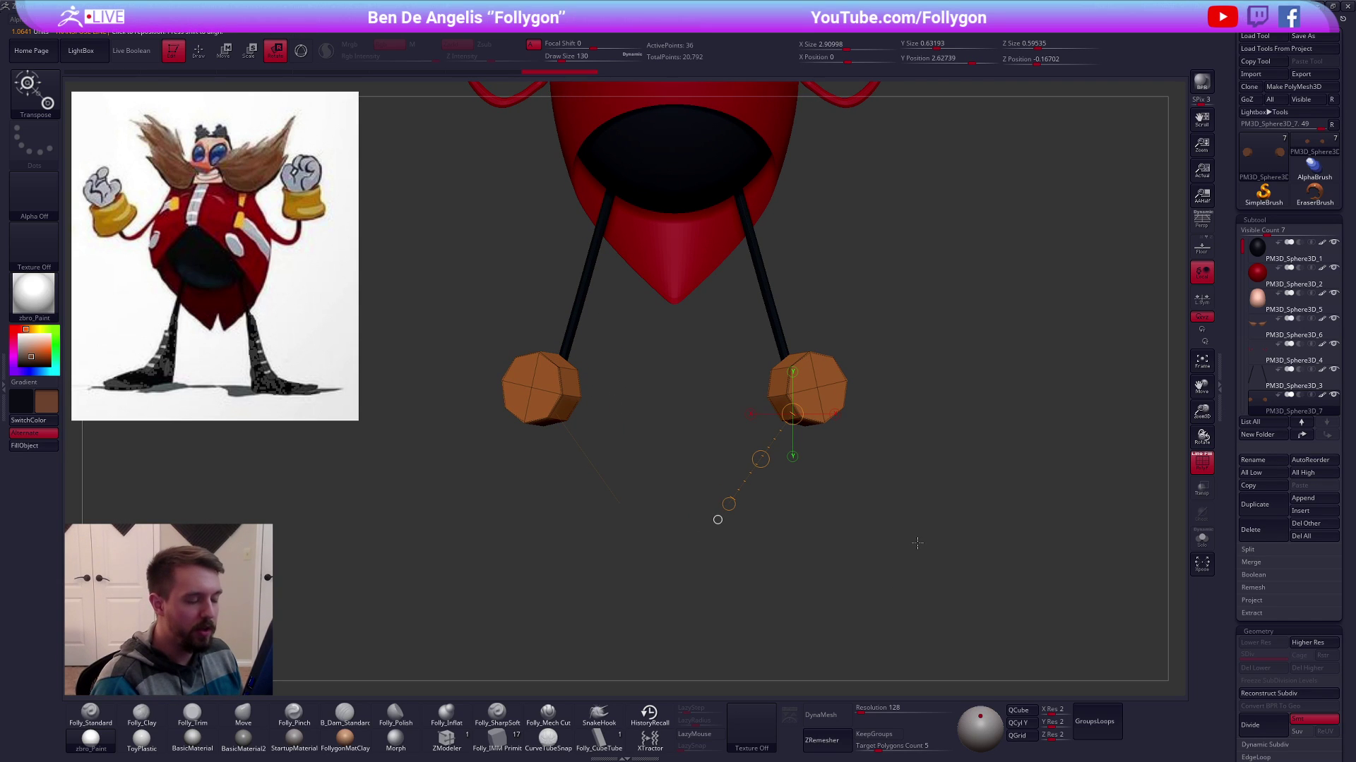
{"action": "key", "text": "alt+s"}
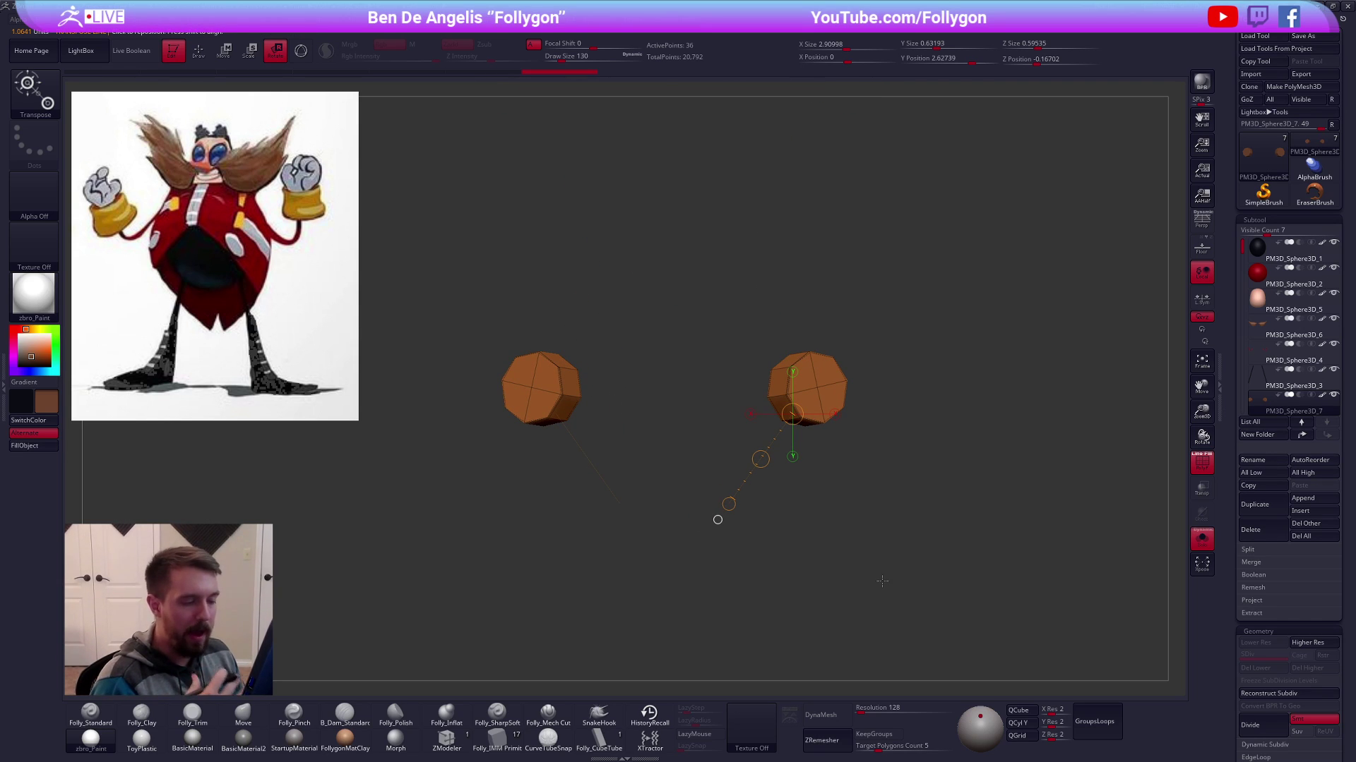
{"action": "left_click", "coordinate": [815, 387]}
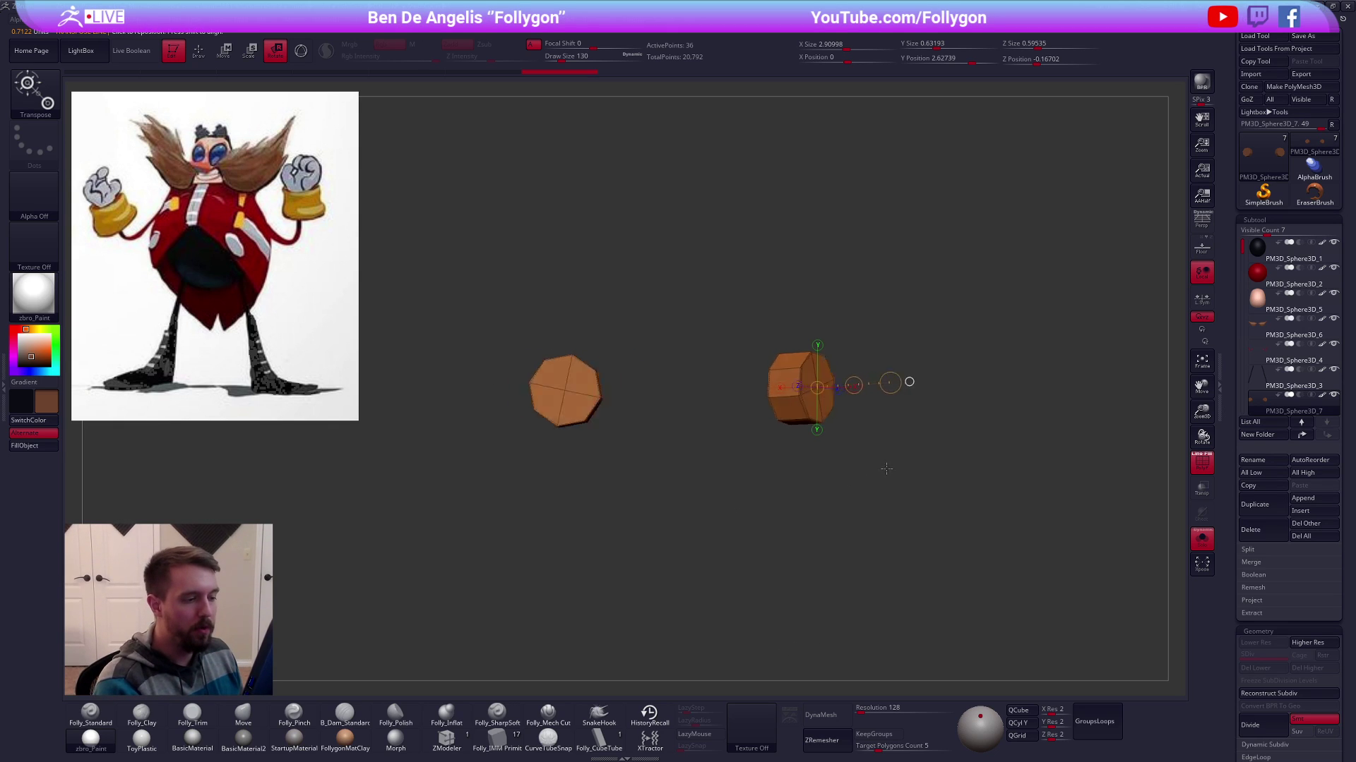
{"action": "left_click_drag", "start_coordinate": [858, 538], "coordinate": [871, 640]}
{"action": "left_click_drag", "start_coordinate": [862, 459], "coordinate": [868, 472]}
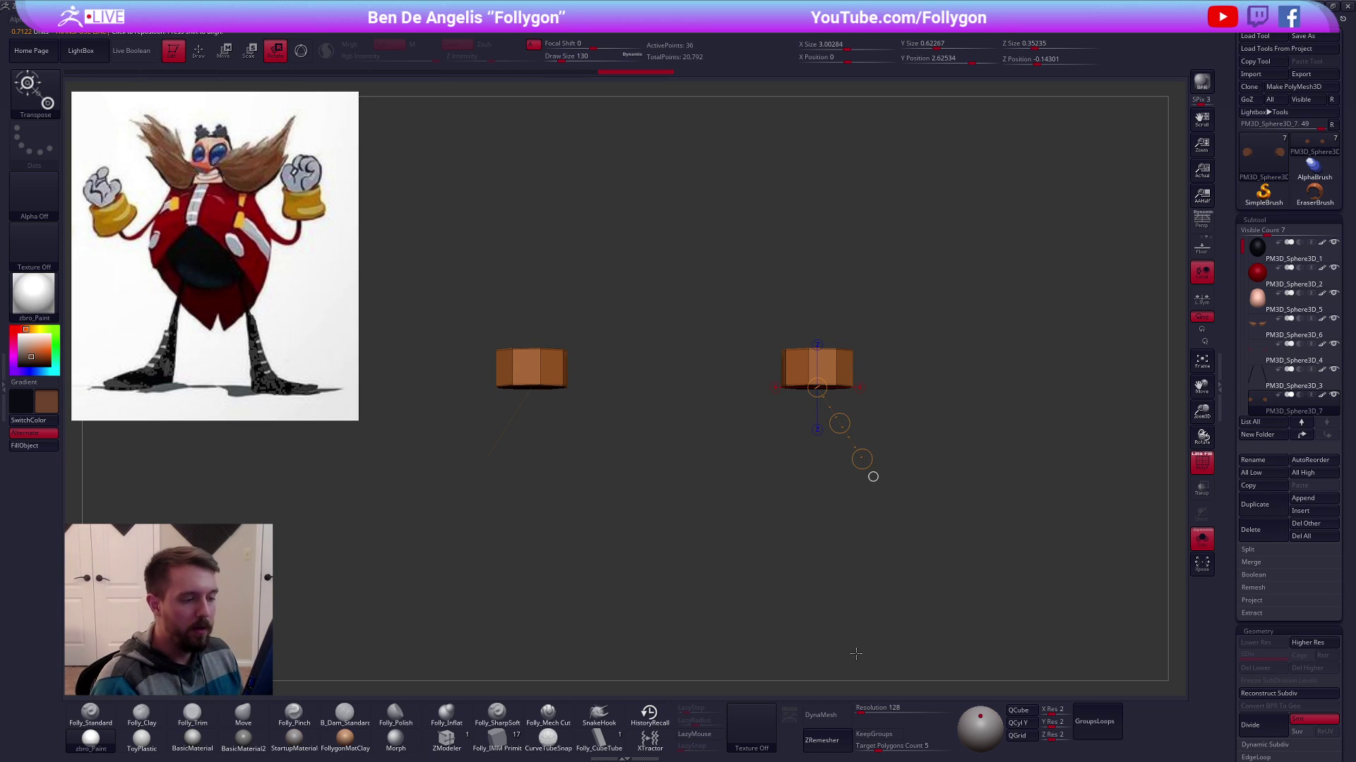
Rotate the cylinders upright from the side view and show the rest of the character again
{"action": "left_click_drag", "start_coordinate": [893, 401], "coordinate": [912, 339]}
{"action": "left_click", "coordinate": [835, 416]}
{"action": "left_click", "coordinate": [817, 387]}
{"action": "left_click_drag", "start_coordinate": [695, 587], "coordinate": [847, 508]}
{"action": "left_click_drag", "start_coordinate": [903, 382], "coordinate": [901, 387]}
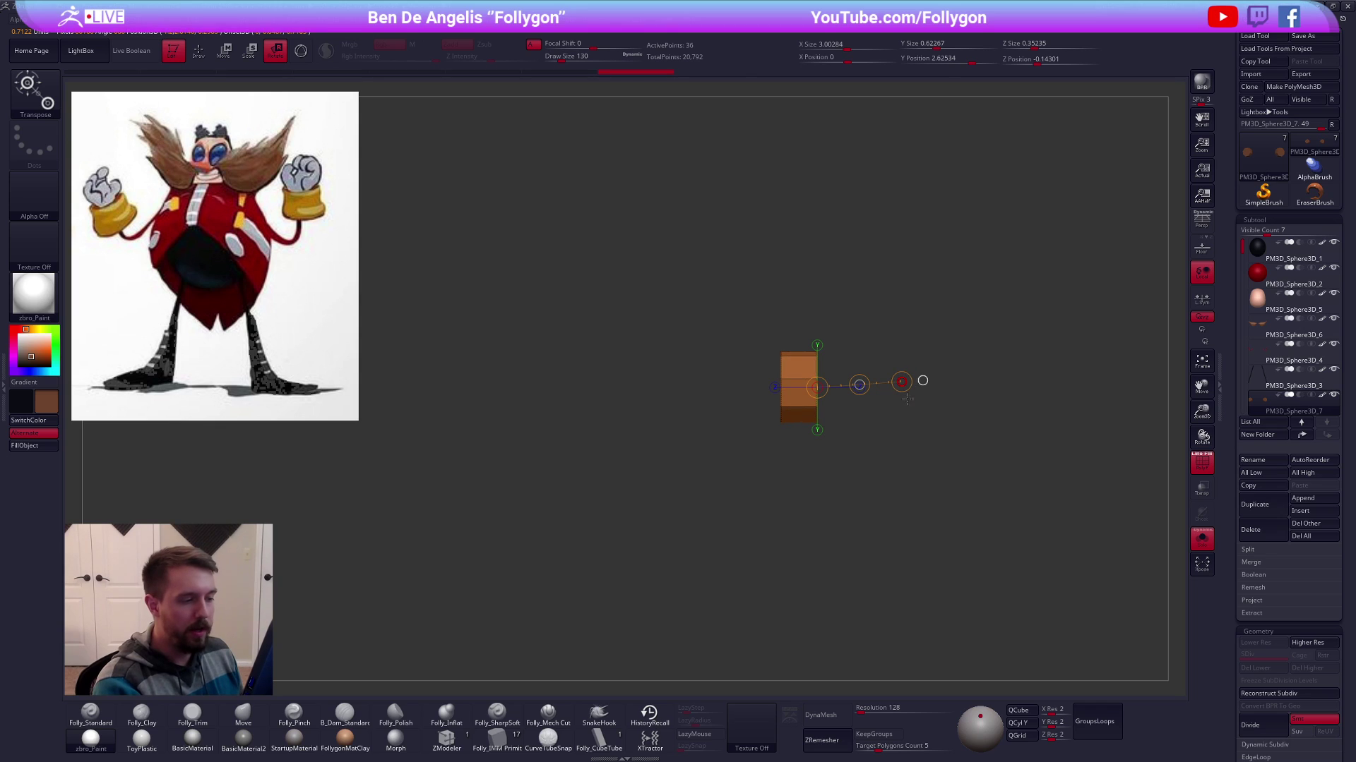
{"action": "key", "text": "w"}
{"action": "mouse_move", "coordinate": [817, 356]}
{"action": "left_mouse_down", "text": "shift"}
{"action": "mouse_move", "coordinate": [817, 546]}
{"action": "mouse_move", "coordinate": [788, 526]}
{"action": "mouse_move", "coordinate": [841, 519]}
{"action": "left_mouse_up", "text": "shift"}
{"action": "key", "text": "r"}
{"action": "mouse_move", "coordinate": [797, 392]}
{"action": "left_mouse_down", "text": "shift"}
{"action": "mouse_move", "coordinate": [893, 393]}
{"action": "mouse_move", "coordinate": [814, 271]}
{"action": "left_mouse_up", "text": "shift"}
{"action": "left_click_drag", "start_coordinate": [918, 523], "coordinate": [641, 569], "text": "shift"}
{"action": "key", "text": "alt+s"}
Move the upright cylinders onto the lower leg ends and stretch them taller
{"action": "left_click_drag", "start_coordinate": [877, 555], "coordinate": [742, 563], "text": "alt"}
{"action": "key", "text": "w"}
{"action": "mouse_move", "coordinate": [785, 418]}
{"action": "left_mouse_down", "text": "shift"}
{"action": "mouse_move", "coordinate": [786, 499]}
{"action": "mouse_move", "coordinate": [760, 460]}
{"action": "left_mouse_up", "text": "shift"}
{"action": "left_click_drag", "start_coordinate": [726, 506], "coordinate": [794, 505]}
{"action": "left_click_drag", "start_coordinate": [797, 454], "coordinate": [806, 440]}
{"action": "left_click_drag", "start_coordinate": [809, 376], "coordinate": [811, 521], "text": "shift"}
{"action": "left_click_drag", "start_coordinate": [810, 573], "coordinate": [810, 575]}
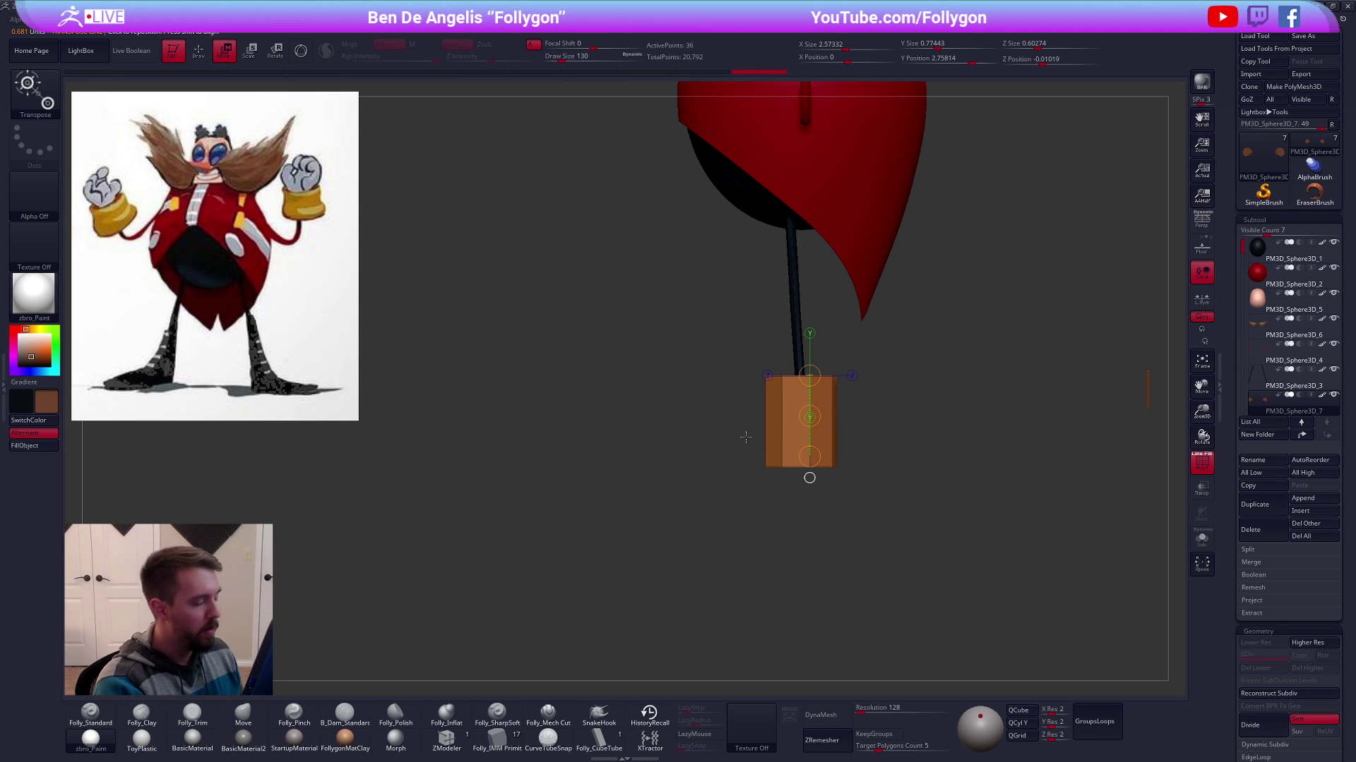
{"action": "left_click_drag", "start_coordinate": [741, 436], "coordinate": [749, 432], "text": "shift"}
Mask the cylinders except for their tops, set a scale line from the top centre and turn on local symmetry
{"action": "key", "text": "q"}
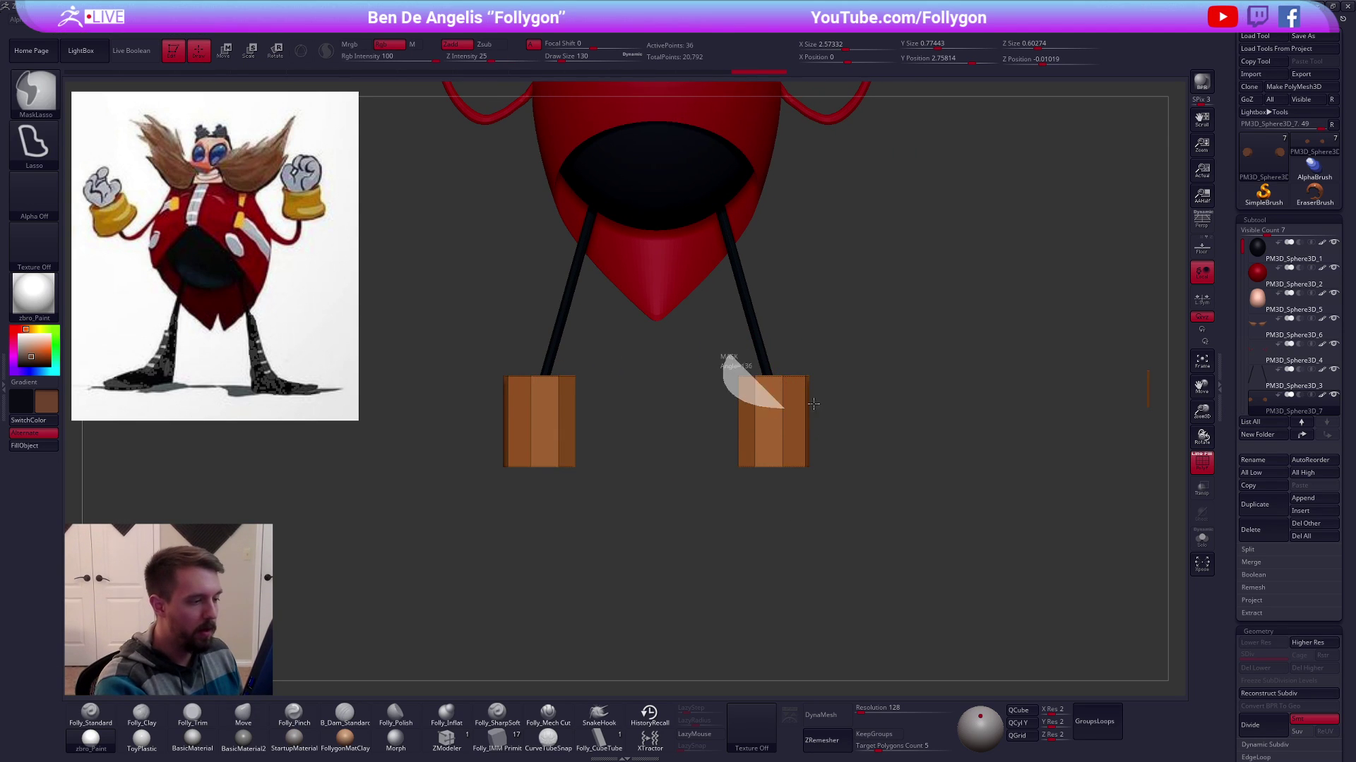
{"action": "right_click_drag", "start_coordinate": [801, 384], "coordinate": [798, 401]}
{"action": "key", "text": "e"}
{"action": "left_click", "coordinate": [774, 370]}
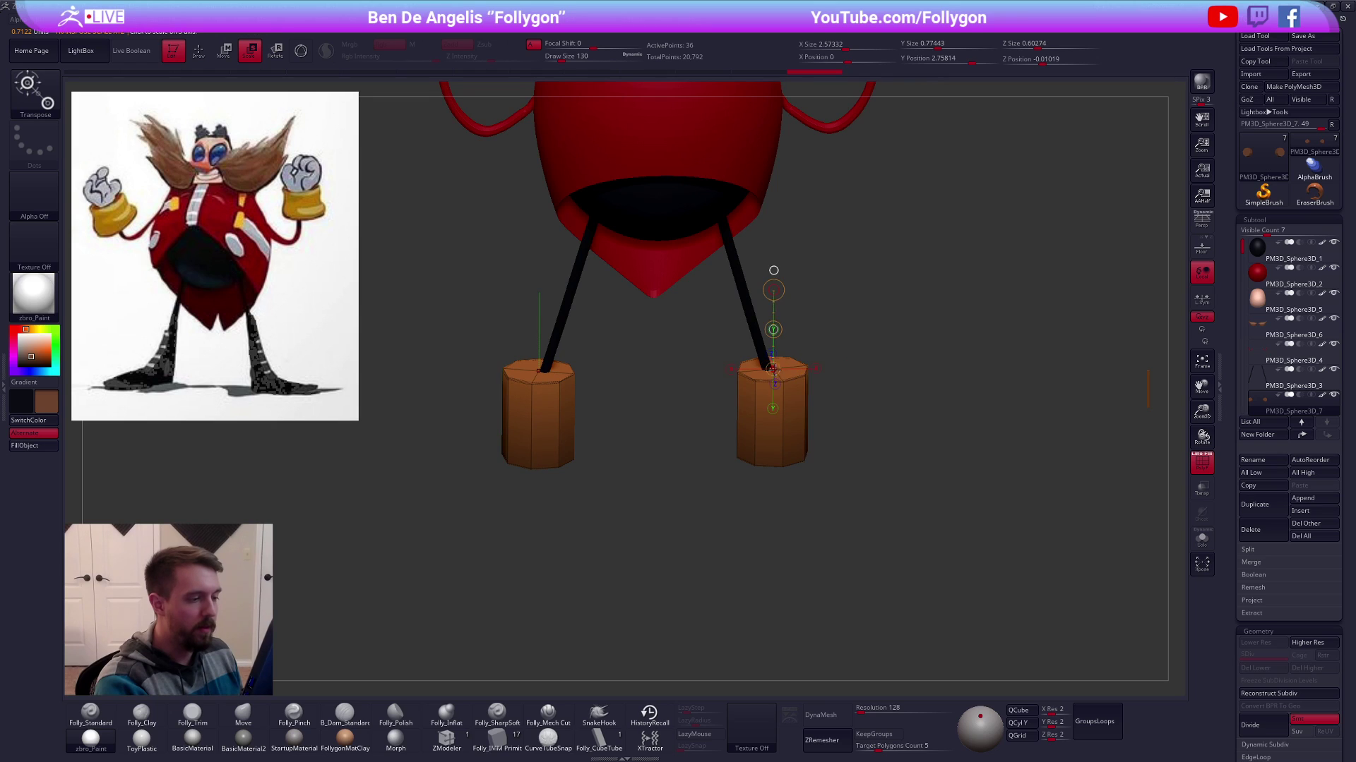
{"action": "right_click_drag", "start_coordinate": [897, 388], "coordinate": [899, 375], "text": "shift"}
{"action": "left_click", "coordinate": [1200, 300]}
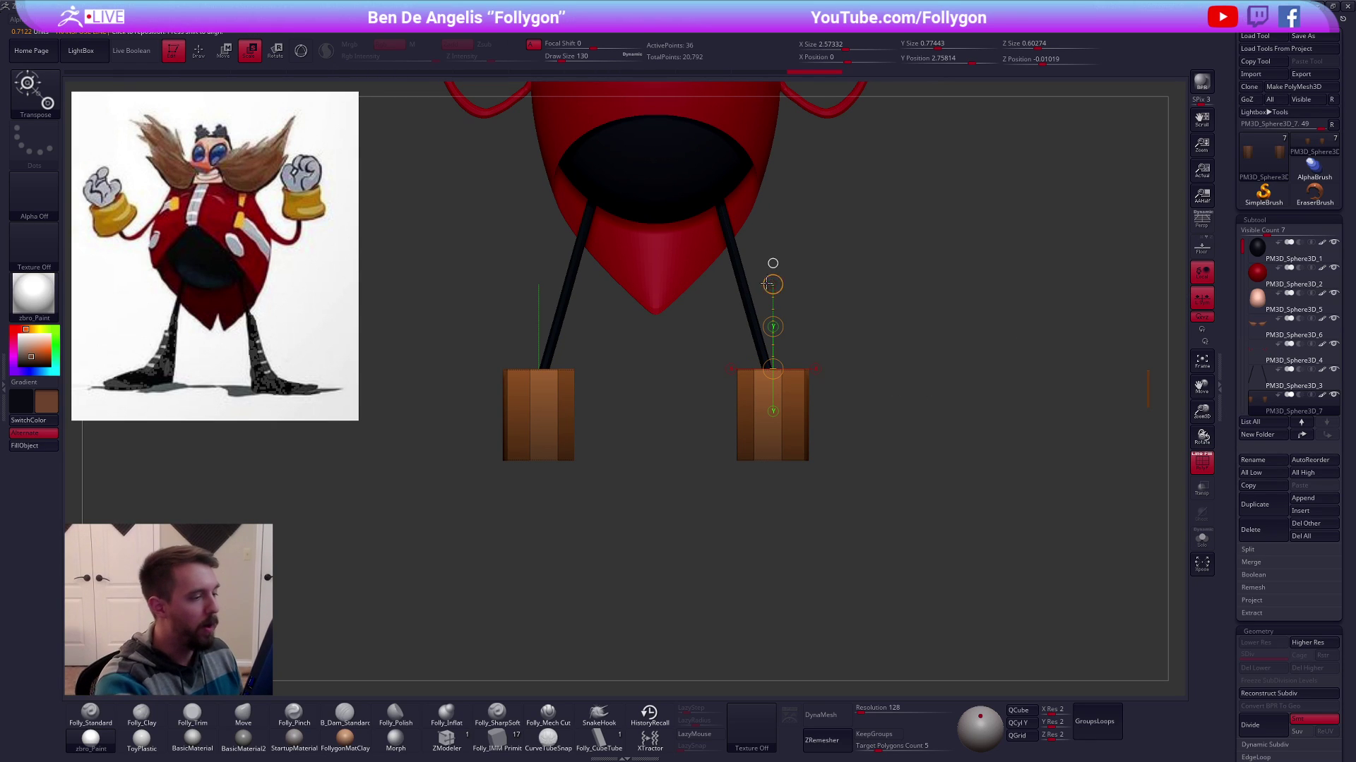
Scale the cylinders' tops inward to taper them and subdivide the mesh
{"action": "left_click_drag", "start_coordinate": [772, 289], "coordinate": [772, 335]}
{"action": "left_click_drag", "start_coordinate": [774, 281], "coordinate": [773, 325]}
{"action": "key", "text": "d"}
{"action": "left_click", "coordinate": [766, 236]}
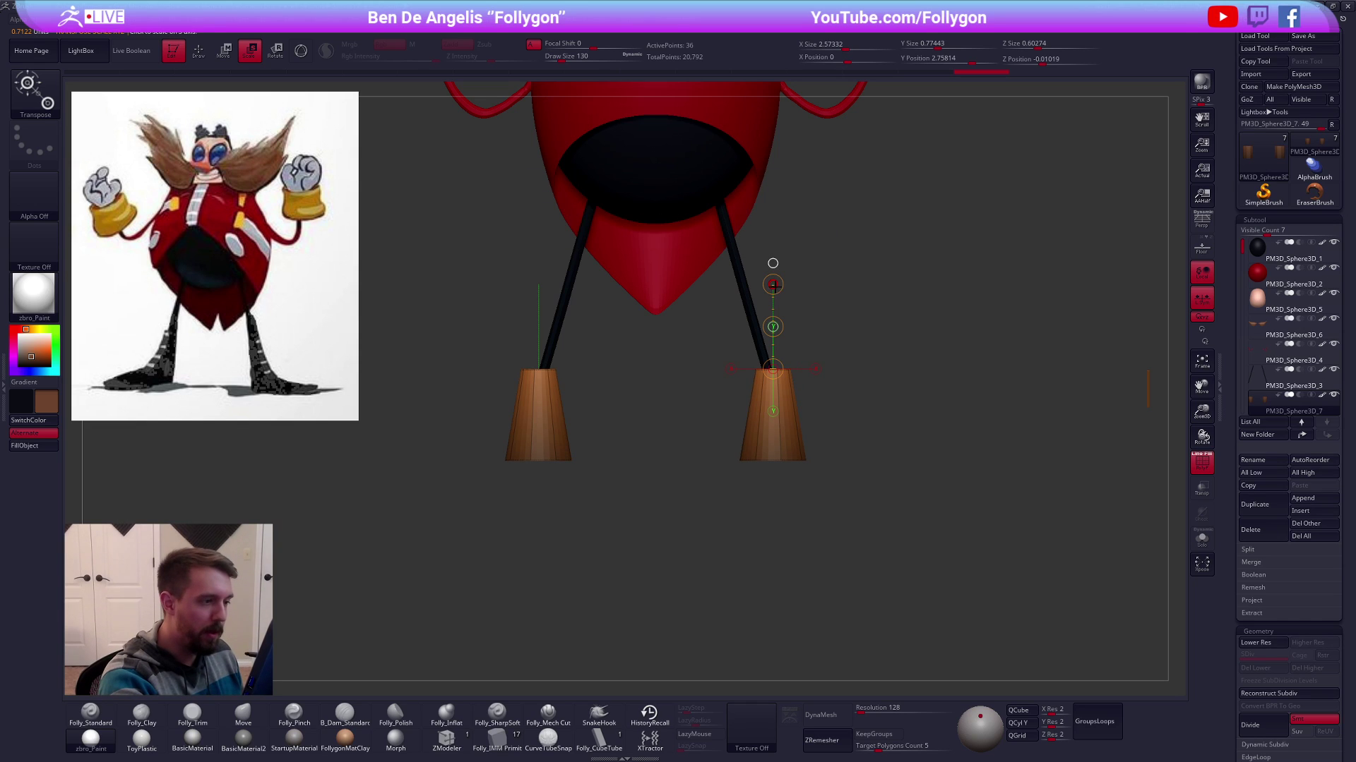
Raise the narrow tops to stretch the tapered cylinders into taller cones and clear the mask
{"action": "key", "text": "w"}
{"action": "left_click_drag", "start_coordinate": [772, 285], "coordinate": [775, 264]}
{"action": "key", "text": "e"}
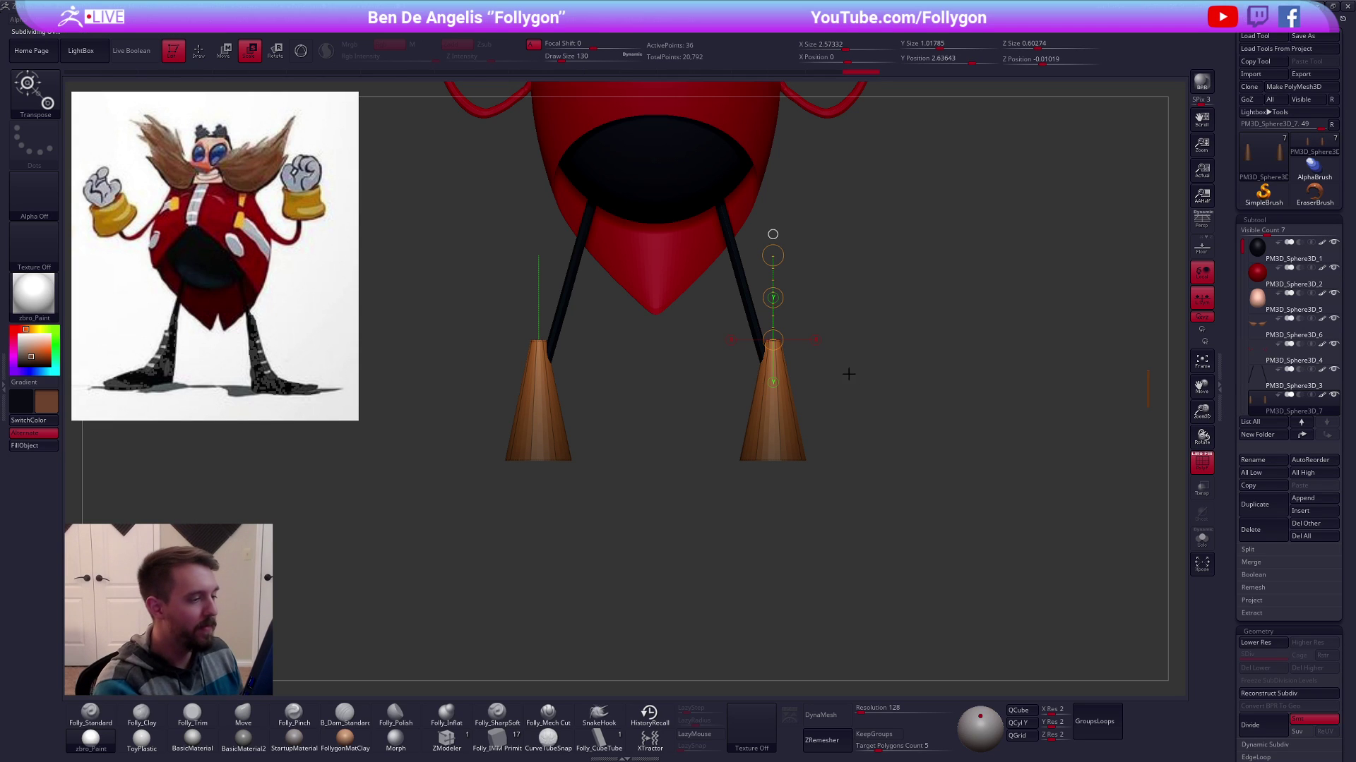
{"action": "right_click_drag", "start_coordinate": [787, 292], "coordinate": [808, 328], "text": "ctrl"}
{"action": "right_click_drag", "start_coordinate": [862, 409], "coordinate": [876, 382], "text": "alt"}
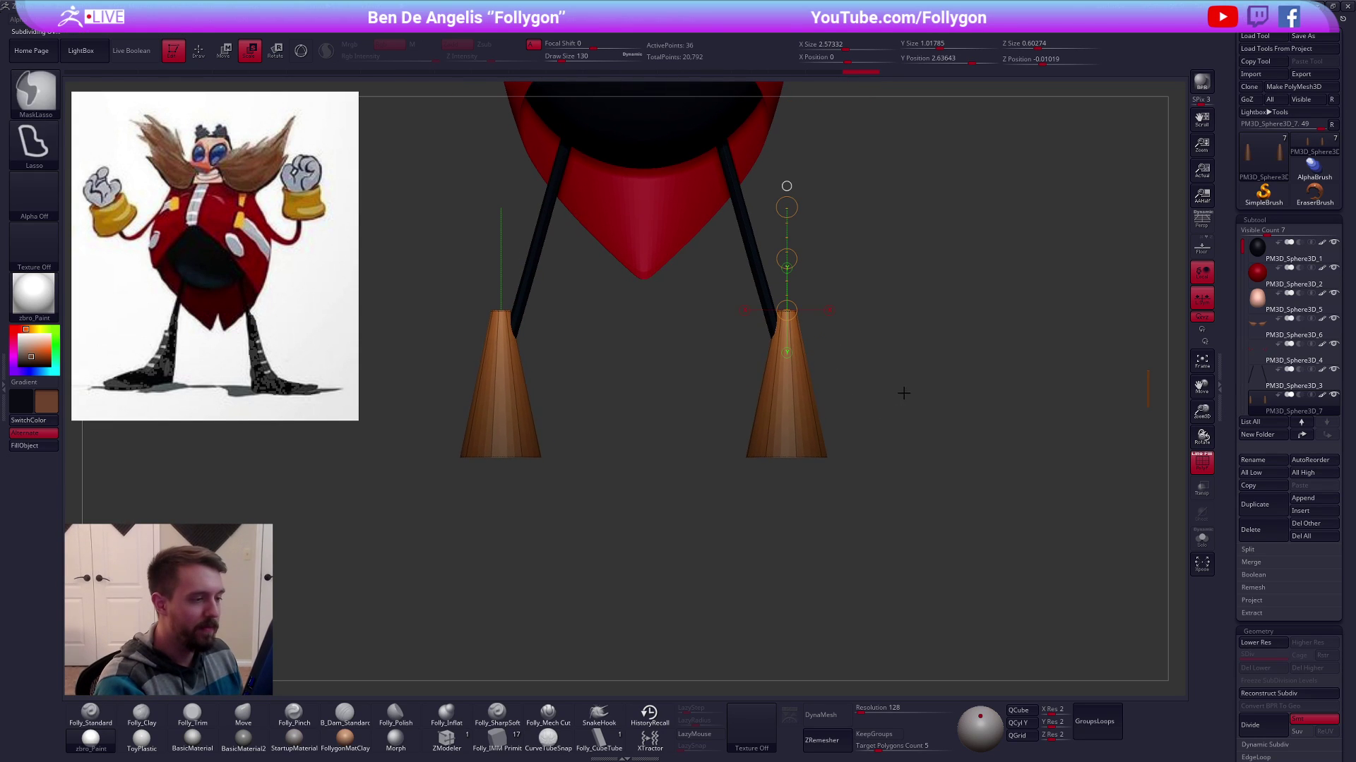
{"action": "left_click_drag", "start_coordinate": [899, 395], "coordinate": [882, 409], "text": "ctrl"}
Move the boot cones up and inward over the lower part of the legs
{"action": "key", "text": "w"}
{"action": "mouse_move", "coordinate": [799, 432]}
{"action": "left_mouse_down", "text": "shift"}
{"action": "mouse_move", "coordinate": [799, 521]}
{"action": "mouse_move", "coordinate": [780, 469]}
{"action": "left_mouse_up", "text": "shift"}
{"action": "key", "text": "r"}
{"action": "right_click_drag", "start_coordinate": [806, 341], "coordinate": [780, 310], "text": "alt"}
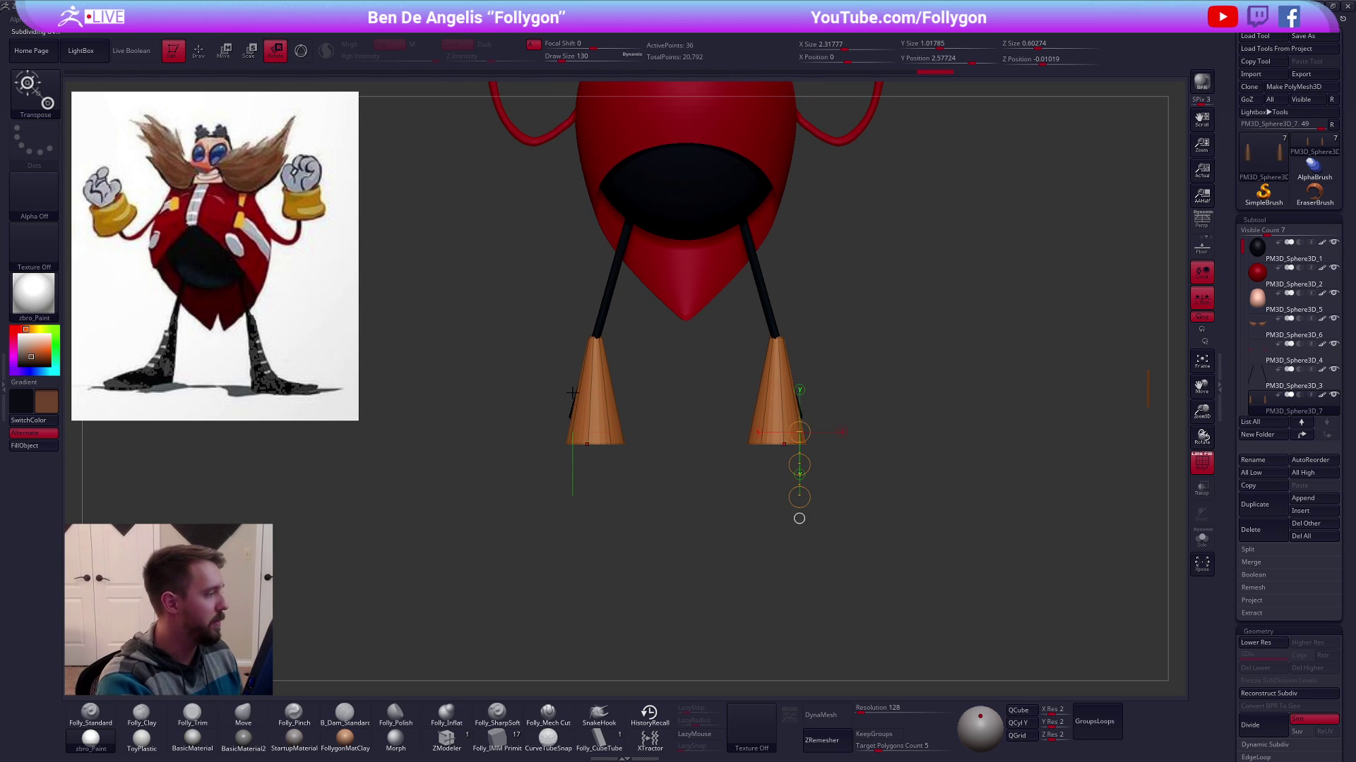
{"action": "mouse_move", "coordinate": [784, 375]}
{"action": "right_mouse_down", "text": "alt"}
{"action": "mouse_move", "coordinate": [787, 457]}
{"action": "mouse_move", "coordinate": [774, 413]}
{"action": "right_mouse_up", "text": "alt"}
Select the coat and pull its lower tip further down with the Move brush at draw size 430
{"action": "key", "text": "q"}
{"action": "left_click", "coordinate": [714, 393], "text": "alt"}
{"action": "key", "text": "space"}
{"action": "left_click_drag", "start_coordinate": [709, 390], "coordinate": [719, 390]}
{"action": "key", "text": "shift+f"}
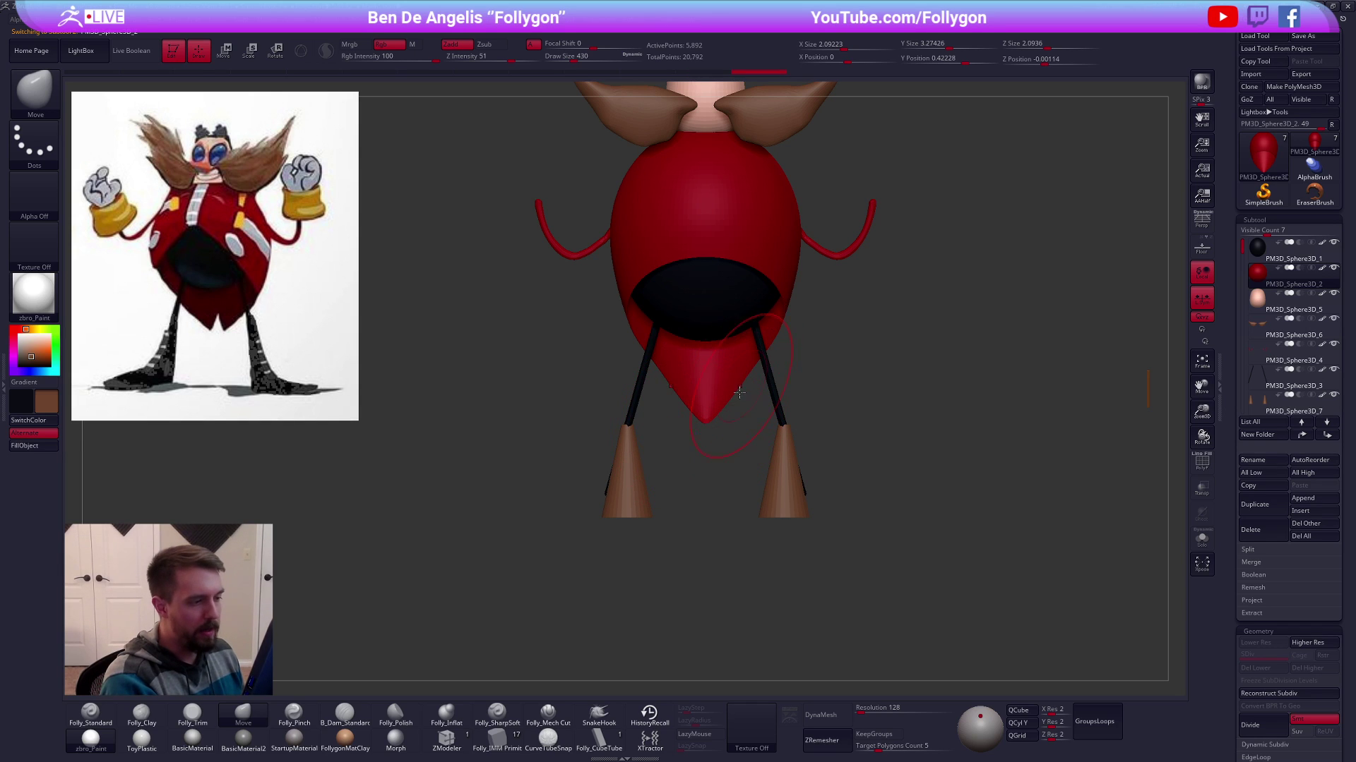
Select the boot cones and reposition them over the lower leg ends with the transpose move line
{"action": "left_click", "coordinate": [786, 475], "text": "alt"}
{"action": "key", "text": "w"}
{"action": "right_click_drag", "start_coordinate": [608, 570], "coordinate": [605, 530], "text": "alt"}
{"action": "left_click_drag", "start_coordinate": [779, 455], "coordinate": [780, 561]}
{"action": "left_click_drag", "start_coordinate": [779, 497], "coordinate": [746, 467]}
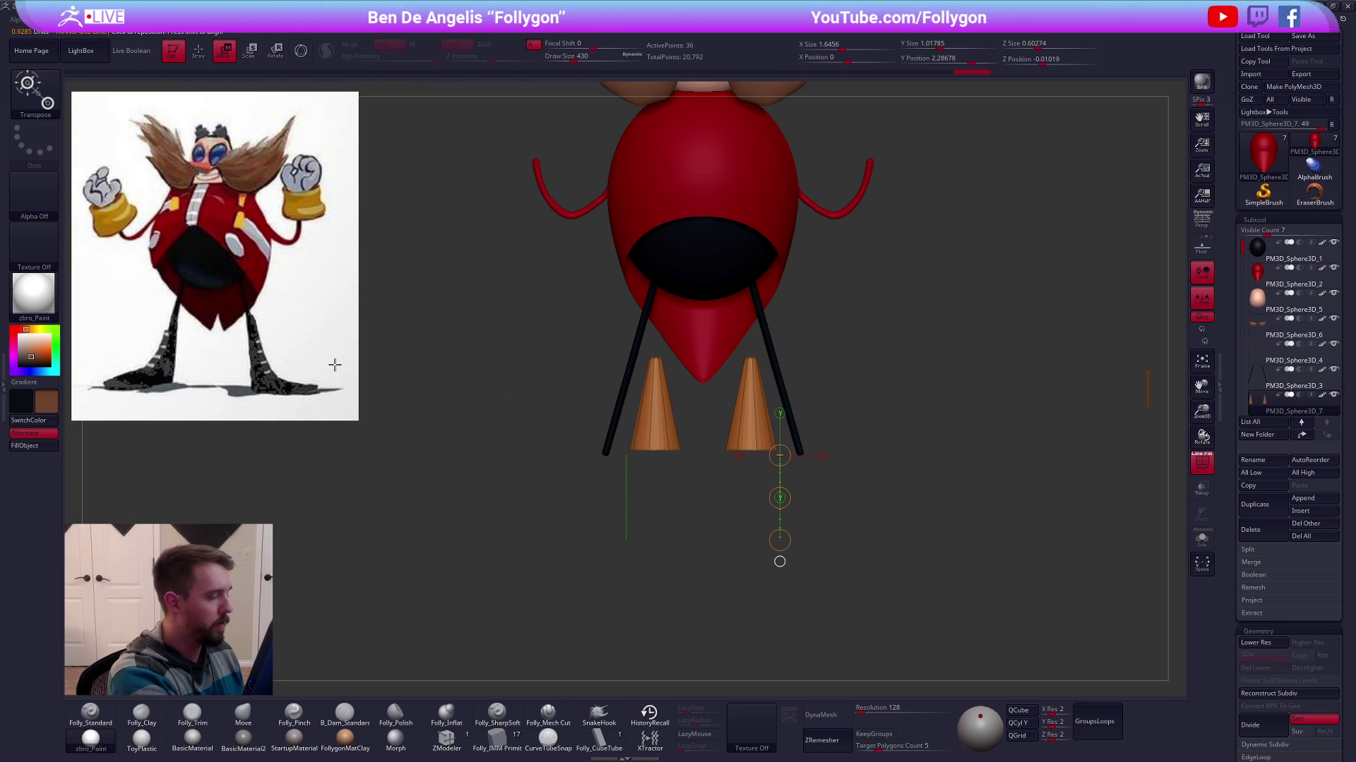
{"action": "left_click_drag", "start_coordinate": [753, 365], "coordinate": [753, 506]}
{"action": "mouse_move", "coordinate": [766, 421]}
{"action": "left_mouse_down"}
{"action": "mouse_move", "coordinate": [850, 421]}
{"action": "mouse_move", "coordinate": [812, 421]}
{"action": "mouse_move", "coordinate": [823, 421]}
{"action": "left_mouse_up"}
Mask the tops of the boot cones and shift their bases outward so the boots slant along the legs
{"action": "mouse_move", "coordinate": [723, 411]}
{"action": "left_mouse_down", "text": "ctrl"}
{"action": "mouse_move", "coordinate": [785, 512]}
{"action": "mouse_move", "coordinate": [882, 432]}
{"action": "left_mouse_up", "text": "ctrl"}
{"action": "right_click_drag", "start_coordinate": [776, 449], "coordinate": [673, 452], "text": "ctrl"}
{"action": "left_click_drag", "start_coordinate": [658, 424], "coordinate": [657, 511], "text": "shift"}
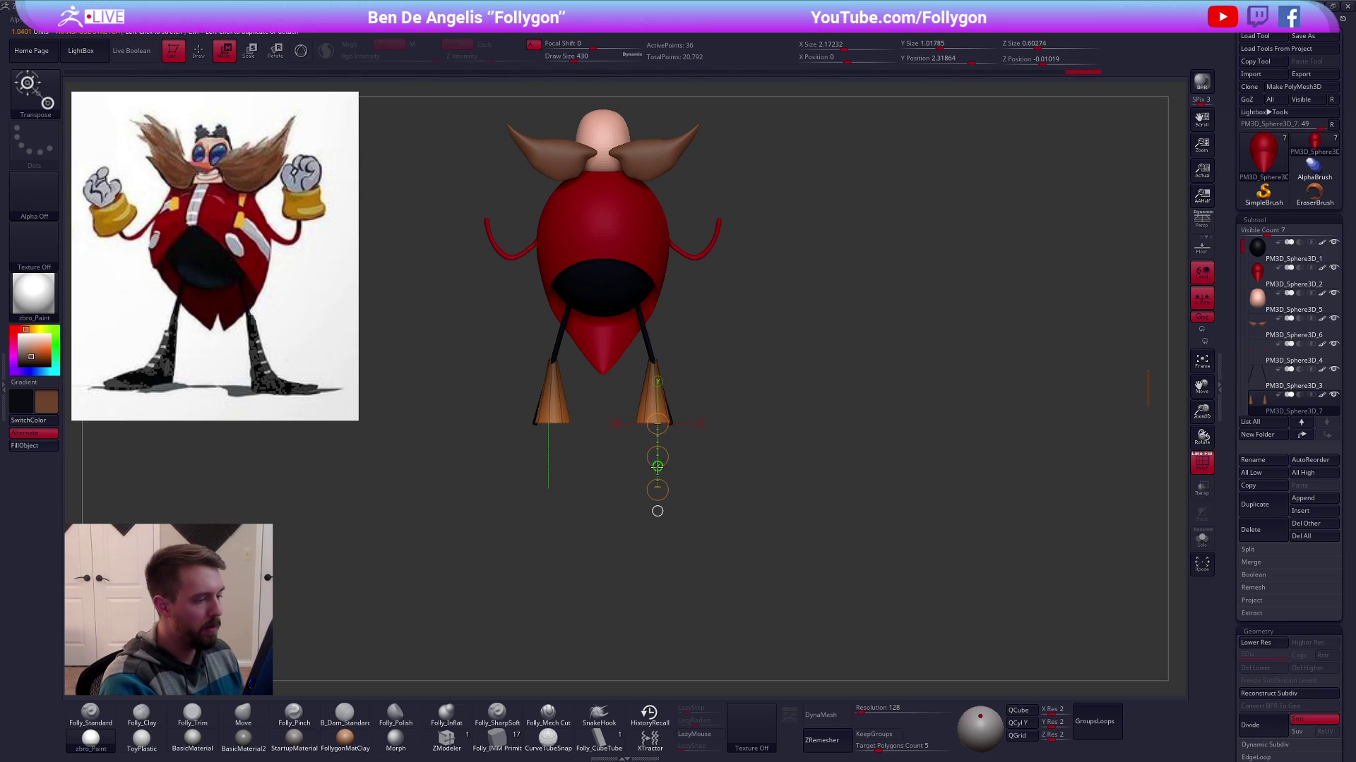
{"action": "mouse_move", "coordinate": [643, 424]}
{"action": "left_mouse_down", "text": "shift"}
{"action": "mouse_move", "coordinate": [722, 424]}
{"action": "mouse_move", "coordinate": [700, 425]}
{"action": "left_mouse_up", "text": "shift"}
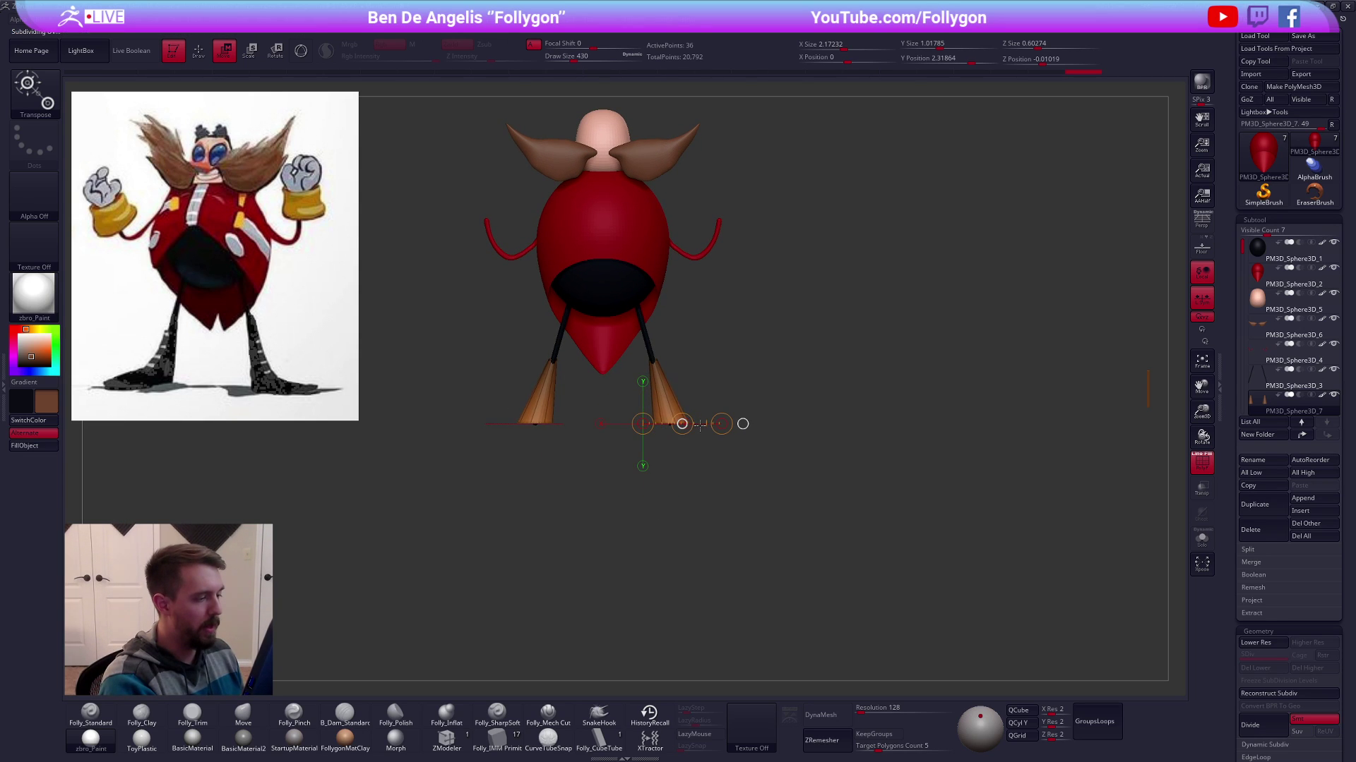
{"action": "key", "text": "q"}
Stretch the boots' bases slightly down and outward, clear the mask and nudge the boots into line with the legs
{"action": "right_click_drag", "start_coordinate": [671, 462], "coordinate": [876, 432], "text": "alt"}
{"action": "key", "text": "w"}
{"action": "left_click_drag", "start_coordinate": [772, 425], "coordinate": [772, 510], "text": "shift"}
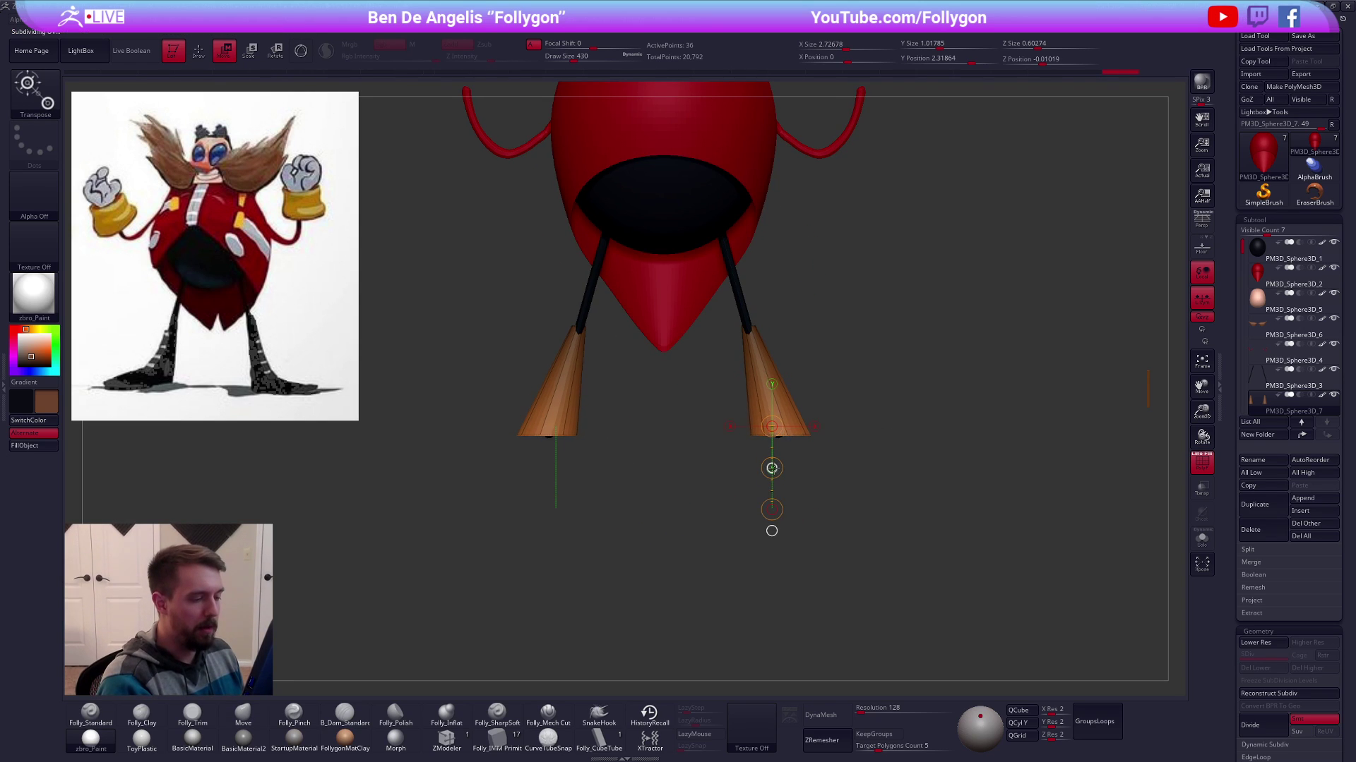
{"action": "key", "text": "q"}
{"action": "left_click_drag", "start_coordinate": [865, 442], "coordinate": [889, 457], "text": "ctrl"}
{"action": "right_click_drag", "start_coordinate": [889, 457], "coordinate": [826, 452], "text": "shift"}
{"action": "key", "text": "w"}
{"action": "mouse_move", "coordinate": [807, 398]}
{"action": "left_mouse_down", "text": "shift"}
{"action": "mouse_move", "coordinate": [887, 399]}
{"action": "mouse_move", "coordinate": [843, 399]}
{"action": "left_mouse_up", "text": "shift"}
{"action": "mouse_move", "coordinate": [843, 399]}
{"action": "right_mouse_down", "text": "ctrl"}
{"action": "mouse_move", "coordinate": [773, 385]}
{"action": "mouse_move", "coordinate": [831, 383]}
{"action": "mouse_move", "coordinate": [856, 565]}
{"action": "mouse_move", "coordinate": [908, 572]}
{"action": "right_mouse_up", "text": "ctrl"}
{"action": "key", "text": "q"}
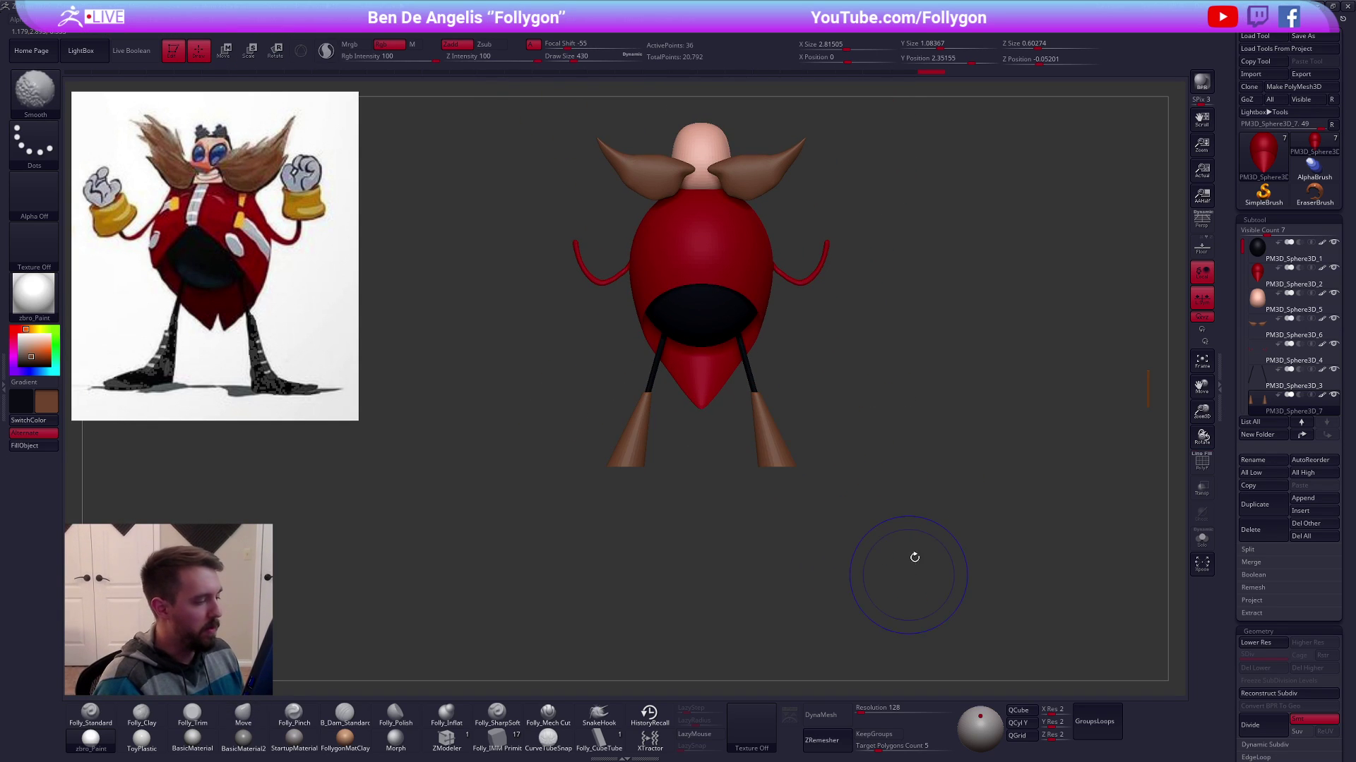
Fill the boots with black sampled from the reference image and pick the reference cuff's yellow as the active colour
{"action": "key", "text": "c"}
{"action": "key", "text": "1"}
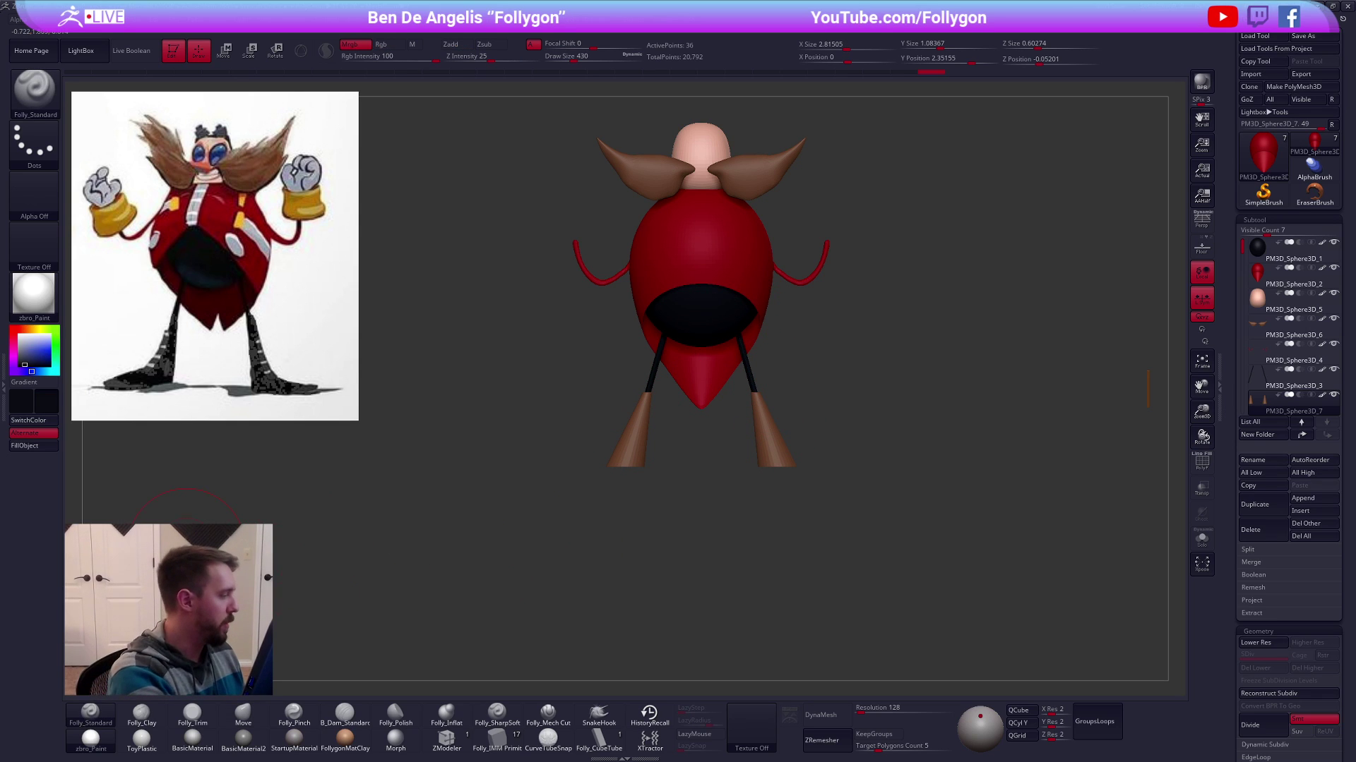
{"action": "left_click", "coordinate": [47, 444]}
{"action": "right_click_drag", "start_coordinate": [807, 524], "coordinate": [869, 606], "text": "alt"}
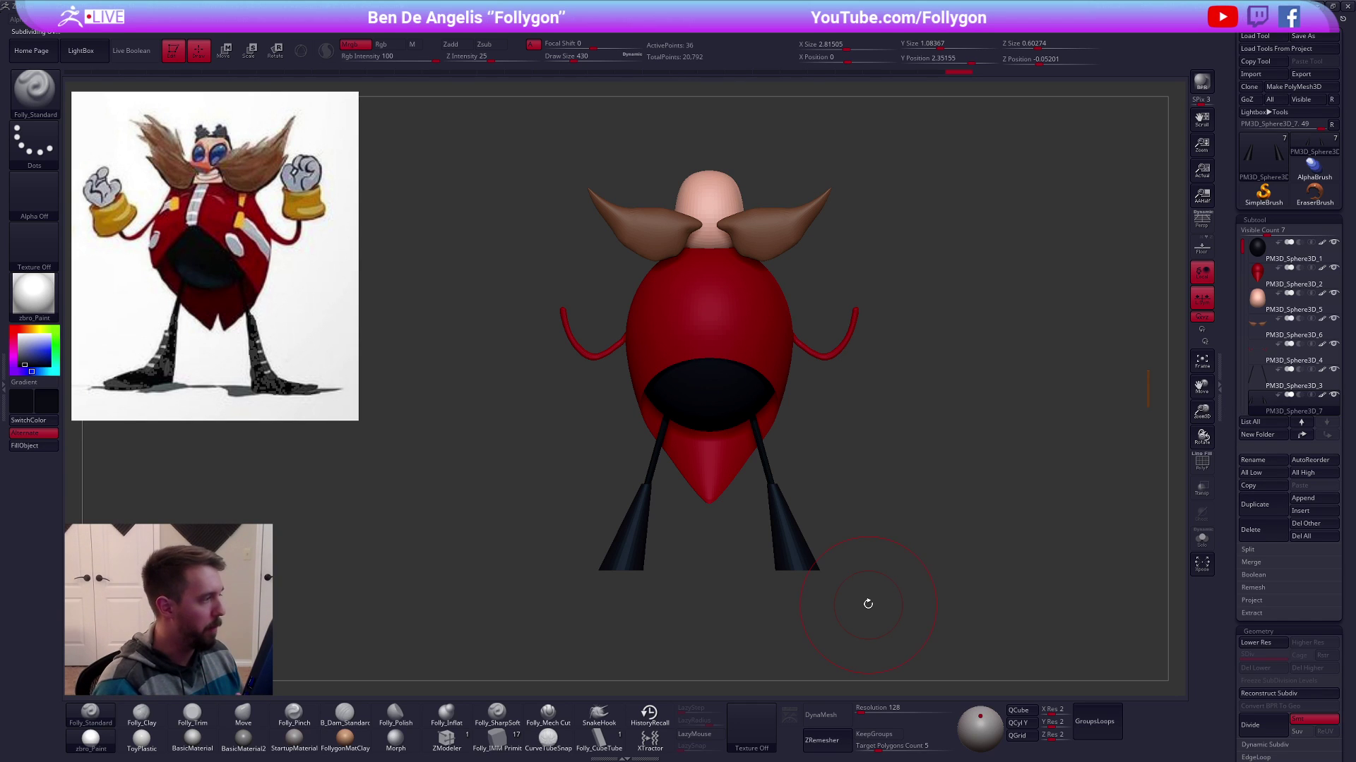
{"action": "key", "text": "c"}
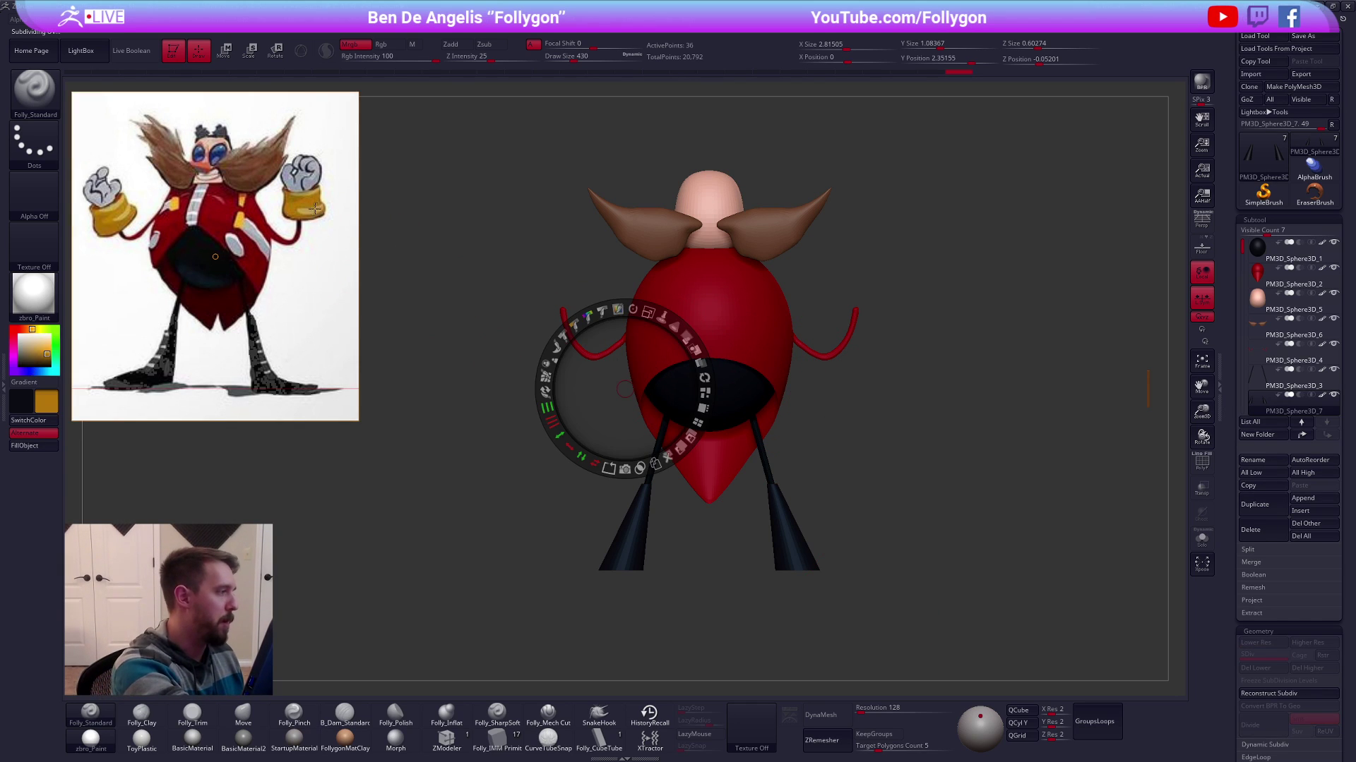
{"action": "left_click_drag", "start_coordinate": [953, 522], "coordinate": [975, 510]}
{"action": "left_click", "coordinate": [1292, 360]}
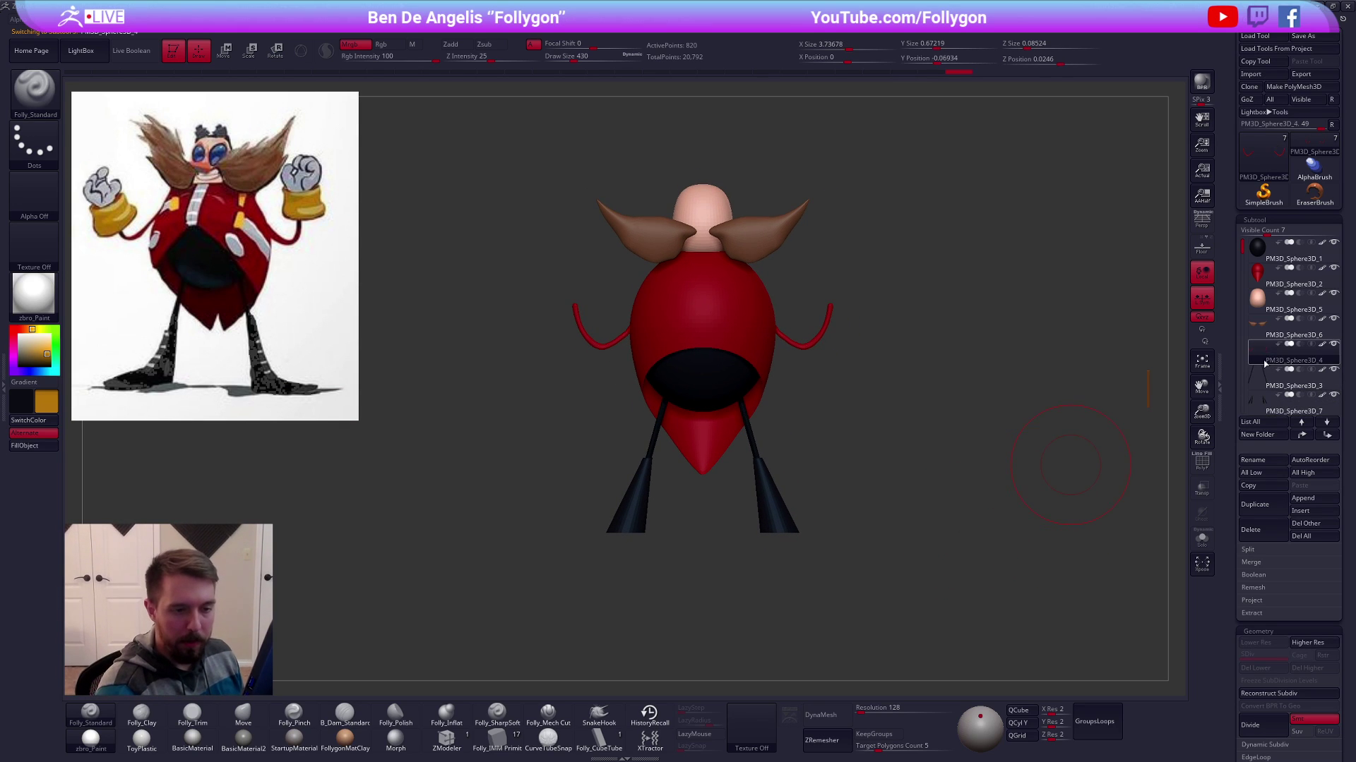
{"action": "left_click", "coordinate": [1262, 501]}
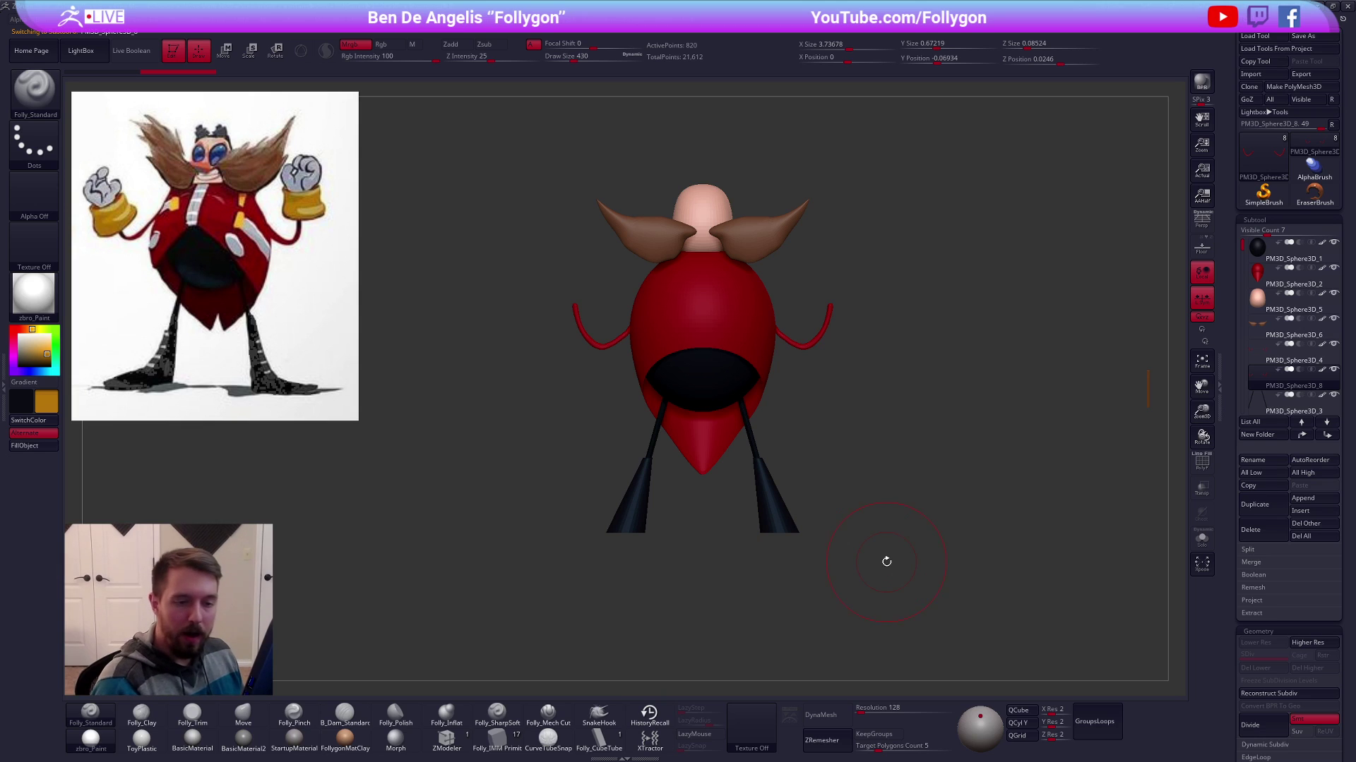
{"action": "left_click", "coordinate": [1268, 539]}
{"action": "left_click", "coordinate": [1165, 556]}
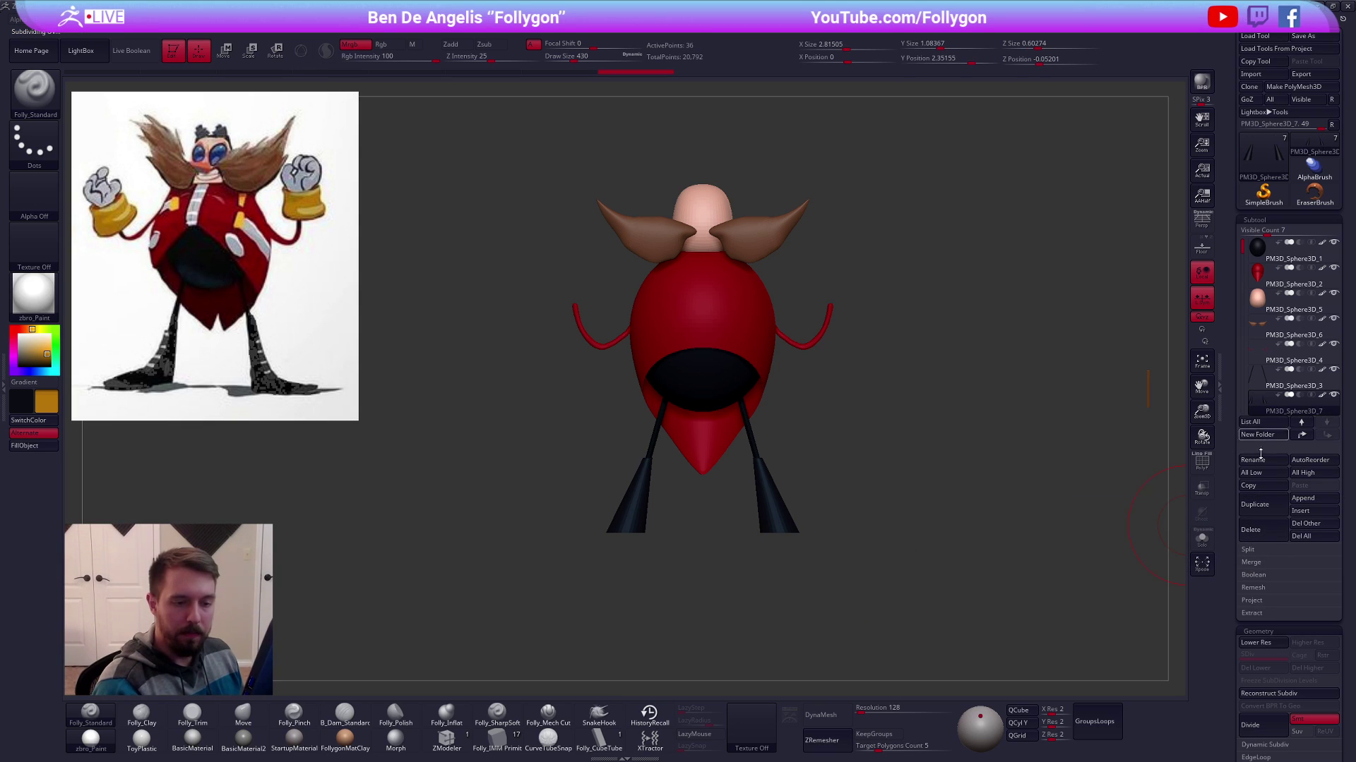
Duplicate the boots, move the subtool up the list and undo its shape edits back to untapered cylinders
{"action": "left_click", "coordinate": [1262, 504]}
{"action": "left_click", "coordinate": [1301, 422]}
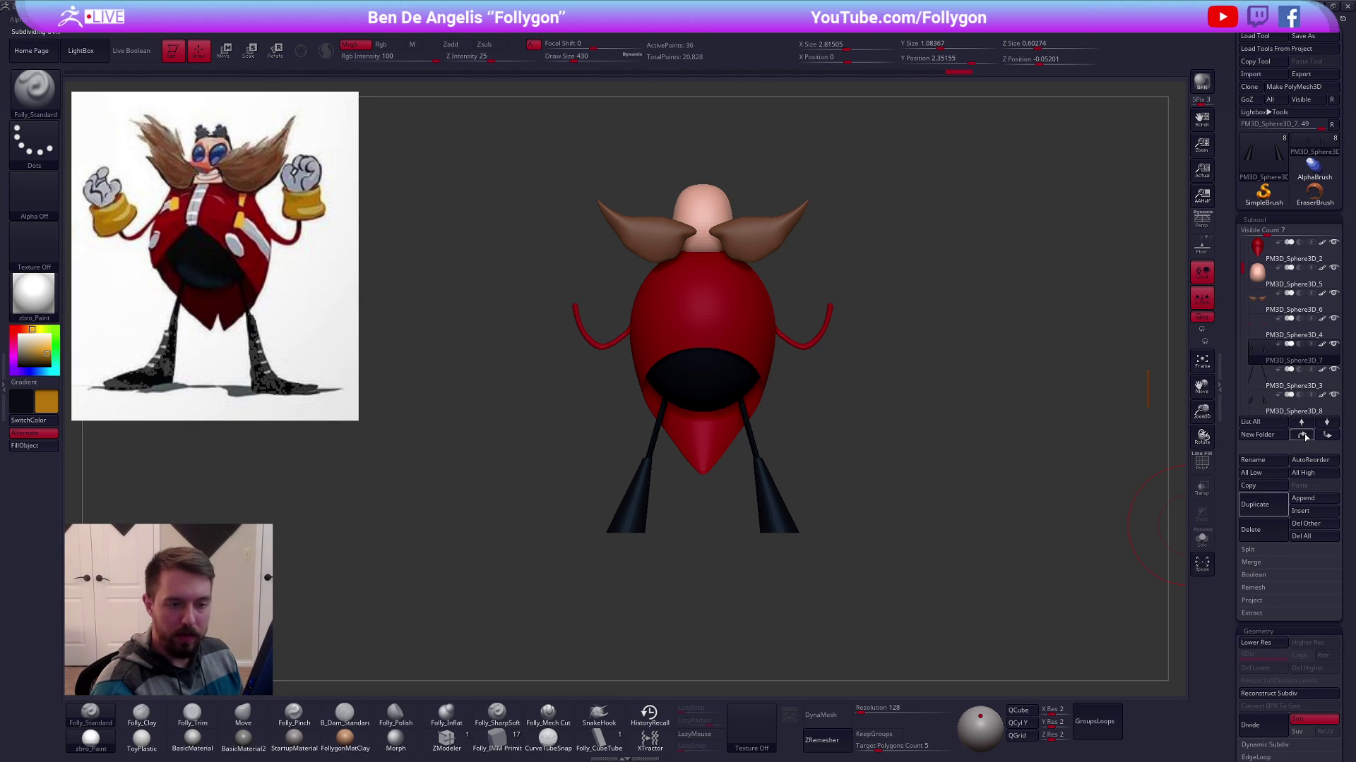
{"action": "key", "text": "ctrl"}
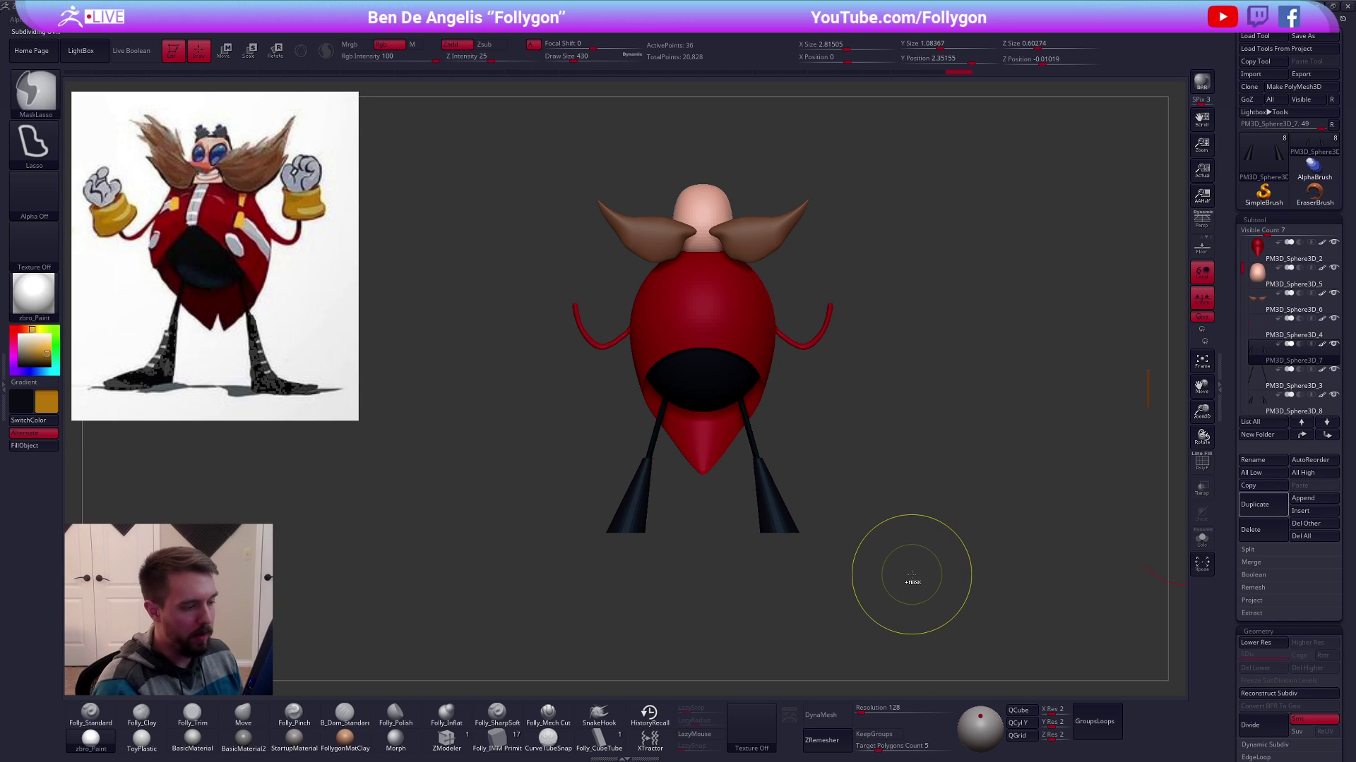
{"action": "key", "text": "ctrl+z"}
{"action": "key", "text": "ctrl+z"}
{"action": "key", "text": "ctrl+z"}
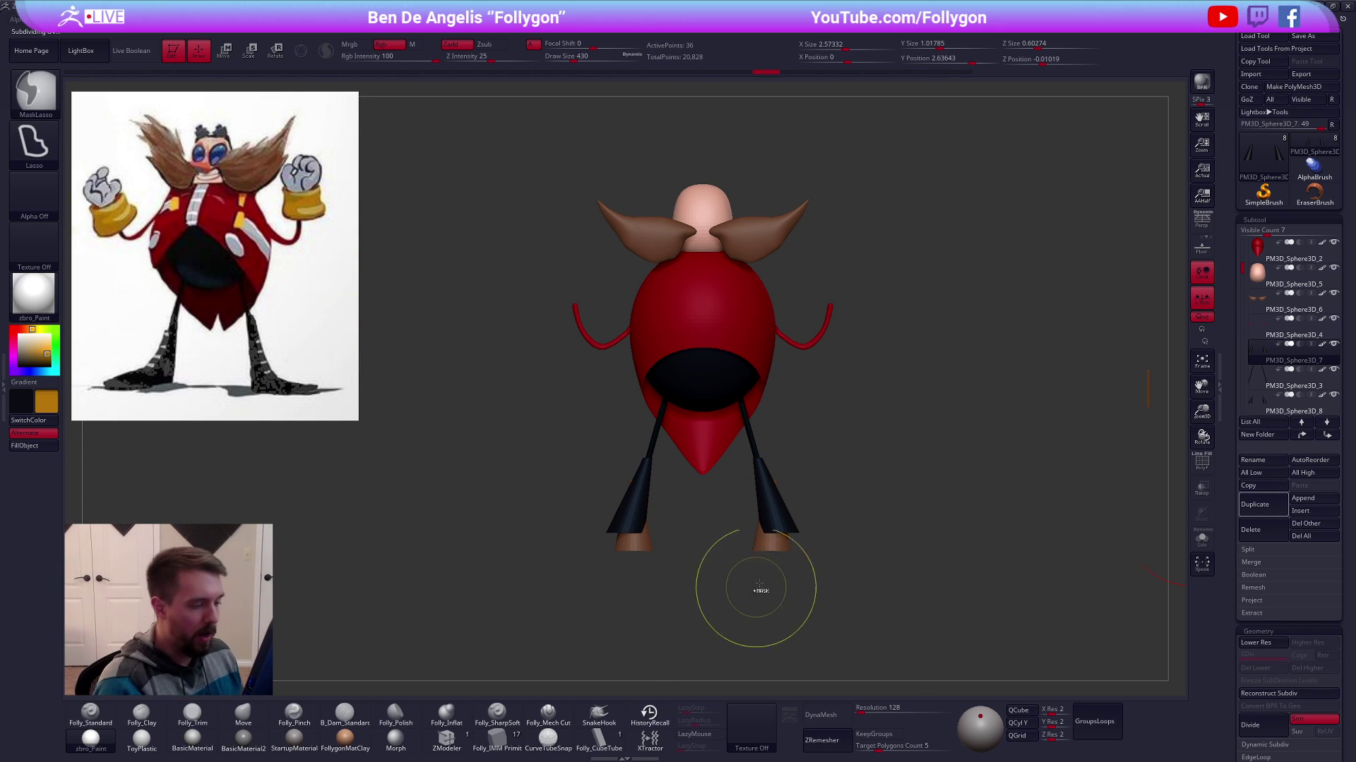
{"action": "key", "text": "ctrl+z"}
{"action": "key", "text": "ctrl+z"}
{"action": "key", "text": "ctrl+z"}
{"action": "key", "text": "ctrl+z"}
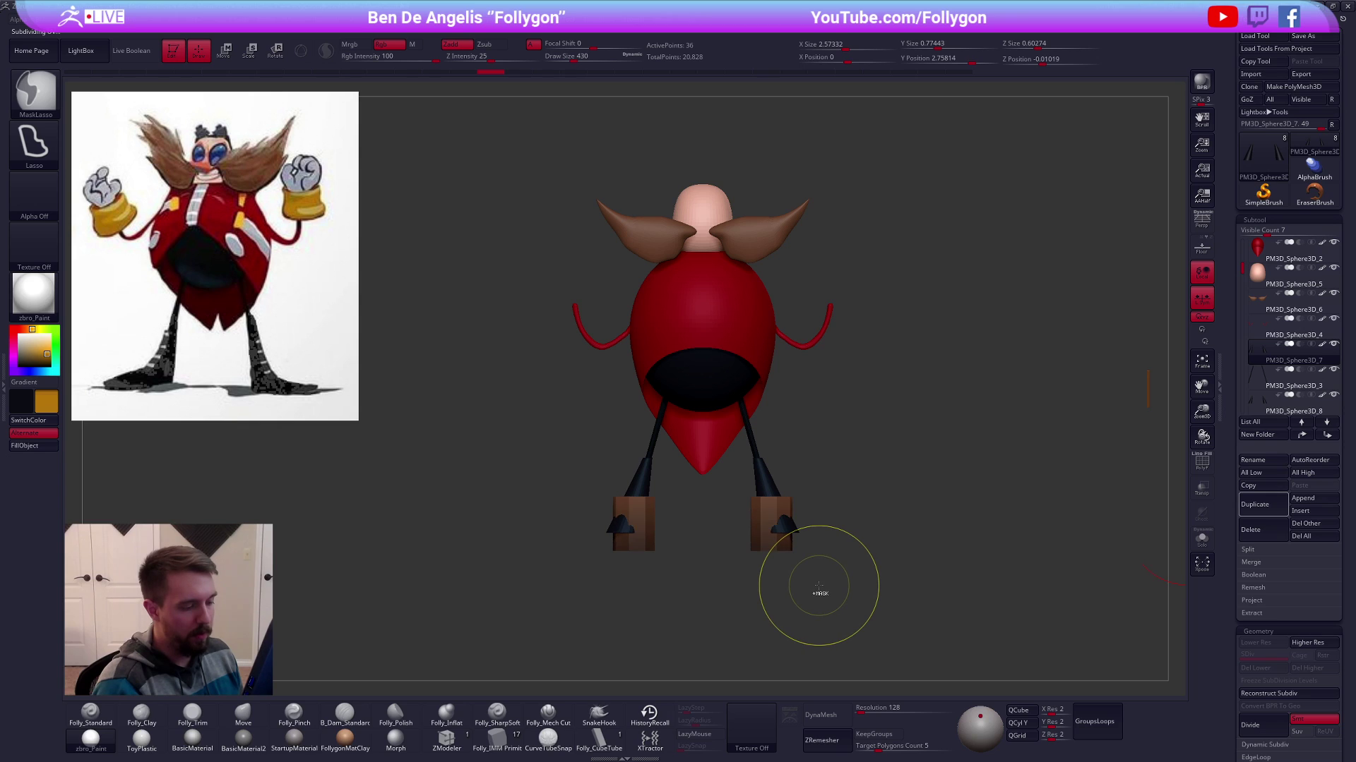
Step the cylinders through their history until they sit at the arm ends, and fill them with the sampled yellow
{"action": "key", "text": "w"}
{"action": "left_click_drag", "start_coordinate": [777, 519], "coordinate": [777, 588]}
{"action": "key", "text": "ctrl+shift+z"}
{"action": "key", "text": "ctrl+shift+z"}
{"action": "key", "text": "ctrl+shift+z"}
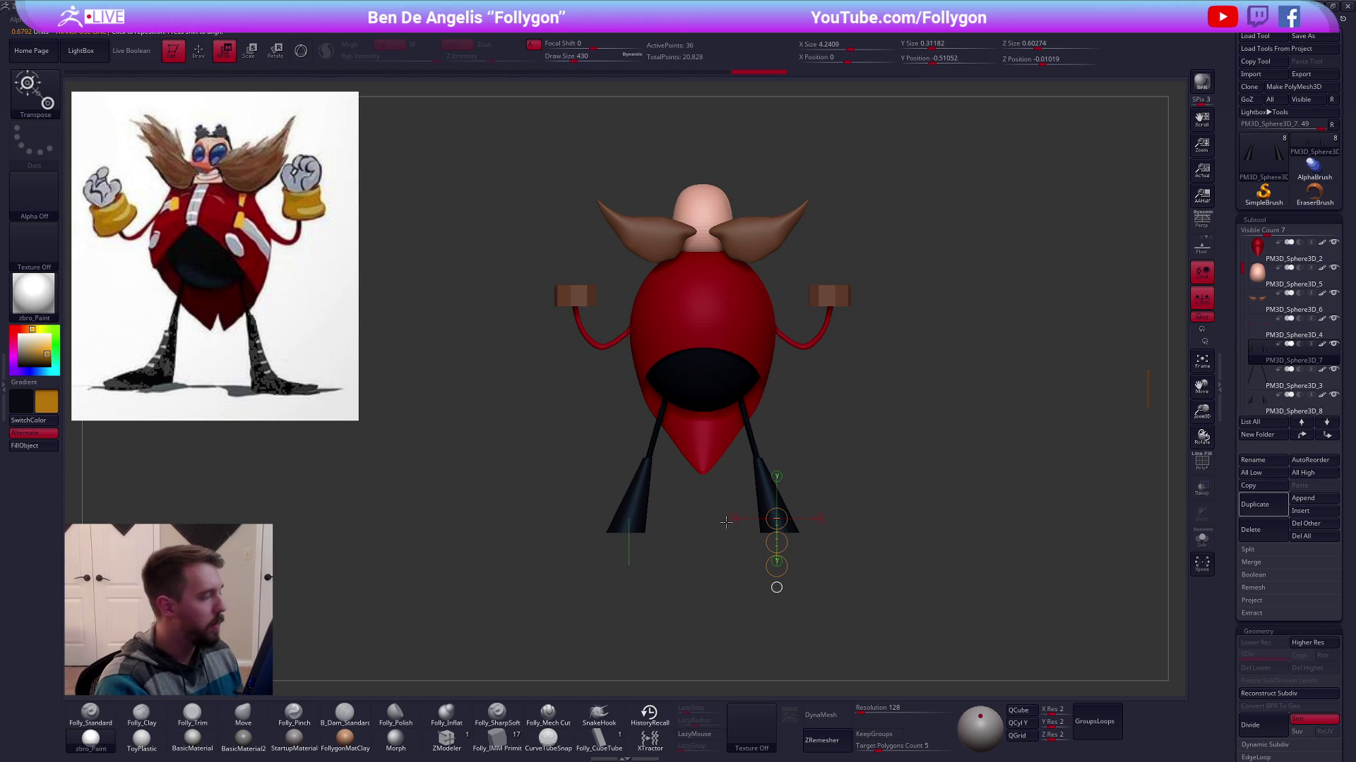
{"action": "key", "text": "q"}
{"action": "left_click", "coordinate": [34, 445]}
Shift the yellow cuffs forward from the arm ends in side view with the transpose move line
{"action": "mouse_move", "coordinate": [918, 346]}
{"action": "left_mouse_down"}
{"action": "mouse_move", "coordinate": [756, 365]}
{"action": "mouse_move", "coordinate": [840, 430]}
{"action": "mouse_move", "coordinate": [901, 425]}
{"action": "left_mouse_up"}
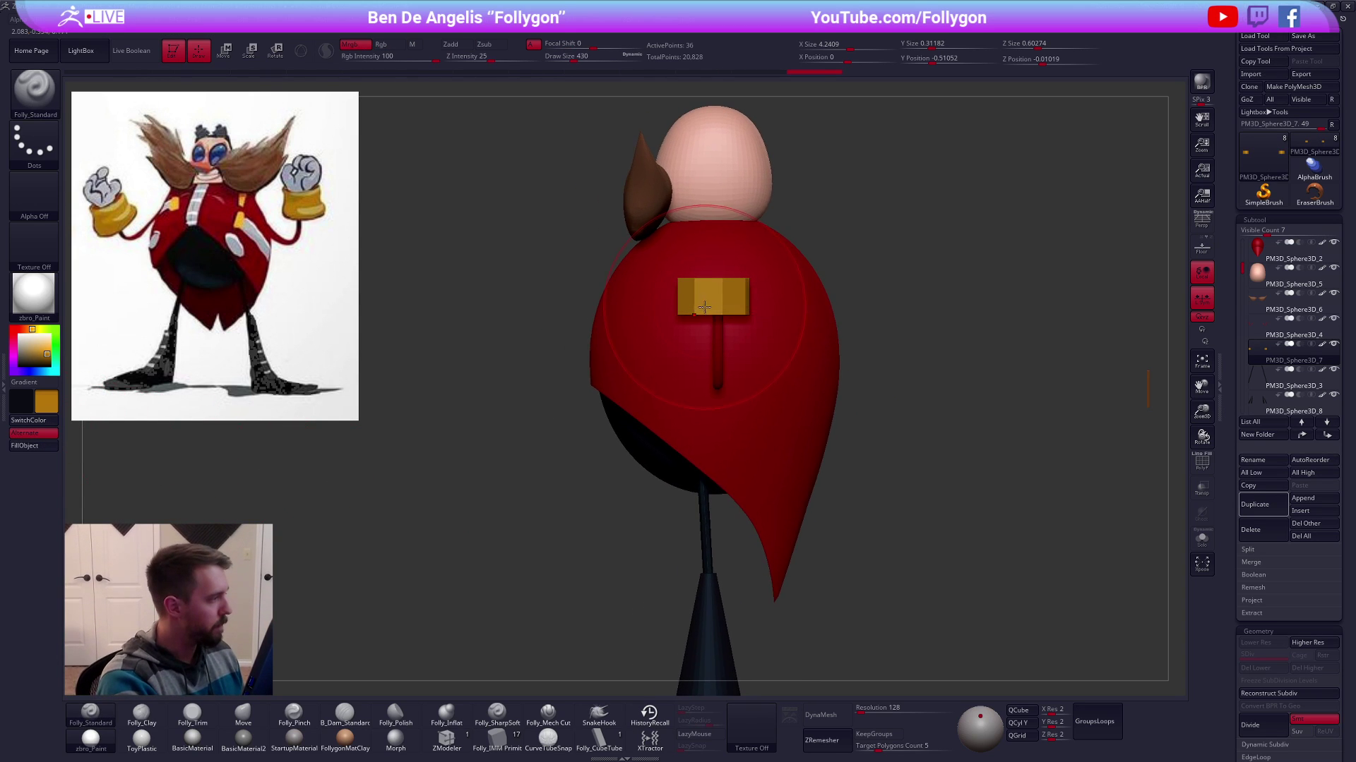
{"action": "right_click_drag", "start_coordinate": [717, 300], "coordinate": [724, 315], "text": "ctrl"}
{"action": "key", "text": "w"}
{"action": "mouse_move", "coordinate": [713, 302]}
{"action": "left_mouse_down", "text": "shift"}
{"action": "mouse_move", "coordinate": [797, 302]}
{"action": "mouse_move", "coordinate": [666, 315]}
{"action": "left_mouse_up", "text": "shift"}
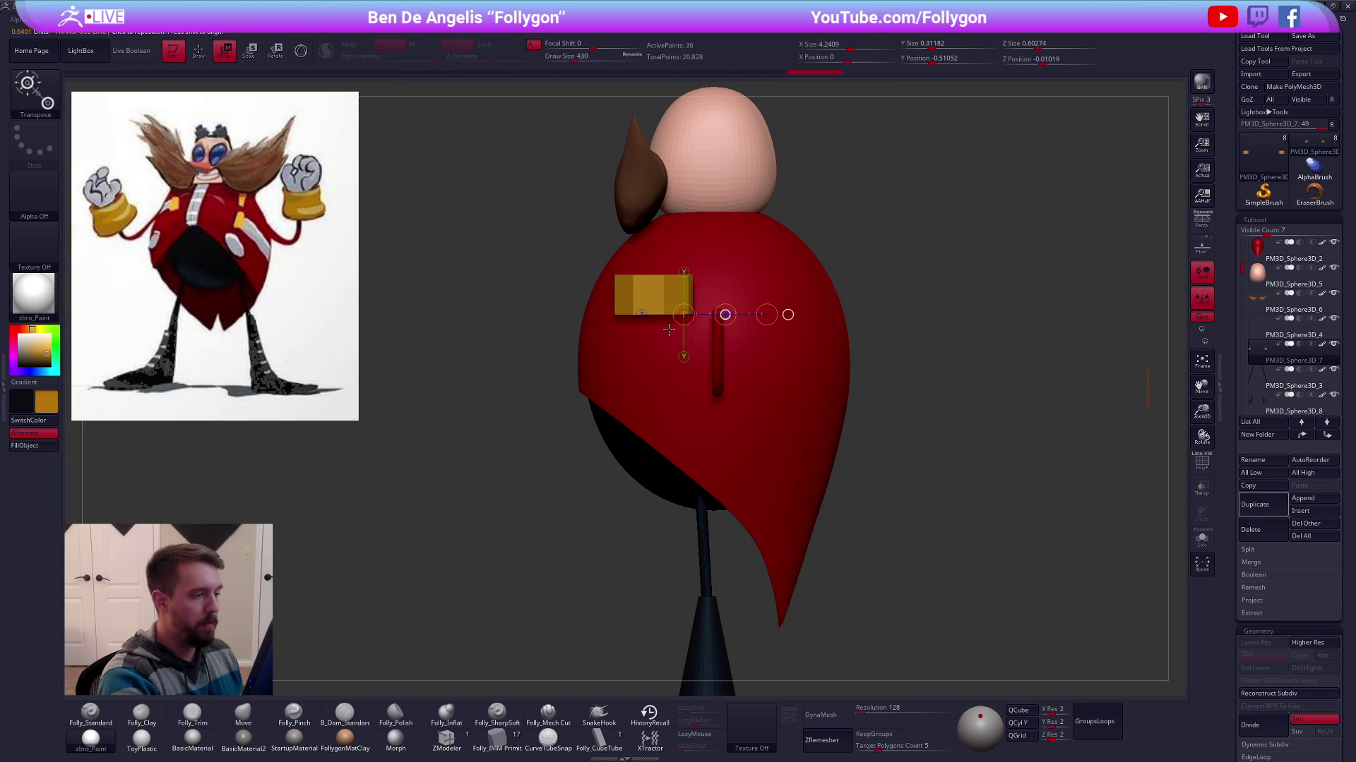
Select the arms with the Move brush active and show their wireframe
{"action": "left_click", "coordinate": [718, 378], "text": "alt"}
{"action": "key", "text": "shift+f"}
{"action": "key", "text": "q"}
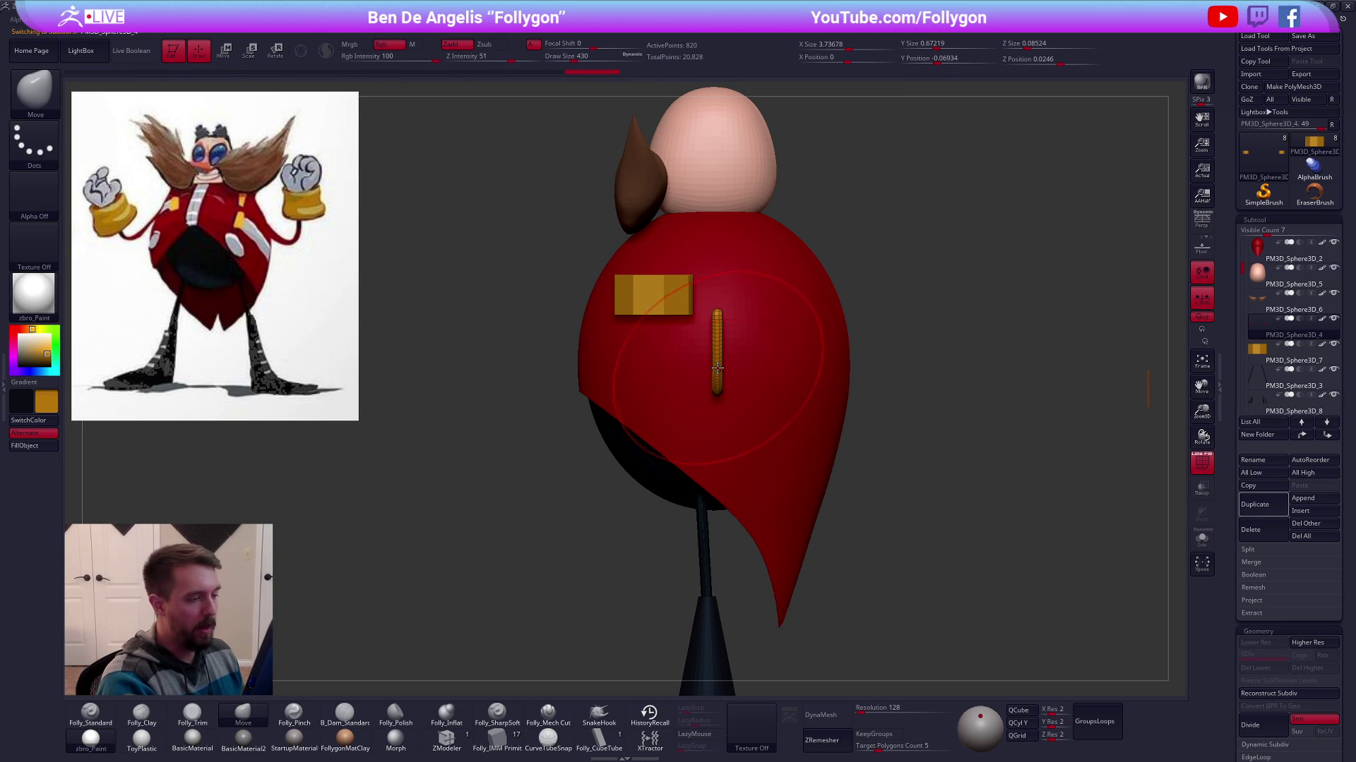
{"action": "right_click_drag", "start_coordinate": [762, 359], "coordinate": [805, 401], "text": "alt"}
Try to rotate the arms forward toward the cuffs with the transpose rotate line
{"action": "key", "text": "r"}
{"action": "key", "text": "alt+s"}
{"action": "left_click_drag", "start_coordinate": [599, 376], "coordinate": [600, 466], "text": "shift"}
{"action": "mouse_move", "coordinate": [646, 466]}
{"action": "right_mouse_down", "text": "shift"}
{"action": "mouse_move", "coordinate": [616, 467]}
{"action": "mouse_move", "coordinate": [713, 452]}
{"action": "right_mouse_up", "text": "shift"}
{"action": "key", "text": "alt+s"}
{"action": "left_click_drag", "start_coordinate": [695, 449], "coordinate": [736, 450]}
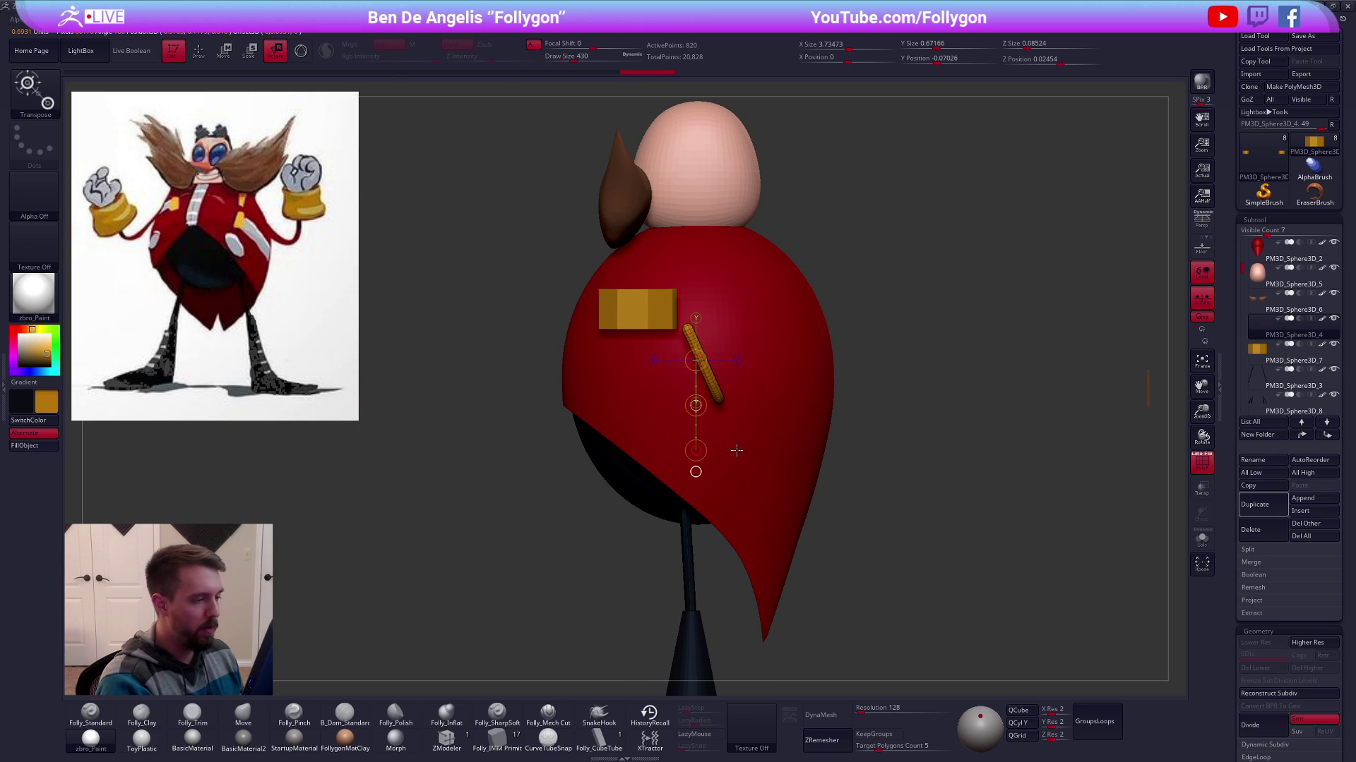
{"action": "key", "text": "ctrl+z"}
Bend the arms forward to meet the cuffs with the Move brush at draw size 321, and hide the wireframe
{"action": "mouse_move", "coordinate": [701, 408]}
{"action": "left_mouse_down"}
{"action": "mouse_move", "coordinate": [702, 333]}
{"action": "mouse_move", "coordinate": [822, 356]}
{"action": "mouse_move", "coordinate": [761, 374]}
{"action": "mouse_move", "coordinate": [874, 342]}
{"action": "mouse_move", "coordinate": [756, 302]}
{"action": "left_mouse_up"}
{"action": "key", "text": "q"}
{"action": "key", "text": "space"}
{"action": "left_click_drag", "start_coordinate": [651, 347], "coordinate": [641, 340]}
{"action": "mouse_move", "coordinate": [653, 395]}
{"action": "right_mouse_down", "text": "ctrl"}
{"action": "mouse_move", "coordinate": [653, 357]}
{"action": "mouse_move", "coordinate": [737, 363]}
{"action": "right_mouse_up", "text": "ctrl"}
{"action": "key", "text": "space"}
{"action": "left_click_drag", "start_coordinate": [784, 378], "coordinate": [771, 375]}
{"action": "right_click_drag", "start_coordinate": [782, 414], "coordinate": [856, 448], "text": "alt"}
{"action": "key", "text": "shift+f"}
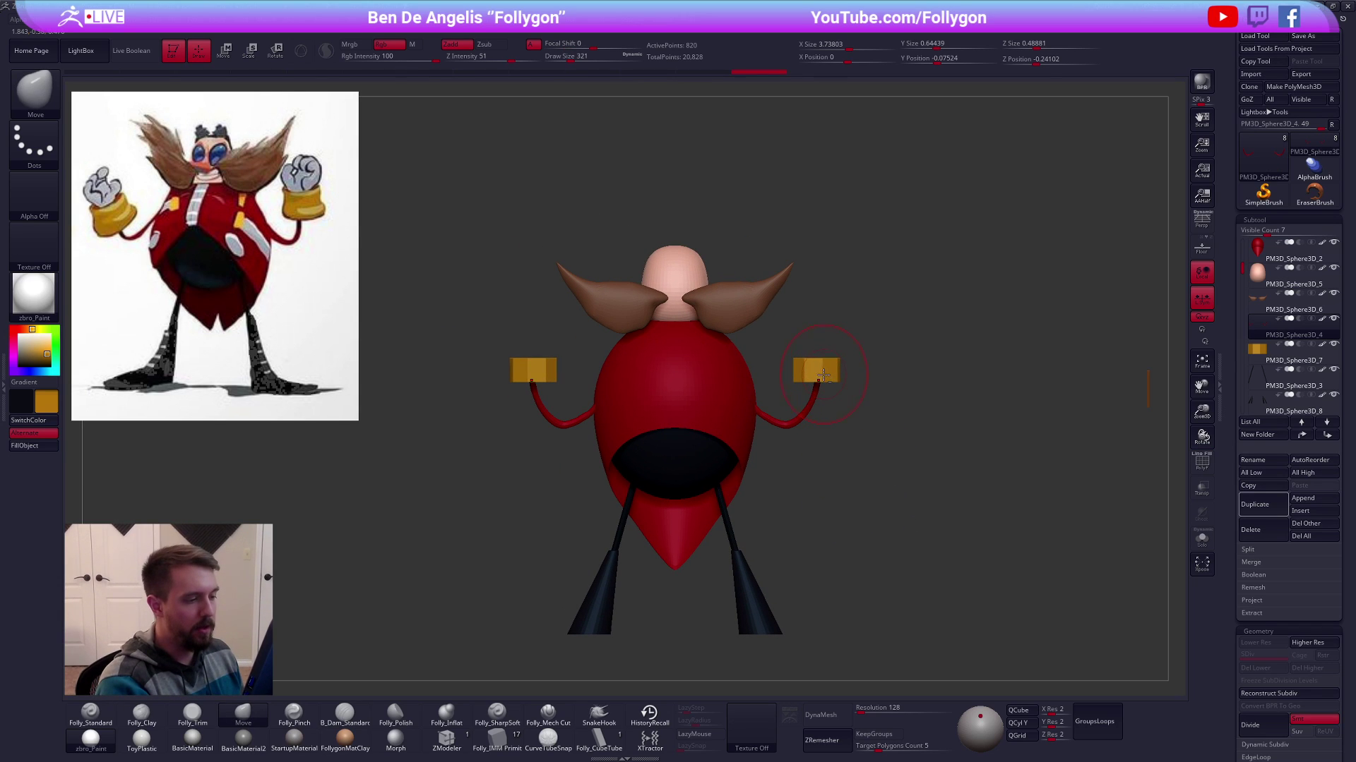
Select the cuffs, show their wireframe, switch to the ZModeler brush and isolate the cuffs
{"action": "left_click", "coordinate": [823, 374], "text": "alt"}
{"action": "key", "text": "shift+f"}
{"action": "left_click_drag", "start_coordinate": [840, 363], "coordinate": [904, 403]}
{"action": "mouse_move", "coordinate": [904, 403]}
{"action": "right_mouse_down", "text": "shift"}
{"action": "mouse_move", "coordinate": [846, 356]}
{"action": "mouse_move", "coordinate": [891, 406]}
{"action": "right_mouse_up", "text": "shift"}
{"action": "key", "text": "space"}
{"action": "left_click_drag", "start_coordinate": [897, 387], "coordinate": [877, 388]}
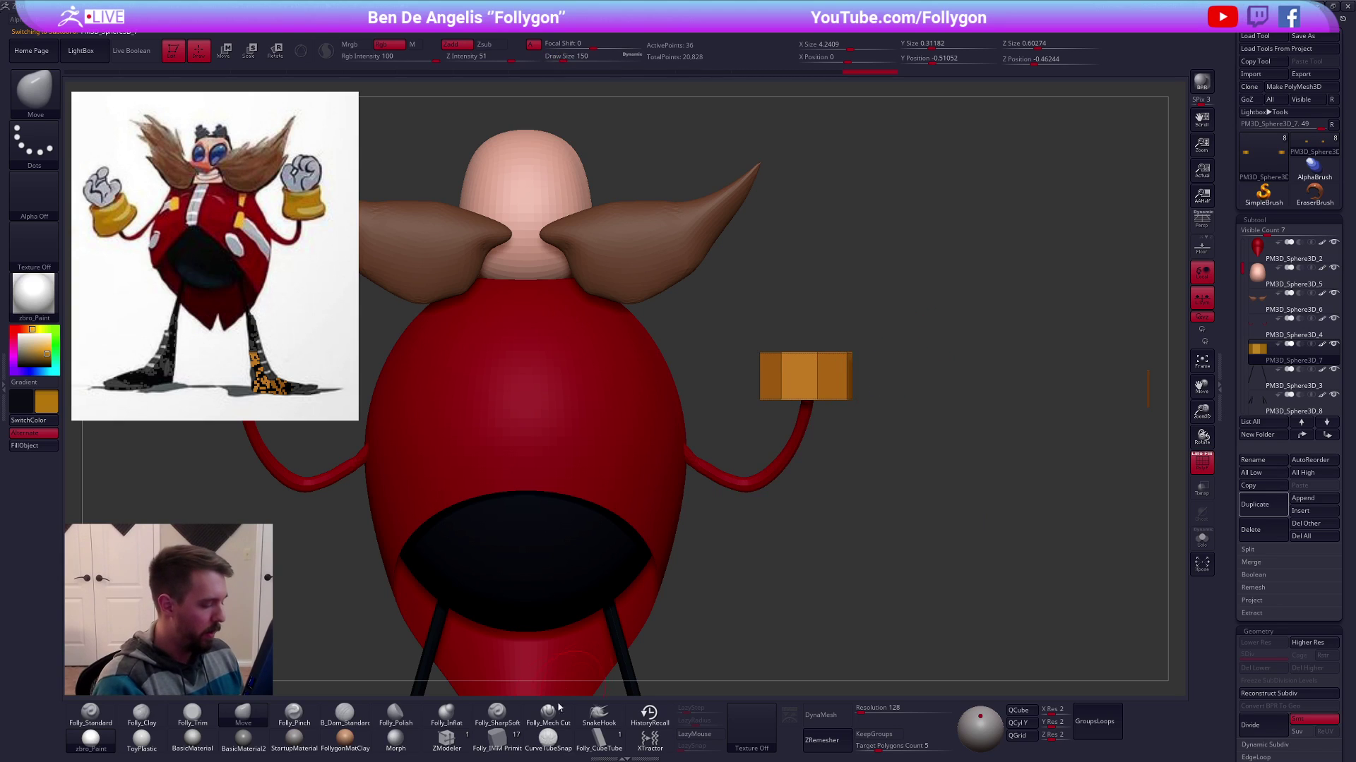
{"action": "left_click", "coordinate": [447, 739]}
{"action": "key", "text": "alt+s"}
{"action": "right_click_drag", "start_coordinate": [845, 359], "coordinate": [883, 396], "text": "ctrl"}
Insert a horizontal edge loop around the middle of the cuffs with ZModeler at draw size 104
{"action": "key", "text": "space"}
{"action": "left_click_drag", "start_coordinate": [904, 388], "coordinate": [893, 388]}
{"action": "key", "text": "space"}
{"action": "left_click", "coordinate": [812, 367]}
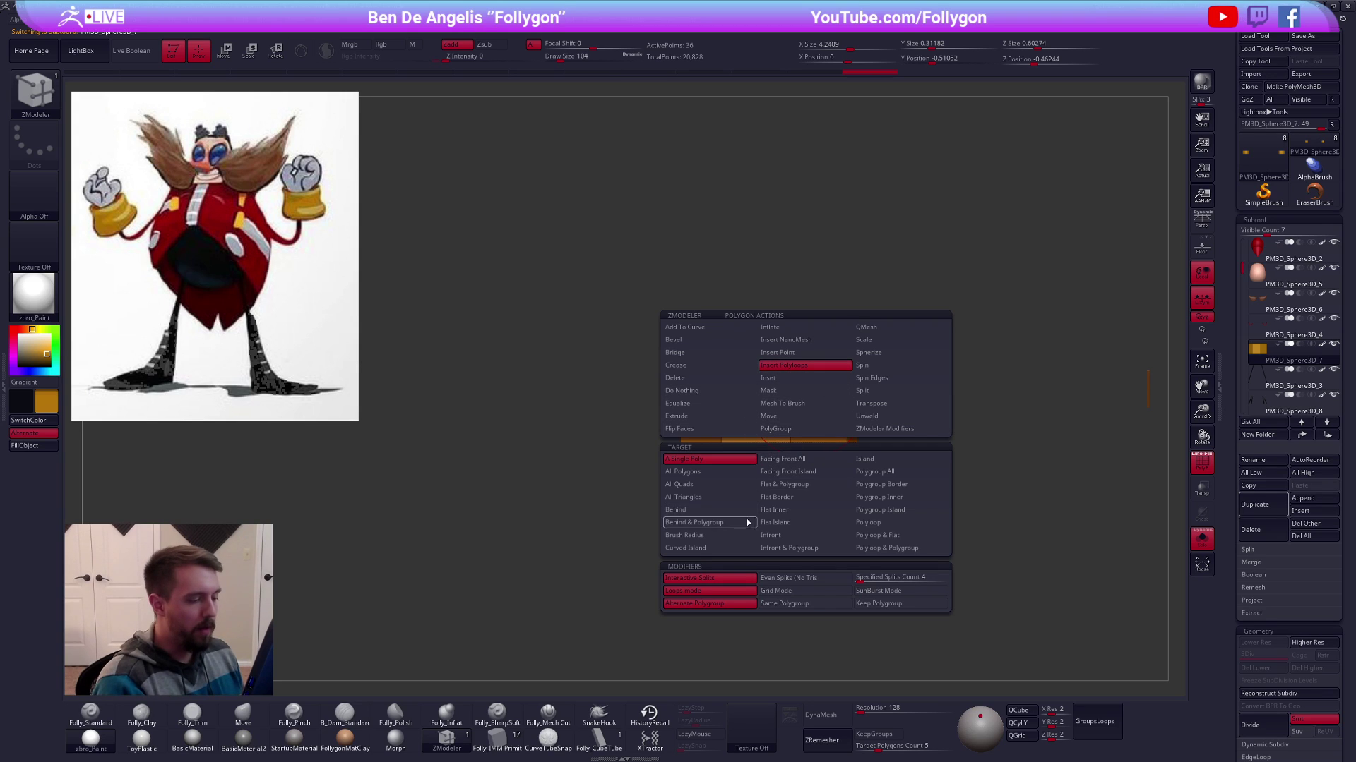
{"action": "left_click", "coordinate": [877, 525]}
{"action": "left_click", "coordinate": [810, 395]}
{"action": "left_click_drag", "start_coordinate": [795, 449], "coordinate": [814, 448]}
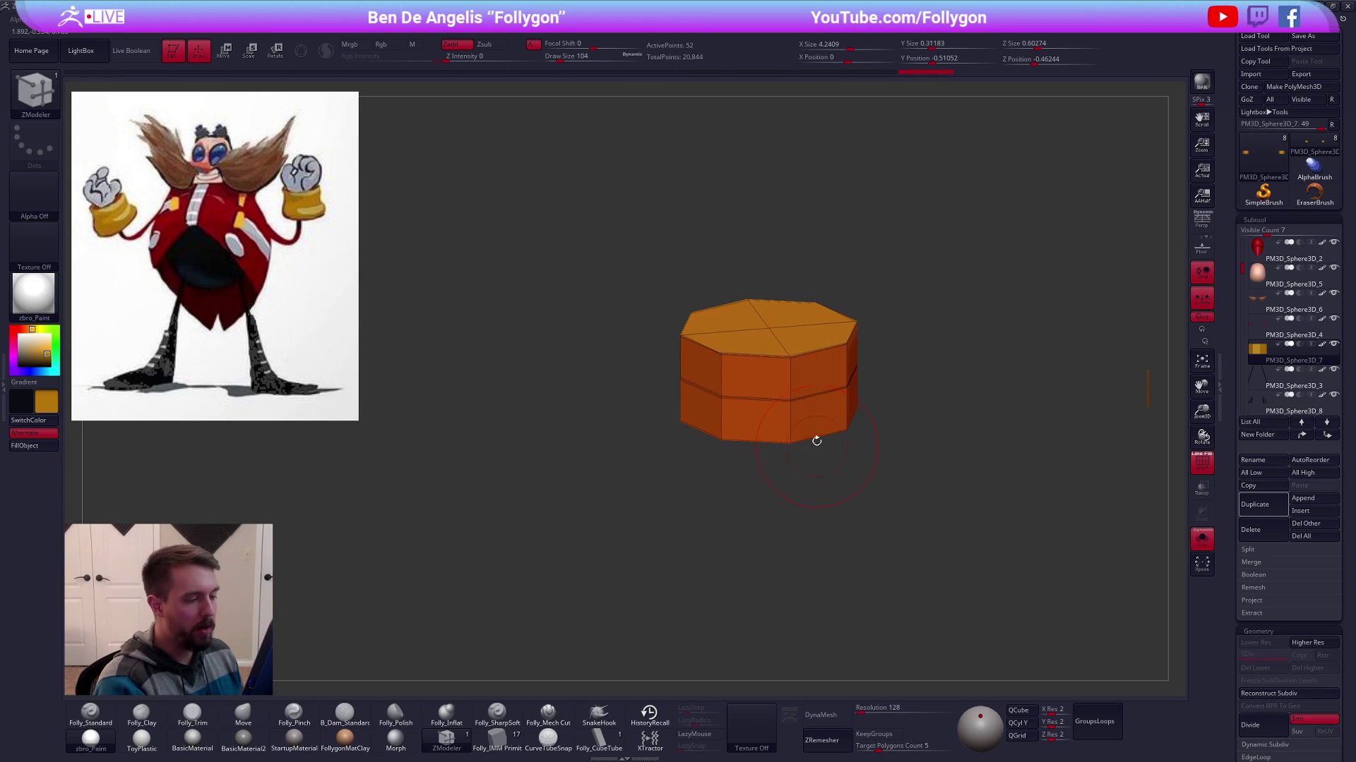
Bevel the cuffs' middle edge loop into a narrow band of polygons
{"action": "key", "text": "space"}
{"action": "left_click", "coordinate": [681, 421]}
{"action": "left_click_drag", "start_coordinate": [805, 392], "coordinate": [813, 397]}
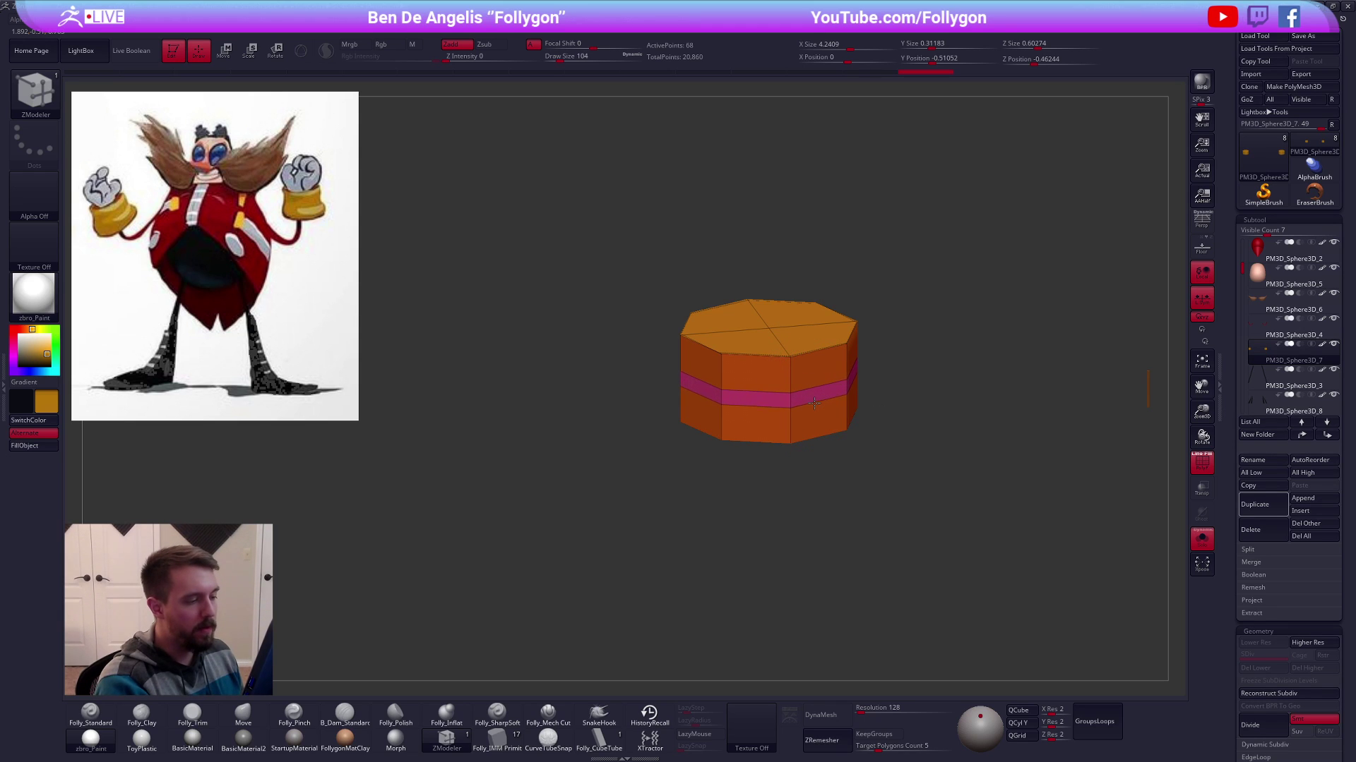
Mask the cuffs outside the middle band, scale the band slightly inward and clear the mask
{"action": "right_click_drag", "start_coordinate": [814, 406], "coordinate": [807, 394], "text": "shift"}
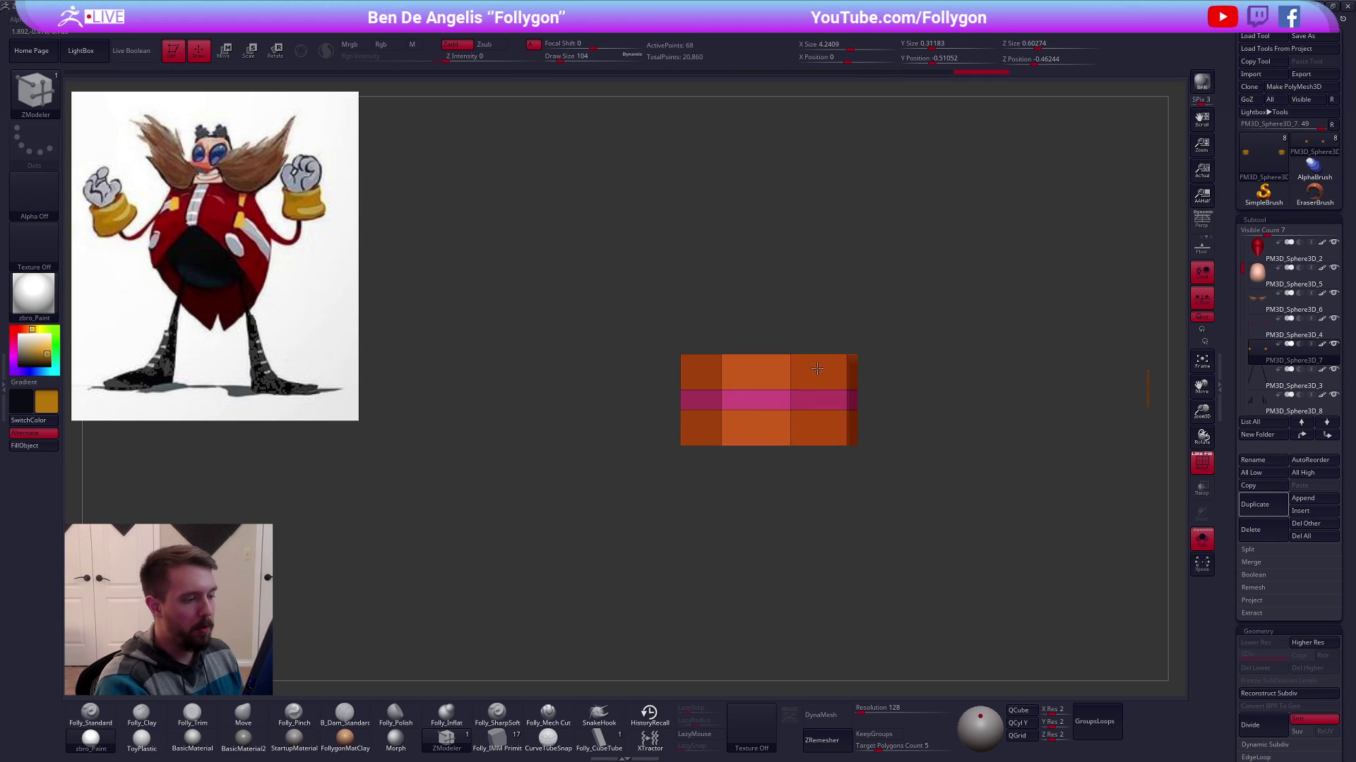
{"action": "mouse_move", "coordinate": [675, 376]}
{"action": "left_mouse_down", "text": "ctrl"}
{"action": "mouse_move", "coordinate": [815, 421]}
{"action": "mouse_move", "coordinate": [907, 392]}
{"action": "mouse_move", "coordinate": [862, 401]}
{"action": "left_mouse_up", "text": "ctrl"}
{"action": "key", "text": "e"}
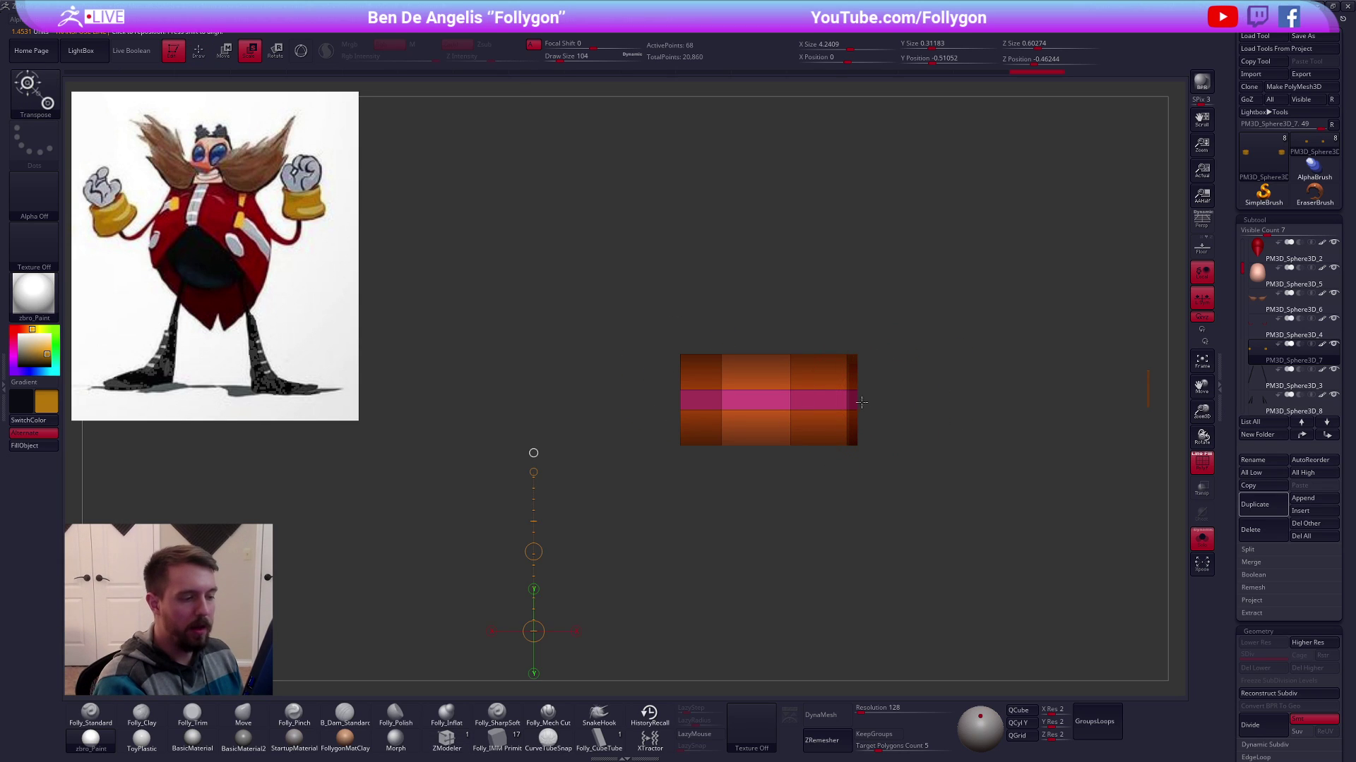
{"action": "left_click_drag", "start_coordinate": [779, 417], "coordinate": [780, 538]}
{"action": "left_click", "coordinate": [779, 558]}
{"action": "right_click_drag", "start_coordinate": [815, 536], "coordinate": [831, 511], "text": "shift"}
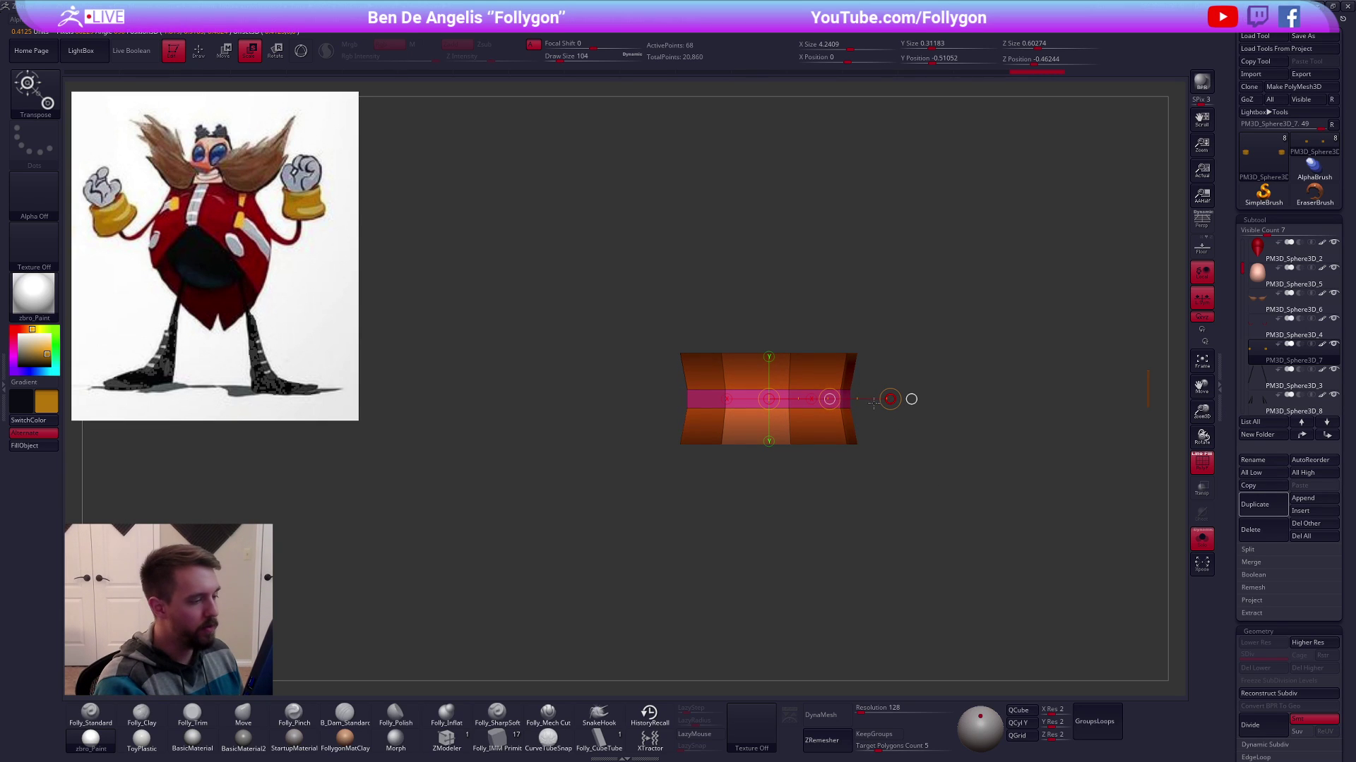
{"action": "key", "text": "q"}
{"action": "left_click", "coordinate": [949, 500], "text": "ctrl"}
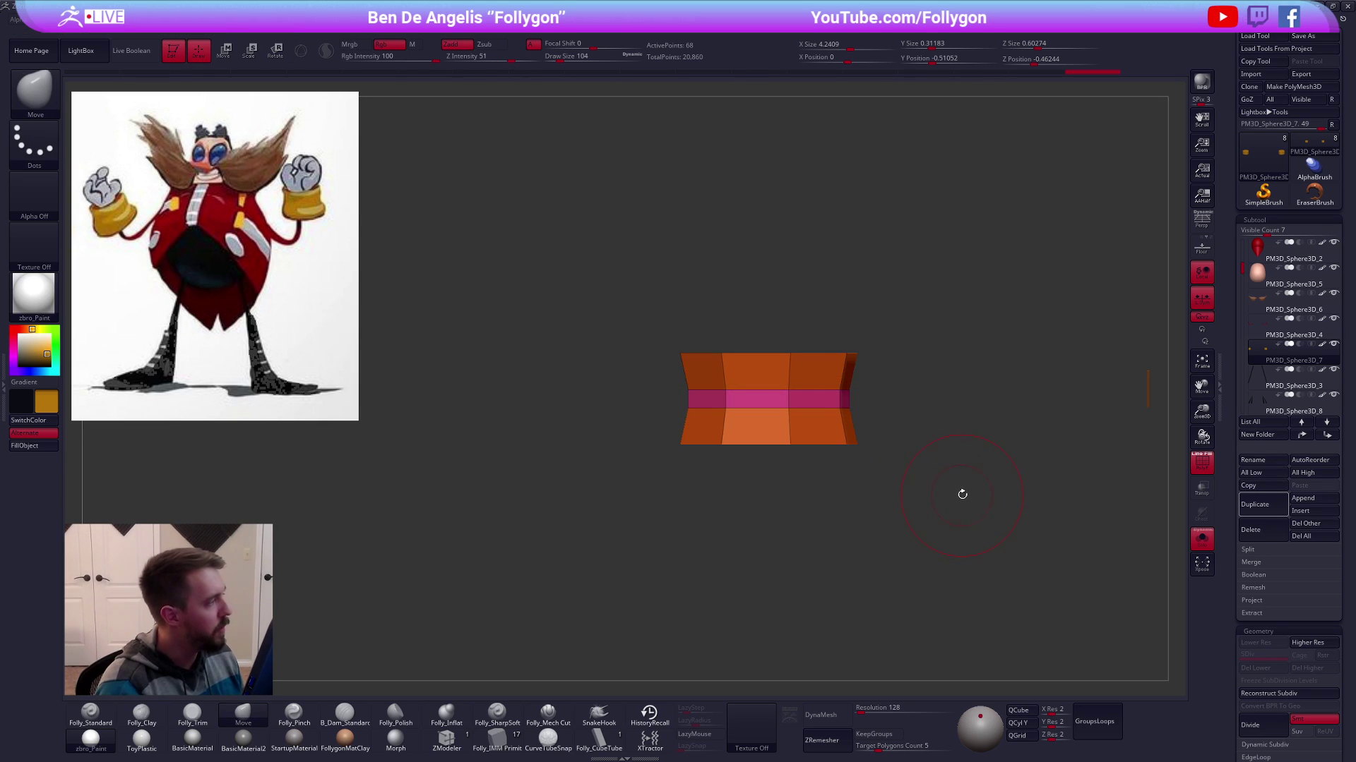
Preview the pinched cuffs with subdivision smoothing switched on and off
{"action": "left_click_drag", "start_coordinate": [950, 505], "coordinate": [921, 534], "text": "alt"}
{"action": "key", "text": "d"}
{"action": "key", "text": "shift+d"}
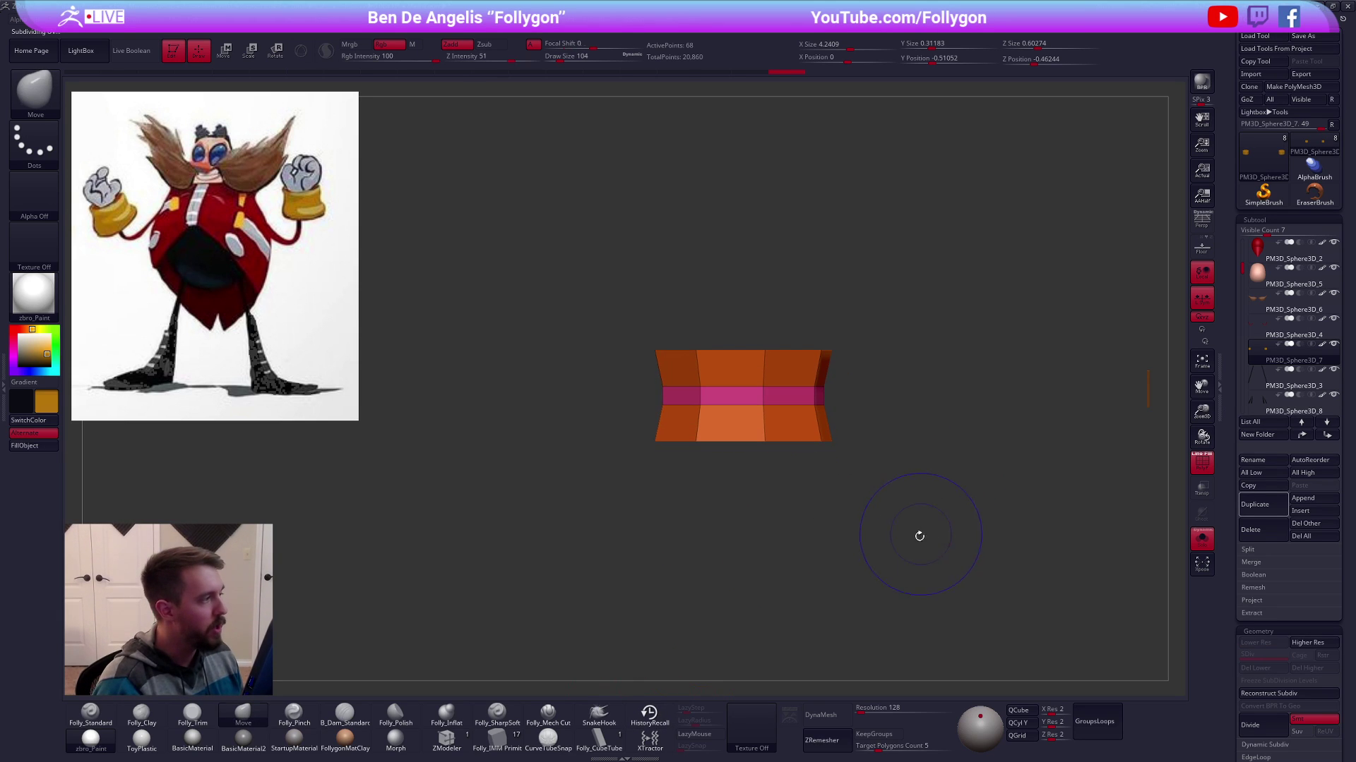
Hide the reference image and examine the whole figure's silhouette and proportions, then show the reference again
{"action": "key", "text": "shift+z"}
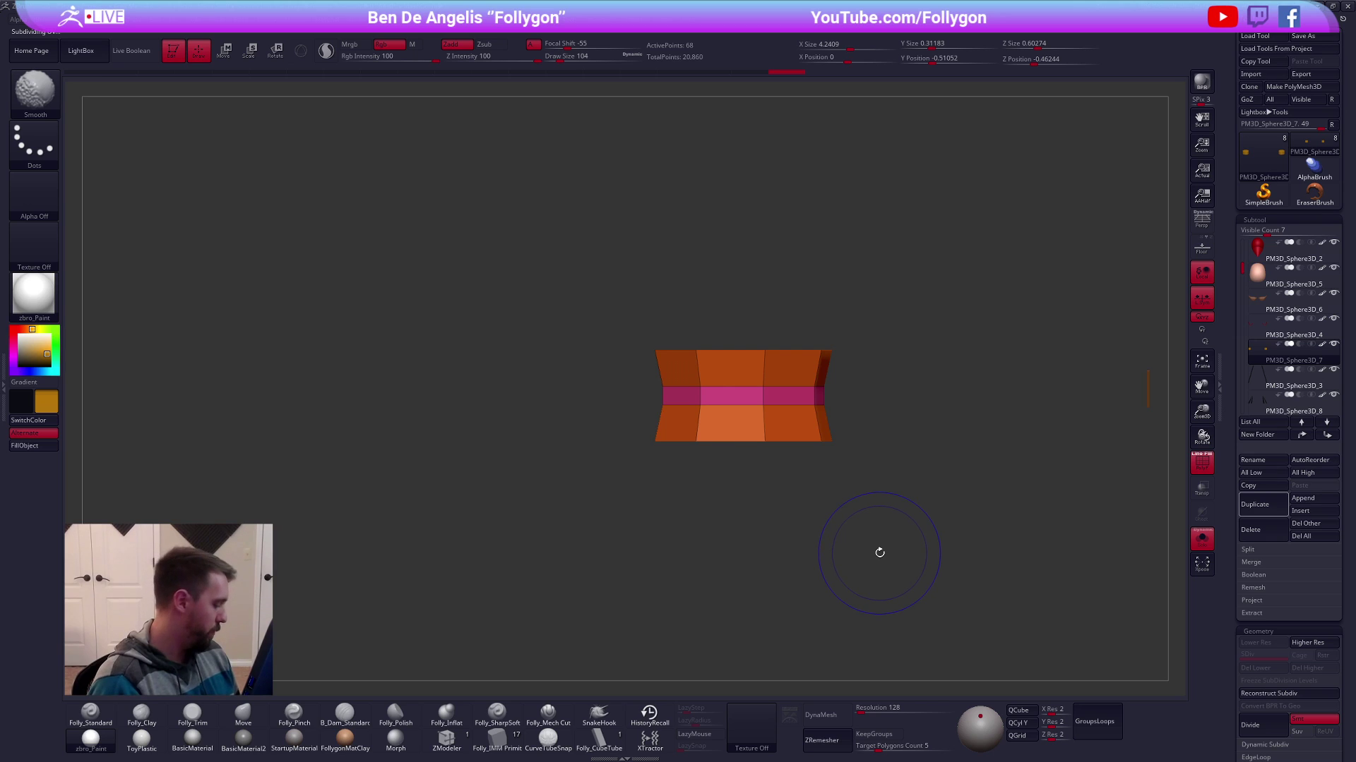
{"action": "left_click", "coordinate": [935, 545], "text": "ctrl"}
{"action": "left_click_drag", "start_coordinate": [935, 544], "coordinate": [799, 487], "text": "alt"}
{"action": "key", "text": "alt+s"}
{"action": "left_click_drag", "start_coordinate": [844, 603], "coordinate": [881, 547], "text": "alt"}
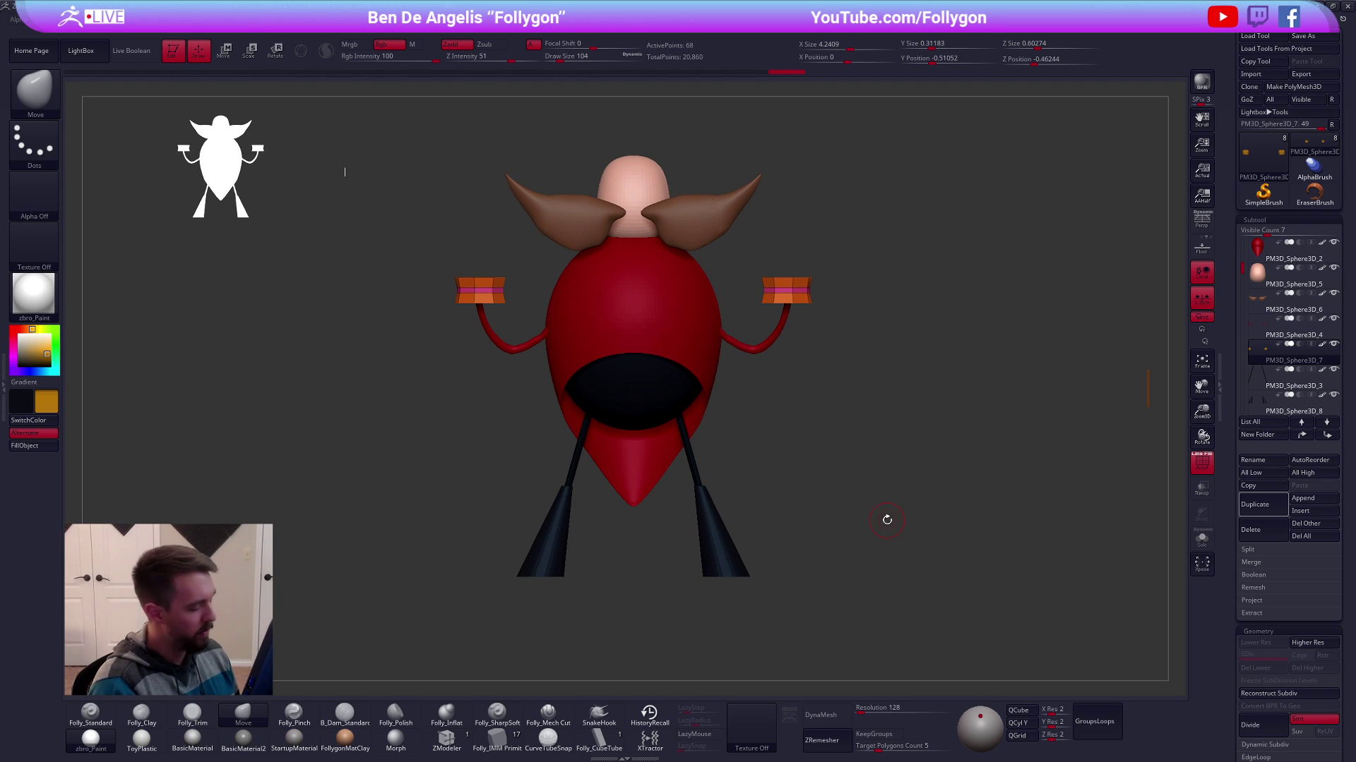
{"action": "key", "text": "ctrl"}
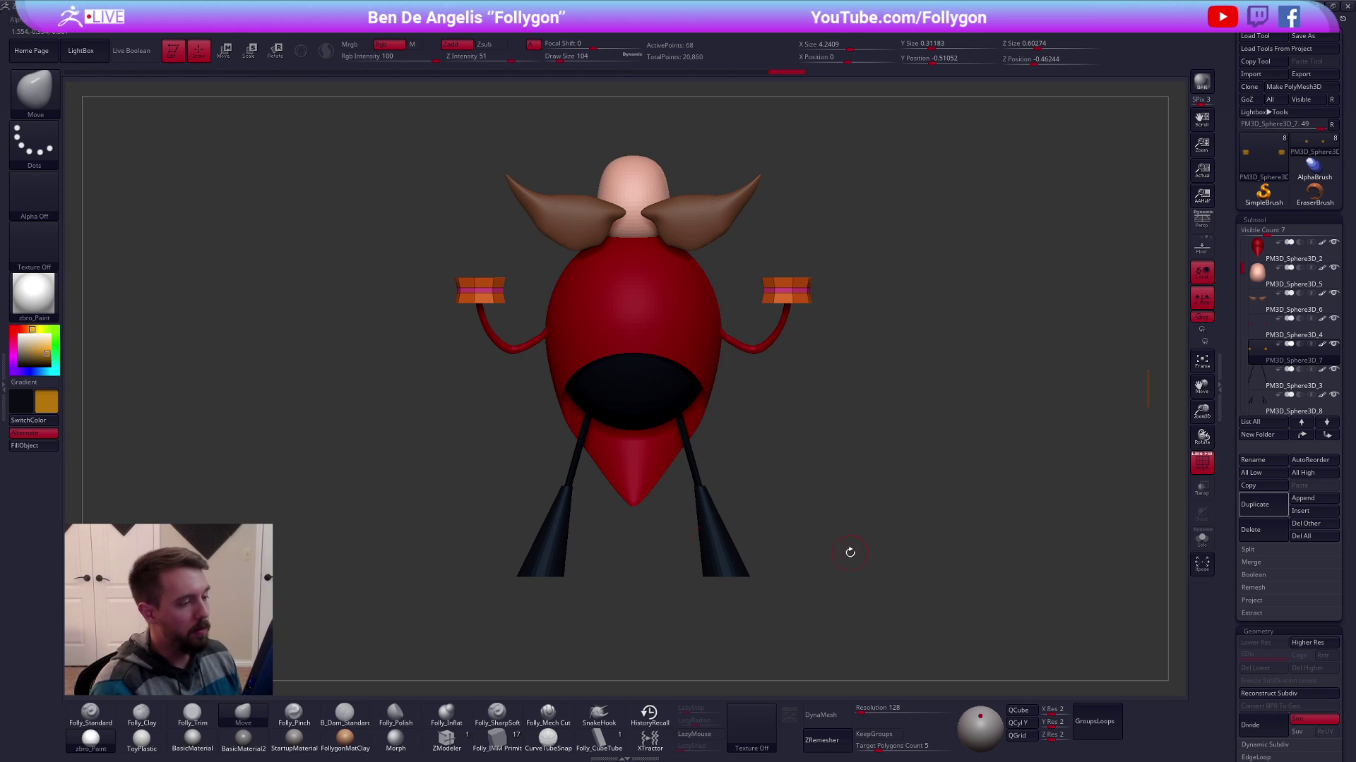
{"action": "left_click_drag", "start_coordinate": [887, 536], "coordinate": [821, 557], "text": "alt"}
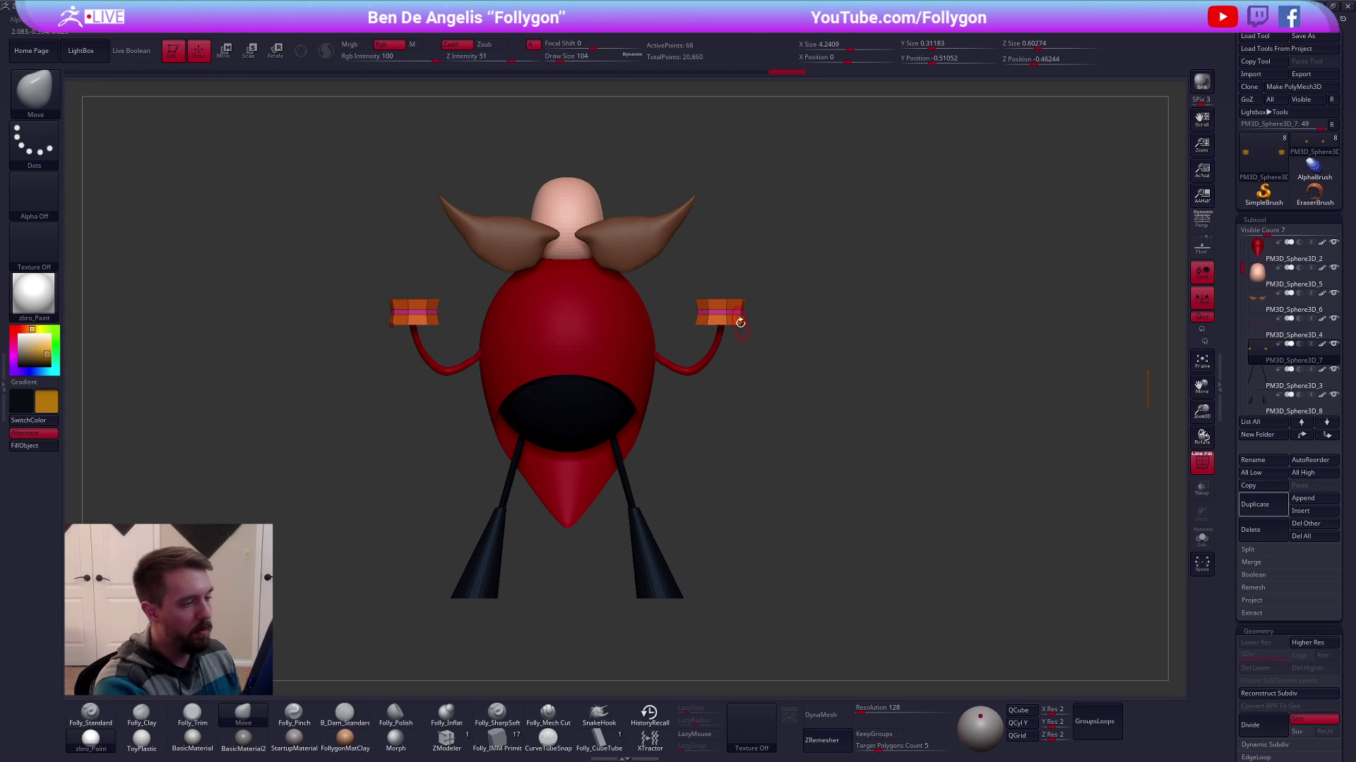
{"action": "key", "text": "shift"}
{"action": "mouse_move", "coordinate": [745, 339]}
{"action": "left_mouse_down", "text": "alt"}
{"action": "mouse_move", "coordinate": [828, 382]}
{"action": "mouse_move", "coordinate": [853, 469]}
{"action": "left_mouse_up", "text": "alt"}
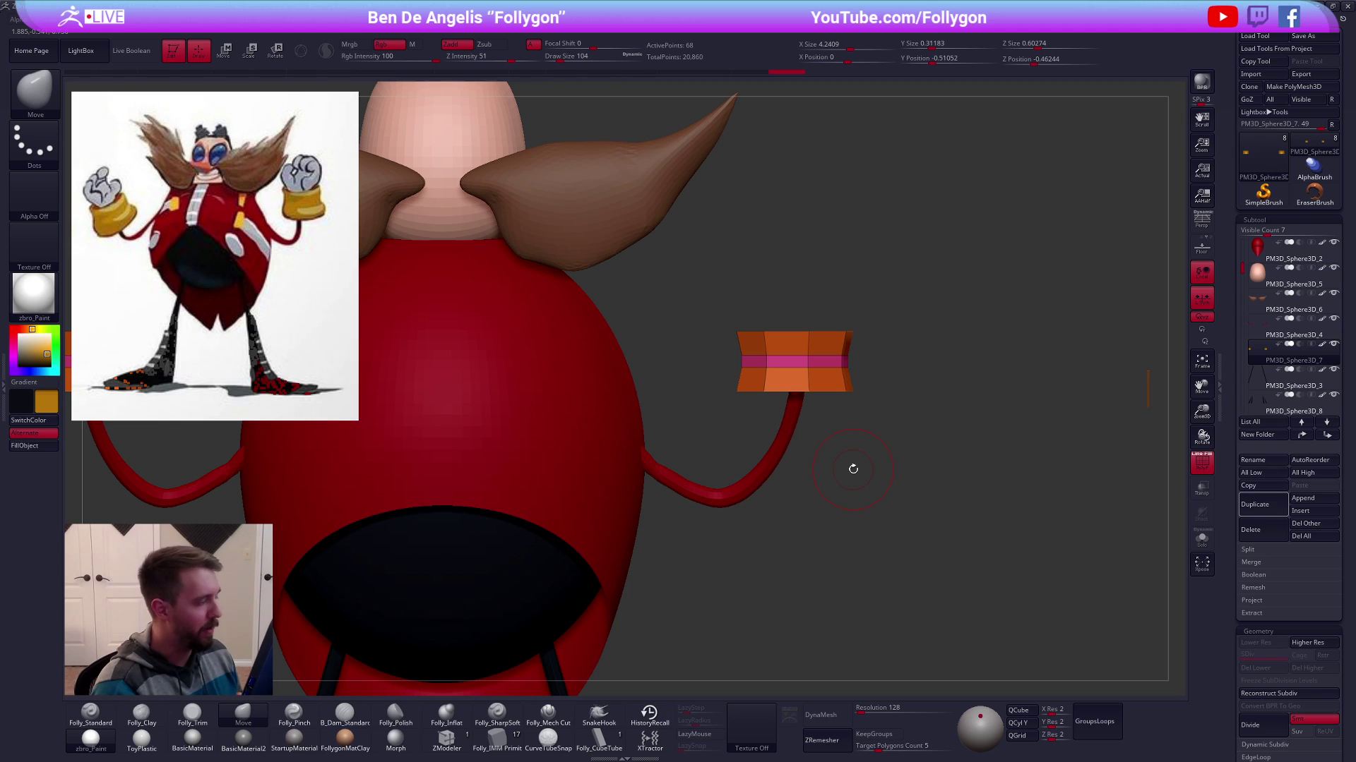
Isolate the cuffs and set the ZModeler edge action to Bevel with the EdgeLoop Complete target
{"action": "key", "text": "ctrl+d"}
{"action": "key", "text": "shift+d"}
{"action": "key", "text": "alt+s"}
{"action": "left_click", "coordinate": [465, 748]}
{"action": "mouse_move", "coordinate": [798, 358]}
{"action": "right_mouse_down"}
{"action": "mouse_move", "coordinate": [805, 395]}
{"action": "mouse_move", "coordinate": [833, 423]}
{"action": "right_mouse_up"}
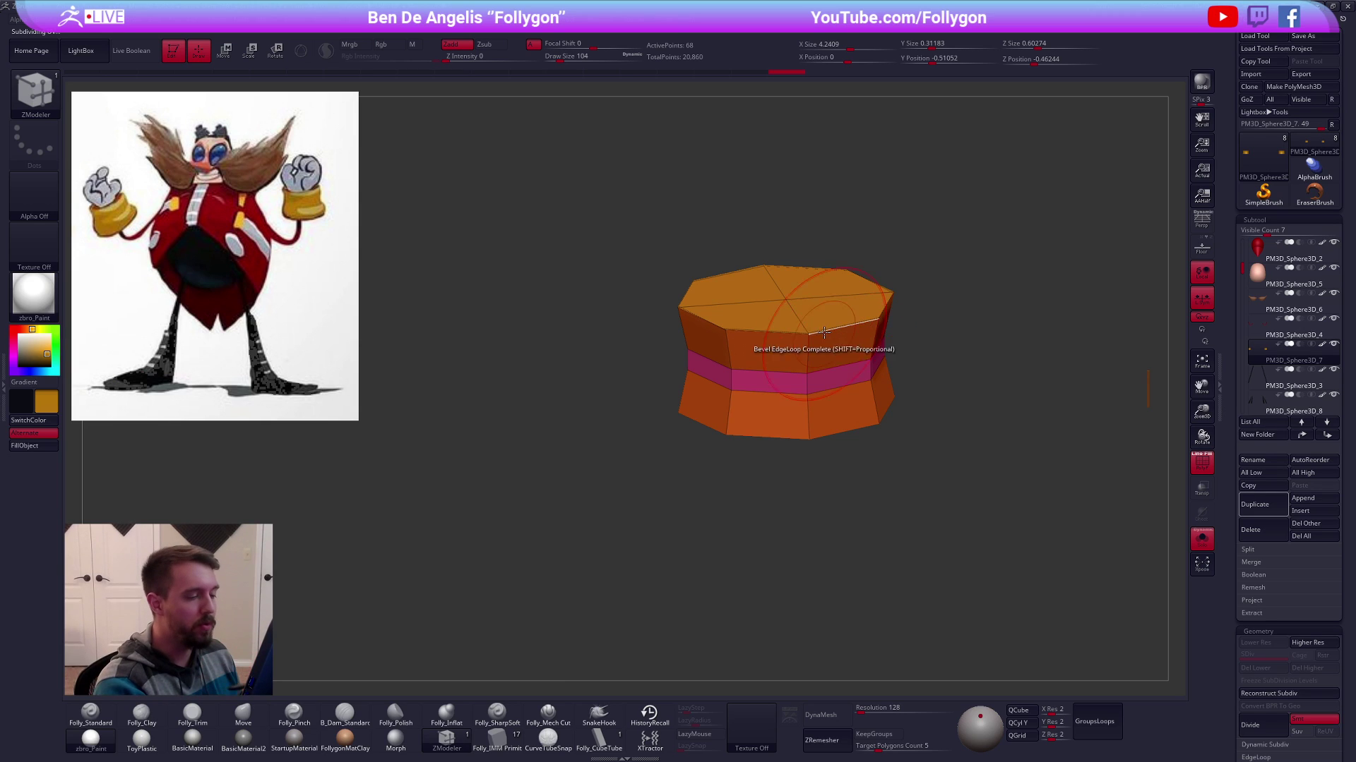
{"action": "key", "text": "space"}
{"action": "left_click", "coordinate": [750, 358]}
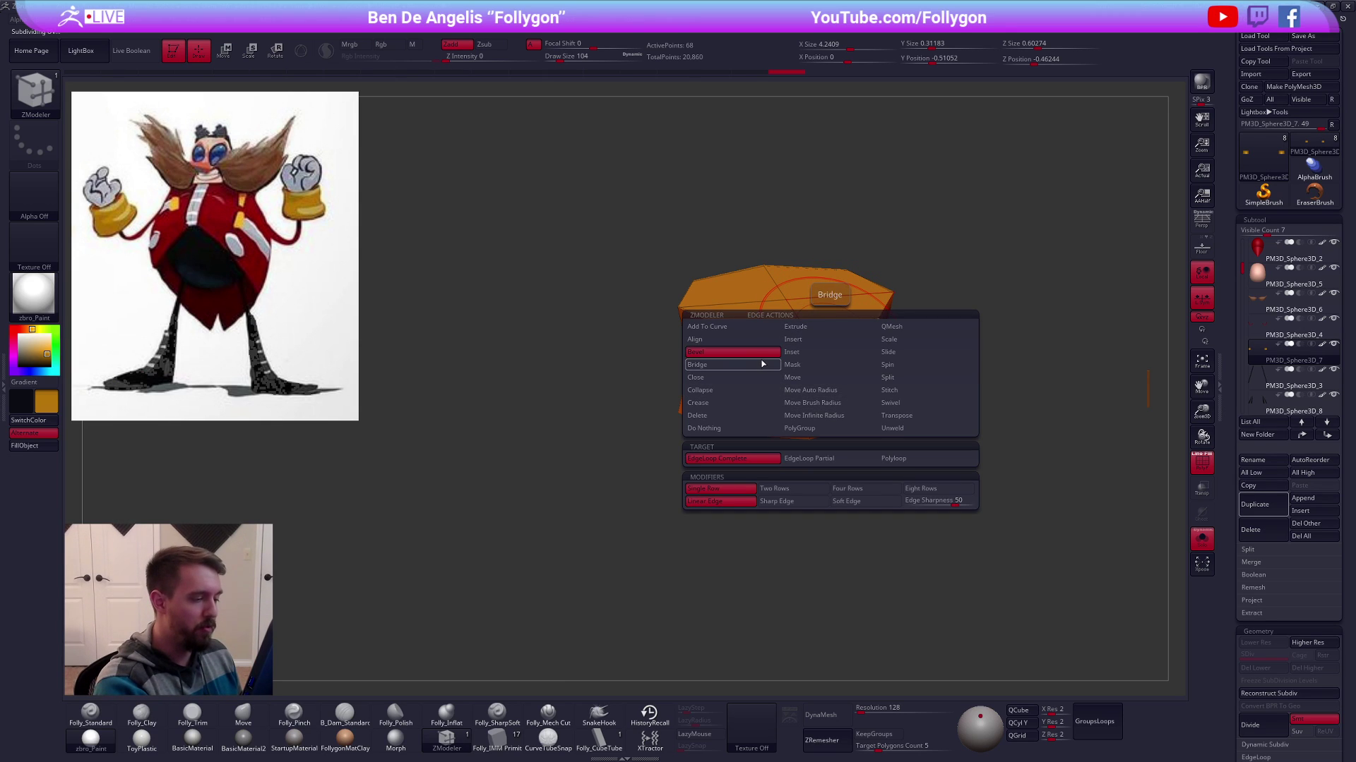
Bevel the cuffs' top and bottom rims, smooth them with subdivision and hide the wireframe at draw size 49
{"action": "key", "text": "ctrl+z"}
{"action": "key", "text": "ctrl+z"}
{"action": "key", "text": "space"}
{"action": "left_click_drag", "start_coordinate": [871, 322], "coordinate": [868, 332]}
{"action": "left_click_drag", "start_coordinate": [859, 480], "coordinate": [981, 551]}
{"action": "key", "text": "ctrl+d"}
{"action": "key", "text": "shift+f"}
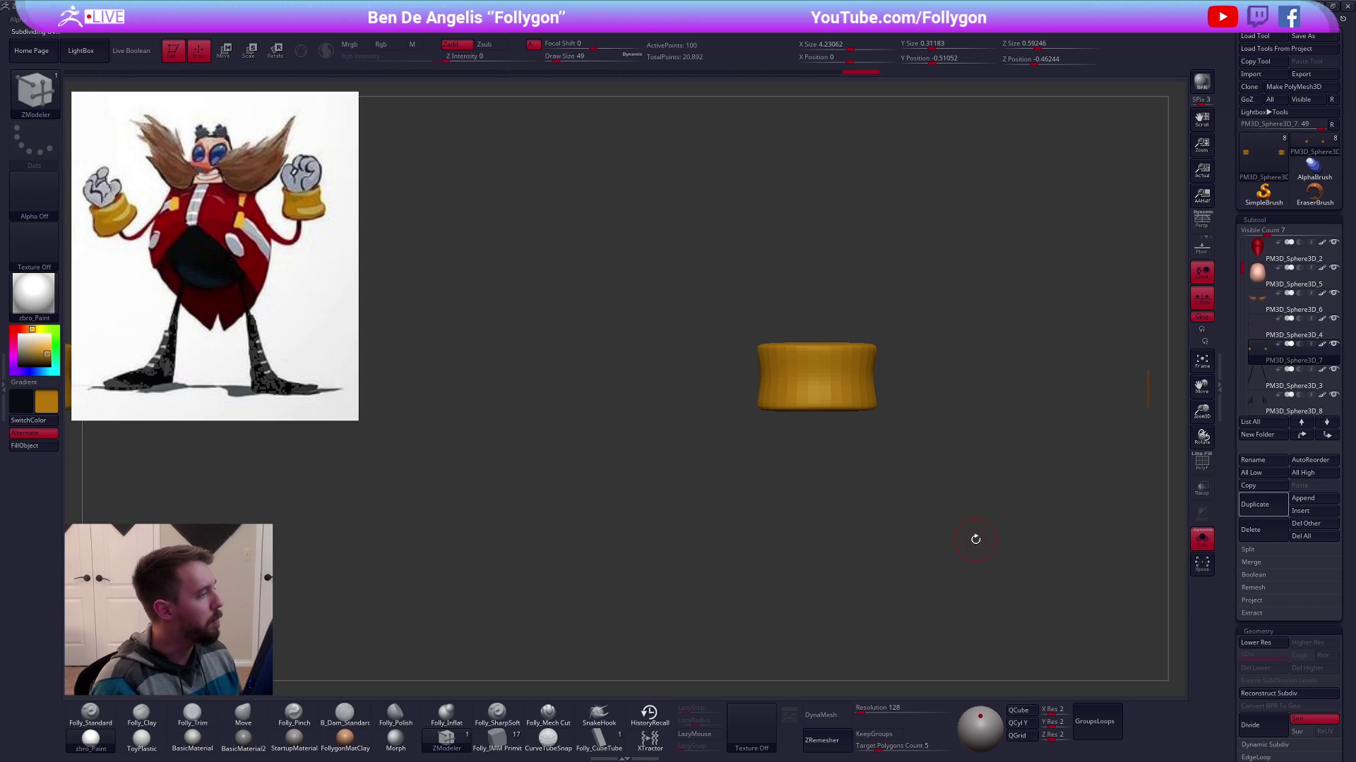
Turn off the cuffs' subdivision preview, show the wireframe and inset the top cap polygons with ZModeler
{"action": "key", "text": "shift+d"}
{"action": "key", "text": "shift+f"}
{"action": "left_click_drag", "start_coordinate": [878, 423], "coordinate": [874, 459]}
{"action": "key", "text": "space"}
{"action": "left_click", "coordinate": [863, 343]}
{"action": "left_click_drag", "start_coordinate": [819, 339], "coordinate": [826, 367]}
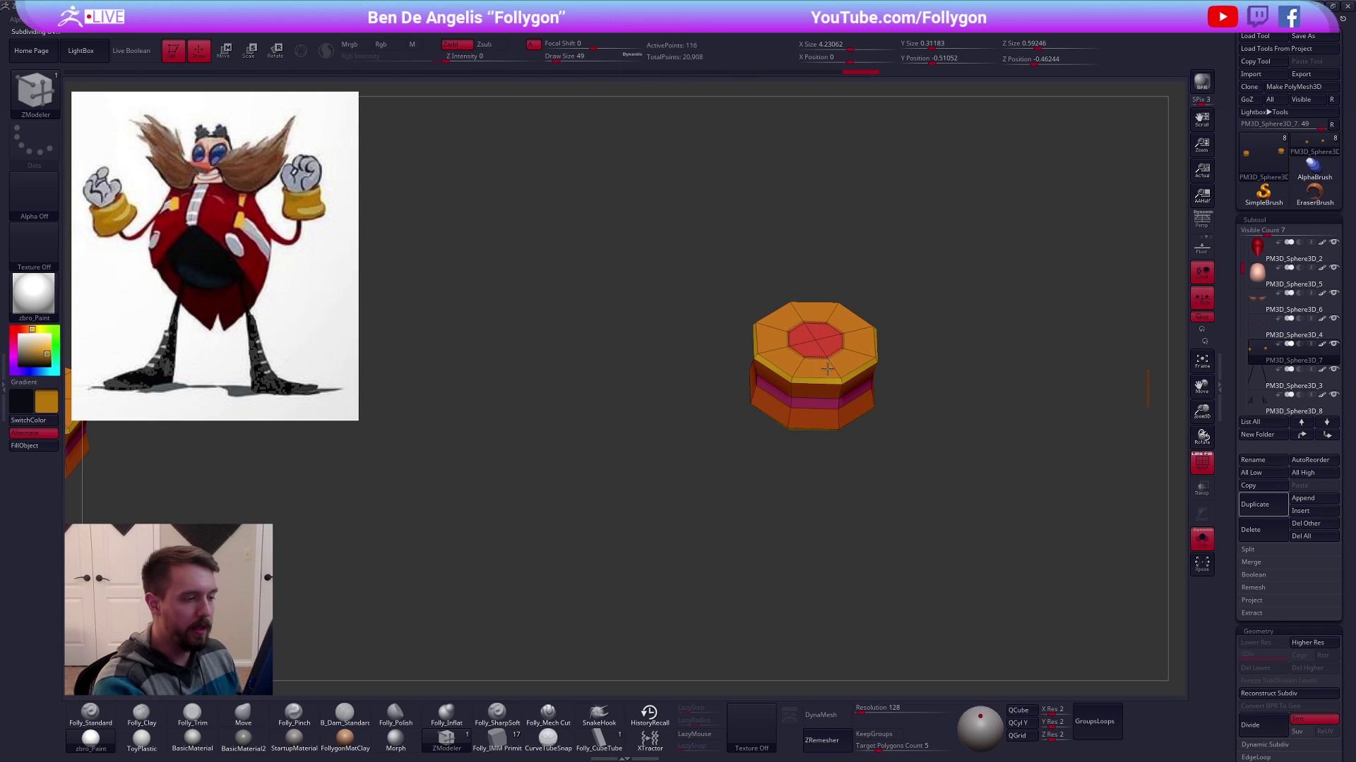
Inset the cuffs' bottom caps and bridge them to the top caps, so each cuff becomes a hollow ring
{"action": "left_click_drag", "start_coordinate": [840, 434], "coordinate": [818, 467]}
{"action": "key", "text": "space"}
{"action": "left_click", "coordinate": [908, 332]}
{"action": "left_click", "coordinate": [837, 423]}
{"action": "left_click_drag", "start_coordinate": [917, 255], "coordinate": [814, 547]}
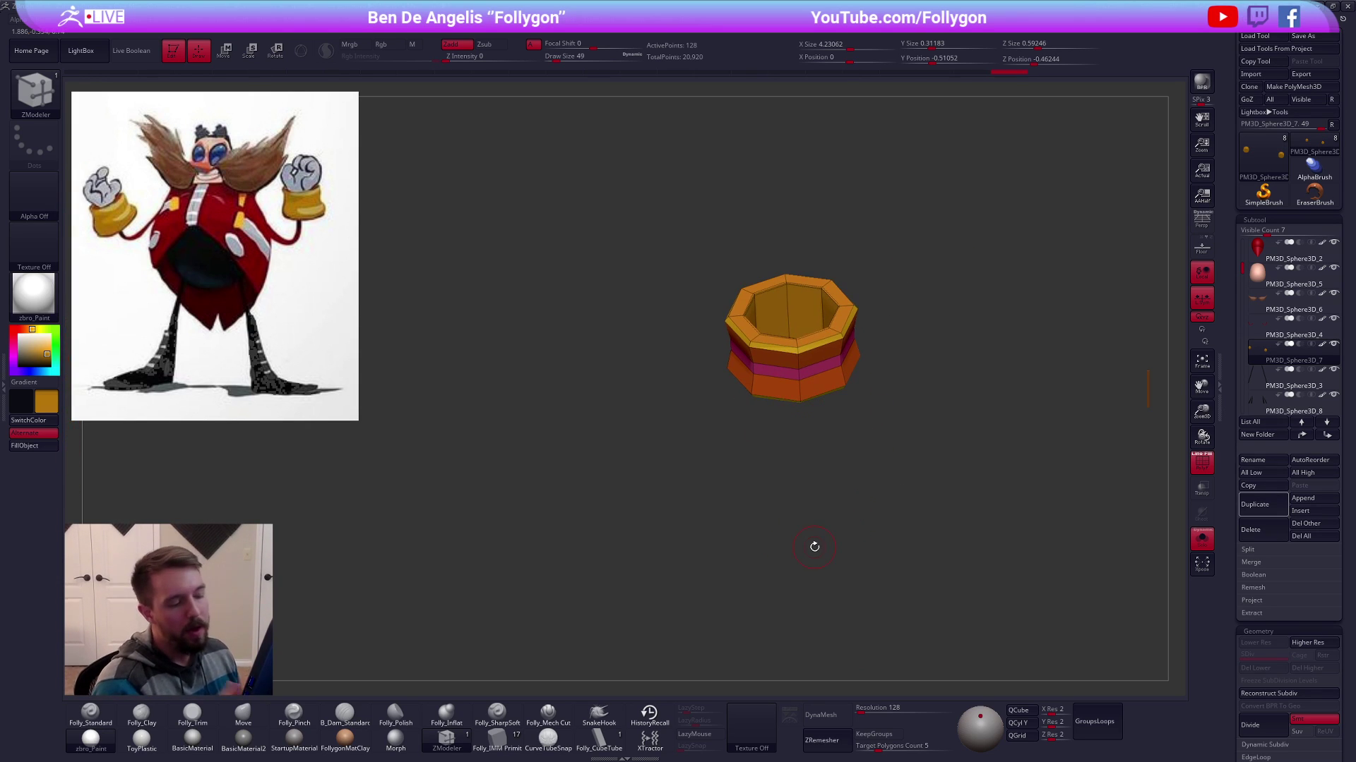
Bevel the complete edge loops of the cuffs' inner top and bottom rims, smooth the cuffs with subdivision and hide the wireframe
{"action": "scroll", "coordinate": [817, 417], "scroll_direction": "up", "scroll_amount": 5}
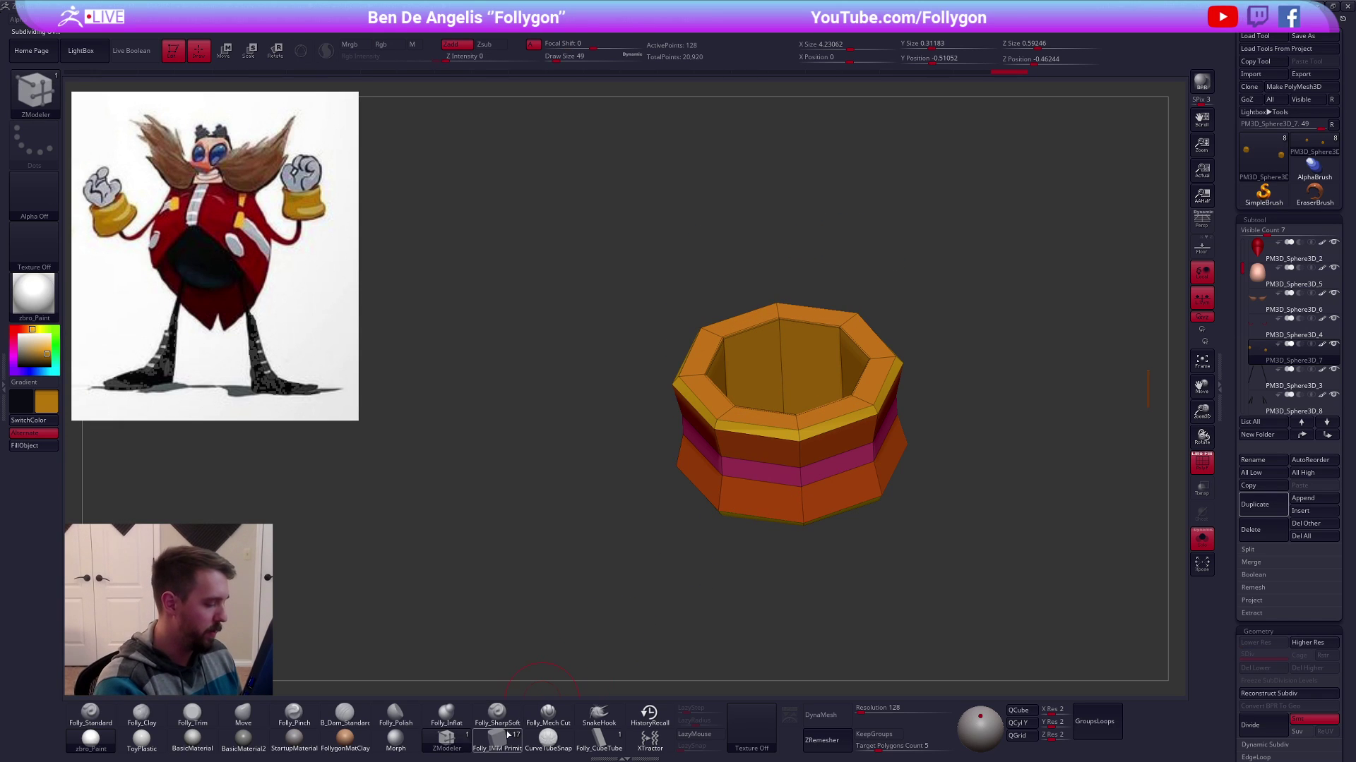
{"action": "key", "text": "space"}
{"action": "left_click", "coordinate": [852, 320]}
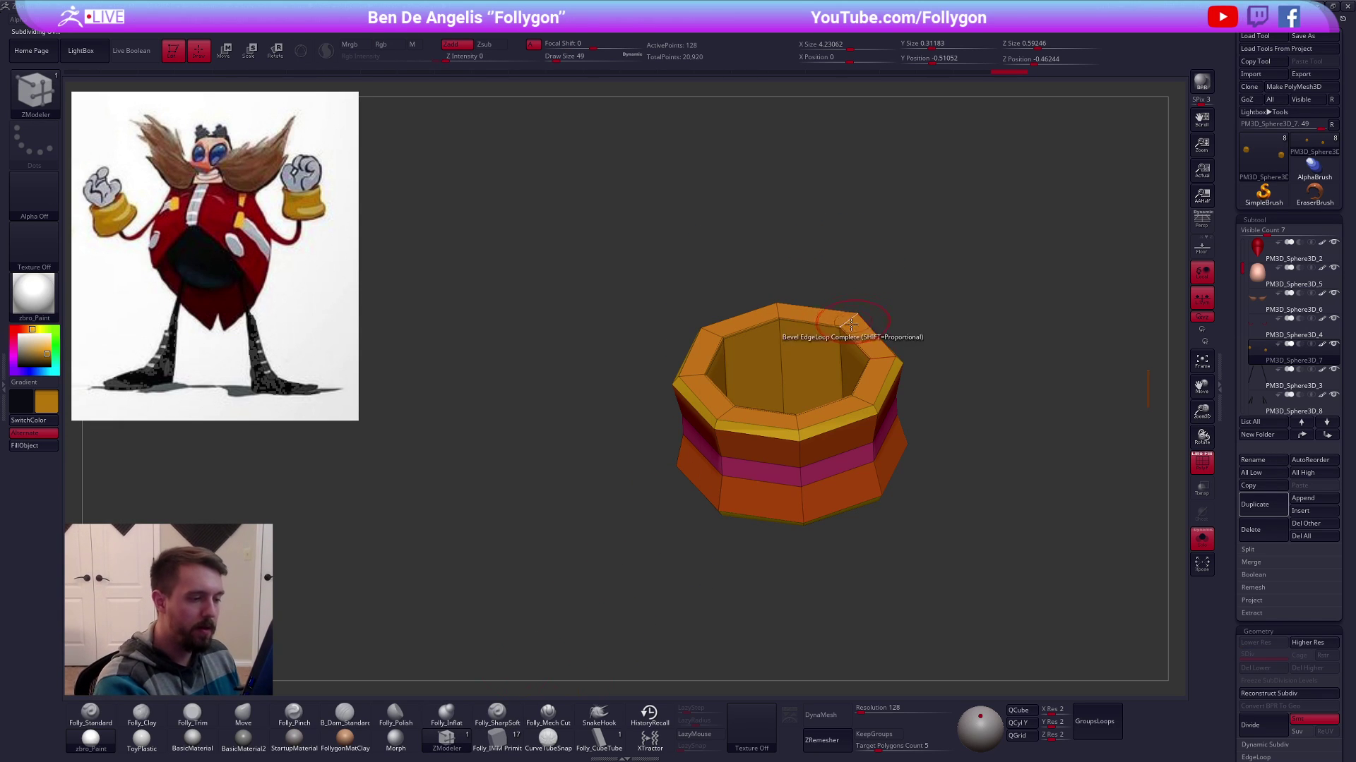
{"action": "left_click", "coordinate": [853, 319]}
{"action": "left_click_drag", "start_coordinate": [868, 293], "coordinate": [819, 565]}
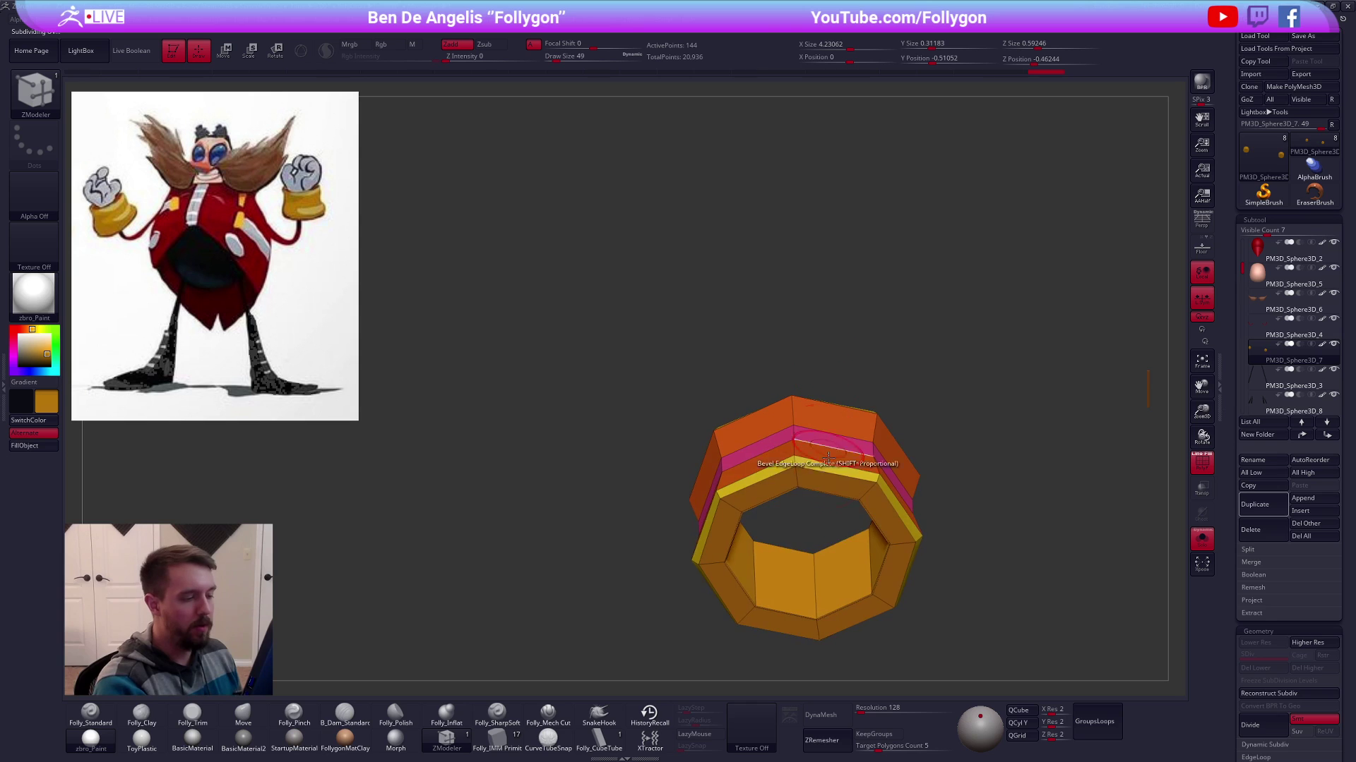
{"action": "left_click", "coordinate": [814, 606]}
{"action": "key", "text": "d"}
{"action": "left_click_drag", "start_coordinate": [904, 618], "coordinate": [884, 596], "text": "shift"}
{"action": "key", "text": "shift+f"}
Enlarge and reposition the cuffs with the transpose line so they sit on the ends of the arms
{"action": "mouse_move", "coordinate": [938, 543]}
{"action": "left_mouse_down", "text": "alt"}
{"action": "mouse_move", "coordinate": [881, 506]}
{"action": "mouse_move", "coordinate": [907, 566]}
{"action": "mouse_move", "coordinate": [908, 530]}
{"action": "mouse_move", "coordinate": [921, 554]}
{"action": "mouse_move", "coordinate": [911, 641]}
{"action": "left_mouse_up", "text": "alt"}
{"action": "left_click", "coordinate": [929, 530]}
{"action": "key", "text": "ctrl"}
{"action": "key", "text": "w"}
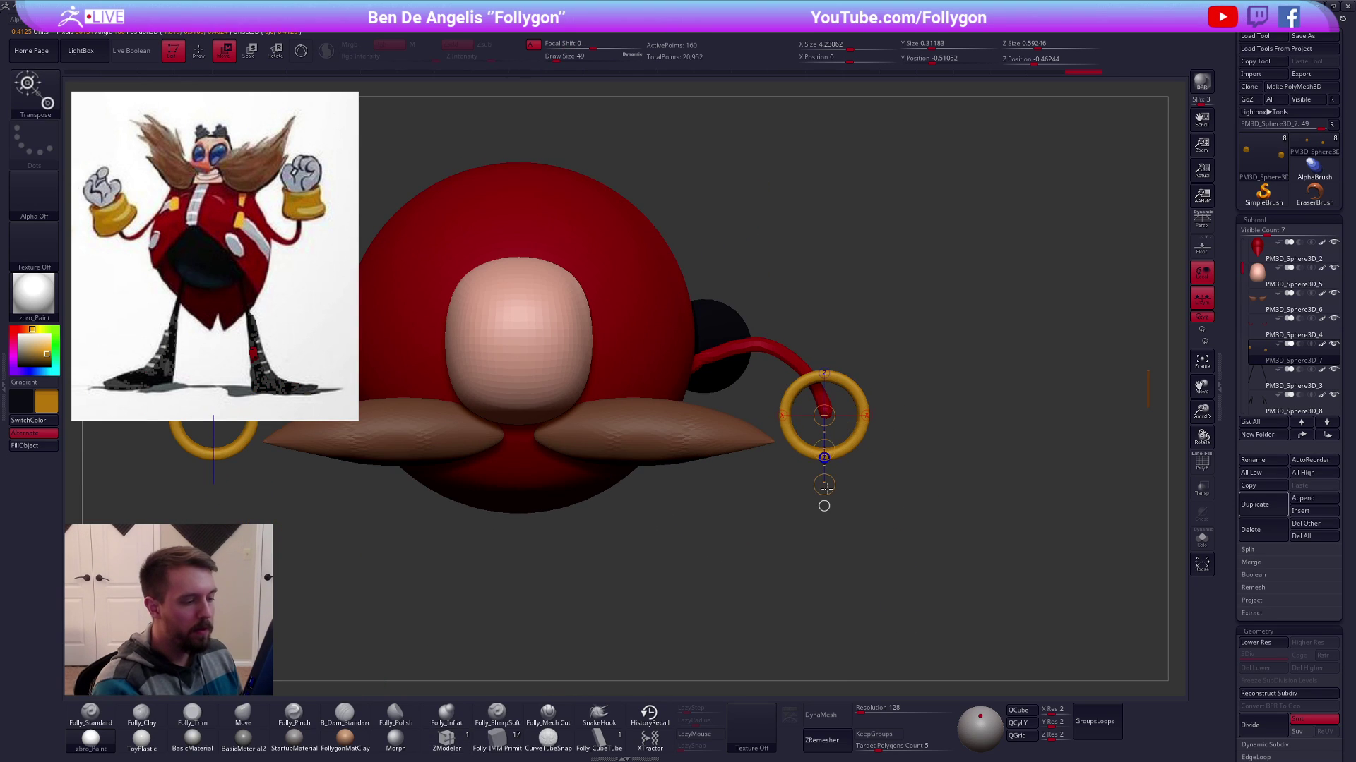
{"action": "key", "text": "q"}
{"action": "left_click_drag", "start_coordinate": [827, 465], "coordinate": [899, 417], "text": "shift"}
{"action": "mouse_move", "coordinate": [896, 531]}
{"action": "left_mouse_down", "text": "alt"}
{"action": "mouse_move", "coordinate": [910, 518]}
{"action": "mouse_move", "coordinate": [910, 564]}
{"action": "left_mouse_up", "text": "alt"}
{"action": "key", "text": "w"}
{"action": "left_click_drag", "start_coordinate": [867, 381], "coordinate": [867, 492], "text": "shift"}
{"action": "left_click_drag", "start_coordinate": [867, 423], "coordinate": [865, 429]}
{"action": "key", "text": "f"}
{"action": "key", "text": "q"}
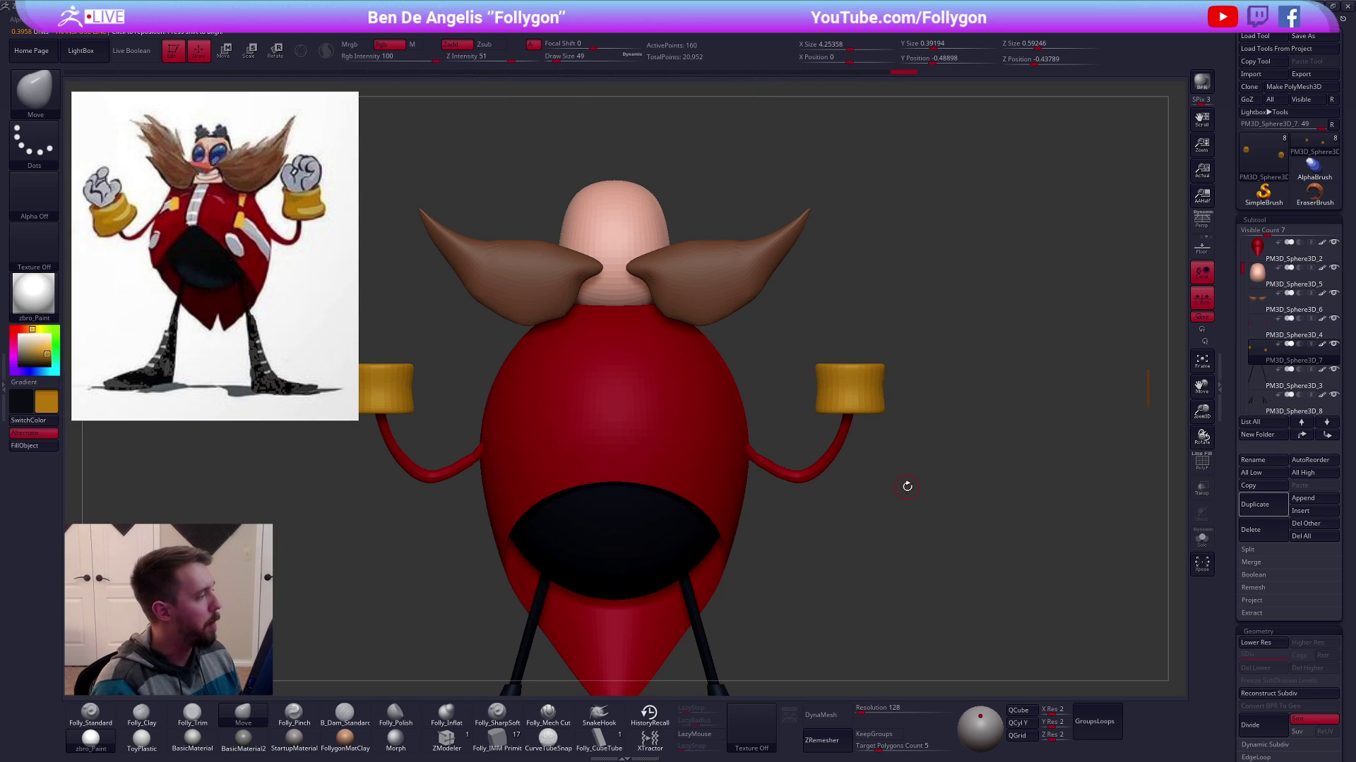
Sample the glove's light grey-lavender colour (153, 151, 175) from the reference image with Spotlight
{"action": "left_click_drag", "start_coordinate": [1032, 528], "coordinate": [985, 519], "text": "alt"}
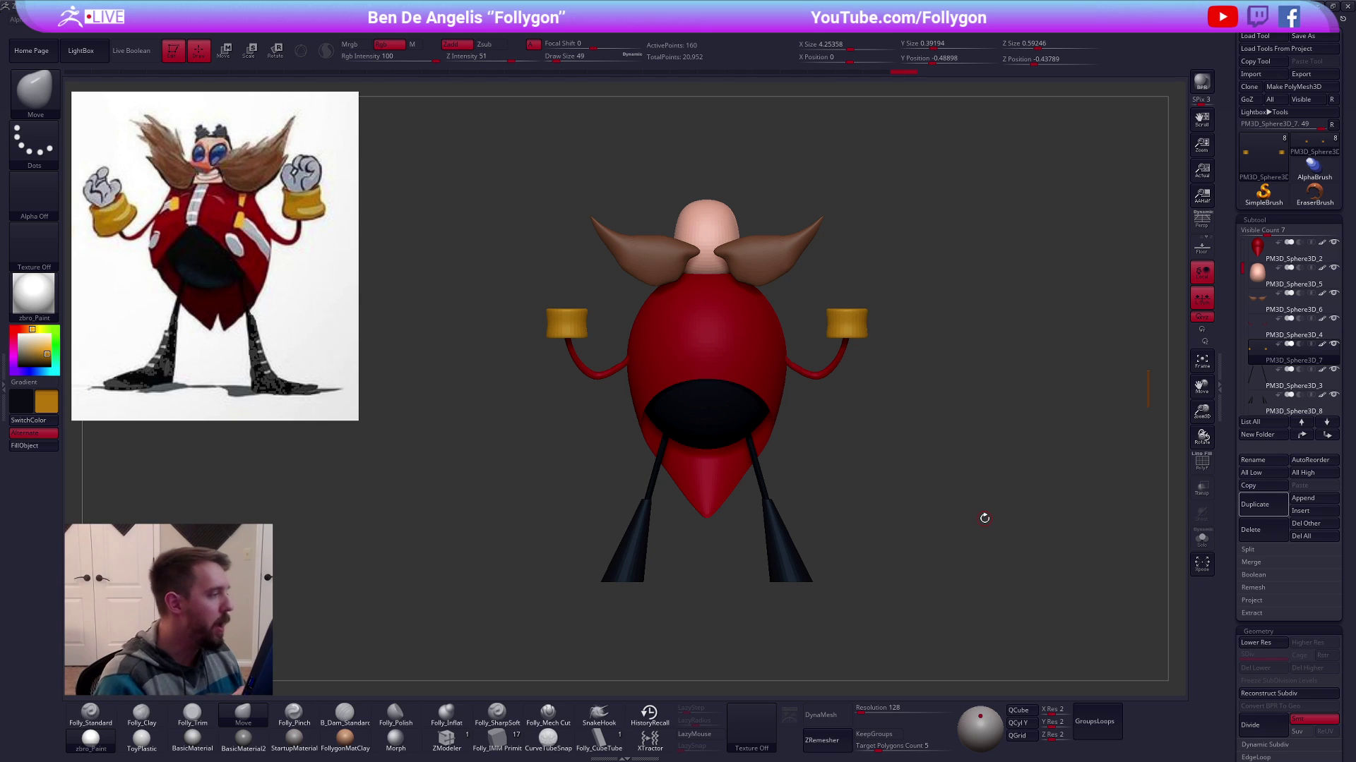
{"action": "key", "text": "z"}
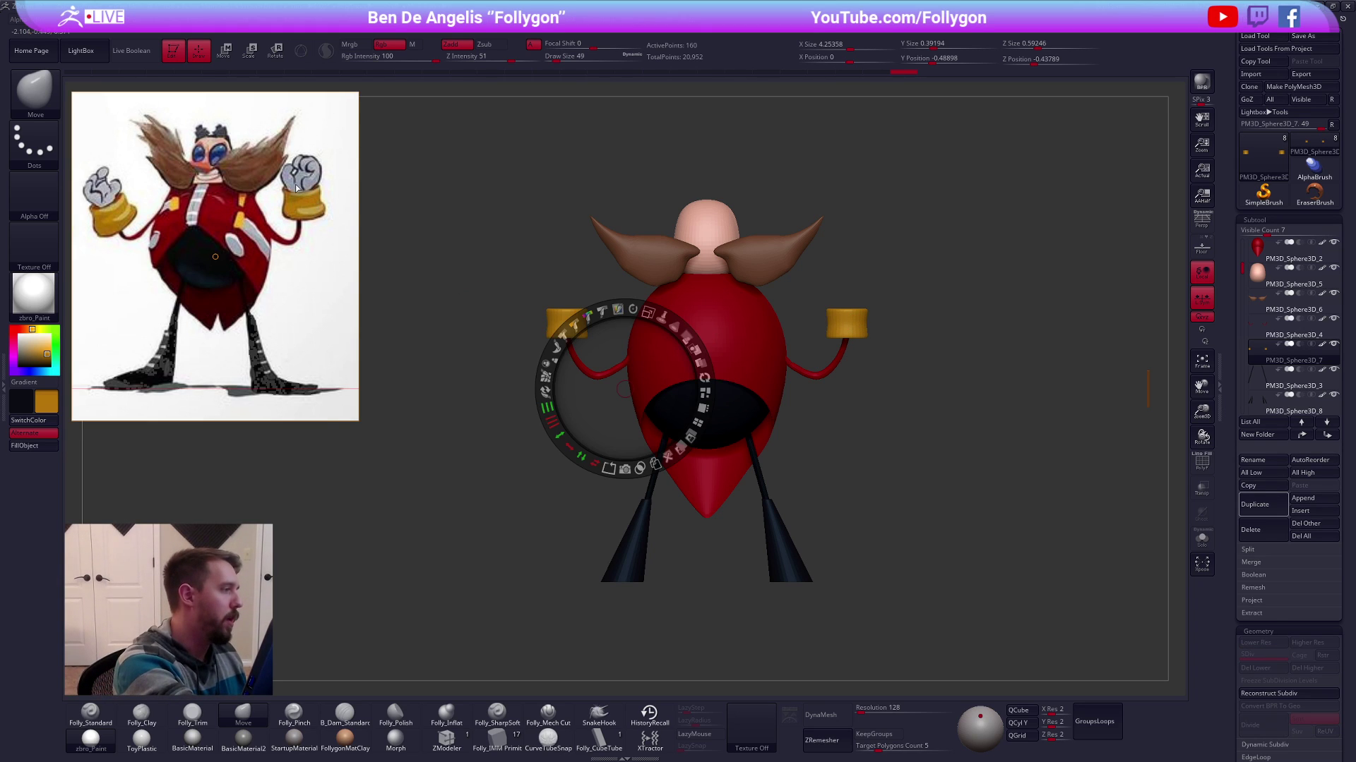
{"action": "key", "text": "z"}
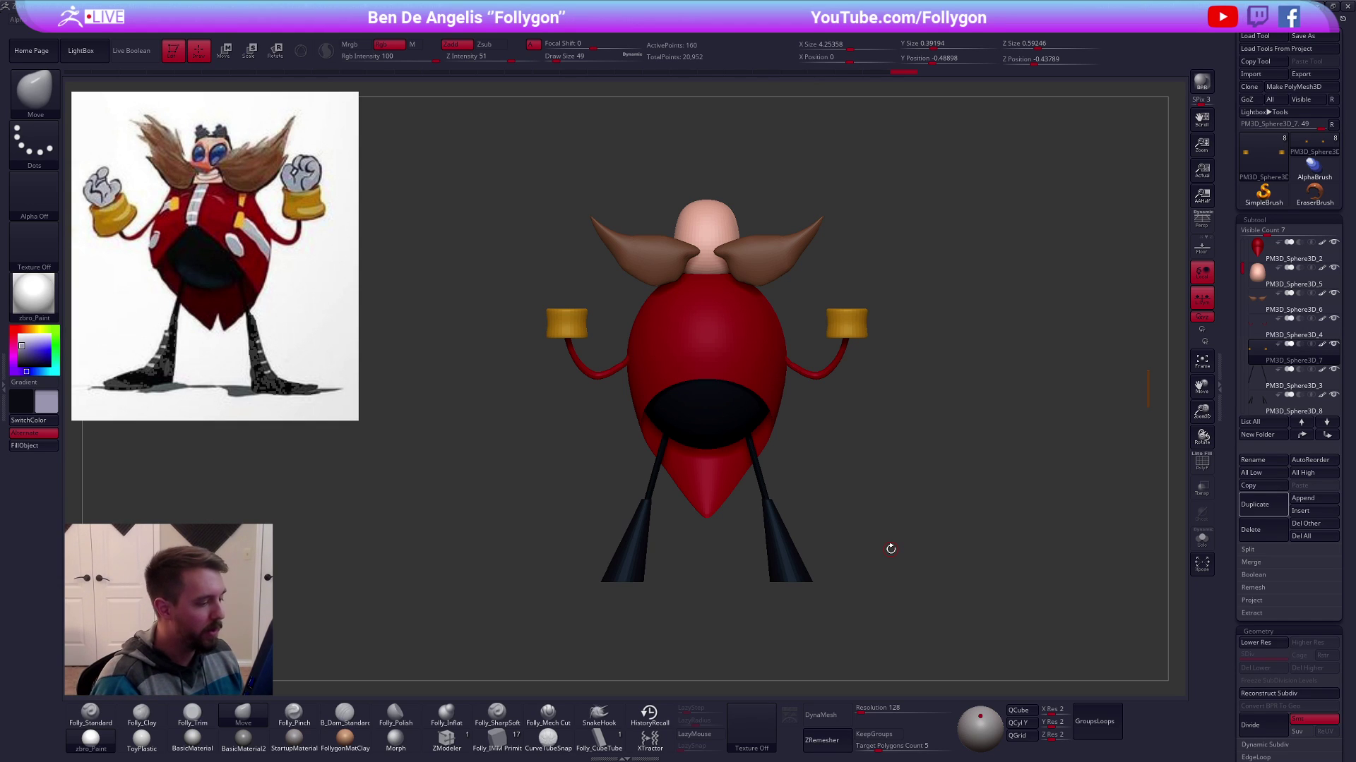
{"action": "left_click_drag", "start_coordinate": [861, 479], "coordinate": [849, 461], "text": "alt"}
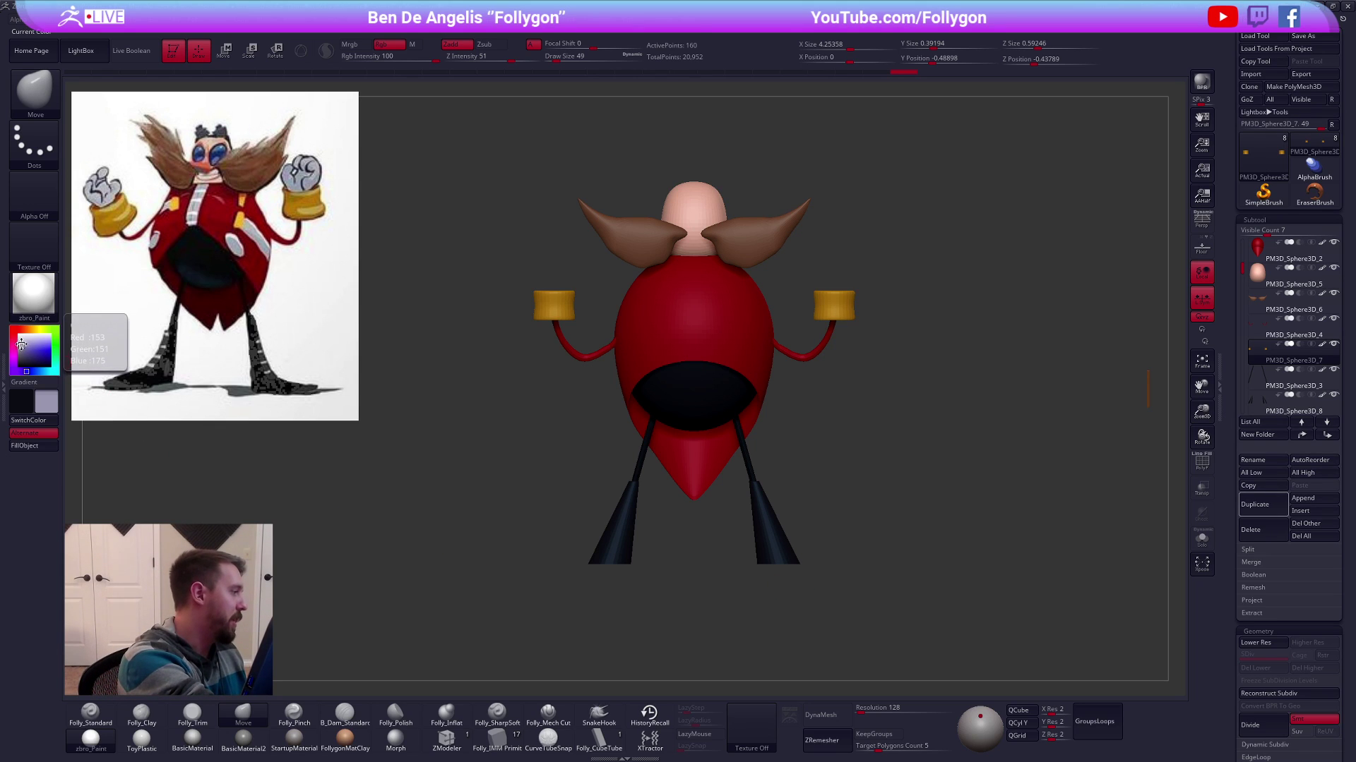
Choose the Folly_IMM Primitives brush, then duplicate the cuffs subtool and isolate the copy
{"action": "left_click", "coordinate": [497, 738]}
{"action": "key", "text": "space"}
{"action": "left_click_drag", "start_coordinate": [908, 332], "coordinate": [922, 329]}
{"action": "left_click", "coordinate": [1262, 503]}
{"action": "key", "text": "alt+s"}
{"action": "mouse_move", "coordinate": [939, 409]}
{"action": "left_mouse_down", "text": "shift"}
{"action": "mouse_move", "coordinate": [832, 379]}
{"action": "mouse_move", "coordinate": [857, 358]}
{"action": "left_mouse_up", "text": "shift"}
Replace the first inserted primitive with a sphere at the duplicated cuff and delete the copied cuff geometry, leaving only the hand spheres
{"action": "key", "text": "space"}
{"action": "mouse_move", "coordinate": [836, 300]}
{"action": "left_mouse_down"}
{"action": "mouse_move", "coordinate": [805, 374]}
{"action": "mouse_move", "coordinate": [814, 359]}
{"action": "mouse_move", "coordinate": [814, 399]}
{"action": "left_mouse_up"}
{"action": "key", "text": "ctrl+z"}
{"action": "key", "text": "m"}
{"action": "left_click", "coordinate": [996, 393]}
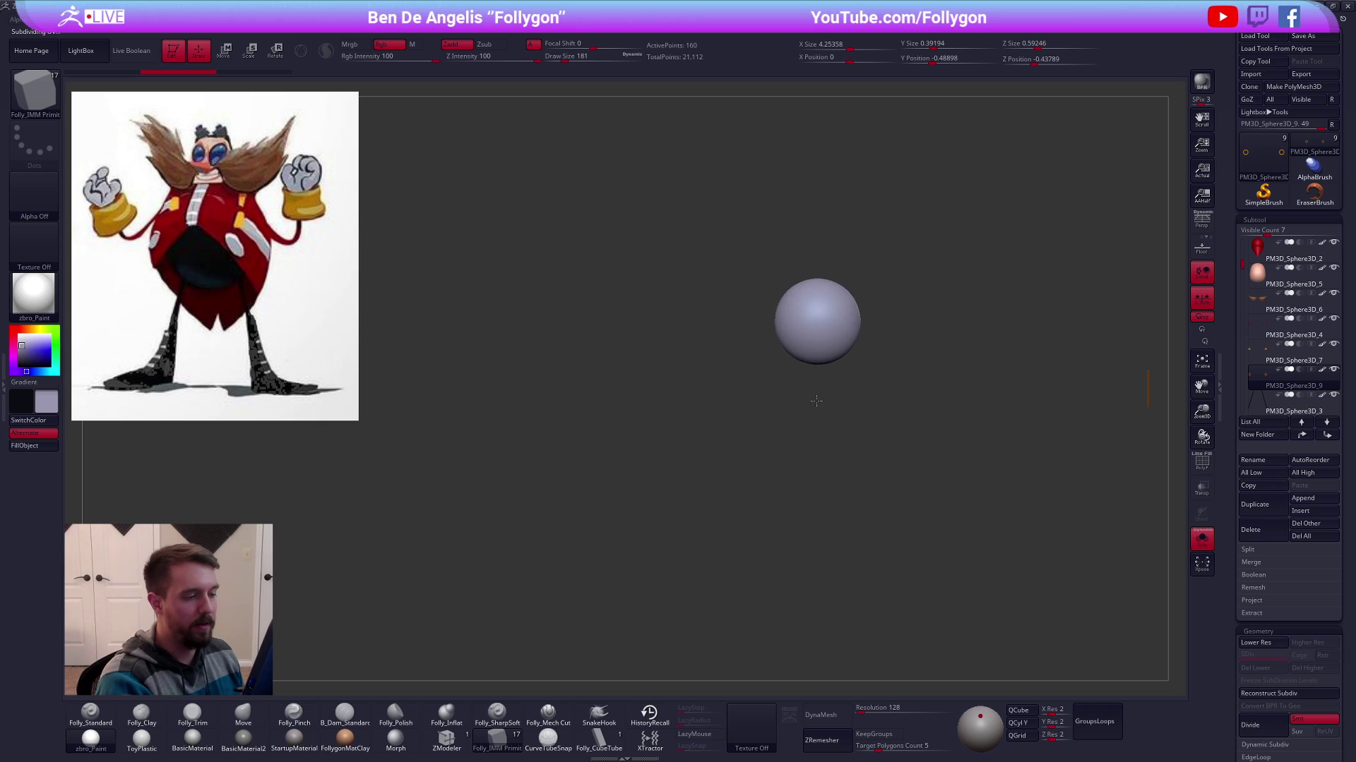
{"action": "left_click", "coordinate": [827, 323], "text": "ctrl+shift"}
{"action": "key", "text": "grave"}
{"action": "left_click", "coordinate": [851, 340]}
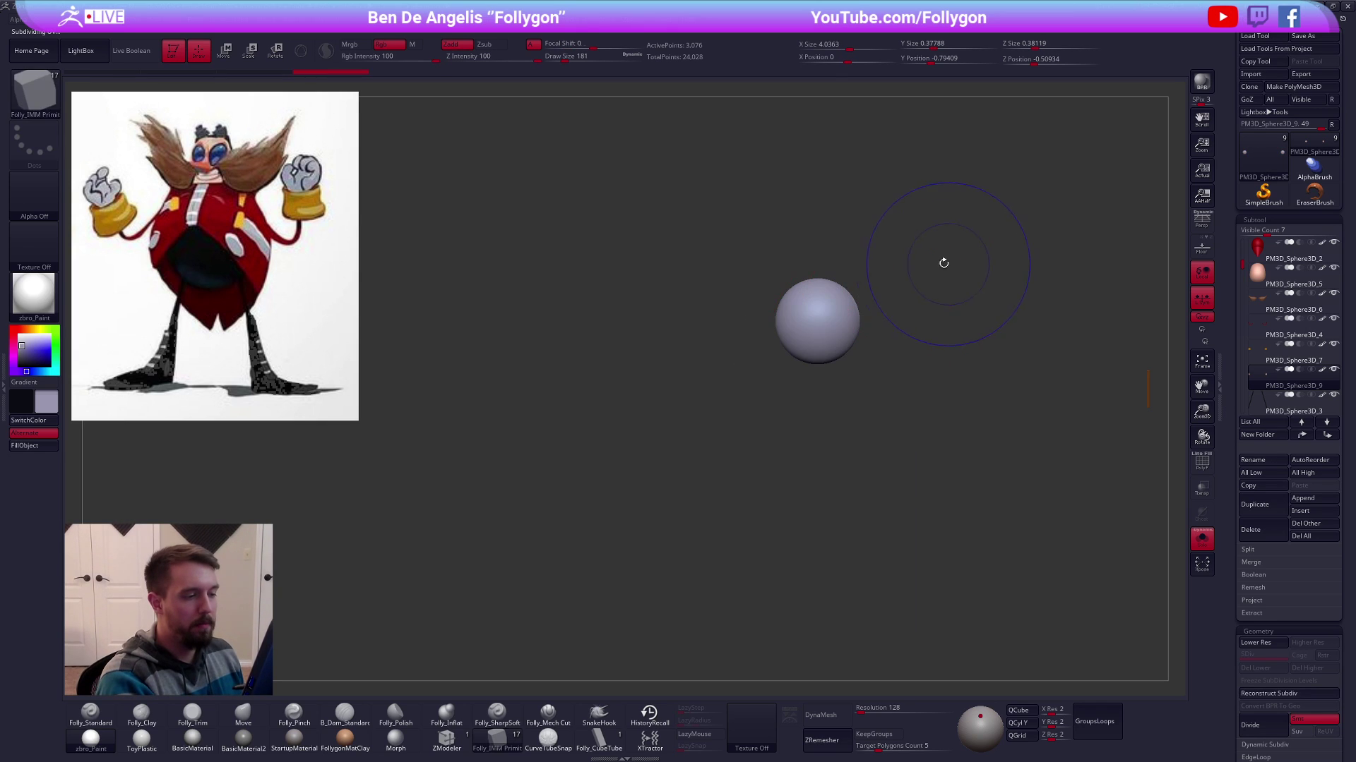
Raise the hand spheres with the transpose line towards the cuffs' upper openings
{"action": "key", "text": "w"}
{"action": "mouse_move", "coordinate": [831, 337]}
{"action": "left_mouse_down", "text": "shift"}
{"action": "mouse_move", "coordinate": [832, 417]}
{"action": "mouse_move", "coordinate": [831, 358]}
{"action": "mouse_move", "coordinate": [832, 380]}
{"action": "left_mouse_up", "text": "shift"}
{"action": "key", "text": "shift+s"}
{"action": "right_click_drag", "start_coordinate": [833, 385], "coordinate": [839, 309]}
{"action": "left_click_drag", "start_coordinate": [841, 372], "coordinate": [841, 464], "text": "shift"}
{"action": "left_click_drag", "start_coordinate": [841, 418], "coordinate": [841, 444]}
Fine-tune the spheres' size and height so a rounded dome protrudes from the top of each cuff
{"action": "left_click_drag", "start_coordinate": [817, 401], "coordinate": [936, 405], "text": "shift"}
{"action": "key", "text": "e"}
{"action": "key", "text": "w"}
{"action": "left_click_drag", "start_coordinate": [826, 377], "coordinate": [827, 492], "text": "shift"}
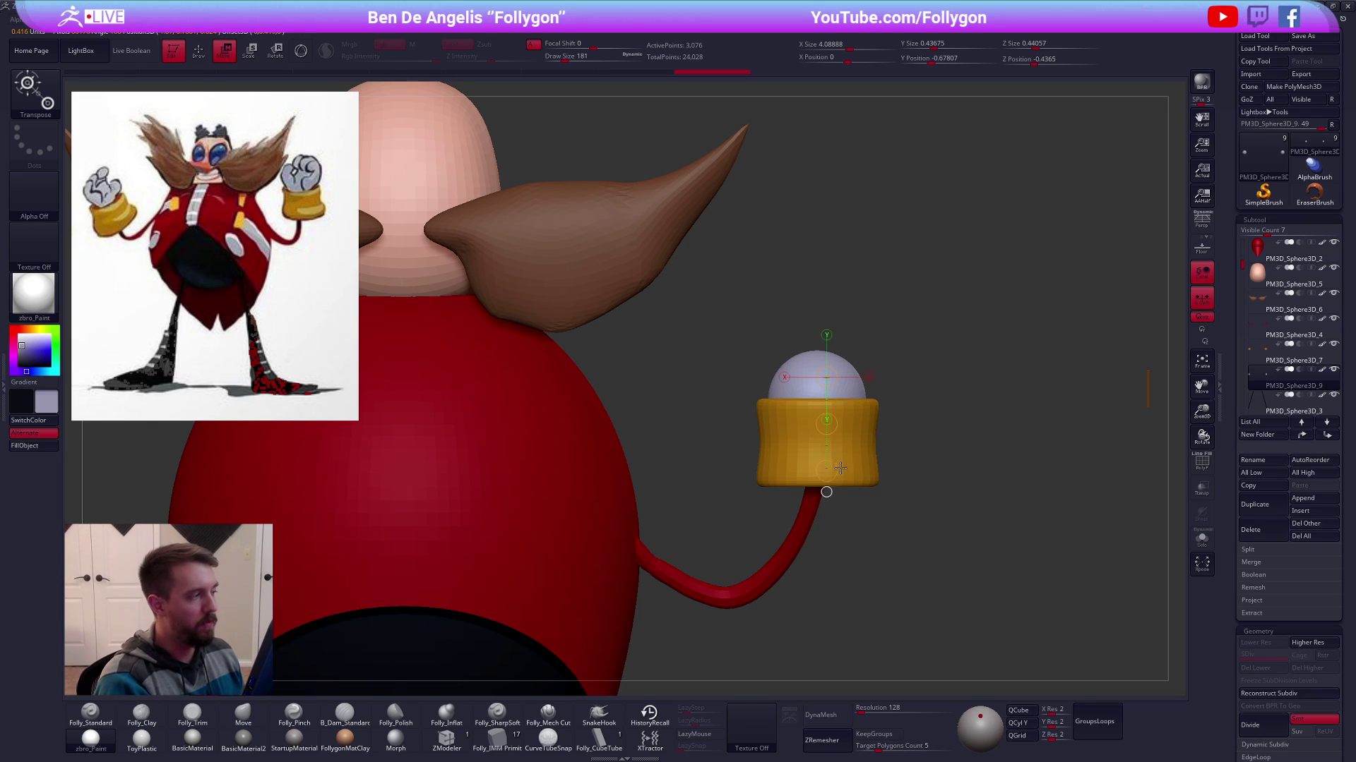
{"action": "left_click_drag", "start_coordinate": [827, 435], "coordinate": [826, 439]}
{"action": "right_click_drag", "start_coordinate": [893, 436], "coordinate": [848, 422], "text": "ctrl"}
{"action": "key", "text": "q"}
{"action": "left_click_drag", "start_coordinate": [848, 422], "coordinate": [879, 487]}
{"action": "right_click_drag", "start_coordinate": [879, 487], "coordinate": [817, 428], "text": "ctrl"}
Select the red coat and pull the top centre of its belly opening up into a point with the Move brush at draw size 335
{"action": "left_click", "coordinate": [746, 360], "text": "alt"}
{"action": "key", "text": "shift+f"}
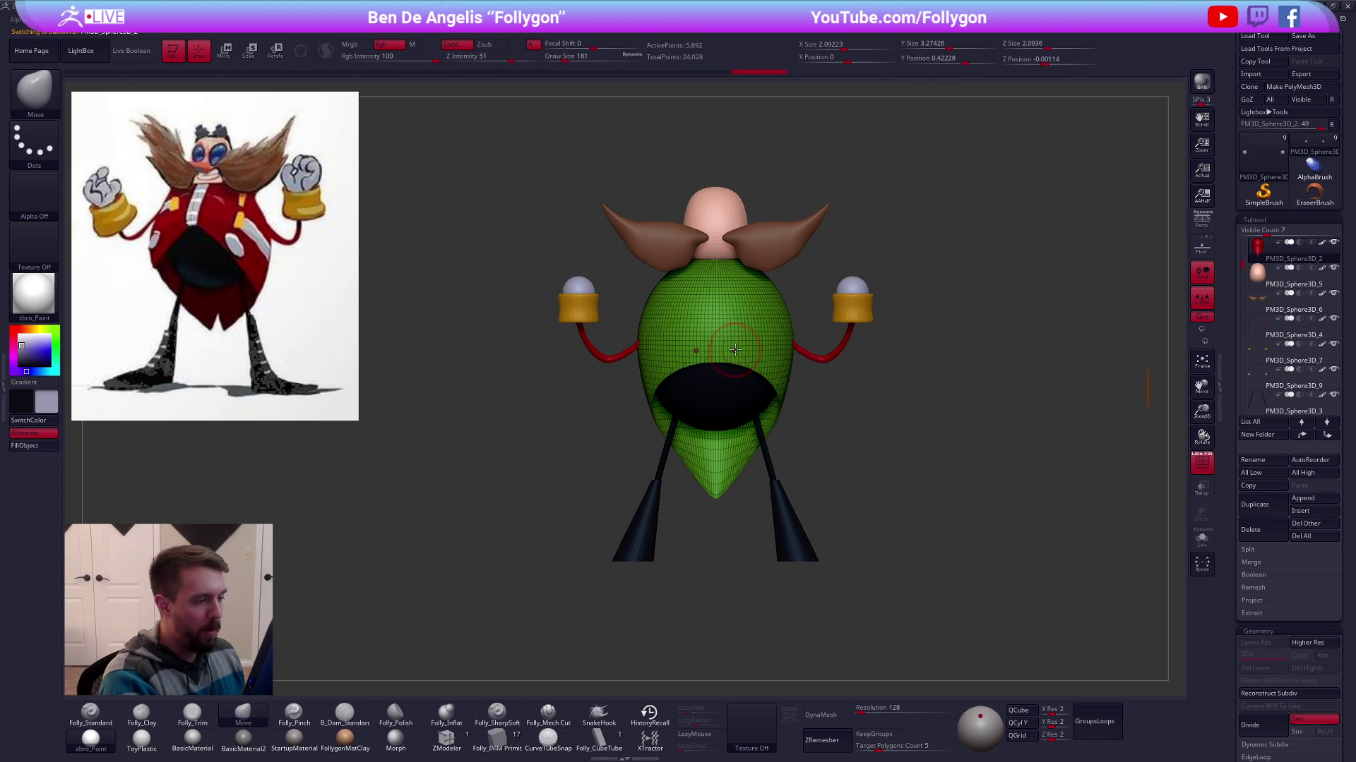
{"action": "key", "text": "ctrl+shift+f"}
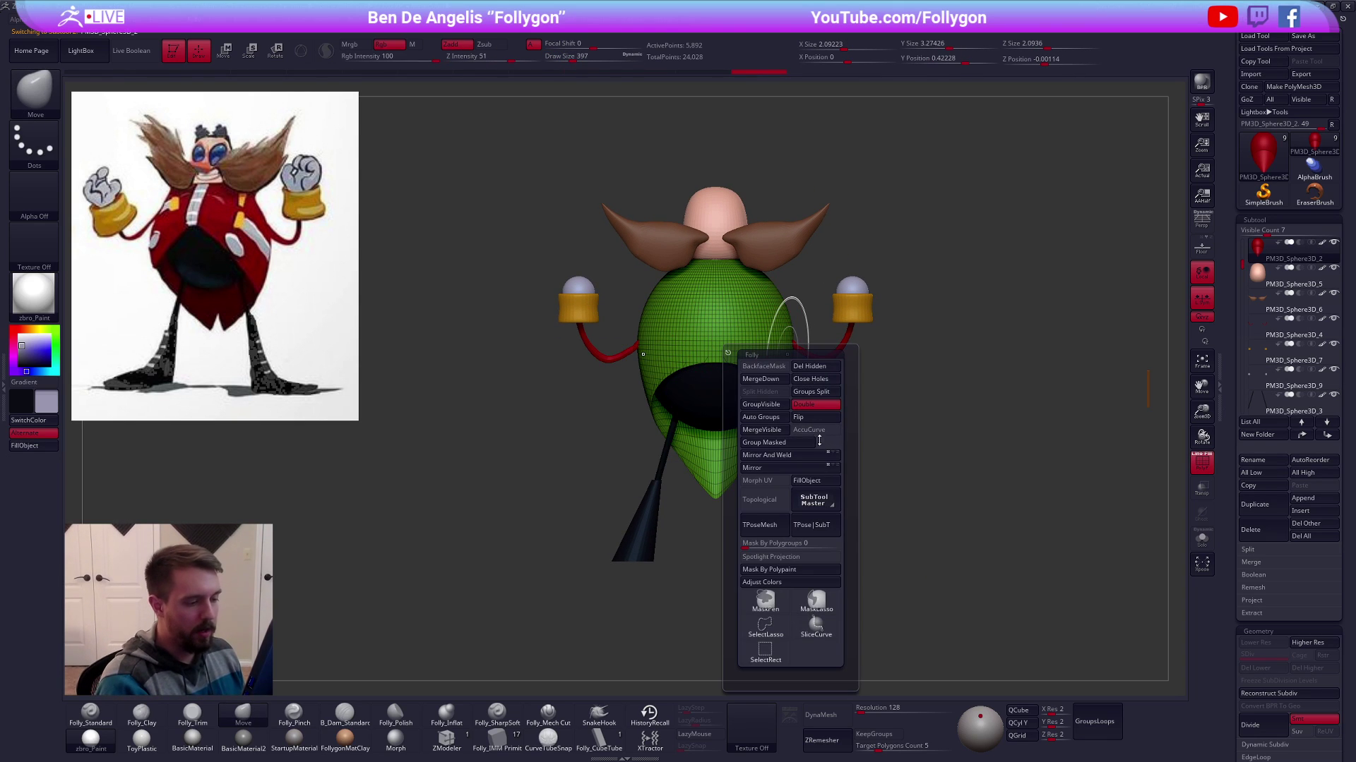
{"action": "key", "text": "space"}
{"action": "left_click_drag", "start_coordinate": [726, 355], "coordinate": [717, 337]}
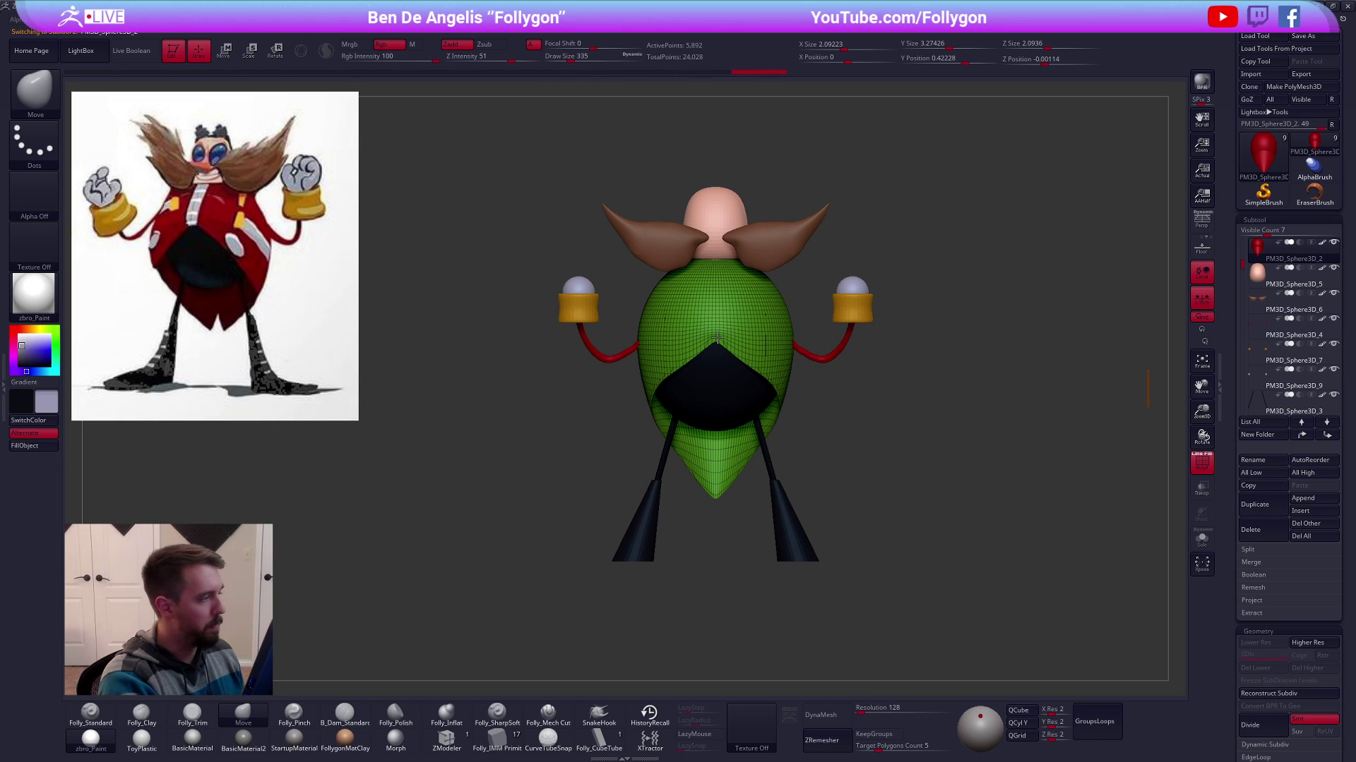
{"action": "key", "text": "shift+f"}
{"action": "mouse_move", "coordinate": [677, 346]}
{"action": "right_mouse_down"}
{"action": "mouse_move", "coordinate": [720, 373]}
{"action": "mouse_move", "coordinate": [679, 375]}
{"action": "right_mouse_up"}
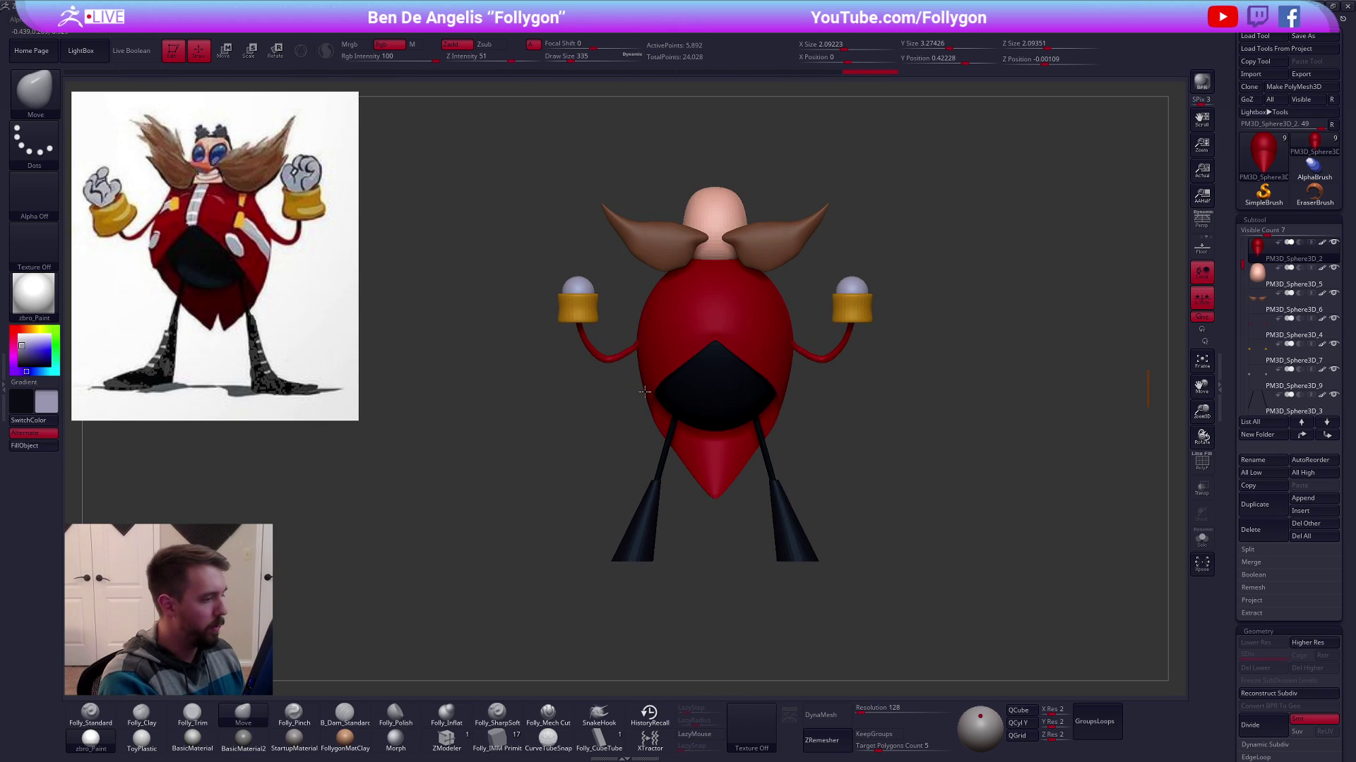
{"action": "left_click_drag", "start_coordinate": [716, 341], "coordinate": [716, 330]}
{"action": "mouse_move", "coordinate": [716, 330]}
{"action": "right_mouse_down"}
{"action": "mouse_move", "coordinate": [742, 327]}
{"action": "mouse_move", "coordinate": [611, 443]}
{"action": "mouse_move", "coordinate": [799, 490]}
{"action": "mouse_move", "coordinate": [706, 489]}
{"action": "mouse_move", "coordinate": [745, 509]}
{"action": "mouse_move", "coordinate": [723, 445]}
{"action": "right_mouse_up"}
Isolate the coat, slice it diagonally from the bottom tip to the upper edge with SliceCurve, and delete the smaller piece
{"action": "key", "text": "ctrl+shift+space"}
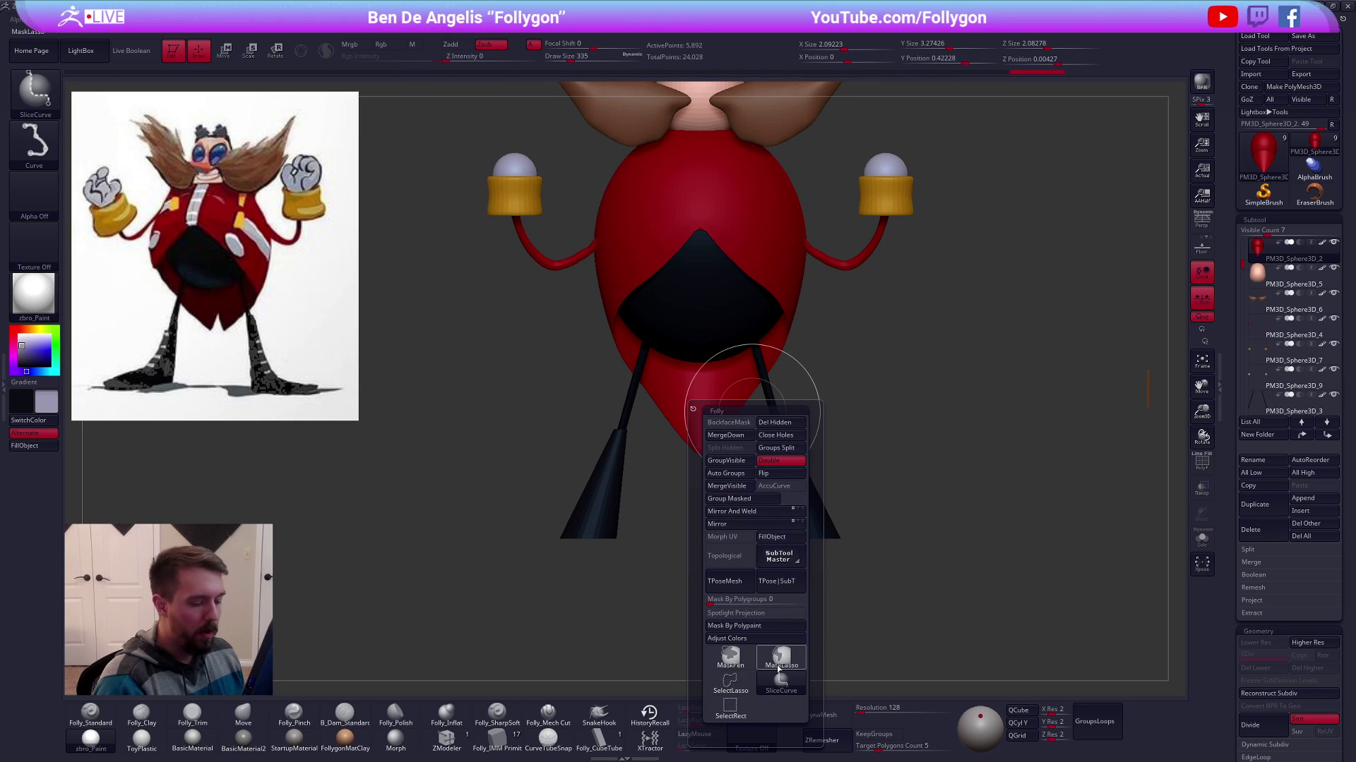
{"action": "key", "text": "ctrl+shift+s"}
{"action": "right_click_drag", "start_coordinate": [932, 565], "coordinate": [926, 591], "text": "alt"}
{"action": "key", "text": "space"}
{"action": "left_click_drag", "start_coordinate": [993, 483], "coordinate": [983, 485]}
{"action": "key", "text": "shift+f"}
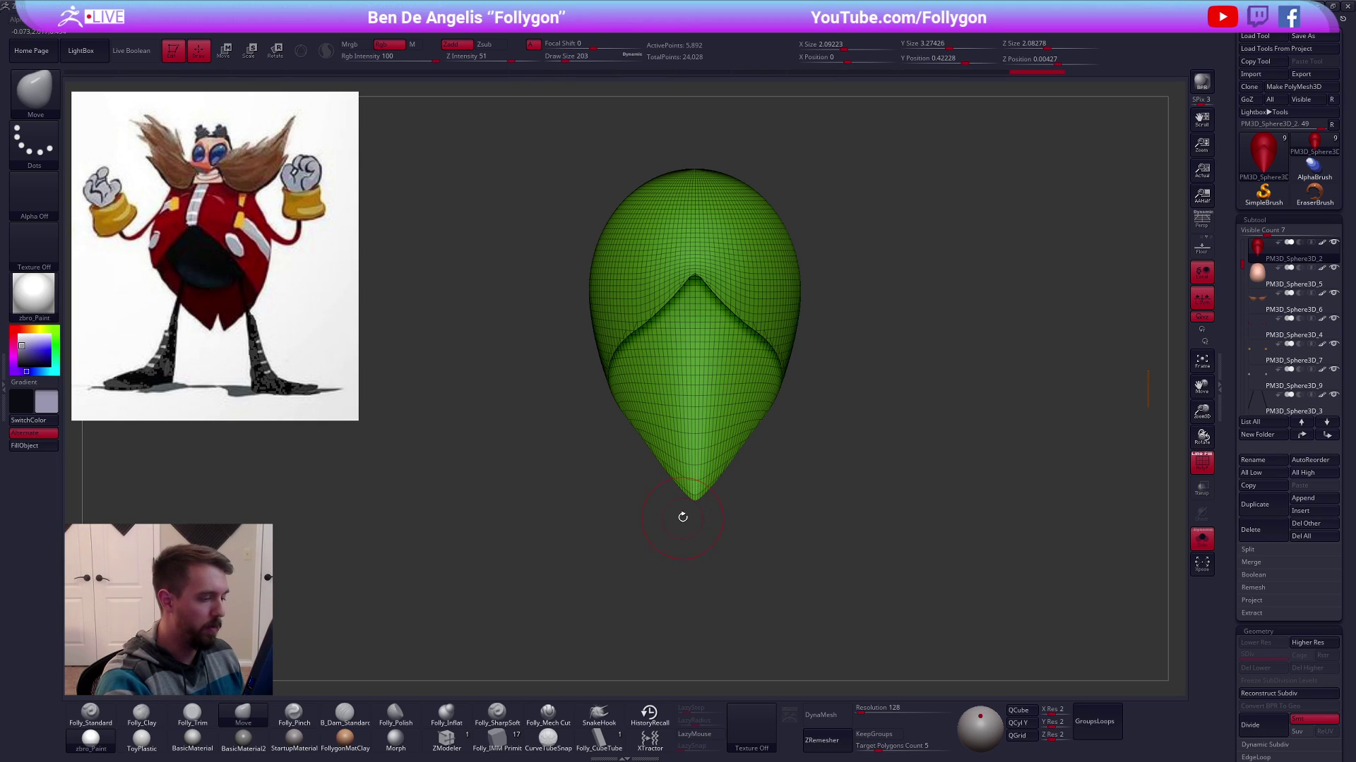
{"action": "mouse_move", "coordinate": [678, 525]}
{"action": "left_mouse_down", "text": "ctrl+shift"}
{"action": "mouse_move", "coordinate": [782, 99]}
{"action": "mouse_move", "coordinate": [778, 113]}
{"action": "left_mouse_up", "text": "ctrl+shift"}
{"action": "left_click", "coordinate": [676, 435], "text": "ctrl+shift"}
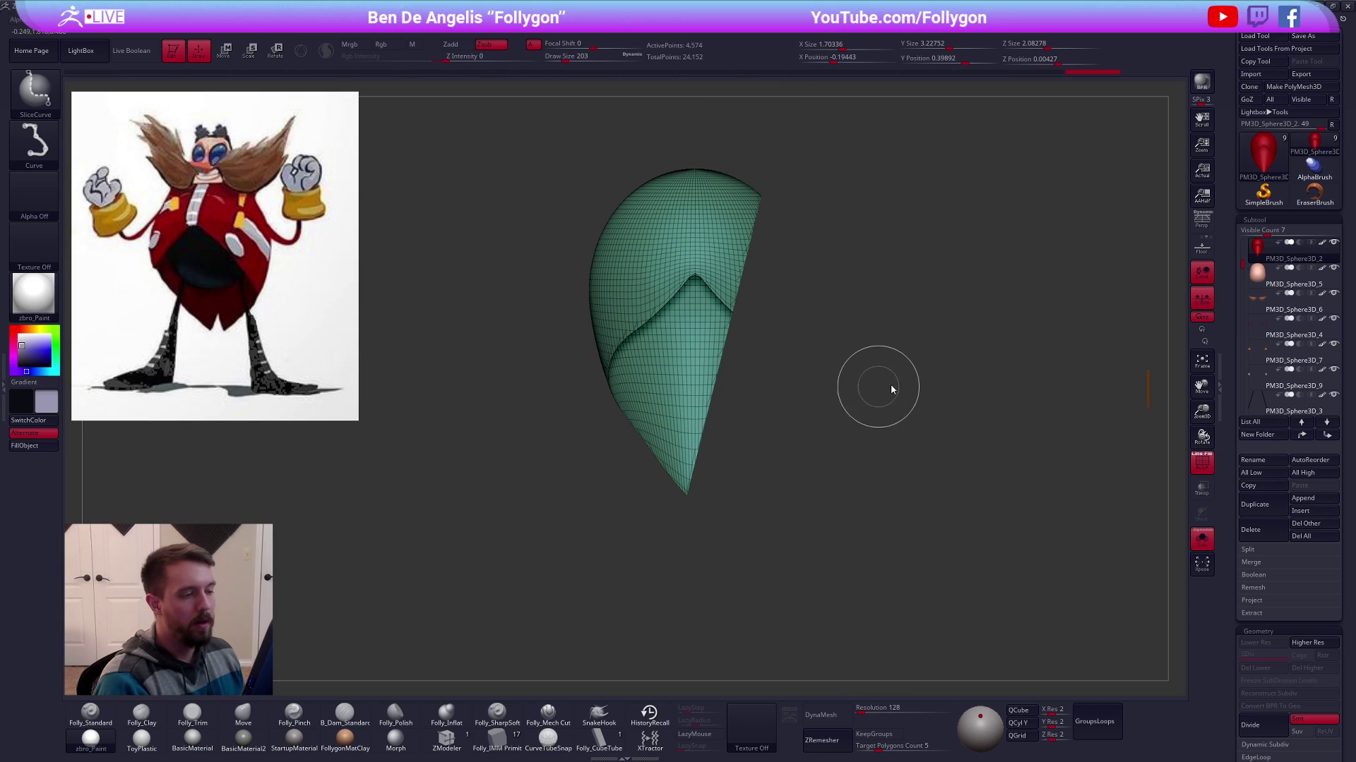
{"action": "right_click", "coordinate": [887, 392]}
{"action": "left_click_drag", "start_coordinate": [1023, 388], "coordinate": [962, 396]}
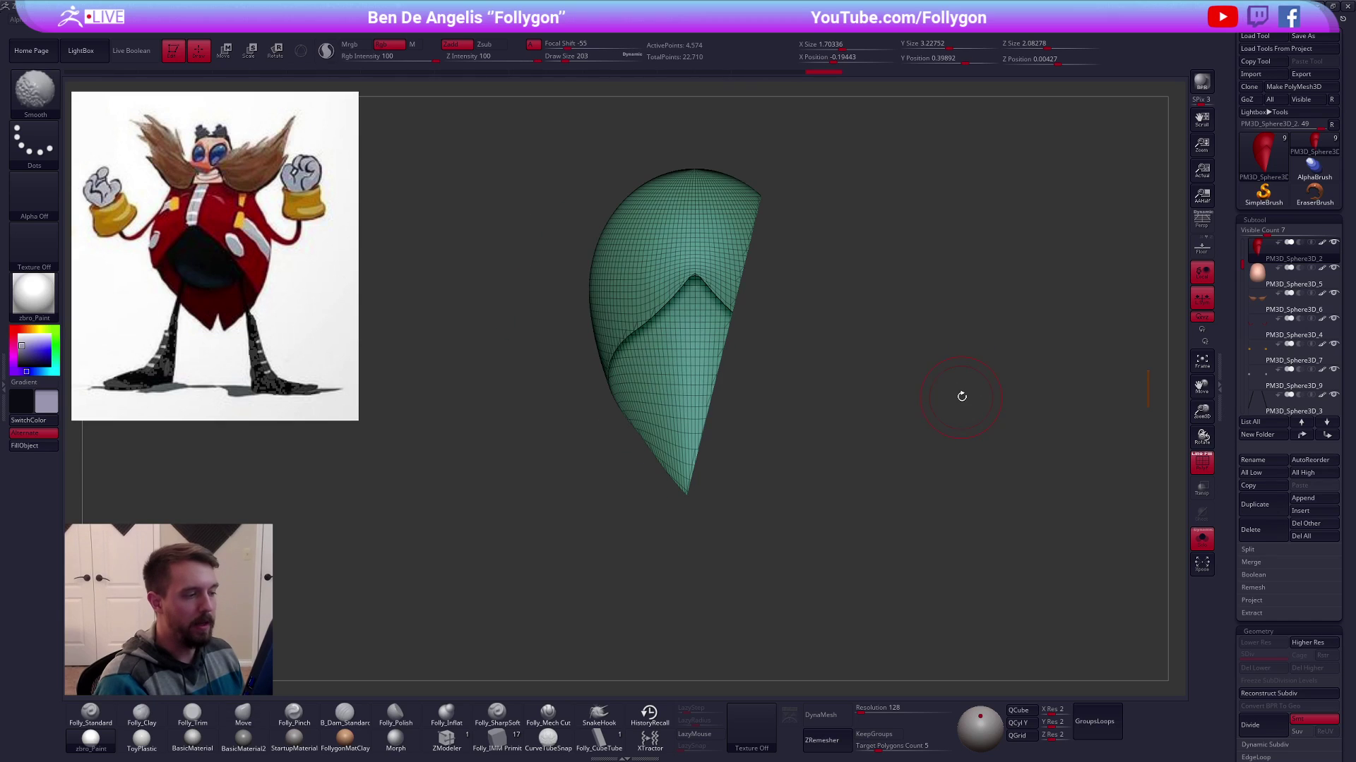
Undo the off-centre mirror, turn off local symmetry and apply Mirror And Weld to the coat, forming a notched tail
{"action": "right_click", "coordinate": [1010, 392]}
{"action": "left_click", "coordinate": [1039, 637]}
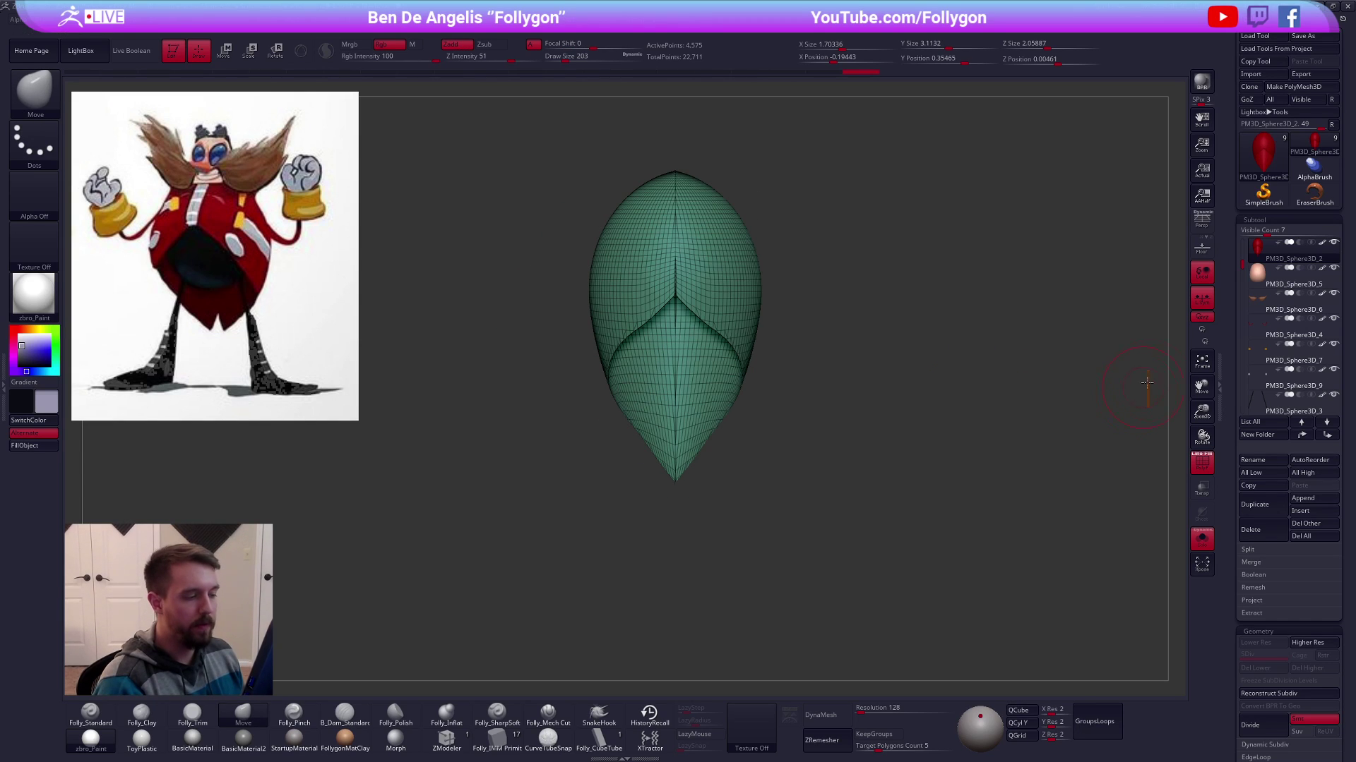
{"action": "left_click", "coordinate": [1198, 301]}
{"action": "right_click", "coordinate": [1018, 352]}
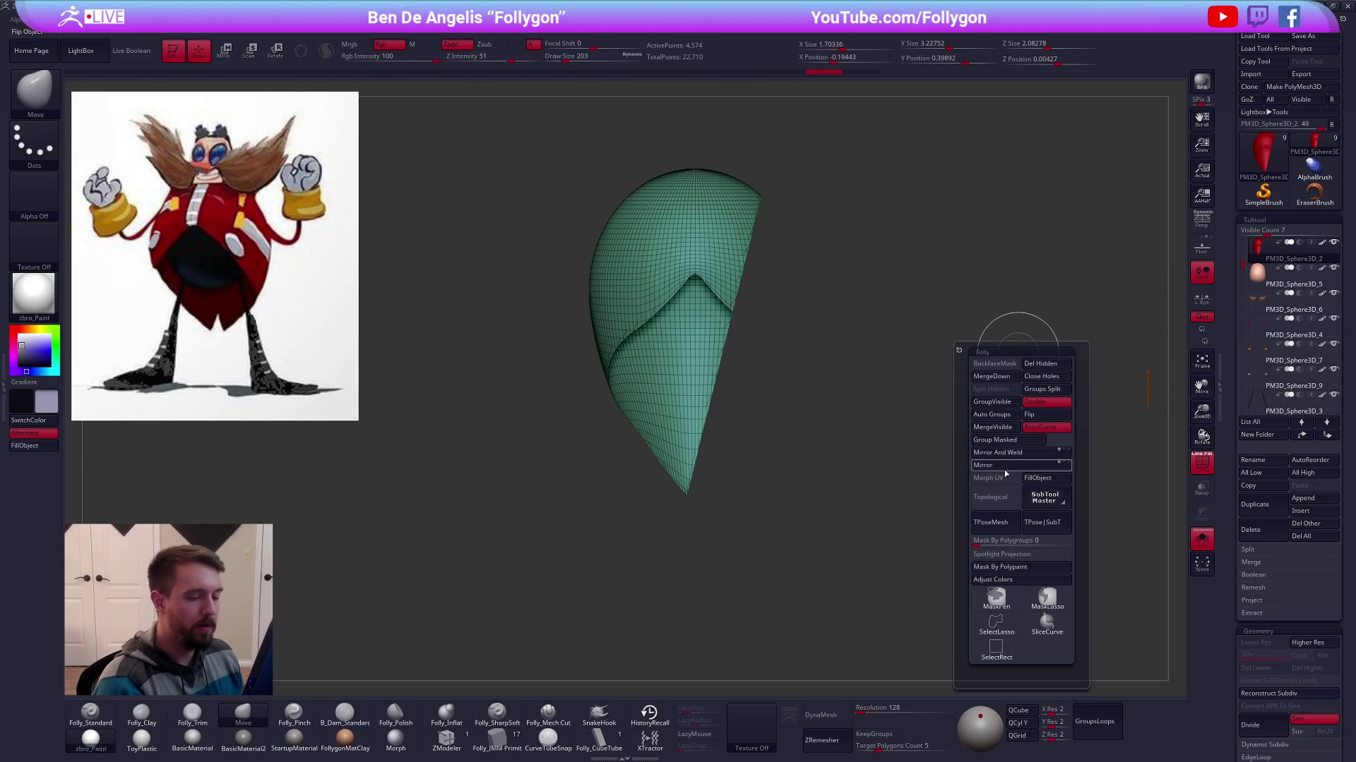
{"action": "left_click", "coordinate": [1019, 453]}
{"action": "key", "text": "shift+f"}
{"action": "mouse_move", "coordinate": [844, 535]}
{"action": "left_mouse_down", "text": "alt"}
{"action": "mouse_move", "coordinate": [711, 499]}
{"action": "mouse_move", "coordinate": [717, 475]}
{"action": "mouse_move", "coordinate": [723, 494]}
{"action": "mouse_move", "coordinate": [695, 470]}
{"action": "left_mouse_up", "text": "alt"}
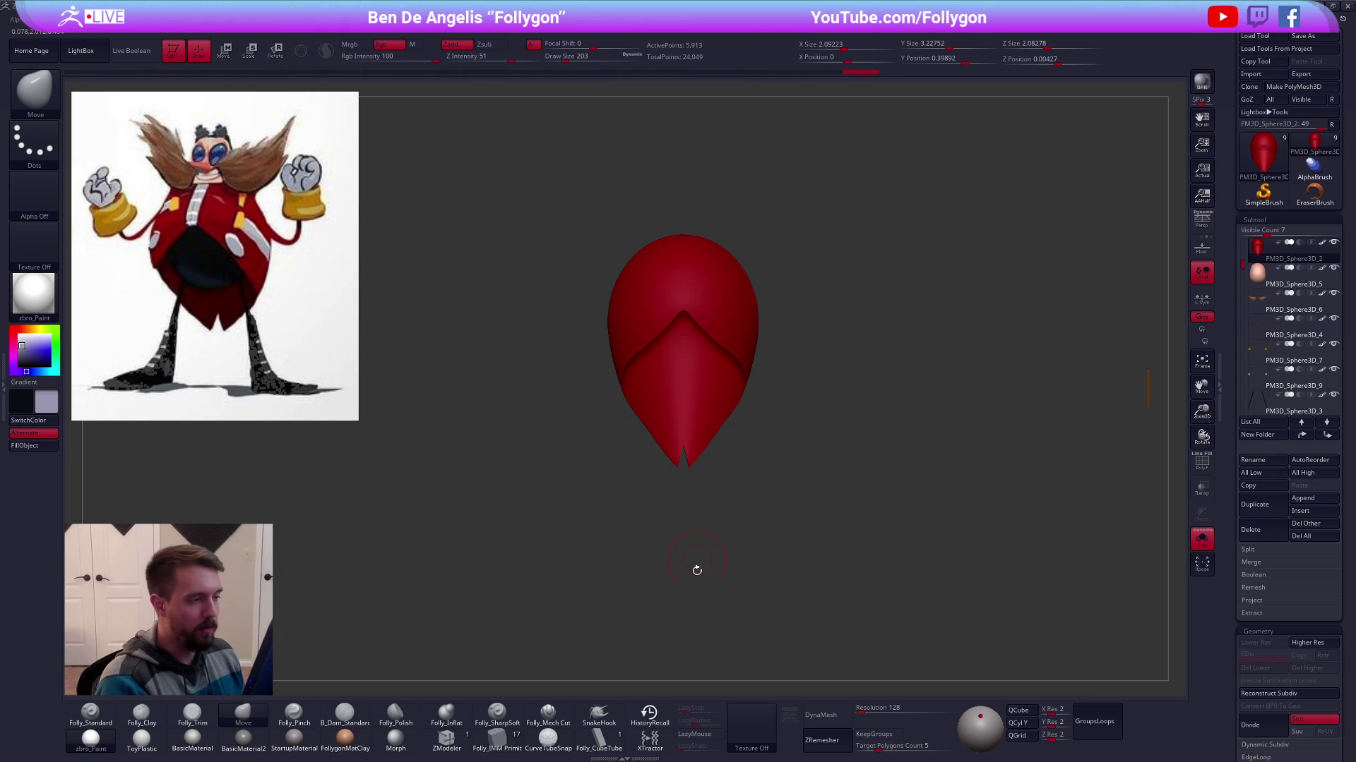
Show the whole figure, add GroupsLoops along the coat's edges, regroup it as one polygroup and check it with subdivision smoothing
{"action": "key", "text": "alt+s"}
{"action": "key", "text": "d"}
{"action": "mouse_move", "coordinate": [737, 636]}
{"action": "left_mouse_down"}
{"action": "mouse_move", "coordinate": [849, 621]}
{"action": "mouse_move", "coordinate": [745, 629]}
{"action": "left_mouse_up"}
{"action": "key", "text": "shift+d"}
{"action": "key", "text": "shift+f"}
{"action": "left_click_drag", "start_coordinate": [830, 583], "coordinate": [863, 536], "text": "alt"}
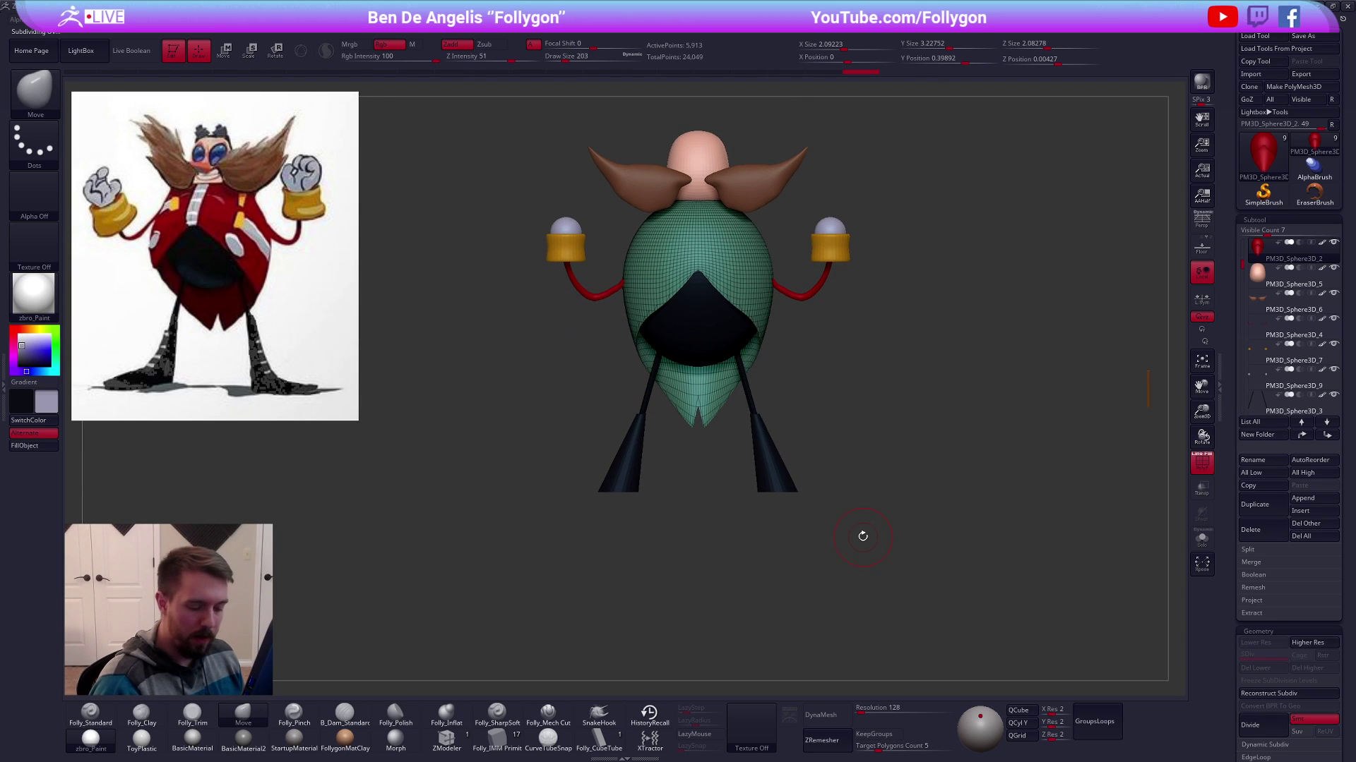
{"action": "left_click", "coordinate": [1094, 723]}
{"action": "key", "text": "ctrl+w"}
{"action": "key", "text": "d"}
{"action": "key", "text": "shift+f"}
{"action": "left_click_drag", "start_coordinate": [723, 475], "coordinate": [713, 428], "text": "alt"}
{"action": "key", "text": "shift+d"}
View the figure from the side, hide the red coat and select the black belly sphere
{"action": "left_click_drag", "start_coordinate": [848, 457], "coordinate": [1004, 564], "text": "alt"}
{"action": "left_click_drag", "start_coordinate": [1036, 556], "coordinate": [1132, 533]}
{"action": "left_click_drag", "start_coordinate": [1002, 549], "coordinate": [904, 561]}
{"action": "right_click_drag", "start_coordinate": [787, 477], "coordinate": [808, 495], "text": "alt"}
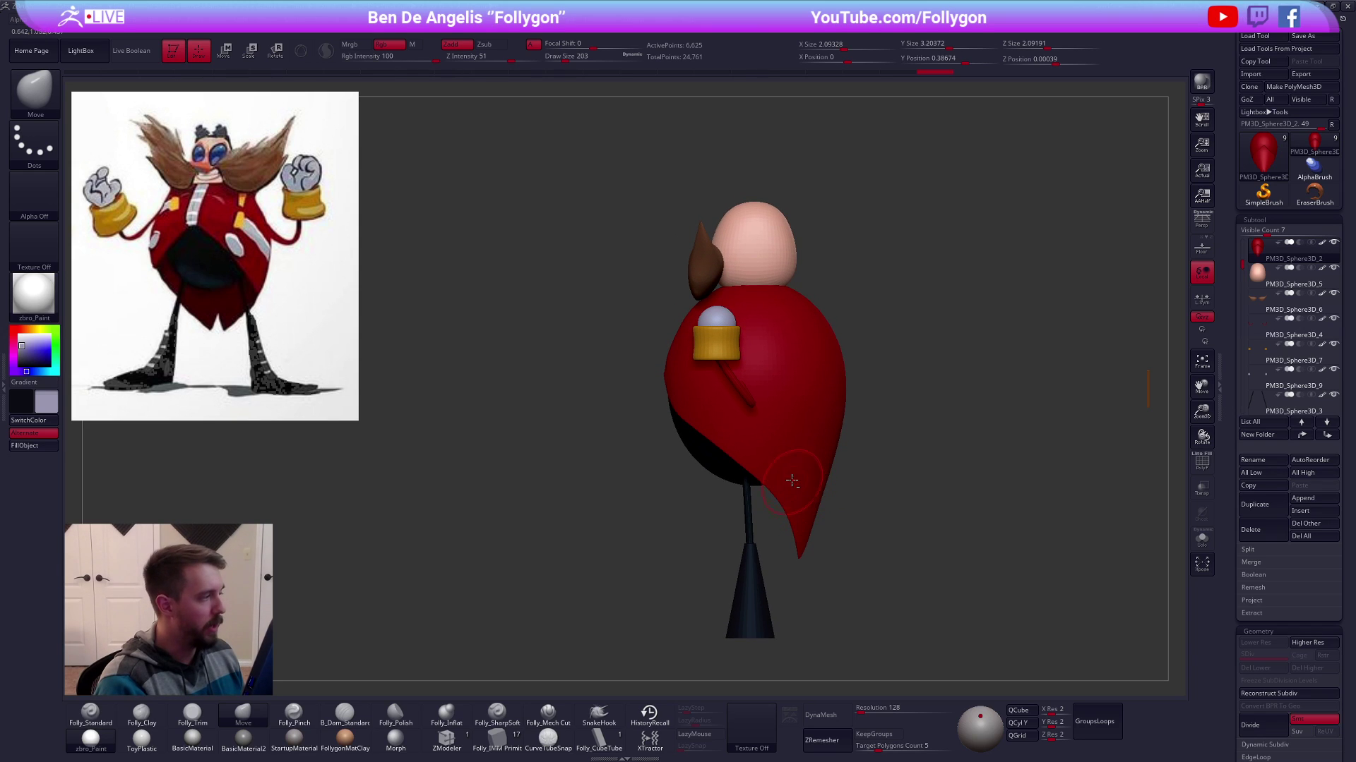
{"action": "key", "text": "shift+f"}
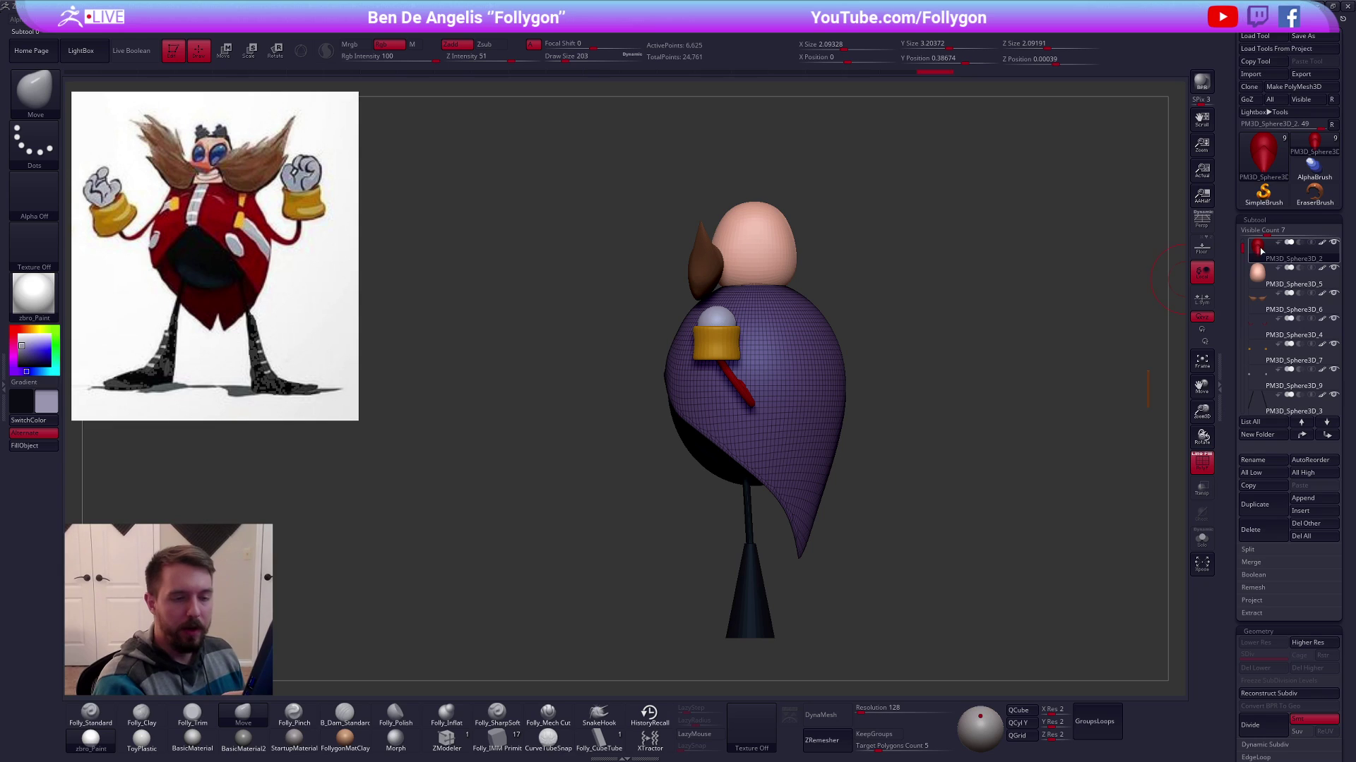
{"action": "scroll", "coordinate": [1260, 251], "scroll_direction": "up", "scroll_amount": 1}
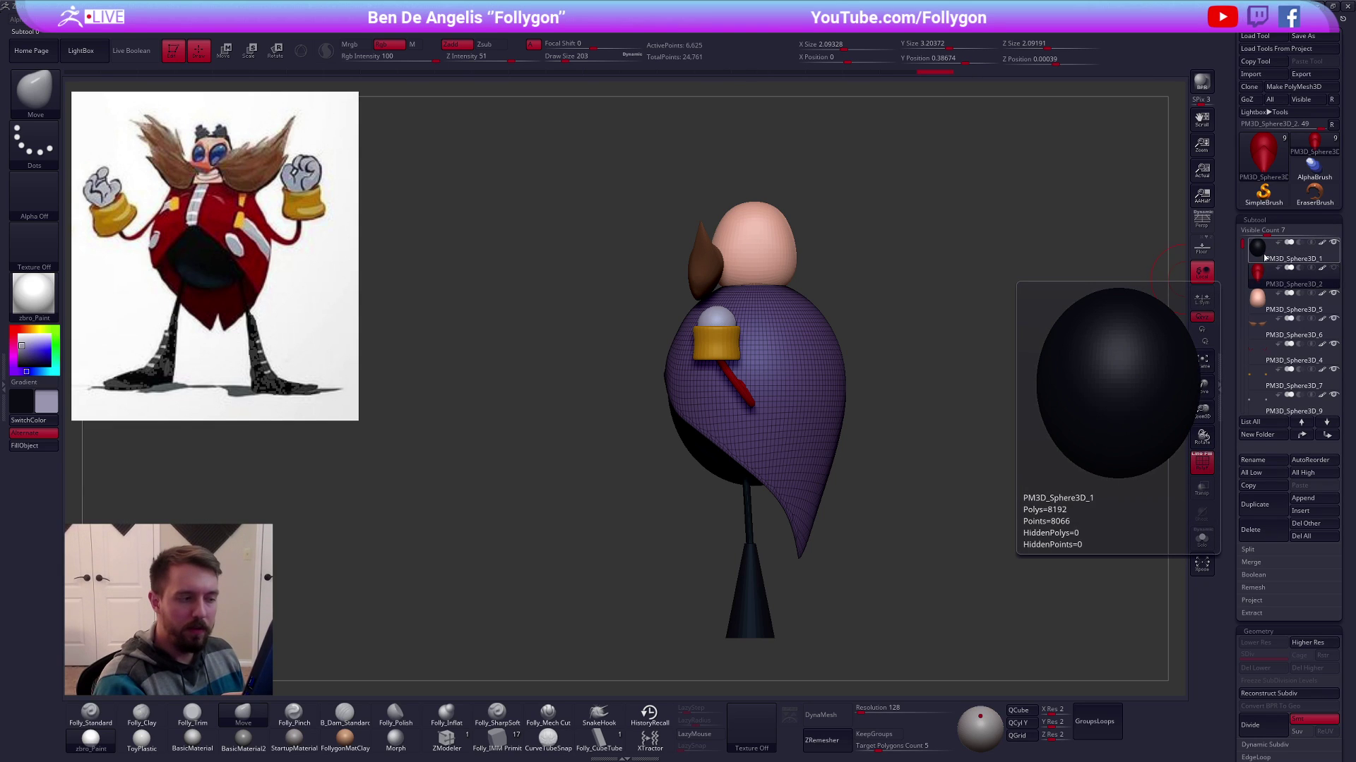
{"action": "left_click", "coordinate": [1265, 259]}
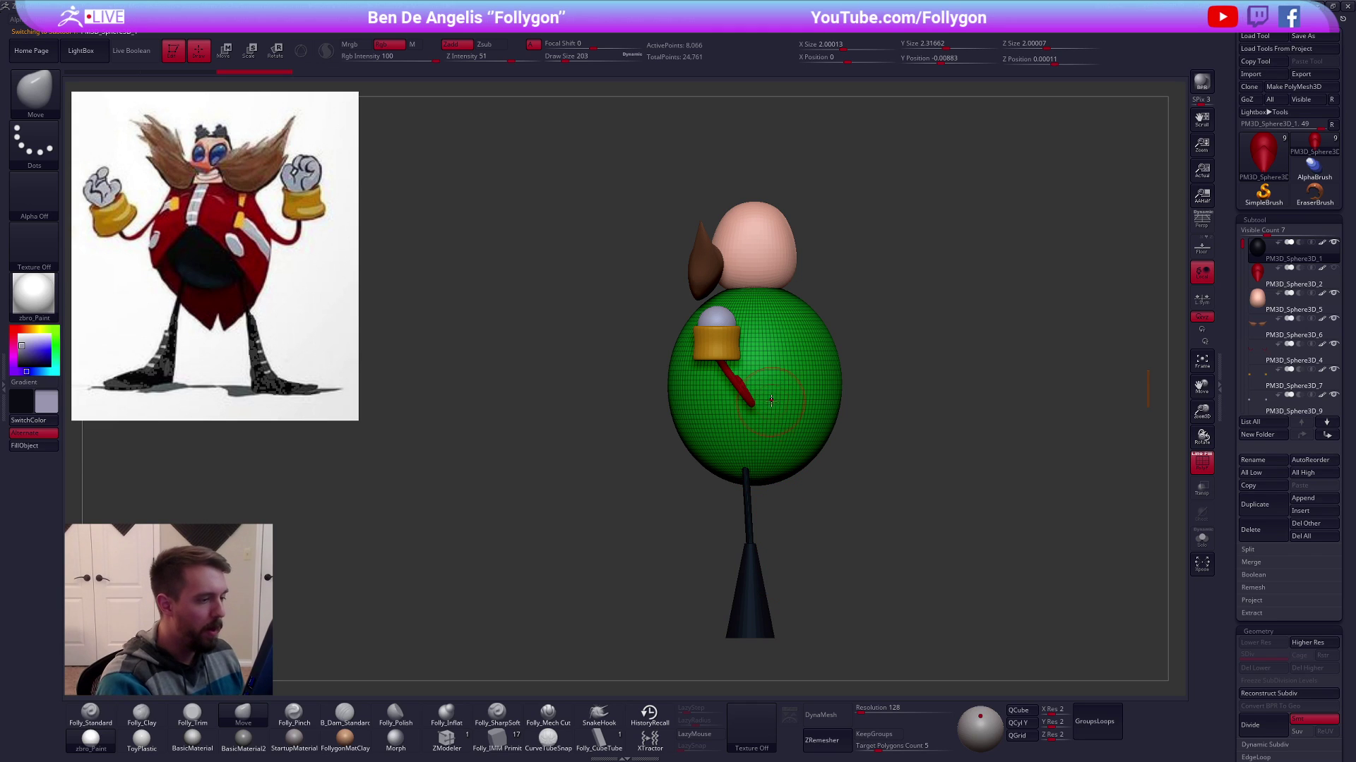
Undo the first transpose adjustment and tilt the black belly sphere again so its lower end leans forward
{"action": "key", "text": "w"}
{"action": "mouse_move", "coordinate": [754, 290]}
{"action": "left_mouse_down"}
{"action": "mouse_move", "coordinate": [755, 498]}
{"action": "mouse_move", "coordinate": [732, 488]}
{"action": "left_mouse_up"}
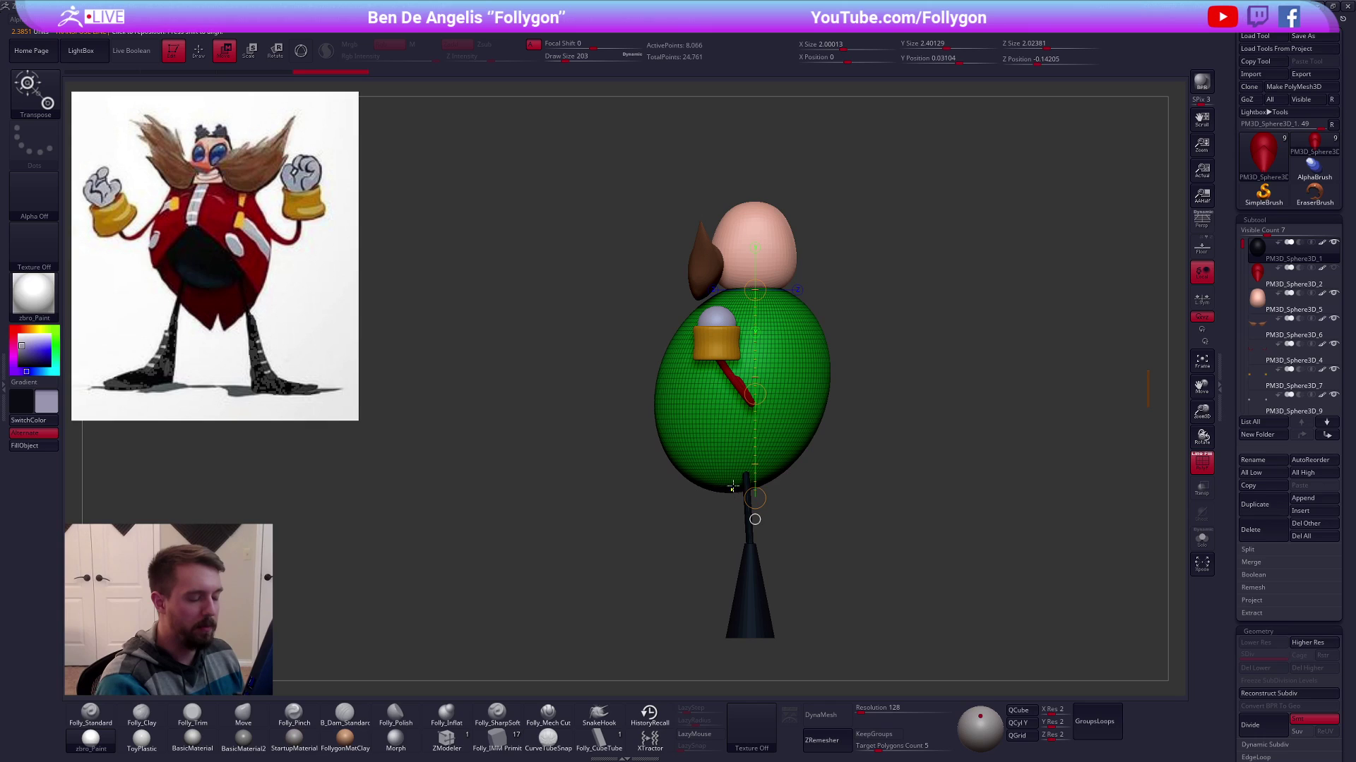
{"action": "key", "text": "ctrl+z"}
{"action": "mouse_move", "coordinate": [753, 383]}
{"action": "left_mouse_down"}
{"action": "mouse_move", "coordinate": [754, 413]}
{"action": "mouse_move", "coordinate": [908, 444]}
{"action": "mouse_move", "coordinate": [754, 513]}
{"action": "mouse_move", "coordinate": [752, 530]}
{"action": "mouse_move", "coordinate": [715, 531]}
{"action": "left_mouse_up"}
{"action": "key", "text": "shift+f"}
{"action": "left_click_drag", "start_coordinate": [808, 464], "coordinate": [898, 451]}
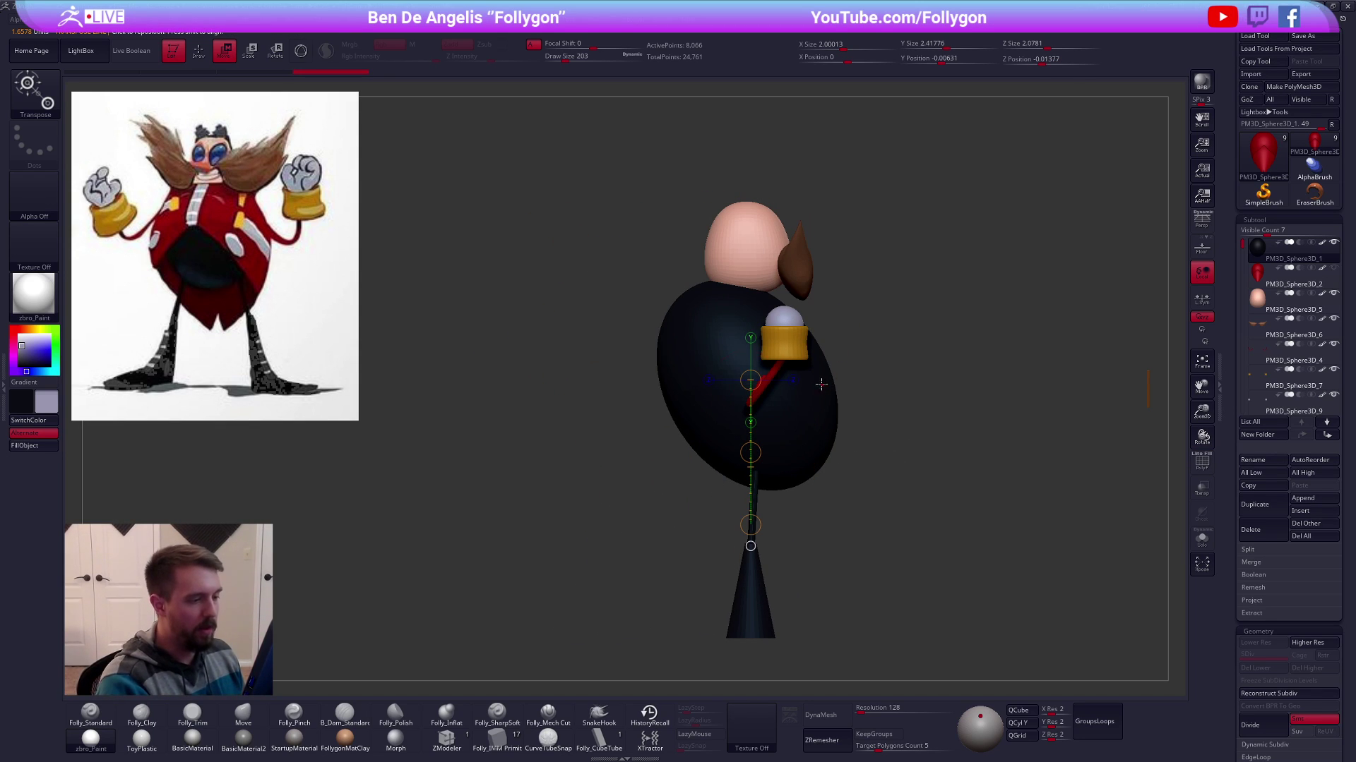
Push the front of the black belly sphere slightly outward with a Move brush of size 537
{"action": "key", "text": "q"}
{"action": "key", "text": "space"}
{"action": "left_click_drag", "start_coordinate": [822, 383], "coordinate": [831, 382]}
{"action": "key", "text": "shift+f"}
{"action": "key", "text": "space"}
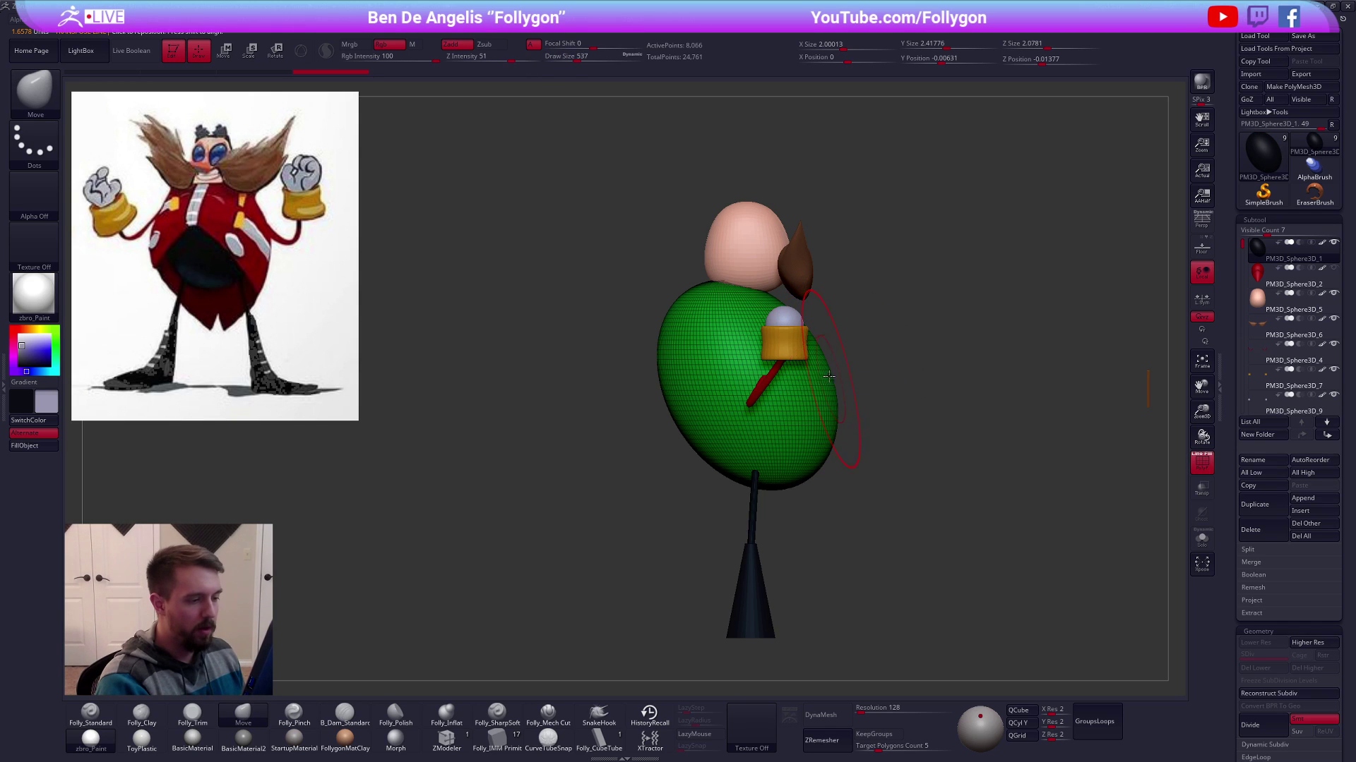
Isolate the belly in front view, mask off its lower half, scale the upper half down slightly and clear the mask
{"action": "left_click_drag", "start_coordinate": [789, 332], "coordinate": [771, 401], "text": "shift"}
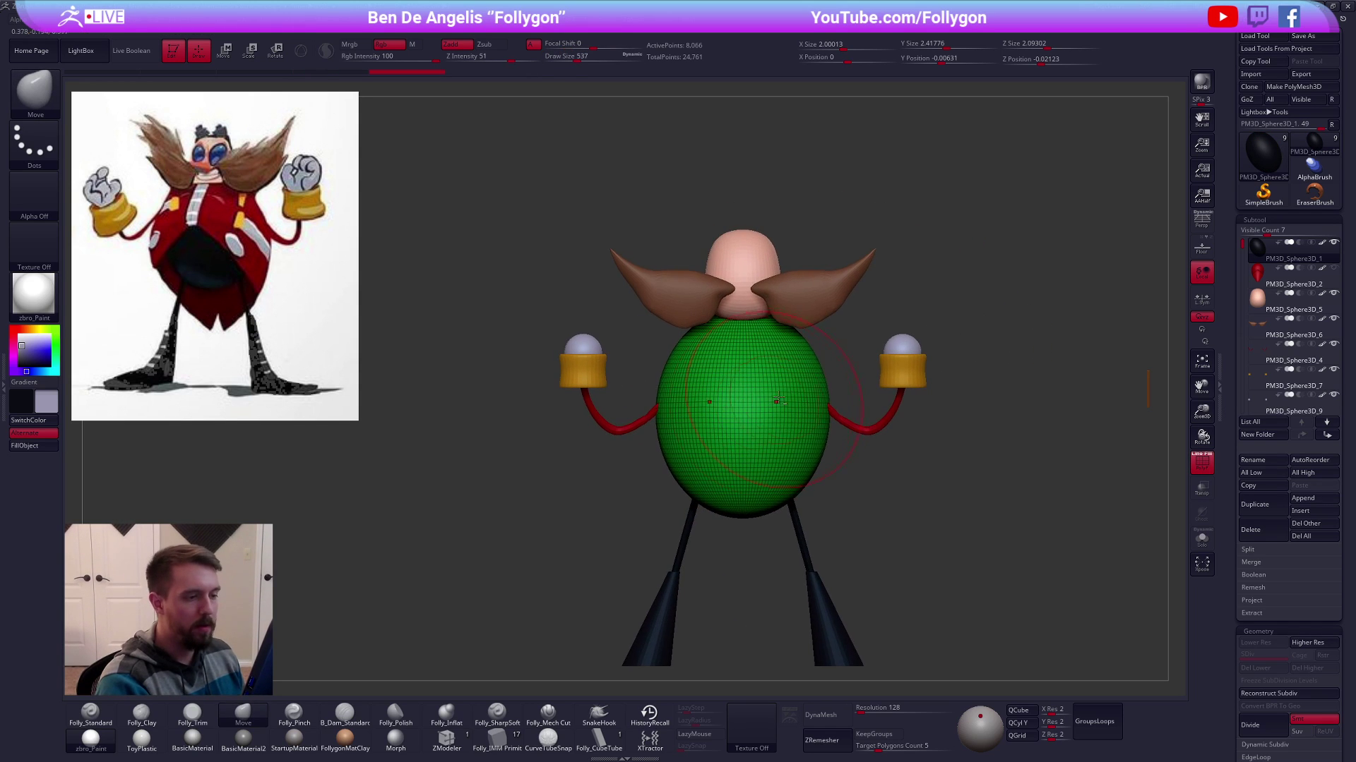
{"action": "key", "text": "alt+s"}
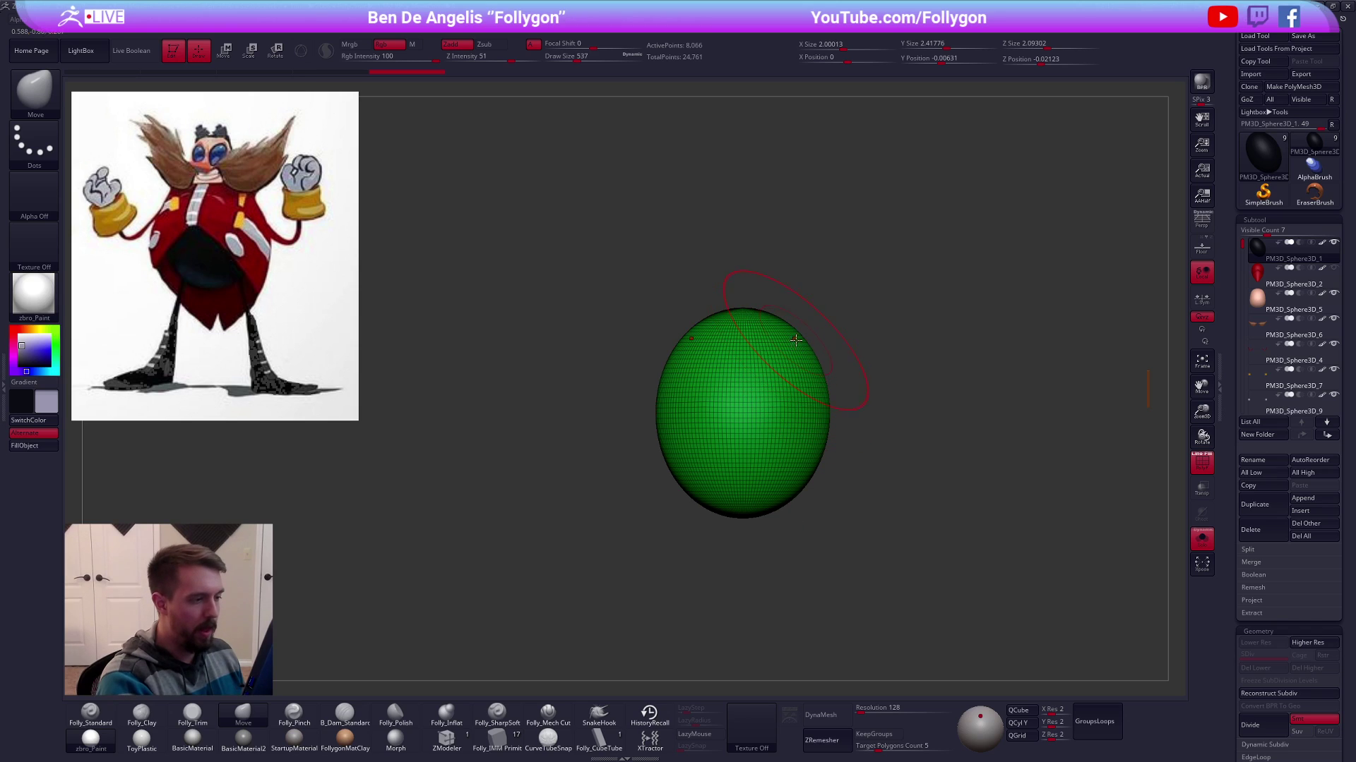
{"action": "mouse_move", "coordinate": [655, 419]}
{"action": "left_mouse_down", "text": "ctrl"}
{"action": "mouse_move", "coordinate": [621, 310]}
{"action": "mouse_move", "coordinate": [895, 397]}
{"action": "mouse_move", "coordinate": [887, 411]}
{"action": "left_mouse_up", "text": "ctrl"}
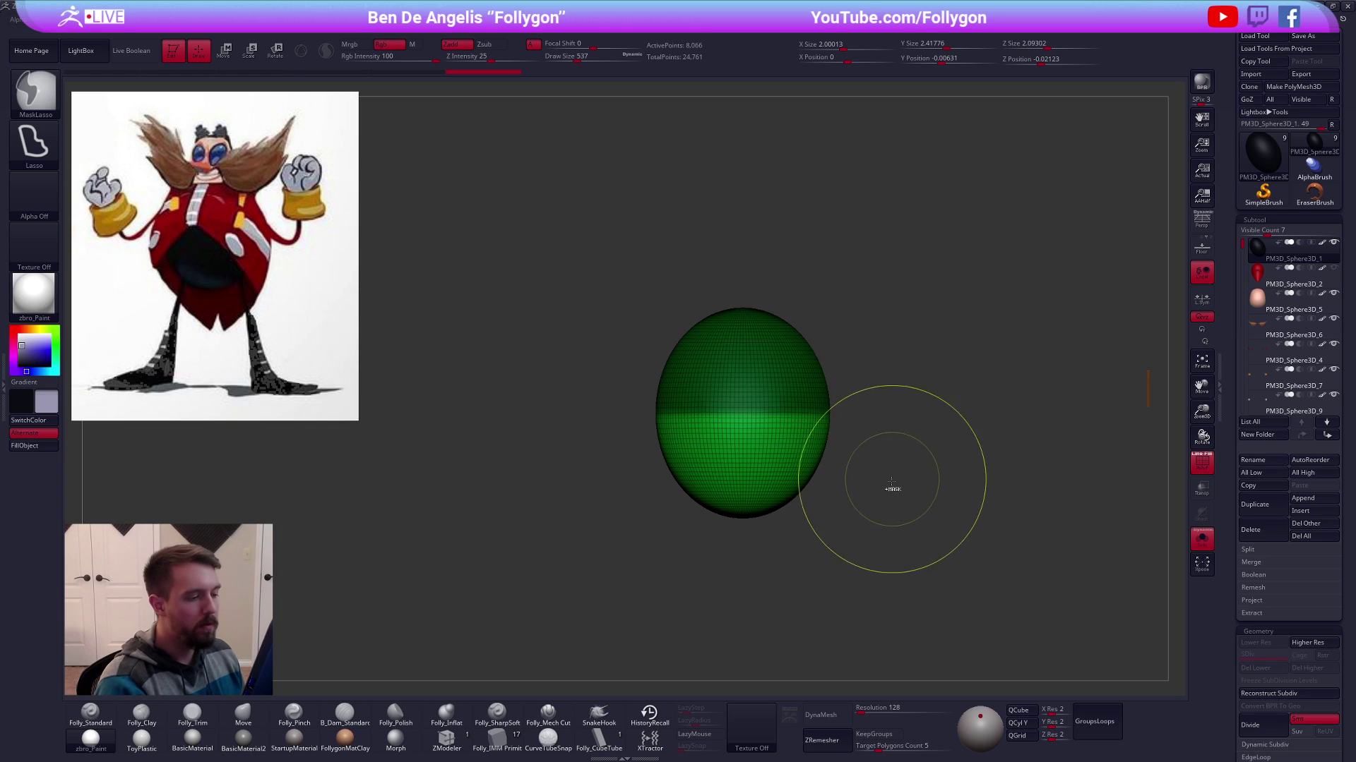
{"action": "left_click", "coordinate": [915, 512], "text": "ctrl"}
{"action": "key", "text": "e"}
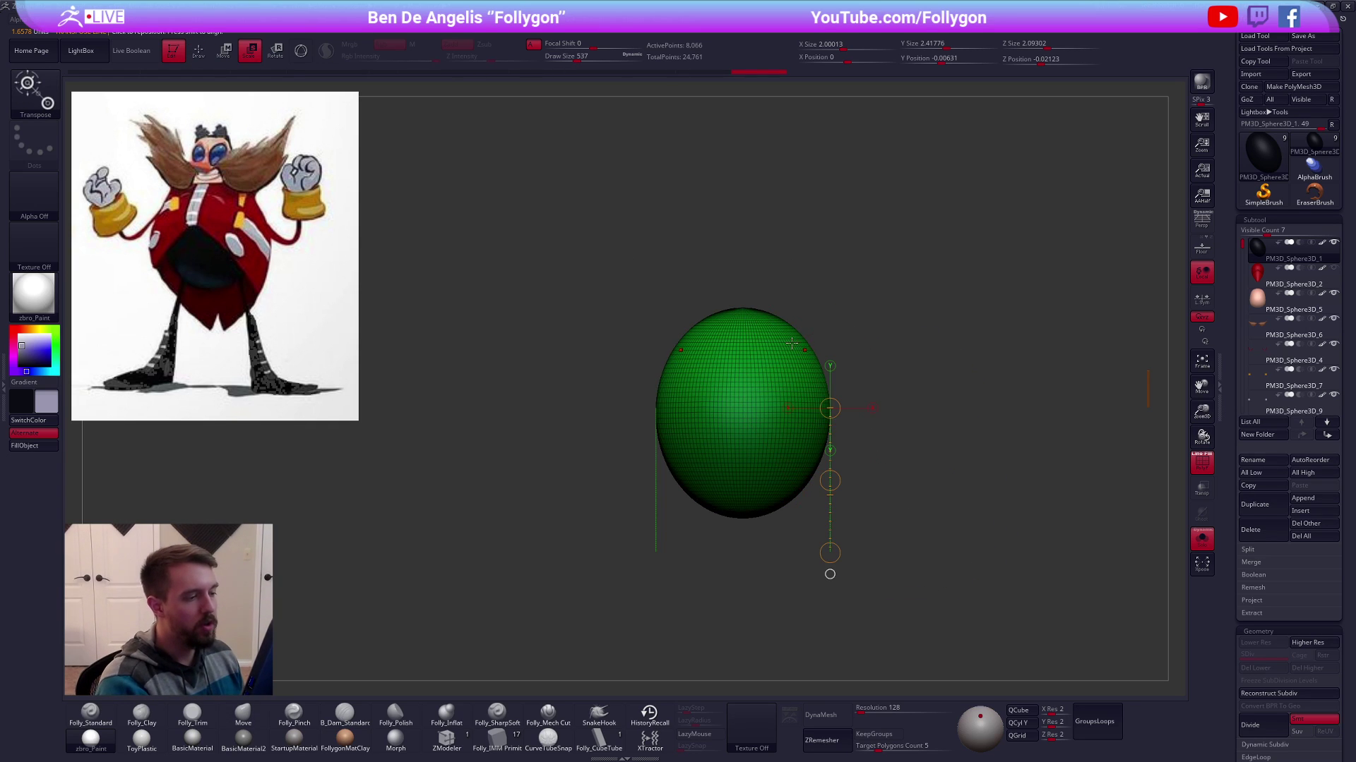
{"action": "left_click_drag", "start_coordinate": [761, 404], "coordinate": [863, 274]}
{"action": "left_click_drag", "start_coordinate": [827, 323], "coordinate": [819, 329]}
{"action": "key", "text": "q"}
{"action": "mouse_move", "coordinate": [881, 469]}
{"action": "left_mouse_down", "text": "ctrl"}
{"action": "mouse_move", "coordinate": [887, 452]}
{"action": "mouse_move", "coordinate": [823, 472]}
{"action": "left_mouse_up", "text": "ctrl"}
Shift the black belly slightly forward beneath the head in the side view and turn off its polygroup wireframe
{"action": "key", "text": "b"}
{"action": "key", "text": "m"}
{"action": "key", "text": "v"}
{"action": "key", "text": "space"}
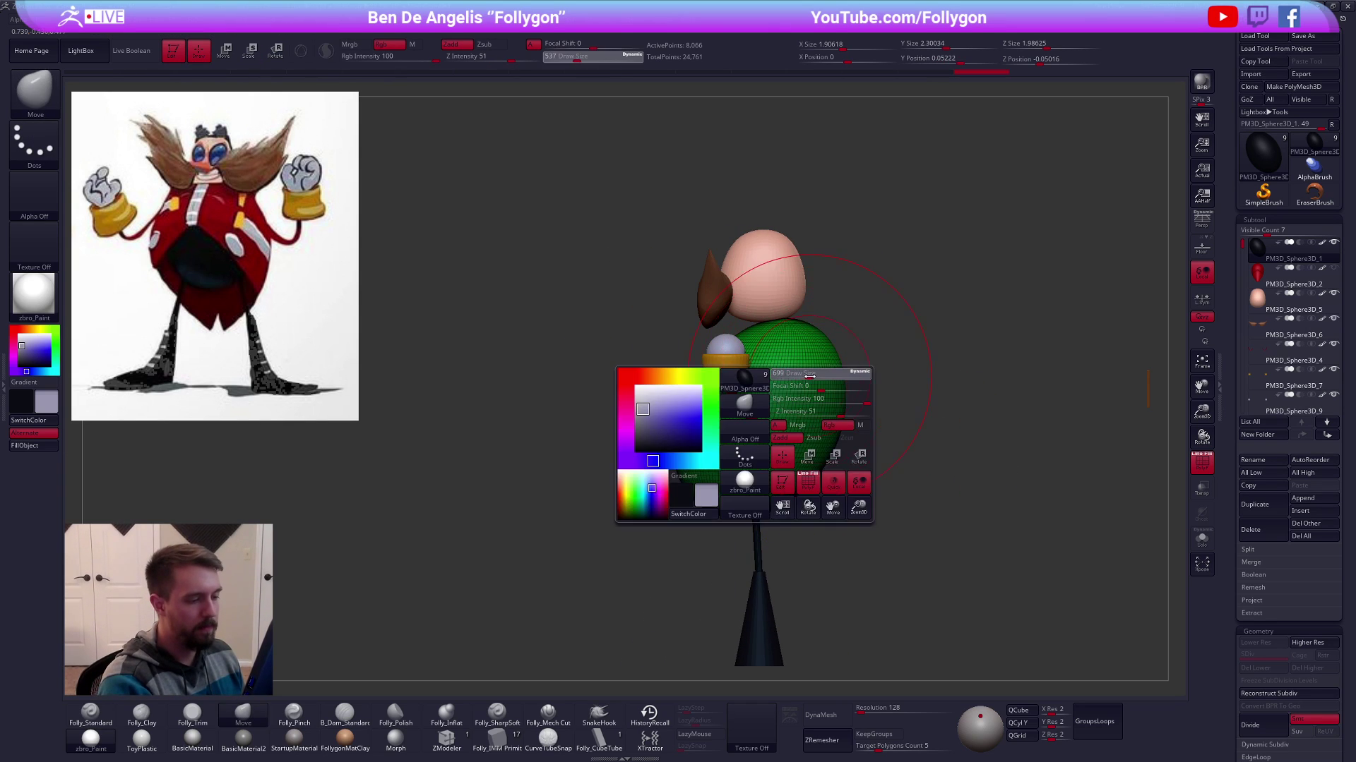
{"action": "left_click_drag", "start_coordinate": [875, 494], "coordinate": [865, 458], "text": "alt"}
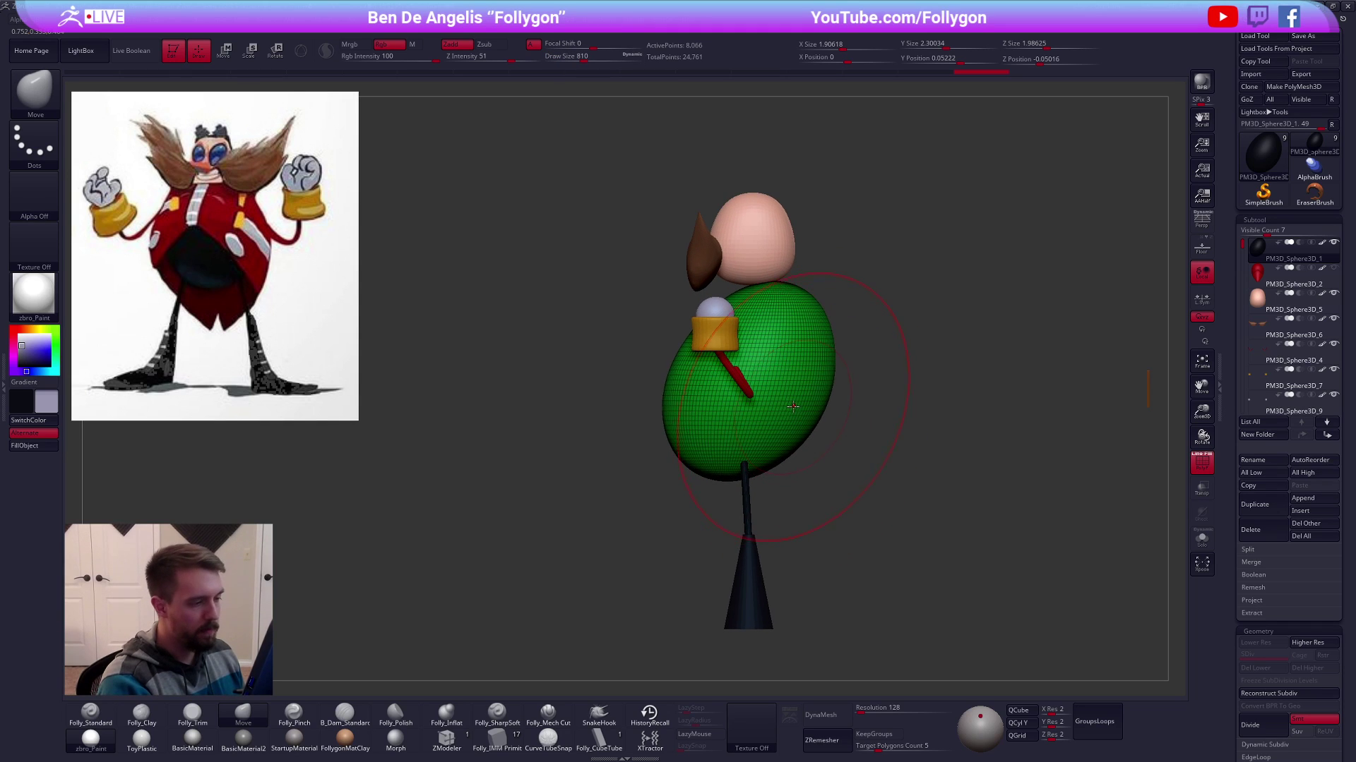
{"action": "key", "text": "w"}
{"action": "mouse_move", "coordinate": [748, 395]}
{"action": "left_mouse_down"}
{"action": "mouse_move", "coordinate": [870, 393]}
{"action": "mouse_move", "coordinate": [820, 395]}
{"action": "left_mouse_up"}
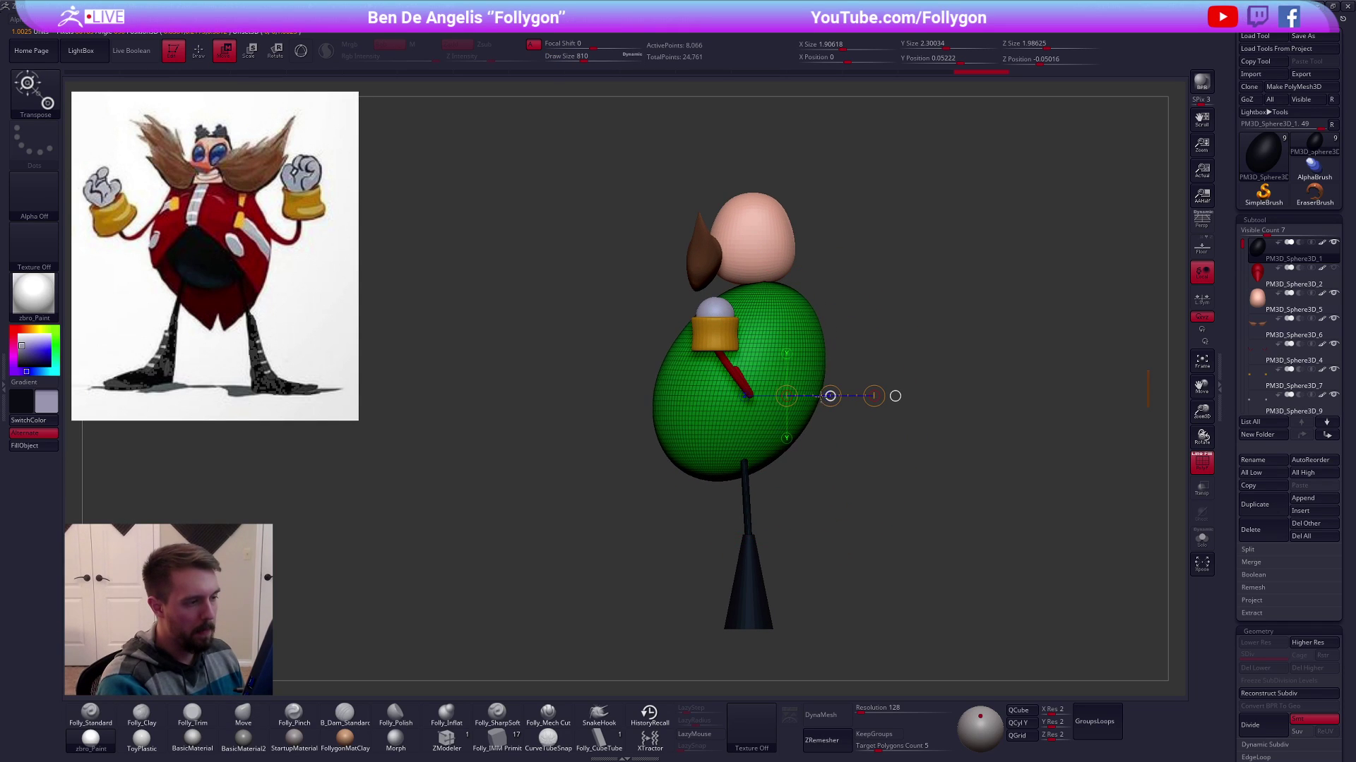
{"action": "left_click_drag", "start_coordinate": [764, 330], "coordinate": [824, 533]}
{"action": "key", "text": "shift+f"}
{"action": "key", "text": "shift+f"}
{"action": "mouse_move", "coordinate": [732, 286]}
{"action": "left_mouse_down"}
{"action": "mouse_move", "coordinate": [820, 533]}
{"action": "mouse_move", "coordinate": [832, 489]}
{"action": "mouse_move", "coordinate": [918, 452]}
{"action": "left_mouse_up"}
{"action": "key", "text": "shift+f"}
{"action": "left_click_drag", "start_coordinate": [970, 420], "coordinate": [947, 378], "text": "alt"}
Bring back and select the red coat, and turn on transparency to see the belly through it
{"action": "key", "text": "q"}
{"action": "left_click", "coordinate": [1259, 275]}
{"action": "mouse_move", "coordinate": [918, 487]}
{"action": "left_mouse_down", "text": "alt"}
{"action": "mouse_move", "coordinate": [926, 445]}
{"action": "mouse_move", "coordinate": [965, 469]}
{"action": "left_mouse_up", "text": "alt"}
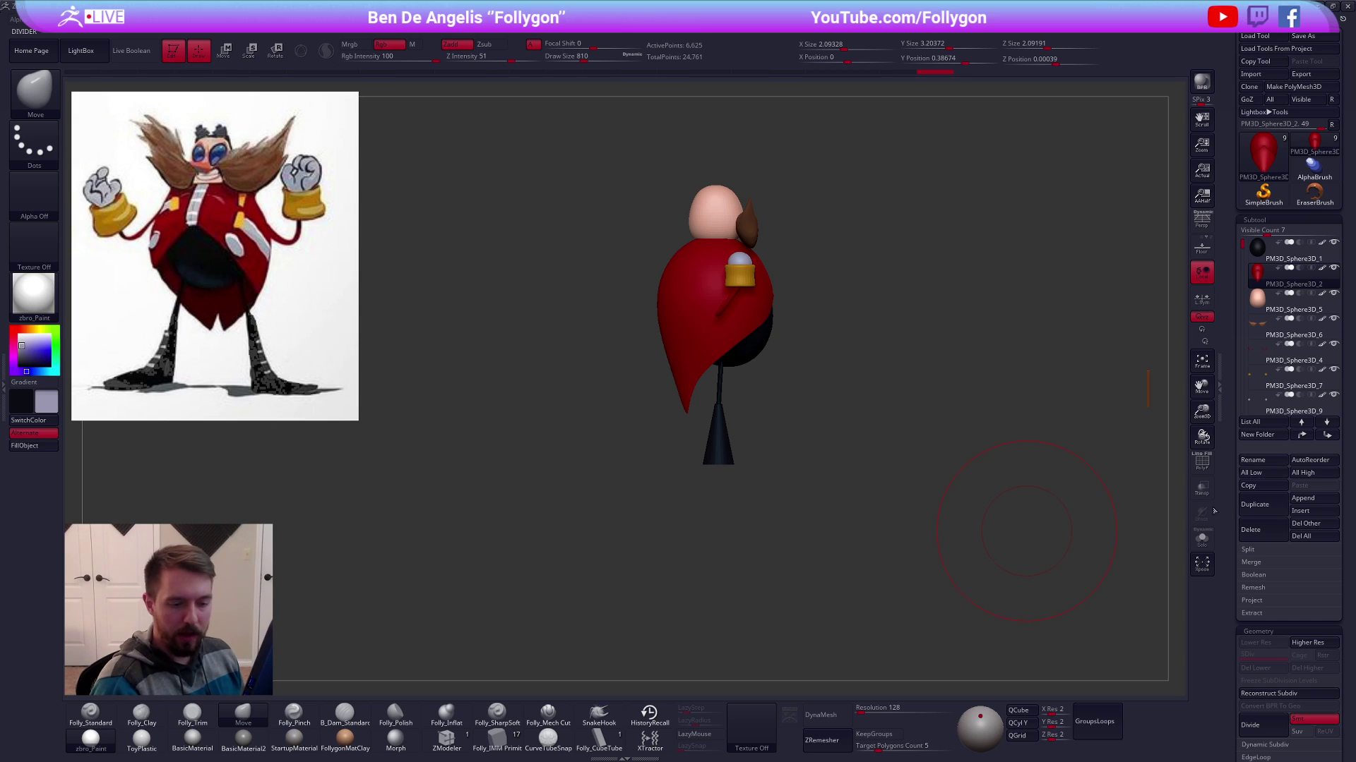
{"action": "left_click", "coordinate": [1202, 489]}
{"action": "left_click_drag", "start_coordinate": [787, 375], "coordinate": [779, 290], "text": "alt"}
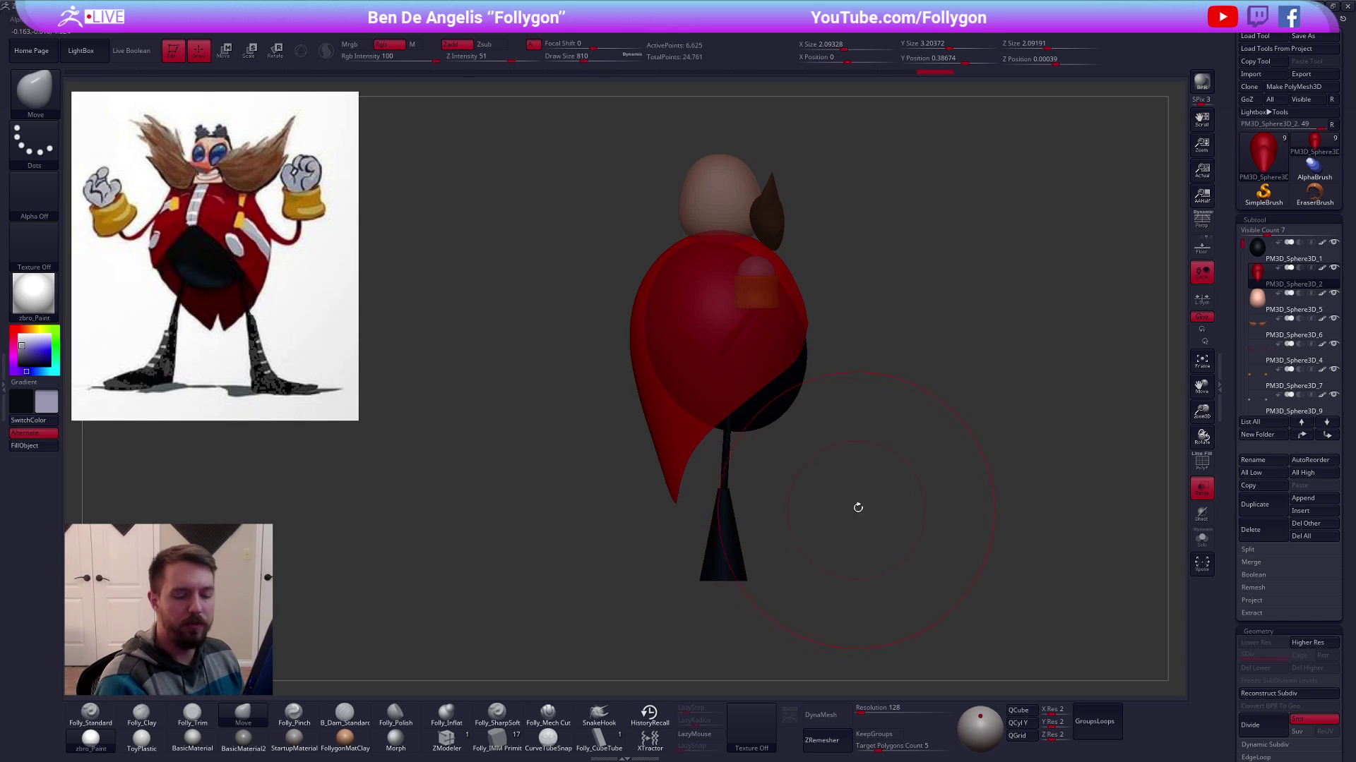
Pull the coat's back and tail inward with a large Move brush so they follow the belly more closely
{"action": "key", "text": "space"}
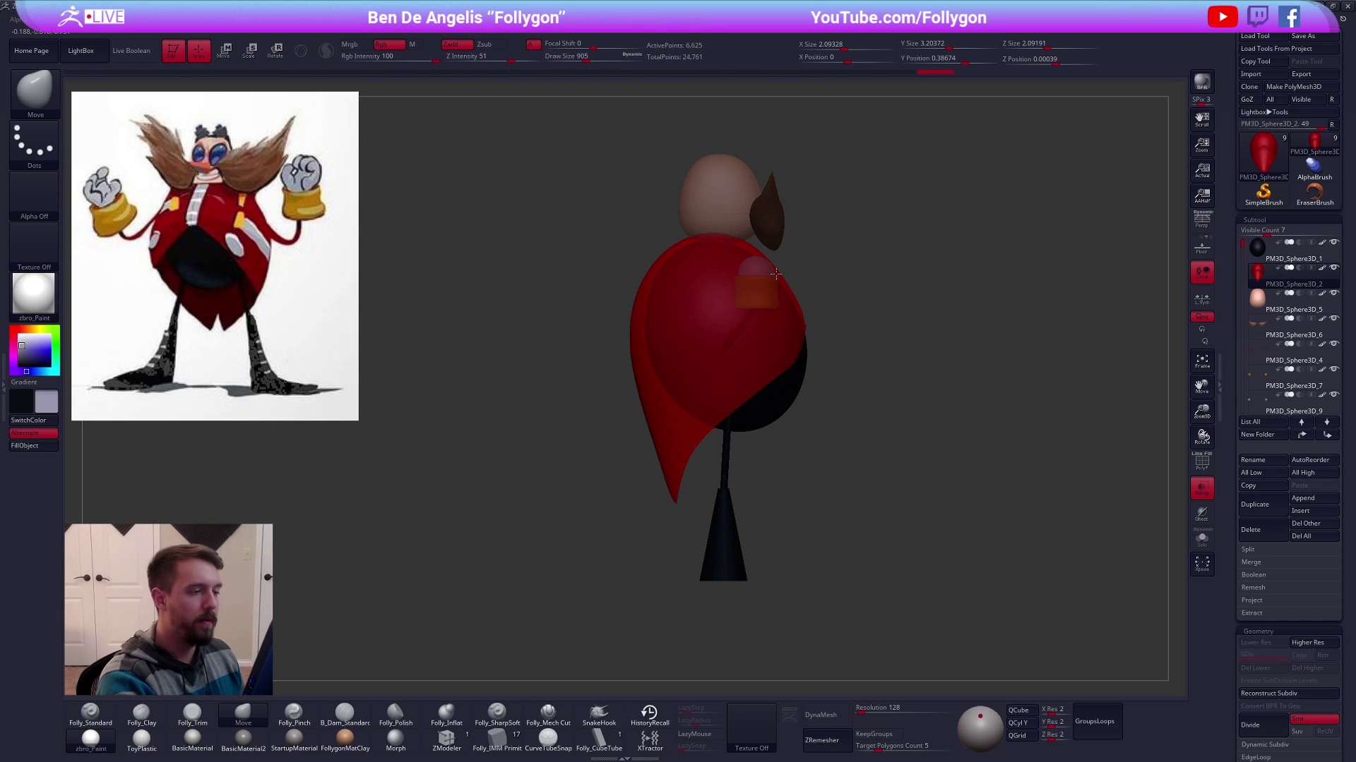
{"action": "left_click_drag", "start_coordinate": [774, 278], "coordinate": [771, 279]}
{"action": "left_click_drag", "start_coordinate": [637, 373], "coordinate": [643, 374]}
{"action": "left_click_drag", "start_coordinate": [663, 462], "coordinate": [670, 463]}
{"action": "mouse_move", "coordinate": [650, 403]}
{"action": "left_mouse_down"}
{"action": "mouse_move", "coordinate": [672, 448]}
{"action": "mouse_move", "coordinate": [664, 421]}
{"action": "left_mouse_up"}
{"action": "key", "text": "space"}
{"action": "left_click_drag", "start_coordinate": [644, 335], "coordinate": [645, 298]}
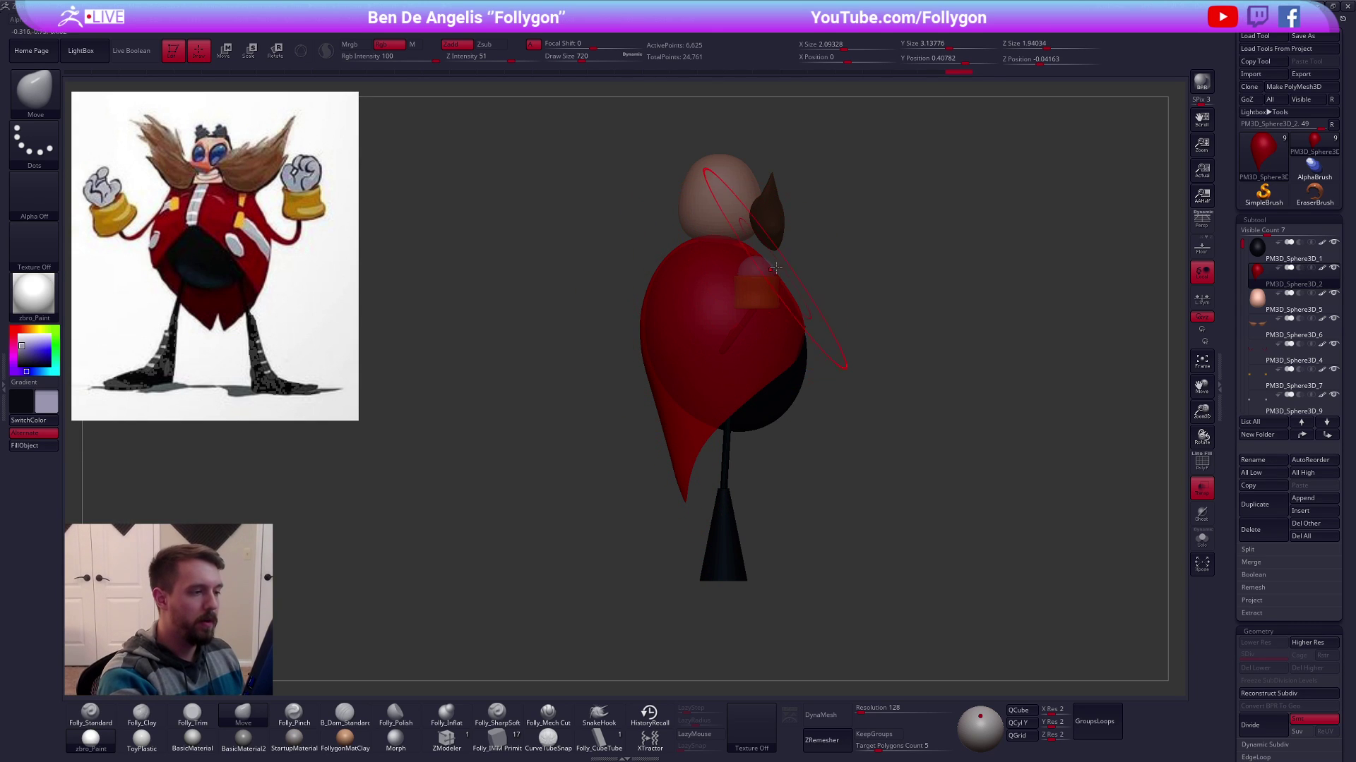
Tighten the coat's upper chest, shoulders and top around the belly with the Move brush
{"action": "left_click_drag", "start_coordinate": [775, 269], "coordinate": [771, 272]}
{"action": "right_click_drag", "start_coordinate": [772, 272], "coordinate": [791, 268]}
{"action": "left_click_drag", "start_coordinate": [797, 257], "coordinate": [792, 264]}
{"action": "right_click_drag", "start_coordinate": [792, 264], "coordinate": [840, 280], "text": "shift"}
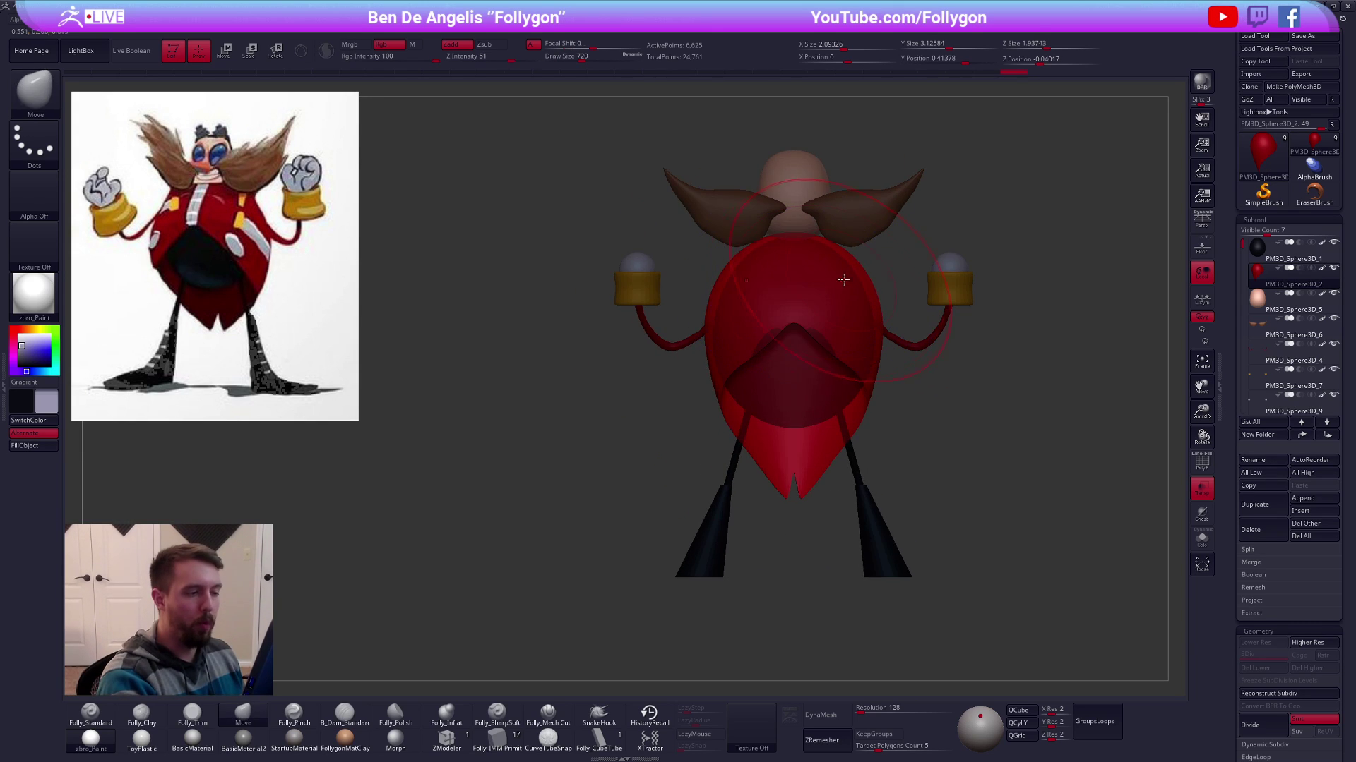
{"action": "left_click_drag", "start_coordinate": [868, 283], "coordinate": [867, 286]}
{"action": "mouse_move", "coordinate": [867, 285]}
{"action": "right_mouse_down", "text": "alt"}
{"action": "mouse_move", "coordinate": [825, 321]}
{"action": "mouse_move", "coordinate": [810, 288]}
{"action": "right_mouse_up", "text": "alt"}
{"action": "left_click_drag", "start_coordinate": [755, 268], "coordinate": [752, 314]}
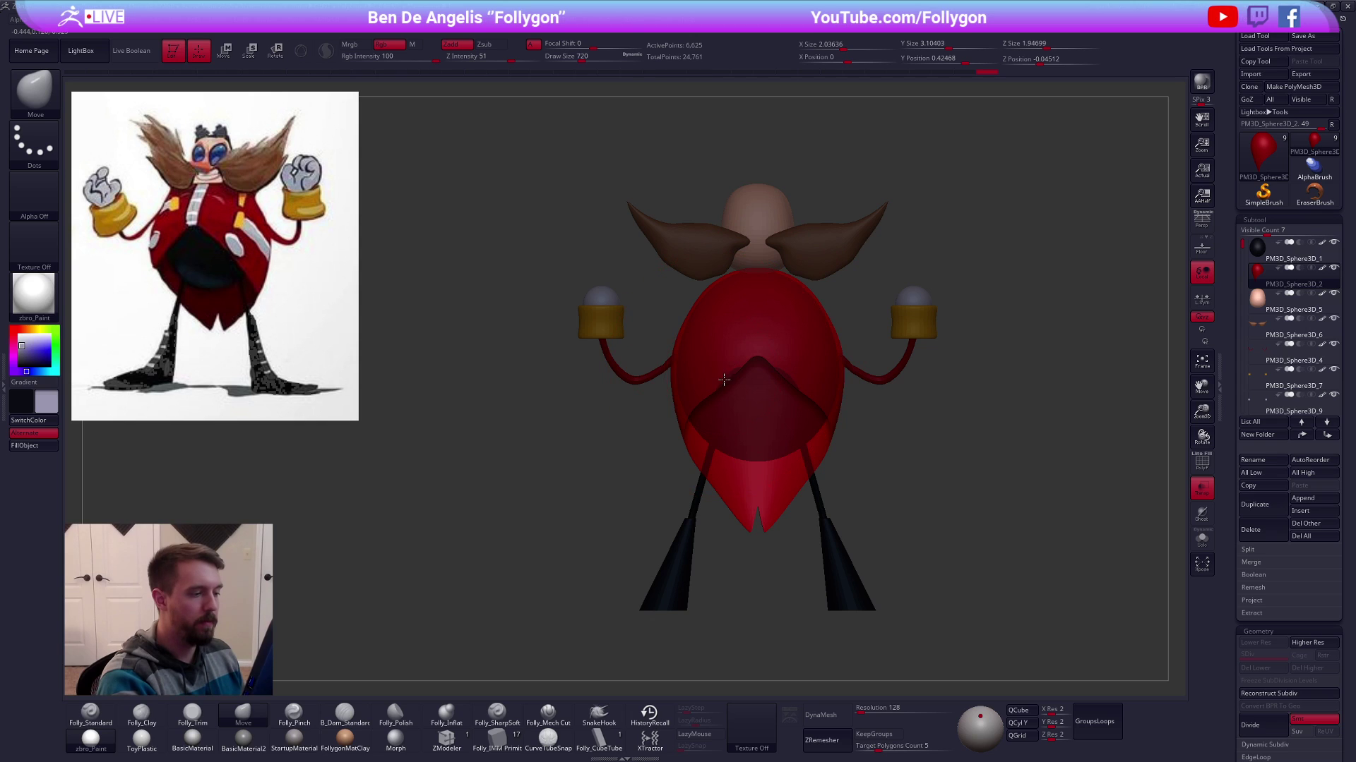
Reshape the coat's front opening and side contours around the belly with the Move brush
{"action": "key", "text": "space"}
{"action": "left_click_drag", "start_coordinate": [736, 364], "coordinate": [729, 365]}
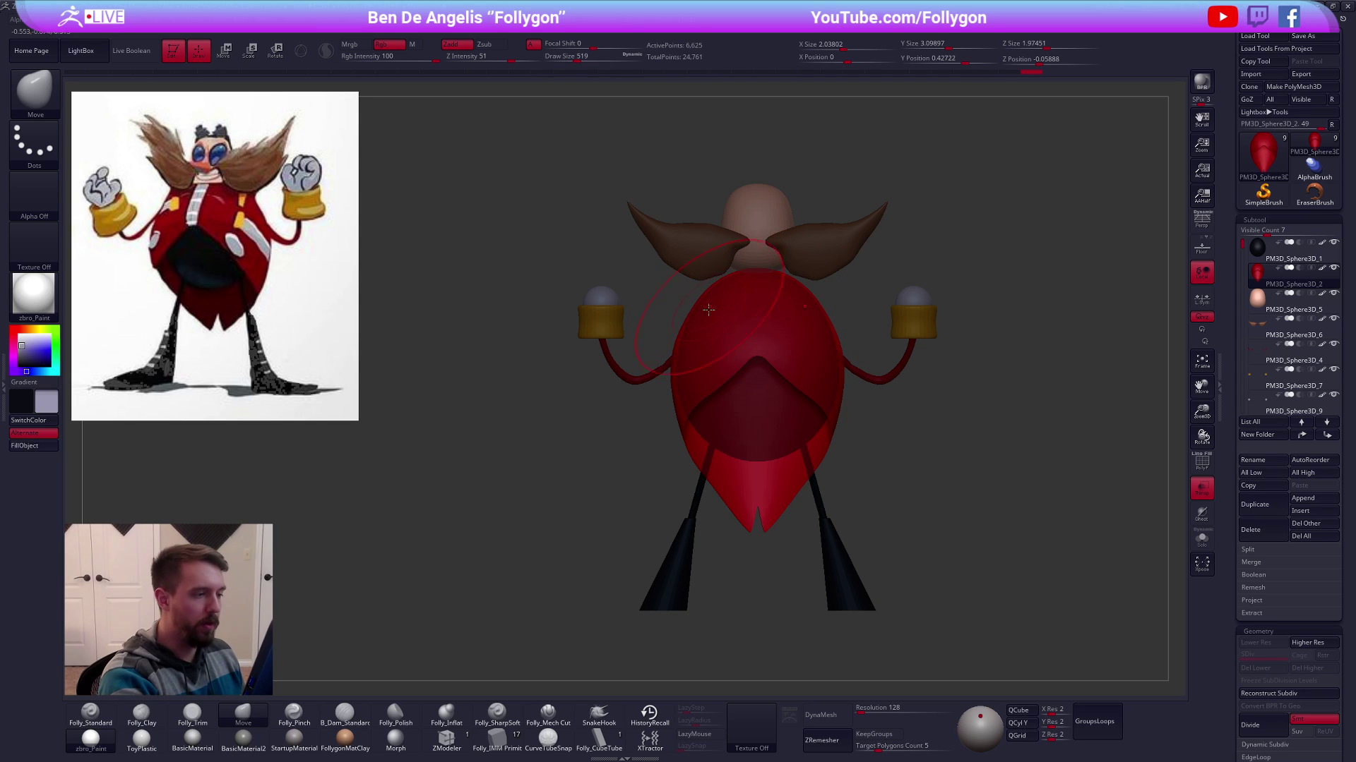
{"action": "right_click_drag", "start_coordinate": [709, 305], "coordinate": [650, 388]}
{"action": "key", "text": "space"}
{"action": "left_click_drag", "start_coordinate": [650, 388], "coordinate": [652, 388]}
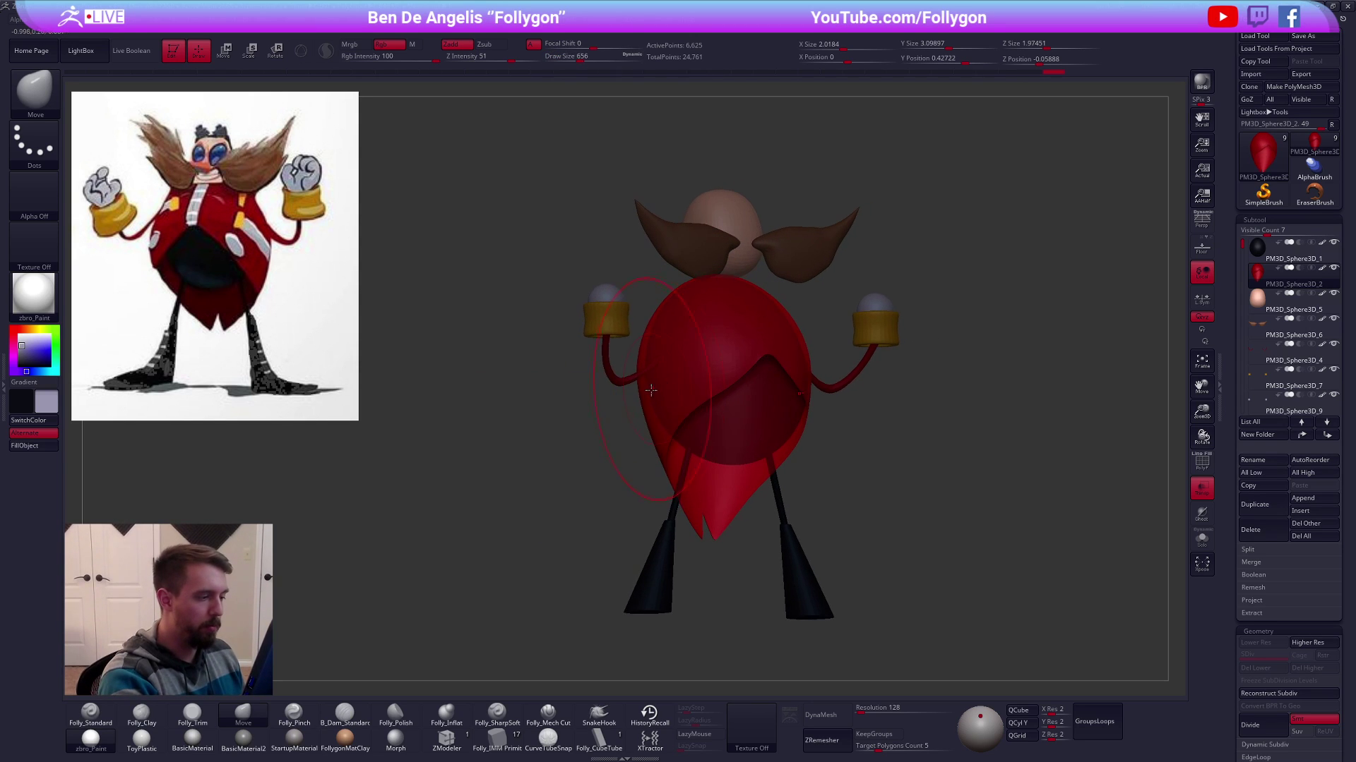
{"action": "mouse_move", "coordinate": [643, 394]}
{"action": "right_mouse_down"}
{"action": "mouse_move", "coordinate": [658, 401]}
{"action": "mouse_move", "coordinate": [653, 418]}
{"action": "right_mouse_up"}
{"action": "left_click_drag", "start_coordinate": [584, 454], "coordinate": [600, 448]}
Adjust the coat's lower back contour in the side view, then turn off transparency
{"action": "right_click_drag", "start_coordinate": [695, 429], "coordinate": [610, 451]}
{"action": "right_click_drag", "start_coordinate": [611, 451], "coordinate": [778, 392], "text": "alt"}
{"action": "key", "text": "s"}
{"action": "left_click_drag", "start_coordinate": [715, 394], "coordinate": [687, 395]}
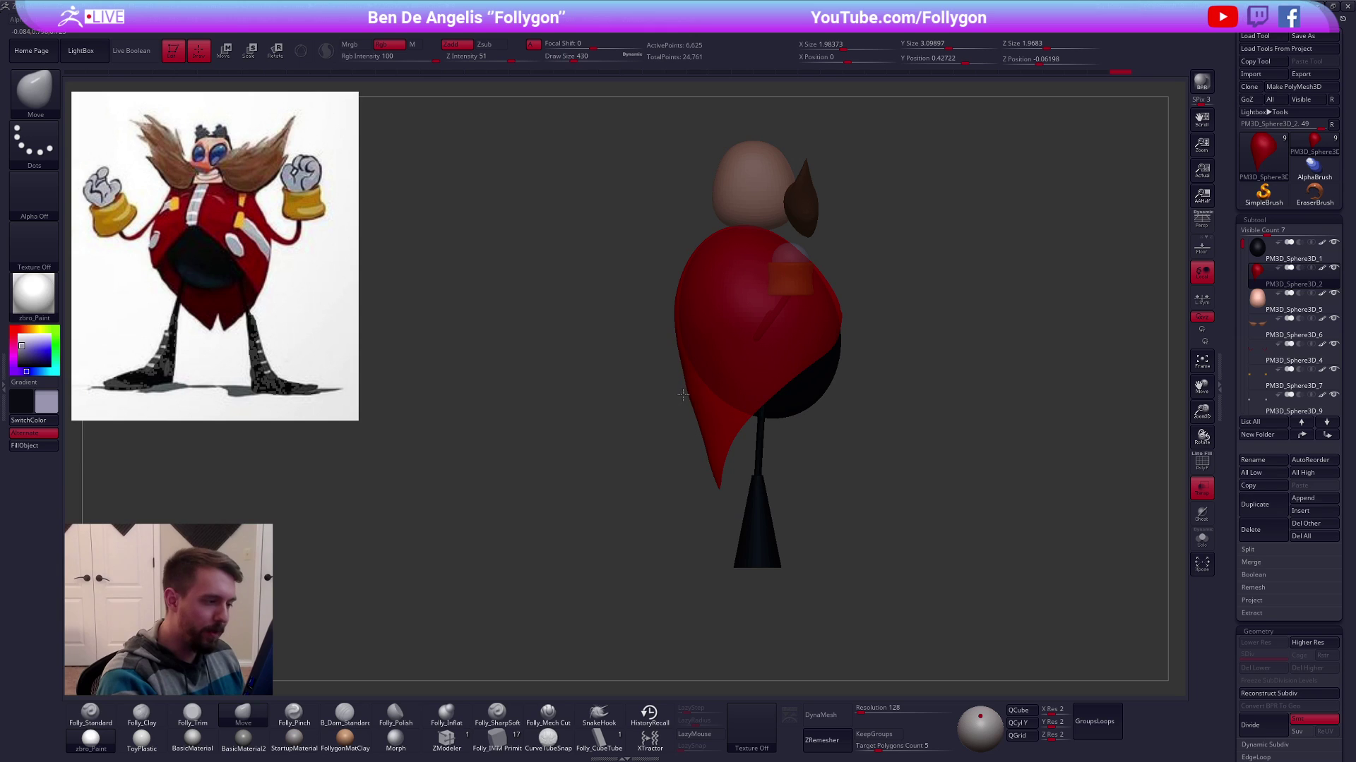
{"action": "key", "text": "s"}
{"action": "right_click_drag", "start_coordinate": [694, 395], "coordinate": [798, 409], "text": "shift"}
{"action": "left_click", "coordinate": [1201, 487]}
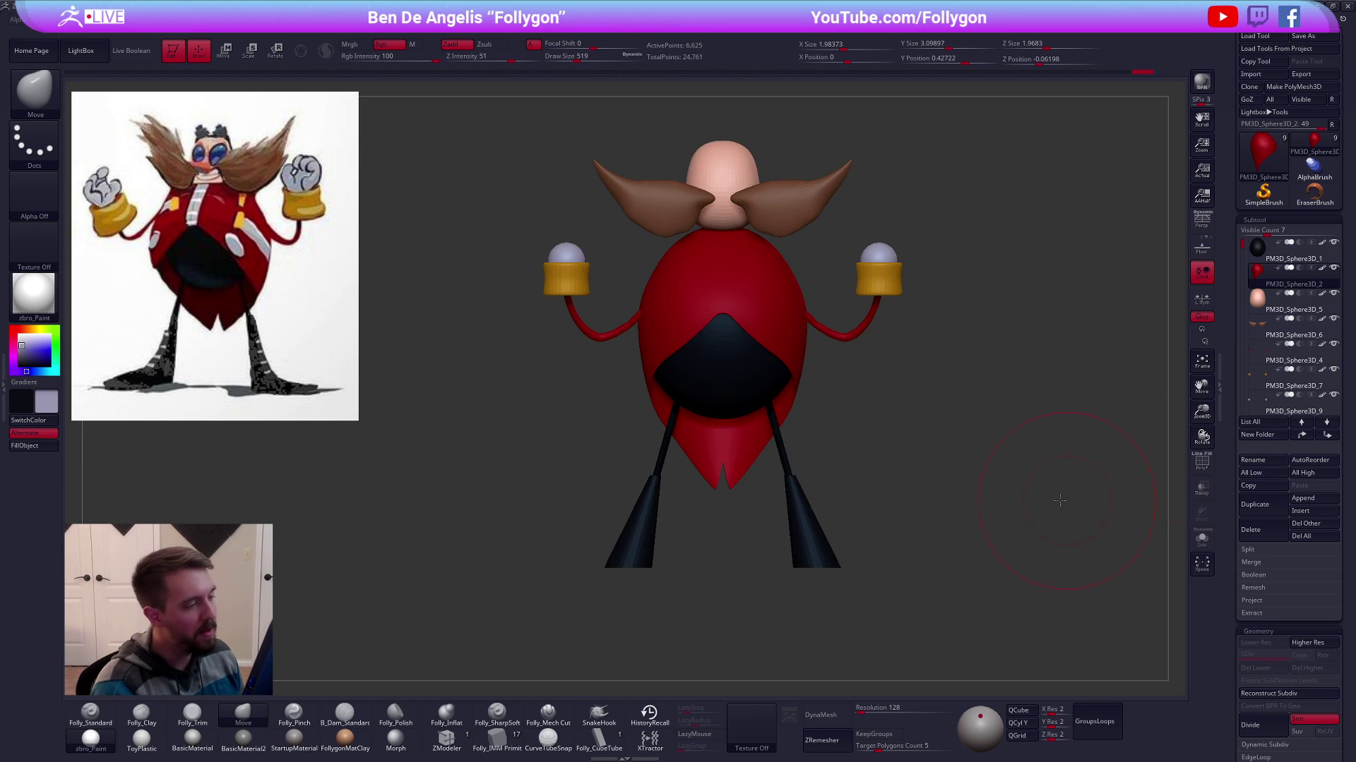
ZRemesh the coat with a target polygon count of 0.1 and display its wireframe
{"action": "right_click_drag", "start_coordinate": [1064, 499], "coordinate": [993, 438], "text": "ctrl"}
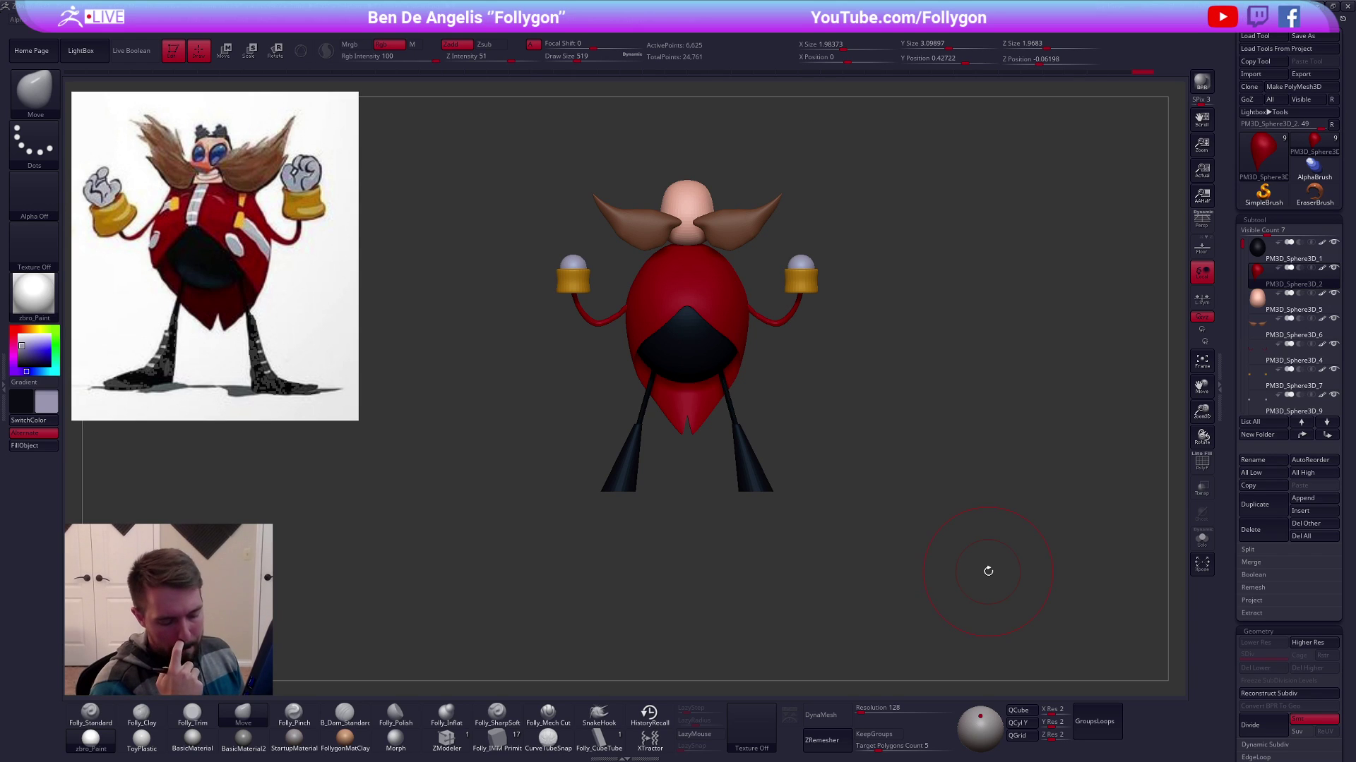
{"action": "left_click_drag", "start_coordinate": [875, 746], "coordinate": [832, 757]}
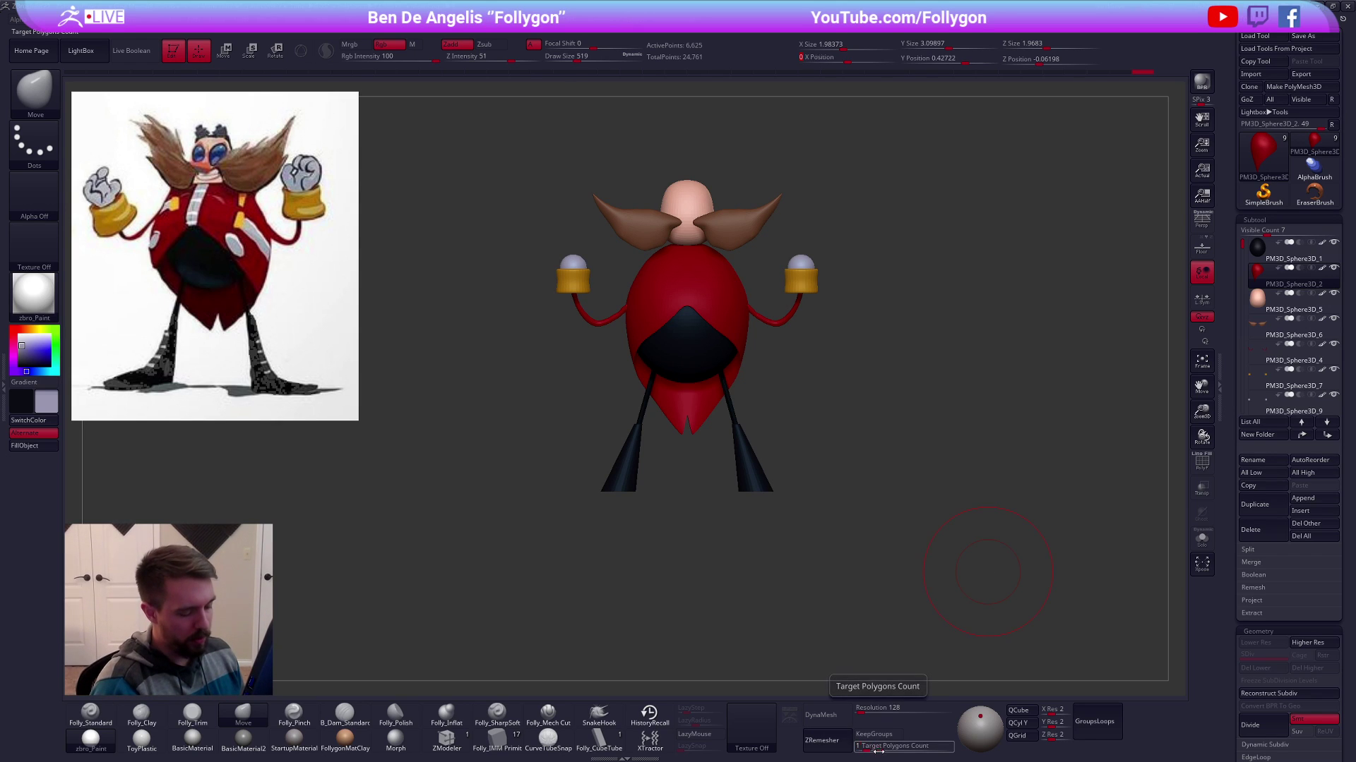
{"action": "key", "text": "shift+f"}
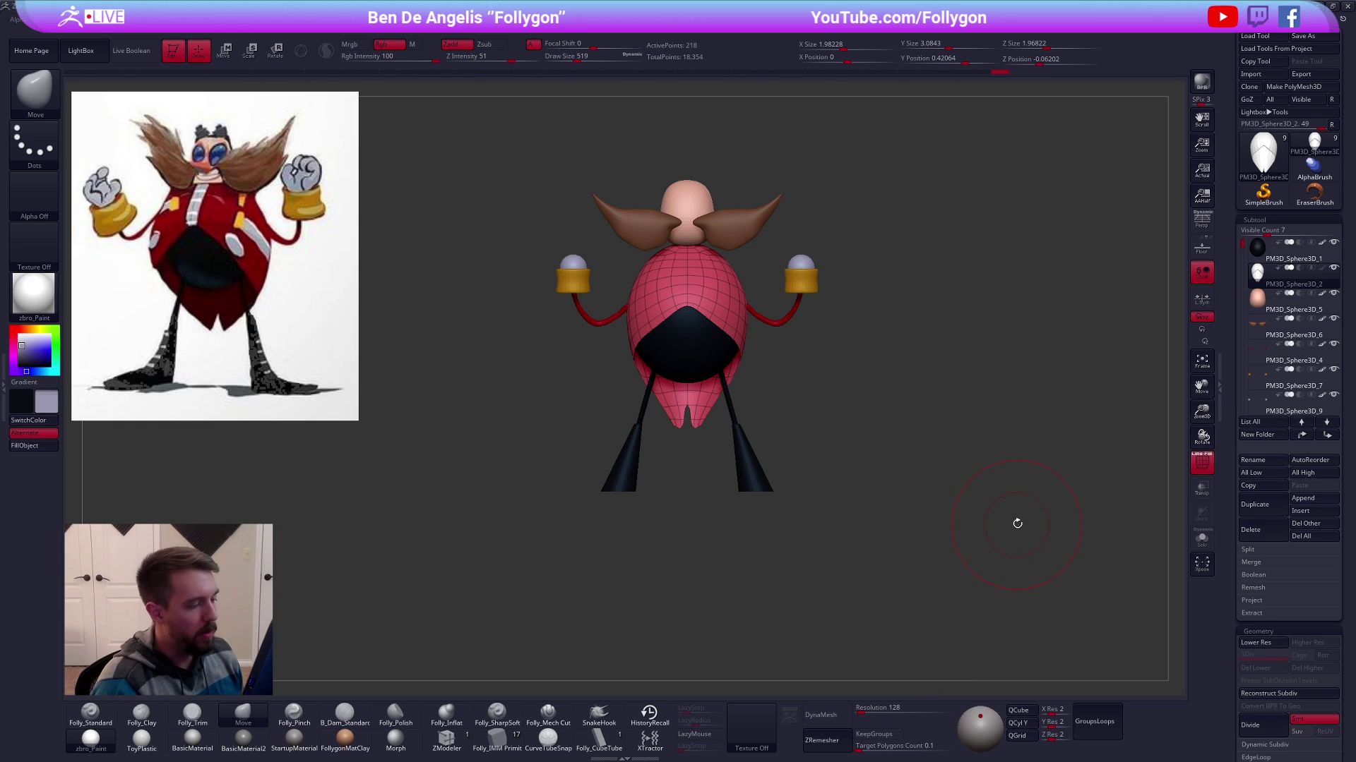
{"action": "key", "text": "shift+alt+s"}
{"action": "left_click_drag", "start_coordinate": [742, 366], "coordinate": [749, 397]}
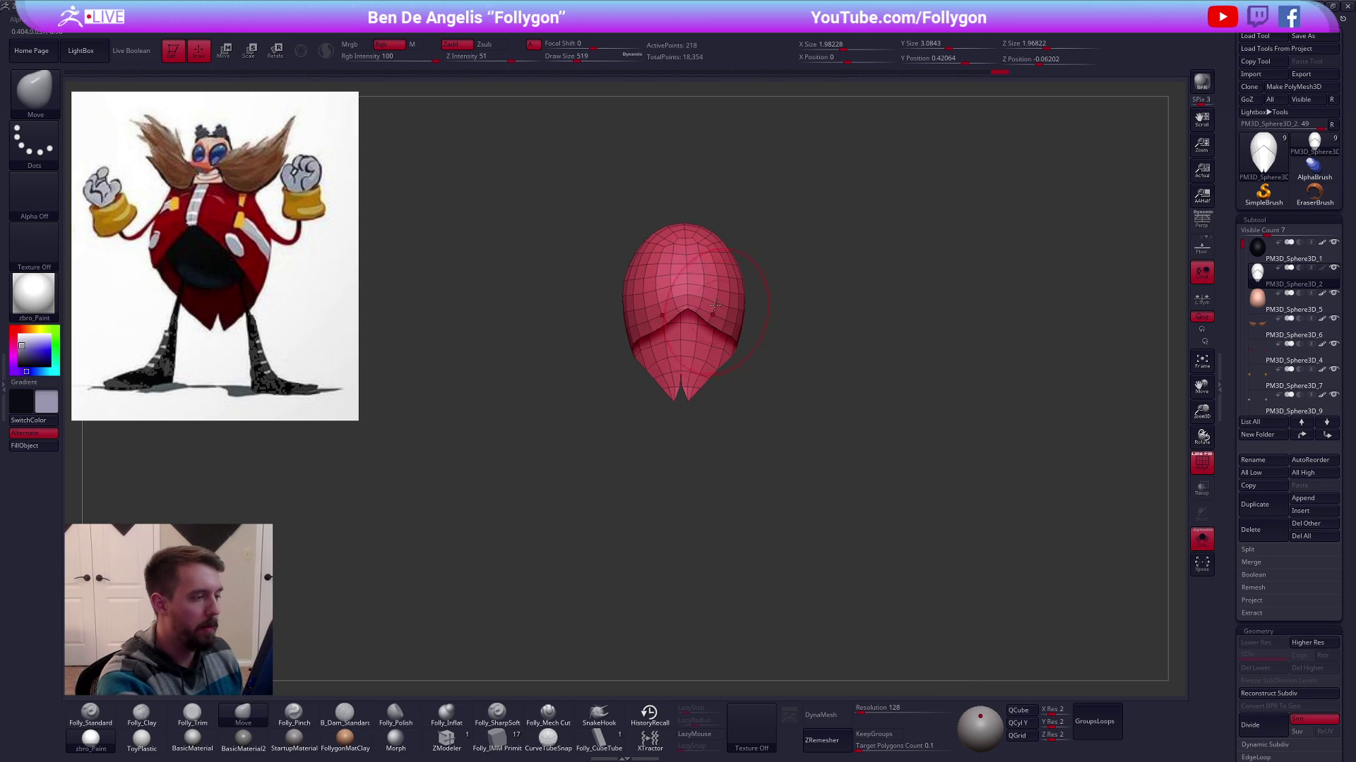
{"action": "key", "text": "w"}
{"action": "left_click_drag", "start_coordinate": [711, 249], "coordinate": [713, 300], "text": "ctrl"}
{"action": "key", "text": "q"}
{"action": "mouse_move", "coordinate": [835, 589]}
{"action": "left_mouse_down", "text": "ctrl"}
{"action": "mouse_move", "coordinate": [845, 598]}
{"action": "mouse_move", "coordinate": [858, 562]}
{"action": "left_mouse_up", "text": "ctrl"}
{"action": "key", "text": "alt+shift+s"}
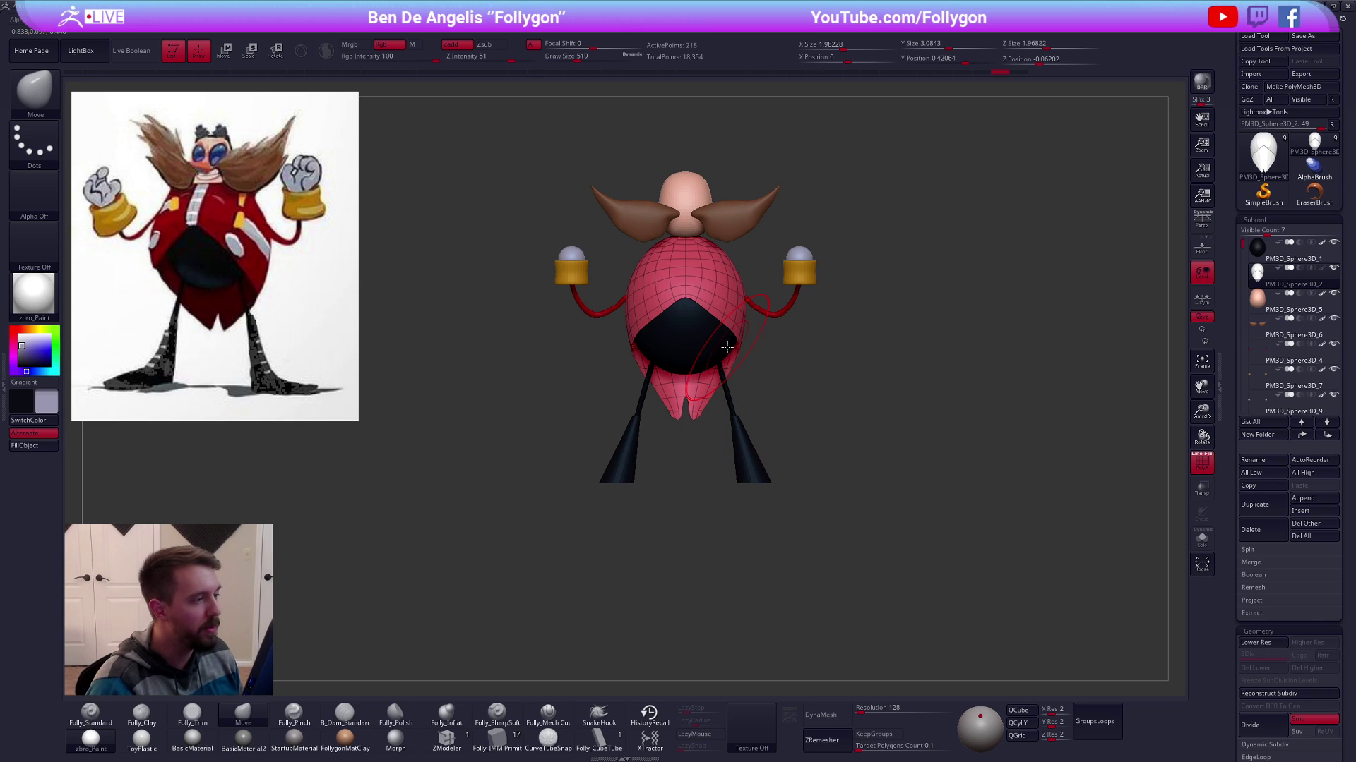
Inspect the remeshed coat on the figure from several angles, toggling subdivision smoothing
{"action": "key", "text": "w"}
{"action": "left_click_drag", "start_coordinate": [656, 302], "coordinate": [540, 415]}
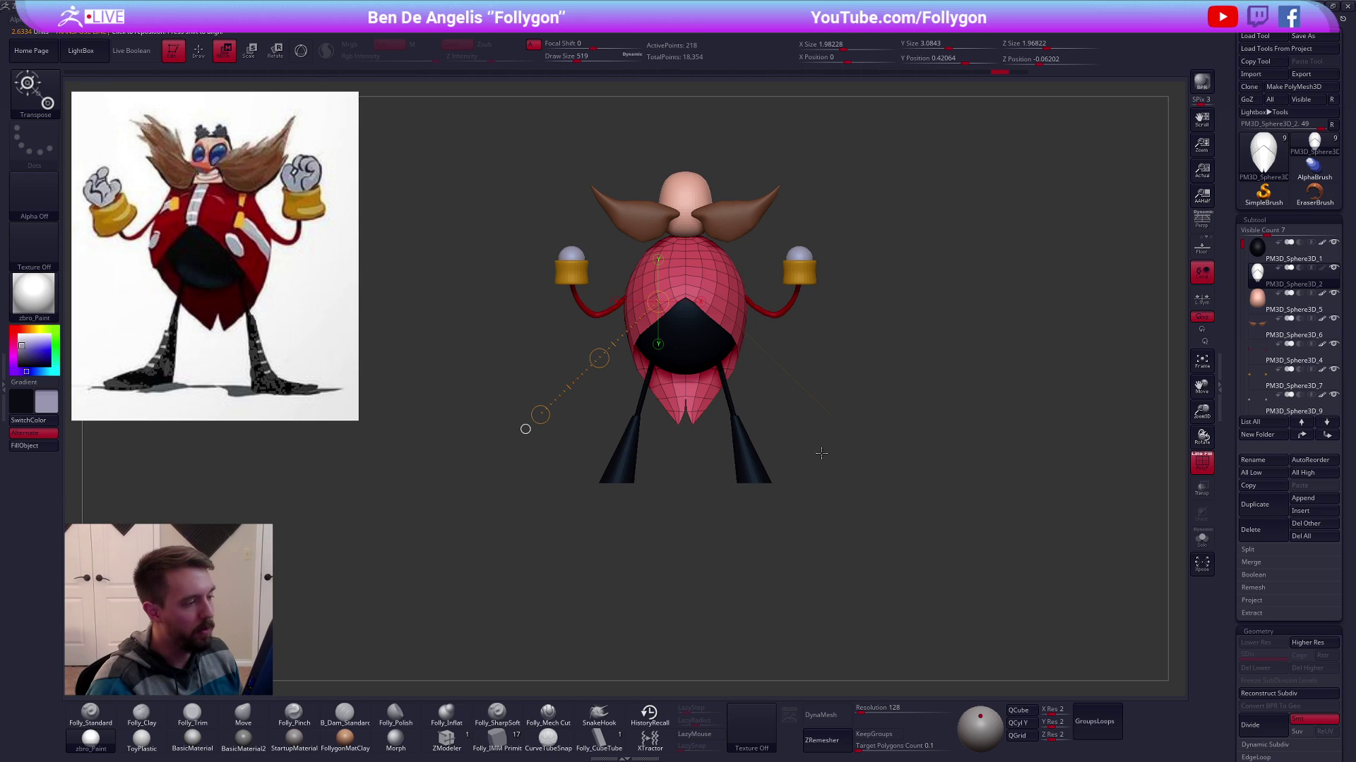
{"action": "left_click_drag", "start_coordinate": [827, 458], "coordinate": [844, 445]}
{"action": "key", "text": "q"}
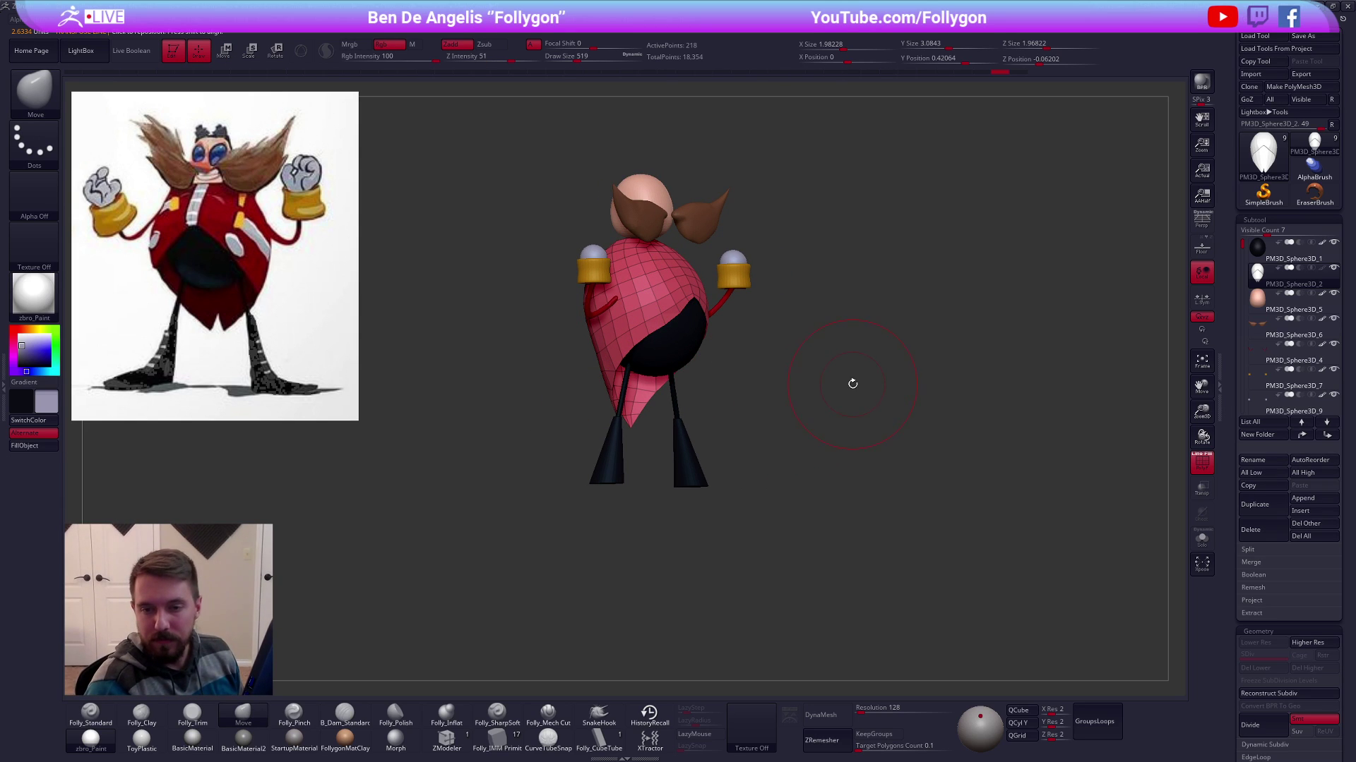
{"action": "left_click_drag", "start_coordinate": [760, 371], "coordinate": [793, 430], "text": "alt"}
{"action": "key", "text": "d"}
{"action": "key", "text": "shift+d"}
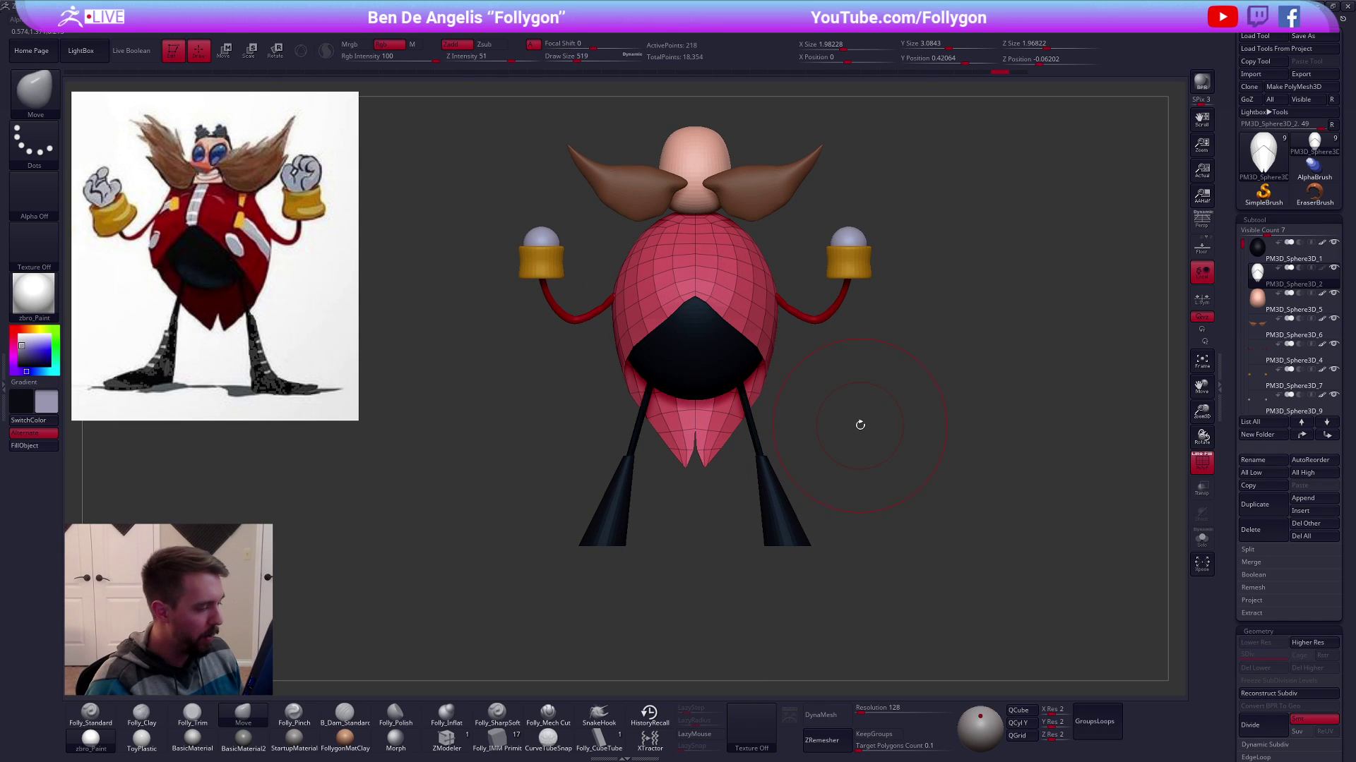
Isolate the coat and nudge the tips of its notched tail with a Move brush of size 43
{"action": "key", "text": "alt+s"}
{"action": "mouse_move", "coordinate": [761, 459]}
{"action": "left_mouse_down", "text": "alt"}
{"action": "mouse_move", "coordinate": [753, 515]}
{"action": "mouse_move", "coordinate": [779, 473]}
{"action": "mouse_move", "coordinate": [739, 459]}
{"action": "mouse_move", "coordinate": [786, 483]}
{"action": "left_mouse_up", "text": "alt"}
{"action": "key", "text": "space"}
{"action": "left_click", "coordinate": [749, 459]}
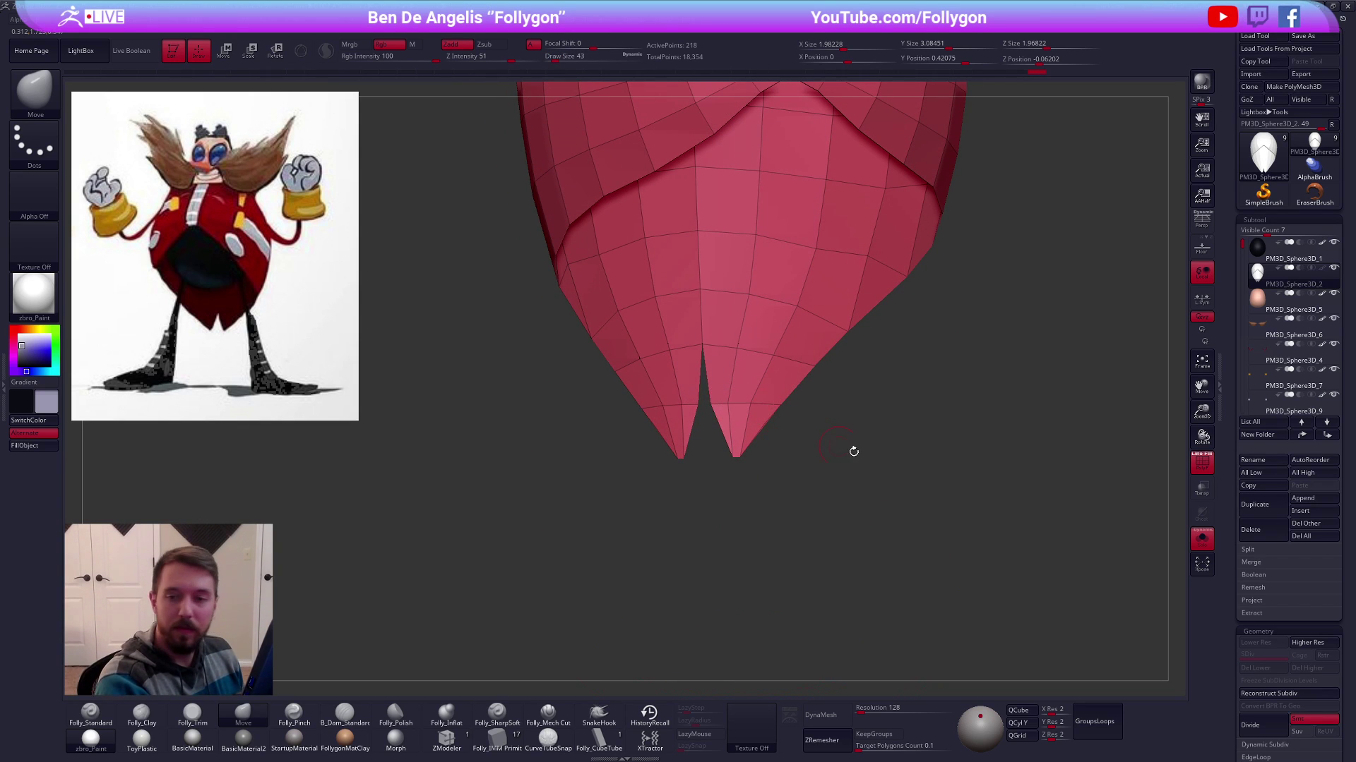
{"action": "left_click_drag", "start_coordinate": [838, 448], "coordinate": [918, 524]}
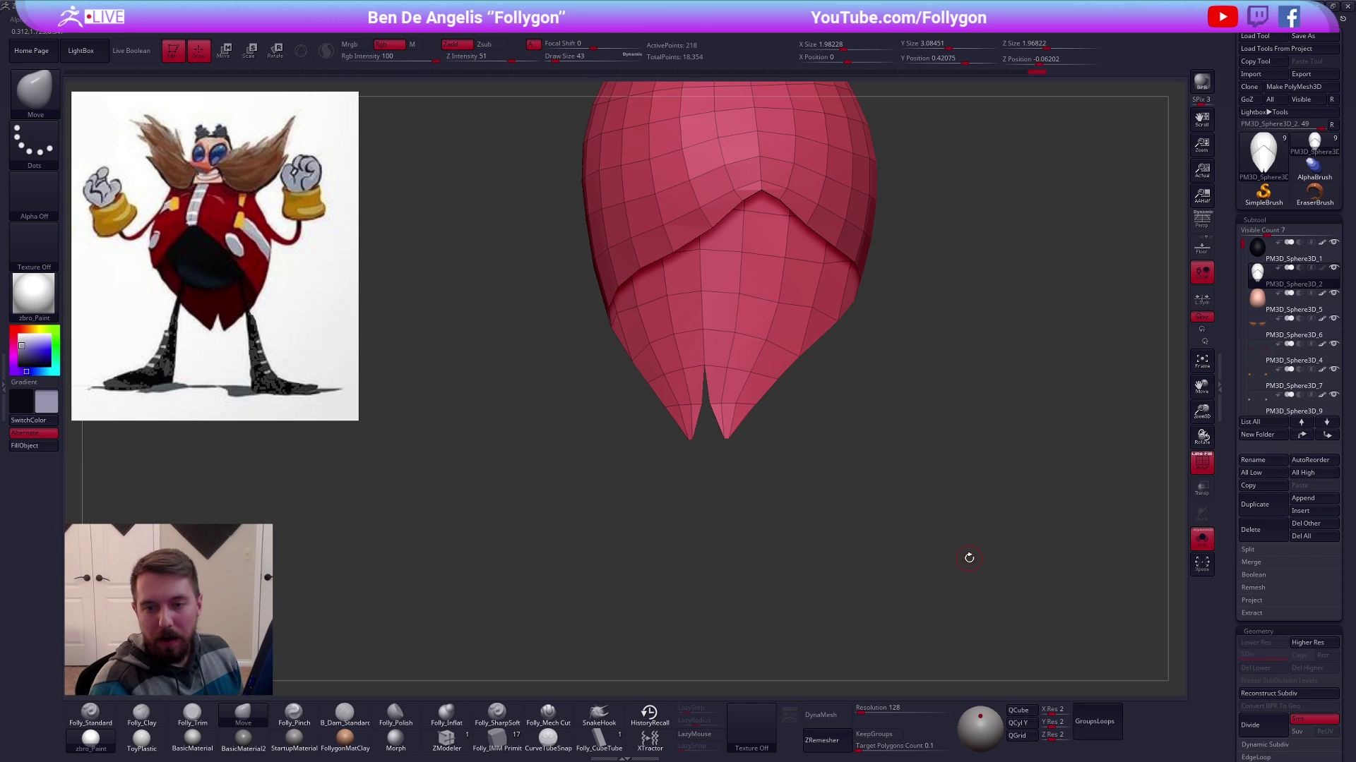
{"action": "left_click_drag", "start_coordinate": [964, 551], "coordinate": [963, 594]}
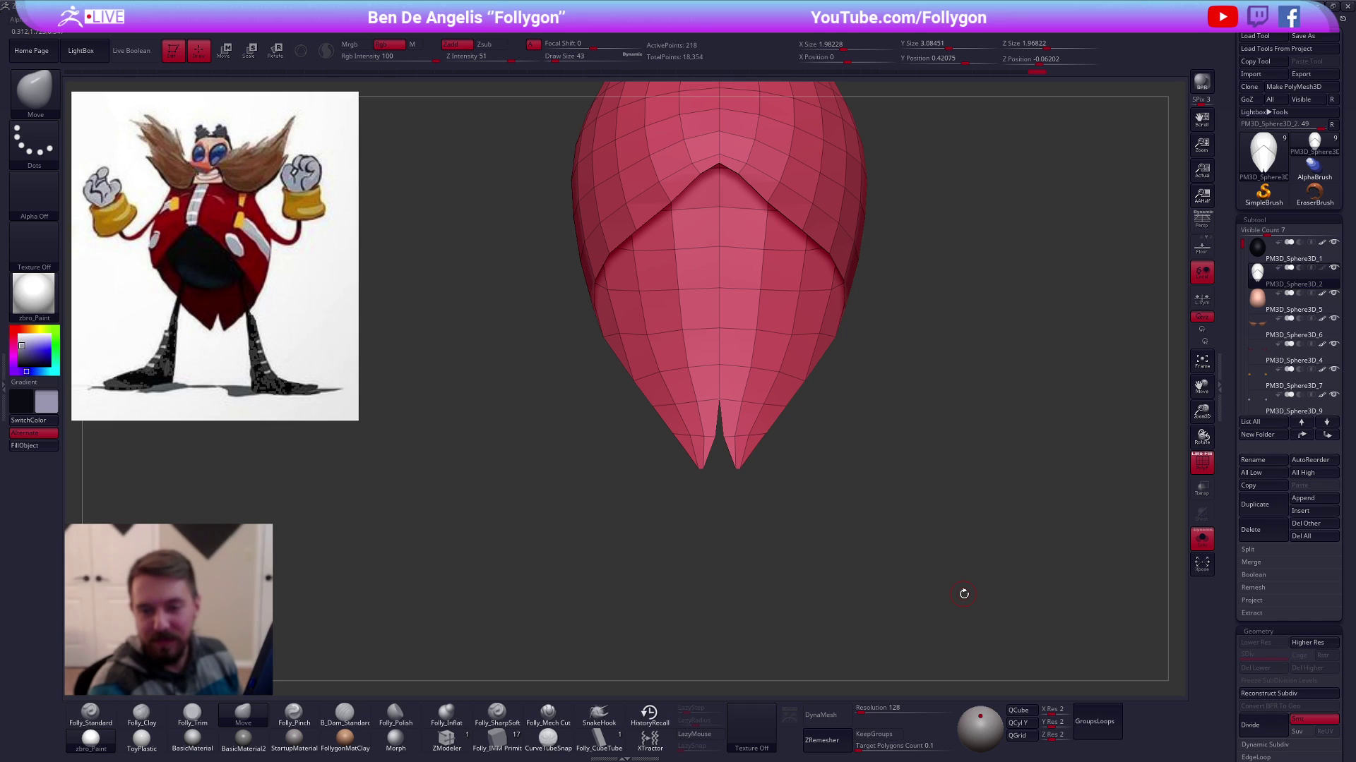
{"action": "left_click_drag", "start_coordinate": [963, 594], "coordinate": [1009, 505]}
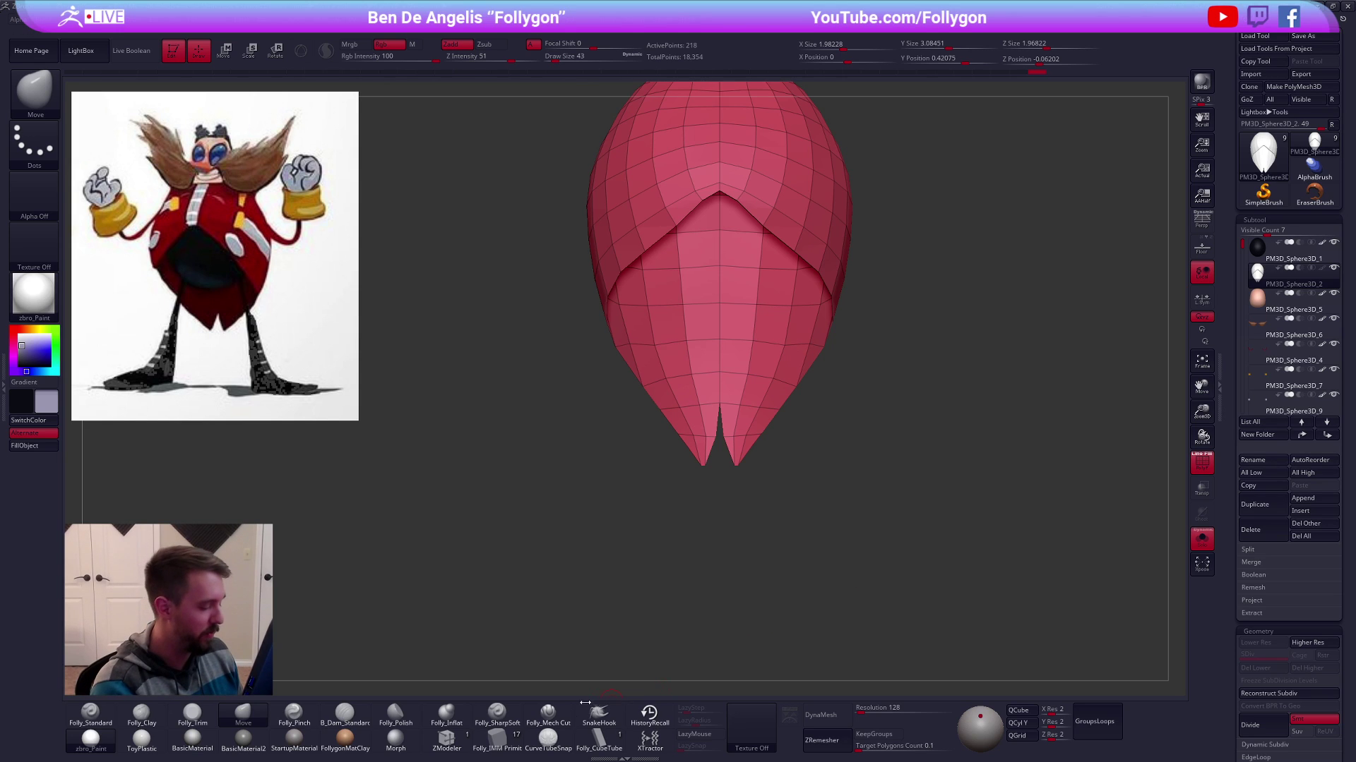
Show the whole figure again and enlarge the brush to size 81
{"action": "left_click", "coordinate": [447, 737]}
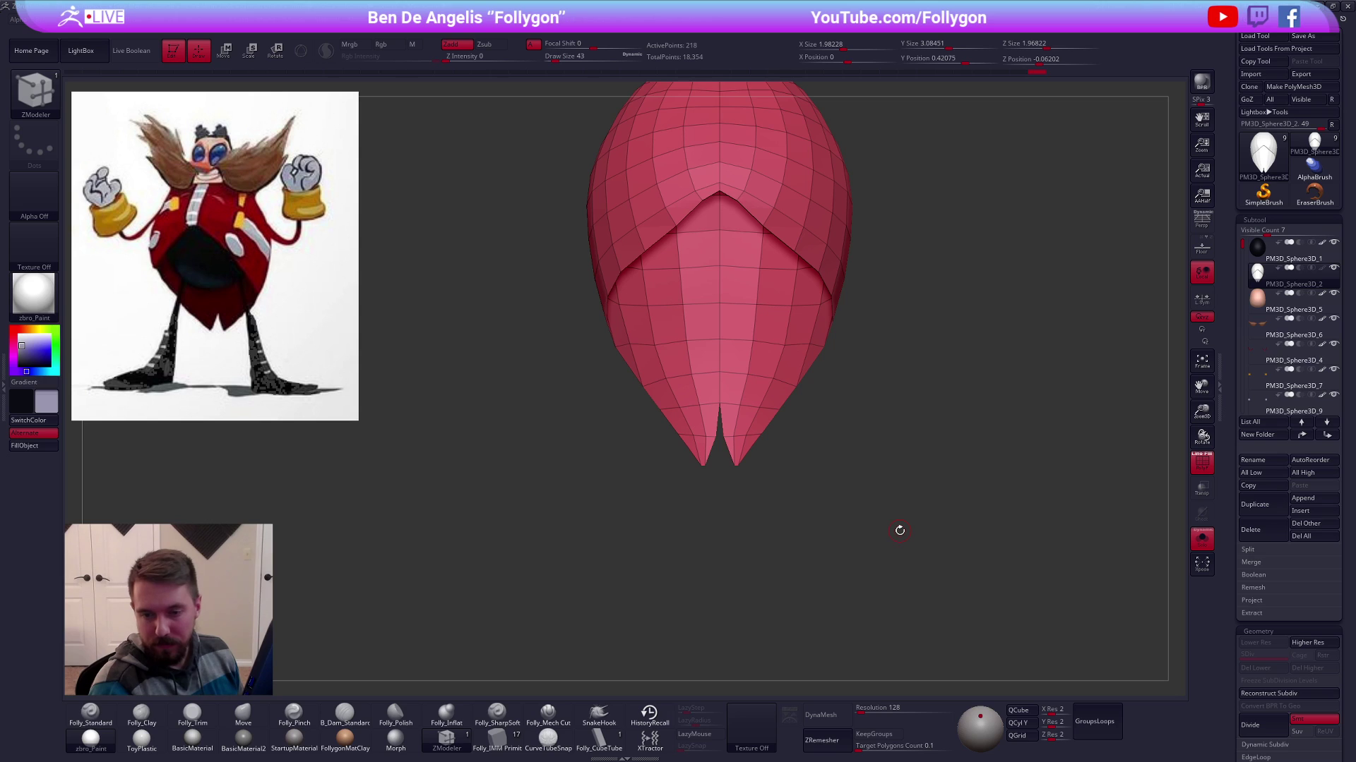
{"action": "left_click_drag", "start_coordinate": [1009, 538], "coordinate": [972, 524], "text": "alt"}
{"action": "key", "text": "alt+s"}
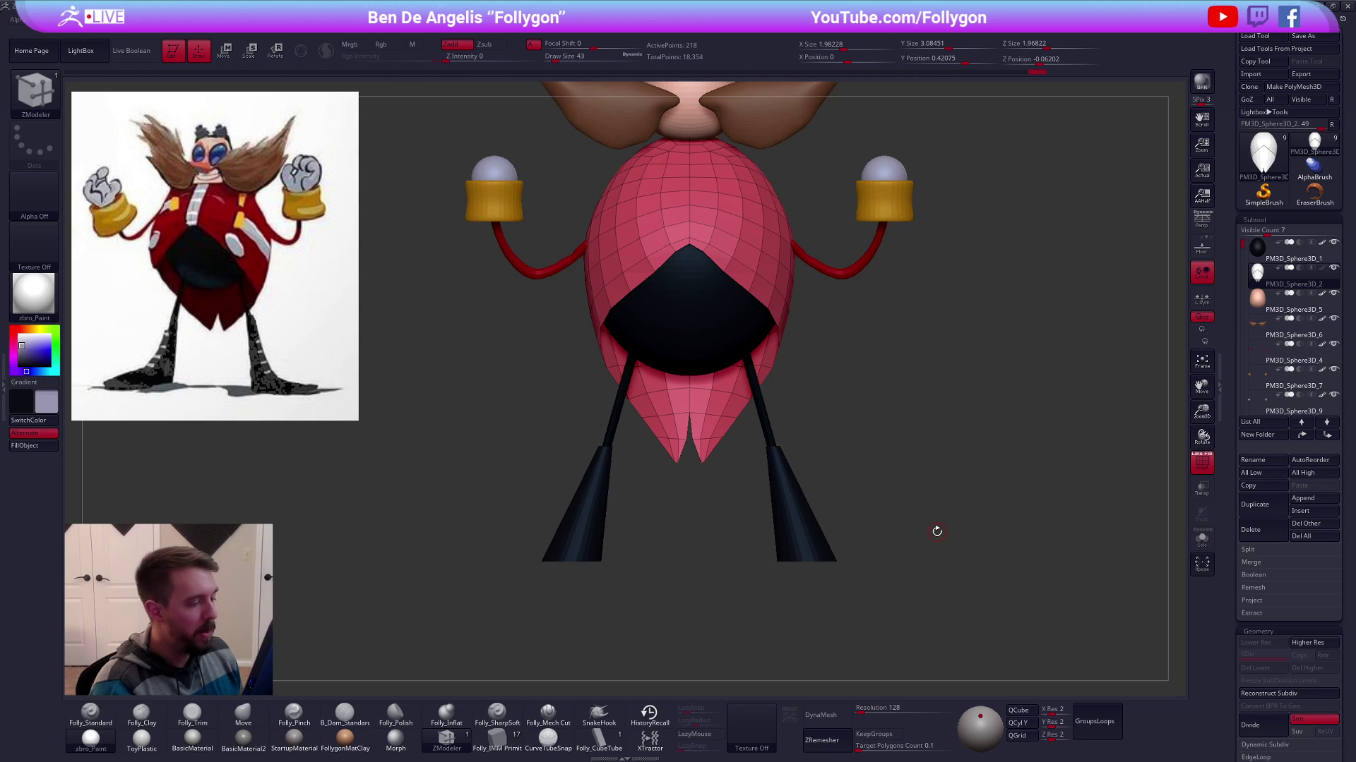
{"action": "key", "text": "b"}
{"action": "key", "text": "m"}
{"action": "key", "text": "v"}
{"action": "key", "text": "space"}
Extrude all polygons of the coat with ZModeler to give the shell a thin, even thickness
{"action": "key", "text": "b"}
{"action": "key", "text": "z"}
{"action": "key", "text": "m"}
{"action": "right_click_drag", "start_coordinate": [662, 423], "coordinate": [708, 426]}
{"action": "key", "text": "alt+s"}
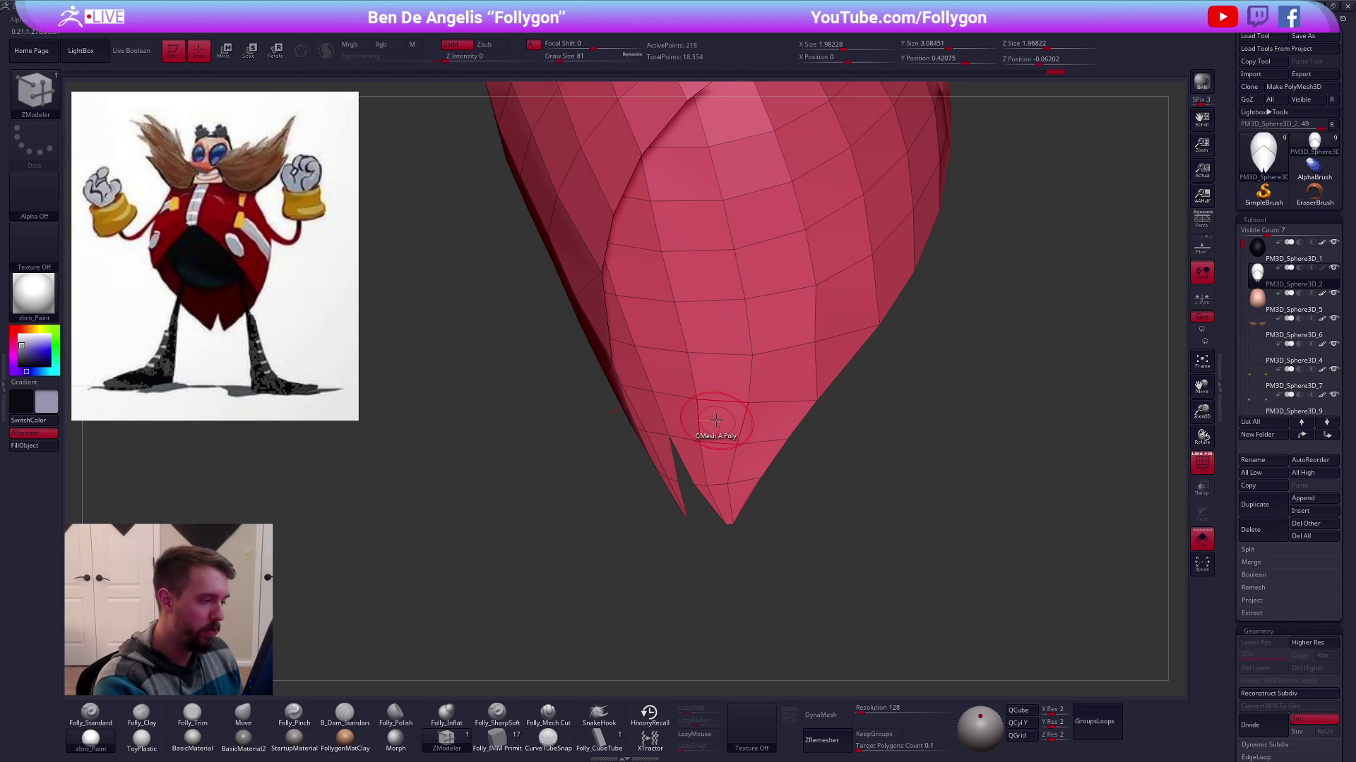
{"action": "key", "text": "space"}
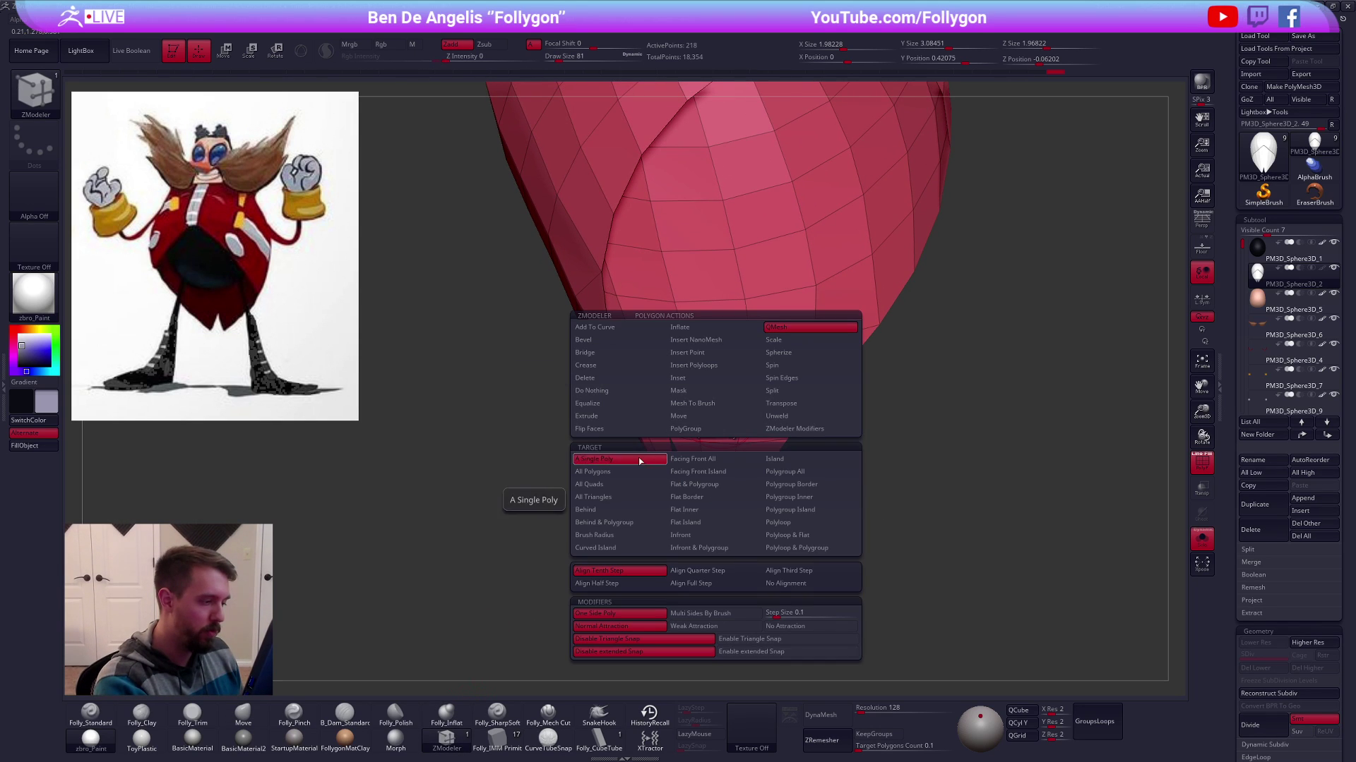
{"action": "left_click", "coordinate": [639, 417]}
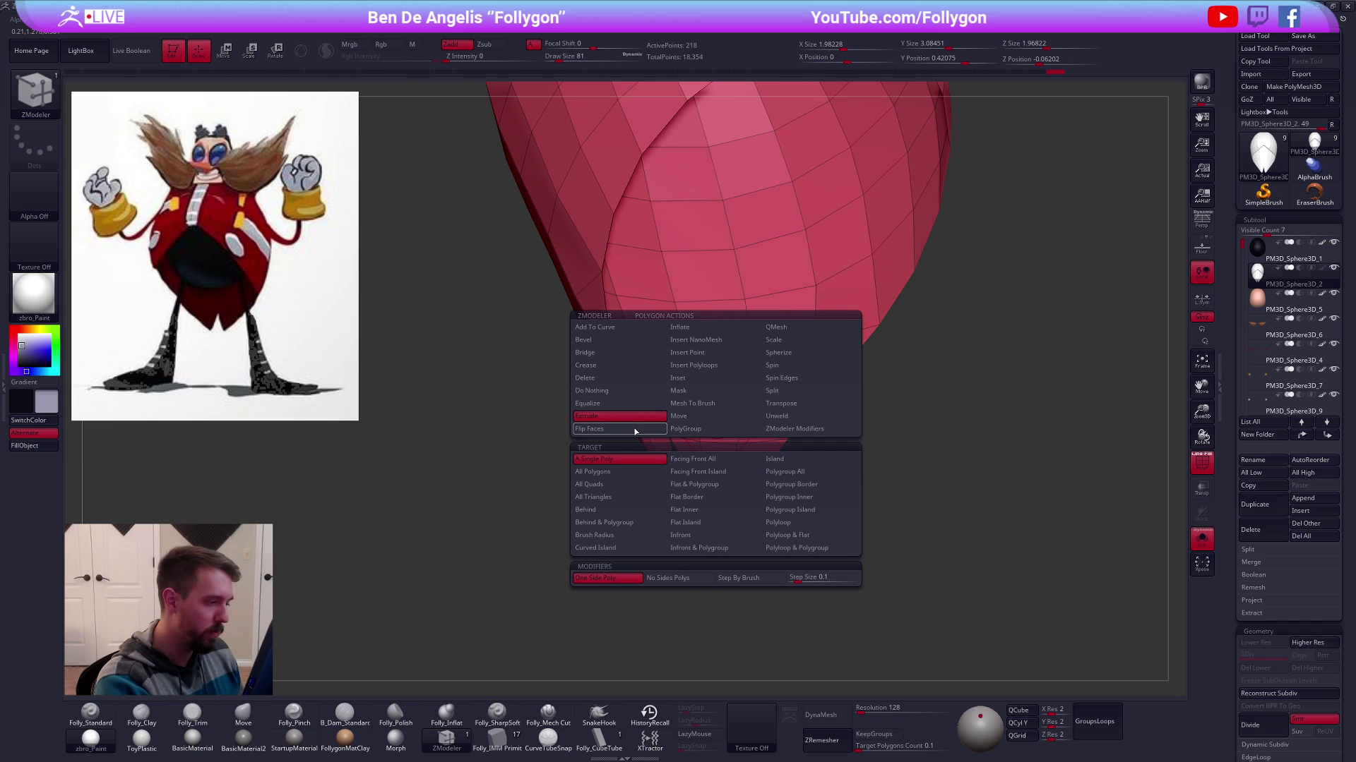
{"action": "left_click", "coordinate": [646, 473]}
{"action": "right_click_drag", "start_coordinate": [713, 417], "coordinate": [769, 422]}
{"action": "left_click_drag", "start_coordinate": [769, 423], "coordinate": [781, 402]}
Toggle double-sided display and flip the coat's normals to correct its surface orientation
{"action": "right_click_drag", "start_coordinate": [857, 451], "coordinate": [902, 384], "text": "ctrl"}
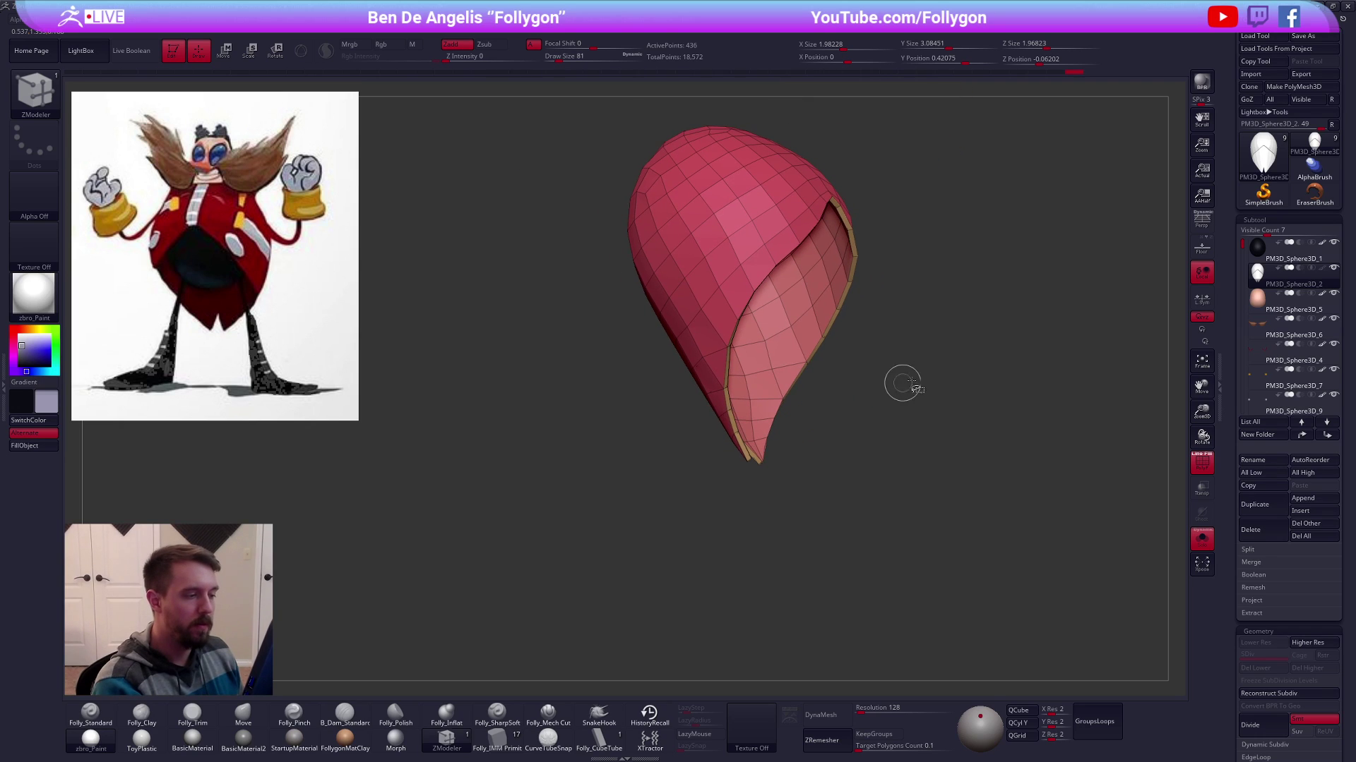
{"action": "key", "text": "q"}
{"action": "left_click", "coordinate": [936, 430]}
{"action": "left_click", "coordinate": [936, 443]}
{"action": "key", "text": "ctrl+d"}
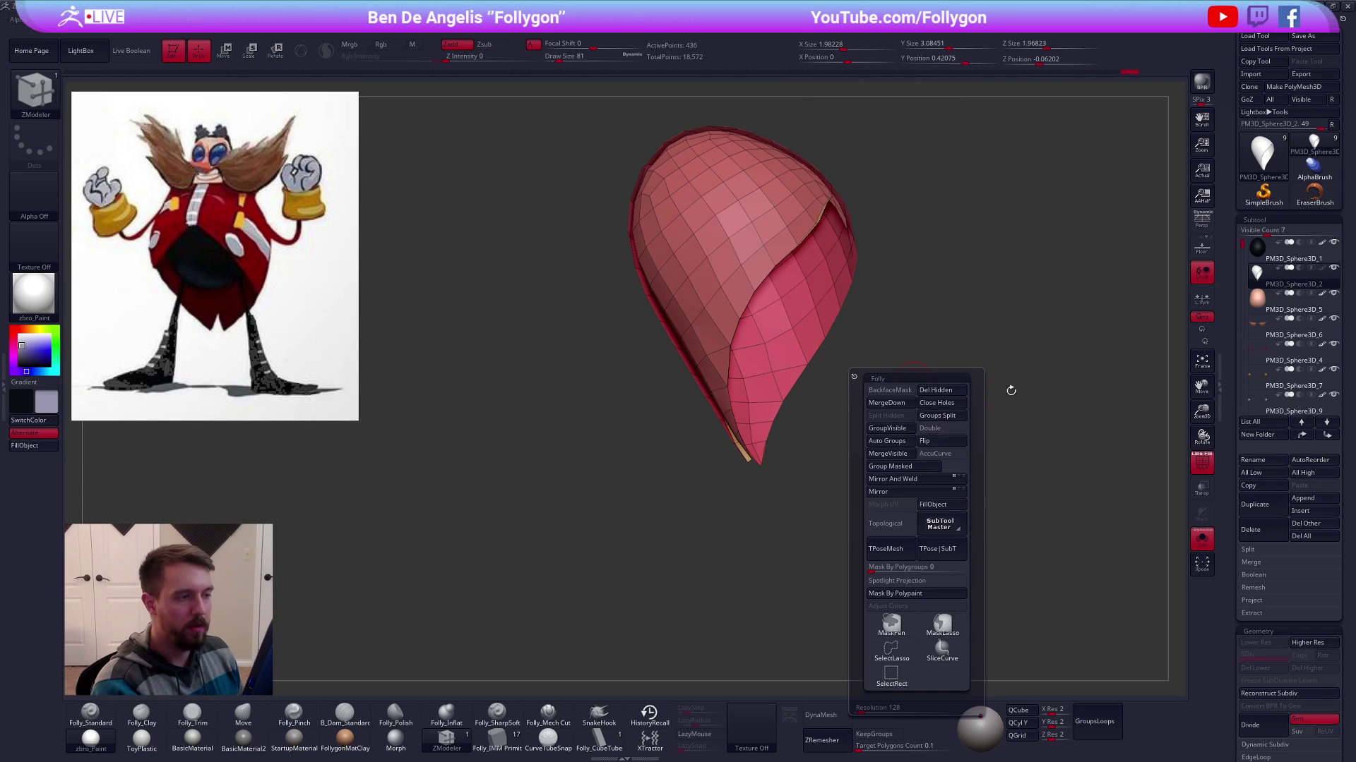
{"action": "key", "text": "q"}
{"action": "left_click", "coordinate": [1012, 439]}
{"action": "left_click", "coordinate": [1014, 427]}
Show the smoothed coat with the whole figure from the front, without the wireframe
{"action": "left_click_drag", "start_coordinate": [1051, 510], "coordinate": [1009, 533]}
{"action": "key", "text": "shift+f"}
{"action": "right_click_drag", "start_coordinate": [1001, 535], "coordinate": [944, 538], "text": "ctrl"}
{"action": "key", "text": "alt+s"}
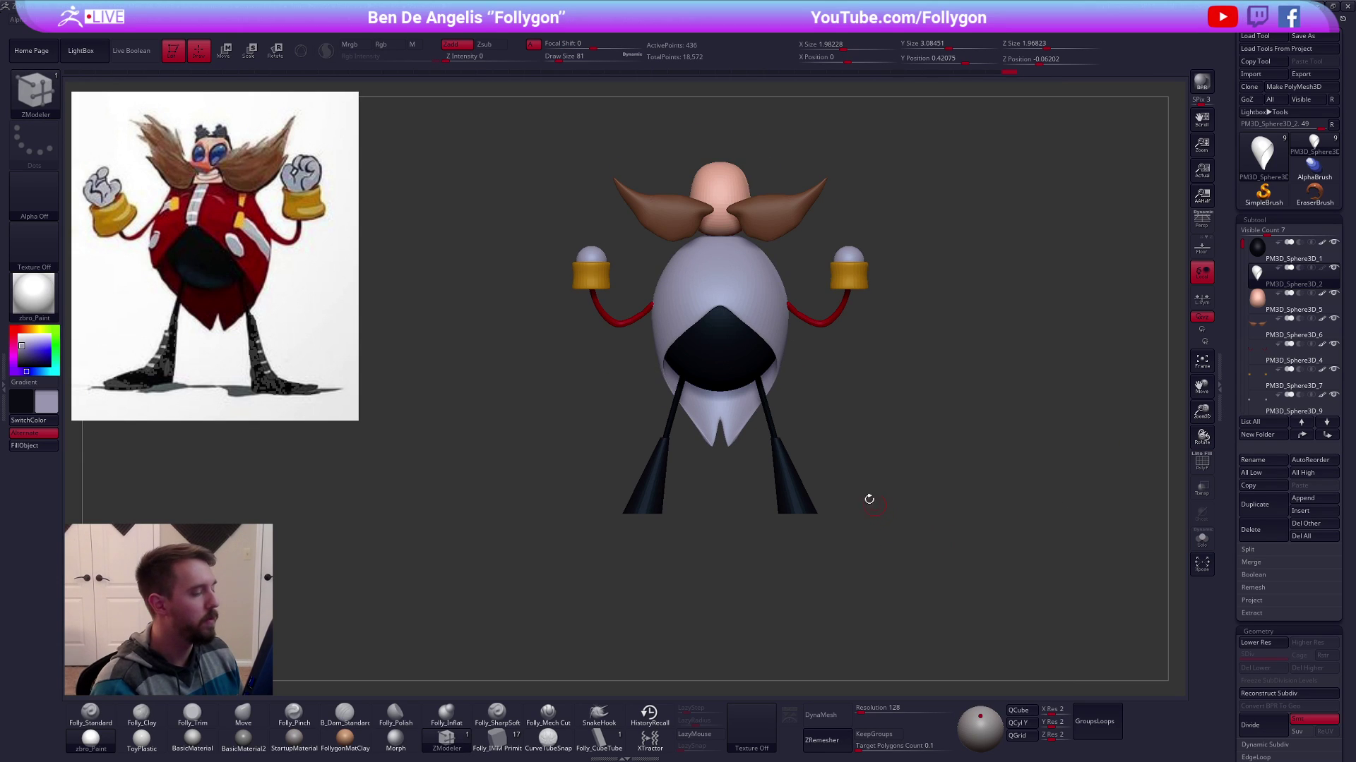
Pick the arms' dark red, shift it to a brighter red and fill the coat with it
{"action": "key", "text": "c"}
{"action": "key", "text": "1"}
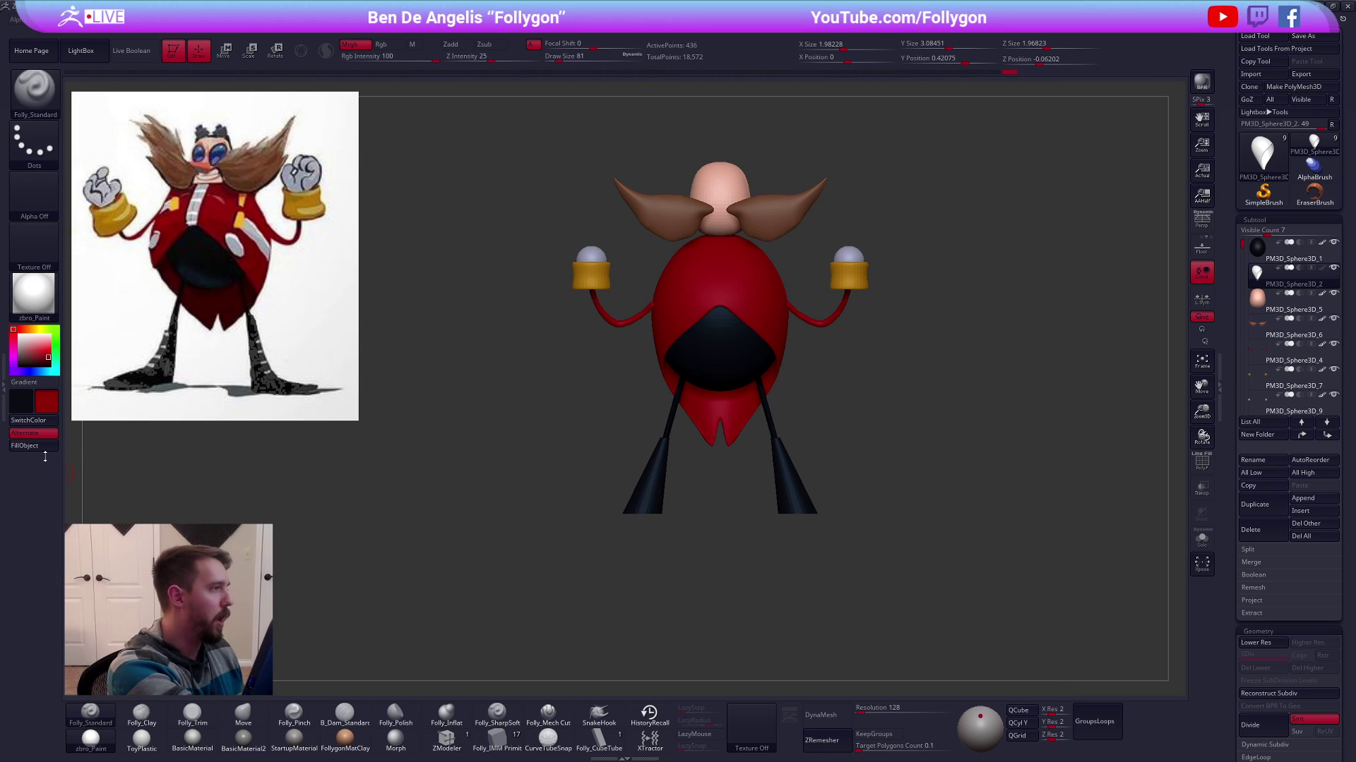
{"action": "left_click_drag", "start_coordinate": [47, 358], "coordinate": [48, 352]}
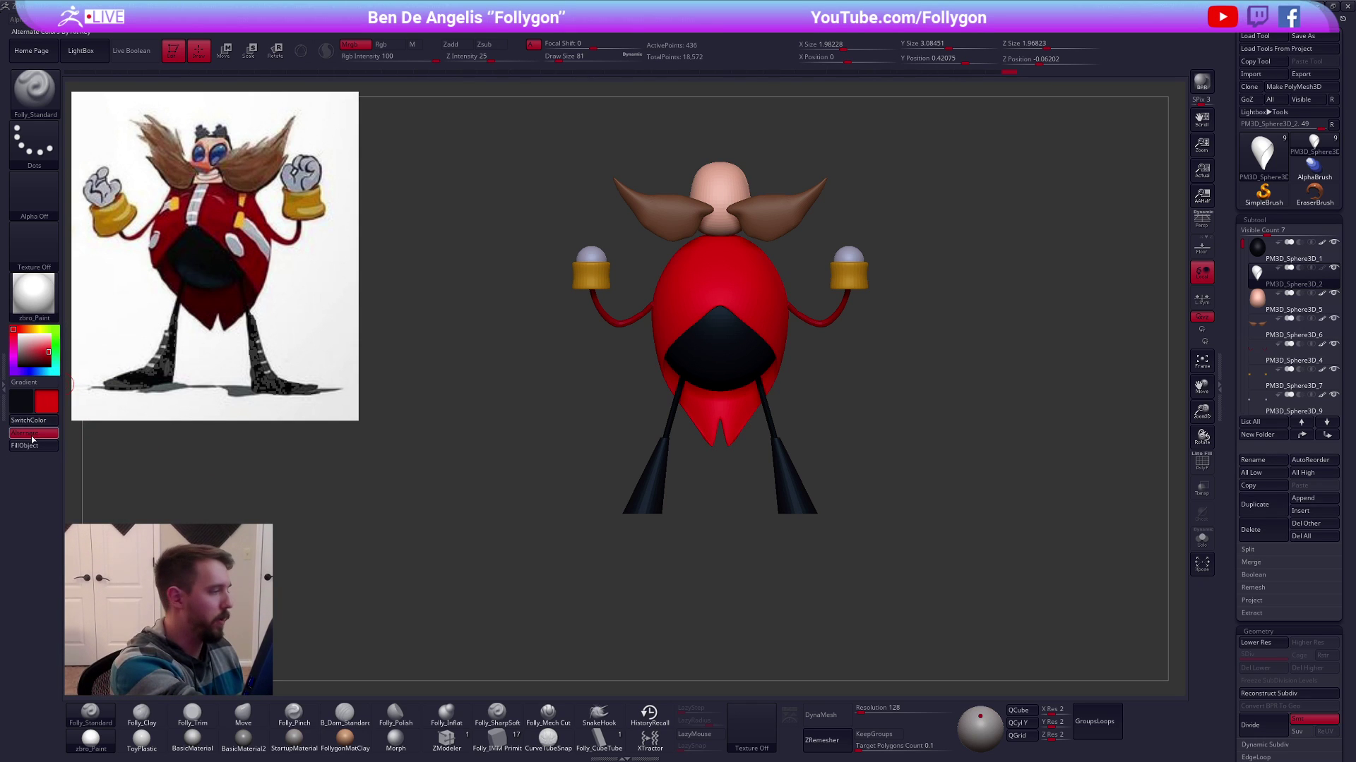
Select the arms and fill them with the same bright red as the coat
{"action": "right_click_drag", "start_coordinate": [769, 370], "coordinate": [802, 357], "text": "ctrl"}
{"action": "key", "text": "space"}
{"action": "key", "text": "4"}
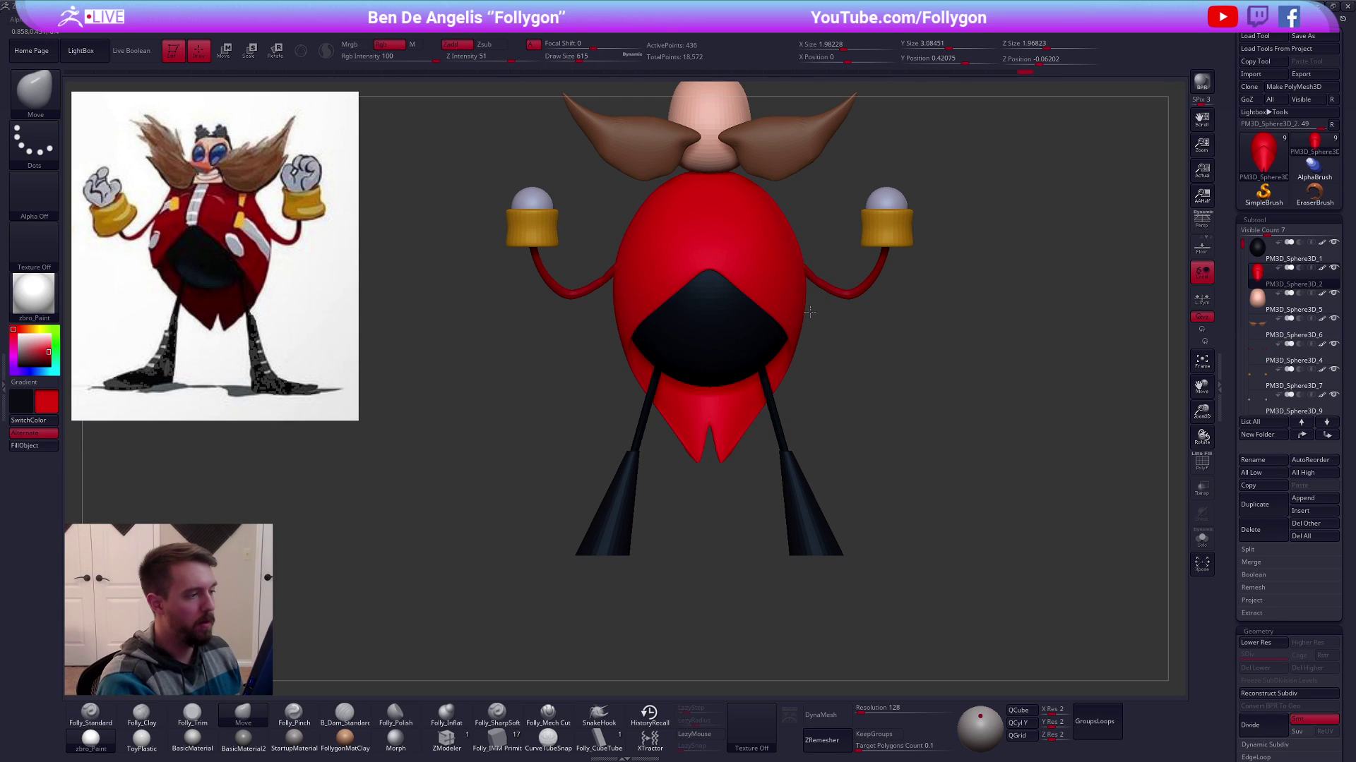
{"action": "key", "text": "space"}
{"action": "left_click", "coordinate": [821, 294], "text": "alt"}
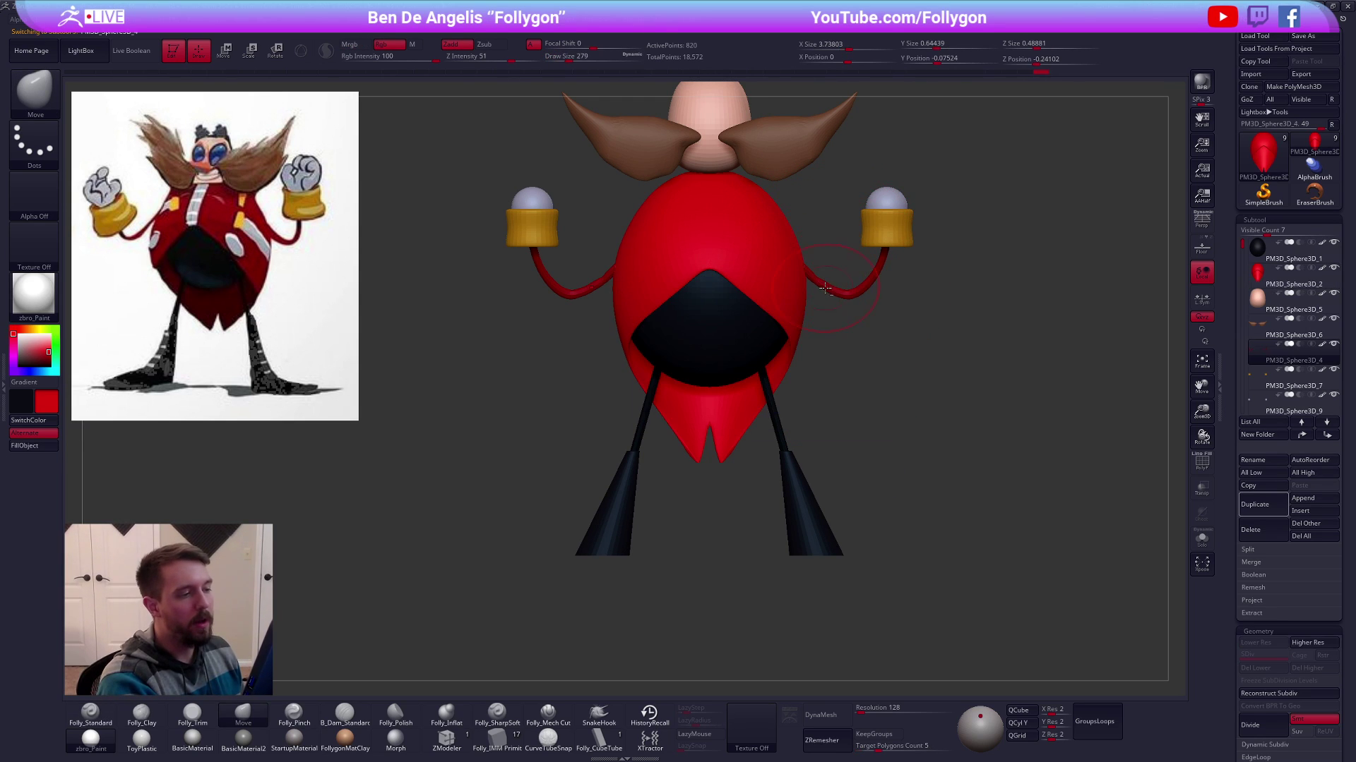
{"action": "left_click", "coordinate": [43, 447]}
Isolate the arms, display their wireframe and frame one arm closely
{"action": "key", "text": "alt+s"}
{"action": "right_click_drag", "start_coordinate": [790, 411], "coordinate": [720, 463], "text": "alt"}
{"action": "key", "text": "shift+f"}
{"action": "right_click_drag", "start_coordinate": [778, 339], "coordinate": [792, 391], "text": "ctrl"}
{"action": "left_click_drag", "start_coordinate": [767, 378], "coordinate": [675, 335]}
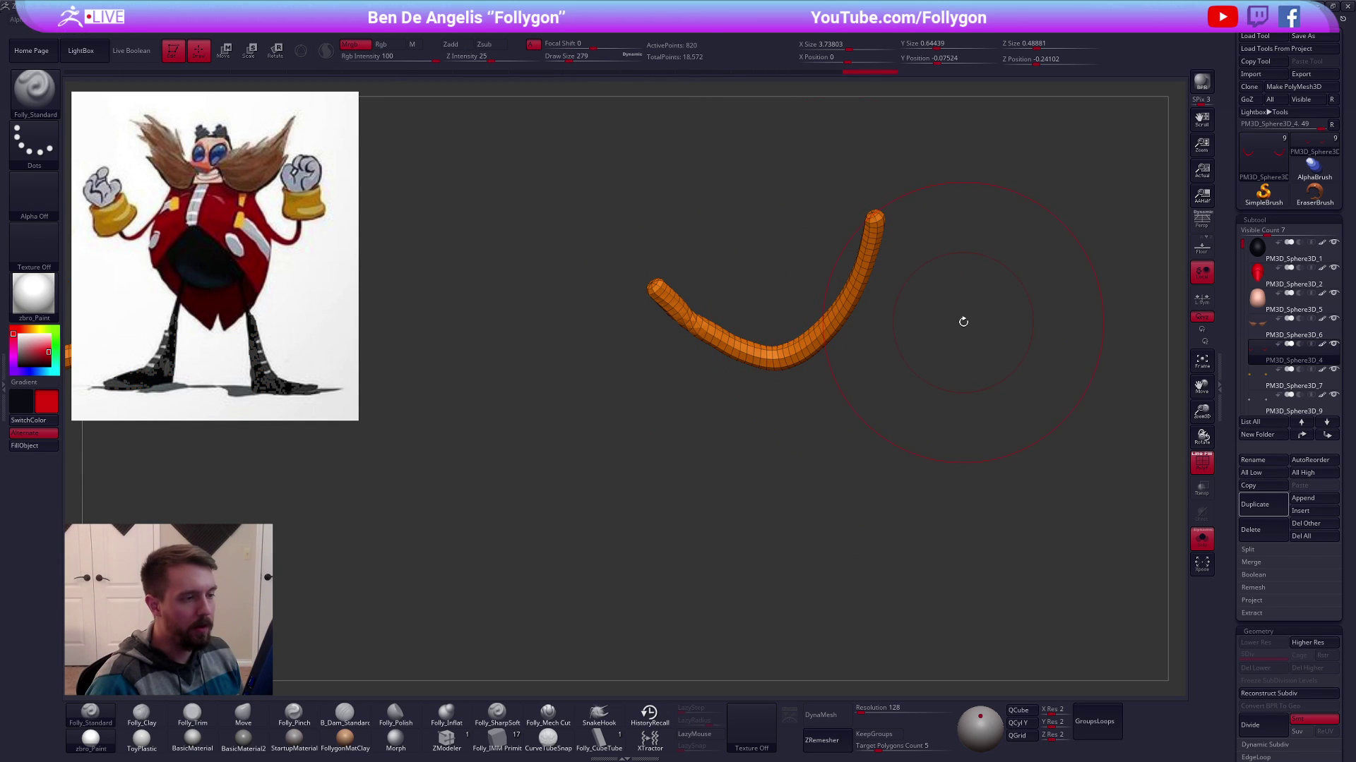
Reduce the brush to size 113, try a ZRemesh of the arms at target polygon count 0.1 and undo it
{"action": "key", "text": "space"}
{"action": "left_click_drag", "start_coordinate": [963, 322], "coordinate": [789, 324]}
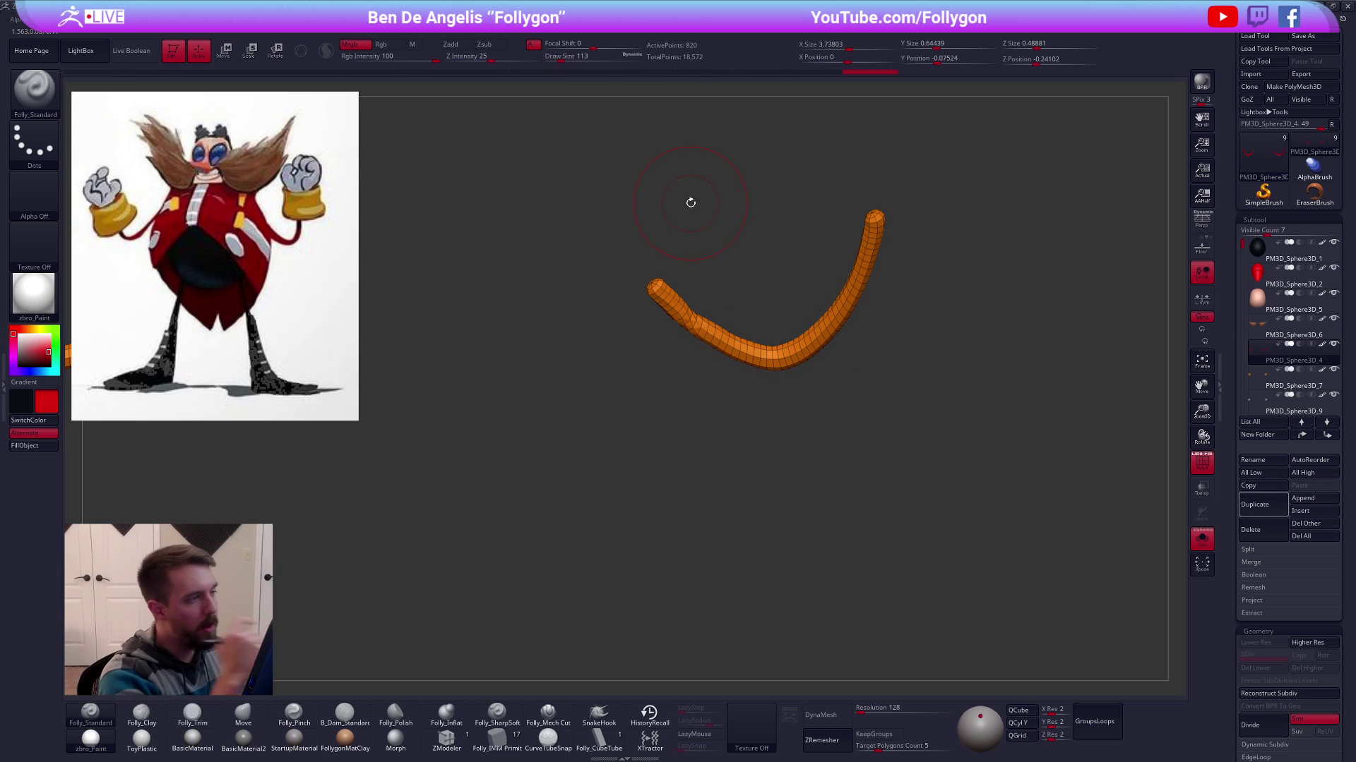
{"action": "left_click_drag", "start_coordinate": [877, 747], "coordinate": [853, 746]}
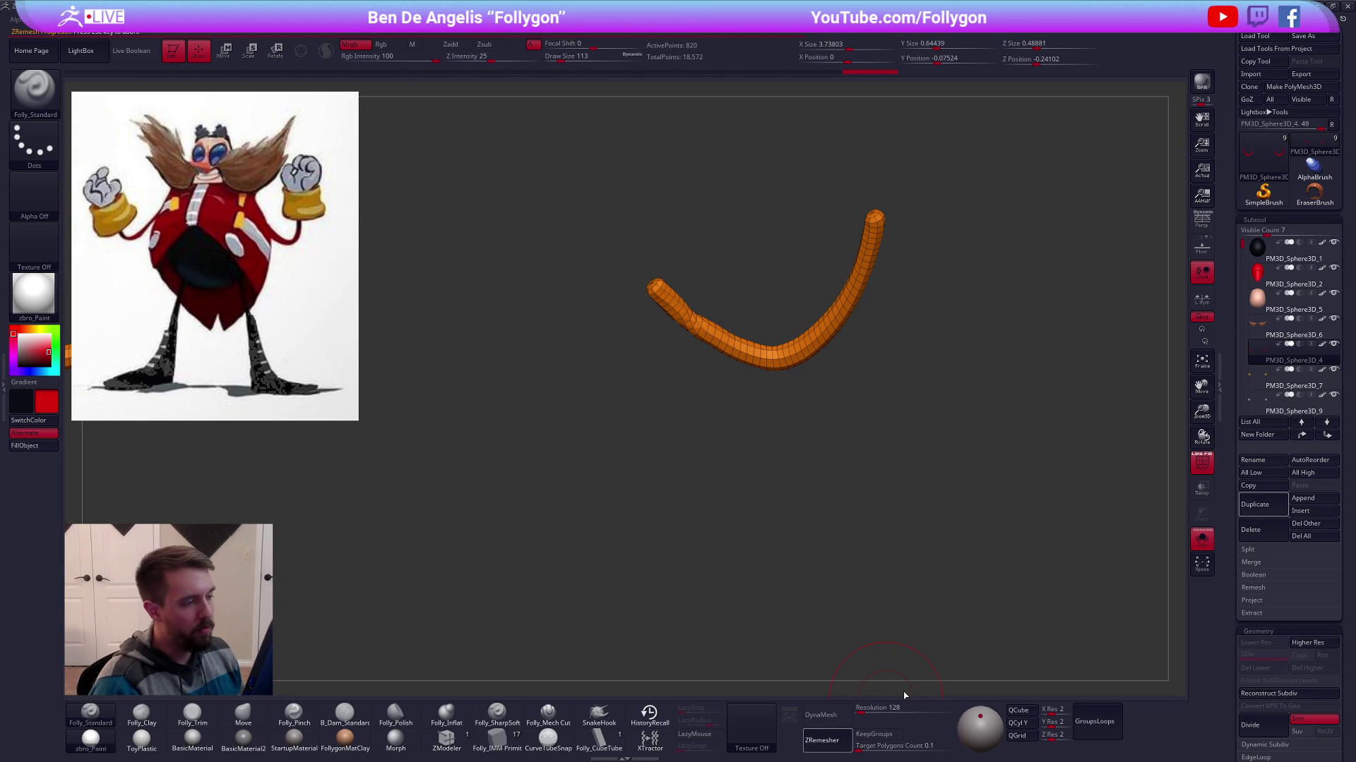
{"action": "left_click_drag", "start_coordinate": [795, 330], "coordinate": [812, 364]}
{"action": "key", "text": "ctrl+z"}
Delete the caps at both ends of the arms and ZRemesh the open tubes at target polygon count 0.1
{"action": "left_click_drag", "start_coordinate": [659, 324], "coordinate": [657, 353], "text": "alt"}
{"action": "mouse_move", "coordinate": [646, 284]}
{"action": "left_mouse_down"}
{"action": "mouse_move", "coordinate": [633, 251]}
{"action": "mouse_move", "coordinate": [596, 263]}
{"action": "mouse_move", "coordinate": [600, 282]}
{"action": "mouse_move", "coordinate": [575, 249]}
{"action": "mouse_move", "coordinate": [545, 286]}
{"action": "mouse_move", "coordinate": [621, 303]}
{"action": "left_mouse_up"}
{"action": "key", "text": "ctrl+shift"}
{"action": "key", "text": "space"}
{"action": "left_click", "coordinate": [626, 611]}
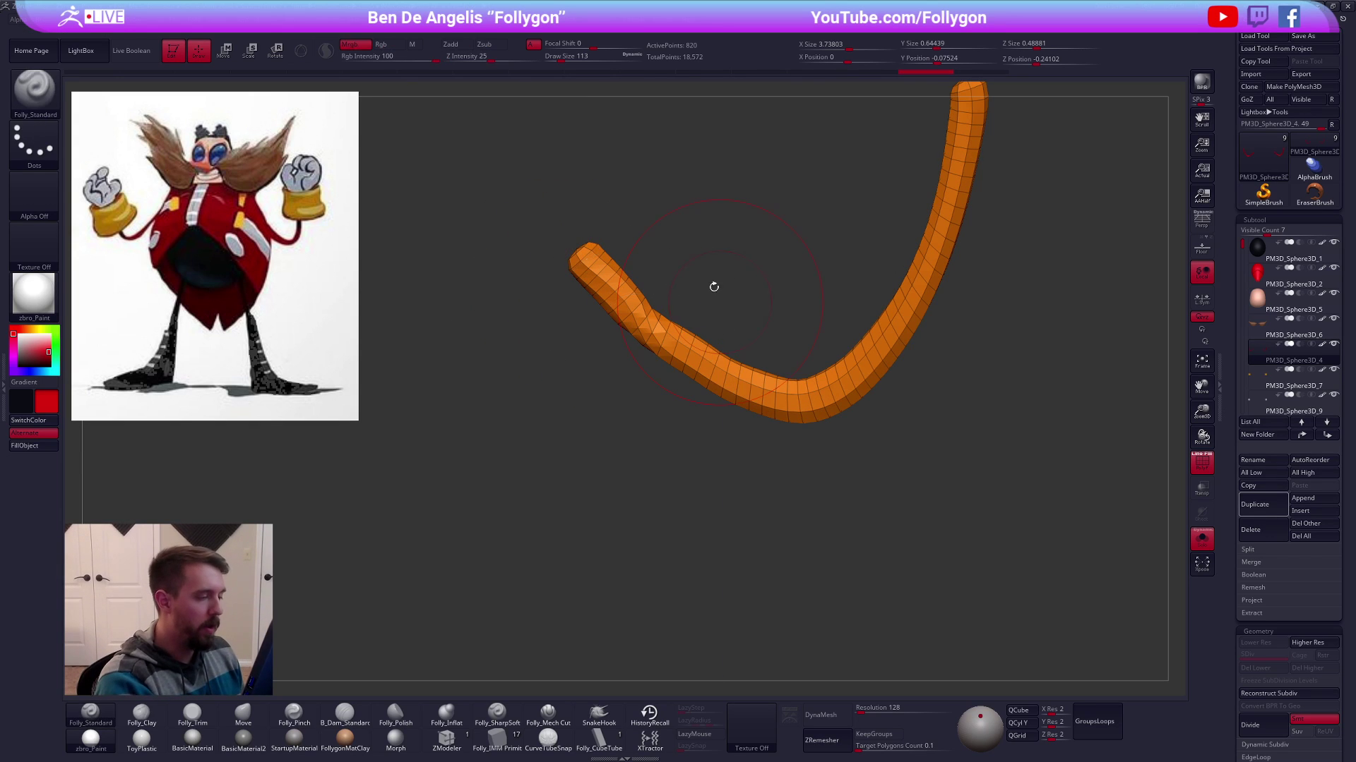
{"action": "left_click_drag", "start_coordinate": [839, 320], "coordinate": [709, 508], "text": "alt"}
{"action": "mouse_move", "coordinate": [812, 274]}
{"action": "left_mouse_down"}
{"action": "mouse_move", "coordinate": [824, 272]}
{"action": "mouse_move", "coordinate": [775, 281]}
{"action": "left_mouse_up"}
{"action": "key", "text": "ctrl+shift"}
{"action": "key", "text": "space"}
{"action": "left_click", "coordinate": [918, 315]}
{"action": "left_click_drag", "start_coordinate": [769, 409], "coordinate": [852, 321], "text": "alt"}
{"action": "left_click", "coordinate": [823, 739]}
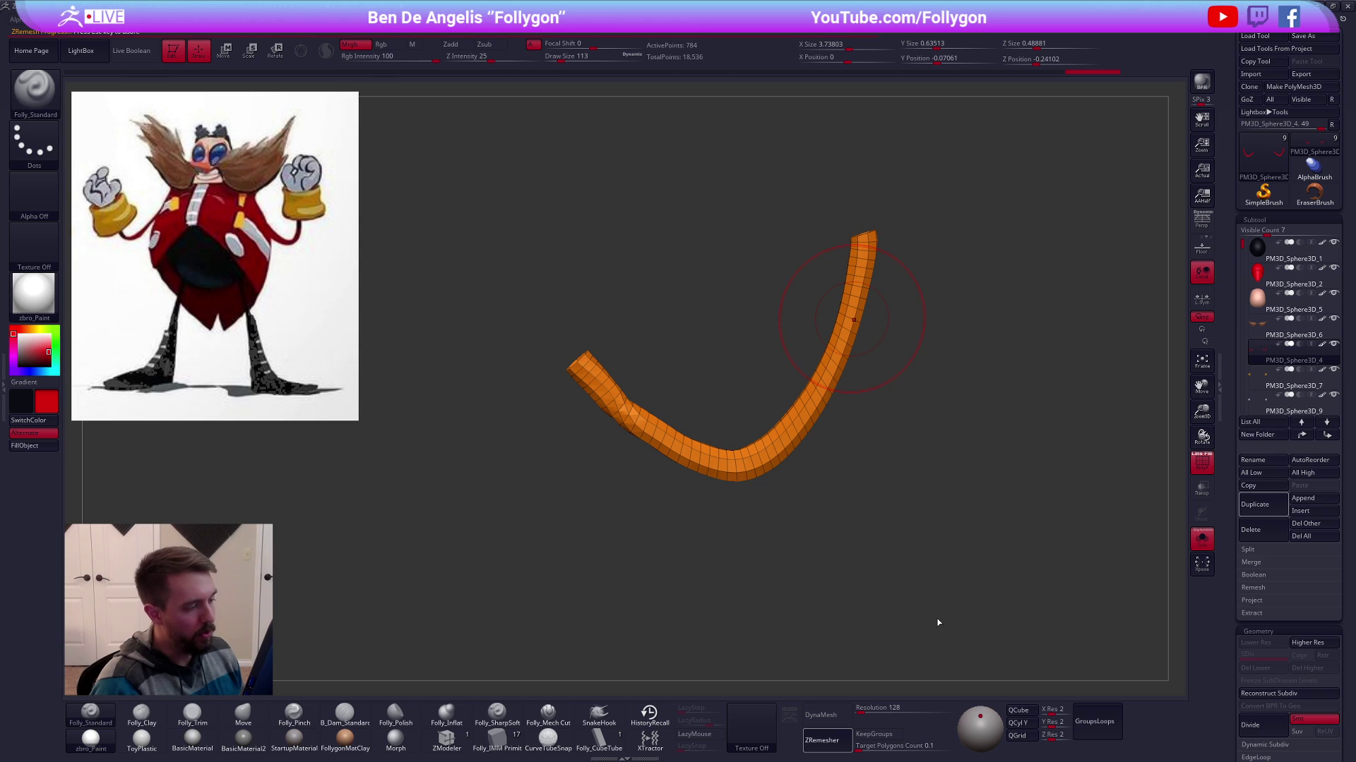
Set ZModeler's edge action to Delete EdgeLoop Complete and remove lengthwise edge loops from the arm
{"action": "left_click", "coordinate": [462, 746]}
{"action": "left_click_drag", "start_coordinate": [763, 498], "coordinate": [785, 554], "text": "alt"}
{"action": "key", "text": "space"}
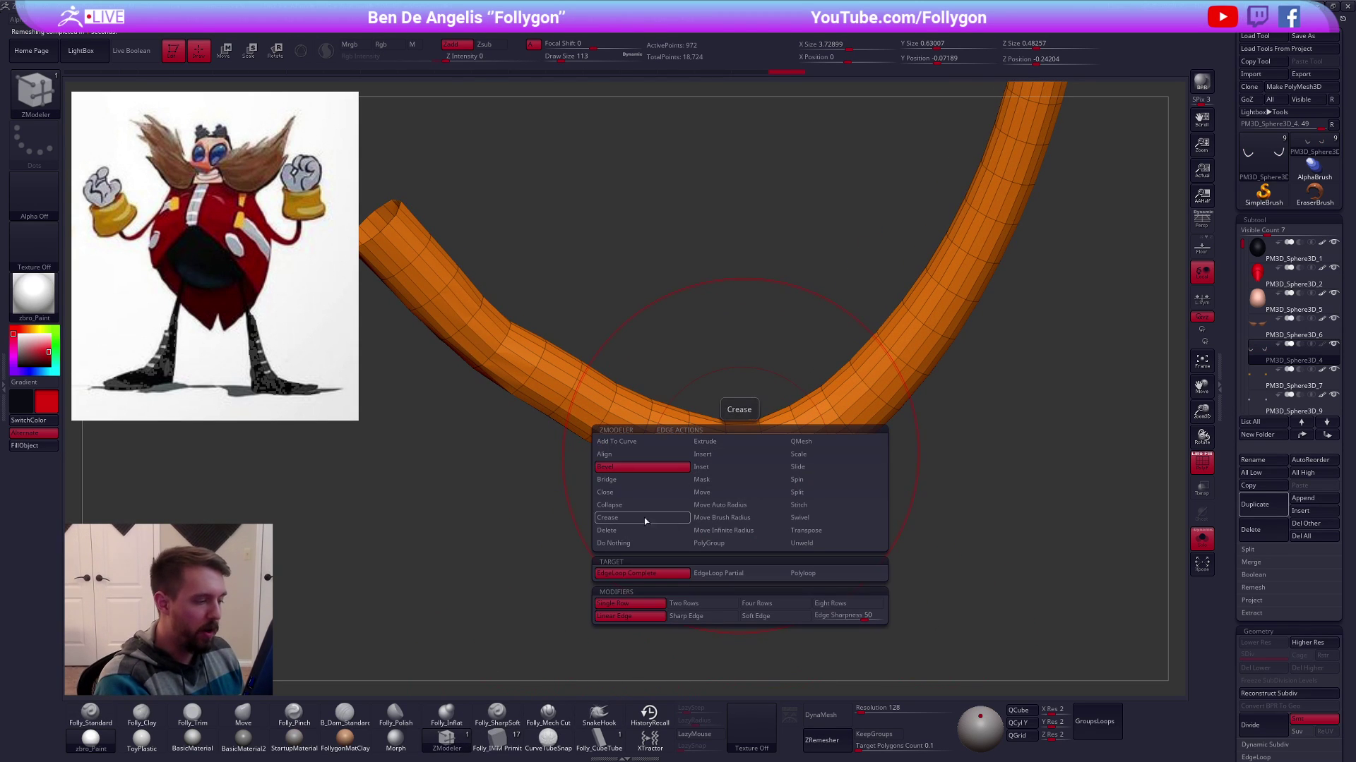
{"action": "left_click", "coordinate": [648, 531]}
{"action": "left_click", "coordinate": [706, 574]}
{"action": "left_click", "coordinate": [743, 481]}
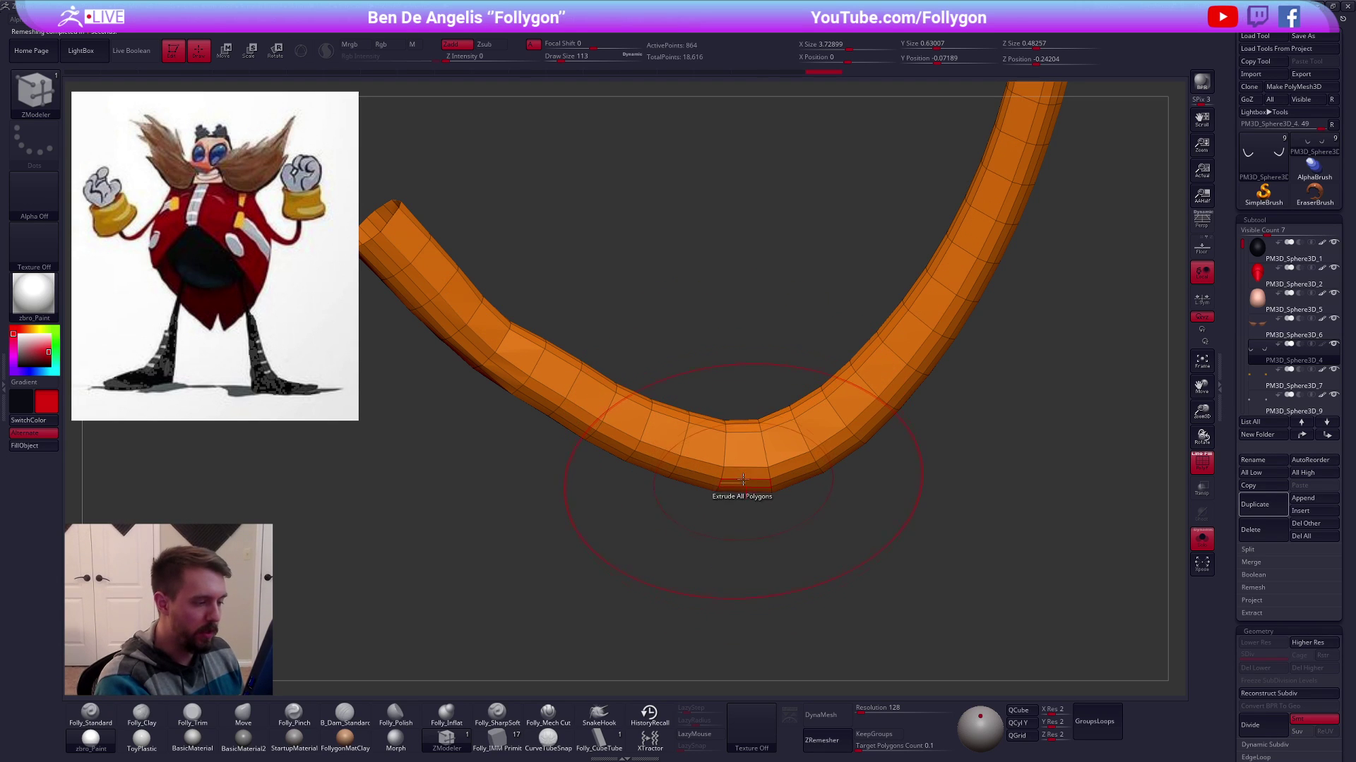
Delete more lengthwise edge loops around the arm tube from several angles
{"action": "left_click_drag", "start_coordinate": [738, 505], "coordinate": [742, 417]}
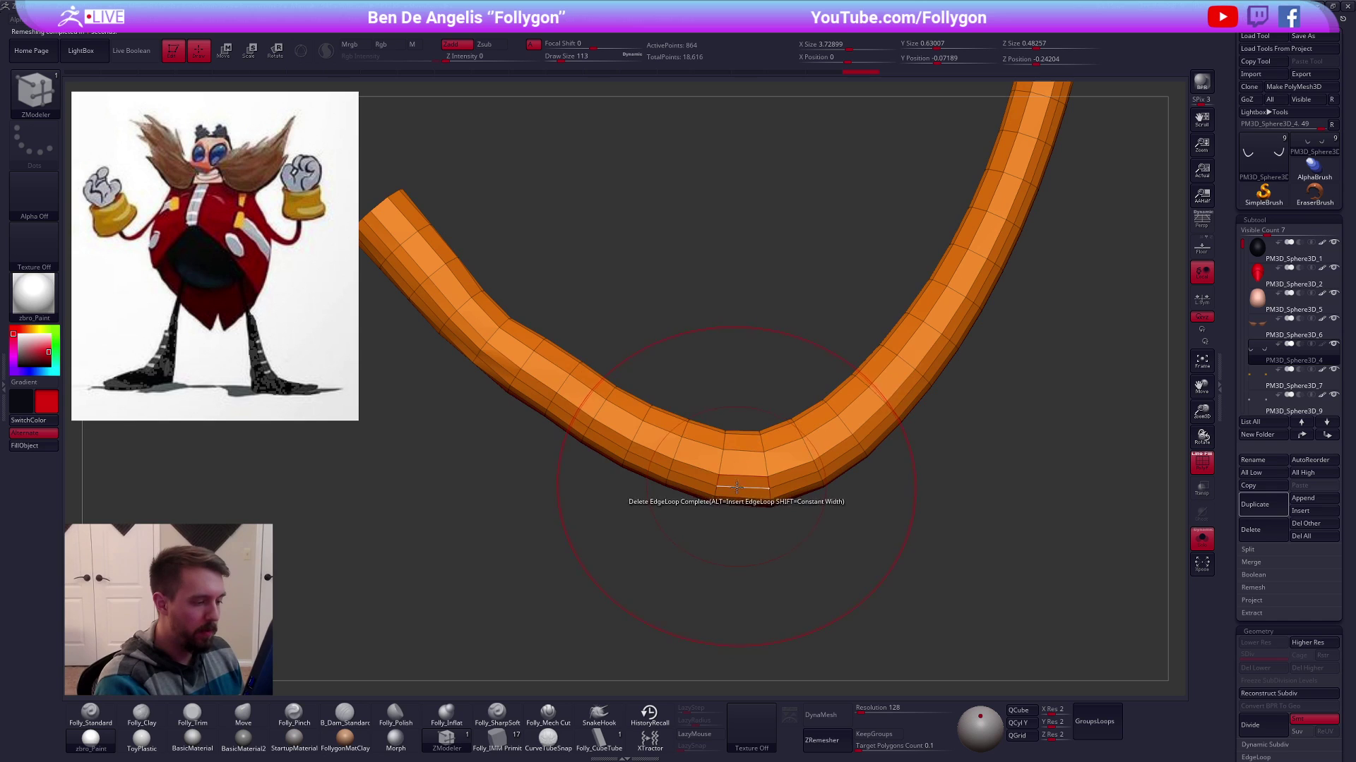
{"action": "left_click", "coordinate": [736, 487]}
{"action": "right_click_drag", "start_coordinate": [736, 487], "coordinate": [747, 438]}
{"action": "left_click", "coordinate": [735, 505]}
{"action": "right_click_drag", "start_coordinate": [735, 505], "coordinate": [758, 404]}
{"action": "left_click", "coordinate": [749, 459]}
{"action": "mouse_move", "coordinate": [734, 480]}
{"action": "right_mouse_down"}
{"action": "mouse_move", "coordinate": [755, 453]}
{"action": "mouse_move", "coordinate": [717, 475]}
{"action": "right_mouse_up"}
{"action": "left_click", "coordinate": [754, 454], "text": "alt"}
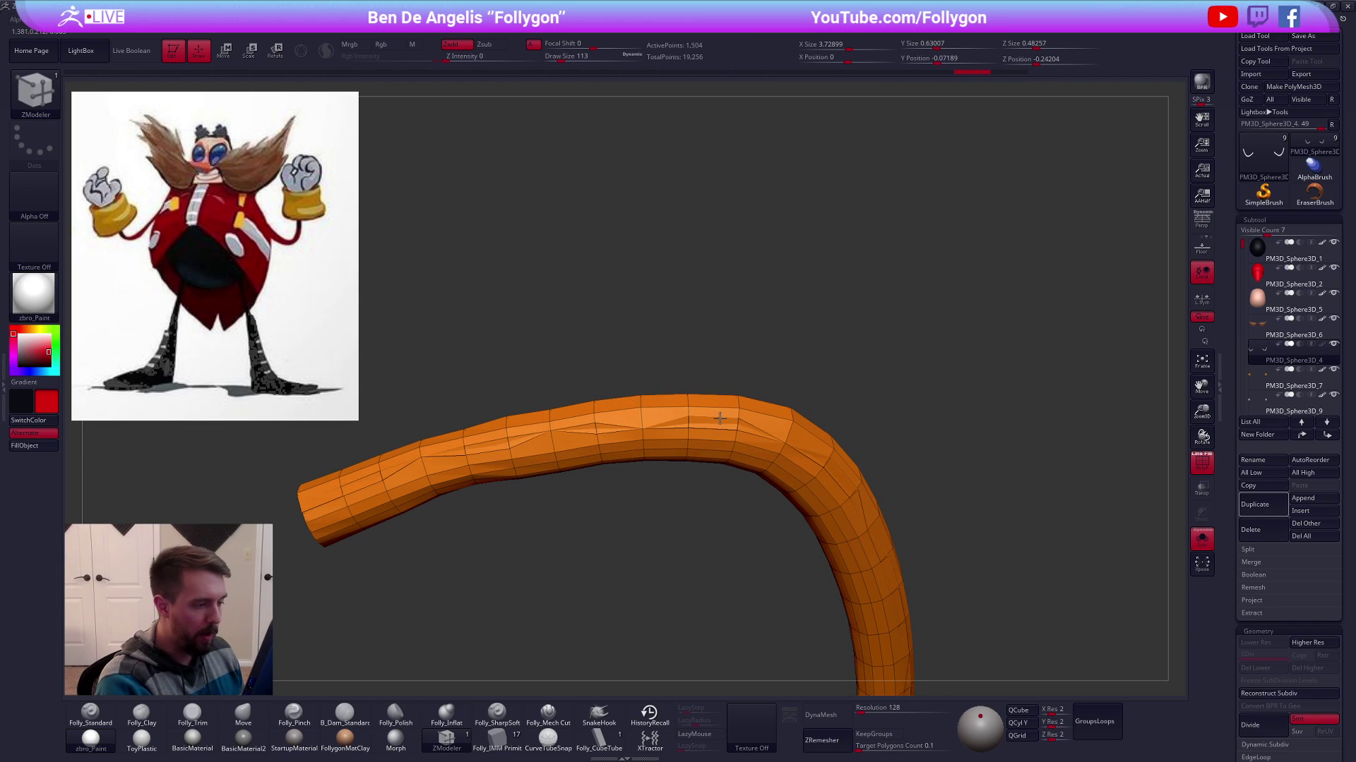
Continue reducing the arm's lengthwise edge loops and undo the last change
{"action": "right_click_drag", "start_coordinate": [712, 547], "coordinate": [661, 454], "text": "alt"}
{"action": "left_click", "coordinate": [790, 509]}
{"action": "mouse_move", "coordinate": [926, 539]}
{"action": "right_mouse_down"}
{"action": "mouse_move", "coordinate": [939, 554]}
{"action": "mouse_move", "coordinate": [940, 380]}
{"action": "mouse_move", "coordinate": [926, 399]}
{"action": "mouse_move", "coordinate": [834, 392]}
{"action": "mouse_move", "coordinate": [853, 387]}
{"action": "mouse_move", "coordinate": [808, 349]}
{"action": "mouse_move", "coordinate": [837, 364]}
{"action": "mouse_move", "coordinate": [778, 366]}
{"action": "mouse_move", "coordinate": [812, 412]}
{"action": "mouse_move", "coordinate": [857, 306]}
{"action": "mouse_move", "coordinate": [863, 449]}
{"action": "mouse_move", "coordinate": [932, 485]}
{"action": "mouse_move", "coordinate": [947, 520]}
{"action": "mouse_move", "coordinate": [914, 490]}
{"action": "mouse_move", "coordinate": [793, 578]}
{"action": "right_mouse_up"}
{"action": "left_click", "coordinate": [857, 360]}
{"action": "left_click", "coordinate": [810, 353]}
{"action": "left_click", "coordinate": [815, 364]}
{"action": "left_click", "coordinate": [802, 366]}
{"action": "left_click", "coordinate": [778, 365]}
{"action": "key", "text": "space"}
{"action": "left_click", "coordinate": [852, 333]}
{"action": "key", "text": "shift+f"}
{"action": "key", "text": "shift+f"}
{"action": "key", "text": "ctrl+z"}
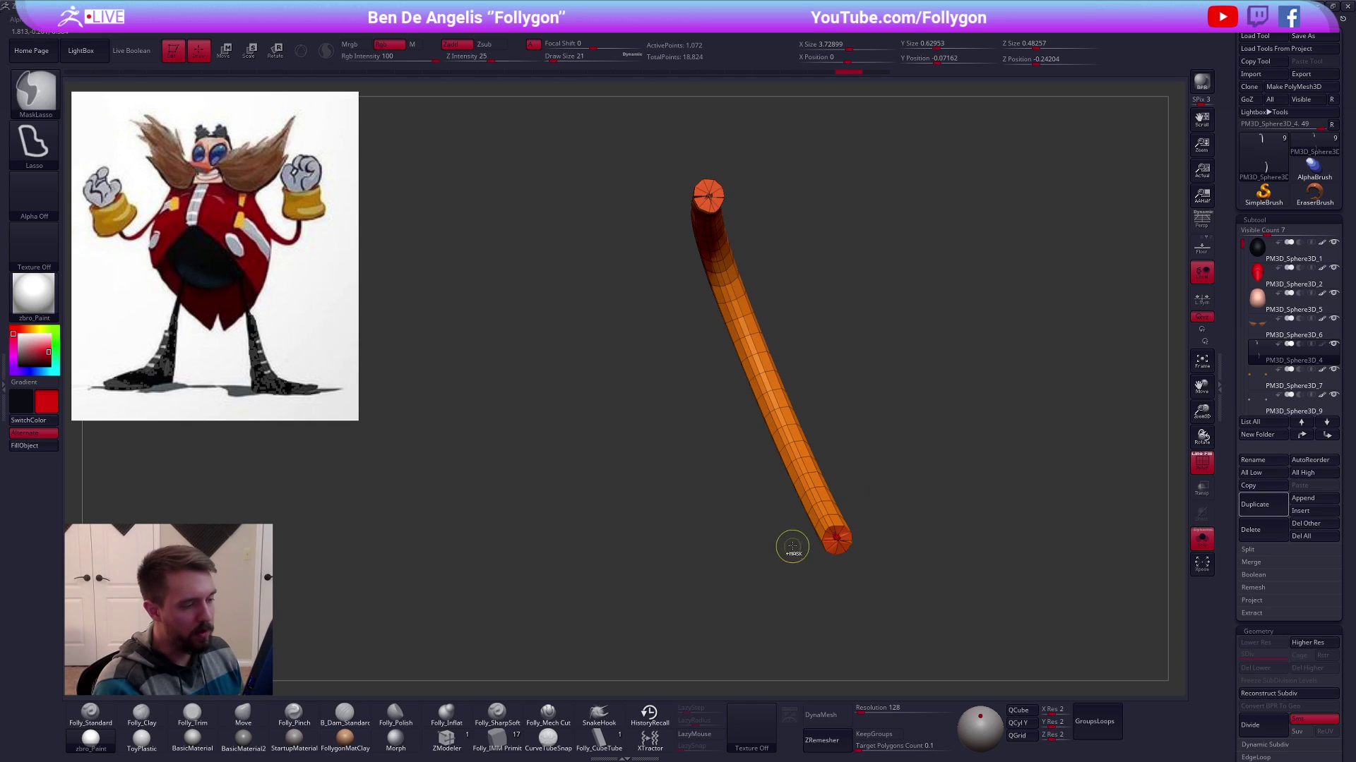
Isolate the arms' outer tube surface and delete the hidden end-cap geometry
{"action": "left_click", "coordinate": [814, 496], "text": "ctrl+shift"}
{"action": "key", "text": "grave"}
{"action": "left_click", "coordinate": [888, 449]}
Remove one more lengthwise edge loop from the open arm tube with ZModeler
{"action": "key", "text": "b"}
{"action": "key", "text": "z"}
{"action": "key", "text": "m"}
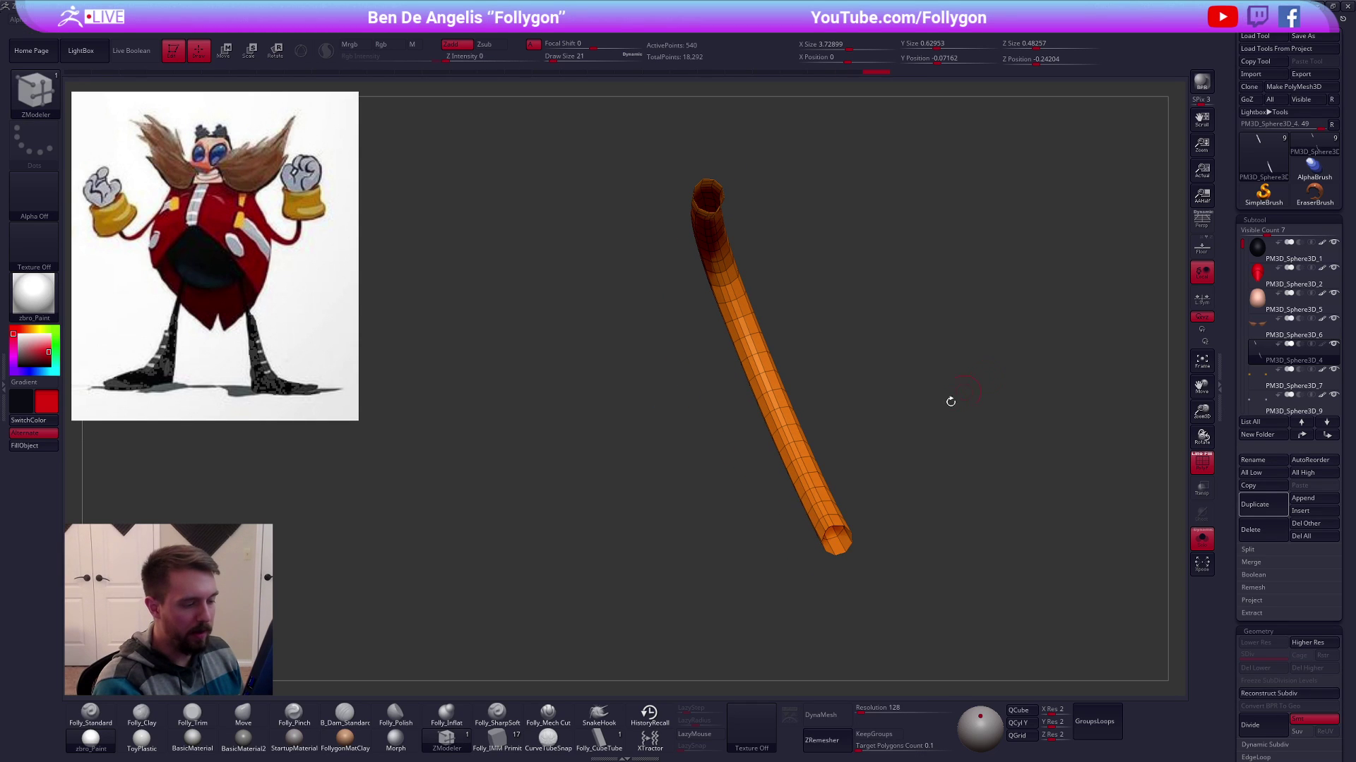
{"action": "key", "text": "f"}
{"action": "left_click", "coordinate": [789, 458]}
{"action": "right_click_drag", "start_coordinate": [788, 458], "coordinate": [860, 400]}
{"action": "key", "text": "alt+s"}
{"action": "right_click_drag", "start_coordinate": [711, 457], "coordinate": [687, 447], "text": "ctrl"}
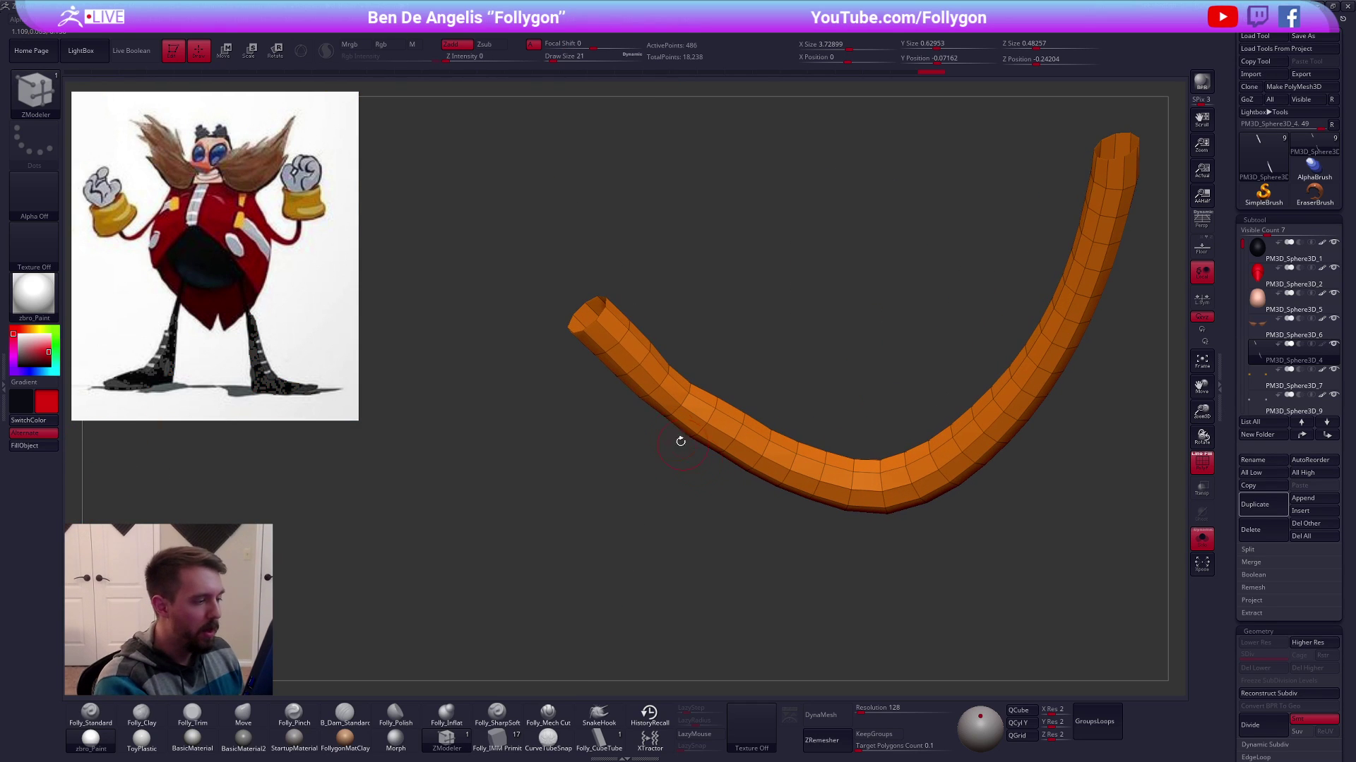
Delete alternate cross-section edge loops along the arm from the shoulder to the wrist
{"action": "left_click", "coordinate": [614, 342], "text": "alt"}
{"action": "left_click", "coordinate": [703, 409], "text": "alt"}
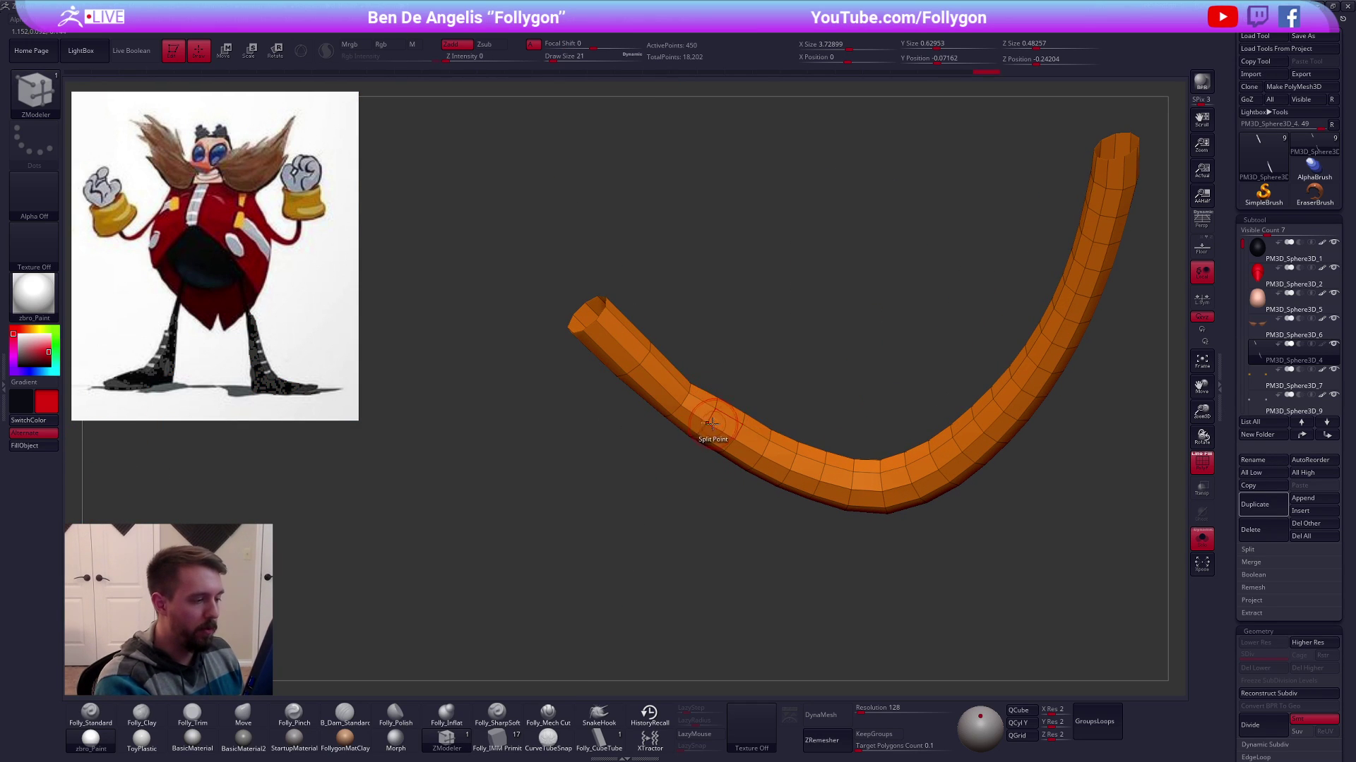
{"action": "left_click", "coordinate": [765, 449], "text": "alt"}
{"action": "left_click", "coordinate": [766, 449], "text": "alt"}
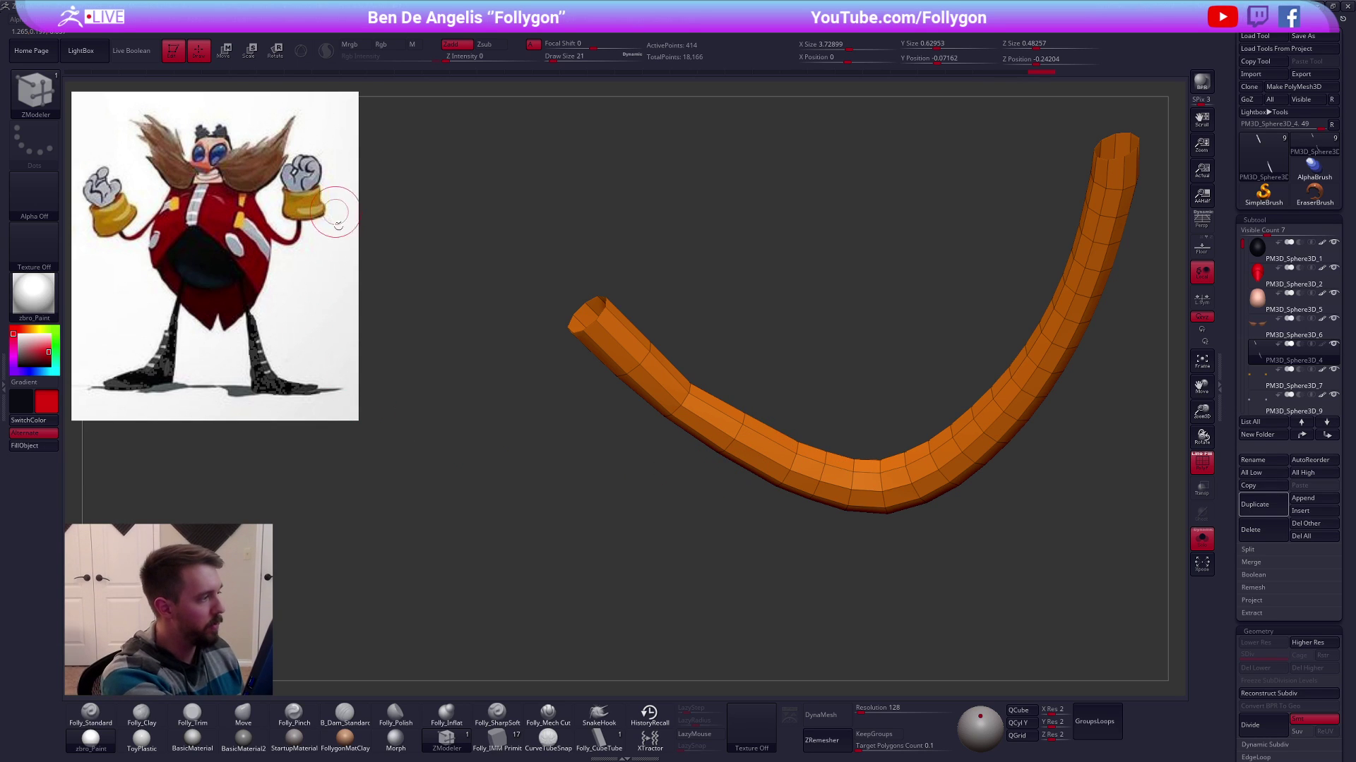
{"action": "left_click", "coordinate": [818, 480], "text": "alt"}
{"action": "left_click", "coordinate": [882, 480], "text": "alt"}
{"action": "left_click", "coordinate": [932, 464], "text": "alt"}
{"action": "left_click", "coordinate": [962, 432], "text": "alt"}
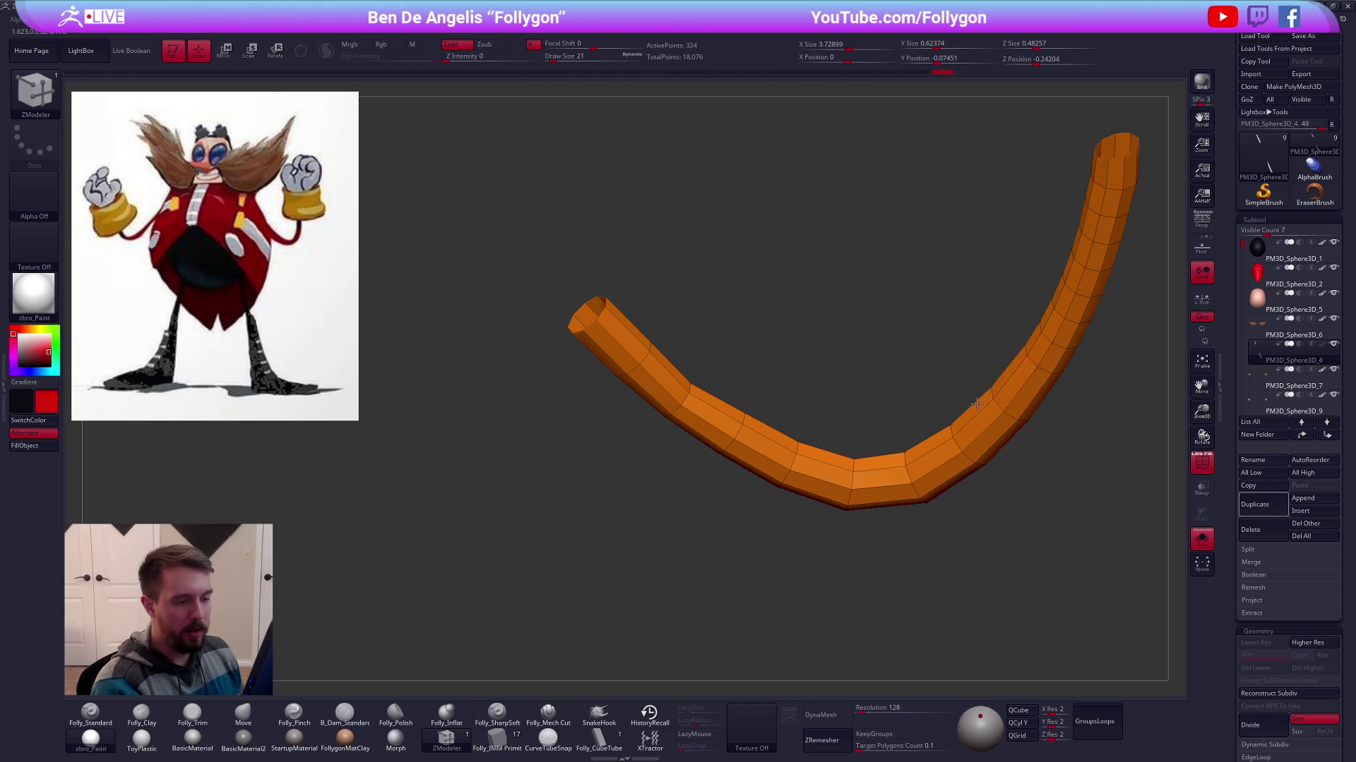
{"action": "right_click_drag", "start_coordinate": [995, 396], "coordinate": [840, 487], "text": "alt"}
{"action": "left_click", "coordinate": [894, 426], "text": "alt"}
{"action": "left_click", "coordinate": [912, 380], "text": "alt"}
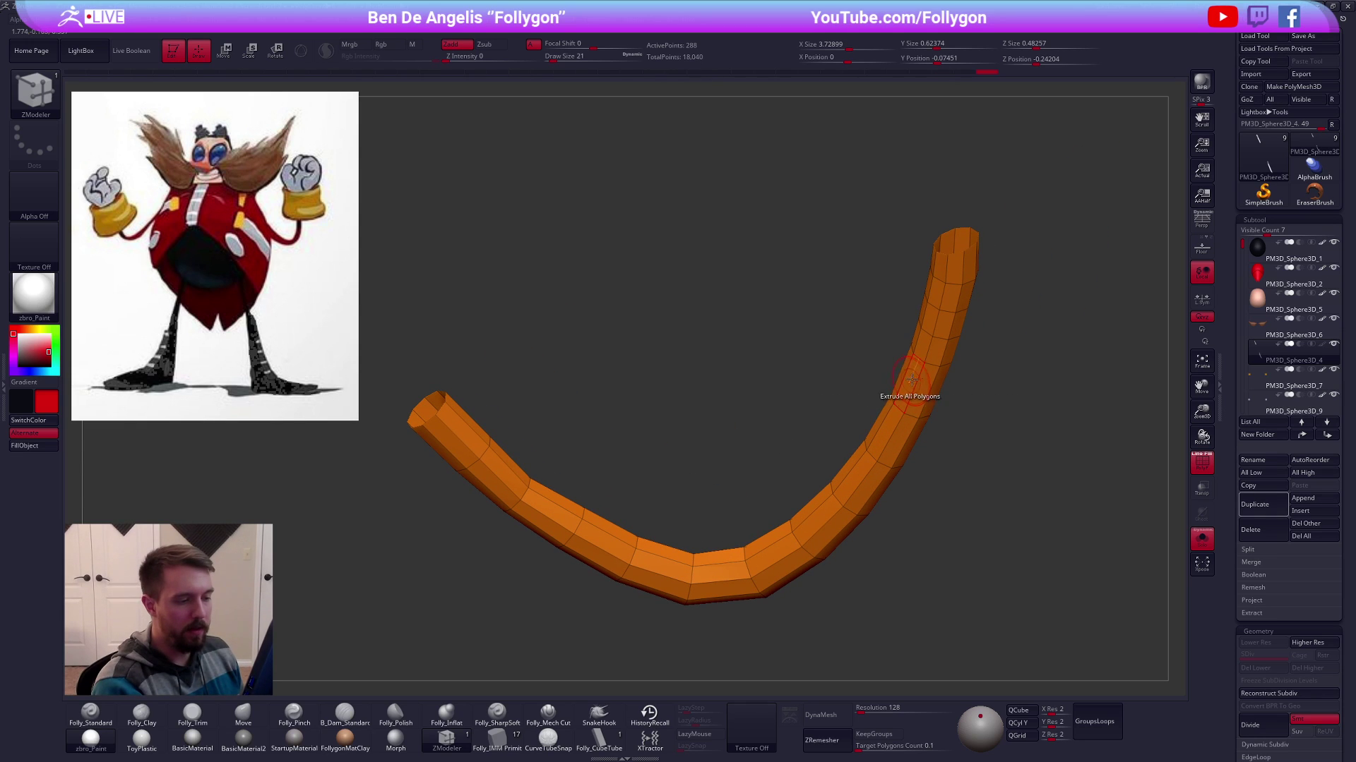
{"action": "left_click", "coordinate": [926, 334], "text": "alt"}
Switch to the Move brush at size 265 and show the unsmoothed arms with the whole figure
{"action": "key", "text": "d"}
{"action": "right_click_drag", "start_coordinate": [994, 543], "coordinate": [908, 562], "text": "alt"}
{"action": "key", "text": "alt+s"}
{"action": "key", "text": "b"}
{"action": "key", "text": "m"}
{"action": "key", "text": "v"}
{"action": "key", "text": "space"}
{"action": "left_click_drag", "start_coordinate": [873, 396], "coordinate": [887, 401]}
{"action": "key", "text": "shift+d"}
{"action": "key", "text": "shift+f"}
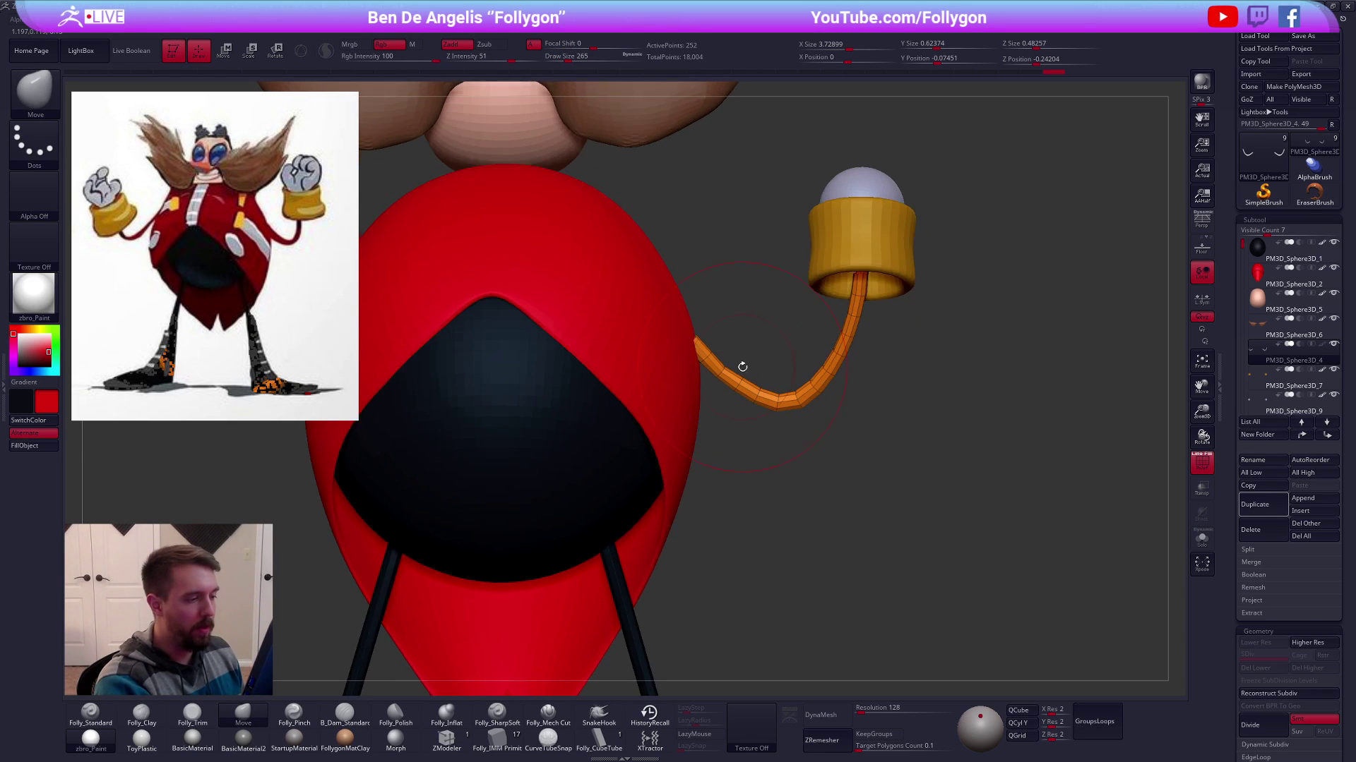
Isolate the arms and taper them with masks and Transpose, thickening the shoulder ends and narrowing the wrist ends
{"action": "key", "text": "alt+s"}
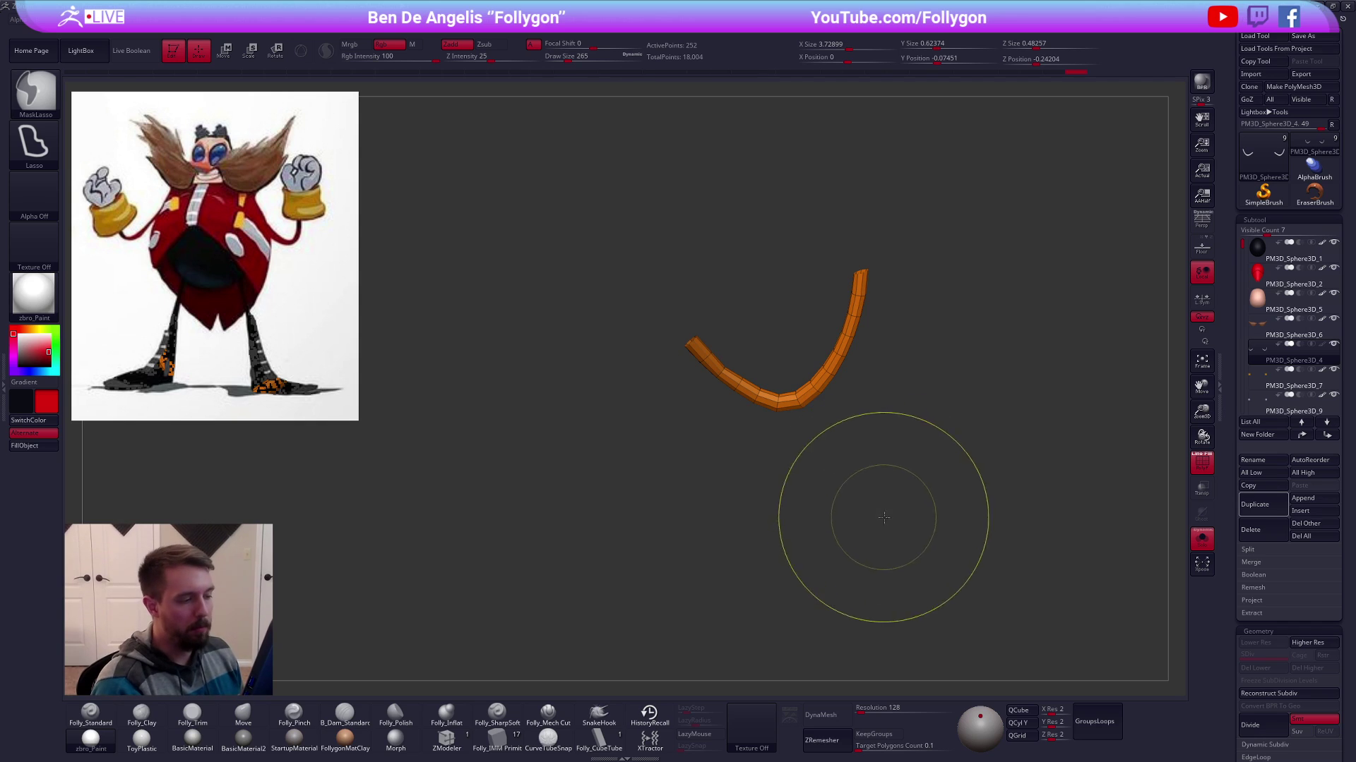
{"action": "key", "text": "w"}
{"action": "mouse_move", "coordinate": [692, 358]}
{"action": "left_mouse_down"}
{"action": "mouse_move", "coordinate": [716, 486]}
{"action": "mouse_move", "coordinate": [721, 473]}
{"action": "left_mouse_up"}
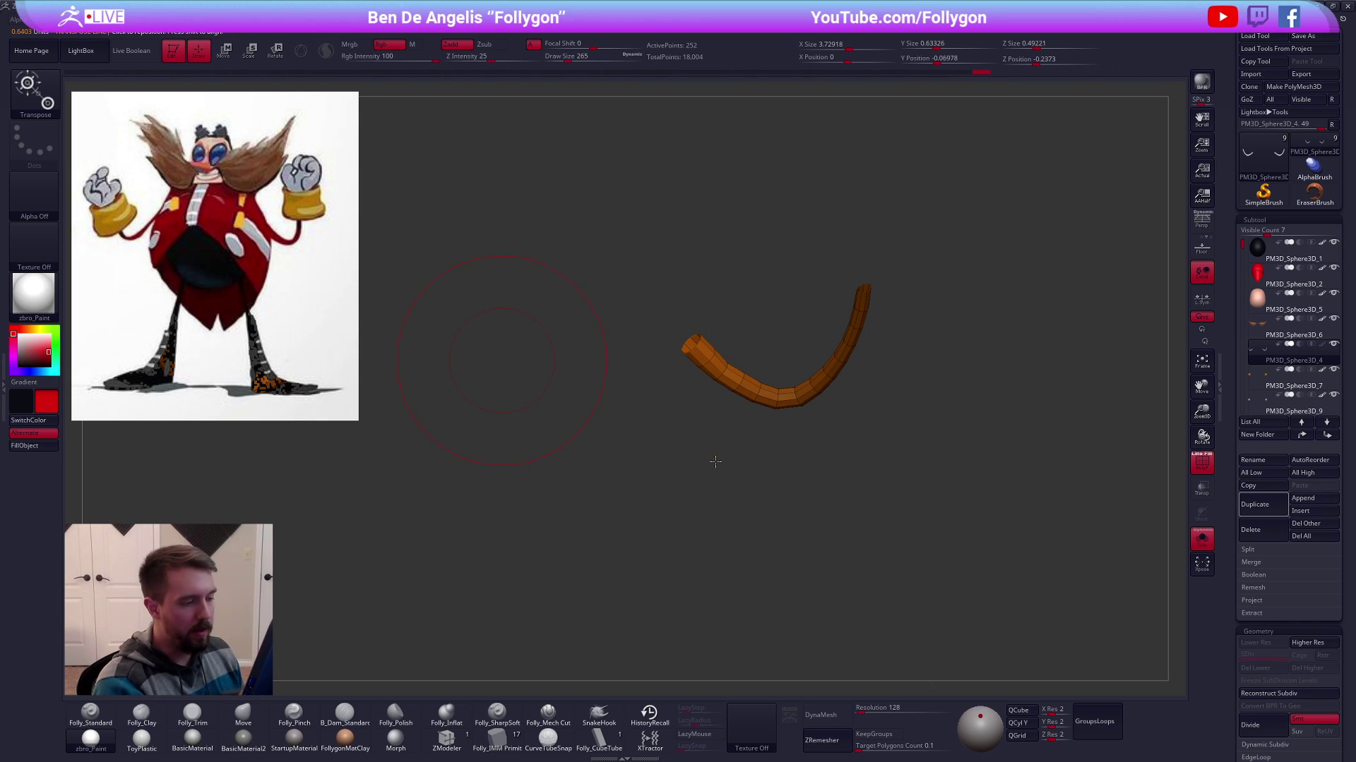
{"action": "left_click", "coordinate": [854, 405], "text": "ctrl"}
{"action": "left_click_drag", "start_coordinate": [858, 327], "coordinate": [914, 432]}
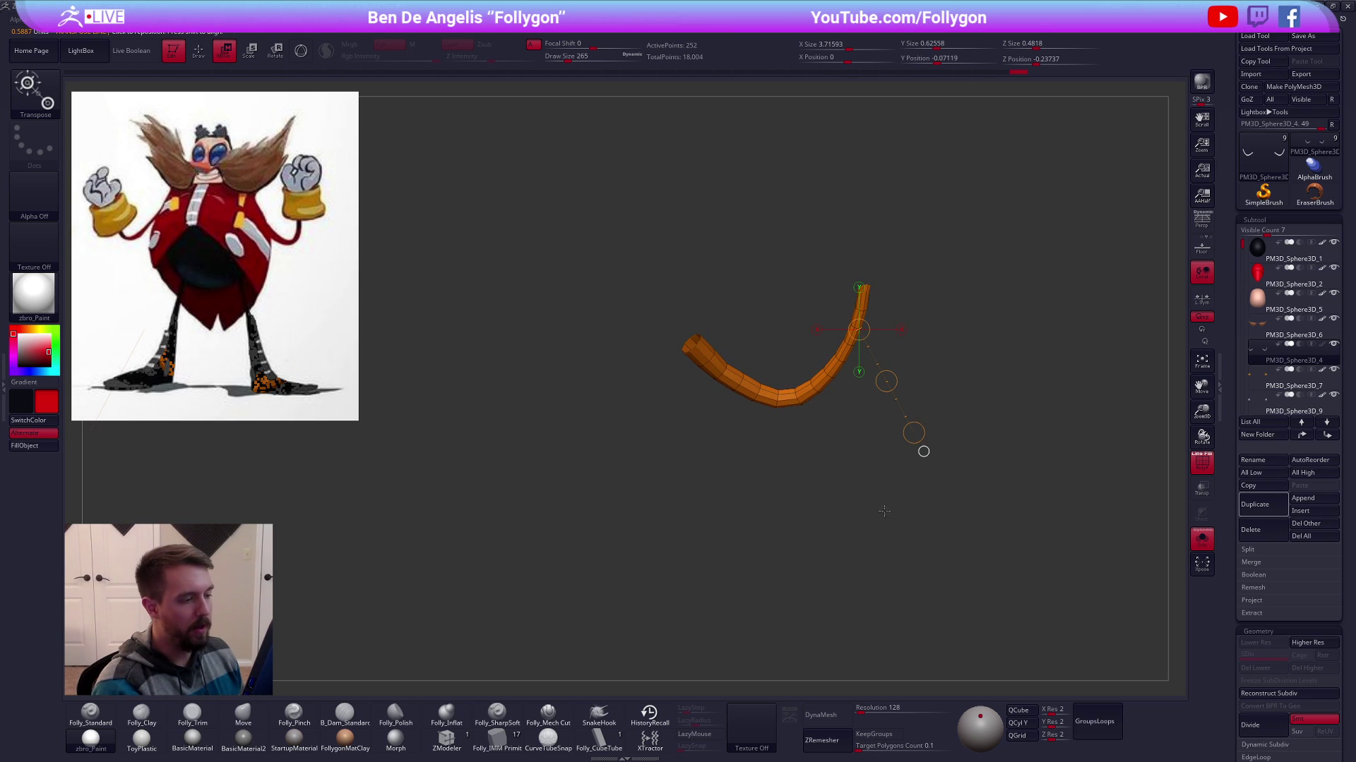
Return to the Move brush and check the tapered arms against the whole figure with subdivision smoothing
{"action": "key", "text": "q"}
{"action": "key", "text": "d"}
{"action": "key", "text": "ctrl+shift+f"}
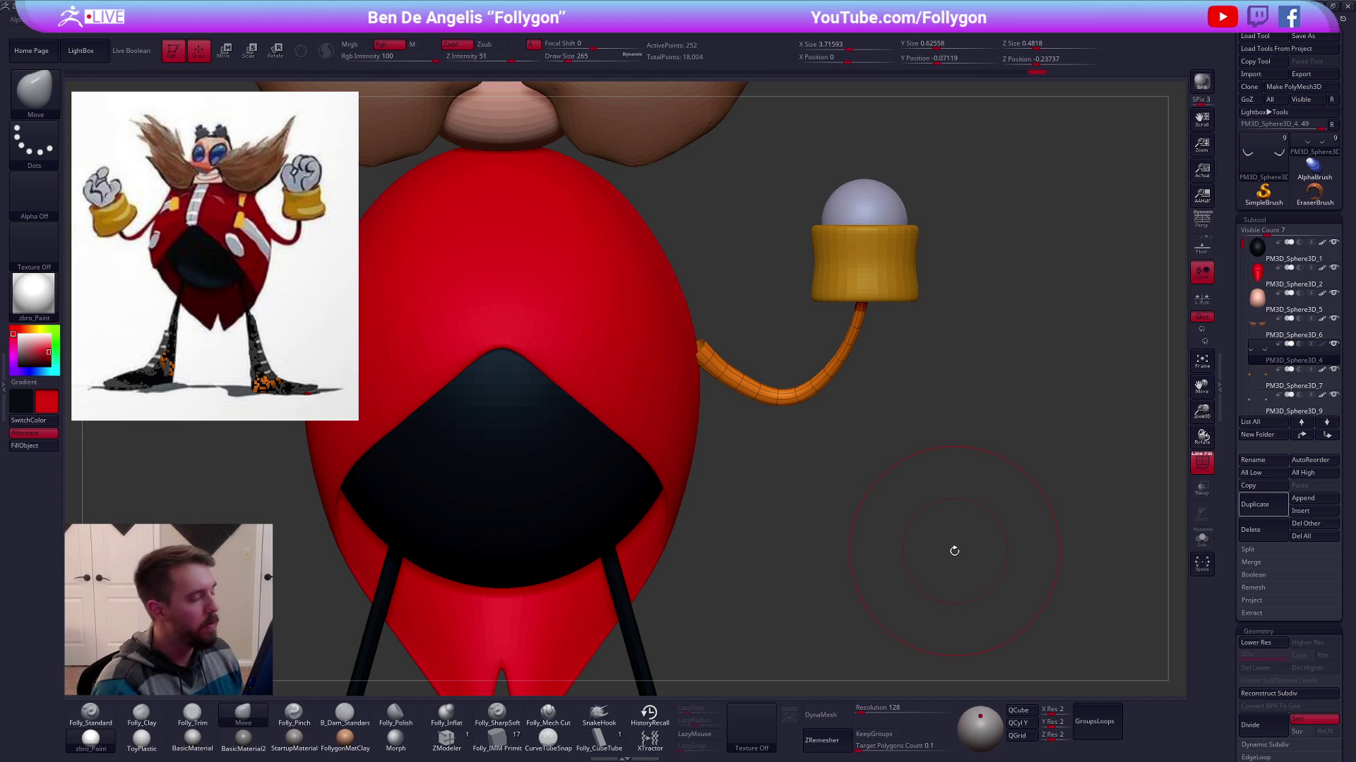
{"action": "key", "text": "ctrl+shift+f"}
{"action": "key", "text": "shift+d"}
Toggle double-sided display, flip the arms' normals and turn on their subdivision smoothing
{"action": "key", "text": "space"}
{"action": "left_click", "coordinate": [937, 411]}
{"action": "left_click", "coordinate": [934, 424]}
{"action": "key", "text": "d"}
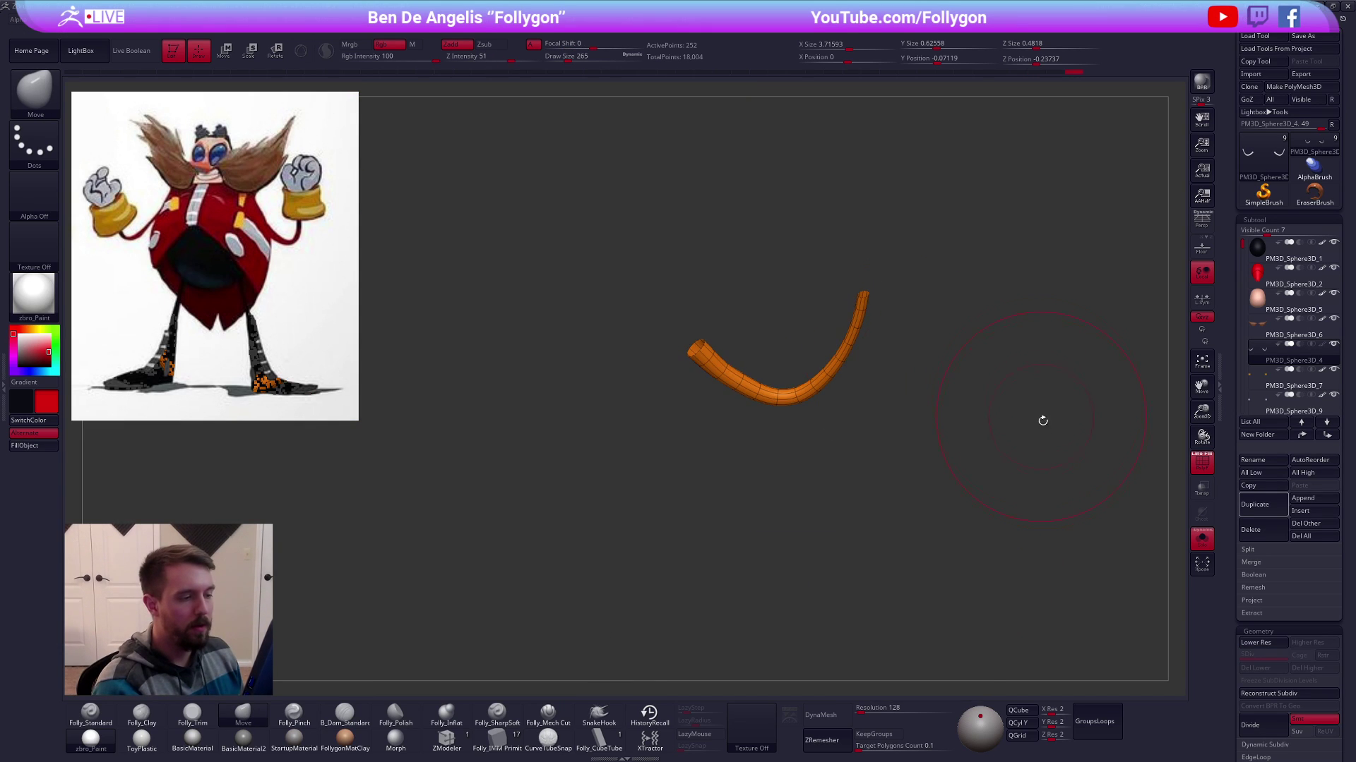
Show the whole figure without the wireframe and compare its proportions with the reference image
{"action": "key", "text": "ctrl+shift+f"}
{"action": "key", "text": "shift+f"}
{"action": "mouse_move", "coordinate": [938, 550]}
{"action": "left_mouse_down"}
{"action": "mouse_move", "coordinate": [902, 539]}
{"action": "mouse_move", "coordinate": [940, 502]}
{"action": "mouse_move", "coordinate": [838, 433]}
{"action": "left_mouse_up"}
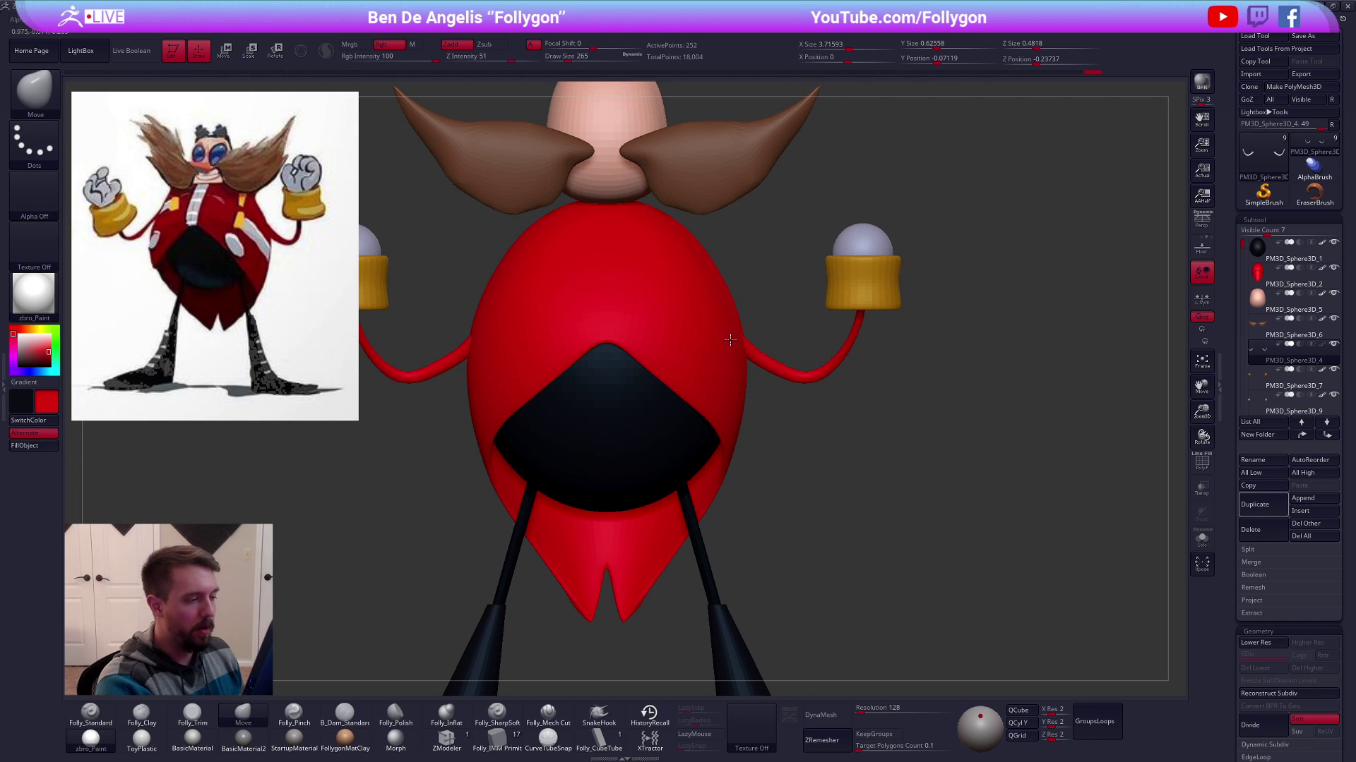
{"action": "scroll", "coordinate": [723, 346], "scroll_direction": "down", "scroll_amount": 5}
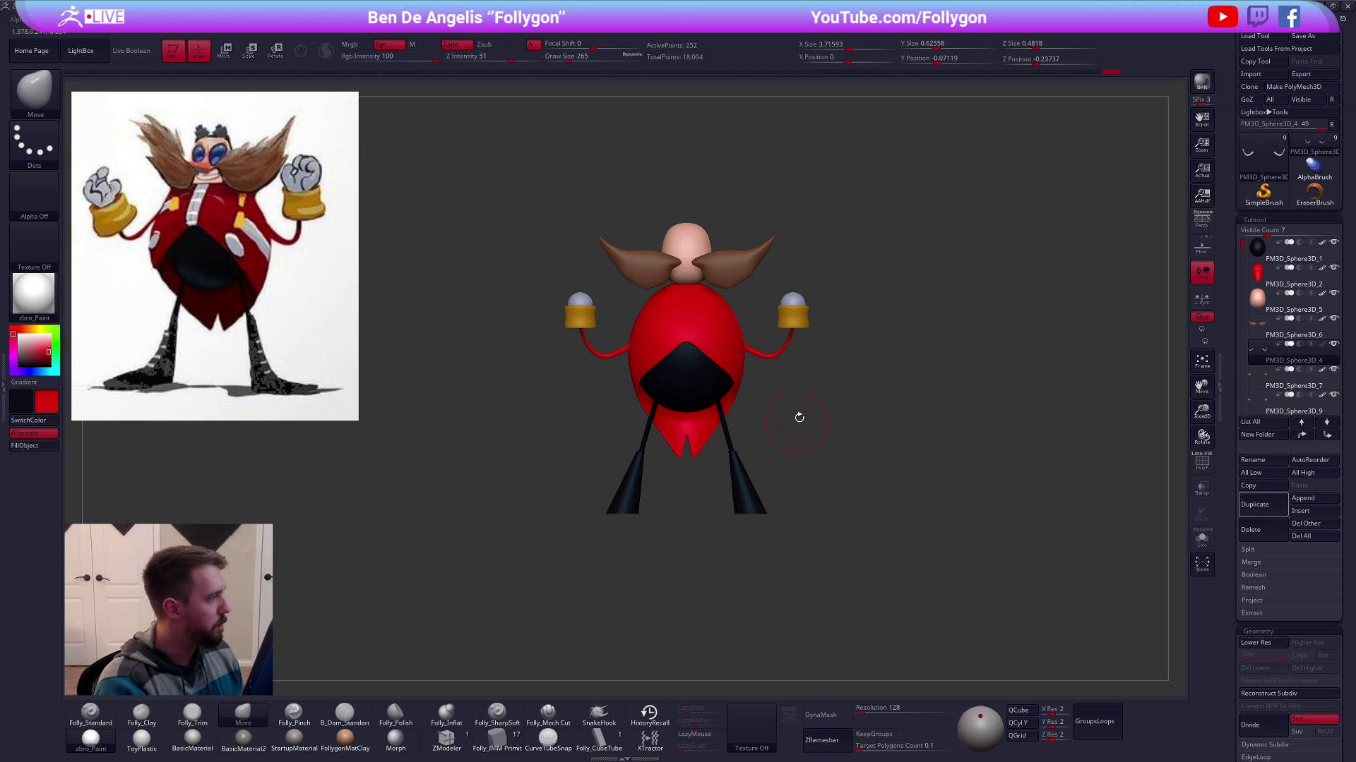
Inflate the arms slightly with the Transpose line and return to draw mode
{"action": "scroll", "coordinate": [812, 358], "scroll_direction": "up", "scroll_amount": 3}
{"action": "key", "text": "w"}
{"action": "left_click_drag", "start_coordinate": [757, 362], "coordinate": [761, 400]}
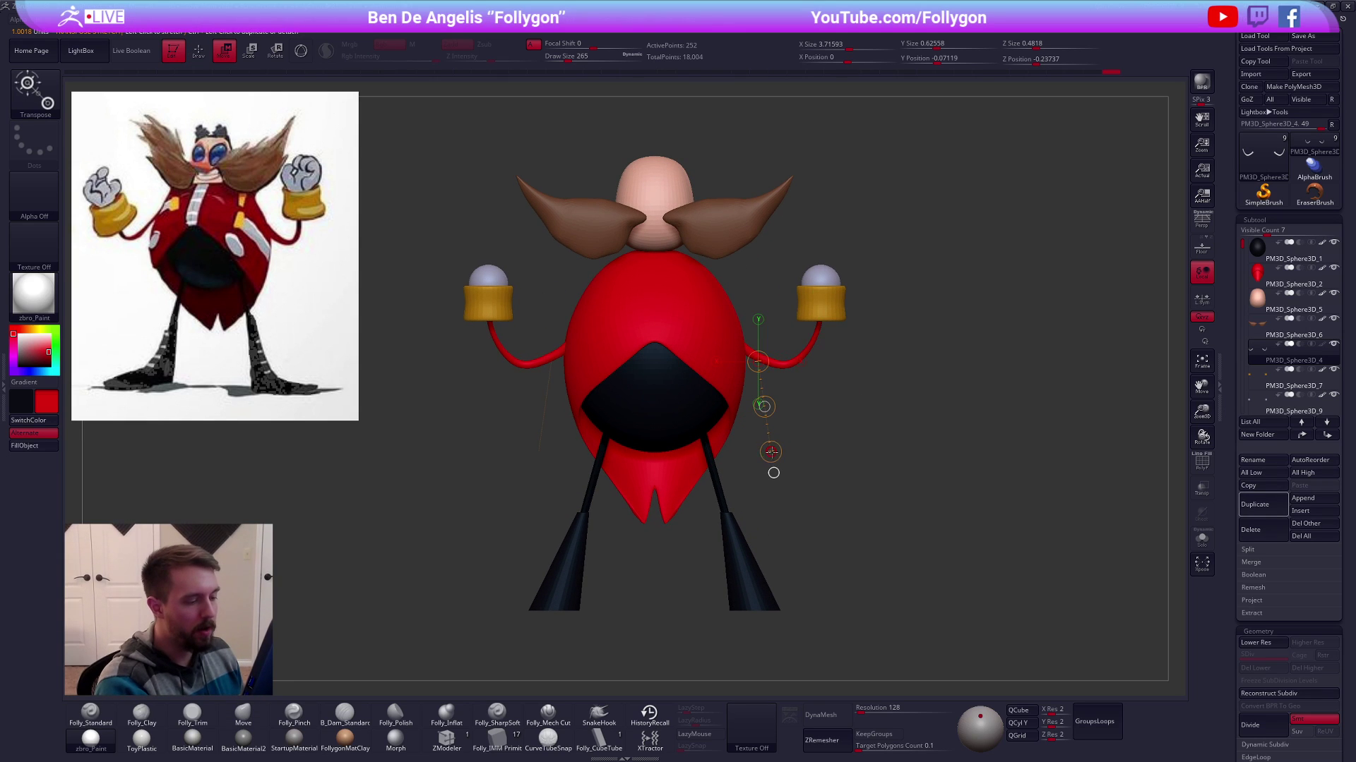
{"action": "mouse_move", "coordinate": [780, 456]}
{"action": "left_mouse_down", "text": "alt"}
{"action": "mouse_move", "coordinate": [887, 516]}
{"action": "mouse_move", "coordinate": [883, 526]}
{"action": "mouse_move", "coordinate": [926, 525]}
{"action": "mouse_move", "coordinate": [914, 462]}
{"action": "left_mouse_up", "text": "alt"}
{"action": "key", "text": "q"}
Check the coat and arms from the side, make the arms the active subtool and fill them with red
{"action": "left_click", "coordinate": [854, 397], "text": "alt"}
{"action": "left_click_drag", "start_coordinate": [926, 413], "coordinate": [811, 424]}
{"action": "key", "text": "space"}
{"action": "left_click_drag", "start_coordinate": [861, 354], "coordinate": [874, 354]}
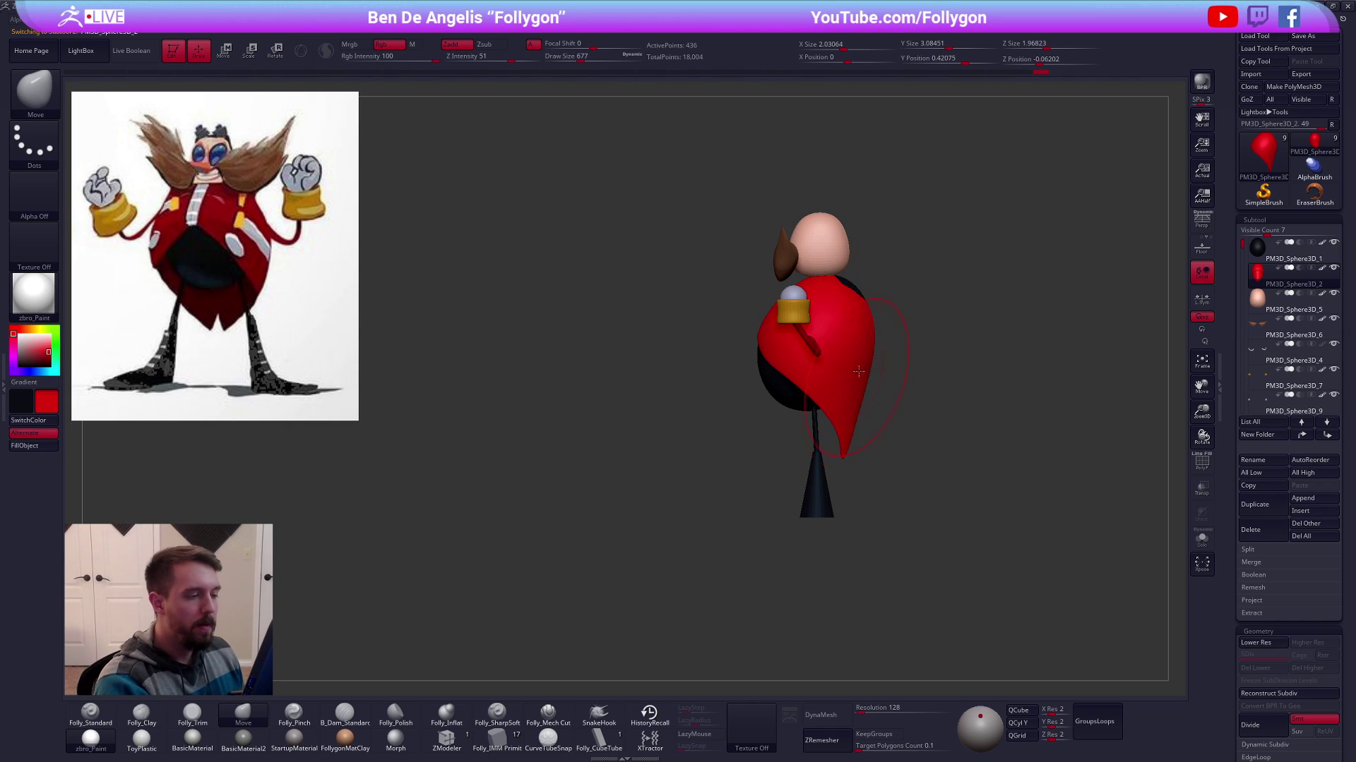
{"action": "right_click_drag", "start_coordinate": [857, 376], "coordinate": [815, 415], "text": "alt"}
{"action": "left_click", "coordinate": [773, 390], "text": "alt"}
{"action": "key", "text": "1"}
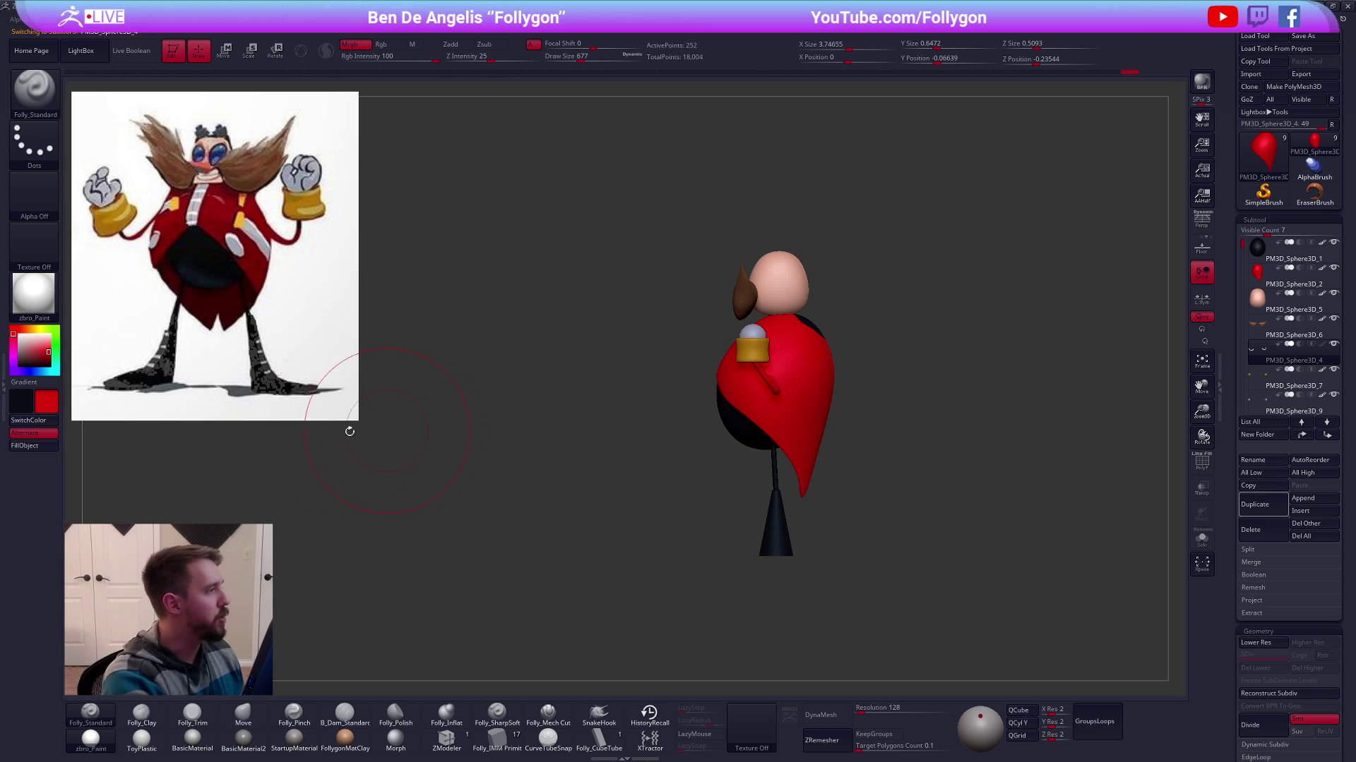
{"action": "left_click", "coordinate": [55, 450]}
Compare the whole figure from the front with the reference image and examine the head area up close
{"action": "right_click_drag", "start_coordinate": [713, 347], "coordinate": [819, 339], "text": "shift"}
{"action": "key", "text": "space"}
{"action": "left_click_drag", "start_coordinate": [819, 339], "coordinate": [799, 338]}
{"action": "right_click_drag", "start_coordinate": [846, 598], "coordinate": [913, 570], "text": "alt"}
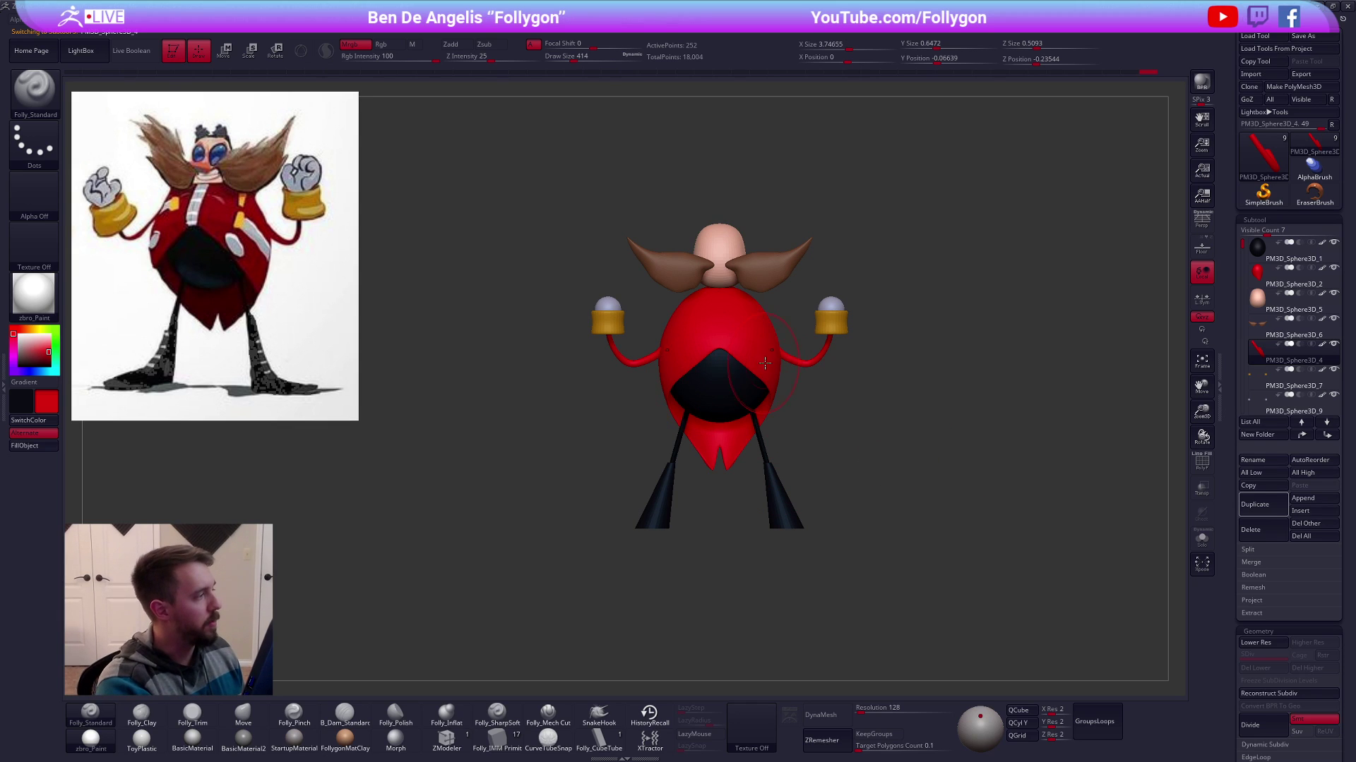
{"action": "right_click_drag", "start_coordinate": [751, 295], "coordinate": [774, 401], "text": "alt"}
{"action": "right_click_drag", "start_coordinate": [775, 401], "coordinate": [735, 427], "text": "ctrl"}
{"action": "key", "text": "space"}
{"action": "left_click_drag", "start_coordinate": [735, 427], "coordinate": [720, 426]}
{"action": "right_click_drag", "start_coordinate": [761, 416], "coordinate": [846, 590], "text": "alt"}
{"action": "key", "text": "space"}
{"action": "left_click_drag", "start_coordinate": [738, 421], "coordinate": [725, 422]}
{"action": "right_click_drag", "start_coordinate": [883, 505], "coordinate": [908, 543], "text": "alt"}
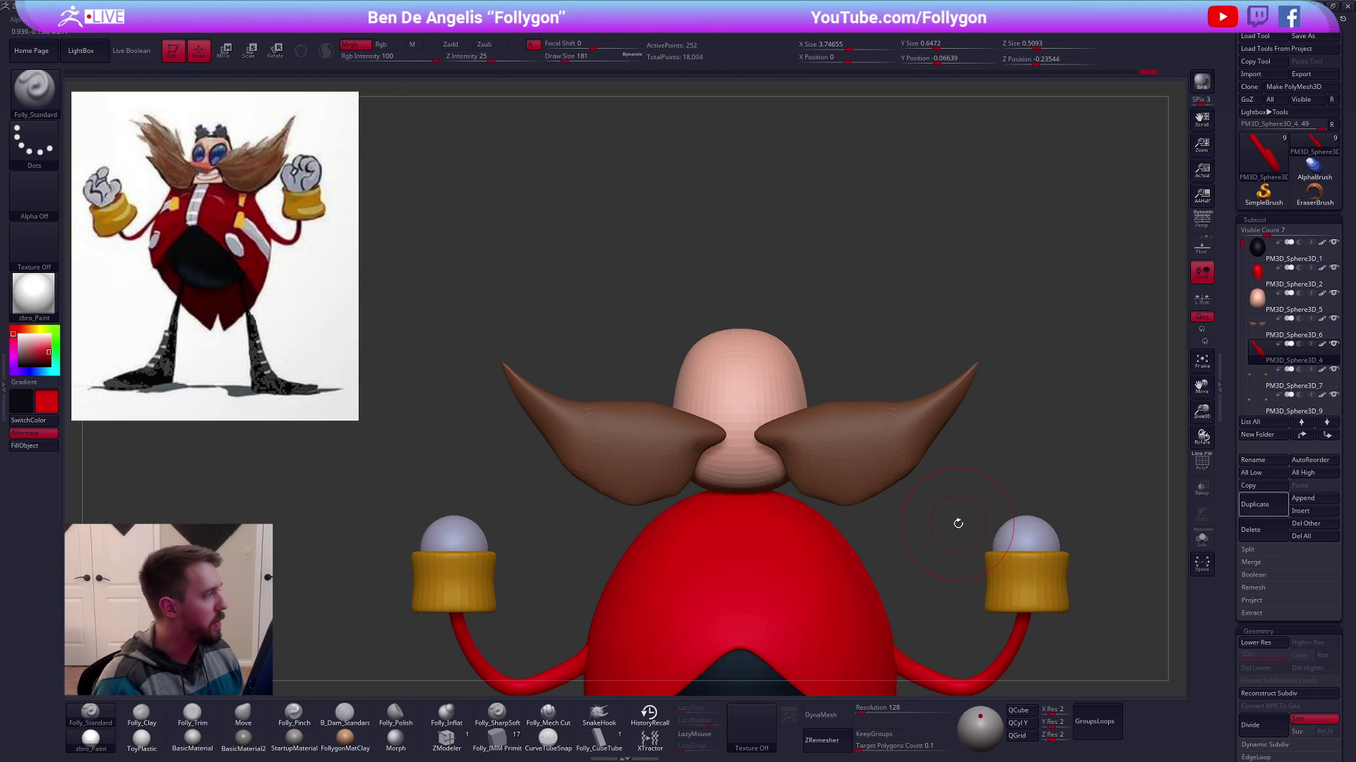
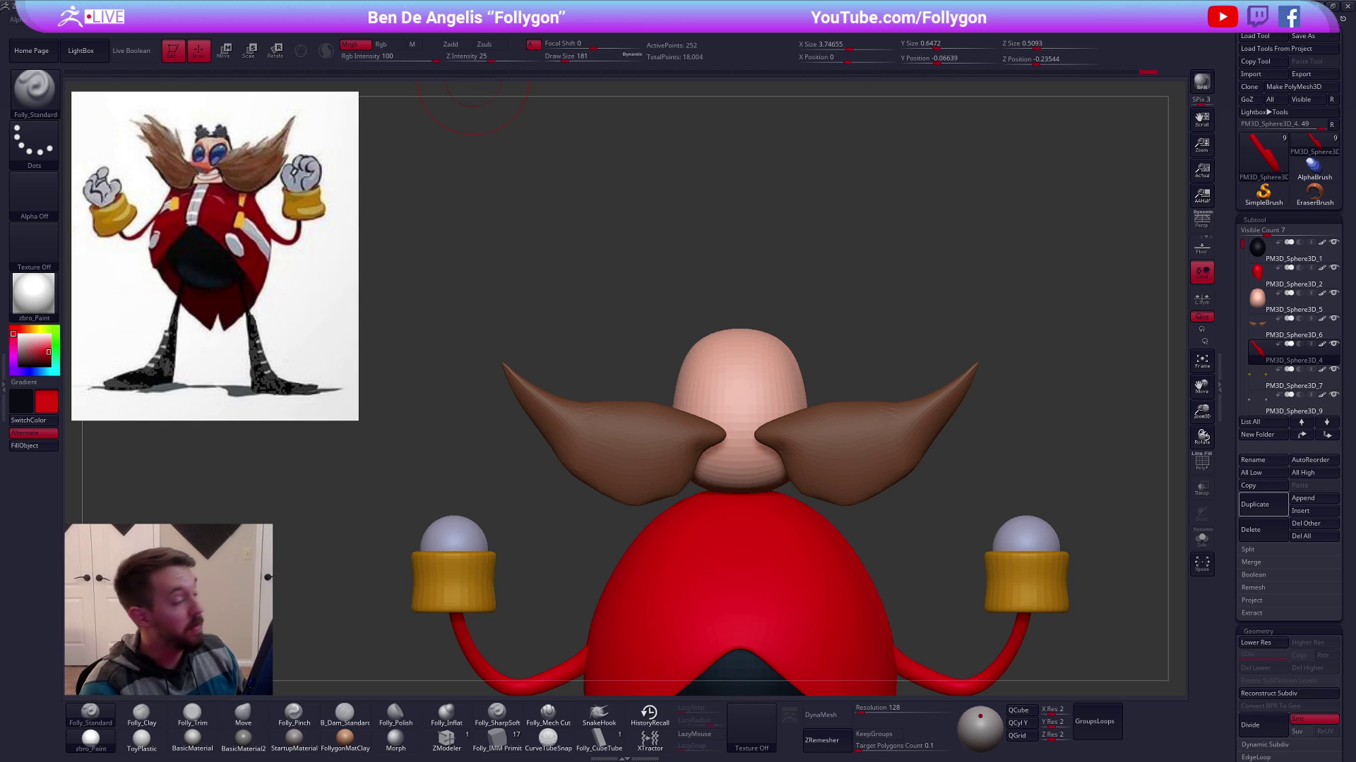
Make the head the active subtool, isolate it and enlarge the brush to a draw size of about 203
{"action": "left_click_drag", "start_coordinate": [860, 351], "coordinate": [798, 324], "text": "alt"}
{"action": "left_click", "coordinate": [1261, 300]}
{"action": "key", "text": "shift+f"}
{"action": "key", "text": "shift+f"}
{"action": "key", "text": "space"}
{"action": "left_click_drag", "start_coordinate": [712, 346], "coordinate": [706, 346]}
{"action": "mouse_move", "coordinate": [750, 353]}
{"action": "left_mouse_down", "text": "alt"}
{"action": "mouse_move", "coordinate": [817, 361]}
{"action": "mouse_move", "coordinate": [817, 376]}
{"action": "left_mouse_up", "text": "alt"}
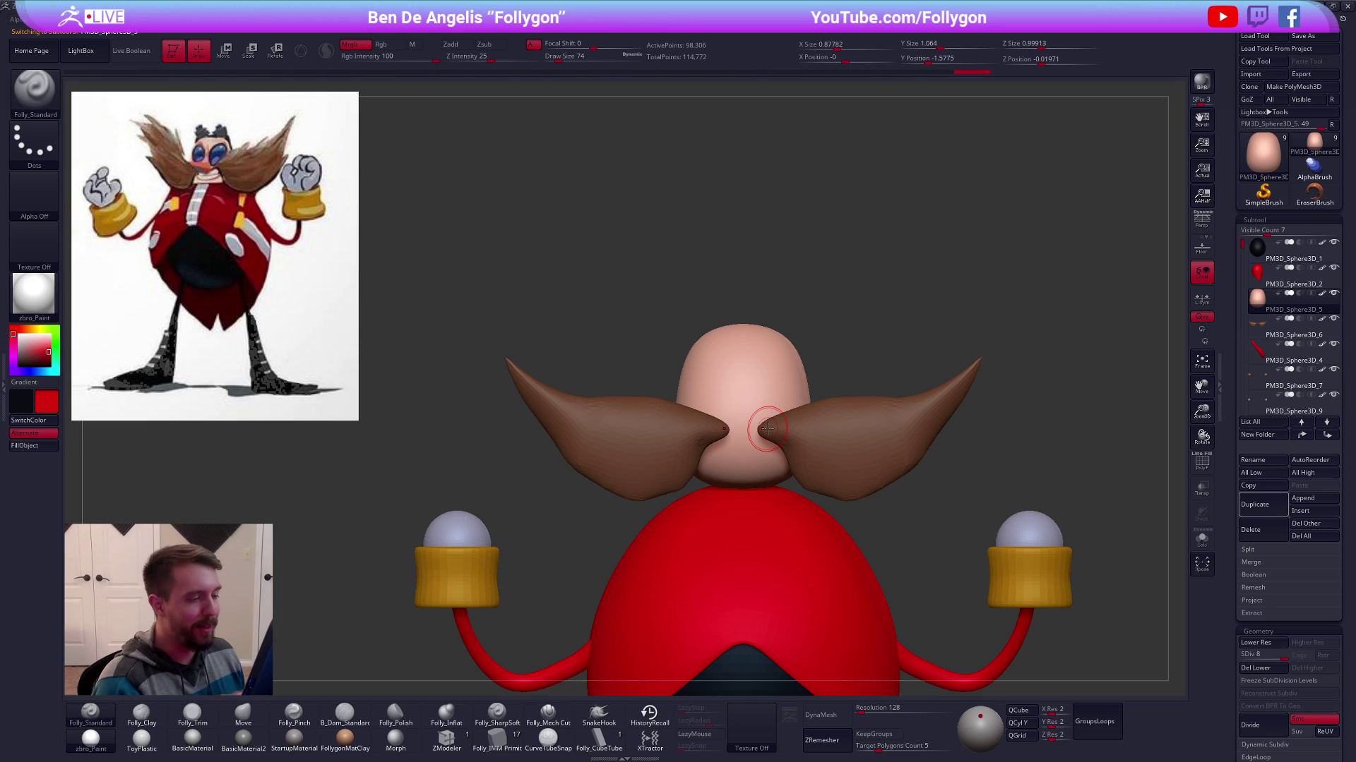
{"action": "key", "text": "shift+s"}
{"action": "key", "text": "space"}
{"action": "left_click_drag", "start_coordinate": [745, 350], "coordinate": [751, 349]}
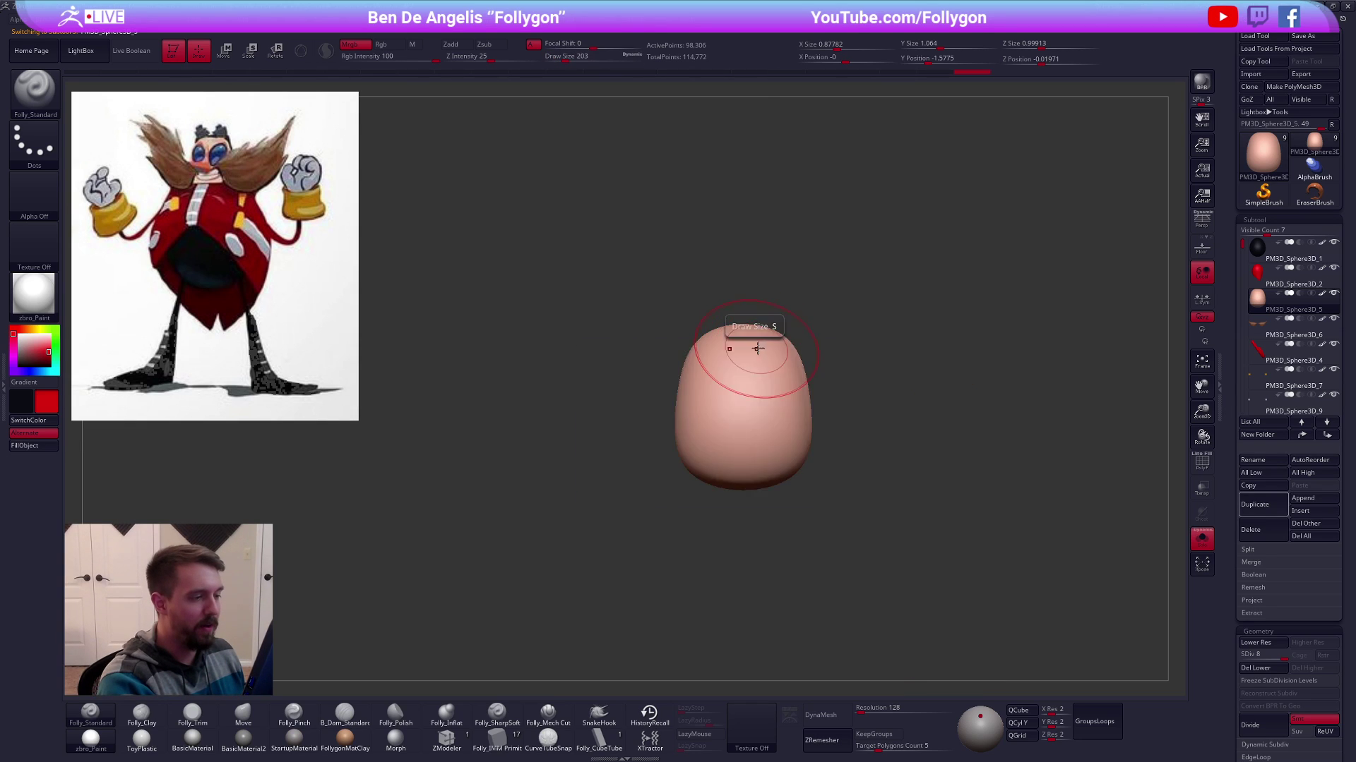
Flatten the top of the head with Folly_Trim brush strokes
{"action": "right_click_drag", "start_coordinate": [751, 349], "coordinate": [752, 452], "text": "shift"}
{"action": "key", "text": "3"}
{"action": "left_click_drag", "start_coordinate": [741, 255], "coordinate": [744, 332]}
{"action": "left_click_drag", "start_coordinate": [728, 239], "coordinate": [724, 362]}
{"action": "left_click_drag", "start_coordinate": [761, 249], "coordinate": [763, 318]}
{"action": "right_click_drag", "start_coordinate": [764, 321], "coordinate": [767, 205]}
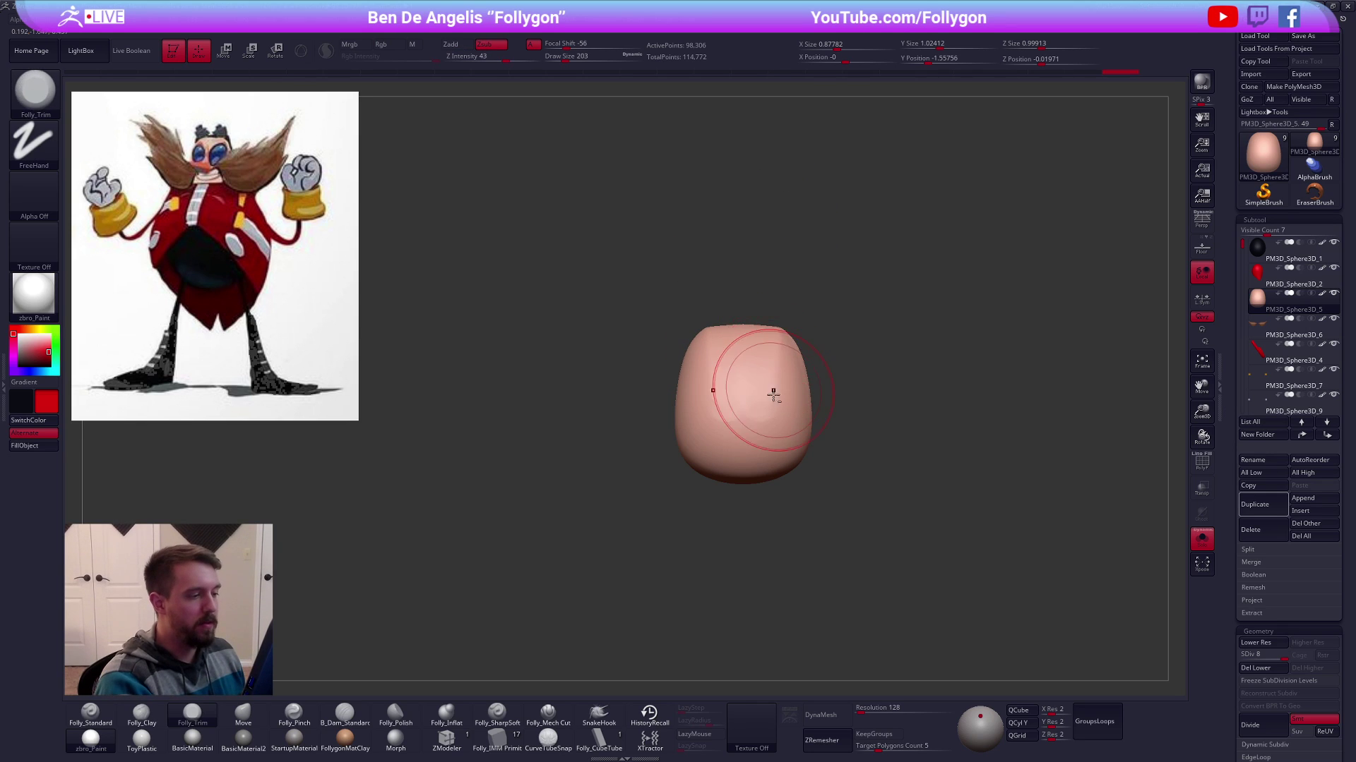
{"action": "left_click_drag", "start_coordinate": [760, 463], "coordinate": [771, 398], "text": "alt"}
Show the whole figure again and paint oval masks over both eye areas of the head with MaskPen
{"action": "key", "text": "shift+s"}
{"action": "key", "text": "shift+s"}
{"action": "key", "text": "space"}
{"action": "left_click_drag", "start_coordinate": [750, 346], "coordinate": [743, 345]}
{"action": "right_click_drag", "start_coordinate": [747, 319], "coordinate": [768, 363], "text": "ctrl"}
{"action": "key", "text": "shift+s"}
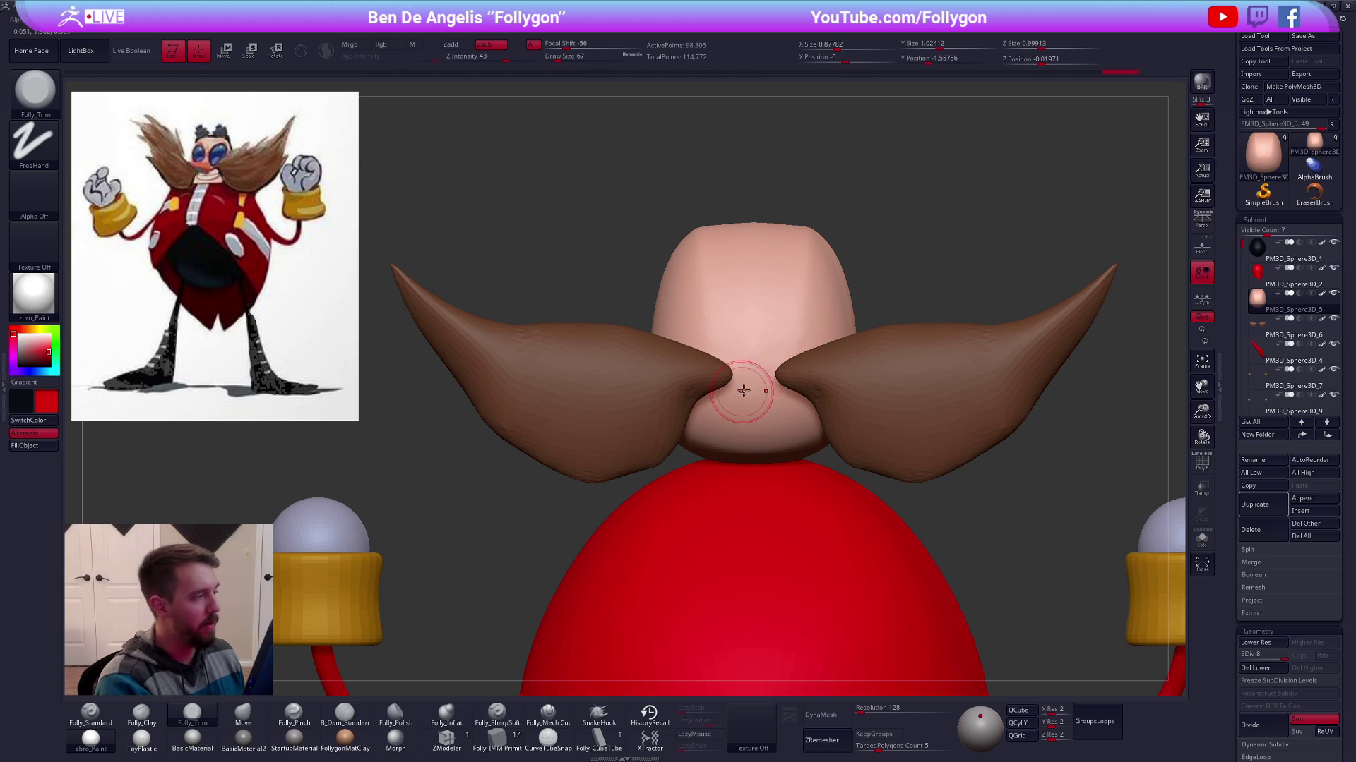
{"action": "key", "text": "ctrl+space"}
{"action": "left_click", "coordinate": [817, 362], "text": "ctrl"}
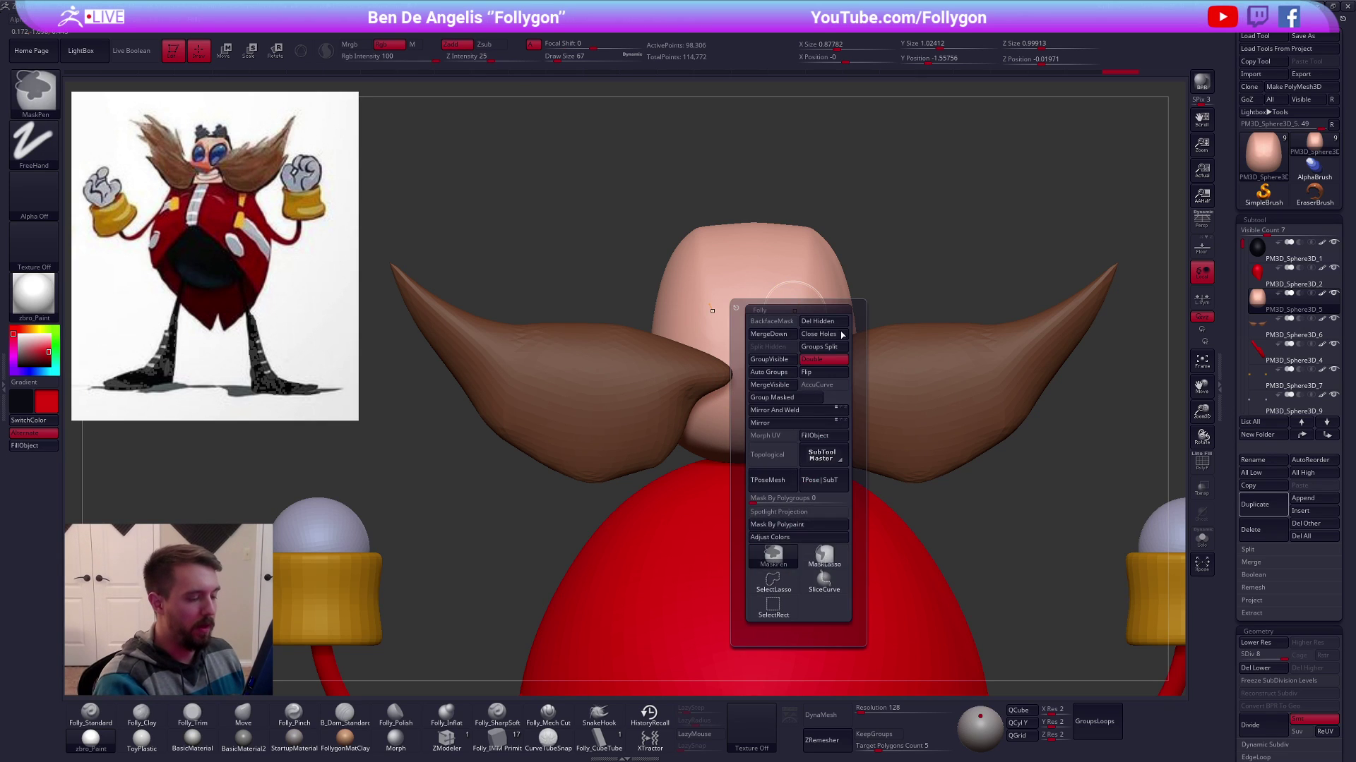
{"action": "left_click_drag", "start_coordinate": [796, 312], "coordinate": [796, 331], "text": "ctrl"}
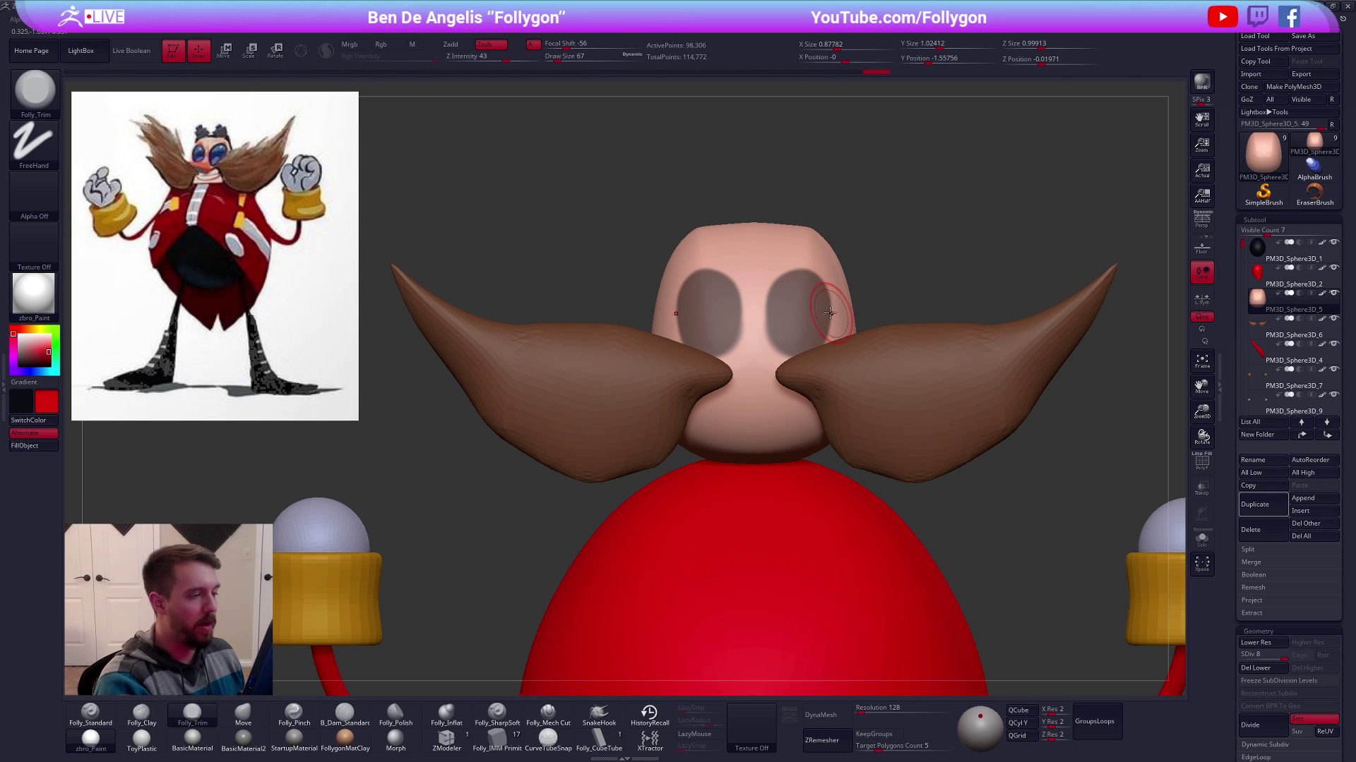
Build up the bridge of the nose between the masked eyes with the Folly_Clay brush
{"action": "key", "text": "ctrl+space"}
{"action": "left_click", "coordinate": [834, 570], "text": "ctrl"}
{"action": "left_click", "coordinate": [837, 602], "text": "ctrl"}
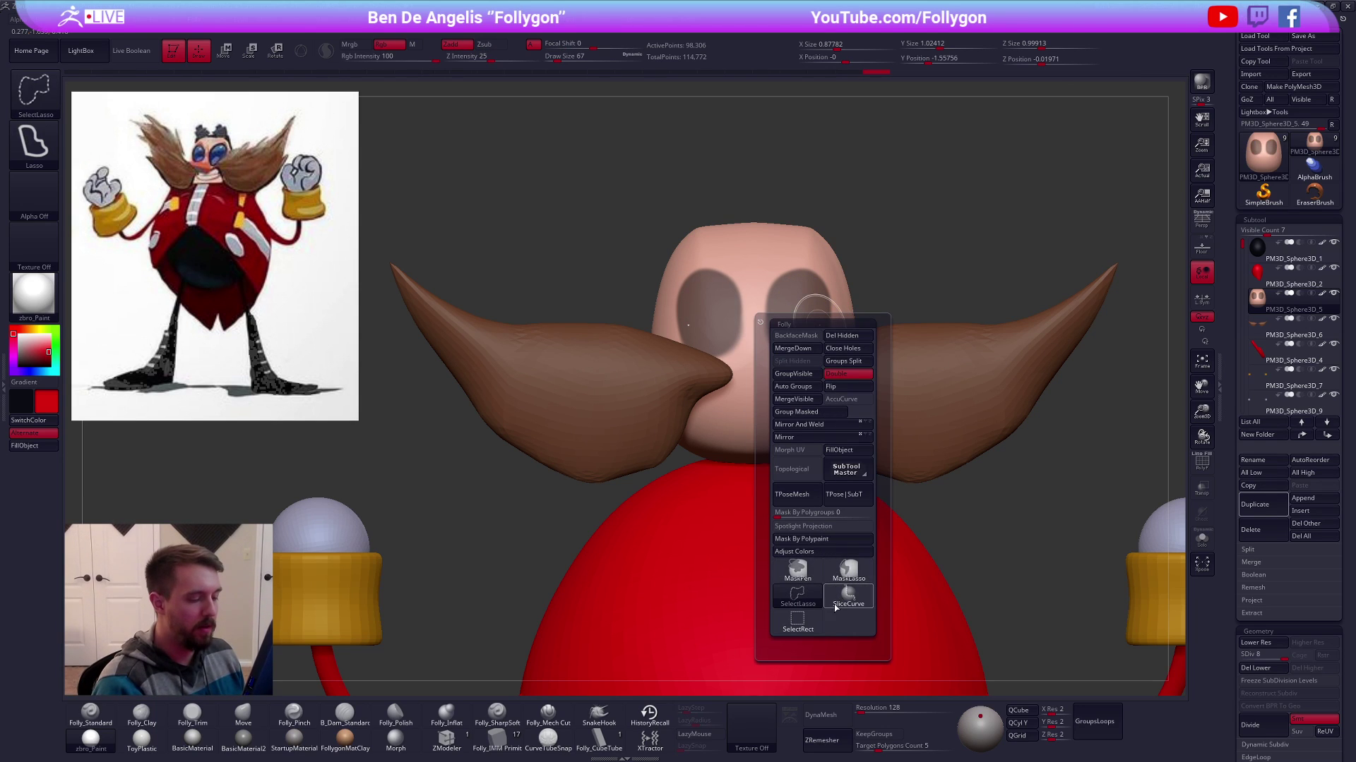
{"action": "left_click", "coordinate": [815, 573], "text": "ctrl"}
{"action": "key", "text": "space"}
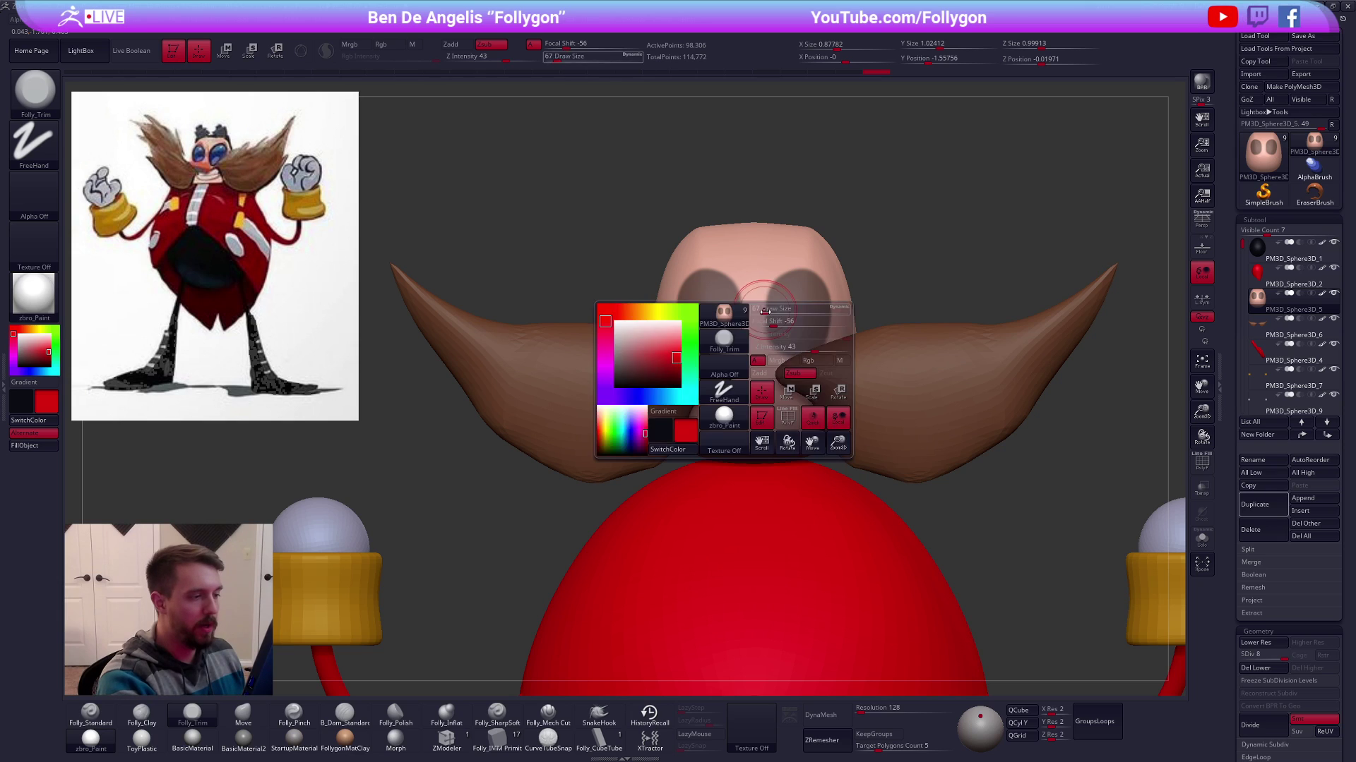
{"action": "key", "text": "2"}
{"action": "key", "text": "space"}
{"action": "mouse_move", "coordinate": [752, 304]}
{"action": "left_mouse_down"}
{"action": "mouse_move", "coordinate": [753, 360]}
{"action": "mouse_move", "coordinate": [791, 375]}
{"action": "left_mouse_up"}
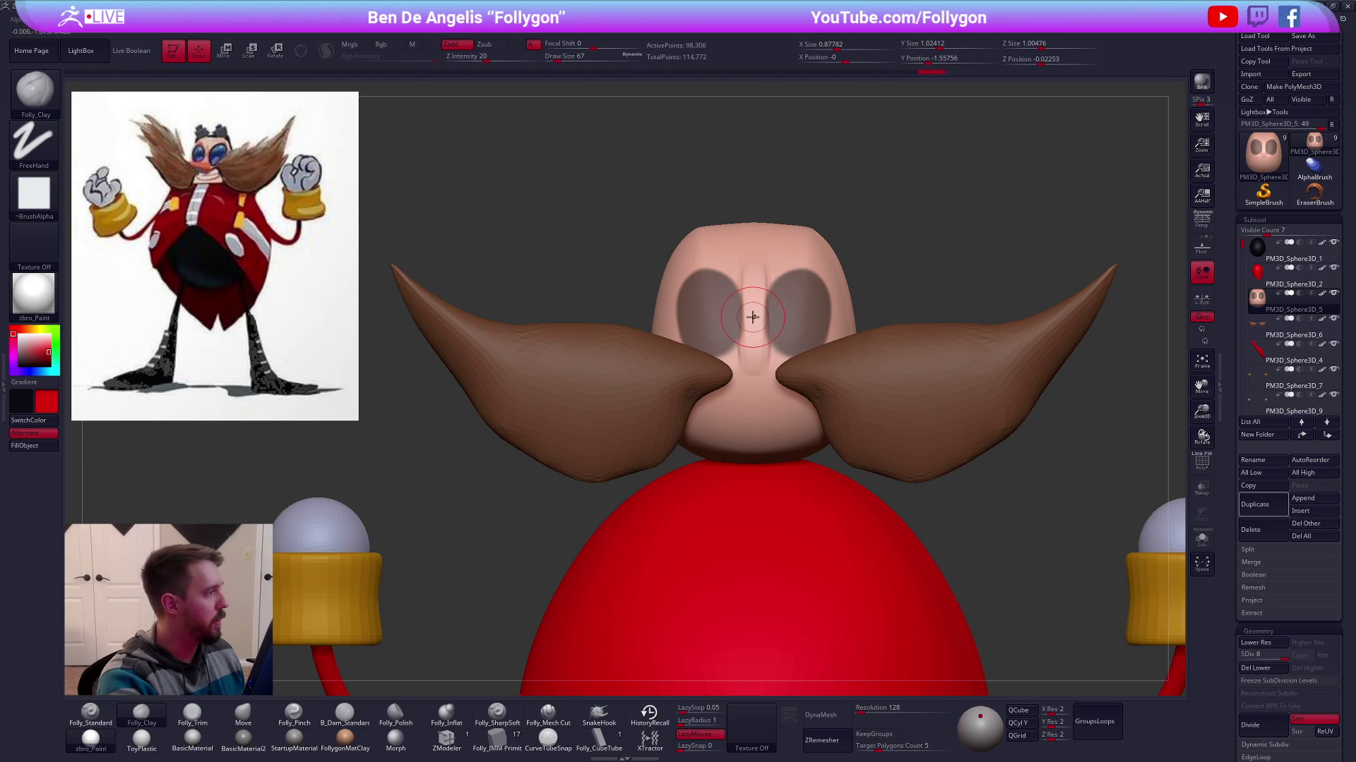
Isolate the head, invert its mask so only the eye areas are editable, and switch to the Move brush
{"action": "right_click_drag", "start_coordinate": [664, 336], "coordinate": [696, 345]}
{"action": "key", "text": "alt+s"}
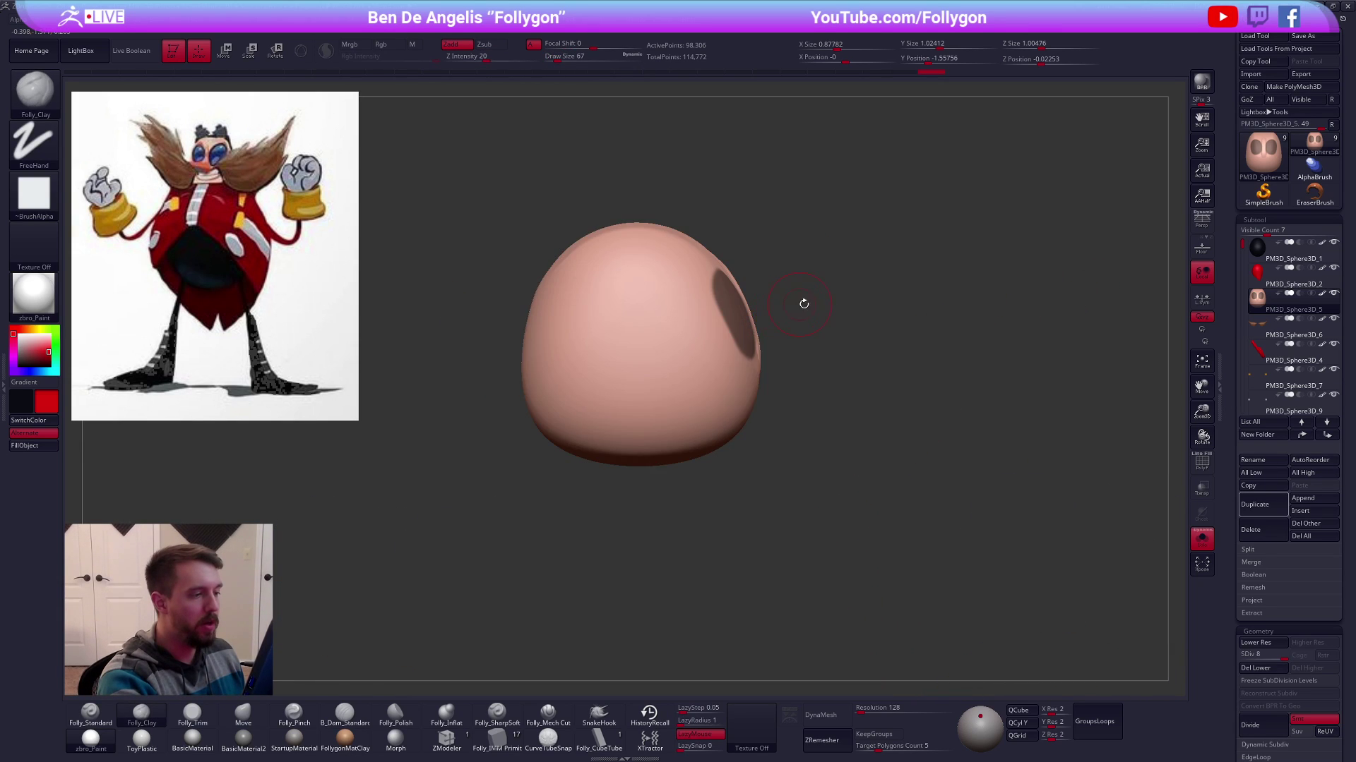
{"action": "right_click_drag", "start_coordinate": [802, 303], "coordinate": [756, 321]}
{"action": "key", "text": "space"}
{"action": "left_click_drag", "start_coordinate": [770, 336], "coordinate": [785, 336]}
{"action": "mouse_move", "coordinate": [853, 299]}
{"action": "right_mouse_down"}
{"action": "mouse_move", "coordinate": [801, 311]}
{"action": "mouse_move", "coordinate": [847, 341]}
{"action": "mouse_move", "coordinate": [735, 399]}
{"action": "right_mouse_up"}
{"action": "key", "text": "b"}
{"action": "key", "text": "m"}
{"action": "key", "text": "v"}
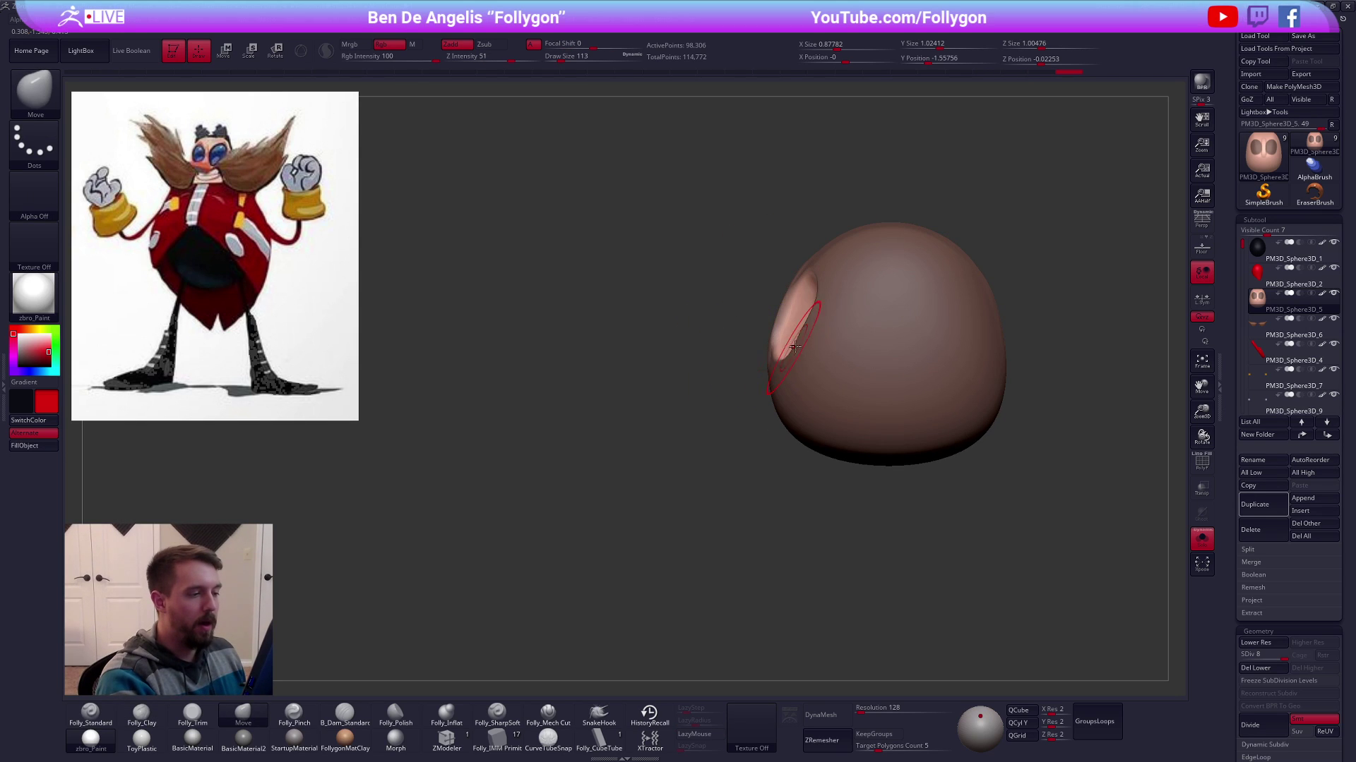
Push the unmasked eye areas into the head with the Move brush to form sockets, and clear the mask
{"action": "key", "text": "shift+s"}
{"action": "left_click_drag", "start_coordinate": [780, 318], "coordinate": [809, 340]}
{"action": "key", "text": "shift+s"}
{"action": "key", "text": "space"}
{"action": "right_click_drag", "start_coordinate": [802, 333], "coordinate": [857, 492]}
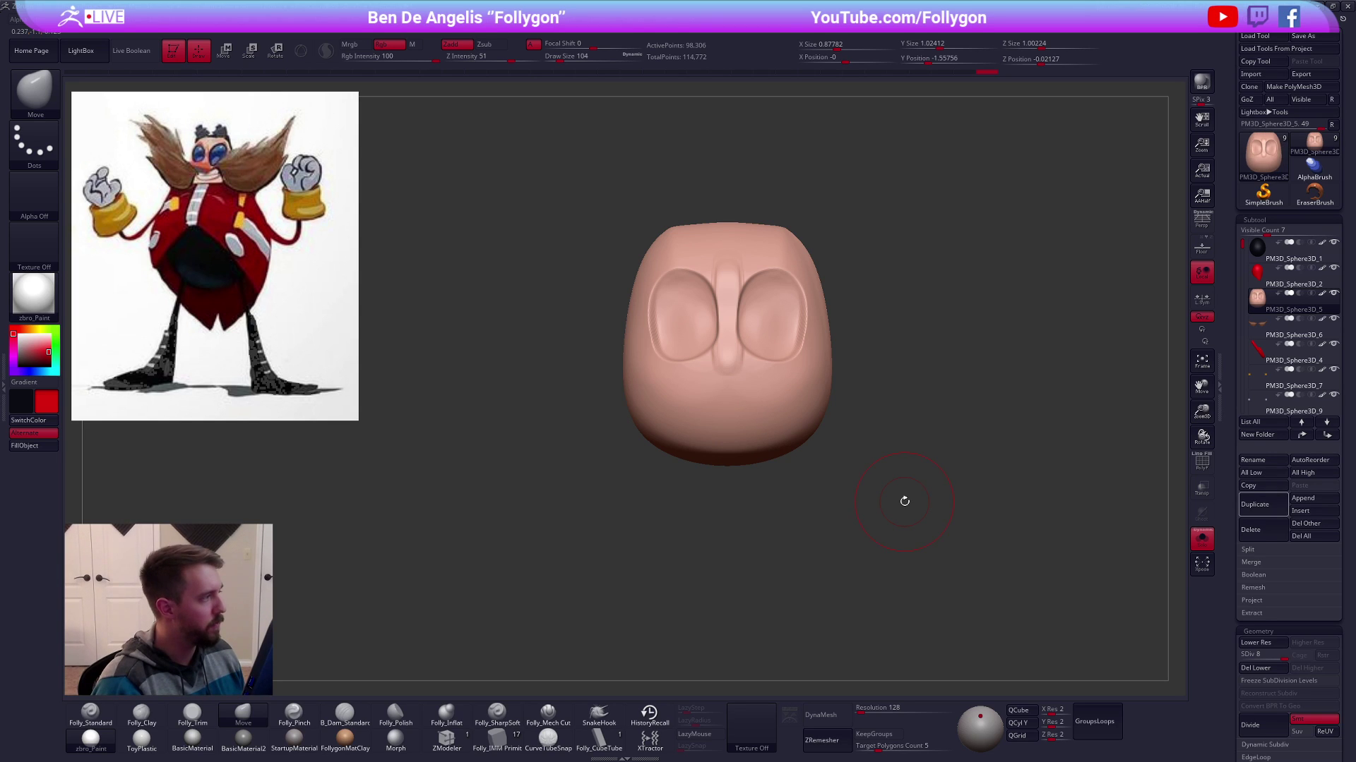
Build up the brow ridges above both eye sockets with the Folly_Clay brush
{"action": "left_click_drag", "start_coordinate": [904, 501], "coordinate": [885, 556], "text": "alt"}
{"action": "key", "text": "space"}
{"action": "left_click_drag", "start_coordinate": [809, 364], "coordinate": [804, 363]}
{"action": "right_click_drag", "start_coordinate": [807, 397], "coordinate": [824, 434]}
{"action": "key", "text": "2"}
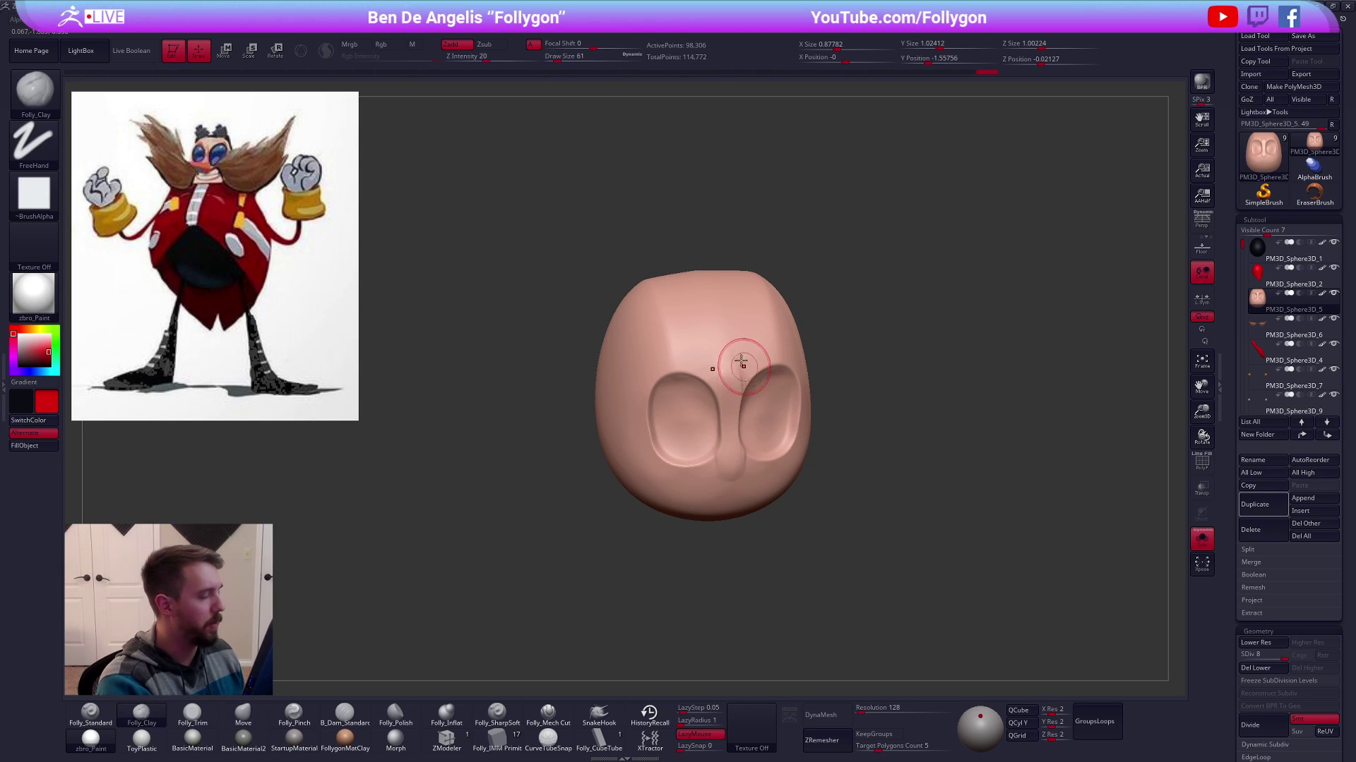
{"action": "left_click_drag", "start_coordinate": [741, 367], "coordinate": [766, 358]}
{"action": "right_click_drag", "start_coordinate": [766, 357], "coordinate": [731, 363]}
{"action": "left_click_drag", "start_coordinate": [730, 380], "coordinate": [771, 363]}
{"action": "right_click_drag", "start_coordinate": [766, 363], "coordinate": [818, 364]}
{"action": "left_click_drag", "start_coordinate": [720, 366], "coordinate": [649, 392]}
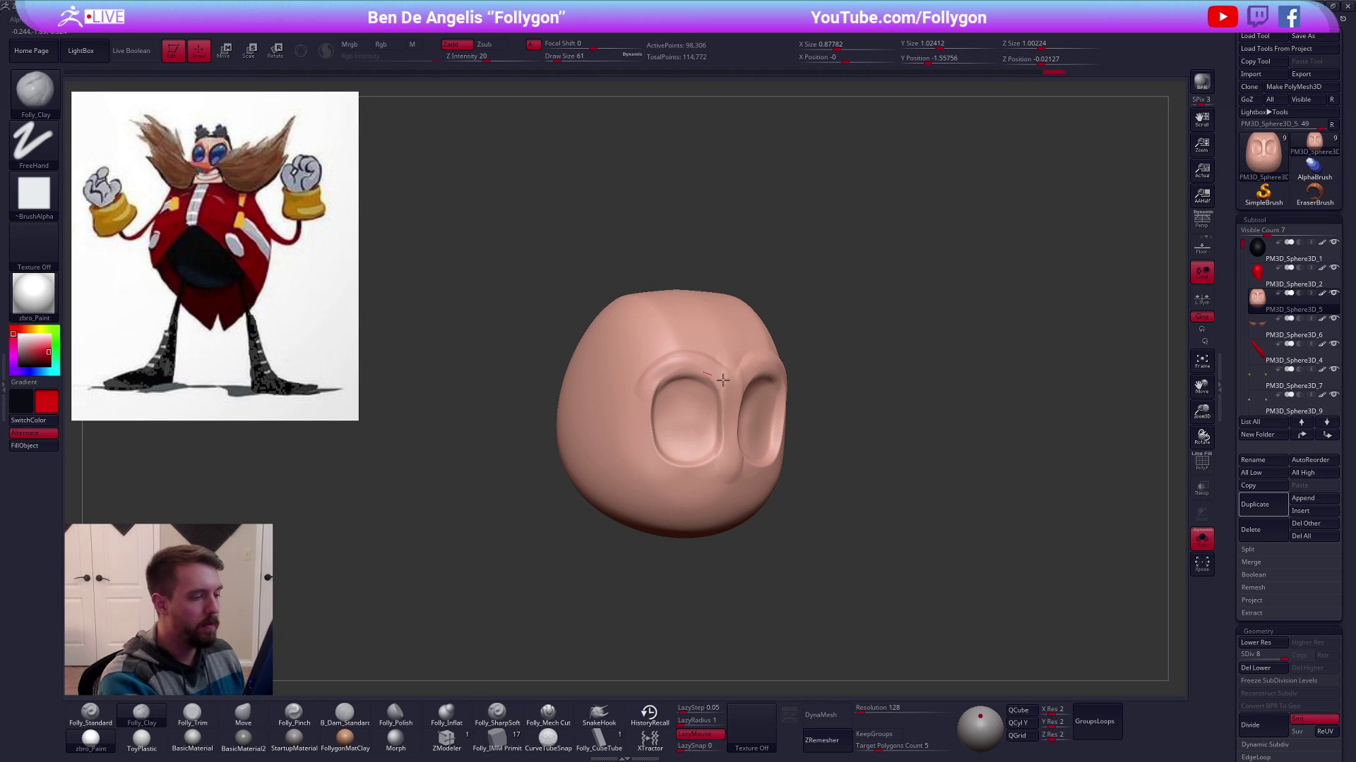
{"action": "right_click_drag", "start_coordinate": [626, 394], "coordinate": [669, 433], "text": "shift"}
Show the whole figure and sample the nose's reddish-orange color from the reference image
{"action": "mouse_move", "coordinate": [910, 566]}
{"action": "right_mouse_down"}
{"action": "mouse_move", "coordinate": [960, 533]}
{"action": "mouse_move", "coordinate": [918, 541]}
{"action": "right_mouse_up"}
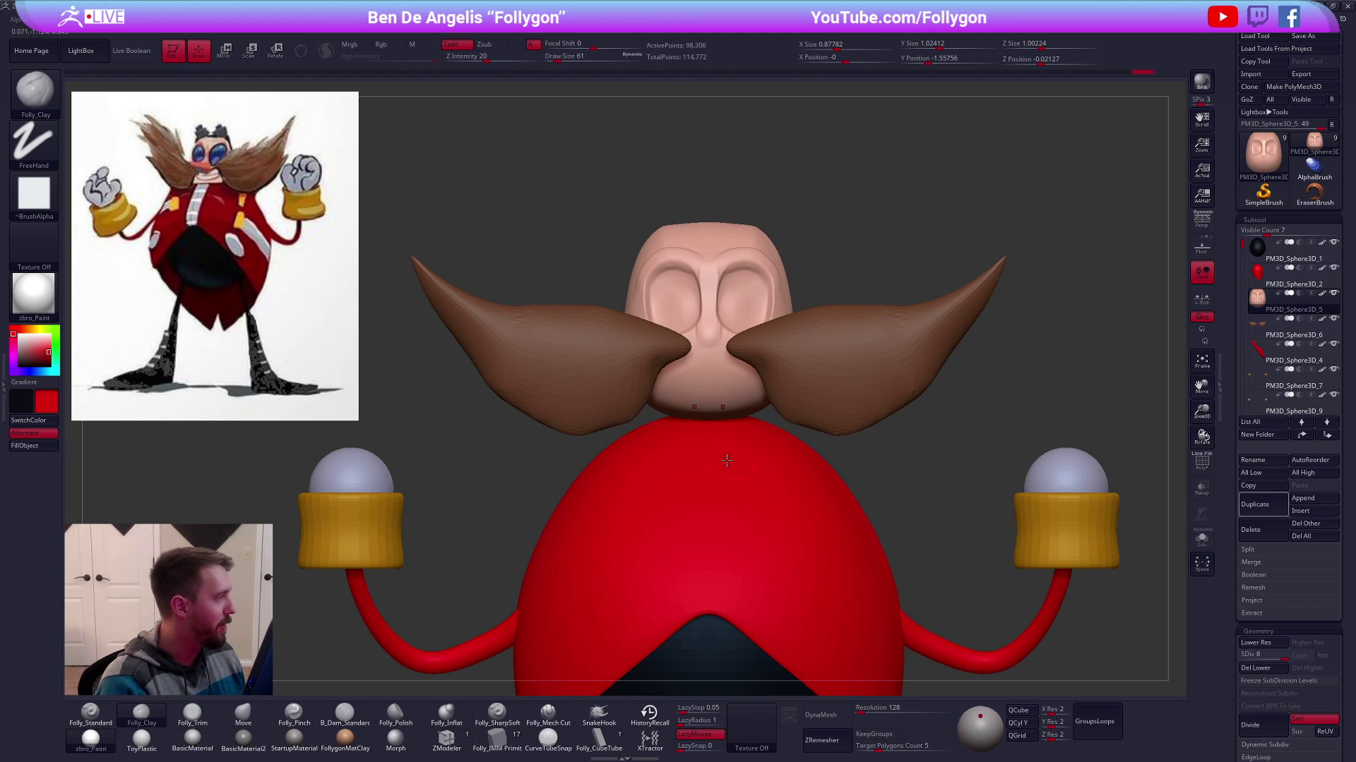
{"action": "key", "text": "shift+z"}
{"action": "key", "text": "c"}
{"action": "key", "text": "shift+z"}
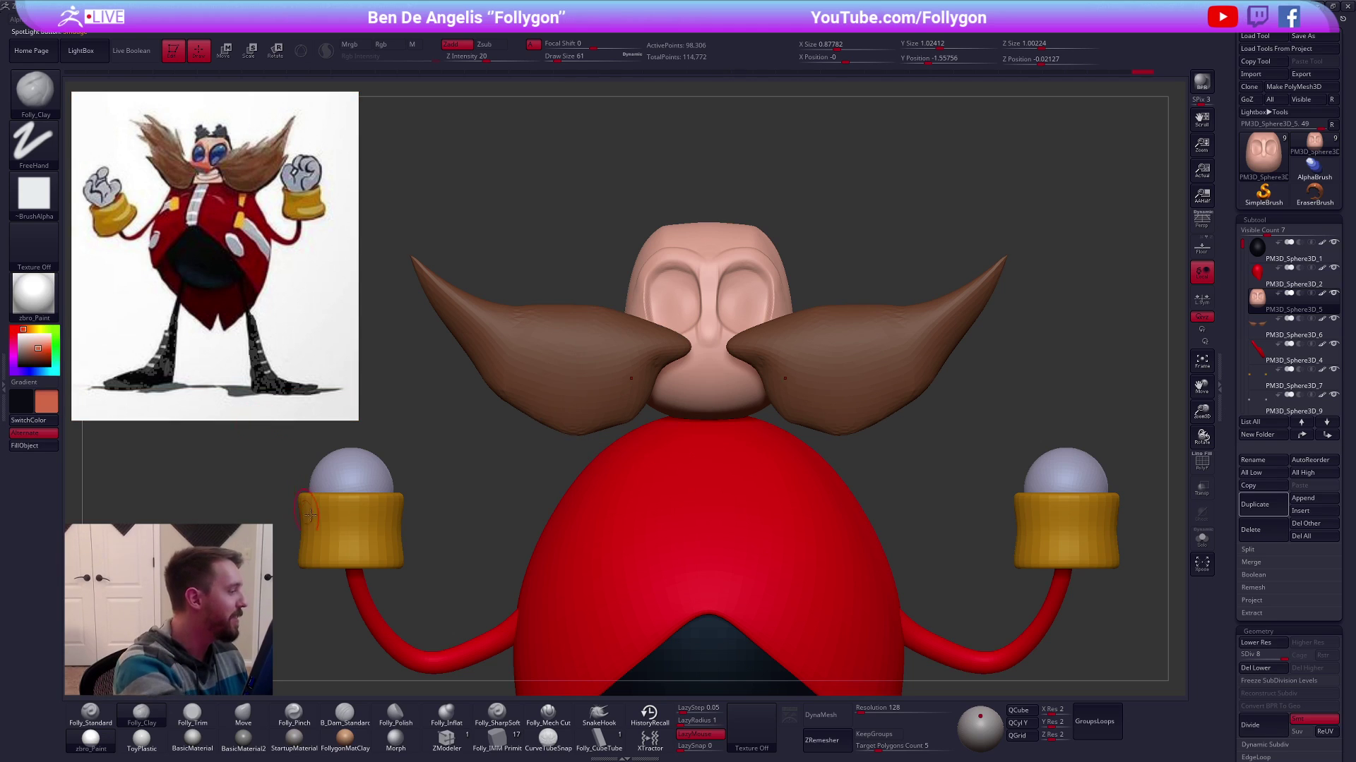
Duplicate the head subtool, delete the copy's lower subdivision levels and choose the Folly_IMM Primitives brush
{"action": "right_click_drag", "start_coordinate": [782, 431], "coordinate": [863, 431]}
{"action": "left_click", "coordinate": [1258, 505]}
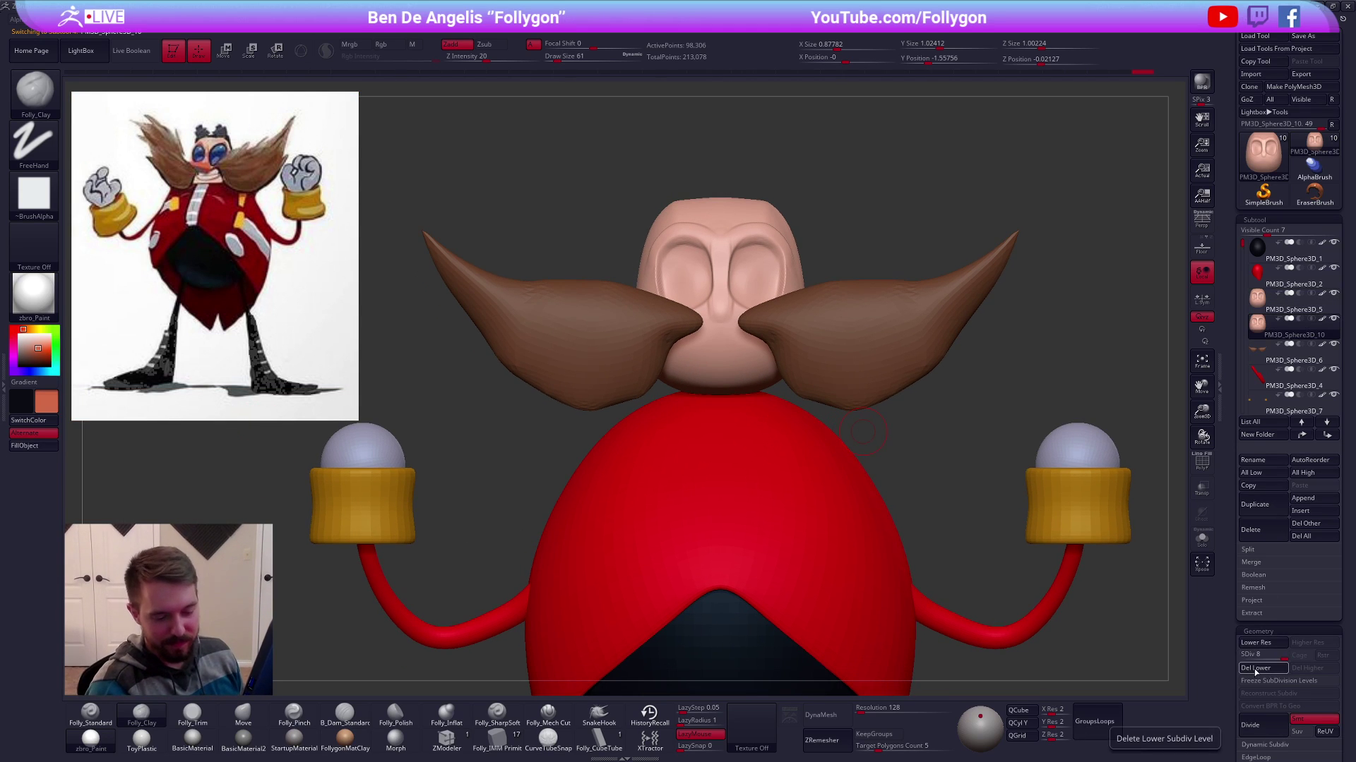
{"action": "left_click", "coordinate": [496, 738]}
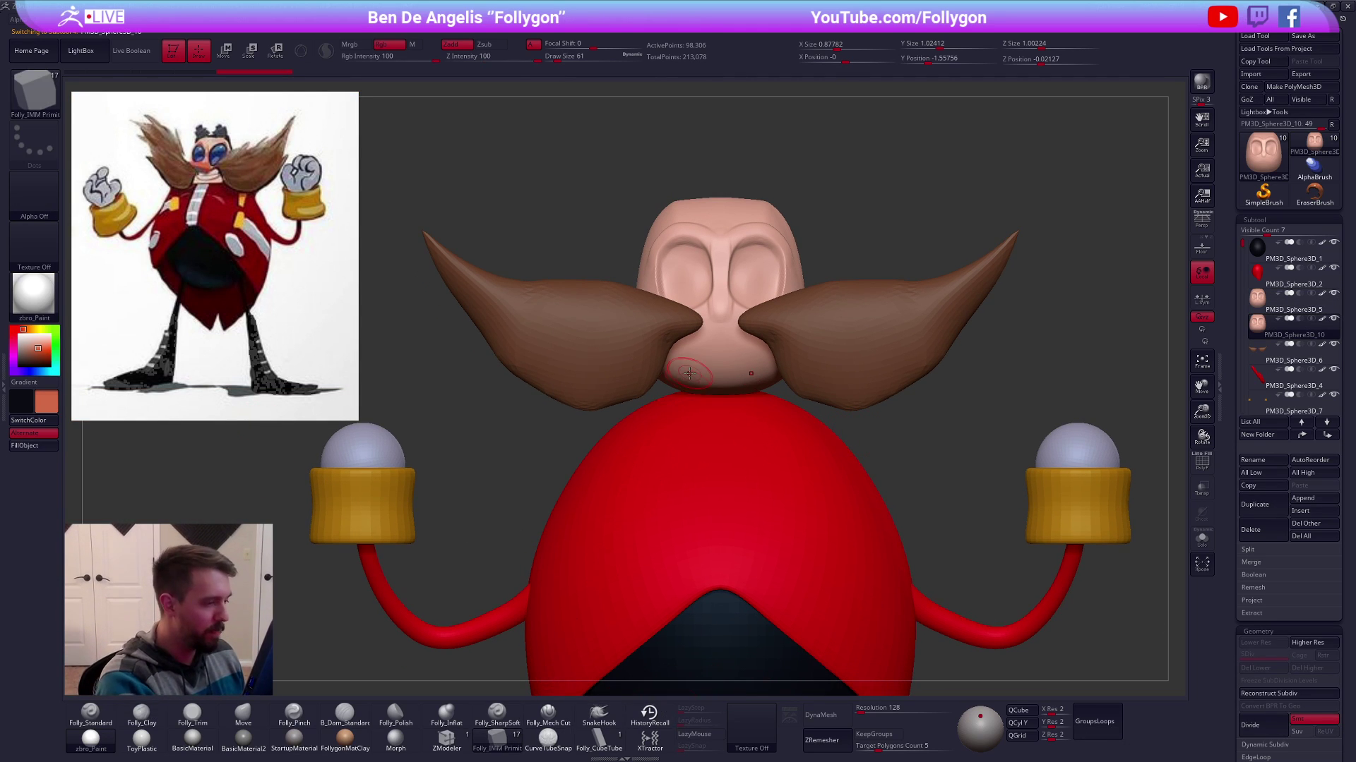
Insert a sphere at the nose position, isolate it and delete the hidden head geometry
{"action": "left_click_drag", "start_coordinate": [721, 332], "coordinate": [728, 343]}
{"action": "left_click", "coordinate": [722, 326], "text": "ctrl+shift"}
{"action": "key", "text": "space"}
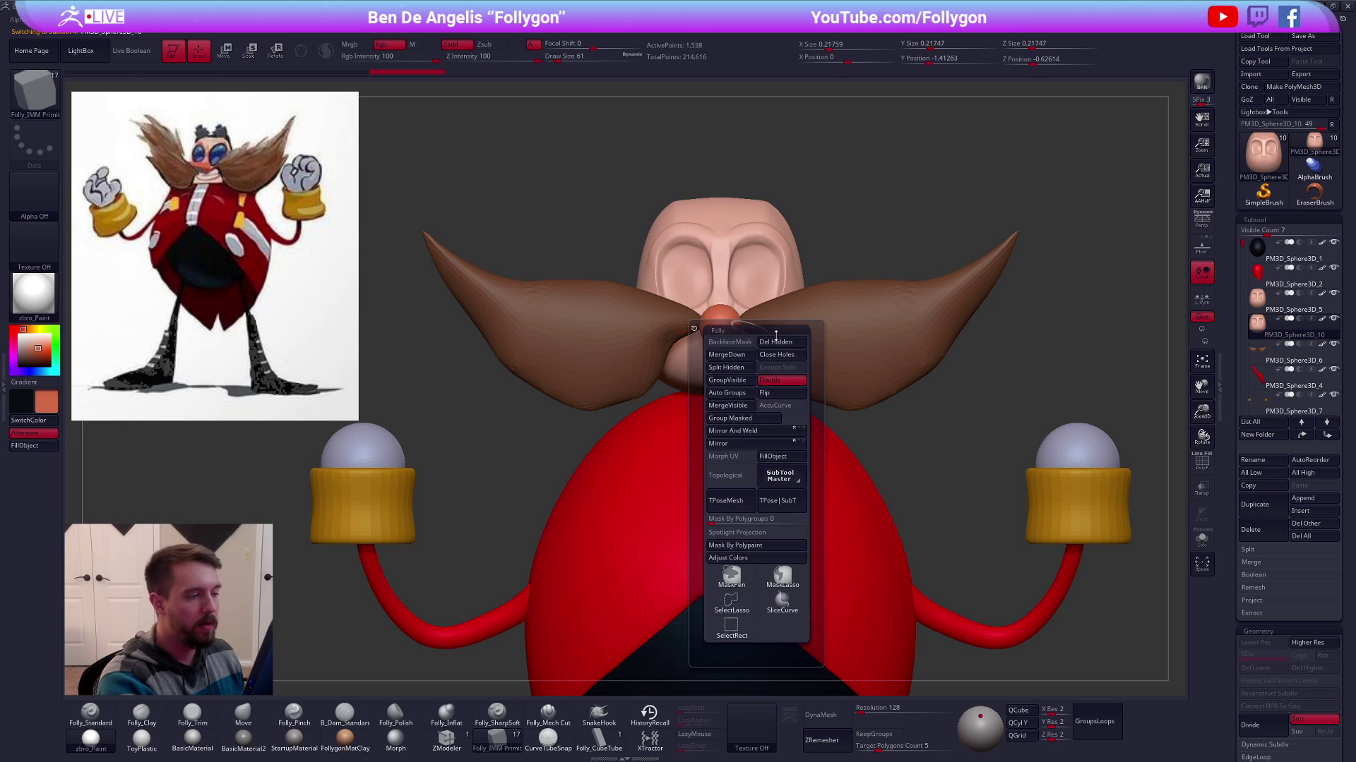
{"action": "left_click", "coordinate": [776, 342]}
Flatten the nose sphere vertically and stretch it forward with Transpose
{"action": "key", "text": "w"}
{"action": "mouse_move", "coordinate": [730, 340]}
{"action": "left_mouse_down", "text": "shift"}
{"action": "mouse_move", "coordinate": [732, 391]}
{"action": "mouse_move", "coordinate": [733, 368]}
{"action": "left_mouse_up", "text": "shift"}
{"action": "key", "text": "q"}
{"action": "right_click_drag", "start_coordinate": [696, 318], "coordinate": [679, 344]}
{"action": "key", "text": "shift+s"}
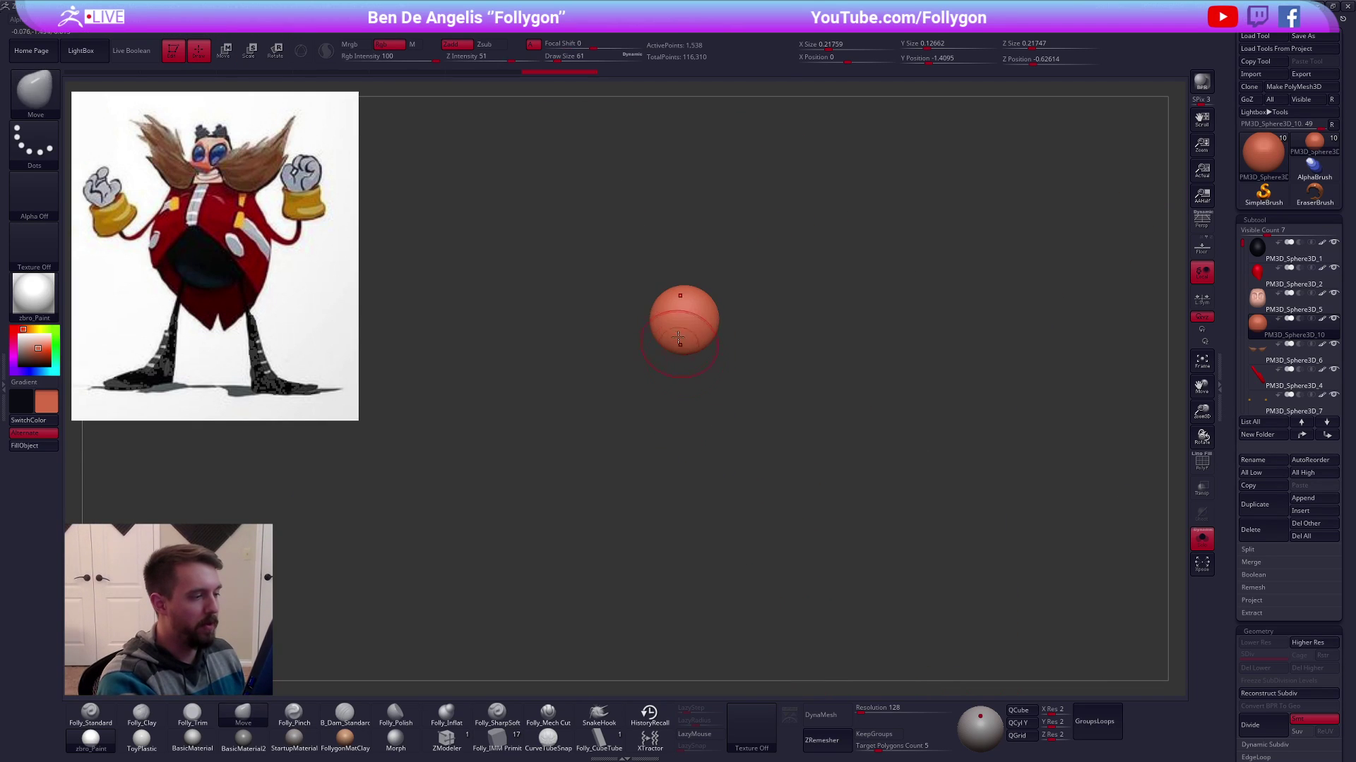
{"action": "key", "text": "shift+s"}
{"action": "key", "text": "w"}
{"action": "left_click_drag", "start_coordinate": [772, 323], "coordinate": [794, 316]}
{"action": "key", "text": "q"}
Pull the nose into a longer shape with the Move brush, checking it in isolation
{"action": "key", "text": "space"}
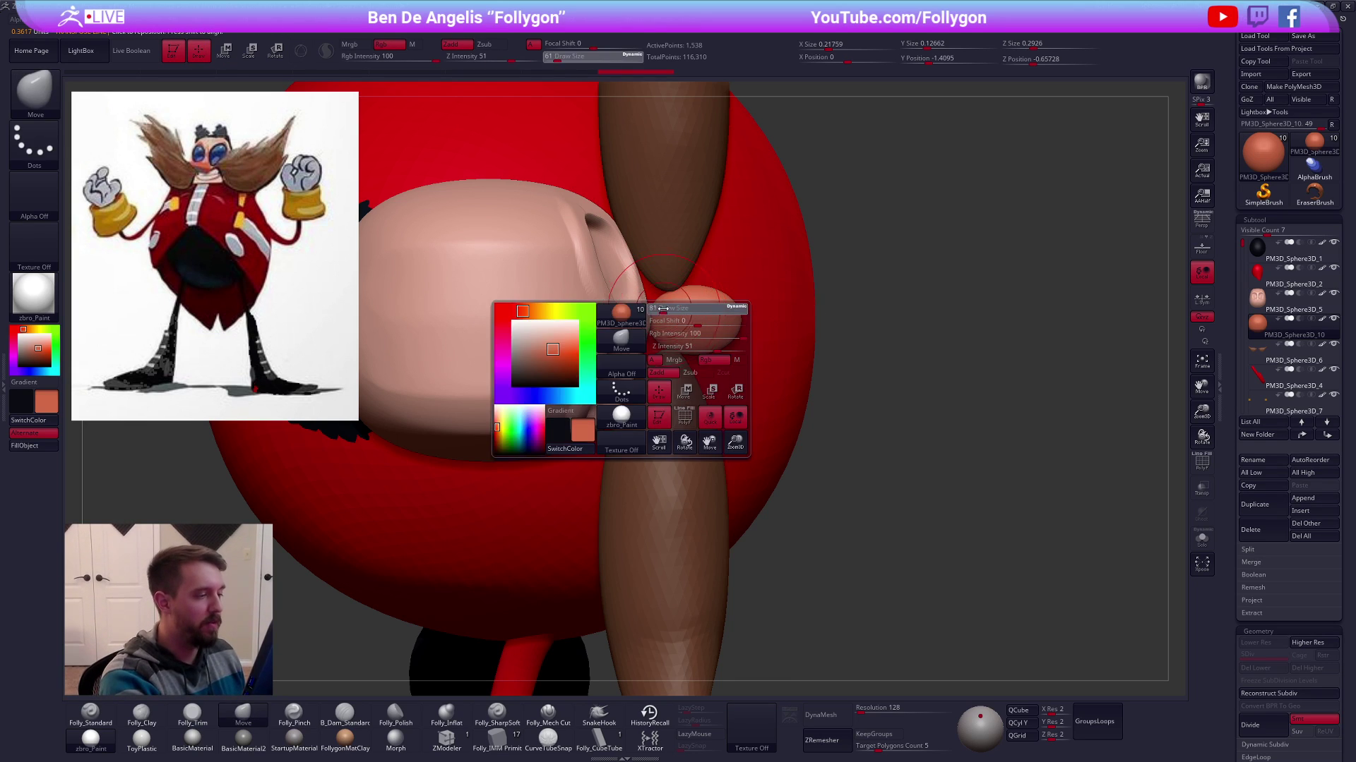
{"action": "left_click_drag", "start_coordinate": [645, 291], "coordinate": [648, 292]}
{"action": "mouse_move", "coordinate": [677, 311]}
{"action": "right_mouse_down"}
{"action": "mouse_move", "coordinate": [763, 322]}
{"action": "mouse_move", "coordinate": [804, 384]}
{"action": "right_mouse_up"}
{"action": "key", "text": "shift+s"}
{"action": "mouse_move", "coordinate": [715, 349]}
{"action": "right_mouse_down", "text": "ctrl"}
{"action": "mouse_move", "coordinate": [713, 377]}
{"action": "mouse_move", "coordinate": [689, 349]}
{"action": "mouse_move", "coordinate": [729, 390]}
{"action": "right_mouse_up", "text": "ctrl"}
{"action": "key", "text": "space"}
{"action": "key", "text": "space"}
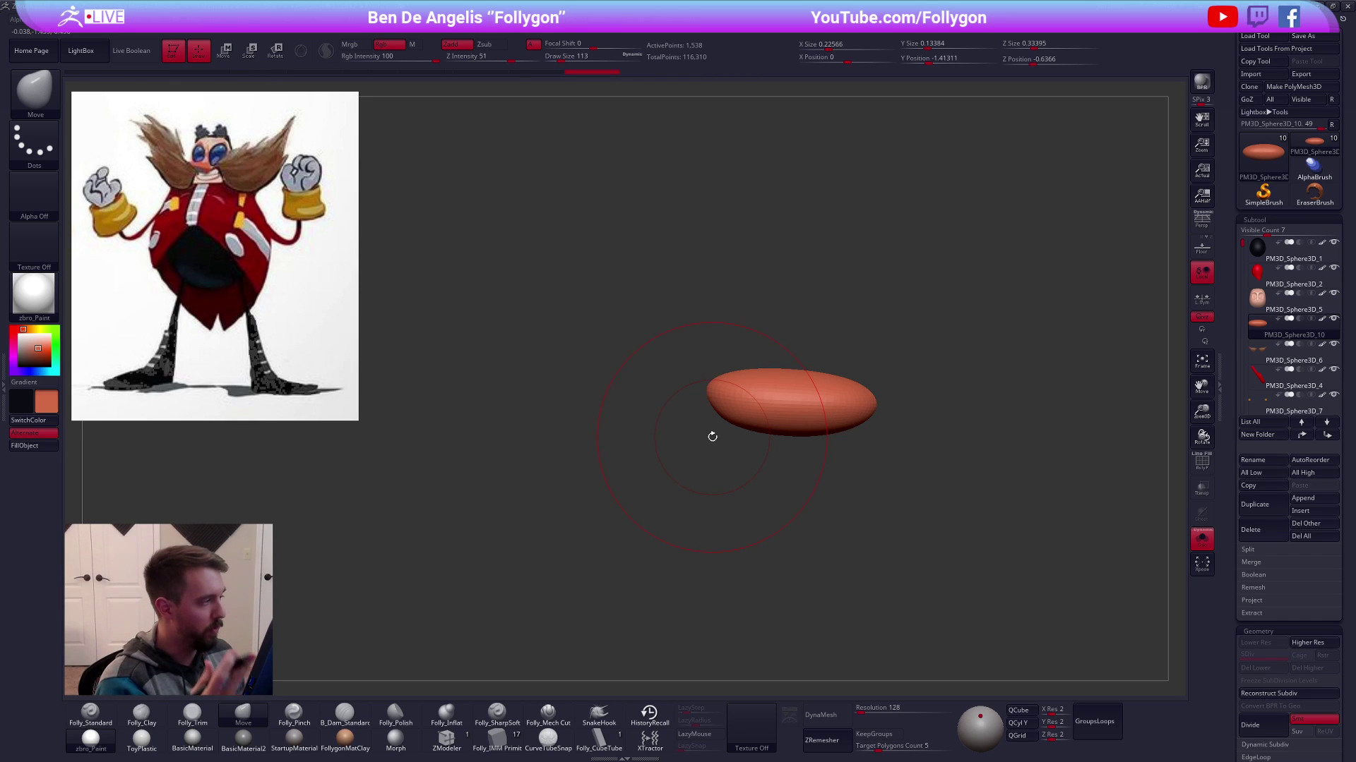
{"action": "mouse_move", "coordinate": [741, 421]}
{"action": "left_mouse_down"}
{"action": "mouse_move", "coordinate": [726, 431]}
{"action": "mouse_move", "coordinate": [754, 412]}
{"action": "left_mouse_up"}
Raise the upper surface of the nose with a smaller Move brush to give it a fuller, tapered profile
{"action": "key", "text": "space"}
{"action": "key", "text": "ctrl+shift+f"}
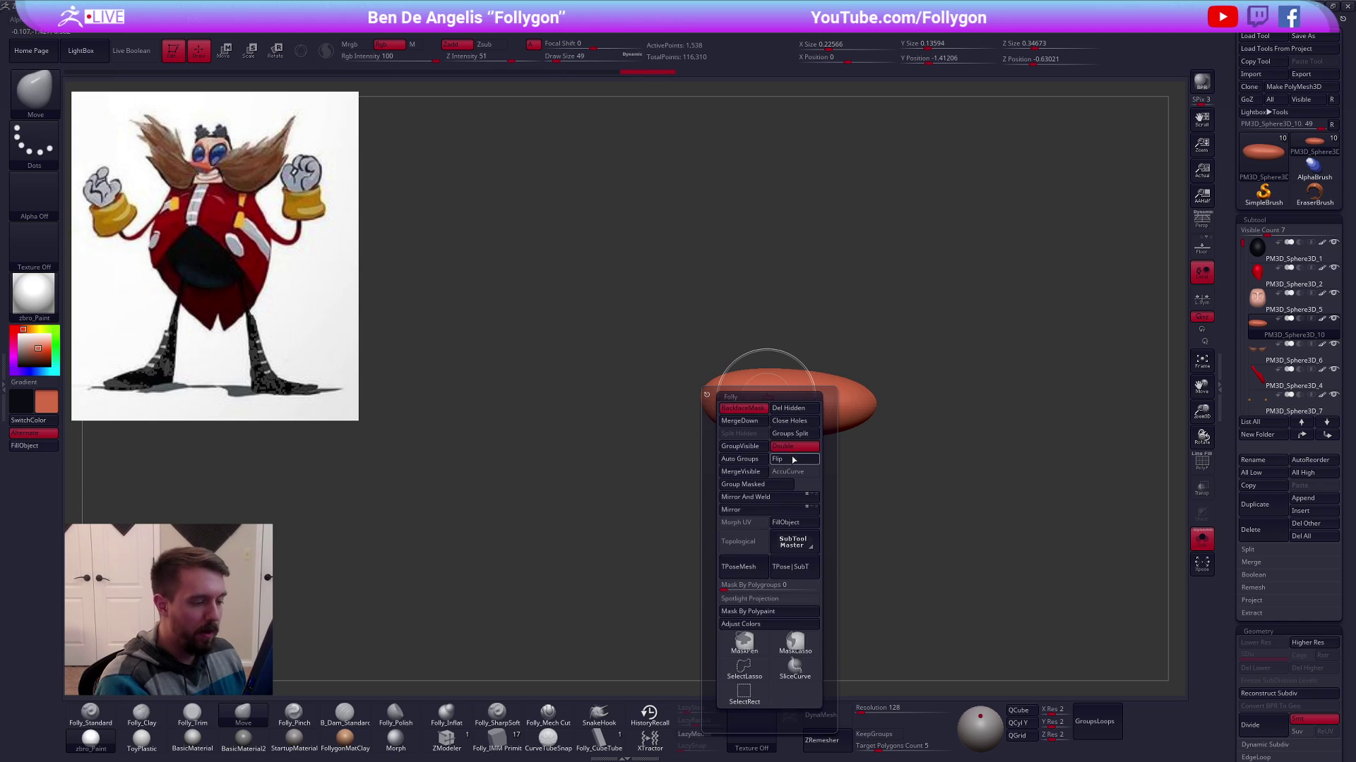
{"action": "right_click_drag", "start_coordinate": [804, 395], "coordinate": [754, 385], "text": "shift"}
{"action": "key", "text": "alt+s"}
{"action": "key", "text": "alt+s"}
{"action": "key", "text": "space"}
{"action": "left_click_drag", "start_coordinate": [753, 387], "coordinate": [757, 388]}
{"action": "left_click_drag", "start_coordinate": [752, 319], "coordinate": [755, 302]}
{"action": "right_click_drag", "start_coordinate": [758, 305], "coordinate": [799, 326], "text": "shift"}
{"action": "key", "text": "space"}
{"action": "left_click_drag", "start_coordinate": [781, 396], "coordinate": [773, 396]}
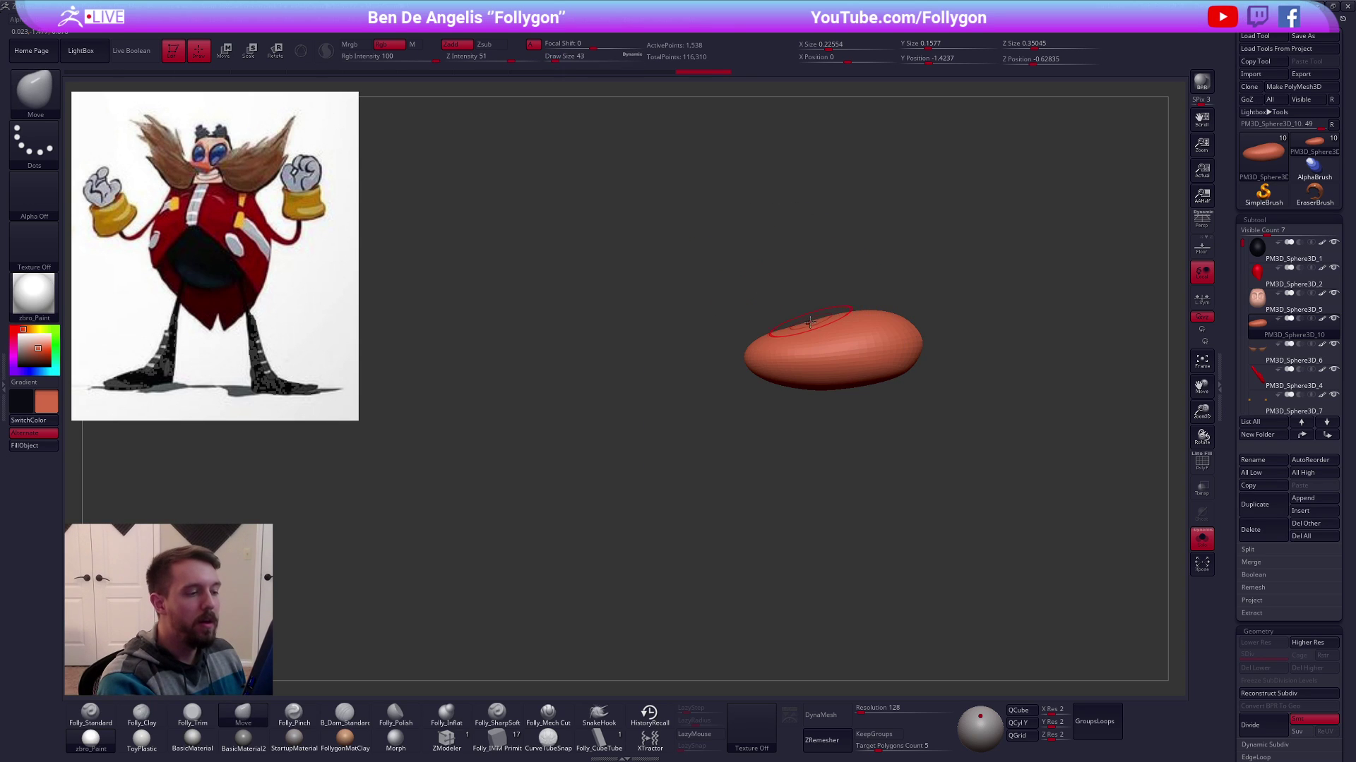
{"action": "left_click_drag", "start_coordinate": [801, 321], "coordinate": [805, 325]}
Slice the nose lengthwise into upper and lower polygroups with SliceCurve and display its wireframe
{"action": "mouse_move", "coordinate": [811, 330]}
{"action": "right_mouse_down"}
{"action": "mouse_move", "coordinate": [880, 397]}
{"action": "mouse_move", "coordinate": [833, 419]}
{"action": "mouse_move", "coordinate": [773, 413]}
{"action": "right_mouse_up"}
{"action": "key", "text": "ctrl+shift+space"}
{"action": "left_click", "coordinate": [865, 634], "text": "ctrl+shift"}
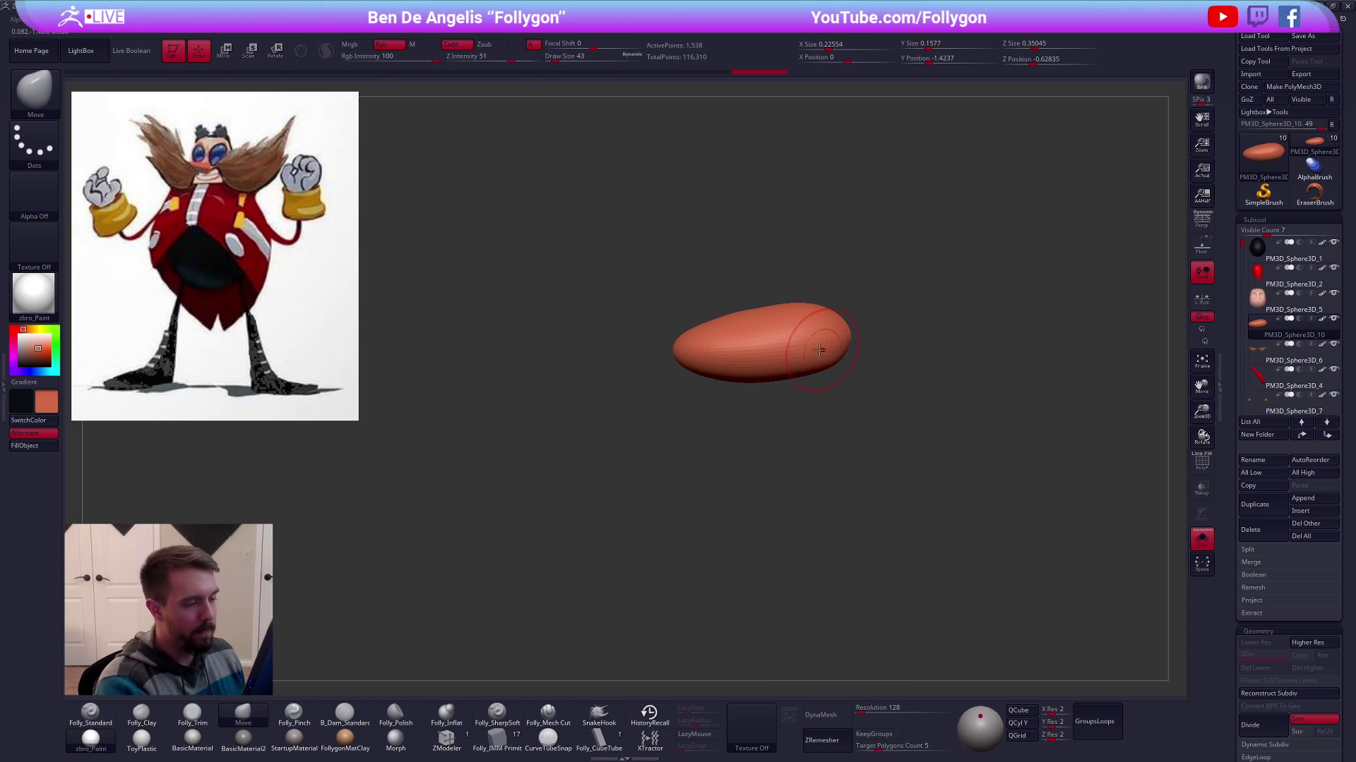
{"action": "mouse_move", "coordinate": [632, 350]}
{"action": "left_mouse_down", "text": "ctrl+shift"}
{"action": "mouse_move", "coordinate": [874, 342]}
{"action": "mouse_move", "coordinate": [863, 315]}
{"action": "mouse_move", "coordinate": [977, 297]}
{"action": "left_mouse_up", "text": "ctrl+shift"}
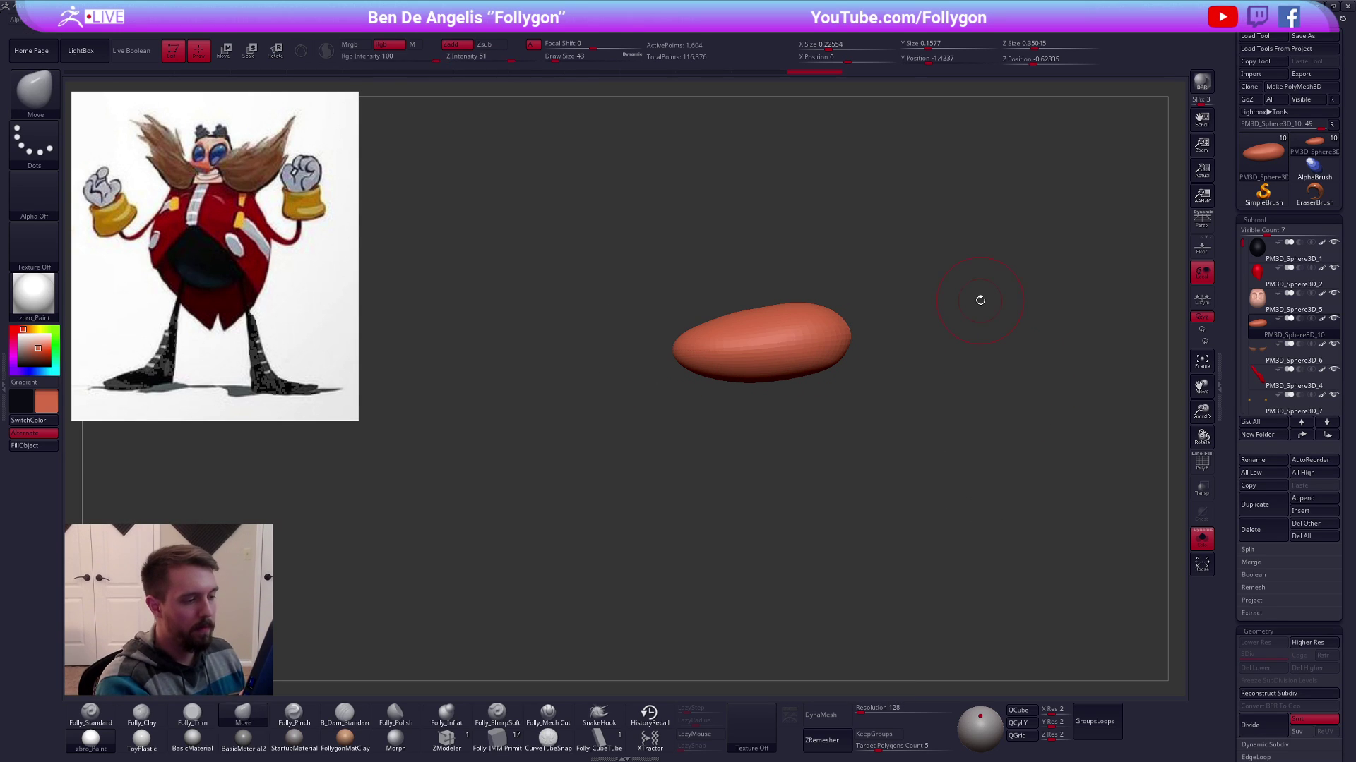
{"action": "key", "text": "shift+f"}
{"action": "right_click_drag", "start_coordinate": [808, 353], "coordinate": [842, 360]}
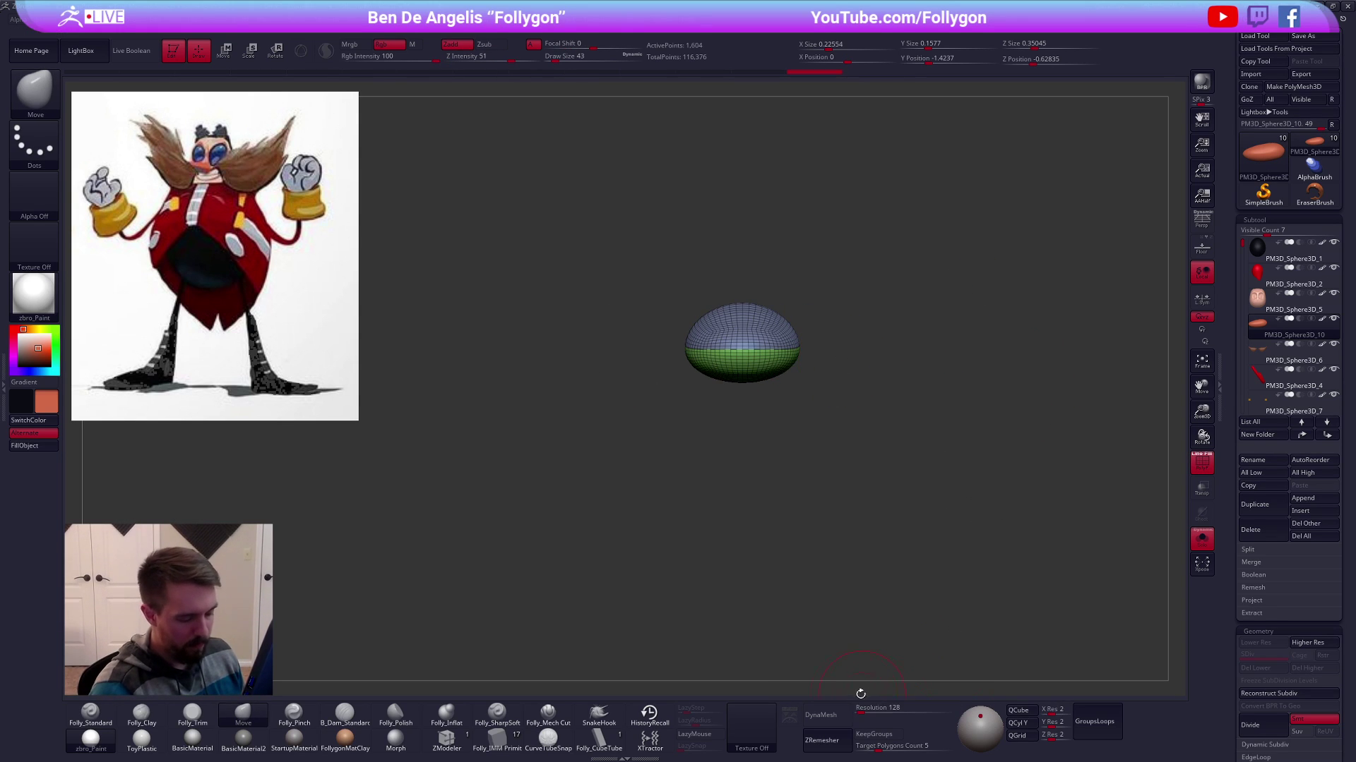
ZRemesh the nose with KeepGroups on and a target polygon count of 0.1, then hide the wireframe
{"action": "left_click", "coordinate": [869, 736]}
{"action": "left_click_drag", "start_coordinate": [877, 747], "coordinate": [851, 746]}
{"action": "left_click", "coordinate": [831, 741]}
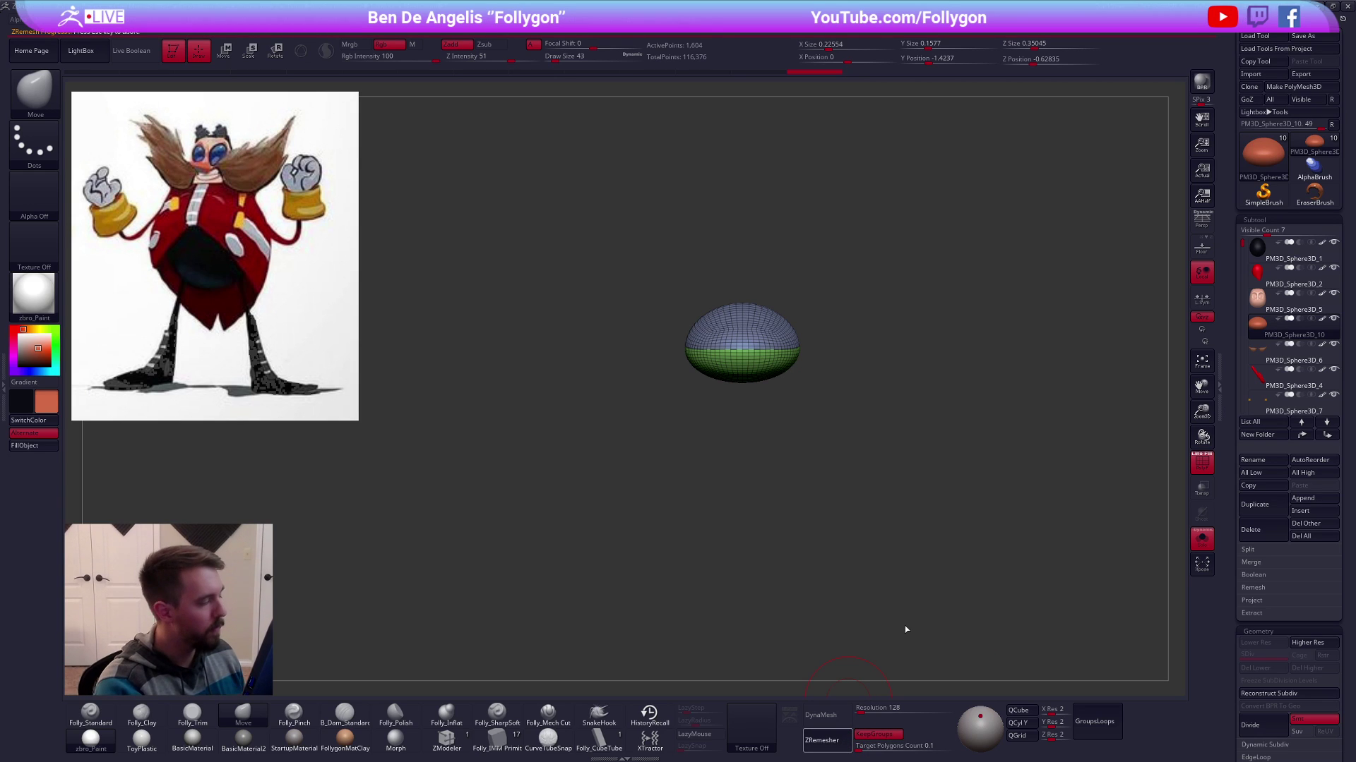
{"action": "key", "text": "shift+f"}
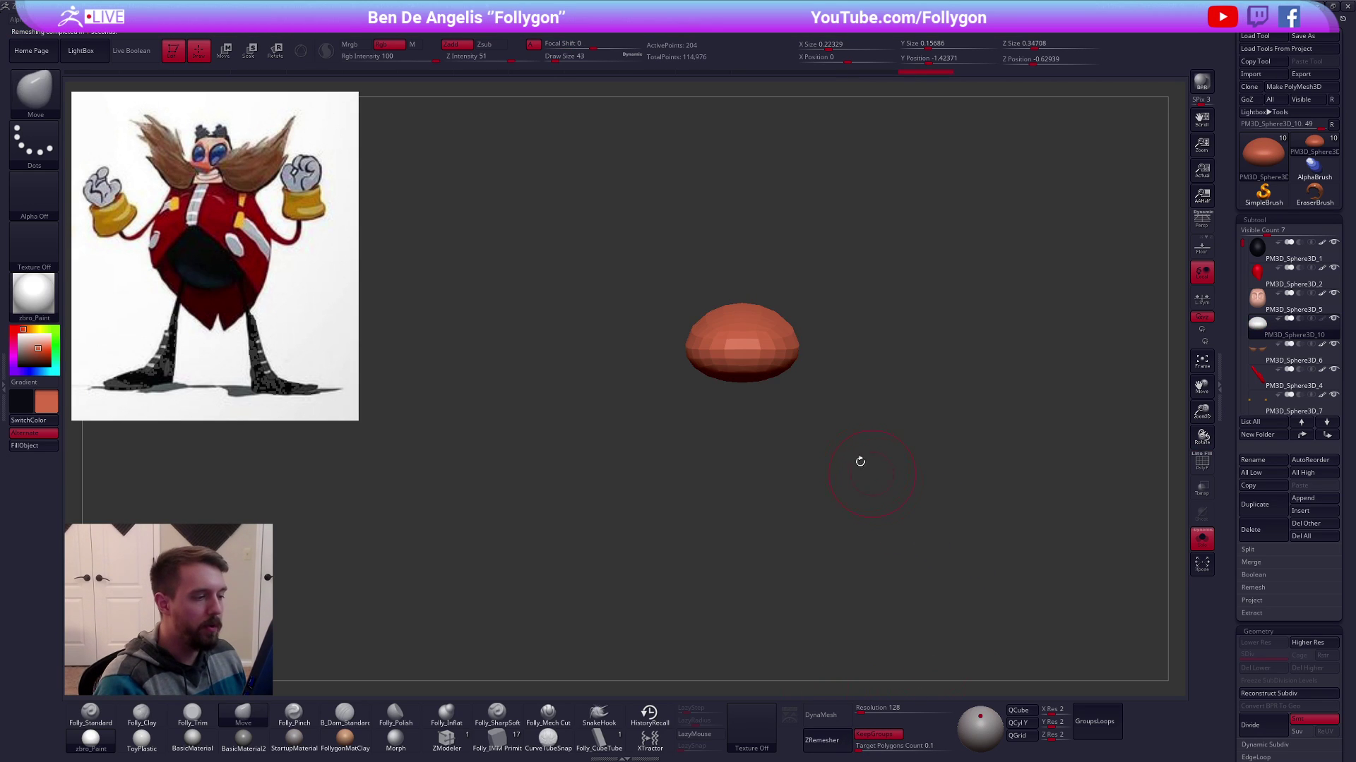
Check the remeshed nose from several angles and turn on its Dynamic Subdivision smoothing
{"action": "right_click_drag", "start_coordinate": [866, 463], "coordinate": [858, 445]}
{"action": "key", "text": "shift+f"}
{"action": "key", "text": "b"}
{"action": "key", "text": "s"}
{"action": "key", "text": "t"}
{"action": "key", "text": "shift+f"}
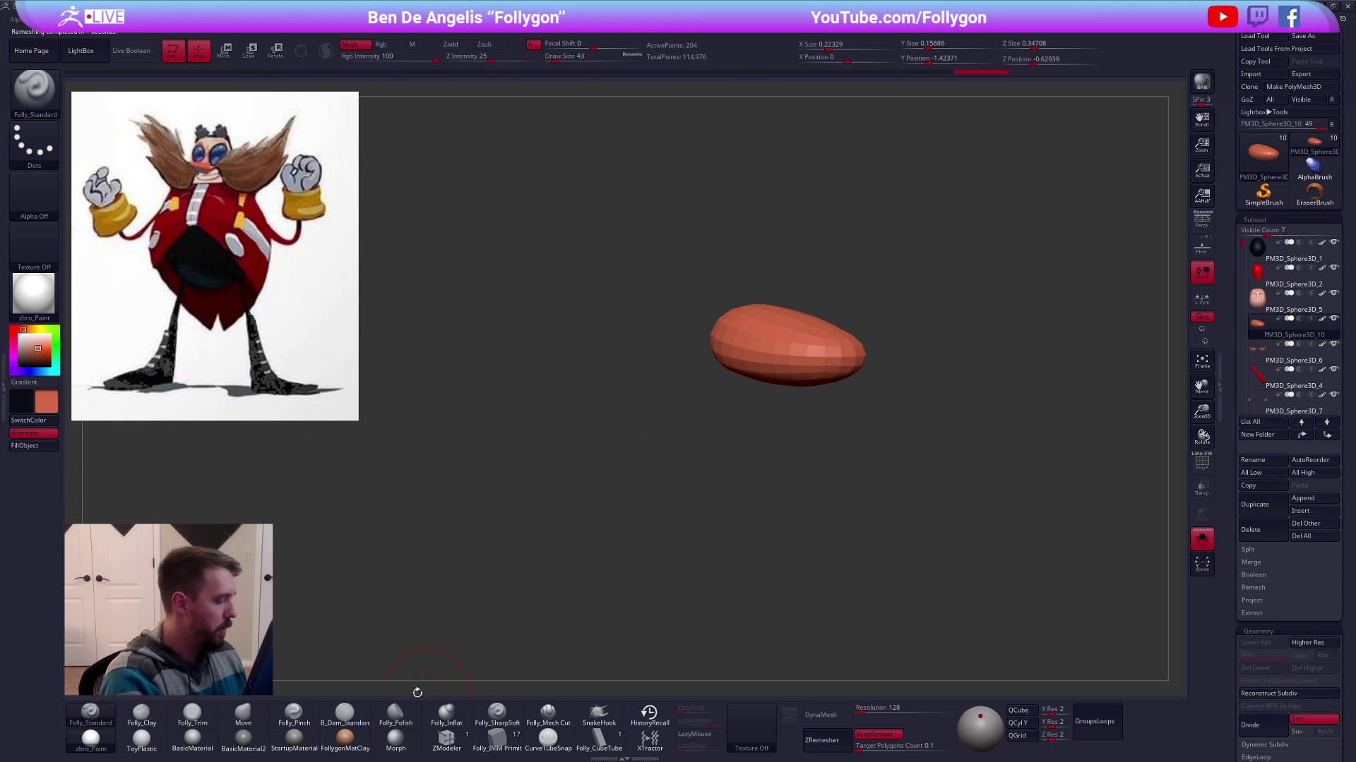
{"action": "key", "text": "d"}
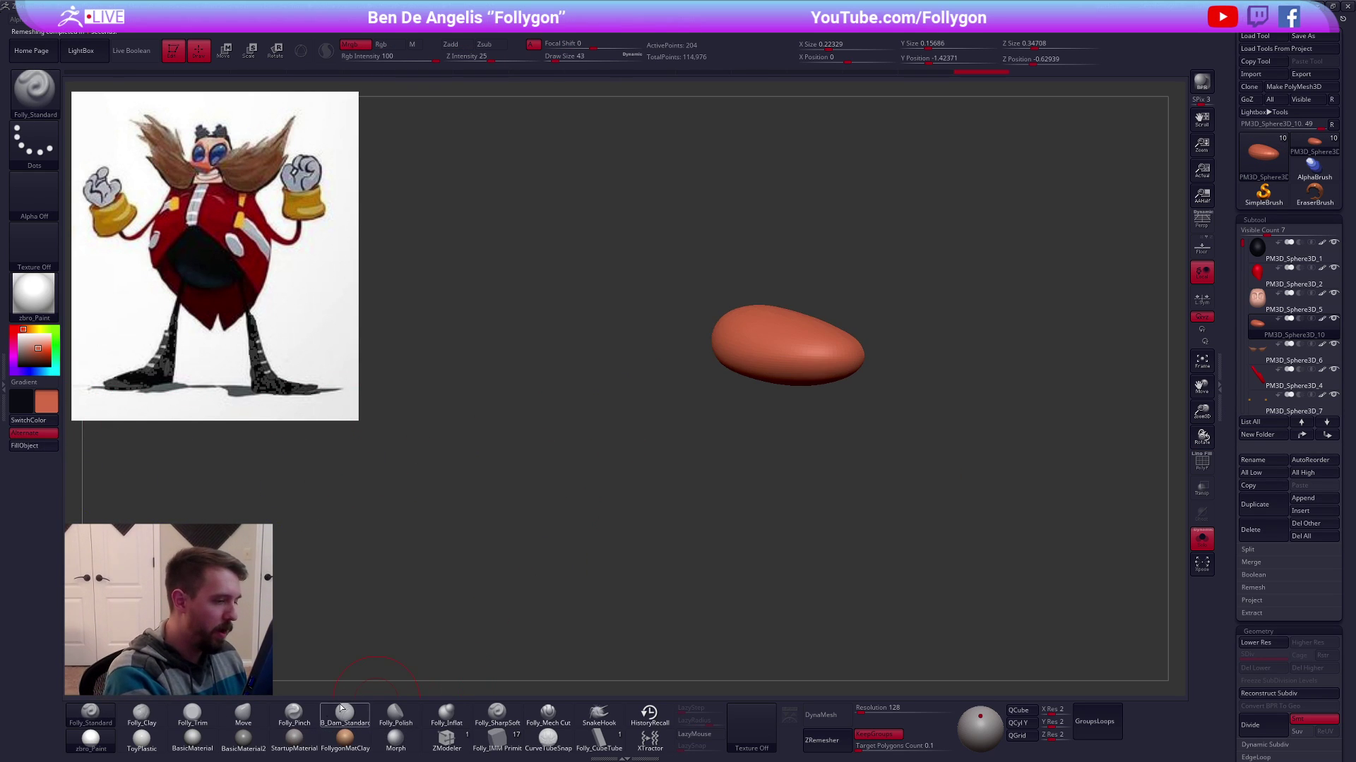
Insert an edge loop with ZModeler along the seam between the nose's two polygroups, then restore the smoothed display without wireframe
{"action": "key", "text": "ctrl+shift+s"}
{"action": "right_click_drag", "start_coordinate": [802, 485], "coordinate": [659, 524], "text": "ctrl"}
{"action": "left_click", "coordinate": [446, 738]}
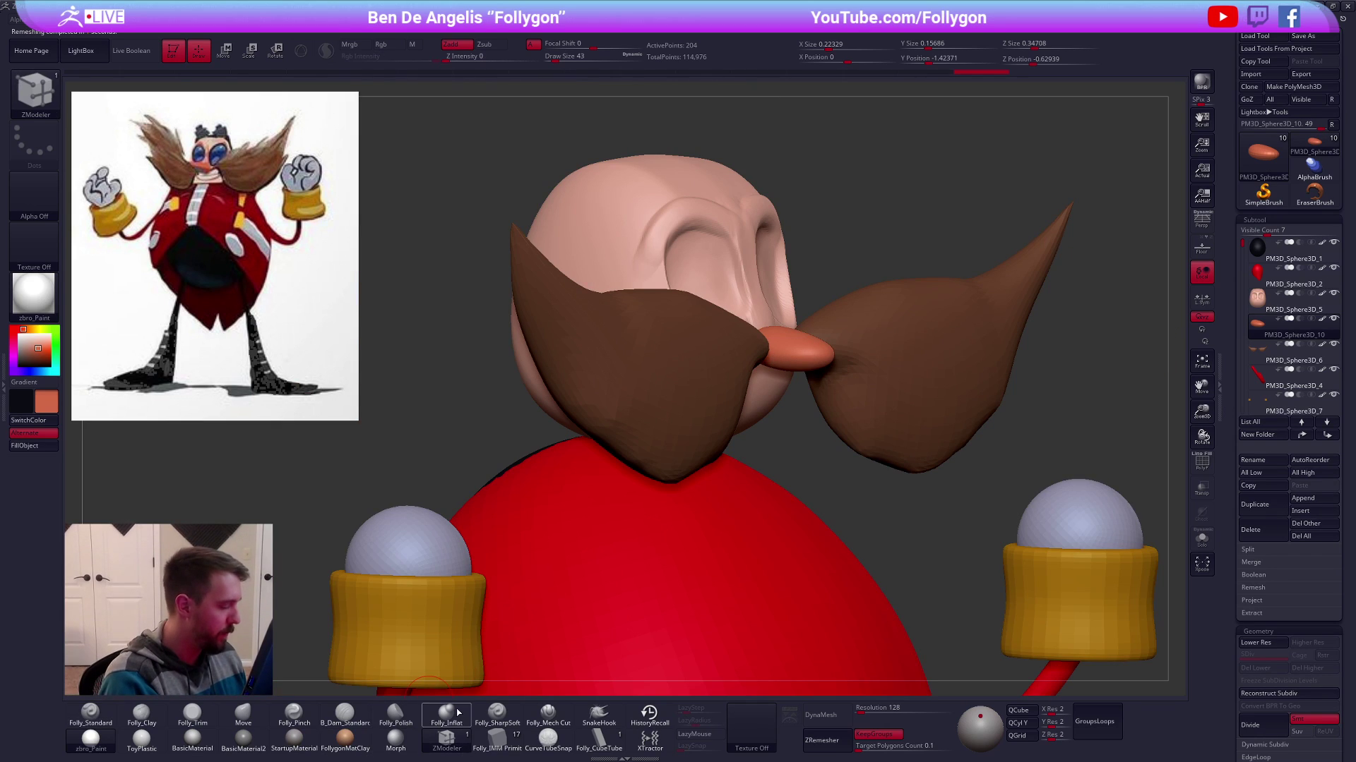
{"action": "key", "text": "ctrl+shift+s"}
{"action": "right_click_drag", "start_coordinate": [751, 363], "coordinate": [811, 421], "text": "ctrl"}
{"action": "key", "text": "shift+f"}
{"action": "key", "text": "shift+d"}
{"action": "key", "text": "space"}
{"action": "left_click", "coordinate": [740, 369]}
{"action": "left_click_drag", "start_coordinate": [833, 345], "coordinate": [830, 346]}
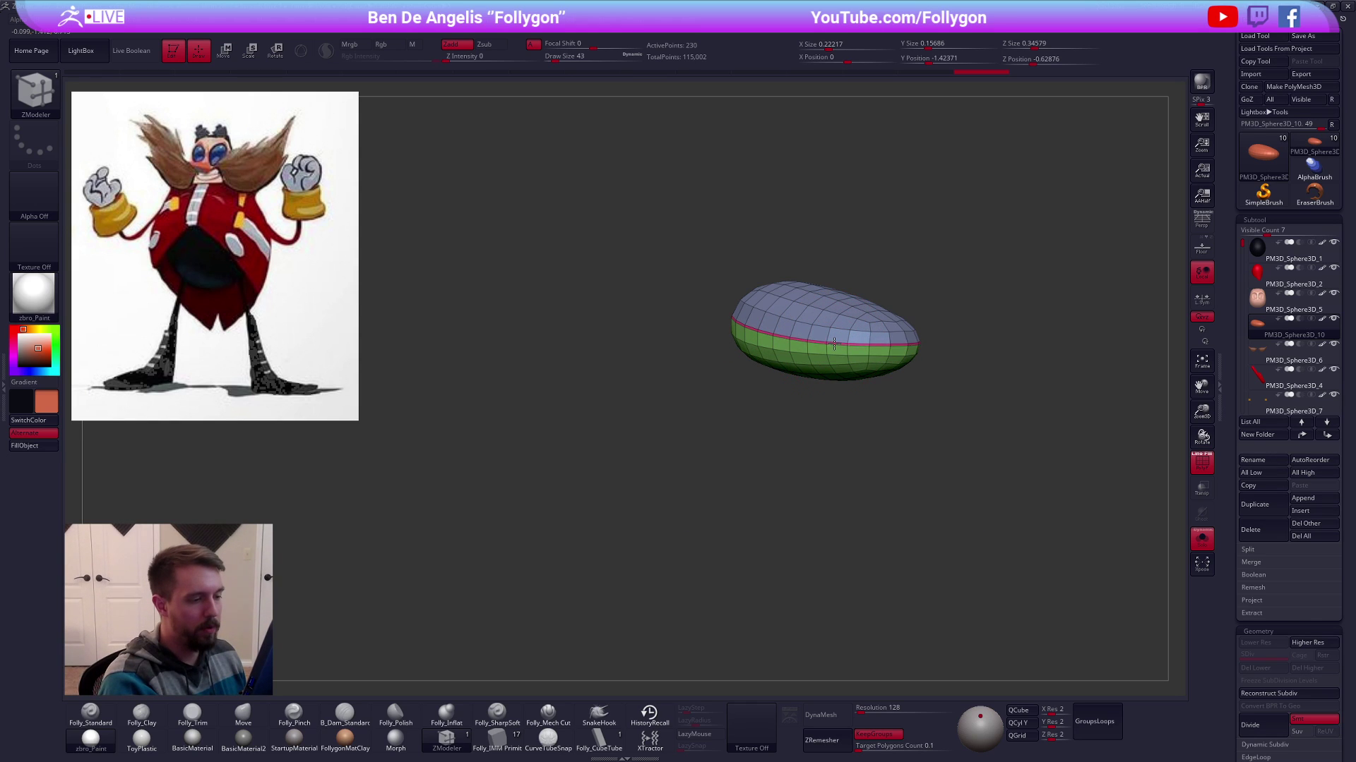
{"action": "key", "text": "d"}
{"action": "key", "text": "shift+f"}
Mask the upper half of the nose from the front, then bring the rest of the character back into view
{"action": "right_click_drag", "start_coordinate": [905, 414], "coordinate": [831, 436], "text": "alt"}
{"action": "mouse_move", "coordinate": [831, 436]}
{"action": "left_mouse_down", "text": "shift"}
{"action": "mouse_move", "coordinate": [823, 452]}
{"action": "mouse_move", "coordinate": [882, 471]}
{"action": "left_mouse_up", "text": "shift"}
{"action": "key", "text": "w"}
{"action": "key", "text": "q"}
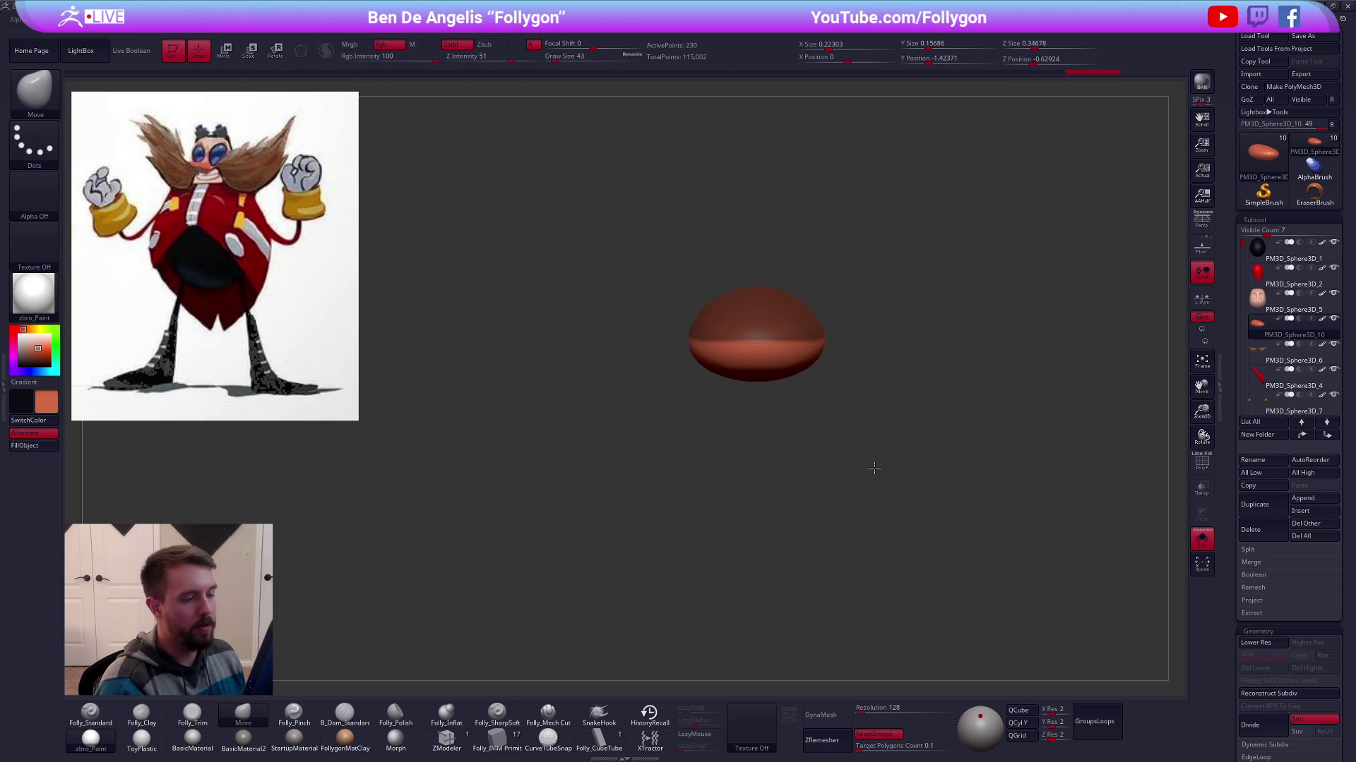
{"action": "right_click_drag", "start_coordinate": [881, 471], "coordinate": [901, 521], "text": "ctrl"}
{"action": "key", "text": "alt+shift+s"}
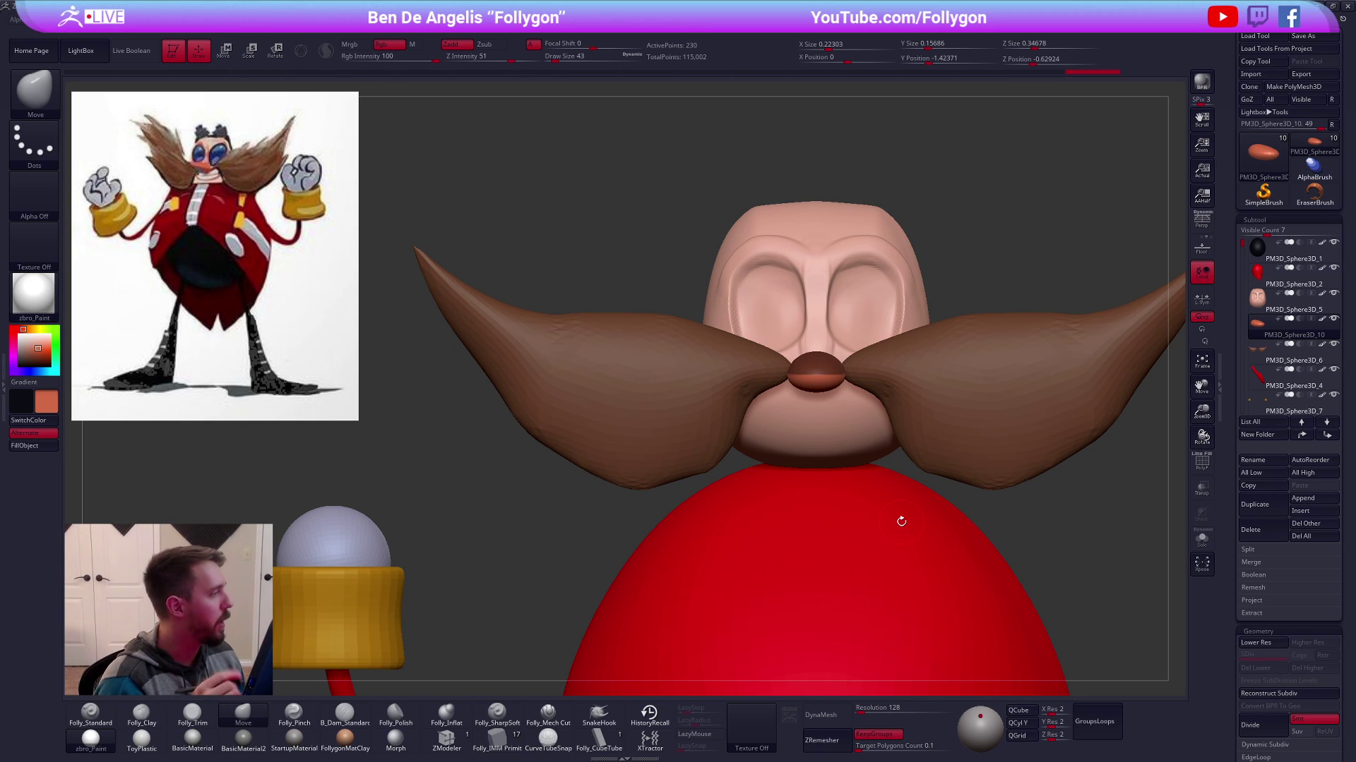
Rotate the unmasked underside of the nose slightly in side view with Transpose and rework it with the Move brush
{"action": "mouse_move", "coordinate": [831, 415]}
{"action": "right_mouse_down"}
{"action": "mouse_move", "coordinate": [814, 416]}
{"action": "mouse_move", "coordinate": [832, 415]}
{"action": "mouse_move", "coordinate": [825, 397]}
{"action": "right_mouse_up"}
{"action": "key", "text": "space"}
{"action": "left_click_drag", "start_coordinate": [821, 392], "coordinate": [827, 392]}
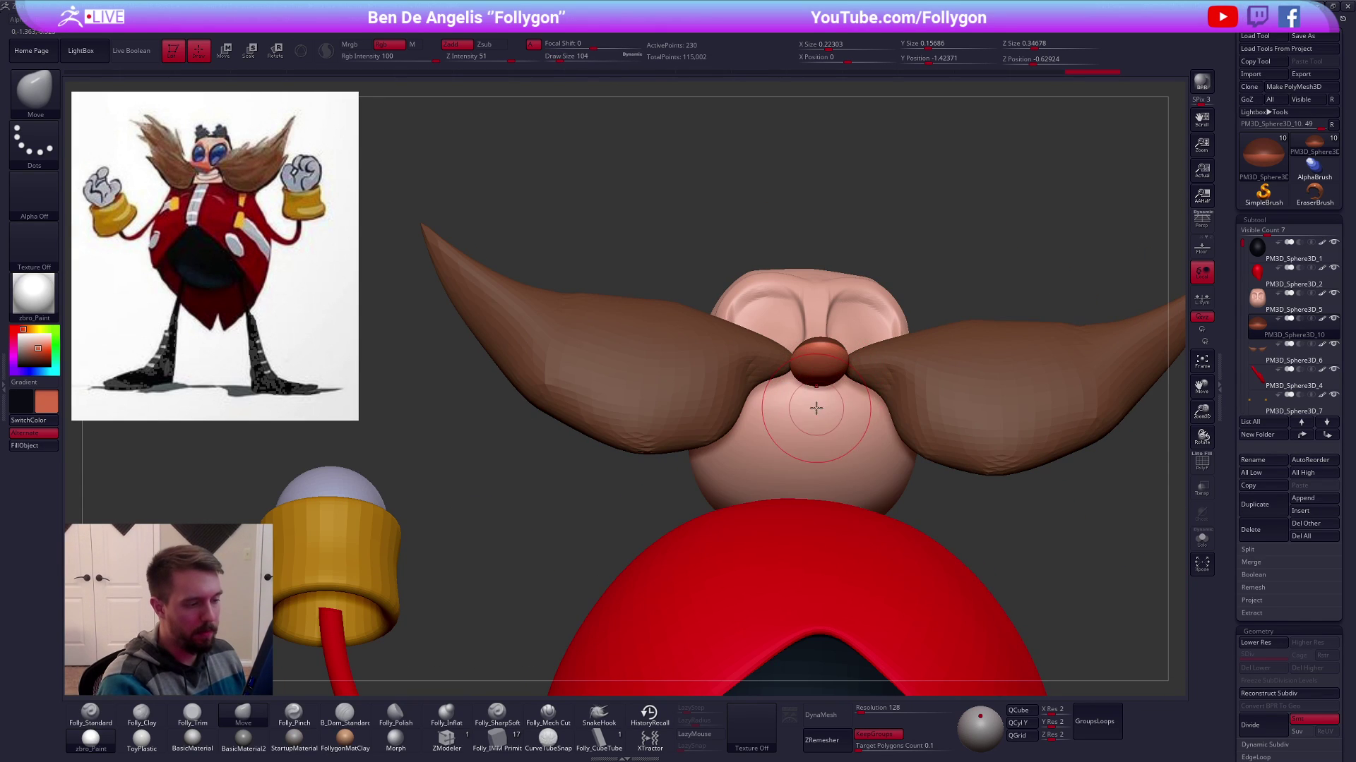
{"action": "mouse_move", "coordinate": [816, 408]}
{"action": "right_mouse_down"}
{"action": "mouse_move", "coordinate": [849, 418]}
{"action": "mouse_move", "coordinate": [906, 400]}
{"action": "right_mouse_up"}
{"action": "key", "text": "alt+s"}
{"action": "key", "text": "r"}
{"action": "left_click_drag", "start_coordinate": [819, 370], "coordinate": [933, 386]}
{"action": "key", "text": "alt+s"}
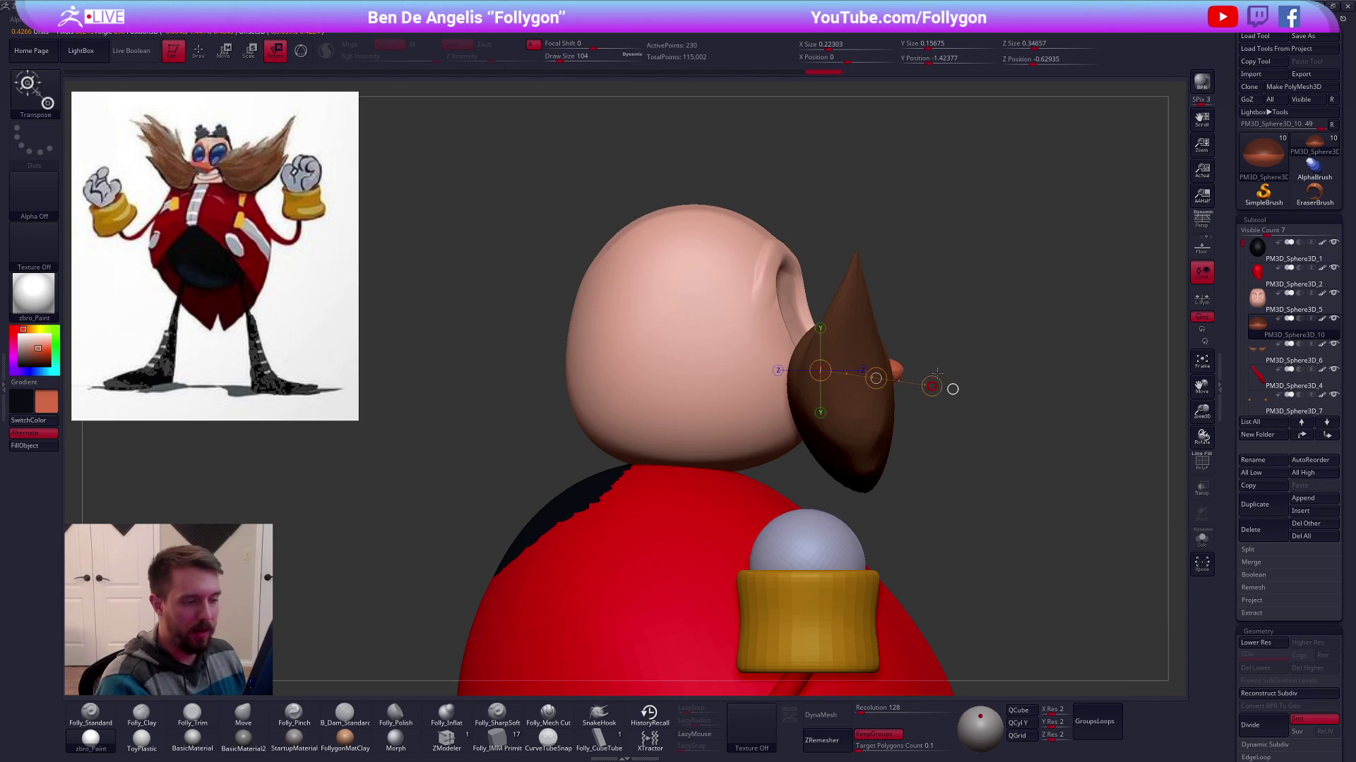
{"action": "key", "text": "q"}
{"action": "mouse_move", "coordinate": [948, 408]}
{"action": "right_mouse_down", "text": "shift"}
{"action": "mouse_move", "coordinate": [885, 407]}
{"action": "mouse_move", "coordinate": [857, 367]}
{"action": "right_mouse_up", "text": "shift"}
{"action": "key", "text": "alt+s"}
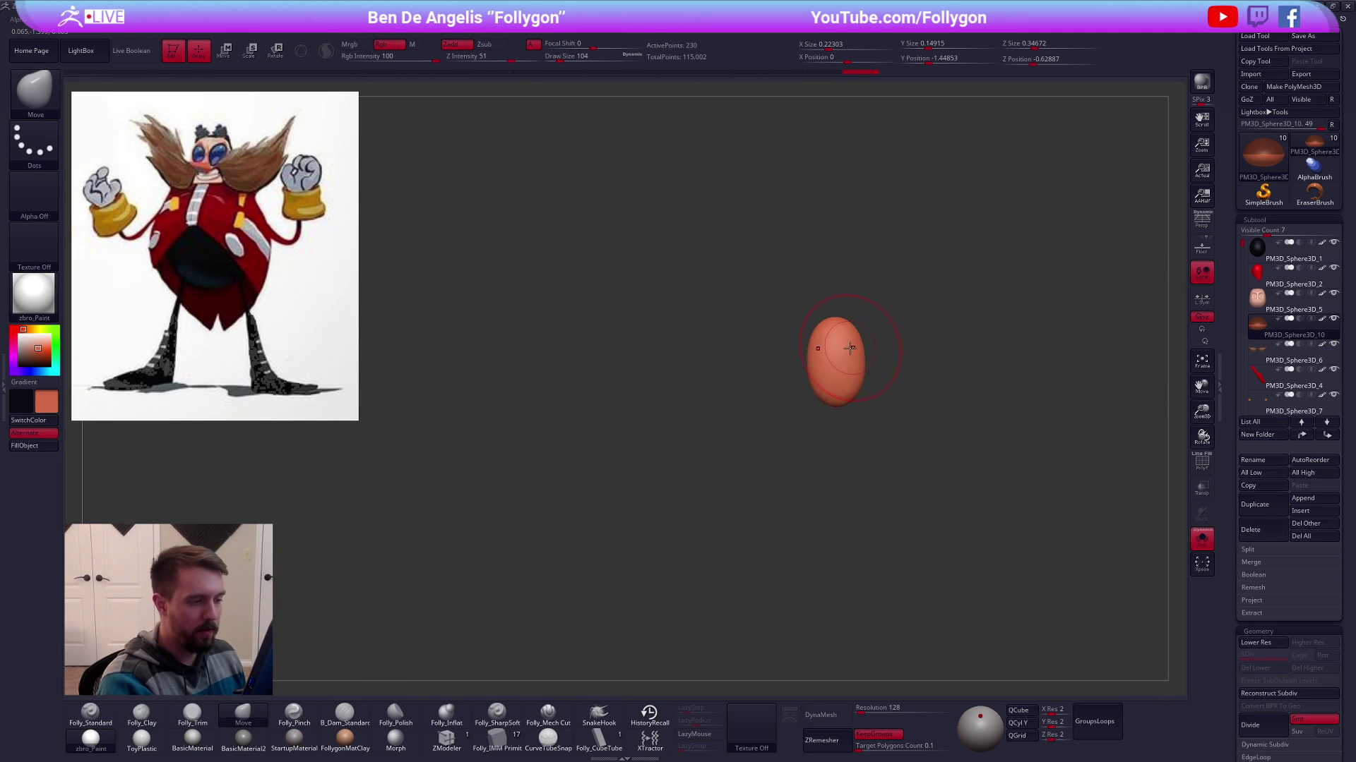
Display the nose's unsmoothed wireframe from below and place a Transpose action line across its narrow end
{"action": "key", "text": "shift+f"}
{"action": "key", "text": "shift+d"}
{"action": "mouse_move", "coordinate": [890, 362]}
{"action": "left_mouse_down", "text": "ctrl"}
{"action": "mouse_move", "coordinate": [739, 274]}
{"action": "mouse_move", "coordinate": [970, 281]}
{"action": "left_mouse_up", "text": "ctrl"}
{"action": "left_click", "coordinate": [855, 356], "text": "ctrl"}
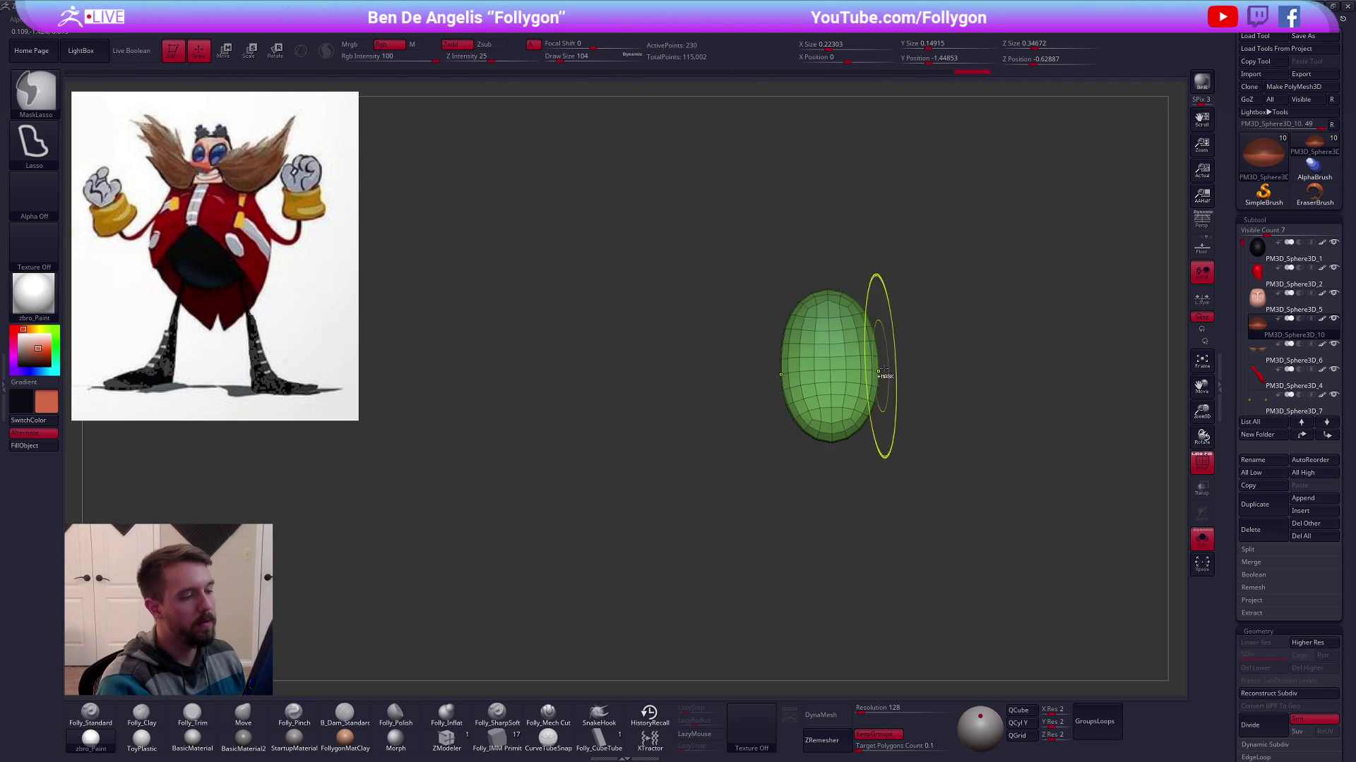
{"action": "key", "text": "w"}
{"action": "left_click_drag", "start_coordinate": [889, 303], "coordinate": [938, 295]}
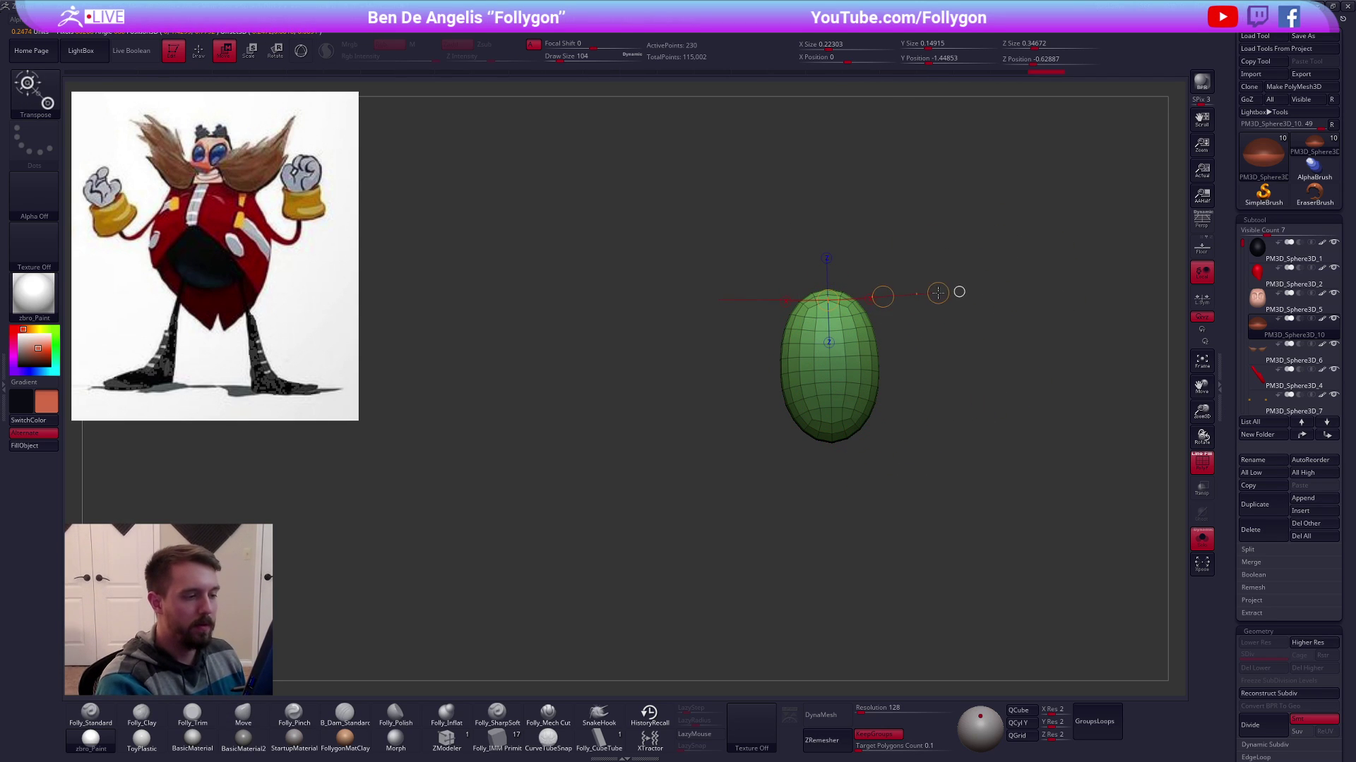
Adjust the end of the nose with the Transpose line, clear the mask and restore the smoothed display
{"action": "right_click_drag", "start_coordinate": [924, 308], "coordinate": [918, 449], "text": "shift"}
{"action": "left_click", "coordinate": [832, 285]}
{"action": "left_click_drag", "start_coordinate": [938, 288], "coordinate": [891, 299]}
{"action": "right_click_drag", "start_coordinate": [895, 328], "coordinate": [842, 374], "text": "shift"}
{"action": "left_click_drag", "start_coordinate": [843, 376], "coordinate": [899, 426], "text": "ctrl"}
{"action": "key", "text": "shift+f"}
{"action": "key", "text": "q"}
{"action": "right_click_drag", "start_coordinate": [889, 481], "coordinate": [883, 351], "text": "shift"}
{"action": "key", "text": "alt+s"}
{"action": "key", "text": "d"}
{"action": "right_click_drag", "start_coordinate": [979, 505], "coordinate": [927, 570], "text": "alt"}
Select the head and examine its profile and how it meets the moustache and nose
{"action": "left_click", "coordinate": [785, 393], "text": "alt"}
{"action": "right_click_drag", "start_coordinate": [867, 320], "coordinate": [752, 320]}
{"action": "key", "text": "alt+s"}
{"action": "key", "text": "2"}
{"action": "key", "text": "alt+s"}
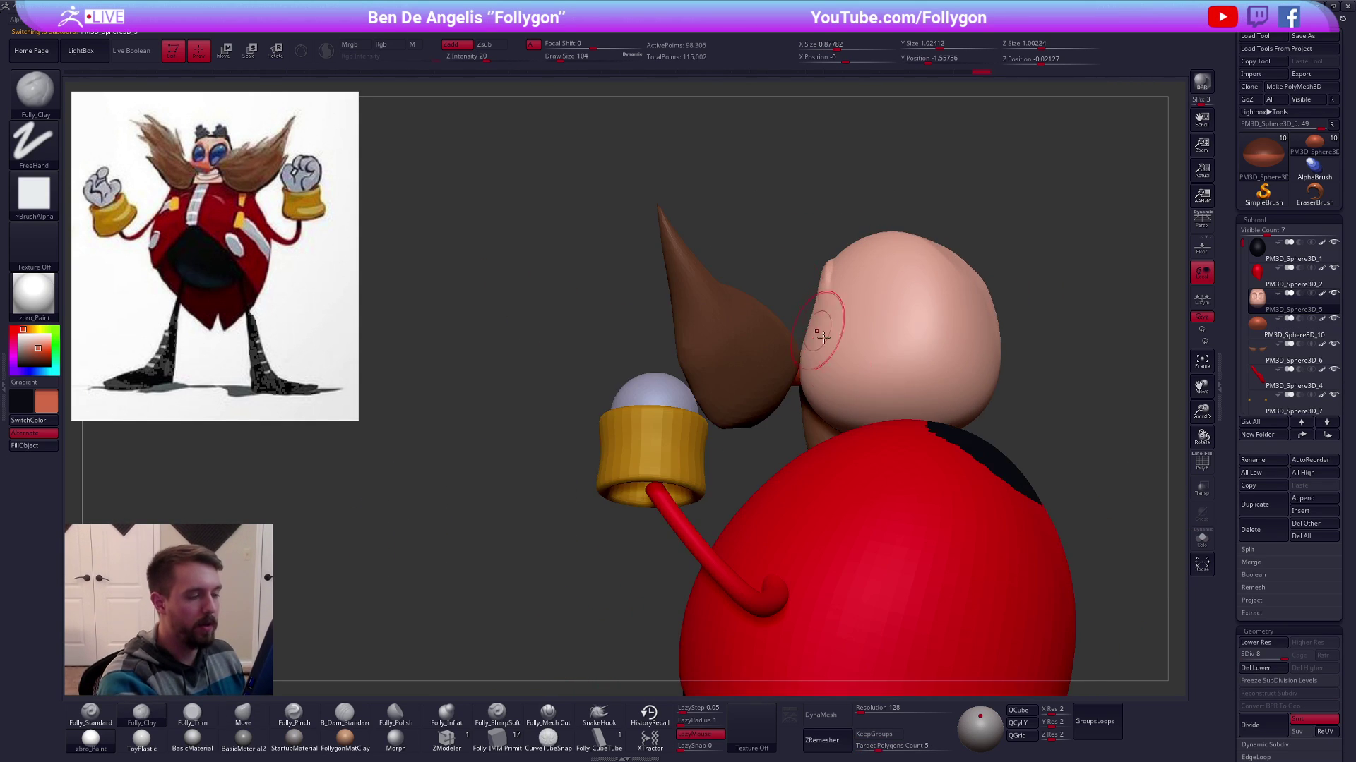
{"action": "right_click_drag", "start_coordinate": [929, 485], "coordinate": [851, 464], "text": "ctrl"}
{"action": "right_click_drag", "start_coordinate": [962, 523], "coordinate": [964, 457]}
{"action": "left_click", "coordinate": [959, 421], "text": "alt"}
Nudge the front of the head in side view with the Move brush and compare the whole figure with the reference
{"action": "key", "text": "b"}
{"action": "key", "text": "m"}
{"action": "key", "text": "v"}
{"action": "left_click", "coordinate": [921, 376], "text": "alt"}
{"action": "right_click_drag", "start_coordinate": [903, 374], "coordinate": [922, 367]}
{"action": "right_click_drag", "start_coordinate": [922, 368], "coordinate": [854, 361], "text": "alt"}
{"action": "right_click_drag", "start_coordinate": [854, 361], "coordinate": [866, 361]}
{"action": "left_click_drag", "start_coordinate": [866, 362], "coordinate": [821, 361]}
{"action": "mouse_move", "coordinate": [821, 361]}
{"action": "right_mouse_down"}
{"action": "mouse_move", "coordinate": [922, 313]}
{"action": "mouse_move", "coordinate": [1040, 427]}
{"action": "mouse_move", "coordinate": [1002, 483]}
{"action": "mouse_move", "coordinate": [952, 404]}
{"action": "right_mouse_up"}
{"action": "right_click_drag", "start_coordinate": [990, 457], "coordinate": [971, 464], "text": "ctrl"}
{"action": "right_click_drag", "start_coordinate": [972, 465], "coordinate": [1002, 493], "text": "alt"}
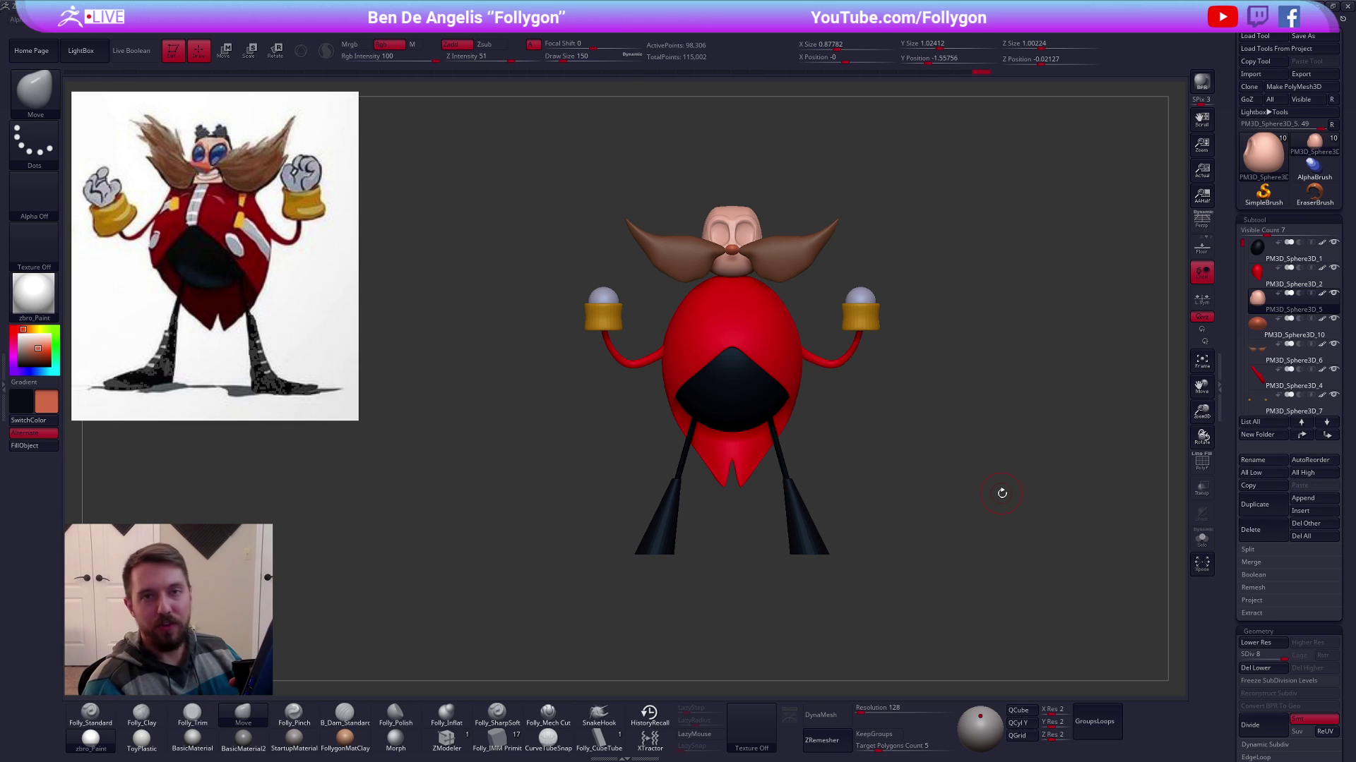
{"action": "left_click_drag", "start_coordinate": [1064, 539], "coordinate": [1091, 576]}
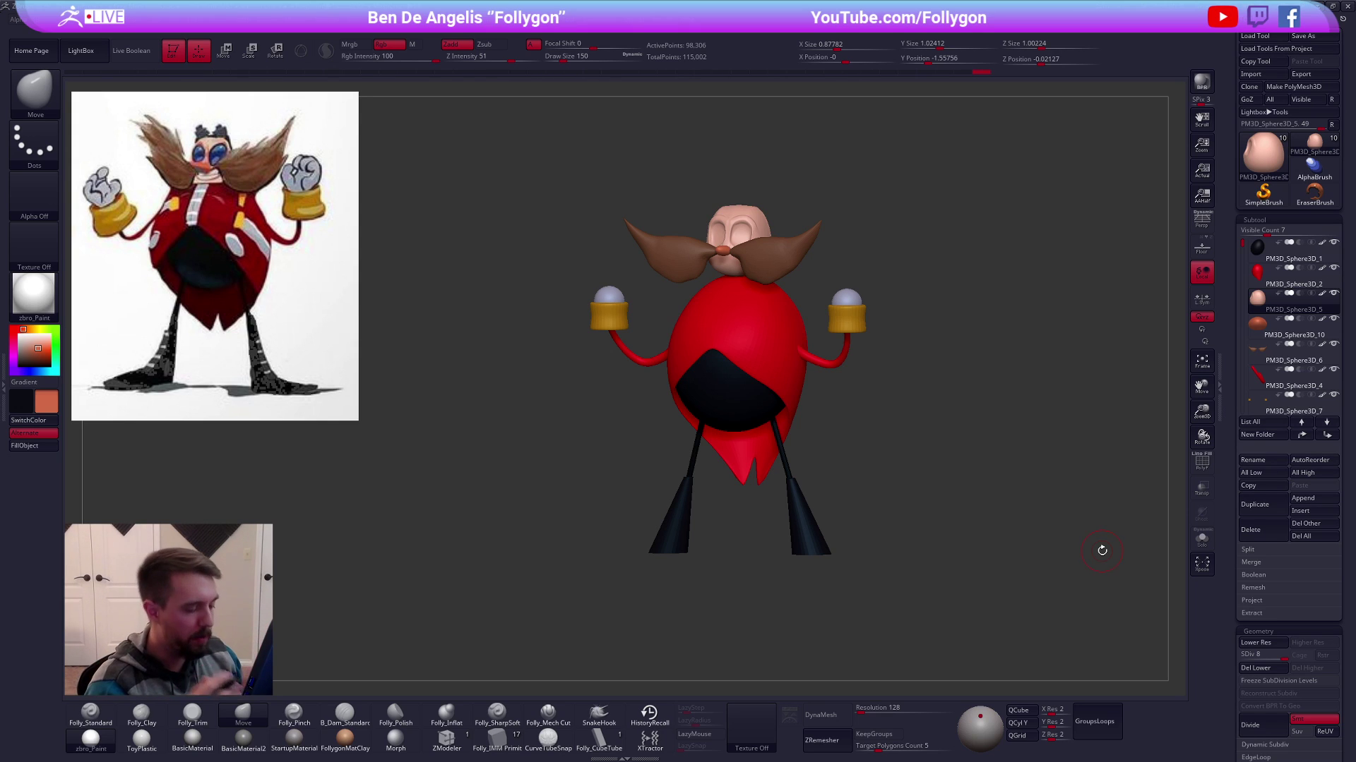
Sample the blue of the glasses from the reference image in SpotLight as the active colour
{"action": "right_click_drag", "start_coordinate": [806, 351], "coordinate": [848, 410], "text": "shift"}
{"action": "key", "text": "ctrl+shift+s"}
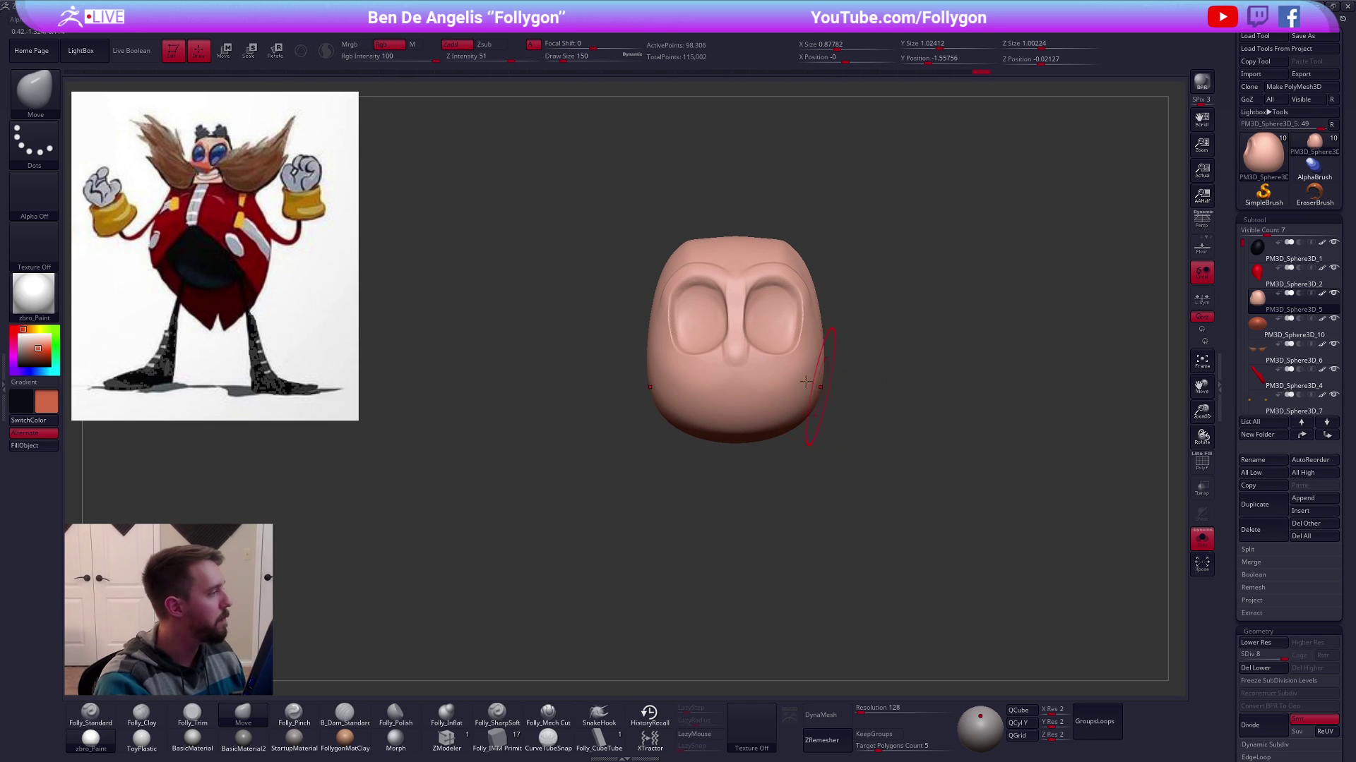
{"action": "key", "text": "shift+z"}
{"action": "key", "text": "c"}
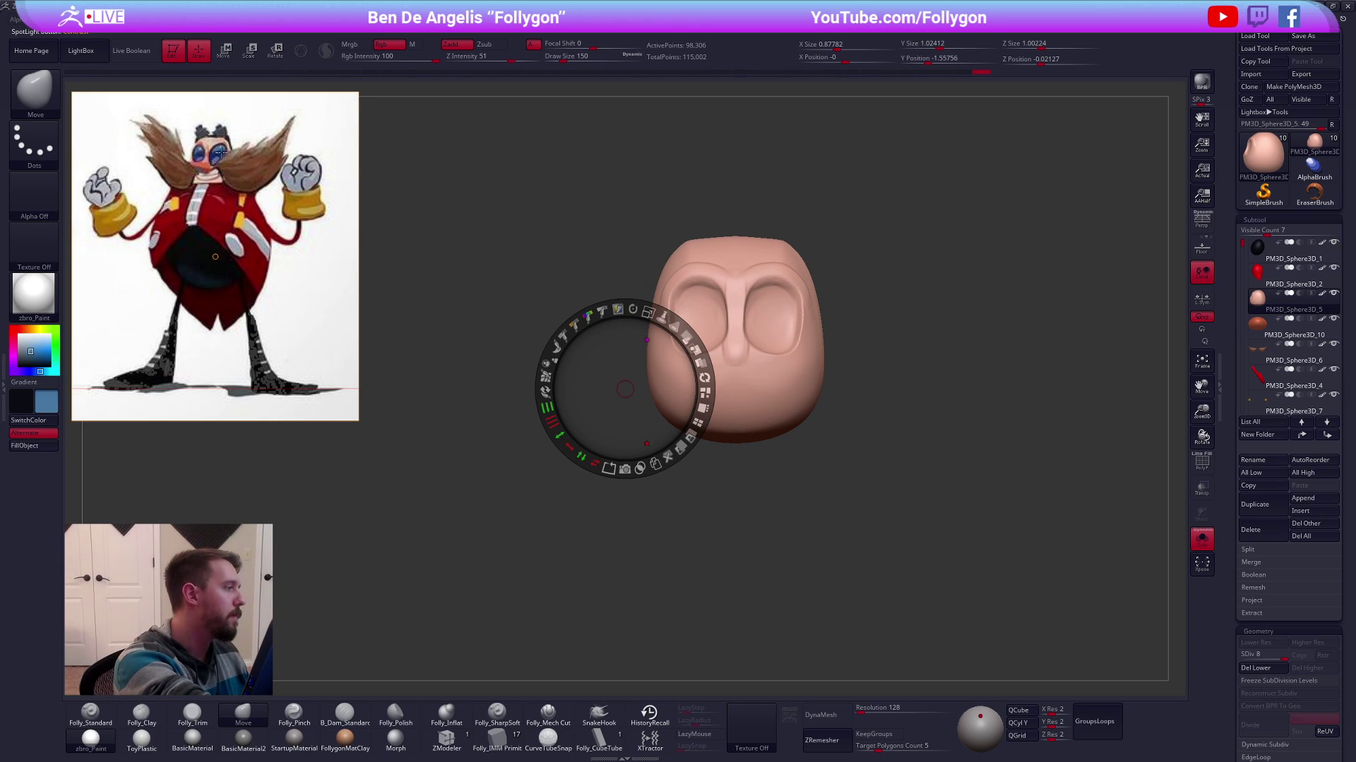
{"action": "key", "text": "z"}
{"action": "key", "text": "ctrl+shift+s"}
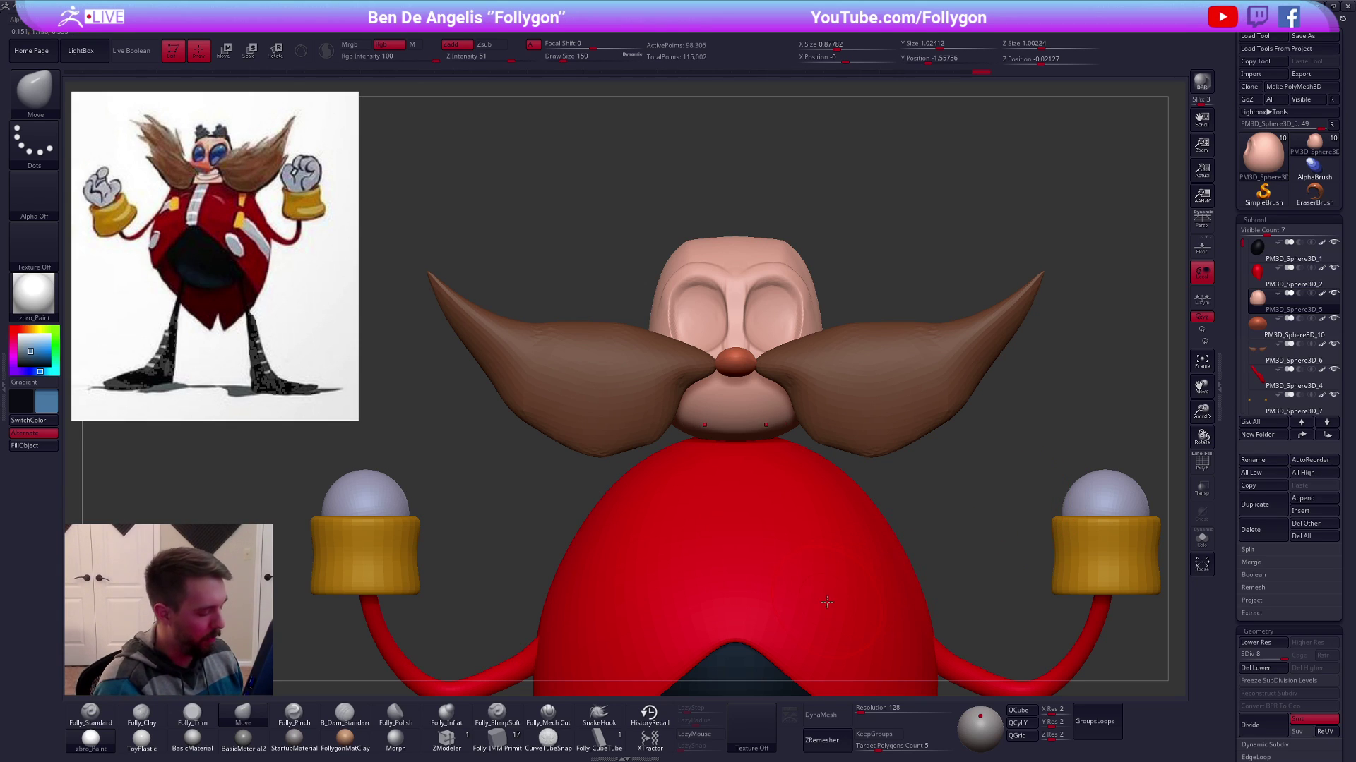
Choose the Folly IMM Primitives brush, duplicate the head subtool and delete the copy's lower subdivision levels
{"action": "left_click", "coordinate": [498, 739]}
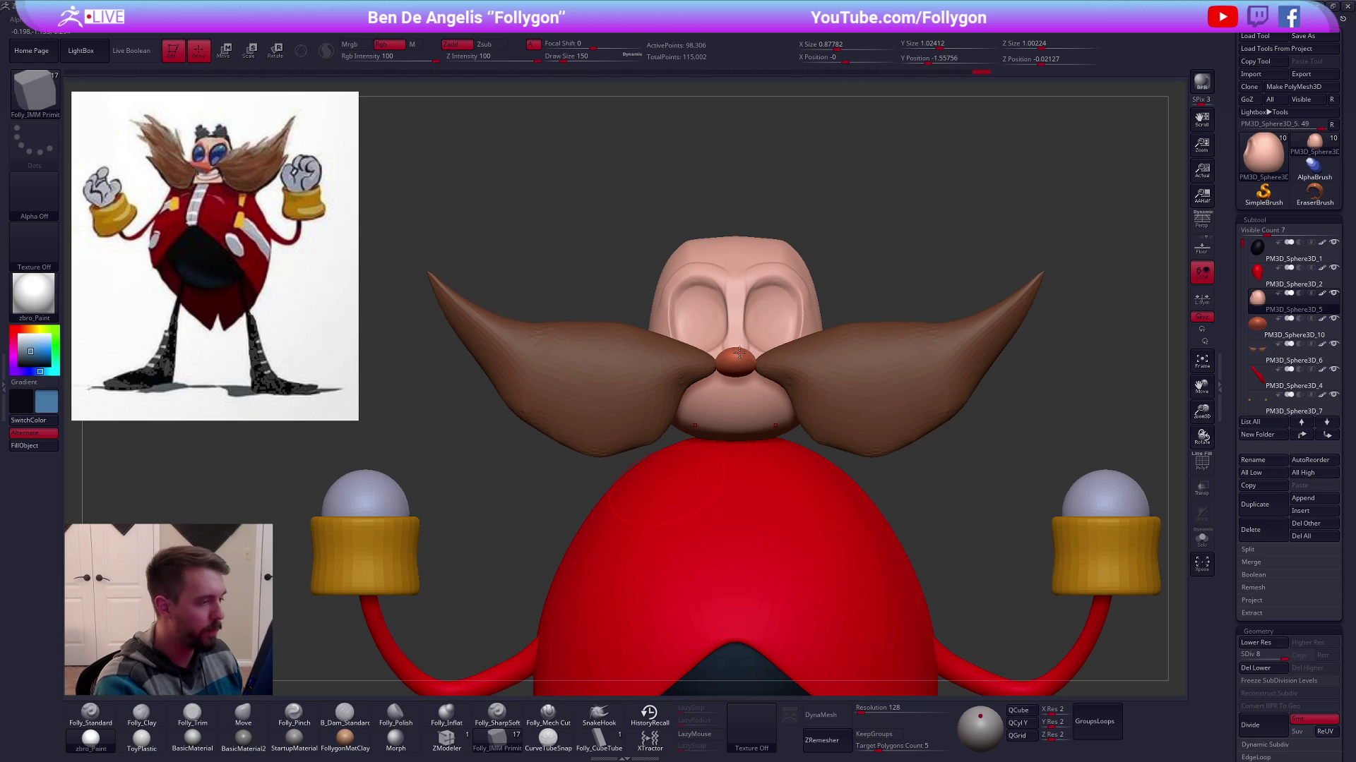
{"action": "key", "text": "shift+s"}
{"action": "right_click_drag", "start_coordinate": [763, 318], "coordinate": [771, 342], "text": "alt"}
{"action": "key", "text": "space"}
{"action": "left_click", "coordinate": [1255, 504]}
{"action": "left_click", "coordinate": [1247, 667]}
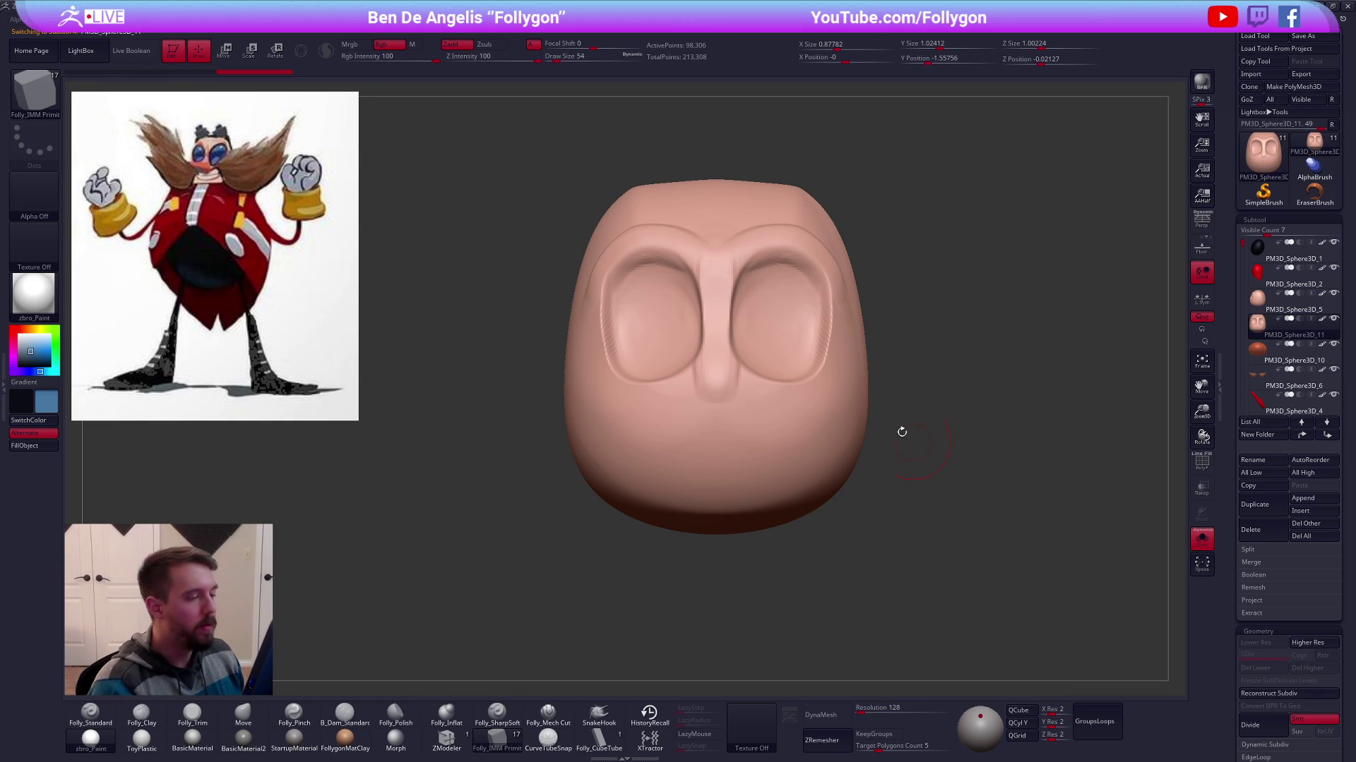
Insert mirrored spheres over the eye sockets and remove the duplicated head mesh, keeping only the spheres
{"action": "left_click_drag", "start_coordinate": [812, 315], "coordinate": [781, 384]}
{"action": "key", "text": "space"}
{"action": "key", "text": "shift+s"}
{"action": "right_click_drag", "start_coordinate": [809, 323], "coordinate": [810, 293], "text": "ctrl"}
Flatten the eye spheres front to back to about 0.11 deep and stretch them to about 0.39 tall with Transpose
{"action": "key", "text": "w"}
{"action": "mouse_move", "coordinate": [840, 304]}
{"action": "left_mouse_down", "text": "shift"}
{"action": "mouse_move", "coordinate": [903, 302]}
{"action": "mouse_move", "coordinate": [817, 326]}
{"action": "left_mouse_up", "text": "shift"}
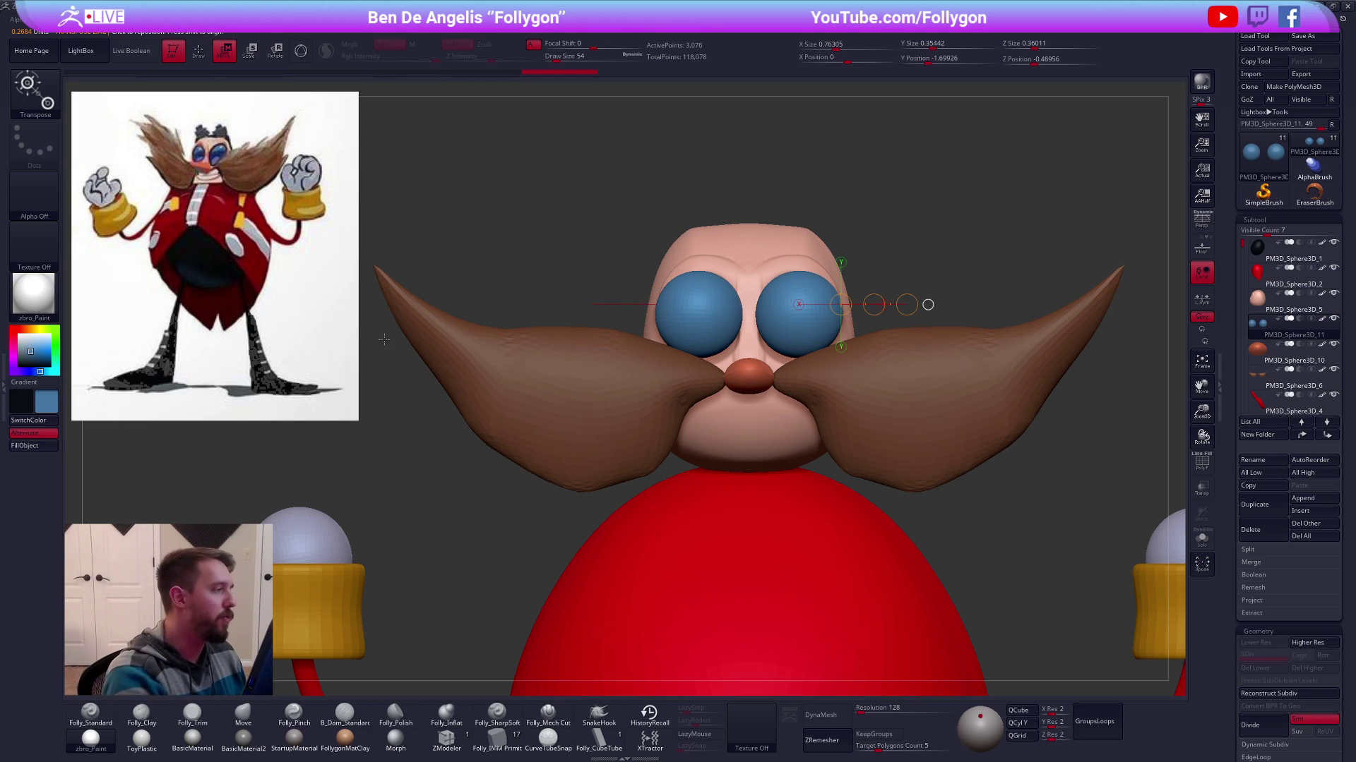
{"action": "right_click_drag", "start_coordinate": [797, 318], "coordinate": [818, 376], "text": "alt"}
{"action": "key", "text": "shift+s"}
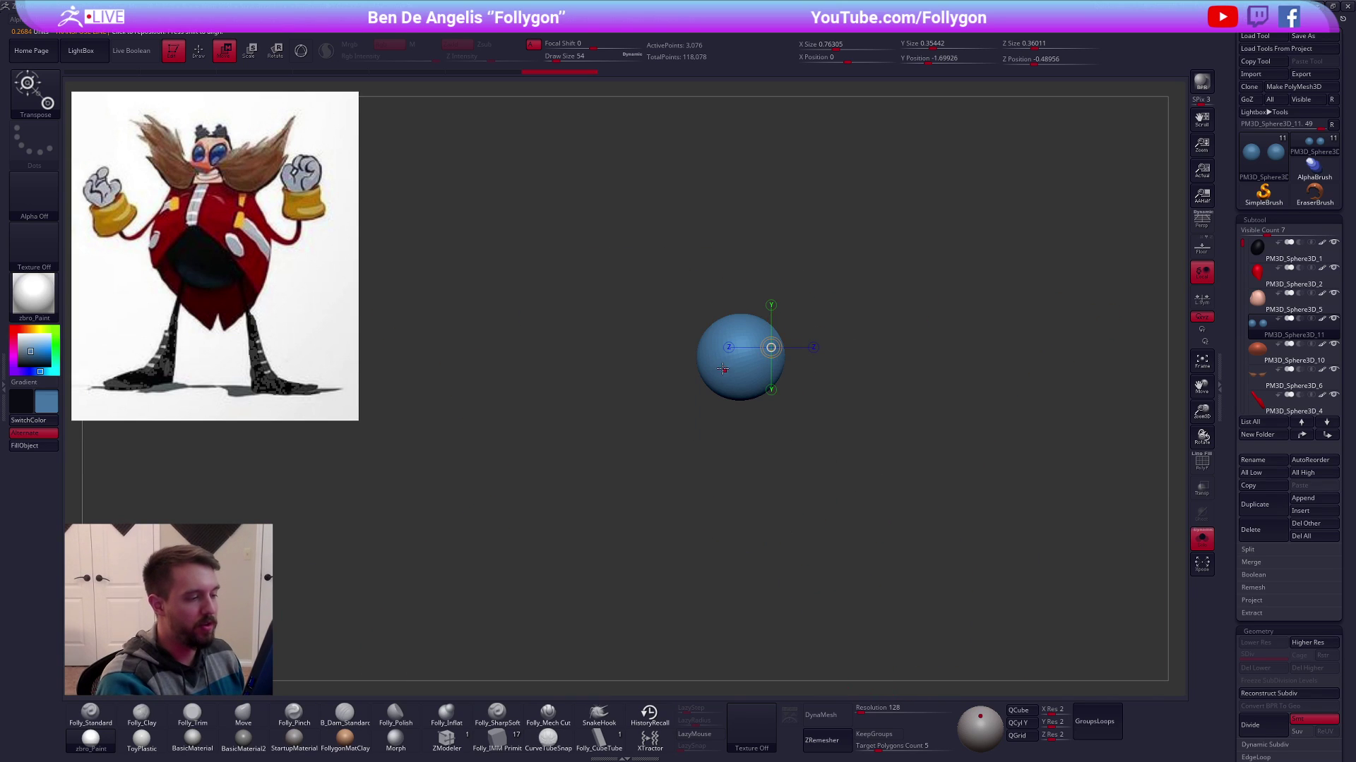
{"action": "mouse_move", "coordinate": [739, 359]}
{"action": "left_mouse_down", "text": "shift"}
{"action": "mouse_move", "coordinate": [843, 359]}
{"action": "mouse_move", "coordinate": [734, 367]}
{"action": "left_mouse_up", "text": "shift"}
{"action": "left_click", "coordinate": [698, 358]}
{"action": "right_click", "coordinate": [739, 358]}
{"action": "key", "text": "shift+s"}
{"action": "right_click_drag", "start_coordinate": [1016, 522], "coordinate": [937, 550]}
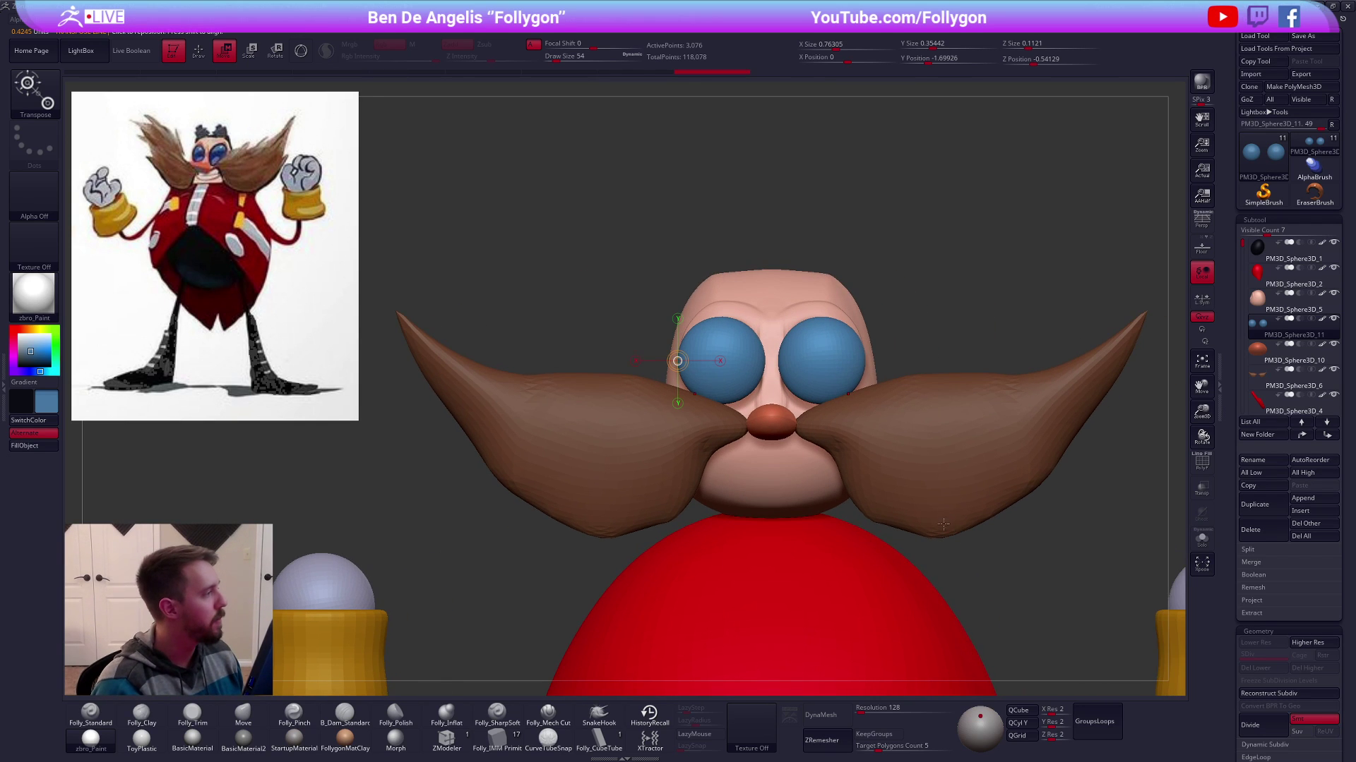
{"action": "left_click_drag", "start_coordinate": [829, 372], "coordinate": [829, 441], "text": "shift"}
Sample a darker blue from the reference image and fill both eyes with it
{"action": "key", "text": "z"}
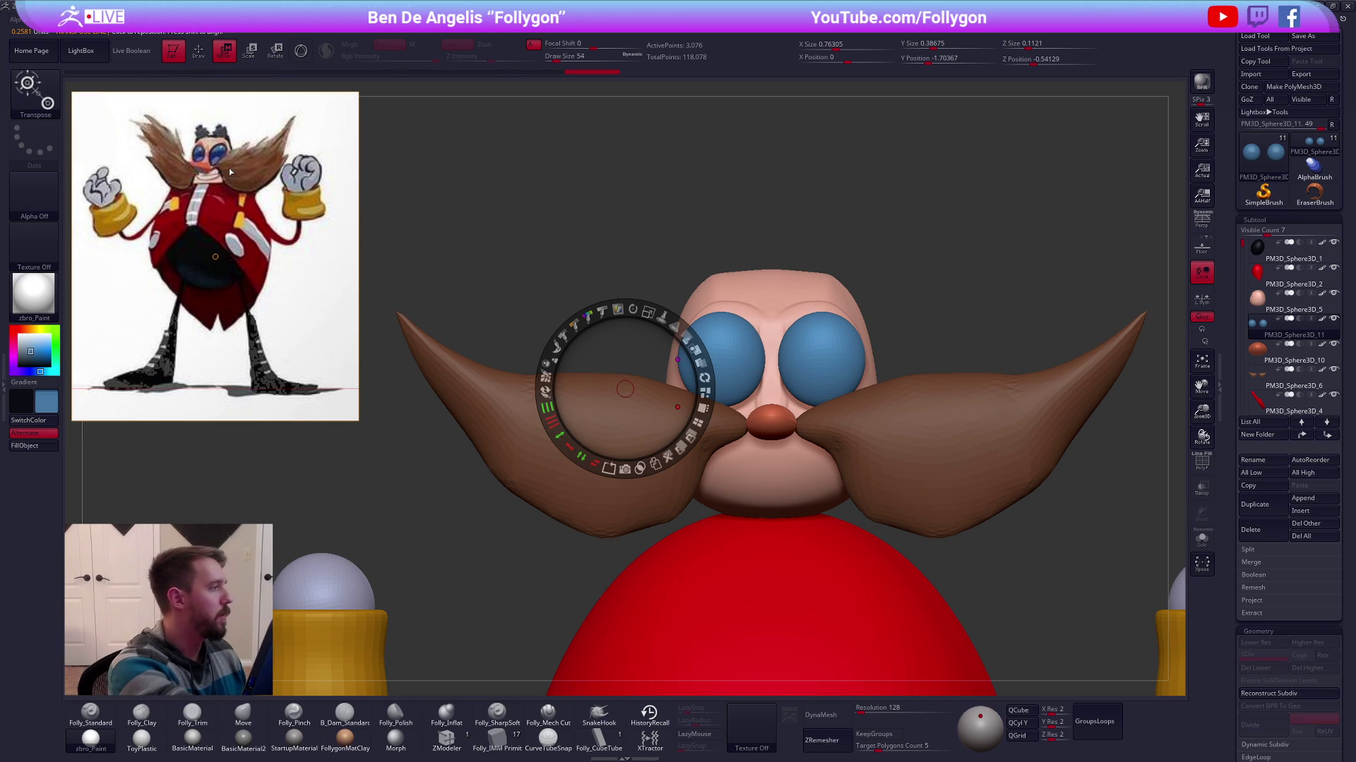
{"action": "key", "text": "c"}
{"action": "key", "text": "z"}
{"action": "key", "text": "q"}
{"action": "left_click", "coordinate": [50, 450]}
Move the eyes back into their sockets in side view with a Transpose line and check them from the front
{"action": "left_click_drag", "start_coordinate": [607, 233], "coordinate": [423, 233]}
{"action": "key", "text": "w"}
{"action": "left_click_drag", "start_coordinate": [848, 362], "coordinate": [903, 368], "text": "shift"}
{"action": "key", "text": "q"}
{"action": "mouse_move", "coordinate": [742, 555]}
{"action": "left_mouse_down"}
{"action": "mouse_move", "coordinate": [1017, 567]}
{"action": "mouse_move", "coordinate": [992, 525]}
{"action": "left_mouse_up"}
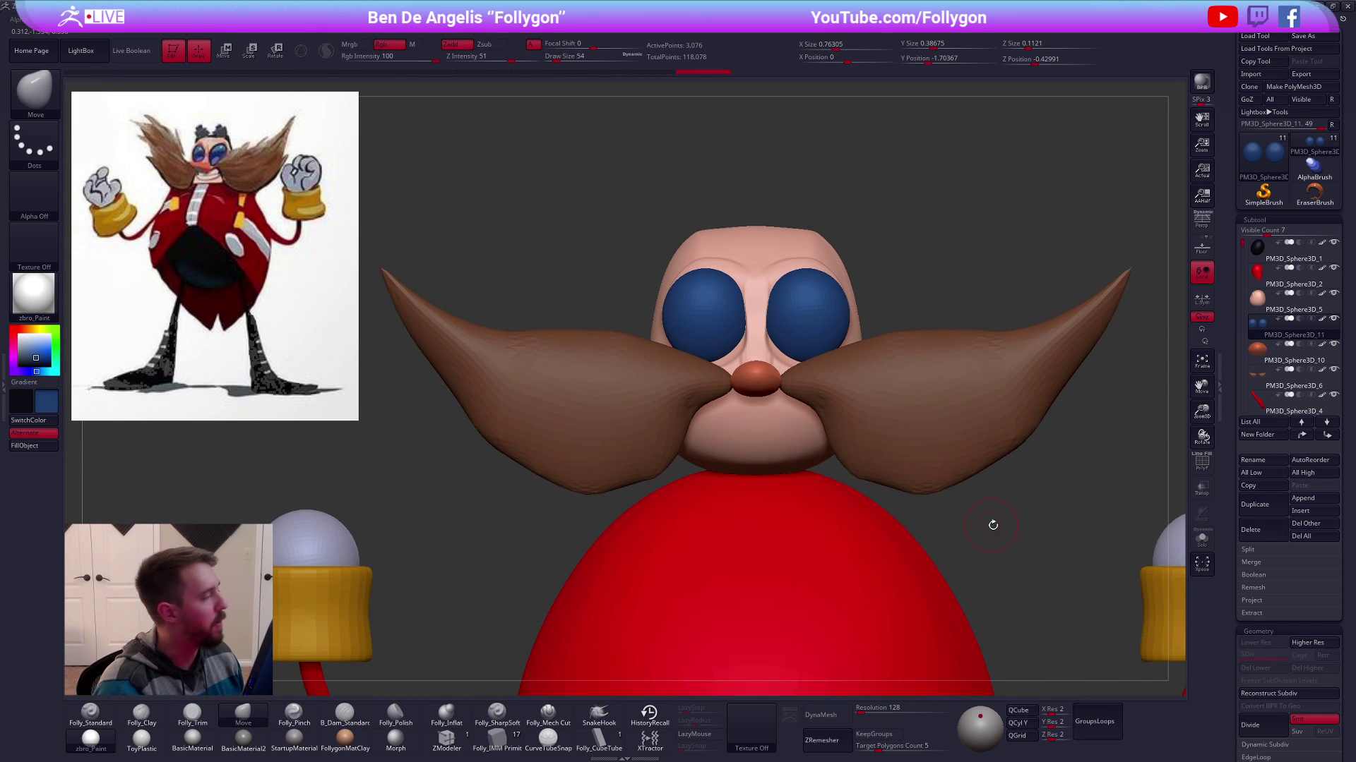
Select the head subtool and hide the moustache
{"action": "left_click", "coordinate": [790, 424], "text": "alt"}
{"action": "left_click", "coordinate": [952, 415], "text": "alt"}
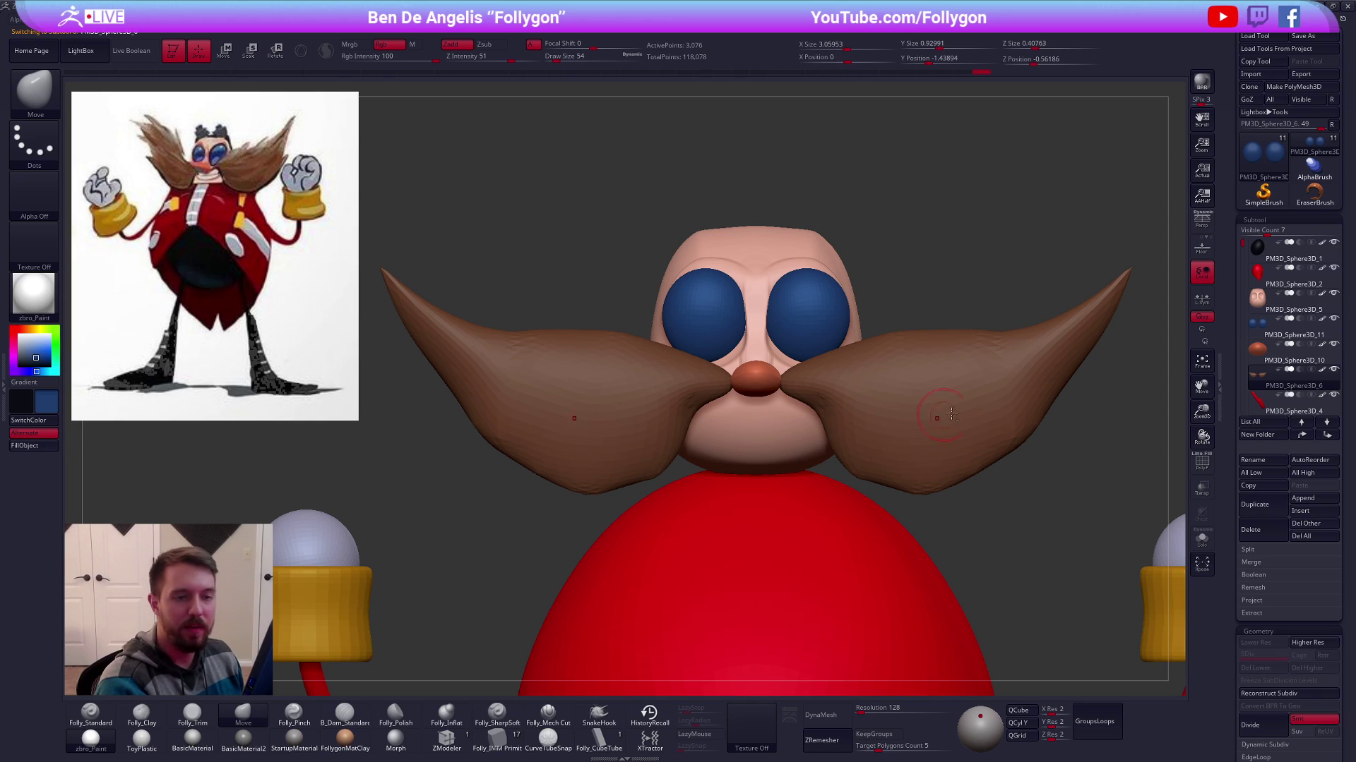
{"action": "left_click", "coordinate": [1259, 304]}
{"action": "left_click", "coordinate": [1334, 369]}
Push the front of the head back behind the nose with the Move brush at draw size 113
{"action": "left_click_drag", "start_coordinate": [1088, 402], "coordinate": [797, 397], "text": "shift"}
{"action": "key", "text": "space"}
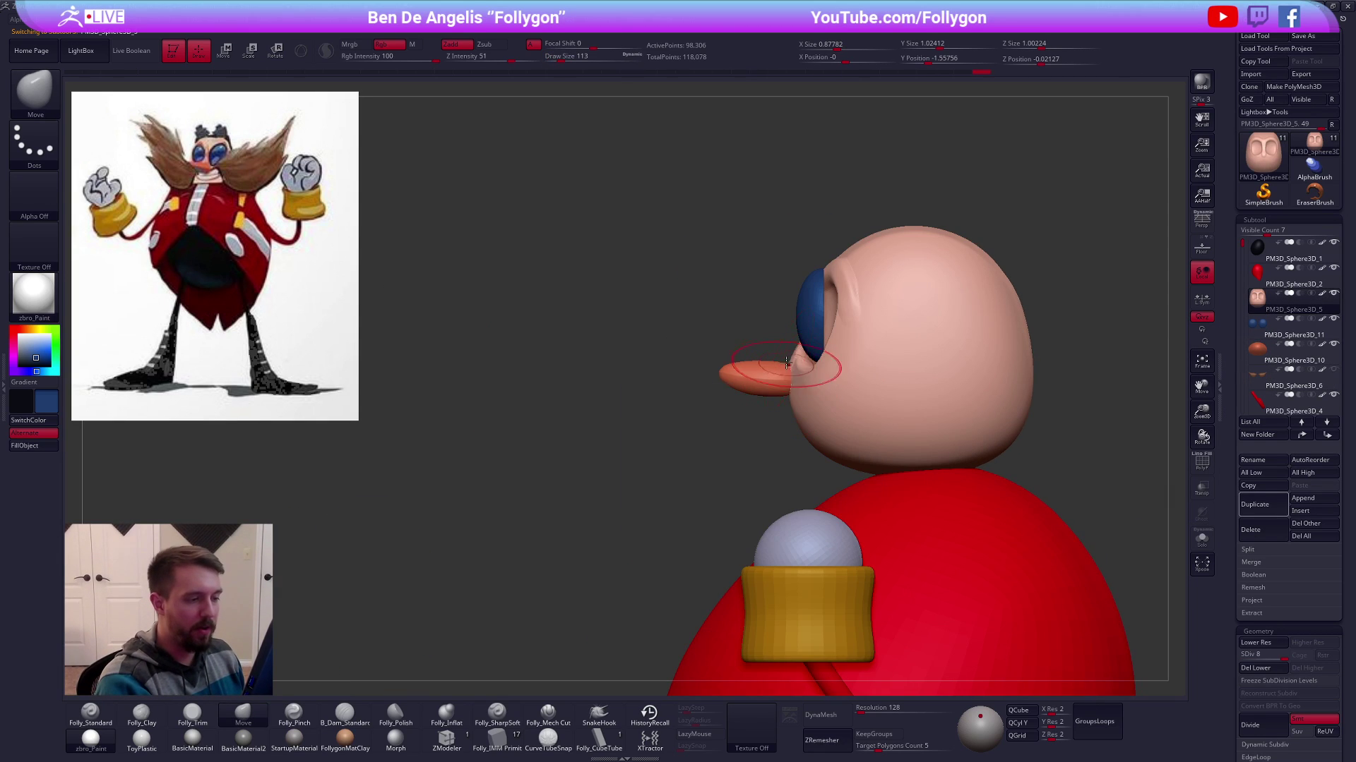
{"action": "key", "text": "shift+s"}
{"action": "right_click_drag", "start_coordinate": [790, 390], "coordinate": [806, 423]}
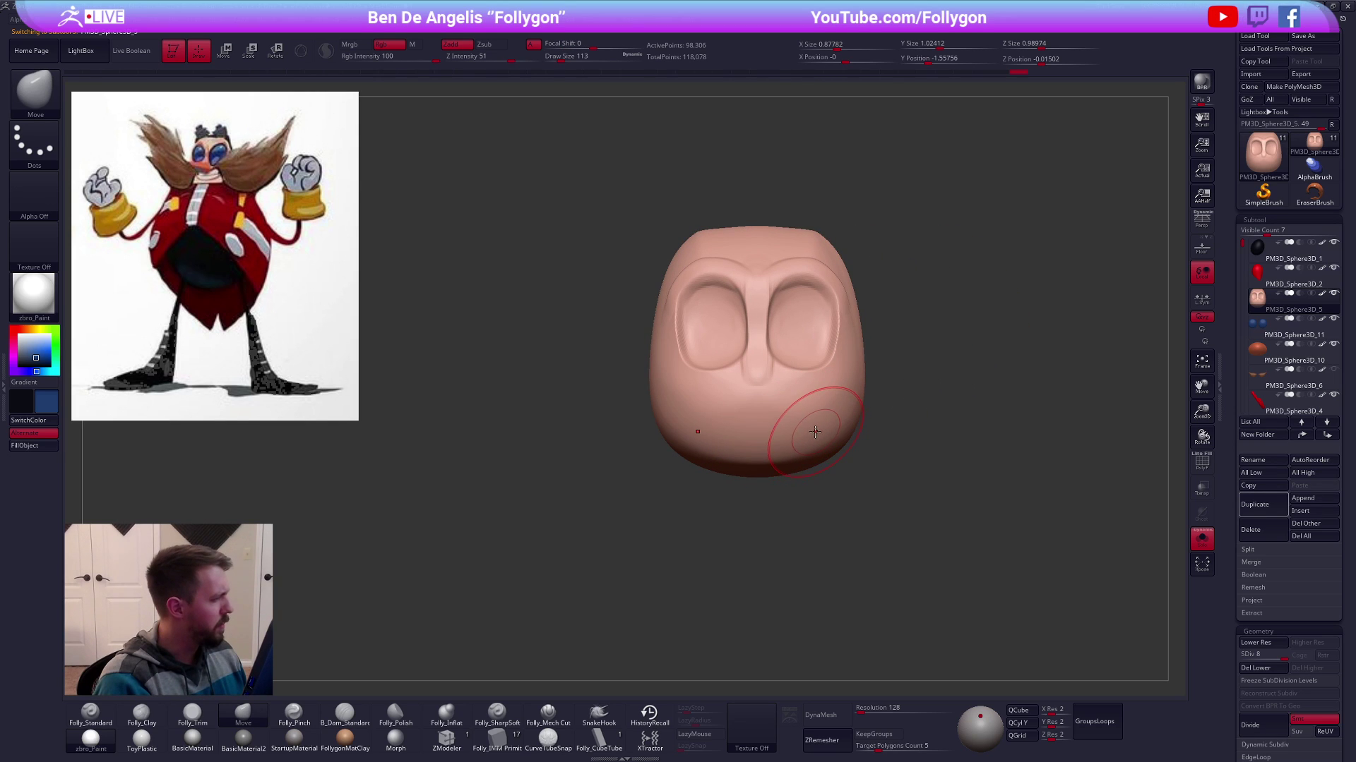
{"action": "key", "text": "shift+s"}
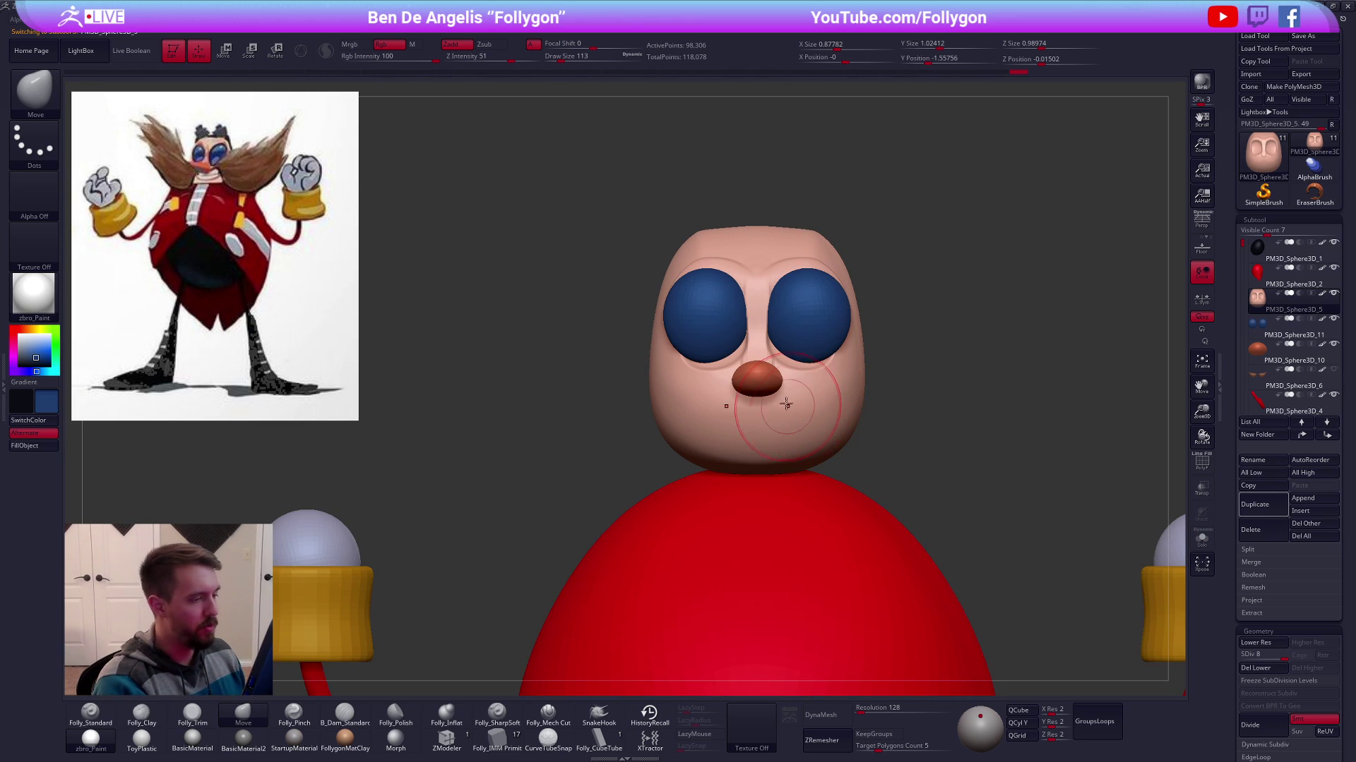
{"action": "scroll", "coordinate": [742, 403], "scroll_direction": "up", "scroll_amount": 2}
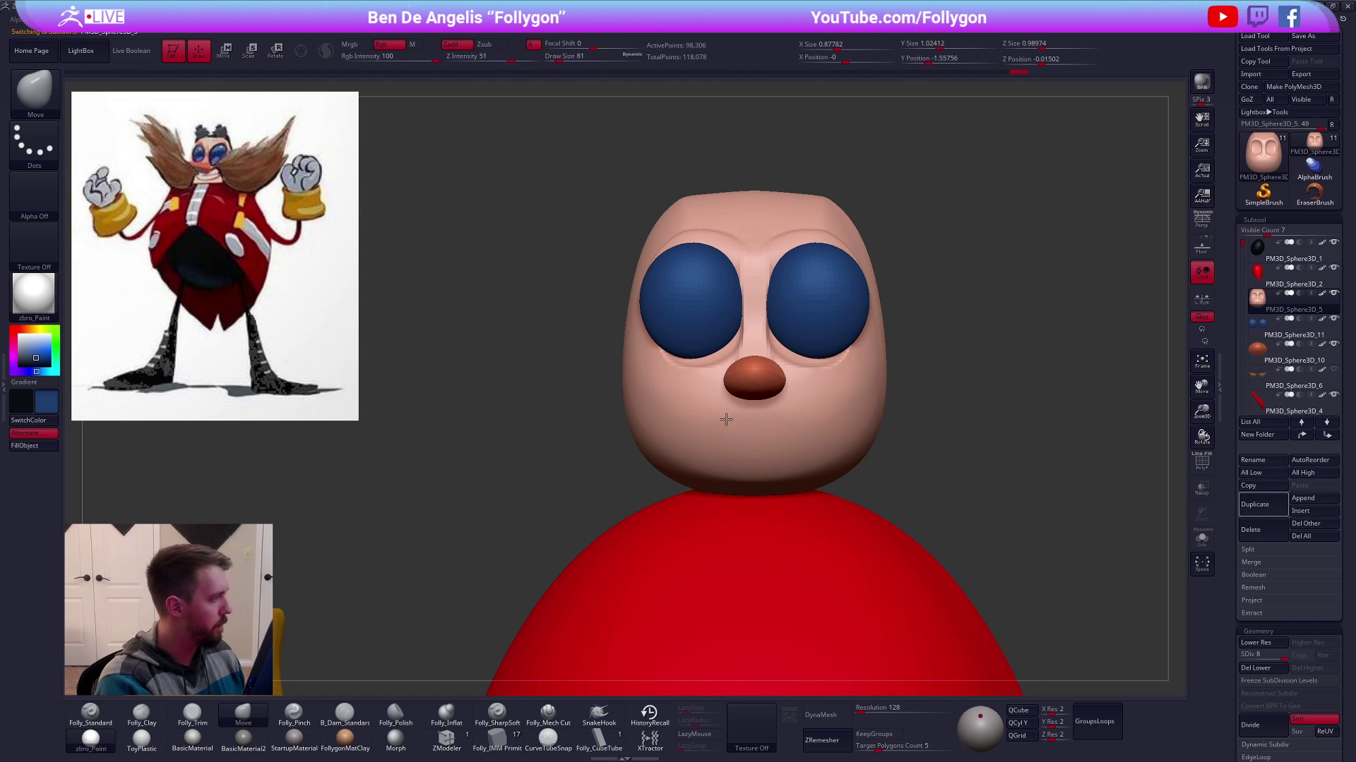
{"action": "scroll", "coordinate": [739, 405], "scroll_direction": "up", "scroll_amount": 1}
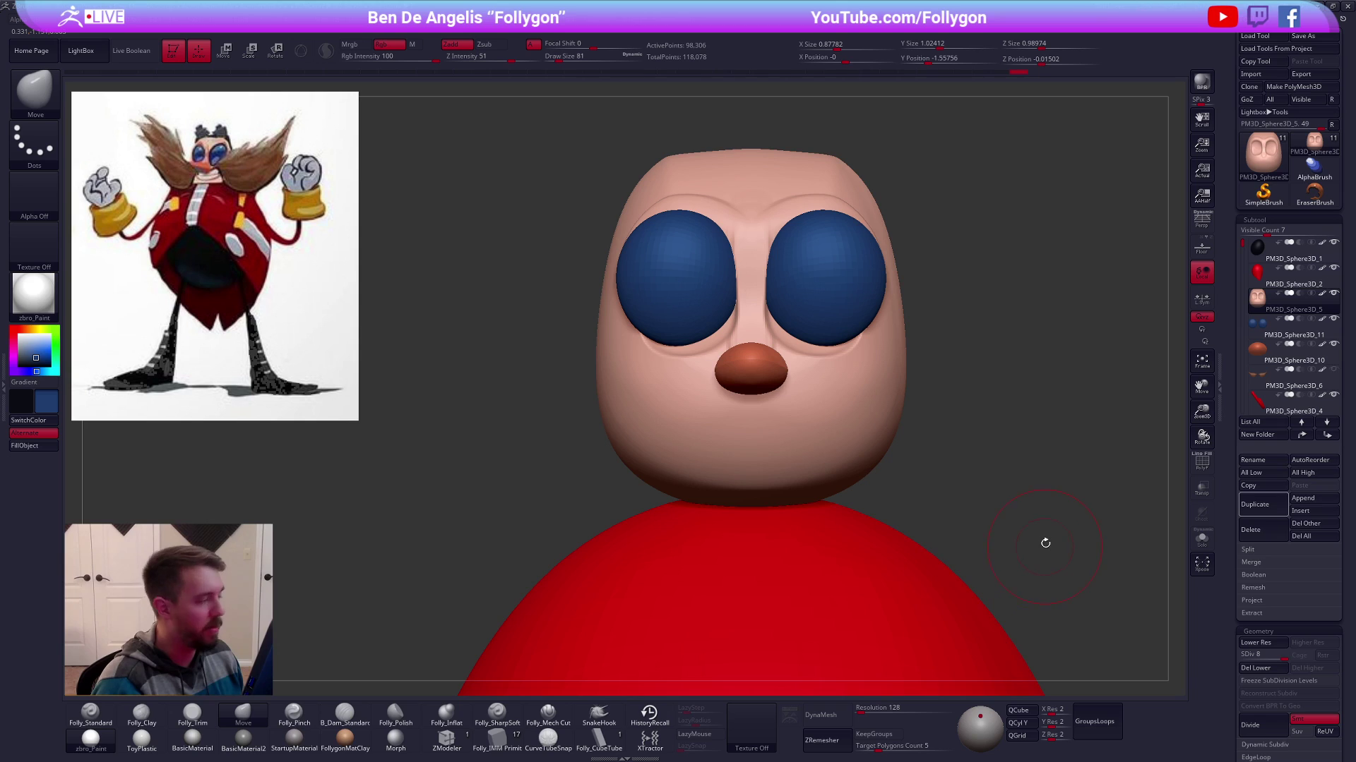
Show the moustache again and frame the whole figure from the front
{"action": "right_click_drag", "start_coordinate": [1046, 543], "coordinate": [814, 473], "text": "ctrl"}
{"action": "right_click_drag", "start_coordinate": [767, 604], "coordinate": [795, 541], "text": "alt"}
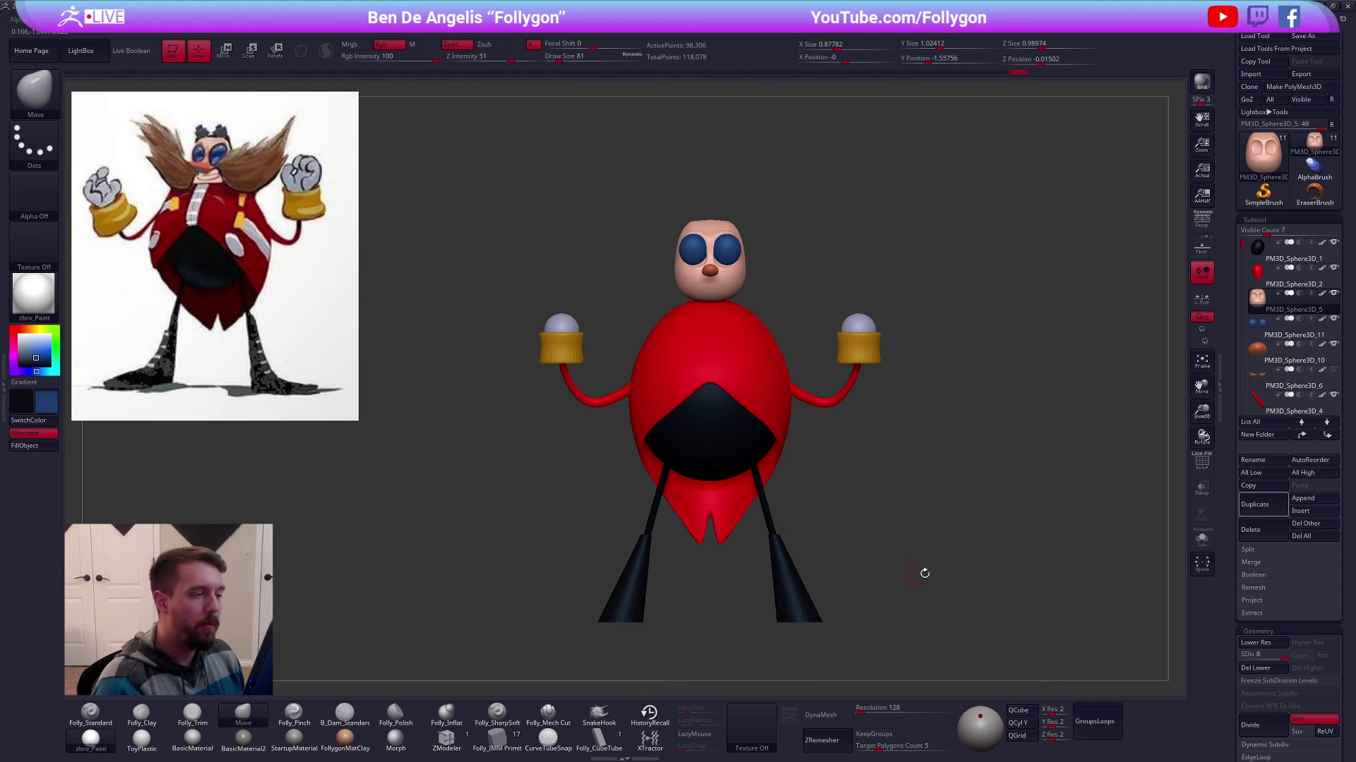
{"action": "right_click_drag", "start_coordinate": [915, 572], "coordinate": [923, 548], "text": "alt"}
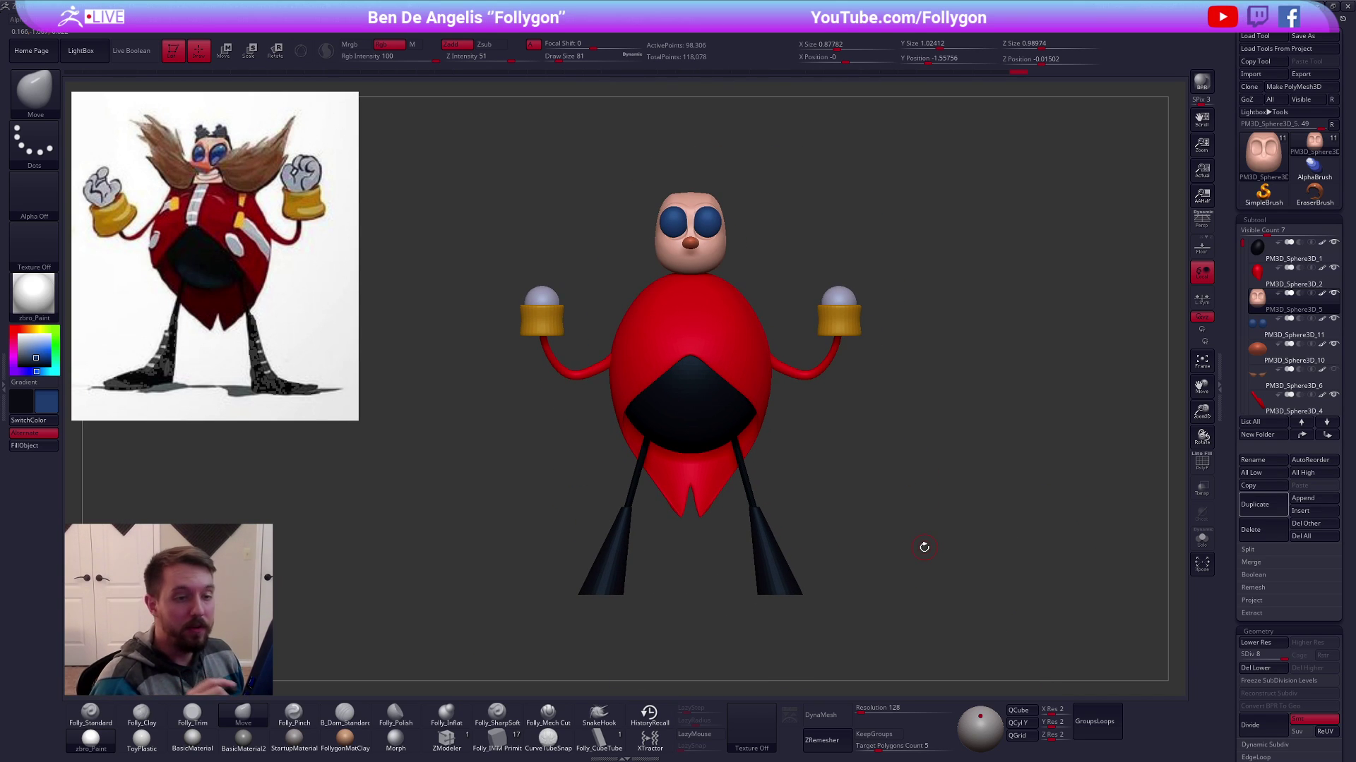
{"action": "left_click", "coordinate": [1334, 293], "text": "shift"}
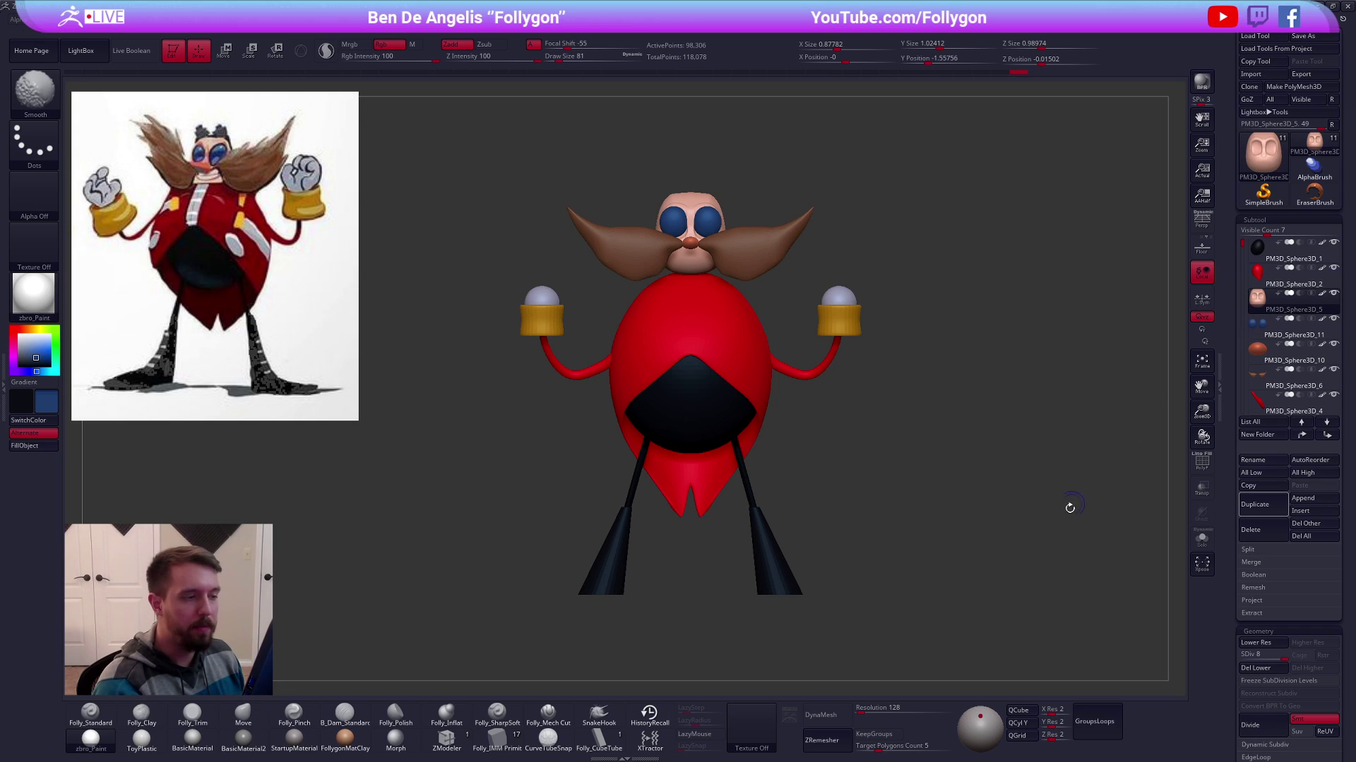
{"action": "mouse_move", "coordinate": [1062, 521]}
{"action": "right_mouse_down"}
{"action": "mouse_move", "coordinate": [1146, 534]}
{"action": "mouse_move", "coordinate": [1067, 531]}
{"action": "right_mouse_up"}
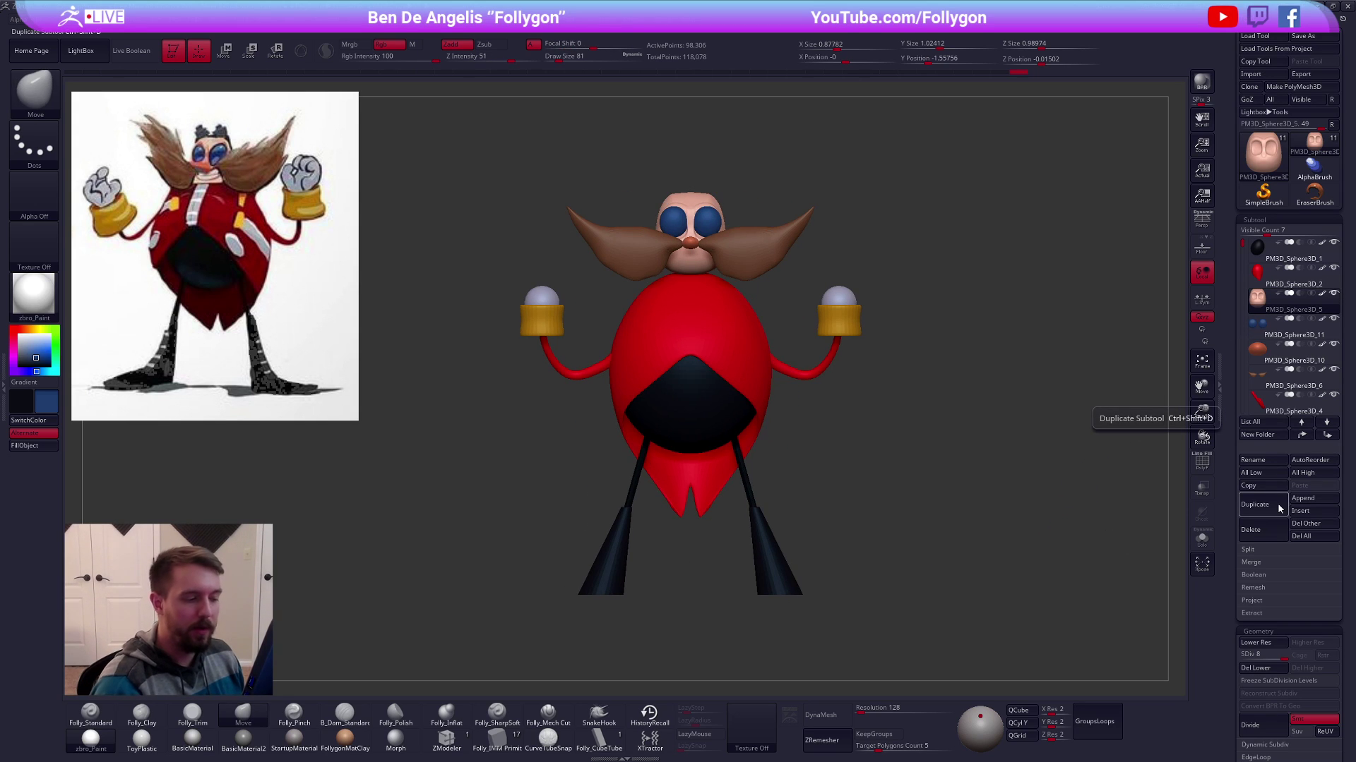
Switch to the finished Zelda character tool and examine it from front and back, with perspective turned on
{"action": "left_click", "coordinate": [1255, 150]}
{"action": "left_click", "coordinate": [796, 253]}
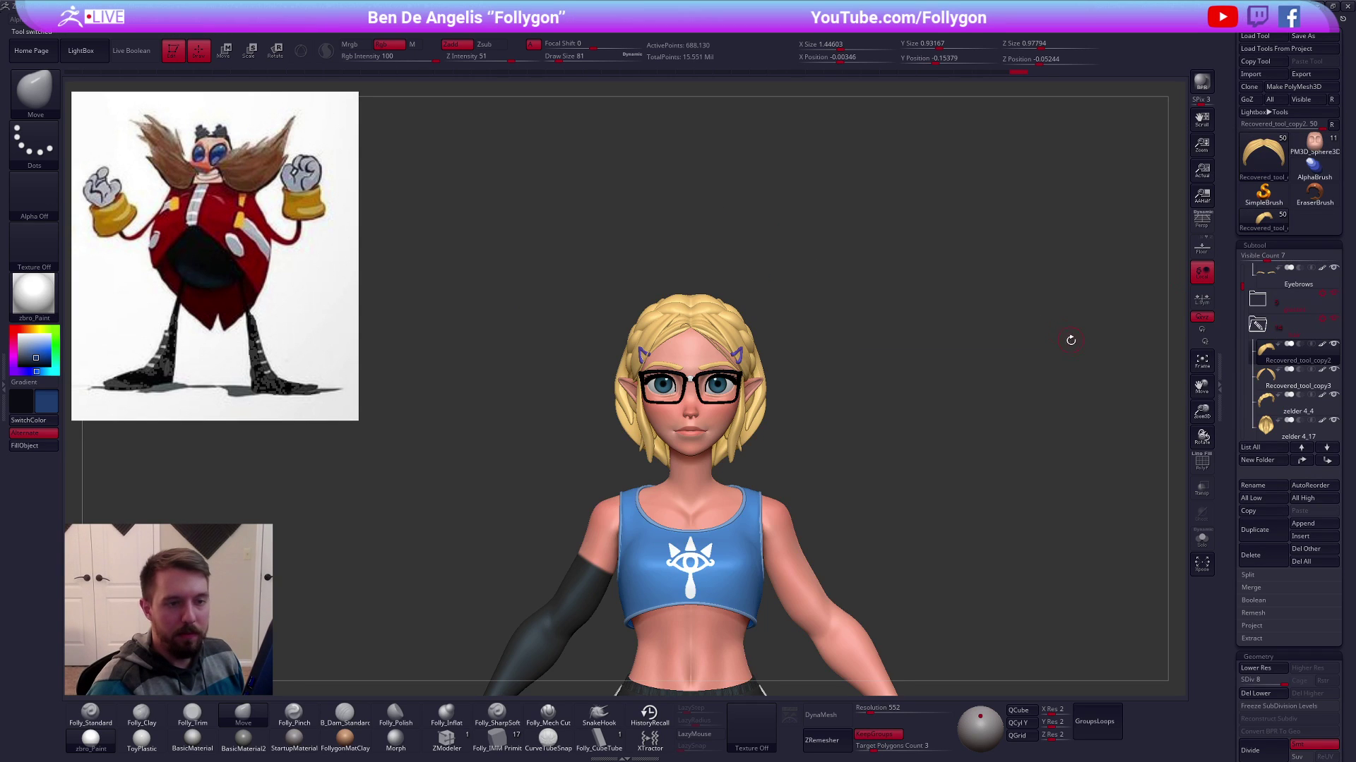
{"action": "key", "text": "f"}
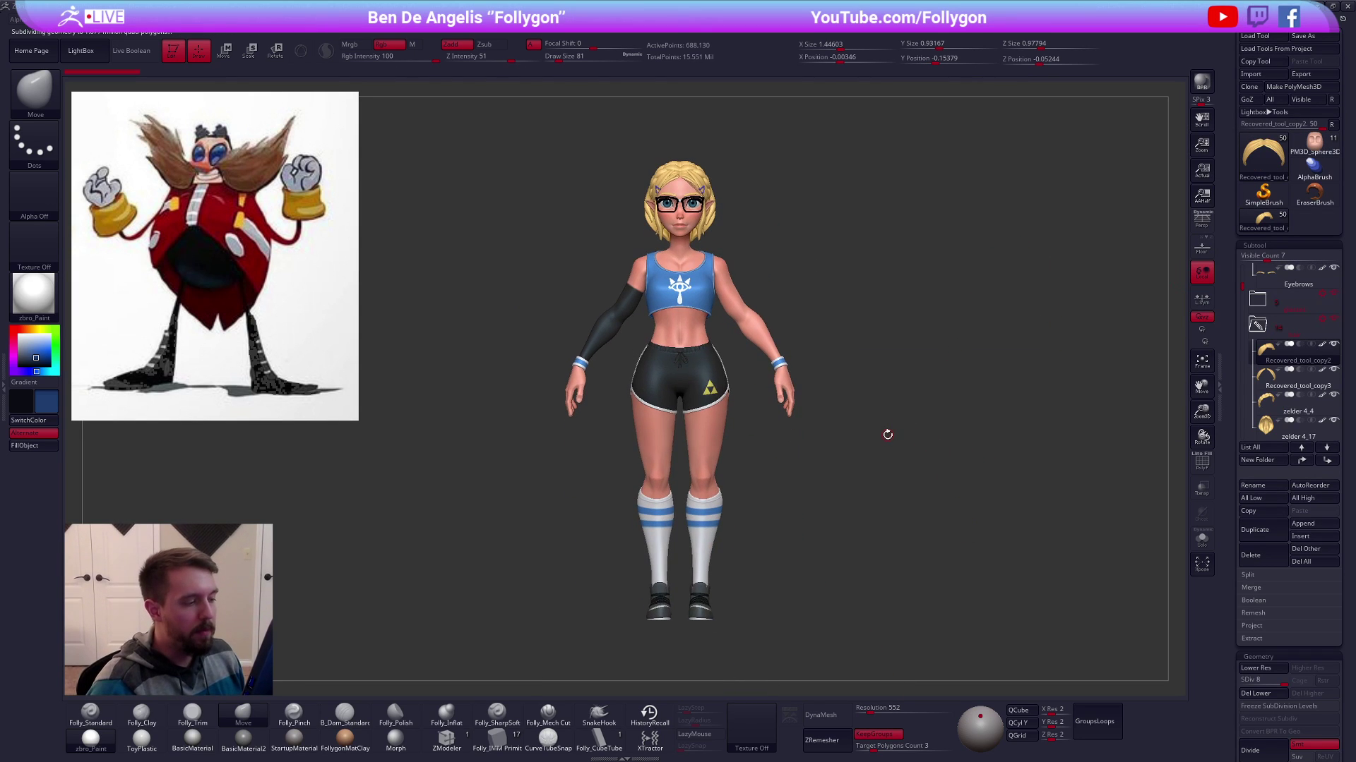
{"action": "left_click_drag", "start_coordinate": [906, 437], "coordinate": [752, 364]}
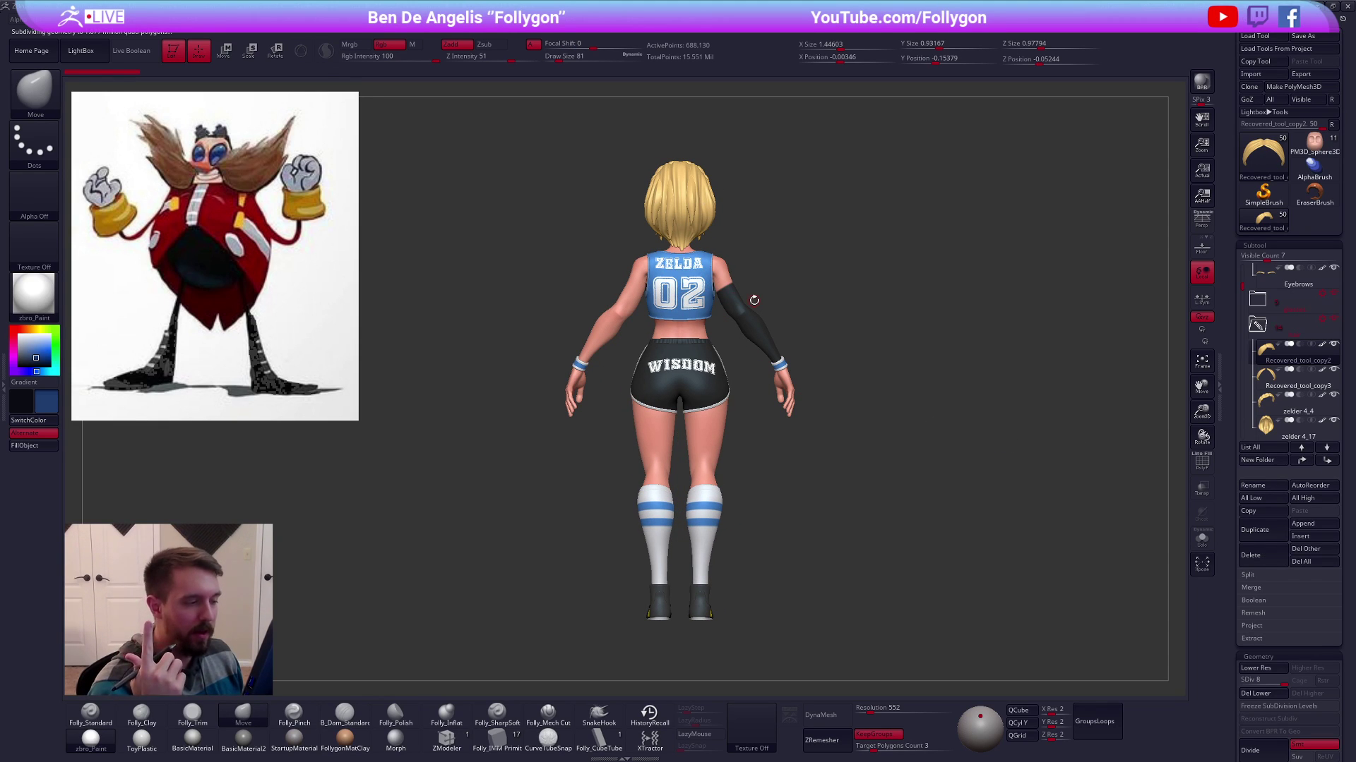
{"action": "mouse_move", "coordinate": [992, 541]}
{"action": "left_mouse_down"}
{"action": "mouse_move", "coordinate": [960, 537]}
{"action": "mouse_move", "coordinate": [961, 512]}
{"action": "mouse_move", "coordinate": [984, 543]}
{"action": "left_mouse_up"}
{"action": "left_click", "coordinate": [1195, 228]}
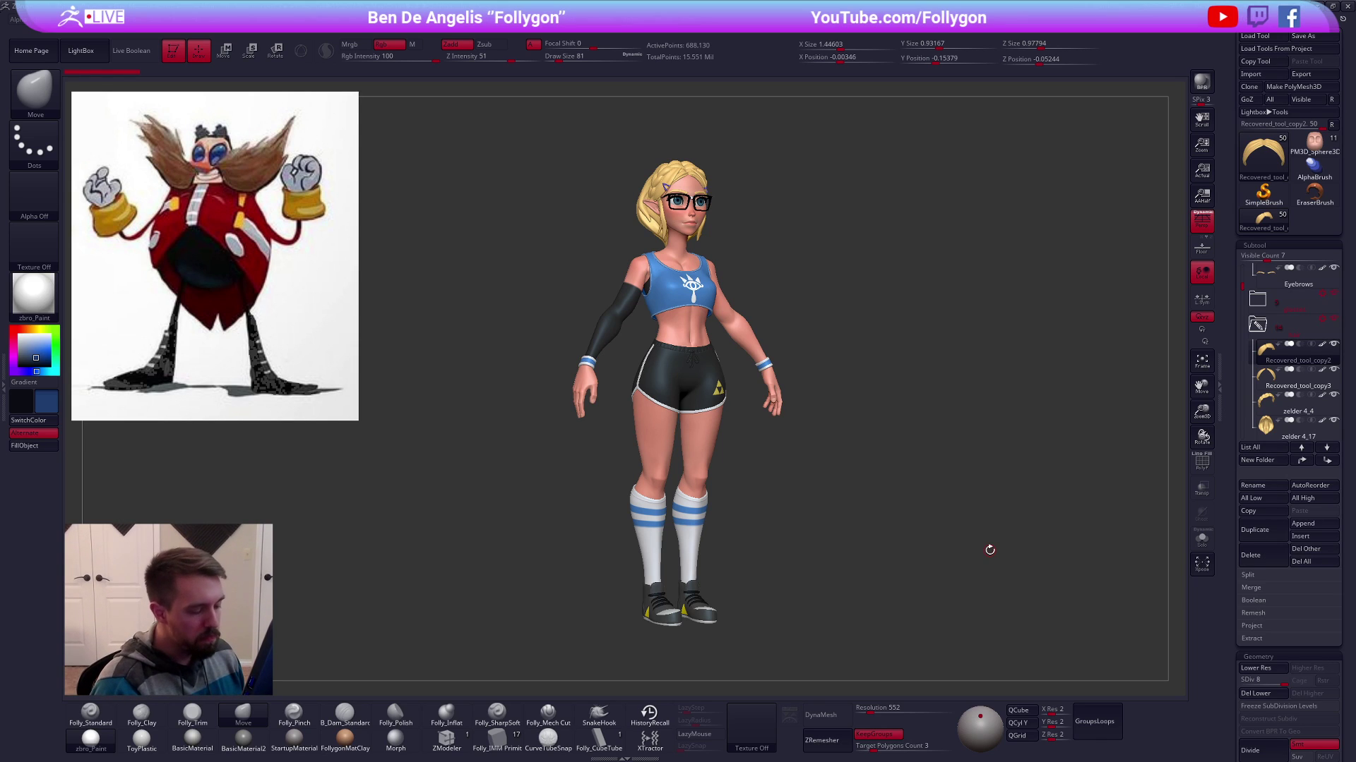
Inspect the finished full-body girl character from the front and side angles
{"action": "key", "text": "shift"}
{"action": "mouse_move", "coordinate": [1013, 532]}
{"action": "left_mouse_down"}
{"action": "mouse_move", "coordinate": [956, 565]}
{"action": "mouse_move", "coordinate": [1056, 545]}
{"action": "mouse_move", "coordinate": [1034, 527]}
{"action": "left_mouse_up"}
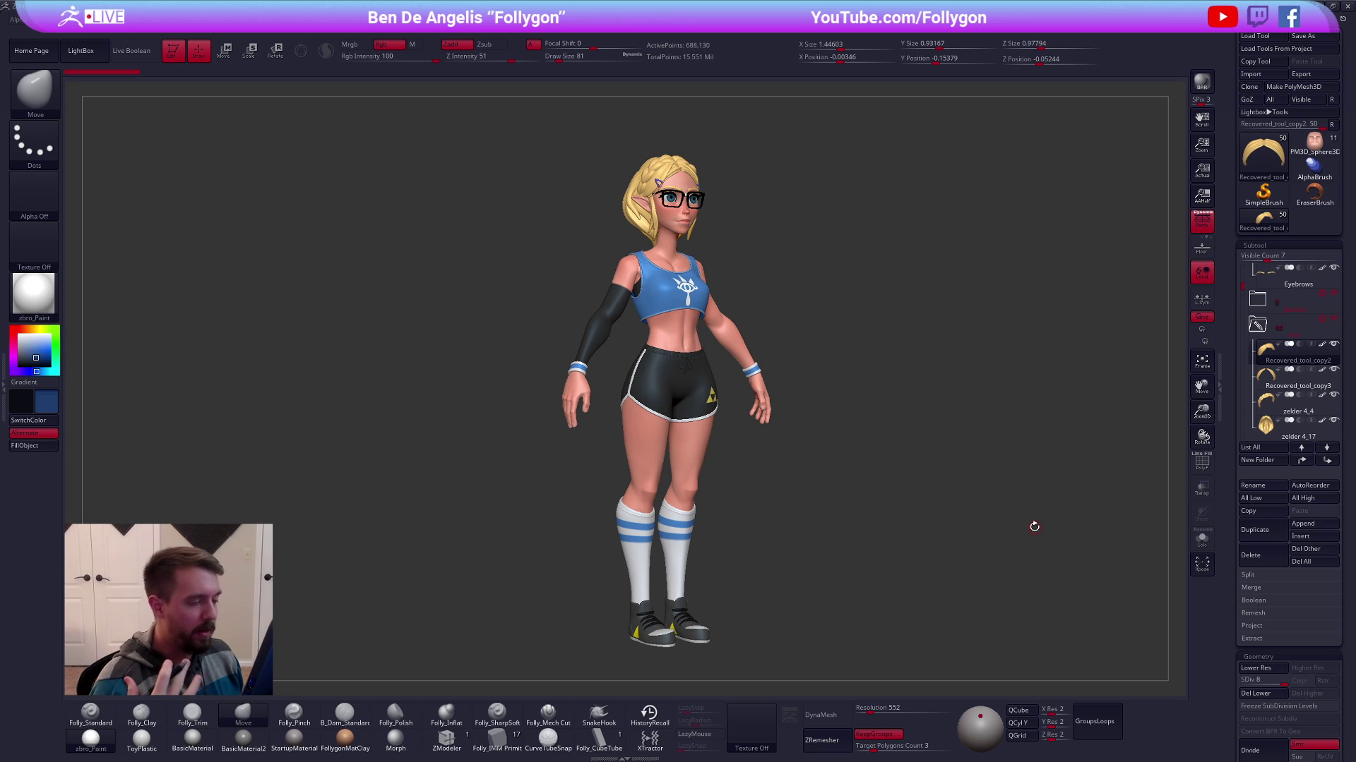
{"action": "left_click_drag", "start_coordinate": [1032, 570], "coordinate": [974, 598]}
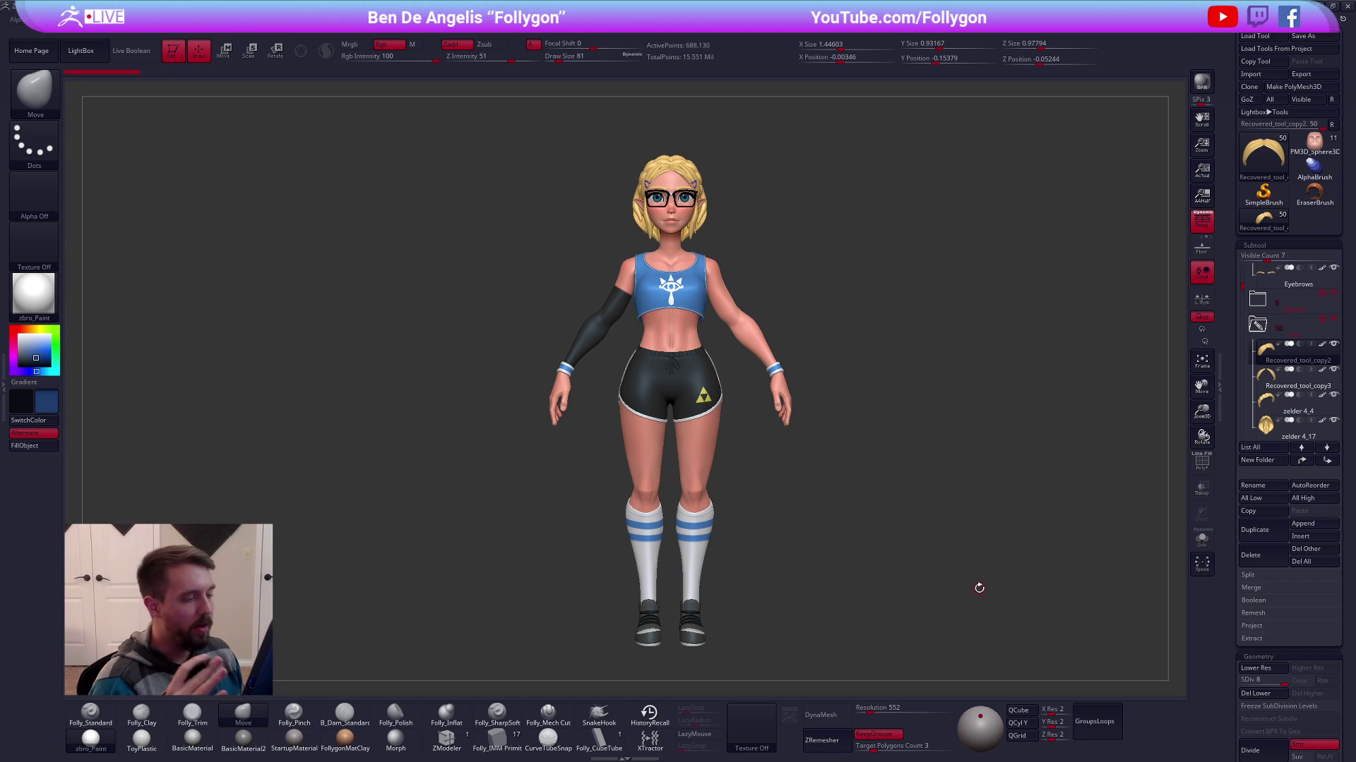
{"action": "left_click_drag", "start_coordinate": [891, 580], "coordinate": [952, 599]}
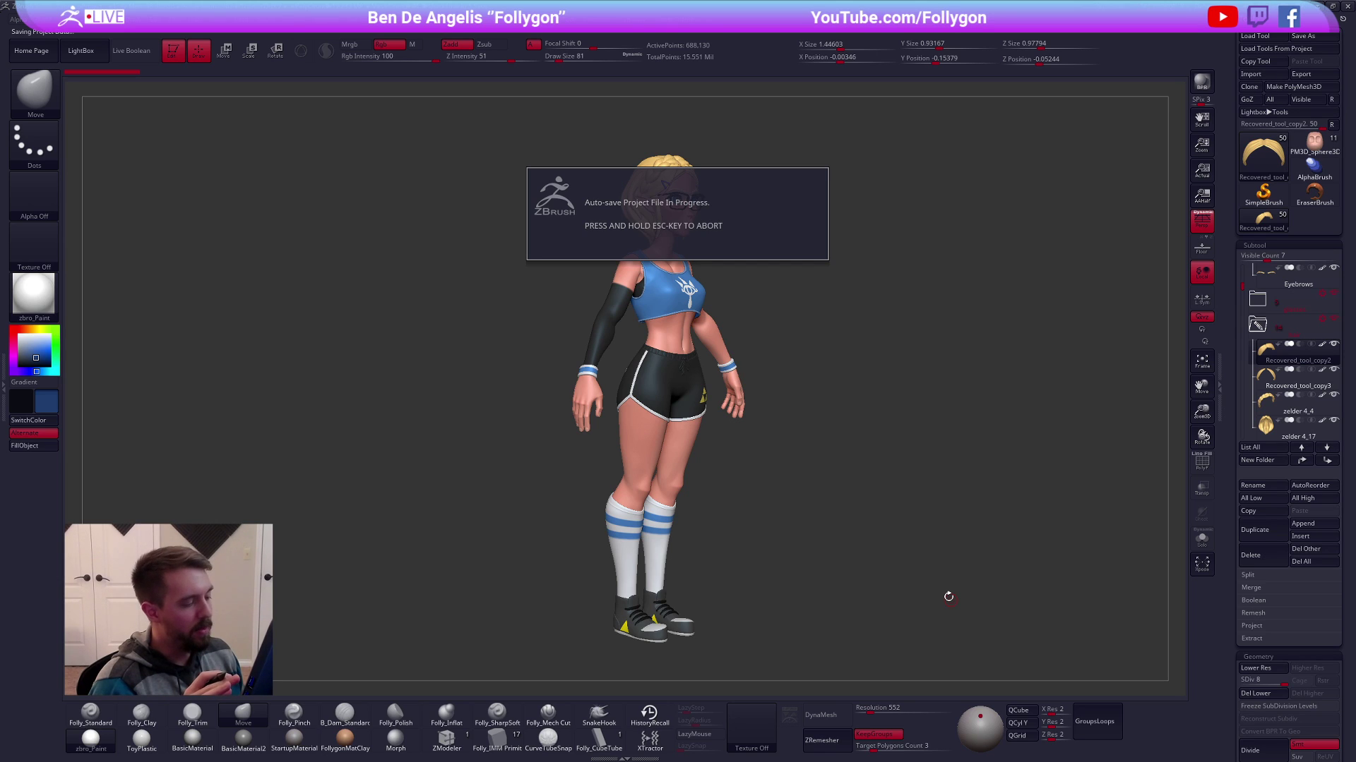
{"action": "left_click_drag", "start_coordinate": [948, 597], "coordinate": [1047, 545]}
{"action": "left_click_drag", "start_coordinate": [990, 588], "coordinate": [966, 588], "text": "alt"}
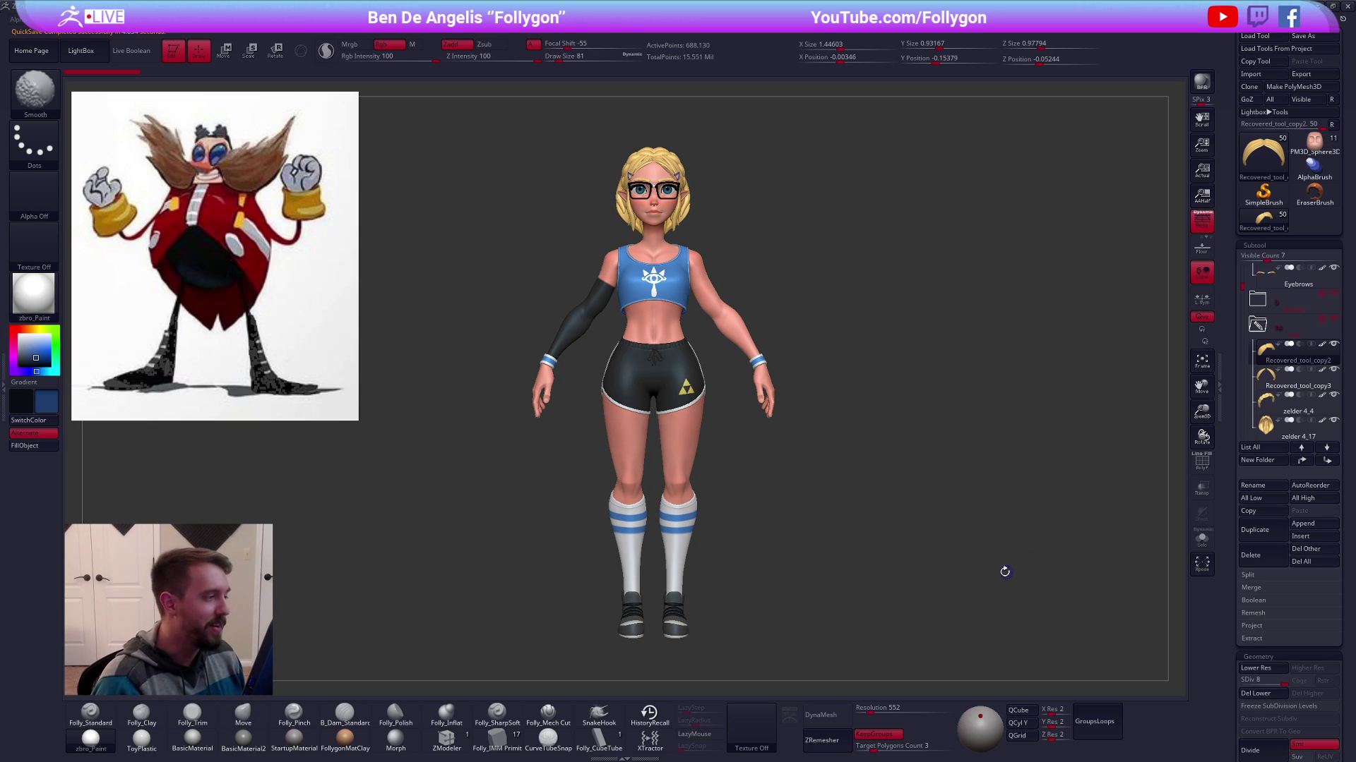
Turn off perspective, switch to the PM3D_Sphere3D blockout of the red moustached character, and frame its head
{"action": "left_click", "coordinate": [1199, 227]}
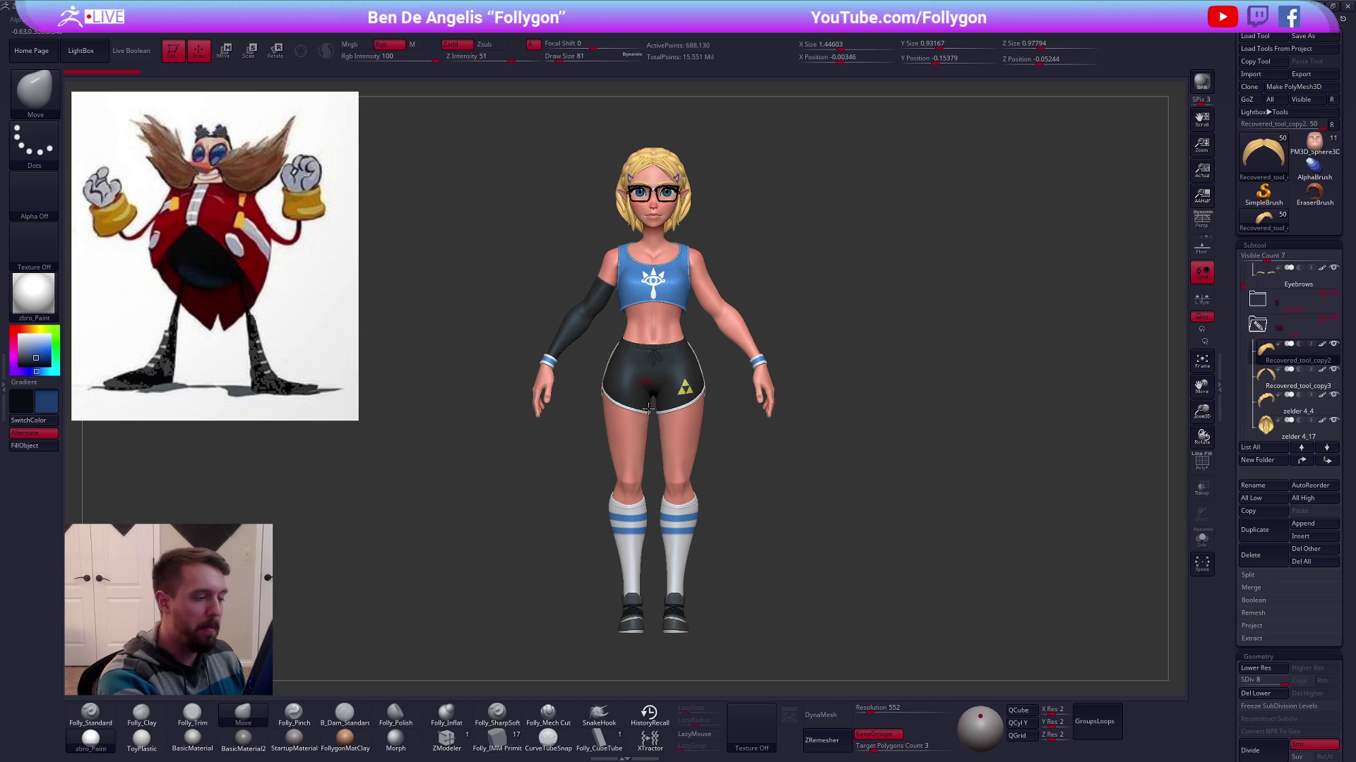
{"action": "mouse_move", "coordinate": [987, 585]}
{"action": "left_mouse_down"}
{"action": "mouse_move", "coordinate": [973, 590]}
{"action": "mouse_move", "coordinate": [1017, 587]}
{"action": "mouse_move", "coordinate": [968, 593]}
{"action": "left_mouse_up"}
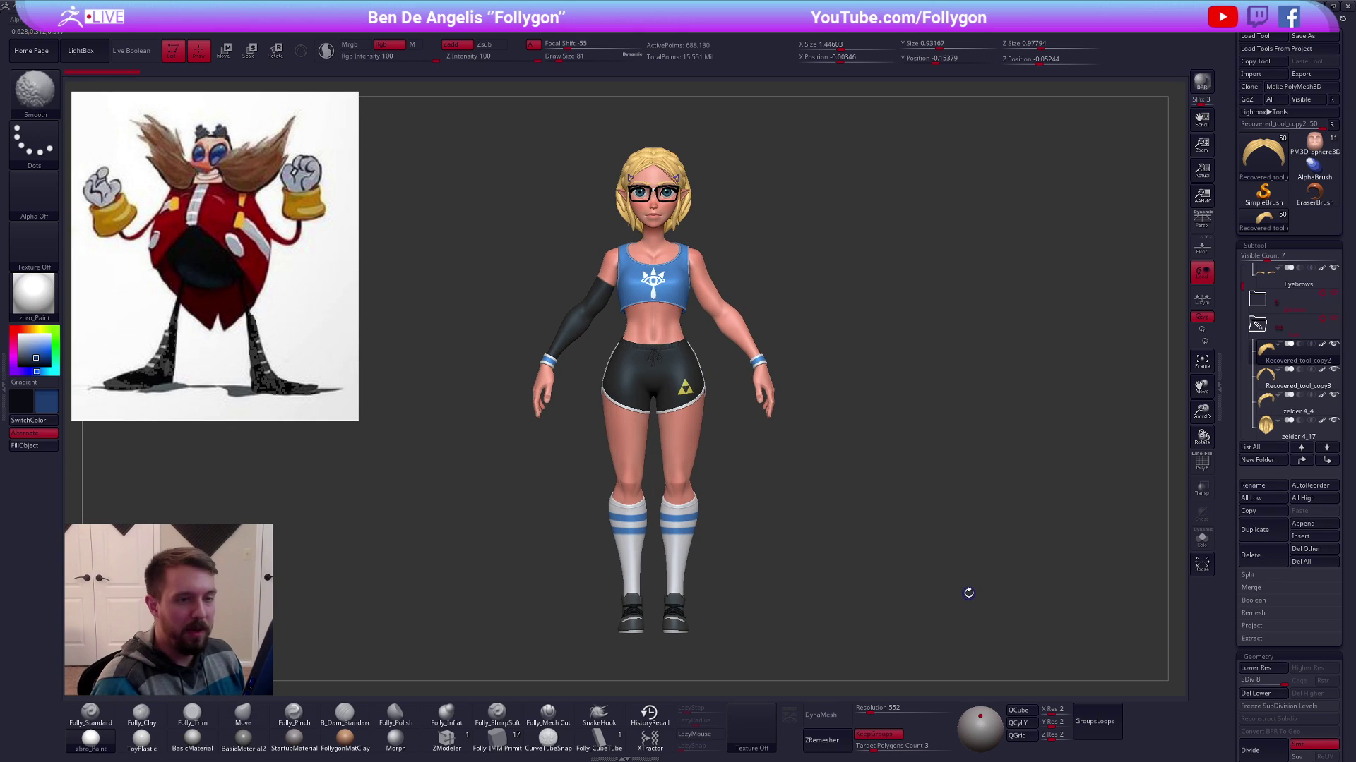
{"action": "left_click", "coordinate": [1313, 146]}
{"action": "left_click_drag", "start_coordinate": [939, 530], "coordinate": [992, 657], "text": "alt"}
{"action": "right_click_drag", "start_coordinate": [710, 340], "coordinate": [773, 329], "text": "alt"}
{"action": "mouse_move", "coordinate": [818, 523]}
{"action": "left_mouse_down"}
{"action": "mouse_move", "coordinate": [871, 523]}
{"action": "mouse_move", "coordinate": [824, 527]}
{"action": "left_mouse_up"}
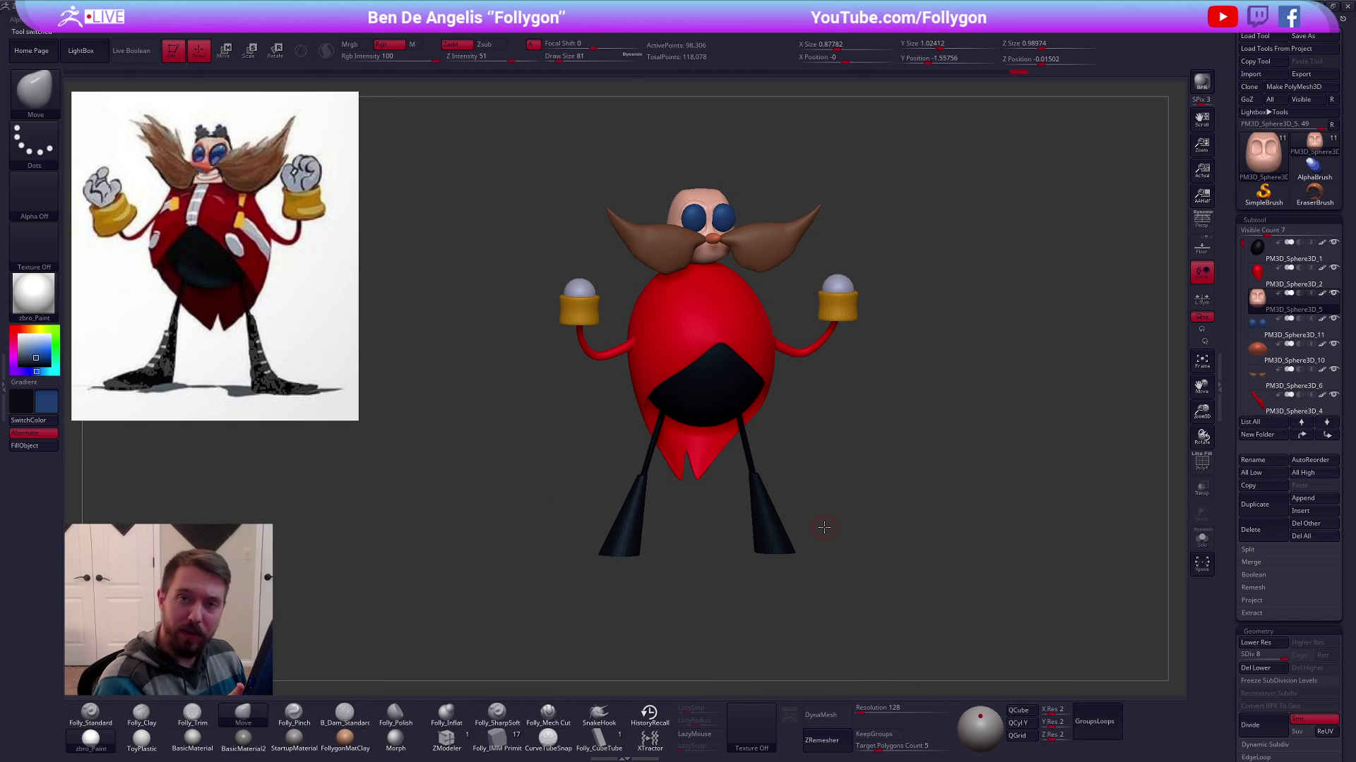
{"action": "left_click_drag", "start_coordinate": [799, 413], "coordinate": [825, 586], "text": "alt"}
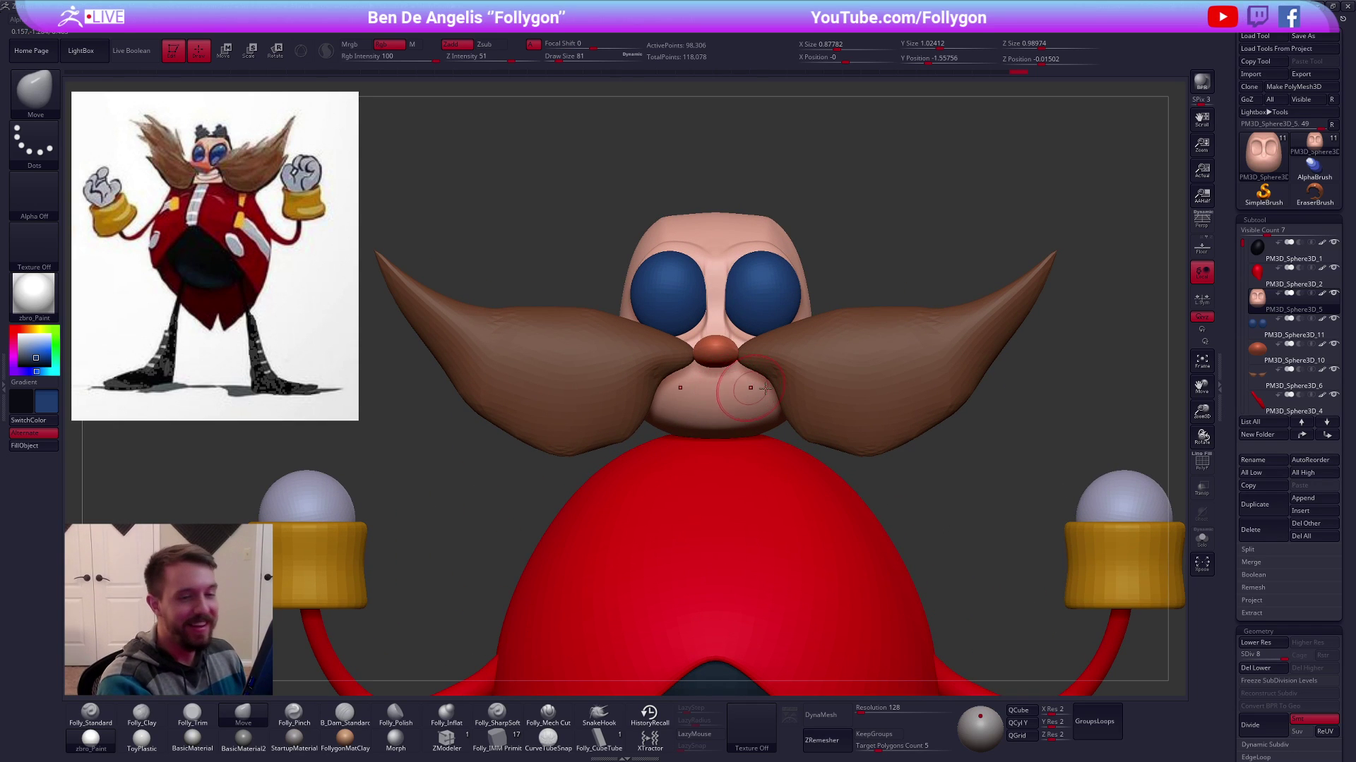
Hide the moustache and lasso-mask a wide smiling mouth shape on the face below the nose
{"action": "left_click", "coordinate": [1334, 370]}
{"action": "right_click_drag", "start_coordinate": [710, 385], "coordinate": [740, 427], "text": "alt"}
{"action": "key", "text": "ctrl"}
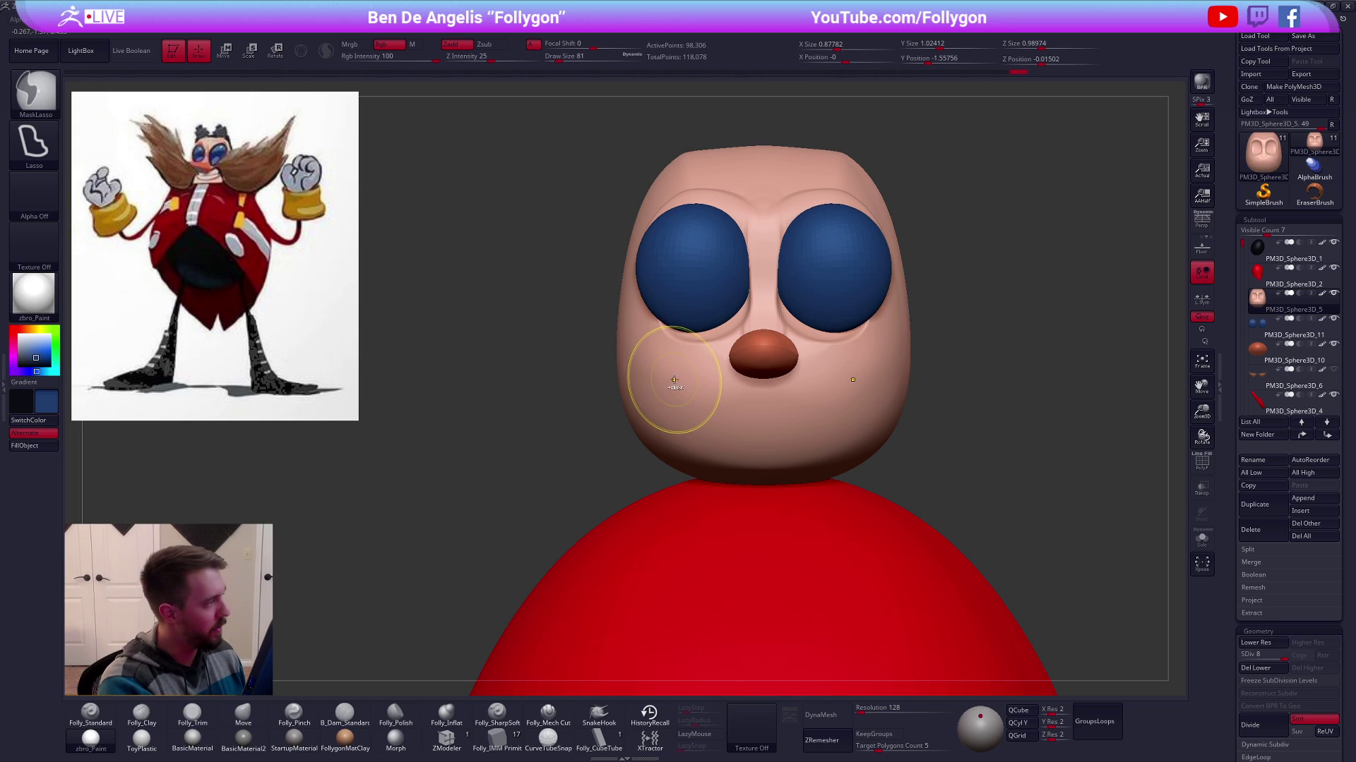
{"action": "mouse_move", "coordinate": [786, 385]}
{"action": "left_mouse_down", "text": "ctrl"}
{"action": "mouse_move", "coordinate": [873, 377]}
{"action": "mouse_move", "coordinate": [867, 399]}
{"action": "mouse_move", "coordinate": [777, 446]}
{"action": "mouse_move", "coordinate": [678, 422]}
{"action": "left_mouse_up", "text": "ctrl"}
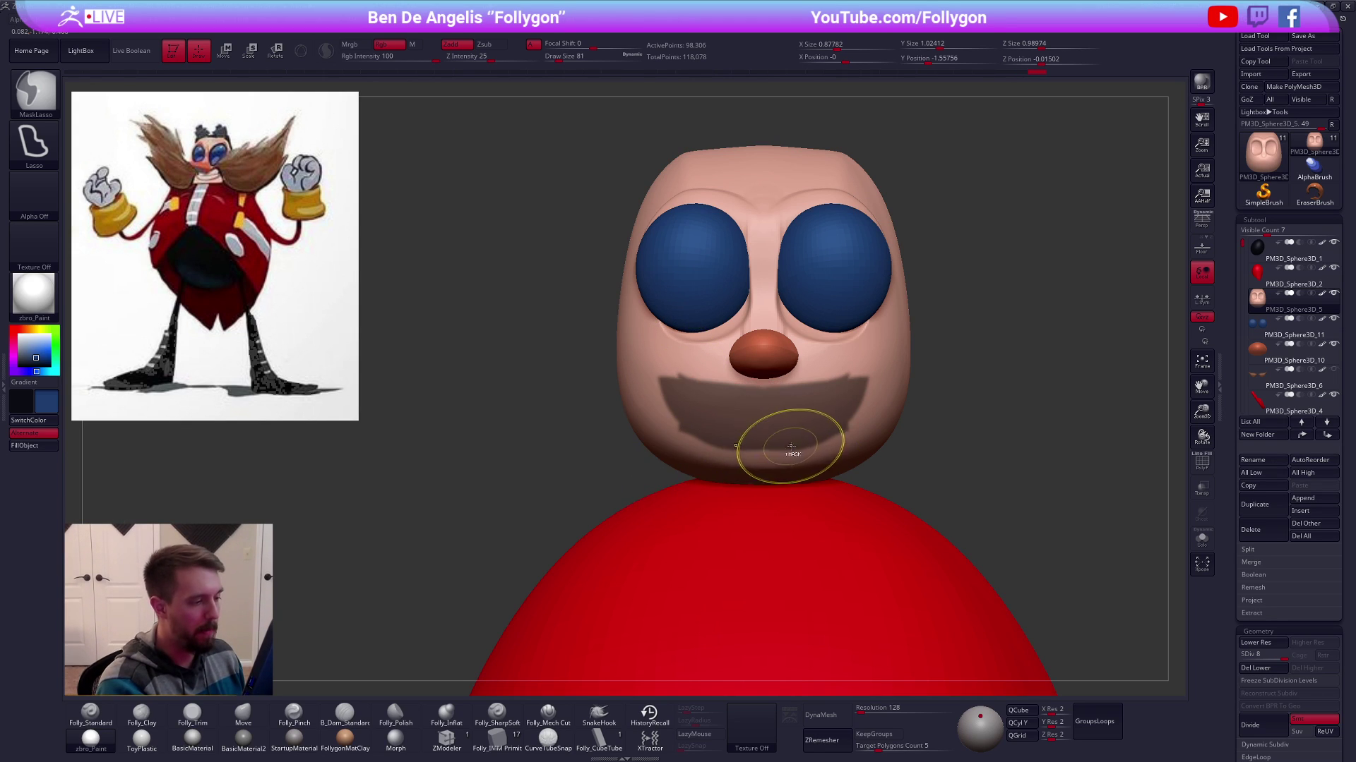
Clean up the outline of the mouth mask with the MaskPen brush at draw size 14
{"action": "key", "text": "space"}
{"action": "left_click", "coordinate": [824, 654], "text": "ctrl"}
{"action": "key", "text": "space"}
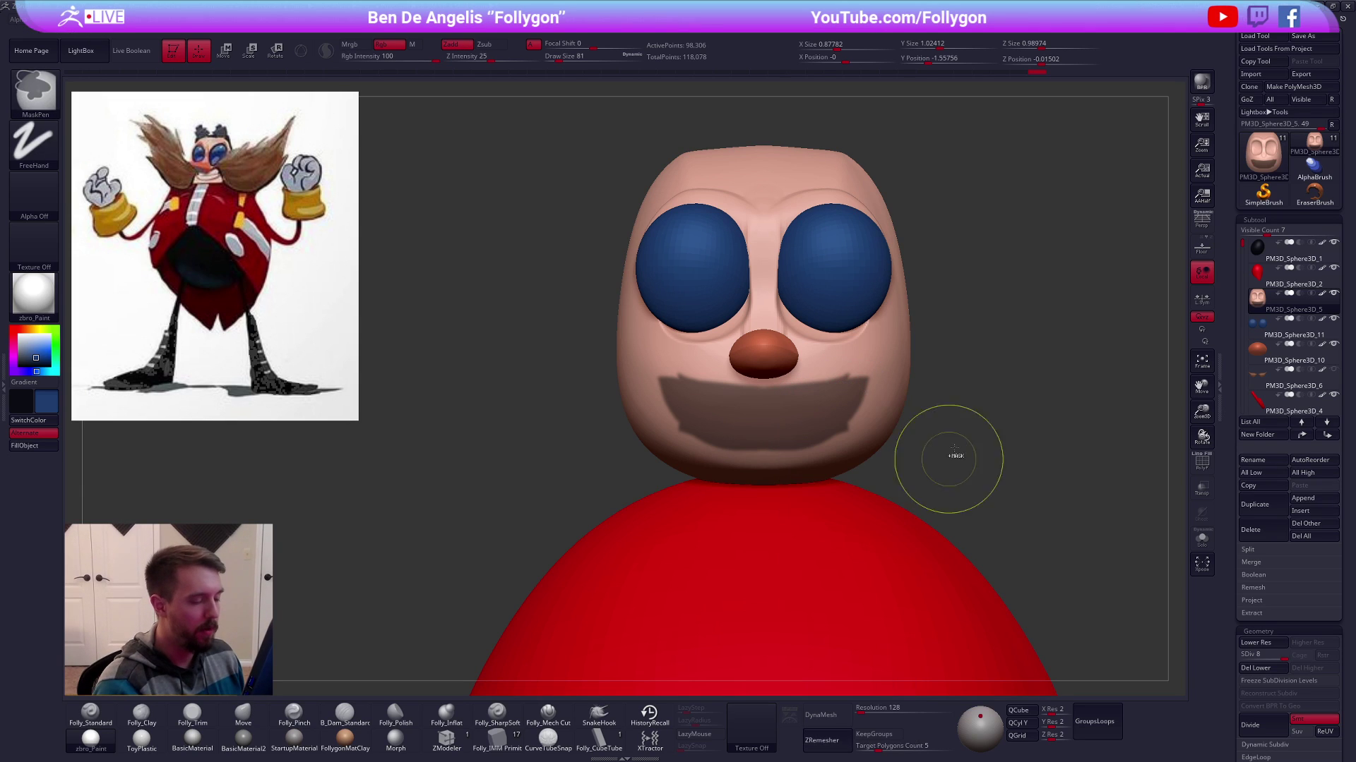
{"action": "left_click", "coordinate": [705, 369]}
{"action": "mouse_move", "coordinate": [676, 431]}
{"action": "right_mouse_down", "text": "alt"}
{"action": "mouse_move", "coordinate": [696, 433]}
{"action": "mouse_move", "coordinate": [672, 409]}
{"action": "right_mouse_up", "text": "alt"}
{"action": "key", "text": "space"}
{"action": "mouse_move", "coordinate": [685, 370]}
{"action": "left_mouse_down"}
{"action": "mouse_move", "coordinate": [673, 370]}
{"action": "mouse_move", "coordinate": [721, 361]}
{"action": "left_mouse_up"}
{"action": "left_click_drag", "start_coordinate": [662, 431], "coordinate": [801, 486], "text": "ctrl+alt"}
{"action": "right_click_drag", "start_coordinate": [828, 471], "coordinate": [857, 497], "text": "alt"}
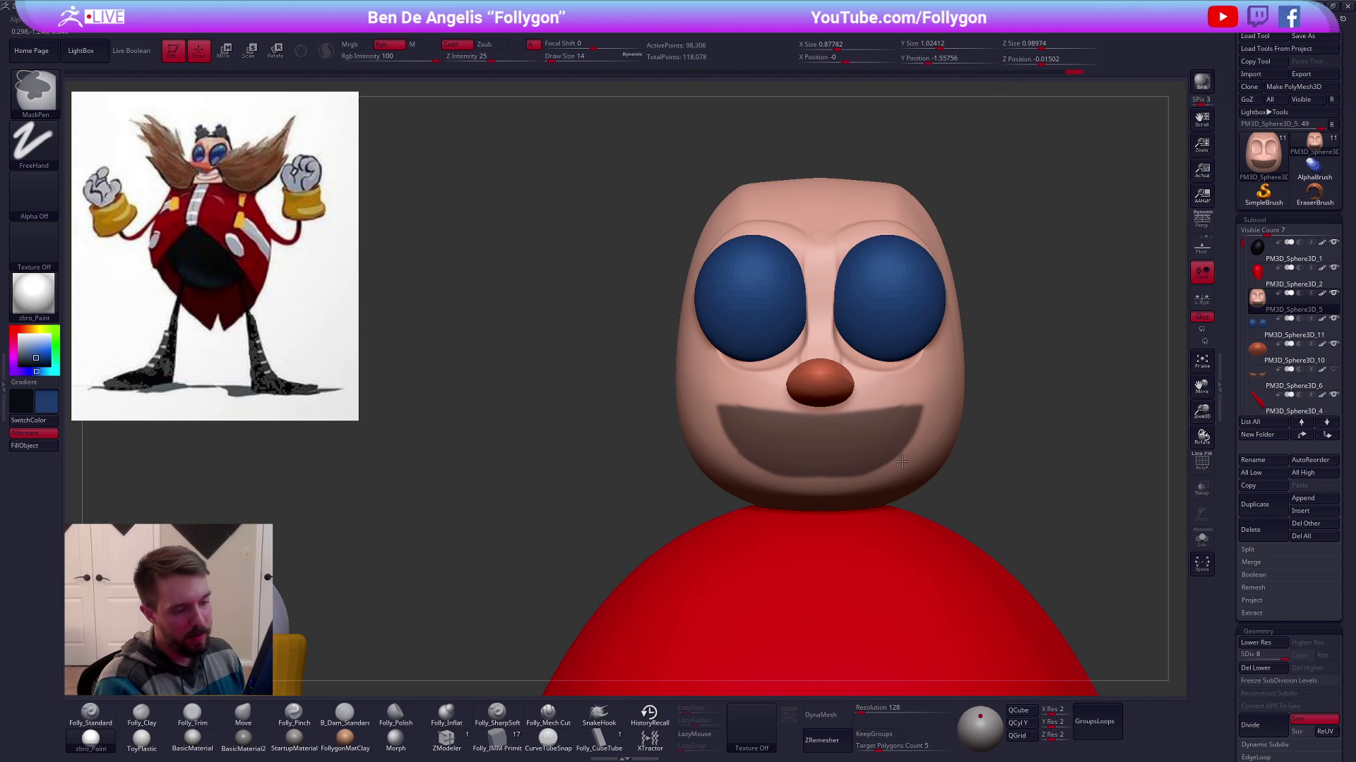
{"action": "left_click", "coordinate": [907, 413], "text": "ctrl"}
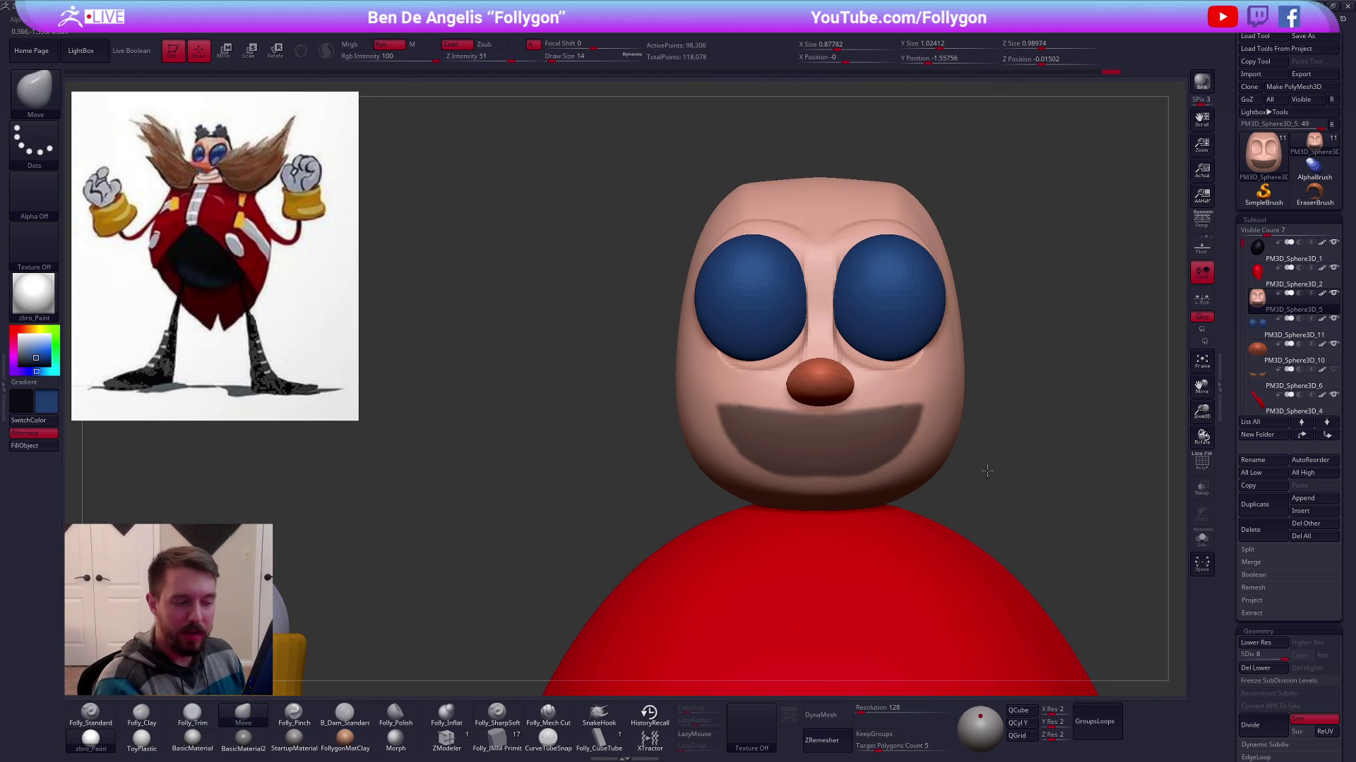
Invert the mask so only the mouth area is editable, and push it back into the head with Transpose Move
{"action": "right_click_drag", "start_coordinate": [989, 469], "coordinate": [827, 427], "text": "alt"}
{"action": "key", "text": "ctrl+space"}
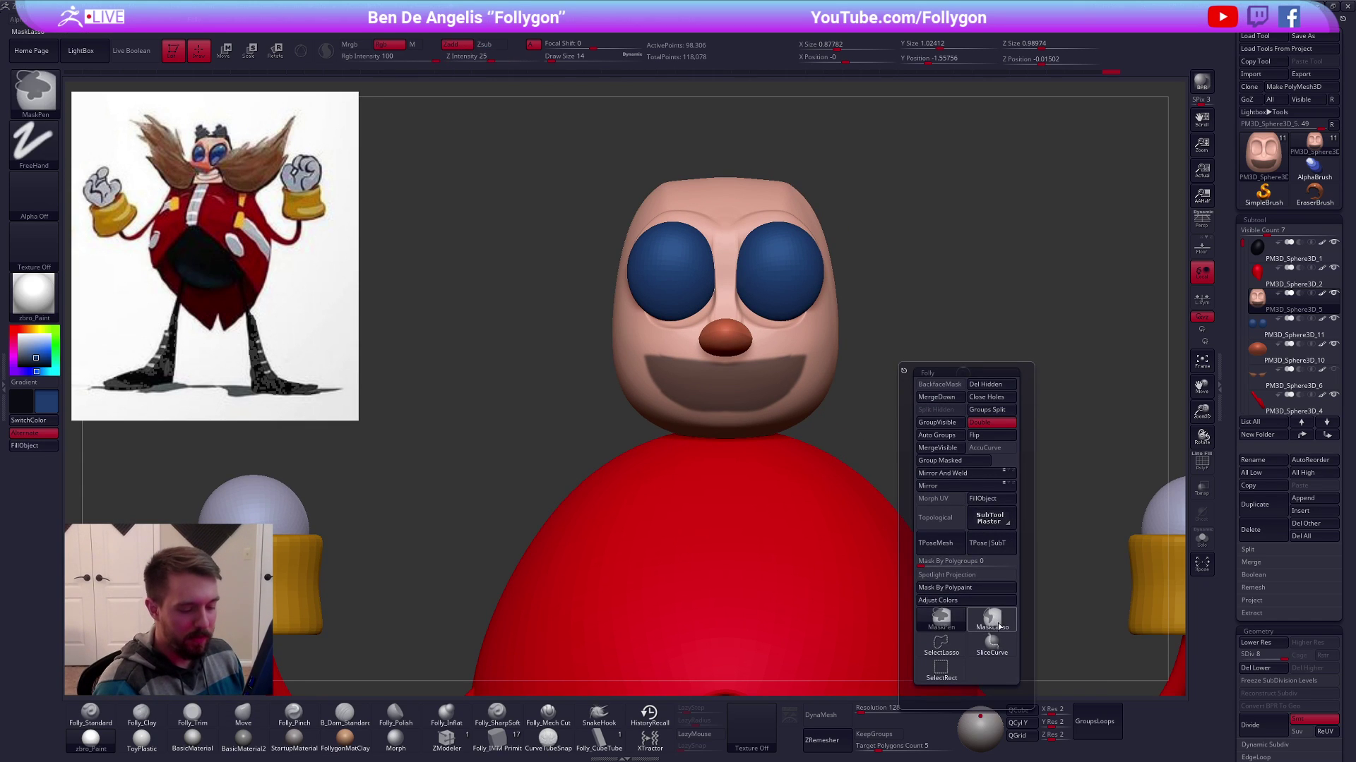
{"action": "left_click", "coordinate": [941, 642]}
{"action": "left_click_drag", "start_coordinate": [1059, 388], "coordinate": [817, 379]}
{"action": "mouse_move", "coordinate": [477, 302]}
{"action": "left_mouse_down", "text": "ctrl+alt"}
{"action": "mouse_move", "coordinate": [609, 444]}
{"action": "mouse_move", "coordinate": [641, 272]}
{"action": "left_mouse_up", "text": "ctrl+alt"}
{"action": "left_click_drag", "start_coordinate": [820, 401], "coordinate": [841, 452], "text": "alt"}
{"action": "left_click", "coordinate": [853, 400], "text": "ctrl"}
{"action": "key", "text": "w"}
{"action": "mouse_move", "coordinate": [755, 368]}
{"action": "left_mouse_down", "text": "shift"}
{"action": "mouse_move", "coordinate": [860, 366]}
{"action": "mouse_move", "coordinate": [775, 374]}
{"action": "left_mouse_up", "text": "shift"}
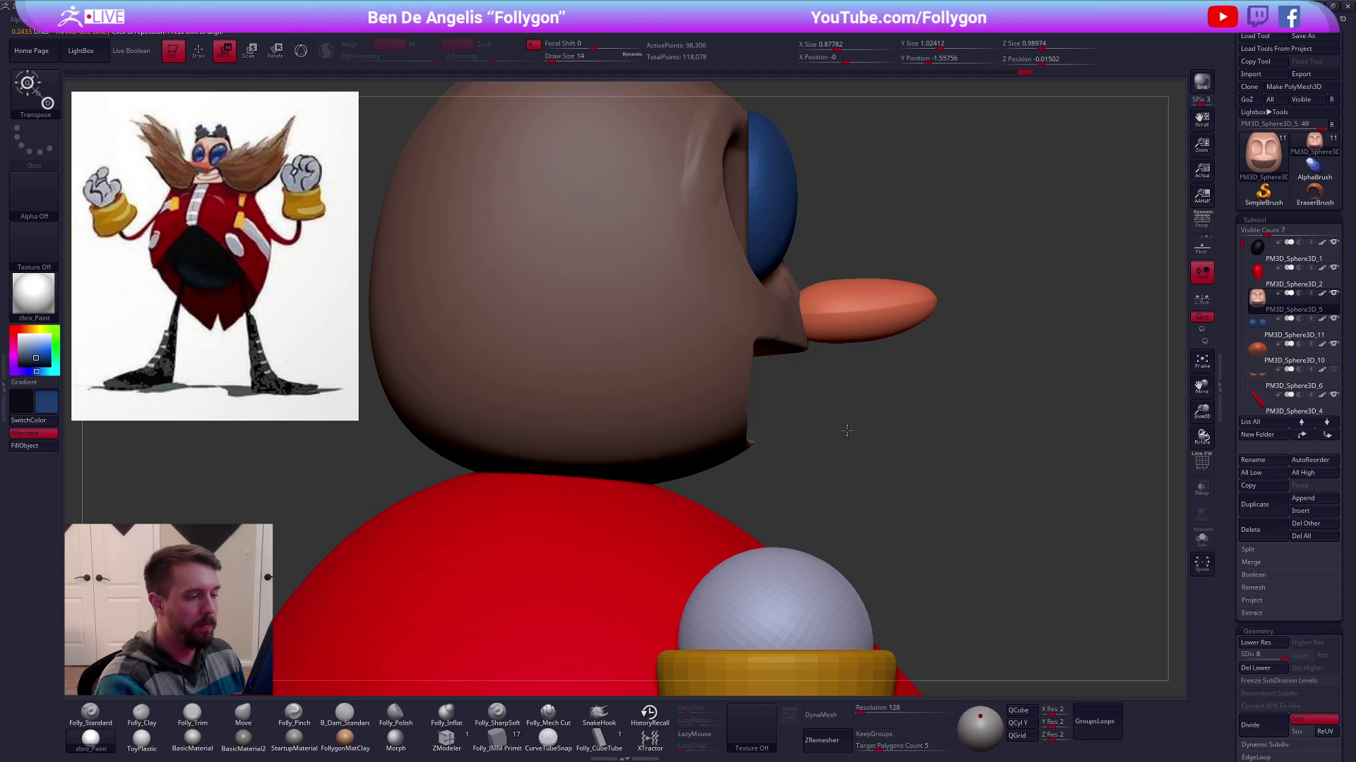
{"action": "left_click_drag", "start_coordinate": [845, 430], "coordinate": [810, 427], "text": "alt"}
Return to Draw mode with the mask cleared and show the moustache again
{"action": "key", "text": "q"}
{"action": "mouse_move", "coordinate": [1059, 416]}
{"action": "left_mouse_down"}
{"action": "mouse_move", "coordinate": [973, 404]}
{"action": "mouse_move", "coordinate": [953, 418]}
{"action": "left_mouse_up"}
{"action": "left_click_drag", "start_coordinate": [936, 416], "coordinate": [888, 430], "text": "alt"}
{"action": "key", "text": "space"}
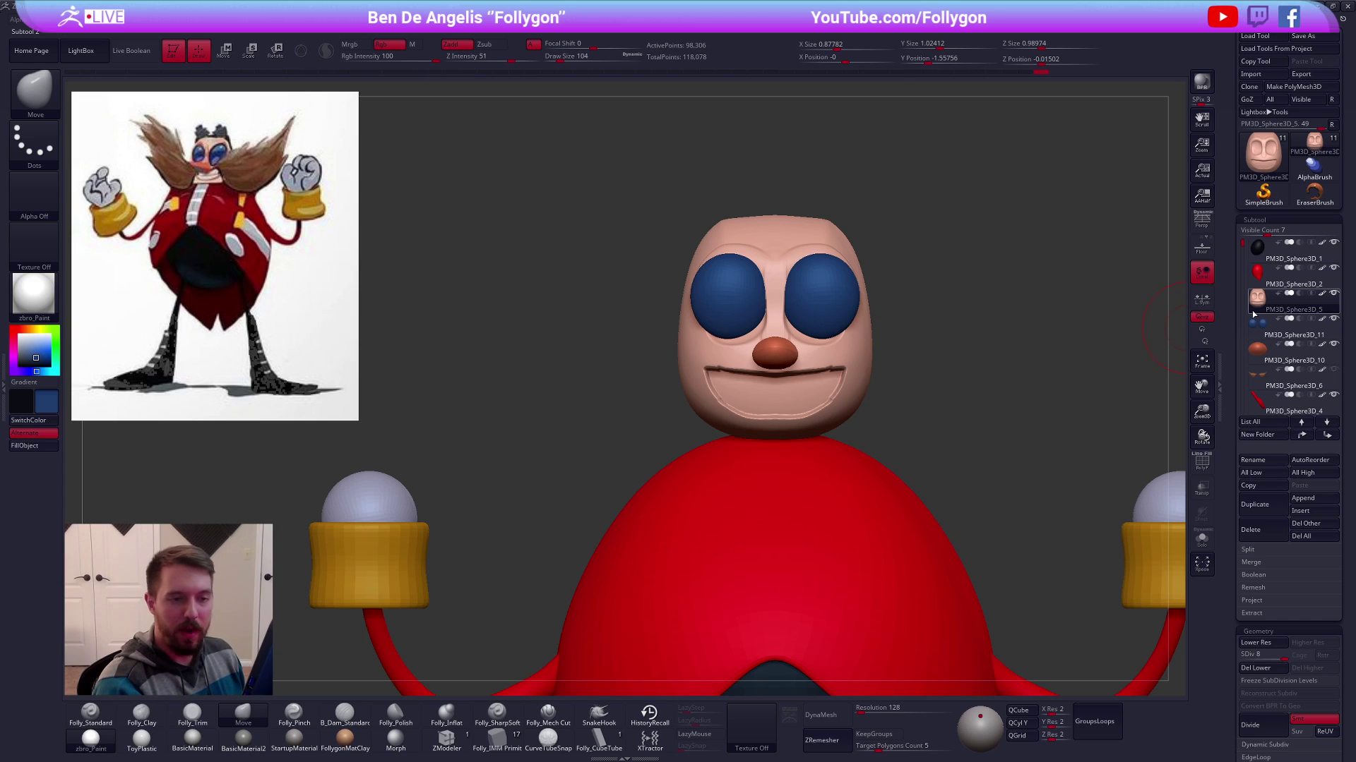
{"action": "left_click", "coordinate": [1334, 369]}
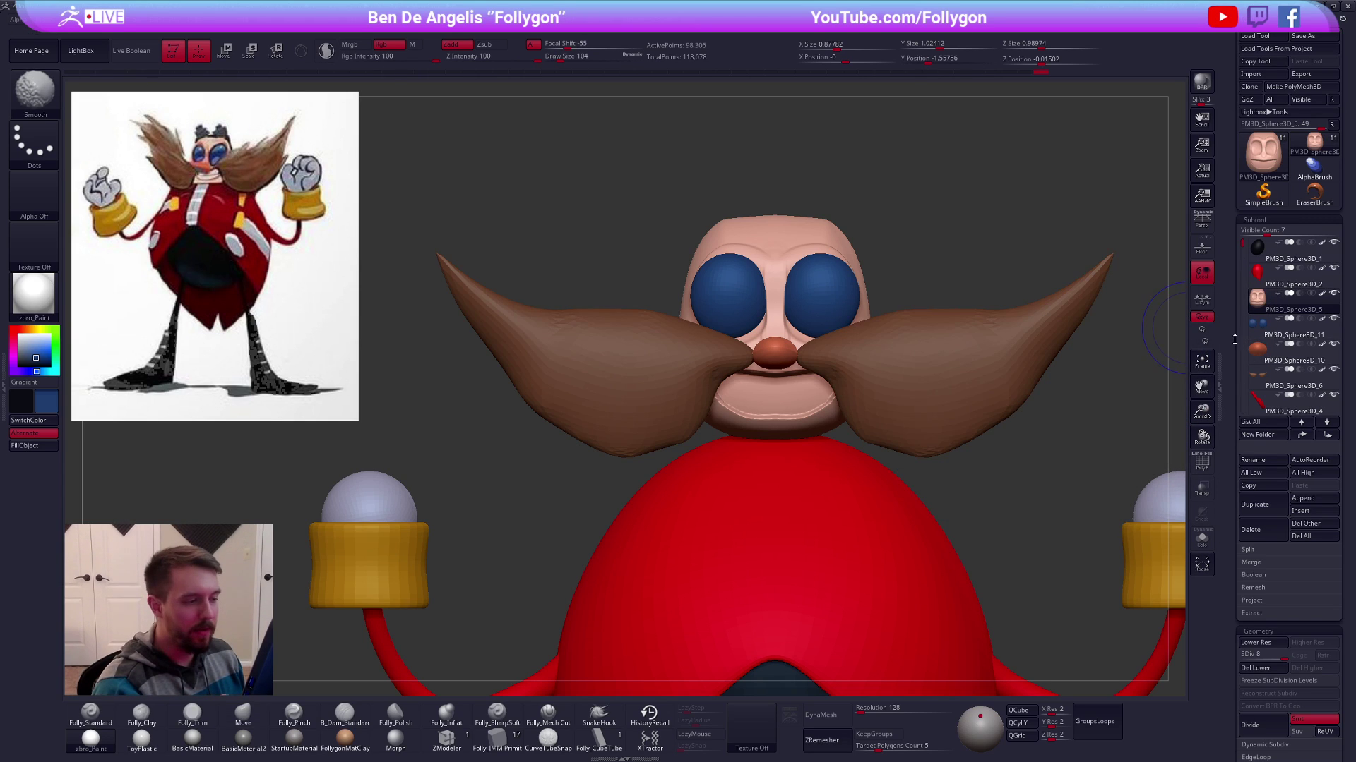
Isolate the head, reshape the corners of the mouth with the Move brush, and bring back the other parts
{"action": "mouse_move", "coordinate": [841, 435]}
{"action": "left_mouse_down", "text": "alt"}
{"action": "mouse_move", "coordinate": [841, 451]}
{"action": "mouse_move", "coordinate": [837, 408]}
{"action": "left_mouse_up", "text": "alt"}
{"action": "key", "text": "alt+s"}
{"action": "key", "text": "space"}
{"action": "right_click_drag", "start_coordinate": [886, 403], "coordinate": [840, 399]}
{"action": "left_click_drag", "start_coordinate": [834, 396], "coordinate": [841, 388]}
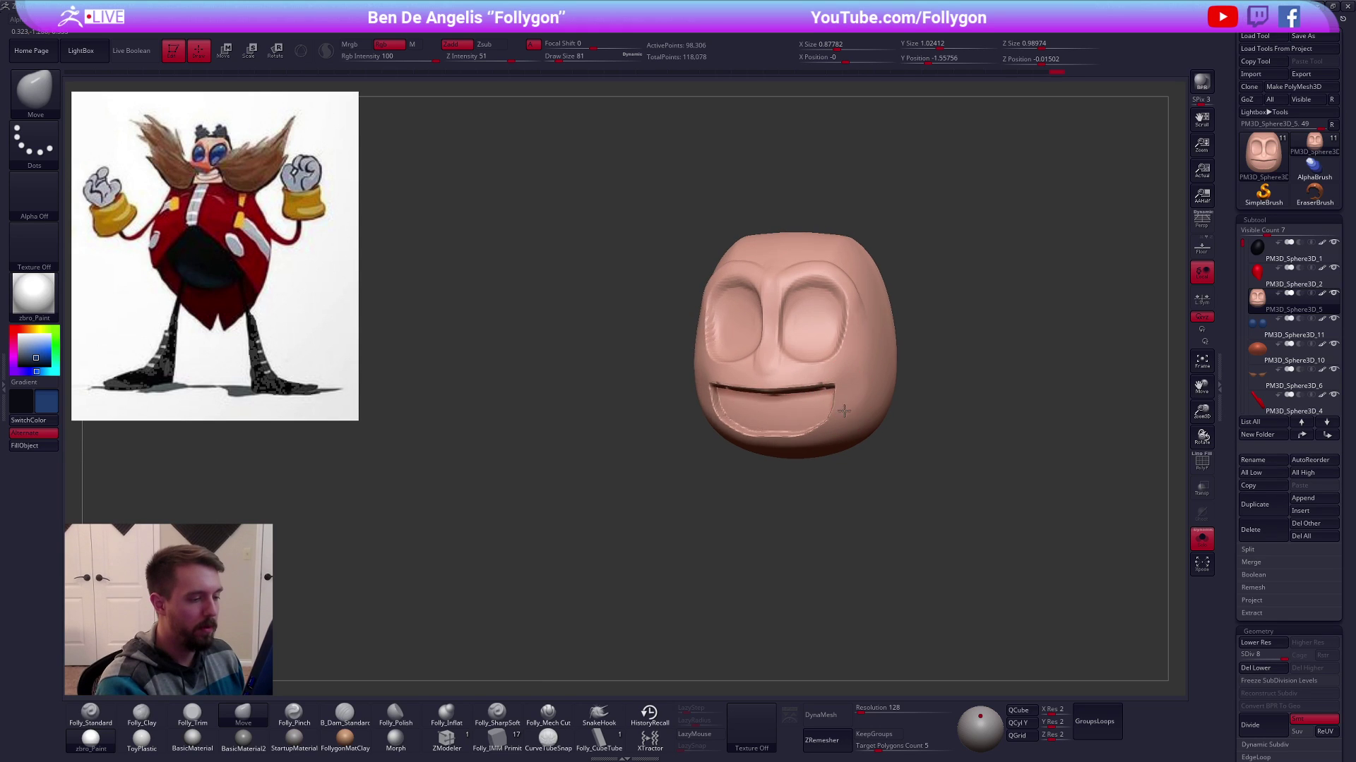
{"action": "right_click_drag", "start_coordinate": [843, 409], "coordinate": [857, 408], "text": "shift"}
{"action": "left_click_drag", "start_coordinate": [837, 397], "coordinate": [842, 392]}
{"action": "key", "text": "alt+s"}
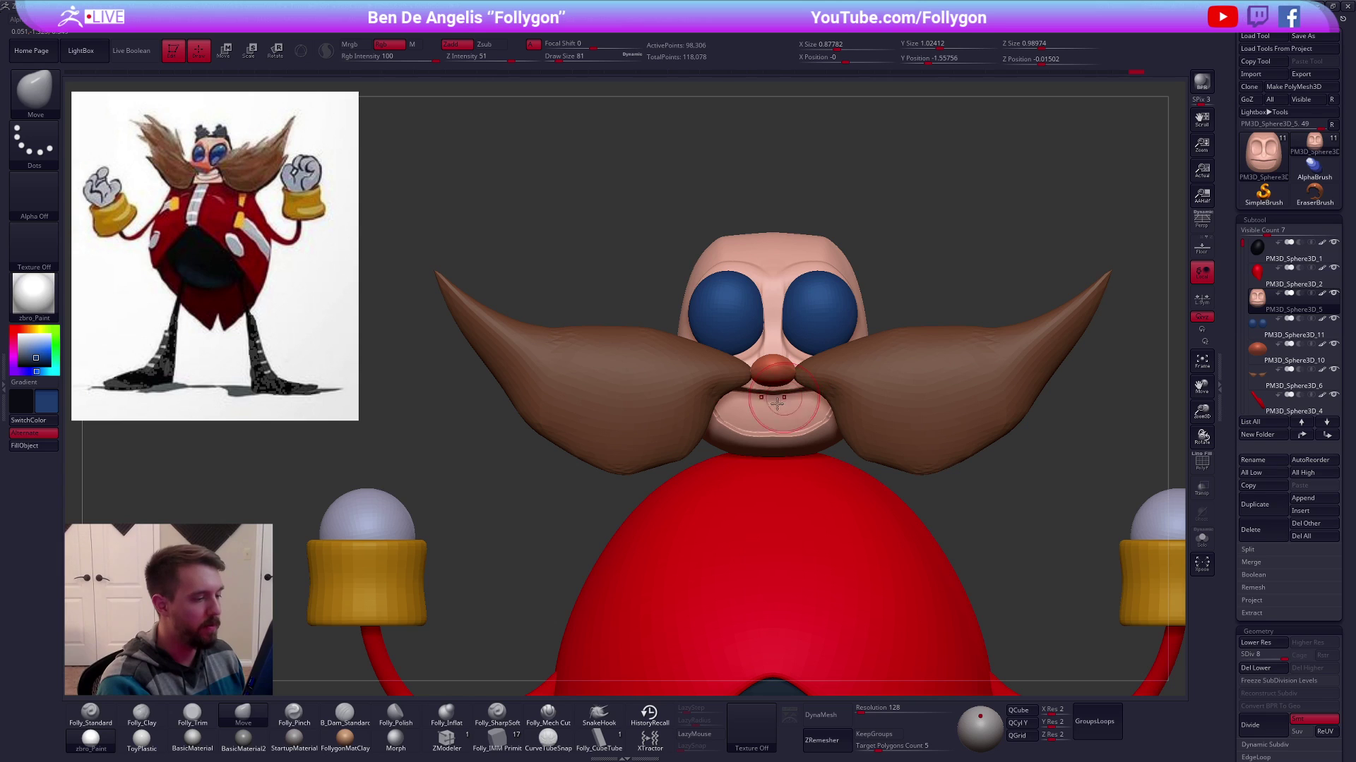
{"action": "key", "text": "alt+s"}
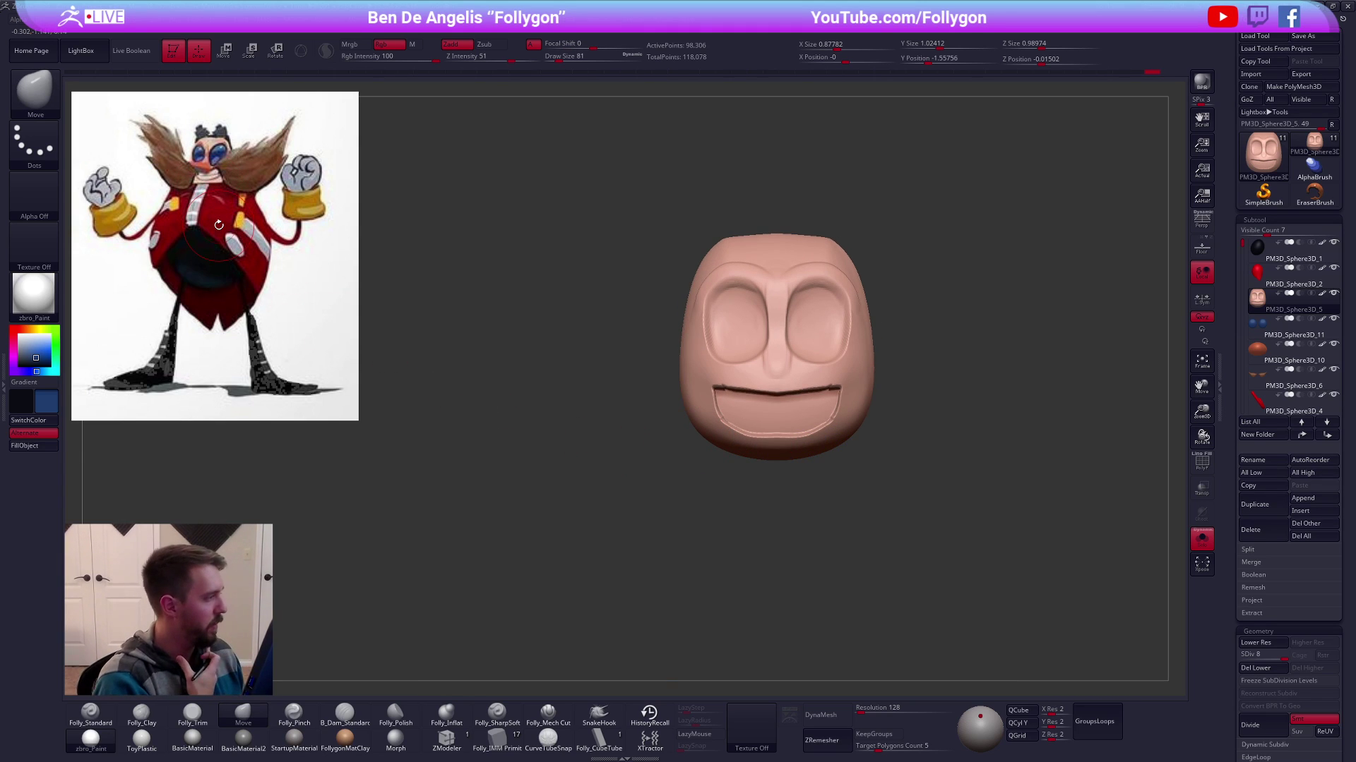
{"action": "key", "text": "alt+s"}
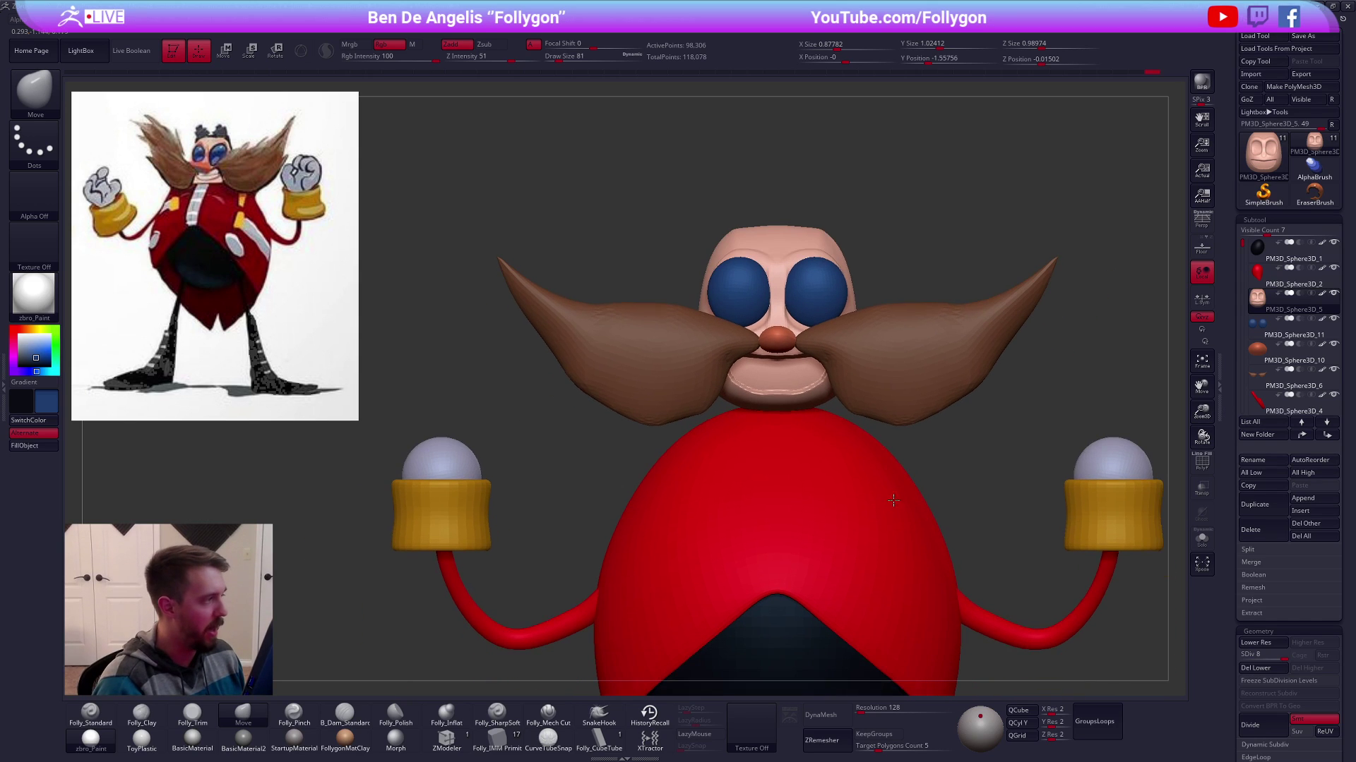
Try to move the head down toward the body with Transpose Move, and undo it
{"action": "key", "text": "w"}
{"action": "left_click_drag", "start_coordinate": [801, 397], "coordinate": [801, 468]}
{"action": "left_click_drag", "start_coordinate": [802, 421], "coordinate": [800, 450]}
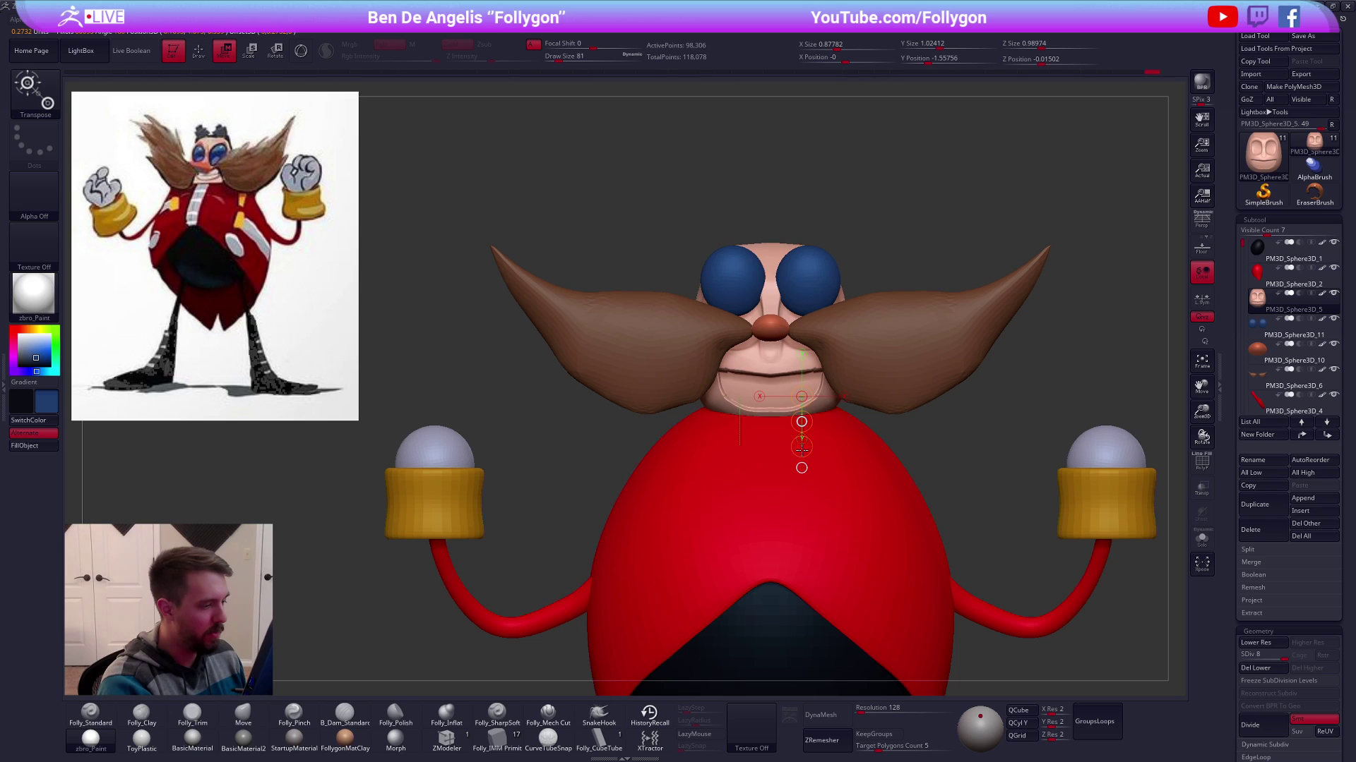
{"action": "key", "text": "ctrl+z"}
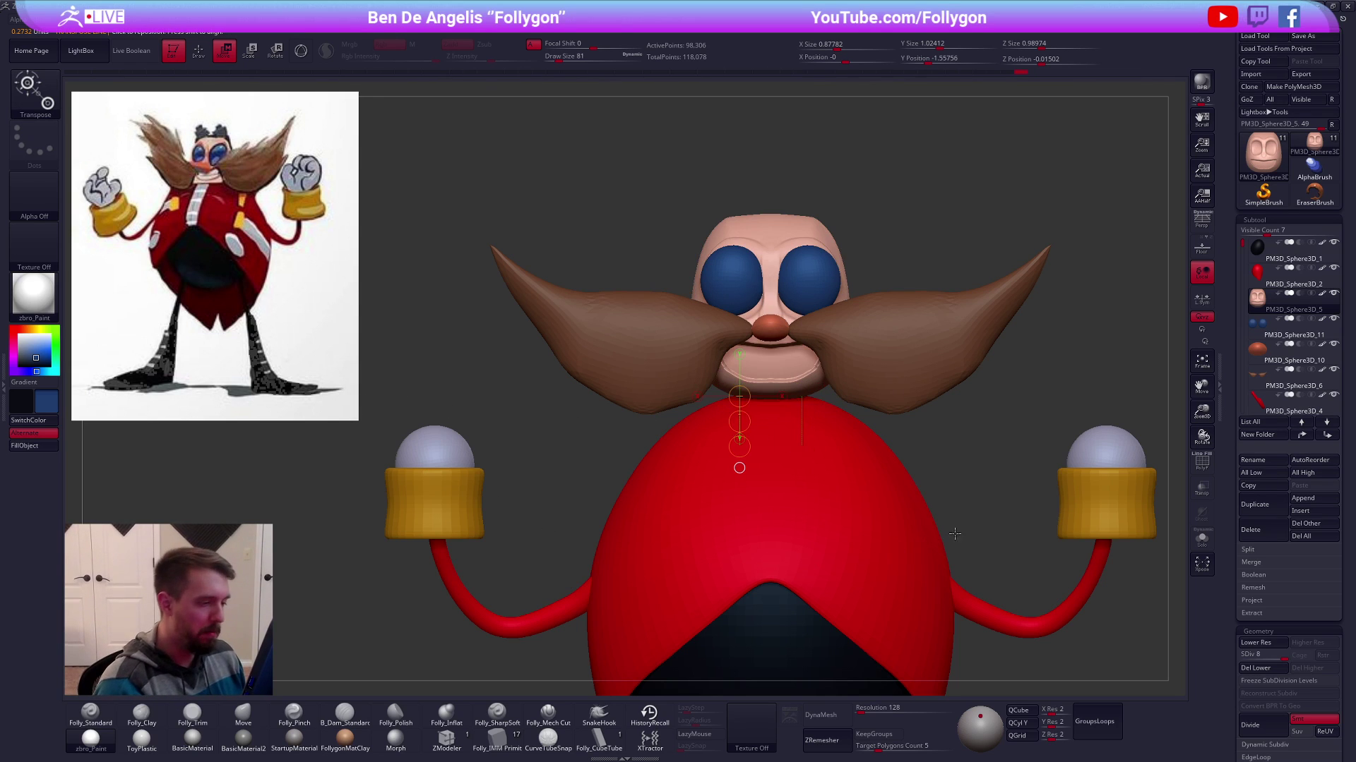
{"action": "key", "text": "q"}
Select the red body and reshape its upper part below the chin with the Move brush
{"action": "left_click", "coordinate": [1202, 539]}
{"action": "right_click_drag", "start_coordinate": [791, 423], "coordinate": [753, 401]}
{"action": "key", "text": "alt+s"}
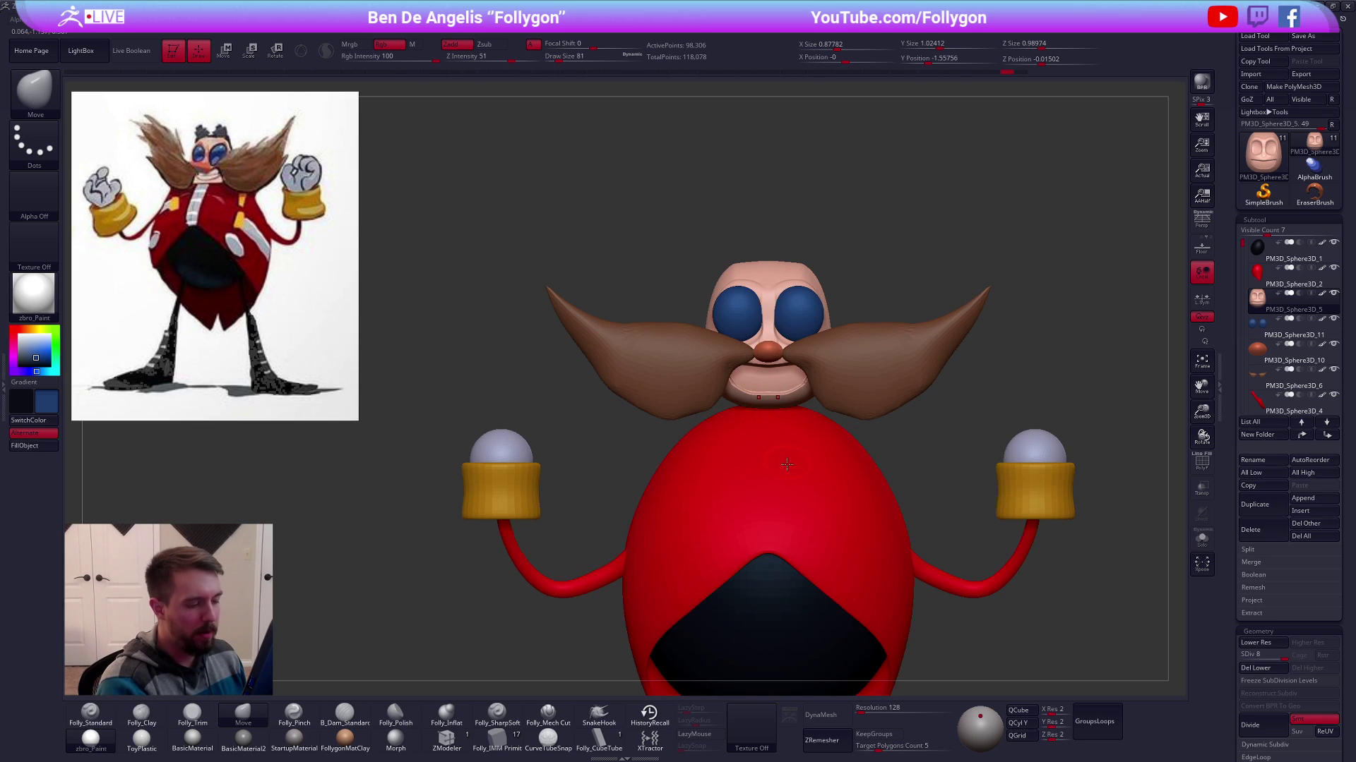
{"action": "left_click", "coordinate": [791, 432], "text": "alt"}
{"action": "key", "text": "space"}
{"action": "mouse_move", "coordinate": [775, 422]}
{"action": "left_mouse_down"}
{"action": "mouse_move", "coordinate": [794, 423]}
{"action": "mouse_move", "coordinate": [771, 407]}
{"action": "left_mouse_up"}
{"action": "right_click_drag", "start_coordinate": [884, 466], "coordinate": [888, 438]}
{"action": "key", "text": "space"}
{"action": "left_click_drag", "start_coordinate": [891, 408], "coordinate": [869, 404]}
Select and isolate the head, adjust the side of the face near the eye socket with the Move brush, and show all parts
{"action": "left_click", "coordinate": [765, 384], "text": "alt"}
{"action": "key", "text": "space"}
{"action": "right_click_drag", "start_coordinate": [1011, 530], "coordinate": [962, 538], "text": "alt"}
{"action": "key", "text": "alt+s"}
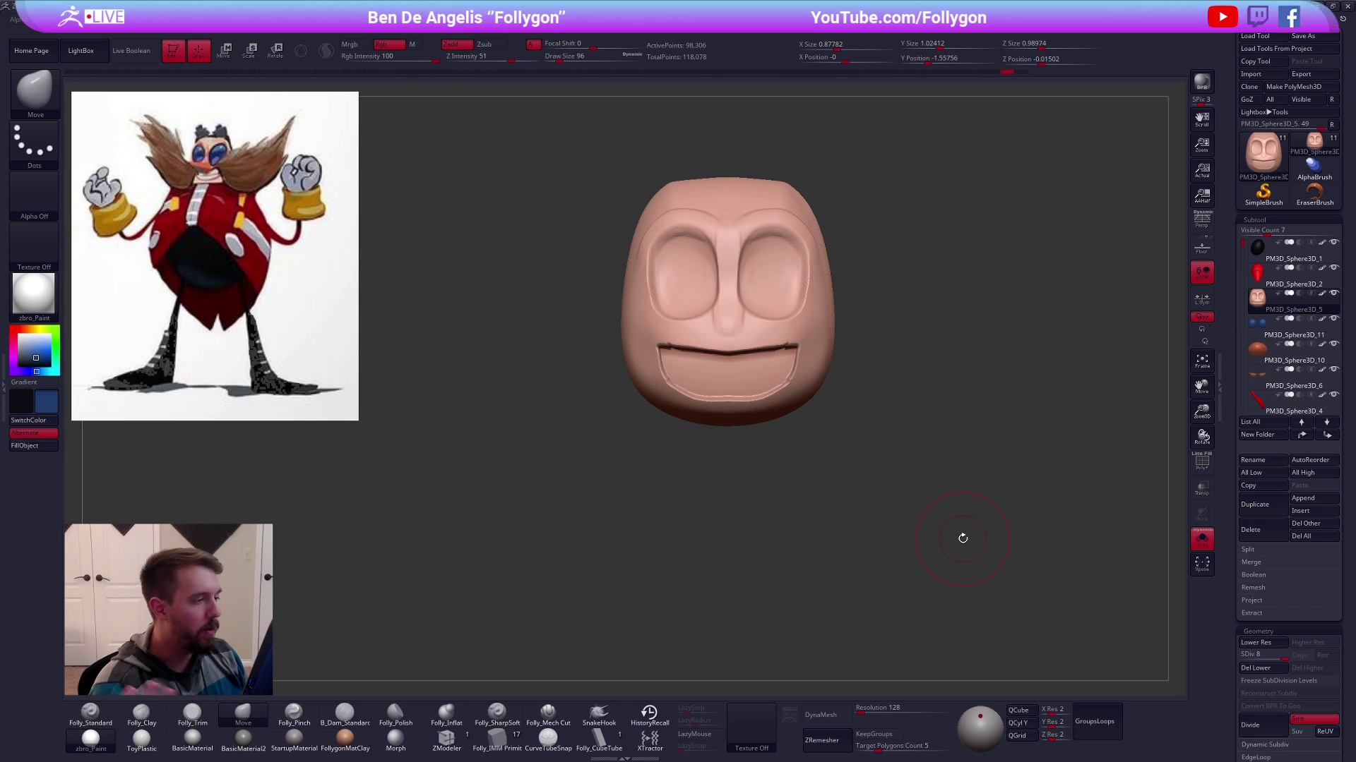
{"action": "right_click_drag", "start_coordinate": [847, 373], "coordinate": [781, 290]}
{"action": "right_click", "coordinate": [729, 300]}
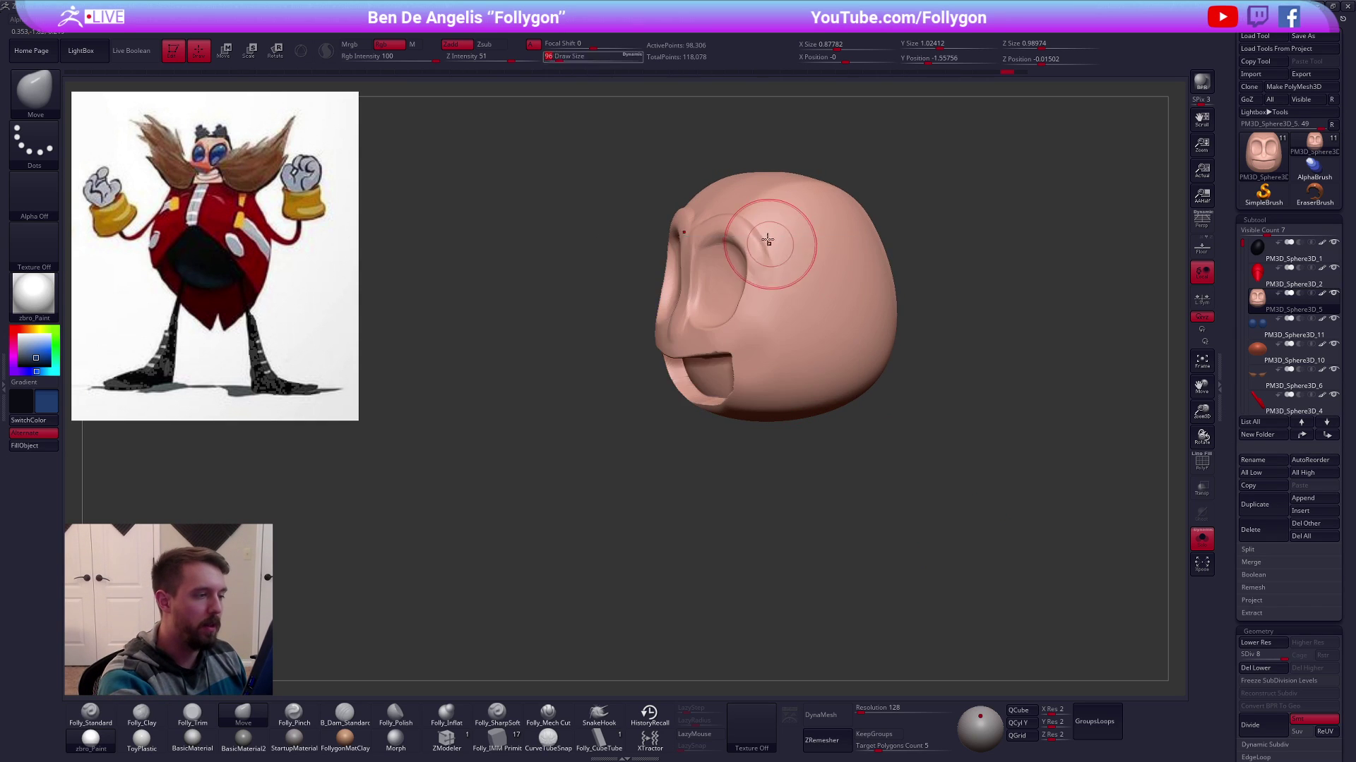
{"action": "right_click_drag", "start_coordinate": [770, 211], "coordinate": [744, 278], "text": "shift"}
{"action": "left_click_drag", "start_coordinate": [747, 289], "coordinate": [726, 333]}
{"action": "right_click_drag", "start_coordinate": [808, 390], "coordinate": [863, 478], "text": "alt"}
{"action": "key", "text": "space"}
{"action": "left_click_drag", "start_coordinate": [826, 415], "coordinate": [823, 415]}
{"action": "right_click_drag", "start_coordinate": [823, 415], "coordinate": [925, 475]}
{"action": "key", "text": "alt+s"}
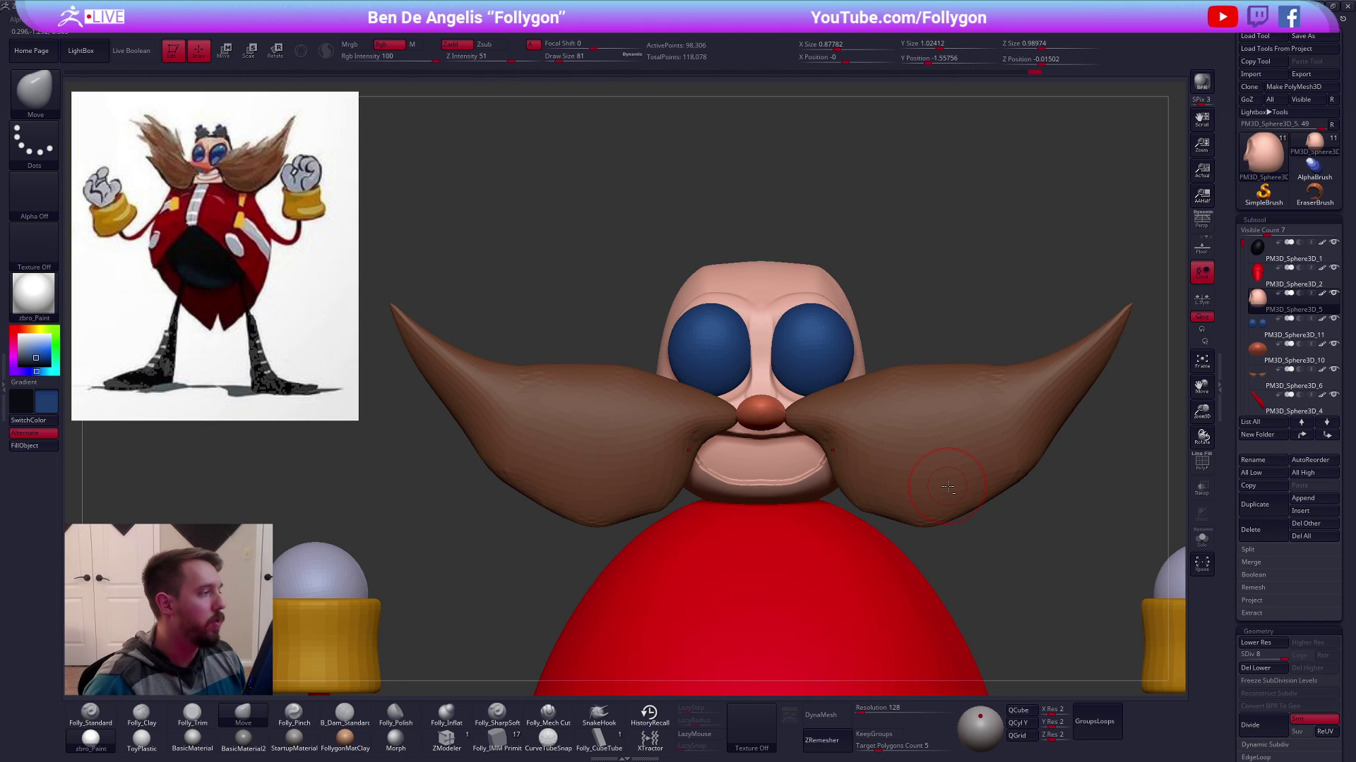
Switch to the browser, look over the Follygon YouTube channel and Gumroad store, and return to ZBrush
{"action": "key", "text": "alt+Tab"}
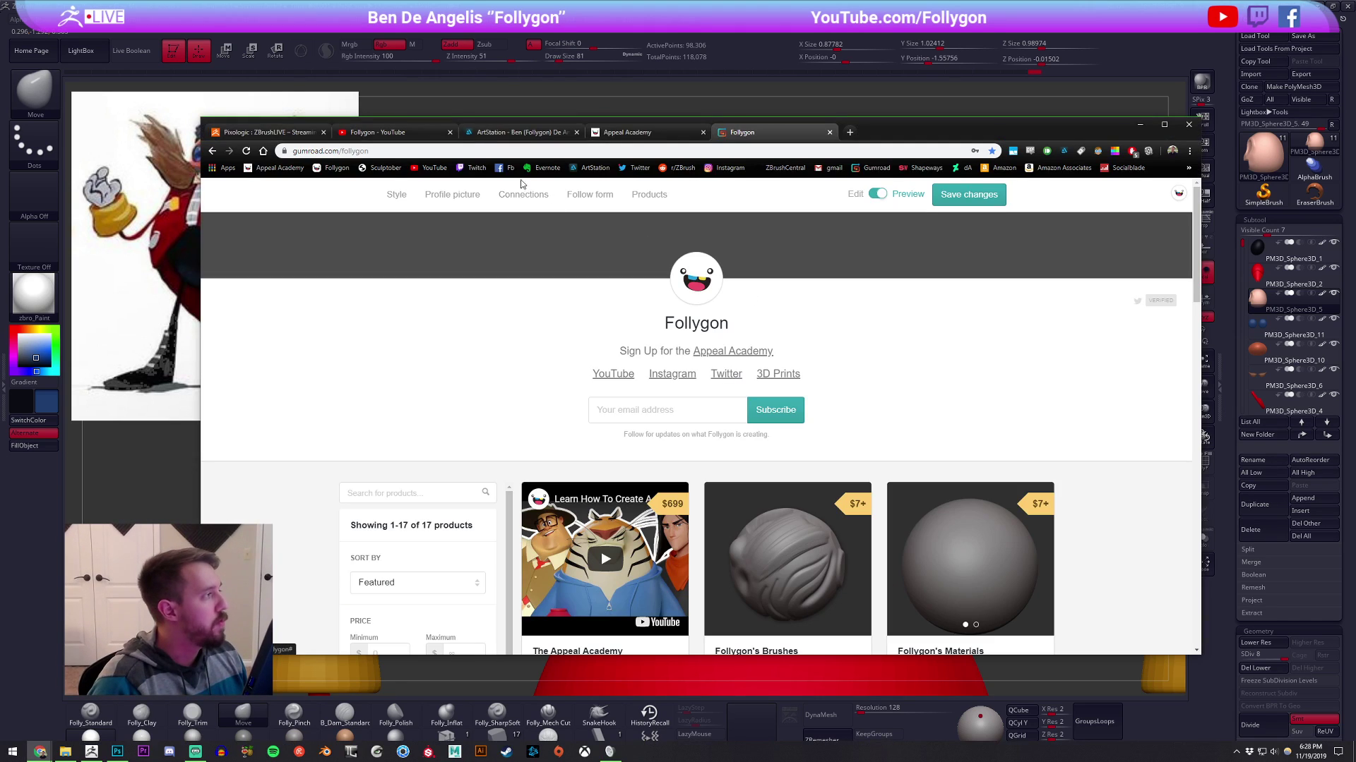
{"action": "key", "text": "ctrl+2"}
{"action": "double_click", "coordinate": [528, 328]}
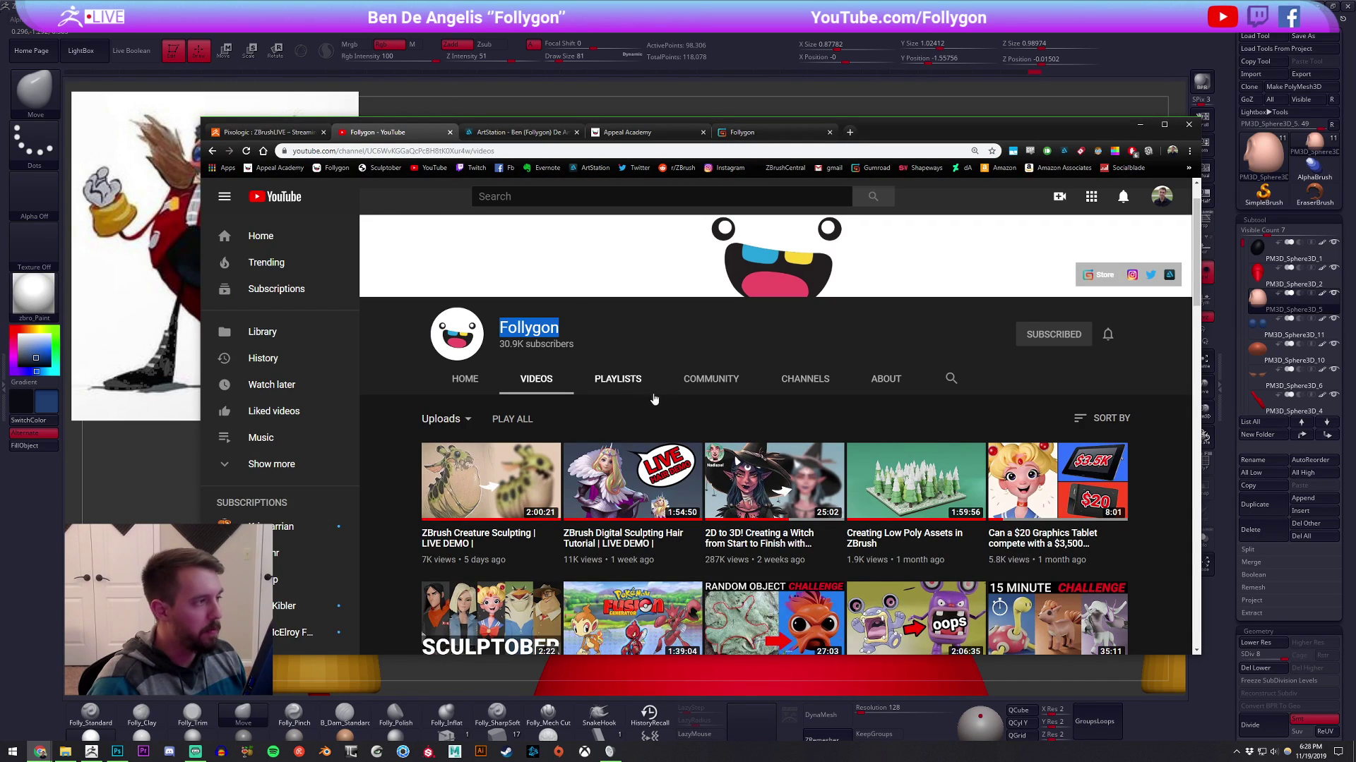
{"action": "left_click", "coordinate": [749, 133]}
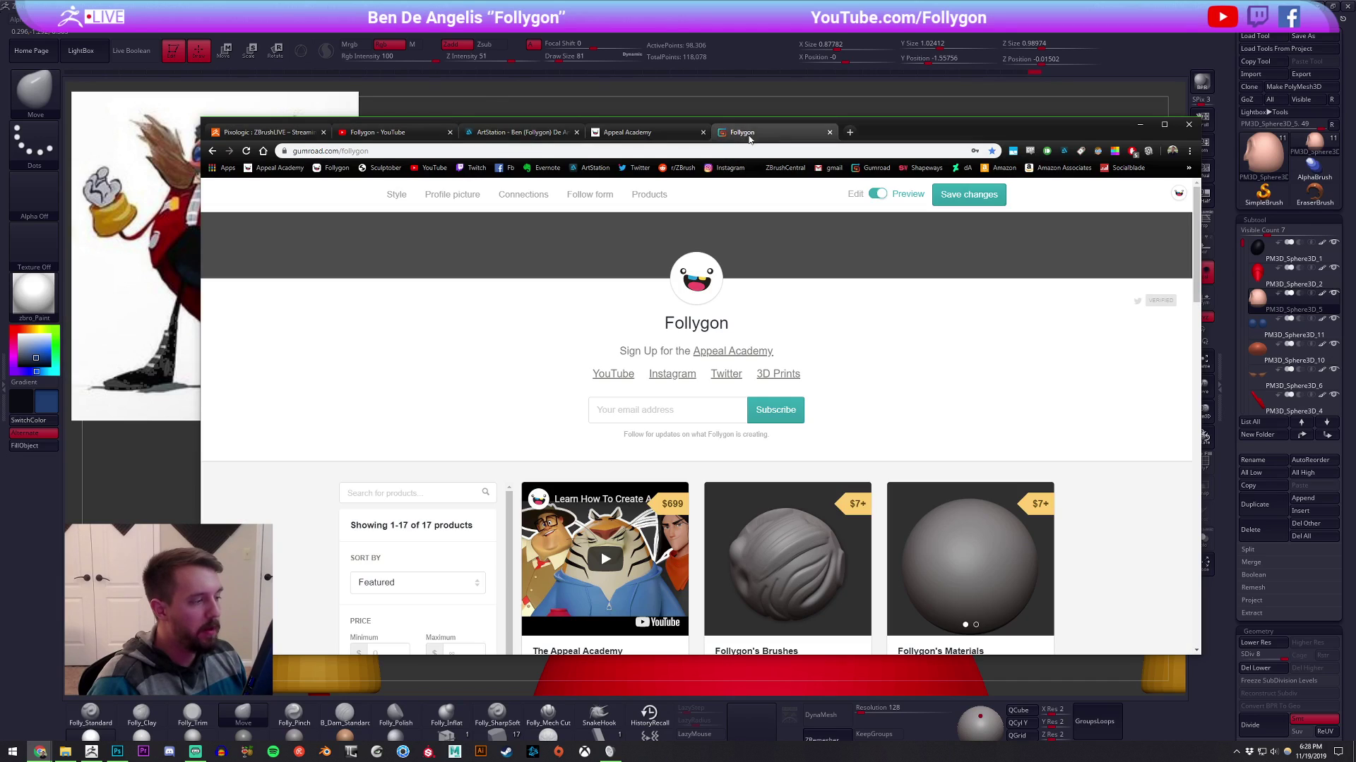
{"action": "scroll", "coordinate": [497, 375], "scroll_direction": "down", "scroll_amount": 2}
{"action": "scroll", "coordinate": [792, 335], "scroll_direction": "up", "scroll_amount": 2}
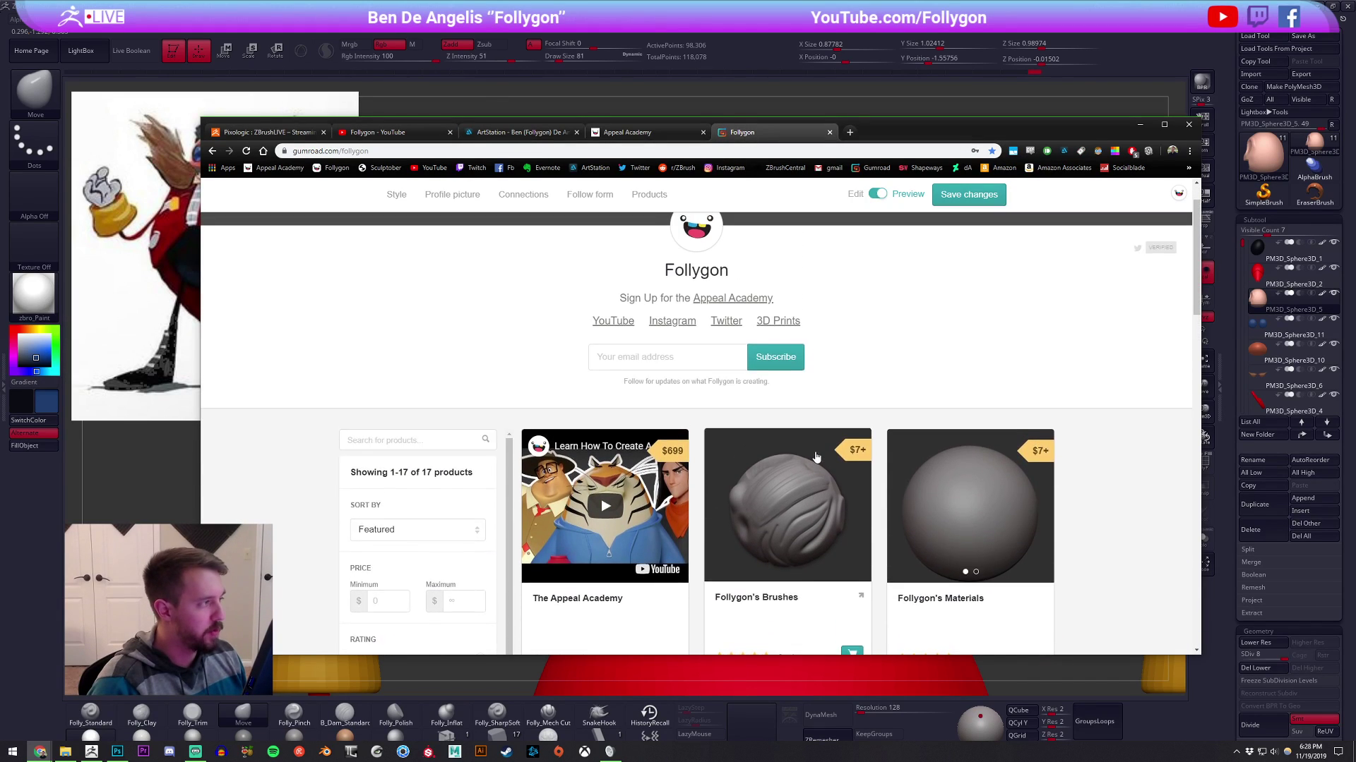
{"action": "left_click", "coordinate": [763, 94]}
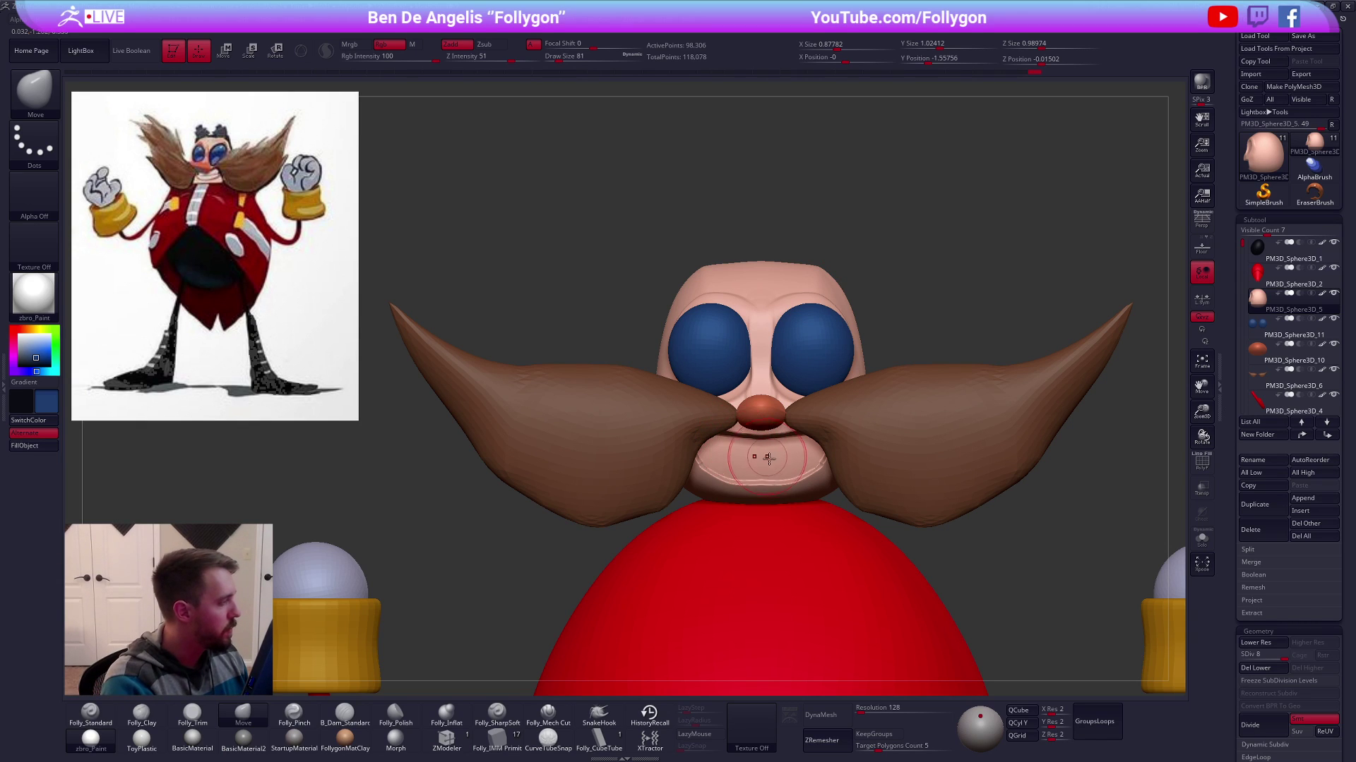
Isolate the head and nudge the middle of the mouth area slightly with the Move brush
{"action": "key", "text": "shift+alt+s"}
{"action": "right_click_drag", "start_coordinate": [788, 458], "coordinate": [781, 413], "text": "alt"}
{"action": "key", "text": "space"}
{"action": "left_click_drag", "start_coordinate": [780, 413], "coordinate": [777, 408]}
Pinch the edges of the mouth opening with the Folly_Pinch brush at draw size 54
{"action": "key", "text": "5"}
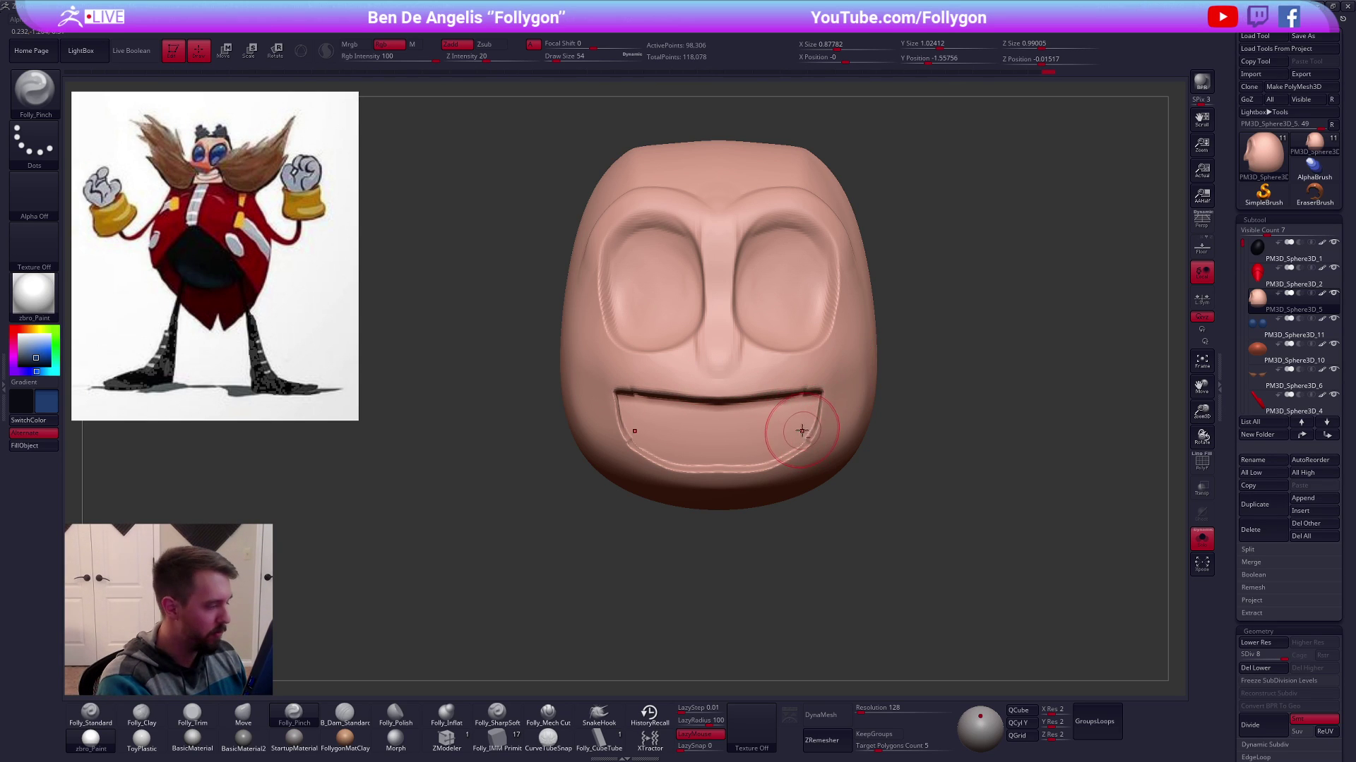
{"action": "right_click_drag", "start_coordinate": [782, 444], "coordinate": [798, 452]}
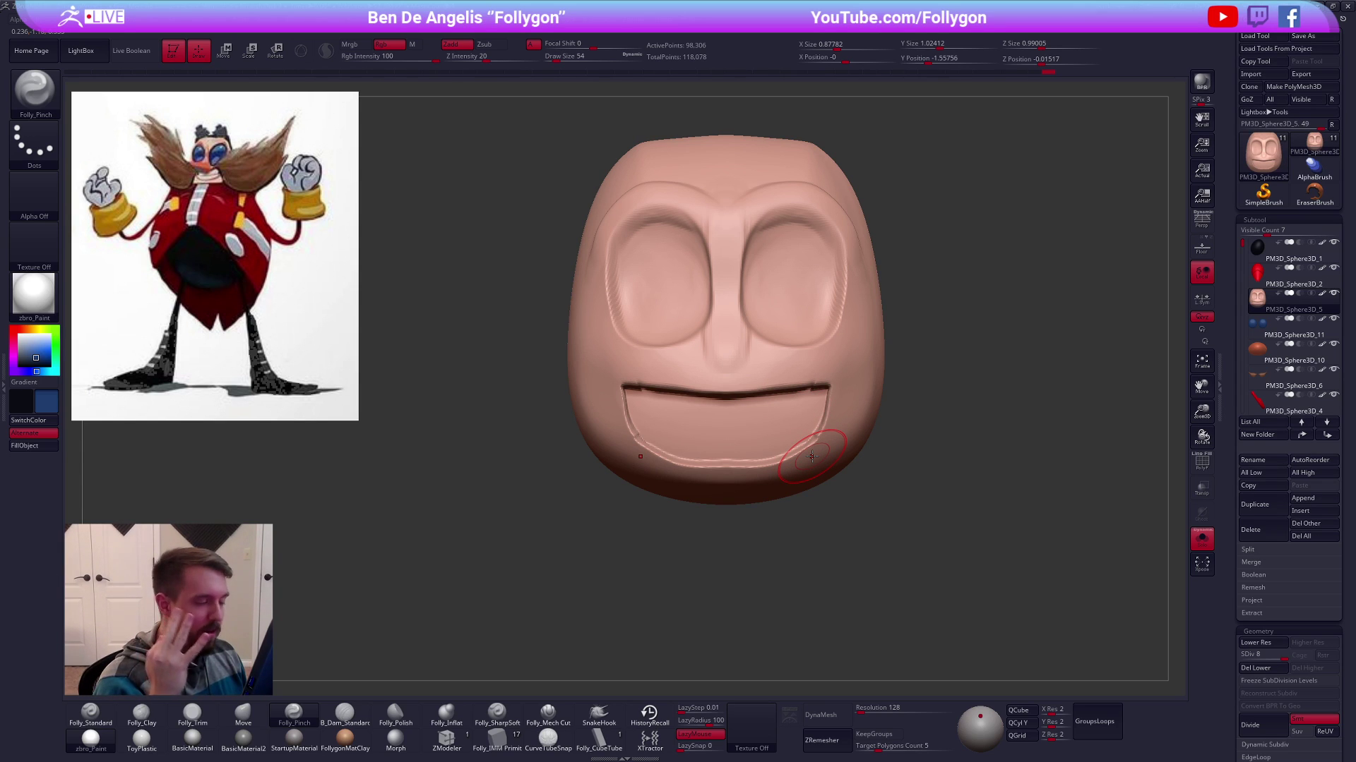
{"action": "right_click_drag", "start_coordinate": [839, 496], "coordinate": [808, 444]}
Adjust the mouth opening and the lower lip from the side and below with the Move brush at draw size 88
{"action": "key", "text": "space"}
{"action": "left_click_drag", "start_coordinate": [823, 414], "coordinate": [838, 409]}
{"action": "right_click_drag", "start_coordinate": [838, 410], "coordinate": [802, 421], "text": "shift"}
{"action": "key", "text": "b"}
{"action": "key", "text": "m"}
{"action": "key", "text": "v"}
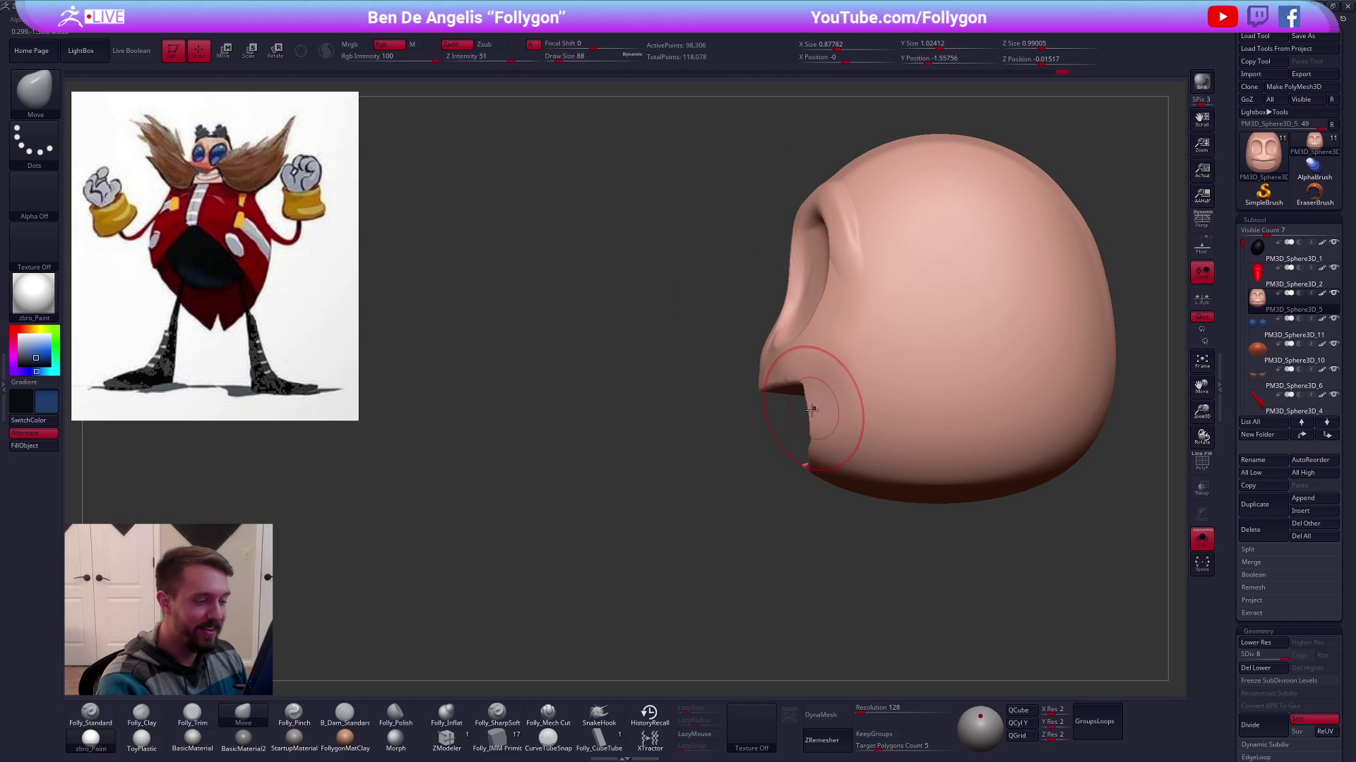
{"action": "right_click_drag", "start_coordinate": [995, 524], "coordinate": [891, 545], "text": "alt"}
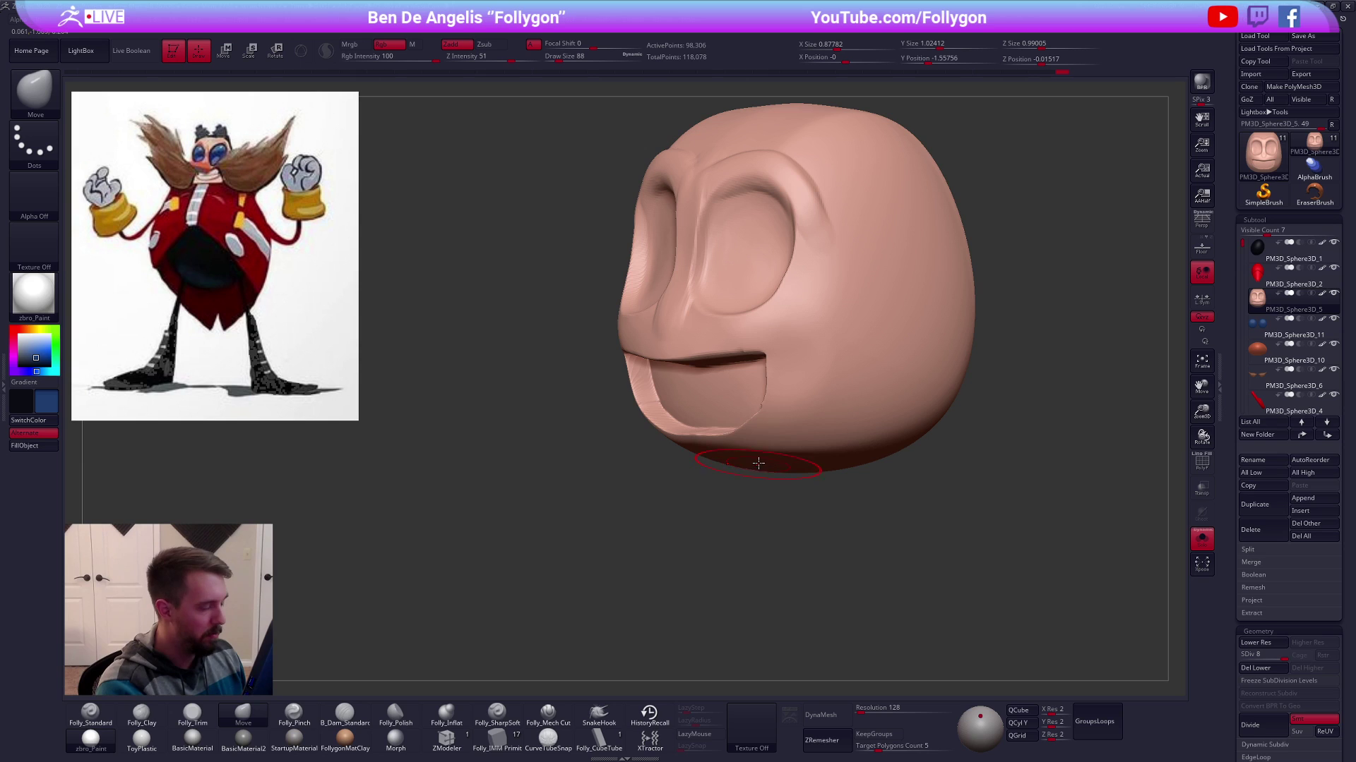
{"action": "mouse_move", "coordinate": [757, 454]}
{"action": "right_mouse_down"}
{"action": "mouse_move", "coordinate": [747, 396]}
{"action": "mouse_move", "coordinate": [727, 448]}
{"action": "right_mouse_up"}
{"action": "key", "text": "c"}
{"action": "key", "text": "m"}
{"action": "key", "text": "space"}
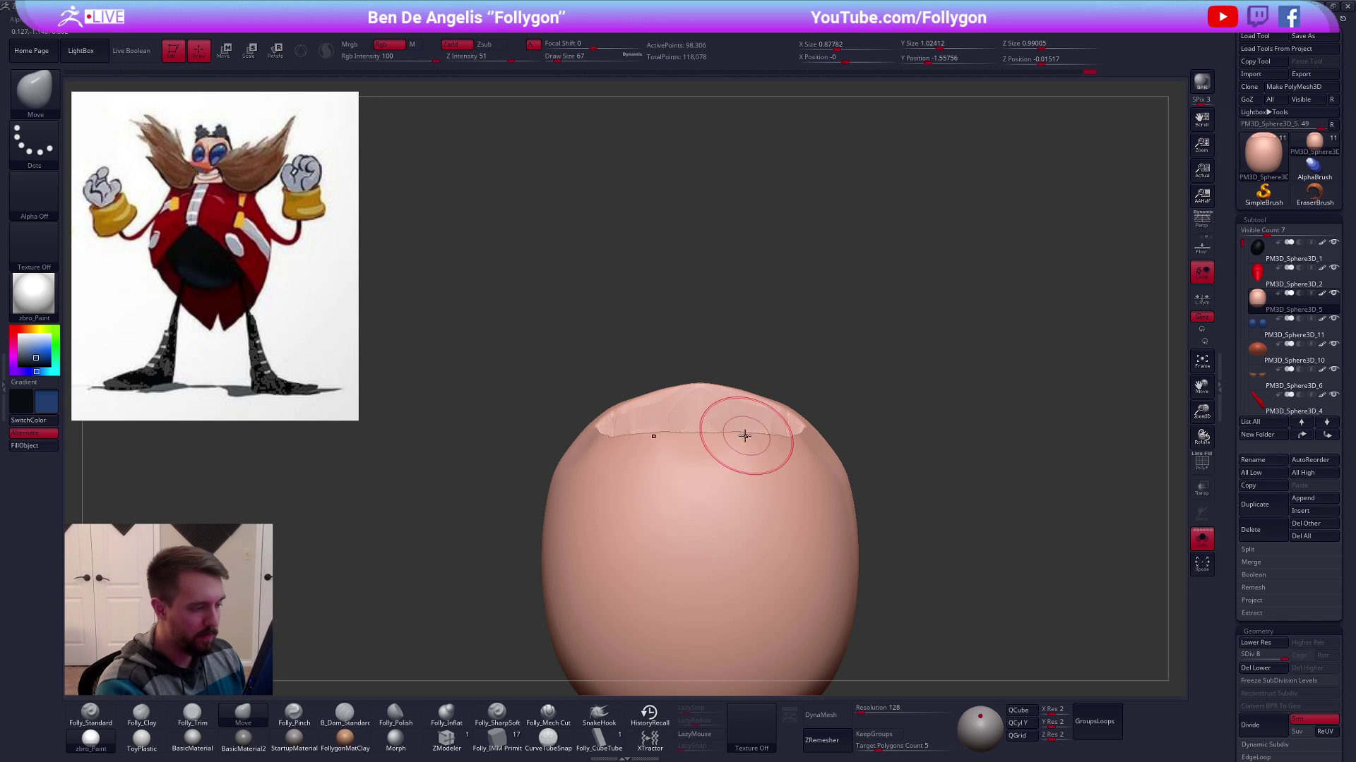
Remesh the head with DynaMesh at resolution 336 and build up the chin below the mouth with the Folly_Clay brush
{"action": "key", "text": "c"}
{"action": "right_click_drag", "start_coordinate": [743, 467], "coordinate": [824, 444]}
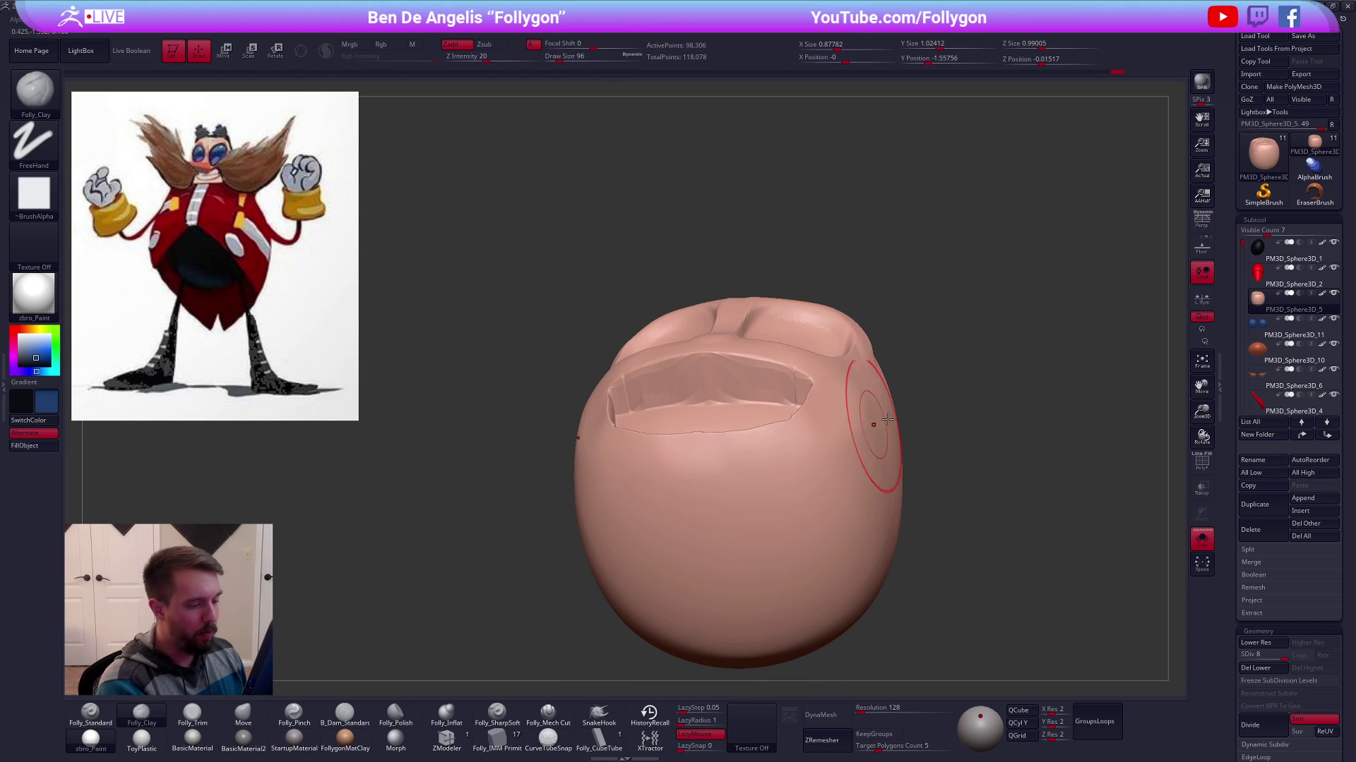
{"action": "left_click", "coordinate": [819, 715]}
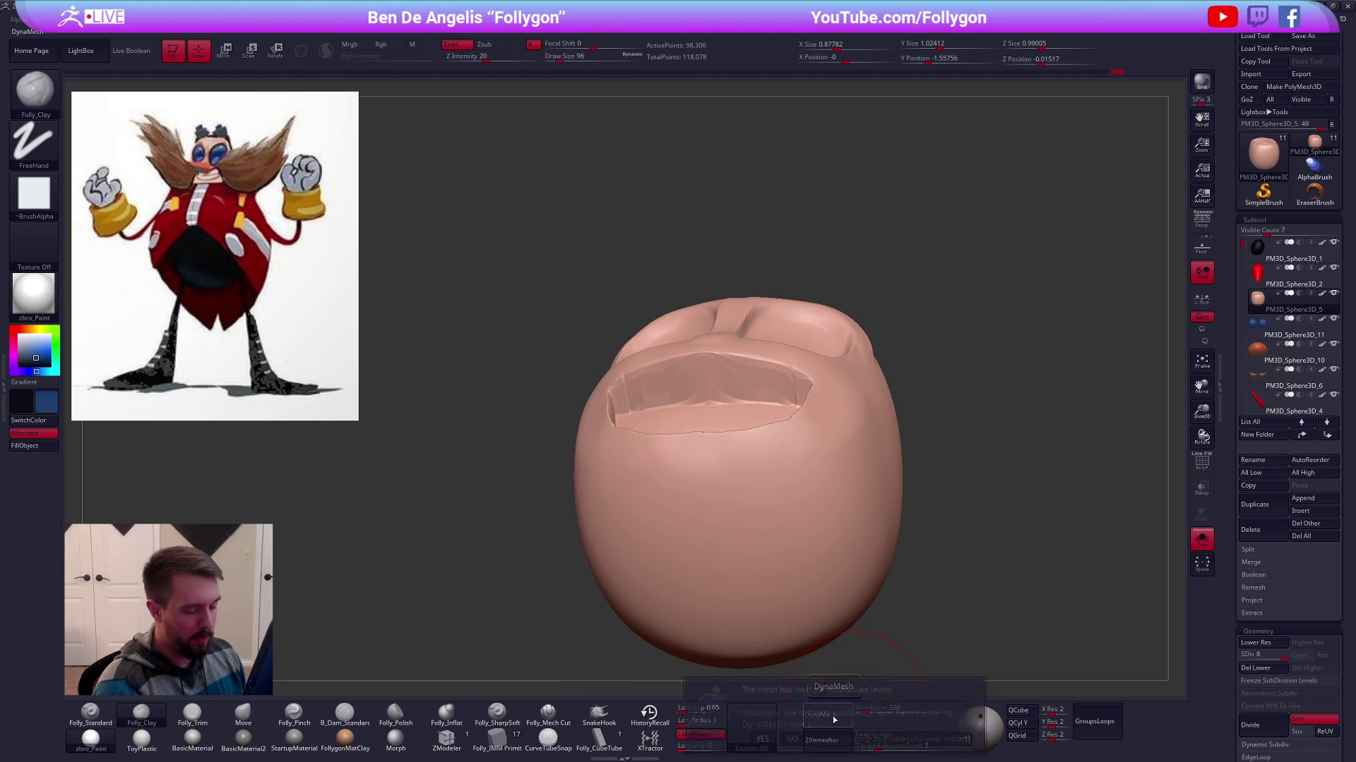
{"action": "left_click", "coordinate": [791, 739]}
{"action": "mouse_move", "coordinate": [840, 446]}
{"action": "left_mouse_down"}
{"action": "mouse_move", "coordinate": [793, 442]}
{"action": "mouse_move", "coordinate": [620, 517]}
{"action": "mouse_move", "coordinate": [621, 559]}
{"action": "mouse_move", "coordinate": [819, 544]}
{"action": "left_mouse_up"}
{"action": "mouse_move", "coordinate": [819, 544]}
{"action": "right_mouse_down"}
{"action": "mouse_move", "coordinate": [777, 494]}
{"action": "mouse_move", "coordinate": [833, 469]}
{"action": "mouse_move", "coordinate": [804, 424]}
{"action": "right_mouse_up"}
Clear any mask and ZRemesh the head with a target polygon count of 1
{"action": "key", "text": "b"}
{"action": "key", "text": "m"}
{"action": "key", "text": "v"}
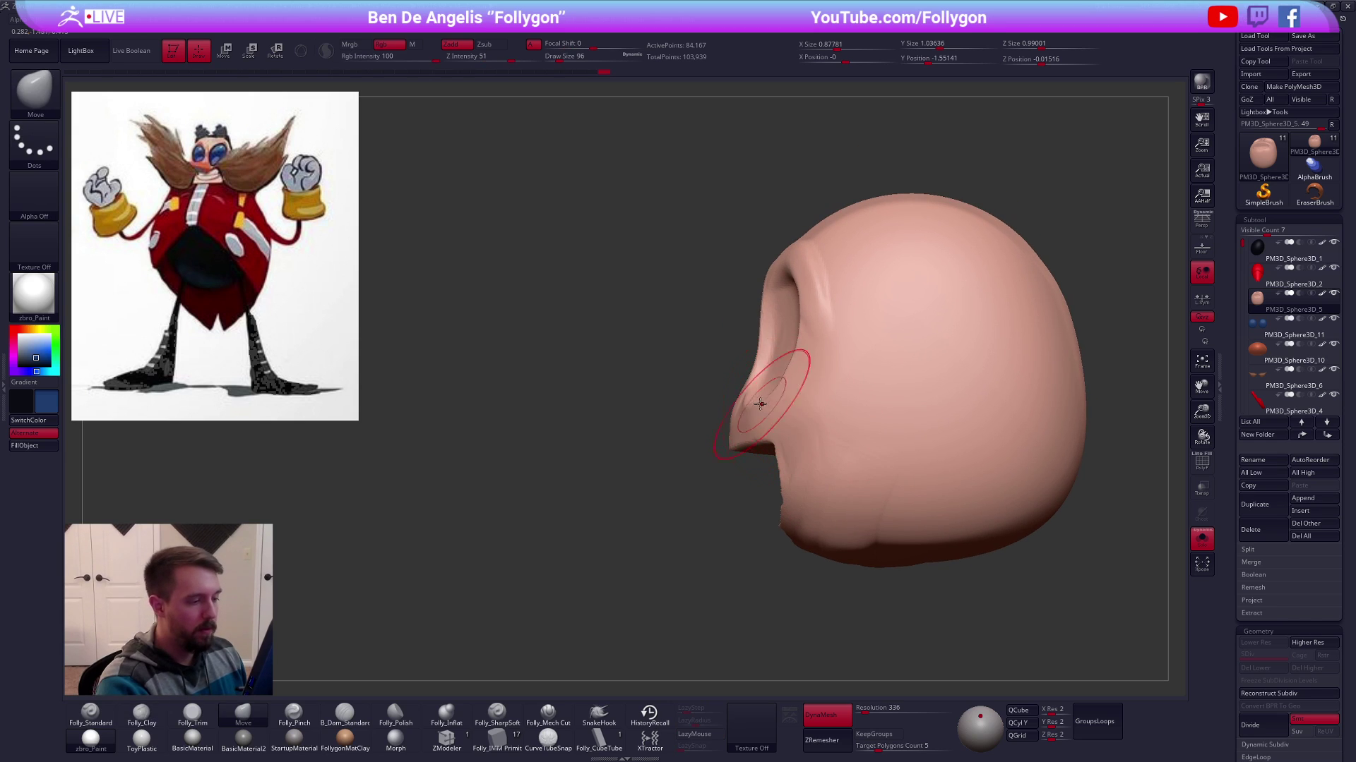
{"action": "mouse_move", "coordinate": [718, 421]}
{"action": "left_mouse_down", "text": "ctrl"}
{"action": "mouse_move", "coordinate": [880, 327]}
{"action": "mouse_move", "coordinate": [720, 423]}
{"action": "left_mouse_up", "text": "ctrl"}
{"action": "left_click", "coordinate": [797, 438], "text": "ctrl"}
{"action": "left_click_drag", "start_coordinate": [726, 530], "coordinate": [753, 515], "text": "ctrl"}
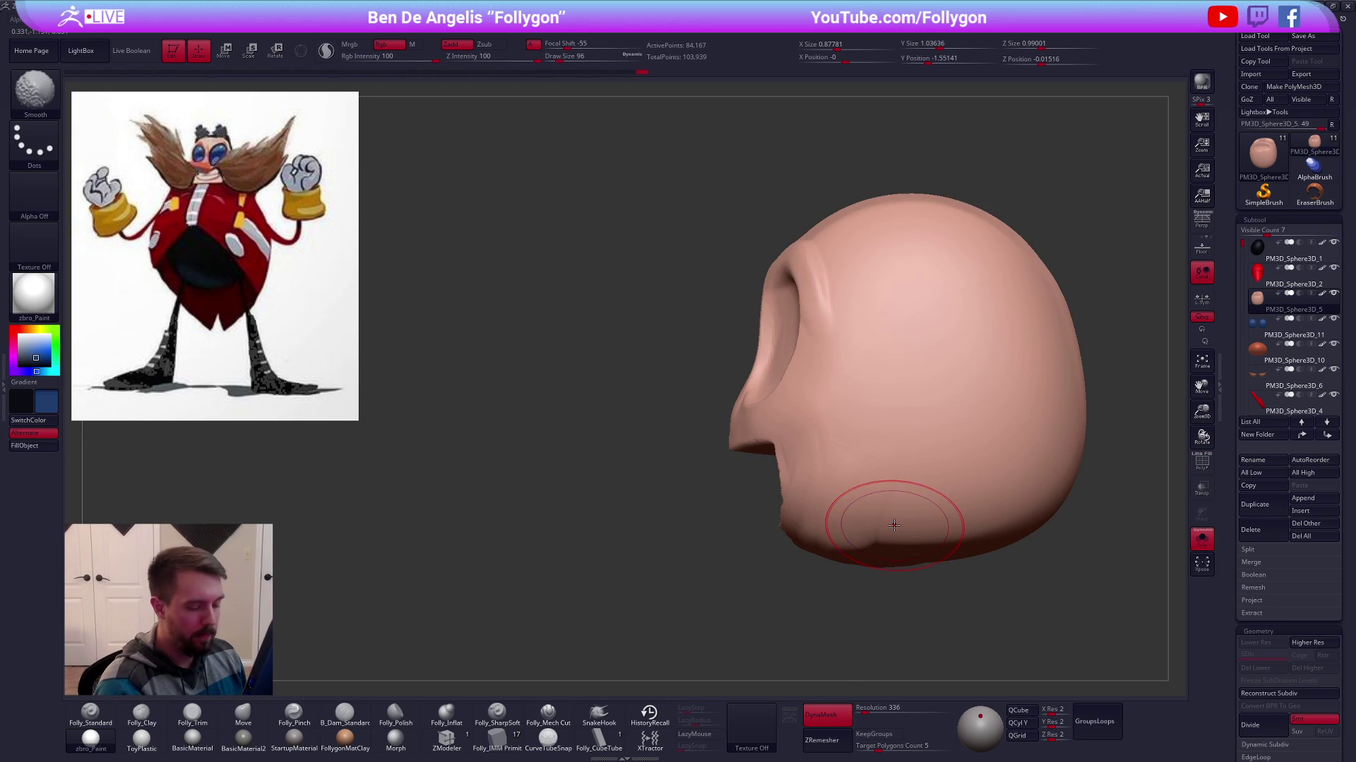
{"action": "left_click", "coordinate": [833, 726]}
{"action": "left_click", "coordinate": [866, 746]}
{"action": "left_click", "coordinate": [840, 738]}
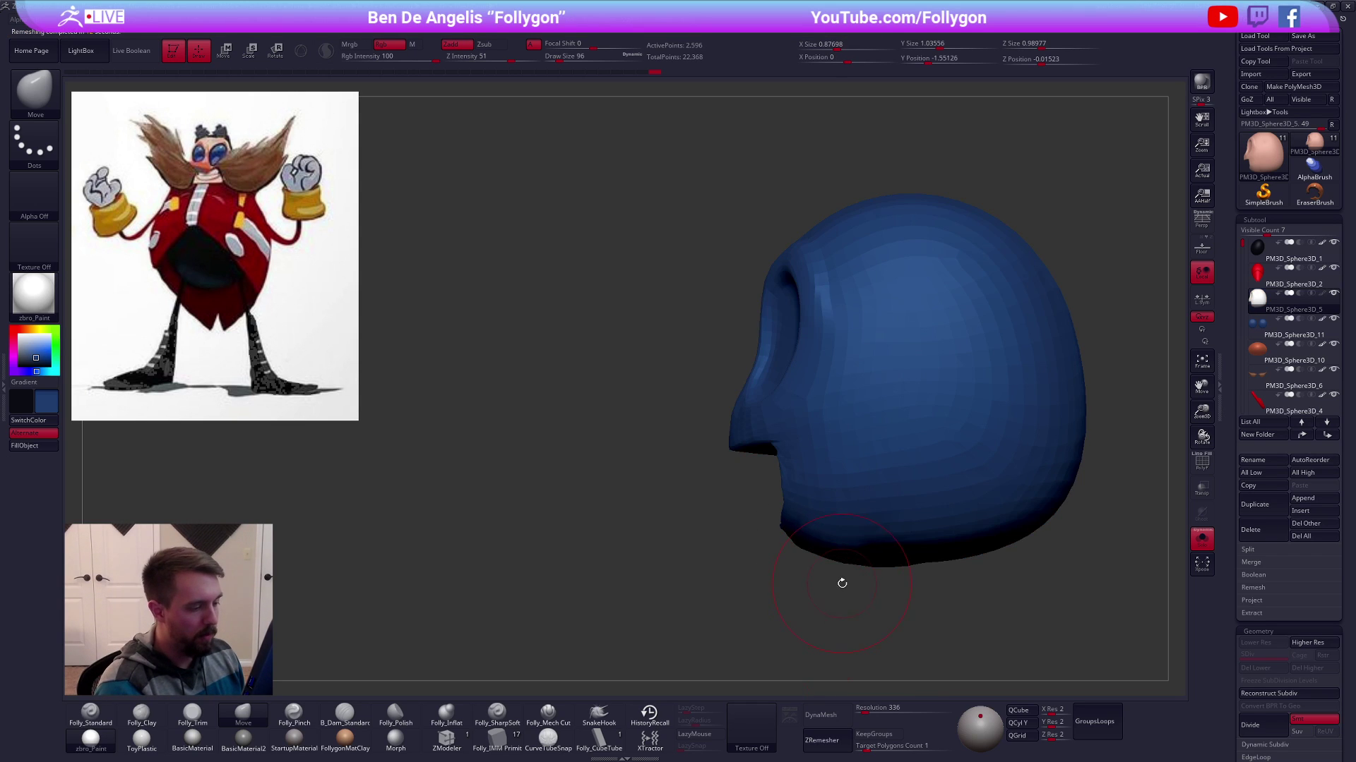
Sample the skin colour from the head's pre-remesh state and restore the remeshed head with that colour
{"action": "key", "text": "ctrl+z"}
{"action": "key", "text": "c"}
{"action": "key", "text": "ctrl+shift+z"}
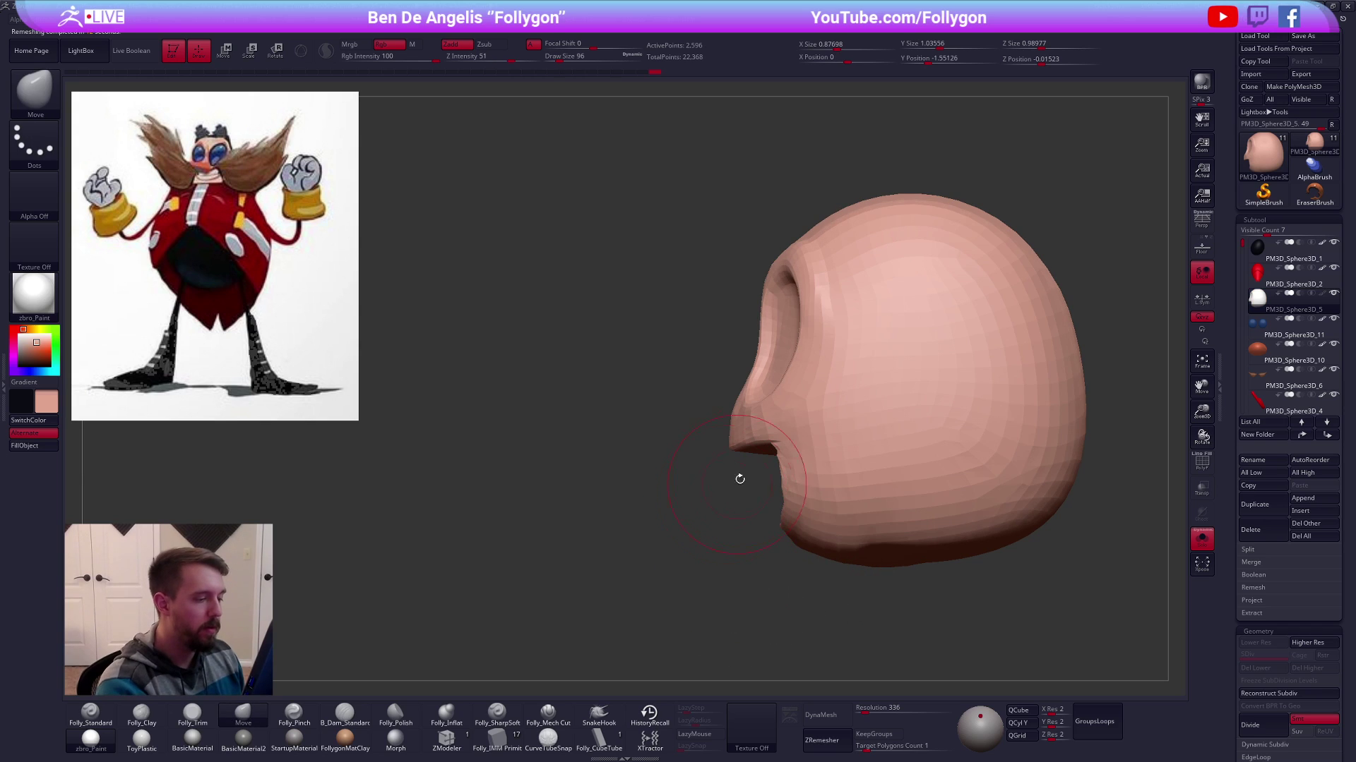
Lasso-mask around the mouth in profile, regroup the head, and move the protruding upper lip back
{"action": "mouse_move", "coordinate": [775, 460]}
{"action": "left_mouse_down", "text": "ctrl"}
{"action": "mouse_move", "coordinate": [661, 444]}
{"action": "mouse_move", "coordinate": [689, 526]}
{"action": "left_mouse_up", "text": "ctrl"}
{"action": "key", "text": "ctrl+w"}
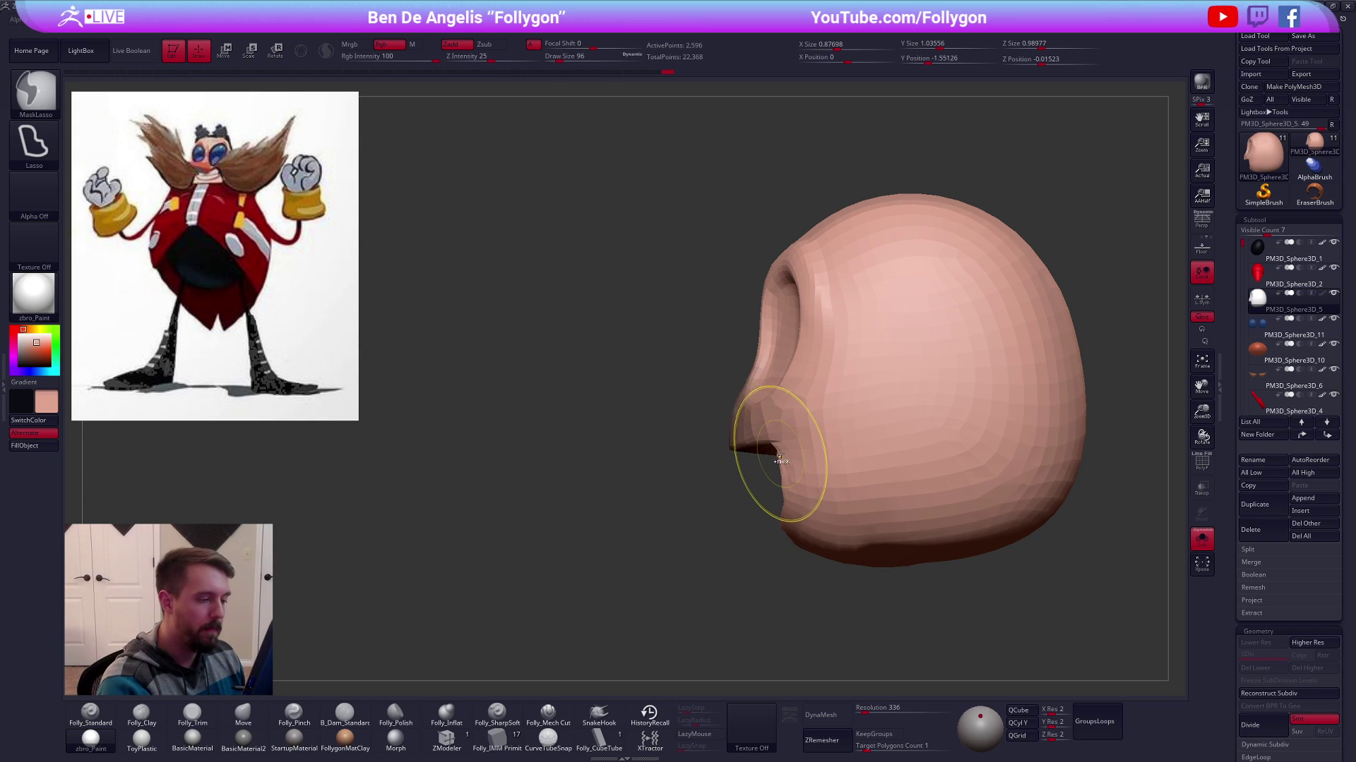
{"action": "key", "text": "Return"}
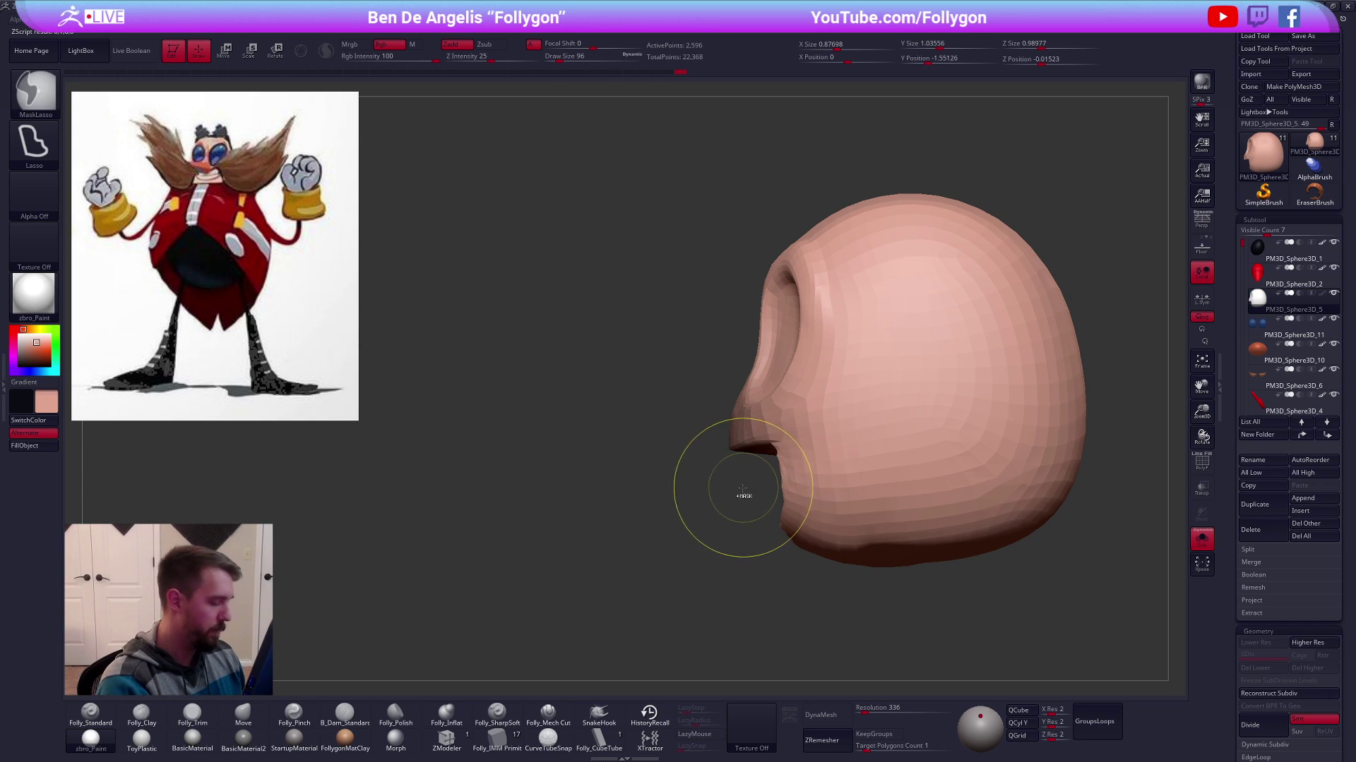
{"action": "left_click", "coordinate": [721, 526], "text": "ctrl"}
{"action": "key", "text": "w"}
{"action": "left_click_drag", "start_coordinate": [788, 501], "coordinate": [787, 671]}
{"action": "left_click_drag", "start_coordinate": [738, 434], "coordinate": [801, 436]}
{"action": "key", "text": "alt+s"}
{"action": "key", "text": "q"}
Clear the mask and check the remeshed topology around the mouth with the polyframe display
{"action": "mouse_move", "coordinate": [607, 503]}
{"action": "left_mouse_down"}
{"action": "mouse_move", "coordinate": [898, 511]}
{"action": "mouse_move", "coordinate": [827, 446]}
{"action": "left_mouse_up"}
{"action": "key", "text": "alt+s"}
{"action": "left_click", "coordinate": [856, 533], "text": "ctrl"}
{"action": "key", "text": "shift+f"}
{"action": "right_click_drag", "start_coordinate": [796, 575], "coordinate": [784, 584]}
{"action": "key", "text": "space"}
{"action": "left_click_drag", "start_coordinate": [832, 523], "coordinate": [772, 500]}
{"action": "right_click_drag", "start_coordinate": [769, 510], "coordinate": [740, 500]}
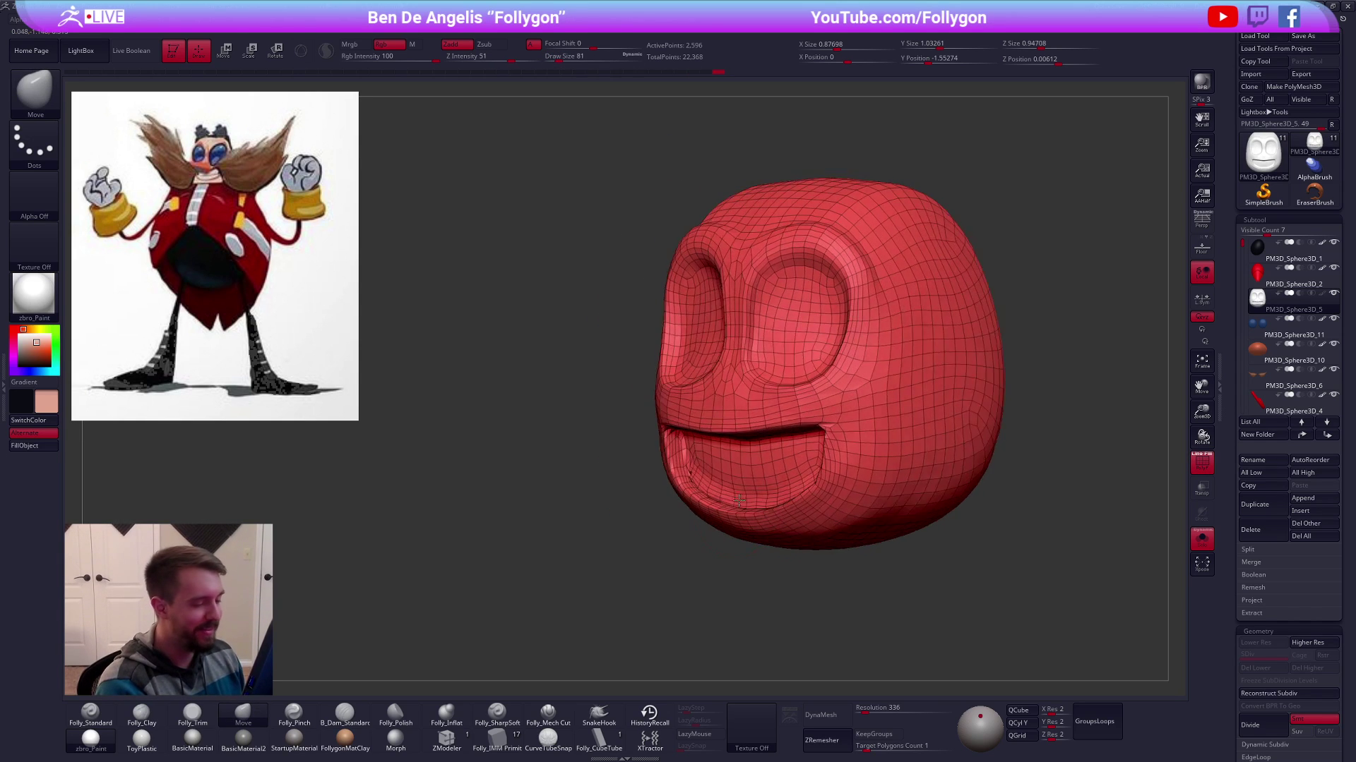
{"action": "key", "text": "shift+f"}
Smooth the inside of the mouth and its lower edge at draw size 43
{"action": "key", "text": "space"}
{"action": "left_click_drag", "start_coordinate": [705, 475], "coordinate": [701, 473]}
{"action": "right_click_drag", "start_coordinate": [702, 469], "coordinate": [720, 469], "text": "ctrl"}
{"action": "mouse_move", "coordinate": [706, 468]}
{"action": "left_mouse_down", "text": "shift"}
{"action": "mouse_move", "coordinate": [710, 440]}
{"action": "mouse_move", "coordinate": [774, 463]}
{"action": "left_mouse_up", "text": "shift"}
{"action": "mouse_move", "coordinate": [750, 503]}
{"action": "right_mouse_down"}
{"action": "mouse_move", "coordinate": [779, 535]}
{"action": "mouse_move", "coordinate": [766, 538]}
{"action": "right_mouse_up"}
{"action": "mouse_move", "coordinate": [742, 498]}
{"action": "left_mouse_down", "text": "shift"}
{"action": "mouse_move", "coordinate": [720, 493]}
{"action": "mouse_move", "coordinate": [766, 506]}
{"action": "left_mouse_up", "text": "shift"}
{"action": "mouse_move", "coordinate": [796, 505]}
{"action": "right_mouse_down", "text": "shift"}
{"action": "mouse_move", "coordinate": [851, 489]}
{"action": "mouse_move", "coordinate": [819, 456]}
{"action": "mouse_move", "coordinate": [783, 452]}
{"action": "right_mouse_up", "text": "shift"}
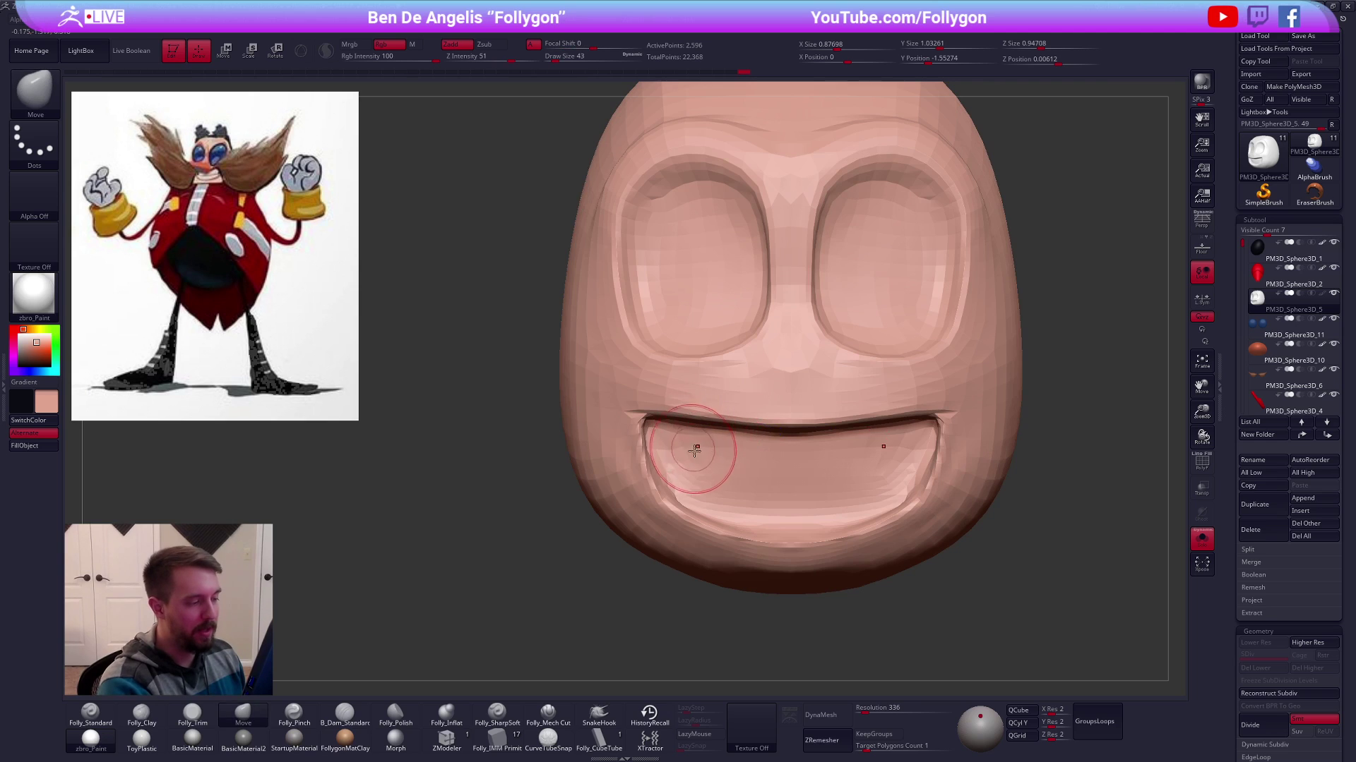
Smooth the corners and upper inner edge of the mouth opening
{"action": "right_click_drag", "start_coordinate": [693, 447], "coordinate": [667, 416]}
{"action": "left_click_drag", "start_coordinate": [671, 442], "coordinate": [661, 445], "text": "shift"}
{"action": "left_click_drag", "start_coordinate": [834, 430], "coordinate": [885, 439], "text": "shift"}
{"action": "mouse_move", "coordinate": [890, 440]}
{"action": "right_mouse_down"}
{"action": "mouse_move", "coordinate": [939, 466]}
{"action": "mouse_move", "coordinate": [865, 452]}
{"action": "right_mouse_up"}
{"action": "right_click_drag", "start_coordinate": [958, 519], "coordinate": [903, 527], "text": "shift"}
Nudge the side of the head beside the eye socket with the Move brush at draw size 67
{"action": "key", "text": "b"}
{"action": "key", "text": "m"}
{"action": "key", "text": "v"}
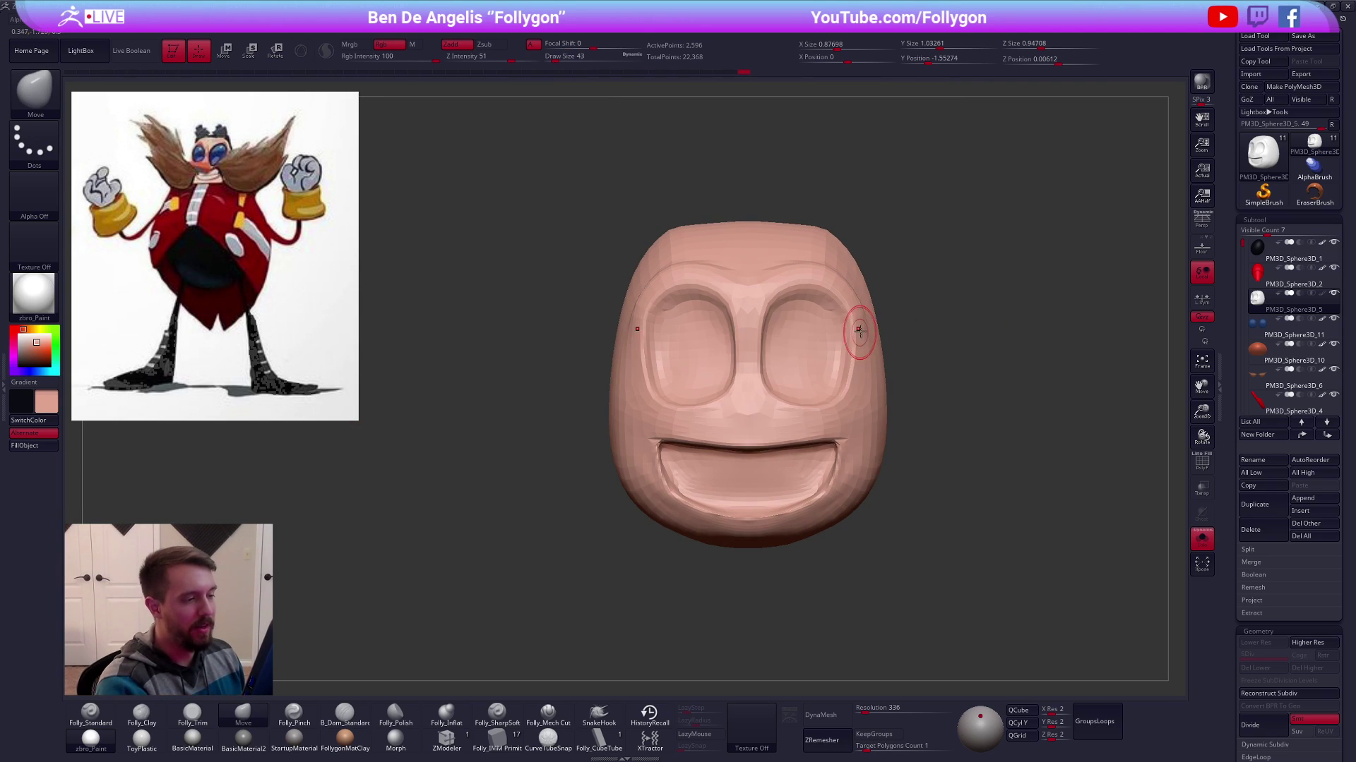
{"action": "key", "text": "s"}
{"action": "left_click_drag", "start_coordinate": [859, 342], "coordinate": [864, 338]}
{"action": "mouse_move", "coordinate": [838, 317]}
{"action": "right_mouse_down", "text": "alt"}
{"action": "mouse_move", "coordinate": [823, 420]}
{"action": "mouse_move", "coordinate": [773, 396]}
{"action": "right_mouse_up", "text": "alt"}
Subdivide the head three times, reduce the draw size to 38, and show all parts
{"action": "key", "text": "ctrl+d"}
{"action": "key", "text": "ctrl+d"}
{"action": "key", "text": "ctrl+d"}
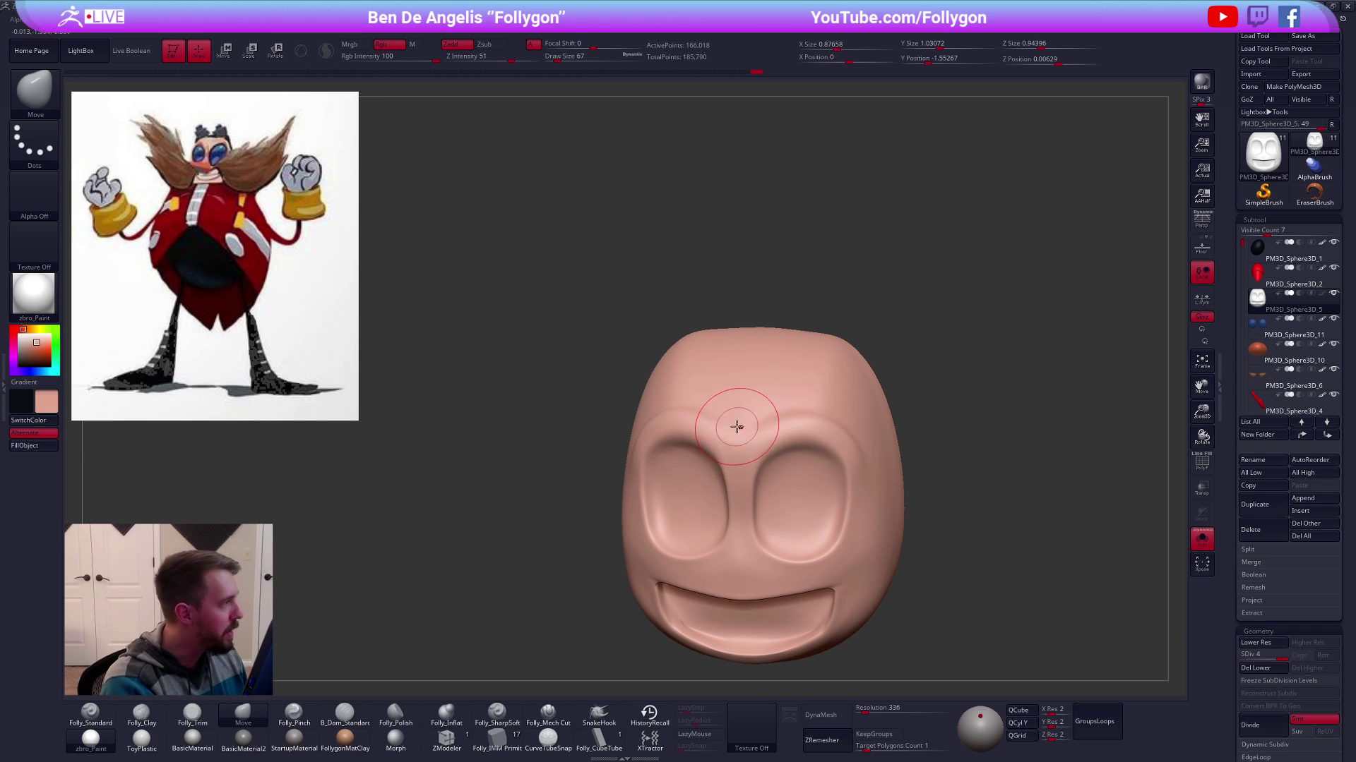
{"action": "mouse_move", "coordinate": [731, 460]}
{"action": "right_mouse_down"}
{"action": "mouse_move", "coordinate": [754, 445]}
{"action": "mouse_move", "coordinate": [739, 403]}
{"action": "mouse_move", "coordinate": [779, 440]}
{"action": "right_mouse_up"}
{"action": "key", "text": "s"}
{"action": "left_click_drag", "start_coordinate": [777, 440], "coordinate": [766, 443]}
{"action": "key", "text": "alt+s"}
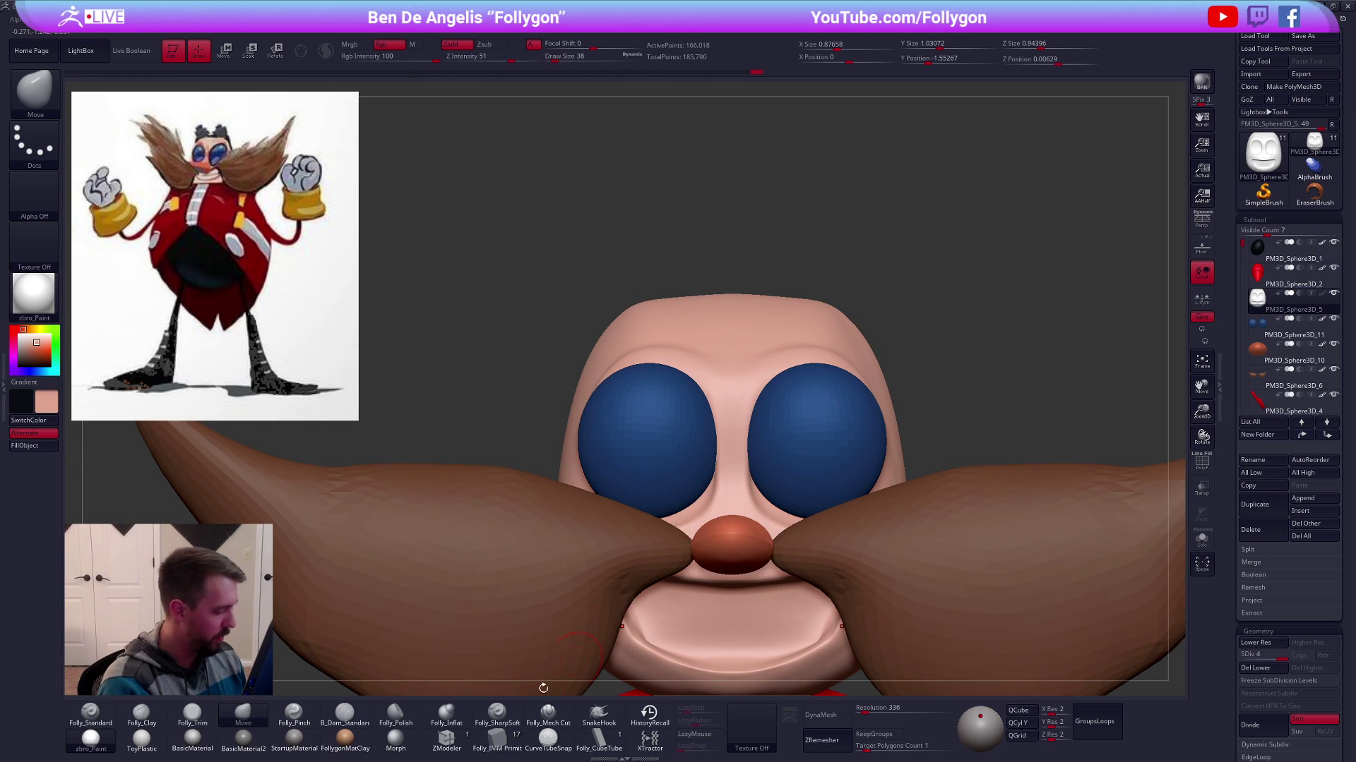
Isolate the head, carve a crease between the eye sockets with the B_Dam_Standard brush, and show all parts
{"action": "left_click", "coordinate": [294, 715]}
{"action": "left_click", "coordinate": [344, 715]}
{"action": "right_click_drag", "start_coordinate": [683, 423], "coordinate": [716, 413]}
{"action": "key", "text": "alt+s"}
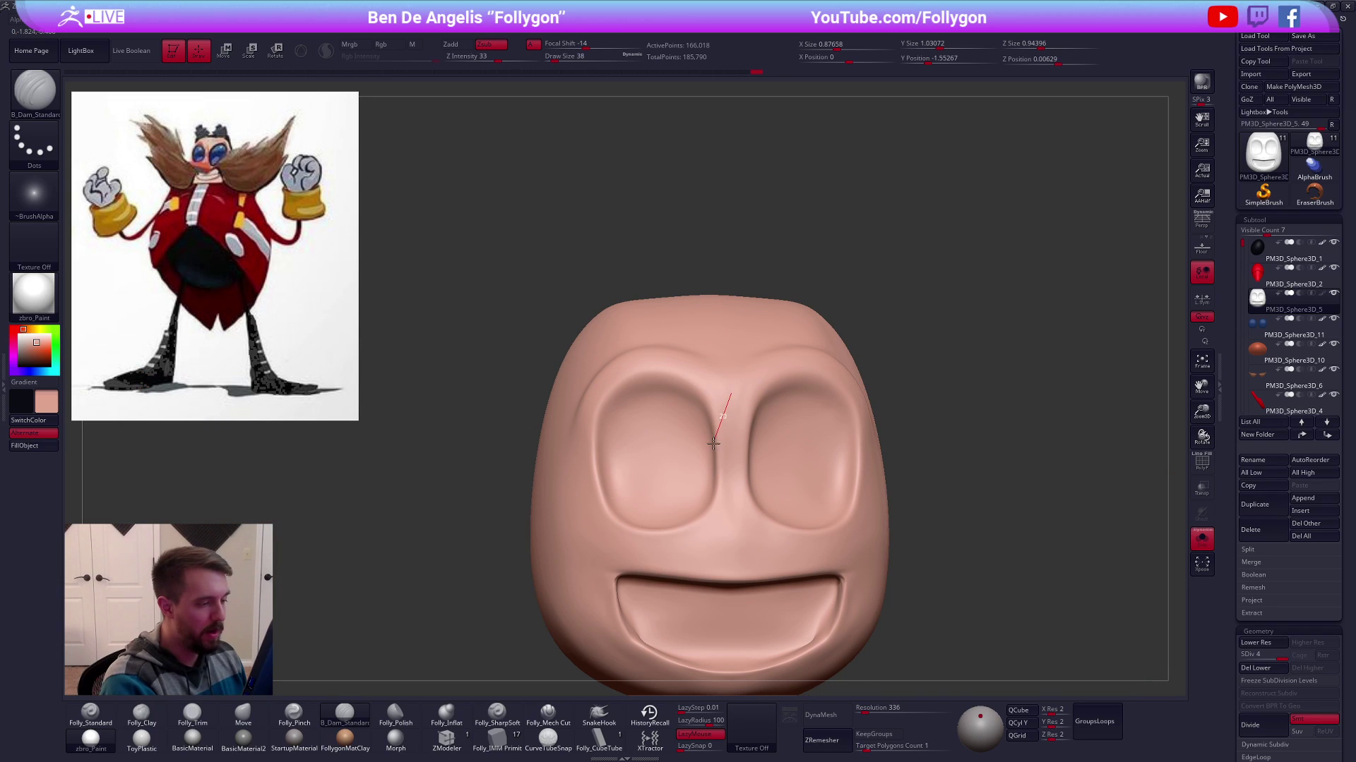
{"action": "left_click_drag", "start_coordinate": [676, 507], "coordinate": [675, 509]}
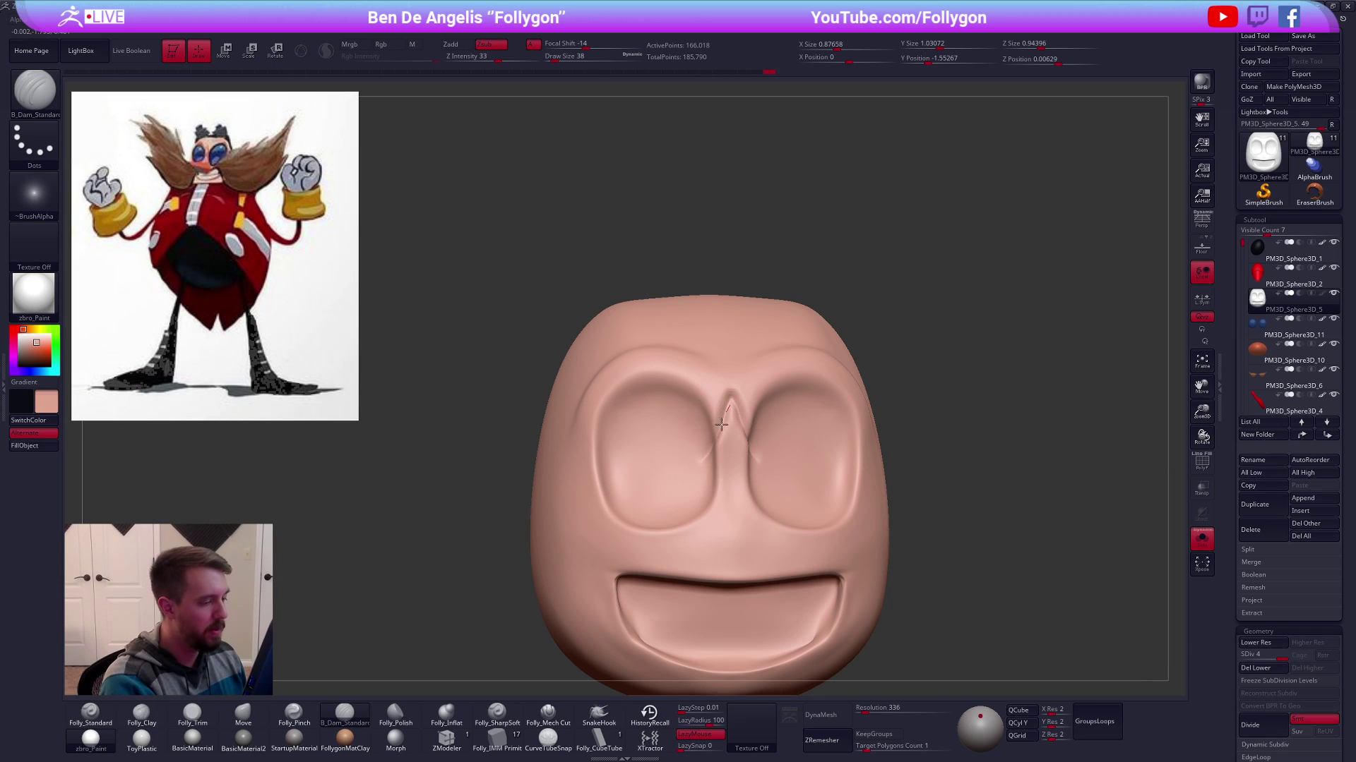
{"action": "key", "text": "alt+s"}
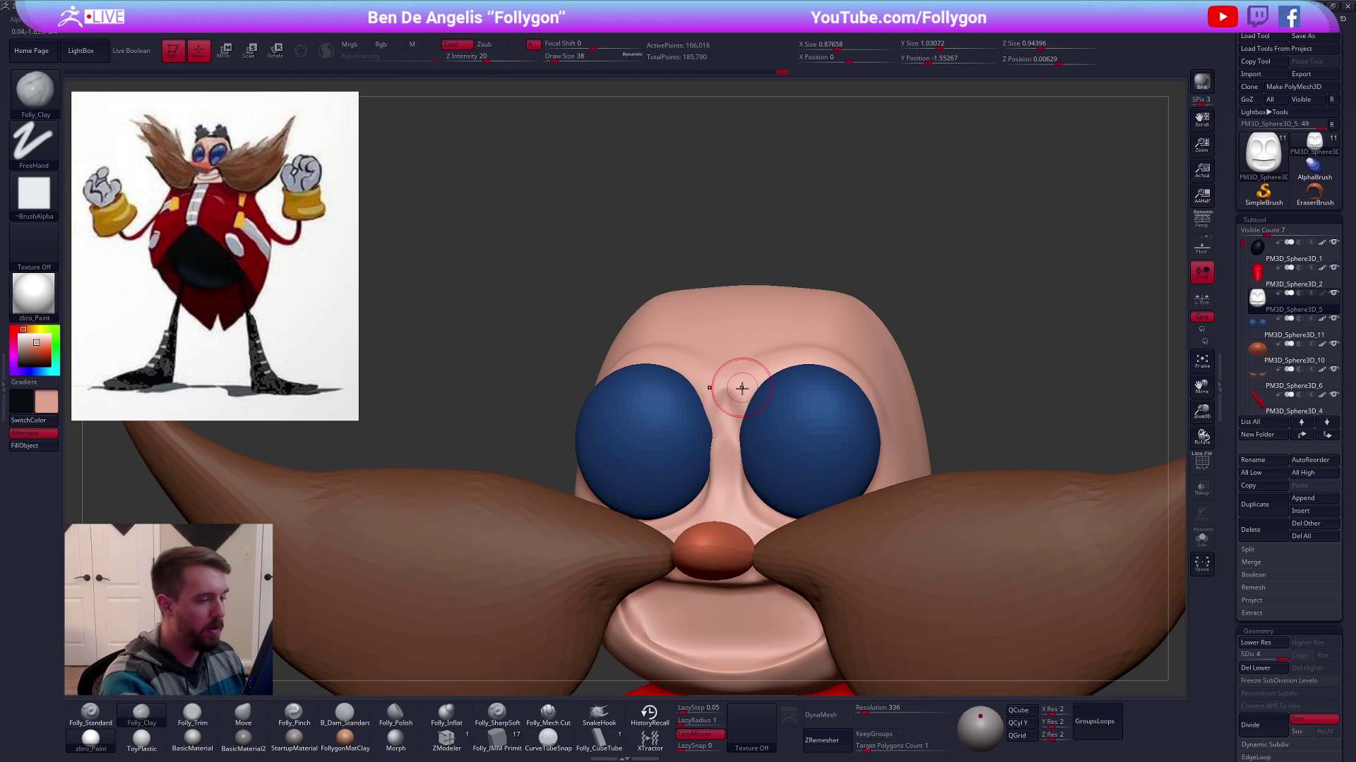
Isolate the head and build up angled brow ridges over the eye sockets with the Folly_Clay brush at draw size 38
{"action": "key", "text": "alt+s"}
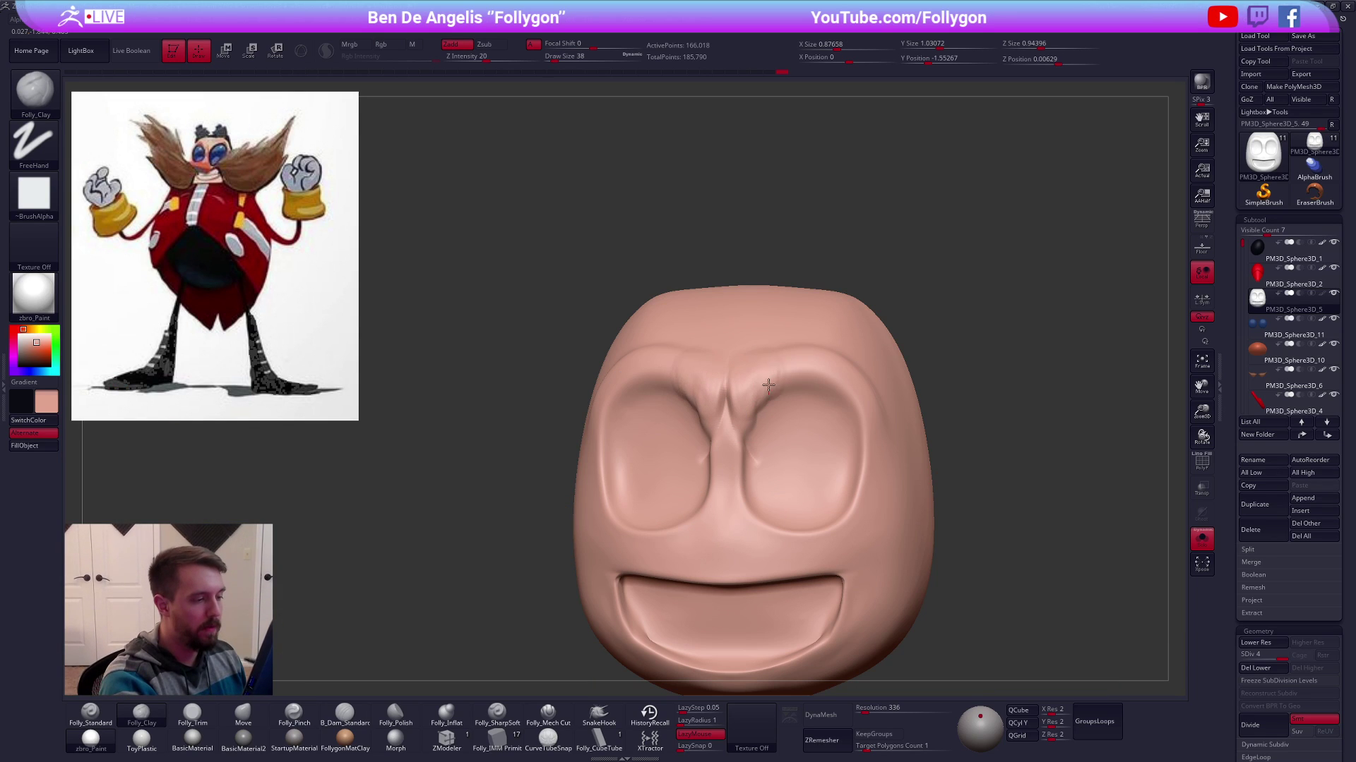
{"action": "left_click_drag", "start_coordinate": [774, 396], "coordinate": [809, 372]}
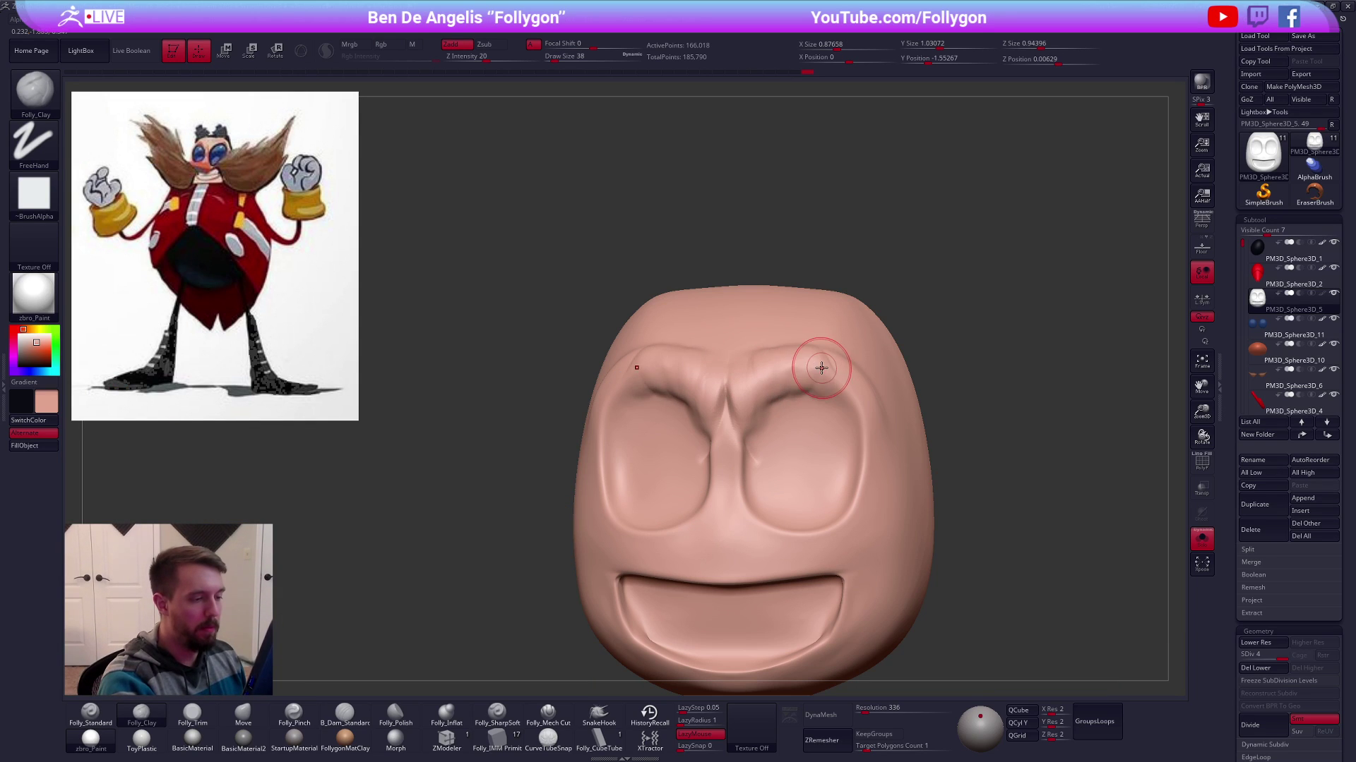
{"action": "right_click_drag", "start_coordinate": [789, 378], "coordinate": [708, 393]}
{"action": "left_click_drag", "start_coordinate": [740, 388], "coordinate": [757, 429]}
{"action": "left_click_drag", "start_coordinate": [782, 372], "coordinate": [847, 405]}
{"action": "key", "text": "alt+s"}
{"action": "key", "text": "alt+s"}
Shape the brow and nose bridge in profile with the Move brush at draw size 67 and show all parts
{"action": "right_click_drag", "start_coordinate": [754, 452], "coordinate": [681, 455], "text": "shift"}
{"action": "key", "text": "space"}
{"action": "left_click_drag", "start_coordinate": [794, 486], "coordinate": [819, 486]}
{"action": "key", "text": "b"}
{"action": "key", "text": "m"}
{"action": "key", "text": "v"}
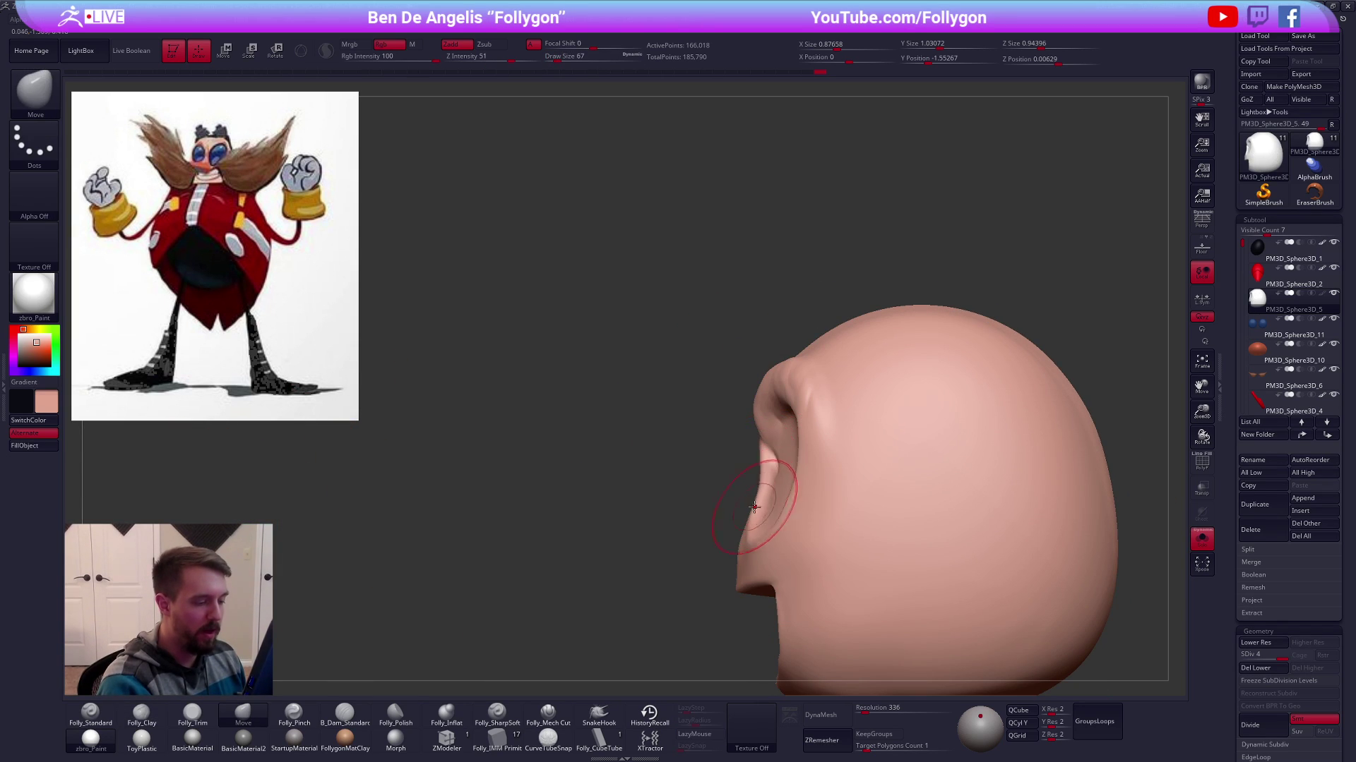
{"action": "key", "text": "alt+s"}
{"action": "right_click_drag", "start_coordinate": [770, 452], "coordinate": [865, 417]}
Isolate the head and add volume to the outer brow ridges with the Folly_Clay brush at draw size 61
{"action": "key", "text": "b"}
{"action": "key", "text": "c"}
{"action": "key", "text": "b"}
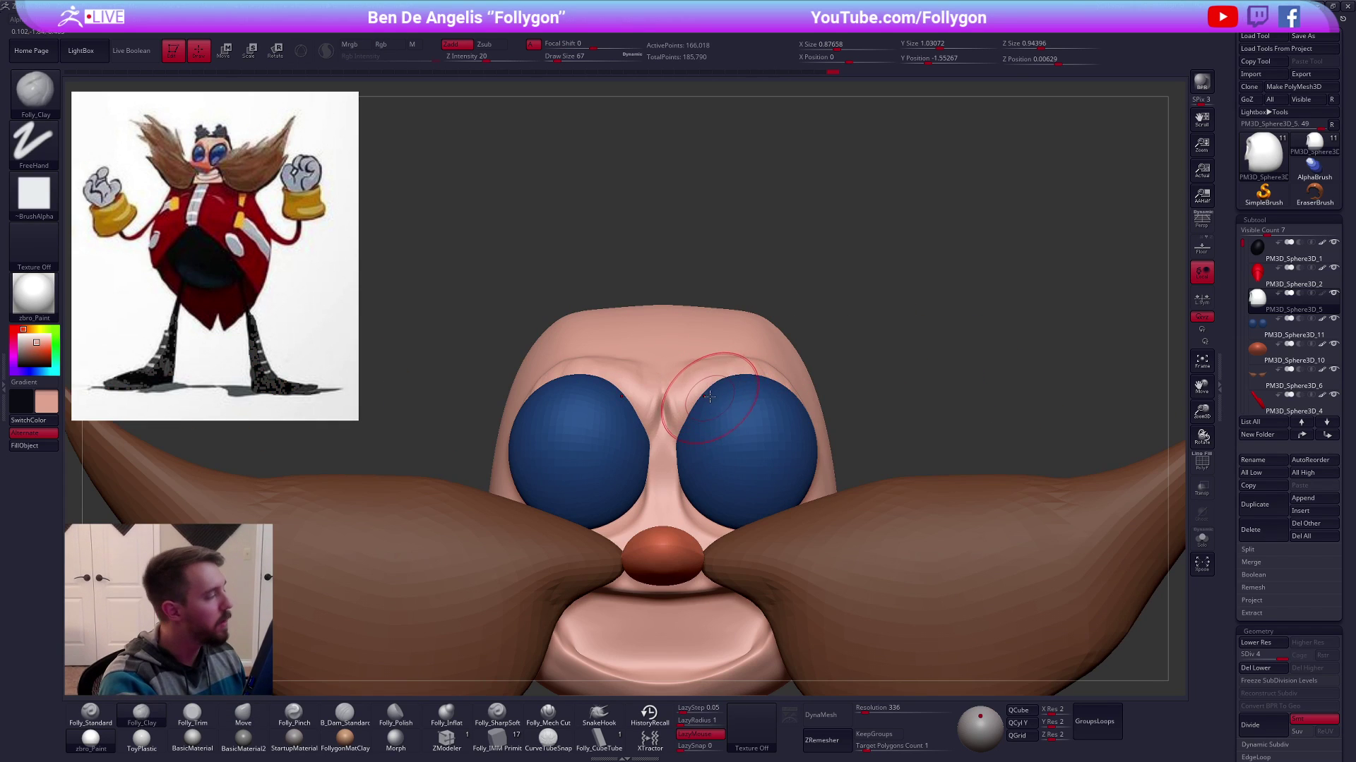
{"action": "right_click_drag", "start_coordinate": [713, 395], "coordinate": [720, 418], "text": "shift"}
{"action": "key", "text": "space"}
{"action": "left_click_drag", "start_coordinate": [745, 452], "coordinate": [741, 451]}
{"action": "right_click_drag", "start_coordinate": [847, 416], "coordinate": [804, 410]}
{"action": "key", "text": "alt+s"}
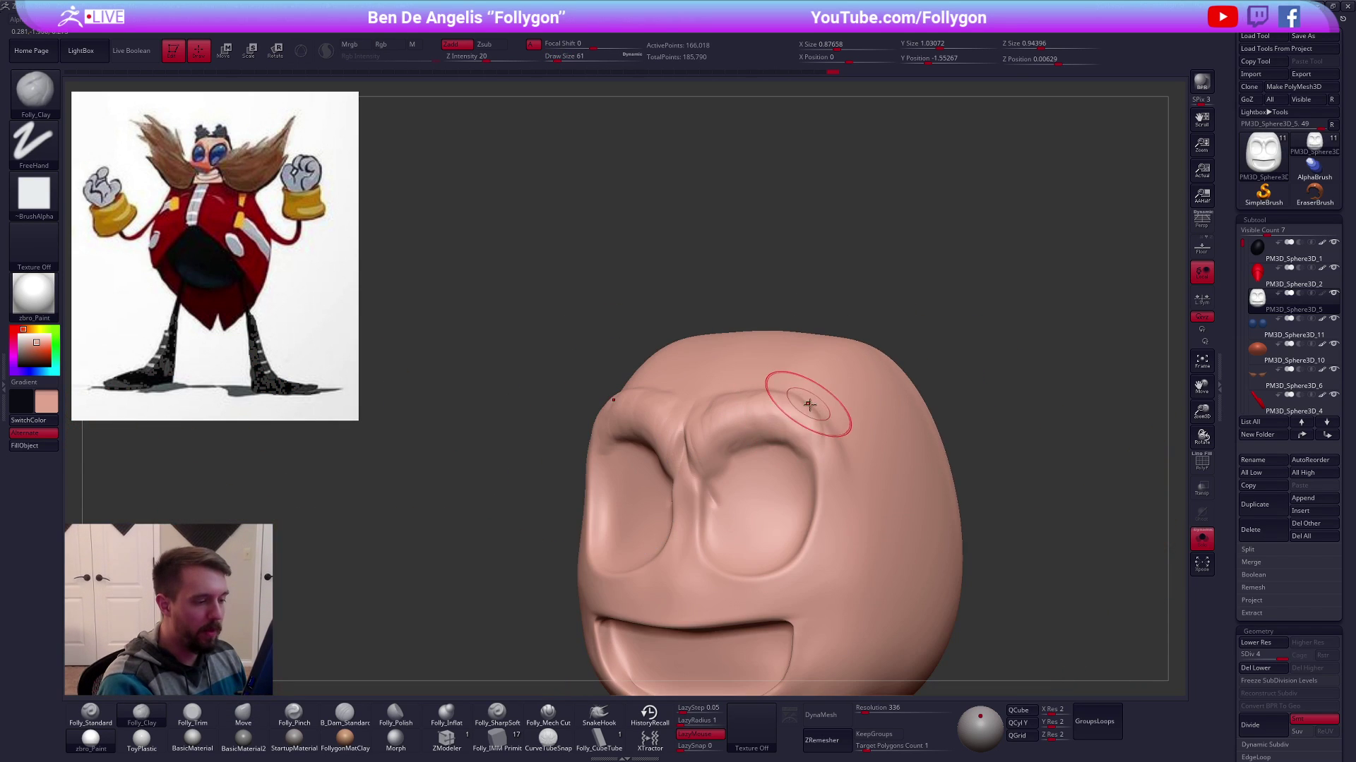
{"action": "left_click_drag", "start_coordinate": [817, 449], "coordinate": [823, 458]}
{"action": "mouse_move", "coordinate": [812, 430]}
{"action": "right_mouse_down"}
{"action": "mouse_move", "coordinate": [794, 480]}
{"action": "mouse_move", "coordinate": [805, 483]}
{"action": "right_mouse_up"}
Define the area between the brows with the Folly_Mech Cut brush at draw size 43
{"action": "left_click", "coordinate": [548, 714]}
{"action": "mouse_move", "coordinate": [695, 415]}
{"action": "right_mouse_down", "text": "alt"}
{"action": "mouse_move", "coordinate": [704, 471]}
{"action": "mouse_move", "coordinate": [719, 454]}
{"action": "right_mouse_up", "text": "alt"}
{"action": "key", "text": "space"}
{"action": "left_click_drag", "start_coordinate": [715, 460], "coordinate": [709, 461]}
{"action": "mouse_move", "coordinate": [670, 452]}
{"action": "right_mouse_down"}
{"action": "mouse_move", "coordinate": [741, 476]}
{"action": "mouse_move", "coordinate": [682, 490]}
{"action": "right_mouse_up"}
{"action": "left_click_drag", "start_coordinate": [683, 490], "coordinate": [693, 451]}
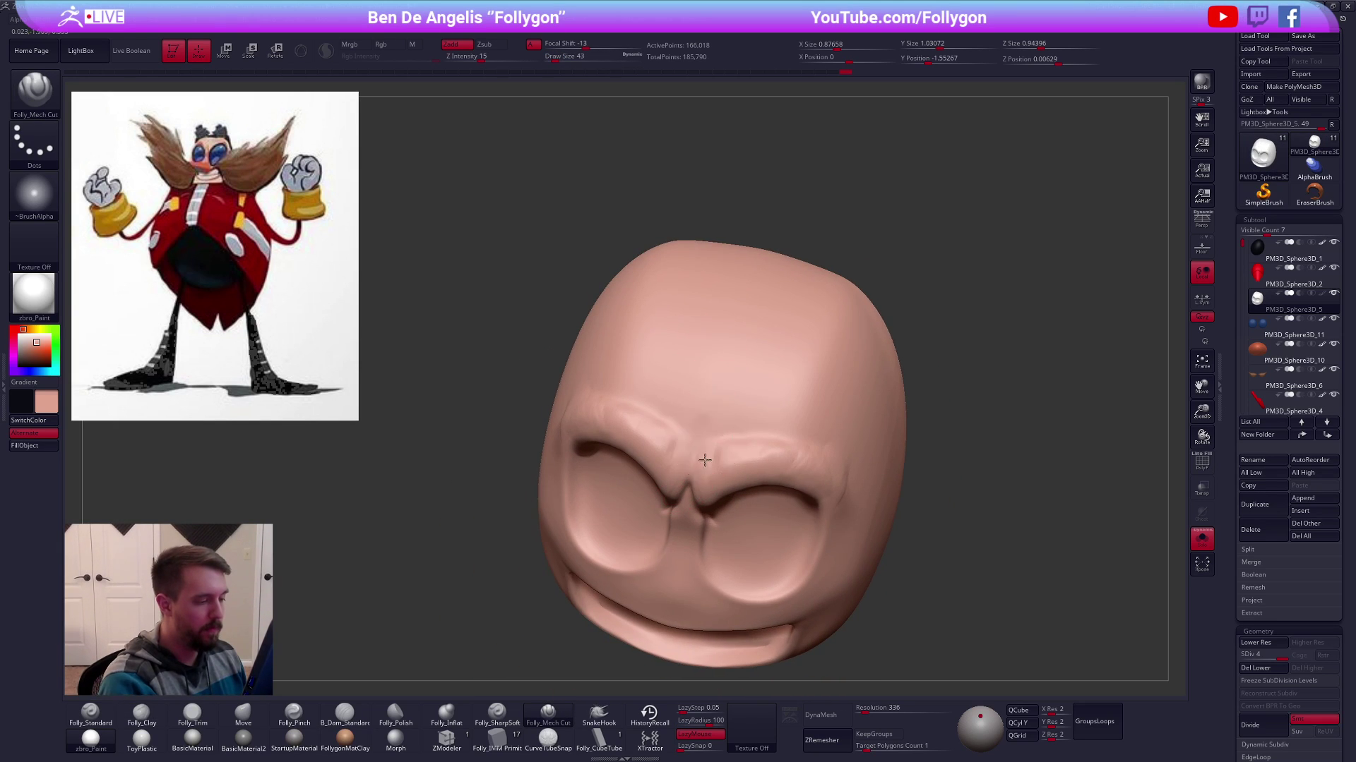
Refine the top planes of the brow ridges with Folly_Mech Cut and compare the face with all parts shown
{"action": "right_click_drag", "start_coordinate": [705, 450], "coordinate": [706, 445]}
{"action": "left_click_drag", "start_coordinate": [886, 494], "coordinate": [888, 484]}
{"action": "right_click_drag", "start_coordinate": [888, 485], "coordinate": [775, 452]}
{"action": "left_click_drag", "start_coordinate": [769, 439], "coordinate": [822, 459]}
{"action": "right_click_drag", "start_coordinate": [875, 537], "coordinate": [889, 451]}
{"action": "right_click_drag", "start_coordinate": [890, 452], "coordinate": [775, 437], "text": "ctrl"}
{"action": "key", "text": "alt+s"}
{"action": "left_click_drag", "start_coordinate": [765, 430], "coordinate": [745, 423], "text": "shift"}
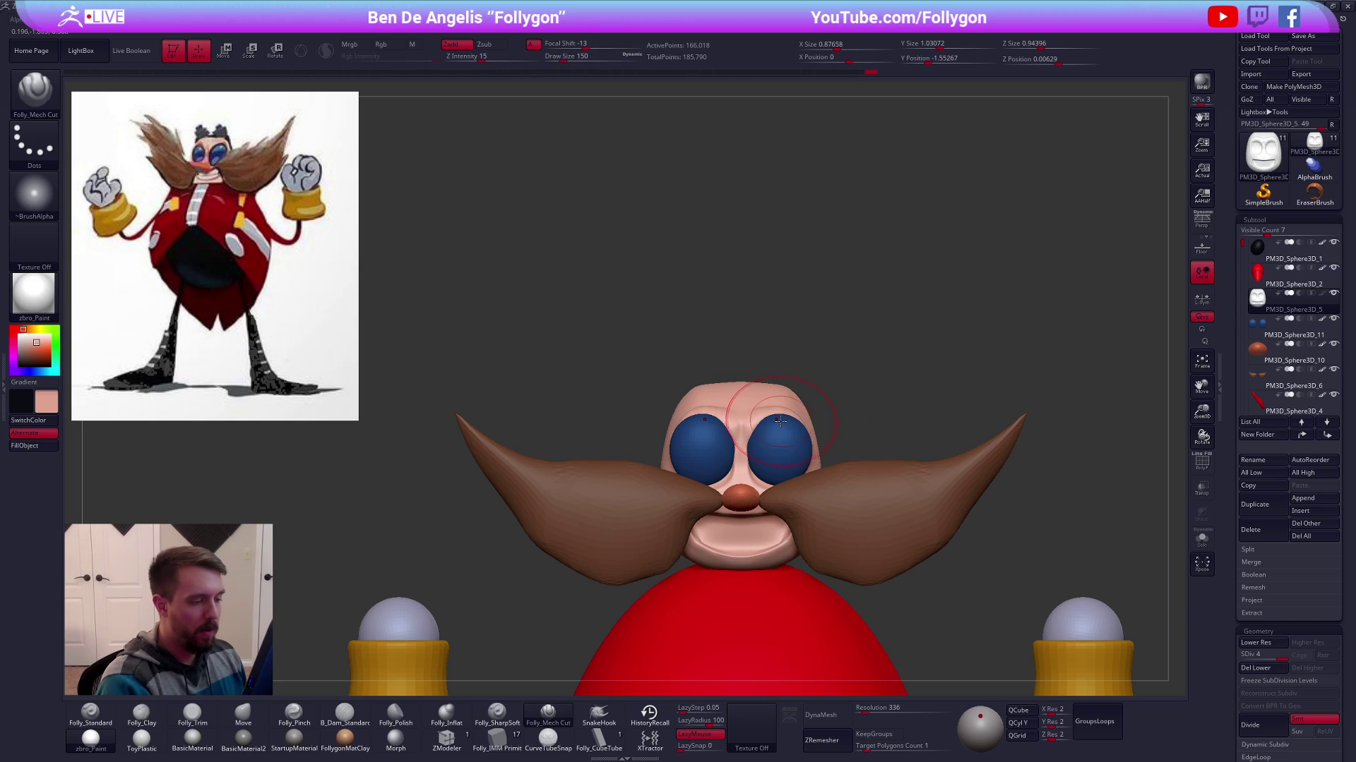
{"action": "right_click_drag", "start_coordinate": [901, 382], "coordinate": [886, 318], "text": "alt"}
{"action": "key", "text": "alt+s"}
Limit the visible mesh of the head to the area around the mouth and check its polyframe
{"action": "key", "text": "space"}
{"action": "left_click_drag", "start_coordinate": [790, 454], "coordinate": [781, 454]}
{"action": "right_click_drag", "start_coordinate": [847, 424], "coordinate": [855, 523], "text": "ctrl"}
{"action": "right_click_drag", "start_coordinate": [855, 522], "coordinate": [890, 512]}
{"action": "right_click_drag", "start_coordinate": [785, 492], "coordinate": [925, 487]}
{"action": "mouse_move", "coordinate": [811, 394]}
{"action": "left_mouse_down", "text": "ctrl+shift"}
{"action": "mouse_move", "coordinate": [741, 388]}
{"action": "mouse_move", "coordinate": [851, 504]}
{"action": "left_mouse_up", "text": "ctrl+shift"}
{"action": "mouse_move", "coordinate": [856, 502]}
{"action": "right_mouse_down", "text": "shift"}
{"action": "mouse_move", "coordinate": [764, 489]}
{"action": "mouse_move", "coordinate": [750, 416]}
{"action": "right_mouse_up", "text": "shift"}
{"action": "mouse_move", "coordinate": [646, 395]}
{"action": "right_mouse_down", "text": "alt"}
{"action": "mouse_move", "coordinate": [743, 390]}
{"action": "mouse_move", "coordinate": [754, 445]}
{"action": "right_mouse_up", "text": "alt"}
{"action": "key", "text": "shift+f"}
{"action": "key", "text": "shift+f"}
Hide the remaining faces outside the mouth cavity with lasso selections
{"action": "key", "text": "ctrl+shift"}
{"action": "mouse_move", "coordinate": [637, 407]}
{"action": "left_mouse_down", "text": "ctrl+alt+shift"}
{"action": "mouse_move", "coordinate": [947, 320]}
{"action": "mouse_move", "coordinate": [1030, 385]}
{"action": "left_mouse_up", "text": "ctrl+alt+shift"}
{"action": "mouse_move", "coordinate": [779, 417]}
{"action": "right_mouse_down"}
{"action": "mouse_move", "coordinate": [642, 424]}
{"action": "mouse_move", "coordinate": [633, 406]}
{"action": "right_mouse_up"}
{"action": "mouse_move", "coordinate": [635, 367]}
{"action": "left_mouse_down", "text": "ctrl+alt+shift"}
{"action": "mouse_move", "coordinate": [629, 405]}
{"action": "mouse_move", "coordinate": [635, 266]}
{"action": "mouse_move", "coordinate": [648, 296]}
{"action": "left_mouse_up", "text": "ctrl+alt+shift"}
{"action": "mouse_move", "coordinate": [657, 407]}
{"action": "right_mouse_down", "text": "shift"}
{"action": "mouse_move", "coordinate": [817, 446]}
{"action": "mouse_move", "coordinate": [860, 429]}
{"action": "right_mouse_up", "text": "shift"}
{"action": "key", "text": "ctrl+shift"}
{"action": "left_click_drag", "start_coordinate": [859, 556], "coordinate": [982, 339], "text": "ctrl+alt+shift"}
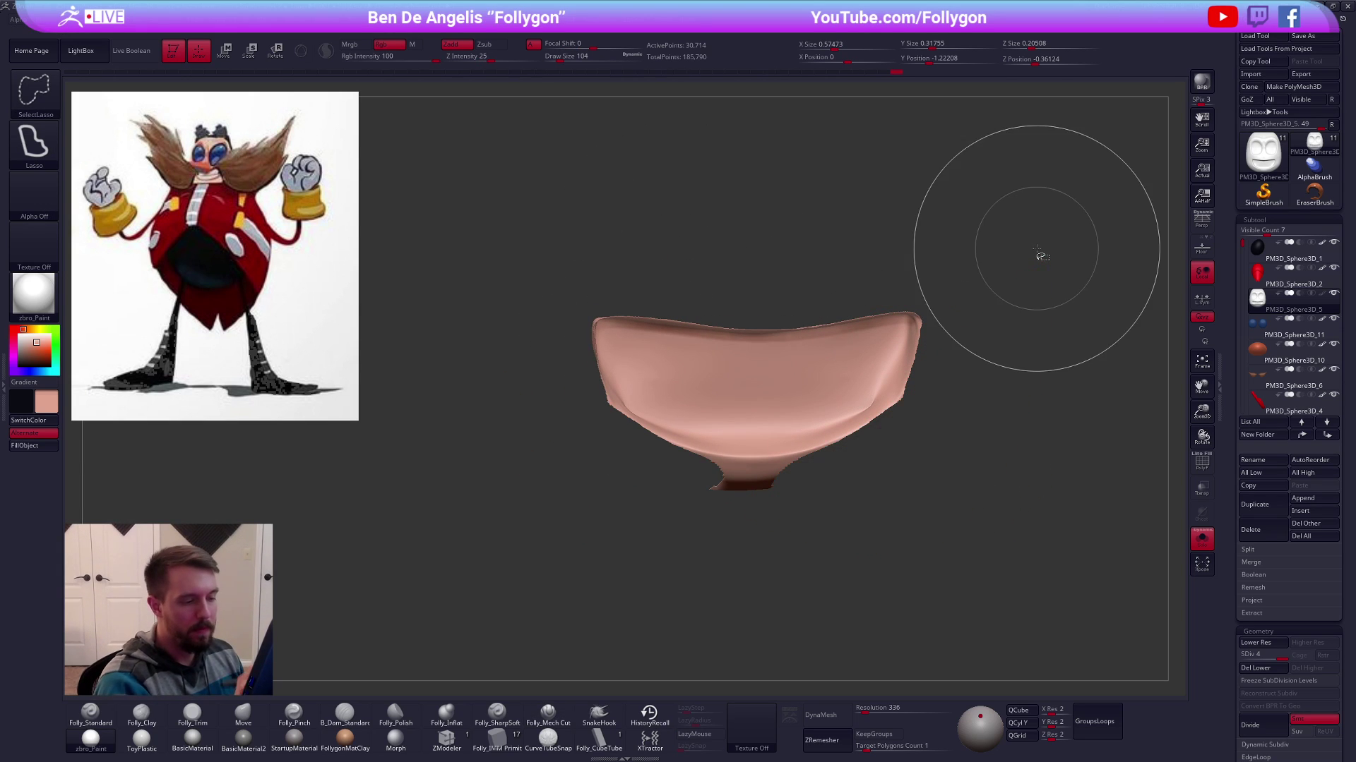
{"action": "right_click_drag", "start_coordinate": [840, 432], "coordinate": [824, 472]}
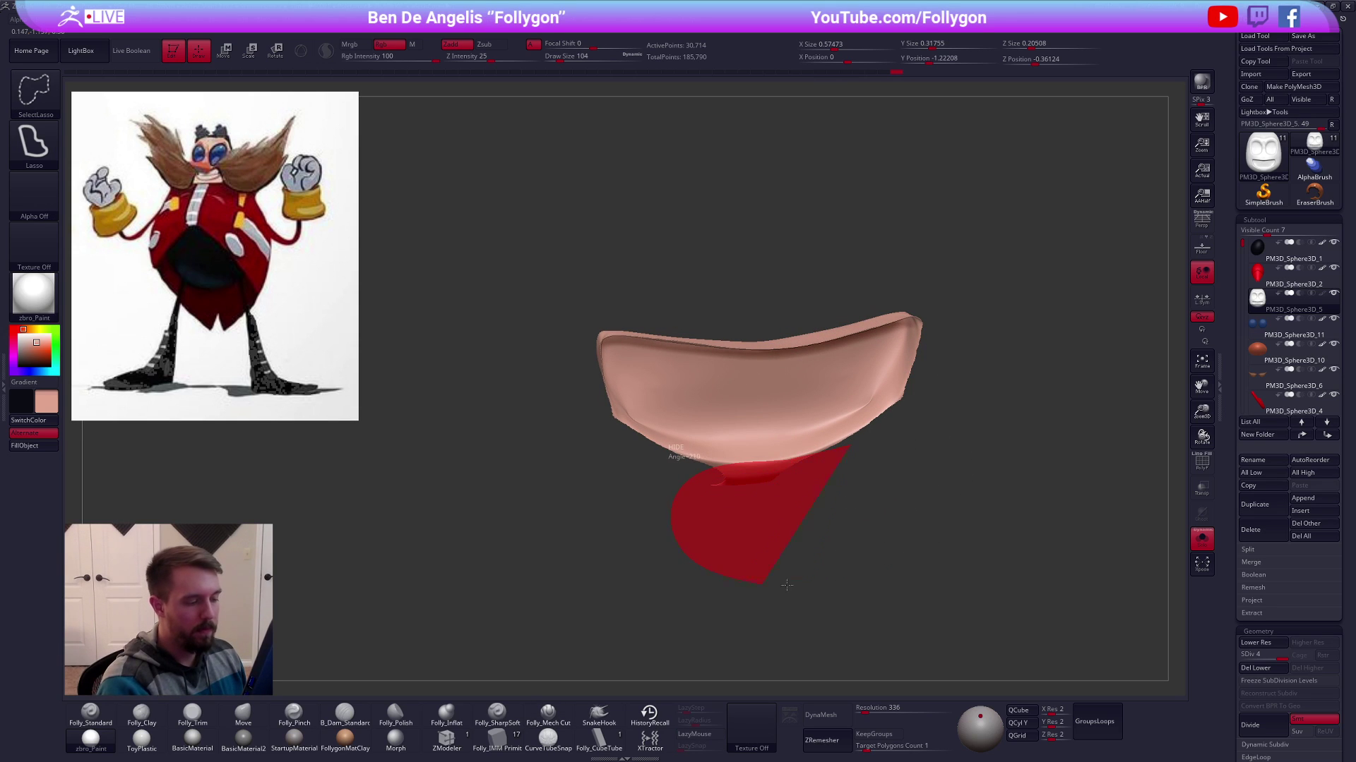
{"action": "left_click_drag", "start_coordinate": [763, 585], "coordinate": [875, 524], "text": "ctrl+alt+shift"}
Assign the isolated mouth cavity to its own polygroup and show the whole head
{"action": "right_click_drag", "start_coordinate": [910, 553], "coordinate": [947, 539], "text": "shift"}
{"action": "key", "text": "shift+f"}
{"action": "key", "text": "ctrl+w"}
{"action": "left_click", "coordinate": [948, 541], "text": "ctrl+shift"}
{"action": "right_click_drag", "start_coordinate": [830, 335], "coordinate": [767, 380], "text": "alt"}
{"action": "key", "text": "shift+f"}
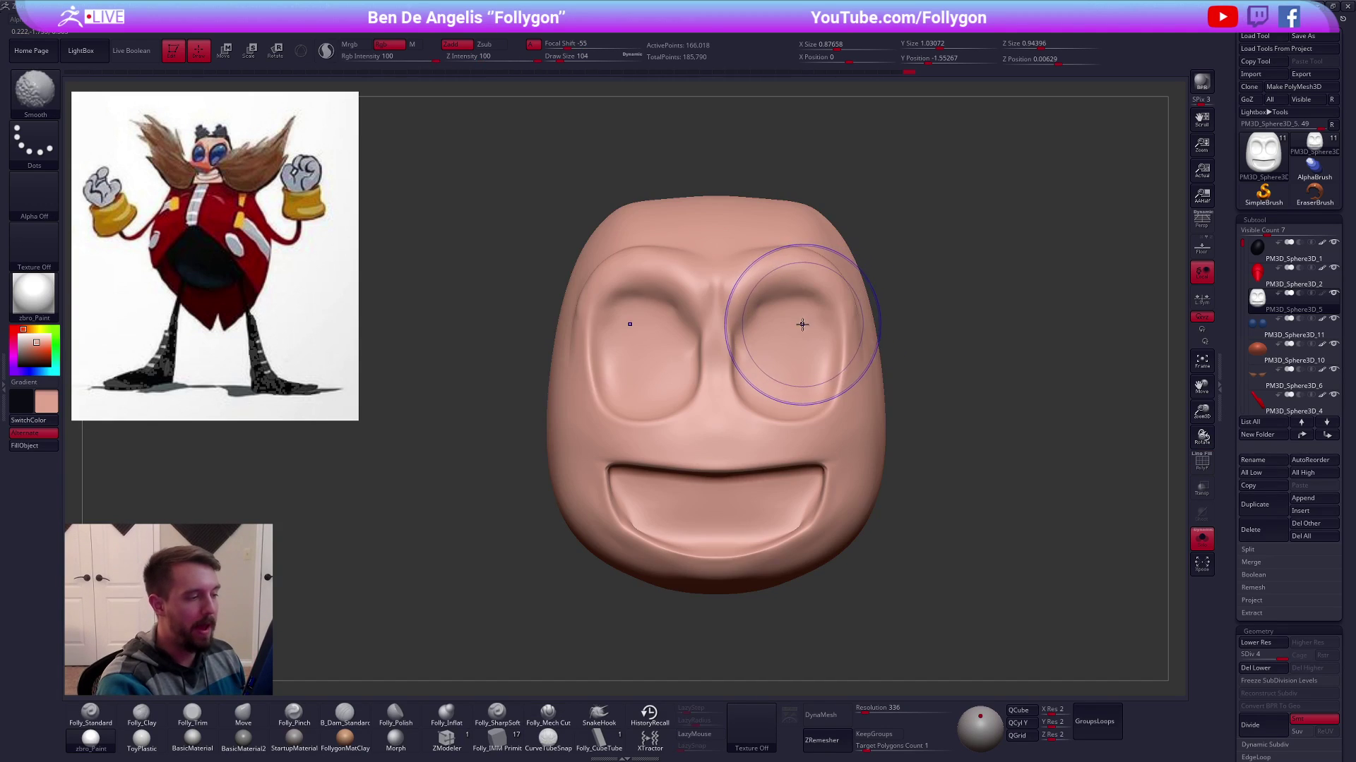
Mask the insides of both eye sockets on the head
{"action": "key", "text": "ctrl+q"}
{"action": "left_click", "coordinate": [791, 572]}
{"action": "key", "text": "space"}
{"action": "left_click_drag", "start_coordinate": [807, 334], "coordinate": [802, 335]}
{"action": "key", "text": "ctrl+q"}
{"action": "left_click", "coordinate": [850, 568]}
{"action": "mouse_move", "coordinate": [833, 276]}
{"action": "left_mouse_down", "text": "ctrl"}
{"action": "mouse_move", "coordinate": [738, 279]}
{"action": "mouse_move", "coordinate": [721, 362]}
{"action": "mouse_move", "coordinate": [741, 432]}
{"action": "mouse_move", "coordinate": [843, 431]}
{"action": "mouse_move", "coordinate": [868, 318]}
{"action": "left_mouse_up", "text": "ctrl"}
{"action": "mouse_move", "coordinate": [868, 318]}
{"action": "right_mouse_down", "text": "ctrl"}
{"action": "mouse_move", "coordinate": [854, 379]}
{"action": "mouse_move", "coordinate": [720, 374]}
{"action": "right_mouse_up", "text": "ctrl"}
{"action": "mouse_move", "coordinate": [1023, 230]}
{"action": "left_mouse_down", "text": "ctrl+alt"}
{"action": "mouse_move", "coordinate": [1016, 494]}
{"action": "mouse_move", "coordinate": [1122, 424]}
{"action": "left_mouse_up", "text": "ctrl+alt"}
Turn the masked eye sockets into their own polygroup and ZRemesh the head with KeepGroups on
{"action": "right_click_drag", "start_coordinate": [897, 528], "coordinate": [929, 573], "text": "shift"}
{"action": "key", "text": "ctrl+w"}
{"action": "key", "text": "shift+f"}
{"action": "left_click", "coordinate": [874, 736]}
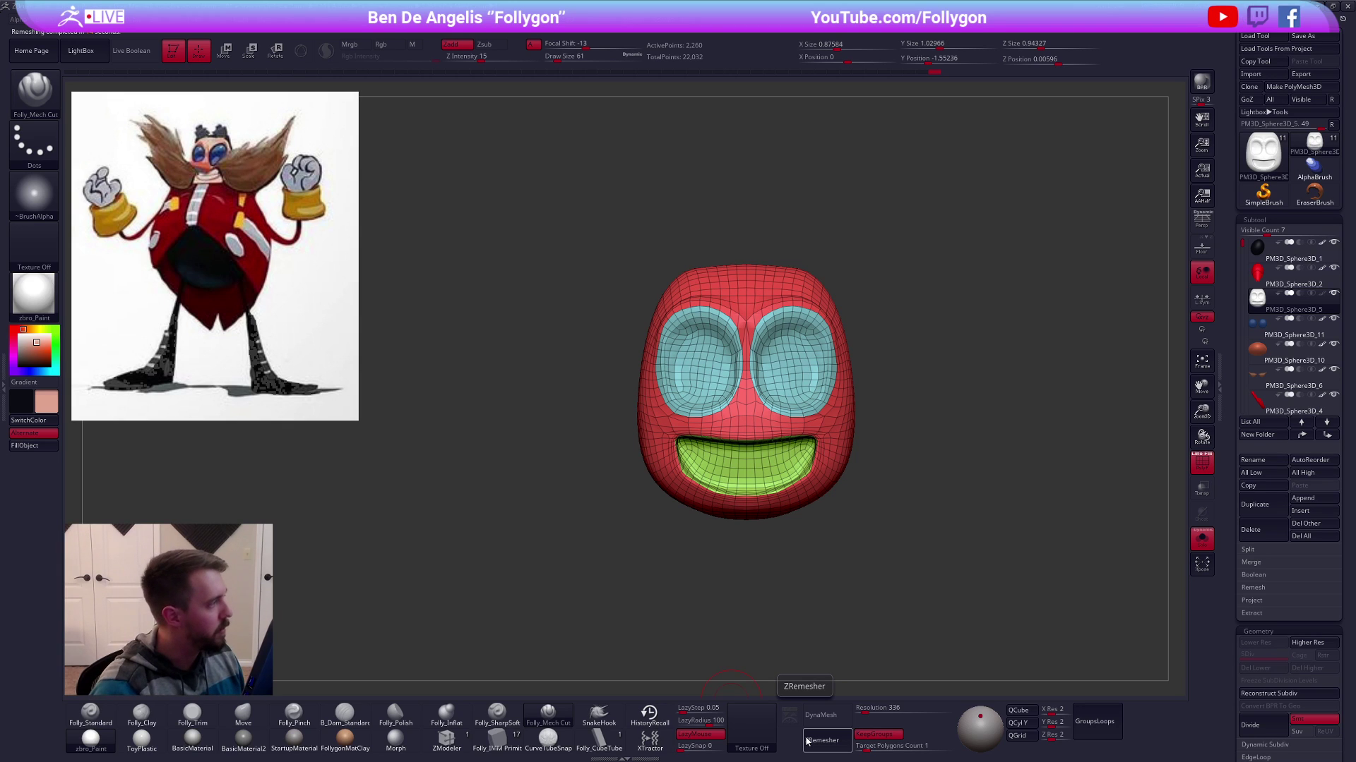
Switch to the browser showing the Follygon Gumroad store
{"action": "key", "text": "alt+Tab"}
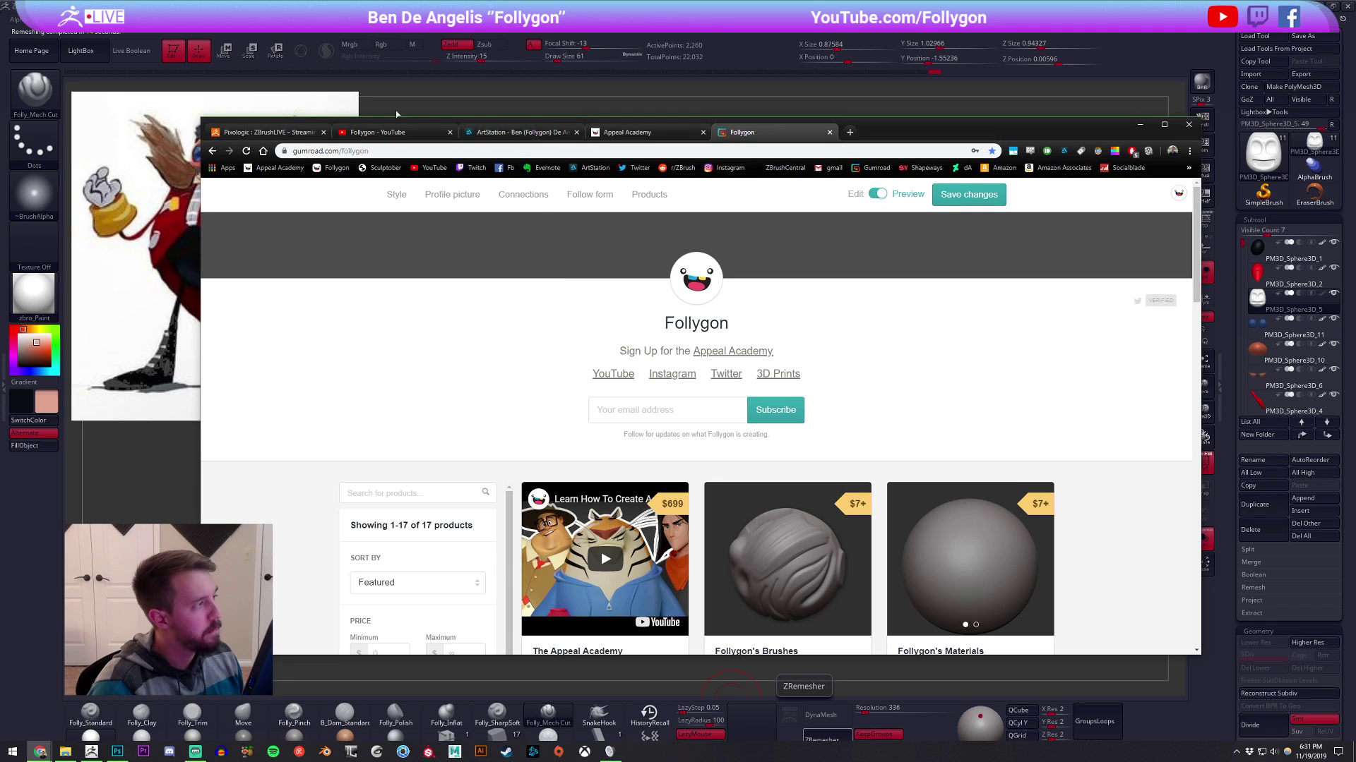
Search the Follygon YouTube channel for "zremesher" videos
{"action": "left_click", "coordinate": [379, 132]}
{"action": "left_click", "coordinate": [951, 378]}
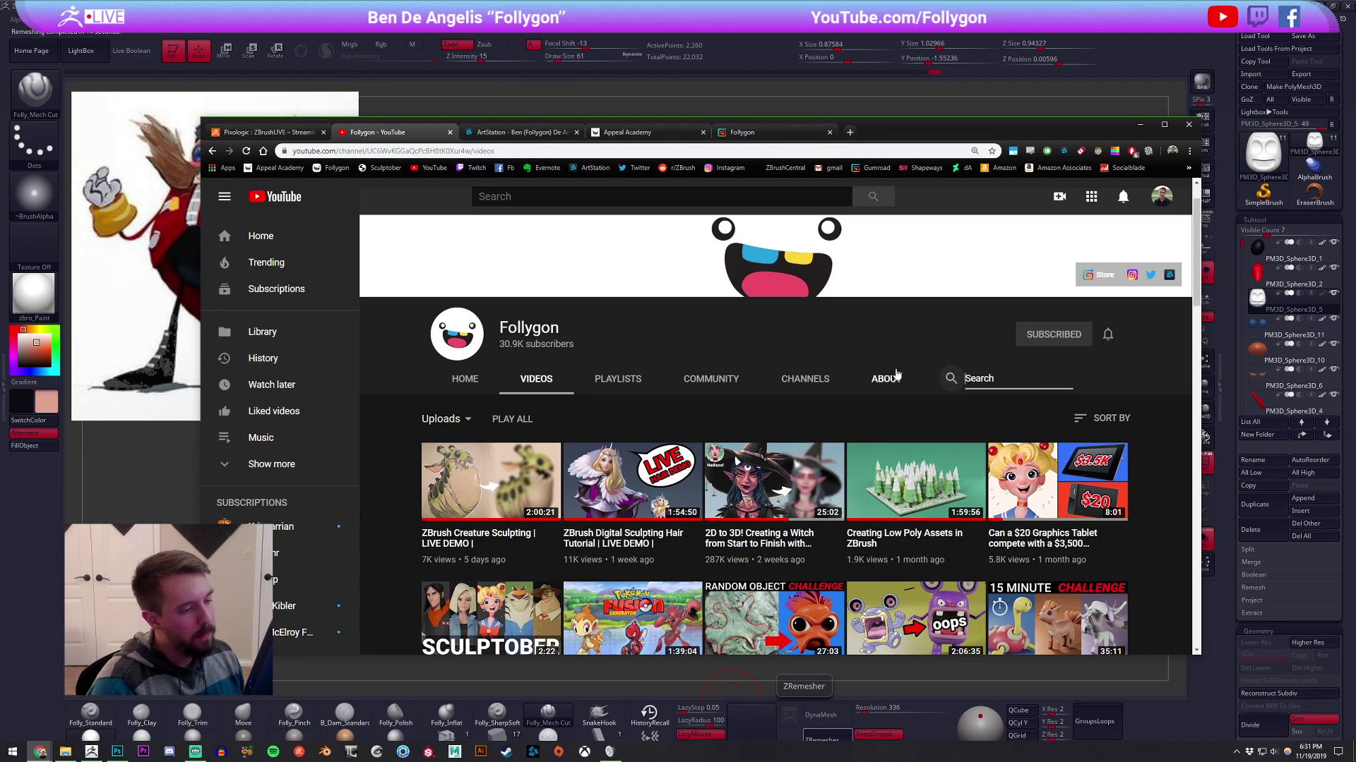
{"action": "type", "text": "zremesher"}
{"action": "key", "text": "Return"}
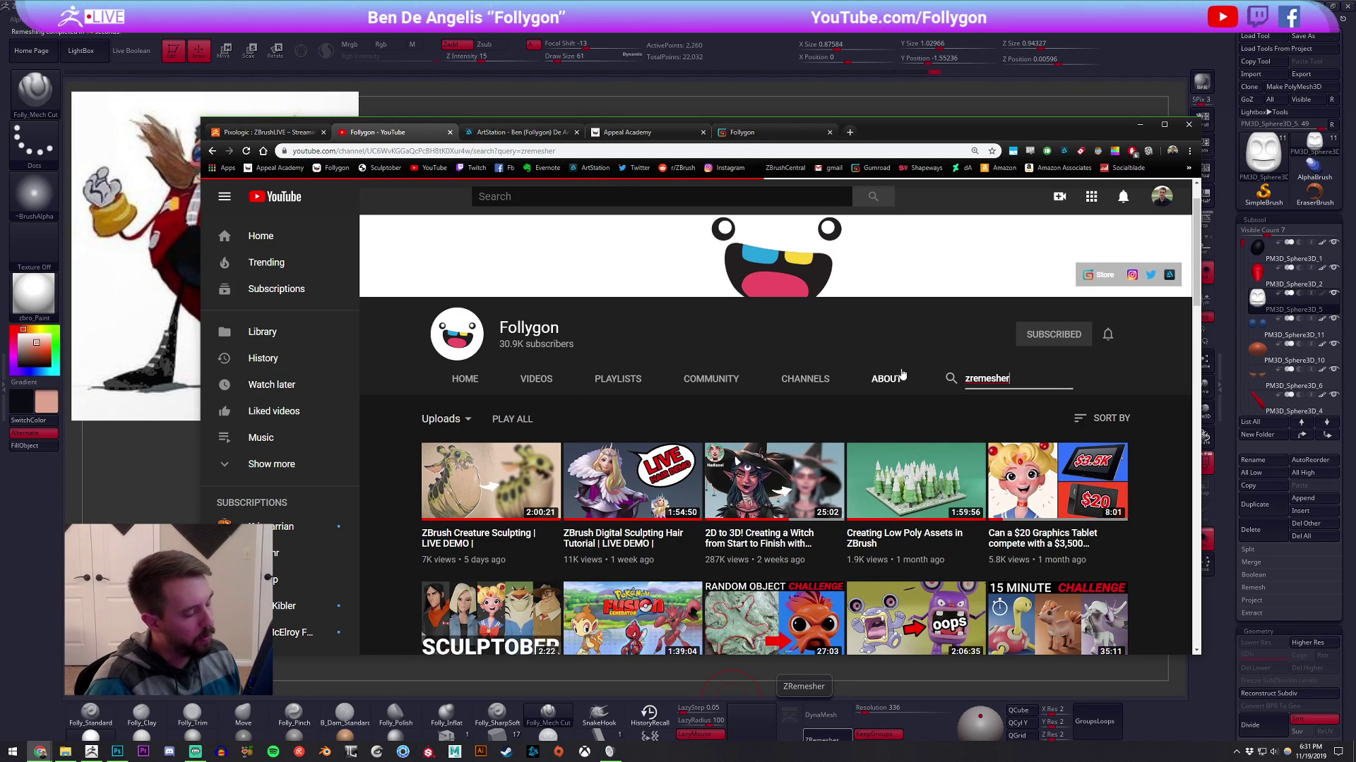
{"action": "scroll", "coordinate": [793, 414], "scroll_direction": "down", "scroll_amount": 4}
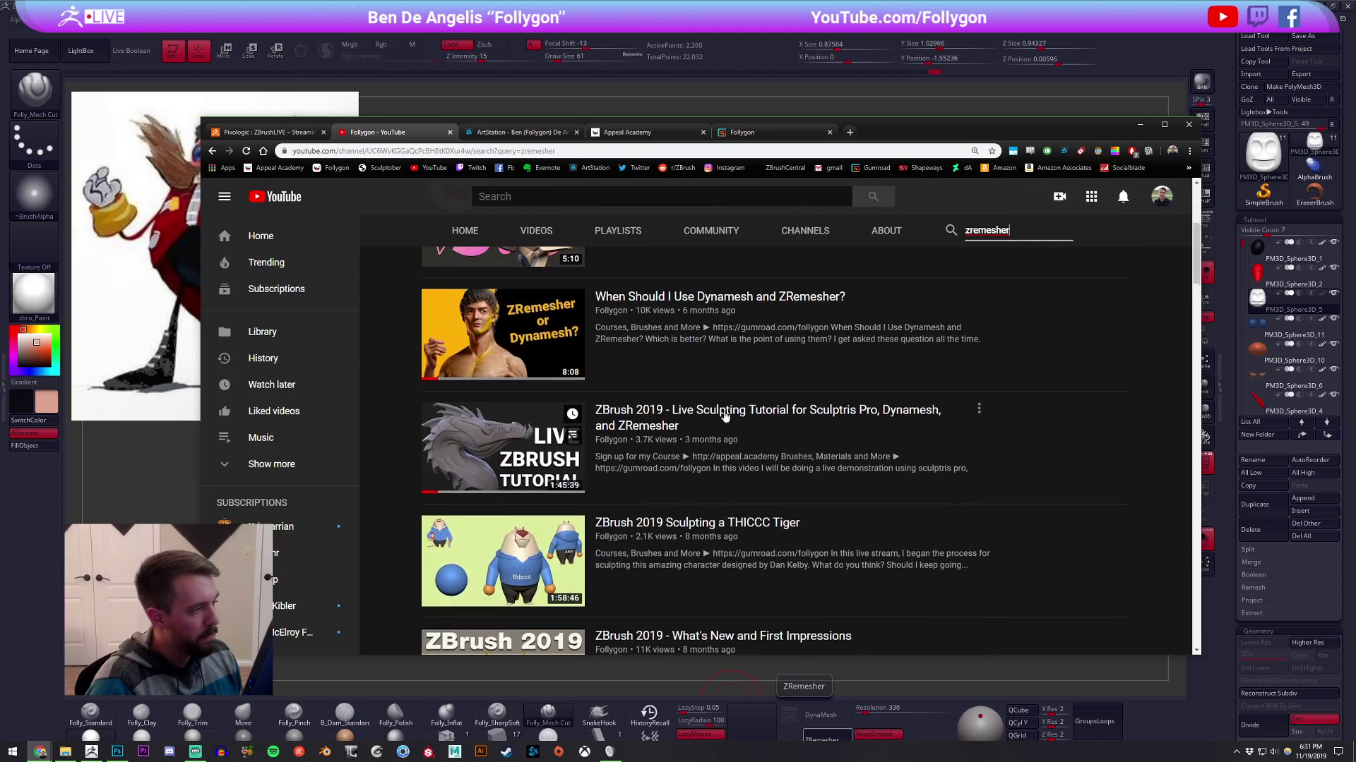
Open the video "When Should I Use Dynamesh and ZRemesher?" separately, copy its address without the timestamp and close it
{"action": "middle_click", "coordinate": [548, 374]}
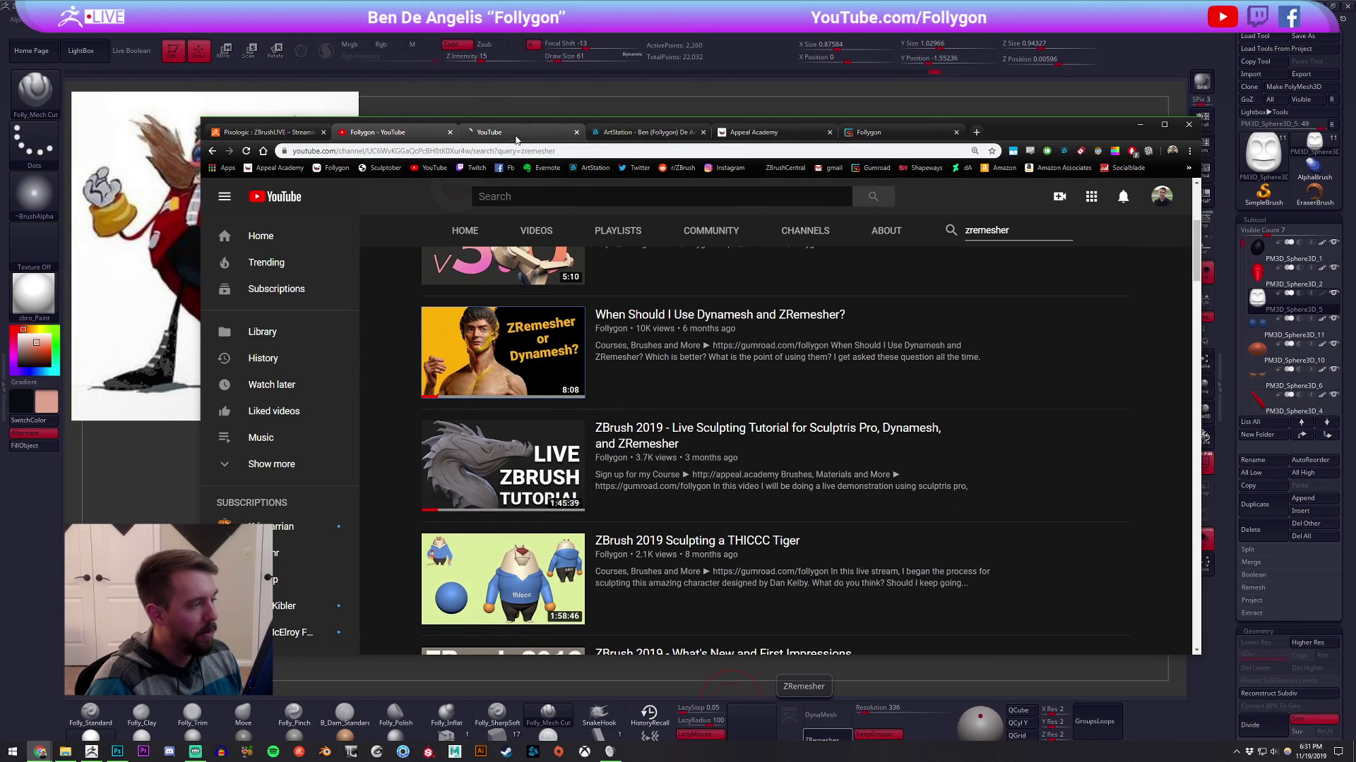
{"action": "left_click", "coordinate": [517, 135]}
{"action": "left_click", "coordinate": [503, 151]}
{"action": "key", "text": "BackSpace"}
{"action": "type", "text": "https://www.youtube.com/watch?v=dj1wsEsjNi8&t=5s"}
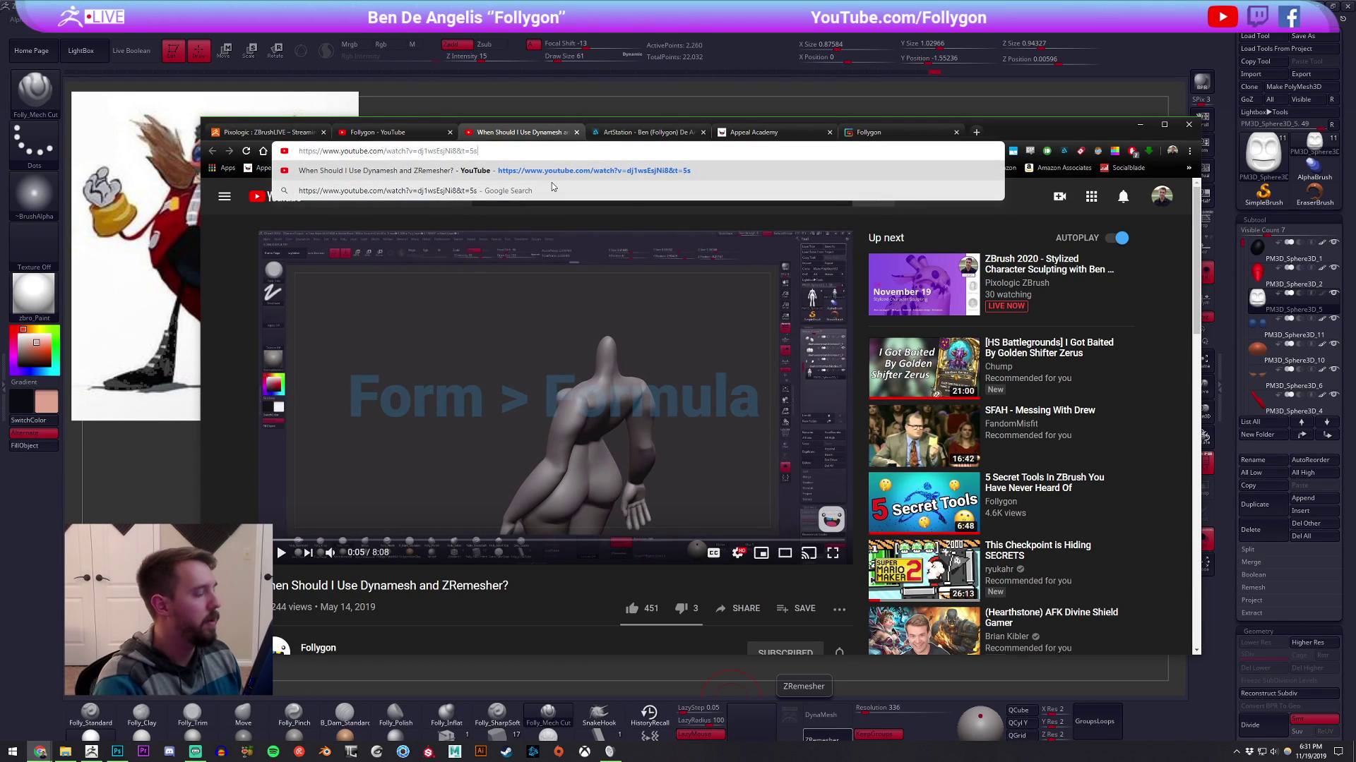
{"action": "key", "text": "BackSpace"}
{"action": "key", "text": "BackSpace"}
{"action": "key", "text": "BackSpace"}
{"action": "key", "text": "BackSpace"}
{"action": "key", "text": "ctrl+a"}
{"action": "key", "text": "ctrl+x"}
{"action": "key", "text": "ctrl+w"}
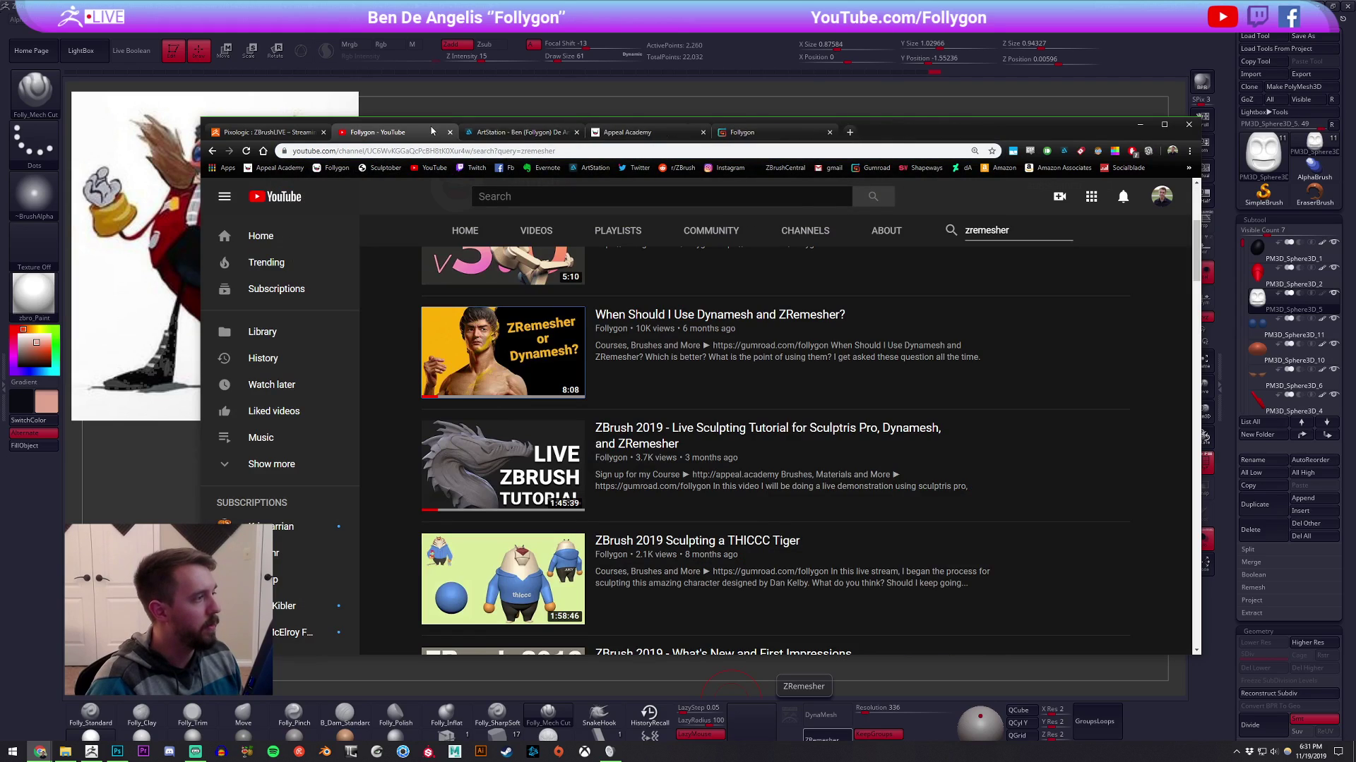
Switch back to ZBrush and examine the remeshed head's polygroups and surface with the wireframe on and off
{"action": "key", "text": "alt+Tab"}
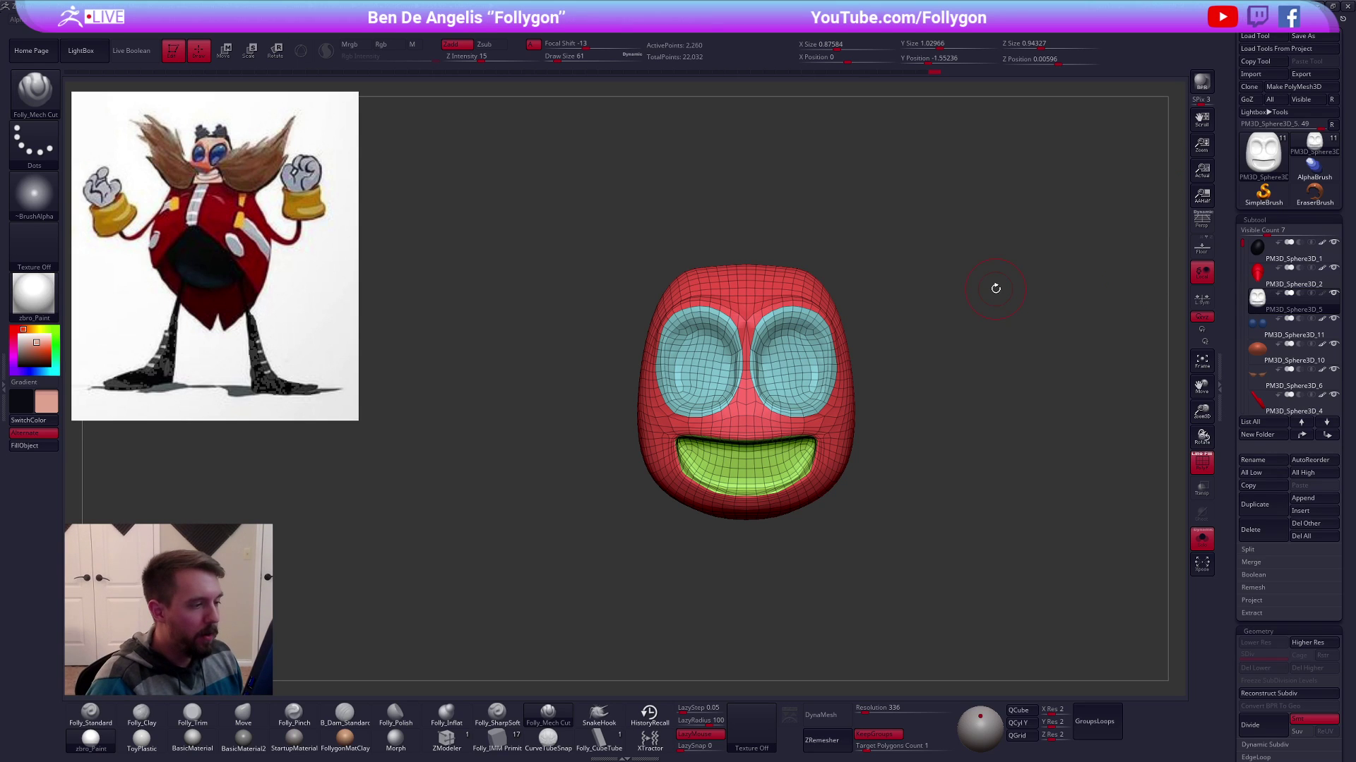
{"action": "key", "text": "shift+f"}
{"action": "key", "text": "shift+f"}
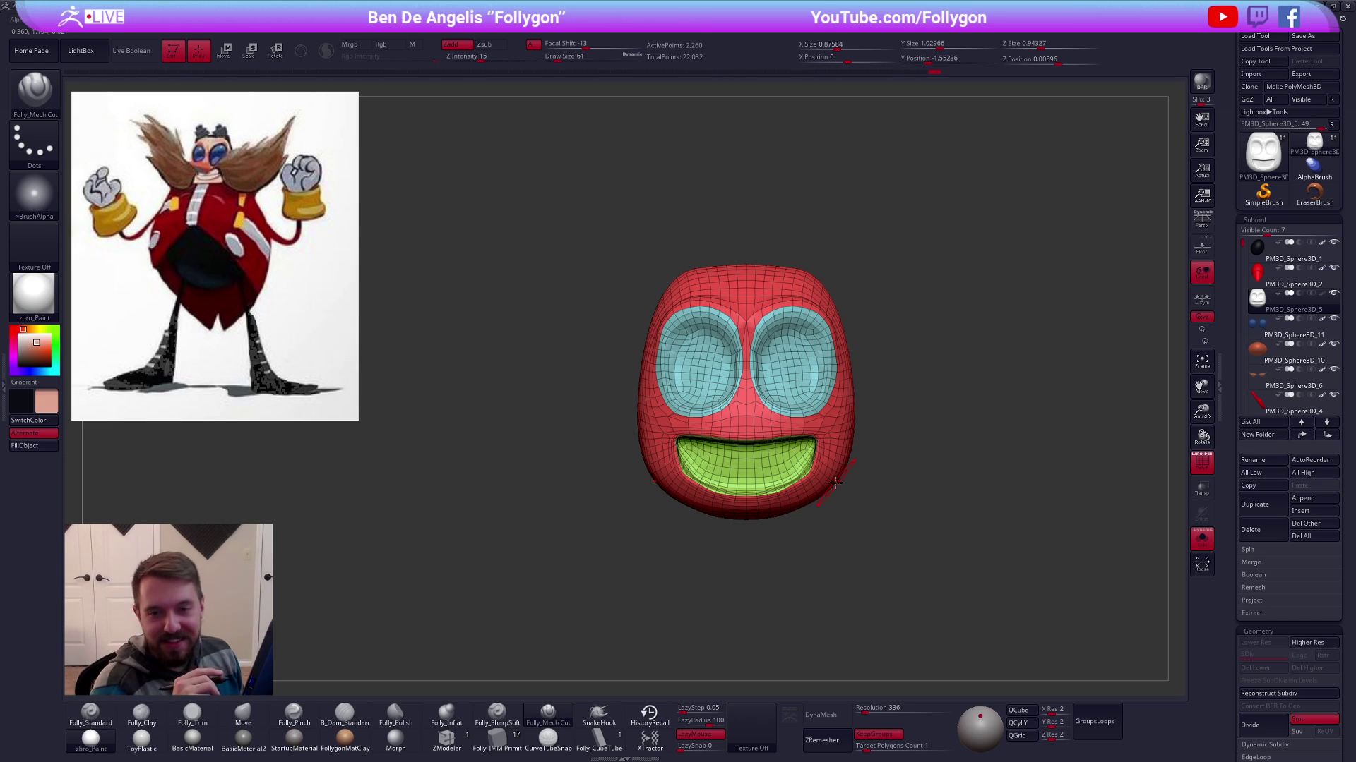
{"action": "mouse_move", "coordinate": [905, 538]}
{"action": "left_mouse_down", "text": "alt"}
{"action": "mouse_move", "coordinate": [911, 562]}
{"action": "mouse_move", "coordinate": [902, 542]}
{"action": "left_mouse_up", "text": "alt"}
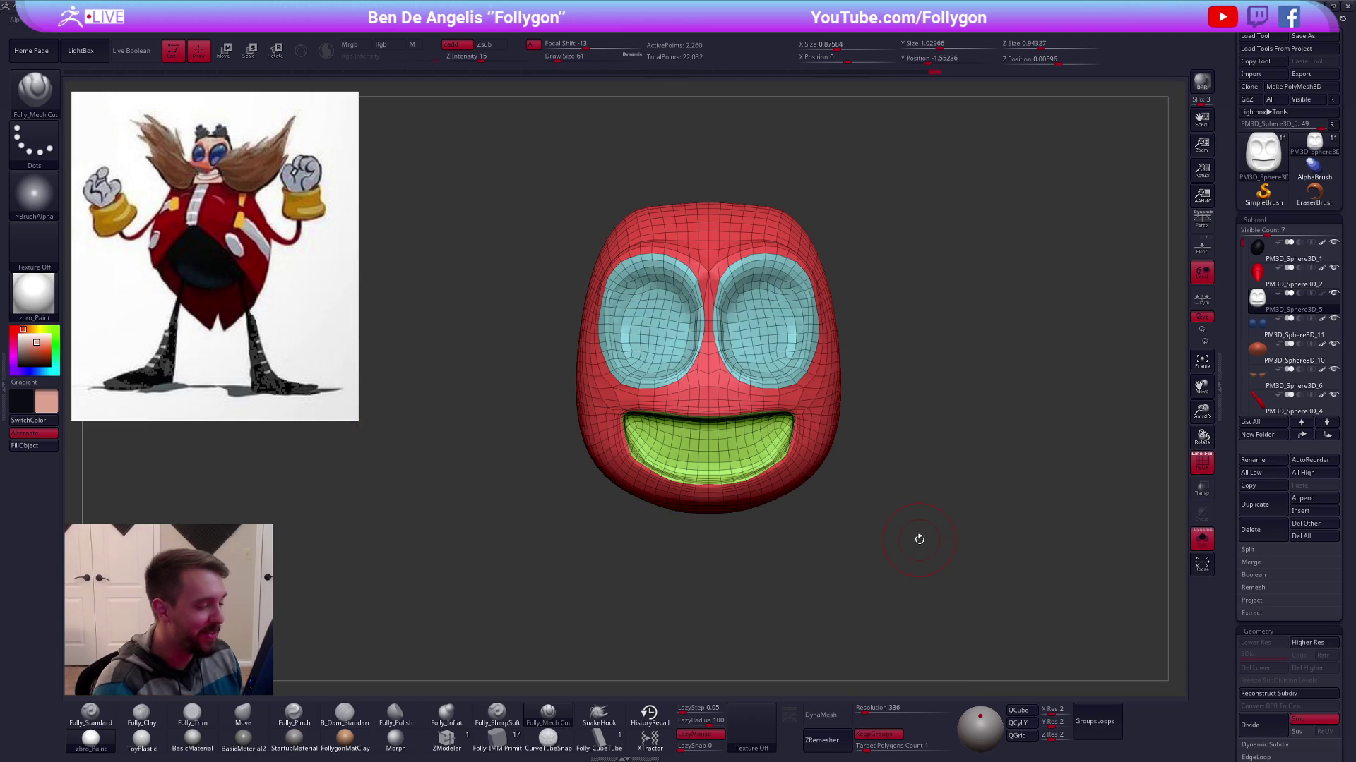
{"action": "key", "text": "shift+f"}
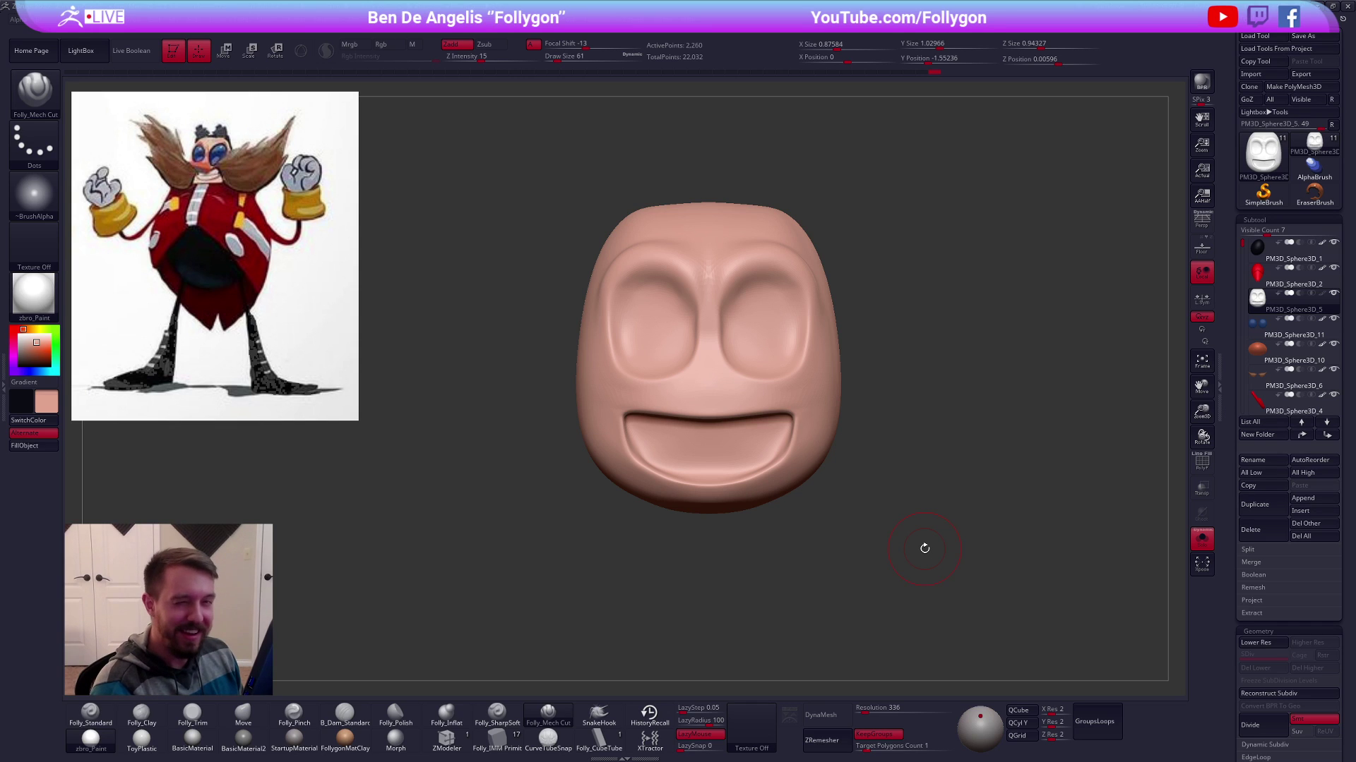
Reshape the underside of the head with a large Move brush and bring the whole character back into view
{"action": "left_click_drag", "start_coordinate": [900, 587], "coordinate": [868, 466], "text": "shift"}
{"action": "key", "text": "space"}
{"action": "left_click_drag", "start_coordinate": [766, 441], "coordinate": [783, 441]}
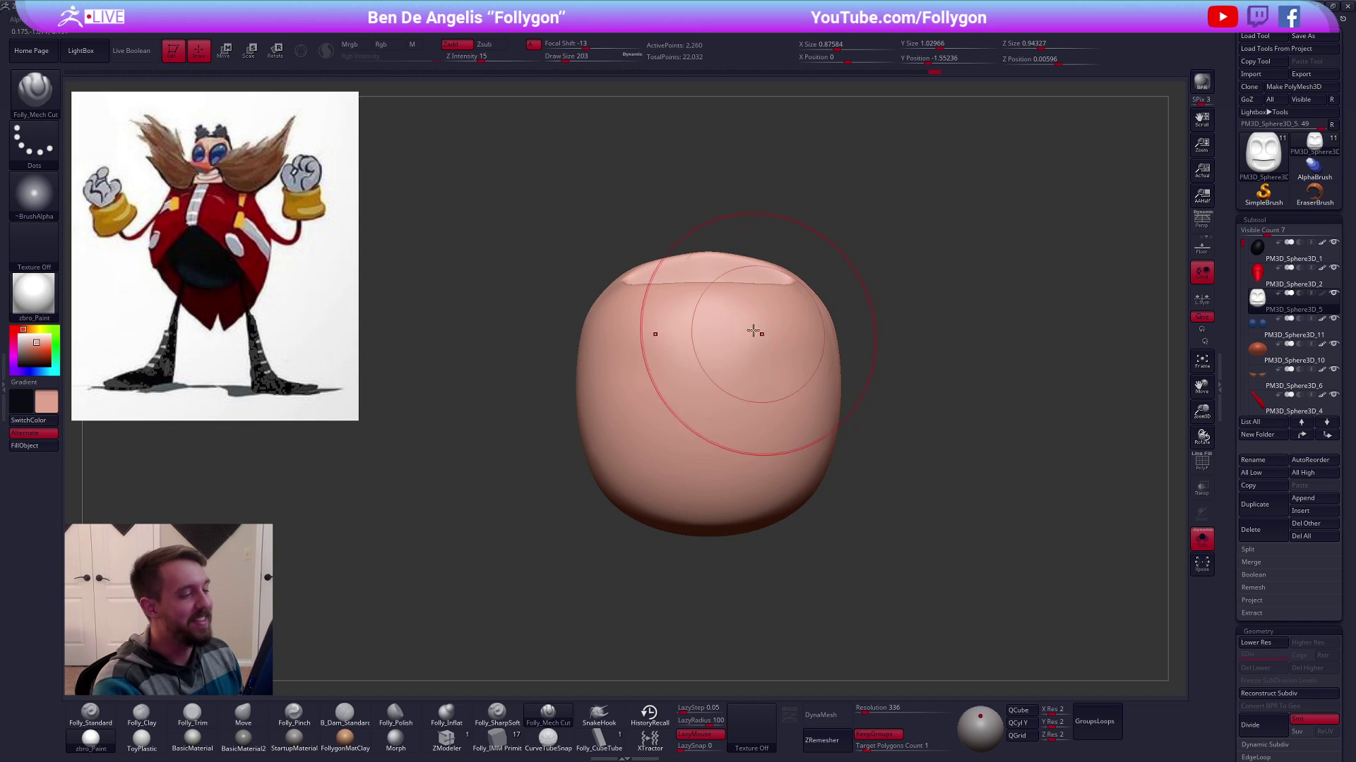
{"action": "key", "text": "b"}
{"action": "key", "text": "m"}
{"action": "key", "text": "v"}
{"action": "key", "text": "space"}
{"action": "left_click_drag", "start_coordinate": [723, 302], "coordinate": [747, 311]}
{"action": "right_click_drag", "start_coordinate": [750, 314], "coordinate": [767, 476]}
{"action": "right_click_drag", "start_coordinate": [767, 476], "coordinate": [799, 585], "text": "alt"}
{"action": "key", "text": "shift+s"}
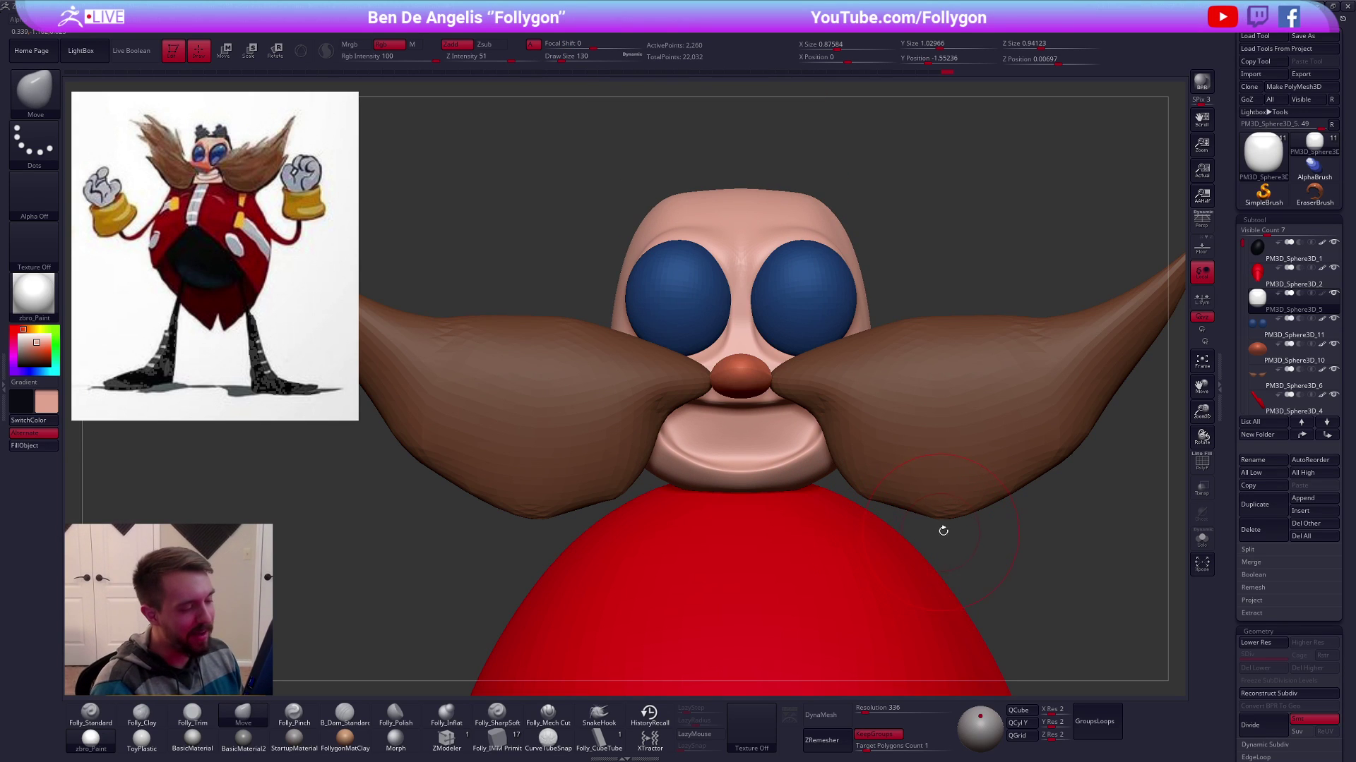
Pull the corners of the jaw slightly outward with the Move brush
{"action": "right_click_drag", "start_coordinate": [950, 535], "coordinate": [961, 577], "text": "alt"}
{"action": "left_click_drag", "start_coordinate": [825, 487], "coordinate": [836, 492]}
{"action": "right_click_drag", "start_coordinate": [840, 497], "coordinate": [805, 424], "text": "alt"}
{"action": "key", "text": "space"}
{"action": "left_click_drag", "start_coordinate": [801, 423], "coordinate": [794, 422]}
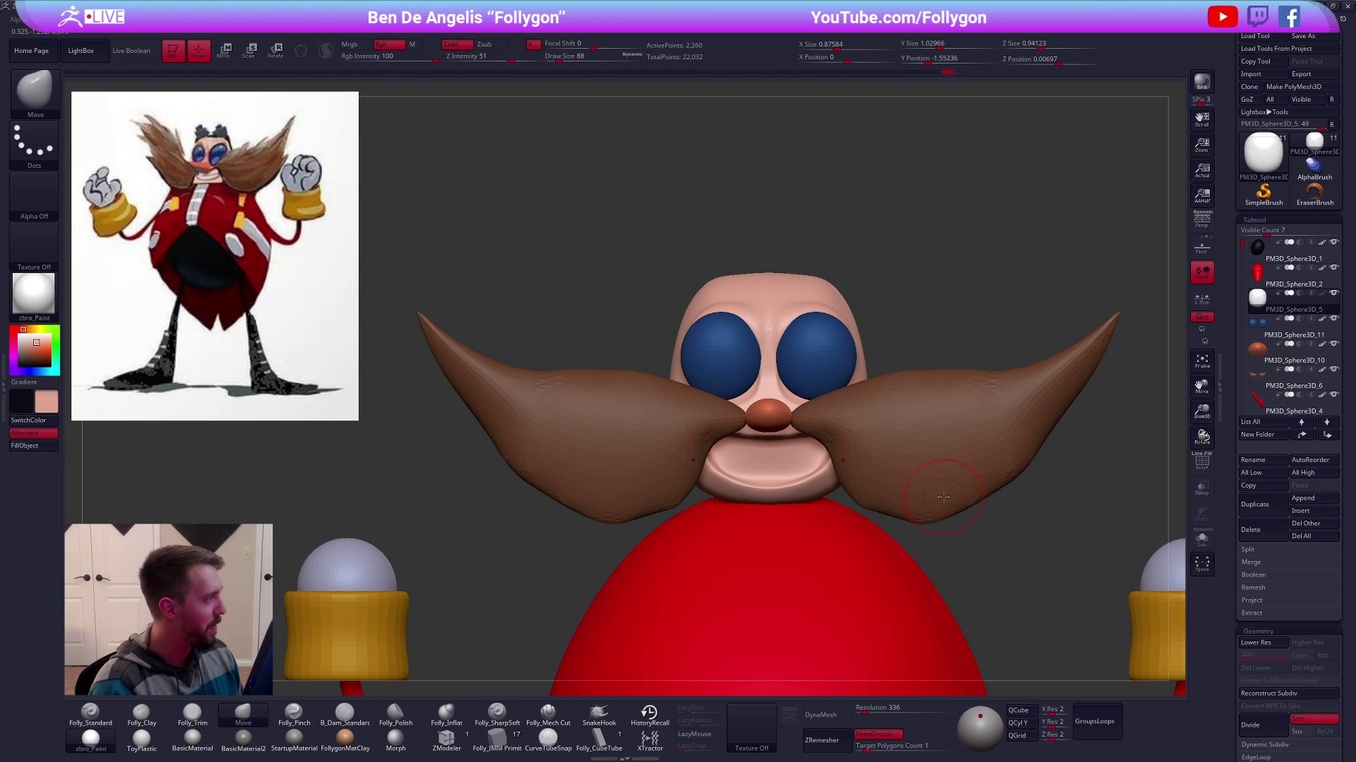
Make the head the active subtool and fill it with the skin colour using the Folly_Standard brush
{"action": "left_click", "coordinate": [890, 450], "text": "alt"}
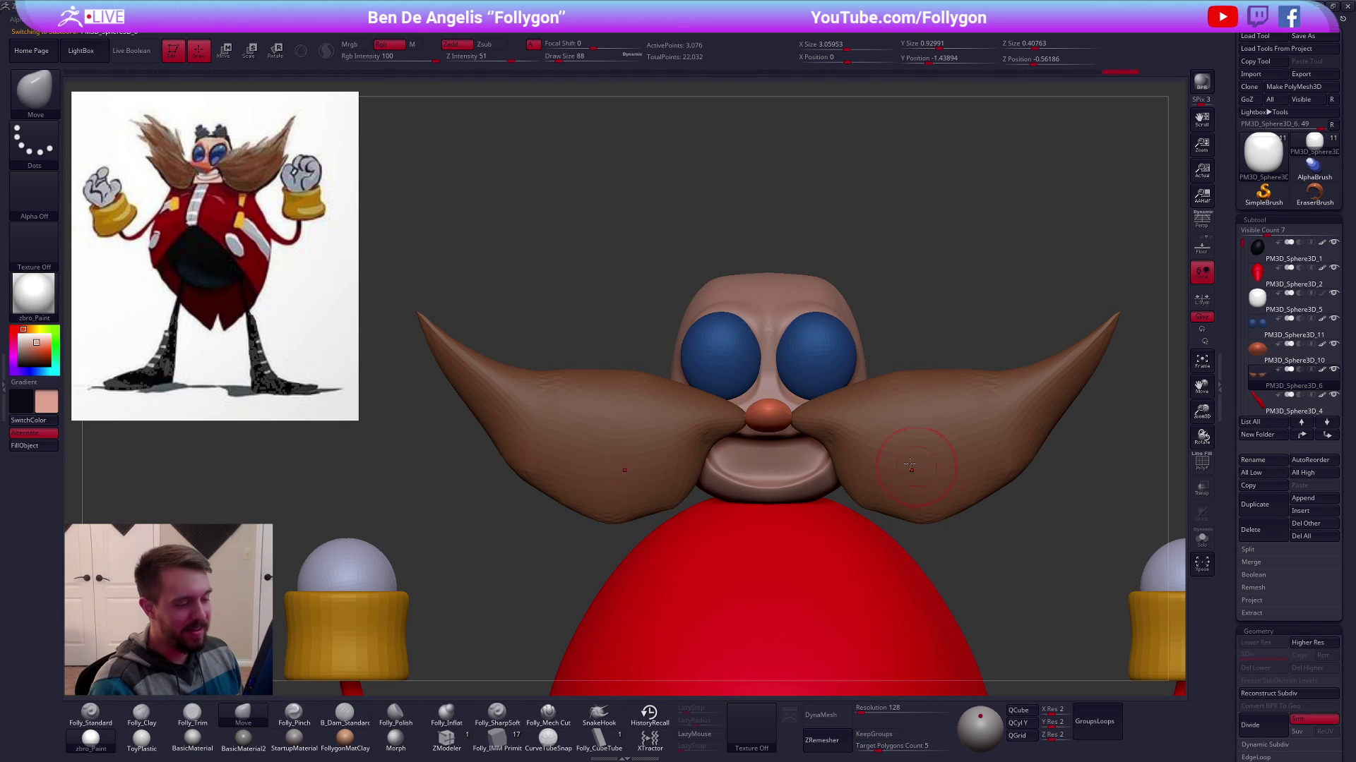
{"action": "left_click", "coordinate": [779, 464], "text": "alt"}
{"action": "key", "text": "b"}
{"action": "key", "text": "s"}
{"action": "key", "text": "t"}
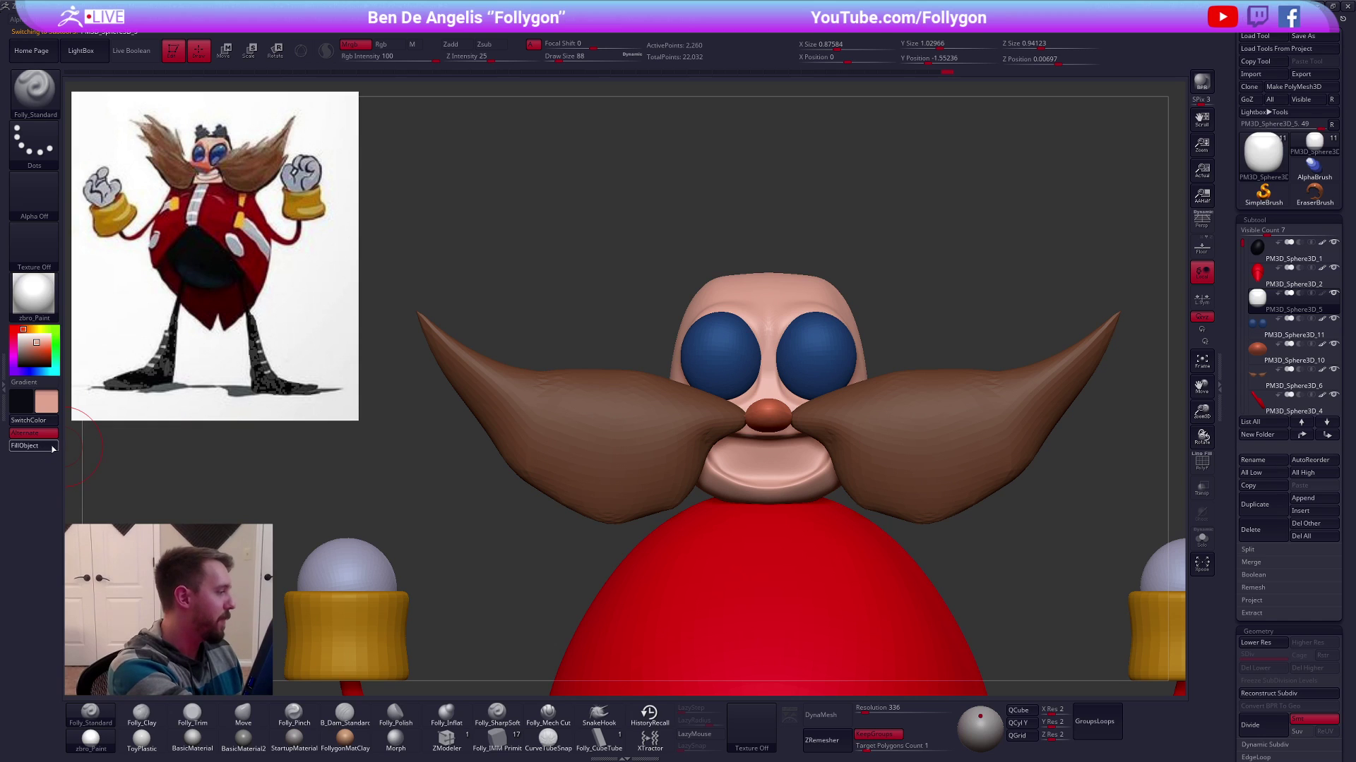
Examine the head's profile from the side and front with the Move brush ready
{"action": "right_click_drag", "start_coordinate": [817, 346], "coordinate": [809, 329]}
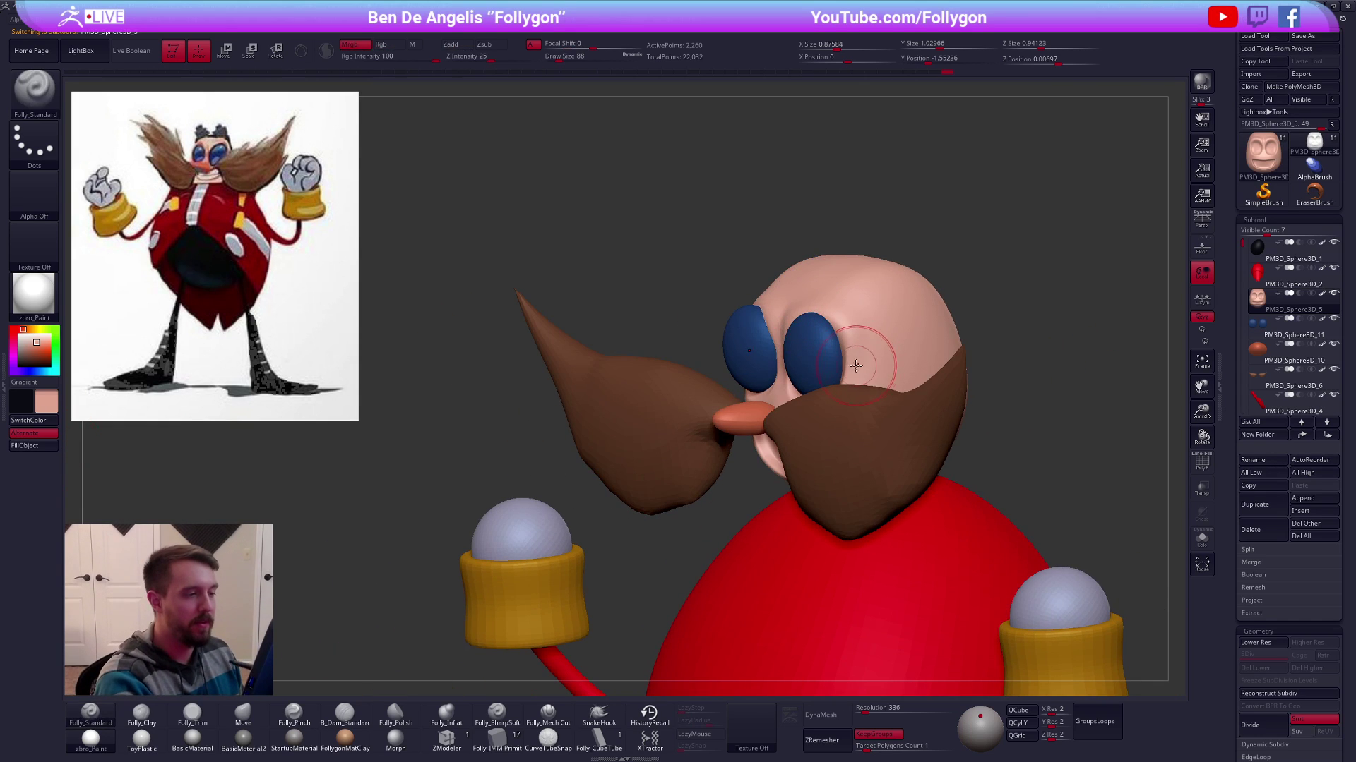
{"action": "right_click_drag", "start_coordinate": [874, 357], "coordinate": [860, 337], "text": "shift"}
{"action": "key", "text": "space"}
{"action": "mouse_move", "coordinate": [860, 337]}
{"action": "left_mouse_down"}
{"action": "mouse_move", "coordinate": [849, 393]}
{"action": "mouse_move", "coordinate": [850, 361]}
{"action": "left_mouse_up"}
{"action": "key", "text": "b"}
{"action": "key", "text": "m"}
{"action": "key", "text": "v"}
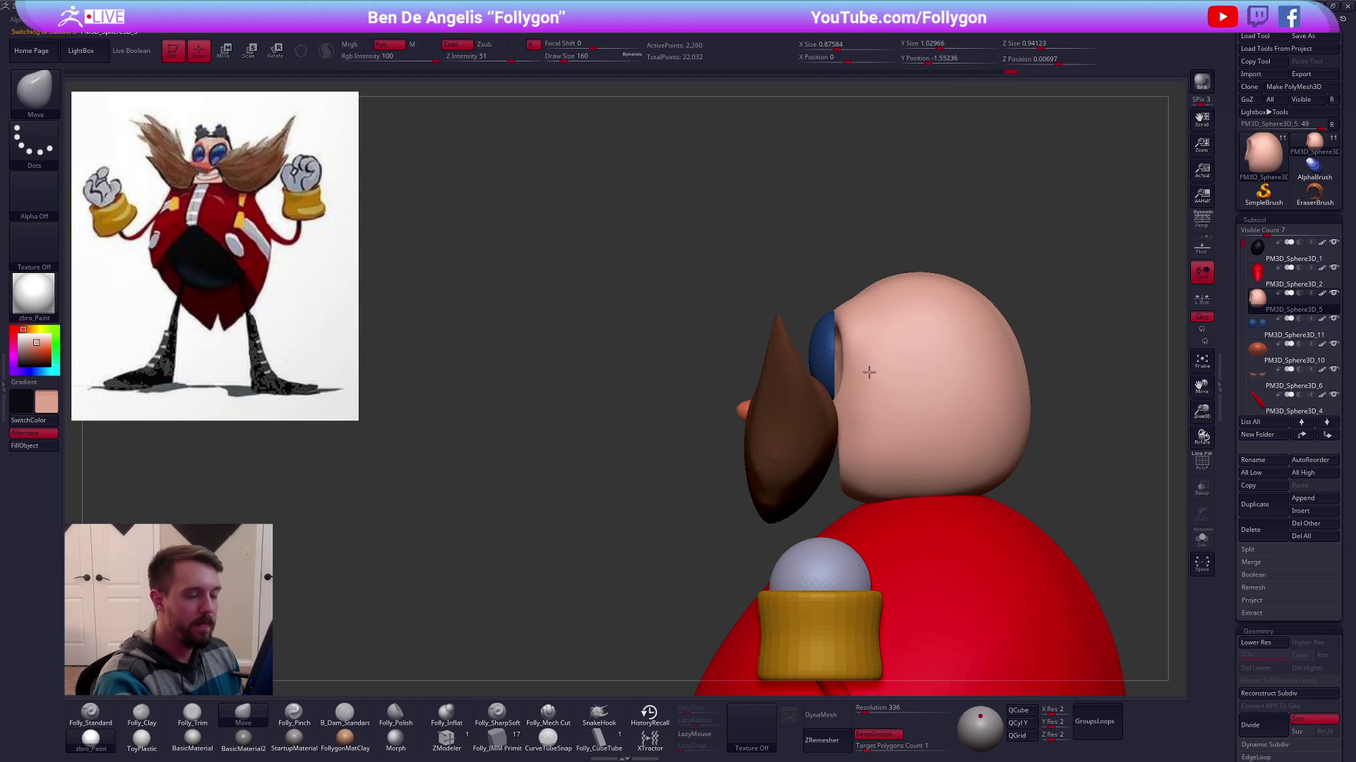
{"action": "right_click_drag", "start_coordinate": [864, 372], "coordinate": [908, 394], "text": "shift"}
{"action": "key", "text": "space"}
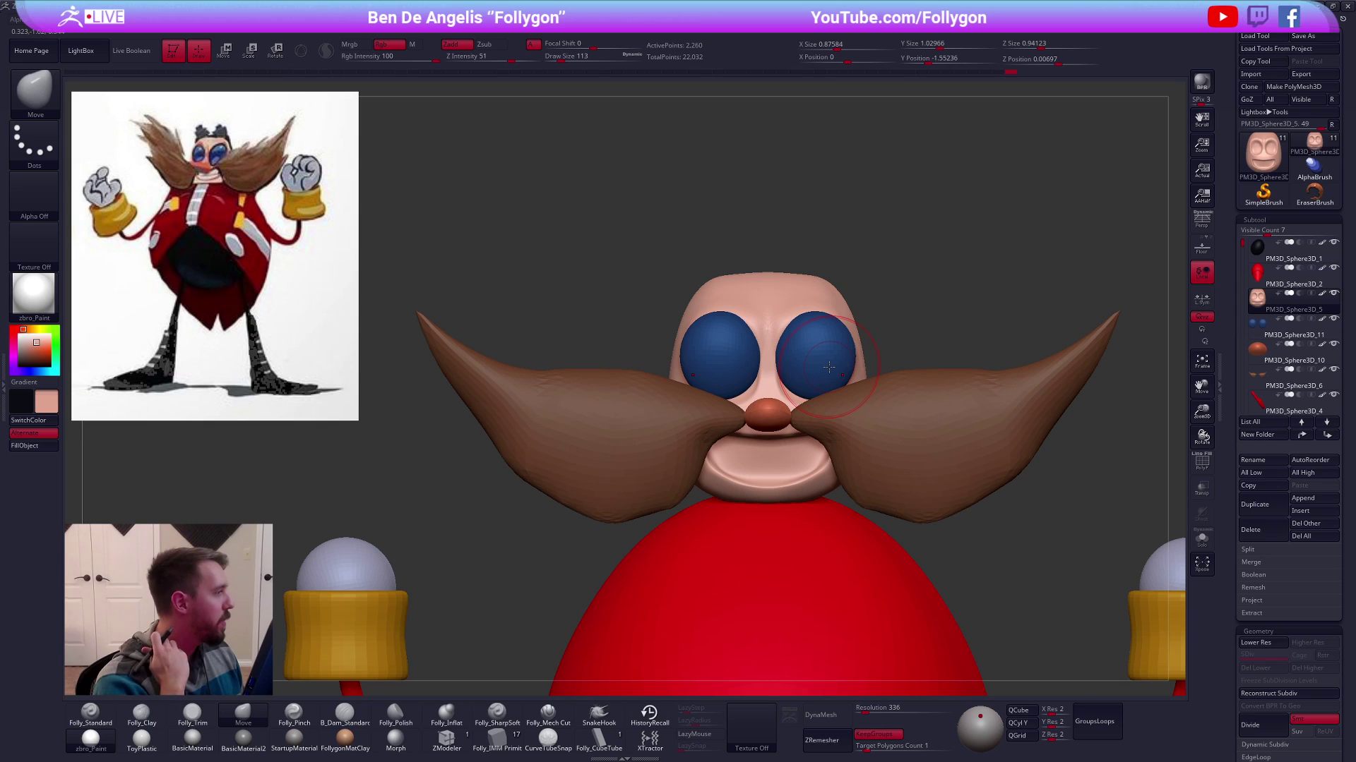
Isolate the blue eye lenses and duplicate their subtool
{"action": "left_click", "coordinate": [828, 367], "text": "alt"}
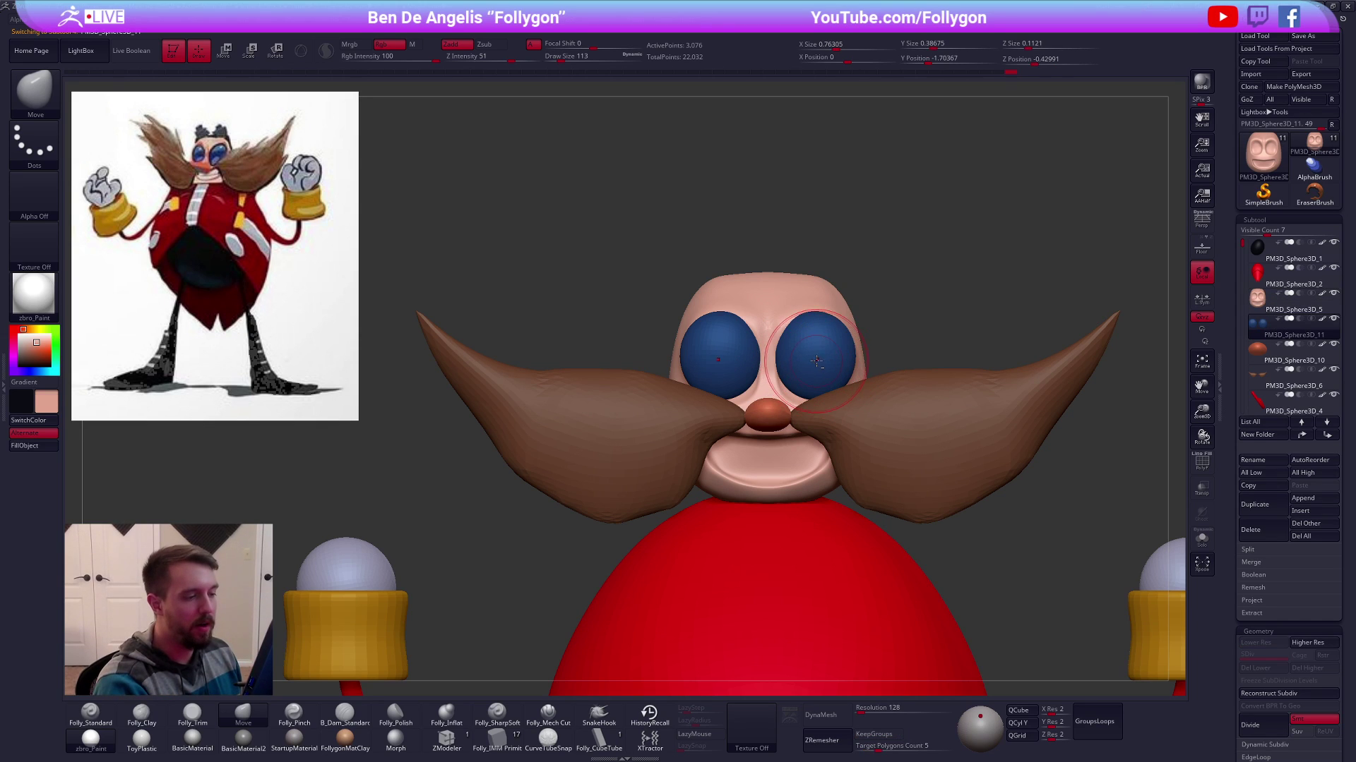
{"action": "key", "text": "space"}
{"action": "key", "text": "ctrl+shift+s"}
{"action": "key", "text": "f"}
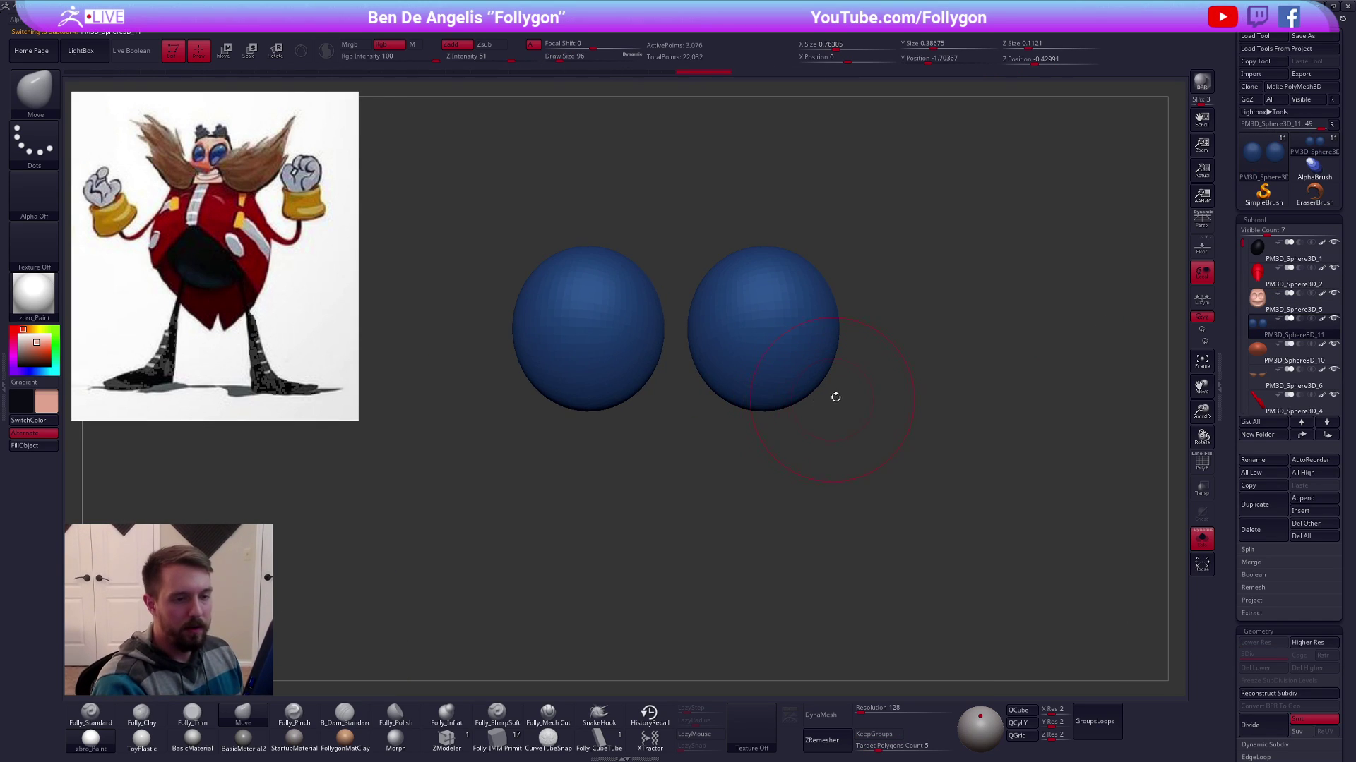
{"action": "key", "text": "shift+f"}
{"action": "mouse_move", "coordinate": [789, 477]}
{"action": "left_mouse_down", "text": "alt"}
{"action": "mouse_move", "coordinate": [850, 586]}
{"action": "mouse_move", "coordinate": [884, 557]}
{"action": "mouse_move", "coordinate": [869, 578]}
{"action": "mouse_move", "coordinate": [884, 592]}
{"action": "left_mouse_up", "text": "alt"}
{"action": "key", "text": "shift+f"}
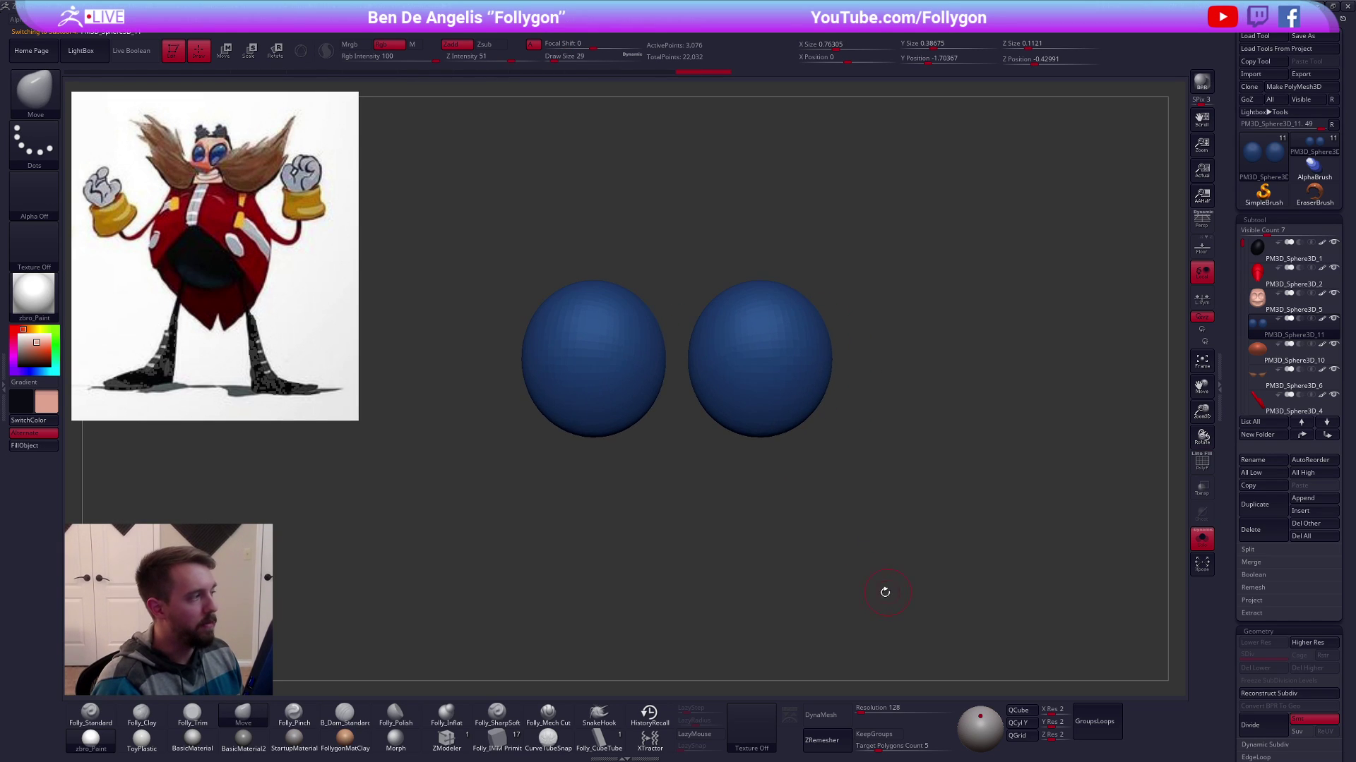
{"action": "left_click", "coordinate": [1273, 502]}
Slice the duplicated lenses vertically in side view and delete their domed front, keeping only a thin slice
{"action": "left_click_drag", "start_coordinate": [1007, 538], "coordinate": [924, 554], "text": "shift"}
{"action": "key", "text": "ctrl+shift+f"}
{"action": "left_click", "coordinate": [971, 702]}
{"action": "key", "text": "shift+f"}
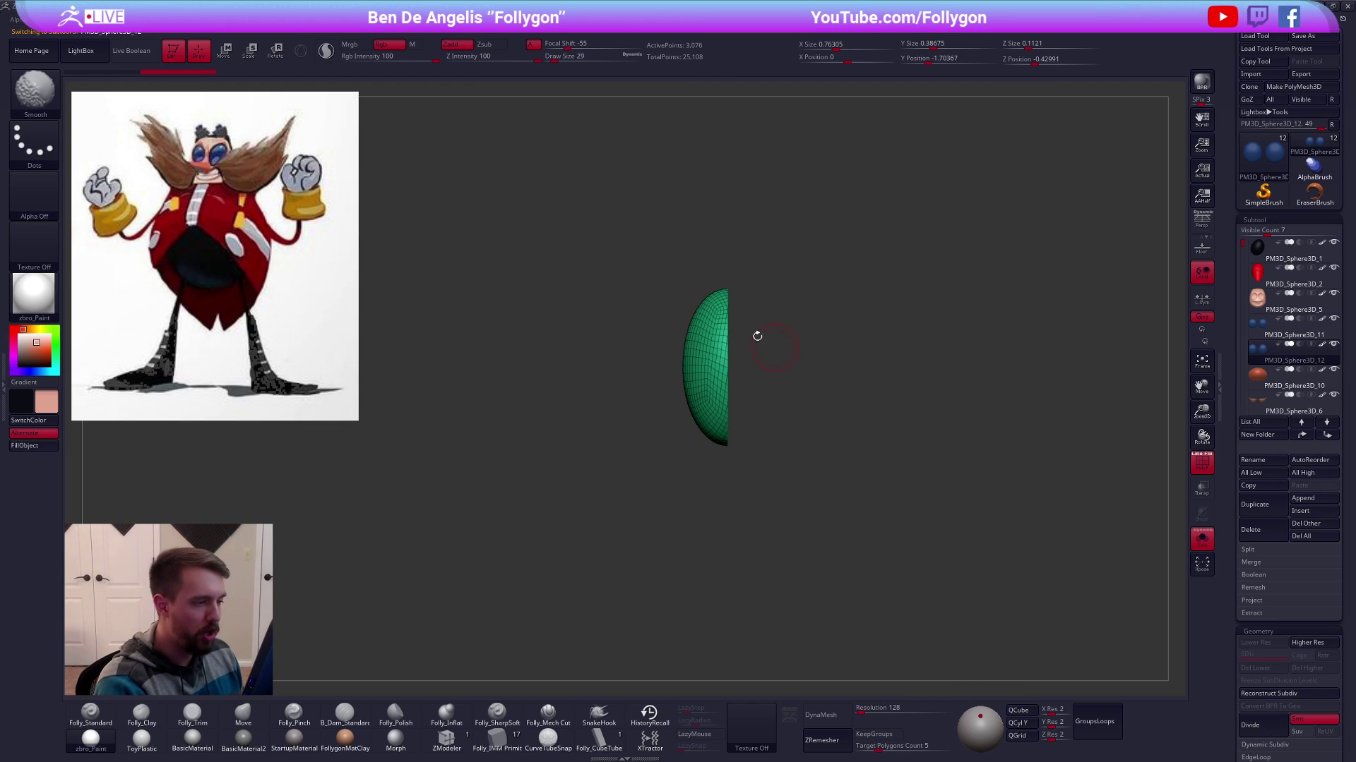
{"action": "scroll", "coordinate": [765, 342], "scroll_direction": "up", "scroll_amount": 2}
{"action": "left_click_drag", "start_coordinate": [718, 258], "coordinate": [717, 590]}
{"action": "left_click", "coordinate": [726, 469], "text": "ctrl+shift"}
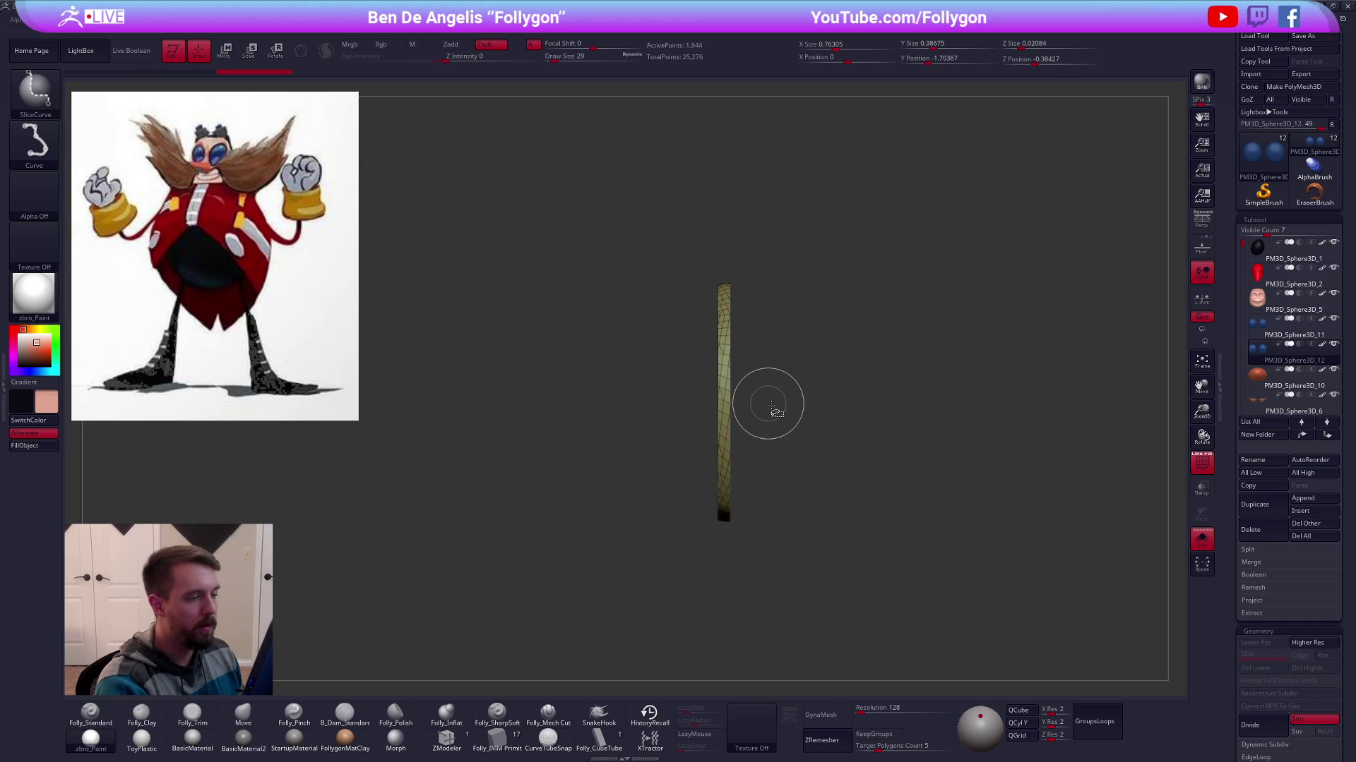
{"action": "key", "text": "space"}
{"action": "left_click", "coordinate": [794, 412]}
{"action": "left_click_drag", "start_coordinate": [678, 402], "coordinate": [835, 393]}
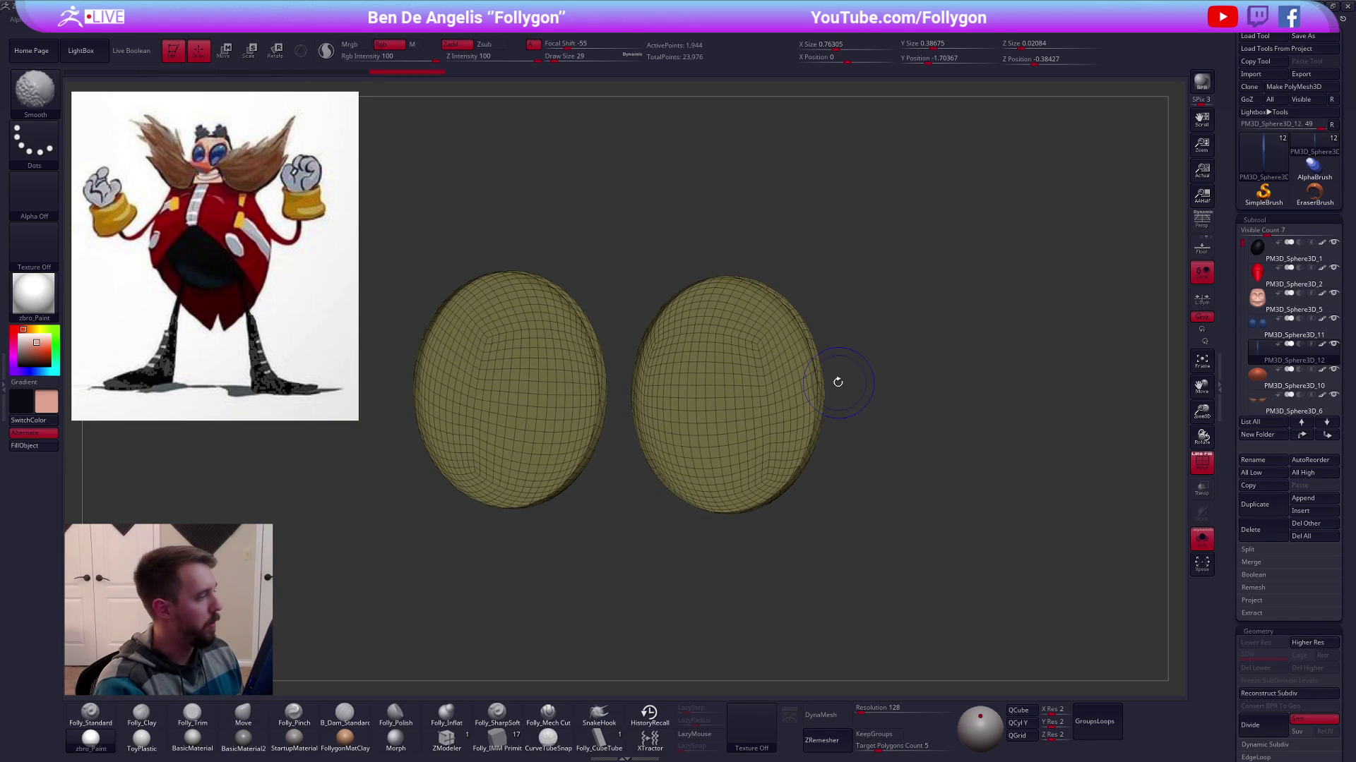
Fill the thin duplicated discs with black and close their open faces
{"action": "key", "text": "shift+f"}
{"action": "key", "text": "v"}
{"action": "key", "text": "b"}
{"action": "key", "text": "s"}
{"action": "key", "text": "t"}
{"action": "left_click", "coordinate": [31, 445]}
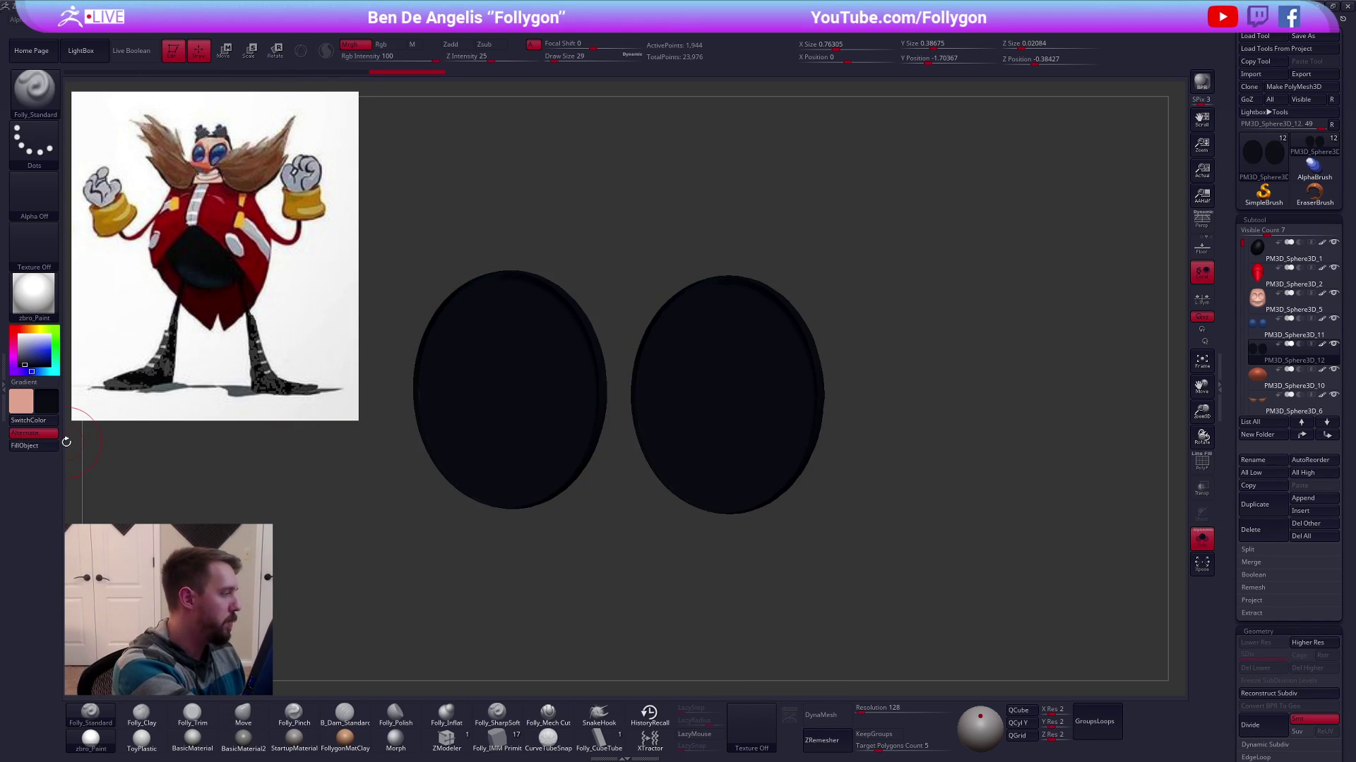
{"action": "key", "text": "space"}
{"action": "left_click", "coordinate": [970, 374]}
{"action": "key", "text": "shift+f"}
{"action": "left_click_drag", "start_coordinate": [889, 395], "coordinate": [850, 373]}
{"action": "key", "text": "shift+f"}
Scale the black discs up slightly with local symmetry so they form rims around the blue lenses
{"action": "key", "text": "e"}
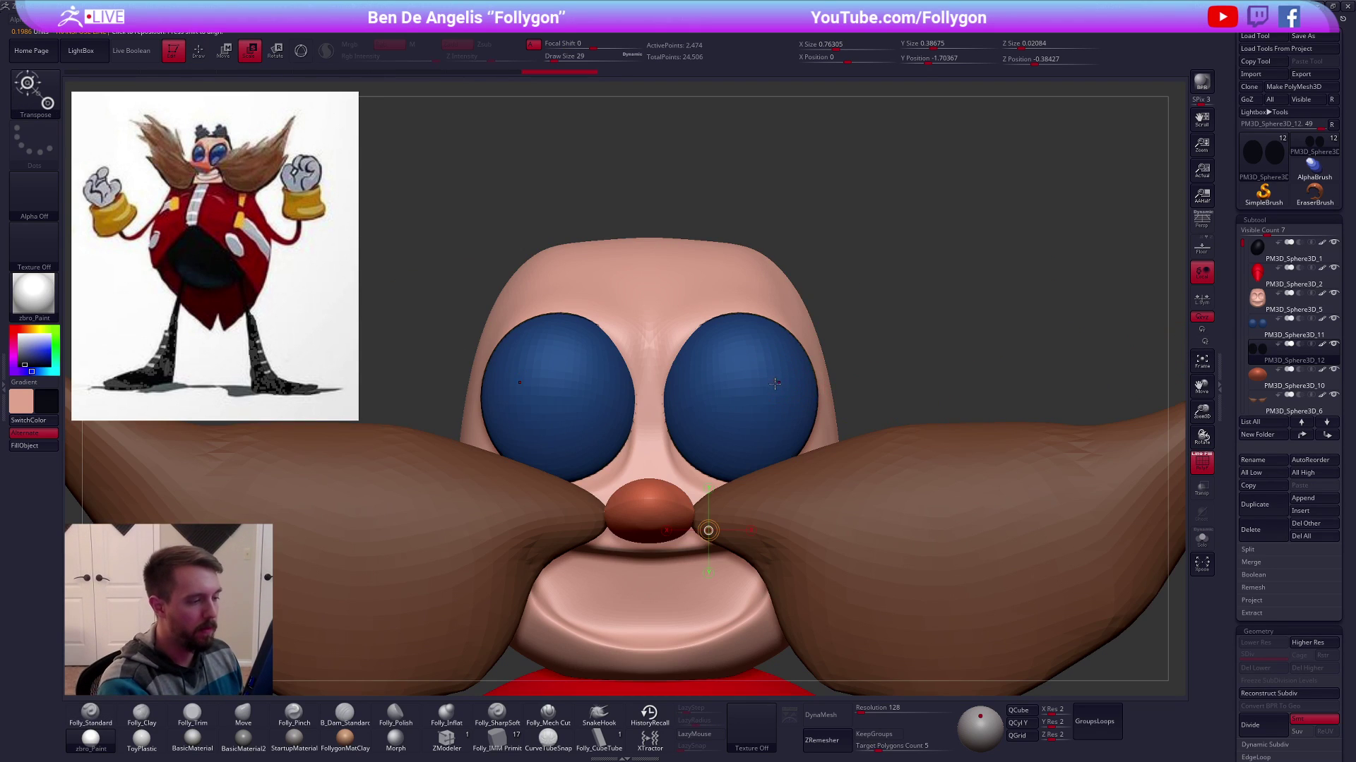
{"action": "left_click", "coordinate": [1204, 304]}
{"action": "key", "text": "shift+s"}
{"action": "mouse_move", "coordinate": [762, 399]}
{"action": "left_mouse_down"}
{"action": "mouse_move", "coordinate": [866, 398]}
{"action": "mouse_move", "coordinate": [835, 401]}
{"action": "left_mouse_up"}
{"action": "left_click", "coordinate": [886, 397]}
{"action": "key", "text": "shift+s"}
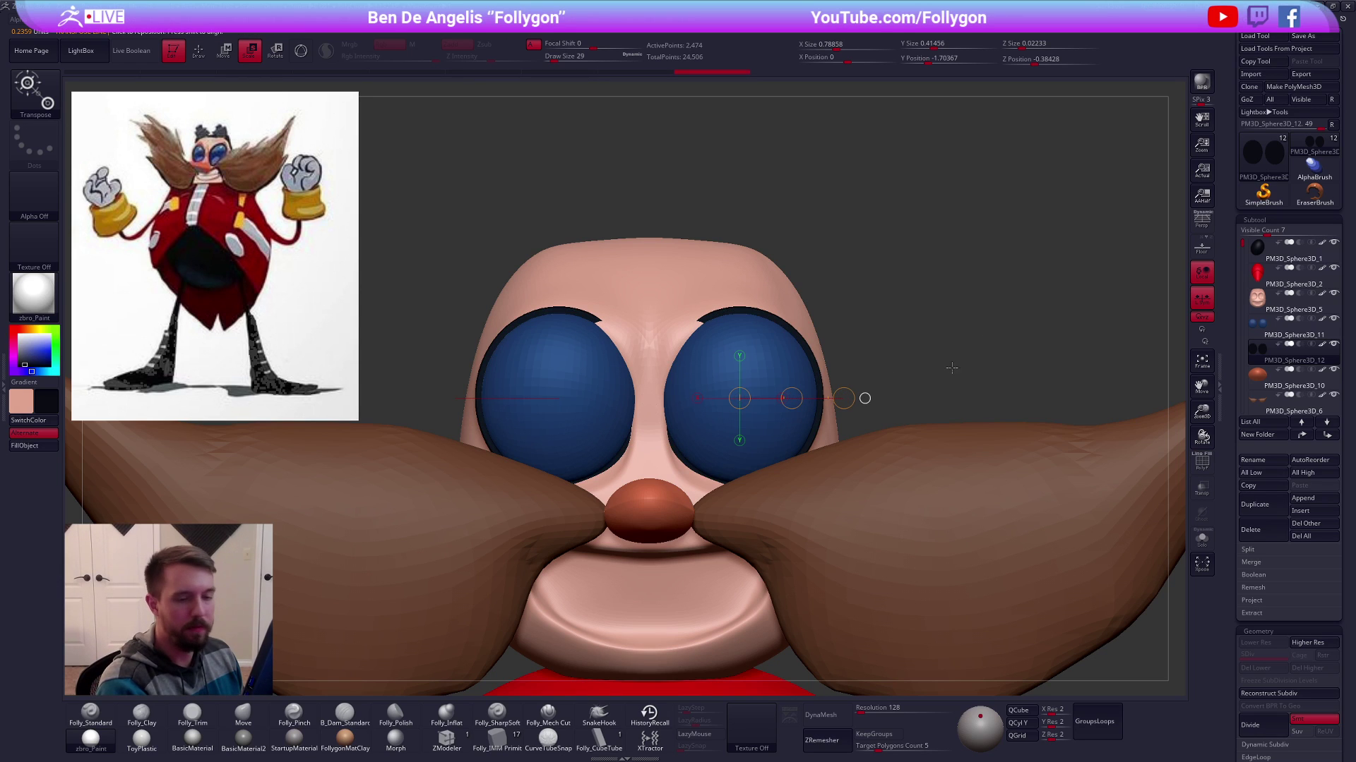
Return to the Move brush and sample the moustache's brown as the active colour
{"action": "key", "text": "q"}
{"action": "key", "text": "b"}
{"action": "key", "text": "m"}
{"action": "key", "text": "v"}
{"action": "key", "text": "space"}
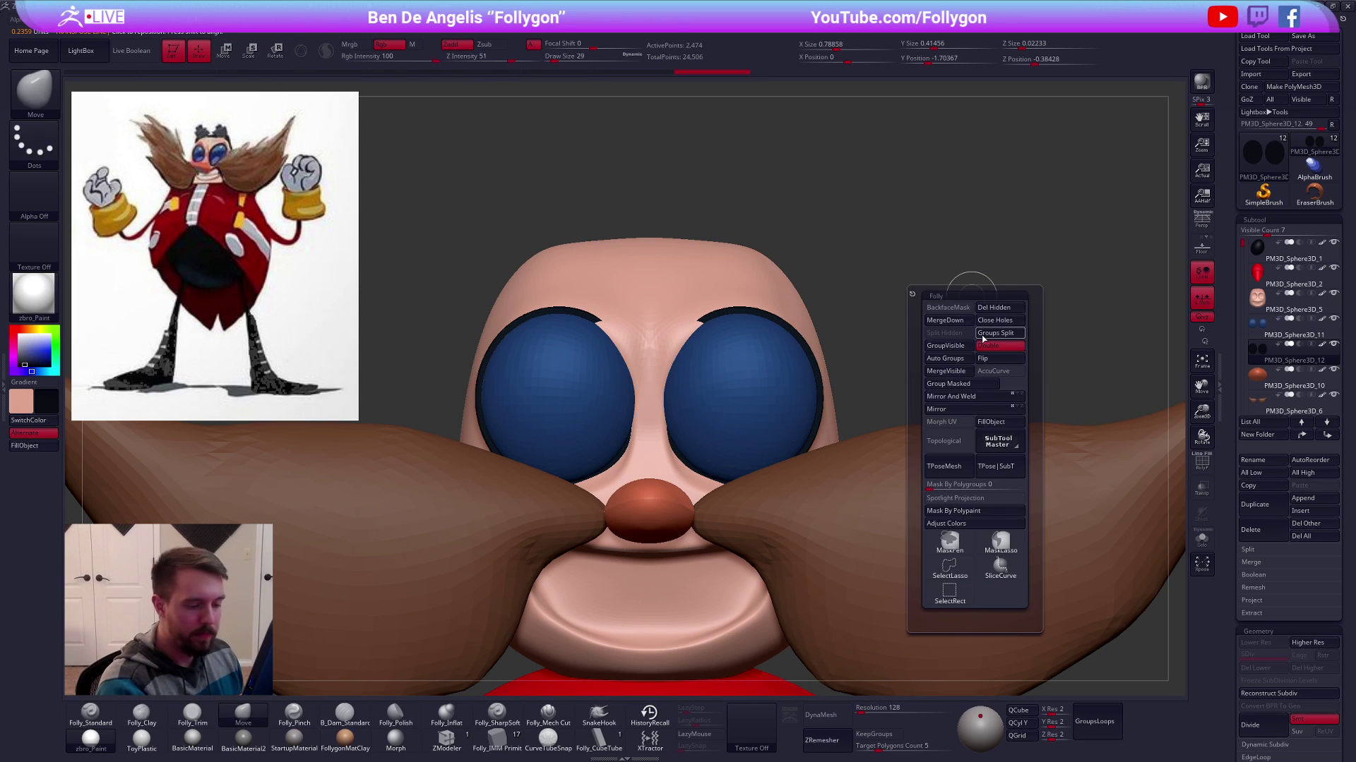
{"action": "left_click", "coordinate": [949, 564]}
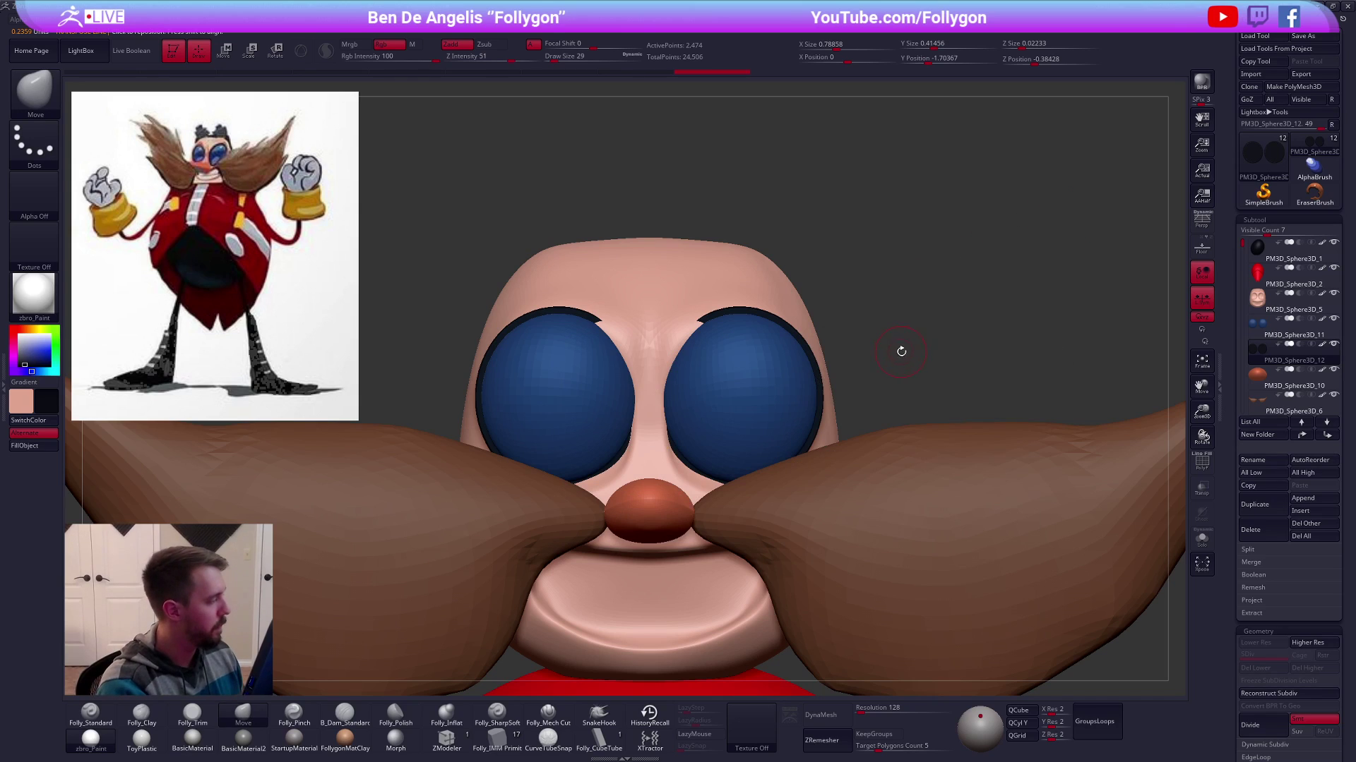
{"action": "key", "text": "v"}
{"action": "key", "text": "c"}
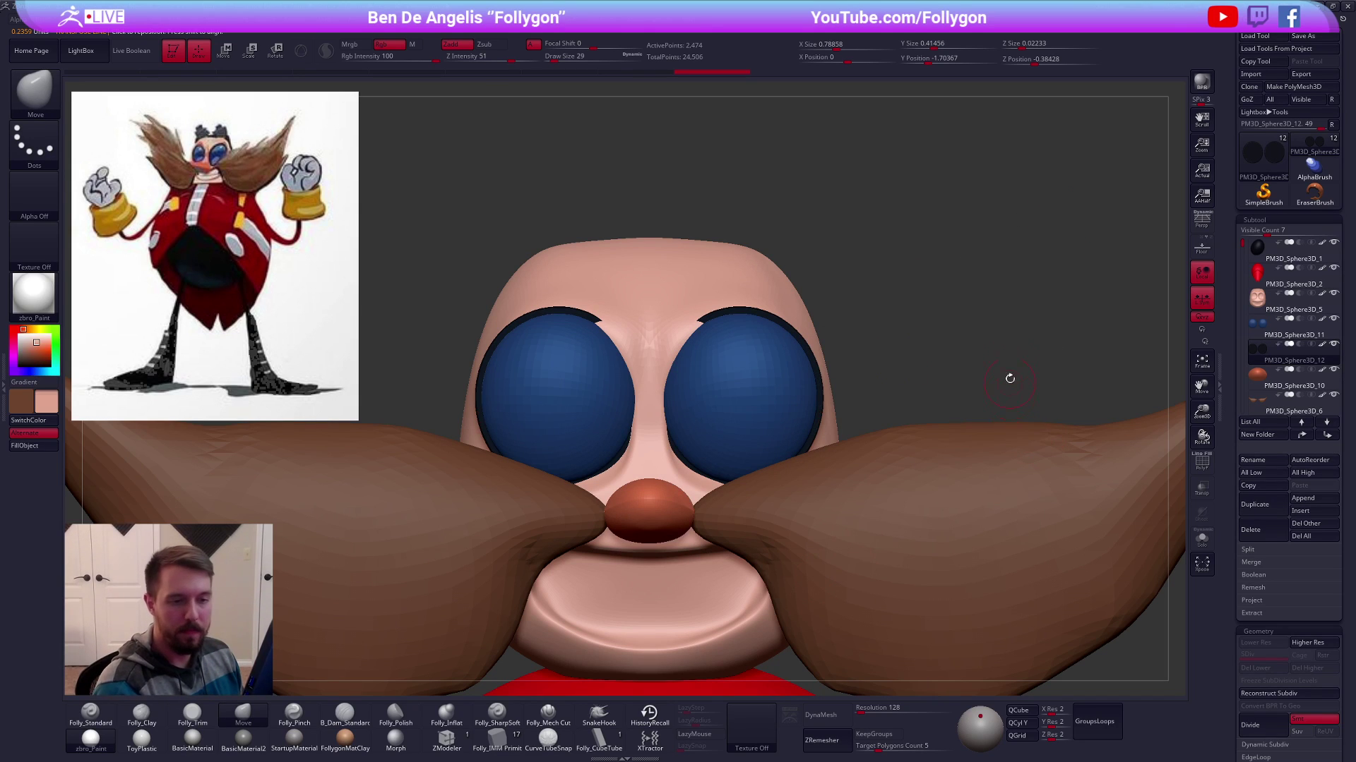
Merge the blue lenses down with the black rims into one subtool
{"action": "left_click", "coordinate": [1264, 329]}
{"action": "key", "text": "space"}
{"action": "left_click", "coordinate": [1060, 357]}
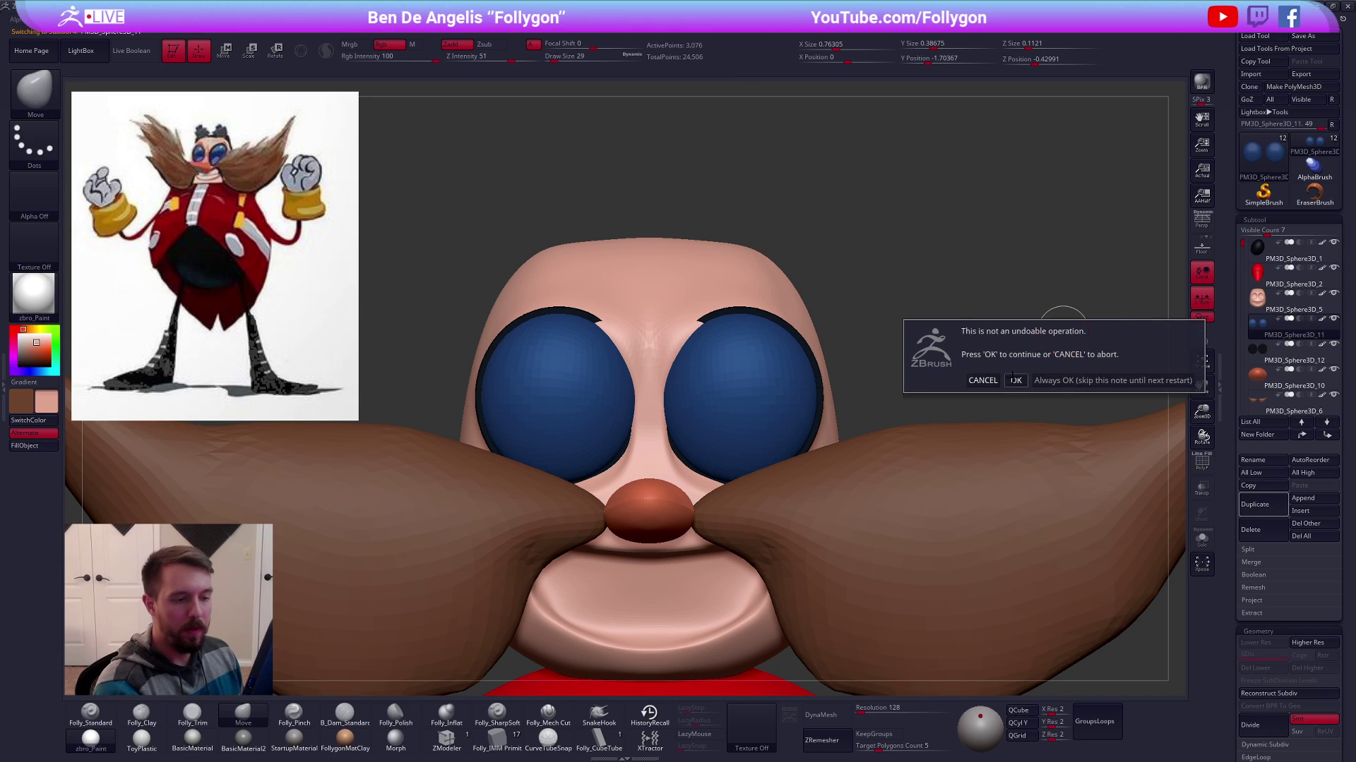
{"action": "left_click", "coordinate": [1018, 378]}
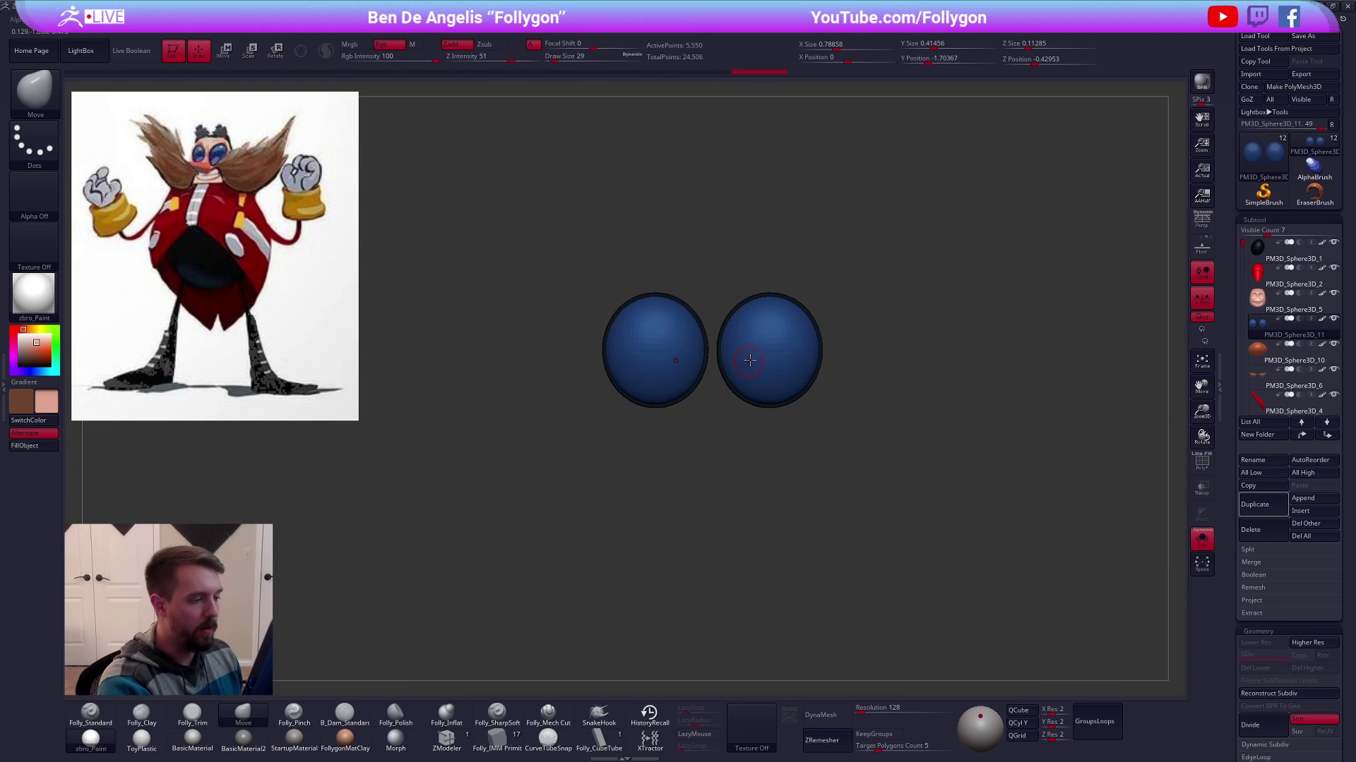
Isolate the rimmed lenses and move them forward, away from the face
{"action": "right_click_drag", "start_coordinate": [768, 445], "coordinate": [769, 536], "text": "shift"}
{"action": "key", "text": "w"}
{"action": "mouse_move", "coordinate": [770, 324]}
{"action": "left_mouse_down"}
{"action": "mouse_move", "coordinate": [765, 403]}
{"action": "mouse_move", "coordinate": [765, 387]}
{"action": "left_mouse_up"}
{"action": "key", "text": "ctrl+z"}
{"action": "right_click_drag", "start_coordinate": [733, 329], "coordinate": [732, 230], "text": "shift"}
{"action": "key", "text": "q"}
{"action": "key", "text": "alt+s"}
{"action": "right_click_drag", "start_coordinate": [745, 373], "coordinate": [733, 374], "text": "ctrl"}
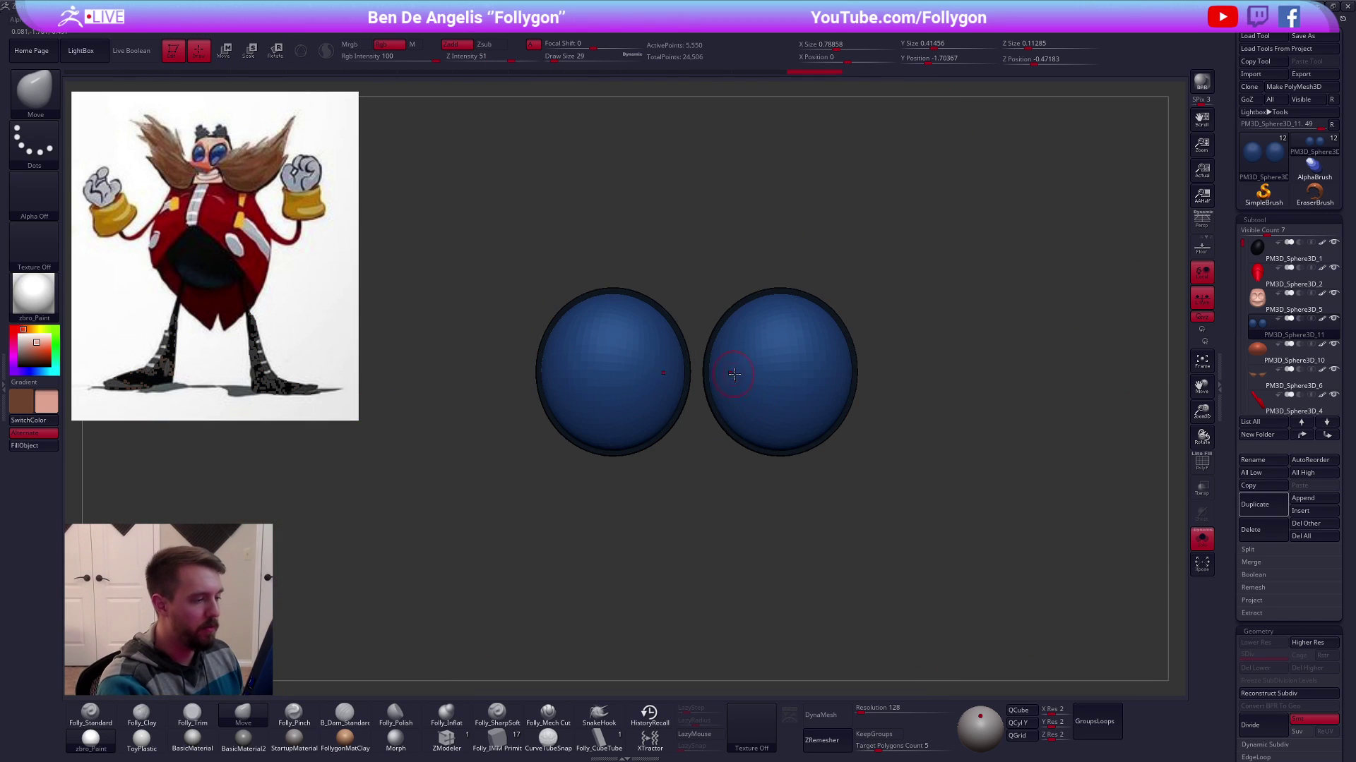
Mask parts of the rimmed lenses and adjust their height and placement with the transpose Move tool
{"action": "mouse_move", "coordinate": [695, 346]}
{"action": "left_mouse_down", "text": "ctrl"}
{"action": "mouse_move", "coordinate": [761, 521]}
{"action": "mouse_move", "coordinate": [706, 223]}
{"action": "mouse_move", "coordinate": [695, 339]}
{"action": "left_mouse_up", "text": "ctrl"}
{"action": "key", "text": "w"}
{"action": "left_click_drag", "start_coordinate": [777, 450], "coordinate": [831, 225]}
{"action": "key", "text": "alt+s"}
{"action": "left_click", "coordinate": [872, 254], "text": "ctrl"}
{"action": "right_click_drag", "start_coordinate": [719, 332], "coordinate": [781, 330], "text": "alt"}
{"action": "key", "text": "alt+s"}
{"action": "left_click_drag", "start_coordinate": [666, 447], "coordinate": [666, 274]}
{"action": "key", "text": "alt+s"}
{"action": "key", "text": "e"}
{"action": "key", "text": "q"}
{"action": "right_click_drag", "start_coordinate": [994, 395], "coordinate": [944, 372], "text": "ctrl"}
{"action": "left_click_drag", "start_coordinate": [950, 368], "coordinate": [1002, 339], "text": "ctrl"}
Rotate the character's left lens in top view so its outer edge angles back toward the head
{"action": "mouse_move", "coordinate": [832, 518]}
{"action": "right_mouse_down", "text": "alt"}
{"action": "mouse_move", "coordinate": [874, 446]}
{"action": "mouse_move", "coordinate": [908, 527]}
{"action": "mouse_move", "coordinate": [875, 656]}
{"action": "right_mouse_up", "text": "alt"}
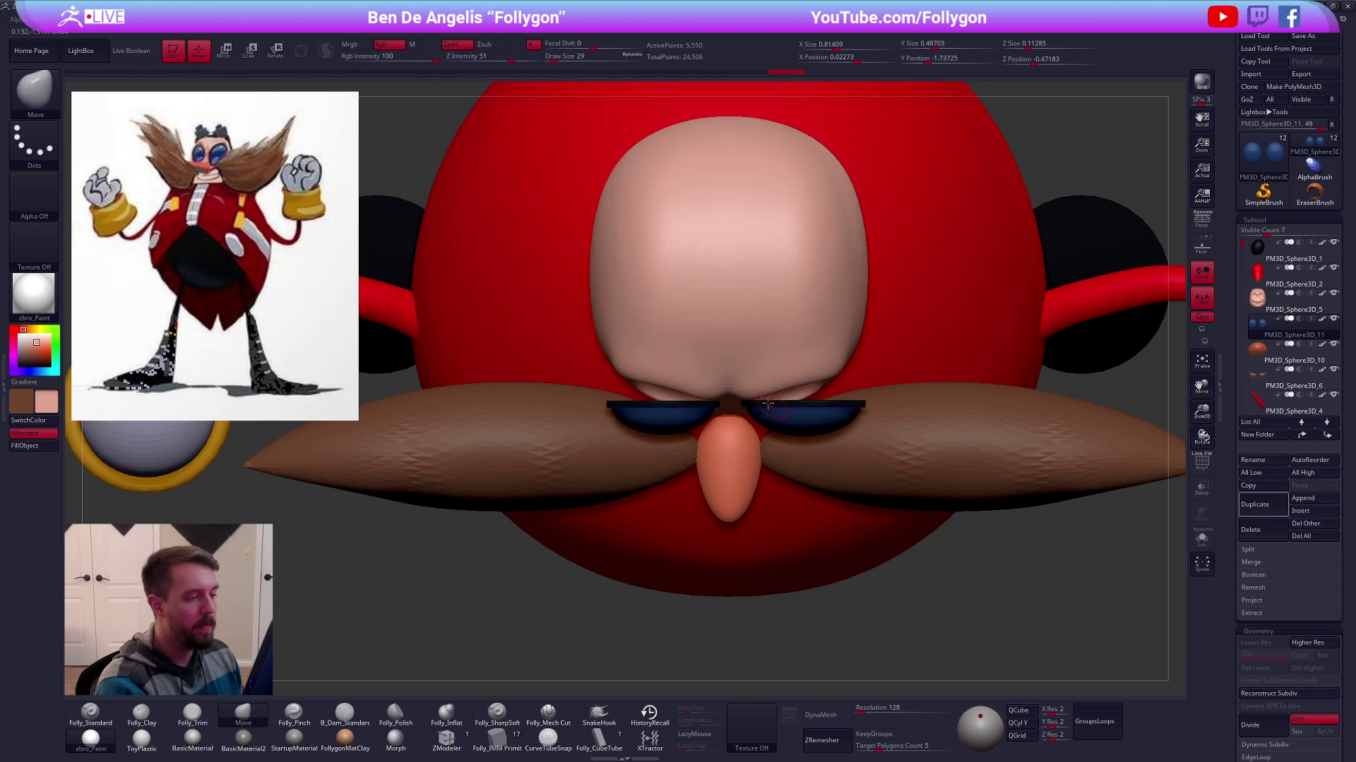
{"action": "key", "text": "alt+s"}
{"action": "key", "text": "alt+s"}
{"action": "key", "text": "r"}
{"action": "mouse_move", "coordinate": [745, 405]}
{"action": "left_mouse_down"}
{"action": "mouse_move", "coordinate": [887, 406]}
{"action": "mouse_move", "coordinate": [881, 374]}
{"action": "left_mouse_up"}
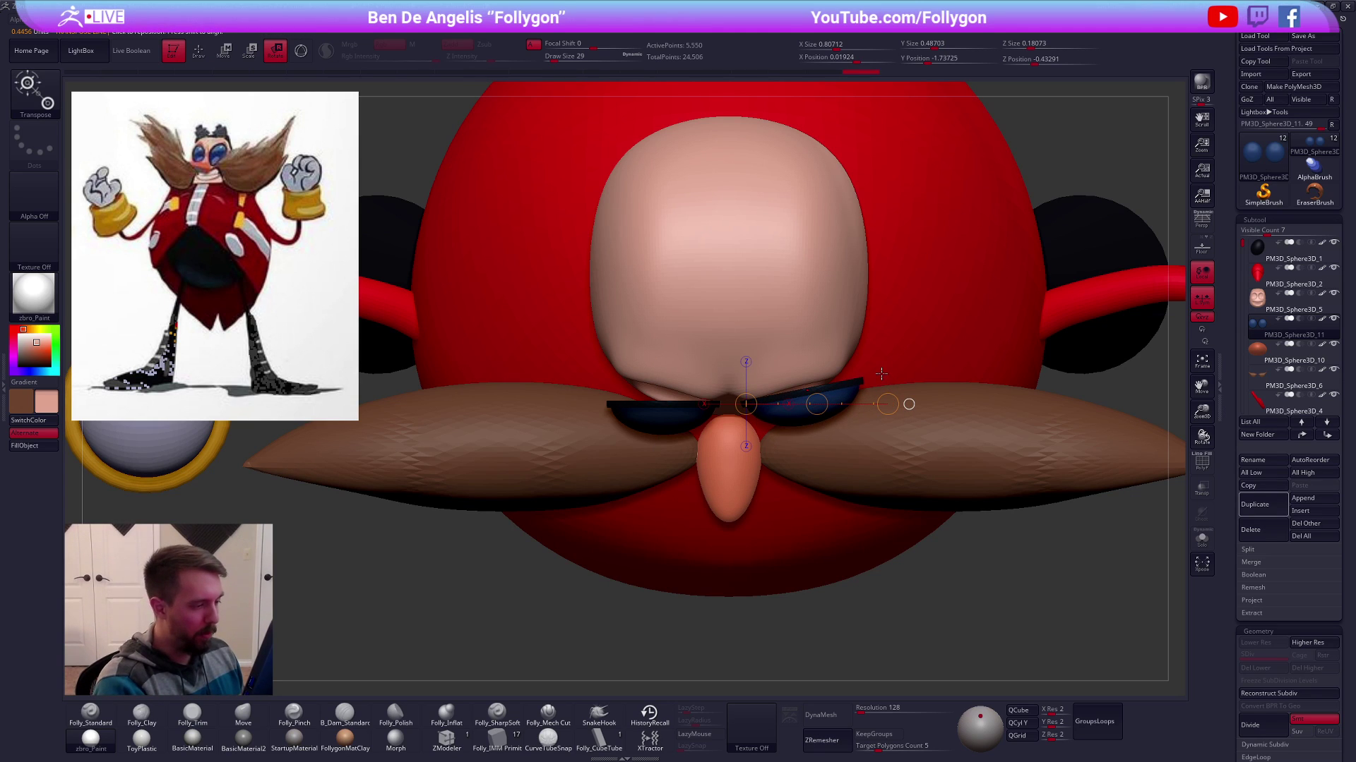
Push the unmasked part of the rimmed lenses closer to the head in top view, then clear the mask
{"action": "key", "text": "alt+s"}
{"action": "left_click_drag", "start_coordinate": [718, 404], "coordinate": [706, 494]}
{"action": "key", "text": "alt+s"}
{"action": "key", "text": "q"}
{"action": "mouse_move", "coordinate": [909, 630]}
{"action": "left_mouse_down"}
{"action": "mouse_move", "coordinate": [918, 590]}
{"action": "mouse_move", "coordinate": [960, 587]}
{"action": "mouse_move", "coordinate": [918, 440]}
{"action": "left_mouse_up"}
{"action": "left_click_drag", "start_coordinate": [911, 317], "coordinate": [978, 300], "text": "ctrl"}
{"action": "key", "text": "d"}
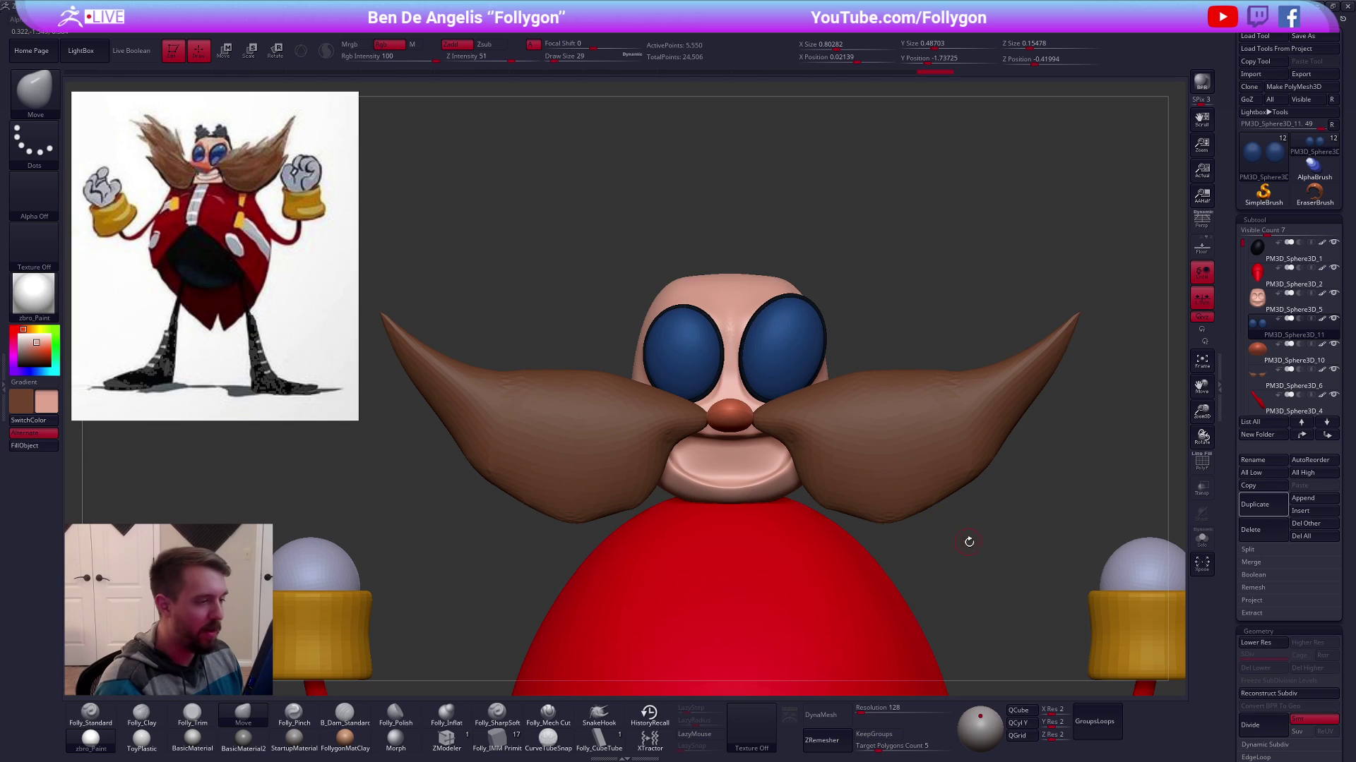
{"action": "key", "text": "shift+d"}
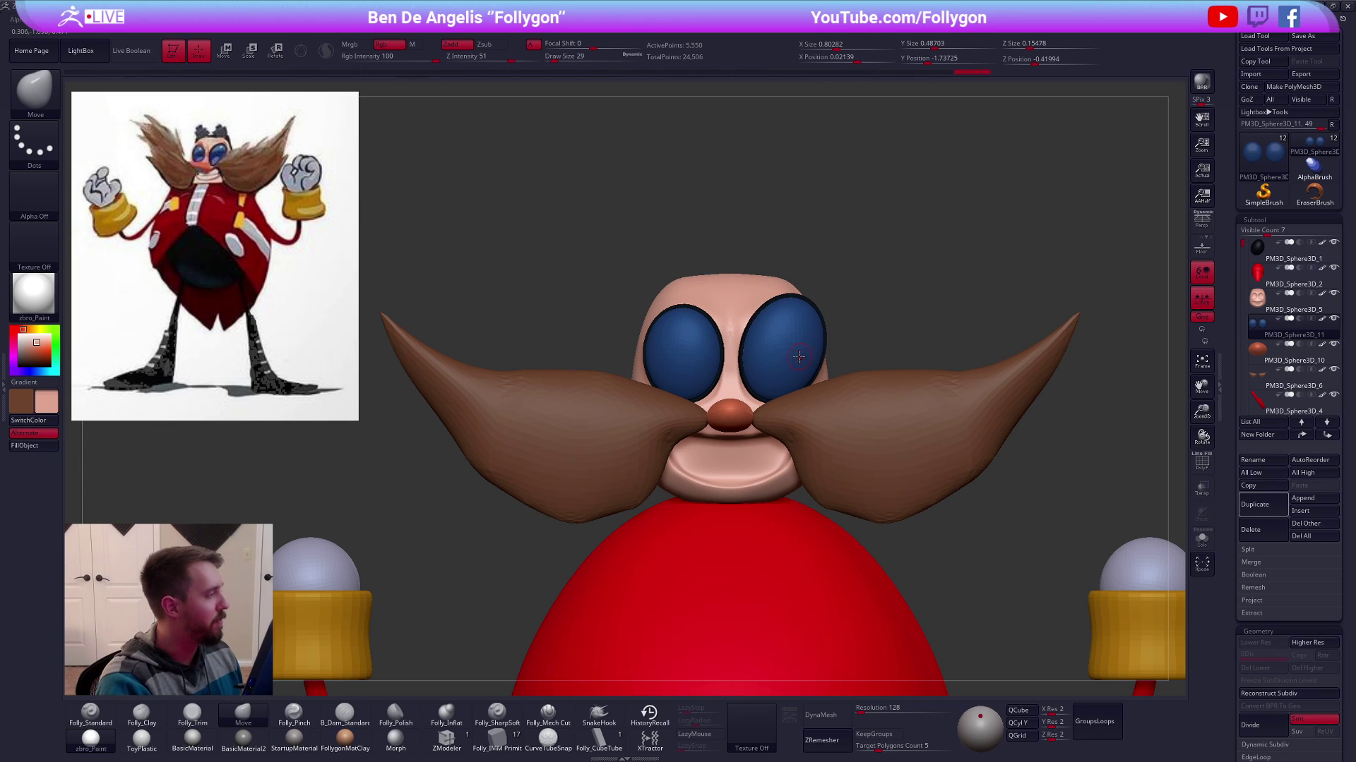
Examine the isolated lenses in wireframe and check how they sit against the face from the front
{"action": "key", "text": "alt+q"}
{"action": "left_click_drag", "start_coordinate": [850, 417], "coordinate": [905, 484], "text": "alt"}
{"action": "key", "text": "shift+f"}
{"action": "key", "text": "d"}
{"action": "left_click_drag", "start_coordinate": [981, 557], "coordinate": [968, 550], "text": "alt"}
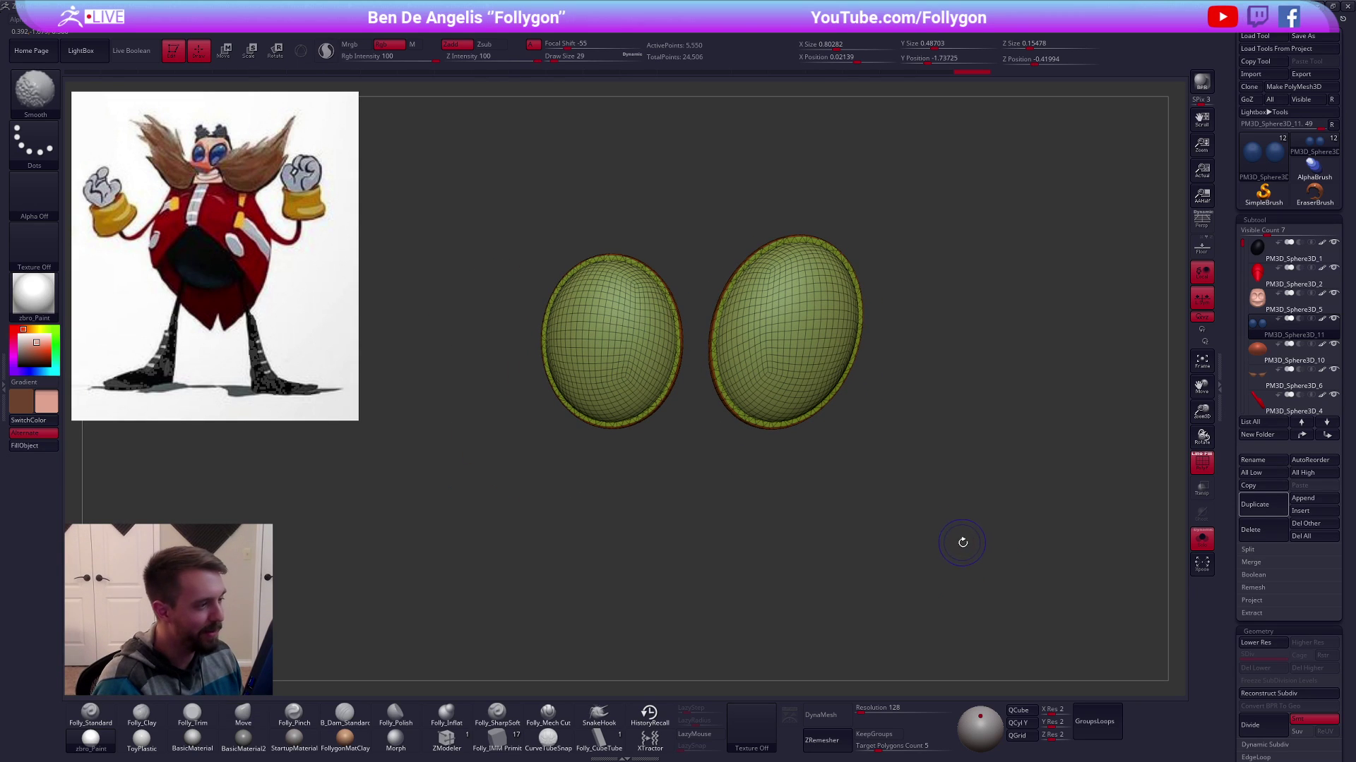
{"action": "key", "text": "shift+f"}
{"action": "left_click_drag", "start_coordinate": [978, 549], "coordinate": [892, 487], "text": "alt"}
{"action": "key", "text": "alt+q"}
{"action": "mouse_move", "coordinate": [948, 588]}
{"action": "left_mouse_down", "text": "alt"}
{"action": "mouse_move", "coordinate": [928, 535]}
{"action": "mouse_move", "coordinate": [948, 622]}
{"action": "left_mouse_up", "text": "alt"}
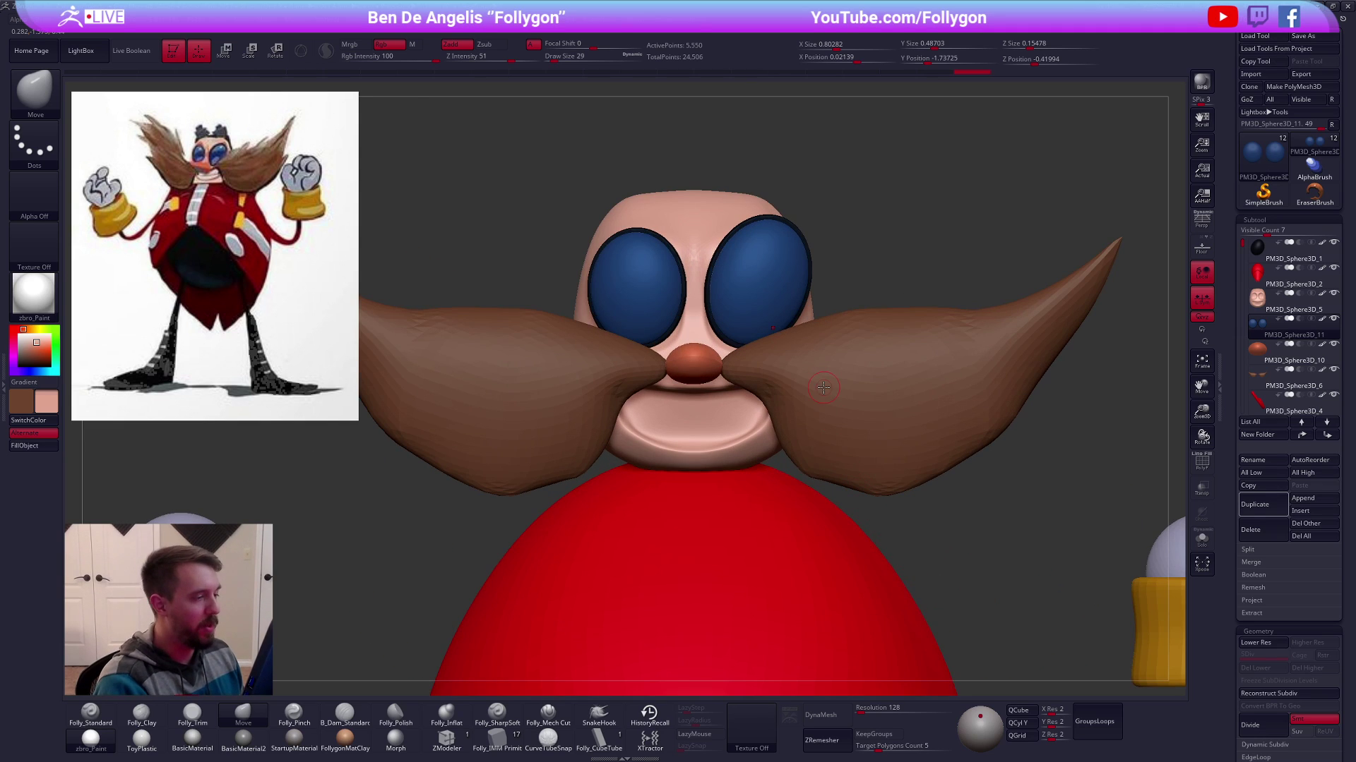
Isolate the head and flatten the area between the eye sockets with the Folly_Trim brush
{"action": "key", "text": "e"}
{"action": "mouse_move", "coordinate": [693, 335]}
{"action": "left_mouse_down", "text": "shift"}
{"action": "mouse_move", "coordinate": [848, 303]}
{"action": "mouse_move", "coordinate": [847, 333]}
{"action": "left_mouse_up", "text": "shift"}
{"action": "key", "text": "q"}
{"action": "left_click", "coordinate": [711, 337], "text": "alt"}
{"action": "key", "text": "alt+s"}
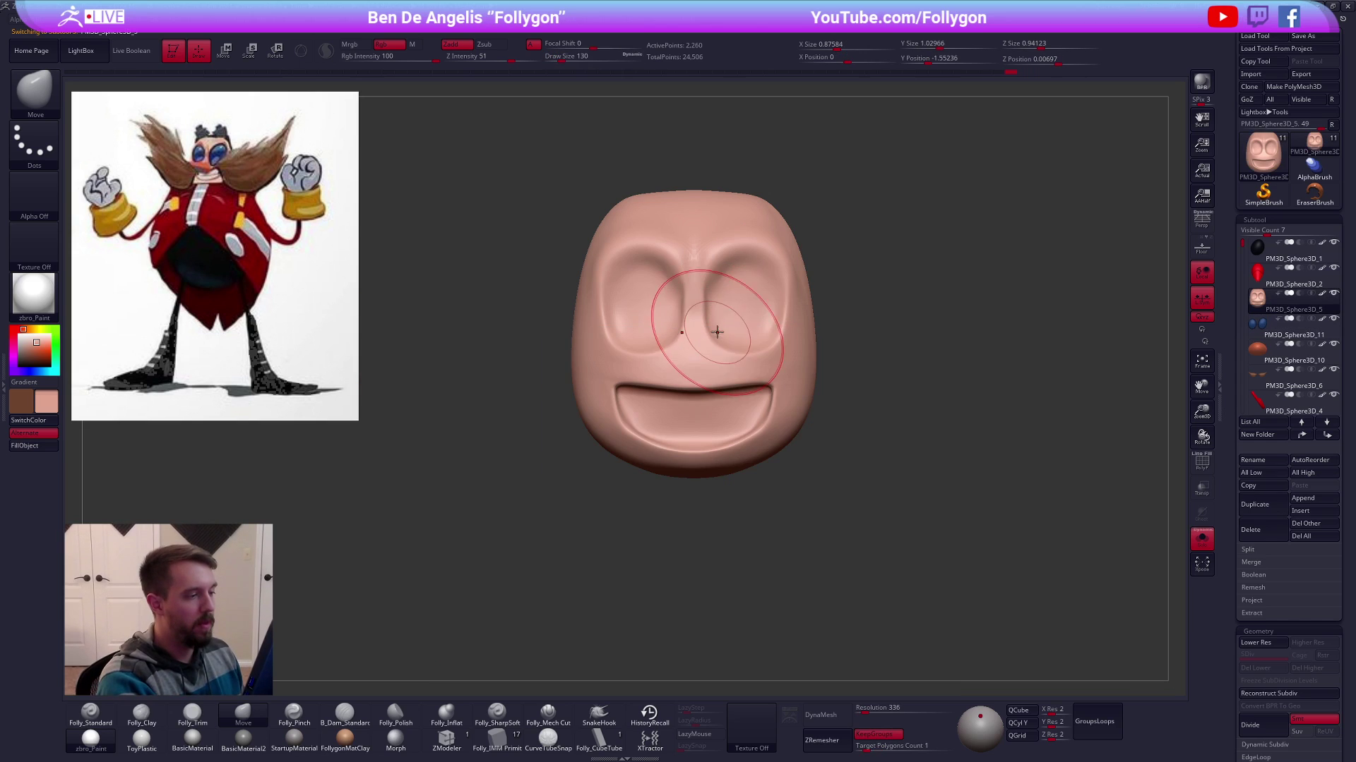
{"action": "key", "text": "3"}
{"action": "mouse_move", "coordinate": [734, 306]}
{"action": "left_mouse_down"}
{"action": "mouse_move", "coordinate": [732, 324]}
{"action": "mouse_move", "coordinate": [732, 289]}
{"action": "left_mouse_up"}
{"action": "key", "text": "["}
{"action": "key", "text": "alt+s"}
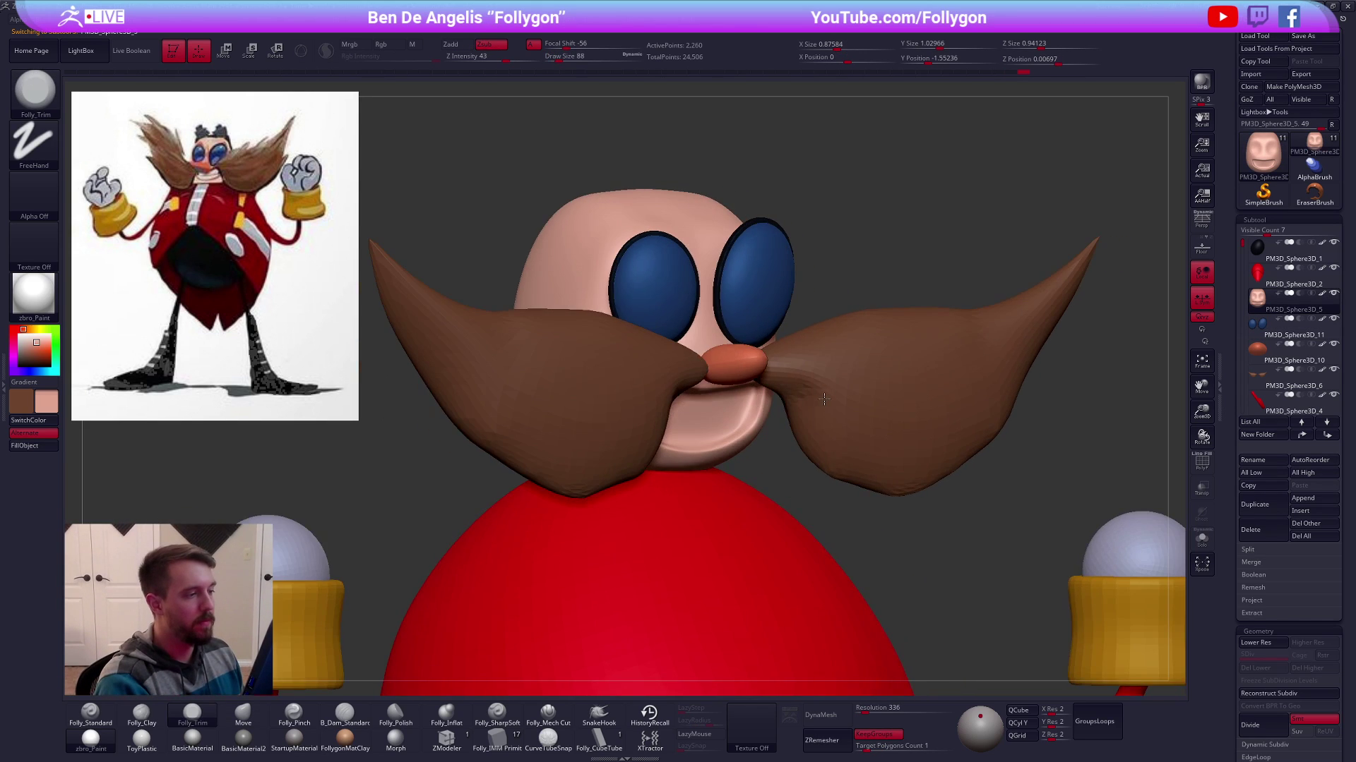
Sample a near-white colour from the reference image using Spotlight
{"action": "right_click_drag", "start_coordinate": [824, 399], "coordinate": [791, 384]}
{"action": "right_click_drag", "start_coordinate": [791, 385], "coordinate": [795, 324], "text": "ctrl"}
{"action": "right_click_drag", "start_coordinate": [727, 371], "coordinate": [762, 415], "text": "alt"}
{"action": "key", "text": "z"}
{"action": "key", "text": "c"}
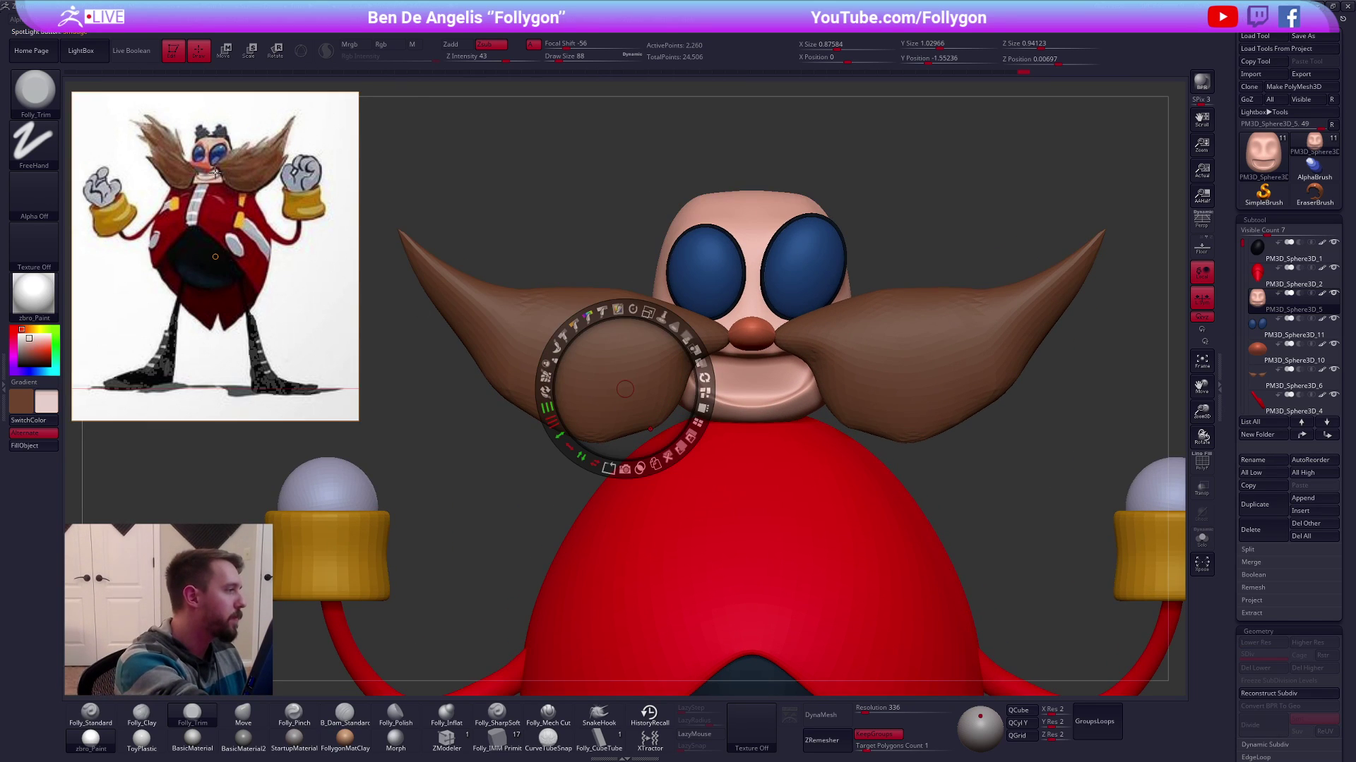
{"action": "key", "text": "z"}
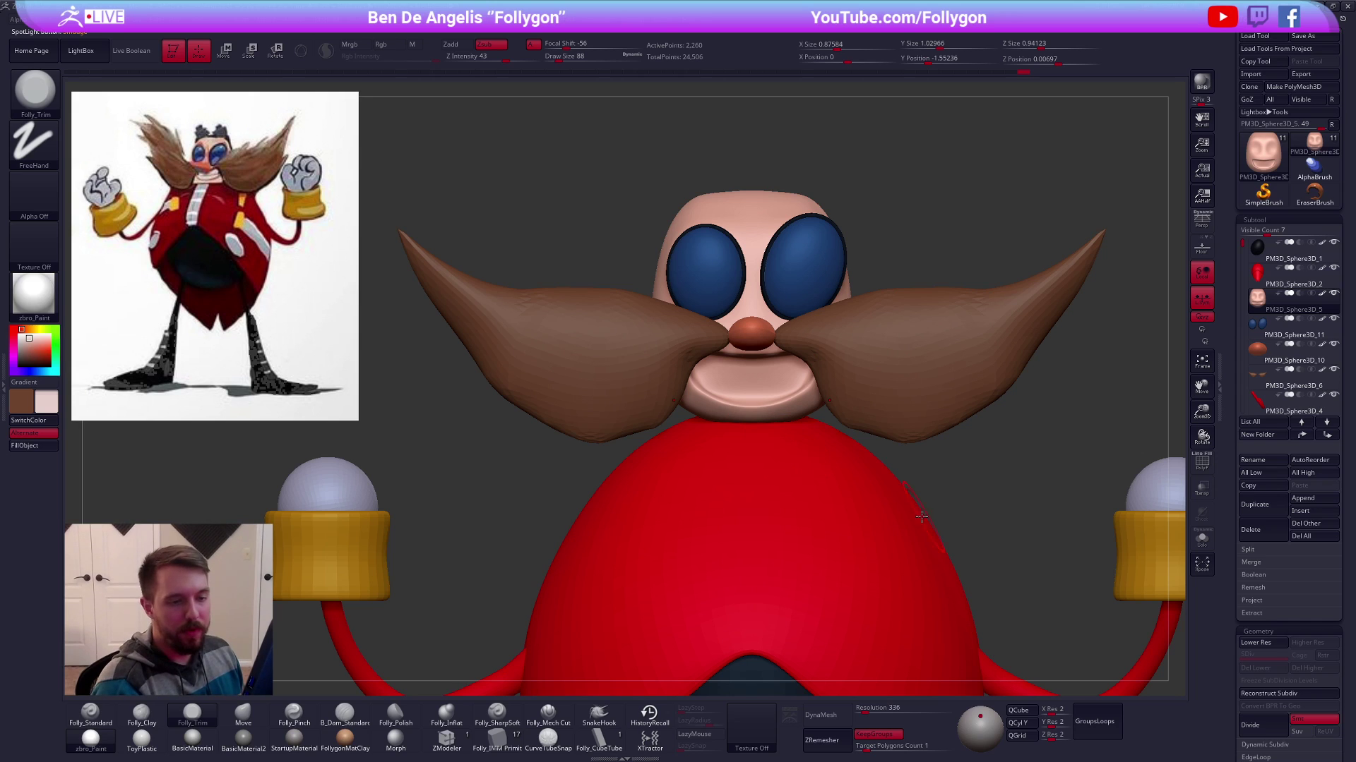
Duplicate the head, isolate the mouth polygroup on the copy and delete the rest of its mesh
{"action": "left_click", "coordinate": [1248, 514]}
{"action": "left_click", "coordinate": [1202, 538]}
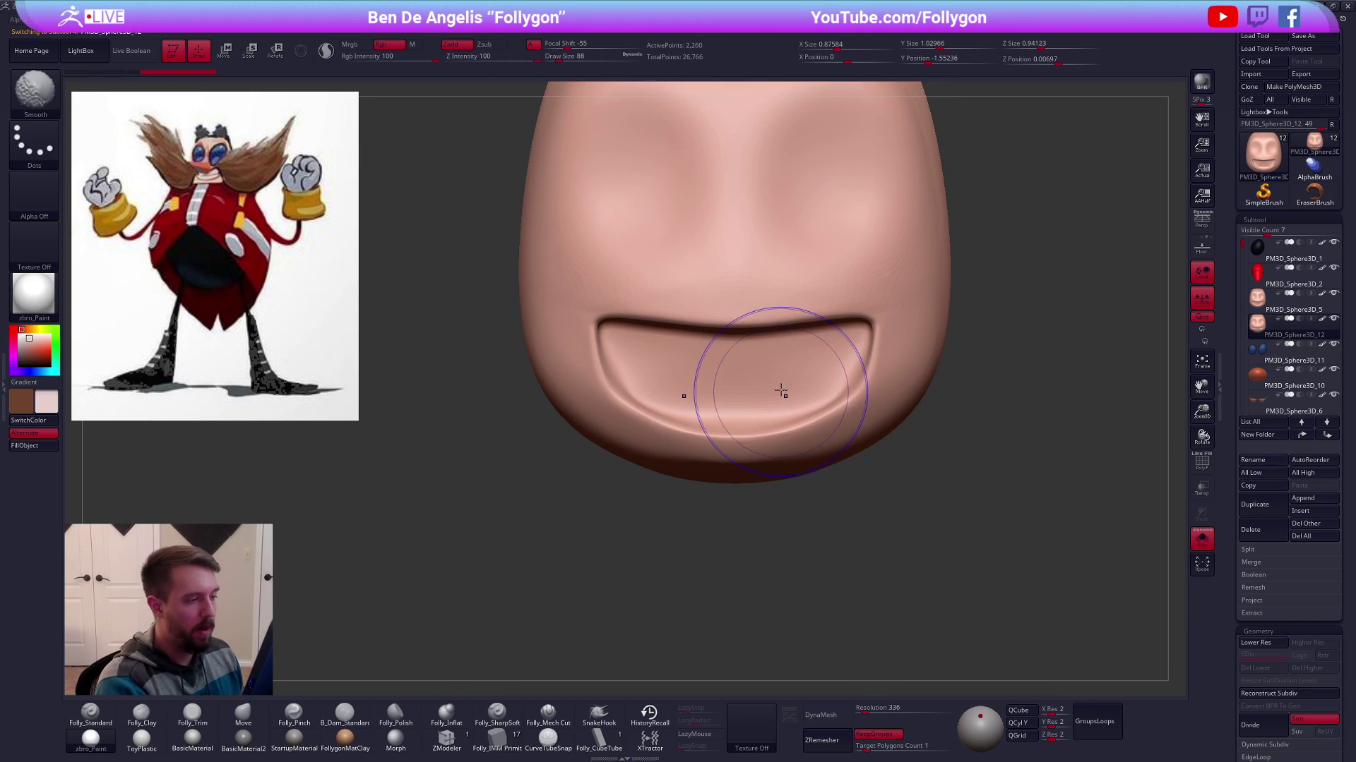
{"action": "key", "text": "shift+f"}
{"action": "left_click", "coordinate": [770, 367], "text": "ctrl+shift"}
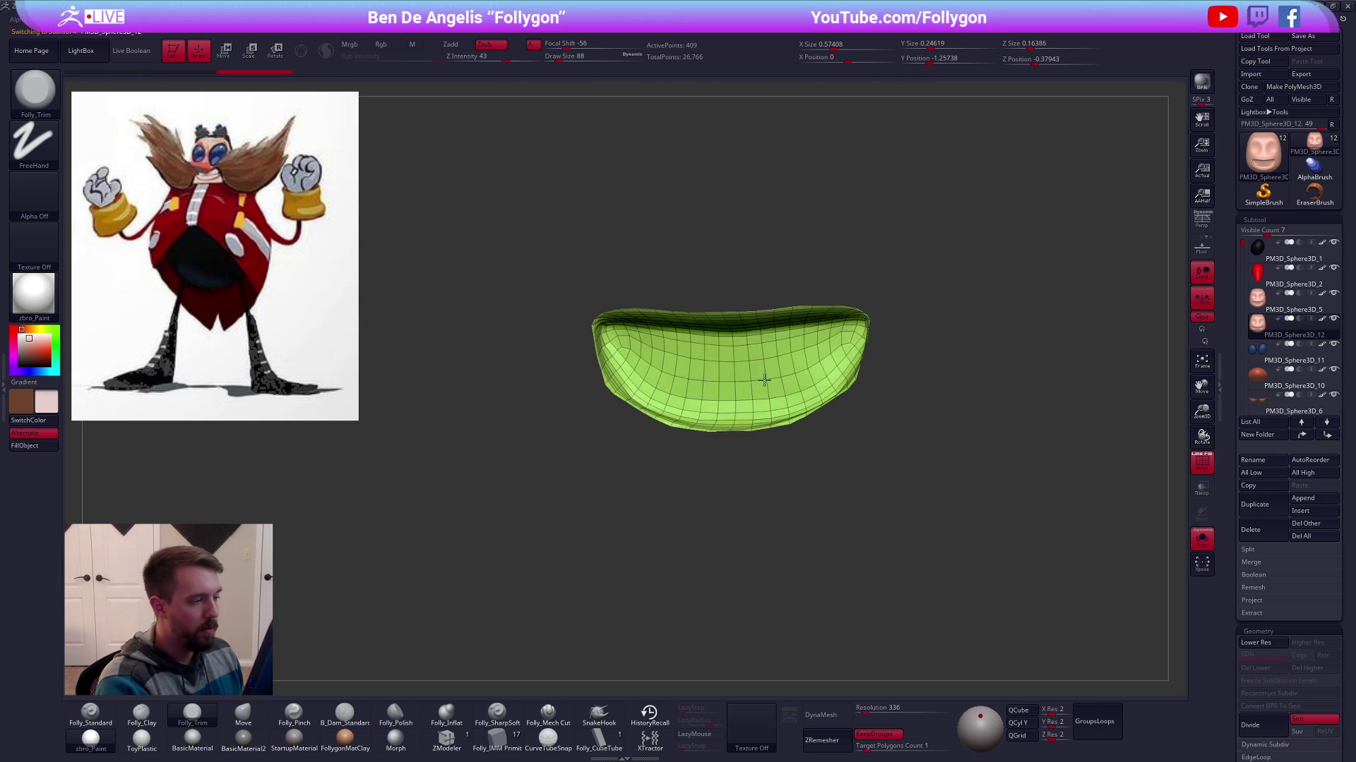
{"action": "key", "text": "ctrl+space"}
{"action": "left_click", "coordinate": [788, 386]}
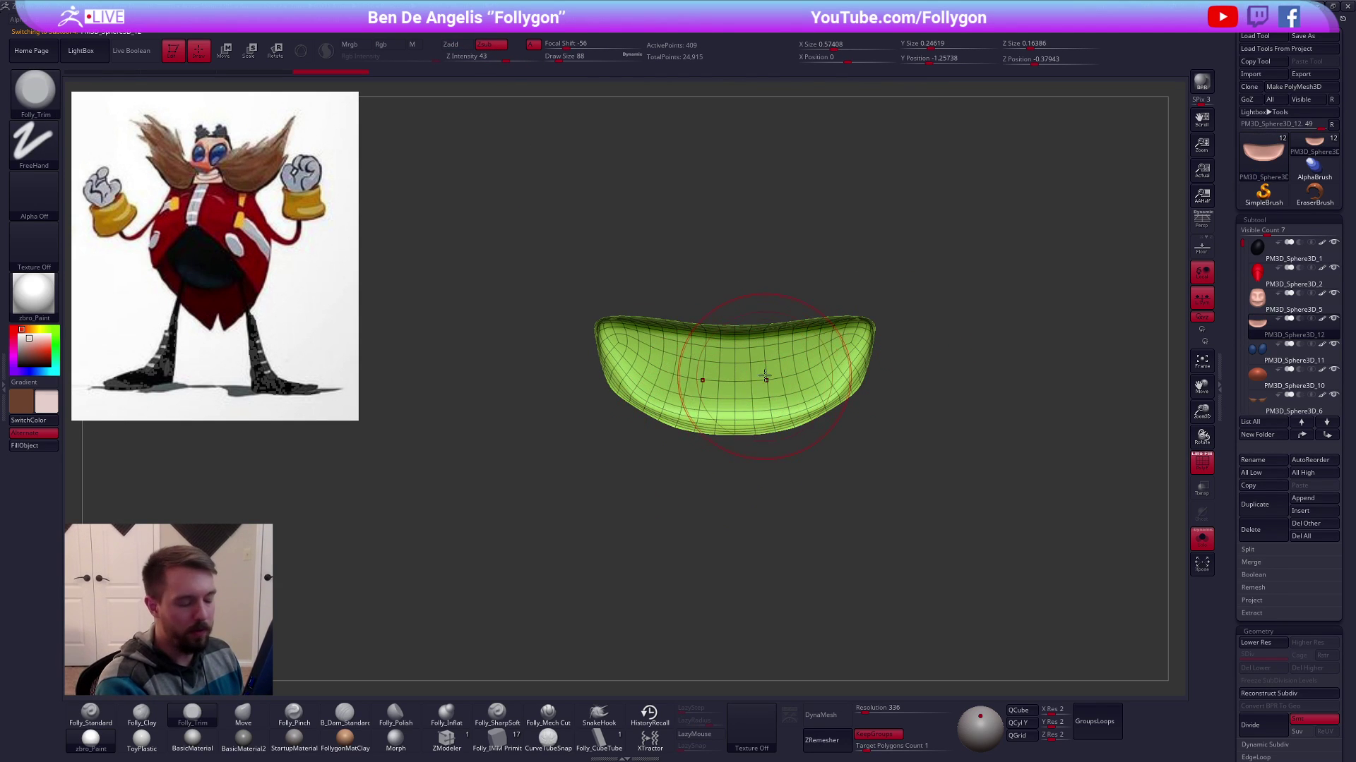
Hide the upper rim and corner polygons of the extracted mouth piece and delete them, leaving a curved teeth shape
{"action": "mouse_move", "coordinate": [747, 382]}
{"action": "right_mouse_down"}
{"action": "mouse_move", "coordinate": [751, 345]}
{"action": "mouse_move", "coordinate": [729, 335]}
{"action": "right_mouse_up"}
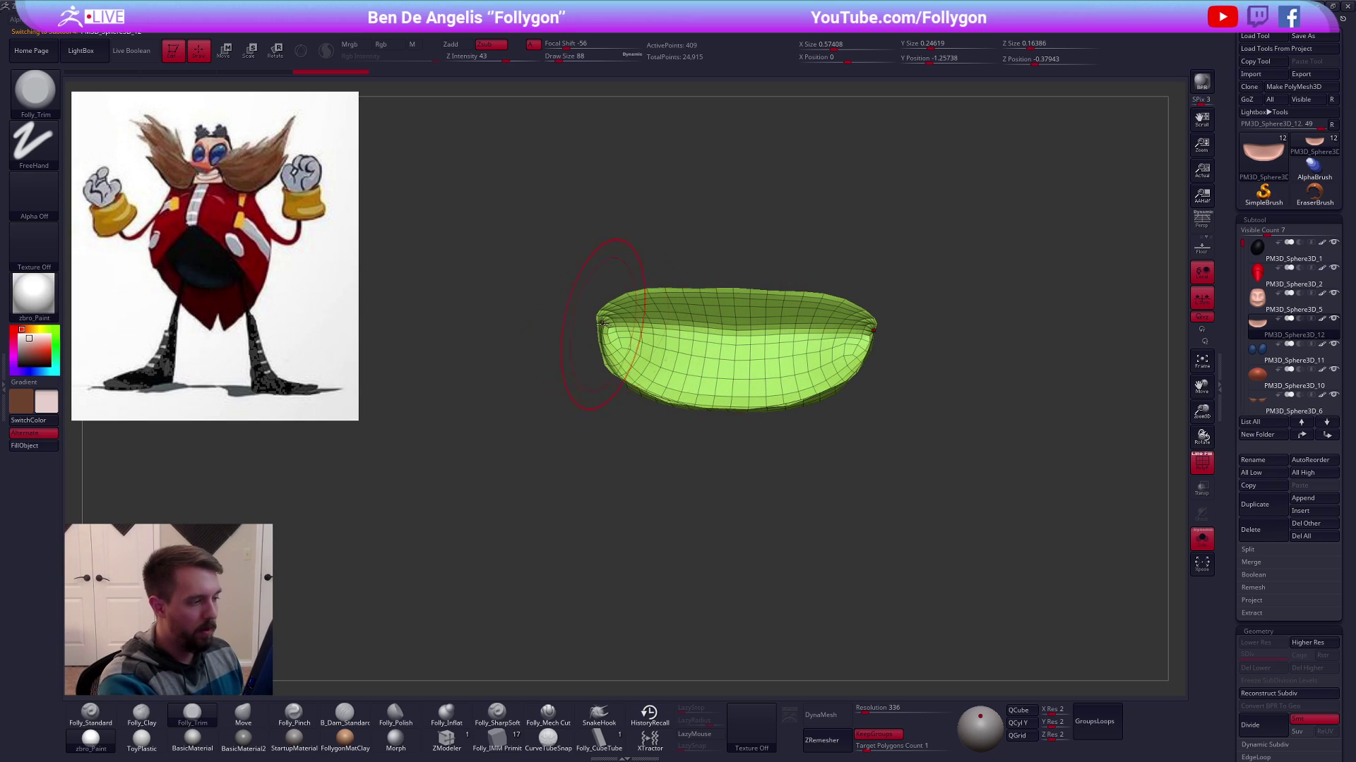
{"action": "key", "text": "ctrl+shift"}
{"action": "left_click_drag", "start_coordinate": [826, 329], "coordinate": [565, 289], "text": "ctrl+alt+shift"}
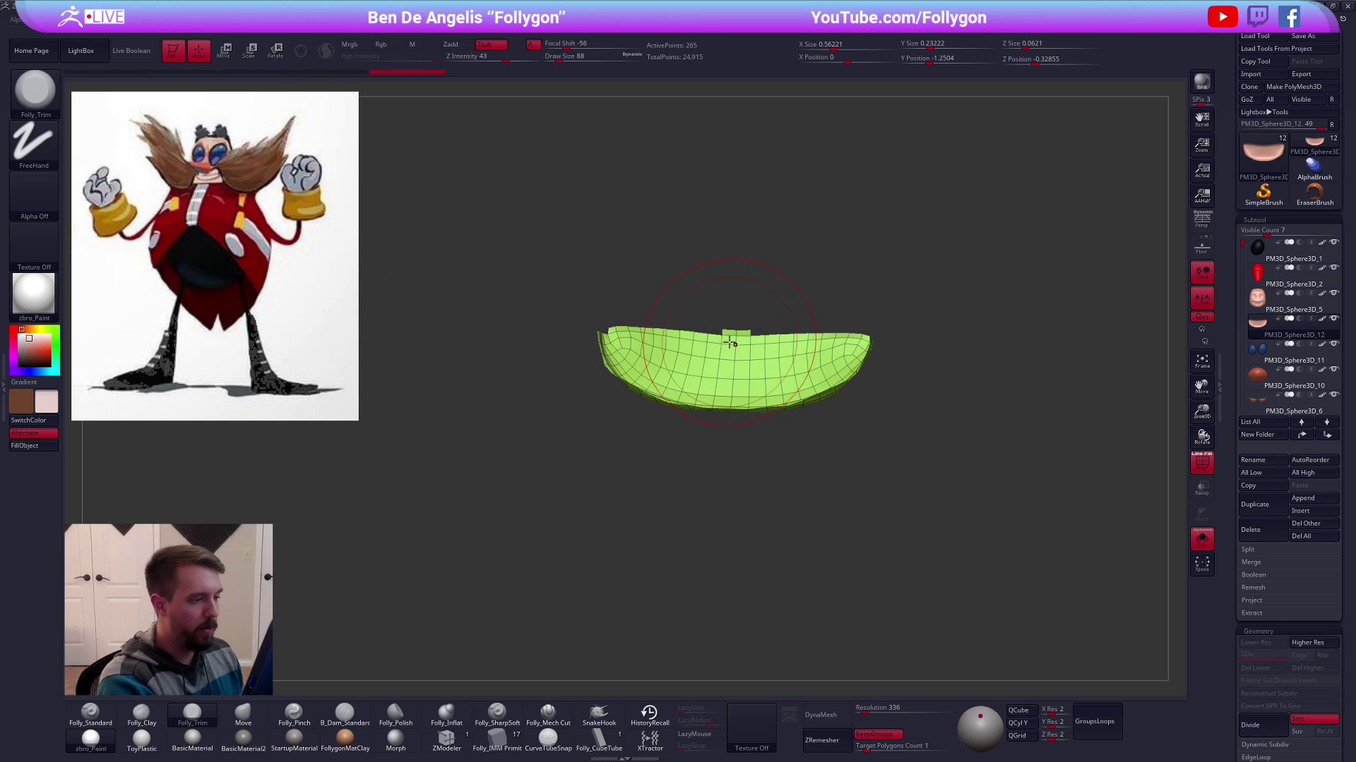
{"action": "left_click_drag", "start_coordinate": [714, 325], "coordinate": [722, 290], "text": "ctrl+alt+shift"}
{"action": "mouse_move", "coordinate": [704, 354]}
{"action": "right_mouse_down"}
{"action": "mouse_move", "coordinate": [635, 379]}
{"action": "mouse_move", "coordinate": [622, 303]}
{"action": "right_mouse_up"}
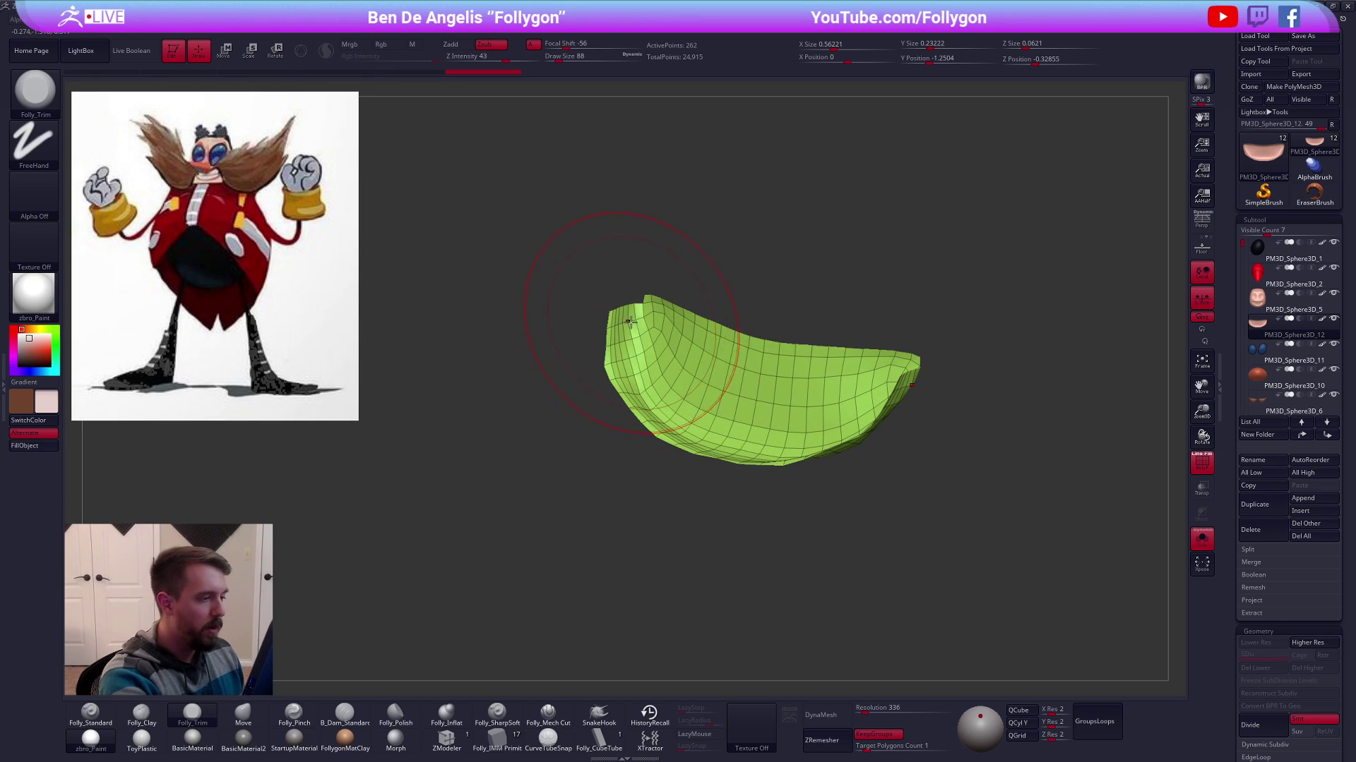
{"action": "key", "text": "ctrl+shift"}
{"action": "left_click_drag", "start_coordinate": [578, 214], "coordinate": [613, 254], "text": "ctrl+alt+shift"}
{"action": "right_click_drag", "start_coordinate": [654, 348], "coordinate": [766, 420]}
{"action": "mouse_move", "coordinate": [863, 418]}
{"action": "left_mouse_down", "text": "ctrl+alt+shift"}
{"action": "mouse_move", "coordinate": [687, 420]}
{"action": "mouse_move", "coordinate": [911, 448]}
{"action": "left_mouse_up", "text": "ctrl+alt+shift"}
{"action": "key", "text": "space"}
{"action": "left_click", "coordinate": [944, 407]}
Give the teeth shape thickness with the ZModeler Extrude action applied to All Polygons
{"action": "left_click", "coordinate": [446, 739]}
{"action": "key", "text": "space"}
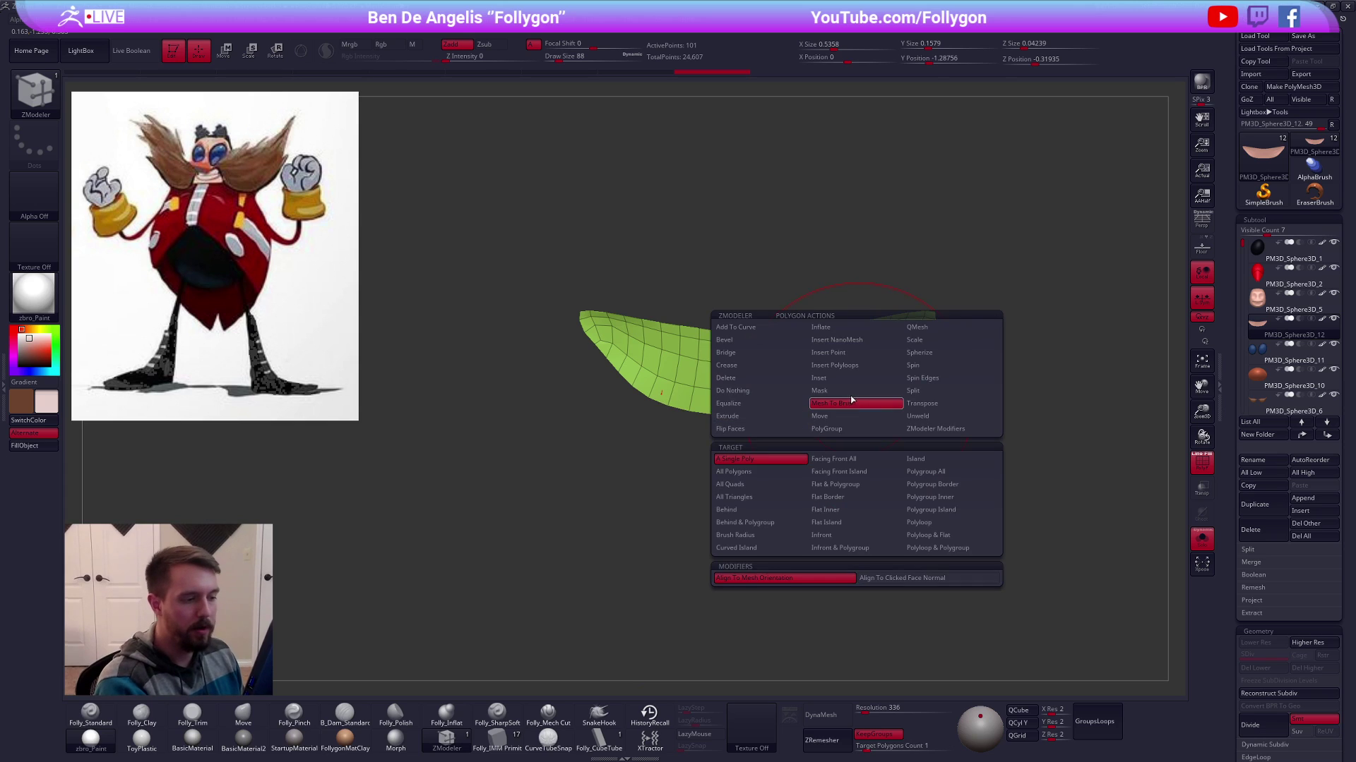
{"action": "key", "text": "space"}
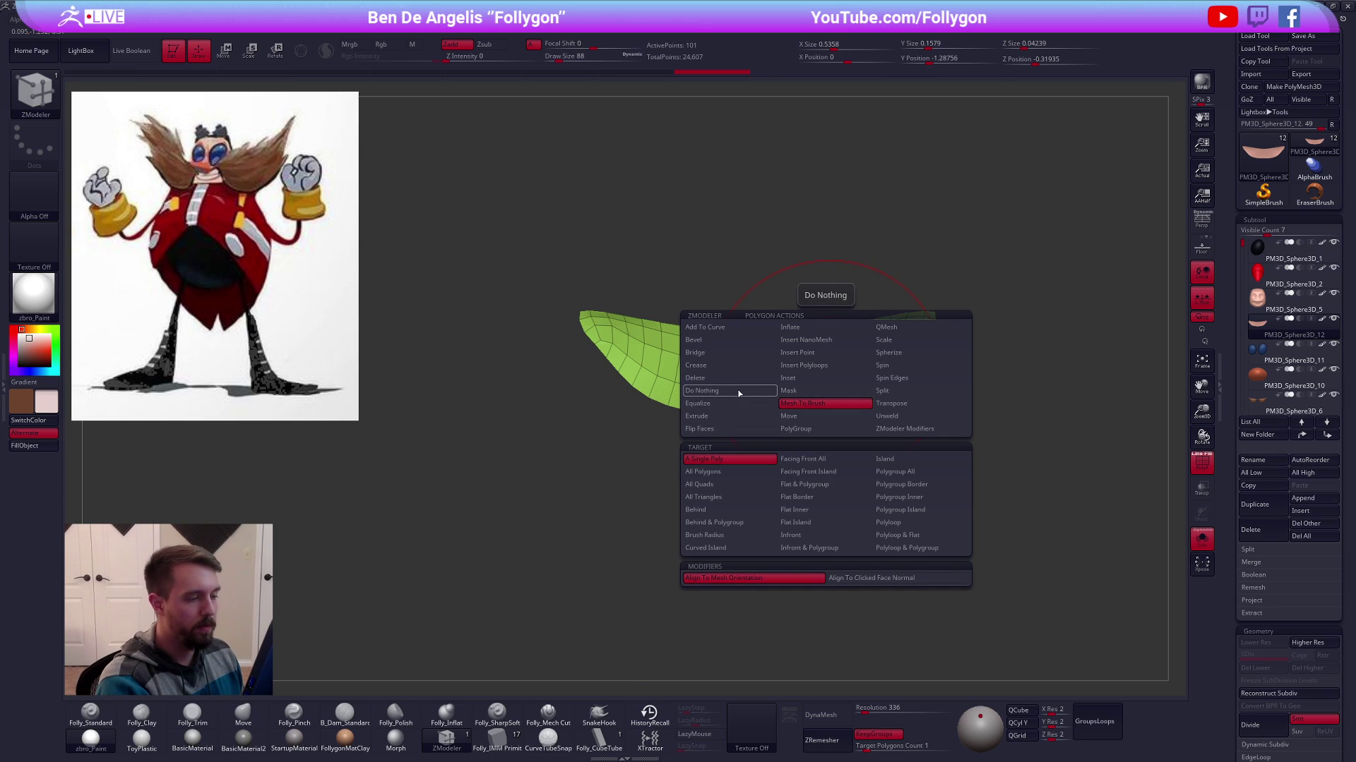
{"action": "left_click", "coordinate": [734, 405]}
{"action": "left_click", "coordinate": [738, 415]}
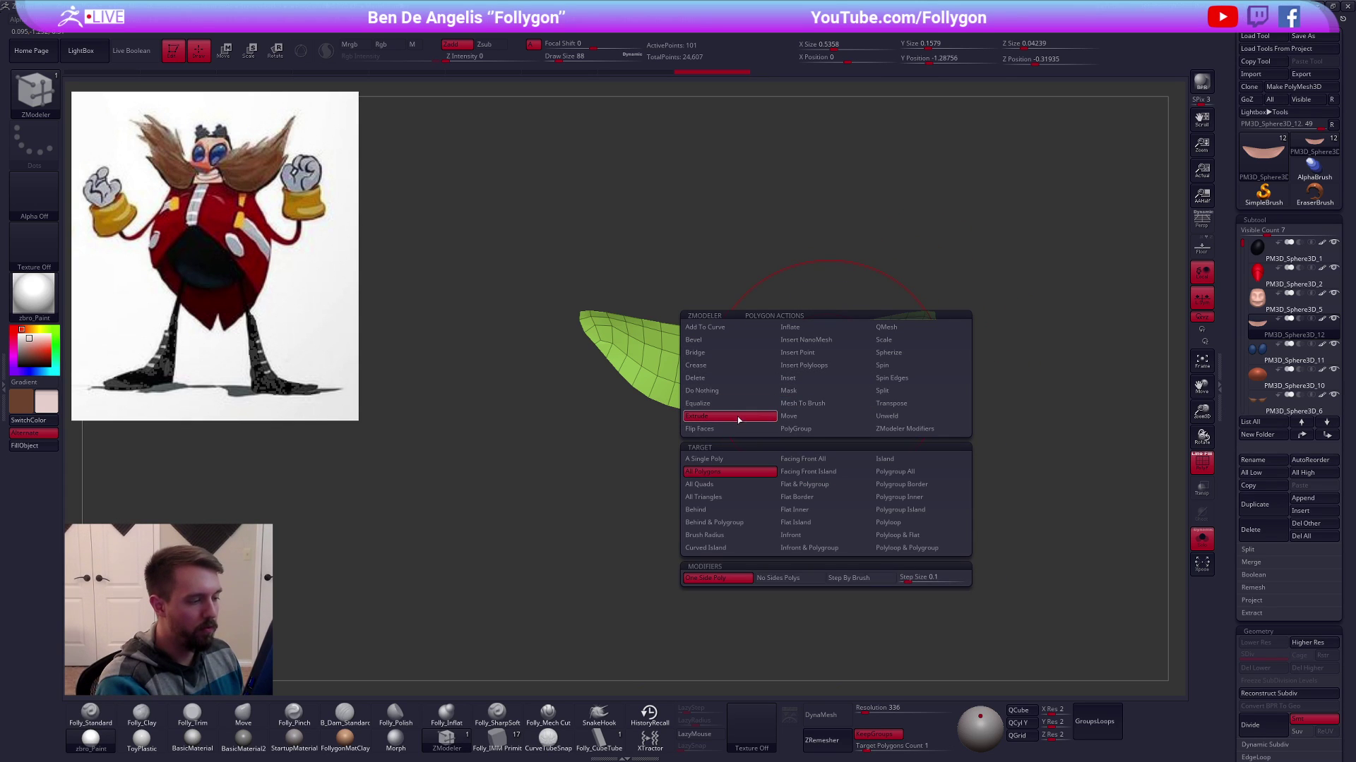
{"action": "left_click", "coordinate": [735, 485]}
{"action": "left_click_drag", "start_coordinate": [892, 424], "coordinate": [941, 426]}
{"action": "key", "text": "space"}
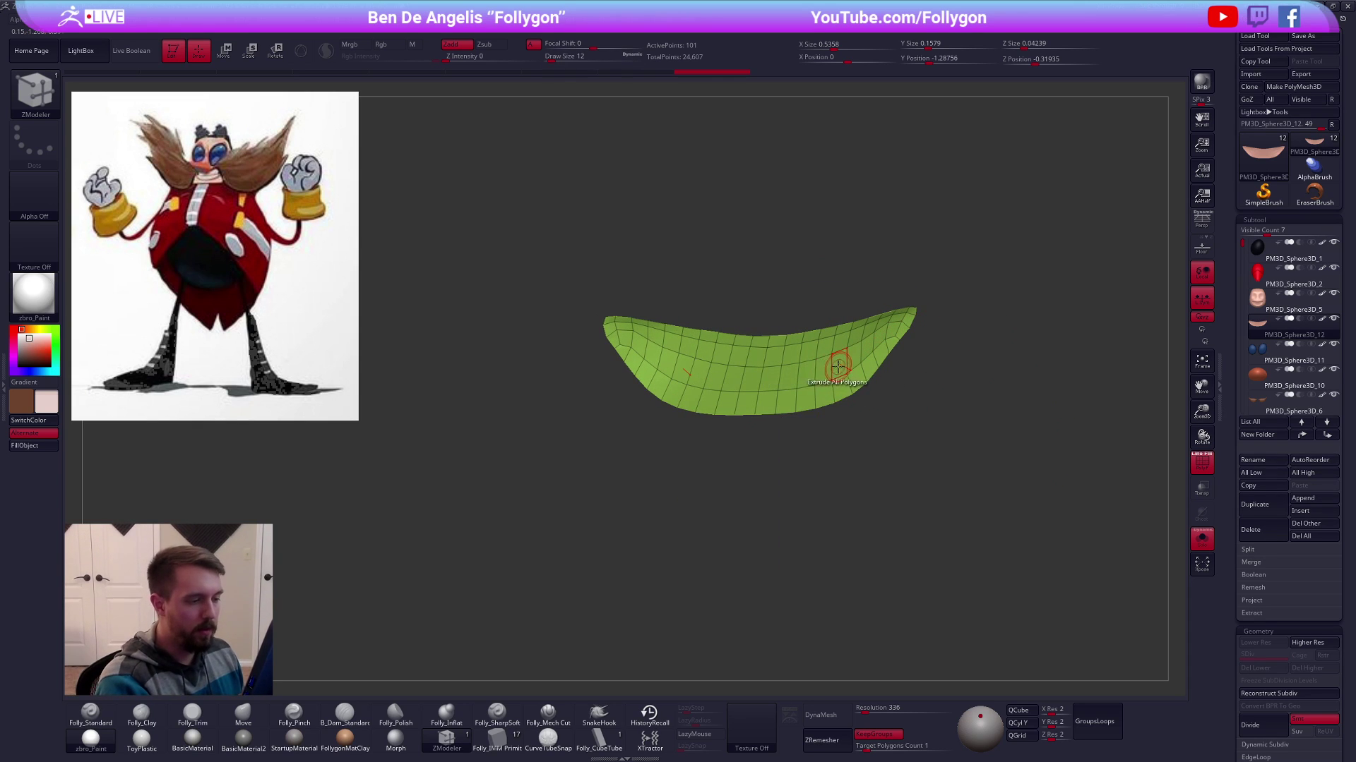
{"action": "left_click_drag", "start_coordinate": [838, 366], "coordinate": [851, 384]}
{"action": "key", "text": "ctrl+d"}
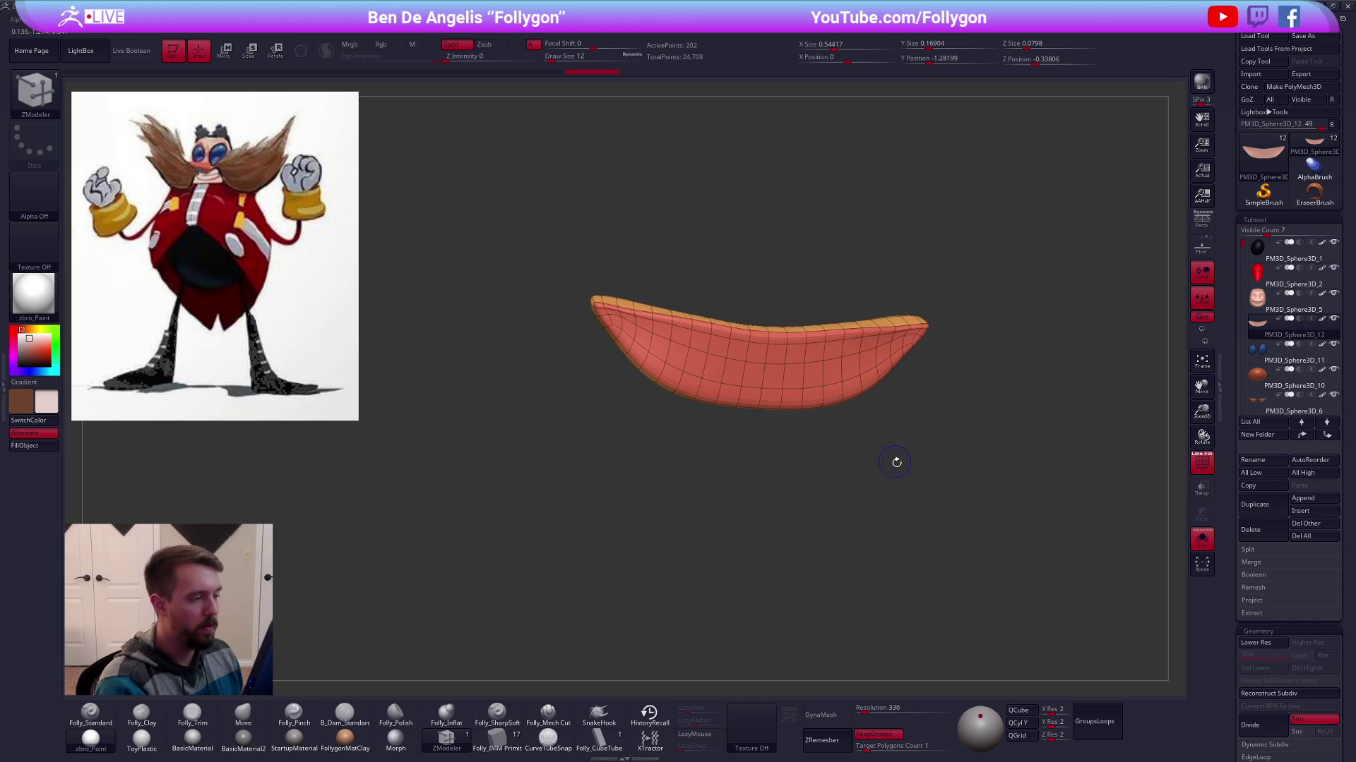
Fill the teeth with white and bring the rest of the character back into view
{"action": "key", "text": "shift+f"}
{"action": "key", "text": "1"}
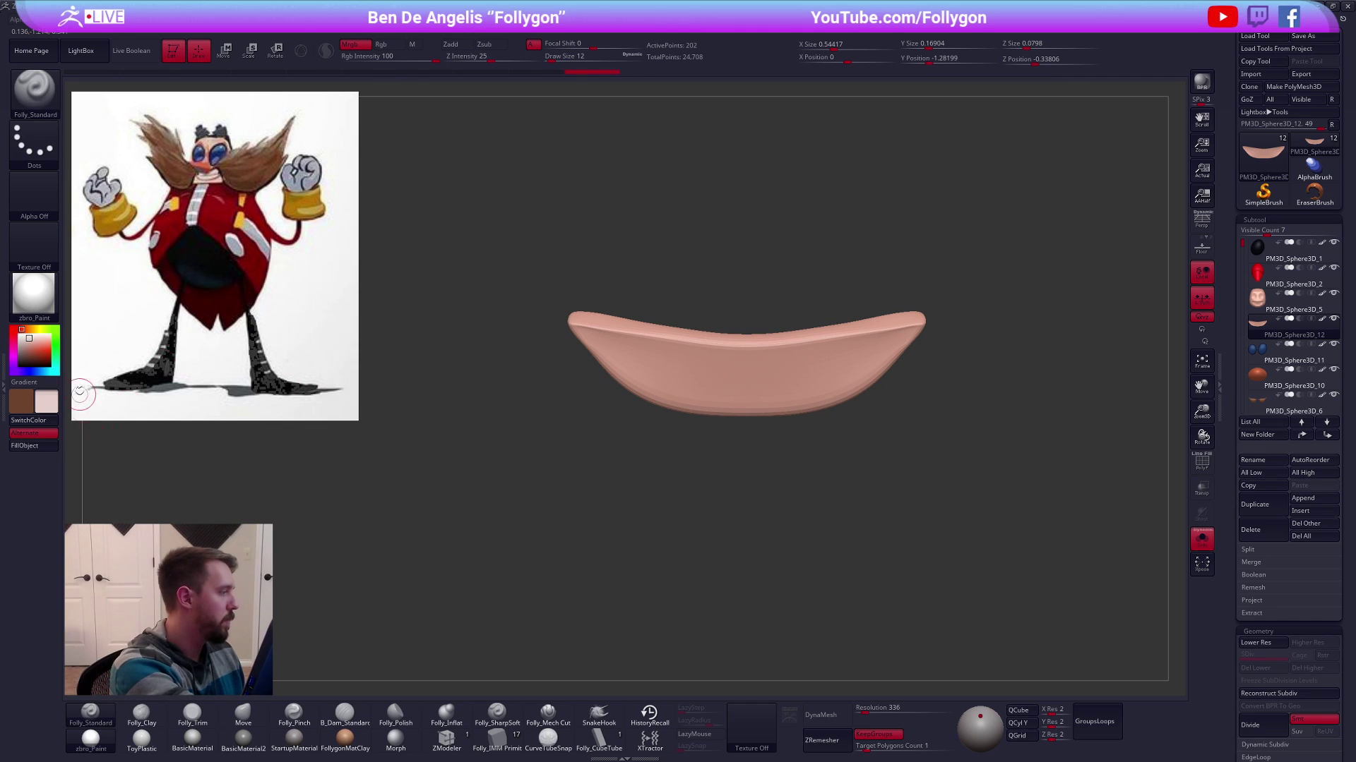
{"action": "left_click", "coordinate": [24, 446]}
{"action": "left_click", "coordinate": [24, 338]}
{"action": "left_click", "coordinate": [24, 445]}
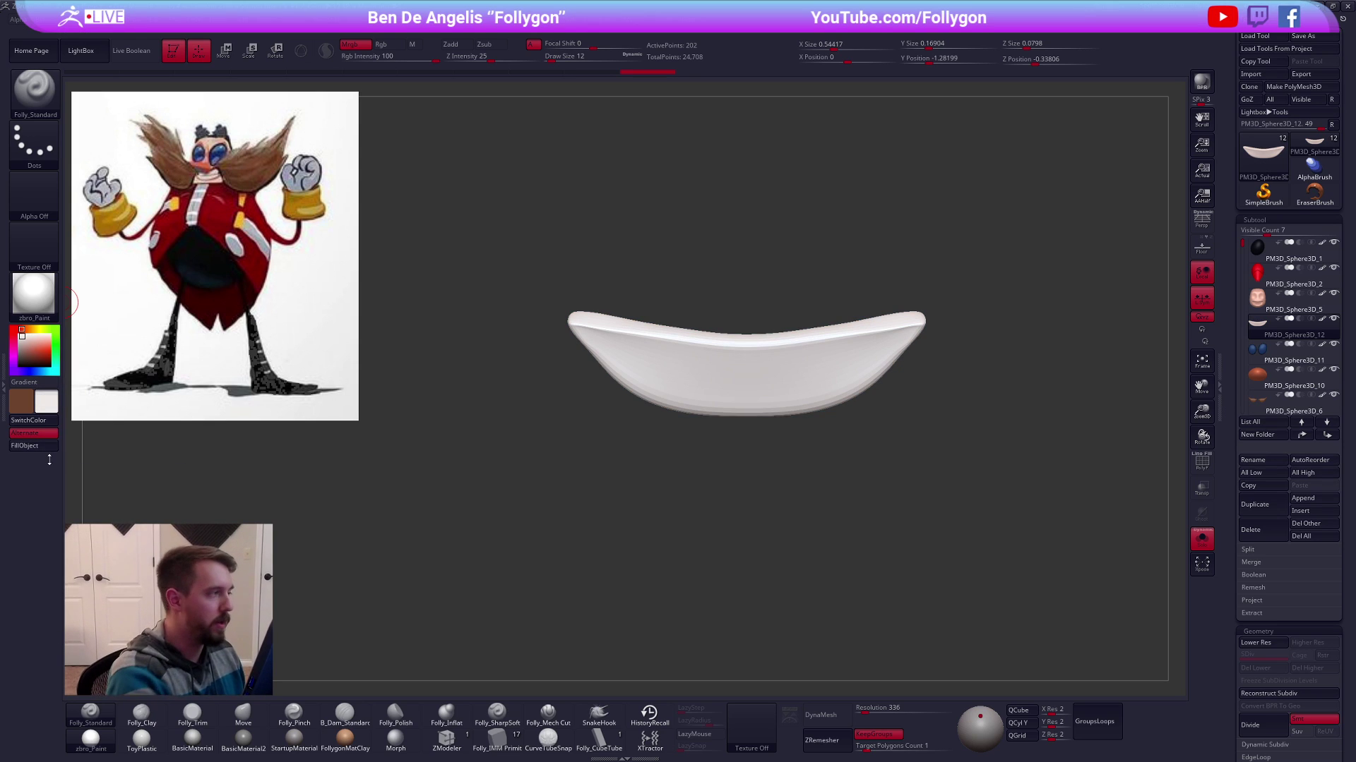
{"action": "left_click", "coordinate": [919, 521]}
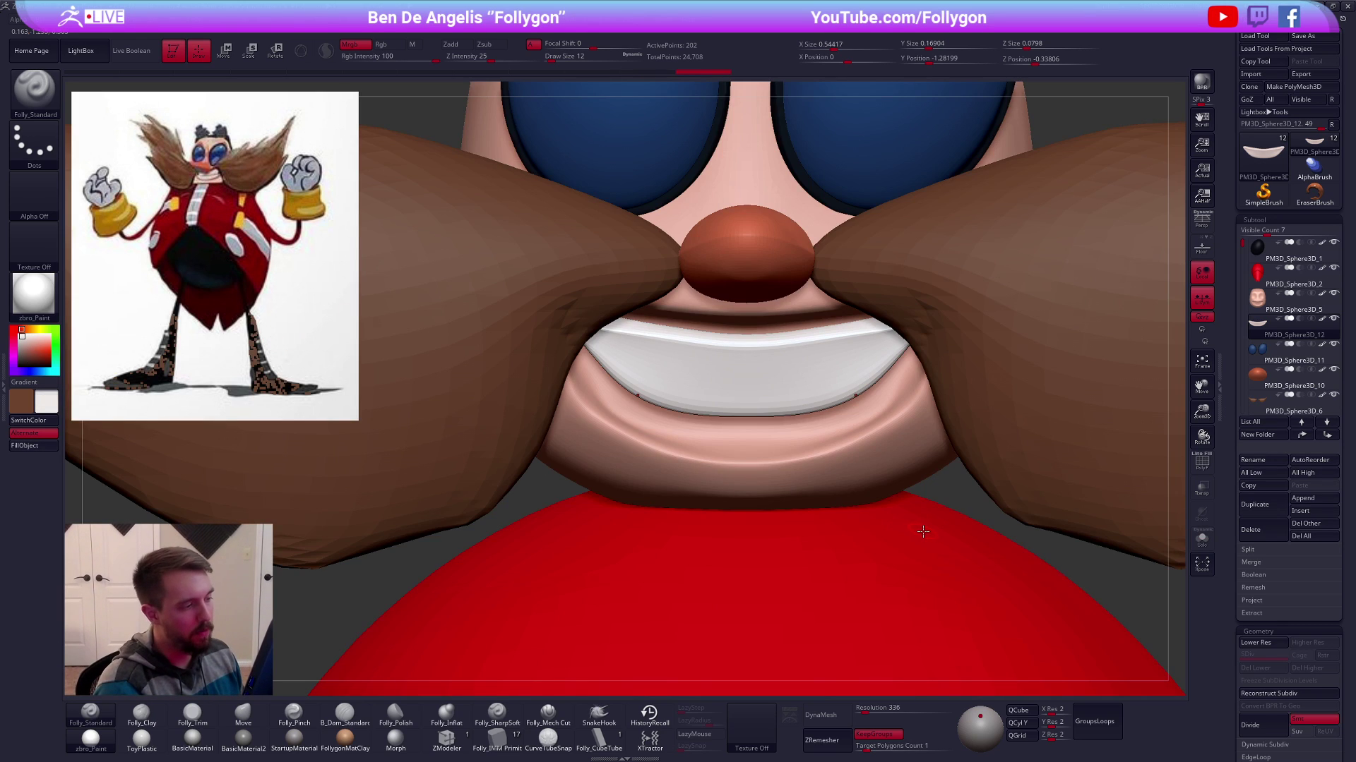
Toggle double-sided display for the teeth and hide the moustache to expose the whole mouth
{"action": "key", "text": "ctrl+shift+f"}
{"action": "left_click", "coordinate": [999, 485]}
{"action": "left_click", "coordinate": [994, 497]}
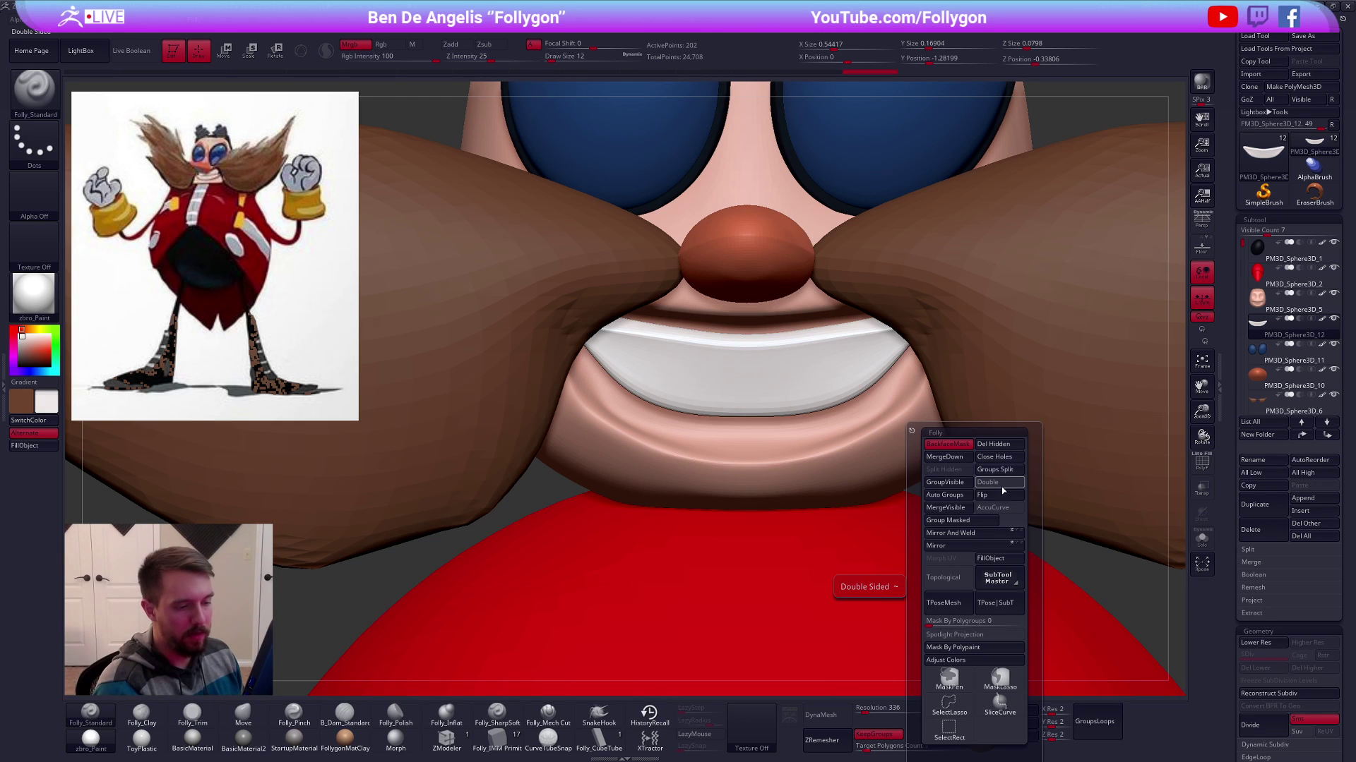
{"action": "scroll", "coordinate": [817, 416], "scroll_direction": "down", "scroll_amount": 3}
{"action": "key", "text": "b"}
{"action": "key", "text": "m"}
{"action": "key", "text": "v"}
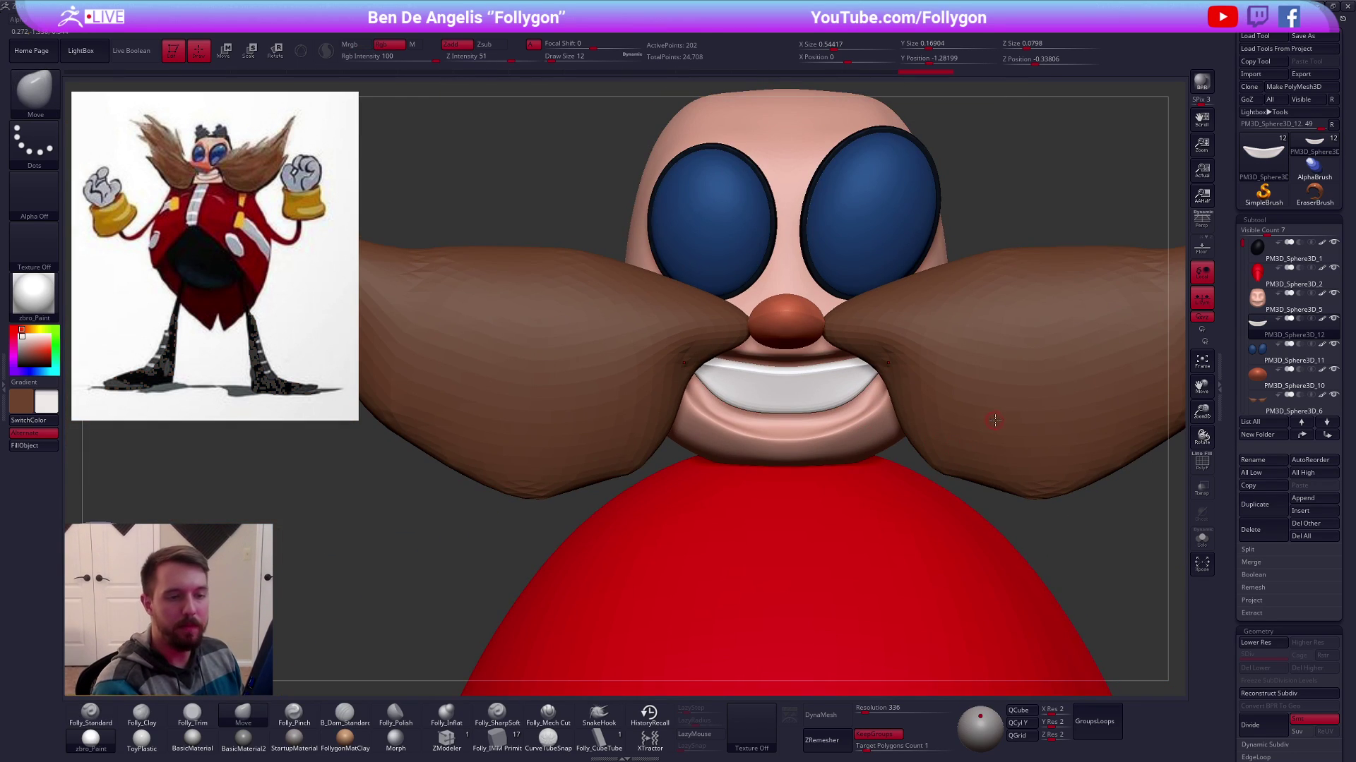
{"action": "left_click", "coordinate": [1256, 406]}
{"action": "left_click", "coordinate": [1261, 331]}
{"action": "left_click", "coordinate": [1334, 394]}
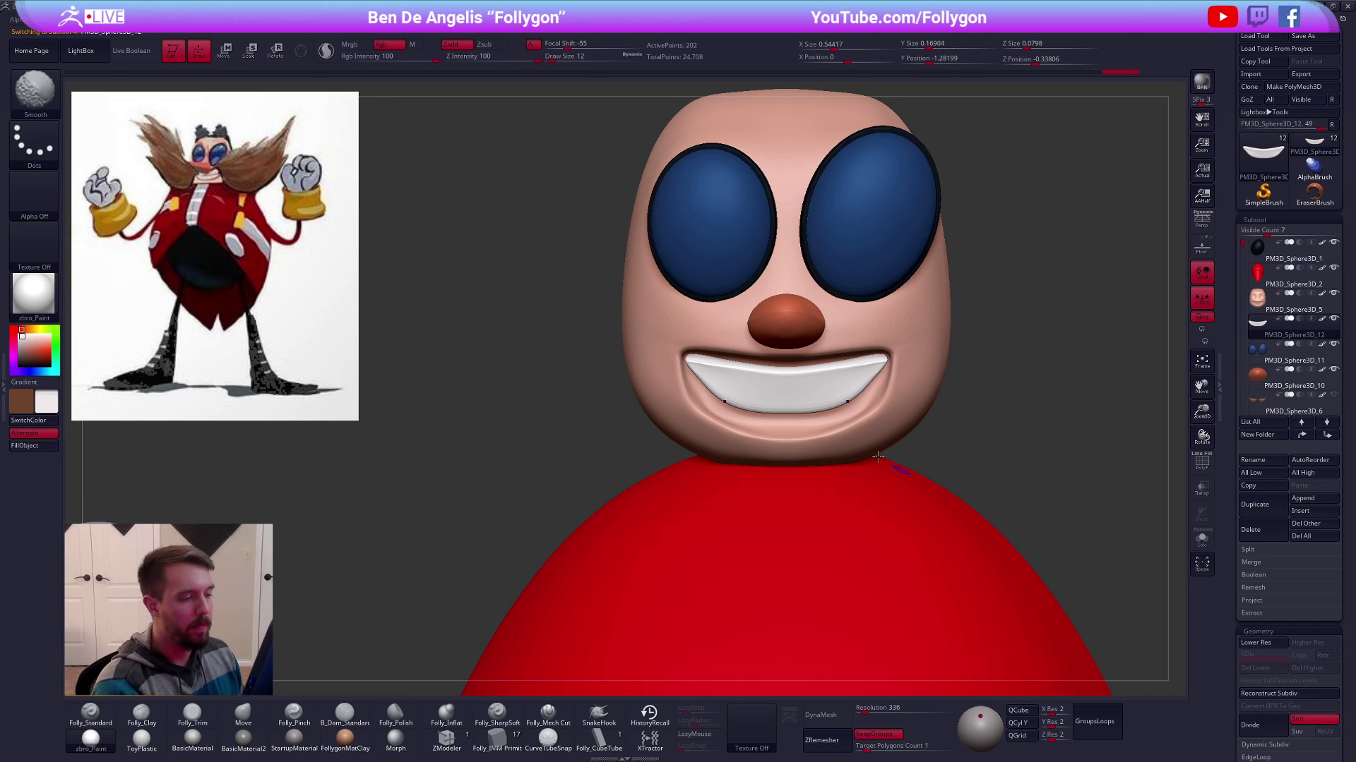
Subdivide the teeth three times and smooth their surface
{"action": "key", "text": "ctrl+d"}
{"action": "key", "text": "ctrl+d"}
{"action": "key", "text": "ctrl+d"}
{"action": "key", "text": "space"}
{"action": "key", "text": "shift"}
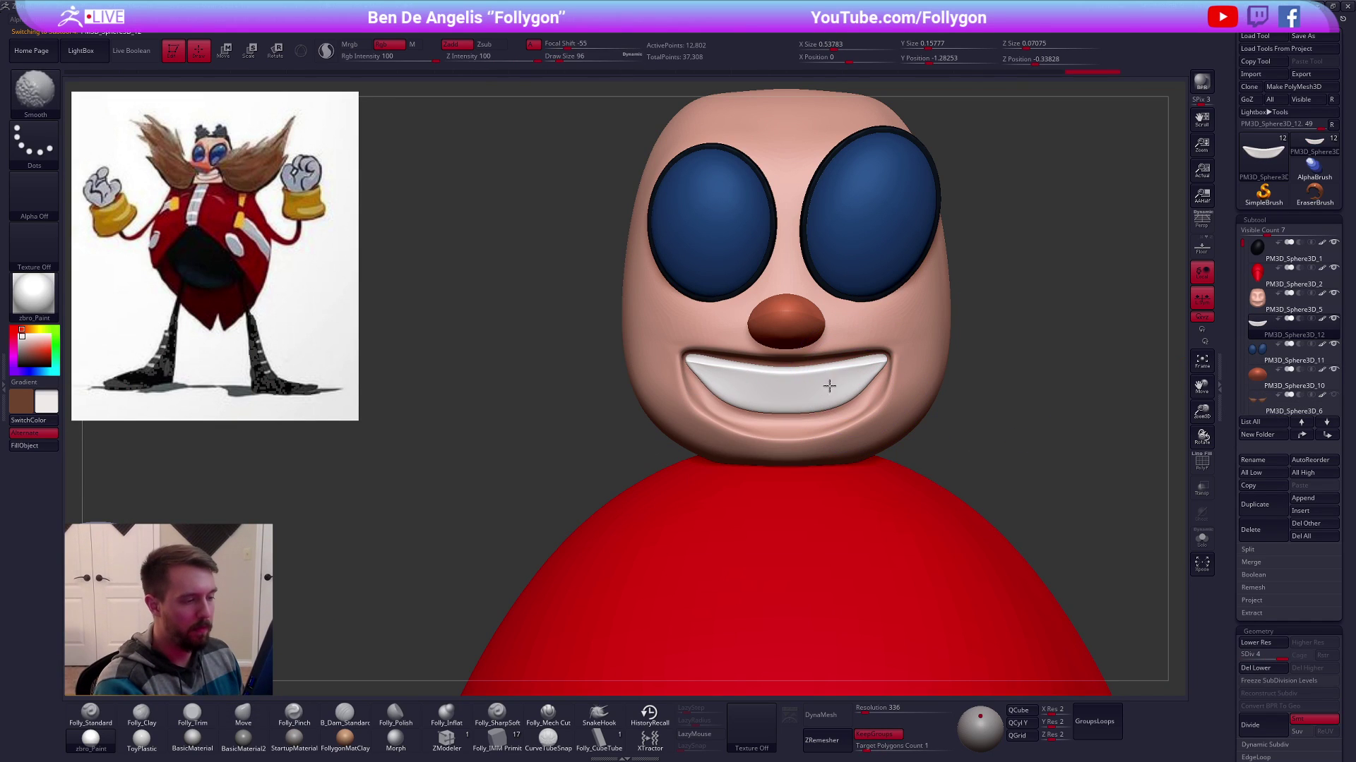
{"action": "left_click_drag", "start_coordinate": [837, 388], "coordinate": [850, 379], "text": "shift"}
{"action": "right_click_drag", "start_coordinate": [850, 378], "coordinate": [812, 353], "text": "alt"}
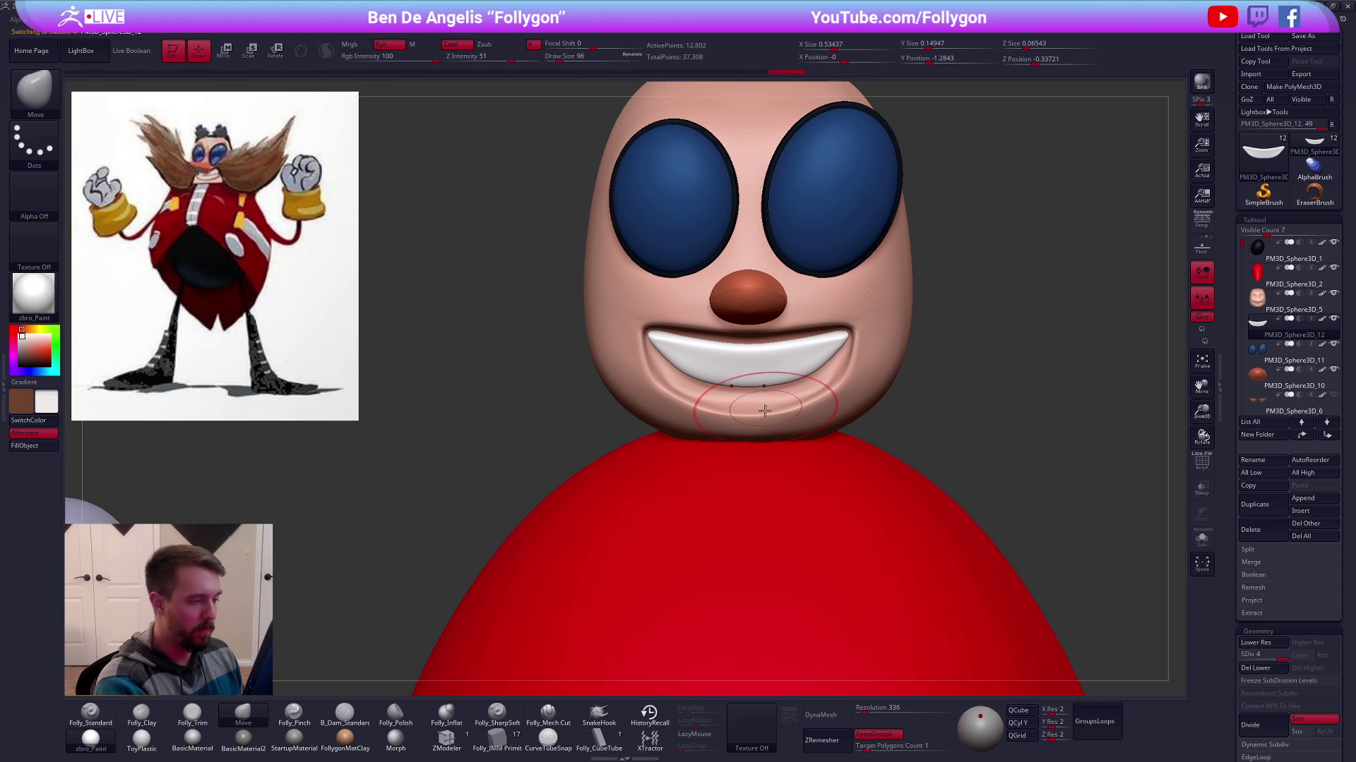
Stretch the teeth vertically with the transpose Move tool so they fill more of the mouth
{"action": "key", "text": "w"}
{"action": "left_click_drag", "start_coordinate": [753, 370], "coordinate": [752, 445], "text": "shift"}
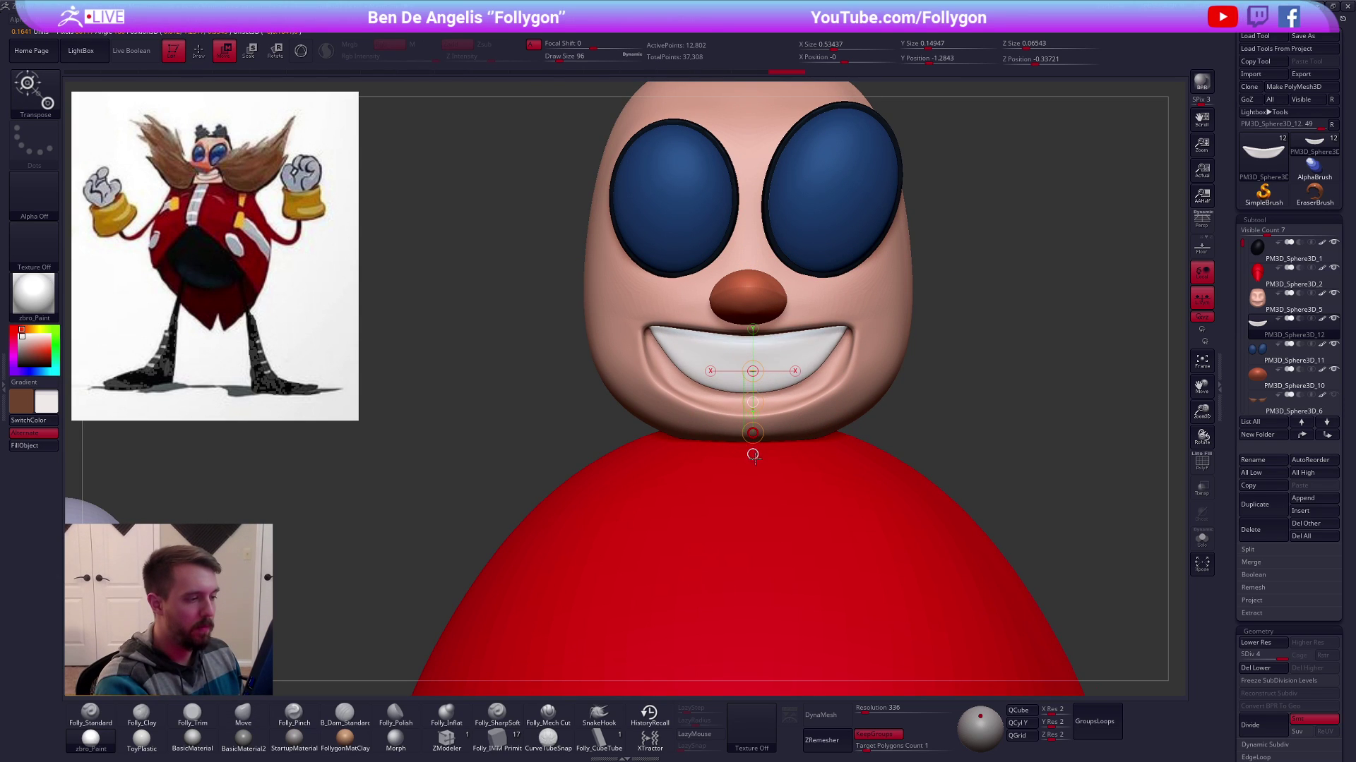
{"action": "key", "text": "q"}
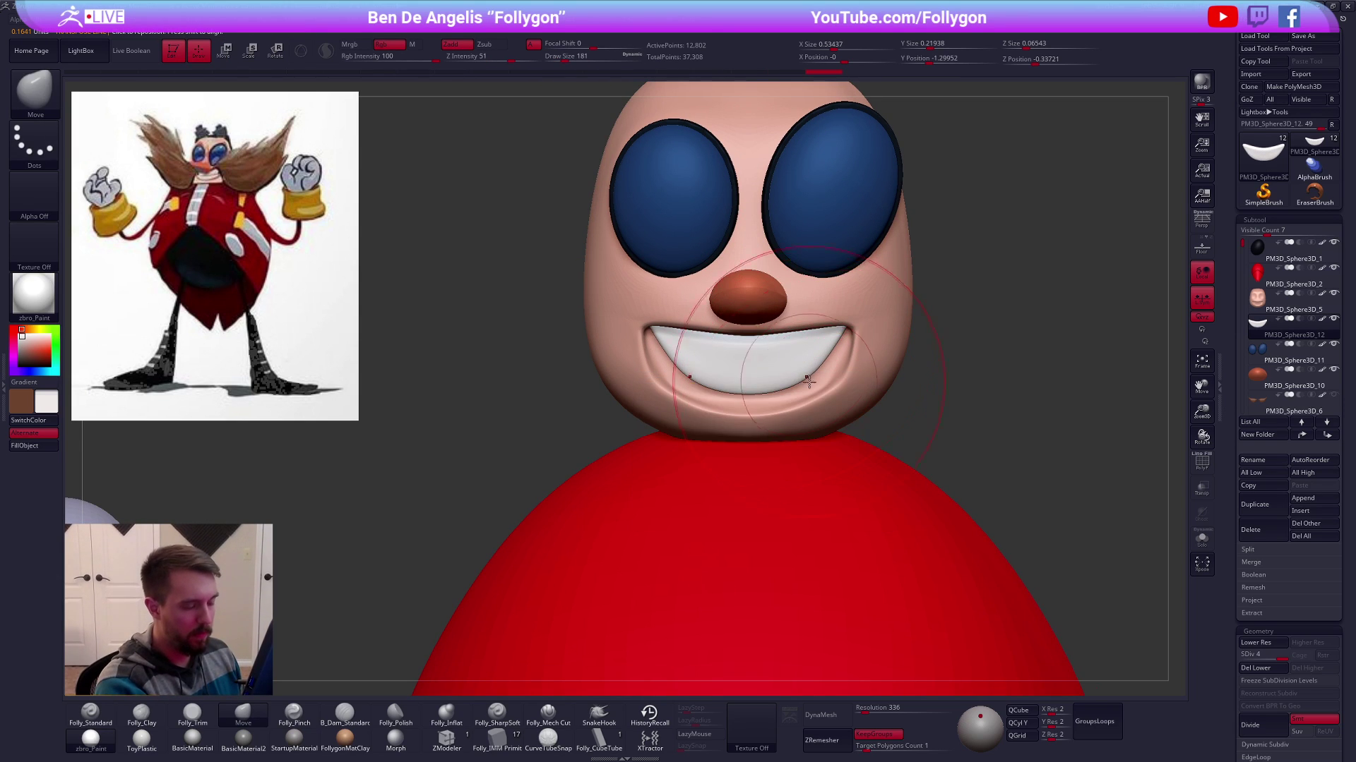
Reshape the lower edge and sides of the teeth with the Move brush to follow the mouth opening
{"action": "right_click_drag", "start_coordinate": [847, 381], "coordinate": [814, 379]}
{"action": "key", "text": "["}
{"action": "left_click_drag", "start_coordinate": [814, 380], "coordinate": [828, 403]}
{"action": "right_click_drag", "start_coordinate": [779, 335], "coordinate": [829, 346]}
{"action": "left_click_drag", "start_coordinate": [829, 375], "coordinate": [853, 395]}
{"action": "key", "text": "space"}
{"action": "left_click_drag", "start_coordinate": [761, 401], "coordinate": [761, 408]}
{"action": "right_click_drag", "start_coordinate": [759, 397], "coordinate": [815, 391]}
{"action": "key", "text": "space"}
{"action": "left_click_drag", "start_coordinate": [815, 391], "coordinate": [841, 395]}
Isolate the teeth, smooth them and refine their upper area with the Move brush
{"action": "key", "text": "alt+s"}
{"action": "key", "text": "space"}
{"action": "key", "text": "2"}
{"action": "mouse_move", "coordinate": [841, 382]}
{"action": "right_mouse_down"}
{"action": "mouse_move", "coordinate": [785, 384]}
{"action": "mouse_move", "coordinate": [796, 367]}
{"action": "right_mouse_up"}
{"action": "key", "text": "shift"}
{"action": "key", "text": "4"}
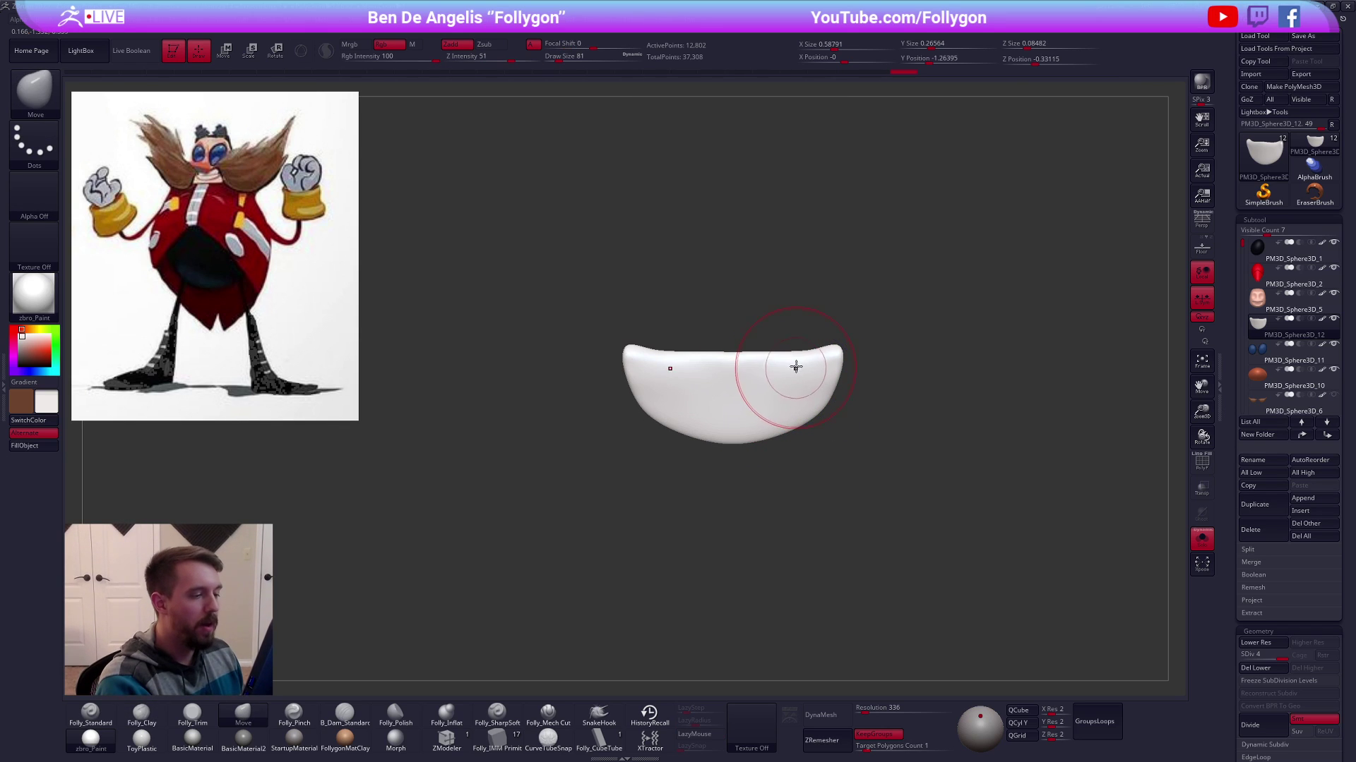
{"action": "left_click_drag", "start_coordinate": [794, 371], "coordinate": [792, 369]}
{"action": "key", "text": "alt+s"}
Isolate the head, mask everything except its protruding front area and push that area back with the transpose Move tool
{"action": "right_click_drag", "start_coordinate": [1005, 531], "coordinate": [833, 358]}
{"action": "left_click", "coordinate": [884, 421], "text": "alt"}
{"action": "key", "text": "alt+s"}
{"action": "key", "text": "space"}
{"action": "key", "text": "ctrl+shift+d"}
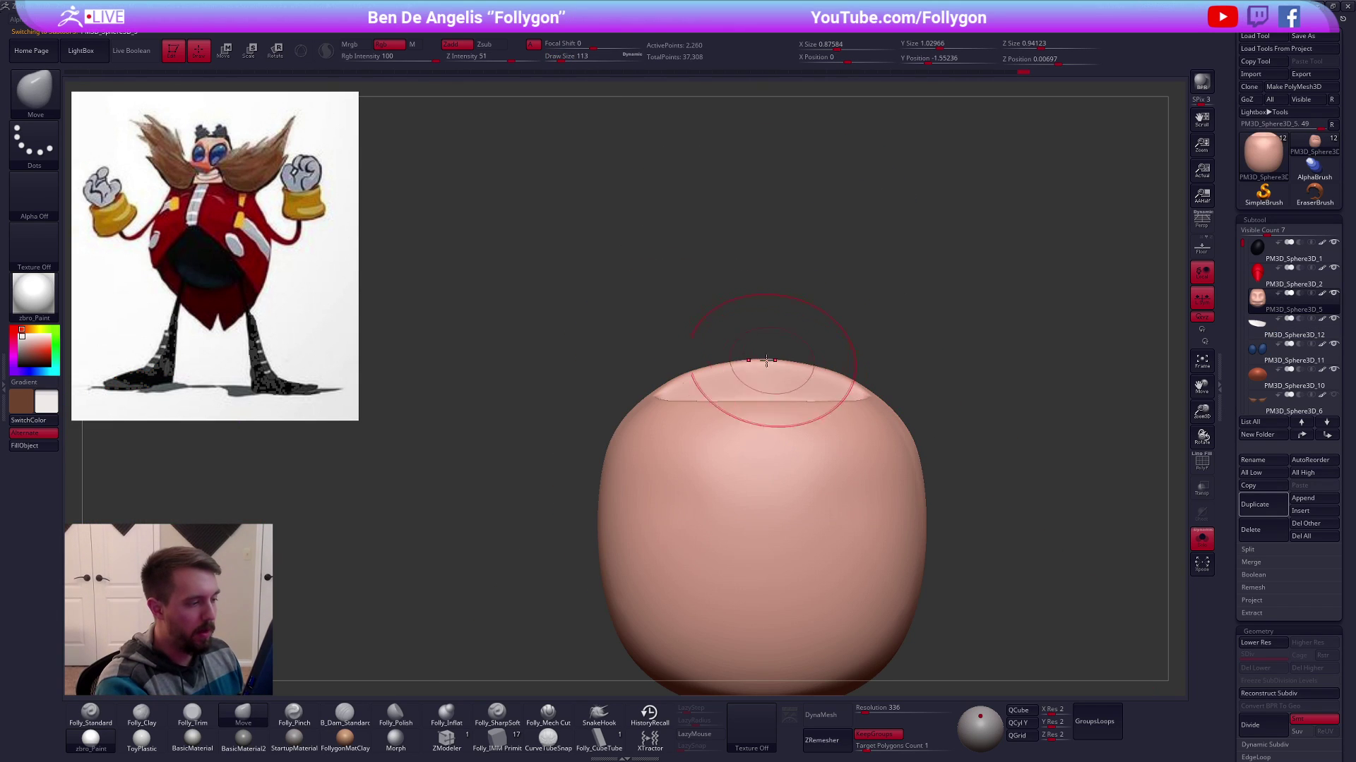
{"action": "mouse_move", "coordinate": [696, 388]}
{"action": "left_mouse_down", "text": "ctrl"}
{"action": "mouse_move", "coordinate": [596, 322]}
{"action": "mouse_move", "coordinate": [574, 357]}
{"action": "left_mouse_up", "text": "ctrl"}
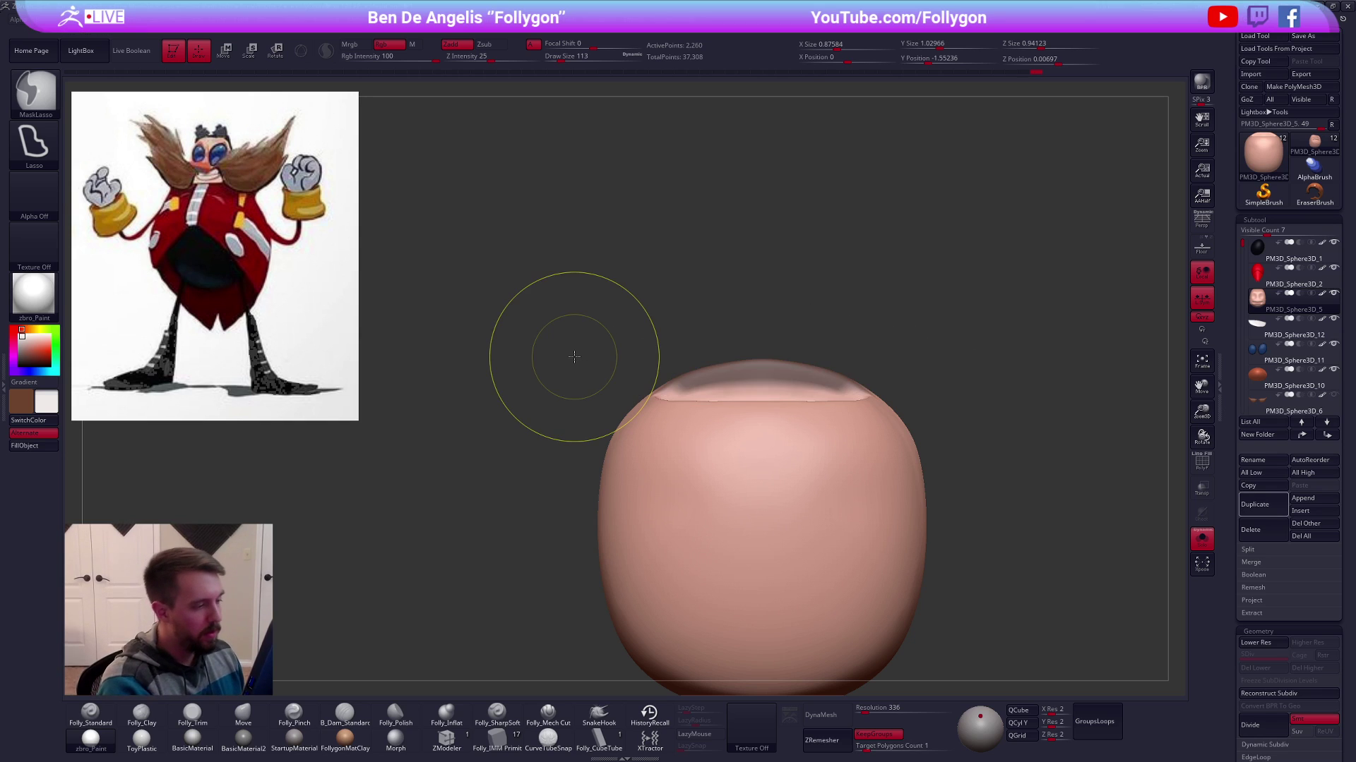
{"action": "left_click", "coordinate": [925, 469], "text": "ctrl"}
{"action": "key", "text": "w"}
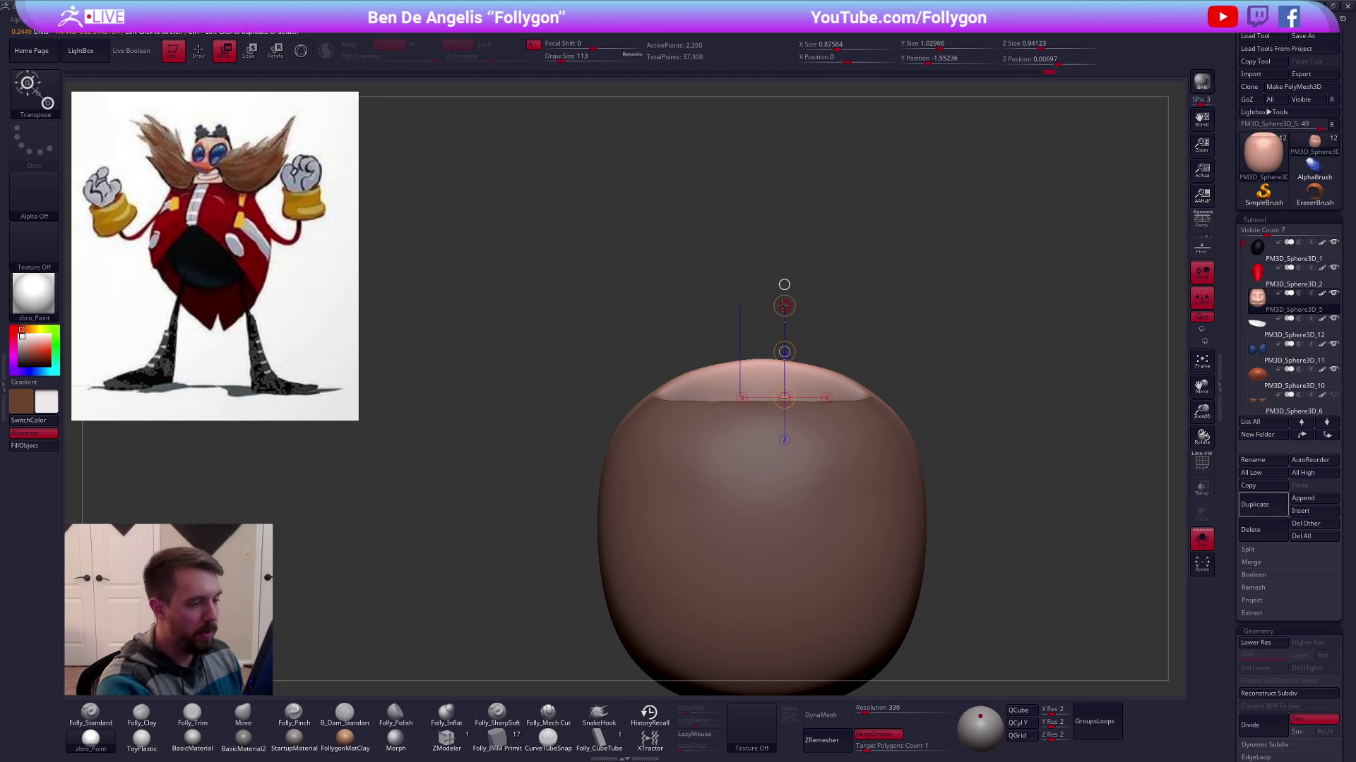
{"action": "left_click_drag", "start_coordinate": [783, 305], "coordinate": [785, 324]}
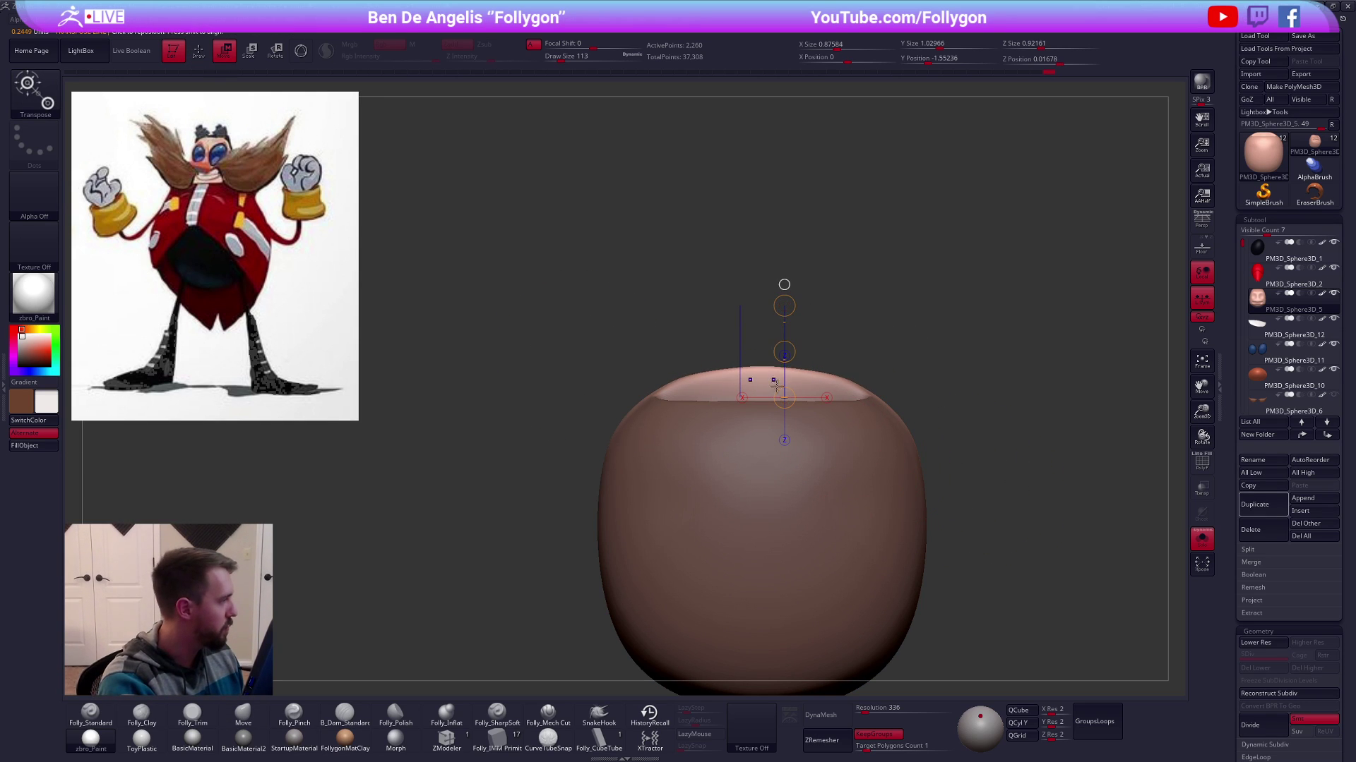
{"action": "key", "text": "q"}
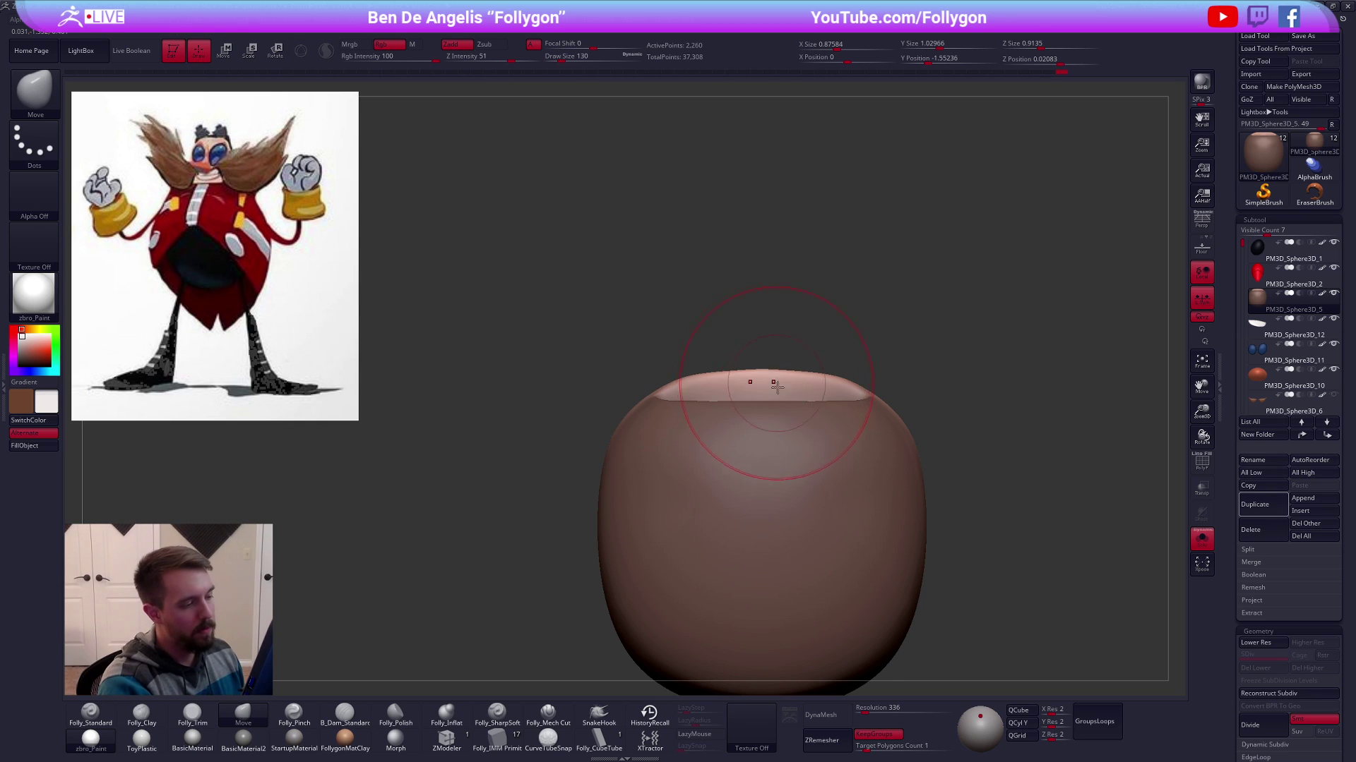
Clear the mask on the head and show all the character's parts again, including the moustache
{"action": "right_click_drag", "start_coordinate": [775, 383], "coordinate": [783, 415]}
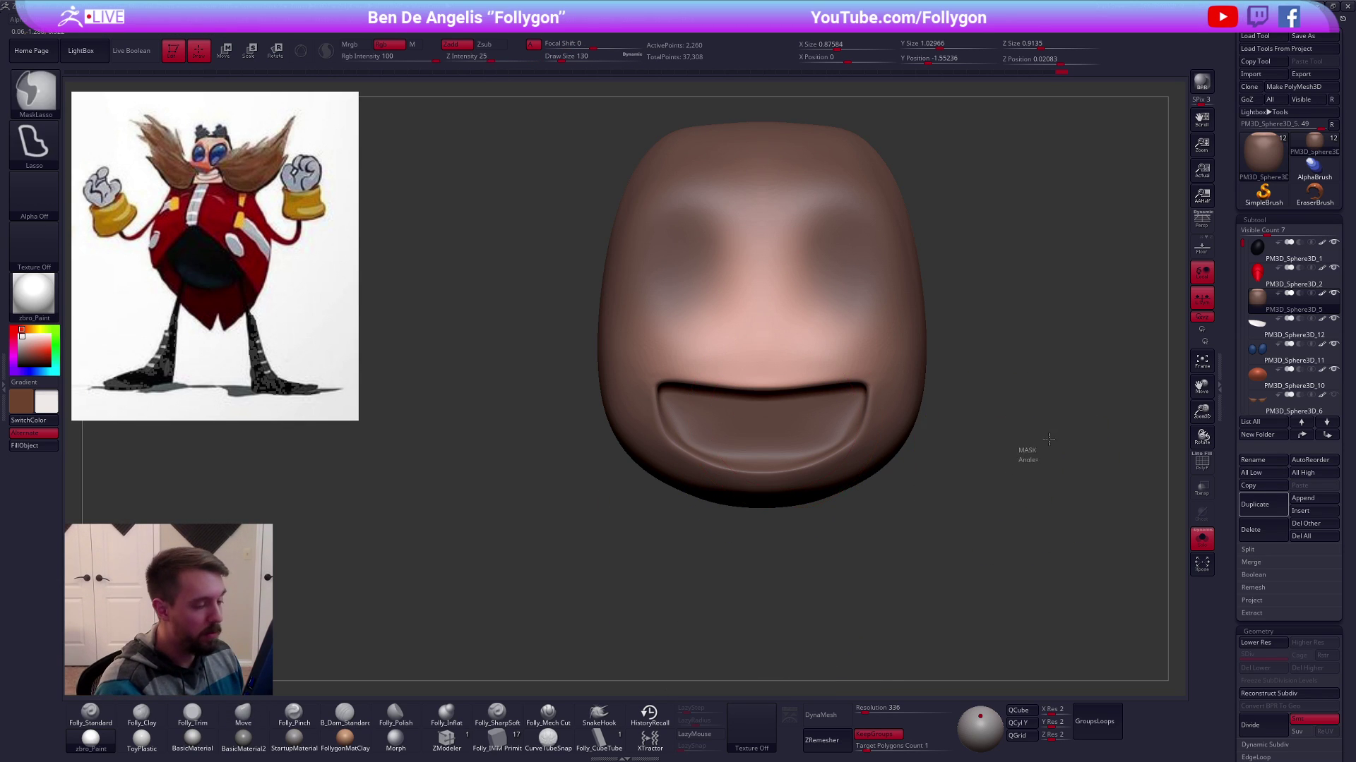
{"action": "left_click_drag", "start_coordinate": [1043, 445], "coordinate": [981, 484], "text": "ctrl"}
{"action": "right_click_drag", "start_coordinate": [963, 494], "coordinate": [948, 490], "text": "ctrl"}
{"action": "left_click", "coordinate": [947, 490]}
{"action": "mouse_move", "coordinate": [874, 455]}
{"action": "right_mouse_down"}
{"action": "mouse_move", "coordinate": [854, 436]}
{"action": "mouse_move", "coordinate": [867, 433]}
{"action": "right_mouse_up"}
{"action": "key", "text": "space"}
{"action": "left_click_drag", "start_coordinate": [867, 432], "coordinate": [861, 434]}
{"action": "right_click_drag", "start_coordinate": [879, 438], "coordinate": [858, 449]}
{"action": "right_click_drag", "start_coordinate": [948, 398], "coordinate": [887, 372], "text": "alt"}
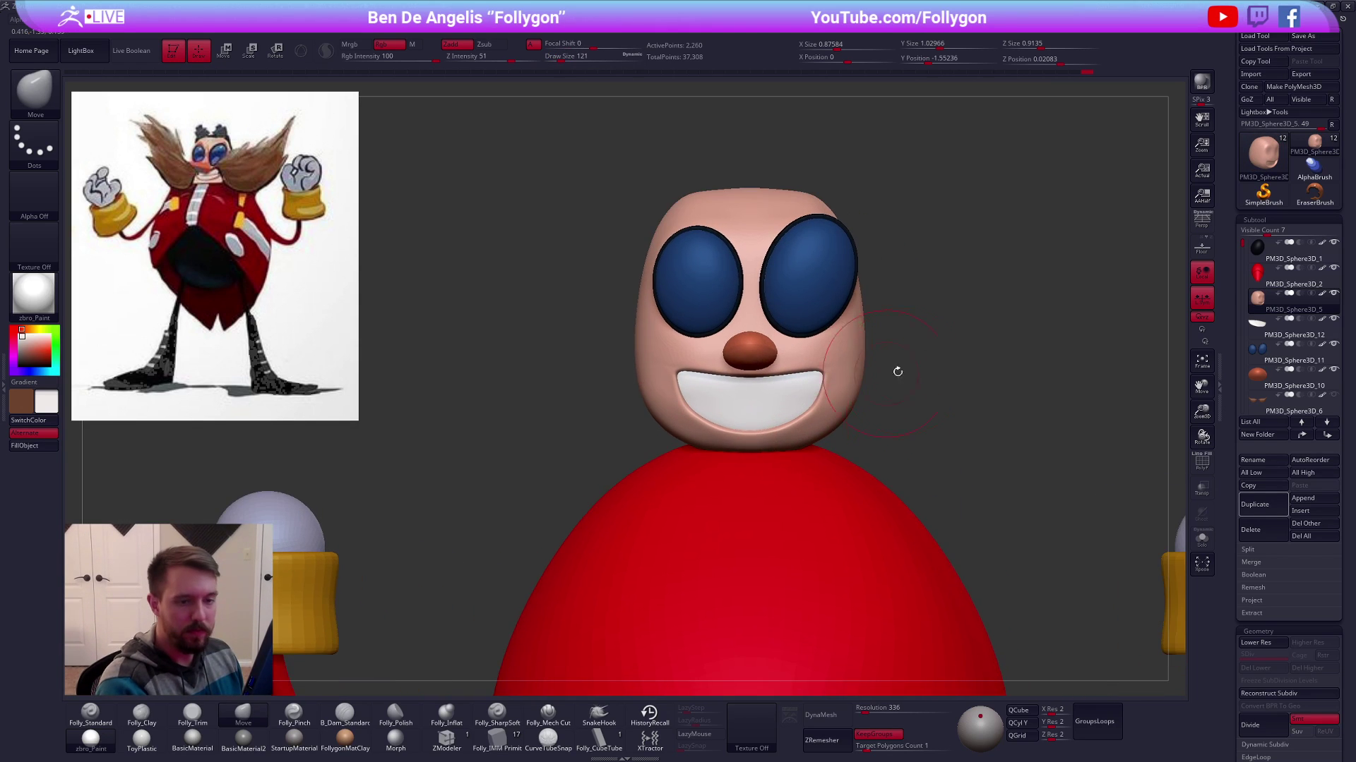
{"action": "left_click", "coordinate": [1332, 294], "text": "shift"}
Select the teeth, subdivide them further and delete their lower subdivision levels
{"action": "left_click", "coordinate": [1293, 335]}
{"action": "key", "text": "shift+f"}
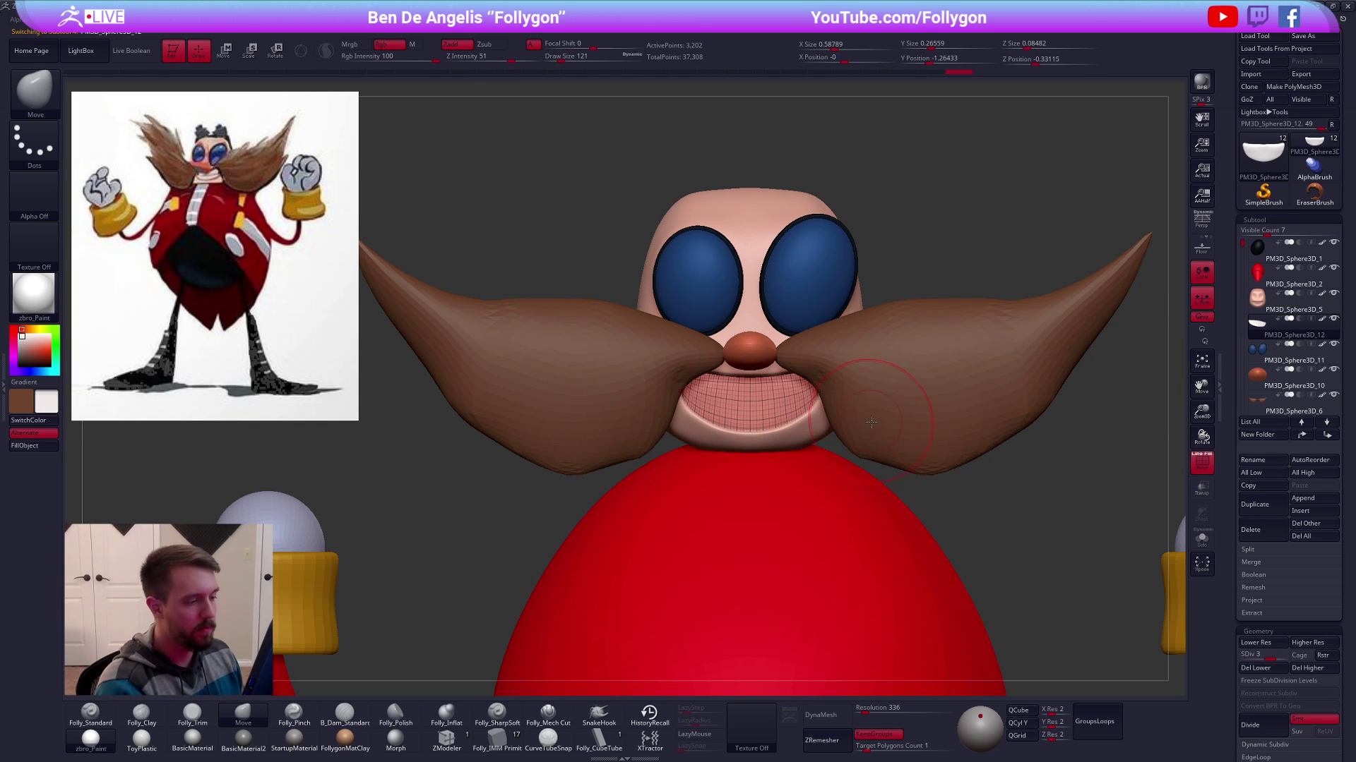
{"action": "key", "text": "d"}
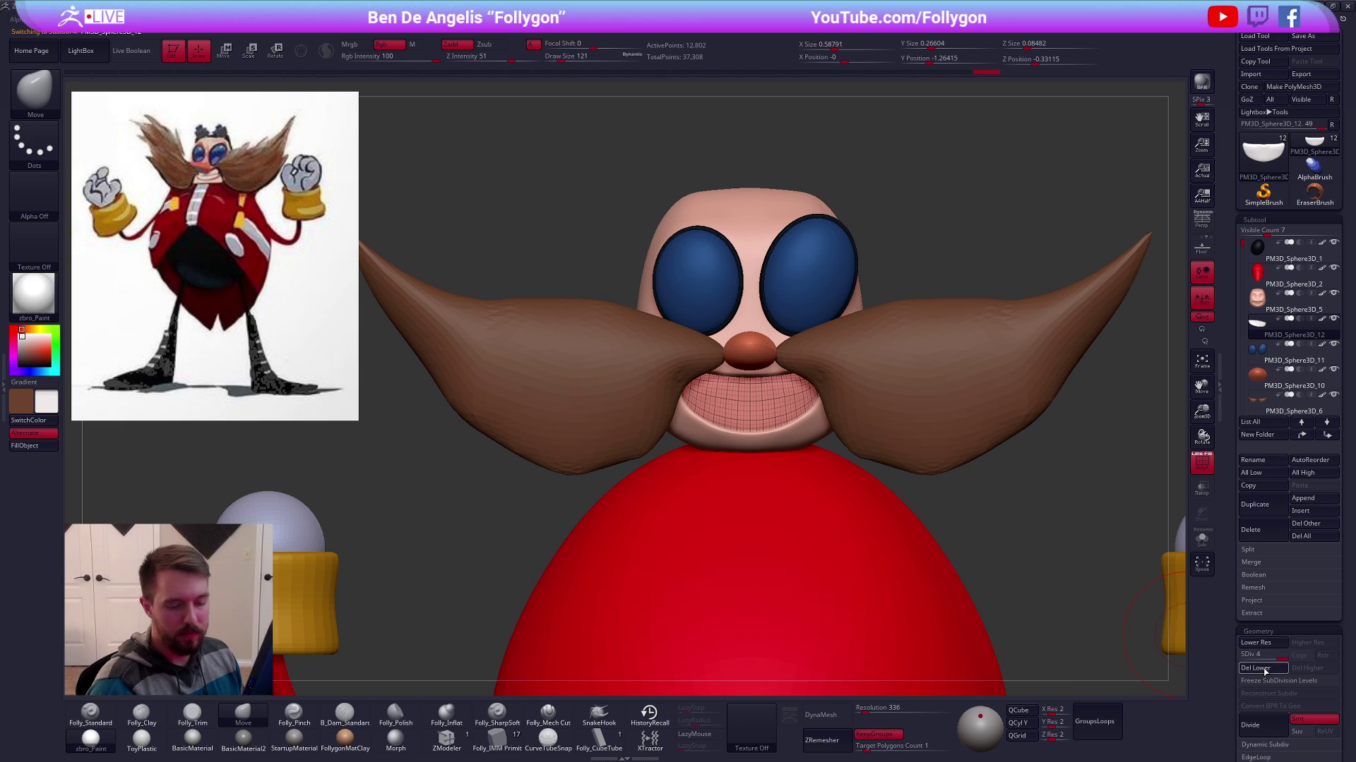
{"action": "key", "text": "shift+s"}
{"action": "key", "text": "shift+f"}
{"action": "key", "text": "s"}
{"action": "left_click_drag", "start_coordinate": [854, 396], "coordinate": [843, 396]}
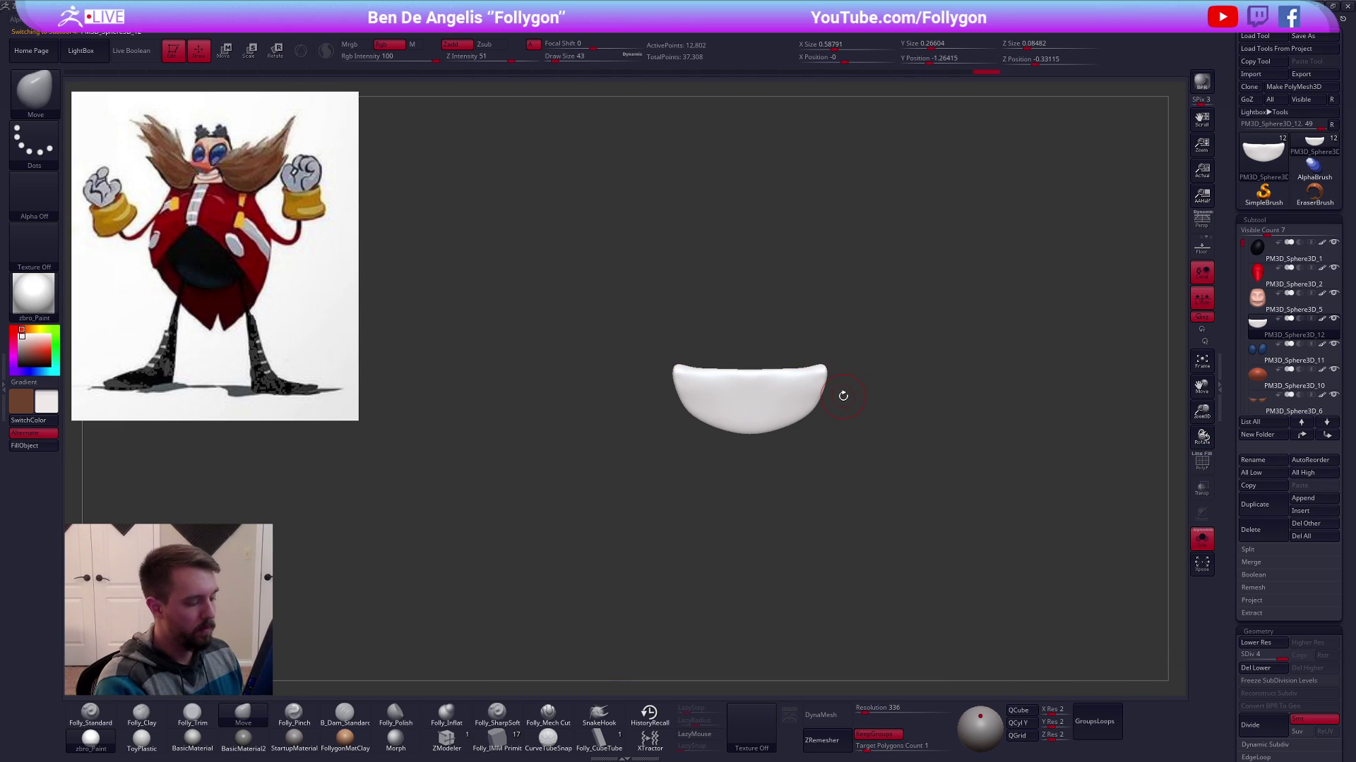
{"action": "key", "text": "5"}
{"action": "key", "text": "6"}
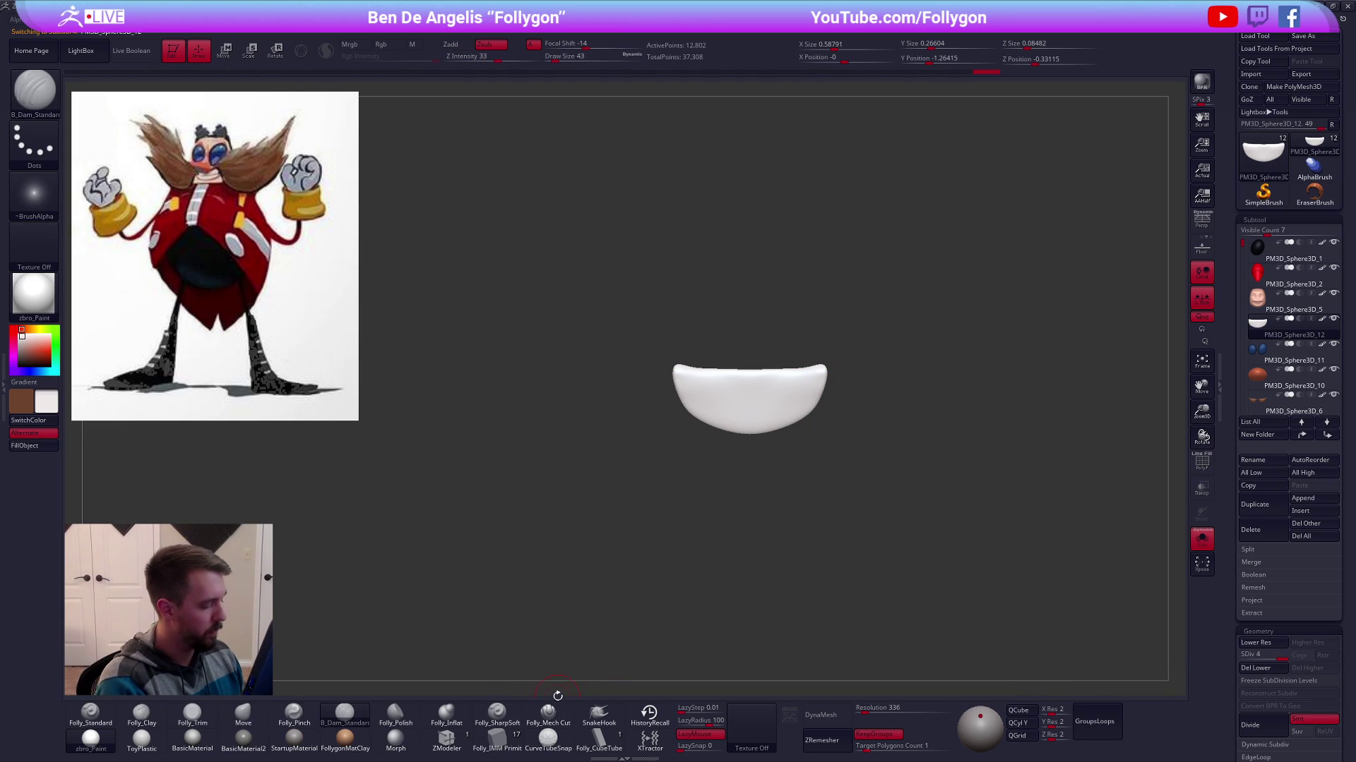
{"action": "mouse_move", "coordinate": [650, 447]}
{"action": "left_mouse_down", "text": "alt"}
{"action": "mouse_move", "coordinate": [744, 444]}
{"action": "mouse_move", "coordinate": [727, 402]}
{"action": "left_mouse_up", "text": "alt"}
{"action": "key", "text": "ctrl+d"}
{"action": "left_click", "coordinate": [1260, 668]}
Slice the teeth across the middle with a gently sagging SliceCurve, separating upper and lower rows into polygroups
{"action": "key", "text": "space"}
{"action": "left_click", "coordinate": [1032, 600]}
{"action": "key", "text": "shift+s"}
{"action": "left_click_drag", "start_coordinate": [560, 357], "coordinate": [978, 368], "text": "ctrl+shift"}
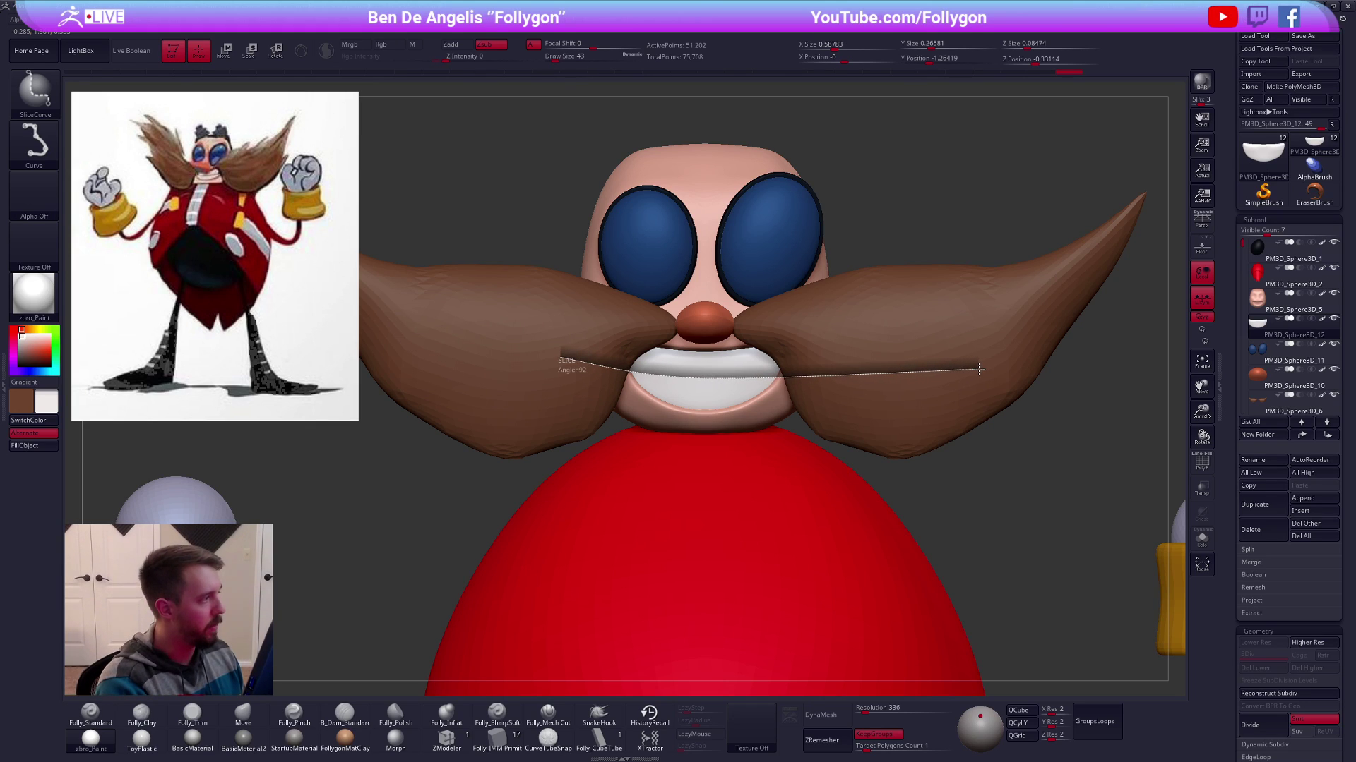
{"action": "left_click_drag", "start_coordinate": [964, 366], "coordinate": [963, 366], "text": "ctrl+shift"}
{"action": "key", "text": "shift+f"}
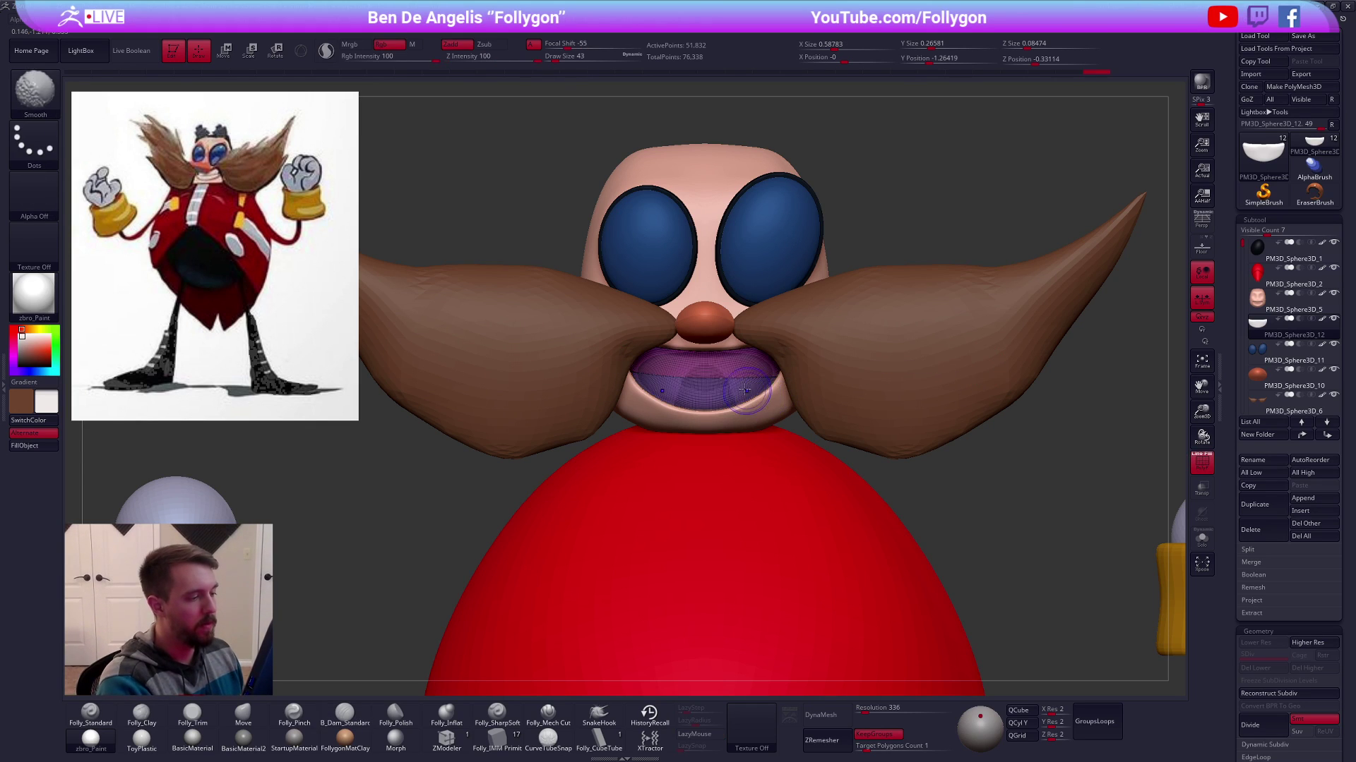
Turn off local symmetry, then mirror and weld the sliced teeth so both sides match
{"action": "key", "text": "space"}
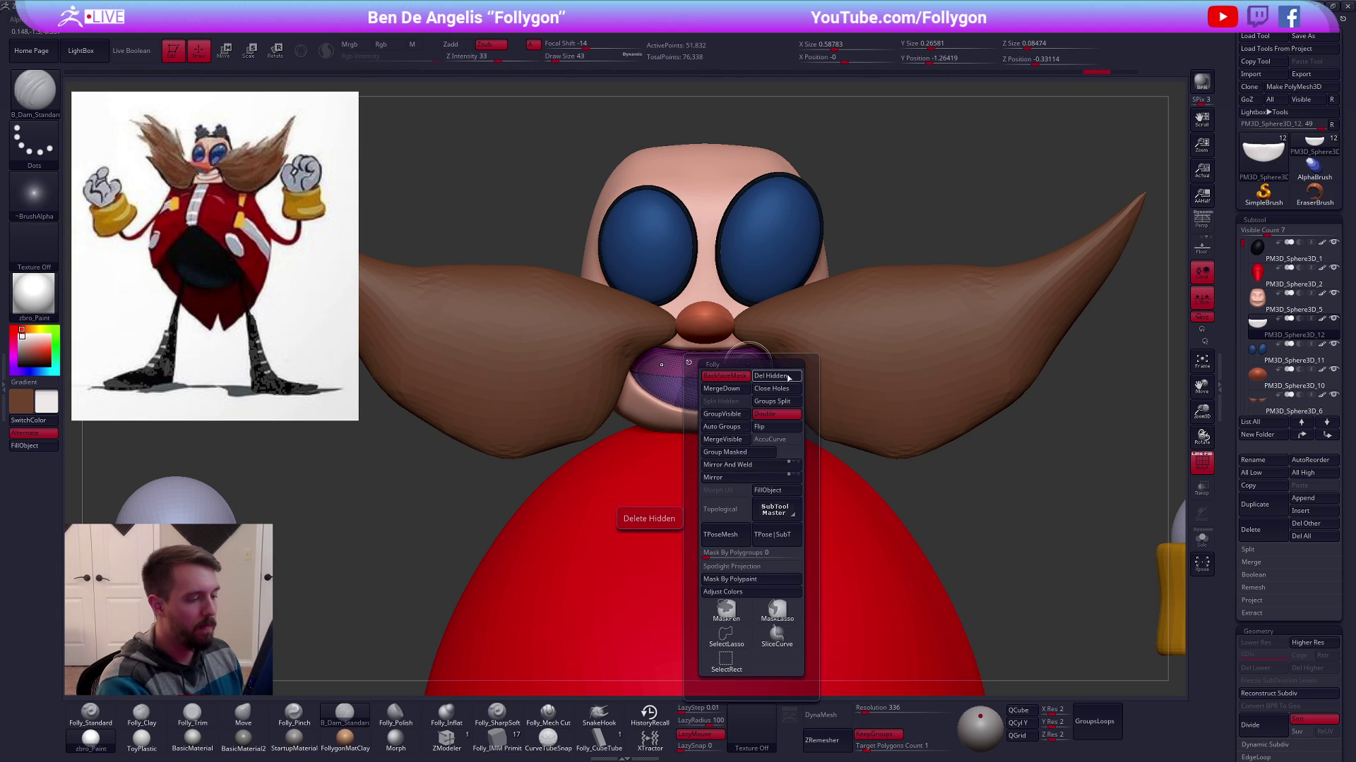
{"action": "left_click", "coordinate": [737, 478]}
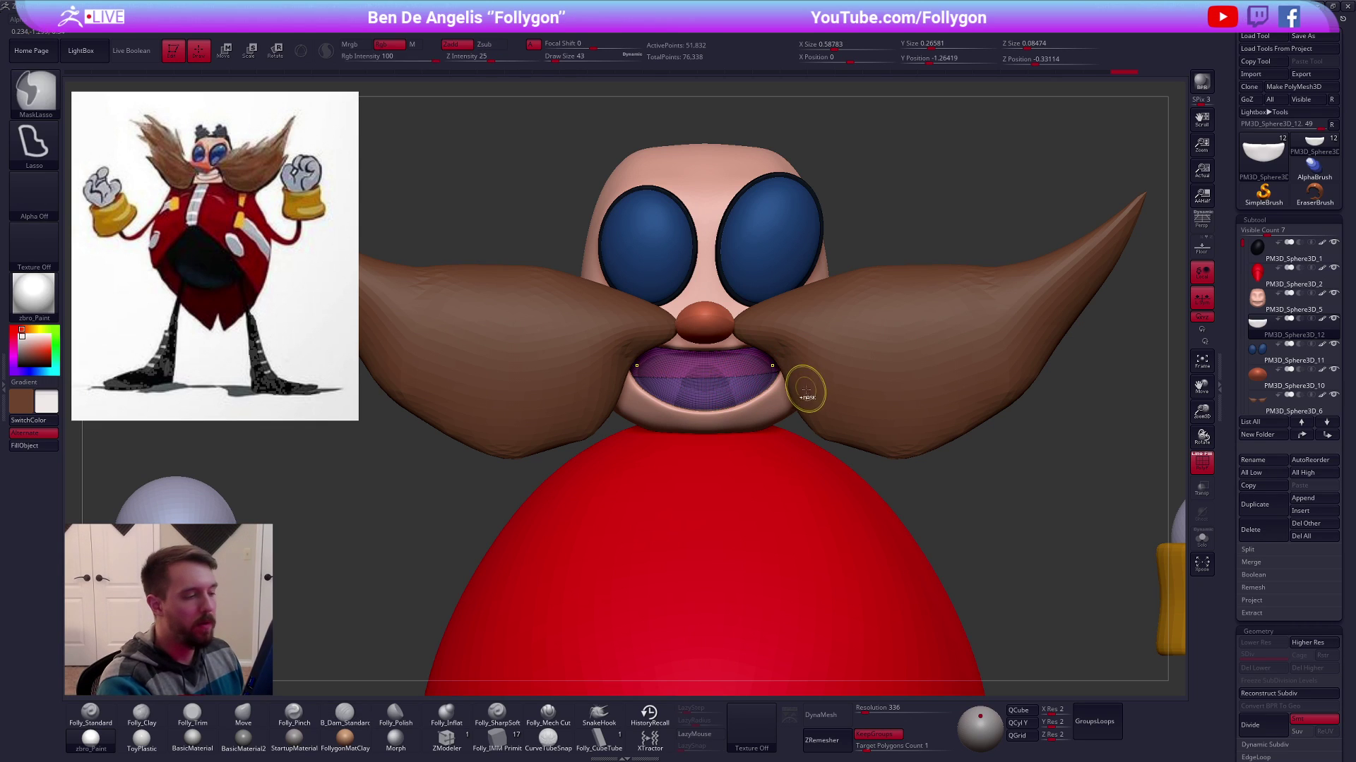
{"action": "left_click", "coordinate": [1202, 300]}
{"action": "left_click", "coordinate": [1046, 405]}
{"action": "key", "text": "space"}
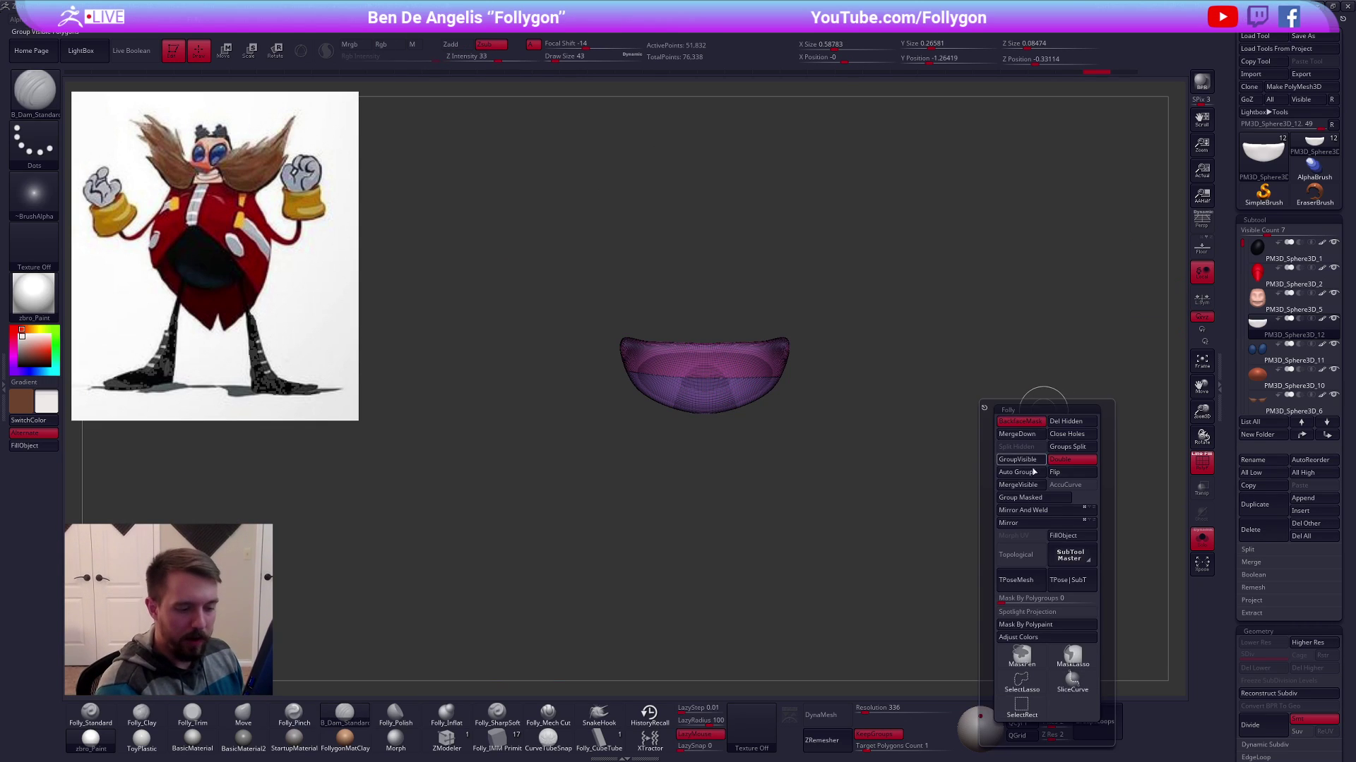
{"action": "left_click", "coordinate": [1037, 513]}
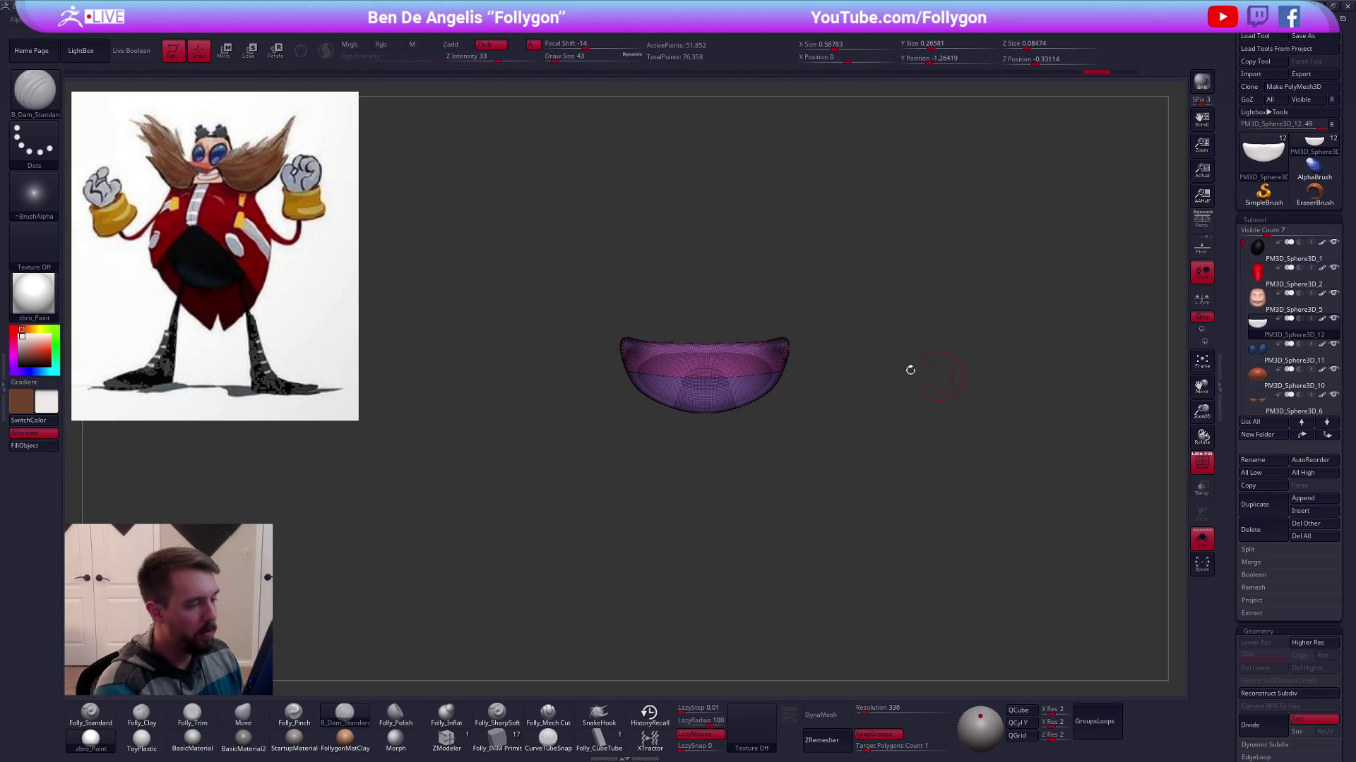
Isolate the upper row of teeth and split the hidden lower row into its own subtool
{"action": "left_click", "coordinate": [738, 357], "text": "ctrl+shift"}
{"action": "key", "text": "space"}
{"action": "left_click", "coordinate": [781, 629]}
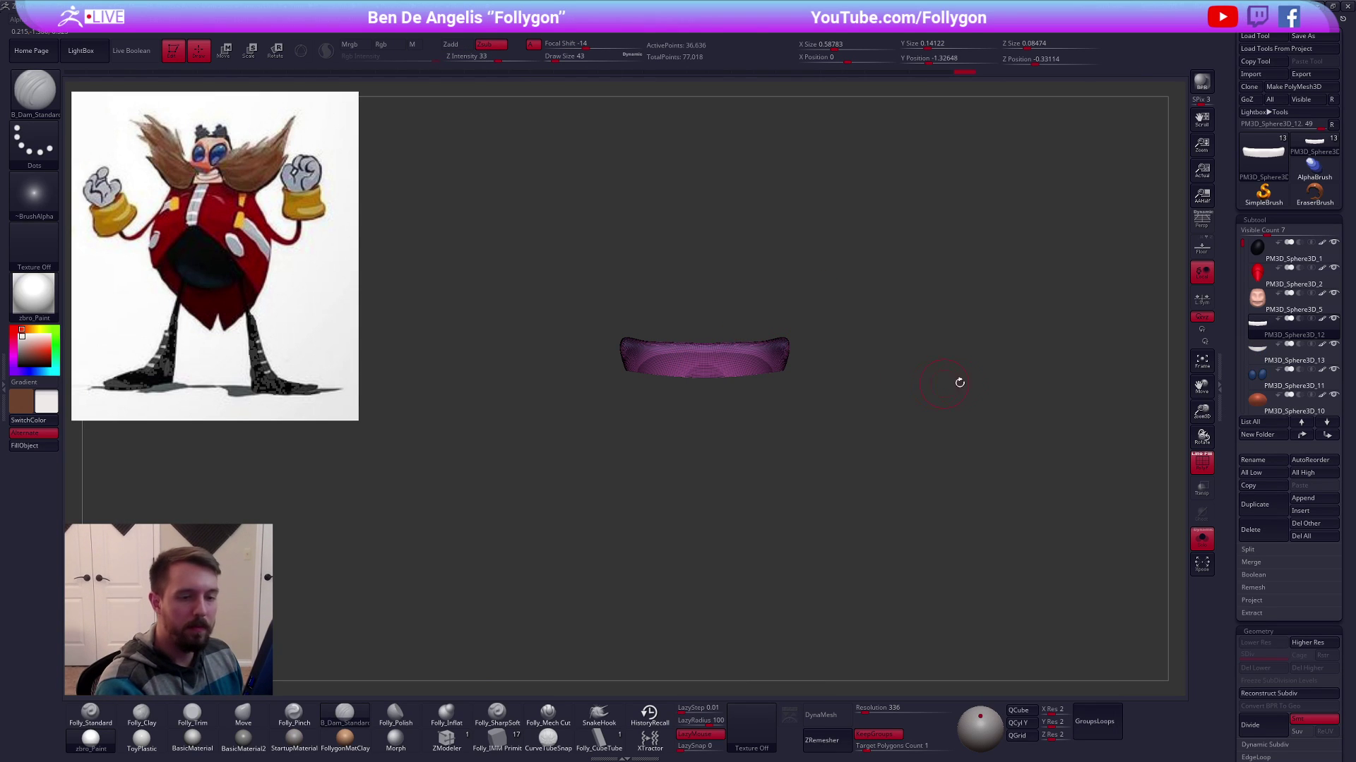
Close the open holes on both the upper and the lower row of teeth
{"action": "key", "text": "shift+f"}
{"action": "key", "text": "space"}
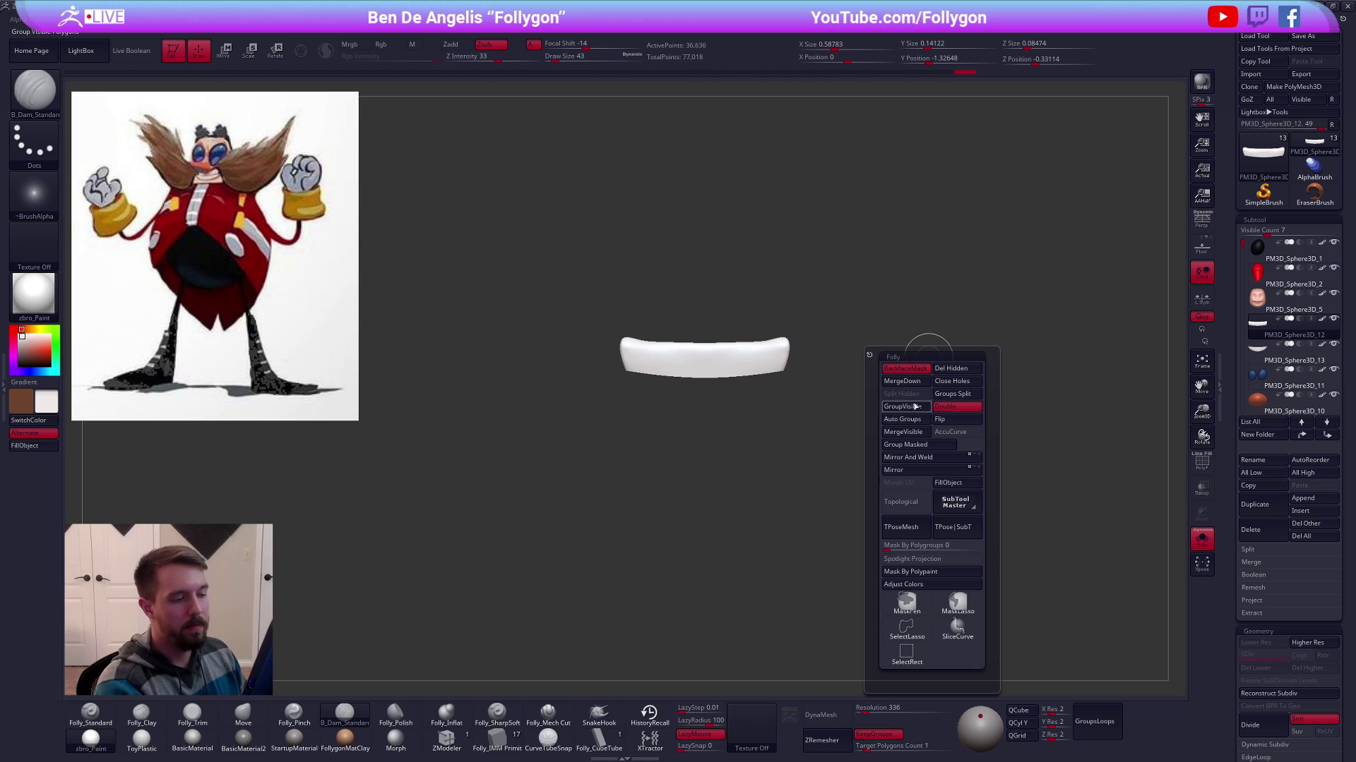
{"action": "left_click", "coordinate": [950, 385]}
{"action": "key", "text": "Down"}
{"action": "left_click", "coordinate": [948, 384]}
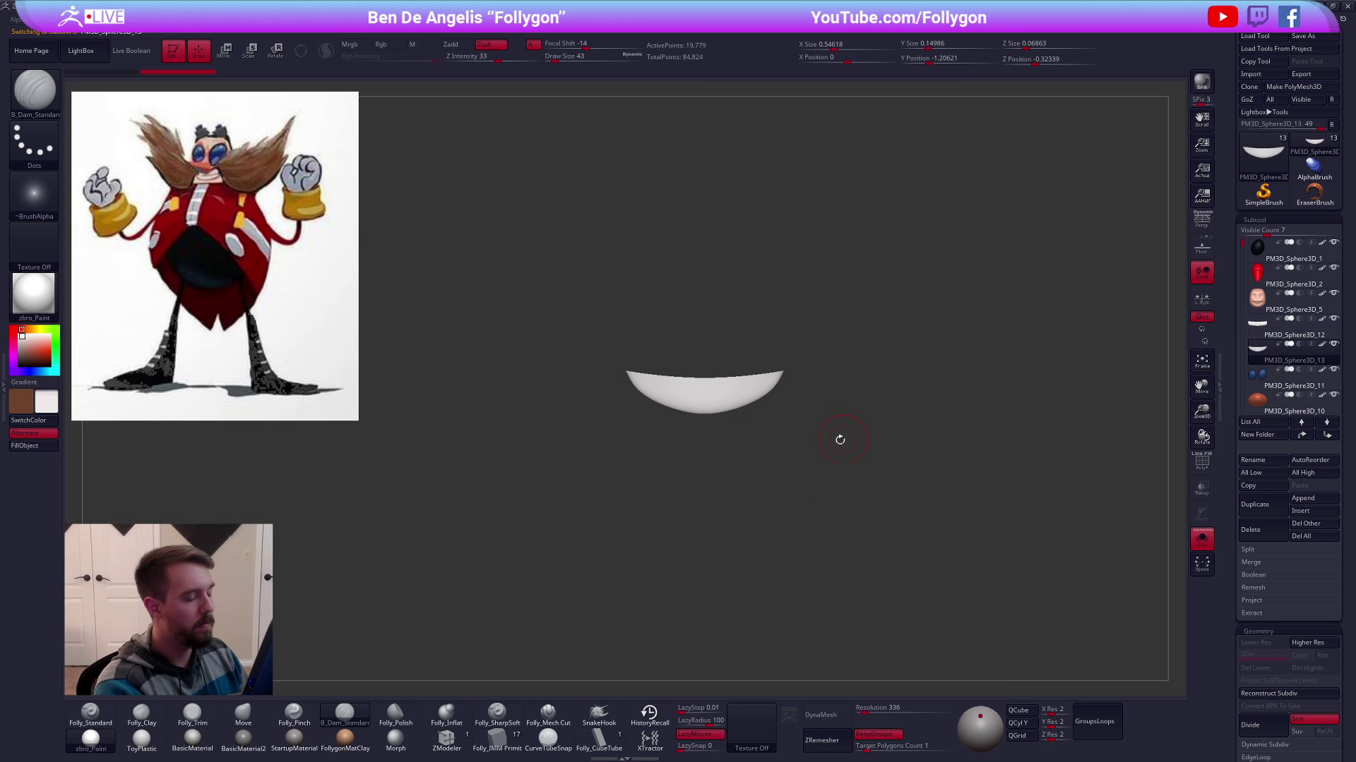
Merge the upper row of teeth down with the lower row into a single subtool
{"action": "key", "text": "alt+s"}
{"action": "key", "text": "alt+s"}
{"action": "mouse_move", "coordinate": [745, 380]}
{"action": "right_mouse_down"}
{"action": "mouse_move", "coordinate": [769, 459]}
{"action": "mouse_move", "coordinate": [750, 372]}
{"action": "right_mouse_up"}
{"action": "key", "text": "alt+s"}
{"action": "key", "text": "space"}
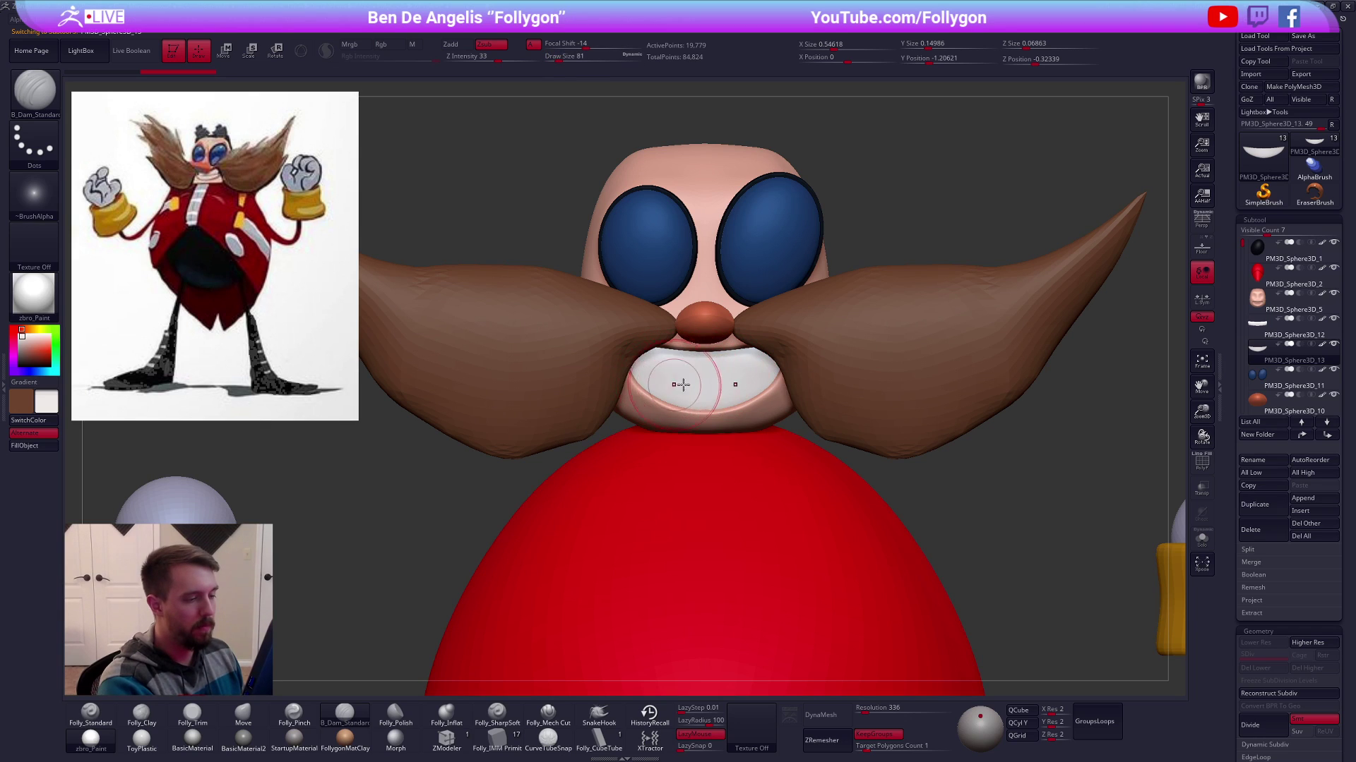
{"action": "left_click", "coordinate": [1259, 326]}
{"action": "left_click", "coordinate": [1107, 393]}
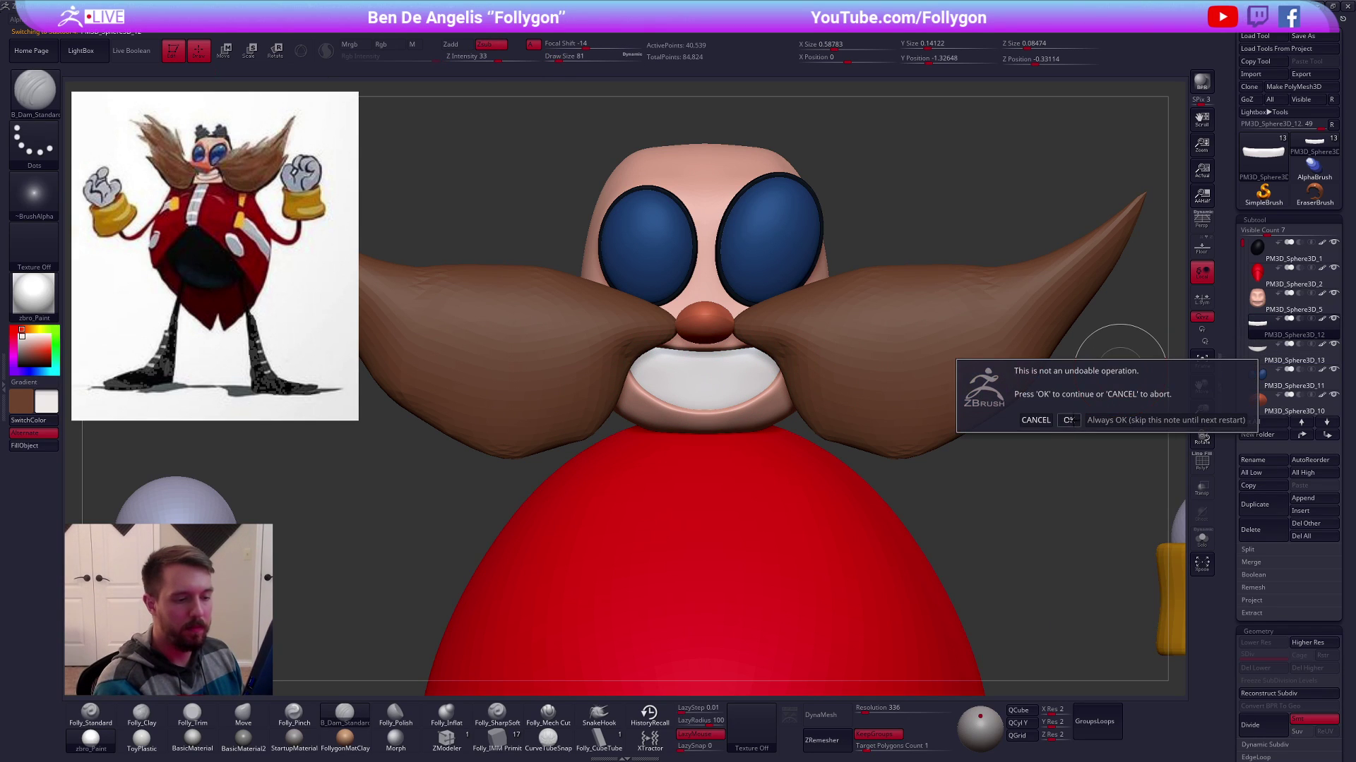
{"action": "left_click", "coordinate": [1064, 419]}
{"action": "key", "text": "alt+s"}
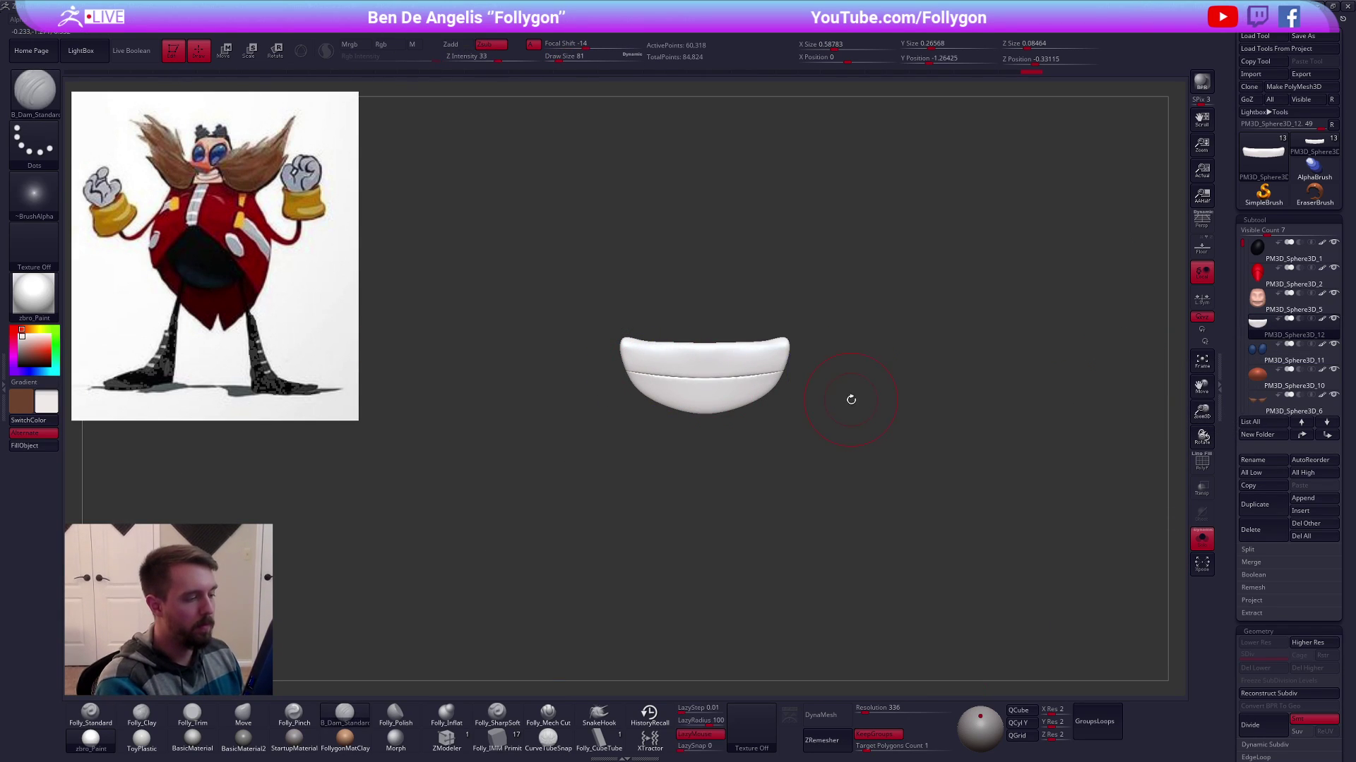
Try to ZRemesh the teeth with a target polygons count of 0.1
{"action": "left_click_drag", "start_coordinate": [867, 749], "coordinate": [850, 747]}
{"action": "left_click", "coordinate": [845, 745]}
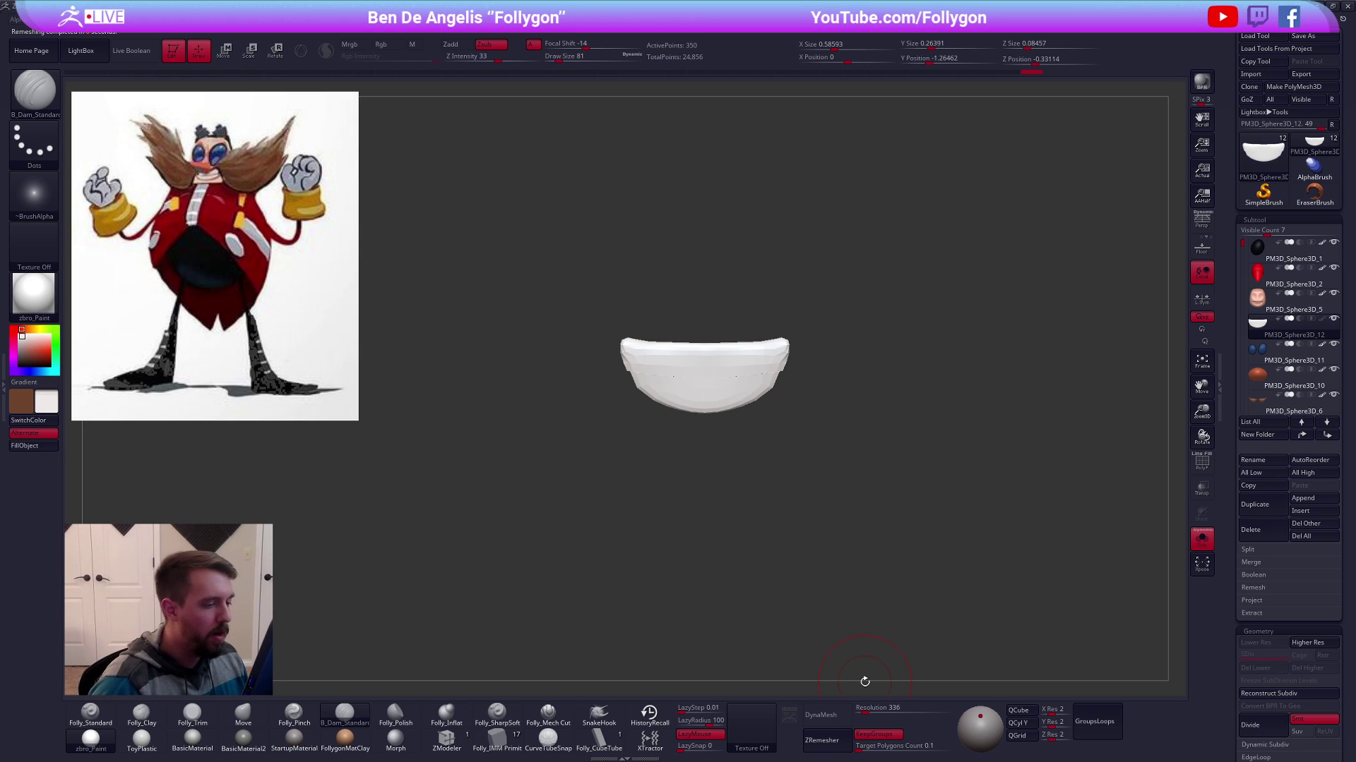
{"action": "key", "text": "shift+f"}
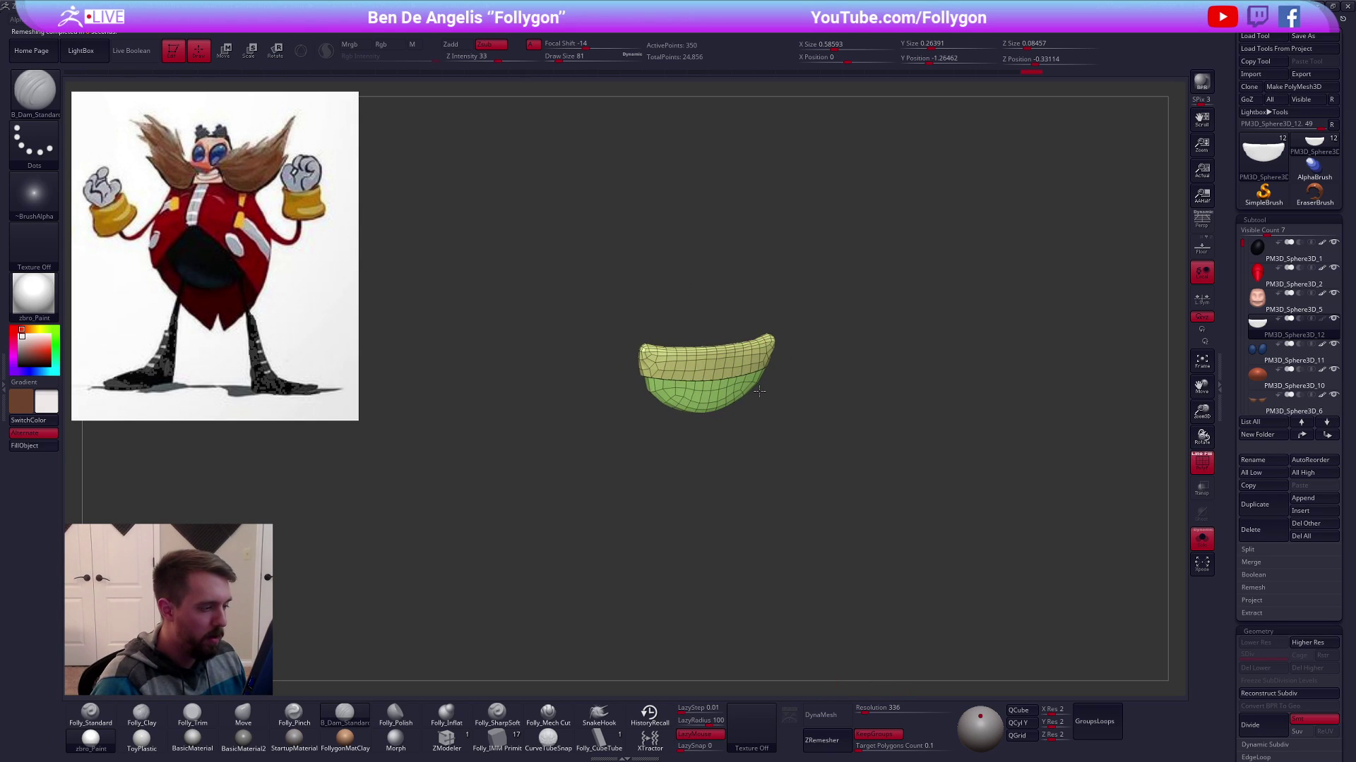
{"action": "key", "text": "ctrl+z"}
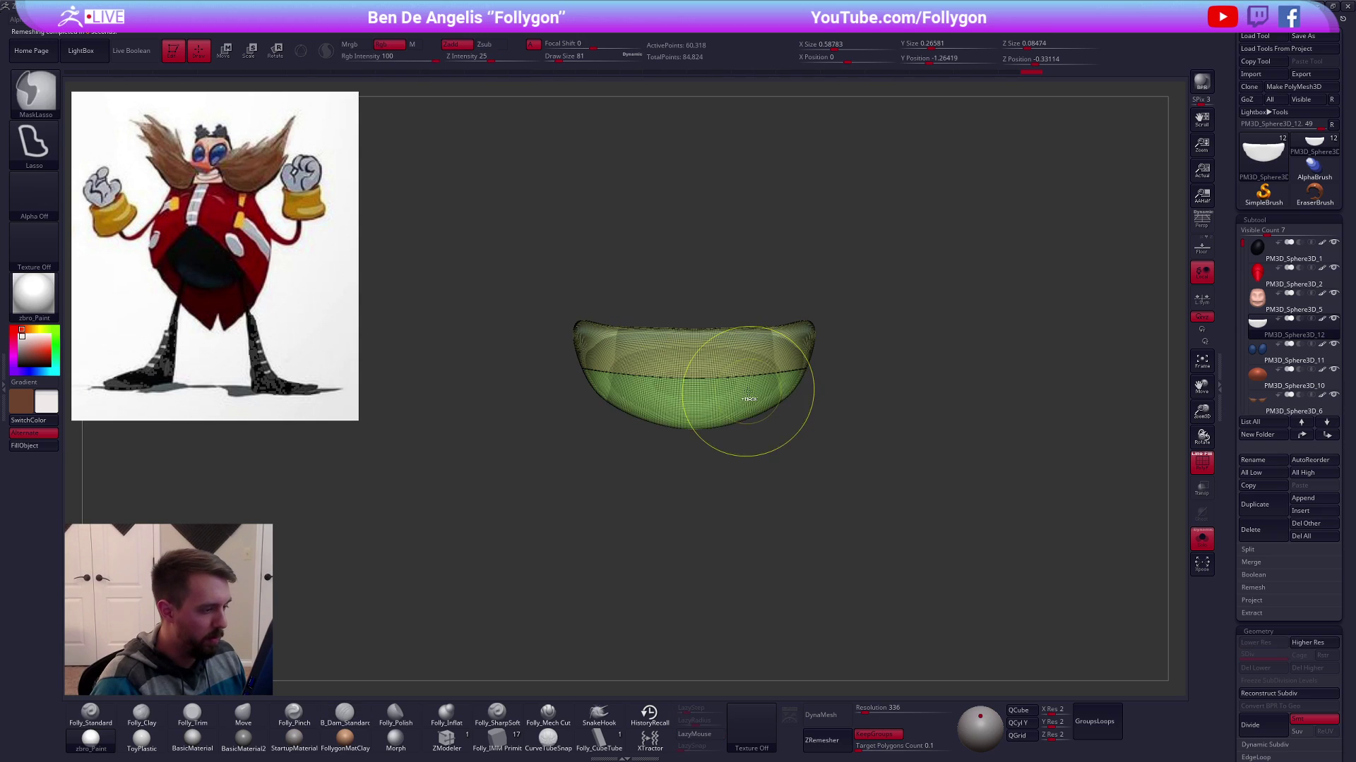
Mask the lower row of teeth and raise the upper row slightly with the transpose Move tool
{"action": "key", "text": "w"}
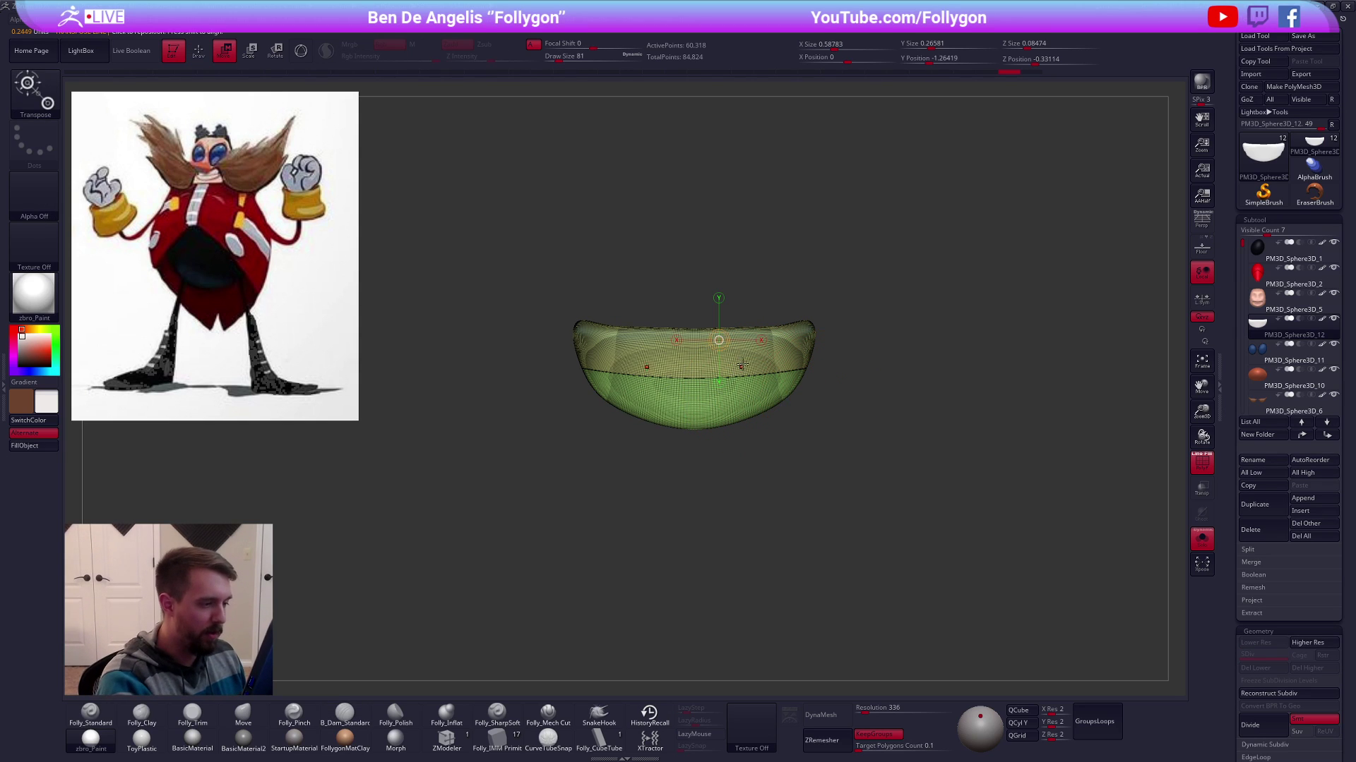
{"action": "left_click_drag", "start_coordinate": [754, 356], "coordinate": [749, 422], "text": "ctrl"}
{"action": "mouse_move", "coordinate": [711, 374]}
{"action": "left_mouse_down", "text": "shift"}
{"action": "mouse_move", "coordinate": [711, 449]}
{"action": "mouse_move", "coordinate": [712, 412]}
{"action": "mouse_move", "coordinate": [956, 565]}
{"action": "left_mouse_up", "text": "shift"}
{"action": "key", "text": "q"}
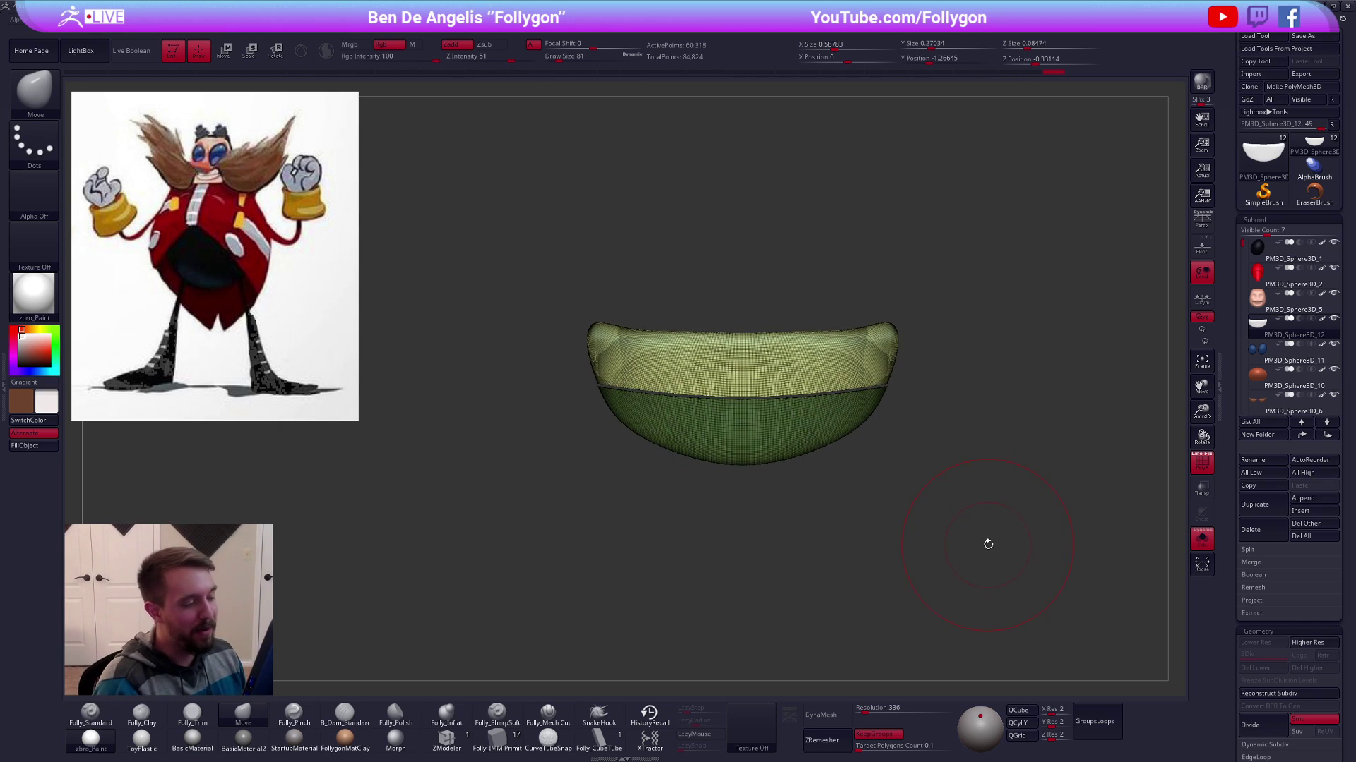
Clear the mask on the teeth and ZRemesh them with a target polygons count of 1
{"action": "key", "text": "alt+s"}
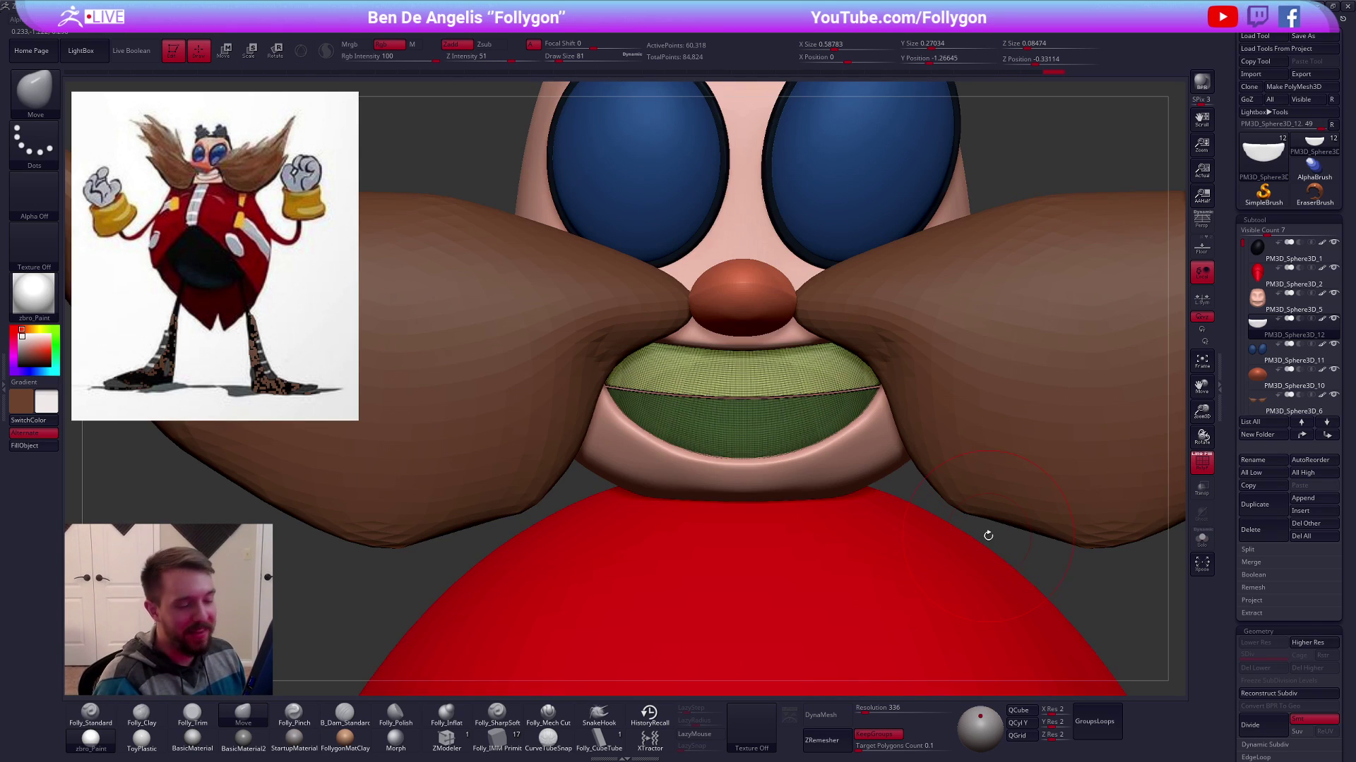
{"action": "key", "text": "alt+s"}
{"action": "key", "text": "s"}
{"action": "left_click", "coordinate": [1035, 496]}
{"action": "key", "text": "shift+f"}
{"action": "left_click_drag", "start_coordinate": [1003, 557], "coordinate": [960, 544], "text": "alt"}
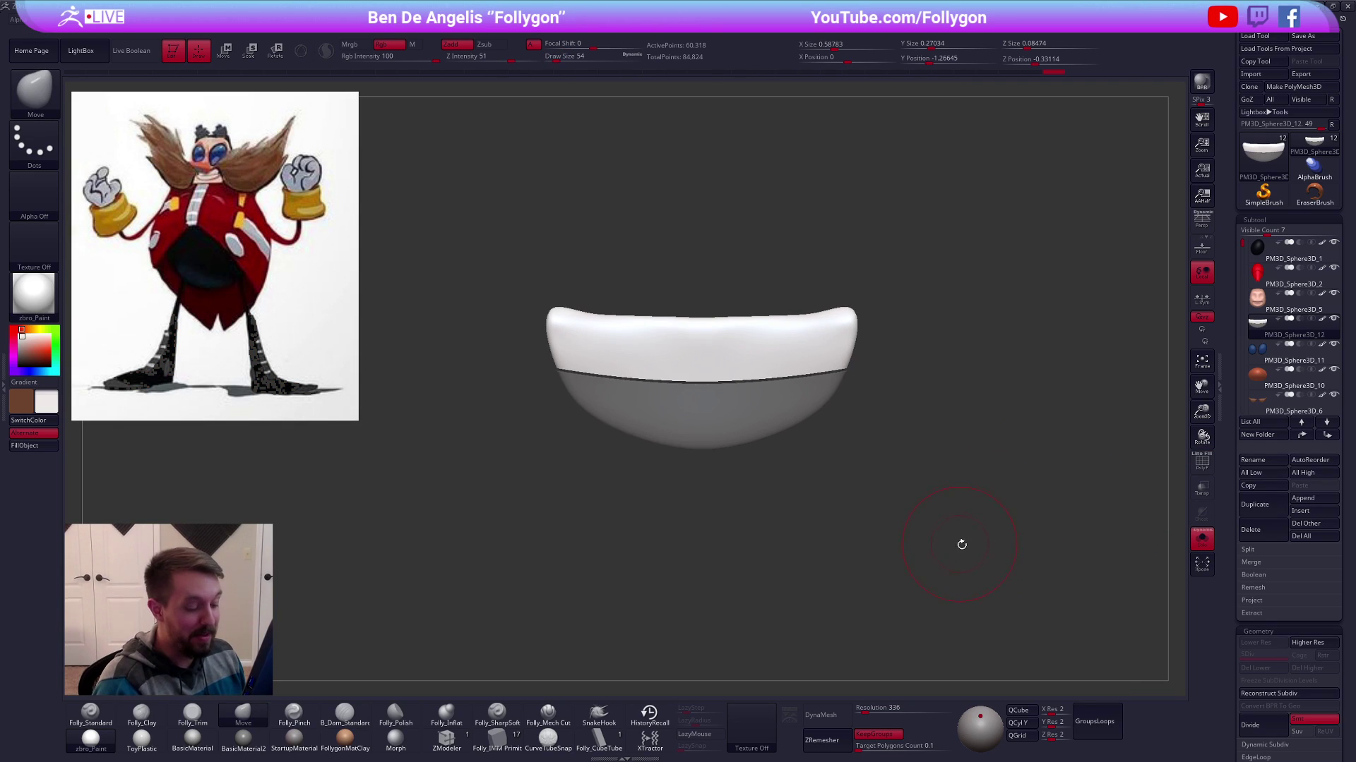
{"action": "left_click", "coordinate": [960, 544], "text": "ctrl"}
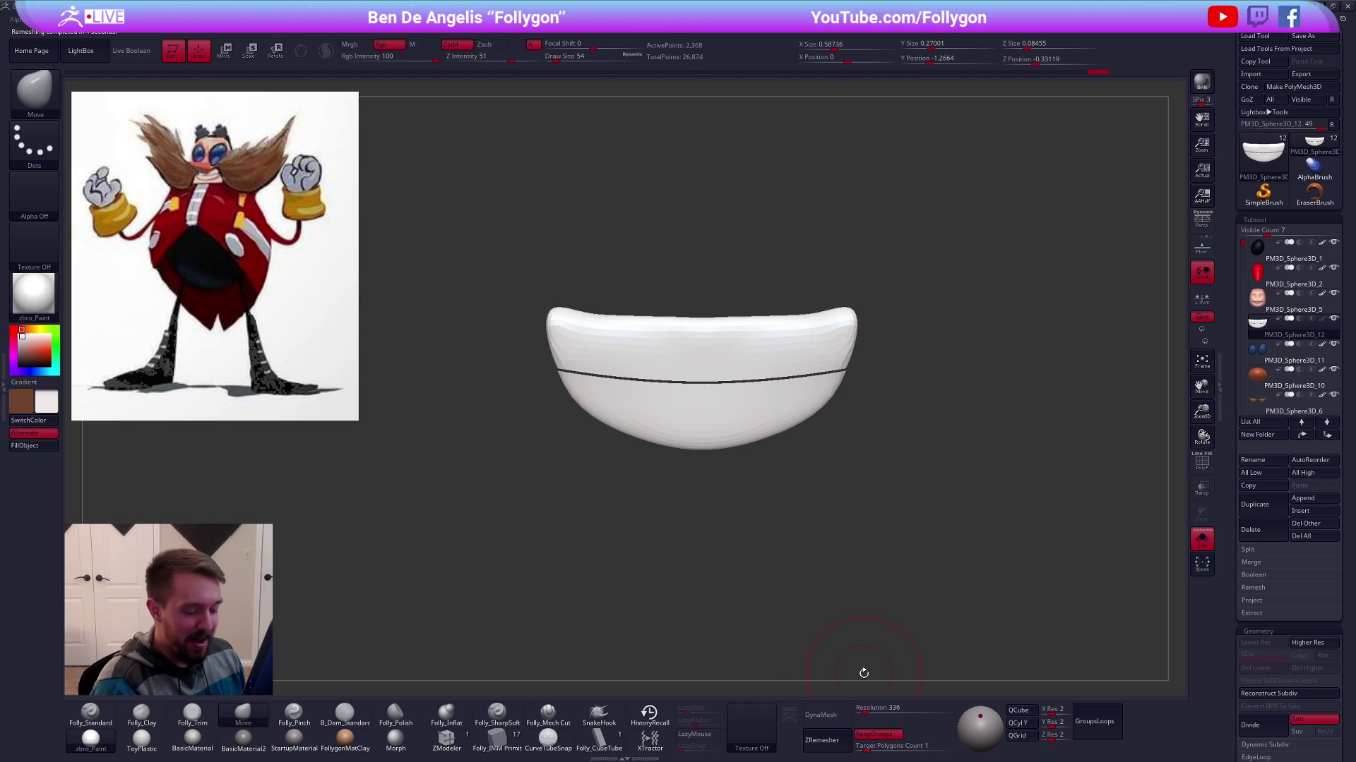
{"action": "key", "text": "shift+f"}
{"action": "key", "text": "ctrl+d"}
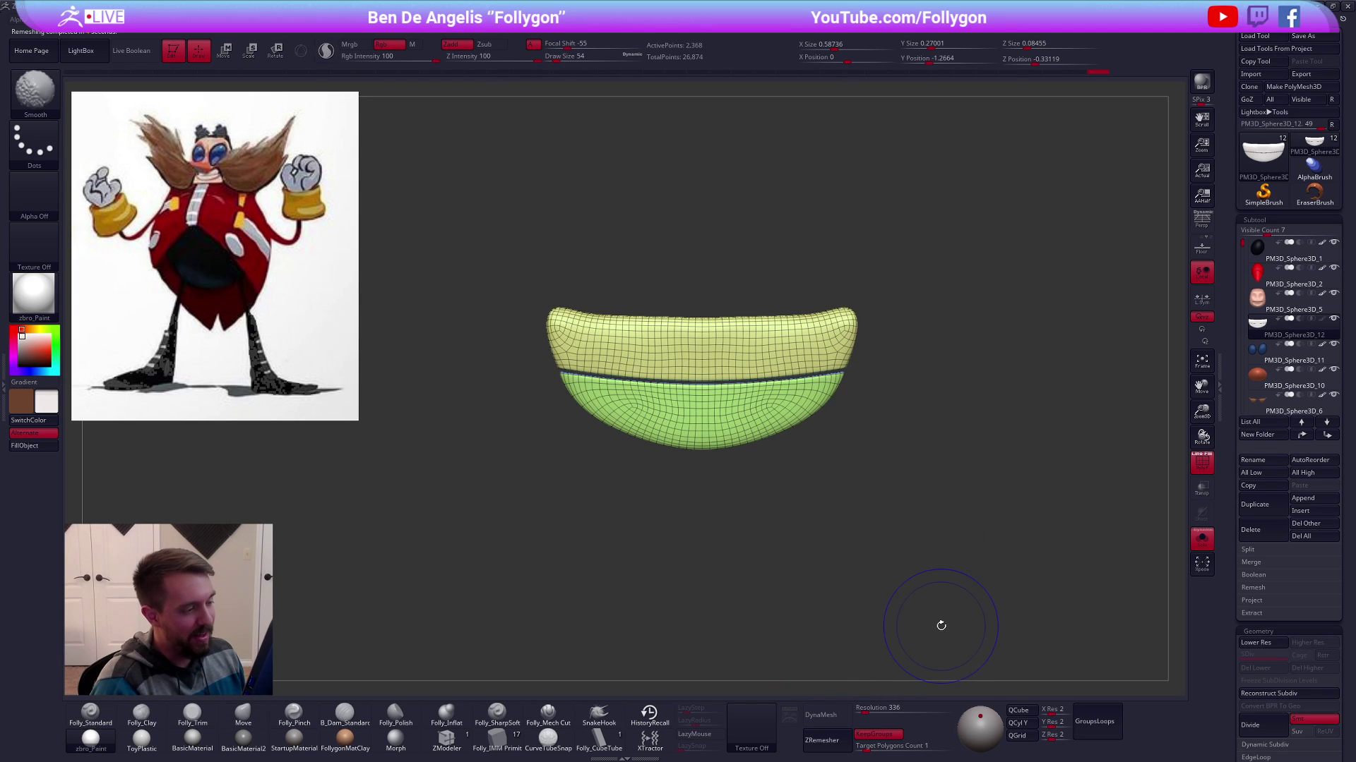
{"action": "key", "text": "shift+f"}
{"action": "right_click_drag", "start_coordinate": [975, 606], "coordinate": [962, 593], "text": "ctrl"}
{"action": "key", "text": "alt+s"}
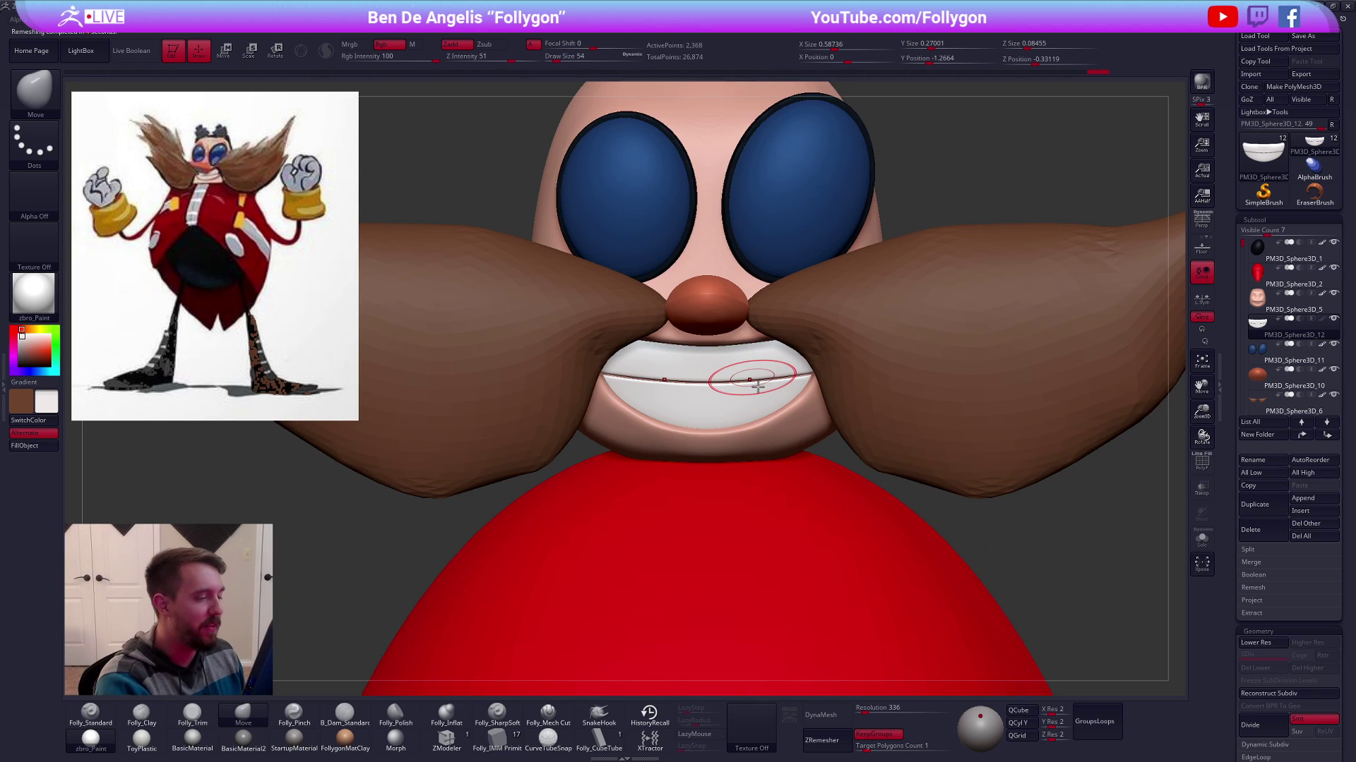
Mask one row of teeth and bring the two rows closer together with the transpose Move tool
{"action": "right_click_drag", "start_coordinate": [764, 389], "coordinate": [767, 376], "text": "ctrl"}
{"action": "key", "text": "w"}
{"action": "mouse_move", "coordinate": [780, 360]}
{"action": "left_mouse_down", "text": "ctrl"}
{"action": "mouse_move", "coordinate": [781, 415]}
{"action": "mouse_move", "coordinate": [747, 443]}
{"action": "mouse_move", "coordinate": [747, 415]}
{"action": "left_mouse_up", "text": "ctrl"}
{"action": "key", "text": "q"}
{"action": "left_click_drag", "start_coordinate": [886, 494], "coordinate": [1020, 550], "text": "alt"}
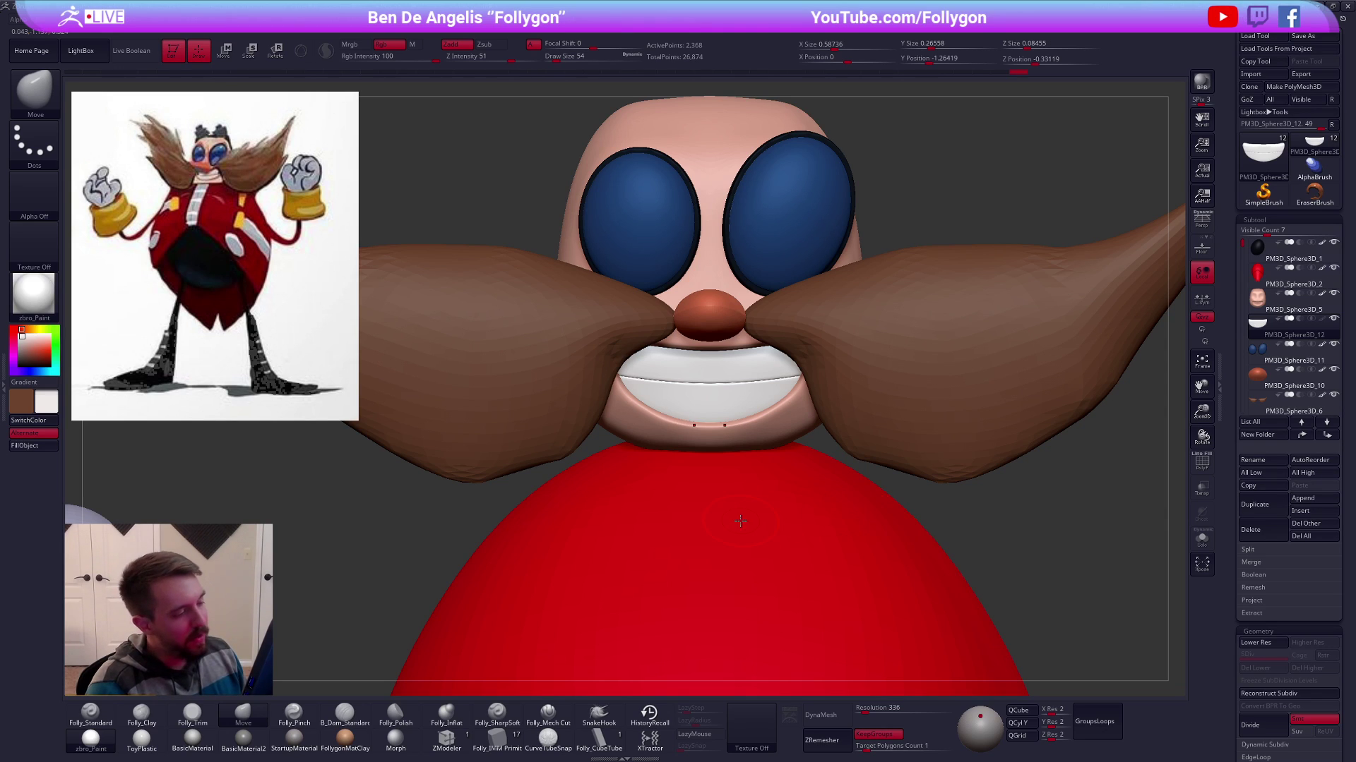
Enlarge the Move brush to a draw size of 74 and slightly adjust the shape of the teeth
{"action": "key", "text": "space"}
{"action": "mouse_move", "coordinate": [736, 390]}
{"action": "left_mouse_down"}
{"action": "mouse_move", "coordinate": [763, 382]}
{"action": "mouse_move", "coordinate": [754, 412]}
{"action": "left_mouse_up"}
{"action": "key", "text": "space"}
{"action": "key", "text": "space"}
{"action": "right_click_drag", "start_coordinate": [757, 413], "coordinate": [946, 585], "text": "ctrl"}
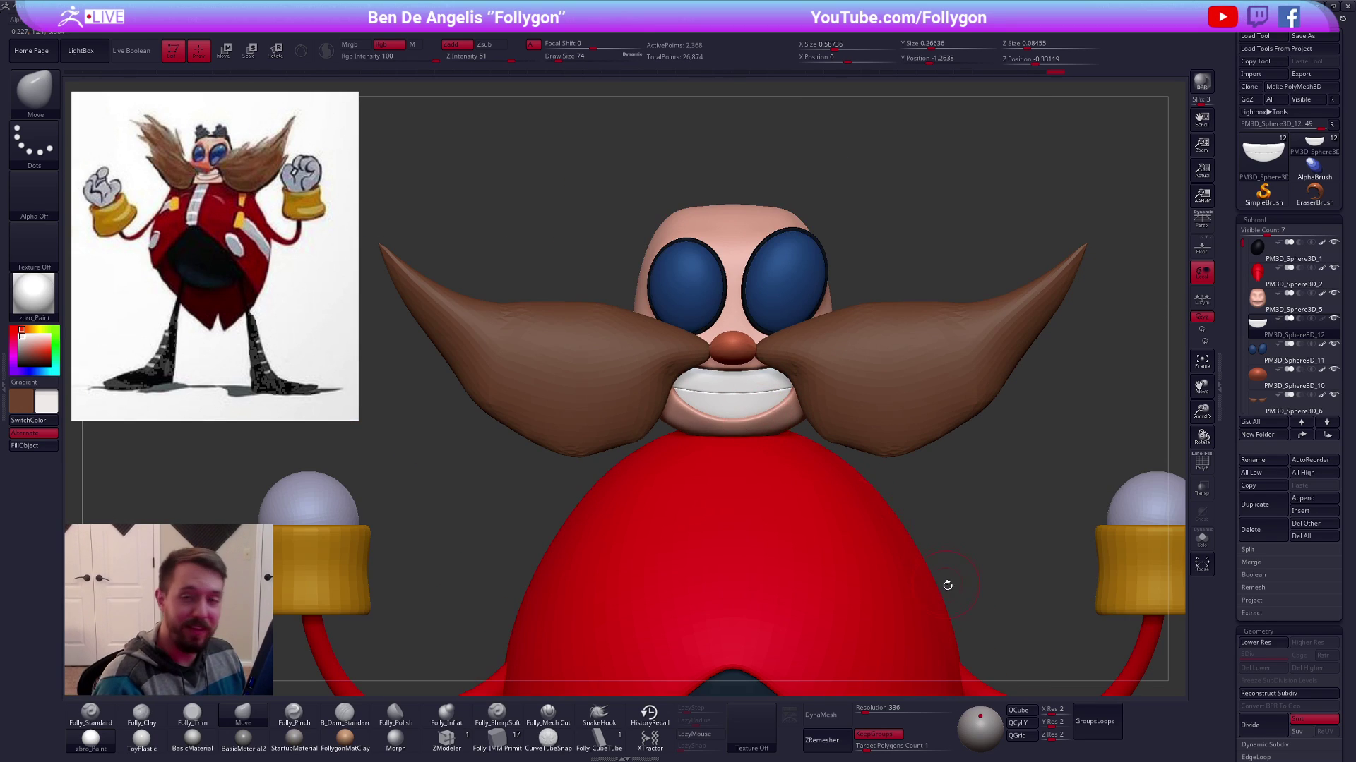
Reselect the teeth and examine their topology and fit inside the mouth from different angles
{"action": "left_click", "coordinate": [887, 422], "text": "alt"}
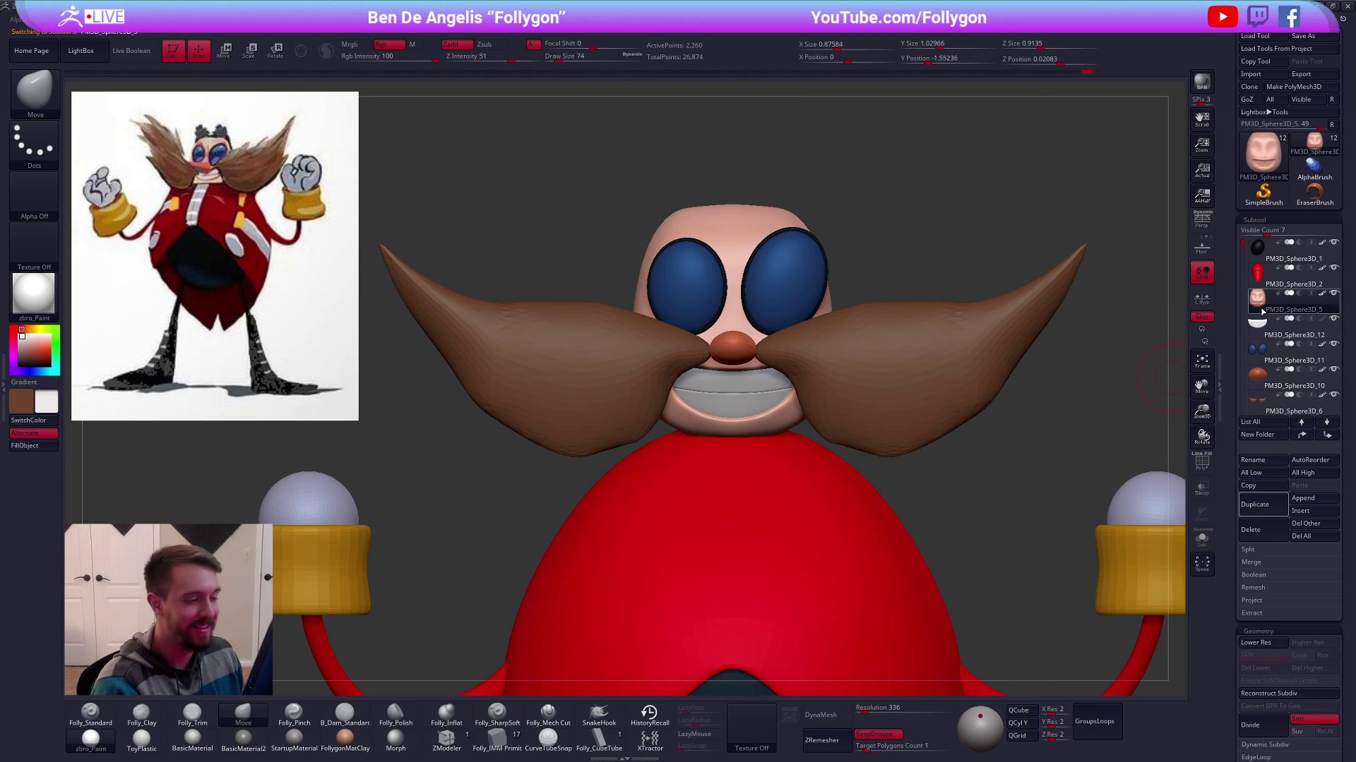
{"action": "left_click", "coordinate": [1258, 326]}
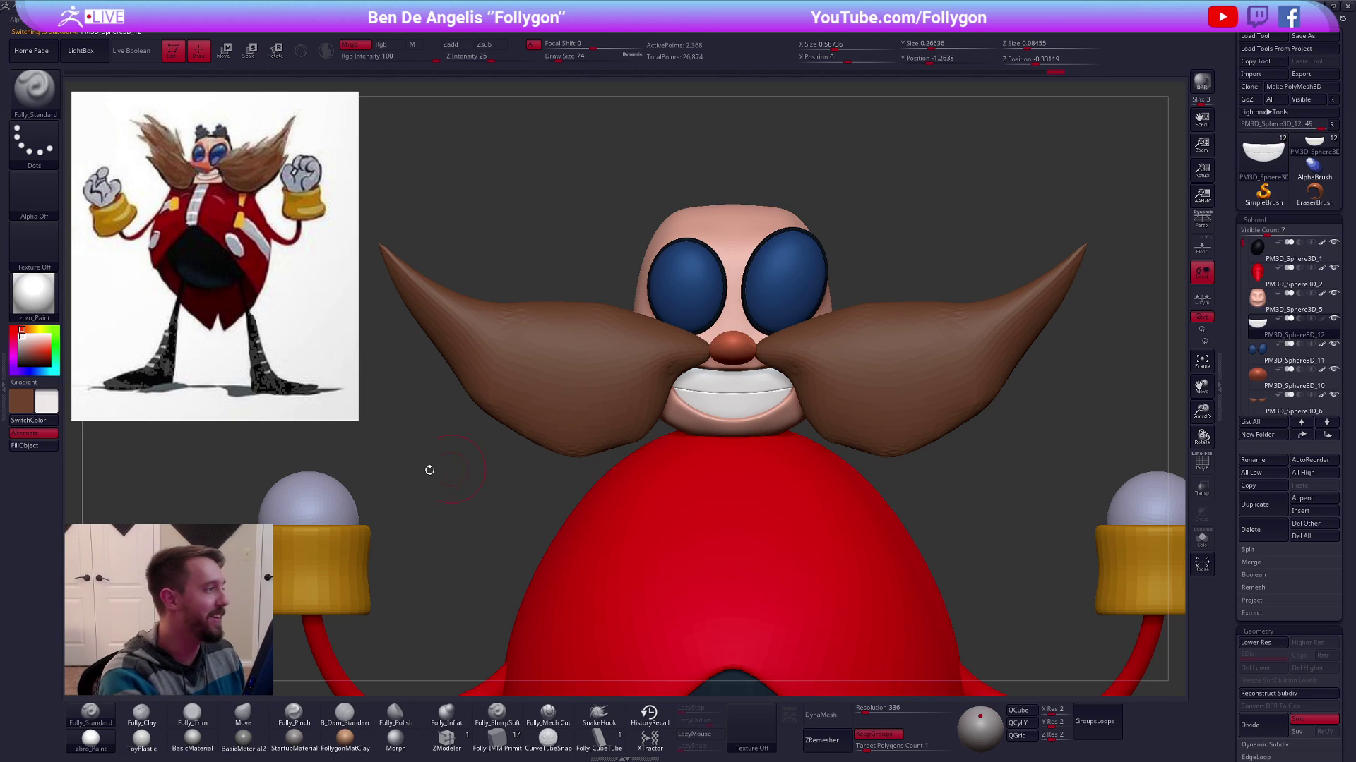
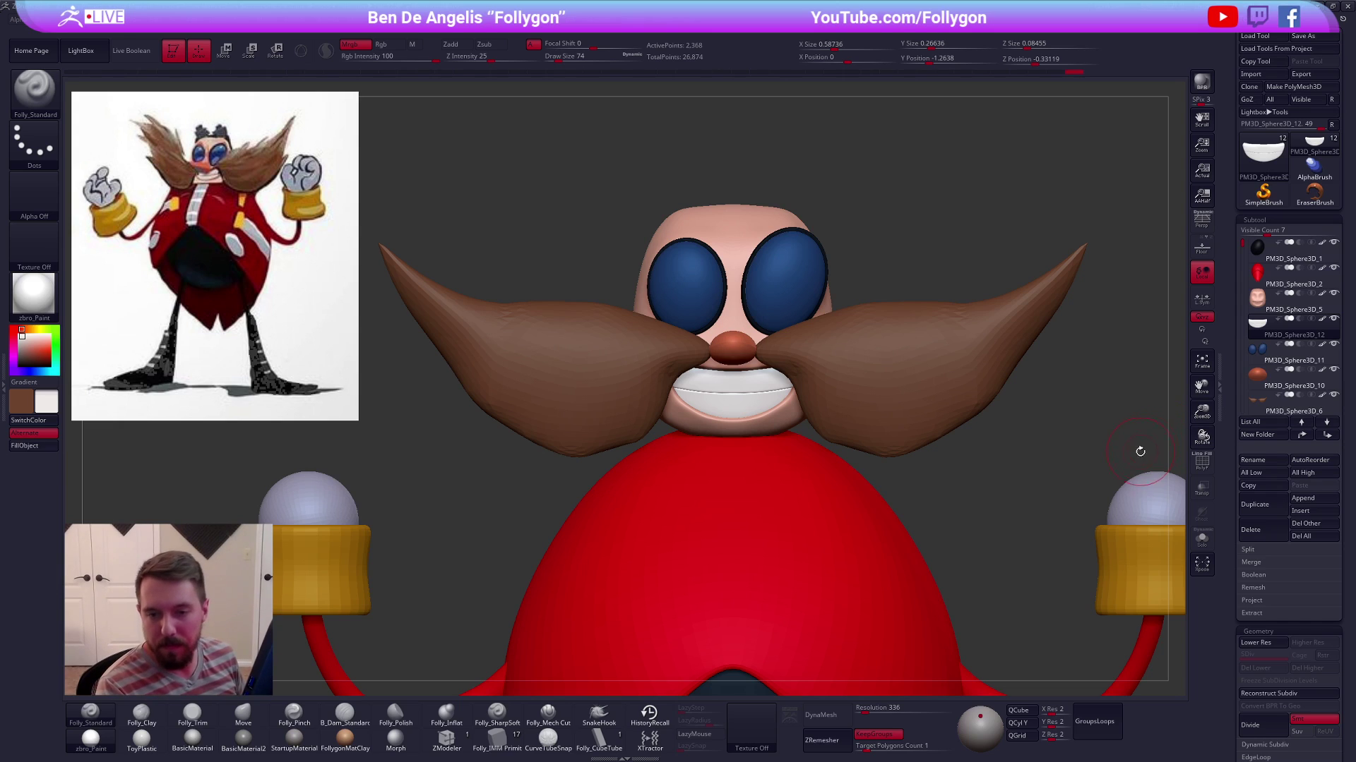
{"action": "left_click_drag", "start_coordinate": [1054, 471], "coordinate": [1068, 457], "text": "alt"}
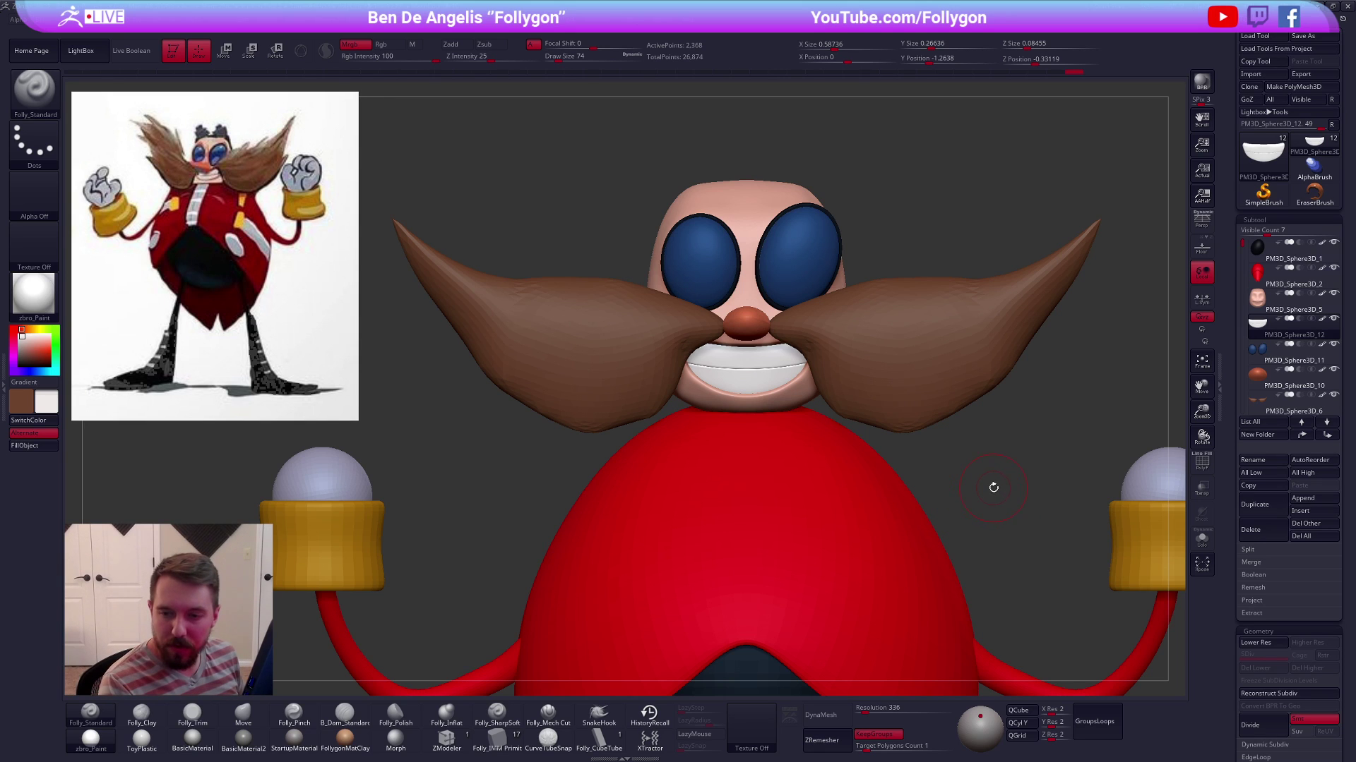
{"action": "key", "text": "alt+s"}
{"action": "key", "text": "shift+f"}
{"action": "left_click_drag", "start_coordinate": [847, 439], "coordinate": [834, 481], "text": "alt"}
{"action": "left_click_drag", "start_coordinate": [834, 481], "coordinate": [811, 452]}
{"action": "left_click_drag", "start_coordinate": [812, 452], "coordinate": [754, 441], "text": "alt"}
{"action": "key", "text": "alt+s"}
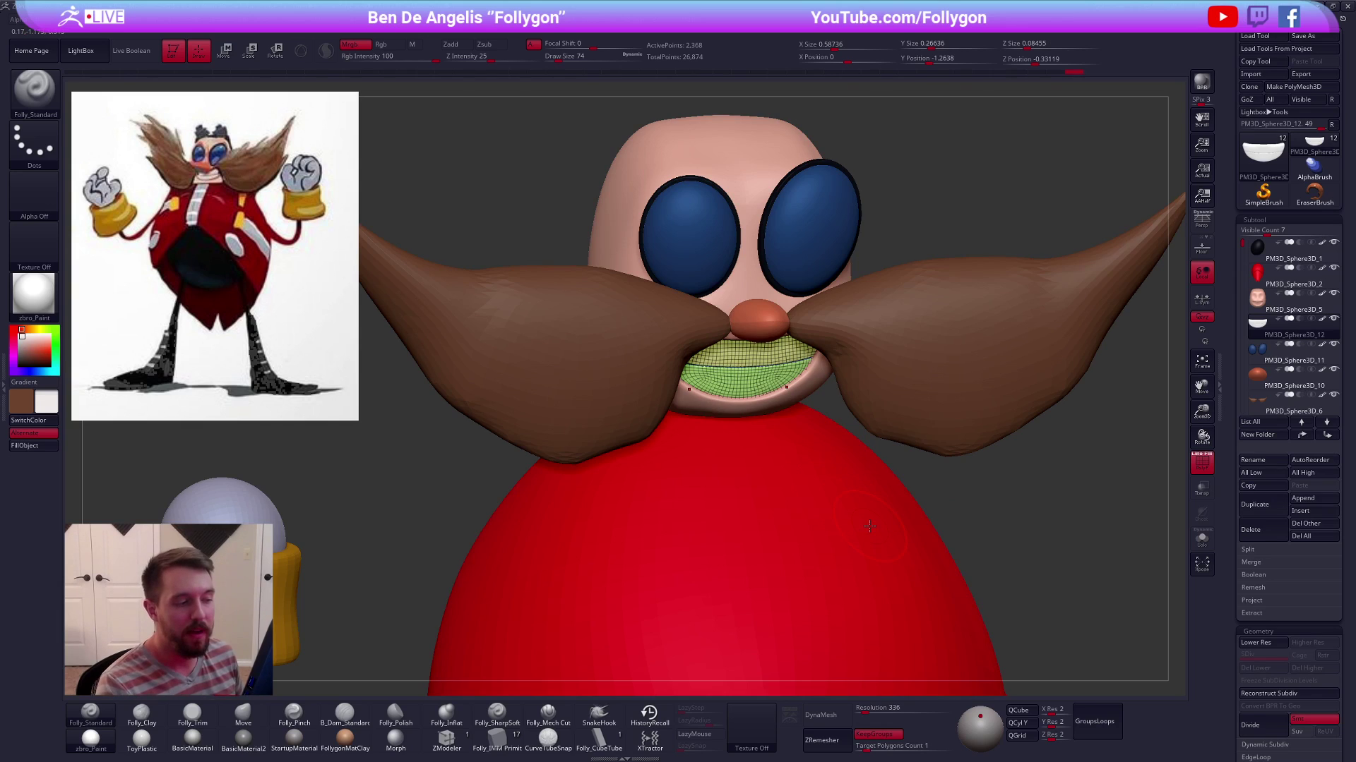
Select the moustache and subdivide it twice to reach subdivision level 3
{"action": "left_click_drag", "start_coordinate": [1010, 519], "coordinate": [1031, 515]}
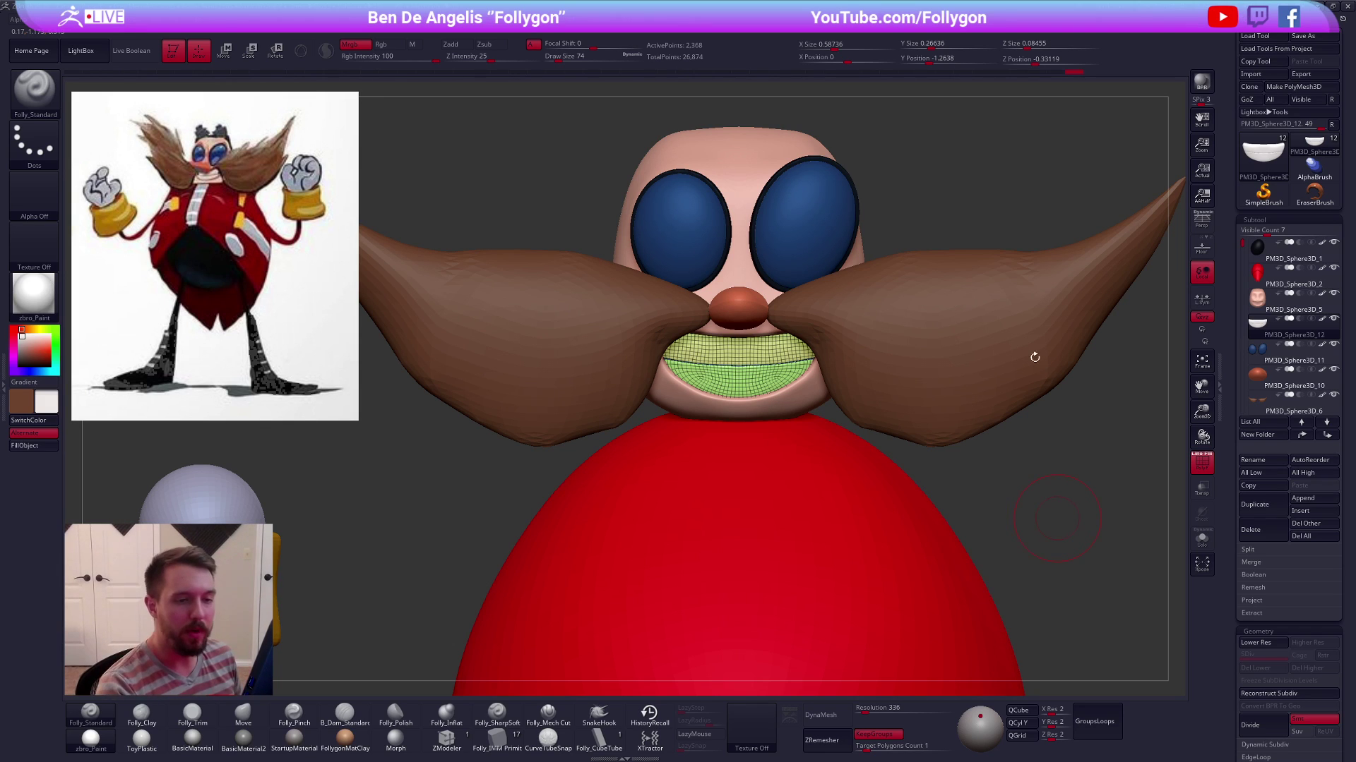
{"action": "left_click", "coordinate": [737, 307], "text": "alt"}
{"action": "left_click_drag", "start_coordinate": [925, 487], "coordinate": [914, 439]}
{"action": "key", "text": "shift+f"}
{"action": "left_click", "coordinate": [852, 344], "text": "alt"}
{"action": "key", "text": "shift+f"}
{"action": "key", "text": "space"}
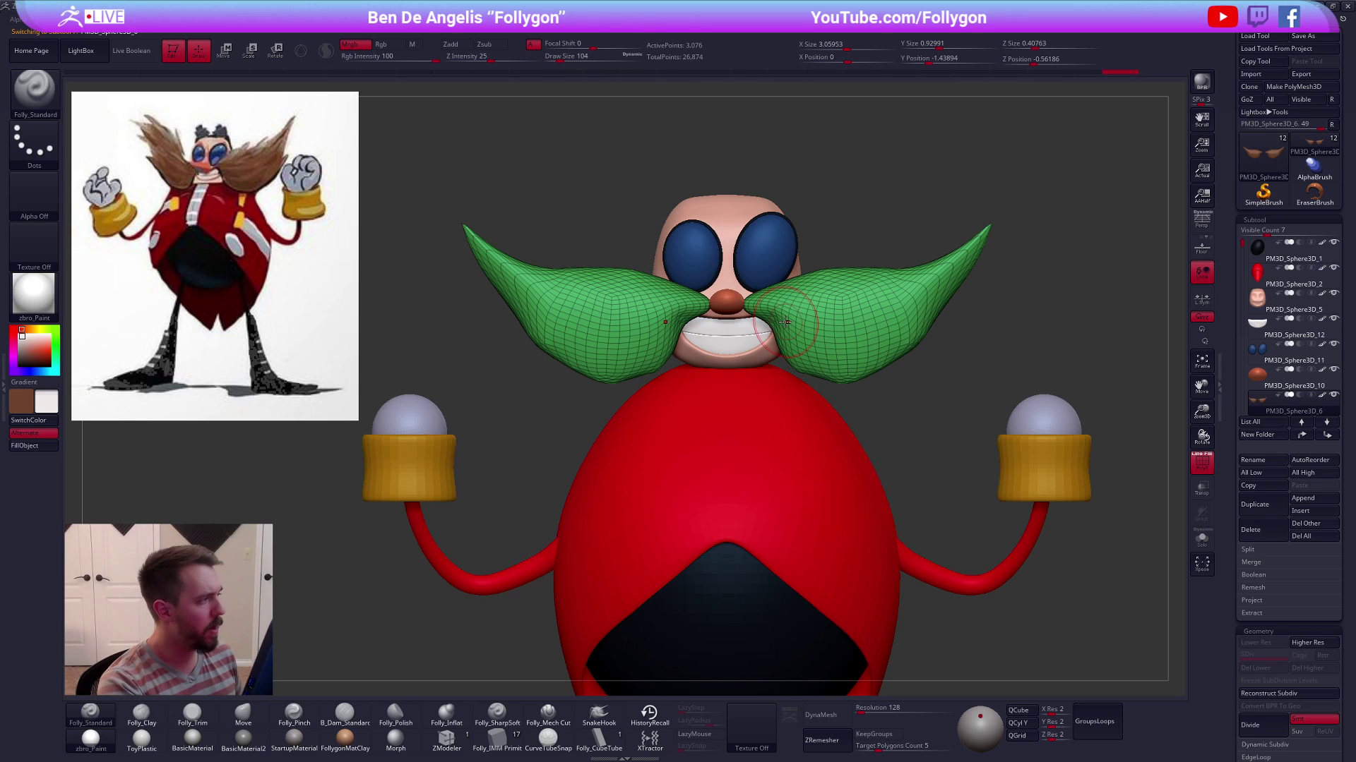
{"action": "key", "text": "space"}
{"action": "left_click_drag", "start_coordinate": [755, 299], "coordinate": [752, 297]}
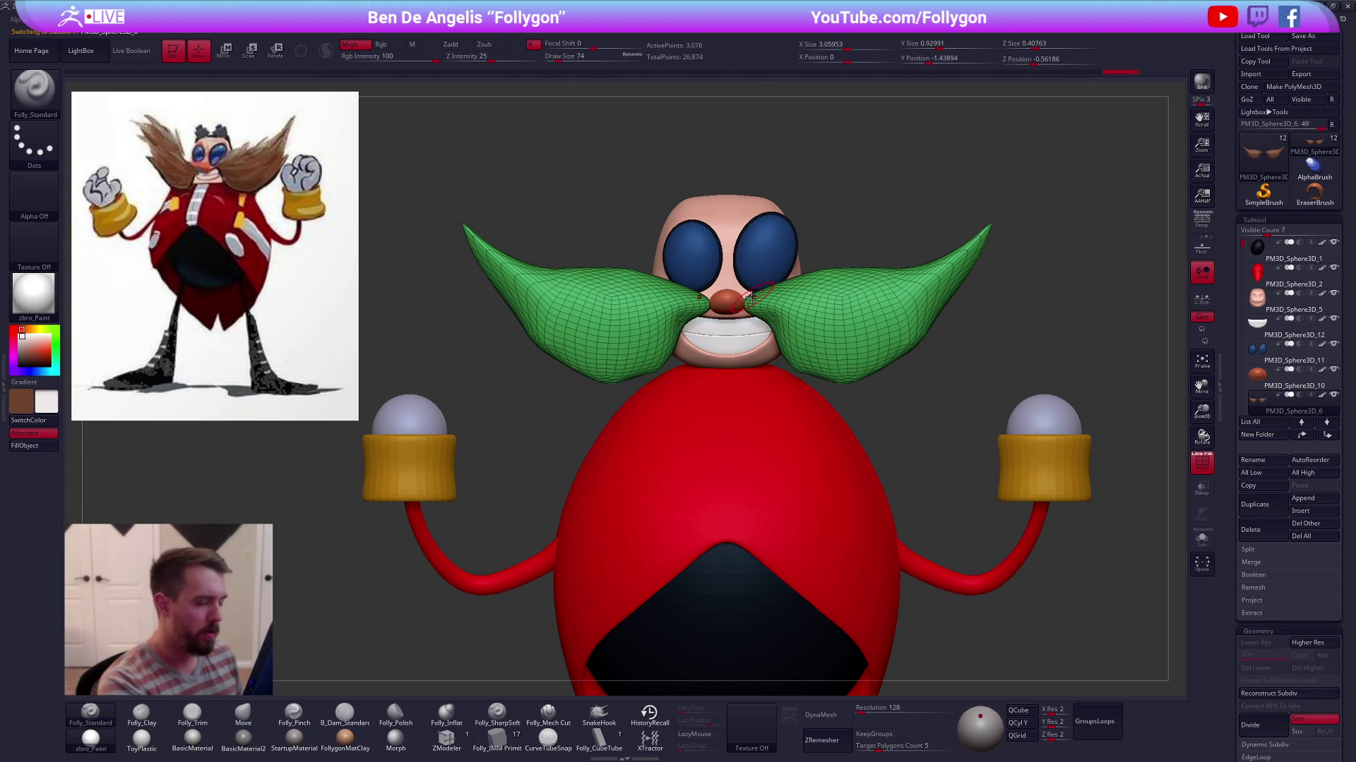
{"action": "key", "text": "ctrl+d"}
{"action": "key", "text": "ctrl+d"}
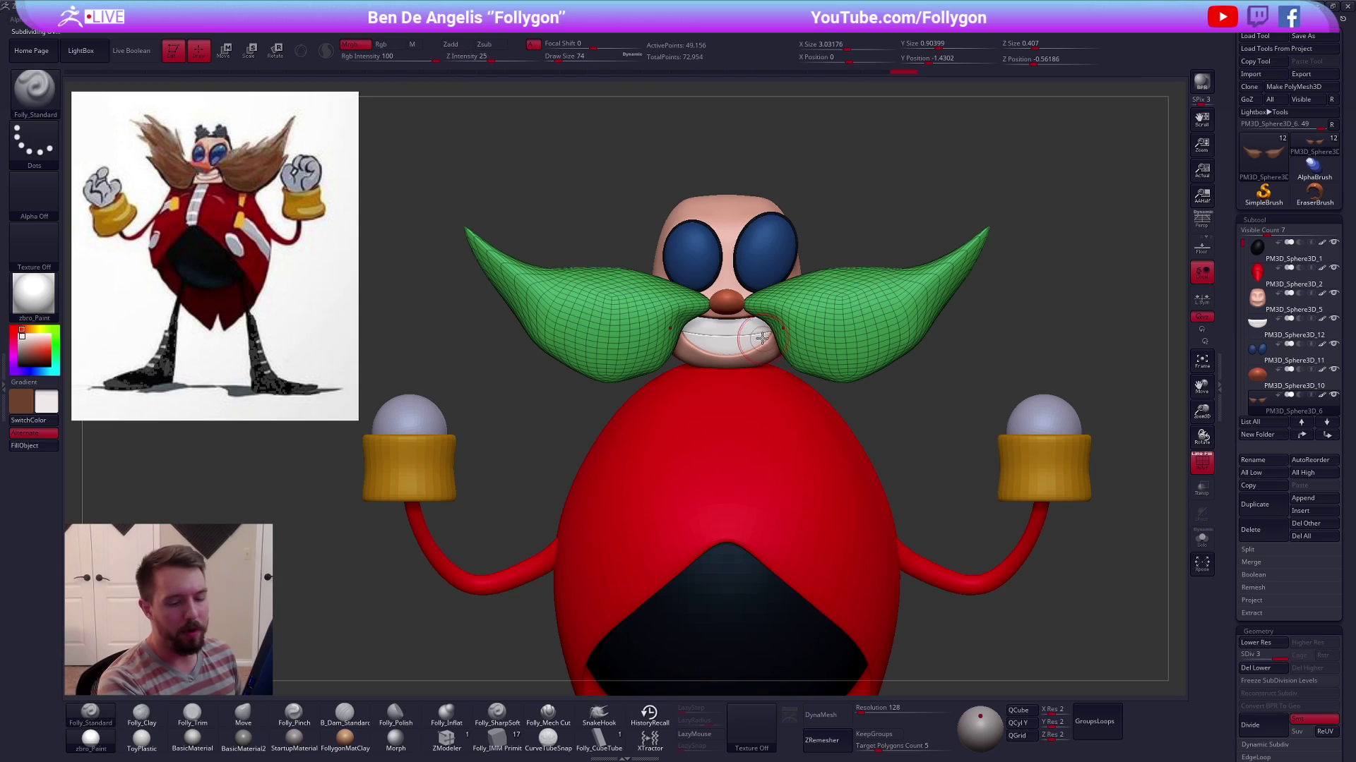
Isolate the moustache, mask everything except its inner tips, and shift the tips lower with the transpose Move tool
{"action": "key", "text": "shift+alt+s"}
{"action": "key", "text": "shift+f"}
{"action": "left_click_drag", "start_coordinate": [709, 242], "coordinate": [708, 356], "text": "ctrl"}
{"action": "left_click", "coordinate": [749, 364], "text": "ctrl"}
{"action": "key", "text": "w"}
{"action": "left_click_drag", "start_coordinate": [750, 312], "coordinate": [750, 263]}
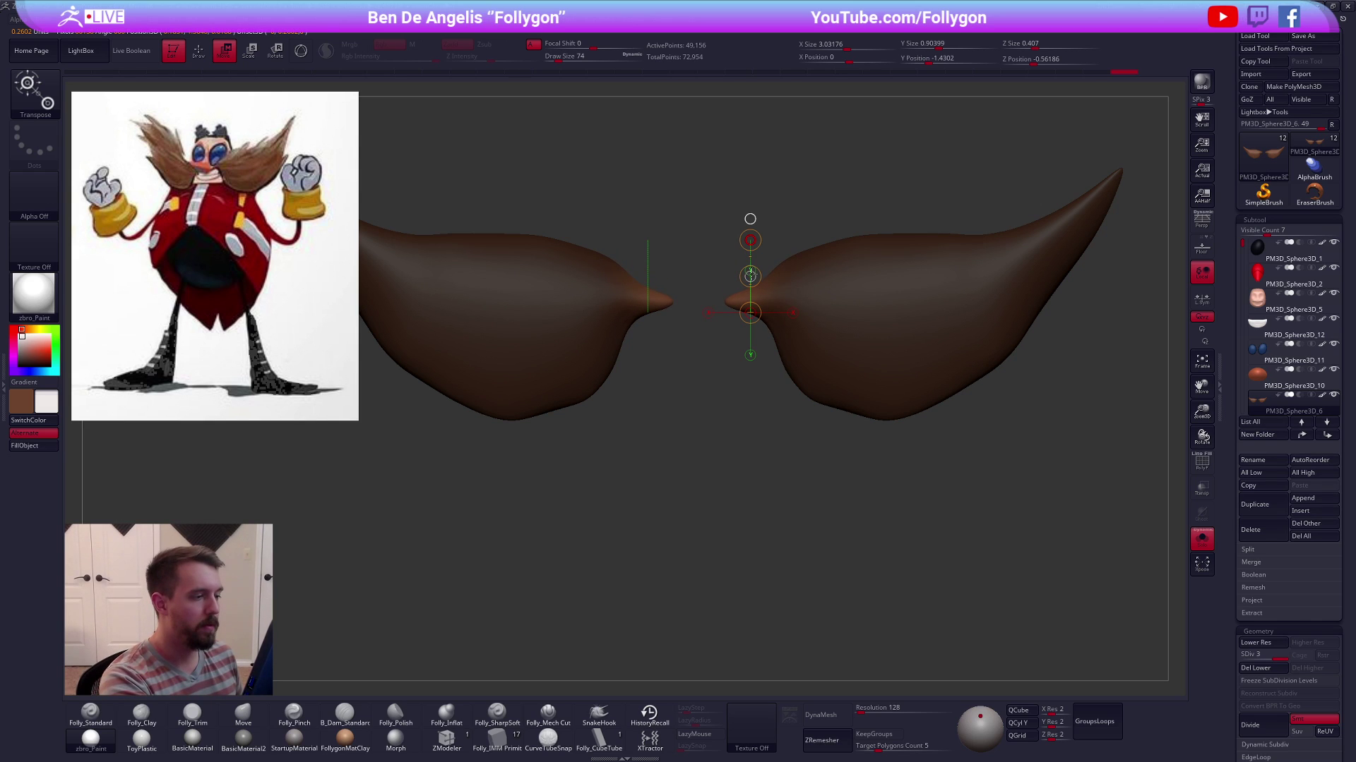
{"action": "left_click", "coordinate": [750, 275], "text": "ctrl"}
Pull the moustache's inner tips closer together beneath the nose with the Move brush
{"action": "key", "text": "q"}
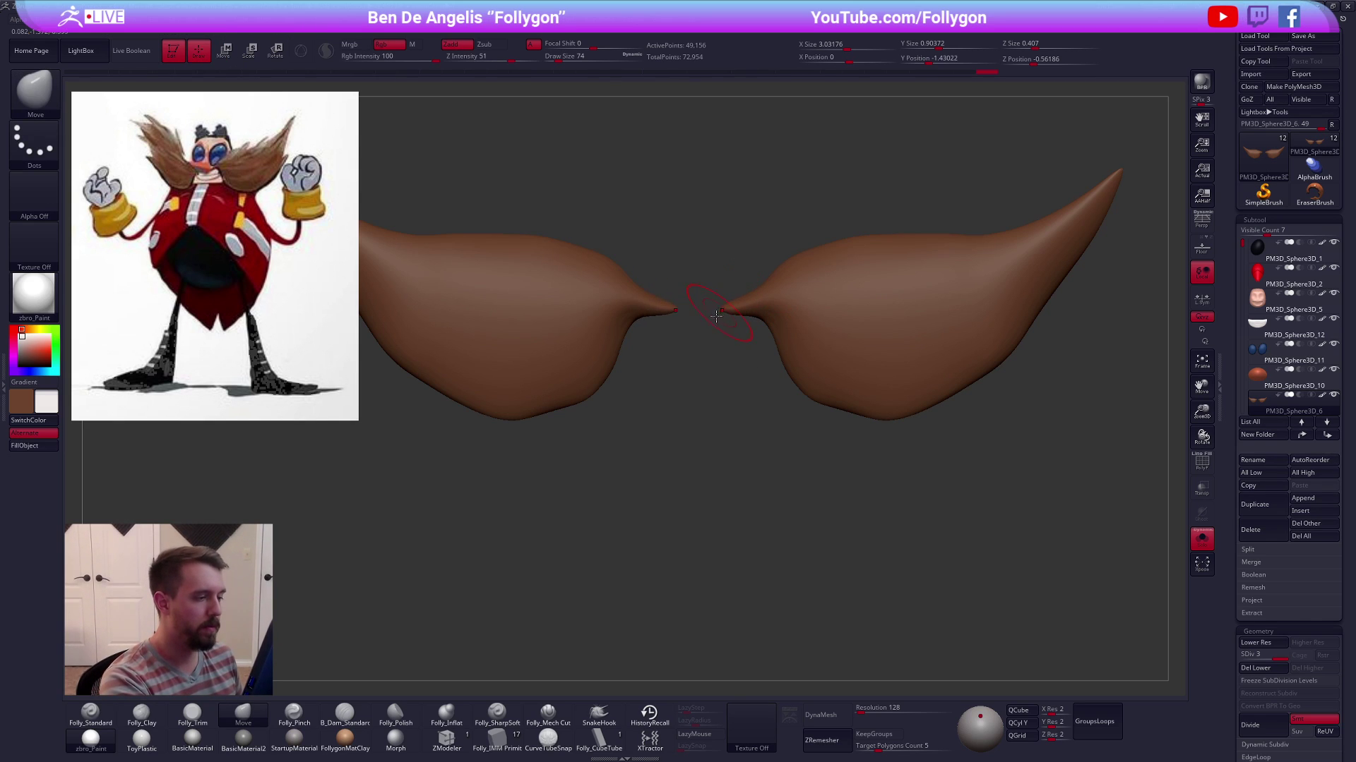
{"action": "key", "text": "alt+s"}
{"action": "left_click_drag", "start_coordinate": [698, 312], "coordinate": [723, 311]}
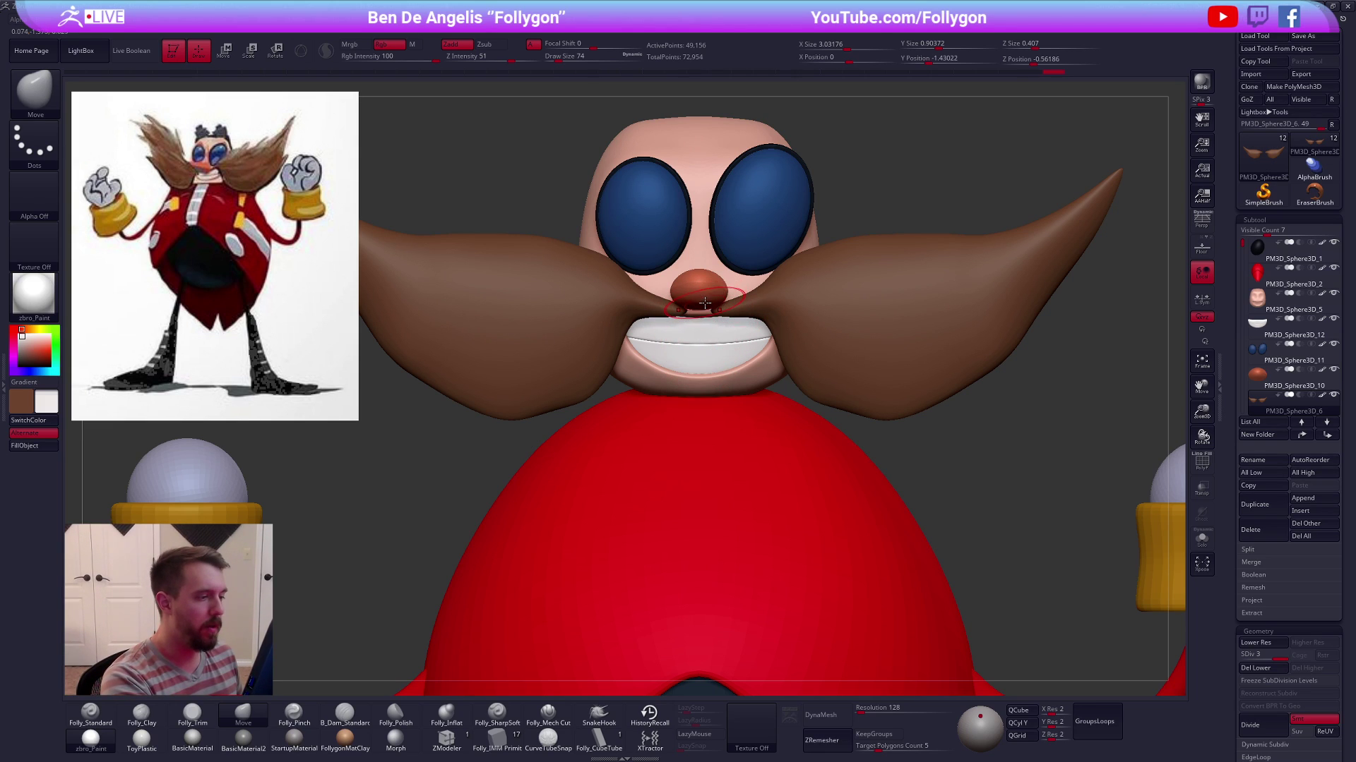
Select the nose and slightly adjust its height above the moustache with the transpose Move tool
{"action": "key", "text": "w"}
{"action": "key", "text": "shift+f"}
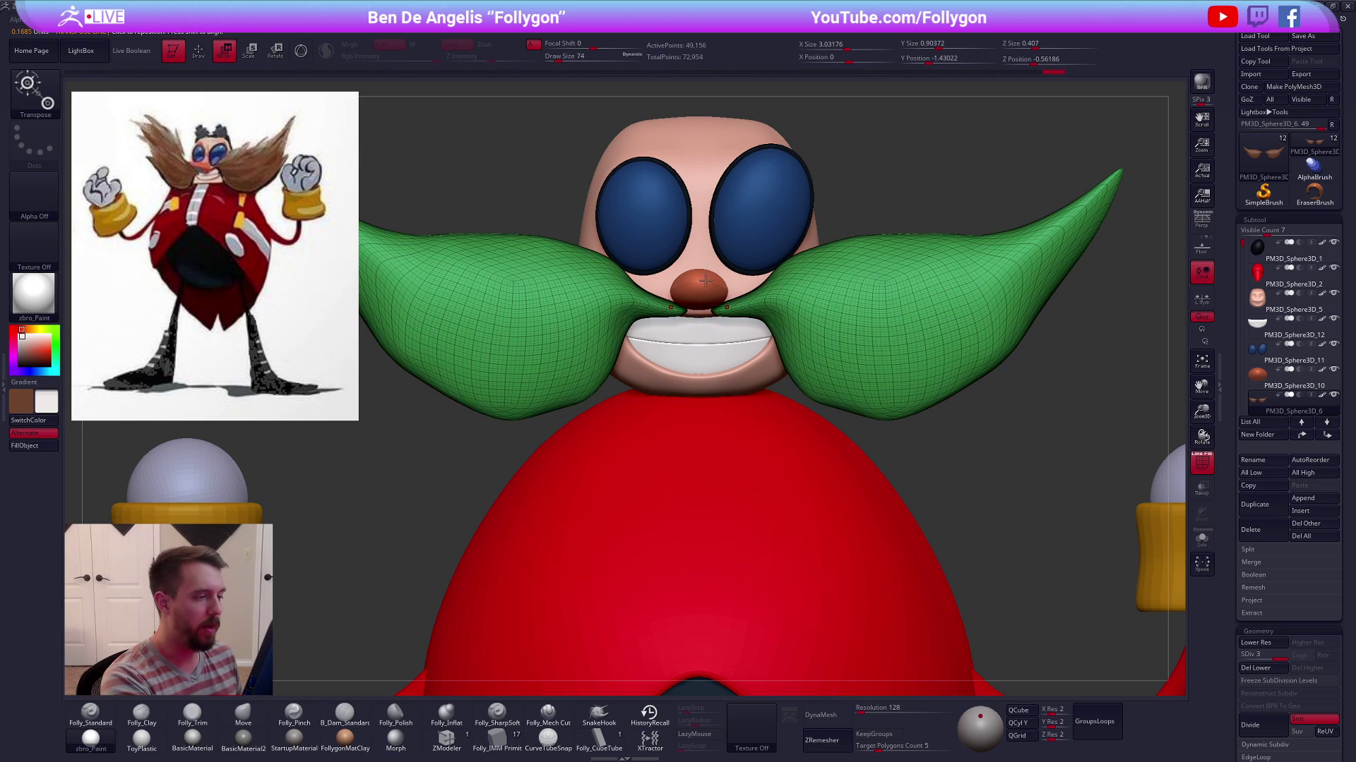
{"action": "left_click", "coordinate": [706, 281], "text": "alt"}
{"action": "mouse_move", "coordinate": [719, 280]}
{"action": "left_mouse_down", "text": "shift"}
{"action": "mouse_move", "coordinate": [719, 355]}
{"action": "mouse_move", "coordinate": [719, 323]}
{"action": "left_mouse_up", "text": "shift"}
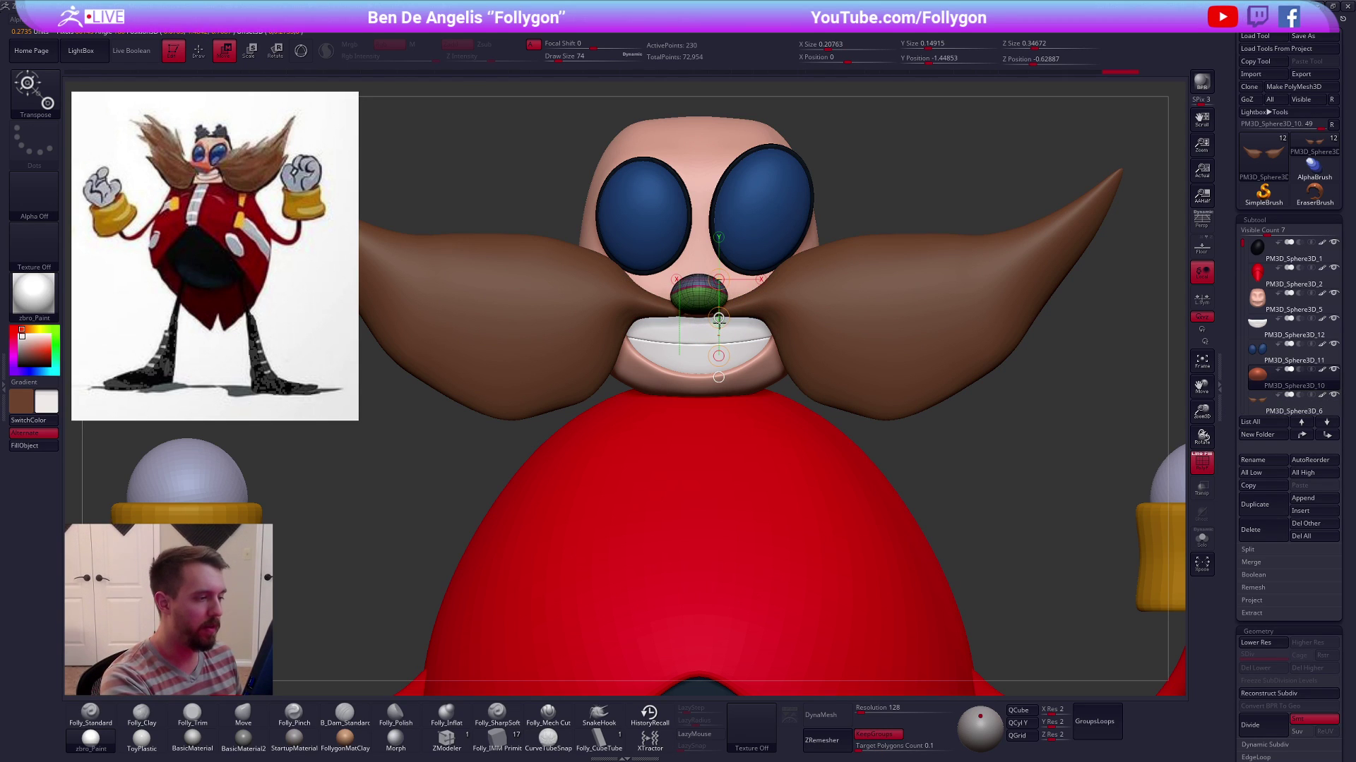
{"action": "key", "text": "q"}
Reselect the moustache and mask its thin inner tips while it is isolated
{"action": "left_click", "coordinate": [781, 313], "text": "alt"}
{"action": "key", "text": "shift+f"}
{"action": "key", "text": "w"}
{"action": "left_click_drag", "start_coordinate": [770, 314], "coordinate": [820, 365]}
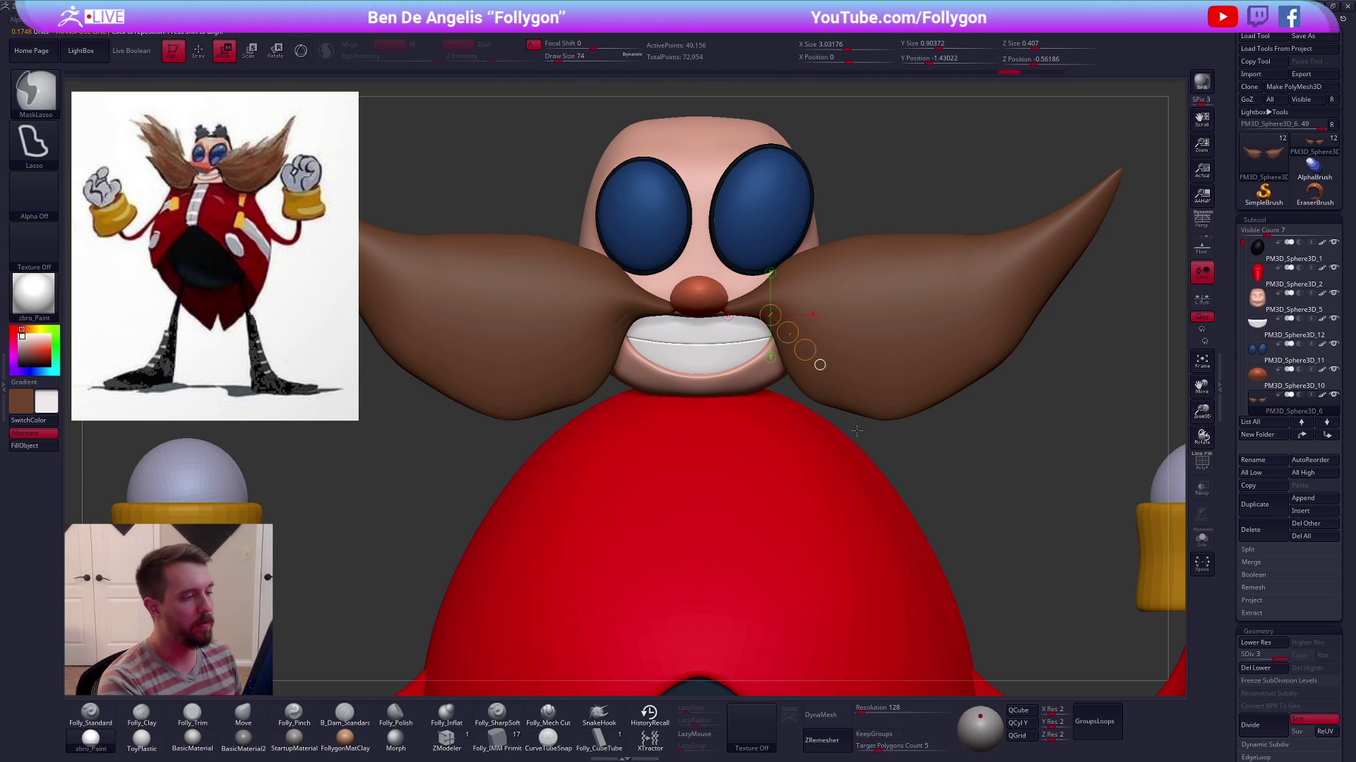
{"action": "key", "text": "q"}
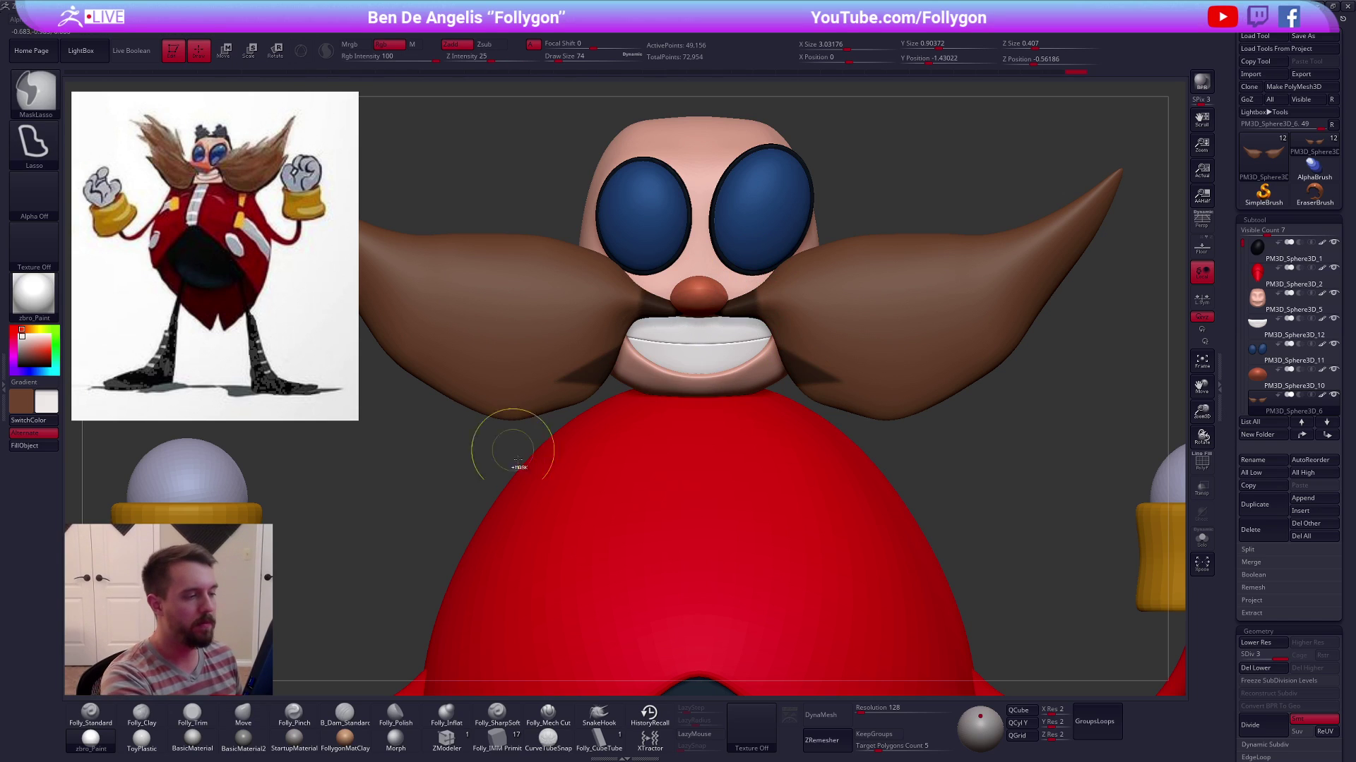
{"action": "key", "text": "shift+s"}
{"action": "left_click_drag", "start_coordinate": [804, 304], "coordinate": [727, 446], "text": "ctrl"}
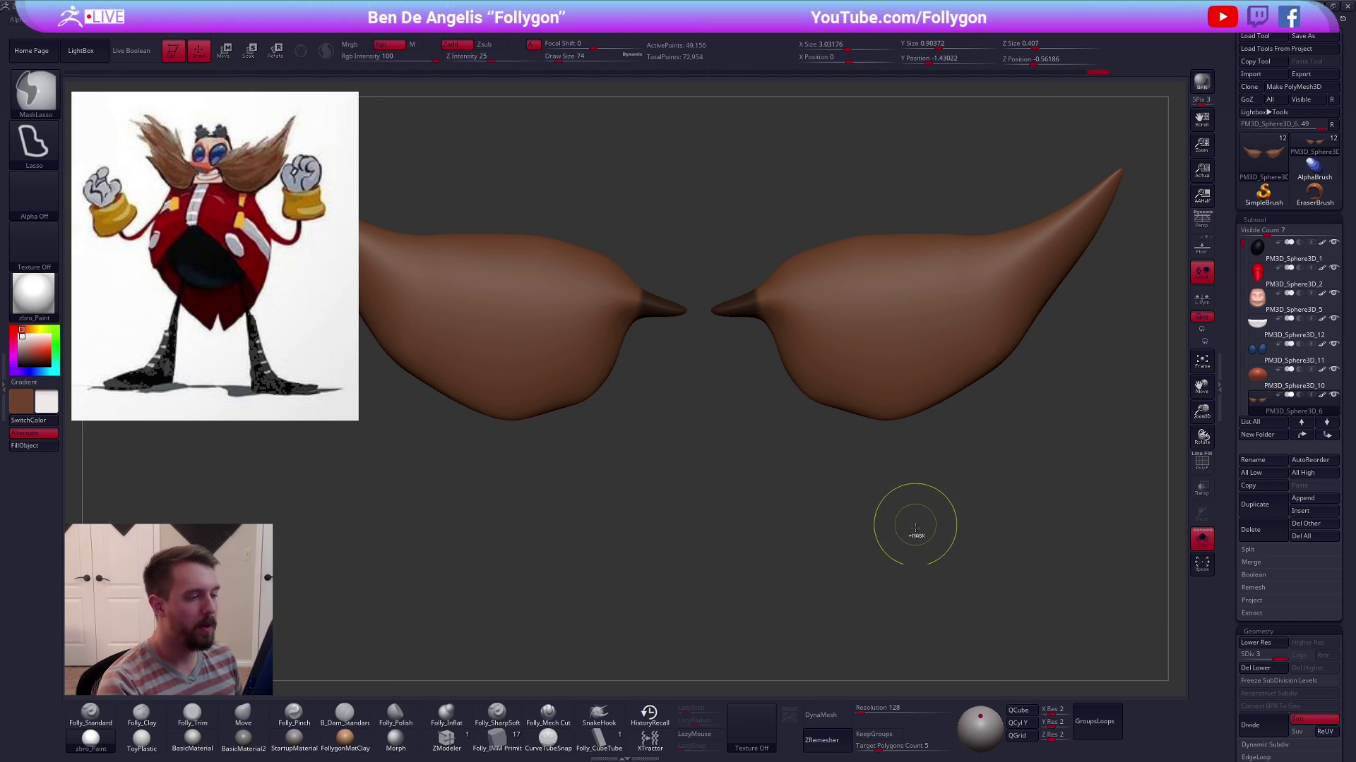
{"action": "left_click", "coordinate": [745, 372], "text": "ctrl"}
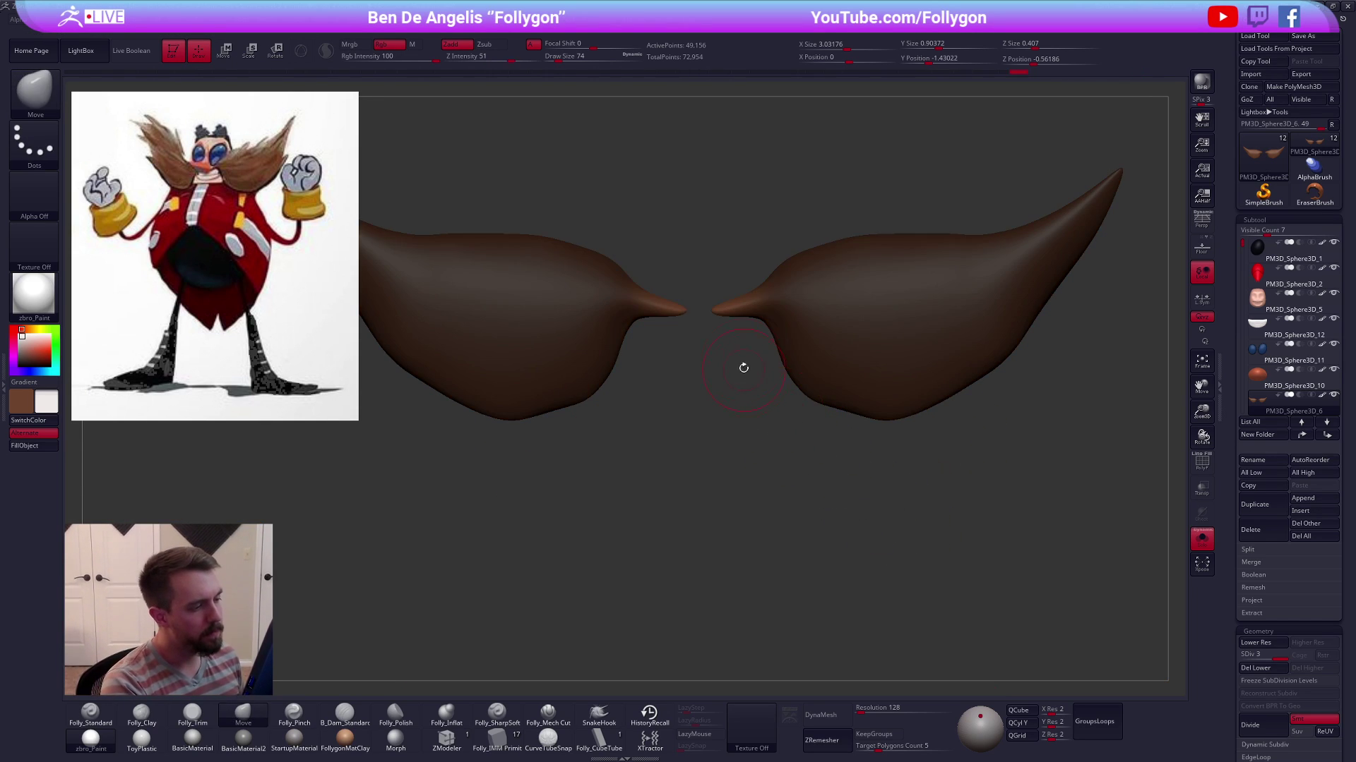
{"action": "left_click", "coordinate": [714, 348], "text": "ctrl"}
Move the two moustache halves closer together with the transpose tool while the inner tips stay masked
{"action": "key", "text": "w"}
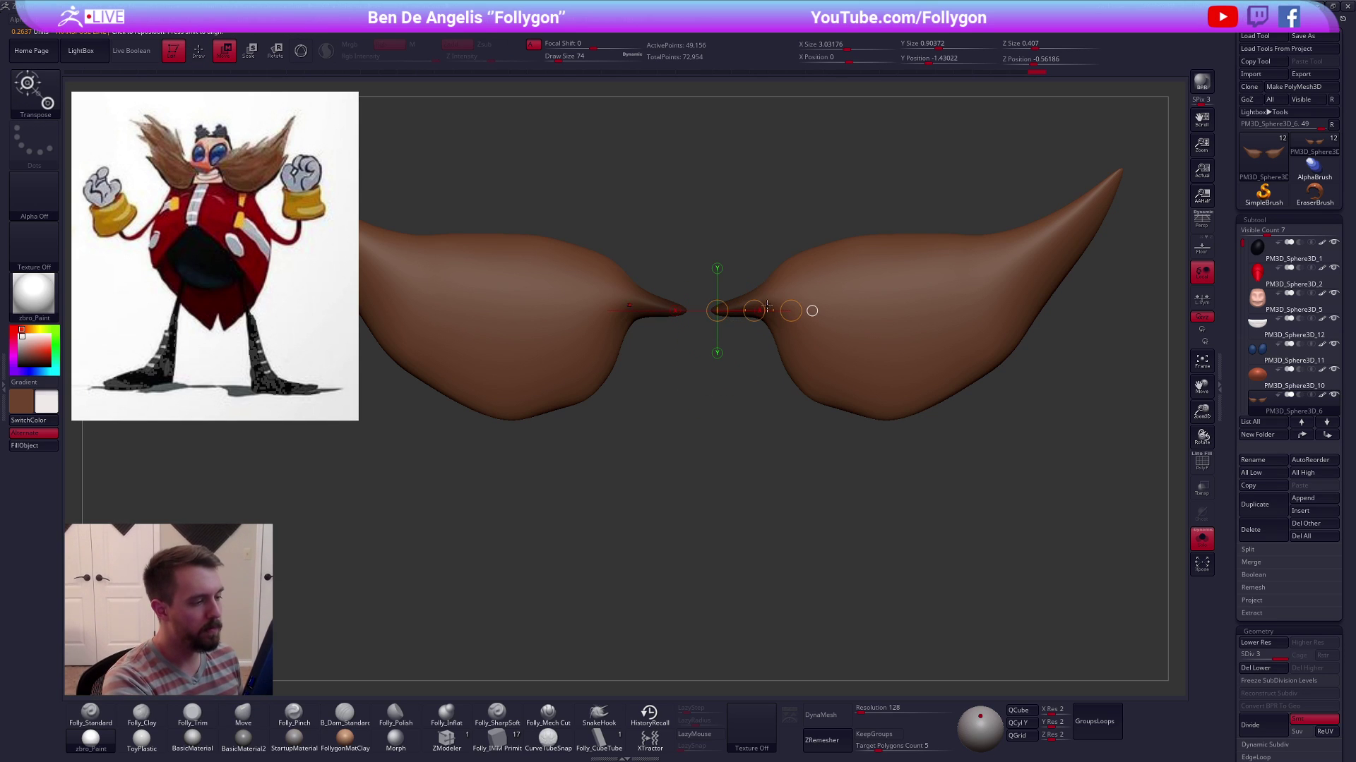
{"action": "key", "text": "shift+s"}
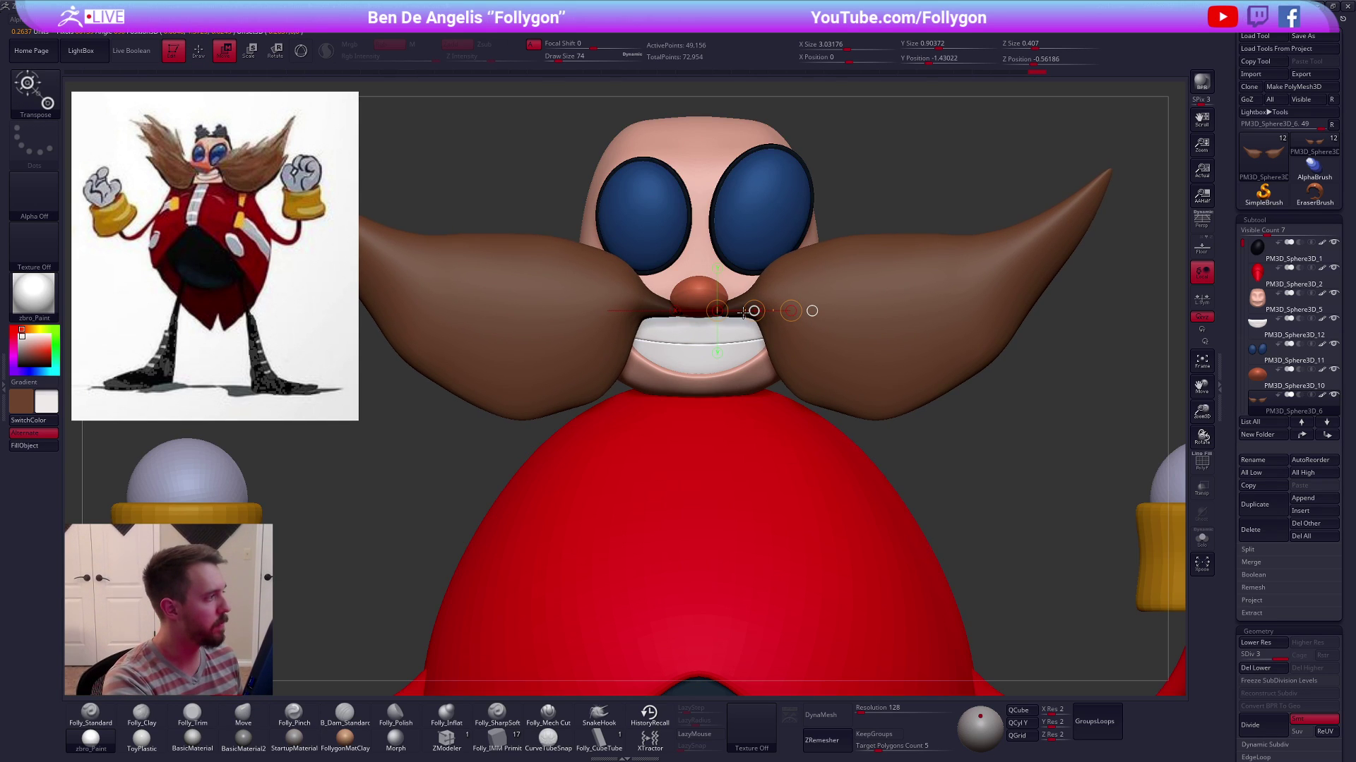
{"action": "key", "text": "q"}
{"action": "mouse_move", "coordinate": [741, 282]}
{"action": "left_mouse_down", "text": "alt"}
{"action": "mouse_move", "coordinate": [739, 311]}
{"action": "mouse_move", "coordinate": [697, 356]}
{"action": "mouse_move", "coordinate": [1027, 275]}
{"action": "mouse_move", "coordinate": [699, 201]}
{"action": "mouse_move", "coordinate": [681, 372]}
{"action": "left_mouse_up", "text": "alt"}
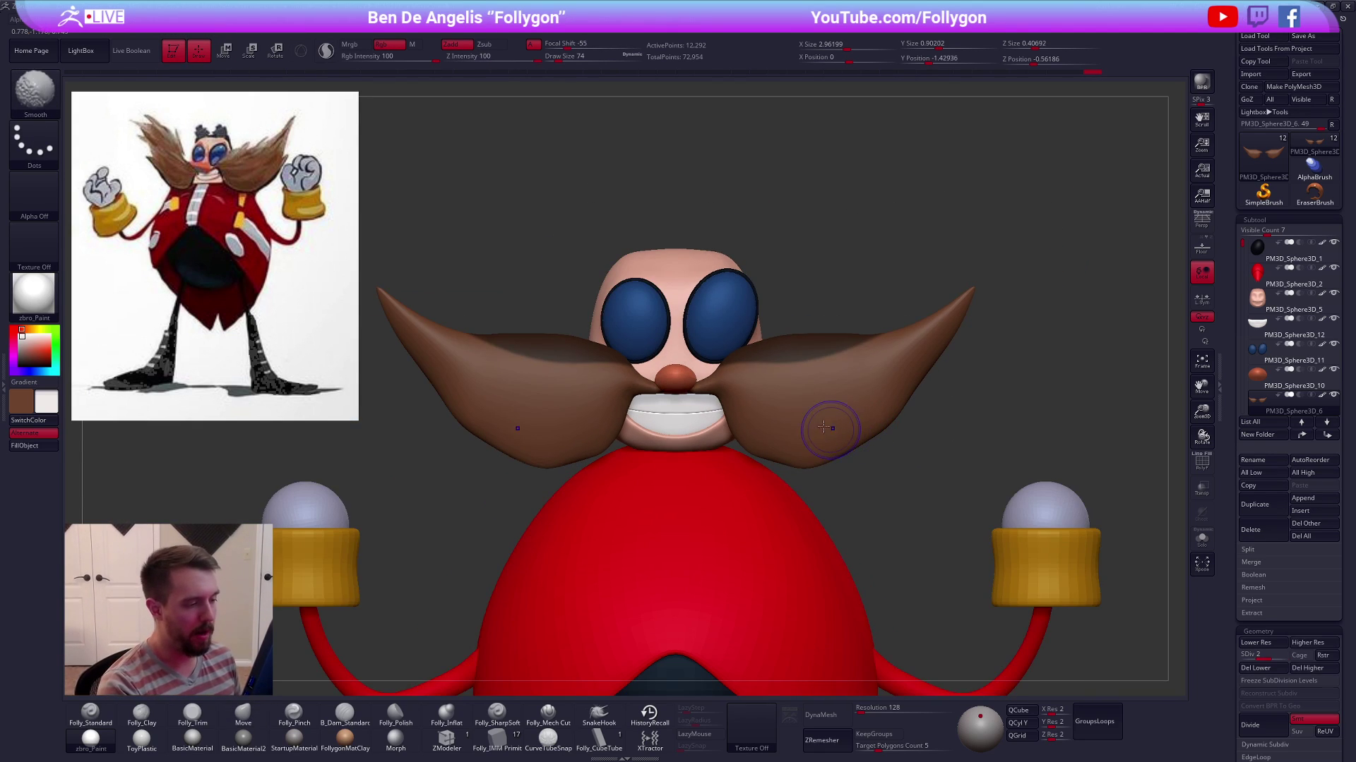
Adjust the partly masked moustache with the transpose Move tool and return it to subdivision level 3
{"action": "left_click", "coordinate": [869, 469], "text": "ctrl"}
{"action": "key", "text": "w"}
{"action": "mouse_move", "coordinate": [786, 370]}
{"action": "left_mouse_down", "text": "shift"}
{"action": "mouse_move", "coordinate": [801, 466]}
{"action": "mouse_move", "coordinate": [883, 474]}
{"action": "left_mouse_up", "text": "shift"}
{"action": "key", "text": "q"}
{"action": "key", "text": "b"}
{"action": "key", "text": "m"}
{"action": "key", "text": "v"}
{"action": "key", "text": "d"}
{"action": "key", "text": "d"}
Smooth the moustache and build up its volume with the Folly_Clay brush
{"action": "key", "text": "space"}
{"action": "key", "text": "shift"}
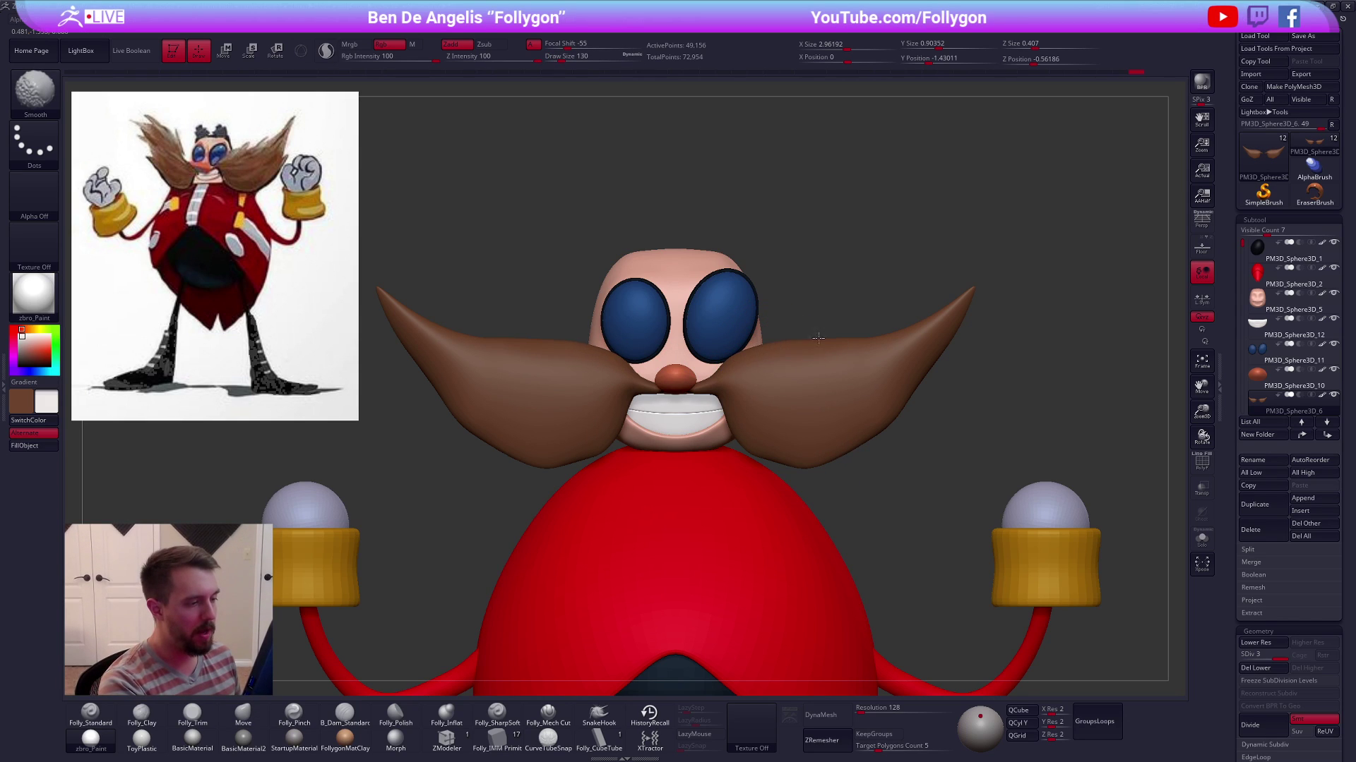
{"action": "left_click_drag", "start_coordinate": [817, 339], "coordinate": [839, 401], "text": "shift"}
{"action": "key", "text": "2"}
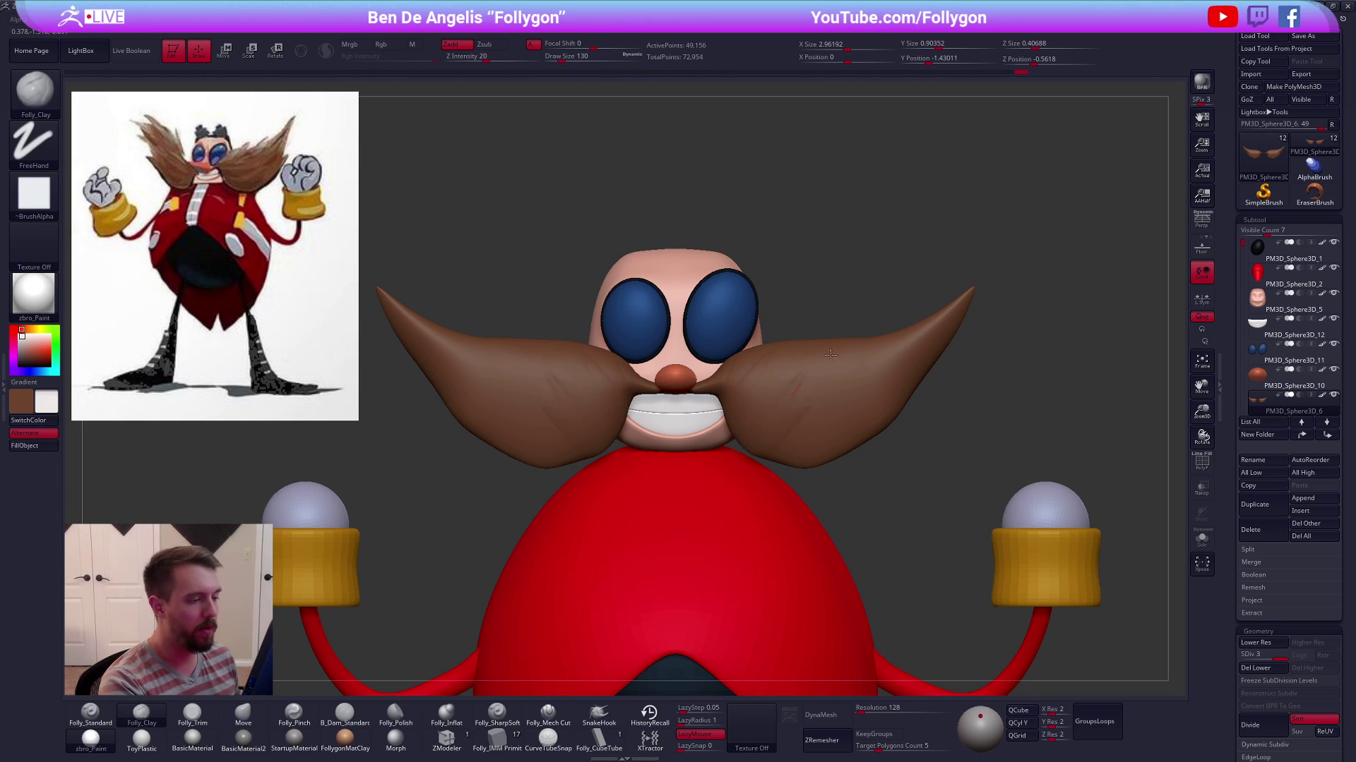
{"action": "left_click_drag", "start_coordinate": [943, 324], "coordinate": [796, 334]}
{"action": "right_click_drag", "start_coordinate": [796, 334], "coordinate": [779, 303]}
{"action": "key", "text": "space"}
{"action": "left_click_drag", "start_coordinate": [757, 296], "coordinate": [765, 297]}
{"action": "mouse_move", "coordinate": [766, 297]}
{"action": "right_mouse_down"}
{"action": "mouse_move", "coordinate": [762, 382]}
{"action": "mouse_move", "coordinate": [766, 329]}
{"action": "mouse_move", "coordinate": [833, 427]}
{"action": "right_mouse_up"}
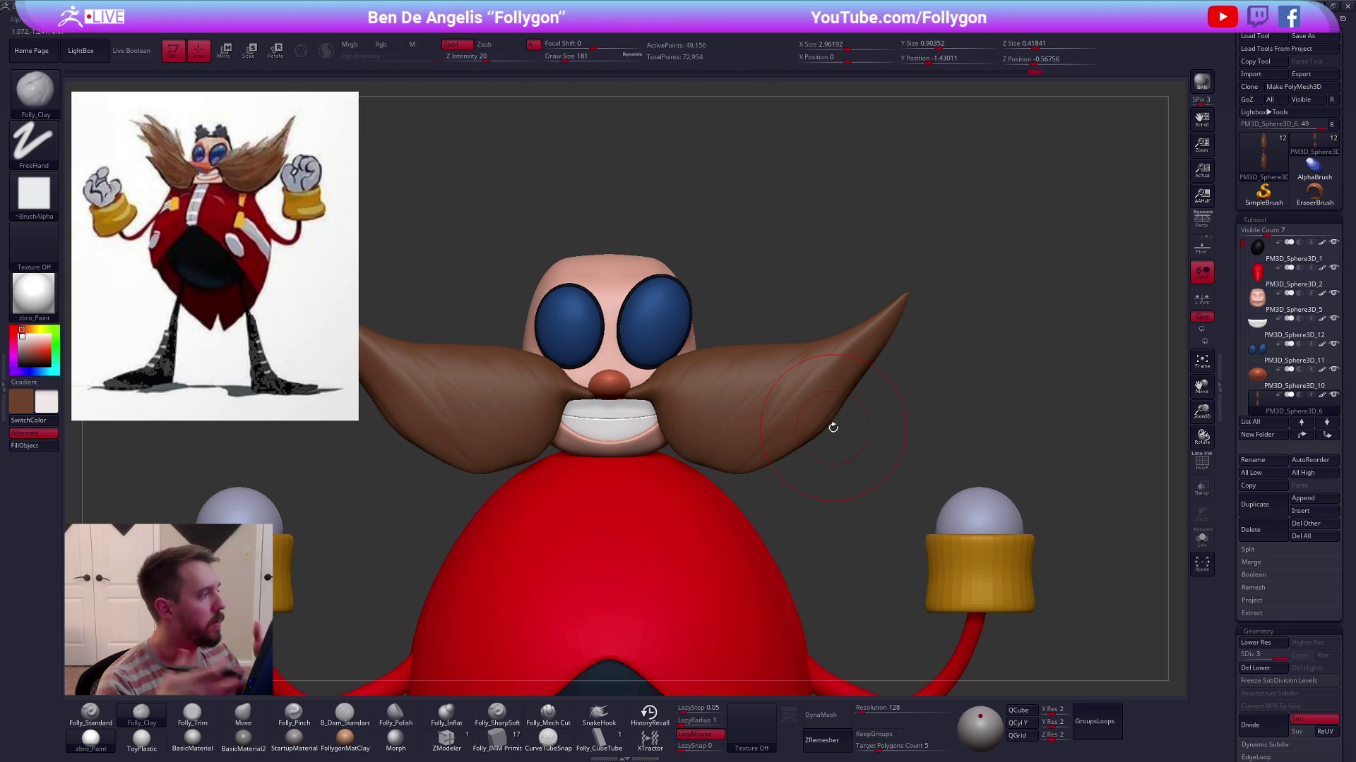
Enlarge the brush to a draw size of 215 and keep filling out the moustache from above
{"action": "right_click_drag", "start_coordinate": [801, 371], "coordinate": [763, 445]}
{"action": "key", "text": "space"}
{"action": "left_click_drag", "start_coordinate": [785, 403], "coordinate": [795, 404]}
{"action": "right_click_drag", "start_coordinate": [783, 415], "coordinate": [805, 484], "text": "alt"}
{"action": "left_click_drag", "start_coordinate": [788, 387], "coordinate": [782, 384]}
Lower the moustache to subdivision level 1 and apply a softened mask to its outer ends
{"action": "mouse_move", "coordinate": [770, 338]}
{"action": "left_mouse_down", "text": "ctrl"}
{"action": "mouse_move", "coordinate": [769, 433]}
{"action": "mouse_move", "coordinate": [988, 315]}
{"action": "left_mouse_up", "text": "ctrl"}
{"action": "key", "text": "shift+d"}
{"action": "key", "text": "shift+d"}
{"action": "left_click", "coordinate": [853, 415], "text": "ctrl"}
{"action": "left_click", "coordinate": [854, 418], "text": "ctrl"}
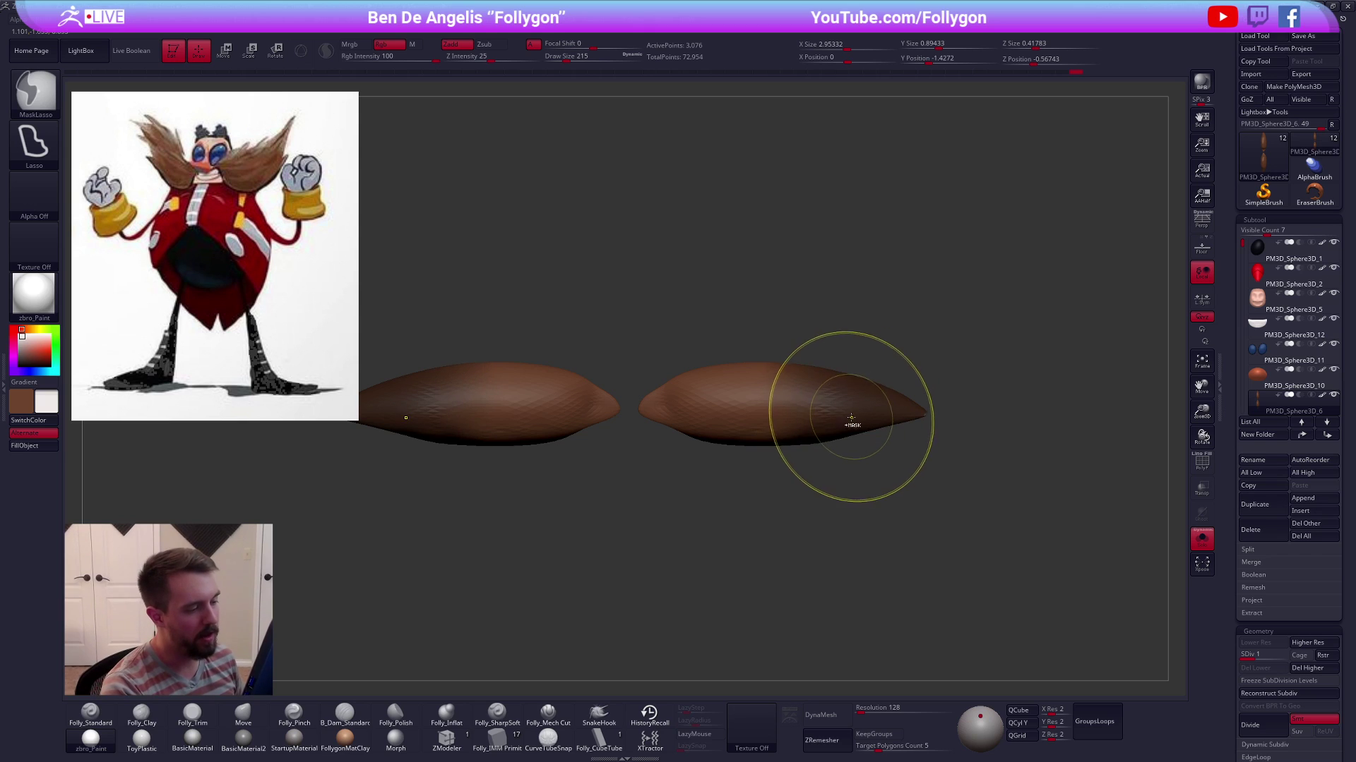
Invert the mask and bend the moustache's outer ends with the transpose Rotate tool
{"action": "left_click", "coordinate": [859, 466], "text": "ctrl"}
{"action": "key", "text": "r"}
{"action": "left_click_drag", "start_coordinate": [725, 408], "coordinate": [953, 408]}
{"action": "key", "text": "q"}
{"action": "left_click", "coordinate": [851, 428], "text": "ctrl"}
Resize the brush and reshape the moustache's curve from above with a Move brush stroke
{"action": "key", "text": "space"}
{"action": "left_click_drag", "start_coordinate": [799, 397], "coordinate": [802, 397]}
{"action": "left_click_drag", "start_coordinate": [836, 418], "coordinate": [785, 396]}
{"action": "key", "text": "space"}
Mask the inner part of the moustache and rotate the outer sections to angle them away from the face
{"action": "left_click_drag", "start_coordinate": [718, 346], "coordinate": [749, 508], "text": "ctrl"}
{"action": "key", "text": "r"}
{"action": "mouse_move", "coordinate": [695, 406]}
{"action": "left_mouse_down"}
{"action": "mouse_move", "coordinate": [961, 408]}
{"action": "mouse_move", "coordinate": [937, 360]}
{"action": "left_mouse_up"}
{"action": "mouse_move", "coordinate": [875, 397]}
{"action": "left_mouse_down", "text": "ctrl"}
{"action": "mouse_move", "coordinate": [834, 414]}
{"action": "mouse_move", "coordinate": [827, 282]}
{"action": "left_mouse_up", "text": "ctrl"}
{"action": "key", "text": "q"}
Refine the moustache's outer silhouette and tips with the Move brush, raising its draw size to 192
{"action": "key", "text": "space"}
{"action": "left_click_drag", "start_coordinate": [866, 345], "coordinate": [859, 345]}
{"action": "left_click_drag", "start_coordinate": [953, 355], "coordinate": [924, 395], "text": "ctrl"}
{"action": "left_click_drag", "start_coordinate": [863, 431], "coordinate": [893, 378], "text": "alt"}
{"action": "mouse_move", "coordinate": [891, 472]}
{"action": "left_mouse_down", "text": "alt"}
{"action": "mouse_move", "coordinate": [925, 461]}
{"action": "mouse_move", "coordinate": [878, 436]}
{"action": "left_mouse_up", "text": "alt"}
{"action": "key", "text": "space"}
{"action": "left_click_drag", "start_coordinate": [912, 389], "coordinate": [920, 382]}
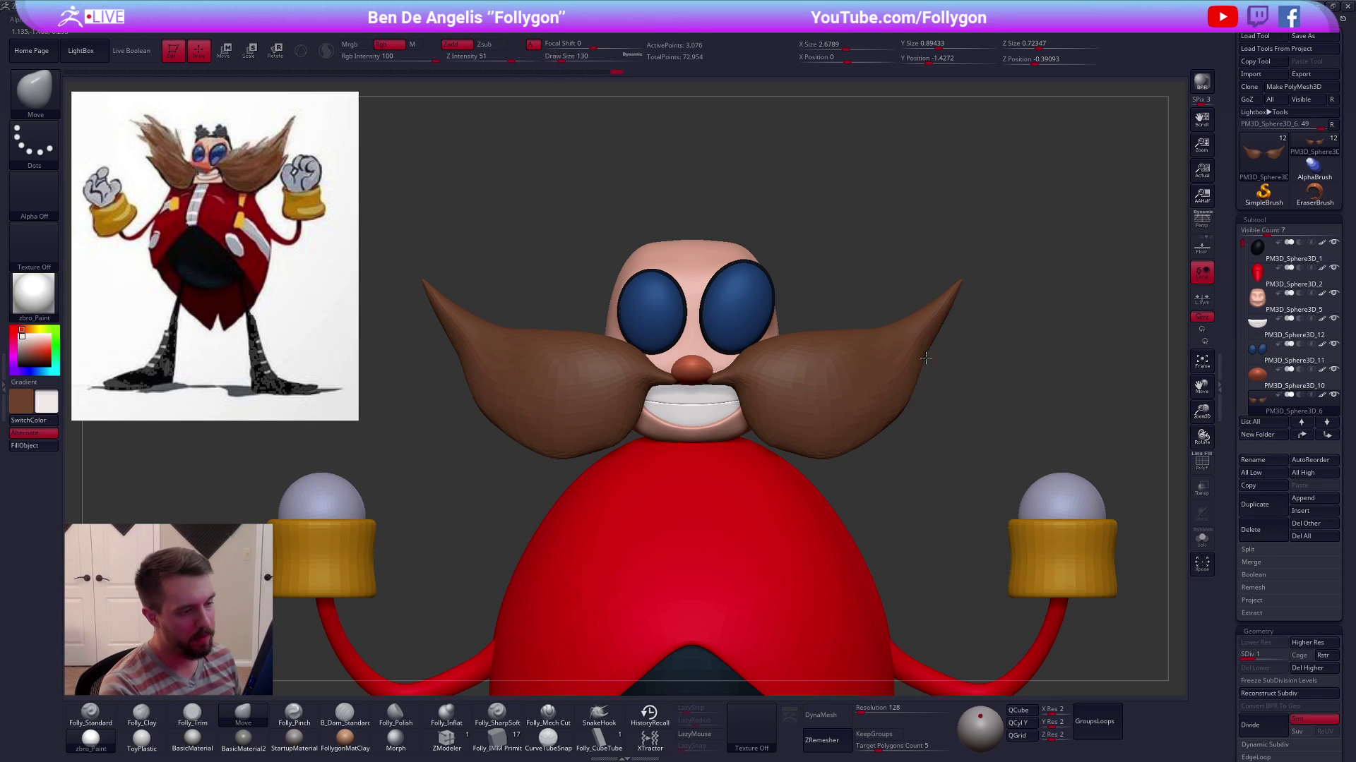
{"action": "key", "text": "shift+space"}
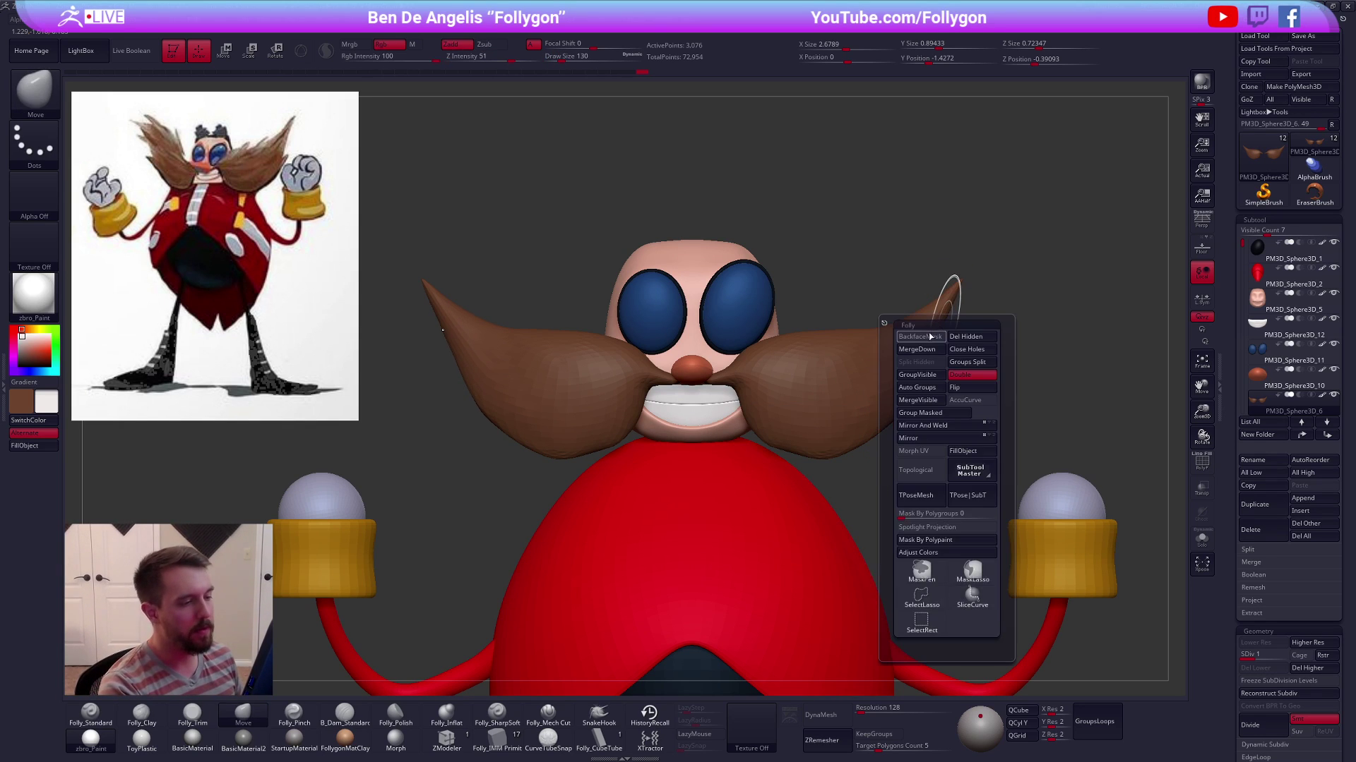
{"action": "key", "text": "space"}
{"action": "left_click_drag", "start_coordinate": [934, 351], "coordinate": [937, 351]}
{"action": "left_click_drag", "start_coordinate": [942, 324], "coordinate": [948, 321]}
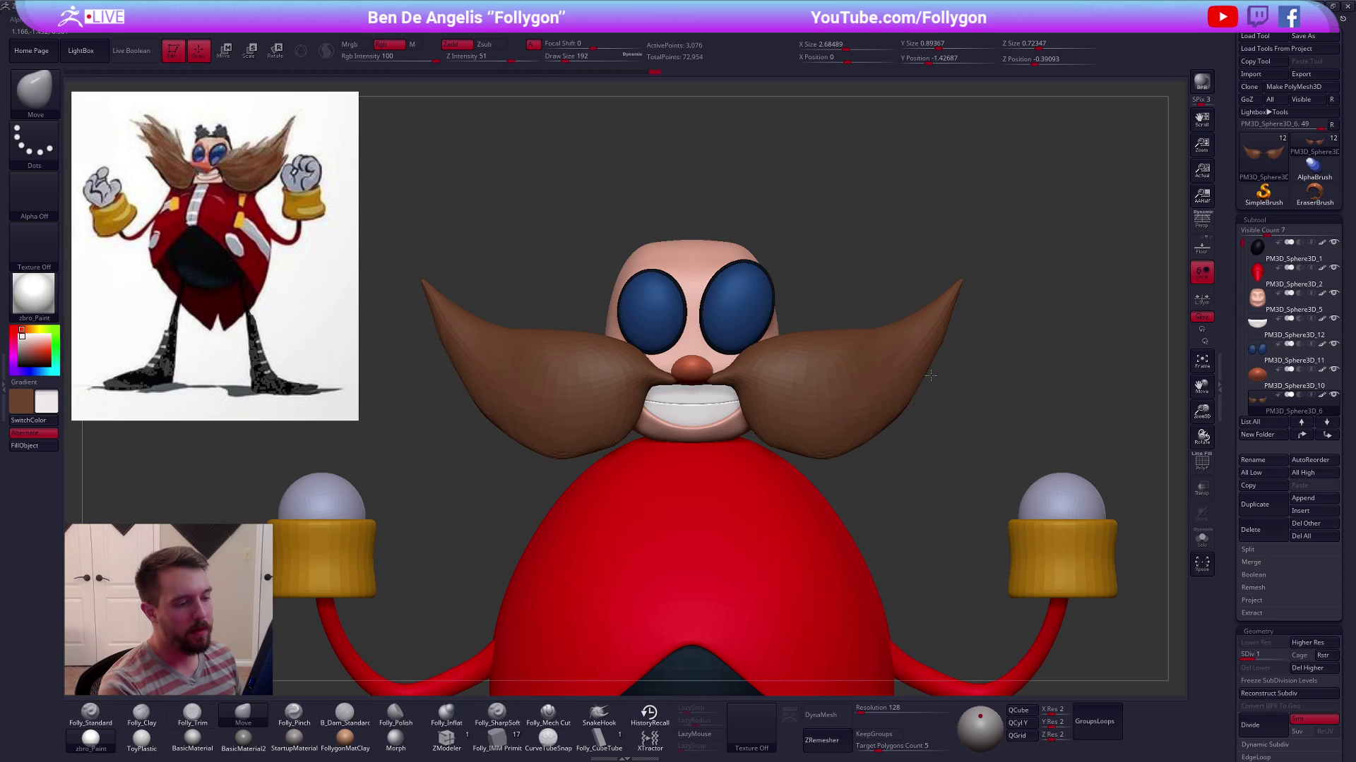
Return the moustache to subdivision level 3 and compare the whole figure with the reference image
{"action": "key", "text": "d"}
{"action": "key", "text": "d"}
{"action": "left_click_drag", "start_coordinate": [950, 490], "coordinate": [905, 485], "text": "alt"}
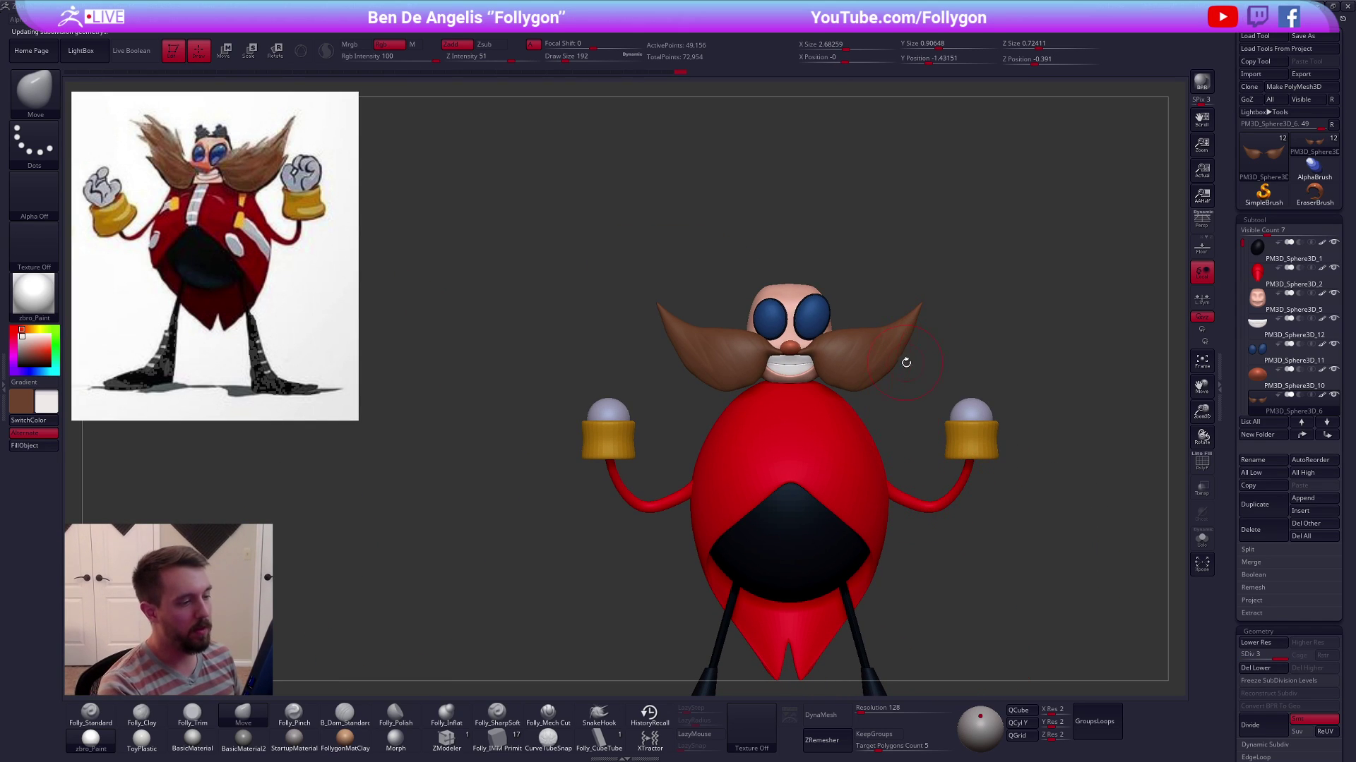
{"action": "left_click_drag", "start_coordinate": [971, 383], "coordinate": [914, 378], "text": "alt"}
{"action": "key", "text": "shift+space"}
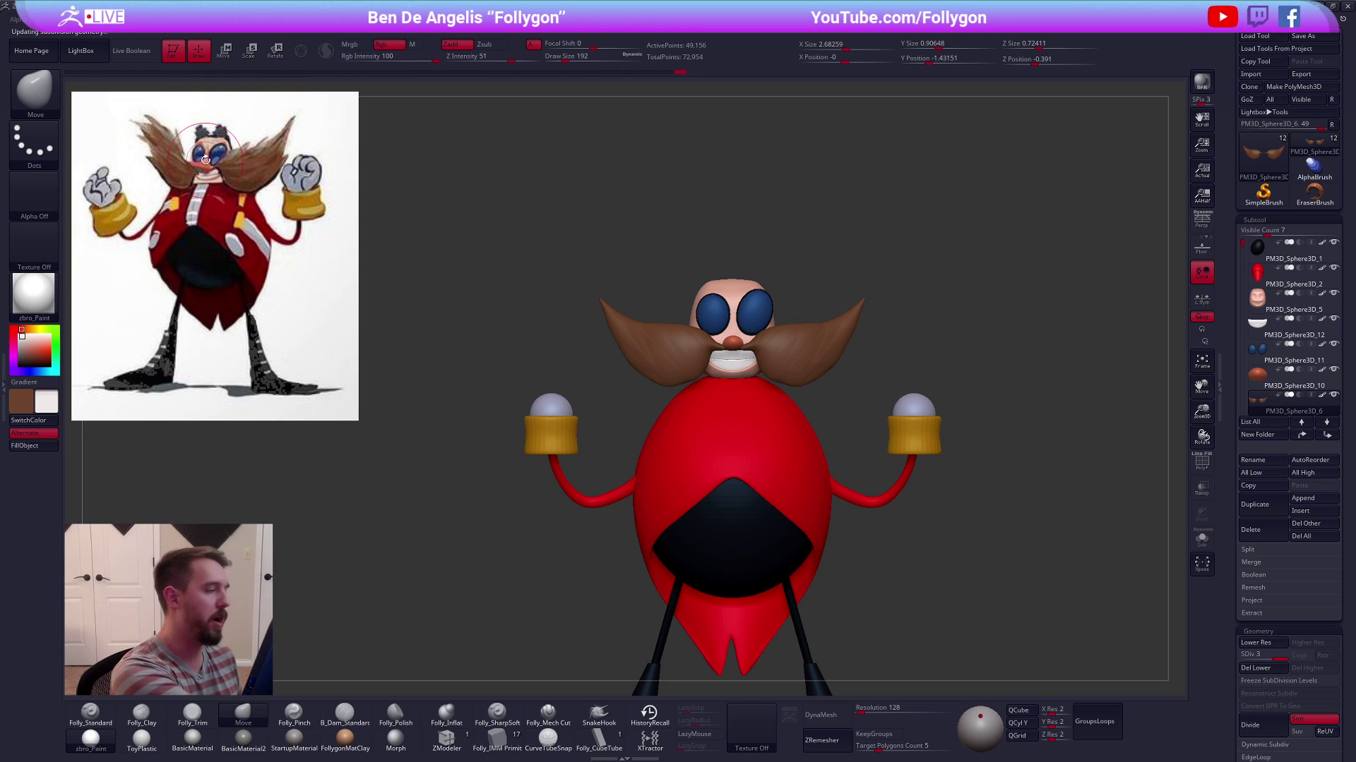
{"action": "mouse_move", "coordinate": [864, 312]}
{"action": "left_mouse_down", "text": "alt"}
{"action": "mouse_move", "coordinate": [831, 322]}
{"action": "mouse_move", "coordinate": [872, 243]}
{"action": "left_mouse_up", "text": "alt"}
Enlarge the whole moustache with the transpose tools and reposition it on the face
{"action": "key", "text": "space"}
{"action": "left_click", "coordinate": [828, 325]}
{"action": "key", "text": "ctrl+z"}
{"action": "key", "text": "e"}
{"action": "mouse_move", "coordinate": [708, 358]}
{"action": "left_mouse_down", "text": "shift"}
{"action": "mouse_move", "coordinate": [820, 350]}
{"action": "mouse_move", "coordinate": [877, 369]}
{"action": "mouse_move", "coordinate": [824, 337]}
{"action": "mouse_move", "coordinate": [819, 359]}
{"action": "left_mouse_up", "text": "shift"}
{"action": "key", "text": "r"}
{"action": "key", "text": "w"}
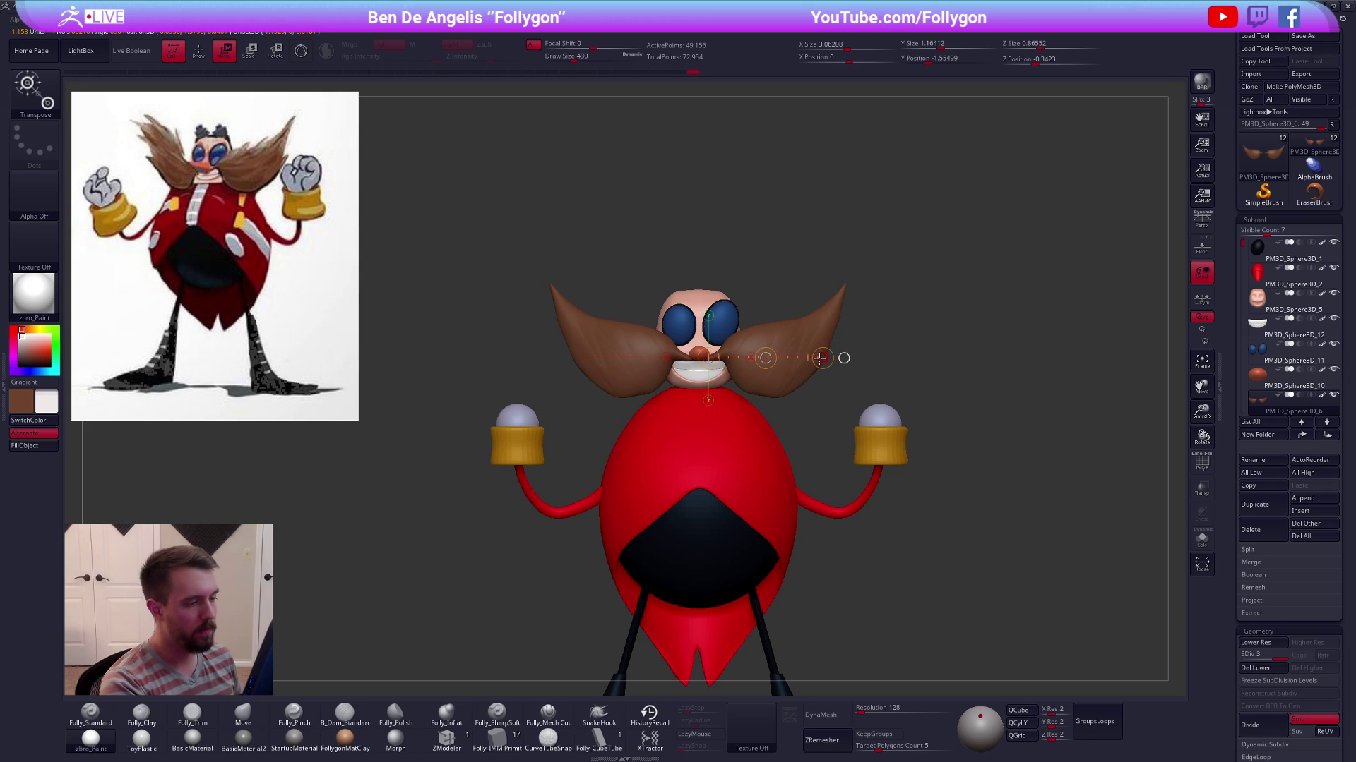
{"action": "key", "text": "q"}
Isolate the moustache and refine its form with Move, Folly_Clay and smoothing strokes
{"action": "mouse_move", "coordinate": [908, 393]}
{"action": "left_mouse_down"}
{"action": "mouse_move", "coordinate": [969, 497]}
{"action": "mouse_move", "coordinate": [1024, 480]}
{"action": "left_mouse_up"}
{"action": "key", "text": "alt+s"}
{"action": "key", "text": "space"}
{"action": "left_click_drag", "start_coordinate": [776, 378], "coordinate": [766, 378]}
{"action": "left_click_drag", "start_coordinate": [731, 293], "coordinate": [777, 337]}
{"action": "key", "text": "2"}
{"action": "mouse_move", "coordinate": [786, 356]}
{"action": "right_mouse_down"}
{"action": "mouse_move", "coordinate": [771, 352]}
{"action": "mouse_move", "coordinate": [743, 401]}
{"action": "mouse_move", "coordinate": [784, 327]}
{"action": "right_mouse_up"}
{"action": "key", "text": "4"}
{"action": "left_click_drag", "start_coordinate": [793, 324], "coordinate": [803, 344], "text": "shift"}
{"action": "right_click_drag", "start_coordinate": [806, 344], "coordinate": [747, 352]}
Pinch the moustache's edges toward the outer tips using the Folly_Pinch brush at a draw size of 170
{"action": "key", "text": "5"}
{"action": "left_click_drag", "start_coordinate": [837, 259], "coordinate": [805, 353]}
{"action": "right_click_drag", "start_coordinate": [706, 452], "coordinate": [759, 448]}
{"action": "key", "text": "space"}
{"action": "left_click_drag", "start_coordinate": [812, 399], "coordinate": [807, 400]}
{"action": "right_click_drag", "start_coordinate": [819, 353], "coordinate": [766, 337]}
{"action": "key", "text": "s"}
{"action": "left_click_drag", "start_coordinate": [815, 463], "coordinate": [809, 463]}
{"action": "left_click_drag", "start_coordinate": [843, 260], "coordinate": [806, 297]}
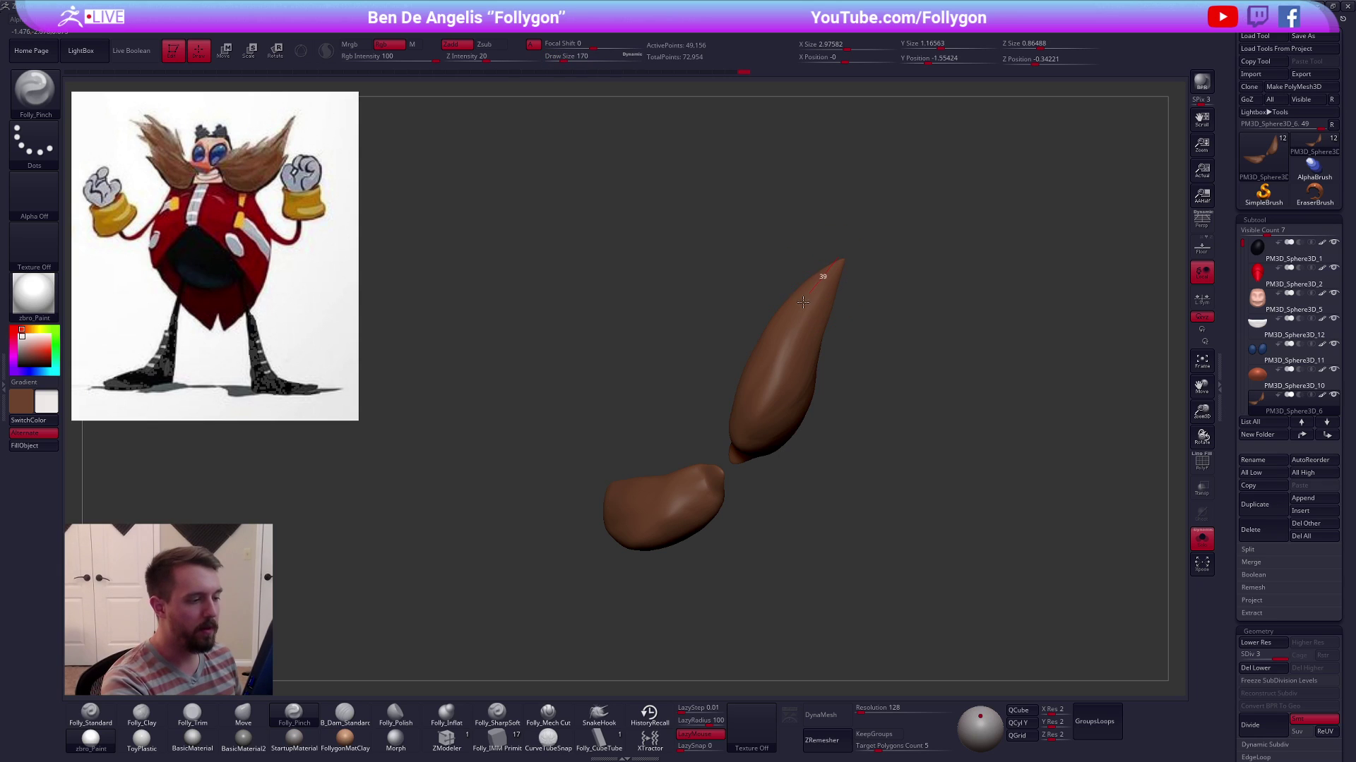
{"action": "right_click_drag", "start_coordinate": [741, 438], "coordinate": [775, 339]}
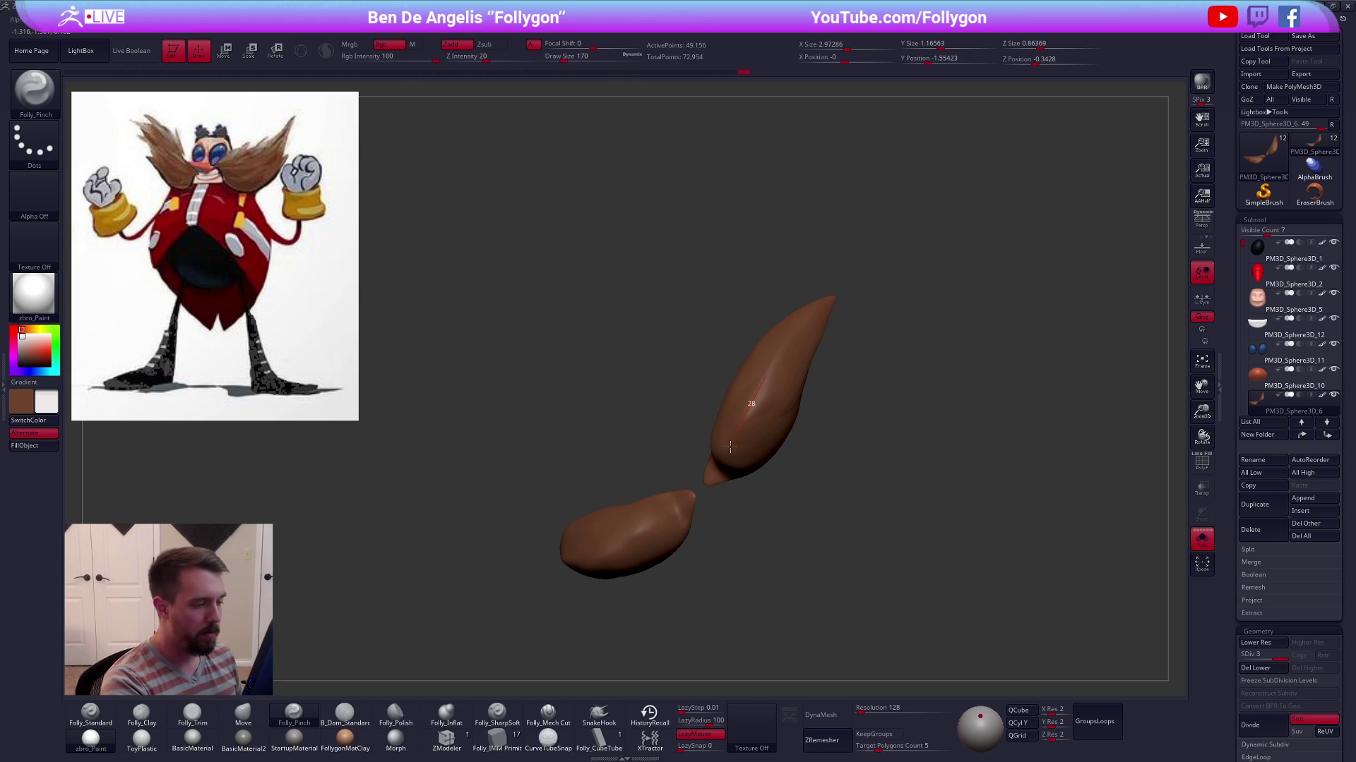
{"action": "right_click_drag", "start_coordinate": [734, 441], "coordinate": [747, 411]}
{"action": "mouse_move", "coordinate": [720, 459]}
{"action": "right_mouse_down"}
{"action": "mouse_move", "coordinate": [706, 509]}
{"action": "mouse_move", "coordinate": [781, 420]}
{"action": "mouse_move", "coordinate": [754, 291]}
{"action": "right_mouse_up"}
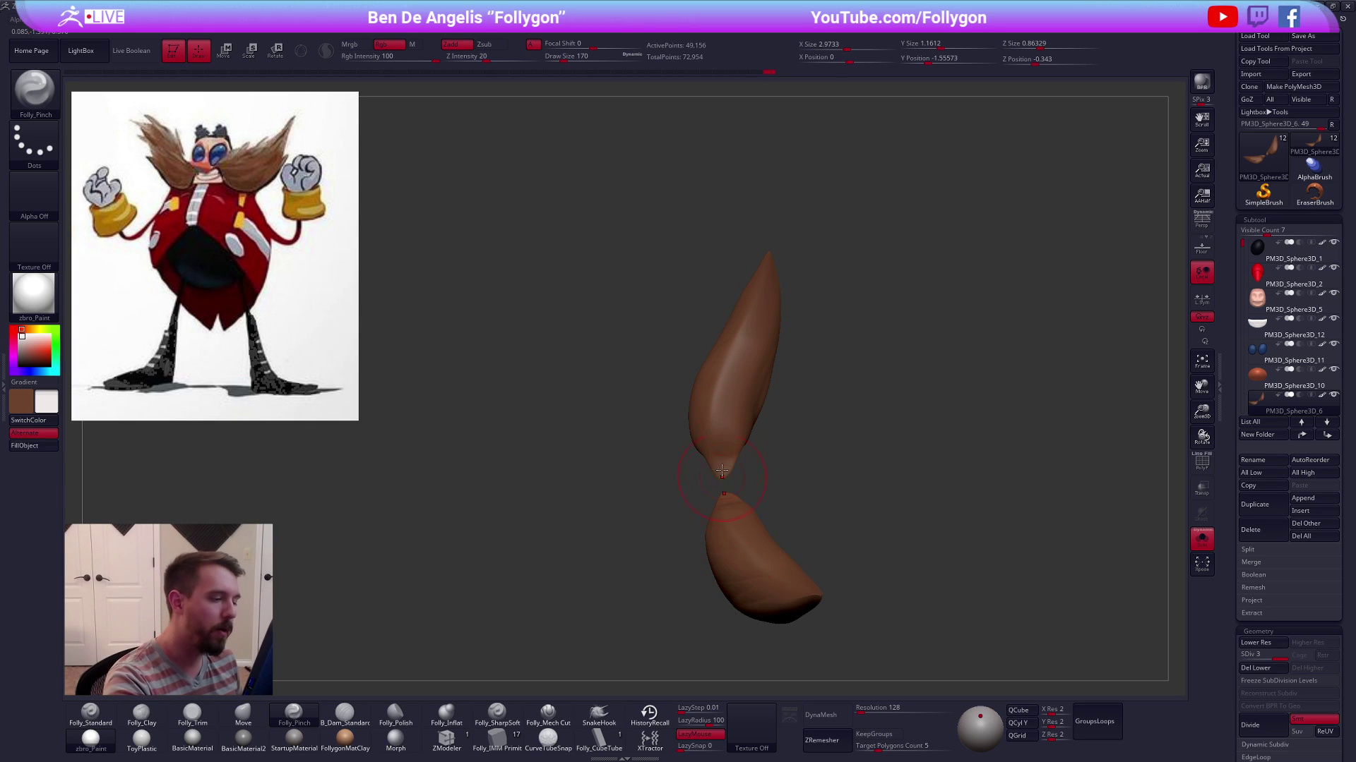
Reduce the draw size to 160 and sharpen the moustache's remaining edges with the Folly_Pinch brush
{"action": "right_click_drag", "start_coordinate": [723, 480], "coordinate": [689, 423]}
{"action": "right_click_drag", "start_coordinate": [757, 449], "coordinate": [735, 432]}
{"action": "right_click", "coordinate": [735, 432]}
{"action": "left_click", "coordinate": [788, 366]}
{"action": "mouse_move", "coordinate": [809, 328]}
{"action": "right_mouse_down"}
{"action": "mouse_move", "coordinate": [792, 319]}
{"action": "mouse_move", "coordinate": [780, 265]}
{"action": "right_mouse_up"}
{"action": "mouse_move", "coordinate": [777, 466]}
{"action": "right_mouse_down"}
{"action": "mouse_move", "coordinate": [718, 468]}
{"action": "mouse_move", "coordinate": [800, 337]}
{"action": "right_mouse_up"}
{"action": "mouse_move", "coordinate": [746, 471]}
{"action": "right_mouse_down"}
{"action": "mouse_move", "coordinate": [696, 460]}
{"action": "mouse_move", "coordinate": [764, 289]}
{"action": "right_mouse_up"}
{"action": "mouse_move", "coordinate": [823, 505]}
{"action": "right_mouse_down"}
{"action": "mouse_move", "coordinate": [930, 463]}
{"action": "mouse_move", "coordinate": [888, 467]}
{"action": "mouse_move", "coordinate": [873, 492]}
{"action": "right_mouse_up"}
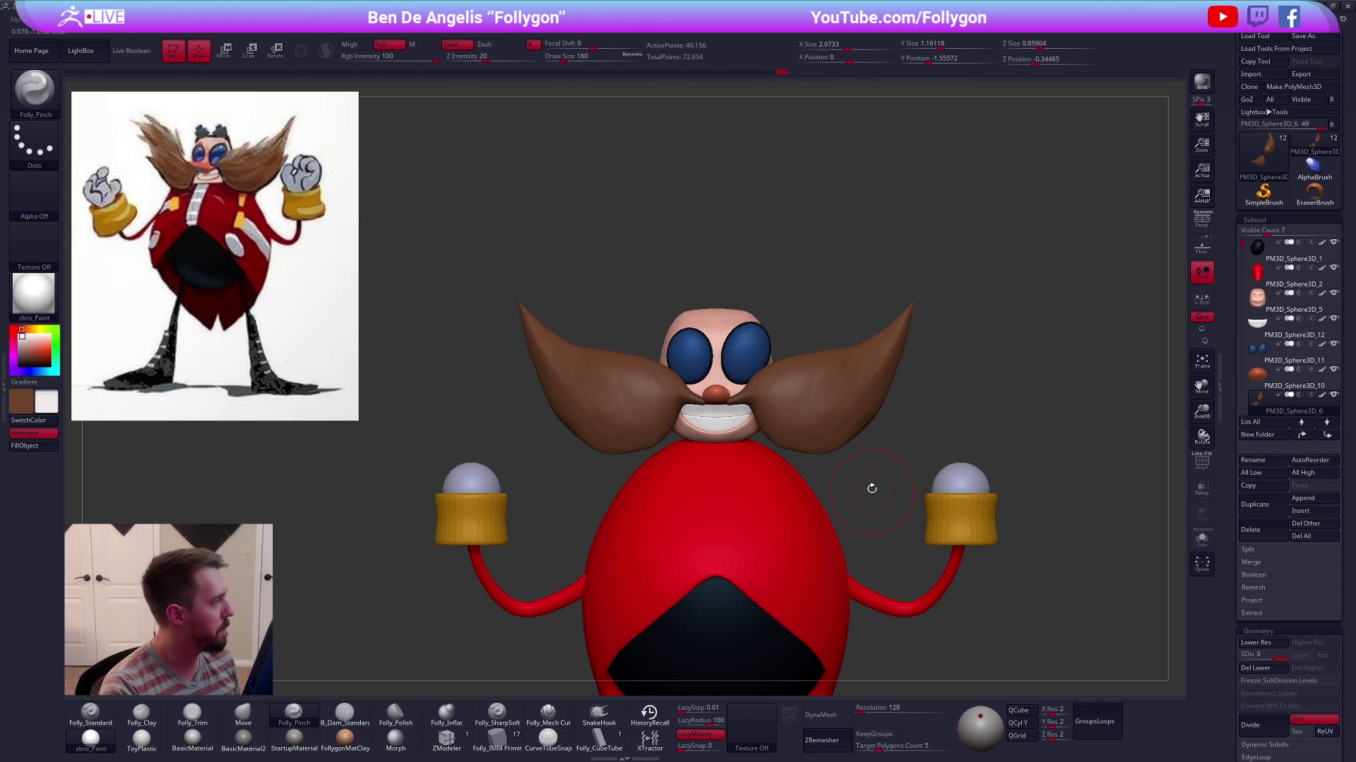
Slightly reshape the moustache's outer sides with the Move brush at a draw size of 321
{"action": "key", "text": "space"}
{"action": "mouse_move", "coordinate": [901, 413]}
{"action": "left_mouse_down"}
{"action": "mouse_move", "coordinate": [869, 381]}
{"action": "mouse_move", "coordinate": [897, 337]}
{"action": "left_mouse_up"}
{"action": "key", "text": "space"}
{"action": "key", "text": "4"}
{"action": "key", "text": "shift+f"}
{"action": "key", "text": "shift+f"}
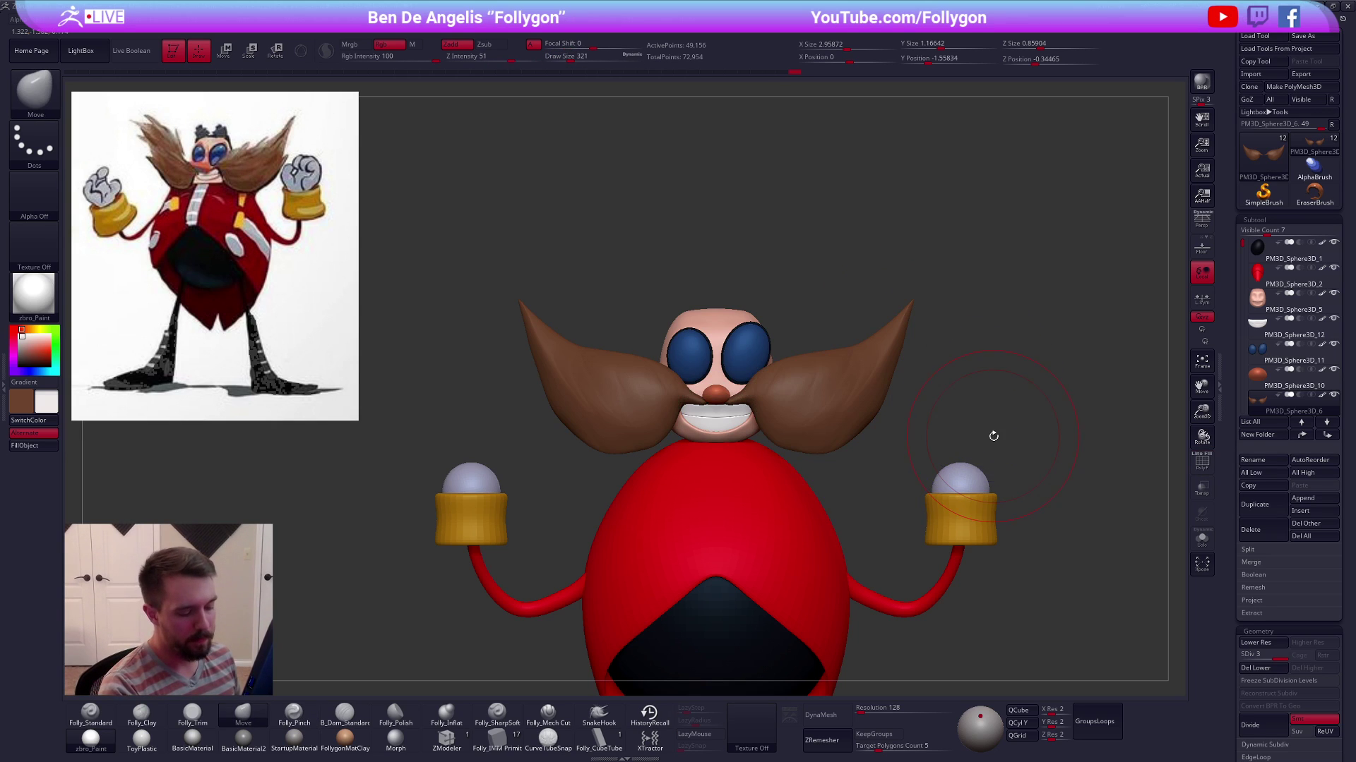
DynaMesh the moustache at resolution 552 without freezing subdivision levels, and ZRemesh it with a target polygons count of 1
{"action": "left_click", "coordinate": [819, 713]}
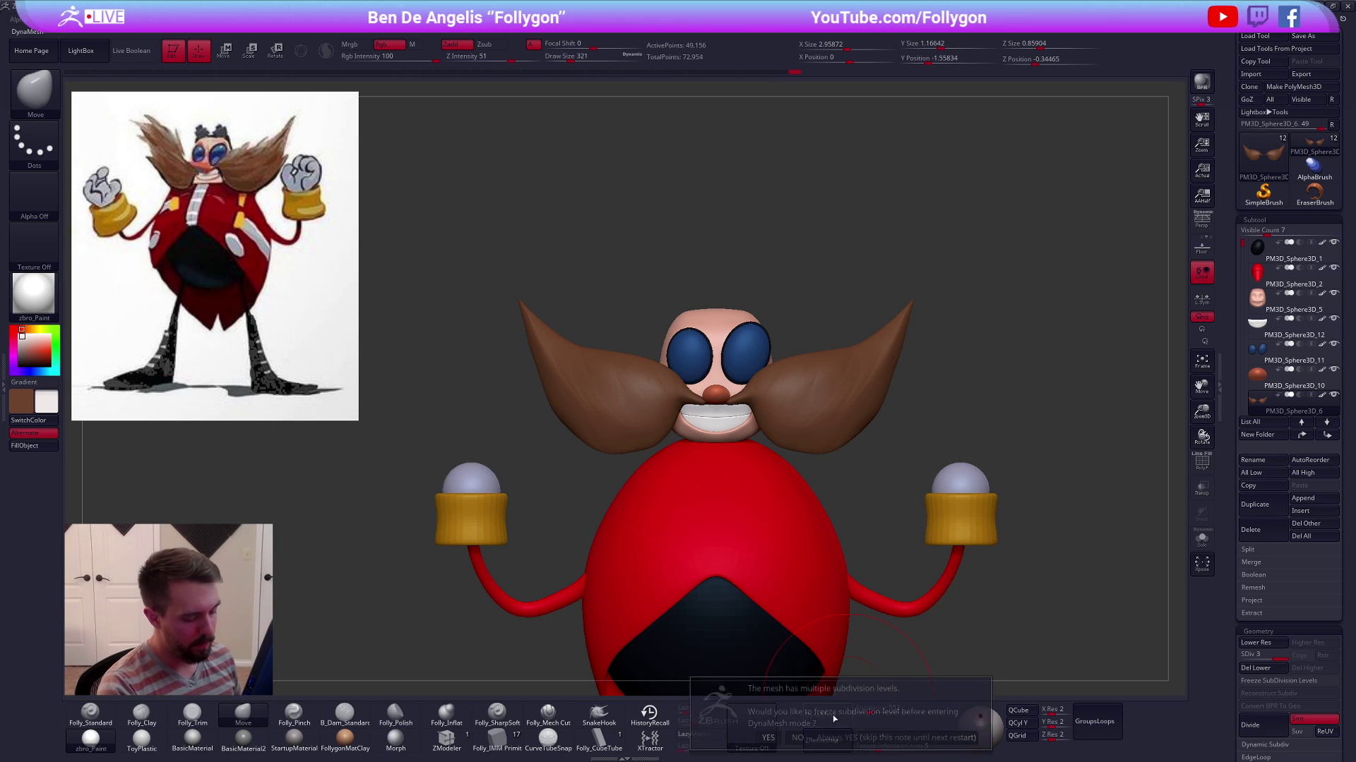
{"action": "left_click", "coordinate": [797, 737]}
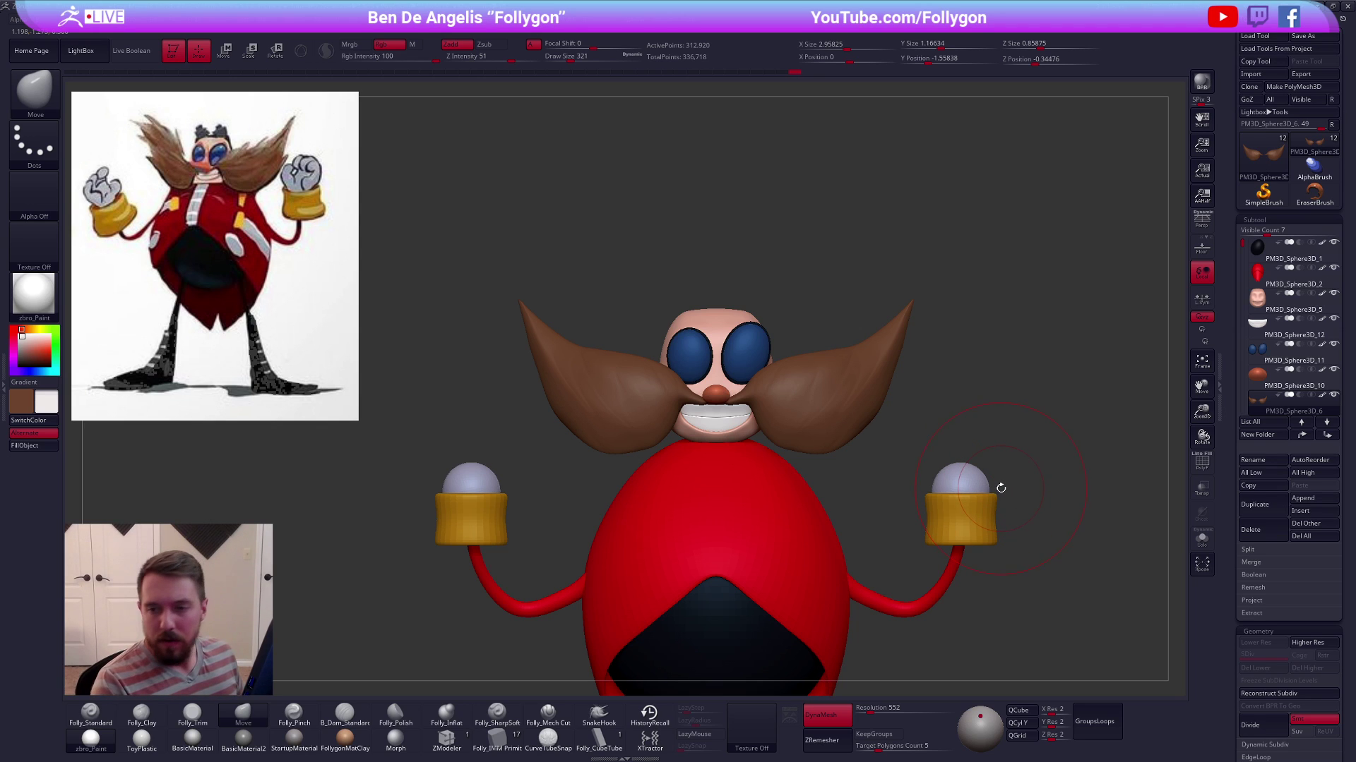
{"action": "left_click_drag", "start_coordinate": [1013, 496], "coordinate": [942, 494], "text": "alt"}
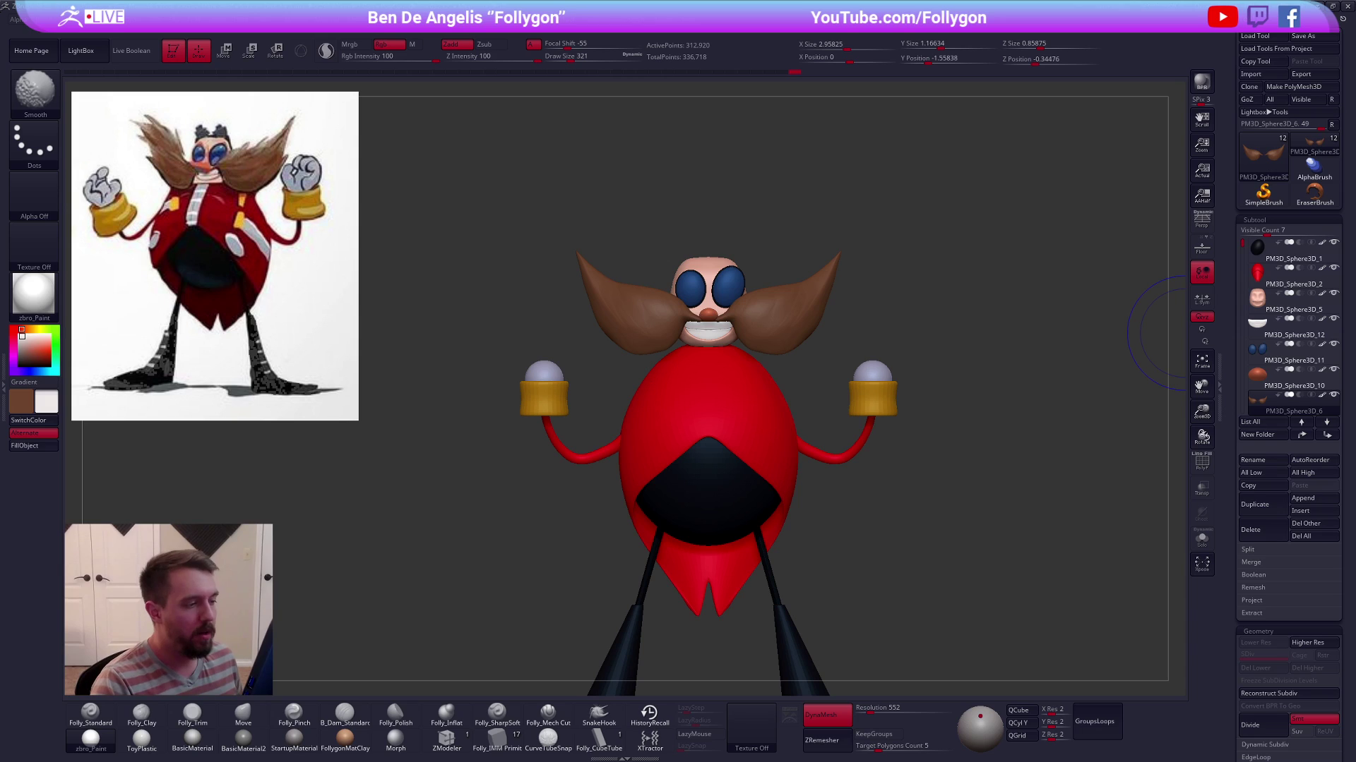
{"action": "left_click_drag", "start_coordinate": [879, 747], "coordinate": [858, 747]}
{"action": "left_click", "coordinate": [822, 740]}
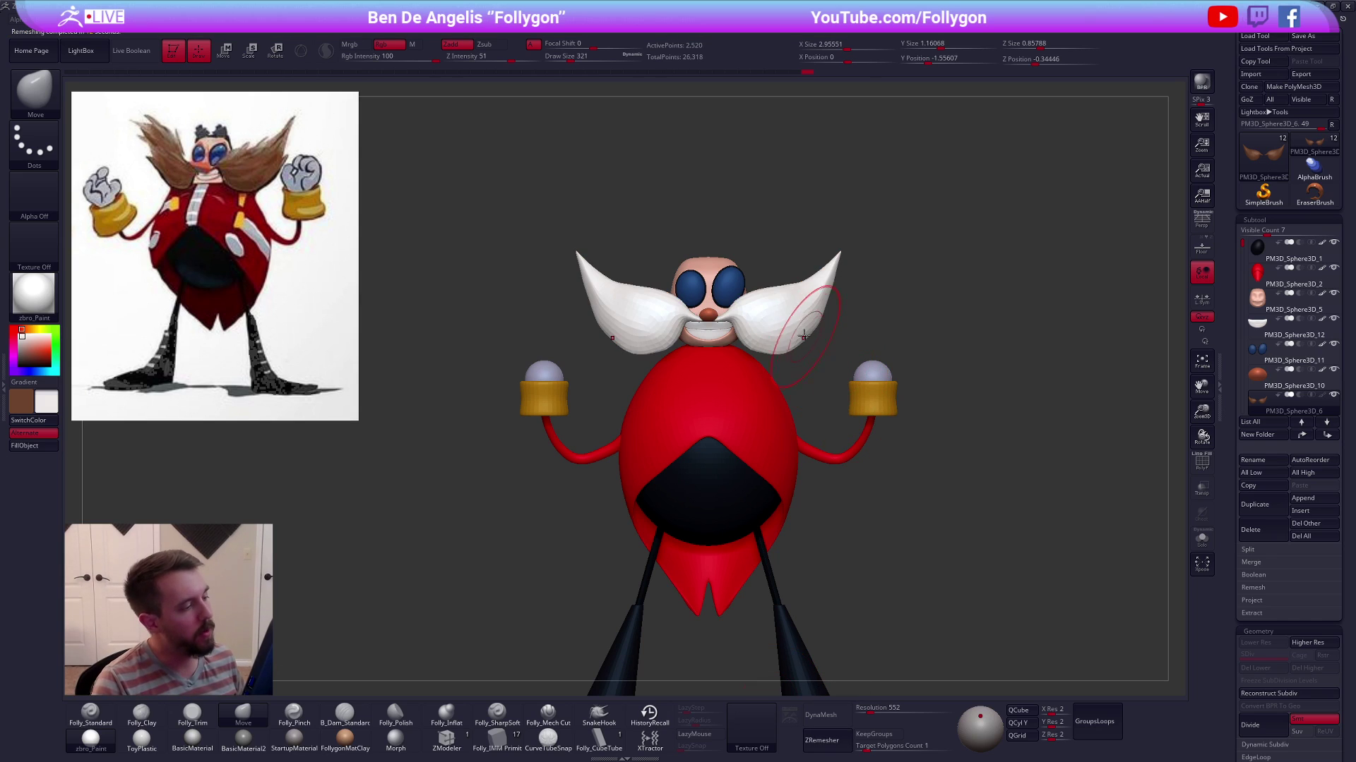
Pick the moustache's brown as the active colour, then isolate the moustache and subdivide it twice
{"action": "key", "text": "c"}
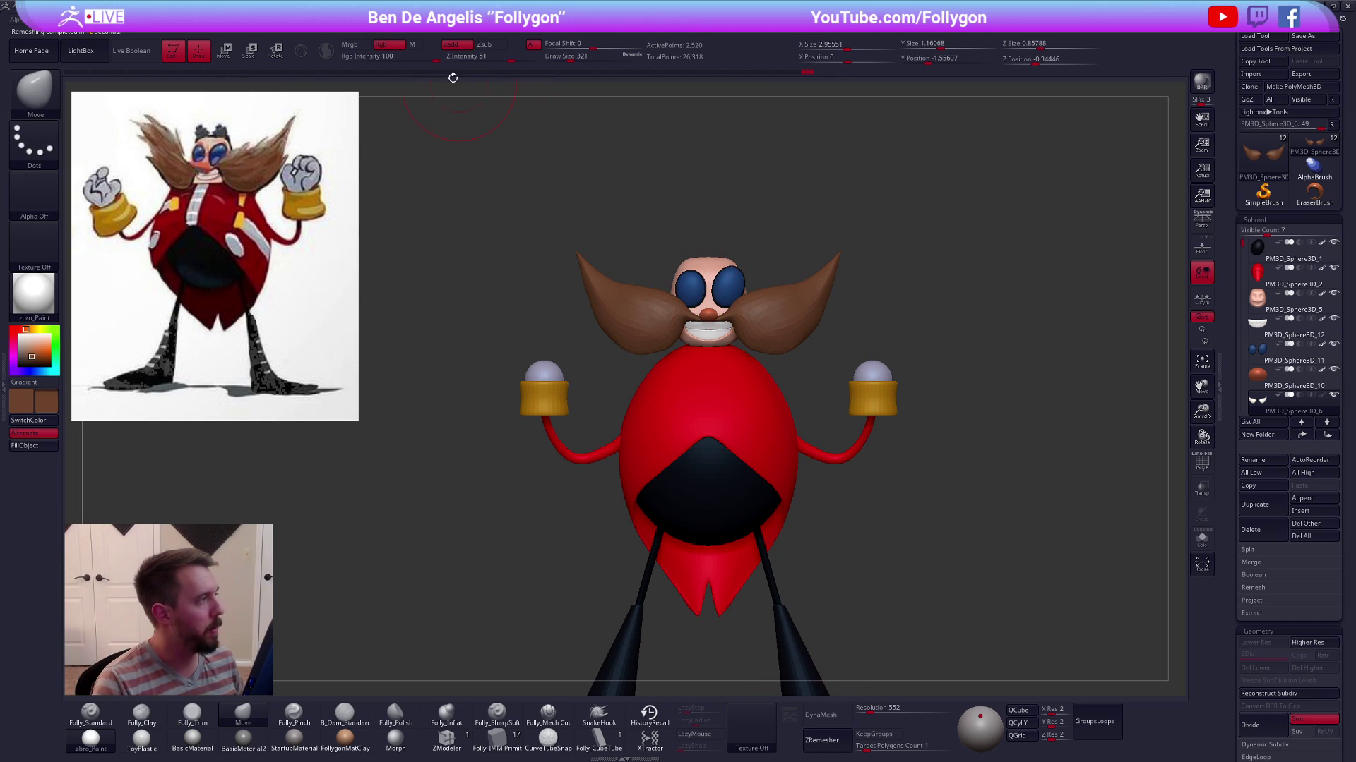
{"action": "mouse_move", "coordinate": [400, 20]}
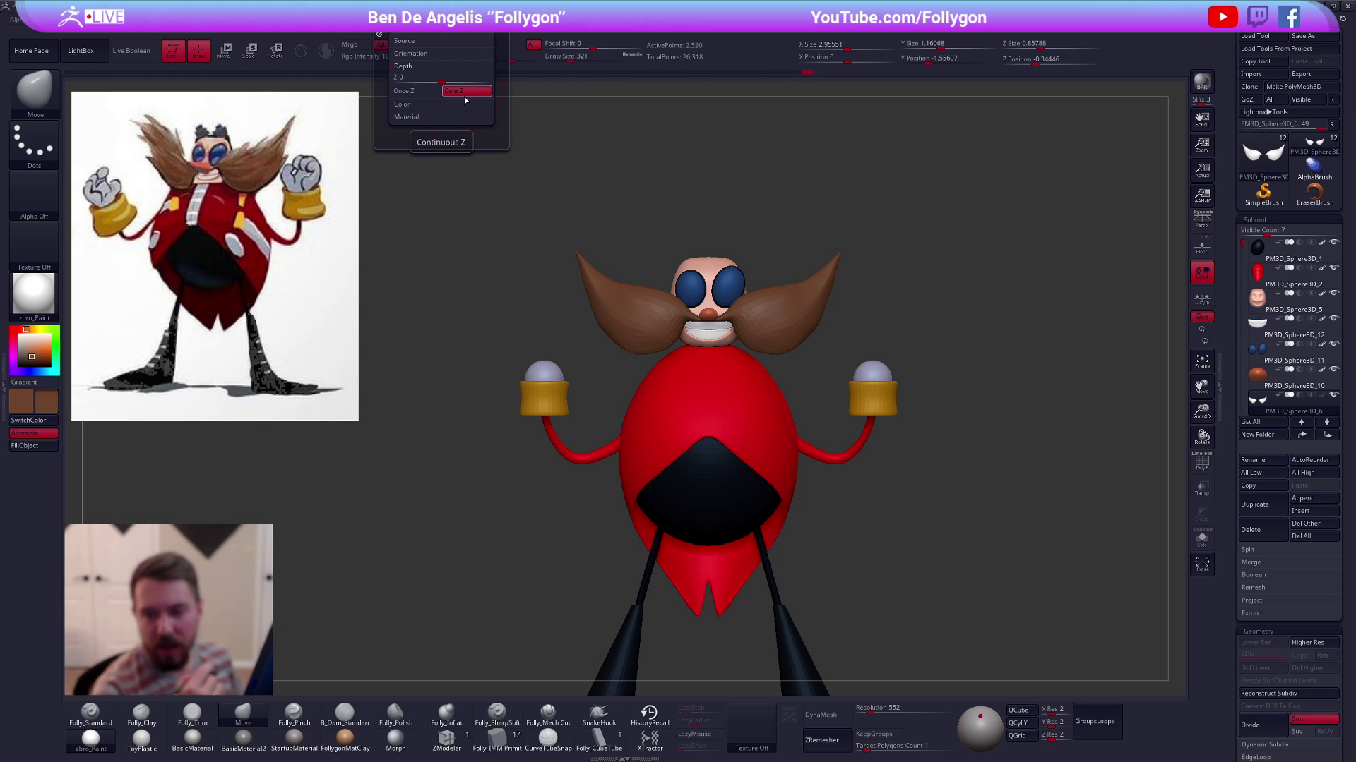
{"action": "mouse_move", "coordinate": [993, 506]}
{"action": "left_mouse_down"}
{"action": "mouse_move", "coordinate": [963, 505]}
{"action": "mouse_move", "coordinate": [989, 520]}
{"action": "mouse_move", "coordinate": [950, 524]}
{"action": "mouse_move", "coordinate": [867, 516]}
{"action": "mouse_move", "coordinate": [944, 522]}
{"action": "left_mouse_up"}
{"action": "key", "text": "space"}
{"action": "left_click_drag", "start_coordinate": [790, 404], "coordinate": [761, 388]}
{"action": "key", "text": "alt+s"}
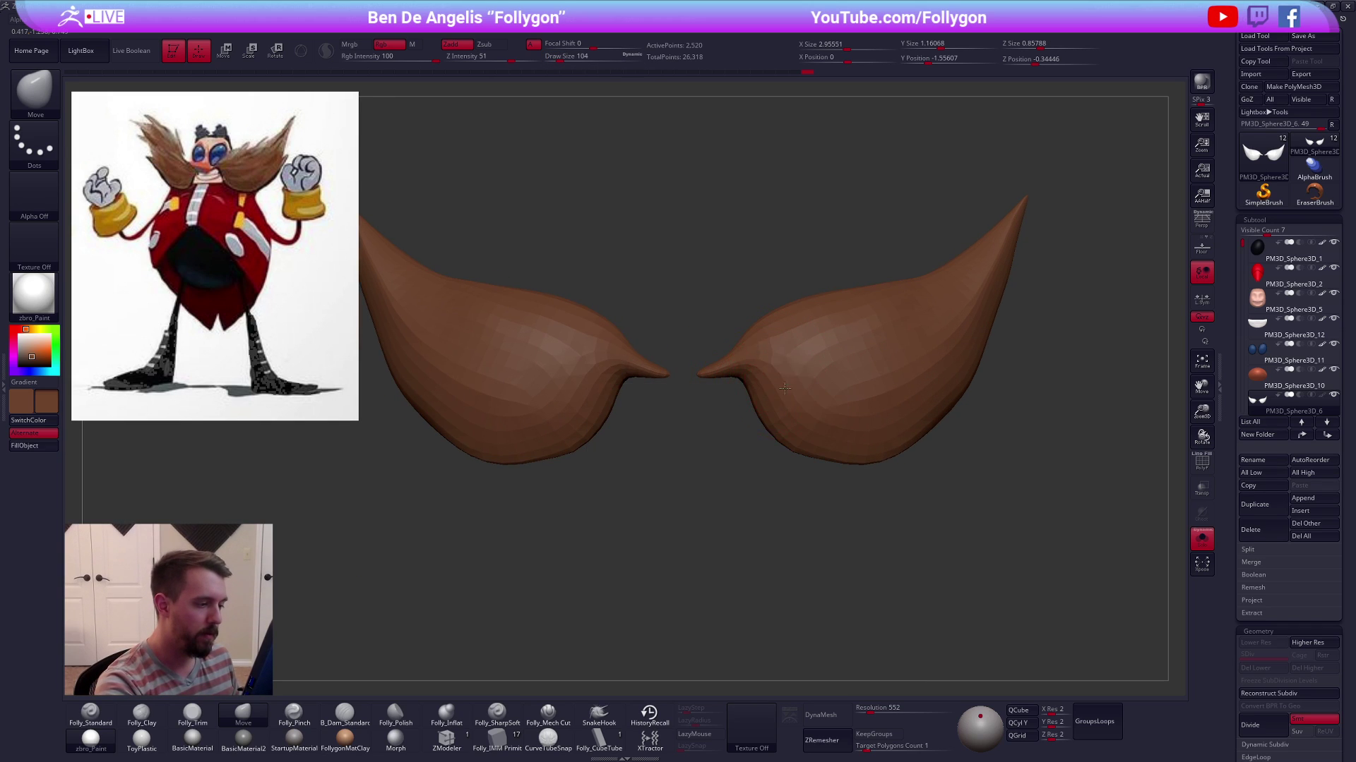
{"action": "left_click_drag", "start_coordinate": [840, 254], "coordinate": [775, 347]}
{"action": "key", "text": "ctrl+d"}
{"action": "key", "text": "ctrl+d"}
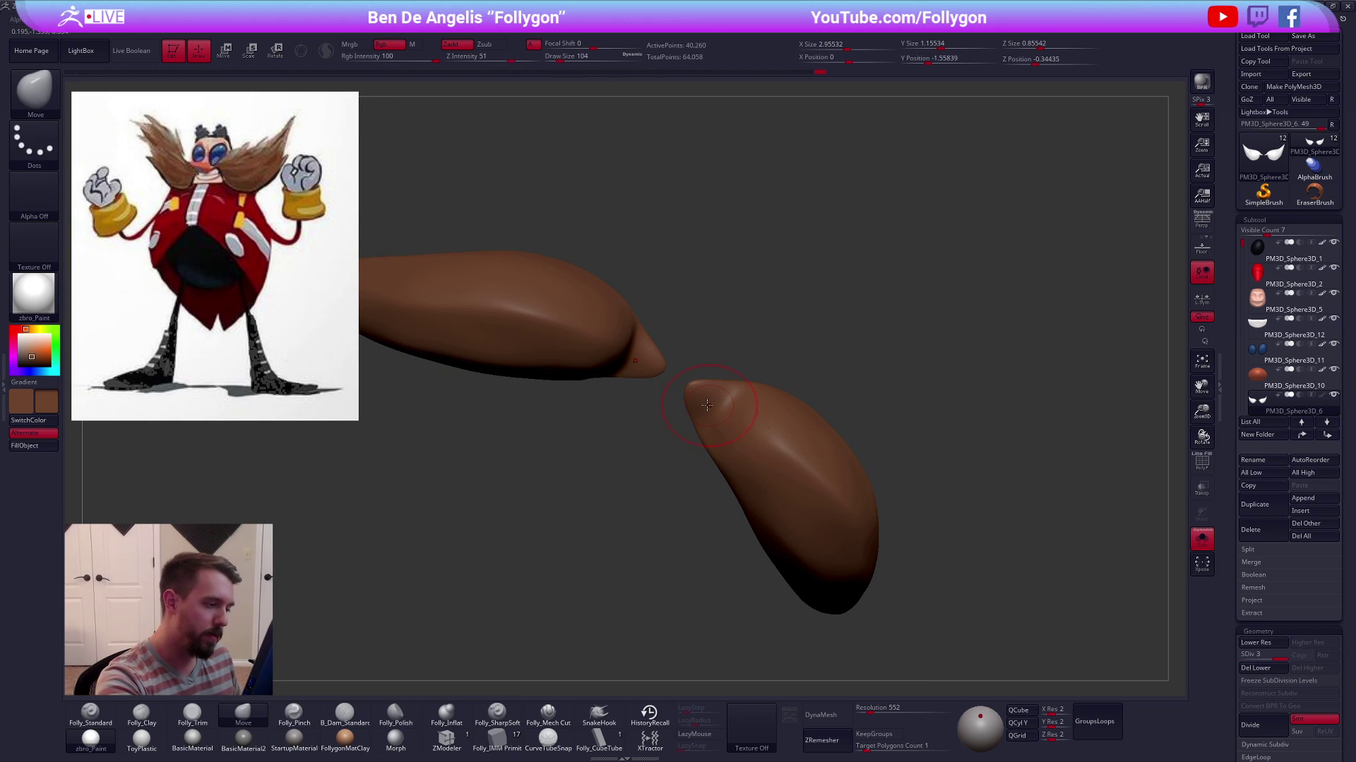
Smooth and refine the isolated moustache's surface around its inner tips and underside, starting from the Folly_Clay brush
{"action": "key", "text": "2"}
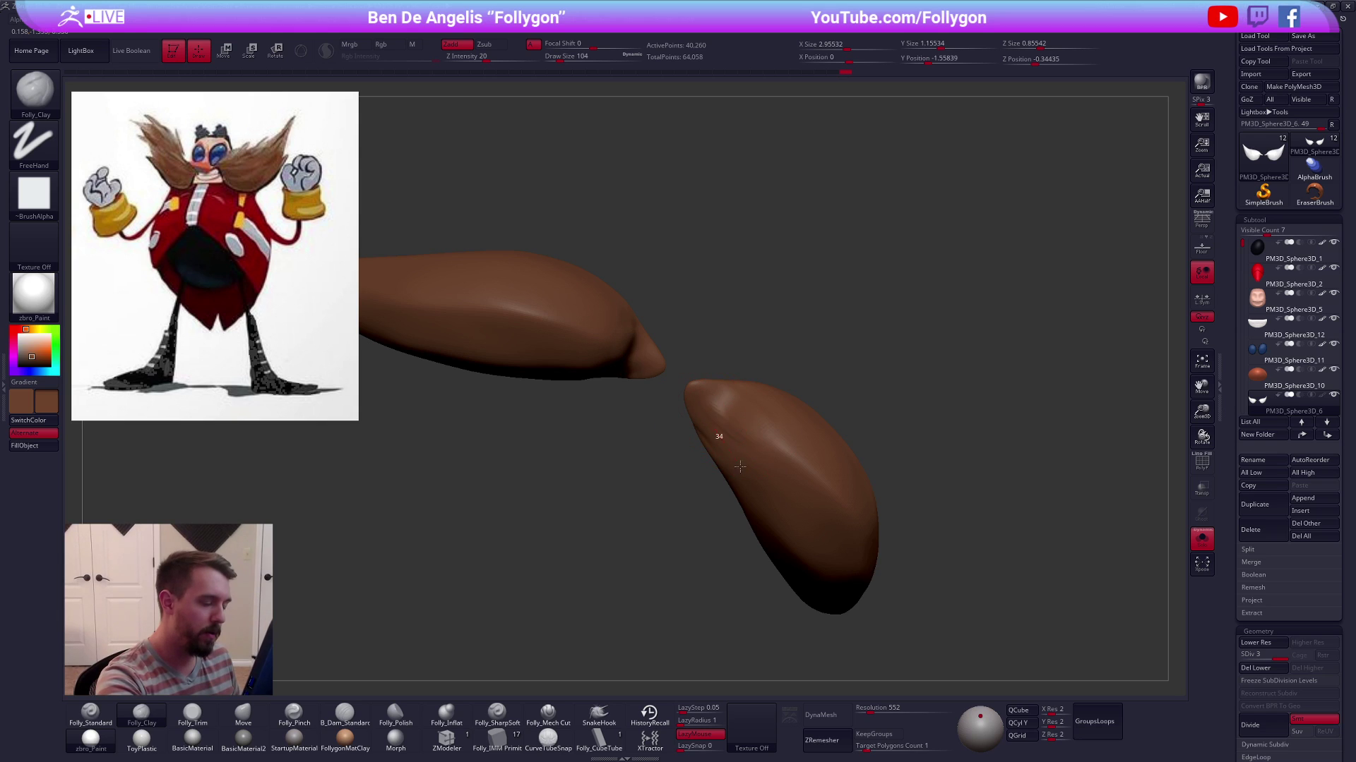
{"action": "left_click_drag", "start_coordinate": [729, 482], "coordinate": [734, 442]}
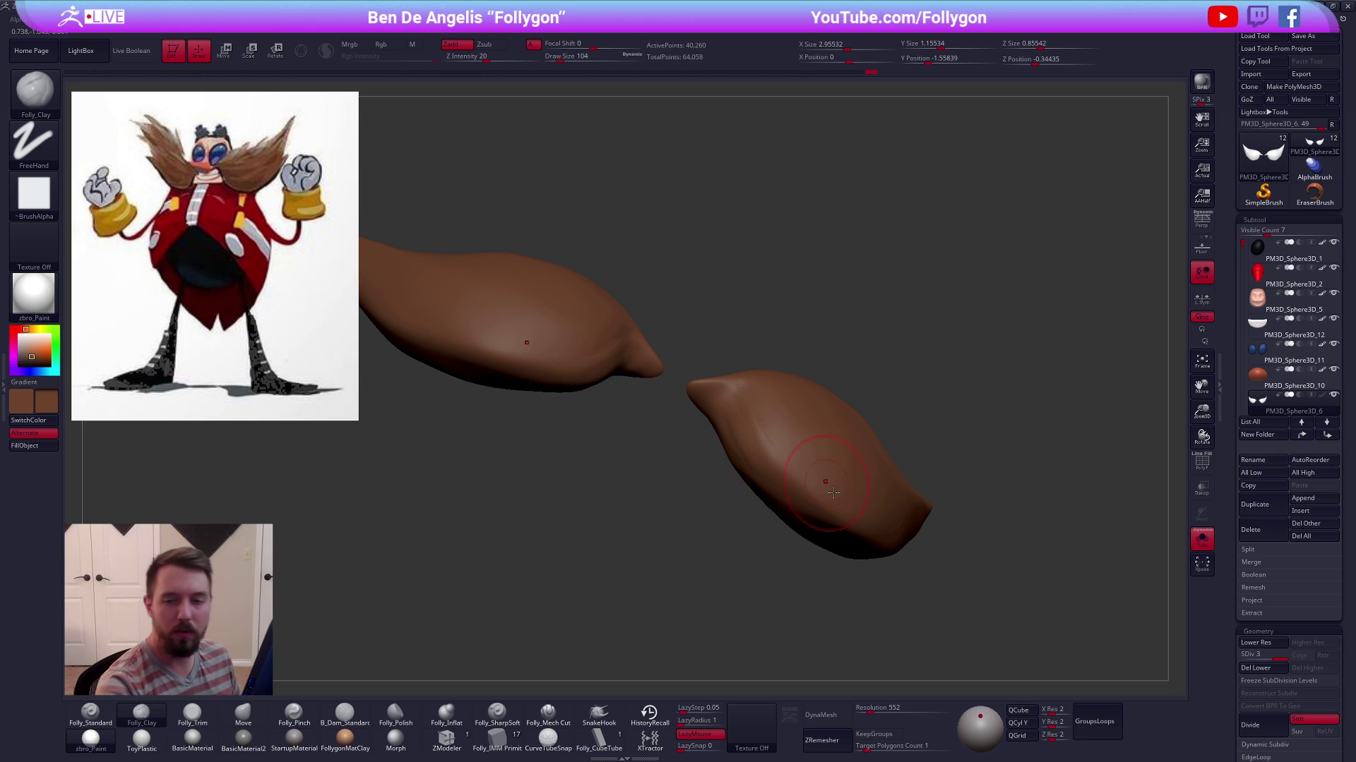
{"action": "left_click_drag", "start_coordinate": [922, 520], "coordinate": [890, 500]}
{"action": "left_click_drag", "start_coordinate": [752, 477], "coordinate": [677, 388]}
{"action": "mouse_move", "coordinate": [650, 457]}
{"action": "left_mouse_down"}
{"action": "mouse_move", "coordinate": [693, 384]}
{"action": "mouse_move", "coordinate": [633, 390]}
{"action": "mouse_move", "coordinate": [923, 528]}
{"action": "mouse_move", "coordinate": [883, 515]}
{"action": "mouse_move", "coordinate": [656, 525]}
{"action": "mouse_move", "coordinate": [899, 511]}
{"action": "mouse_move", "coordinate": [888, 466]}
{"action": "left_mouse_up"}
{"action": "key", "text": "shift"}
{"action": "key", "text": "shift"}
{"action": "key", "text": "ctrl+shift+s"}
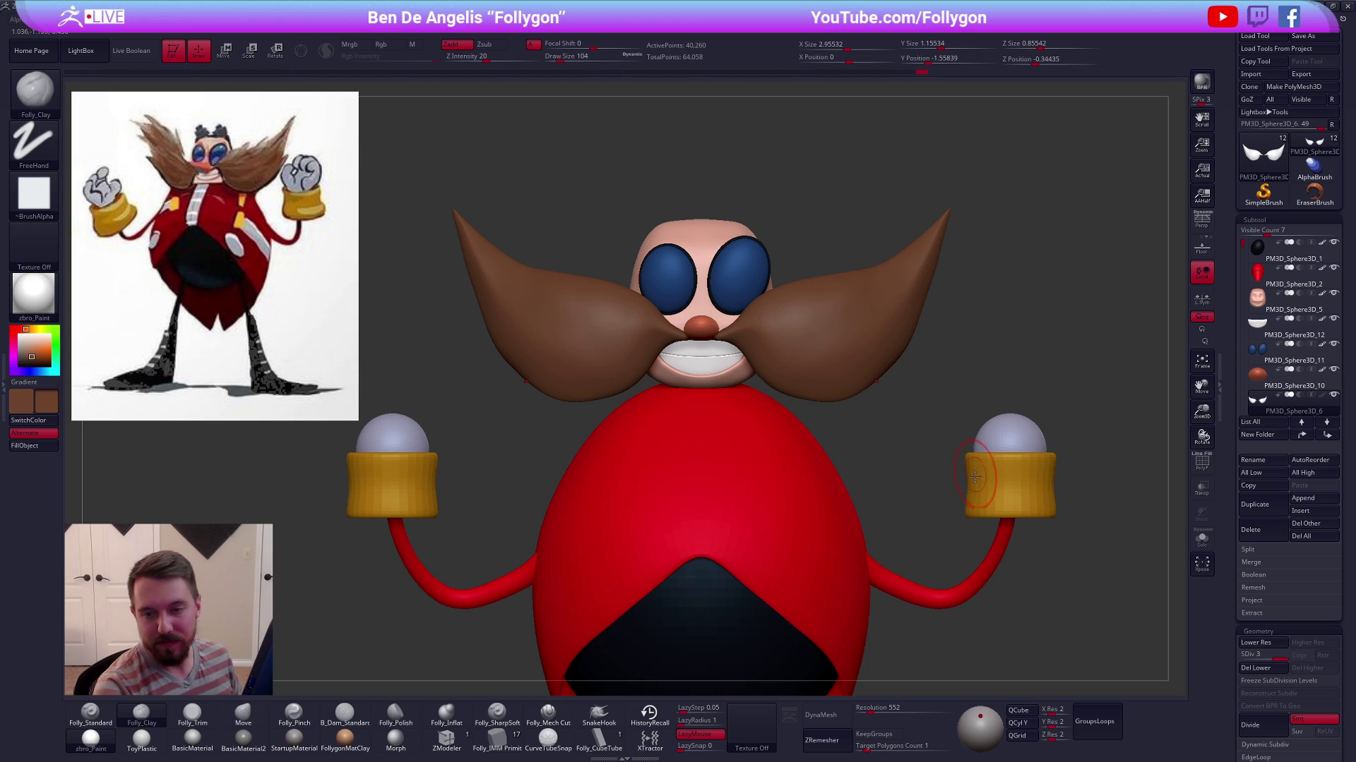
Adjust the moustache's curve around the head with the Move brush at draw sizes of 140 and 192
{"action": "mouse_move", "coordinate": [989, 495]}
{"action": "left_mouse_down", "text": "alt"}
{"action": "mouse_move", "coordinate": [1013, 475]}
{"action": "mouse_move", "coordinate": [996, 486]}
{"action": "mouse_move", "coordinate": [1008, 492]}
{"action": "mouse_move", "coordinate": [999, 478]}
{"action": "mouse_move", "coordinate": [968, 483]}
{"action": "mouse_move", "coordinate": [991, 525]}
{"action": "left_mouse_up", "text": "alt"}
{"action": "key", "text": "space"}
{"action": "left_click", "coordinate": [739, 328]}
{"action": "mouse_move", "coordinate": [744, 359]}
{"action": "right_mouse_down", "text": "alt"}
{"action": "mouse_move", "coordinate": [772, 382]}
{"action": "mouse_move", "coordinate": [811, 374]}
{"action": "mouse_move", "coordinate": [803, 482]}
{"action": "mouse_move", "coordinate": [795, 475]}
{"action": "right_mouse_up", "text": "alt"}
{"action": "key", "text": "b"}
{"action": "key", "text": "m"}
{"action": "key", "text": "v"}
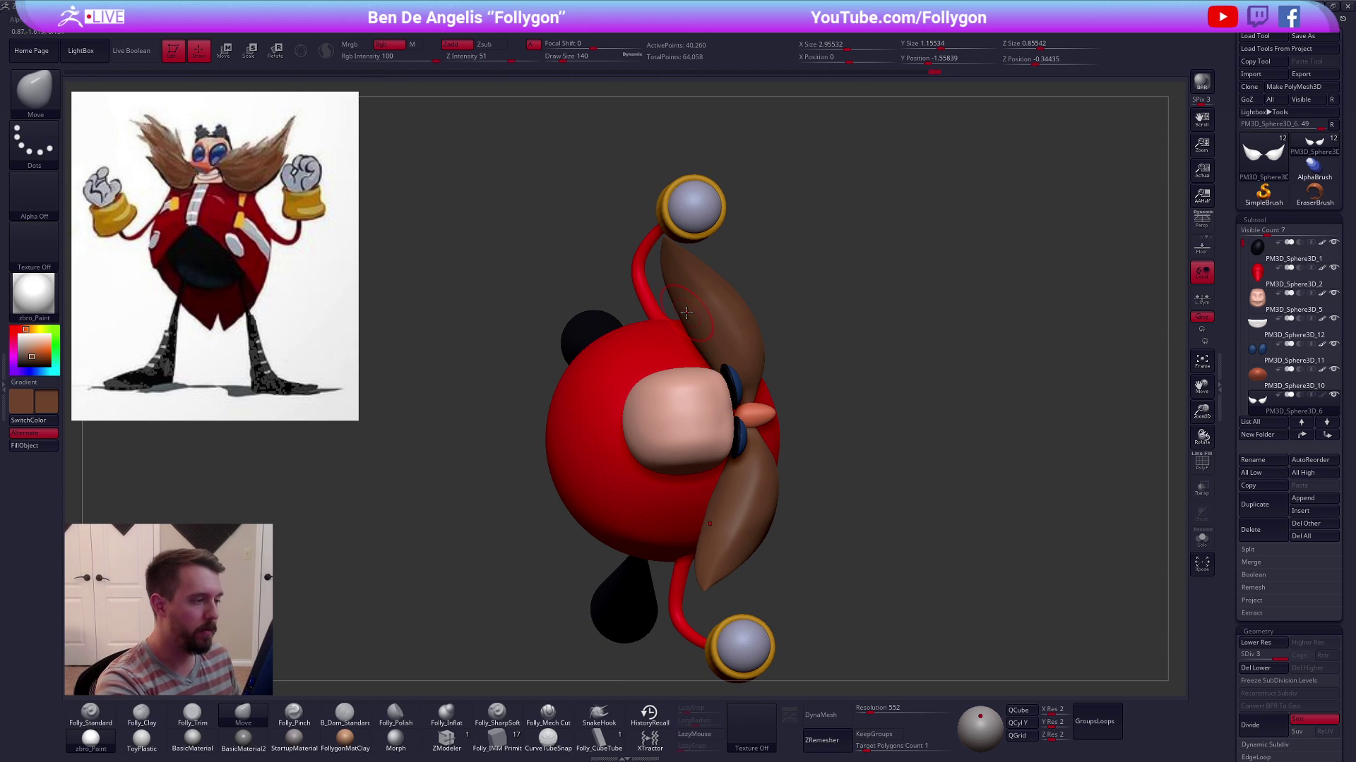
{"action": "mouse_move", "coordinate": [688, 315]}
{"action": "right_mouse_down"}
{"action": "mouse_move", "coordinate": [891, 525]}
{"action": "mouse_move", "coordinate": [953, 505]}
{"action": "mouse_move", "coordinate": [977, 514]}
{"action": "mouse_move", "coordinate": [971, 530]}
{"action": "mouse_move", "coordinate": [940, 545]}
{"action": "mouse_move", "coordinate": [822, 297]}
{"action": "right_mouse_up"}
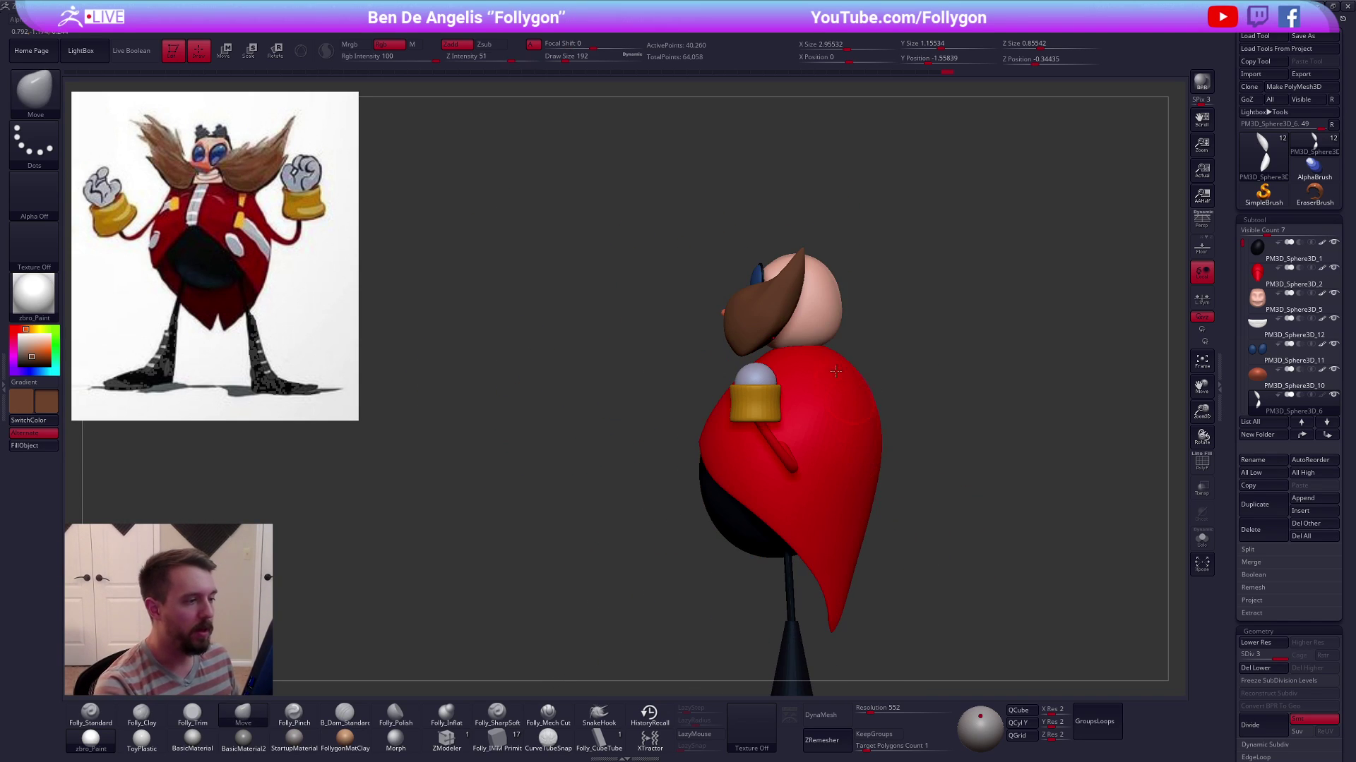
Select the moustache subtool and fill it with the current brown colour
{"action": "left_click", "coordinate": [819, 290], "text": "alt"}
{"action": "left_click", "coordinate": [789, 291], "text": "alt"}
{"action": "key", "text": "1"}
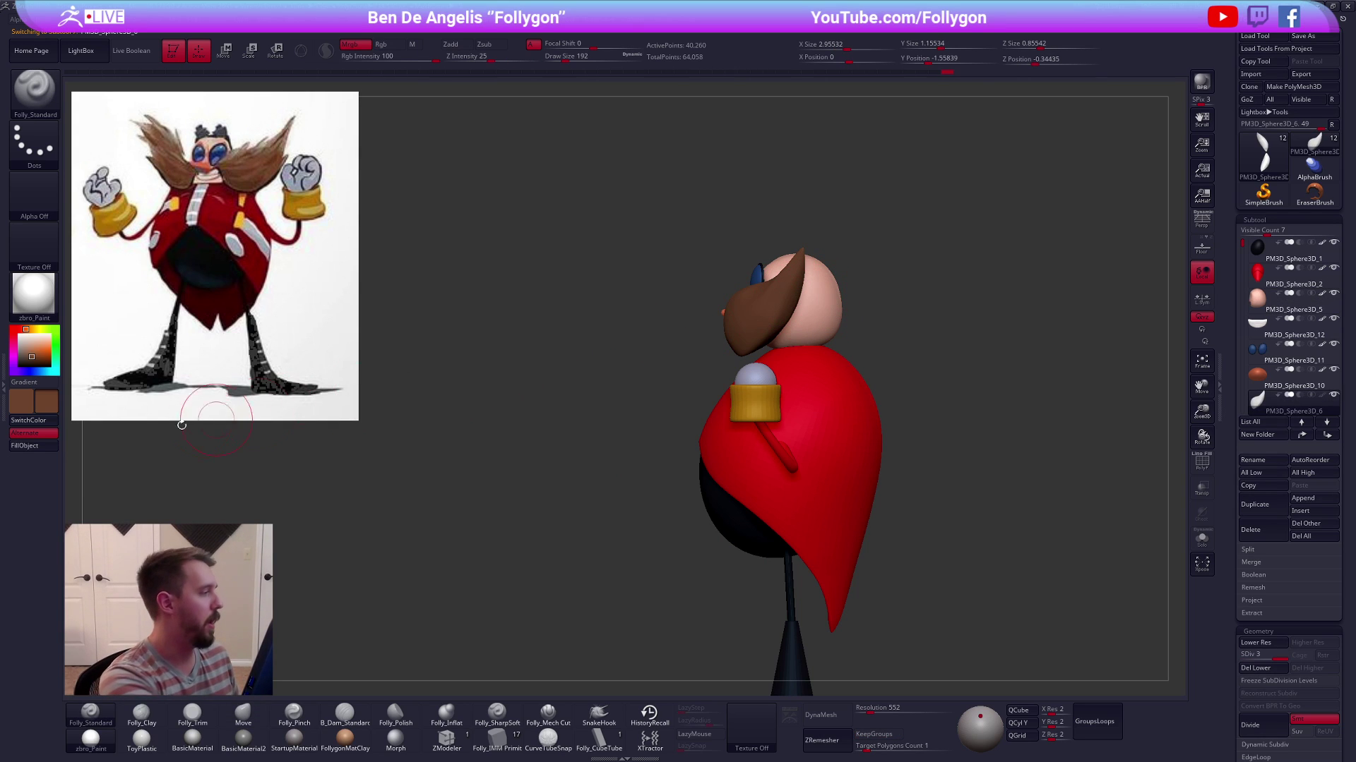
{"action": "left_click", "coordinate": [27, 446]}
Select and isolate the head, and flatten its back with a horizontal Transpose Move line
{"action": "mouse_move", "coordinate": [814, 299]}
{"action": "right_mouse_down", "text": "alt"}
{"action": "mouse_move", "coordinate": [805, 364]}
{"action": "mouse_move", "coordinate": [768, 422]}
{"action": "mouse_move", "coordinate": [812, 303]}
{"action": "mouse_move", "coordinate": [765, 314]}
{"action": "right_mouse_up", "text": "alt"}
{"action": "left_click", "coordinate": [810, 374], "text": "alt"}
{"action": "key", "text": "space"}
{"action": "key", "text": "b"}
{"action": "key", "text": "m"}
{"action": "key", "text": "v"}
{"action": "key", "text": "alt+s"}
{"action": "key", "text": "w"}
{"action": "left_click_drag", "start_coordinate": [766, 328], "coordinate": [765, 262], "text": "shift"}
{"action": "mouse_move", "coordinate": [766, 325]}
{"action": "left_mouse_down"}
{"action": "mouse_move", "coordinate": [764, 386]}
{"action": "mouse_move", "coordinate": [908, 370]}
{"action": "left_mouse_up"}
{"action": "left_click_drag", "start_coordinate": [821, 370], "coordinate": [787, 374]}
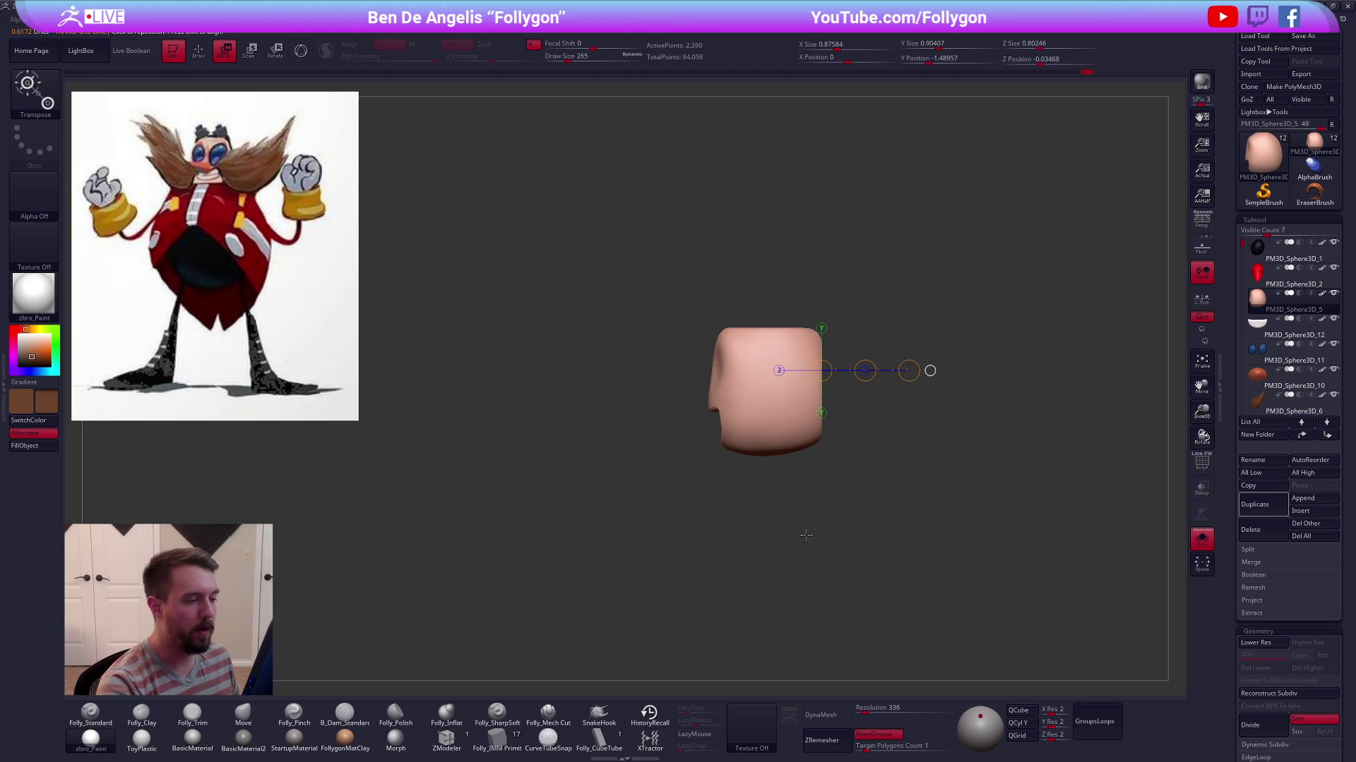
{"action": "key", "text": "alt+s"}
Pull the back of the head outward with the Move brush at draw sizes of 203 and 265
{"action": "key", "text": "q"}
{"action": "left_click_drag", "start_coordinate": [863, 472], "coordinate": [788, 462]}
{"action": "key", "text": "space"}
{"action": "left_click_drag", "start_coordinate": [863, 399], "coordinate": [850, 398]}
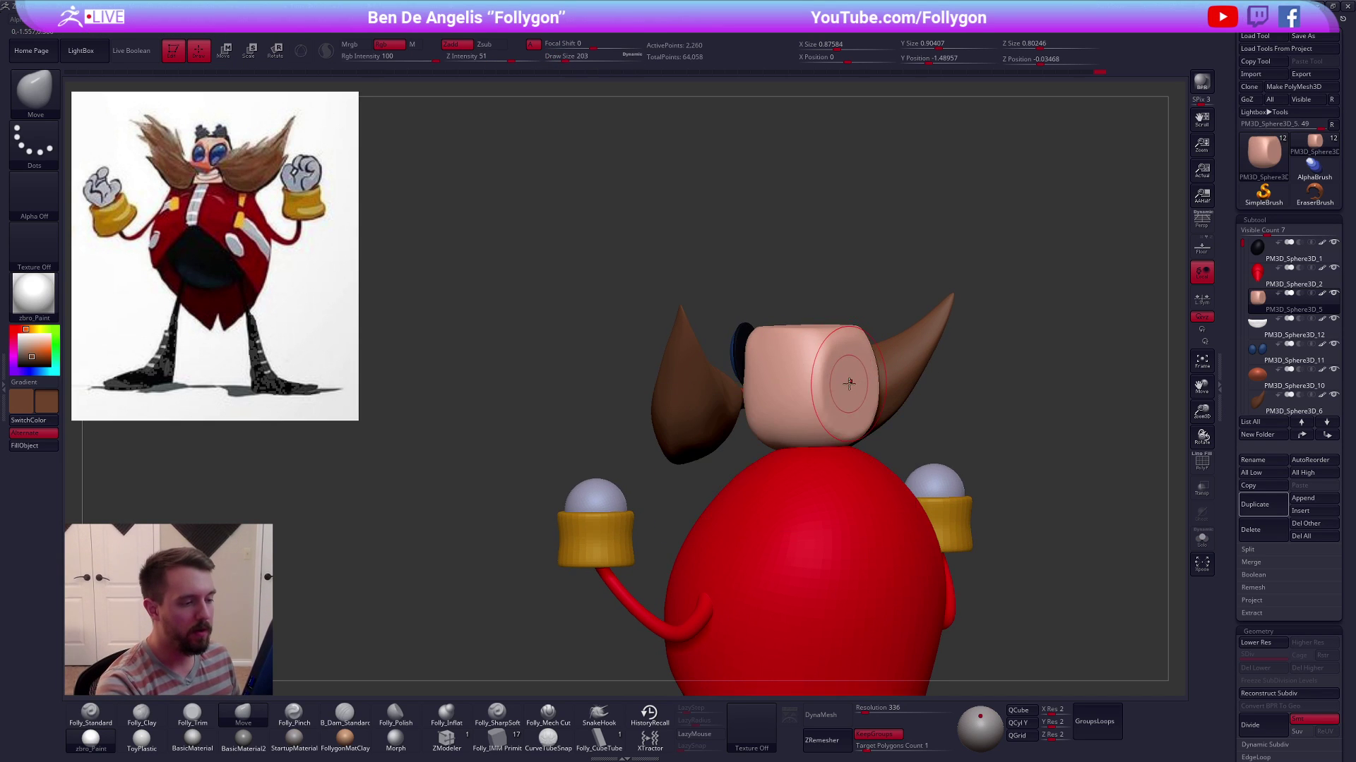
{"action": "right_click_drag", "start_coordinate": [858, 423], "coordinate": [861, 452]}
{"action": "left_click_drag", "start_coordinate": [848, 395], "coordinate": [856, 387]}
{"action": "mouse_move", "coordinate": [850, 390]}
{"action": "right_mouse_down"}
{"action": "mouse_move", "coordinate": [837, 430]}
{"action": "mouse_move", "coordinate": [811, 350]}
{"action": "mouse_move", "coordinate": [857, 367]}
{"action": "right_mouse_up"}
{"action": "key", "text": "space"}
{"action": "left_click_drag", "start_coordinate": [833, 397], "coordinate": [846, 397]}
{"action": "left_click_drag", "start_coordinate": [835, 386], "coordinate": [834, 381]}
{"action": "right_click_drag", "start_coordinate": [834, 380], "coordinate": [825, 324]}
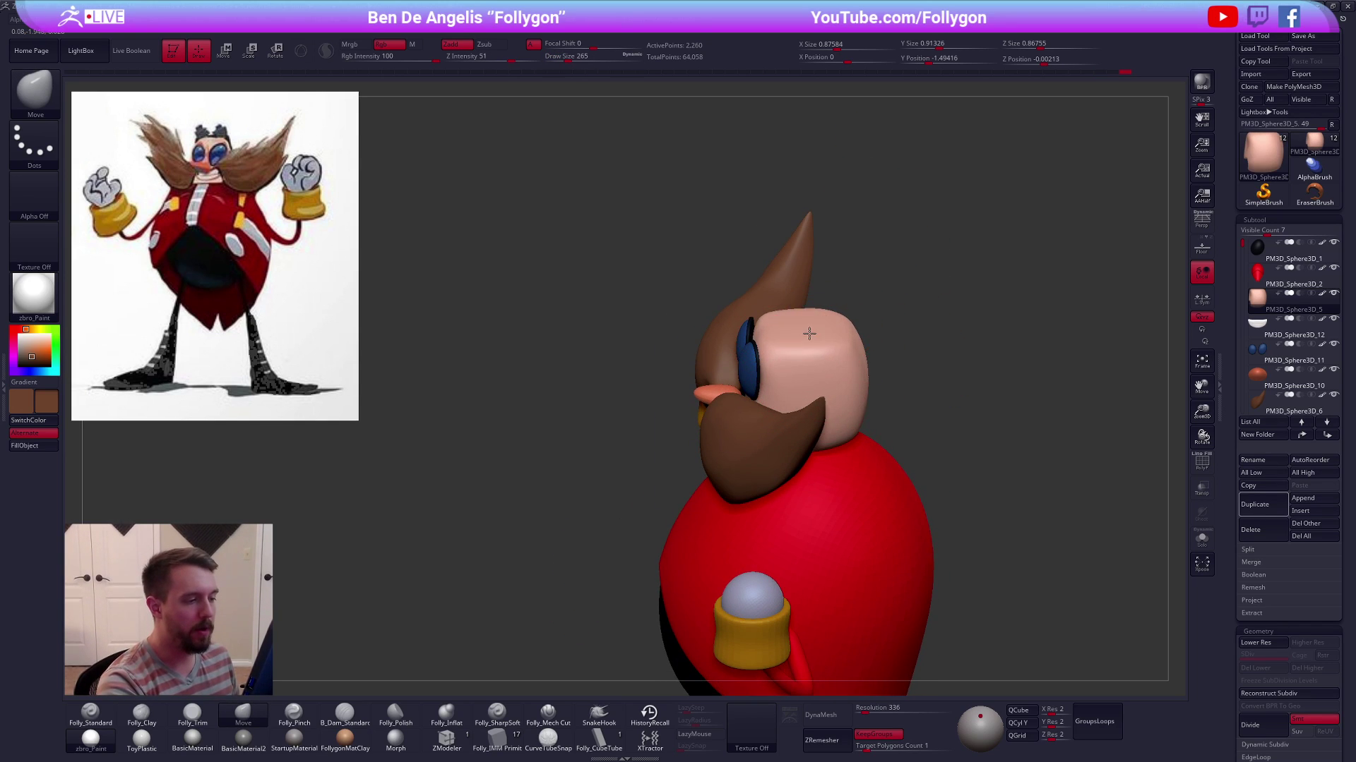
Raise the top of the head at a draw size of 181 and build it up with the Folly_Clay brush
{"action": "key", "text": "ctrl+z"}
{"action": "key", "text": "space"}
{"action": "left_click_drag", "start_coordinate": [807, 358], "coordinate": [809, 321]}
{"action": "right_click_drag", "start_coordinate": [810, 339], "coordinate": [812, 395]}
{"action": "key", "text": "2"}
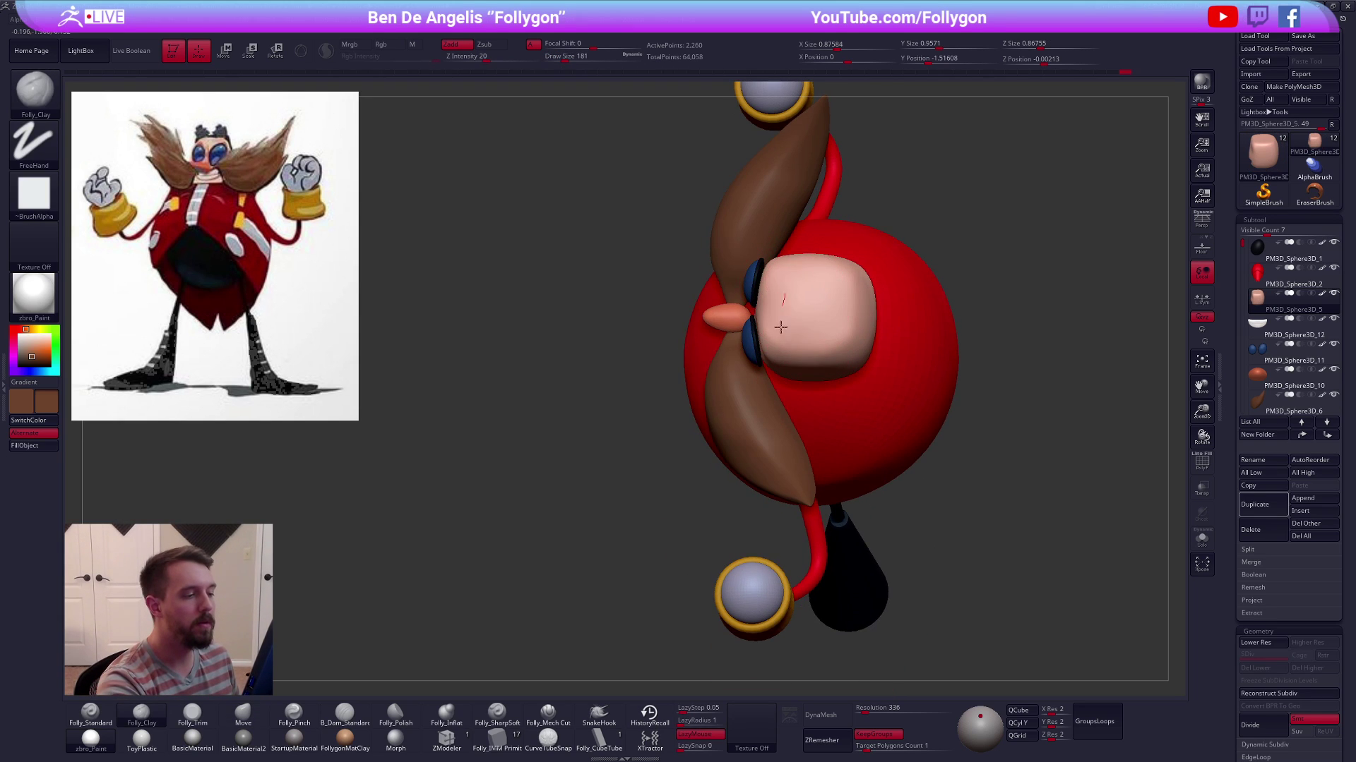
{"action": "mouse_move", "coordinate": [818, 310]}
{"action": "right_mouse_down"}
{"action": "mouse_move", "coordinate": [958, 441]}
{"action": "mouse_move", "coordinate": [951, 466]}
{"action": "mouse_move", "coordinate": [996, 460]}
{"action": "mouse_move", "coordinate": [956, 466]}
{"action": "right_mouse_up"}
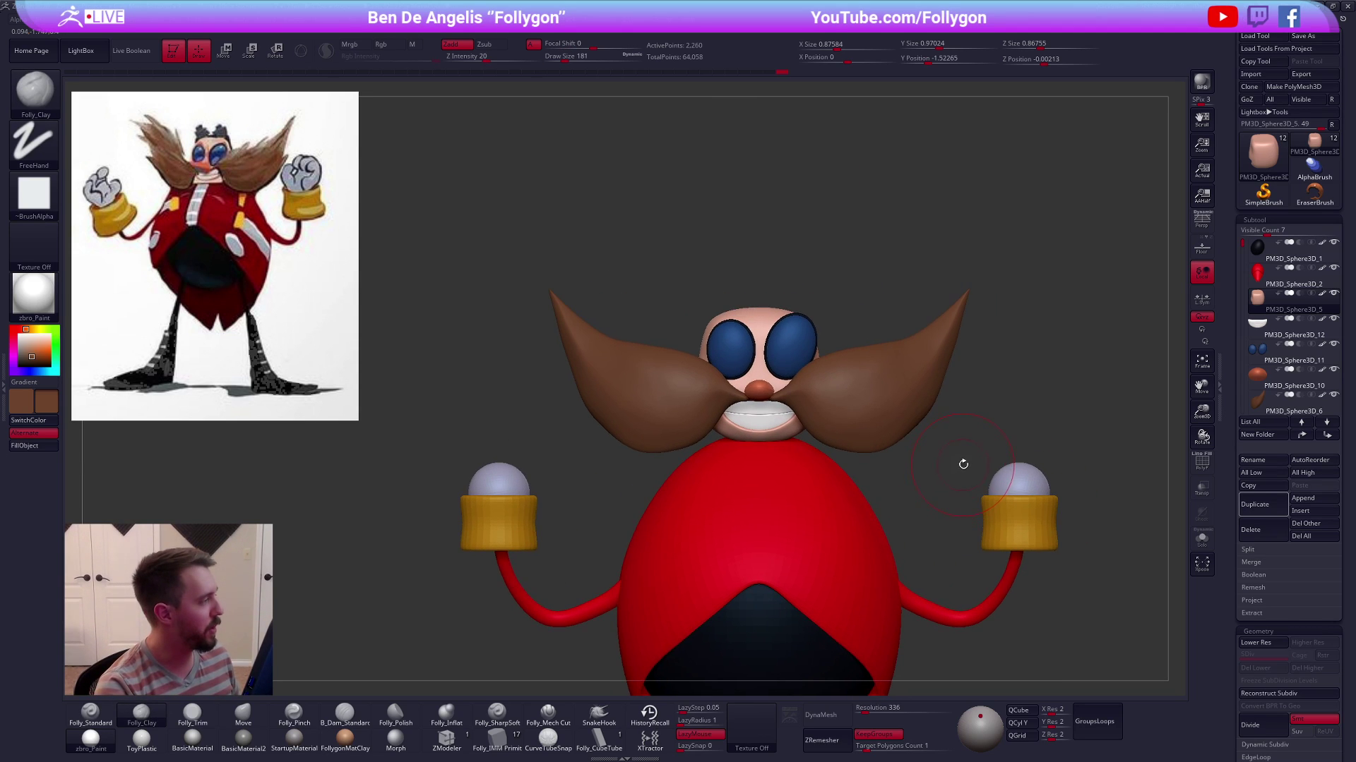
{"action": "key", "text": "bracketright"}
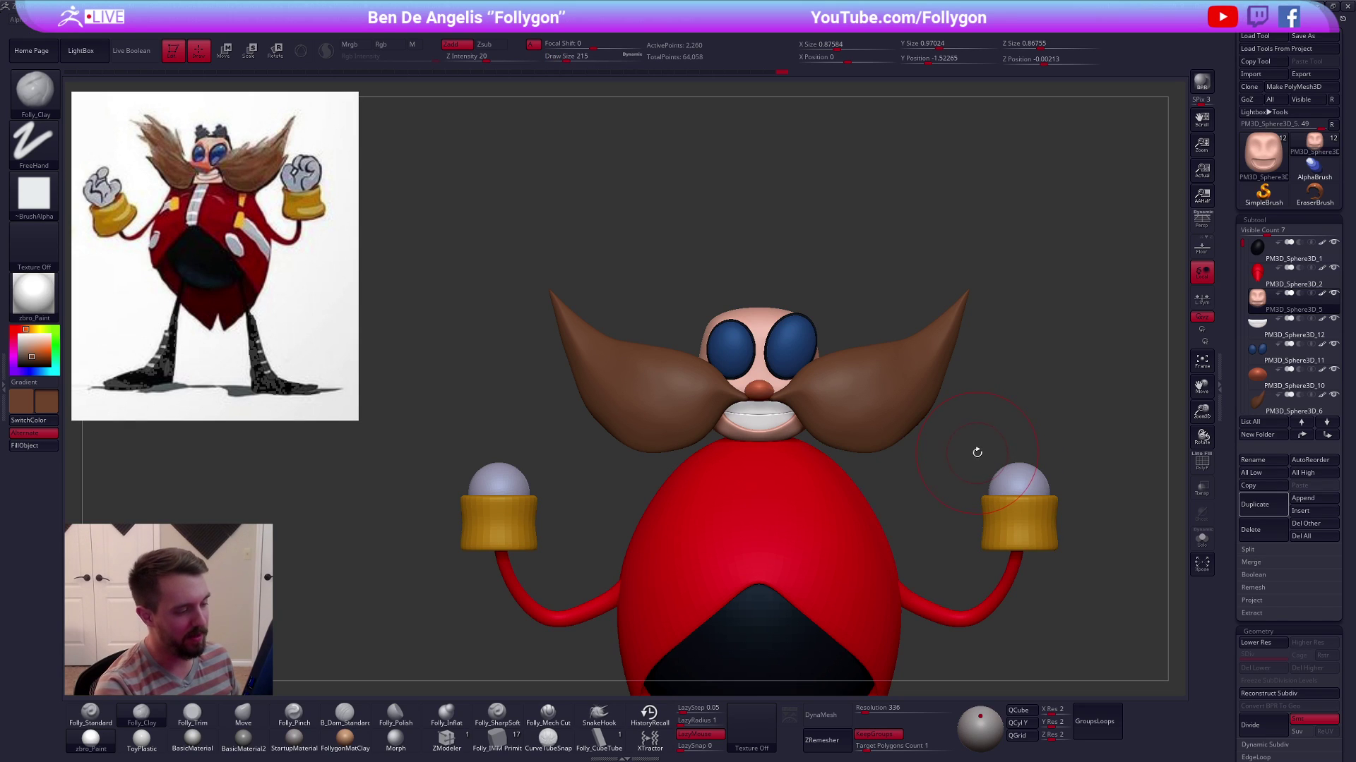
Examine the head and the whole figure from the side and front against the reference image
{"action": "right_click_drag", "start_coordinate": [944, 493], "coordinate": [902, 490], "text": "alt"}
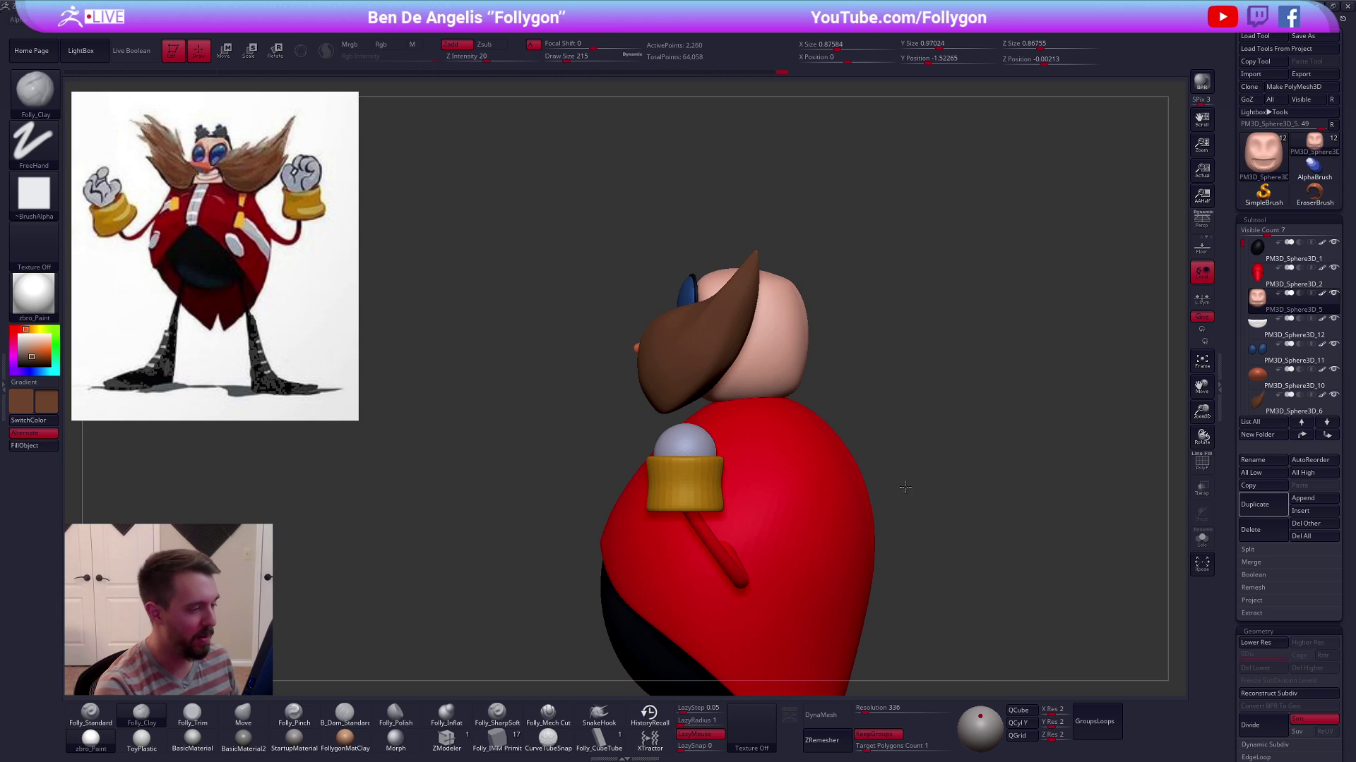
{"action": "key", "text": "space"}
{"action": "left_click_drag", "start_coordinate": [798, 387], "coordinate": [804, 388]}
{"action": "right_click_drag", "start_coordinate": [847, 360], "coordinate": [812, 452], "text": "shift"}
{"action": "key", "text": "space"}
{"action": "left_click_drag", "start_coordinate": [761, 287], "coordinate": [754, 287]}
{"action": "right_click_drag", "start_coordinate": [735, 468], "coordinate": [755, 602], "text": "alt"}
{"action": "mouse_move", "coordinate": [780, 396]}
{"action": "right_mouse_down"}
{"action": "mouse_move", "coordinate": [754, 511]}
{"action": "mouse_move", "coordinate": [730, 340]}
{"action": "right_mouse_up"}
{"action": "right_click_drag", "start_coordinate": [935, 577], "coordinate": [958, 504]}
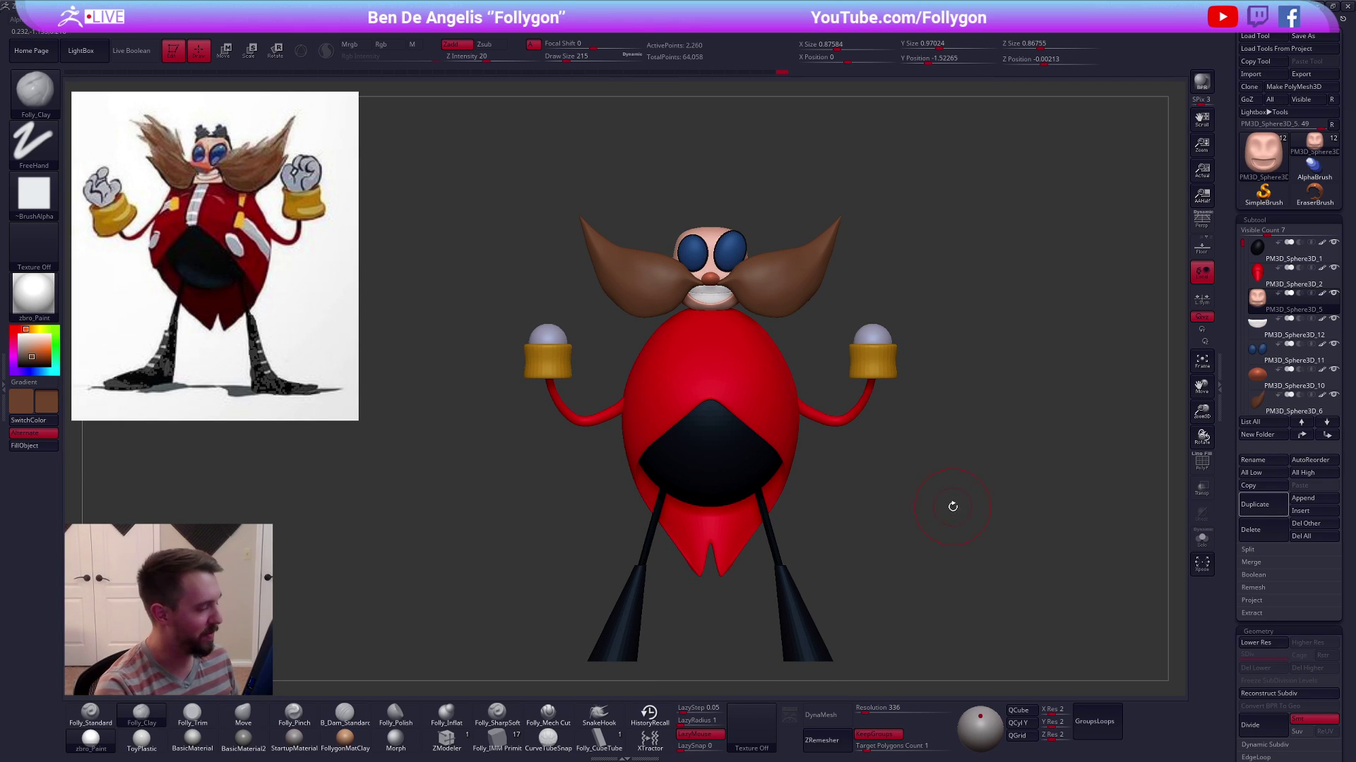
Mask the lower half of the head and stretch the unmasked upper half upward with a Transpose Move line
{"action": "mouse_move", "coordinate": [865, 411]}
{"action": "right_mouse_down", "text": "ctrl"}
{"action": "mouse_move", "coordinate": [855, 445]}
{"action": "mouse_move", "coordinate": [883, 466]}
{"action": "mouse_move", "coordinate": [905, 524]}
{"action": "right_mouse_up", "text": "ctrl"}
{"action": "key", "text": "alt+s"}
{"action": "left_click_drag", "start_coordinate": [660, 329], "coordinate": [812, 289], "text": "ctrl"}
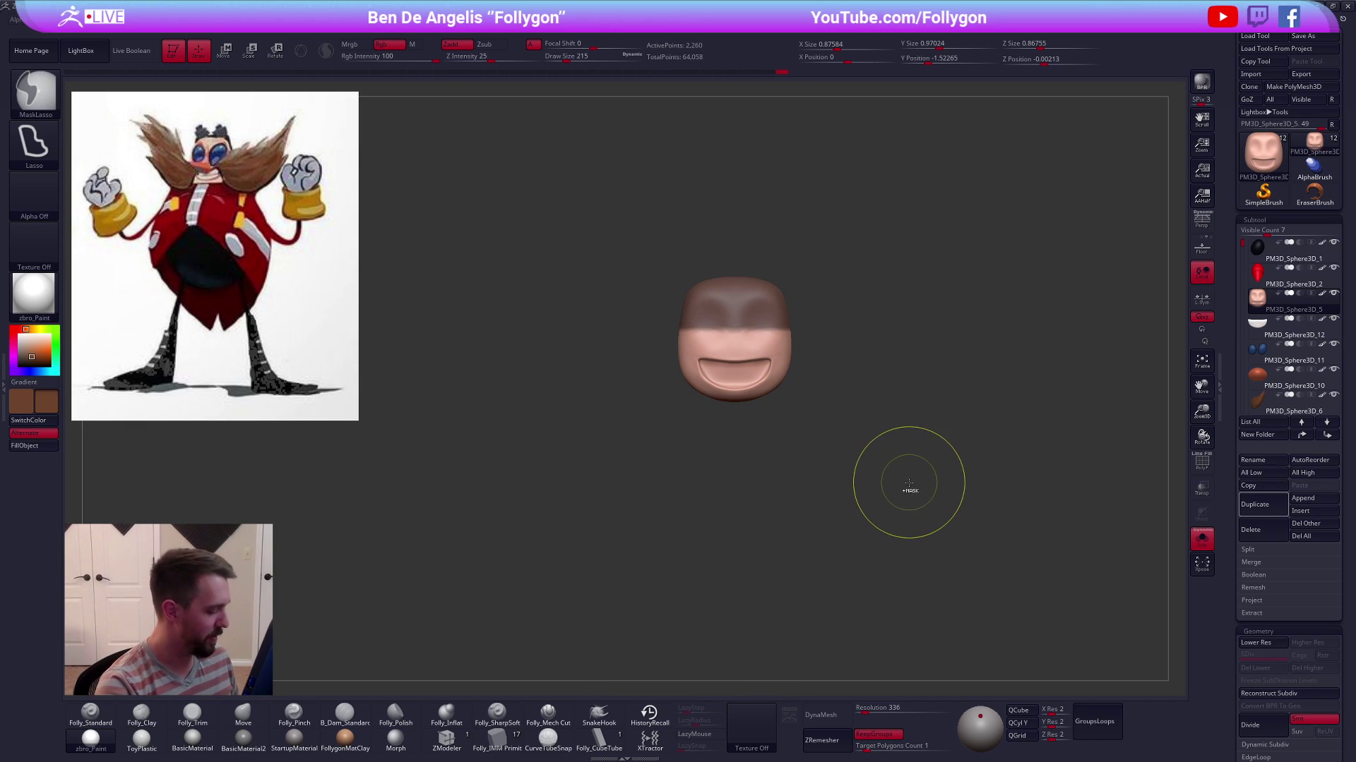
{"action": "left_click", "coordinate": [873, 462], "text": "ctrl"}
{"action": "left_click", "coordinate": [842, 394], "text": "ctrl"}
{"action": "key", "text": "w"}
{"action": "key", "text": "alt+s"}
{"action": "mouse_move", "coordinate": [765, 347]}
{"action": "left_mouse_down", "text": "shift"}
{"action": "mouse_move", "coordinate": [765, 429]}
{"action": "mouse_move", "coordinate": [766, 385]}
{"action": "left_mouse_up", "text": "shift"}
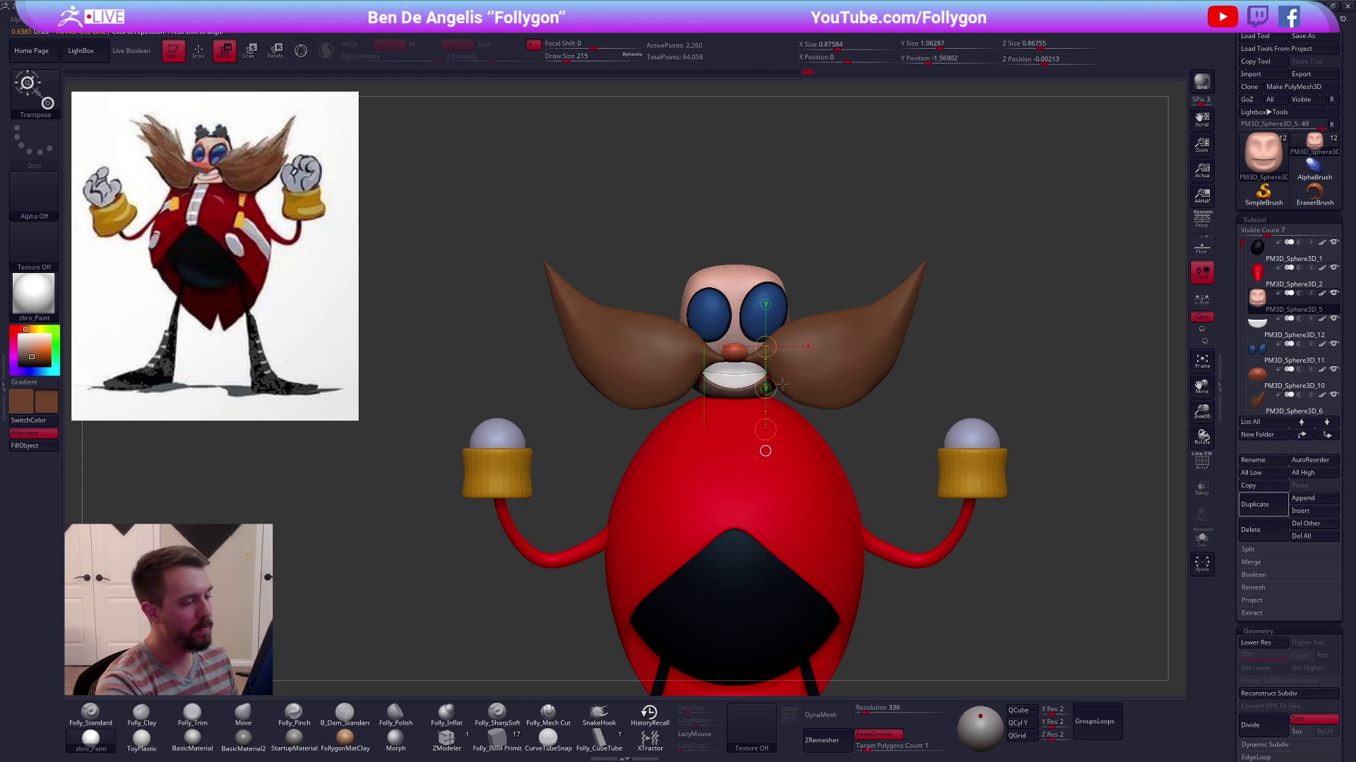
{"action": "key", "text": "q"}
{"action": "left_click_drag", "start_coordinate": [901, 427], "coordinate": [911, 415], "text": "ctrl"}
Pull the upper and lower back of the head outward with the Move brush to fill out the skull
{"action": "right_click_drag", "start_coordinate": [741, 398], "coordinate": [750, 450], "text": "alt"}
{"action": "key", "text": "space"}
{"action": "left_click_drag", "start_coordinate": [765, 449], "coordinate": [760, 449]}
{"action": "mouse_move", "coordinate": [778, 397]}
{"action": "right_mouse_down", "text": "shift"}
{"action": "mouse_move", "coordinate": [817, 379]}
{"action": "mouse_move", "coordinate": [778, 469]}
{"action": "right_mouse_up", "text": "shift"}
{"action": "key", "text": "space"}
{"action": "left_click_drag", "start_coordinate": [857, 323], "coordinate": [880, 305]}
{"action": "key", "text": "space"}
{"action": "left_click_drag", "start_coordinate": [868, 426], "coordinate": [892, 424]}
{"action": "right_click_drag", "start_coordinate": [901, 433], "coordinate": [902, 414], "text": "ctrl"}
Refine the head's top and side profile with the Move brush at a draw size of 121
{"action": "key", "text": "space"}
{"action": "left_click_drag", "start_coordinate": [923, 415], "coordinate": [916, 414]}
{"action": "right_click_drag", "start_coordinate": [929, 415], "coordinate": [846, 379], "text": "alt"}
{"action": "key", "text": "space"}
{"action": "left_click_drag", "start_coordinate": [851, 352], "coordinate": [856, 352]}
{"action": "left_click_drag", "start_coordinate": [733, 285], "coordinate": [790, 288]}
{"action": "left_click_drag", "start_coordinate": [811, 355], "coordinate": [813, 359]}
{"action": "key", "text": "space"}
{"action": "right_click_drag", "start_coordinate": [872, 450], "coordinate": [858, 470], "text": "alt"}
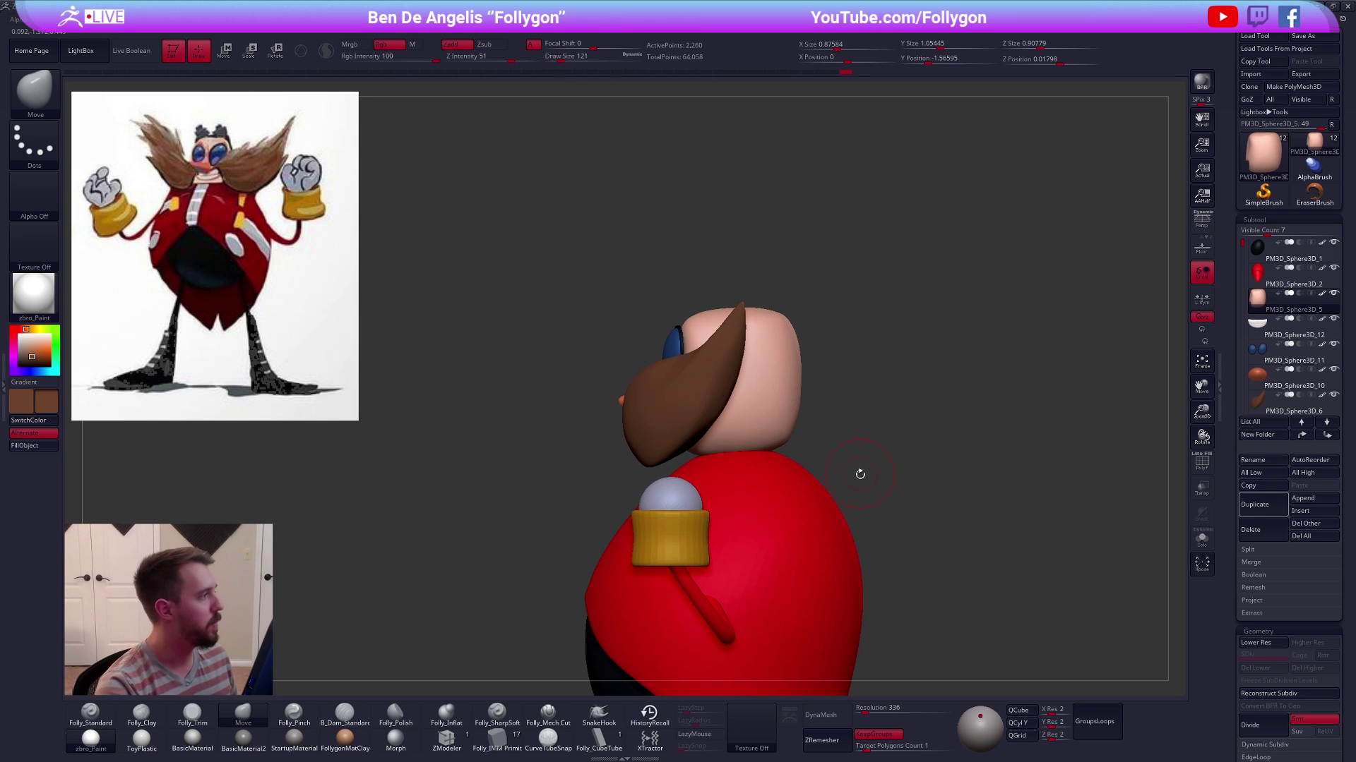
{"action": "right_click_drag", "start_coordinate": [893, 518], "coordinate": [968, 448], "text": "alt"}
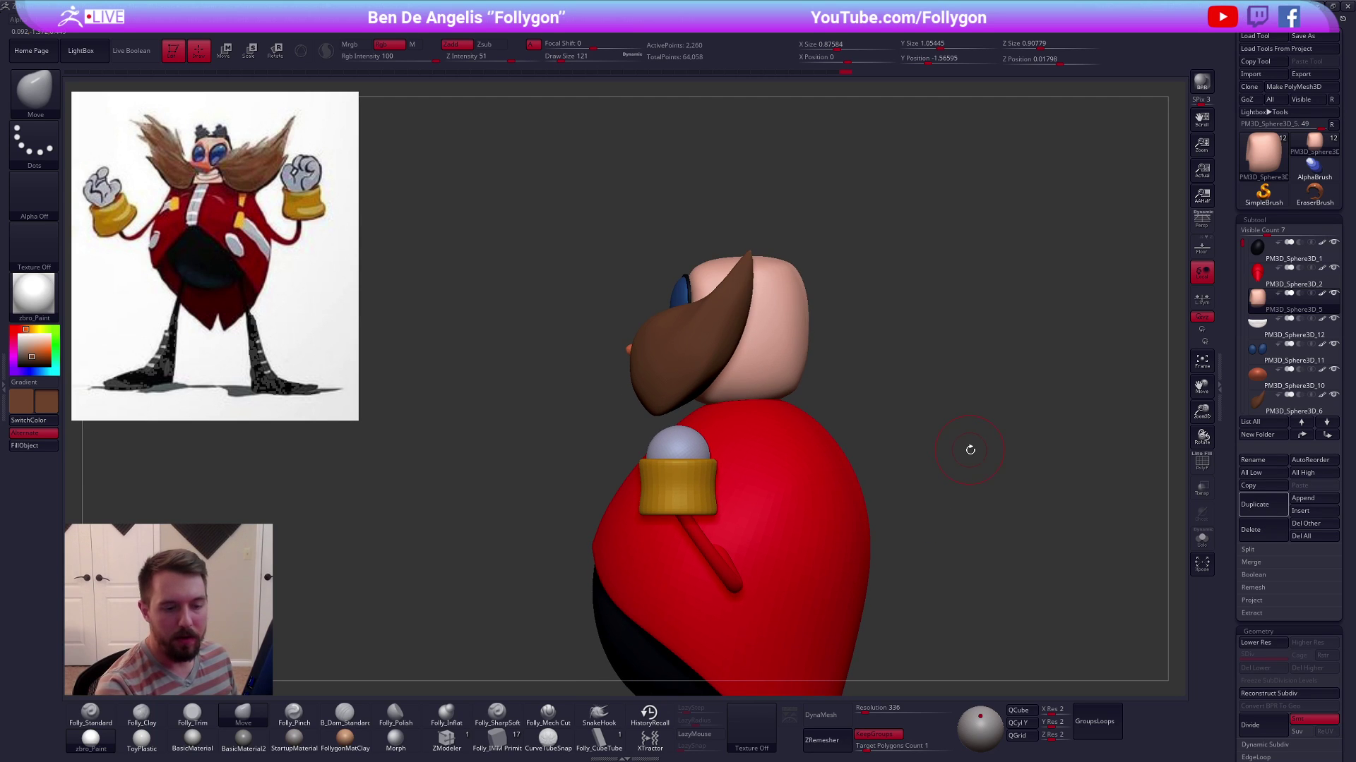
Duplicate the head subtool, subdivide the isolated copy three times and delete its lower subdivision levels
{"action": "key", "text": "ctrl+shift+d"}
{"action": "key", "text": "alt+shift+s"}
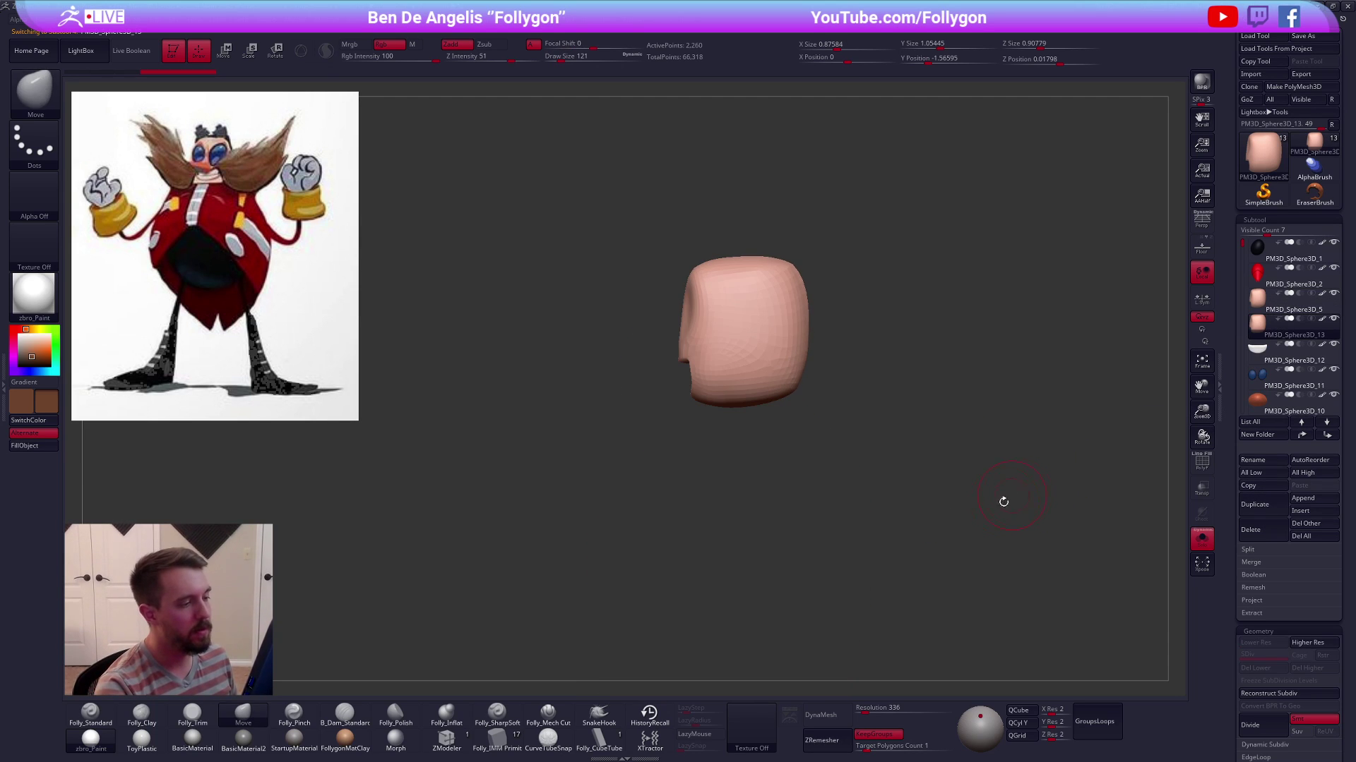
{"action": "key", "text": "ctrl+d"}
{"action": "key", "text": "ctrl+d"}
{"action": "key", "text": "ctrl+d"}
{"action": "key", "text": "space"}
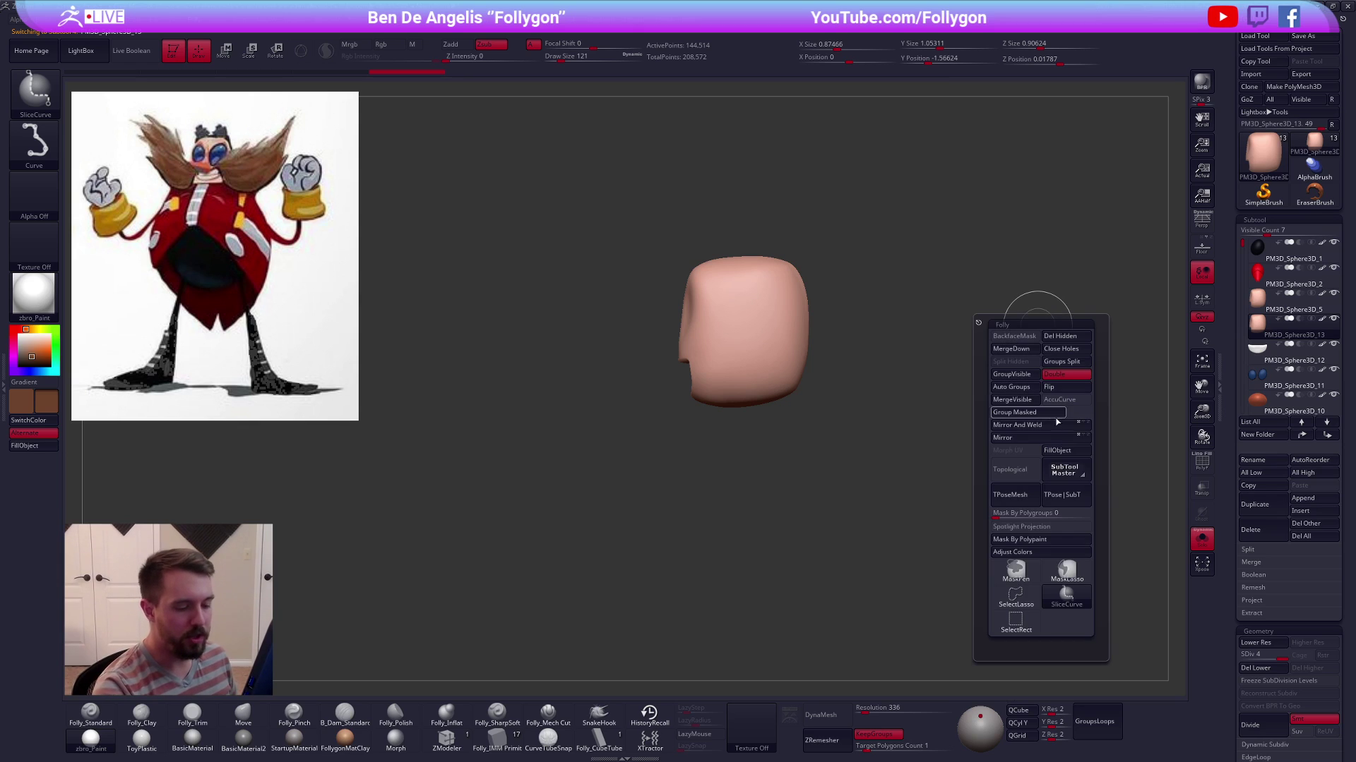
{"action": "left_click", "coordinate": [1265, 668]}
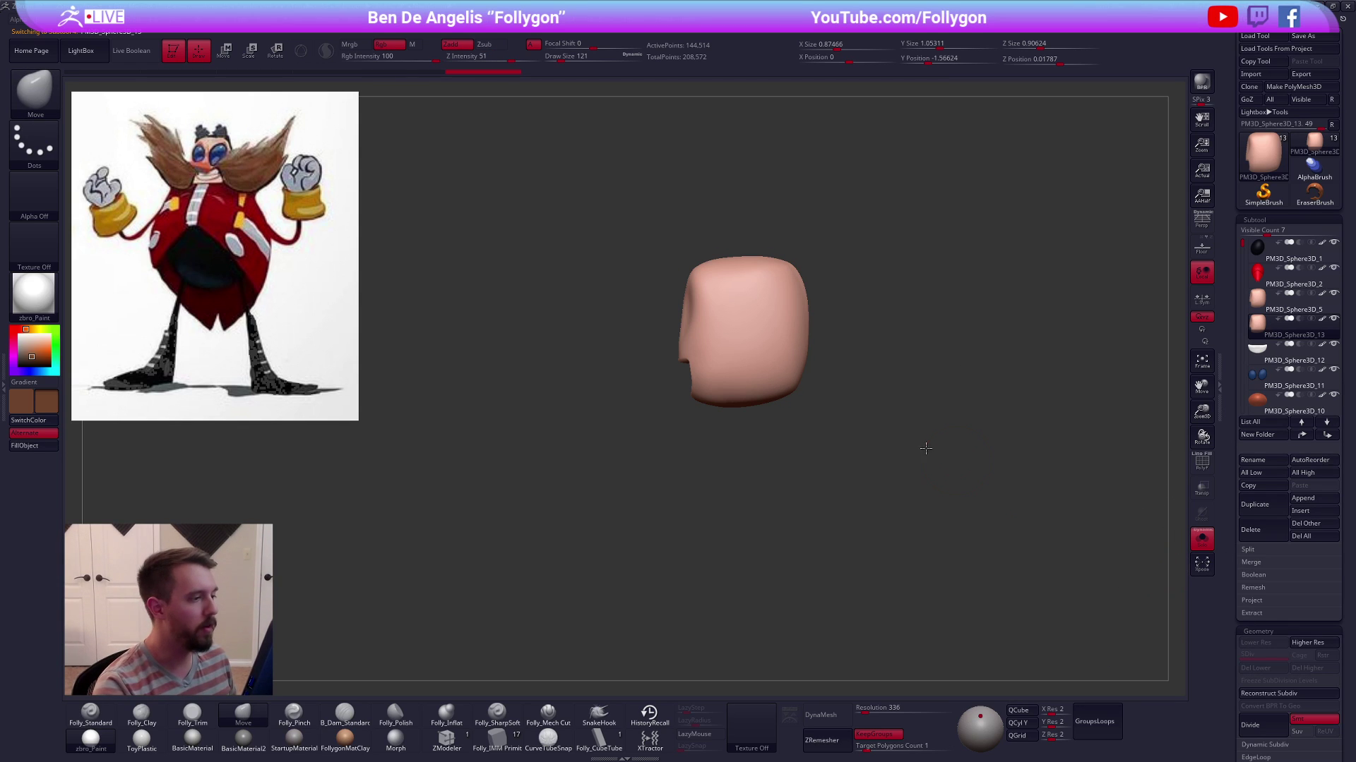
Try slicing the duplicated head behind the face with a steep SliceCurve line in side view
{"action": "right_click_drag", "start_coordinate": [901, 448], "coordinate": [825, 443], "text": "alt"}
{"action": "right_click_drag", "start_coordinate": [732, 354], "coordinate": [757, 370], "text": "ctrl"}
{"action": "right_click_drag", "start_coordinate": [756, 370], "coordinate": [802, 377], "text": "alt"}
{"action": "key", "text": "alt+shift+s"}
{"action": "key", "text": "alt+shift+s"}
{"action": "left_click_drag", "start_coordinate": [667, 223], "coordinate": [735, 542], "text": "ctrl+shift"}
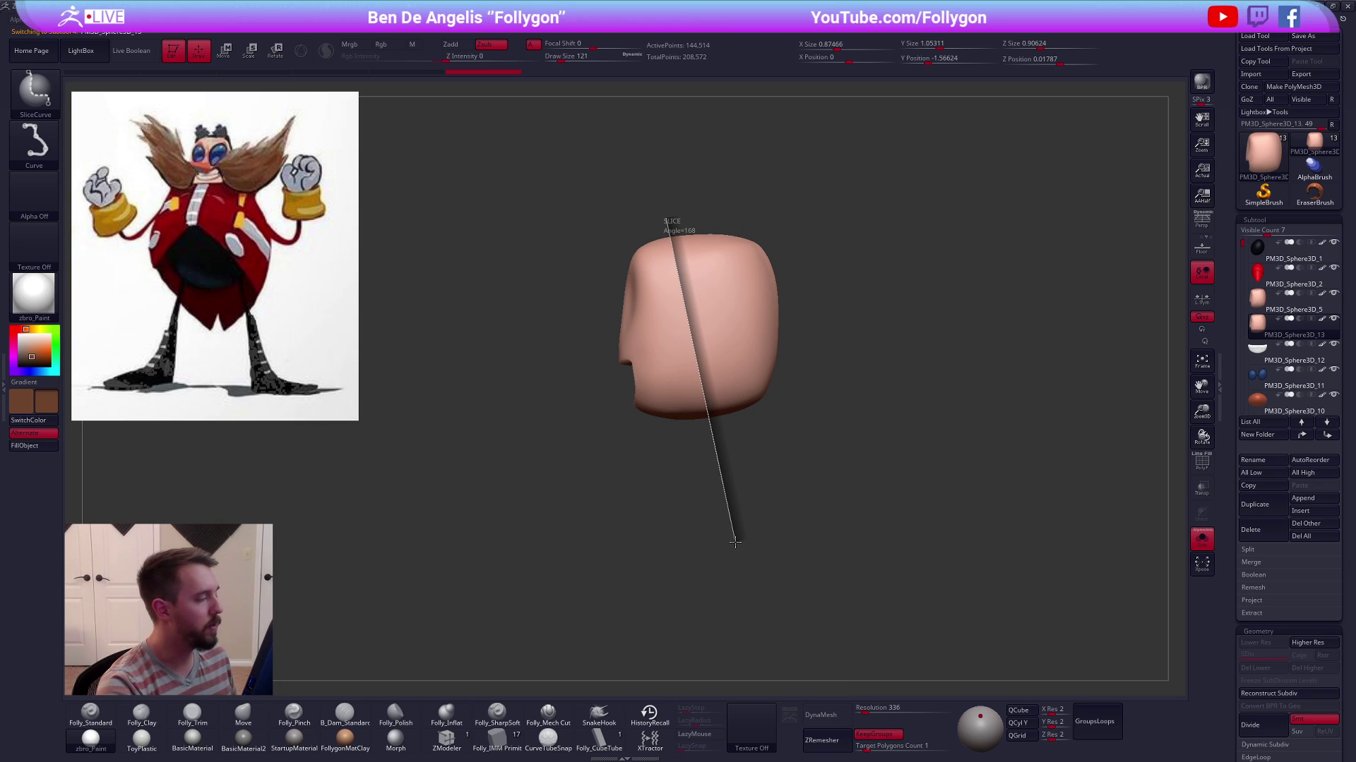
{"action": "mouse_move", "coordinate": [734, 540]}
{"action": "left_mouse_down", "text": "ctrl+shift"}
{"action": "mouse_move", "coordinate": [714, 537]}
{"action": "mouse_move", "coordinate": [735, 543]}
{"action": "left_mouse_up", "text": "ctrl+shift"}
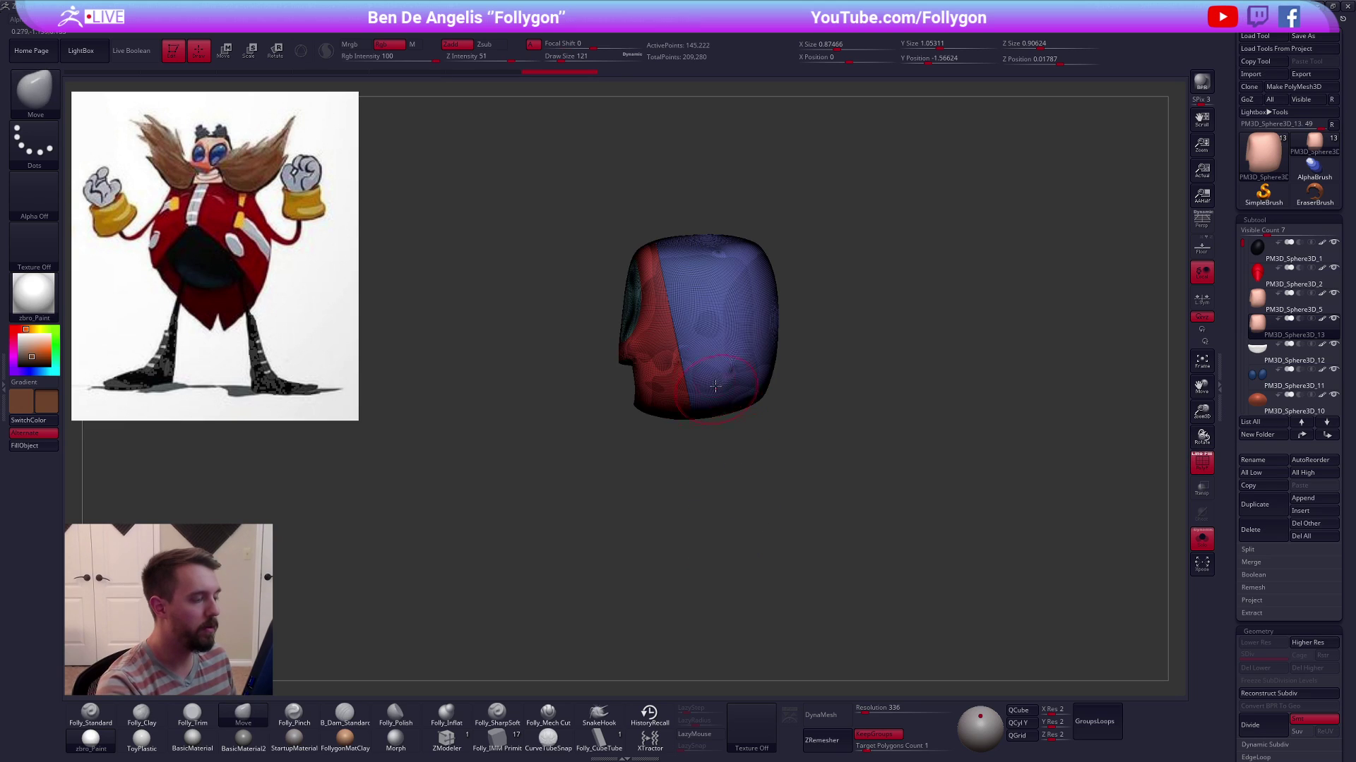
Make a second, nearly parallel slice behind the first and delete everything except the narrow band between them
{"action": "mouse_move", "coordinate": [674, 207]}
{"action": "left_mouse_down", "text": "ctrl+shift"}
{"action": "mouse_move", "coordinate": [729, 482]}
{"action": "mouse_move", "coordinate": [738, 475]}
{"action": "mouse_move", "coordinate": [726, 487]}
{"action": "left_mouse_up", "text": "ctrl+shift"}
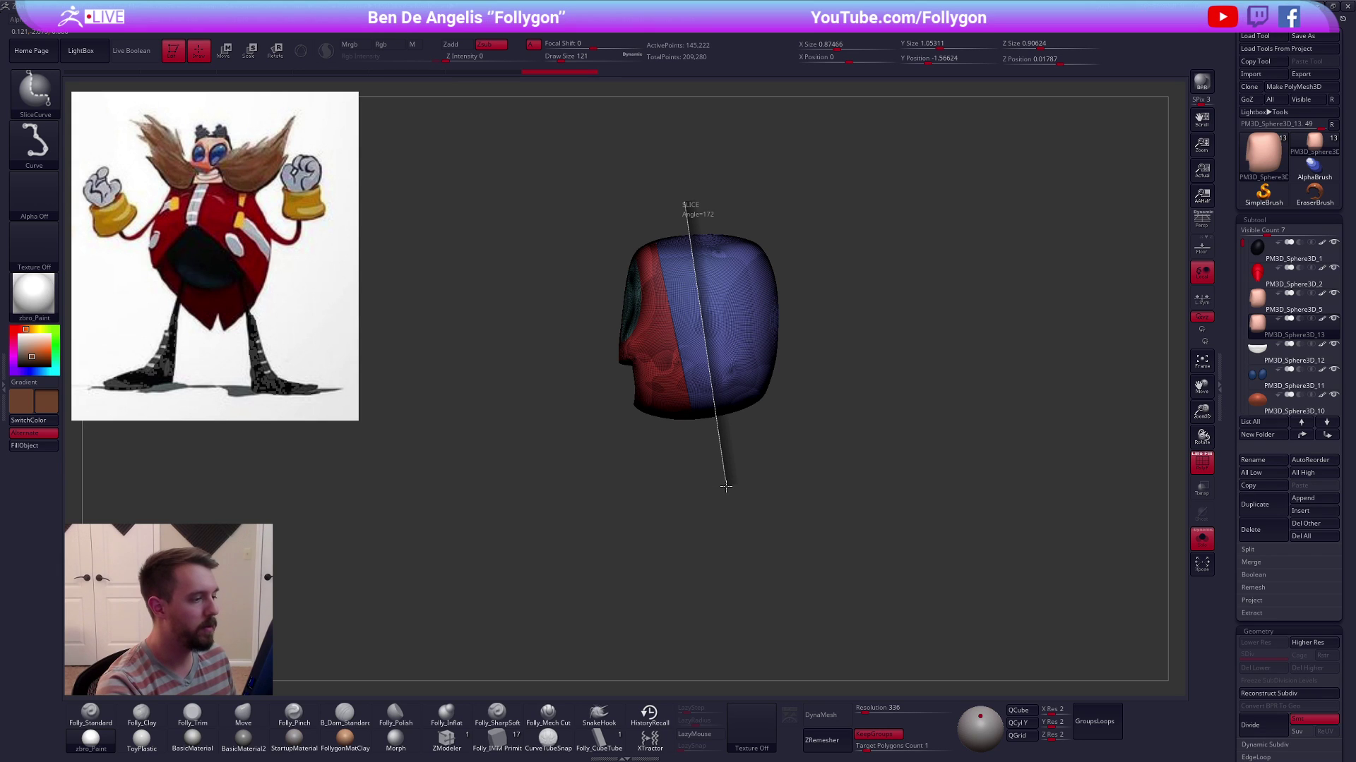
{"action": "left_click_drag", "start_coordinate": [726, 487], "coordinate": [726, 487], "text": "ctrl+shift"}
{"action": "left_click", "coordinate": [693, 360], "text": "ctrl+shift"}
{"action": "key", "text": "space"}
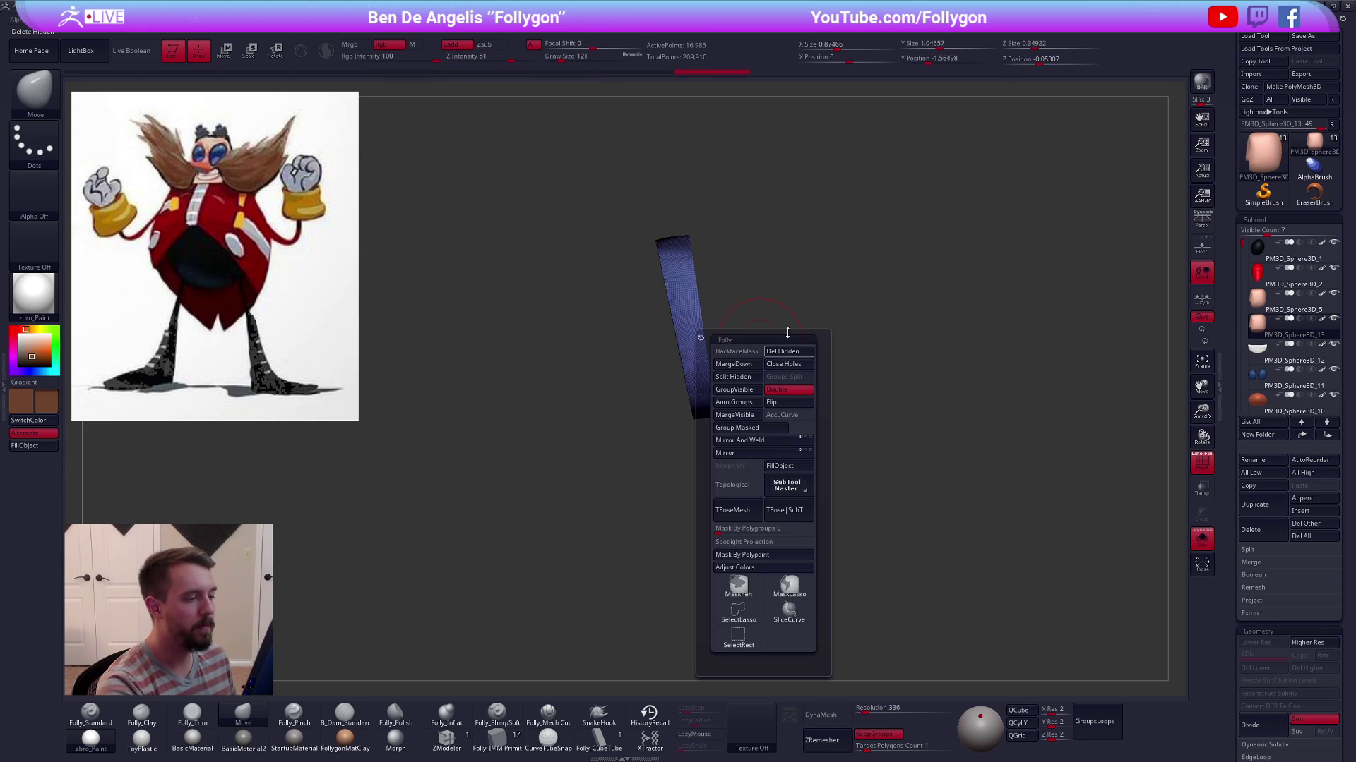
{"action": "left_click", "coordinate": [784, 348]}
Sample the near-black colour of the suit in the reference image and fill the head band with it
{"action": "key", "text": "shift+f"}
{"action": "left_click_drag", "start_coordinate": [742, 309], "coordinate": [612, 293]}
{"action": "key", "text": "z"}
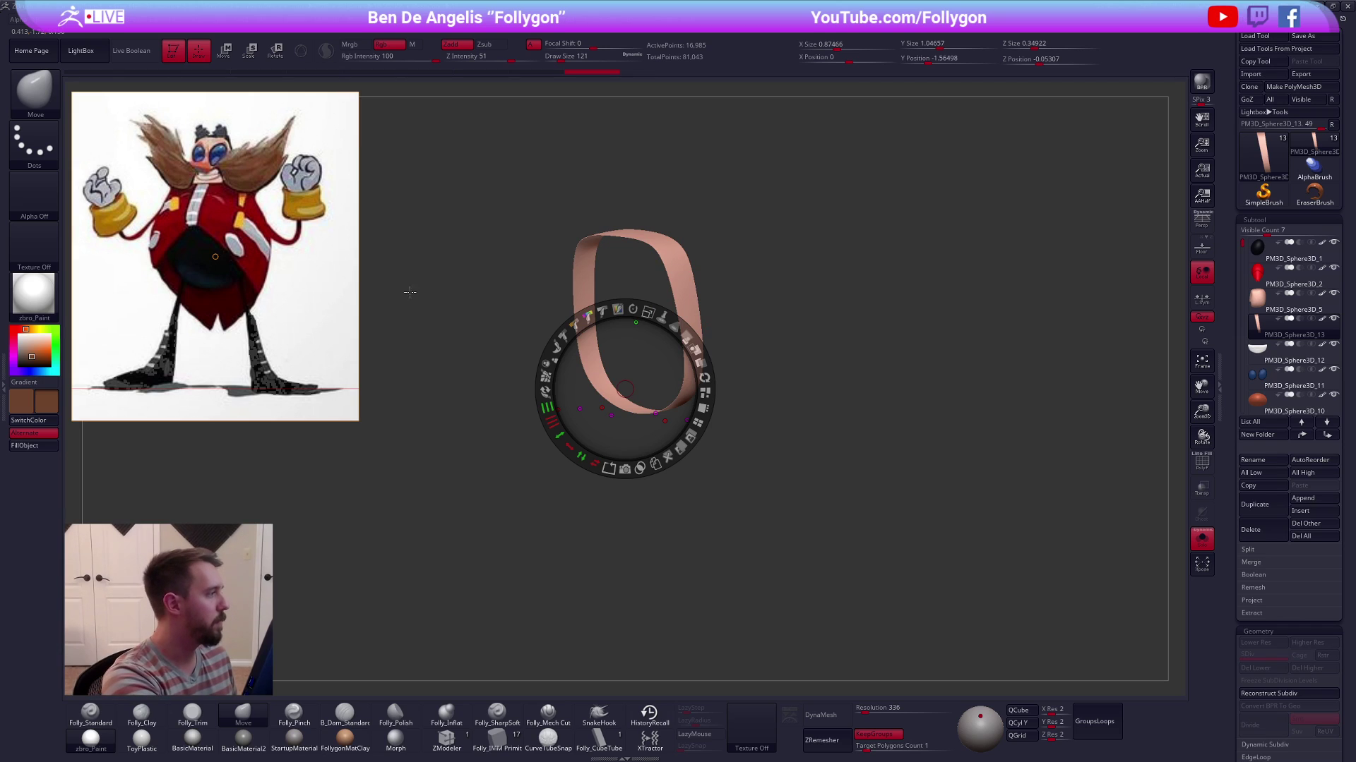
{"action": "key", "text": "c"}
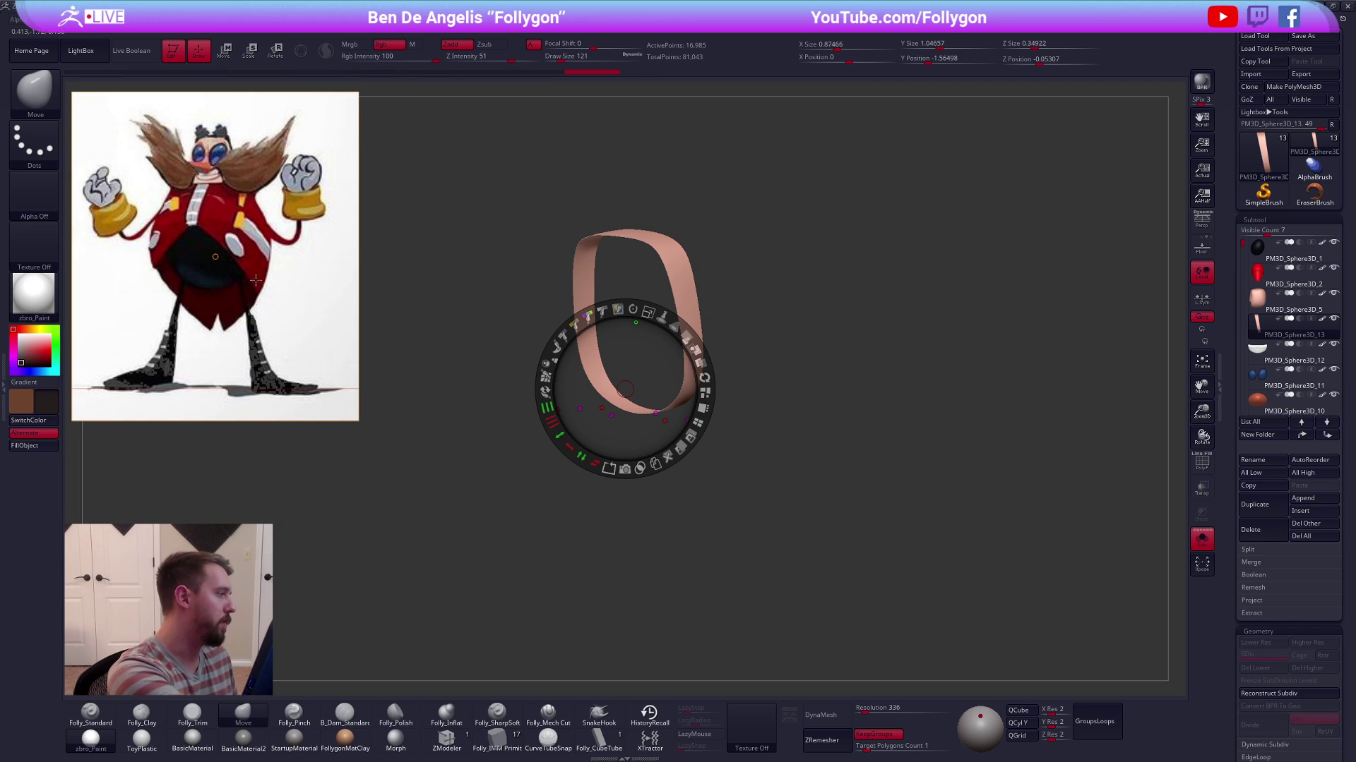
{"action": "key", "text": "z"}
{"action": "key", "text": "1"}
{"action": "left_click", "coordinate": [42, 447]}
{"action": "left_click_drag", "start_coordinate": [376, 412], "coordinate": [508, 406], "text": "shift"}
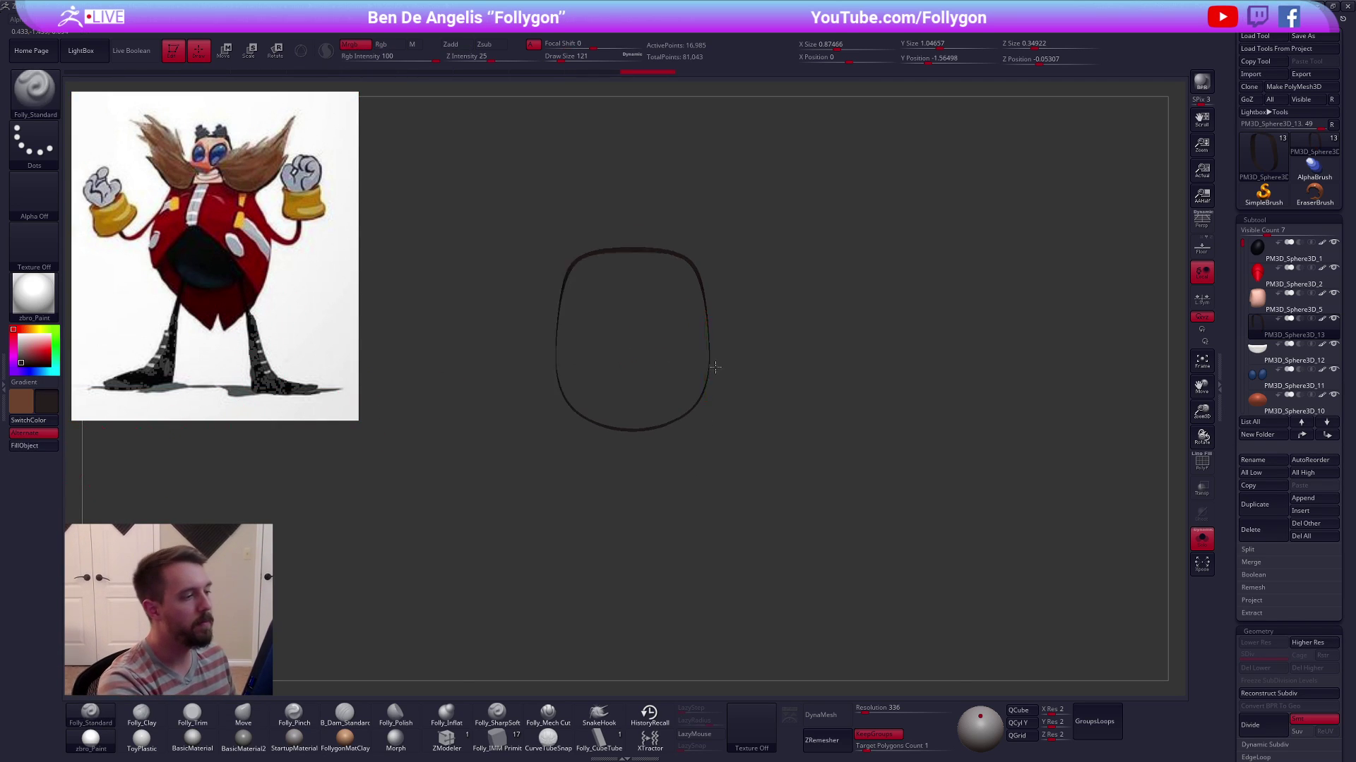
Try to adjust the band around the head with Transpose Move and Scale lines
{"action": "left_click_drag", "start_coordinate": [706, 363], "coordinate": [764, 394], "text": "alt"}
{"action": "key", "text": "shift+s"}
{"action": "key", "text": "w"}
{"action": "left_click_drag", "start_coordinate": [756, 326], "coordinate": [852, 358]}
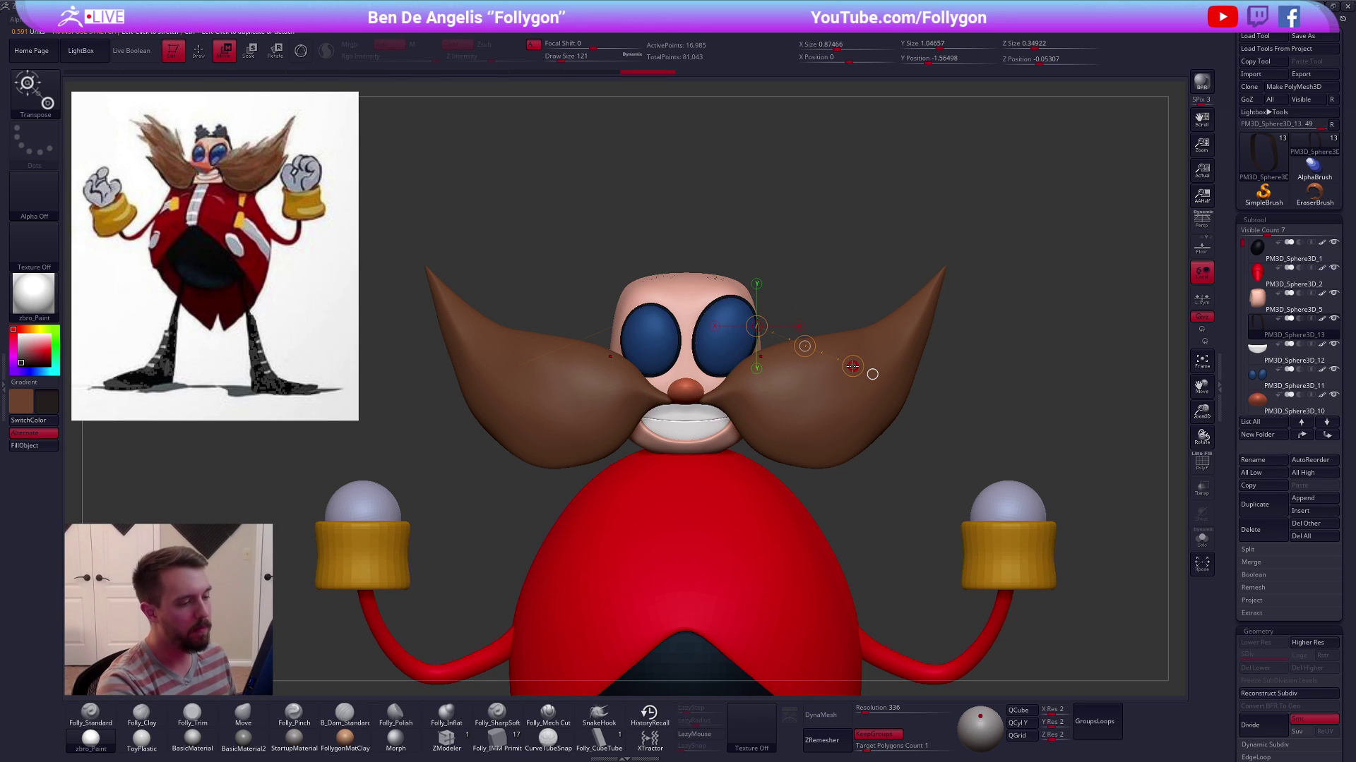
{"action": "key", "text": "e"}
{"action": "mouse_move", "coordinate": [716, 361]}
{"action": "left_mouse_down"}
{"action": "mouse_move", "coordinate": [818, 344]}
{"action": "mouse_move", "coordinate": [910, 480]}
{"action": "mouse_move", "coordinate": [838, 475]}
{"action": "left_mouse_up"}
{"action": "key", "text": "q"}
{"action": "key", "text": "w"}
{"action": "left_click_drag", "start_coordinate": [941, 493], "coordinate": [899, 487]}
{"action": "key", "text": "alt+shift+s"}
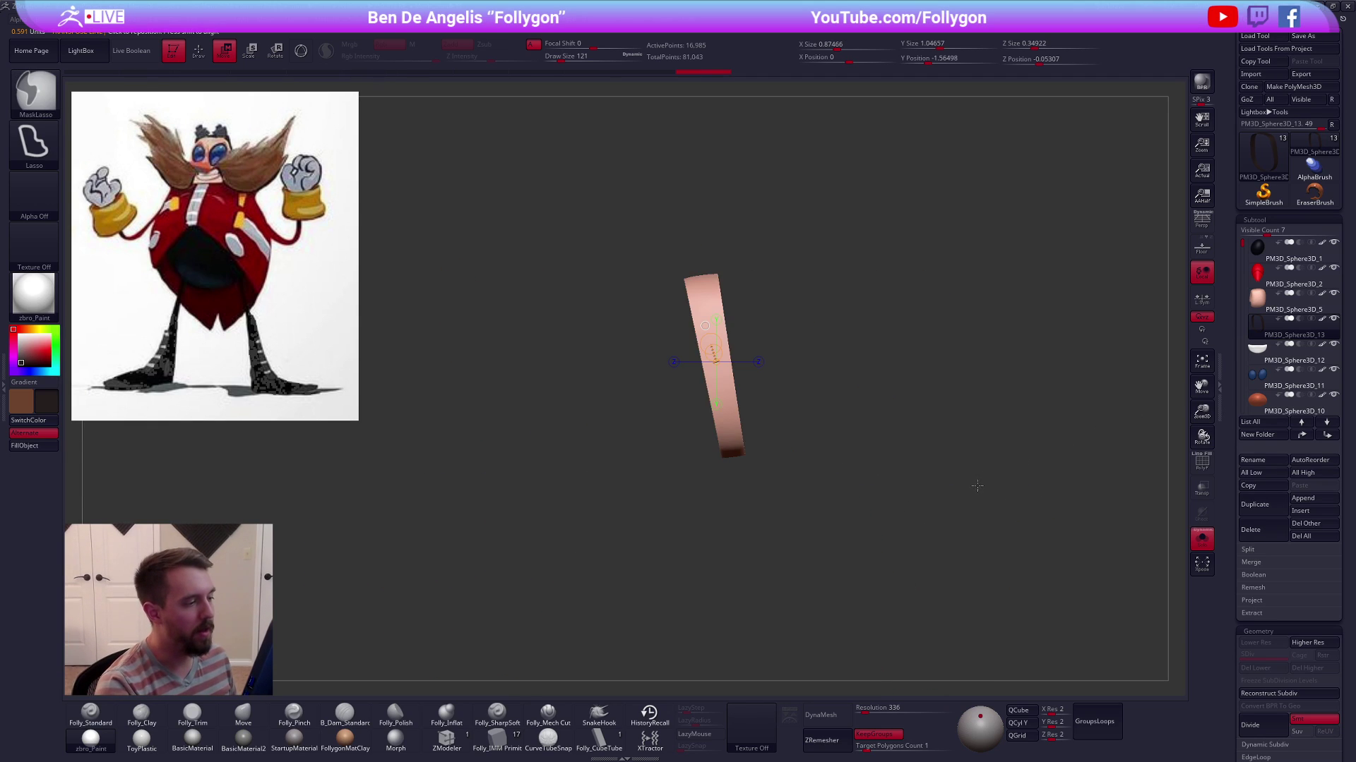
Group the full head copy as one polygroup and slice it diagonally from the forehead to the lower back with SliceCurve
{"action": "key", "text": "shift+f"}
{"action": "key", "text": "q"}
{"action": "key", "text": "ctrl+w"}
{"action": "key", "text": "space"}
{"action": "left_click_drag", "start_coordinate": [662, 280], "coordinate": [841, 482], "text": "ctrl+shift"}
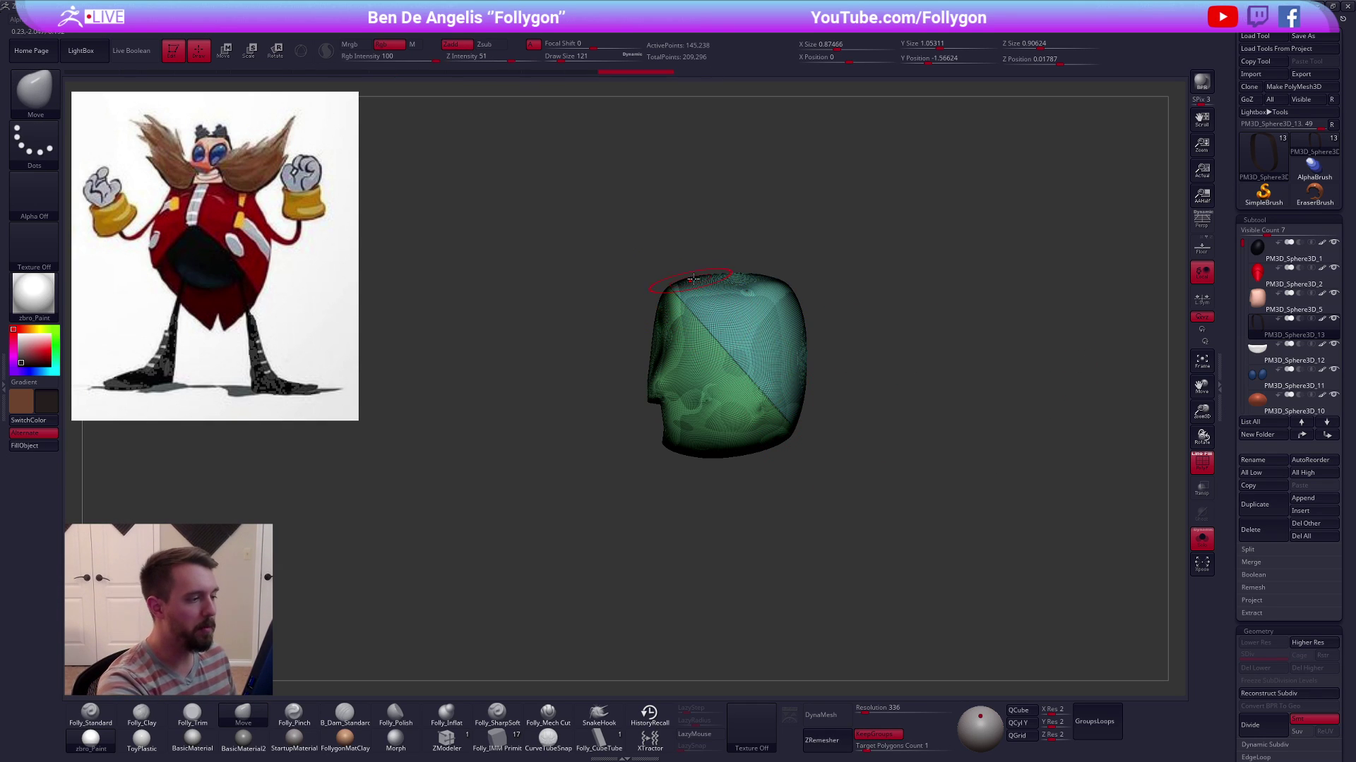
Slice the head copy along a second diagonal nearly parallel to the first and delete everything except the narrow band between the cuts
{"action": "left_click_drag", "start_coordinate": [699, 262], "coordinate": [816, 405], "text": "ctrl+shift"}
{"action": "left_click", "coordinate": [755, 359], "text": "ctrl+shift"}
{"action": "key", "text": "space"}
{"action": "left_click", "coordinate": [826, 376]}
Scale the band up slightly with a Transpose line so it sits just outside the surface of the head
{"action": "mouse_move", "coordinate": [771, 336]}
{"action": "left_mouse_down"}
{"action": "mouse_move", "coordinate": [757, 405]}
{"action": "mouse_move", "coordinate": [776, 367]}
{"action": "mouse_move", "coordinate": [727, 315]}
{"action": "mouse_move", "coordinate": [748, 333]}
{"action": "left_mouse_up"}
{"action": "key", "text": "alt+s"}
{"action": "key", "text": "e"}
{"action": "left_click", "coordinate": [847, 350]}
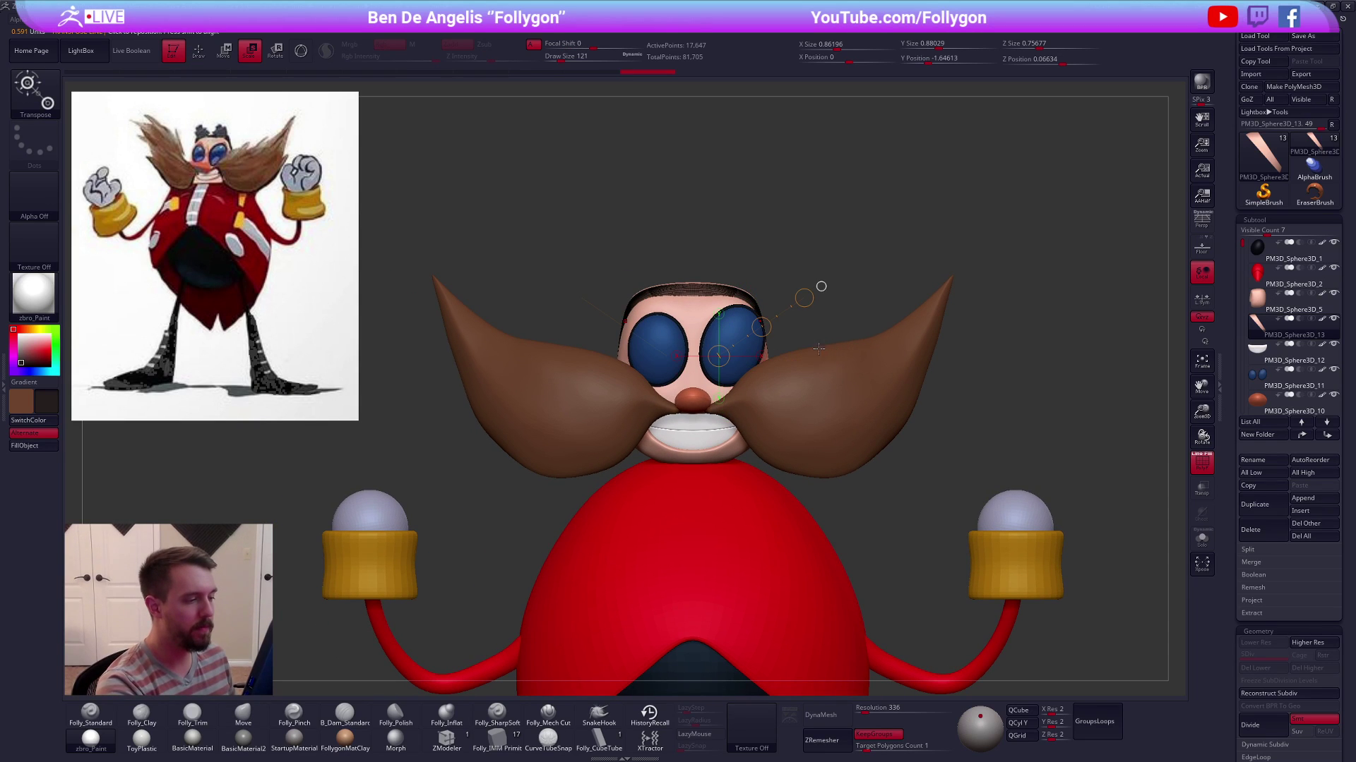
{"action": "left_click_drag", "start_coordinate": [804, 298], "coordinate": [807, 297]}
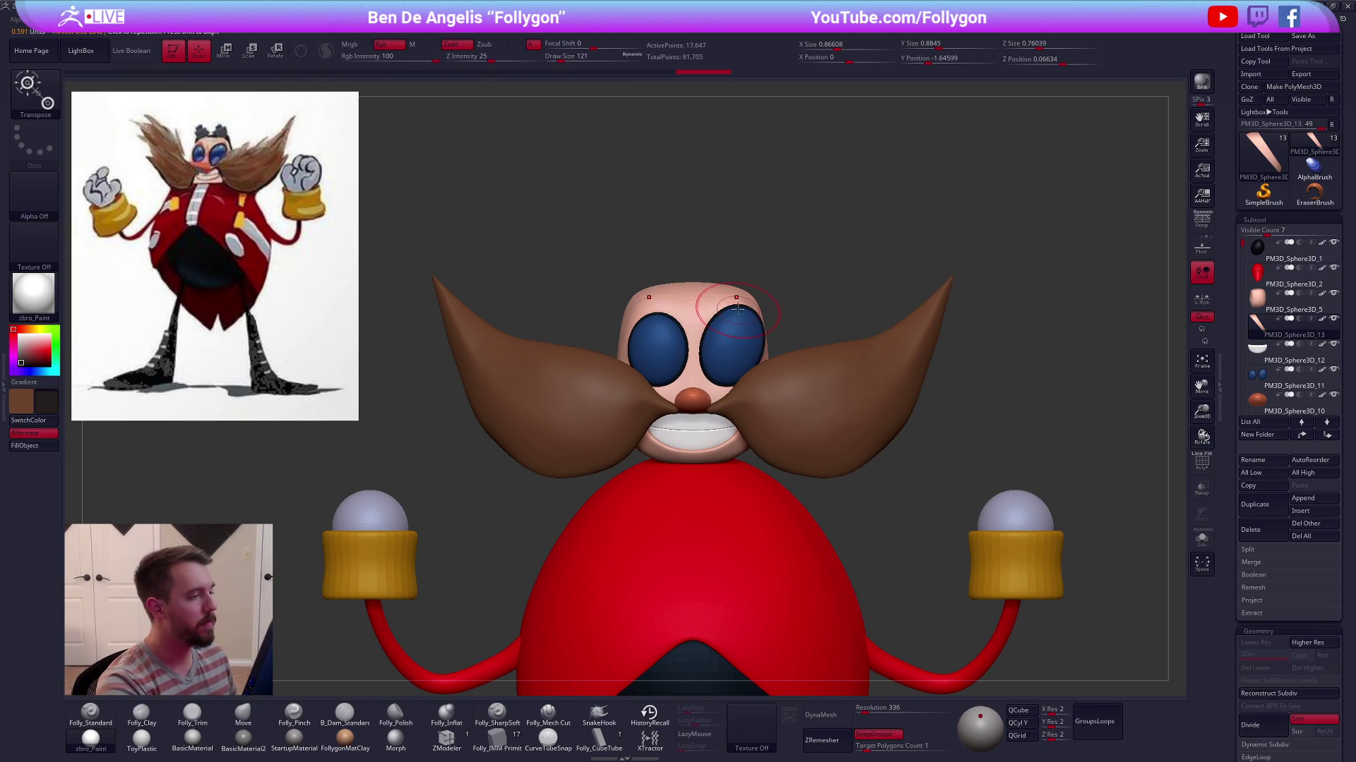
{"action": "key", "text": "q"}
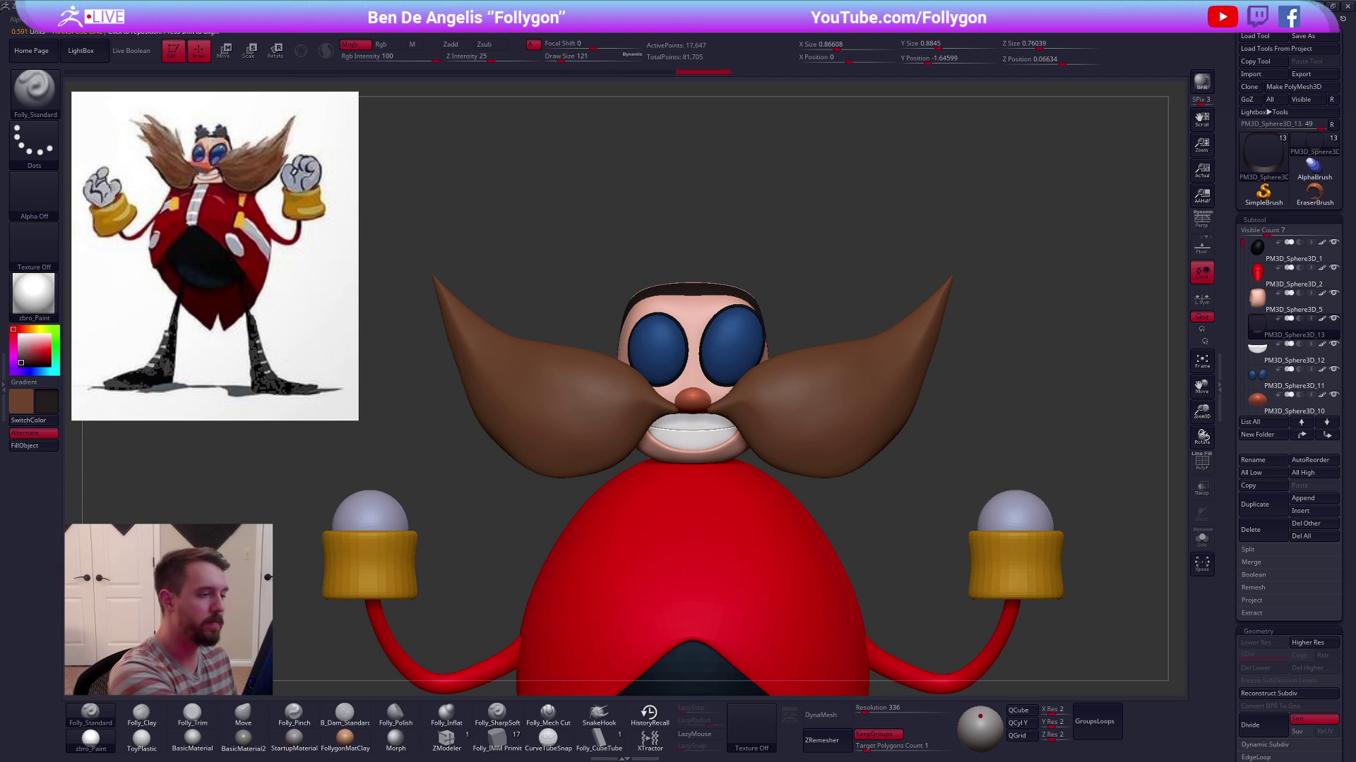
Duplicate the head band subtool and pick a dark purple-grey colour for the goggle pieces
{"action": "mouse_move", "coordinate": [495, 494]}
{"action": "left_mouse_down"}
{"action": "mouse_move", "coordinate": [898, 524]}
{"action": "mouse_move", "coordinate": [856, 522]}
{"action": "left_mouse_up"}
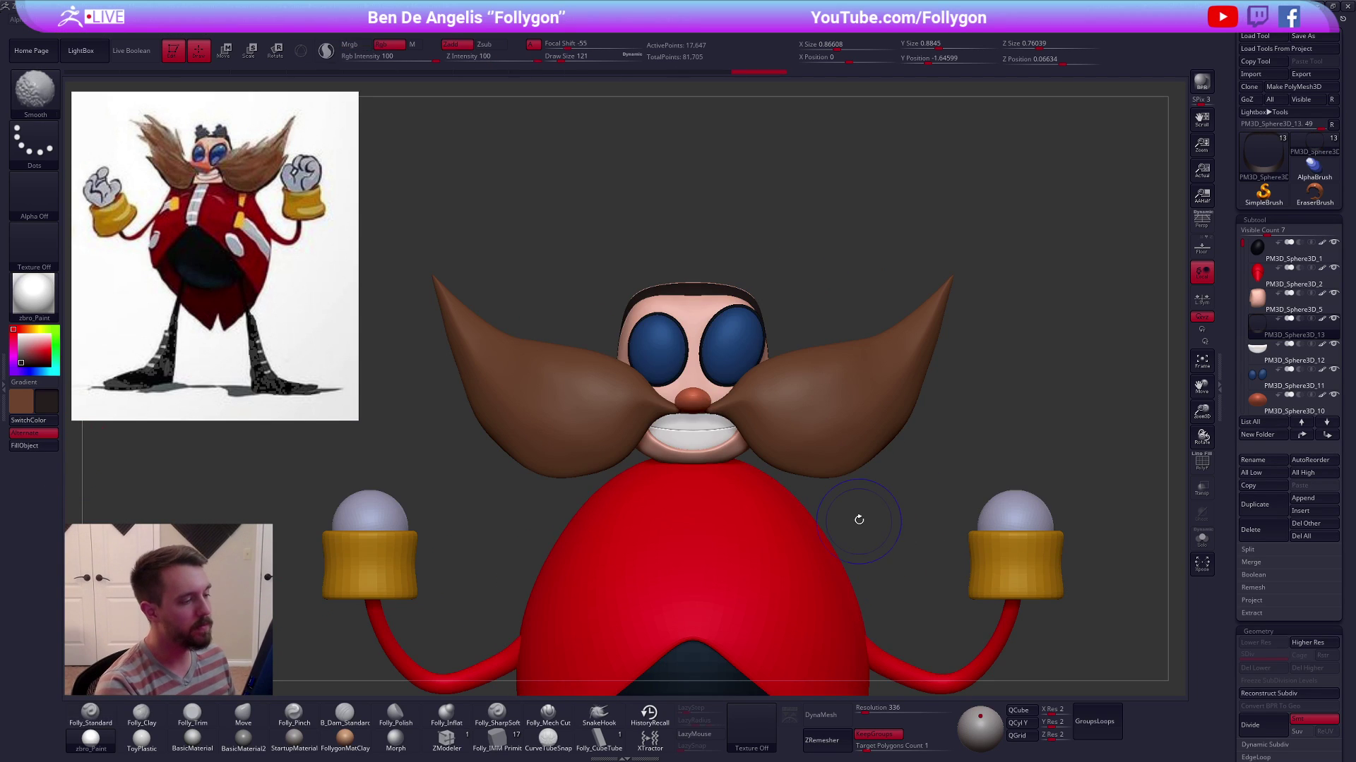
{"action": "left_click_drag", "start_coordinate": [773, 309], "coordinate": [793, 308], "text": "alt"}
{"action": "key", "text": "space"}
{"action": "left_click", "coordinate": [802, 309]}
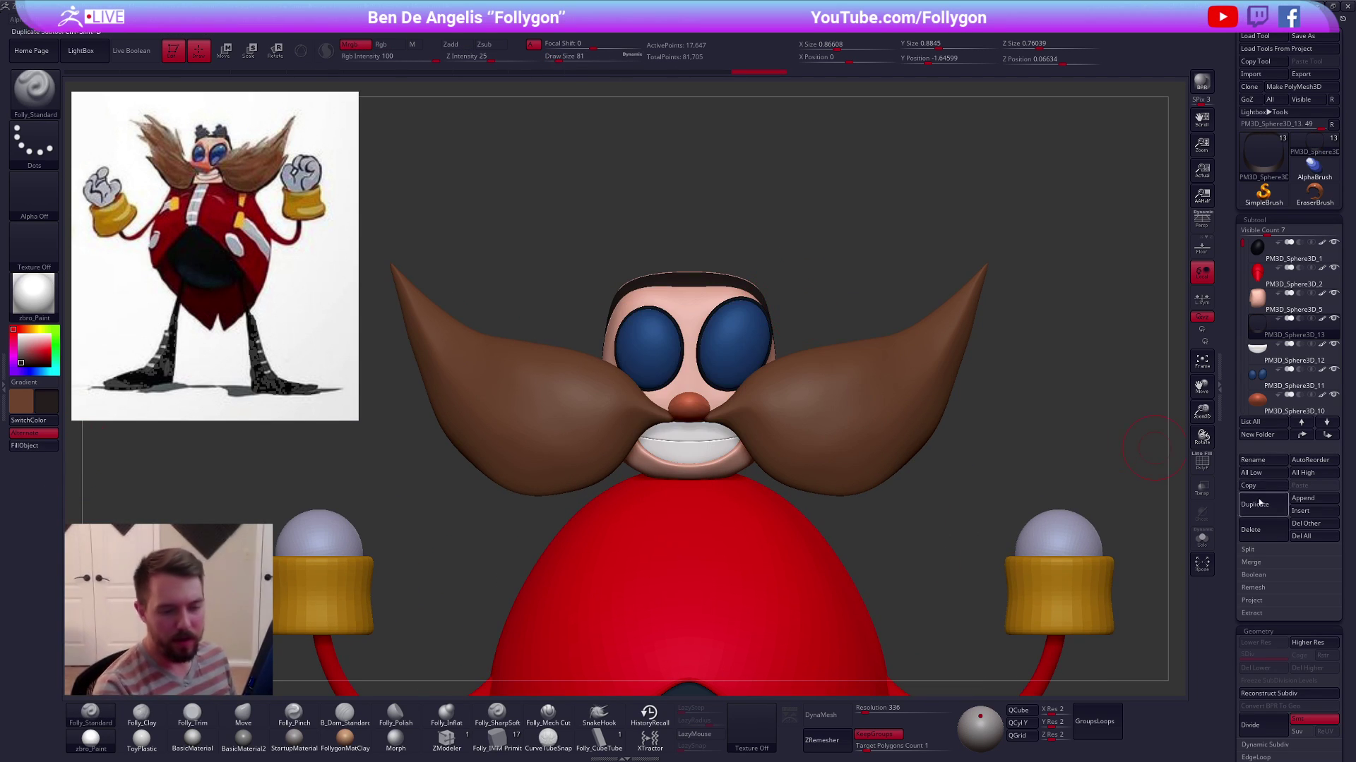
{"action": "left_click", "coordinate": [1255, 504]}
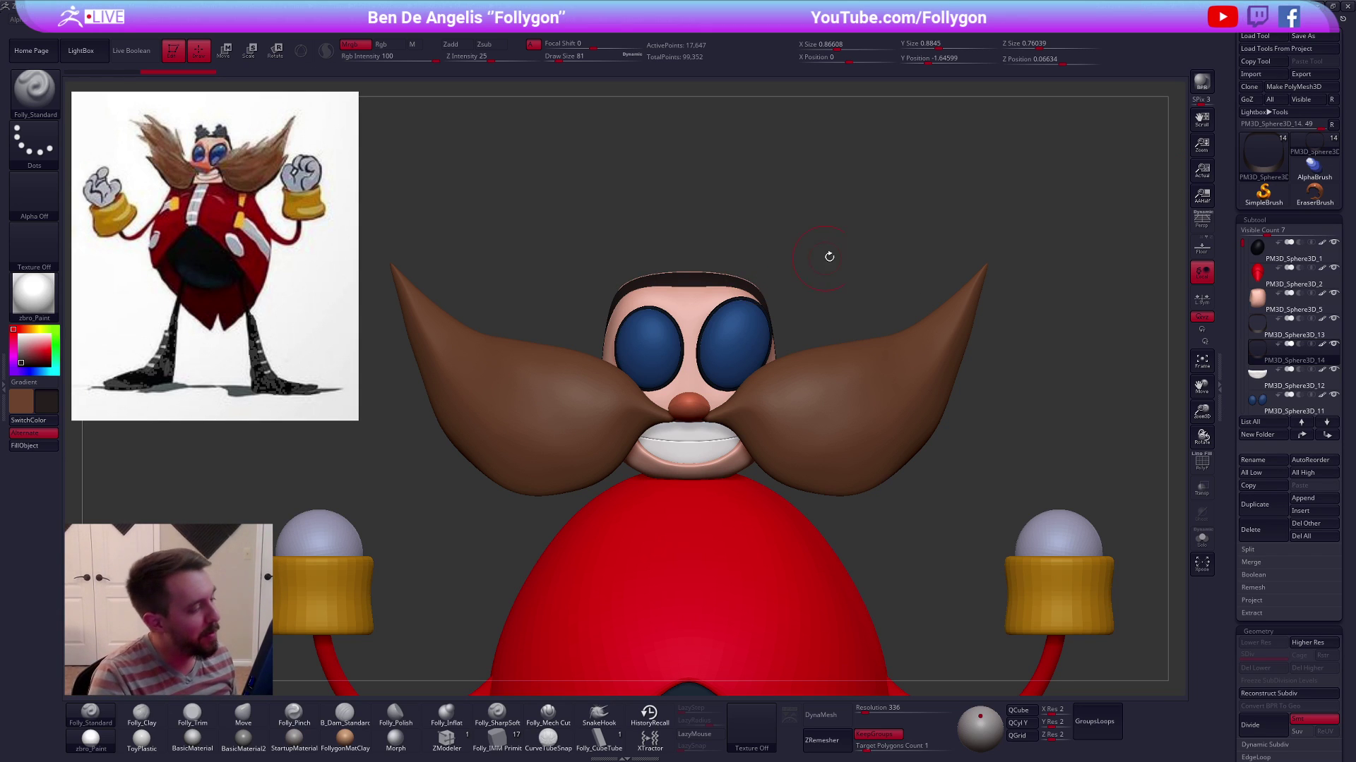
{"action": "key", "text": "z"}
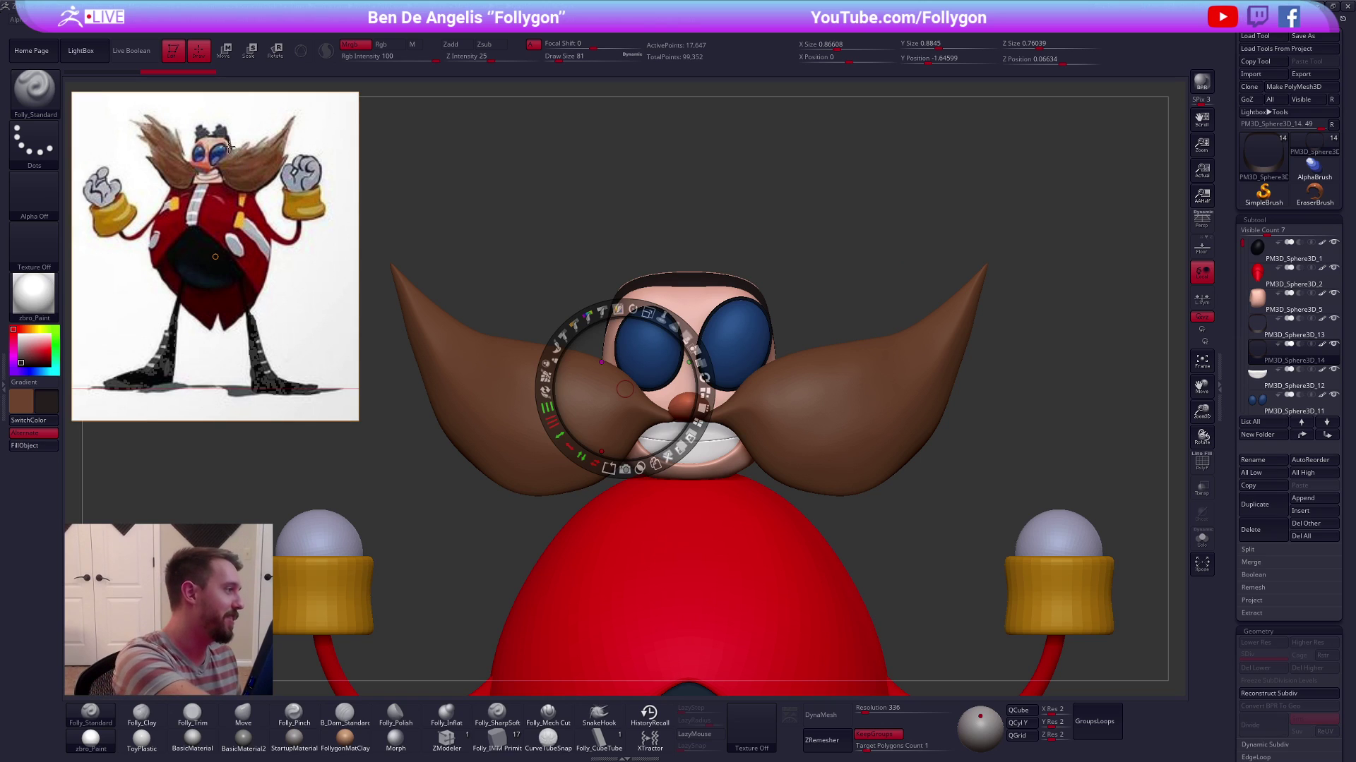
{"action": "key", "text": "c"}
{"action": "key", "text": "z"}
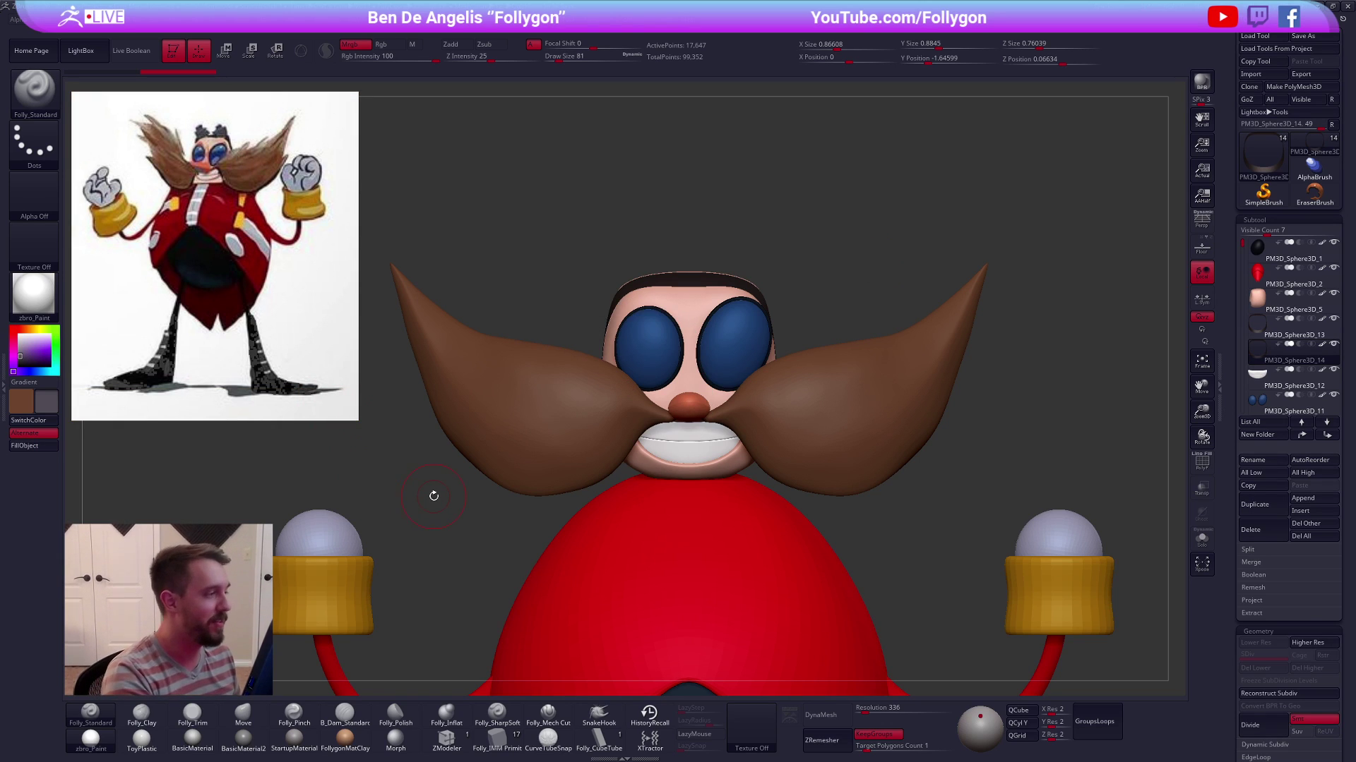
Insert a mirrored pair of Creased Cylinder meshes on the front of the duplicated band with the Folly_IMM Primitives brush
{"action": "left_click", "coordinate": [497, 738]}
{"action": "key", "text": "m"}
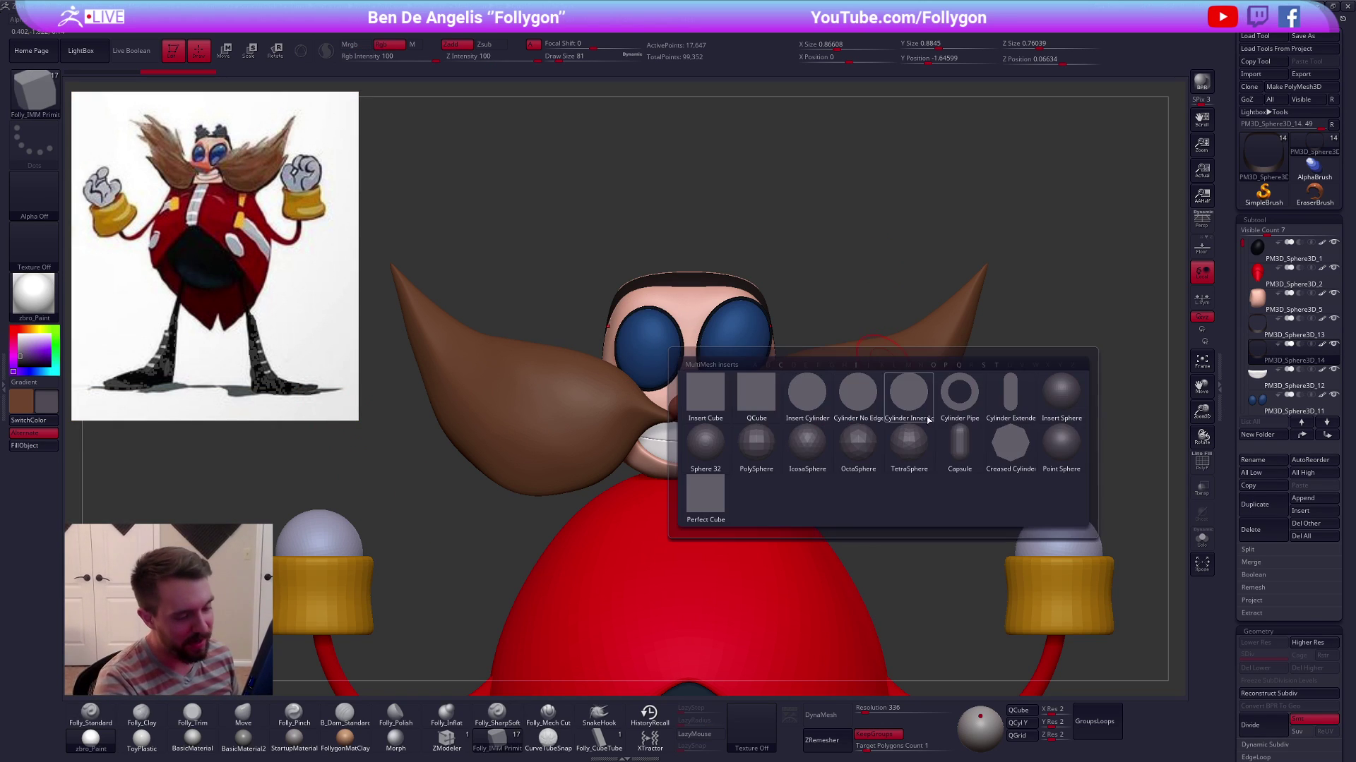
{"action": "key", "text": "m"}
{"action": "key", "text": "m"}
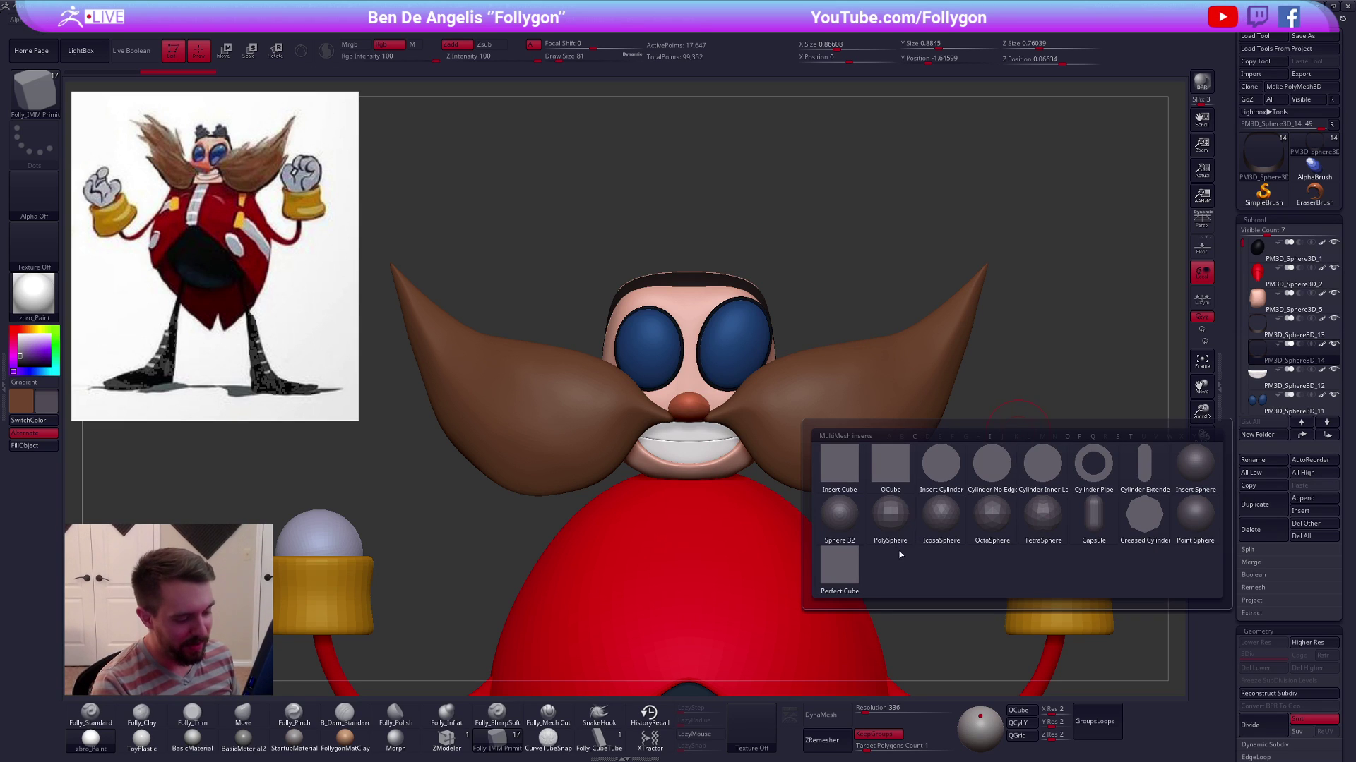
{"action": "left_click", "coordinate": [1144, 526]}
{"action": "mouse_move", "coordinate": [702, 311]}
{"action": "left_mouse_down"}
{"action": "mouse_move", "coordinate": [727, 258]}
{"action": "mouse_move", "coordinate": [728, 294]}
{"action": "mouse_move", "coordinate": [740, 166]}
{"action": "left_mouse_up"}
{"action": "key", "text": "space"}
{"action": "left_click_drag", "start_coordinate": [737, 319], "coordinate": [750, 351], "text": "alt"}
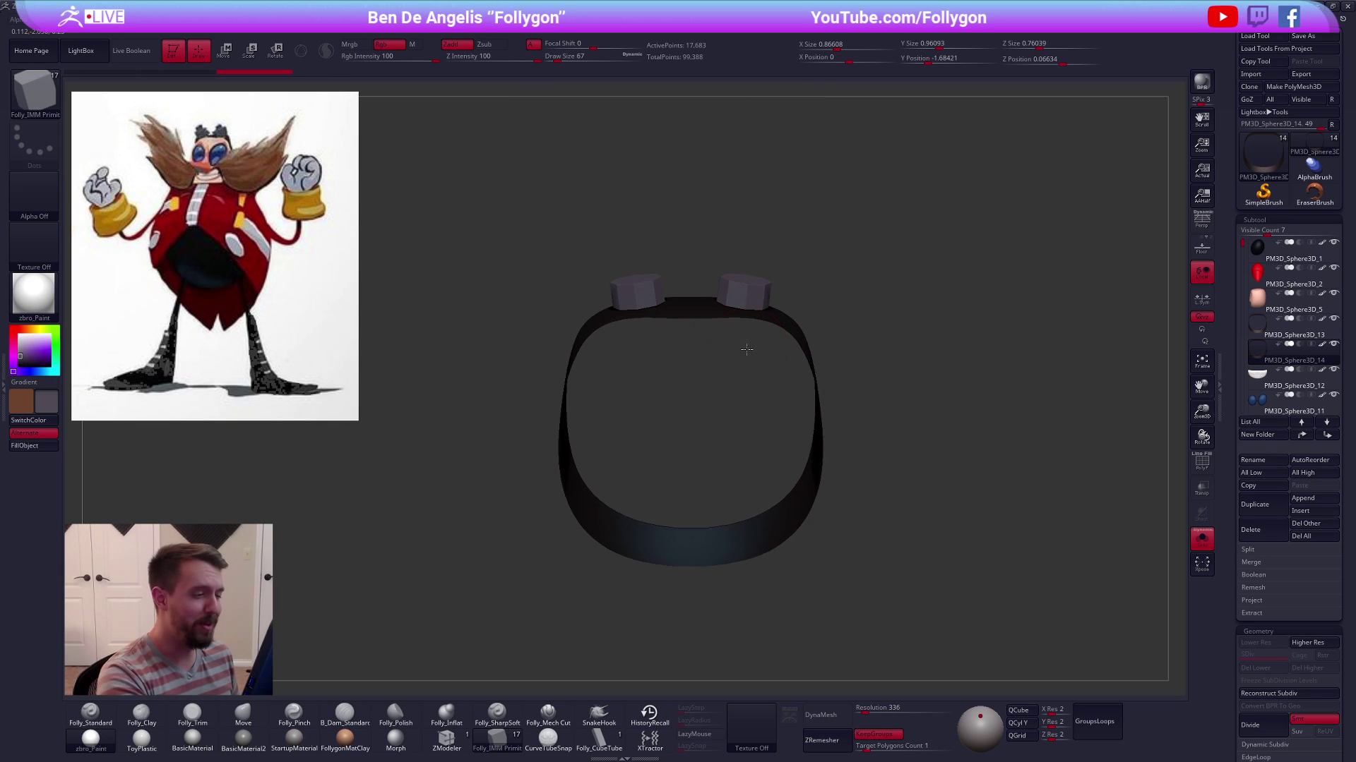
Clear the mask, isolate the two inserted cylinders and delete the band geometry from the duplicate
{"action": "left_click", "coordinate": [799, 287], "text": "ctrl"}
{"action": "left_click_drag", "start_coordinate": [795, 287], "coordinate": [875, 331], "text": "ctrl"}
{"action": "left_click", "coordinate": [764, 291], "text": "ctrl+shift"}
{"action": "key", "text": "space"}
{"action": "left_click", "coordinate": [800, 360], "text": "ctrl+shift"}
Enlarge the two cylinders with local symmetry and tilt them slightly to follow the head band
{"action": "left_click_drag", "start_coordinate": [887, 385], "coordinate": [882, 353], "text": "alt"}
{"action": "key", "text": "e"}
{"action": "left_click", "coordinate": [814, 184]}
{"action": "left_click", "coordinate": [1202, 299]}
{"action": "left_click_drag", "start_coordinate": [797, 323], "coordinate": [945, 340]}
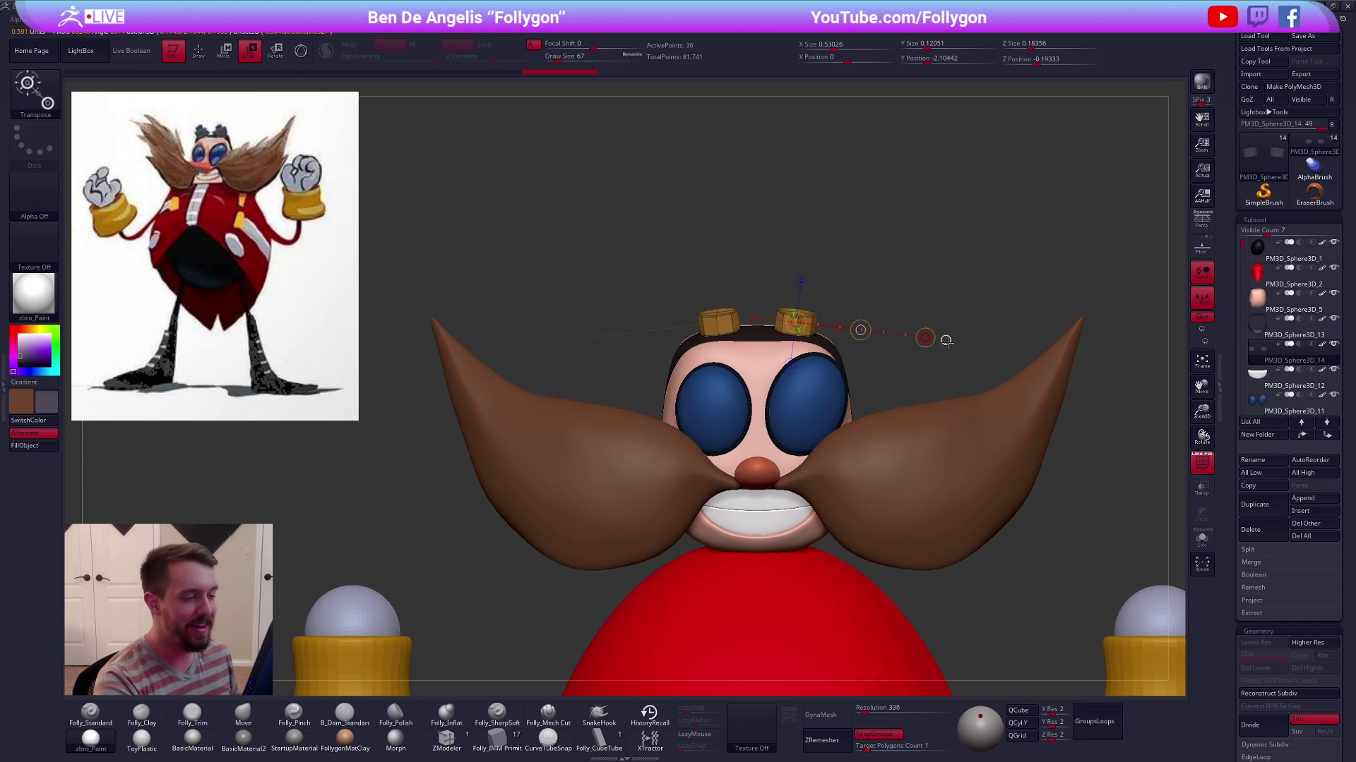
{"action": "key", "text": "r"}
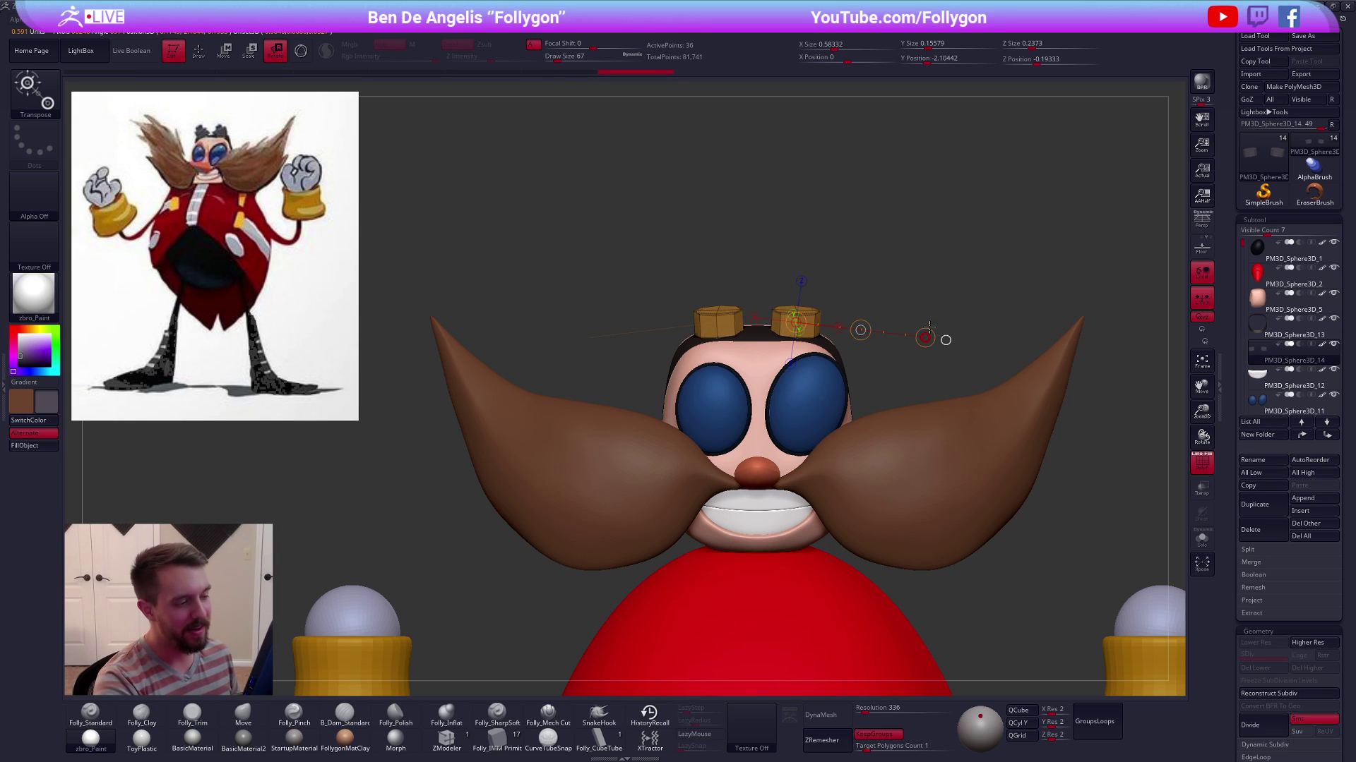
{"action": "key", "text": "q"}
{"action": "key", "text": "b"}
{"action": "key", "text": "m"}
{"action": "key", "text": "v"}
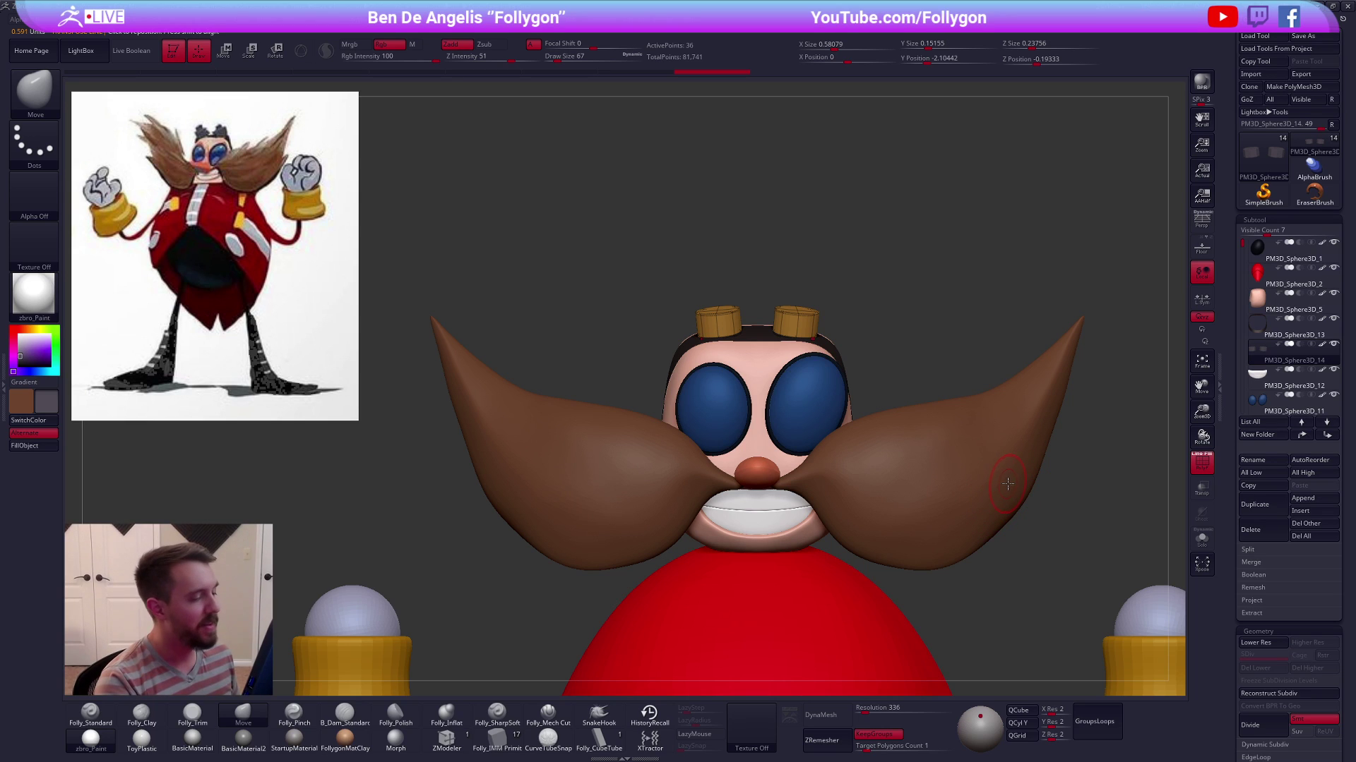
Flatten the two cylinders slightly along their axis with a Transpose Move line
{"action": "key", "text": "alt+s"}
{"action": "mouse_move", "coordinate": [802, 342]}
{"action": "right_mouse_down"}
{"action": "mouse_move", "coordinate": [802, 305]}
{"action": "mouse_move", "coordinate": [803, 367]}
{"action": "right_mouse_up"}
{"action": "key", "text": "w"}
{"action": "left_click", "coordinate": [793, 363]}
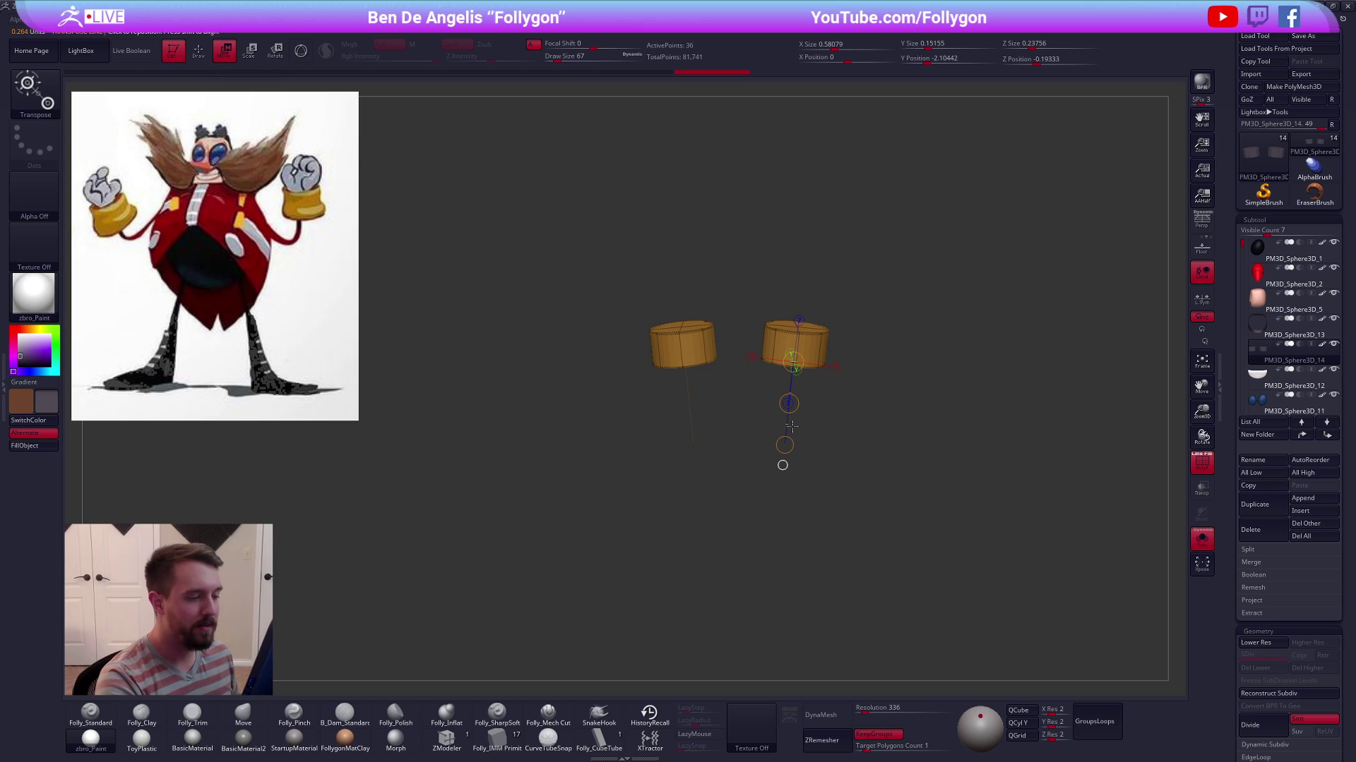
{"action": "key", "text": "alt+s"}
{"action": "left_click_drag", "start_coordinate": [786, 439], "coordinate": [786, 437]}
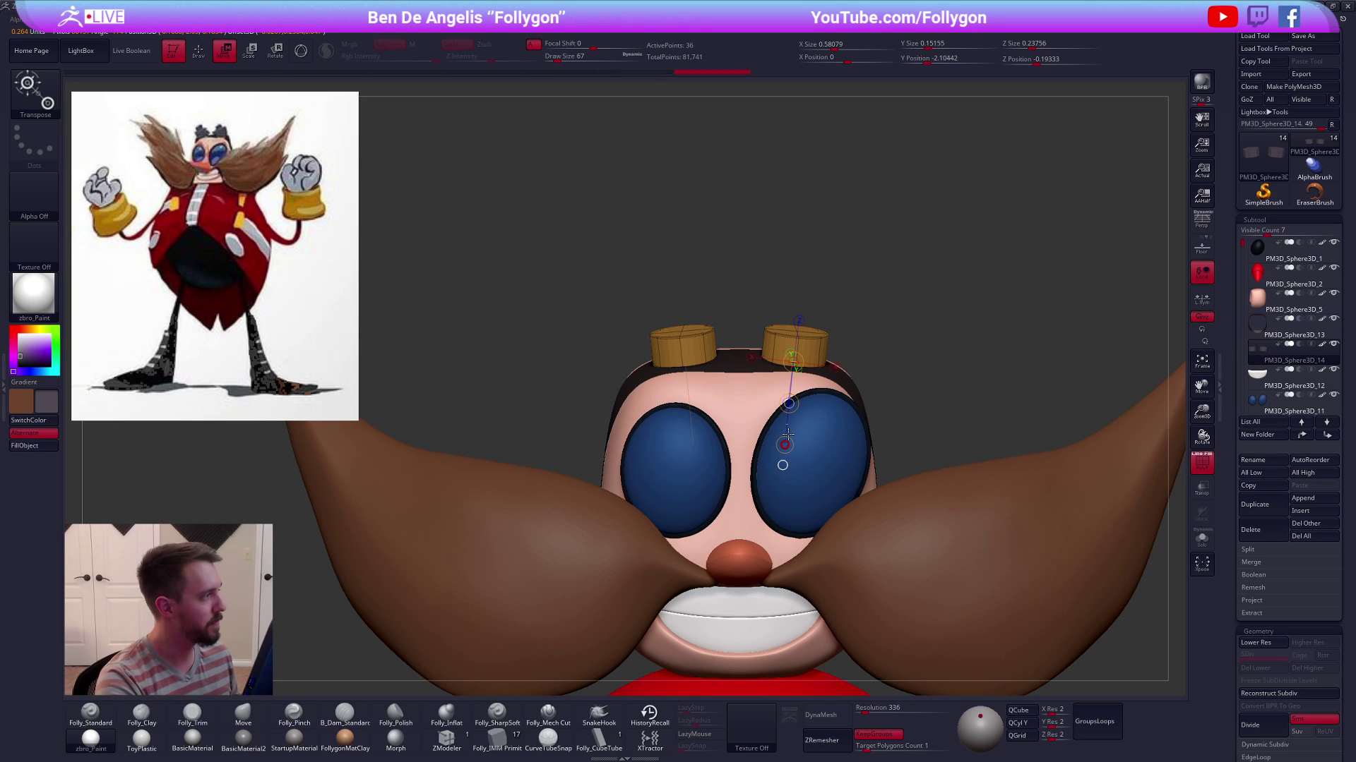
{"action": "key", "text": "shift+f"}
{"action": "right_click_drag", "start_coordinate": [839, 439], "coordinate": [841, 402], "text": "ctrl"}
{"action": "key", "text": "q"}
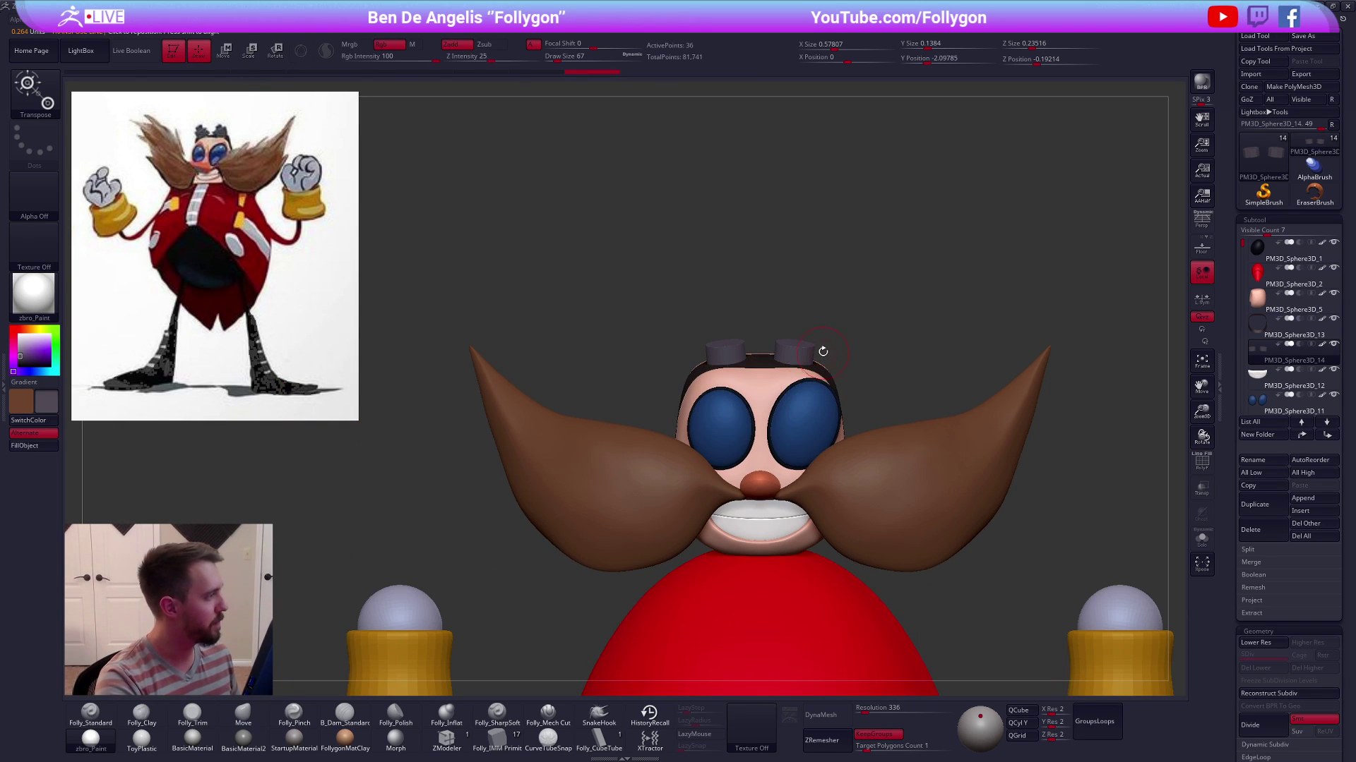
{"action": "key", "text": "b"}
{"action": "key", "text": "m"}
{"action": "key", "text": "v"}
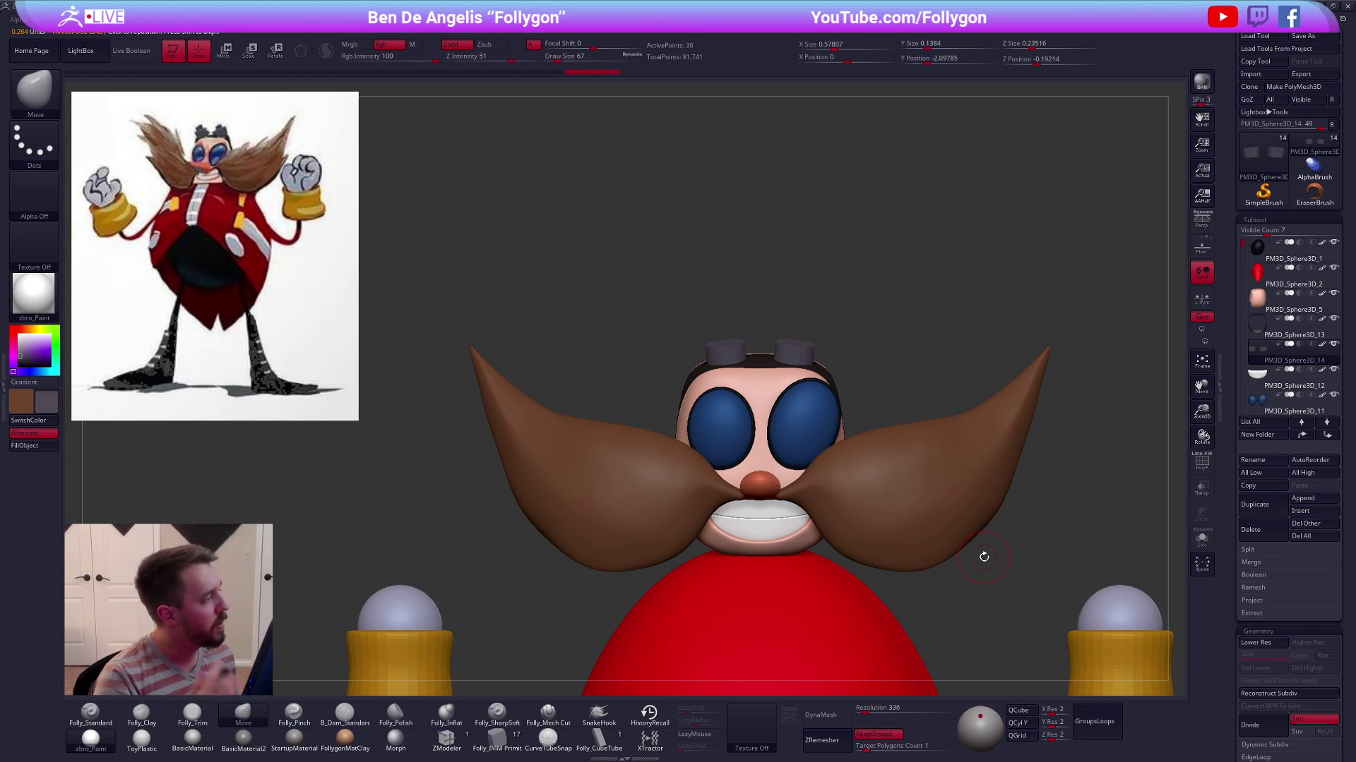
Split the centre point of each cylinder's cap with ZModeler to create a smaller inner disc
{"action": "left_click", "coordinate": [448, 738]}
{"action": "key", "text": "alt+s"}
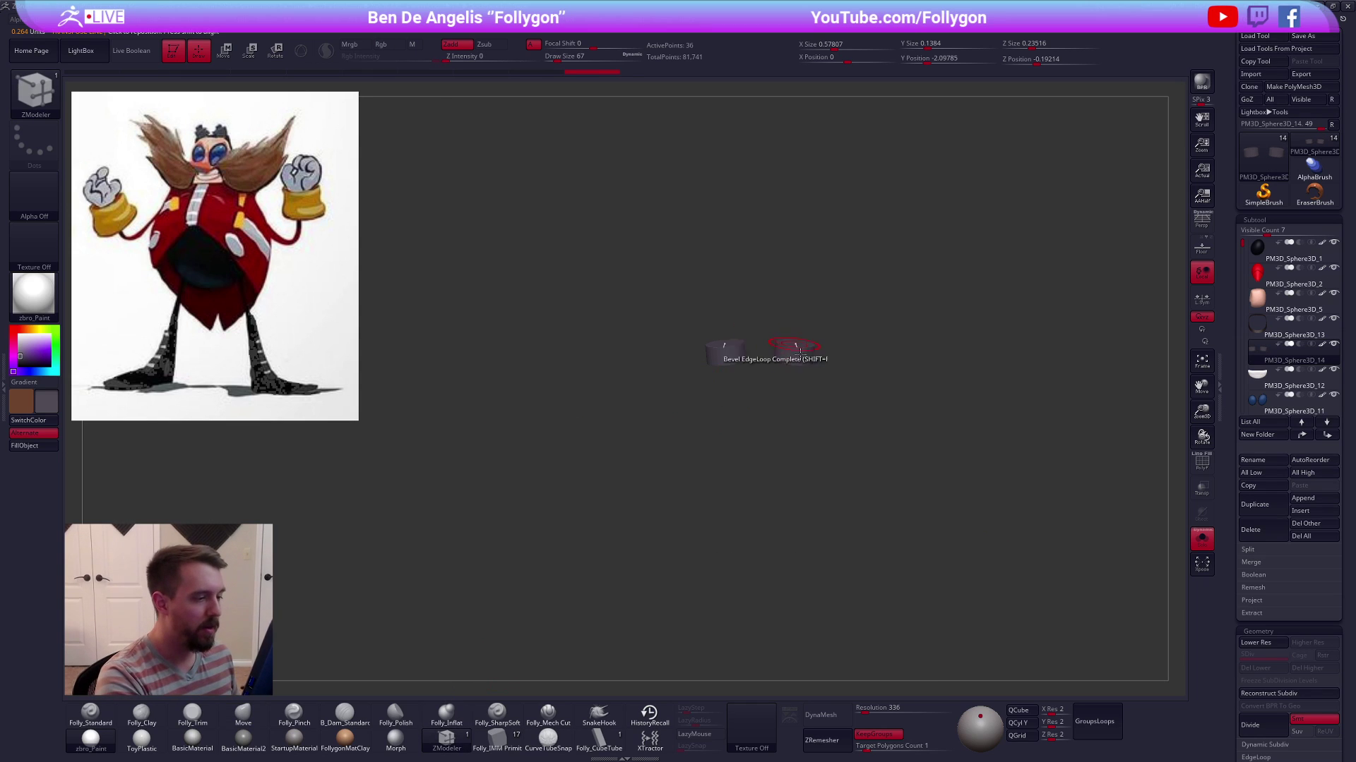
{"action": "right_click_drag", "start_coordinate": [794, 344], "coordinate": [800, 385], "text": "ctrl"}
{"action": "key", "text": "bracketleft"}
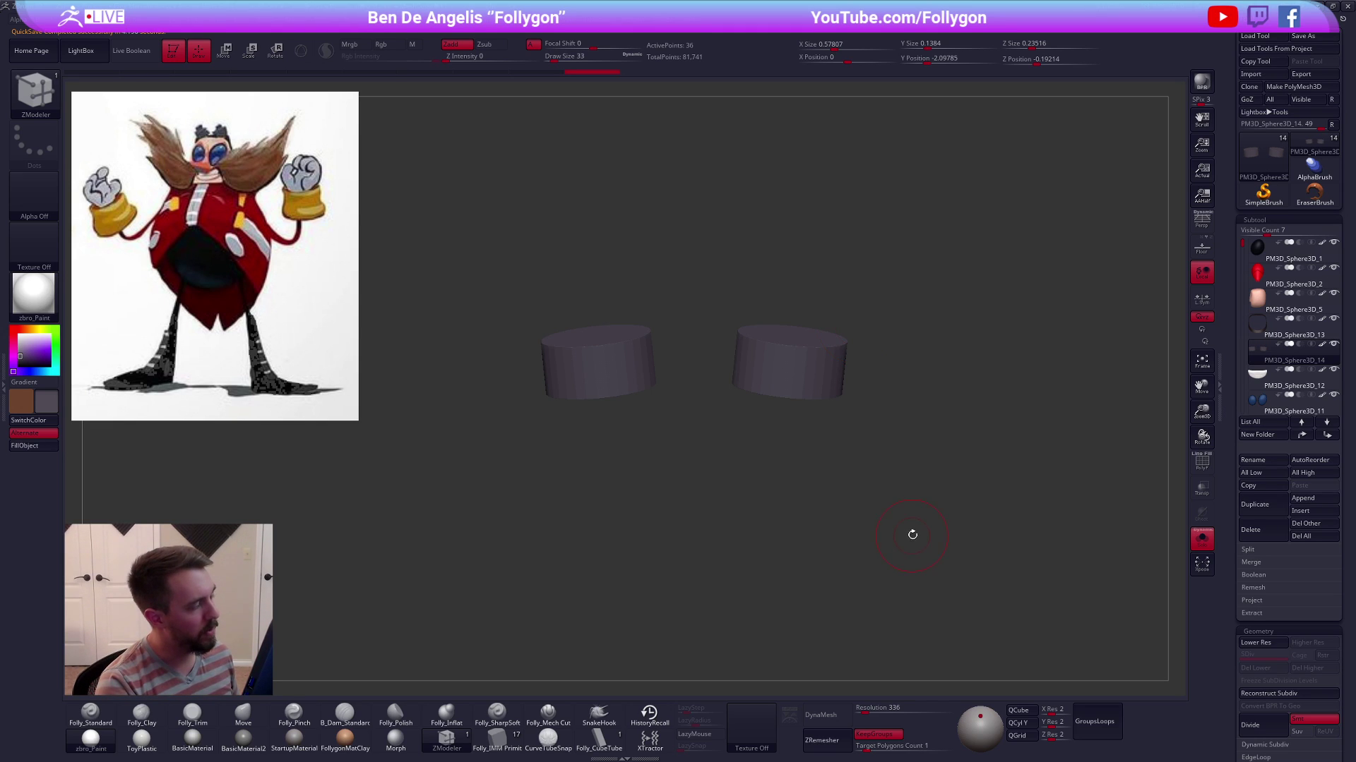
{"action": "right_click_drag", "start_coordinate": [874, 480], "coordinate": [858, 558]}
{"action": "key", "text": "shift+f"}
{"action": "key", "text": "space"}
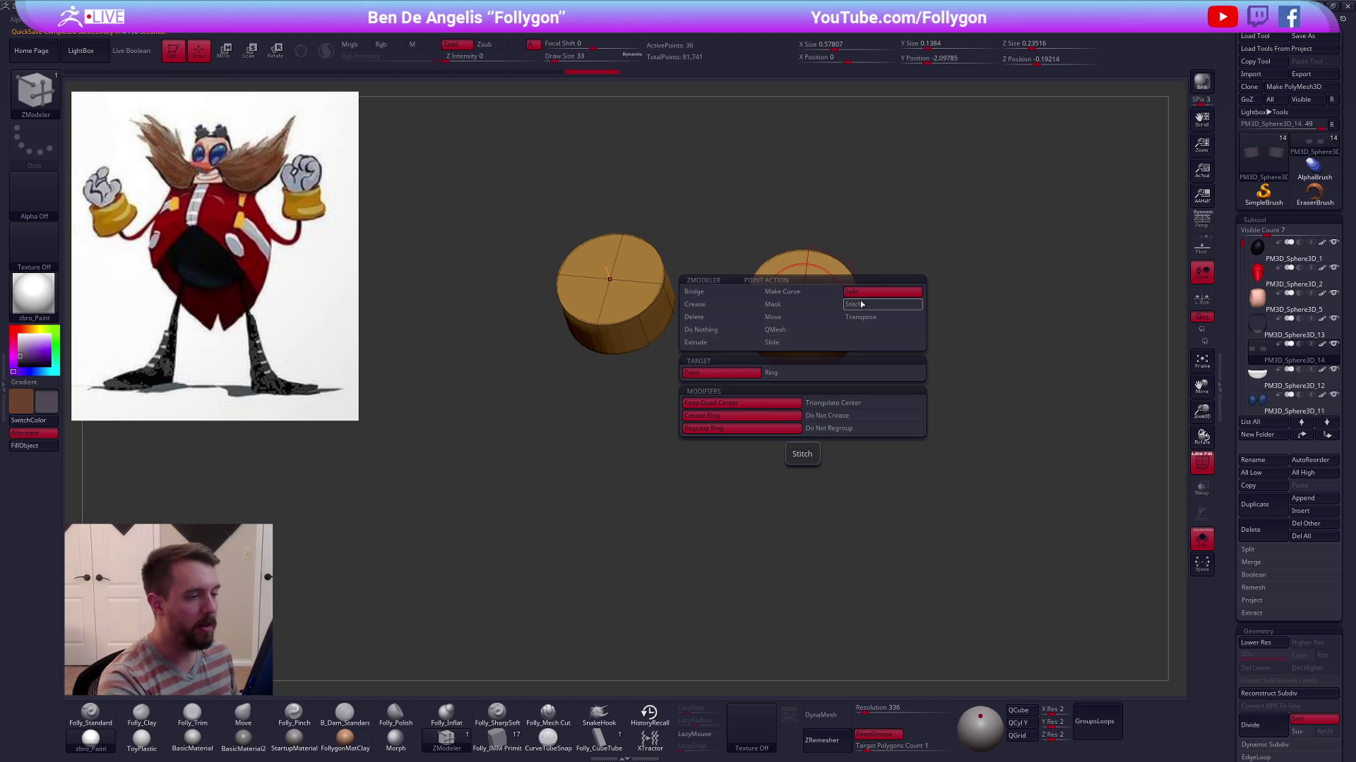
{"action": "left_click_drag", "start_coordinate": [797, 295], "coordinate": [803, 329]}
{"action": "right_click_drag", "start_coordinate": [802, 314], "coordinate": [819, 384], "text": "alt"}
Extrude the inner disc of each cylinder outward with ZModeler to form a raised knob
{"action": "key", "text": "shift+d"}
{"action": "key", "text": "space"}
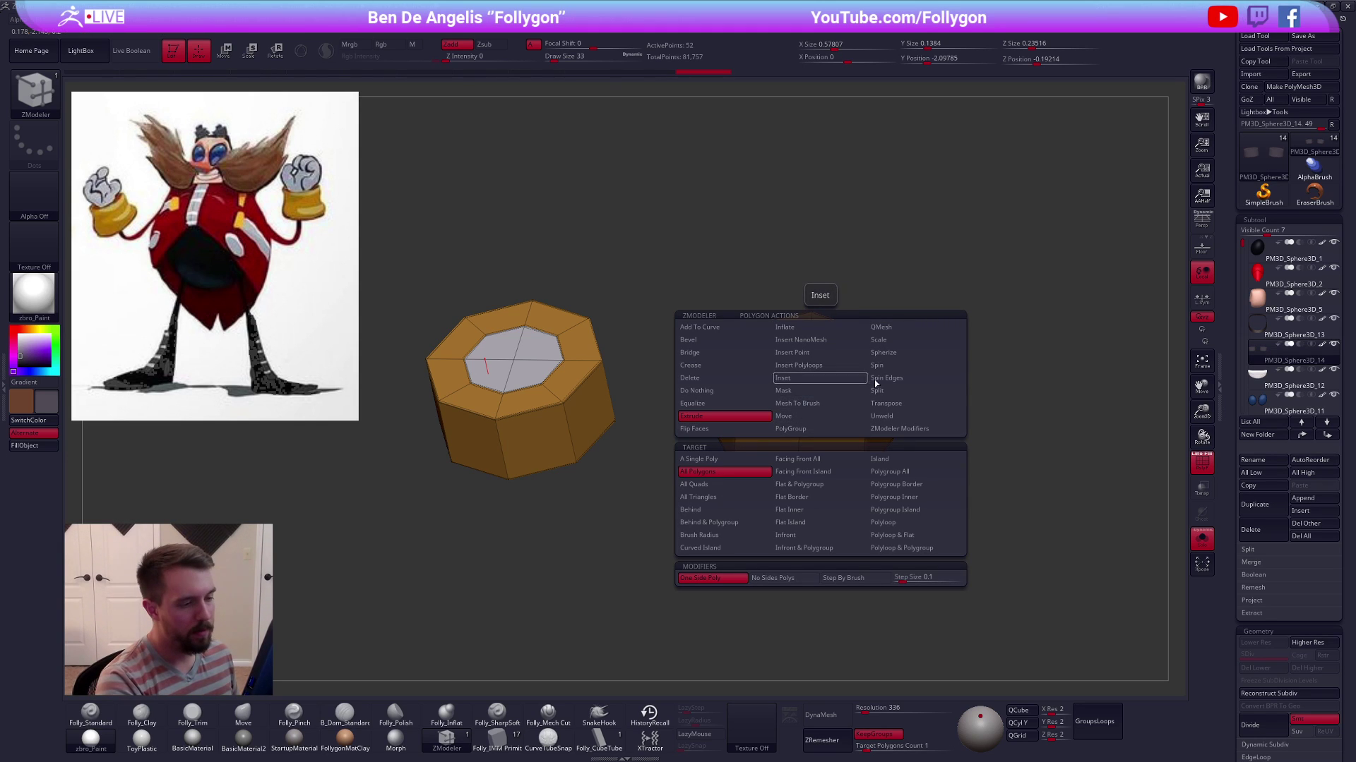
{"action": "left_click", "coordinate": [734, 461]}
{"action": "left_click_drag", "start_coordinate": [790, 382], "coordinate": [805, 334]}
{"action": "right_click_drag", "start_coordinate": [817, 326], "coordinate": [820, 305]}
{"action": "right_click_drag", "start_coordinate": [826, 394], "coordinate": [879, 473]}
{"action": "key", "text": "shift+f"}
{"action": "right_click_drag", "start_coordinate": [880, 473], "coordinate": [847, 395], "text": "alt"}
{"action": "key", "text": "shift+s"}
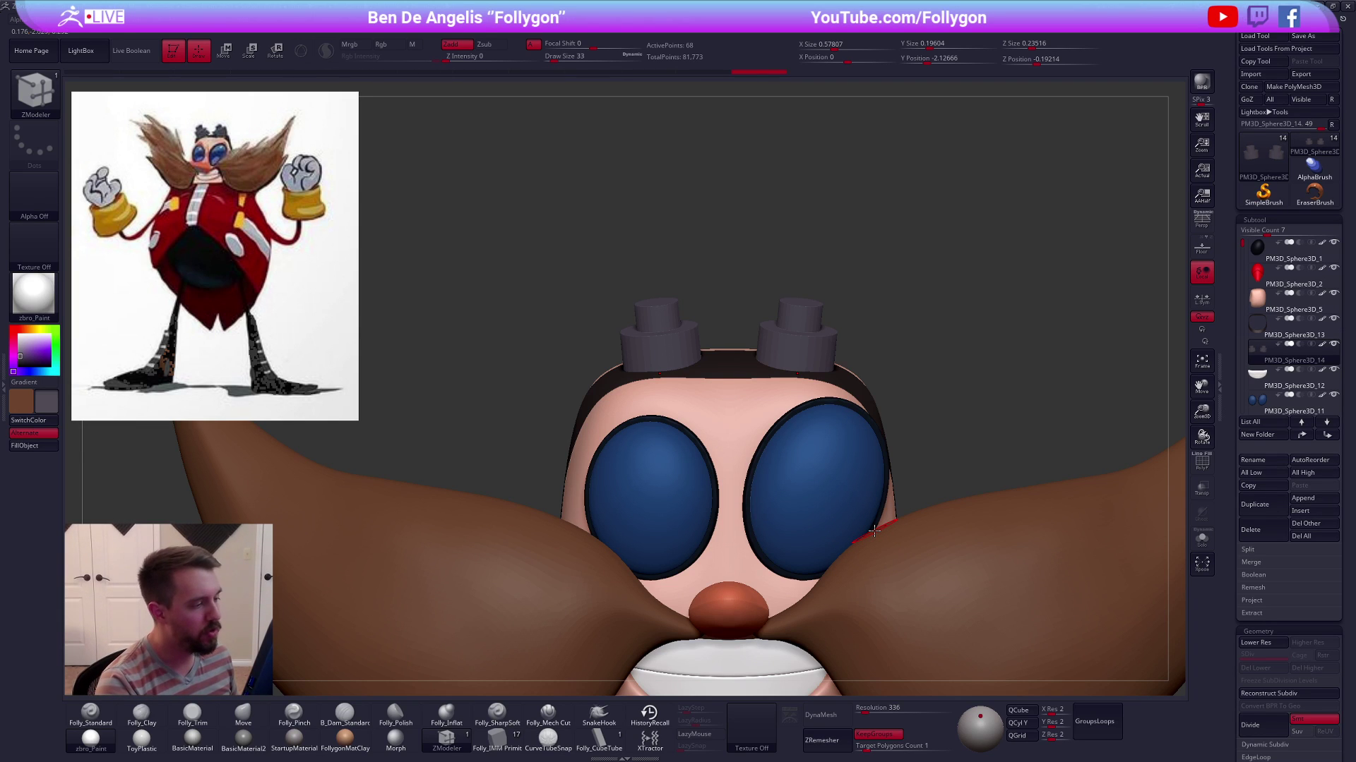
{"action": "mouse_move", "coordinate": [945, 492]}
{"action": "right_mouse_down"}
{"action": "mouse_move", "coordinate": [946, 512]}
{"action": "mouse_move", "coordinate": [871, 419]}
{"action": "mouse_move", "coordinate": [864, 480]}
{"action": "mouse_move", "coordinate": [867, 356]}
{"action": "mouse_move", "coordinate": [875, 442]}
{"action": "right_mouse_up"}
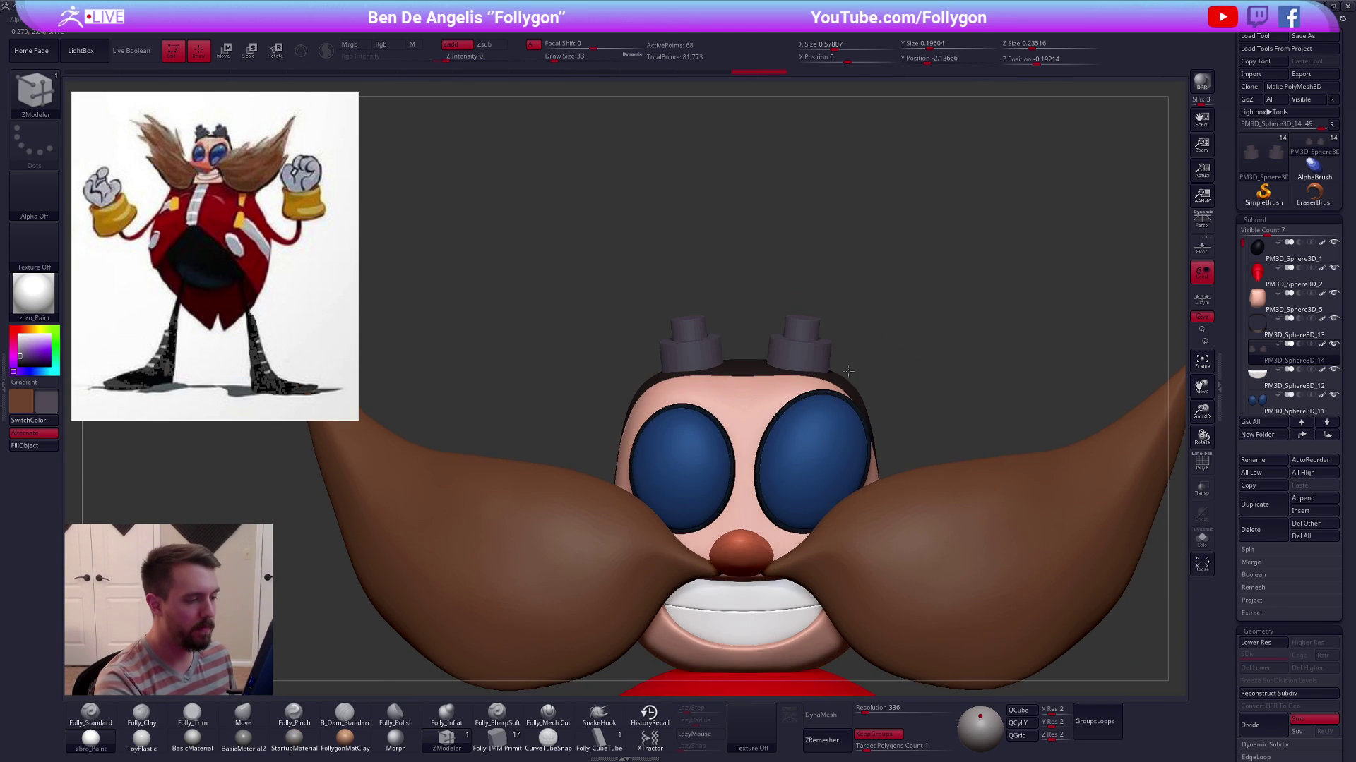
Mask everything but the raised knobs and move them inward to shorten them on the cylinders
{"action": "key", "text": "alt+s"}
{"action": "mouse_move", "coordinate": [757, 339]}
{"action": "left_mouse_down", "text": "ctrl"}
{"action": "mouse_move", "coordinate": [858, 287]}
{"action": "mouse_move", "coordinate": [825, 284]}
{"action": "left_mouse_up", "text": "ctrl"}
{"action": "left_click", "coordinate": [840, 282], "text": "ctrl"}
{"action": "key", "text": "w"}
{"action": "mouse_move", "coordinate": [847, 282]}
{"action": "right_mouse_down"}
{"action": "mouse_move", "coordinate": [844, 335]}
{"action": "mouse_move", "coordinate": [843, 287]}
{"action": "right_mouse_up"}
{"action": "left_click", "coordinate": [806, 310]}
{"action": "key", "text": "alt+s"}
{"action": "left_click_drag", "start_coordinate": [813, 264], "coordinate": [809, 274]}
{"action": "key", "text": "q"}
{"action": "key", "text": "w"}
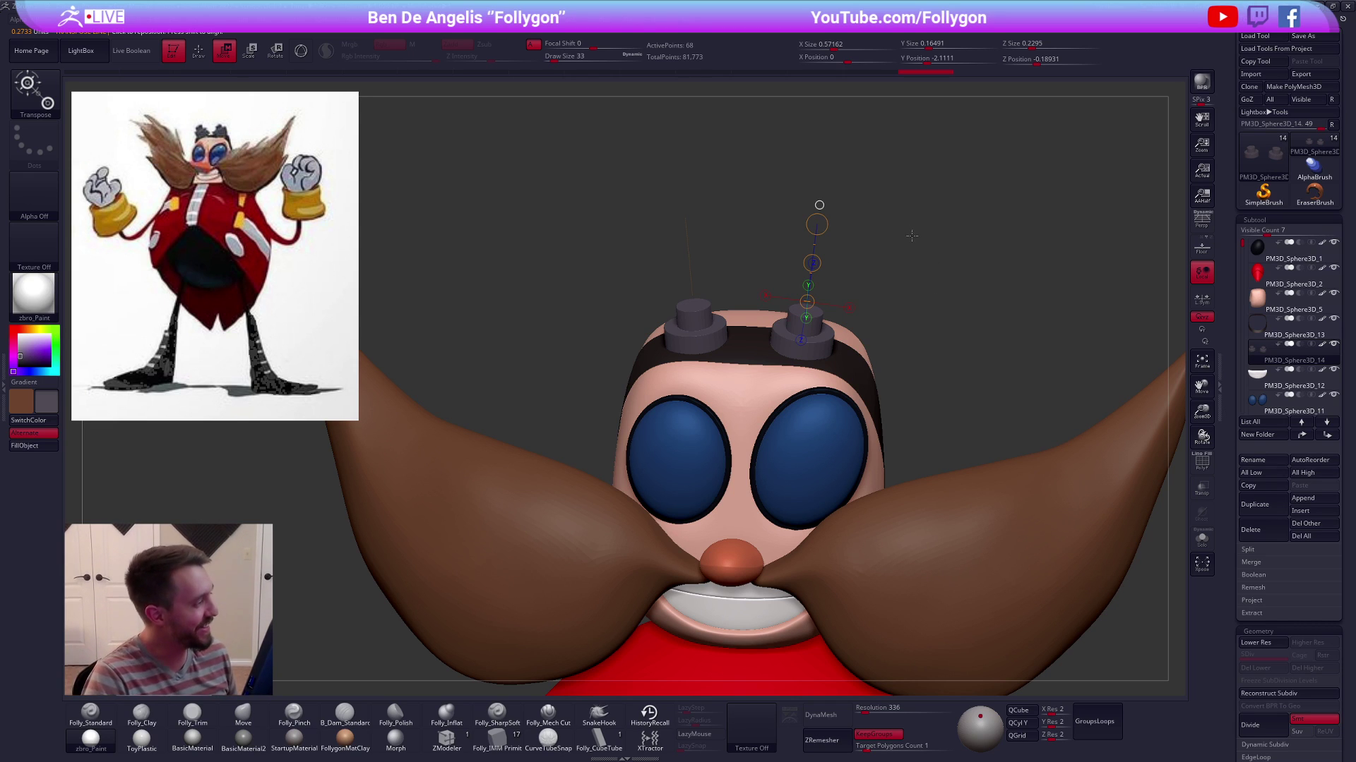
{"action": "key", "text": "q"}
Scale up both goggle pieces from their own centres using local symmetry and a Transpose Scale line
{"action": "mouse_move", "coordinate": [899, 322]}
{"action": "left_mouse_down", "text": "alt"}
{"action": "mouse_move", "coordinate": [863, 247]}
{"action": "mouse_move", "coordinate": [938, 302]}
{"action": "left_mouse_up", "text": "alt"}
{"action": "left_click_drag", "start_coordinate": [940, 359], "coordinate": [889, 256], "text": "alt"}
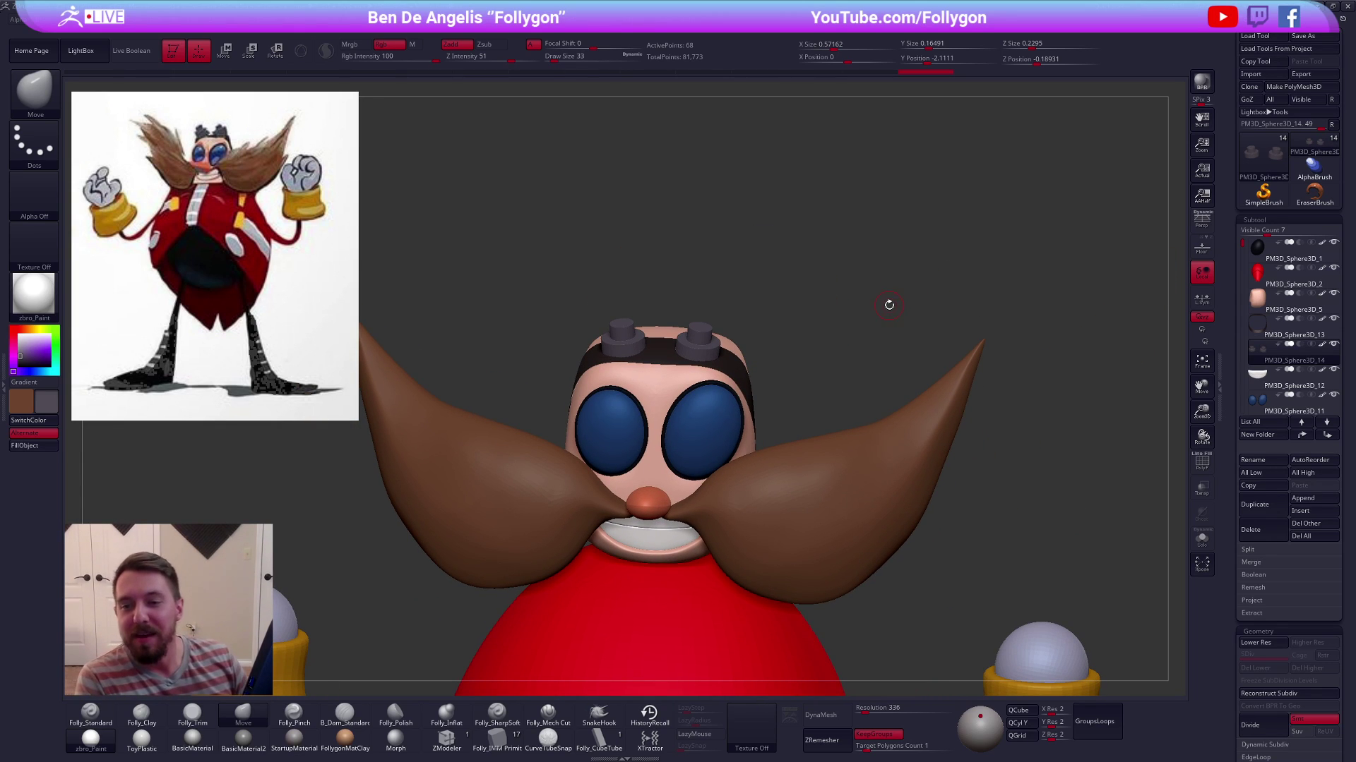
{"action": "left_click_drag", "start_coordinate": [765, 295], "coordinate": [756, 248]}
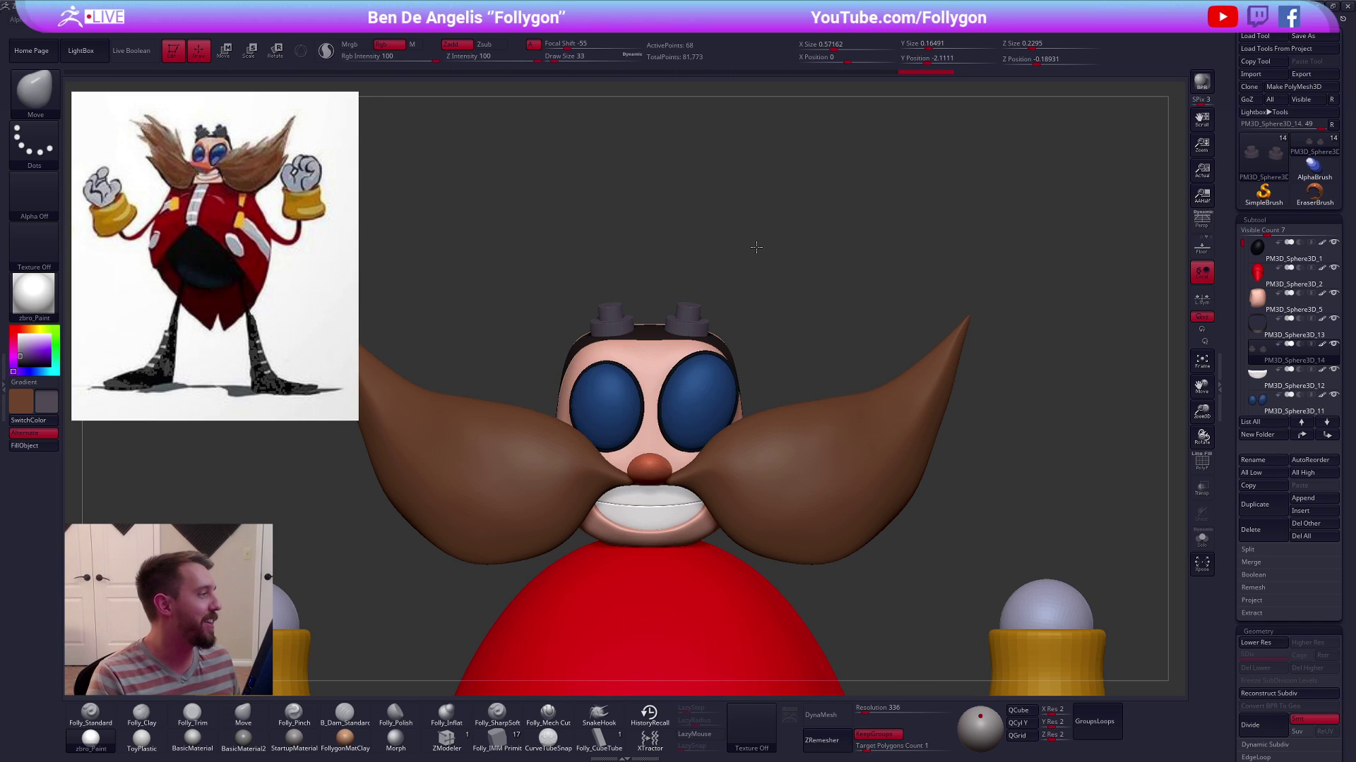
{"action": "left_click_drag", "start_coordinate": [735, 314], "coordinate": [817, 278], "text": "alt"}
{"action": "key", "text": "e"}
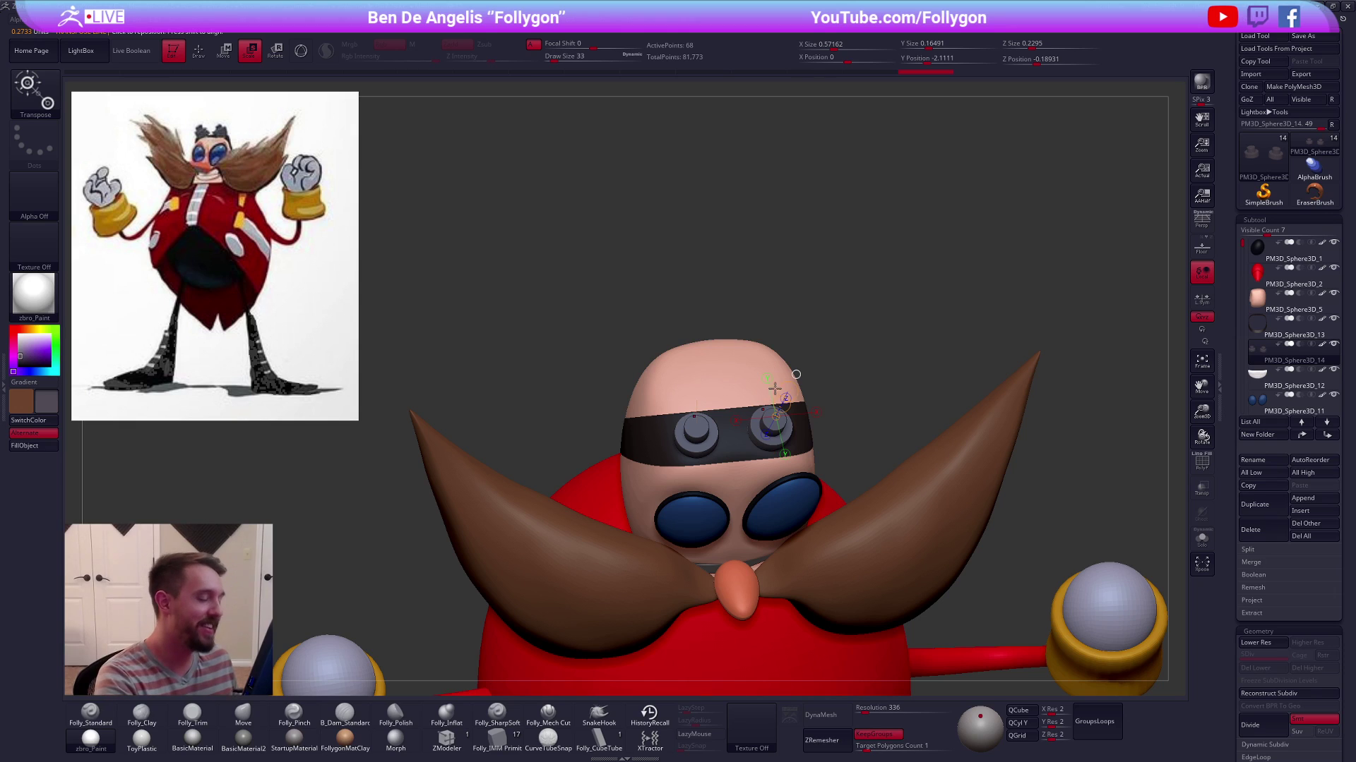
{"action": "left_click_drag", "start_coordinate": [828, 411], "coordinate": [778, 345]}
{"action": "left_click", "coordinate": [1202, 298]}
{"action": "left_click", "coordinate": [1202, 539]}
{"action": "left_click_drag", "start_coordinate": [753, 196], "coordinate": [752, 429], "text": "alt"}
{"action": "left_click", "coordinate": [745, 281]}
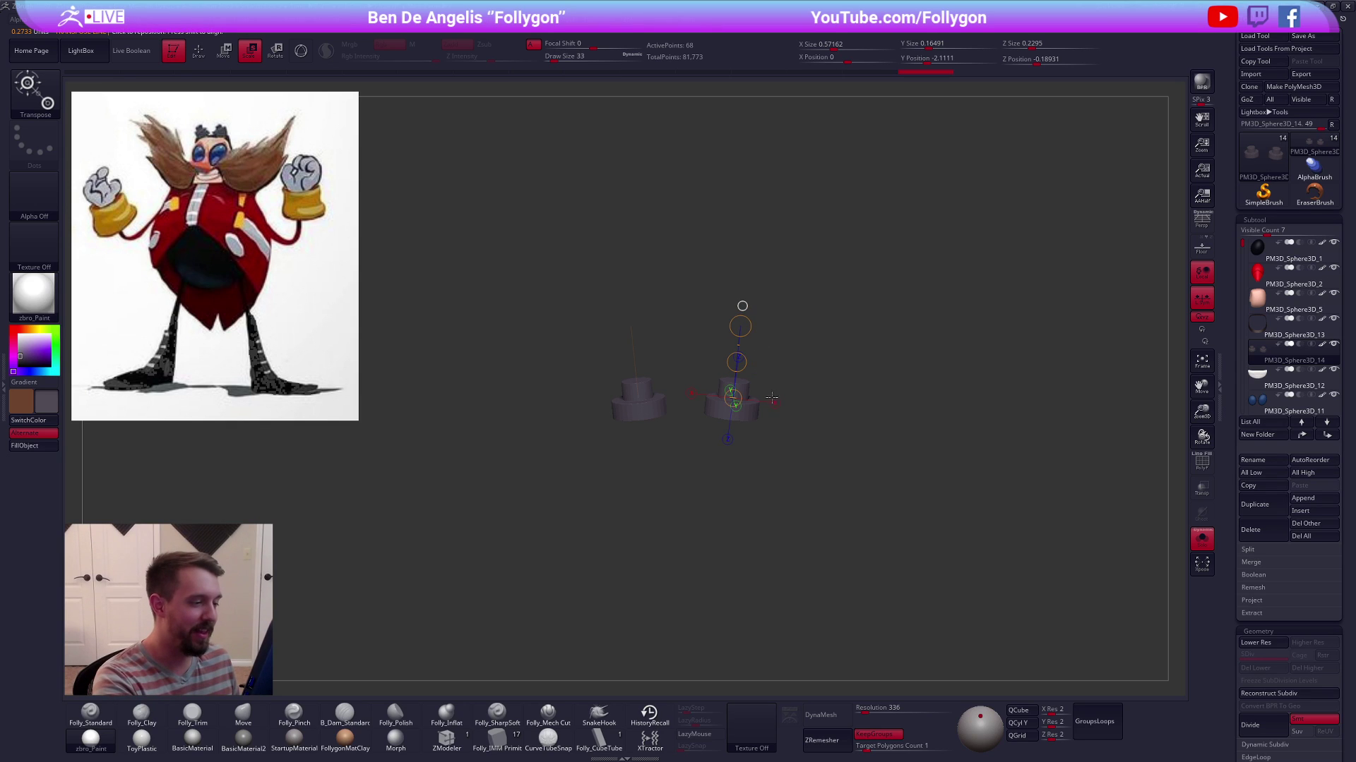
{"action": "key", "text": "alt+s"}
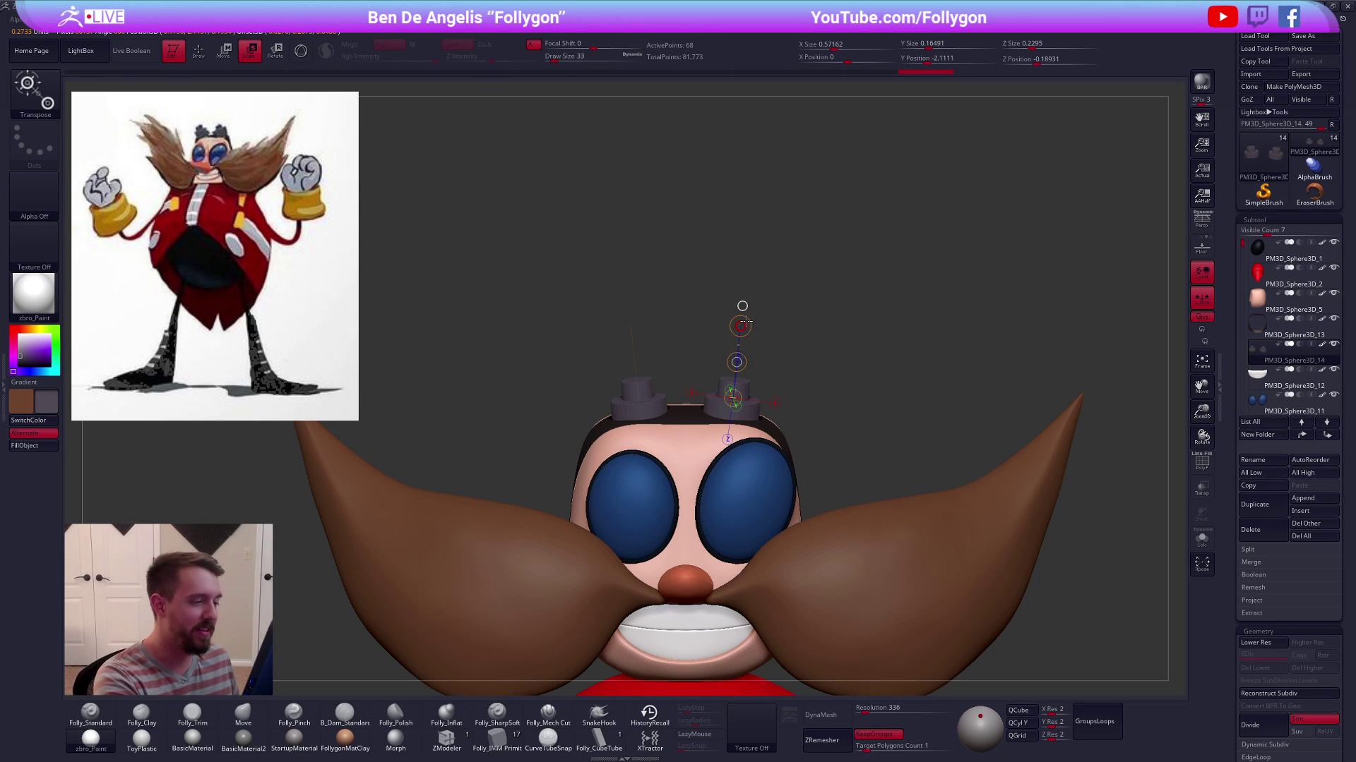
{"action": "left_click", "coordinate": [1202, 297]}
{"action": "key", "text": "q"}
Enlarge the goggle pieces further and adjust their position on the head band with Transpose lines
{"action": "mouse_move", "coordinate": [1129, 532]}
{"action": "left_mouse_down", "text": "alt"}
{"action": "mouse_move", "coordinate": [1065, 525]}
{"action": "mouse_move", "coordinate": [1066, 630]}
{"action": "mouse_move", "coordinate": [1050, 639]}
{"action": "mouse_move", "coordinate": [1027, 537]}
{"action": "left_mouse_up", "text": "alt"}
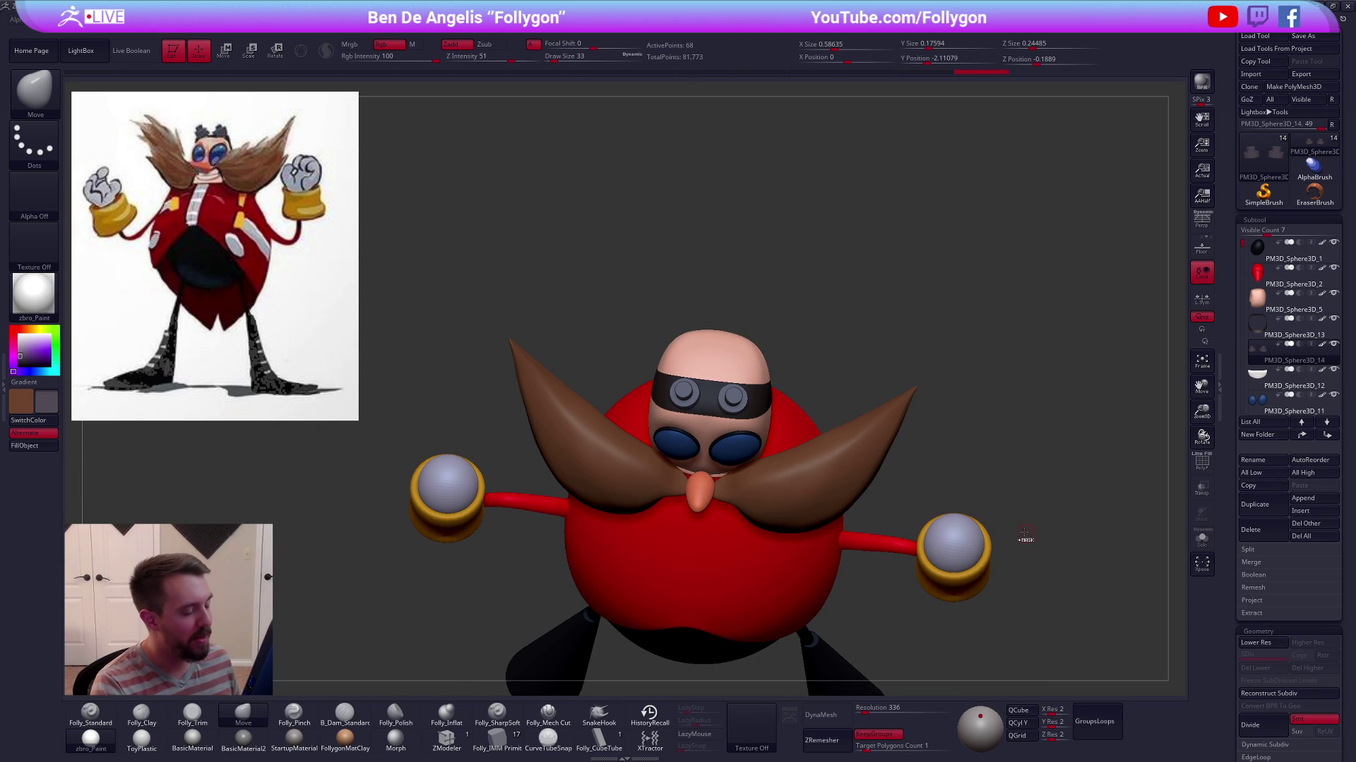
{"action": "key", "text": "ctrl+z"}
{"action": "key", "text": "e"}
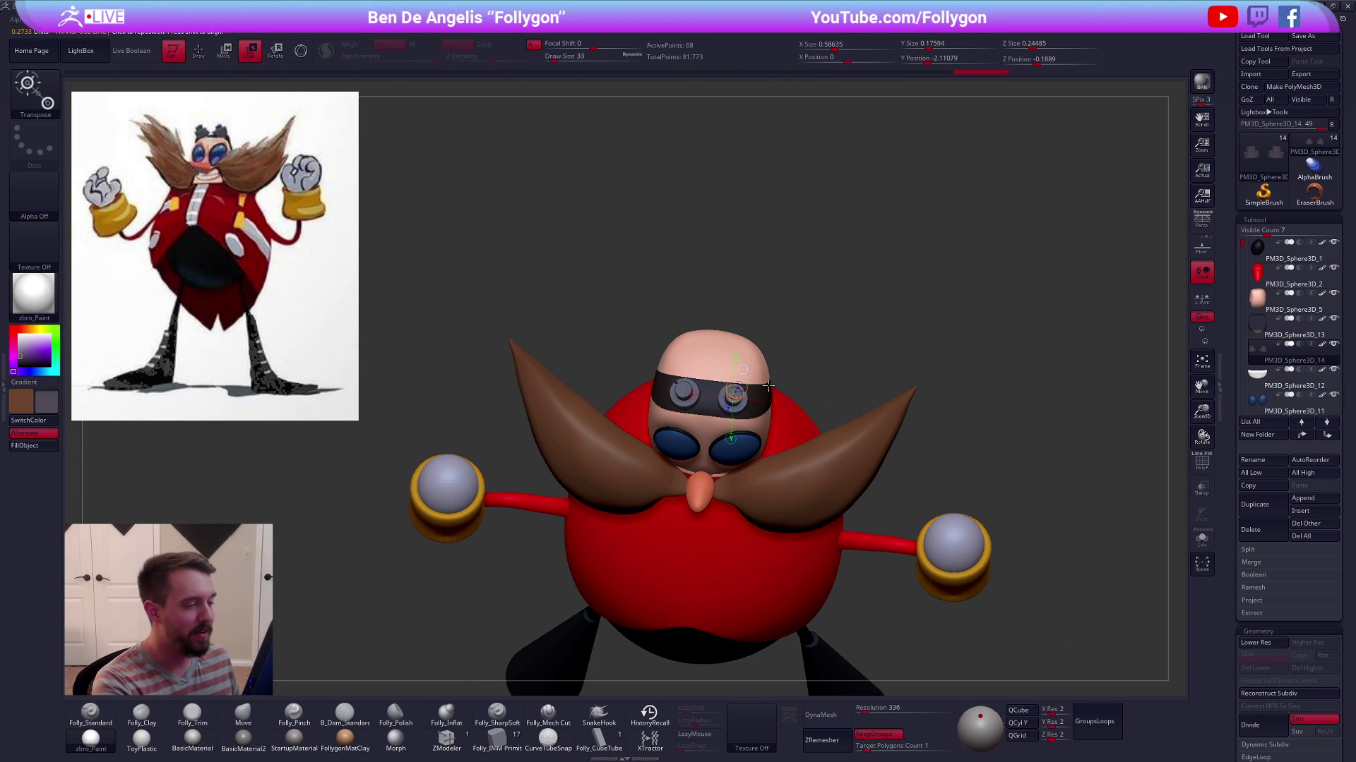
{"action": "left_click_drag", "start_coordinate": [745, 376], "coordinate": [790, 343]}
{"action": "key", "text": "w"}
{"action": "mouse_move", "coordinate": [750, 401]}
{"action": "left_mouse_down"}
{"action": "mouse_move", "coordinate": [792, 401]}
{"action": "mouse_move", "coordinate": [768, 401]}
{"action": "left_mouse_up"}
{"action": "key", "text": "q"}
{"action": "mouse_move", "coordinate": [886, 556]}
{"action": "left_mouse_down"}
{"action": "mouse_move", "coordinate": [1052, 558]}
{"action": "mouse_move", "coordinate": [915, 565]}
{"action": "left_mouse_up"}
{"action": "mouse_move", "coordinate": [915, 565]}
{"action": "left_mouse_down", "text": "alt"}
{"action": "mouse_move", "coordinate": [860, 525]}
{"action": "mouse_move", "coordinate": [927, 560]}
{"action": "mouse_move", "coordinate": [962, 667]}
{"action": "mouse_move", "coordinate": [897, 551]}
{"action": "left_mouse_up", "text": "alt"}
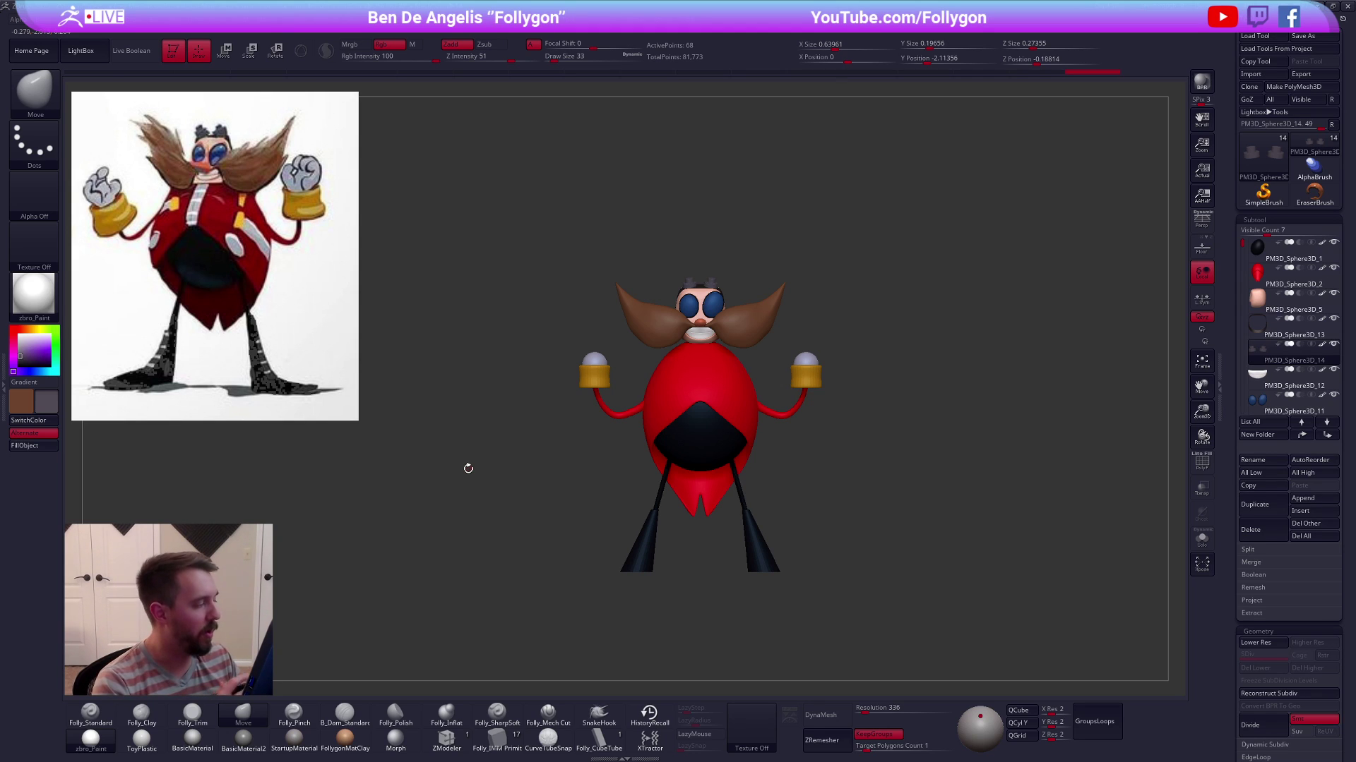
Examine the legs and the torso's wireframe, comparing the torso at its lower and higher subdivision levels
{"action": "left_click", "coordinate": [769, 556], "text": "alt"}
{"action": "left_click_drag", "start_coordinate": [895, 557], "coordinate": [1077, 550]}
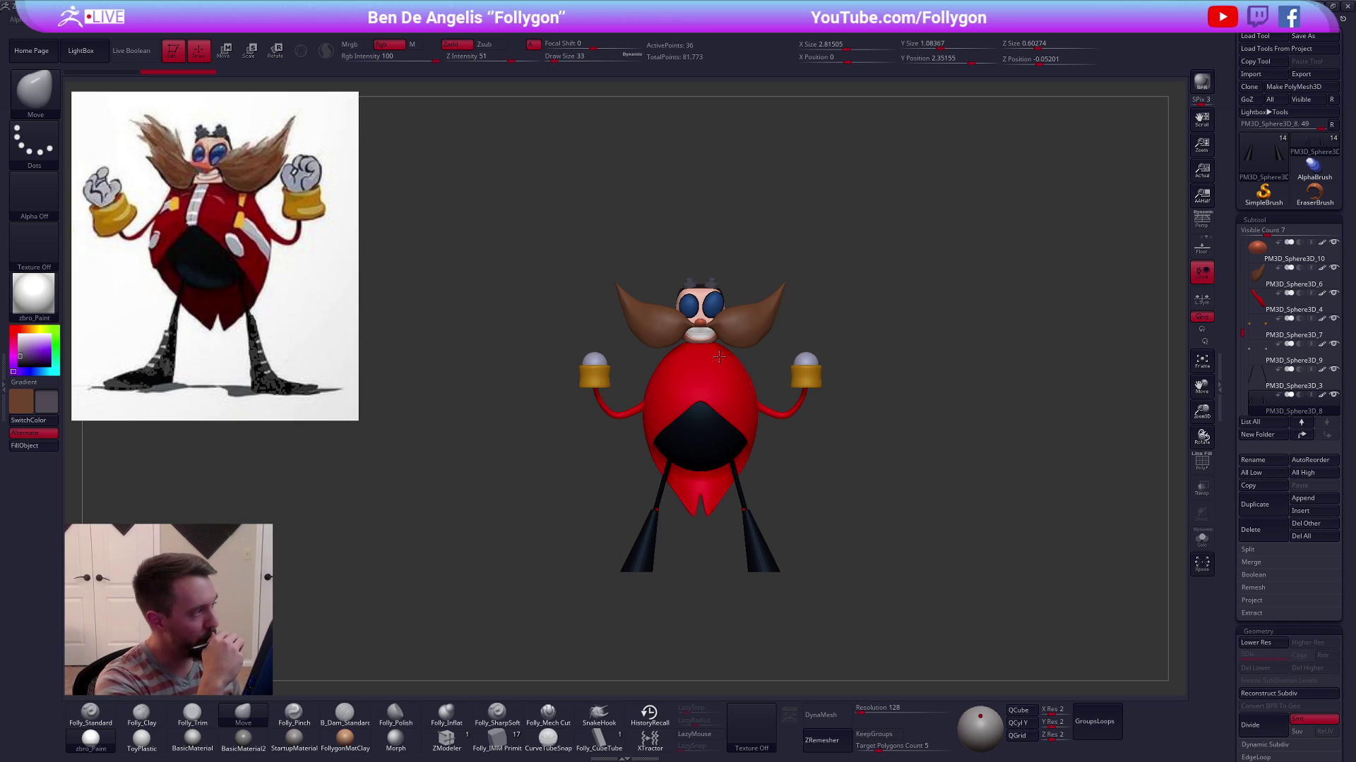
{"action": "right_click_drag", "start_coordinate": [704, 352], "coordinate": [727, 459], "text": "ctrl"}
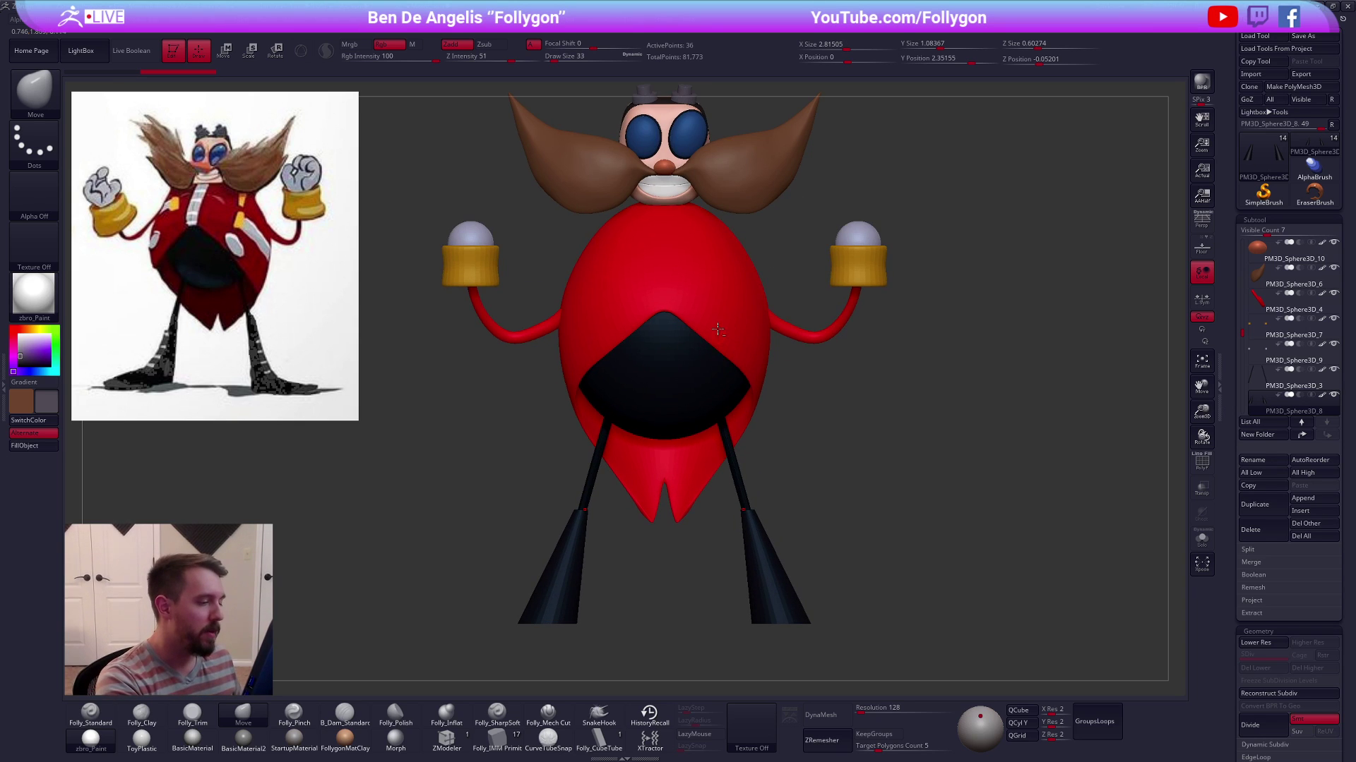
{"action": "left_click", "coordinate": [719, 330], "text": "alt"}
{"action": "right_click_drag", "start_coordinate": [738, 353], "coordinate": [808, 483], "text": "alt"}
{"action": "key", "text": "shift+f"}
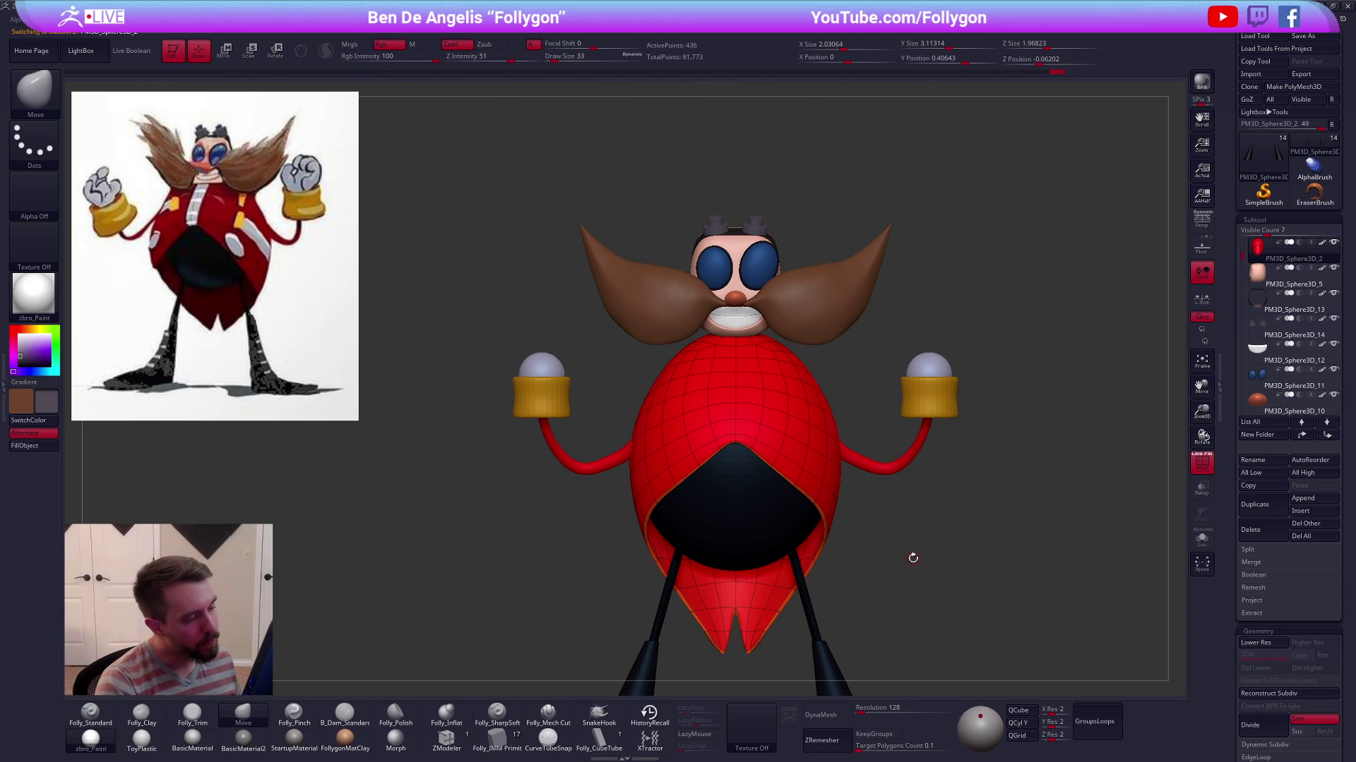
{"action": "key", "text": "shift+d"}
{"action": "left_click_drag", "start_coordinate": [939, 565], "coordinate": [985, 565]}
{"action": "mouse_move", "coordinate": [985, 564]}
{"action": "right_mouse_down", "text": "alt"}
{"action": "mouse_move", "coordinate": [971, 518]}
{"action": "mouse_move", "coordinate": [972, 548]}
{"action": "right_mouse_up", "text": "alt"}
{"action": "key", "text": "shift+f"}
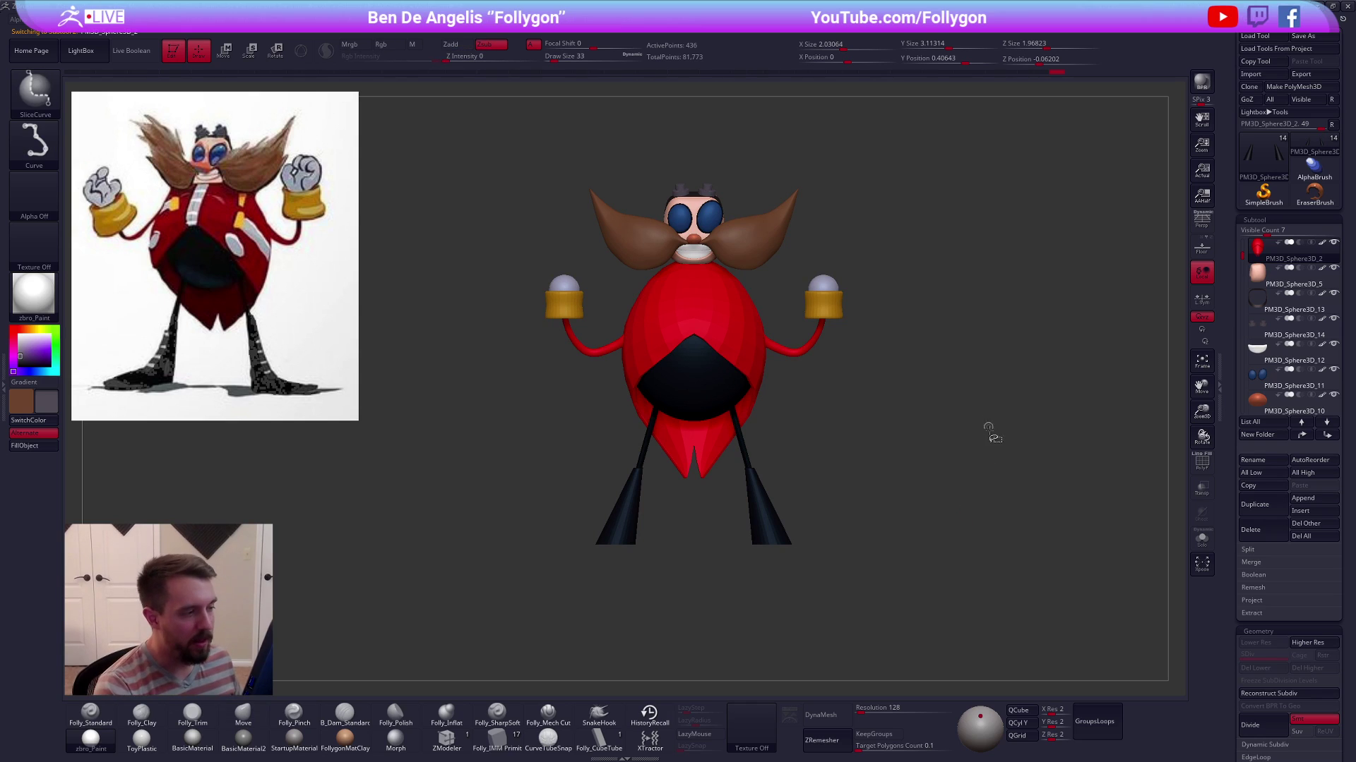
{"action": "key", "text": "d"}
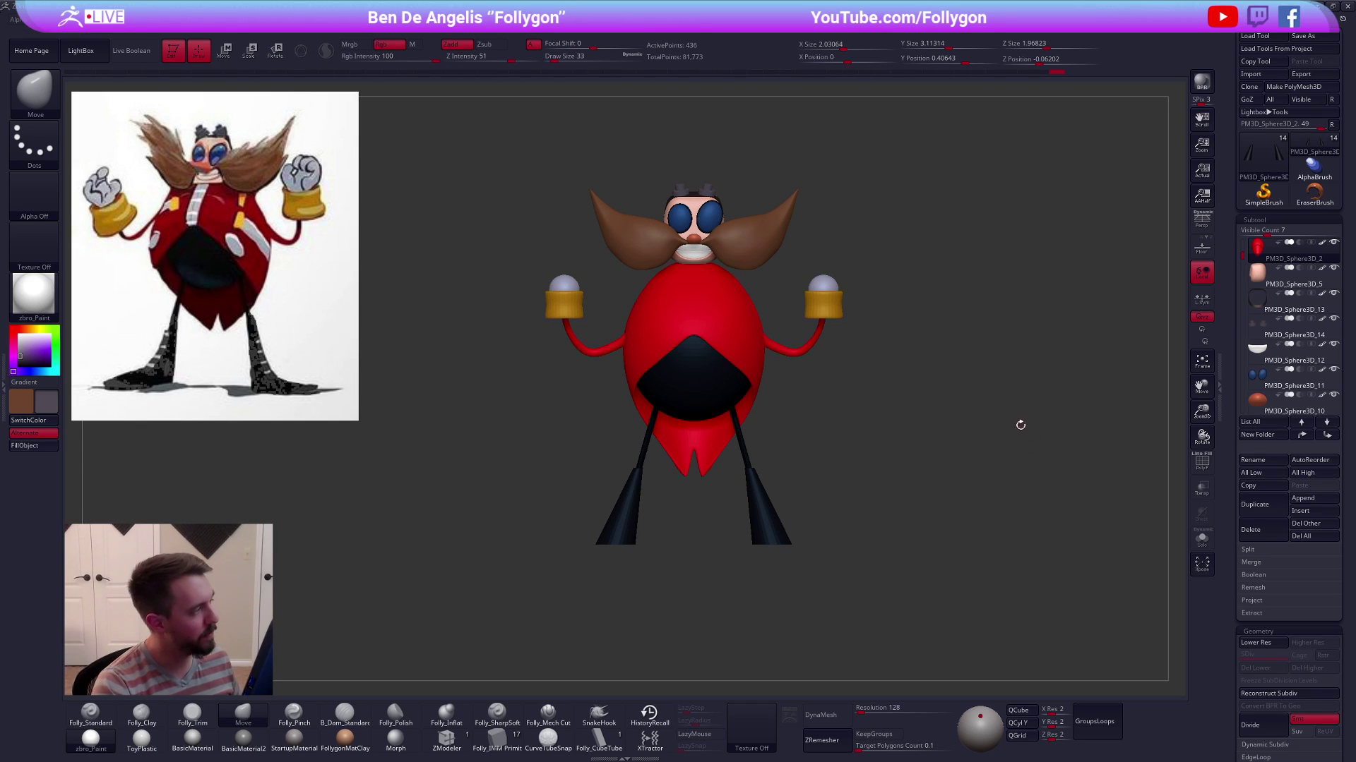
Combine all parts into a Transpose Master posing mesh and show it in white with StartupMaterial
{"action": "key", "text": "space"}
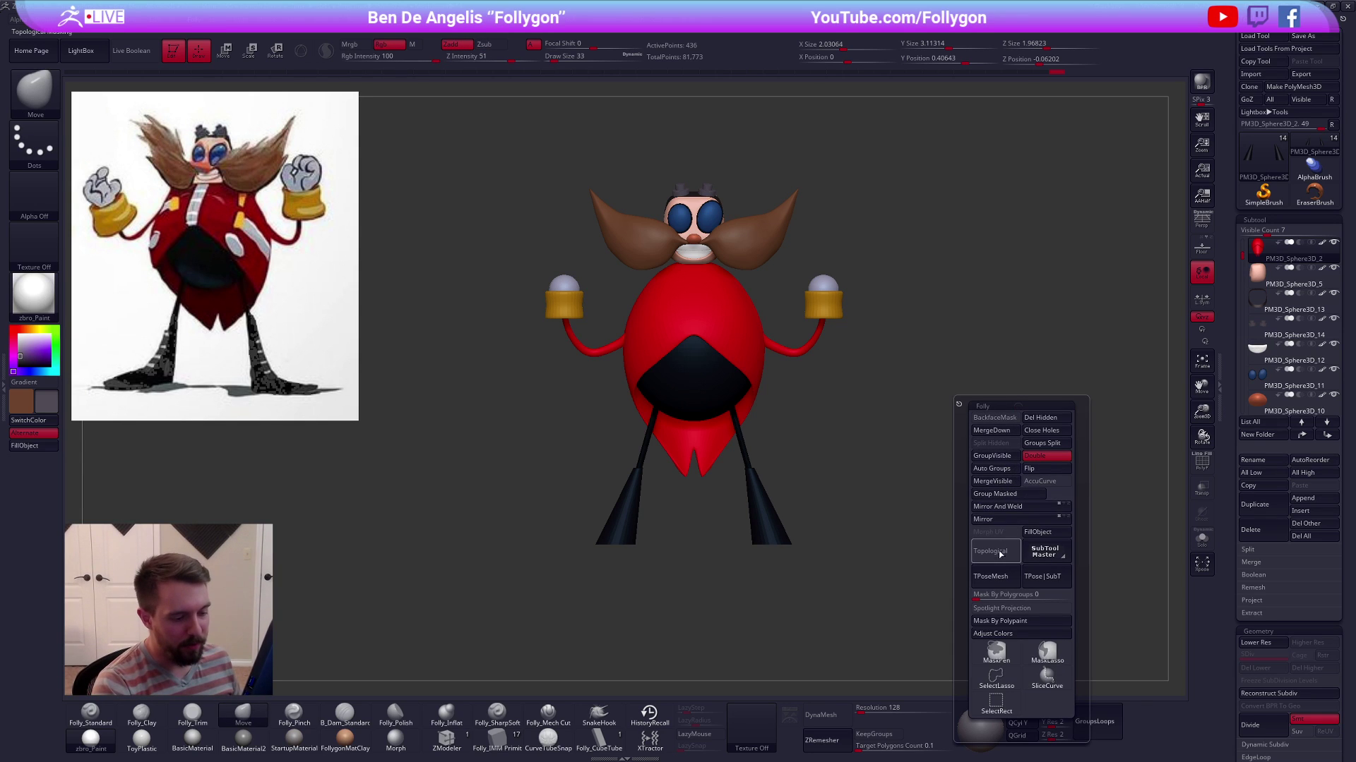
{"action": "left_click", "coordinate": [994, 575]}
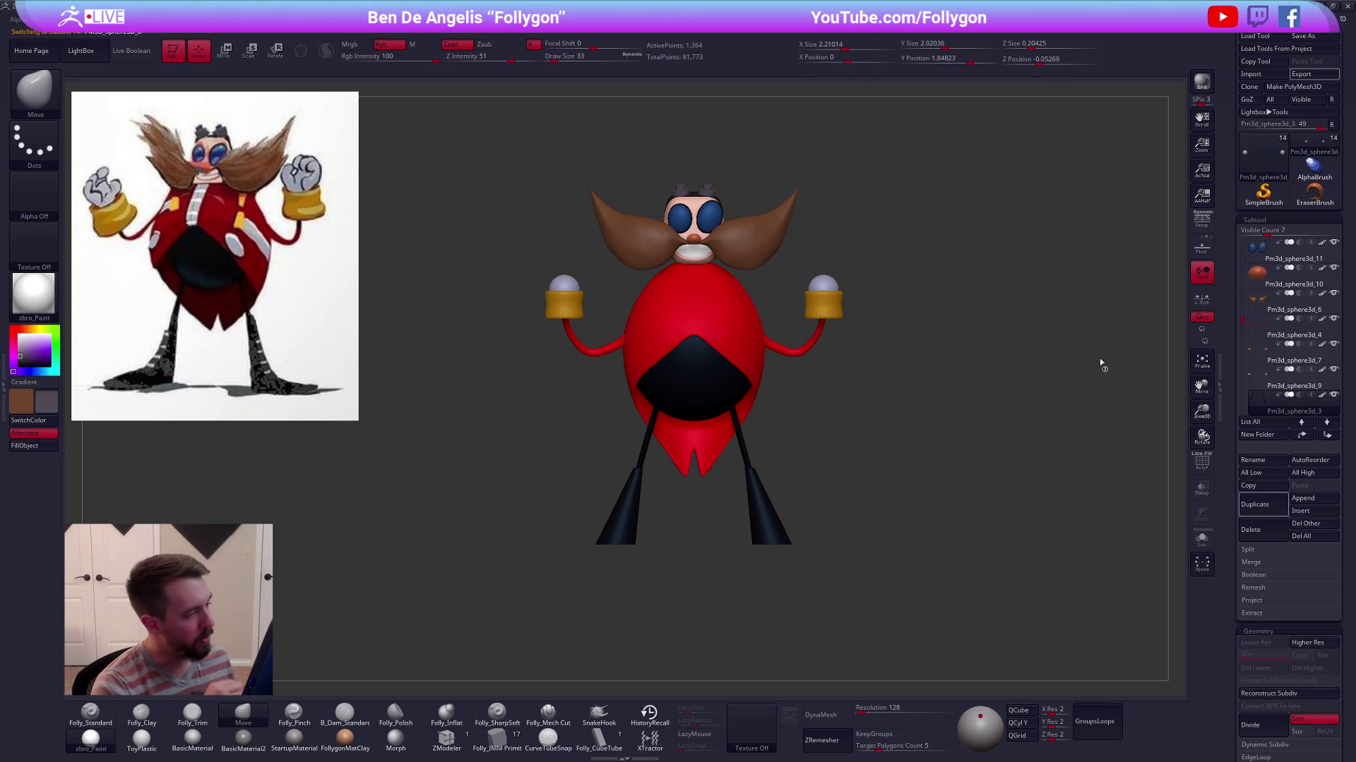
{"action": "left_click", "coordinate": [19, 338]}
{"action": "left_click", "coordinate": [294, 738]}
Isolate the belly and coat by polygroup, invert the visibility, mask all other parts and show the whole model again
{"action": "key", "text": "space"}
{"action": "left_click", "coordinate": [716, 335], "text": "ctrl+shift"}
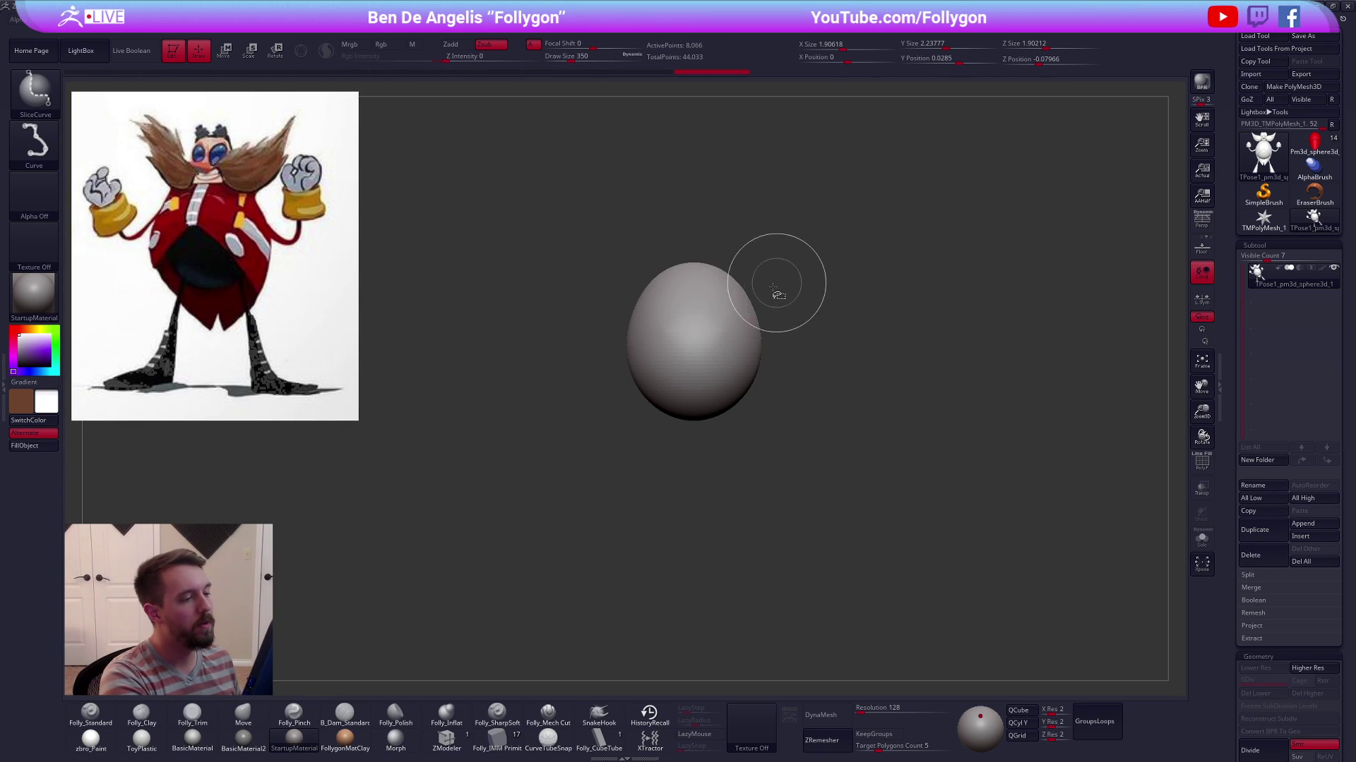
{"action": "key", "text": "space"}
{"action": "key", "text": "shift+f"}
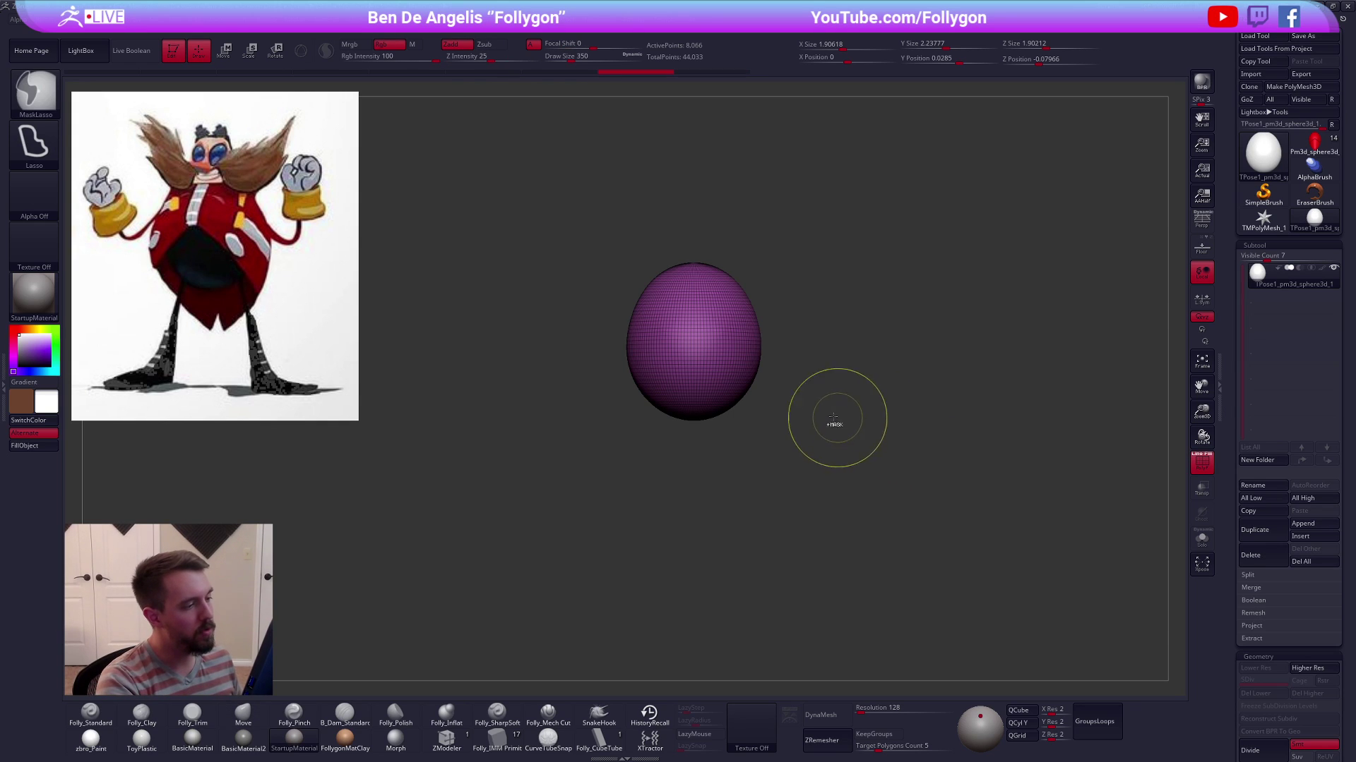
{"action": "left_click_drag", "start_coordinate": [838, 418], "coordinate": [812, 391], "text": "ctrl+shift"}
{"action": "left_click", "coordinate": [722, 345], "text": "ctrl+alt+shift"}
{"action": "left_click", "coordinate": [867, 369], "text": "ctrl"}
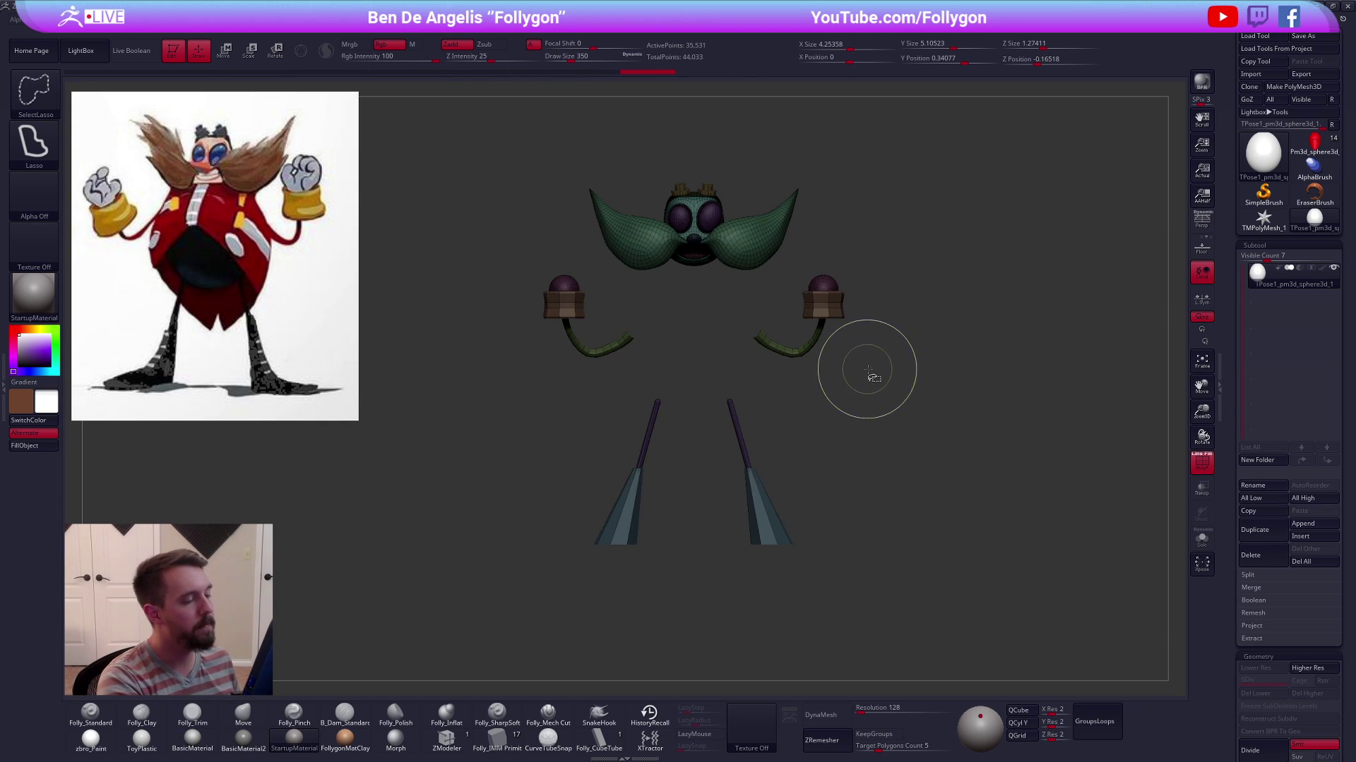
{"action": "left_click", "coordinate": [867, 369], "text": "ctrl+shift"}
{"action": "right_click_drag", "start_coordinate": [781, 322], "coordinate": [808, 396], "text": "alt"}
{"action": "key", "text": "shift+f"}
{"action": "right_click_drag", "start_coordinate": [713, 370], "coordinate": [713, 344], "text": "alt"}
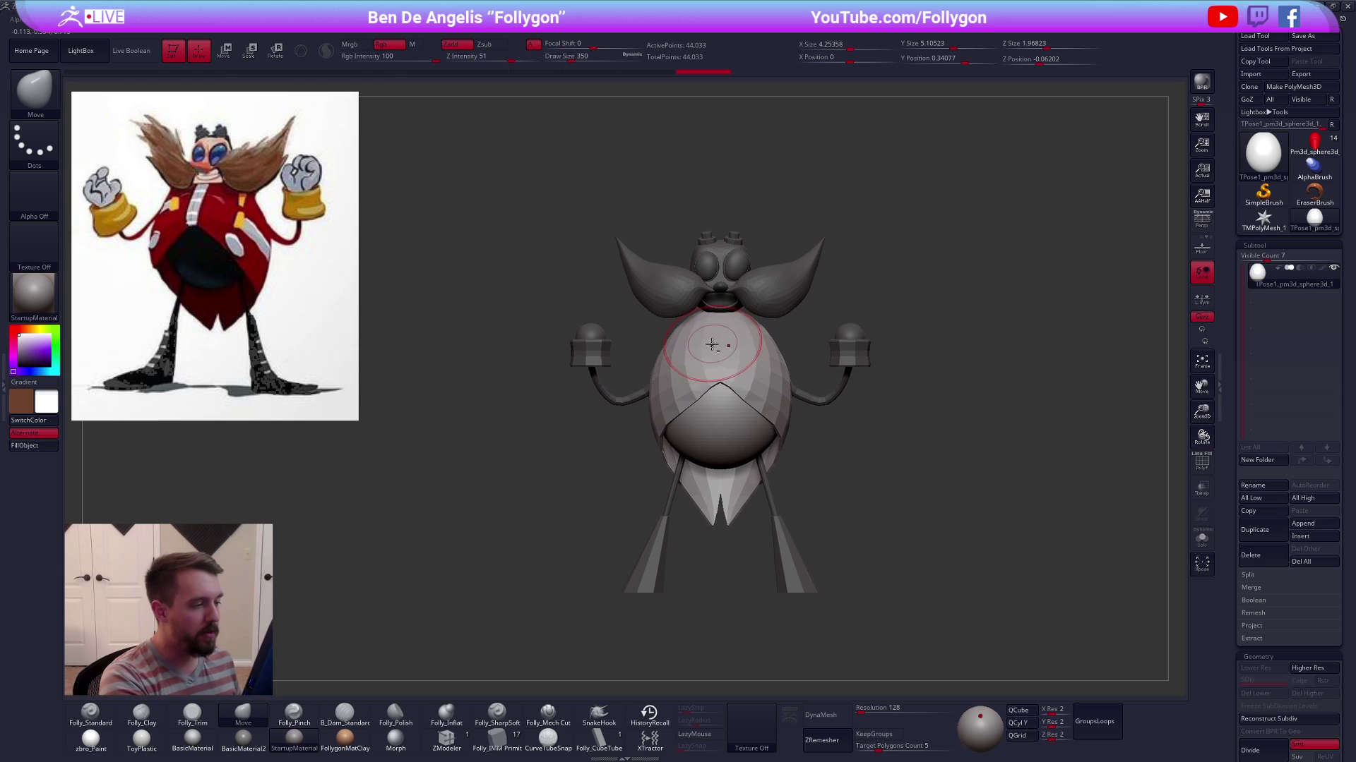
Try masking across the upper torso and placing a vertical Transpose move line from the torso to the head
{"action": "mouse_move", "coordinate": [664, 333]}
{"action": "left_mouse_down", "text": "ctrl"}
{"action": "mouse_move", "coordinate": [657, 590]}
{"action": "mouse_move", "coordinate": [938, 367]}
{"action": "mouse_move", "coordinate": [805, 334]}
{"action": "left_mouse_up", "text": "ctrl"}
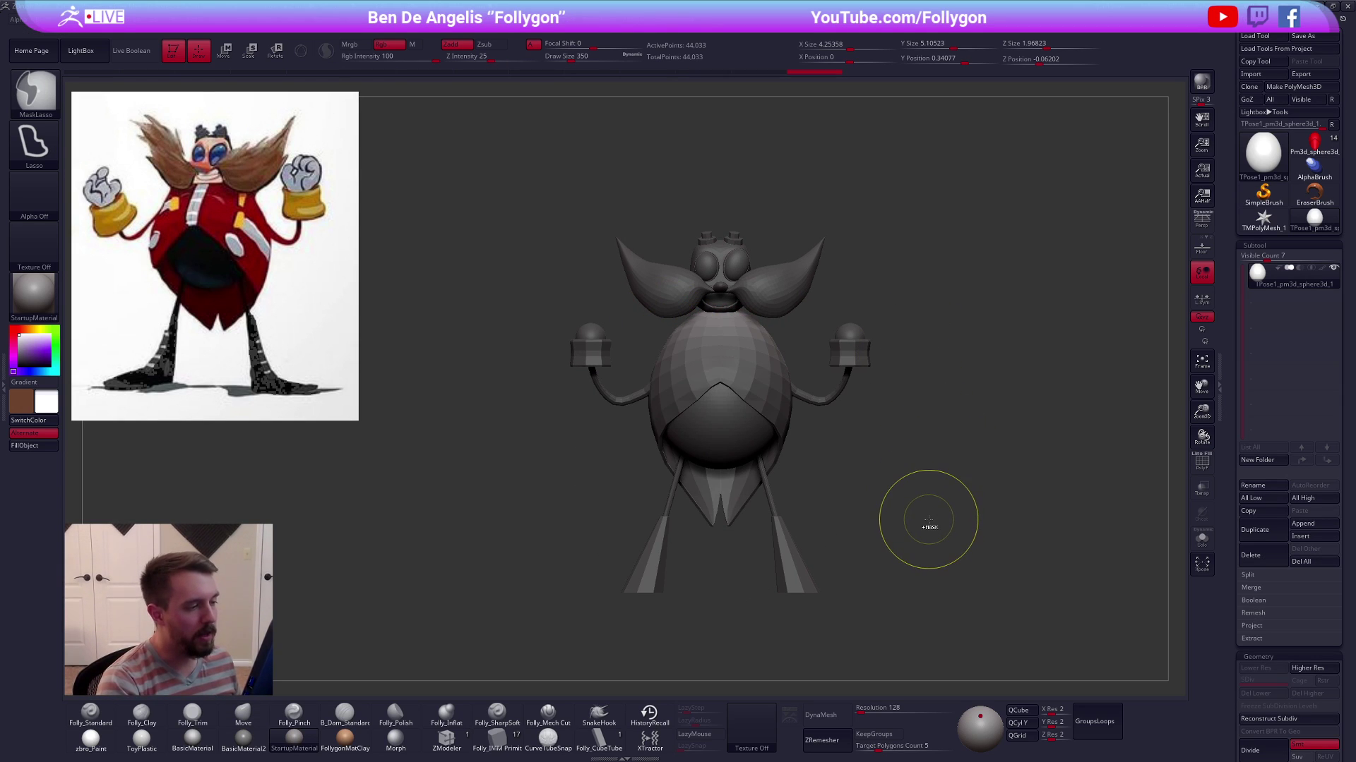
{"action": "right_click_drag", "start_coordinate": [736, 324], "coordinate": [746, 396], "text": "ctrl"}
{"action": "key", "text": "w"}
{"action": "left_click_drag", "start_coordinate": [744, 388], "coordinate": [743, 225]}
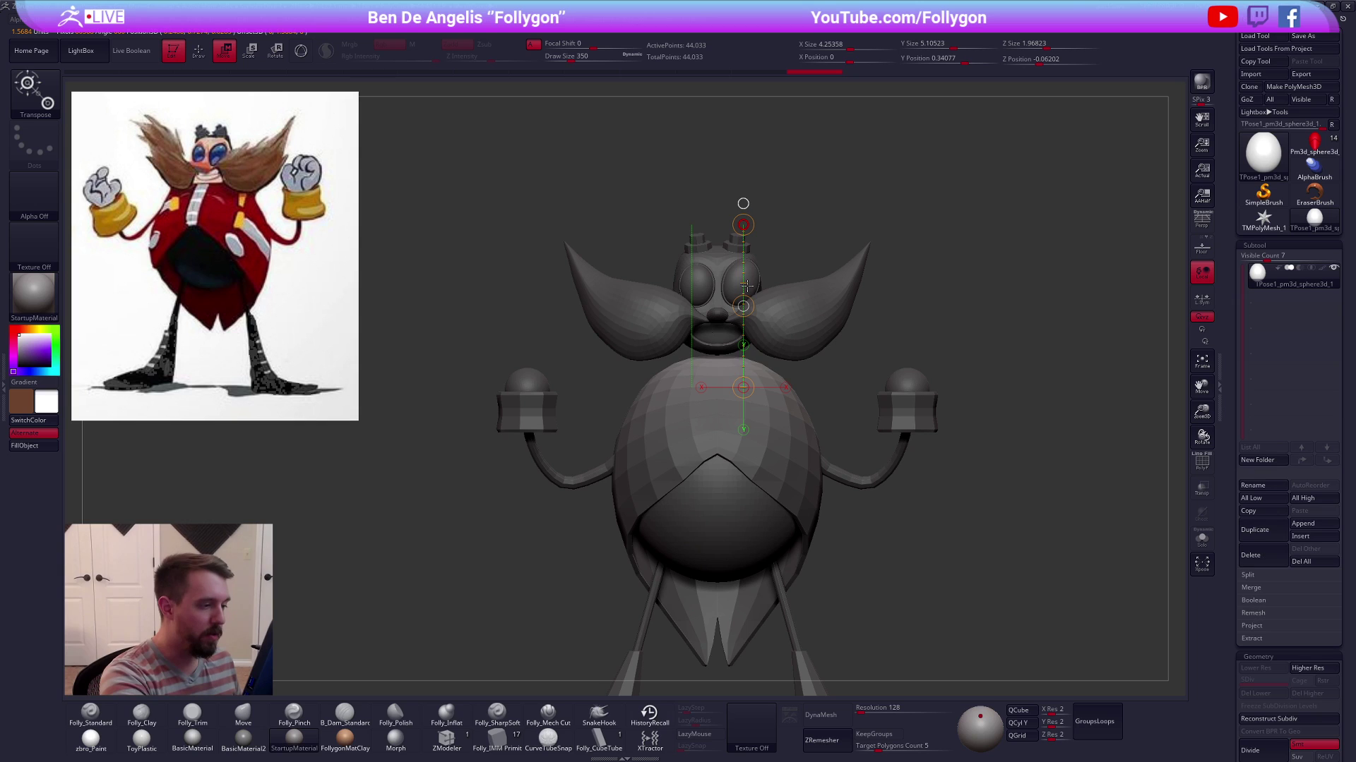
{"action": "mouse_move", "coordinate": [745, 288]}
{"action": "right_mouse_down", "text": "ctrl"}
{"action": "mouse_move", "coordinate": [902, 551]}
{"action": "mouse_move", "coordinate": [951, 544]}
{"action": "mouse_move", "coordinate": [913, 539]}
{"action": "mouse_move", "coordinate": [875, 469]}
{"action": "right_mouse_up", "text": "ctrl"}
{"action": "key", "text": "q"}
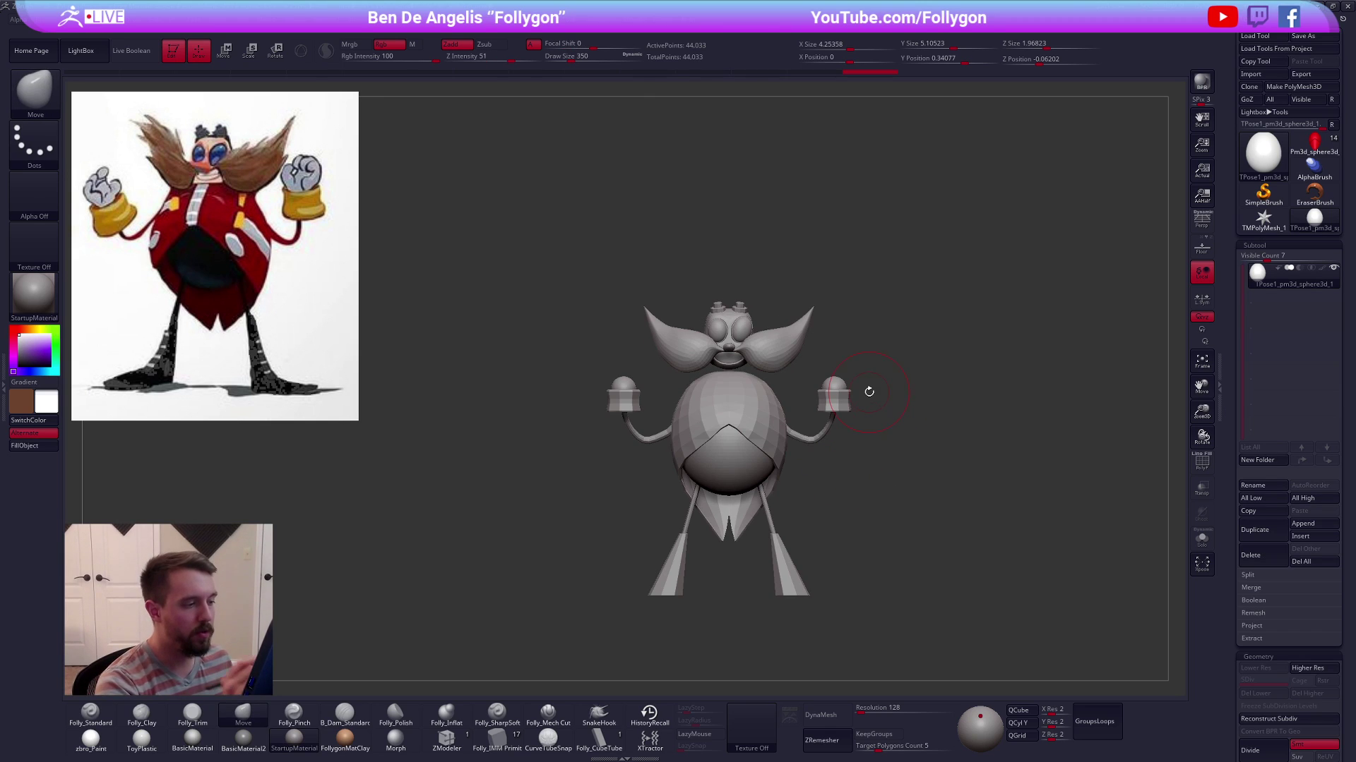
Hide both halves of the moustache using rectangular selection
{"action": "scroll", "coordinate": [773, 357], "scroll_direction": "up", "scroll_amount": 3}
{"action": "key", "text": "ctrl+shift"}
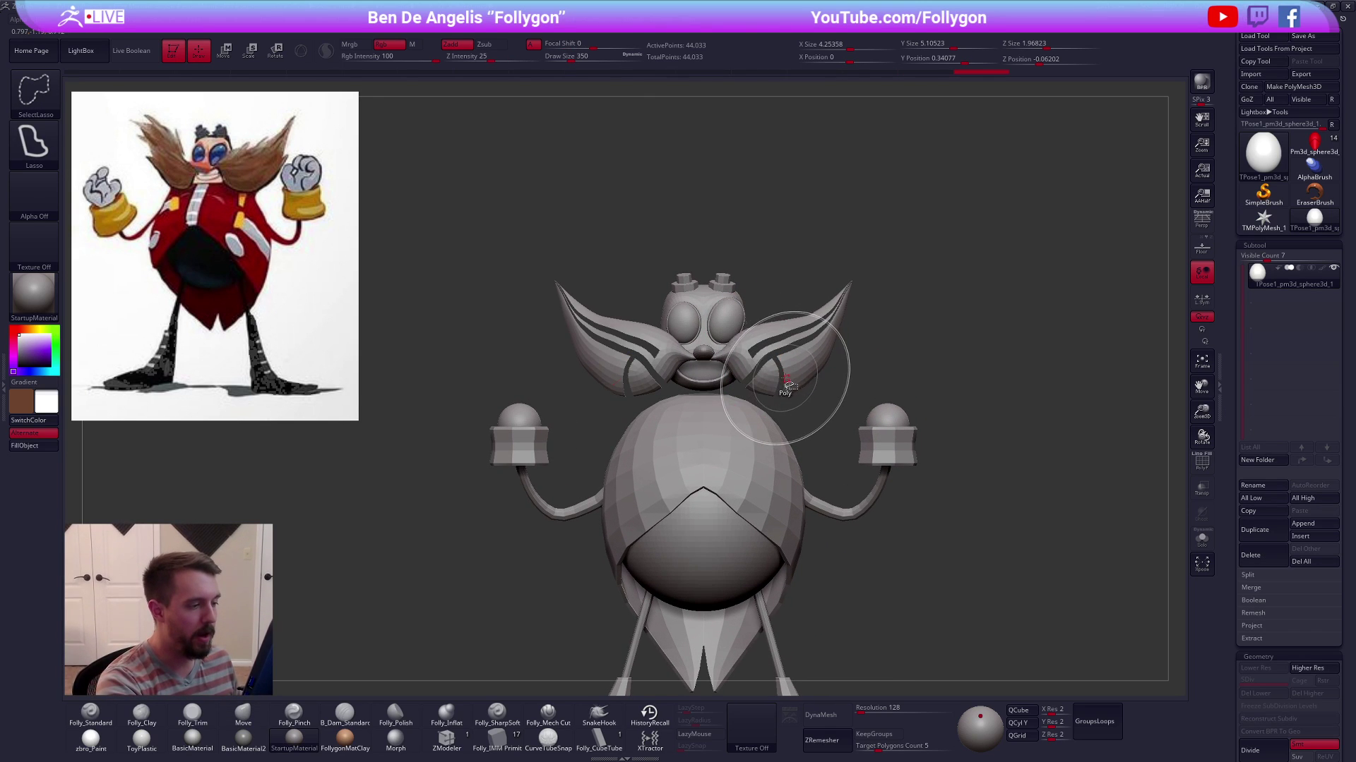
{"action": "key", "text": "space"}
{"action": "left_click", "coordinate": [810, 623], "text": "ctrl+shift"}
{"action": "left_click", "coordinate": [806, 347], "text": "ctrl+shift"}
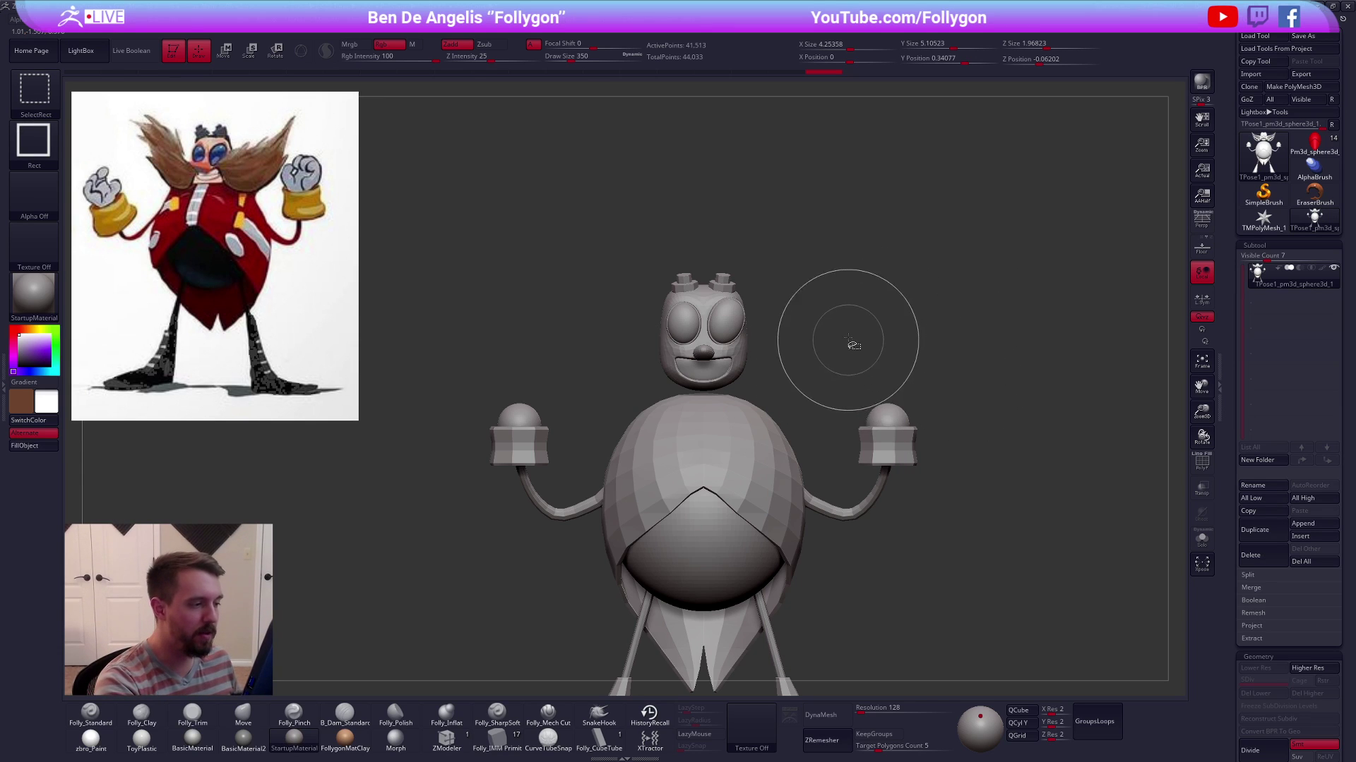
Hide the remaining head parts, mask the visible torso, arms and legs, and show the whole model again
{"action": "key", "text": "space"}
{"action": "left_click", "coordinate": [734, 360], "text": "ctrl+shift"}
{"action": "left_click", "coordinate": [721, 365], "text": "ctrl+shift"}
{"action": "left_click", "coordinate": [722, 365], "text": "ctrl+shift"}
{"action": "left_click", "coordinate": [706, 353], "text": "ctrl+shift"}
{"action": "mouse_move", "coordinate": [639, 368]}
{"action": "left_mouse_down", "text": "ctrl+alt+shift"}
{"action": "mouse_move", "coordinate": [676, 363]}
{"action": "mouse_move", "coordinate": [792, 224]}
{"action": "left_mouse_up", "text": "ctrl+alt+shift"}
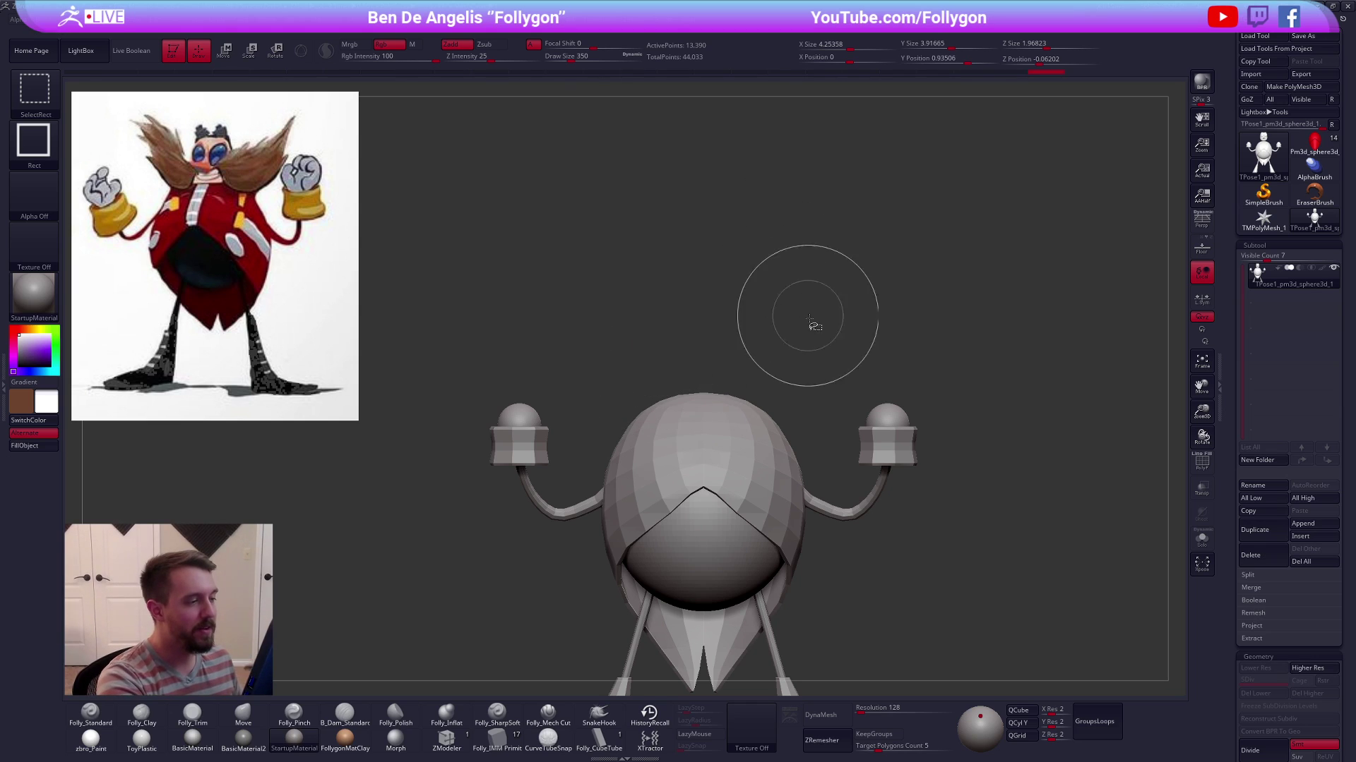
{"action": "left_click", "coordinate": [827, 340], "text": "ctrl"}
{"action": "left_click", "coordinate": [829, 343], "text": "ctrl+shift"}
Scale the unmasked head and moustache up slightly with a horizontal Transpose Scale line starting at the chin
{"action": "mouse_move", "coordinate": [978, 447]}
{"action": "left_mouse_down"}
{"action": "mouse_move", "coordinate": [929, 393]}
{"action": "mouse_move", "coordinate": [947, 561]}
{"action": "left_mouse_up"}
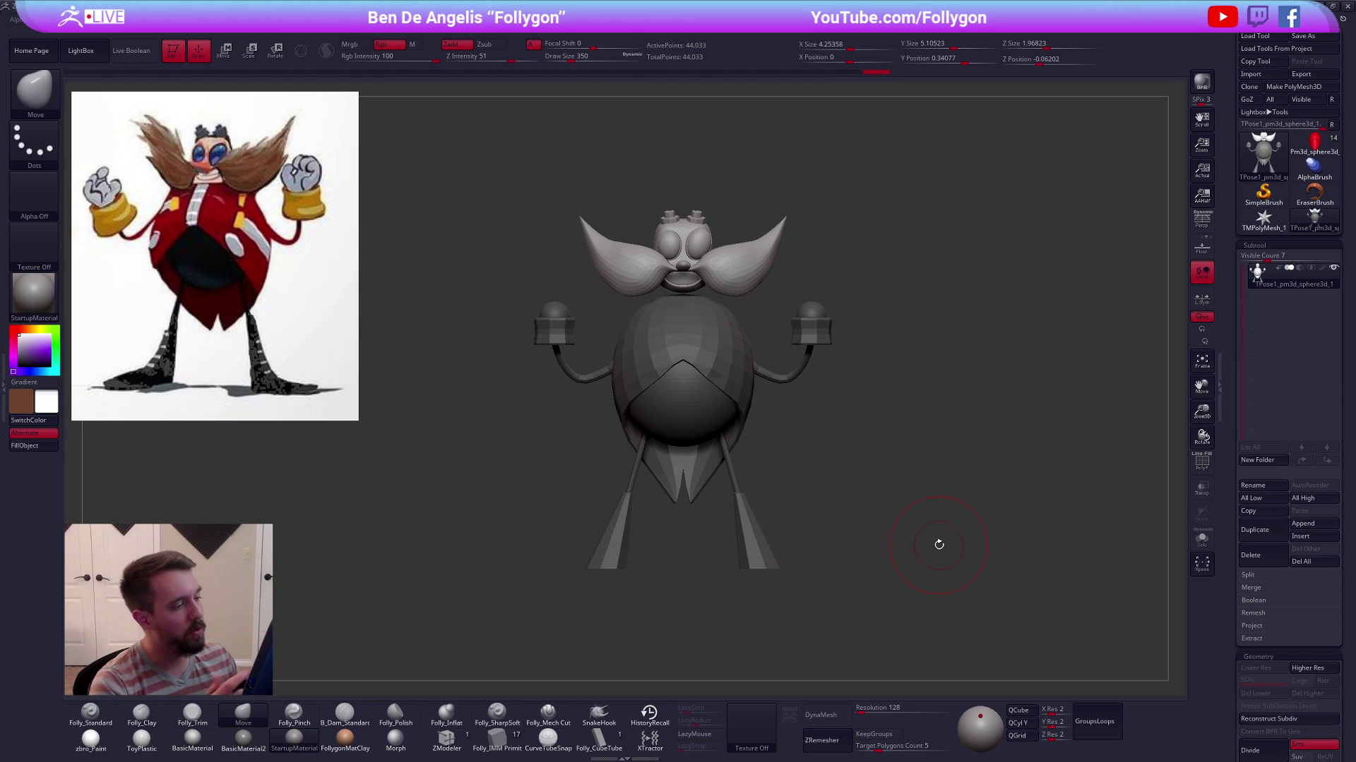
{"action": "key", "text": "e"}
{"action": "left_click_drag", "start_coordinate": [682, 291], "coordinate": [817, 290], "text": "shift"}
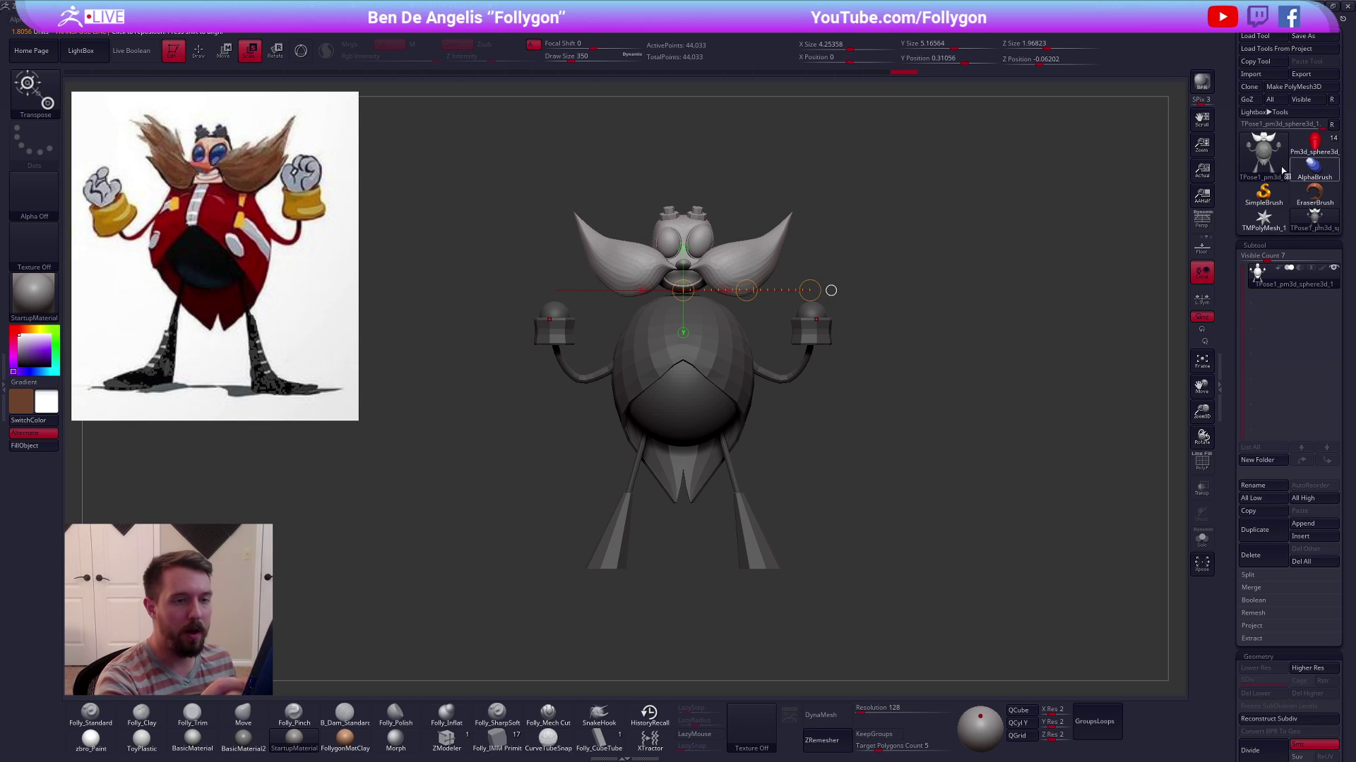
Switch to the recovered blonde girl character and display it with the zbro_Paint material
{"action": "left_click", "coordinate": [1263, 152]}
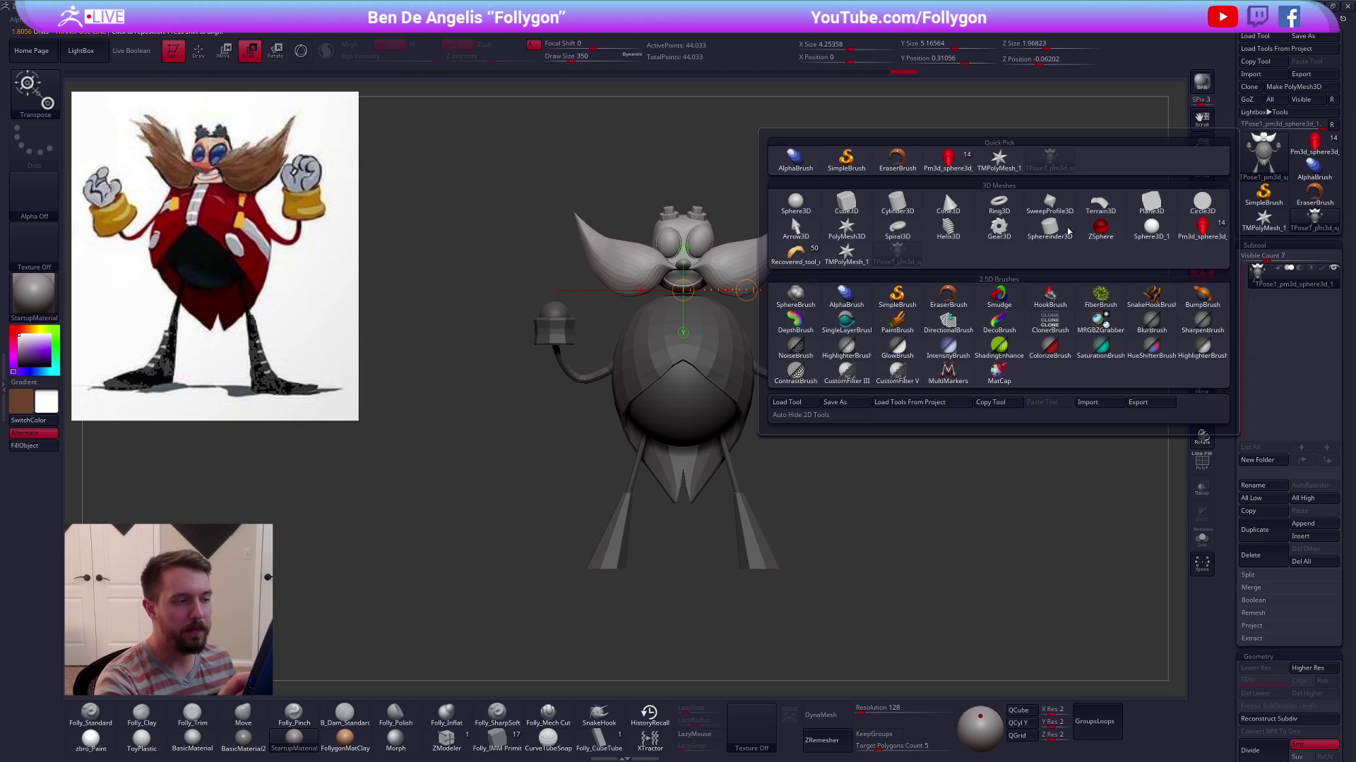
{"action": "left_click", "coordinate": [814, 251]}
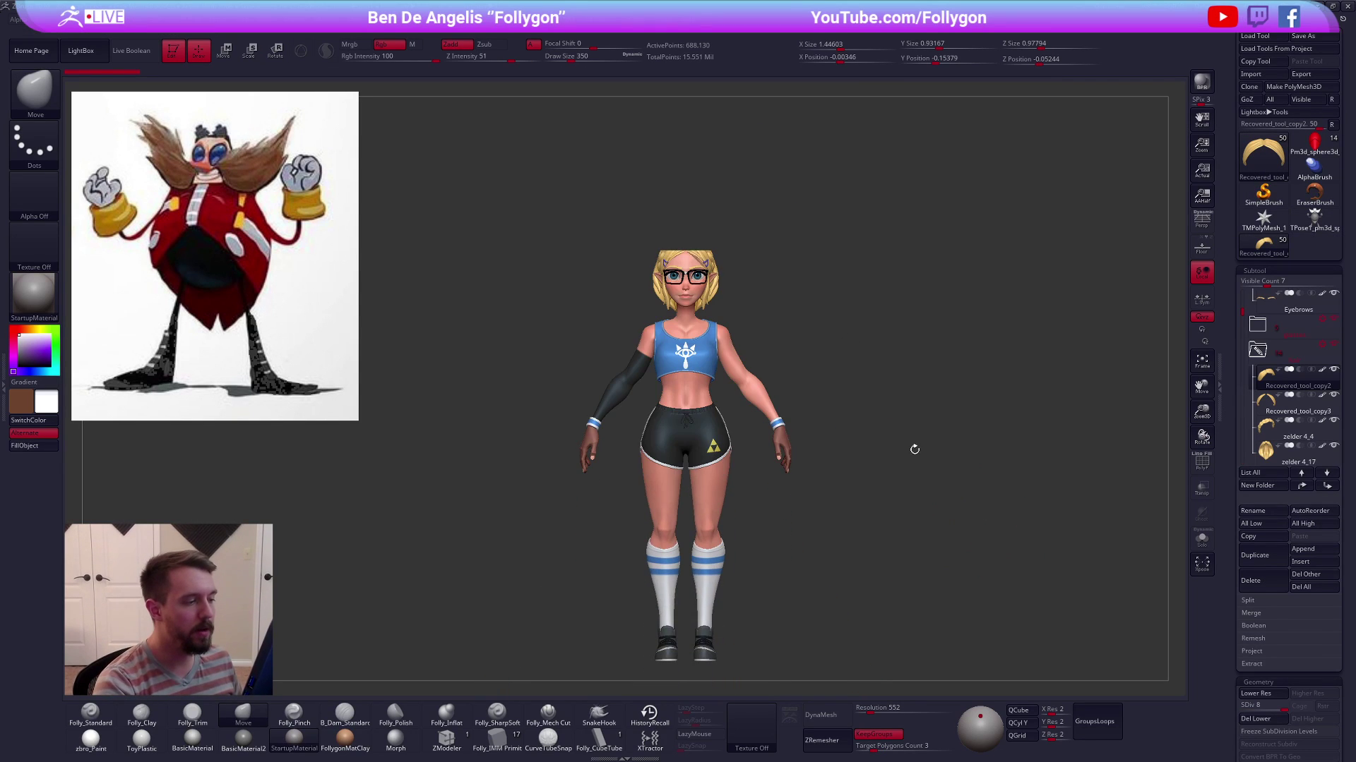
{"action": "left_click_drag", "start_coordinate": [894, 584], "coordinate": [908, 545], "text": "alt"}
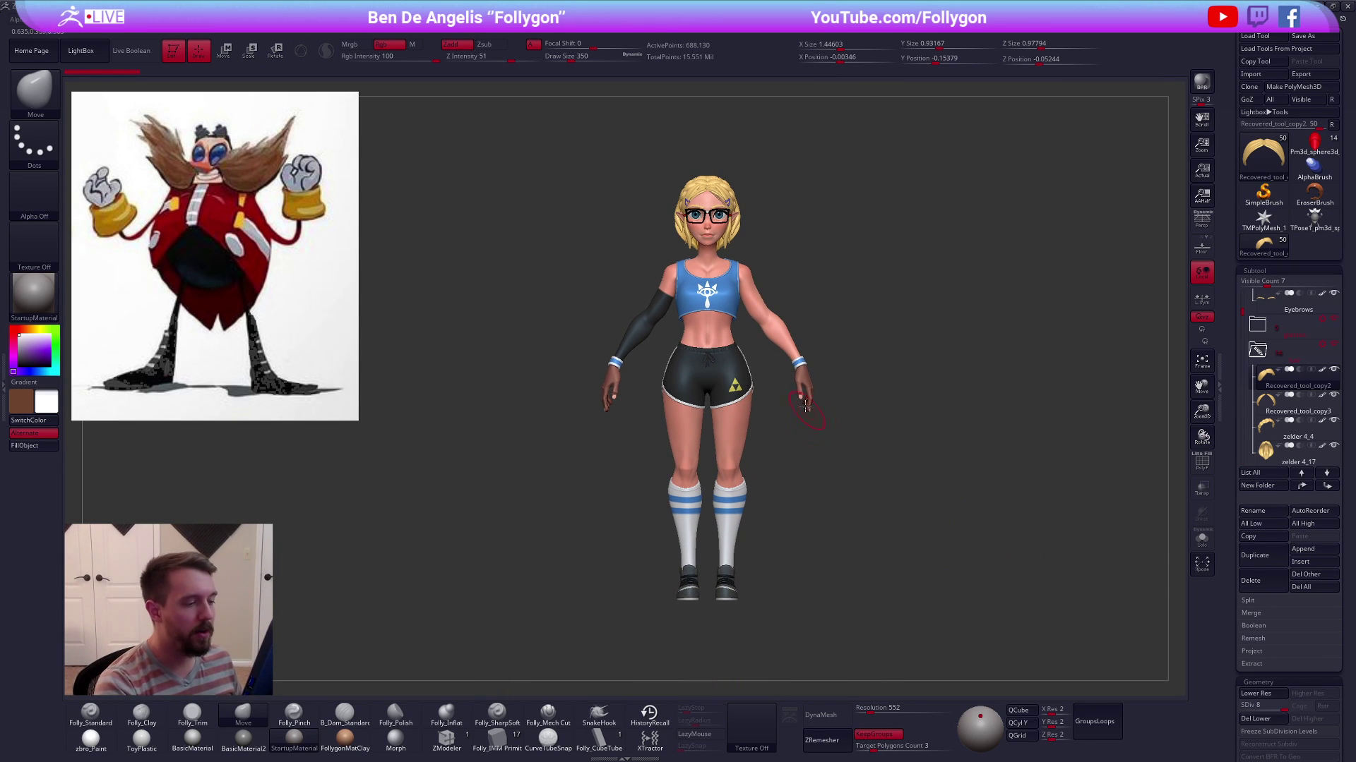
{"action": "left_click", "coordinate": [90, 738]}
{"action": "left_click_drag", "start_coordinate": [799, 497], "coordinate": [925, 466], "text": "alt"}
Turn on perspective, place the blonde character at the upper edge of the canvas and stamp a snapshot of it as a proportion reference
{"action": "left_click", "coordinate": [1202, 221]}
{"action": "left_click_drag", "start_coordinate": [1024, 402], "coordinate": [1095, 353], "text": "alt"}
{"action": "key", "text": "shift+s"}
{"action": "left_click_drag", "start_coordinate": [1040, 416], "coordinate": [1003, 390], "text": "alt"}
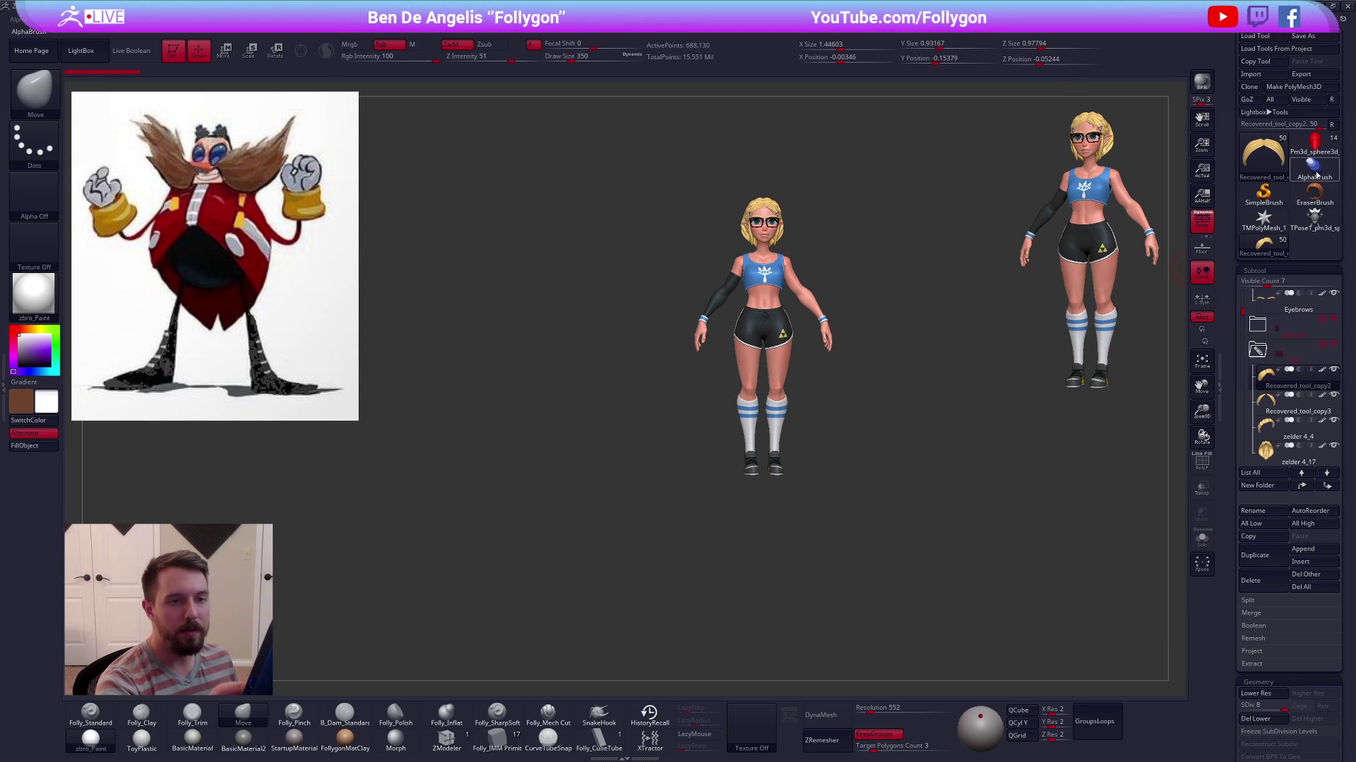
Return to the moustached character's posing mesh, turn perspective off, apply StartupMaterial and enlarge it beside the snapshot
{"action": "left_click", "coordinate": [1314, 216]}
{"action": "left_click_drag", "start_coordinate": [837, 294], "coordinate": [793, 391], "text": "alt"}
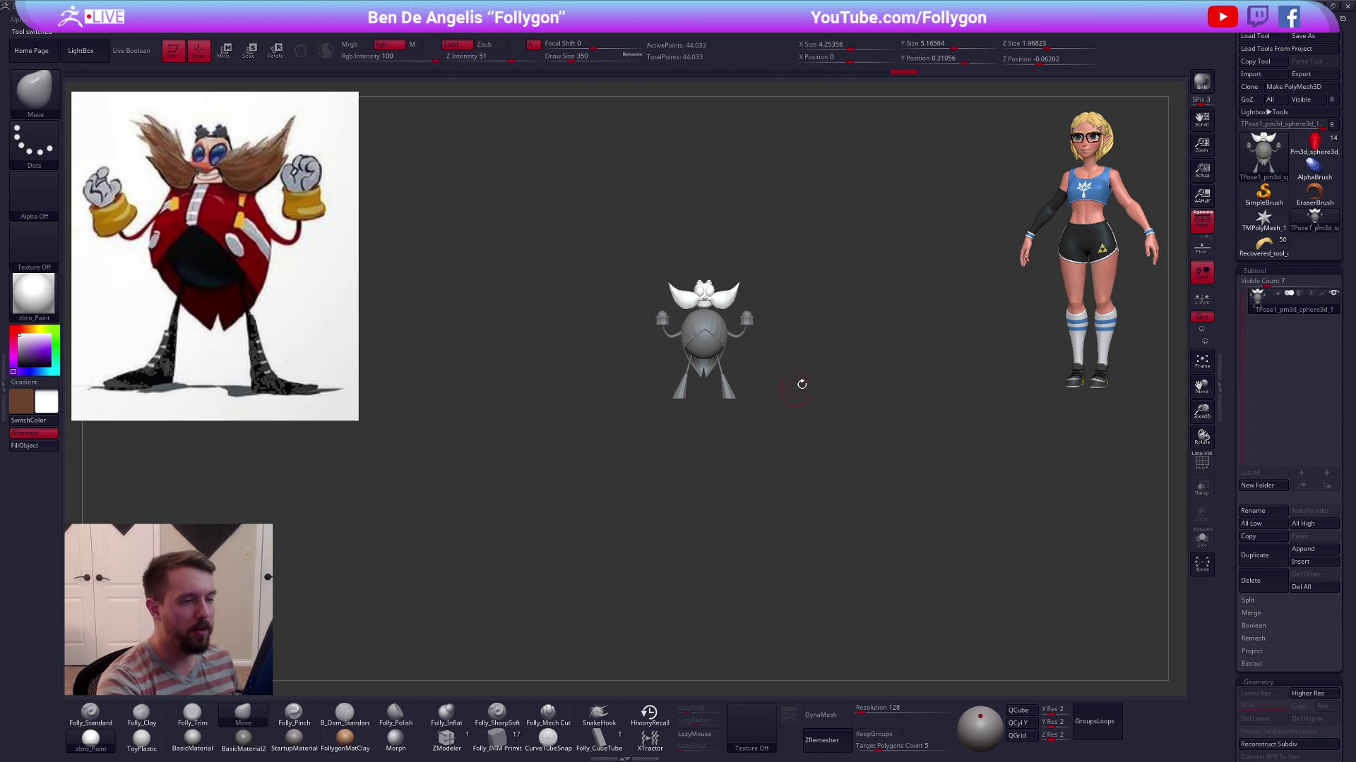
{"action": "key", "text": "p"}
{"action": "left_click", "coordinate": [294, 737]}
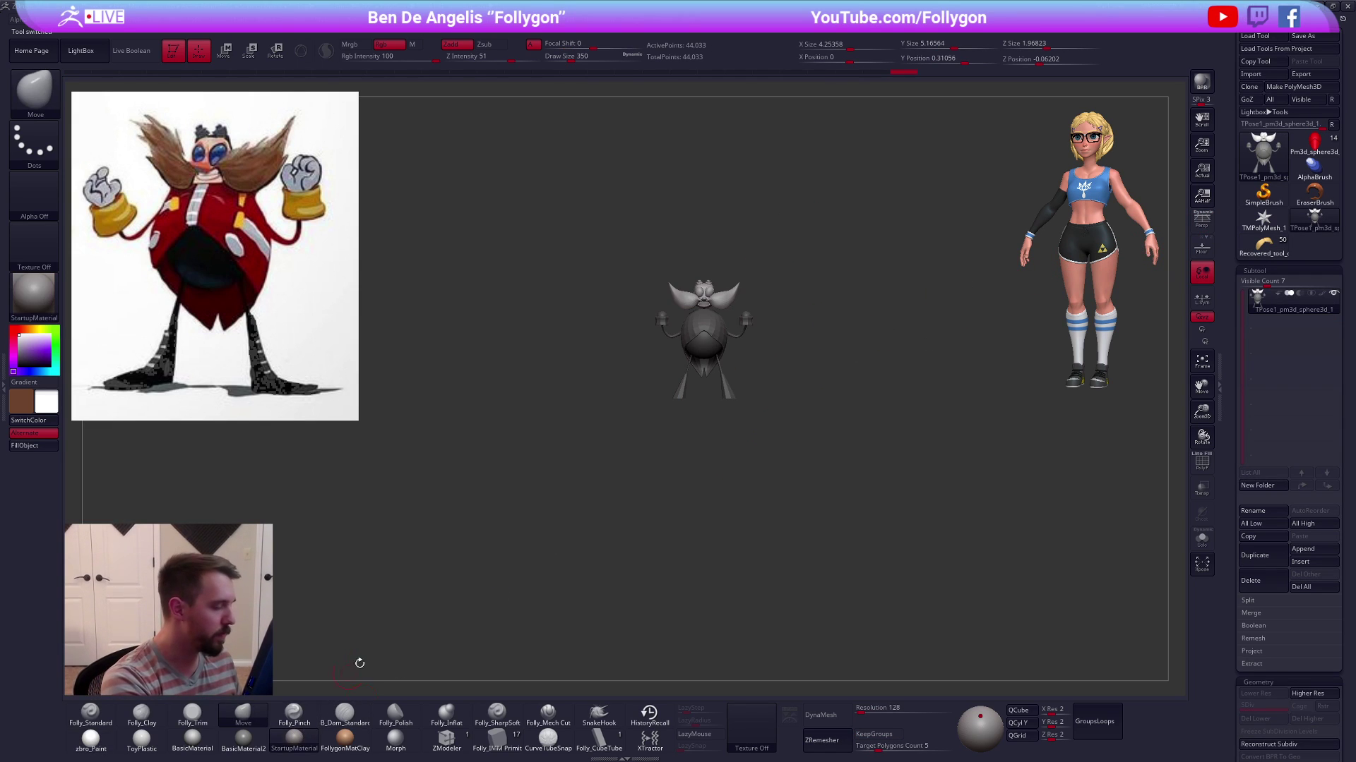
{"action": "left_click_drag", "start_coordinate": [694, 315], "coordinate": [746, 456], "text": "alt"}
{"action": "left_click_drag", "start_coordinate": [841, 521], "coordinate": [866, 539], "text": "alt"}
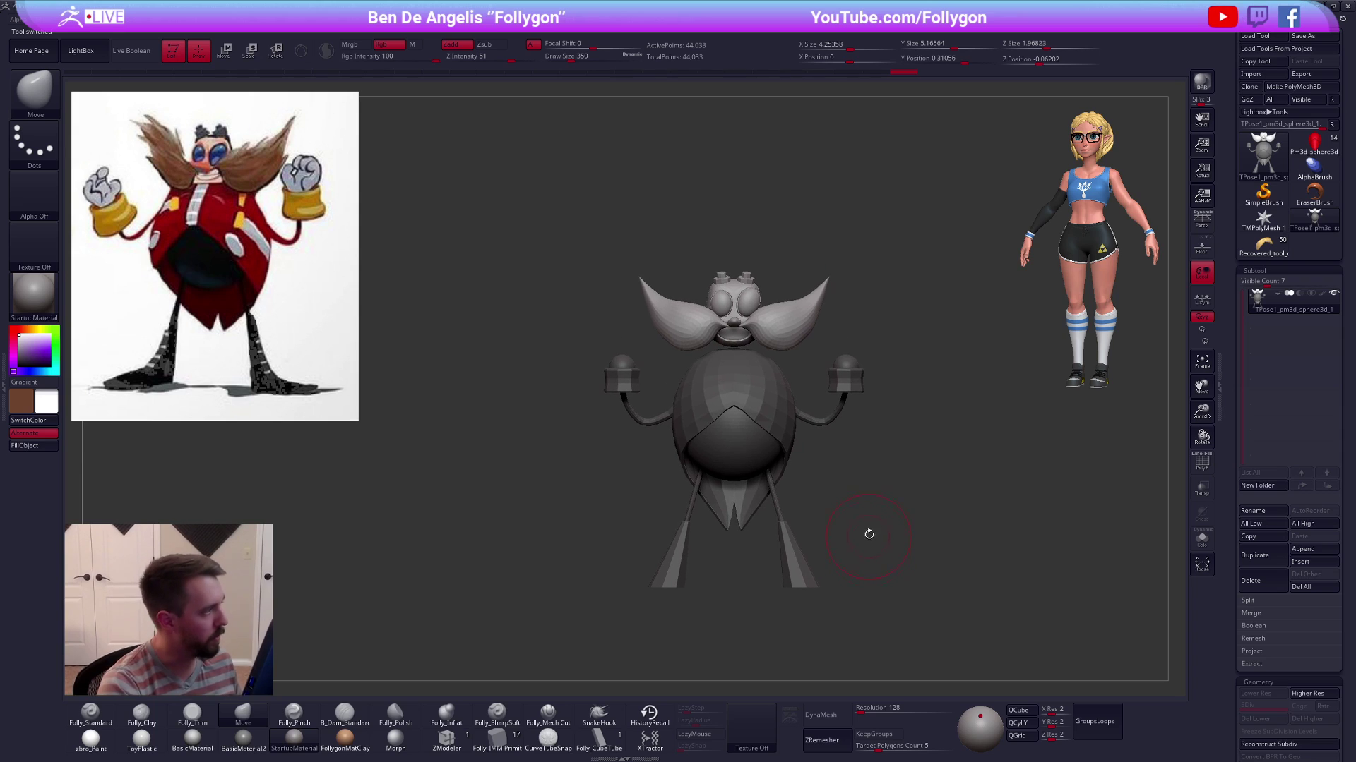
Lower the unmasked head slightly onto the torso with a vertical Transpose move line
{"action": "key", "text": "e"}
{"action": "mouse_move", "coordinate": [844, 344]}
{"action": "left_mouse_down"}
{"action": "mouse_move", "coordinate": [873, 359]}
{"action": "mouse_move", "coordinate": [847, 360]}
{"action": "left_mouse_up"}
{"action": "key", "text": "w"}
{"action": "mouse_move", "coordinate": [748, 310]}
{"action": "left_mouse_down", "text": "shift"}
{"action": "mouse_move", "coordinate": [748, 391]}
{"action": "mouse_move", "coordinate": [750, 363]}
{"action": "left_mouse_up", "text": "shift"}
{"action": "key", "text": "q"}
{"action": "right_click_drag", "start_coordinate": [731, 316], "coordinate": [739, 322], "text": "ctrl"}
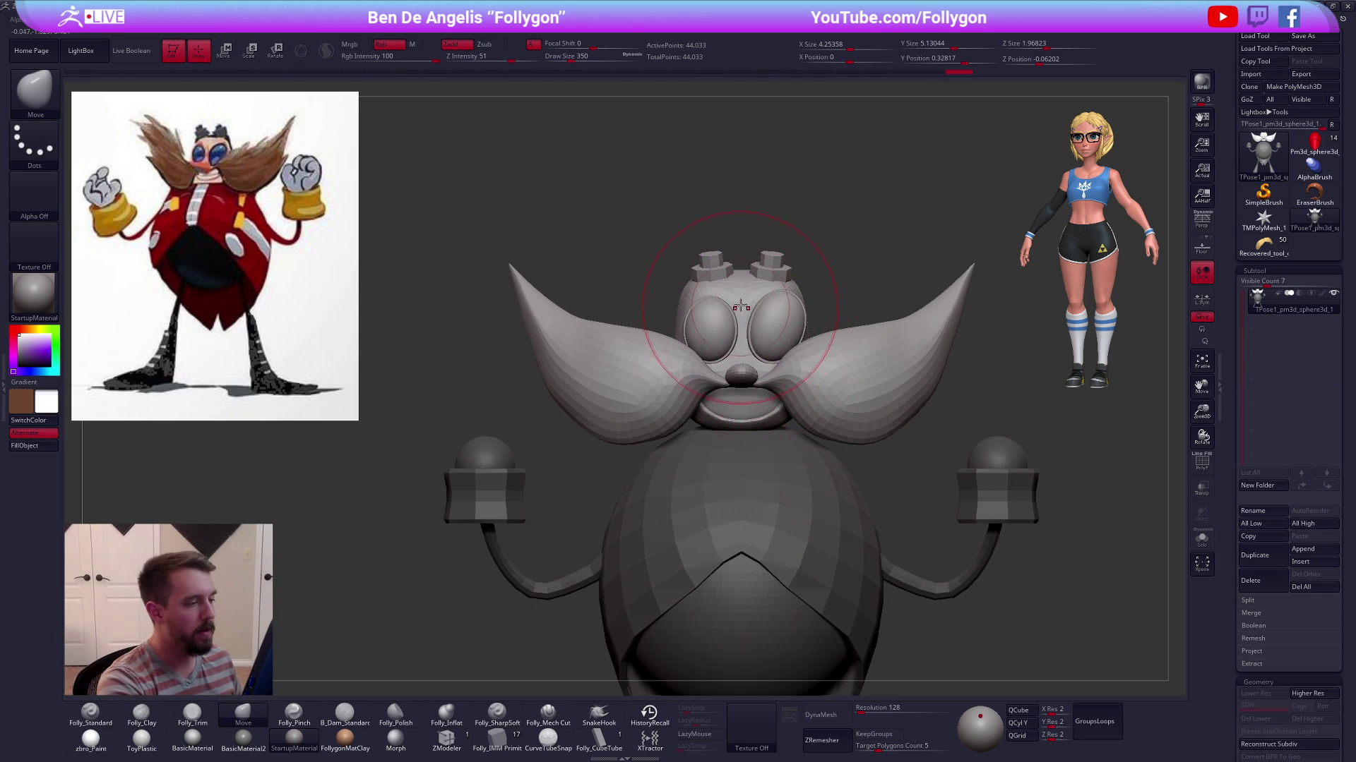
Hide the skull's polygroup and turn on the polyframe display to inspect the remaining head pieces
{"action": "key", "text": "w"}
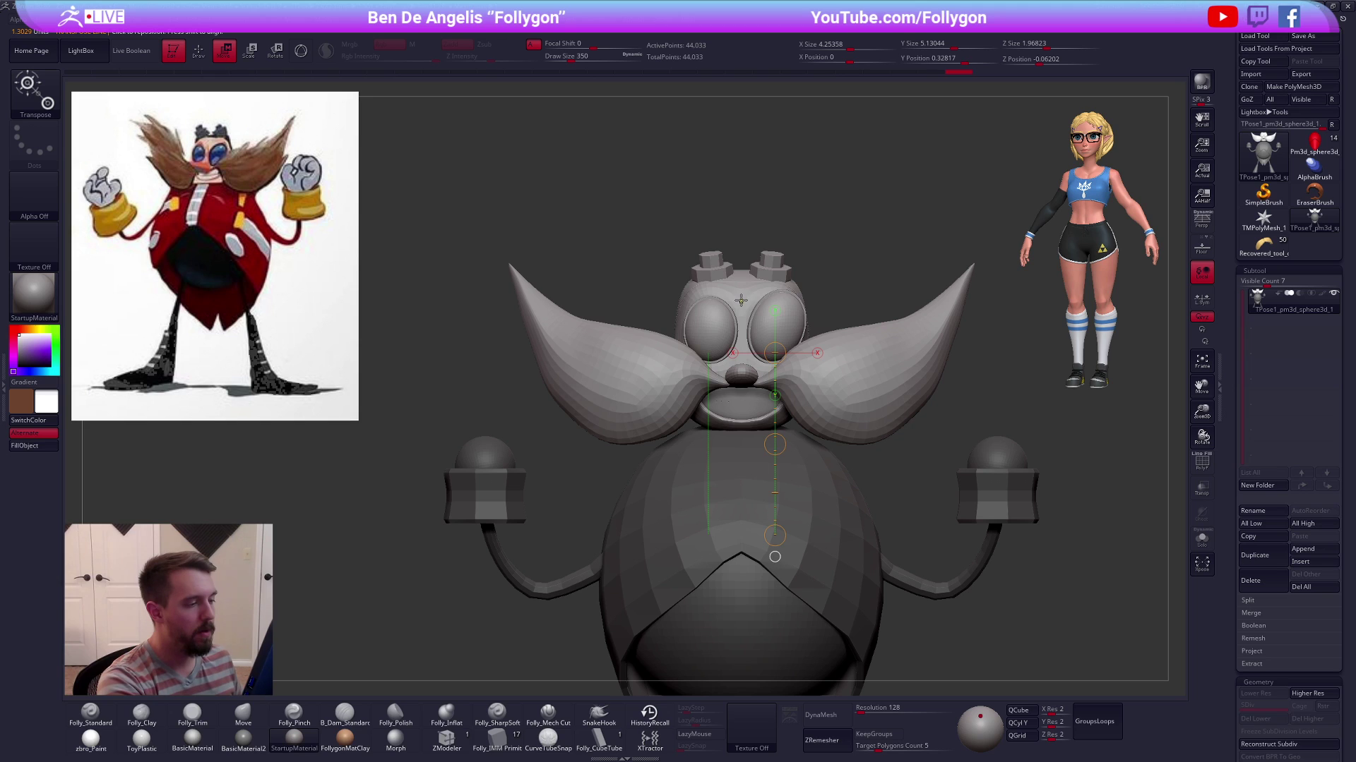
{"action": "key", "text": "q"}
{"action": "left_click", "coordinate": [750, 291], "text": "ctrl+shift"}
{"action": "mouse_move", "coordinate": [833, 266]}
{"action": "left_mouse_down", "text": "ctrl"}
{"action": "mouse_move", "coordinate": [825, 274]}
{"action": "mouse_move", "coordinate": [829, 249]}
{"action": "left_mouse_up", "text": "ctrl"}
{"action": "key", "text": "shift+f"}
{"action": "key", "text": "w"}
{"action": "right_click_drag", "start_coordinate": [822, 540], "coordinate": [657, 573]}
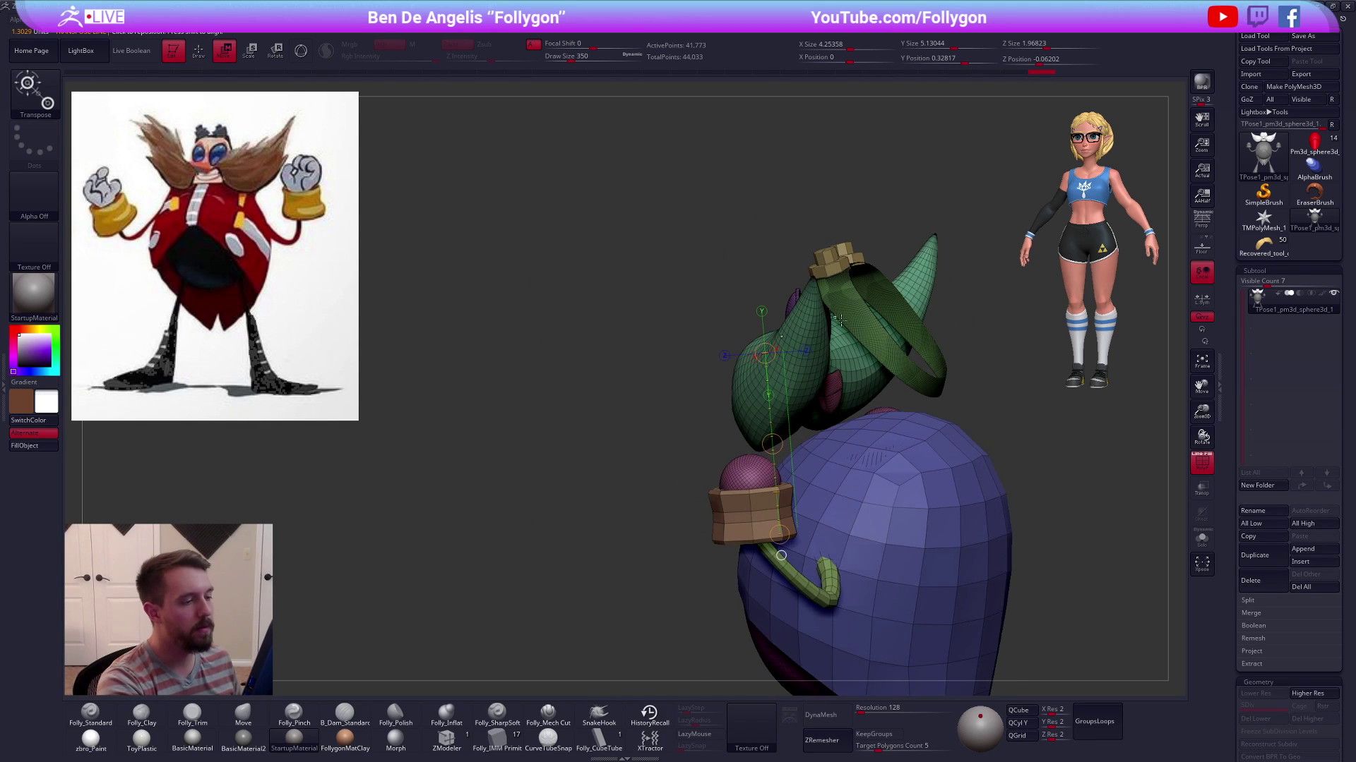
Hide the head band and mouth too, mask all remaining parts, and show the whole model without polyframe
{"action": "left_click", "coordinate": [863, 340], "text": "ctrl"}
{"action": "left_click_drag", "start_coordinate": [886, 256], "coordinate": [895, 265], "text": "ctrl"}
{"action": "key", "text": "q"}
{"action": "left_click", "coordinate": [858, 326], "text": "ctrl+shift"}
{"action": "right_click_drag", "start_coordinate": [831, 397], "coordinate": [907, 404]}
{"action": "left_click", "coordinate": [898, 302], "text": "ctrl"}
{"action": "left_click", "coordinate": [900, 298], "text": "ctrl+shift"}
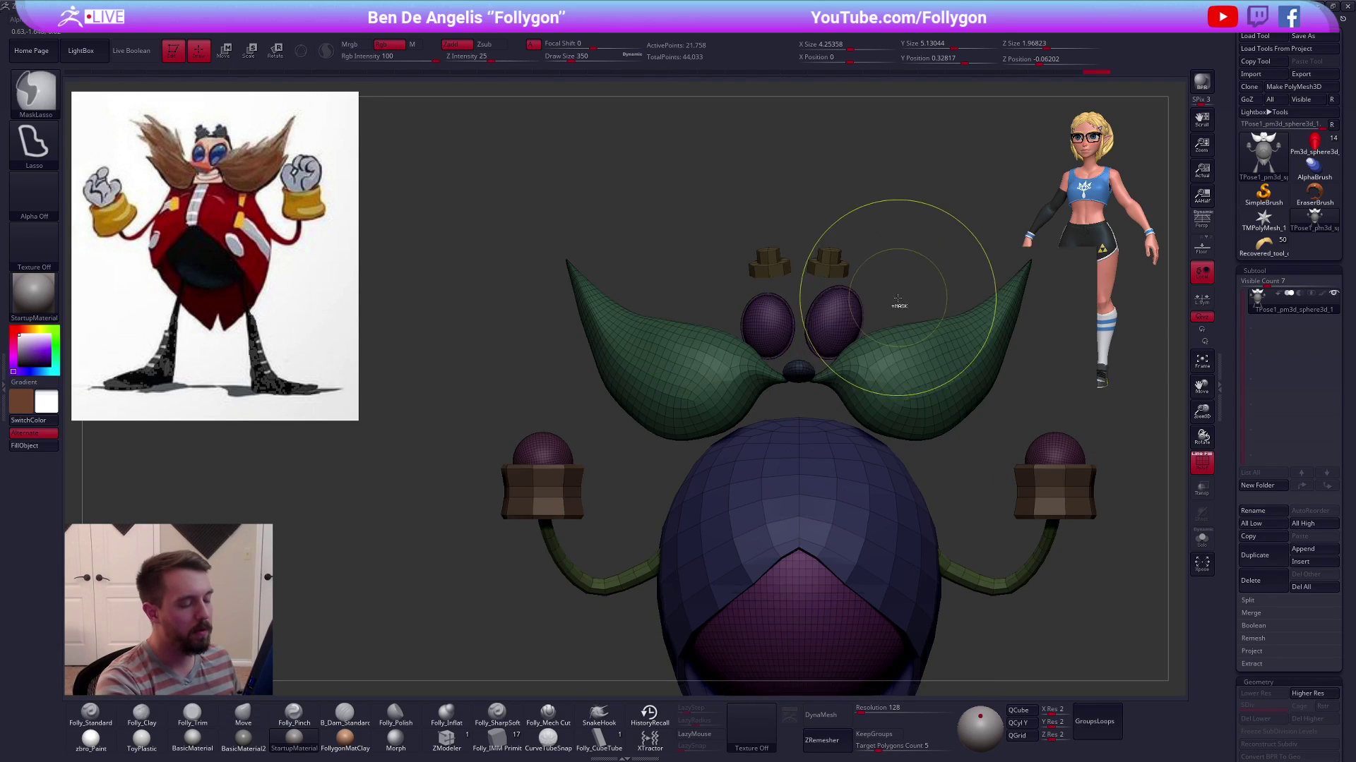
{"action": "mouse_move", "coordinate": [883, 358]}
{"action": "right_mouse_down", "text": "alt"}
{"action": "mouse_move", "coordinate": [857, 345]}
{"action": "mouse_move", "coordinate": [870, 438]}
{"action": "right_mouse_up", "text": "alt"}
{"action": "key", "text": "shift+f"}
Reshape the unmasked skull and jaw with the Move brush, working from the back and the front
{"action": "key", "text": "s"}
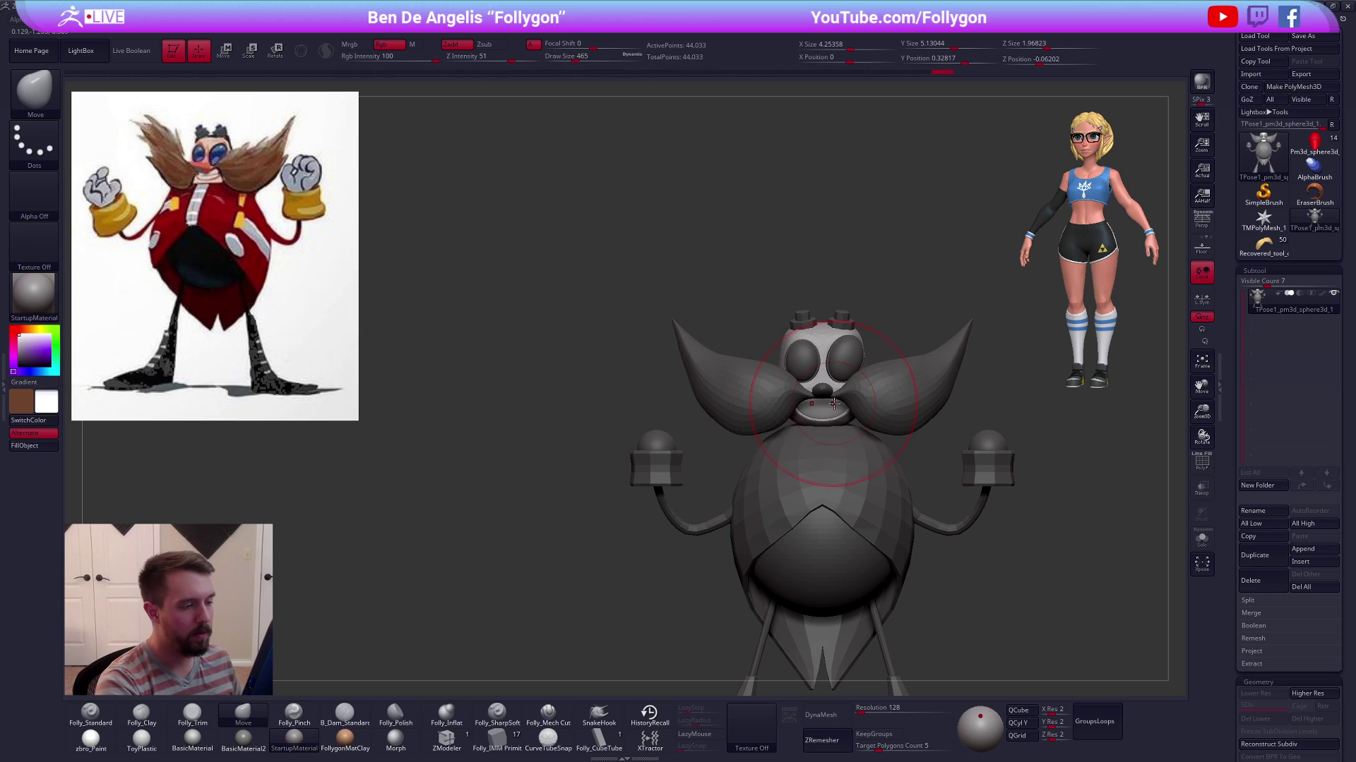
{"action": "left_click_drag", "start_coordinate": [850, 420], "coordinate": [854, 422]}
{"action": "right_click_drag", "start_coordinate": [856, 424], "coordinate": [951, 422], "text": "shift"}
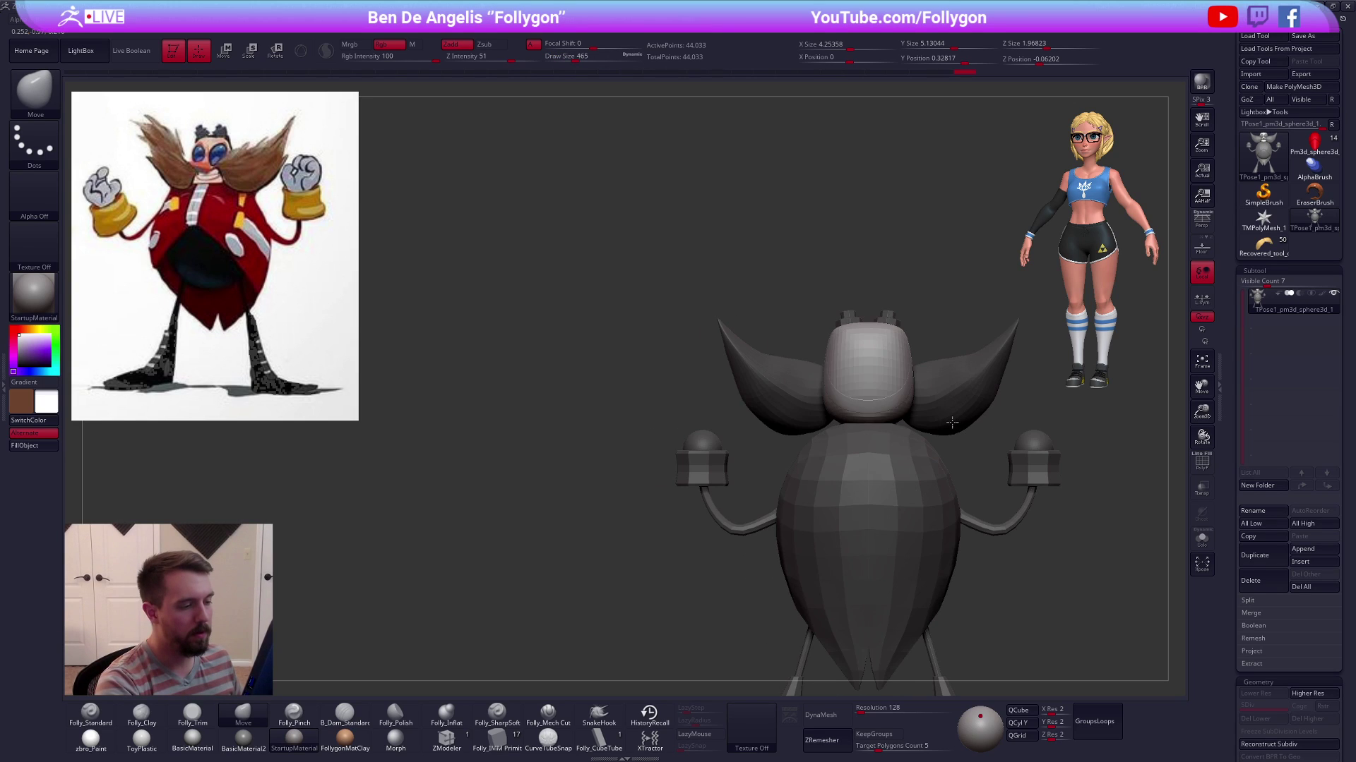
{"action": "key", "text": "space"}
{"action": "left_click_drag", "start_coordinate": [888, 415], "coordinate": [894, 415]}
{"action": "right_click_drag", "start_coordinate": [898, 416], "coordinate": [819, 420], "text": "alt"}
{"action": "left_click_drag", "start_coordinate": [827, 415], "coordinate": [835, 415]}
{"action": "left_click_drag", "start_coordinate": [826, 338], "coordinate": [825, 340]}
{"action": "left_click_drag", "start_coordinate": [836, 404], "coordinate": [834, 418]}
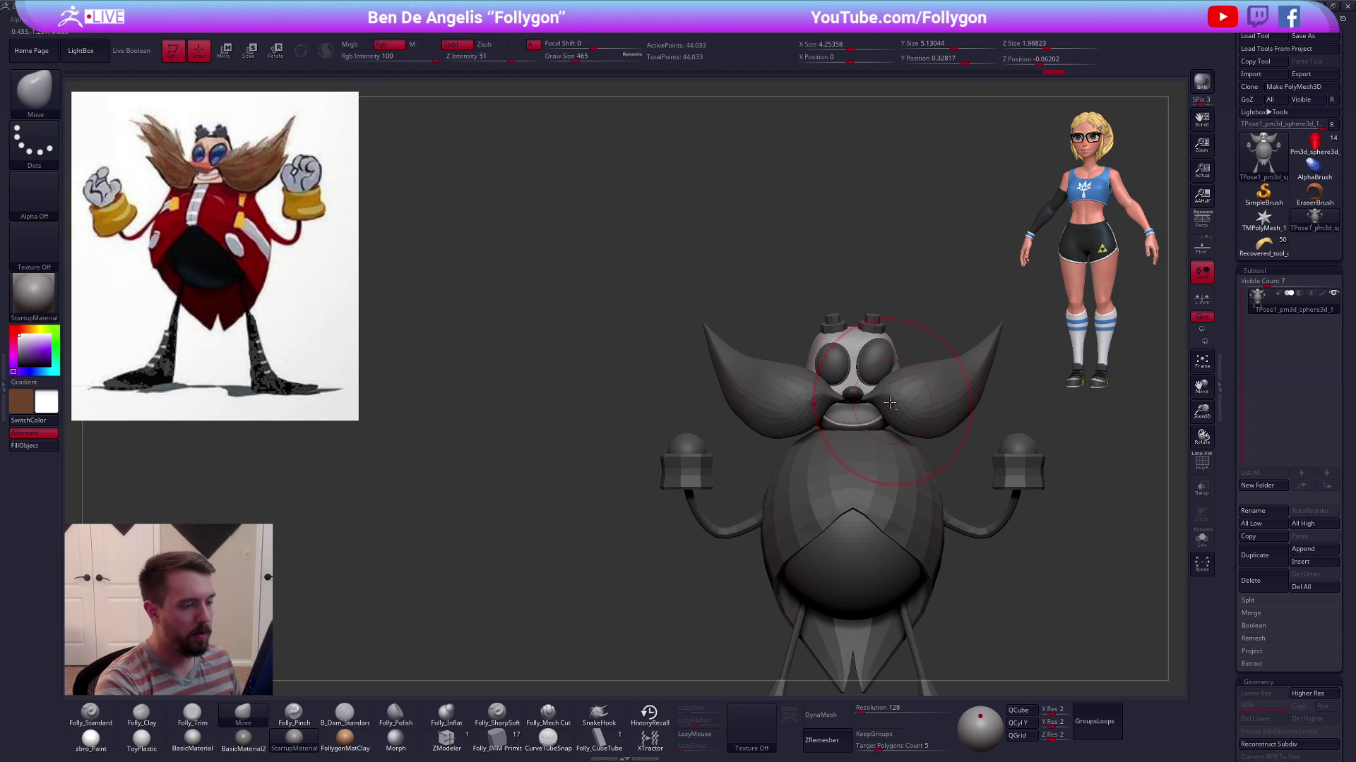
Examine the head from above and compare the whole figure's front proportions with the blonde character snapshot
{"action": "right_click_drag", "start_coordinate": [893, 400], "coordinate": [829, 391], "text": "alt"}
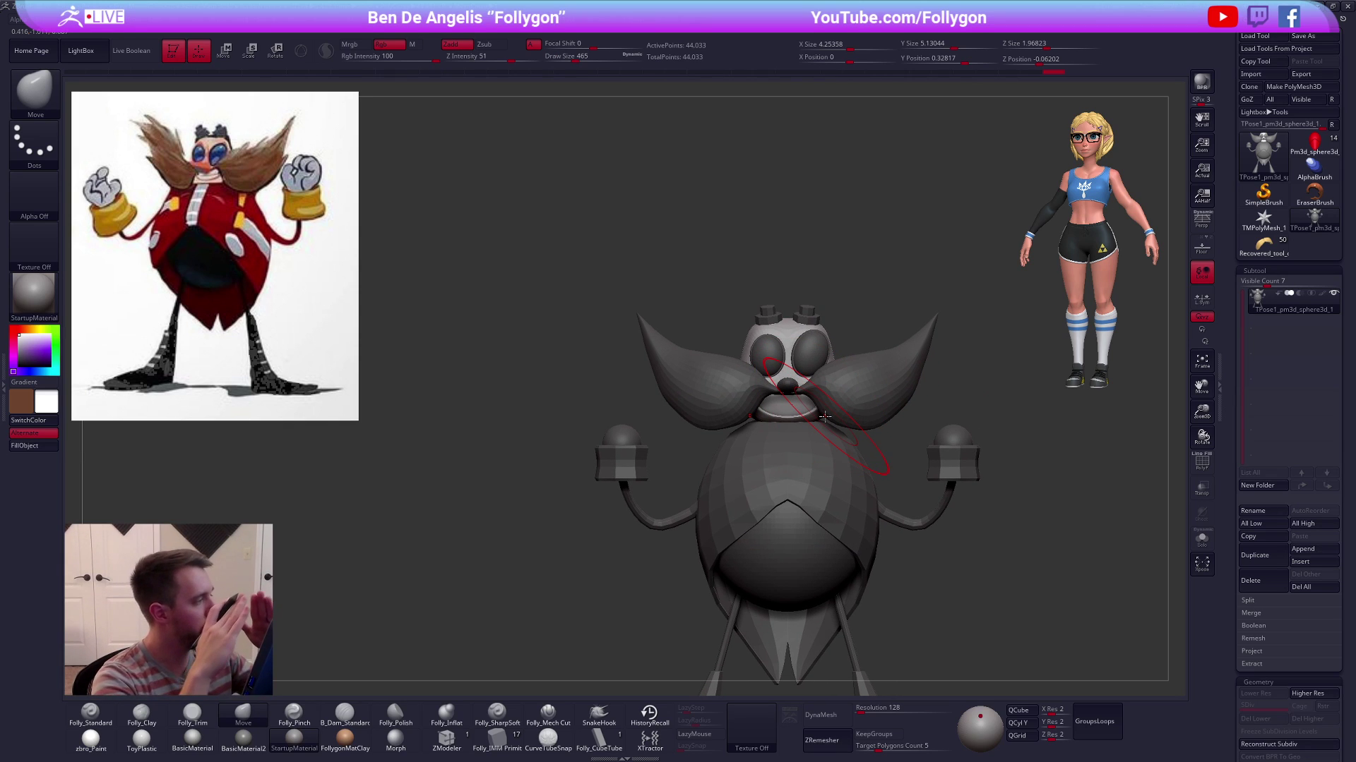
{"action": "right_click_drag", "start_coordinate": [812, 293], "coordinate": [815, 409]}
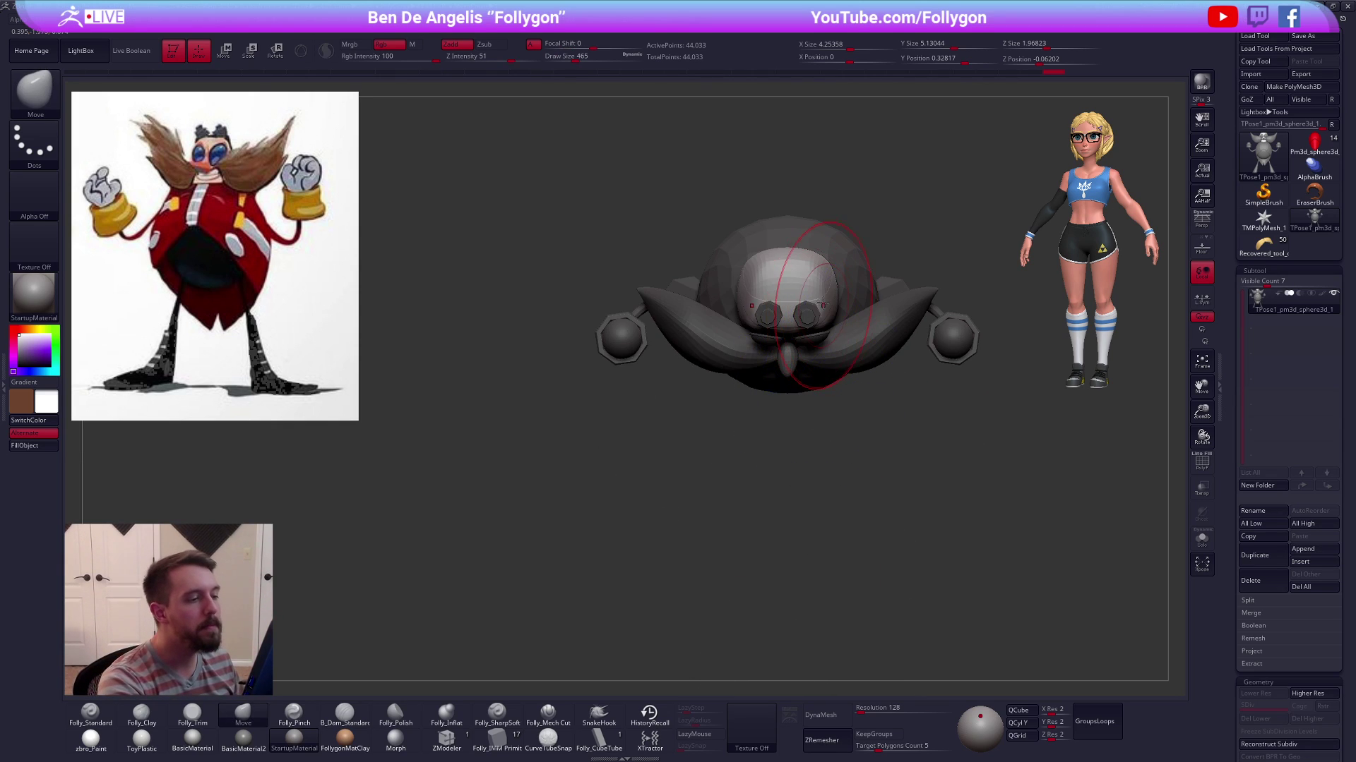
{"action": "right_click_drag", "start_coordinate": [810, 303], "coordinate": [834, 219]}
{"action": "key", "text": "s"}
{"action": "left_click_drag", "start_coordinate": [833, 326], "coordinate": [816, 326]}
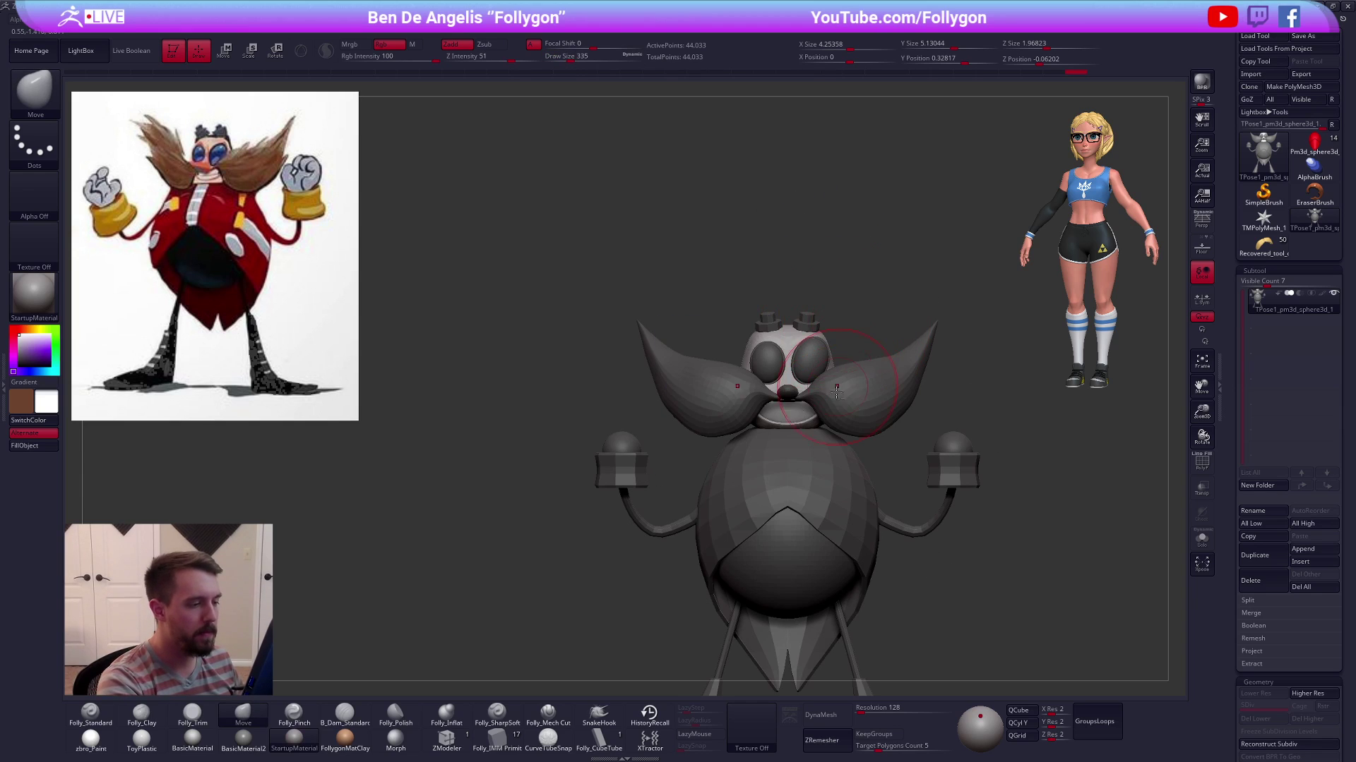
{"action": "right_click_drag", "start_coordinate": [826, 364], "coordinate": [823, 331], "text": "alt"}
{"action": "right_click_drag", "start_coordinate": [977, 524], "coordinate": [958, 524], "text": "ctrl"}
{"action": "right_click_drag", "start_coordinate": [1048, 565], "coordinate": [1022, 460], "text": "alt"}
{"action": "right_click_drag", "start_coordinate": [1090, 515], "coordinate": [1084, 514], "text": "ctrl"}
{"action": "right_click_drag", "start_coordinate": [1084, 514], "coordinate": [1061, 504], "text": "alt"}
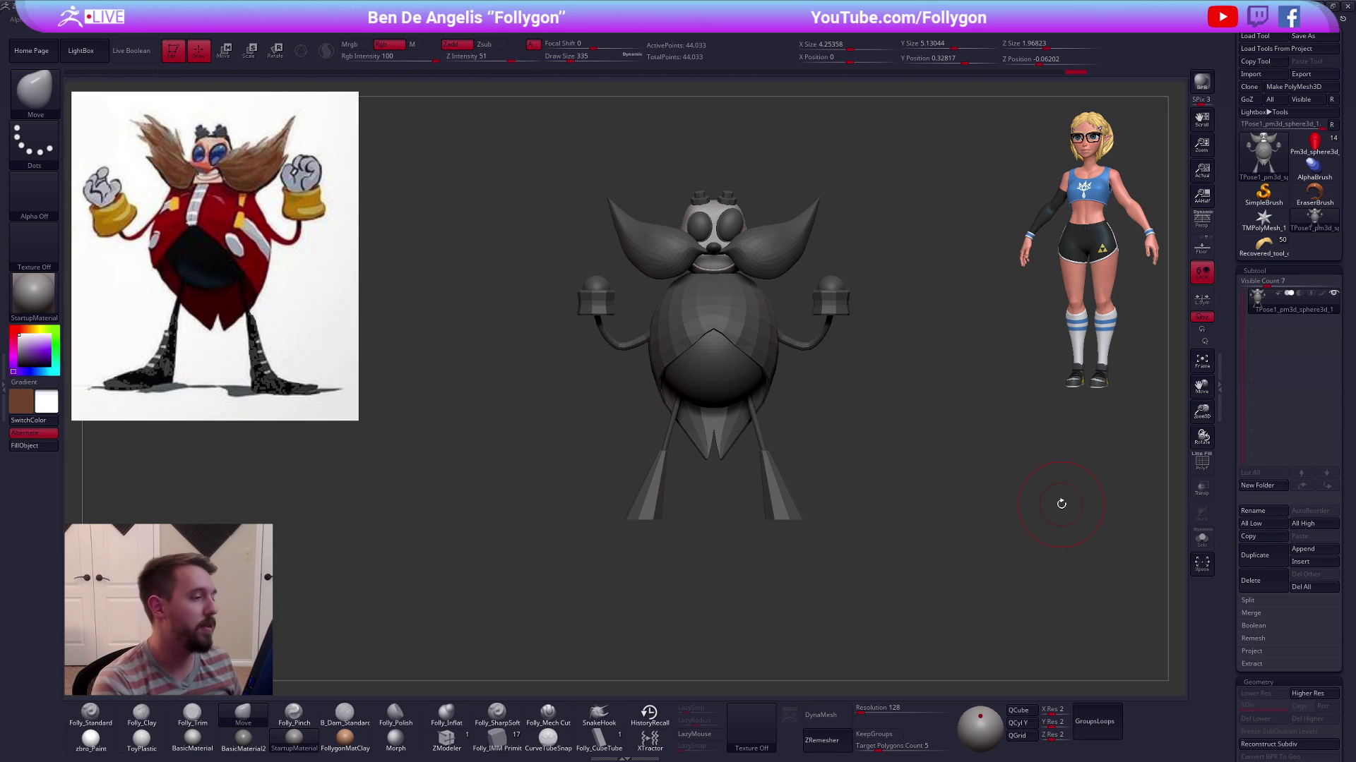
Clear the existing mask and mask every part of the character except the coat
{"action": "left_click_drag", "start_coordinate": [882, 522], "coordinate": [932, 509], "text": "ctrl"}
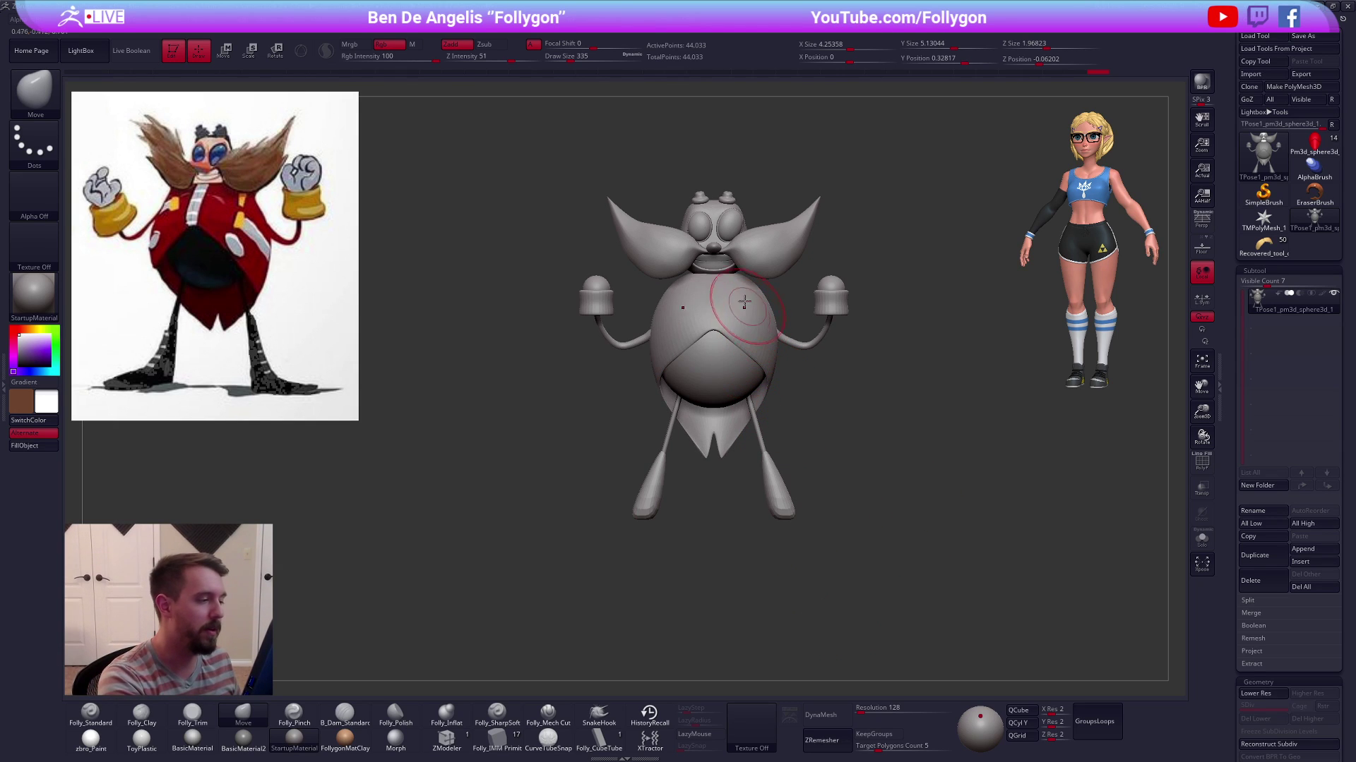
{"action": "key", "text": "d"}
{"action": "key", "text": "shift+d"}
{"action": "right_click_drag", "start_coordinate": [743, 316], "coordinate": [786, 299], "text": "ctrl"}
{"action": "left_click", "coordinate": [798, 426], "text": "ctrl+shift"}
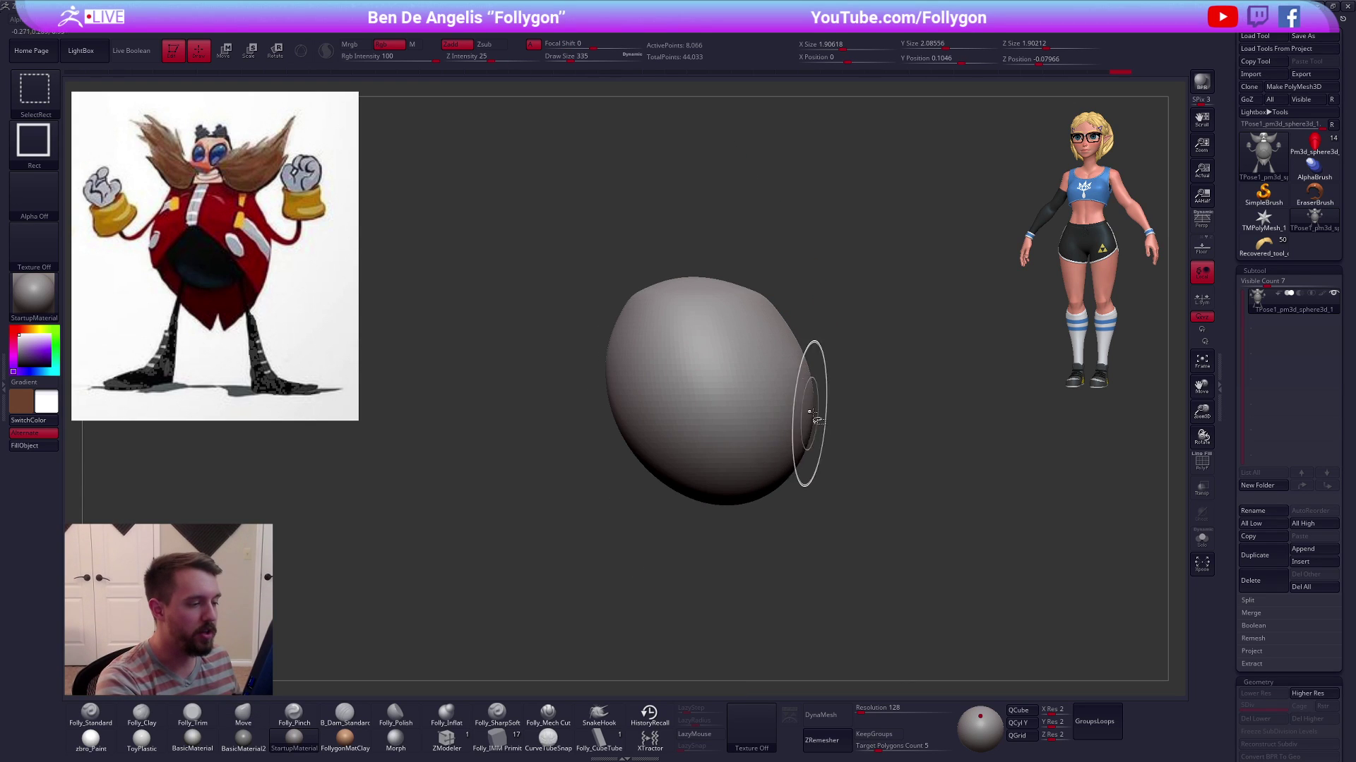
{"action": "left_click", "coordinate": [802, 418], "text": "ctrl+shift"}
{"action": "left_click", "coordinate": [787, 408], "text": "ctrl+shift"}
{"action": "left_click", "coordinate": [823, 434], "text": "ctrl+shift"}
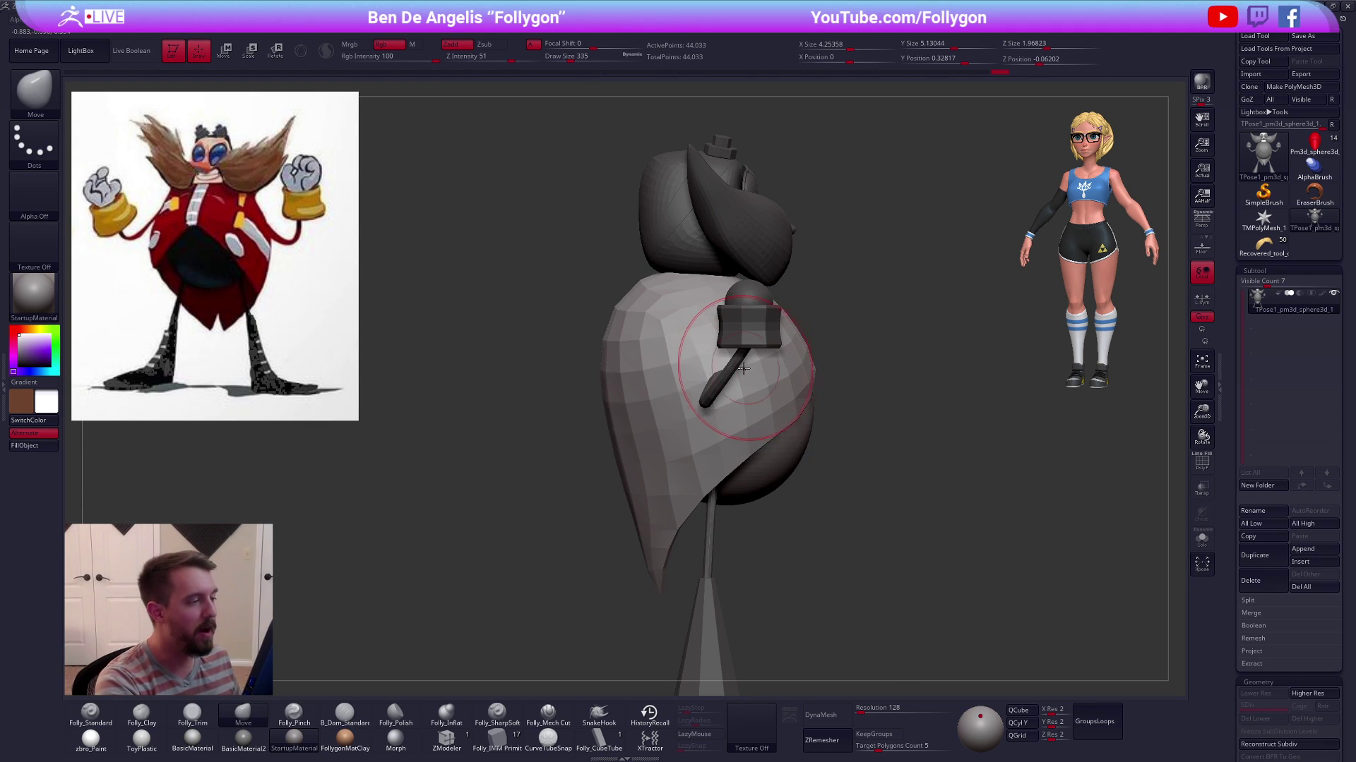
Push in the coat's rounded back in side view with a large Move brush at the higher subdivision level
{"action": "mouse_move", "coordinate": [698, 317]}
{"action": "left_mouse_down"}
{"action": "mouse_move", "coordinate": [681, 273]}
{"action": "mouse_move", "coordinate": [727, 348]}
{"action": "mouse_move", "coordinate": [764, 317]}
{"action": "mouse_move", "coordinate": [760, 332]}
{"action": "left_mouse_up"}
{"action": "key", "text": "d"}
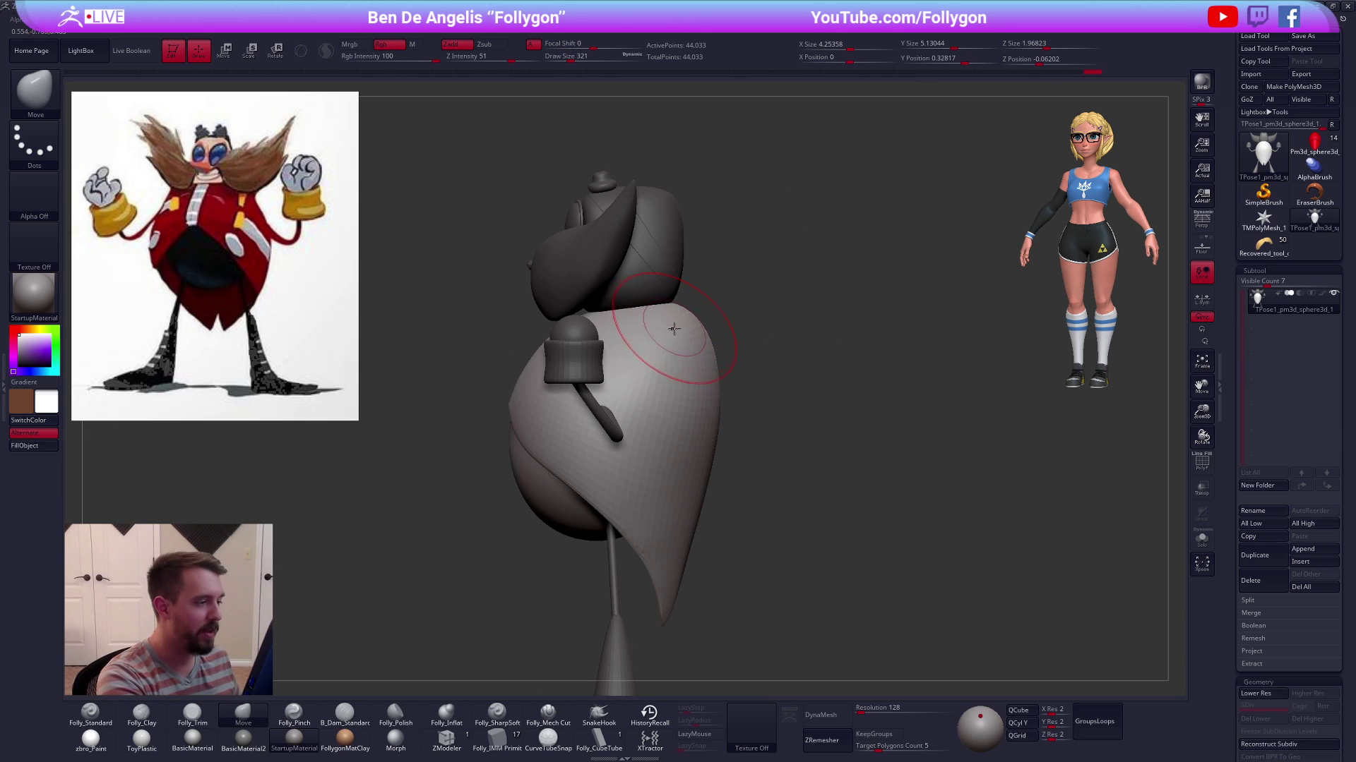
{"action": "key", "text": "space"}
{"action": "left_click_drag", "start_coordinate": [671, 327], "coordinate": [688, 325]}
{"action": "left_click_drag", "start_coordinate": [762, 363], "coordinate": [809, 352], "text": "alt"}
{"action": "key", "text": "space"}
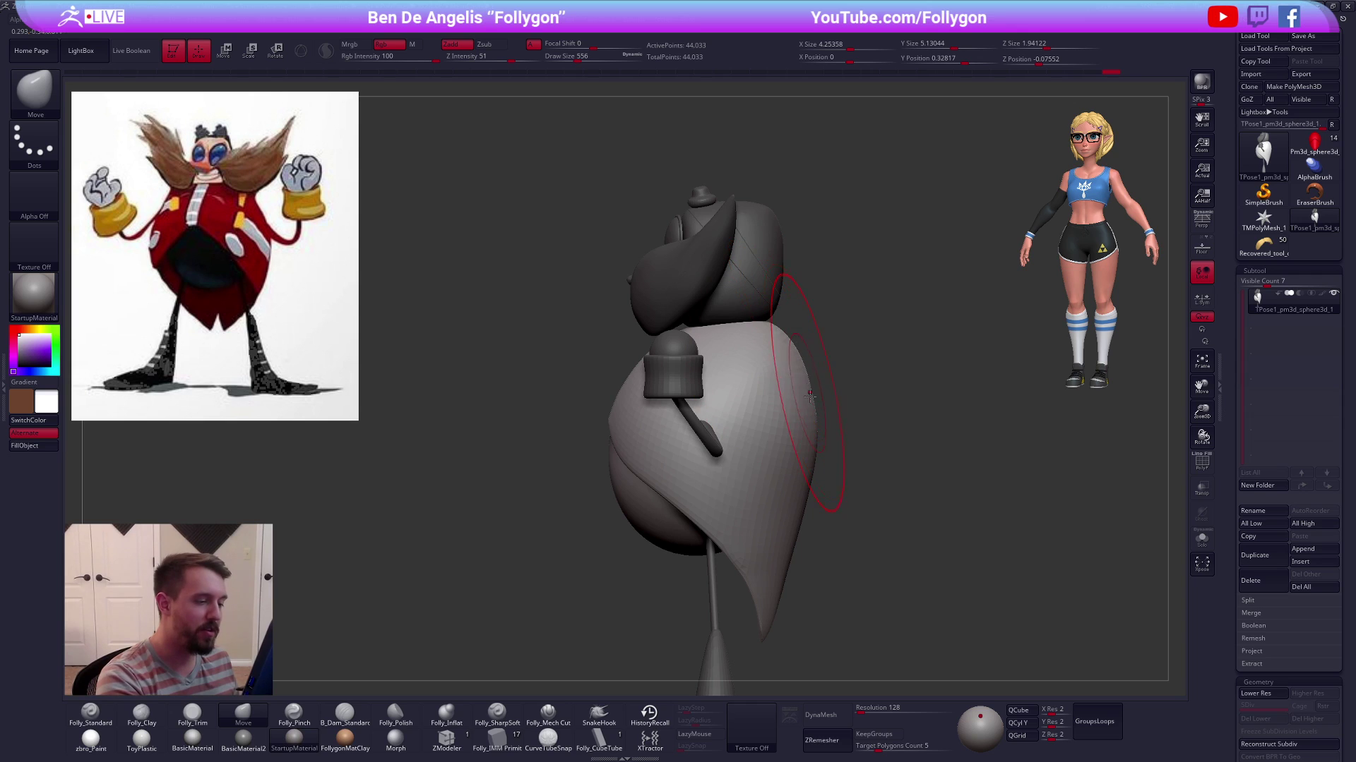
{"action": "right_click_drag", "start_coordinate": [809, 442], "coordinate": [828, 373], "text": "alt"}
{"action": "key", "text": "space"}
{"action": "left_click_drag", "start_coordinate": [829, 374], "coordinate": [834, 376]}
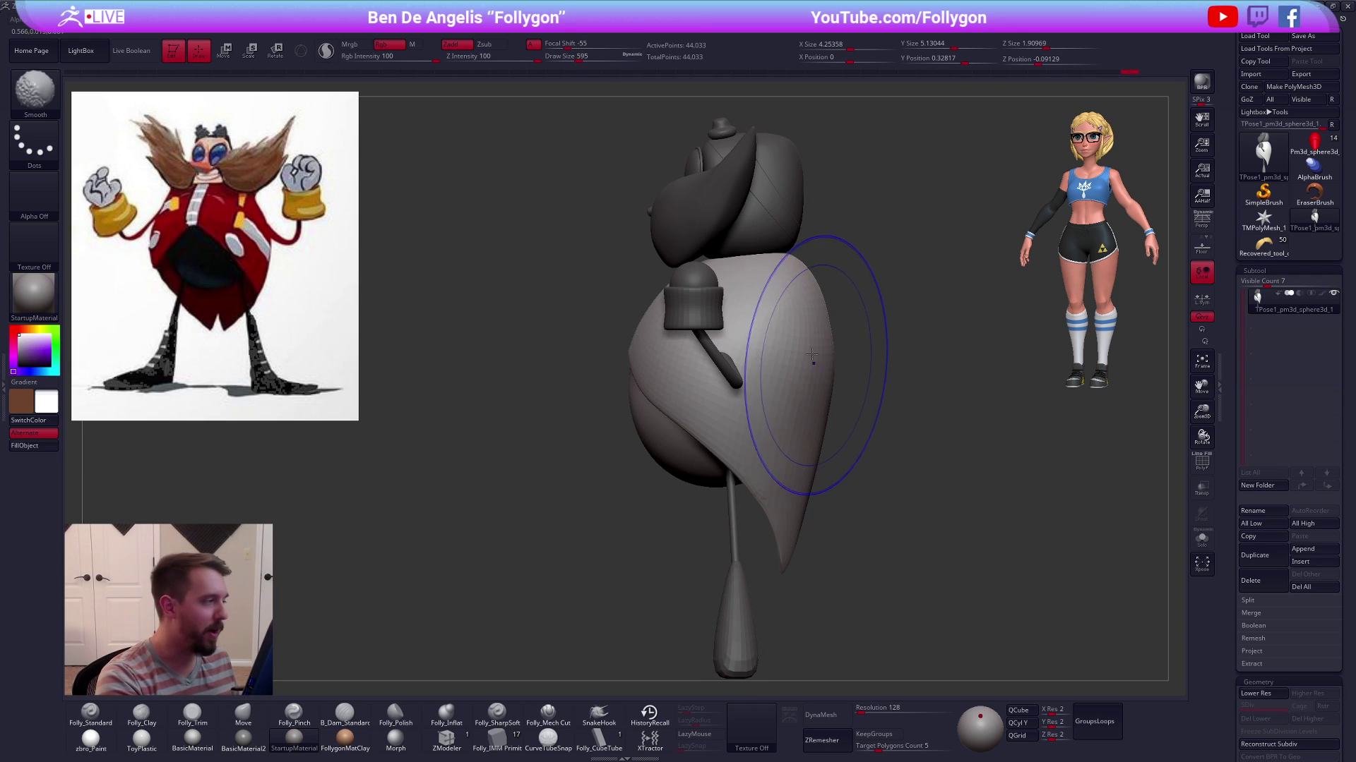
{"action": "key", "text": "shift+d"}
{"action": "key", "text": "d"}
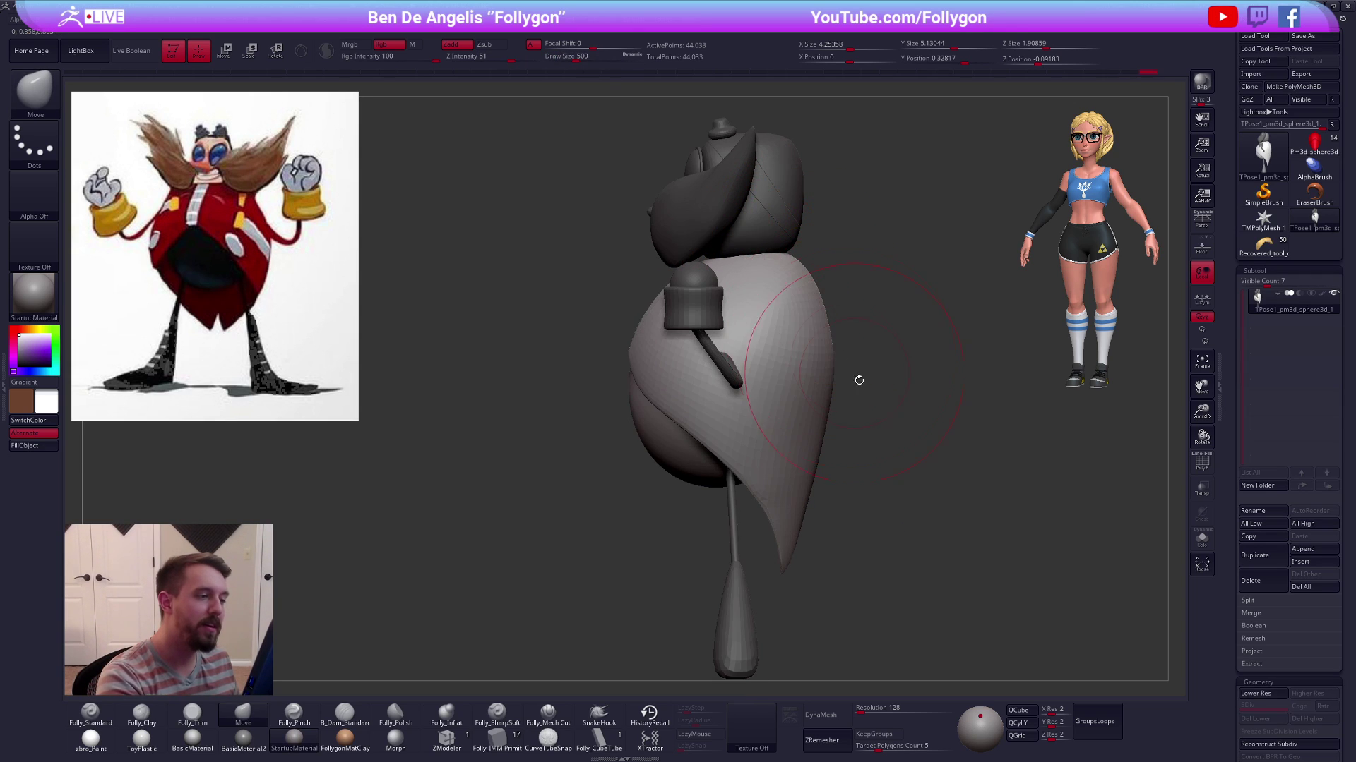
Clear the mask and compare the figure's front view at the smooth and lower subdivision levels
{"action": "right_click_drag", "start_coordinate": [926, 475], "coordinate": [955, 515], "text": "alt"}
{"action": "mouse_move", "coordinate": [934, 517]}
{"action": "left_mouse_down"}
{"action": "mouse_move", "coordinate": [941, 539]}
{"action": "mouse_move", "coordinate": [923, 490]}
{"action": "mouse_move", "coordinate": [964, 461]}
{"action": "left_mouse_up"}
{"action": "key", "text": "ctrl"}
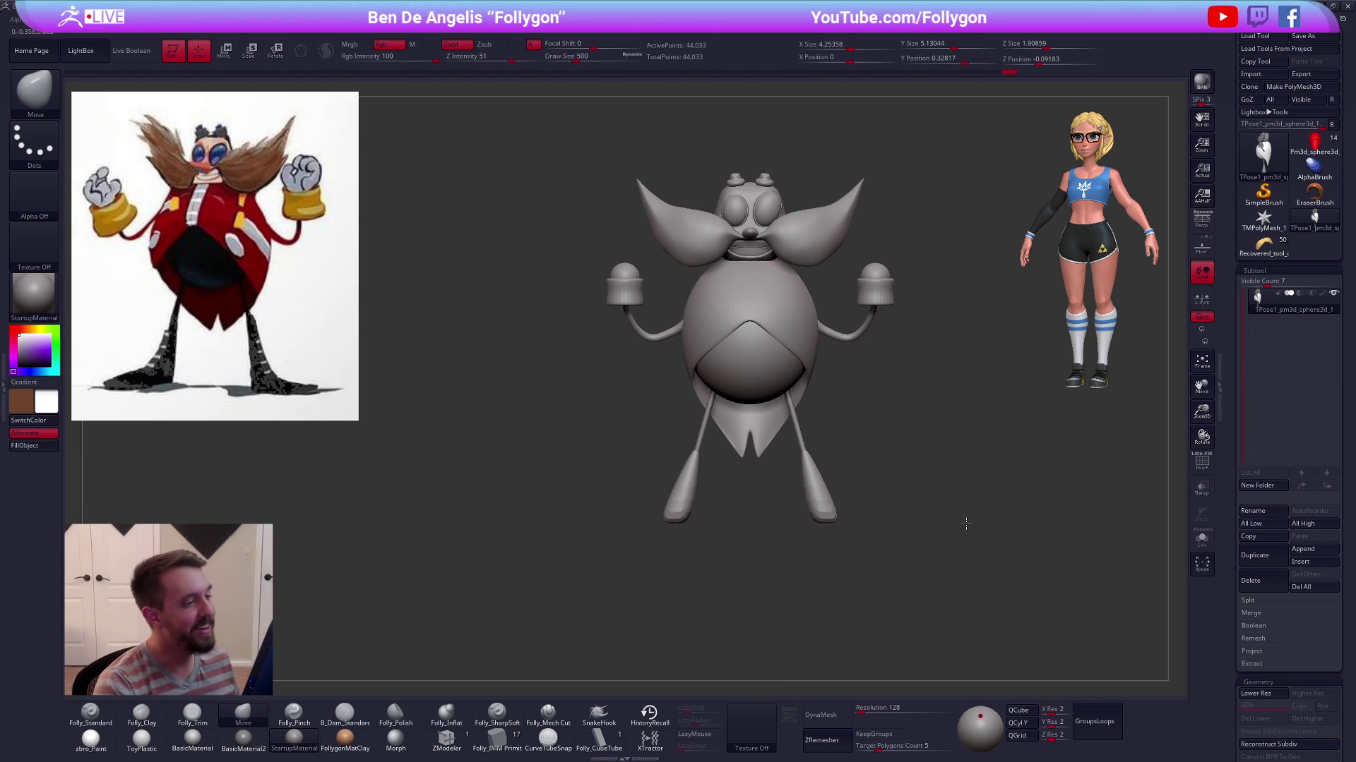
{"action": "key", "text": "shift+d"}
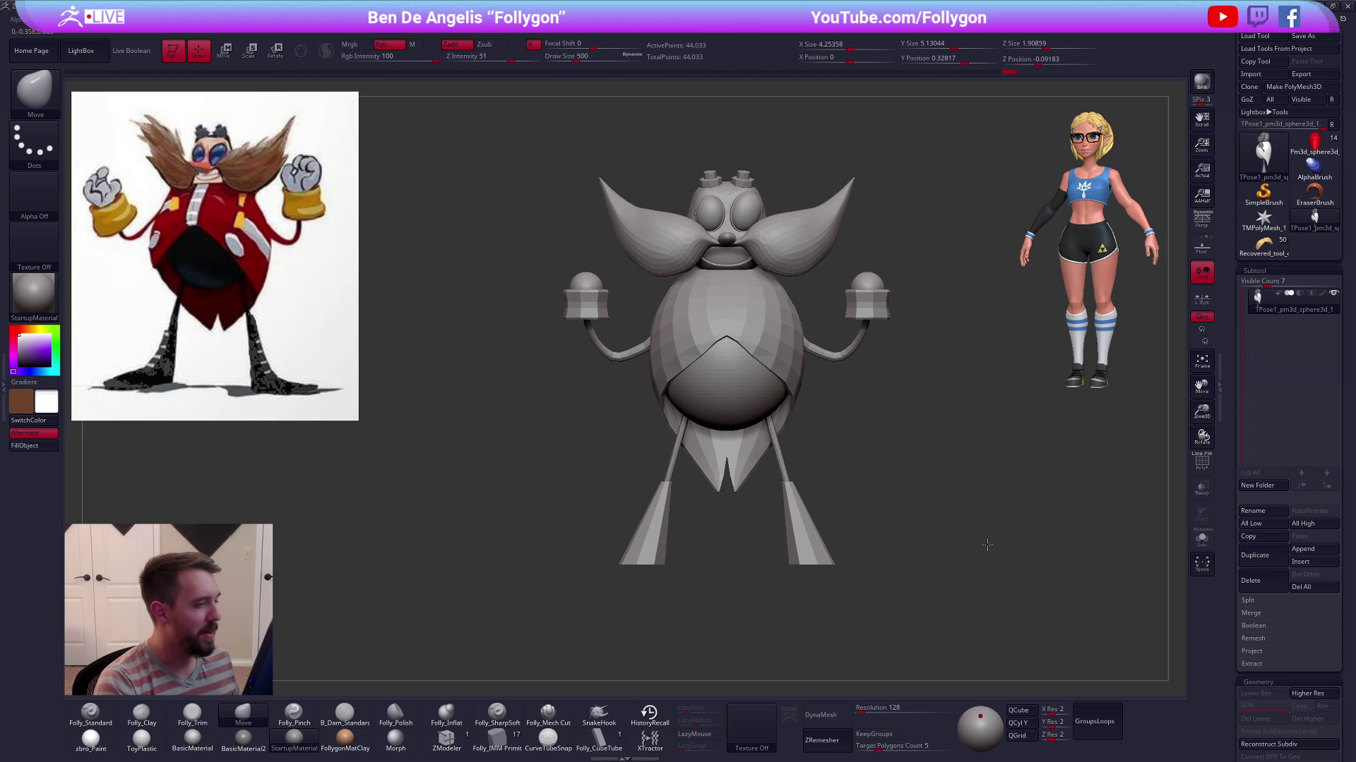
Isolate the fists and cuffs, then show the whole model with every other part masked
{"action": "right_click_drag", "start_coordinate": [975, 549], "coordinate": [956, 535], "text": "ctrl"}
{"action": "mouse_move", "coordinate": [956, 536]}
{"action": "left_mouse_down", "text": "alt"}
{"action": "mouse_move", "coordinate": [946, 563]}
{"action": "mouse_move", "coordinate": [918, 487]}
{"action": "left_mouse_up", "text": "alt"}
{"action": "left_click", "coordinate": [829, 325], "text": "ctrl+shift"}
{"action": "left_click", "coordinate": [829, 325], "text": "ctrl+shift"}
{"action": "left_click", "coordinate": [824, 309], "text": "ctrl+shift"}
{"action": "left_click", "coordinate": [857, 334], "text": "ctrl"}
{"action": "left_click", "coordinate": [856, 333], "text": "ctrl+shift"}
Turn on local symmetry and scale up the unmasked fists and cuffs slightly with the Transpose line
{"action": "key", "text": "e"}
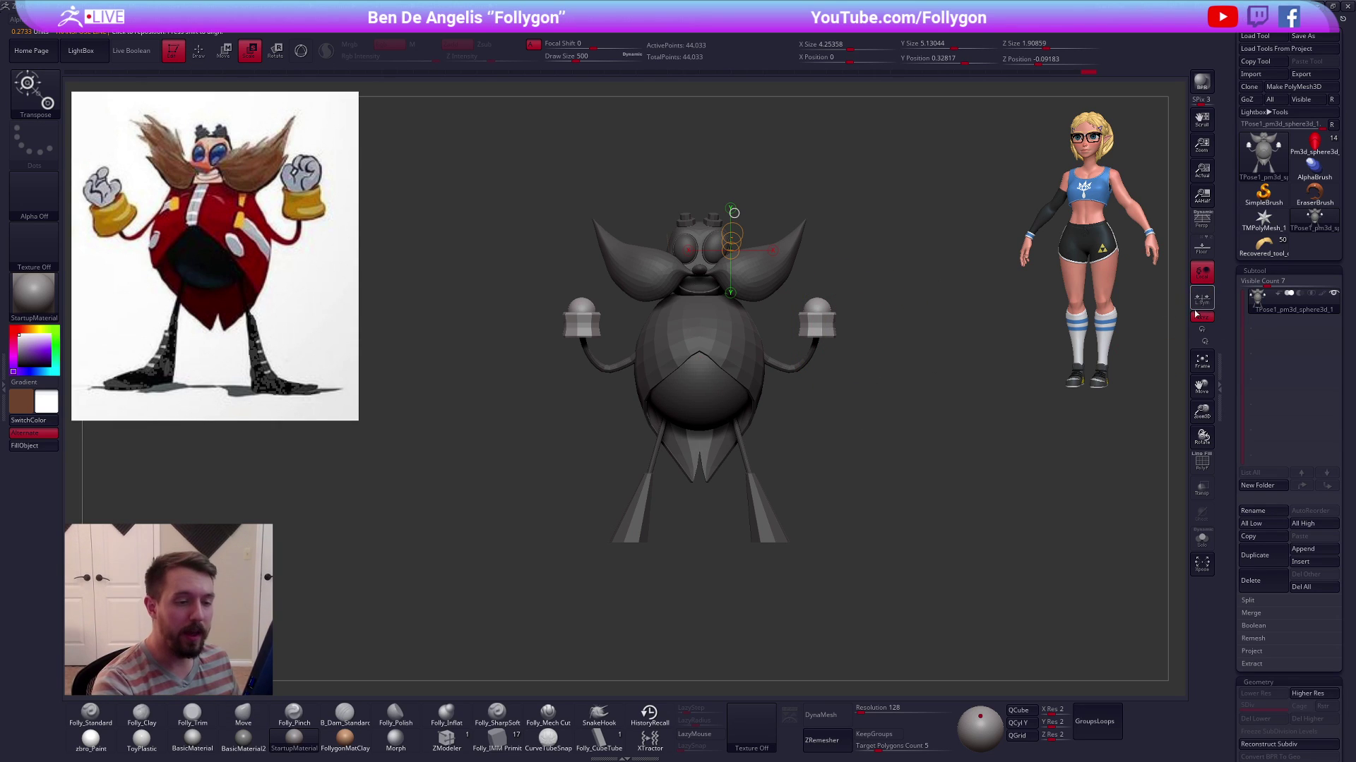
{"action": "left_click_drag", "start_coordinate": [822, 335], "coordinate": [985, 375]}
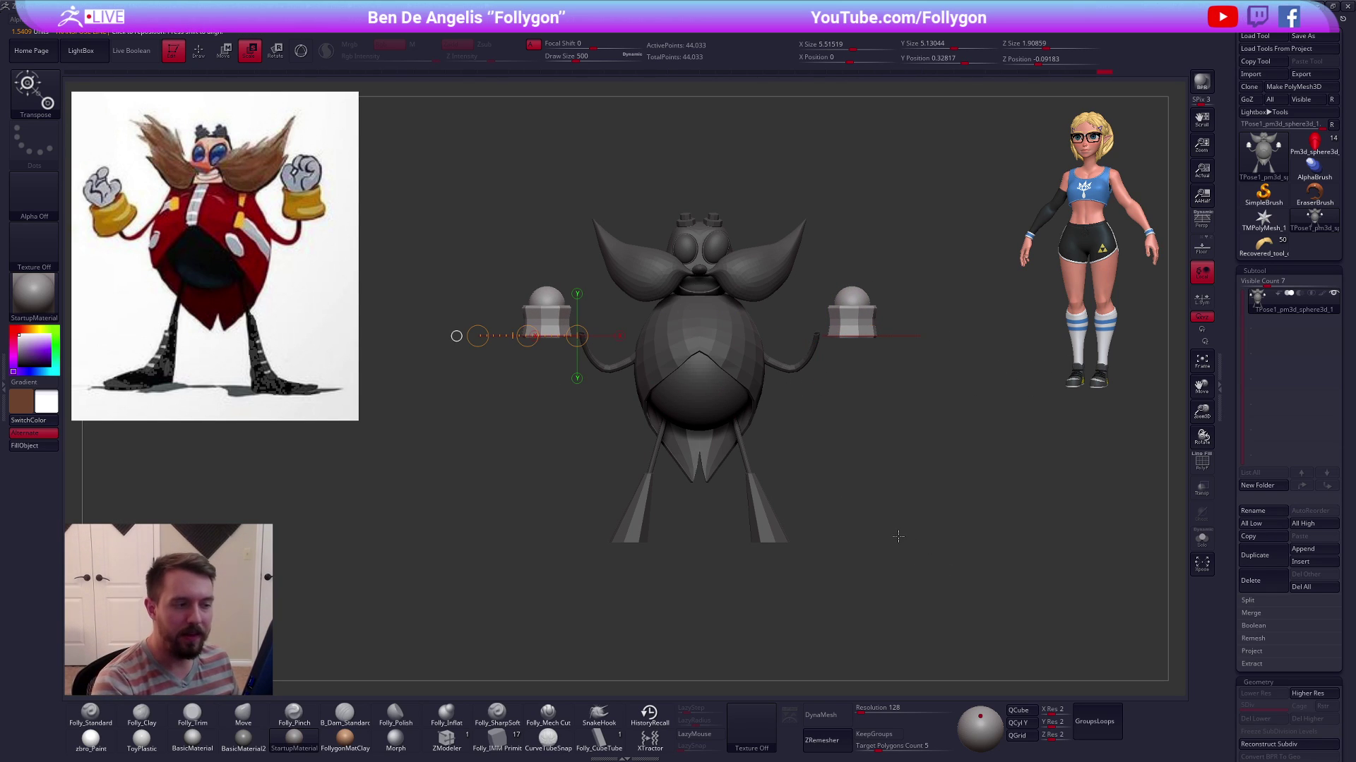
{"action": "left_click", "coordinate": [1201, 300]}
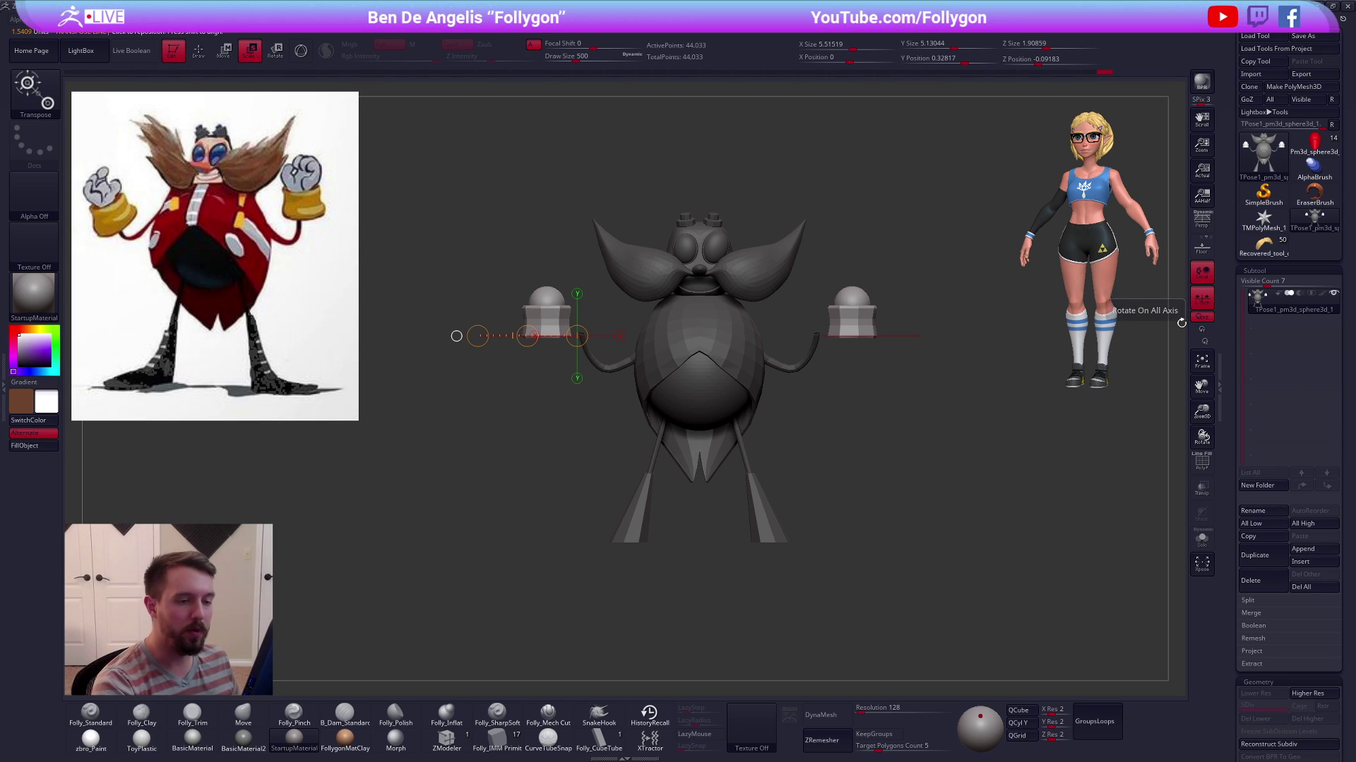
{"action": "key", "text": "ctrl+z"}
{"action": "left_click_drag", "start_coordinate": [923, 341], "coordinate": [945, 407]}
{"action": "key", "text": "w"}
{"action": "key", "text": "e"}
{"action": "key", "text": "w"}
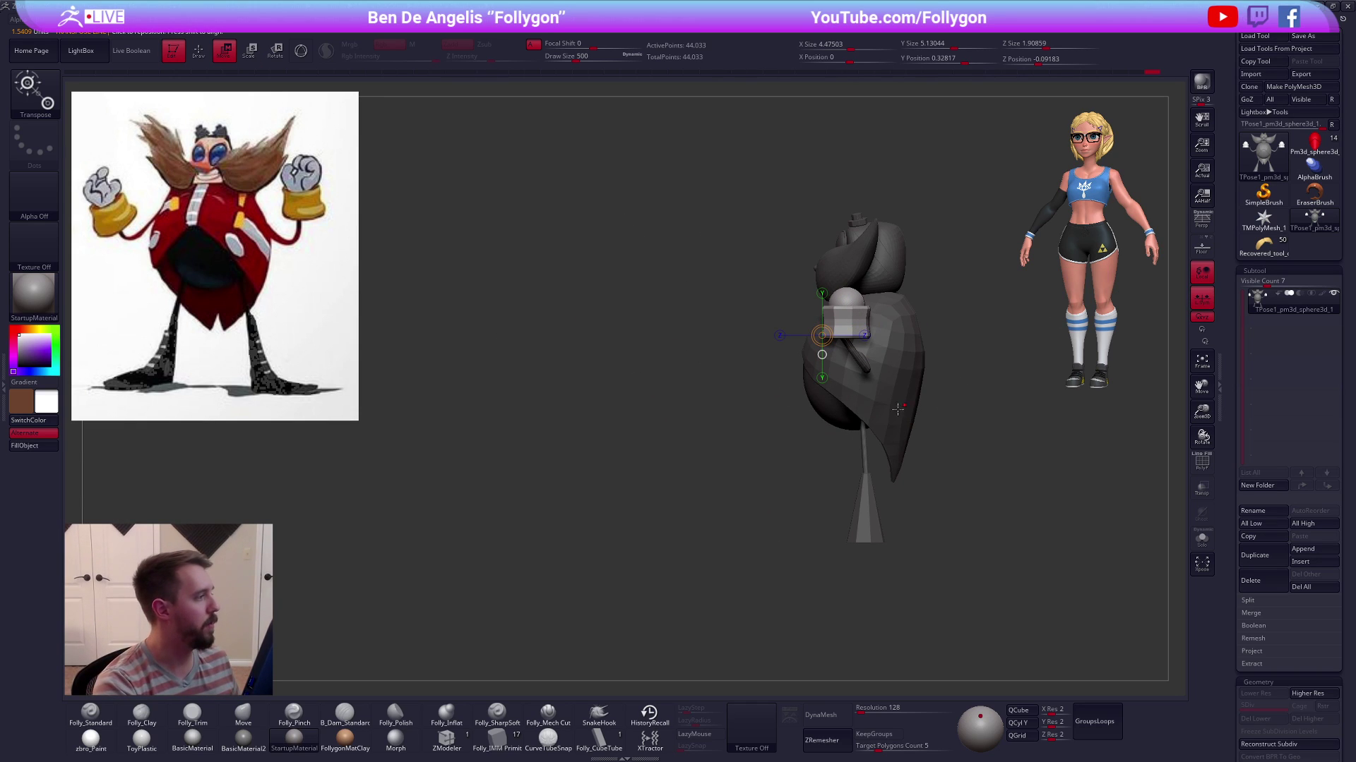
Tilt the fists and cuffs forward with Transpose rotate in side view, and adjust their rotation from the front
{"action": "key", "text": "r"}
{"action": "mouse_move", "coordinate": [851, 324]}
{"action": "left_mouse_down"}
{"action": "mouse_move", "coordinate": [851, 204]}
{"action": "mouse_move", "coordinate": [786, 214]}
{"action": "left_mouse_up"}
{"action": "key", "text": "w"}
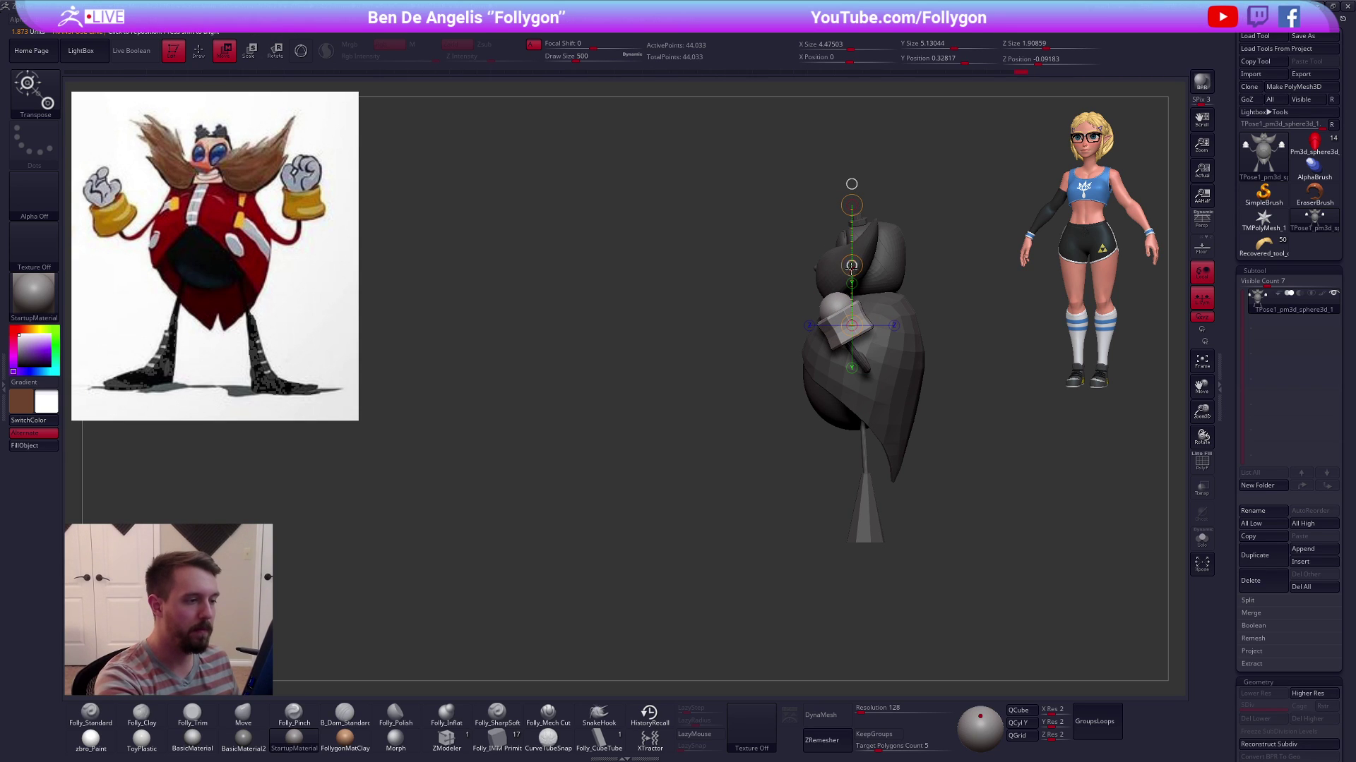
{"action": "key", "text": "q"}
{"action": "left_click_drag", "start_coordinate": [929, 520], "coordinate": [1036, 517], "text": "shift"}
{"action": "key", "text": "r"}
{"action": "left_click_drag", "start_coordinate": [883, 340], "coordinate": [893, 249], "text": "shift"}
{"action": "key", "text": "q"}
{"action": "left_click_drag", "start_coordinate": [1037, 499], "coordinate": [1007, 490], "text": "alt"}
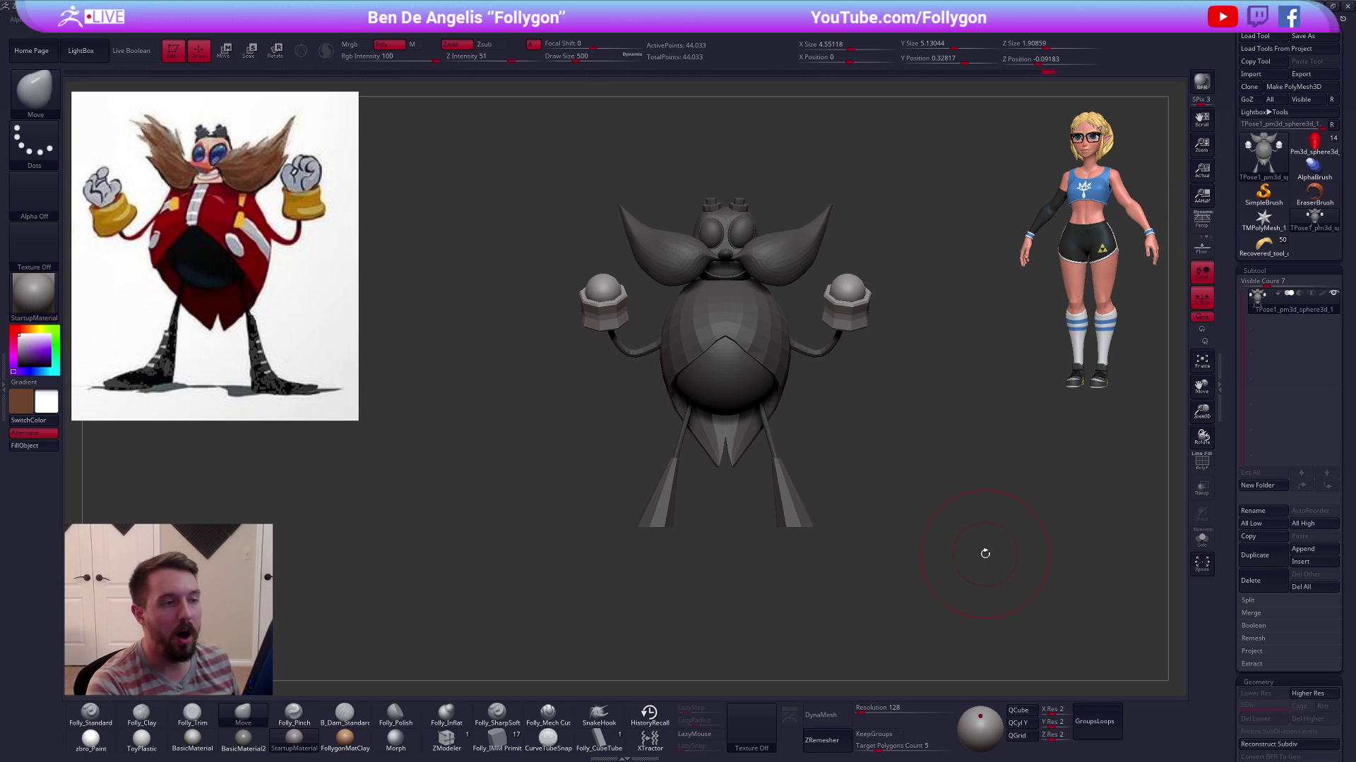
Inspect the tilted fists and overall pose in perspective from an angle and from the front
{"action": "left_click", "coordinate": [1202, 221]}
{"action": "mouse_move", "coordinate": [1044, 509]}
{"action": "left_mouse_down"}
{"action": "mouse_move", "coordinate": [1003, 529]}
{"action": "mouse_move", "coordinate": [960, 520]}
{"action": "mouse_move", "coordinate": [972, 539]}
{"action": "mouse_move", "coordinate": [956, 544]}
{"action": "mouse_move", "coordinate": [1013, 524]}
{"action": "left_mouse_up"}
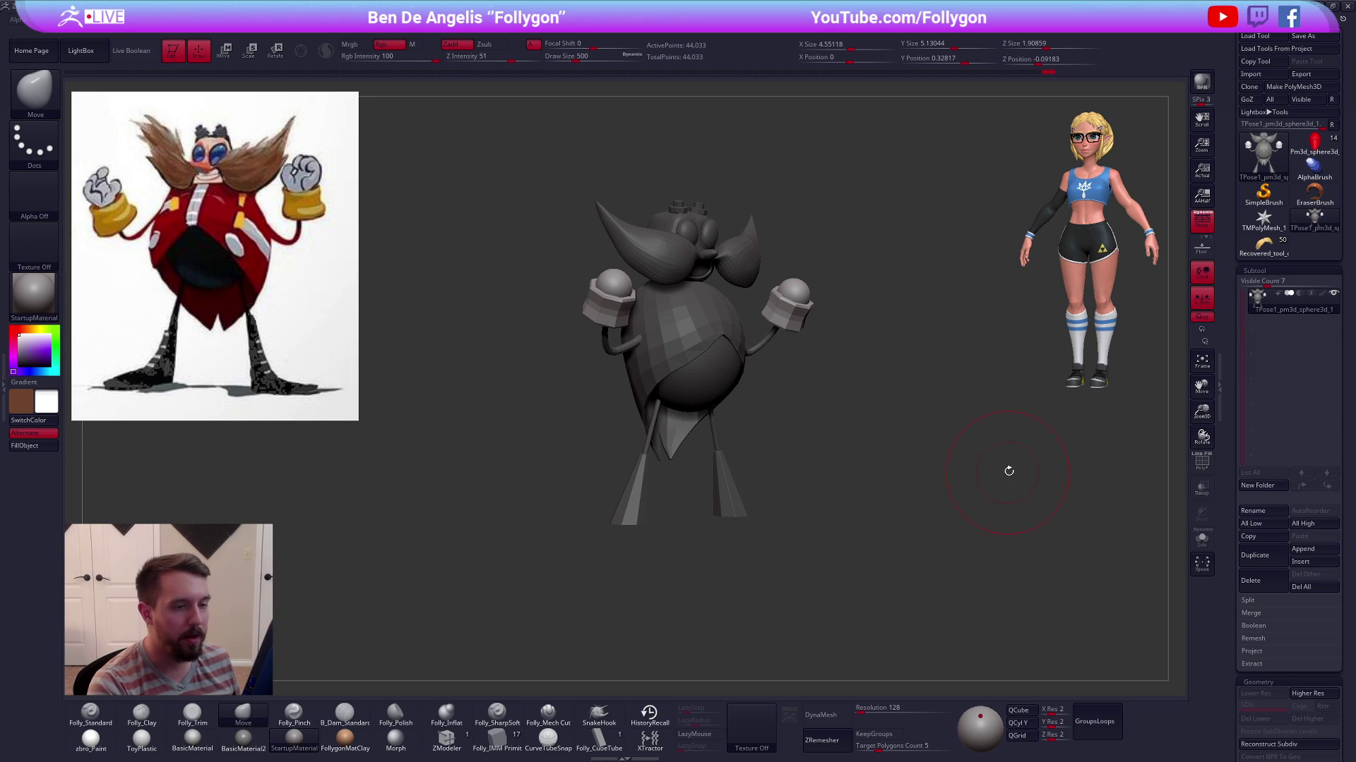
{"action": "left_click_drag", "start_coordinate": [1130, 269], "coordinate": [1049, 385]}
{"action": "left_click_drag", "start_coordinate": [992, 499], "coordinate": [1047, 478], "text": "alt"}
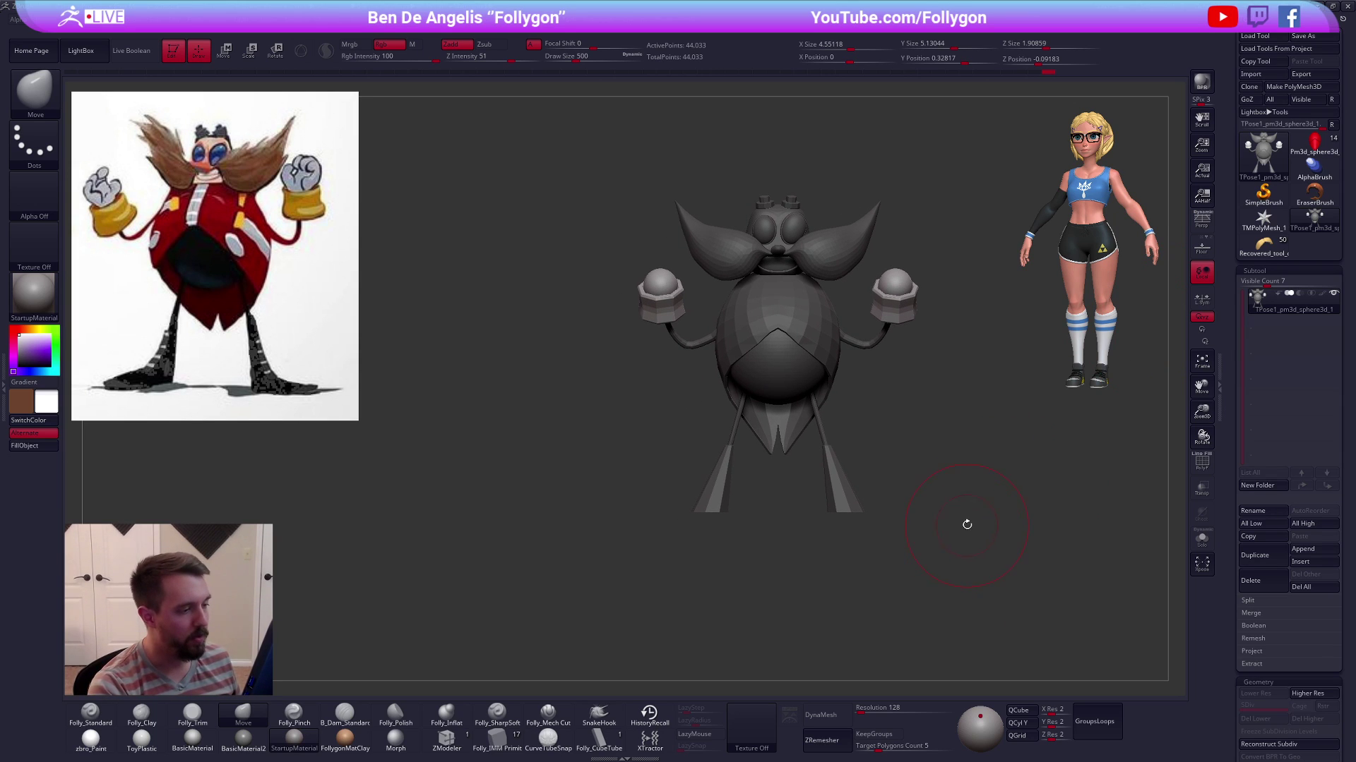
Clear the mask and mask everything except the legs and feet, keeping the whole model visible
{"action": "left_click_drag", "start_coordinate": [954, 521], "coordinate": [933, 512], "text": "ctrl"}
{"action": "left_click", "coordinate": [826, 443], "text": "ctrl+shift"}
{"action": "left_click_drag", "start_coordinate": [851, 454], "coordinate": [875, 446], "text": "ctrl+shift"}
{"action": "left_click", "coordinate": [845, 503], "text": "ctrl+shift"}
{"action": "left_click", "coordinate": [856, 503], "text": "ctrl"}
{"action": "left_click", "coordinate": [884, 502], "text": "ctrl+shift"}
{"action": "mouse_move", "coordinate": [884, 501]}
{"action": "left_mouse_down", "text": "alt"}
{"action": "mouse_move", "coordinate": [870, 472]}
{"action": "mouse_move", "coordinate": [863, 494]}
{"action": "mouse_move", "coordinate": [939, 474]}
{"action": "mouse_move", "coordinate": [872, 475]}
{"action": "mouse_move", "coordinate": [872, 554]}
{"action": "left_mouse_up", "text": "alt"}
Adjust the unmasked legs and feet slightly against the body with a vertical Transpose move line
{"action": "key", "text": "w"}
{"action": "mouse_move", "coordinate": [855, 430]}
{"action": "left_mouse_down", "text": "shift"}
{"action": "mouse_move", "coordinate": [948, 430]}
{"action": "mouse_move", "coordinate": [888, 432]}
{"action": "left_mouse_up", "text": "shift"}
{"action": "left_click_drag", "start_coordinate": [834, 337], "coordinate": [835, 531], "text": "shift"}
{"action": "key", "text": "q"}
{"action": "mouse_move", "coordinate": [862, 579]}
{"action": "left_mouse_down", "text": "shift"}
{"action": "mouse_move", "coordinate": [956, 560]}
{"action": "mouse_move", "coordinate": [934, 550]}
{"action": "left_mouse_up", "text": "shift"}
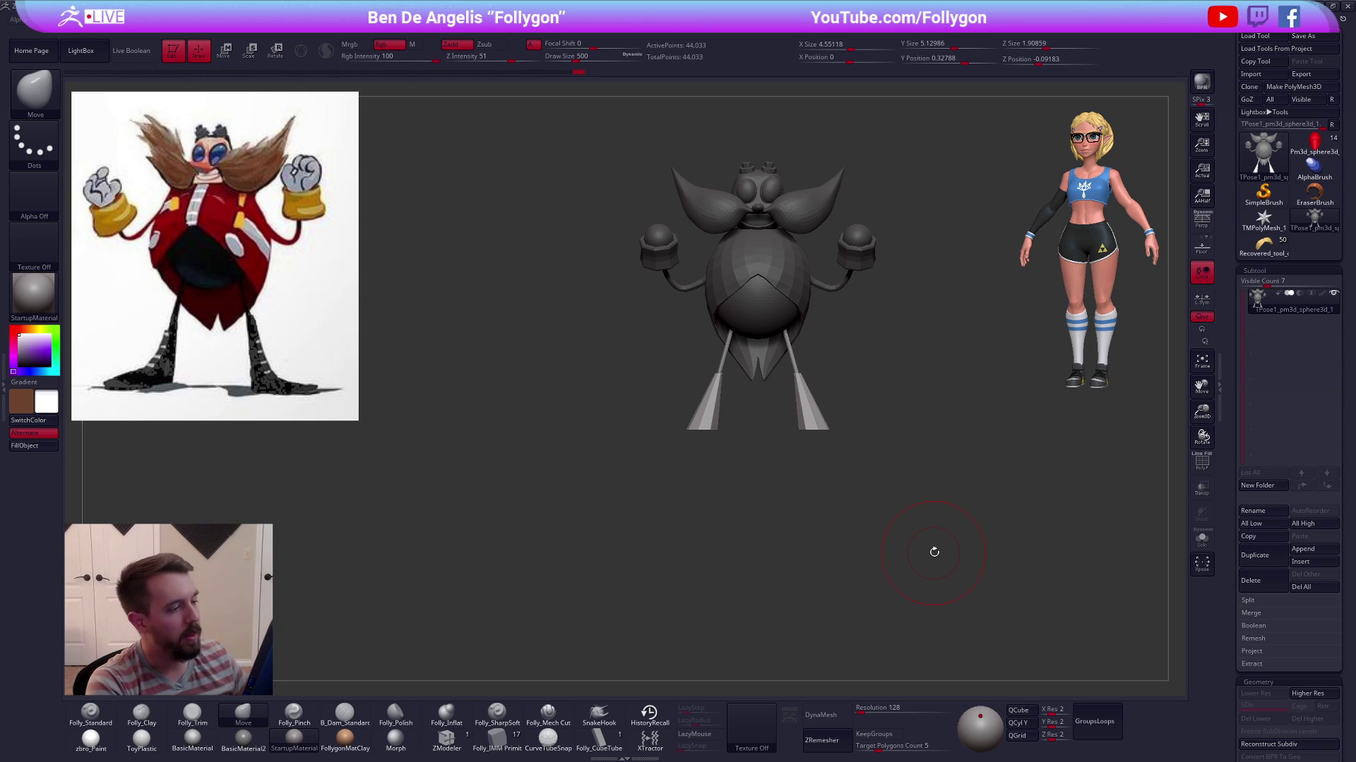
Clear the legs' mask setup and preview the entire model at the higher subdivision level
{"action": "left_click_drag", "start_coordinate": [878, 446], "coordinate": [898, 471], "text": "ctrl"}
{"action": "left_click_drag", "start_coordinate": [925, 547], "coordinate": [922, 588], "text": "alt"}
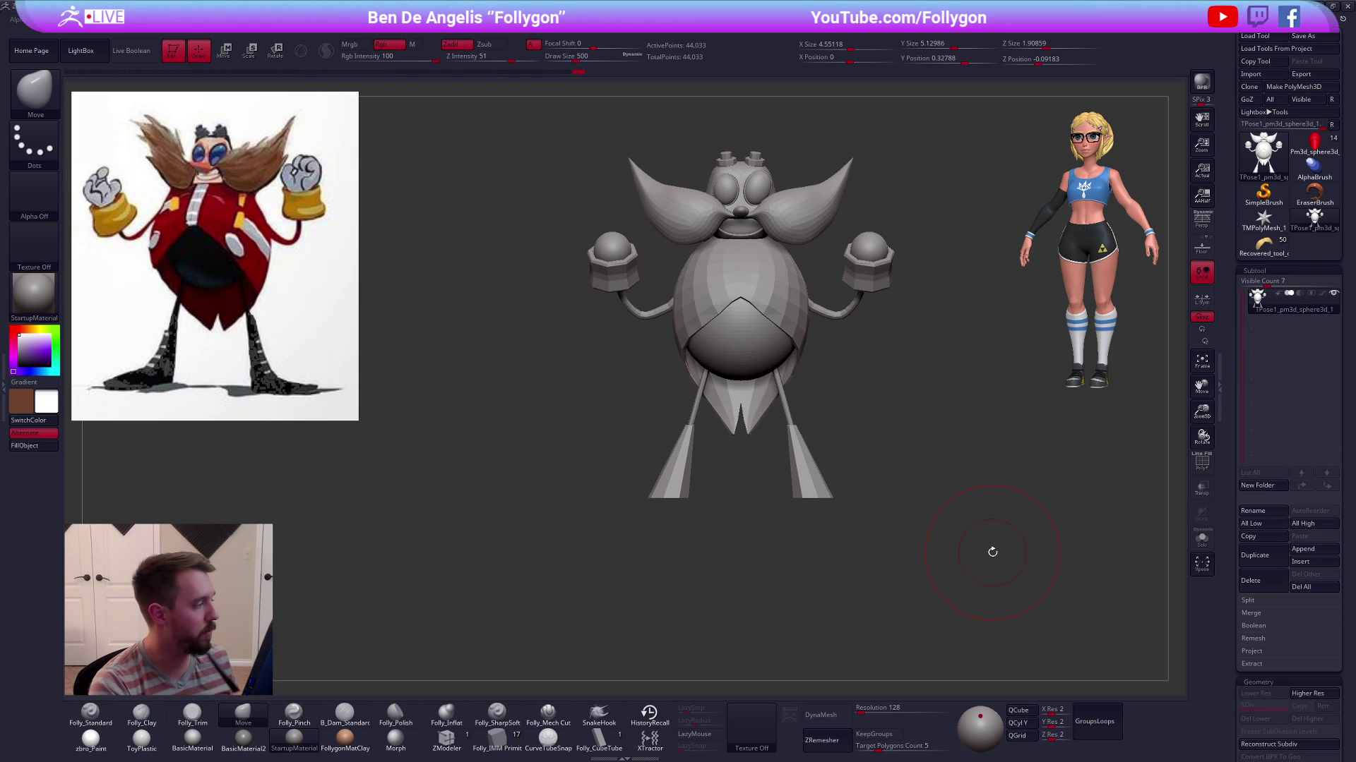
{"action": "key", "text": "shift+f"}
{"action": "key", "text": "shift+f"}
{"action": "key", "text": "ctrl+d"}
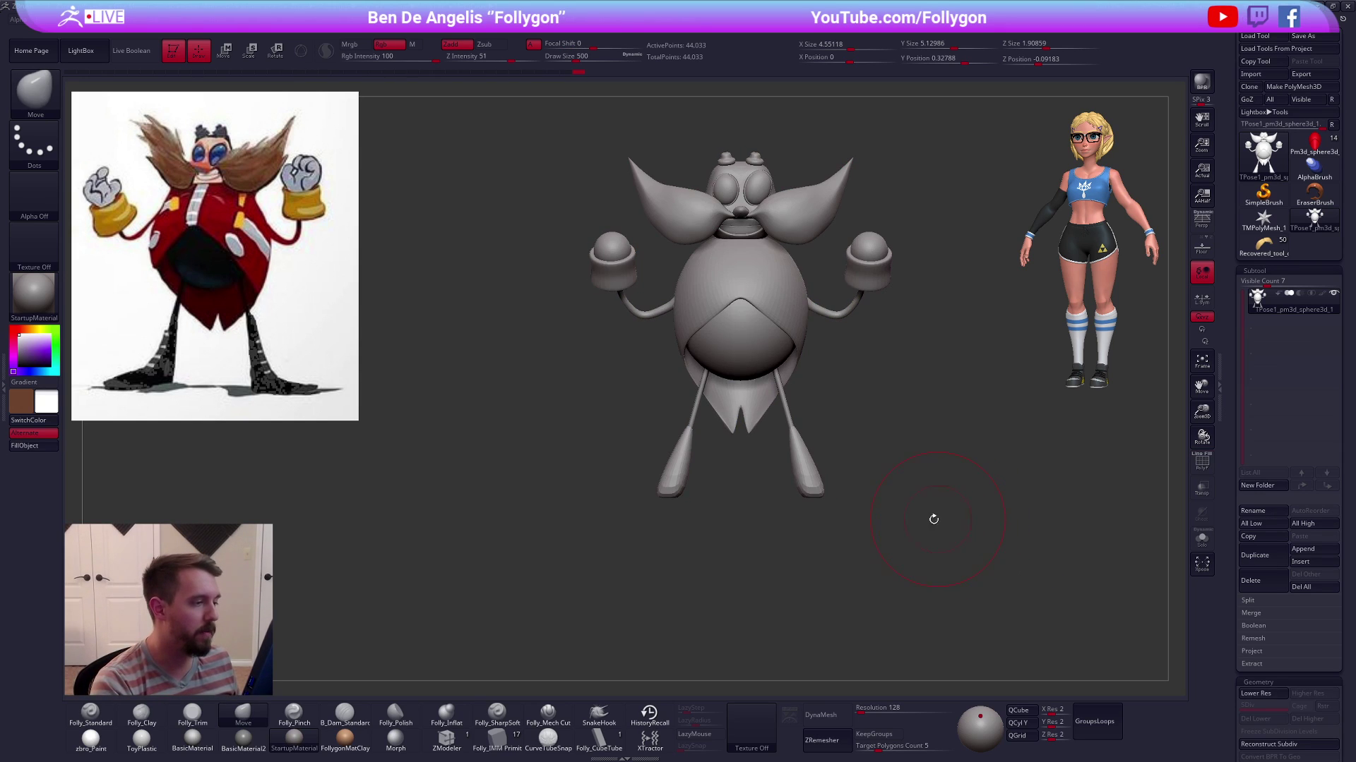
Mask all parts except the coat using the Transpose tool and view its opening from underneath at higher subdivision
{"action": "key", "text": "w"}
{"action": "left_click_drag", "start_coordinate": [778, 284], "coordinate": [756, 343], "text": "ctrl"}
{"action": "key", "text": "shift+d"}
{"action": "right_click_drag", "start_coordinate": [756, 343], "coordinate": [771, 382], "text": "alt"}
{"action": "key", "text": "ctrl+i"}
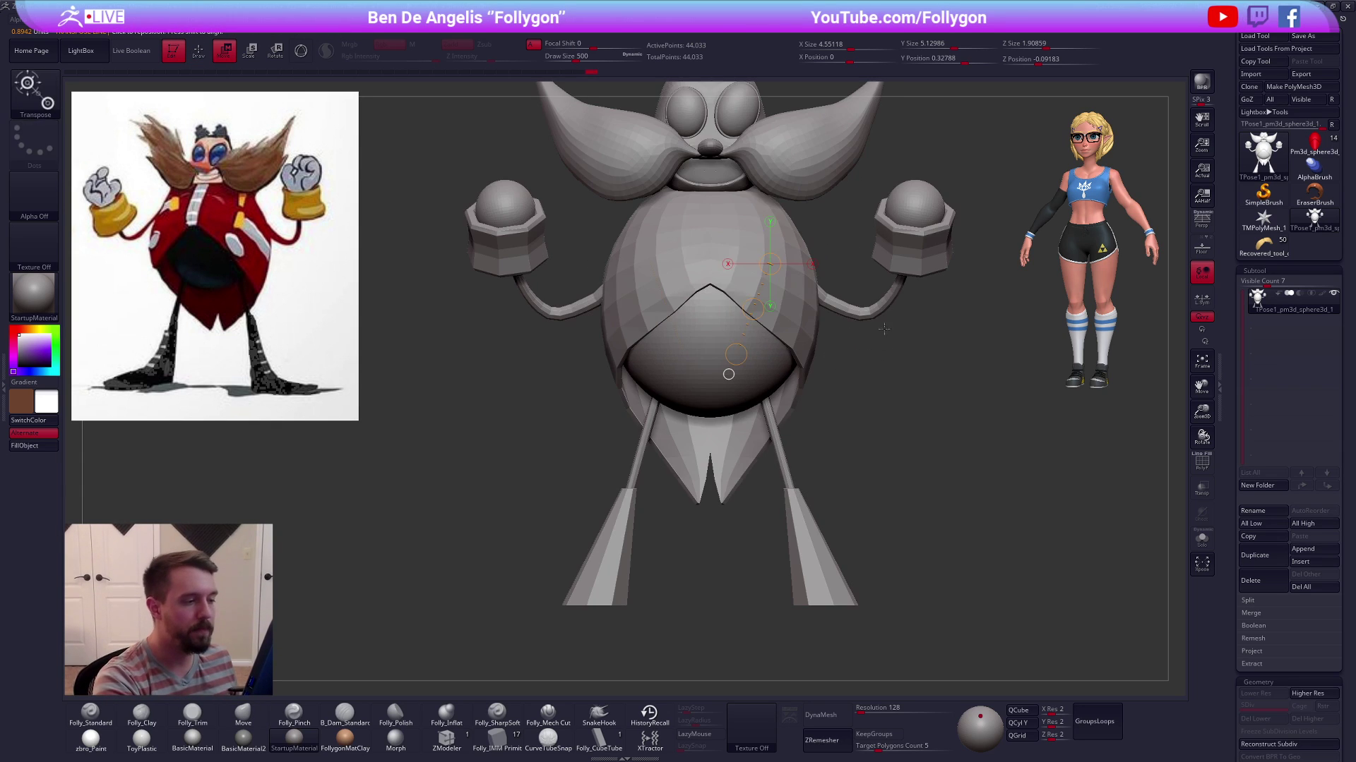
{"action": "key", "text": "q"}
{"action": "mouse_move", "coordinate": [788, 319]}
{"action": "right_mouse_down"}
{"action": "mouse_move", "coordinate": [785, 334]}
{"action": "mouse_move", "coordinate": [703, 282]}
{"action": "right_mouse_up"}
{"action": "key", "text": "w"}
{"action": "key", "text": "q"}
{"action": "key", "text": "d"}
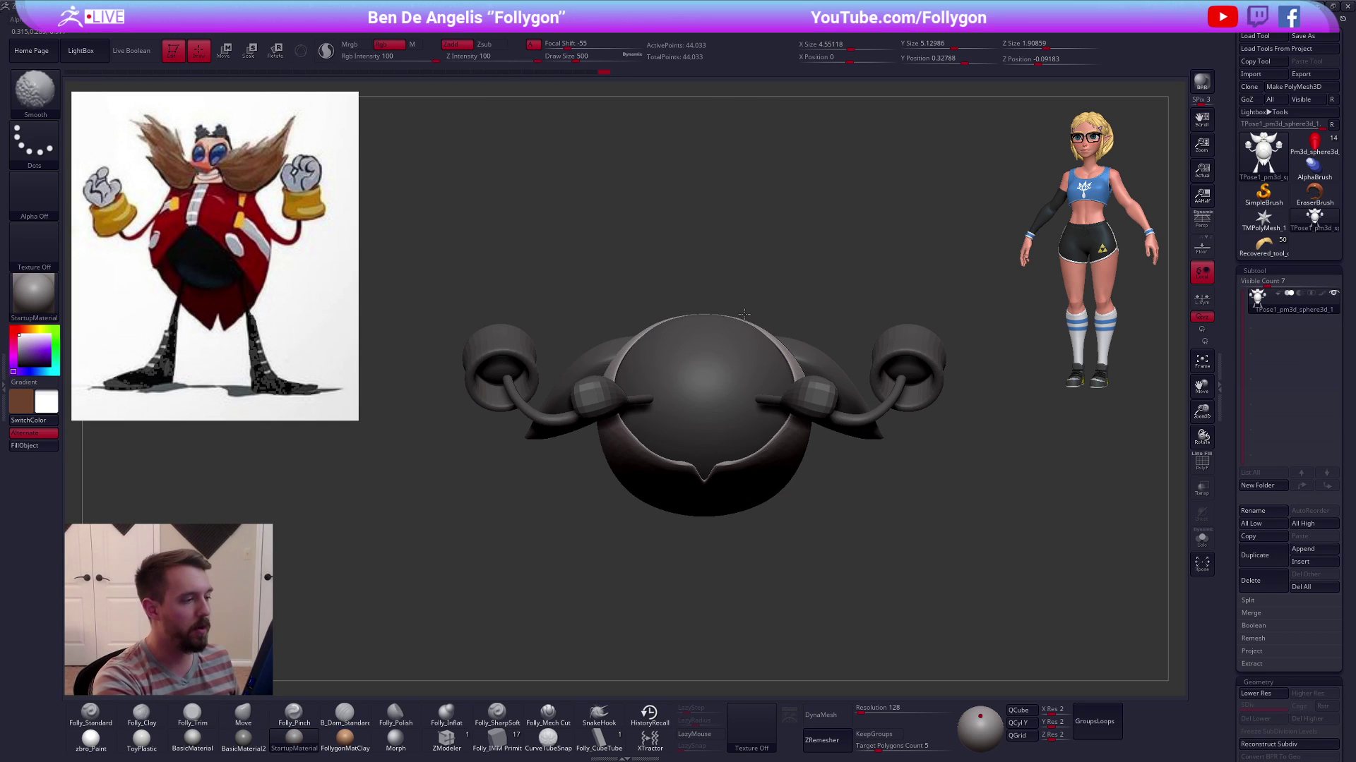
Reshape the coat's front opening around the belly with the Move brush from below
{"action": "key", "text": "space"}
{"action": "left_click", "coordinate": [654, 329]}
{"action": "left_click_drag", "start_coordinate": [655, 328], "coordinate": [657, 324]}
{"action": "right_click_drag", "start_coordinate": [657, 324], "coordinate": [683, 308]}
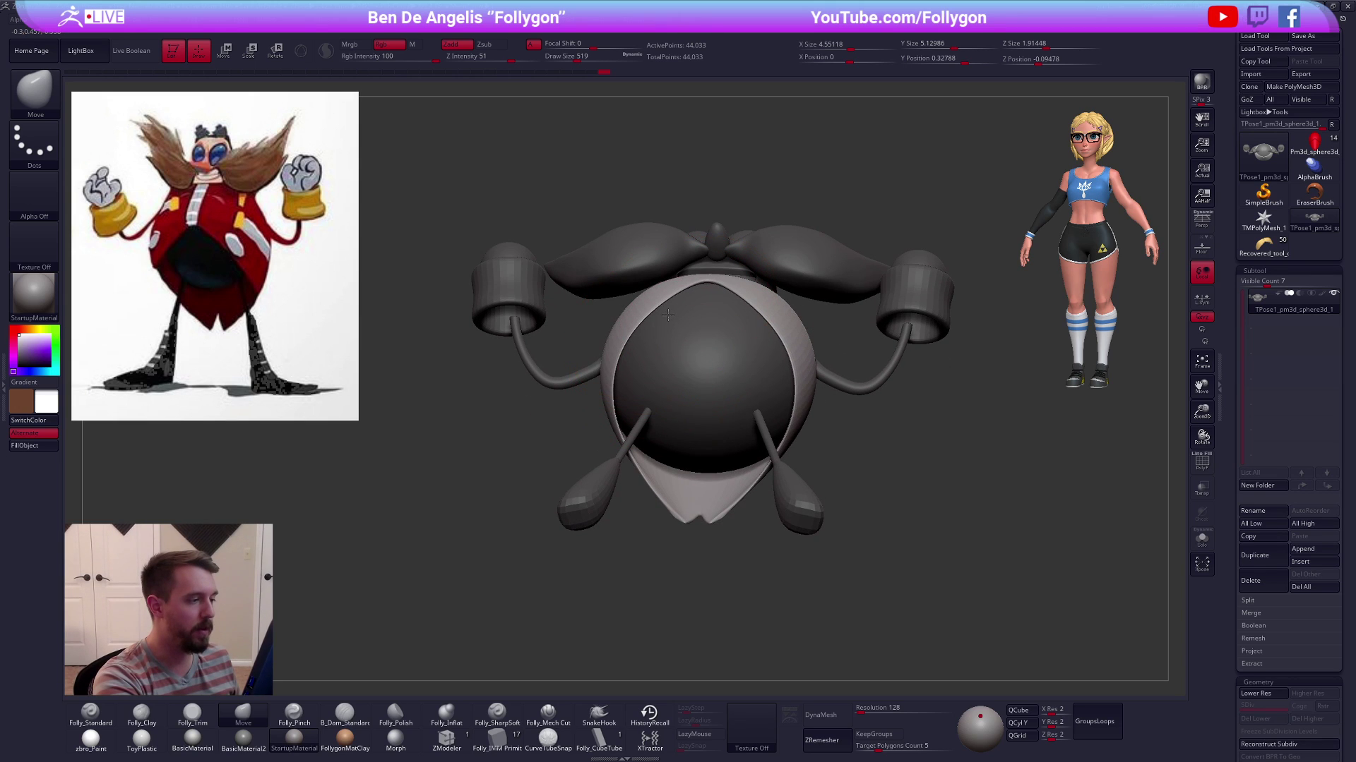
{"action": "left_click_drag", "start_coordinate": [682, 309], "coordinate": [679, 303]}
{"action": "key", "text": "space"}
{"action": "left_click", "coordinate": [690, 311]}
Redo the part masking from a three-quarter view so that only the coat stays editable
{"action": "right_click_drag", "start_coordinate": [709, 332], "coordinate": [777, 403]}
{"action": "key", "text": "shift+d"}
{"action": "left_click_drag", "start_coordinate": [913, 534], "coordinate": [929, 575], "text": "alt"}
{"action": "key", "text": "d"}
{"action": "key", "text": "w"}
{"action": "left_click", "coordinate": [806, 382], "text": "ctrl"}
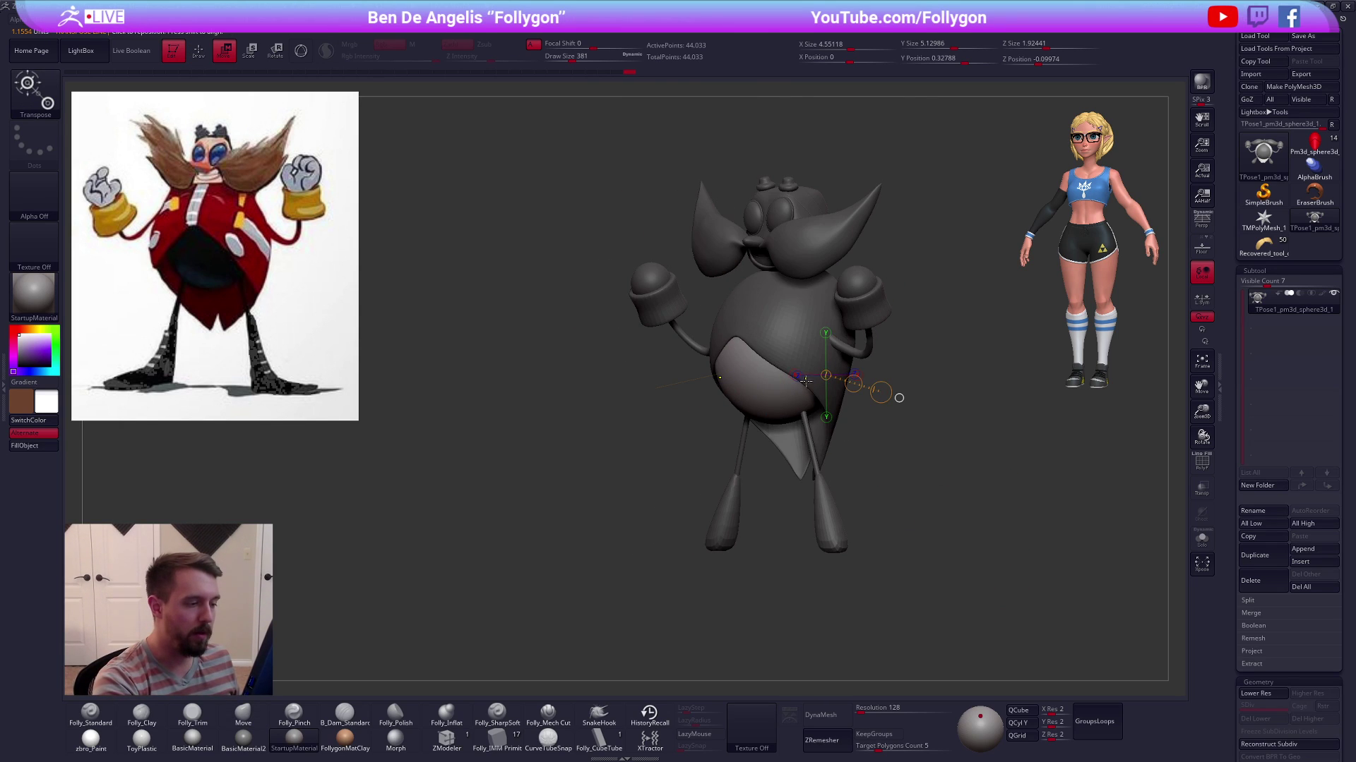
{"action": "left_click", "coordinate": [823, 431], "text": "ctrl"}
Refine the coat's lower edge beside the belly with the Move brush, checking it from the side and front
{"action": "key", "text": "q"}
{"action": "key", "text": "space"}
{"action": "left_click_drag", "start_coordinate": [802, 426], "coordinate": [810, 426]}
{"action": "right_click_drag", "start_coordinate": [816, 415], "coordinate": [792, 410]}
{"action": "mouse_move", "coordinate": [799, 386]}
{"action": "left_mouse_down"}
{"action": "mouse_move", "coordinate": [798, 400]}
{"action": "mouse_move", "coordinate": [824, 392]}
{"action": "mouse_move", "coordinate": [853, 477]}
{"action": "mouse_move", "coordinate": [859, 433]}
{"action": "mouse_move", "coordinate": [877, 435]}
{"action": "left_mouse_up"}
{"action": "key", "text": "space"}
{"action": "key", "text": "shift+d"}
{"action": "key", "text": "space"}
{"action": "key", "text": "space"}
{"action": "key", "text": "space"}
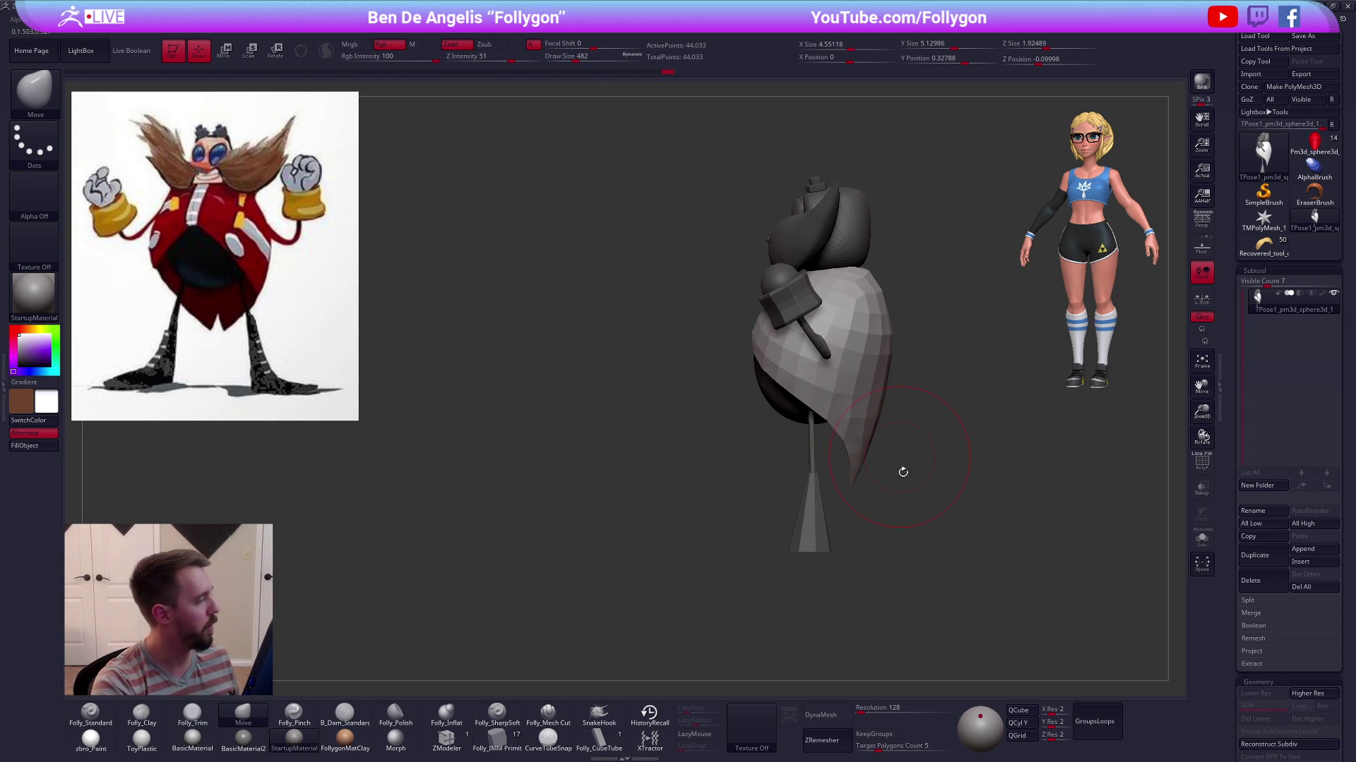
{"action": "mouse_move", "coordinate": [946, 568]}
{"action": "left_mouse_down", "text": "shift"}
{"action": "mouse_move", "coordinate": [991, 559]}
{"action": "mouse_move", "coordinate": [941, 550]}
{"action": "left_mouse_up", "text": "shift"}
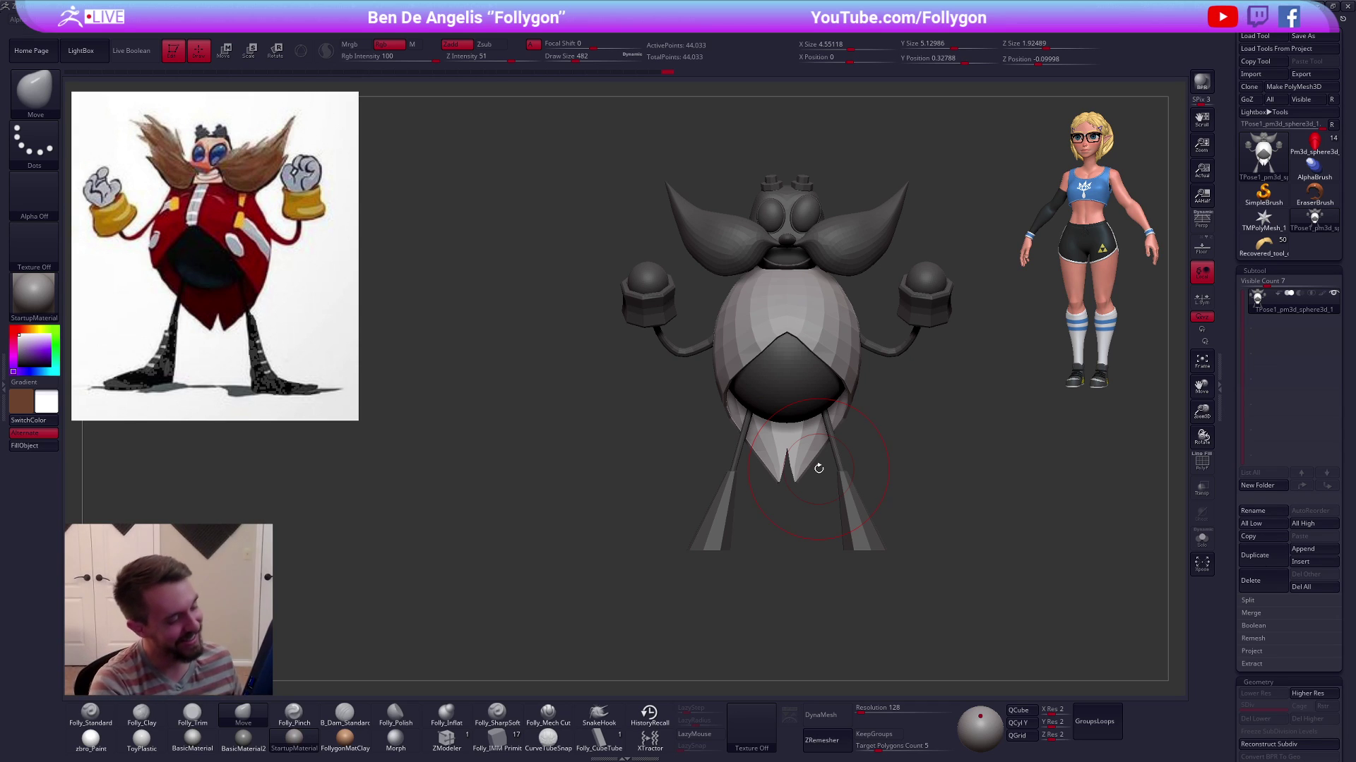
Clear the mask and mask everything except the coat and belly, with the whole model shown
{"action": "left_click_drag", "start_coordinate": [968, 569], "coordinate": [875, 527], "text": "alt"}
{"action": "key", "text": "s"}
{"action": "left_click_drag", "start_coordinate": [914, 443], "coordinate": [953, 493]}
{"action": "left_click_drag", "start_coordinate": [947, 519], "coordinate": [909, 523], "text": "alt"}
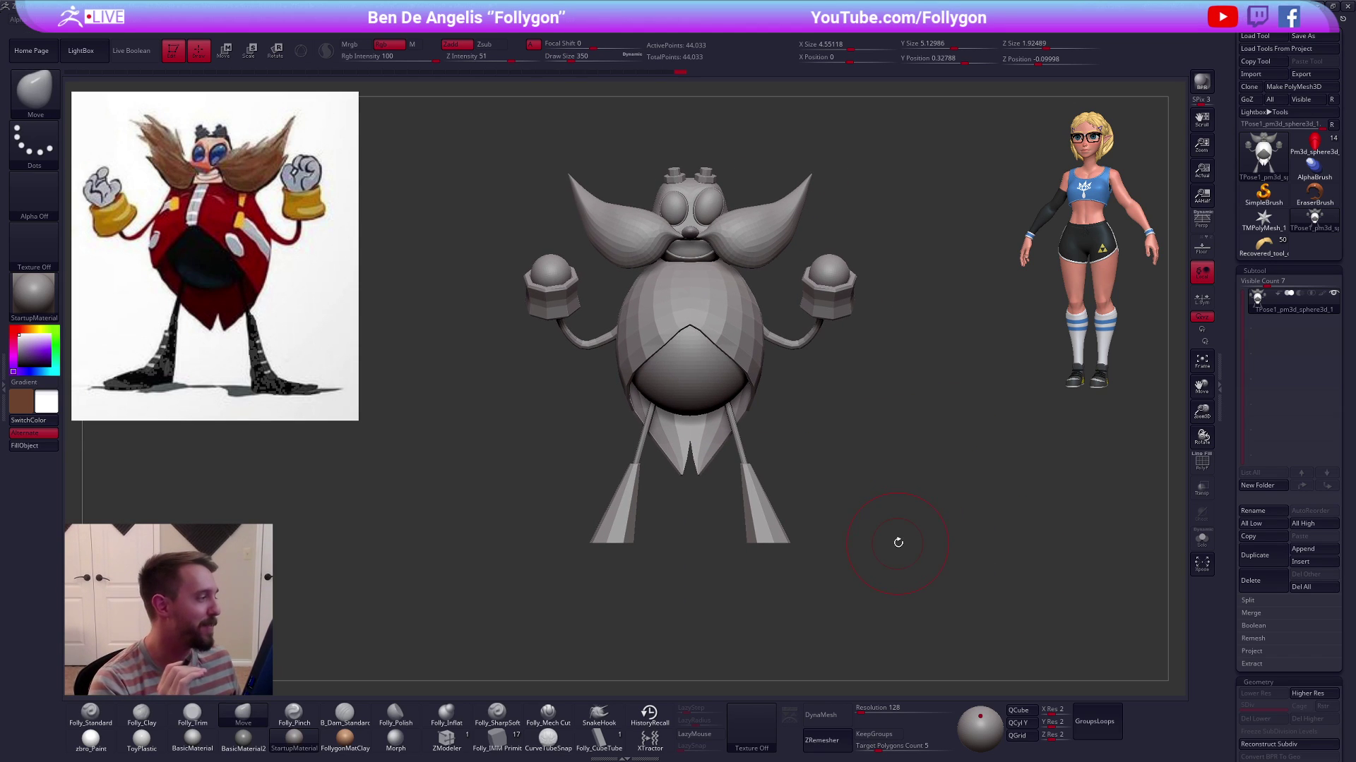
{"action": "left_click", "coordinate": [729, 386], "text": "ctrl+shift"}
{"action": "mouse_move", "coordinate": [785, 397]}
{"action": "left_mouse_down", "text": "ctrl+shift"}
{"action": "mouse_move", "coordinate": [799, 388]}
{"action": "mouse_move", "coordinate": [754, 353]}
{"action": "left_mouse_up", "text": "ctrl+shift"}
{"action": "left_click", "coordinate": [754, 364], "text": "ctrl+shift"}
{"action": "left_click", "coordinate": [778, 380], "text": "ctrl"}
{"action": "left_click", "coordinate": [792, 387], "text": "ctrl+shift"}
Adjust the coat and belly silhouette from the front with the Move brush at draw size 656
{"action": "key", "text": "space"}
{"action": "right_click_drag", "start_coordinate": [753, 352], "coordinate": [765, 388], "text": "alt"}
{"action": "left_click_drag", "start_coordinate": [757, 323], "coordinate": [753, 326]}
{"action": "right_click_drag", "start_coordinate": [889, 515], "coordinate": [883, 507], "text": "alt"}
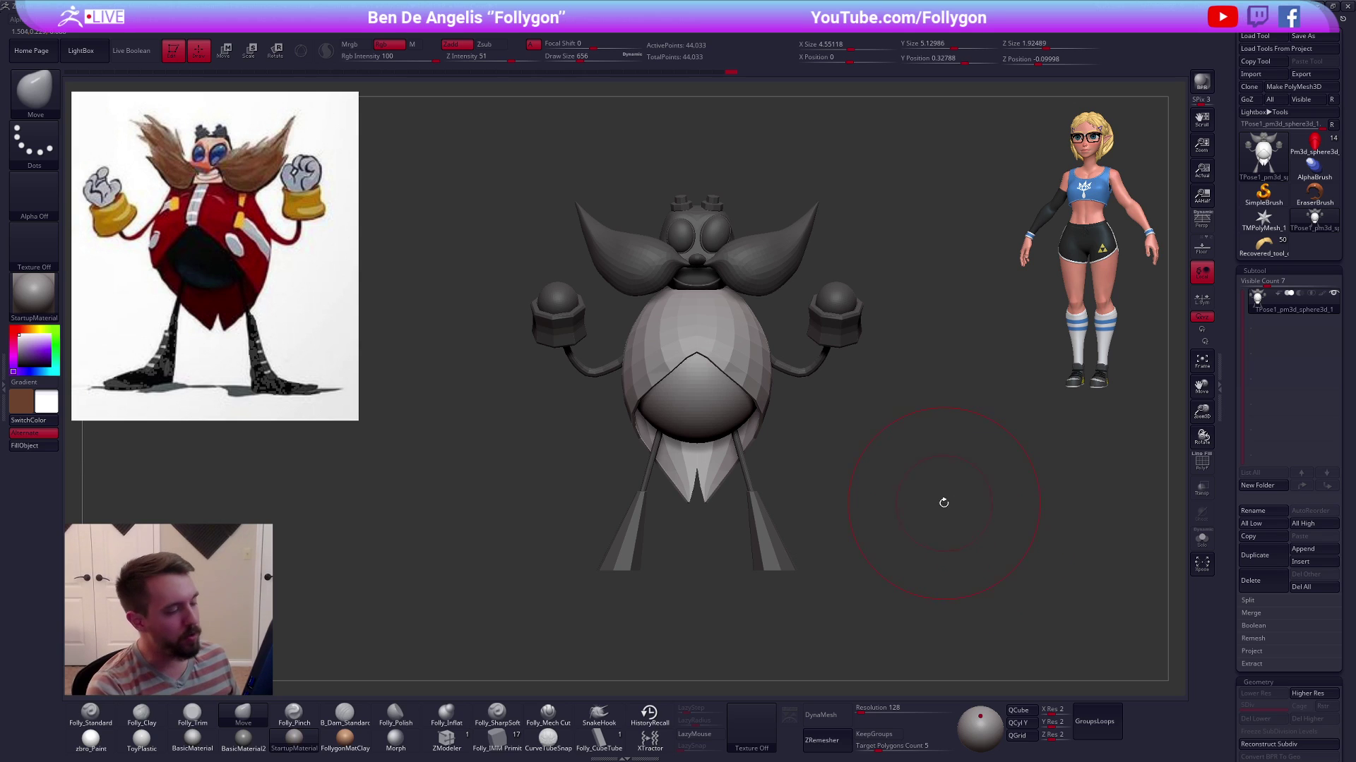
{"action": "right_click_drag", "start_coordinate": [875, 533], "coordinate": [943, 518]}
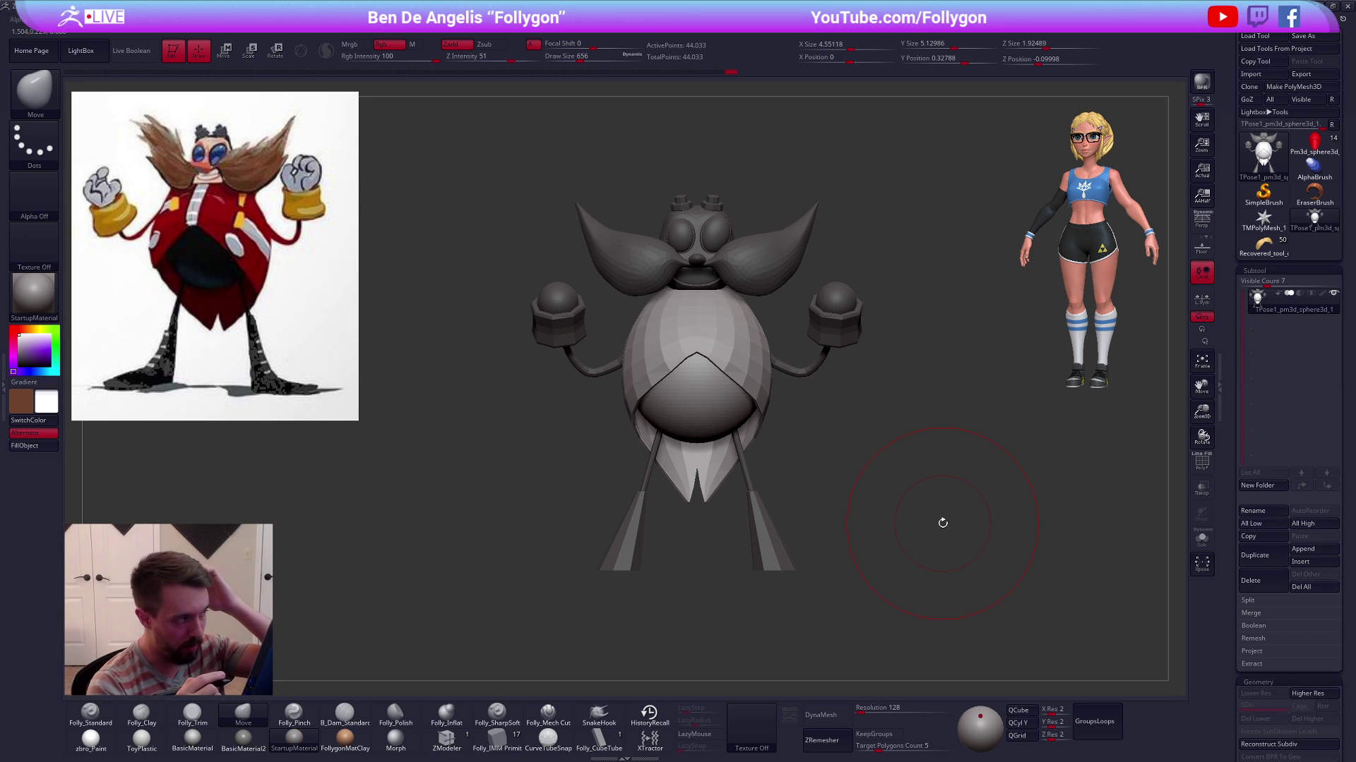
Mask the combined figure so that only the arms, cuffs and hands stay editable
{"action": "mouse_move", "coordinate": [878, 425]}
{"action": "left_mouse_down", "text": "ctrl"}
{"action": "mouse_move", "coordinate": [909, 395]}
{"action": "mouse_move", "coordinate": [838, 396]}
{"action": "mouse_move", "coordinate": [805, 449]}
{"action": "mouse_move", "coordinate": [808, 391]}
{"action": "mouse_move", "coordinate": [774, 393]}
{"action": "left_mouse_up", "text": "ctrl"}
{"action": "left_click", "coordinate": [811, 372], "text": "ctrl+shift"}
{"action": "left_click", "coordinate": [822, 323], "text": "ctrl+shift"}
{"action": "left_click", "coordinate": [850, 346], "text": "ctrl+shift"}
Move the unmasked arms and hands slightly inward toward the body, and clear the mask
{"action": "key", "text": "w"}
{"action": "right_click_drag", "start_coordinate": [789, 430], "coordinate": [806, 481], "text": "alt"}
{"action": "left_click_drag", "start_coordinate": [784, 392], "coordinate": [828, 447], "text": "shift"}
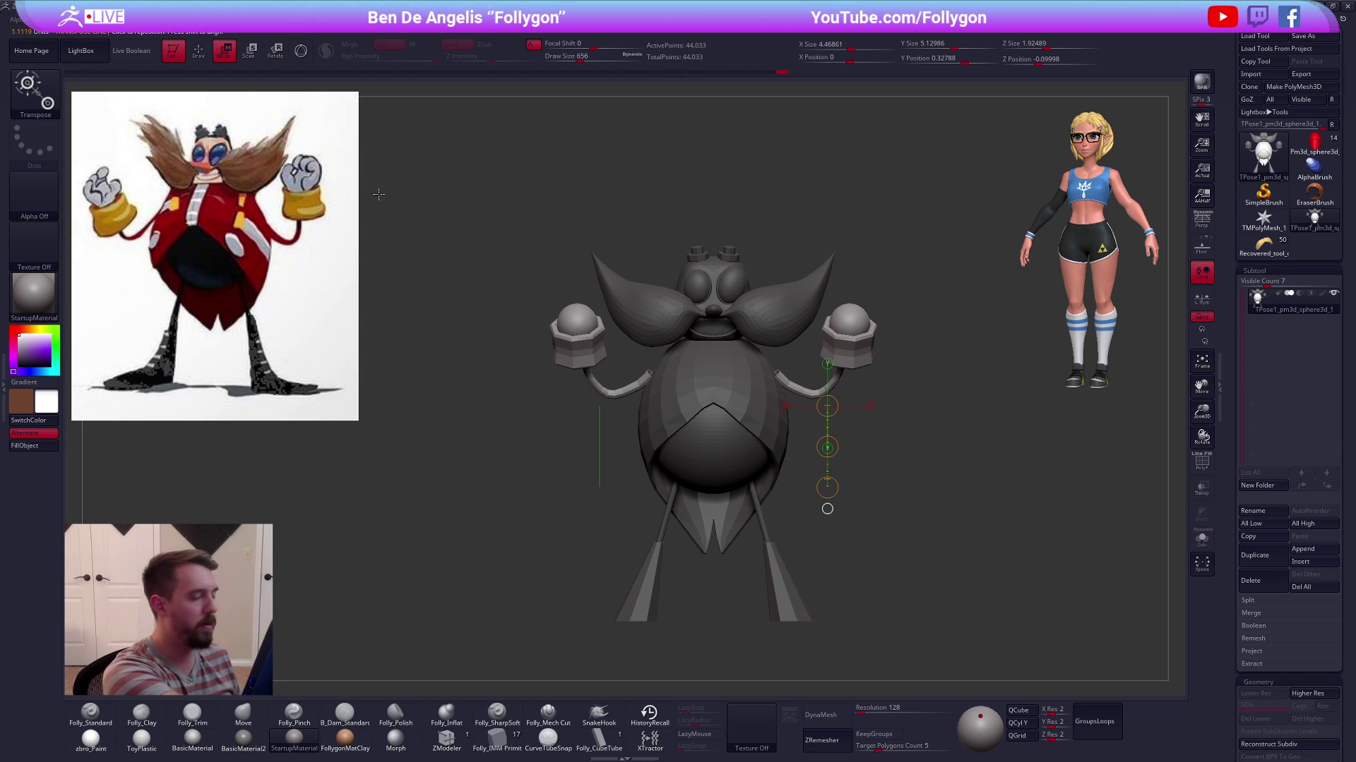
{"action": "left_click_drag", "start_coordinate": [854, 316], "coordinate": [854, 451], "text": "shift"}
{"action": "left_click_drag", "start_coordinate": [855, 392], "coordinate": [788, 396]}
{"action": "left_click", "coordinate": [809, 398], "text": "ctrl"}
{"action": "key", "text": "q"}
{"action": "left_click", "coordinate": [910, 463], "text": "ctrl"}
{"action": "left_click_drag", "start_coordinate": [910, 463], "coordinate": [874, 455]}
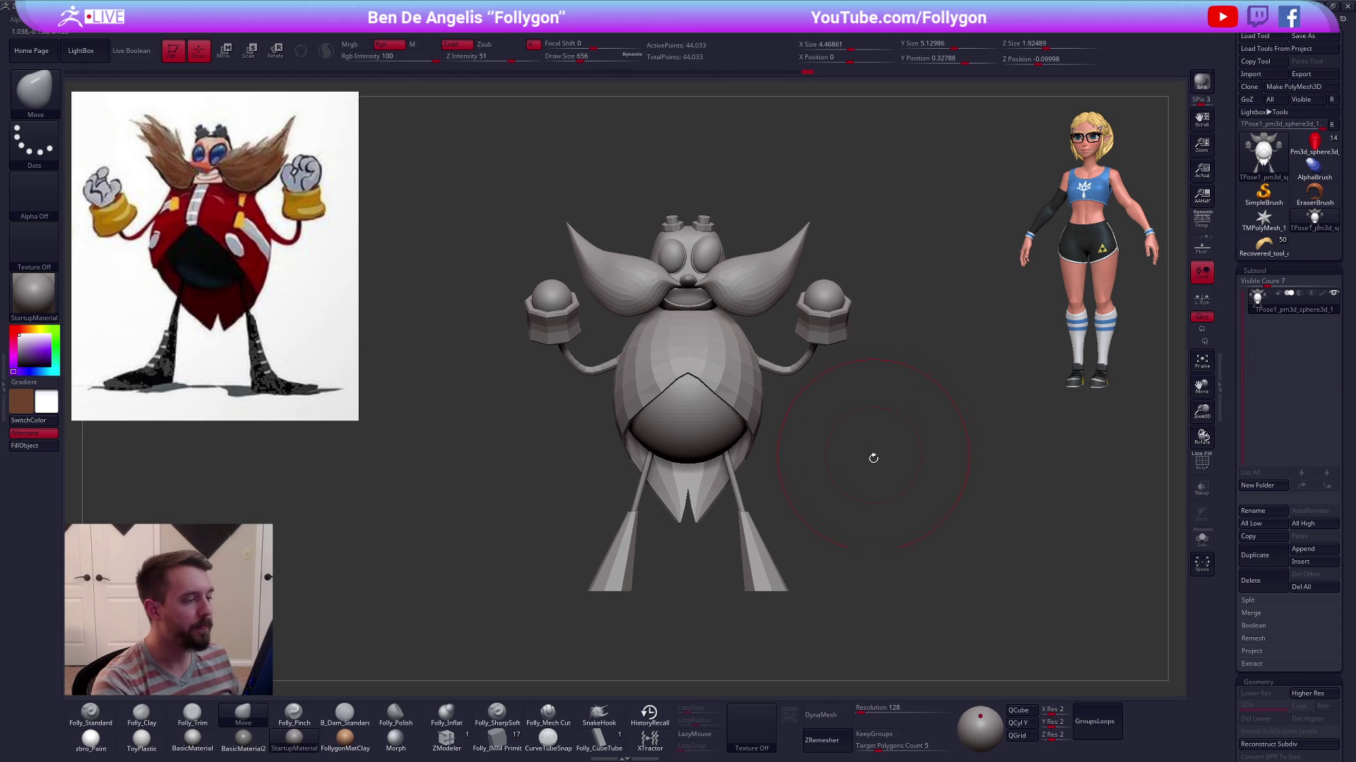
Transfer the adjusted pose from the combined Transpose Master mesh back to the character's original subtools
{"action": "mouse_move", "coordinate": [916, 566]}
{"action": "left_mouse_down"}
{"action": "mouse_move", "coordinate": [1012, 558]}
{"action": "mouse_move", "coordinate": [950, 565]}
{"action": "mouse_move", "coordinate": [990, 564]}
{"action": "mouse_move", "coordinate": [937, 550]}
{"action": "left_mouse_up"}
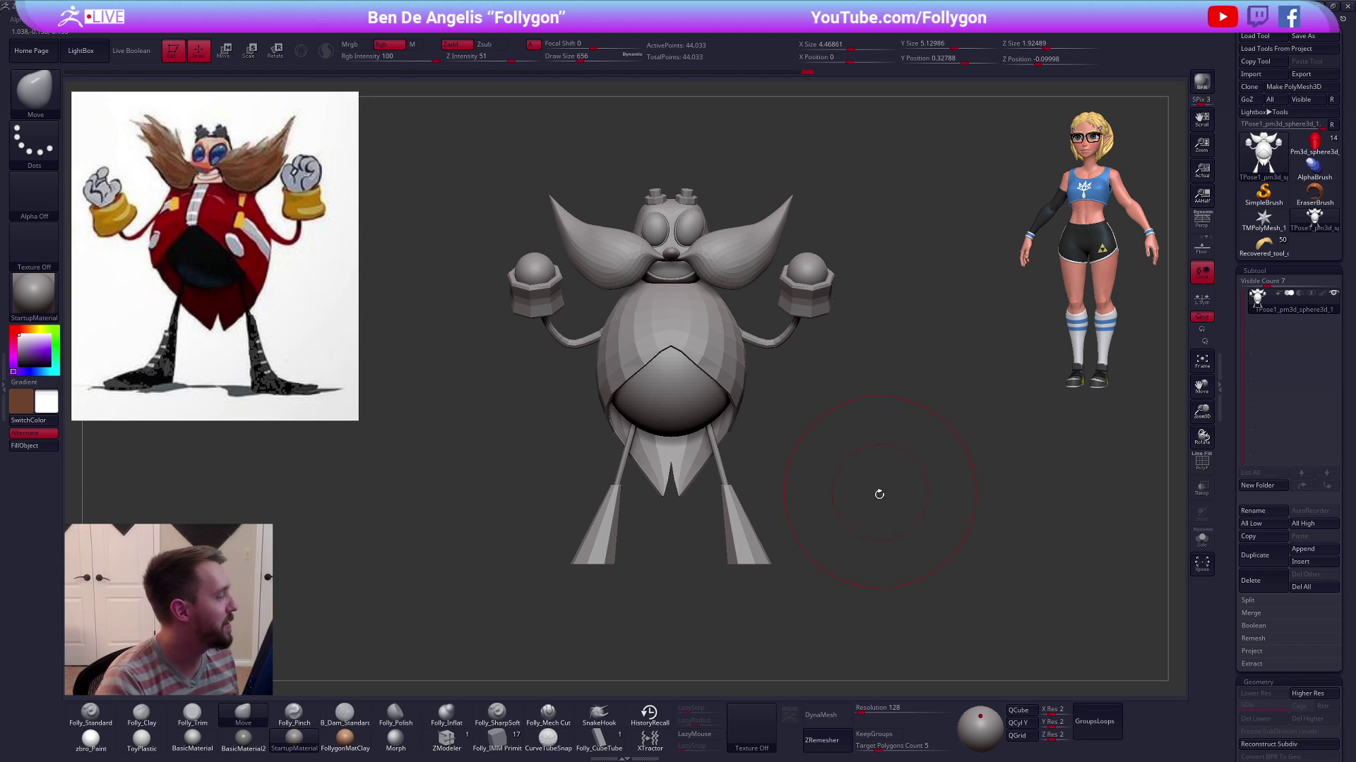
{"action": "key", "text": "F1"}
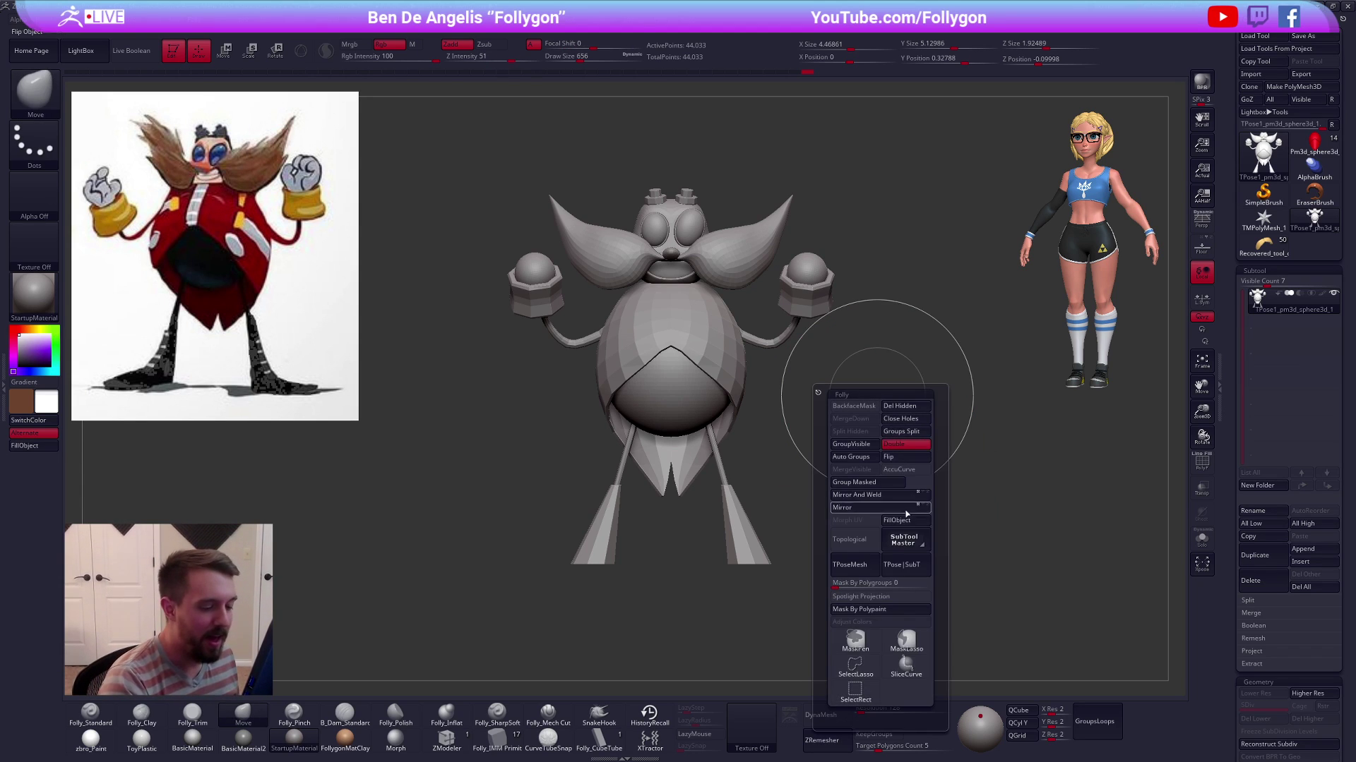
{"action": "left_click", "coordinate": [910, 550]}
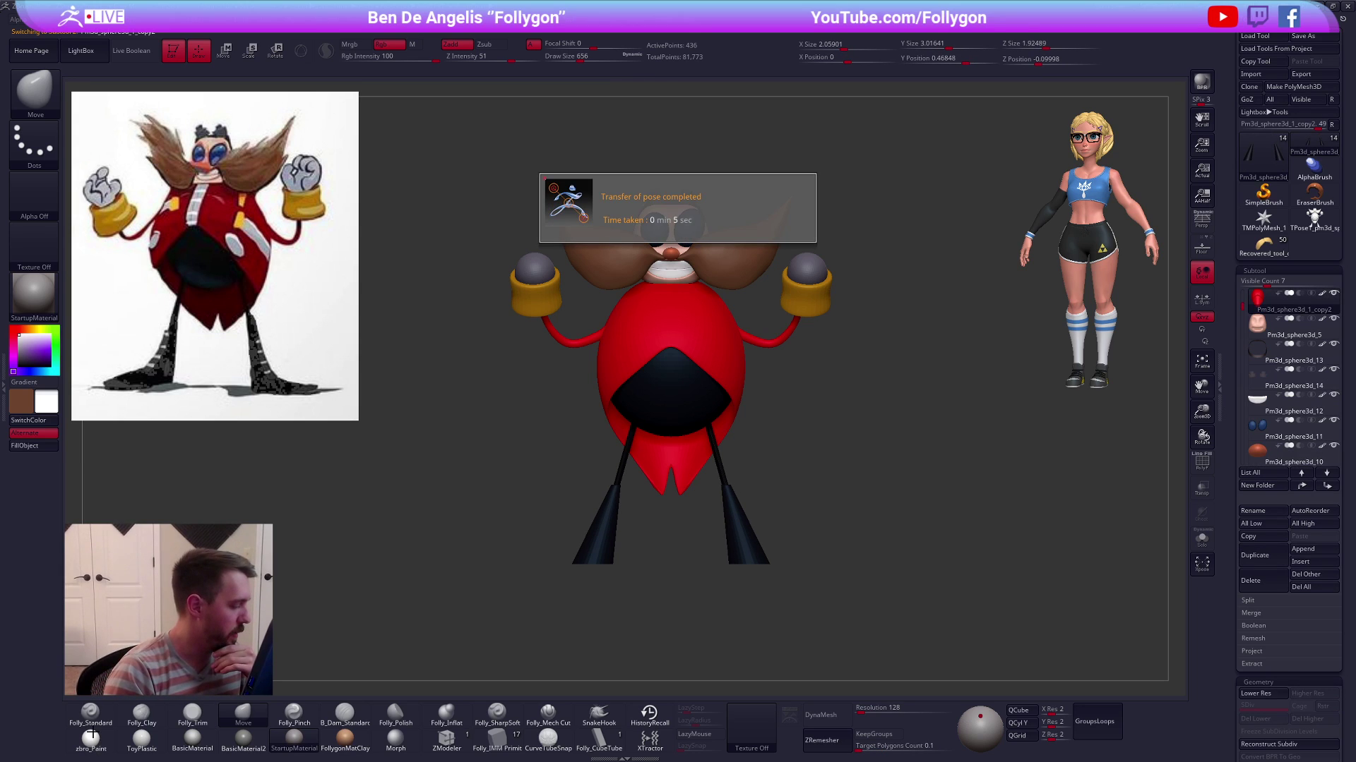
Choose the zbro_Paint material and fill all the character's subtools with SubTool Master
{"action": "left_click", "coordinate": [92, 738]}
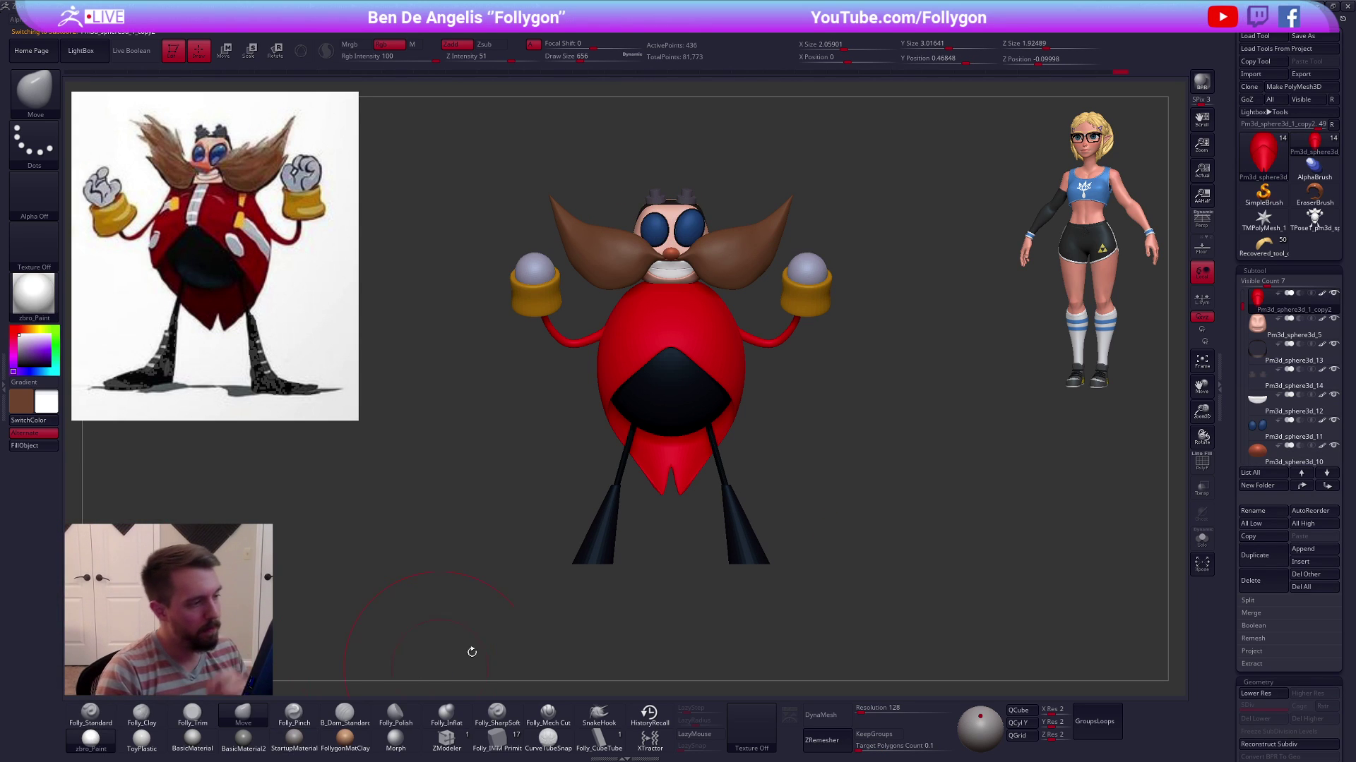
{"action": "key", "text": "space"}
{"action": "left_click_drag", "start_coordinate": [888, 345], "coordinate": [886, 344]}
{"action": "key", "text": "1"}
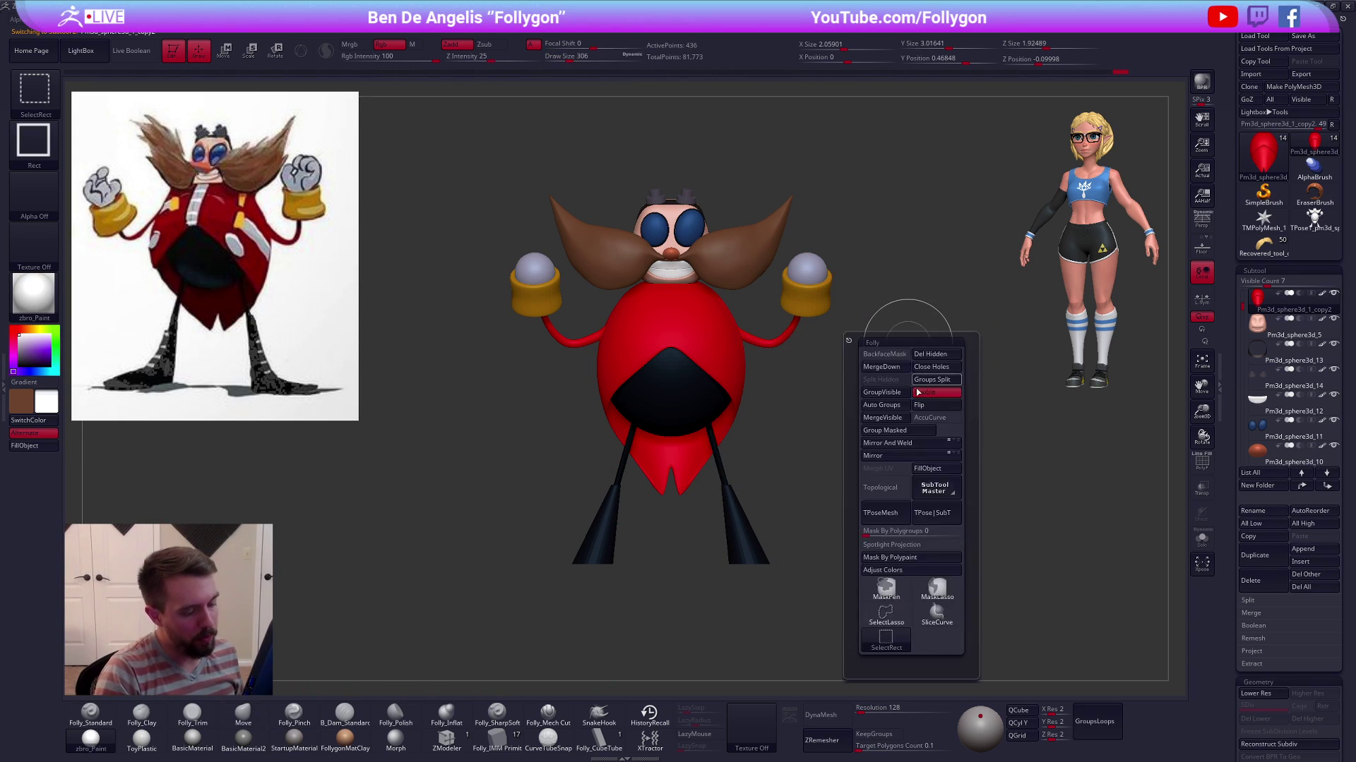
{"action": "left_click", "coordinate": [932, 488]}
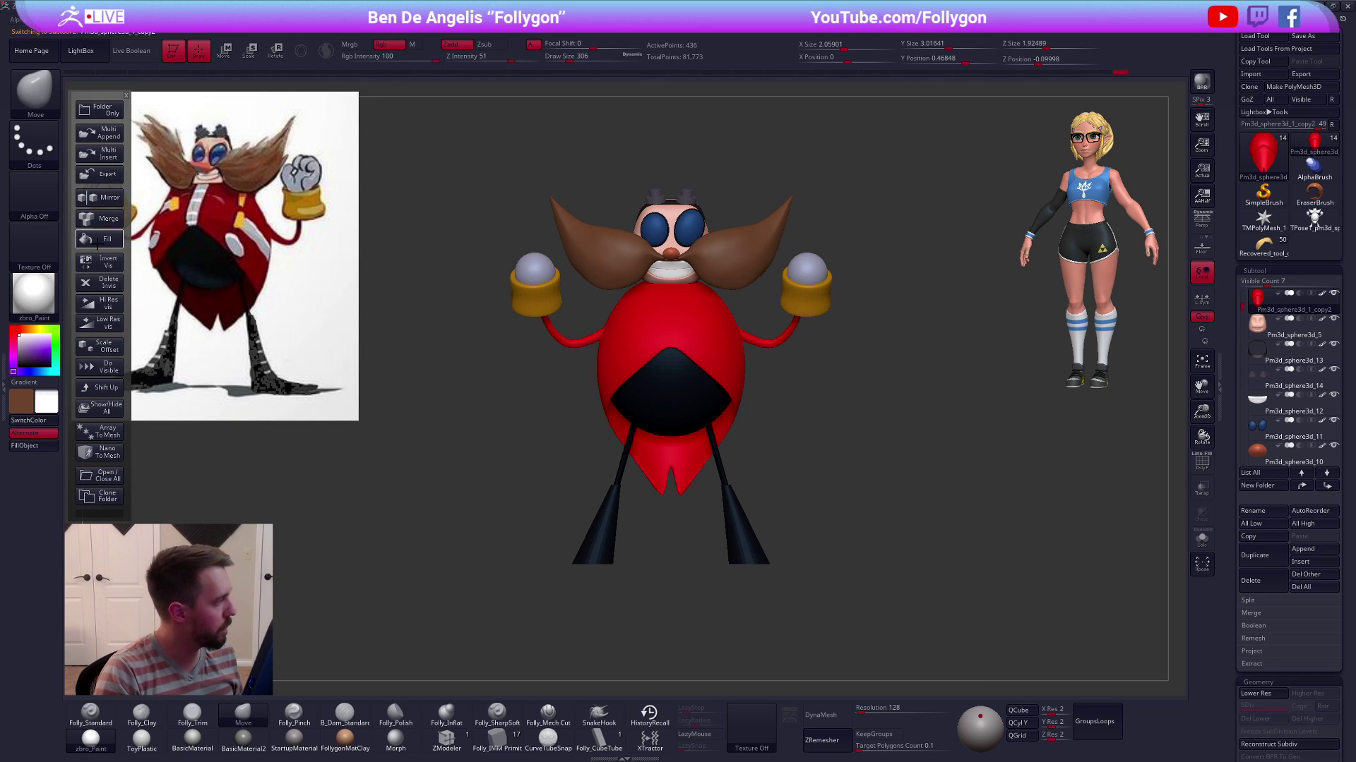
{"action": "left_click", "coordinate": [99, 240]}
{"action": "left_click", "coordinate": [619, 285]}
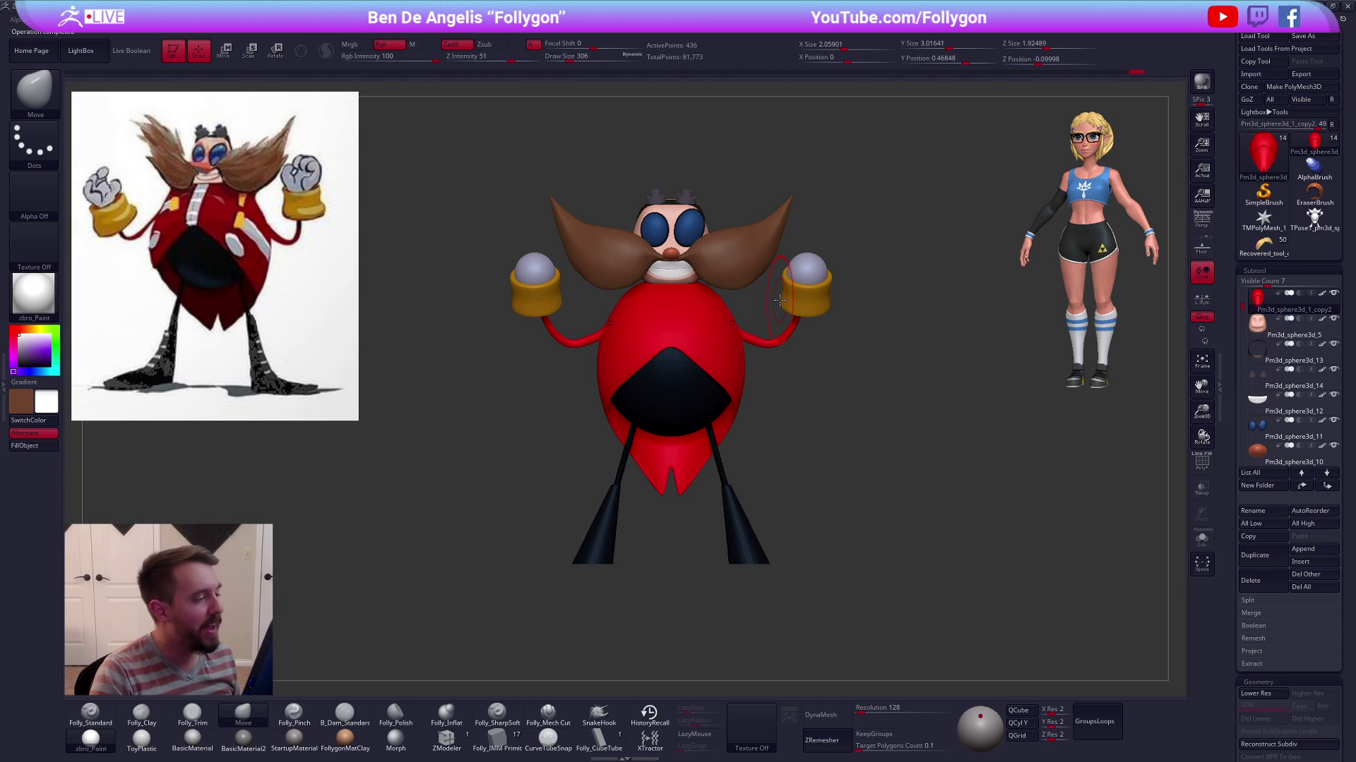
Make the flared lower-leg subtool active and bring the legs into view
{"action": "scroll", "coordinate": [773, 356], "scroll_direction": "up", "scroll_amount": 2}
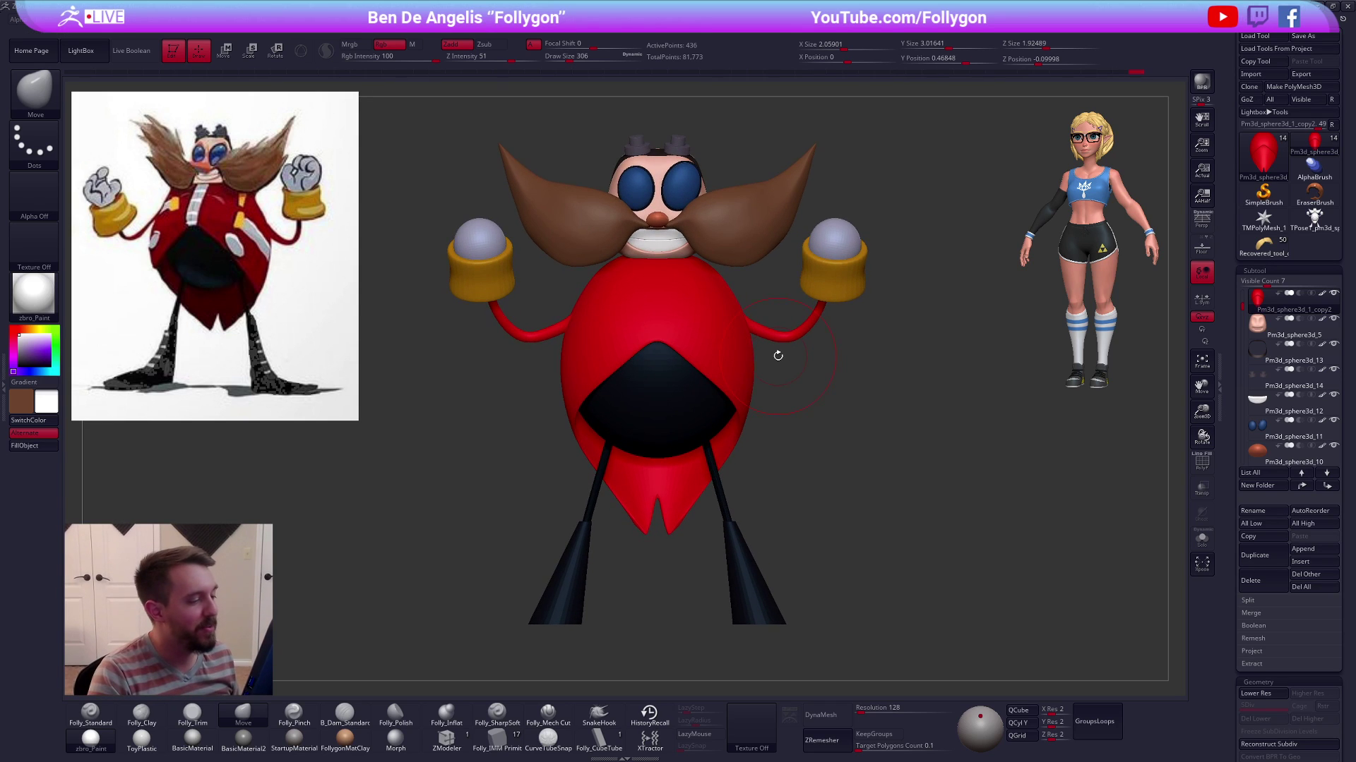
{"action": "scroll", "coordinate": [799, 369], "scroll_direction": "down", "scroll_amount": 3}
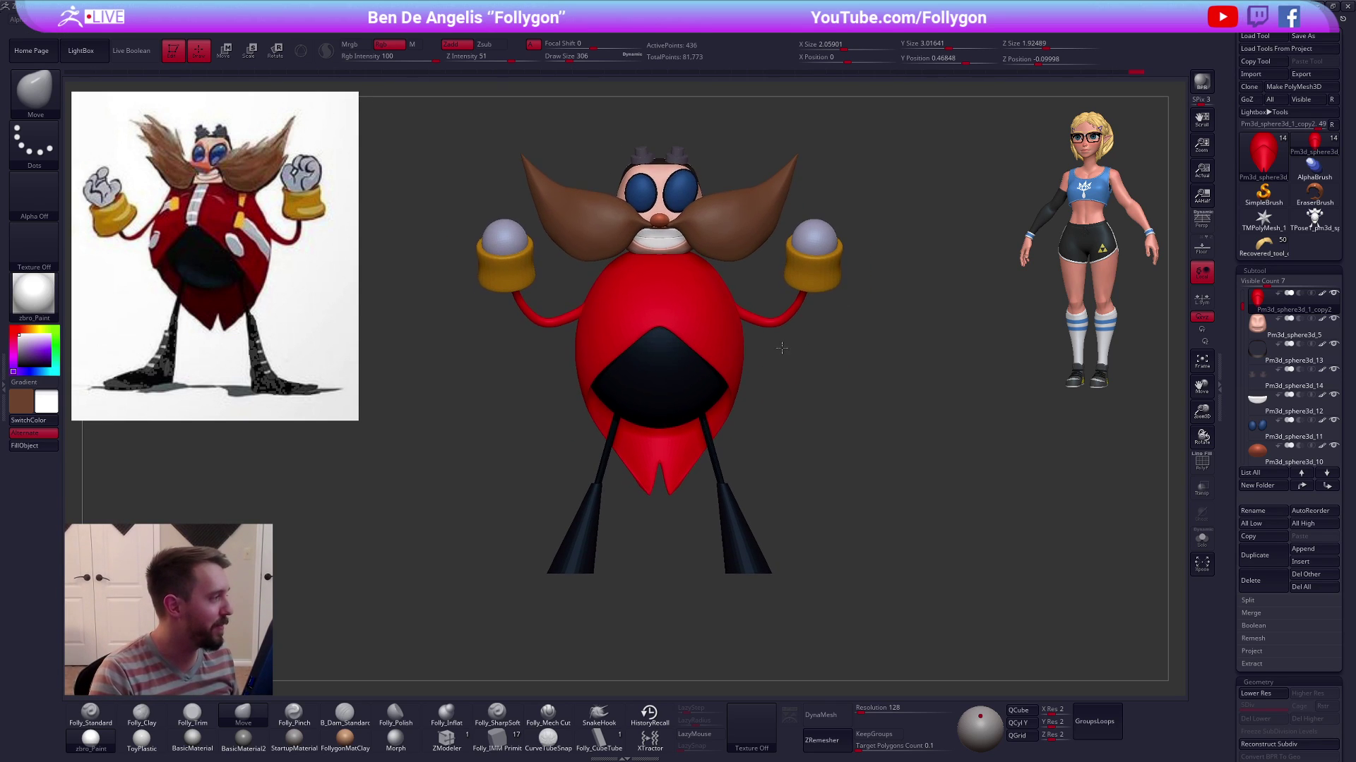
{"action": "right_click", "coordinate": [716, 340]}
{"action": "key", "text": "shift+f"}
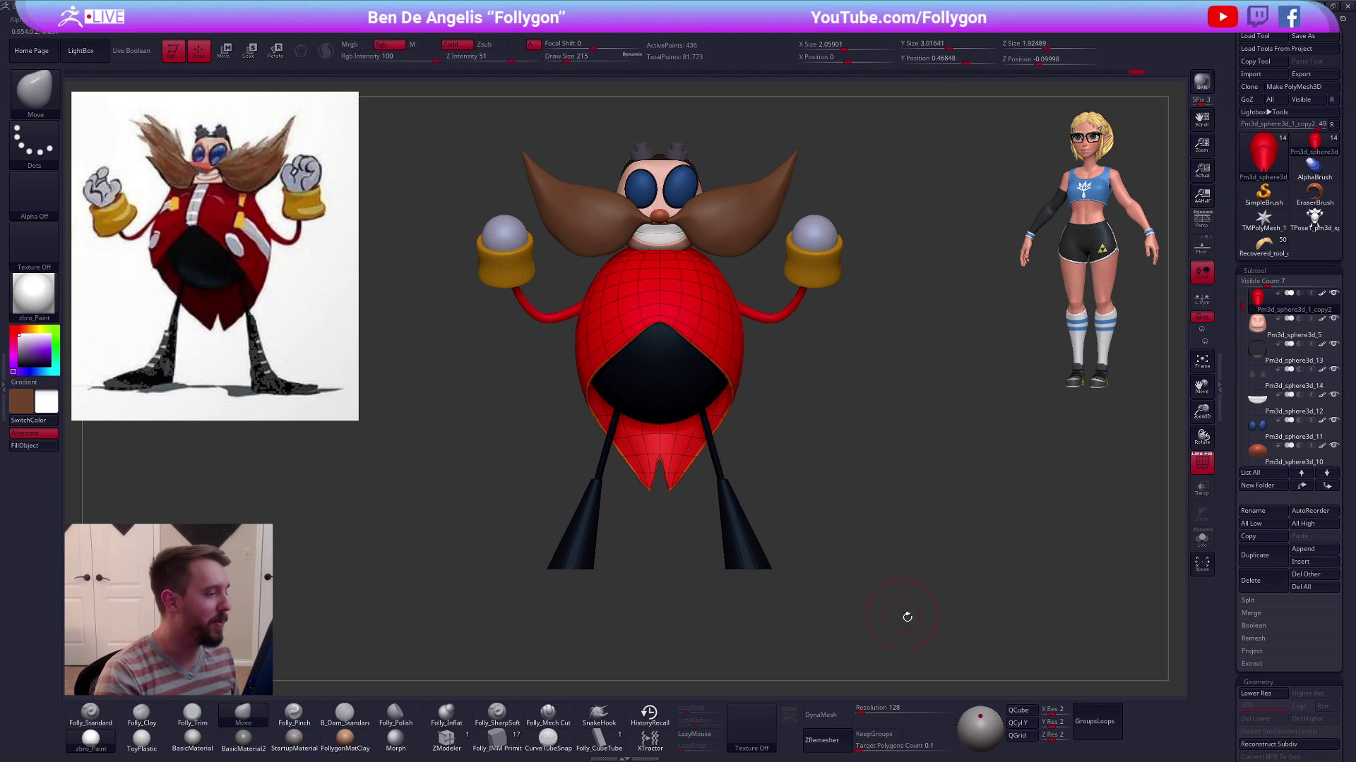
{"action": "scroll", "coordinate": [961, 658], "scroll_direction": "up", "scroll_amount": 1}
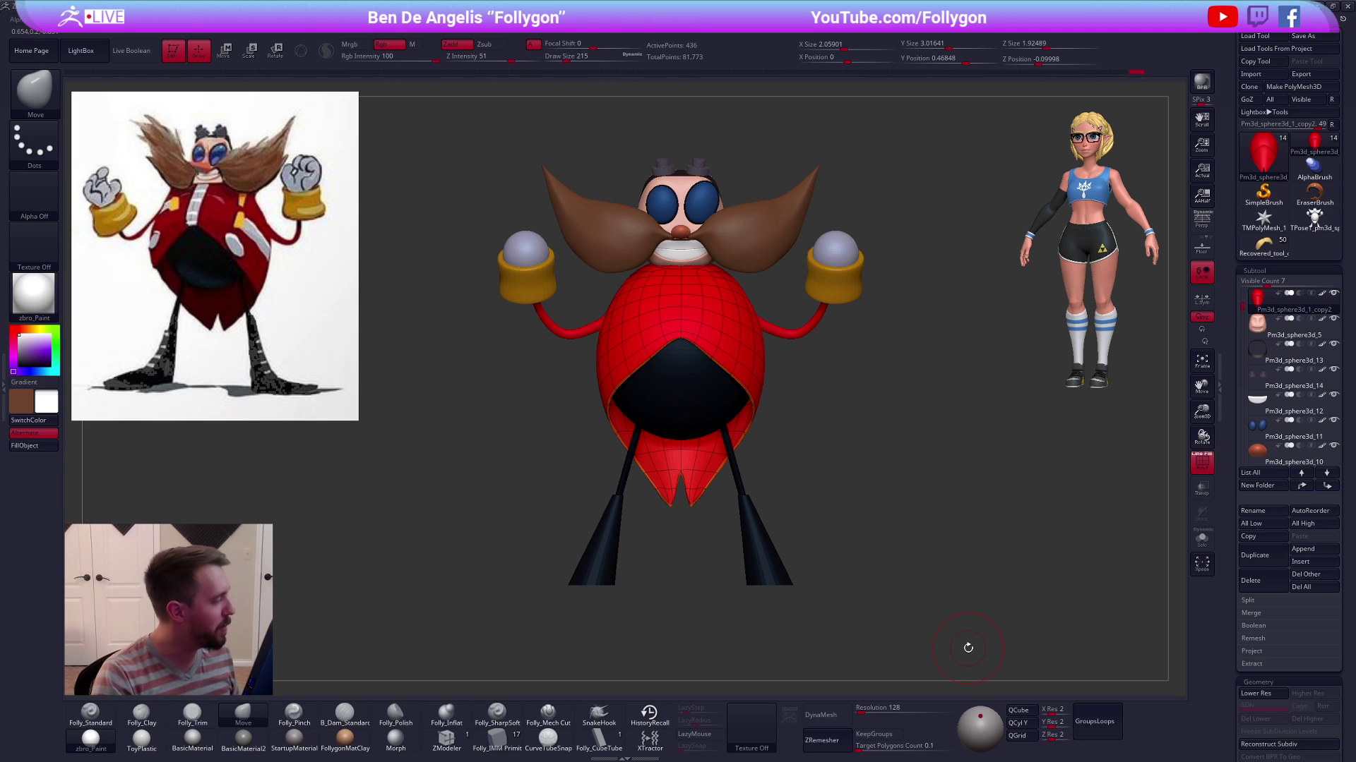
{"action": "left_click", "coordinate": [769, 564], "text": "alt"}
{"action": "left_click_drag", "start_coordinate": [768, 610], "coordinate": [762, 491], "text": "alt"}
{"action": "key", "text": "shift+f"}
{"action": "key", "text": "bracketleft"}
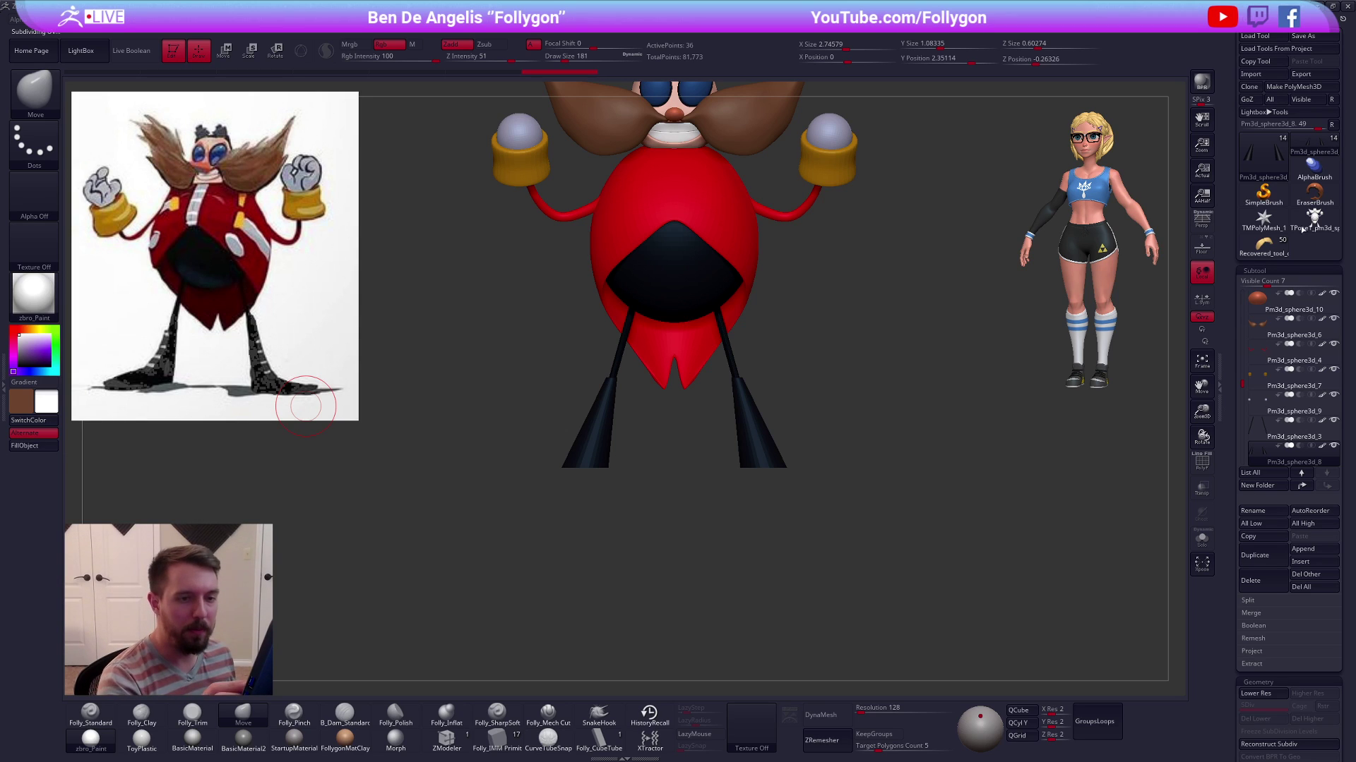
Delete the leftover T-pose mesh and return to the coloured character tool
{"action": "left_click", "coordinate": [1314, 219]}
{"action": "left_click", "coordinate": [1250, 580]}
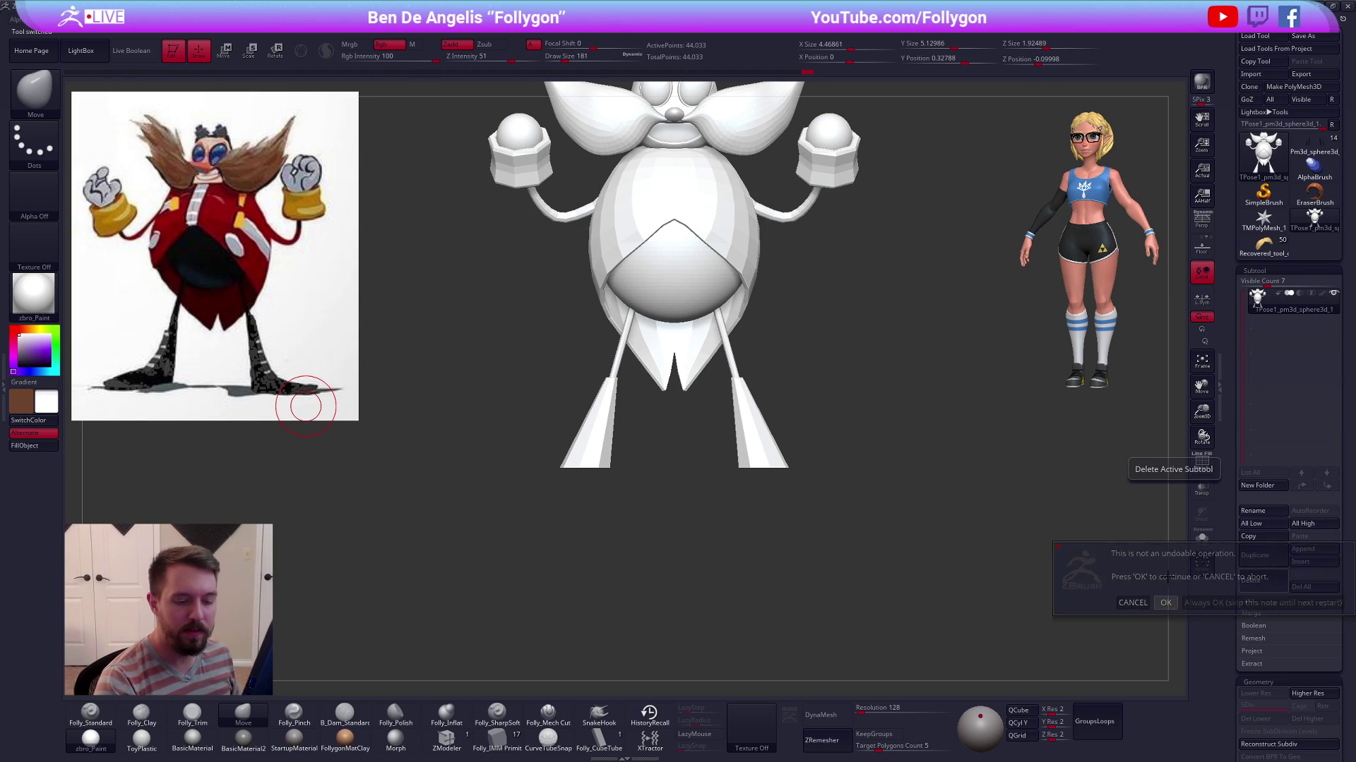
{"action": "left_click", "coordinate": [1166, 602]}
{"action": "left_click", "coordinate": [1314, 150]}
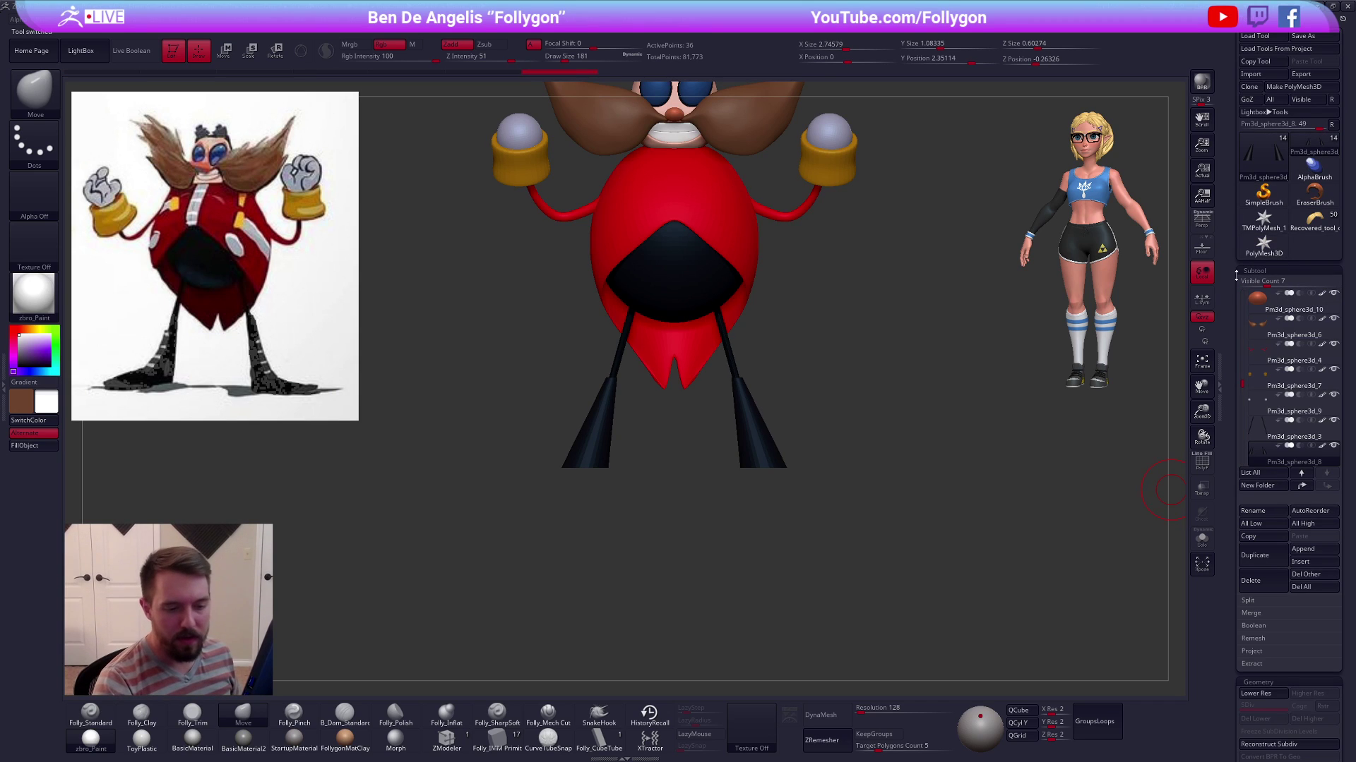
Duplicate the lower-leg subtool and insert a mirrored cube at the base of each leg with the Folly_IMM Primitives brush
{"action": "left_click", "coordinate": [1246, 555]}
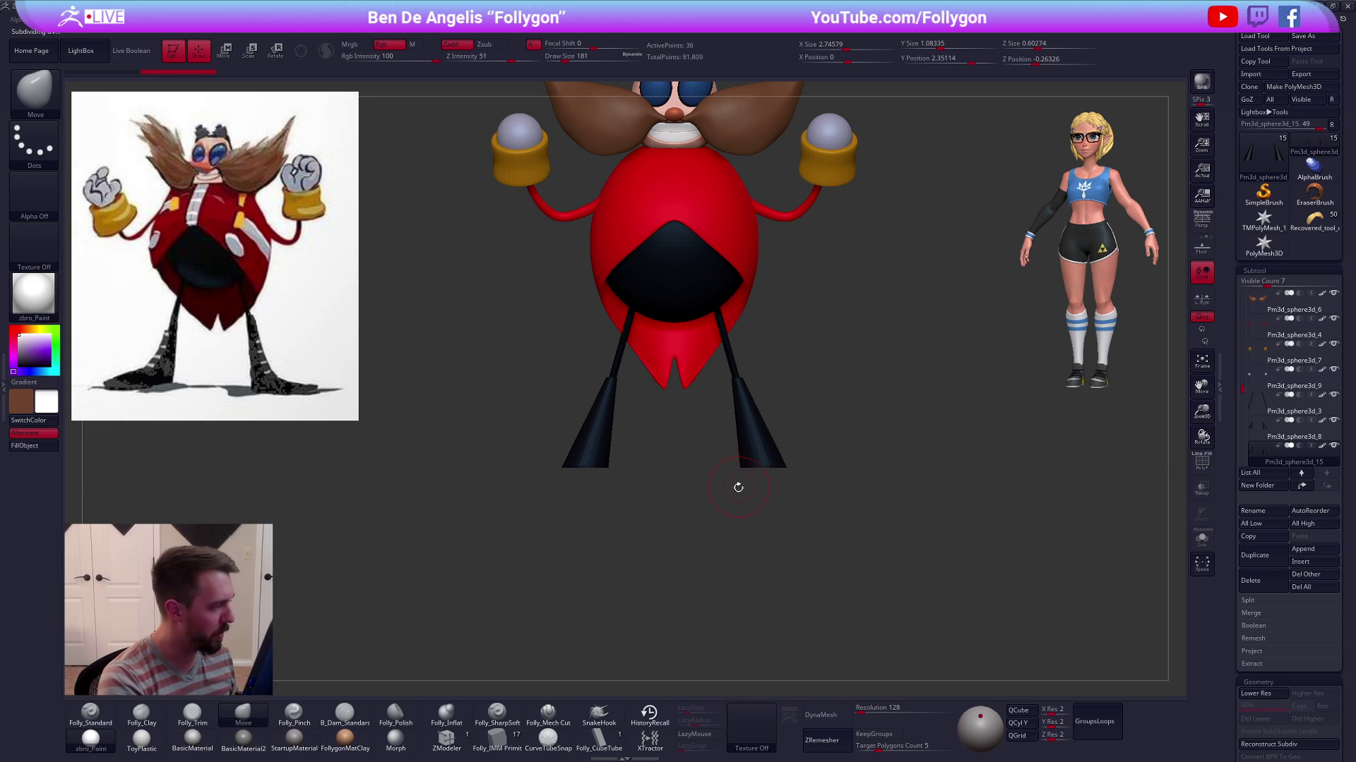
{"action": "key", "text": "shift+f"}
{"action": "left_click_drag", "start_coordinate": [723, 475], "coordinate": [787, 497], "text": "alt"}
{"action": "left_click_drag", "start_coordinate": [788, 497], "coordinate": [793, 500], "text": "ctrl"}
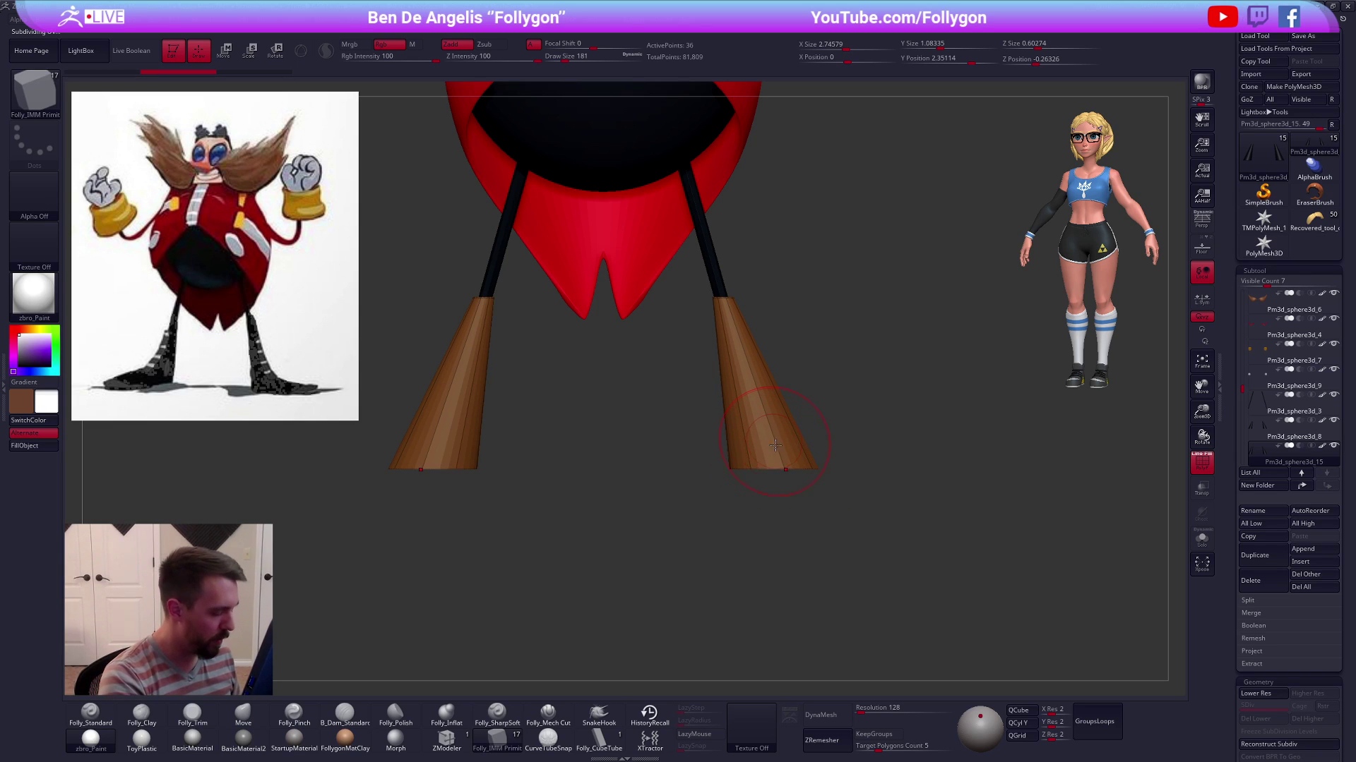
{"action": "key", "text": "m"}
{"action": "left_click", "coordinate": [605, 572]}
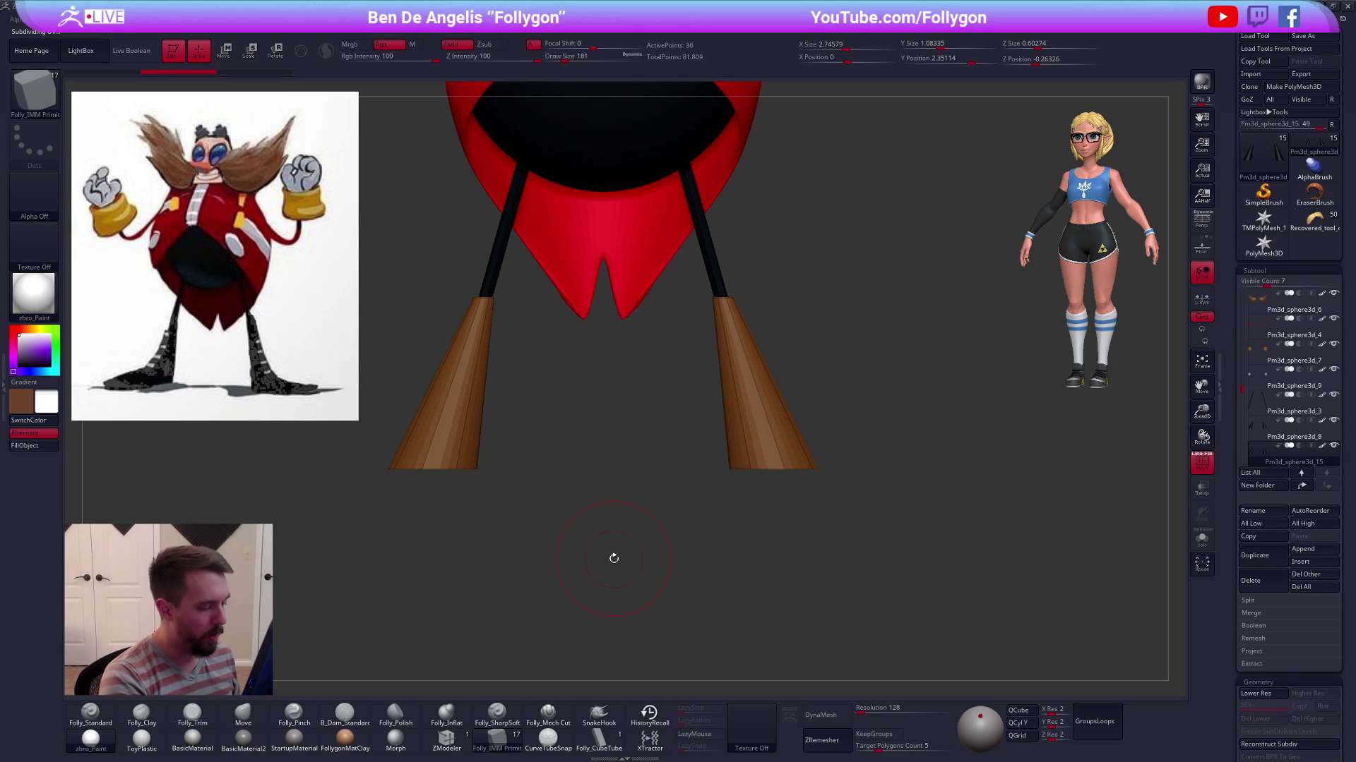
{"action": "left_click_drag", "start_coordinate": [774, 462], "coordinate": [808, 499]}
Isolate the inserted cubes and delete the hidden duplicate leg geometry from their subtool
{"action": "key", "text": "ctrl+w"}
{"action": "left_click", "coordinate": [804, 467], "text": "ctrl+shift"}
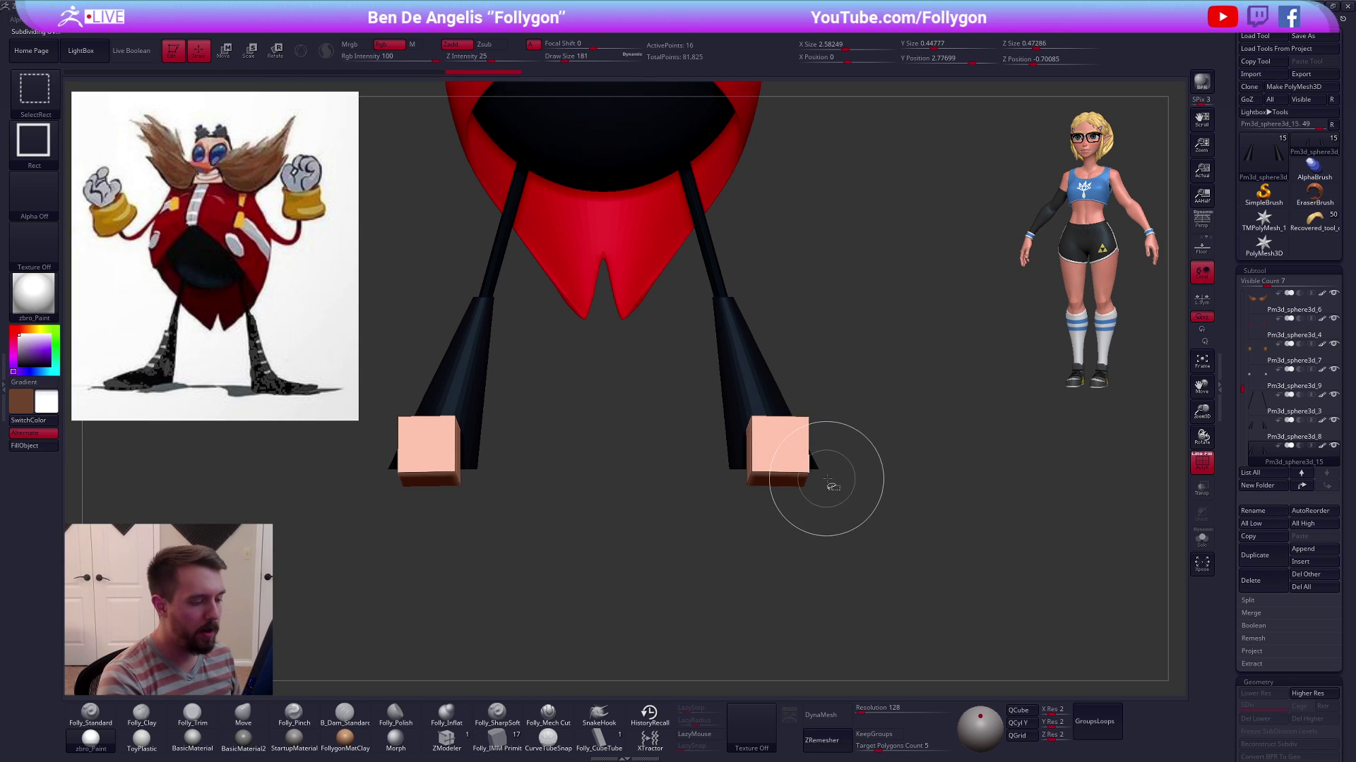
{"action": "key", "text": "space"}
{"action": "left_click", "coordinate": [862, 461]}
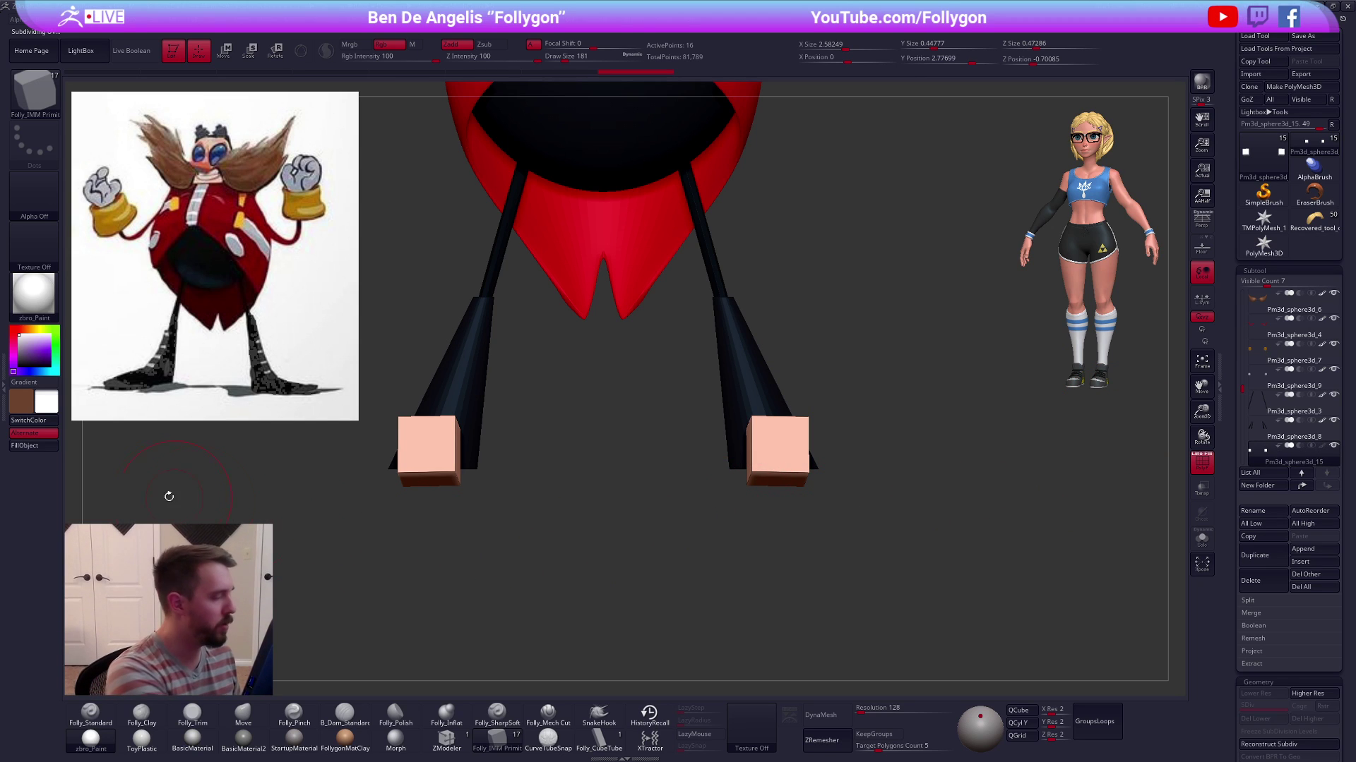
Group the isolated foot cubes into a single polygroup and view them from the side
{"action": "key", "text": "shift+f"}
{"action": "key", "text": "shift+f"}
{"action": "key", "text": "shift+f"}
{"action": "left_click_drag", "start_coordinate": [736, 555], "coordinate": [742, 605]}
{"action": "key", "text": "alt+s"}
{"action": "key", "text": "shift+f"}
{"action": "left_click_drag", "start_coordinate": [772, 551], "coordinate": [737, 567], "text": "shift"}
{"action": "key", "text": "ctrl+w"}
{"action": "key", "text": "shift+f"}
{"action": "left_click_drag", "start_coordinate": [802, 535], "coordinate": [874, 519]}
{"action": "key", "text": "alt+s"}
Rotate the tilted foot cubes in side view until they sit level with the bases of the legs
{"action": "key", "text": "r"}
{"action": "left_click_drag", "start_coordinate": [731, 441], "coordinate": [800, 432]}
{"action": "left_click", "coordinate": [742, 423]}
{"action": "left_click_drag", "start_coordinate": [740, 486], "coordinate": [692, 483], "text": "shift"}
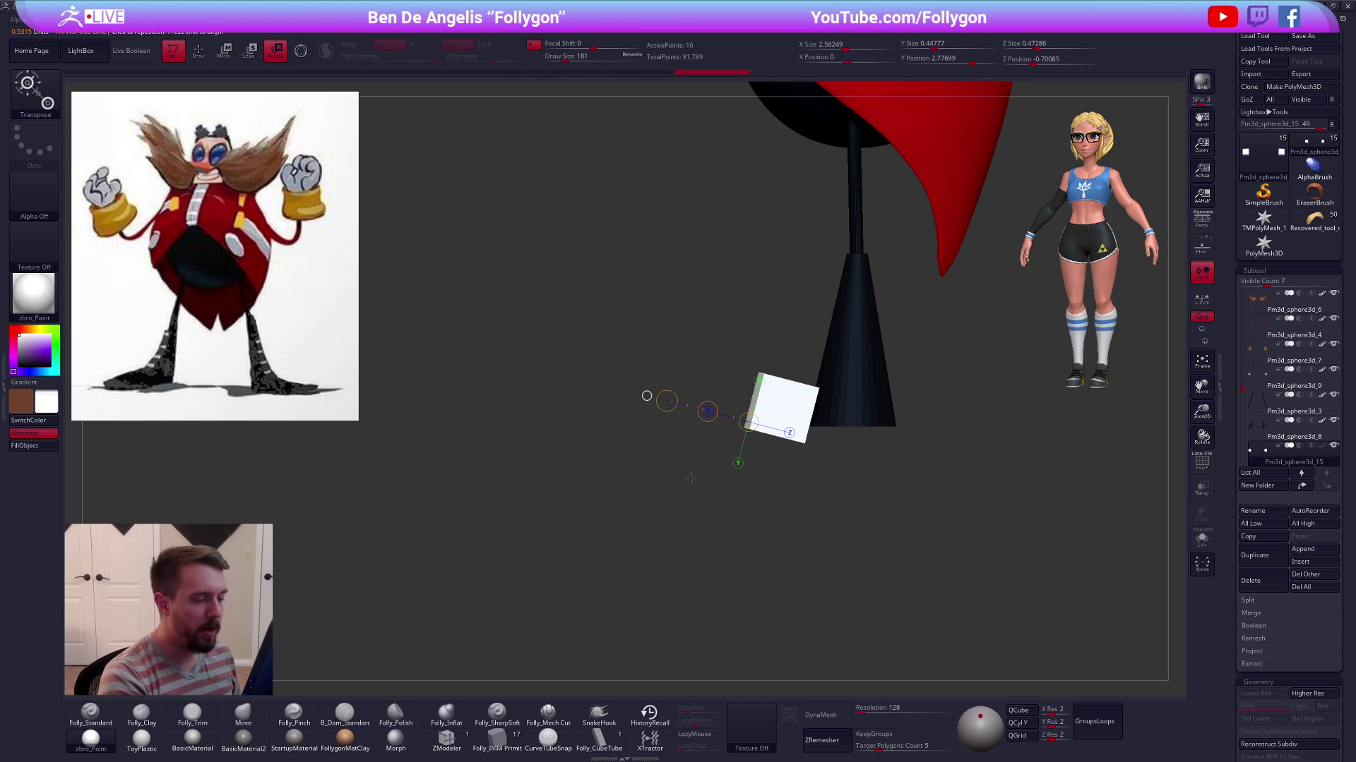
{"action": "left_click_drag", "start_coordinate": [669, 402], "coordinate": [660, 407]}
{"action": "left_click_drag", "start_coordinate": [713, 451], "coordinate": [525, 467]}
{"action": "left_click_drag", "start_coordinate": [866, 451], "coordinate": [815, 459], "text": "alt"}
Turn off the polypaint display on the upper and lower leg subtools, and reselect the foot cubes
{"action": "left_click", "coordinate": [1331, 422]}
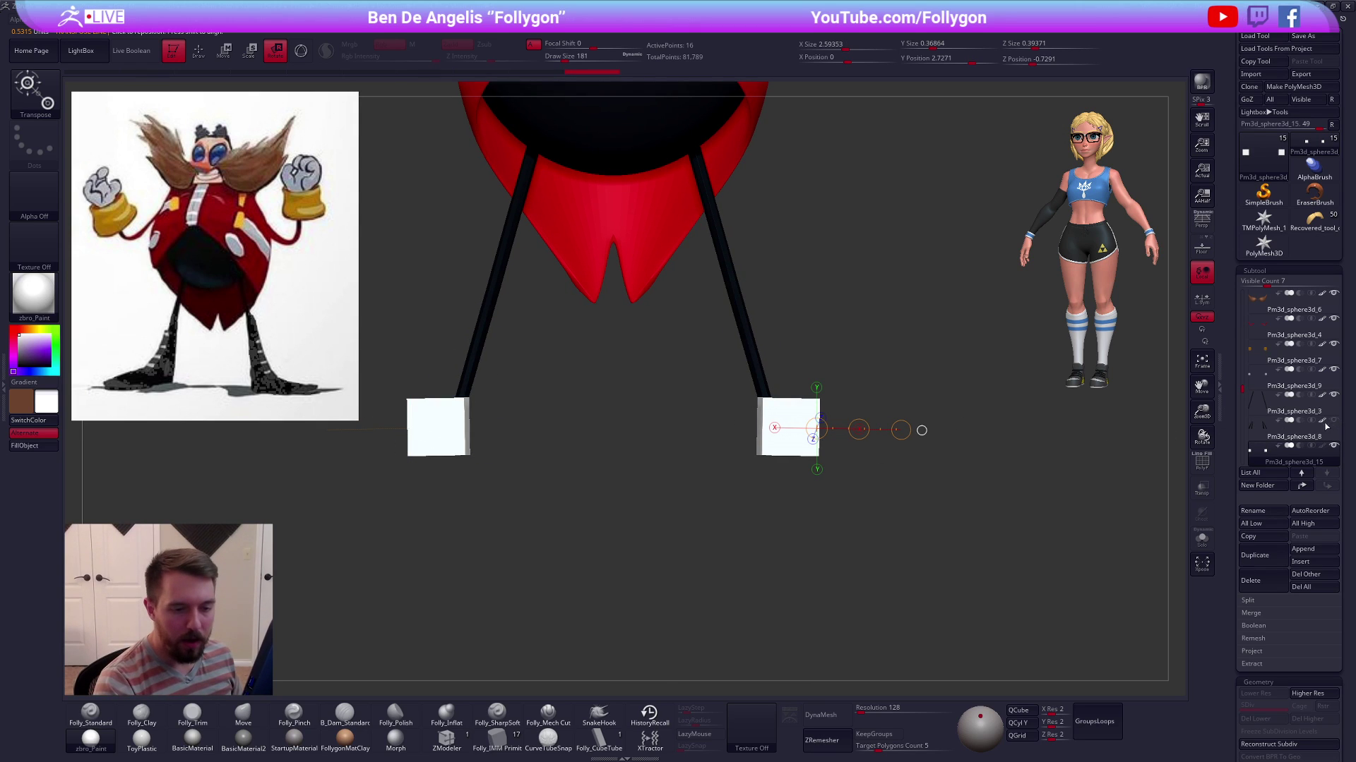
{"action": "left_click", "coordinate": [1333, 398]}
{"action": "left_click", "coordinate": [1333, 398]}
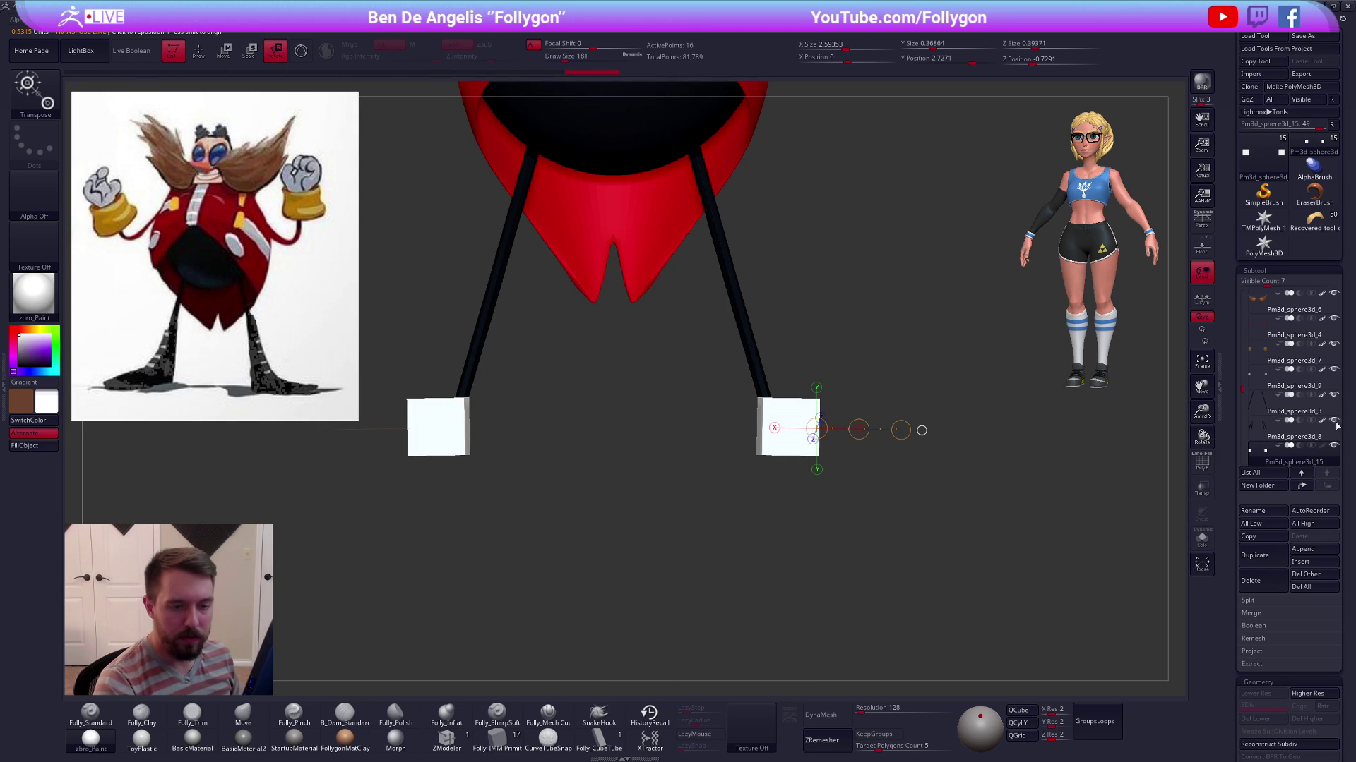
{"action": "left_click", "coordinate": [1332, 421]}
{"action": "left_click", "coordinate": [1288, 441]}
{"action": "left_click", "coordinate": [1292, 460]}
Rotate the foot cubes to sit square to the front view, and isolate them for editing
{"action": "left_click_drag", "start_coordinate": [788, 451], "coordinate": [781, 521]}
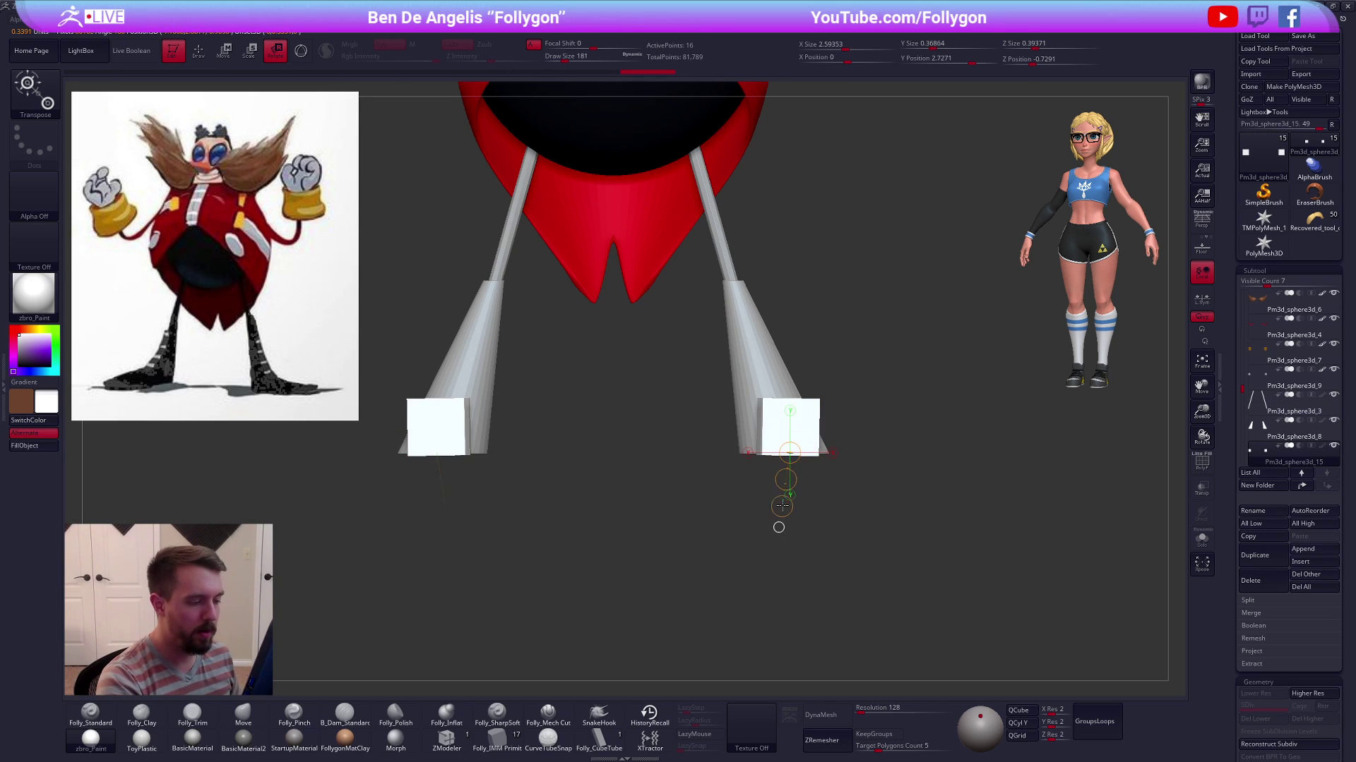
{"action": "left_click", "coordinate": [804, 428]}
{"action": "left_click_drag", "start_coordinate": [852, 455], "coordinate": [801, 338]}
{"action": "left_click", "coordinate": [787, 459]}
{"action": "left_click_drag", "start_coordinate": [774, 611], "coordinate": [778, 653], "text": "shift"}
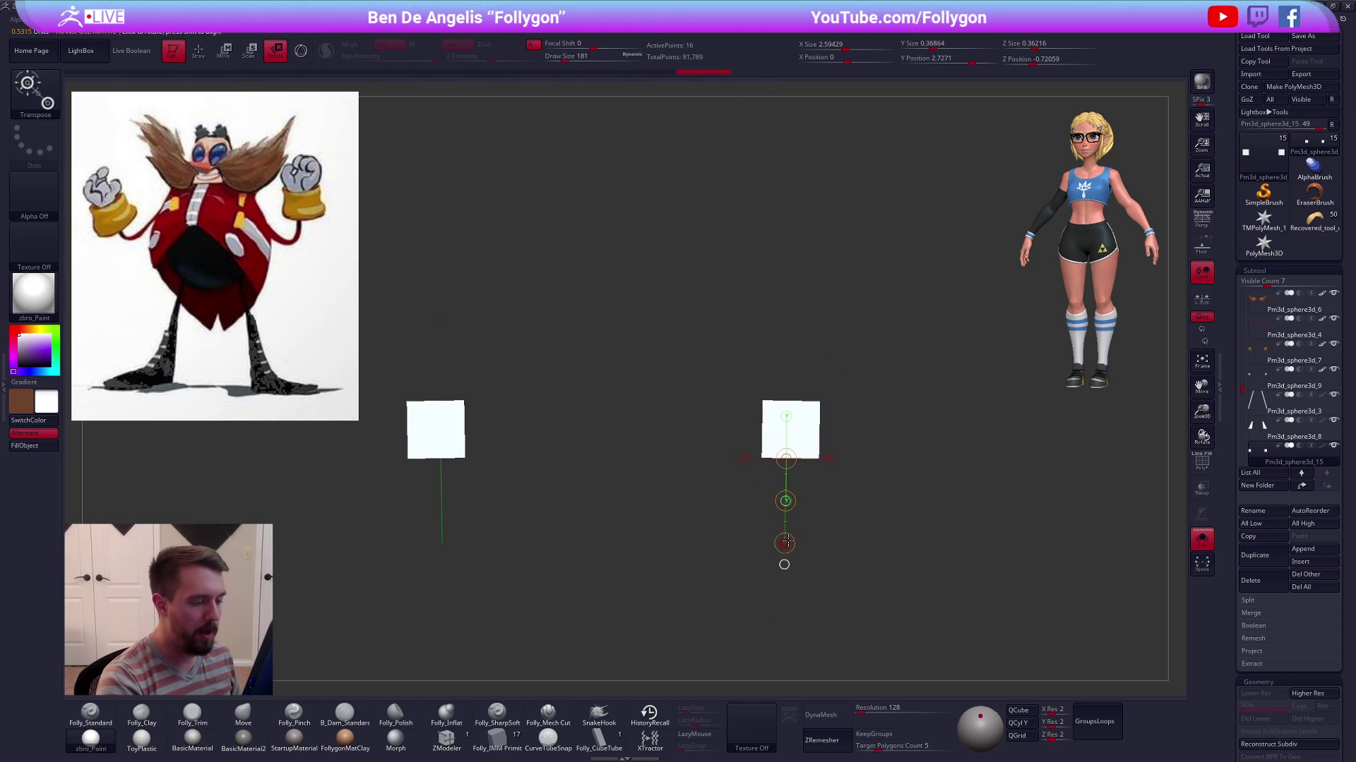
Reshape the foot cubes into thin, elongated slabs extending forward from the legs
{"action": "key", "text": "q"}
{"action": "left_click_drag", "start_coordinate": [859, 518], "coordinate": [823, 351]}
{"action": "key", "text": "w"}
{"action": "left_click_drag", "start_coordinate": [799, 446], "coordinate": [800, 344]}
{"action": "left_click_drag", "start_coordinate": [802, 291], "coordinate": [799, 177]}
Rotate the foot slabs so the toes point outward, and align their heels with the leg cones
{"action": "key", "text": "shift+f"}
{"action": "key", "text": "r"}
{"action": "left_click_drag", "start_coordinate": [800, 342], "coordinate": [834, 350]}
{"action": "key", "text": "w"}
{"action": "left_click_drag", "start_coordinate": [799, 395], "coordinate": [805, 412]}
{"action": "mouse_move", "coordinate": [826, 436]}
{"action": "right_mouse_down", "text": "shift"}
{"action": "mouse_move", "coordinate": [828, 529]}
{"action": "mouse_move", "coordinate": [896, 549]}
{"action": "mouse_move", "coordinate": [900, 496]}
{"action": "right_mouse_up", "text": "shift"}
{"action": "mouse_move", "coordinate": [884, 446]}
{"action": "left_mouse_down", "text": "shift"}
{"action": "mouse_move", "coordinate": [885, 326]}
{"action": "mouse_move", "coordinate": [893, 419]}
{"action": "left_mouse_up", "text": "shift"}
Mask the toe ends and raise the heel ends of the slabs to form sloping wedges
{"action": "key", "text": "q"}
{"action": "right_click_drag", "start_coordinate": [891, 427], "coordinate": [811, 490]}
{"action": "key", "text": "alt+s"}
{"action": "mouse_move", "coordinate": [756, 409]}
{"action": "right_mouse_down"}
{"action": "mouse_move", "coordinate": [840, 396]}
{"action": "mouse_move", "coordinate": [721, 383]}
{"action": "right_mouse_up"}
{"action": "mouse_move", "coordinate": [720, 384]}
{"action": "left_mouse_down", "text": "ctrl"}
{"action": "mouse_move", "coordinate": [702, 382]}
{"action": "mouse_move", "coordinate": [719, 366]}
{"action": "left_mouse_up", "text": "ctrl"}
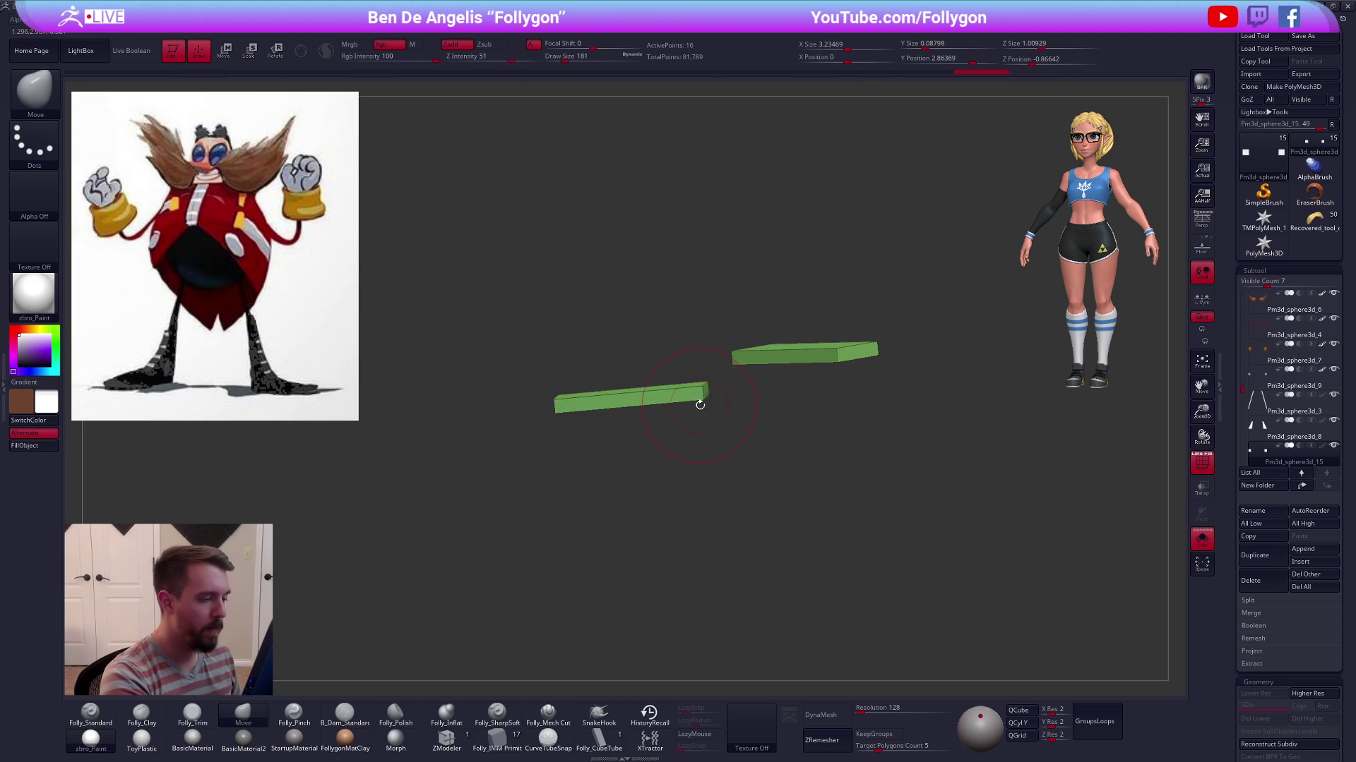
{"action": "right_click_drag", "start_coordinate": [698, 400], "coordinate": [749, 406], "text": "shift"}
{"action": "key", "text": "w"}
{"action": "mouse_move", "coordinate": [770, 395]}
{"action": "left_mouse_down", "text": "shift"}
{"action": "mouse_move", "coordinate": [771, 466]}
{"action": "mouse_move", "coordinate": [771, 411]}
{"action": "left_mouse_up", "text": "shift"}
{"action": "key", "text": "alt+s"}
{"action": "mouse_move", "coordinate": [847, 557]}
{"action": "right_mouse_down"}
{"action": "mouse_move", "coordinate": [899, 570]}
{"action": "mouse_move", "coordinate": [924, 556]}
{"action": "mouse_move", "coordinate": [951, 613]}
{"action": "right_mouse_up"}
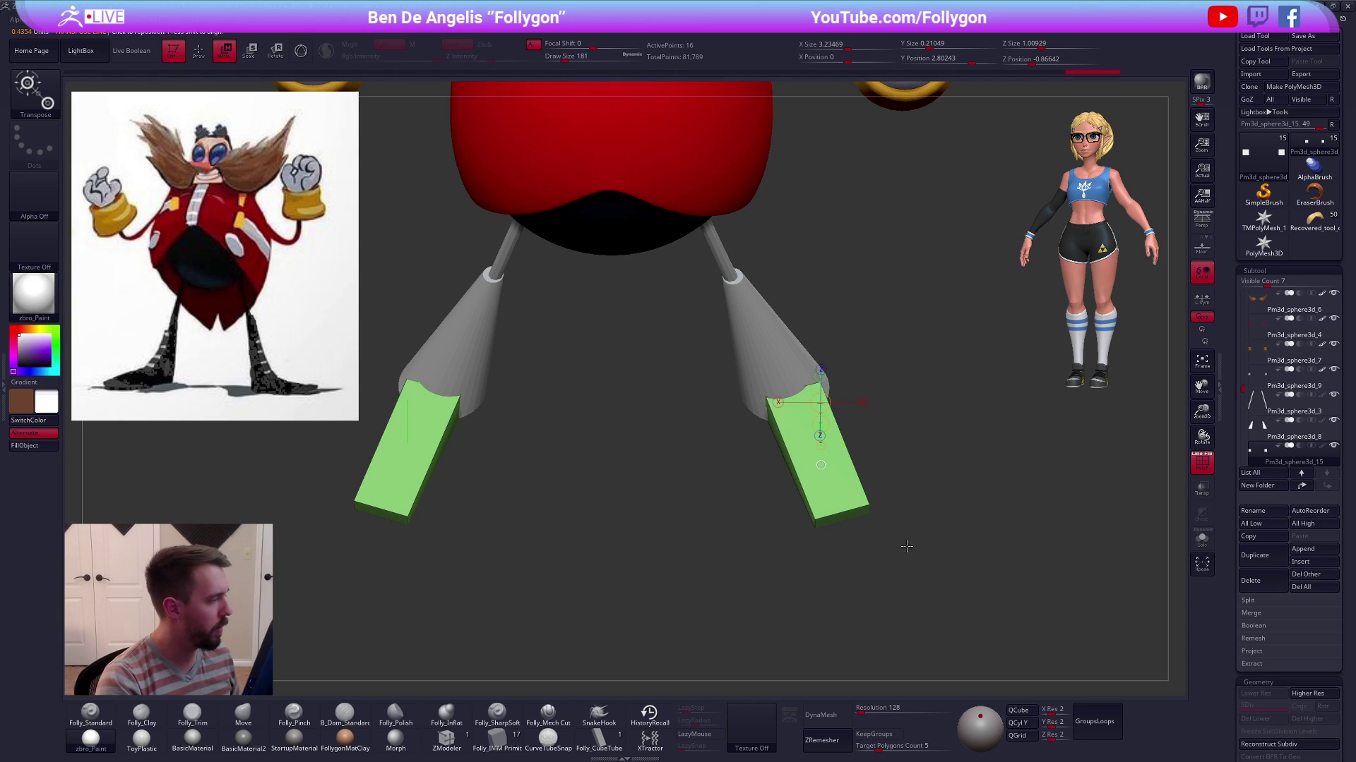
Mask the heel ends and move the toe ends back to shorten the feet, and clear the mask
{"action": "left_click_drag", "start_coordinate": [920, 554], "coordinate": [924, 542], "text": "ctrl"}
{"action": "key", "text": "q"}
{"action": "mouse_move", "coordinate": [865, 527]}
{"action": "right_mouse_down", "text": "shift"}
{"action": "mouse_move", "coordinate": [901, 466]}
{"action": "mouse_move", "coordinate": [829, 442]}
{"action": "mouse_move", "coordinate": [823, 540]}
{"action": "right_mouse_up", "text": "shift"}
{"action": "left_click", "coordinate": [675, 479], "text": "ctrl"}
{"action": "right_click_drag", "start_coordinate": [676, 480], "coordinate": [692, 455]}
{"action": "key", "text": "alt+s"}
{"action": "key", "text": "w"}
{"action": "left_click", "coordinate": [673, 453]}
{"action": "right_click_drag", "start_coordinate": [653, 498], "coordinate": [595, 528], "text": "shift"}
{"action": "key", "text": "alt+s"}
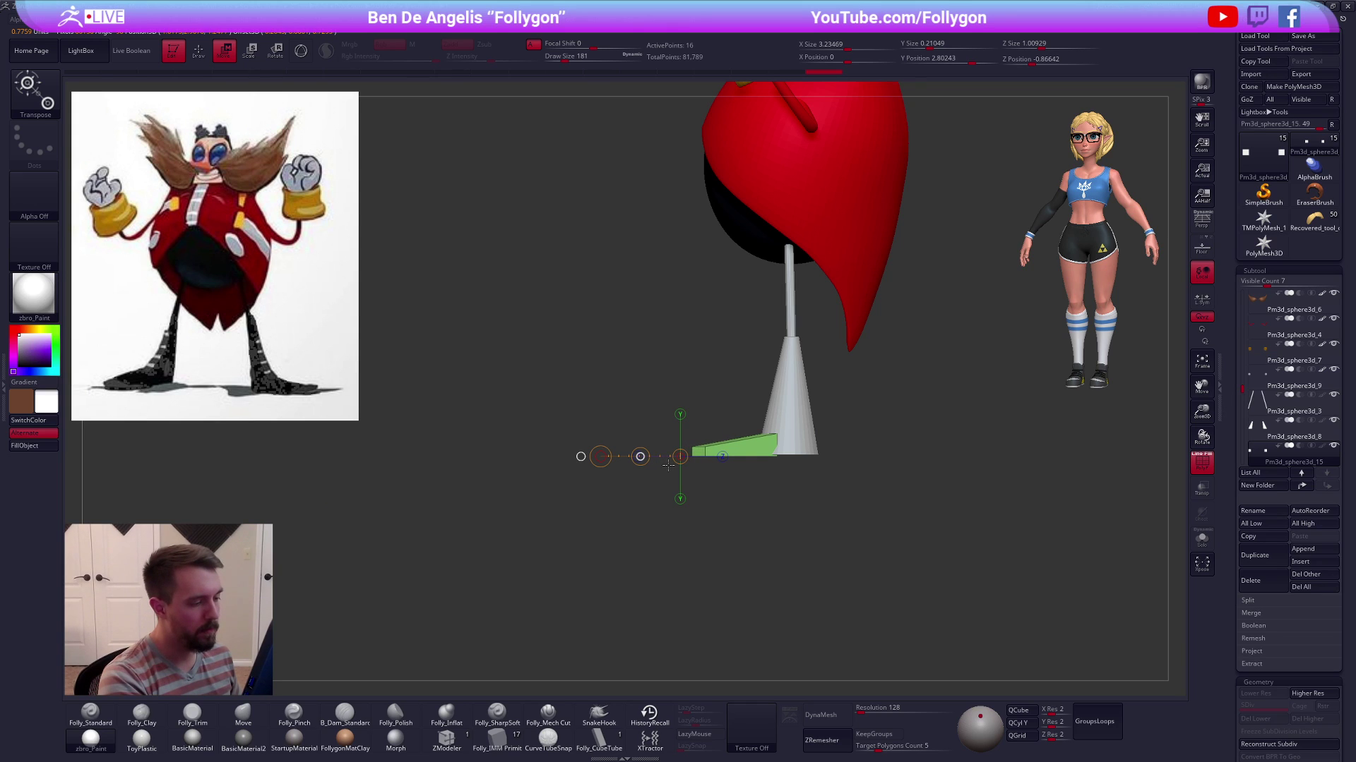
{"action": "key", "text": "q"}
{"action": "left_click_drag", "start_coordinate": [769, 502], "coordinate": [795, 518], "text": "ctrl"}
Adjust the height of the feet so their soles align with the bottoms of the leg cones
{"action": "mouse_move", "coordinate": [795, 518]}
{"action": "right_mouse_down"}
{"action": "mouse_move", "coordinate": [827, 521]}
{"action": "mouse_move", "coordinate": [781, 482]}
{"action": "mouse_move", "coordinate": [764, 601]}
{"action": "mouse_move", "coordinate": [775, 309]}
{"action": "right_mouse_up"}
{"action": "key", "text": "w"}
{"action": "mouse_move", "coordinate": [759, 450]}
{"action": "left_mouse_down", "text": "shift"}
{"action": "mouse_move", "coordinate": [759, 524]}
{"action": "mouse_move", "coordinate": [758, 487]}
{"action": "left_mouse_up", "text": "shift"}
{"action": "right_click_drag", "start_coordinate": [807, 614], "coordinate": [804, 547], "text": "ctrl"}
Mask the toe ends and extend the heel ends backward into the leg cones, and clear the mask
{"action": "key", "text": "q"}
{"action": "right_click_drag", "start_coordinate": [760, 495], "coordinate": [729, 497]}
{"action": "mouse_move", "coordinate": [695, 404]}
{"action": "left_mouse_down", "text": "ctrl"}
{"action": "mouse_move", "coordinate": [829, 444]}
{"action": "mouse_move", "coordinate": [825, 422]}
{"action": "left_mouse_up", "text": "ctrl"}
{"action": "right_click_drag", "start_coordinate": [785, 452], "coordinate": [729, 455]}
{"action": "key", "text": "w"}
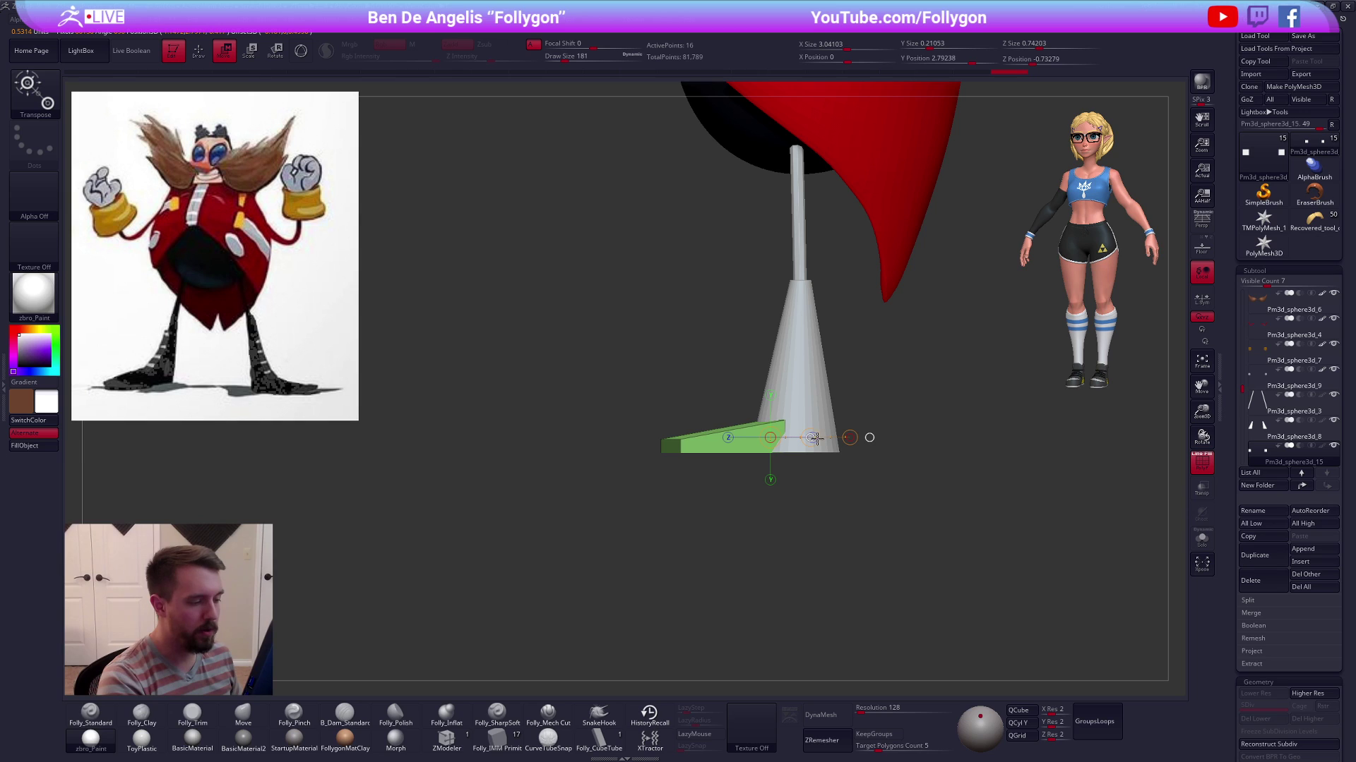
{"action": "mouse_move", "coordinate": [832, 438]}
{"action": "left_mouse_down"}
{"action": "mouse_move", "coordinate": [854, 476]}
{"action": "mouse_move", "coordinate": [834, 558]}
{"action": "mouse_move", "coordinate": [859, 332]}
{"action": "left_mouse_up"}
{"action": "left_click", "coordinate": [858, 331], "text": "ctrl"}
Rotate the feet from the underside view and reposition them against the leg cones
{"action": "key", "text": "r"}
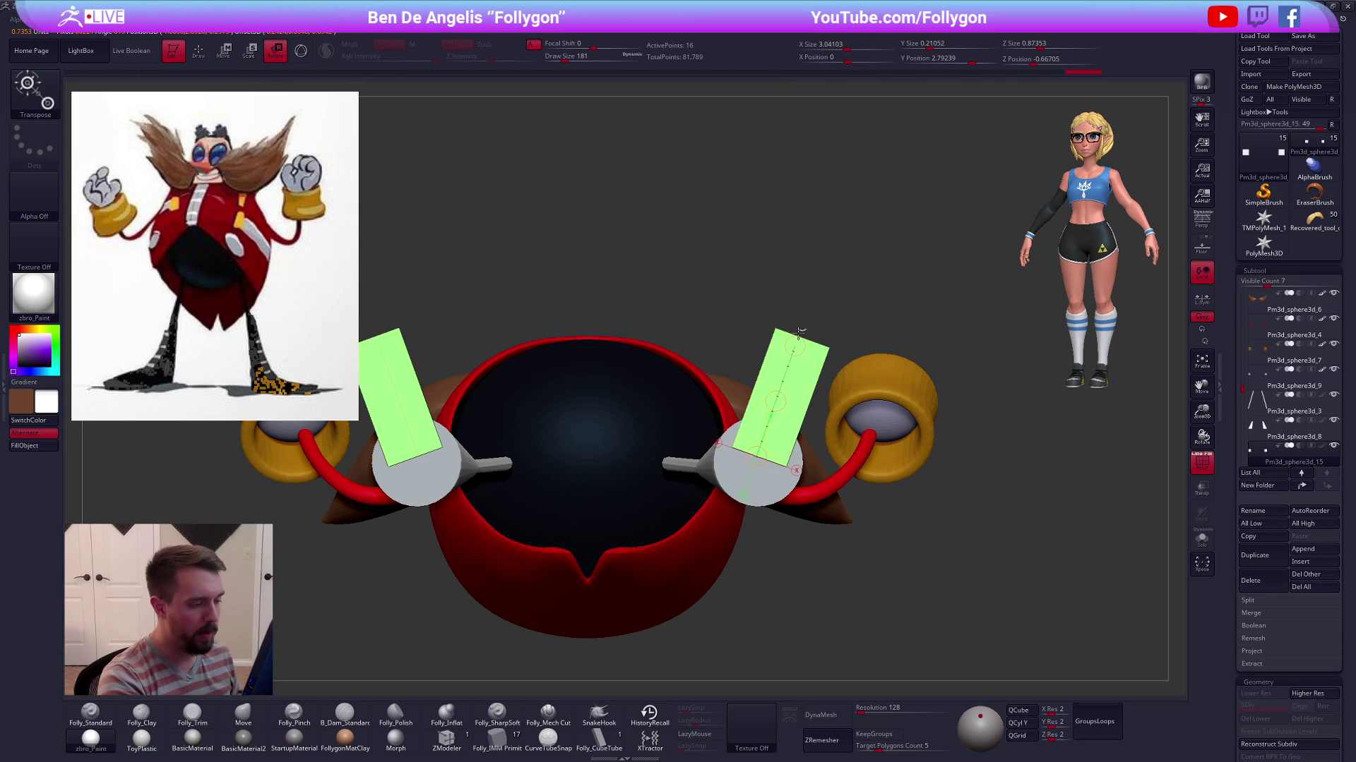
{"action": "left_click_drag", "start_coordinate": [831, 285], "coordinate": [845, 502]}
{"action": "left_click_drag", "start_coordinate": [908, 571], "coordinate": [881, 616], "text": "alt"}
{"action": "mouse_move", "coordinate": [805, 529]}
{"action": "left_mouse_down"}
{"action": "mouse_move", "coordinate": [787, 502]}
{"action": "mouse_move", "coordinate": [802, 495]}
{"action": "mouse_move", "coordinate": [872, 495]}
{"action": "left_mouse_up"}
{"action": "key", "text": "w"}
{"action": "mouse_move", "coordinate": [825, 529]}
{"action": "left_mouse_down"}
{"action": "mouse_move", "coordinate": [816, 557]}
{"action": "mouse_move", "coordinate": [856, 624]}
{"action": "mouse_move", "coordinate": [897, 558]}
{"action": "mouse_move", "coordinate": [906, 584]}
{"action": "mouse_move", "coordinate": [941, 562]}
{"action": "left_mouse_up"}
{"action": "key", "text": "q"}
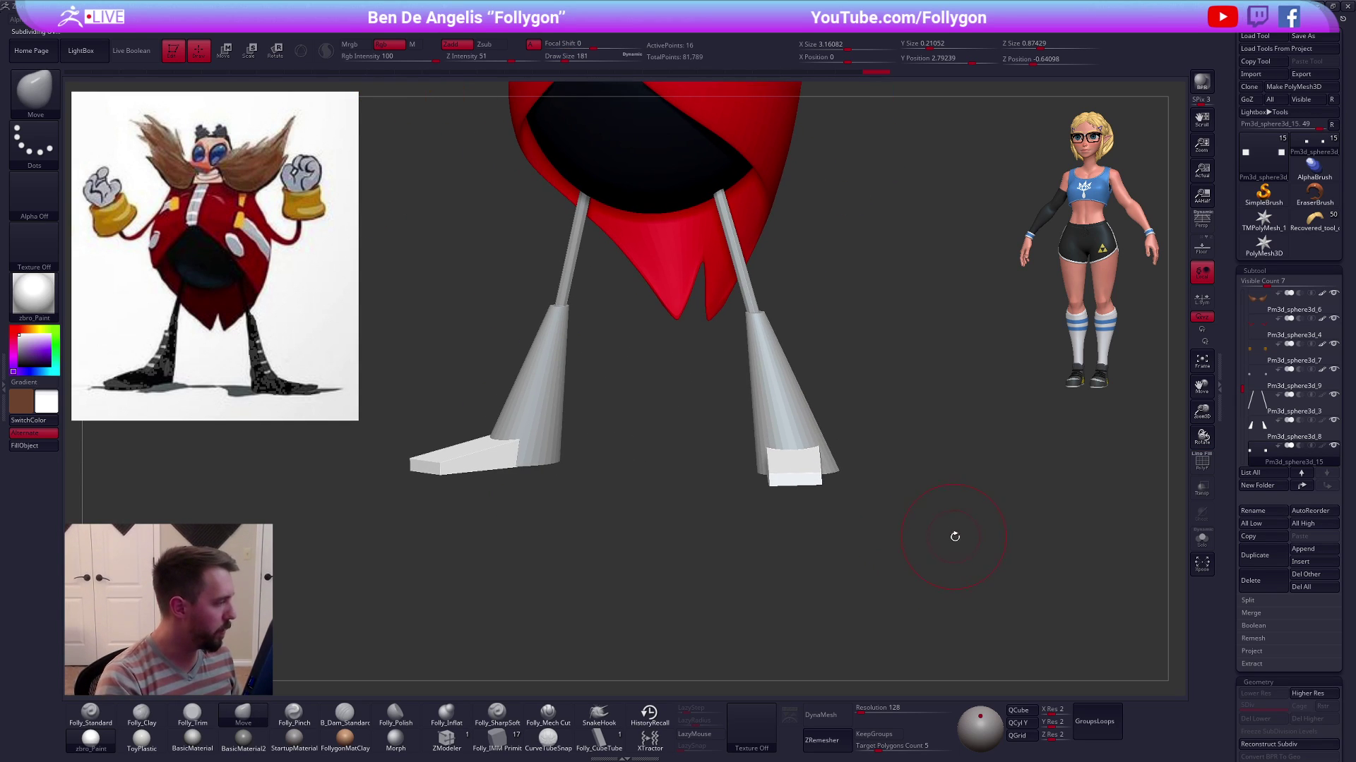
Insert one lengthwise edge loop down the middle of each foot with ZModeler
{"action": "left_click", "coordinate": [447, 739]}
{"action": "key", "text": "alt+s"}
{"action": "key", "text": "shift+f"}
{"action": "left_click_drag", "start_coordinate": [833, 483], "coordinate": [833, 540], "text": "alt"}
{"action": "key", "text": "space"}
{"action": "left_click", "coordinate": [770, 365]}
{"action": "left_click", "coordinate": [790, 487]}
{"action": "left_click_drag", "start_coordinate": [793, 501], "coordinate": [770, 406], "text": "shift"}
Mask everything except the central top edge of each foot and raise that edge into a ridge
{"action": "key", "text": "ctrl"}
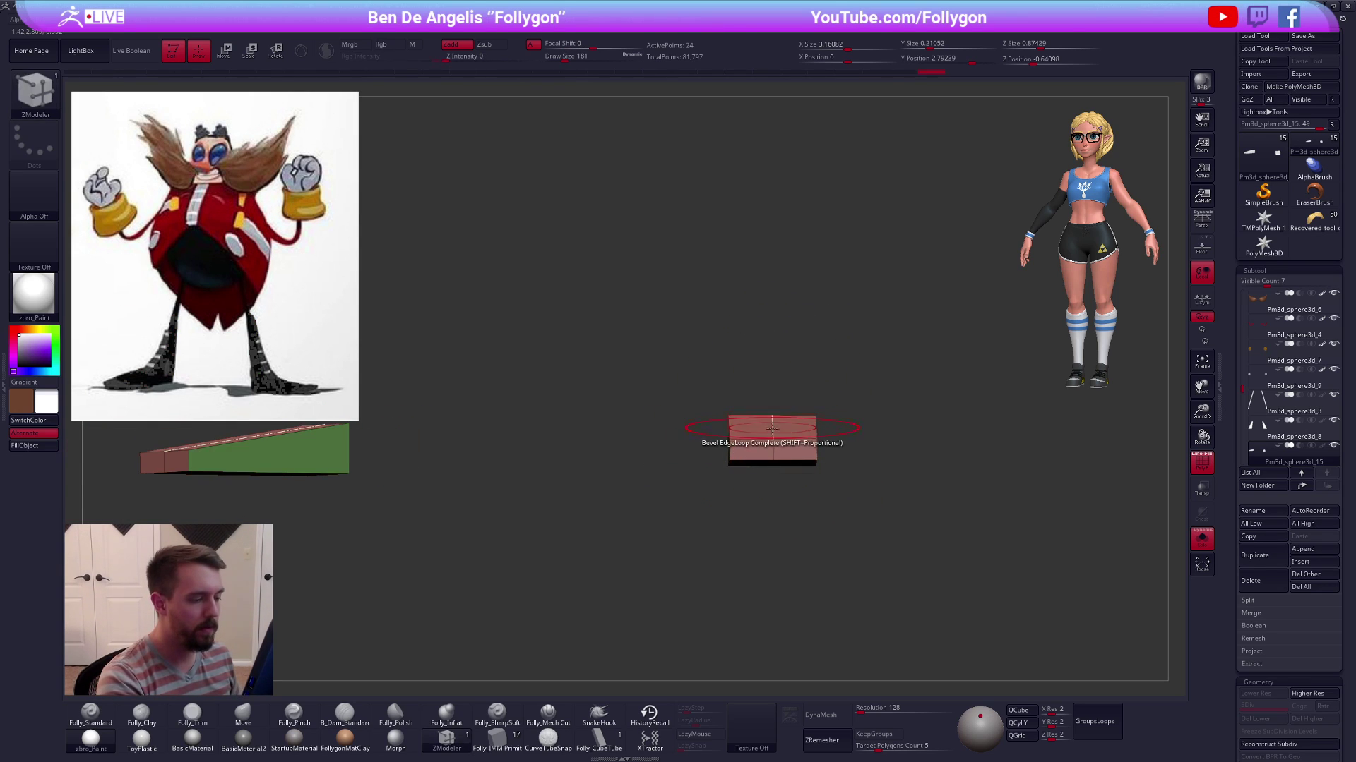
{"action": "key", "text": "shift+f"}
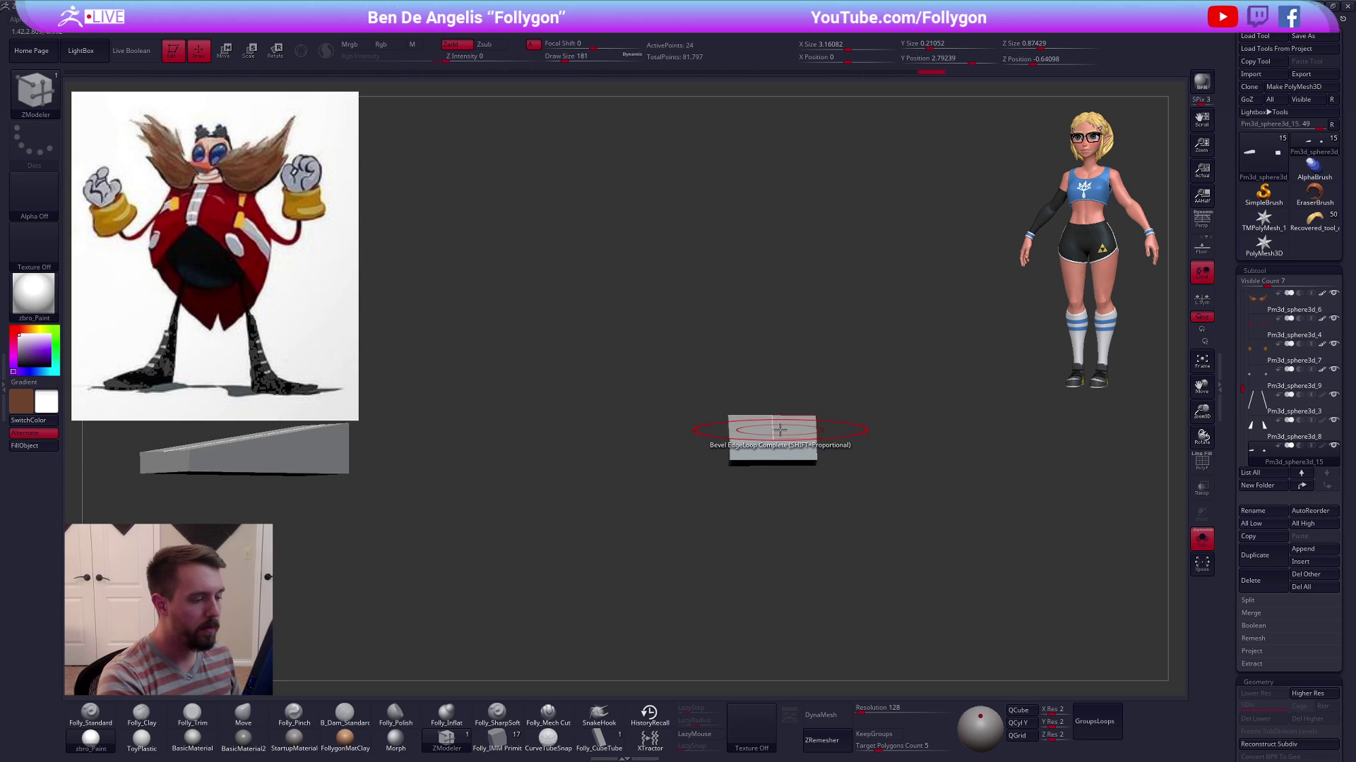
{"action": "key", "text": "ctrl"}
{"action": "key", "text": "w"}
{"action": "right_click_drag", "start_coordinate": [769, 454], "coordinate": [767, 463], "text": "shift"}
{"action": "mouse_move", "coordinate": [773, 461]}
{"action": "left_mouse_down", "text": "shift"}
{"action": "mouse_move", "coordinate": [773, 524]}
{"action": "mouse_move", "coordinate": [772, 481]}
{"action": "left_mouse_up", "text": "shift"}
{"action": "key", "text": "q"}
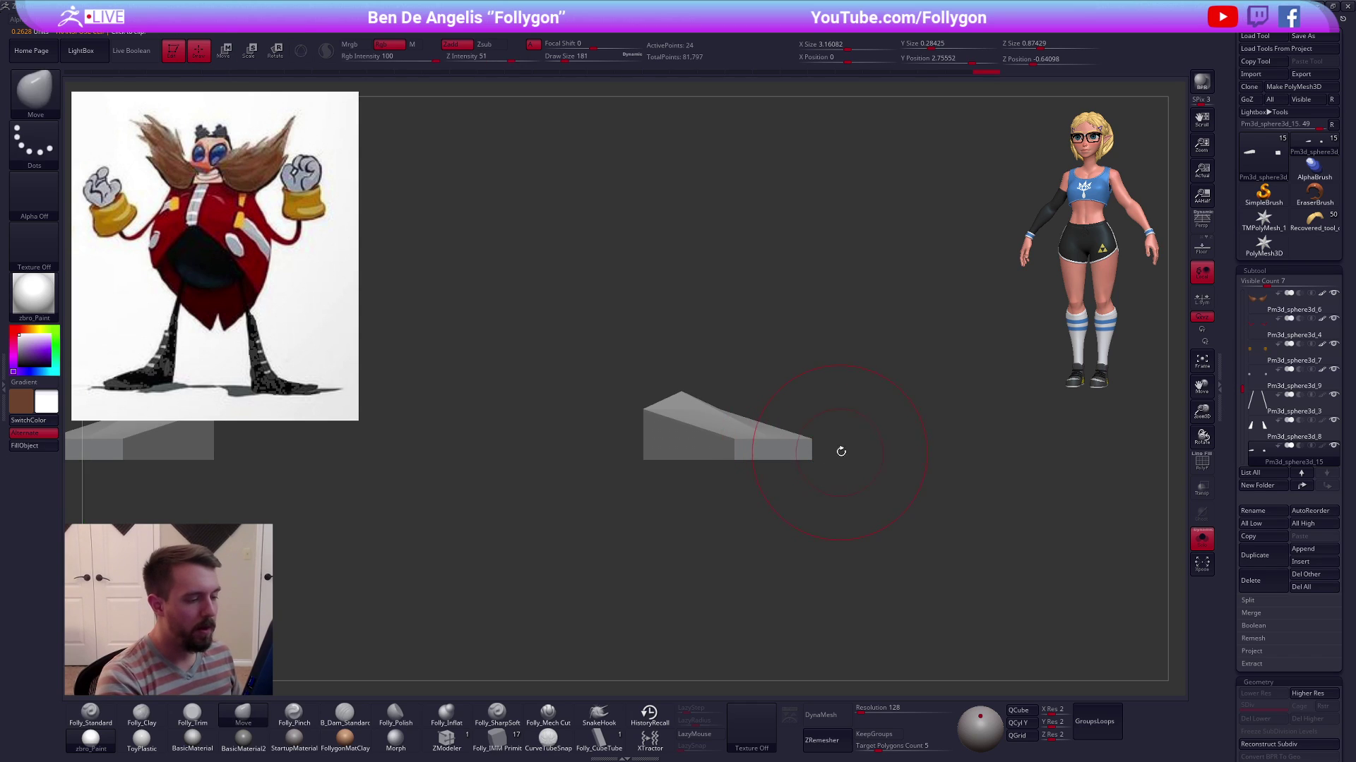
Crease the edges around the sole of each foot with the ZModeler edge action
{"action": "key", "text": "space"}
{"action": "left_click", "coordinate": [446, 739]}
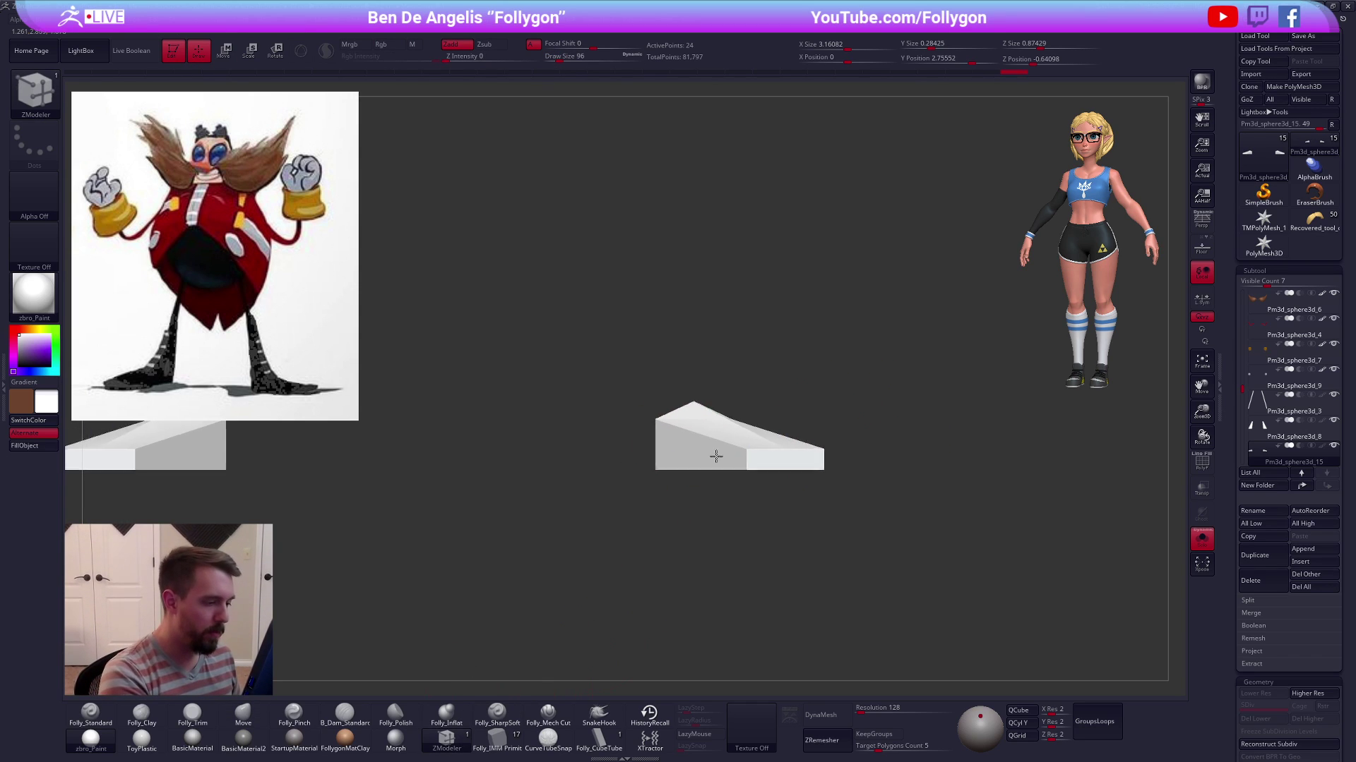
{"action": "left_click_drag", "start_coordinate": [720, 564], "coordinate": [742, 490]}
{"action": "key", "text": "space"}
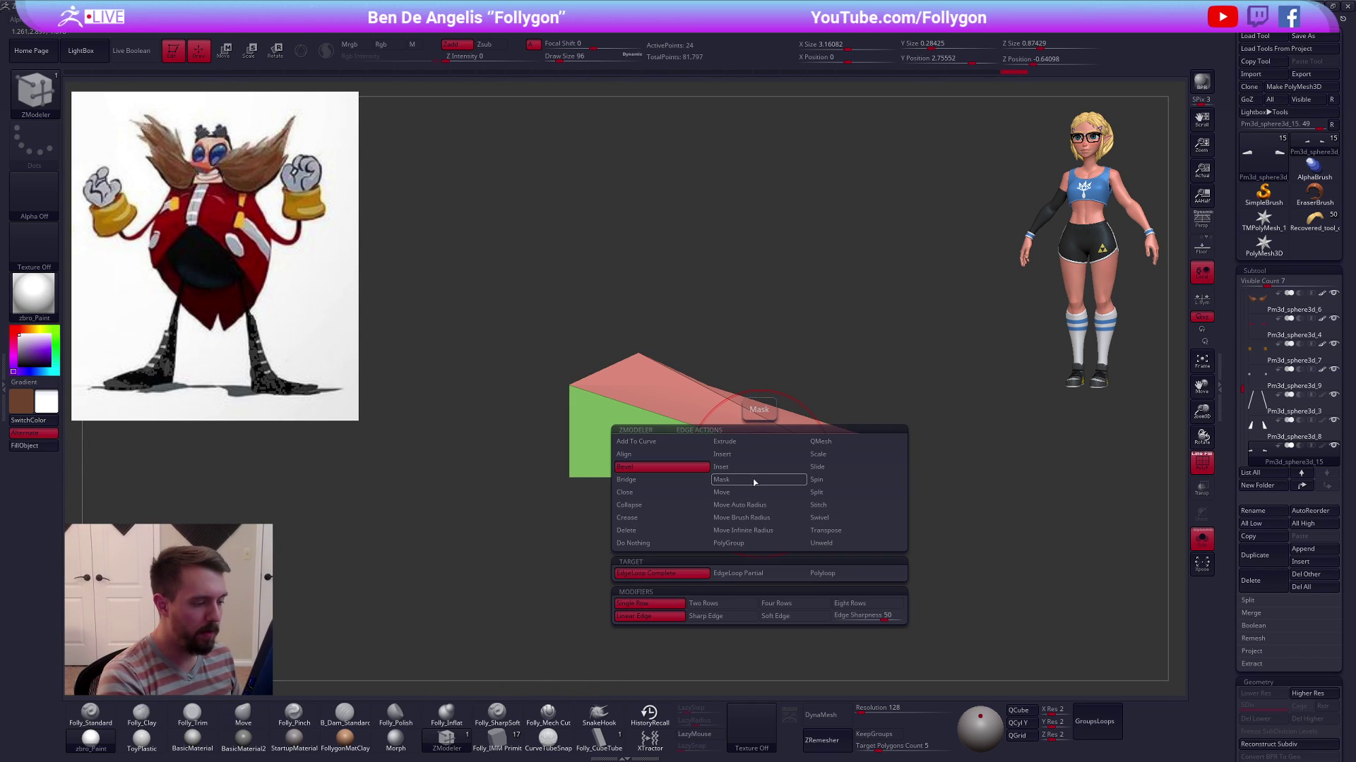
{"action": "left_click", "coordinate": [648, 517]}
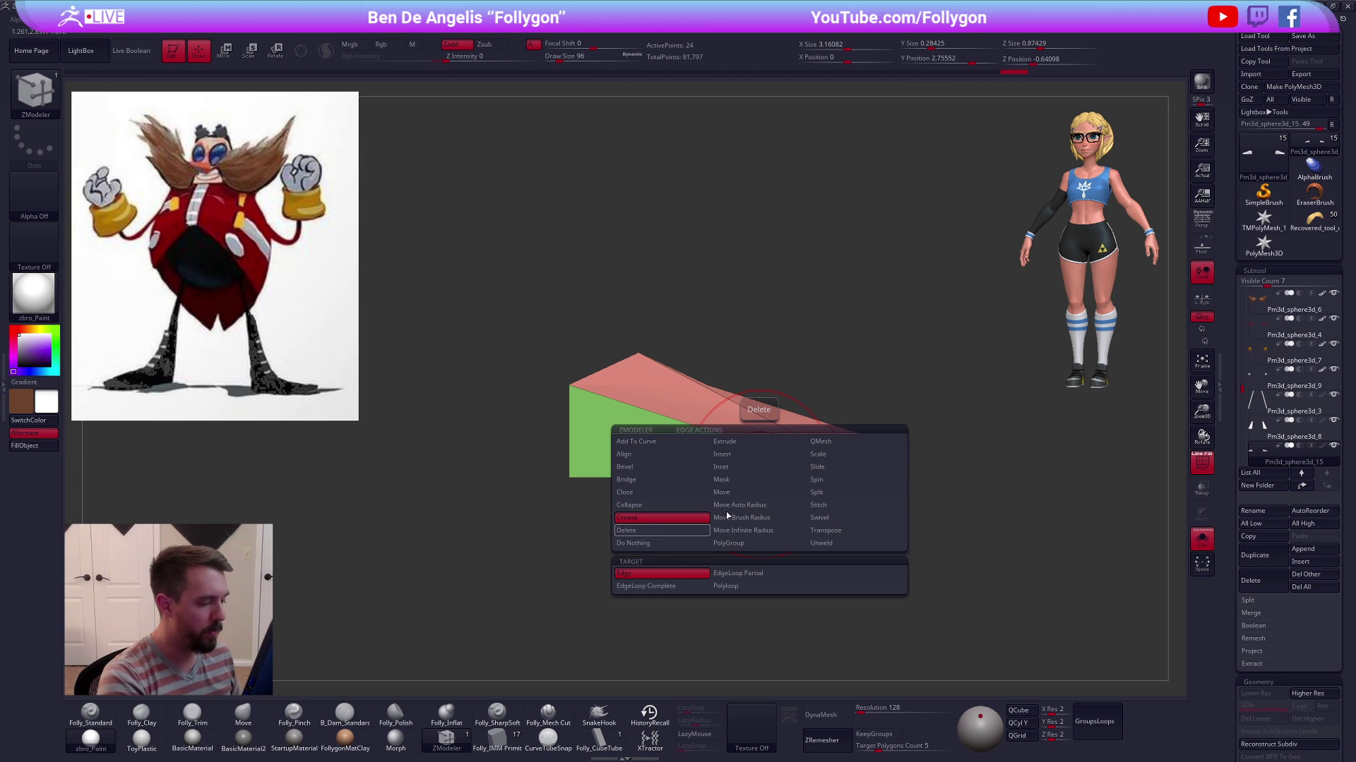
{"action": "left_click_drag", "start_coordinate": [773, 486], "coordinate": [811, 298]}
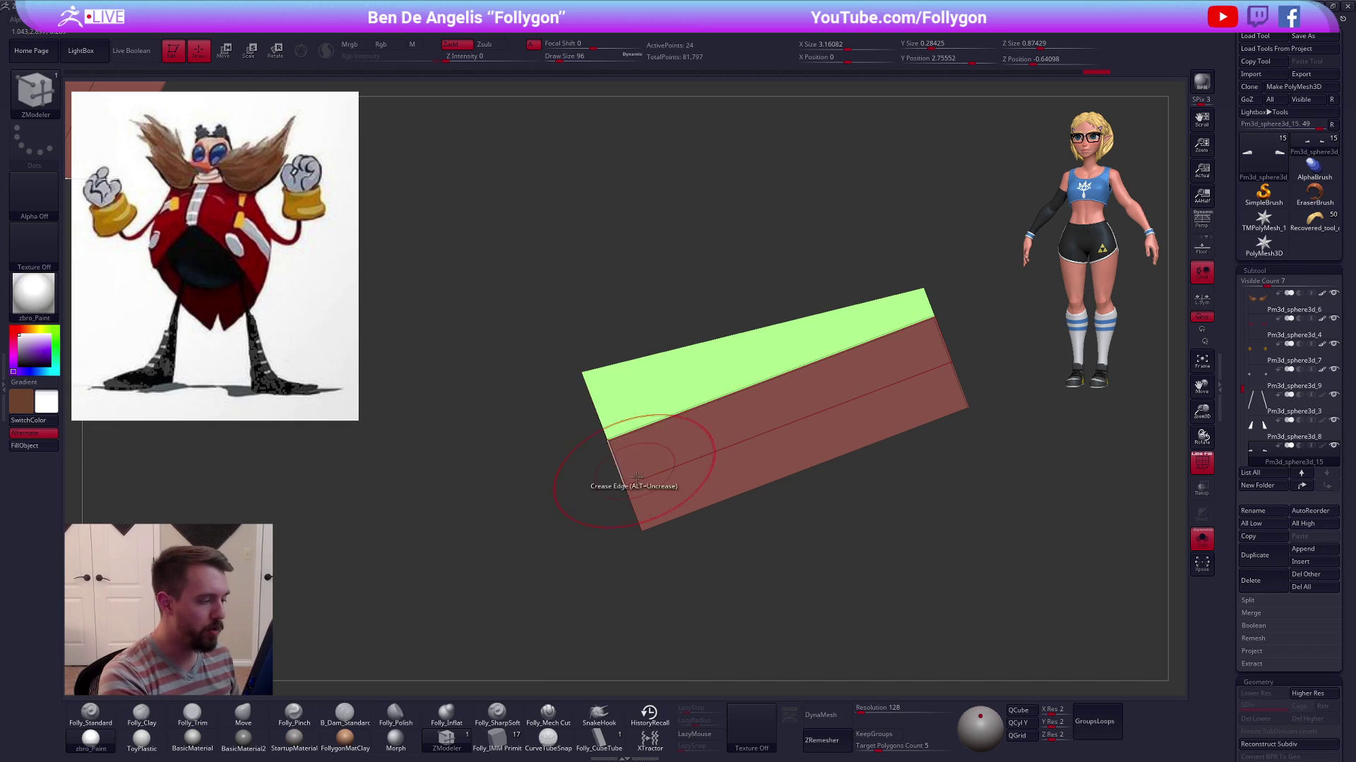
Toggle dynamic subdivision on the feet and examine the smoothed shape alone and against the full character
{"action": "key", "text": "d"}
{"action": "left_click_drag", "start_coordinate": [711, 514], "coordinate": [869, 553], "text": "shift"}
{"action": "key", "text": "shift+f"}
{"action": "key", "text": "alt+s"}
{"action": "key", "text": "alt+s"}
{"action": "key", "text": "shift+d"}
{"action": "mouse_move", "coordinate": [733, 408]}
{"action": "right_mouse_down", "text": "ctrl"}
{"action": "mouse_move", "coordinate": [732, 388]}
{"action": "mouse_move", "coordinate": [813, 385]}
{"action": "mouse_move", "coordinate": [717, 388]}
{"action": "right_mouse_up", "text": "ctrl"}
{"action": "key", "text": "d"}
{"action": "key", "text": "shift+d"}
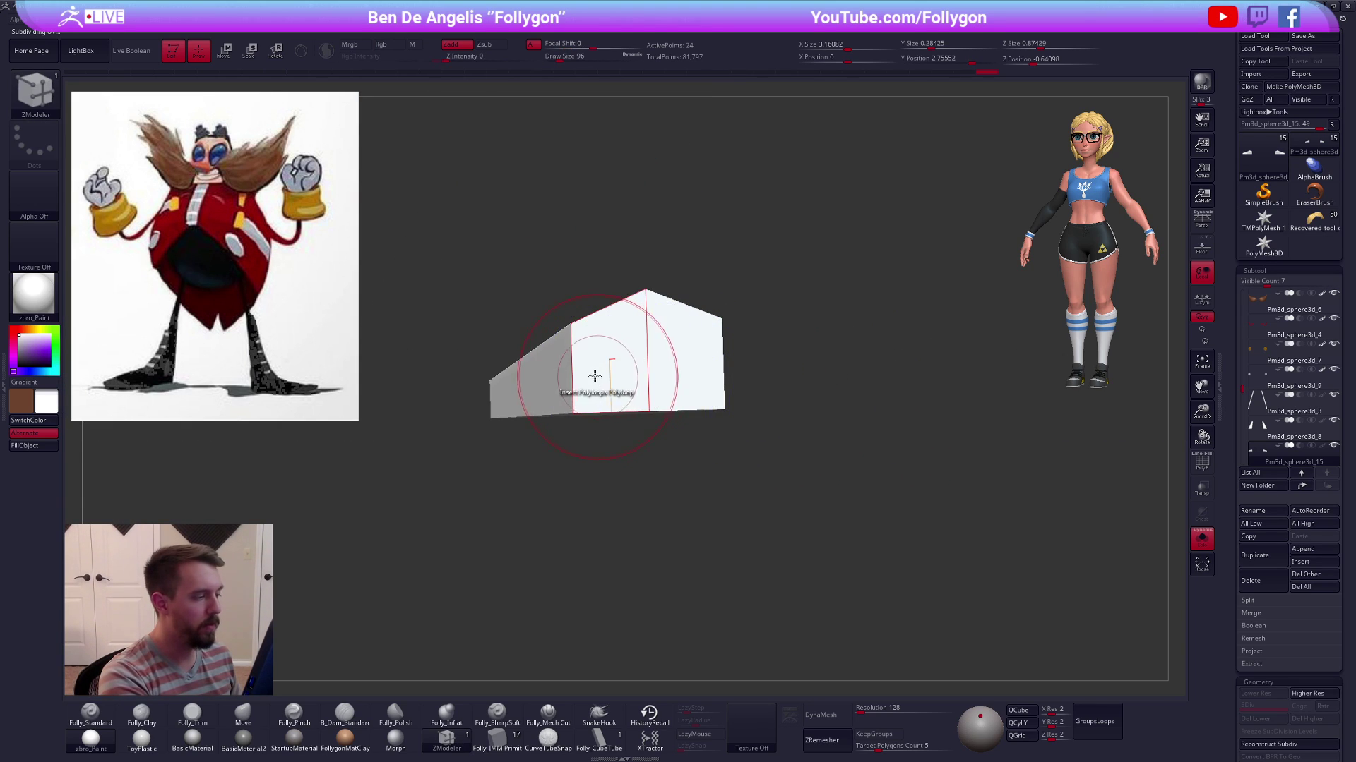
{"action": "right_click_drag", "start_coordinate": [615, 405], "coordinate": [708, 461], "text": "alt"}
{"action": "key", "text": "shift+f"}
{"action": "mouse_move", "coordinate": [727, 399]}
{"action": "right_mouse_down"}
{"action": "mouse_move", "coordinate": [731, 489]}
{"action": "mouse_move", "coordinate": [902, 554]}
{"action": "mouse_move", "coordinate": [980, 566]}
{"action": "mouse_move", "coordinate": [974, 605]}
{"action": "mouse_move", "coordinate": [937, 572]}
{"action": "mouse_move", "coordinate": [958, 566]}
{"action": "mouse_move", "coordinate": [942, 644]}
{"action": "mouse_move", "coordinate": [933, 635]}
{"action": "mouse_move", "coordinate": [962, 639]}
{"action": "mouse_move", "coordinate": [886, 597]}
{"action": "mouse_move", "coordinate": [858, 606]}
{"action": "right_mouse_up"}
{"action": "key", "text": "d"}
{"action": "key", "text": "shift+d"}
{"action": "key", "text": "d"}
{"action": "key", "text": "shift+f"}
{"action": "key", "text": "shift+s"}
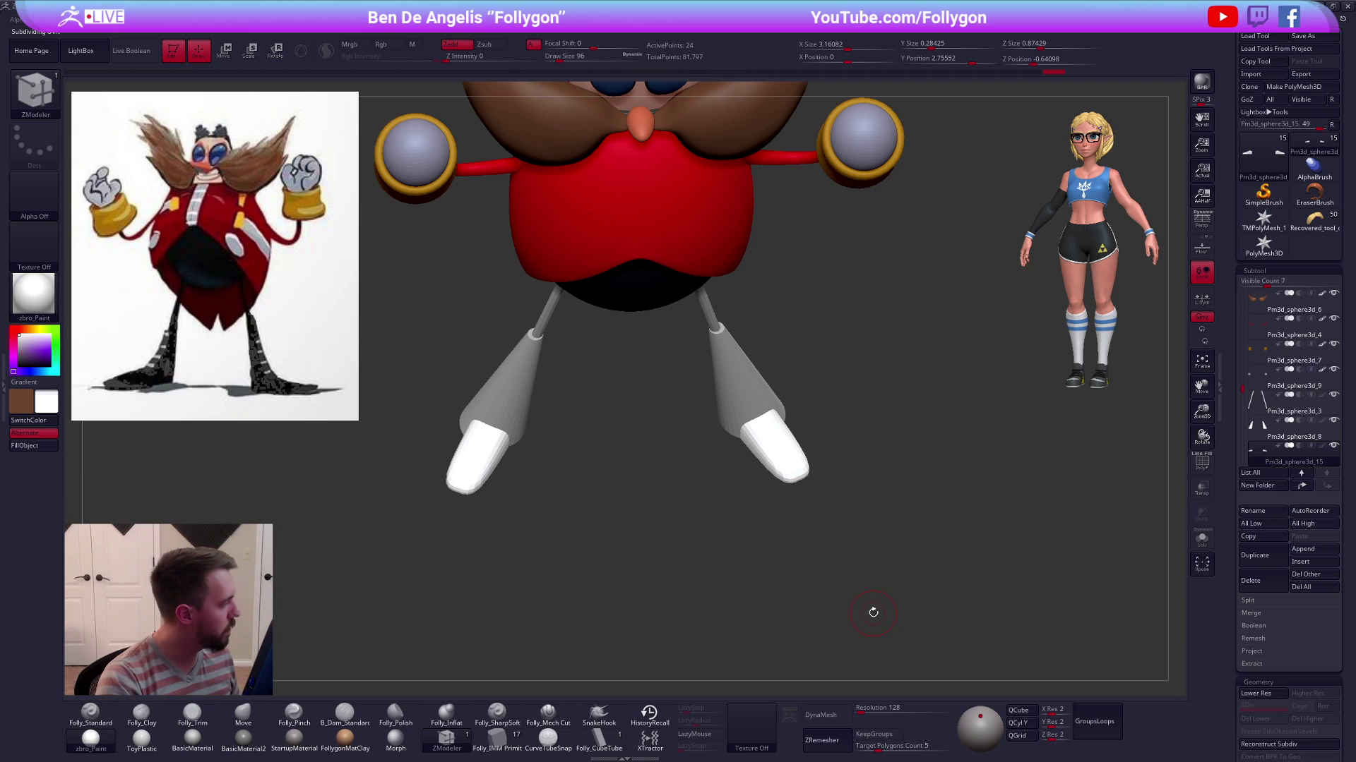
Isolate the feet and widen their toe ends with a Transpose line, using the smoothed preview
{"action": "key", "text": "b"}
{"action": "key", "text": "m"}
{"action": "key", "text": "v"}
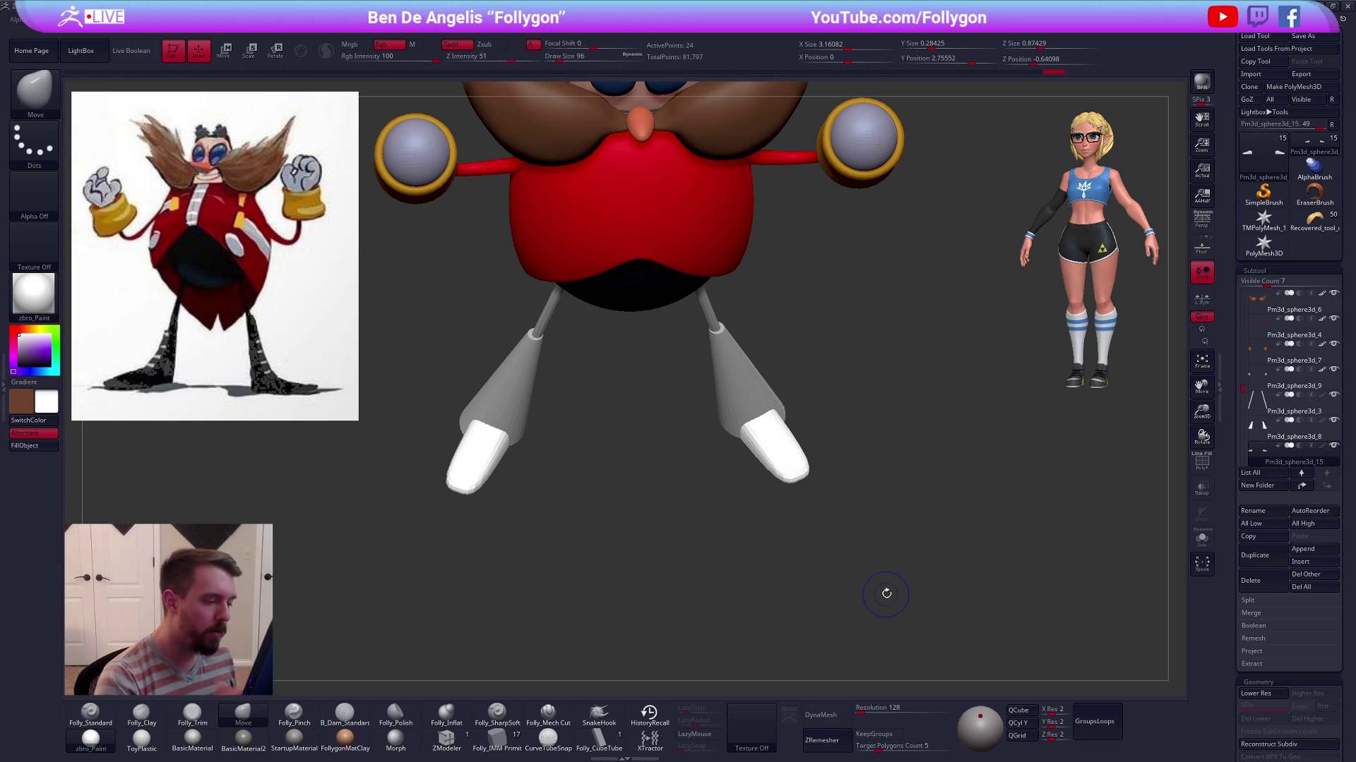
{"action": "key", "text": "shift+d"}
{"action": "key", "text": "alt+s"}
{"action": "key", "text": "shift+f"}
{"action": "right_click_drag", "start_coordinate": [798, 463], "coordinate": [832, 508], "text": "shift"}
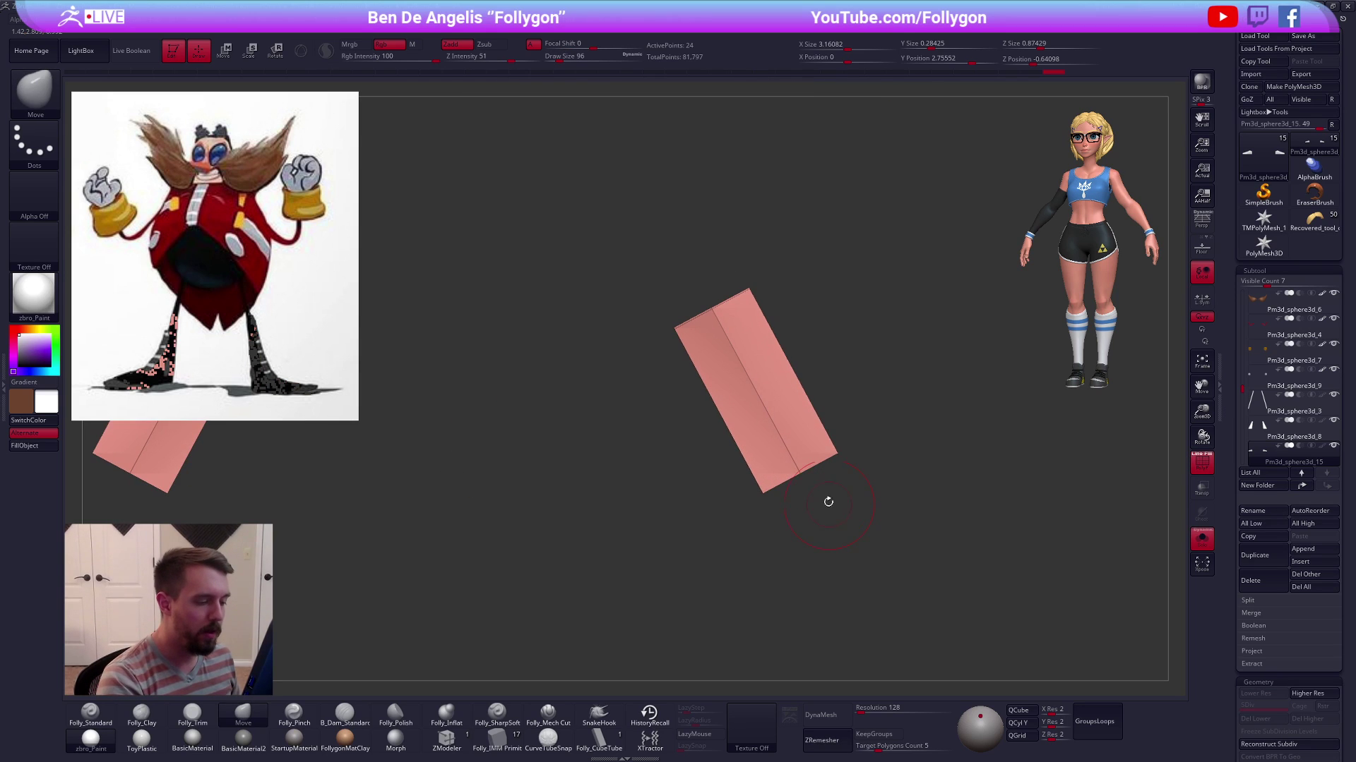
{"action": "key", "text": "w"}
{"action": "left_click_drag", "start_coordinate": [815, 447], "coordinate": [903, 446]}
{"action": "left_click", "coordinate": [811, 465]}
{"action": "left_click_drag", "start_coordinate": [800, 474], "coordinate": [838, 454]}
{"action": "key", "text": "ctrl+d"}
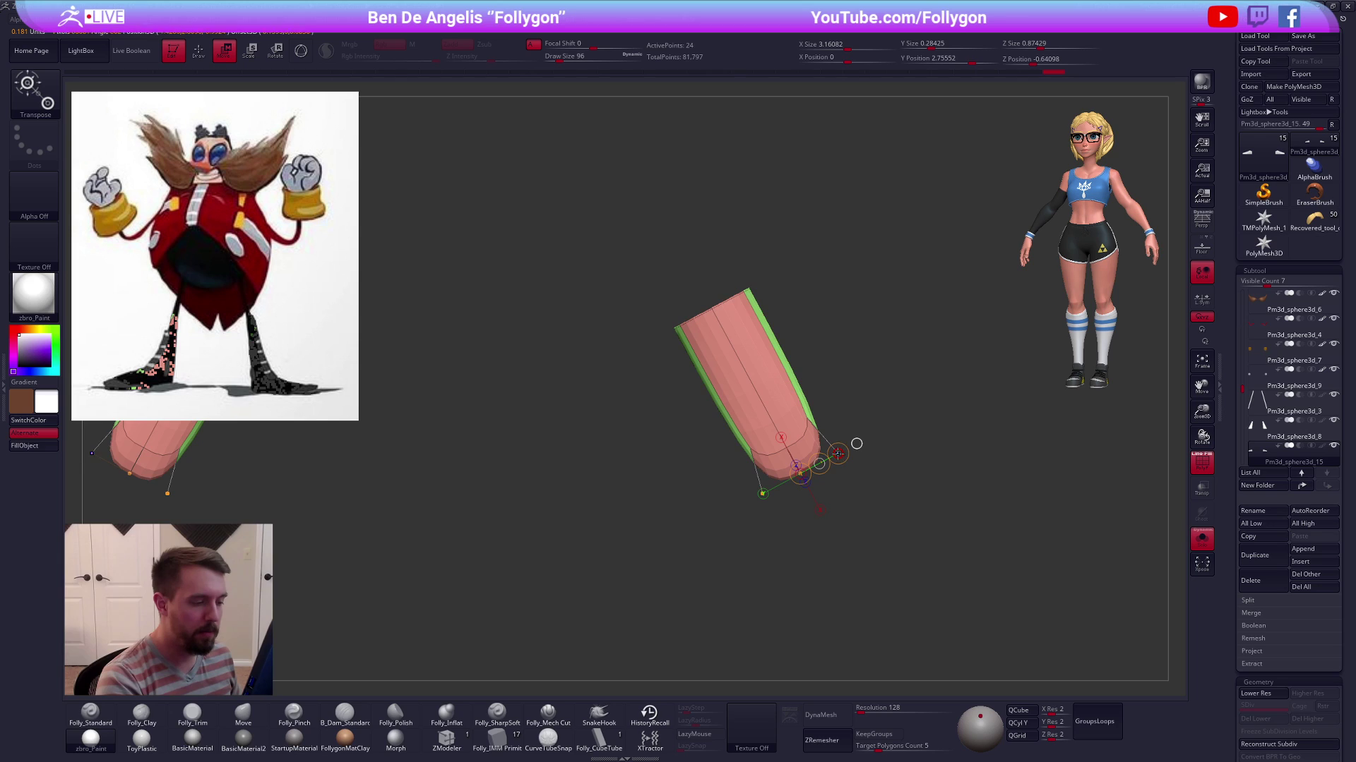
Leave the isolated view and show only the feet together with the leg cones
{"action": "key", "text": "alt+s"}
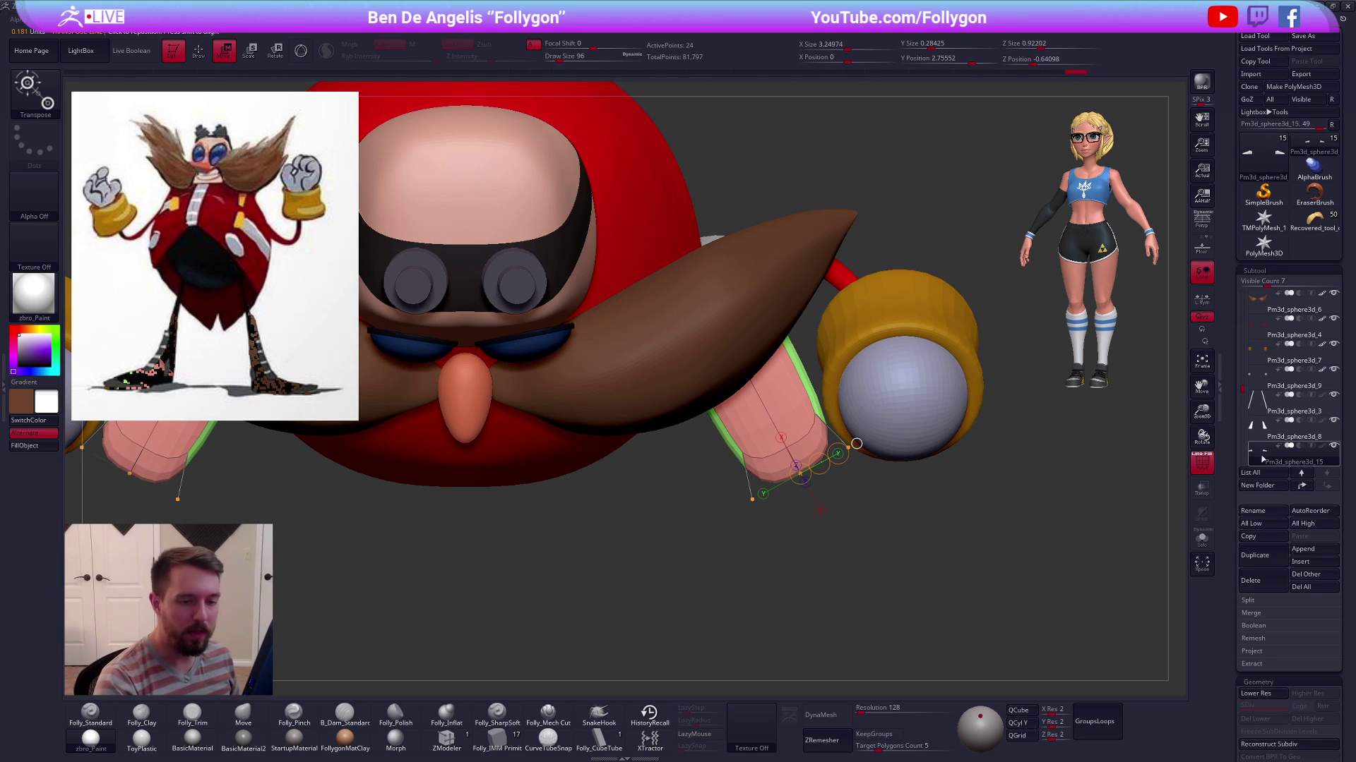
{"action": "left_click", "coordinate": [1334, 445]}
{"action": "left_click", "coordinate": [1279, 430]}
{"action": "left_click", "coordinate": [1273, 455]}
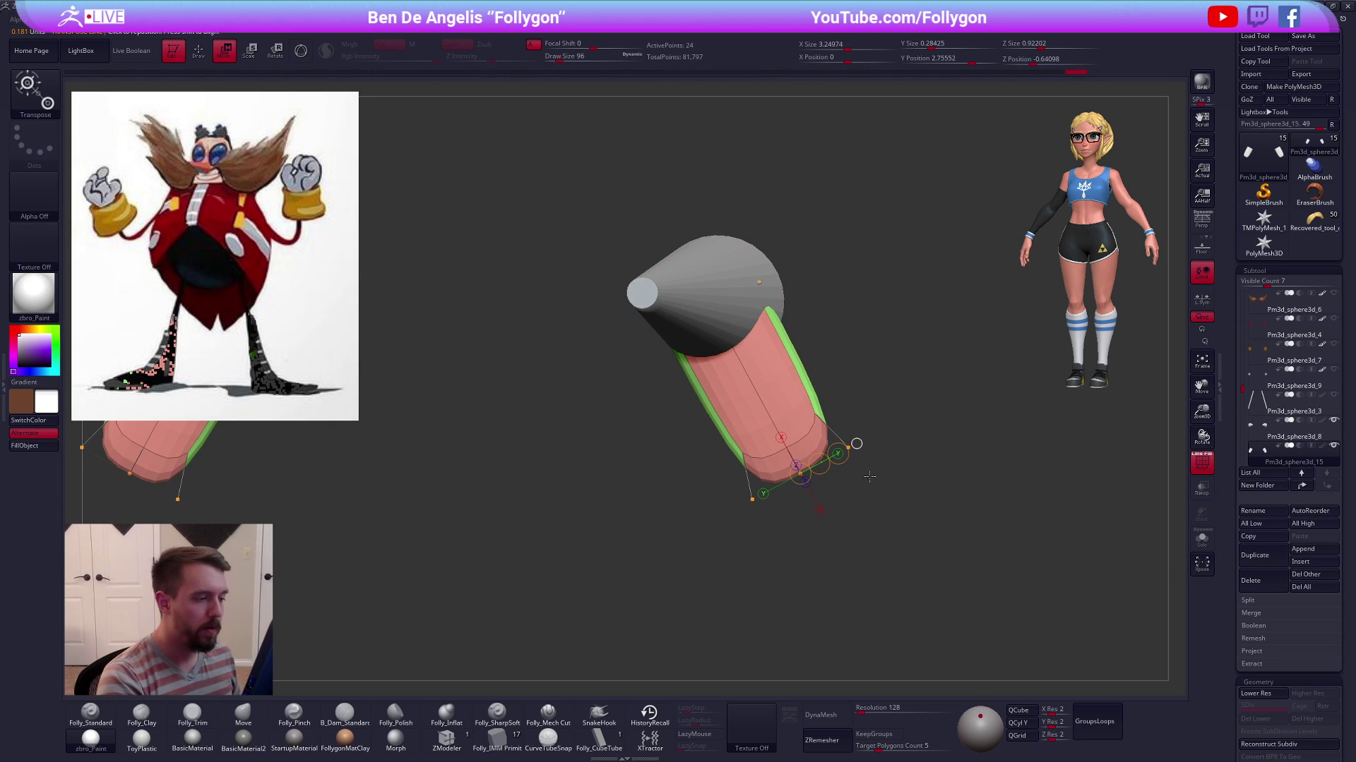
Widen the feet toward their outer sides with a Transpose line across the heels, working from the underside
{"action": "mouse_move", "coordinate": [838, 454]}
{"action": "left_mouse_down"}
{"action": "mouse_move", "coordinate": [878, 468]}
{"action": "mouse_move", "coordinate": [849, 253]}
{"action": "left_mouse_up"}
{"action": "left_click_drag", "start_coordinate": [849, 390], "coordinate": [850, 277], "text": "alt"}
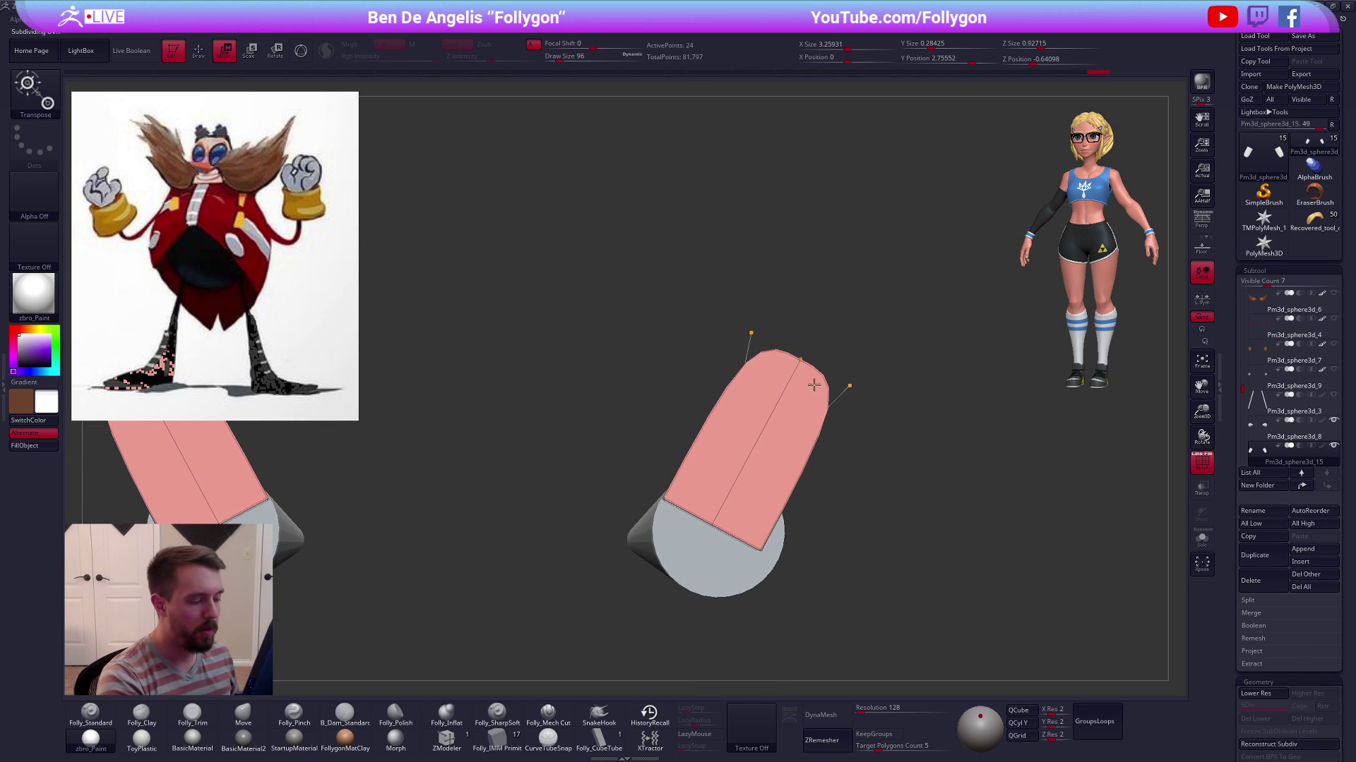
{"action": "mouse_move", "coordinate": [663, 499]}
{"action": "left_mouse_down"}
{"action": "mouse_move", "coordinate": [703, 490]}
{"action": "mouse_move", "coordinate": [768, 553]}
{"action": "left_mouse_up"}
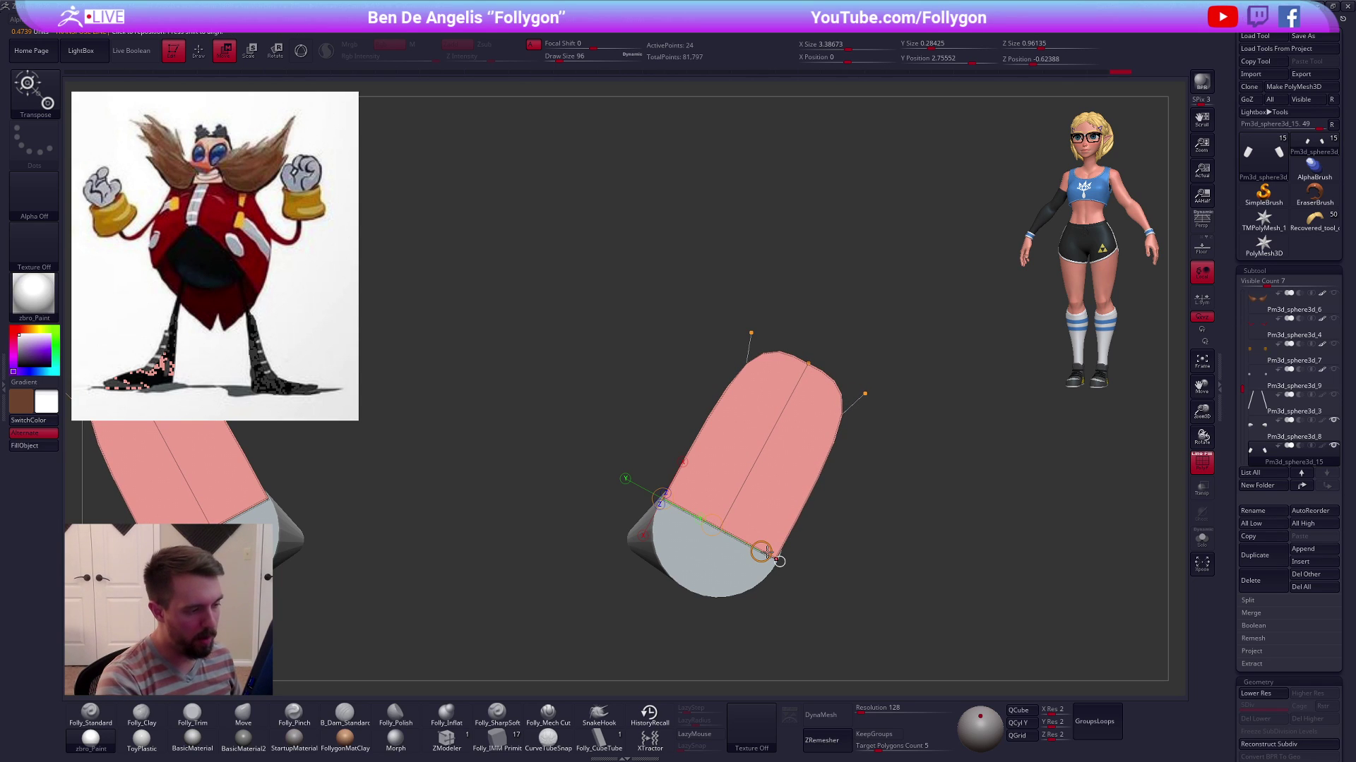
{"action": "left_click_drag", "start_coordinate": [937, 530], "coordinate": [1026, 559]}
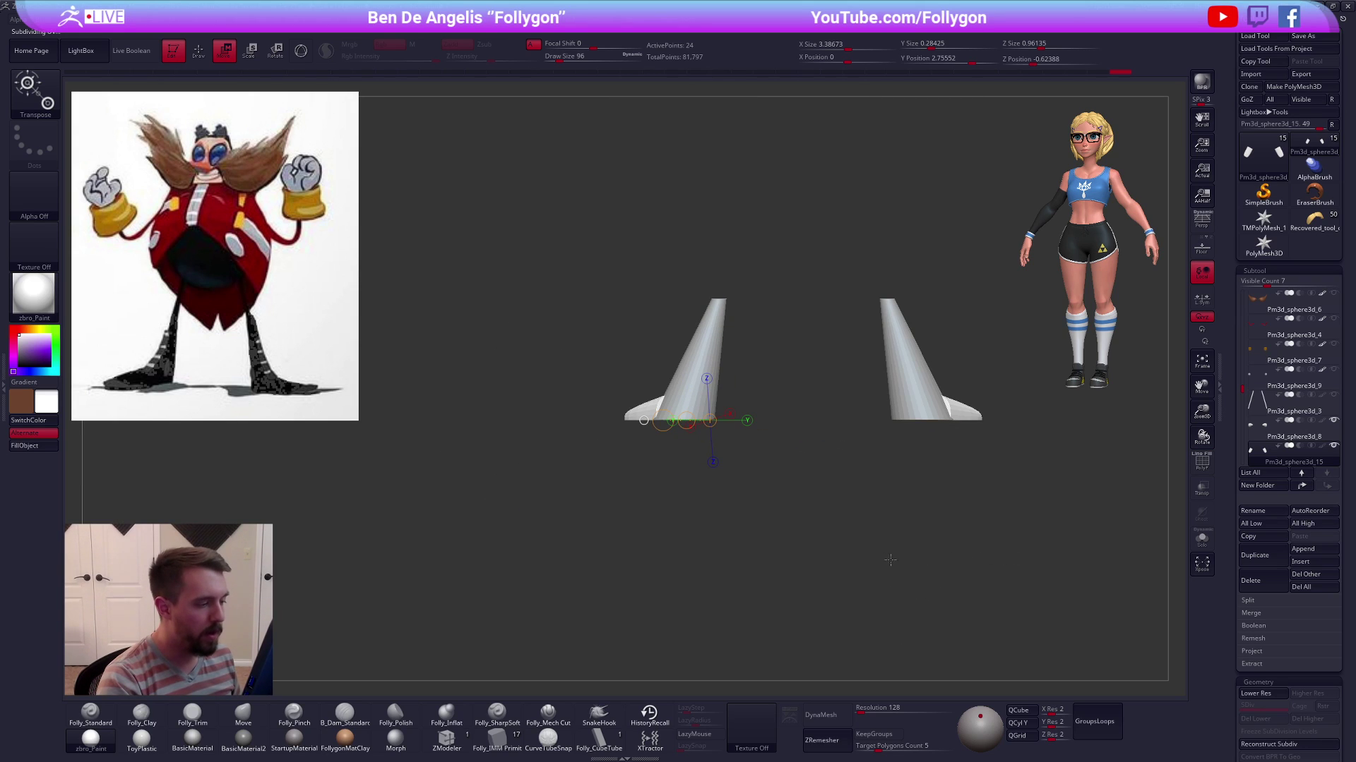
Reshape the tops of the feet with the Move brush so they blend around the fronts of the leg cones
{"action": "key", "text": "q"}
{"action": "key", "text": "space"}
{"action": "mouse_move", "coordinate": [671, 413]}
{"action": "left_mouse_down"}
{"action": "mouse_move", "coordinate": [688, 412]}
{"action": "mouse_move", "coordinate": [670, 407]}
{"action": "left_mouse_up"}
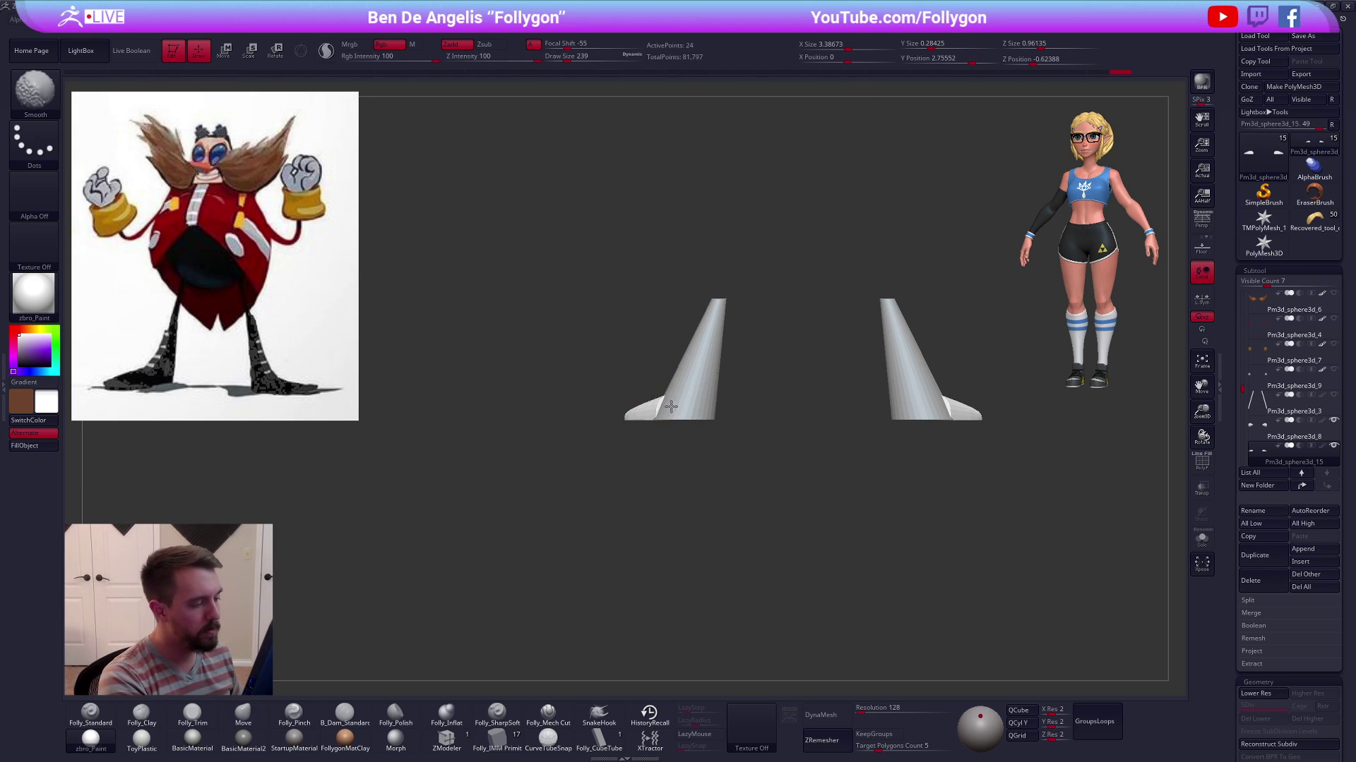
{"action": "right_click_drag", "start_coordinate": [670, 408], "coordinate": [699, 423], "text": "ctrl"}
{"action": "left_click_drag", "start_coordinate": [669, 408], "coordinate": [687, 406]}
{"action": "right_click_drag", "start_coordinate": [689, 405], "coordinate": [792, 428]}
{"action": "mouse_move", "coordinate": [792, 428]}
{"action": "right_mouse_down", "text": "ctrl"}
{"action": "mouse_move", "coordinate": [682, 392]}
{"action": "mouse_move", "coordinate": [771, 516]}
{"action": "mouse_move", "coordinate": [776, 629]}
{"action": "mouse_move", "coordinate": [778, 539]}
{"action": "mouse_move", "coordinate": [850, 439]}
{"action": "right_mouse_up", "text": "ctrl"}
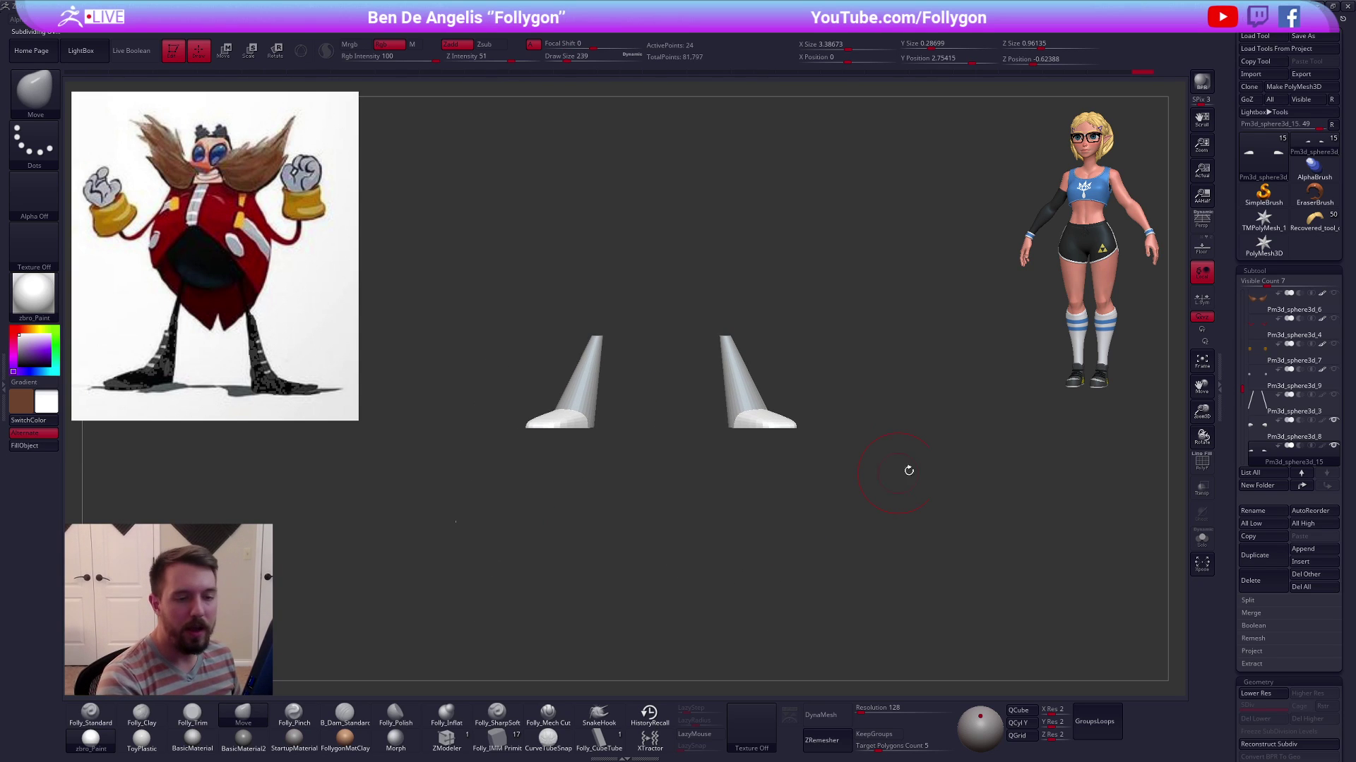
Show the thin upper legs with the boots and adjust the reference image with the Spotlight dial
{"action": "left_click", "coordinate": [1267, 411]}
{"action": "right_click_drag", "start_coordinate": [975, 536], "coordinate": [1001, 518], "text": "alt"}
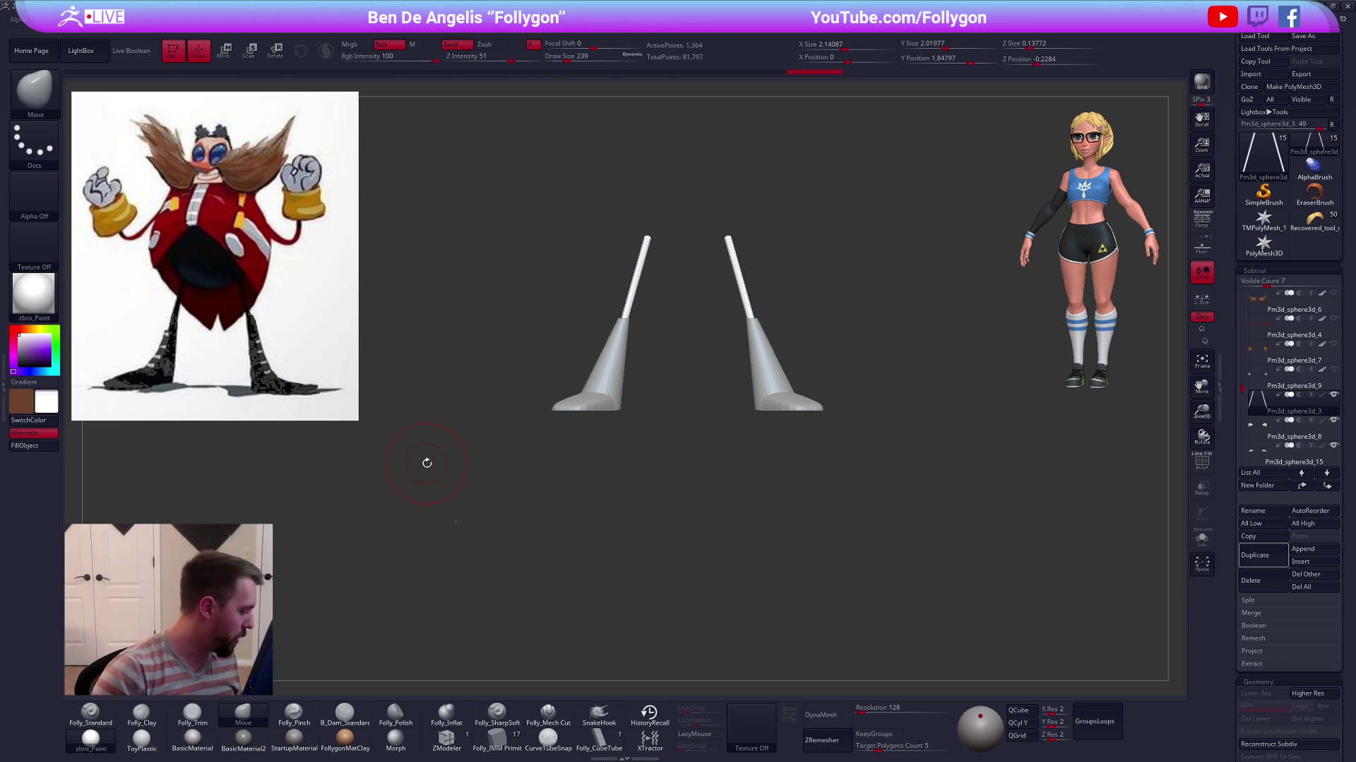
{"action": "key", "text": "z"}
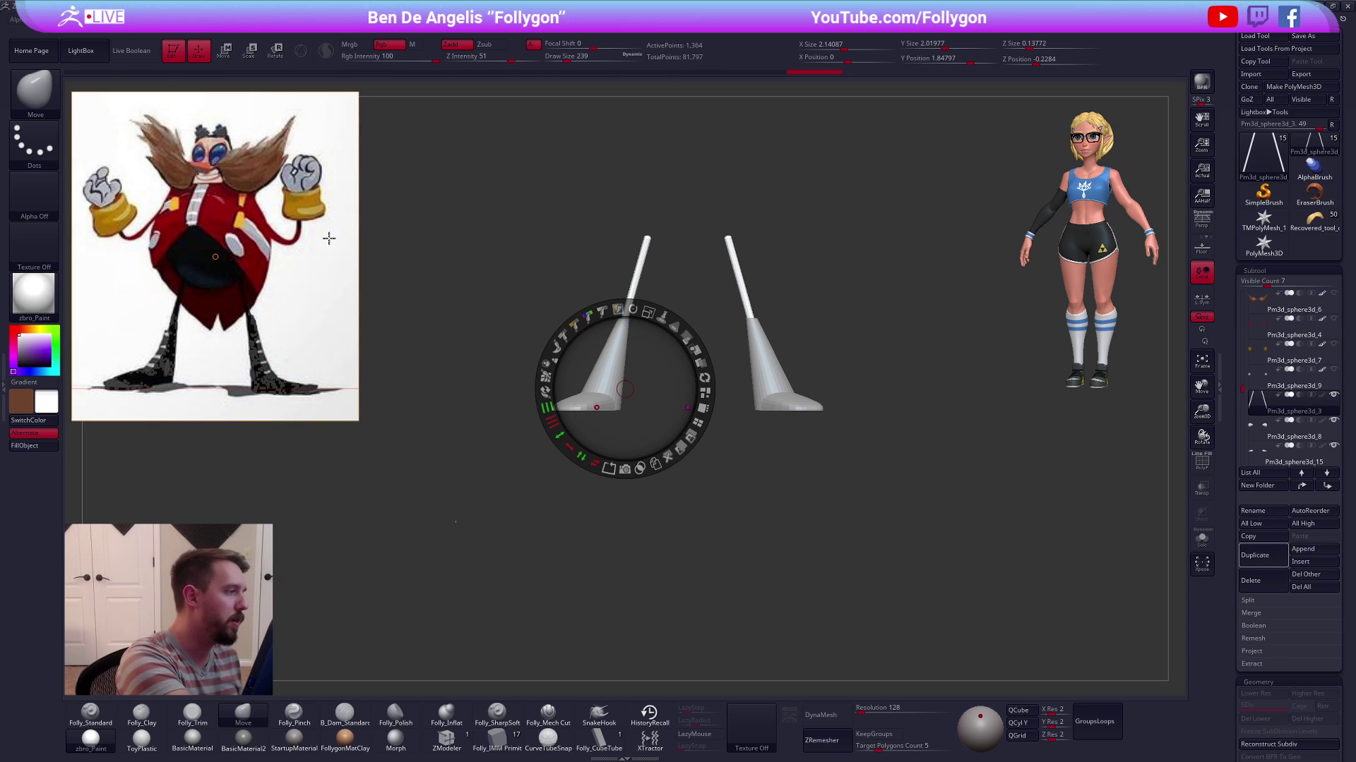
{"action": "left_click", "coordinate": [339, 248]}
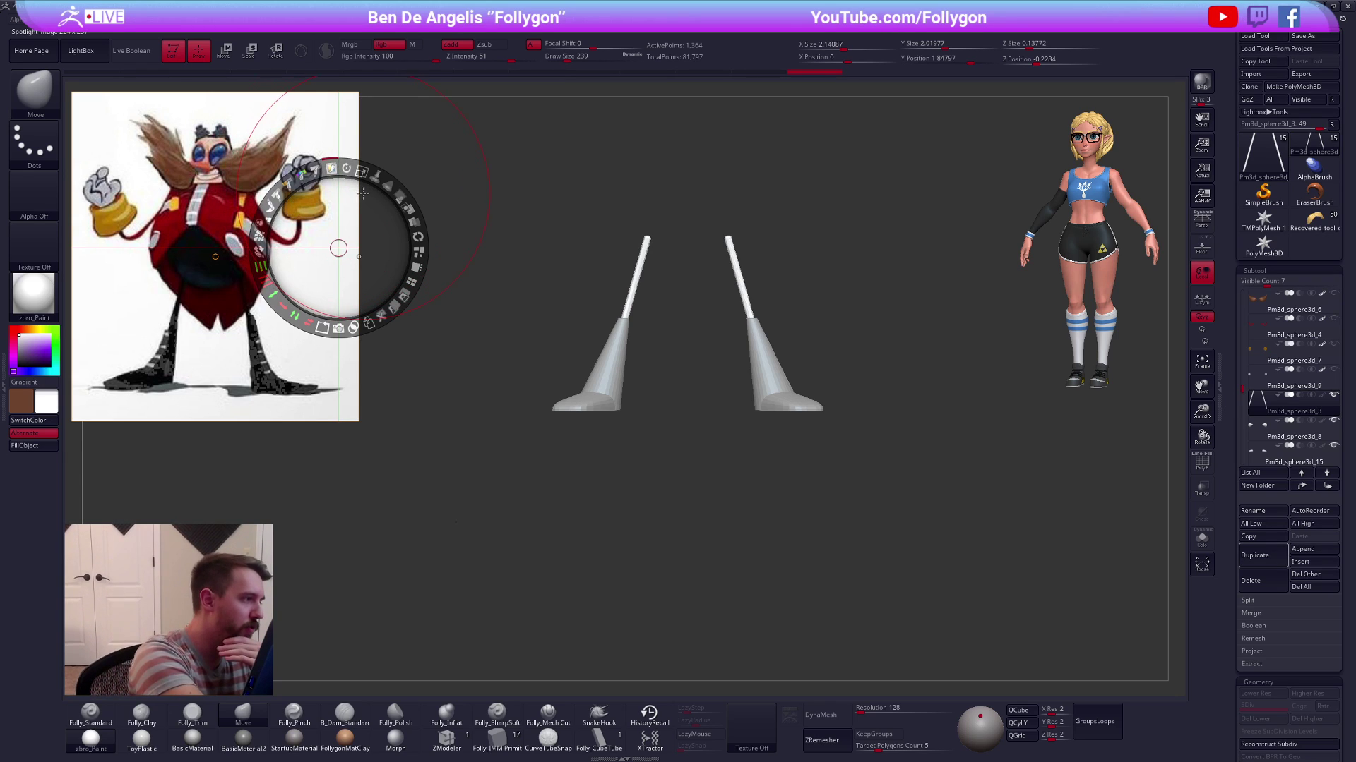
{"action": "left_click", "coordinate": [337, 167]}
{"action": "mouse_move", "coordinate": [336, 171]}
{"action": "left_mouse_down"}
{"action": "mouse_move", "coordinate": [347, 171]}
{"action": "mouse_move", "coordinate": [334, 170]}
{"action": "left_mouse_up"}
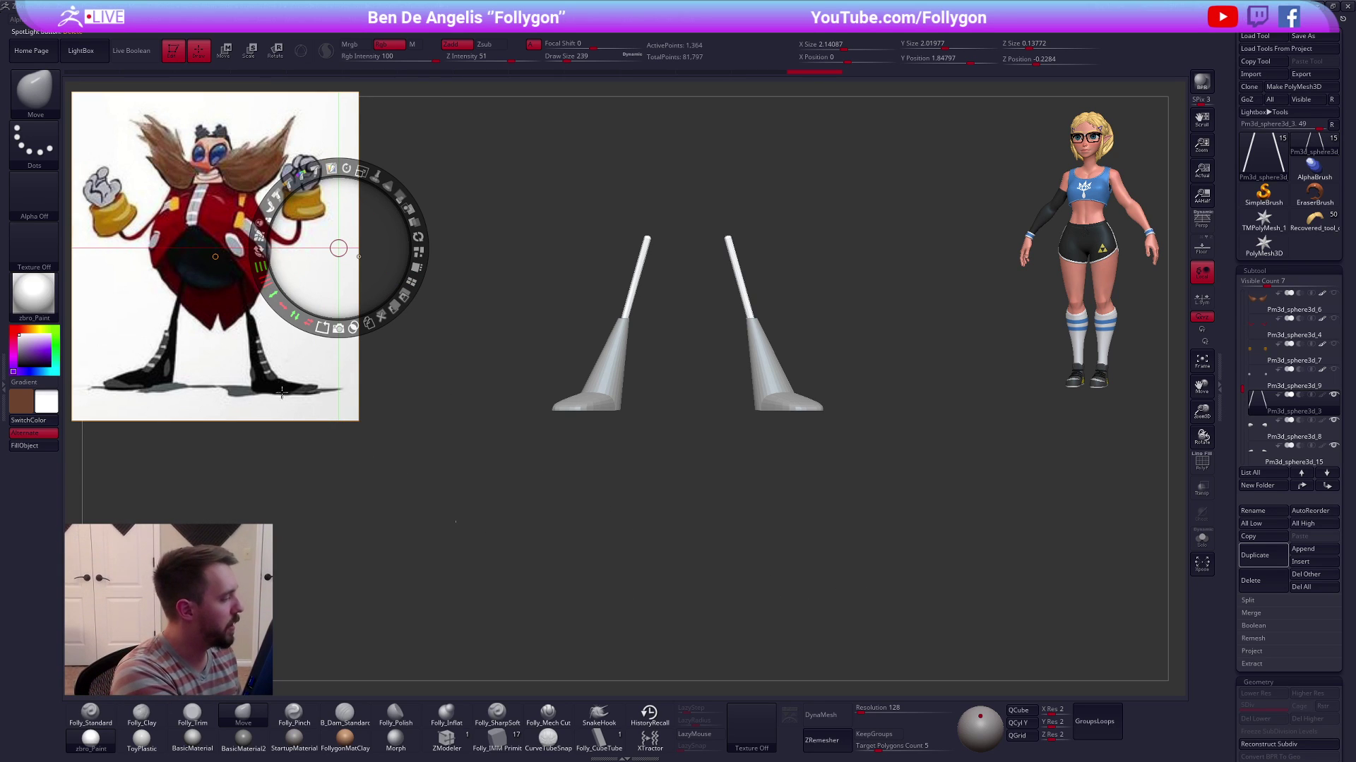
{"action": "key", "text": "z"}
Set the brush draw size to 215 and show the whole character again
{"action": "left_click_drag", "start_coordinate": [857, 541], "coordinate": [856, 541]}
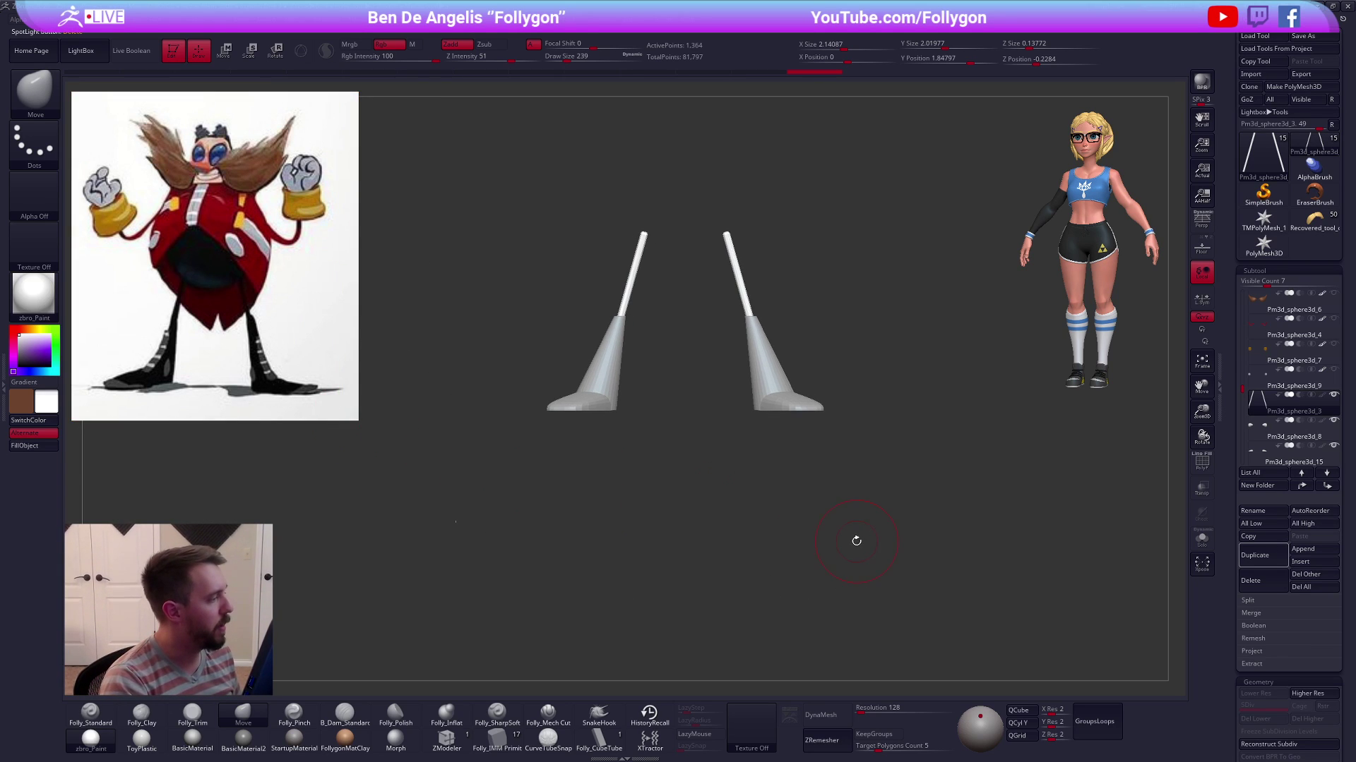
{"action": "key", "text": "s"}
{"action": "left_click", "coordinate": [921, 498]}
{"action": "left_click", "coordinate": [1334, 395]}
{"action": "mouse_move", "coordinate": [1114, 456]}
{"action": "left_mouse_down", "text": "alt"}
{"action": "mouse_move", "coordinate": [1045, 469]}
{"action": "mouse_move", "coordinate": [986, 518]}
{"action": "mouse_move", "coordinate": [990, 543]}
{"action": "left_mouse_up", "text": "alt"}
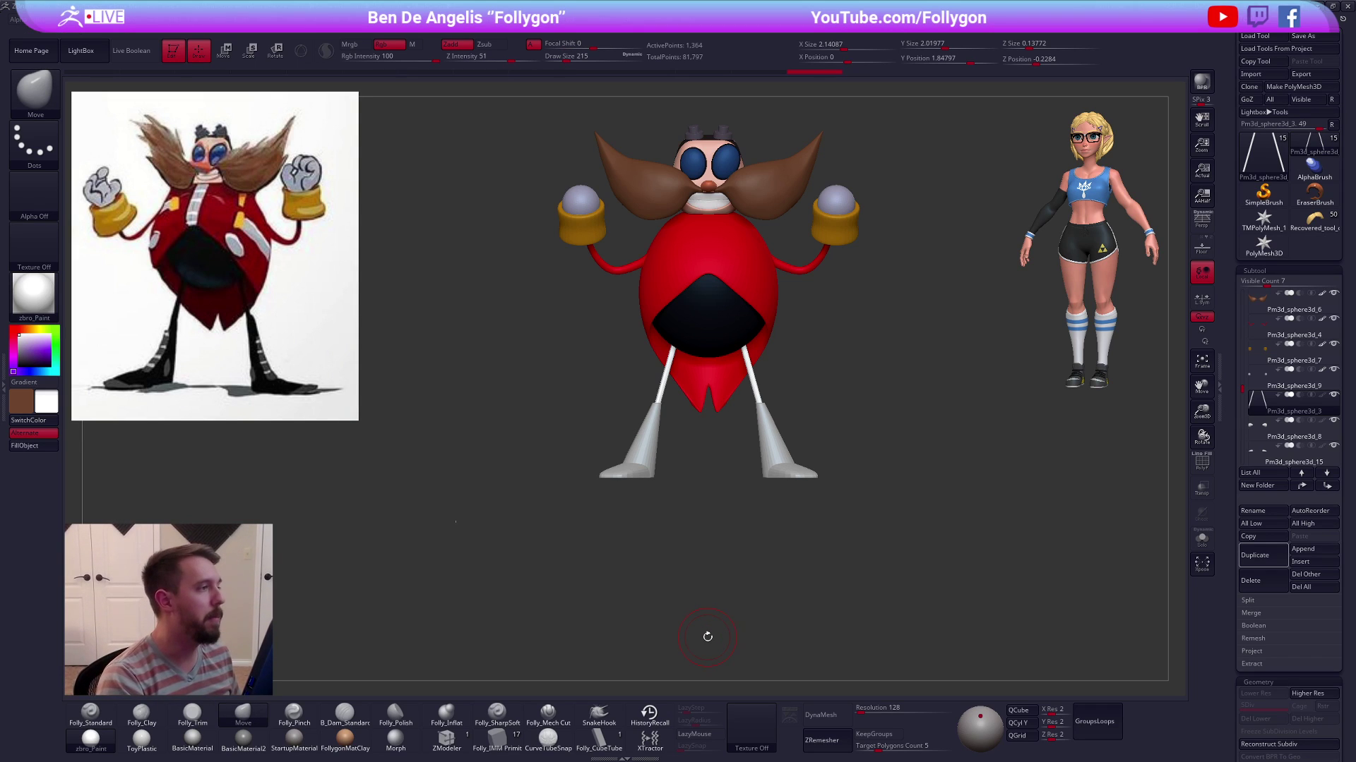
Shift the reference image slightly upward in Spotlight and leave its editing mode
{"action": "left_click", "coordinate": [549, 20]}
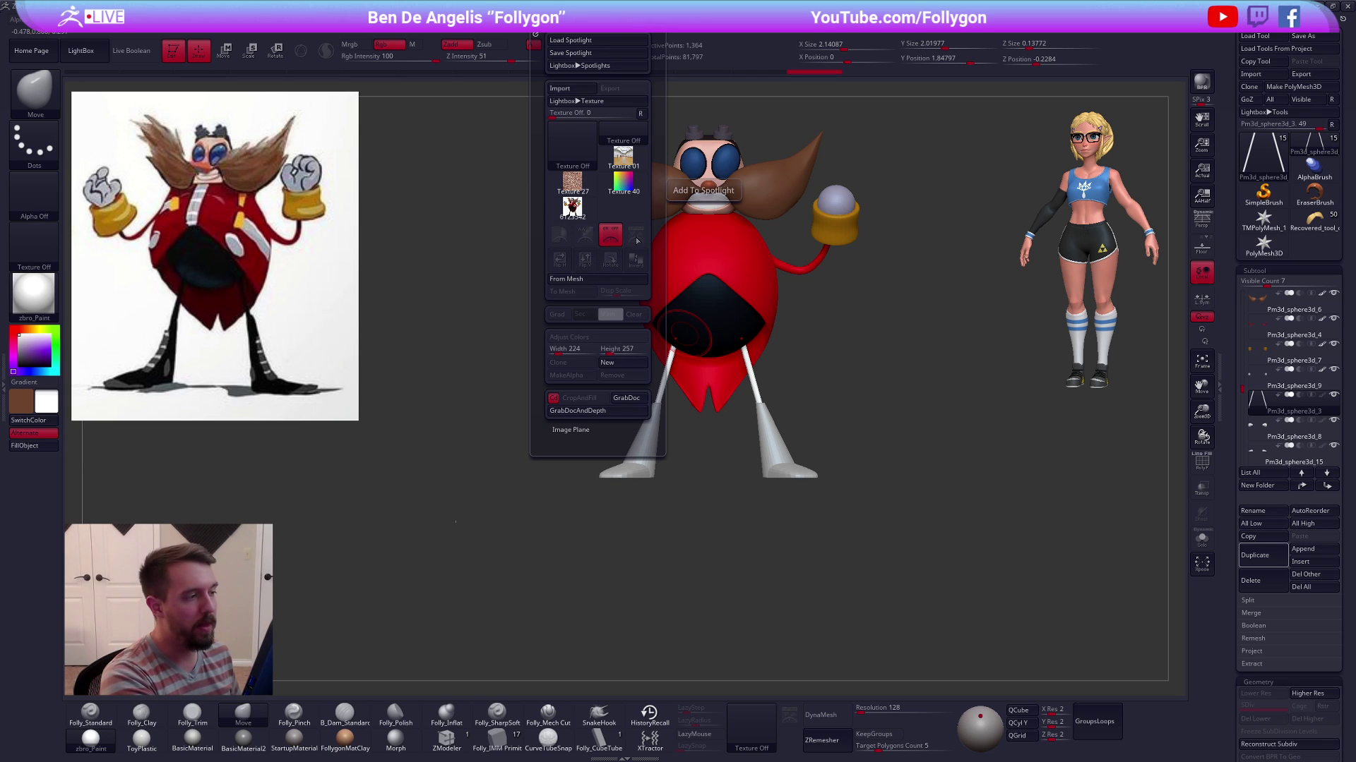
{"action": "key", "text": "z"}
{"action": "mouse_move", "coordinate": [556, 533]}
{"action": "left_mouse_down"}
{"action": "mouse_move", "coordinate": [644, 559]}
{"action": "mouse_move", "coordinate": [556, 531]}
{"action": "left_mouse_up"}
{"action": "key", "text": "z"}
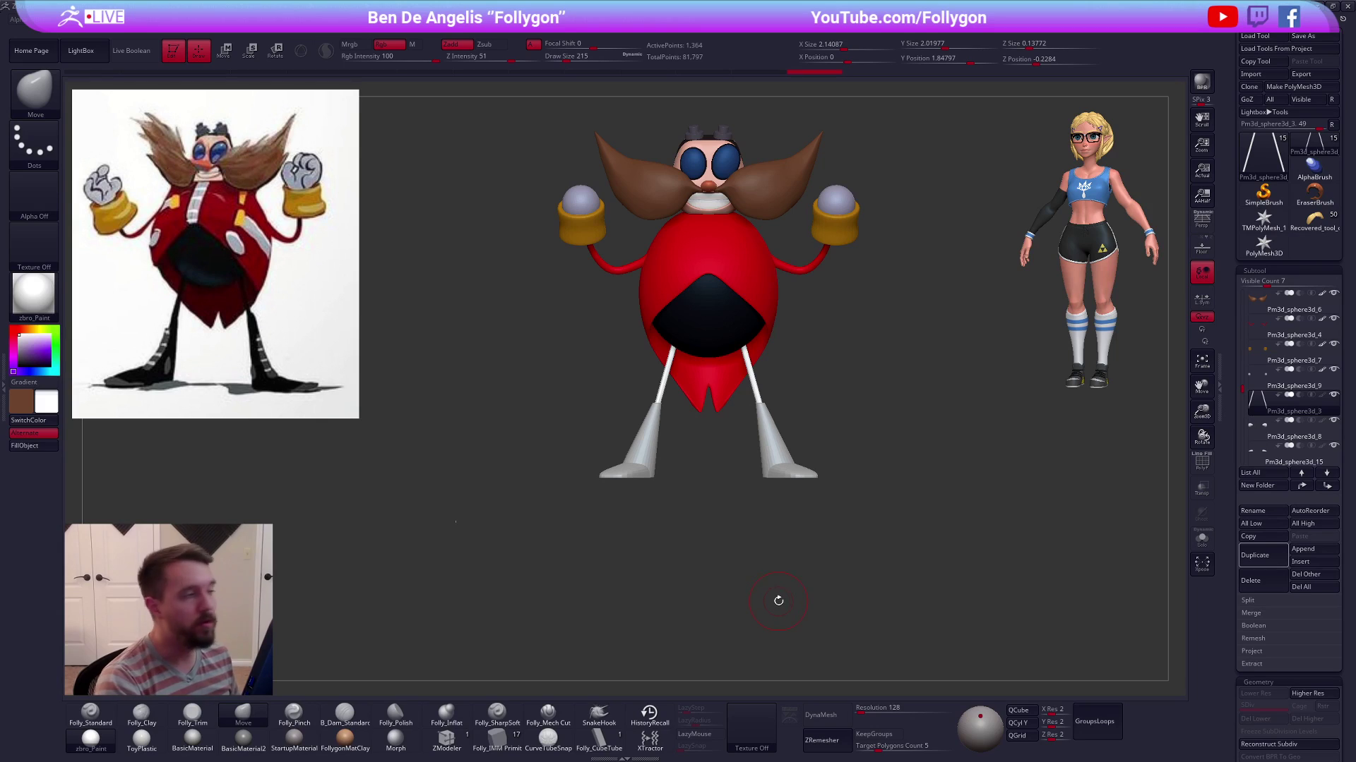
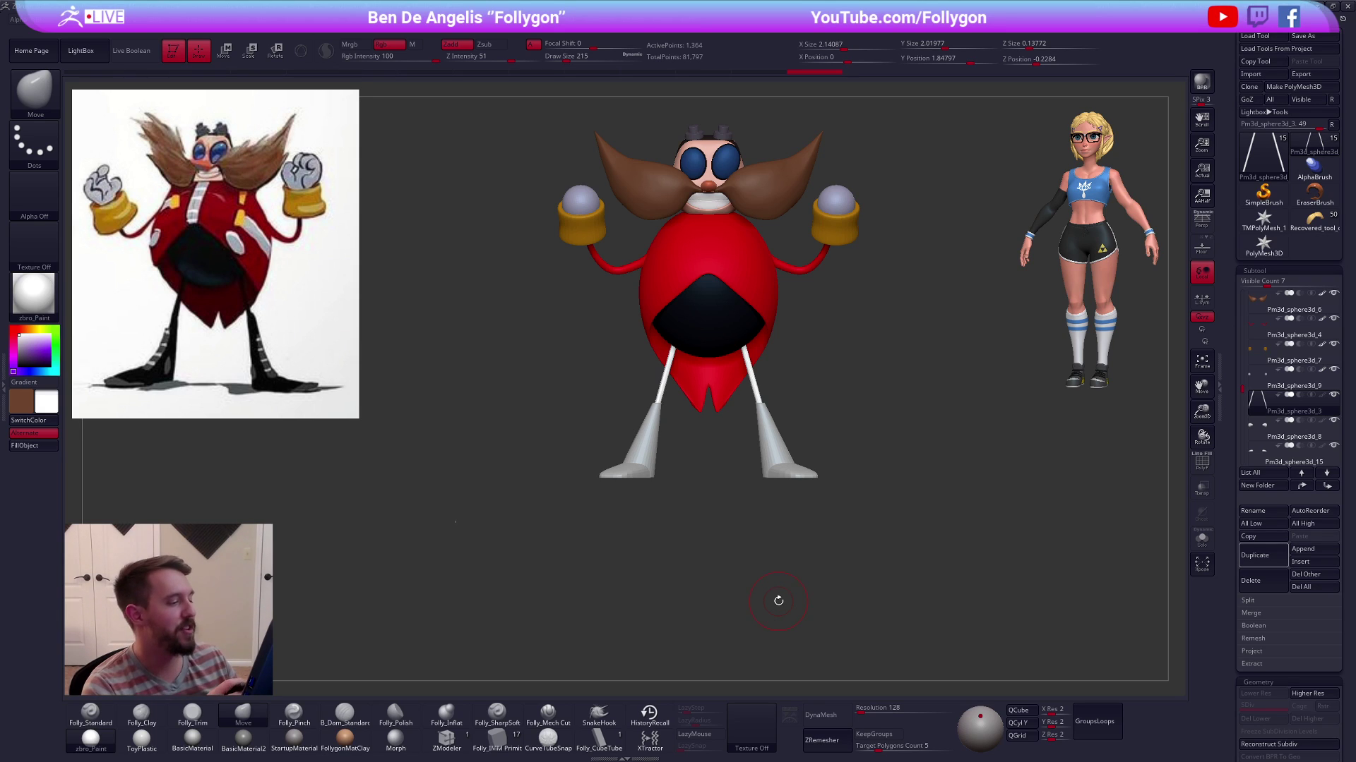
Turn on polypaint for the upper legs, the leg cones and the feet
{"action": "left_click", "coordinate": [1321, 397]}
{"action": "left_click", "coordinate": [1322, 421]}
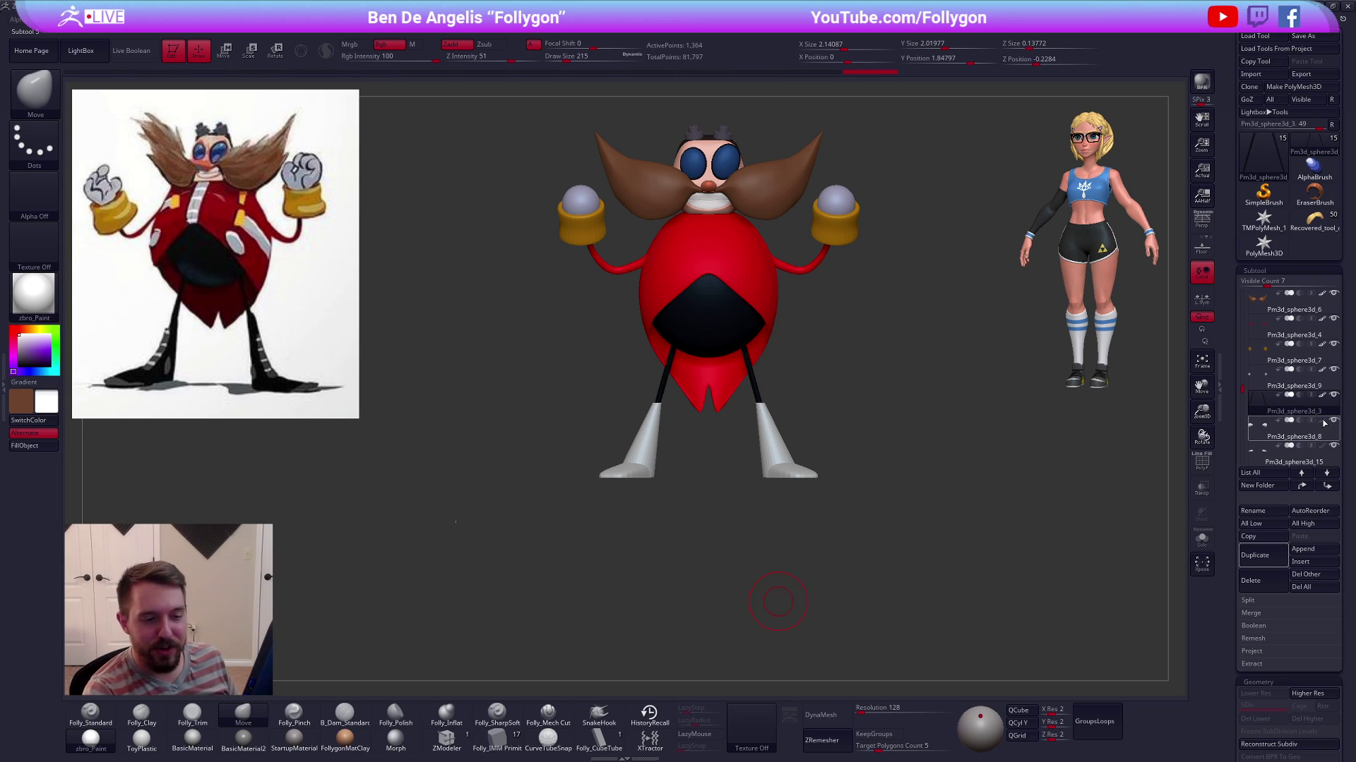
{"action": "left_click", "coordinate": [1321, 422]}
{"action": "left_click", "coordinate": [1321, 447]}
{"action": "left_click", "coordinate": [1322, 447]}
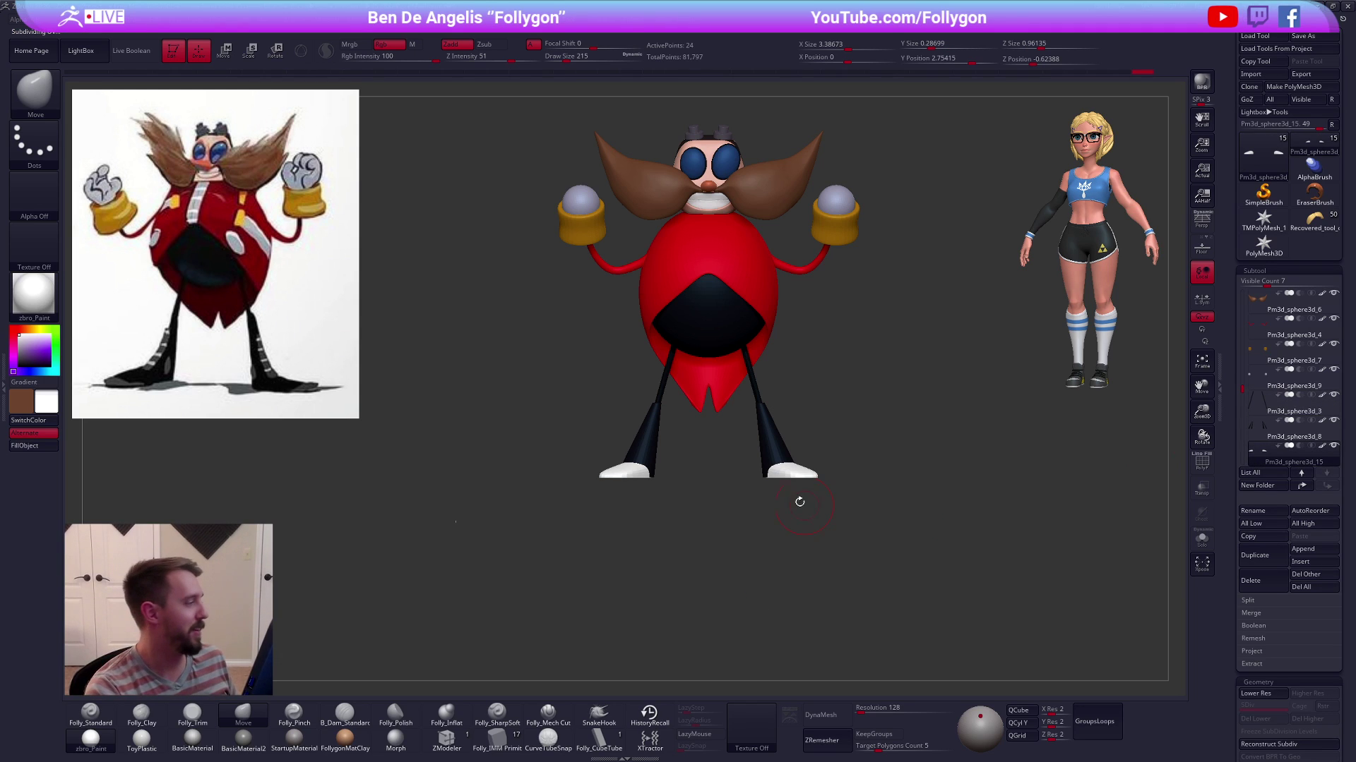
Sample the dark colour of the leg cones and fill the feet with it
{"action": "key", "text": "c"}
{"action": "key", "text": "1"}
{"action": "left_click", "coordinate": [43, 446]}
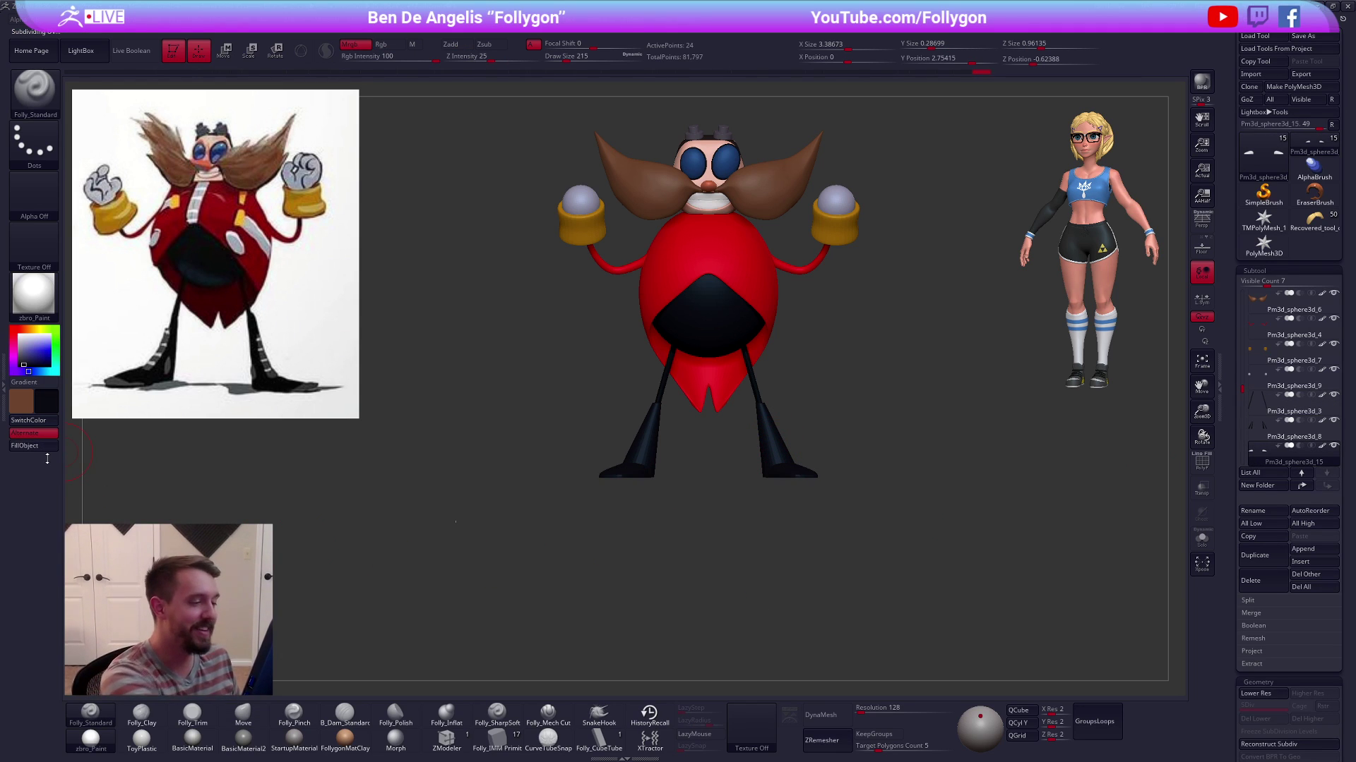
Merge the upper legs, leg cones and feet down into one subtool and display its polygroups
{"action": "left_click_drag", "start_coordinate": [1120, 510], "coordinate": [1106, 479], "text": "alt"}
{"action": "left_click", "coordinate": [1264, 413]}
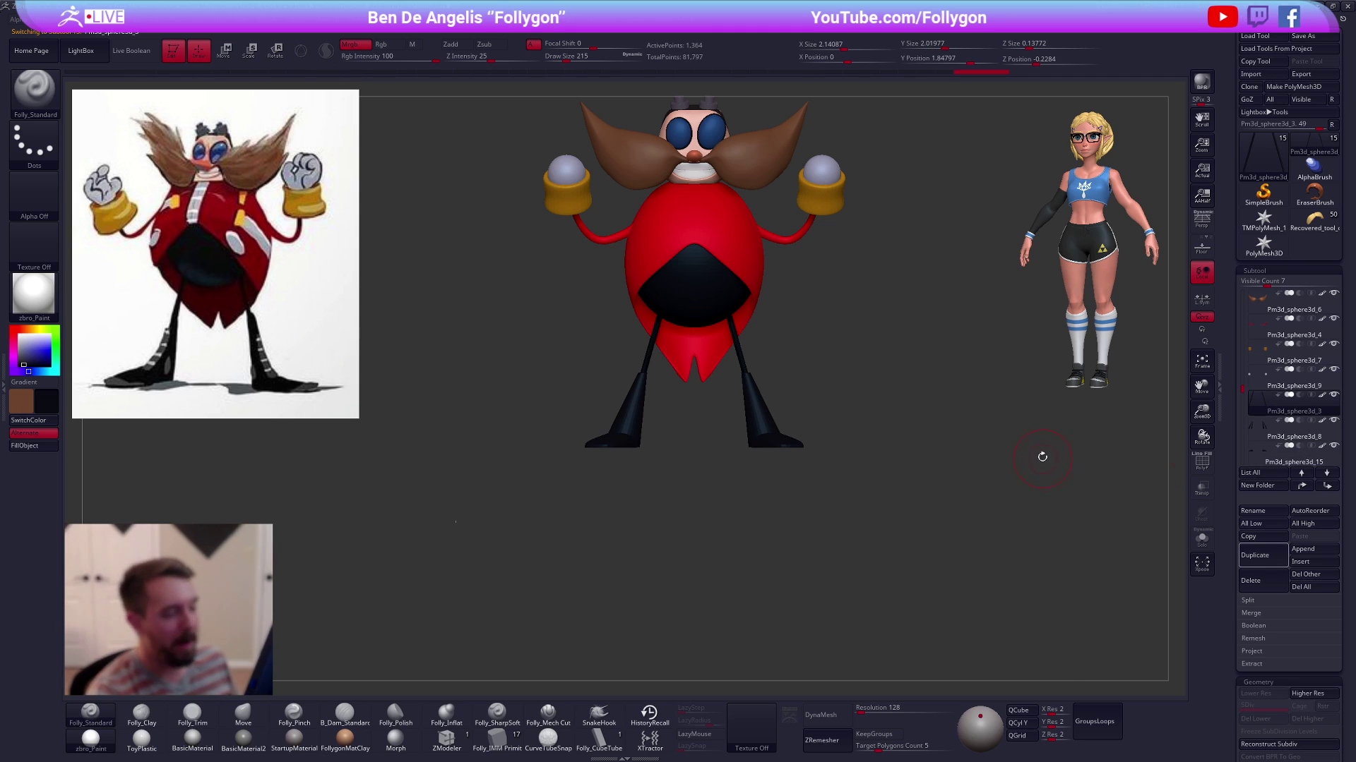
{"action": "key", "text": "ctrl+space"}
{"action": "left_click", "coordinate": [1018, 459]}
{"action": "left_click", "coordinate": [992, 481]}
{"action": "key", "text": "ctrl+space"}
{"action": "left_click", "coordinate": [1025, 460]}
{"action": "left_click", "coordinate": [987, 481]}
{"action": "mouse_move", "coordinate": [989, 510]}
{"action": "left_mouse_down"}
{"action": "mouse_move", "coordinate": [1026, 518]}
{"action": "mouse_move", "coordinate": [1029, 499]}
{"action": "mouse_move", "coordinate": [993, 520]}
{"action": "left_mouse_up"}
{"action": "key", "text": "shift+f"}
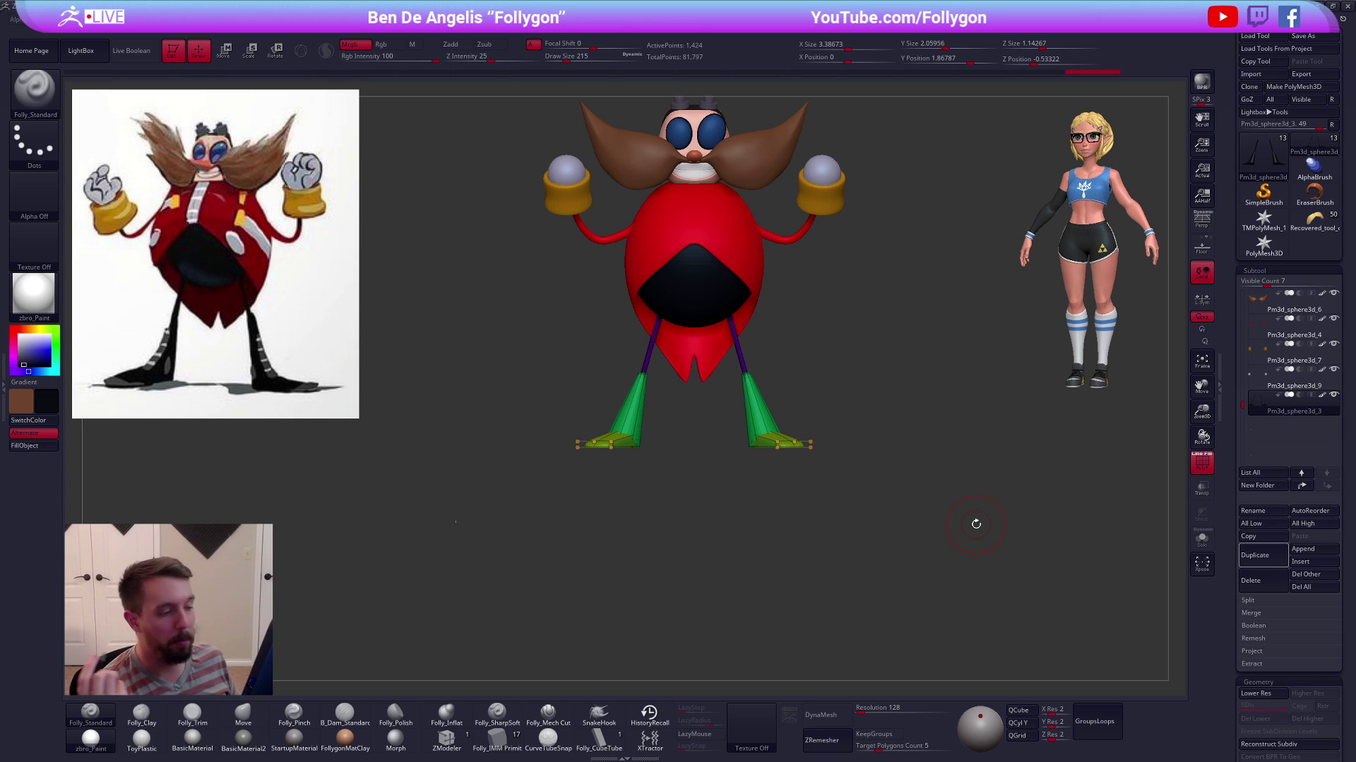
{"action": "key", "text": "alt+s"}
{"action": "key", "text": "alt+s"}
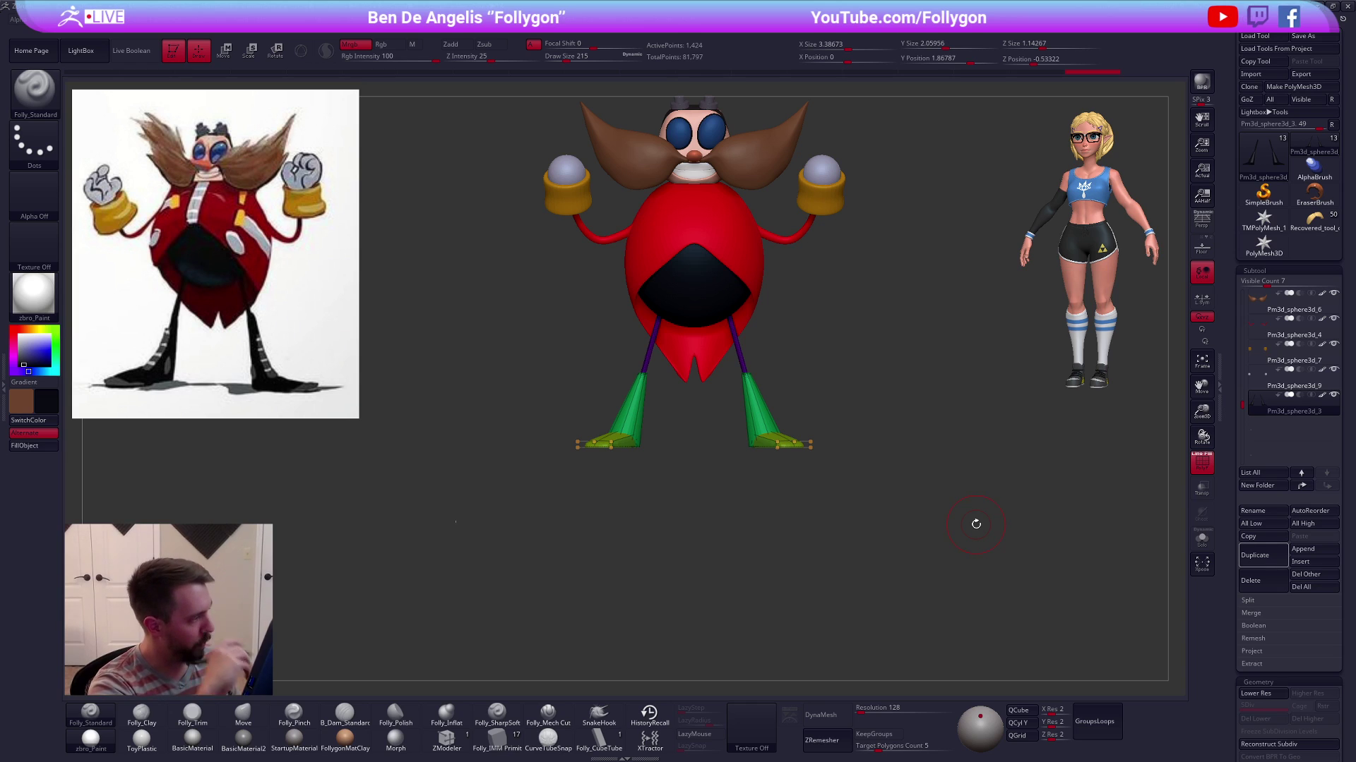
Subdivide the merged leg mesh up to subdivision level 6 and turn off the wireframe display
{"action": "left_click_drag", "start_coordinate": [893, 518], "coordinate": [902, 584], "text": "alt"}
{"action": "key", "text": "shift+d"}
{"action": "key", "text": "d"}
{"action": "key", "text": "d"}
{"action": "key", "text": "d"}
{"action": "key", "text": "d"}
{"action": "key", "text": "d"}
{"action": "key", "text": "shift+f"}
{"action": "key", "text": "shift+f"}
{"action": "key", "text": "shift+f"}
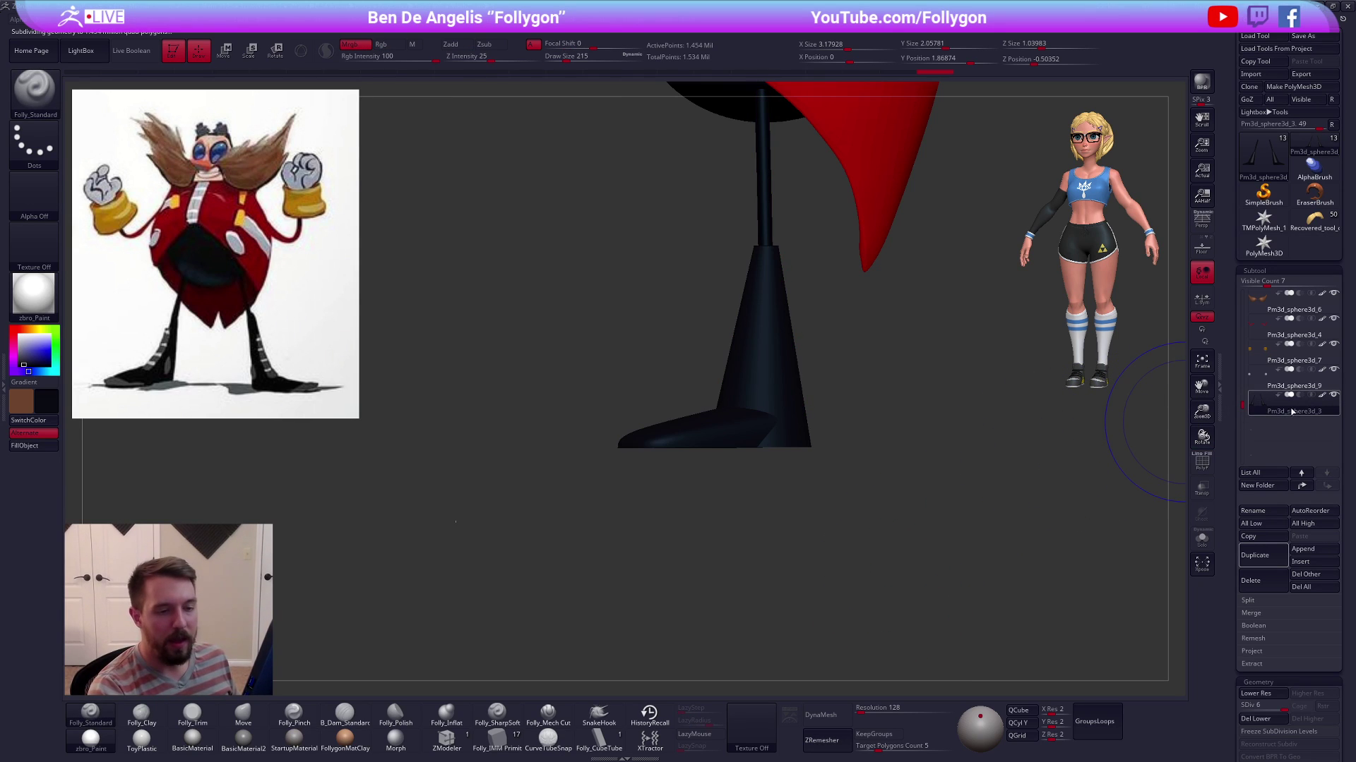
Turn off the merged leg mesh's polypaint, pick white, and DynaMesh the legs at resolution 992 without freezing subdivision levels
{"action": "key", "text": "v"}
{"action": "left_click", "coordinate": [20, 336]}
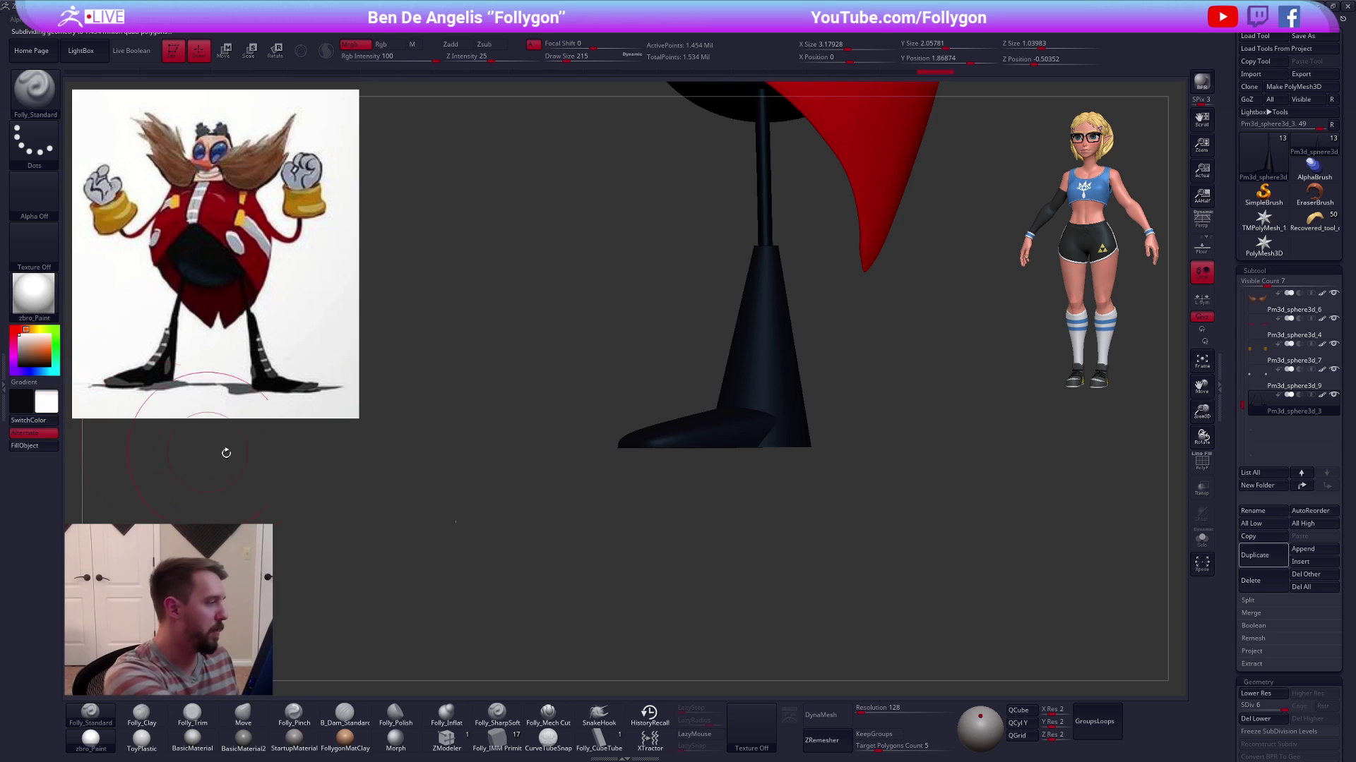
{"action": "left_click", "coordinate": [1322, 396]}
{"action": "left_click_drag", "start_coordinate": [980, 503], "coordinate": [955, 514]}
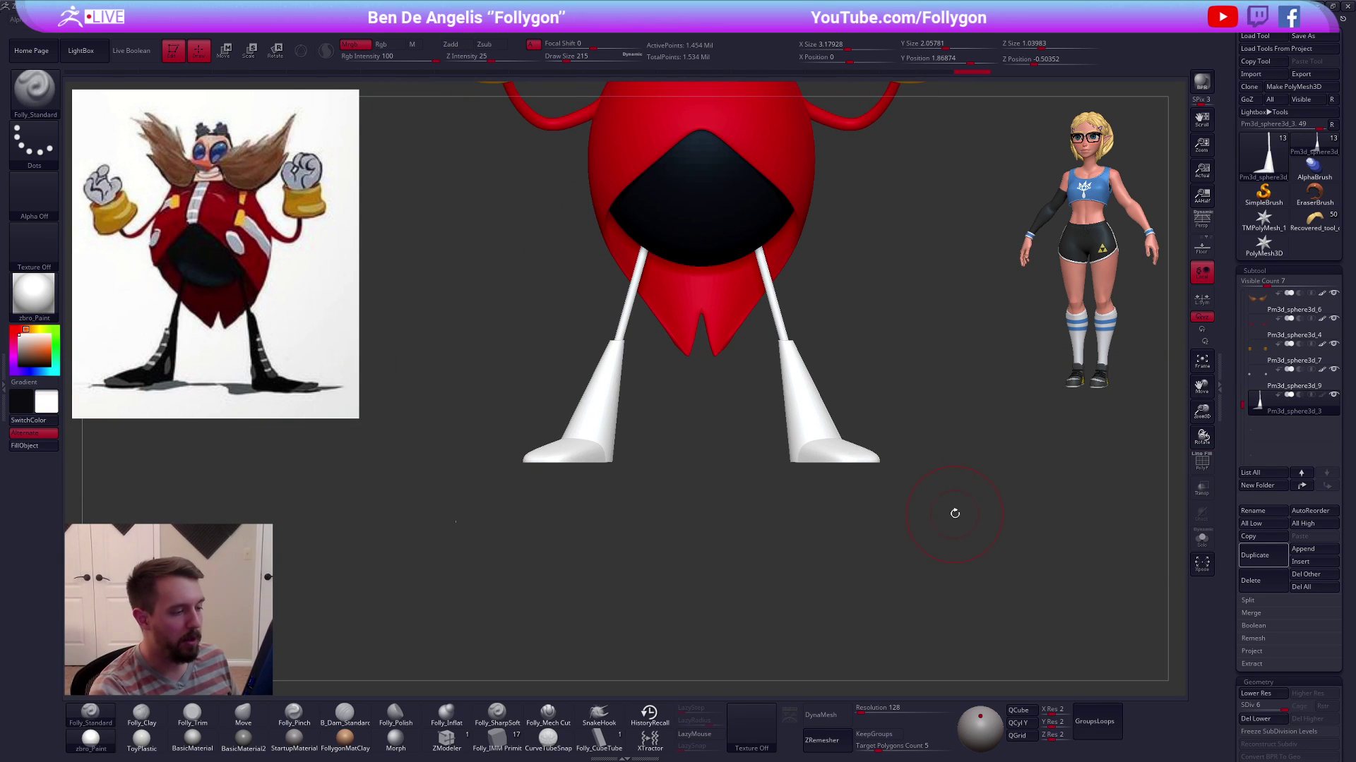
{"action": "left_click", "coordinate": [835, 713]}
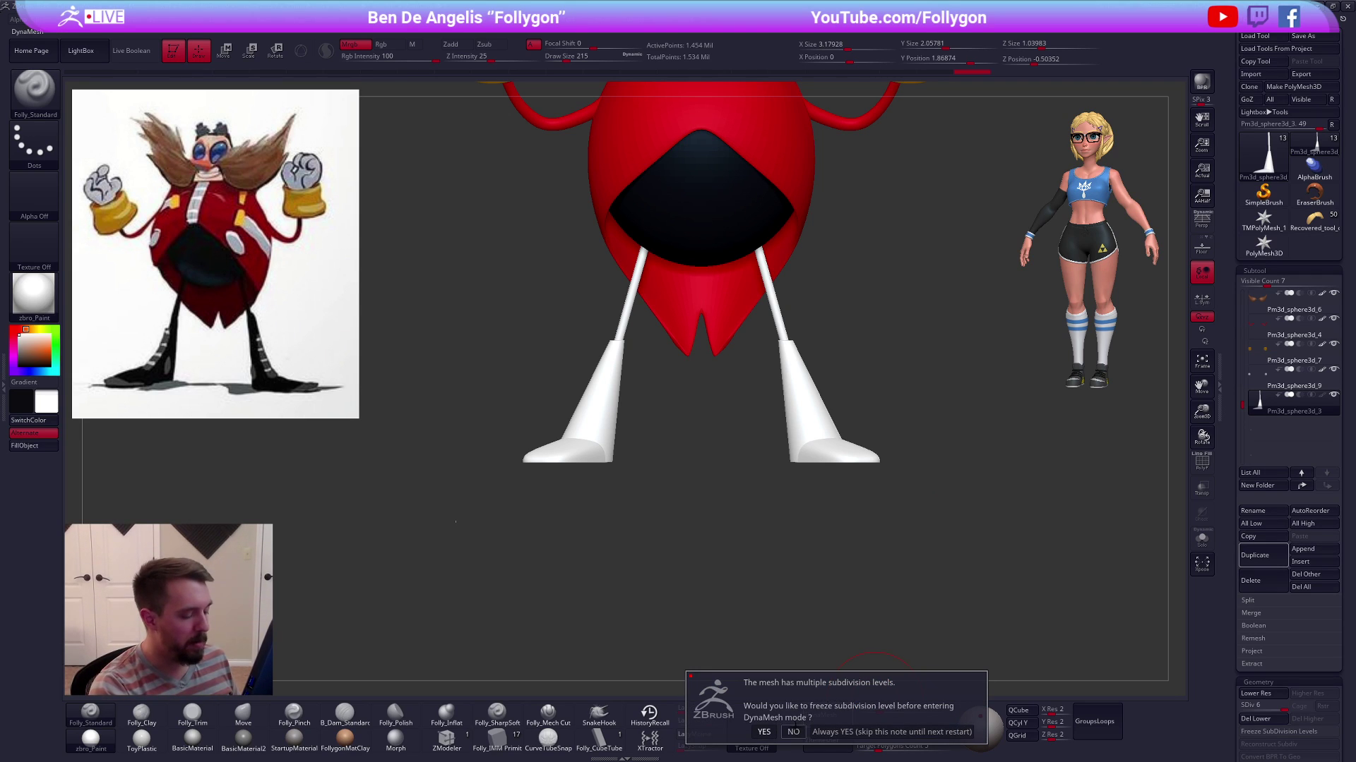
{"action": "left_click", "coordinate": [792, 732]}
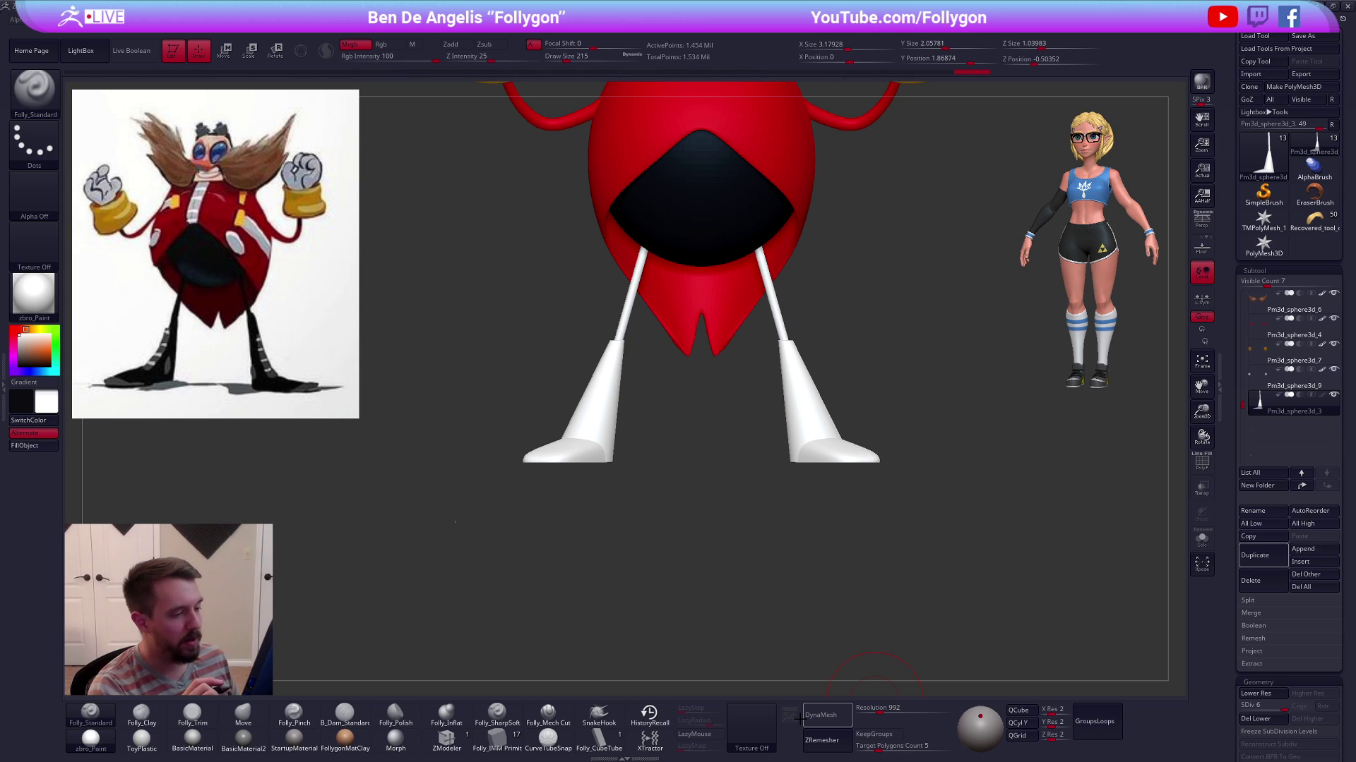
Isolate the merged legs and examine their DynaMesh topology with the wireframe on and off
{"action": "key", "text": "alt+s"}
{"action": "mouse_move", "coordinate": [938, 538]}
{"action": "left_mouse_down", "text": "alt"}
{"action": "mouse_move", "coordinate": [974, 565]}
{"action": "mouse_move", "coordinate": [939, 551]}
{"action": "left_mouse_up", "text": "alt"}
{"action": "key", "text": "shift+f"}
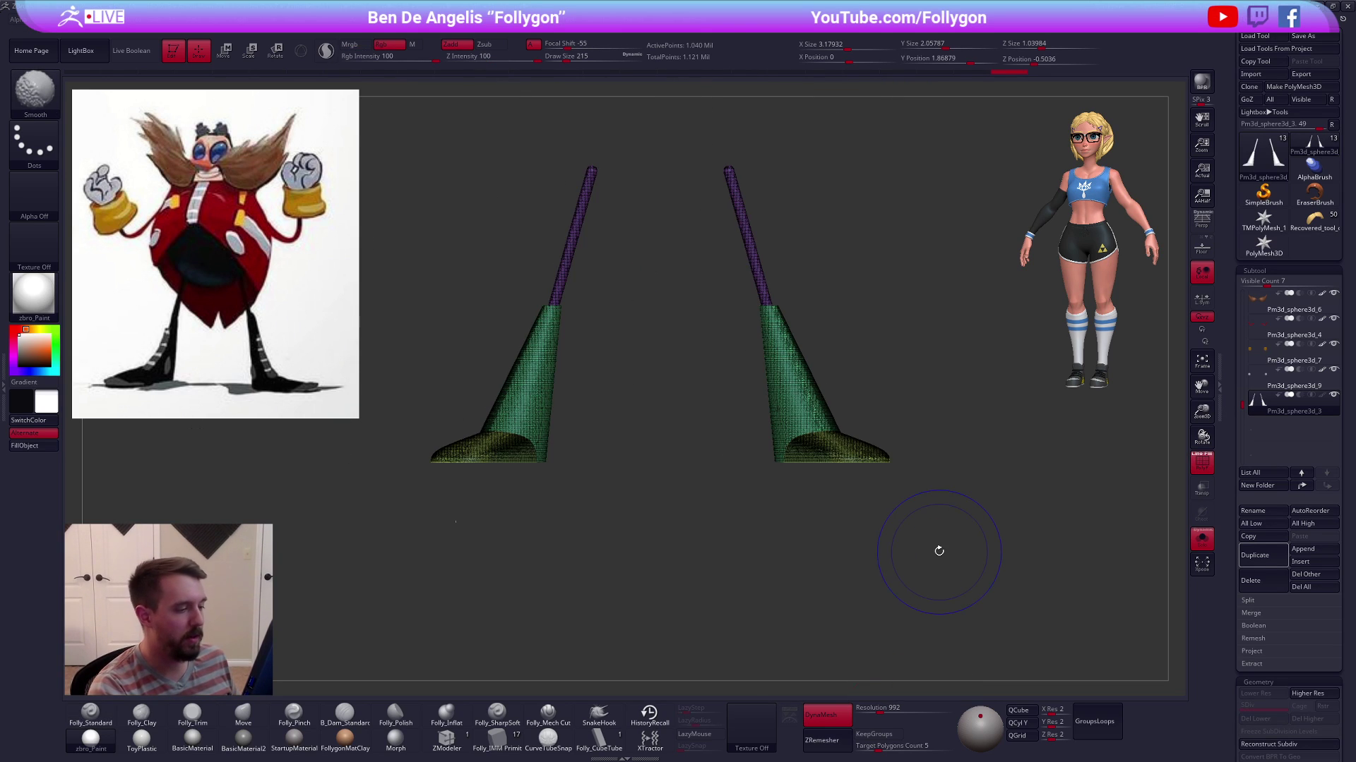
{"action": "key", "text": "shift+f"}
{"action": "left_click_drag", "start_coordinate": [877, 418], "coordinate": [896, 484], "text": "alt"}
{"action": "mouse_move", "coordinate": [936, 543]}
{"action": "left_mouse_down"}
{"action": "mouse_move", "coordinate": [933, 608]}
{"action": "mouse_move", "coordinate": [918, 582]}
{"action": "mouse_move", "coordinate": [926, 545]}
{"action": "left_mouse_up"}
{"action": "key", "text": "shift+f"}
{"action": "key", "text": "shift+f"}
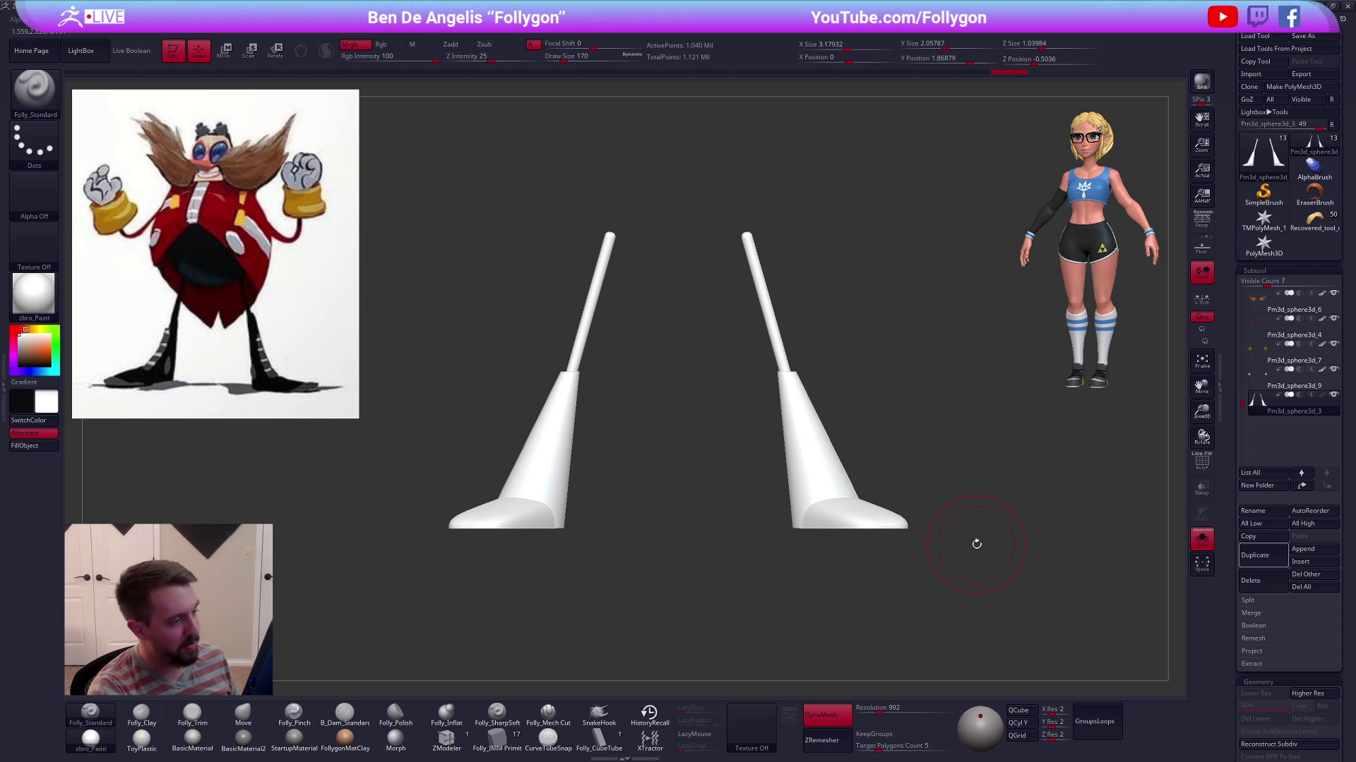
{"action": "mouse_move", "coordinate": [938, 536]}
{"action": "left_mouse_down", "text": "alt"}
{"action": "mouse_move", "coordinate": [956, 593]}
{"action": "mouse_move", "coordinate": [950, 552]}
{"action": "mouse_move", "coordinate": [921, 552]}
{"action": "mouse_move", "coordinate": [924, 514]}
{"action": "left_mouse_up", "text": "alt"}
{"action": "key", "text": "shift+f"}
{"action": "key", "text": "shift+f"}
Turn off DynaMesh, ZRemesh the legs with a target polygon count of 1, and check the new wireframe up close
{"action": "left_click", "coordinate": [827, 715]}
{"action": "left_click_drag", "start_coordinate": [876, 746], "coordinate": [865, 746]}
{"action": "left_click", "coordinate": [826, 740]}
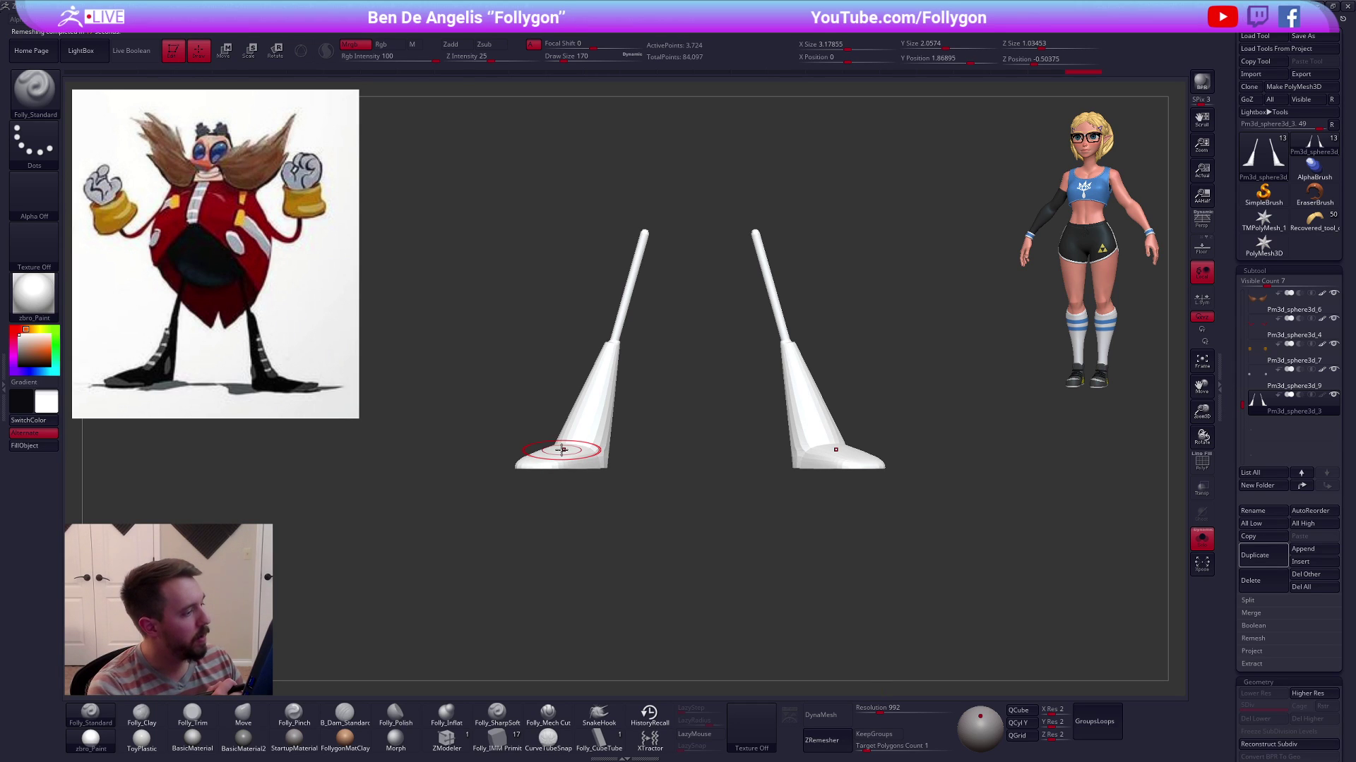
{"action": "key", "text": "shift+f"}
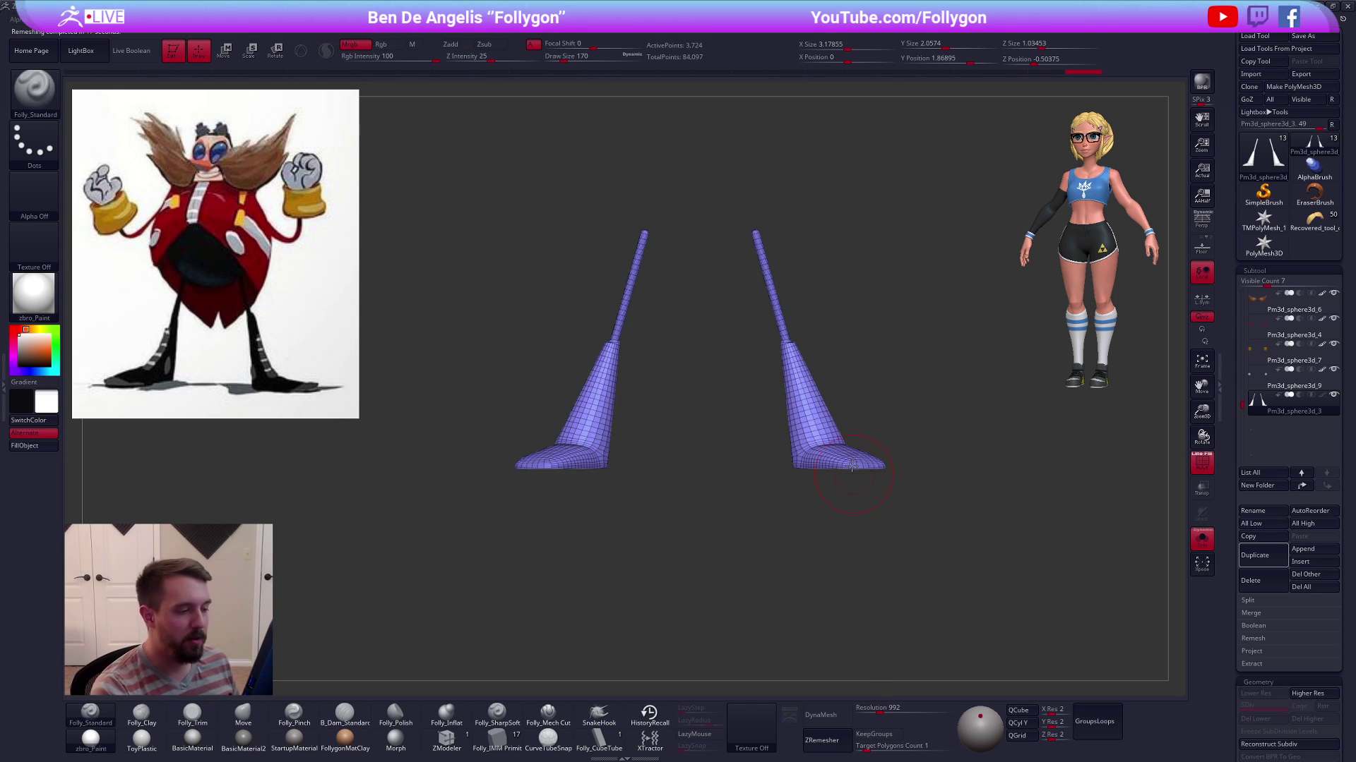
{"action": "key", "text": "f"}
{"action": "key", "text": "d"}
{"action": "right_click", "coordinate": [876, 540]}
{"action": "left_click_drag", "start_coordinate": [891, 540], "coordinate": [799, 396]}
{"action": "key", "text": "shift+f"}
{"action": "key", "text": "shift+f"}
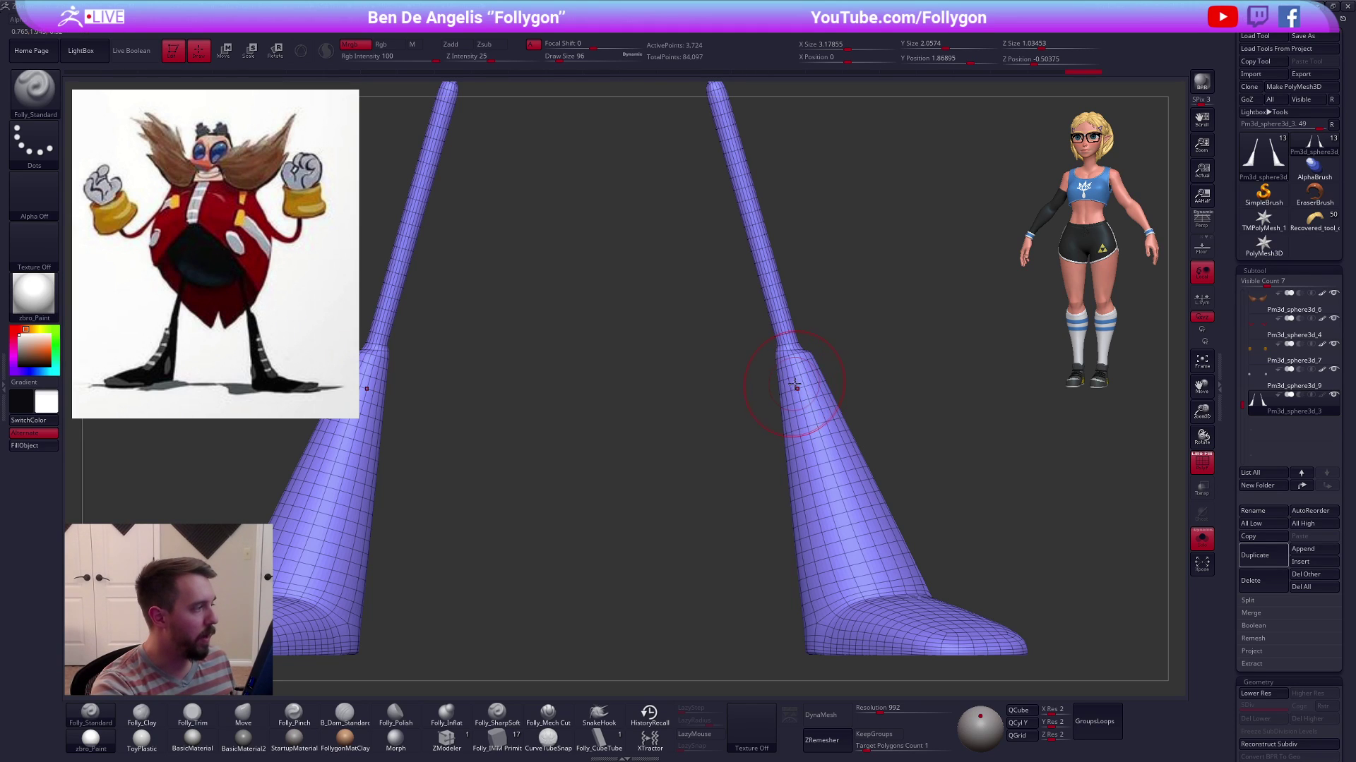
Switch to the ZModeler brush and set its edge action to Delete with EdgeLoop Complete as the target
{"action": "left_click", "coordinate": [447, 738]}
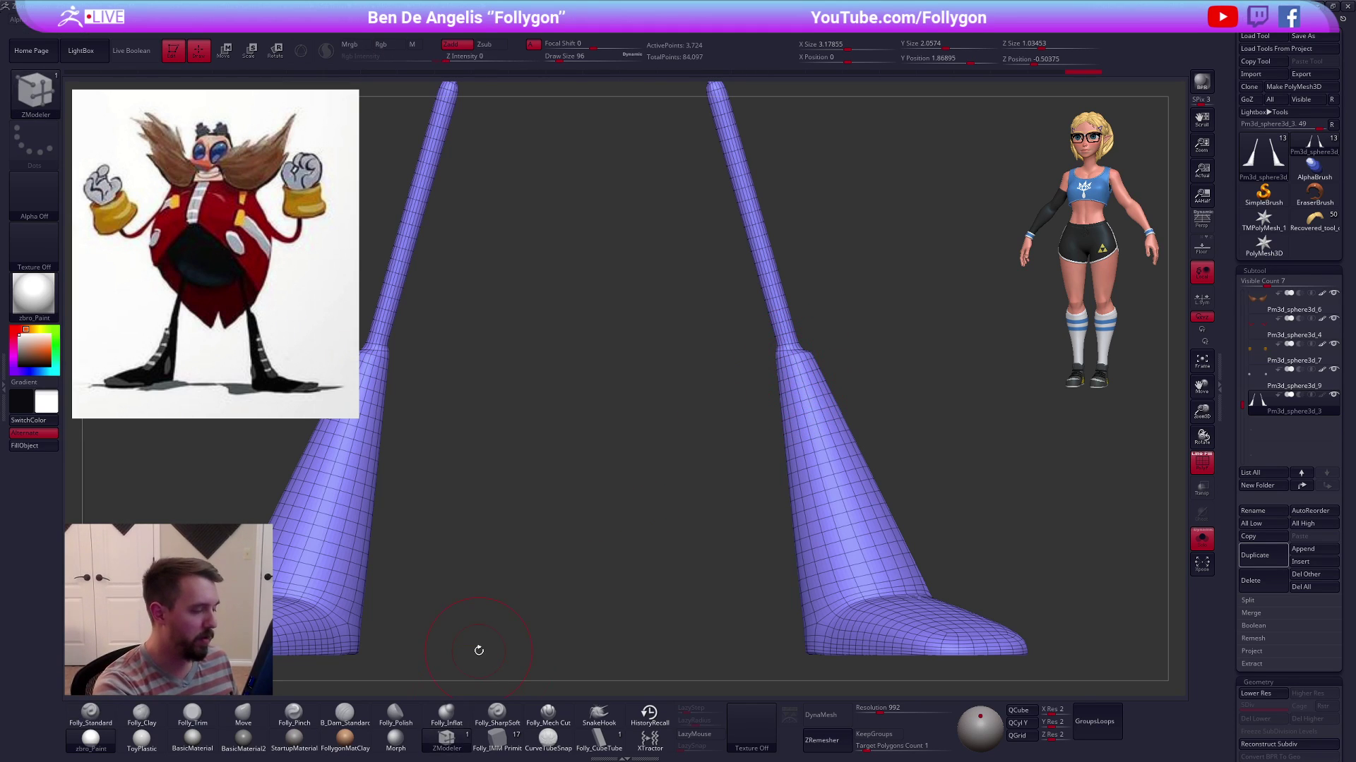
{"action": "left_click_drag", "start_coordinate": [789, 339], "coordinate": [781, 402], "text": "alt"}
{"action": "right_click_drag", "start_coordinate": [782, 401], "coordinate": [782, 444]}
{"action": "key", "text": "shift+d"}
{"action": "key", "text": "space"}
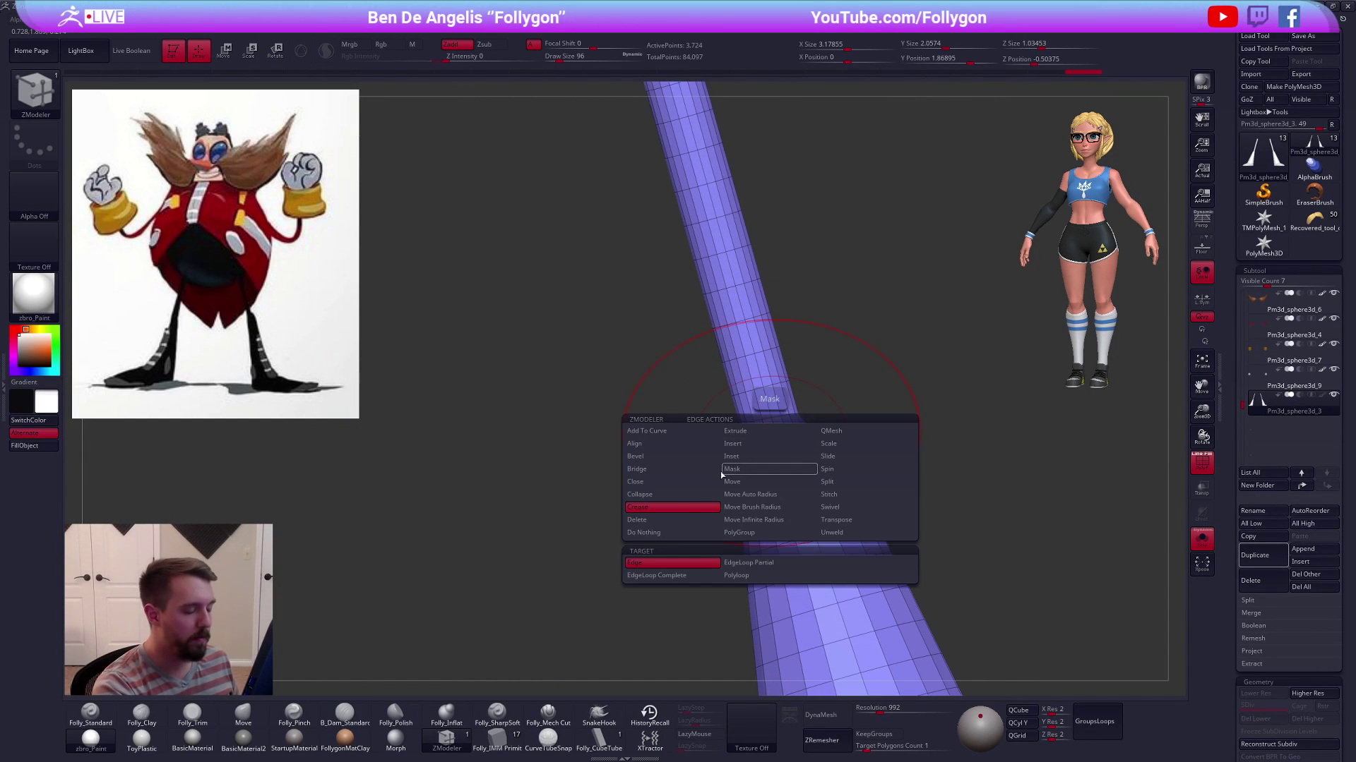
{"action": "left_click", "coordinate": [684, 530]}
{"action": "left_click", "coordinate": [732, 443]}
{"action": "key", "text": "space"}
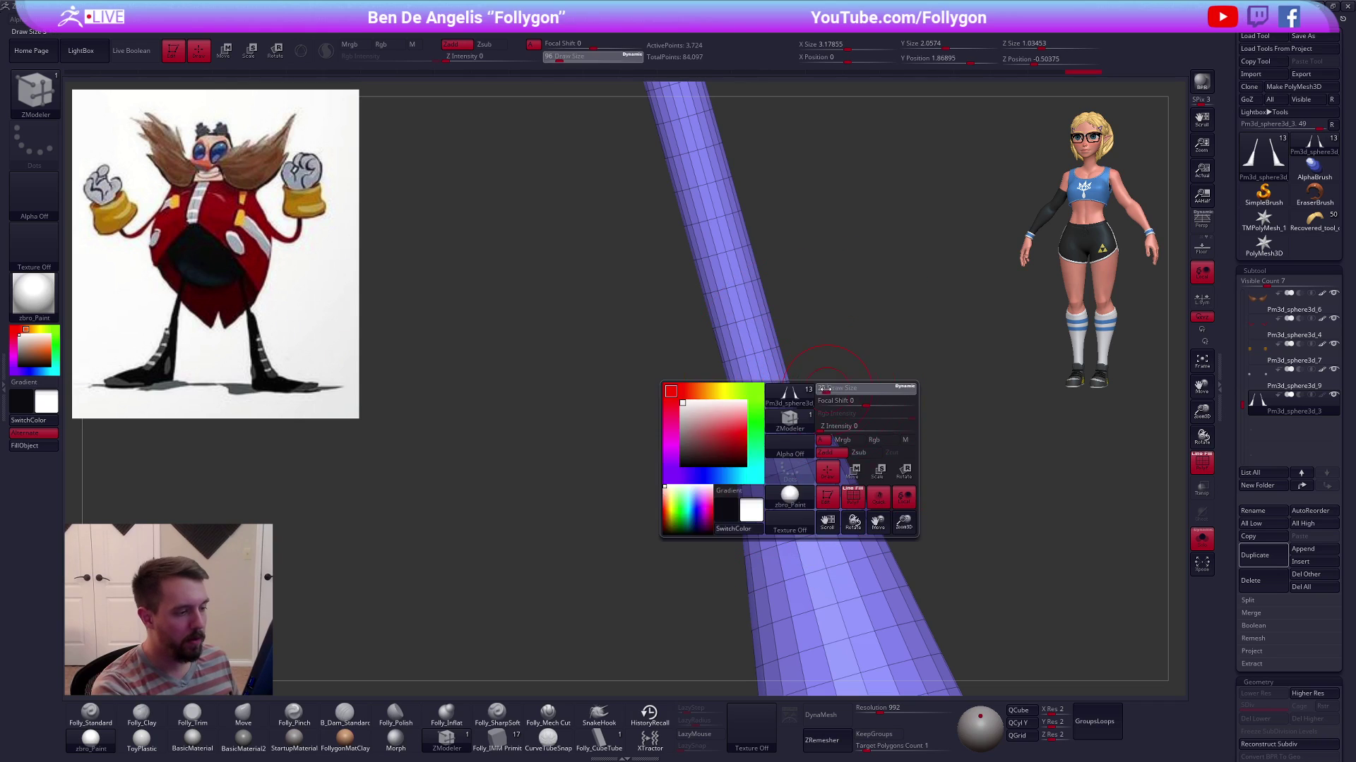
{"action": "key", "text": "space"}
{"action": "left_click", "coordinate": [671, 506]}
{"action": "left_click", "coordinate": [684, 548]}
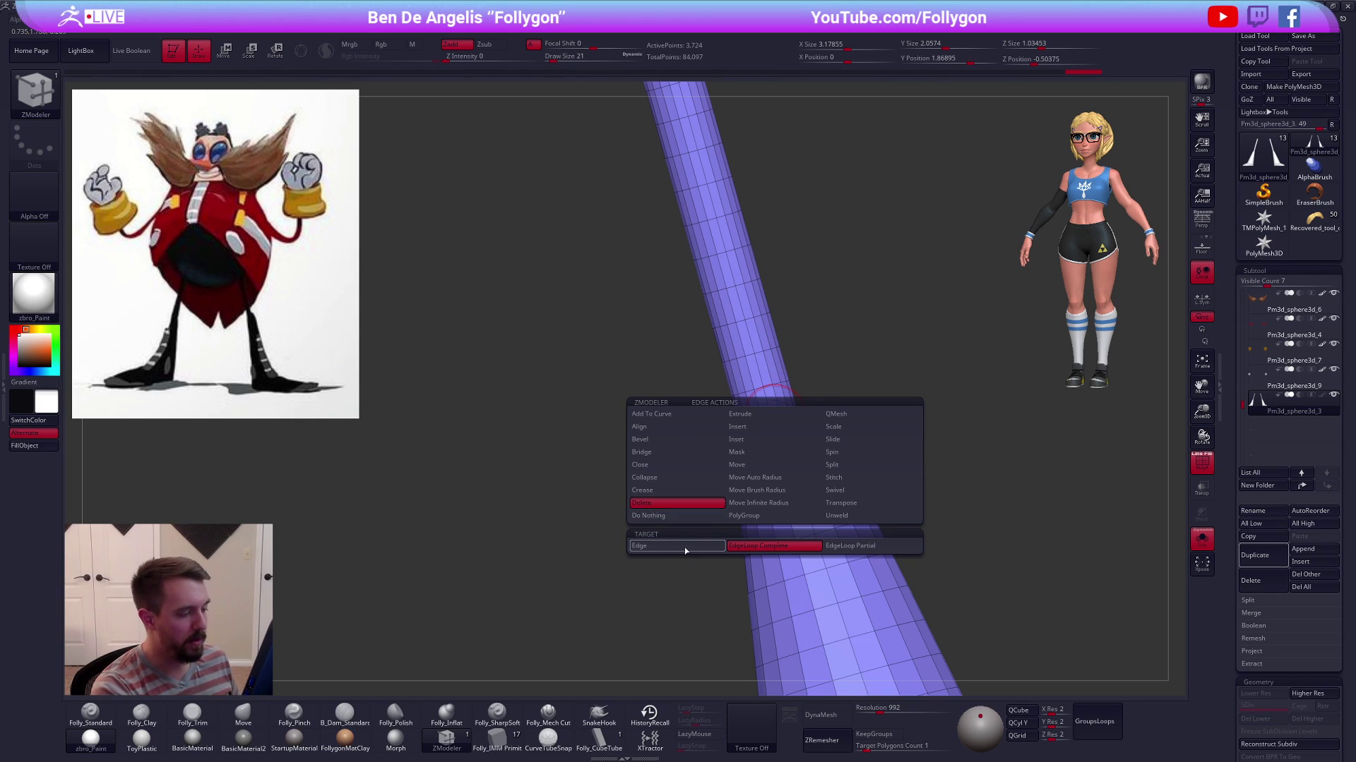
Undo the misplaced edits and delete the surplus edge loops around the top of the leg cone
{"action": "key", "text": "ctrl+z"}
{"action": "key", "text": "ctrl+z"}
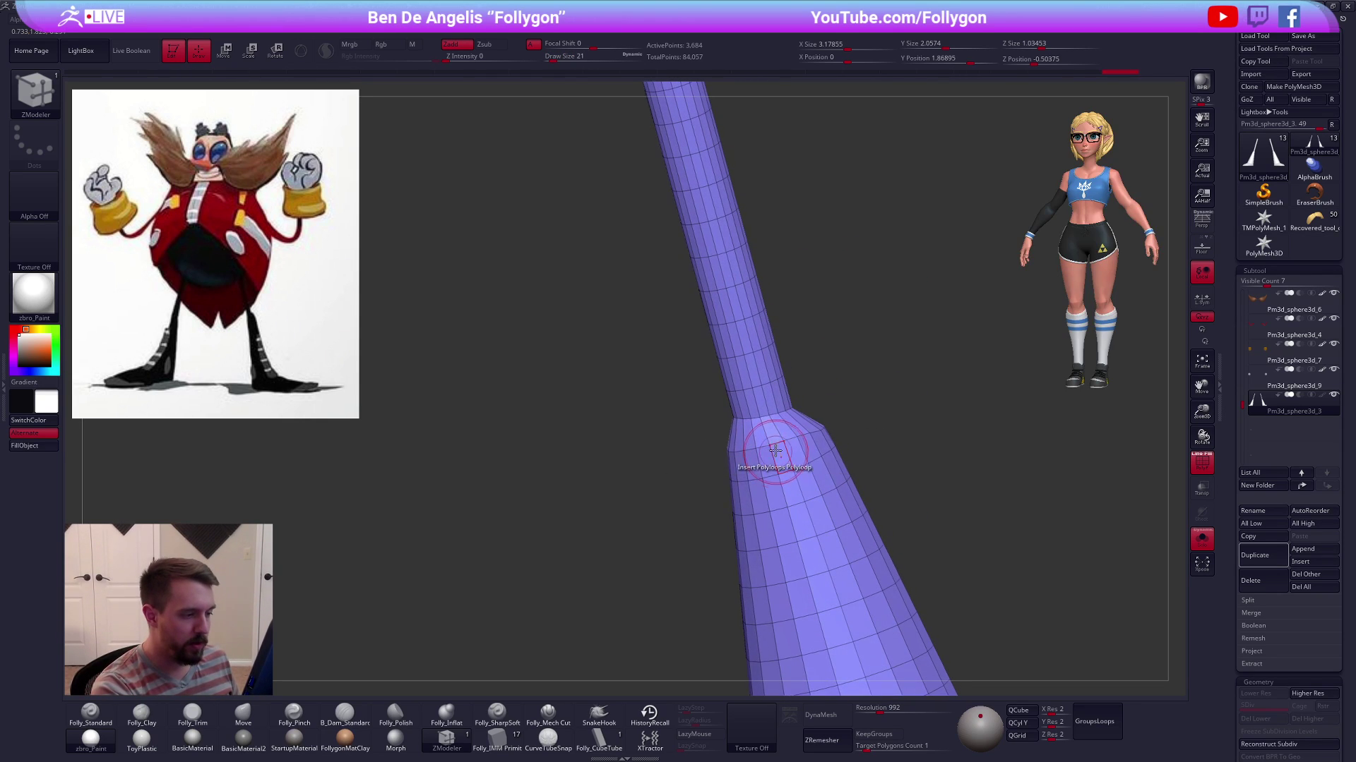
{"action": "key", "text": "d"}
{"action": "key", "text": "ctrl+z"}
{"action": "left_click_drag", "start_coordinate": [1031, 506], "coordinate": [982, 464], "text": "alt"}
{"action": "right_click_drag", "start_coordinate": [982, 464], "coordinate": [1023, 454], "text": "alt"}
{"action": "right_click_drag", "start_coordinate": [865, 393], "coordinate": [857, 452], "text": "ctrl"}
{"action": "key", "text": "shift+d"}
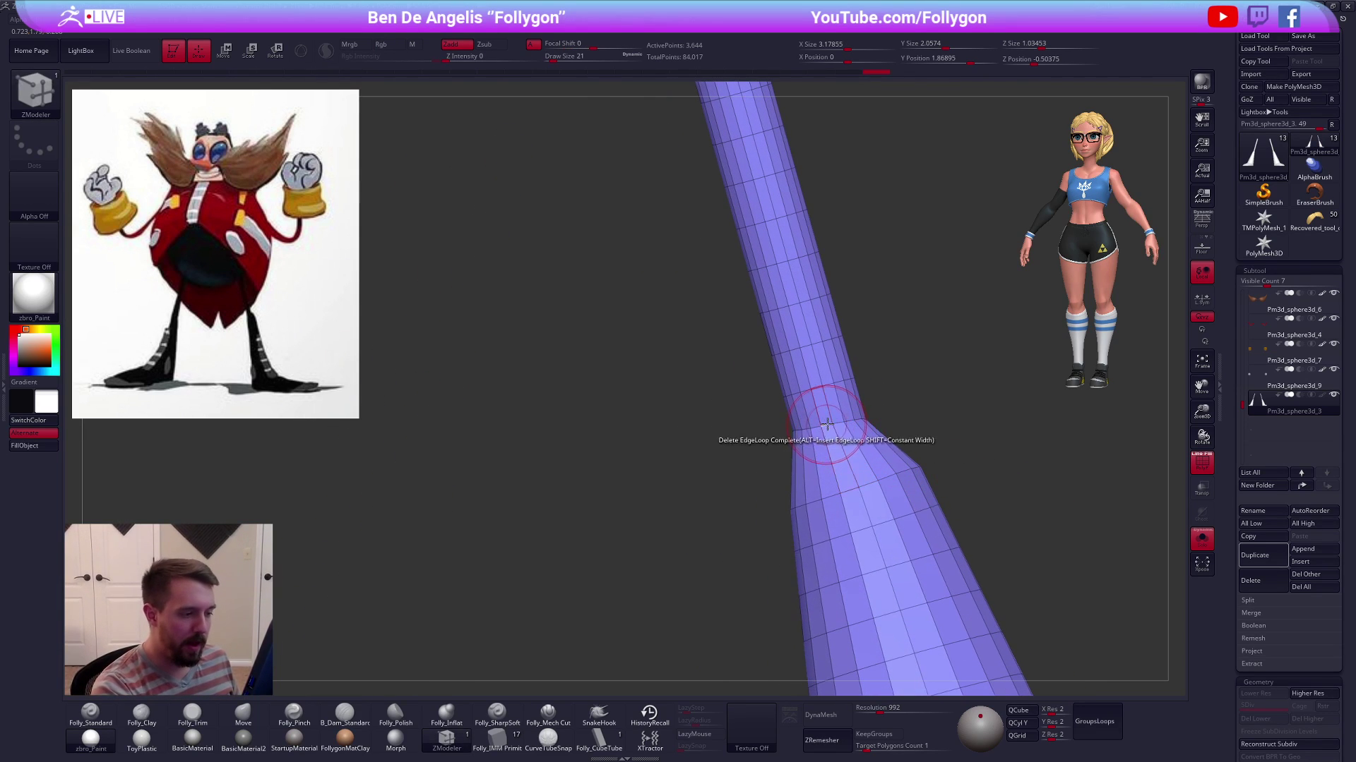
Bevel the complete edge loop where the upper leg meets the cone, using a single row
{"action": "key", "text": "space"}
{"action": "left_click", "coordinate": [692, 447]}
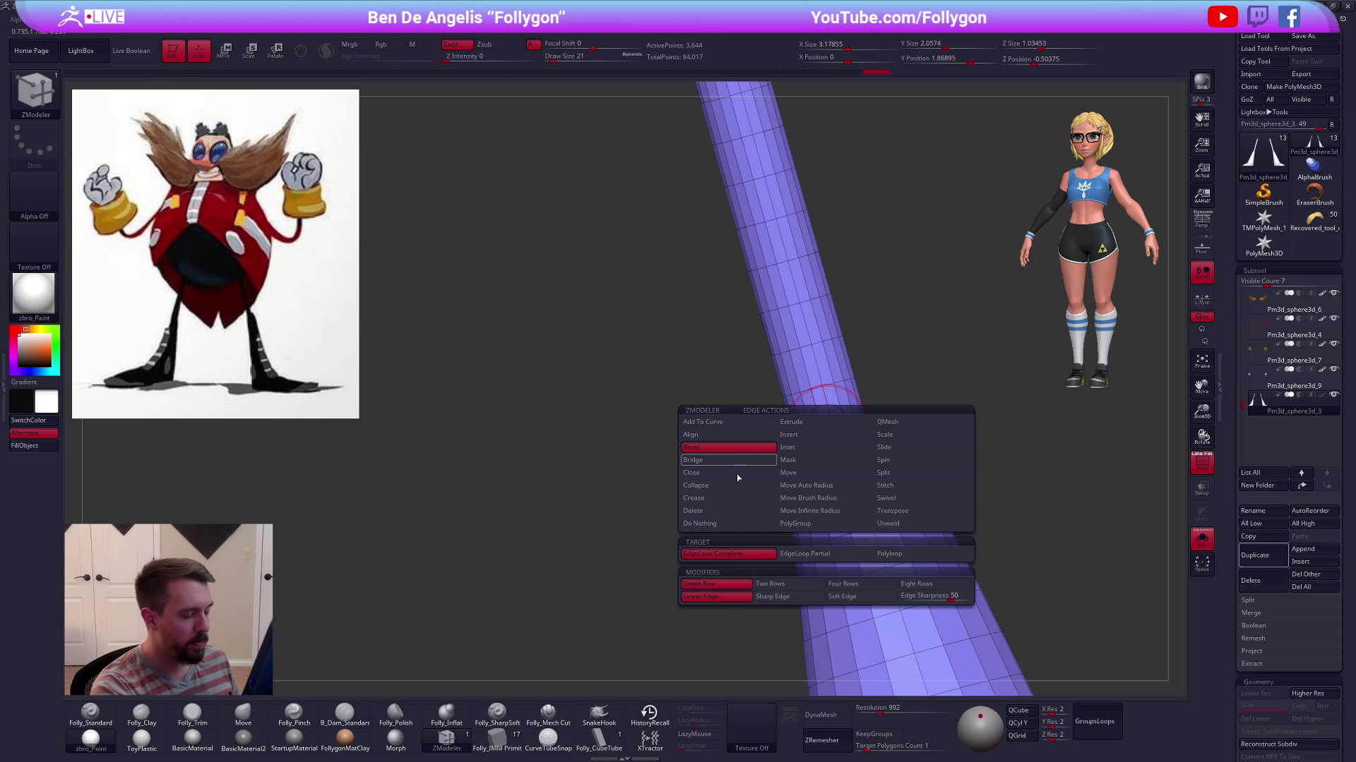
{"action": "left_click", "coordinate": [829, 426]}
{"action": "mouse_move", "coordinate": [828, 426]}
{"action": "right_mouse_down"}
{"action": "mouse_move", "coordinate": [932, 441]}
{"action": "mouse_move", "coordinate": [1050, 535]}
{"action": "mouse_move", "coordinate": [1032, 530]}
{"action": "mouse_move", "coordinate": [1009, 558]}
{"action": "mouse_move", "coordinate": [980, 555]}
{"action": "mouse_move", "coordinate": [993, 593]}
{"action": "mouse_move", "coordinate": [1018, 540]}
{"action": "mouse_move", "coordinate": [997, 568]}
{"action": "mouse_move", "coordinate": [944, 581]}
{"action": "right_mouse_up"}
{"action": "key", "text": "d"}
{"action": "key", "text": "shift+f"}
Switch from ZModeler back to a sculpting brush and bring back the whole character with the legs' dark polypaint
{"action": "key", "text": "f"}
{"action": "key", "text": "b"}
{"action": "key", "text": "m"}
{"action": "key", "text": "v"}
{"action": "right_click_drag", "start_coordinate": [1030, 545], "coordinate": [960, 553]}
{"action": "mouse_move", "coordinate": [960, 554]}
{"action": "left_mouse_down", "text": "shift"}
{"action": "mouse_move", "coordinate": [1007, 532]}
{"action": "mouse_move", "coordinate": [983, 550]}
{"action": "left_mouse_up", "text": "shift"}
{"action": "key", "text": "1"}
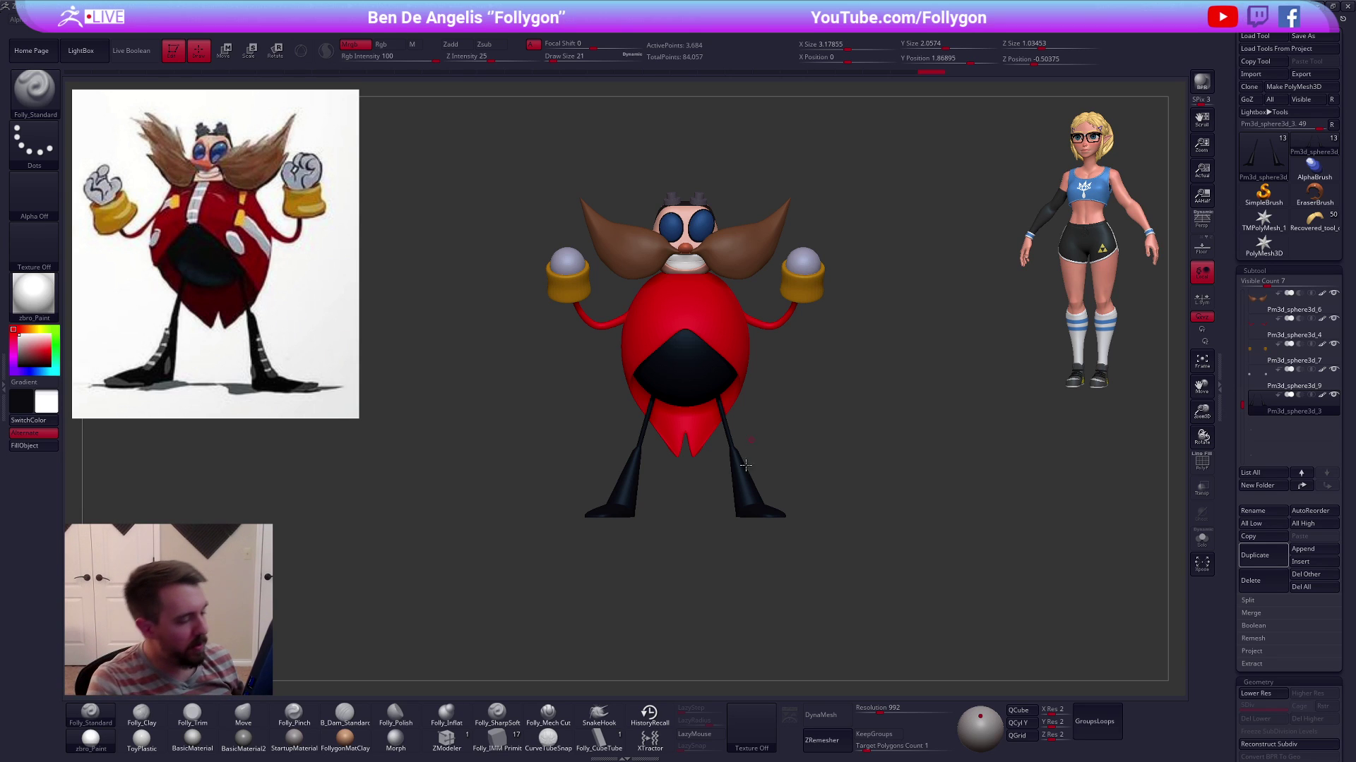
Examine the beveled edge loop between the upper leg and the cone with the wireframe on and off
{"action": "key", "text": "shift+f"}
{"action": "right_click_drag", "start_coordinate": [759, 516], "coordinate": [786, 538], "text": "ctrl"}
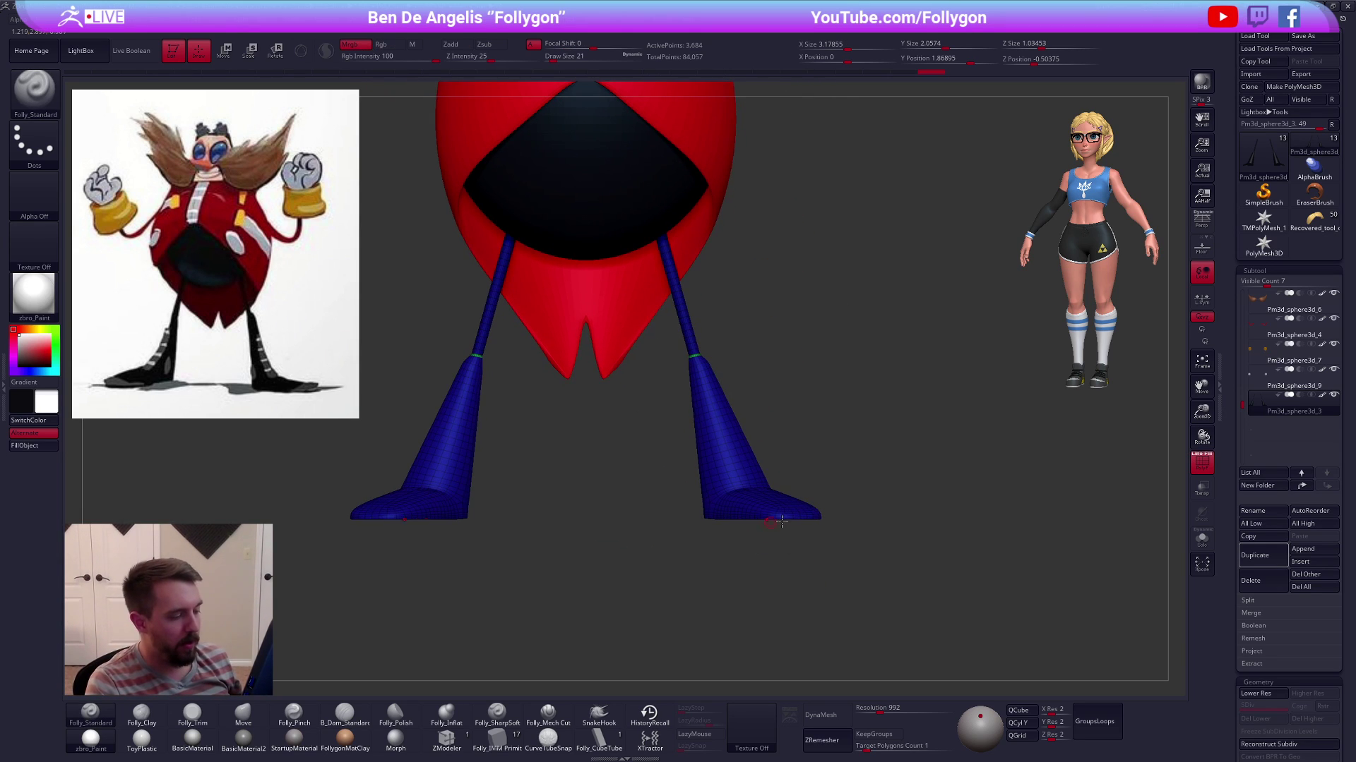
{"action": "key", "text": "shift+f"}
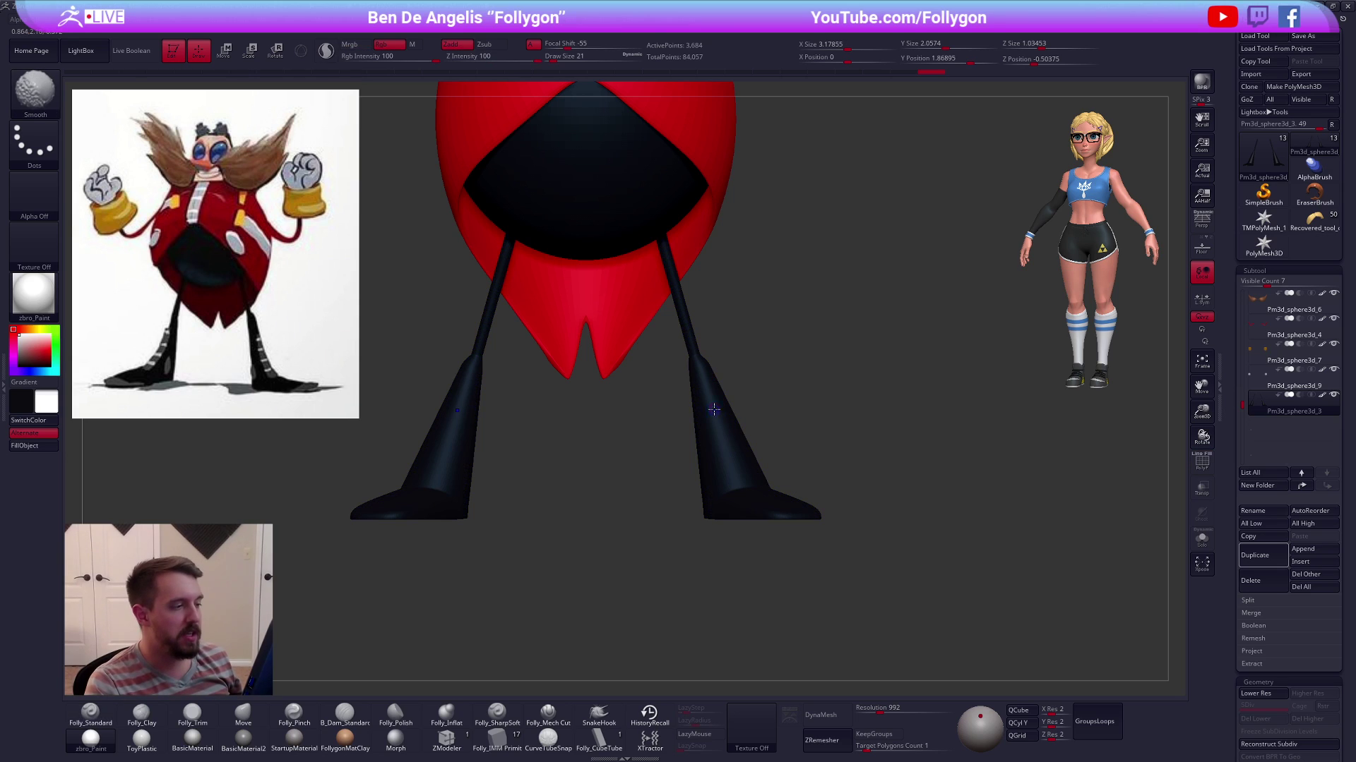
{"action": "right_click_drag", "start_coordinate": [694, 360], "coordinate": [875, 642], "text": "ctrl"}
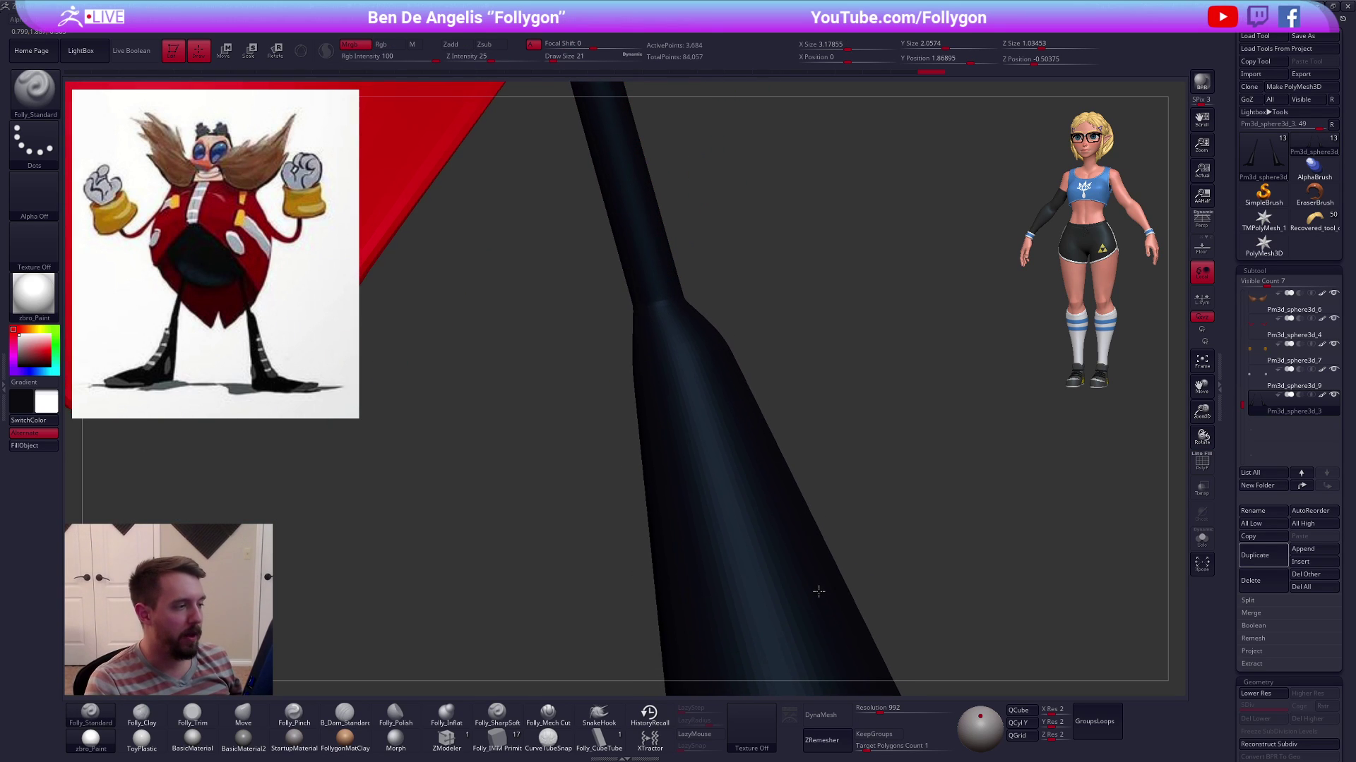
{"action": "key", "text": "shift+f"}
{"action": "key", "text": "shift+f"}
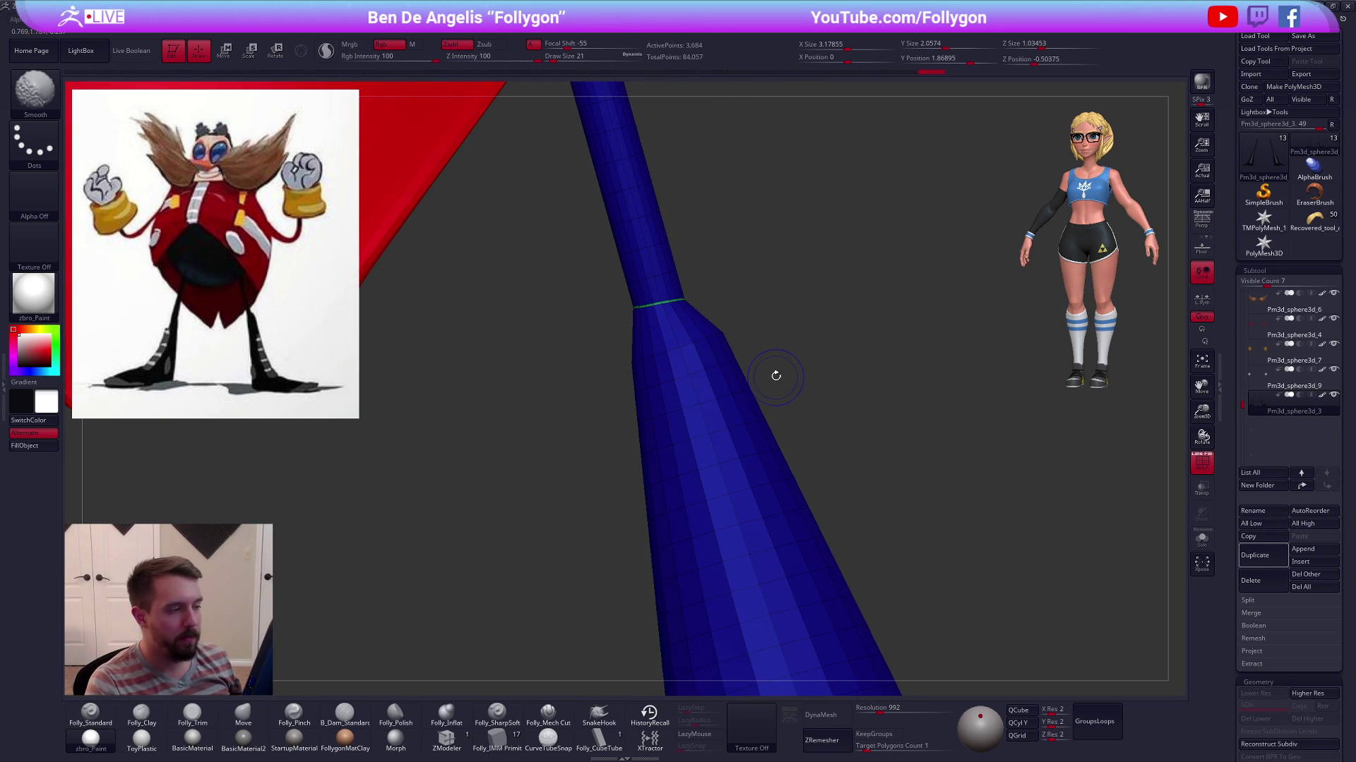
{"action": "key", "text": "shift+f"}
{"action": "key", "text": "shift+f"}
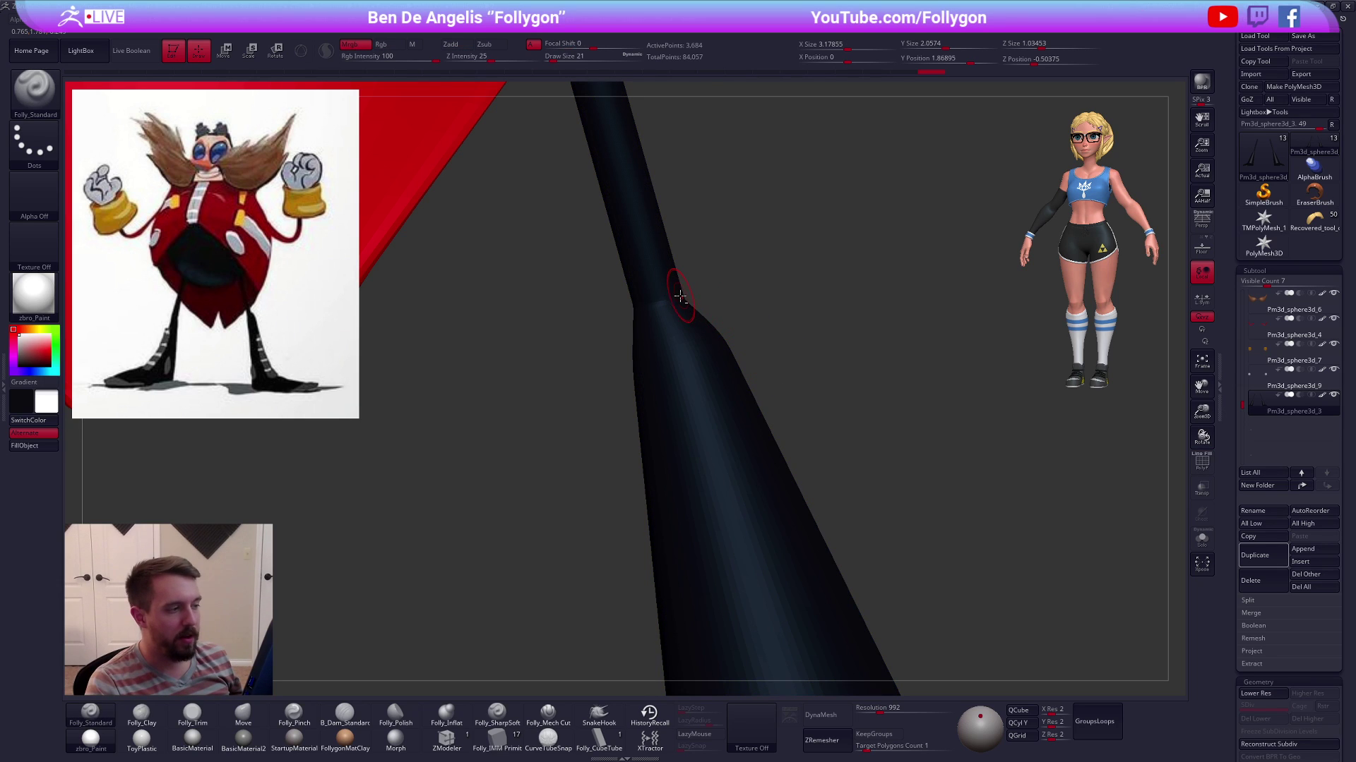
{"action": "right_click_drag", "start_coordinate": [783, 364], "coordinate": [768, 348], "text": "ctrl"}
{"action": "key", "text": "shift+f"}
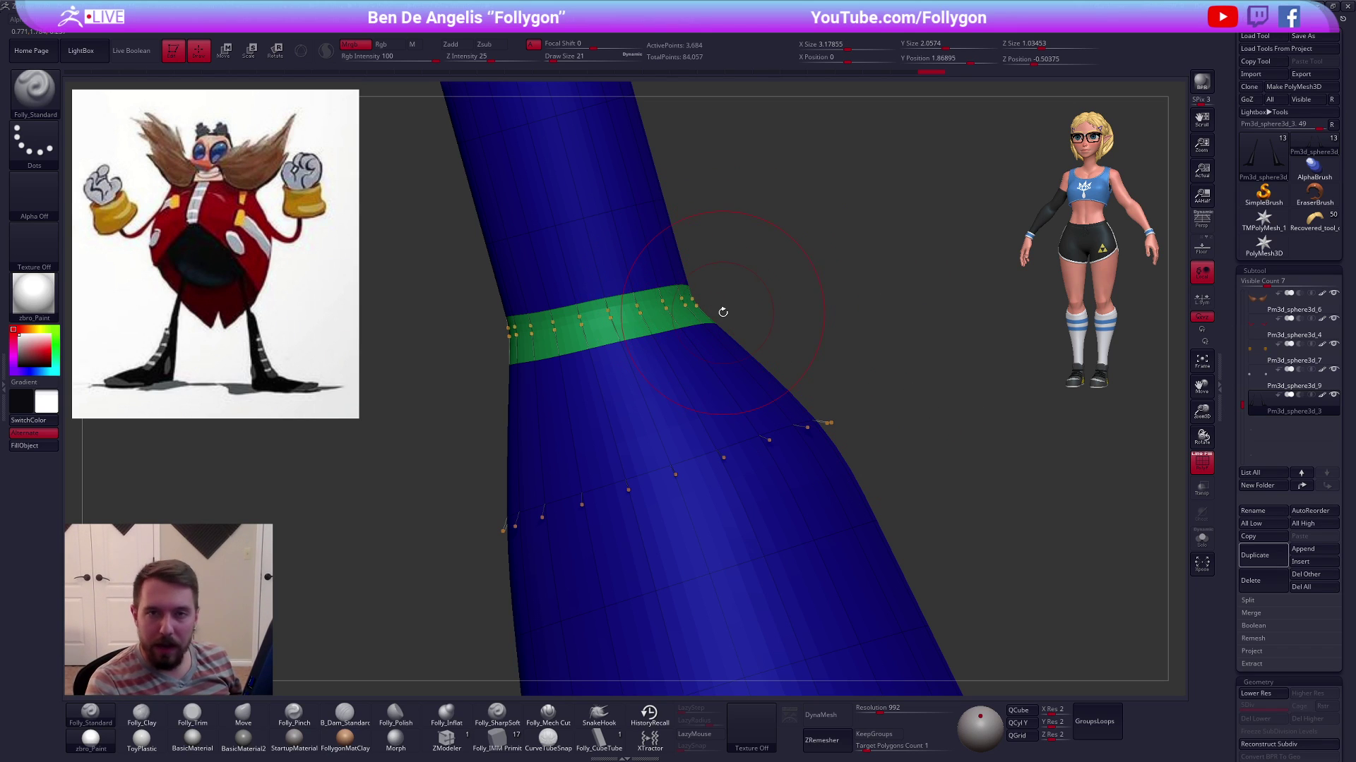
{"action": "left_click_drag", "start_coordinate": [875, 353], "coordinate": [633, 392], "text": "alt"}
{"action": "key", "text": "shift+f"}
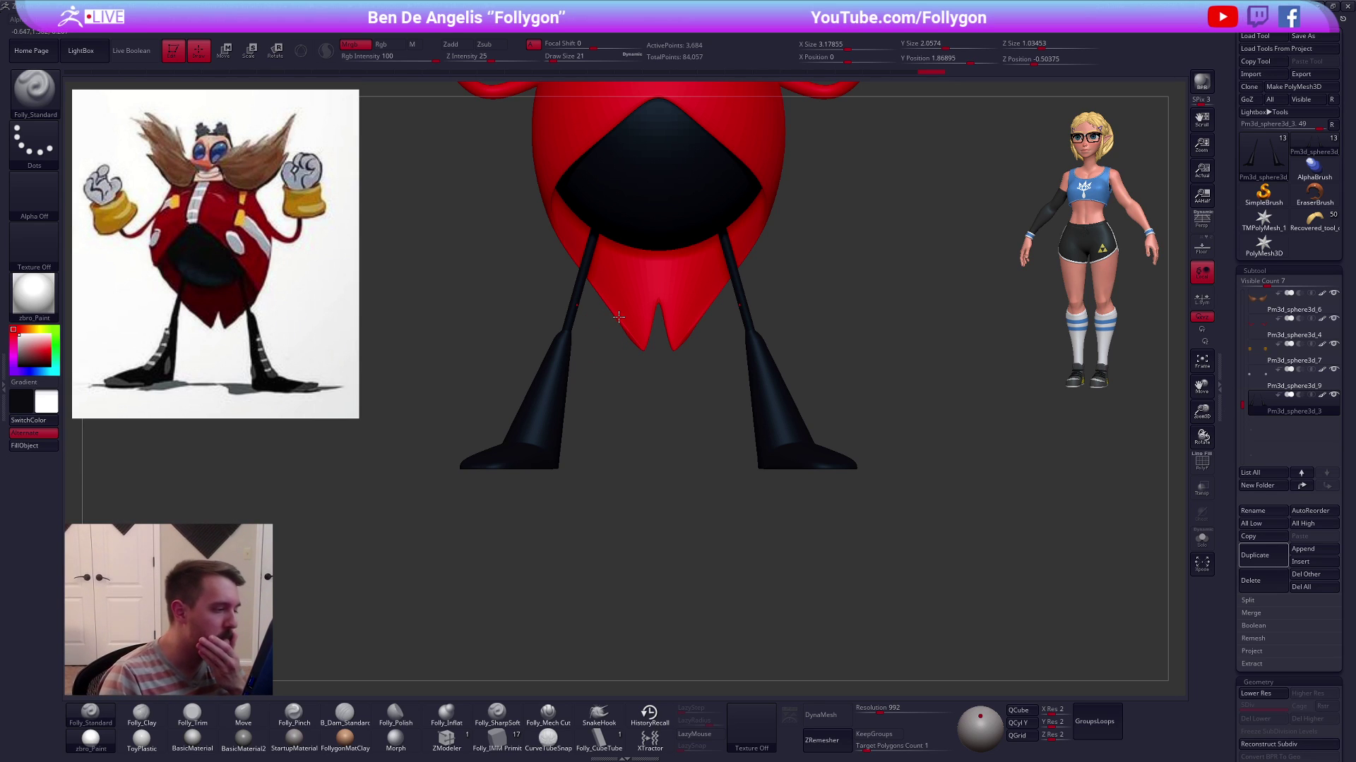
{"action": "left_click_drag", "start_coordinate": [674, 358], "coordinate": [637, 466], "text": "alt"}
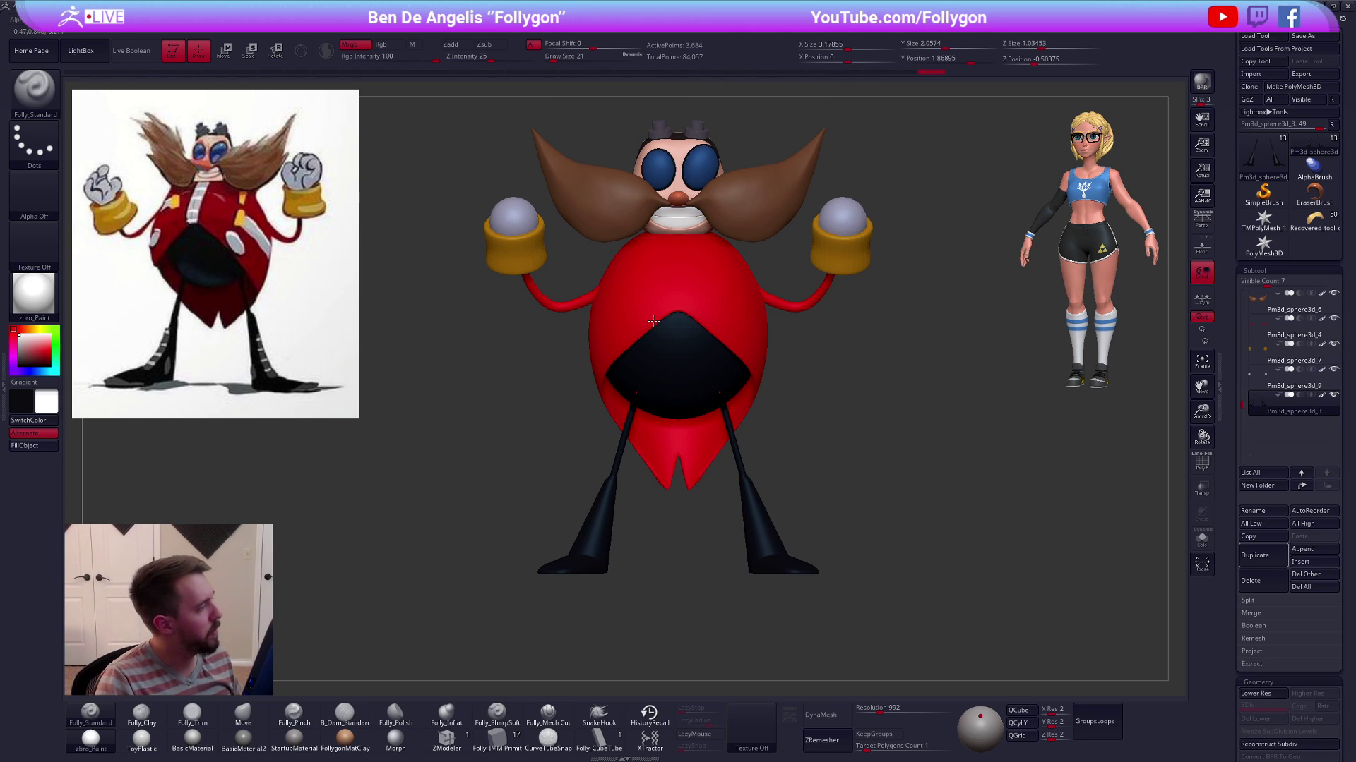
{"action": "right_click_drag", "start_coordinate": [650, 306], "coordinate": [643, 334], "text": "alt"}
{"action": "left_click", "coordinate": [685, 330], "text": "alt"}
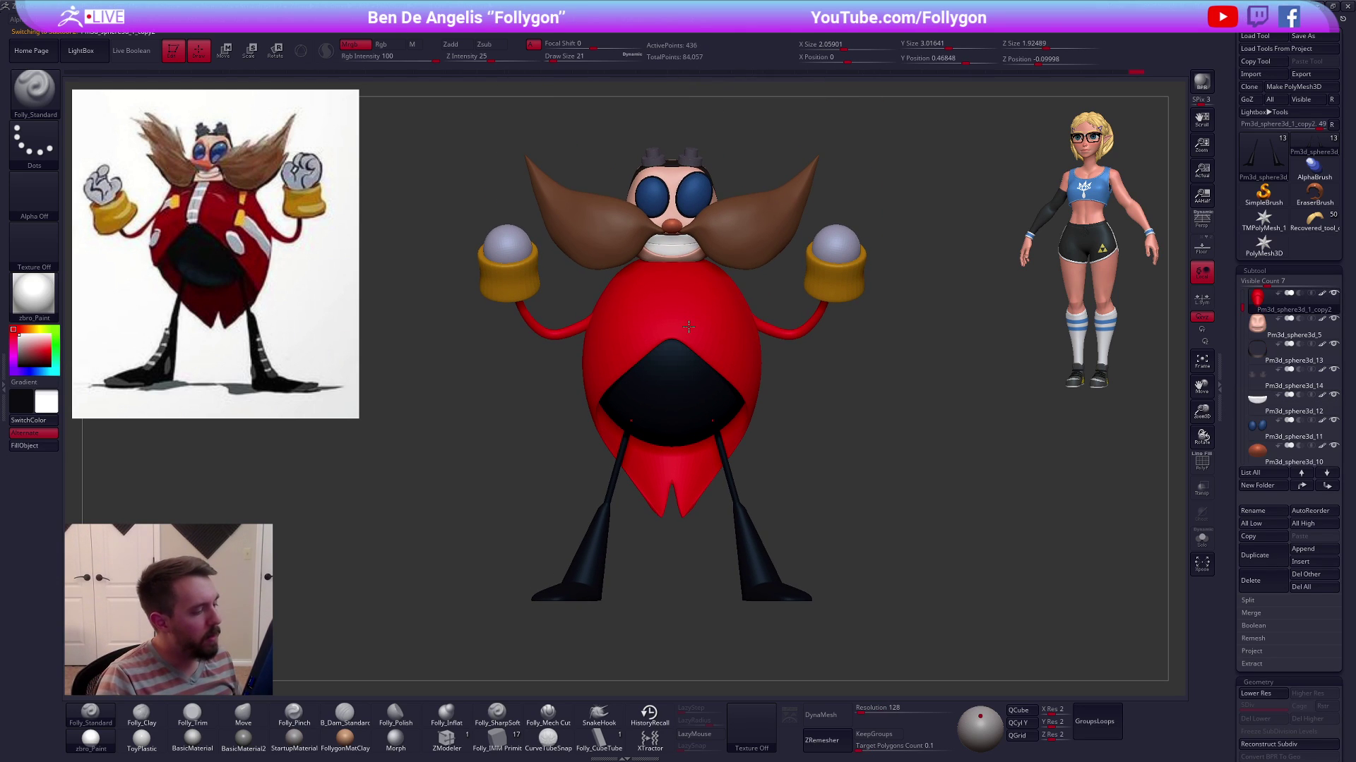
{"action": "mouse_move", "coordinate": [390, 301]}
{"action": "left_mouse_down", "text": "shift"}
{"action": "mouse_move", "coordinate": [714, 324]}
{"action": "mouse_move", "coordinate": [696, 353]}
{"action": "left_mouse_up", "text": "shift"}
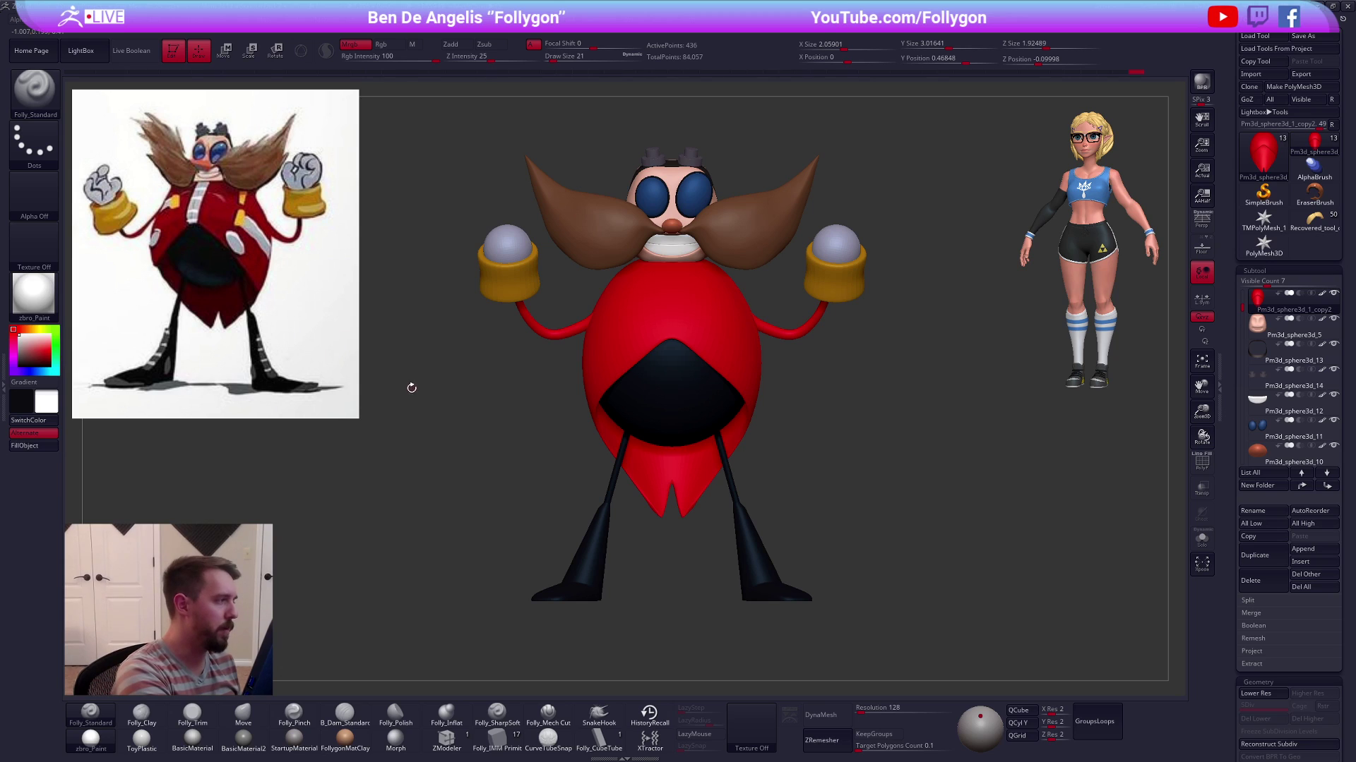
Select the hand spheres, sample their colour, lighten it to near white, and fill them with it
{"action": "left_click", "coordinate": [833, 243], "text": "alt"}
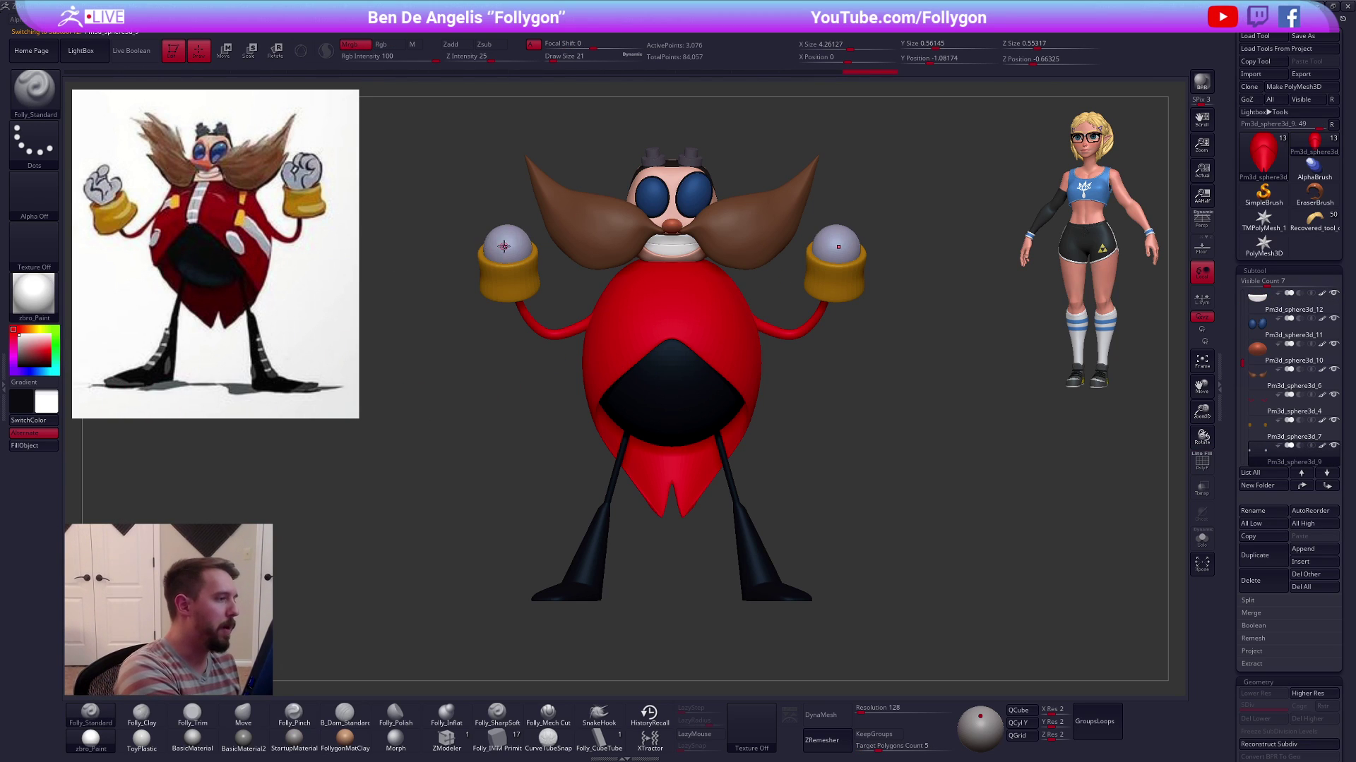
{"action": "key", "text": "c"}
{"action": "left_click_drag", "start_coordinate": [24, 348], "coordinate": [22, 338]}
{"action": "left_click", "coordinate": [35, 447]}
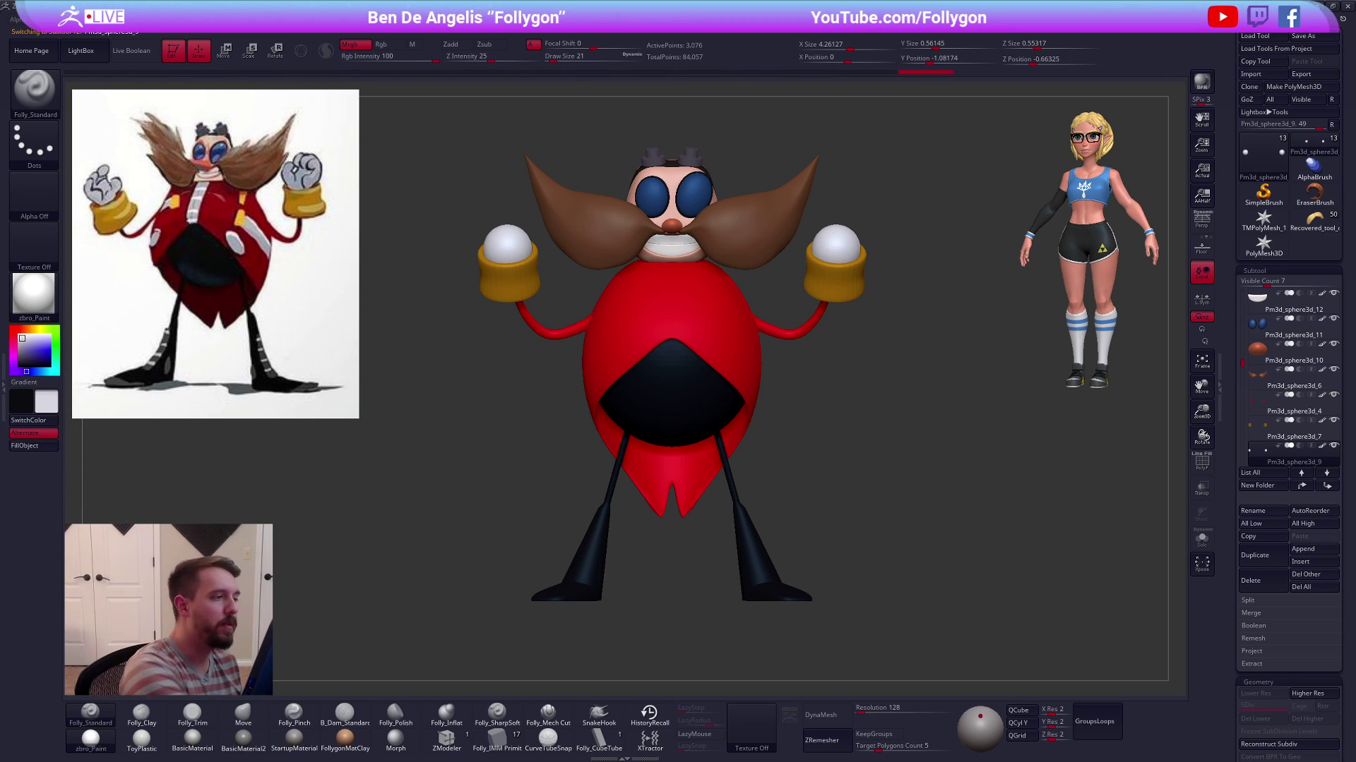
{"action": "left_click_drag", "start_coordinate": [884, 528], "coordinate": [921, 521], "text": "alt"}
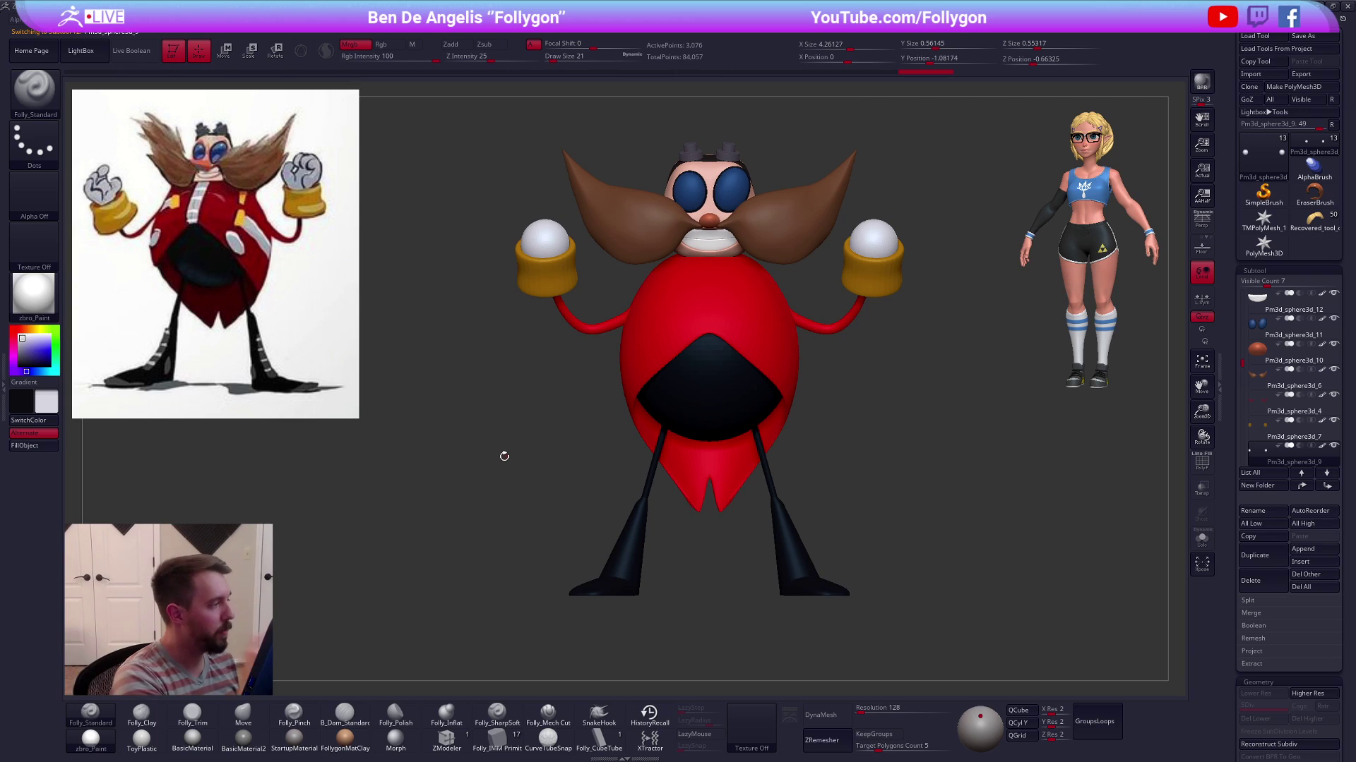
Select the red coat, display its low-resolution wireframe, and duplicate the subtool
{"action": "left_click", "coordinate": [766, 358], "text": "alt"}
{"action": "key", "text": "shift+f"}
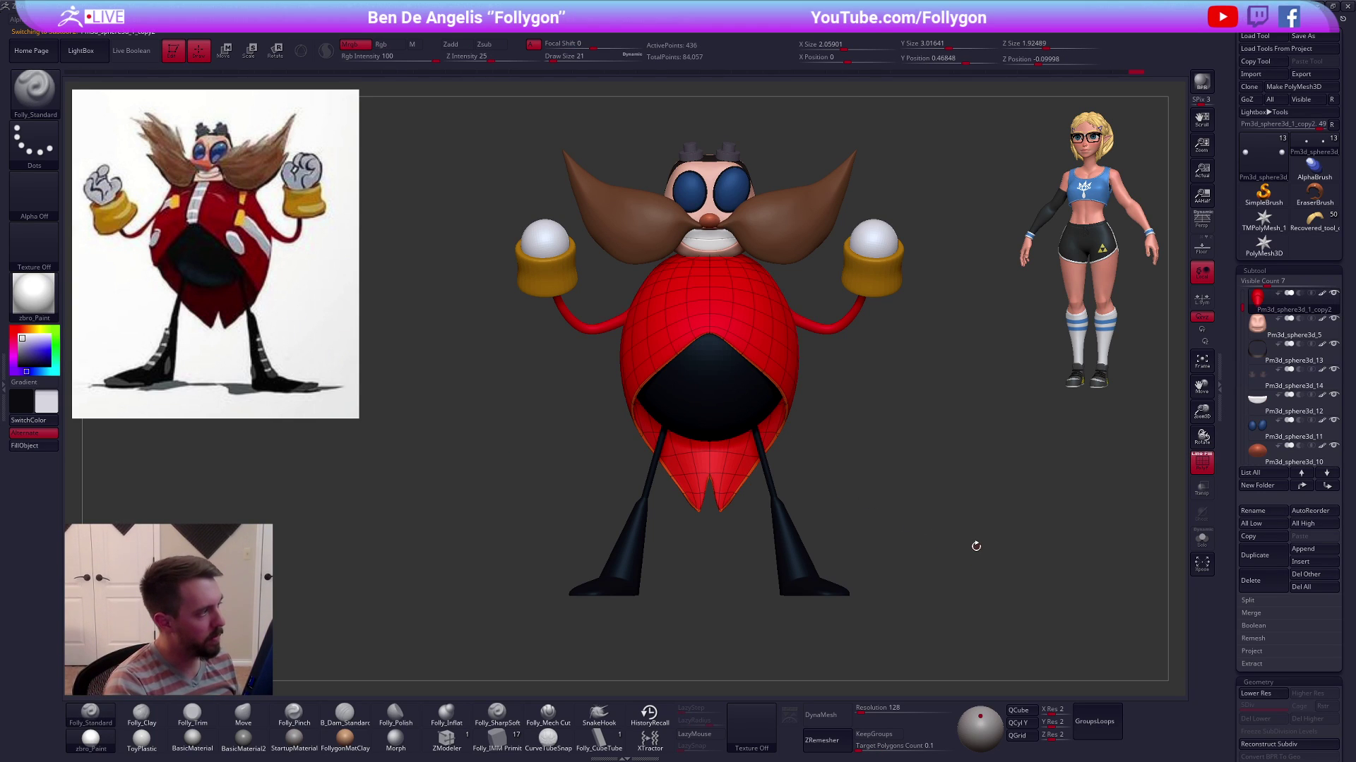
{"action": "key", "text": "shift+d"}
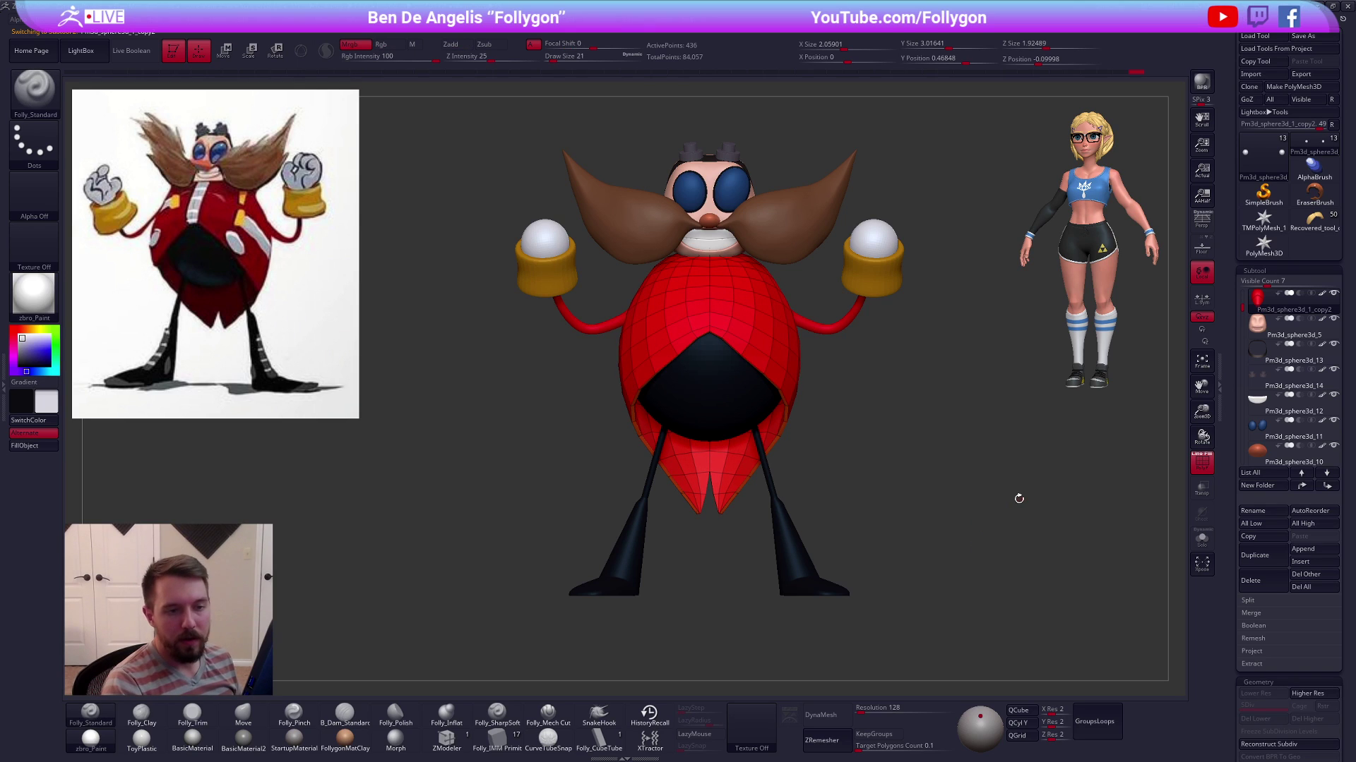
{"action": "left_click", "coordinate": [1332, 124]}
{"action": "key", "text": "ctrl+shift+d"}
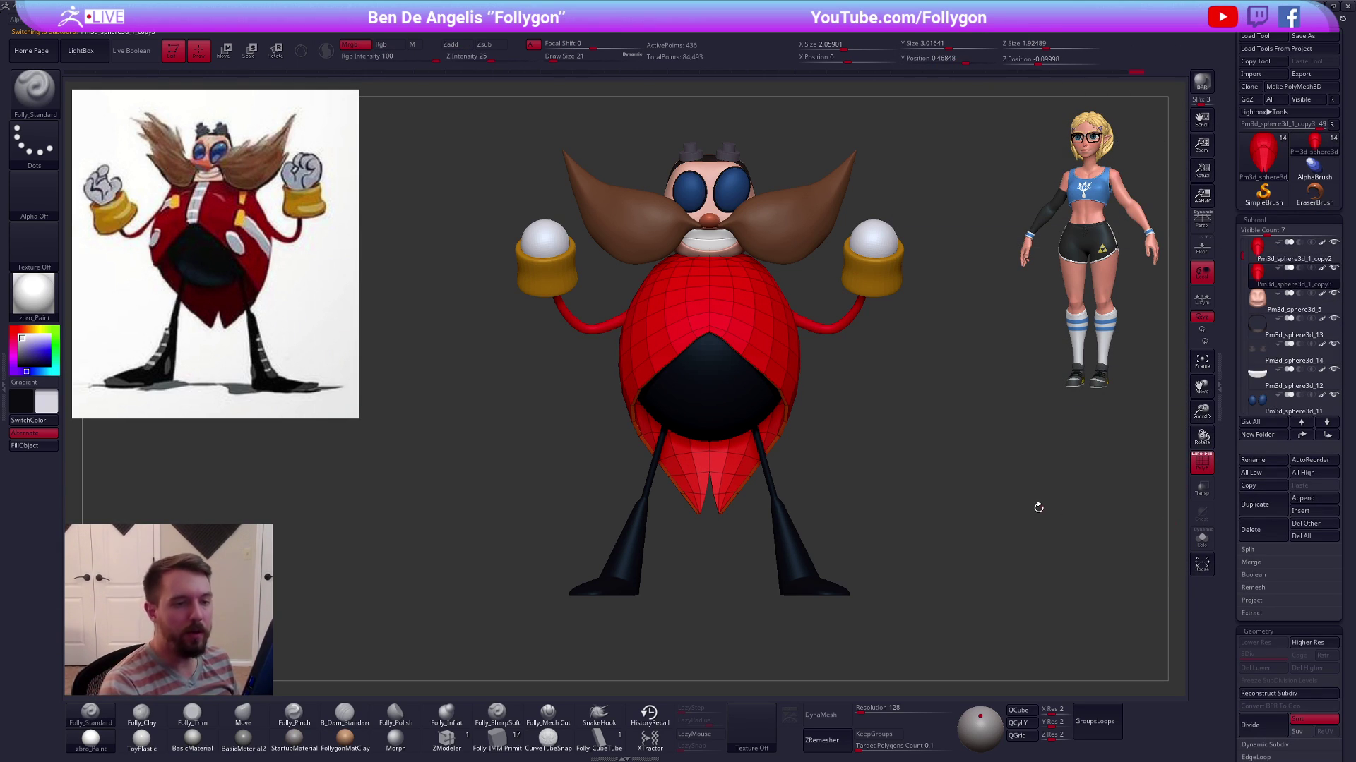
Isolate the duplicated coat subtool and view it from the front
{"action": "key", "text": "alt+s"}
{"action": "right_click_drag", "start_coordinate": [718, 303], "coordinate": [715, 350], "text": "ctrl"}
{"action": "key", "text": "alt+s"}
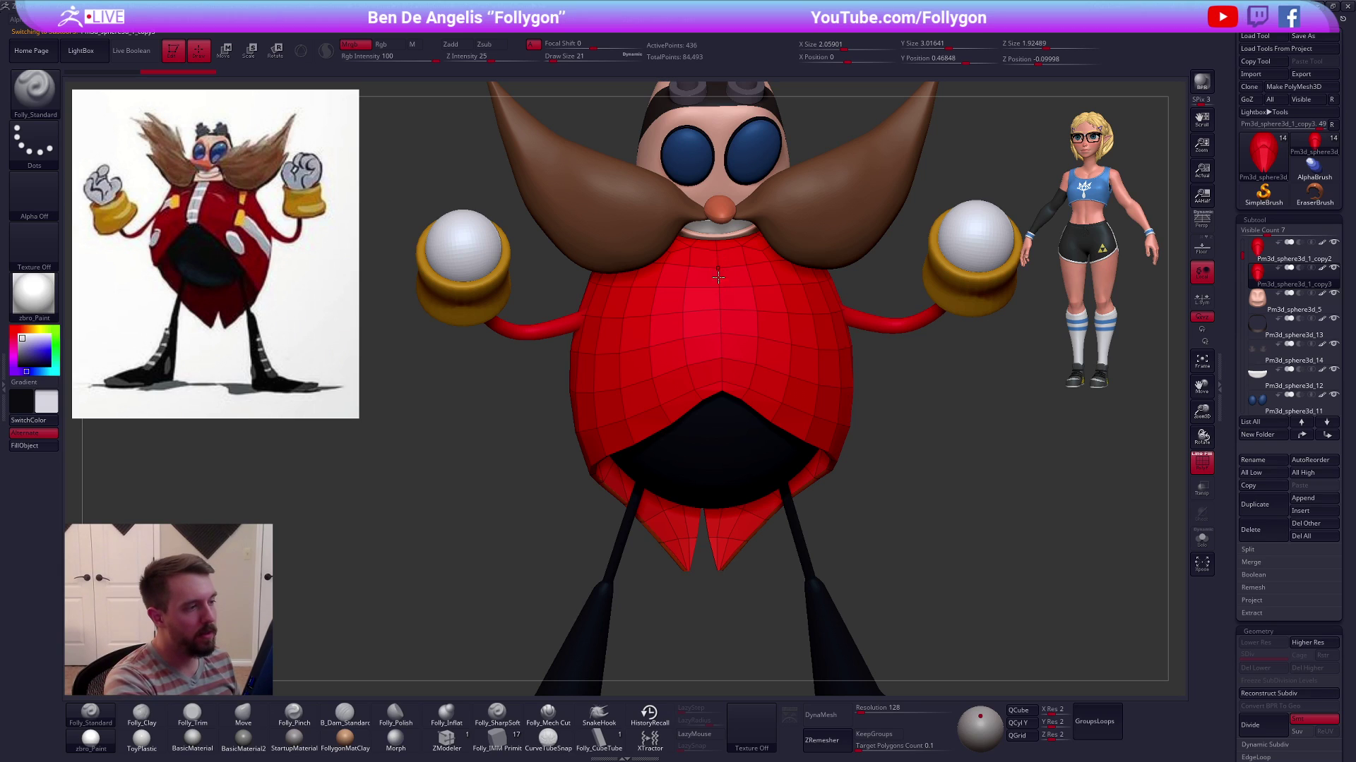
{"action": "key", "text": "alt+s"}
{"action": "right_click_drag", "start_coordinate": [725, 302], "coordinate": [720, 301], "text": "shift"}
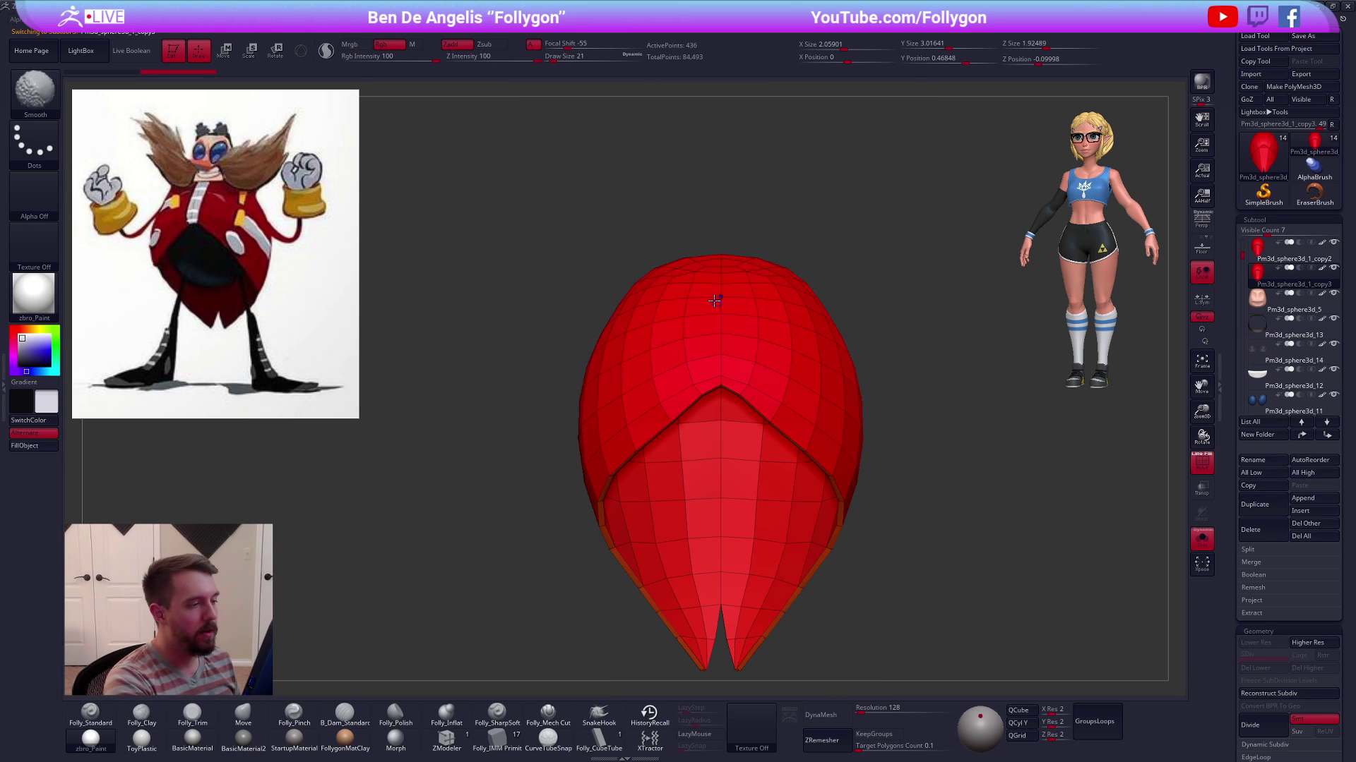
Isolate the narrow central front strip of polygons on the duplicated coat, hiding its sides and back
{"action": "left_click_drag", "start_coordinate": [675, 336], "coordinate": [762, 408], "text": "ctrl+shift"}
{"action": "key", "text": "ctrl+shift+f"}
{"action": "left_click", "coordinate": [834, 357]}
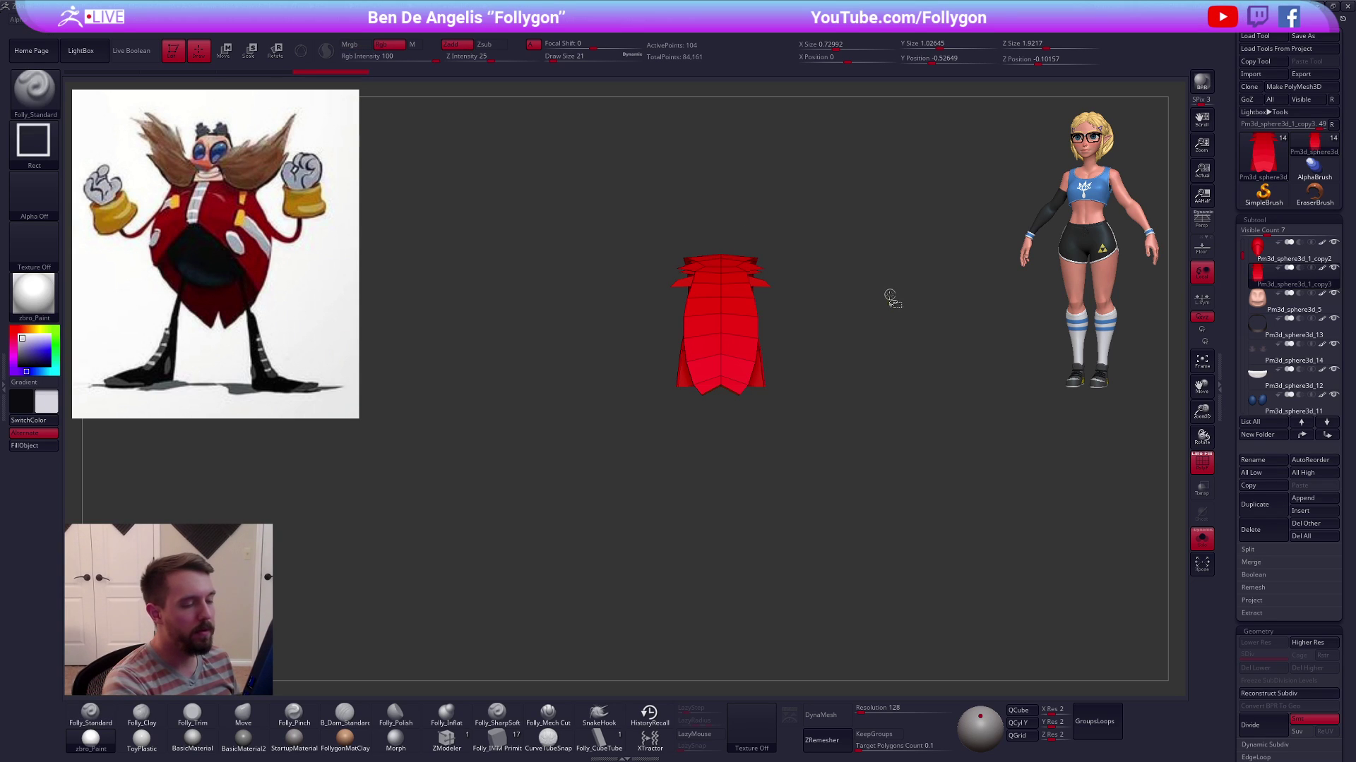
{"action": "key", "text": "ctrl+shift+f"}
{"action": "left_click", "coordinate": [880, 570]}
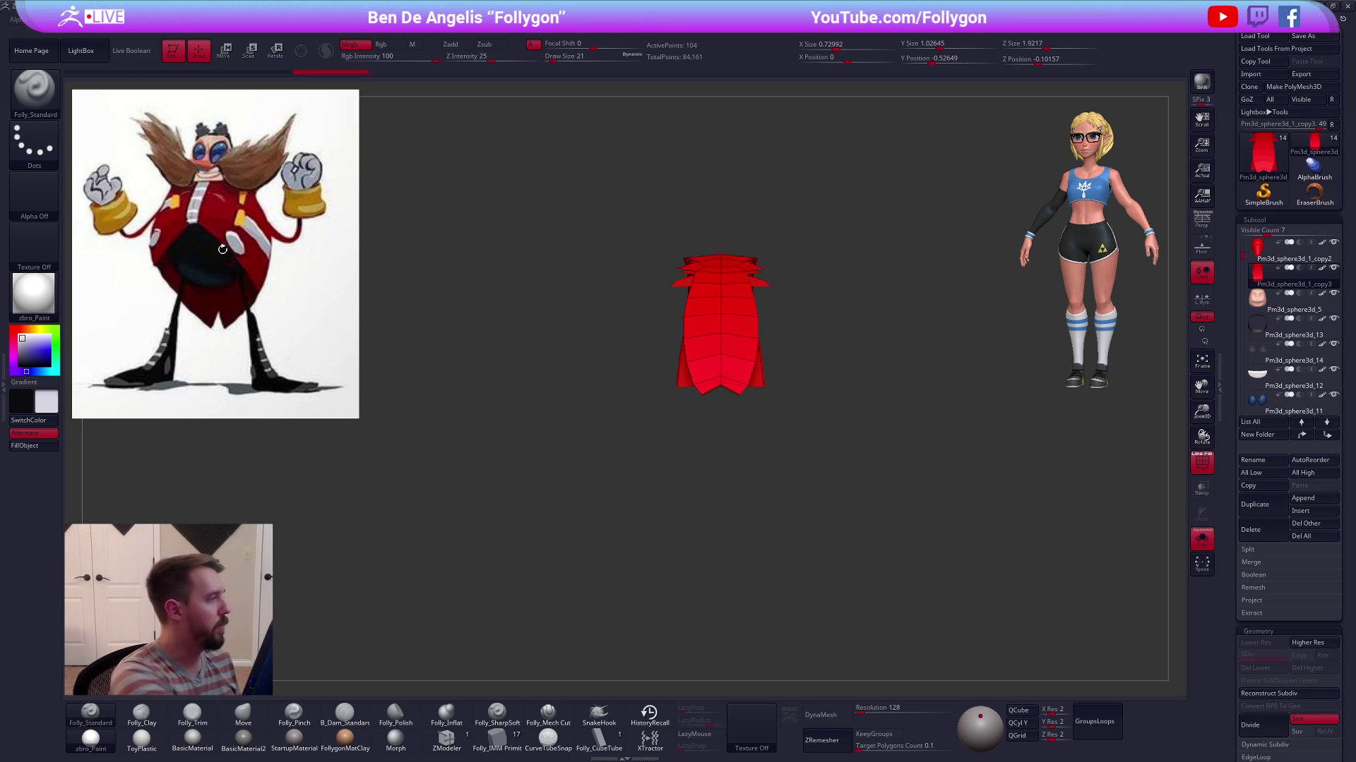
{"action": "right_click_drag", "start_coordinate": [721, 349], "coordinate": [758, 427]}
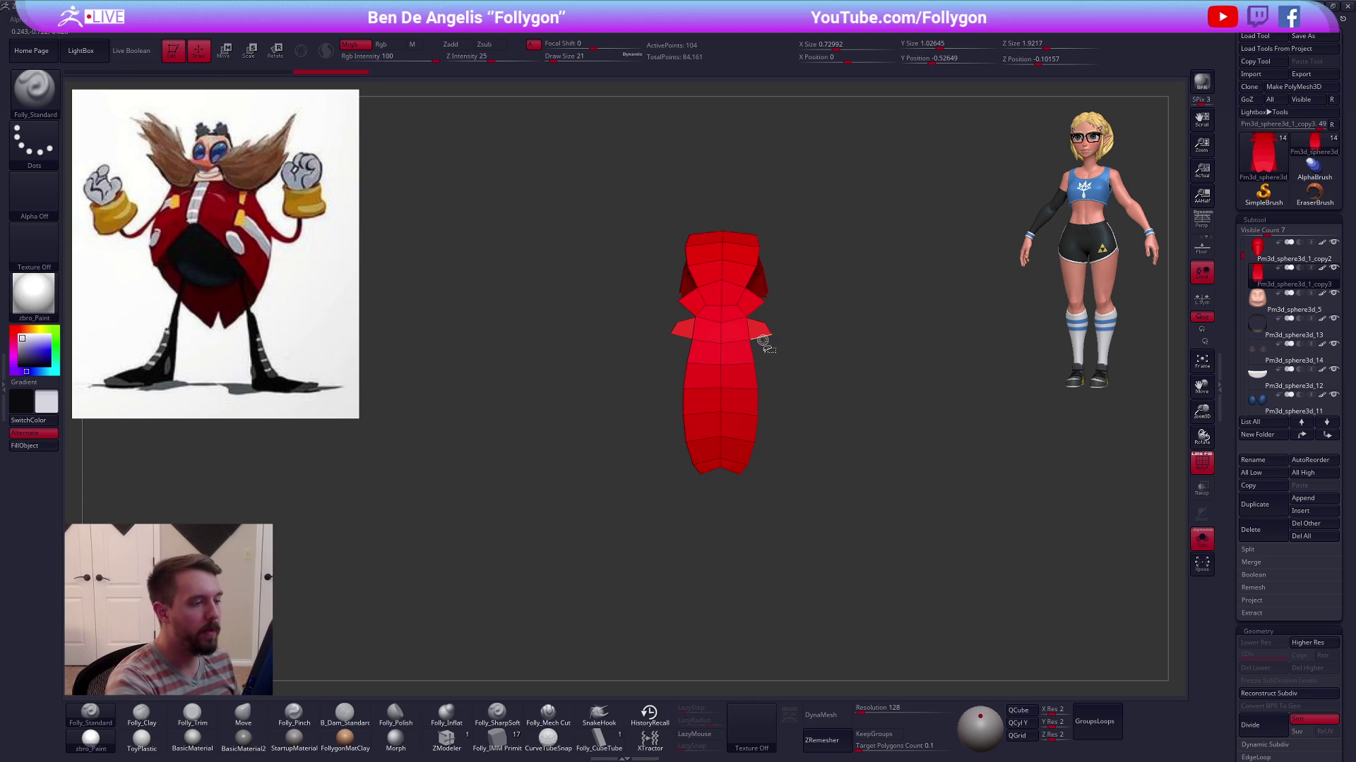
{"action": "left_click_drag", "start_coordinate": [881, 349], "coordinate": [881, 349], "text": "ctrl+shift"}
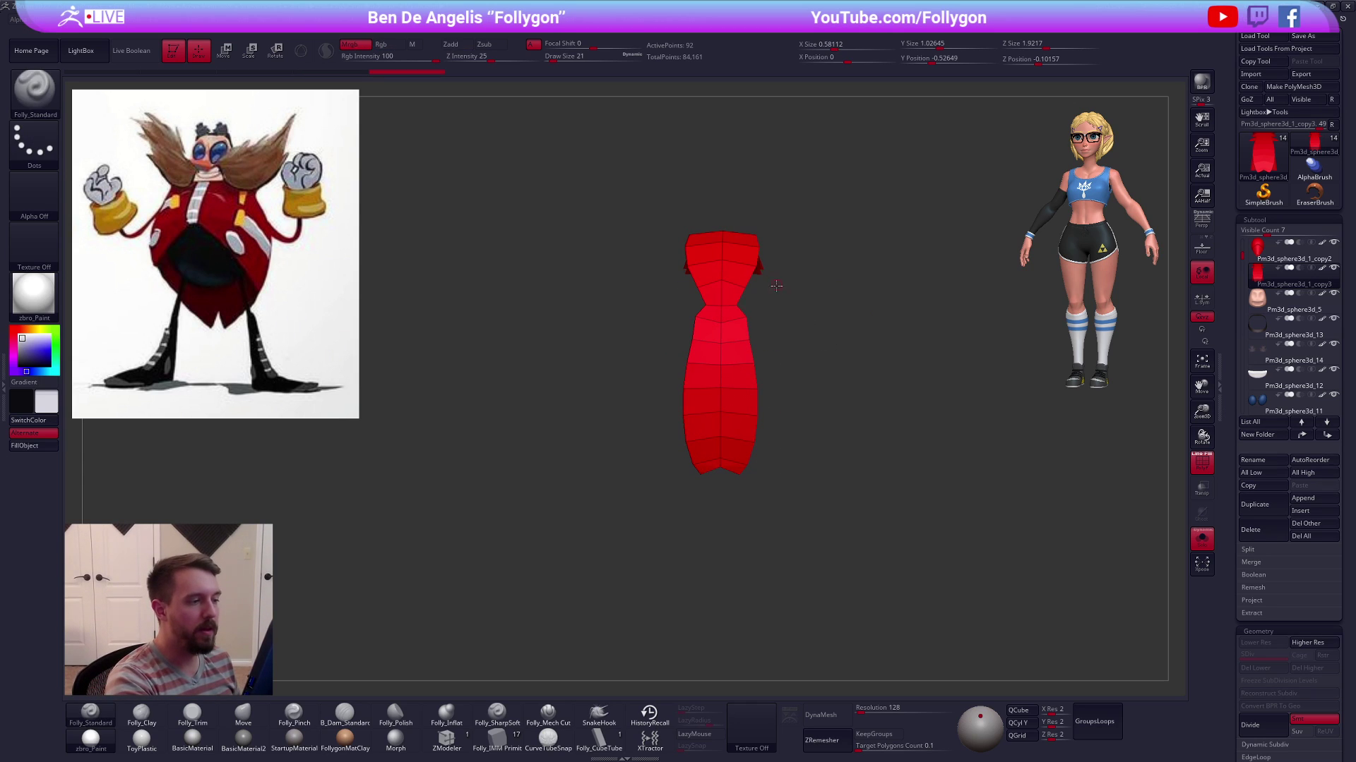
{"action": "left_click_drag", "start_coordinate": [740, 160], "coordinate": [803, 218], "text": "ctrl+alt+shift"}
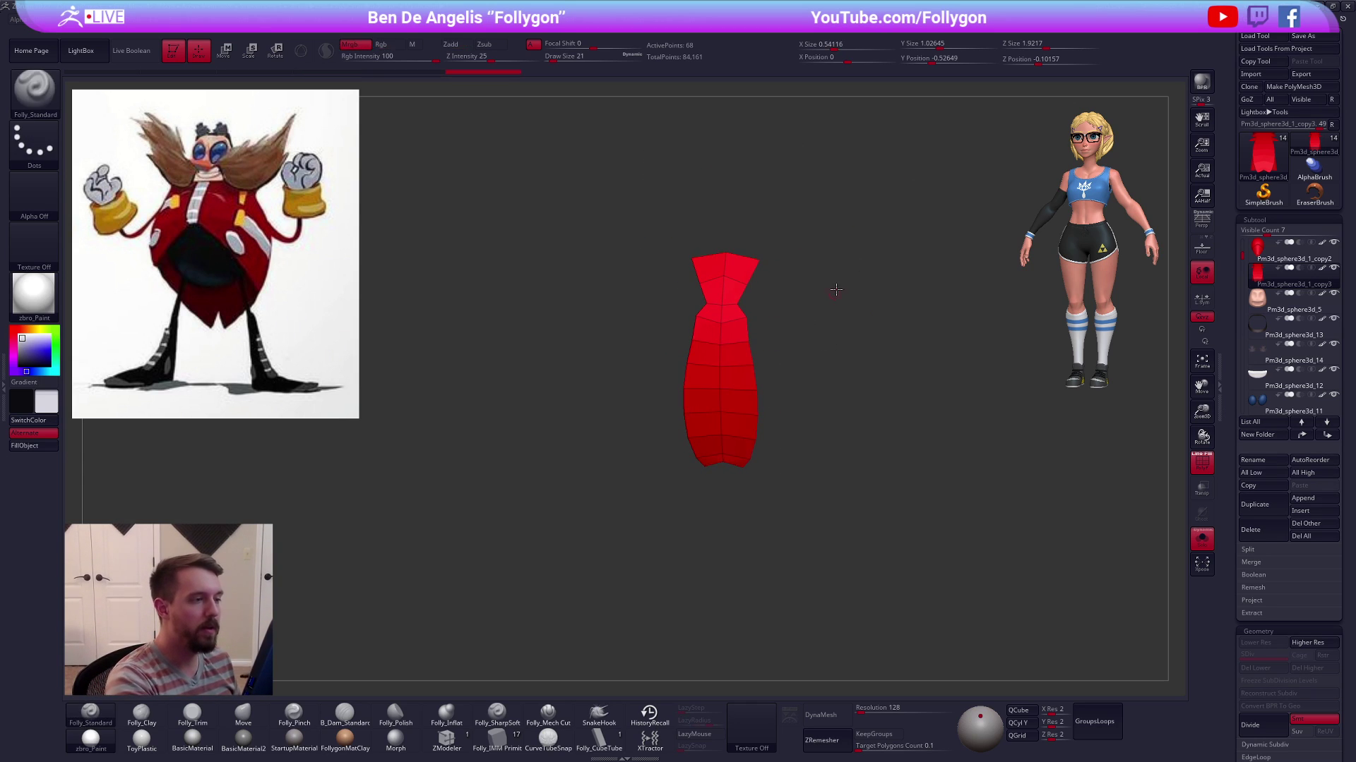
Delete the hidden polygons of the duplicated coat and show the strip on the whole character
{"action": "right_click_drag", "start_coordinate": [836, 294], "coordinate": [850, 287], "text": "shift"}
{"action": "key", "text": "ctrl+shift+f"}
{"action": "left_click", "coordinate": [852, 291]}
{"action": "key", "text": "alt+s"}
{"action": "right_click_drag", "start_coordinate": [840, 442], "coordinate": [877, 493]}
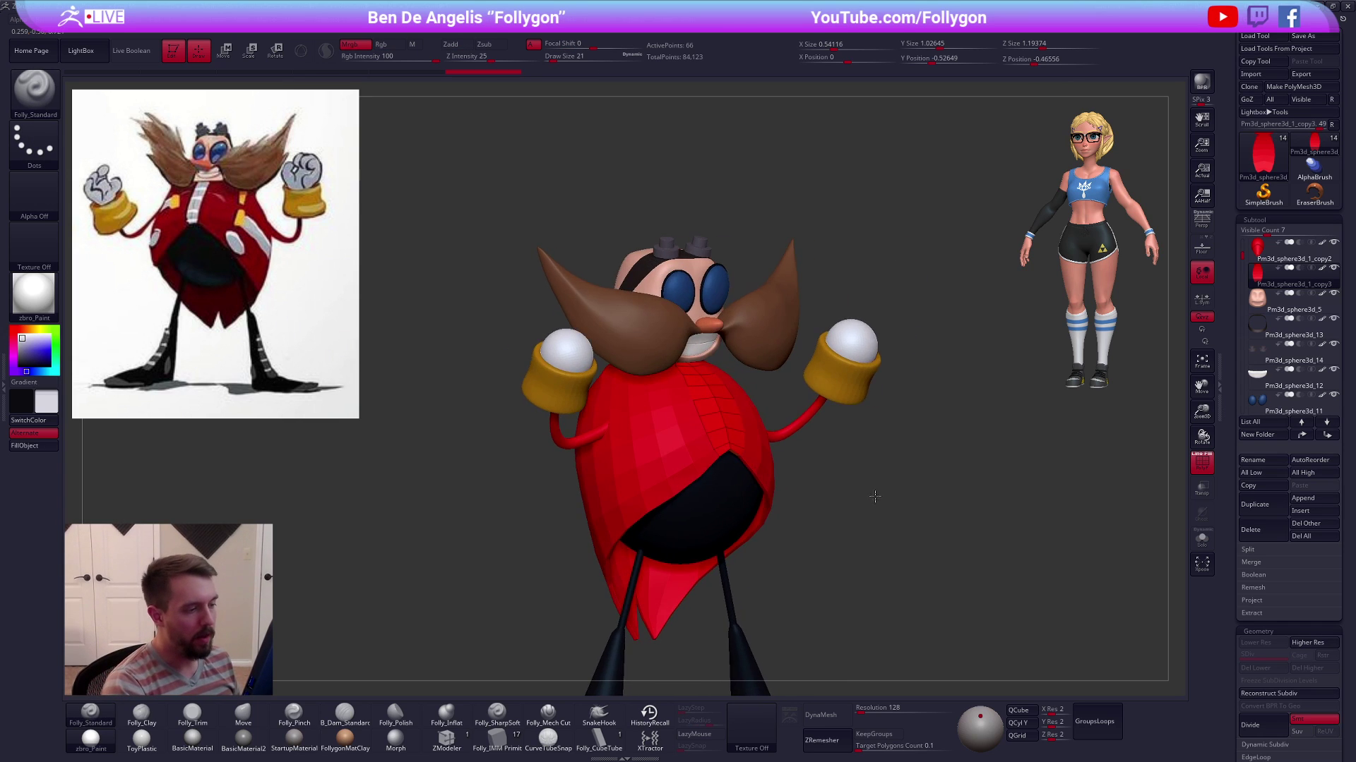
Isolate the strip again, turn off its polypaint, and hide its wireframe
{"action": "key", "text": "alt+s"}
{"action": "key", "text": "ctrl+shift+f"}
{"action": "right_click_drag", "start_coordinate": [734, 416], "coordinate": [822, 402]}
{"action": "left_click", "coordinate": [1322, 271]}
{"action": "key", "text": "shift+f"}
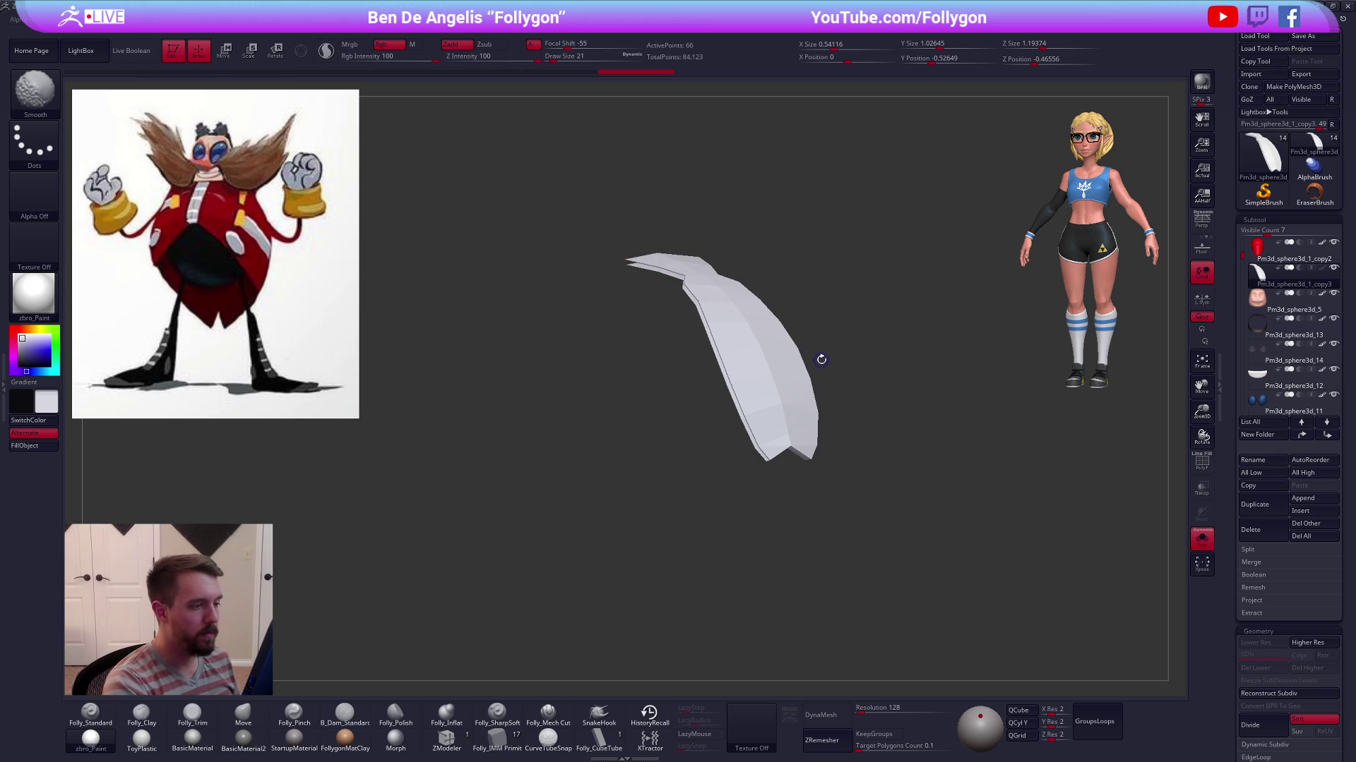
{"action": "key", "text": "ctrl+shift+f"}
{"action": "left_click", "coordinate": [795, 406]}
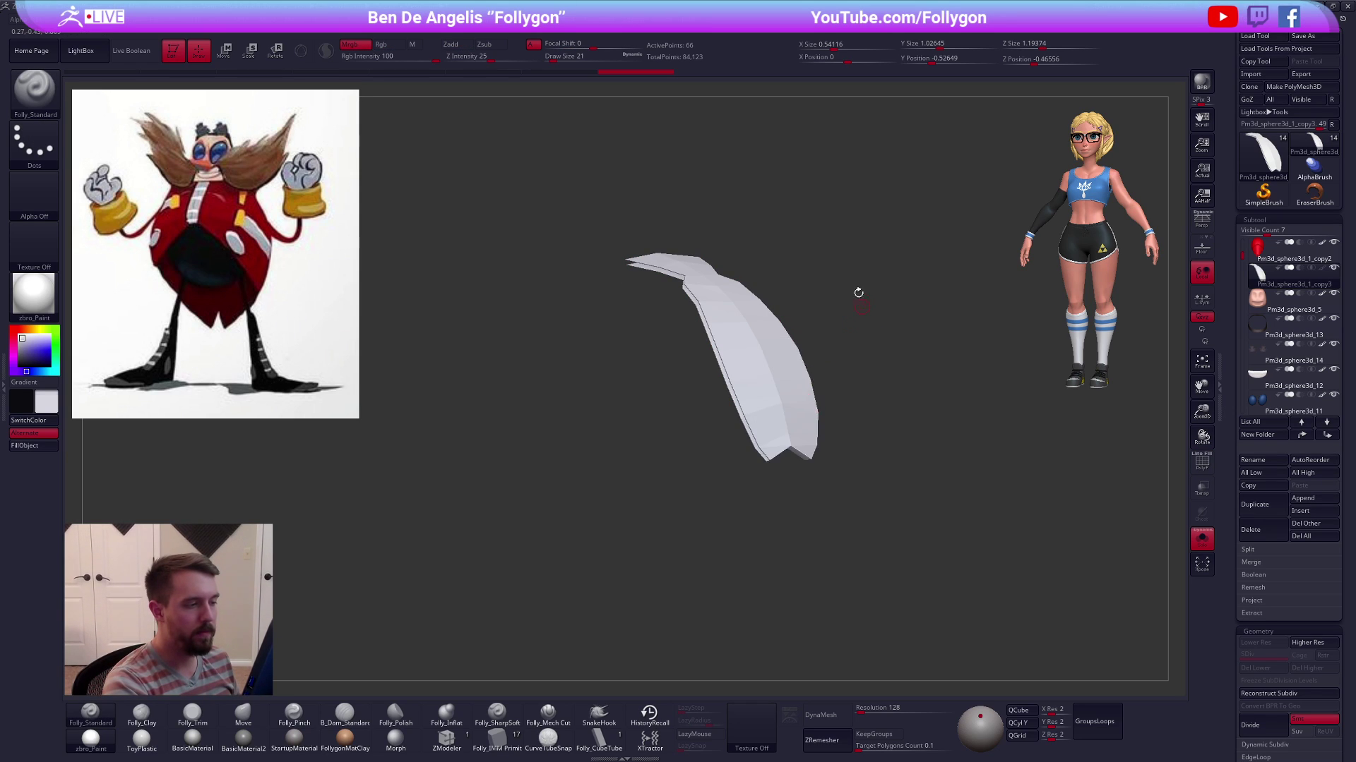
Delete the strip's thin rim and its inner layer, keeping only the outer surface
{"action": "mouse_move", "coordinate": [758, 351]}
{"action": "right_mouse_down"}
{"action": "mouse_move", "coordinate": [787, 325]}
{"action": "mouse_move", "coordinate": [785, 302]}
{"action": "right_mouse_up"}
{"action": "mouse_move", "coordinate": [813, 407]}
{"action": "right_mouse_down"}
{"action": "mouse_move", "coordinate": [822, 426]}
{"action": "mouse_move", "coordinate": [840, 400]}
{"action": "mouse_move", "coordinate": [827, 445]}
{"action": "mouse_move", "coordinate": [748, 437]}
{"action": "mouse_move", "coordinate": [700, 476]}
{"action": "mouse_move", "coordinate": [747, 504]}
{"action": "right_mouse_up"}
{"action": "left_click", "coordinate": [732, 496], "text": "ctrl+shift"}
{"action": "key", "text": "ctrl+shift+f"}
{"action": "left_click", "coordinate": [856, 442]}
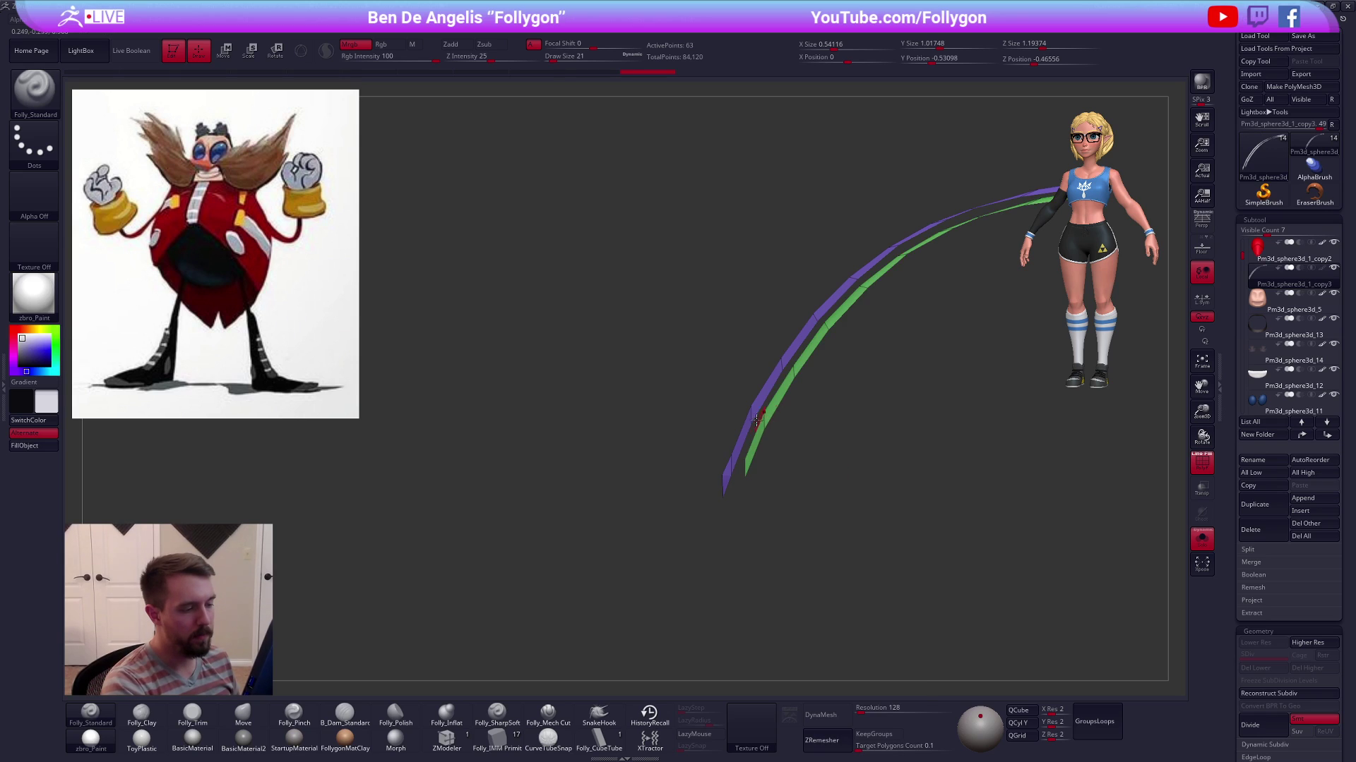
{"action": "right_click_drag", "start_coordinate": [762, 419], "coordinate": [748, 417]}
{"action": "key", "text": "ctrl+shift+f"}
{"action": "left_click", "coordinate": [865, 415]}
{"action": "right_click_drag", "start_coordinate": [907, 357], "coordinate": [800, 358], "text": "ctrl"}
Straighten the strip's sides so it has an even width of about 0.40 units from end to end
{"action": "key", "text": "b"}
{"action": "key", "text": "m"}
{"action": "key", "text": "v"}
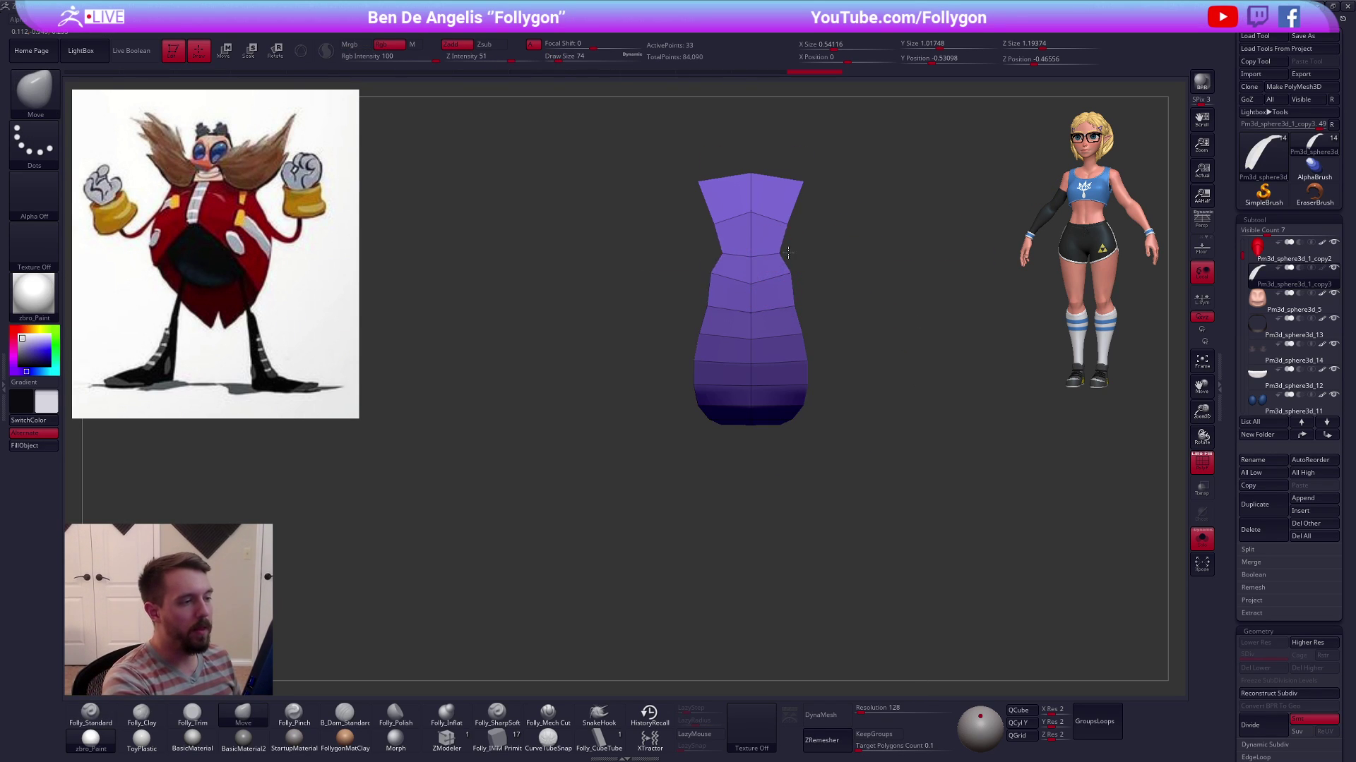
{"action": "right_click_drag", "start_coordinate": [788, 266], "coordinate": [785, 307]}
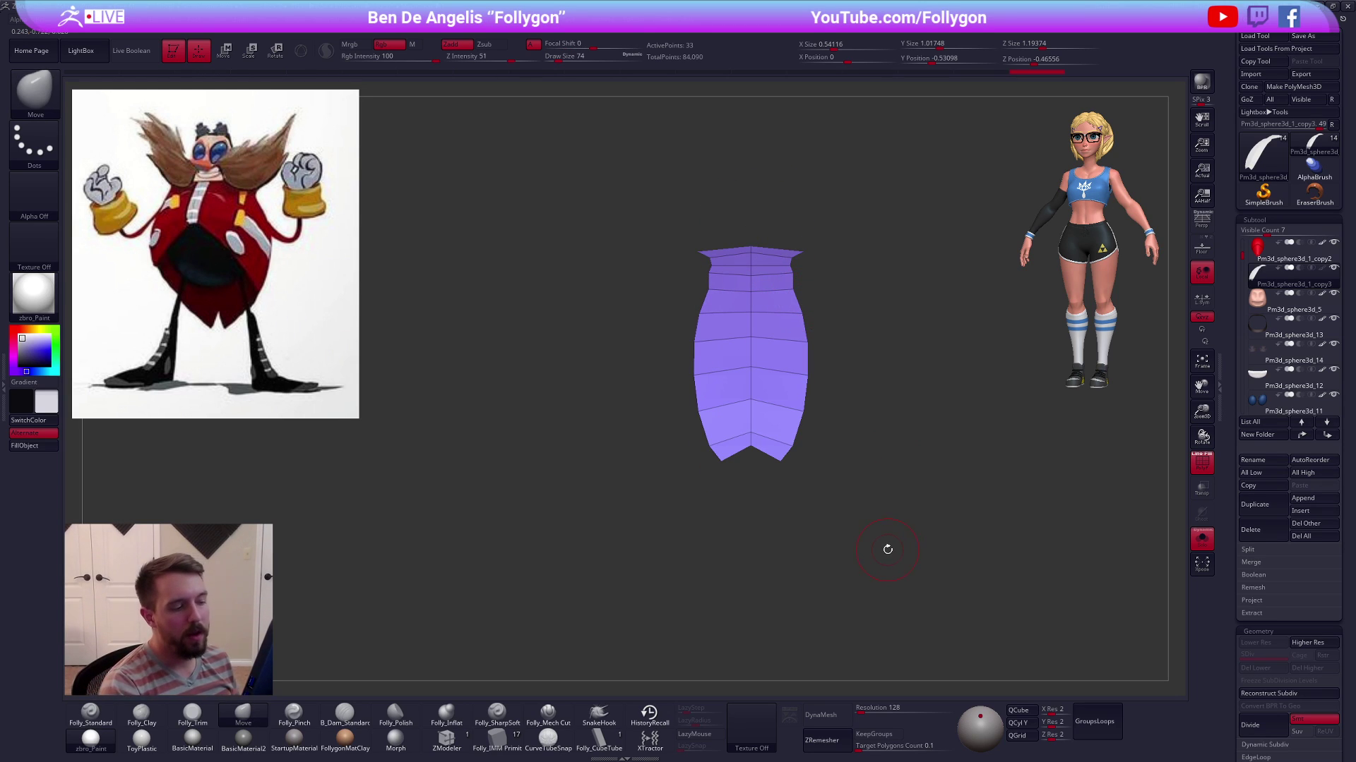
{"action": "key", "text": "w"}
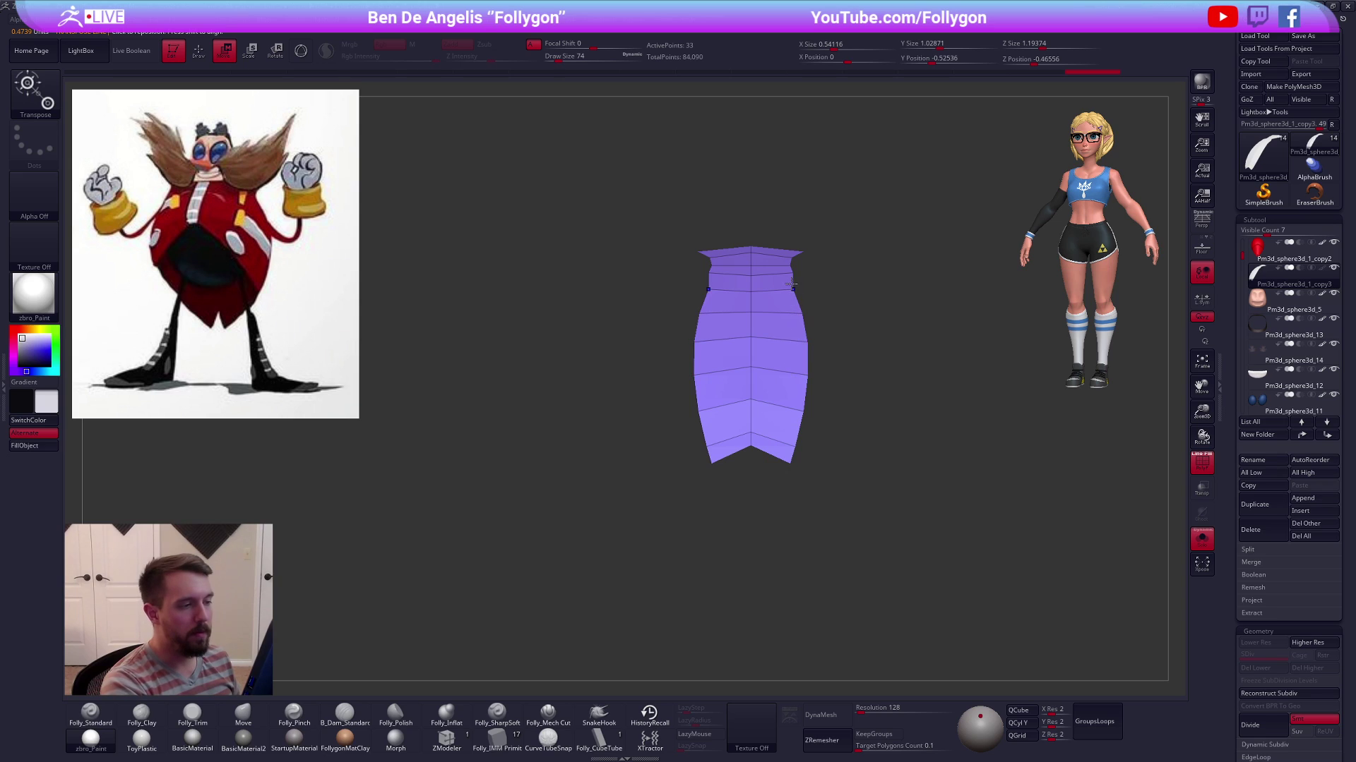
{"action": "key", "text": "ctrl+z"}
{"action": "key", "text": "q"}
{"action": "right_click_drag", "start_coordinate": [922, 555], "coordinate": [846, 597], "text": "alt"}
{"action": "key", "text": "alt+s"}
{"action": "key", "text": "alt+s"}
{"action": "right_click_drag", "start_coordinate": [820, 479], "coordinate": [778, 427], "text": "ctrl"}
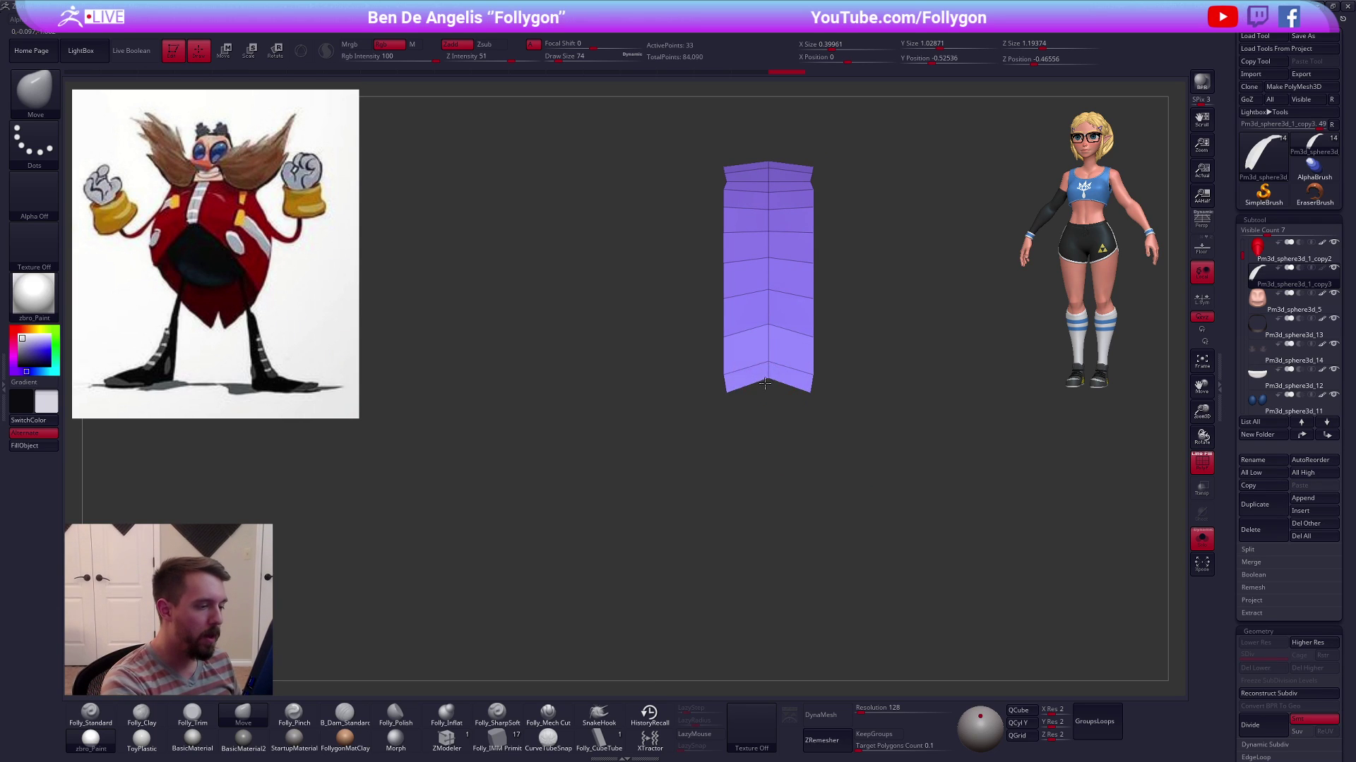
Narrow the strip to about 0.21 units wide and position it down the front of the coat
{"action": "right_click_drag", "start_coordinate": [770, 329], "coordinate": [798, 403], "text": "alt"}
{"action": "key", "text": "alt+s"}
{"action": "mouse_move", "coordinate": [901, 529]}
{"action": "right_mouse_down"}
{"action": "mouse_move", "coordinate": [932, 535]}
{"action": "mouse_move", "coordinate": [838, 443]}
{"action": "right_mouse_up"}
{"action": "key", "text": "alt+s"}
{"action": "key", "text": "alt+s"}
{"action": "key", "text": "w"}
{"action": "mouse_move", "coordinate": [788, 368]}
{"action": "left_mouse_down", "text": "shift"}
{"action": "mouse_move", "coordinate": [807, 369]}
{"action": "mouse_move", "coordinate": [799, 423]}
{"action": "left_mouse_up", "text": "shift"}
{"action": "key", "text": "alt+s"}
{"action": "key", "text": "shift+f"}
{"action": "key", "text": "shift+f"}
{"action": "right_click_drag", "start_coordinate": [901, 539], "coordinate": [894, 461], "text": "shift"}
{"action": "mouse_move", "coordinate": [759, 311]}
{"action": "left_mouse_down"}
{"action": "mouse_move", "coordinate": [816, 256]}
{"action": "mouse_move", "coordinate": [785, 295]}
{"action": "left_mouse_up"}
Examine the strip's width and length against the smoothed coat on the whole character
{"action": "key", "text": "alt+s"}
{"action": "right_click_drag", "start_coordinate": [876, 426], "coordinate": [918, 463], "text": "shift"}
{"action": "key", "text": "q"}
{"action": "left_click", "coordinate": [921, 464], "text": "alt"}
{"action": "key", "text": "shift+f"}
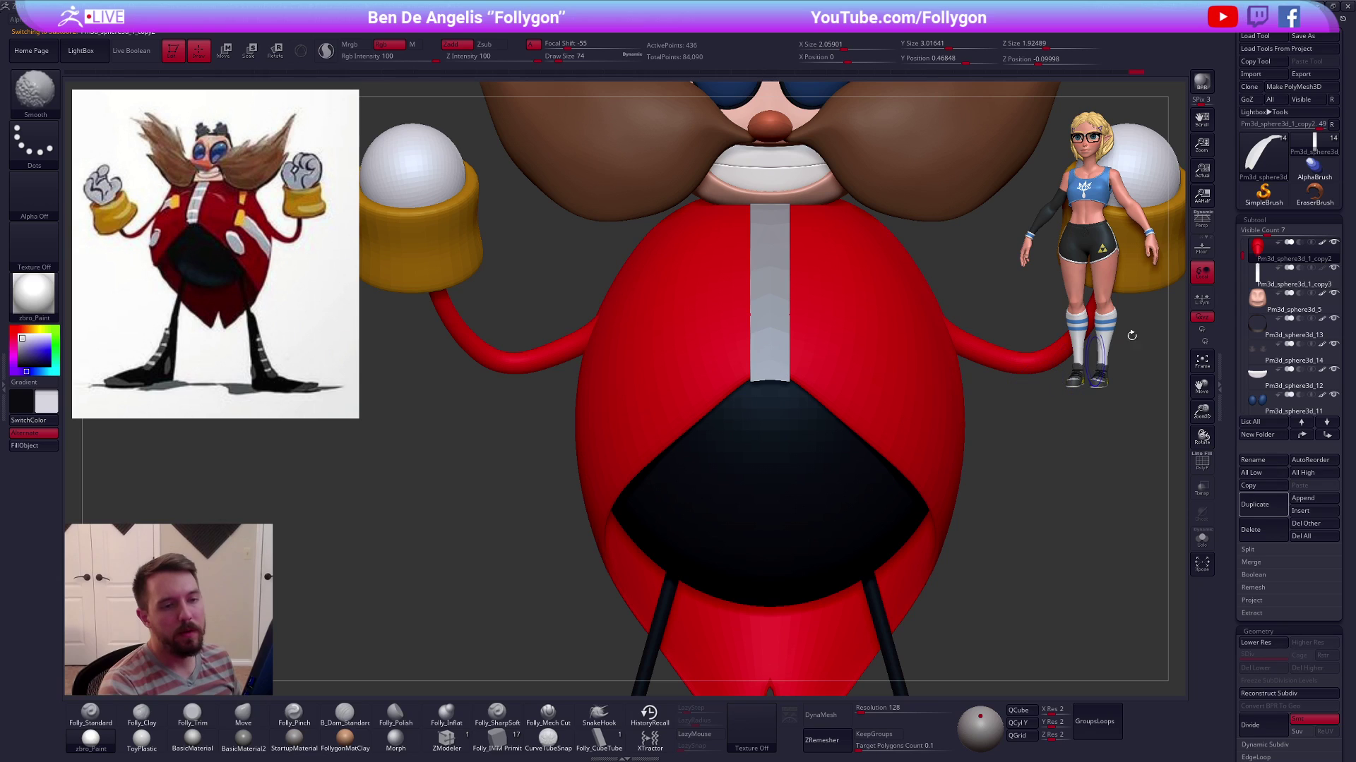
{"action": "left_click", "coordinate": [772, 350], "text": "alt"}
{"action": "right_click_drag", "start_coordinate": [1068, 509], "coordinate": [1032, 519], "text": "ctrl"}
{"action": "key", "text": "ctrl+d"}
{"action": "key", "text": "shift"}
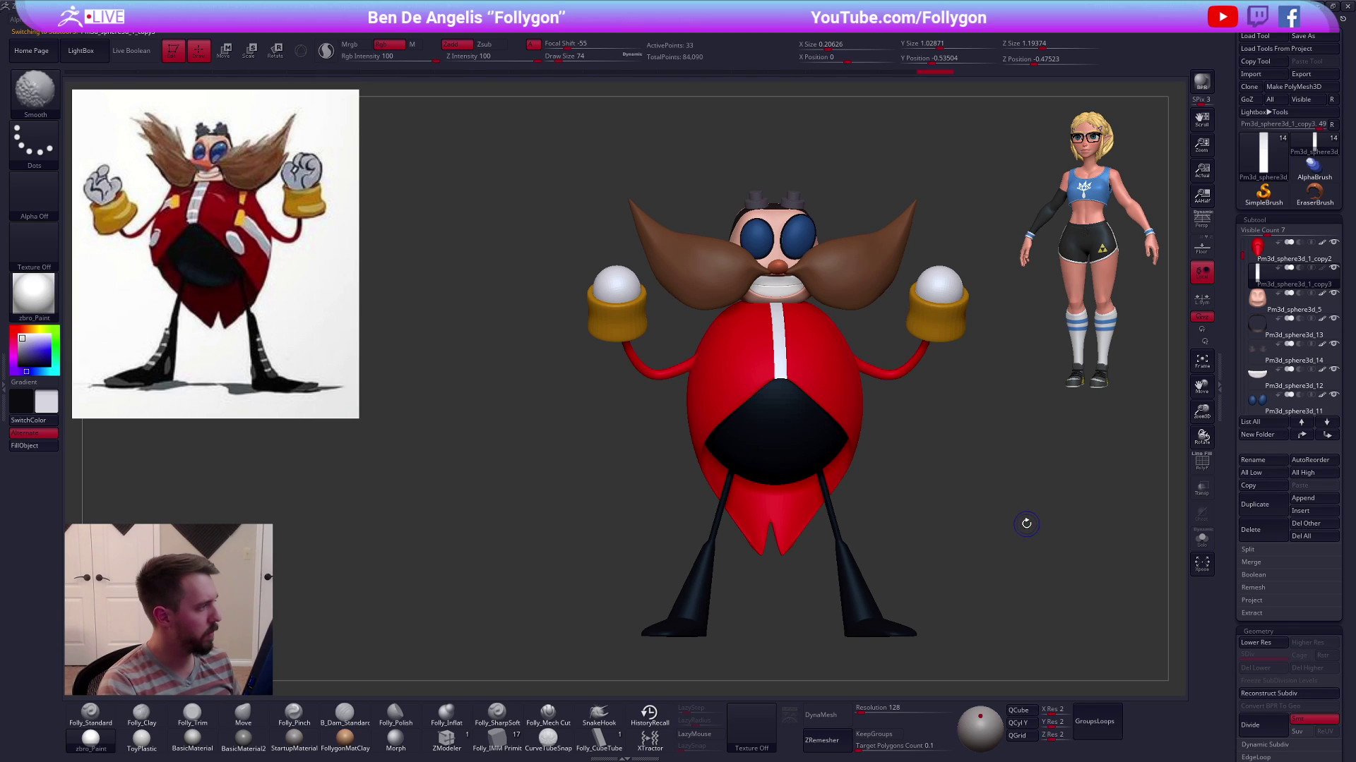
{"action": "key", "text": "shift+d"}
{"action": "right_click_drag", "start_coordinate": [1014, 511], "coordinate": [1001, 514]}
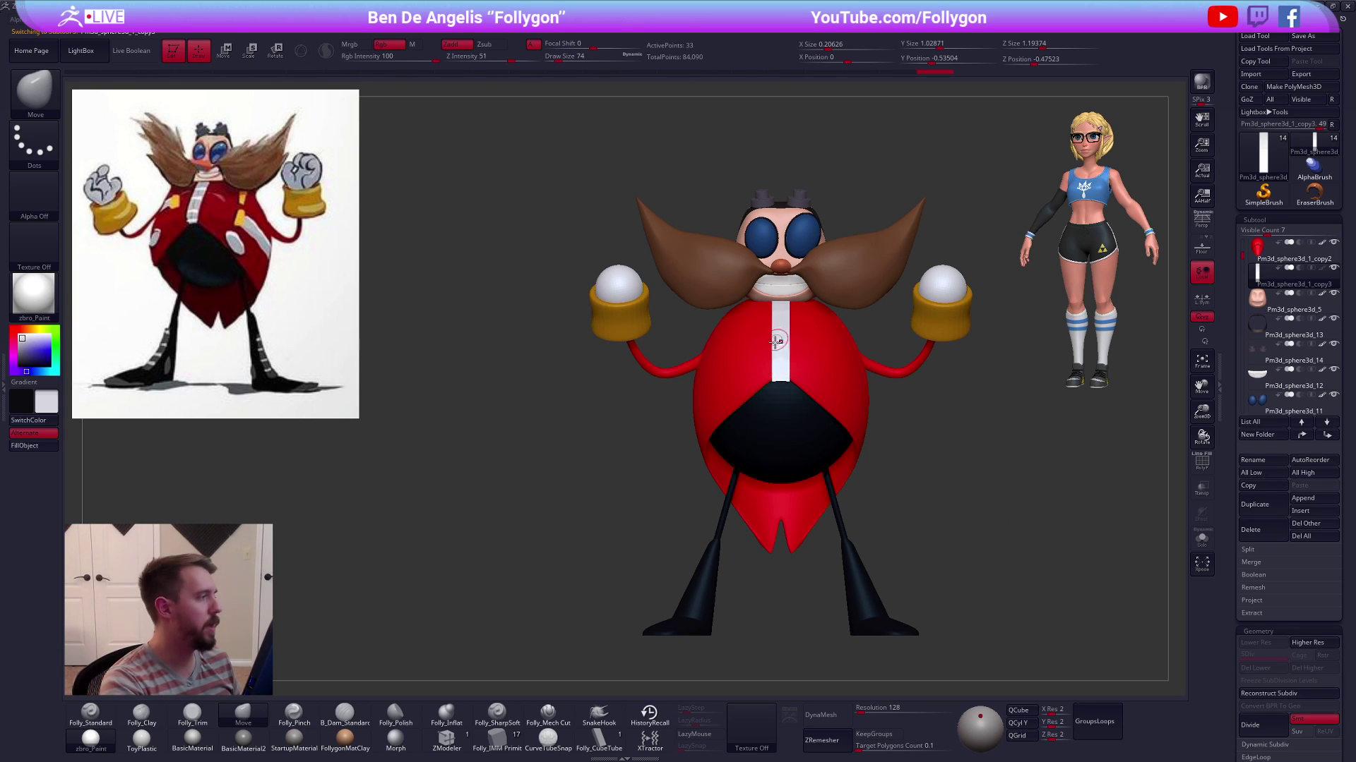
Enlarge the Move brush to a draw size of 104 and reshape the strip to a length of about 0.97 units
{"action": "key", "text": "f"}
{"action": "key", "text": "space"}
{"action": "left_click_drag", "start_coordinate": [789, 426], "coordinate": [791, 416]}
{"action": "key", "text": "space"}
{"action": "left_click_drag", "start_coordinate": [795, 413], "coordinate": [792, 399]}
Isolate the strip and narrow it evenly to about 0.18 units wide
{"action": "mouse_move", "coordinate": [875, 402]}
{"action": "right_mouse_down"}
{"action": "mouse_move", "coordinate": [795, 396]}
{"action": "mouse_move", "coordinate": [879, 353]}
{"action": "right_mouse_up"}
{"action": "mouse_move", "coordinate": [791, 303]}
{"action": "right_mouse_down", "text": "alt"}
{"action": "mouse_move", "coordinate": [758, 339]}
{"action": "mouse_move", "coordinate": [774, 381]}
{"action": "mouse_move", "coordinate": [765, 369]}
{"action": "right_mouse_up", "text": "alt"}
{"action": "key", "text": "s"}
{"action": "key", "text": "shift+f"}
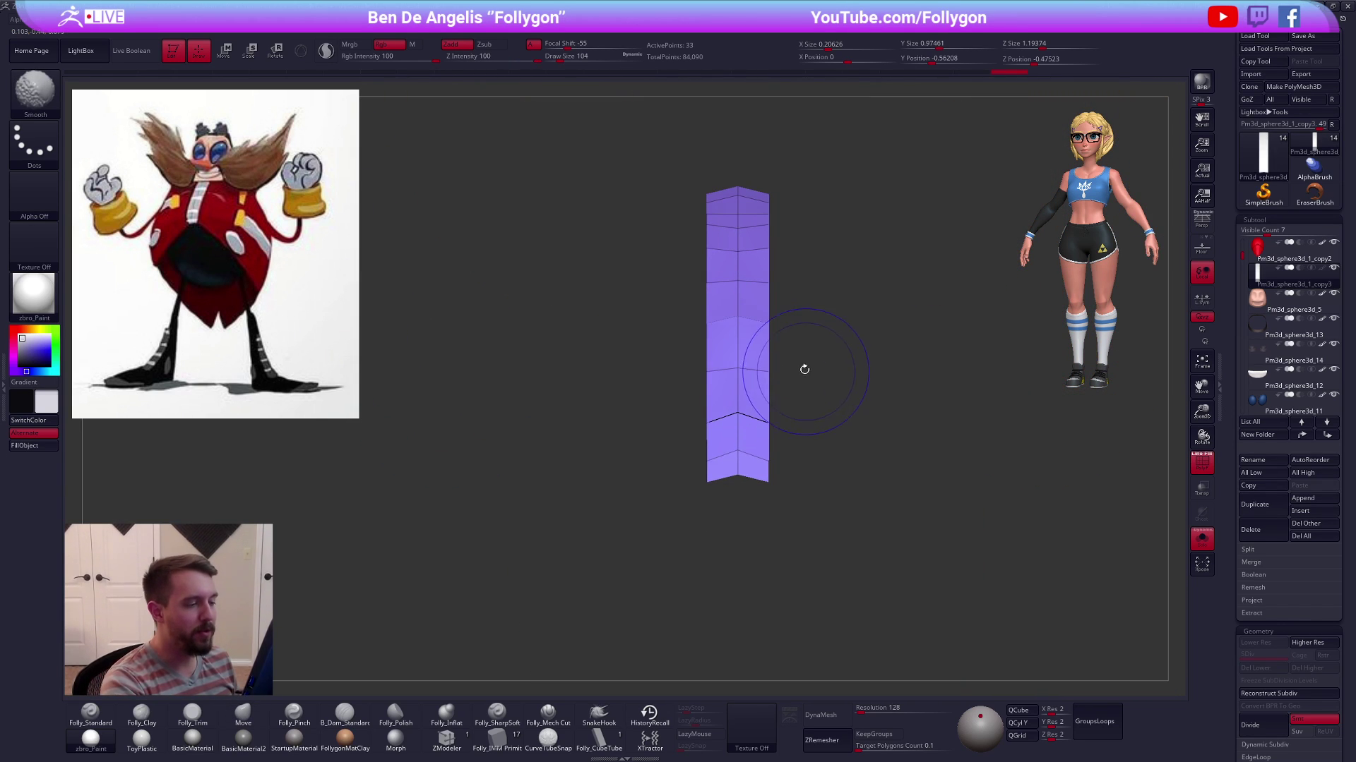
{"action": "key", "text": "w"}
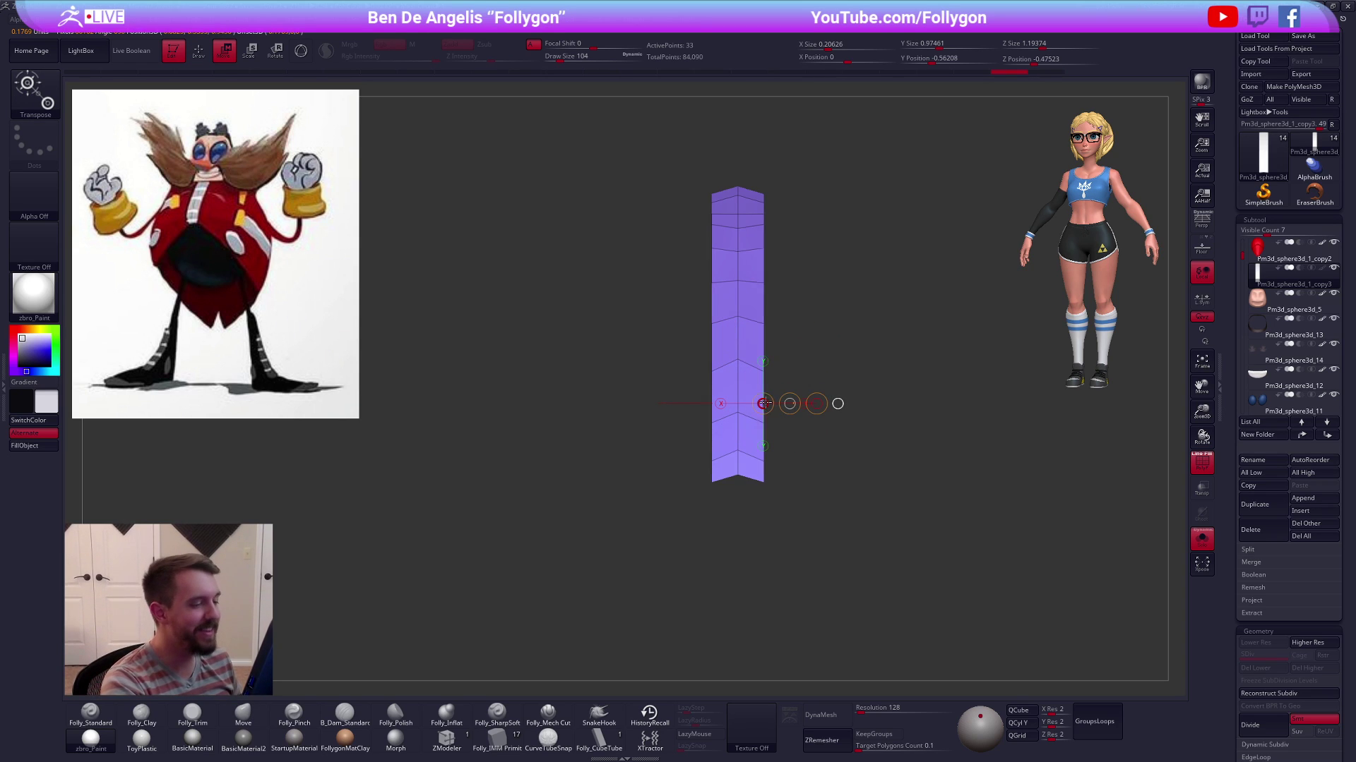
Delete the complete edge loop running down the strip's centre with ZModeler
{"action": "key", "text": "q"}
{"action": "key", "text": "b"}
{"action": "key", "text": "m"}
{"action": "key", "text": "v"}
{"action": "left_click", "coordinate": [456, 746]}
{"action": "right_click_drag", "start_coordinate": [611, 442], "coordinate": [726, 424]}
{"action": "key", "text": "space"}
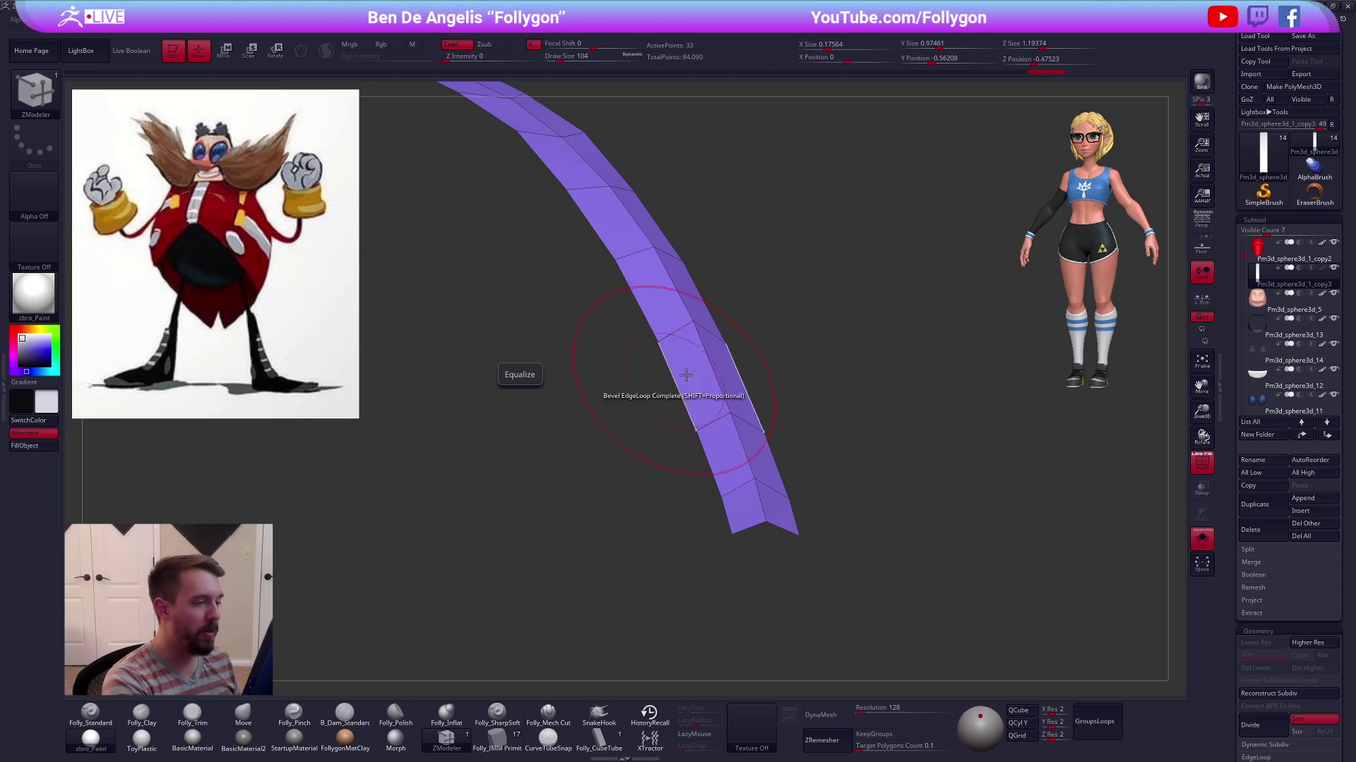
{"action": "right_click_drag", "start_coordinate": [671, 375], "coordinate": [769, 433]}
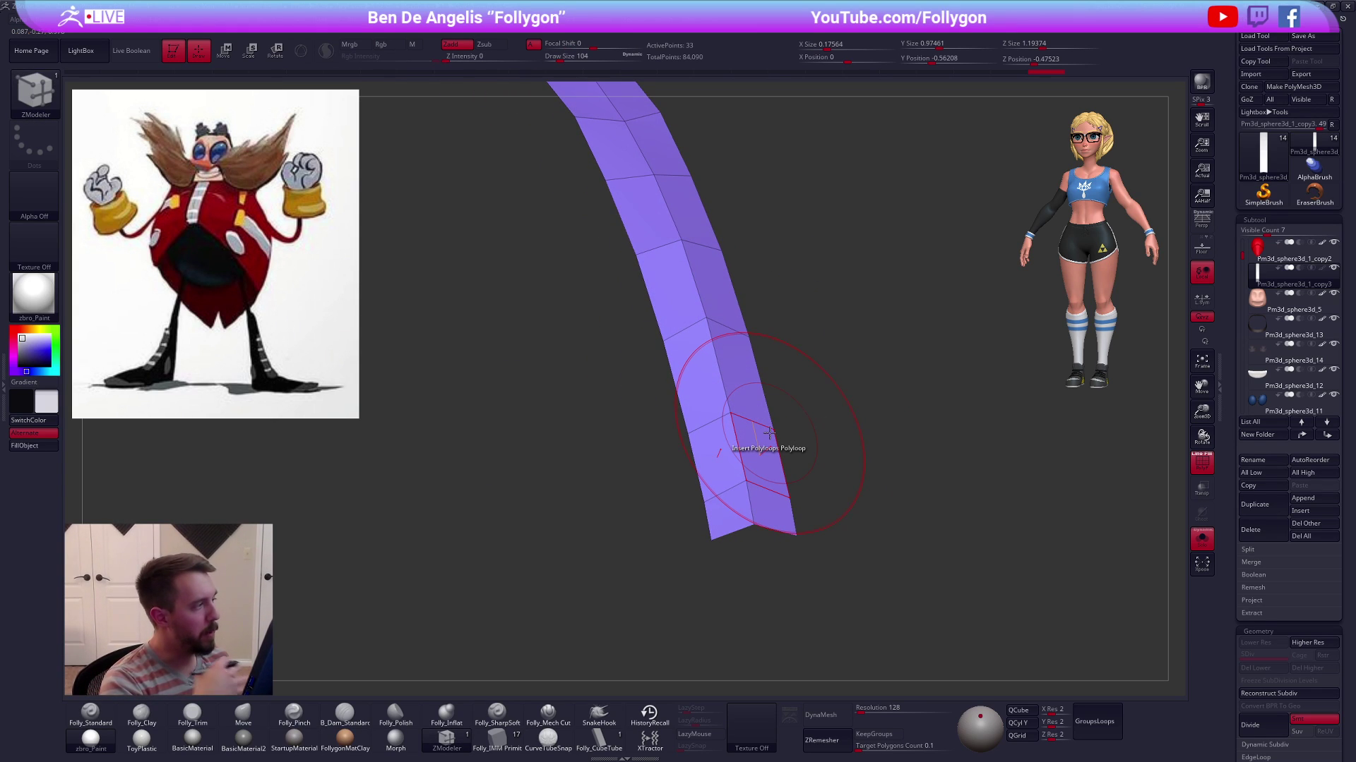
{"action": "key", "text": "space"}
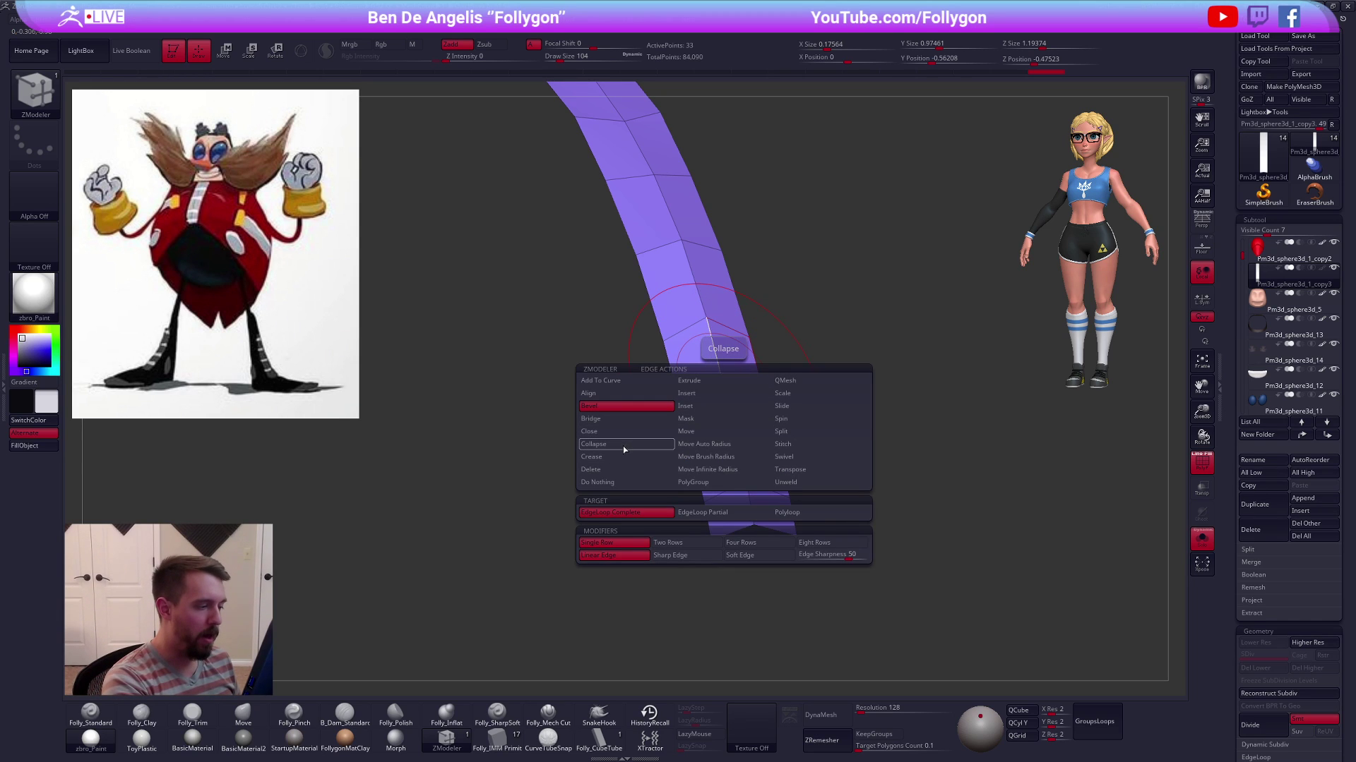
{"action": "left_click", "coordinate": [625, 468]}
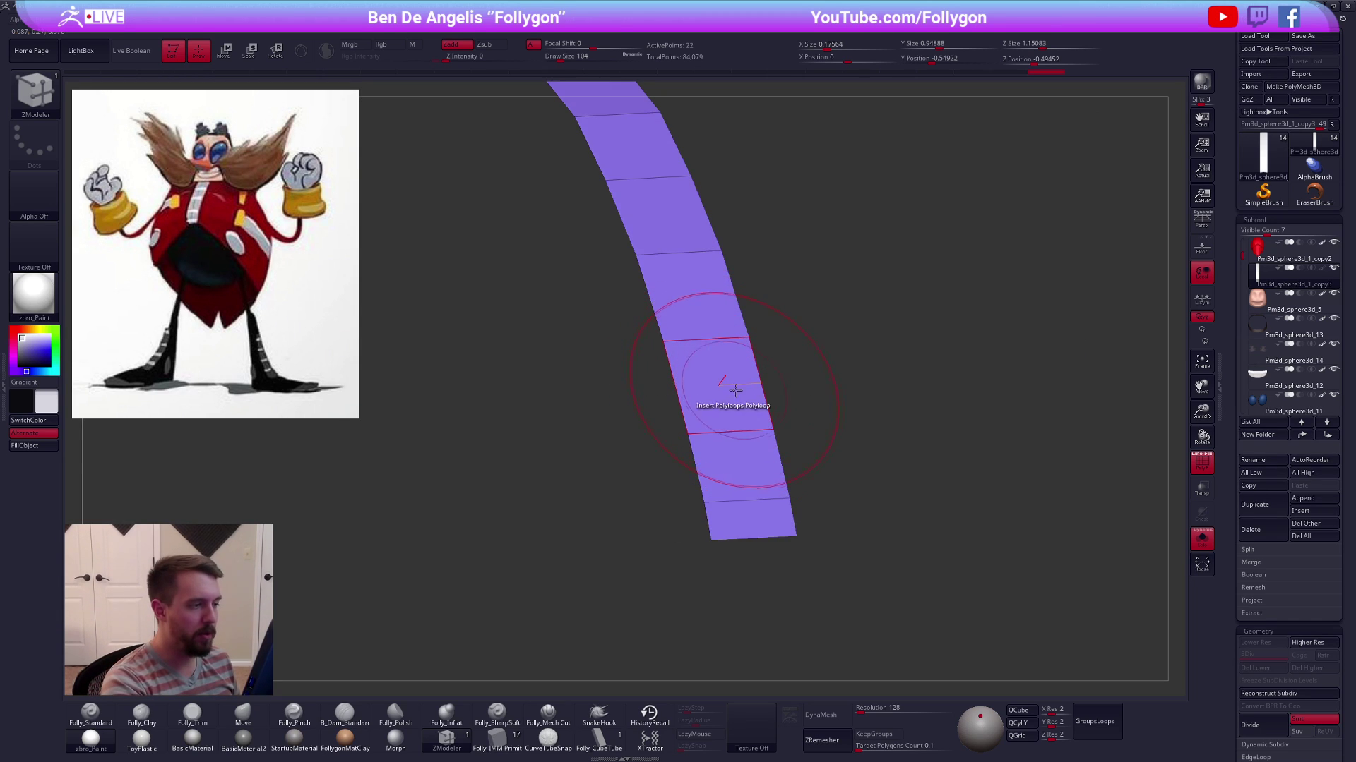
{"action": "left_click", "coordinate": [727, 386]}
Apply Mirror And Weld to the strip to give it a straight centre edge loop
{"action": "right_click_drag", "start_coordinate": [779, 390], "coordinate": [823, 354]}
{"action": "key", "text": "space"}
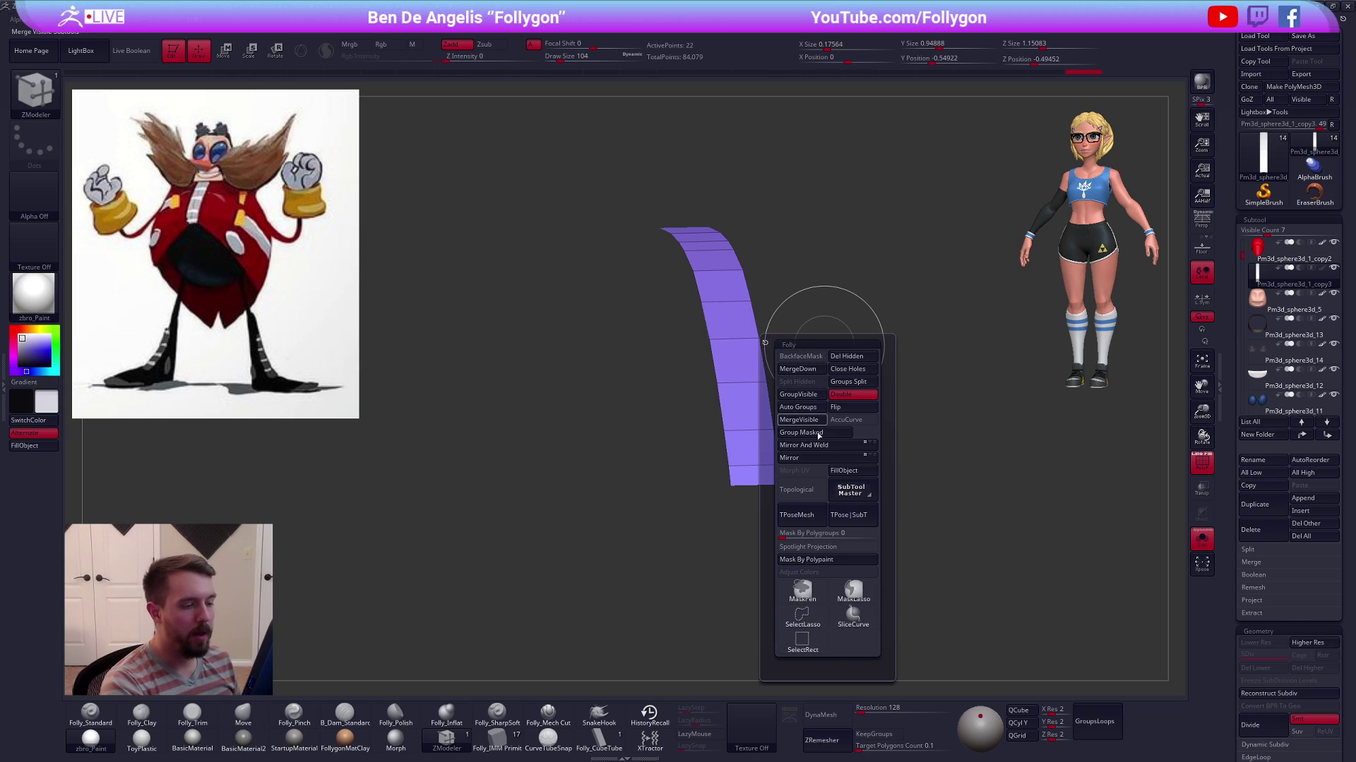
{"action": "left_click", "coordinate": [828, 449]}
{"action": "right_click_drag", "start_coordinate": [908, 557], "coordinate": [873, 560]}
{"action": "right_click_drag", "start_coordinate": [801, 447], "coordinate": [811, 427], "text": "alt"}
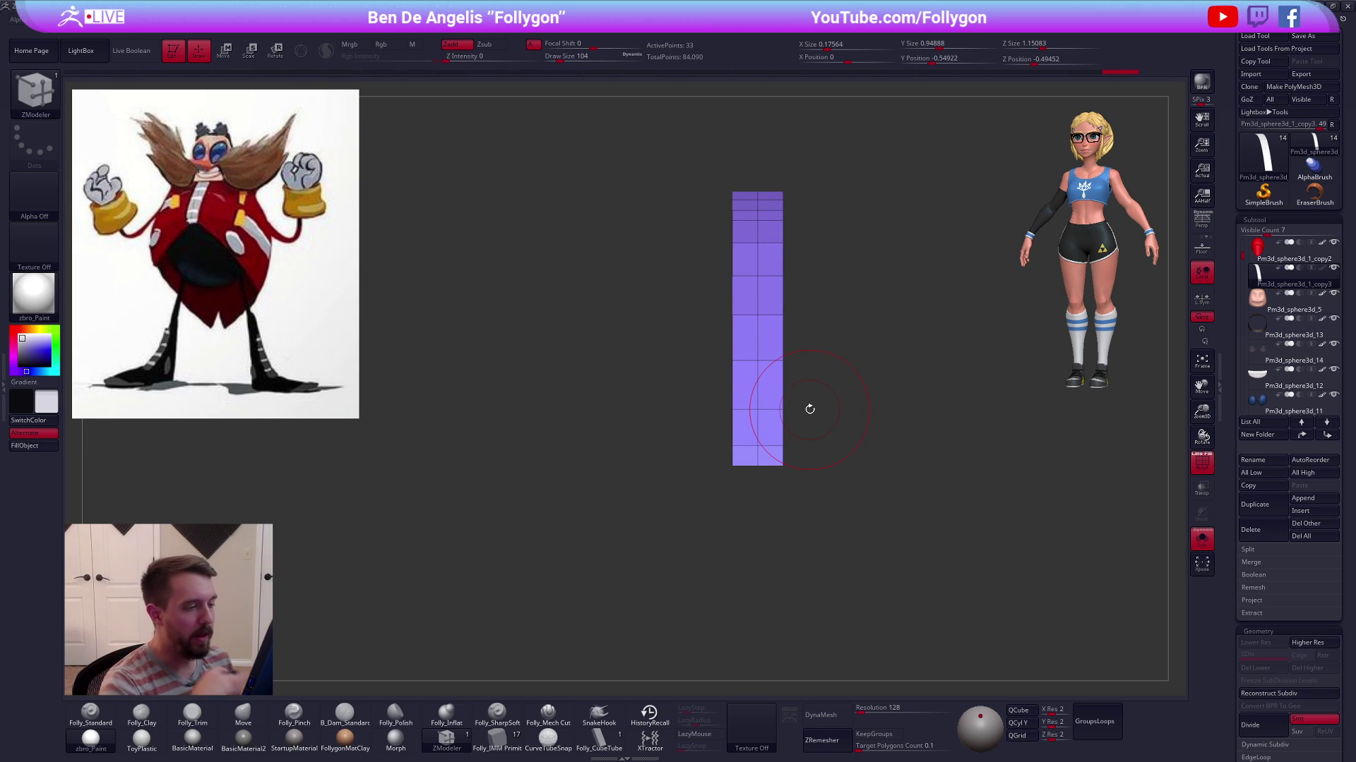
Extrude all polygons of the strip with ZModeler to give it a thin, even thickness
{"action": "right_click_drag", "start_coordinate": [748, 367], "coordinate": [745, 411], "text": "ctrl"}
{"action": "key", "text": "space"}
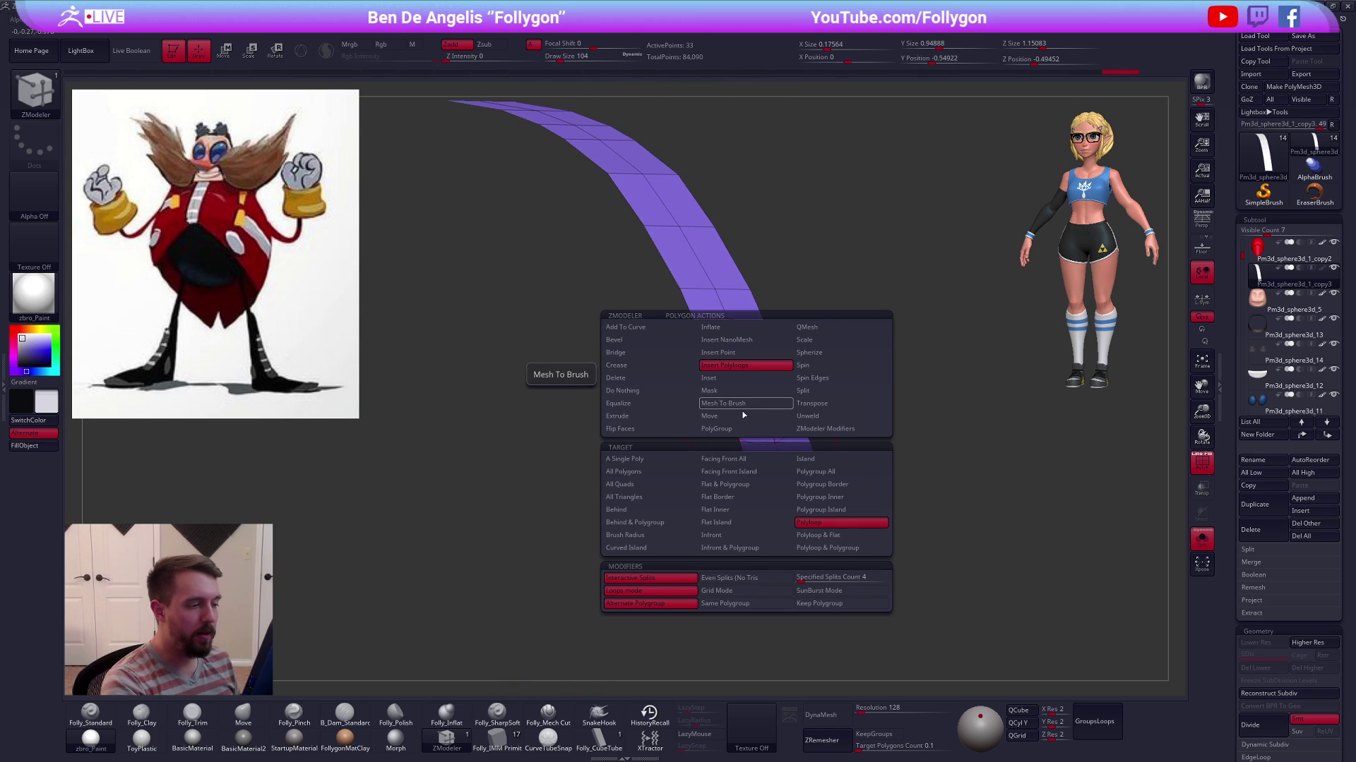
{"action": "left_click", "coordinate": [665, 420]}
{"action": "left_click", "coordinate": [656, 478]}
{"action": "left_click_drag", "start_coordinate": [720, 427], "coordinate": [753, 393]}
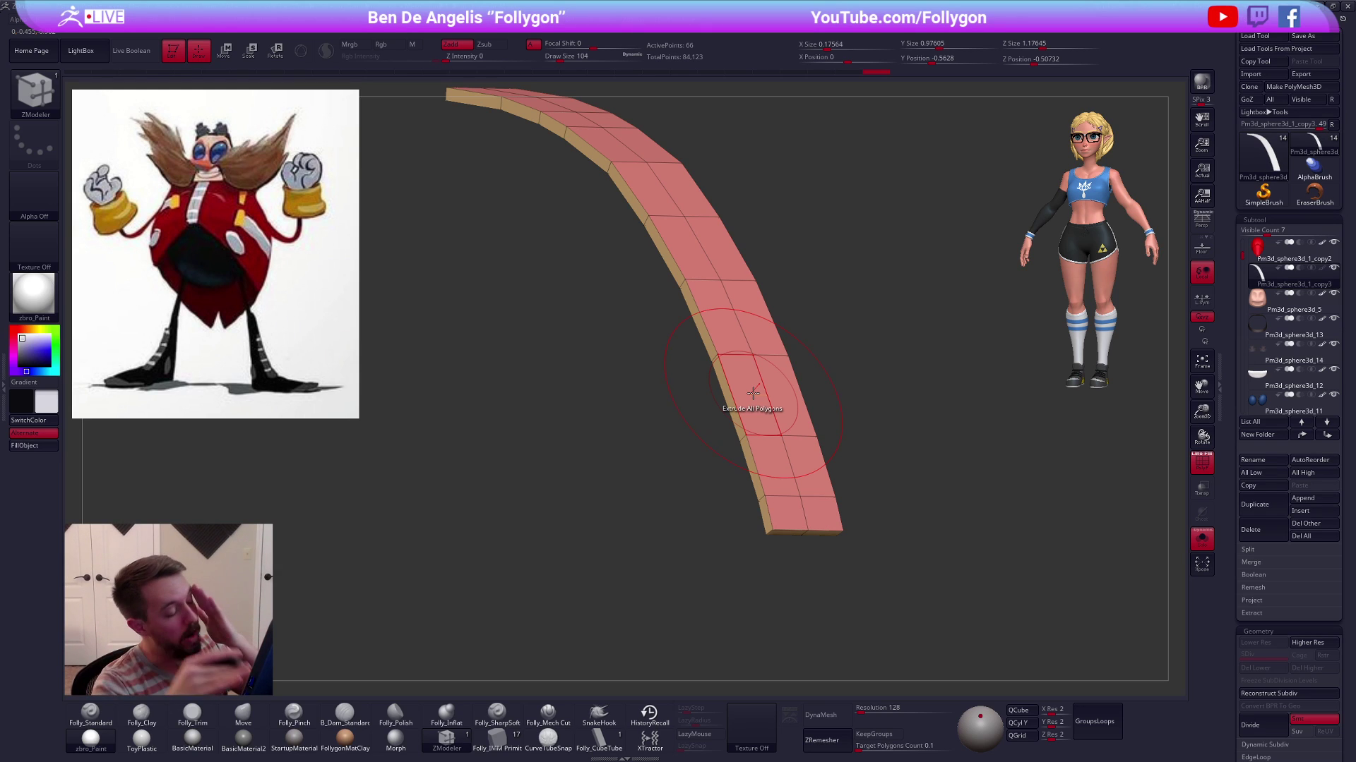
{"action": "left_click_drag", "start_coordinate": [920, 547], "coordinate": [741, 463]}
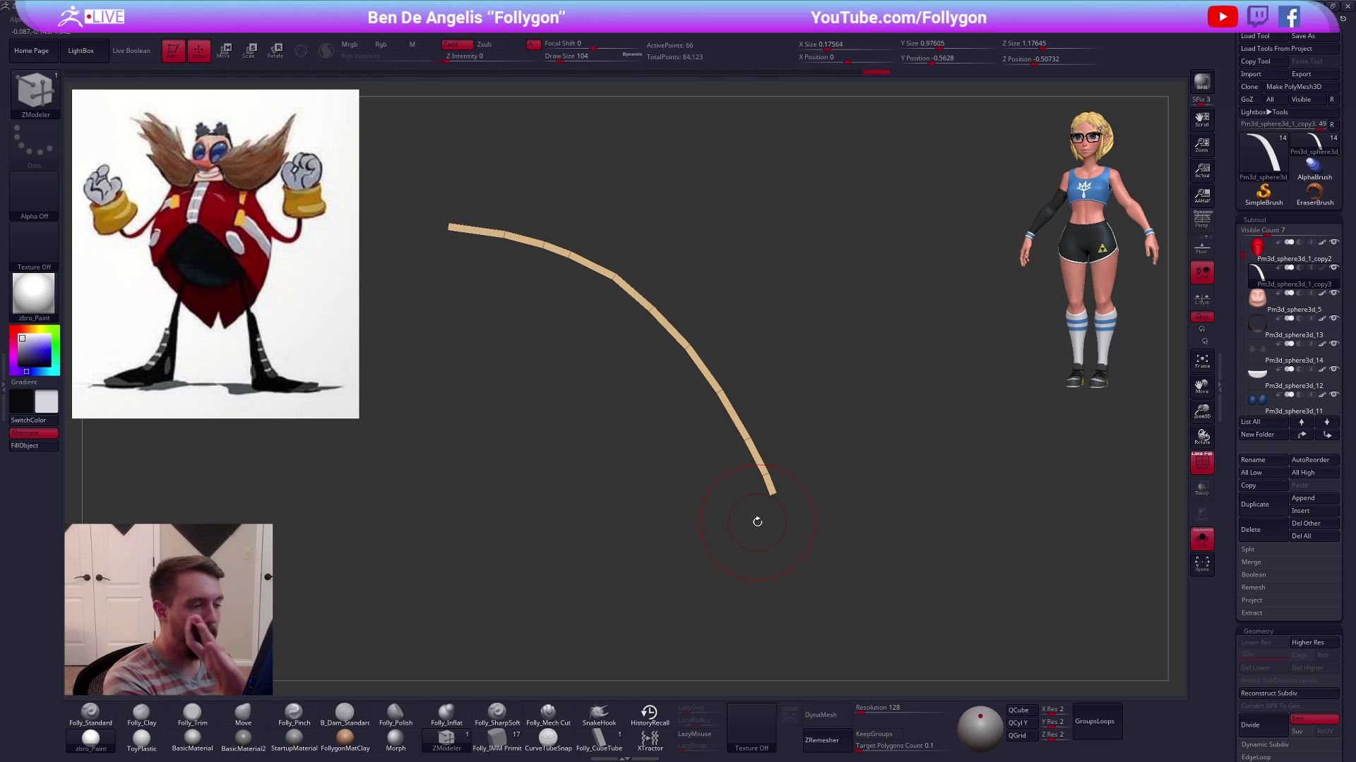
Show the whole character again and turn off double-sided display for the strip
{"action": "key", "text": "alt+s"}
{"action": "left_click_drag", "start_coordinate": [932, 523], "coordinate": [894, 533]}
{"action": "key", "text": "d"}
{"action": "key", "text": "shift+d"}
{"action": "key", "text": "space"}
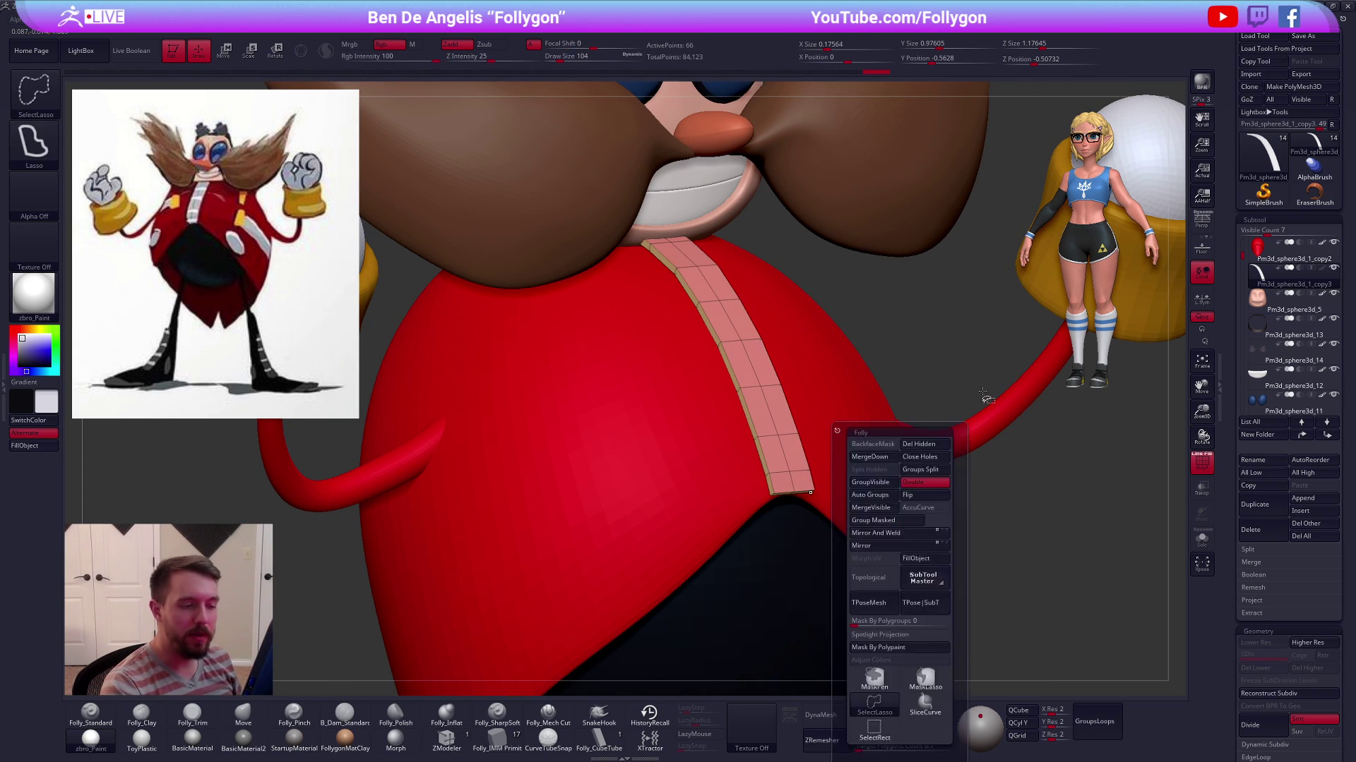
{"action": "key", "text": "space"}
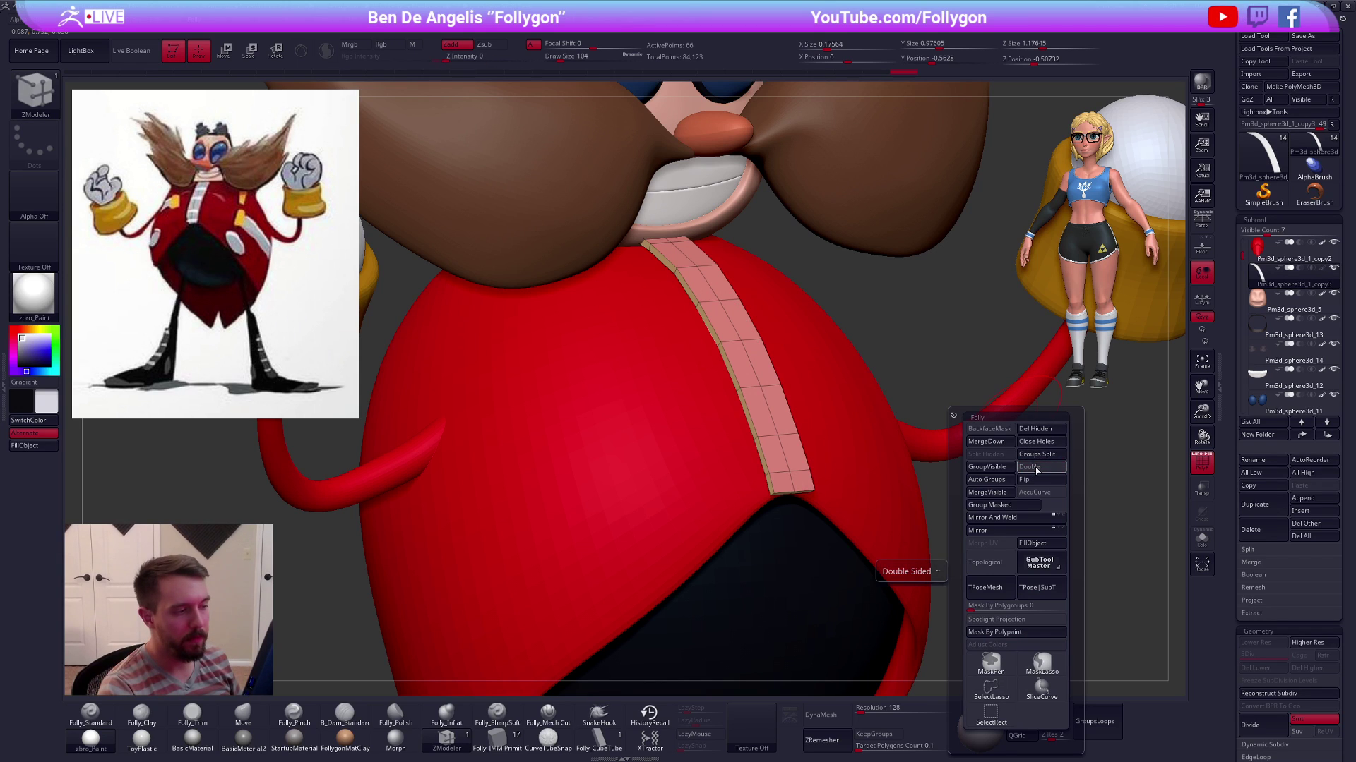
Move the thickened strip in side view so it sits closer to the front of the coat
{"action": "left_click_drag", "start_coordinate": [893, 382], "coordinate": [939, 371], "text": "shift"}
{"action": "key", "text": "d"}
{"action": "key", "text": "w"}
{"action": "left_click_drag", "start_coordinate": [765, 361], "coordinate": [841, 330]}
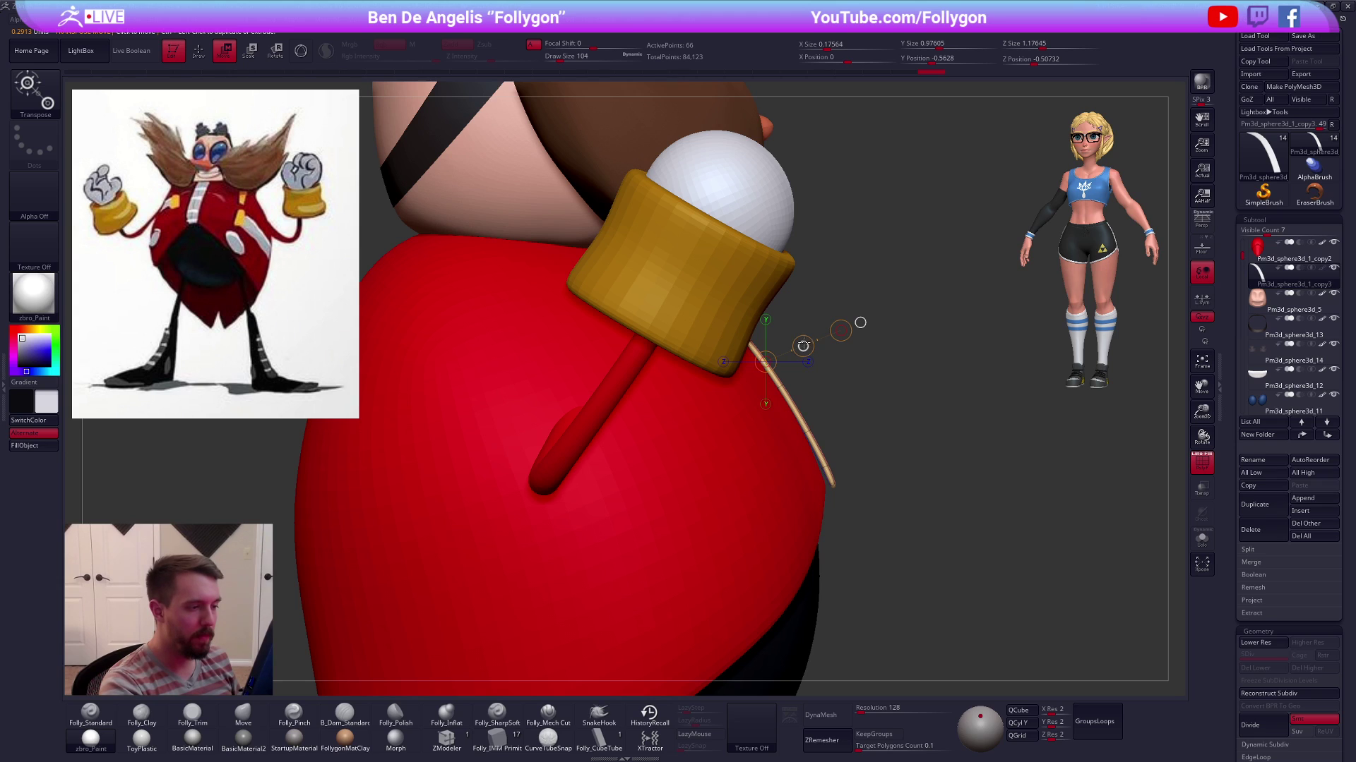
{"action": "mouse_move", "coordinate": [752, 340]}
{"action": "left_mouse_down"}
{"action": "mouse_move", "coordinate": [801, 279]}
{"action": "mouse_move", "coordinate": [775, 311]}
{"action": "left_mouse_up"}
{"action": "key", "text": "shift+d"}
Reshape the strip with the Move brush at draw size 160 so it follows the coat's curve
{"action": "key", "text": "q"}
{"action": "mouse_move", "coordinate": [931, 521]}
{"action": "left_mouse_down"}
{"action": "mouse_move", "coordinate": [826, 530]}
{"action": "mouse_move", "coordinate": [778, 463]}
{"action": "left_mouse_up"}
{"action": "key", "text": "space"}
{"action": "left_click_drag", "start_coordinate": [781, 534], "coordinate": [789, 534]}
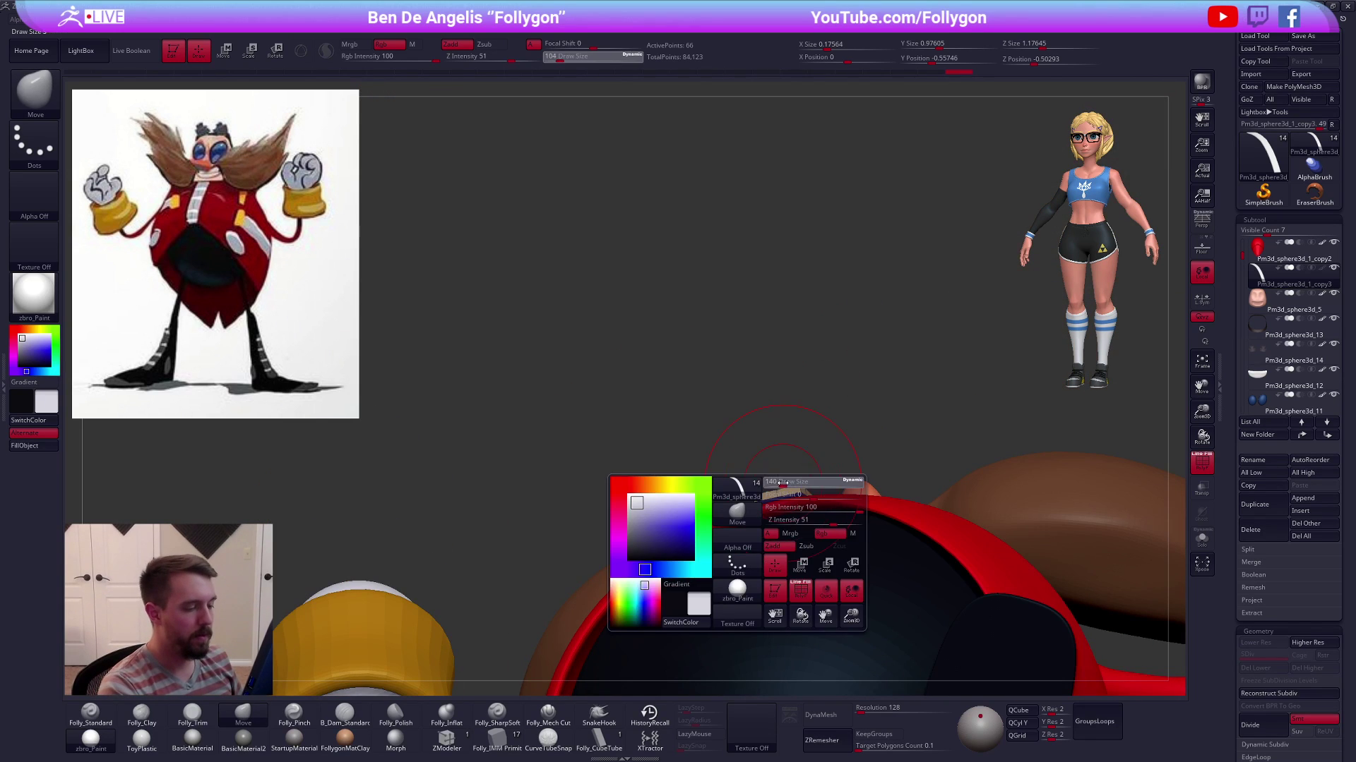
{"action": "right_click_drag", "start_coordinate": [788, 500], "coordinate": [843, 471]}
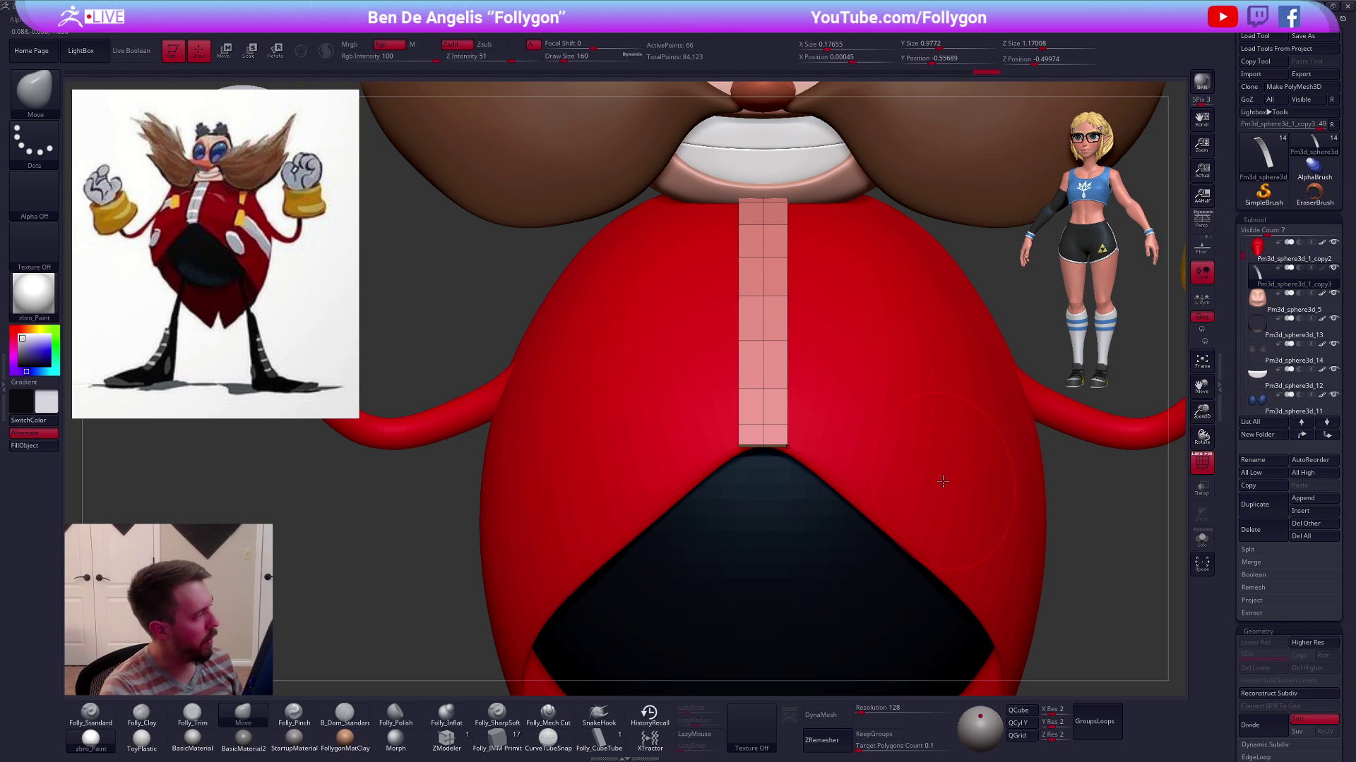
{"action": "key", "text": "space"}
{"action": "left_click_drag", "start_coordinate": [843, 404], "coordinate": [836, 403]}
Isolate the strip, crease the edge loops around its rim with ZModeler, and preview it smoothed
{"action": "key", "text": "shift+f"}
{"action": "left_click", "coordinate": [447, 741]}
{"action": "key", "text": "alt+s"}
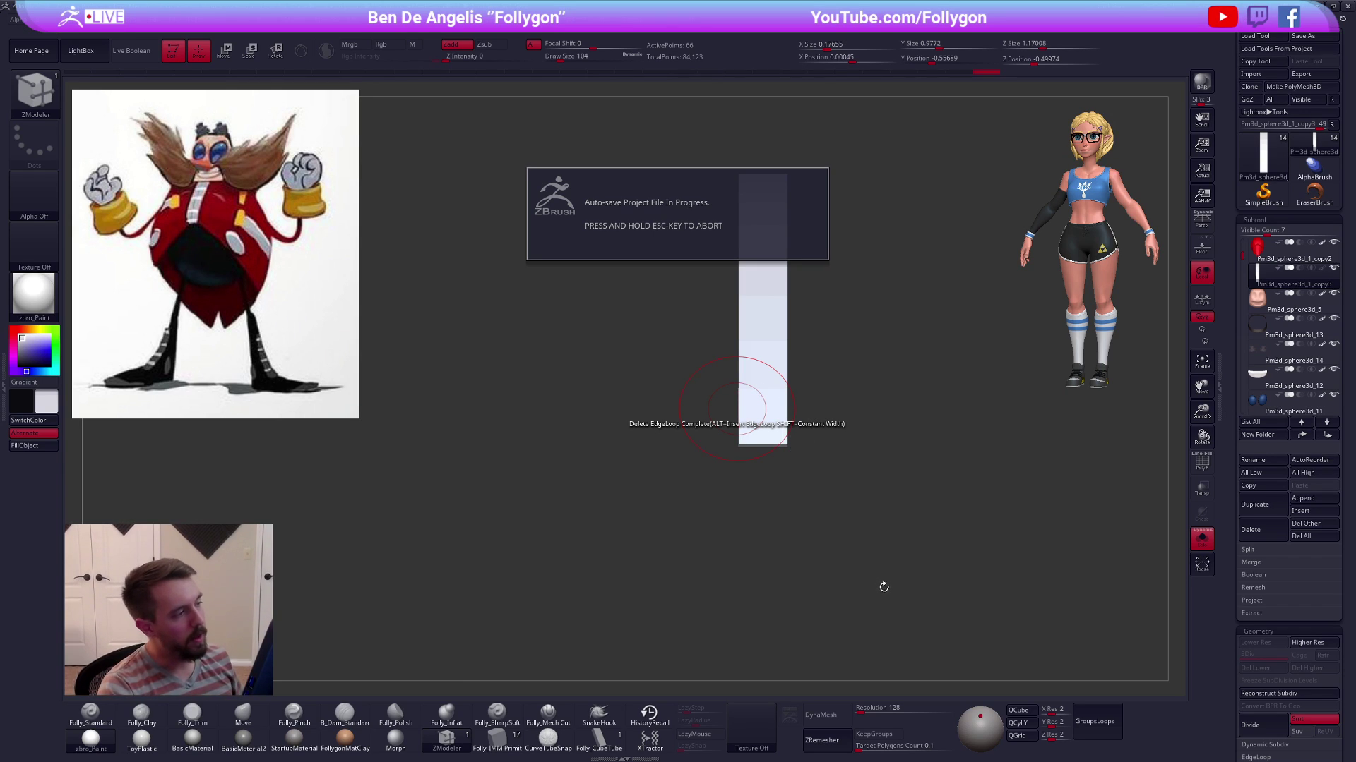
{"action": "right_click_drag", "start_coordinate": [884, 595], "coordinate": [808, 463]}
{"action": "key", "text": "shift+f"}
{"action": "right_click_drag", "start_coordinate": [790, 384], "coordinate": [684, 489], "text": "alt"}
{"action": "key", "text": "space"}
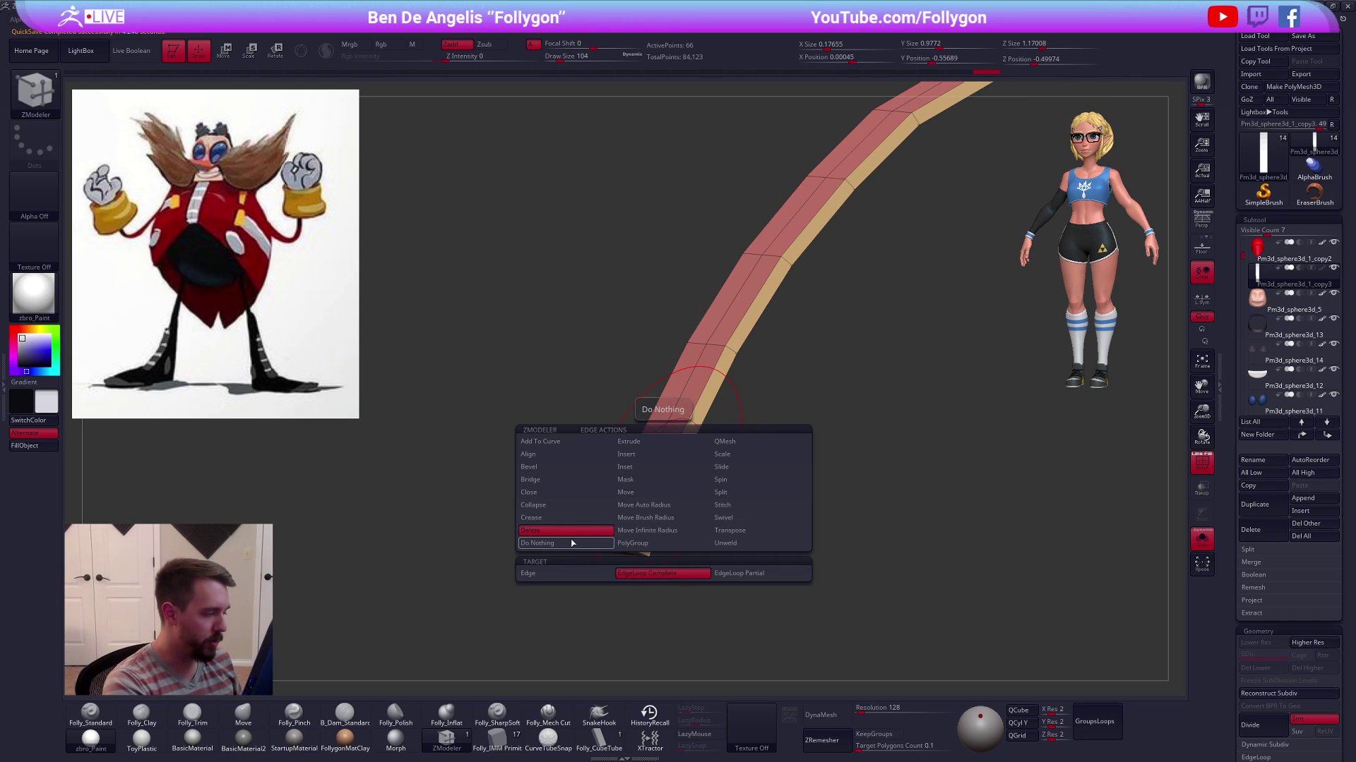
{"action": "left_click", "coordinate": [587, 584]}
{"action": "key", "text": "space"}
{"action": "left_click", "coordinate": [771, 424]}
{"action": "left_click", "coordinate": [654, 493]}
{"action": "left_click_drag", "start_coordinate": [658, 530], "coordinate": [803, 539]}
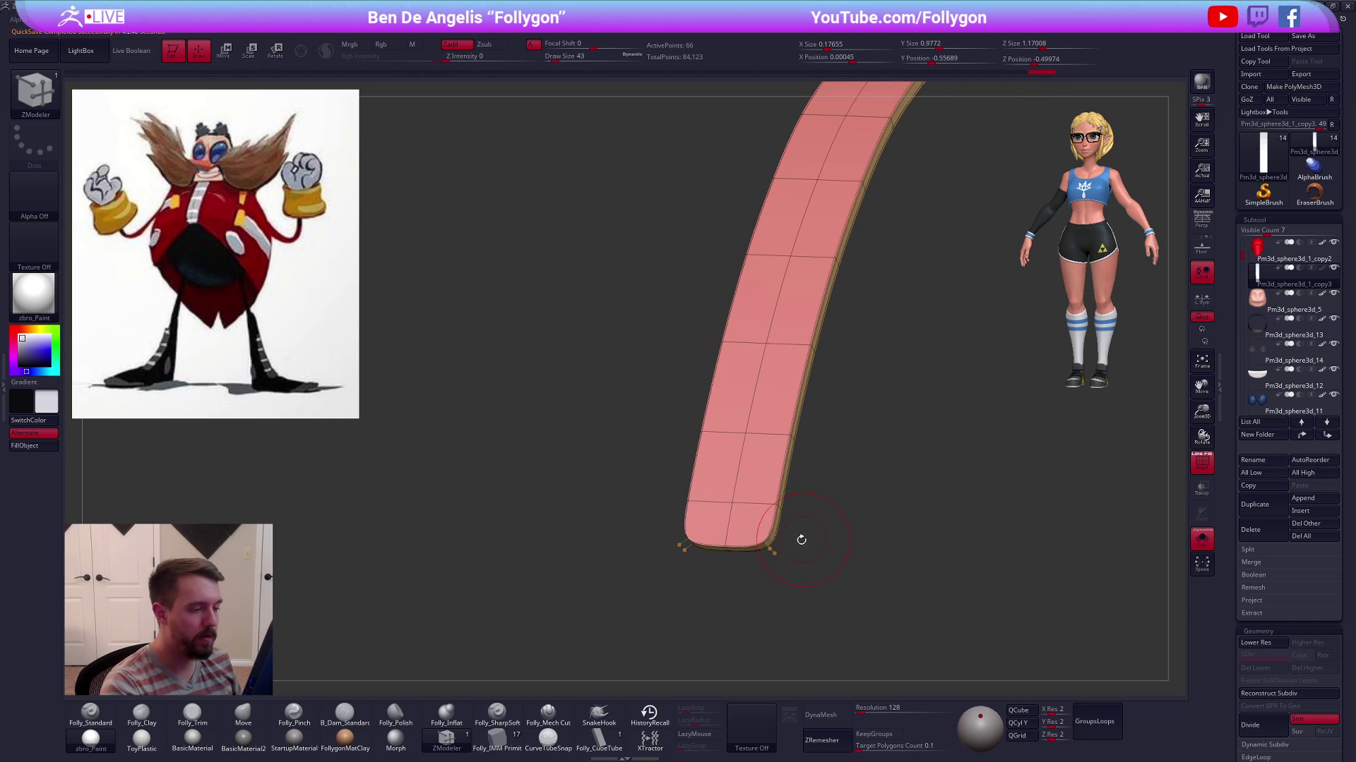
Try to reshape the white strip against the coat with the Move brush at draw size 239
{"action": "right_click_drag", "start_coordinate": [810, 536], "coordinate": [798, 511], "text": "alt"}
{"action": "key", "text": "shift+f"}
{"action": "right_click_drag", "start_coordinate": [859, 576], "coordinate": [900, 594], "text": "alt"}
{"action": "key", "text": "alt+s"}
{"action": "right_click_drag", "start_coordinate": [772, 416], "coordinate": [770, 426]}
{"action": "right_click_drag", "start_coordinate": [812, 353], "coordinate": [823, 398], "text": "alt"}
{"action": "right_click_drag", "start_coordinate": [822, 399], "coordinate": [751, 416]}
{"action": "key", "text": "b"}
{"action": "key", "text": "m"}
{"action": "key", "text": "v"}
{"action": "key", "text": "s"}
{"action": "left_click_drag", "start_coordinate": [758, 409], "coordinate": [765, 408]}
{"action": "mouse_move", "coordinate": [751, 403]}
{"action": "right_mouse_down"}
{"action": "mouse_move", "coordinate": [810, 360]}
{"action": "mouse_move", "coordinate": [855, 351]}
{"action": "mouse_move", "coordinate": [833, 370]}
{"action": "right_mouse_up"}
{"action": "key", "text": "alt+s"}
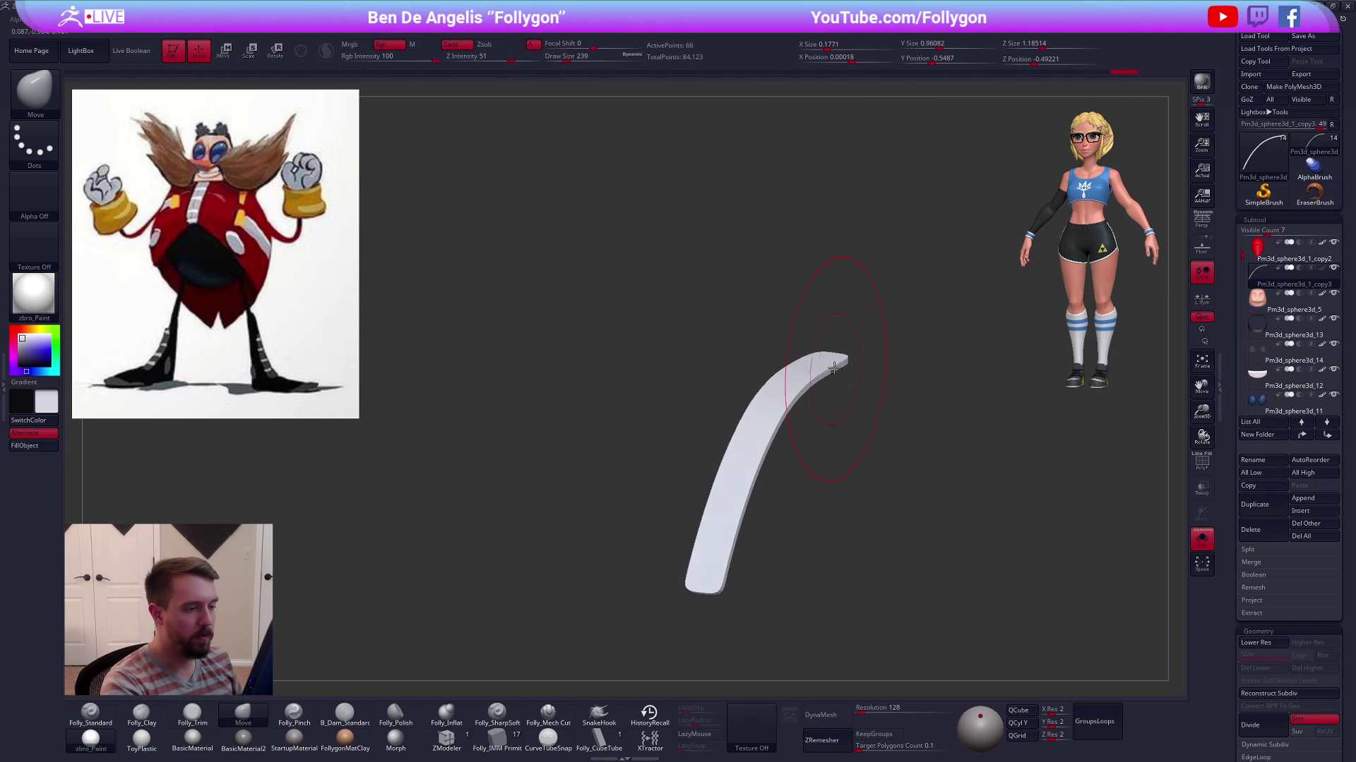
Adjust the strip's upper end with the Move brush, reducing the draw size to 130 and working in side view
{"action": "key", "text": "shift+d"}
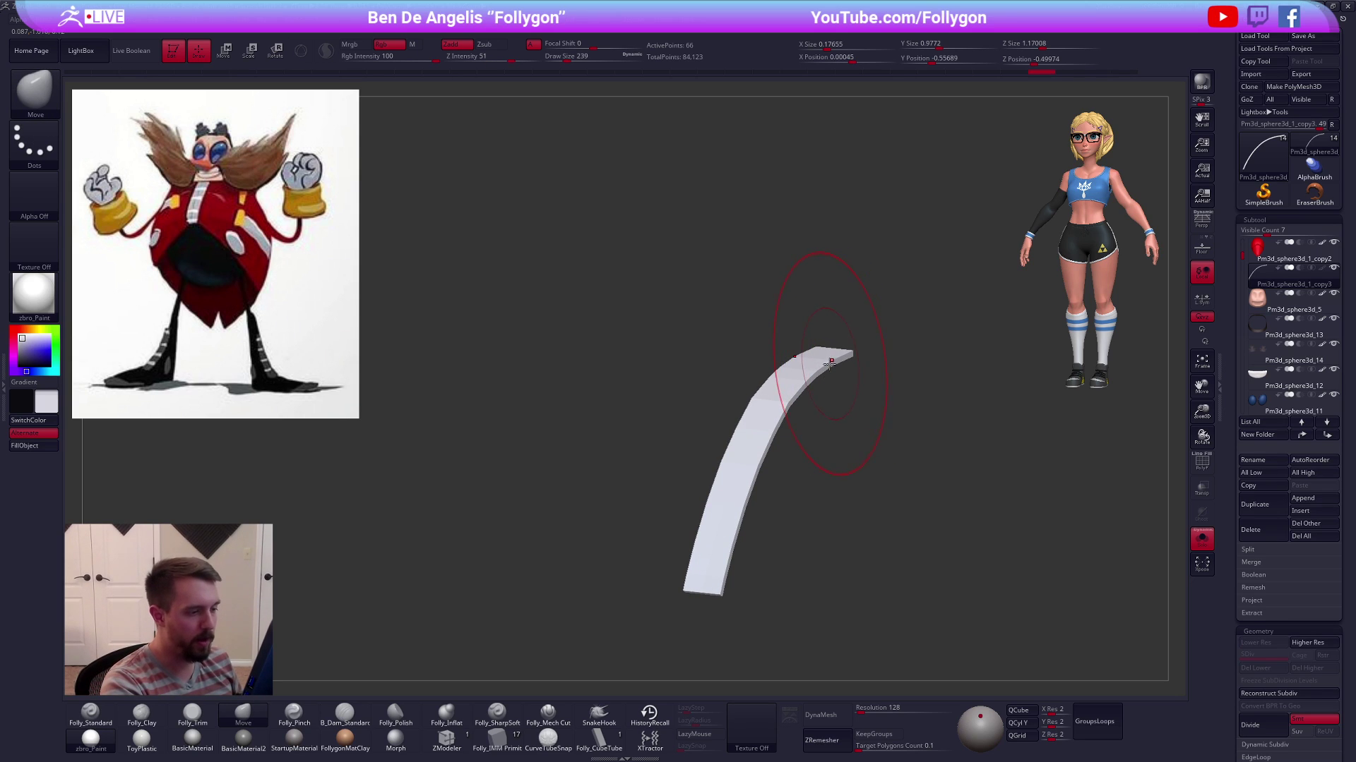
{"action": "key", "text": "d"}
{"action": "mouse_move", "coordinate": [831, 357]}
{"action": "right_mouse_down"}
{"action": "mouse_move", "coordinate": [818, 362]}
{"action": "mouse_move", "coordinate": [829, 351]}
{"action": "right_mouse_up"}
{"action": "left_click_drag", "start_coordinate": [821, 357], "coordinate": [821, 363]}
{"action": "key", "text": "space"}
{"action": "left_click", "coordinate": [826, 381]}
{"action": "right_click_drag", "start_coordinate": [843, 390], "coordinate": [951, 497]}
{"action": "right_click_drag", "start_coordinate": [900, 453], "coordinate": [821, 448]}
{"action": "key", "text": "space"}
{"action": "left_click", "coordinate": [874, 384]}
{"action": "right_click_drag", "start_coordinate": [891, 385], "coordinate": [842, 408], "text": "shift"}
{"action": "right_click_drag", "start_coordinate": [842, 408], "coordinate": [706, 444], "text": "alt"}
{"action": "key", "text": "space"}
{"action": "left_click", "coordinate": [847, 396]}
Mask all but the strip's upper end, rotate that end segment in side view, and clear the mask
{"action": "key", "text": "shift+d"}
{"action": "key", "text": "shift+f"}
{"action": "left_click_drag", "start_coordinate": [819, 392], "coordinate": [899, 386], "text": "ctrl"}
{"action": "left_click", "coordinate": [879, 415], "text": "ctrl"}
{"action": "right_click_drag", "start_coordinate": [862, 409], "coordinate": [850, 430], "text": "ctrl"}
{"action": "key", "text": "r"}
{"action": "mouse_move", "coordinate": [834, 406]}
{"action": "left_mouse_down"}
{"action": "mouse_move", "coordinate": [956, 378]}
{"action": "mouse_move", "coordinate": [960, 395]}
{"action": "left_mouse_up"}
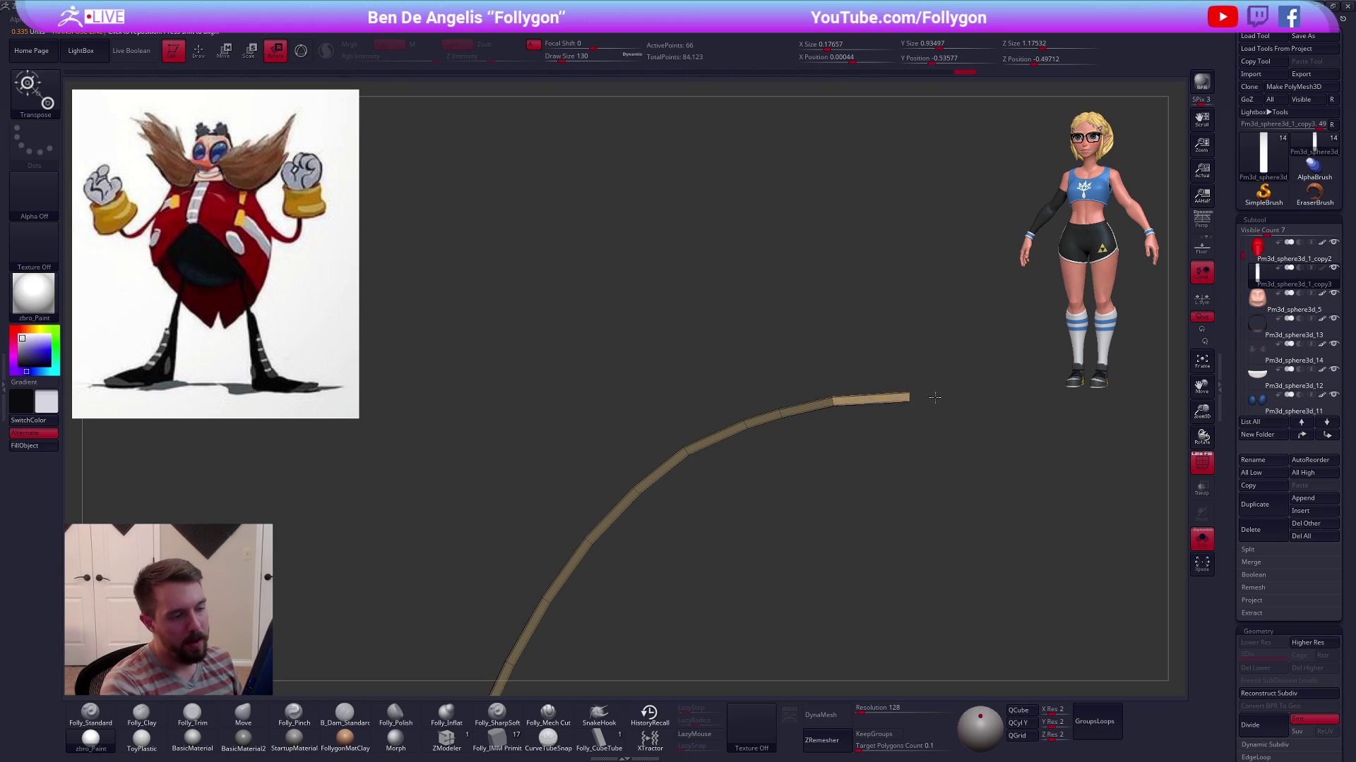
{"action": "right_click_drag", "start_coordinate": [941, 400], "coordinate": [875, 417], "text": "ctrl"}
{"action": "key", "text": "q"}
{"action": "left_click_drag", "start_coordinate": [824, 469], "coordinate": [865, 452], "text": "ctrl"}
{"action": "key", "text": "d"}
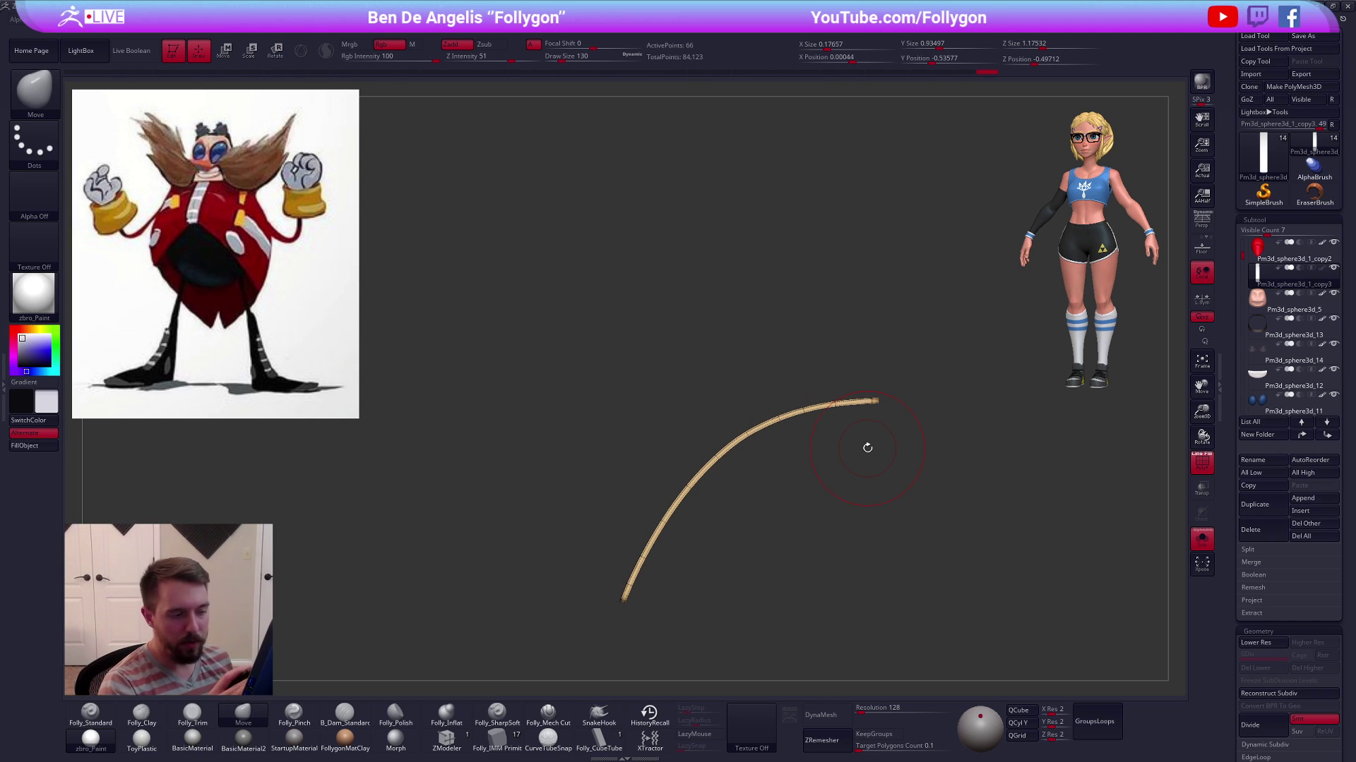
Show the whole character without the wireframe and set the Move brush's draw size to 192
{"action": "right_click_drag", "start_coordinate": [889, 548], "coordinate": [914, 531], "text": "shift"}
{"action": "key", "text": "alt+s"}
{"action": "key", "text": "shift+f"}
{"action": "key", "text": "space"}
{"action": "left_click", "coordinate": [865, 433]}
{"action": "right_click_drag", "start_coordinate": [873, 388], "coordinate": [822, 396], "text": "ctrl"}
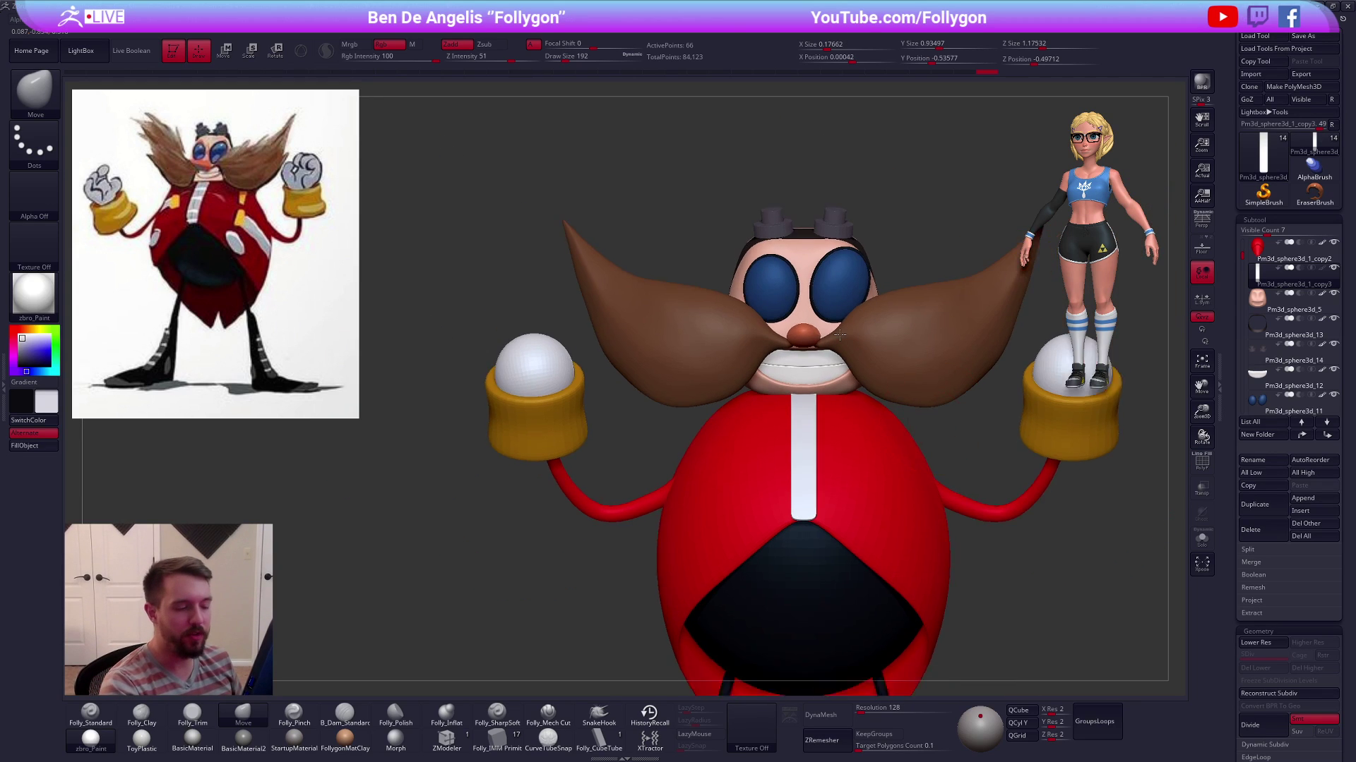
{"action": "right_click_drag", "start_coordinate": [953, 447], "coordinate": [828, 320], "text": "alt"}
{"action": "right_click_drag", "start_coordinate": [968, 516], "coordinate": [913, 515], "text": "ctrl"}
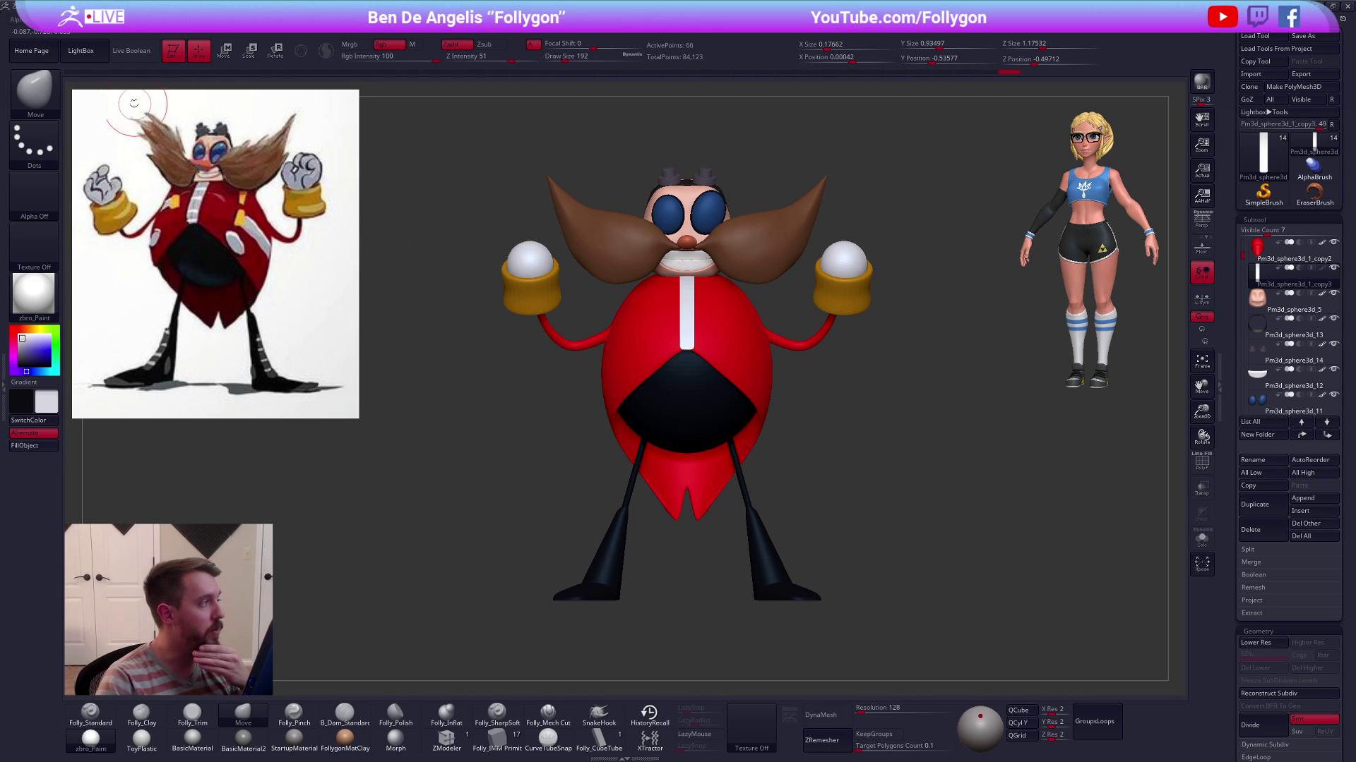
Look over the QuickSave projects in LightBox and close it again
{"action": "left_click", "coordinate": [98, 57]}
{"action": "left_click", "coordinate": [494, 87]}
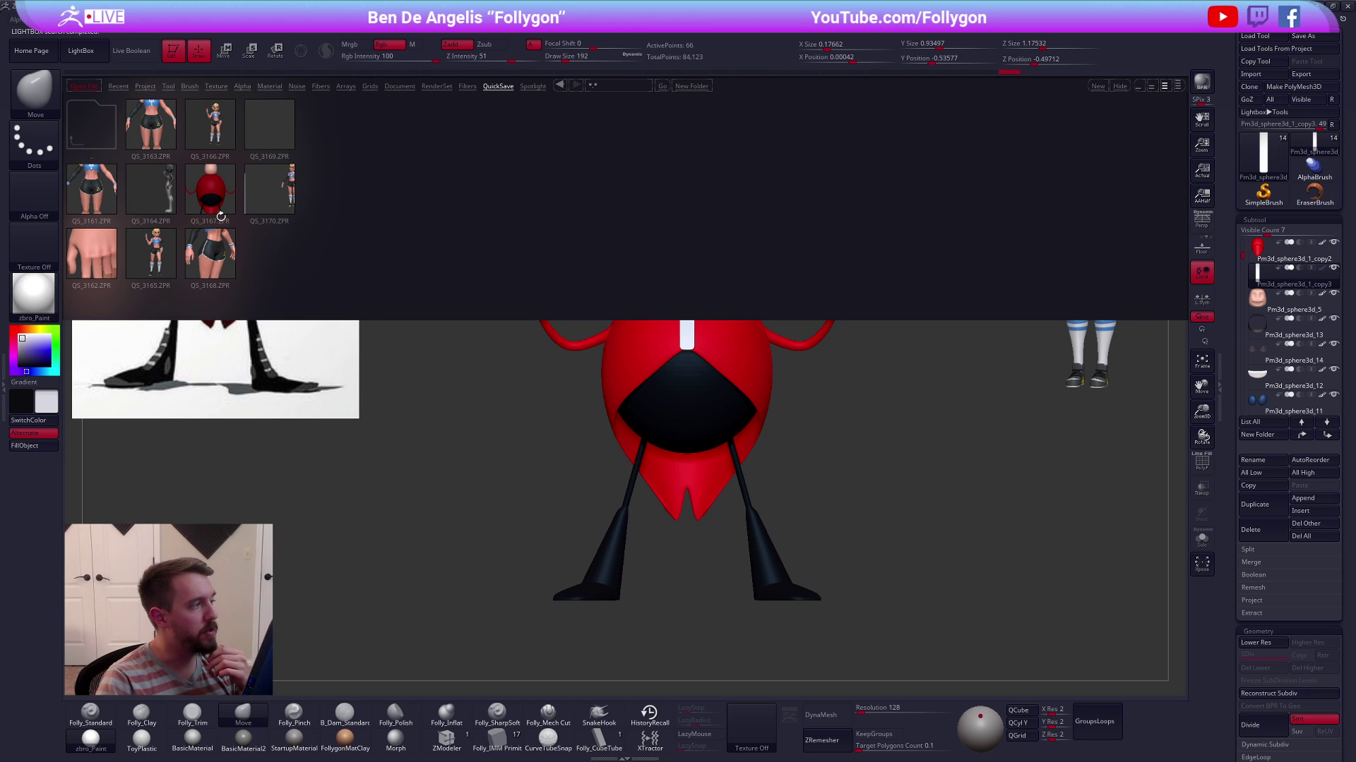
{"action": "left_click", "coordinate": [87, 55]}
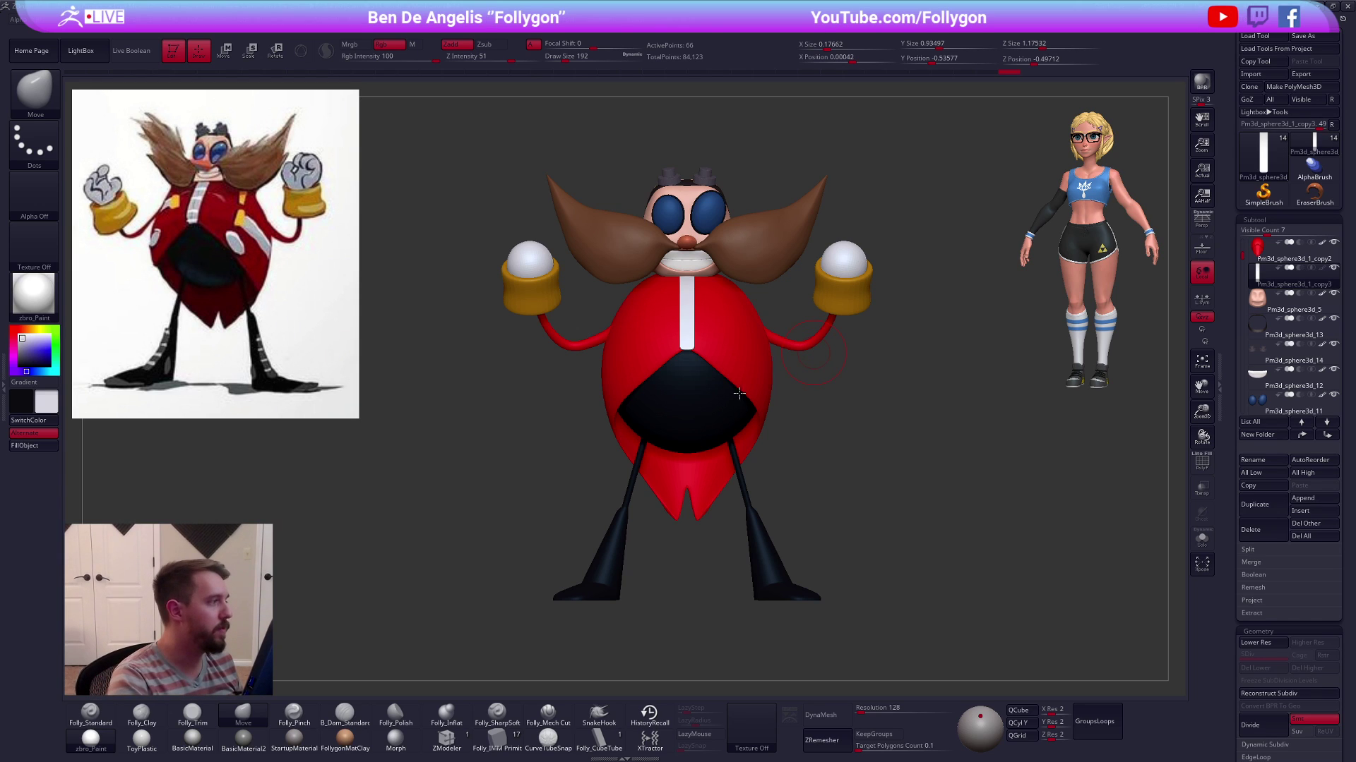
Select the red coat subtool, show its wireframe in side view, and duplicate it
{"action": "left_click_drag", "start_coordinate": [814, 351], "coordinate": [811, 409]}
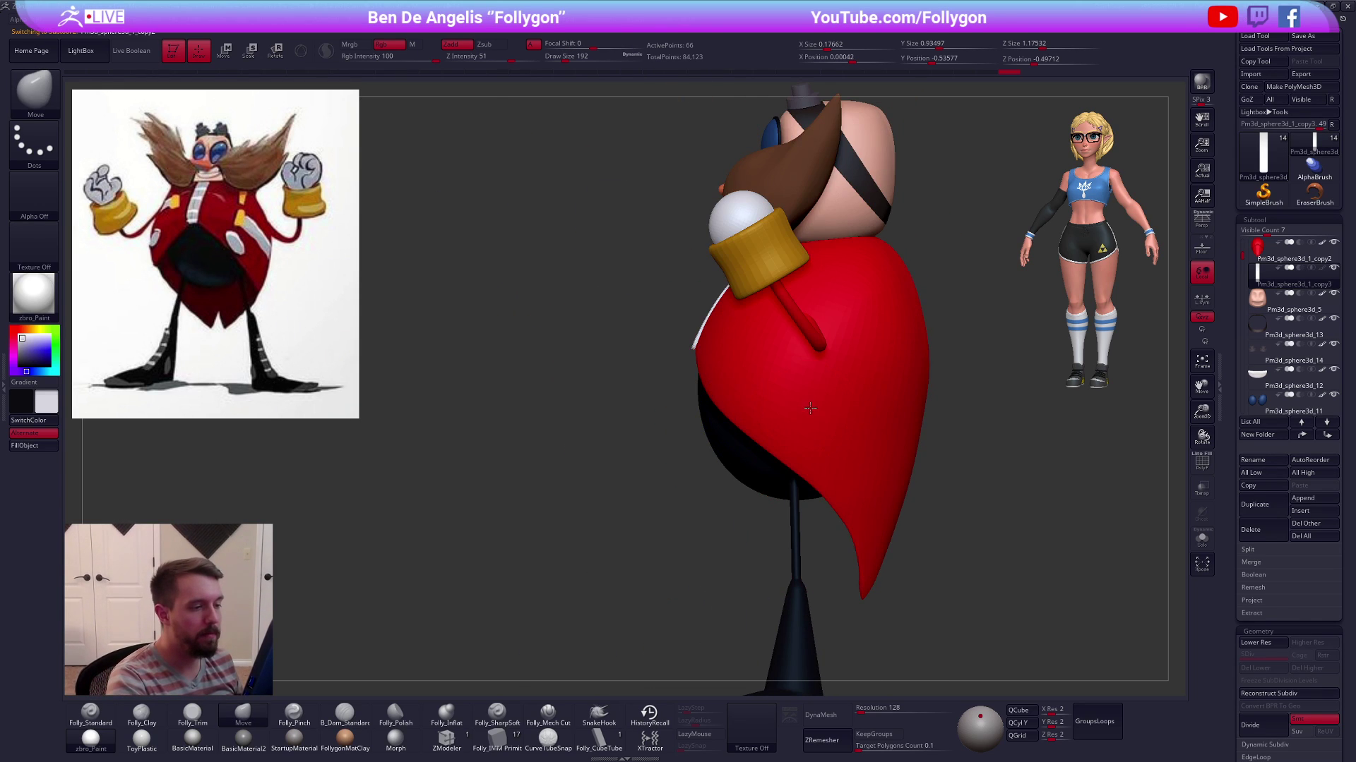
{"action": "left_click", "coordinate": [820, 426], "text": "alt"}
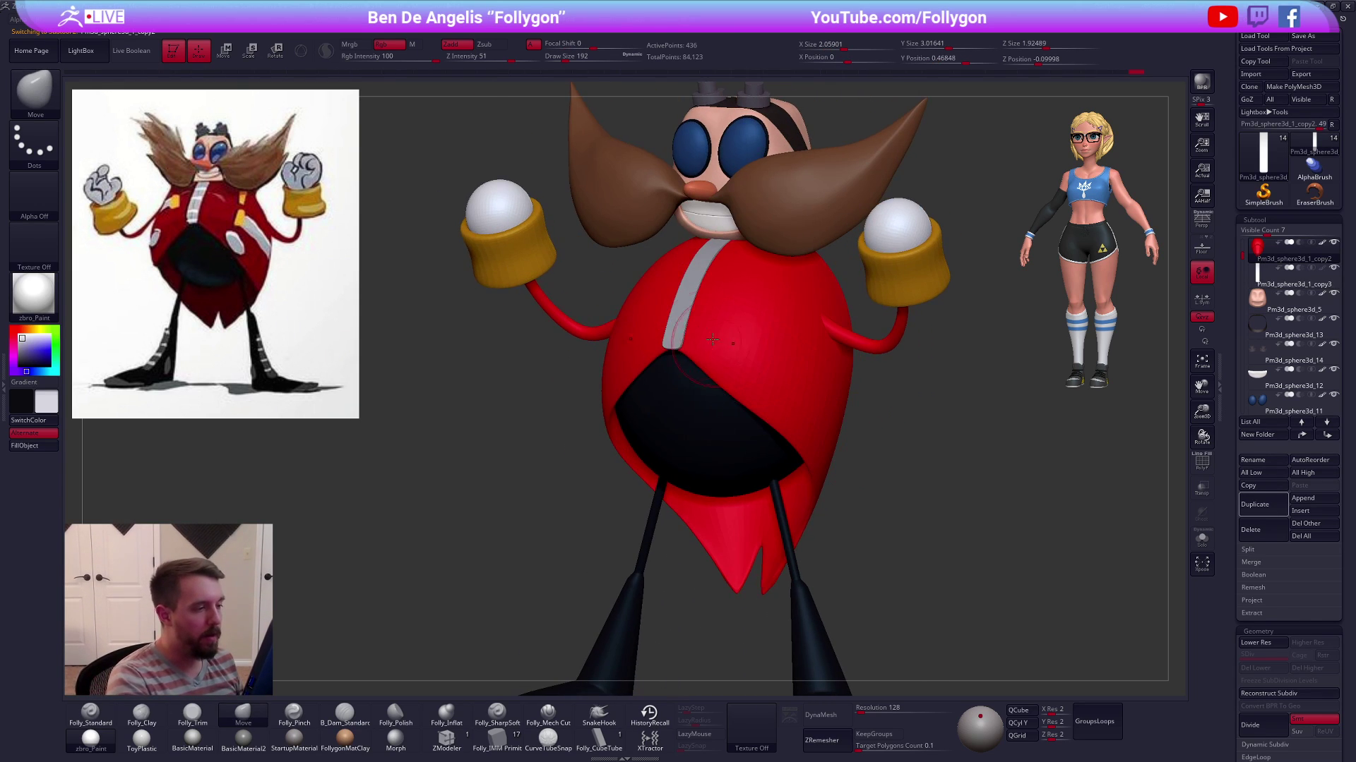
{"action": "left_click", "coordinate": [678, 324], "text": "alt"}
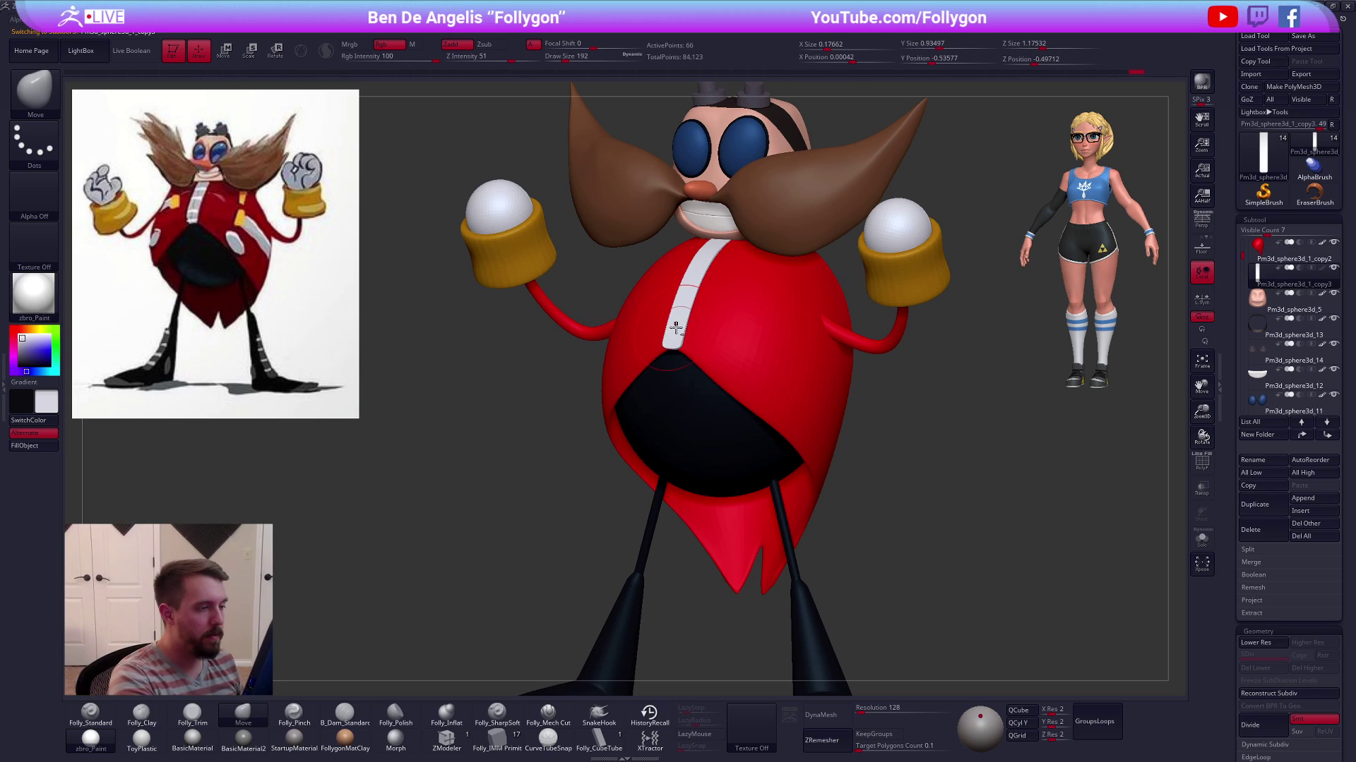
{"action": "key", "text": "1"}
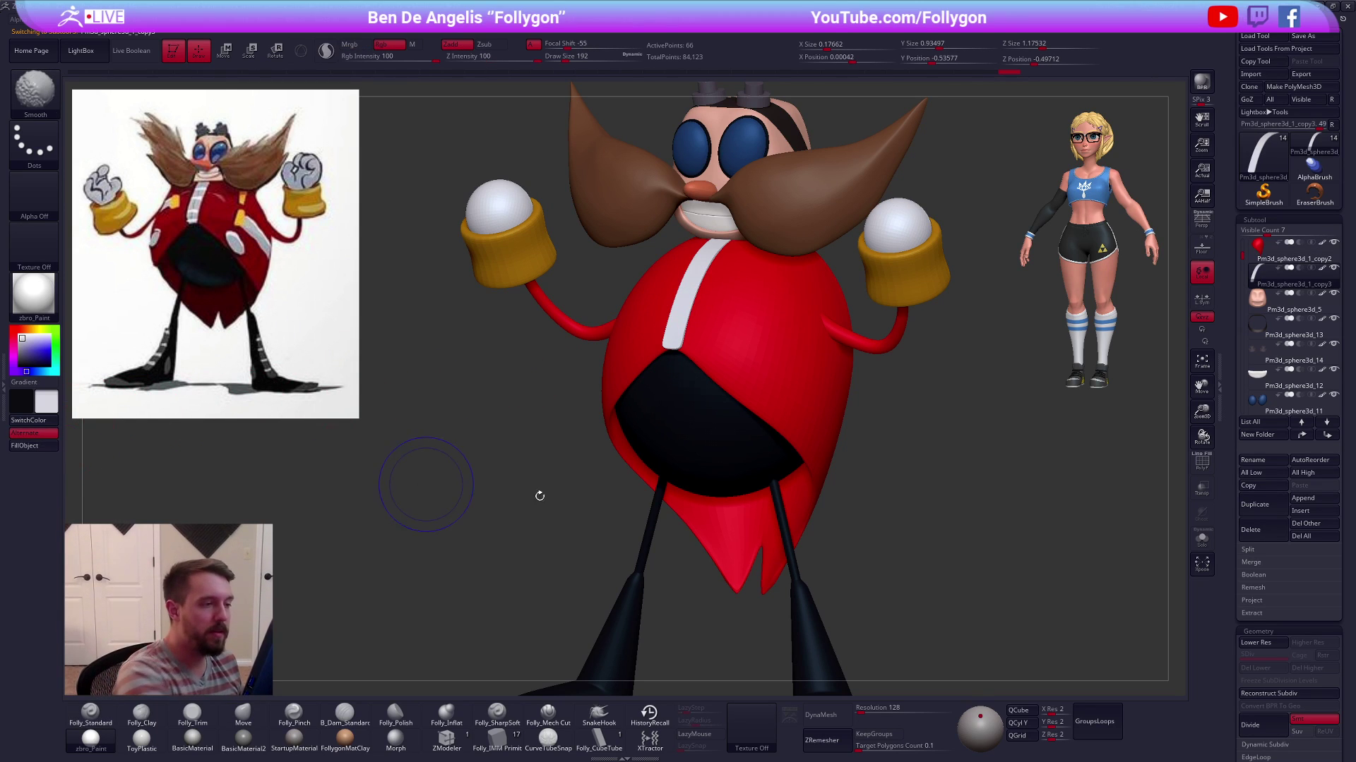
{"action": "left_click", "coordinate": [819, 434], "text": "alt"}
{"action": "key", "text": "shift+f"}
{"action": "left_click_drag", "start_coordinate": [920, 574], "coordinate": [932, 579], "text": "shift"}
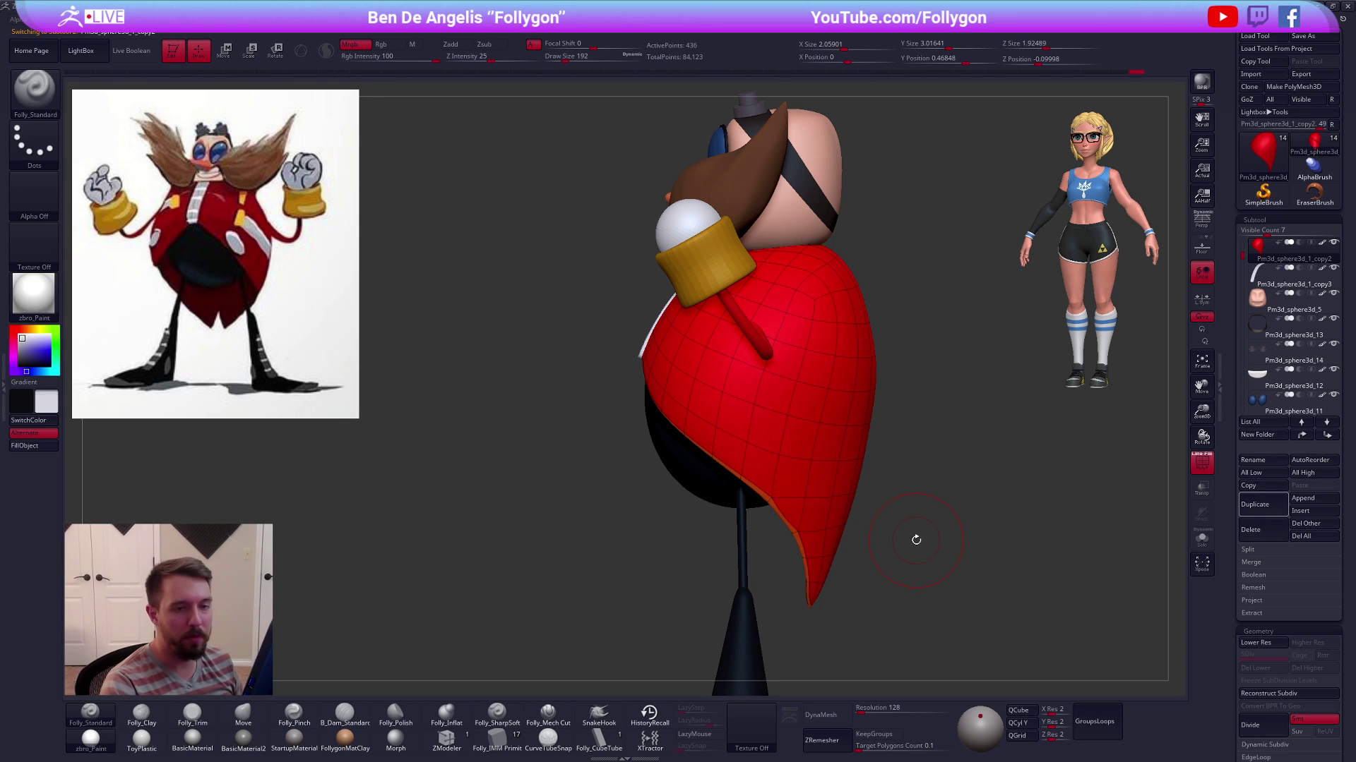
{"action": "left_click_drag", "start_coordinate": [916, 540], "coordinate": [1080, 545], "text": "alt"}
{"action": "left_click", "coordinate": [1274, 505]}
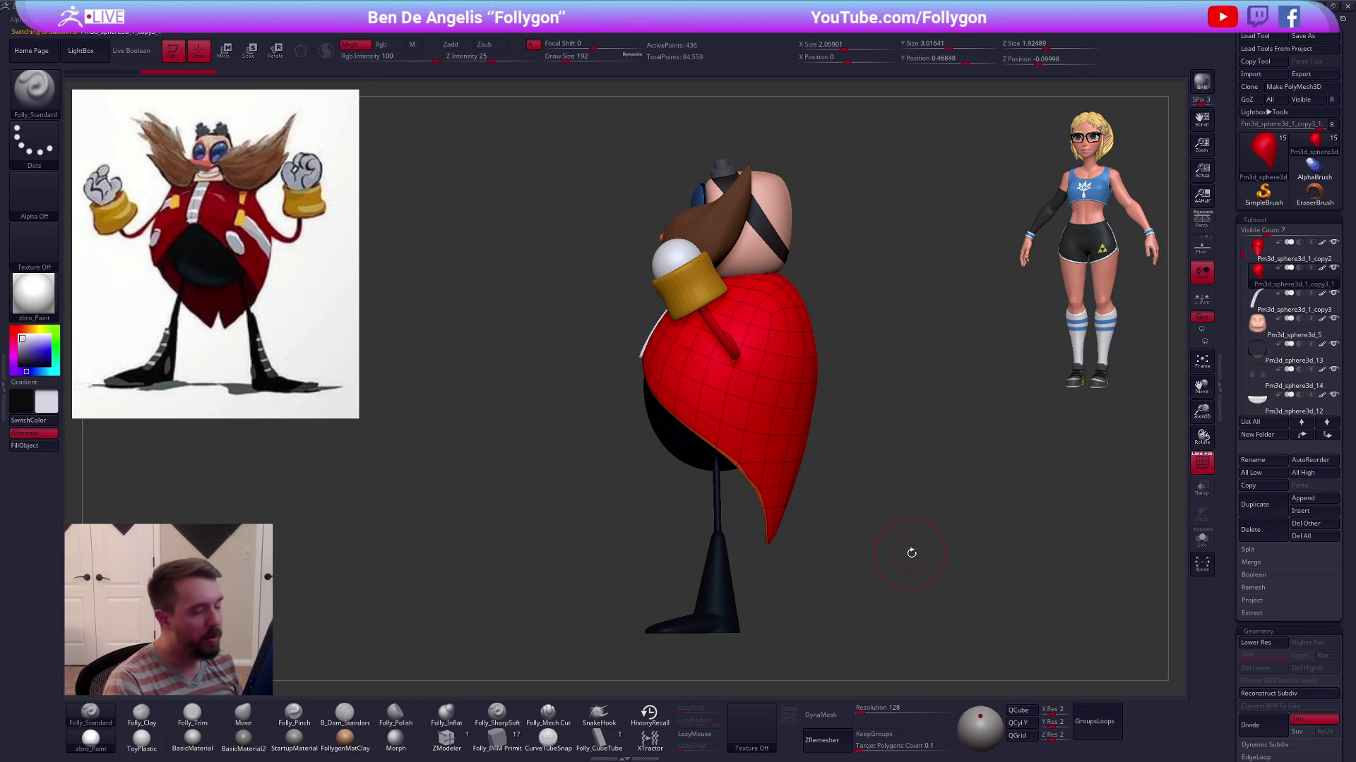
{"action": "mouse_move", "coordinate": [911, 559]}
{"action": "left_mouse_down"}
{"action": "mouse_move", "coordinate": [864, 557]}
{"action": "mouse_move", "coordinate": [914, 551]}
{"action": "left_mouse_up"}
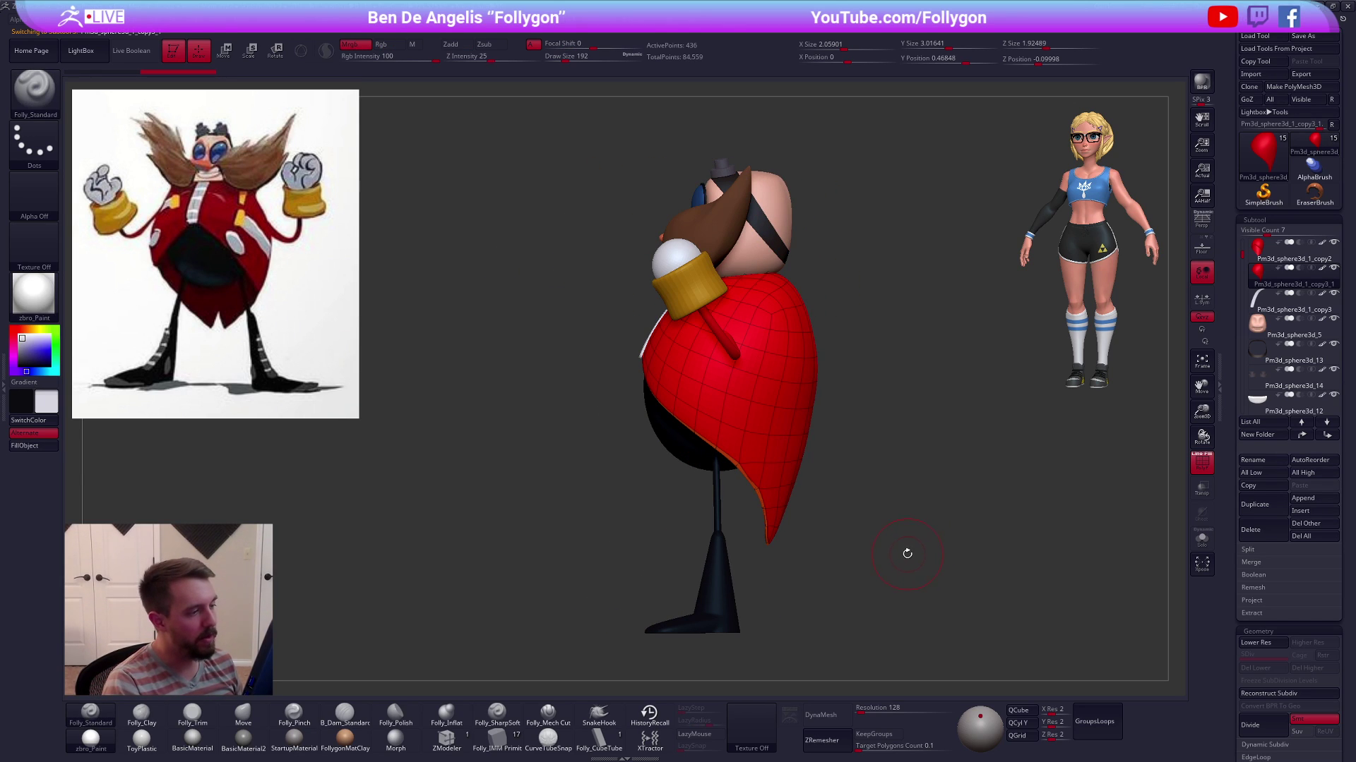
Isolate the duplicated coat unsmoothed and polygroup a horizontal loop of polygons around its back and sides with ZModeler
{"action": "key", "text": "alt+s"}
{"action": "key", "text": "shift+d"}
{"action": "right_click_drag", "start_coordinate": [768, 392], "coordinate": [807, 432], "text": "ctrl"}
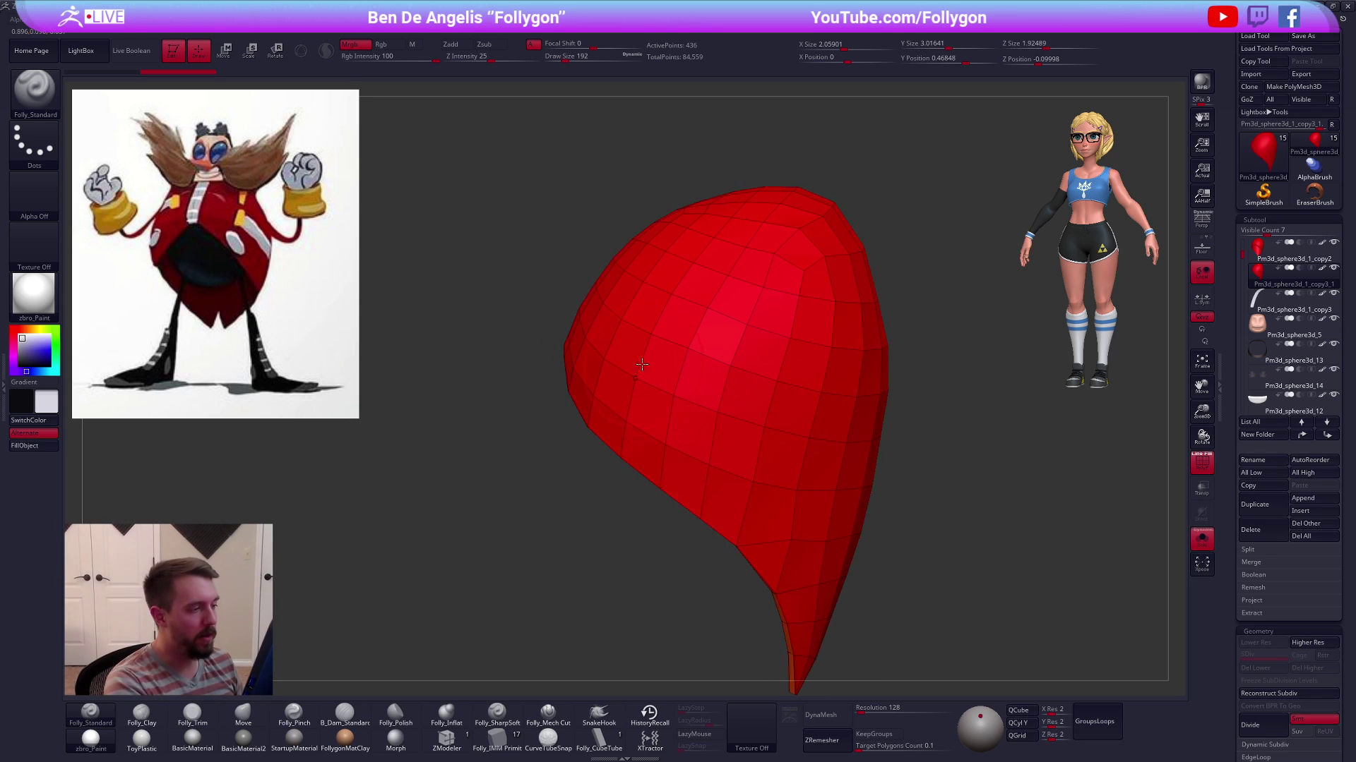
{"action": "left_click", "coordinate": [446, 739]}
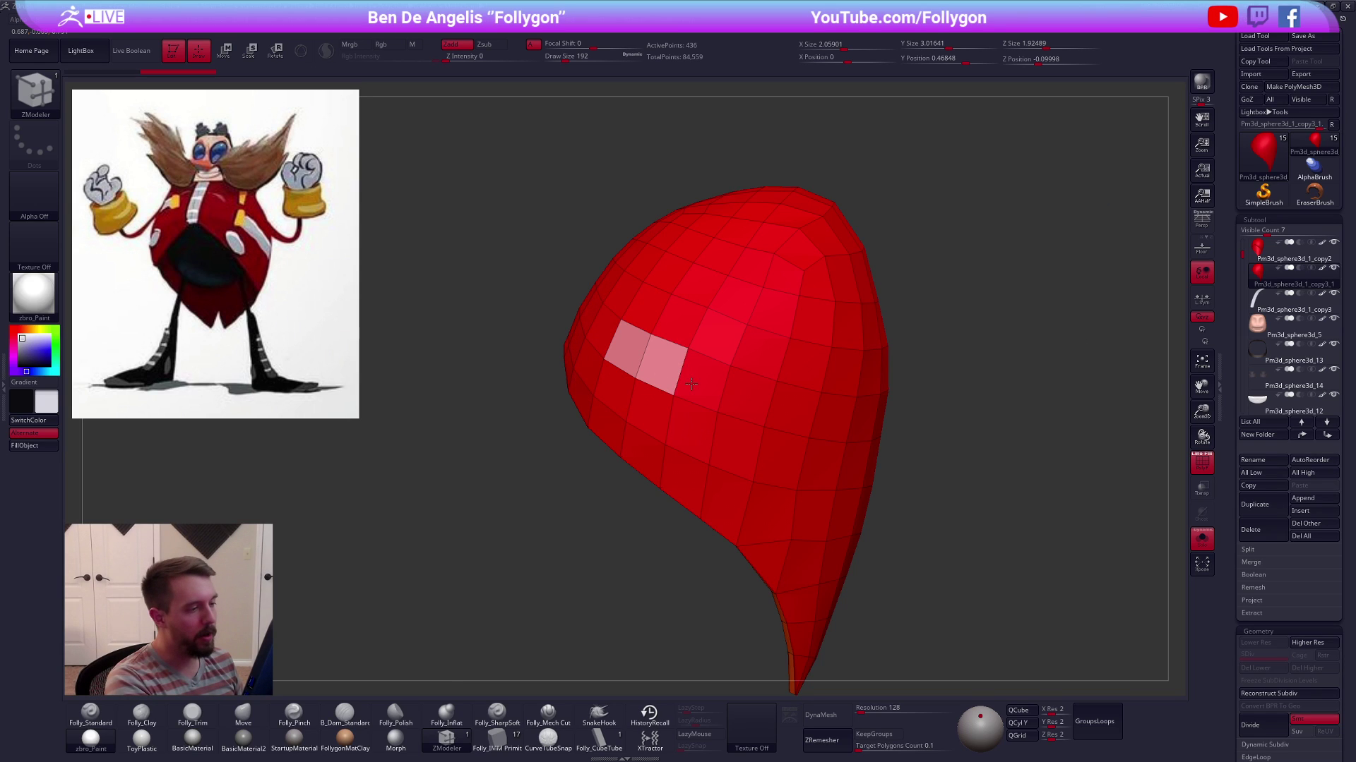
{"action": "right_click_drag", "start_coordinate": [843, 422], "coordinate": [899, 424]}
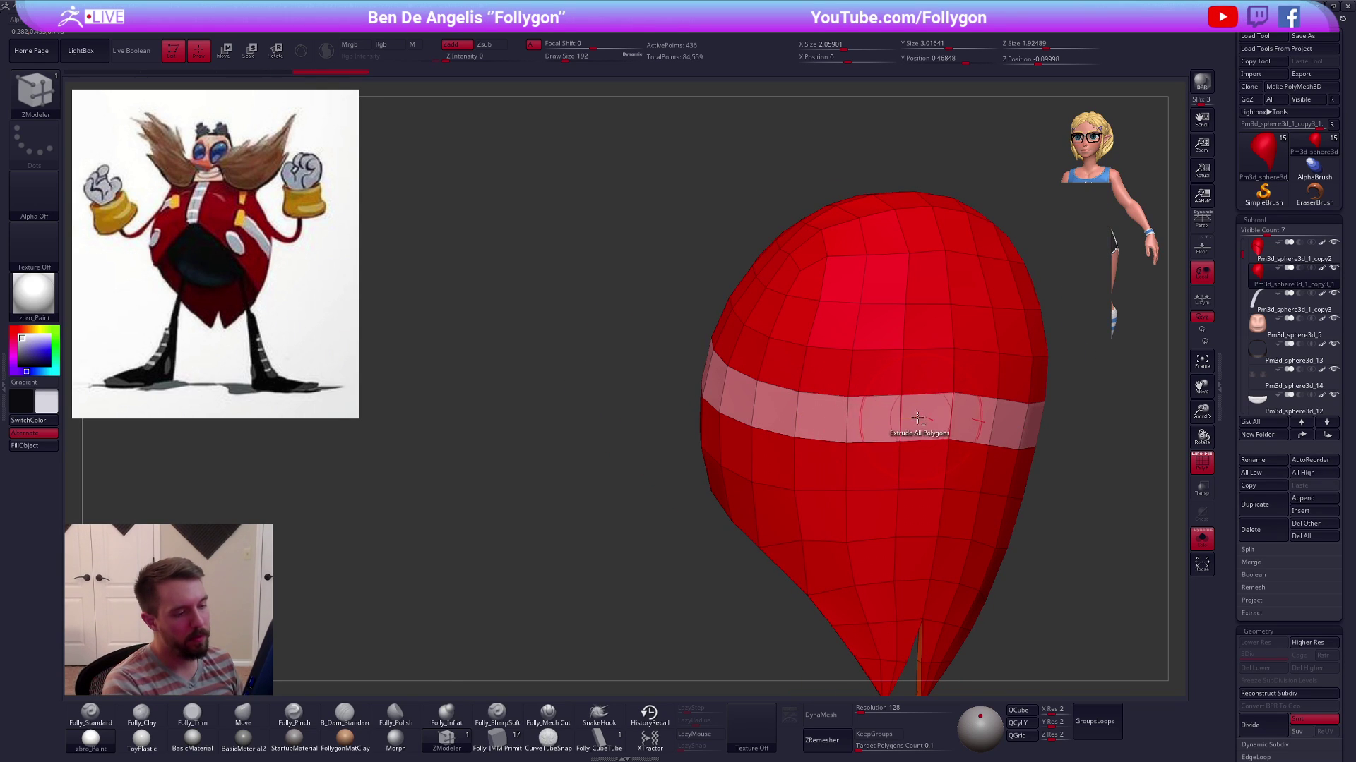
{"action": "left_click_drag", "start_coordinate": [791, 411], "coordinate": [690, 365], "text": "alt"}
{"action": "right_click_drag", "start_coordinate": [690, 365], "coordinate": [753, 393]}
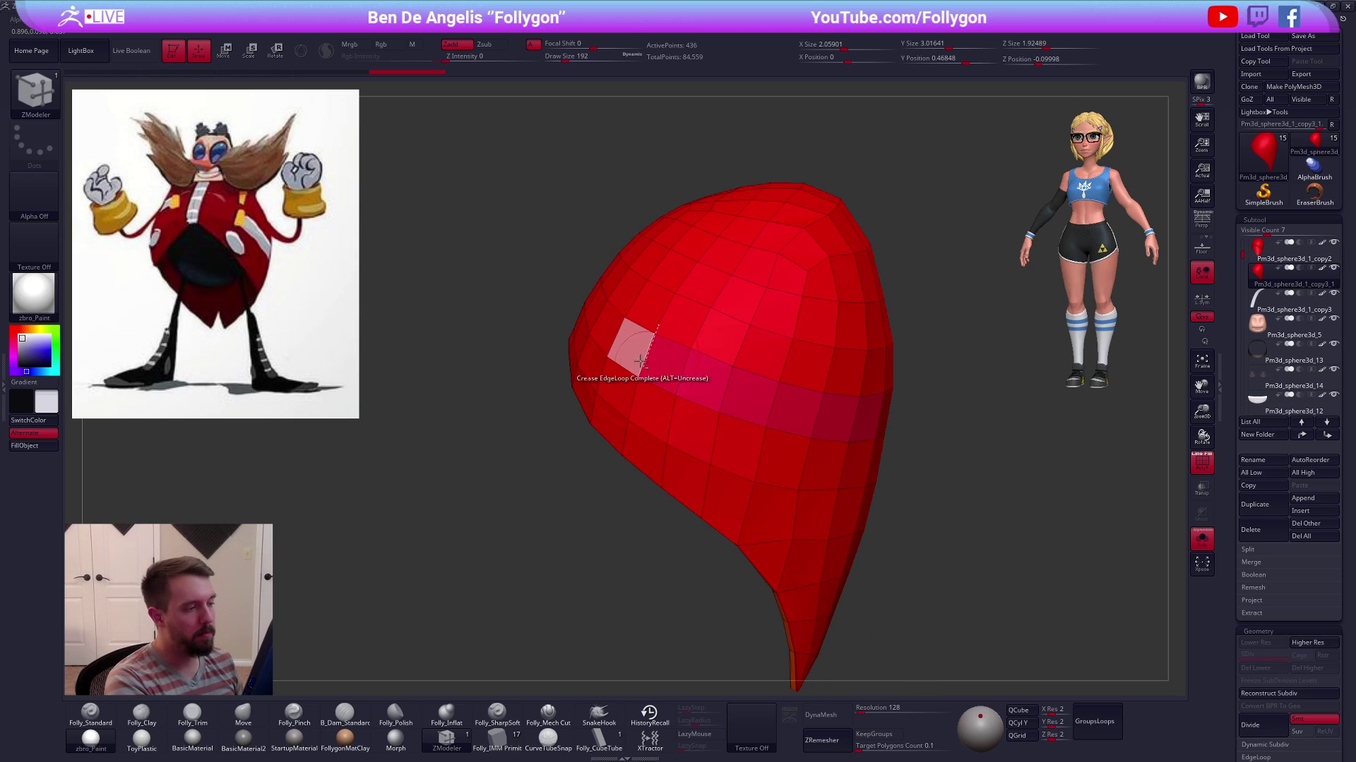
{"action": "left_click", "coordinate": [634, 353], "text": "alt"}
Isolate the new polygroup, delete the hidden rest of the duplicate to keep only the band, and show the whole character
{"action": "left_click", "coordinate": [802, 371], "text": "ctrl+alt+shift"}
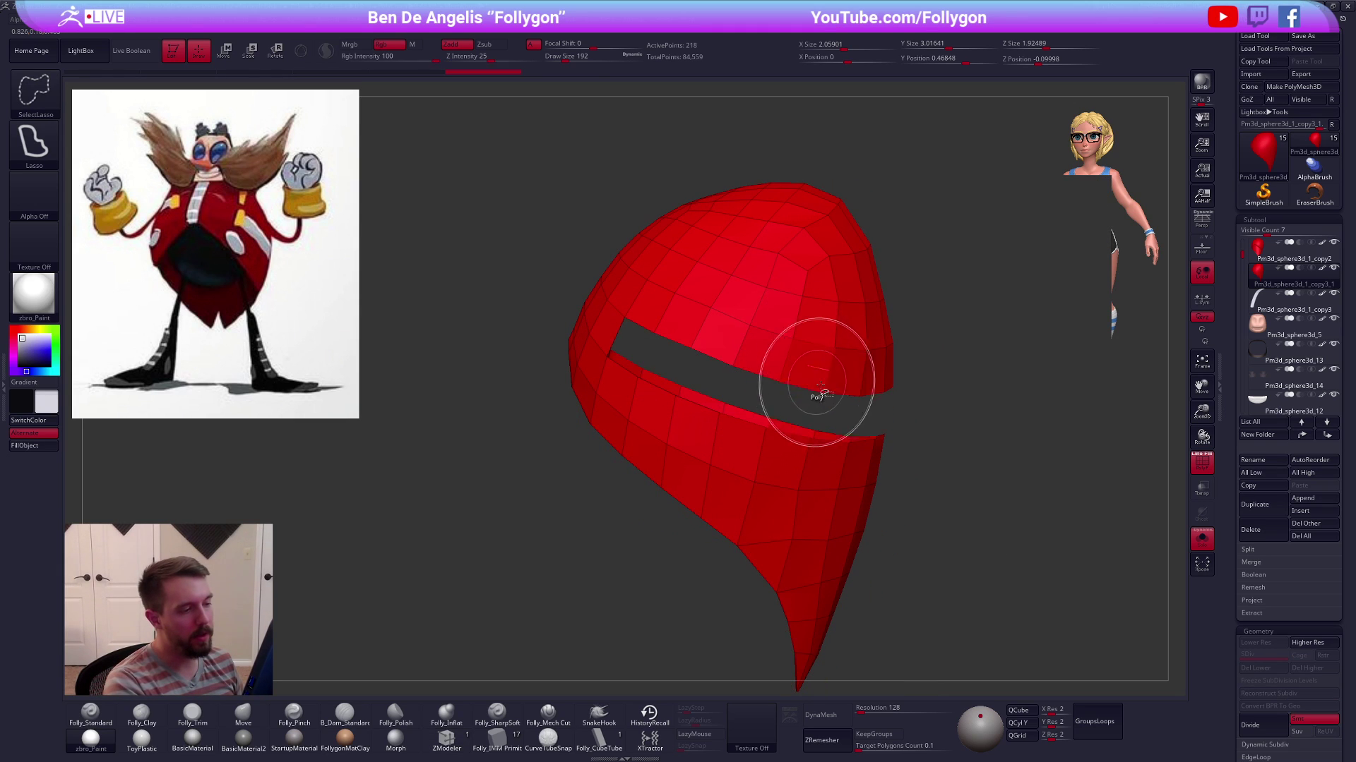
{"action": "left_click", "coordinate": [936, 438], "text": "ctrl+shift"}
{"action": "key", "text": "space"}
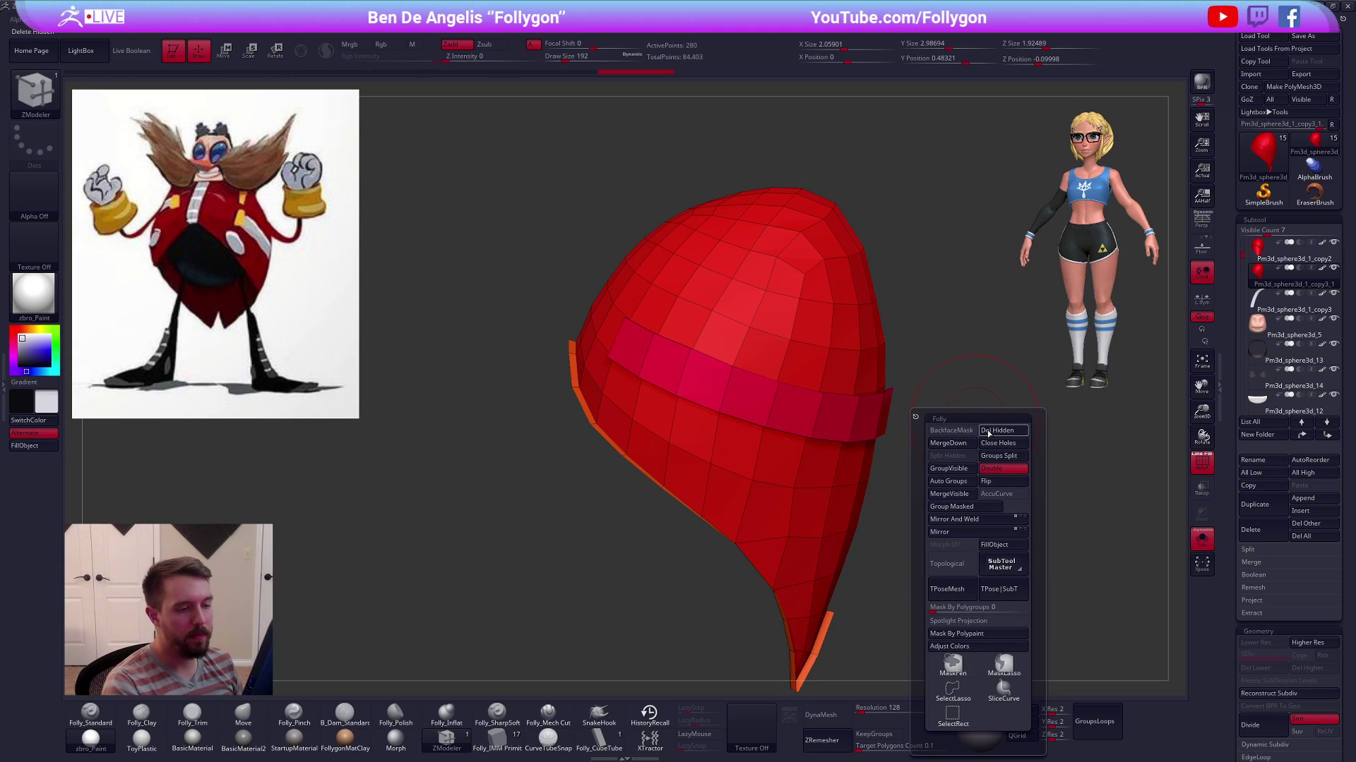
{"action": "left_click", "coordinate": [948, 477]}
{"action": "left_click", "coordinate": [781, 448], "text": "ctrl+shift"}
{"action": "key", "text": "space"}
{"action": "left_click", "coordinate": [919, 435]}
{"action": "left_click_drag", "start_coordinate": [941, 382], "coordinate": [909, 569]}
{"action": "key", "text": "alt+s"}
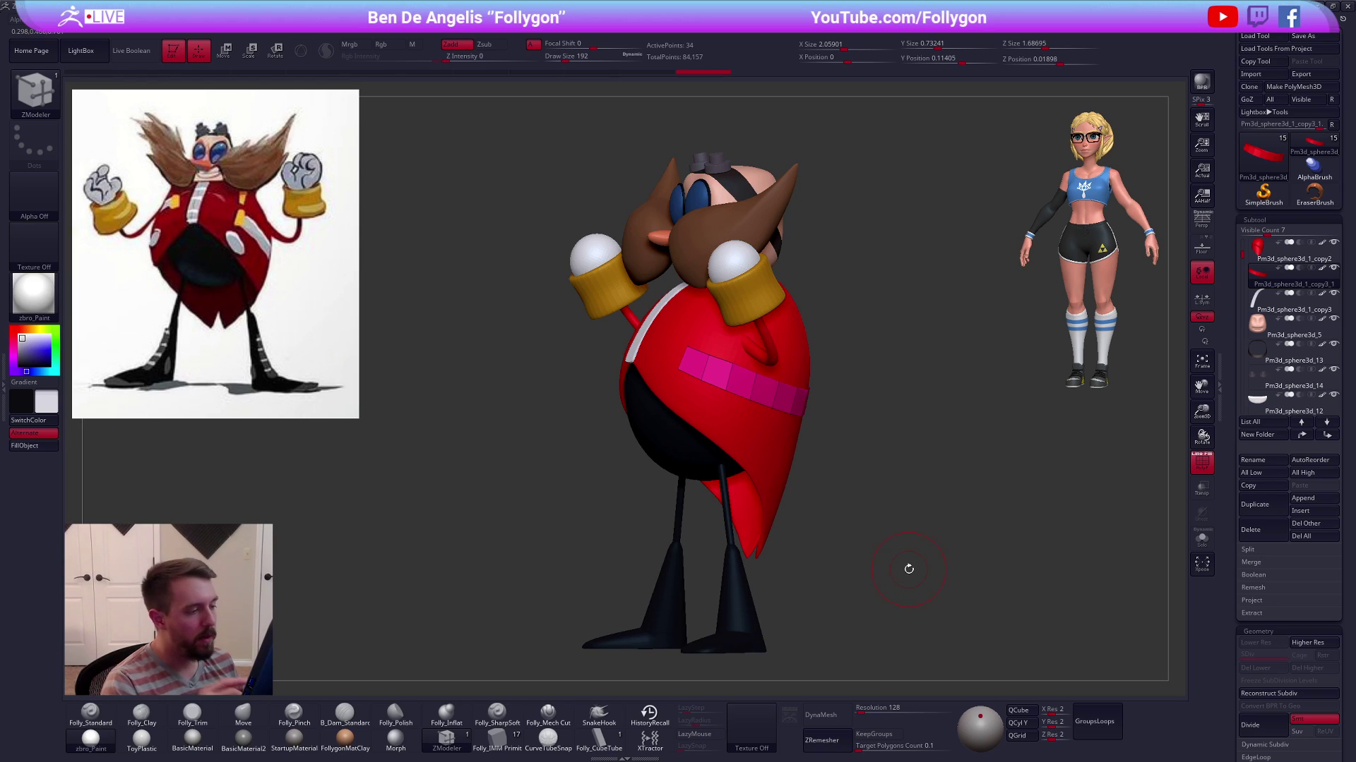
{"action": "key", "text": "alt+s"}
{"action": "left_click_drag", "start_coordinate": [790, 440], "coordinate": [776, 441]}
{"action": "mouse_move", "coordinate": [766, 394]}
{"action": "left_mouse_down", "text": "alt"}
{"action": "mouse_move", "coordinate": [799, 397]}
{"action": "mouse_move", "coordinate": [727, 375]}
{"action": "mouse_move", "coordinate": [851, 409]}
{"action": "left_mouse_up", "text": "alt"}
{"action": "key", "text": "ctrl+z"}
{"action": "key", "text": "ctrl+z"}
{"action": "left_click_drag", "start_coordinate": [969, 581], "coordinate": [910, 568], "text": "shift"}
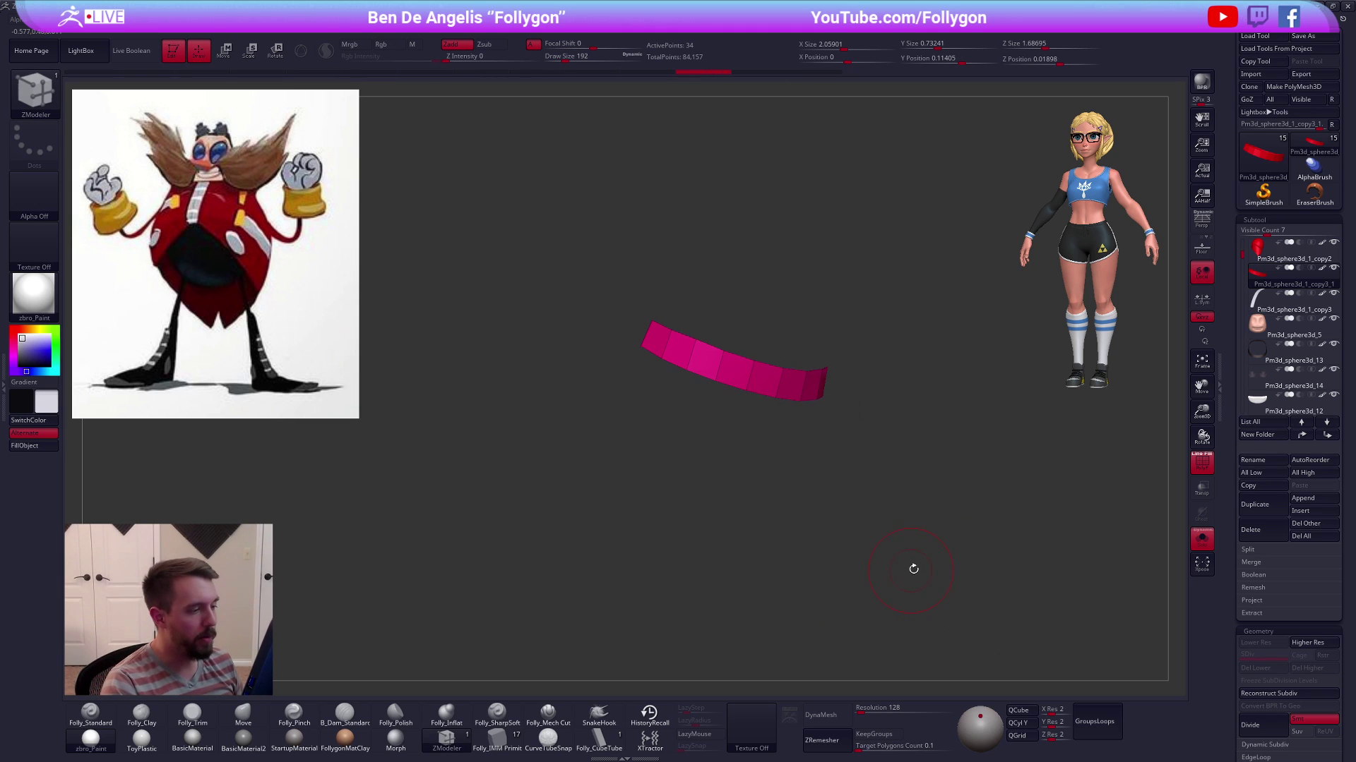
Reshape the belt band over the coat with the Move brush at draw size 366, checking side and back views
{"action": "key", "text": "b"}
{"action": "key", "text": "m"}
{"action": "key", "text": "v"}
{"action": "key", "text": "alt+s"}
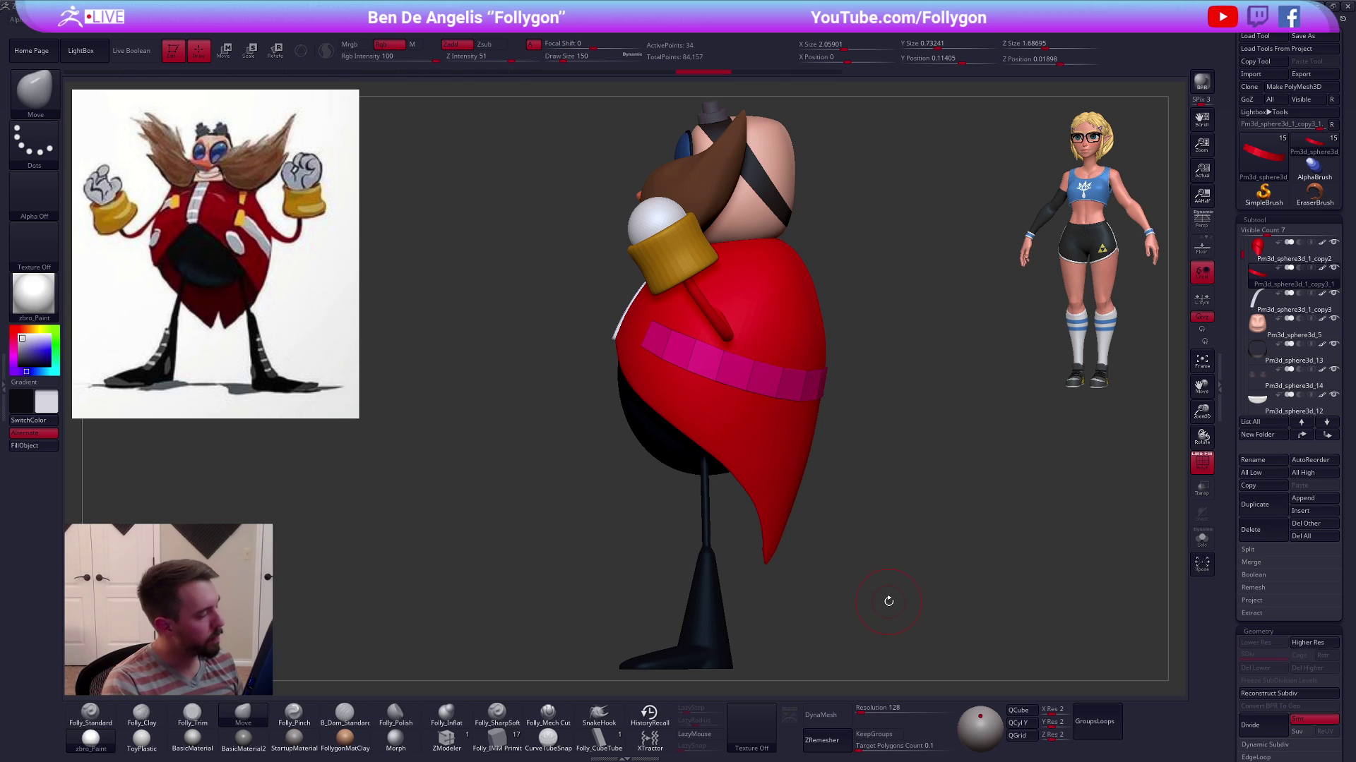
{"action": "left_click_drag", "start_coordinate": [903, 583], "coordinate": [822, 548], "text": "shift"}
{"action": "key", "text": "space"}
{"action": "mouse_move", "coordinate": [872, 452]}
{"action": "left_mouse_down", "text": "shift"}
{"action": "mouse_move", "coordinate": [801, 406]}
{"action": "mouse_move", "coordinate": [827, 398]}
{"action": "left_mouse_up", "text": "shift"}
{"action": "key", "text": "space"}
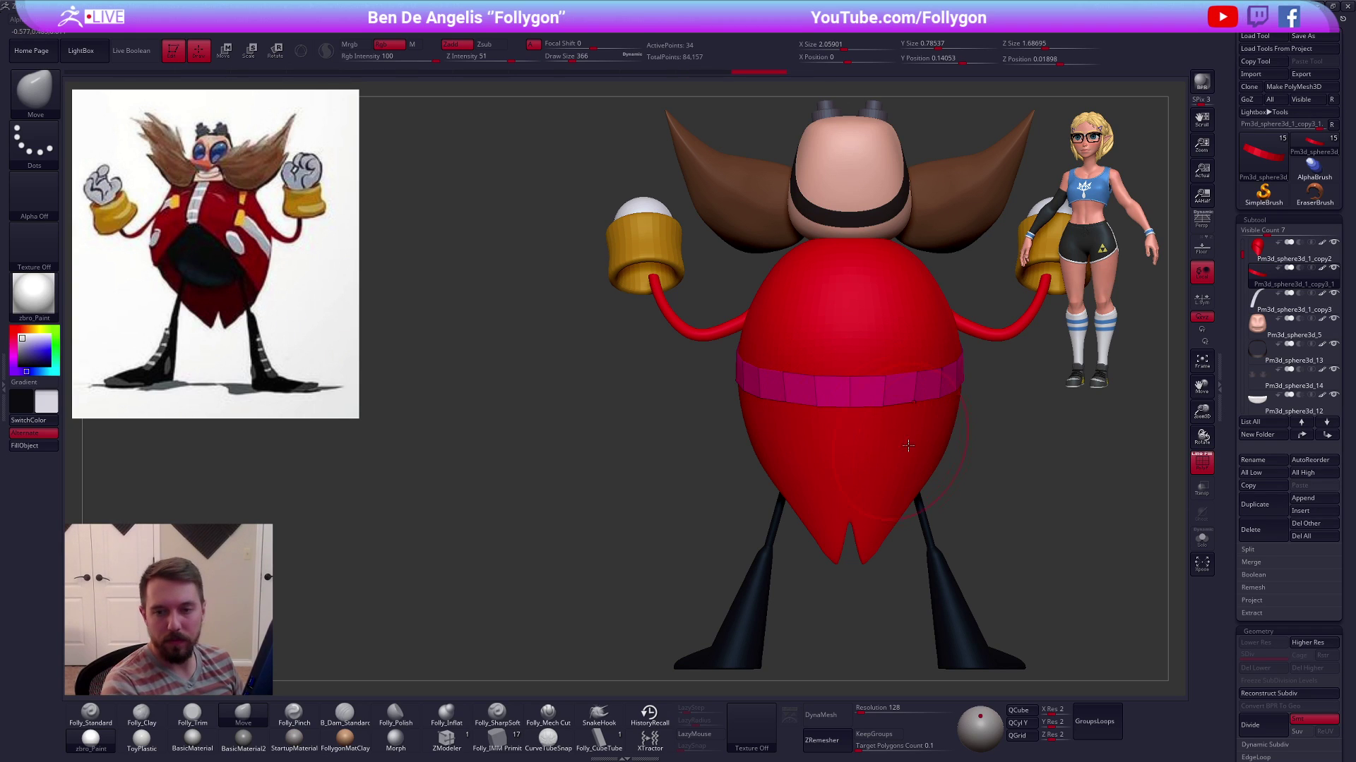
{"action": "left_click_drag", "start_coordinate": [984, 507], "coordinate": [911, 496], "text": "alt"}
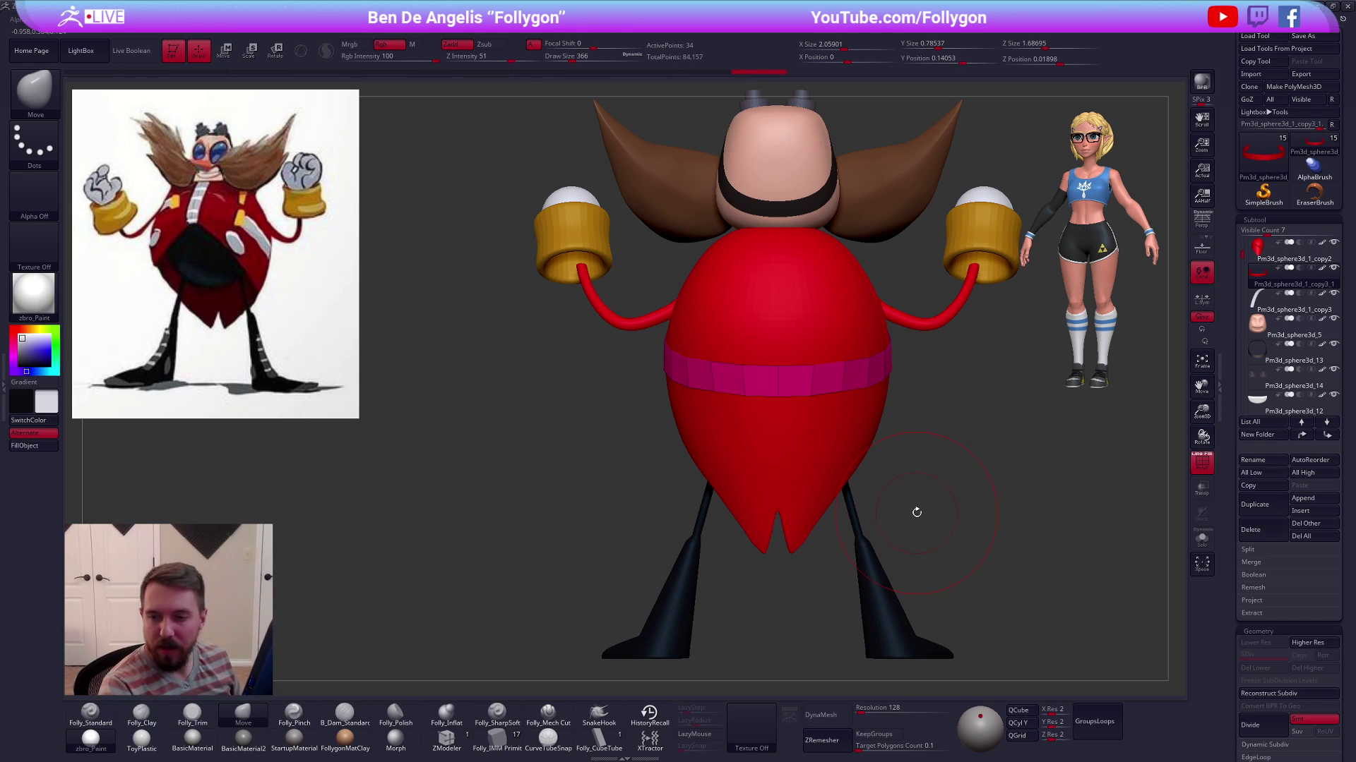
Pull the middle of the band's back slightly down at draw size 465 and adjust its back edge in side view at 350
{"action": "key", "text": "space"}
{"action": "left_click_drag", "start_coordinate": [771, 388], "coordinate": [783, 406]}
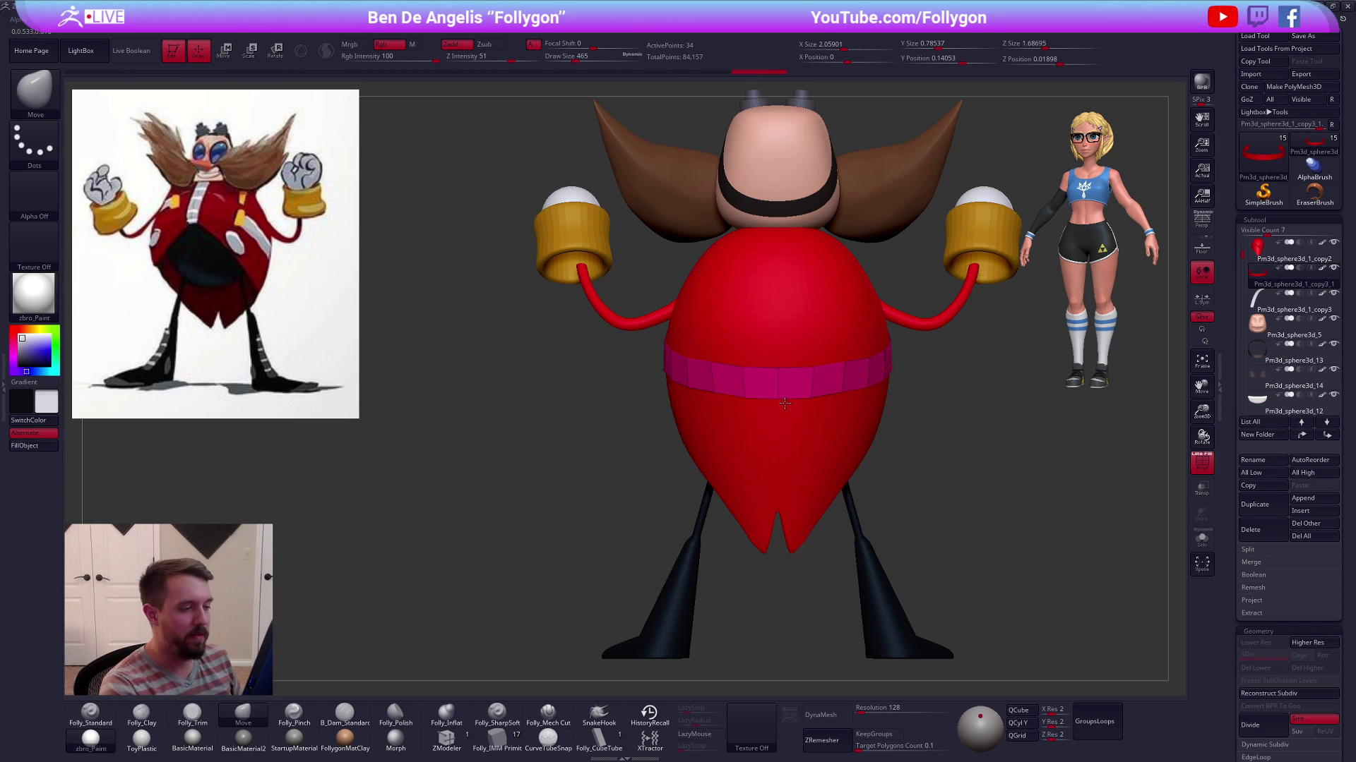
{"action": "right_click_drag", "start_coordinate": [782, 407], "coordinate": [842, 399]}
{"action": "key", "text": "space"}
{"action": "left_click_drag", "start_coordinate": [785, 393], "coordinate": [753, 396]}
Hide the wireframe and fill the band with white
{"action": "key", "text": "shift+f"}
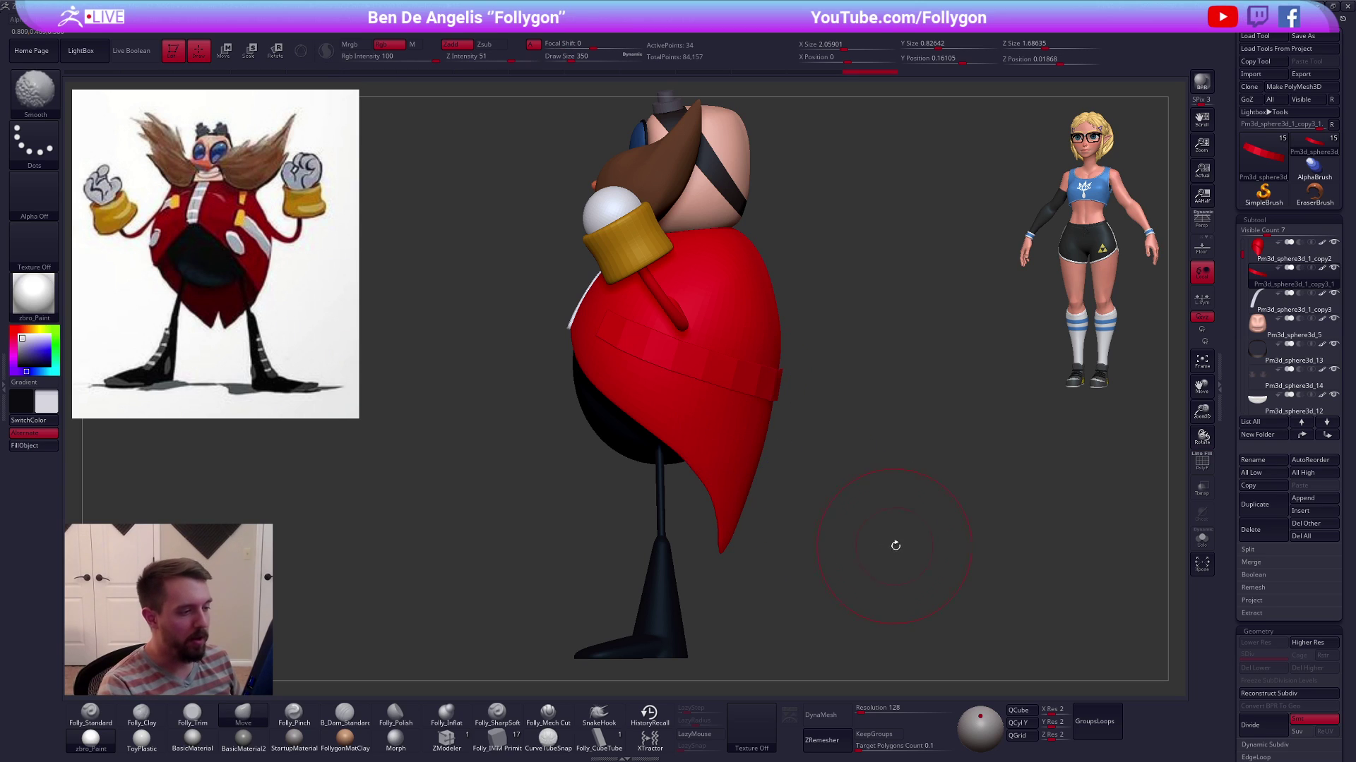
{"action": "key", "text": "space"}
{"action": "left_click_drag", "start_coordinate": [924, 507], "coordinate": [921, 507]}
{"action": "right_click_drag", "start_coordinate": [570, 493], "coordinate": [630, 486]}
{"action": "key", "text": "1"}
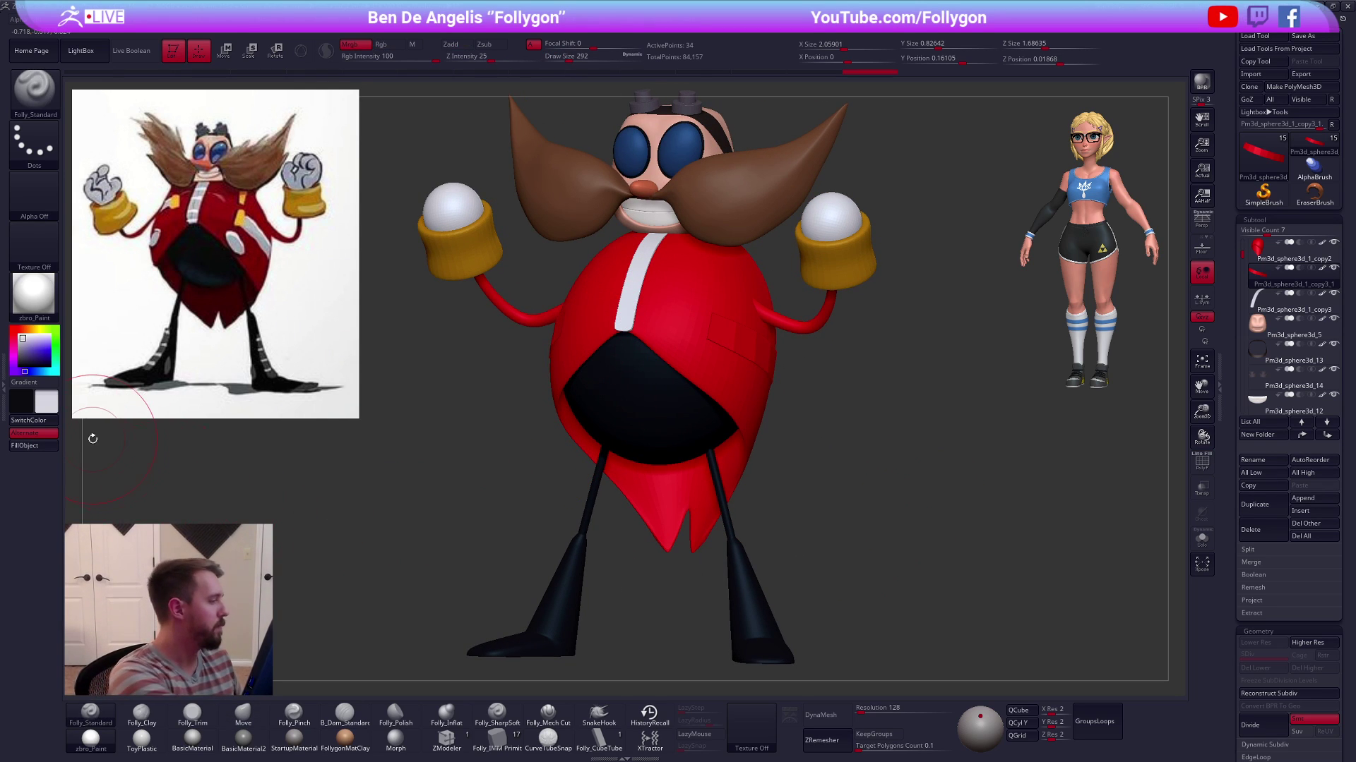
{"action": "left_click", "coordinate": [32, 448]}
Isolate the band and give it thickness with ZModeler's Extrude action on all polygons
{"action": "key", "text": "space"}
{"action": "left_click_drag", "start_coordinate": [875, 526], "coordinate": [869, 526]}
{"action": "left_click", "coordinate": [463, 734]}
{"action": "key", "text": "alt+s"}
{"action": "right_click_drag", "start_coordinate": [751, 332], "coordinate": [766, 400], "text": "ctrl"}
{"action": "key", "text": "space"}
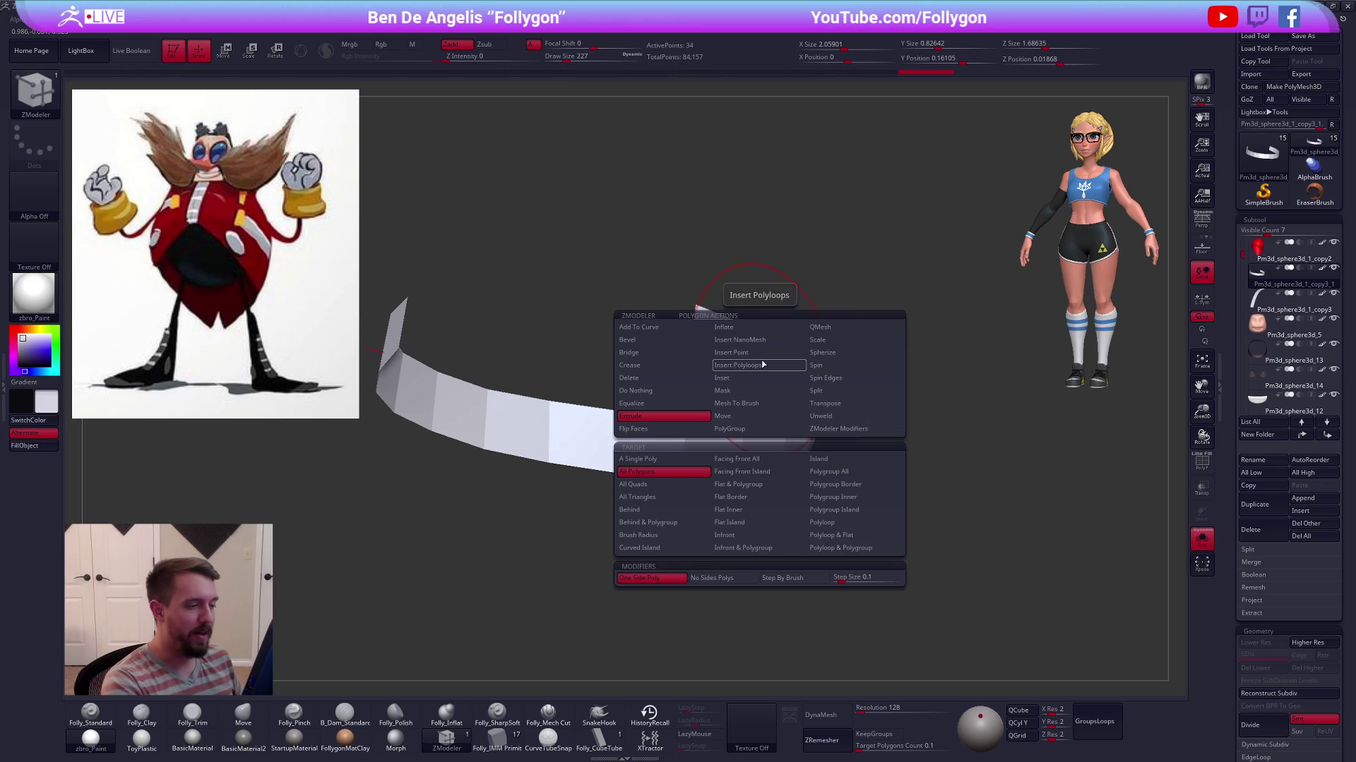
{"action": "left_click_drag", "start_coordinate": [769, 359], "coordinate": [749, 376]}
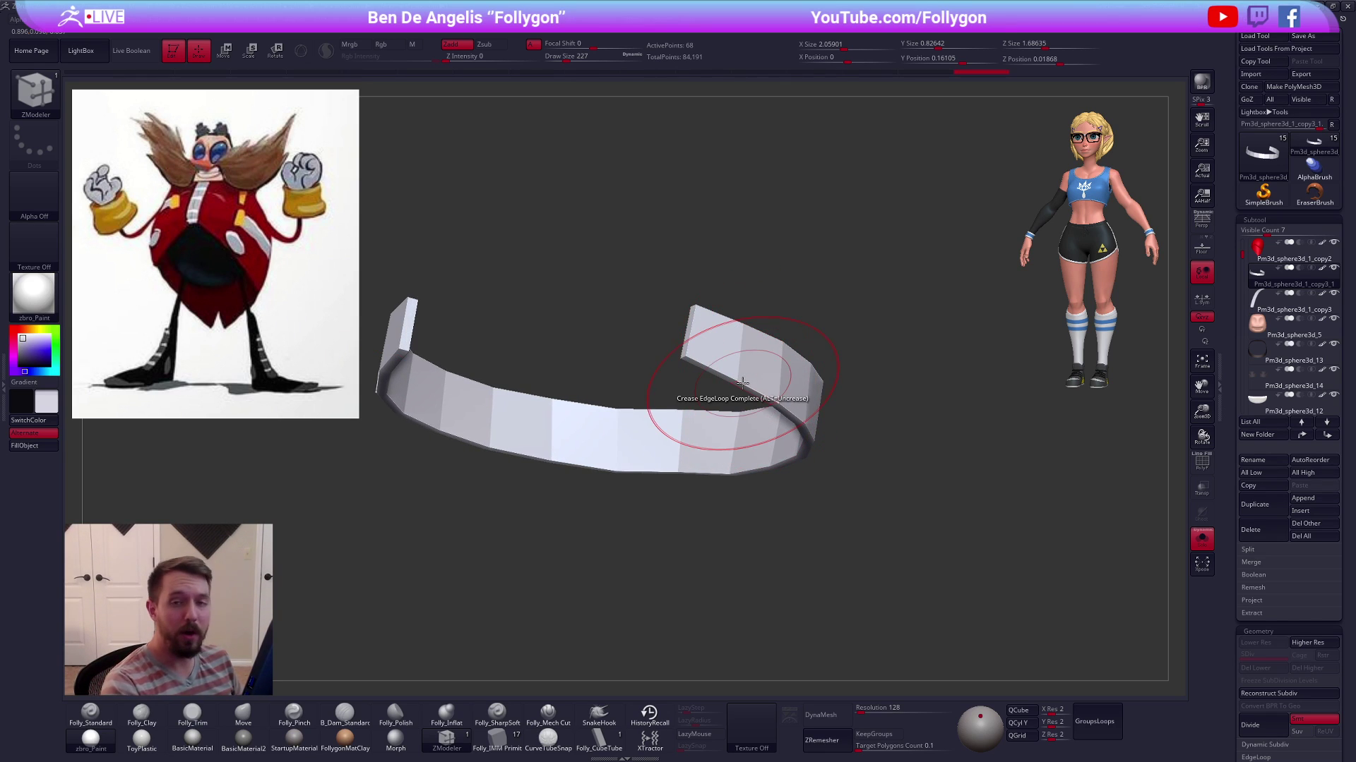
Turn off double-sided display for the thickened band and flip its normals
{"action": "key", "text": "d"}
{"action": "left_click_drag", "start_coordinate": [939, 539], "coordinate": [911, 535], "text": "alt"}
{"action": "key", "text": "shift+d"}
{"action": "key", "text": "space"}
{"action": "left_click", "coordinate": [989, 482]}
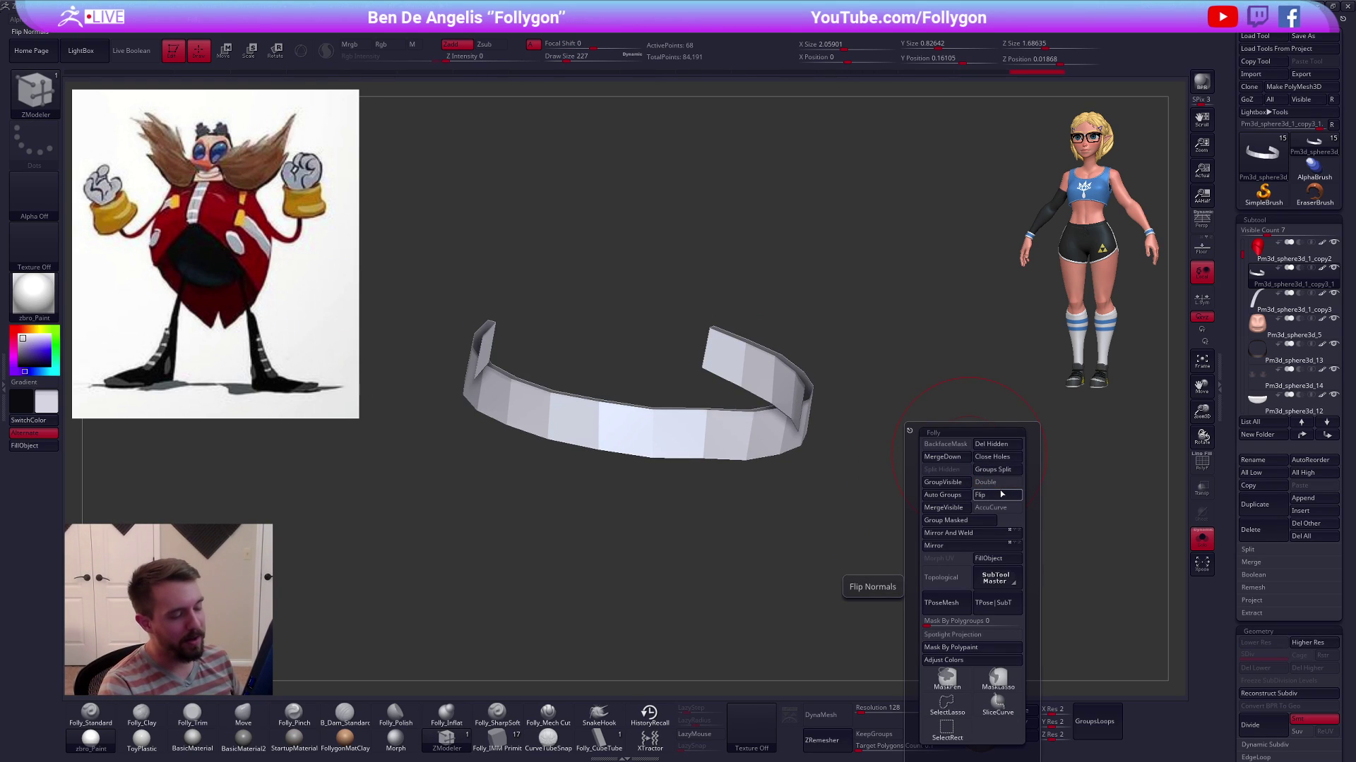
{"action": "left_click", "coordinate": [996, 499]}
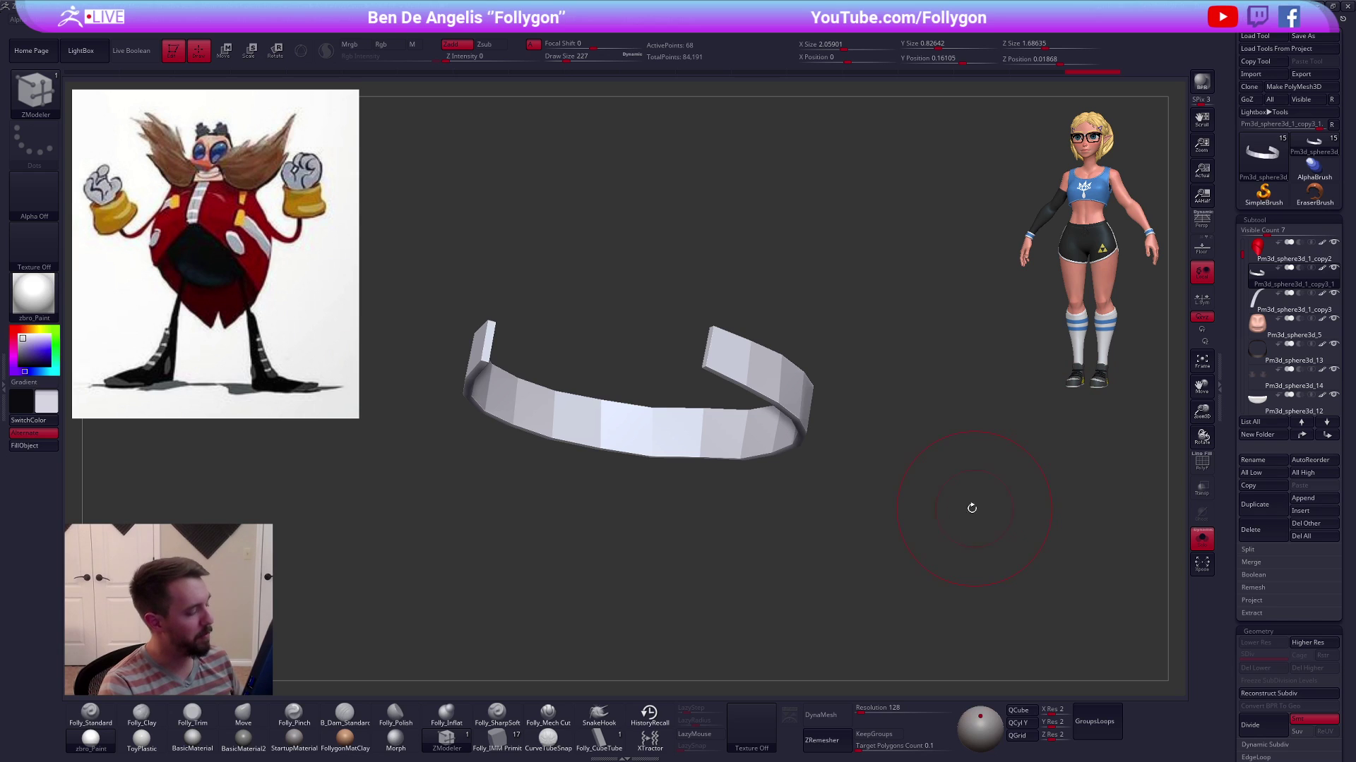
Crease the band's complete edge loops with ZModeler, smooth it with dynamic subdivision, and bring the rest of the character back into view
{"action": "mouse_move", "coordinate": [741, 302]}
{"action": "left_mouse_down", "text": "alt"}
{"action": "mouse_move", "coordinate": [761, 312]}
{"action": "mouse_move", "coordinate": [784, 292]}
{"action": "left_mouse_up", "text": "alt"}
{"action": "key", "text": "space"}
{"action": "left_click_drag", "start_coordinate": [824, 365], "coordinate": [848, 443], "text": "alt"}
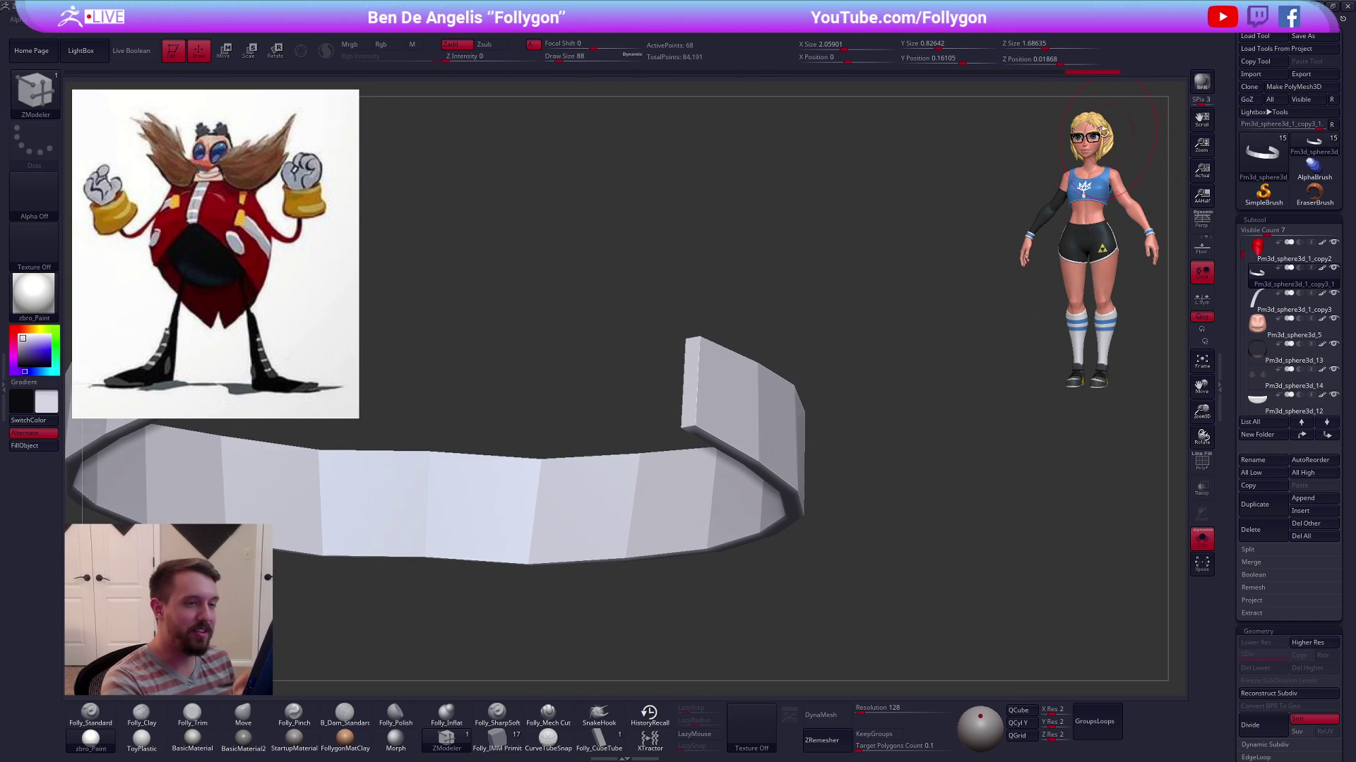
{"action": "key", "text": "space"}
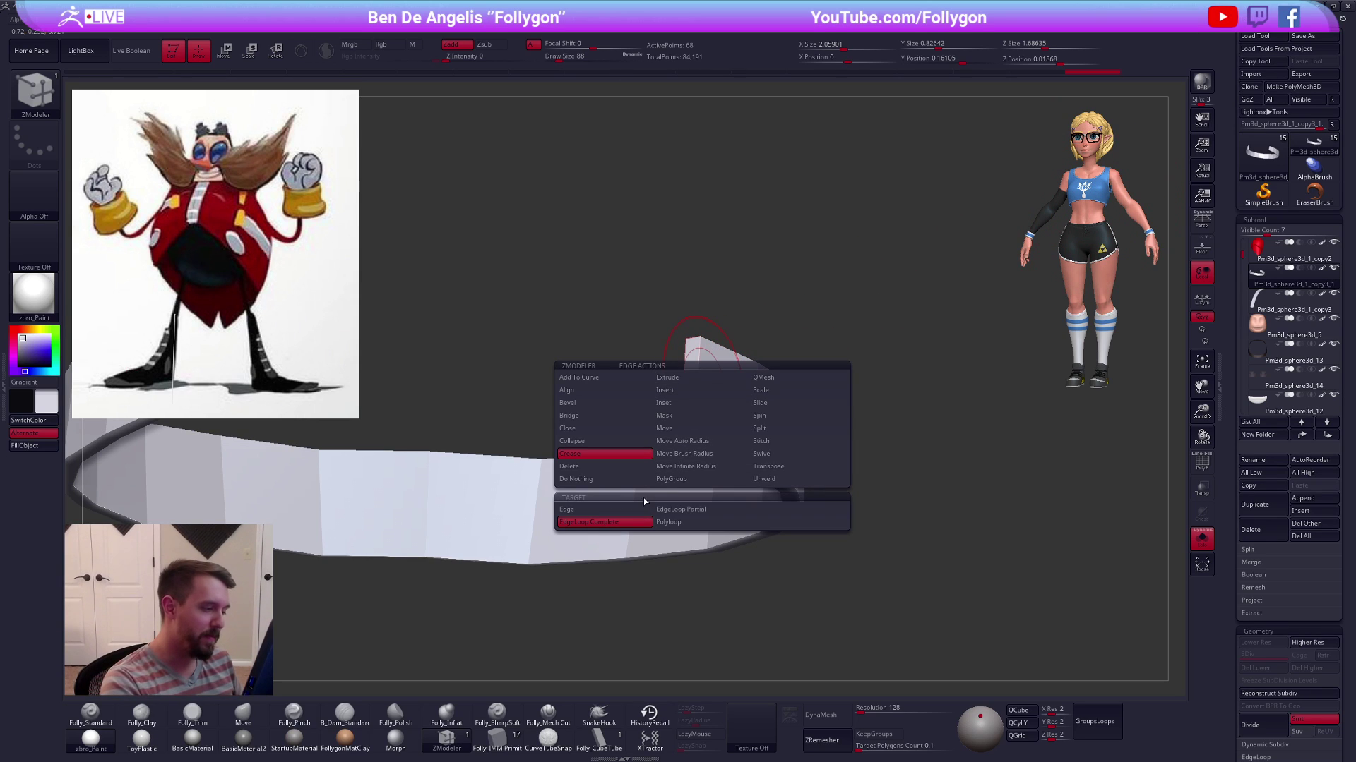
{"action": "key", "text": "d"}
{"action": "mouse_move", "coordinate": [701, 395]}
{"action": "right_mouse_down"}
{"action": "mouse_move", "coordinate": [717, 396]}
{"action": "mouse_move", "coordinate": [676, 380]}
{"action": "right_mouse_up"}
{"action": "key", "text": "shift+d"}
{"action": "left_click_drag", "start_coordinate": [667, 379], "coordinate": [665, 392]}
{"action": "right_click_drag", "start_coordinate": [702, 366], "coordinate": [720, 433]}
{"action": "key", "text": "d"}
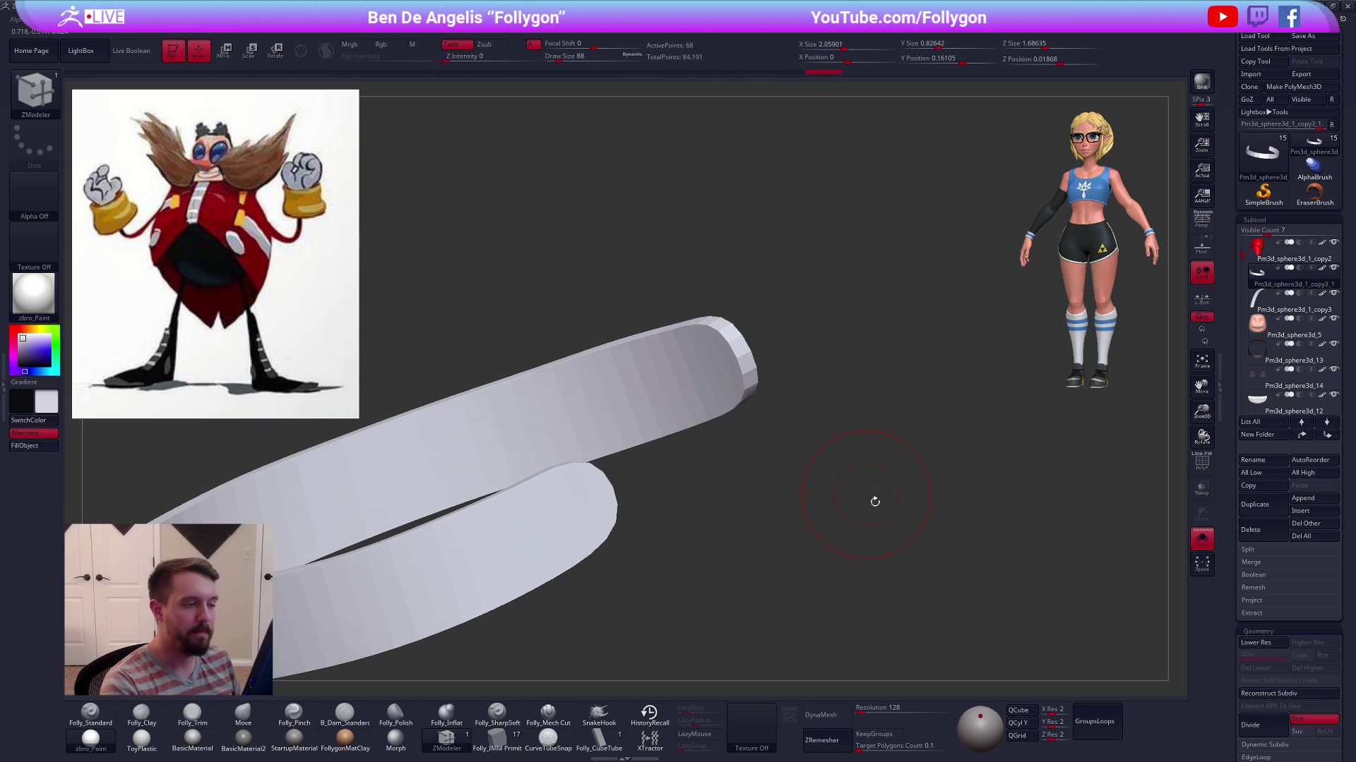
{"action": "right_click_drag", "start_coordinate": [871, 499], "coordinate": [777, 441], "text": "ctrl"}
{"action": "right_click_drag", "start_coordinate": [972, 563], "coordinate": [925, 570]}
{"action": "key", "text": "alt+s"}
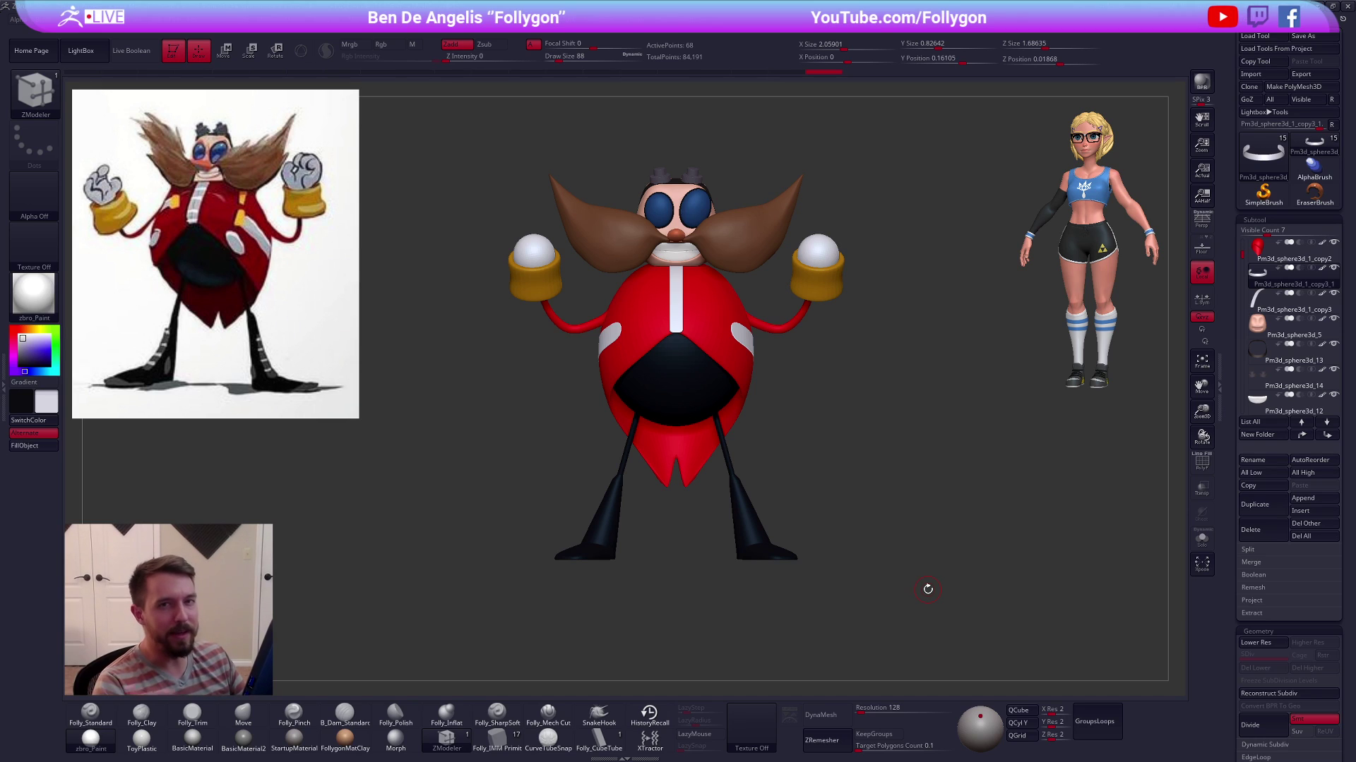
Pull the middle of the band's back slightly down with the Move brush at draw size 292, with the wireframe shown
{"action": "left_click_drag", "start_coordinate": [848, 496], "coordinate": [823, 492]}
{"action": "key", "text": "alt+s"}
{"action": "mouse_move", "coordinate": [791, 448]}
{"action": "left_mouse_down"}
{"action": "mouse_move", "coordinate": [779, 379]}
{"action": "mouse_move", "coordinate": [814, 444]}
{"action": "mouse_move", "coordinate": [745, 457]}
{"action": "left_mouse_up"}
{"action": "key", "text": "b"}
{"action": "key", "text": "m"}
{"action": "key", "text": "v"}
{"action": "key", "text": "s"}
{"action": "left_click_drag", "start_coordinate": [816, 421], "coordinate": [826, 422]}
{"action": "left_click_drag", "start_coordinate": [846, 435], "coordinate": [793, 421], "text": "alt"}
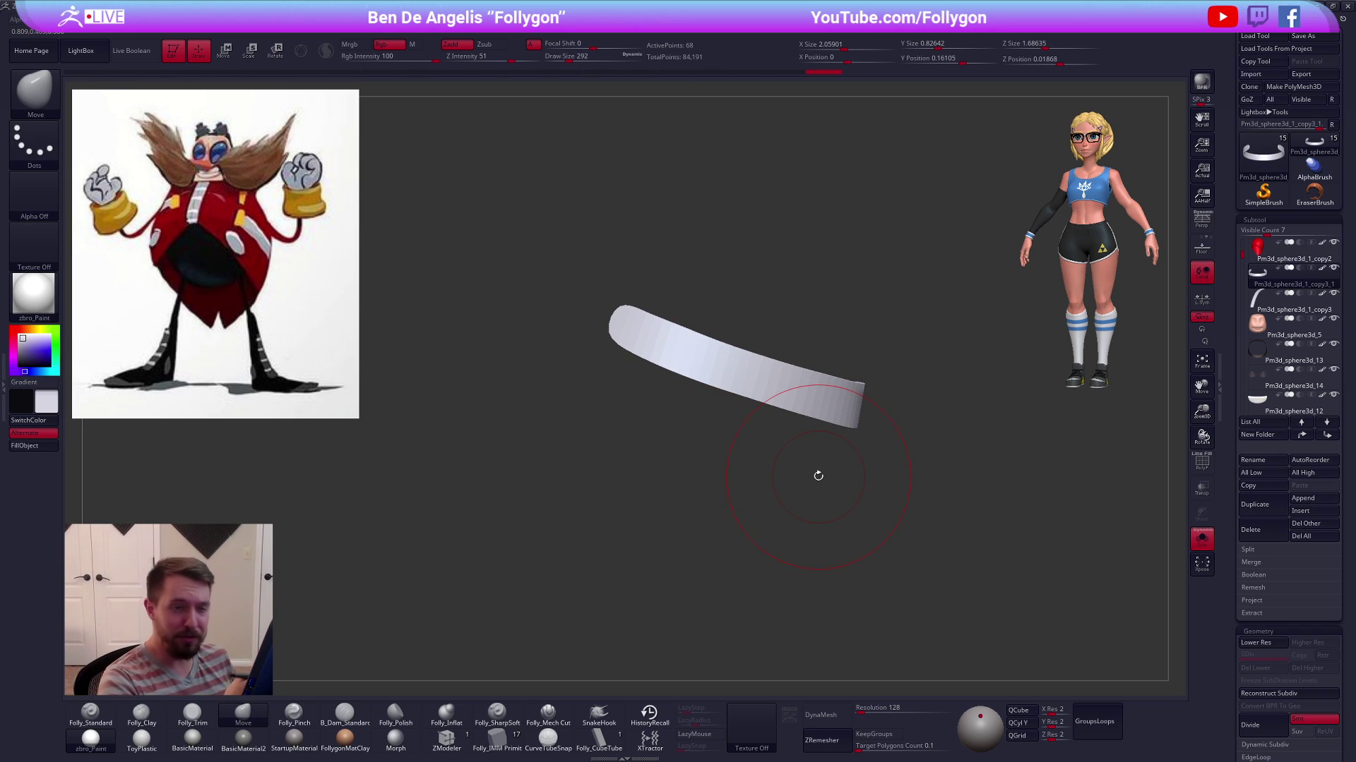
{"action": "mouse_move", "coordinate": [890, 555]}
{"action": "left_mouse_down", "text": "alt"}
{"action": "mouse_move", "coordinate": [874, 546]}
{"action": "mouse_move", "coordinate": [905, 536]}
{"action": "left_mouse_up", "text": "alt"}
{"action": "key", "text": "alt+s"}
{"action": "key", "text": "shift+f"}
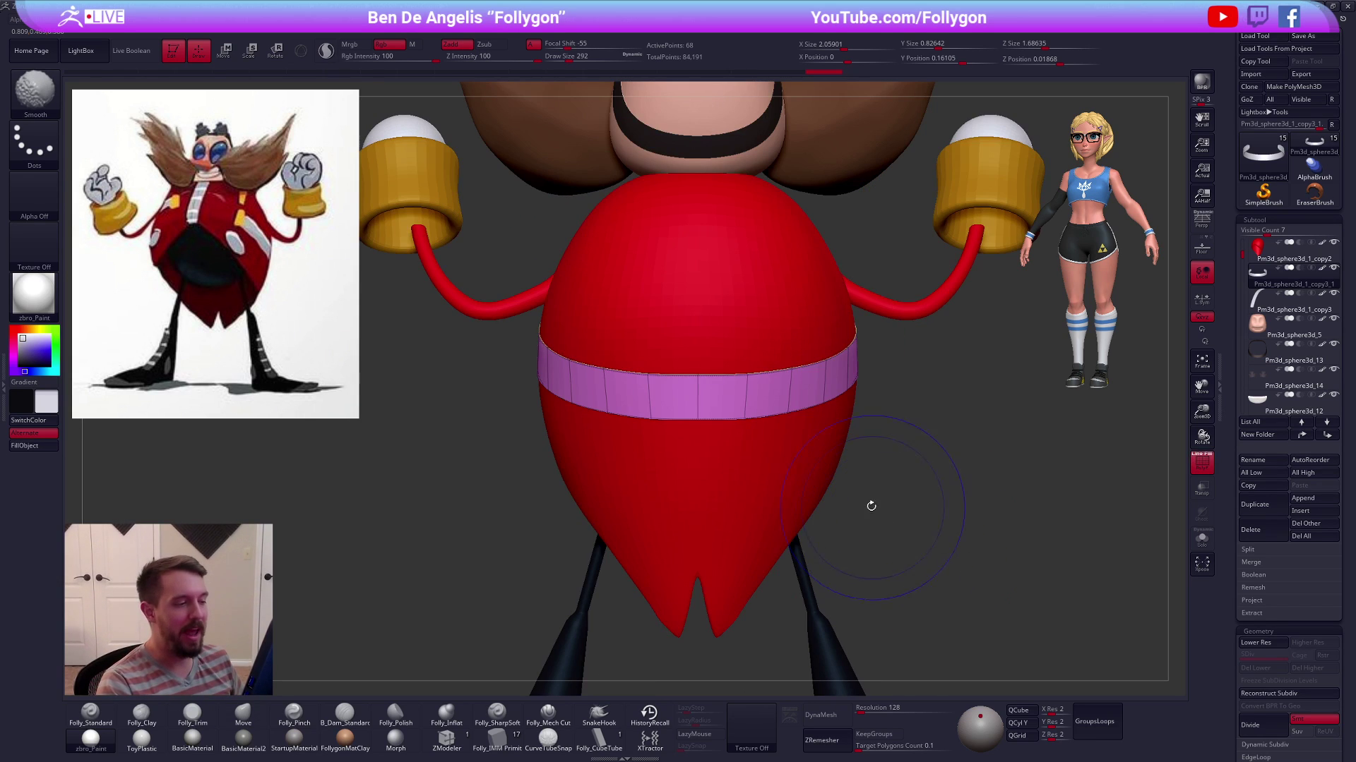
{"action": "left_click_drag", "start_coordinate": [701, 421], "coordinate": [700, 427]}
{"action": "left_click_drag", "start_coordinate": [704, 379], "coordinate": [705, 383]}
{"action": "right_click_drag", "start_coordinate": [683, 437], "coordinate": [862, 439]}
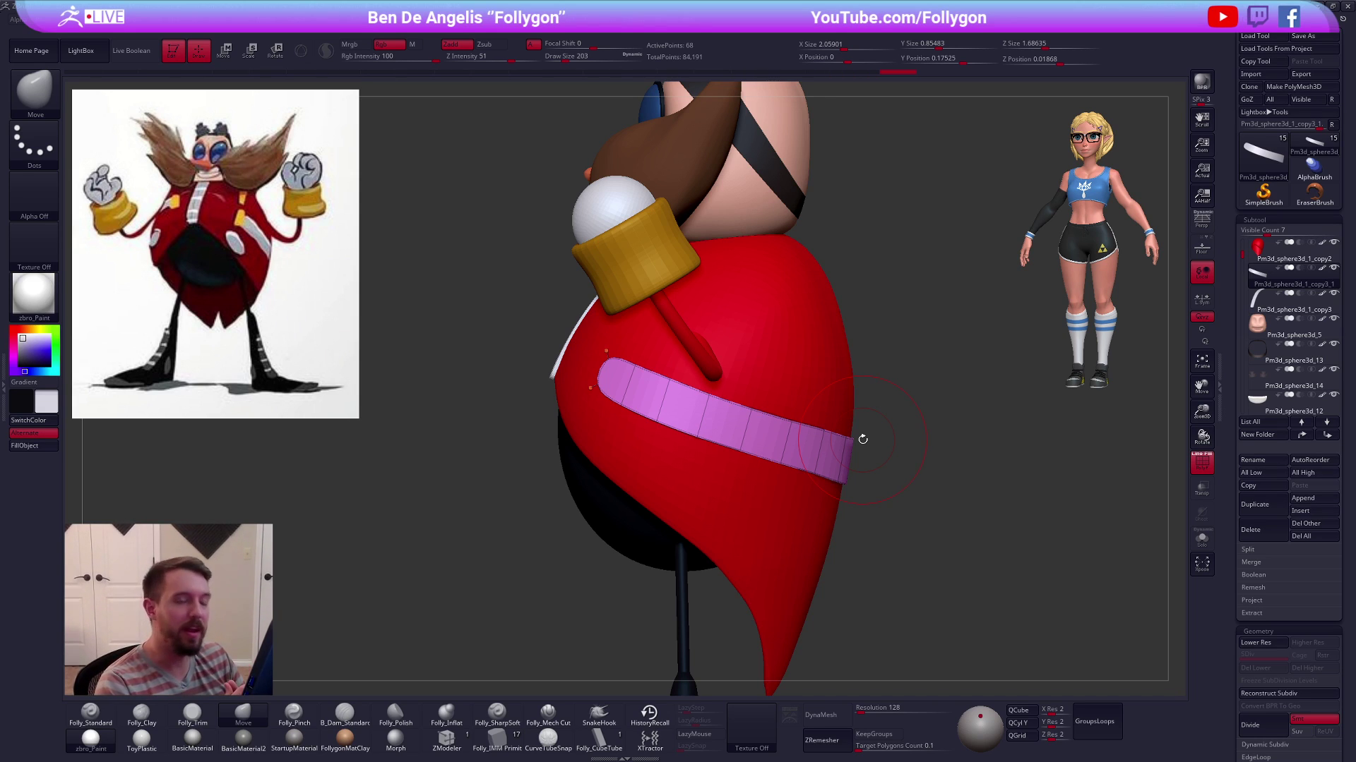
Hide the wireframe and smoothing, and adjust the band's front end in side view with the Move brush at draw size 321
{"action": "key", "text": "shift+f"}
{"action": "left_click_drag", "start_coordinate": [883, 563], "coordinate": [905, 556]}
{"action": "key", "text": "shift+d"}
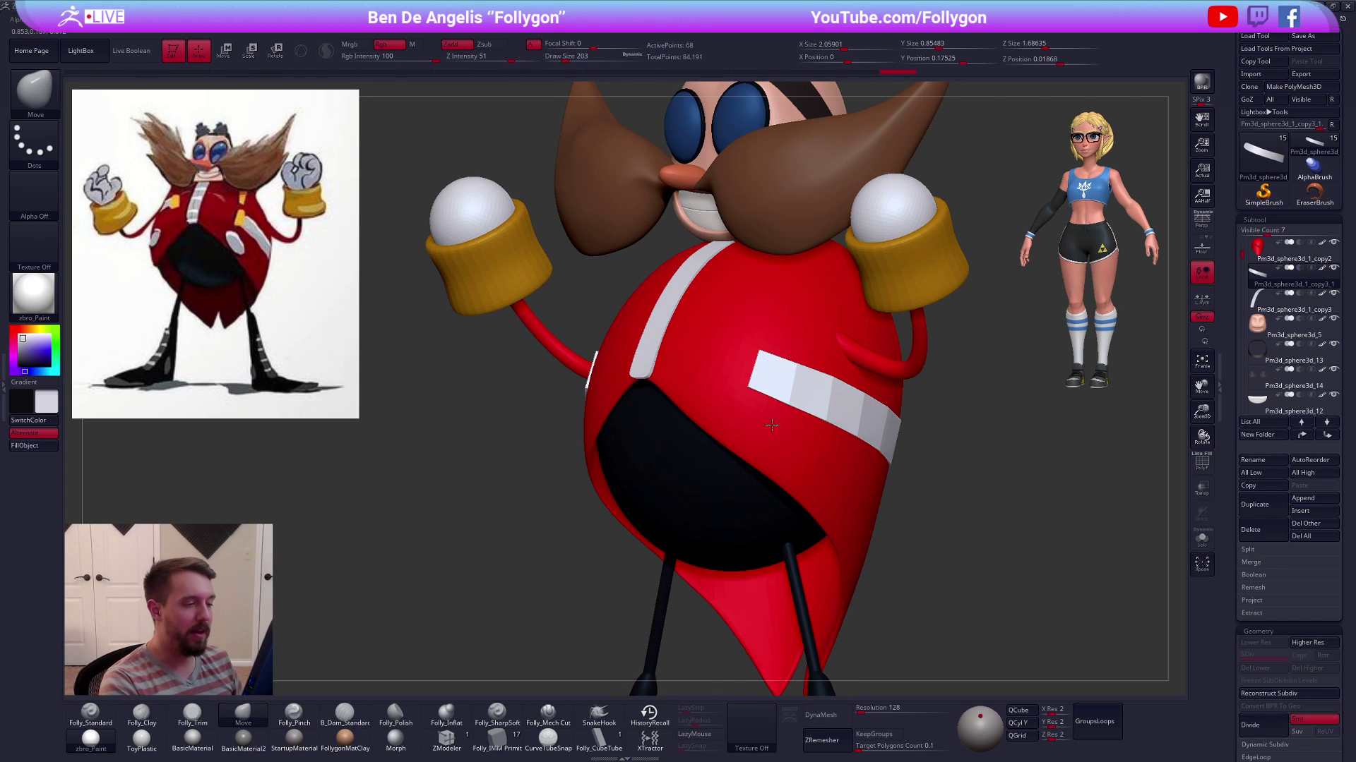
{"action": "right_click_drag", "start_coordinate": [805, 469], "coordinate": [714, 455]}
{"action": "key", "text": "space"}
{"action": "left_click_drag", "start_coordinate": [779, 407], "coordinate": [768, 407]}
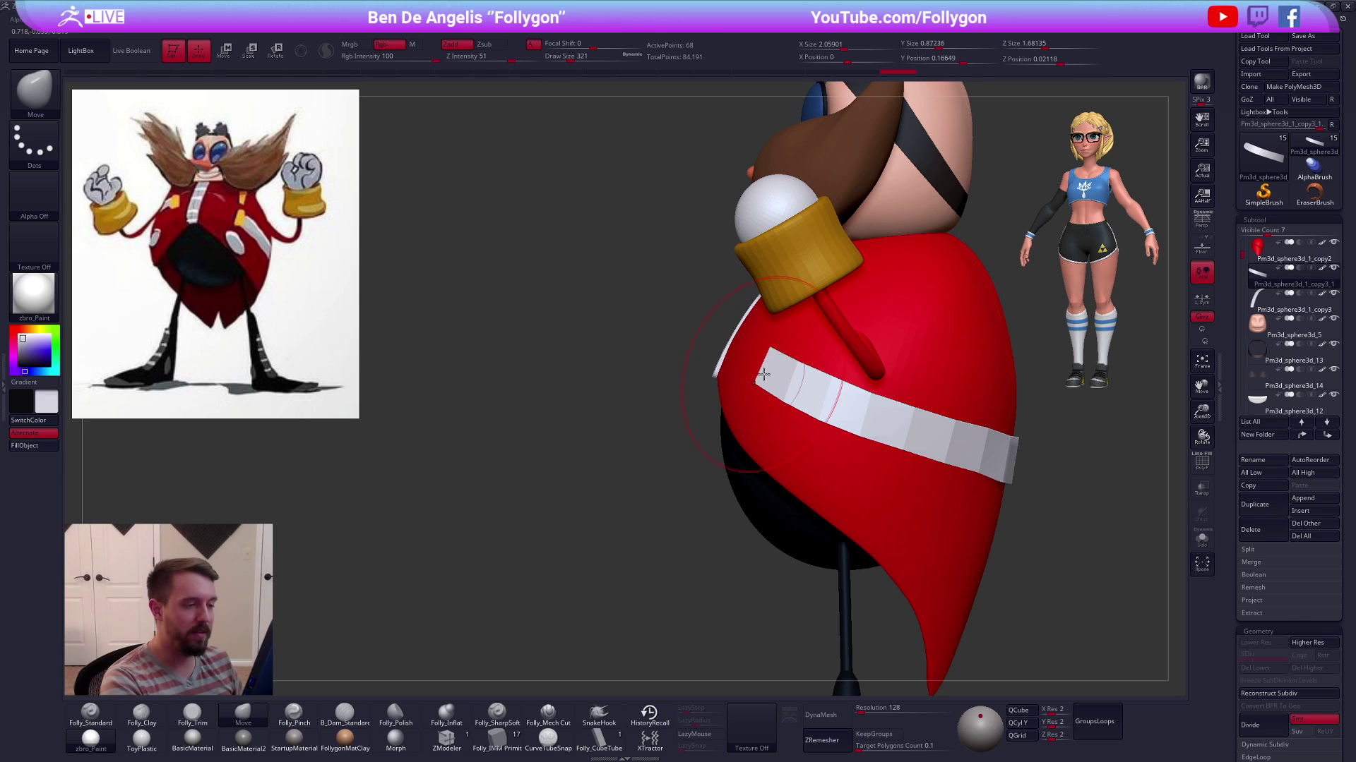
{"action": "key", "text": "space"}
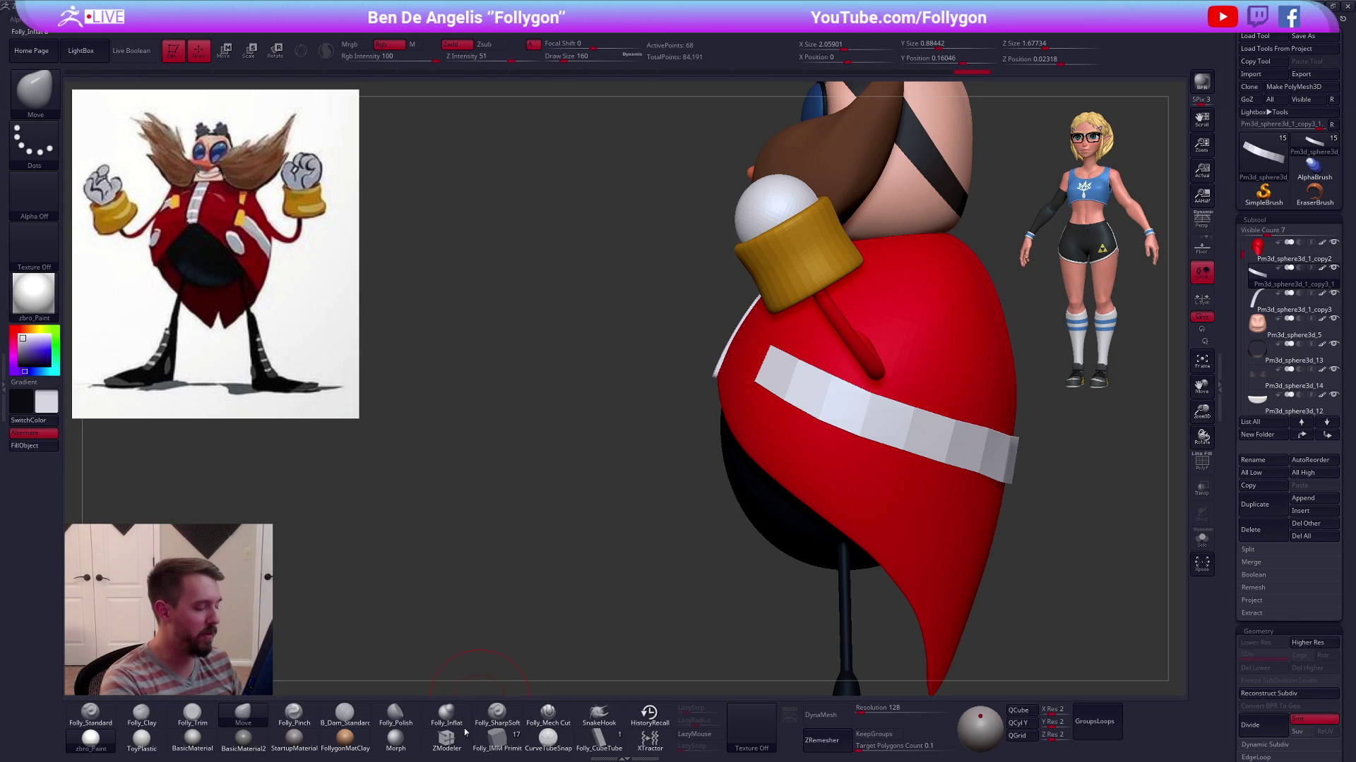
Isolate the band, crease the single edges of its front end with ZModeler at draw size 67, and turn dynamic subdivision back on
{"action": "left_click", "coordinate": [448, 738]}
{"action": "key", "text": "alt+s"}
{"action": "right_click_drag", "start_coordinate": [648, 460], "coordinate": [781, 374]}
{"action": "key", "text": "space"}
{"action": "left_click_drag", "start_coordinate": [803, 343], "coordinate": [798, 343]}
{"action": "right_click_drag", "start_coordinate": [797, 343], "coordinate": [798, 402]}
{"action": "key", "text": "space"}
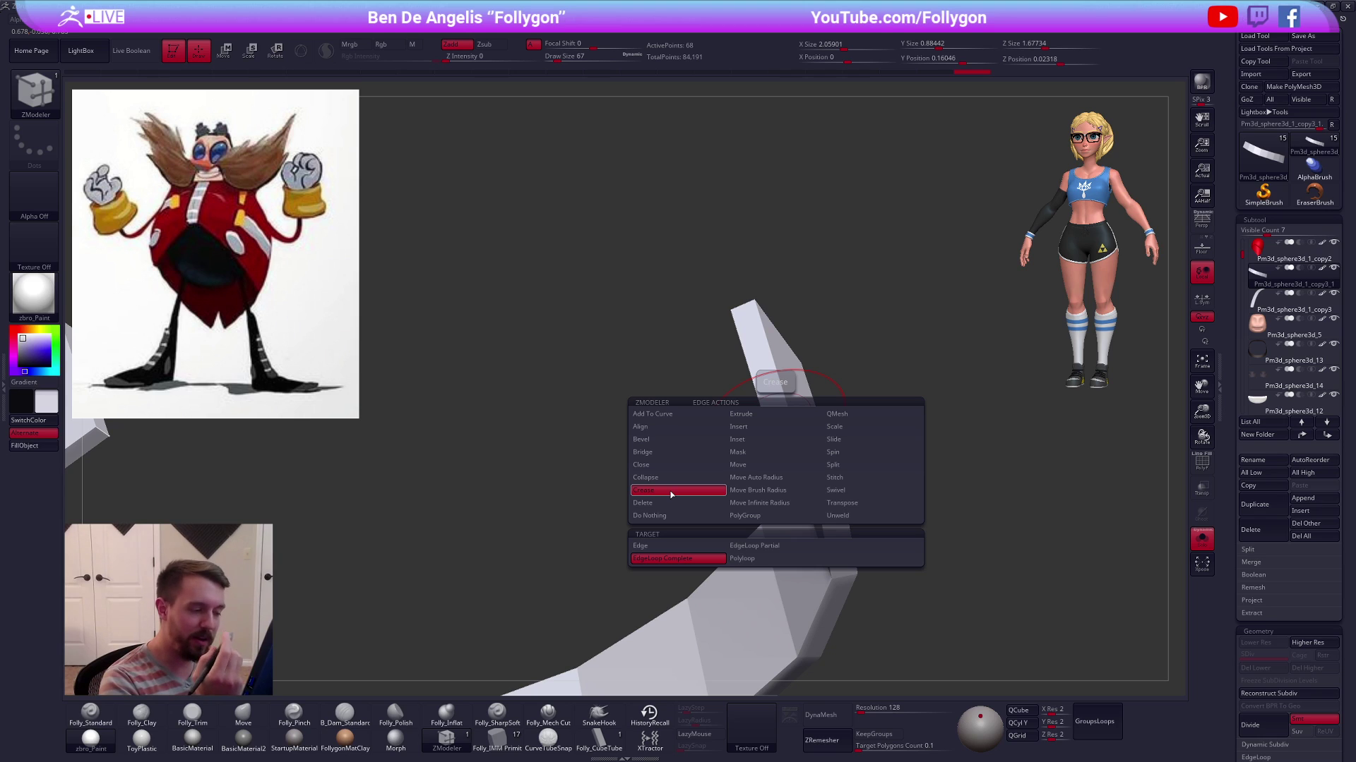
{"action": "left_click", "coordinate": [679, 548]}
{"action": "left_click", "coordinate": [775, 408]}
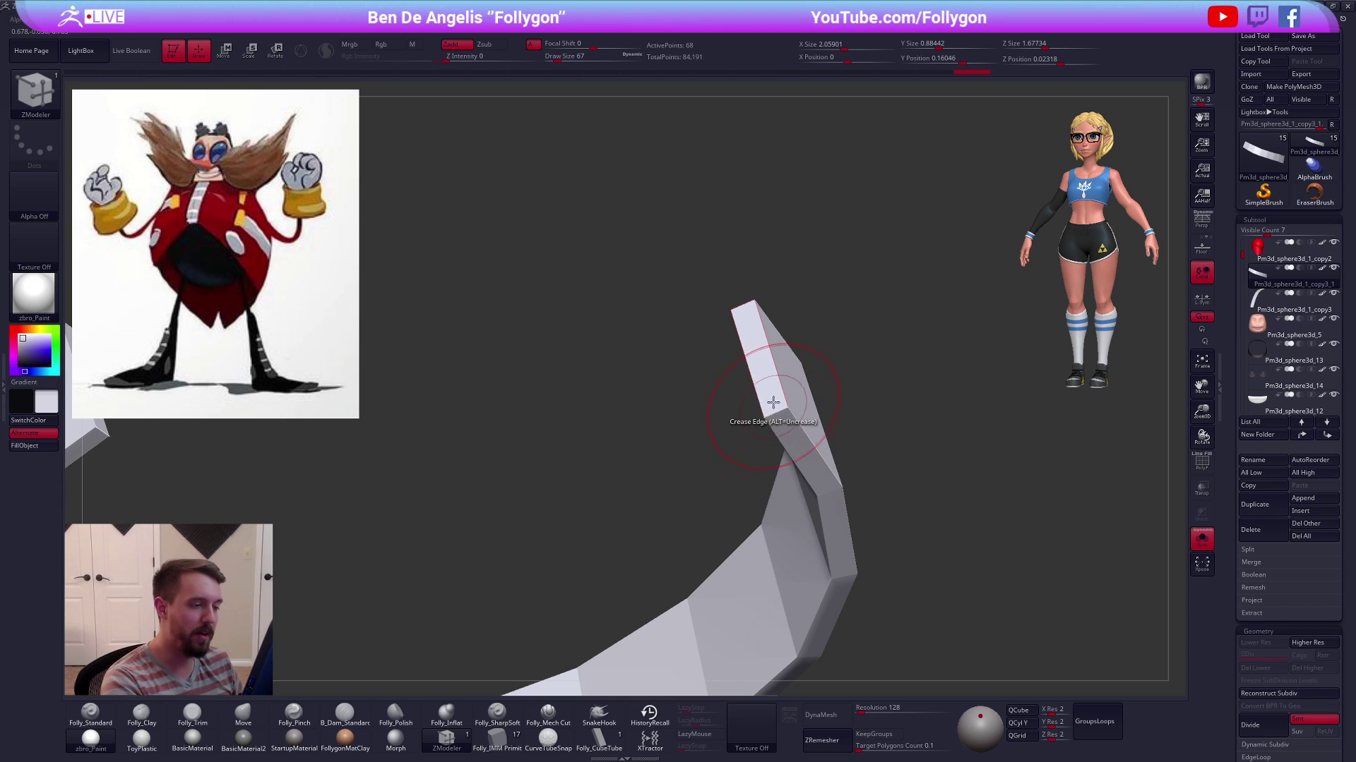
{"action": "left_click", "coordinate": [744, 306]}
{"action": "key", "text": "d"}
{"action": "right_click_drag", "start_coordinate": [808, 401], "coordinate": [780, 421], "text": "ctrl"}
{"action": "key", "text": "shift+f"}
{"action": "right_click_drag", "start_coordinate": [840, 558], "coordinate": [886, 605], "text": "shift"}
{"action": "key", "text": "f"}
{"action": "key", "text": "alt+s"}
{"action": "key", "text": "shift+f"}
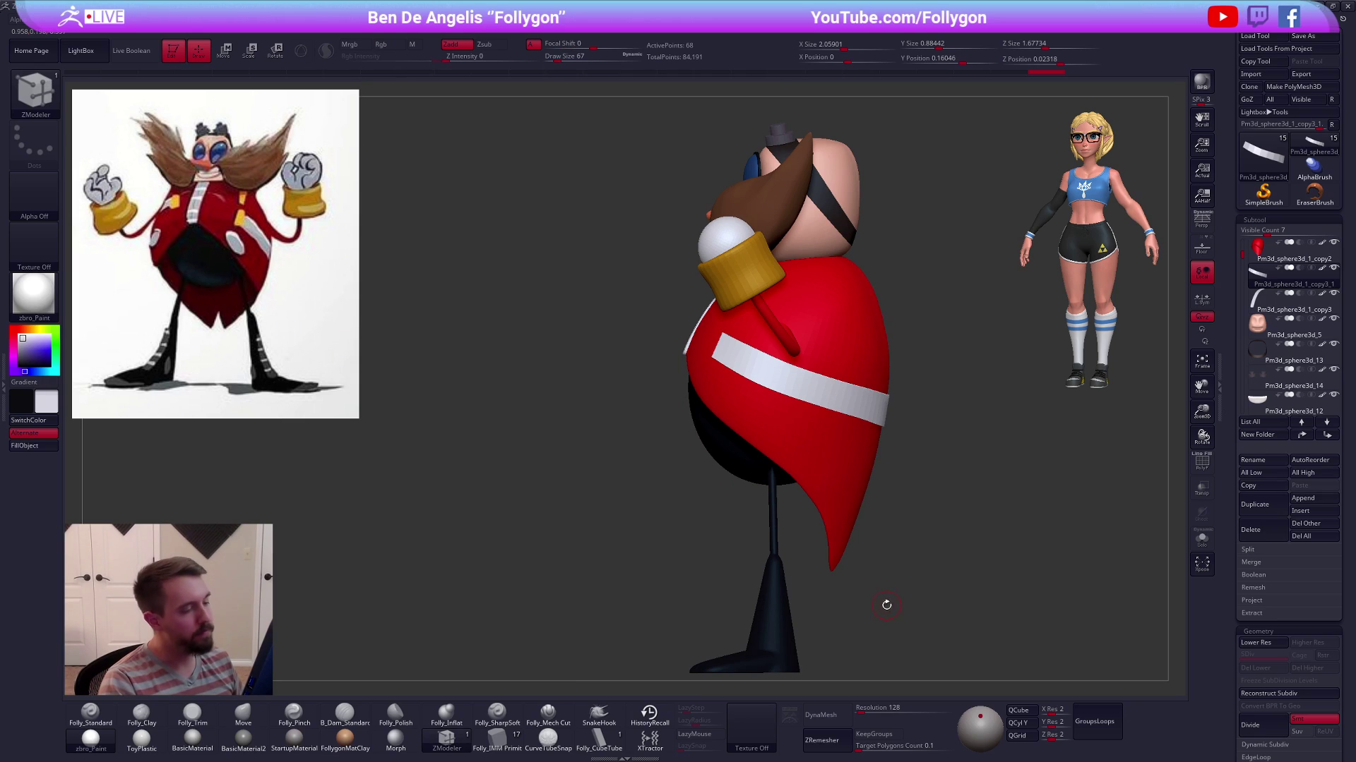
Adjust the back of the band in side view with the Move brush at draw size 397, and reduce the draw size to 203
{"action": "key", "text": "b"}
{"action": "key", "text": "m"}
{"action": "key", "text": "v"}
{"action": "key", "text": "space"}
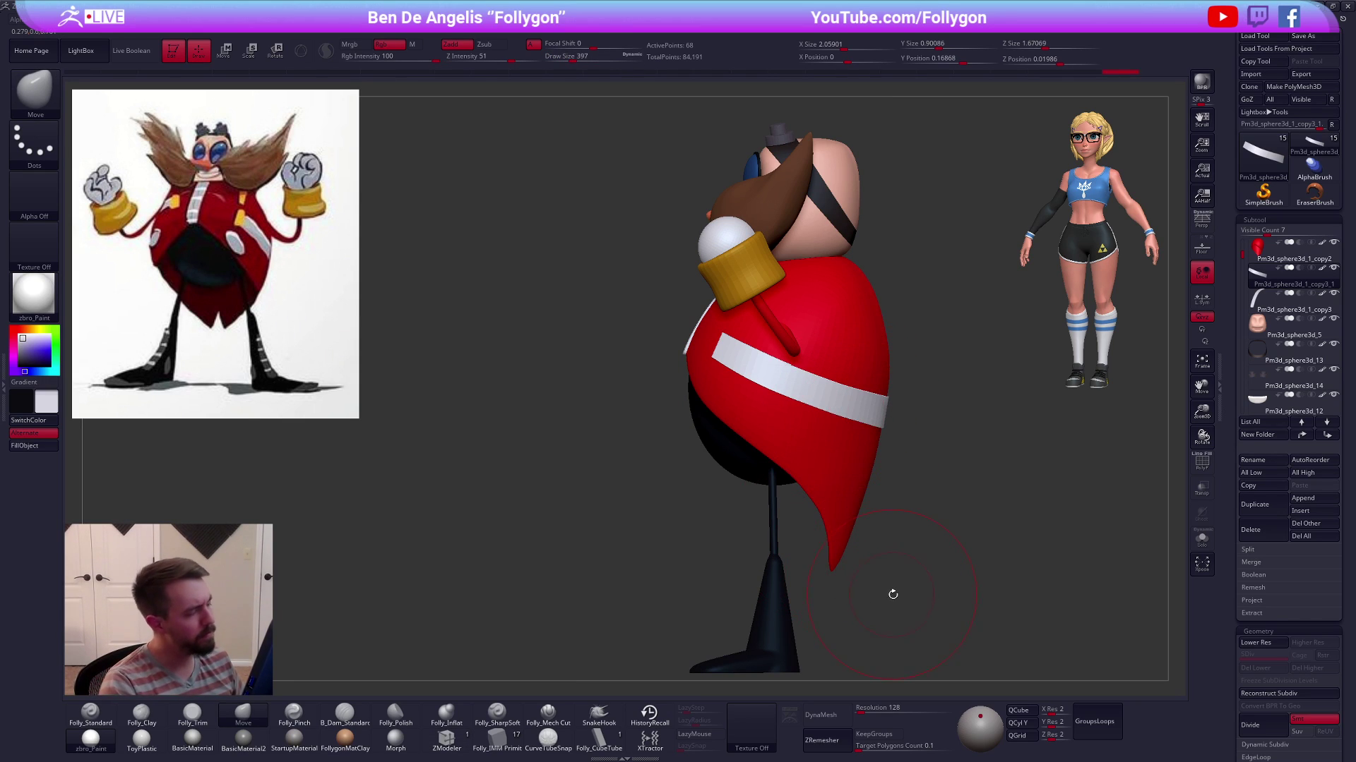
{"action": "key", "text": "bracketleft"}
{"action": "key", "text": "bracketleft"}
{"action": "key", "text": "bracketleft"}
{"action": "key", "text": "bracketleft"}
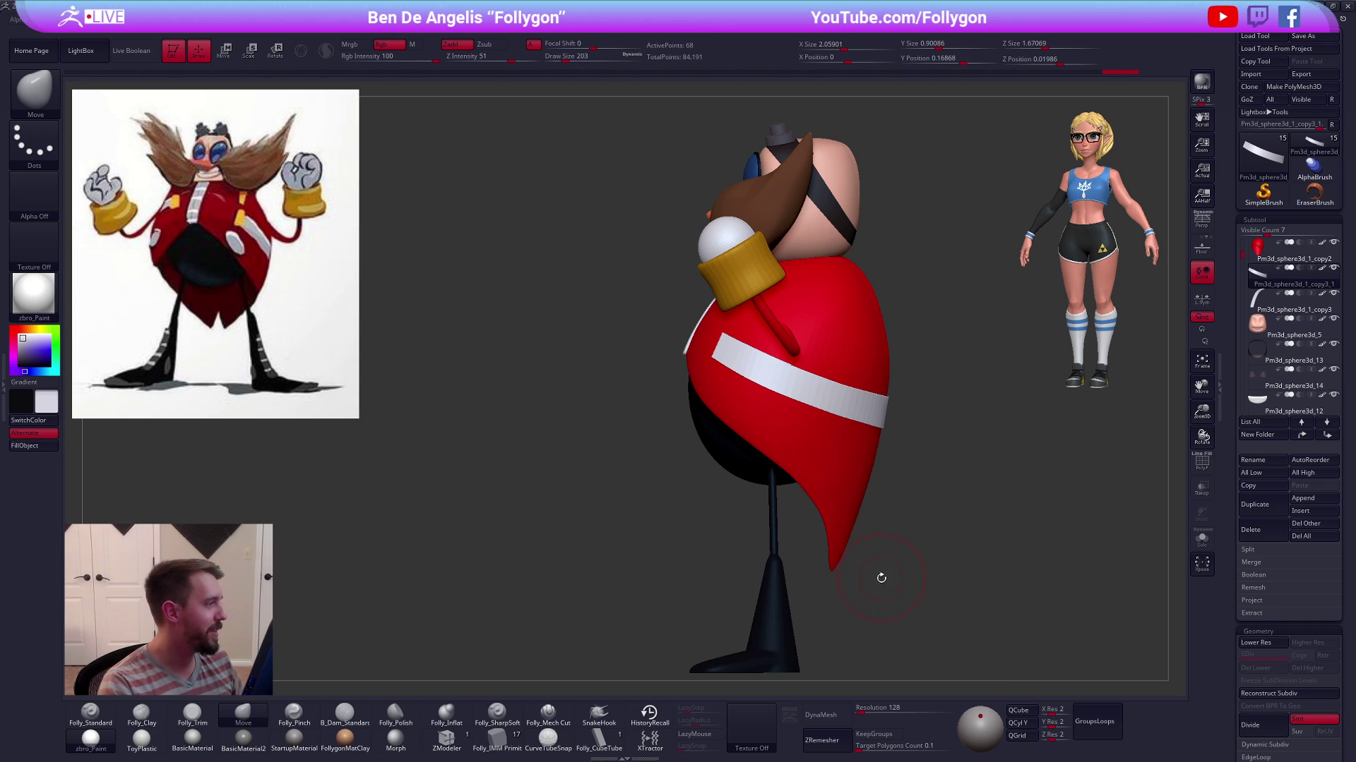
{"action": "right_click_drag", "start_coordinate": [878, 574], "coordinate": [839, 553], "text": "alt"}
{"action": "right_click_drag", "start_coordinate": [815, 426], "coordinate": [737, 379]}
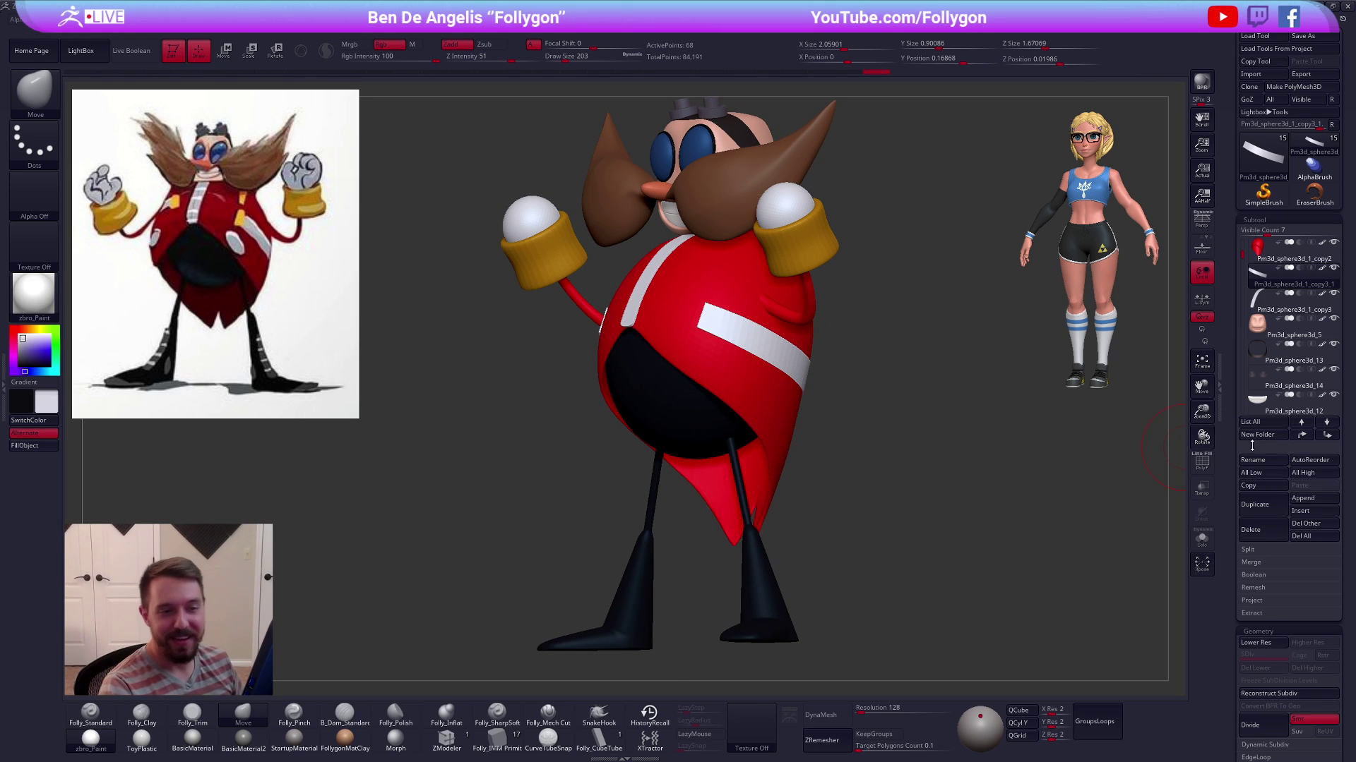
Duplicate the red body subtool and set the draw size to 67
{"action": "left_click", "coordinate": [1266, 252]}
{"action": "left_click", "coordinate": [1257, 504]}
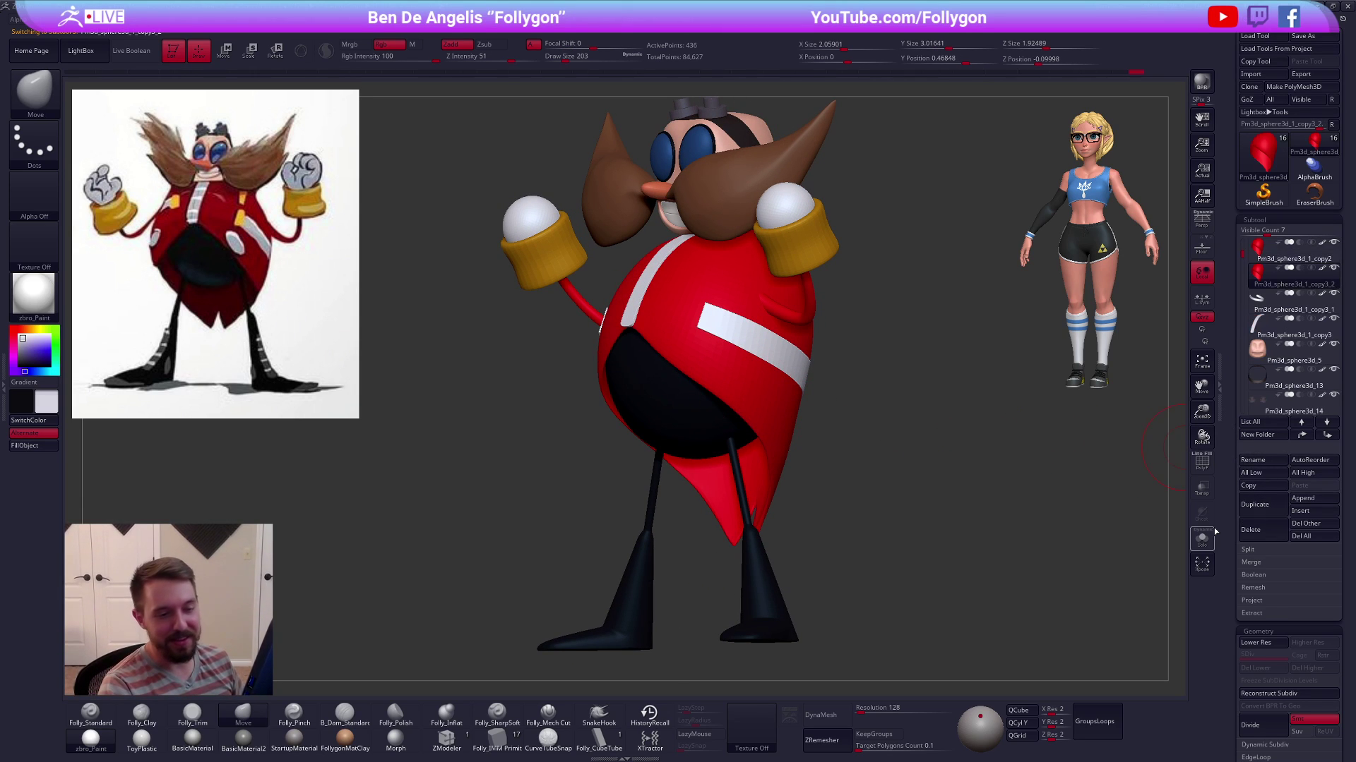
{"action": "key", "text": "space"}
{"action": "left_click_drag", "start_coordinate": [996, 489], "coordinate": [988, 489]}
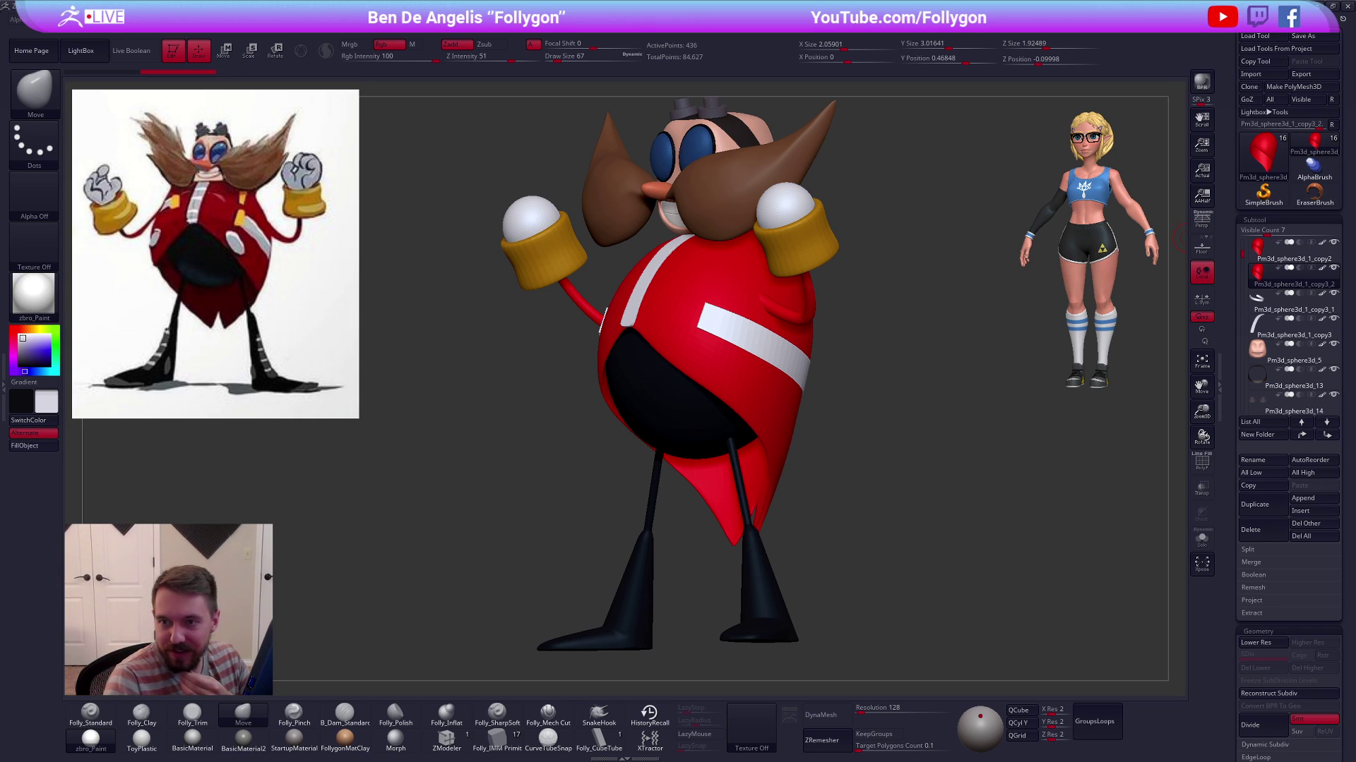
Switch to the browser and examine the Doctor Eggman image results for the costume's details, and return to ZBrush
{"action": "left_click_drag", "start_coordinate": [1355, 215], "coordinate": [623, 119]}
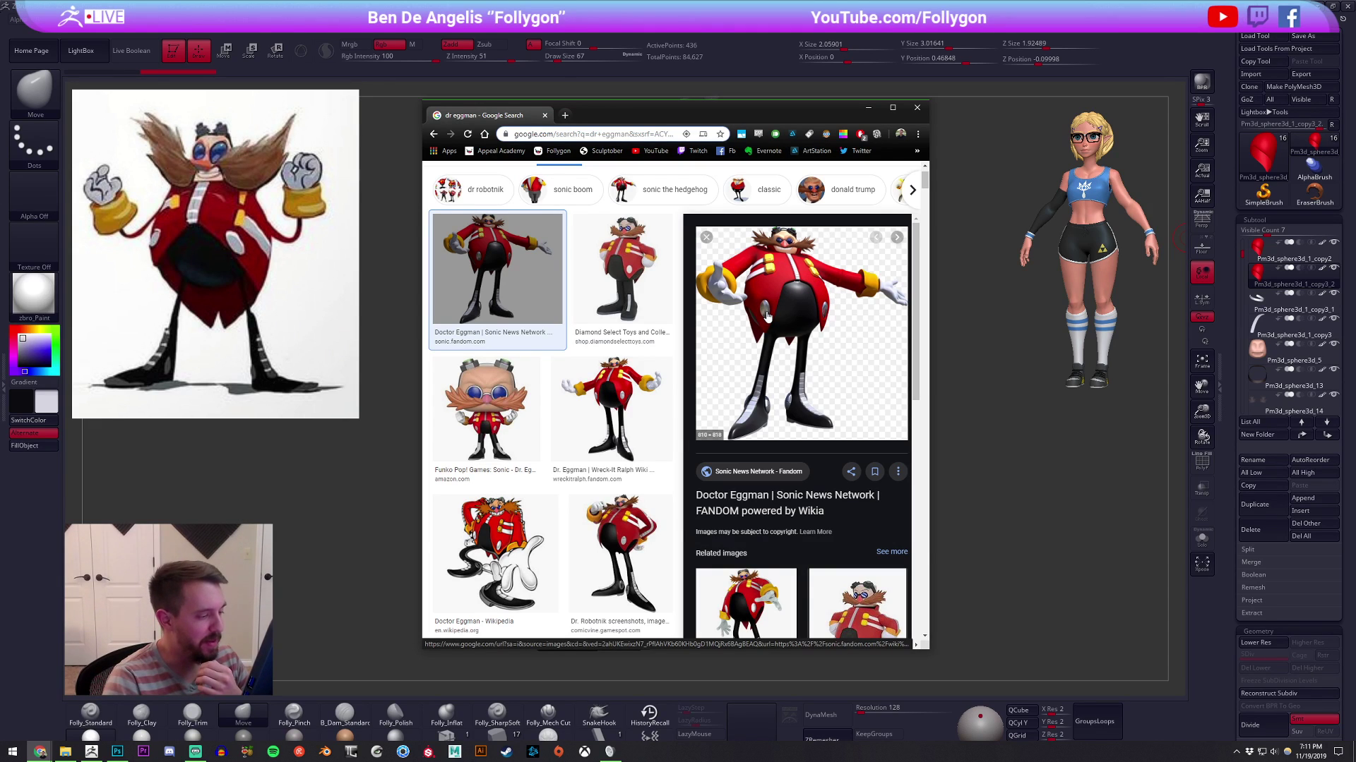
{"action": "scroll", "coordinate": [602, 372], "scroll_direction": "down", "scroll_amount": 3}
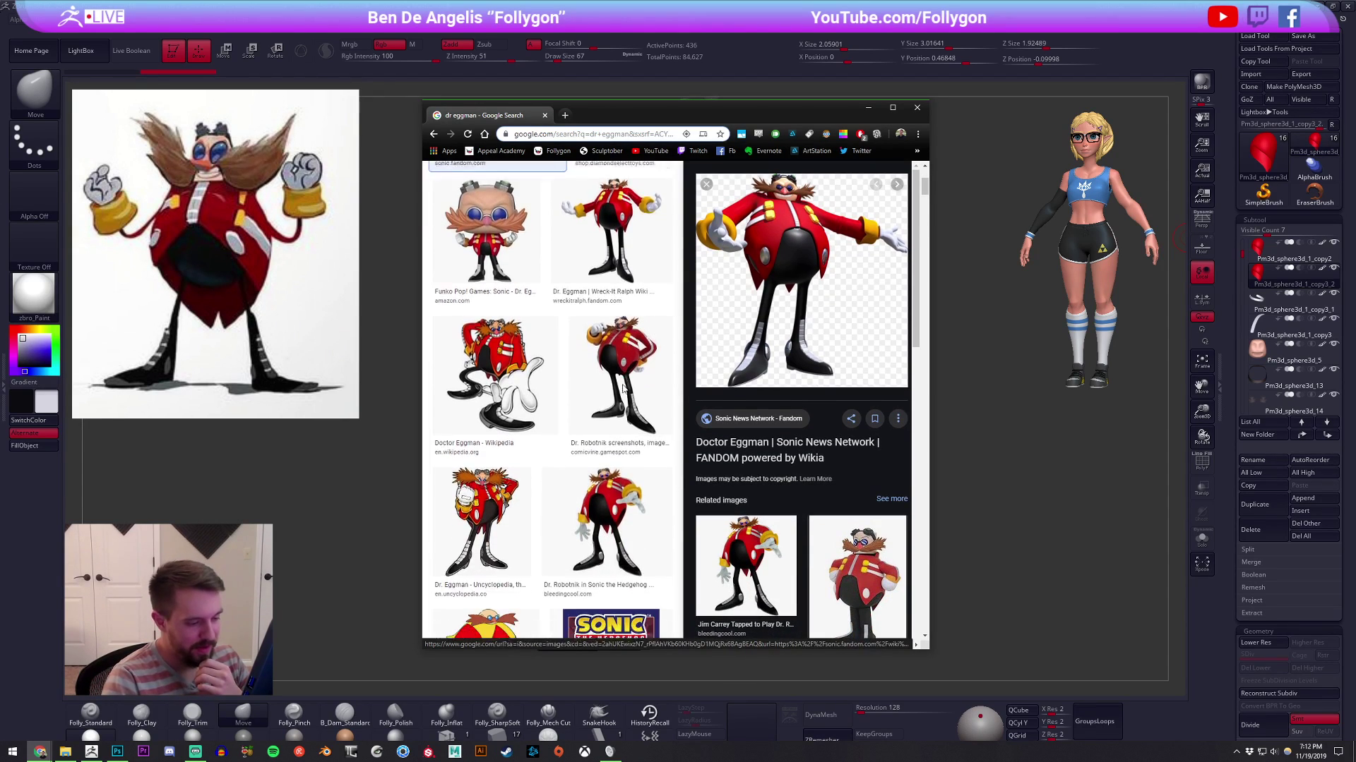
{"action": "scroll", "coordinate": [602, 373], "scroll_direction": "up", "scroll_amount": 5}
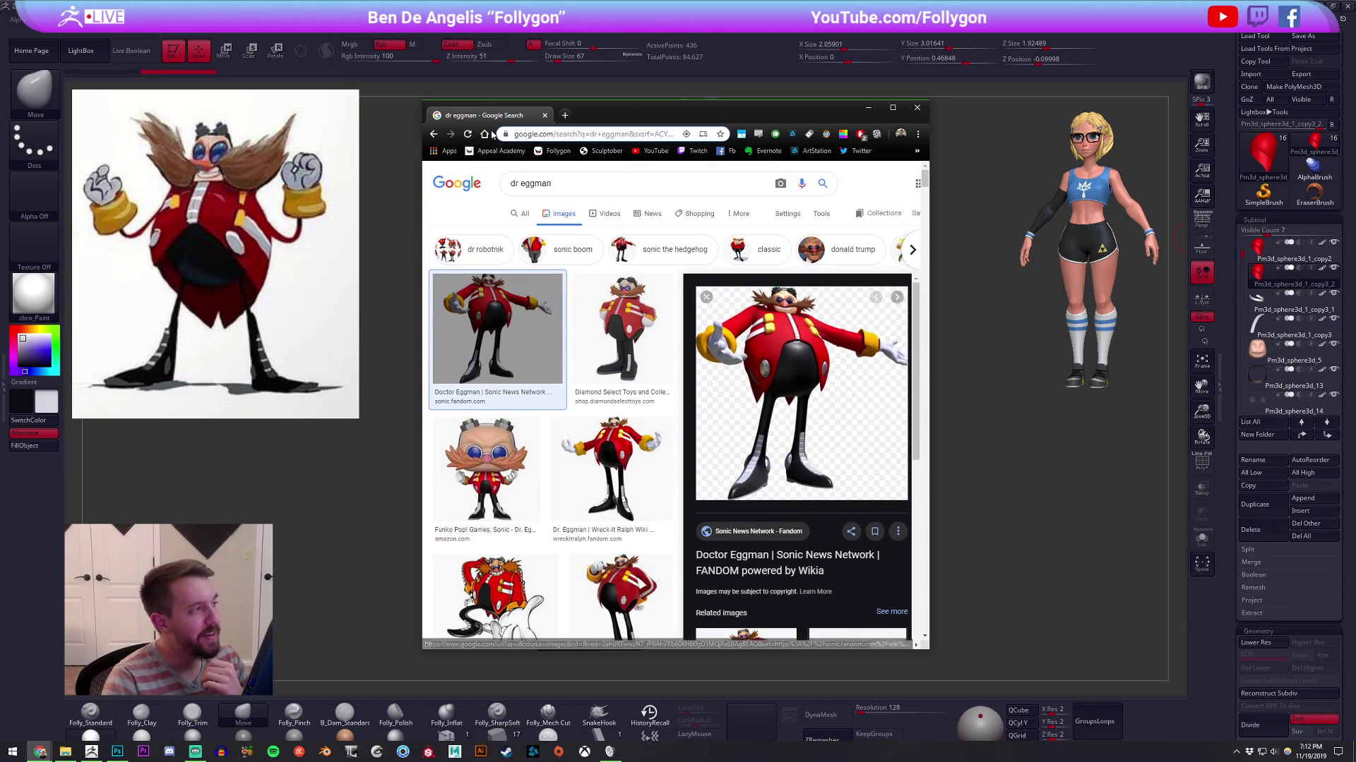
{"action": "key", "text": "alt+Tab"}
{"action": "left_click_drag", "start_coordinate": [686, 179], "coordinate": [1355, 138]}
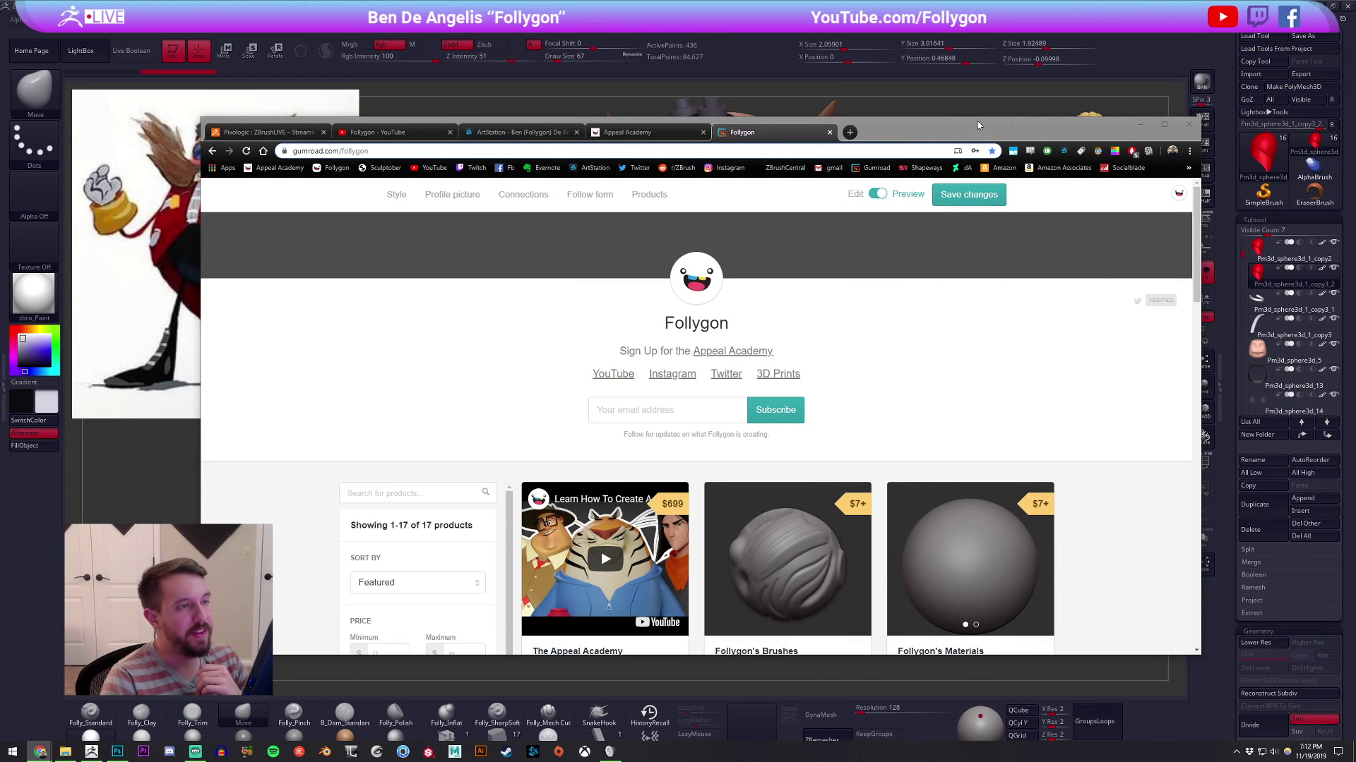
{"action": "key", "text": "alt+Tab"}
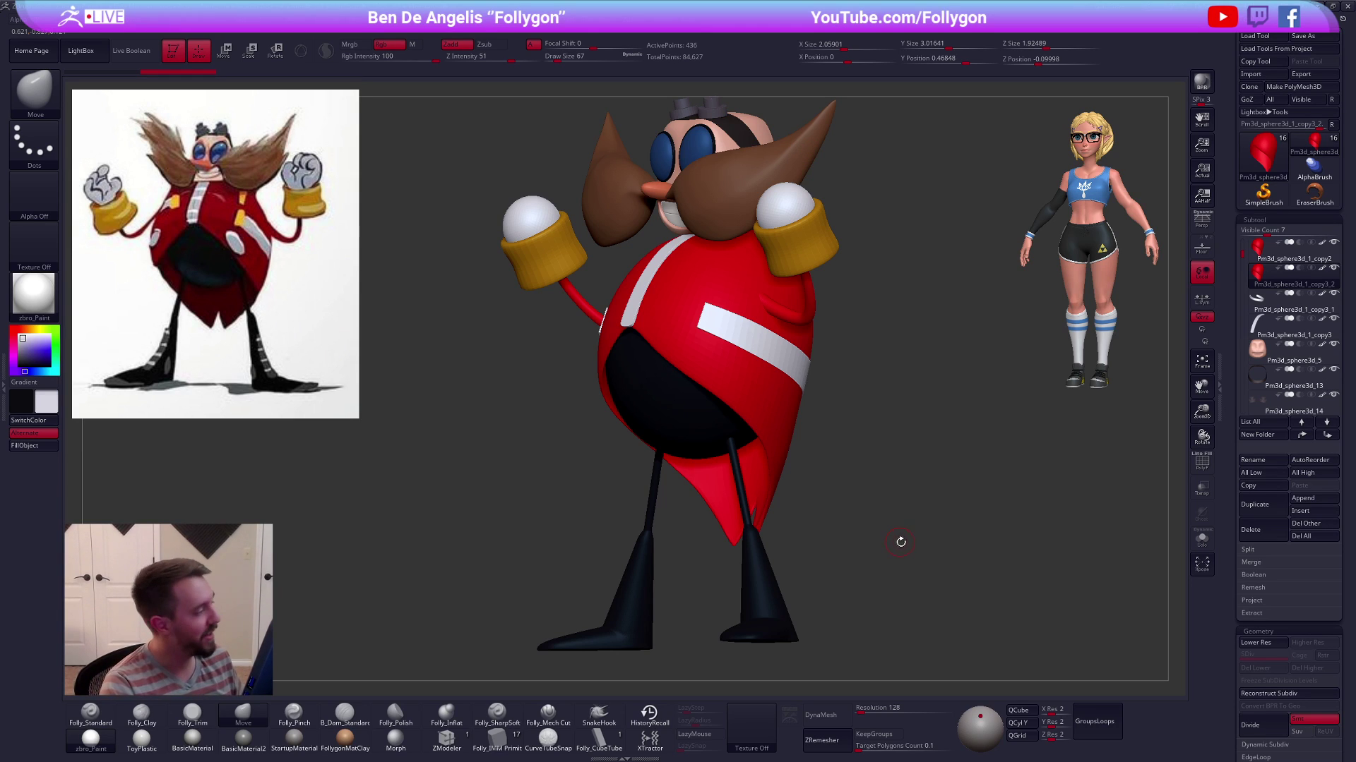
Insert a mirrored pair of creased cylinders on the duplicated body beside the black belly using the Folly_IMM Primitives brush
{"action": "left_click", "coordinate": [498, 740]}
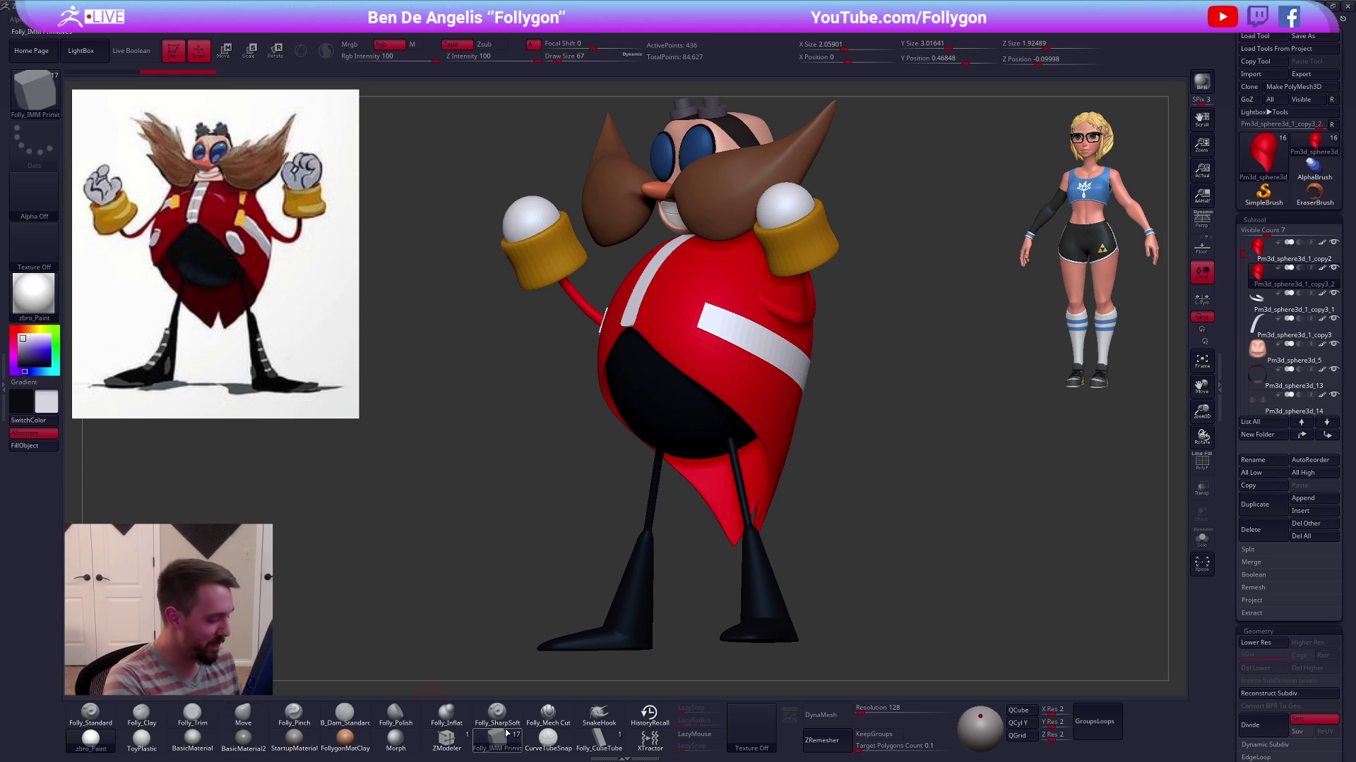
{"action": "key", "text": "m"}
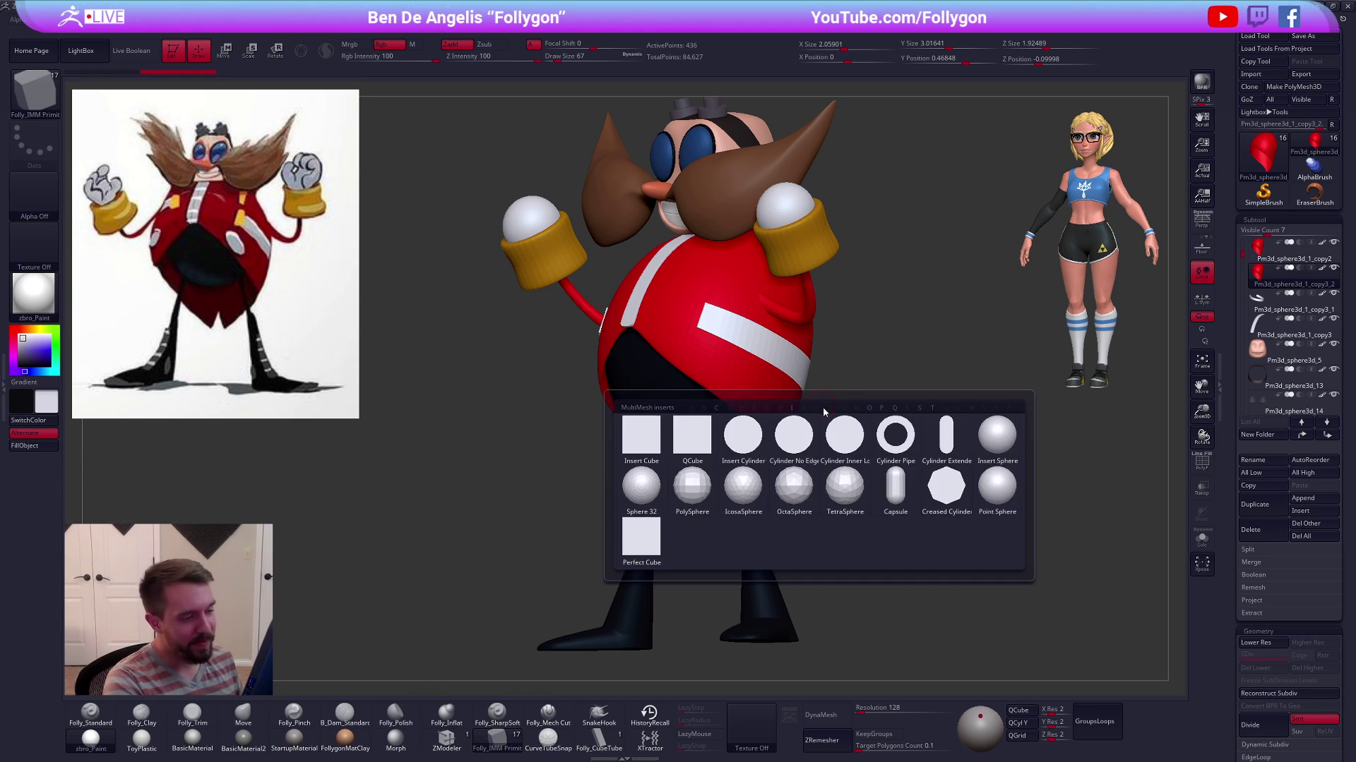
{"action": "left_click", "coordinate": [945, 487]}
{"action": "right_click_drag", "start_coordinate": [706, 385], "coordinate": [752, 465], "text": "alt"}
{"action": "right_click_drag", "start_coordinate": [703, 408], "coordinate": [738, 404]}
{"action": "right_click_drag", "start_coordinate": [688, 346], "coordinate": [682, 382], "text": "ctrl"}
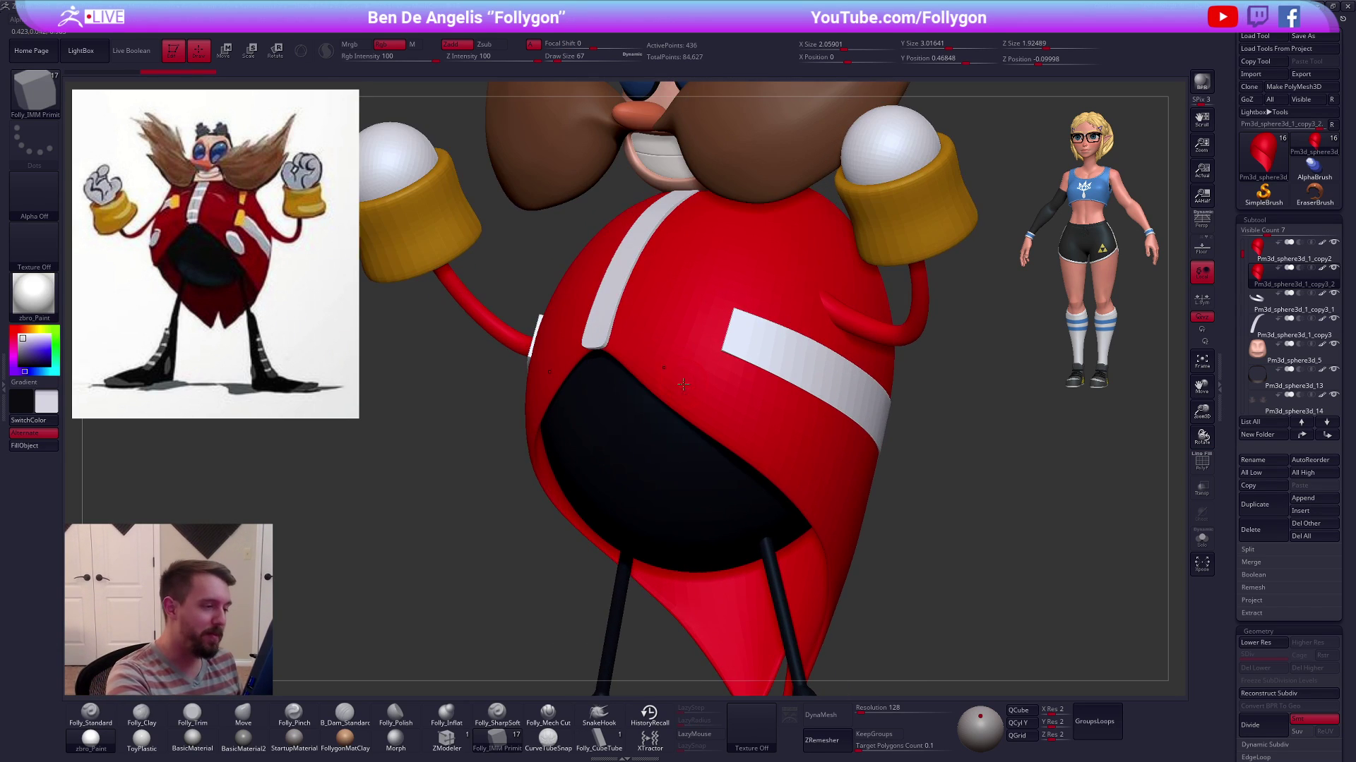
{"action": "left_click_drag", "start_coordinate": [684, 386], "coordinate": [692, 394]}
{"action": "key", "text": "shift+f"}
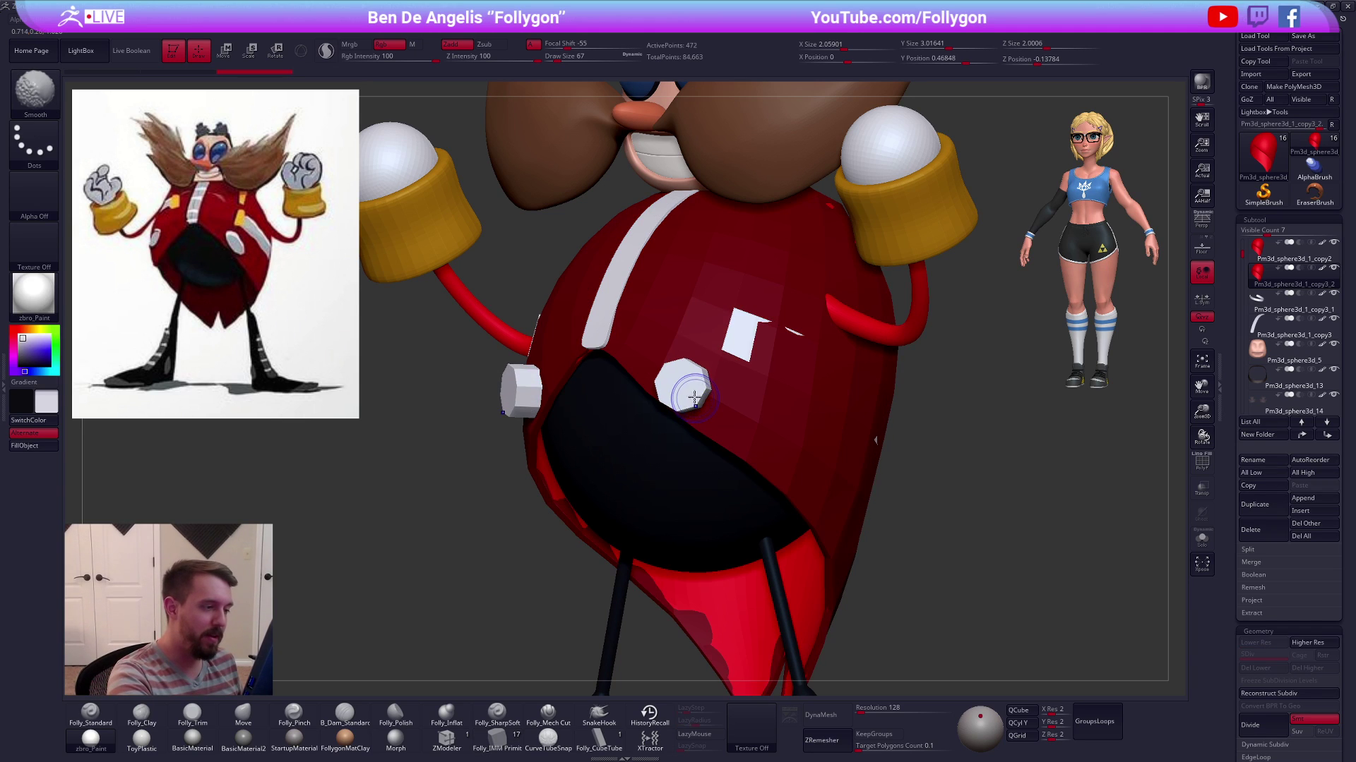
Clear the mask, isolate the inserted cylinders, and delete the hidden duplicate body geometry
{"action": "left_click", "coordinate": [943, 418], "text": "ctrl"}
{"action": "key", "text": "ctrl+w"}
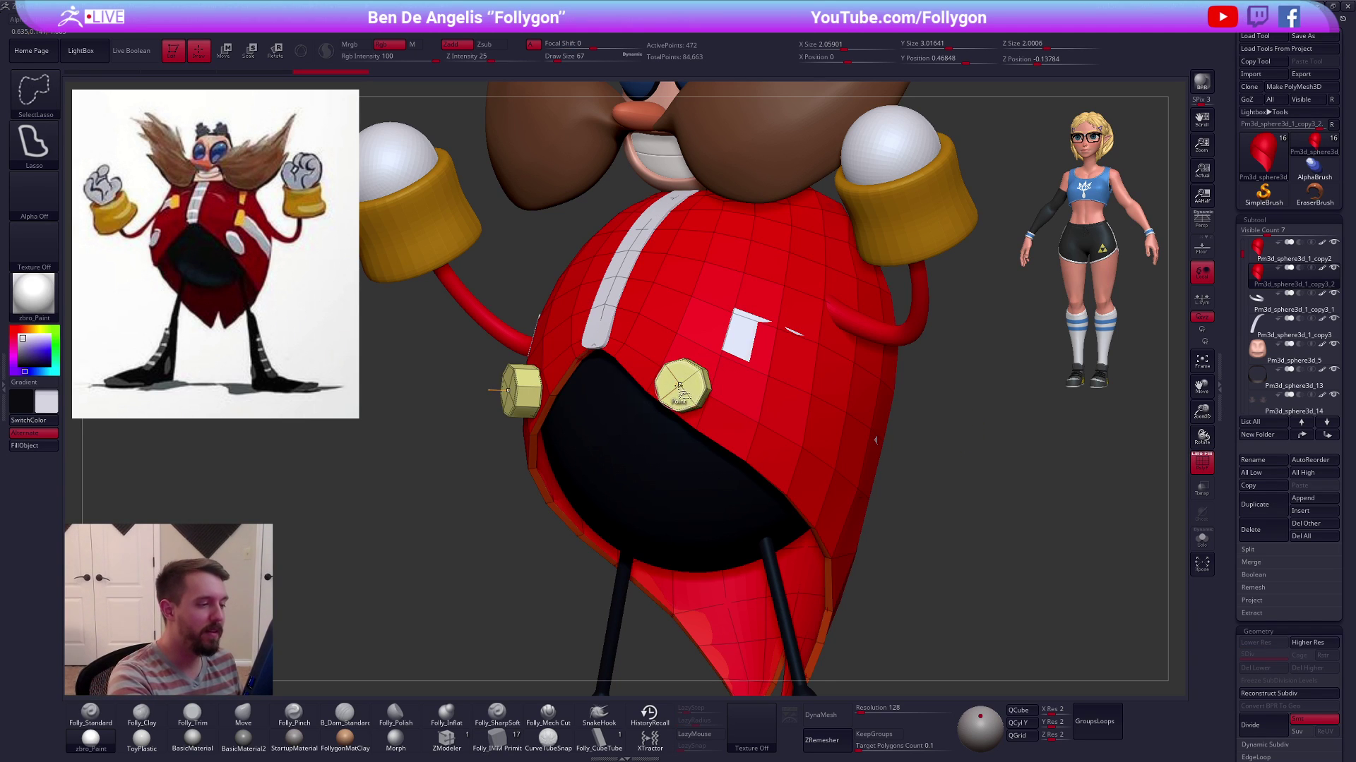
{"action": "left_click", "coordinate": [683, 389], "text": "ctrl+shift"}
{"action": "key", "text": "space"}
{"action": "left_click", "coordinate": [786, 413]}
{"action": "key", "text": "alt+s"}
Move the cylinder buttons into place against the red body beside the black belly with Transpose Move
{"action": "right_click_drag", "start_coordinate": [678, 387], "coordinate": [751, 351]}
{"action": "key", "text": "w"}
{"action": "key", "text": "alt+s"}
{"action": "left_click_drag", "start_coordinate": [775, 348], "coordinate": [737, 377]}
{"action": "right_click_drag", "start_coordinate": [734, 413], "coordinate": [754, 356]}
{"action": "left_click_drag", "start_coordinate": [737, 347], "coordinate": [710, 365]}
{"action": "right_click_drag", "start_coordinate": [712, 365], "coordinate": [651, 439]}
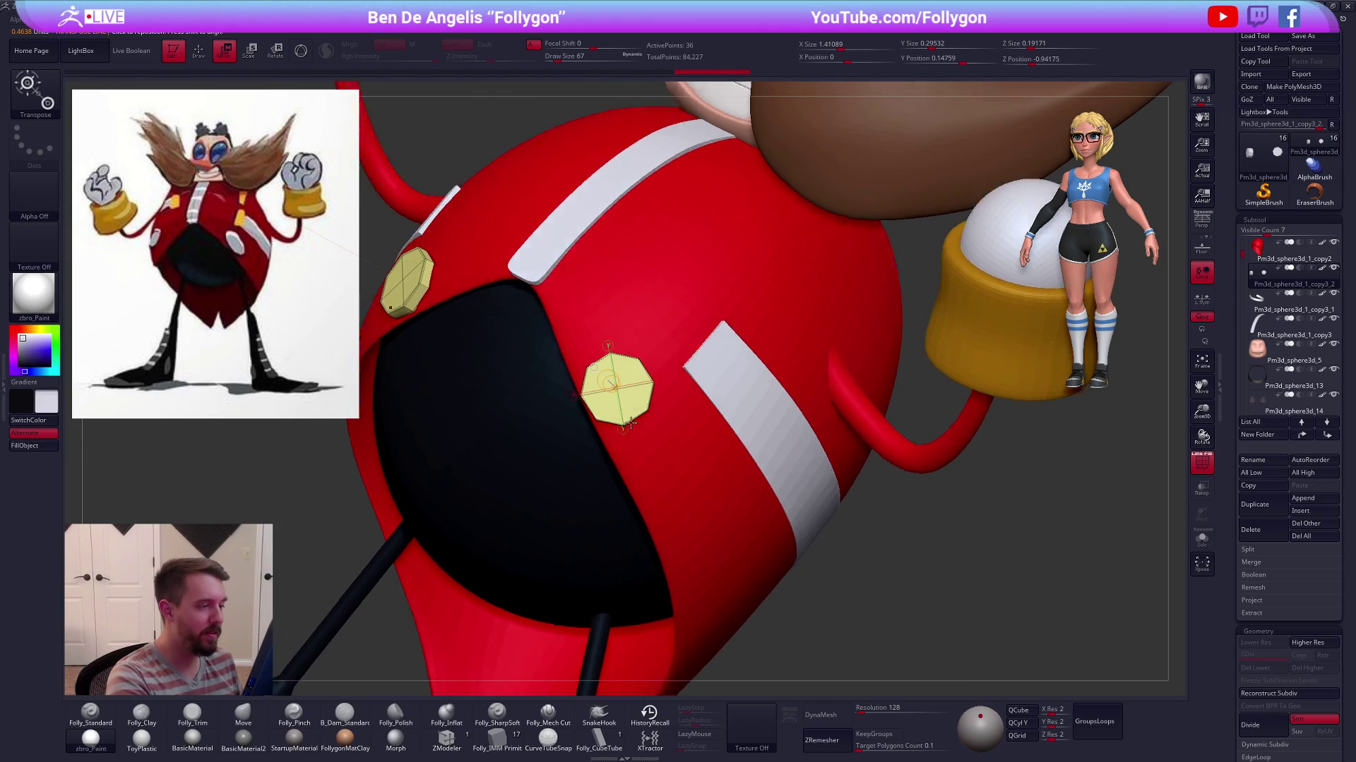
Stretch the buttons into ovals with Transpose, smooth them with dynamic subdivision, and reposition them on the body with the wireframe hidden
{"action": "key", "text": "alt+shift+s"}
{"action": "left_click", "coordinate": [648, 410]}
{"action": "left_click_drag", "start_coordinate": [623, 426], "coordinate": [629, 463]}
{"action": "key", "text": "d"}
{"action": "right_click_drag", "start_coordinate": [657, 472], "coordinate": [789, 540]}
{"action": "key", "text": "shift+f"}
{"action": "key", "text": "alt+shift+s"}
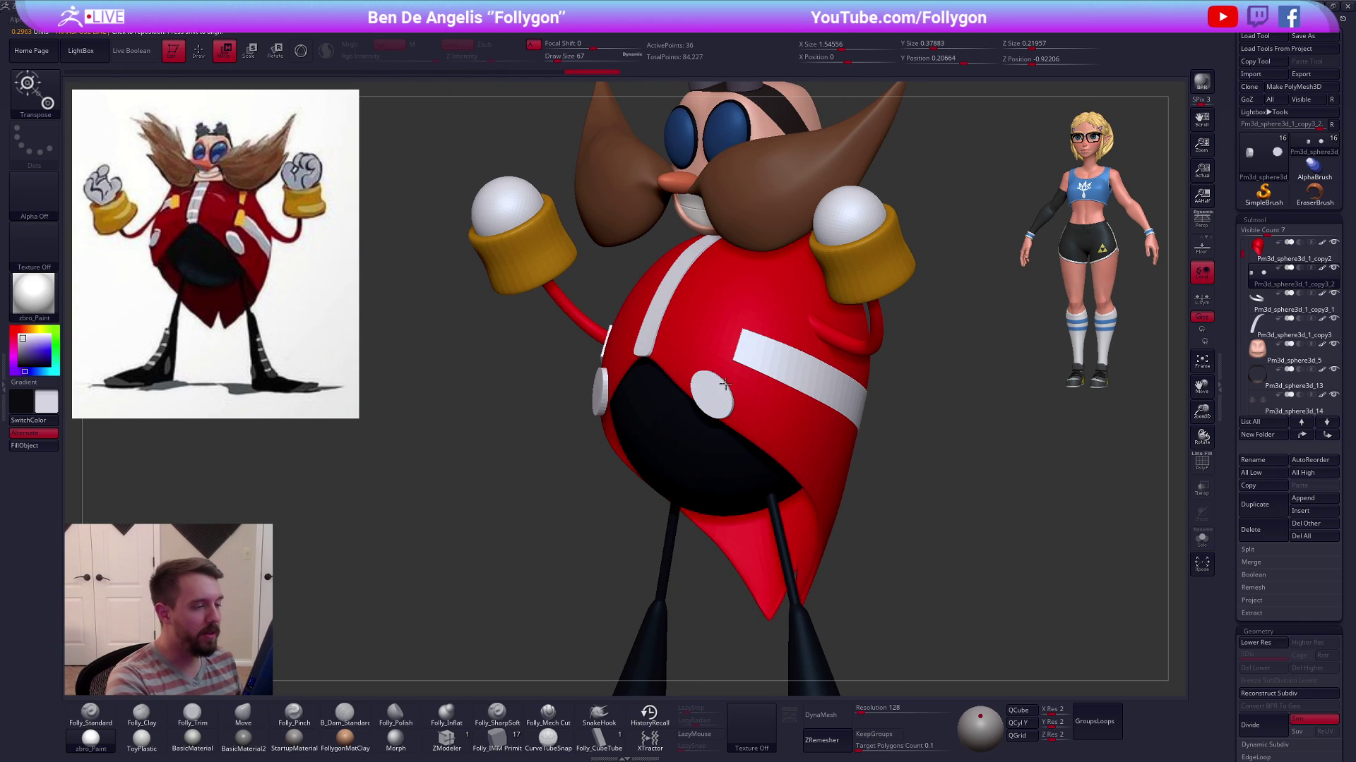
{"action": "right_click_drag", "start_coordinate": [725, 384], "coordinate": [727, 385]}
{"action": "left_click_drag", "start_coordinate": [726, 383], "coordinate": [764, 474]}
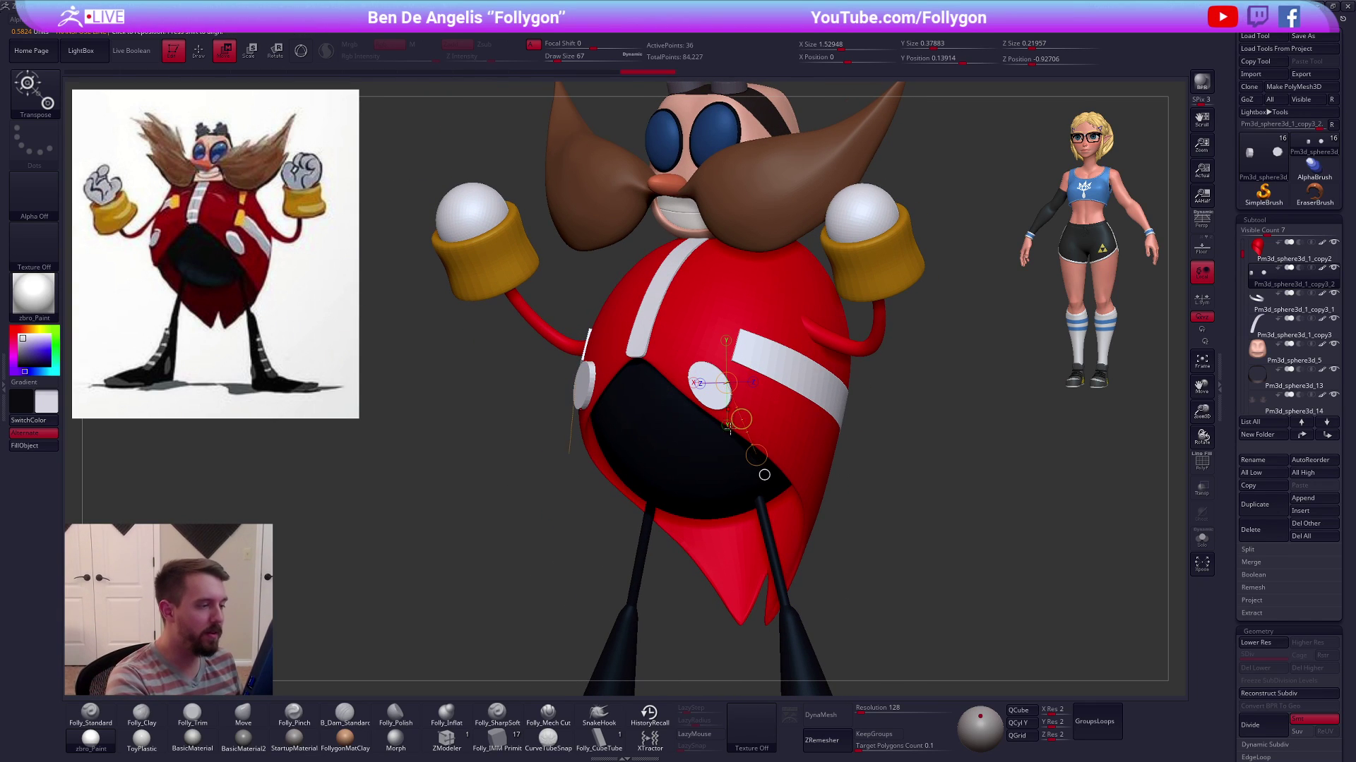
Rotate the oval buttons slightly with Transpose Rotate to follow the body's curvature
{"action": "right_click_drag", "start_coordinate": [883, 572], "coordinate": [915, 558]}
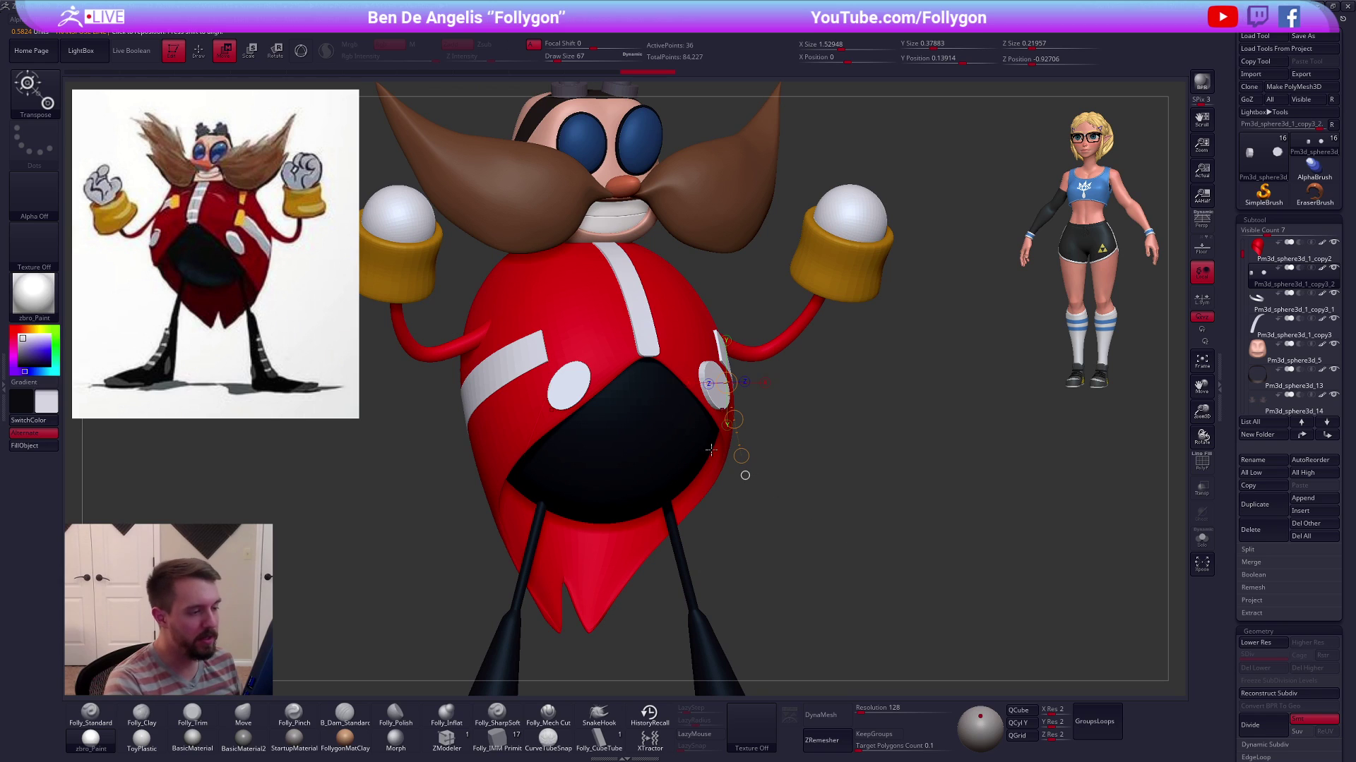
{"action": "key", "text": "q"}
{"action": "mouse_move", "coordinate": [708, 387]}
{"action": "right_mouse_down"}
{"action": "mouse_move", "coordinate": [755, 394]}
{"action": "mouse_move", "coordinate": [735, 452]}
{"action": "mouse_move", "coordinate": [714, 417]}
{"action": "mouse_move", "coordinate": [699, 437]}
{"action": "right_mouse_up"}
{"action": "key", "text": "alt+shift+s"}
{"action": "key", "text": "alt+shift+s"}
{"action": "key", "text": "r"}
{"action": "left_click_drag", "start_coordinate": [702, 392], "coordinate": [790, 406]}
{"action": "key", "text": "q"}
{"action": "mouse_move", "coordinate": [782, 439]}
{"action": "right_mouse_down"}
{"action": "mouse_move", "coordinate": [727, 451]}
{"action": "mouse_move", "coordinate": [708, 432]}
{"action": "mouse_move", "coordinate": [777, 430]}
{"action": "mouse_move", "coordinate": [759, 407]}
{"action": "mouse_move", "coordinate": [779, 325]}
{"action": "right_mouse_up"}
Isolate the buttons, bevel the outer edge loop with ZModeler's single-row Bevel at draw size 21, and smooth them with dynamic subdivision
{"action": "key", "text": "alt+shift+s"}
{"action": "key", "text": "shift+f"}
{"action": "key", "text": "shift+d"}
{"action": "left_click", "coordinate": [457, 738]}
{"action": "right_click_drag", "start_coordinate": [780, 410], "coordinate": [786, 489], "text": "ctrl"}
{"action": "key", "text": "space"}
{"action": "left_click_drag", "start_coordinate": [853, 406], "coordinate": [845, 406]}
{"action": "mouse_move", "coordinate": [847, 424]}
{"action": "right_mouse_down"}
{"action": "mouse_move", "coordinate": [852, 449]}
{"action": "mouse_move", "coordinate": [786, 403]}
{"action": "right_mouse_up"}
{"action": "key", "text": "space"}
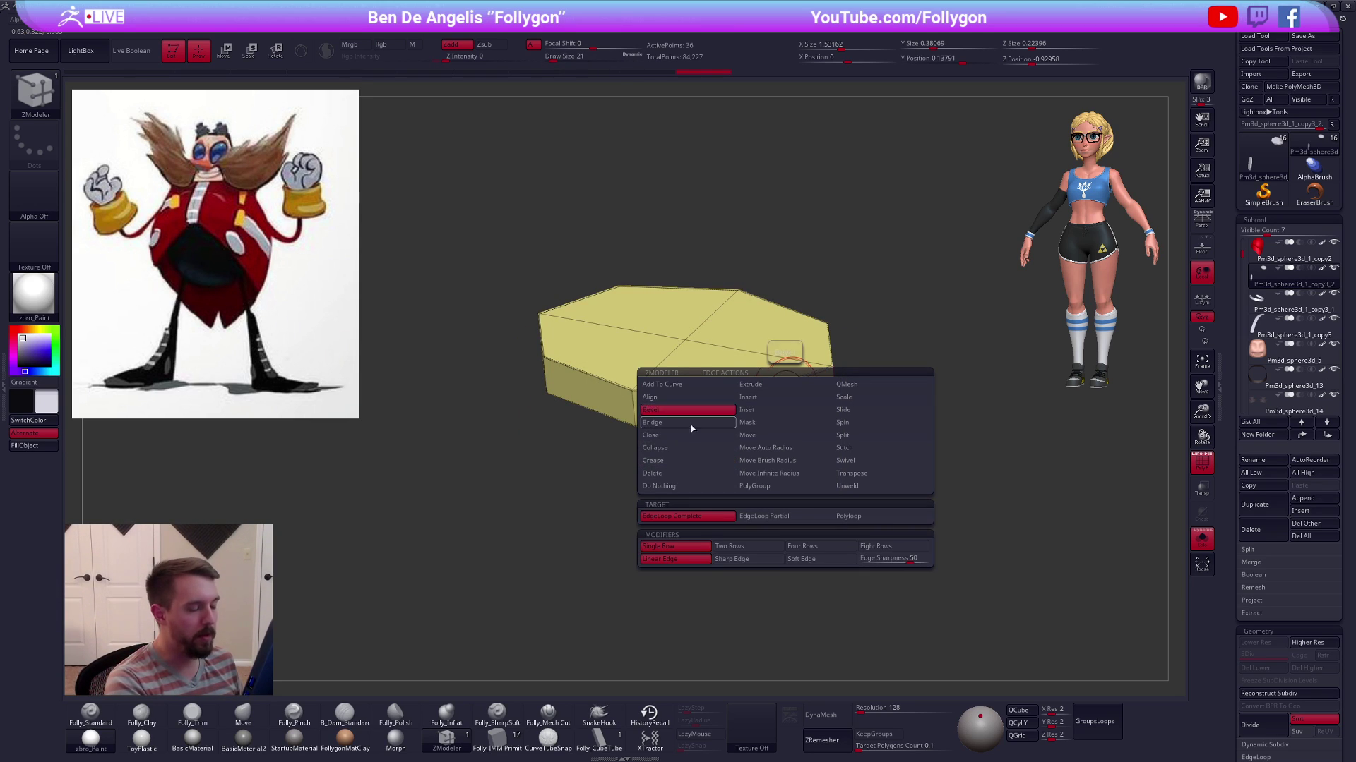
{"action": "left_click", "coordinate": [773, 401]}
{"action": "left_click_drag", "start_coordinate": [772, 401], "coordinate": [775, 410]}
{"action": "right_click_drag", "start_coordinate": [820, 488], "coordinate": [727, 458], "text": "ctrl"}
{"action": "key", "text": "d"}
{"action": "key", "text": "shift+f"}
Rotate and reposition the oval buttons slightly with Transpose so they sit against the red body
{"action": "right_click_drag", "start_coordinate": [880, 581], "coordinate": [843, 598]}
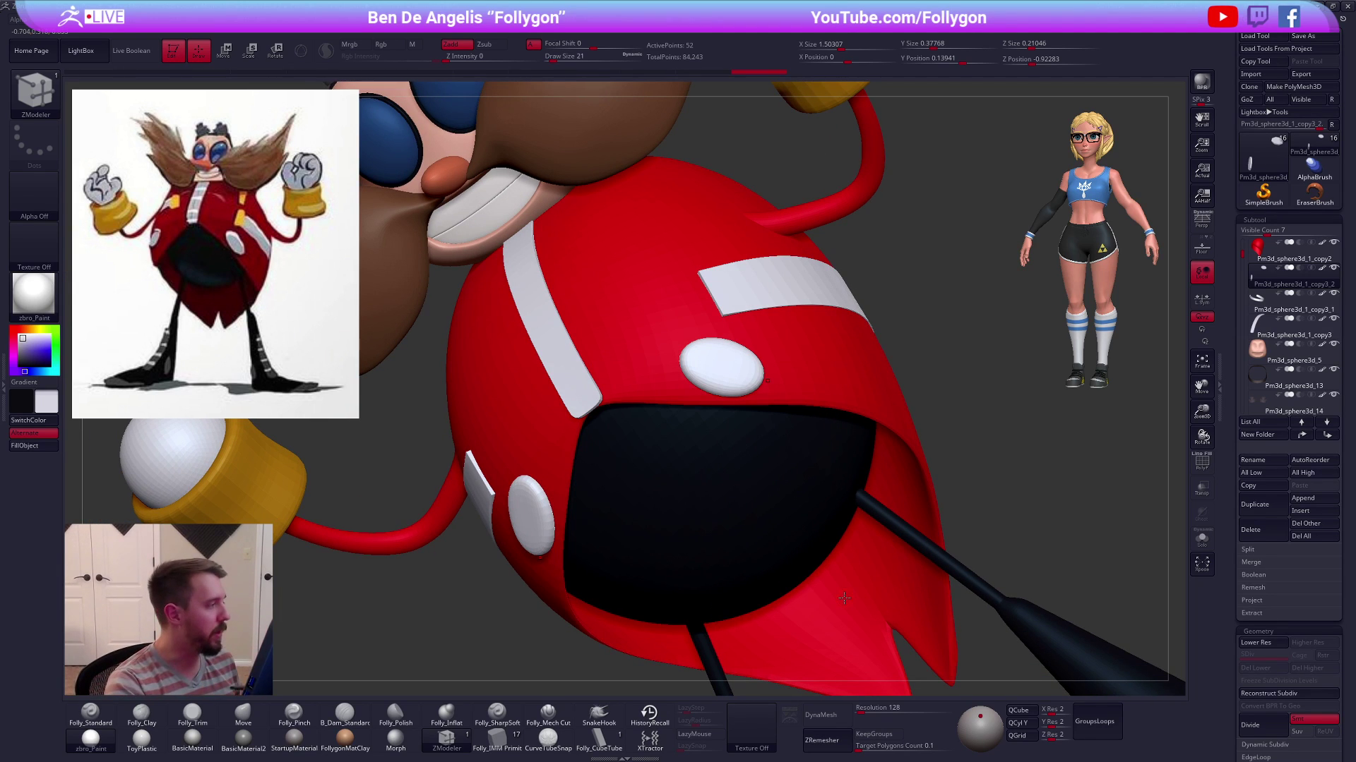
{"action": "right_click_drag", "start_coordinate": [740, 432], "coordinate": [772, 414]}
{"action": "key", "text": "r"}
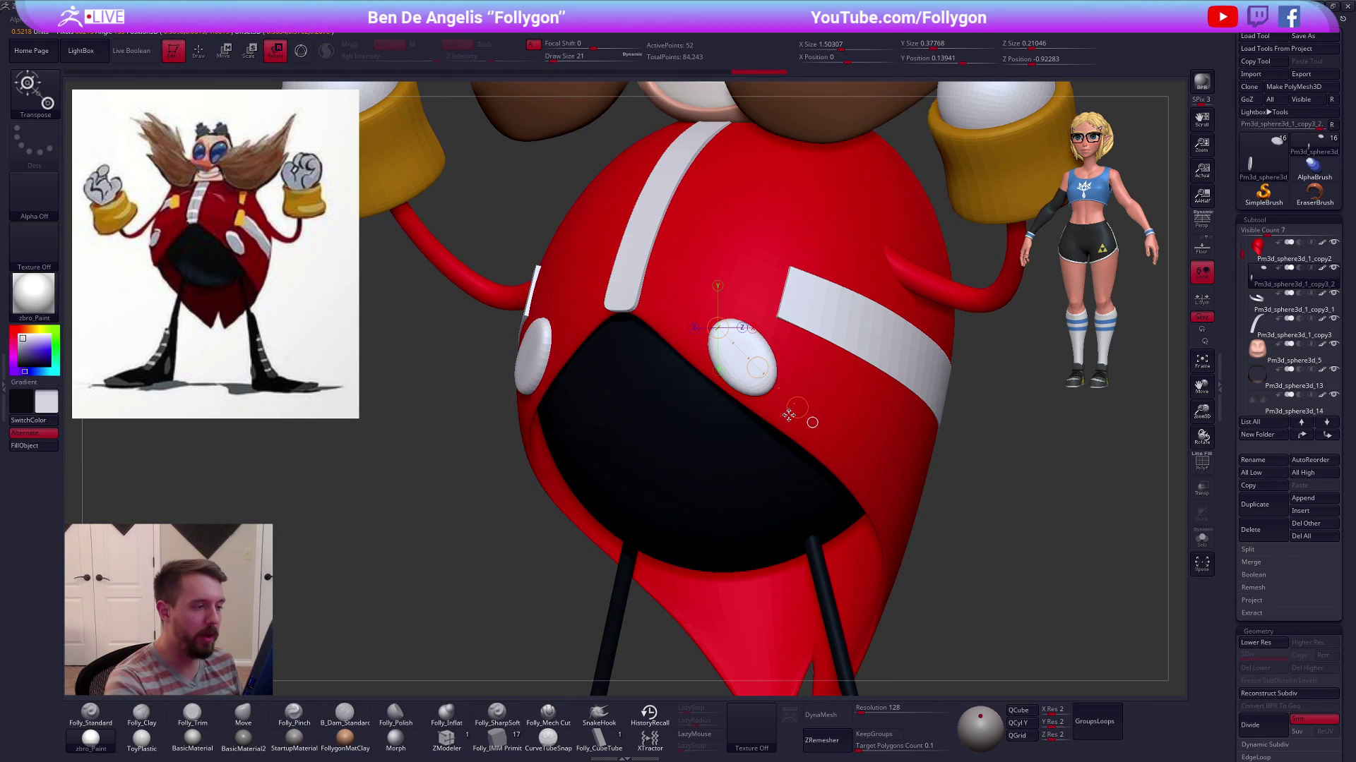
{"action": "left_click_drag", "start_coordinate": [797, 413], "coordinate": [793, 417]}
{"action": "key", "text": "w"}
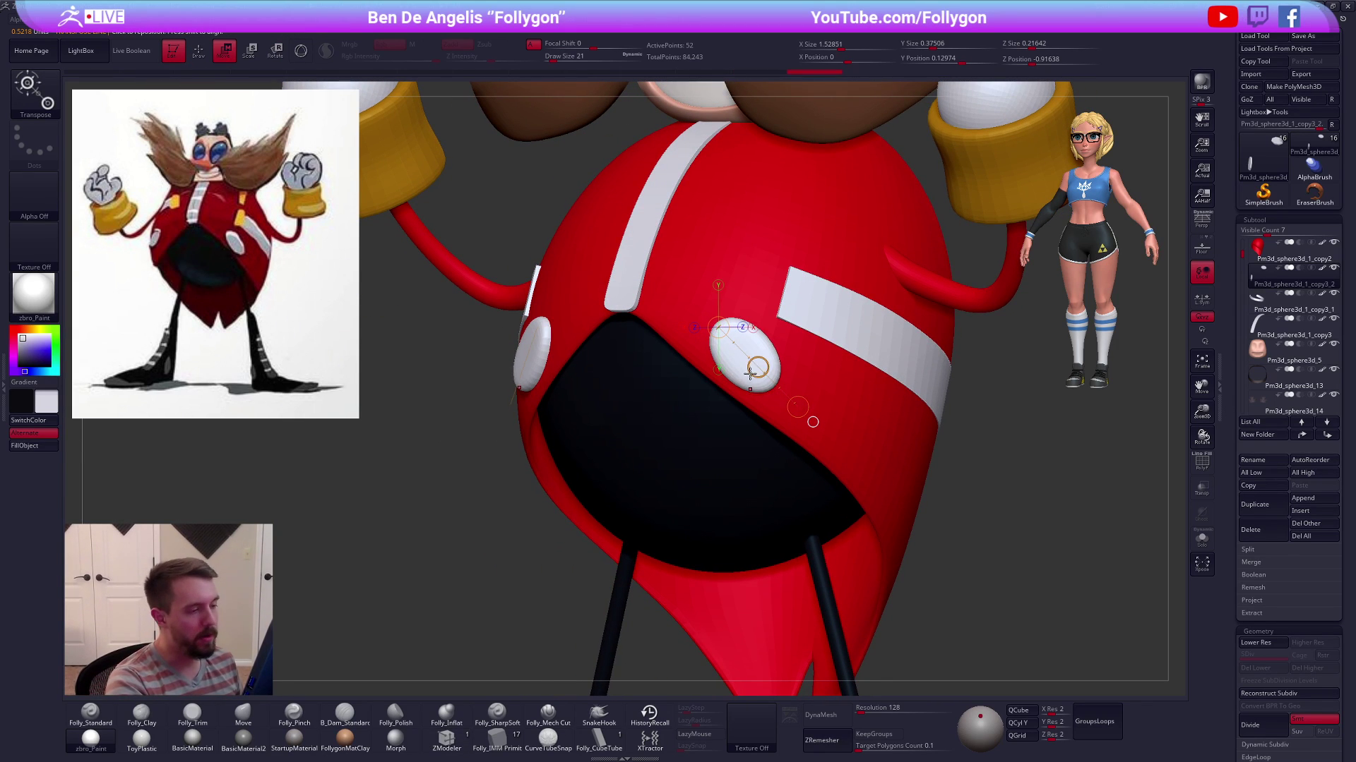
{"action": "left_click_drag", "start_coordinate": [757, 366], "coordinate": [754, 364]}
{"action": "key", "text": "q"}
Select the white belt band and make it narrower with Transpose
{"action": "mouse_move", "coordinate": [862, 540]}
{"action": "right_mouse_down", "text": "ctrl"}
{"action": "mouse_move", "coordinate": [878, 487]}
{"action": "mouse_move", "coordinate": [898, 507]}
{"action": "mouse_move", "coordinate": [835, 502]}
{"action": "right_mouse_up", "text": "ctrl"}
{"action": "key", "text": "b"}
{"action": "key", "text": "m"}
{"action": "key", "text": "v"}
{"action": "left_click", "coordinate": [842, 397], "text": "alt"}
{"action": "key", "text": "alt+s"}
{"action": "mouse_move", "coordinate": [680, 321]}
{"action": "left_mouse_down", "text": "ctrl"}
{"action": "mouse_move", "coordinate": [678, 403]}
{"action": "mouse_move", "coordinate": [924, 434]}
{"action": "mouse_move", "coordinate": [905, 409]}
{"action": "mouse_move", "coordinate": [766, 370]}
{"action": "mouse_move", "coordinate": [810, 428]}
{"action": "mouse_move", "coordinate": [810, 497]}
{"action": "left_mouse_up", "text": "ctrl"}
{"action": "key", "text": "w"}
{"action": "key", "text": "alt+s"}
{"action": "left_click_drag", "start_coordinate": [807, 414], "coordinate": [763, 510]}
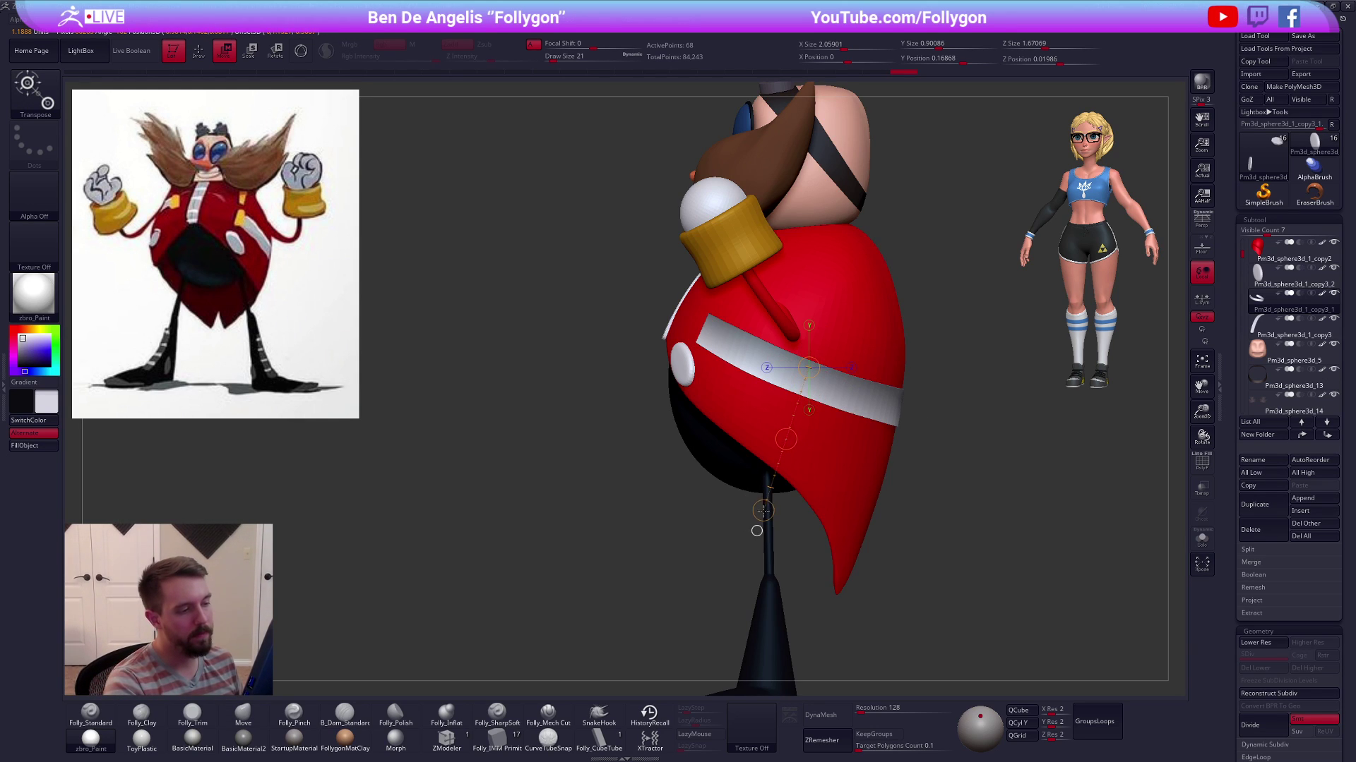
{"action": "left_click_drag", "start_coordinate": [785, 441], "coordinate": [788, 433]}
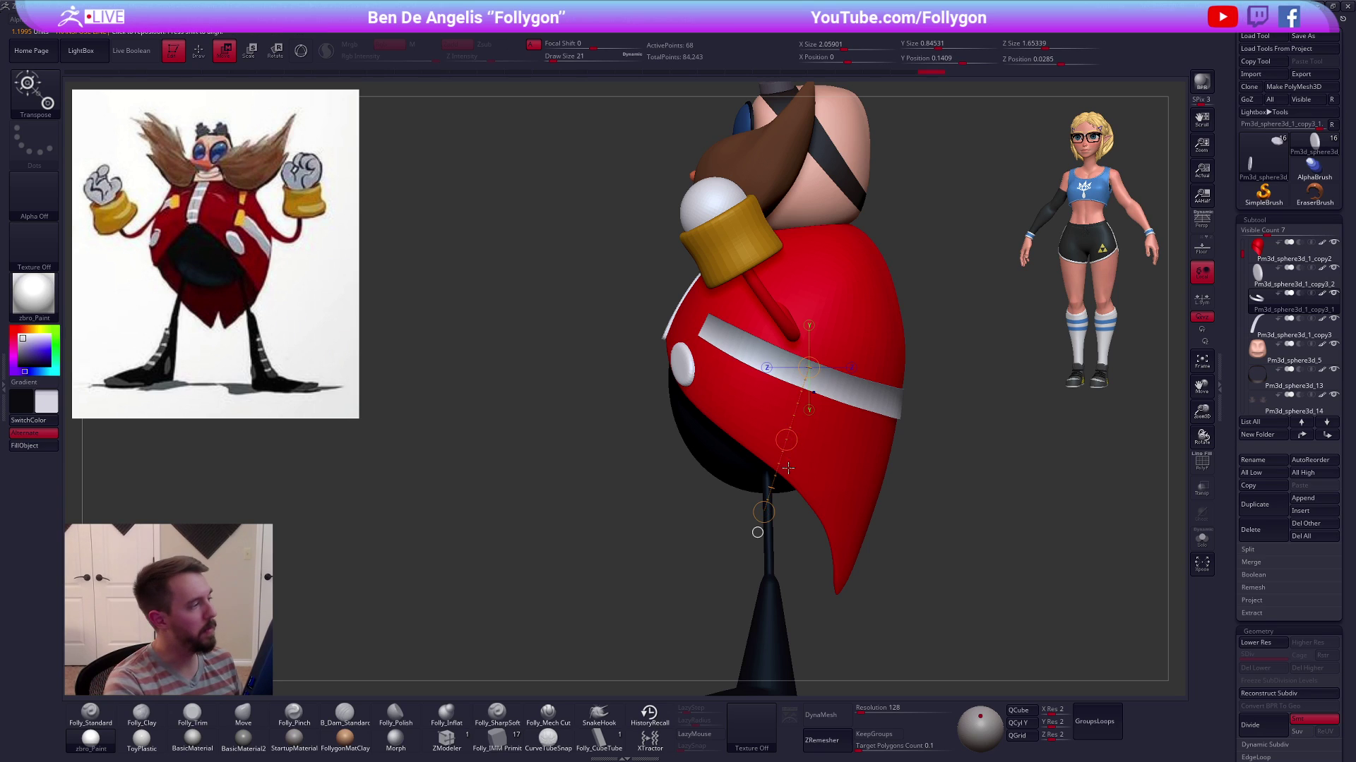
{"action": "key", "text": "q"}
{"action": "left_click_drag", "start_coordinate": [898, 511], "coordinate": [890, 582]}
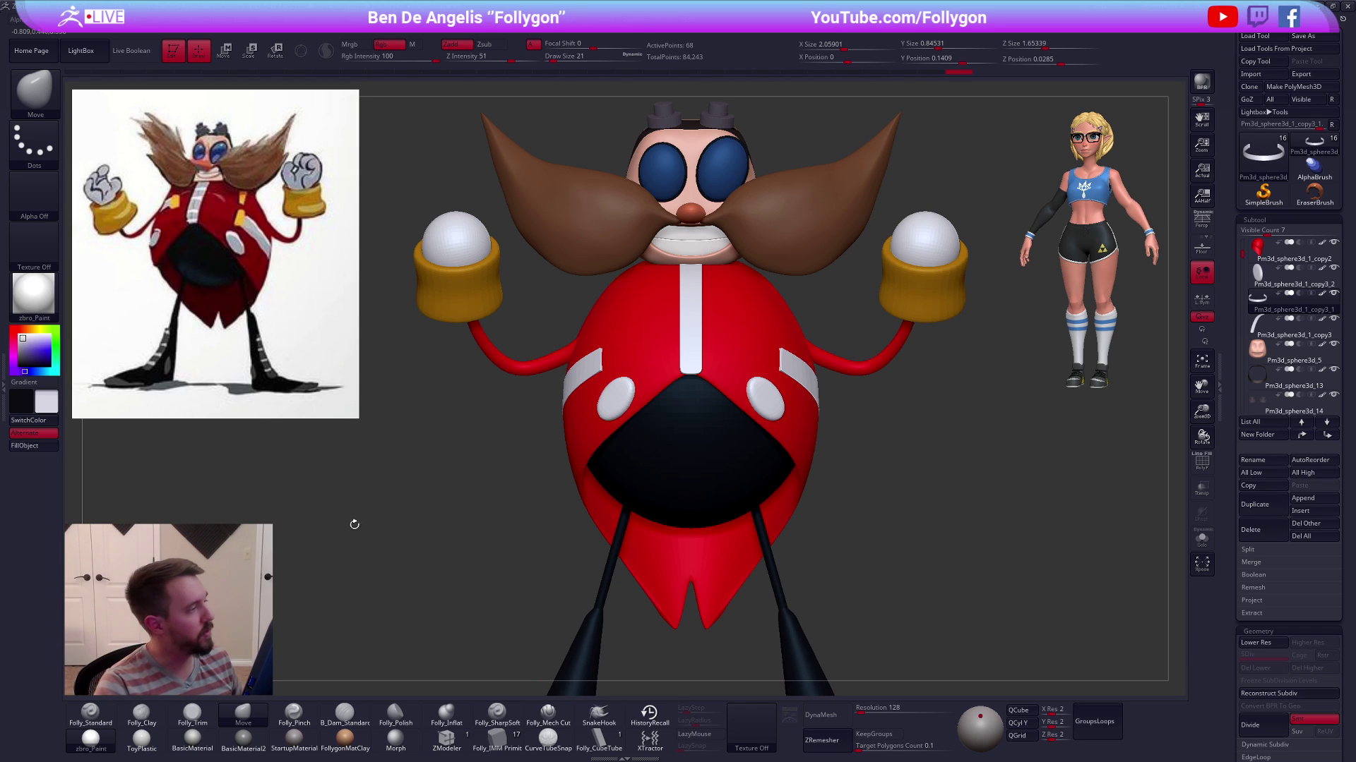
Examine the red body, belt band and chest strip from several angles with and without the wireframe
{"action": "right_click_drag", "start_coordinate": [649, 485], "coordinate": [579, 465]}
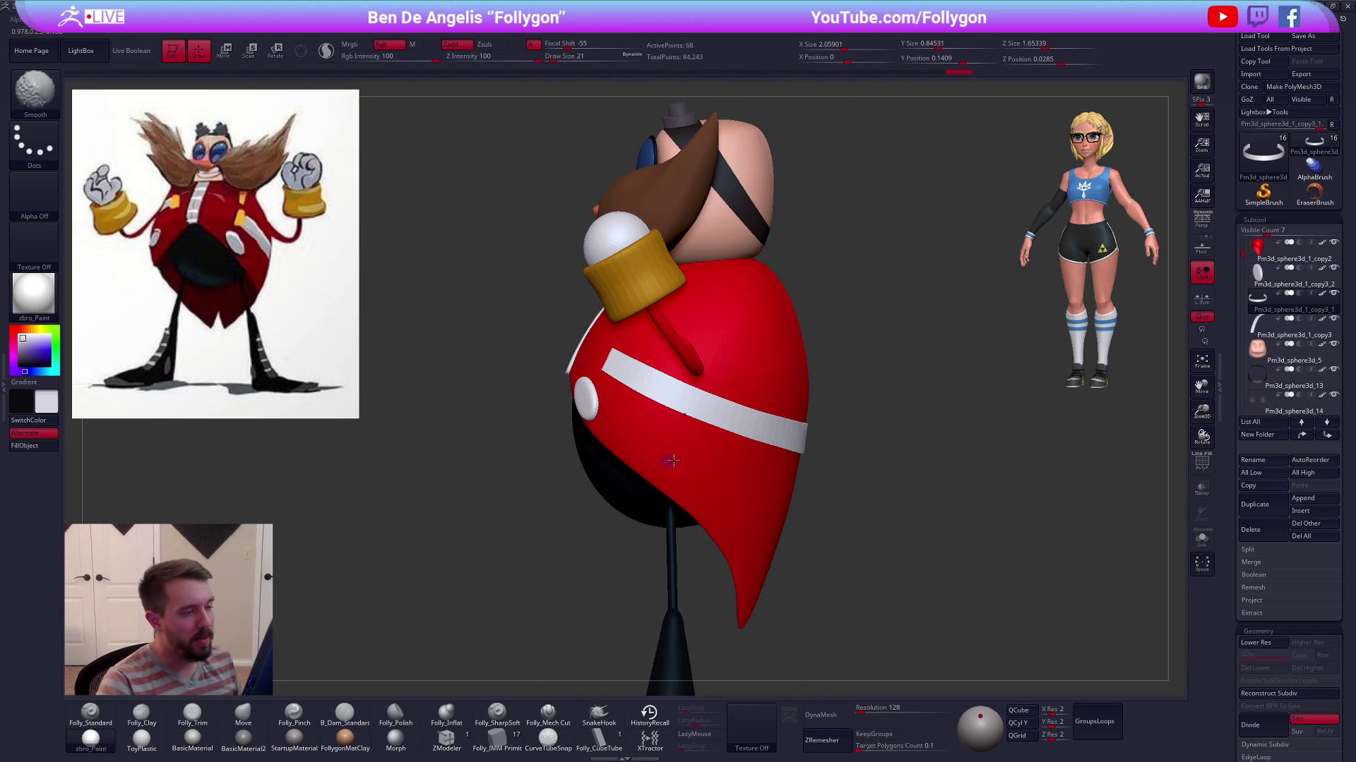
{"action": "left_click", "coordinate": [739, 382], "text": "alt"}
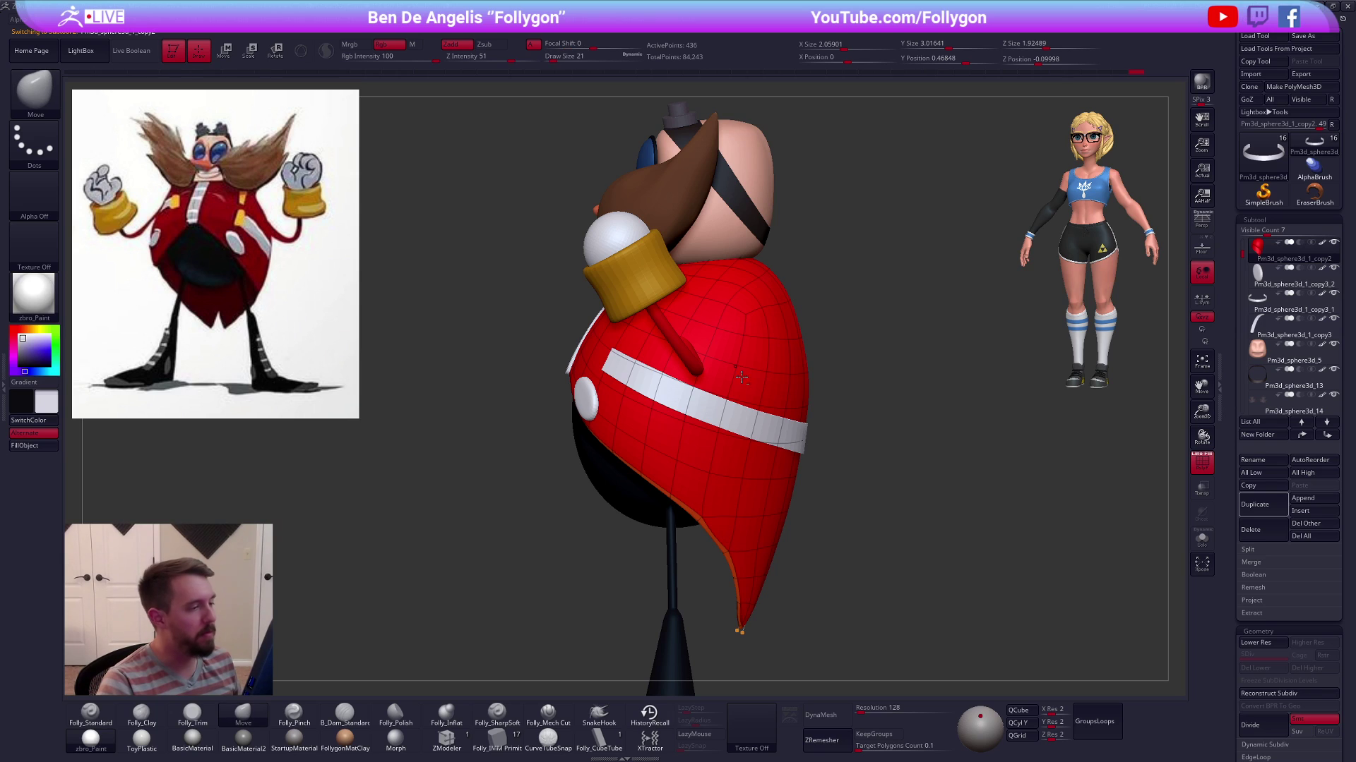
{"action": "key", "text": "shift+f"}
{"action": "right_click_drag", "start_coordinate": [739, 382], "coordinate": [764, 407], "text": "alt"}
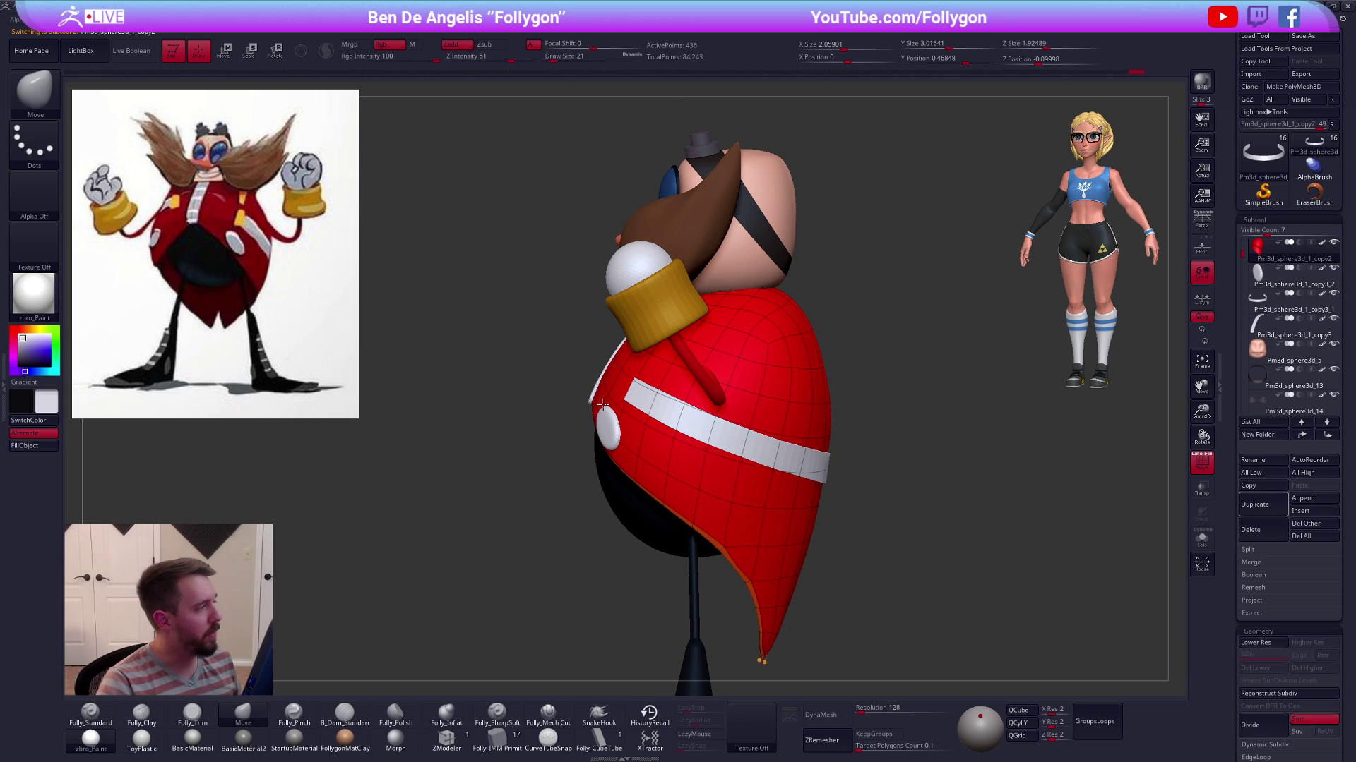
{"action": "right_click_drag", "start_coordinate": [887, 436], "coordinate": [793, 456]}
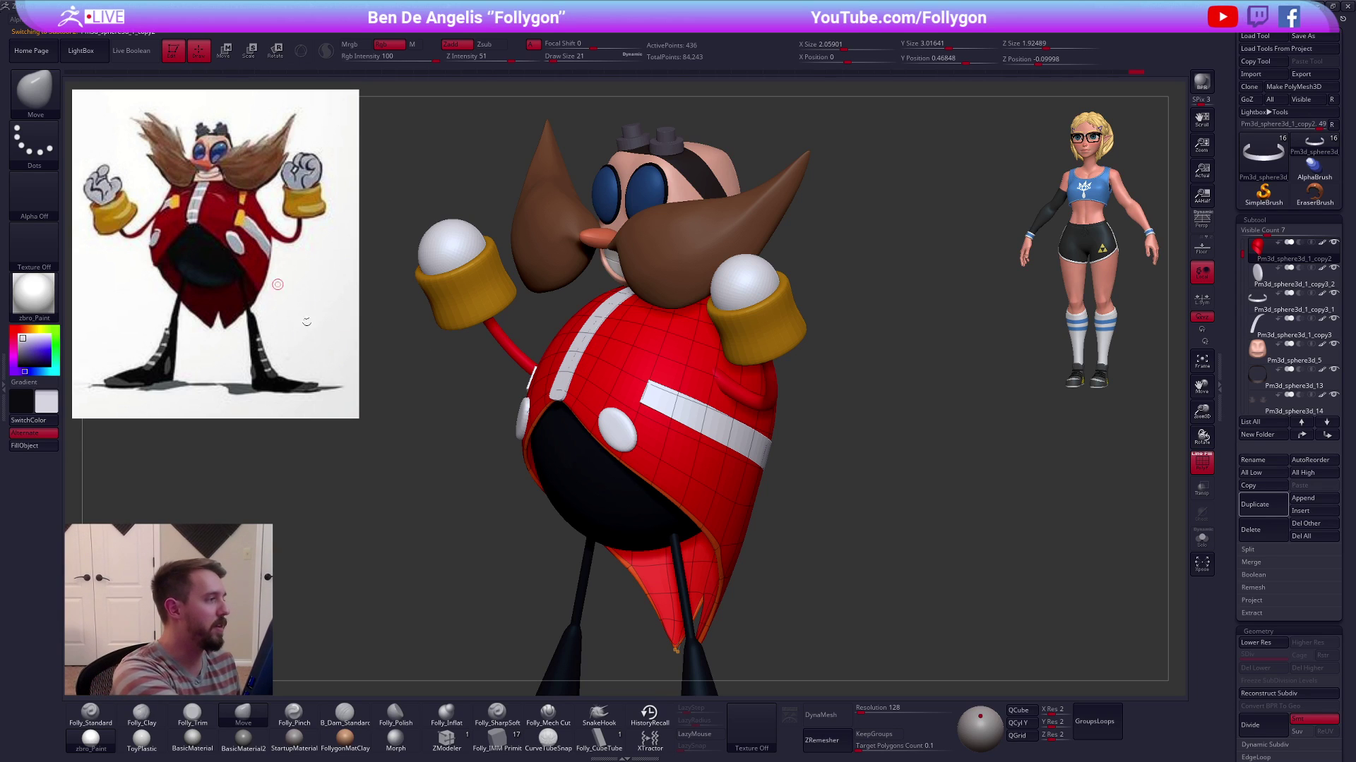
{"action": "key", "text": "alt+s"}
{"action": "key", "text": "alt+s"}
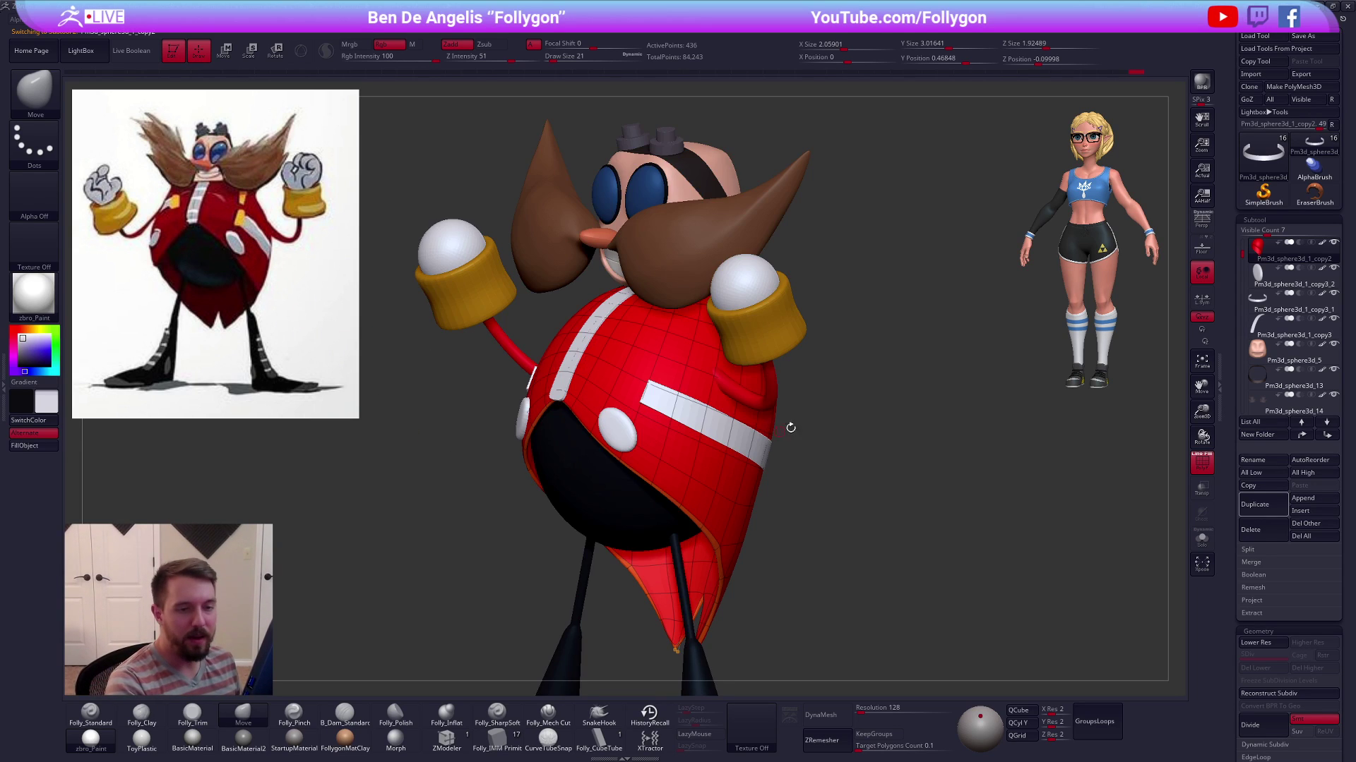
{"action": "key", "text": "shift+f"}
{"action": "left_click", "coordinate": [1256, 332]}
{"action": "right_click_drag", "start_coordinate": [980, 527], "coordinate": [1013, 518]}
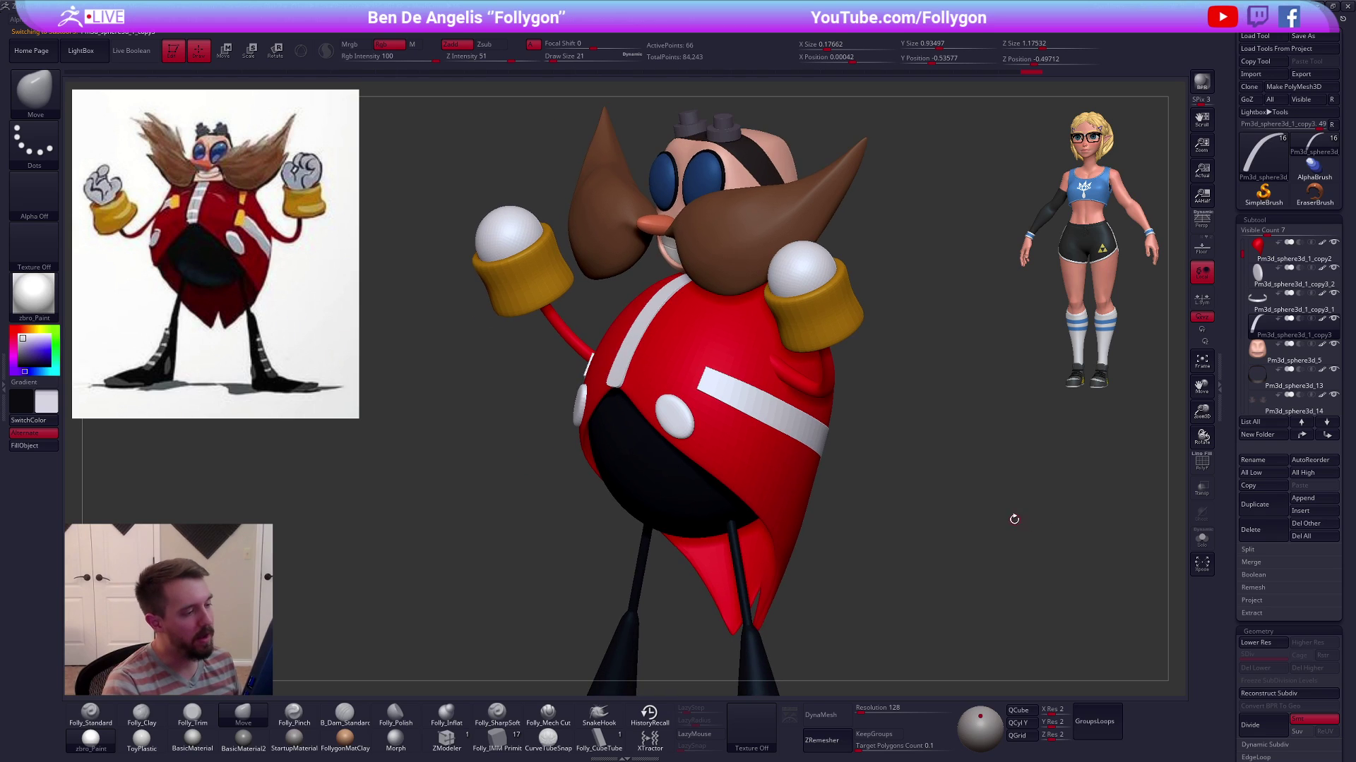
Duplicate the white belt band and isolate the copy with dynamic subdivision off and polyframe shown
{"action": "left_click", "coordinate": [809, 443], "text": "alt"}
{"action": "key", "text": "shift+f"}
{"action": "key", "text": "shift+f"}
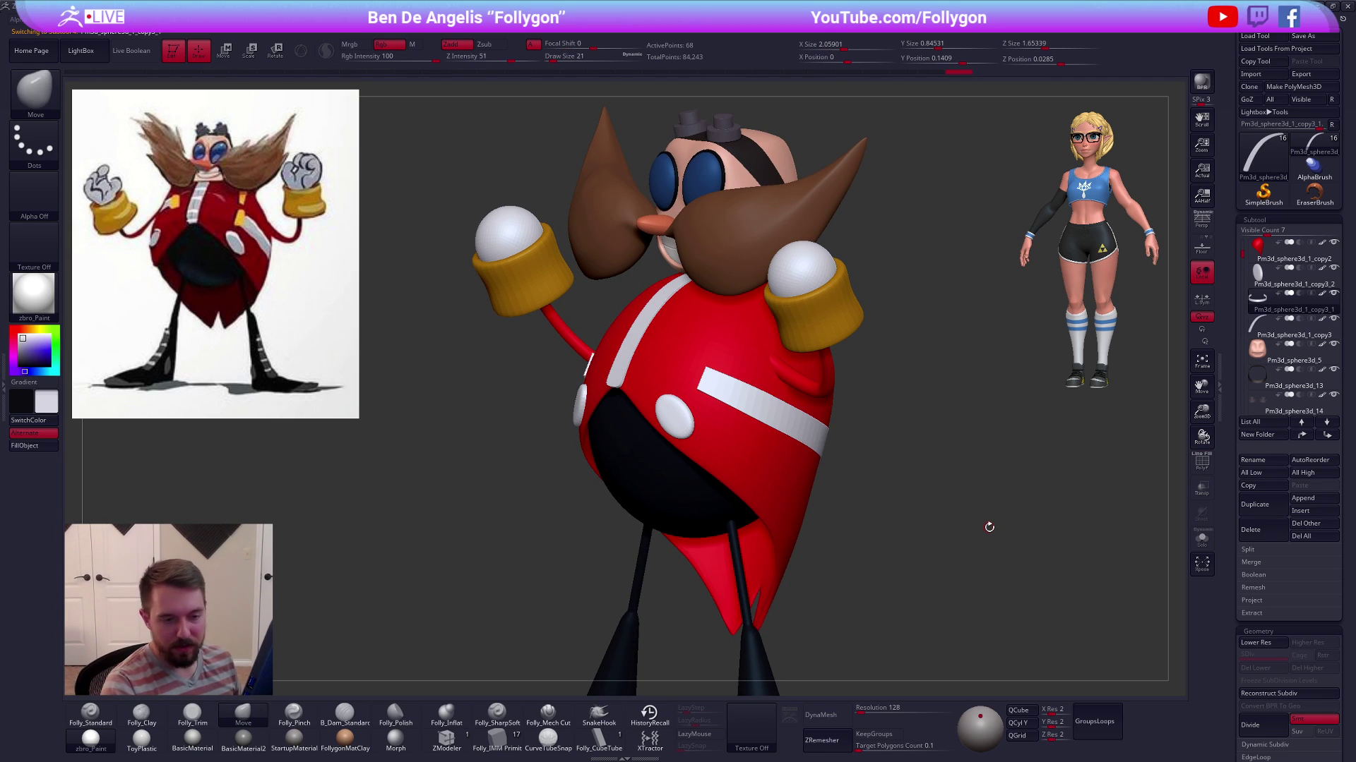
{"action": "left_click", "coordinate": [1265, 515]}
{"action": "key", "text": "alt+s"}
{"action": "key", "text": "f"}
{"action": "key", "text": "shift+d"}
{"action": "key", "text": "shift+f"}
{"action": "right_click_drag", "start_coordinate": [744, 388], "coordinate": [763, 426], "text": "alt"}
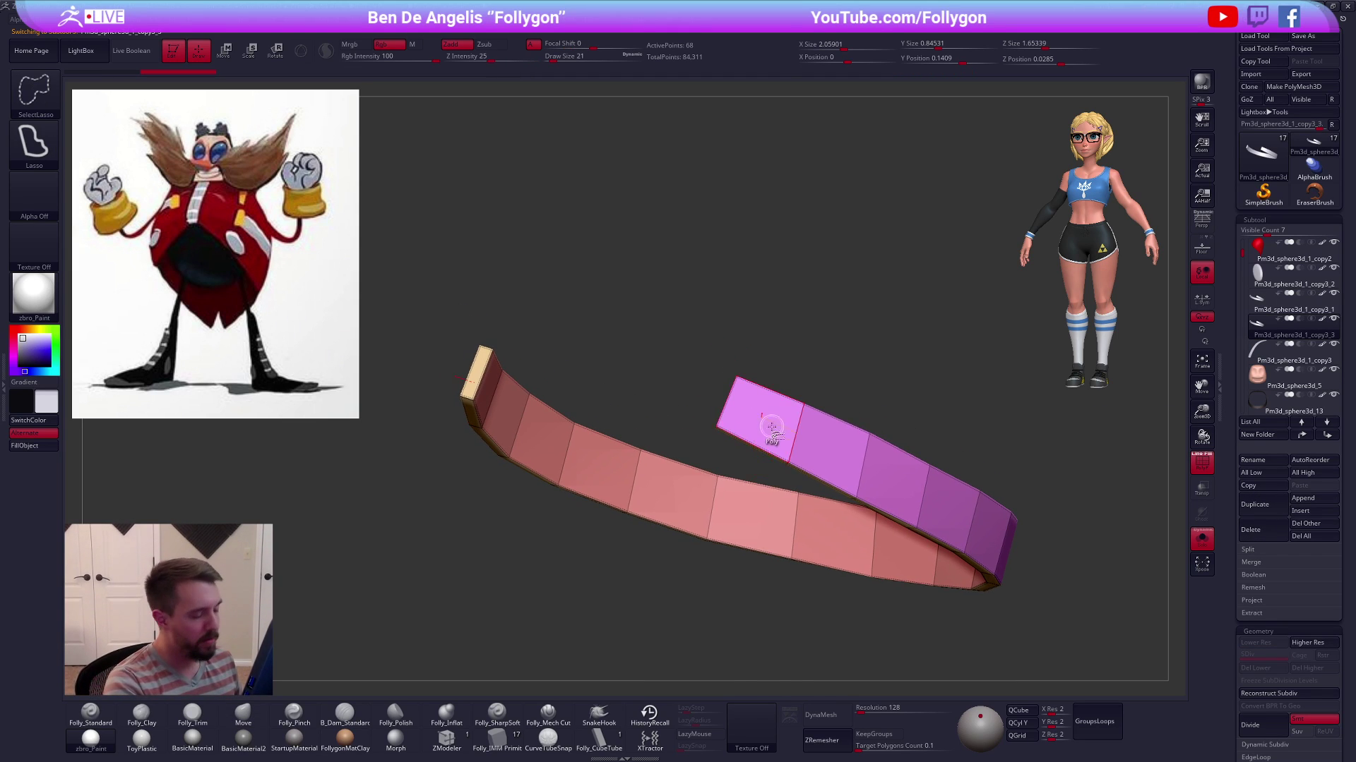
Slice across the duplicated band near its front ends with SliceCurve to separate short end pieces
{"action": "key", "text": "ctrl+shift+space"}
{"action": "left_click", "coordinate": [786, 701], "text": "ctrl+shift"}
{"action": "mouse_move", "coordinate": [766, 495]}
{"action": "right_mouse_down"}
{"action": "mouse_move", "coordinate": [711, 423]}
{"action": "mouse_move", "coordinate": [645, 397]}
{"action": "mouse_move", "coordinate": [638, 375]}
{"action": "mouse_move", "coordinate": [629, 403]}
{"action": "right_mouse_up"}
{"action": "left_click_drag", "start_coordinate": [595, 339], "coordinate": [627, 481], "text": "ctrl+shift"}
{"action": "right_click_drag", "start_coordinate": [617, 405], "coordinate": [614, 370]}
Isolate the short front end pieces with the lasso selection and delete the hidden rest of the band
{"action": "key", "text": "ctrl+shift+space"}
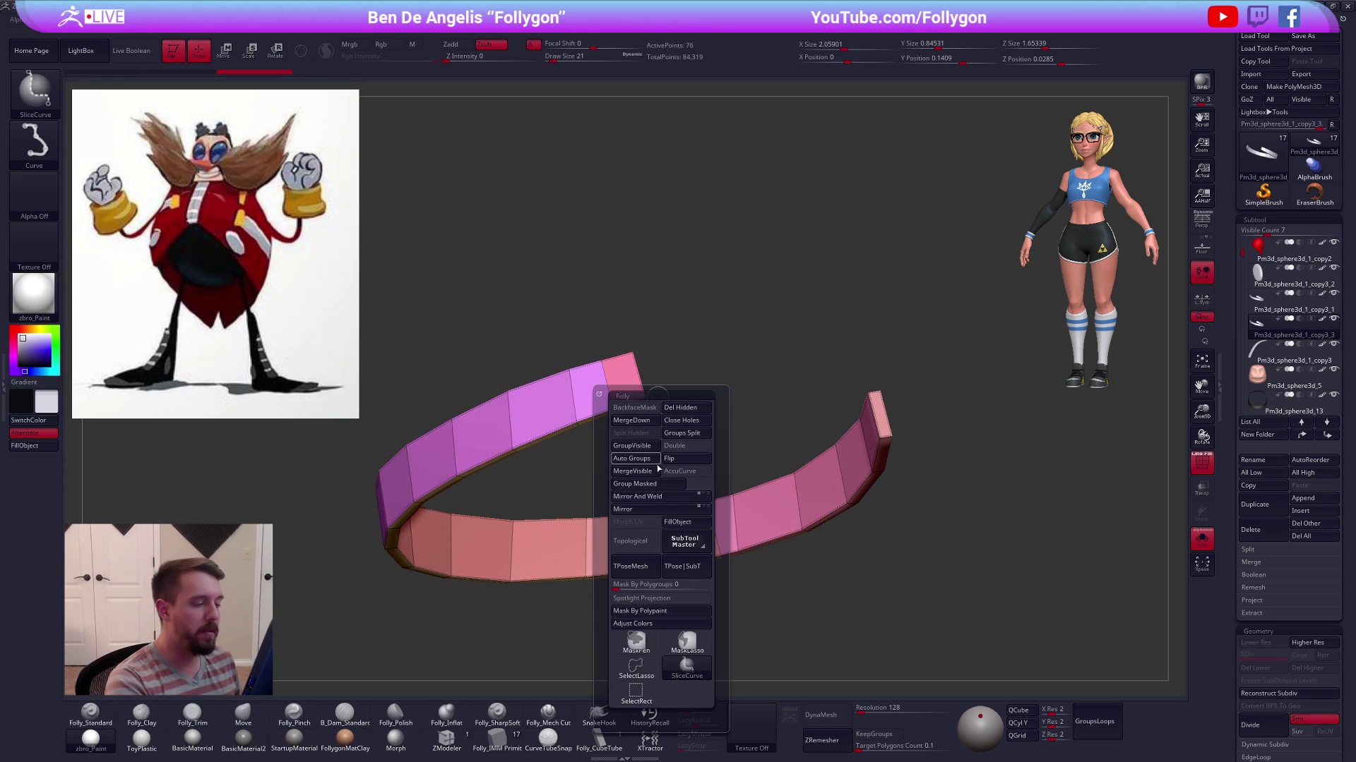
{"action": "right_click_drag", "start_coordinate": [675, 407], "coordinate": [723, 426], "text": "alt"}
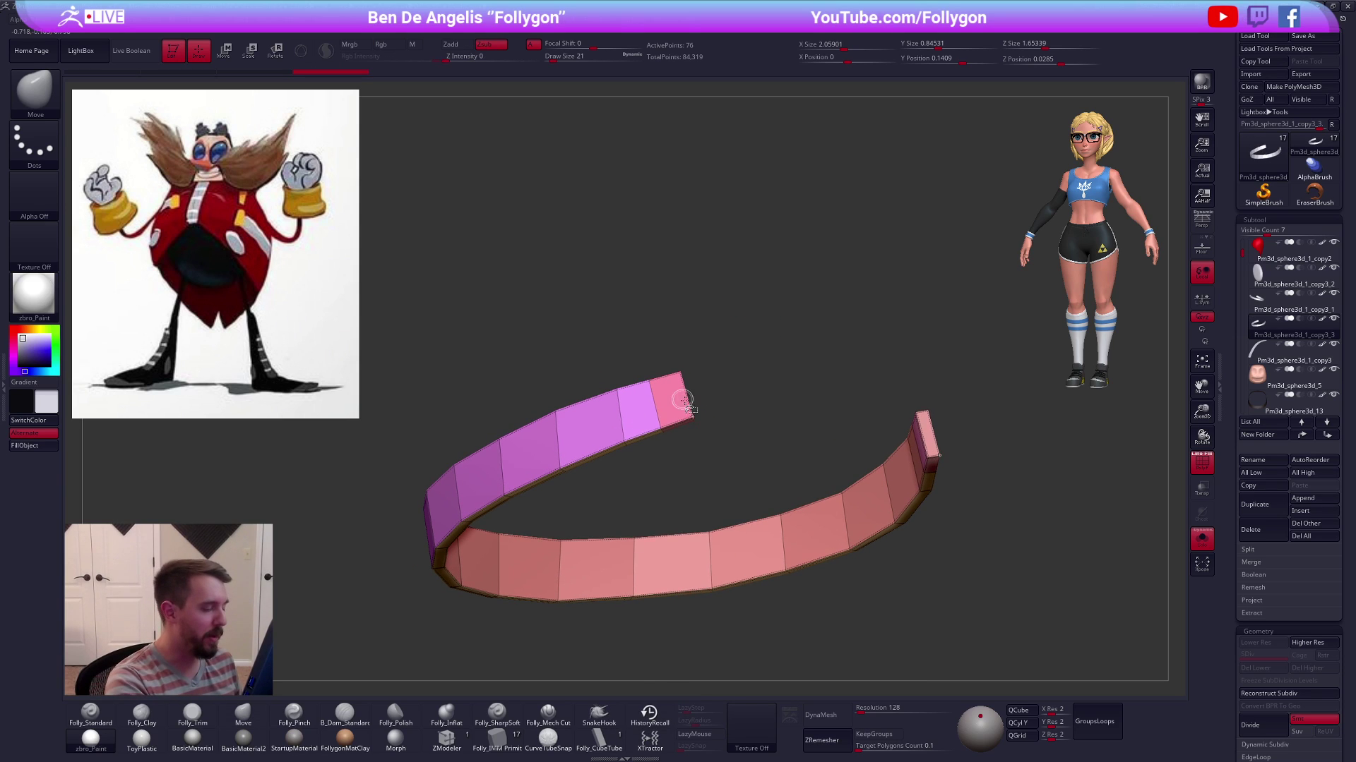
{"action": "key", "text": "ctrl+shift+space"}
{"action": "left_click", "coordinate": [666, 678], "text": "ctrl+shift"}
{"action": "right_click_drag", "start_coordinate": [665, 347], "coordinate": [672, 400], "text": "ctrl"}
{"action": "left_click_drag", "start_coordinate": [625, 344], "coordinate": [644, 443], "text": "ctrl+shift"}
{"action": "key", "text": "ctrl+shift+space"}
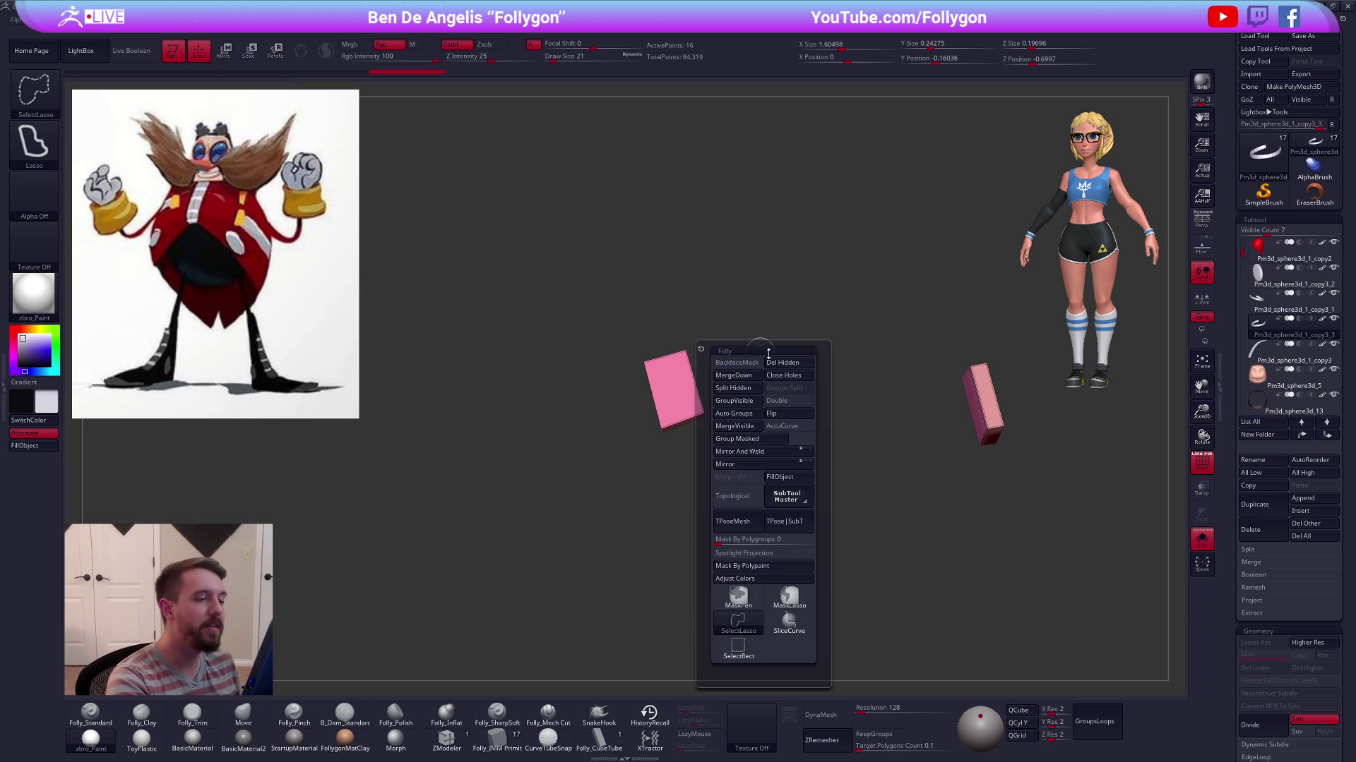
Switch to ZModeler and set its edge action to Bridge for the cut sides of the two end blocks
{"action": "left_click", "coordinate": [460, 746]}
{"action": "right_click_drag", "start_coordinate": [628, 396], "coordinate": [708, 360]}
{"action": "right_click_drag", "start_coordinate": [708, 353], "coordinate": [704, 379], "text": "ctrl"}
{"action": "key", "text": "ctrl+shift+space"}
{"action": "left_click", "coordinate": [729, 435]}
{"action": "key", "text": "space"}
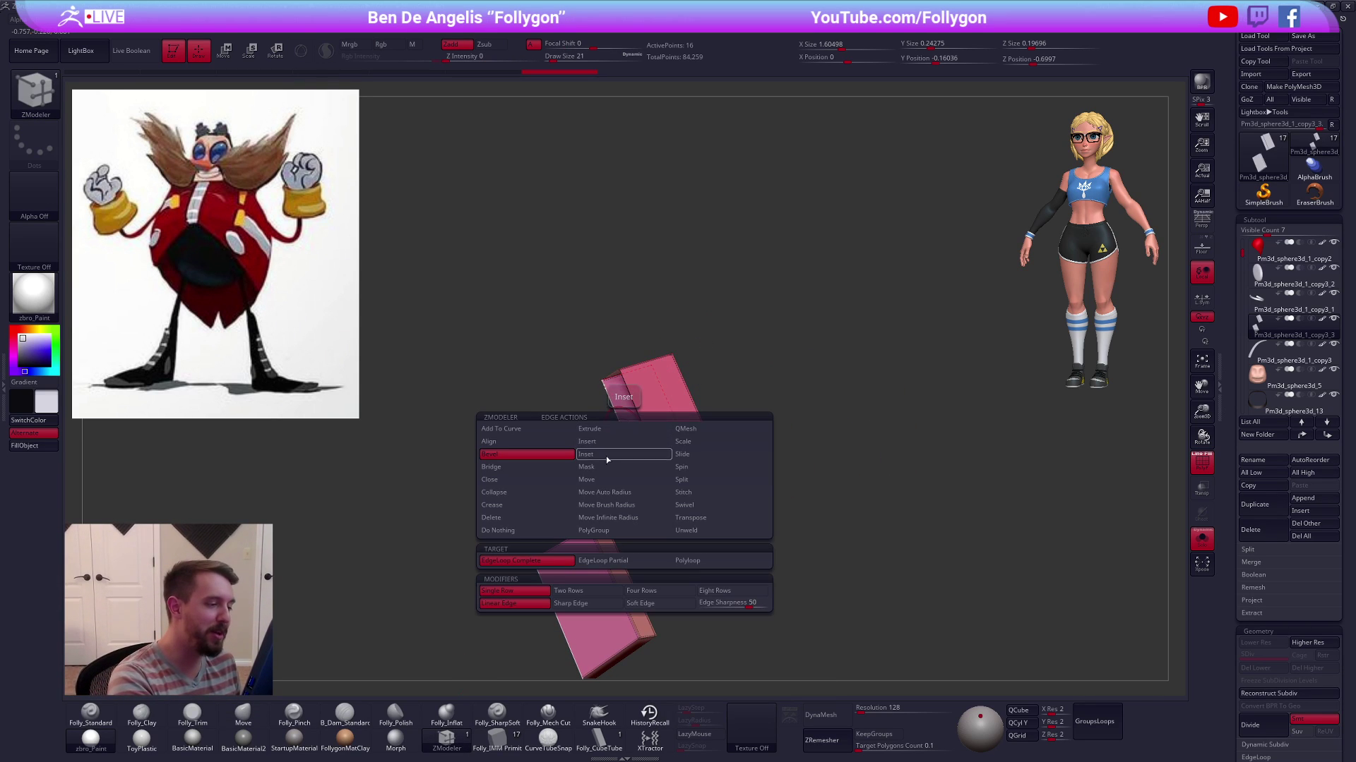
{"action": "mouse_move", "coordinate": [617, 422]}
{"action": "right_mouse_down"}
{"action": "mouse_move", "coordinate": [667, 426]}
{"action": "mouse_move", "coordinate": [602, 460]}
{"action": "right_mouse_up"}
{"action": "key", "text": "space"}
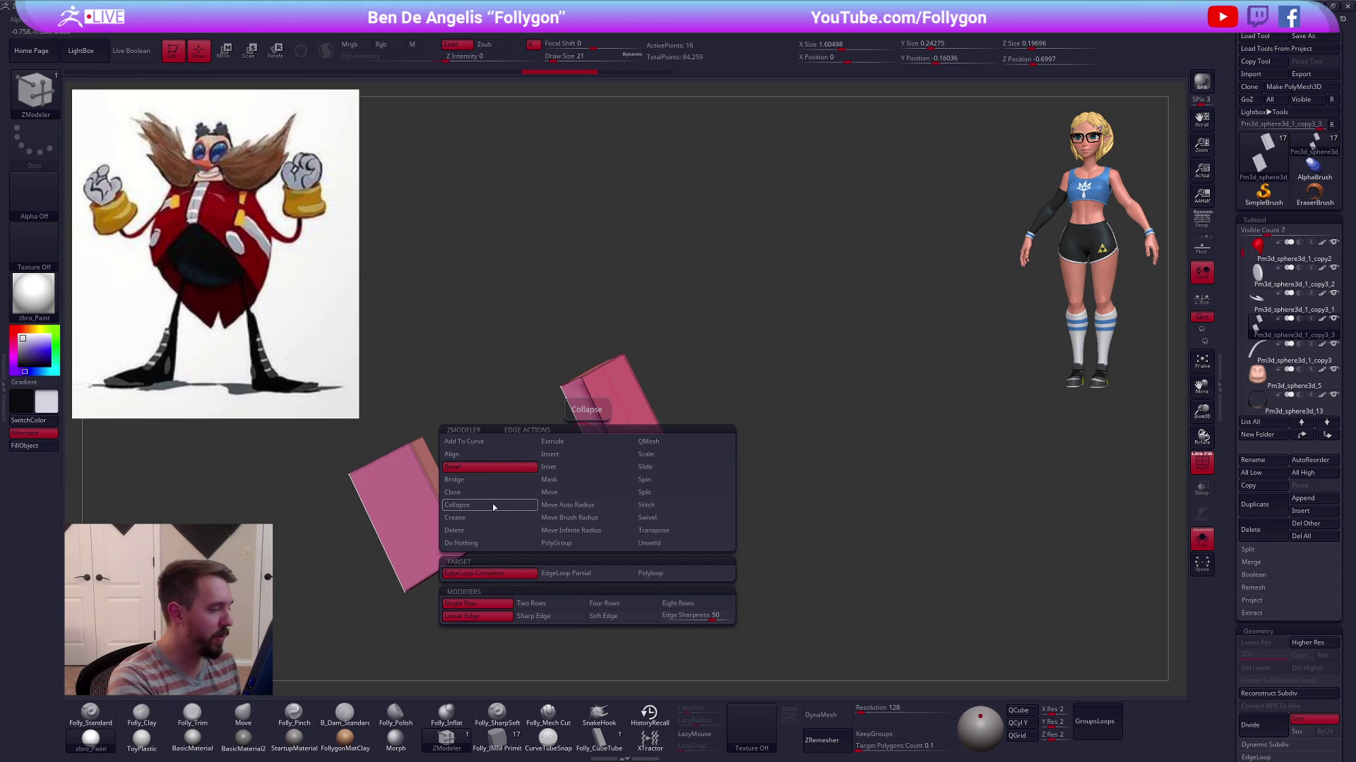
{"action": "left_click", "coordinate": [498, 480]}
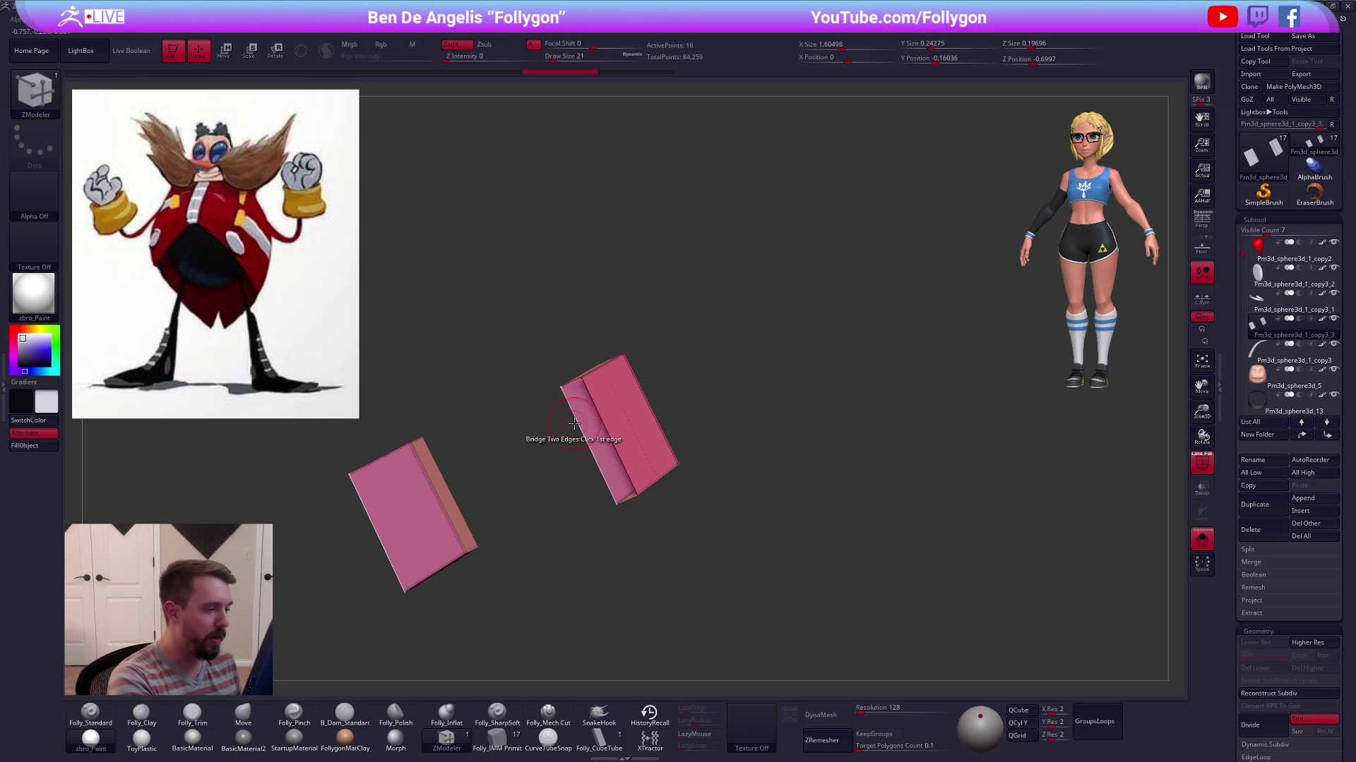
Set ZModeler's edge action to Crease for the end blocks and check them with dynamic subdivision
{"action": "right_click_drag", "start_coordinate": [612, 417], "coordinate": [676, 480]}
{"action": "key", "text": "space"}
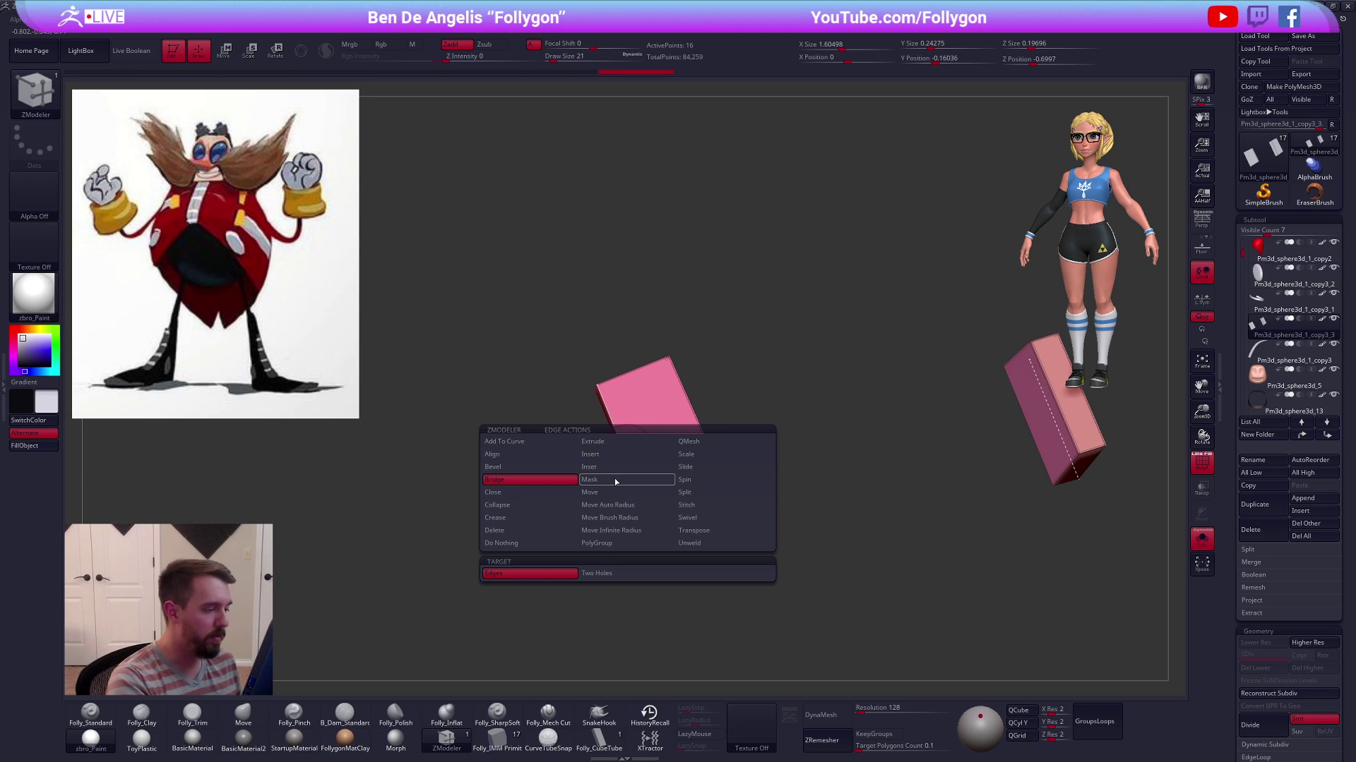
{"action": "left_click", "coordinate": [556, 521]}
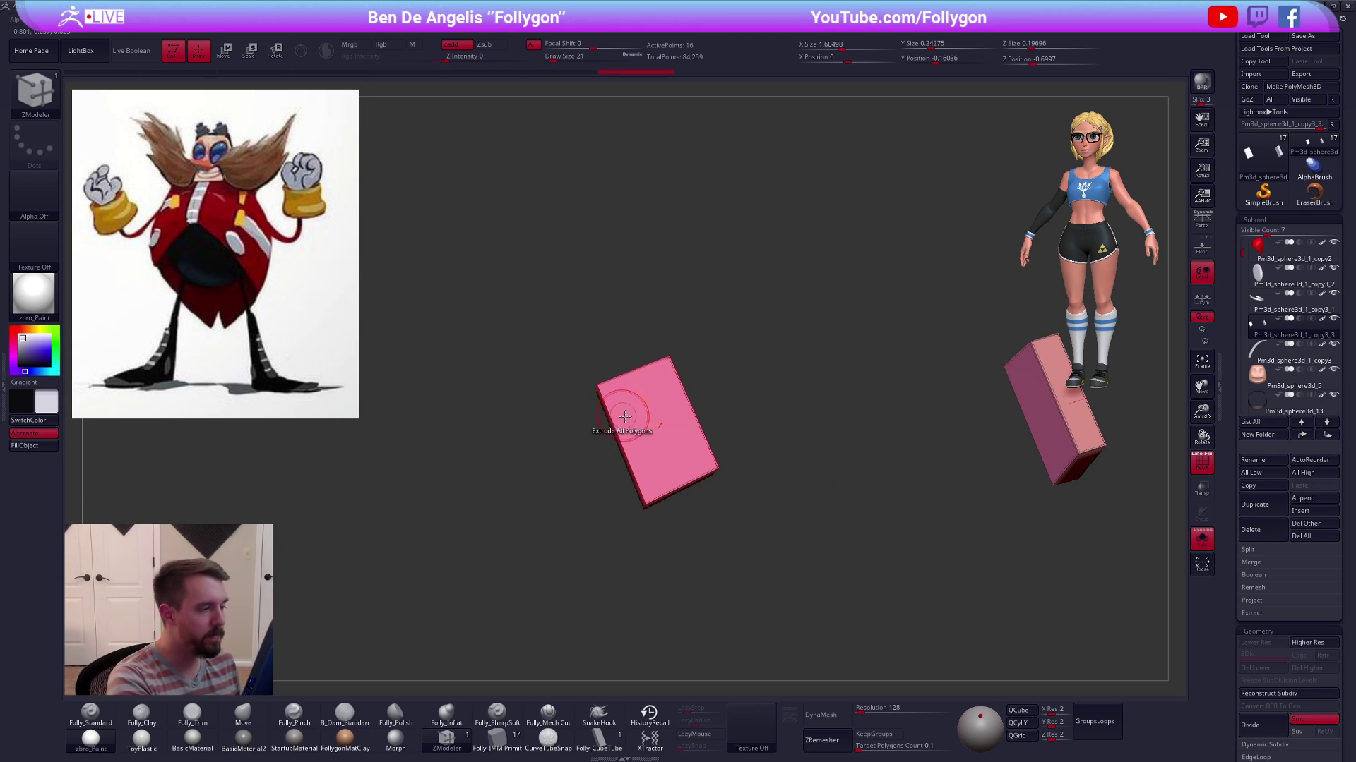
{"action": "right_click_drag", "start_coordinate": [620, 417], "coordinate": [604, 430]}
{"action": "key", "text": "d"}
{"action": "key", "text": "shift+d"}
{"action": "right_click_drag", "start_coordinate": [761, 491], "coordinate": [692, 436], "text": "ctrl"}
Sample a yellow colour with the whole character shown and fill the two end blocks with it
{"action": "key", "text": "alt+s"}
{"action": "key", "text": "shift+f"}
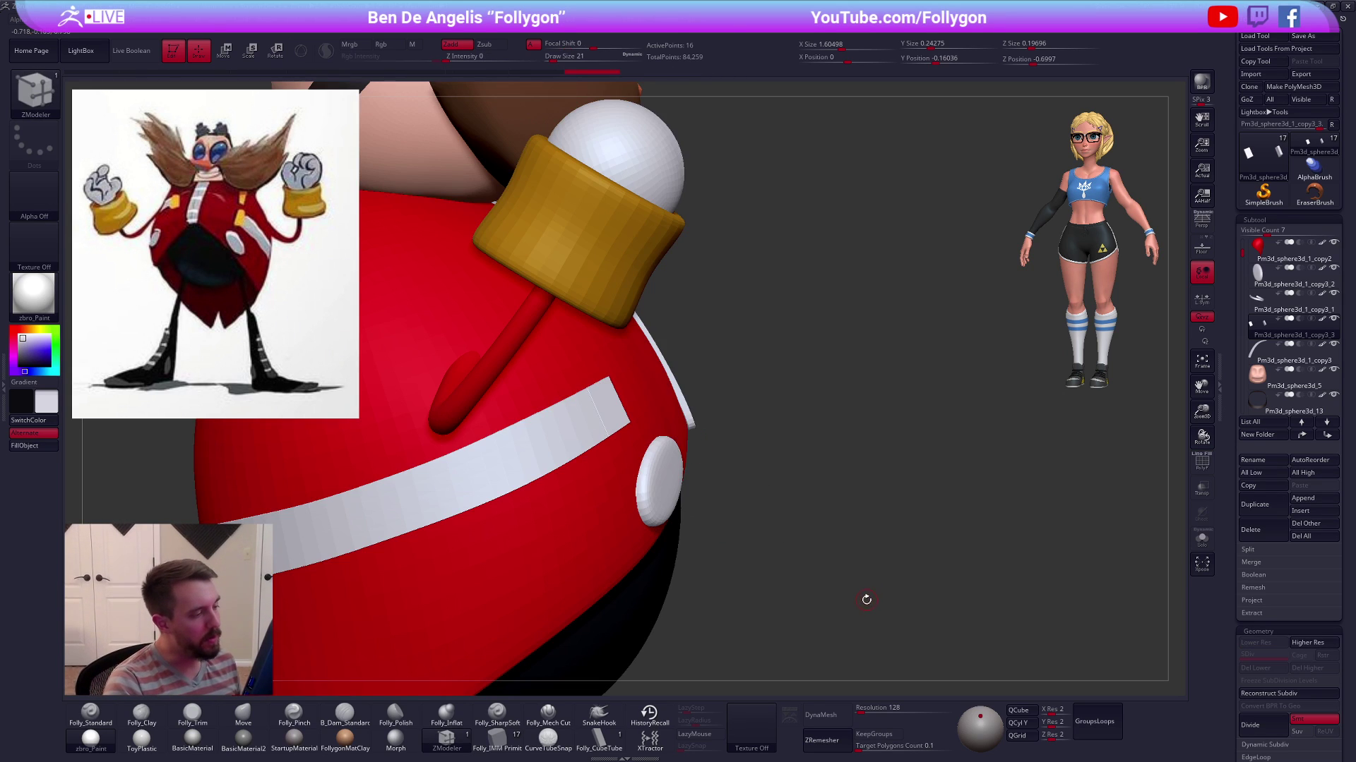
{"action": "key", "text": "shift+z"}
{"action": "key", "text": "c"}
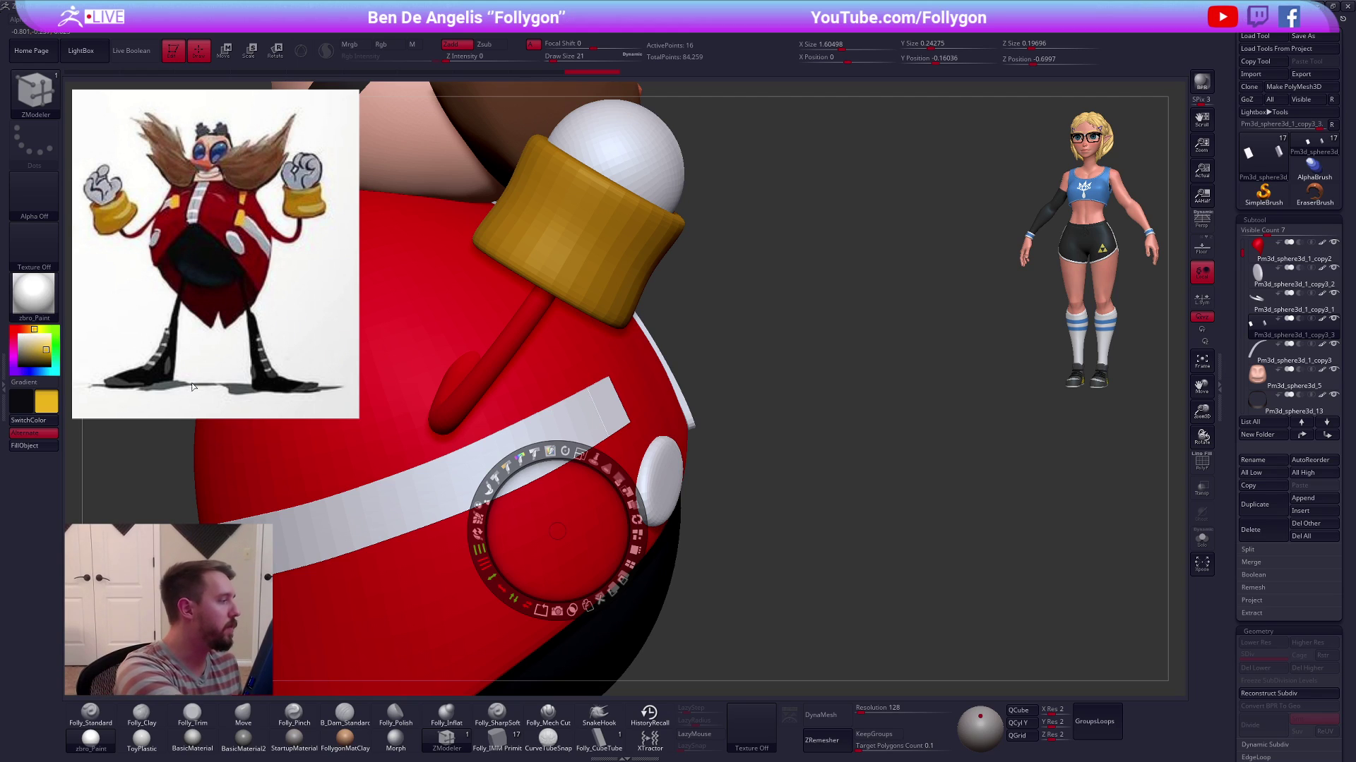
{"action": "key", "text": "z"}
{"action": "left_click", "coordinate": [90, 714]}
{"action": "left_click", "coordinate": [46, 449]}
Isolate the yellow blocks and enlarge them slightly with Transpose so they stand out from the belt band
{"action": "key", "text": "alt+s"}
{"action": "mouse_move", "coordinate": [609, 410]}
{"action": "right_mouse_down"}
{"action": "mouse_move", "coordinate": [650, 389]}
{"action": "mouse_move", "coordinate": [706, 403]}
{"action": "right_mouse_up"}
{"action": "key", "text": "w"}
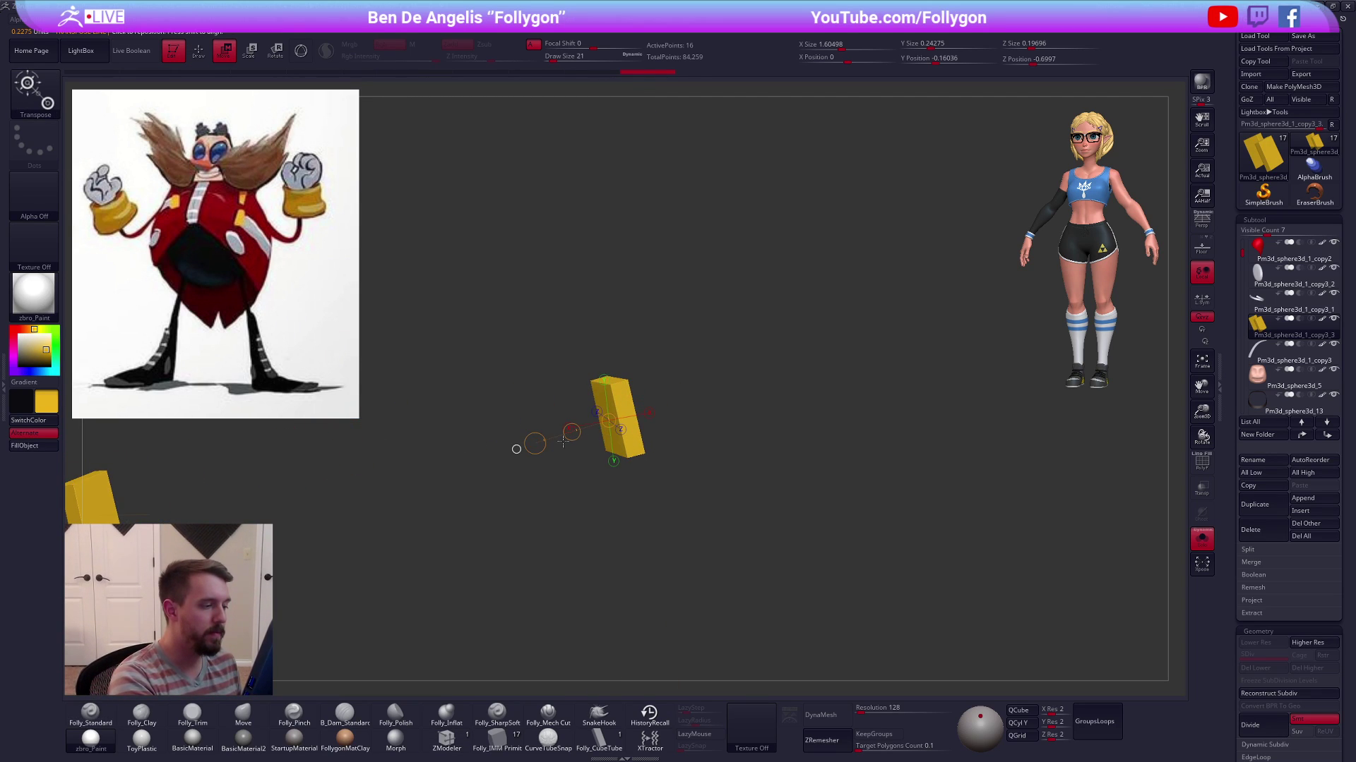
{"action": "key", "text": "alt+s"}
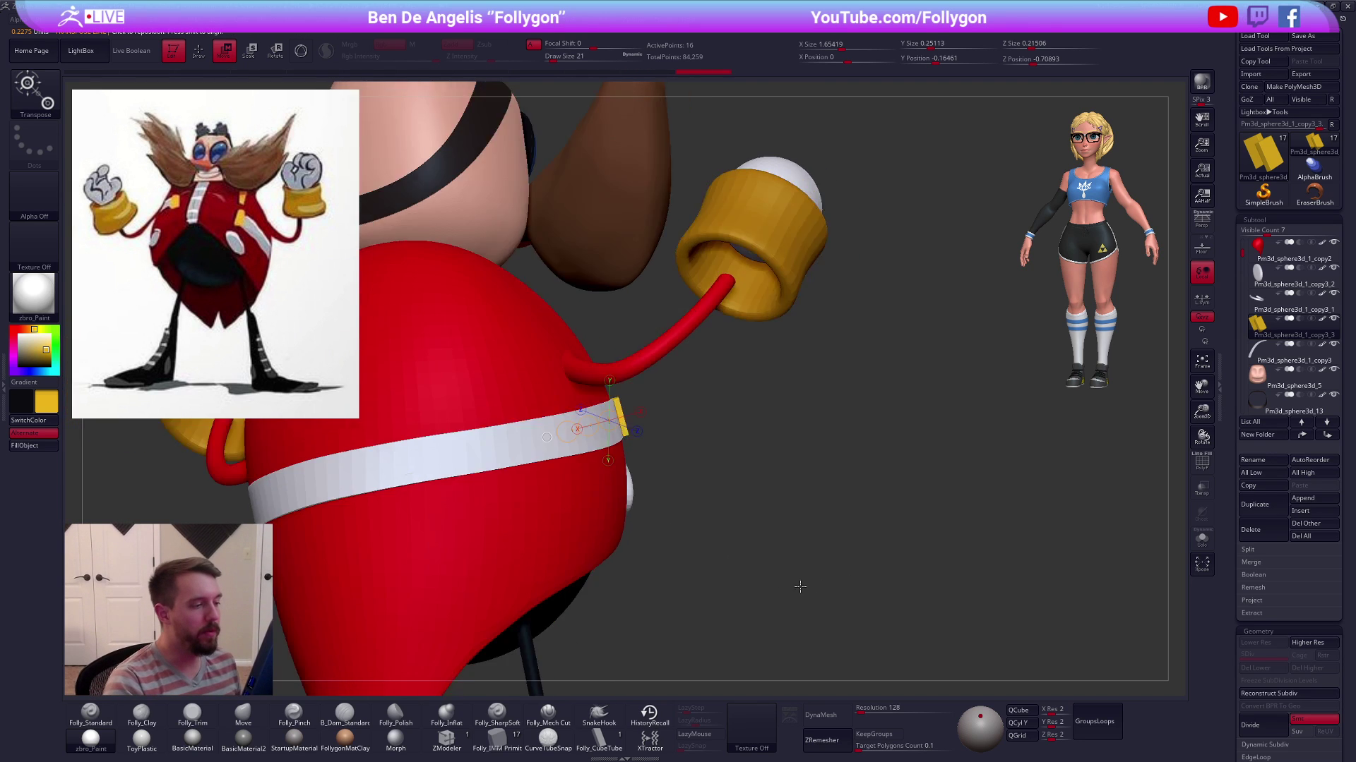
{"action": "key", "text": "f"}
{"action": "key", "text": "q"}
Move the yellow blocks with Transpose to adjust their placement on the ends of the white belt band
{"action": "mouse_move", "coordinate": [958, 548]}
{"action": "right_mouse_down", "text": "alt"}
{"action": "mouse_move", "coordinate": [757, 483]}
{"action": "mouse_move", "coordinate": [716, 450]}
{"action": "right_mouse_up", "text": "alt"}
{"action": "left_click", "coordinate": [627, 389], "text": "alt"}
{"action": "key", "text": "w"}
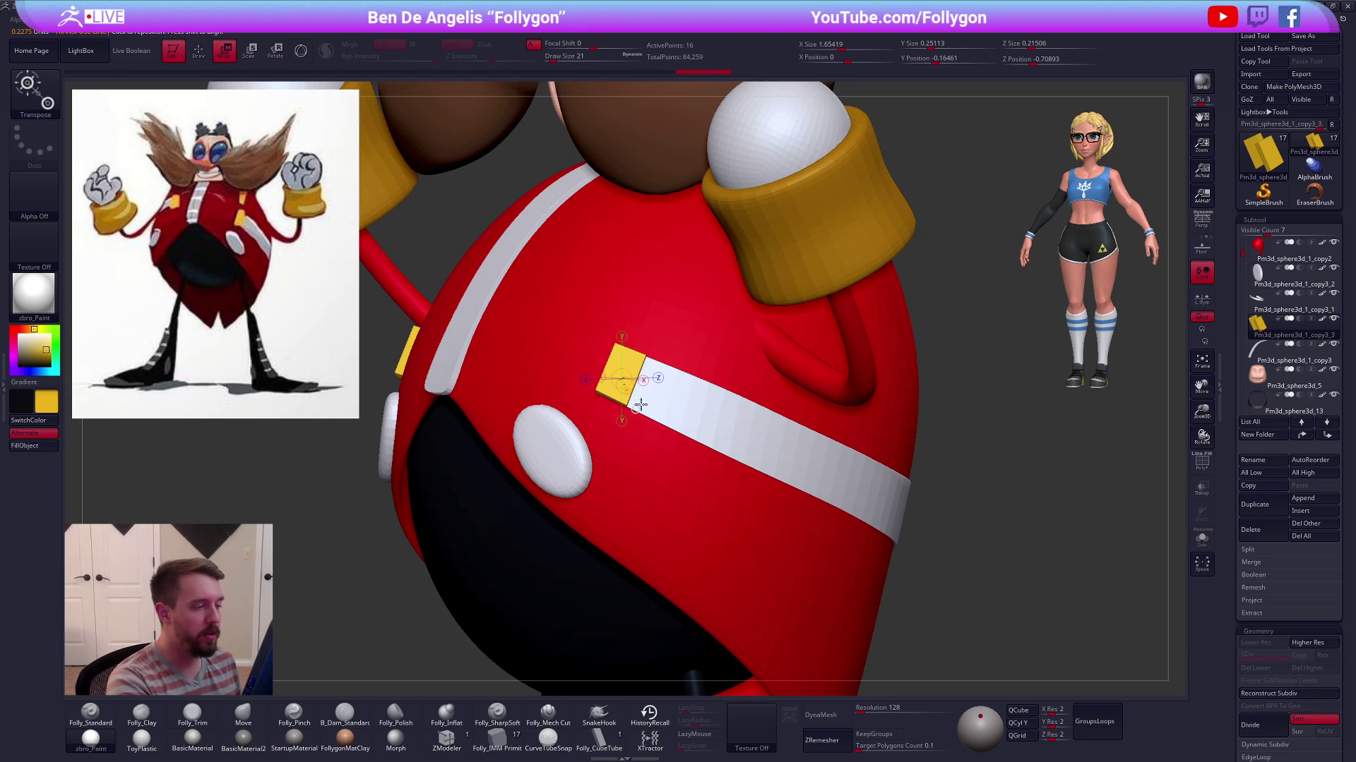
{"action": "right_click_drag", "start_coordinate": [641, 404], "coordinate": [670, 416]}
{"action": "key", "text": "alt+s"}
{"action": "left_click_drag", "start_coordinate": [624, 362], "coordinate": [708, 380]}
{"action": "right_click_drag", "start_coordinate": [708, 384], "coordinate": [656, 417]}
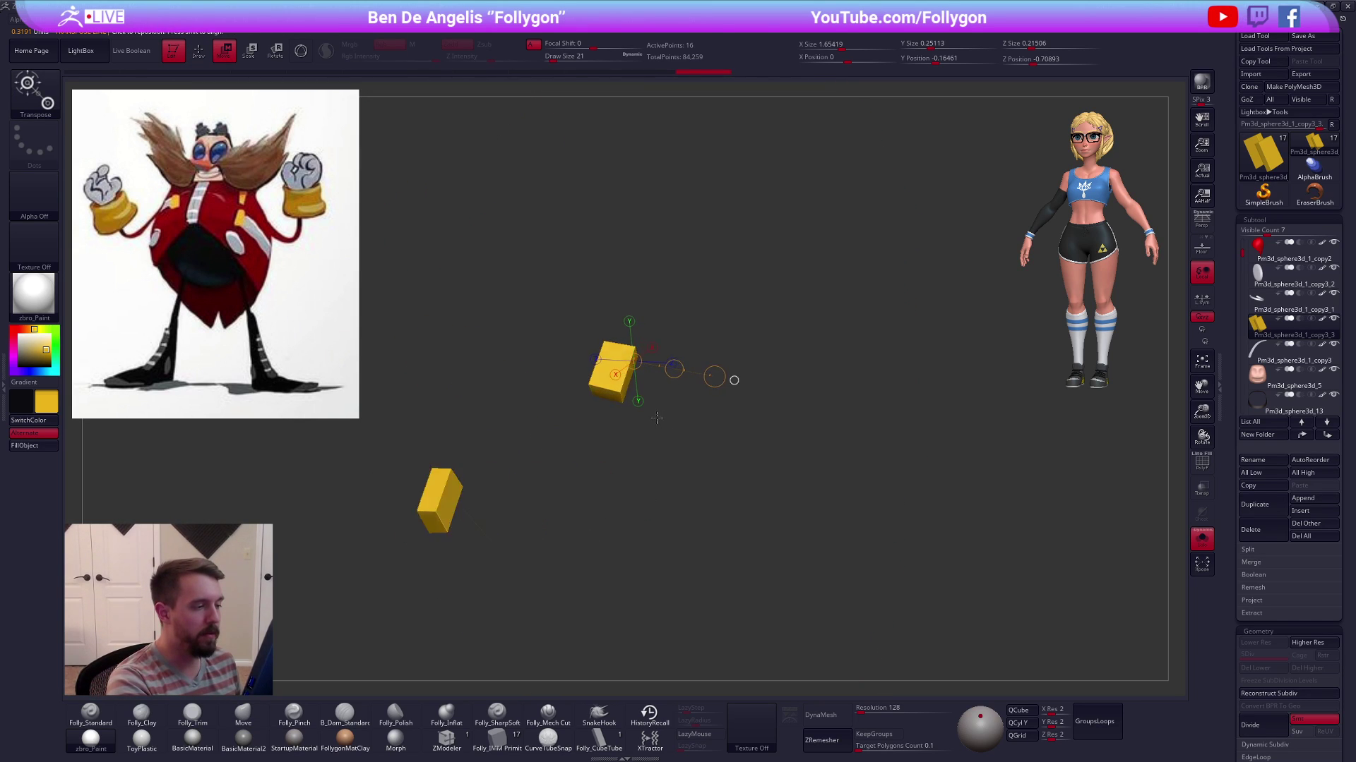
{"action": "key", "text": "alt+s"}
{"action": "left_click_drag", "start_coordinate": [673, 369], "coordinate": [671, 373]}
{"action": "mouse_move", "coordinate": [709, 411]}
{"action": "right_mouse_down", "text": "ctrl"}
{"action": "mouse_move", "coordinate": [714, 478]}
{"action": "mouse_move", "coordinate": [882, 564]}
{"action": "mouse_move", "coordinate": [845, 593]}
{"action": "mouse_move", "coordinate": [881, 605]}
{"action": "mouse_move", "coordinate": [843, 591]}
{"action": "right_mouse_up", "text": "ctrl"}
Isolate the yellow blocks and insert crossing edge loops through their centres with ZModeler
{"action": "key", "text": "q"}
{"action": "key", "text": "alt+s"}
{"action": "right_click_drag", "start_coordinate": [665, 404], "coordinate": [741, 499], "text": "ctrl"}
{"action": "key", "text": "shift+f"}
{"action": "left_click", "coordinate": [447, 741]}
{"action": "right_click_drag", "start_coordinate": [685, 399], "coordinate": [697, 422]}
{"action": "key", "text": "space"}
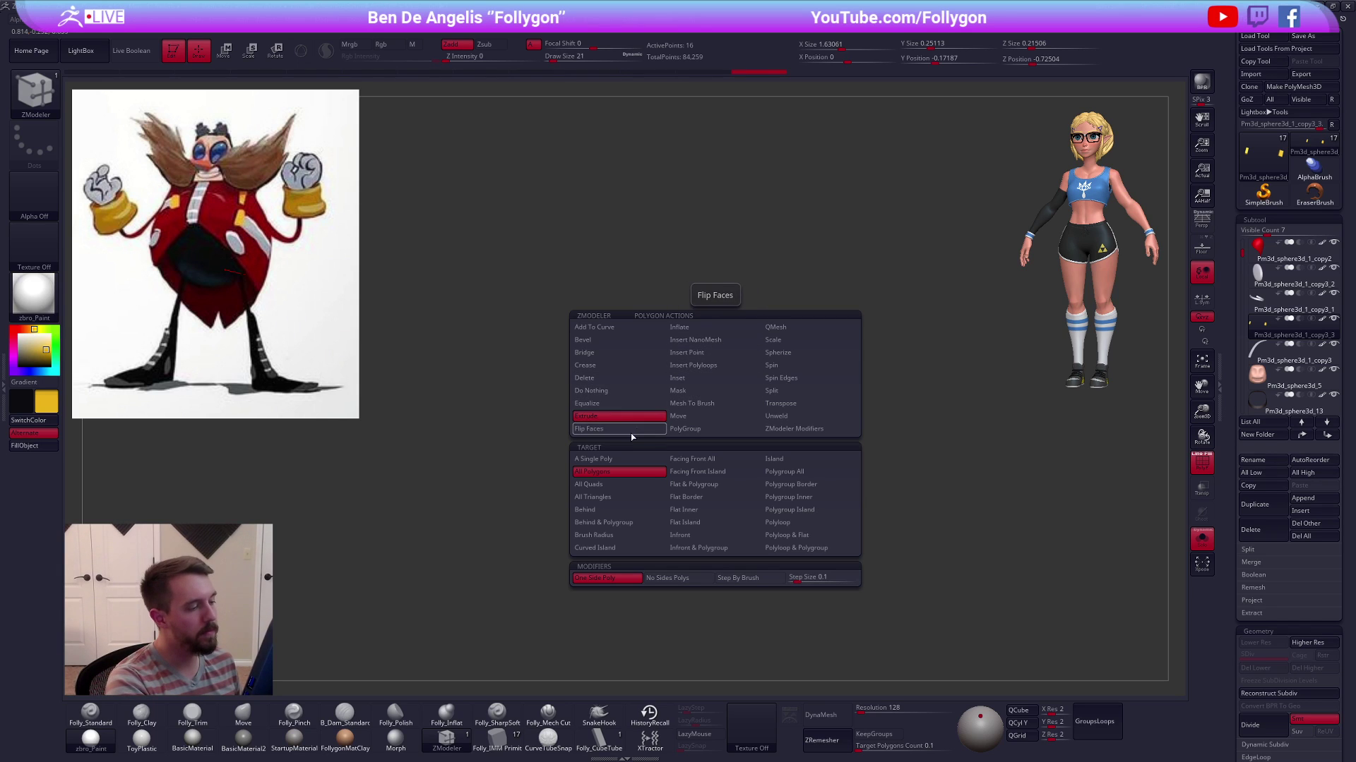
{"action": "left_click", "coordinate": [721, 366]}
{"action": "left_click", "coordinate": [697, 371]}
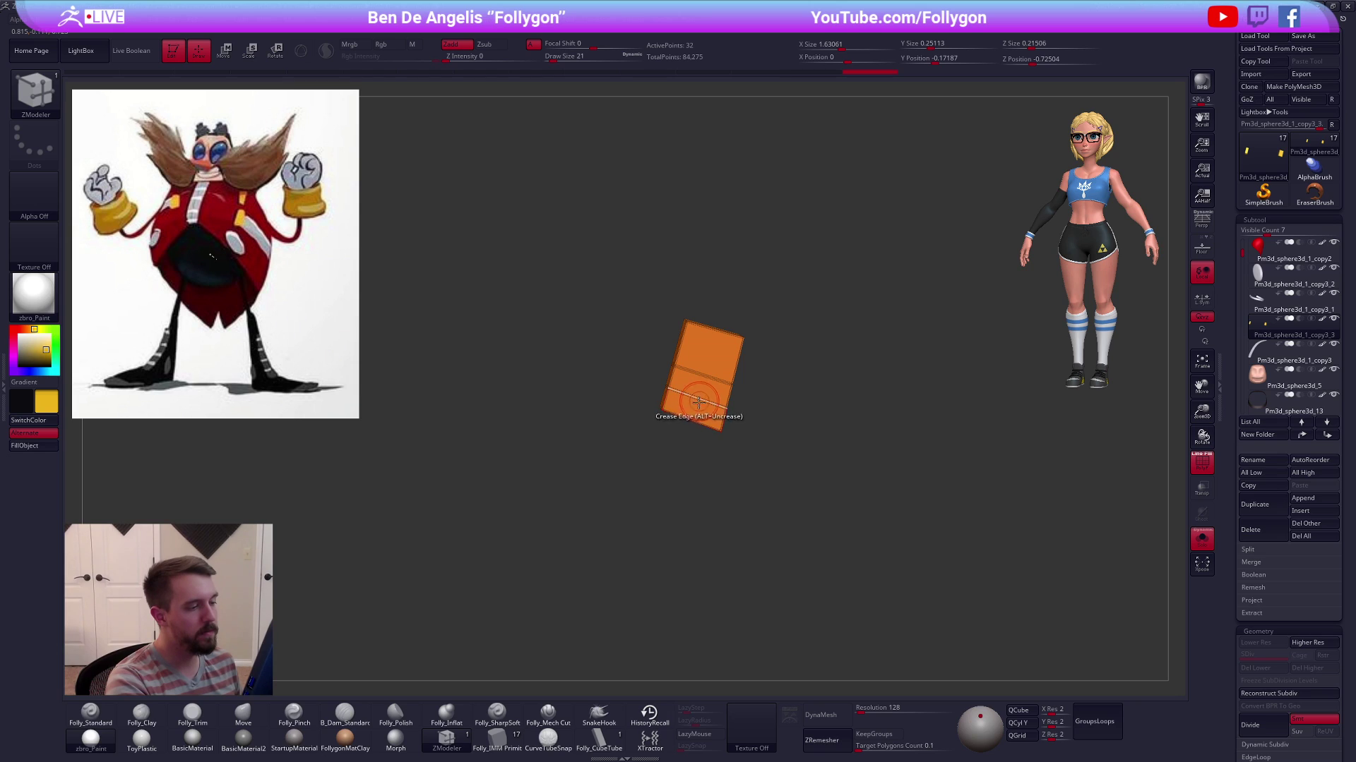
{"action": "left_click", "coordinate": [710, 359]}
Stretch the yellow blocks lengthwise with Transpose so they extend past both edges of the belt band
{"action": "key", "text": "w"}
{"action": "mouse_move", "coordinate": [692, 416]}
{"action": "left_mouse_down"}
{"action": "mouse_move", "coordinate": [713, 342]}
{"action": "mouse_move", "coordinate": [746, 313]}
{"action": "left_mouse_up"}
{"action": "key", "text": "ctrl+shift+s"}
{"action": "key", "text": "shift+f"}
{"action": "right_click_drag", "start_coordinate": [753, 314], "coordinate": [724, 311]}
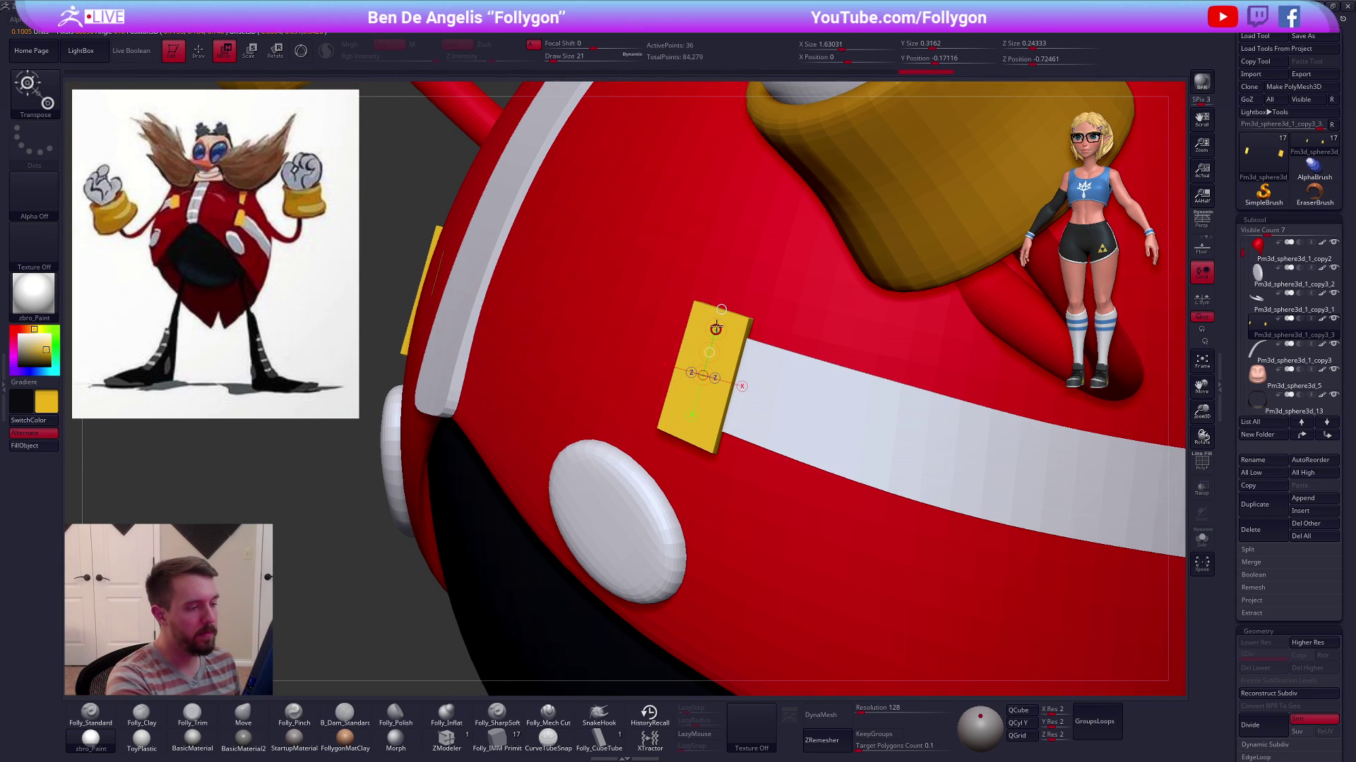
{"action": "key", "text": "b"}
{"action": "key", "text": "m"}
{"action": "key", "text": "v"}
Delete the crossing centre edge loops from the isolated yellow blocks with ZModeler, and show the whole character
{"action": "key", "text": "ctrl+shift+s"}
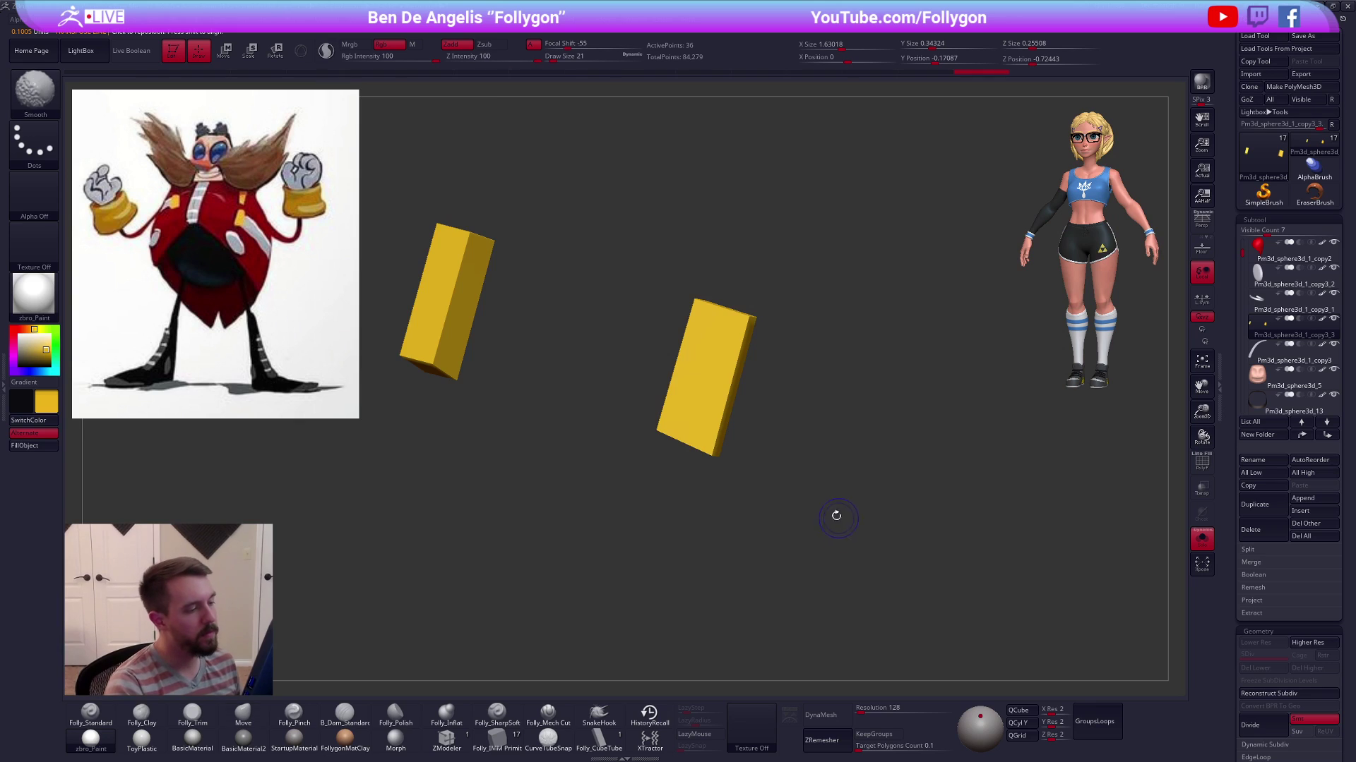
{"action": "key", "text": "shift+f"}
{"action": "key", "text": "b"}
{"action": "key", "text": "z"}
{"action": "key", "text": "m"}
{"action": "key", "text": "space"}
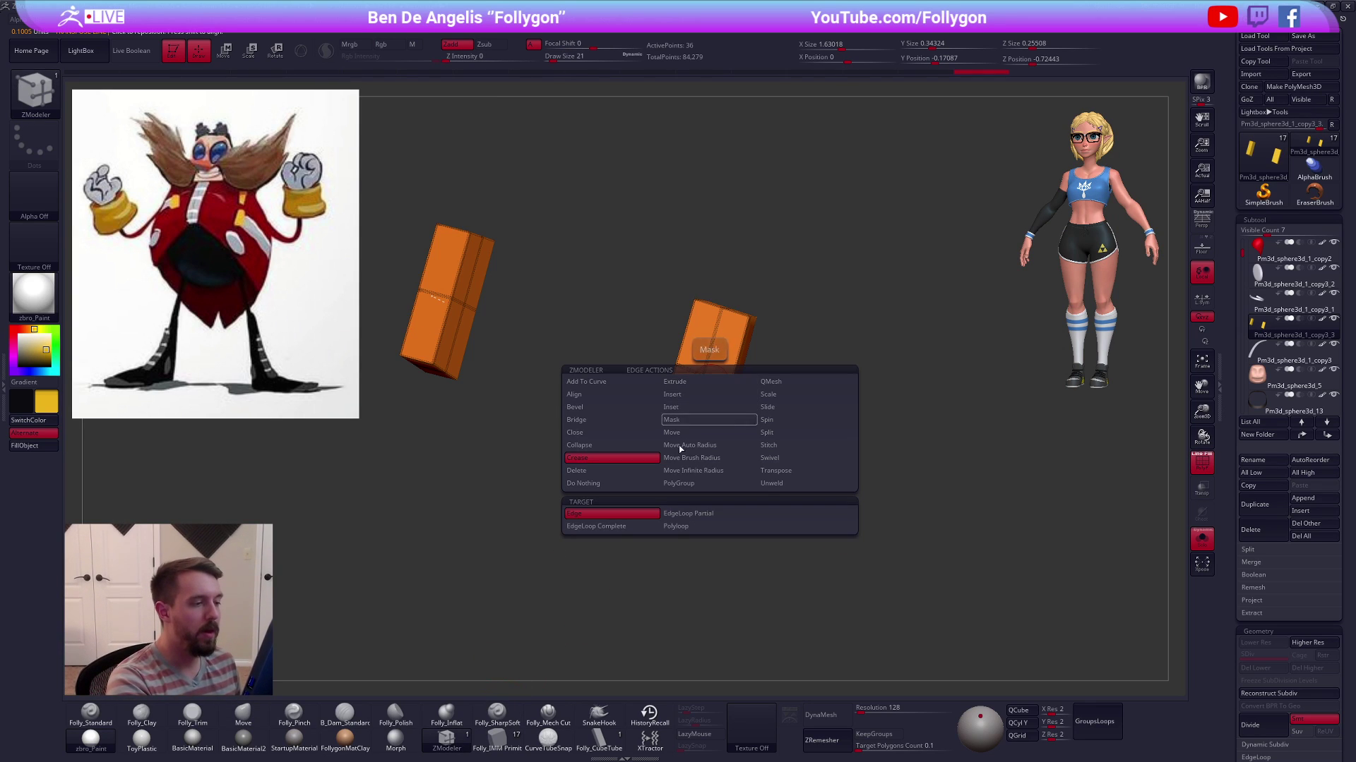
{"action": "left_click", "coordinate": [614, 477]}
{"action": "left_click", "coordinate": [692, 372]}
{"action": "left_click", "coordinate": [704, 361]}
{"action": "mouse_move", "coordinate": [765, 394]}
{"action": "left_mouse_down", "text": "alt"}
{"action": "mouse_move", "coordinate": [850, 593]}
{"action": "mouse_move", "coordinate": [878, 584]}
{"action": "mouse_move", "coordinate": [835, 581]}
{"action": "mouse_move", "coordinate": [923, 588]}
{"action": "mouse_move", "coordinate": [872, 586]}
{"action": "mouse_move", "coordinate": [899, 584]}
{"action": "mouse_move", "coordinate": [878, 578]}
{"action": "mouse_move", "coordinate": [735, 403]}
{"action": "mouse_move", "coordinate": [826, 404]}
{"action": "mouse_move", "coordinate": [812, 401]}
{"action": "left_mouse_up", "text": "alt"}
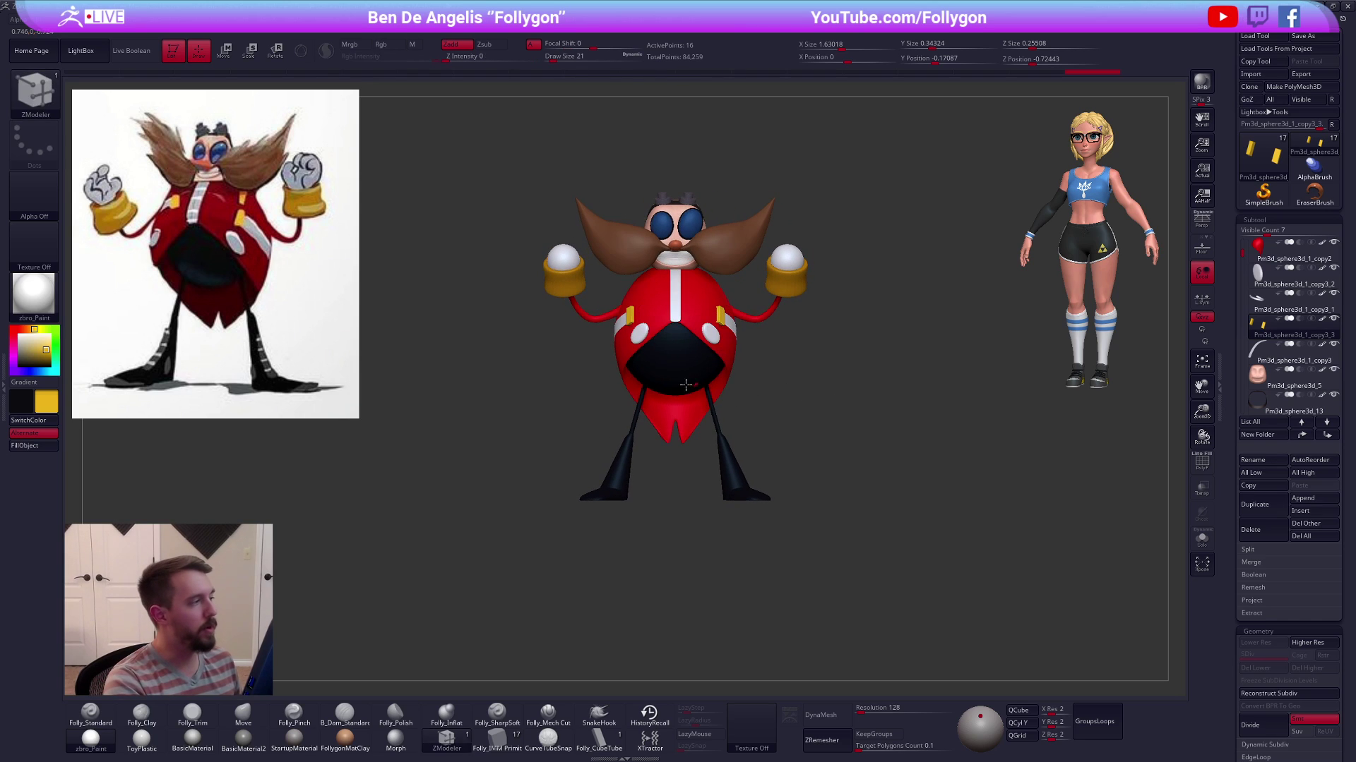
Switch to the Move brush with the full character in view
{"action": "key", "text": "b"}
{"action": "key", "text": "m"}
{"action": "key", "text": "v"}
{"action": "left_click_drag", "start_coordinate": [755, 459], "coordinate": [837, 596], "text": "alt"}
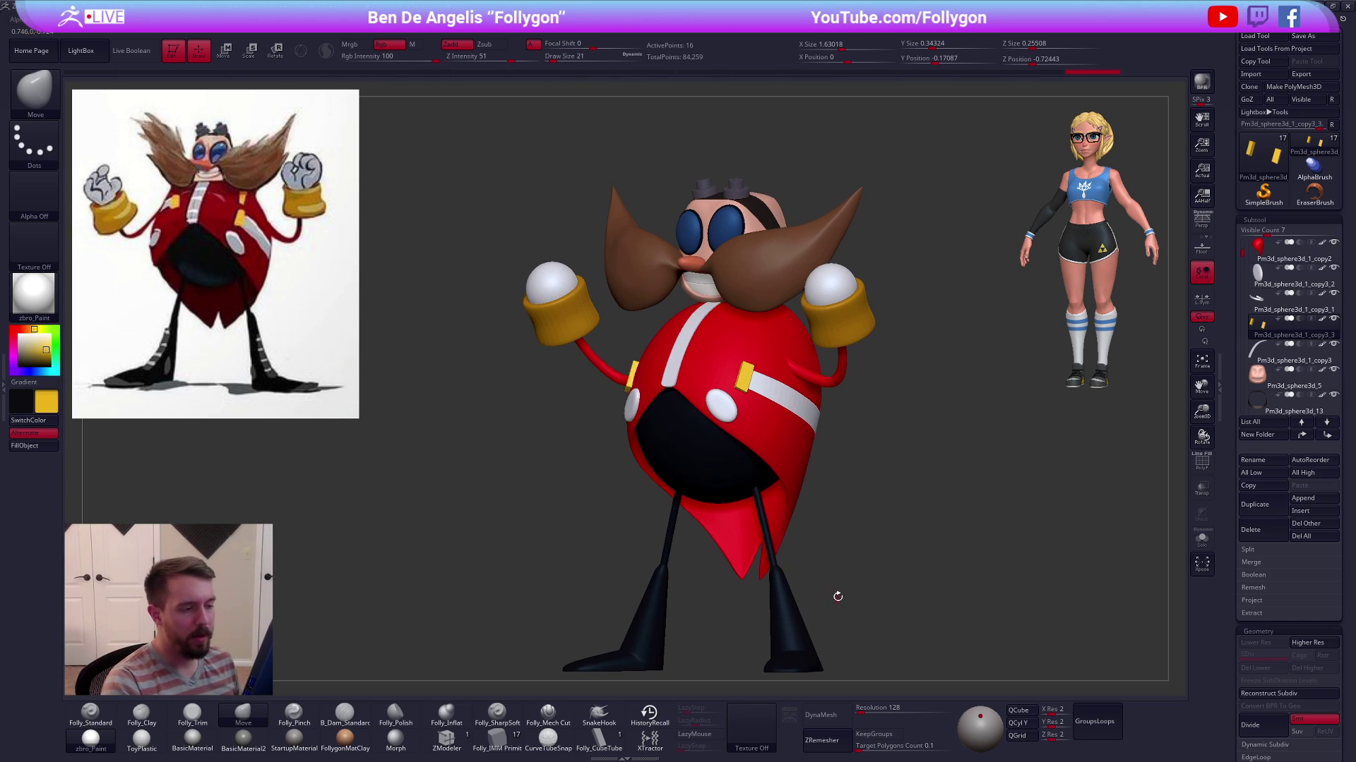
Merge the white belt band with the yellow clasps into a single subtool
{"action": "left_click", "coordinate": [840, 373], "text": "alt"}
{"action": "left_click_drag", "start_coordinate": [859, 422], "coordinate": [776, 417]}
{"action": "scroll", "coordinate": [1246, 296], "scroll_direction": "up", "scroll_amount": 1}
{"action": "scroll", "coordinate": [1246, 296], "scroll_direction": "up", "scroll_amount": 5}
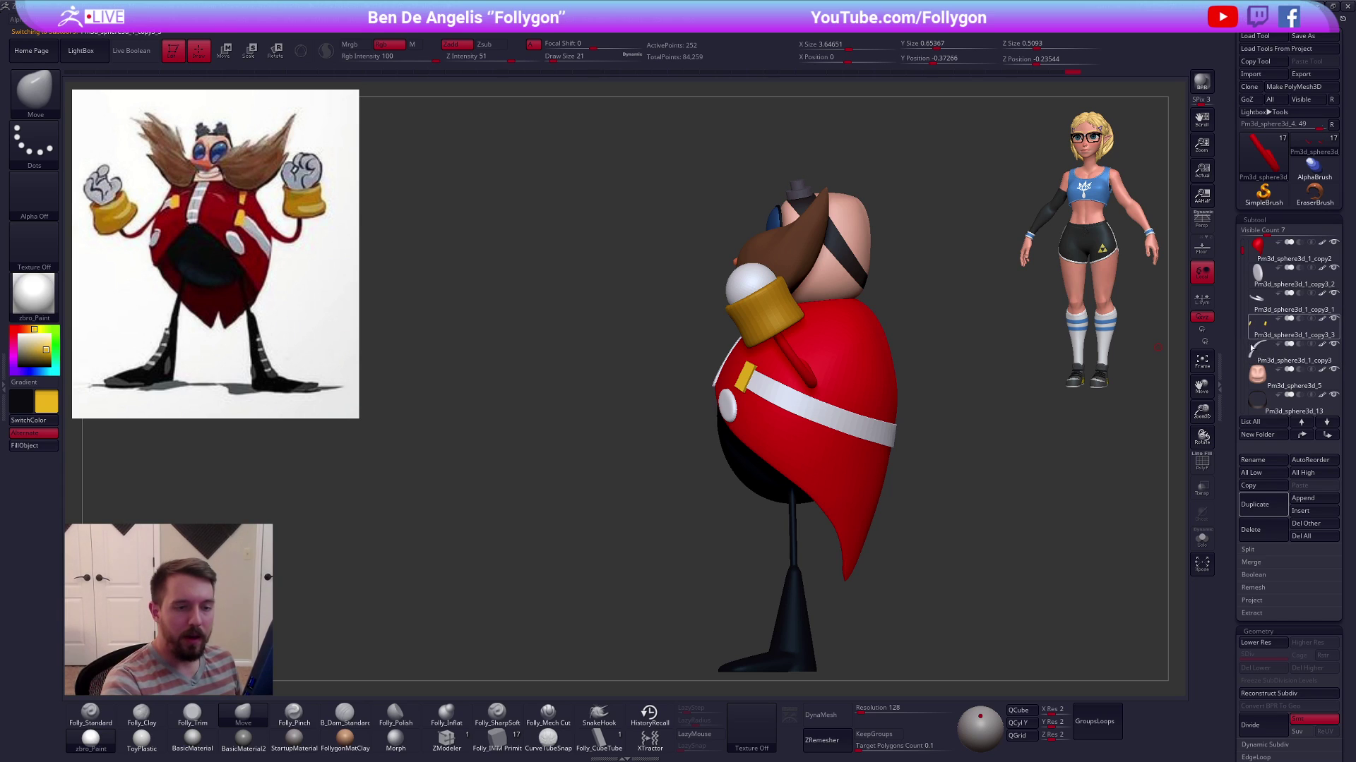
{"action": "left_click", "coordinate": [1260, 315]}
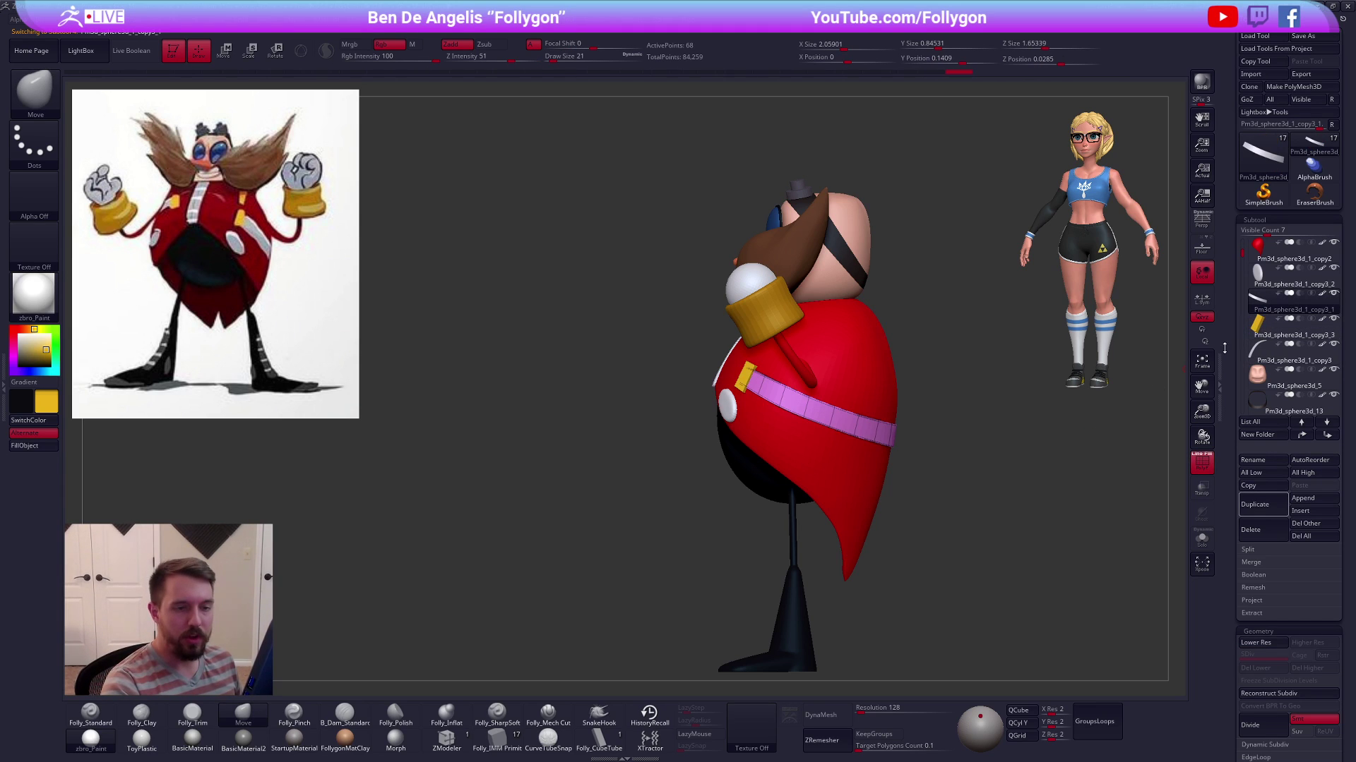
{"action": "key", "text": "ctrl+space"}
{"action": "left_click", "coordinate": [1103, 462]}
{"action": "left_click", "coordinate": [1062, 485]}
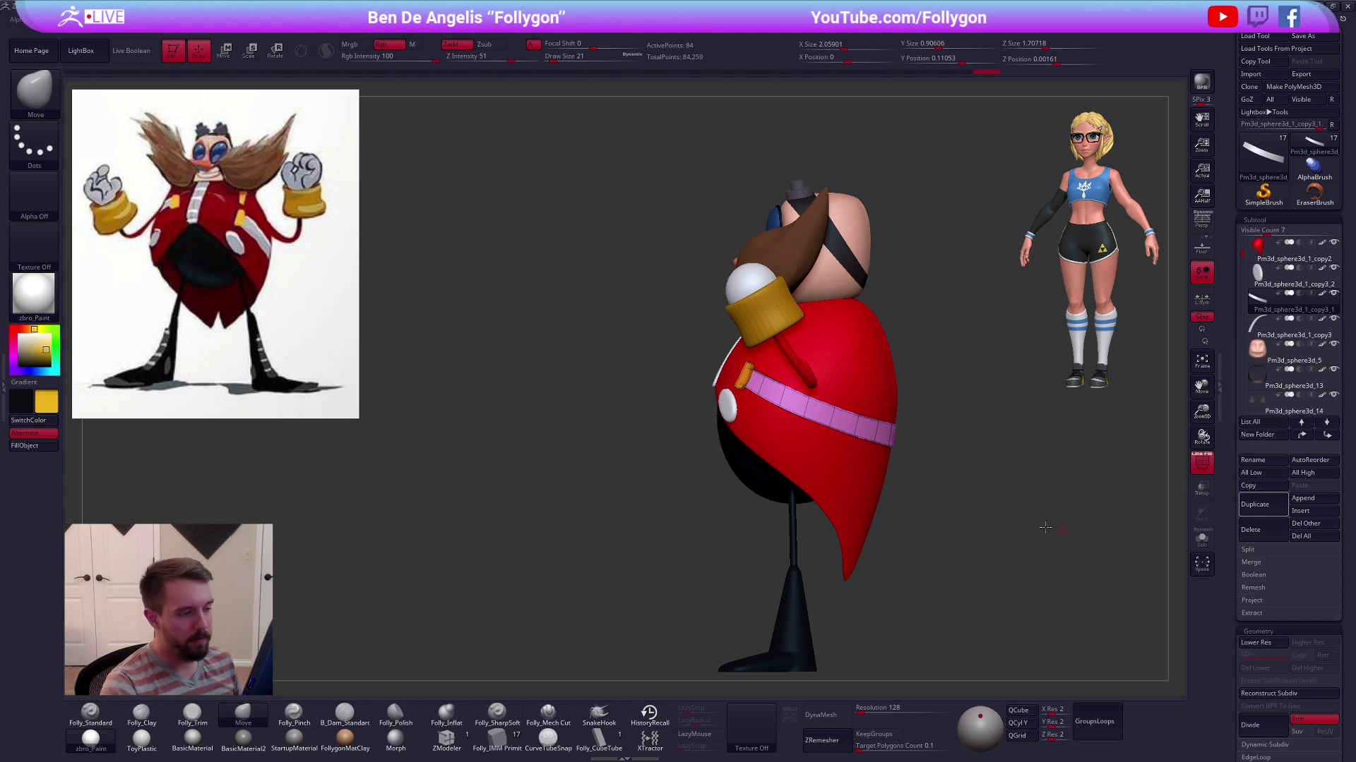
Duplicate the belt band with its clasps and move the copy above the original using Transpose
{"action": "left_click_drag", "start_coordinate": [1055, 528], "coordinate": [963, 523]}
{"action": "left_click", "coordinate": [1255, 504]}
{"action": "key", "text": "w"}
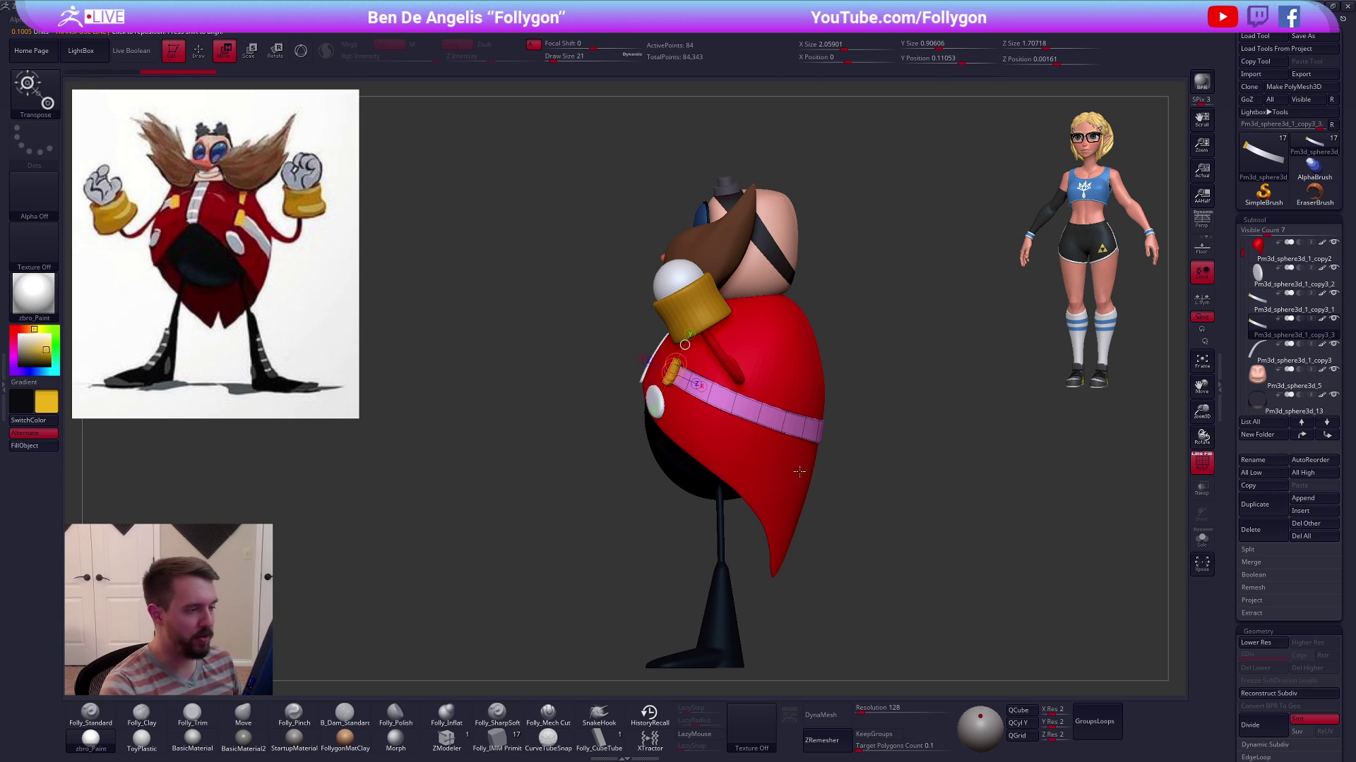
{"action": "mouse_move", "coordinate": [734, 409]}
{"action": "left_mouse_down"}
{"action": "mouse_move", "coordinate": [702, 500]}
{"action": "mouse_move", "coordinate": [728, 429]}
{"action": "left_mouse_up"}
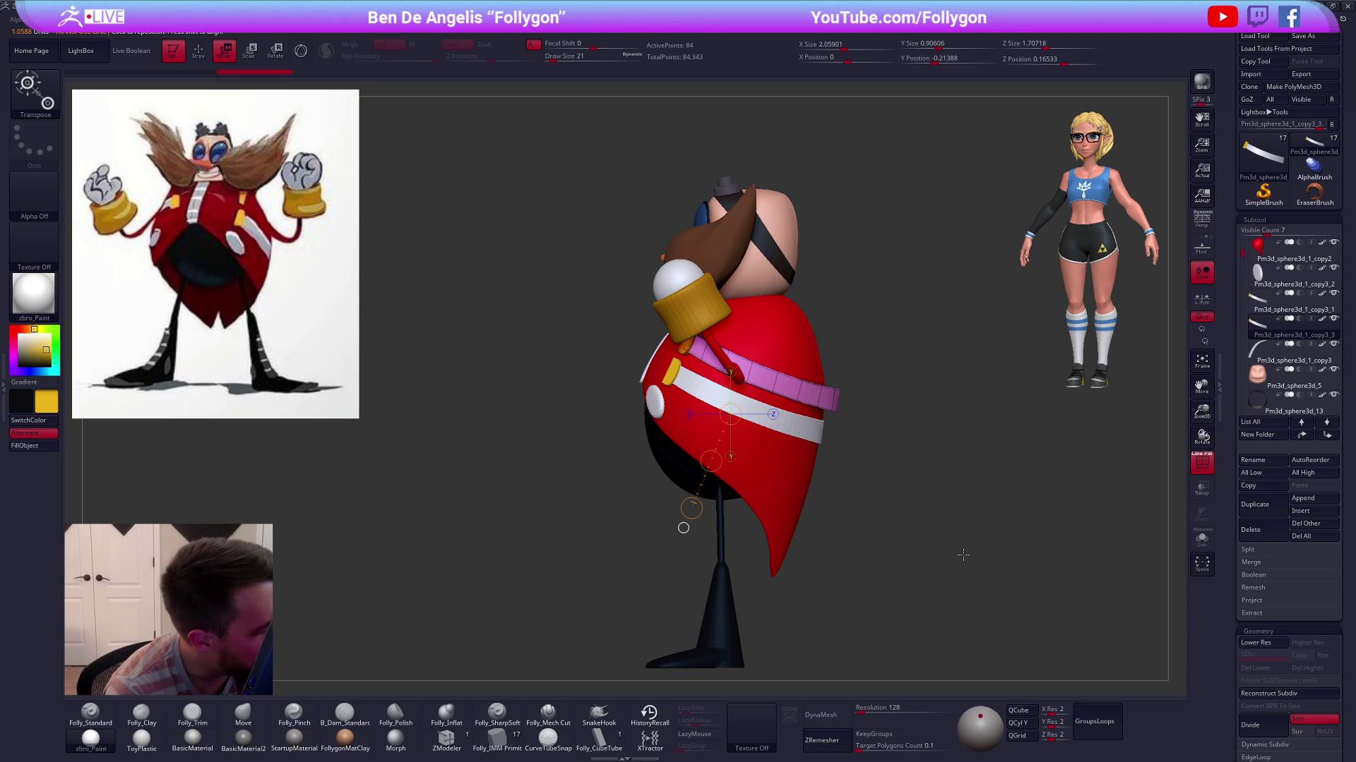
{"action": "key", "text": "q"}
{"action": "key", "text": "space"}
Hide the hands, cuffs and arms from the front view and select the upper belt band
{"action": "mouse_move", "coordinate": [911, 476]}
{"action": "left_mouse_down", "text": "shift"}
{"action": "mouse_move", "coordinate": [966, 486]}
{"action": "mouse_move", "coordinate": [908, 493]}
{"action": "mouse_move", "coordinate": [932, 490]}
{"action": "mouse_move", "coordinate": [939, 508]}
{"action": "mouse_move", "coordinate": [924, 487]}
{"action": "left_mouse_up", "text": "shift"}
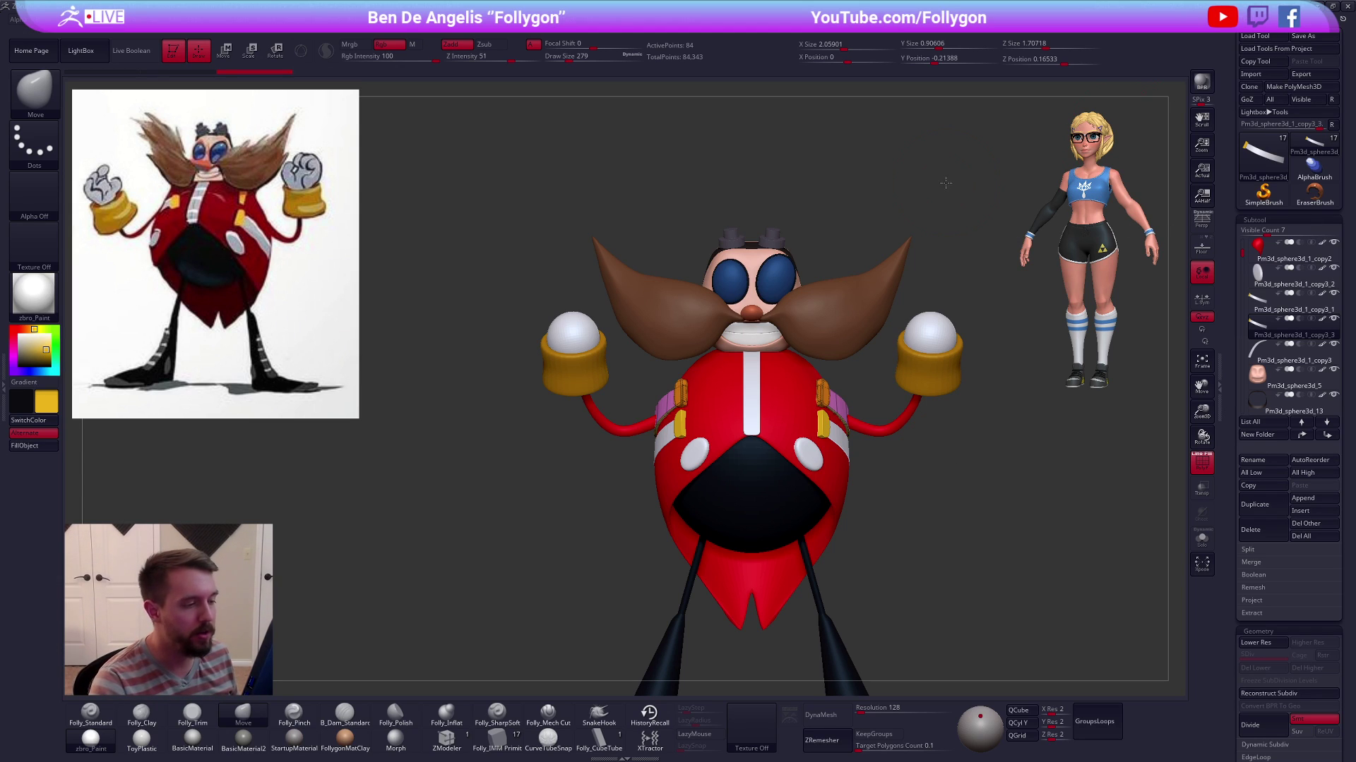
{"action": "left_click_drag", "start_coordinate": [945, 183], "coordinate": [926, 138], "text": "alt"}
{"action": "key", "text": "shift+d"}
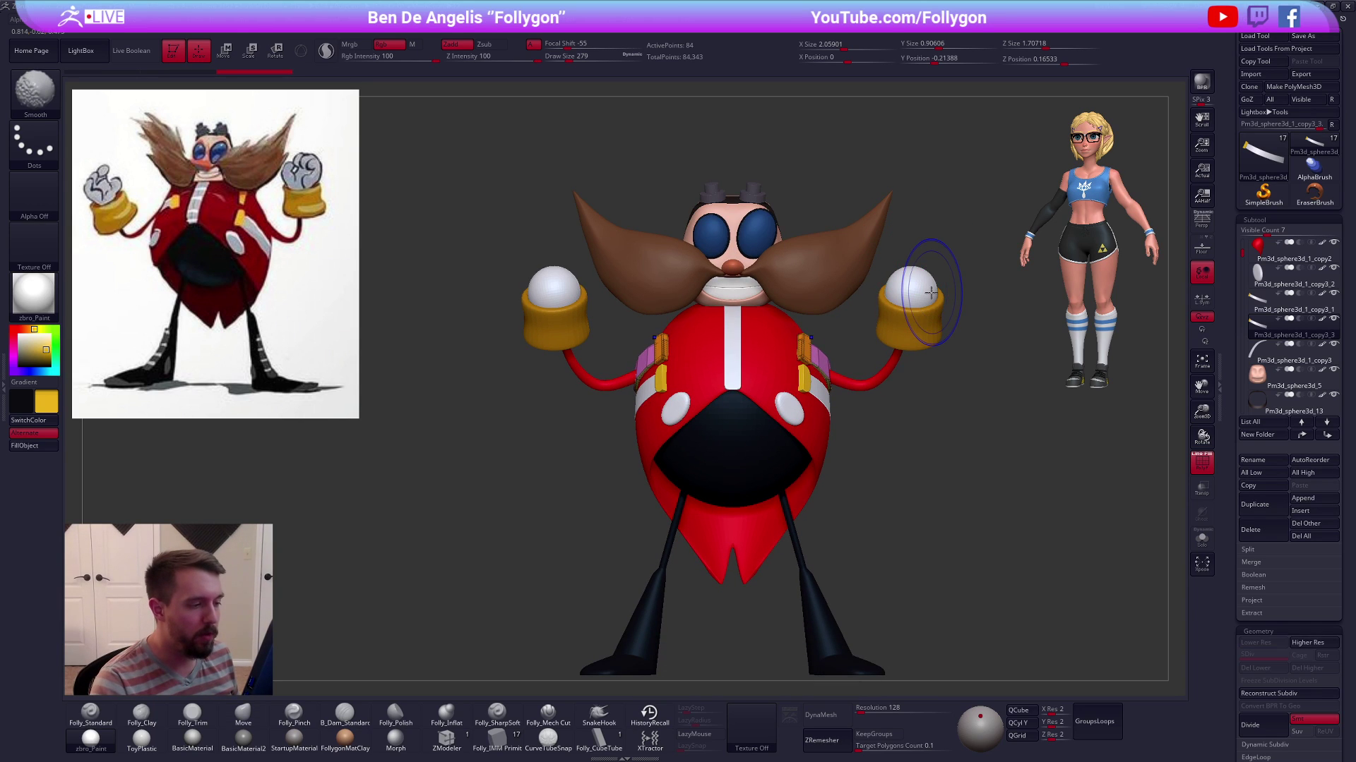
{"action": "key", "text": "shift+f"}
{"action": "mouse_move", "coordinate": [983, 332]}
{"action": "left_mouse_down"}
{"action": "mouse_move", "coordinate": [775, 365]}
{"action": "mouse_move", "coordinate": [873, 363]}
{"action": "left_mouse_up"}
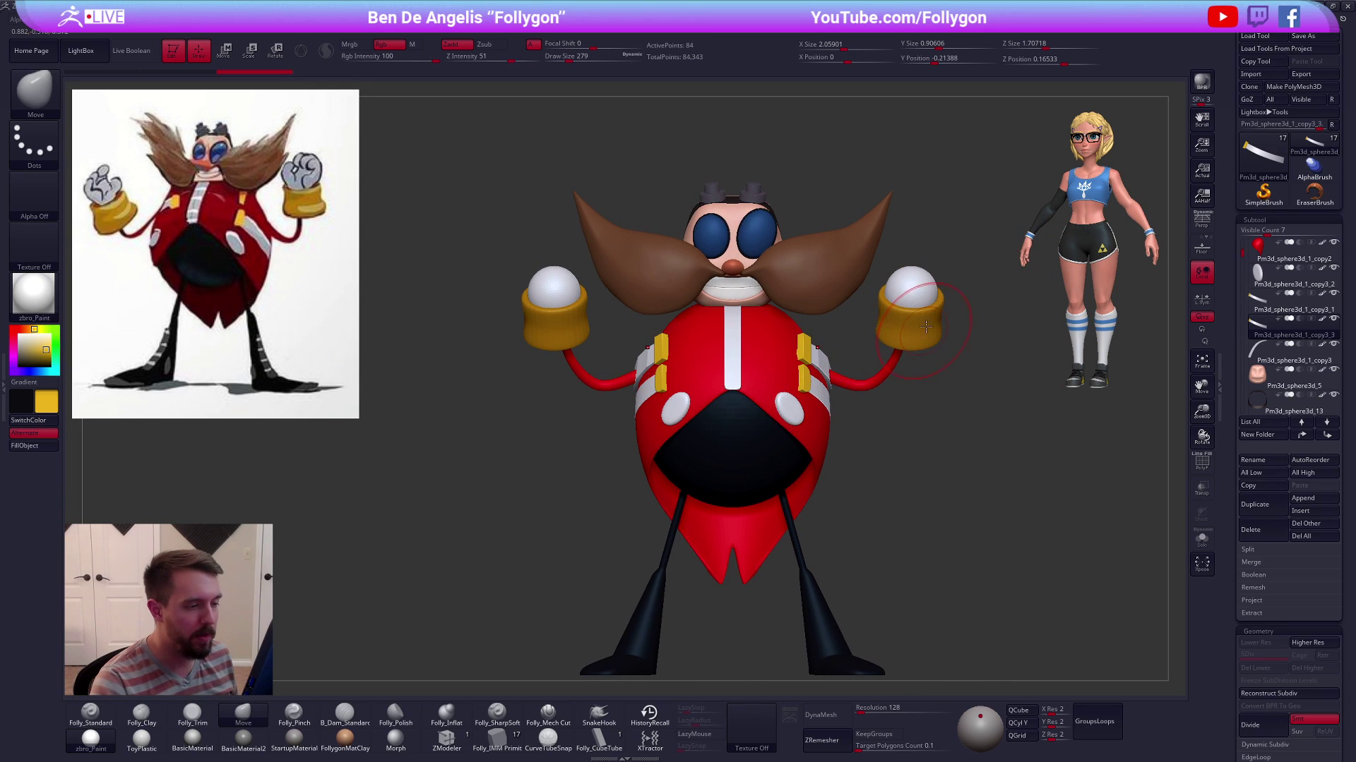
{"action": "left_click", "coordinate": [933, 299], "text": "alt"}
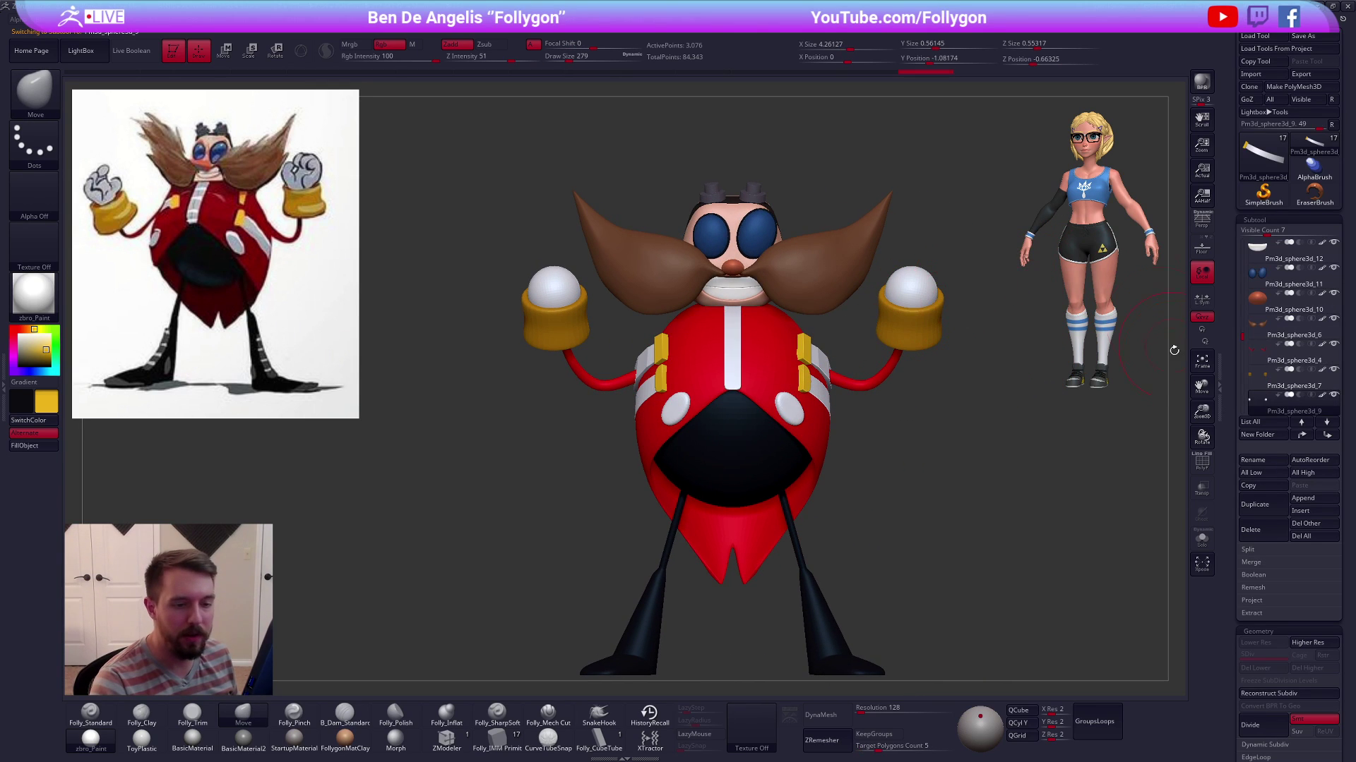
{"action": "left_click", "coordinate": [1252, 381]}
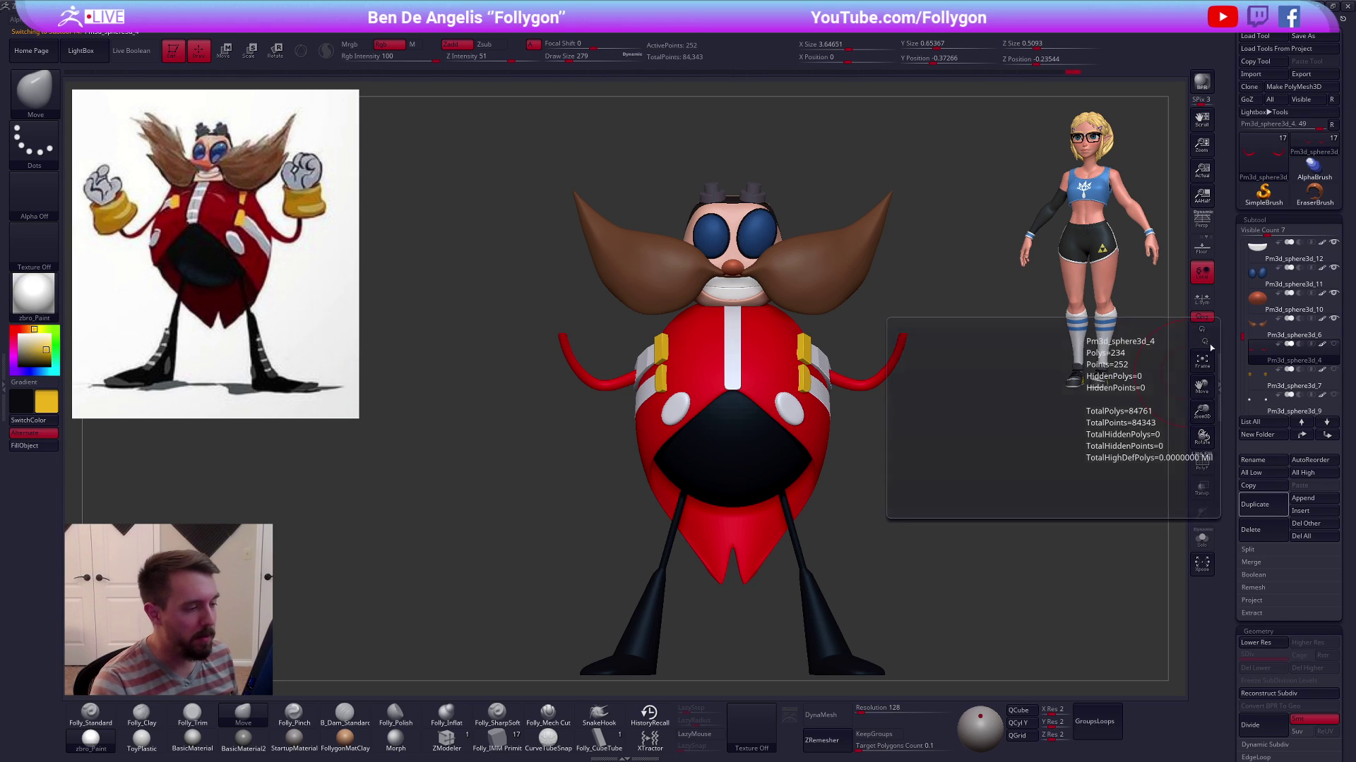
{"action": "left_click", "coordinate": [820, 360], "text": "alt"}
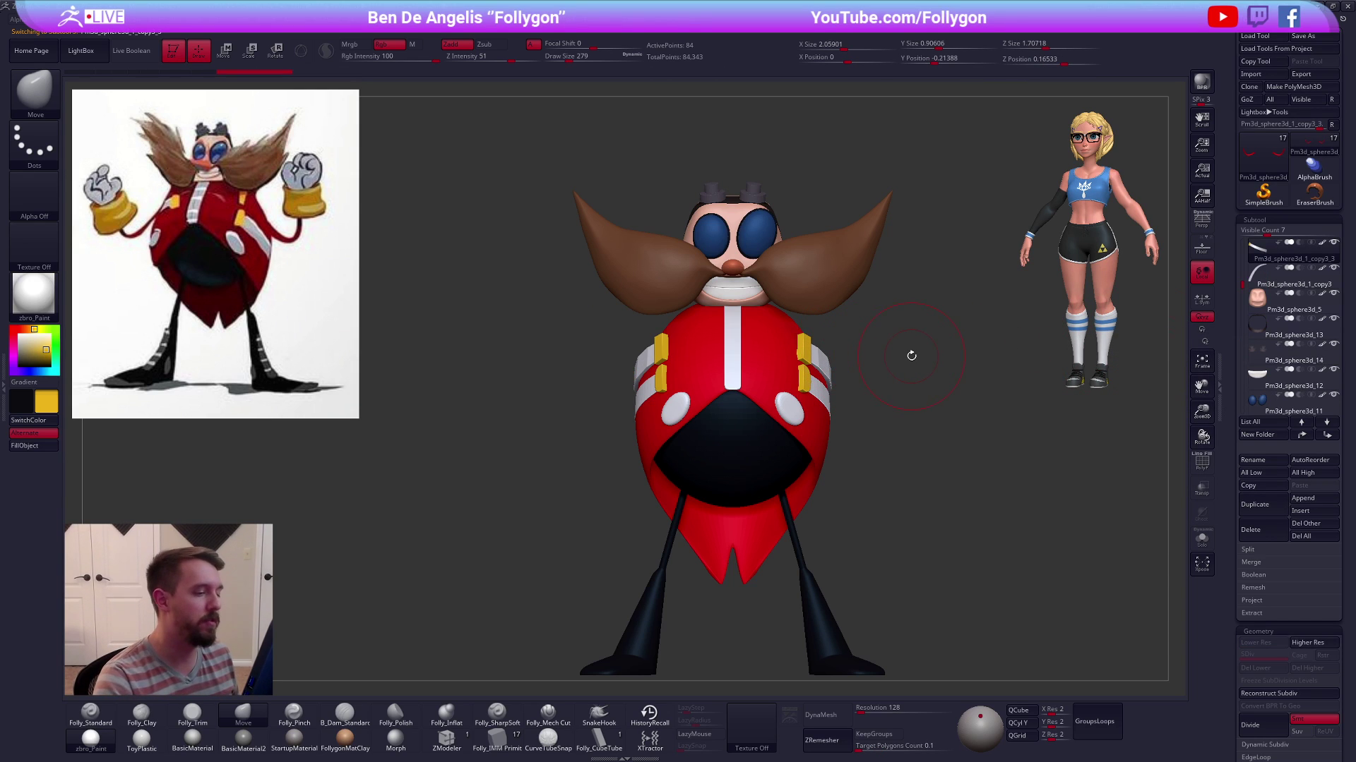
Reshape the lower belt band with the Move brush, shifting its yellow clasps slightly toward the jacket's white centre strip
{"action": "left_click", "coordinate": [804, 386], "text": "alt"}
{"action": "mouse_move", "coordinate": [847, 396]}
{"action": "right_mouse_down"}
{"action": "mouse_move", "coordinate": [759, 410]}
{"action": "mouse_move", "coordinate": [790, 370]}
{"action": "mouse_move", "coordinate": [776, 370]}
{"action": "right_mouse_up"}
{"action": "key", "text": "space"}
{"action": "left_click", "coordinate": [791, 406]}
{"action": "left_click_drag", "start_coordinate": [775, 365], "coordinate": [769, 361]}
{"action": "right_click_drag", "start_coordinate": [771, 364], "coordinate": [803, 378], "text": "shift"}
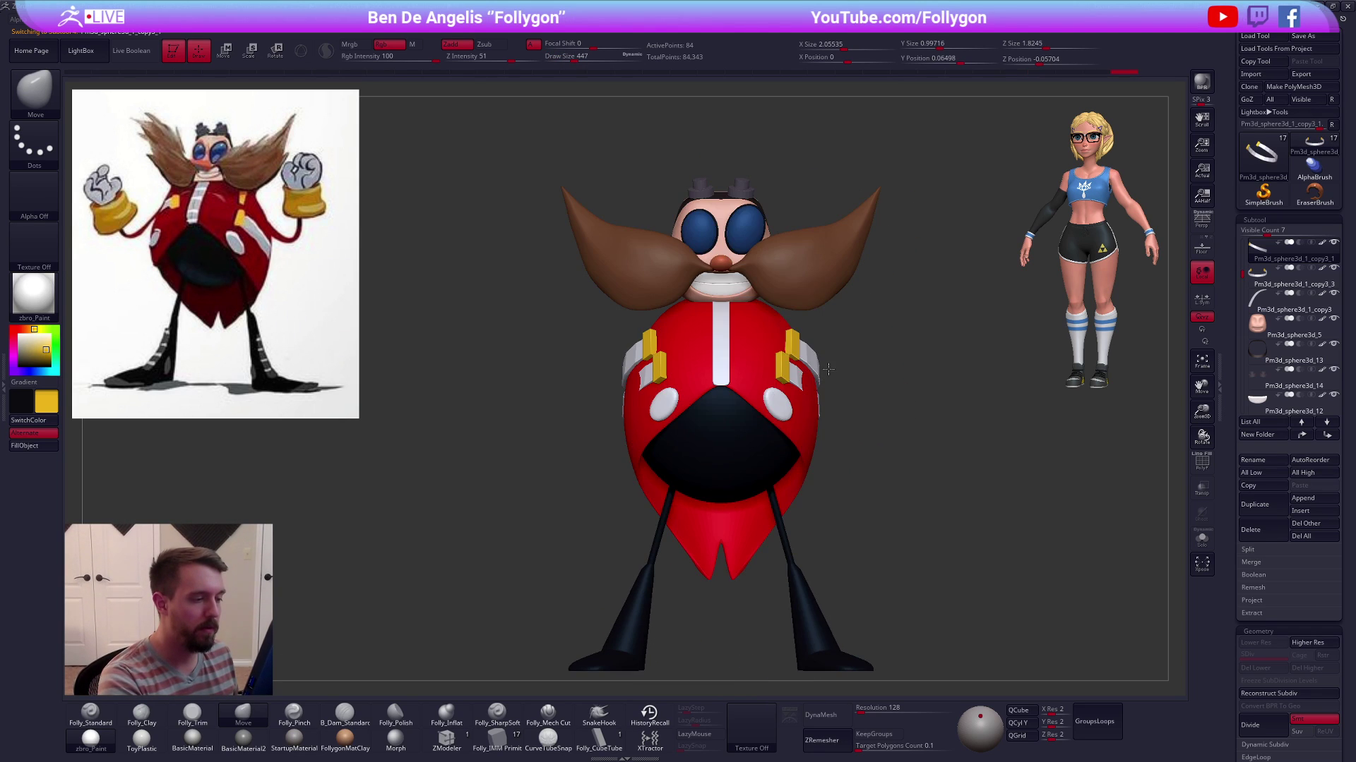
{"action": "key", "text": "s"}
{"action": "left_click_drag", "start_coordinate": [790, 379], "coordinate": [781, 379]}
{"action": "mouse_move", "coordinate": [771, 374]}
{"action": "right_mouse_down"}
{"action": "mouse_move", "coordinate": [796, 369]}
{"action": "mouse_move", "coordinate": [674, 382]}
{"action": "right_mouse_up"}
{"action": "left_click_drag", "start_coordinate": [679, 383], "coordinate": [682, 384]}
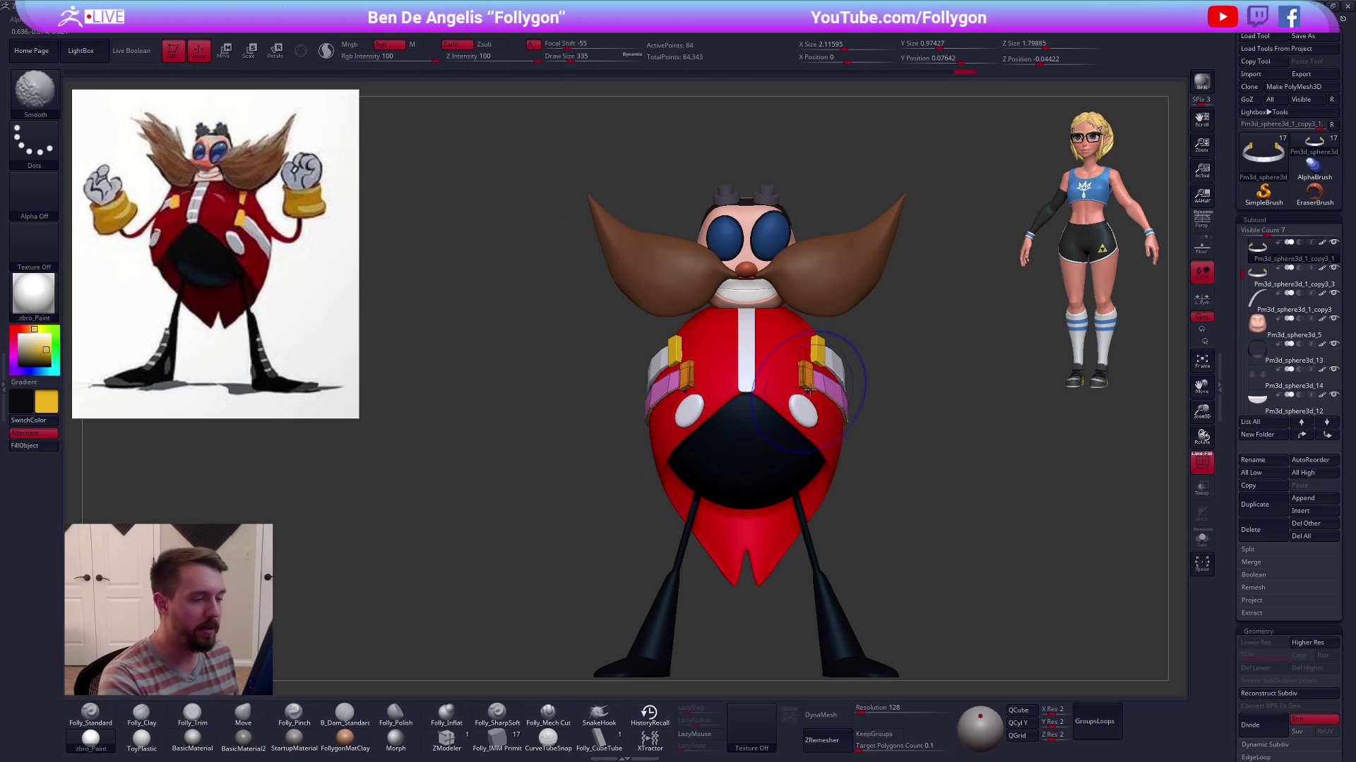
Hide the lower yellow clasps and split them from the belt band with Split Hidden
{"action": "right_click_drag", "start_coordinate": [802, 369], "coordinate": [817, 370], "text": "alt"}
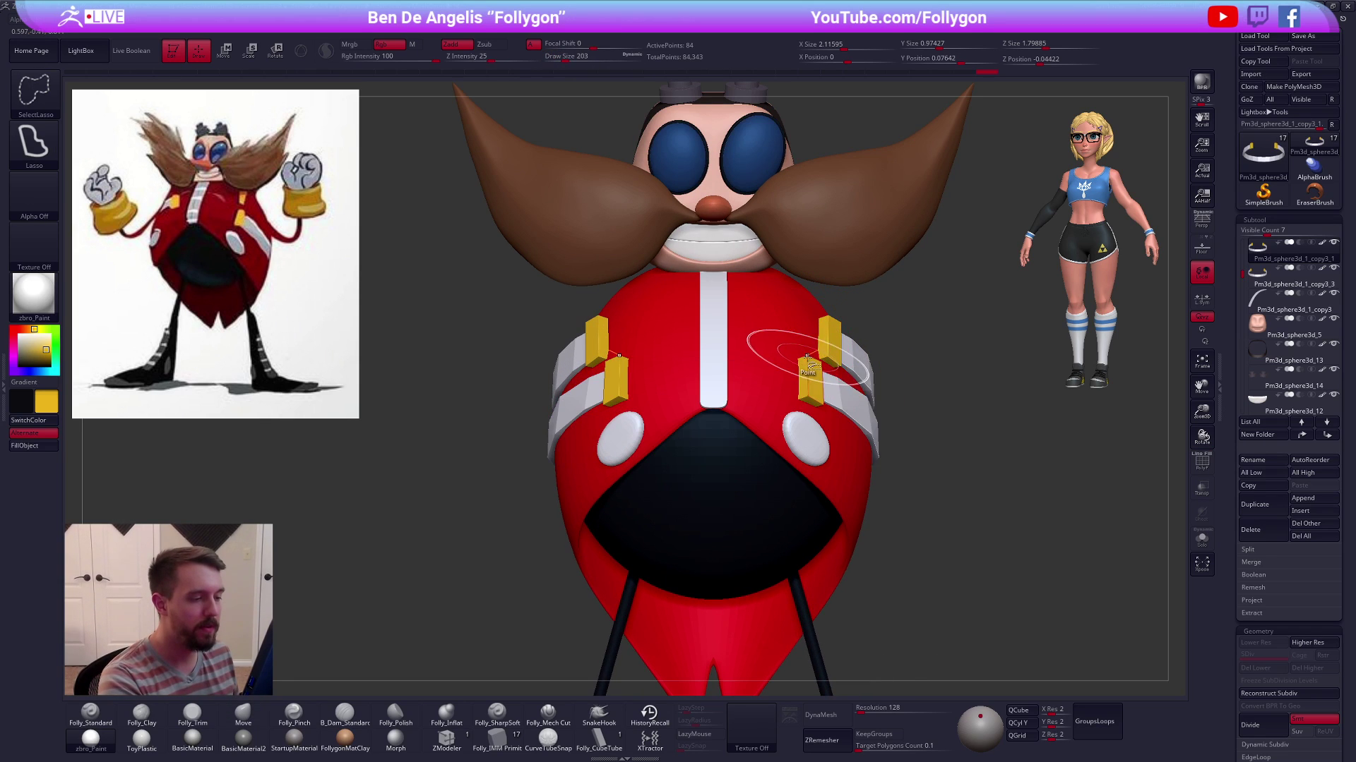
{"action": "left_click", "coordinate": [810, 373], "text": "ctrl+shift"}
{"action": "left_click_drag", "start_coordinate": [929, 338], "coordinate": [953, 334], "text": "ctrl+shift"}
{"action": "key", "text": "space"}
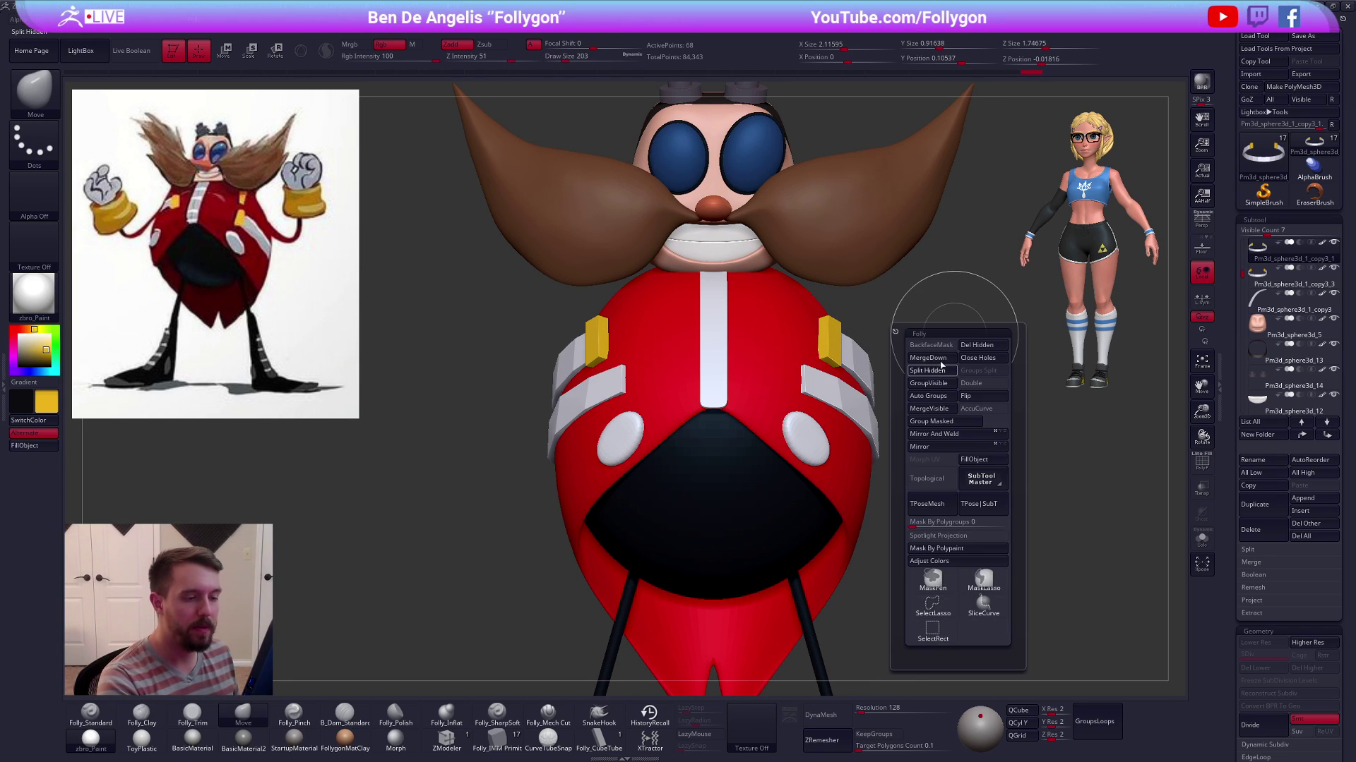
{"action": "left_click", "coordinate": [927, 370]}
Select the upper belt band and raise it higher on the torso with Transpose
{"action": "mouse_move", "coordinate": [1258, 281]}
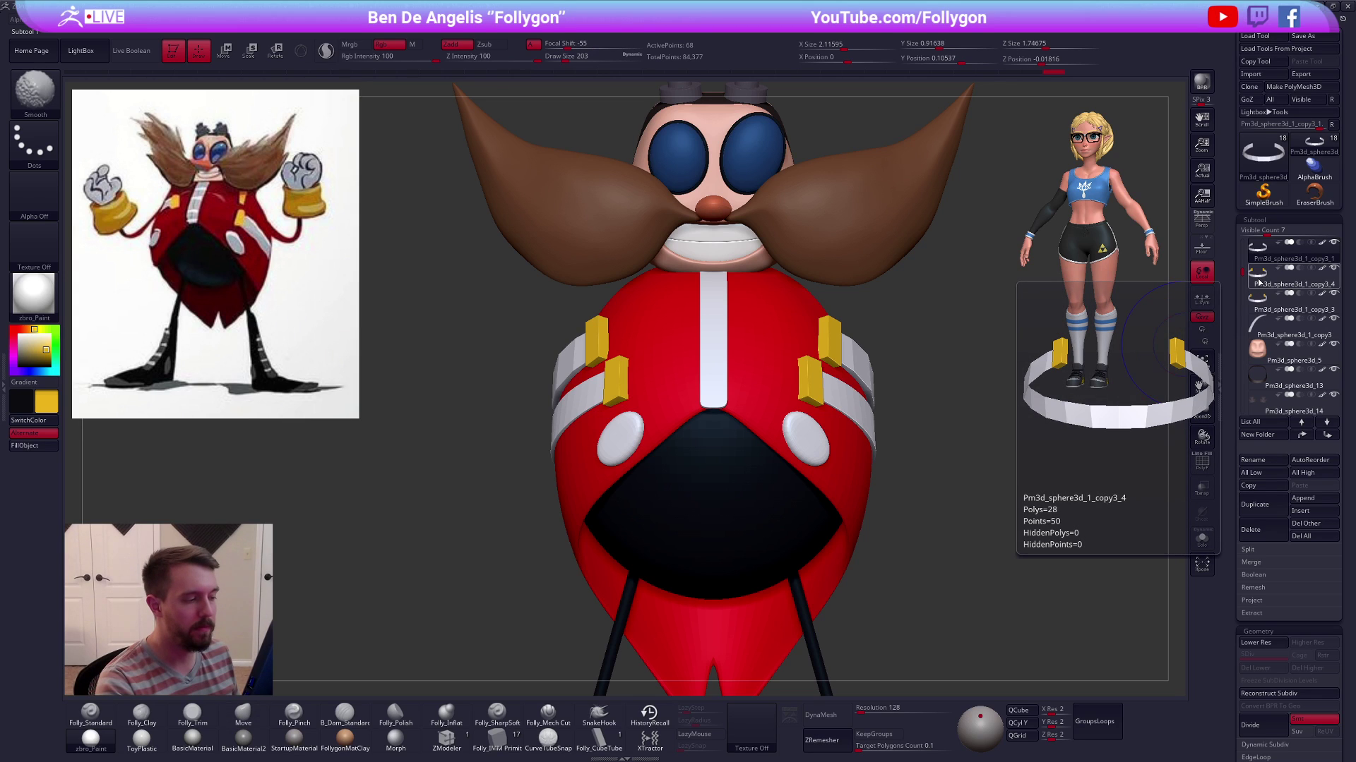
{"action": "key", "text": "shift+f"}
{"action": "left_click", "coordinate": [1266, 305]}
{"action": "left_click", "coordinate": [1266, 305]}
{"action": "right_click_drag", "start_coordinate": [1013, 473], "coordinate": [916, 443], "text": "ctrl"}
{"action": "mouse_move", "coordinate": [712, 358]}
{"action": "right_mouse_down"}
{"action": "mouse_move", "coordinate": [747, 371]}
{"action": "mouse_move", "coordinate": [794, 332]}
{"action": "mouse_move", "coordinate": [756, 404]}
{"action": "right_mouse_up"}
{"action": "right_click", "coordinate": [747, 371]}
{"action": "key", "text": "w"}
{"action": "mouse_move", "coordinate": [729, 405]}
{"action": "left_mouse_down"}
{"action": "mouse_move", "coordinate": [761, 486]}
{"action": "mouse_move", "coordinate": [761, 386]}
{"action": "mouse_move", "coordinate": [830, 346]}
{"action": "left_mouse_up"}
{"action": "key", "text": "q"}
{"action": "key", "text": "w"}
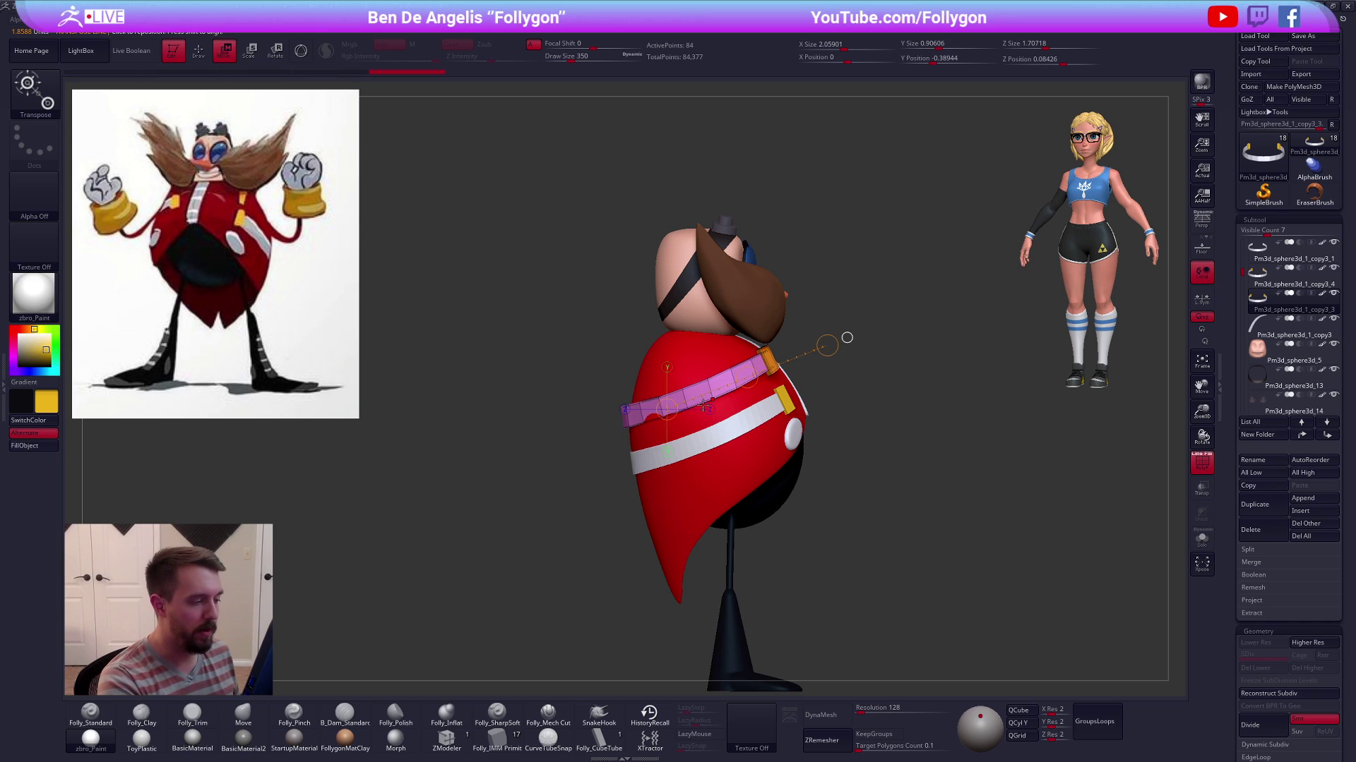
{"action": "key", "text": "q"}
Fit the upper belt band and its clasps to the torso curve with the Move brush
{"action": "mouse_move", "coordinate": [657, 428]}
{"action": "right_mouse_down"}
{"action": "mouse_move", "coordinate": [671, 535]}
{"action": "mouse_move", "coordinate": [667, 452]}
{"action": "right_mouse_up"}
{"action": "right_click_drag", "start_coordinate": [840, 385], "coordinate": [737, 398]}
{"action": "key", "text": "space"}
{"action": "left_click_drag", "start_coordinate": [716, 440], "coordinate": [719, 441]}
{"action": "left_click_drag", "start_coordinate": [777, 366], "coordinate": [776, 361]}
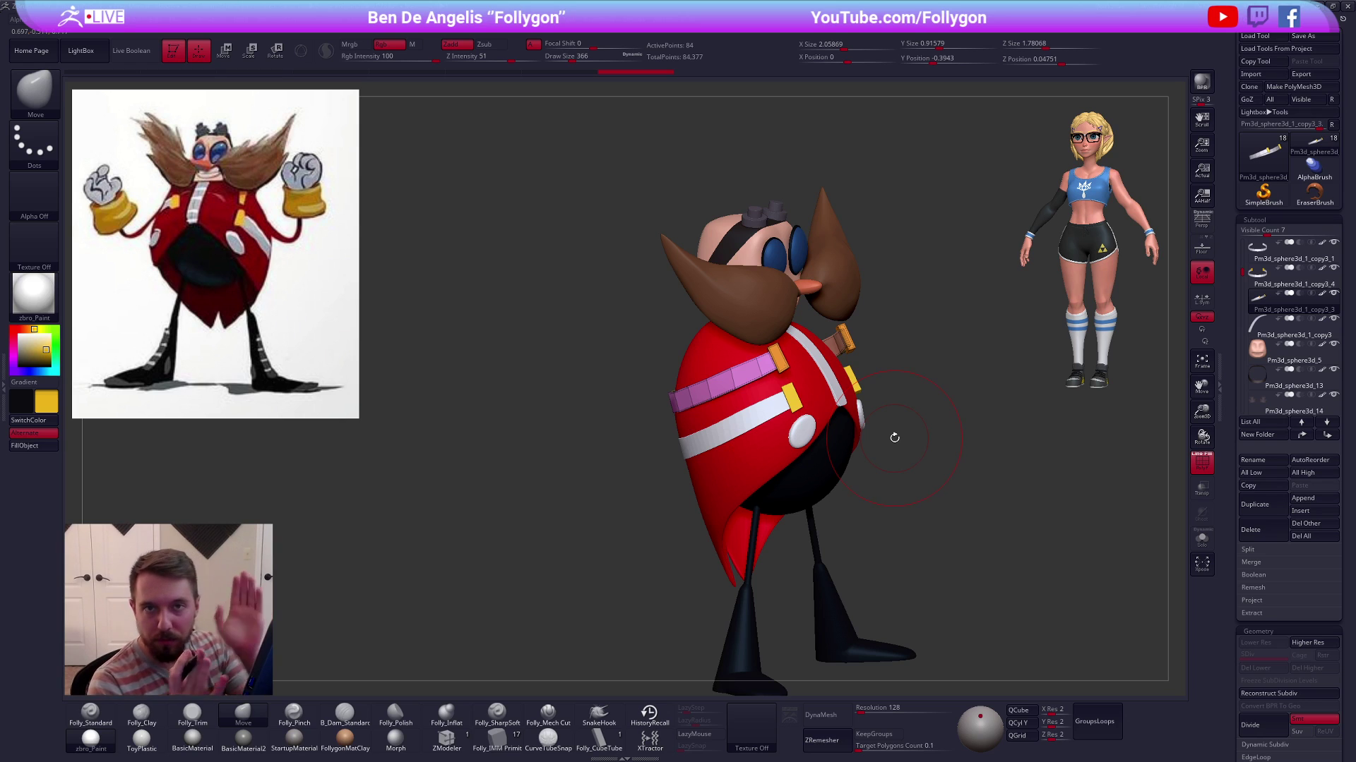
{"action": "right_click_drag", "start_coordinate": [840, 340], "coordinate": [843, 358], "text": "ctrl"}
{"action": "left_click_drag", "start_coordinate": [846, 341], "coordinate": [819, 352]}
{"action": "right_click_drag", "start_coordinate": [775, 419], "coordinate": [715, 452]}
{"action": "key", "text": "space"}
{"action": "left_click_drag", "start_coordinate": [800, 393], "coordinate": [785, 393]}
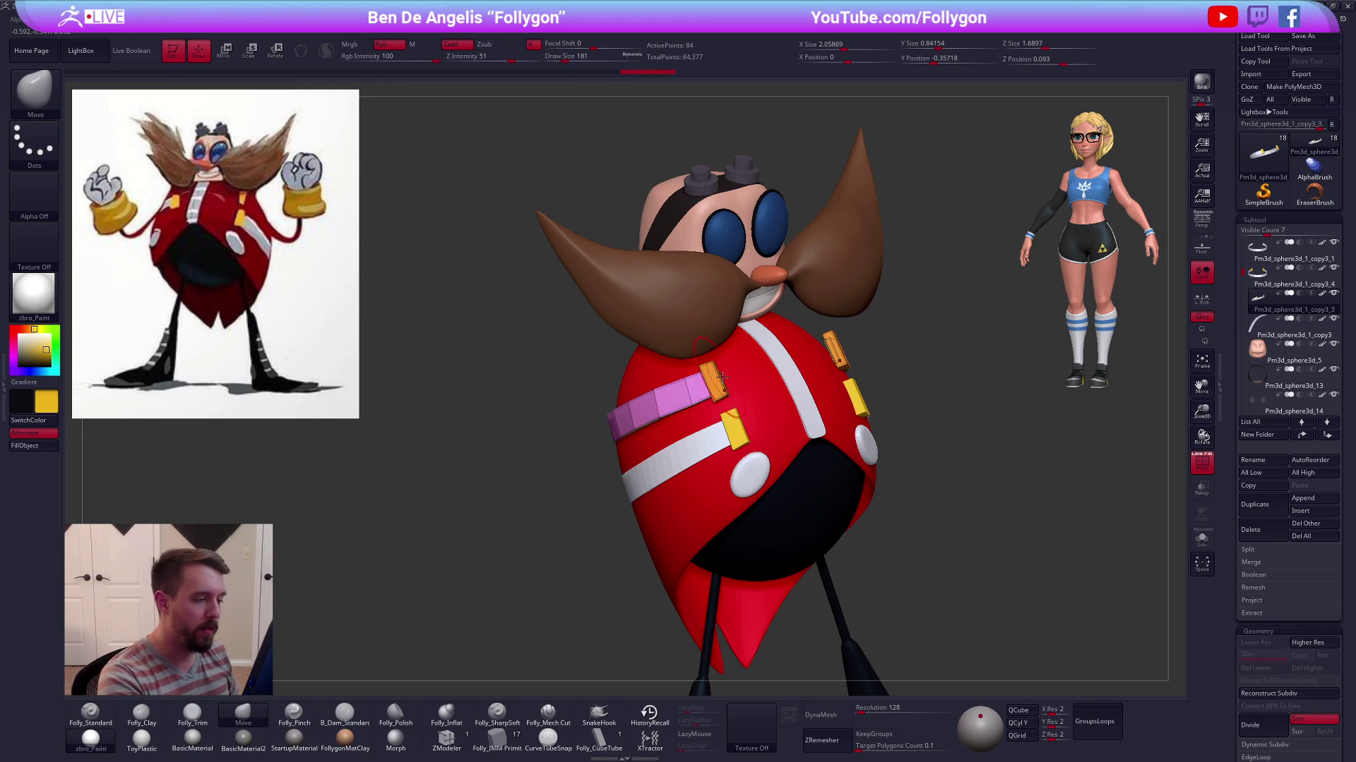
Refine the position and tilt of the upper yellow clasps with a smaller Move brush
{"action": "right_click_drag", "start_coordinate": [703, 372], "coordinate": [700, 397]}
{"action": "left_click_drag", "start_coordinate": [724, 369], "coordinate": [730, 372]}
{"action": "right_click_drag", "start_coordinate": [708, 422], "coordinate": [681, 460]}
{"action": "key", "text": "space"}
{"action": "left_click_drag", "start_coordinate": [752, 404], "coordinate": [754, 404]}
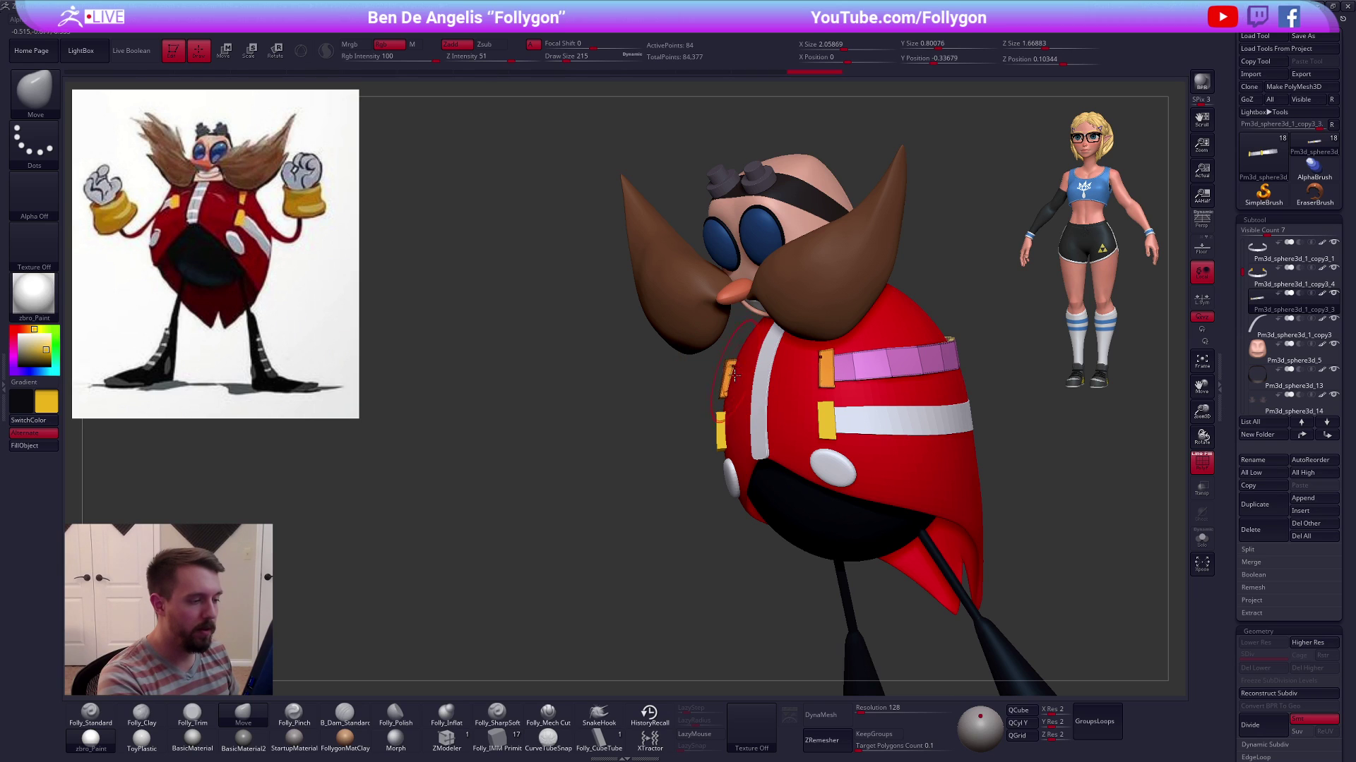
{"action": "right_click_drag", "start_coordinate": [734, 384], "coordinate": [794, 385], "text": "shift"}
{"action": "key", "text": "shift+f"}
{"action": "right_click_drag", "start_coordinate": [833, 430], "coordinate": [805, 438]}
{"action": "key", "text": "space"}
{"action": "left_click_drag", "start_coordinate": [884, 381], "coordinate": [874, 379]}
{"action": "mouse_move", "coordinate": [874, 379]}
{"action": "right_mouse_down"}
{"action": "mouse_move", "coordinate": [881, 361]}
{"action": "mouse_move", "coordinate": [870, 387]}
{"action": "right_mouse_up"}
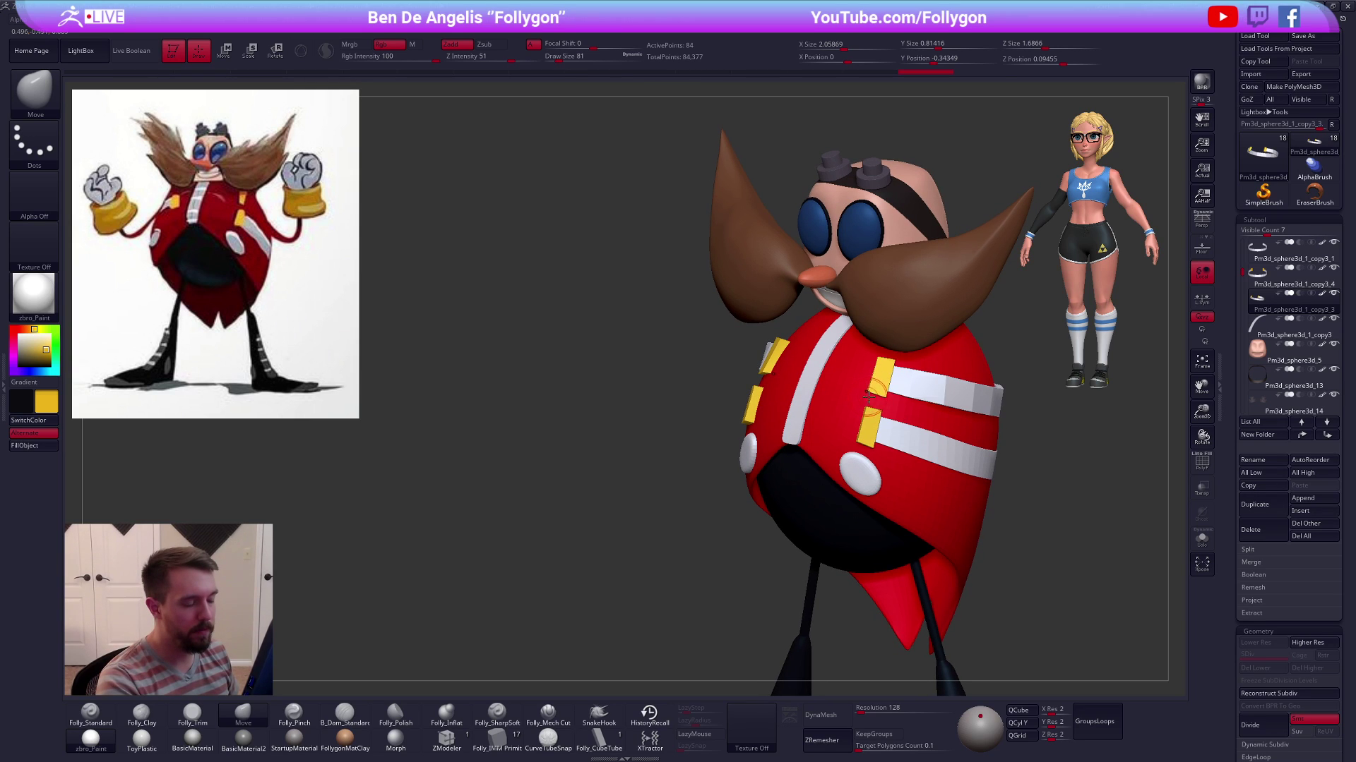
Hide the upper yellow clasps and split them from the upper band with Split Hidden
{"action": "key", "text": "shift+f"}
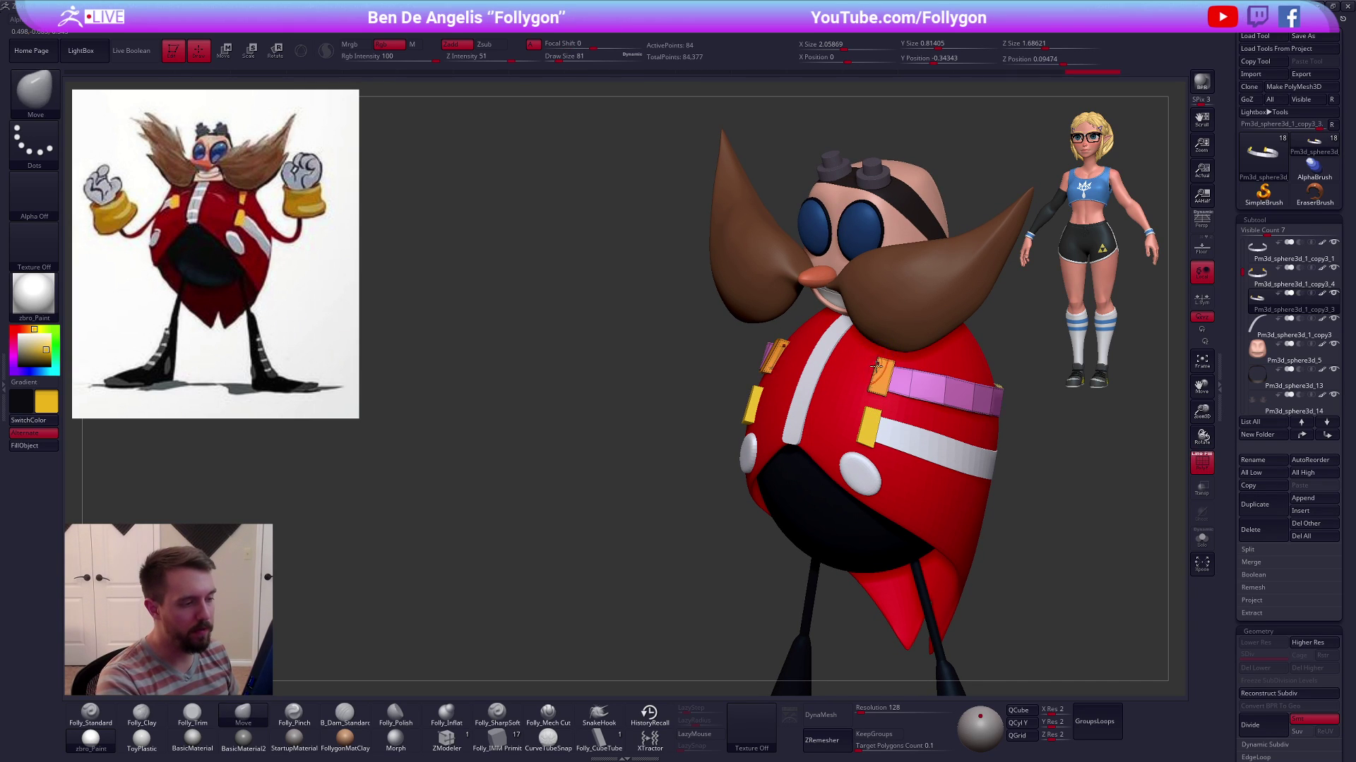
{"action": "right_click_drag", "start_coordinate": [865, 368], "coordinate": [883, 364]}
{"action": "left_click", "coordinate": [884, 365], "text": "ctrl+shift"}
{"action": "key", "text": "1"}
{"action": "left_click", "coordinate": [984, 382]}
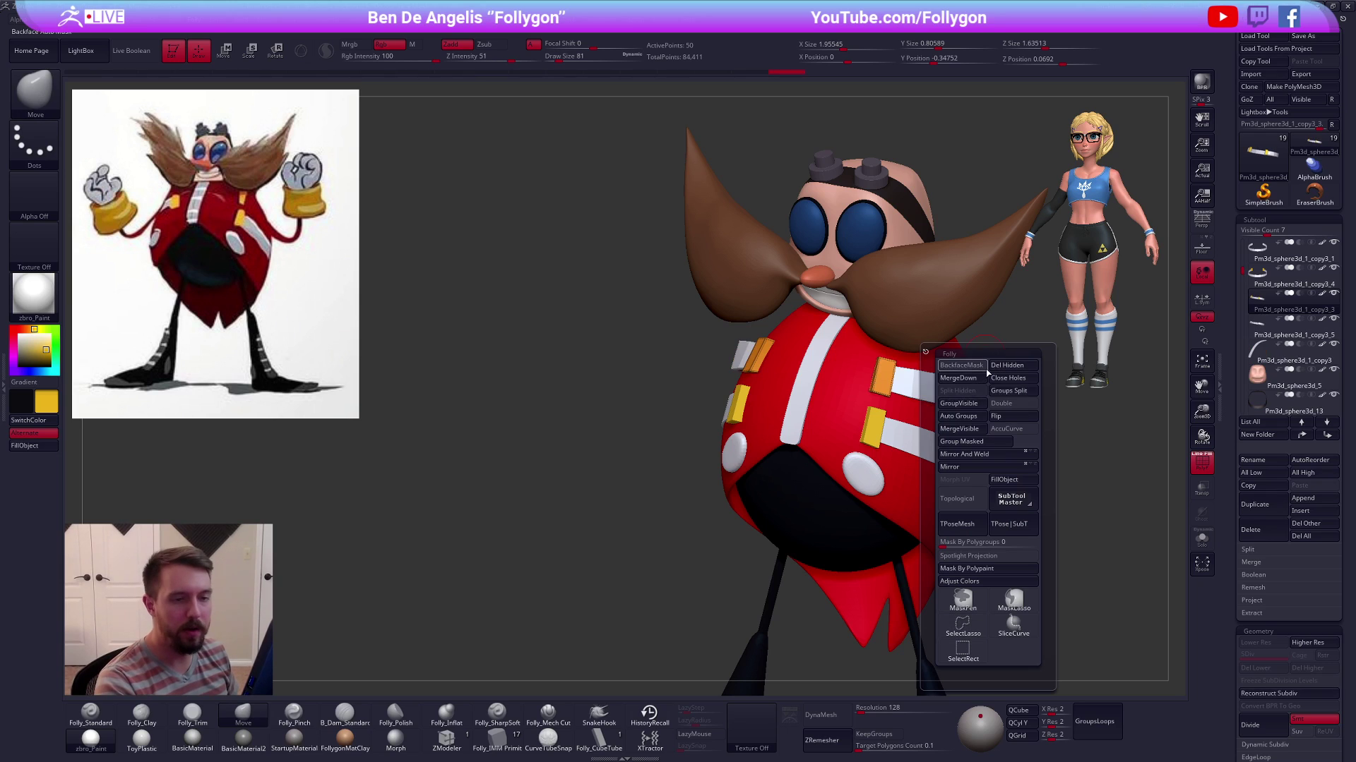
Isolate the split-off upper clasps piece and turn on double-sided display for it
{"action": "key", "text": "shift+f"}
{"action": "right_click_drag", "start_coordinate": [977, 508], "coordinate": [1003, 504]}
{"action": "right_click_drag", "start_coordinate": [867, 557], "coordinate": [986, 493]}
{"action": "key", "text": "alt+s"}
{"action": "right_click_drag", "start_coordinate": [985, 494], "coordinate": [783, 478], "text": "alt"}
{"action": "key", "text": "ctrl+shift+1"}
{"action": "left_click", "coordinate": [963, 470]}
{"action": "right_click_drag", "start_coordinate": [1070, 426], "coordinate": [1008, 466]}
{"action": "left_click", "coordinate": [1267, 308]}
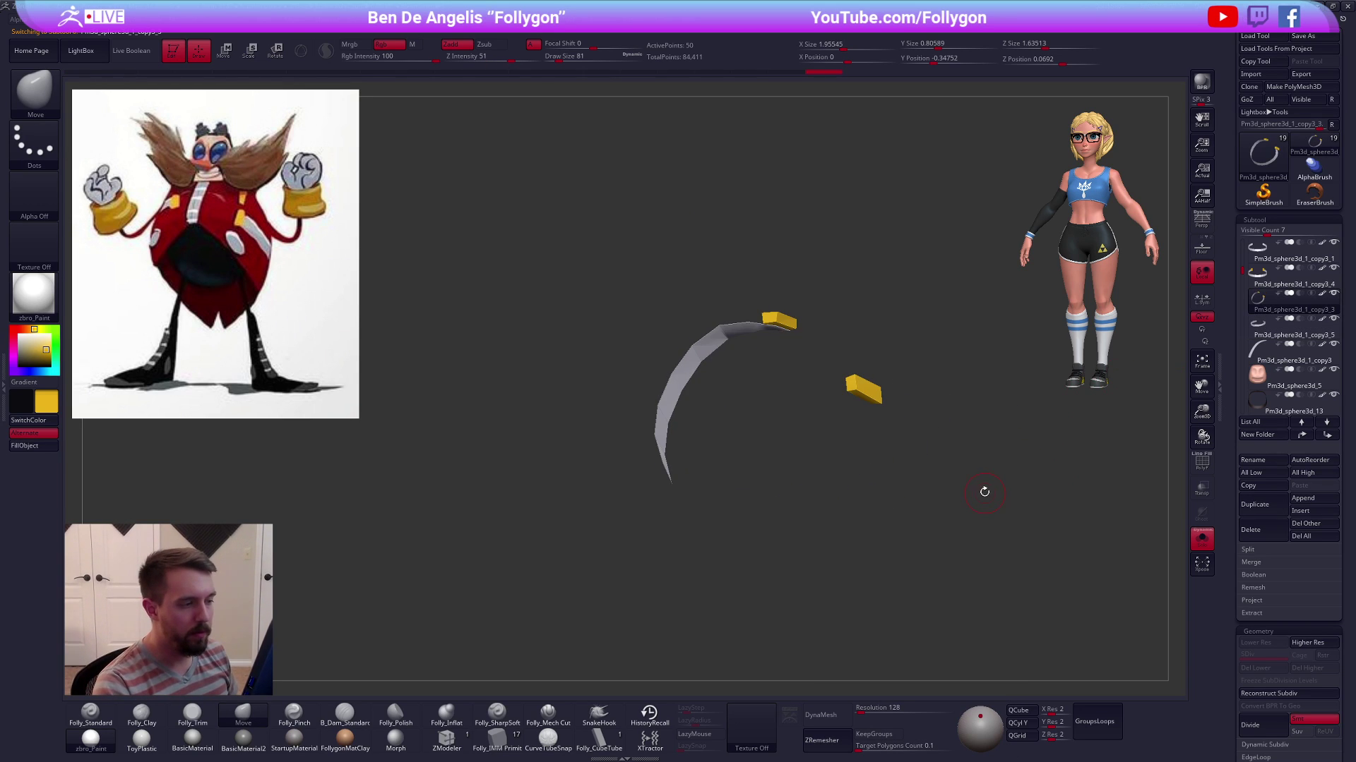
{"action": "right_click_drag", "start_coordinate": [898, 462], "coordinate": [923, 417]}
{"action": "key", "text": "shift+1"}
{"action": "left_click", "coordinate": [957, 469]}
Auto-group the isolated piece and delete its leftover band faces, keeping only the two clasps
{"action": "key", "text": "shift+f"}
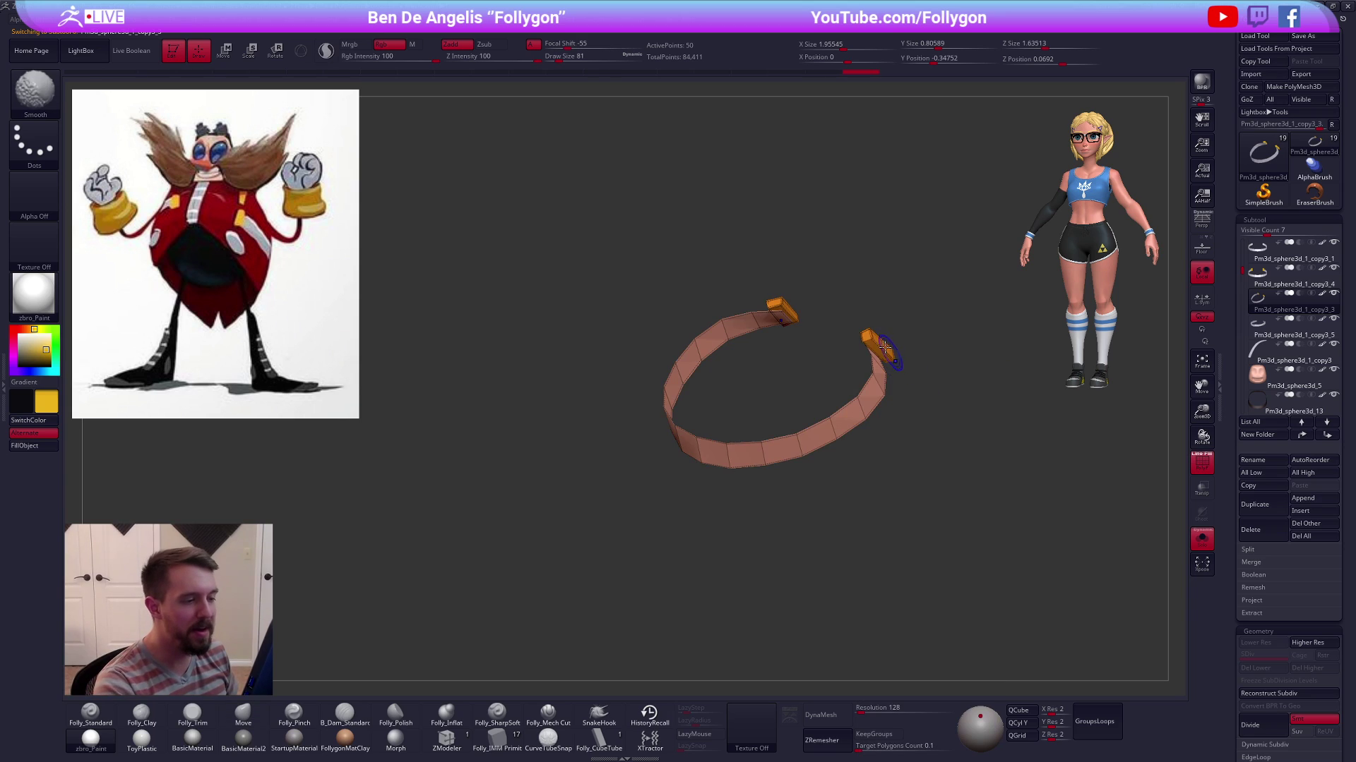
{"action": "key", "text": "shift+1"}
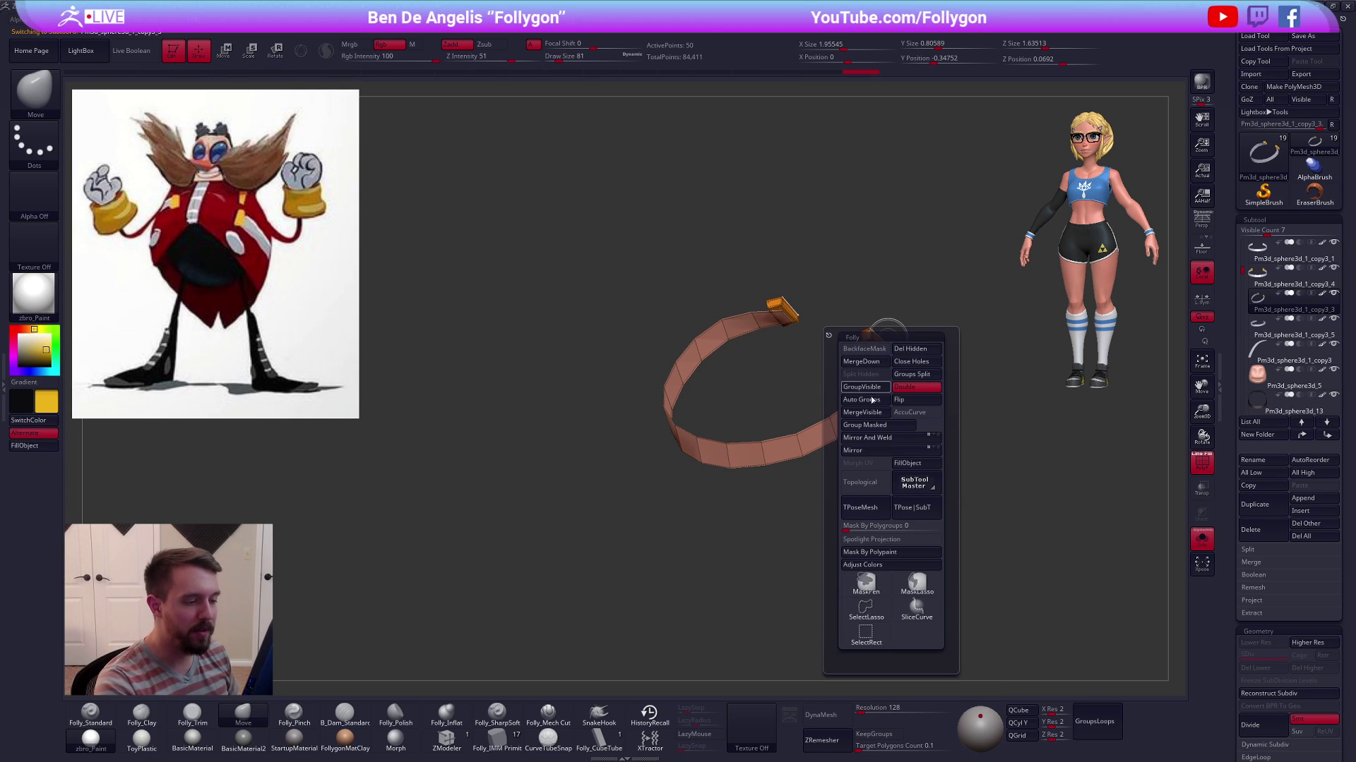
{"action": "left_click", "coordinate": [873, 411]}
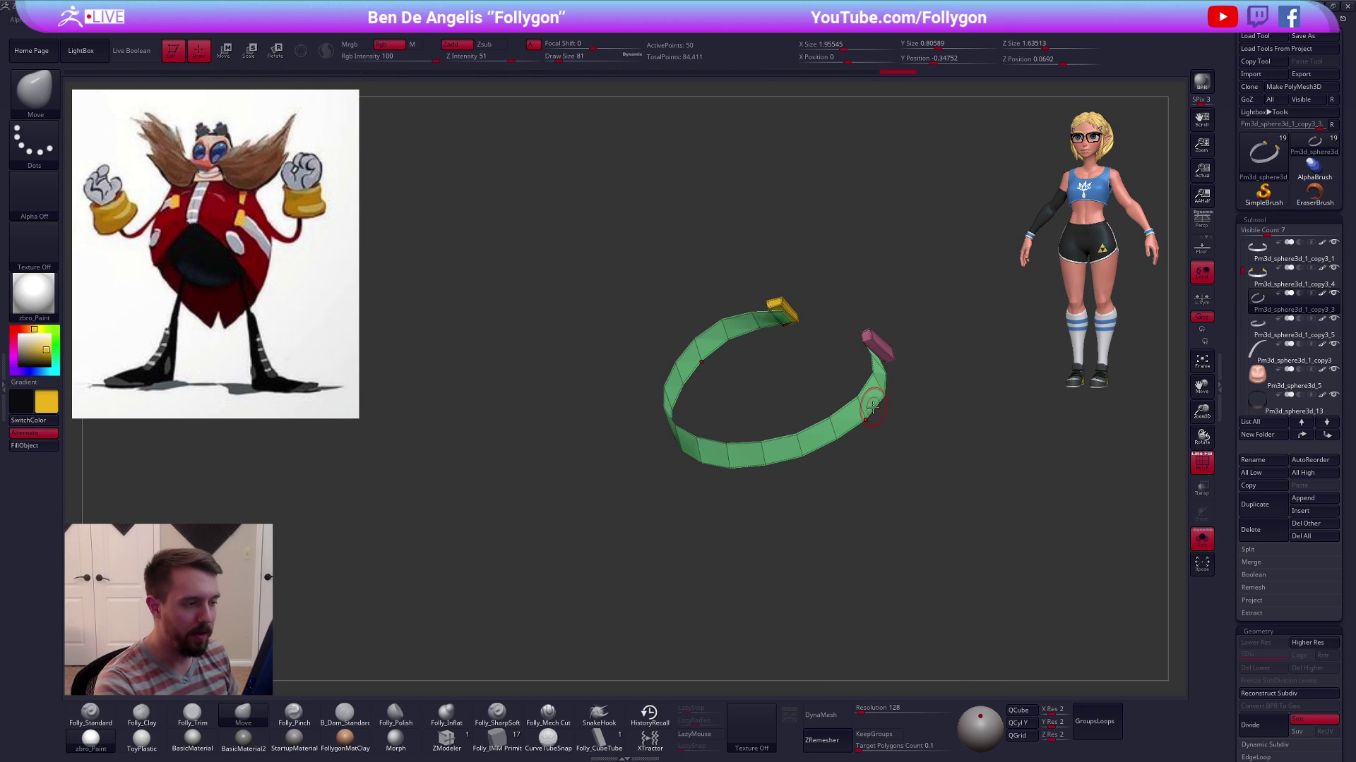
{"action": "key", "text": "shift+1"}
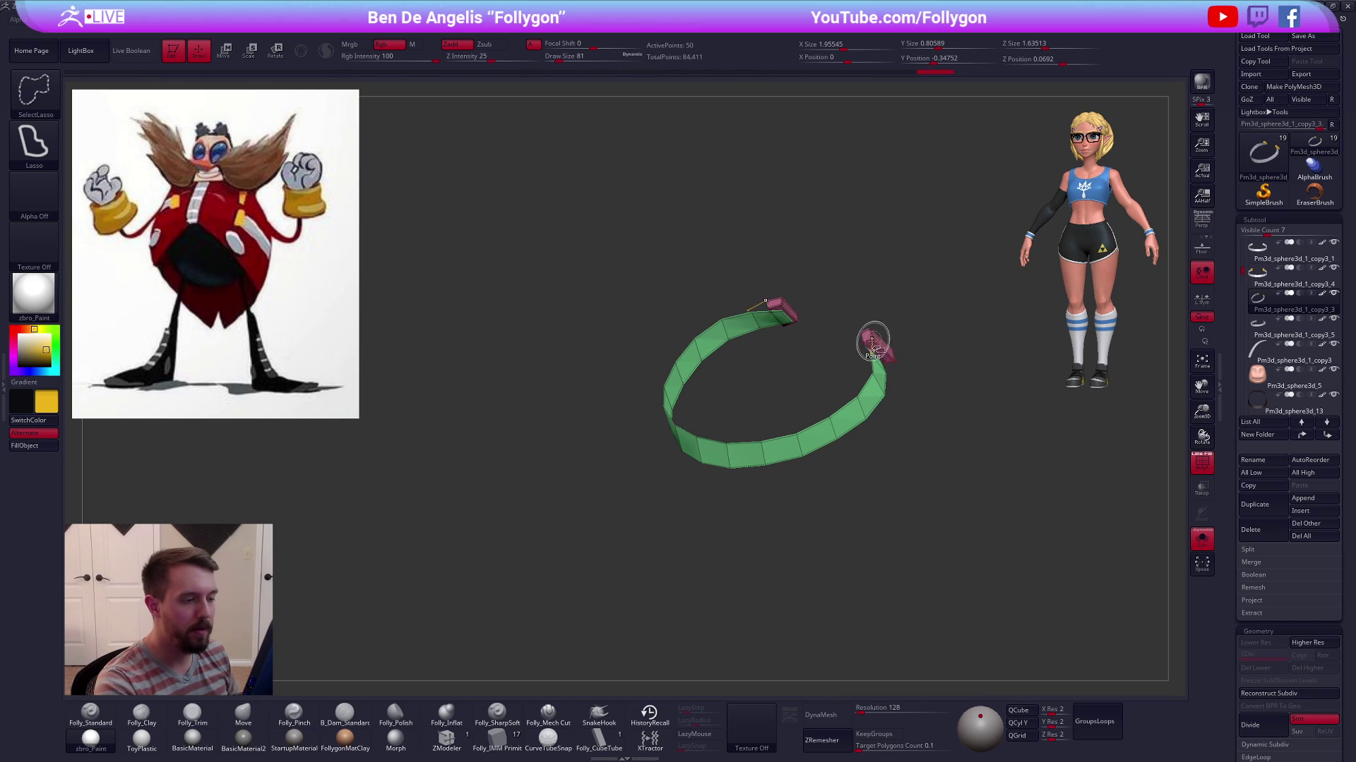
{"action": "left_click", "coordinate": [876, 345], "text": "ctrl+shift"}
{"action": "key", "text": "shift+1"}
{"action": "left_click", "coordinate": [934, 369]}
Keep only the outer faces of the upper belt band, delete the rest, and show the whole character
{"action": "left_click", "coordinate": [1253, 327]}
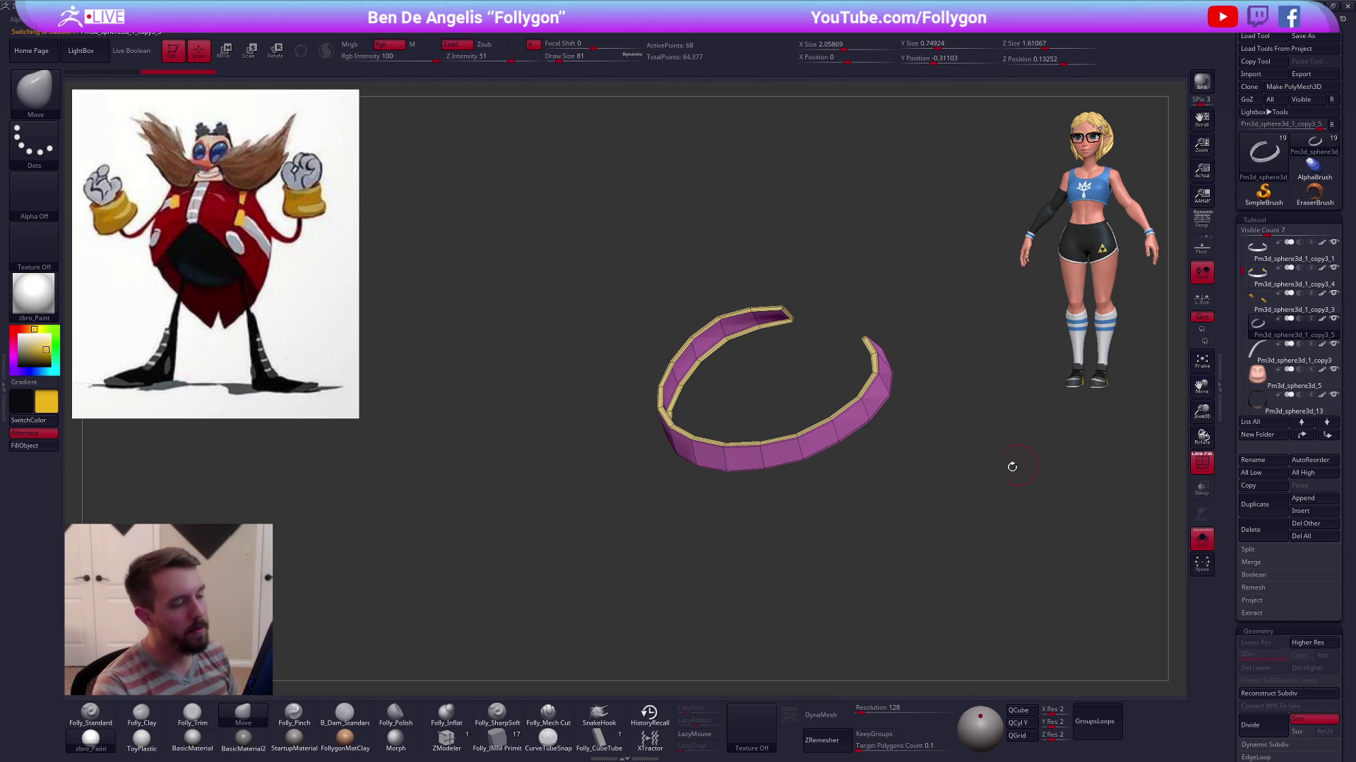
{"action": "left_click", "coordinate": [858, 395], "text": "ctrl+shift"}
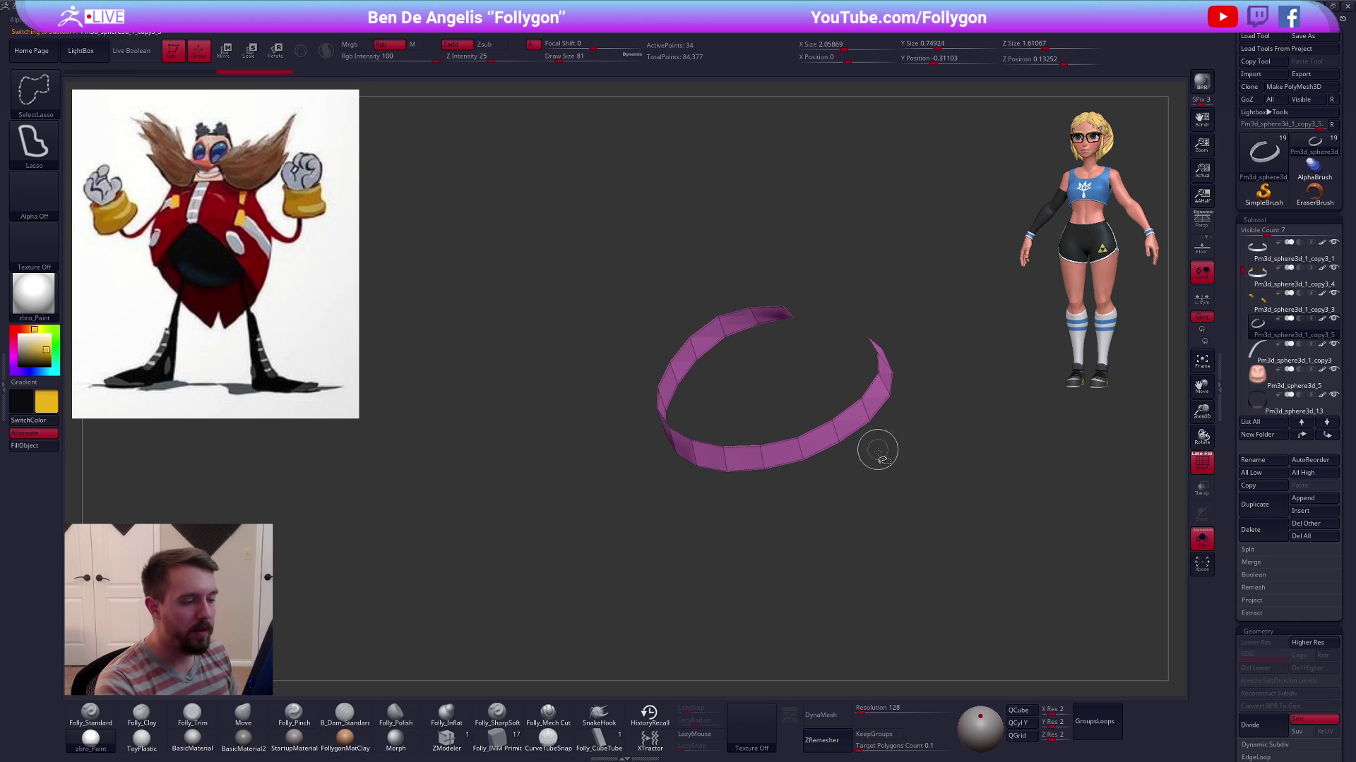
{"action": "key", "text": "shift+1"}
{"action": "key", "text": "alt+s"}
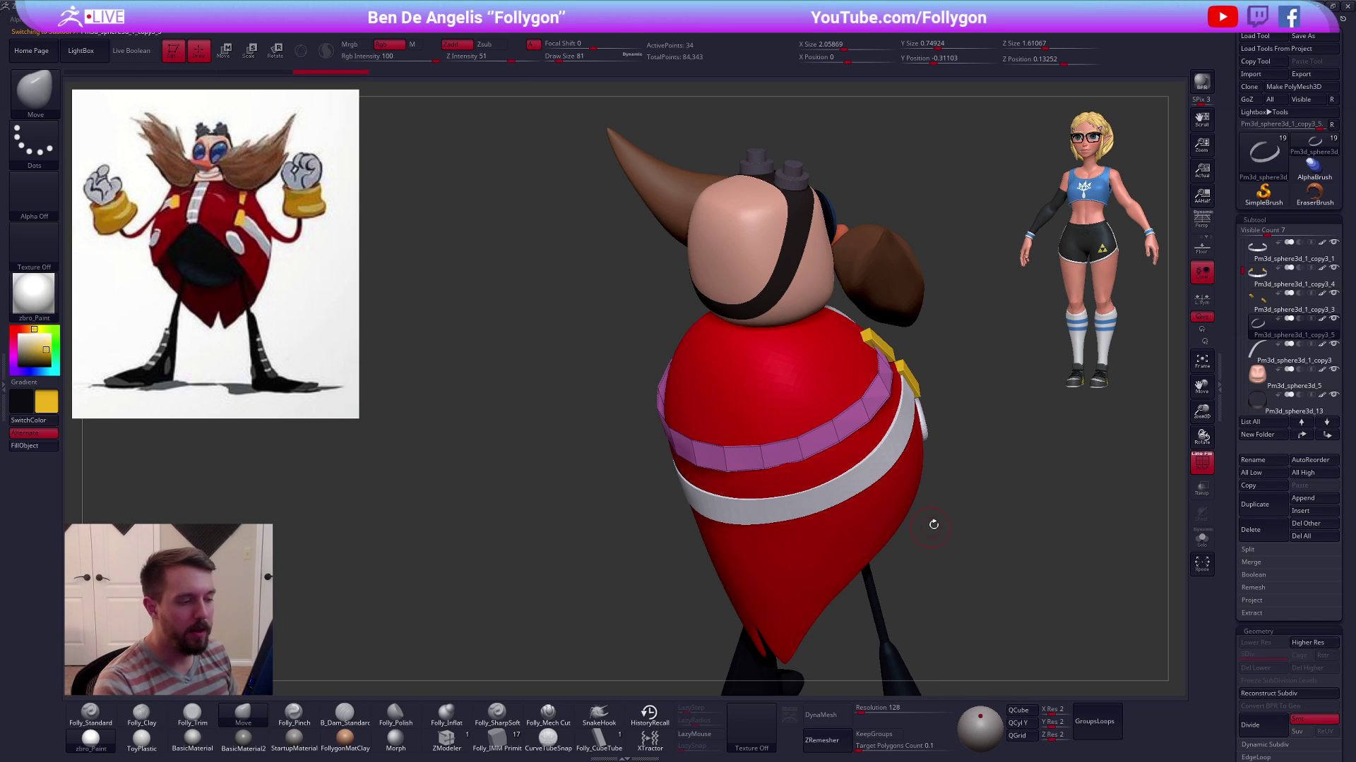
Isolate the red jacket body and step it down to a lower subdivision level
{"action": "left_click_drag", "start_coordinate": [980, 533], "coordinate": [805, 423]}
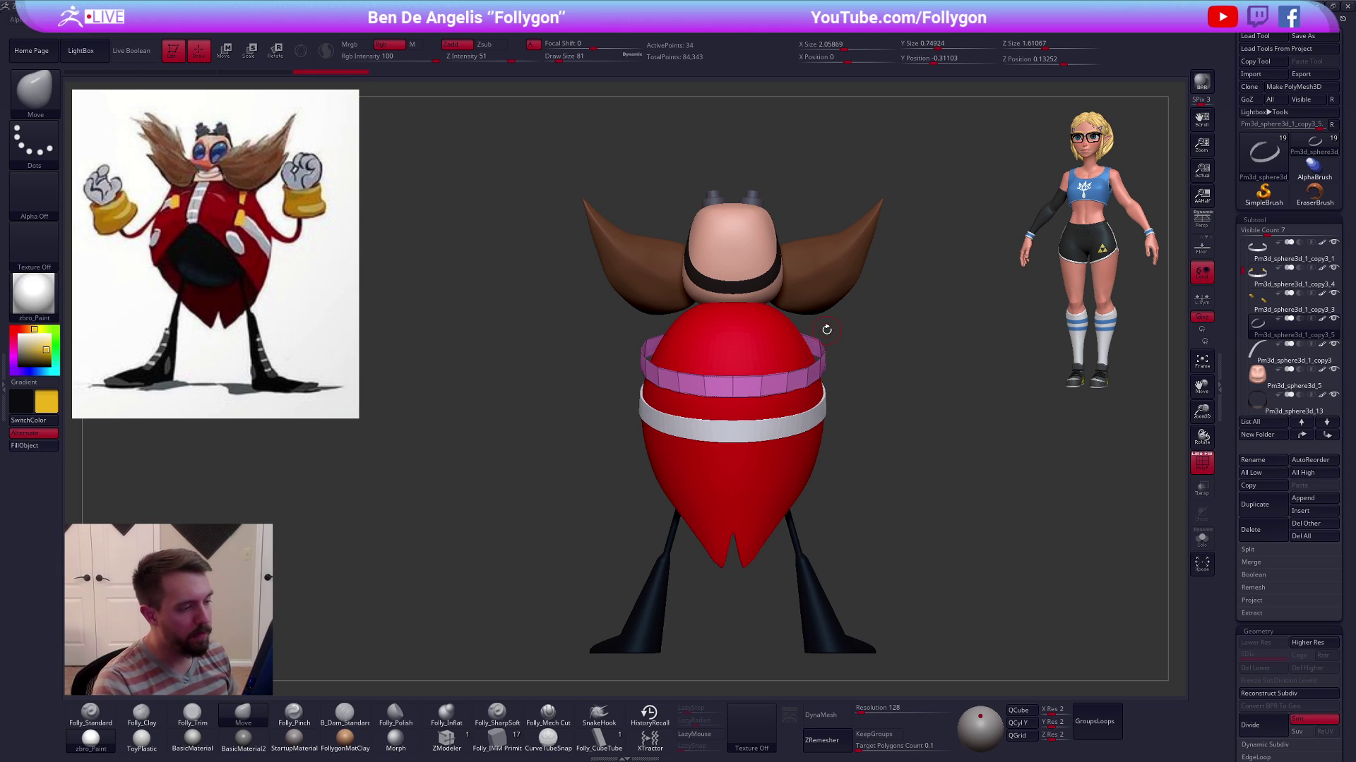
{"action": "left_click_drag", "start_coordinate": [824, 326], "coordinate": [926, 549]}
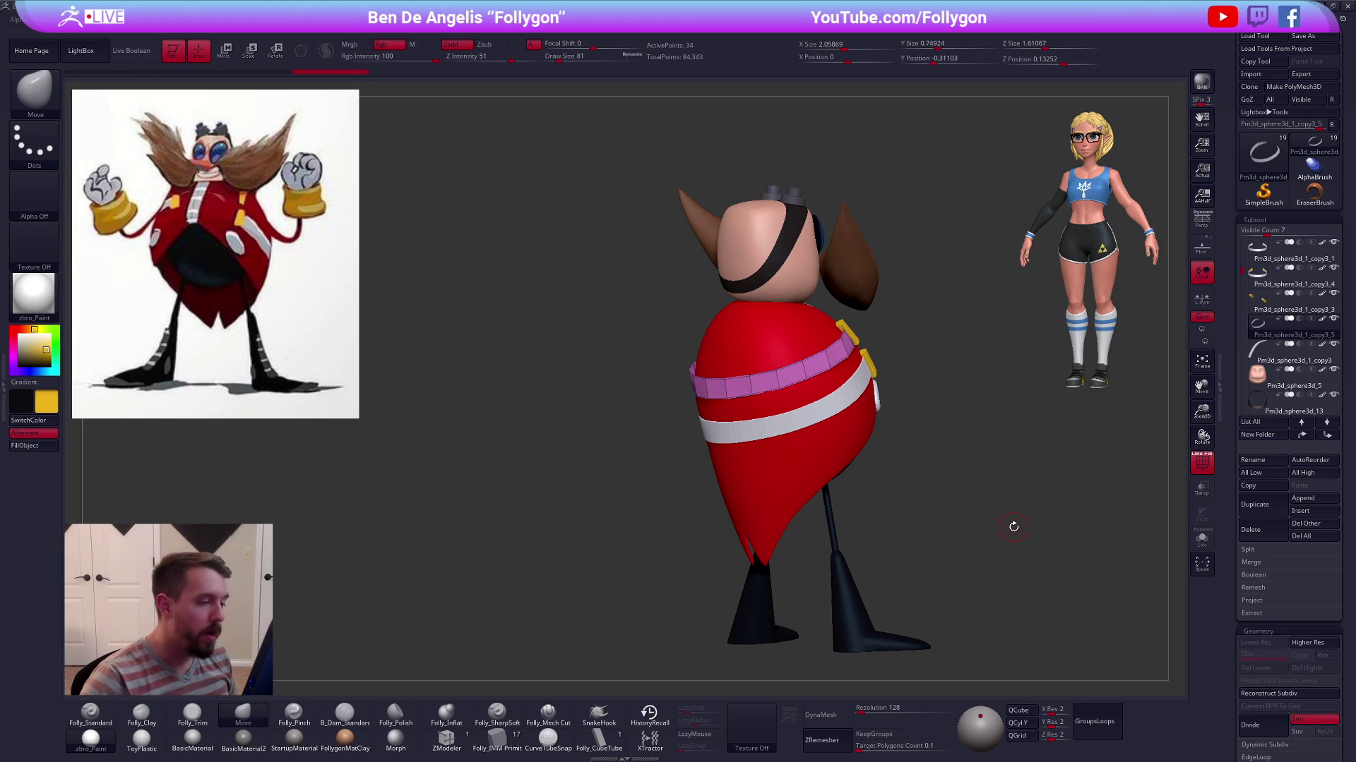
{"action": "left_click", "coordinate": [758, 352], "text": "alt"}
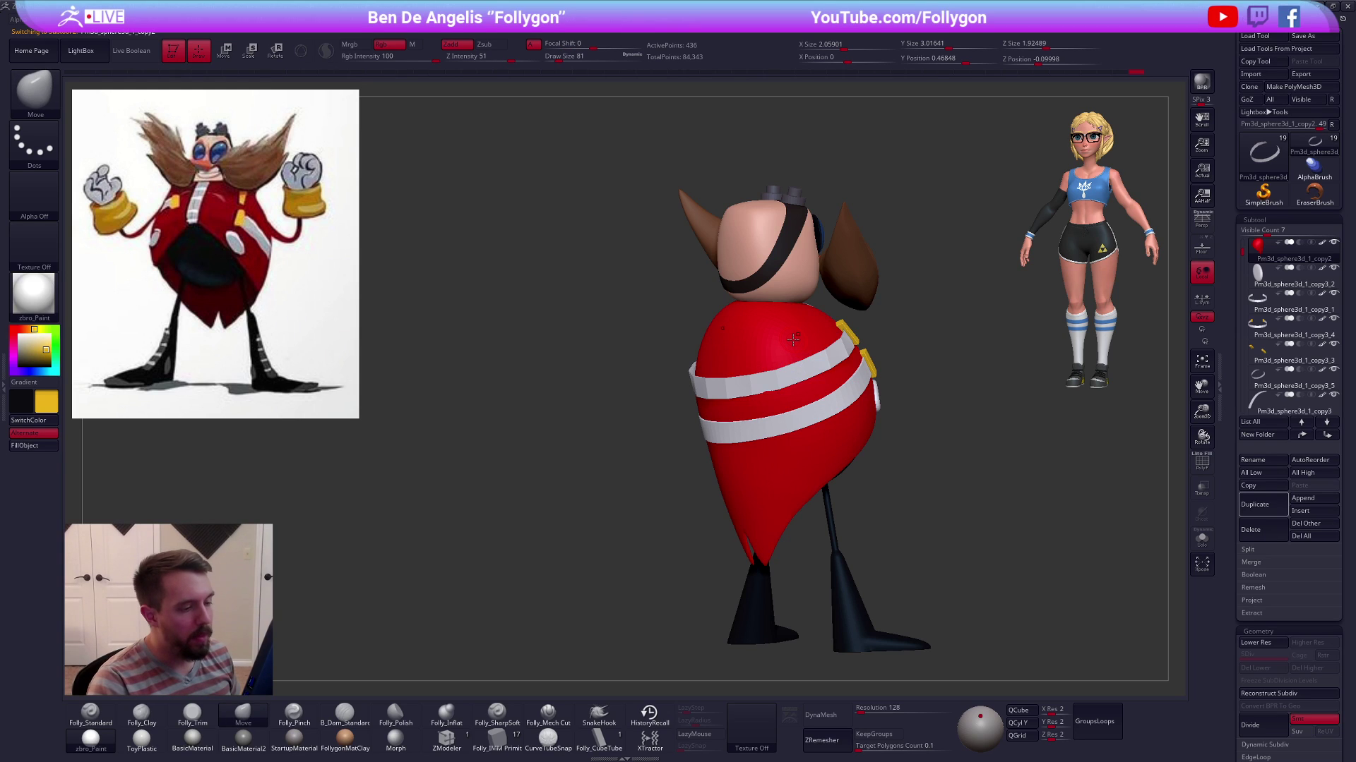
{"action": "key", "text": "alt+s"}
{"action": "key", "text": "shift+d"}
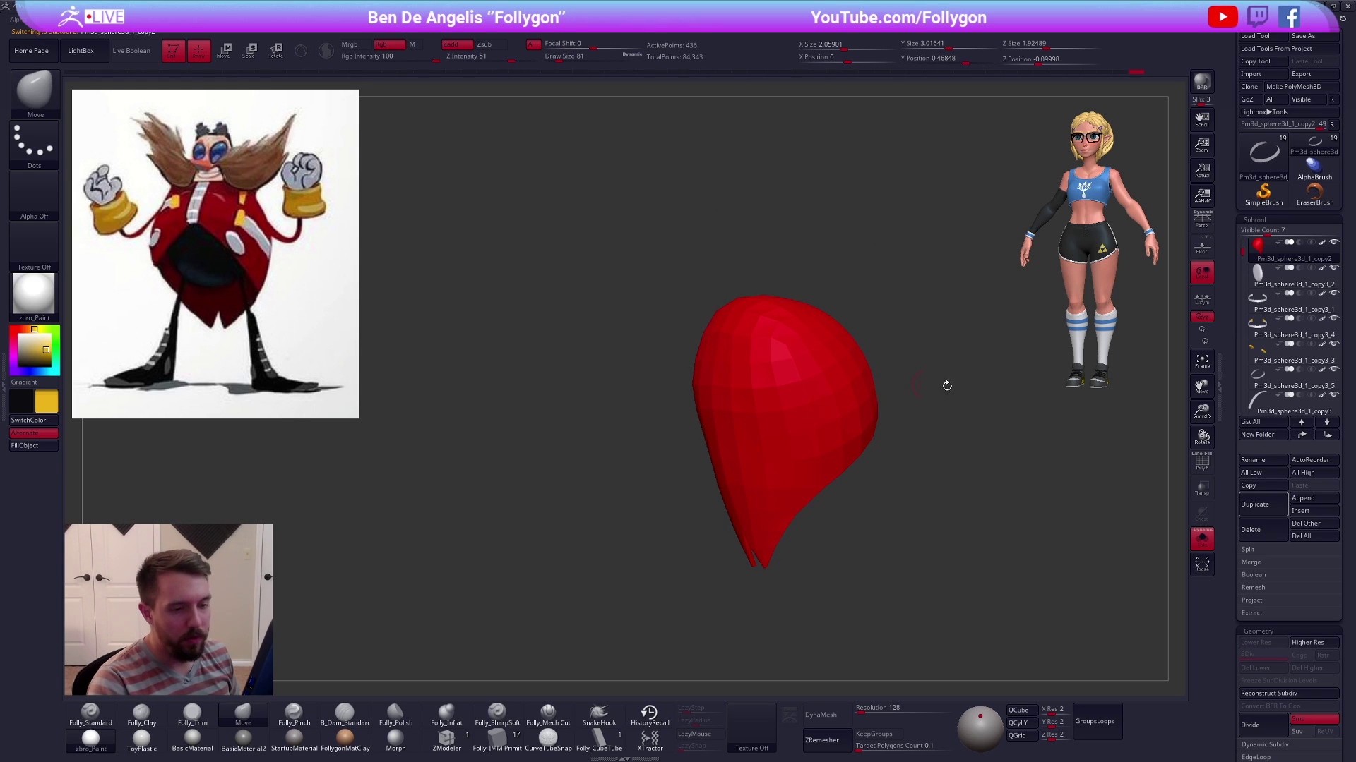
Duplicate the red jacket body and subdivide the copy up to level 5
{"action": "left_click", "coordinate": [1264, 504]}
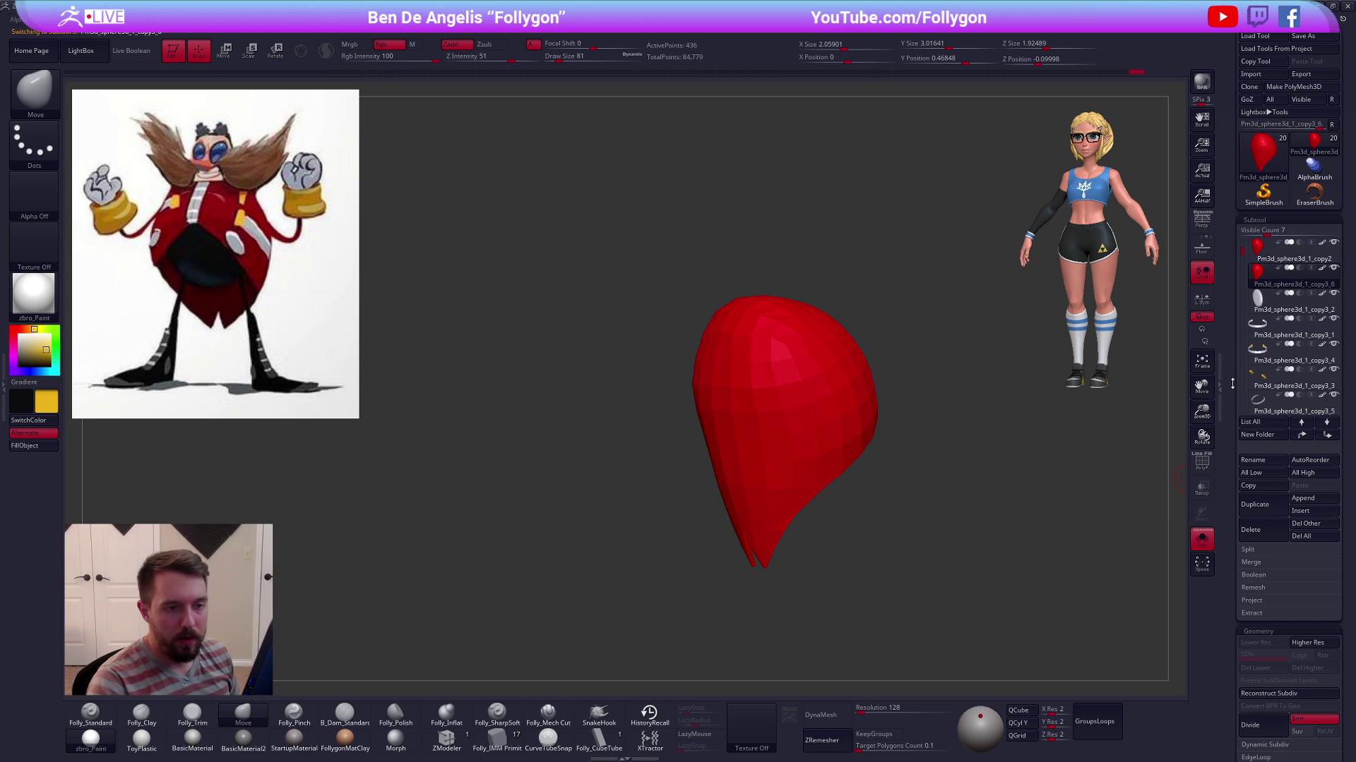
{"action": "key", "text": "ctrl+d"}
{"action": "key", "text": "ctrl+d"}
{"action": "key", "text": "ctrl+d"}
{"action": "key", "text": "ctrl+d"}
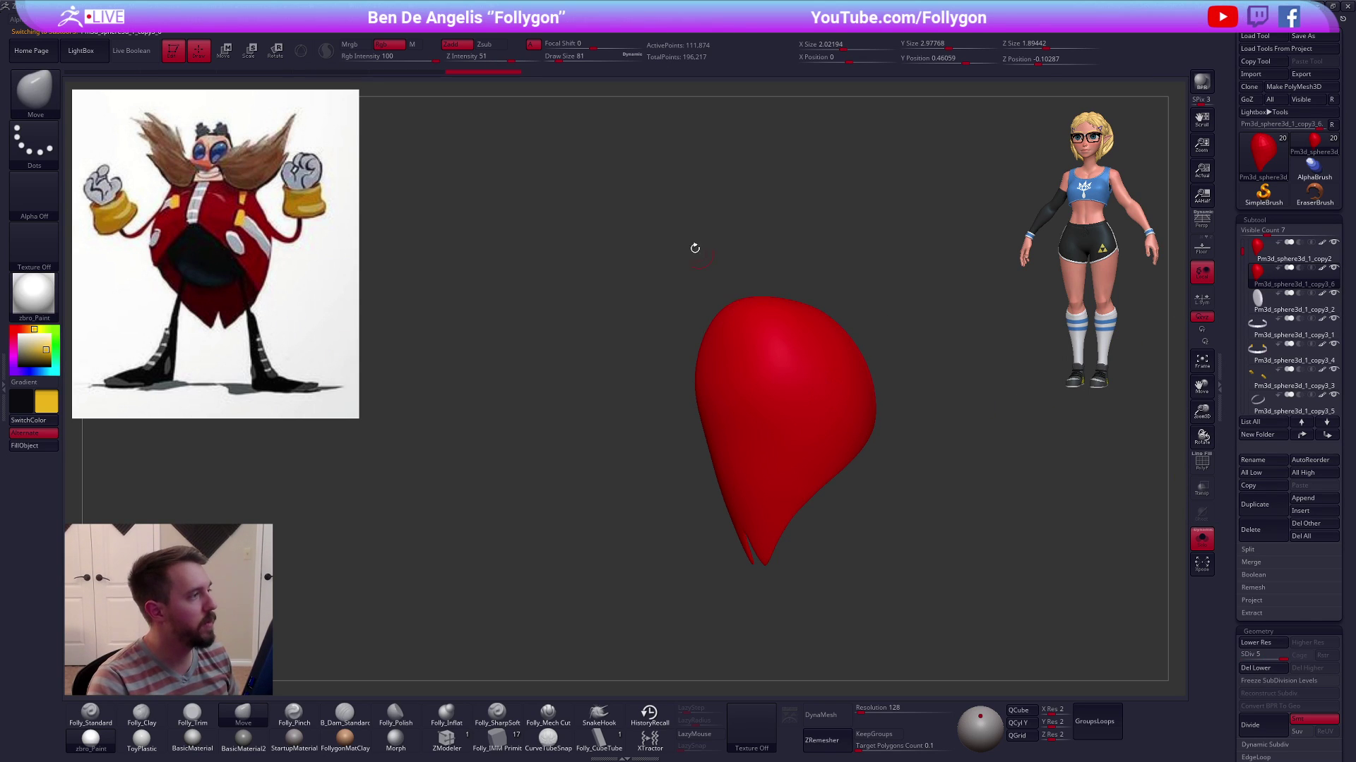
Mark the smooth body's current history state as the History Recall source, then select the lower white band and show the whole character
{"action": "left_click", "coordinate": [648, 715]}
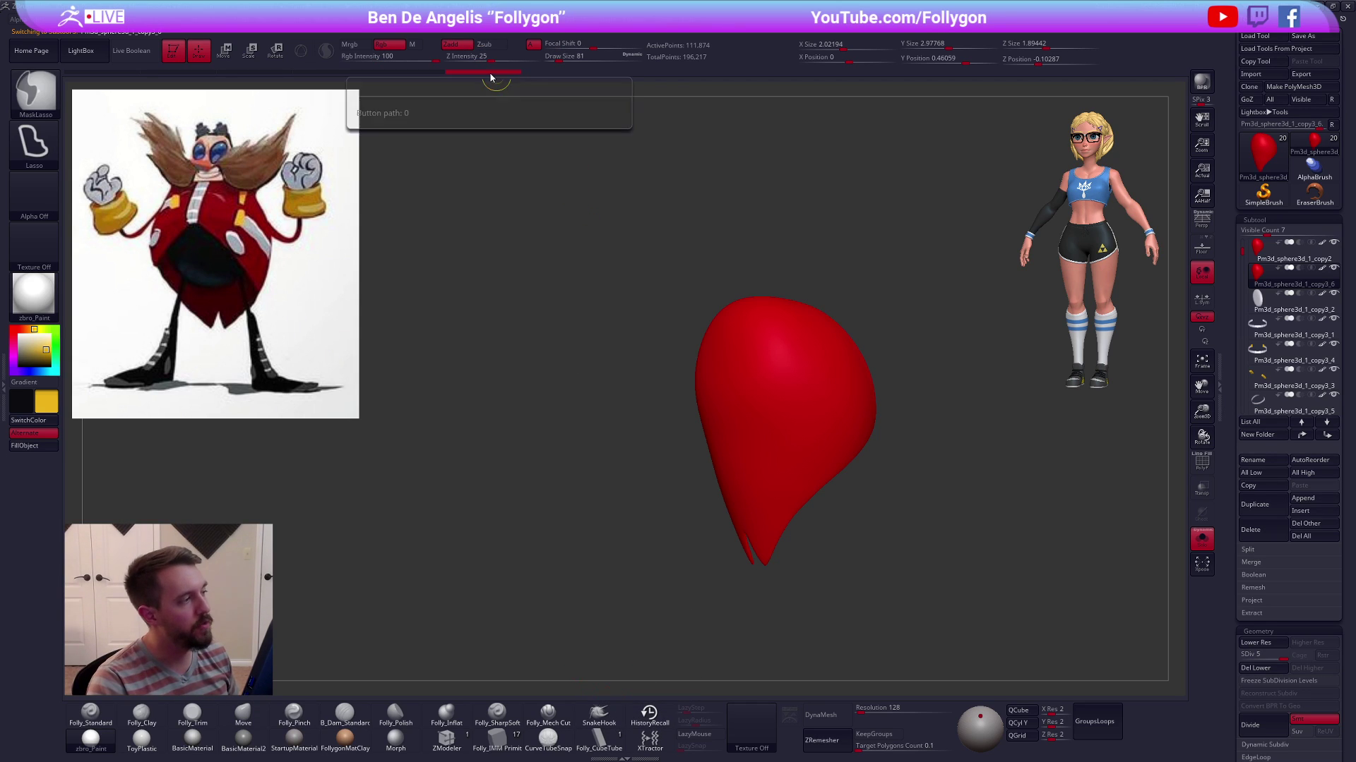
{"action": "left_click", "coordinate": [1246, 332]}
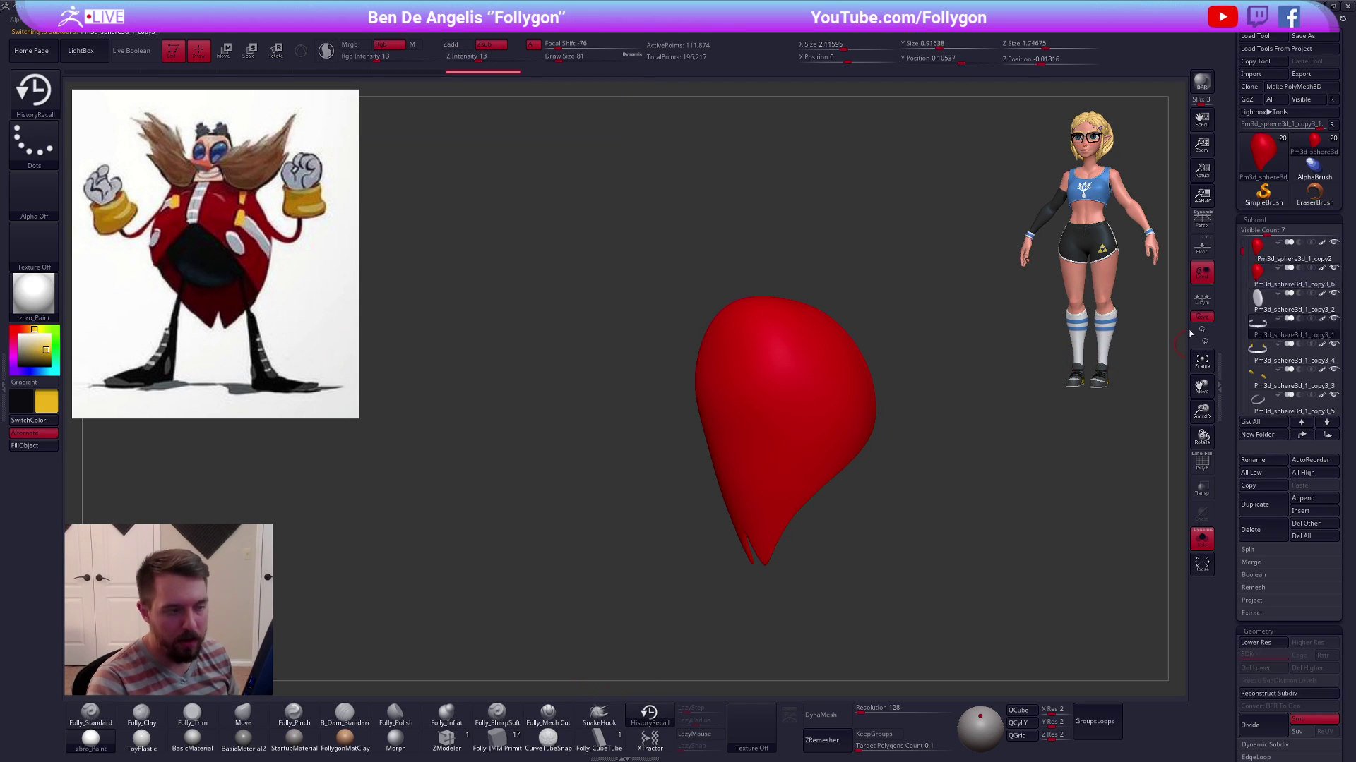
{"action": "key", "text": "shift+f"}
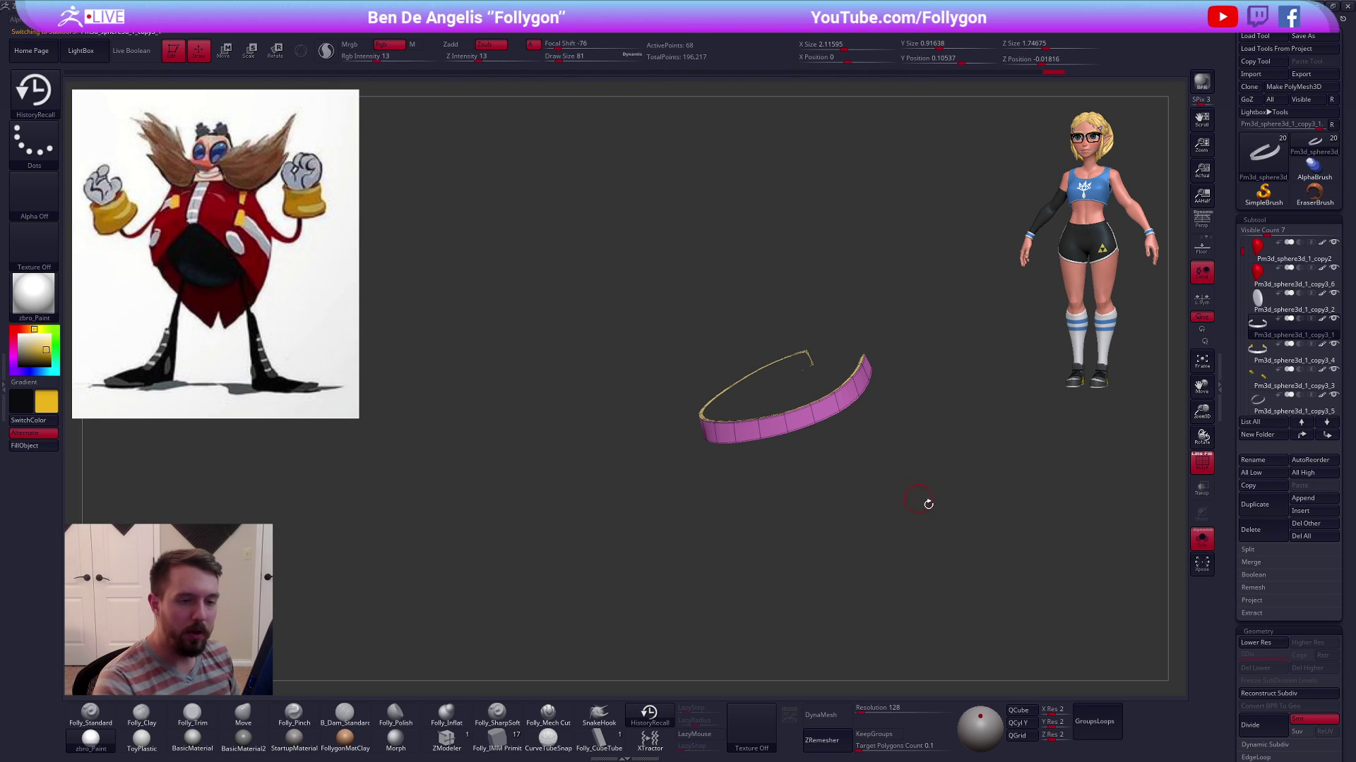
{"action": "key", "text": "shift+s"}
{"action": "key", "text": "b"}
{"action": "key", "text": "m"}
{"action": "key", "text": "v"}
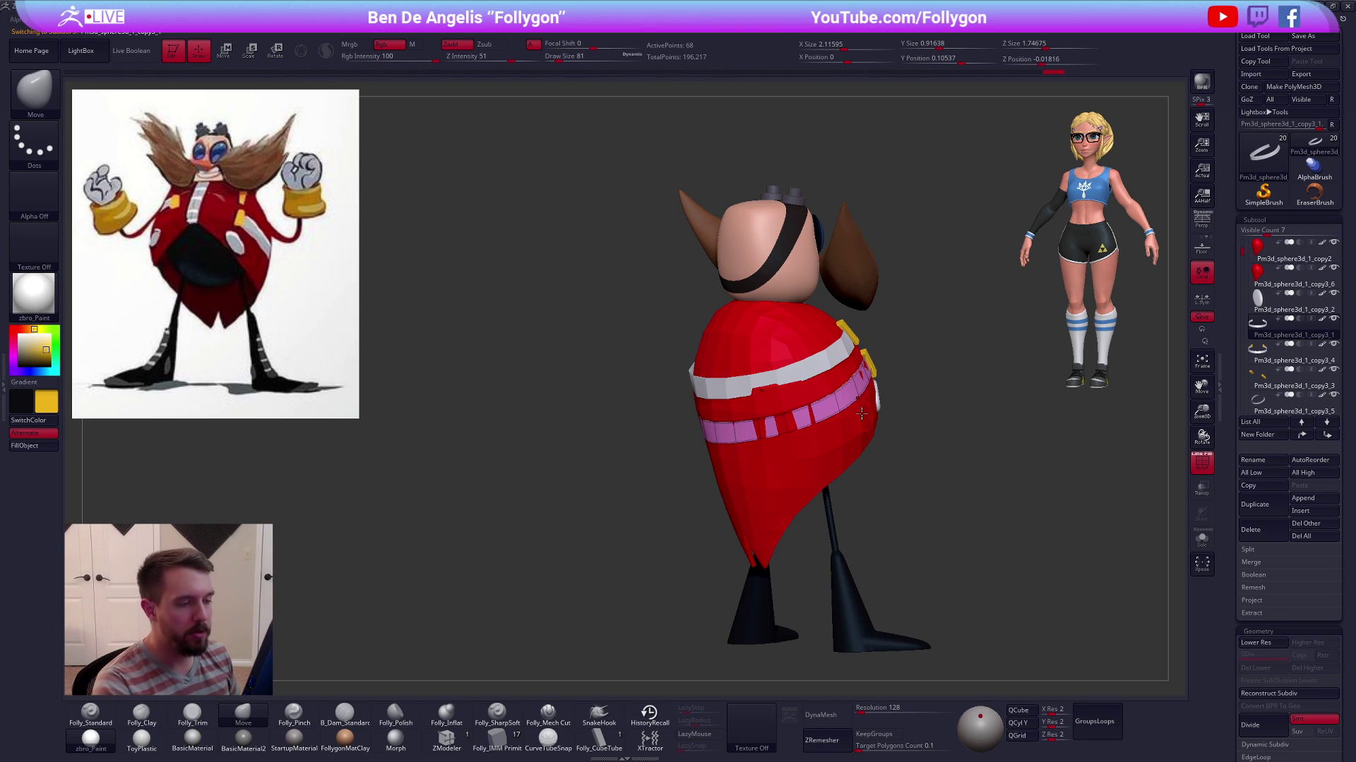
Hide the faceted original jacket body, select the upper white band, and set the brush size to 252
{"action": "left_click", "coordinate": [822, 360], "text": "alt"}
{"action": "key", "text": "space"}
{"action": "left_click_drag", "start_coordinate": [847, 368], "coordinate": [863, 369]}
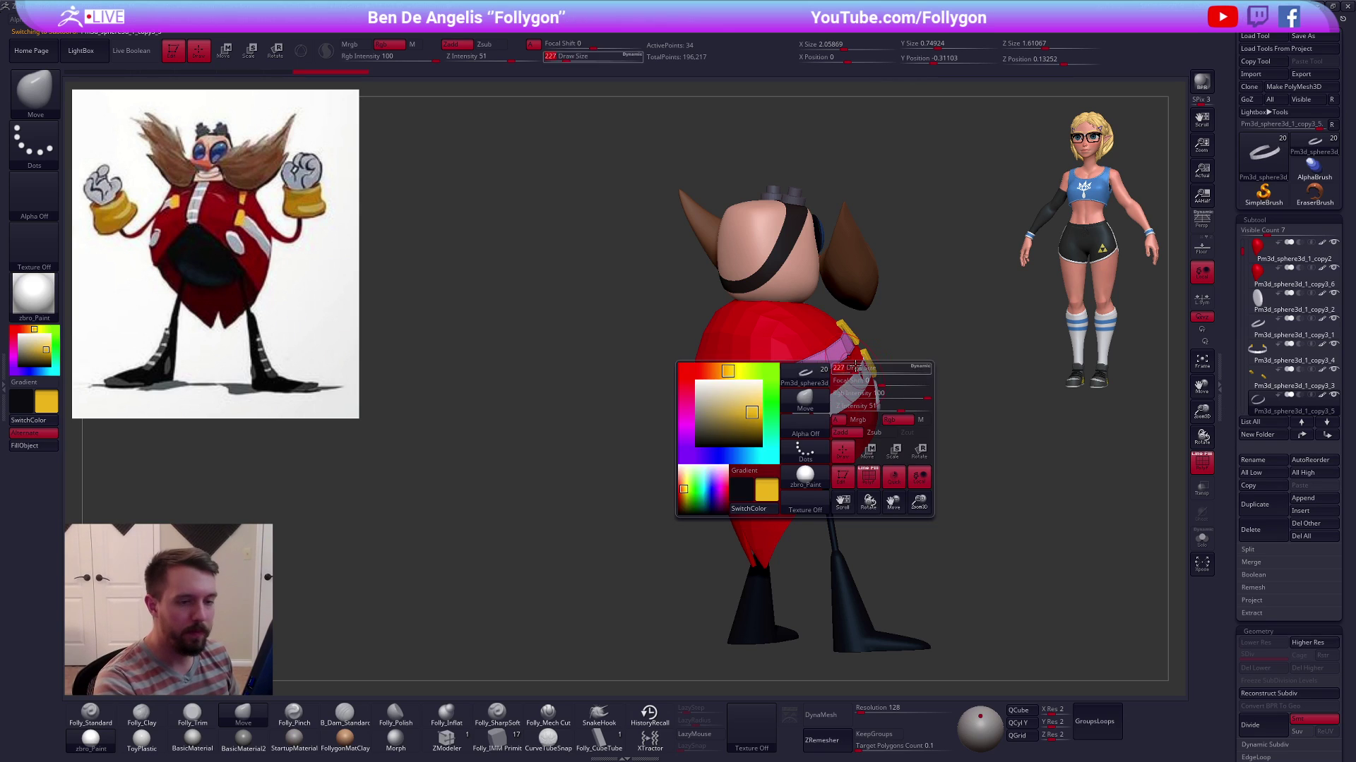
{"action": "mouse_move", "coordinate": [1333, 252]}
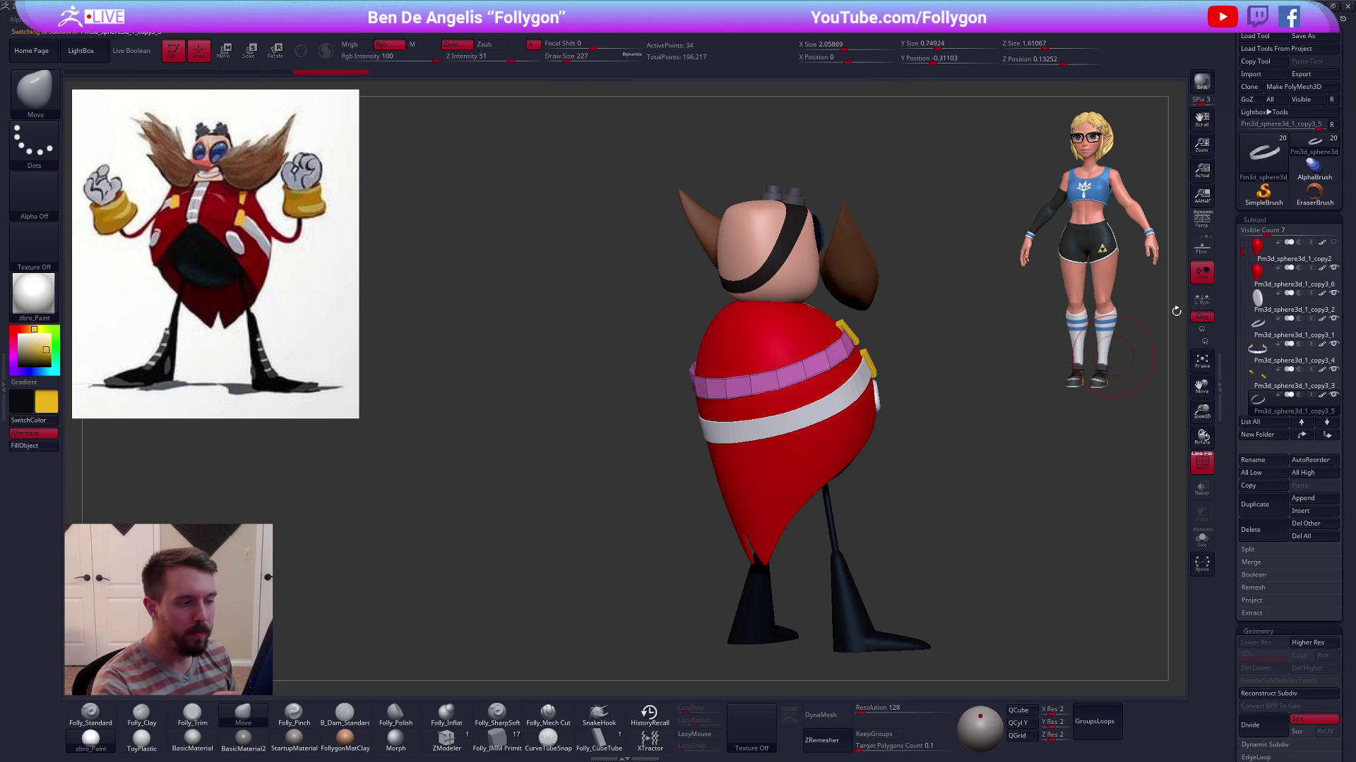
{"action": "right_click_drag", "start_coordinate": [818, 361], "coordinate": [840, 385], "text": "alt"}
{"action": "key", "text": "space"}
{"action": "left_click_drag", "start_coordinate": [854, 387], "coordinate": [857, 387]}
{"action": "key", "text": "shift+f"}
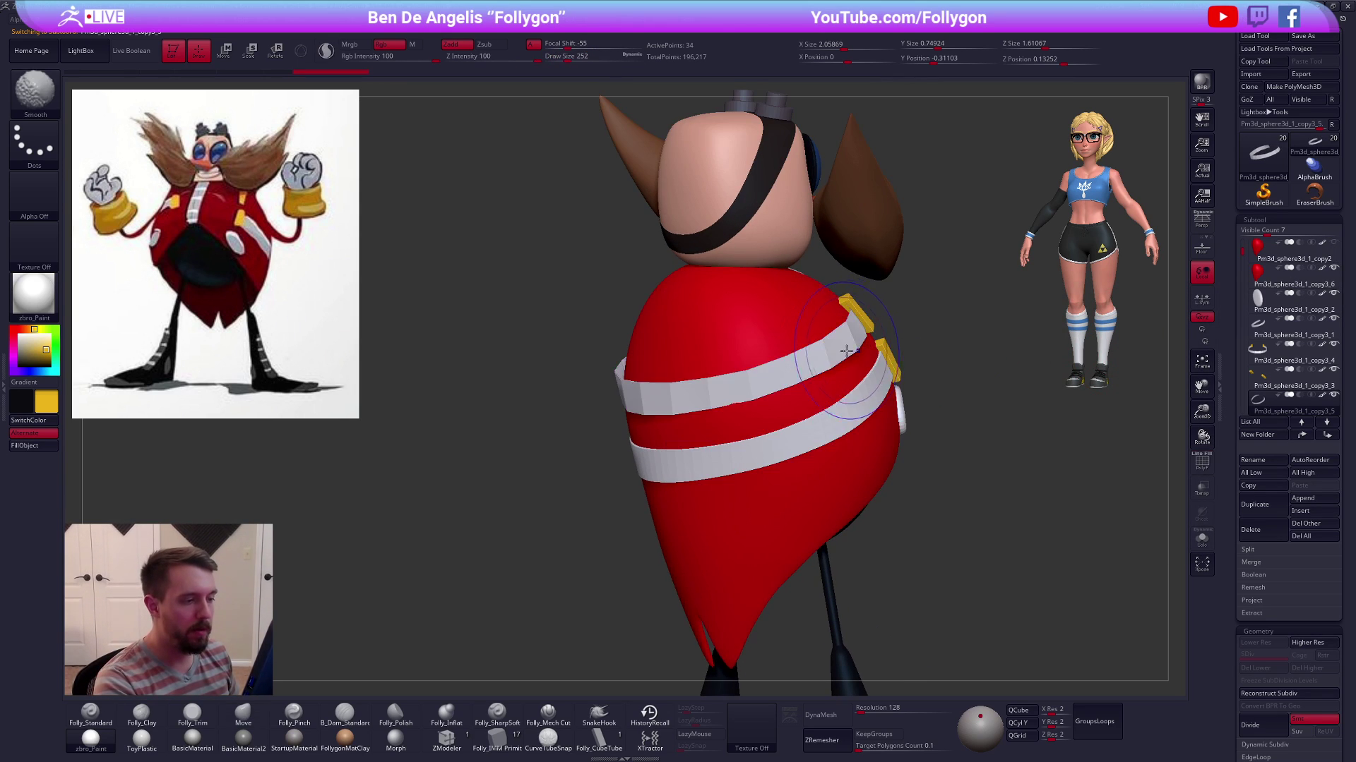
{"action": "right_click_drag", "start_coordinate": [865, 367], "coordinate": [830, 363]}
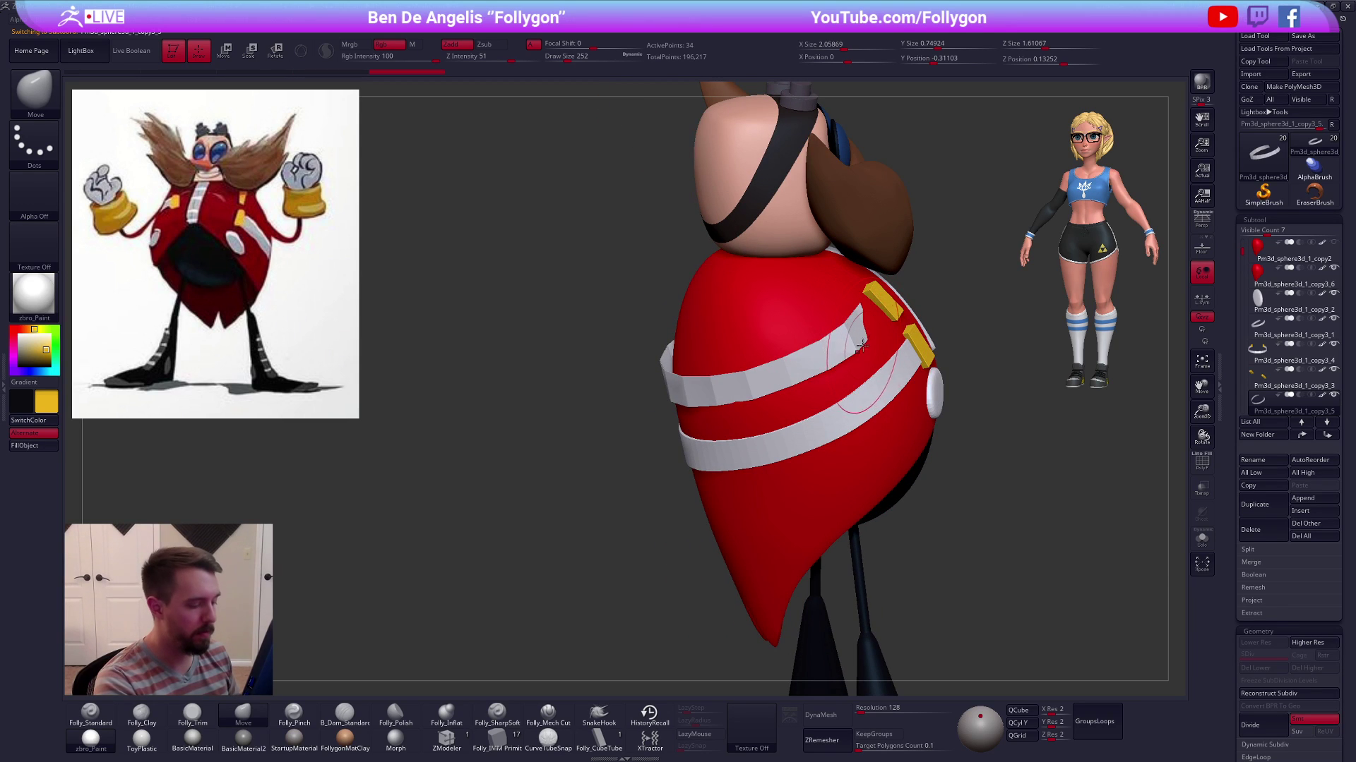
Conform half of the upper band to the smooth body surface with History Recall brush strokes
{"action": "left_click", "coordinate": [648, 715]}
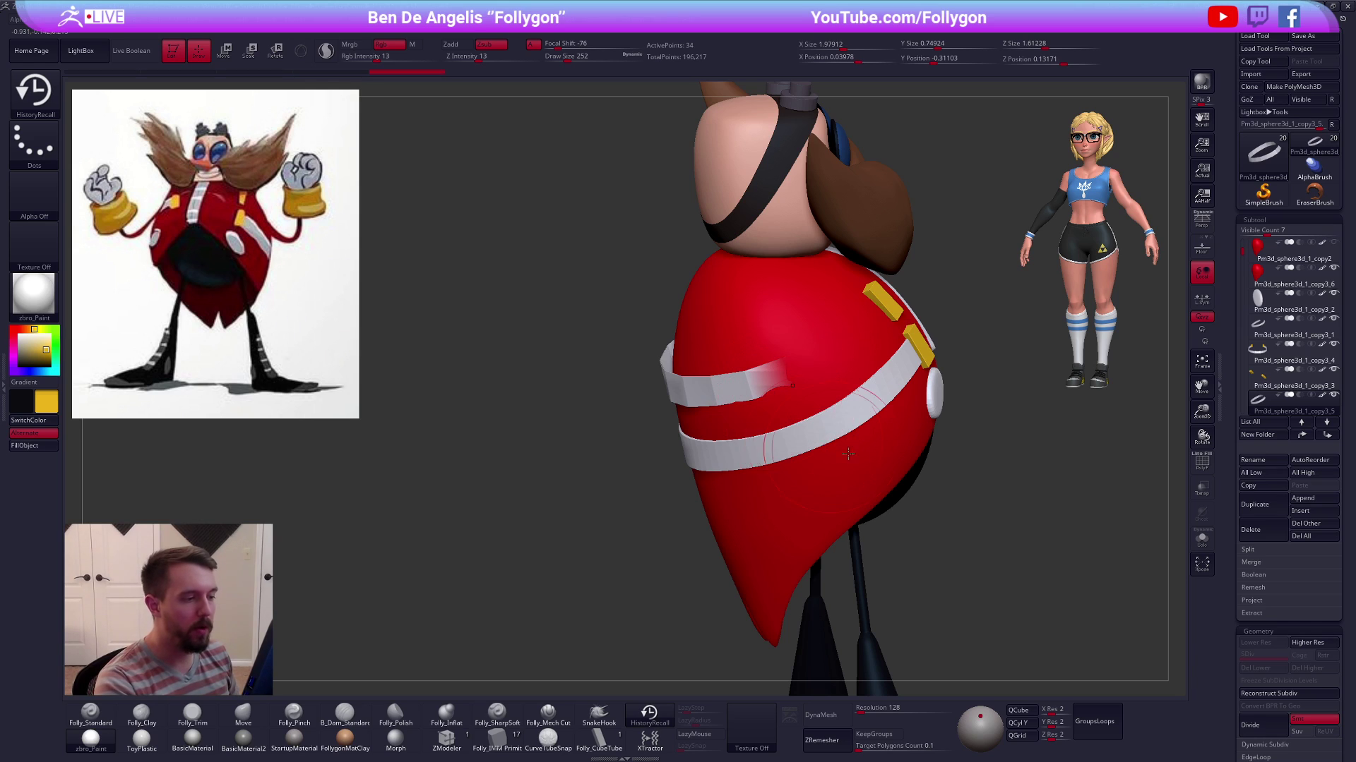
{"action": "key", "text": "ctrl+shift+s"}
{"action": "left_click_drag", "start_coordinate": [981, 506], "coordinate": [999, 533]}
{"action": "key", "text": "ctrl+shift+s"}
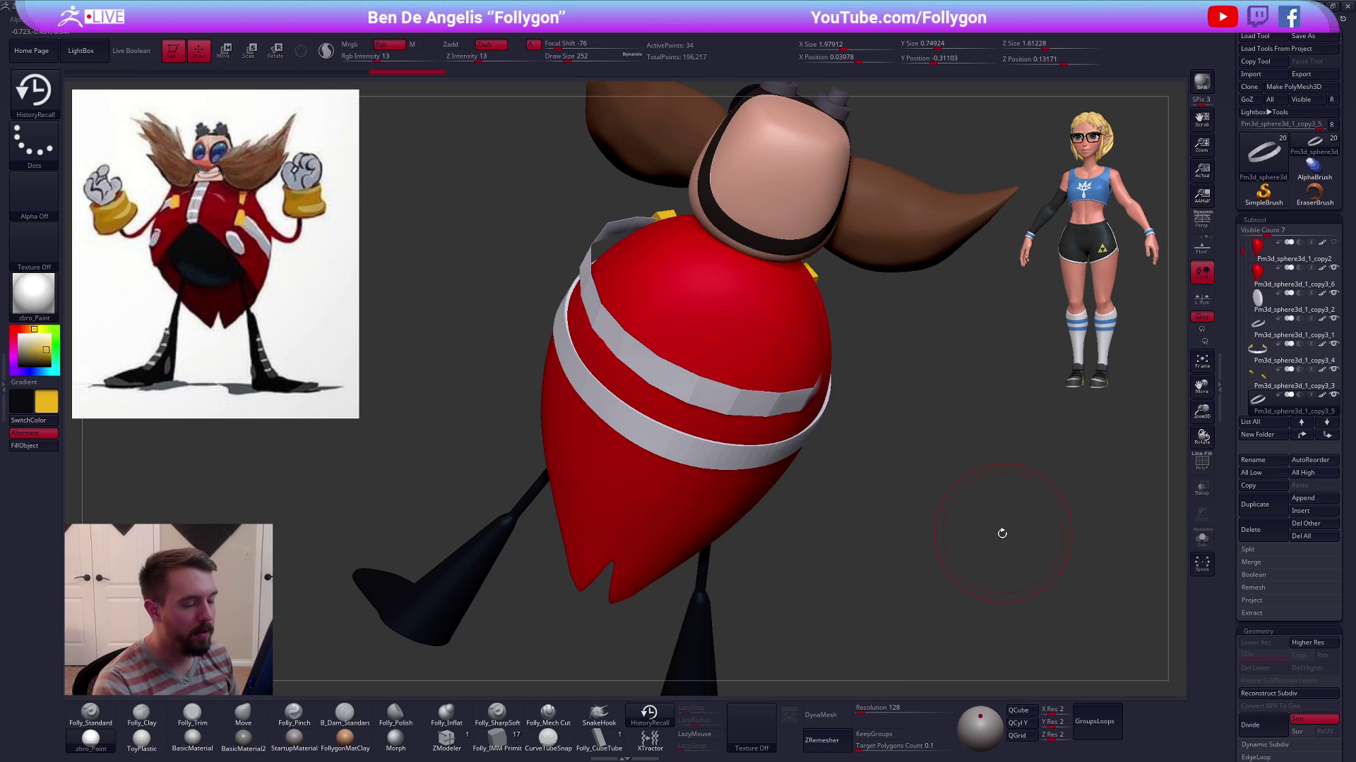
{"action": "left_click_drag", "start_coordinate": [790, 389], "coordinate": [627, 398]}
{"action": "key", "text": "shift"}
{"action": "right_click_drag", "start_coordinate": [699, 411], "coordinate": [734, 424], "text": "shift"}
{"action": "key", "text": "ctrl+shift+s"}
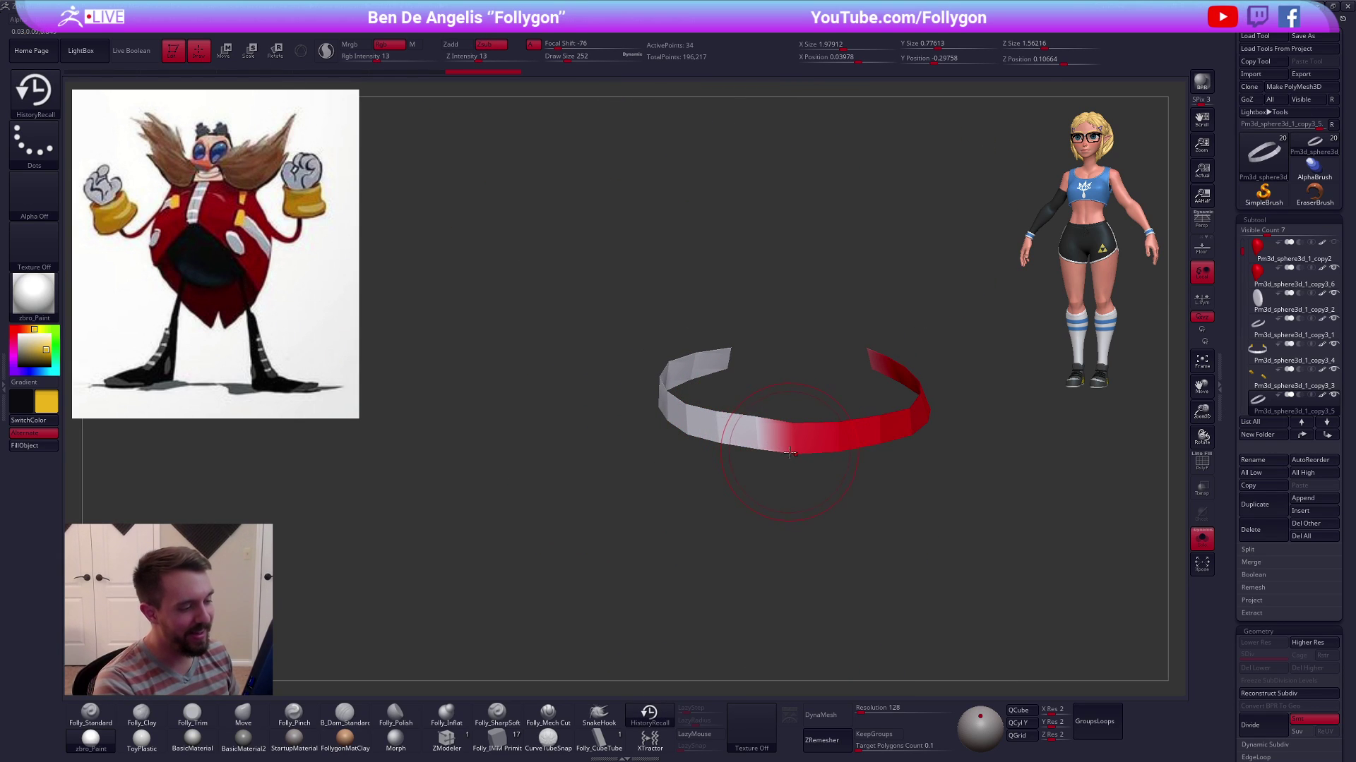
Mirror and weld the isolated upper band so both halves follow the body, then show the whole character
{"action": "key", "text": "ctrl+shift+s"}
{"action": "key", "text": "ctrl+shift+s"}
{"action": "left_click_drag", "start_coordinate": [805, 475], "coordinate": [983, 499]}
{"action": "key", "text": "ctrl+shift+s"}
{"action": "key", "text": "ctrl+shift+s"}
{"action": "key", "text": "ctrl+shift+s"}
{"action": "key", "text": "ctrl+shift+s"}
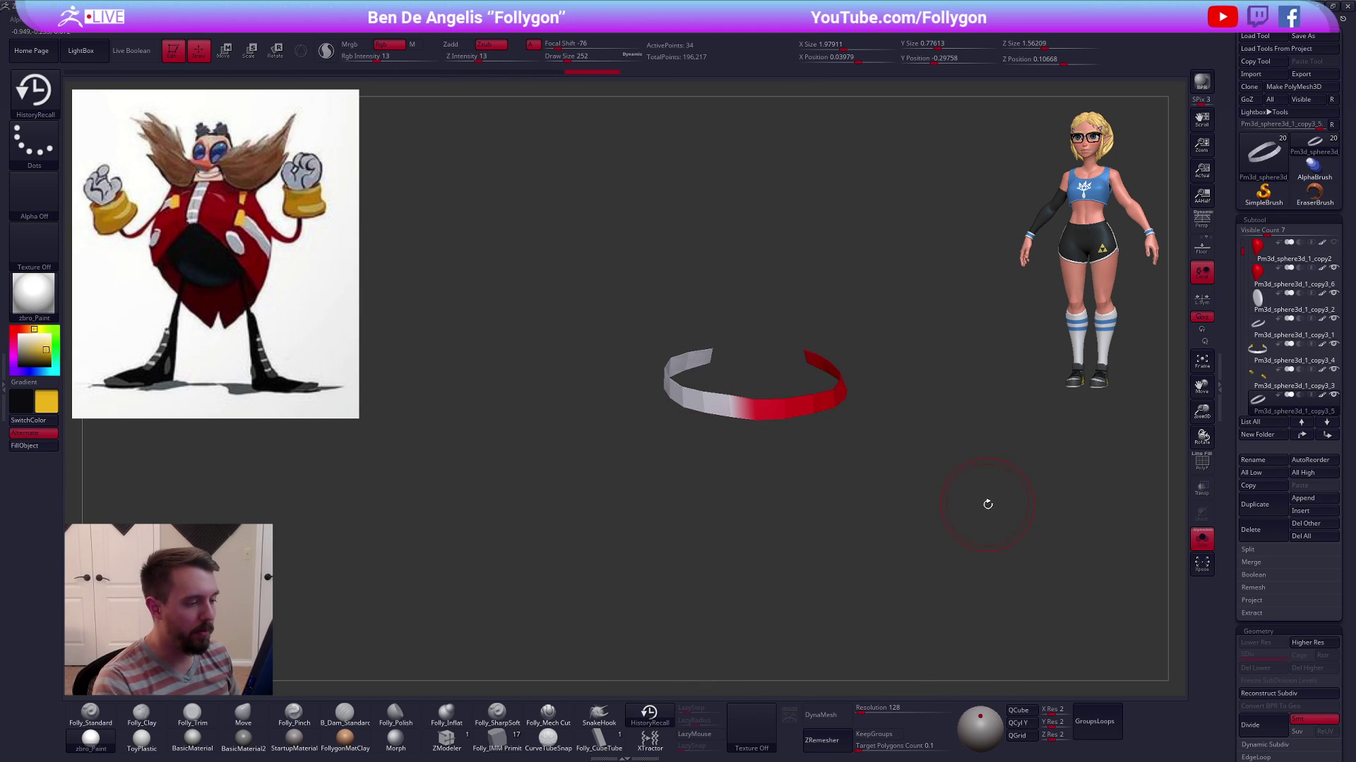
{"action": "key", "text": "shift+f"}
{"action": "key", "text": "space"}
{"action": "left_click", "coordinate": [936, 464]}
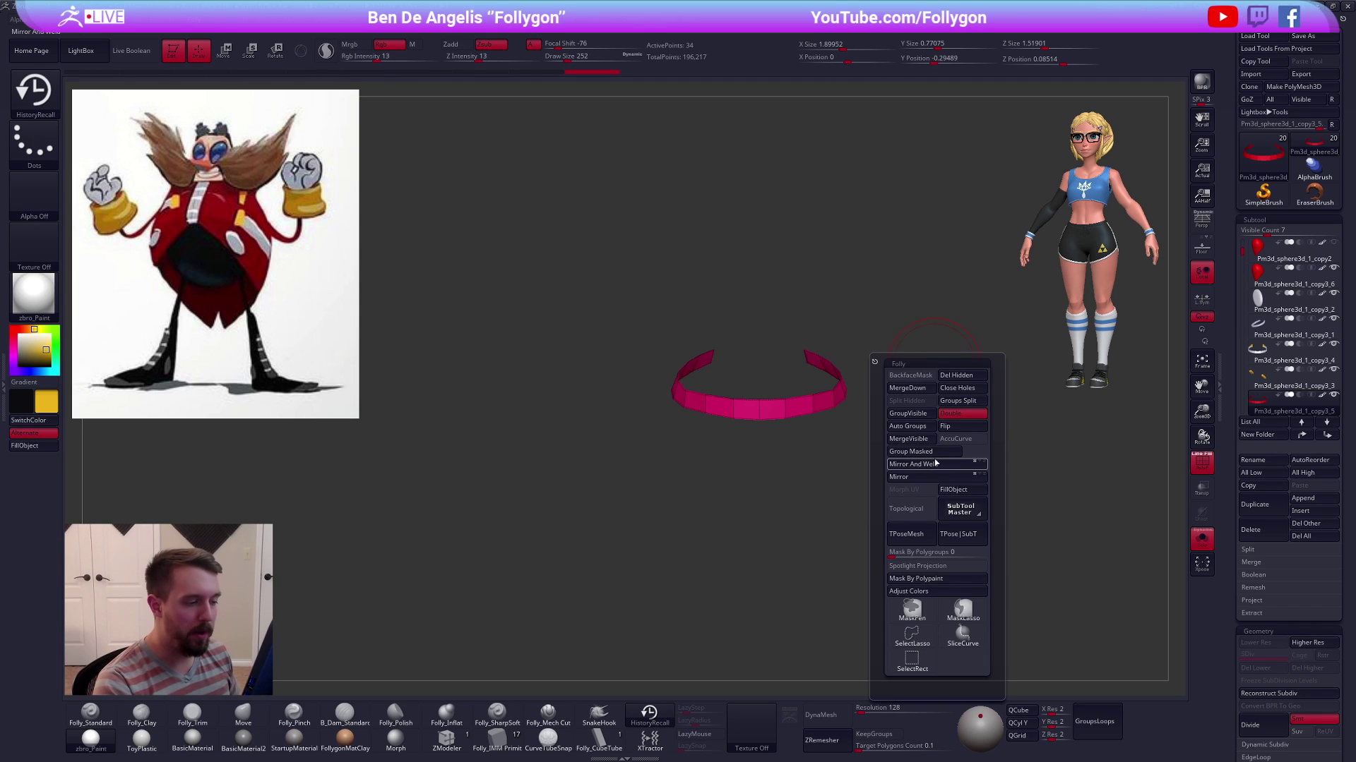
{"action": "key", "text": "shift+f"}
{"action": "left_click_drag", "start_coordinate": [811, 415], "coordinate": [805, 422]}
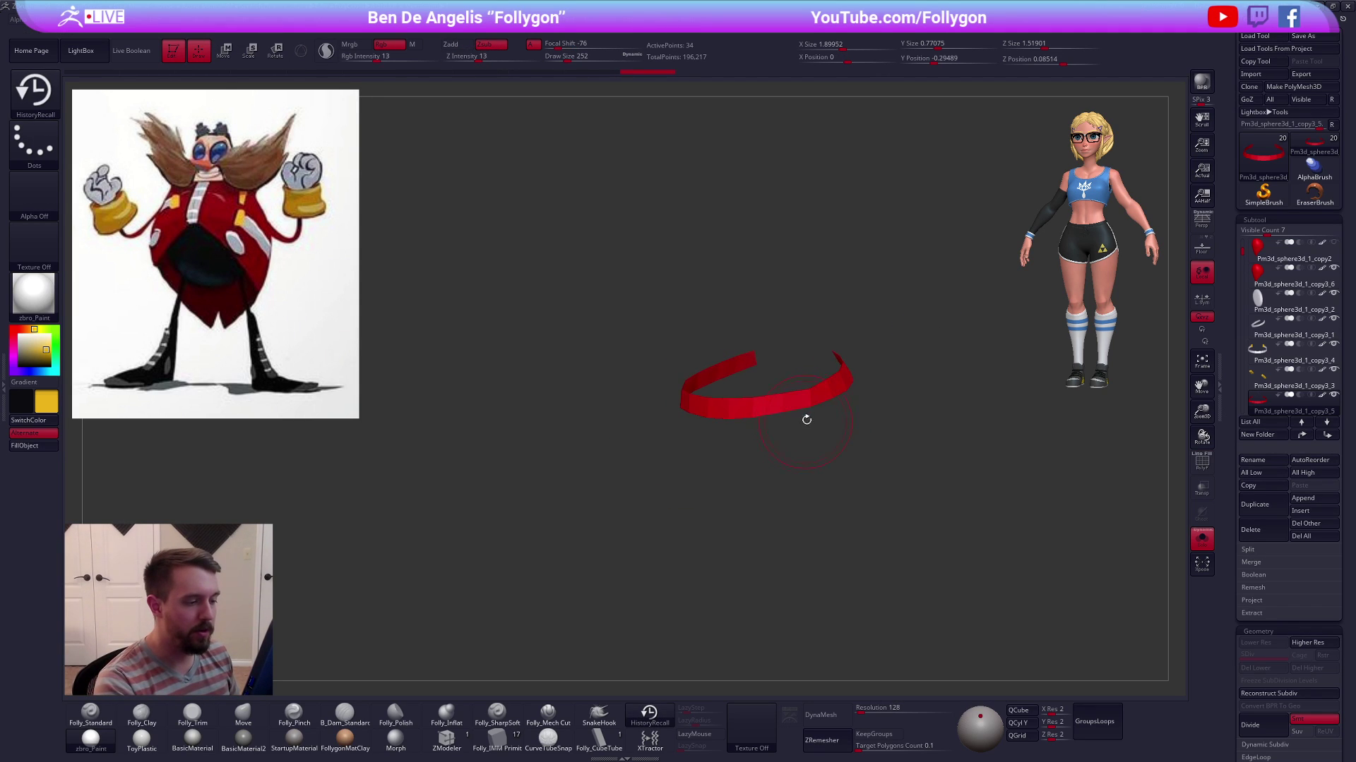
{"action": "key", "text": "ctrl+shift+s"}
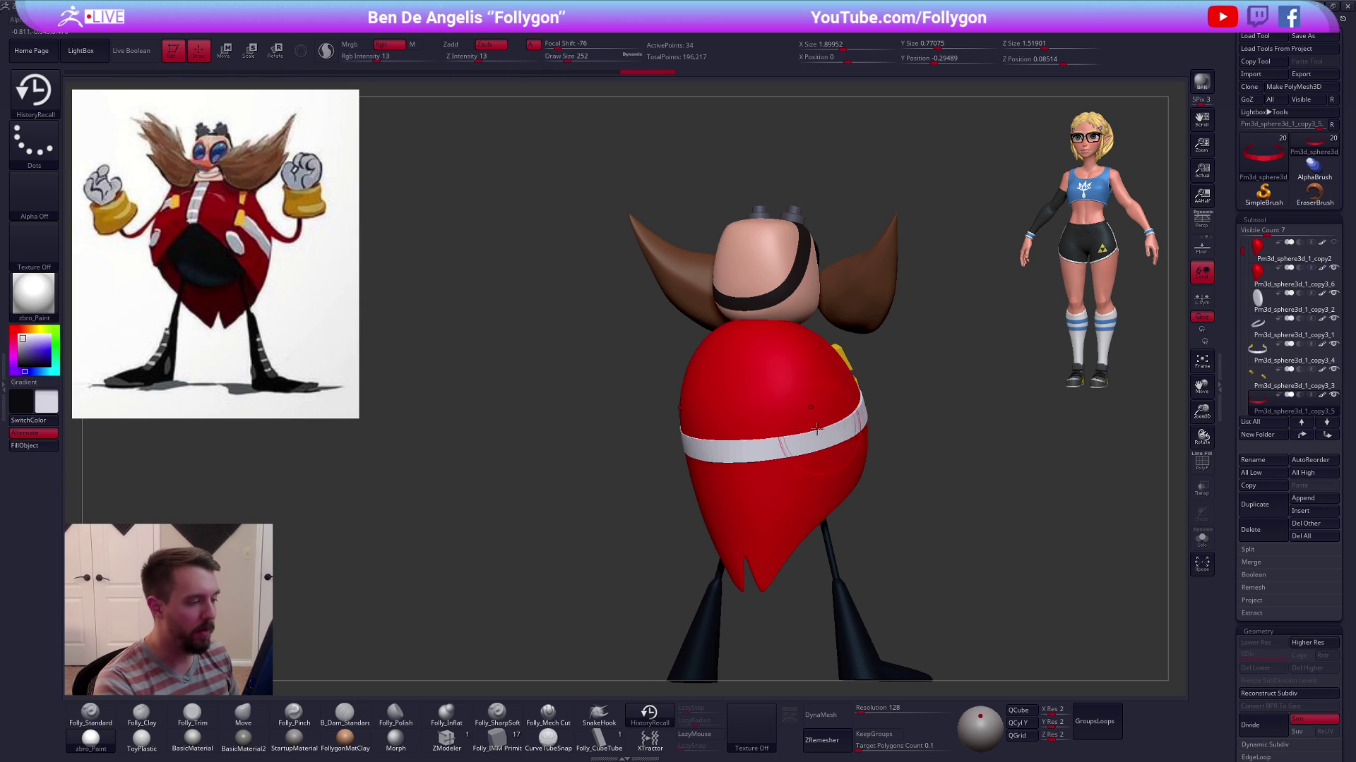
Fill the upper band with the white colour and isolate it
{"action": "key", "text": "b"}
{"action": "key", "text": "s"}
{"action": "key", "text": "t"}
{"action": "left_click", "coordinate": [42, 449]}
{"action": "key", "text": "ctrl+shift+s"}
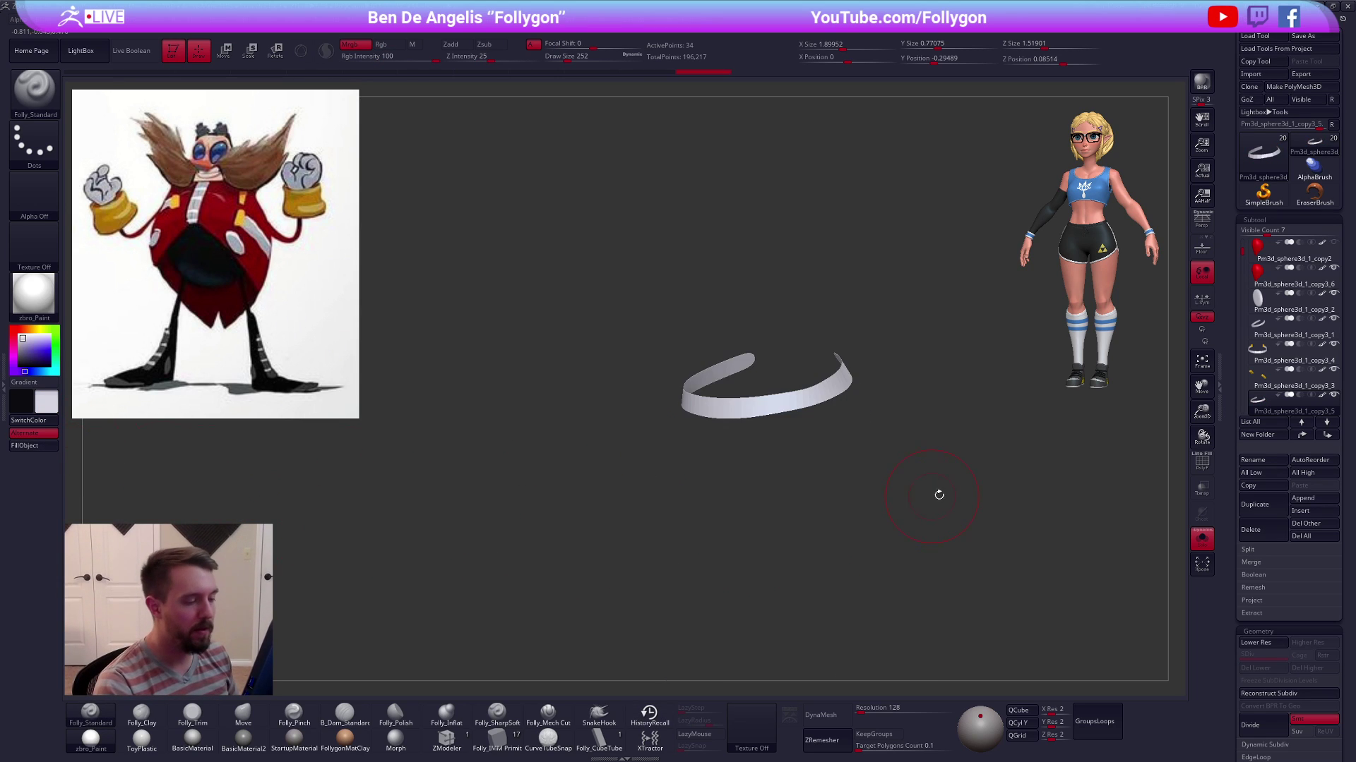
Nudge the upper band's edges into a cleaner curve using the Move brush at size 74
{"action": "left_click_drag", "start_coordinate": [936, 494], "coordinate": [929, 515]}
{"action": "mouse_move", "coordinate": [879, 374]}
{"action": "left_mouse_down", "text": "shift"}
{"action": "mouse_move", "coordinate": [811, 405]}
{"action": "mouse_move", "coordinate": [794, 398]}
{"action": "left_mouse_up", "text": "shift"}
{"action": "key", "text": "ctrl+z"}
{"action": "key", "text": "b"}
{"action": "key", "text": "m"}
{"action": "key", "text": "v"}
{"action": "key", "text": "space"}
{"action": "left_click_drag", "start_coordinate": [892, 353], "coordinate": [930, 363]}
{"action": "left_click_drag", "start_coordinate": [839, 404], "coordinate": [838, 407]}
{"action": "left_click_drag", "start_coordinate": [798, 420], "coordinate": [764, 433]}
{"action": "left_click_drag", "start_coordinate": [840, 400], "coordinate": [841, 407]}
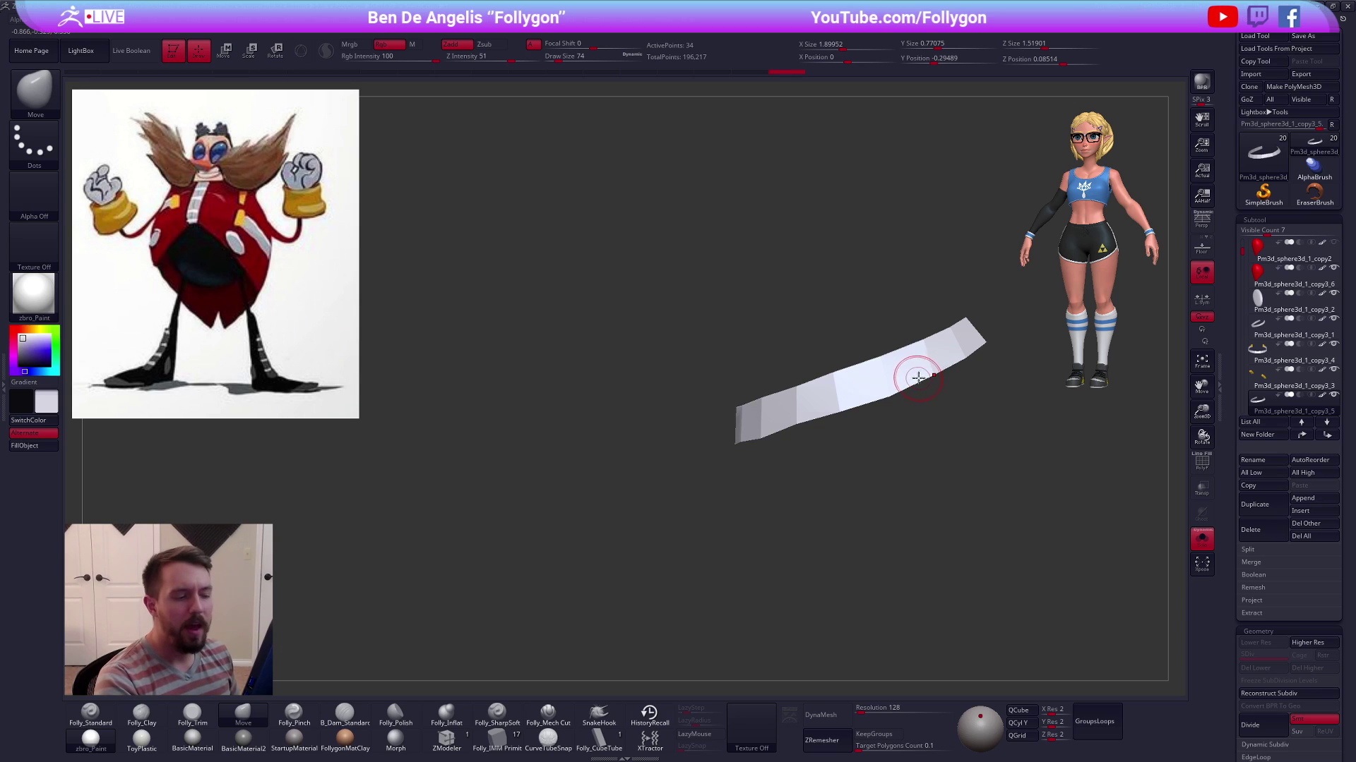
Thicken the upper band by extruding all its polygons with ZModeler, and show the whole character
{"action": "key", "text": "shift+f"}
{"action": "left_click_drag", "start_coordinate": [998, 559], "coordinate": [895, 594]}
{"action": "left_click_drag", "start_coordinate": [755, 446], "coordinate": [738, 477]}
{"action": "key", "text": "b"}
{"action": "key", "text": "z"}
{"action": "key", "text": "m"}
{"action": "mouse_move", "coordinate": [743, 412]}
{"action": "right_mouse_down"}
{"action": "mouse_move", "coordinate": [727, 424]}
{"action": "mouse_move", "coordinate": [770, 417]}
{"action": "right_mouse_up"}
{"action": "key", "text": "space"}
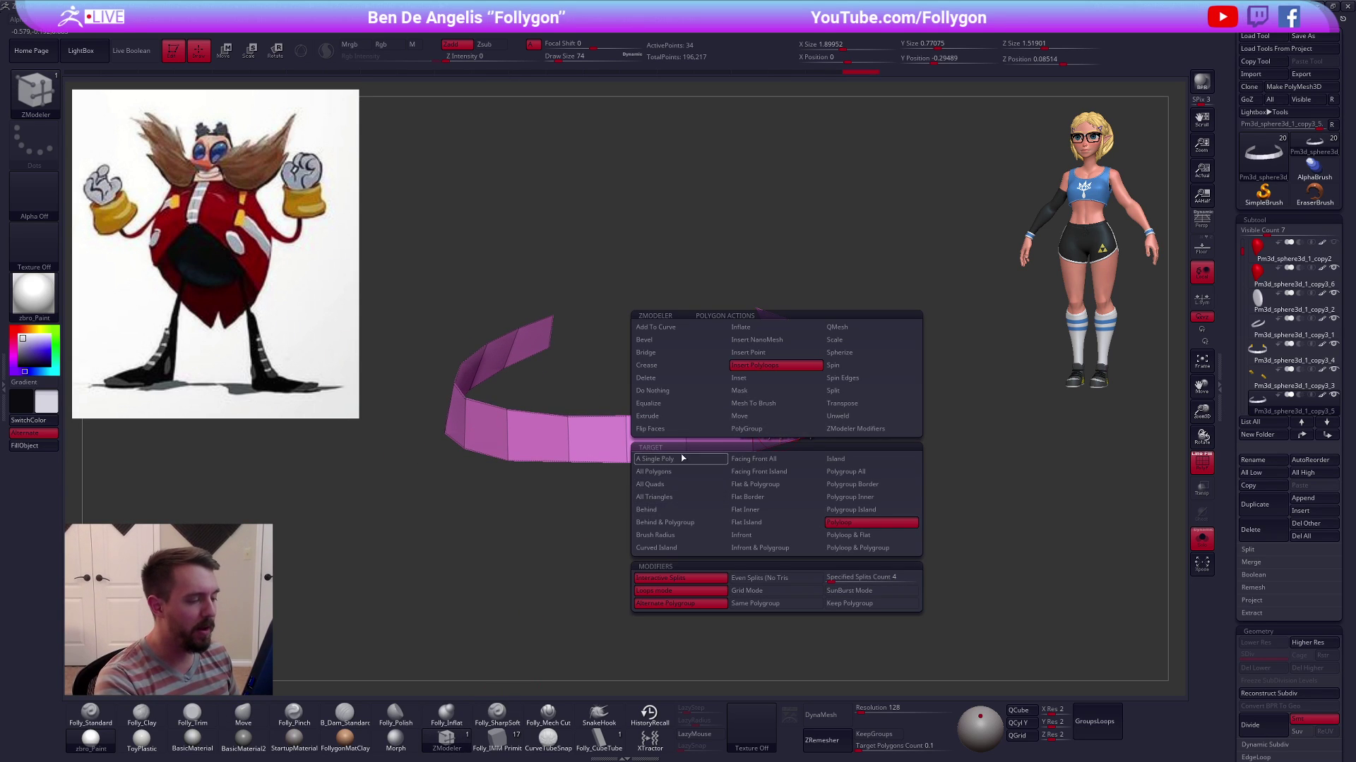
{"action": "left_click", "coordinate": [647, 416]}
{"action": "left_click", "coordinate": [654, 471]}
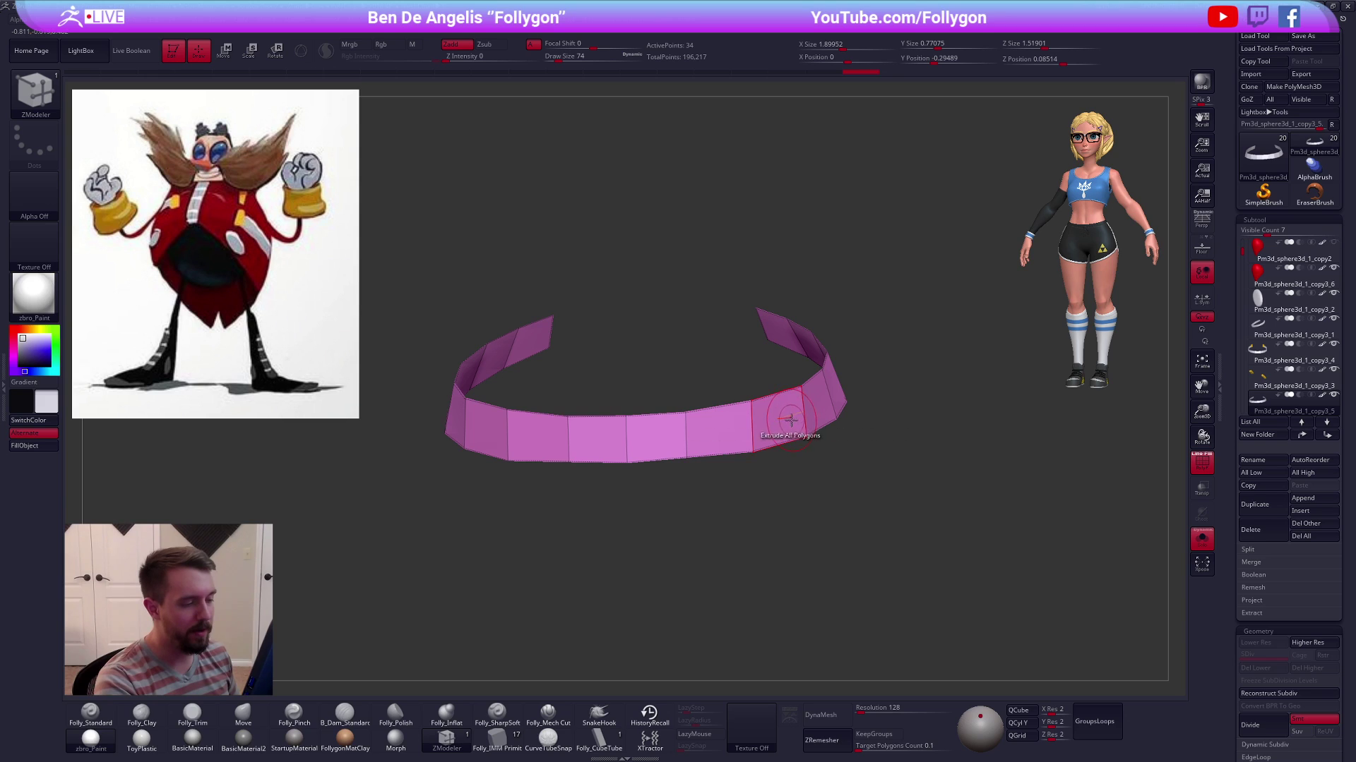
{"action": "key", "text": "alt+s"}
{"action": "mouse_move", "coordinate": [819, 404]}
{"action": "left_mouse_down"}
{"action": "mouse_move", "coordinate": [833, 403]}
{"action": "mouse_move", "coordinate": [837, 353]}
{"action": "left_mouse_up"}
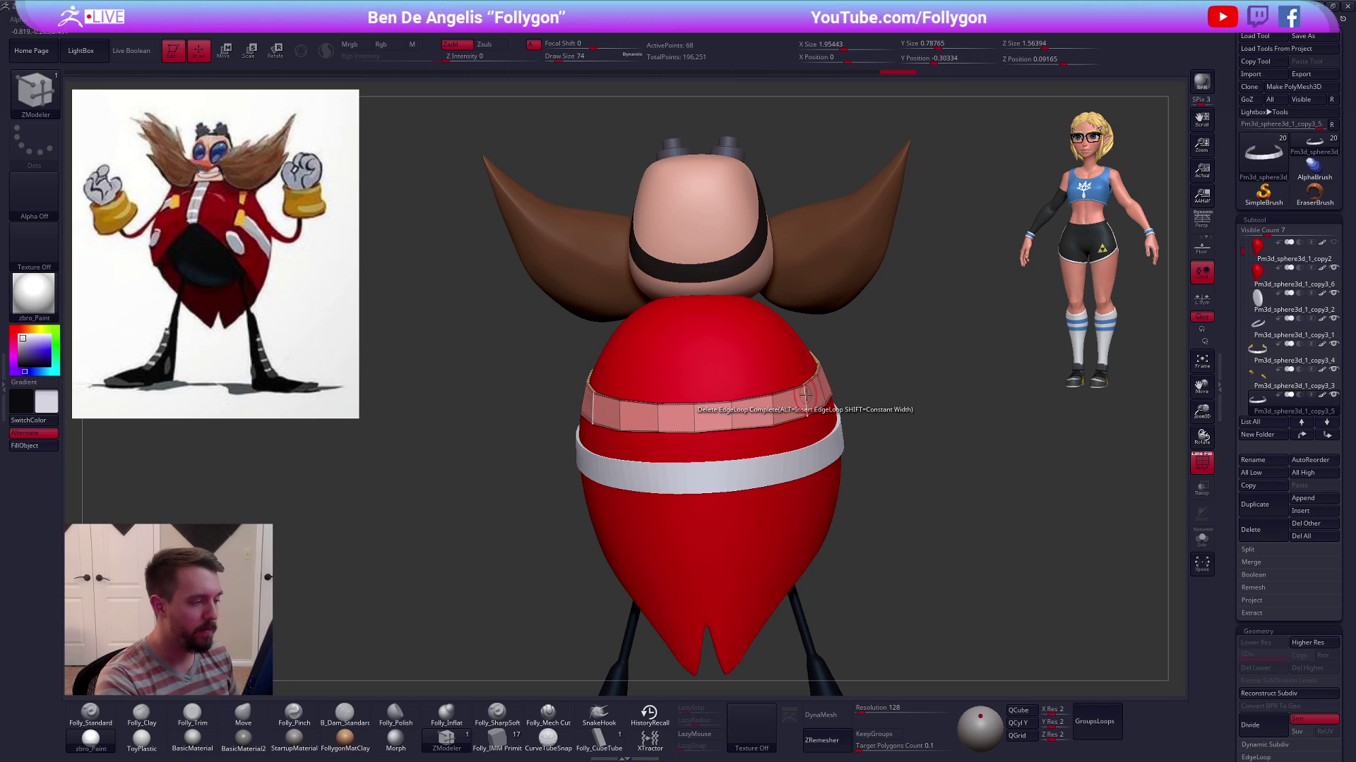
Turn off double-sided display for the thickened upper band and preview it smoothly subdivided without the wireframe
{"action": "key", "text": "b"}
{"action": "key", "text": "m"}
{"action": "key", "text": "v"}
{"action": "key", "text": "ctrl+shift+f"}
{"action": "left_click", "coordinate": [970, 438]}
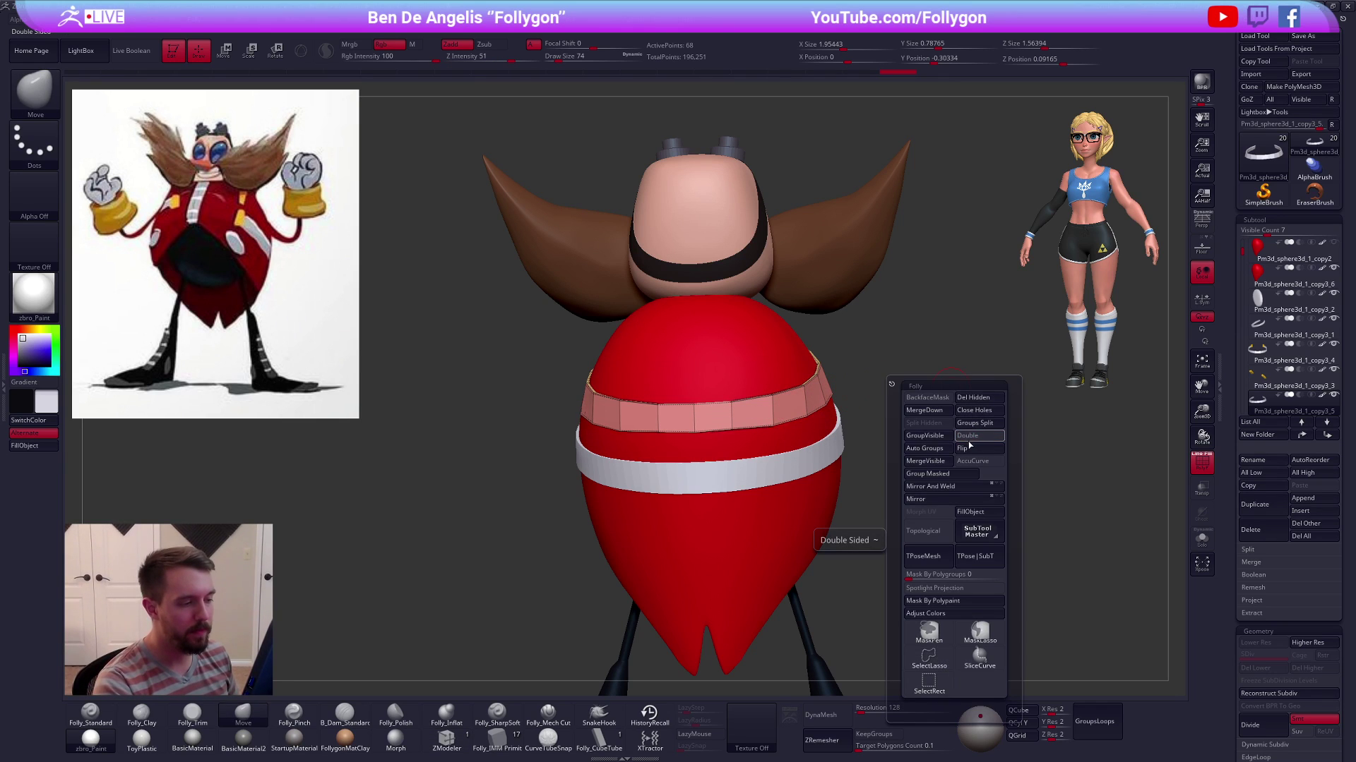
{"action": "key", "text": "ctrl+d"}
{"action": "key", "text": "shift+f"}
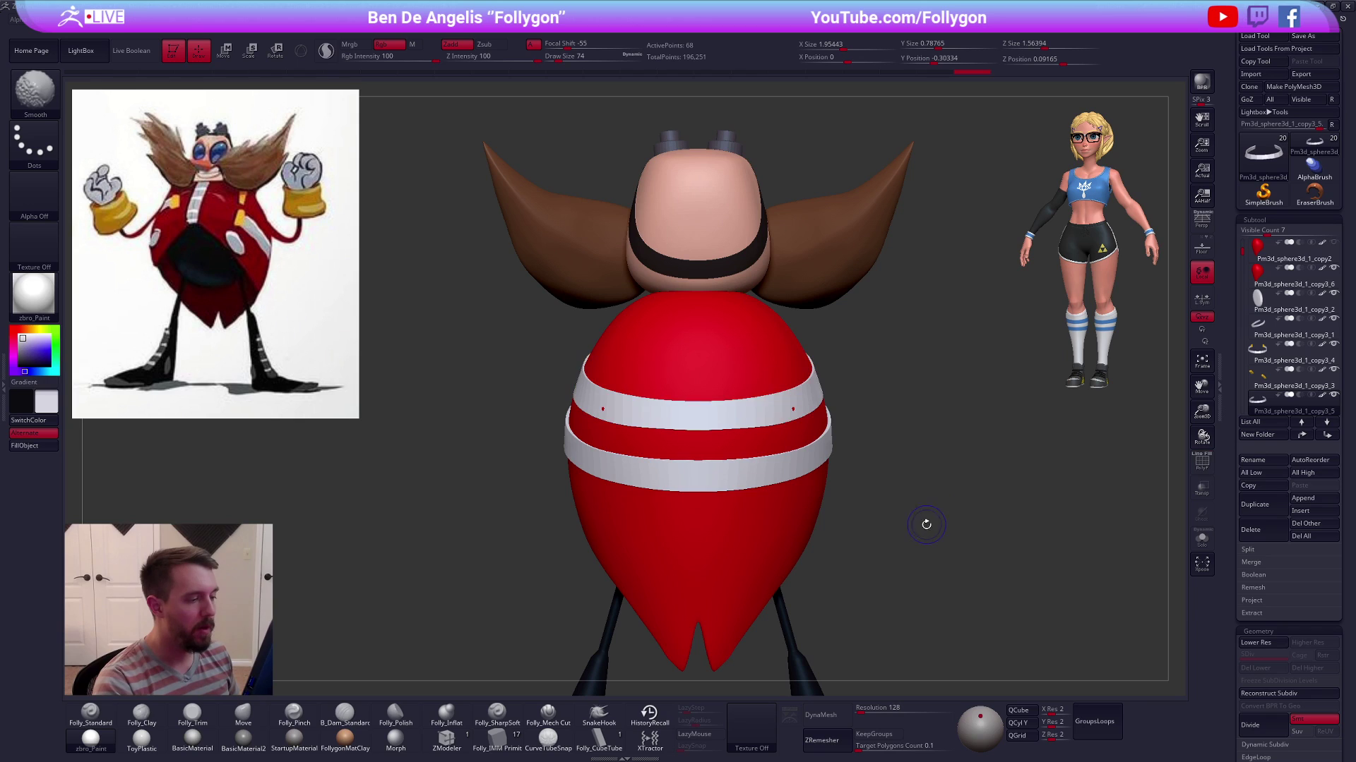
Select and isolate the smooth duplicate of the red body, and set the Move brush size to 67
{"action": "left_click_drag", "start_coordinate": [929, 520], "coordinate": [932, 500]}
{"action": "left_click", "coordinate": [842, 443], "text": "alt"}
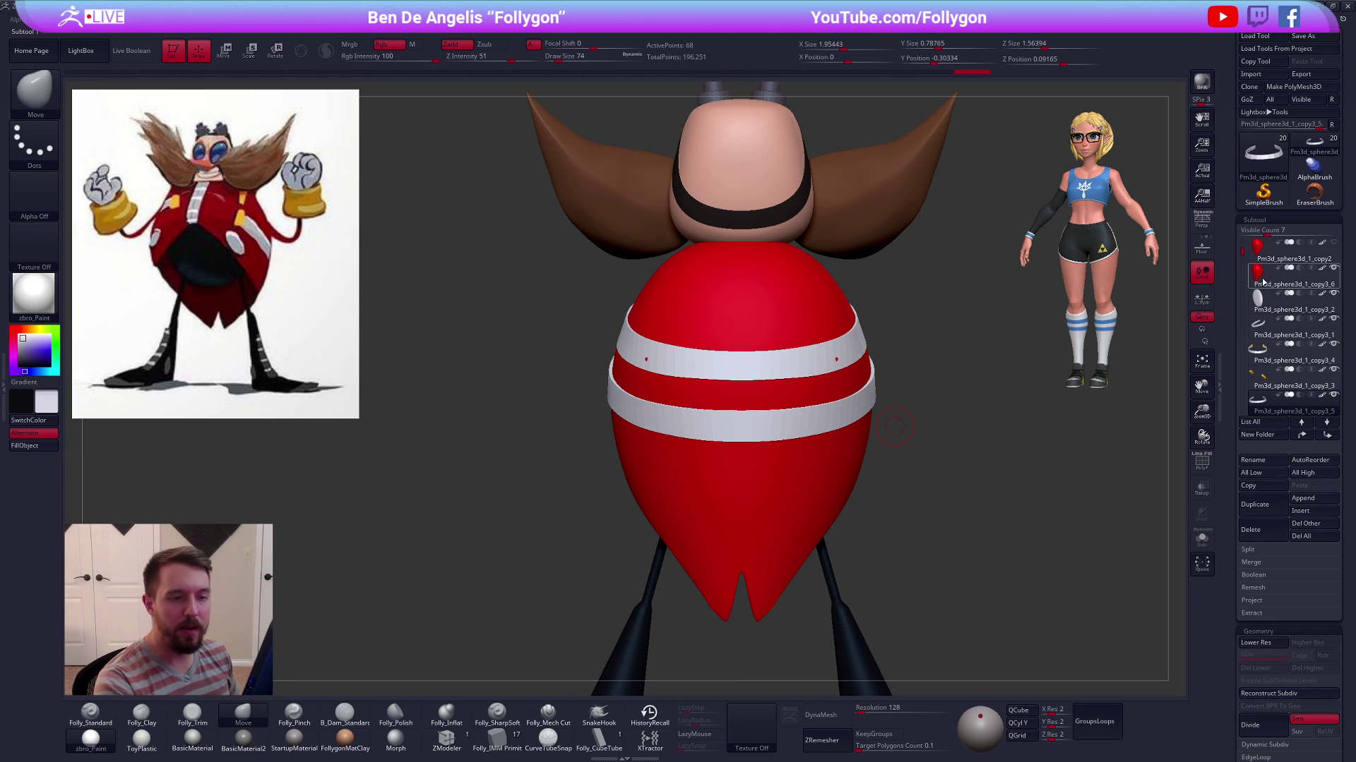
{"action": "key", "text": "alt+s"}
{"action": "left_click_drag", "start_coordinate": [892, 432], "coordinate": [820, 410]}
{"action": "right_click_drag", "start_coordinate": [846, 382], "coordinate": [747, 375], "text": "alt"}
{"action": "key", "text": "space"}
{"action": "key", "text": "space"}
{"action": "left_click_drag", "start_coordinate": [762, 371], "coordinate": [758, 370]}
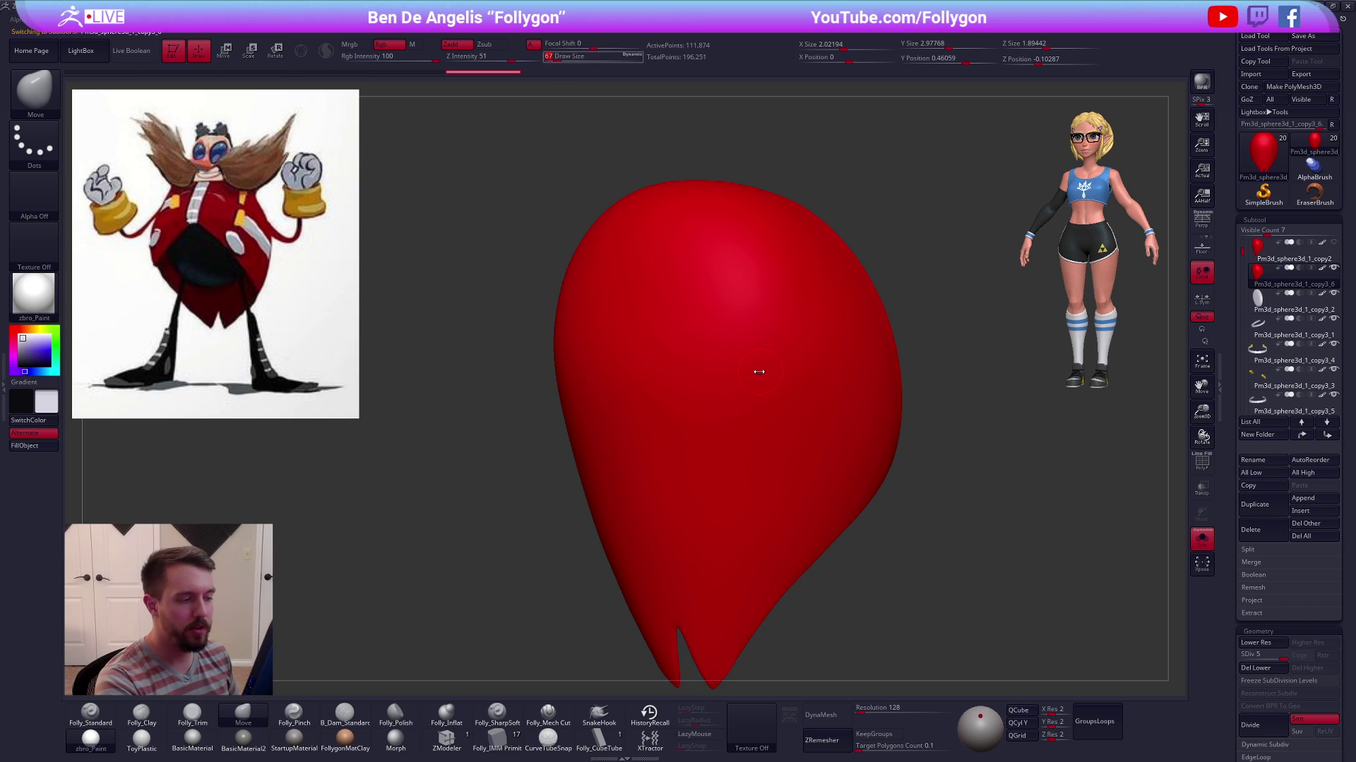
{"action": "right_click_drag", "start_coordinate": [770, 361], "coordinate": [873, 494]}
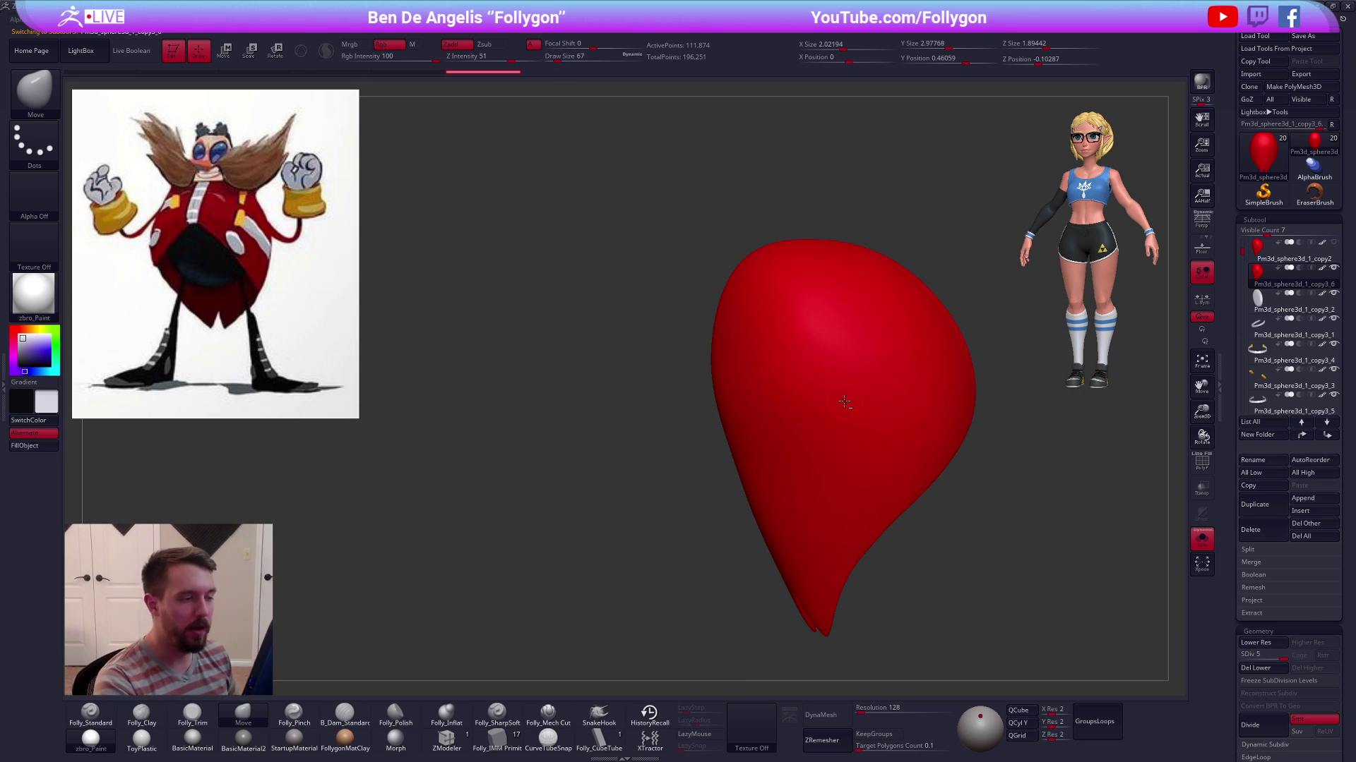
Sculpt freehand test strokes over the upper side of the red body with the Folly_Clay brush
{"action": "right_click_drag", "start_coordinate": [844, 402], "coordinate": [817, 360]}
{"action": "key", "text": "ctrl+z"}
{"action": "key", "text": "2"}
{"action": "mouse_move", "coordinate": [831, 330]}
{"action": "left_mouse_down"}
{"action": "mouse_move", "coordinate": [902, 339]}
{"action": "mouse_move", "coordinate": [871, 370]}
{"action": "mouse_move", "coordinate": [905, 388]}
{"action": "left_mouse_up"}
{"action": "key", "text": "space"}
{"action": "mouse_move", "coordinate": [907, 353]}
{"action": "right_mouse_down"}
{"action": "mouse_move", "coordinate": [925, 384]}
{"action": "mouse_move", "coordinate": [891, 367]}
{"action": "right_mouse_up"}
{"action": "left_click_drag", "start_coordinate": [835, 356], "coordinate": [850, 306]}
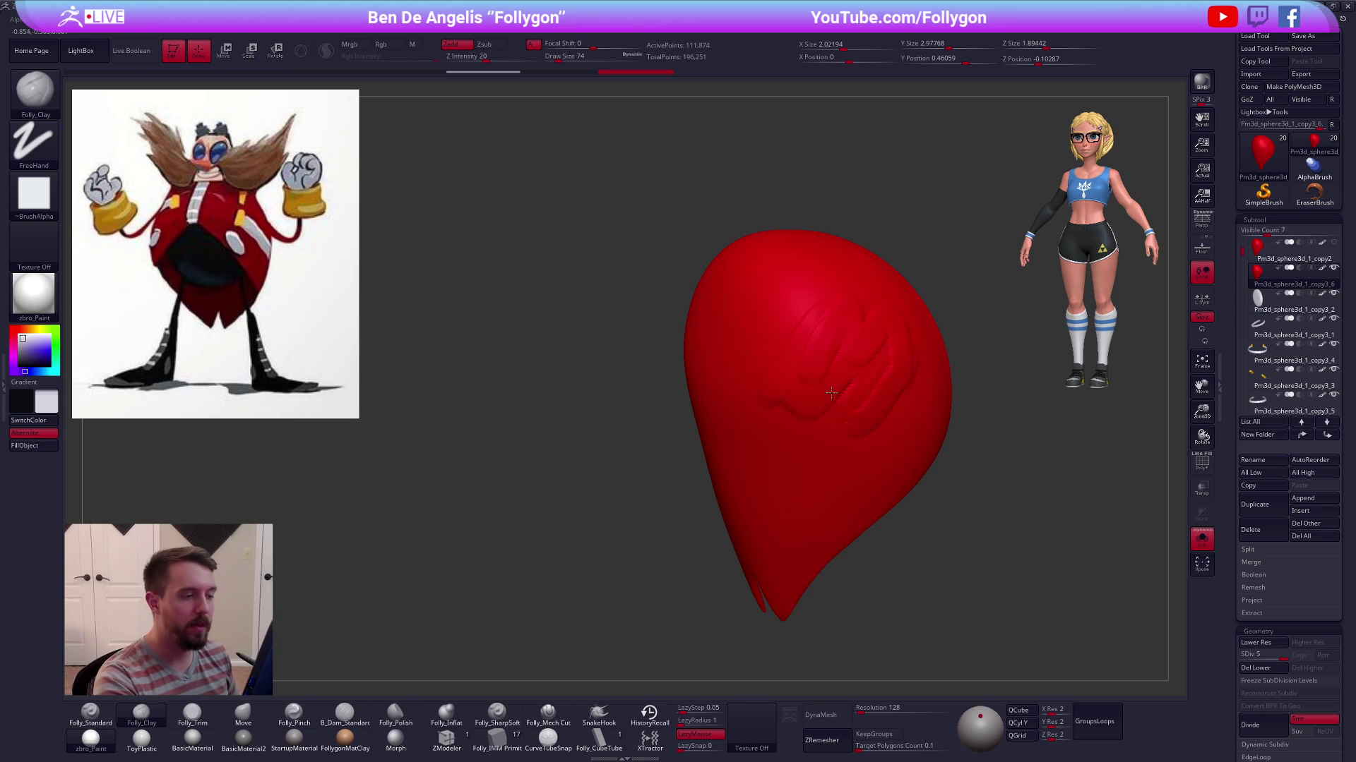
Enlarge the clay brush to 150 and add broader test strokes to the upper part of the red body
{"action": "right_click_drag", "start_coordinate": [835, 408], "coordinate": [810, 380]}
{"action": "right_click_drag", "start_coordinate": [891, 483], "coordinate": [763, 430]}
{"action": "key", "text": "space"}
{"action": "left_click_drag", "start_coordinate": [800, 432], "coordinate": [809, 432]}
{"action": "right_click_drag", "start_coordinate": [807, 410], "coordinate": [775, 394]}
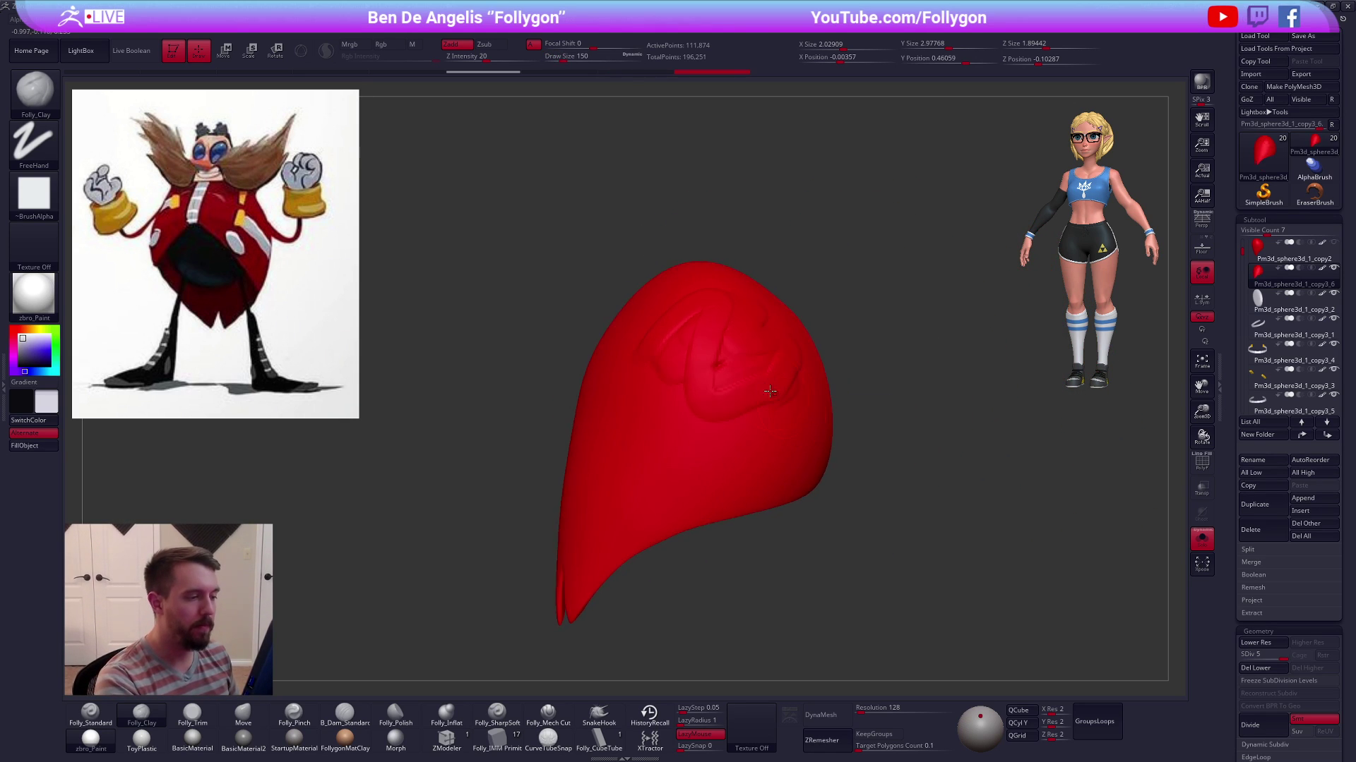
{"action": "left_click_drag", "start_coordinate": [730, 329], "coordinate": [723, 413]}
Brush away the clay test strokes with History Recall to restore the red body's smooth surface
{"action": "right_click_drag", "start_coordinate": [804, 440], "coordinate": [858, 442], "text": "alt"}
{"action": "left_click", "coordinate": [648, 714]}
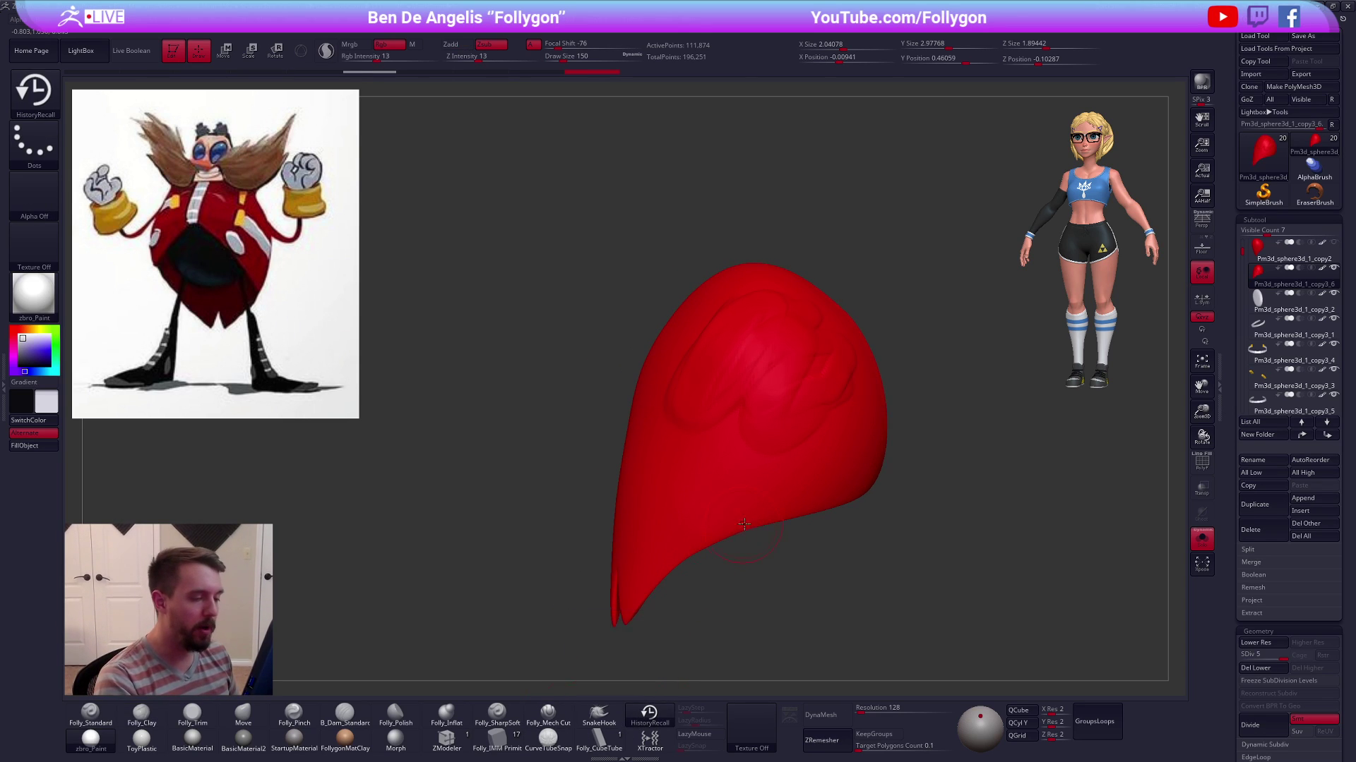
{"action": "right_click_drag", "start_coordinate": [727, 565], "coordinate": [749, 535]}
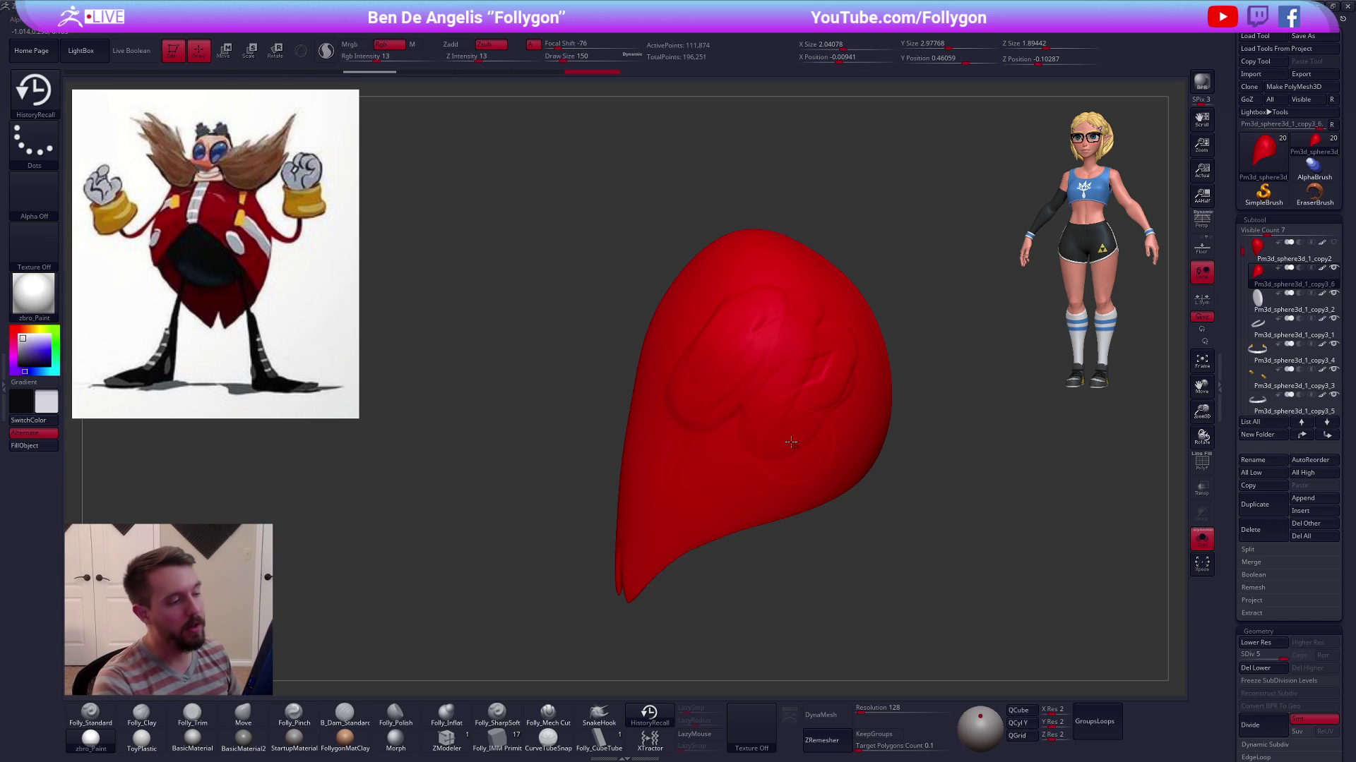
{"action": "left_click_drag", "start_coordinate": [789, 371], "coordinate": [754, 383]}
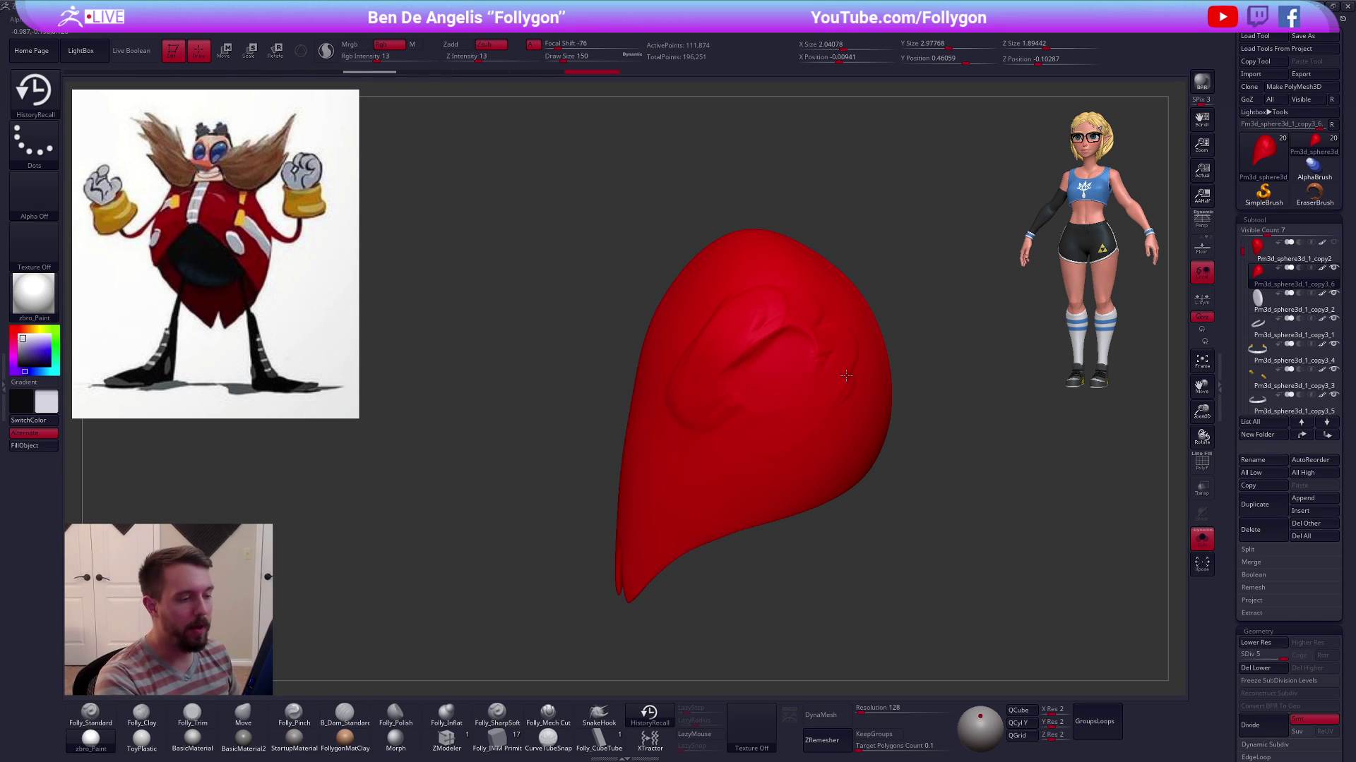
{"action": "left_click_drag", "start_coordinate": [820, 320], "coordinate": [751, 308]}
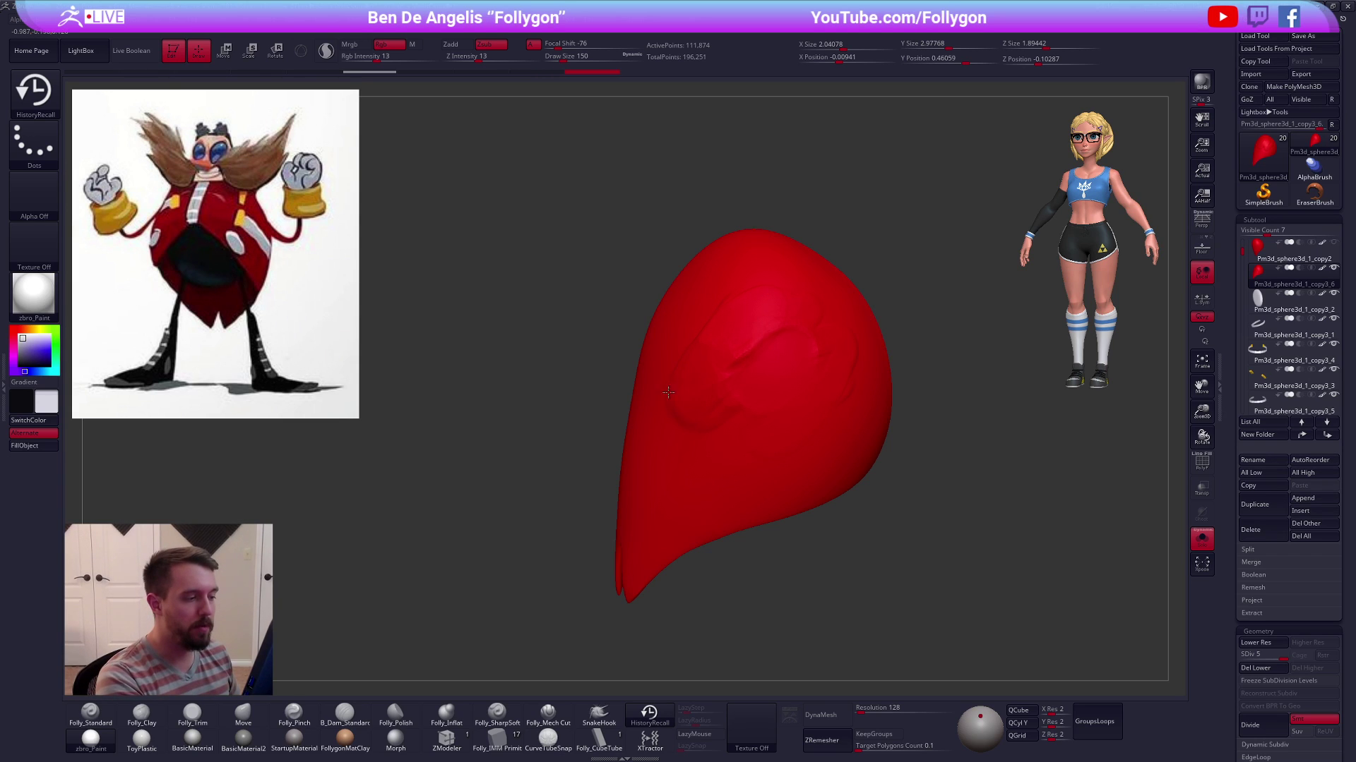
{"action": "left_click_drag", "start_coordinate": [730, 308], "coordinate": [731, 329]}
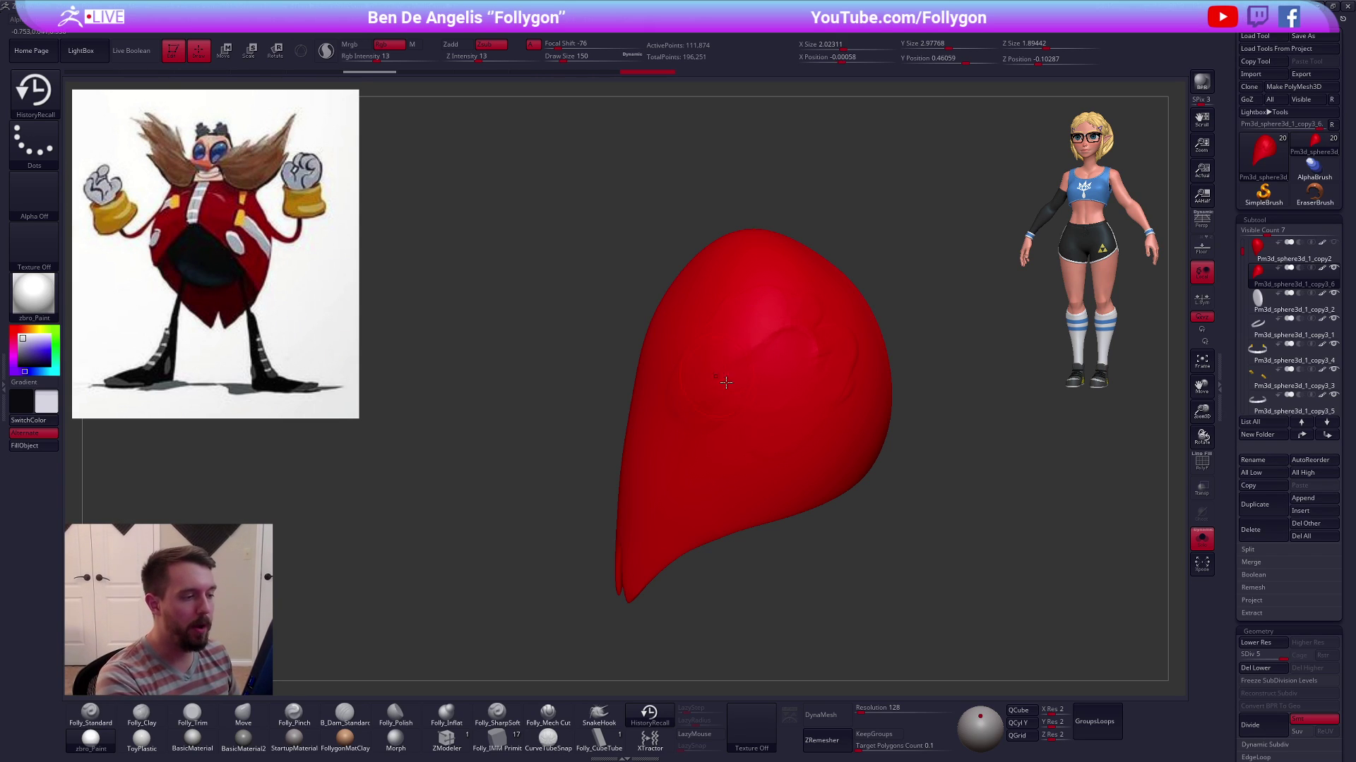
{"action": "right_click_drag", "start_coordinate": [719, 382], "coordinate": [730, 381]}
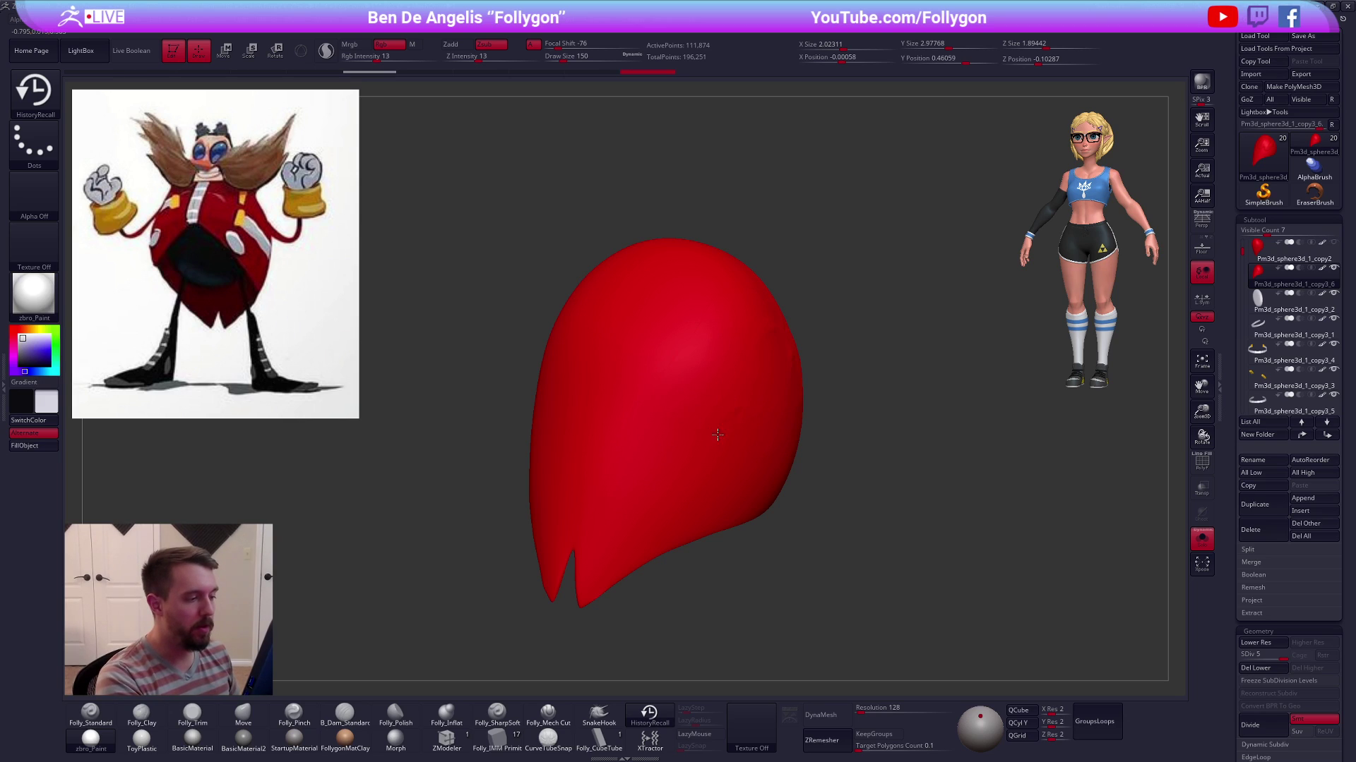
Brush over the remaining sides of the duplicate red body with History Recall to even out its surface
{"action": "left_click_drag", "start_coordinate": [714, 432], "coordinate": [718, 420]}
{"action": "right_click_drag", "start_coordinate": [764, 389], "coordinate": [821, 324]}
{"action": "left_click_drag", "start_coordinate": [840, 381], "coordinate": [823, 441], "text": "shift"}
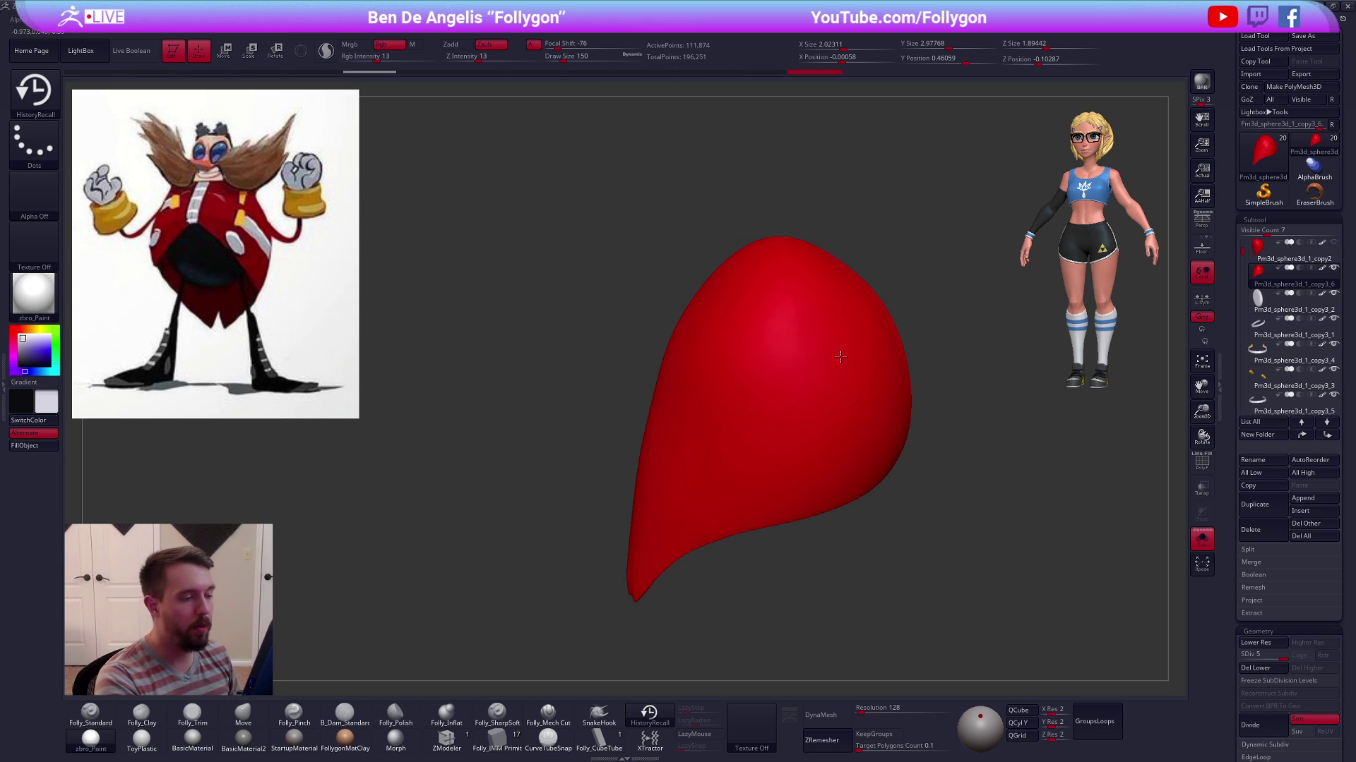
{"action": "left_click_drag", "start_coordinate": [784, 293], "coordinate": [778, 410]}
{"action": "left_click_drag", "start_coordinate": [920, 609], "coordinate": [867, 423]}
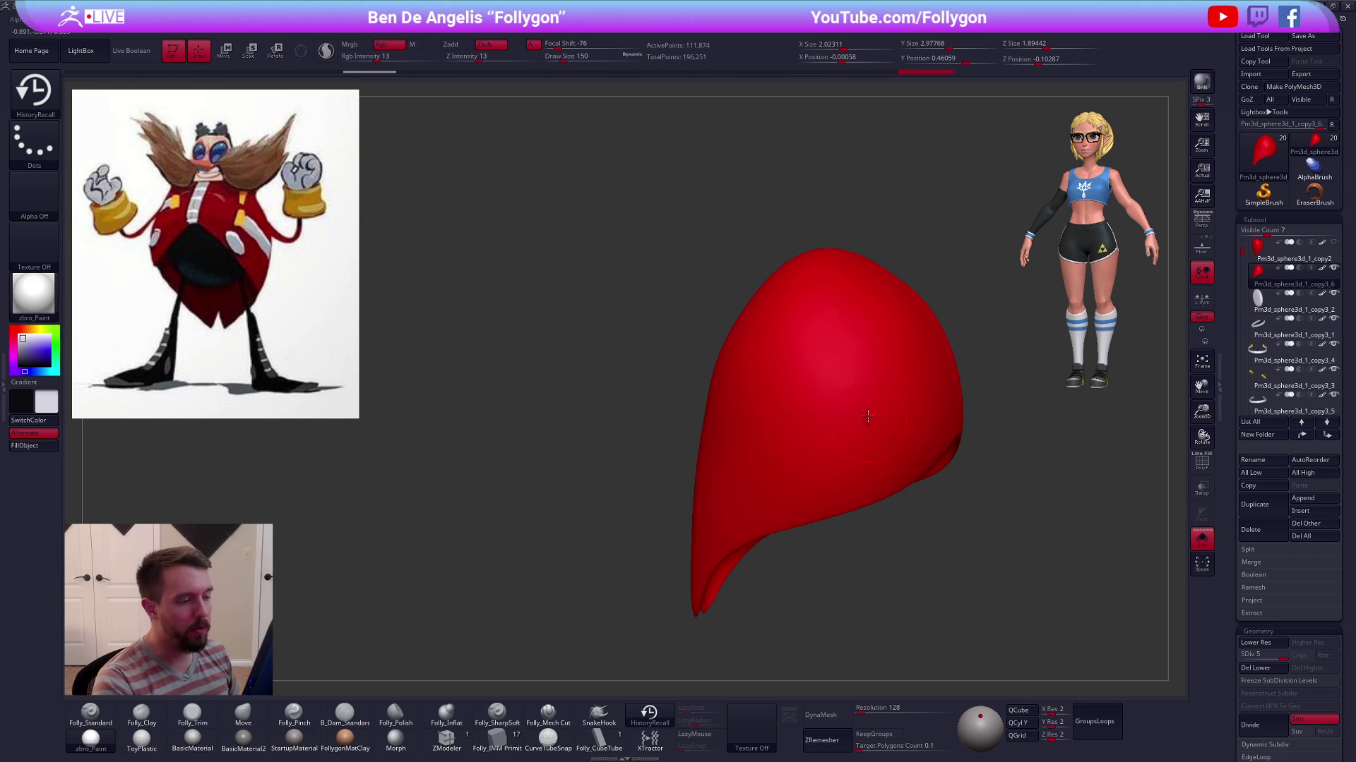
{"action": "left_click_drag", "start_coordinate": [810, 318], "coordinate": [812, 324]}
{"action": "left_click_drag", "start_coordinate": [978, 346], "coordinate": [820, 396]}
{"action": "left_click_drag", "start_coordinate": [718, 400], "coordinate": [801, 406]}
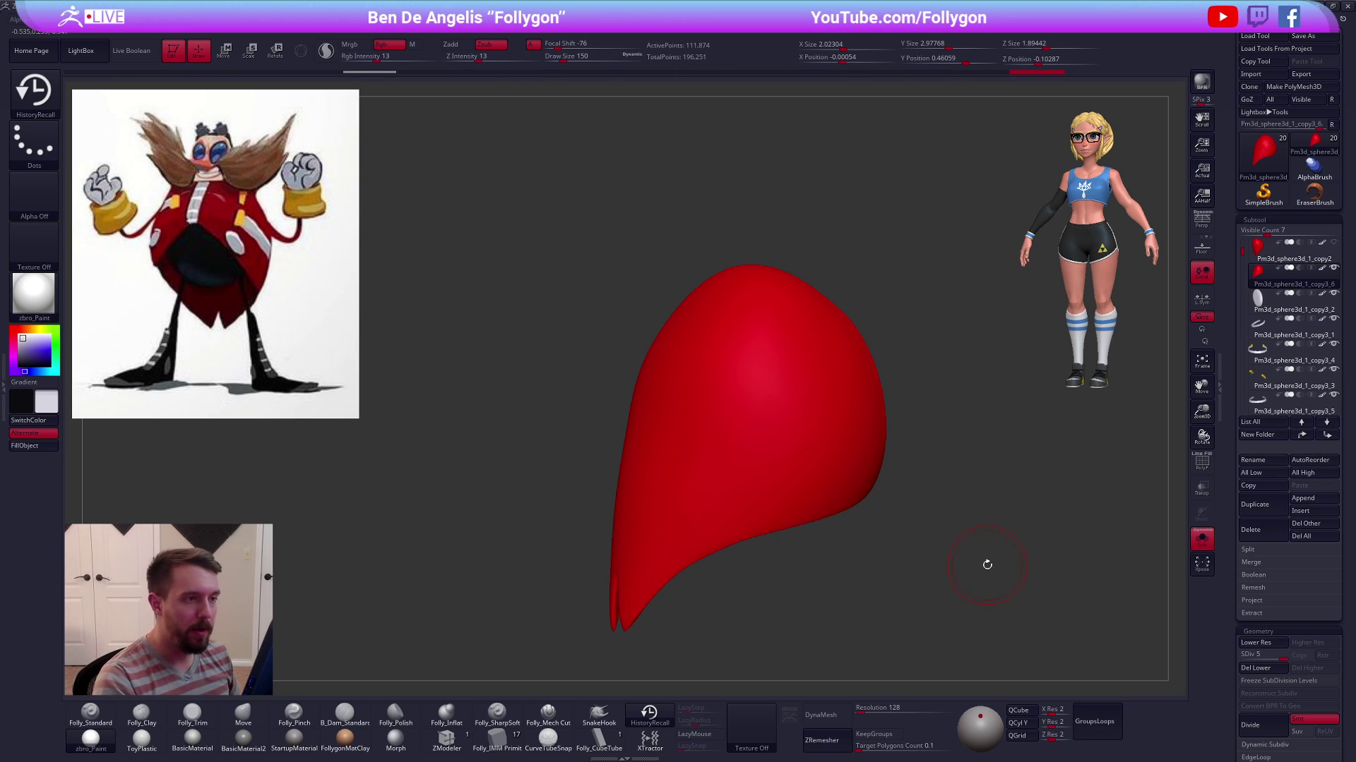
{"action": "mouse_move", "coordinate": [948, 557]}
{"action": "left_mouse_down"}
{"action": "mouse_move", "coordinate": [965, 590]}
{"action": "mouse_move", "coordinate": [901, 593]}
{"action": "mouse_move", "coordinate": [984, 586]}
{"action": "mouse_move", "coordinate": [947, 581]}
{"action": "left_mouse_up"}
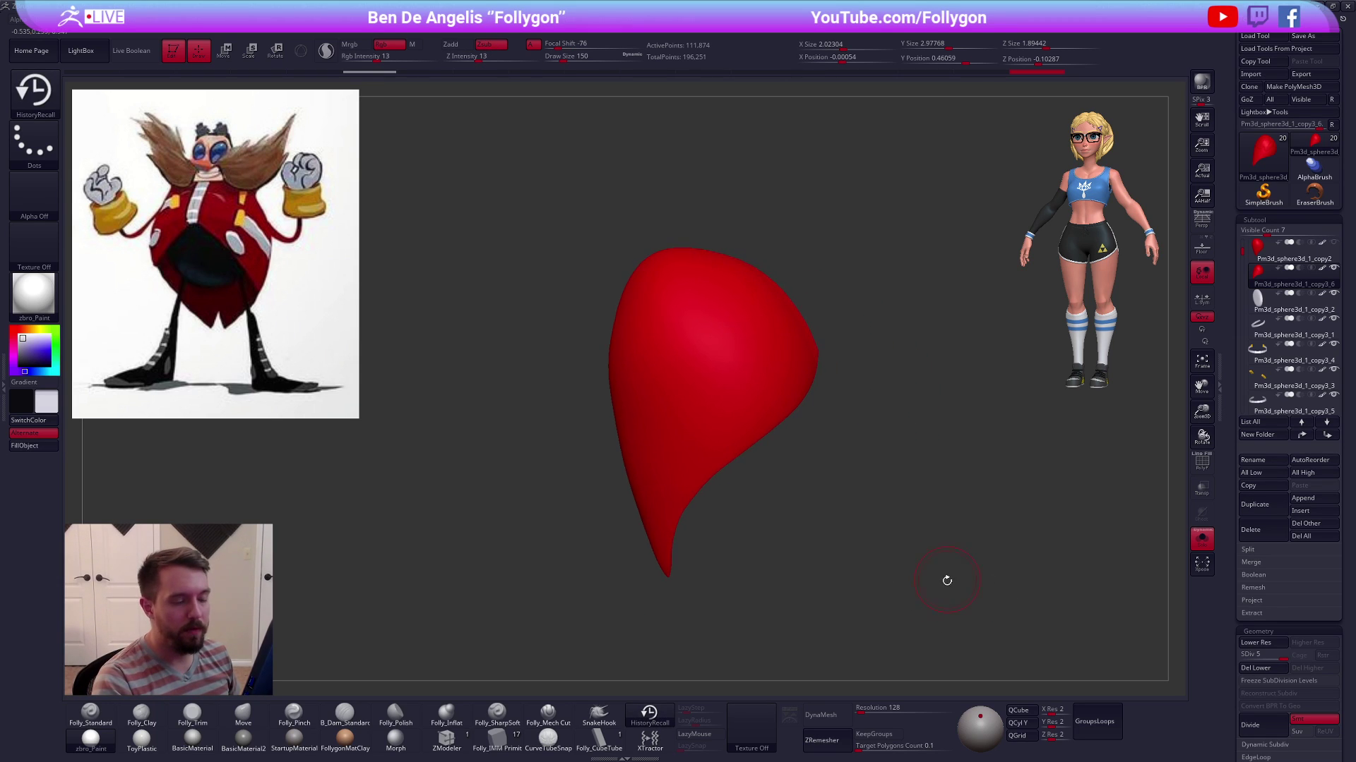
Delete the duplicate red body and turn on dynamic subdivision for the original one among all the visible parts
{"action": "left_click", "coordinate": [1259, 531]}
{"action": "left_click", "coordinate": [1169, 558]}
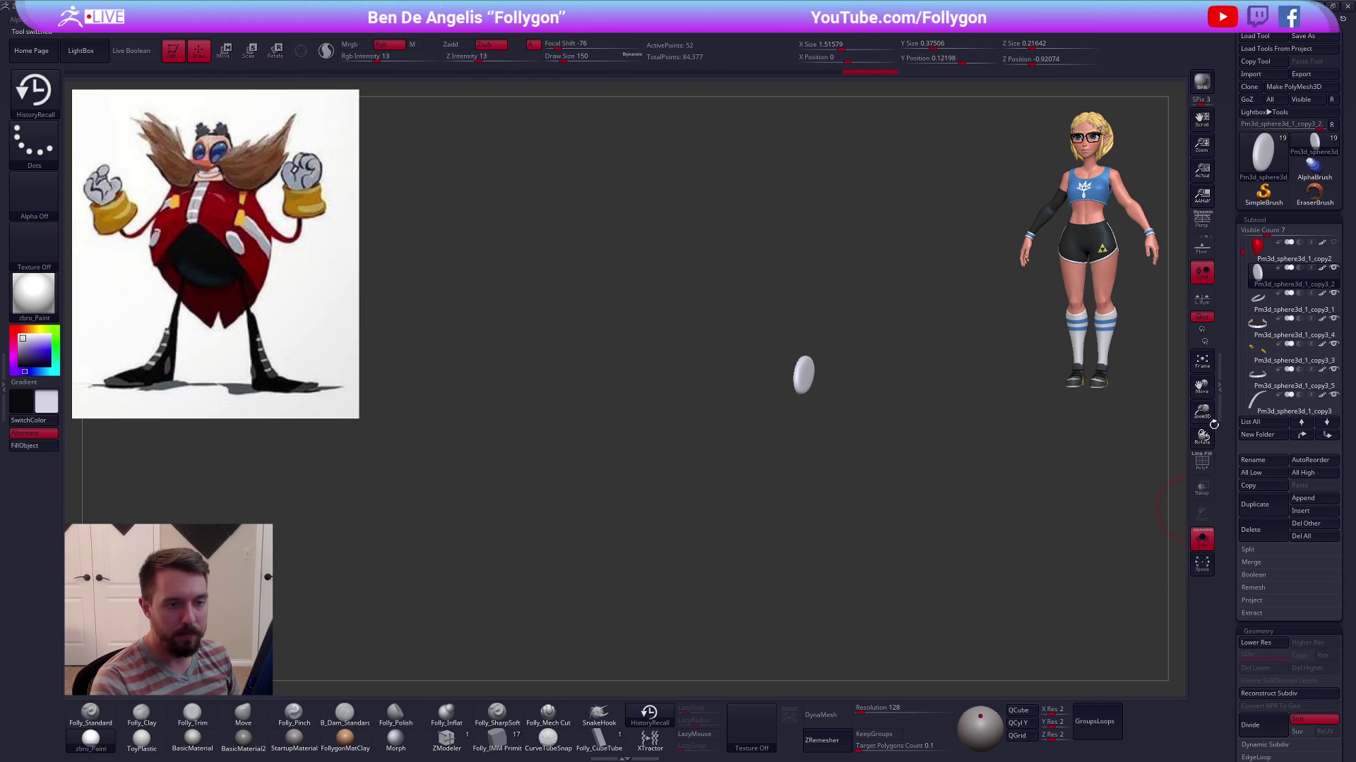
{"action": "left_click", "coordinate": [1265, 258]}
{"action": "left_click", "coordinate": [1267, 278]}
{"action": "key", "text": "alt+s"}
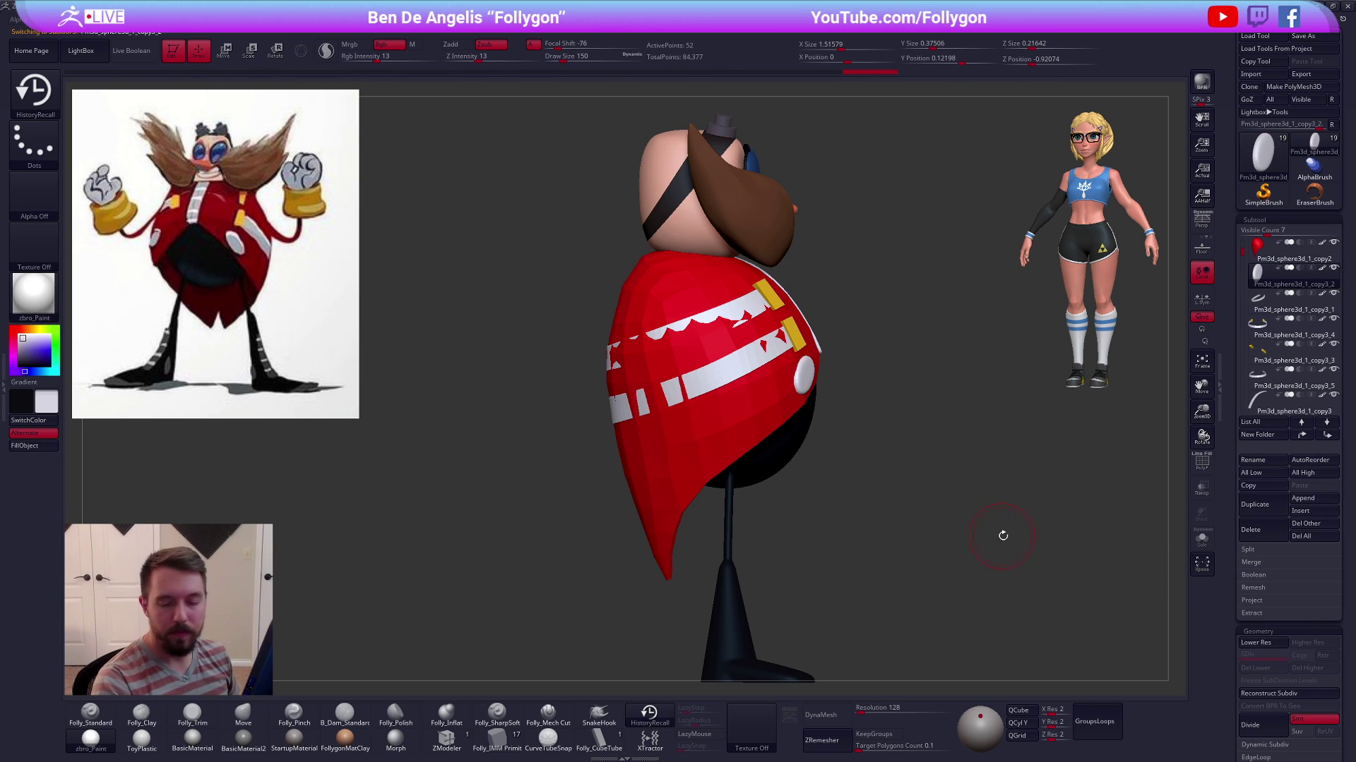
{"action": "left_click", "coordinate": [1269, 257]}
{"action": "key", "text": "d"}
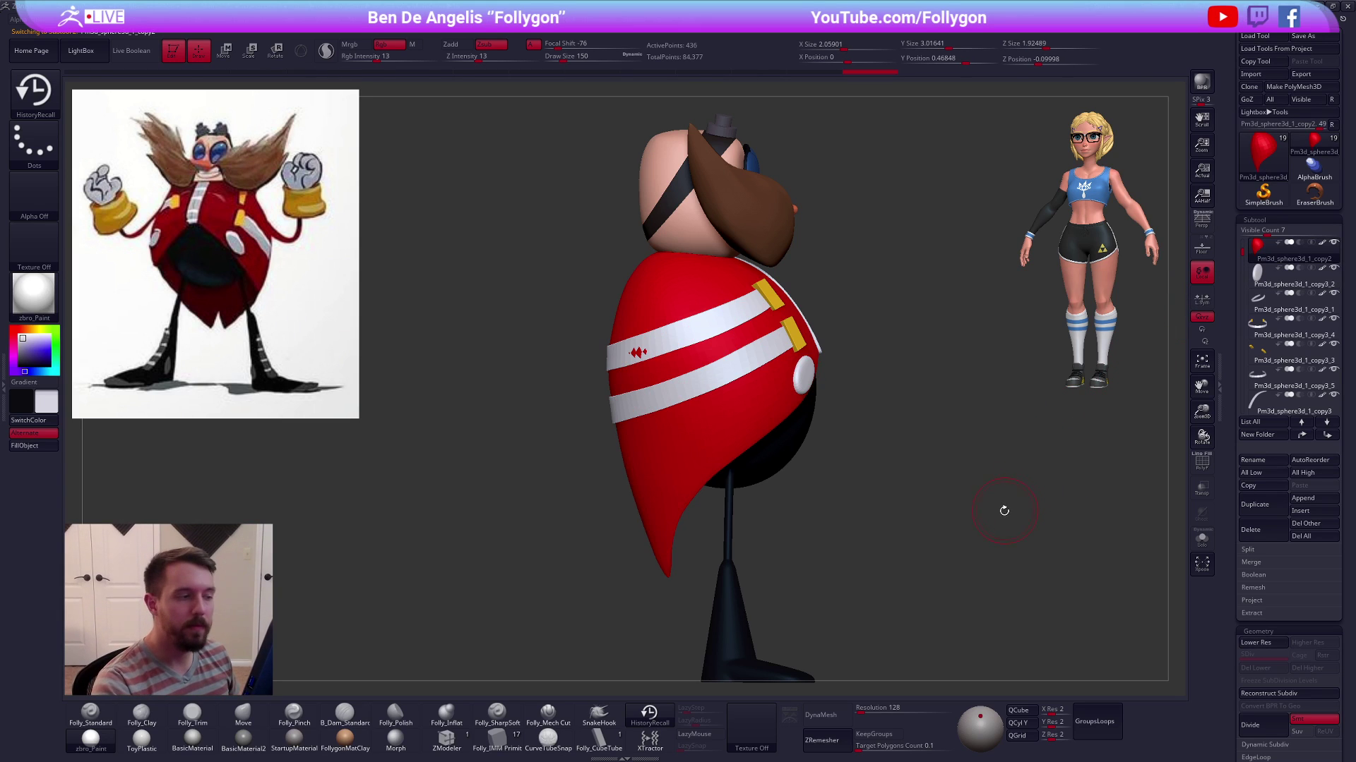
Pull the upper white jacket band out over the red body with the Move brush at size 239
{"action": "key", "text": "b"}
{"action": "key", "text": "m"}
{"action": "key", "text": "v"}
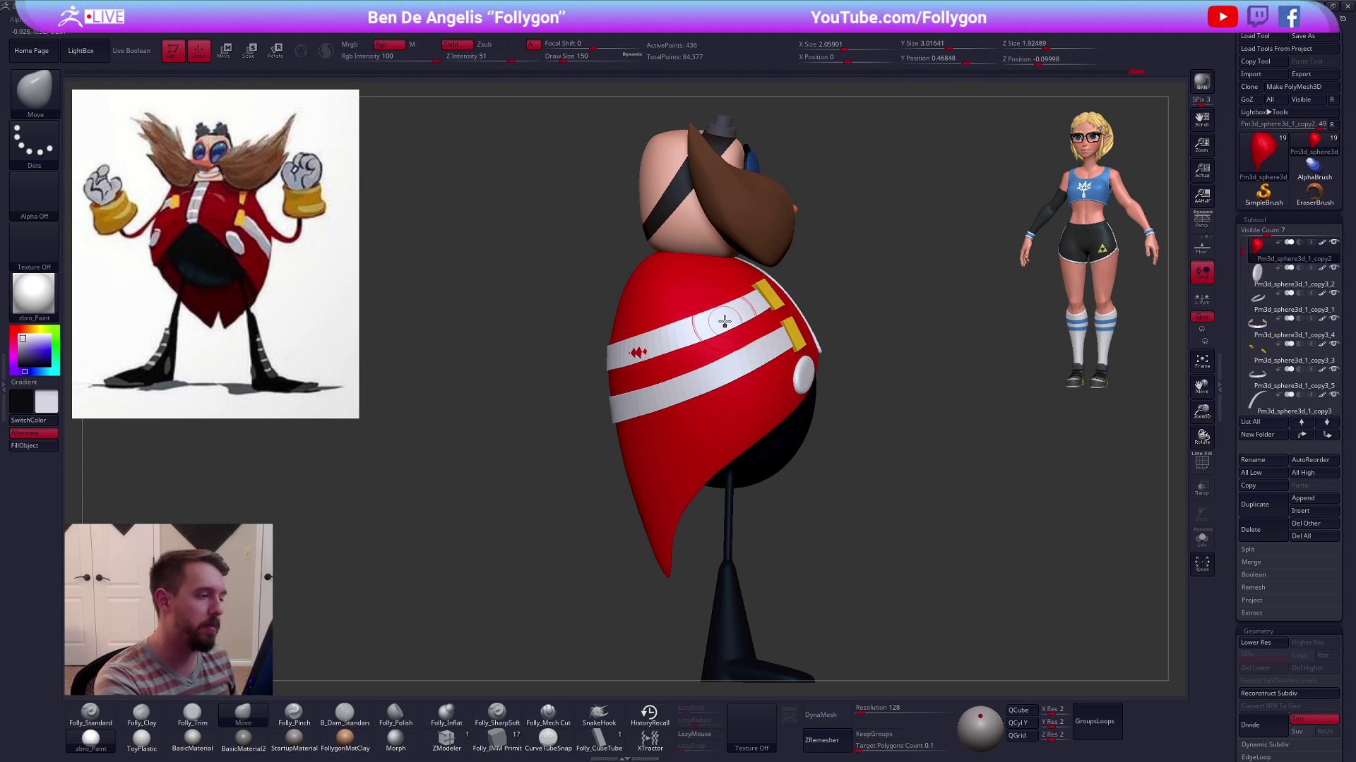
{"action": "key", "text": "shift"}
{"action": "left_click", "coordinate": [689, 325], "text": "alt"}
{"action": "mouse_move", "coordinate": [748, 387]}
{"action": "right_mouse_down", "text": "alt"}
{"action": "mouse_move", "coordinate": [843, 415]}
{"action": "mouse_move", "coordinate": [743, 407]}
{"action": "right_mouse_up", "text": "alt"}
{"action": "key", "text": "space"}
{"action": "left_click_drag", "start_coordinate": [742, 408], "coordinate": [720, 415]}
{"action": "left_click_drag", "start_coordinate": [679, 409], "coordinate": [683, 420]}
{"action": "mouse_move", "coordinate": [728, 415]}
{"action": "right_mouse_down"}
{"action": "mouse_move", "coordinate": [757, 431]}
{"action": "mouse_move", "coordinate": [768, 405]}
{"action": "right_mouse_up"}
{"action": "key", "text": "space"}
{"action": "left_click_drag", "start_coordinate": [808, 383], "coordinate": [810, 383]}
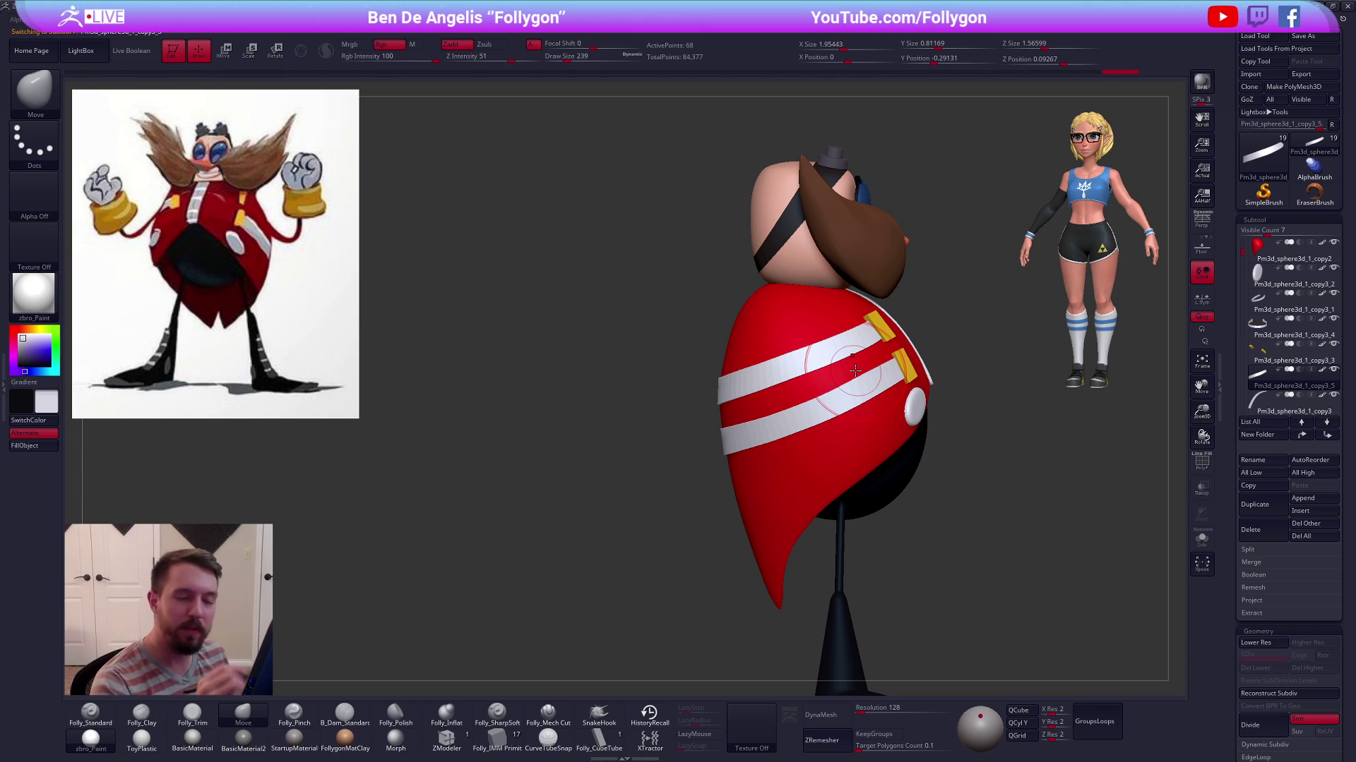
{"action": "left_click_drag", "start_coordinate": [879, 331], "coordinate": [875, 382]}
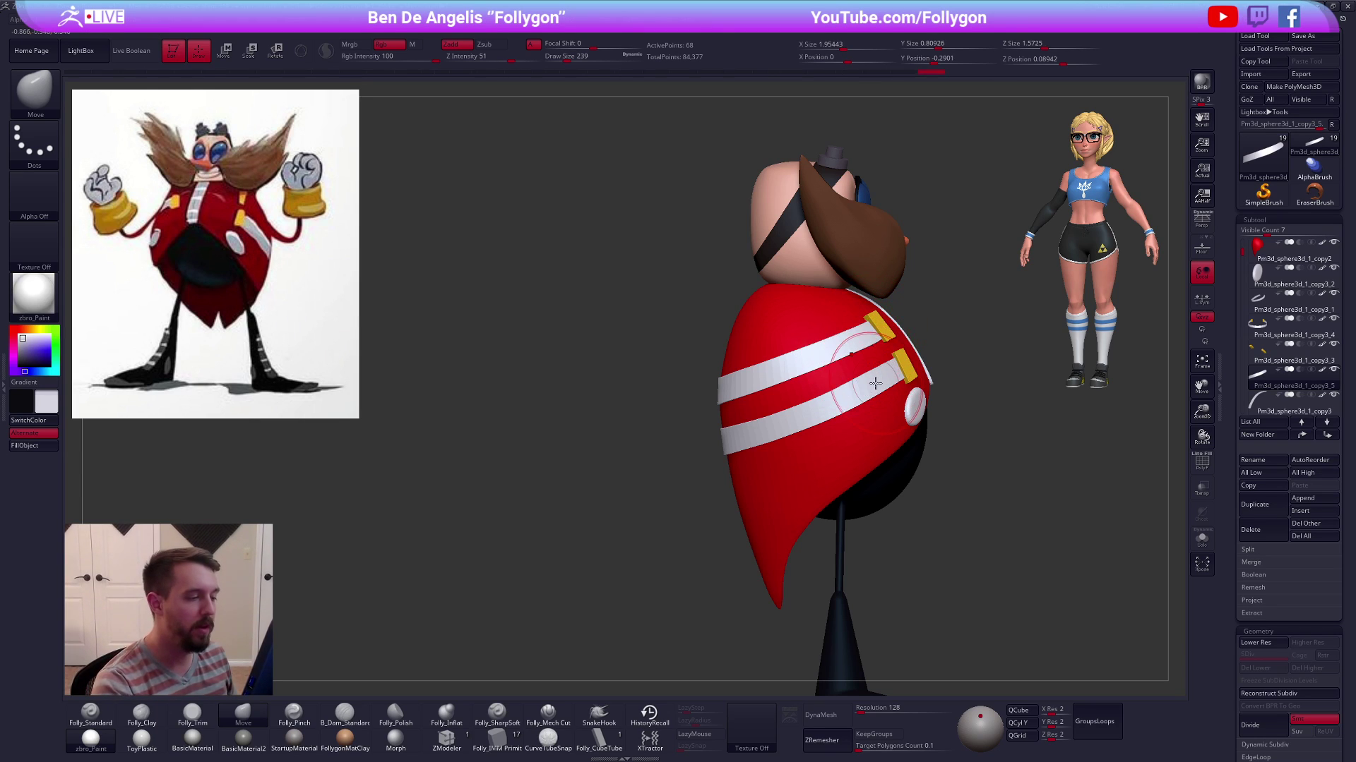
Select the lower white jacket band and nudge its shape along the body's side and back with the Move brush
{"action": "left_click", "coordinate": [820, 412], "text": "alt"}
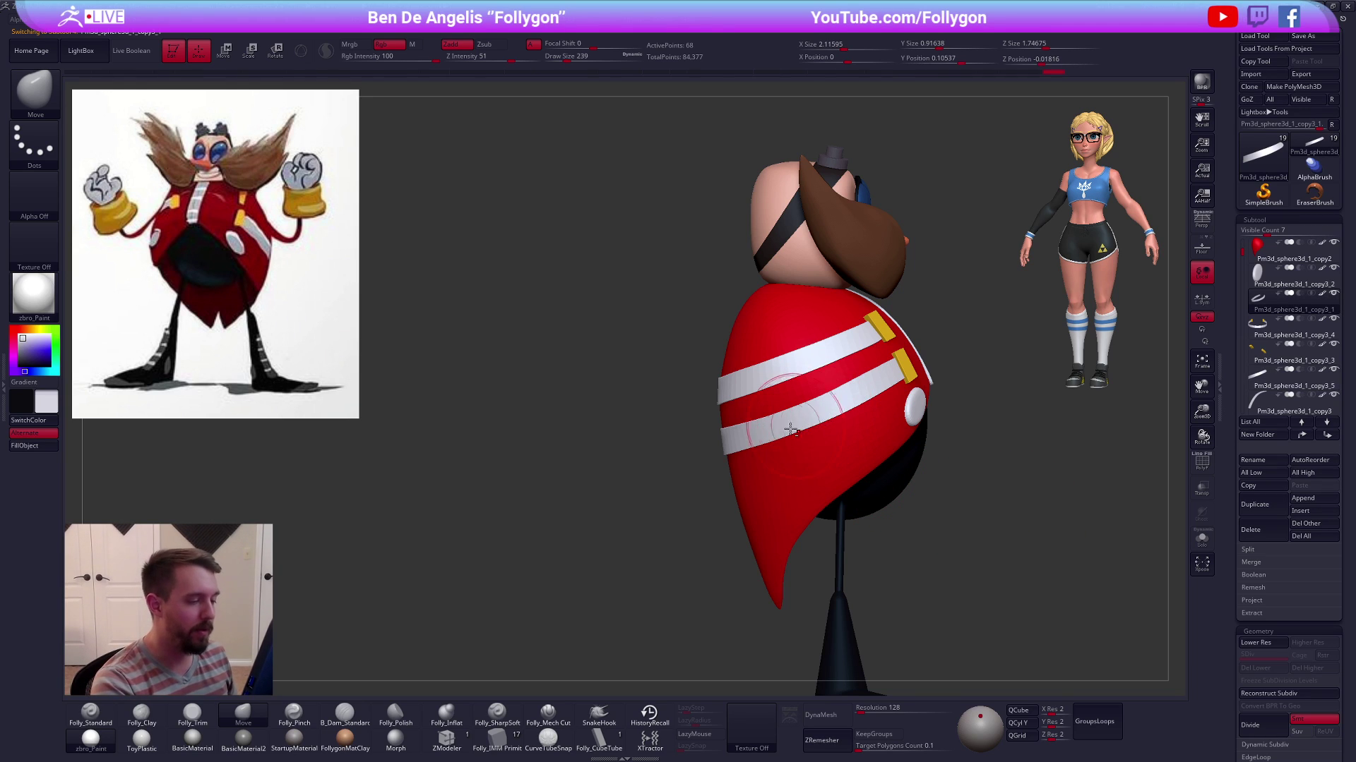
{"action": "key", "text": "shift+f"}
{"action": "left_click_drag", "start_coordinate": [508, 444], "coordinate": [717, 439]}
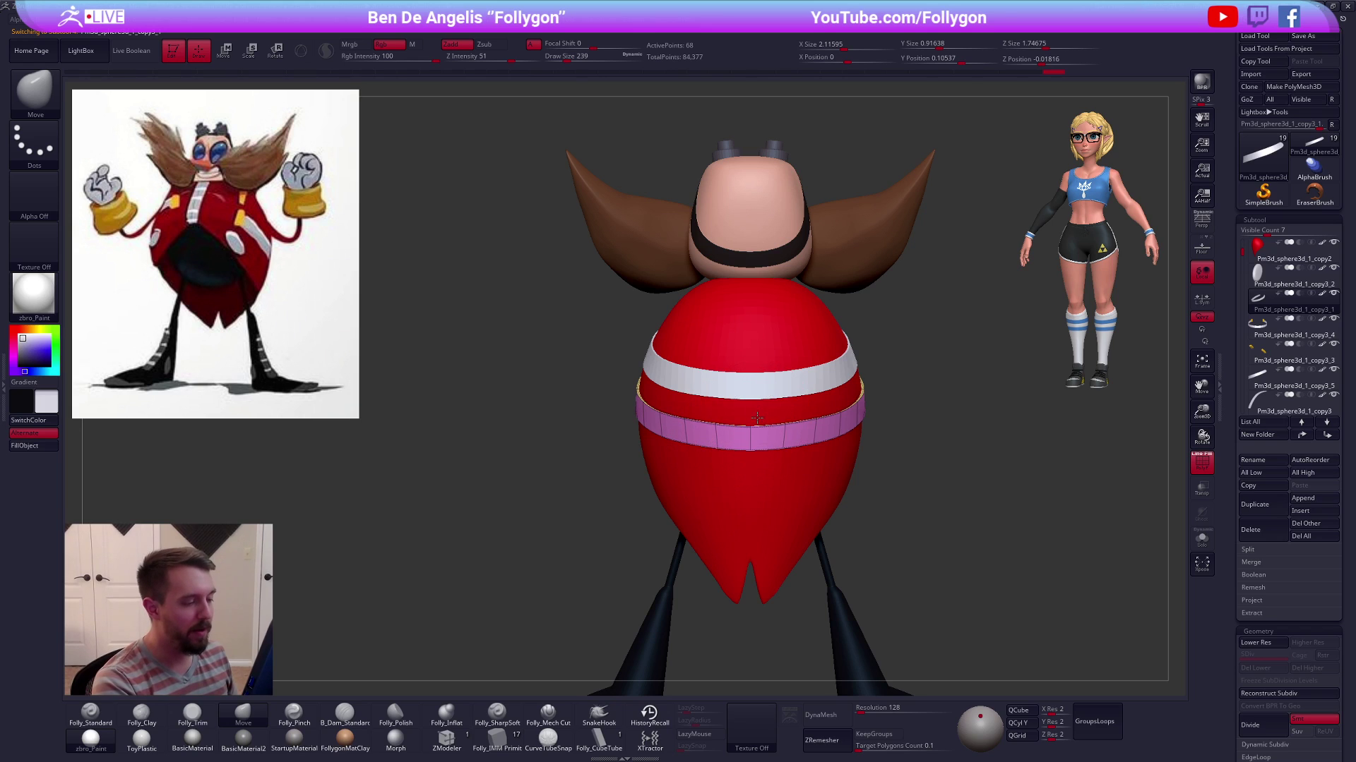
{"action": "right_click_drag", "start_coordinate": [807, 414], "coordinate": [742, 416]}
{"action": "key", "text": "shift+f"}
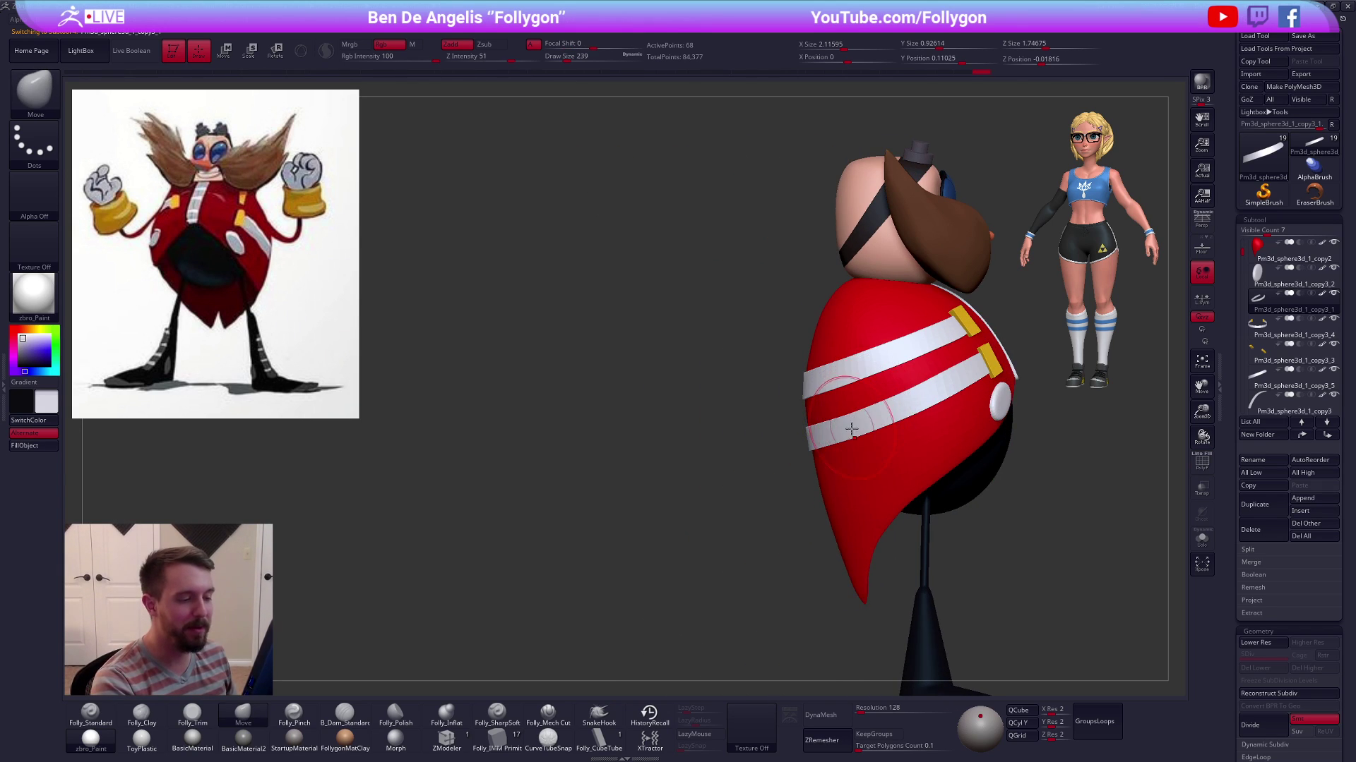
{"action": "mouse_move", "coordinate": [885, 486]}
{"action": "right_mouse_down", "text": "alt"}
{"action": "mouse_move", "coordinate": [787, 511]}
{"action": "mouse_move", "coordinate": [780, 495]}
{"action": "right_mouse_up", "text": "alt"}
{"action": "key", "text": "space"}
{"action": "left_click_drag", "start_coordinate": [827, 459], "coordinate": [834, 459]}
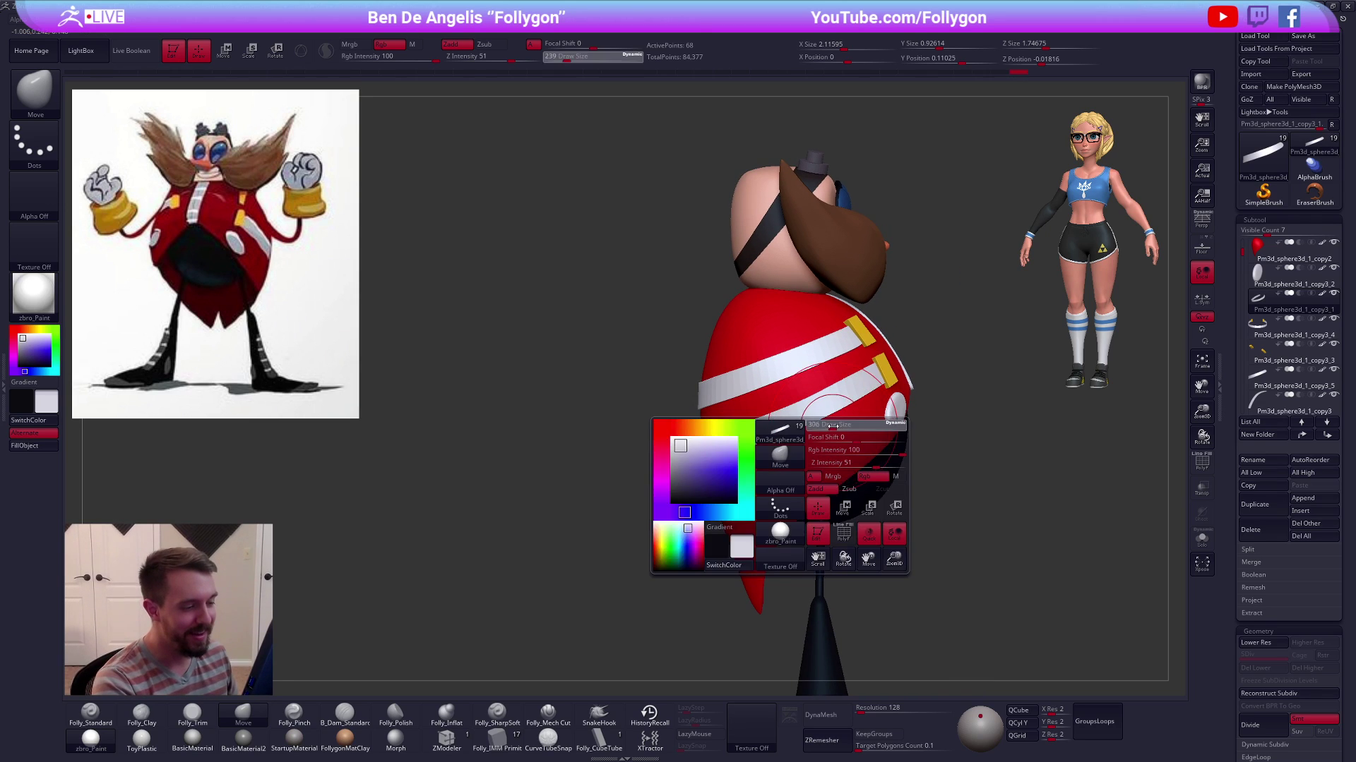
Select the upper white jacket band again and reduce the Move brush size to 160
{"action": "left_click", "coordinate": [799, 412], "text": "alt"}
{"action": "right_click_drag", "start_coordinate": [798, 412], "coordinate": [710, 412], "text": "shift"}
{"action": "key", "text": "space"}
{"action": "left_click_drag", "start_coordinate": [831, 406], "coordinate": [819, 407]}
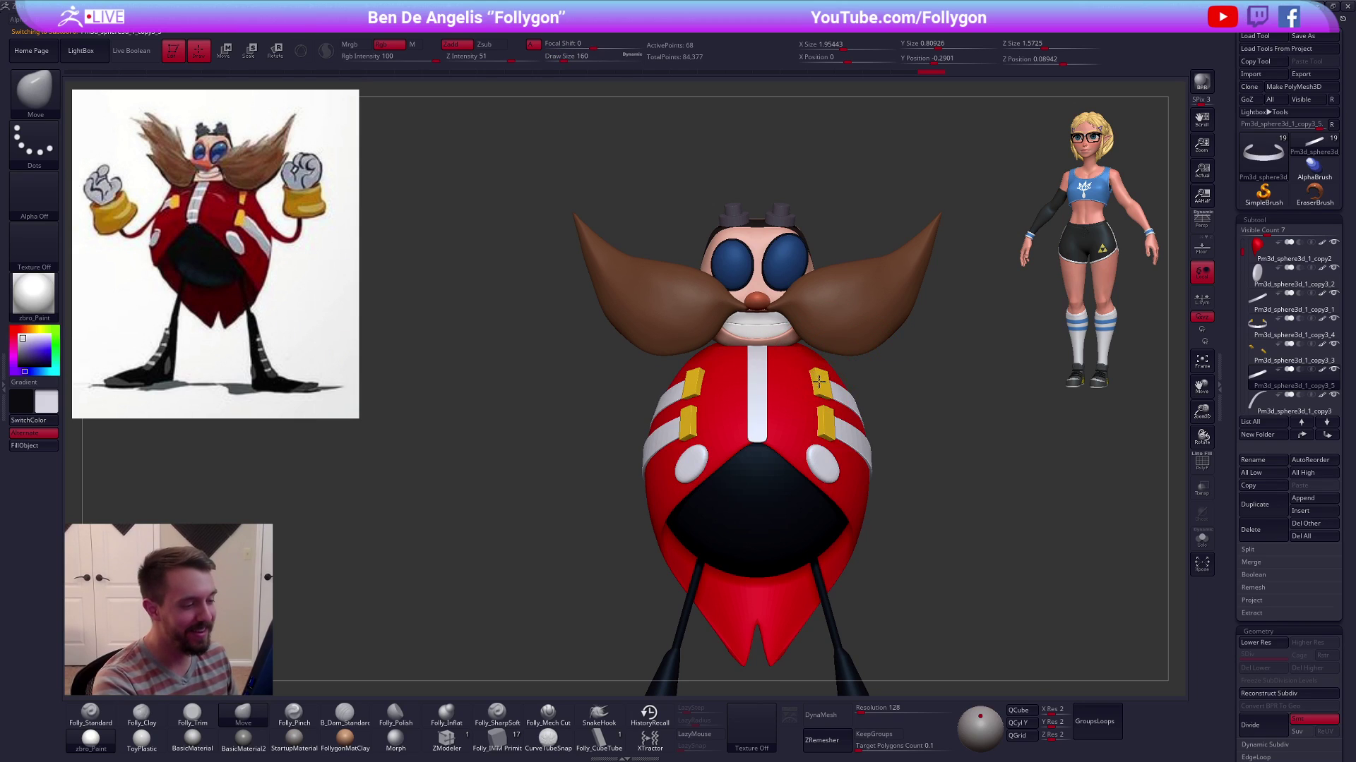
Select the upper pair of yellow tabs and shape their edges against the jacket with the Move brush at size 38
{"action": "left_click", "coordinate": [821, 377], "text": "alt"}
{"action": "key", "text": "shift+f"}
{"action": "mouse_move", "coordinate": [821, 367]}
{"action": "right_mouse_down"}
{"action": "mouse_move", "coordinate": [819, 390]}
{"action": "mouse_move", "coordinate": [876, 395]}
{"action": "mouse_move", "coordinate": [833, 469]}
{"action": "right_mouse_up"}
{"action": "key", "text": "shift+s"}
{"action": "key", "text": "space"}
{"action": "left_click_drag", "start_coordinate": [836, 402], "coordinate": [828, 402]}
{"action": "key", "text": "shift+s"}
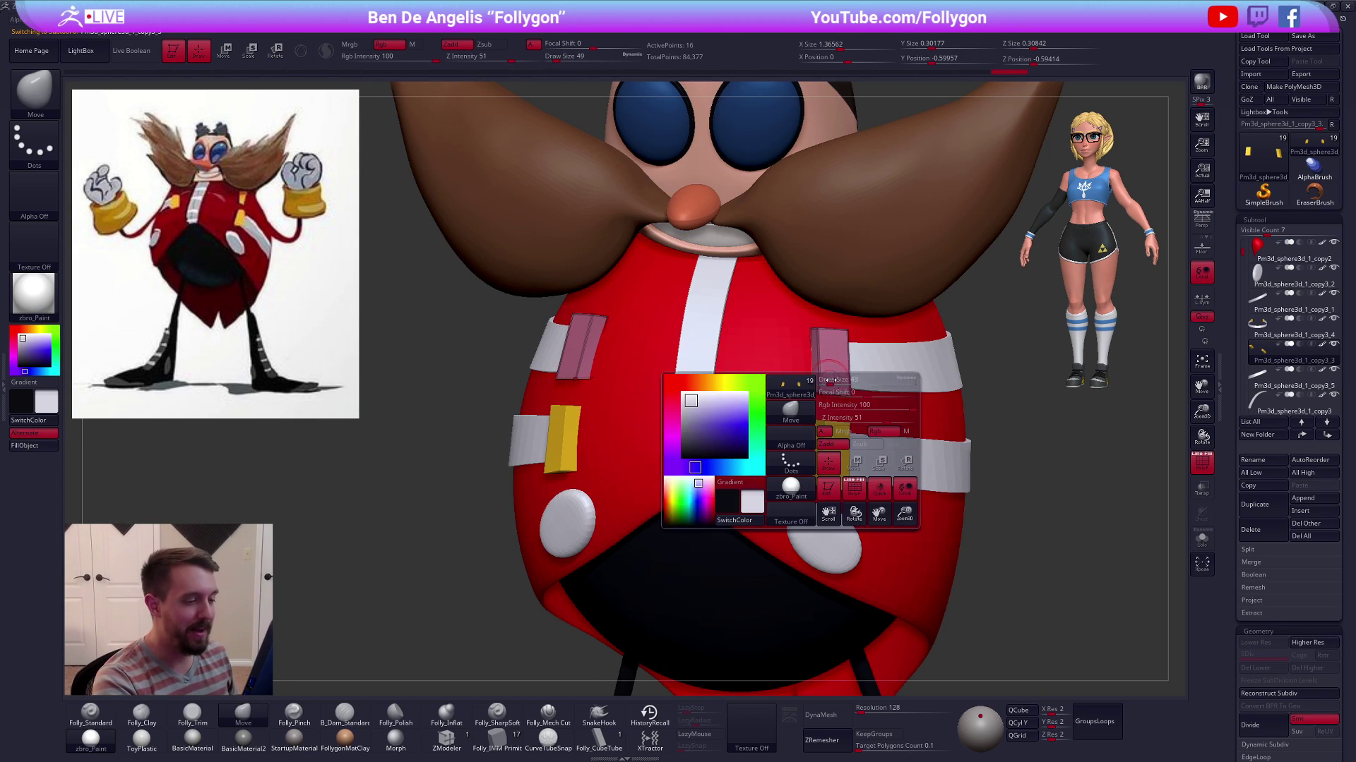
{"action": "left_click_drag", "start_coordinate": [825, 382], "coordinate": [831, 387]}
{"action": "right_click_drag", "start_coordinate": [831, 387], "coordinate": [846, 393]}
{"action": "left_click_drag", "start_coordinate": [846, 393], "coordinate": [844, 385]}
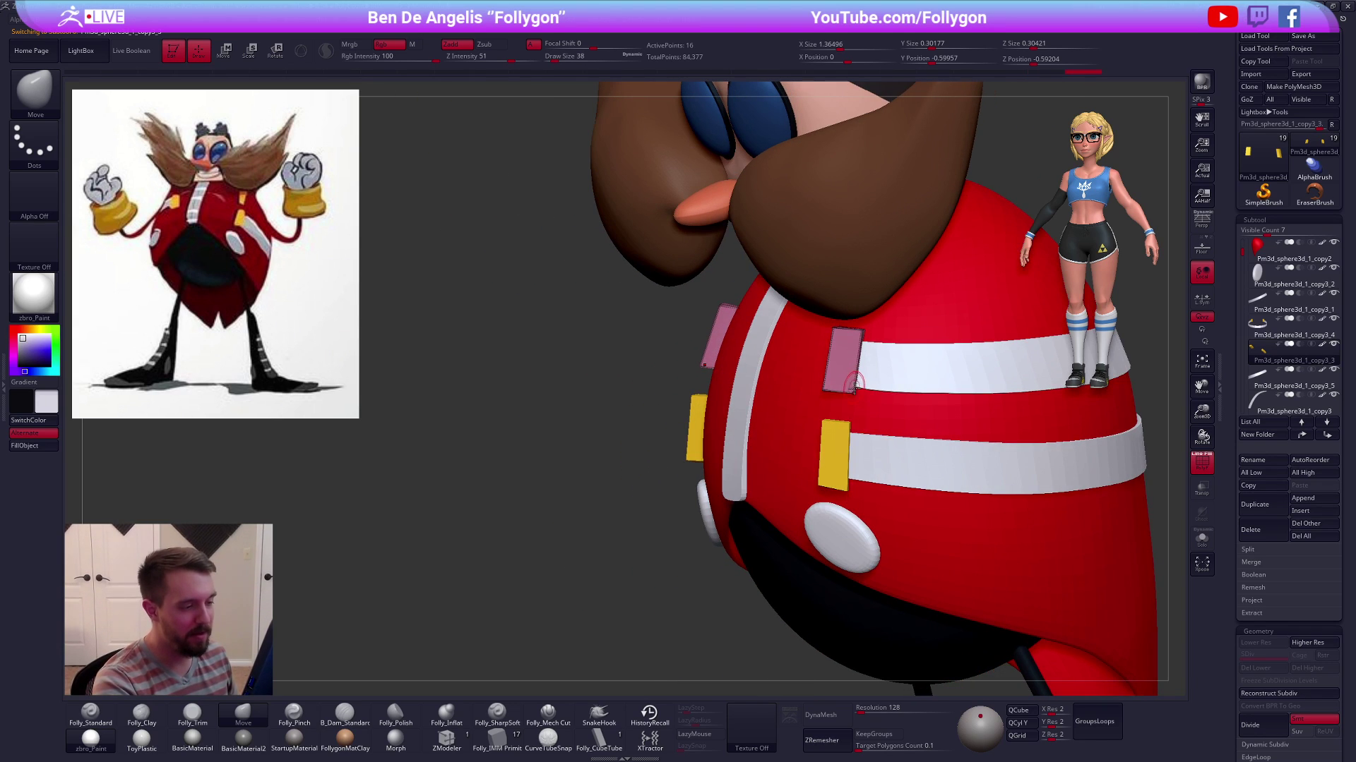
Reposition the upper yellow tabs on the end of the white band with the Move transpose tool
{"action": "key", "text": "space"}
{"action": "right_click_drag", "start_coordinate": [854, 389], "coordinate": [833, 424]}
{"action": "key", "text": "w"}
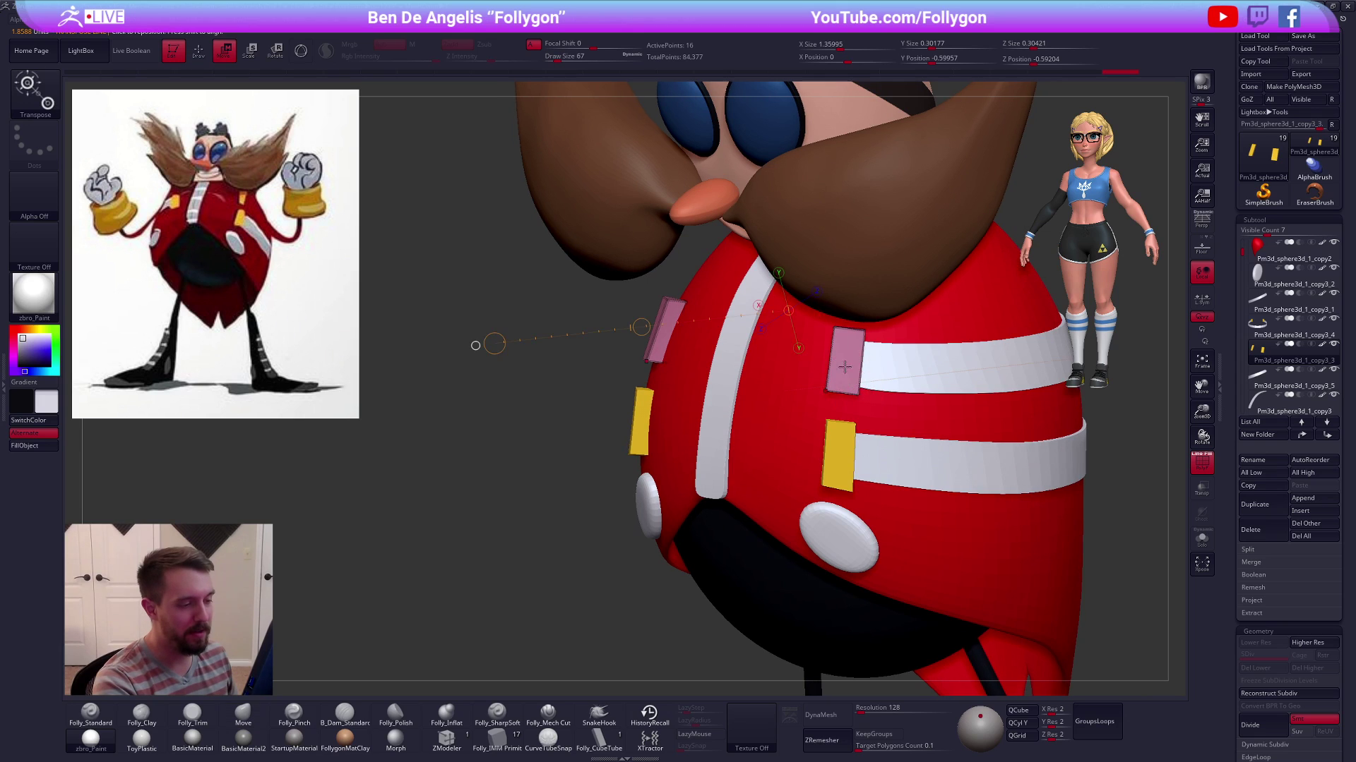
{"action": "left_click_drag", "start_coordinate": [835, 429], "coordinate": [840, 423]}
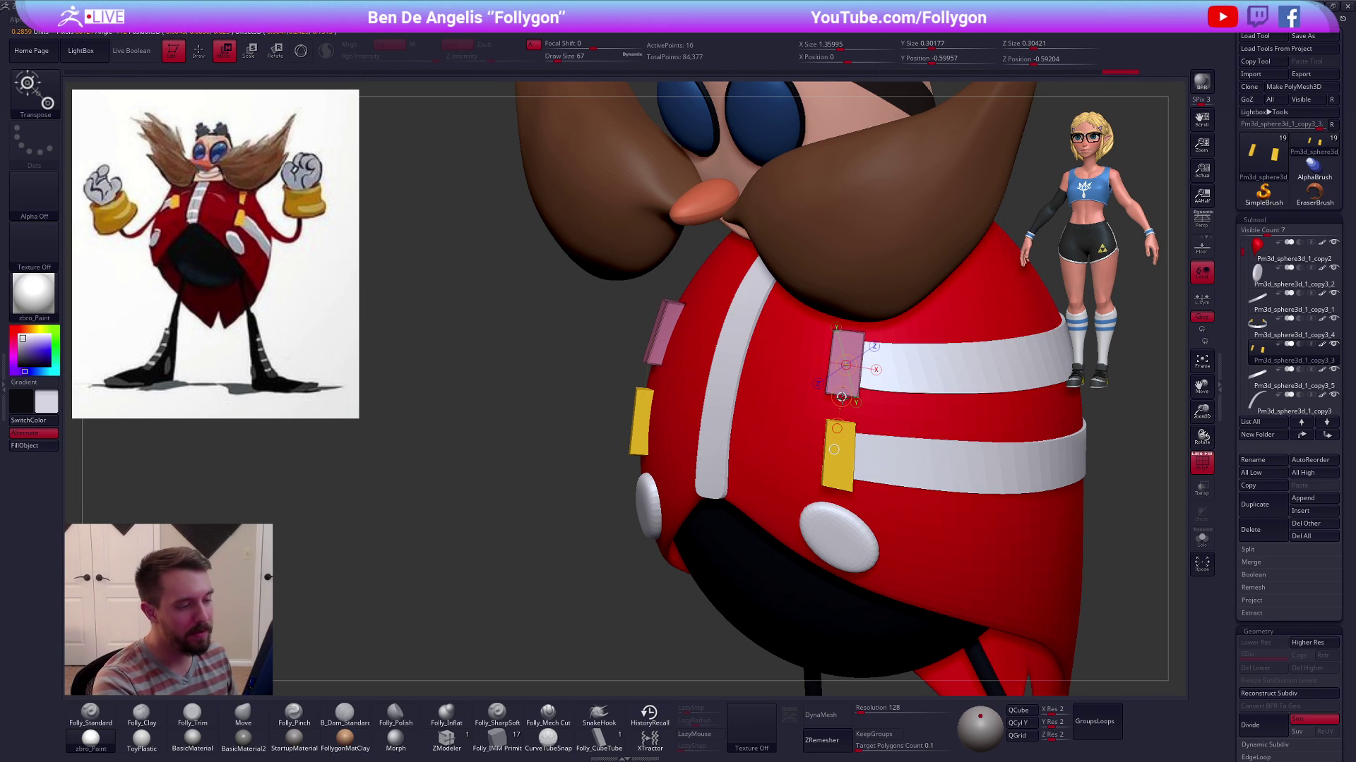
{"action": "key", "text": "q"}
{"action": "right_click_drag", "start_coordinate": [995, 440], "coordinate": [911, 337], "text": "ctrl"}
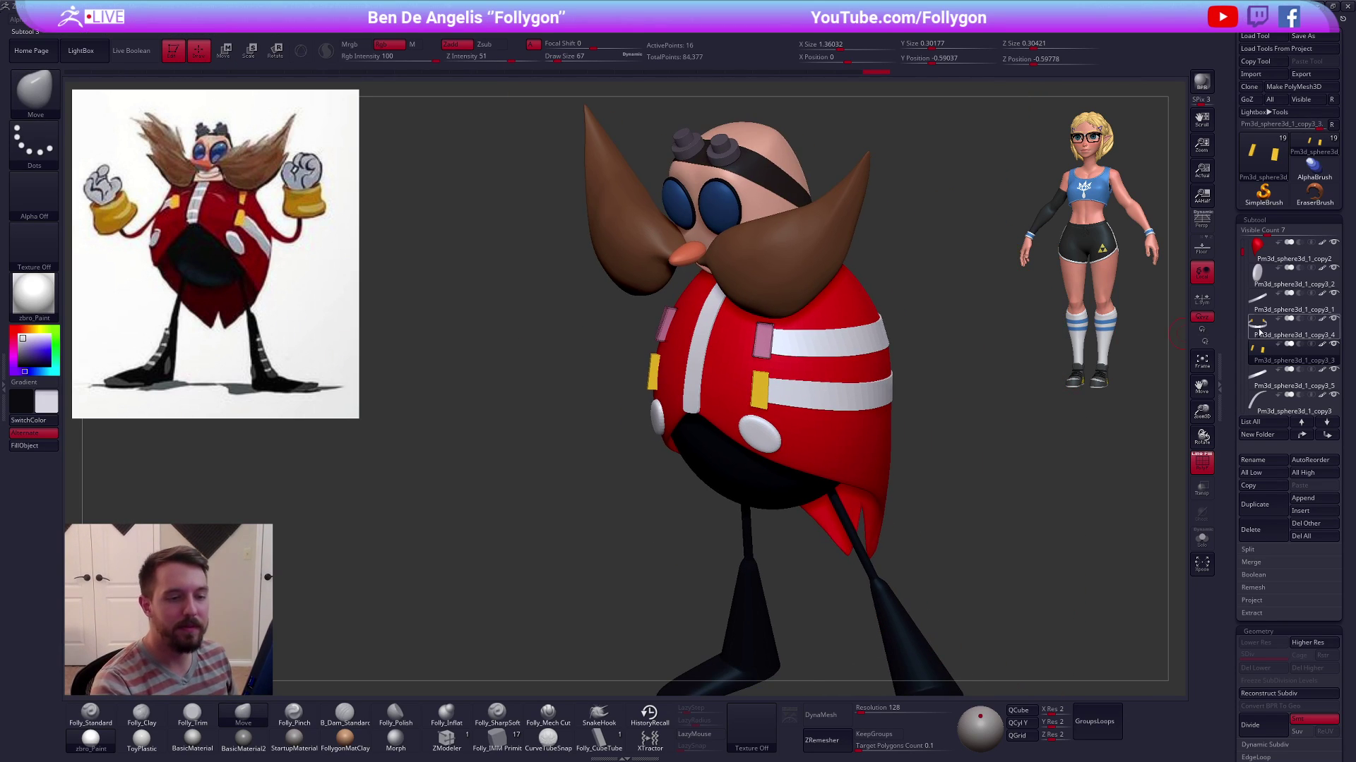
Isolate the lower yellow tabs with their attached band and split the piece into polygroups with Auto Groups
{"action": "left_click", "coordinate": [865, 389], "text": "alt"}
{"action": "key", "text": "shift+f"}
{"action": "key", "text": "alt+s"}
{"action": "key", "text": "shift+f"}
{"action": "right_click_drag", "start_coordinate": [819, 423], "coordinate": [759, 402]}
{"action": "key", "text": "ctrl+shift+a"}
{"action": "left_click", "coordinate": [838, 448]}
{"action": "right_click_drag", "start_coordinate": [887, 379], "coordinate": [843, 460]}
{"action": "key", "text": "ctrl+shift+a"}
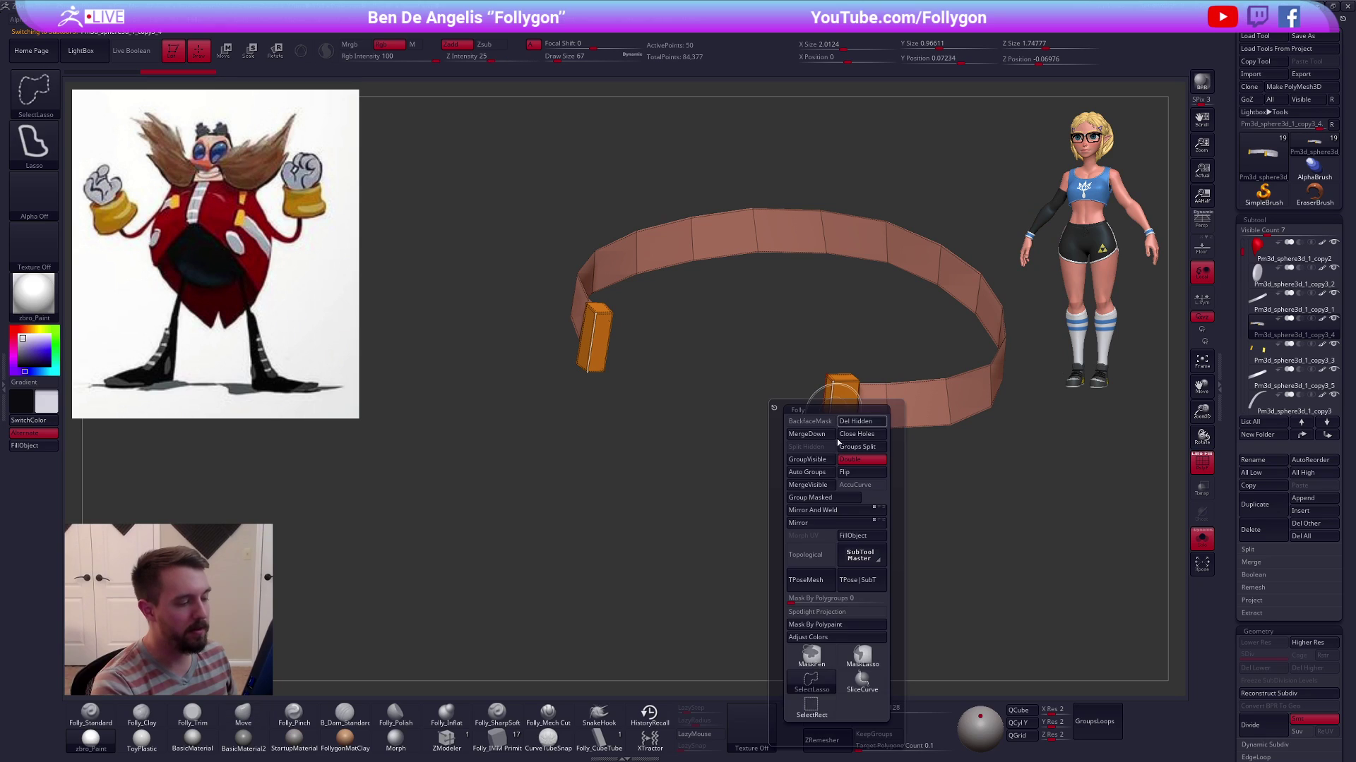
{"action": "left_click", "coordinate": [820, 475]}
Mirror and weld the lower tab piece and delete its attached band, keeping only the two yellow tabs
{"action": "key", "text": "ctrl+shift+a"}
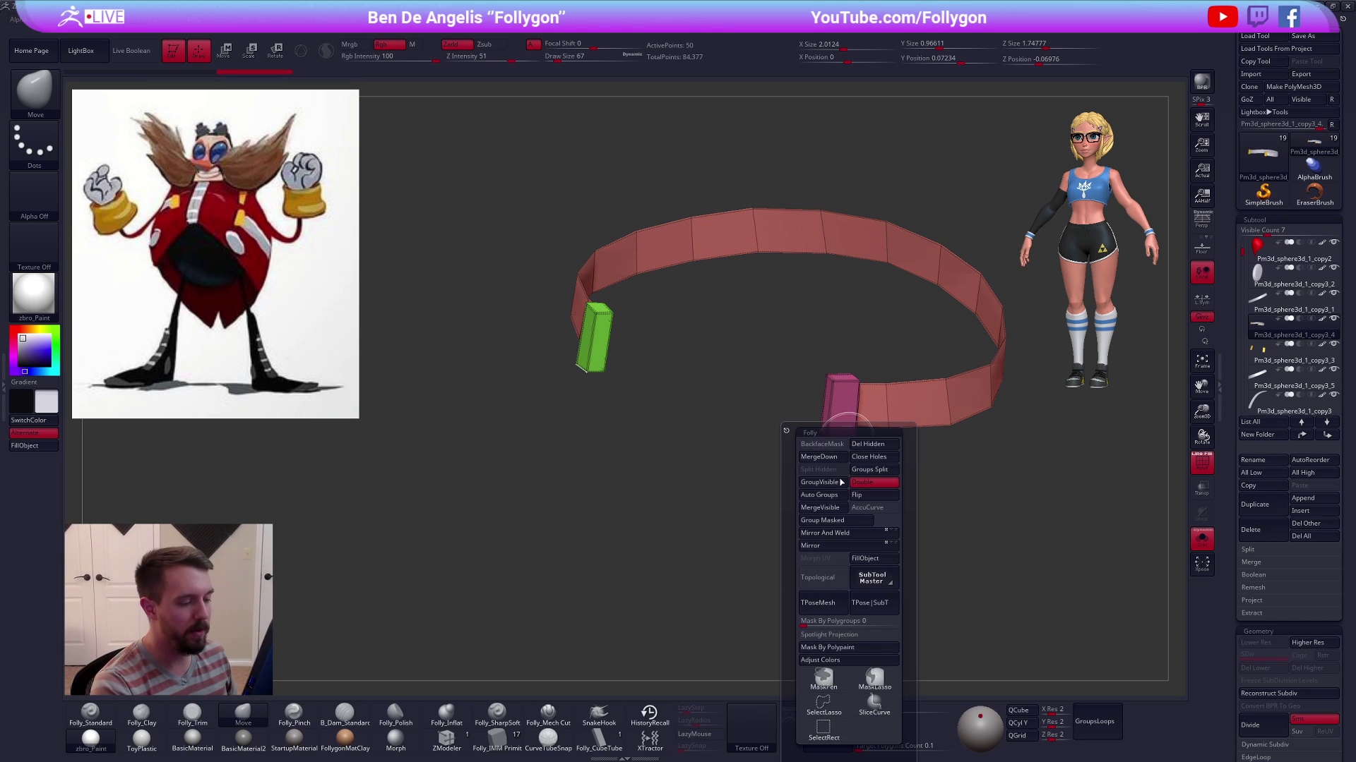
{"action": "left_click", "coordinate": [830, 532]}
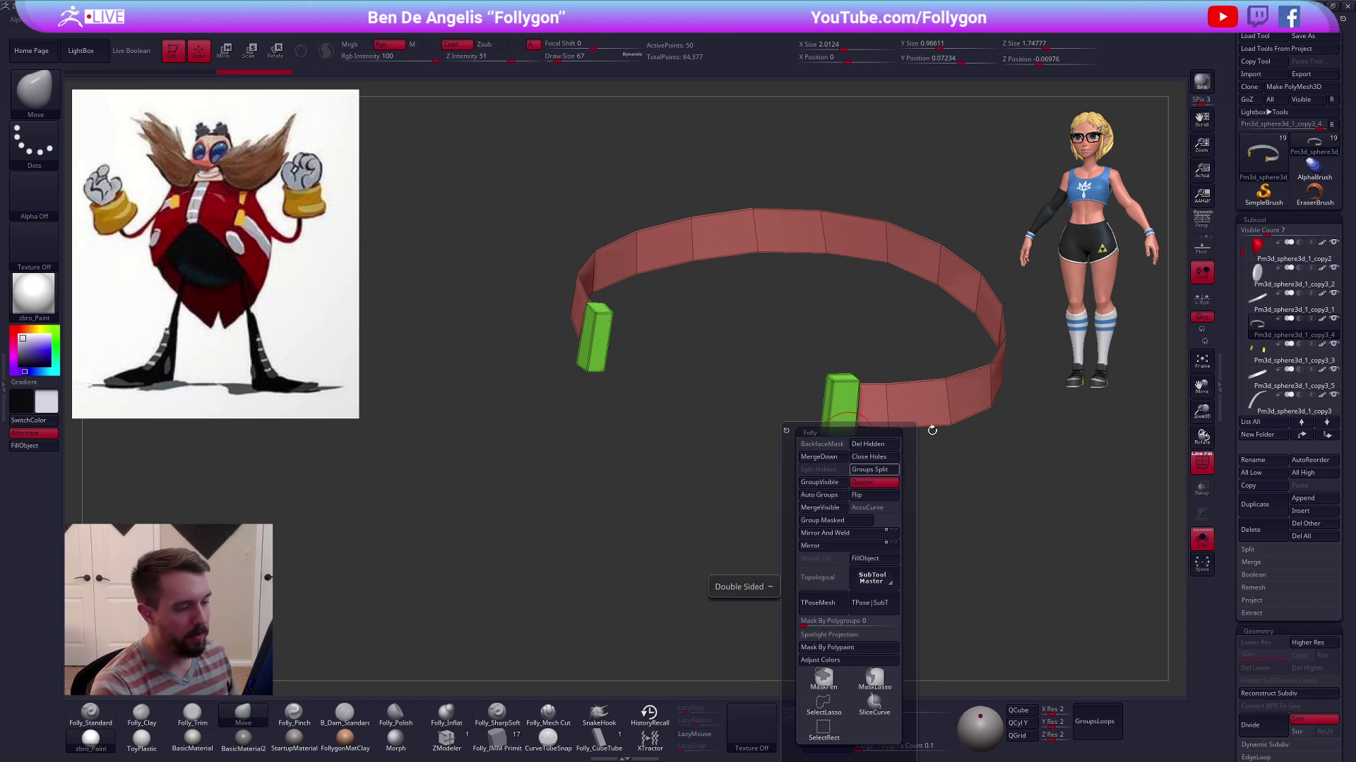
{"action": "left_click", "coordinate": [606, 316], "text": "ctrl+shift"}
{"action": "key", "text": "ctrl+shift+a"}
{"action": "left_click", "coordinate": [720, 359]}
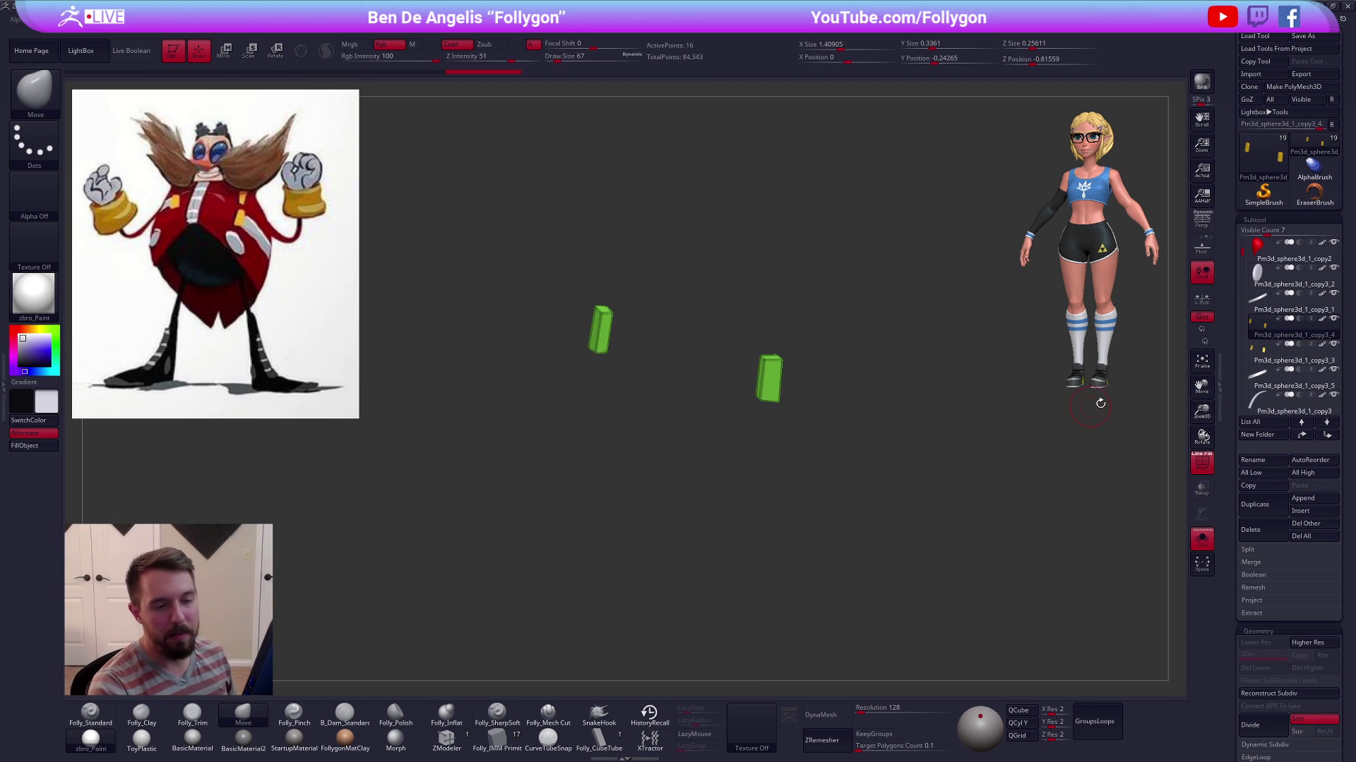
Merge the lower yellow tabs with the upper pair into one subtool and show the whole character again
{"action": "key", "text": "ctrl+shift+a"}
{"action": "left_click", "coordinate": [1079, 446]}
{"action": "left_click", "coordinate": [1059, 463]}
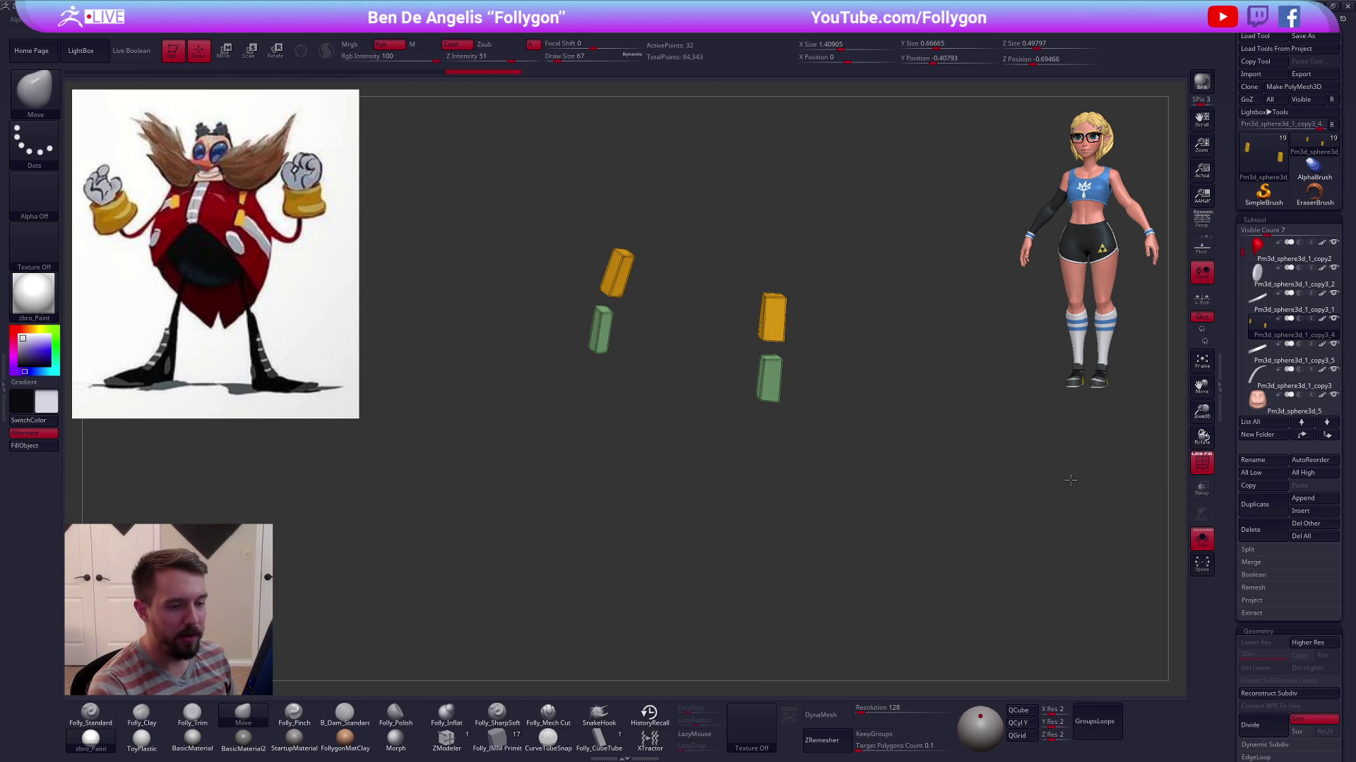
{"action": "left_click", "coordinate": [1024, 469]}
{"action": "key", "text": "shift+f"}
{"action": "left_click_drag", "start_coordinate": [950, 519], "coordinate": [1026, 522]}
{"action": "key", "text": "f"}
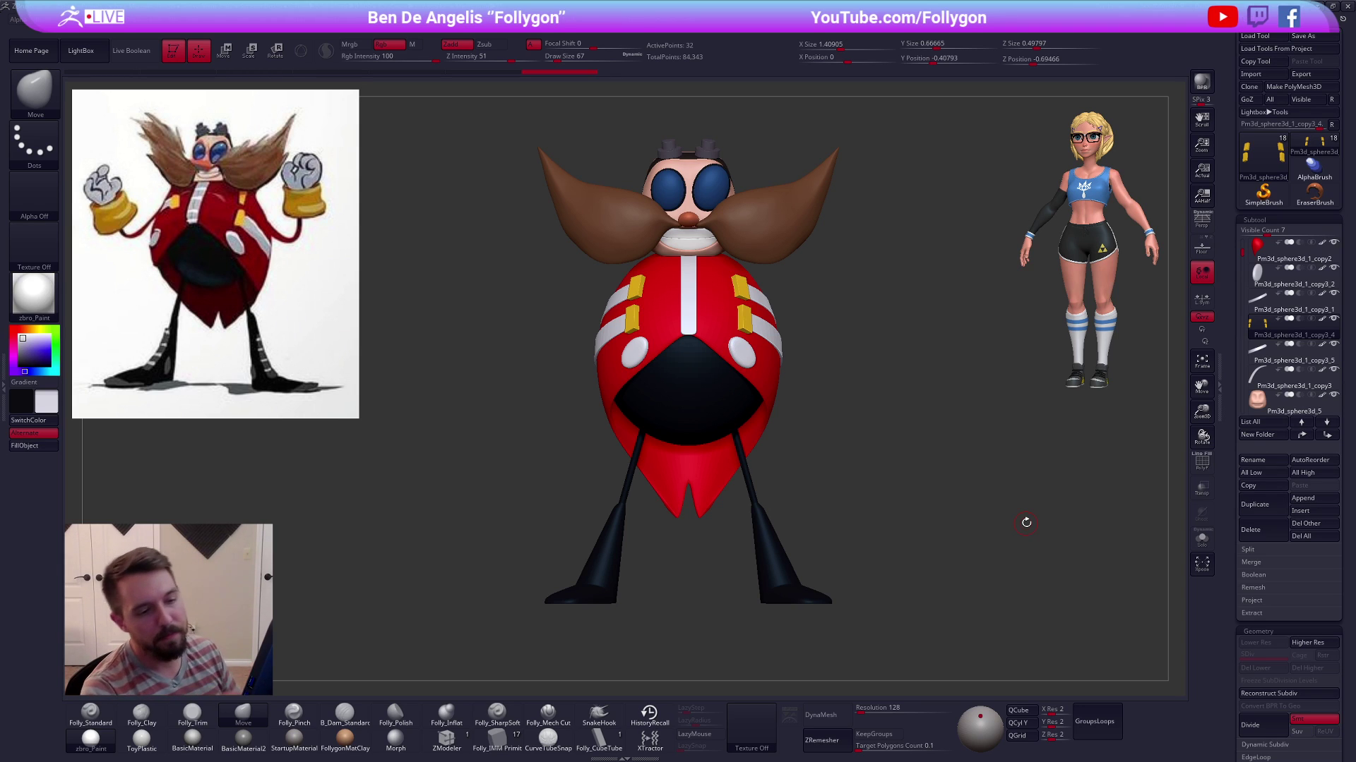
Show the arms, cuffs and hands again, select the arms, and set the Move brush size to 335
{"action": "left_click_drag", "start_coordinate": [991, 473], "coordinate": [944, 462]}
{"action": "left_click", "coordinate": [697, 320], "text": "alt"}
{"action": "key", "text": "space"}
{"action": "left_click", "coordinate": [711, 329]}
{"action": "left_click_drag", "start_coordinate": [711, 329], "coordinate": [722, 329]}
{"action": "right_click_drag", "start_coordinate": [722, 329], "coordinate": [811, 342]}
{"action": "key", "text": "space"}
{"action": "left_click_drag", "start_coordinate": [937, 480], "coordinate": [891, 480]}
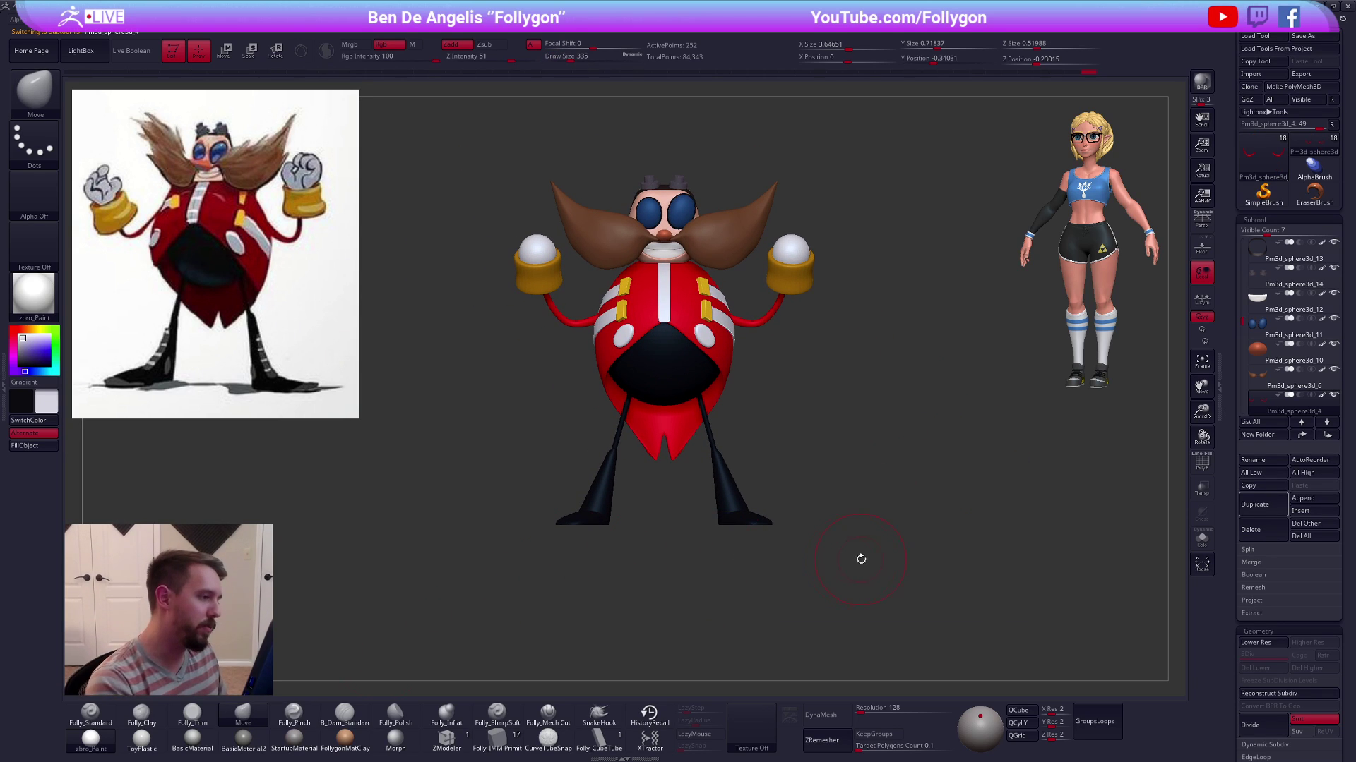
{"action": "right_click_drag", "start_coordinate": [860, 559], "coordinate": [836, 539], "text": "alt"}
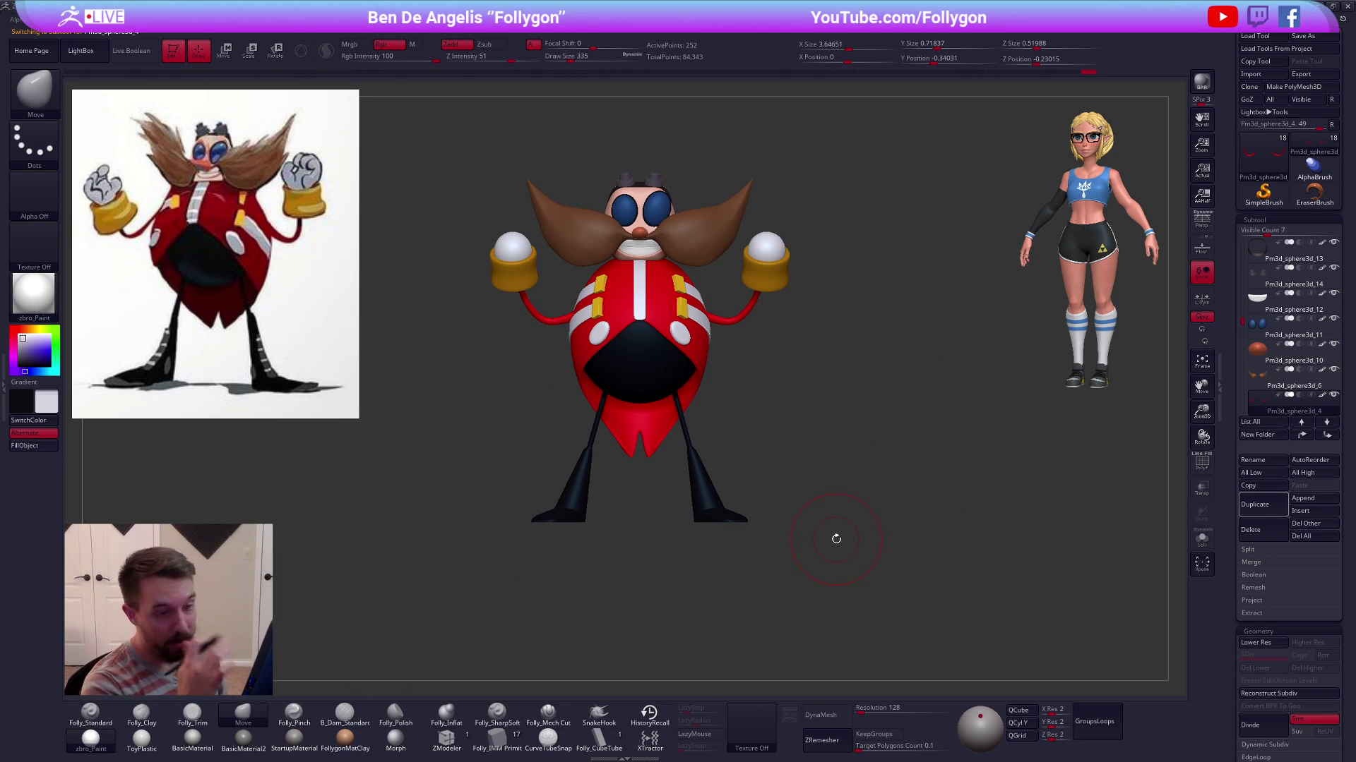
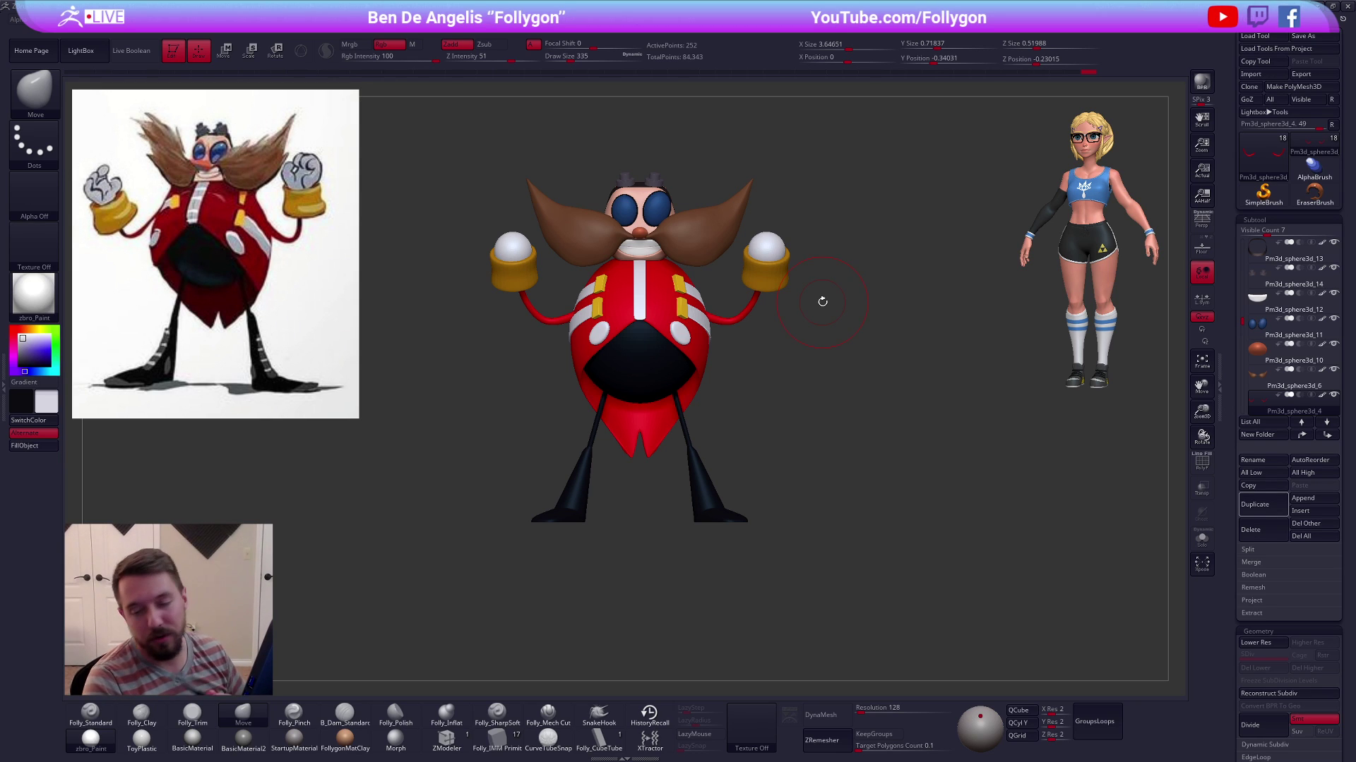
{"action": "left_click_drag", "start_coordinate": [787, 421], "coordinate": [720, 353]}
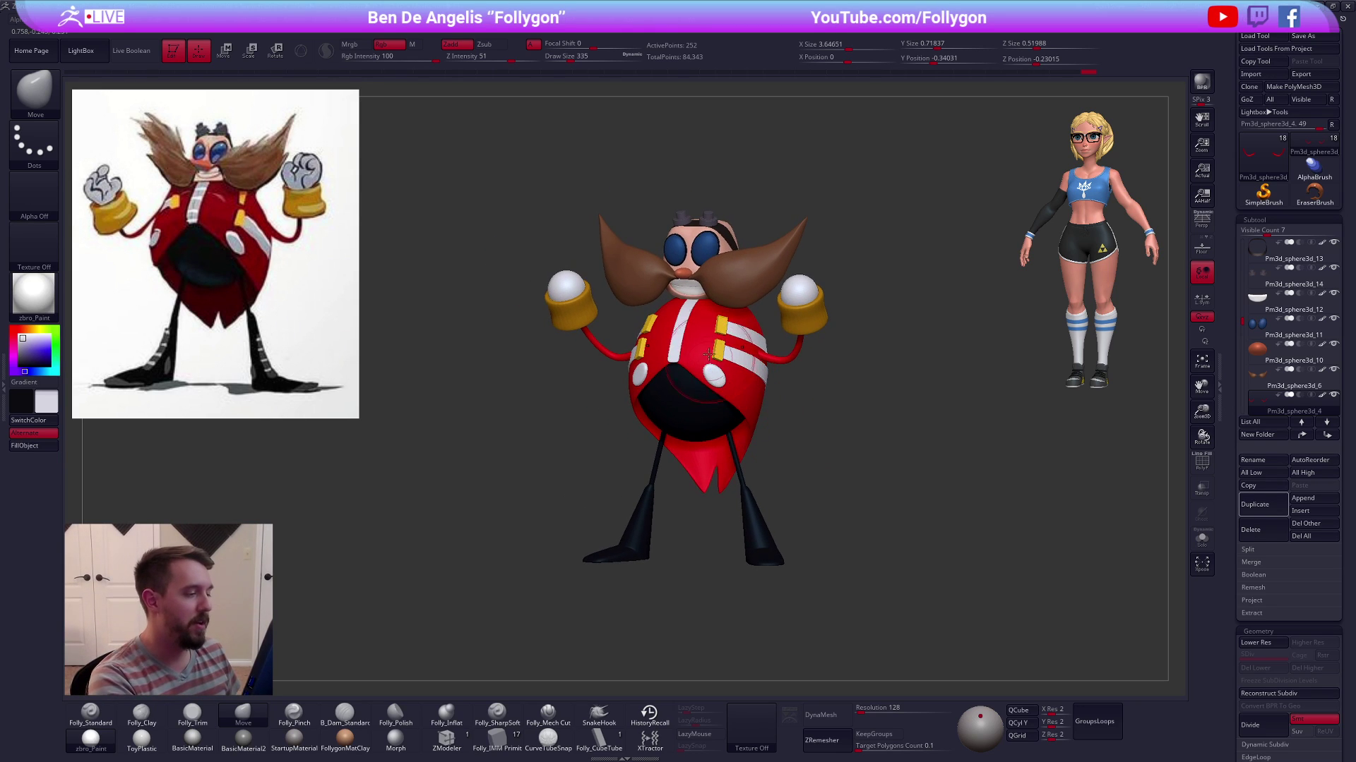
Select the yellow chest buckles and pull the lower one inward with the Move brush
{"action": "left_click", "coordinate": [719, 348], "text": "alt"}
{"action": "key", "text": "shift+f"}
{"action": "mouse_move", "coordinate": [719, 348]}
{"action": "right_mouse_down", "text": "alt"}
{"action": "mouse_move", "coordinate": [744, 374]}
{"action": "mouse_move", "coordinate": [745, 360]}
{"action": "right_mouse_up", "text": "alt"}
{"action": "key", "text": "shift+f"}
{"action": "right_click", "coordinate": [756, 360]}
{"action": "right_click_drag", "start_coordinate": [773, 432], "coordinate": [806, 460], "text": "alt"}
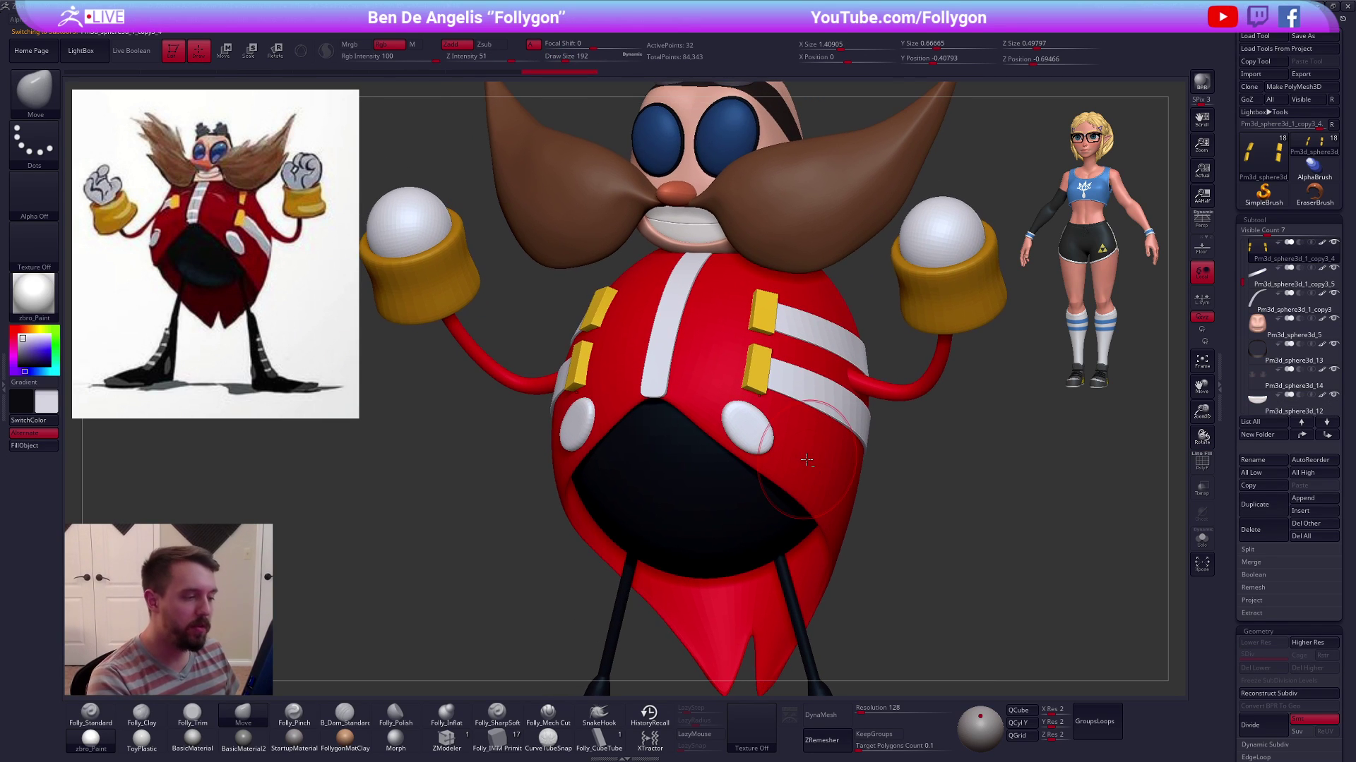
{"action": "right_click", "coordinate": [785, 374]}
{"action": "left_click_drag", "start_coordinate": [786, 377], "coordinate": [770, 376]}
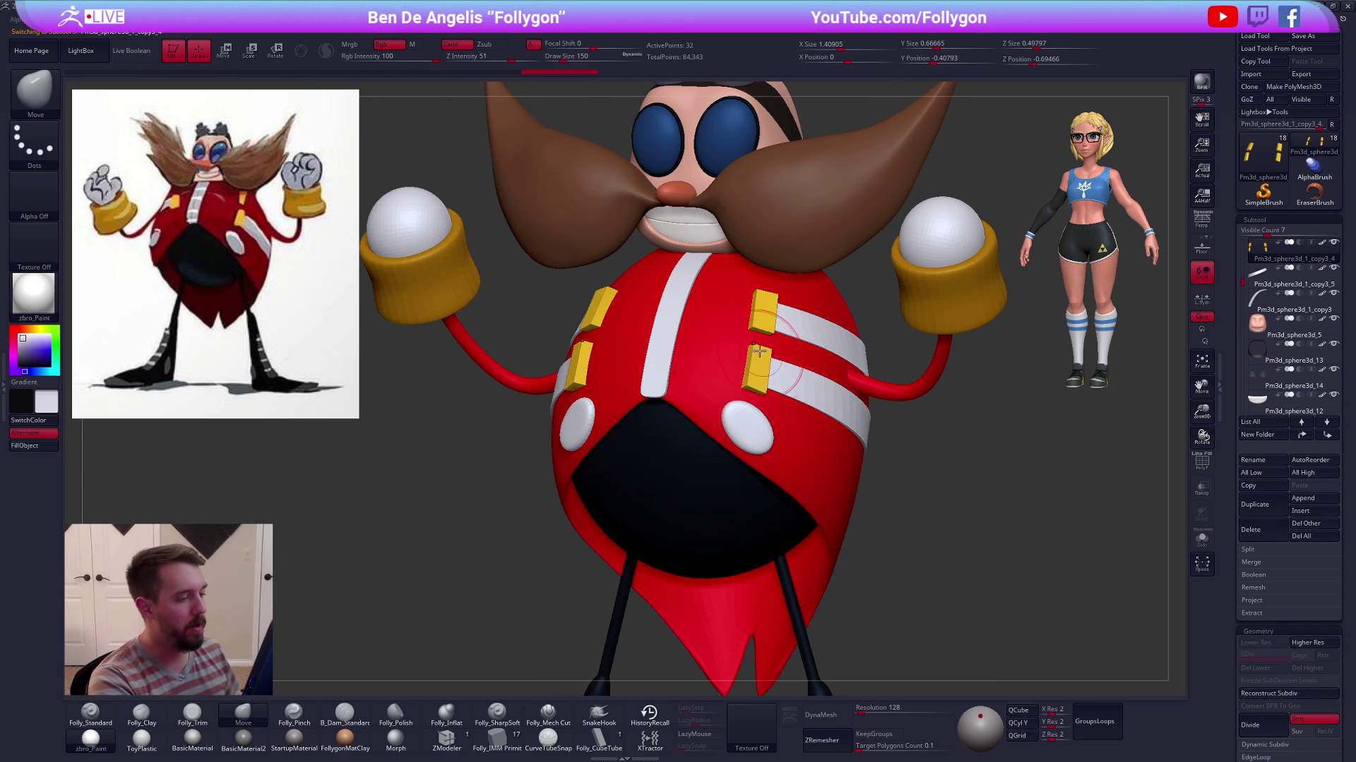
Isolate the yellow chest buckles and straighten their side edges with the Move brush
{"action": "right_click_drag", "start_coordinate": [699, 355], "coordinate": [789, 338]}
{"action": "key", "text": "shift+s"}
{"action": "right_click", "coordinate": [757, 318]}
{"action": "left_click_drag", "start_coordinate": [757, 318], "coordinate": [737, 318]}
{"action": "mouse_move", "coordinate": [754, 312]}
{"action": "right_mouse_down"}
{"action": "mouse_move", "coordinate": [769, 340]}
{"action": "mouse_move", "coordinate": [750, 325]}
{"action": "right_mouse_up"}
{"action": "right_click", "coordinate": [747, 323]}
{"action": "left_click_drag", "start_coordinate": [747, 323], "coordinate": [737, 323]}
{"action": "right_click_drag", "start_coordinate": [740, 330], "coordinate": [736, 315]}
{"action": "left_click_drag", "start_coordinate": [749, 325], "coordinate": [746, 325]}
{"action": "mouse_move", "coordinate": [746, 326]}
{"action": "right_mouse_down"}
{"action": "mouse_move", "coordinate": [719, 328]}
{"action": "mouse_move", "coordinate": [727, 319]}
{"action": "right_mouse_up"}
{"action": "left_click_drag", "start_coordinate": [742, 331], "coordinate": [739, 327]}
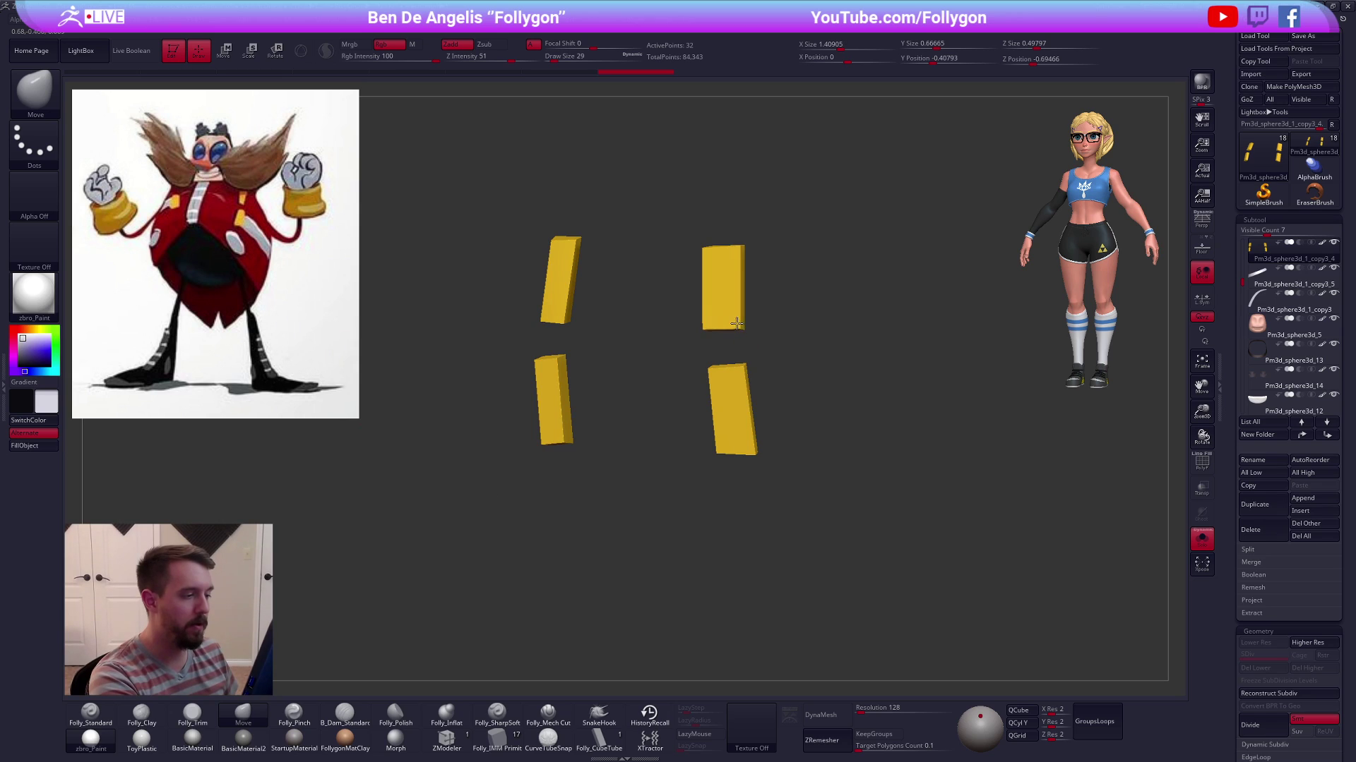
Narrow the upper buckle by pulling in its edge and corners, and show the whole character again
{"action": "right_click_drag", "start_coordinate": [753, 323], "coordinate": [749, 310]}
{"action": "left_click_drag", "start_coordinate": [698, 250], "coordinate": [733, 249]}
{"action": "right_click_drag", "start_coordinate": [741, 288], "coordinate": [726, 311]}
{"action": "right_click", "coordinate": [727, 314]}
{"action": "left_click_drag", "start_coordinate": [727, 315], "coordinate": [735, 325]}
{"action": "right_click_drag", "start_coordinate": [735, 306], "coordinate": [816, 353], "text": "alt"}
{"action": "right_click_drag", "start_coordinate": [816, 353], "coordinate": [819, 363], "text": "ctrl"}
{"action": "key", "text": "shift+alt+s"}
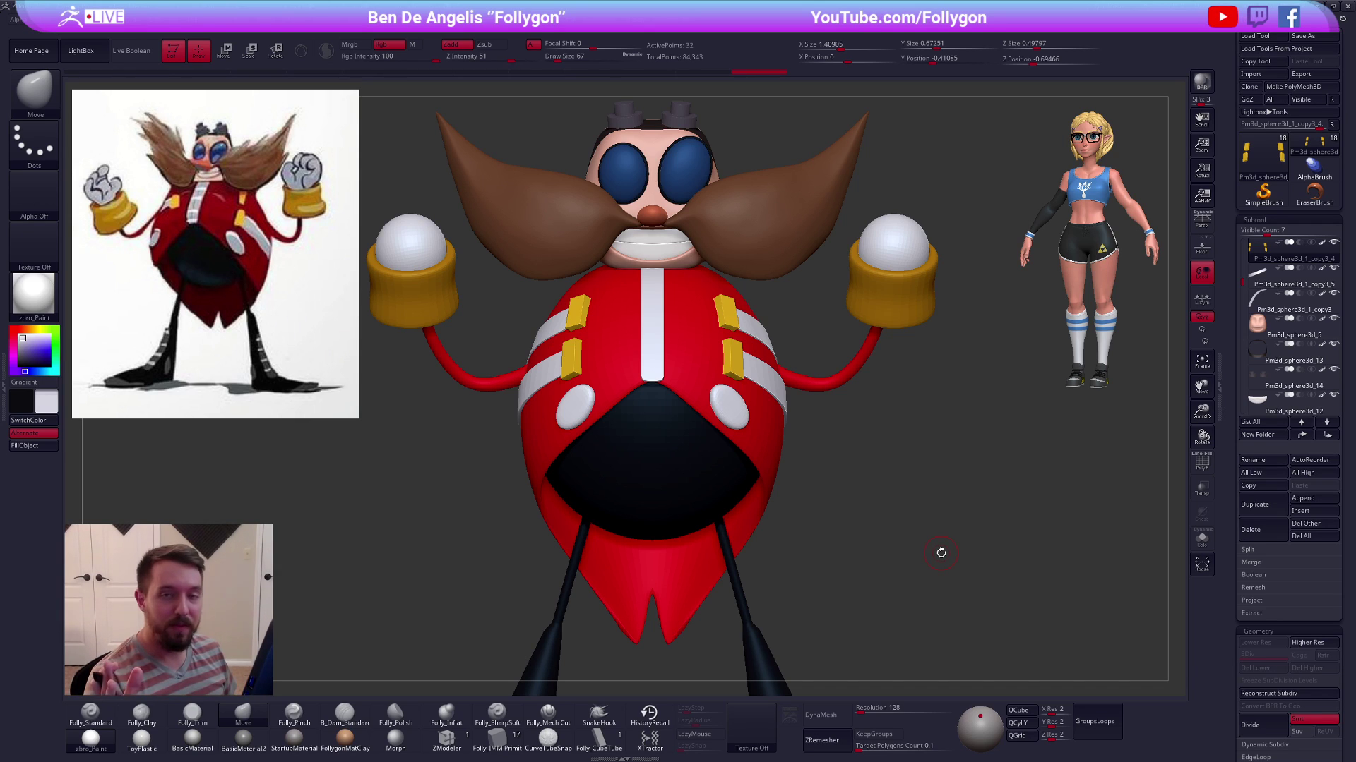
Refine the lower chest buckle's bottom edge with the Move brush from angled views
{"action": "left_click_drag", "start_coordinate": [941, 552], "coordinate": [760, 392]}
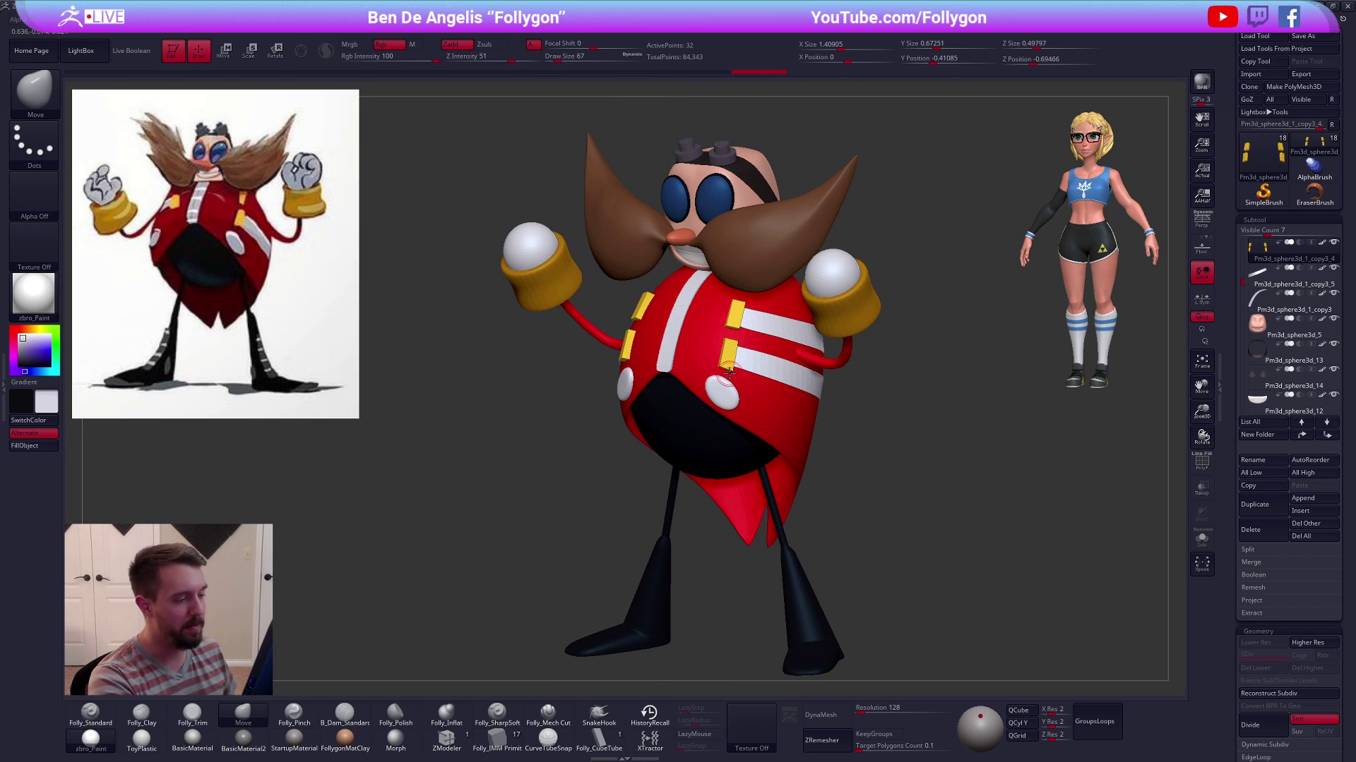
{"action": "right_click_drag", "start_coordinate": [783, 370], "coordinate": [730, 366]}
{"action": "left_click_drag", "start_coordinate": [731, 366], "coordinate": [730, 363]}
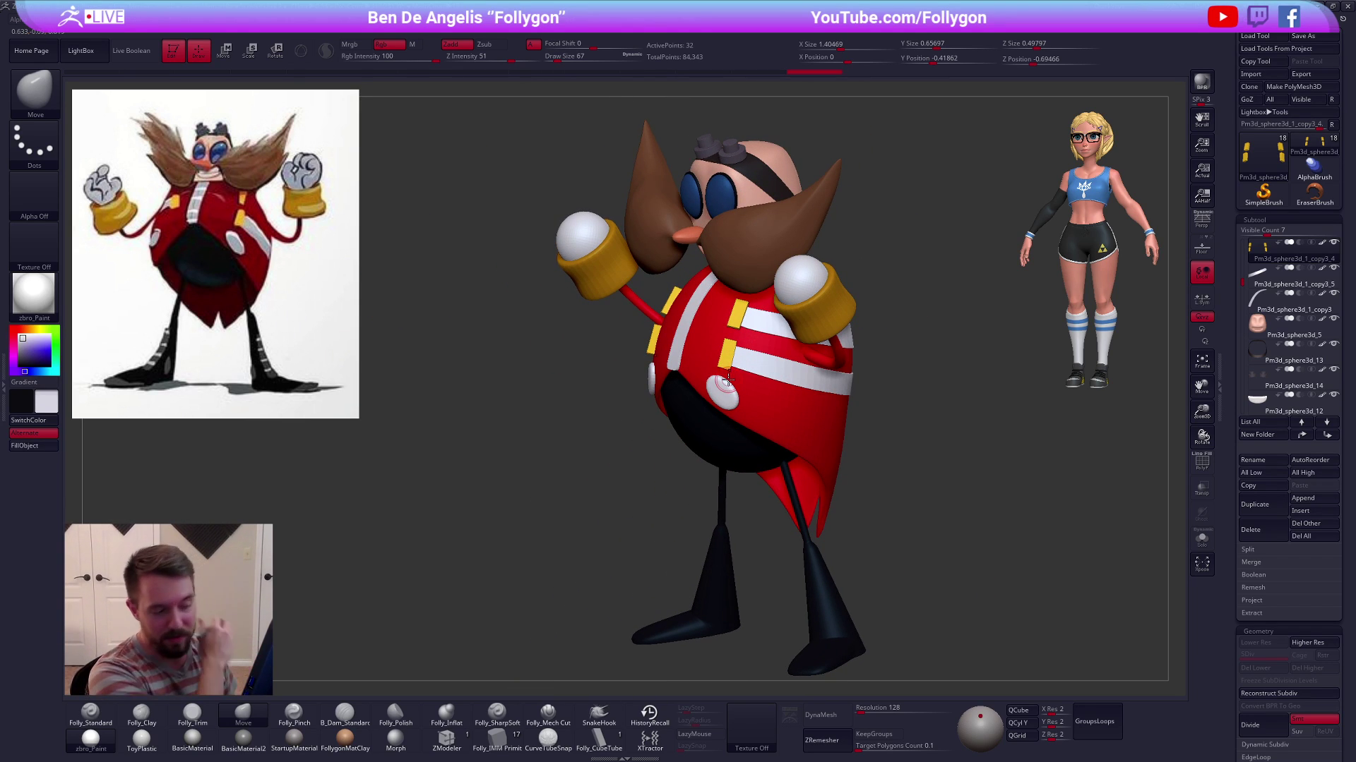
{"action": "left_click_drag", "start_coordinate": [828, 479], "coordinate": [819, 437]}
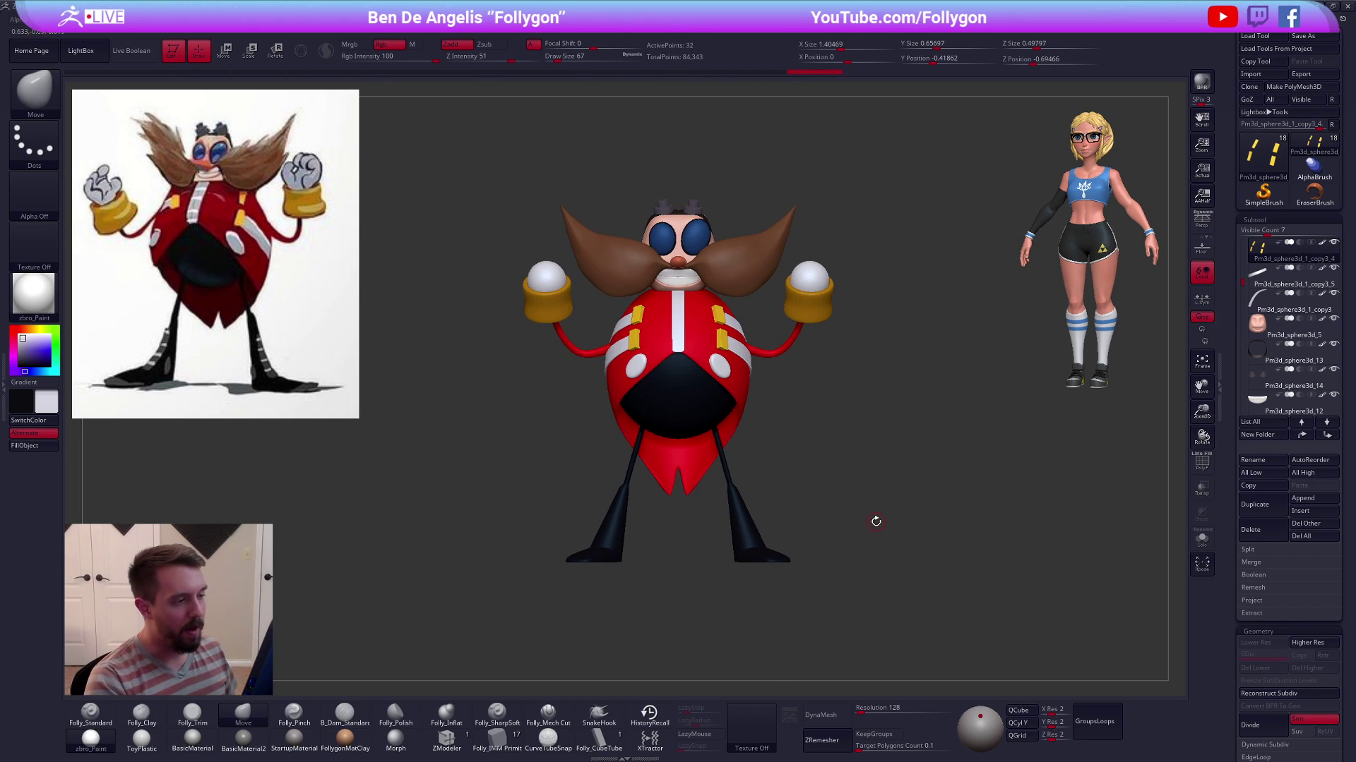
Sample the buckles' yellow and fill the glove cuffs with it
{"action": "key", "text": "c"}
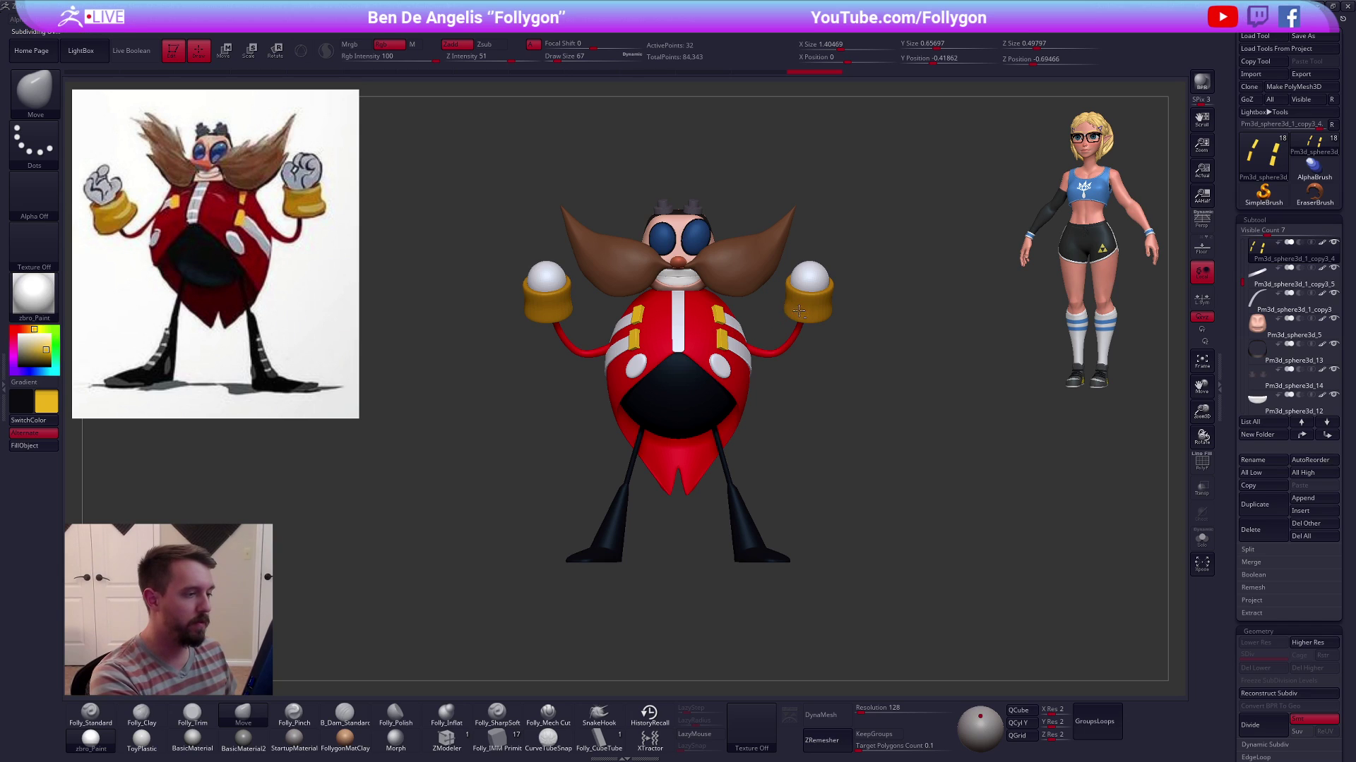
{"action": "left_click", "coordinate": [548, 306], "text": "alt"}
{"action": "key", "text": "1"}
{"action": "left_click", "coordinate": [30, 445]}
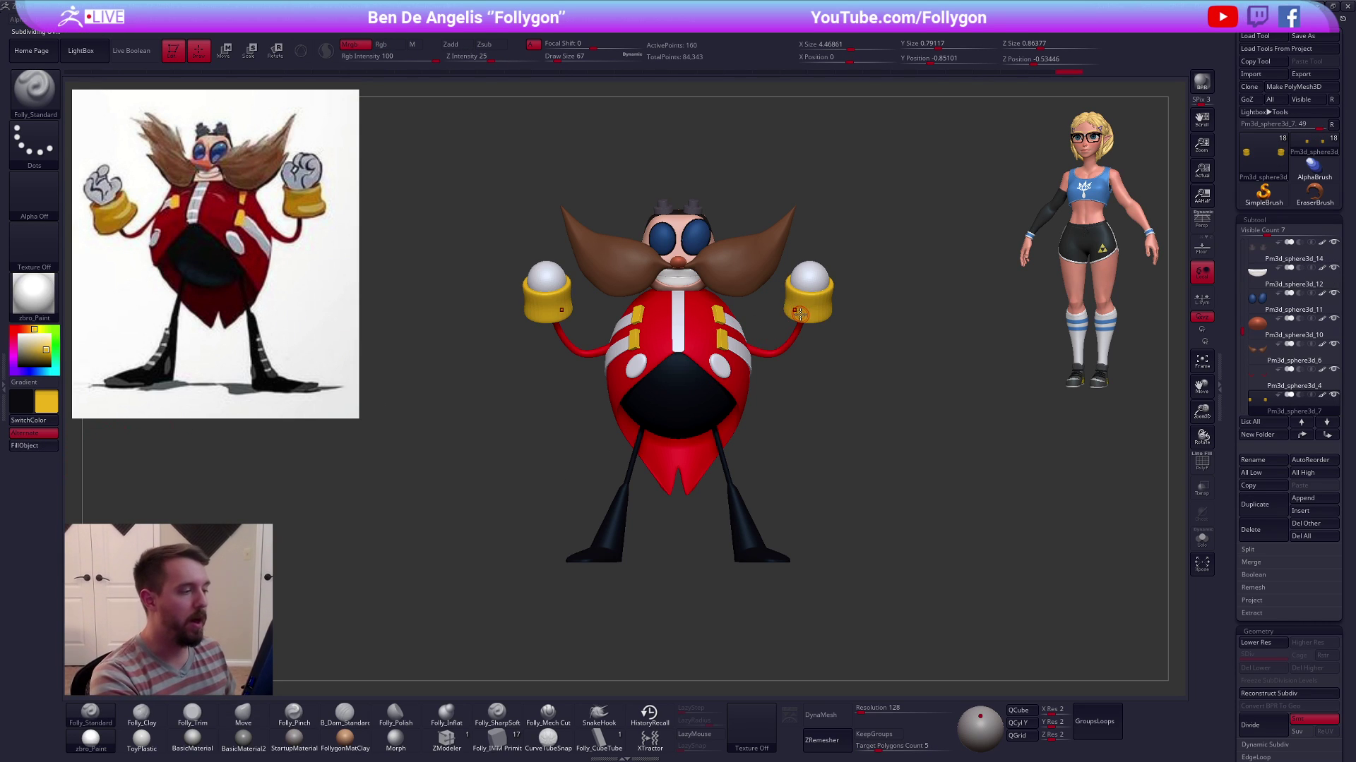
{"action": "left_click_drag", "start_coordinate": [813, 333], "coordinate": [951, 562]}
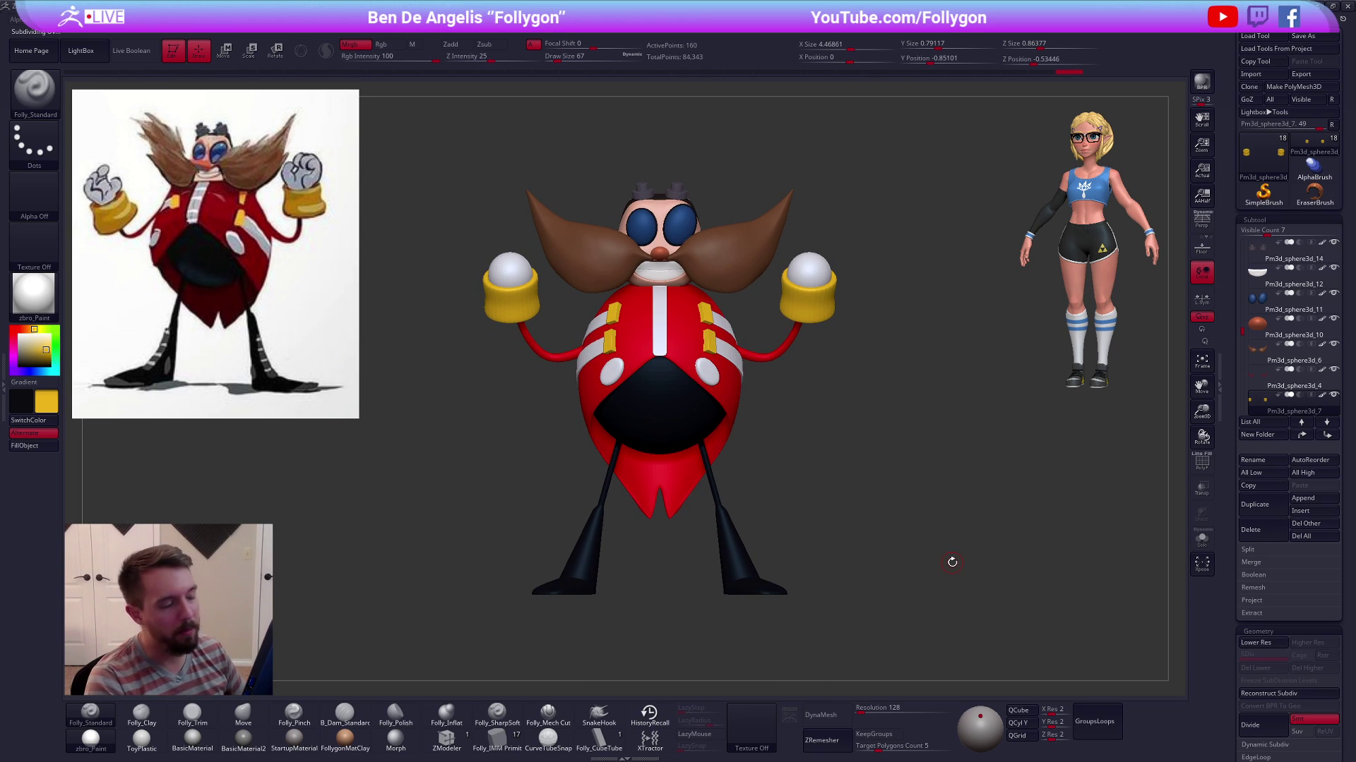
Select the white hand spheres and begin flattening them in side view with the Move brush
{"action": "right_click_drag", "start_coordinate": [816, 304], "coordinate": [835, 337], "text": "alt"}
{"action": "key", "text": "space"}
{"action": "left_click_drag", "start_coordinate": [838, 338], "coordinate": [845, 338]}
{"action": "left_click", "coordinate": [832, 318], "text": "alt"}
{"action": "key", "text": "shift+f"}
{"action": "right_click_drag", "start_coordinate": [842, 372], "coordinate": [851, 440], "text": "alt"}
{"action": "key", "text": "shift+f"}
{"action": "right_click_drag", "start_coordinate": [844, 331], "coordinate": [871, 397]}
{"action": "key", "text": "b"}
{"action": "key", "text": "m"}
{"action": "key", "text": "v"}
{"action": "key", "text": "space"}
{"action": "left_click_drag", "start_coordinate": [871, 398], "coordinate": [878, 398]}
{"action": "right_click_drag", "start_coordinate": [847, 397], "coordinate": [831, 415]}
{"action": "mouse_move", "coordinate": [832, 415]}
{"action": "left_mouse_down"}
{"action": "mouse_move", "coordinate": [828, 368]}
{"action": "mouse_move", "coordinate": [827, 473]}
{"action": "left_mouse_up"}
Reposition the hand spheres and slim them further into thin palm shapes
{"action": "key", "text": "space"}
{"action": "key", "text": "w"}
{"action": "mouse_move", "coordinate": [835, 444]}
{"action": "left_mouse_down"}
{"action": "mouse_move", "coordinate": [829, 458]}
{"action": "mouse_move", "coordinate": [840, 325]}
{"action": "left_mouse_up"}
{"action": "key", "text": "q"}
{"action": "mouse_move", "coordinate": [831, 389]}
{"action": "right_mouse_down"}
{"action": "mouse_move", "coordinate": [842, 404]}
{"action": "mouse_move", "coordinate": [821, 380]}
{"action": "mouse_move", "coordinate": [829, 369]}
{"action": "right_mouse_up"}
{"action": "key", "text": "s"}
{"action": "left_click", "coordinate": [832, 392]}
{"action": "key", "text": "s"}
{"action": "left_click_drag", "start_coordinate": [831, 372], "coordinate": [841, 375]}
{"action": "mouse_move", "coordinate": [841, 375]}
{"action": "right_mouse_down"}
{"action": "mouse_move", "coordinate": [742, 381]}
{"action": "mouse_move", "coordinate": [919, 385]}
{"action": "mouse_move", "coordinate": [877, 395]}
{"action": "right_mouse_up"}
Rotate the flattened hands so they tilt in line with the cuffs
{"action": "key", "text": "r"}
{"action": "key", "text": "shift+s"}
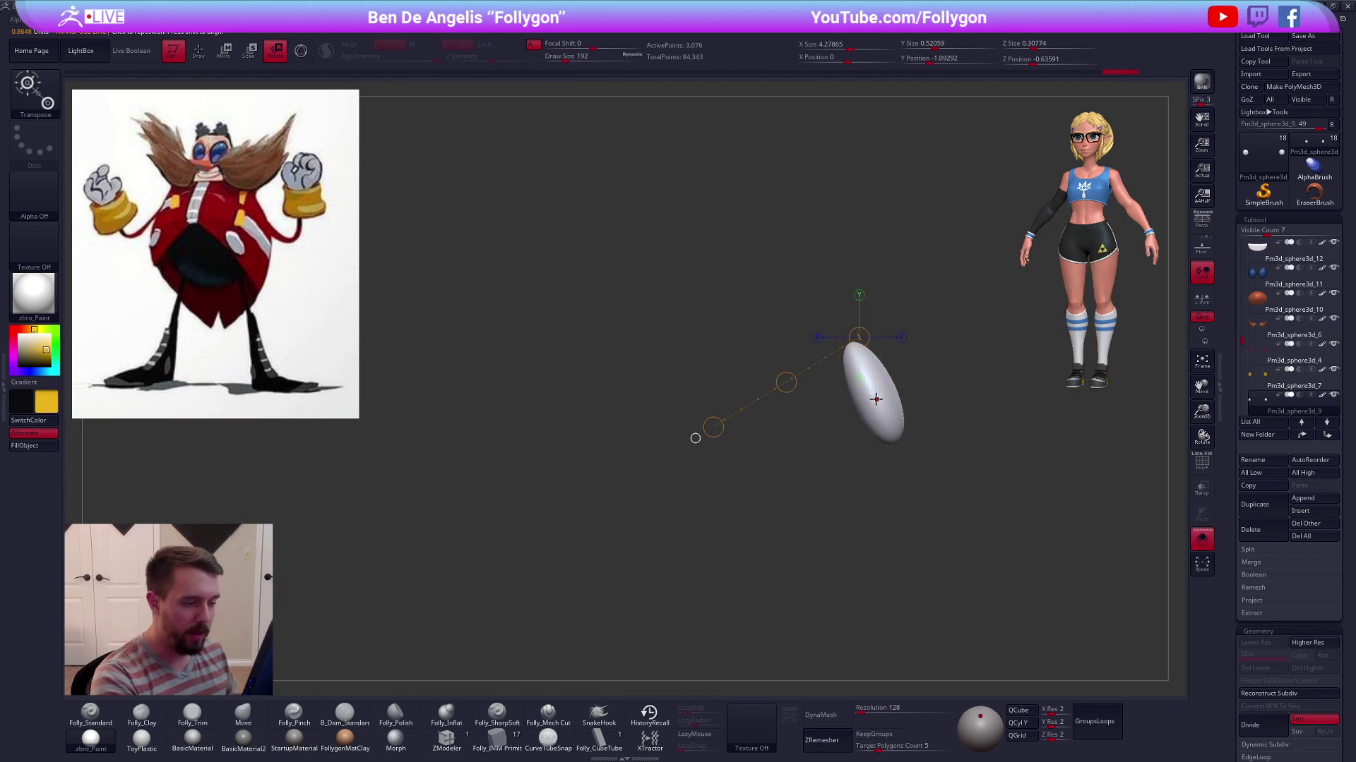
{"action": "key", "text": "shift+s"}
{"action": "key", "text": "q"}
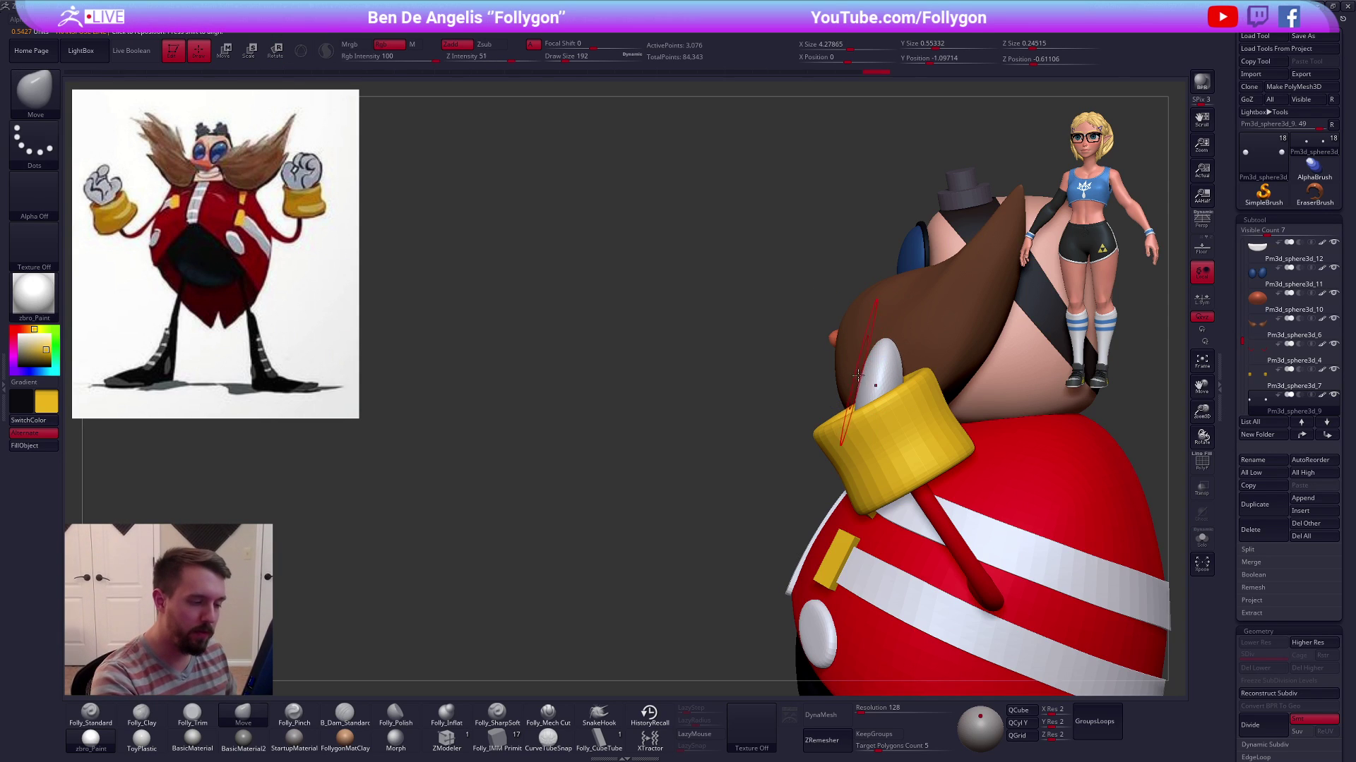
Push down the rounded tops of the hands in front view to form flatter palms
{"action": "right_click_drag", "start_coordinate": [900, 392], "coordinate": [865, 346]}
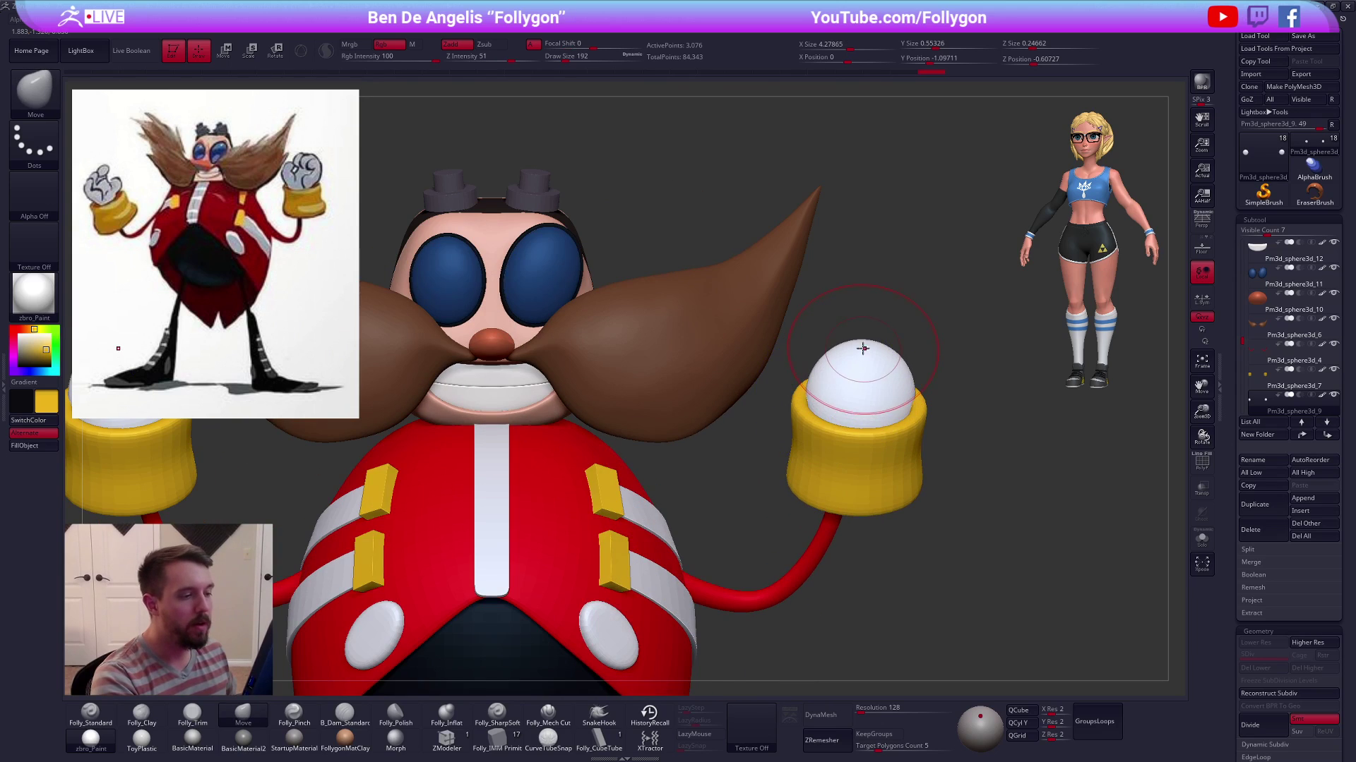
{"action": "left_click_drag", "start_coordinate": [853, 360], "coordinate": [863, 367]}
{"action": "key", "text": "space"}
{"action": "left_click_drag", "start_coordinate": [956, 498], "coordinate": [951, 496]}
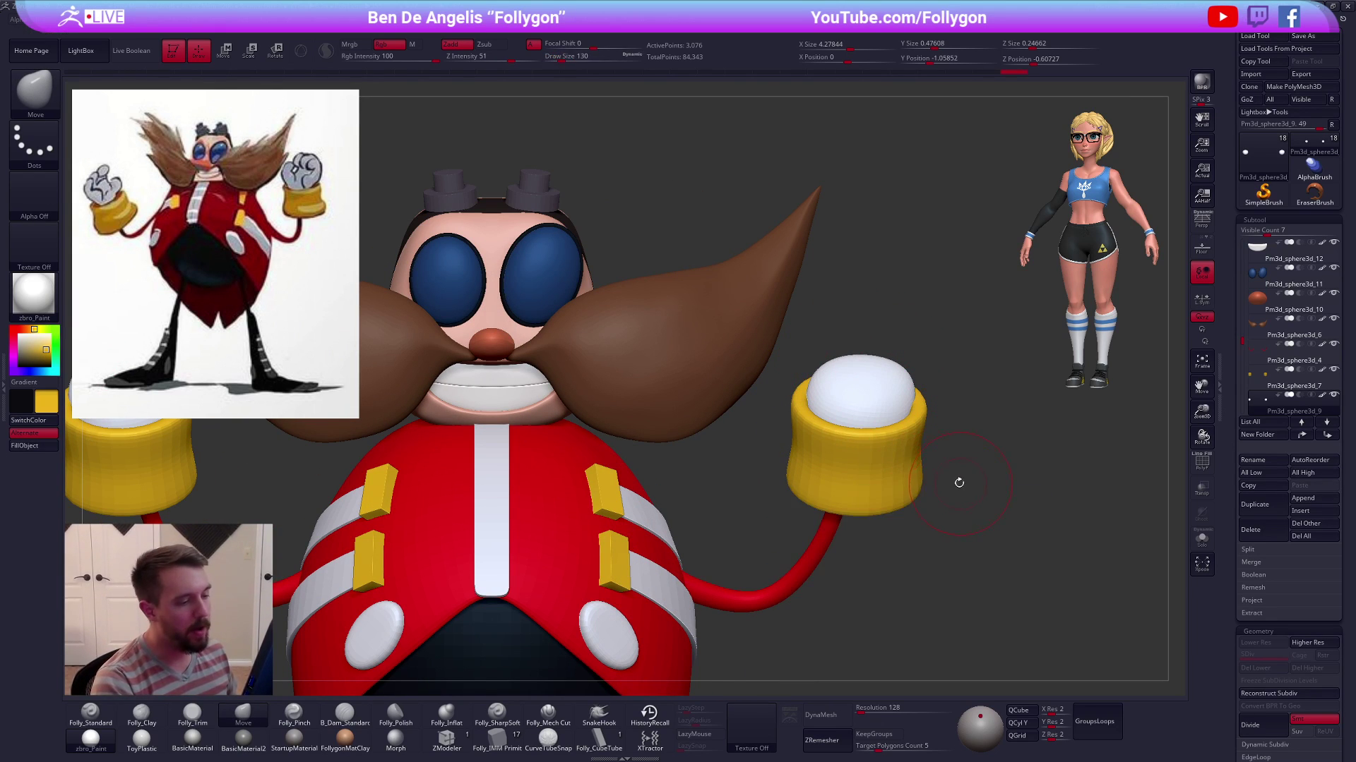
Hide the glove cuffs and isolate the red arms at their lower subdivision level
{"action": "right_click_drag", "start_coordinate": [925, 482], "coordinate": [905, 472], "text": "ctrl"}
{"action": "left_click", "coordinate": [1261, 379]}
{"action": "left_click_drag", "start_coordinate": [1241, 339], "coordinate": [1241, 382]}
{"action": "right_click_drag", "start_coordinate": [908, 432], "coordinate": [899, 391], "text": "alt"}
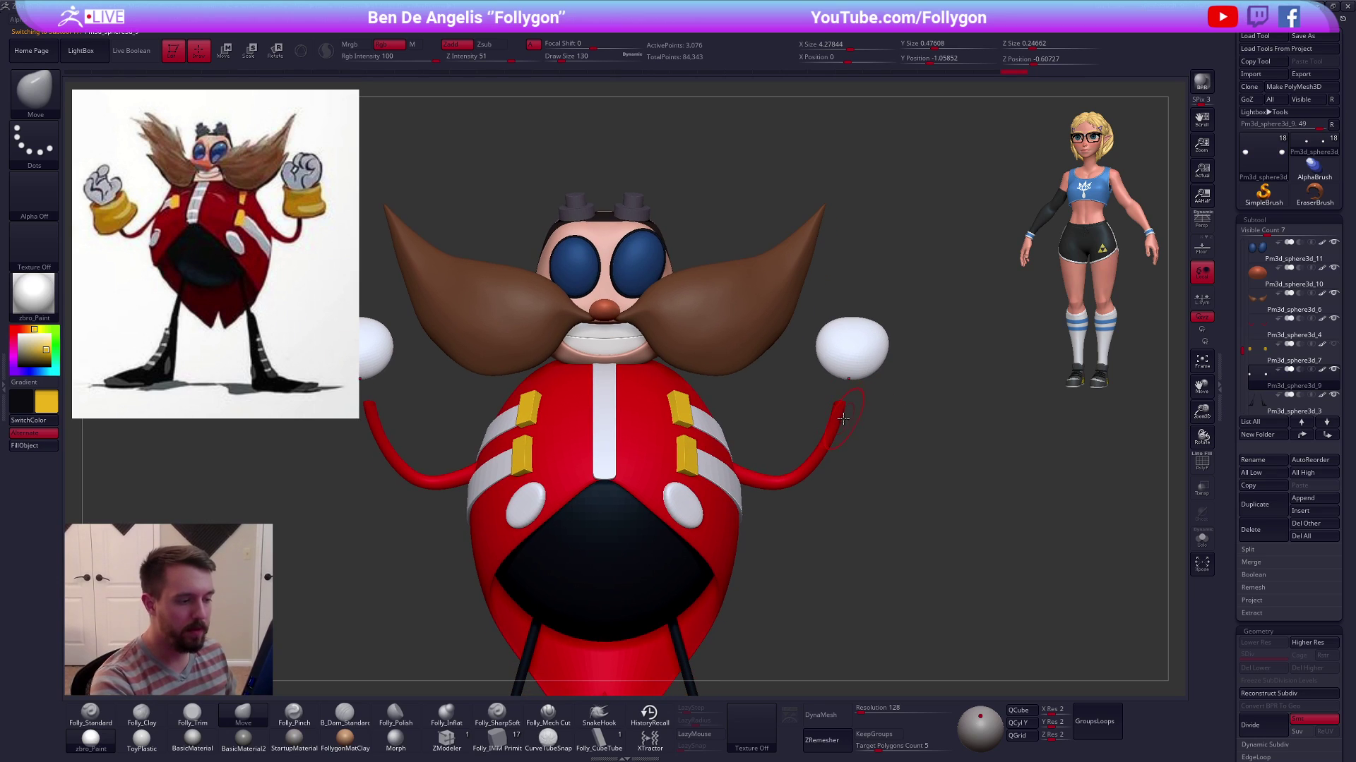
{"action": "left_click", "coordinate": [831, 427], "text": "alt"}
{"action": "key", "text": "shift+d"}
{"action": "key", "text": "alt+s"}
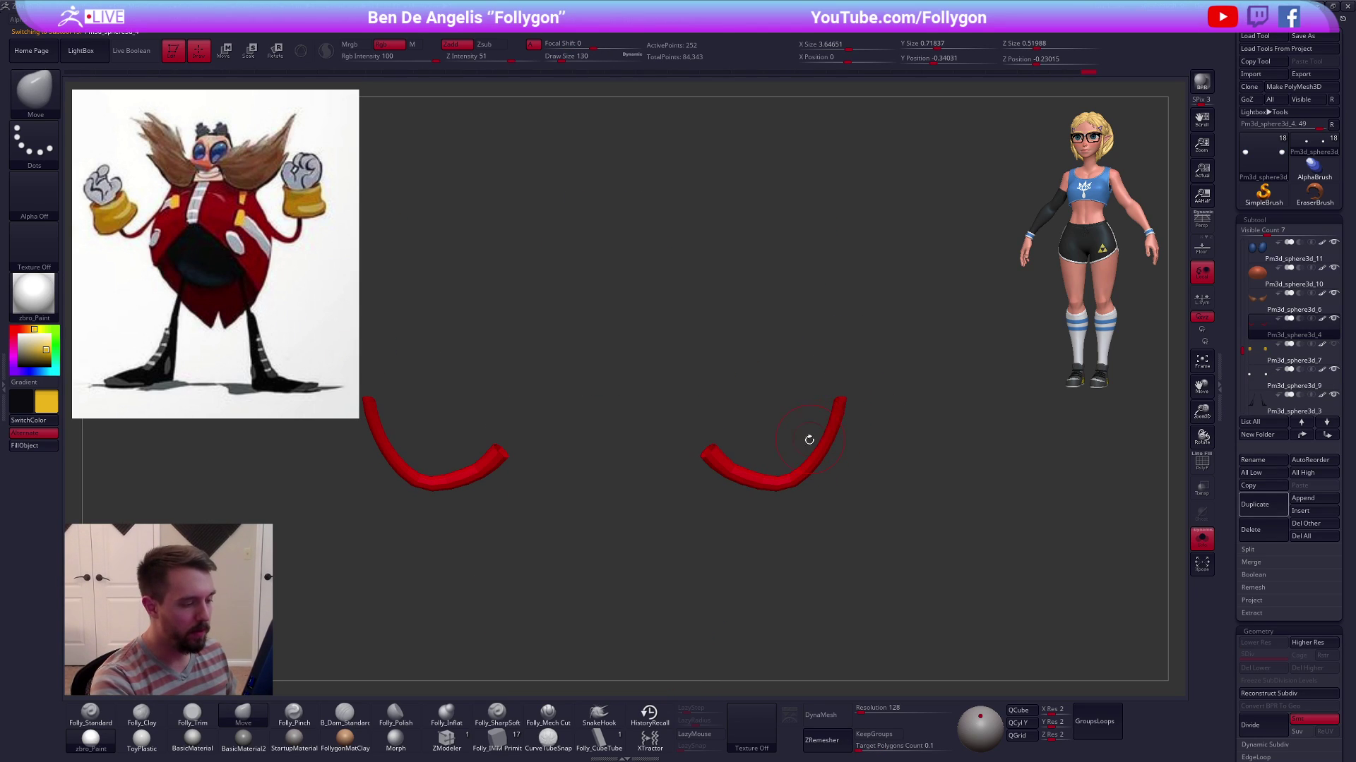
Crease the open end loops of the arms with ZModeler's Crease on EdgeLoop Complete, and show the whole character again
{"action": "left_click", "coordinate": [446, 738]}
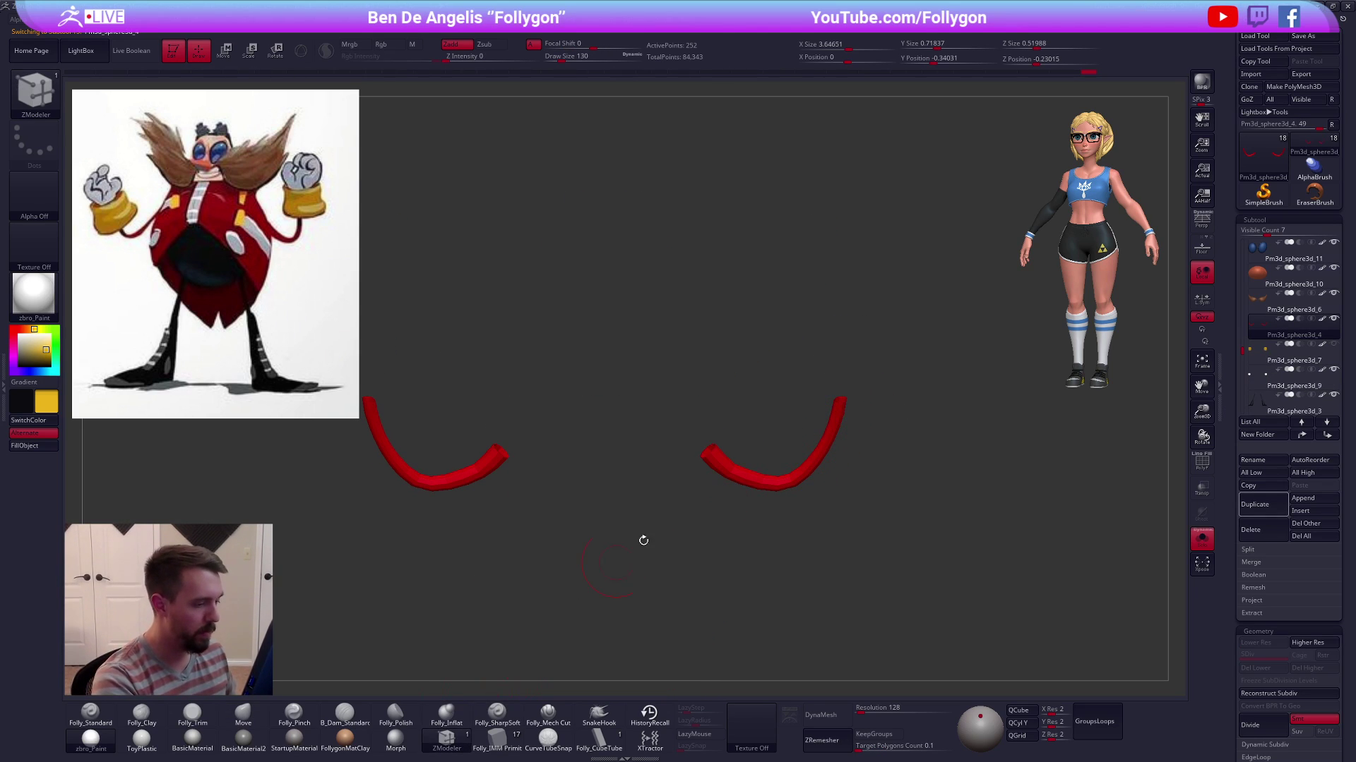
{"action": "right_click_drag", "start_coordinate": [838, 415], "coordinate": [925, 480], "text": "ctrl"}
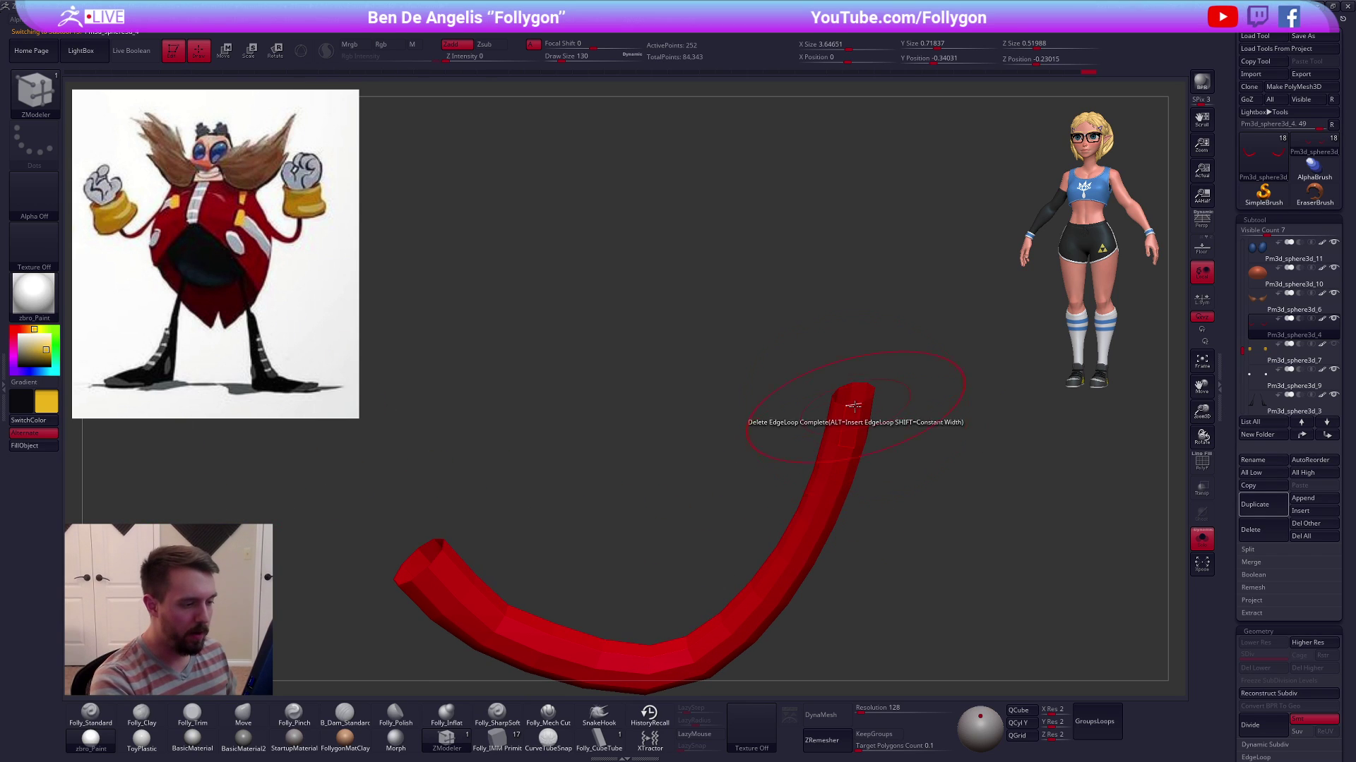
{"action": "key", "text": "space"}
{"action": "left_click", "coordinate": [748, 481]}
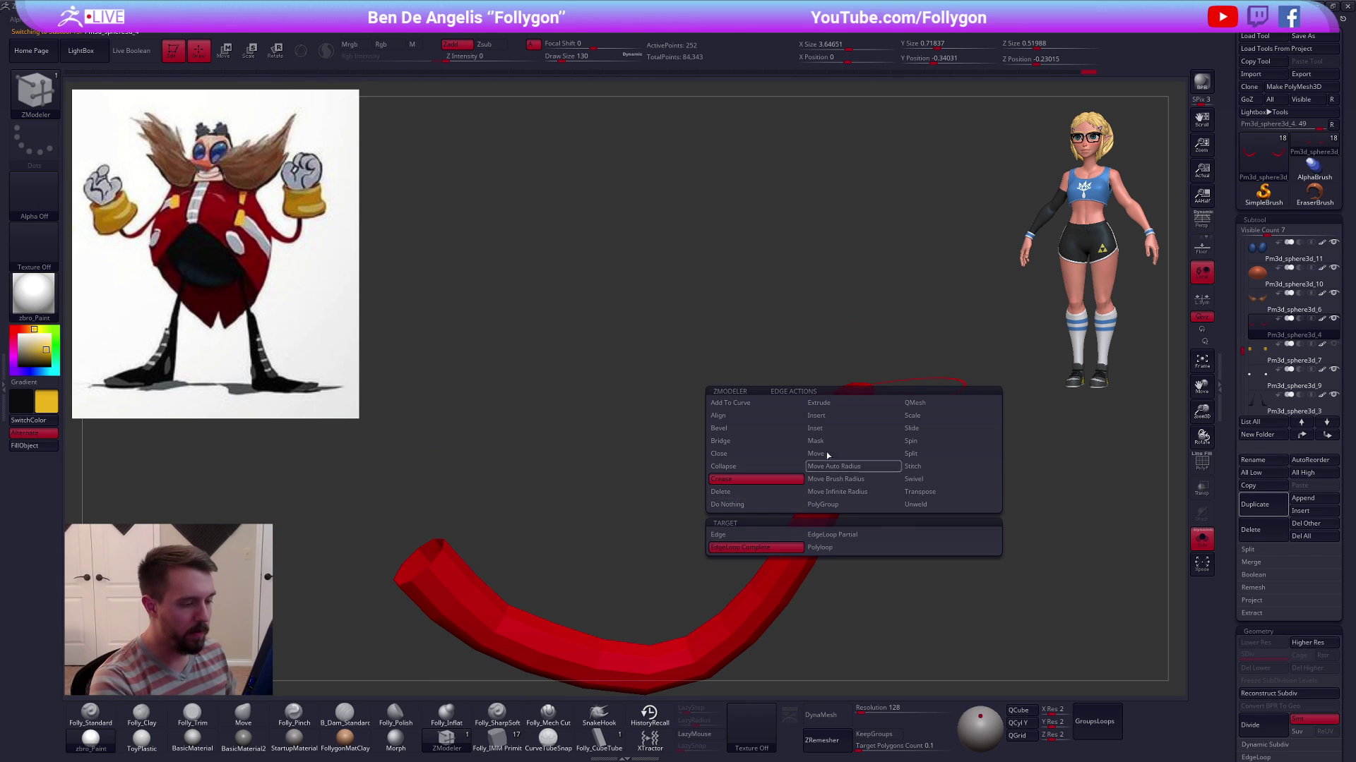
{"action": "key", "text": "d"}
{"action": "key", "text": "shift+d"}
{"action": "right_click_drag", "start_coordinate": [515, 528], "coordinate": [708, 508], "text": "alt"}
{"action": "left_click", "coordinate": [590, 510]}
{"action": "key", "text": "d"}
{"action": "key", "text": "alt+s"}
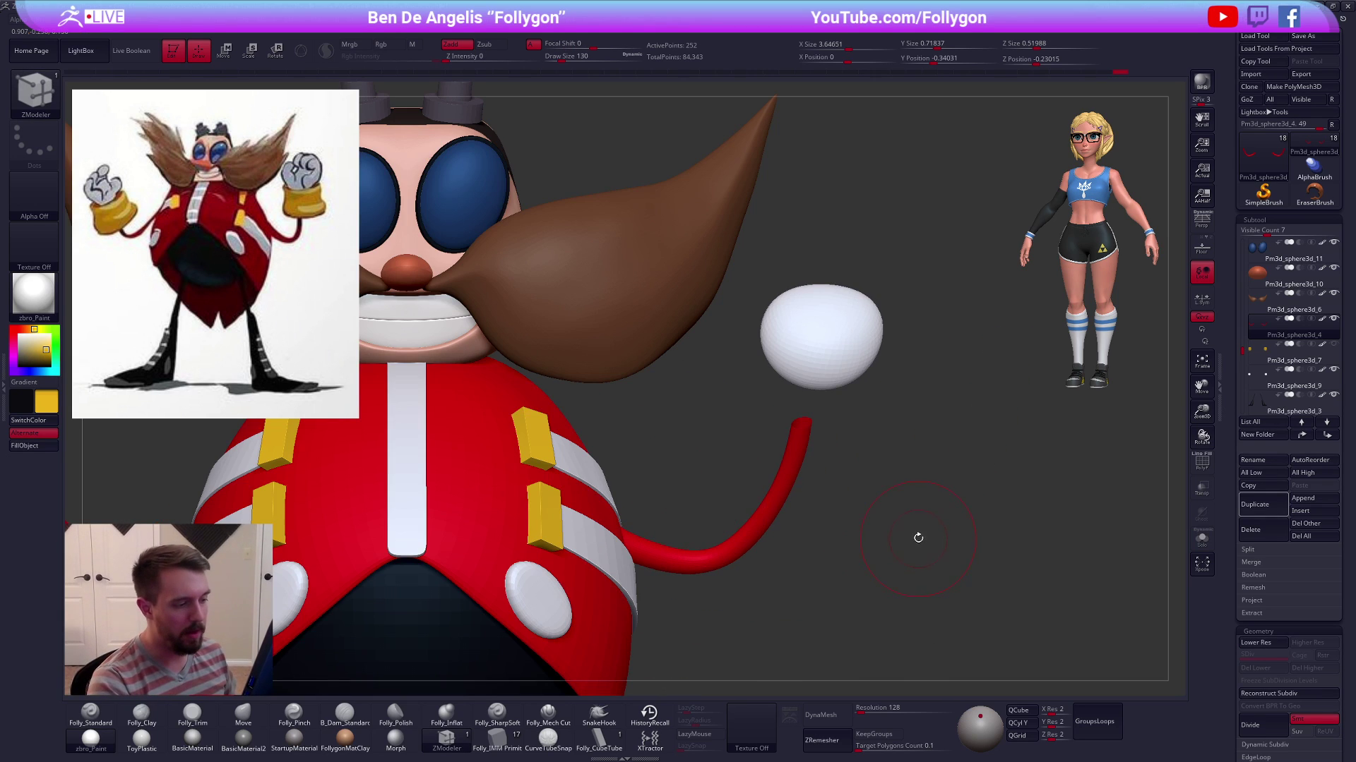
Mask the arms except at the wrist ends, rotate those ends into line with the hands, and clear the mask
{"action": "key", "text": "b"}
{"action": "key", "text": "m"}
{"action": "key", "text": "v"}
{"action": "mouse_move", "coordinate": [810, 470]}
{"action": "right_mouse_down"}
{"action": "mouse_move", "coordinate": [792, 432]}
{"action": "mouse_move", "coordinate": [844, 445]}
{"action": "right_mouse_up"}
{"action": "key", "text": "shift+d"}
{"action": "right_click", "coordinate": [810, 424]}
{"action": "key", "text": "alt+s"}
{"action": "left_click_drag", "start_coordinate": [847, 446], "coordinate": [839, 380], "text": "ctrl"}
{"action": "key", "text": "r"}
{"action": "left_click_drag", "start_coordinate": [801, 421], "coordinate": [903, 405]}
{"action": "key", "text": "q"}
{"action": "left_click_drag", "start_coordinate": [959, 515], "coordinate": [939, 521], "text": "ctrl"}
{"action": "key", "text": "d"}
{"action": "mouse_move", "coordinate": [939, 521]}
{"action": "right_mouse_down", "text": "ctrl"}
{"action": "mouse_move", "coordinate": [914, 523]}
{"action": "mouse_move", "coordinate": [924, 563]}
{"action": "right_mouse_up", "text": "ctrl"}
{"action": "key", "text": "f"}
{"action": "key", "text": "alt+s"}
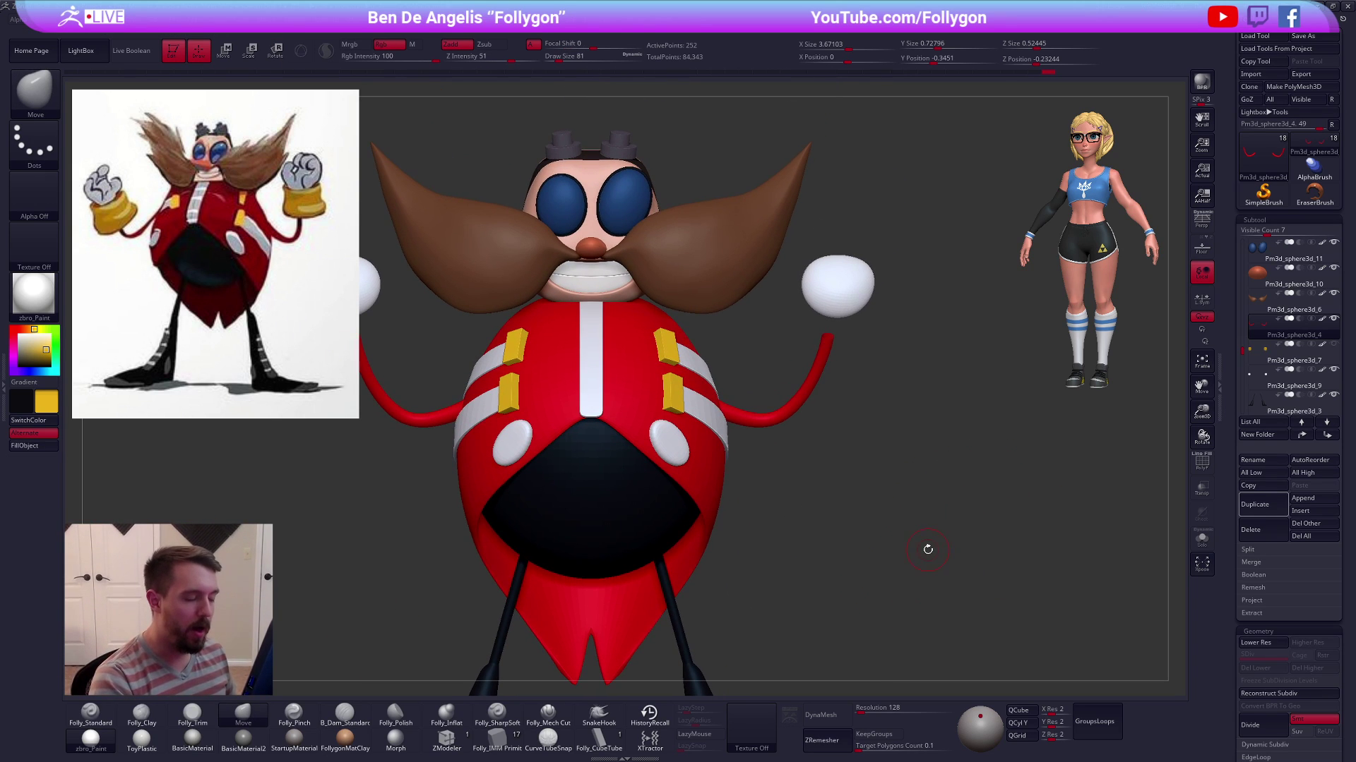
{"action": "left_click", "coordinate": [685, 553], "text": "alt"}
{"action": "key", "text": "alt+s"}
{"action": "mouse_move", "coordinate": [688, 556]}
{"action": "right_mouse_down"}
{"action": "mouse_move", "coordinate": [769, 559]}
{"action": "mouse_move", "coordinate": [698, 566]}
{"action": "right_mouse_up"}
{"action": "key", "text": "alt+s"}
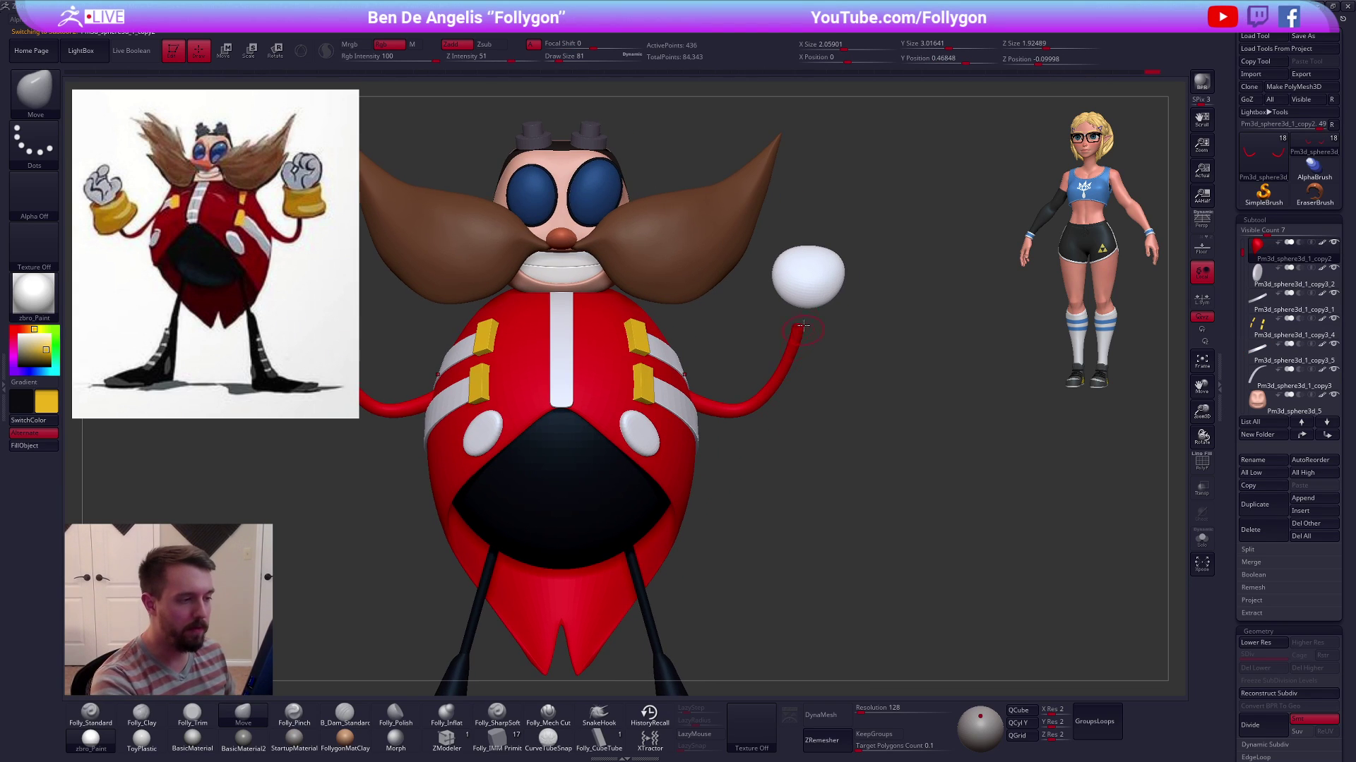
Isolate the hands and insert a Creased Cylinder primitive at the base of the hand
{"action": "left_click", "coordinate": [814, 304], "text": "alt"}
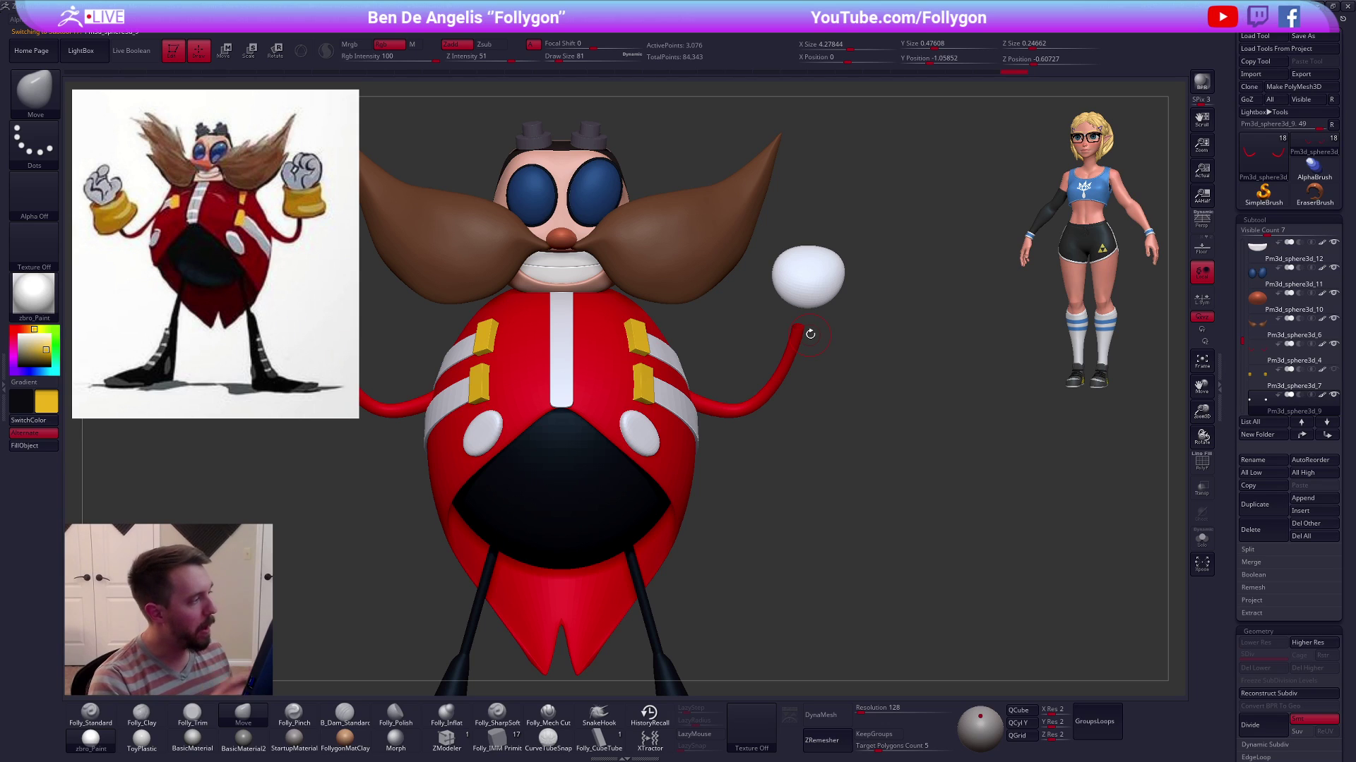
{"action": "right_click_drag", "start_coordinate": [733, 557], "coordinate": [836, 350]}
{"action": "key", "text": "alt+s"}
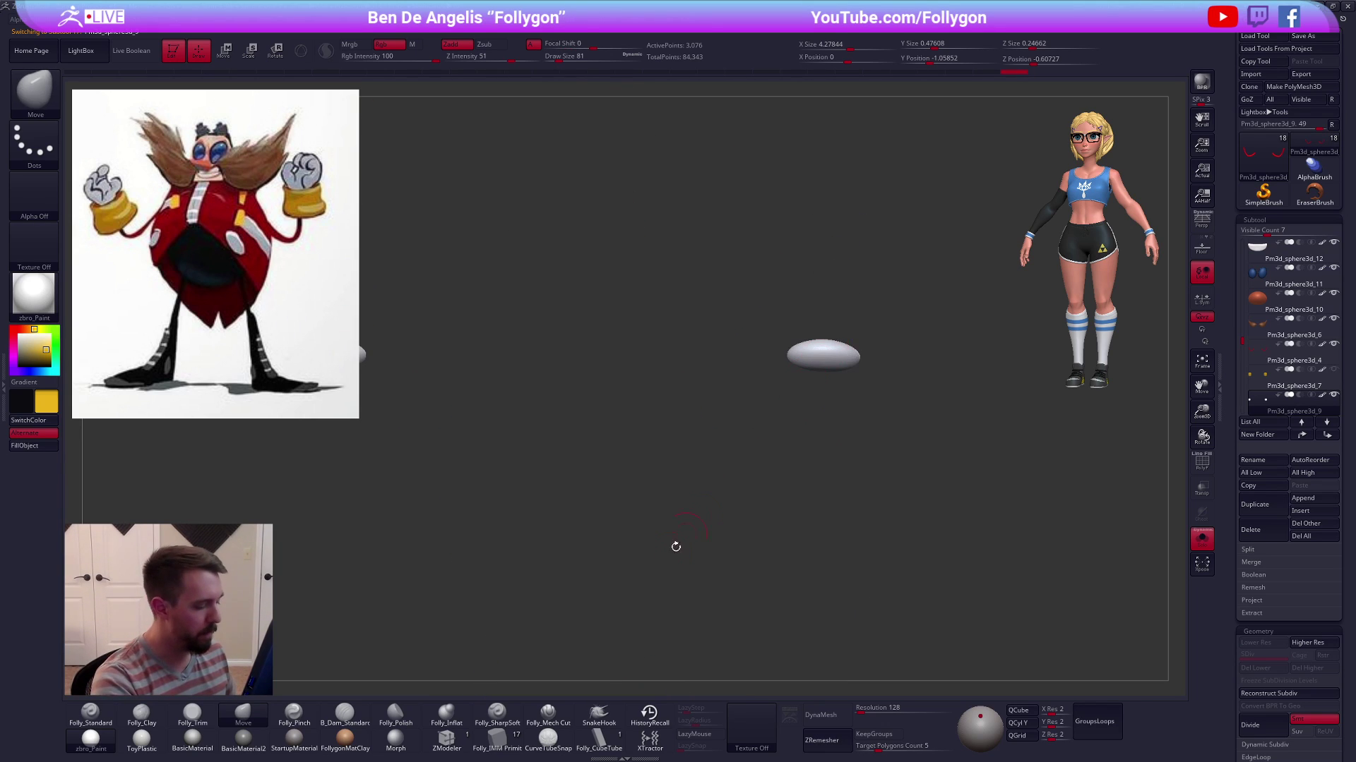
{"action": "left_click", "coordinate": [515, 738]}
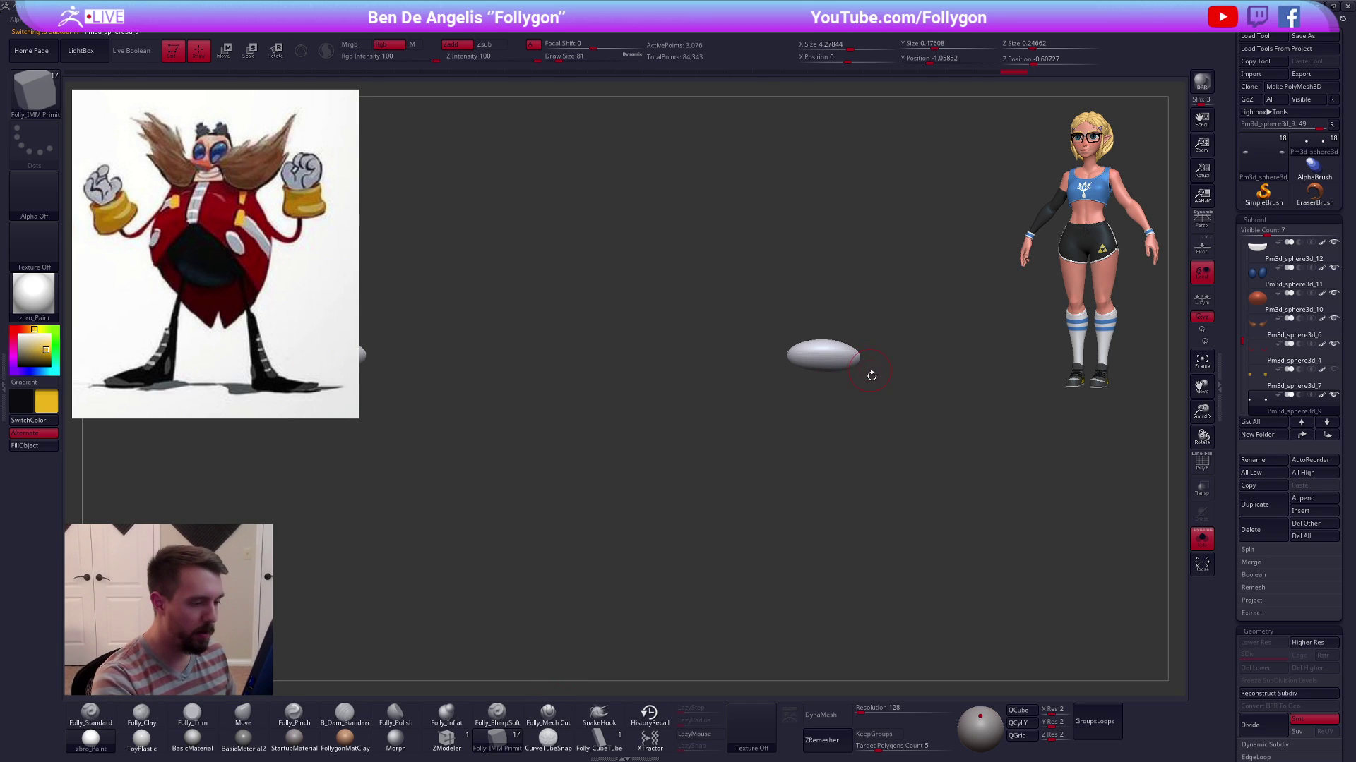
{"action": "key", "text": "m"}
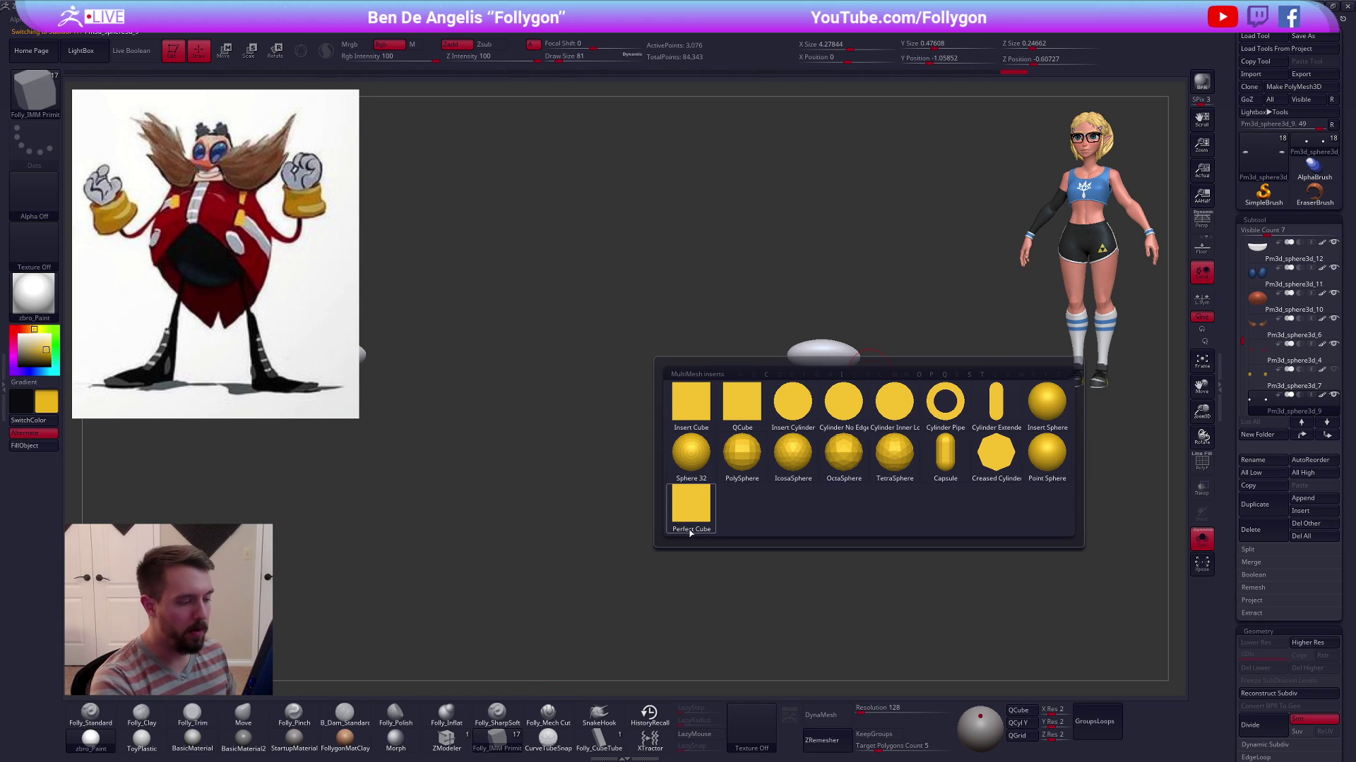
{"action": "left_click", "coordinate": [992, 475]}
{"action": "mouse_move", "coordinate": [815, 351]}
{"action": "left_mouse_down"}
{"action": "mouse_move", "coordinate": [876, 440]}
{"action": "mouse_move", "coordinate": [786, 401]}
{"action": "mouse_move", "coordinate": [769, 446]}
{"action": "mouse_move", "coordinate": [786, 445]}
{"action": "left_mouse_up"}
Rotate the inserted cylinder upright and move it beneath the palm
{"action": "key", "text": "w"}
{"action": "left_click", "coordinate": [830, 375], "text": "ctrl"}
{"action": "key", "text": "r"}
{"action": "left_click_drag", "start_coordinate": [808, 401], "coordinate": [813, 520], "text": "shift"}
{"action": "key", "text": "w"}
{"action": "key", "text": "d"}
{"action": "left_click", "coordinate": [811, 482]}
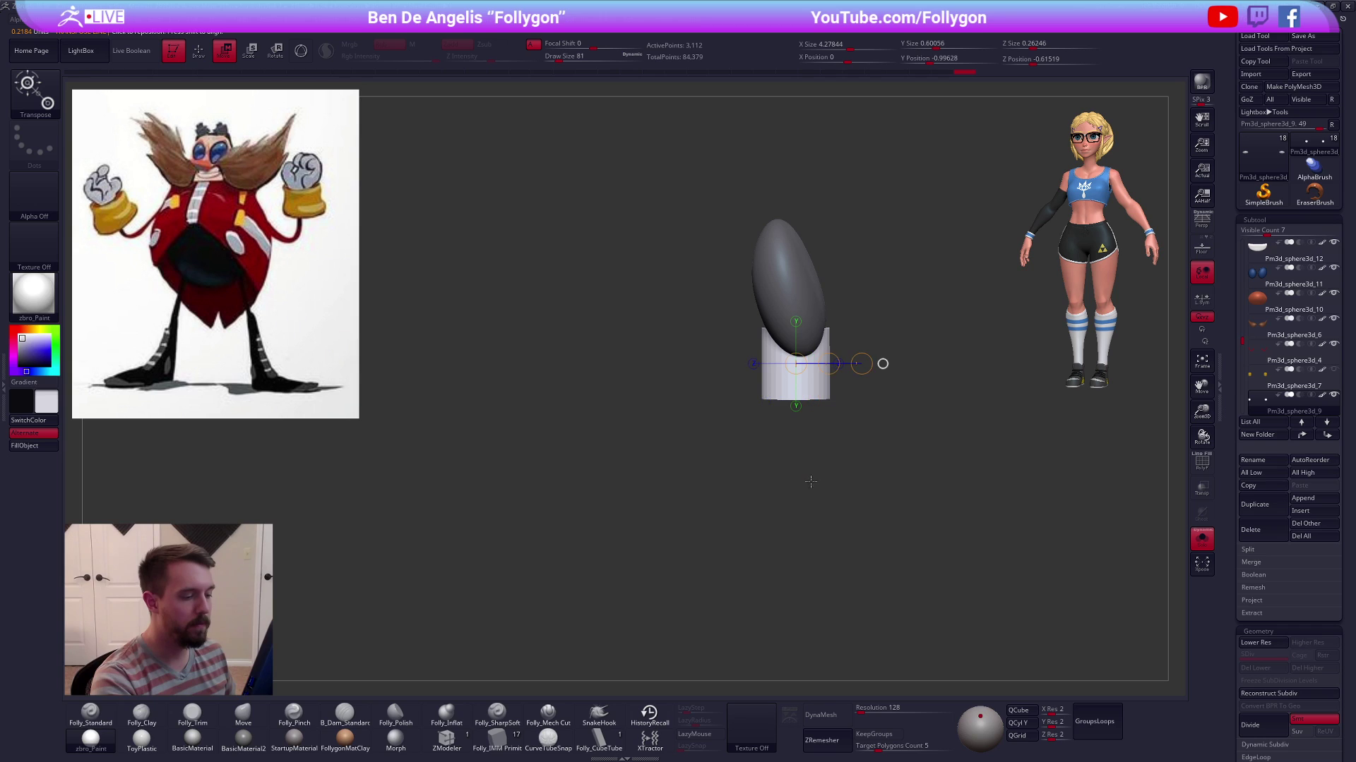
Scale the wrist cylinder to fit the palm and raise it into the base of the hand
{"action": "key", "text": "e"}
{"action": "left_click_drag", "start_coordinate": [861, 364], "coordinate": [835, 365]}
{"action": "right_click_drag", "start_coordinate": [836, 367], "coordinate": [834, 402], "text": "shift"}
{"action": "key", "text": "shift+s"}
{"action": "key", "text": "w"}
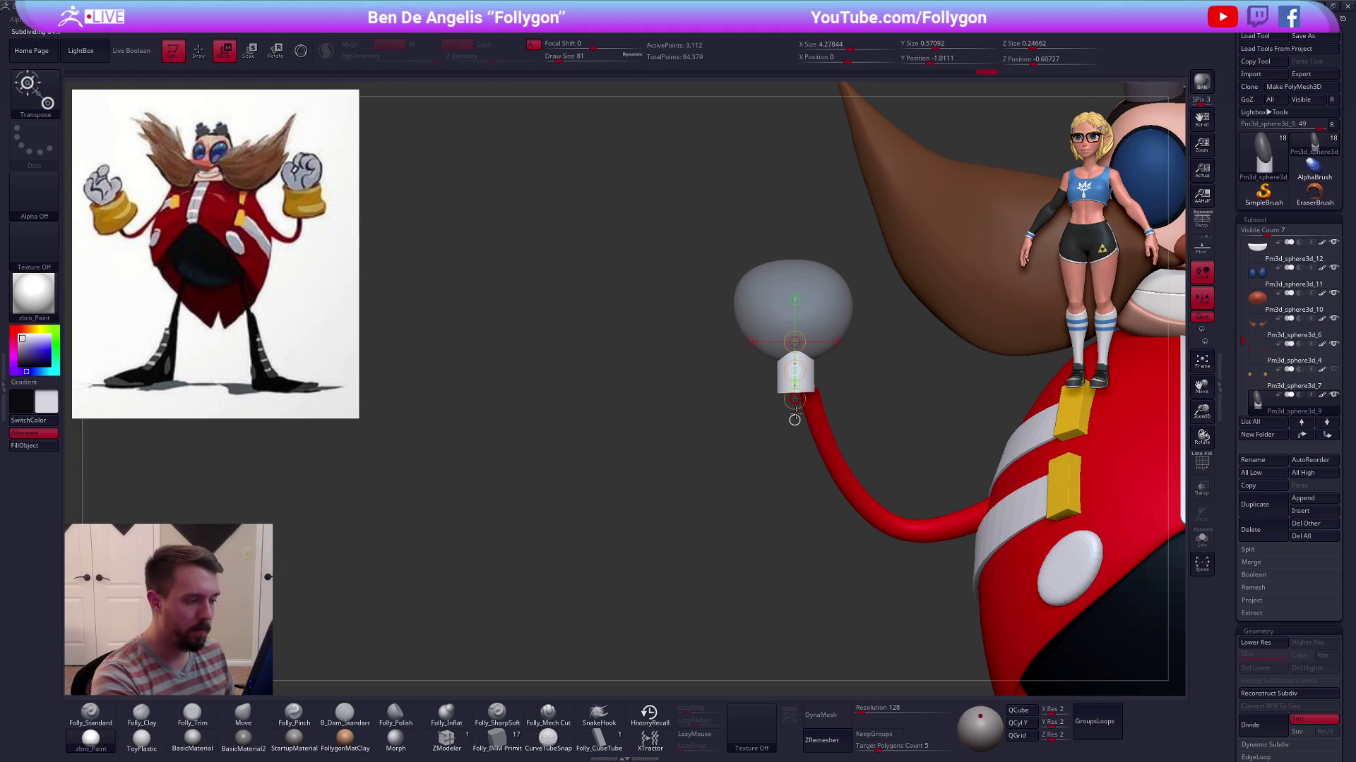
{"action": "key", "text": "e"}
{"action": "left_click_drag", "start_coordinate": [867, 382], "coordinate": [922, 382]}
{"action": "key", "text": "w"}
{"action": "left_click_drag", "start_coordinate": [799, 389], "coordinate": [798, 462]}
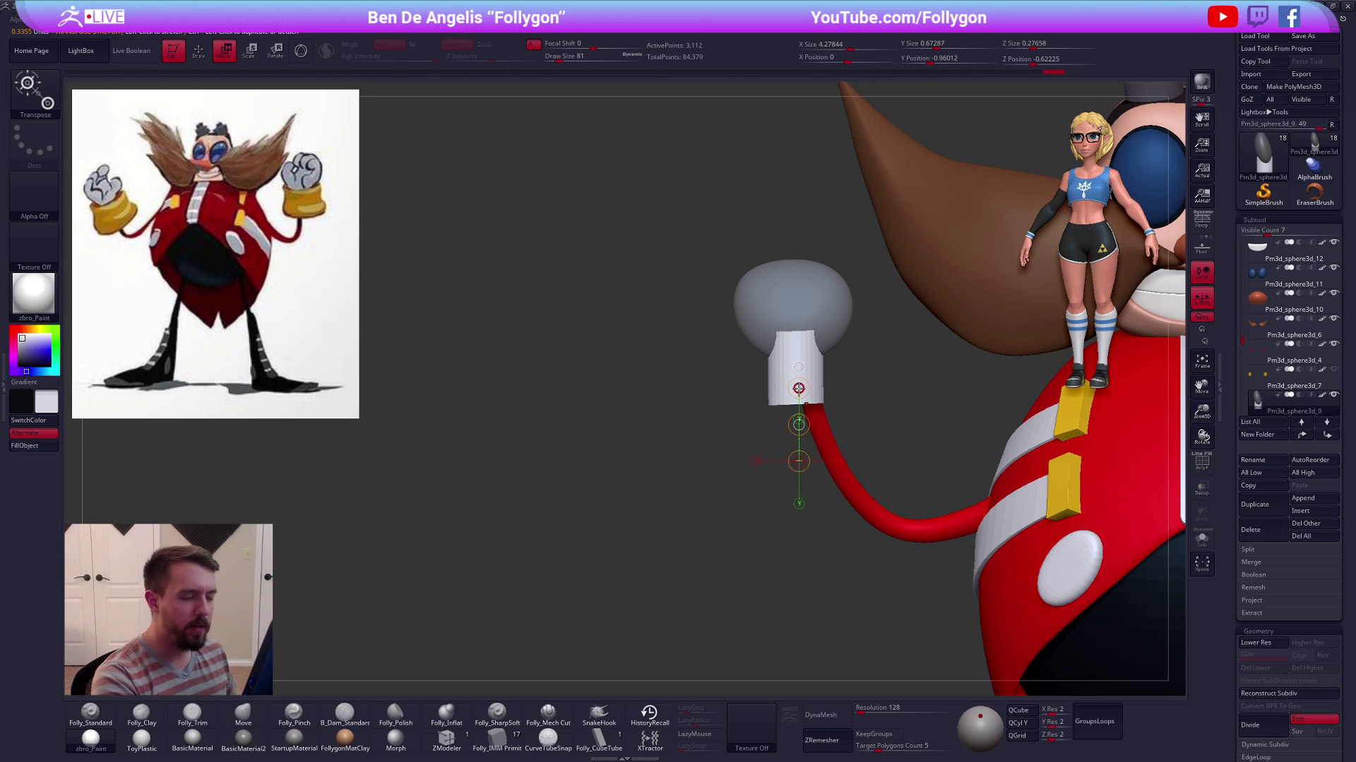
{"action": "left_click_drag", "start_coordinate": [807, 388], "coordinate": [807, 375]}
{"action": "key", "text": "q"}
Show the glove cuffs again, isolate the hands and clear their mask
{"action": "key", "text": "b"}
{"action": "key", "text": "m"}
{"action": "key", "text": "v"}
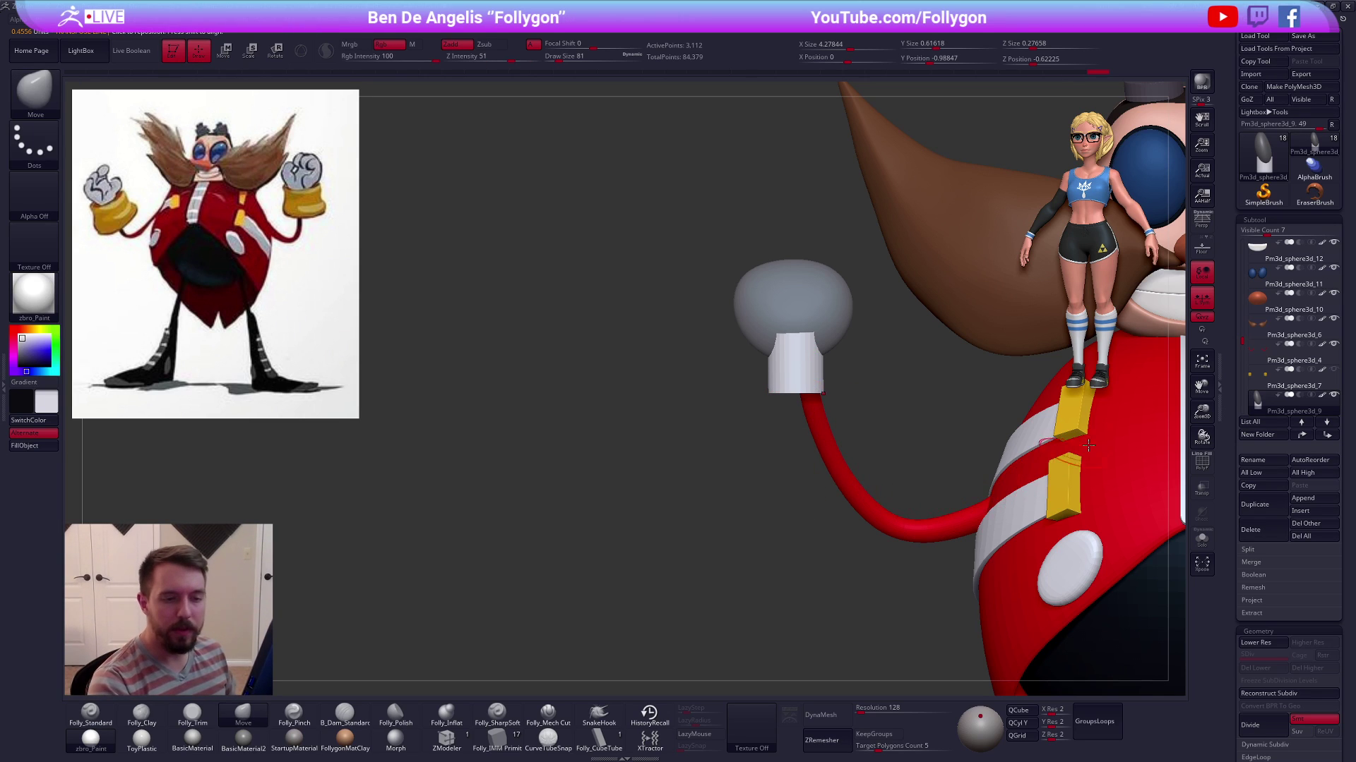
{"action": "left_click", "coordinate": [1334, 369]}
{"action": "right_click_drag", "start_coordinate": [882, 480], "coordinate": [870, 519], "text": "ctrl"}
{"action": "right_click_drag", "start_coordinate": [870, 516], "coordinate": [929, 498]}
{"action": "key", "text": "alt+s"}
{"action": "left_click_drag", "start_coordinate": [968, 493], "coordinate": [1006, 474], "text": "ctrl"}
Subdivide the hands and fuse them with their wrist cylinders using DynaMesh at resolution 664
{"action": "key", "text": "ctrl+d"}
{"action": "left_click_drag", "start_coordinate": [877, 709], "coordinate": [873, 711]}
{"action": "key", "text": "shift+d"}
{"action": "key", "text": "ctrl+d"}
{"action": "key", "text": "ctrl+d"}
{"action": "key", "text": "ctrl+d"}
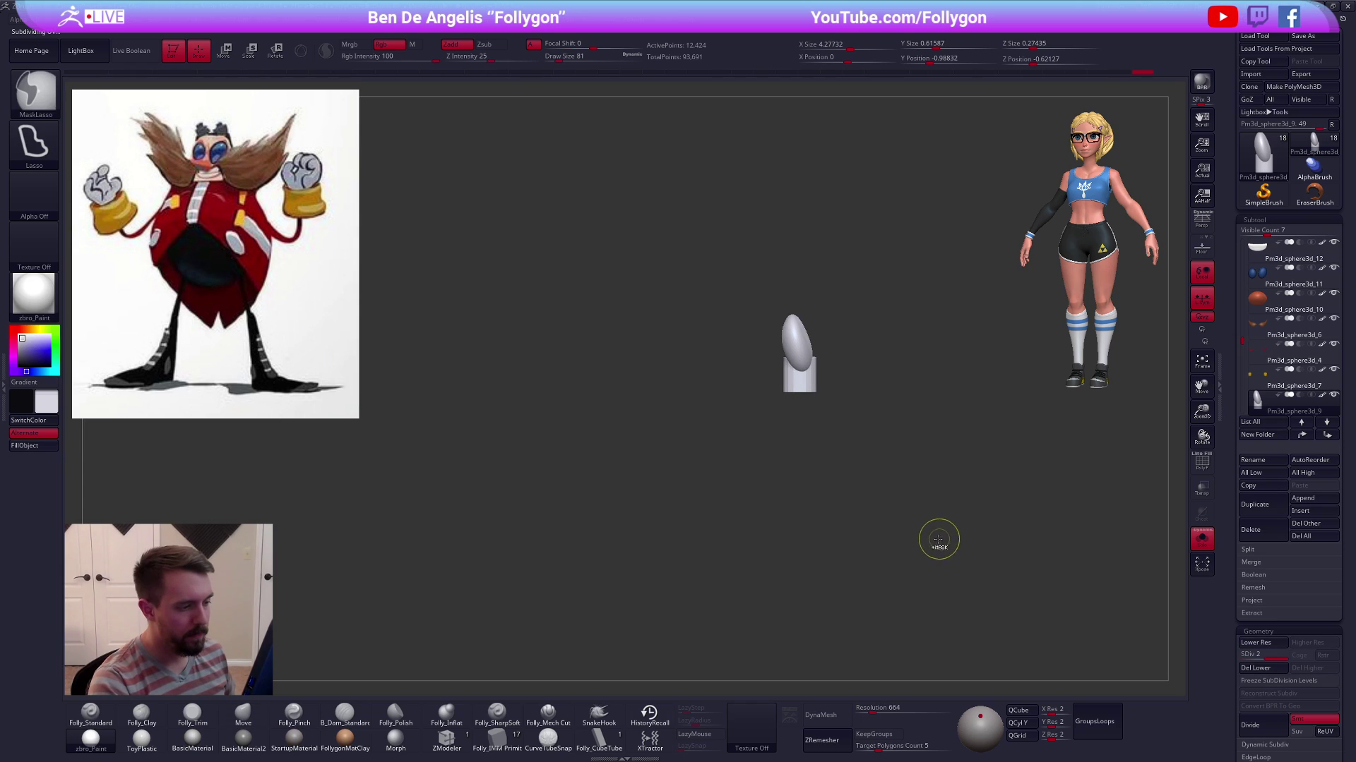
{"action": "left_click", "coordinate": [835, 718]}
{"action": "left_click", "coordinate": [793, 740]}
Smooth the seam where the palm meets the wrist cylinder
{"action": "right_click_drag", "start_coordinate": [820, 418], "coordinate": [784, 428]}
{"action": "mouse_move", "coordinate": [808, 351]}
{"action": "left_mouse_down", "text": "shift"}
{"action": "mouse_move", "coordinate": [821, 343]}
{"action": "mouse_move", "coordinate": [812, 352]}
{"action": "left_mouse_up", "text": "shift"}
{"action": "right_click_drag", "start_coordinate": [819, 364], "coordinate": [911, 375]}
{"action": "left_click_drag", "start_coordinate": [841, 356], "coordinate": [851, 352], "text": "shift"}
{"action": "mouse_move", "coordinate": [858, 364]}
{"action": "right_mouse_down"}
{"action": "mouse_move", "coordinate": [920, 379]}
{"action": "mouse_move", "coordinate": [862, 374]}
{"action": "right_mouse_up"}
Even out the transition between the palm and the wrist using the Folly_Trim brush and smoothing
{"action": "key", "text": "2"}
{"action": "left_click_drag", "start_coordinate": [850, 340], "coordinate": [869, 344]}
{"action": "mouse_move", "coordinate": [867, 350]}
{"action": "right_mouse_down"}
{"action": "mouse_move", "coordinate": [932, 353]}
{"action": "mouse_move", "coordinate": [883, 351]}
{"action": "right_mouse_up"}
{"action": "mouse_move", "coordinate": [881, 351]}
{"action": "left_mouse_down"}
{"action": "mouse_move", "coordinate": [896, 357]}
{"action": "mouse_move", "coordinate": [885, 342]}
{"action": "left_mouse_up"}
{"action": "key", "text": "3"}
{"action": "right_click_drag", "start_coordinate": [868, 369], "coordinate": [777, 454], "text": "alt"}
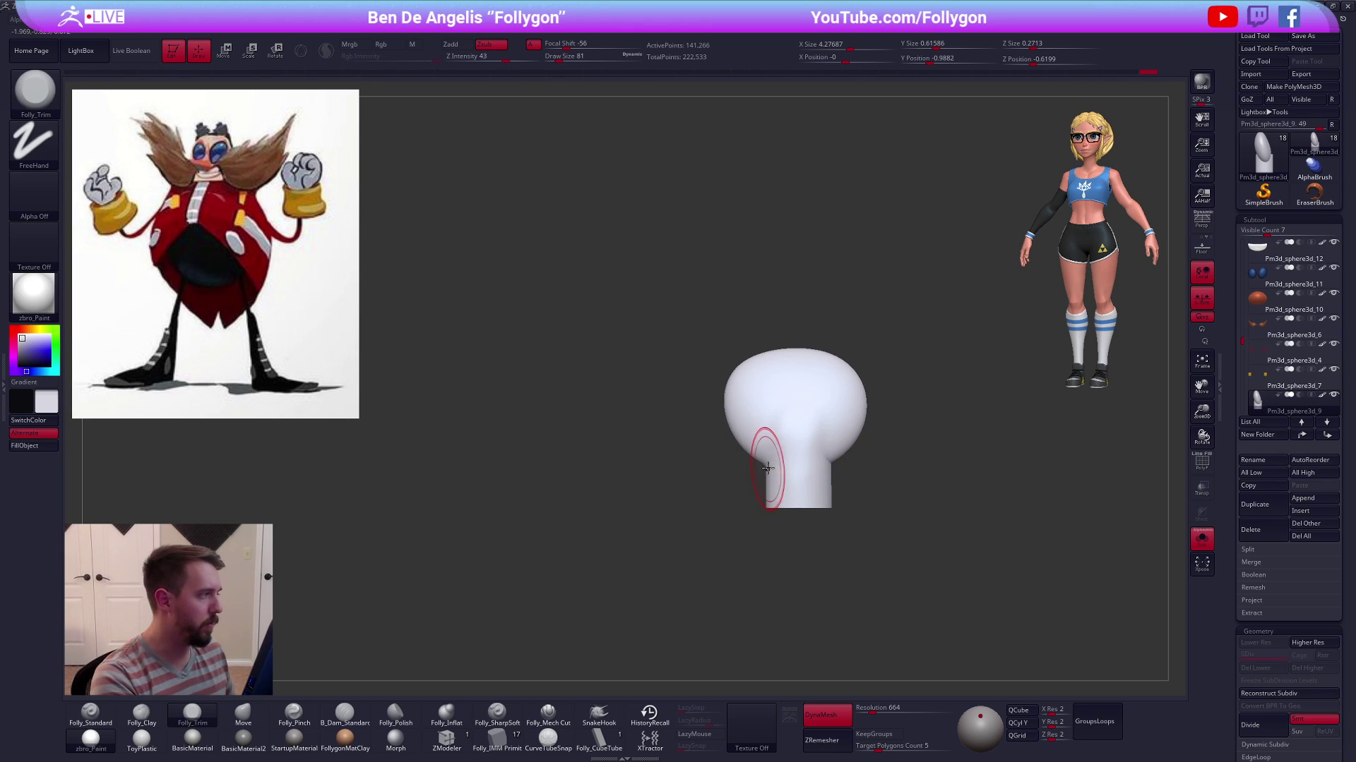
{"action": "mouse_move", "coordinate": [773, 455]}
{"action": "right_mouse_down", "text": "ctrl"}
{"action": "mouse_move", "coordinate": [784, 432]}
{"action": "mouse_move", "coordinate": [824, 434]}
{"action": "right_mouse_up", "text": "ctrl"}
{"action": "key", "text": "space"}
{"action": "left_click_drag", "start_coordinate": [828, 432], "coordinate": [843, 418]}
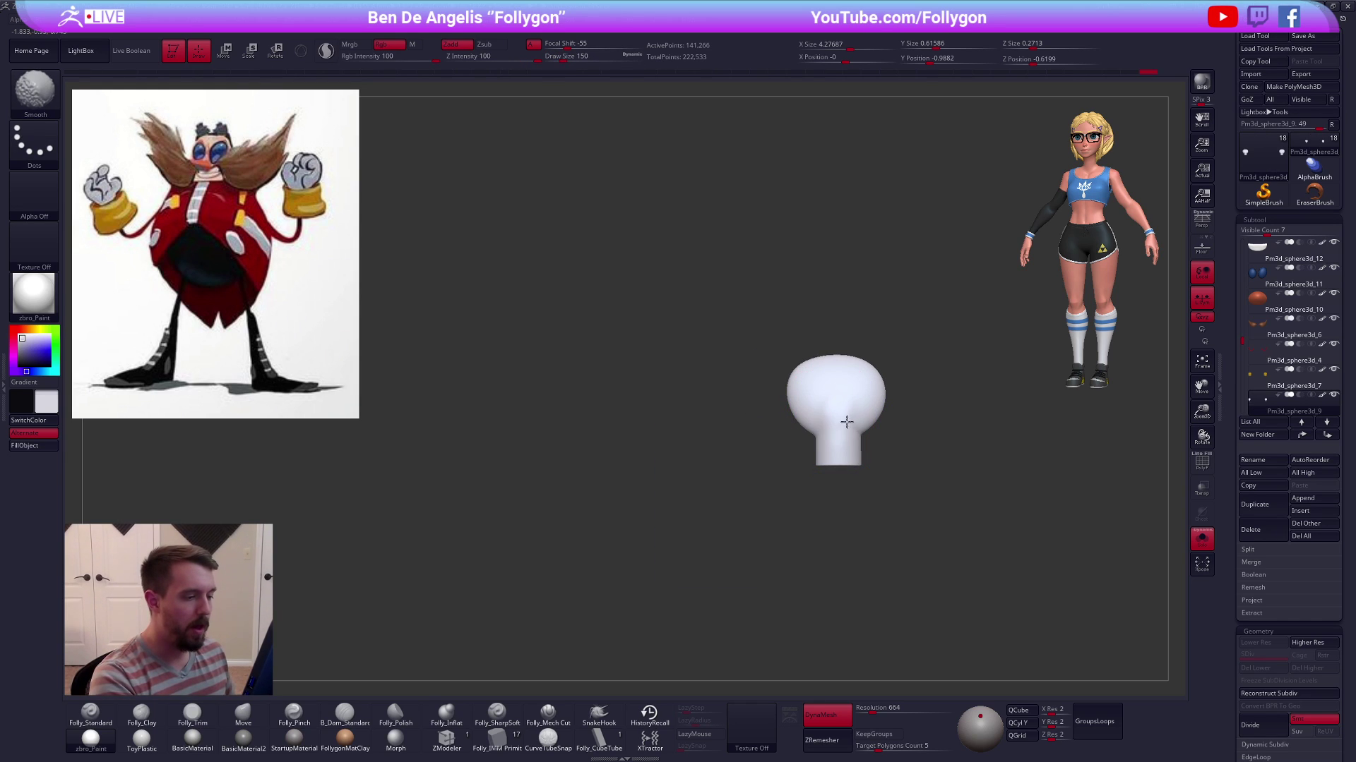
Flatten the broad face of the palm using the Folly_Trim brush at draw size 130
{"action": "right_click_drag", "start_coordinate": [844, 452], "coordinate": [826, 448], "text": "shift"}
{"action": "key", "text": "space"}
{"action": "left_click_drag", "start_coordinate": [855, 409], "coordinate": [852, 410]}
{"action": "right_click_drag", "start_coordinate": [821, 408], "coordinate": [852, 402]}
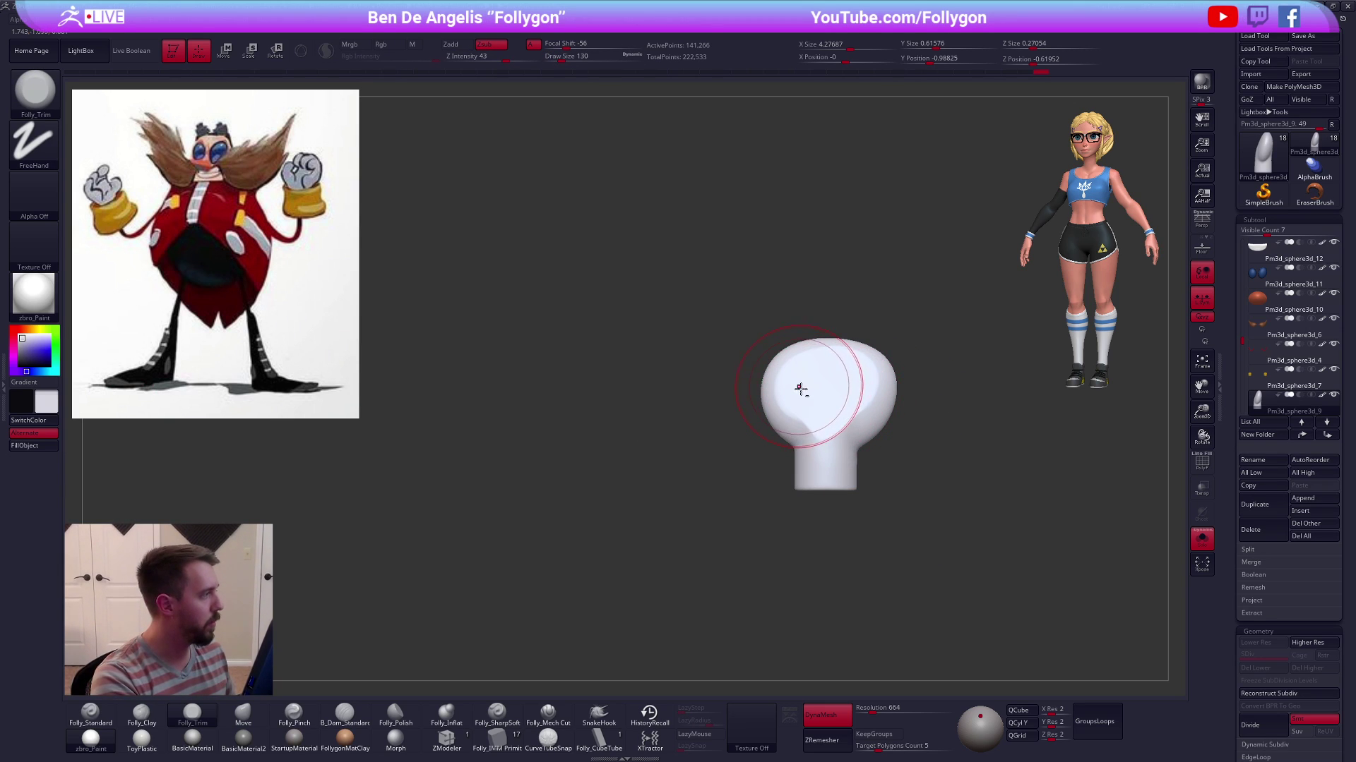
{"action": "right_click_drag", "start_coordinate": [799, 386], "coordinate": [821, 404], "text": "alt"}
Widen and square off the palm's upper corners using the Move brush
{"action": "key", "text": "b"}
{"action": "key", "text": "m"}
{"action": "key", "text": "v"}
{"action": "key", "text": "space"}
{"action": "left_click_drag", "start_coordinate": [807, 392], "coordinate": [811, 392]}
{"action": "left_click_drag", "start_coordinate": [804, 386], "coordinate": [798, 380]}
{"action": "left_click_drag", "start_coordinate": [899, 375], "coordinate": [903, 372]}
{"action": "left_click_drag", "start_coordinate": [891, 433], "coordinate": [842, 407]}
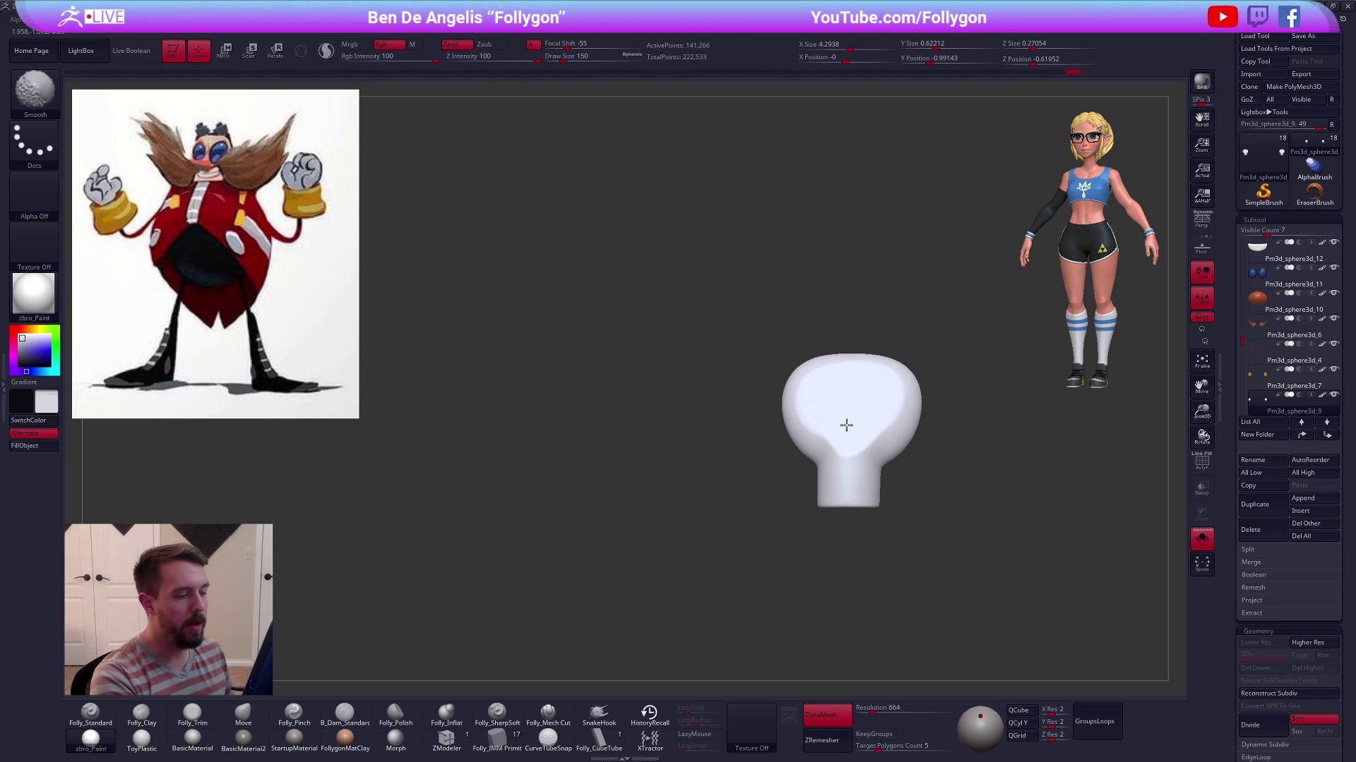
Refine the flat planes of the palm down to the wrist using Folly_Trim at draw size 88
{"action": "right_click_drag", "start_coordinate": [842, 428], "coordinate": [869, 429]}
{"action": "key", "text": "space"}
{"action": "left_click_drag", "start_coordinate": [868, 430], "coordinate": [855, 430]}
{"action": "right_click_drag", "start_coordinate": [868, 402], "coordinate": [854, 383]}
{"action": "key", "text": "3"}
{"action": "left_click_drag", "start_coordinate": [867, 383], "coordinate": [879, 376]}
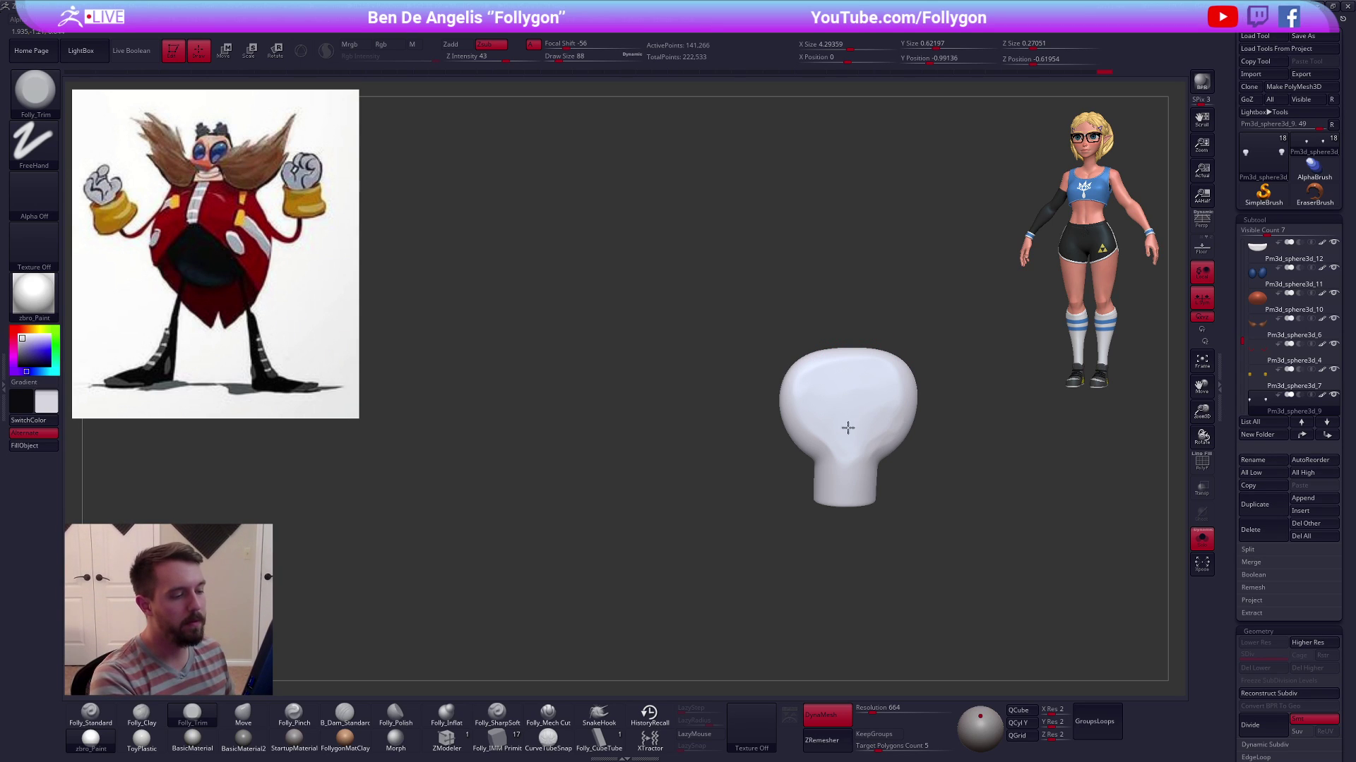
{"action": "right_click_drag", "start_coordinate": [855, 432], "coordinate": [859, 425]}
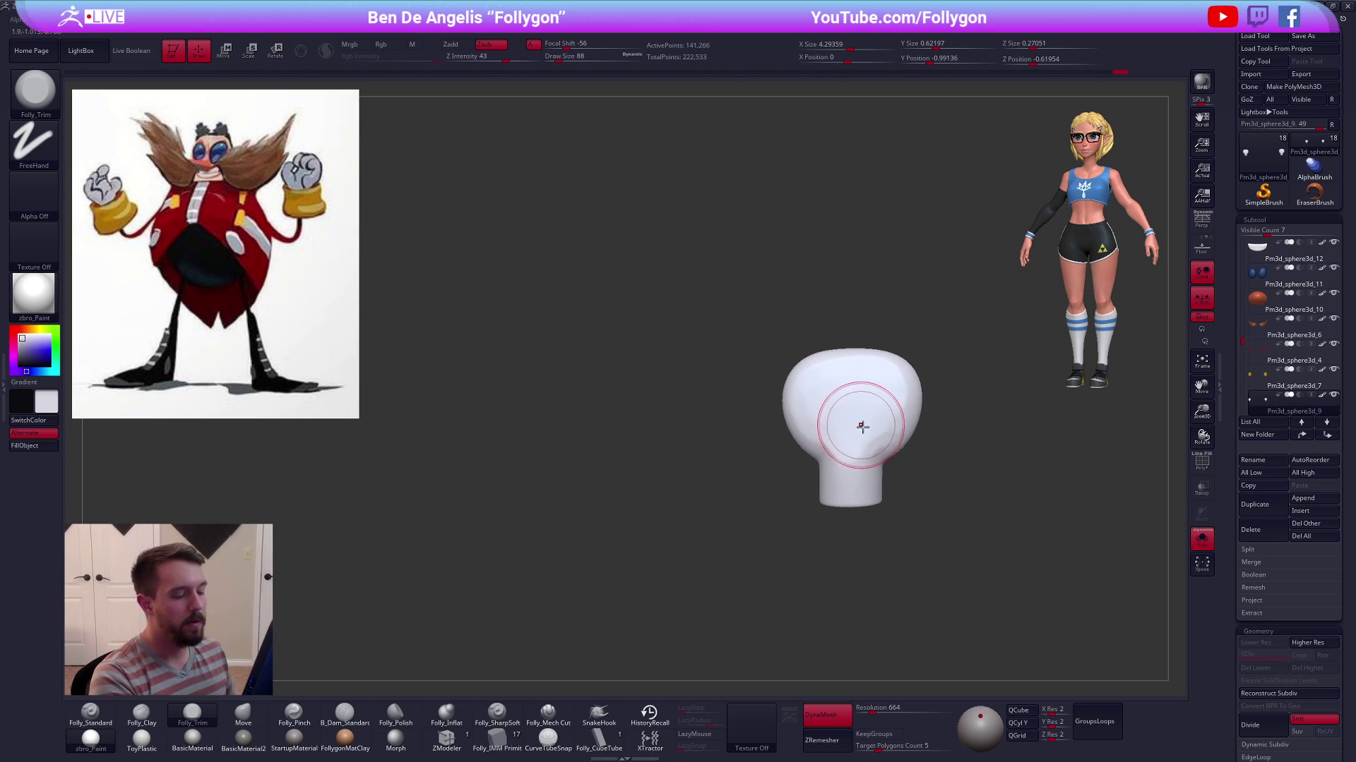
Turn off DynaMesh and ZRemesh the hands with a target polygons count of 1
{"action": "left_click", "coordinate": [850, 715]}
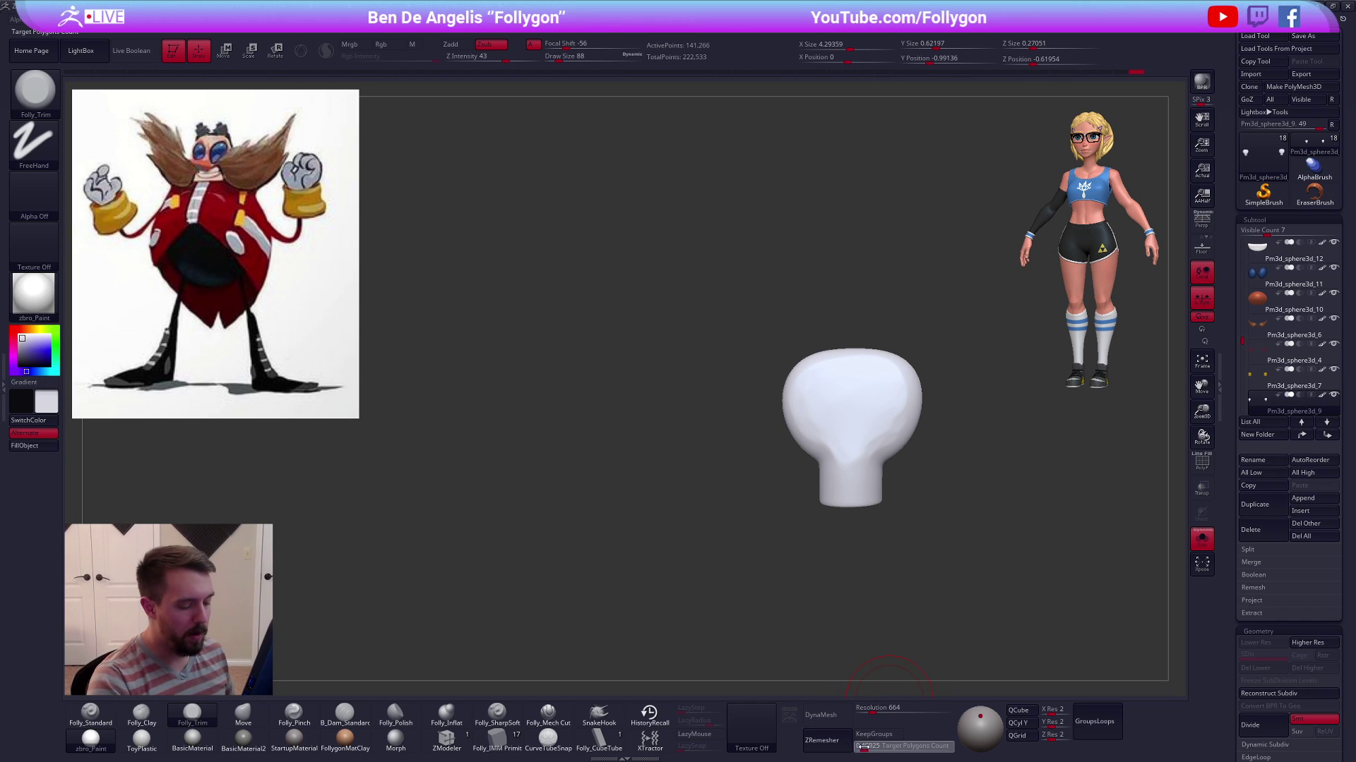
{"action": "left_click_drag", "start_coordinate": [863, 747], "coordinate": [866, 746]}
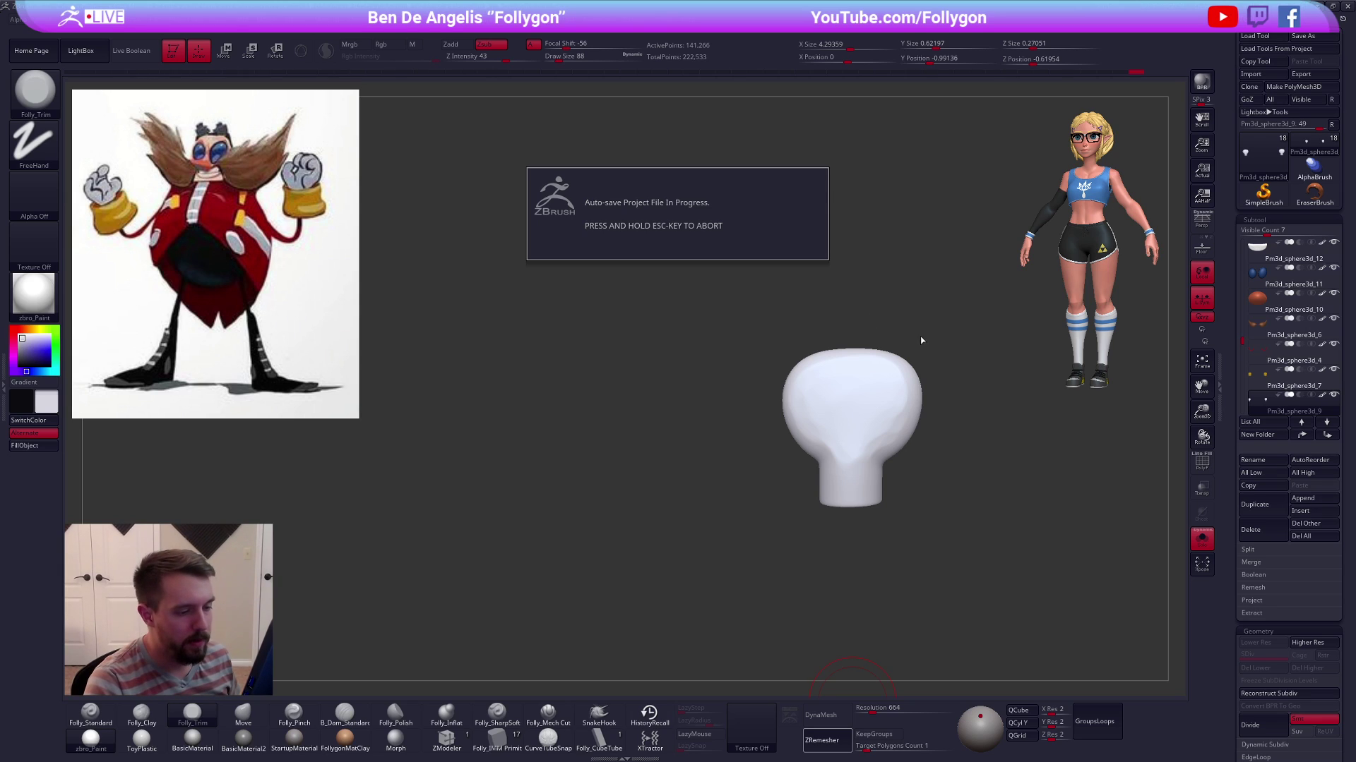
{"action": "mouse_move", "coordinate": [908, 324]}
{"action": "left_mouse_down"}
{"action": "mouse_move", "coordinate": [865, 341]}
{"action": "mouse_move", "coordinate": [841, 332]}
{"action": "mouse_move", "coordinate": [853, 379]}
{"action": "mouse_move", "coordinate": [842, 344]}
{"action": "mouse_move", "coordinate": [868, 335]}
{"action": "mouse_move", "coordinate": [860, 389]}
{"action": "mouse_move", "coordinate": [810, 343]}
{"action": "left_mouse_up"}
Show the whole character again and reshape the hands inside the yellow cuffs using the Move brush
{"action": "key", "text": "alt+s"}
{"action": "key", "text": "b"}
{"action": "key", "text": "m"}
{"action": "key", "text": "v"}
{"action": "key", "text": "space"}
{"action": "key", "text": "space"}
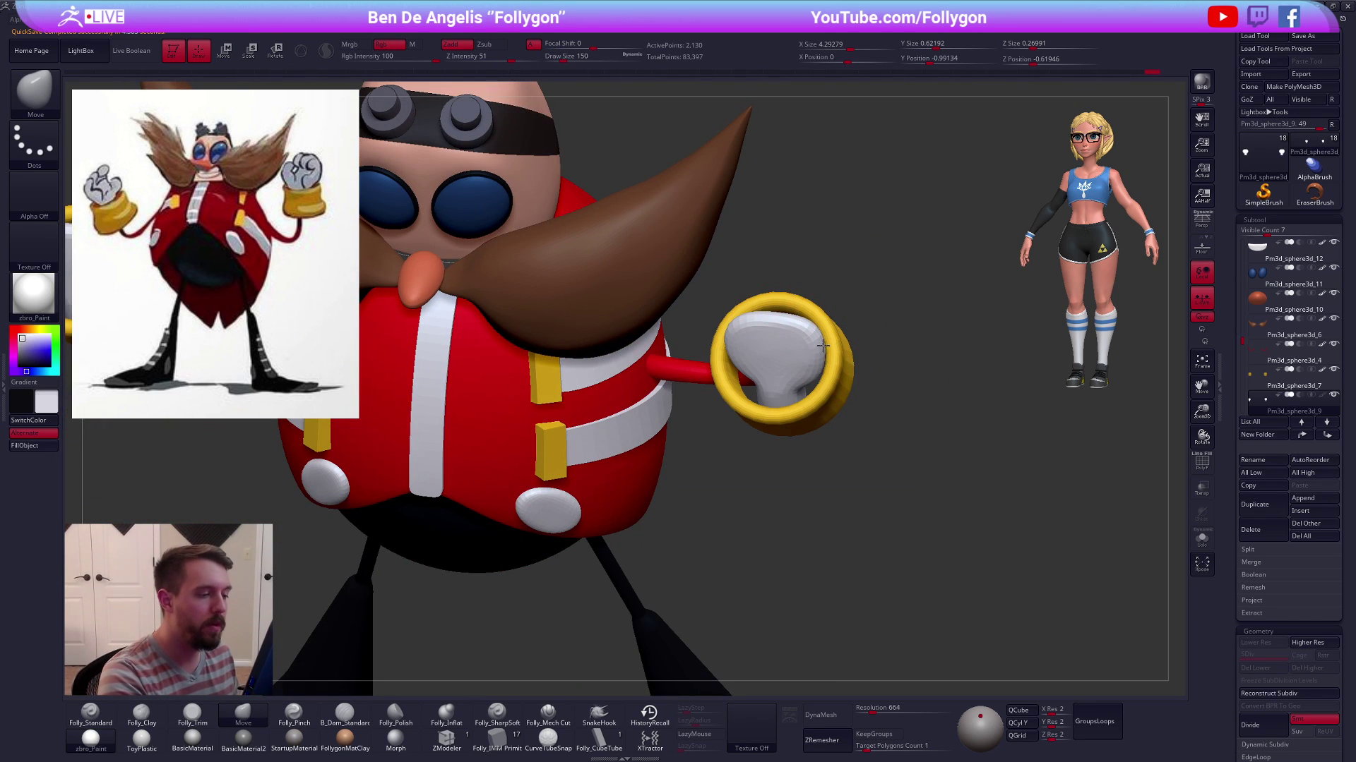
{"action": "left_click_drag", "start_coordinate": [867, 396], "coordinate": [863, 332], "text": "shift"}
{"action": "left_click_drag", "start_coordinate": [726, 368], "coordinate": [734, 365]}
{"action": "mouse_move", "coordinate": [732, 345]}
{"action": "left_mouse_down"}
{"action": "mouse_move", "coordinate": [814, 342]}
{"action": "mouse_move", "coordinate": [839, 357]}
{"action": "left_mouse_up"}
{"action": "key", "text": "space"}
{"action": "left_click_drag", "start_coordinate": [819, 349], "coordinate": [815, 350]}
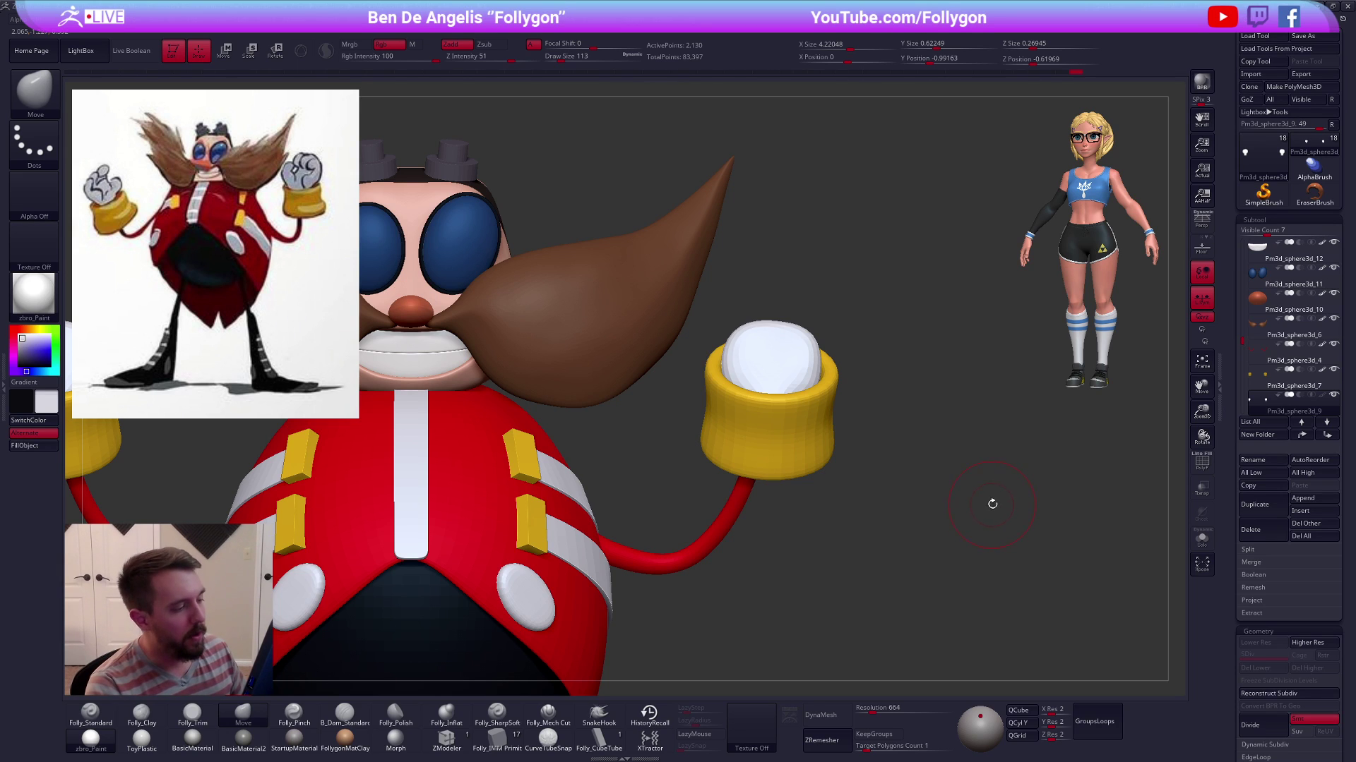
Reduce the Move brush's draw size to 67 and pull the hand's upper outer edge slightly inward
{"action": "key", "text": "space"}
{"action": "left_click_drag", "start_coordinate": [823, 383], "coordinate": [834, 383]}
{"action": "left_click_drag", "start_coordinate": [808, 335], "coordinate": [806, 342]}
{"action": "key", "text": "space"}
{"action": "left_click_drag", "start_coordinate": [873, 373], "coordinate": [856, 373]}
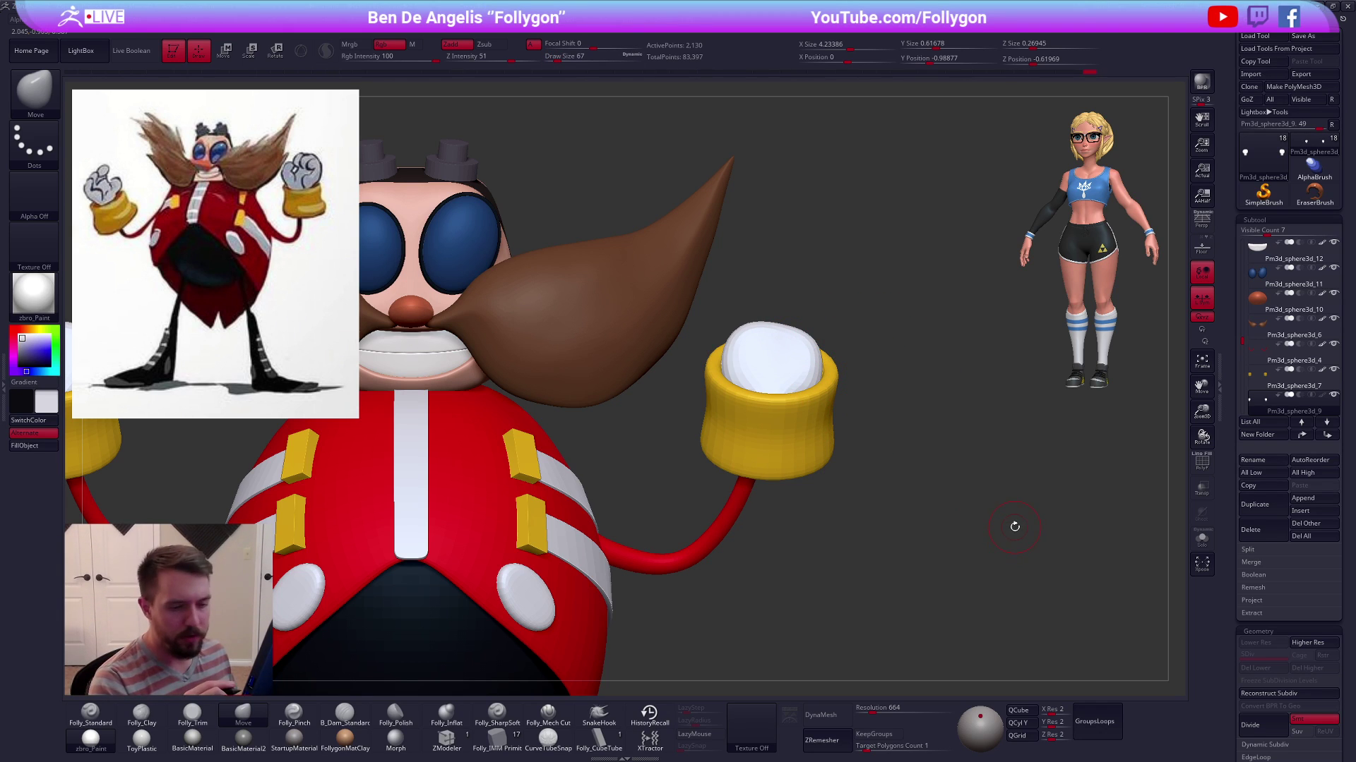
Duplicate the hands subtool and choose the Capsule from the primitive insert meshes
{"action": "left_click_drag", "start_coordinate": [1237, 331], "coordinate": [1242, 344]}
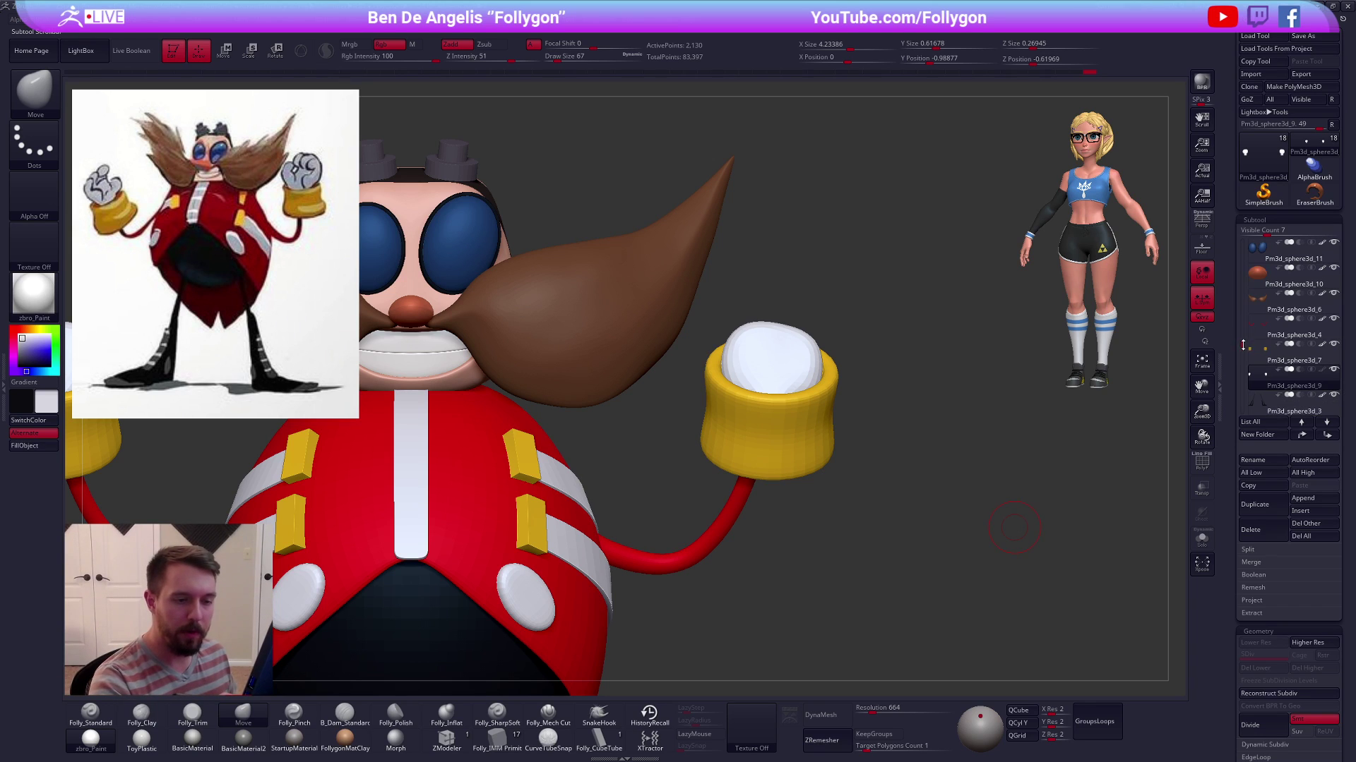
{"action": "left_click", "coordinate": [1265, 503]}
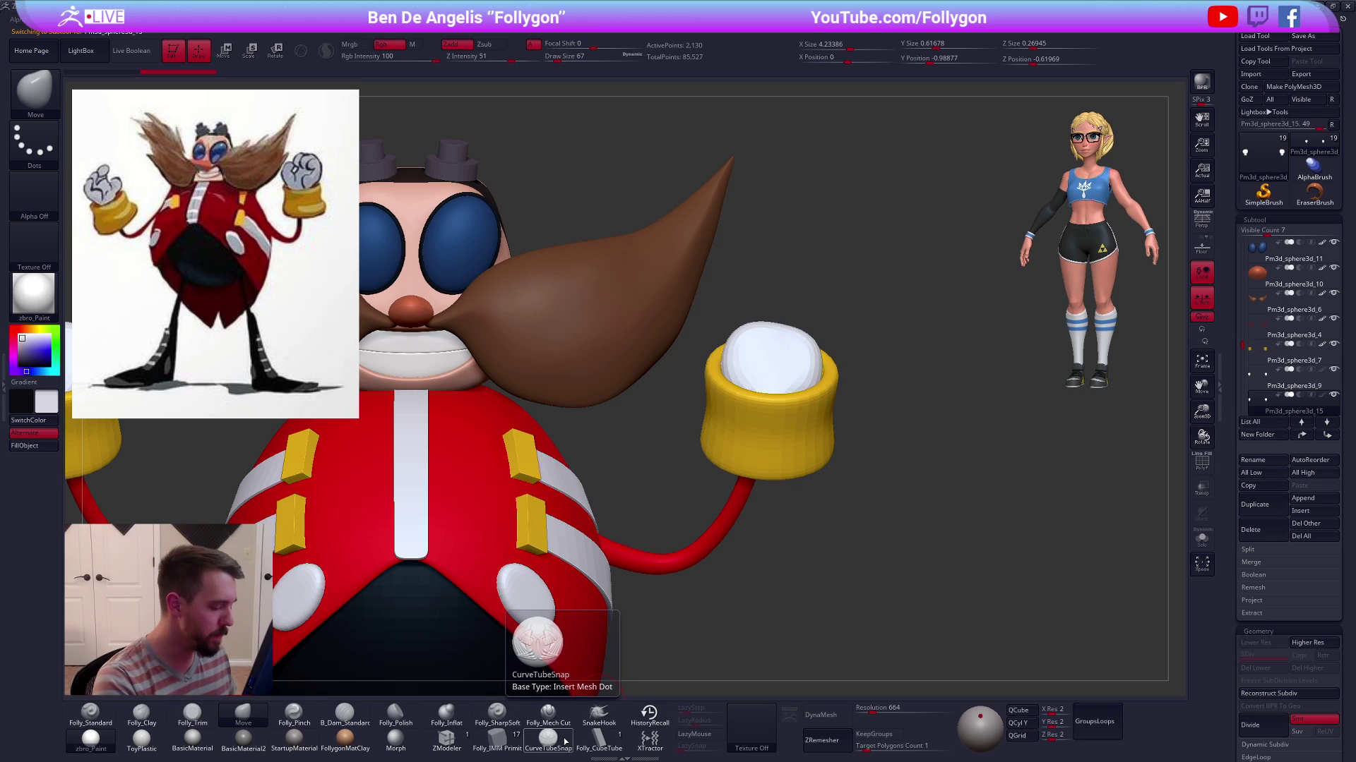
{"action": "left_click", "coordinate": [496, 737]}
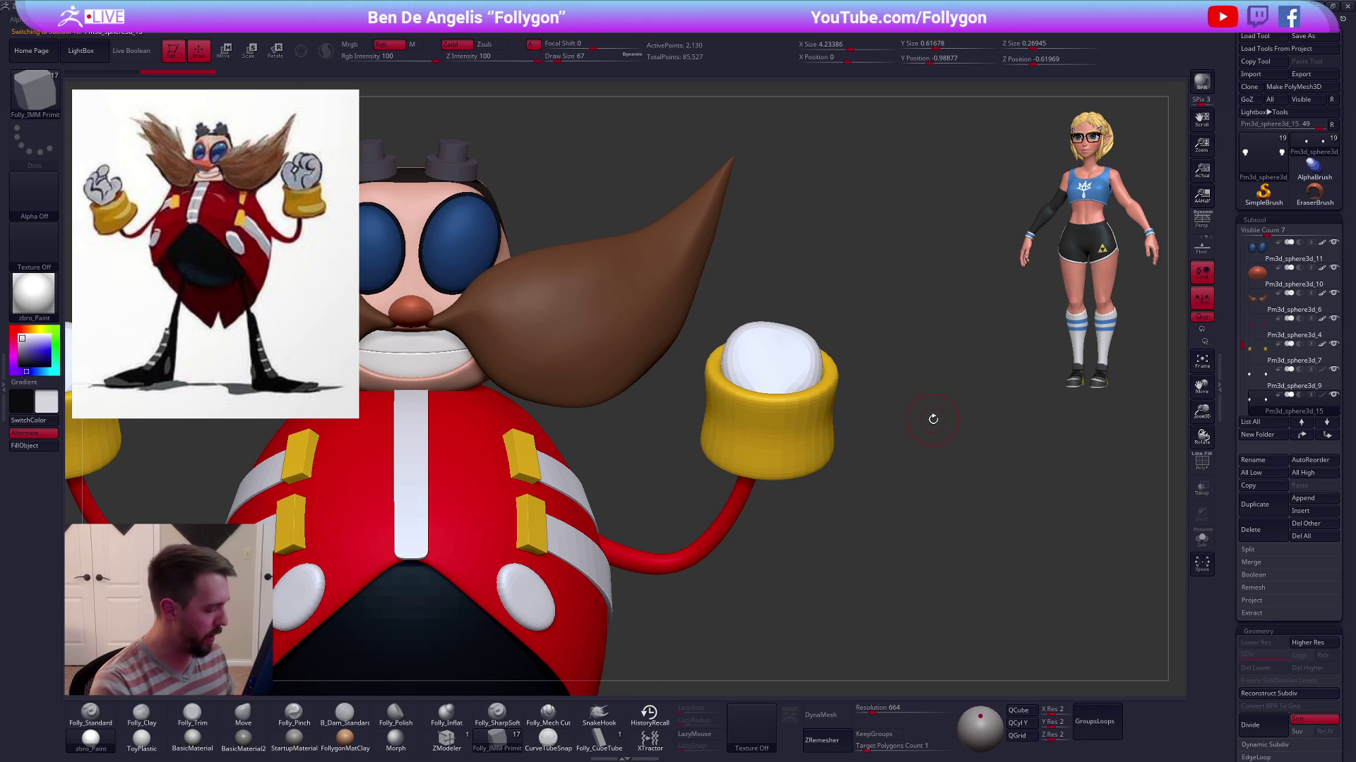
{"action": "key", "text": "m"}
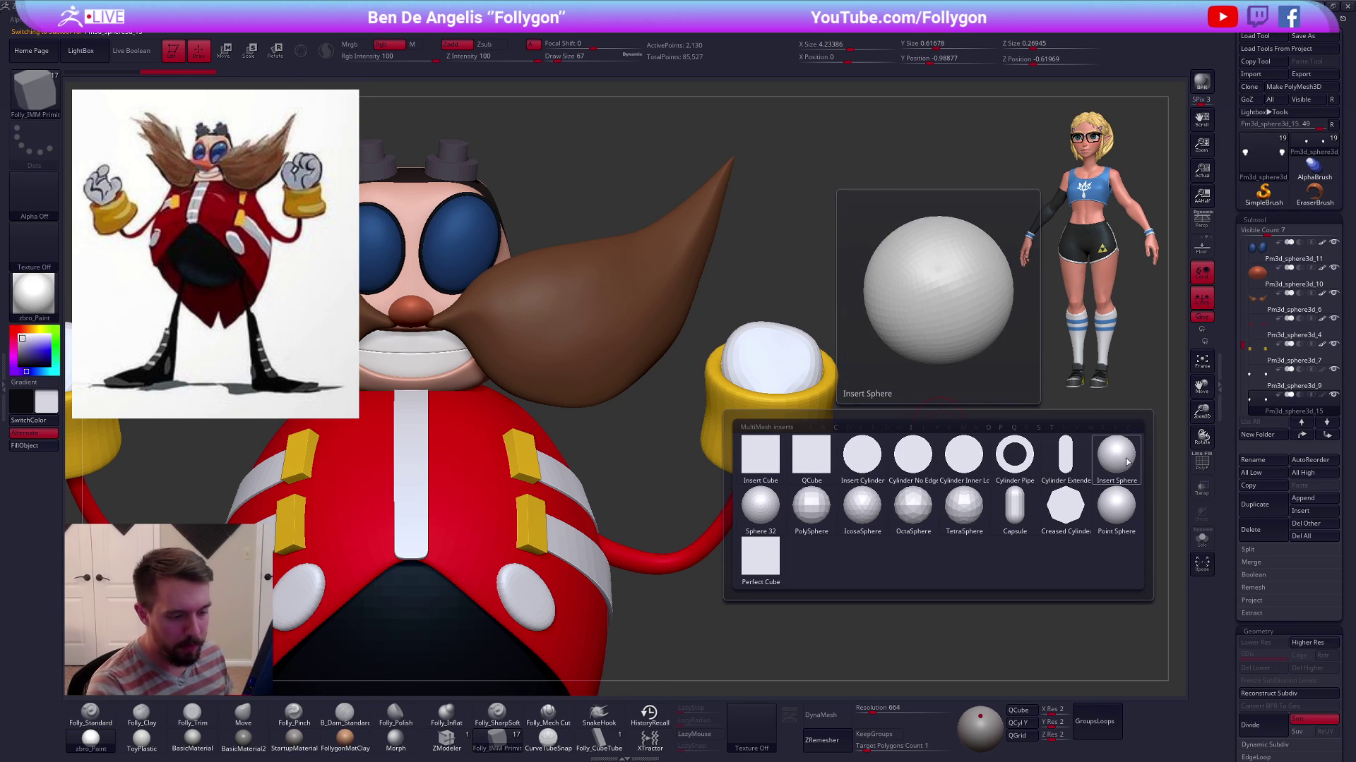
{"action": "left_click", "coordinate": [1007, 517]}
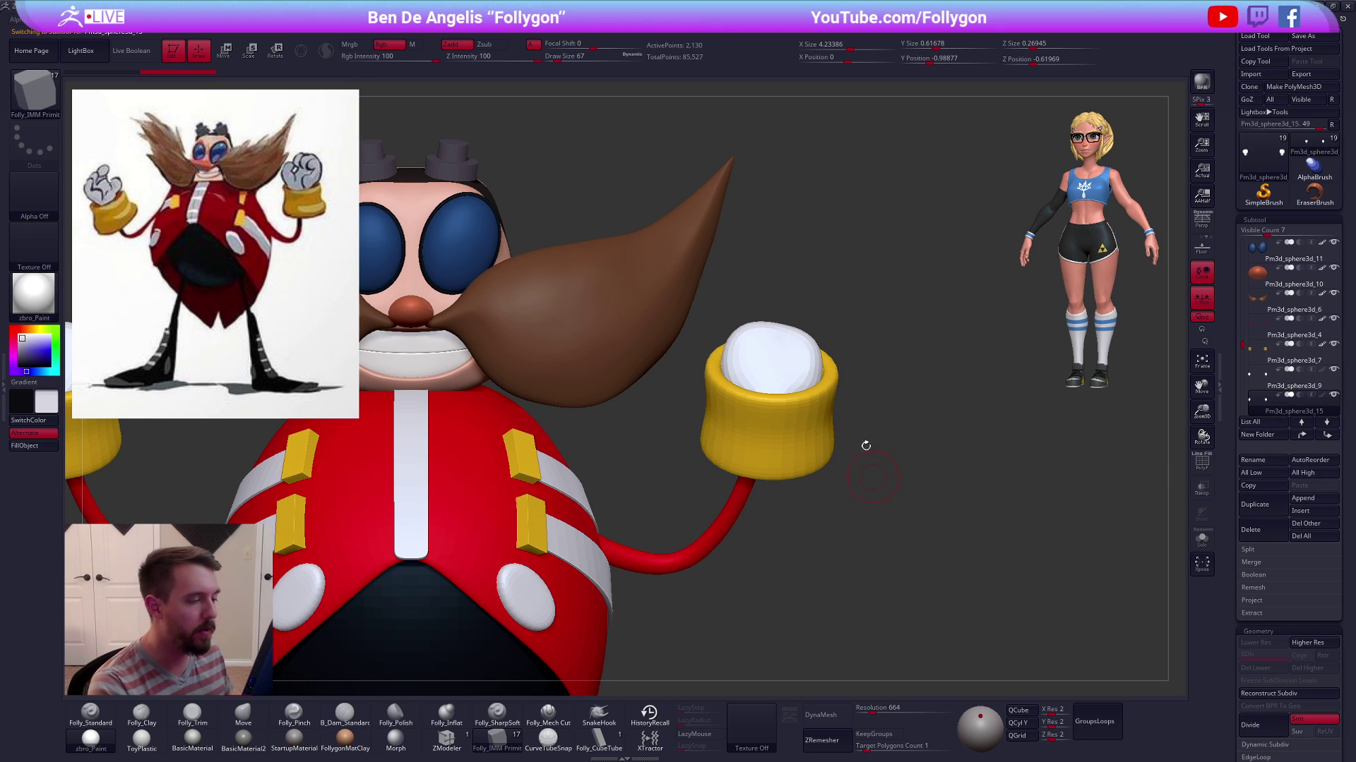
Insert a capsule at the palm's upper edge, show polygroups, and keep only the capsules in the duplicated subtool
{"action": "key", "text": "alt+s"}
{"action": "right_click_drag", "start_coordinate": [778, 326], "coordinate": [758, 353], "text": "ctrl"}
{"action": "left_click_drag", "start_coordinate": [739, 312], "coordinate": [748, 365]}
{"action": "right_click_drag", "start_coordinate": [753, 365], "coordinate": [802, 331]}
{"action": "key", "text": "shift+f"}
{"action": "left_click", "coordinate": [807, 316], "text": "ctrl"}
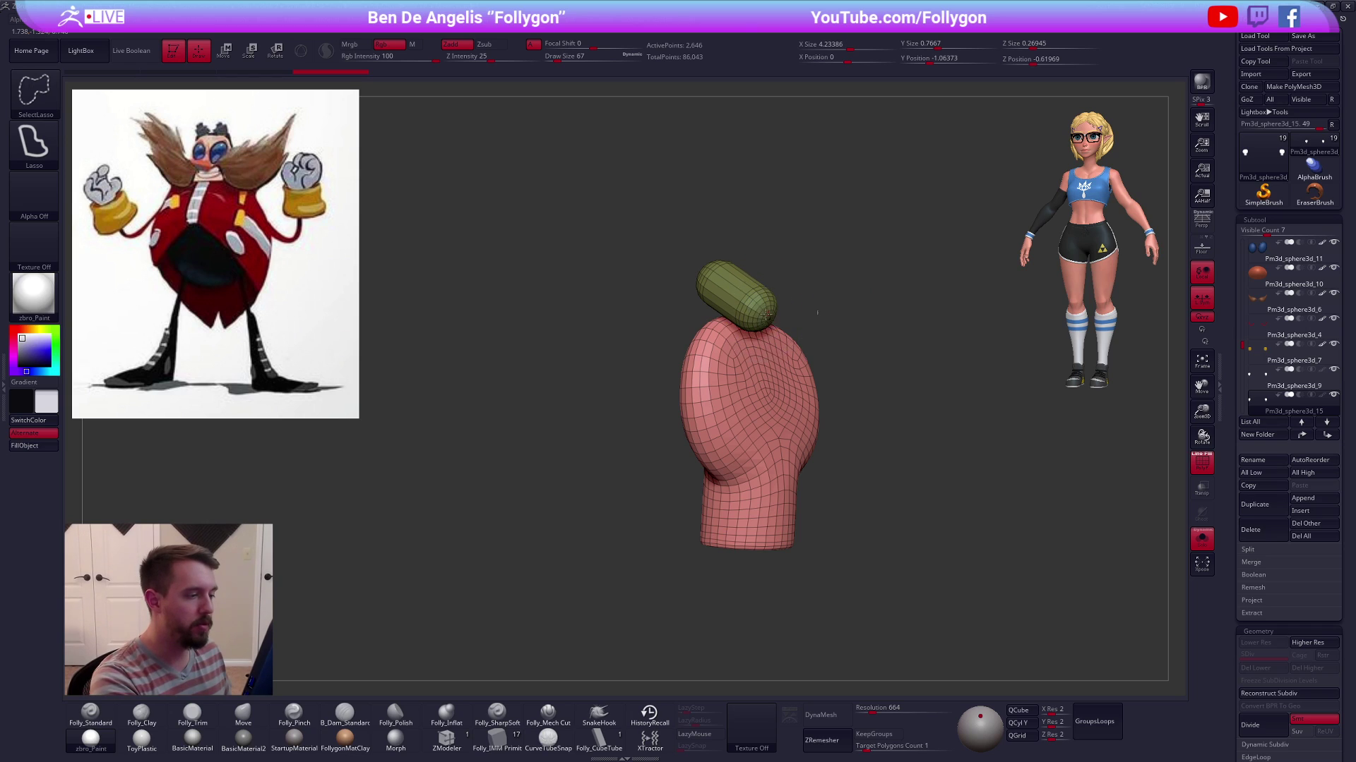
{"action": "left_click_drag", "start_coordinate": [794, 299], "coordinate": [804, 277], "text": "ctrl"}
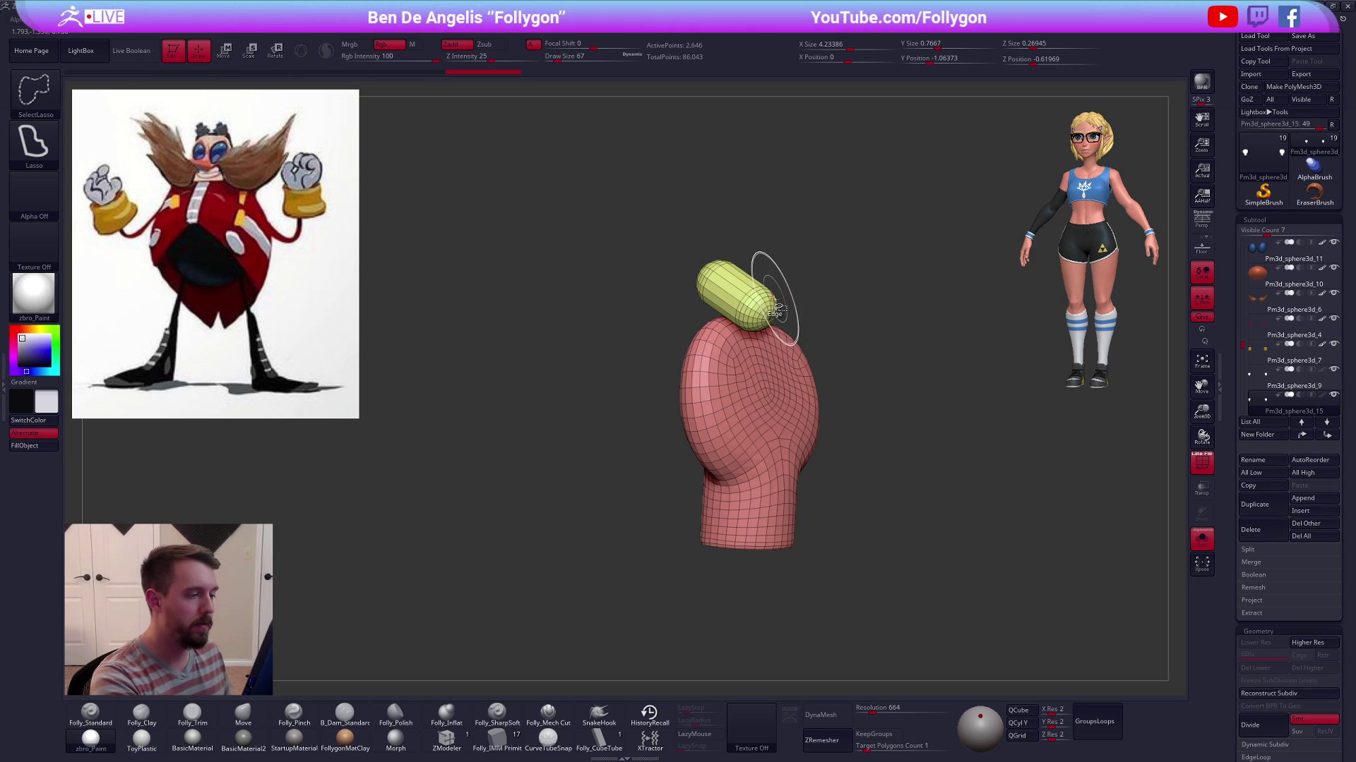
{"action": "left_click", "coordinate": [789, 314], "text": "ctrl+shift"}
{"action": "left_click", "coordinate": [837, 319]}
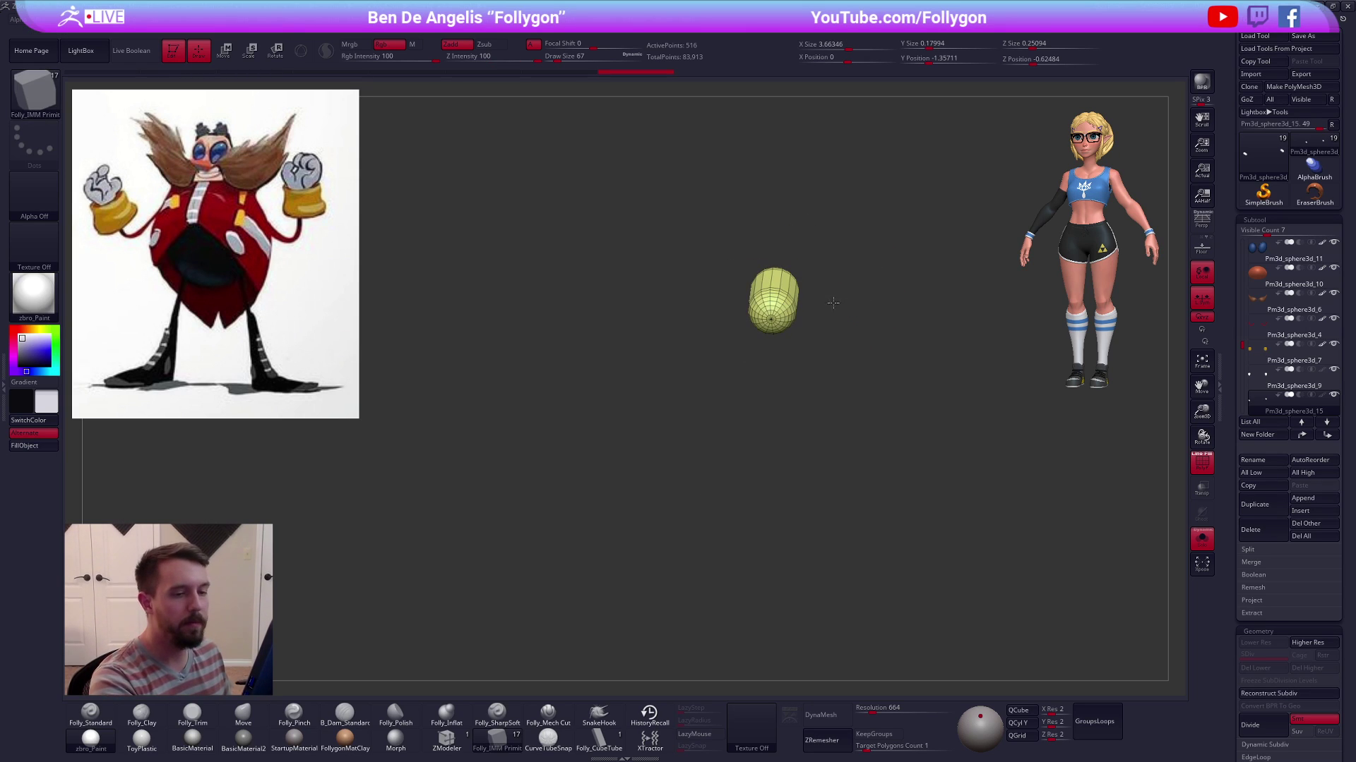
Show the original palm alongside the capsule, move the capsule onto the palm's upper edge and rotate it upright
{"action": "left_click", "coordinate": [1269, 382]}
{"action": "left_click", "coordinate": [1274, 408]}
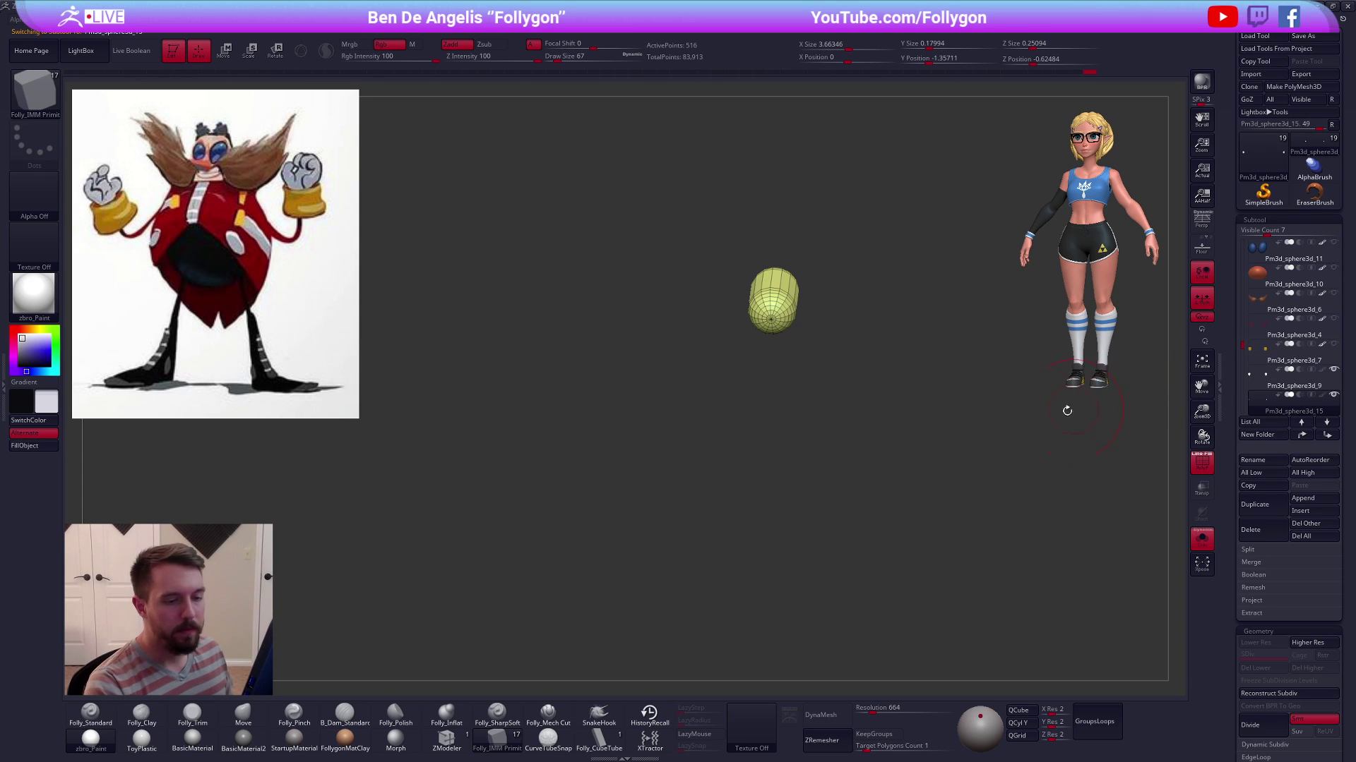
{"action": "right_click_drag", "start_coordinate": [840, 420], "coordinate": [816, 454], "text": "alt"}
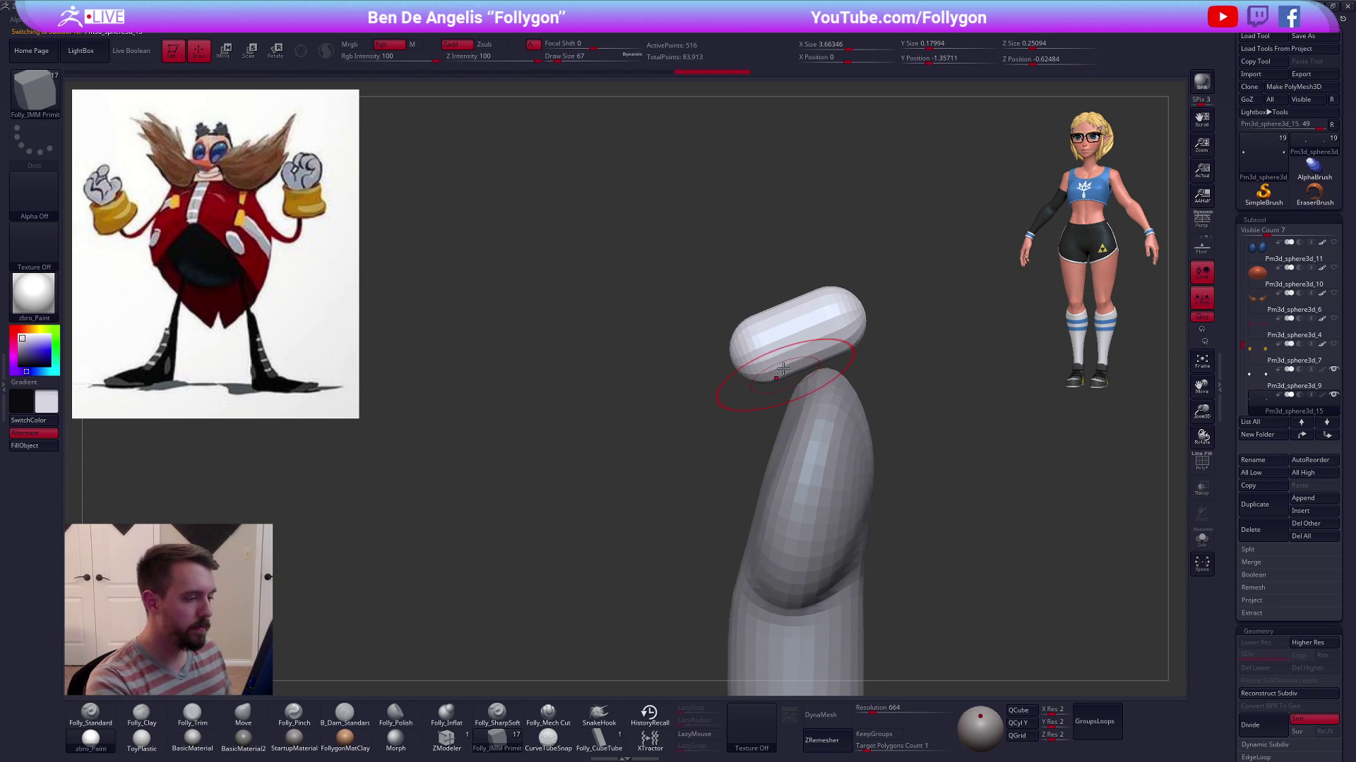
{"action": "key", "text": "w"}
{"action": "left_click_drag", "start_coordinate": [801, 392], "coordinate": [884, 423]}
{"action": "key", "text": "r"}
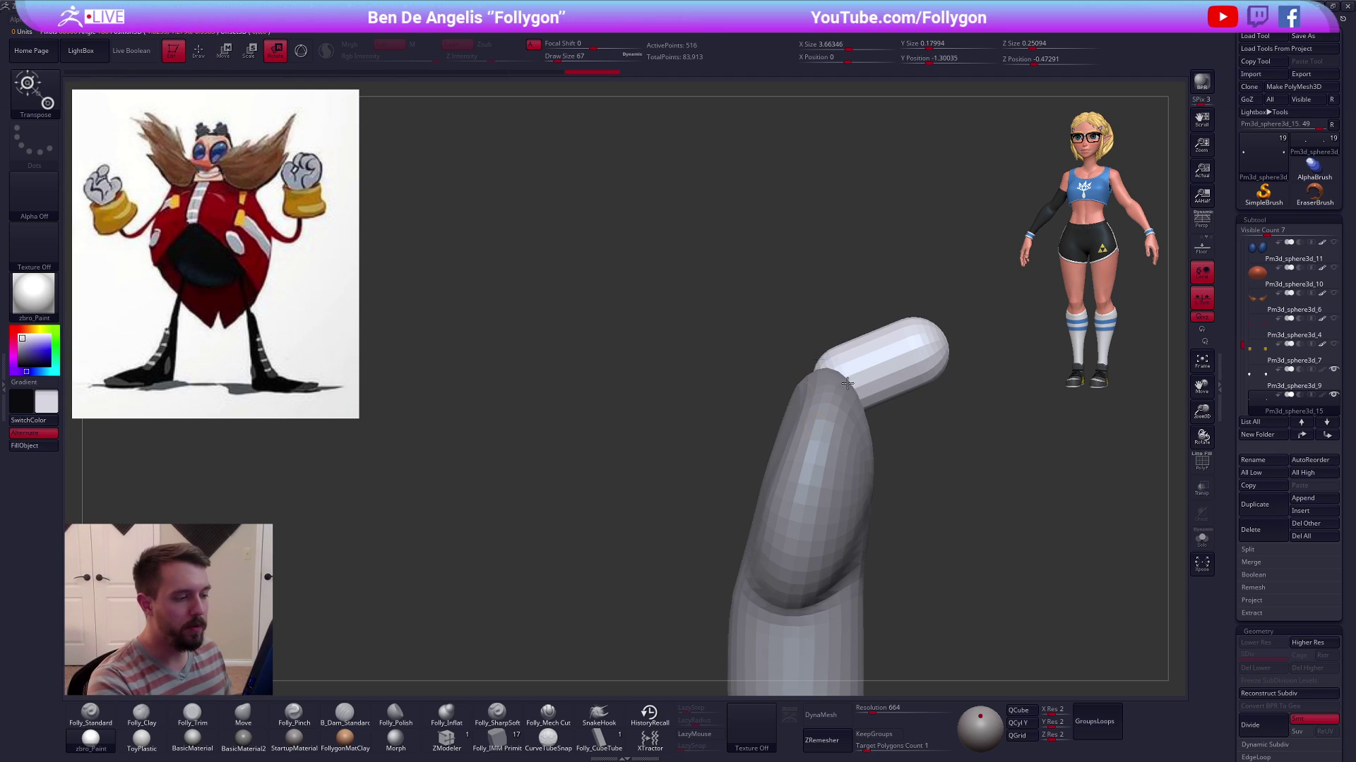
{"action": "left_click_drag", "start_coordinate": [977, 338], "coordinate": [903, 249]}
{"action": "key", "text": "shift+f"}
{"action": "key", "text": "q"}
{"action": "key", "text": "w"}
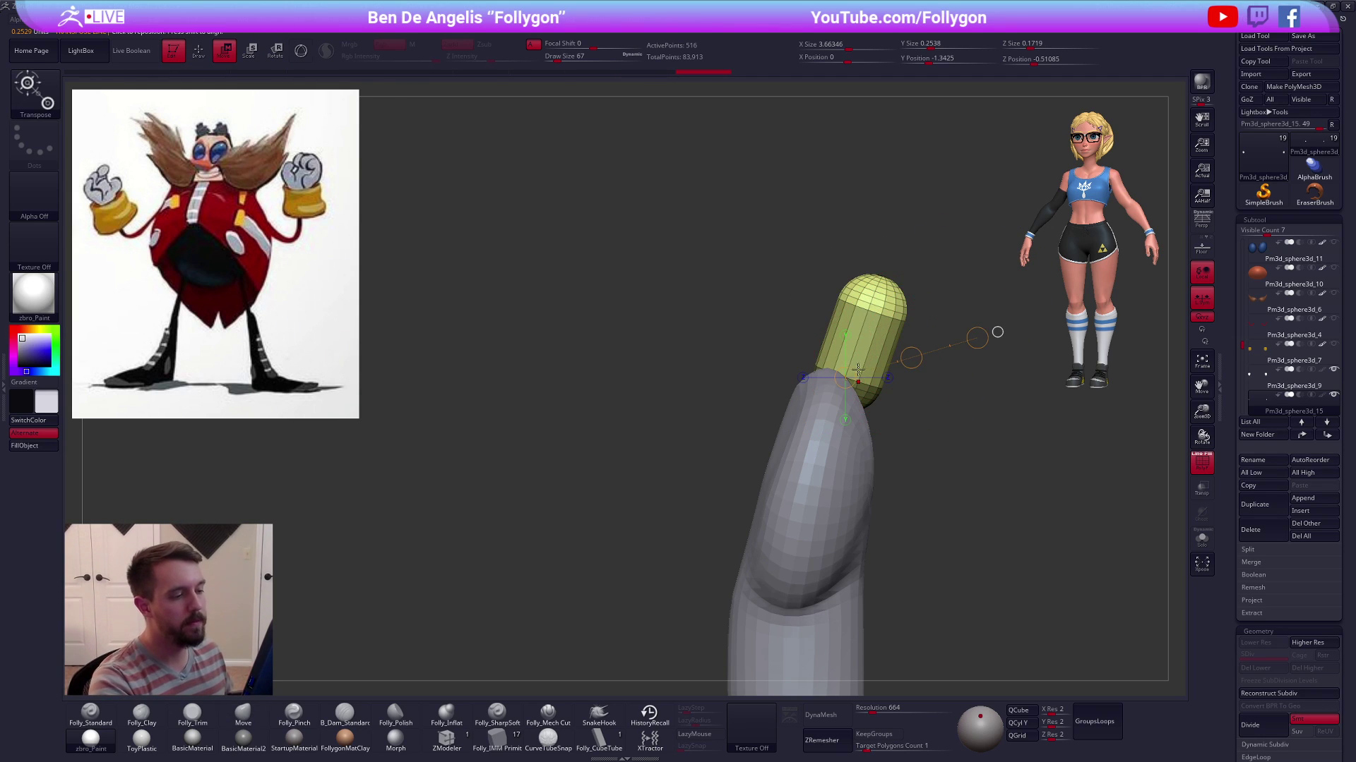
Stretch the capsule into a slim finger and seat its base at one side of the palm's upper edge
{"action": "mouse_move", "coordinate": [908, 196]}
{"action": "left_mouse_down"}
{"action": "mouse_move", "coordinate": [857, 214]}
{"action": "mouse_move", "coordinate": [995, 471]}
{"action": "left_mouse_up"}
{"action": "key", "text": "q"}
{"action": "left_click_drag", "start_coordinate": [989, 517], "coordinate": [981, 547]}
{"action": "key", "text": "w"}
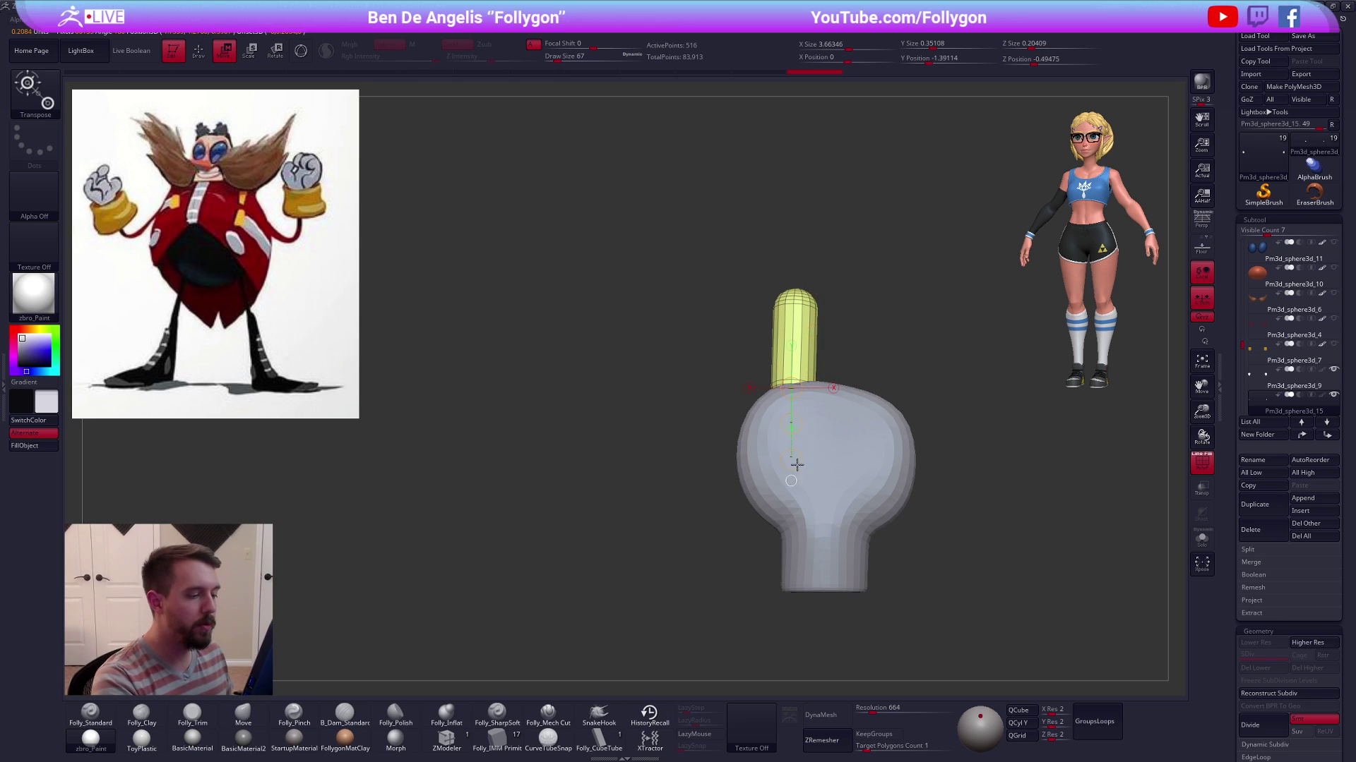
{"action": "left_click_drag", "start_coordinate": [790, 477], "coordinate": [772, 437]}
{"action": "key", "text": "q"}
{"action": "left_click_drag", "start_coordinate": [675, 399], "coordinate": [762, 378]}
{"action": "key", "text": "w"}
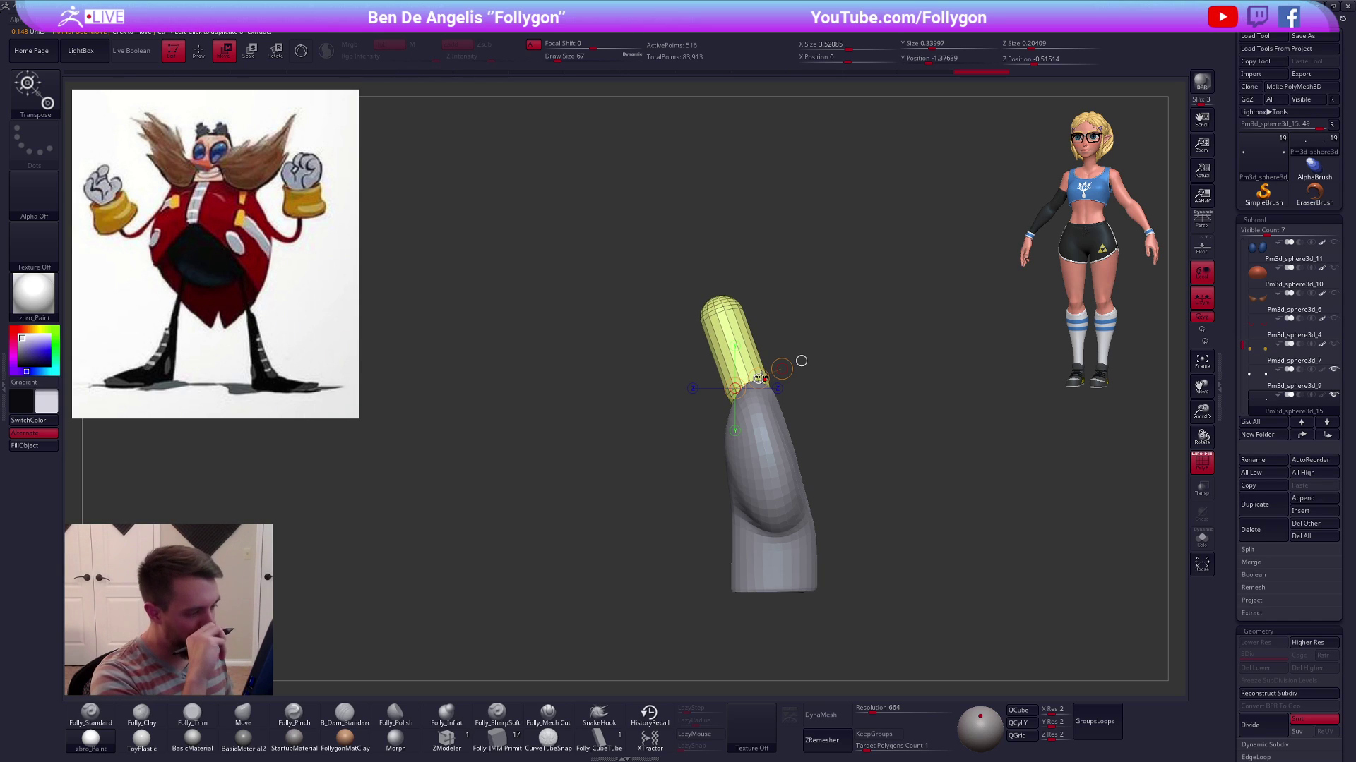
{"action": "key", "text": "q"}
{"action": "left_click_drag", "start_coordinate": [876, 540], "coordinate": [915, 544]}
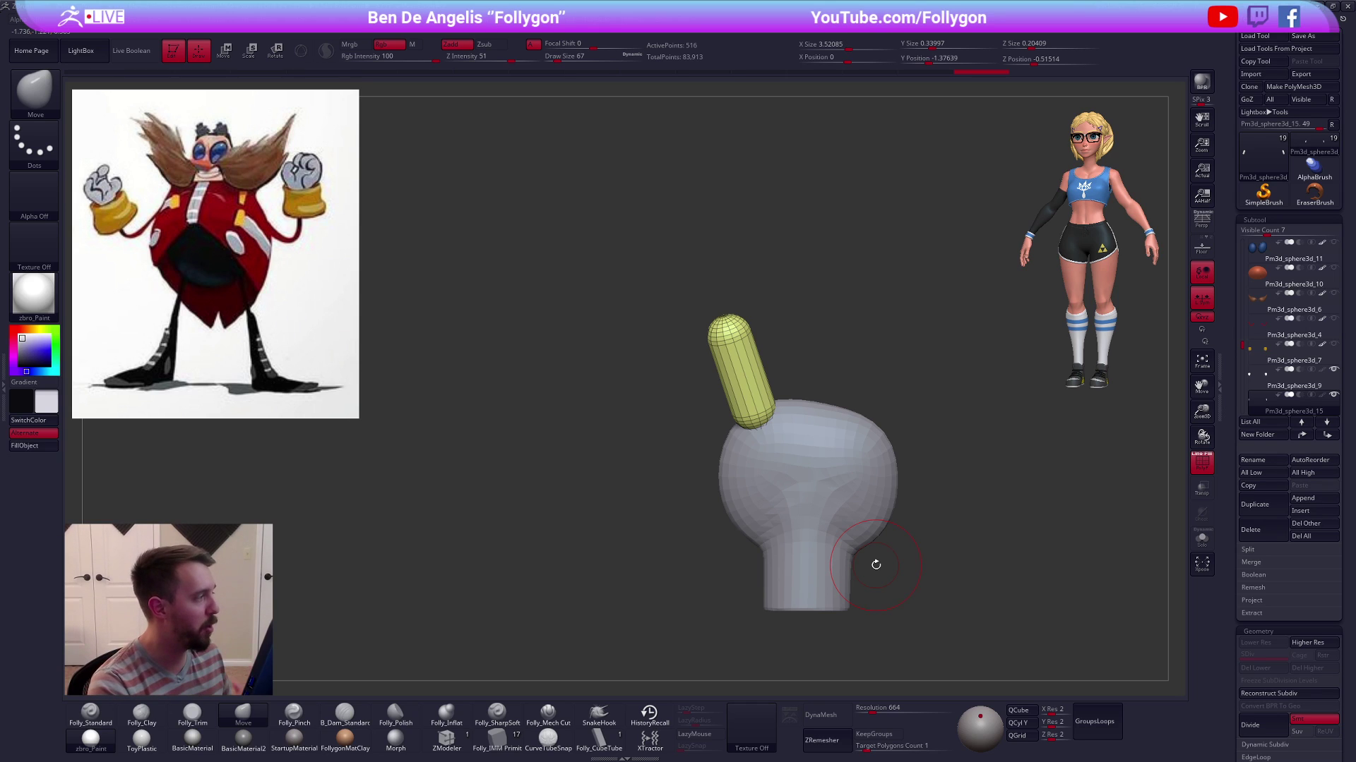
Copy the finger along the palm's upper edge and fan the fingers outward
{"action": "mouse_move", "coordinate": [891, 543]}
{"action": "left_mouse_down"}
{"action": "mouse_move", "coordinate": [962, 544]}
{"action": "mouse_move", "coordinate": [954, 518]}
{"action": "left_mouse_up"}
{"action": "key", "text": "w"}
{"action": "mouse_move", "coordinate": [807, 405]}
{"action": "left_mouse_down", "text": "shift"}
{"action": "mouse_move", "coordinate": [808, 470]}
{"action": "mouse_move", "coordinate": [791, 428]}
{"action": "mouse_move", "coordinate": [751, 428]}
{"action": "mouse_move", "coordinate": [743, 400]}
{"action": "left_mouse_up", "text": "shift"}
{"action": "key", "text": "r"}
{"action": "left_click_drag", "start_coordinate": [799, 286], "coordinate": [805, 269]}
{"action": "key", "text": "q"}
{"action": "key", "text": "b"}
{"action": "key", "text": "m"}
{"action": "key", "text": "v"}
{"action": "key", "text": "r"}
{"action": "mouse_move", "coordinate": [735, 399]}
{"action": "left_mouse_down", "text": "shift"}
{"action": "mouse_move", "coordinate": [735, 447]}
{"action": "mouse_move", "coordinate": [706, 427]}
{"action": "mouse_move", "coordinate": [674, 434]}
{"action": "mouse_move", "coordinate": [727, 416]}
{"action": "mouse_move", "coordinate": [724, 402]}
{"action": "mouse_move", "coordinate": [706, 437]}
{"action": "left_mouse_up", "text": "shift"}
{"action": "key", "text": "q"}
Copy a finger to the side of the palm as a thumb, rotating it sideways
{"action": "right_click_drag", "start_coordinate": [762, 514], "coordinate": [704, 416], "text": "alt"}
{"action": "key", "text": "w"}
{"action": "mouse_move", "coordinate": [699, 415]}
{"action": "left_mouse_down", "text": "shift"}
{"action": "mouse_move", "coordinate": [698, 469]}
{"action": "mouse_move", "coordinate": [841, 483]}
{"action": "mouse_move", "coordinate": [922, 545]}
{"action": "left_mouse_up", "text": "shift"}
{"action": "key", "text": "r"}
{"action": "mouse_move", "coordinate": [867, 451]}
{"action": "left_mouse_down"}
{"action": "mouse_move", "coordinate": [922, 387]}
{"action": "mouse_move", "coordinate": [946, 532]}
{"action": "left_mouse_up"}
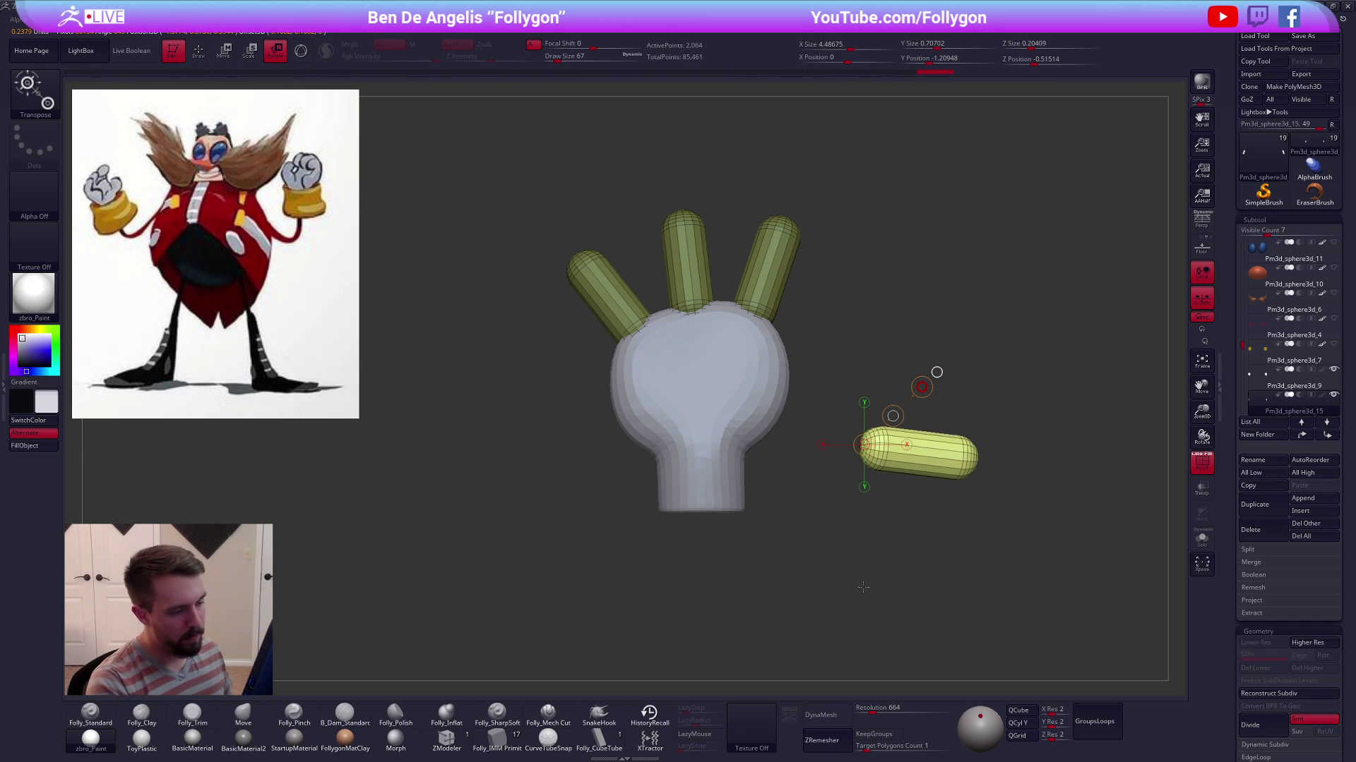
{"action": "key", "text": "w"}
{"action": "mouse_move", "coordinate": [913, 461]}
{"action": "left_mouse_down"}
{"action": "mouse_move", "coordinate": [914, 529]}
{"action": "mouse_move", "coordinate": [843, 428]}
{"action": "mouse_move", "coordinate": [827, 426]}
{"action": "mouse_move", "coordinate": [891, 416]}
{"action": "mouse_move", "coordinate": [895, 487]}
{"action": "mouse_move", "coordinate": [978, 412]}
{"action": "left_mouse_up"}
{"action": "key", "text": "q"}
Merge the fingers with the palm into one subtool and isolate a single hand
{"action": "left_click", "coordinate": [1268, 380]}
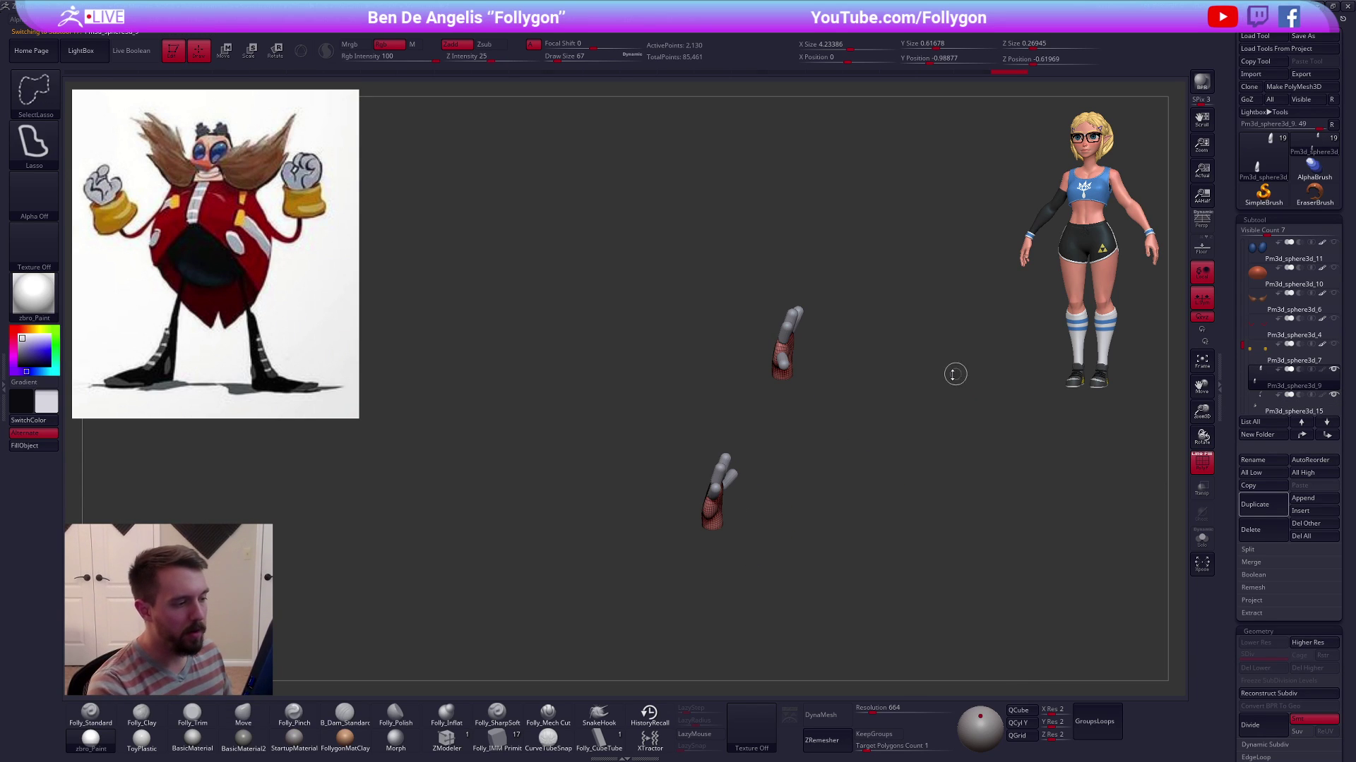
{"action": "key", "text": "m"}
{"action": "left_click", "coordinate": [925, 527]}
{"action": "left_click", "coordinate": [905, 423]}
{"action": "left_click_drag", "start_coordinate": [905, 423], "coordinate": [778, 410], "text": "shift"}
{"action": "mouse_move", "coordinate": [802, 297]}
{"action": "left_mouse_down", "text": "ctrl+shift"}
{"action": "mouse_move", "coordinate": [672, 484]}
{"action": "mouse_move", "coordinate": [878, 436]}
{"action": "left_mouse_up", "text": "ctrl+shift"}
{"action": "key", "text": "m"}
{"action": "left_click", "coordinate": [907, 428]}
{"action": "mouse_move", "coordinate": [893, 385]}
{"action": "left_mouse_down", "text": "shift"}
{"action": "mouse_move", "coordinate": [797, 390]}
{"action": "mouse_move", "coordinate": [806, 413]}
{"action": "left_mouse_up", "text": "shift"}
{"action": "key", "text": "f"}
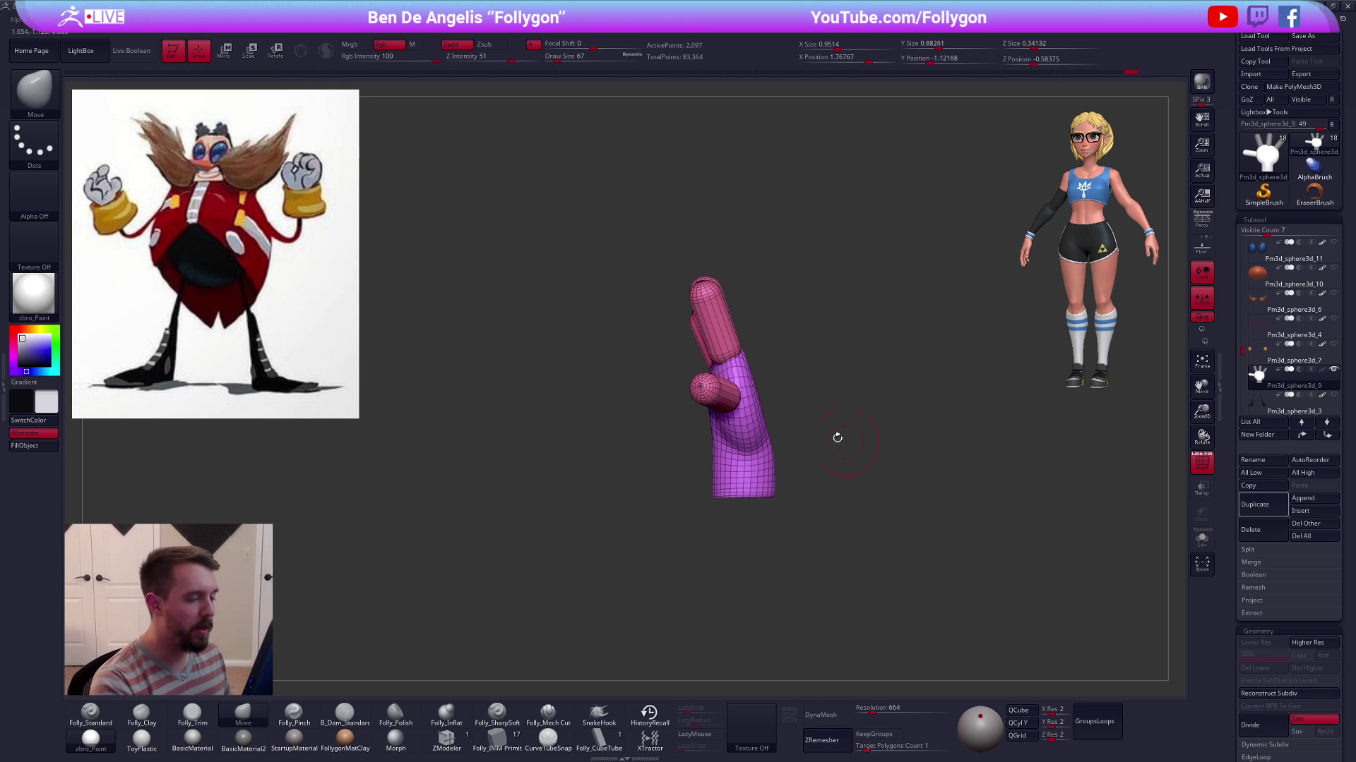
Mask everything except the thumb and reposition it so it extends from the middle of the palm's side
{"action": "key", "text": "w"}
{"action": "left_click", "coordinate": [745, 448], "text": "ctrl"}
{"action": "right_click_drag", "start_coordinate": [746, 448], "coordinate": [755, 423], "text": "ctrl"}
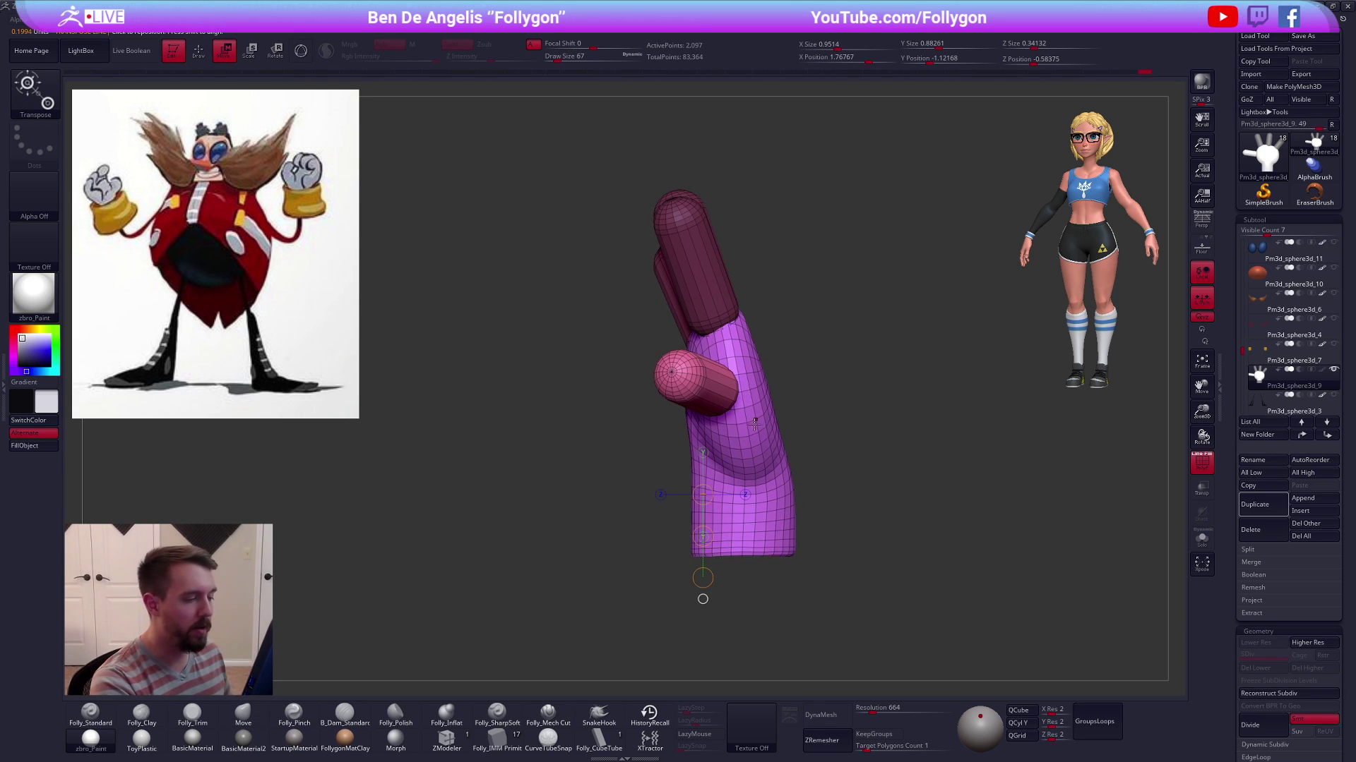
{"action": "left_click_drag", "start_coordinate": [733, 402], "coordinate": [845, 401]}
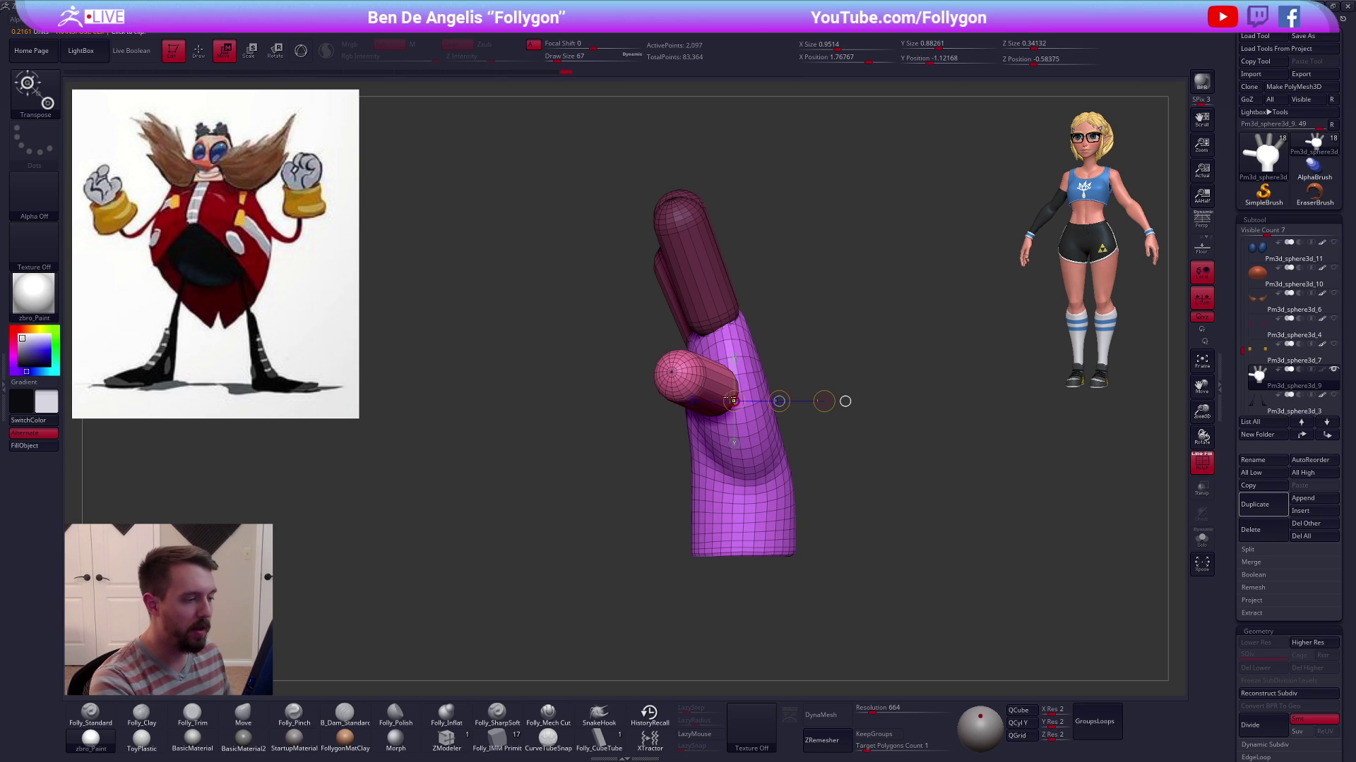
{"action": "left_click", "coordinate": [686, 374], "text": "ctrl"}
{"action": "left_click_drag", "start_coordinate": [723, 407], "coordinate": [787, 392]}
{"action": "left_click_drag", "start_coordinate": [797, 452], "coordinate": [761, 314]}
{"action": "left_click_drag", "start_coordinate": [735, 395], "coordinate": [726, 252]}
{"action": "key", "text": "w"}
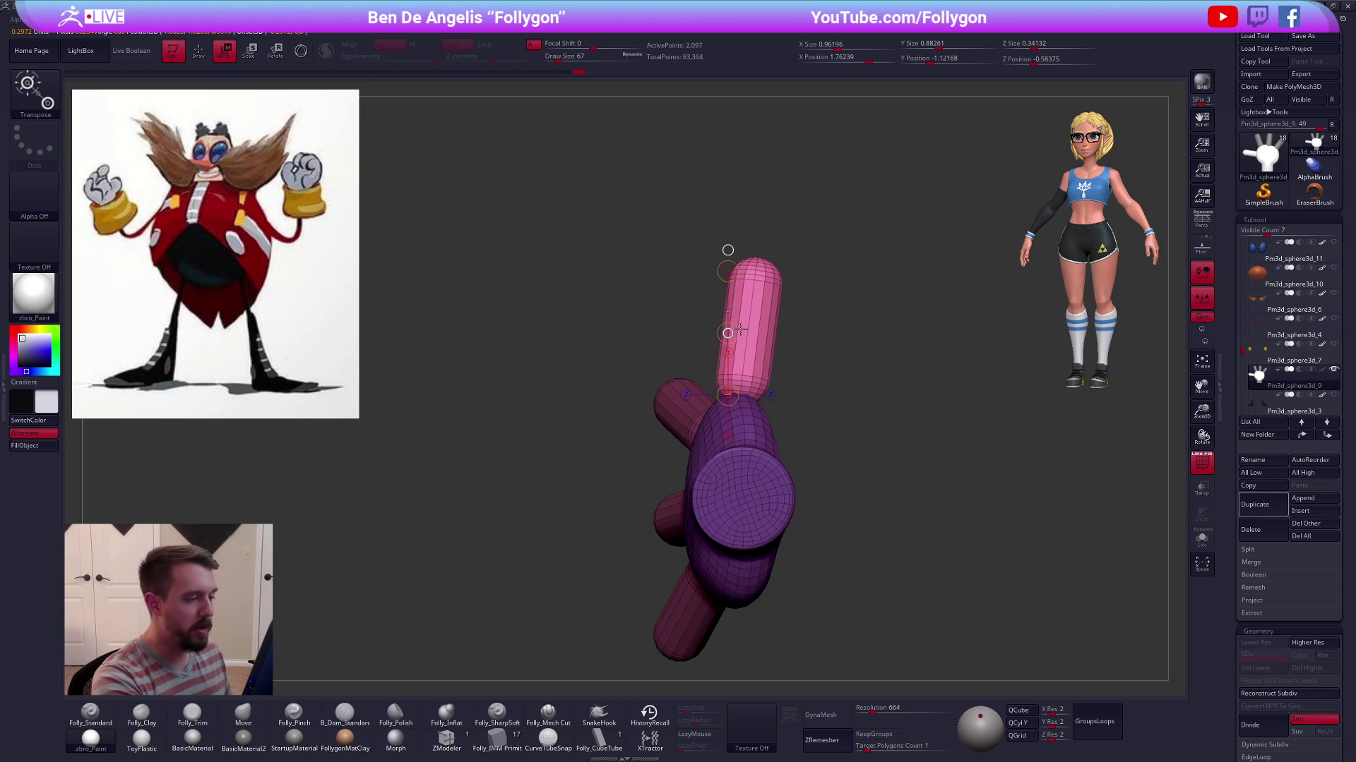
{"action": "key", "text": "q"}
{"action": "left_click_drag", "start_coordinate": [902, 517], "coordinate": [958, 542]}
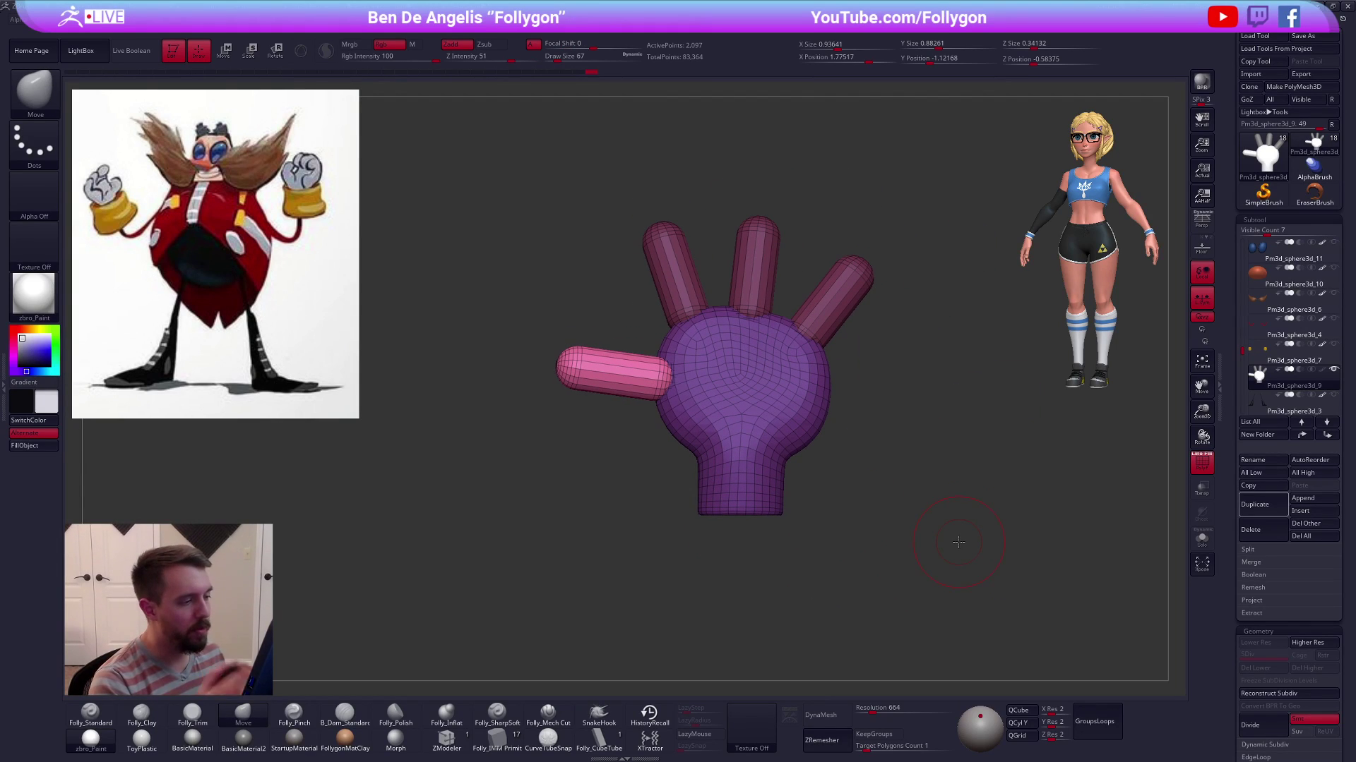
Show both hands again, clear the mask and turn off local symmetry
{"action": "right_click_drag", "start_coordinate": [725, 482], "coordinate": [950, 454], "text": "alt"}
{"action": "right_click", "coordinate": [932, 421]}
{"action": "left_click", "coordinate": [982, 437], "text": "ctrl+shift"}
{"action": "left_click", "coordinate": [1201, 299]}
{"action": "key", "text": "space"}
{"action": "left_click", "coordinate": [1042, 515]}
{"action": "right_click_drag", "start_coordinate": [854, 470], "coordinate": [865, 532]}
{"action": "key", "text": "ctrl+z"}
{"action": "right_click_drag", "start_coordinate": [964, 542], "coordinate": [883, 544]}
{"action": "right_click_drag", "start_coordinate": [882, 544], "coordinate": [780, 539], "text": "alt"}
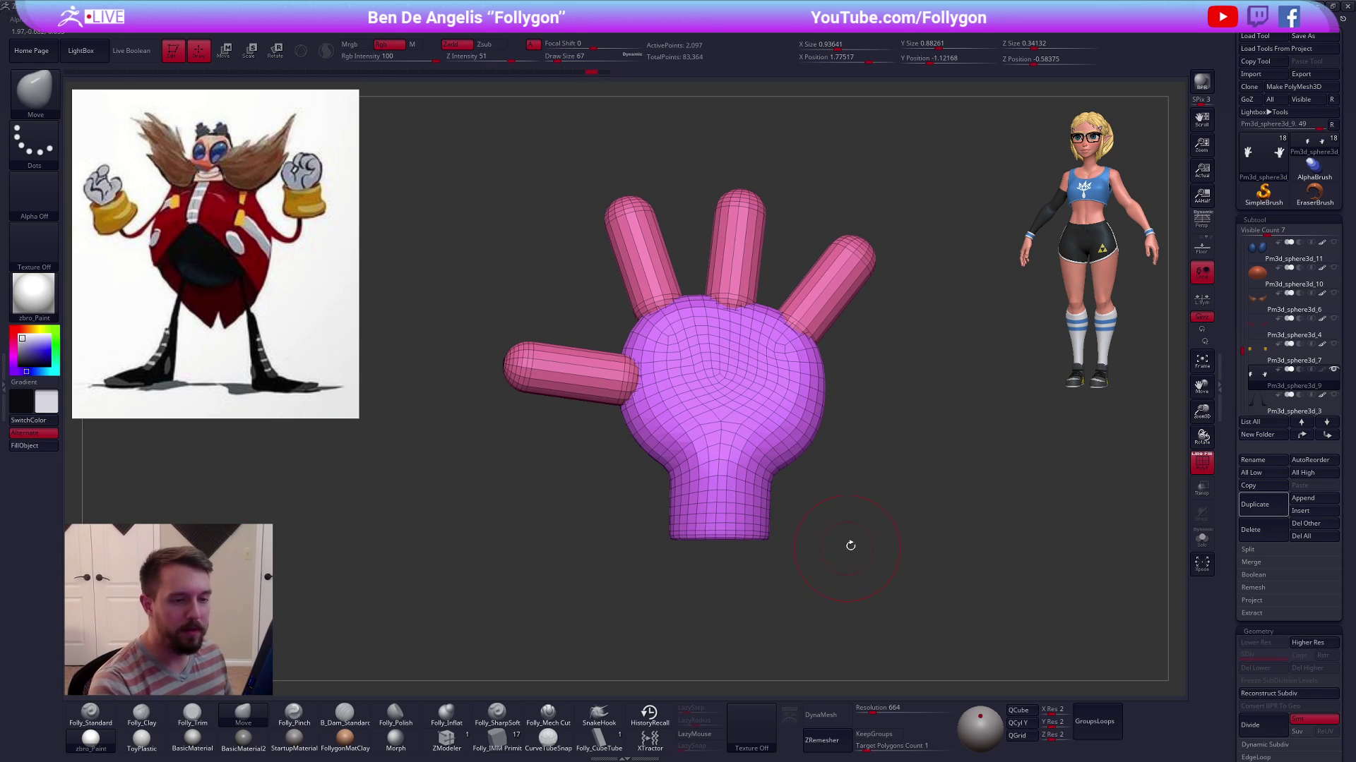
{"action": "right_click_drag", "start_coordinate": [875, 583], "coordinate": [907, 569]}
{"action": "key", "text": "w"}
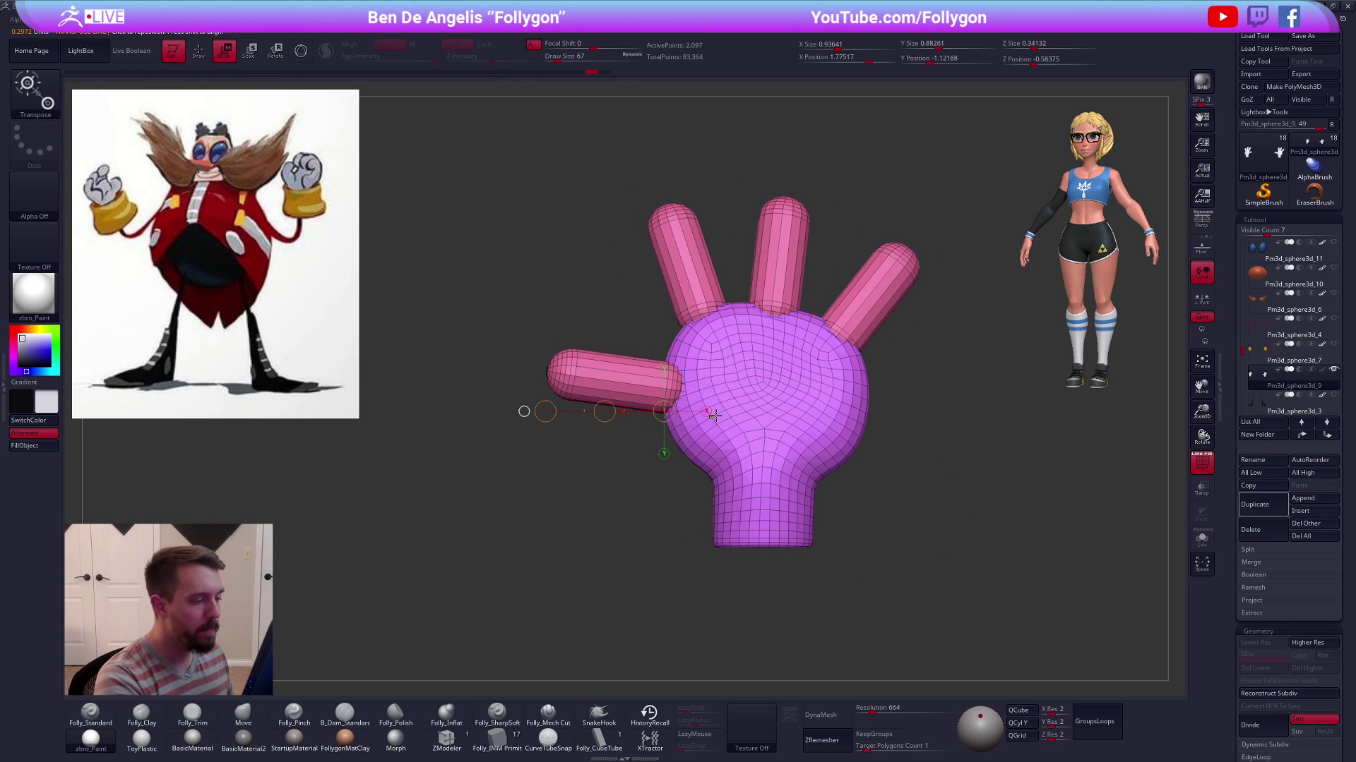
Mask the fingers and thumb and push the palm's thumb-side edge into shape with the Move brush
{"action": "left_click", "coordinate": [712, 410], "text": "ctrl"}
{"action": "key", "text": "q"}
{"action": "key", "text": "space"}
{"action": "left_click", "coordinate": [683, 453]}
{"action": "mouse_move", "coordinate": [673, 418]}
{"action": "left_mouse_down"}
{"action": "mouse_move", "coordinate": [658, 415]}
{"action": "mouse_move", "coordinate": [679, 375]}
{"action": "mouse_move", "coordinate": [674, 349]}
{"action": "left_mouse_up"}
{"action": "key", "text": "space"}
{"action": "key", "text": "space"}
{"action": "left_click_drag", "start_coordinate": [671, 396], "coordinate": [675, 396]}
{"action": "key", "text": "space"}
Reshape the palm's knuckle edge, outer side and wrist with the Move brush, then hide the wireframe
{"action": "right_click_drag", "start_coordinate": [776, 360], "coordinate": [790, 346]}
{"action": "key", "text": "space"}
{"action": "left_click_drag", "start_coordinate": [785, 348], "coordinate": [791, 348]}
{"action": "left_click_drag", "start_coordinate": [787, 335], "coordinate": [790, 326]}
{"action": "left_click_drag", "start_coordinate": [851, 358], "coordinate": [864, 354]}
{"action": "left_click_drag", "start_coordinate": [859, 417], "coordinate": [853, 416]}
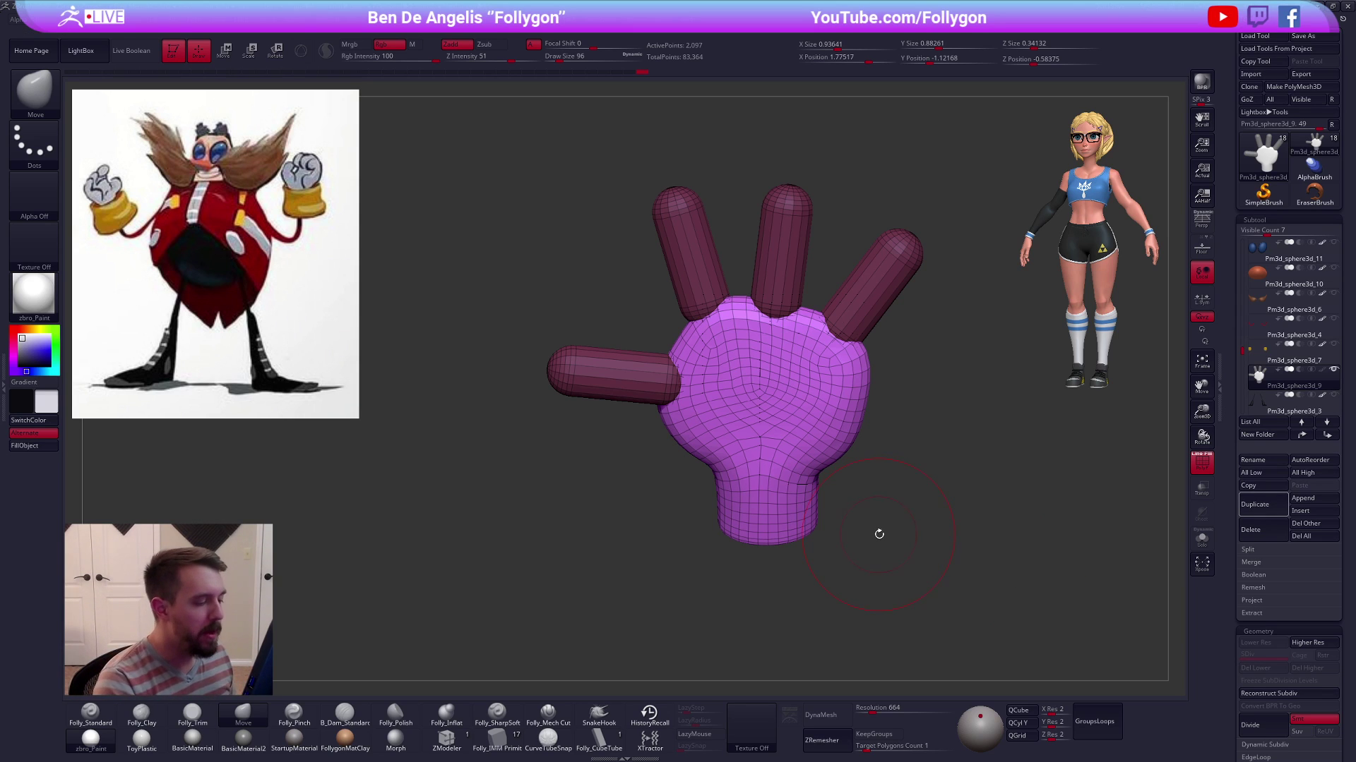
{"action": "left_click_drag", "start_coordinate": [878, 535], "coordinate": [906, 515], "text": "shift"}
{"action": "key", "text": "shift+f"}
{"action": "key", "text": "space"}
{"action": "left_click", "coordinate": [995, 487]}
{"action": "mouse_move", "coordinate": [995, 486]}
{"action": "left_mouse_down", "text": "alt"}
{"action": "mouse_move", "coordinate": [935, 508]}
{"action": "mouse_move", "coordinate": [951, 521]}
{"action": "left_mouse_up", "text": "alt"}
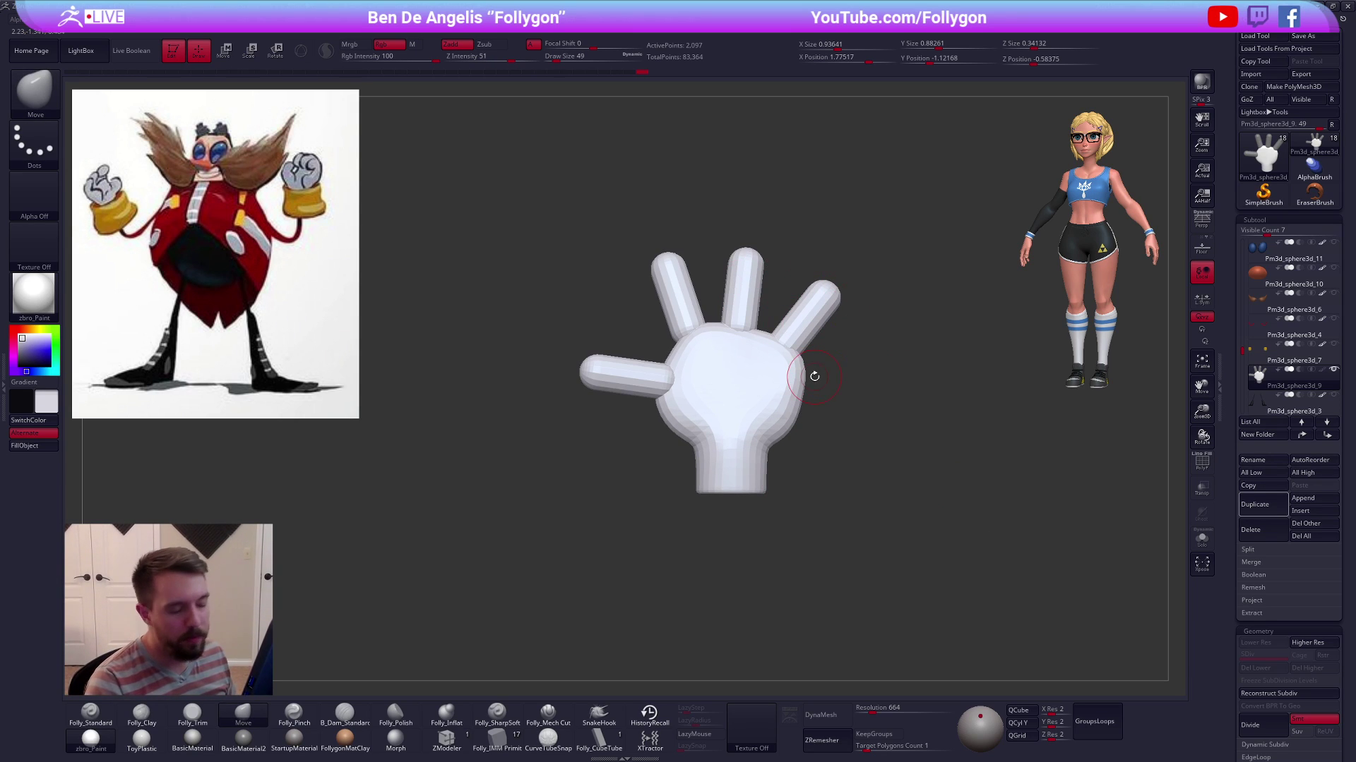
Switch to Chrome and search the Follygon YouTube channel for "blockout"
{"action": "key", "text": "alt+Tab"}
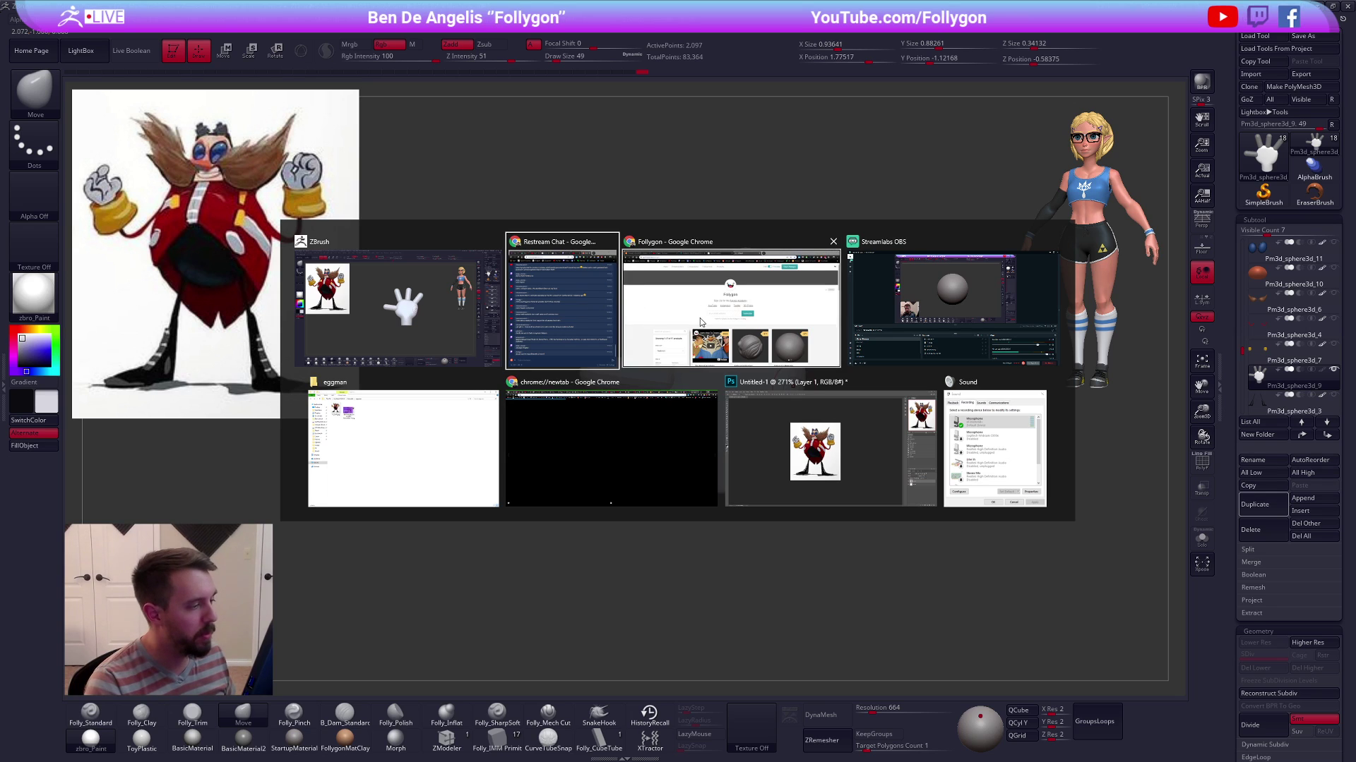
{"action": "left_click", "coordinate": [689, 299]}
{"action": "left_click", "coordinate": [382, 133]}
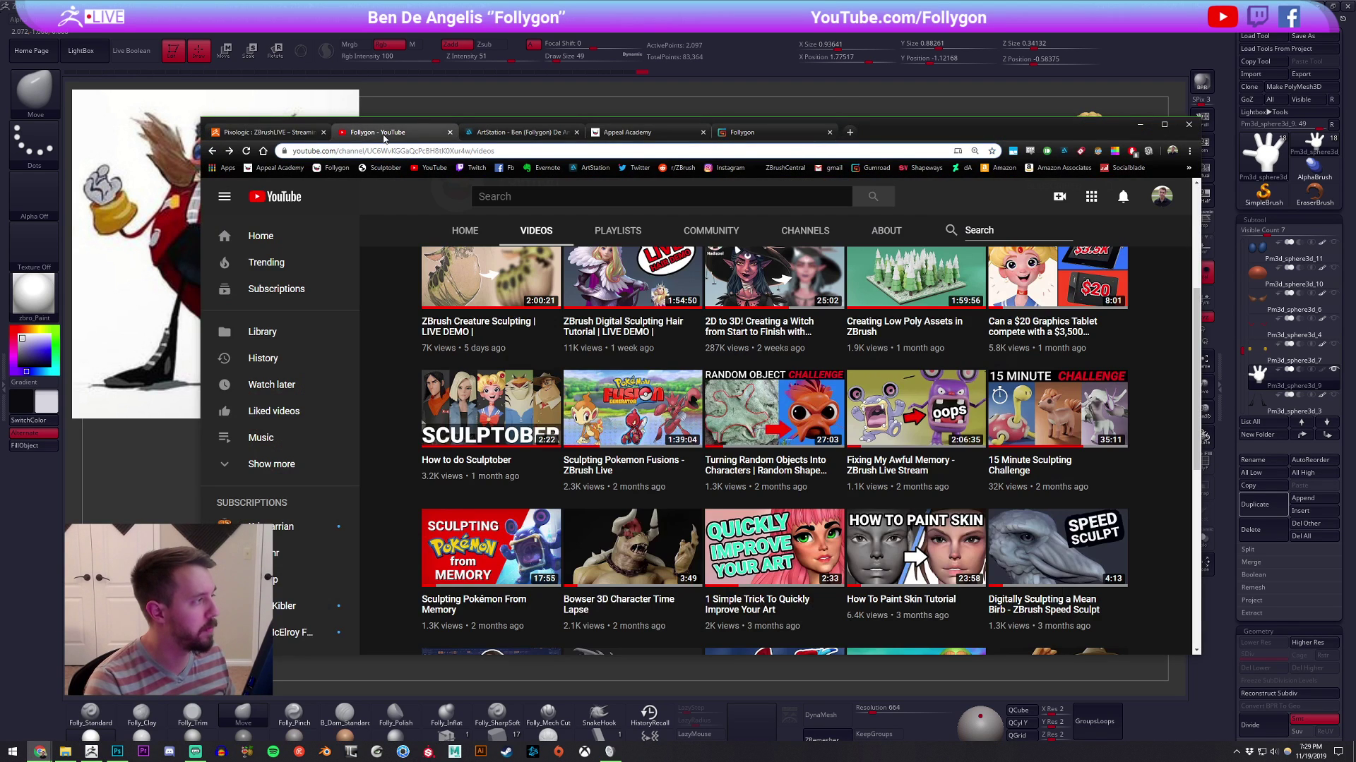
{"action": "left_click", "coordinate": [616, 200]}
{"action": "type", "text": "blockout"}
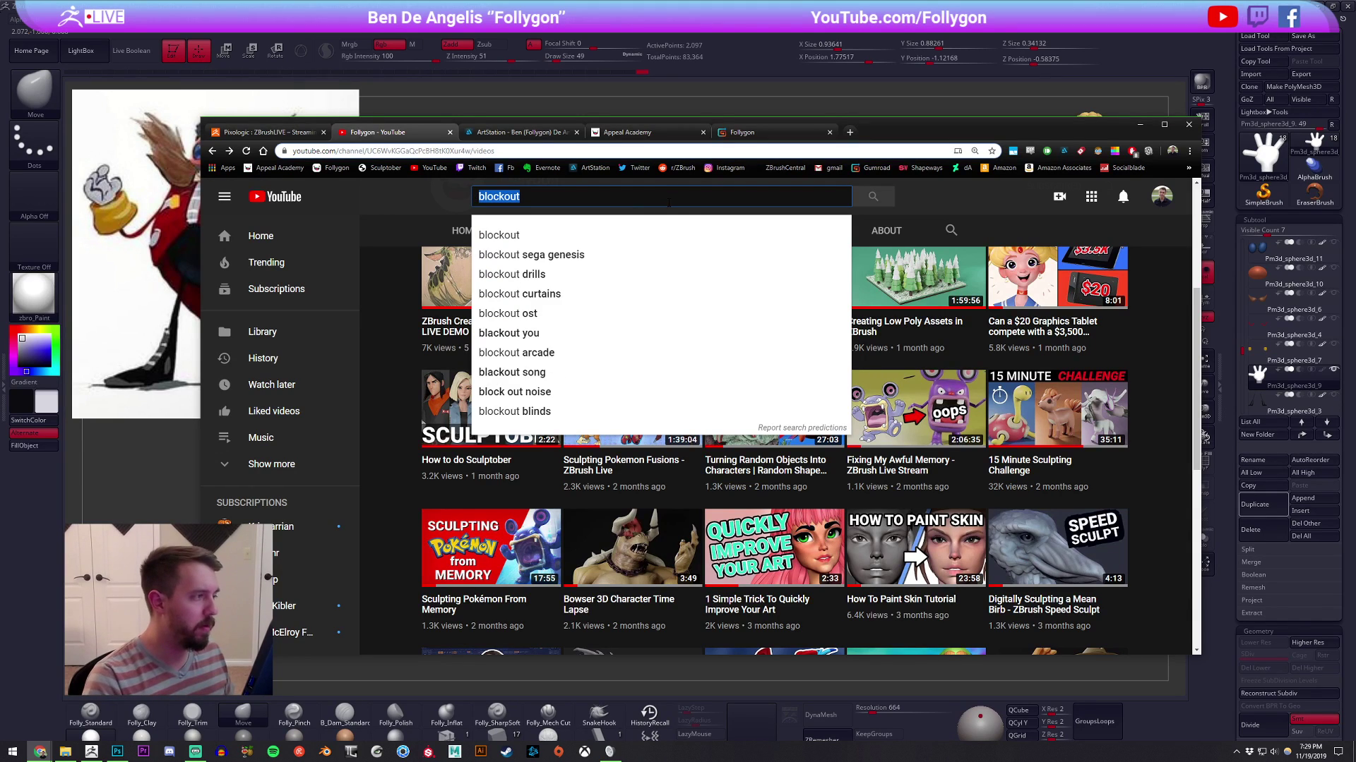
{"action": "key", "text": "BackSpace"}
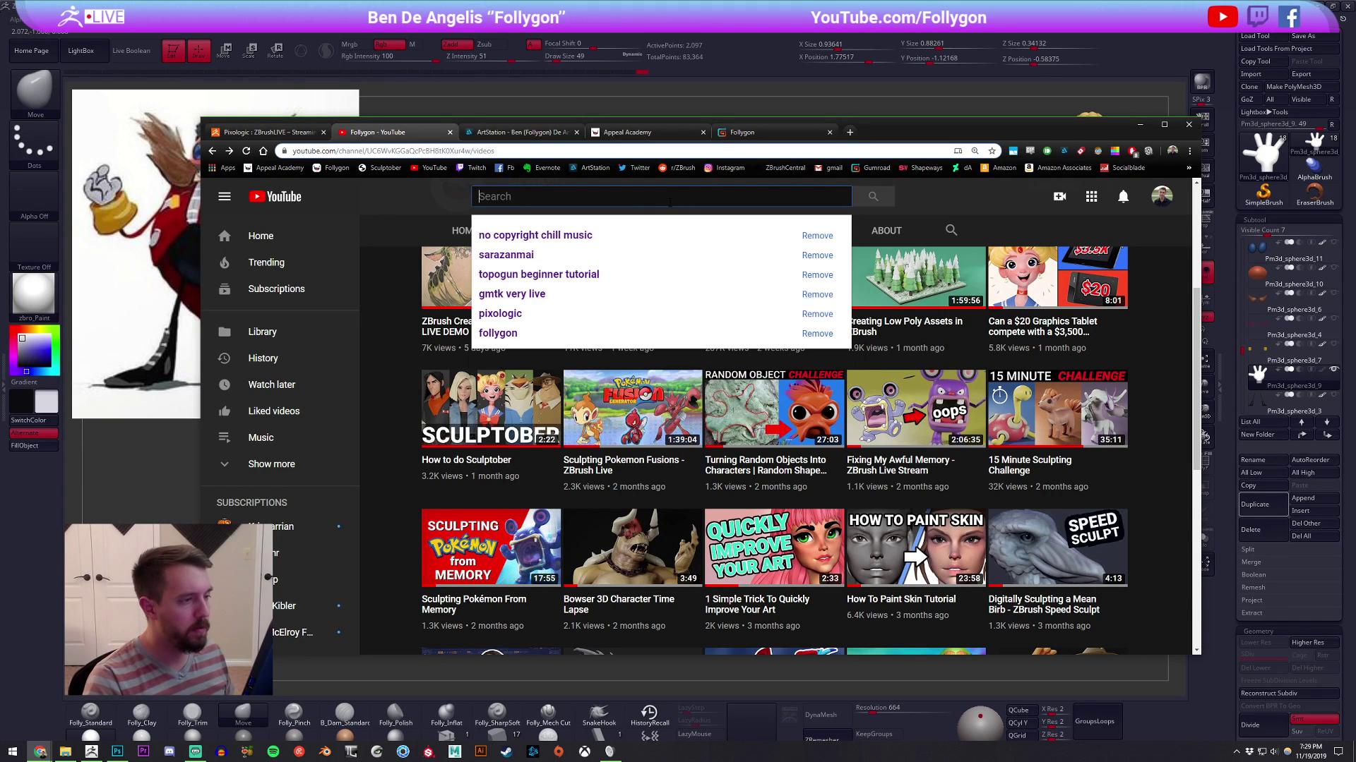
{"action": "key", "text": "Escape"}
{"action": "left_click", "coordinate": [956, 240]}
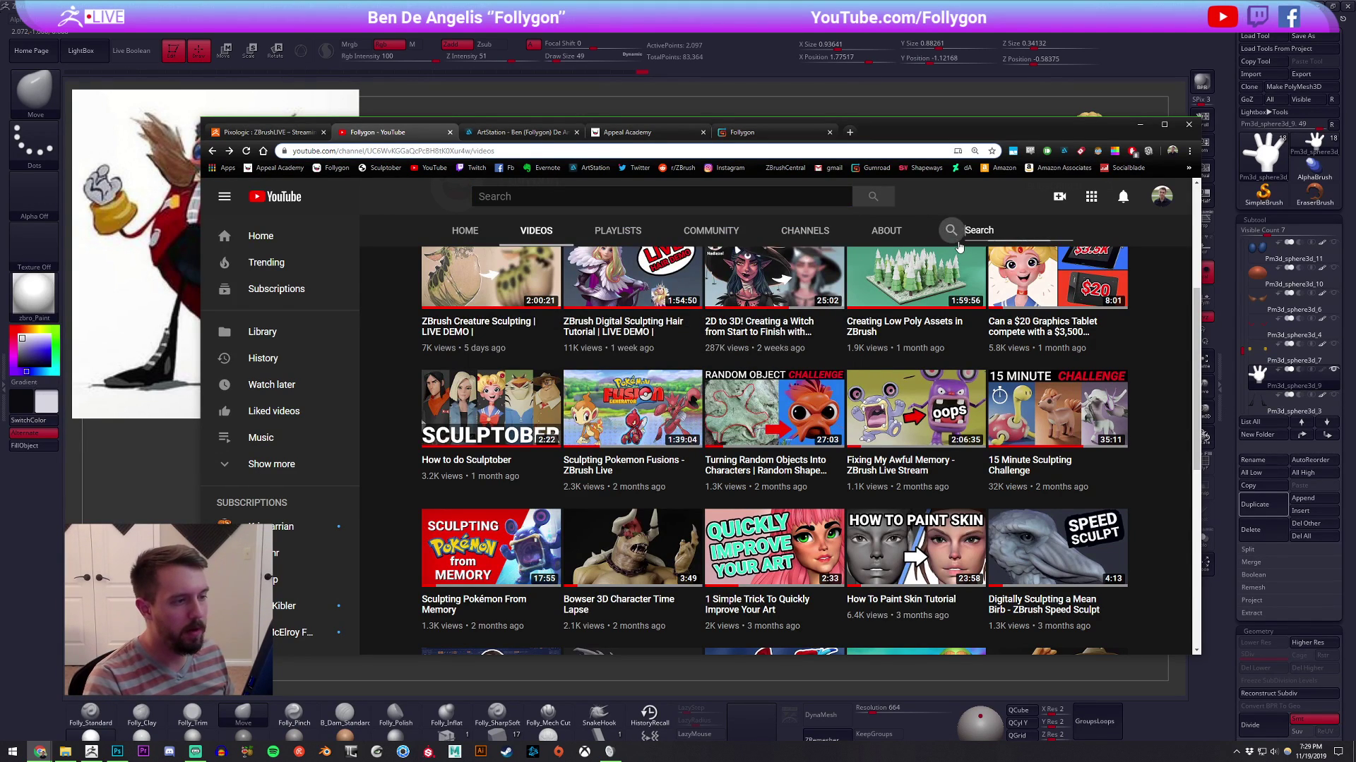
{"action": "key", "text": "Return"}
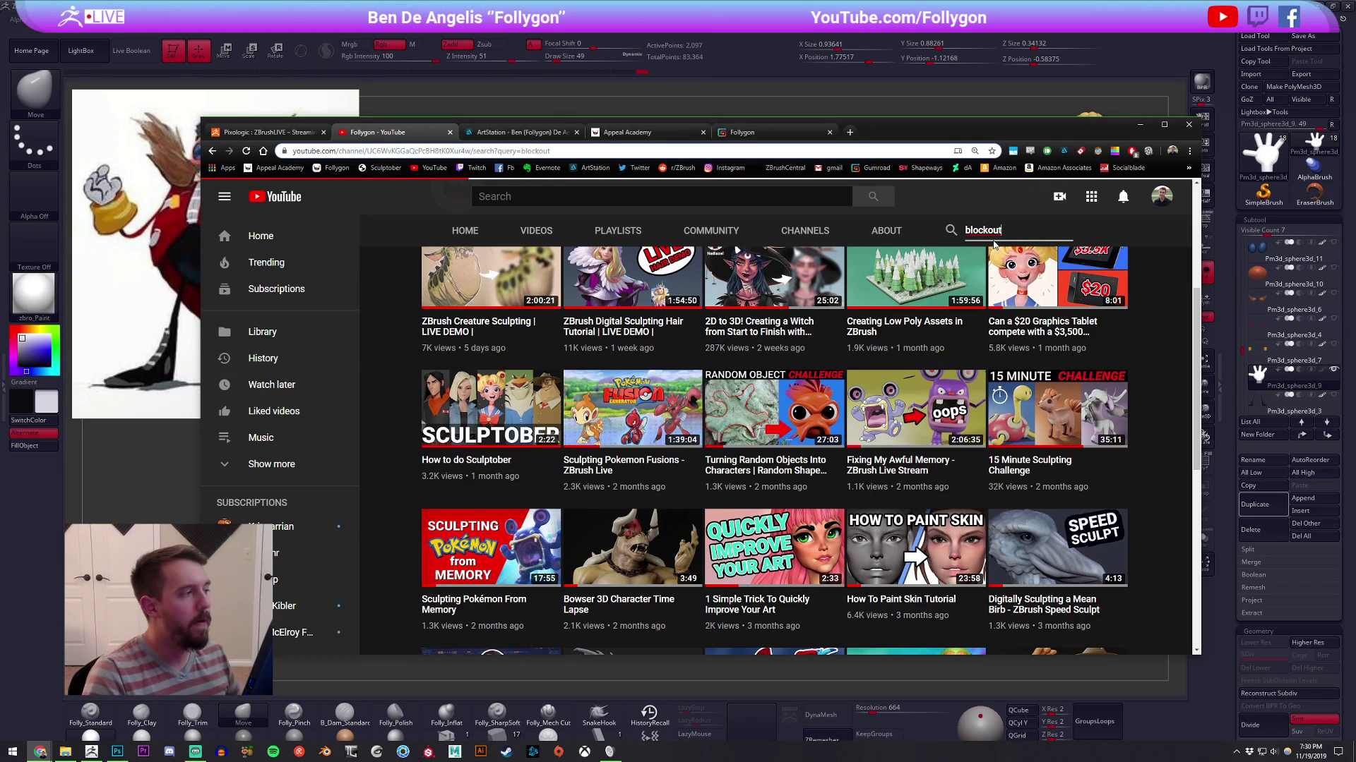
{"action": "scroll", "coordinate": [629, 333], "scroll_direction": "down", "scroll_amount": 2}
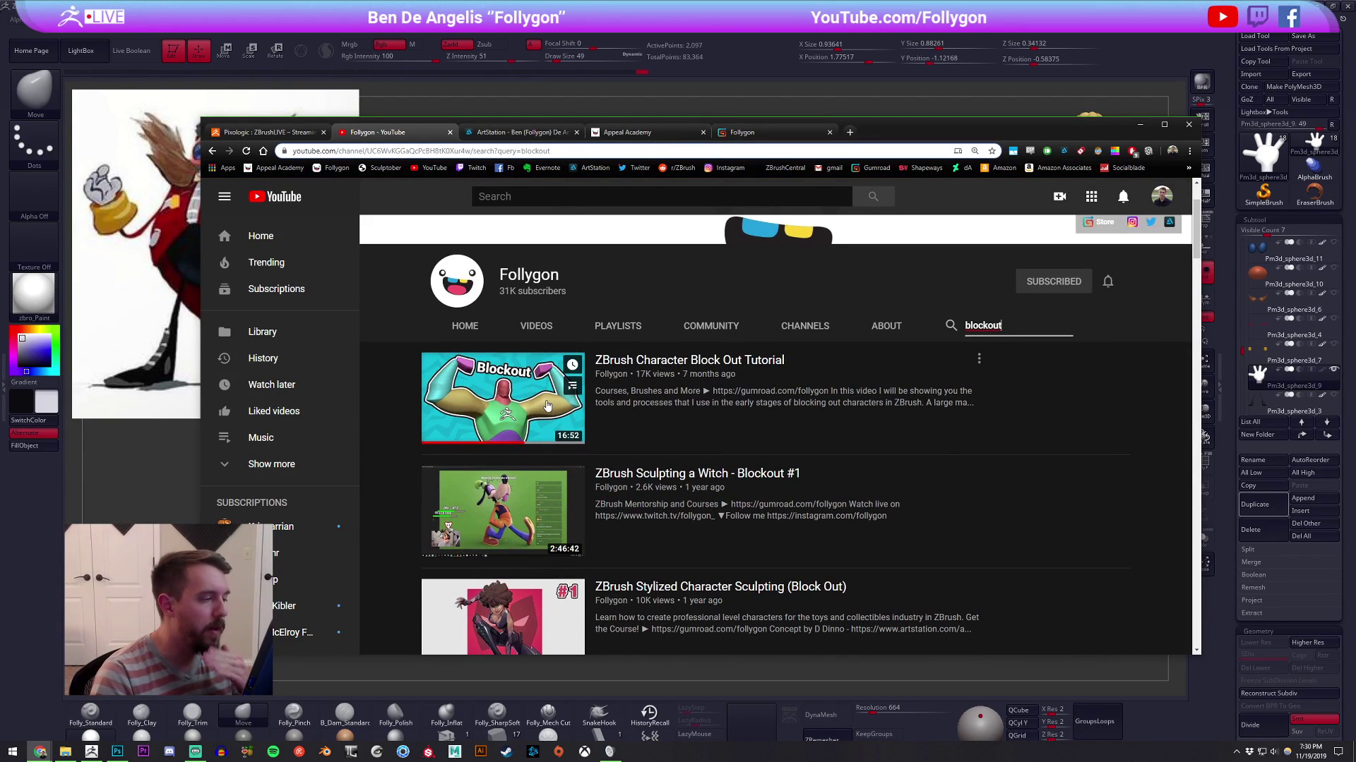
Open the "ZBrush Character Block Out Tutorial" video in a new tab and pause it
{"action": "middle_click", "coordinate": [523, 399]}
{"action": "left_click", "coordinate": [502, 133]}
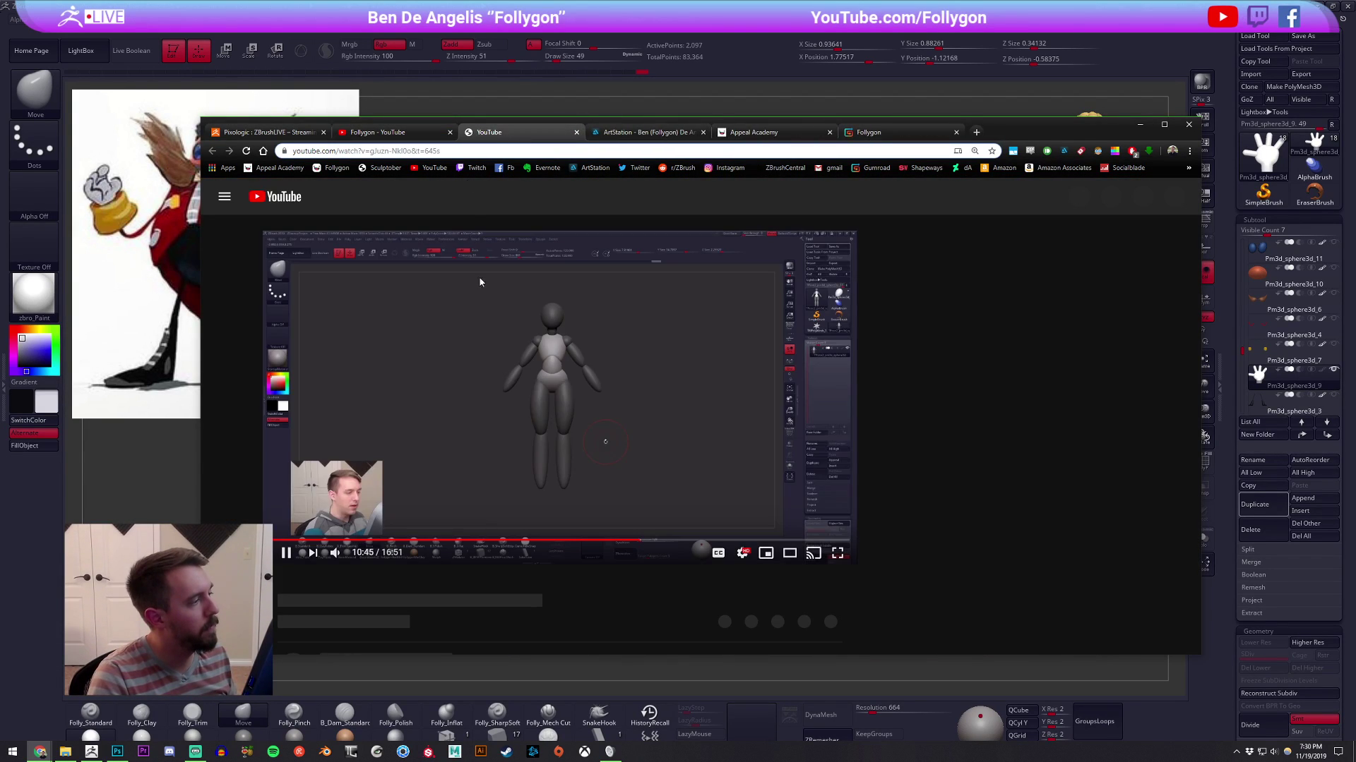
{"action": "left_click", "coordinate": [489, 280]}
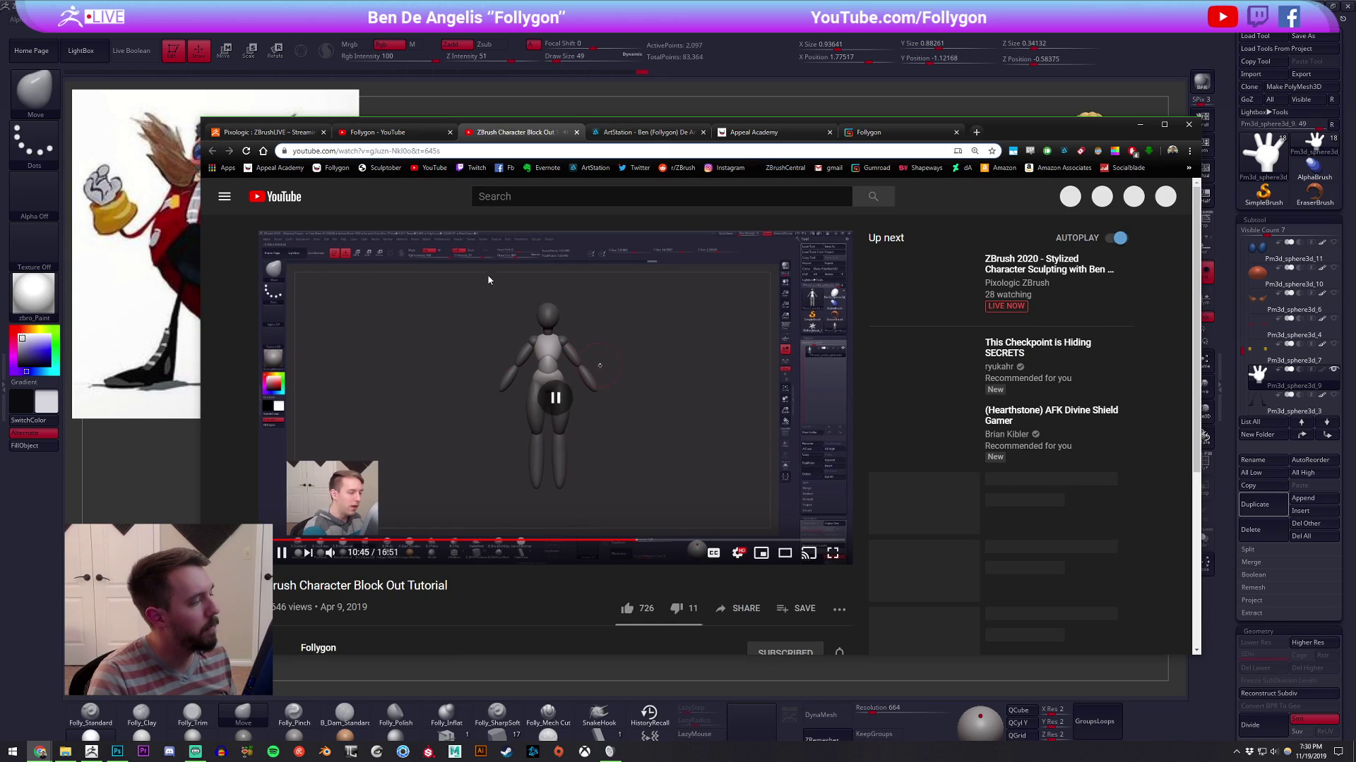
Cut the video's link without its timestamp, close the video and return to ZBrush
{"action": "left_click", "coordinate": [420, 150]}
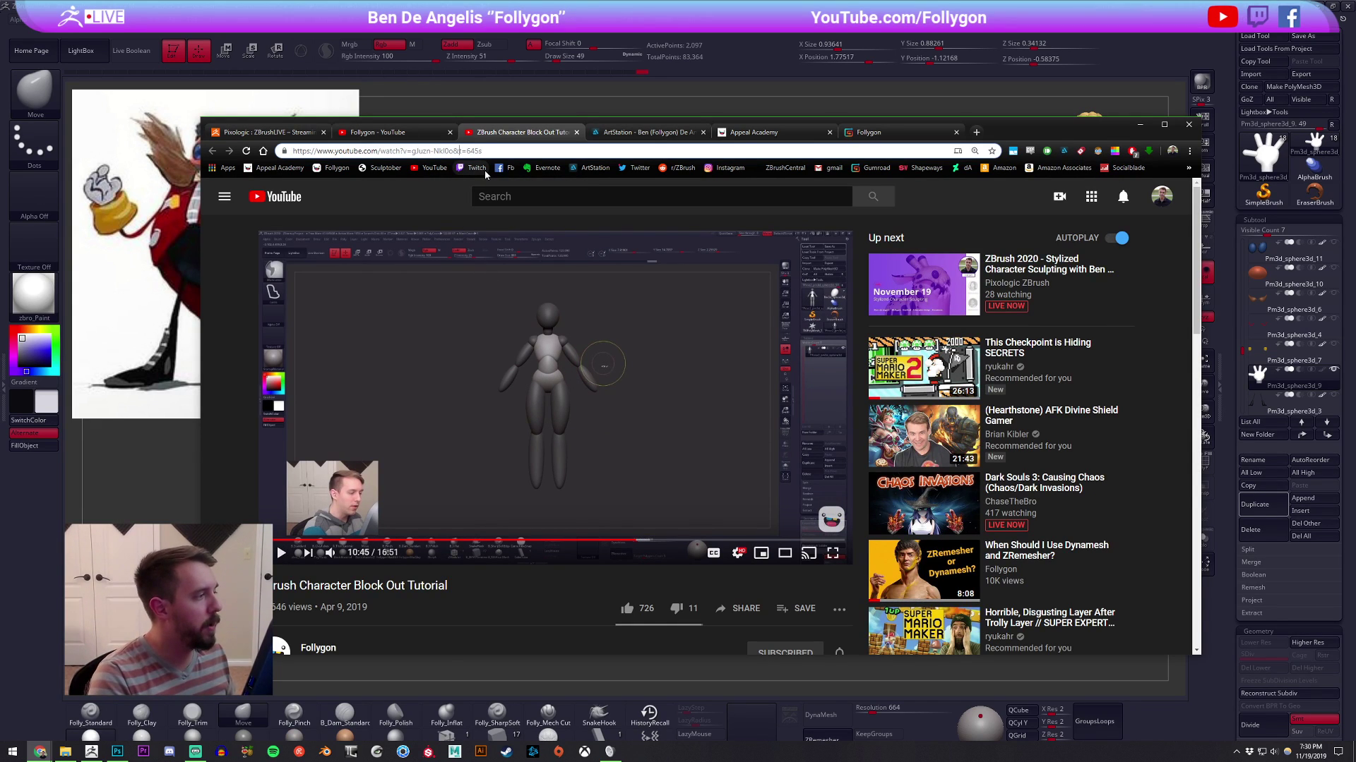
{"action": "key", "text": "shift+Home"}
{"action": "key", "text": "BackSpace"}
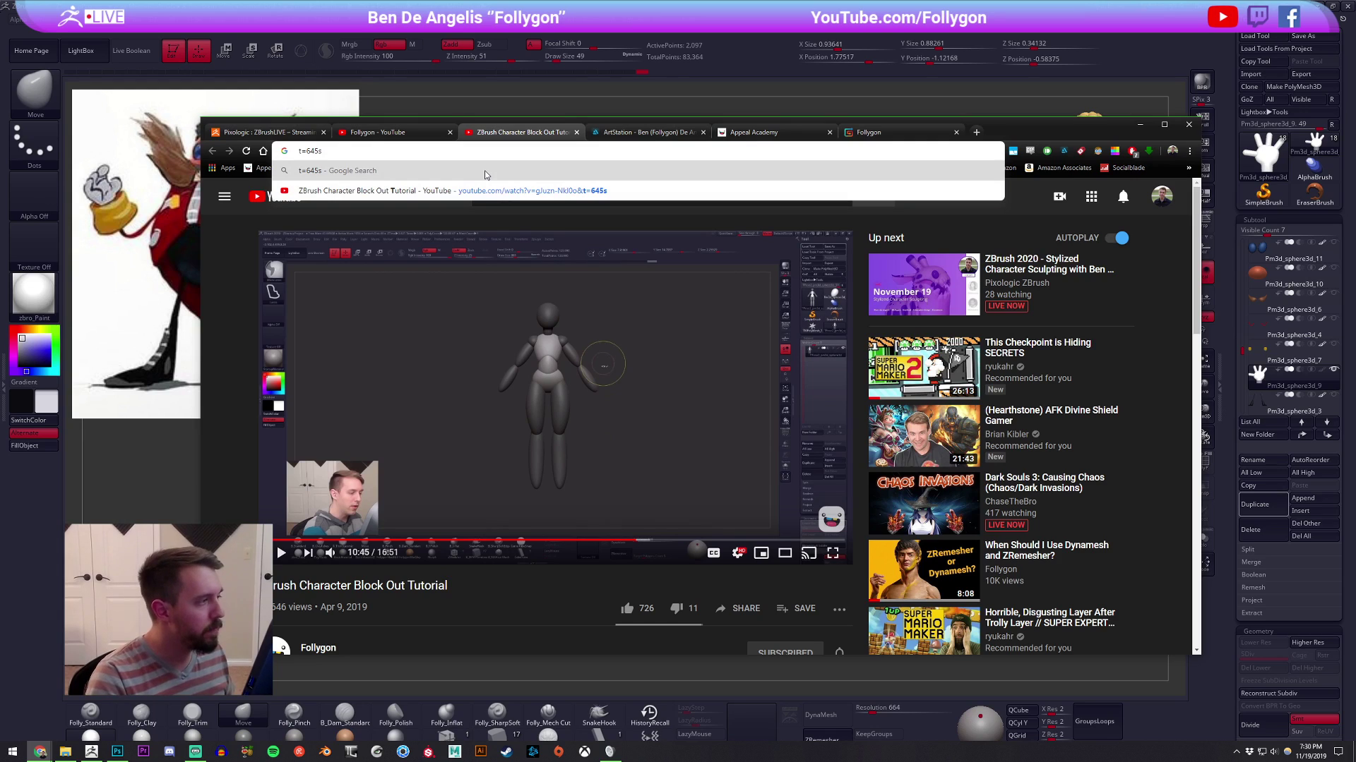
{"action": "key", "text": "ctrl+w"}
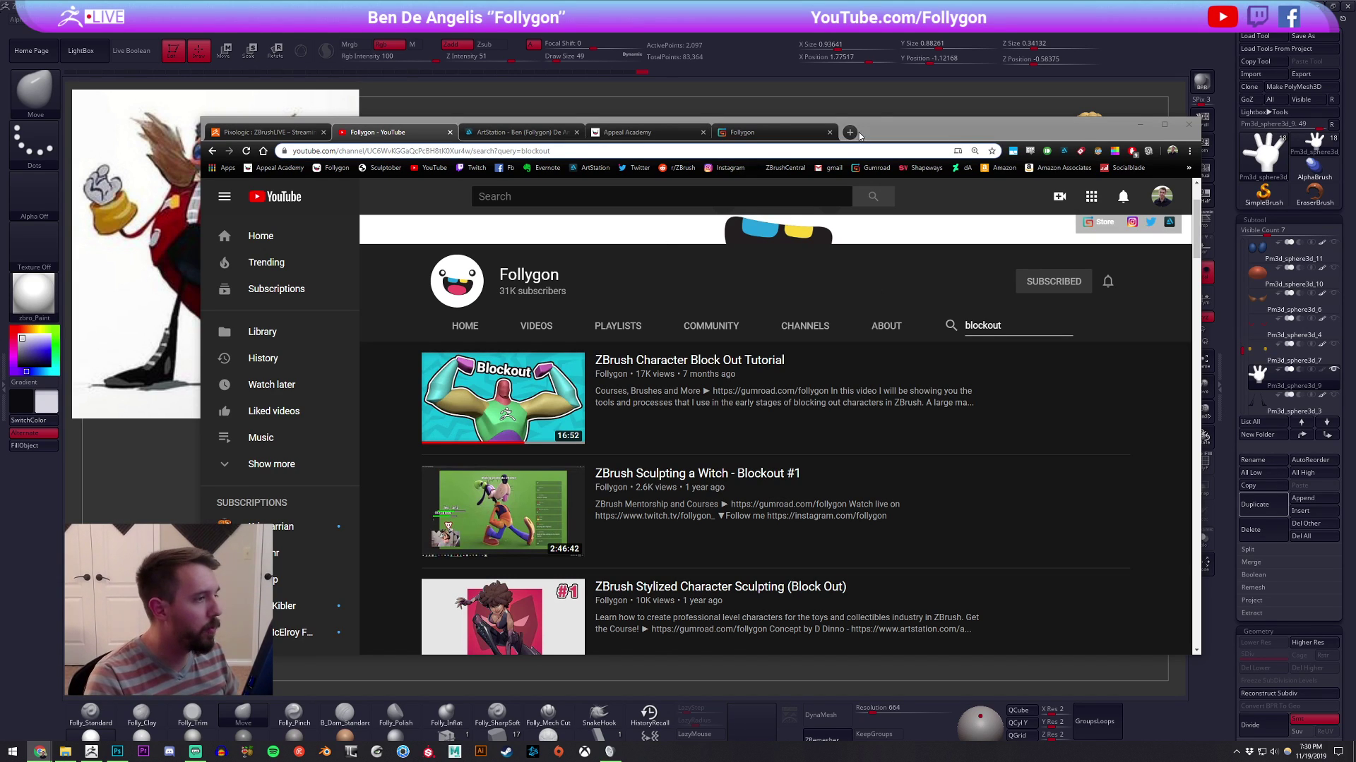
{"action": "left_click", "coordinate": [867, 108]}
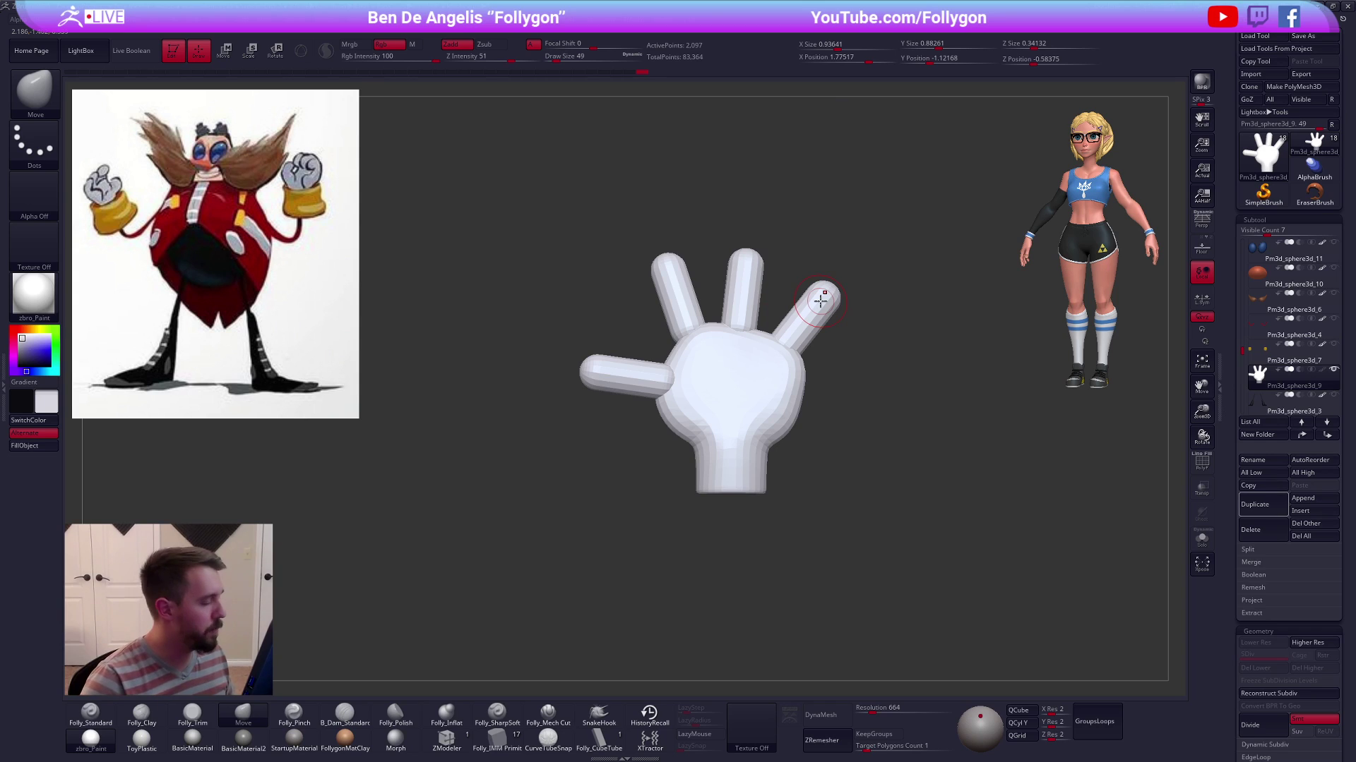
Mask everything except the outermost finger opposite the thumb, reposition it slightly against the palm, and clear the mask
{"action": "right_click_drag", "start_coordinate": [784, 352], "coordinate": [792, 404]}
{"action": "key", "text": "w"}
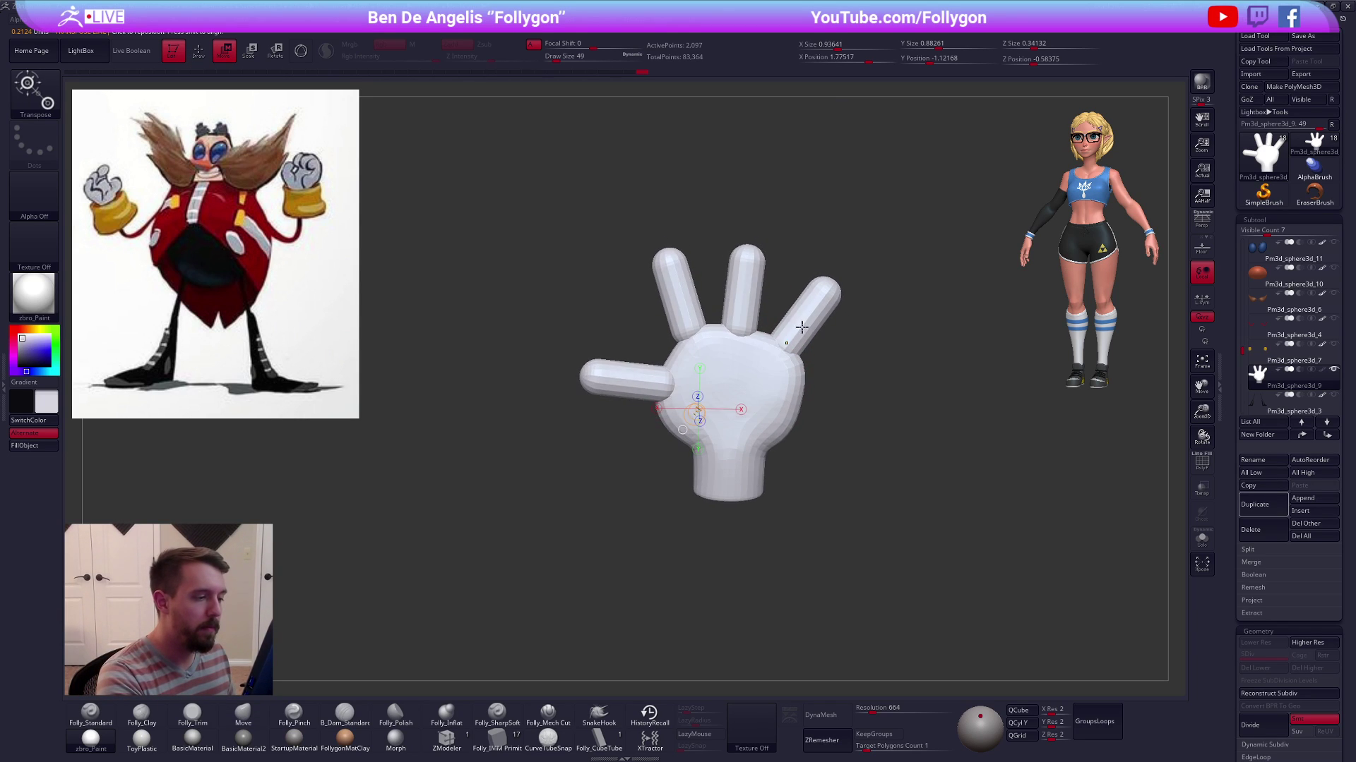
{"action": "left_click_drag", "start_coordinate": [803, 331], "coordinate": [765, 393], "text": "ctrl"}
{"action": "left_click", "coordinate": [824, 291], "text": "ctrl"}
{"action": "key", "text": "q"}
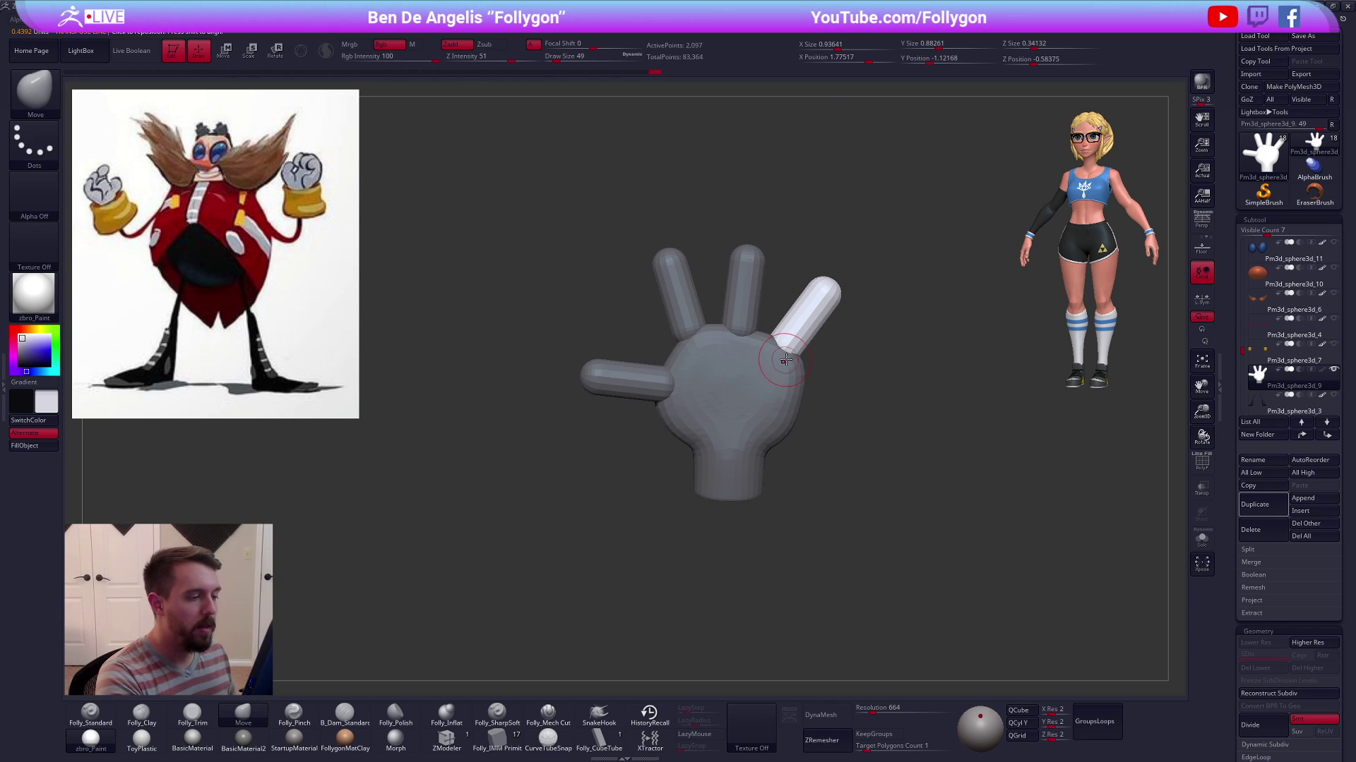
{"action": "key", "text": "w"}
{"action": "mouse_move", "coordinate": [811, 337]}
{"action": "left_mouse_down"}
{"action": "mouse_move", "coordinate": [820, 380]}
{"action": "mouse_move", "coordinate": [870, 373]}
{"action": "left_mouse_up"}
{"action": "key", "text": "q"}
{"action": "key", "text": "space"}
{"action": "key", "text": "ctrl+d"}
{"action": "mouse_move", "coordinate": [946, 560]}
{"action": "left_mouse_down", "text": "alt"}
{"action": "mouse_move", "coordinate": [932, 566]}
{"action": "mouse_move", "coordinate": [1001, 565]}
{"action": "mouse_move", "coordinate": [929, 561]}
{"action": "left_mouse_up", "text": "alt"}
{"action": "key", "text": "shift+d"}
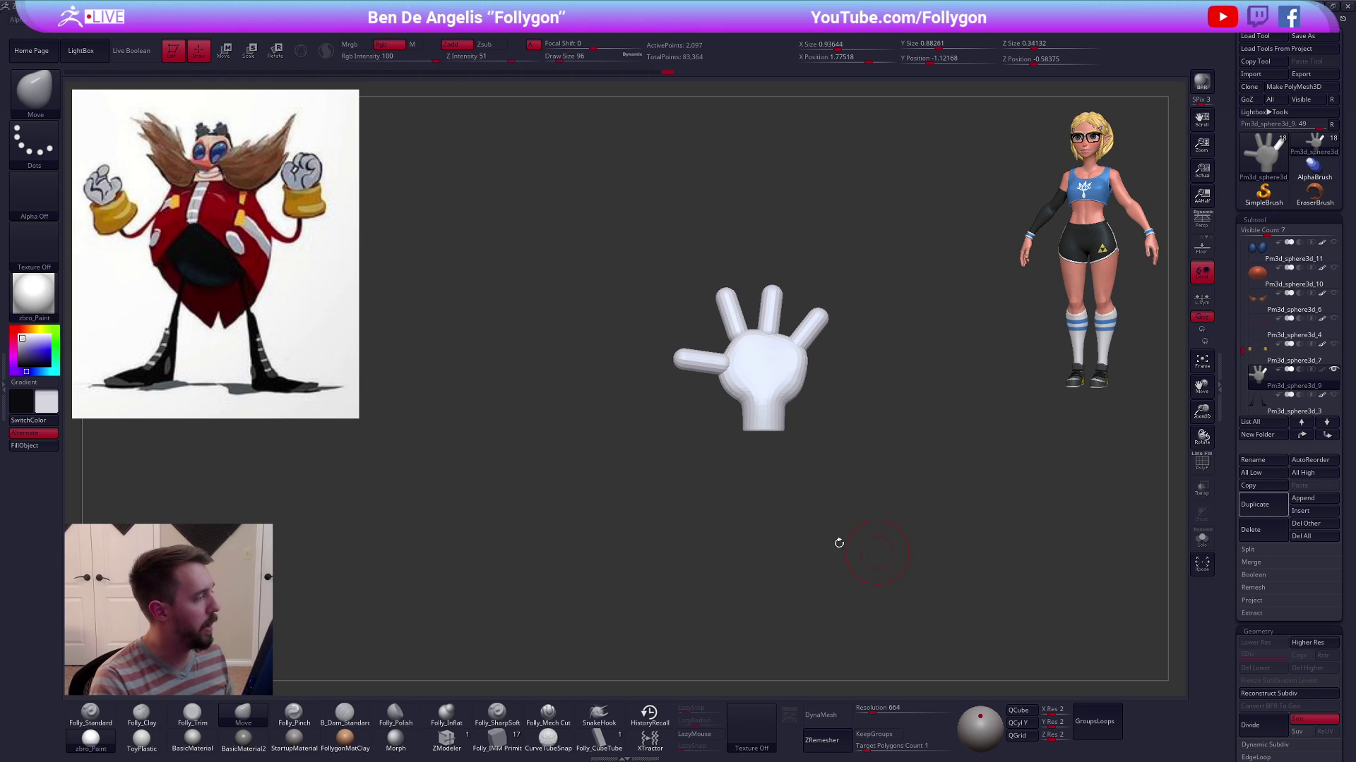
Show the wireframe and assign separate polygroups to the palm and each finger with Auto Groups
{"action": "right_click_drag", "start_coordinate": [718, 374], "coordinate": [741, 433], "text": "ctrl"}
{"action": "key", "text": "shift+f"}
{"action": "key", "text": "ctrl+shift+space"}
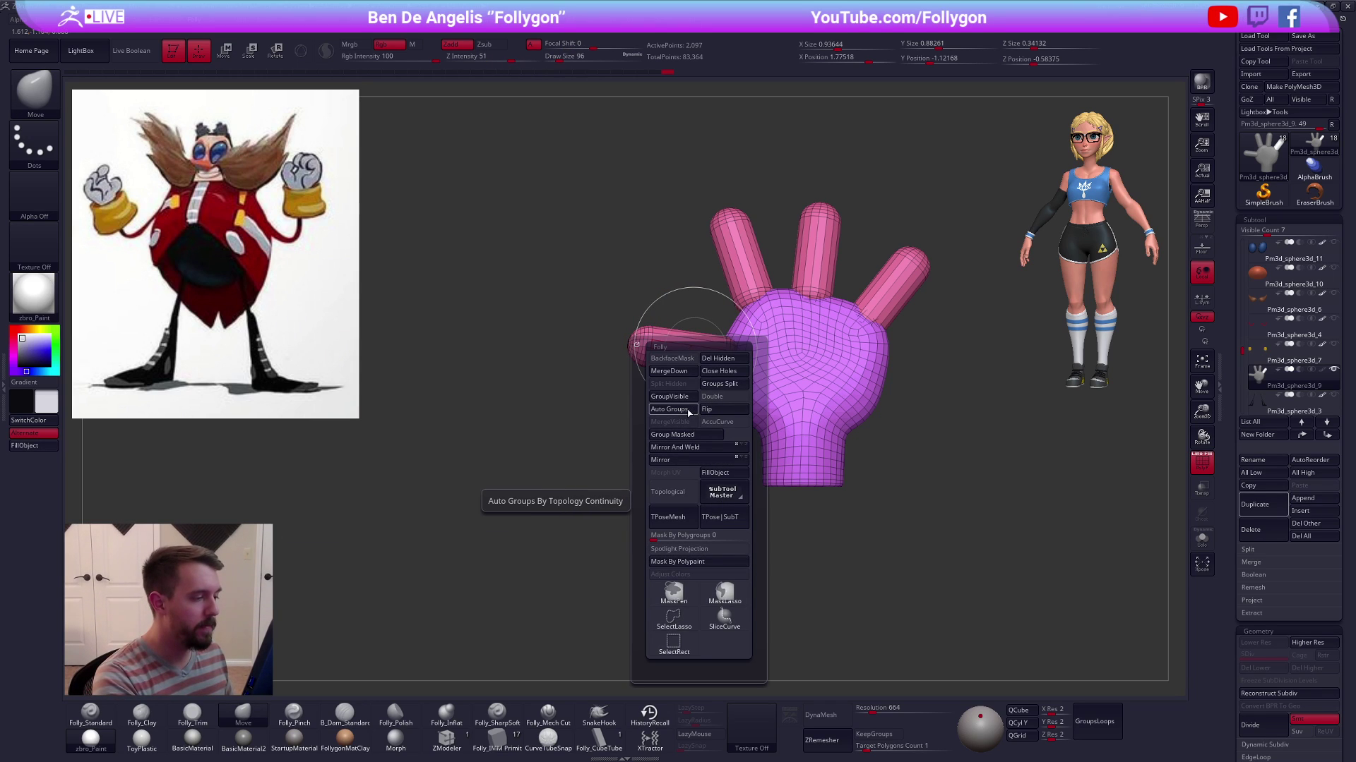
{"action": "left_click", "coordinate": [669, 409]}
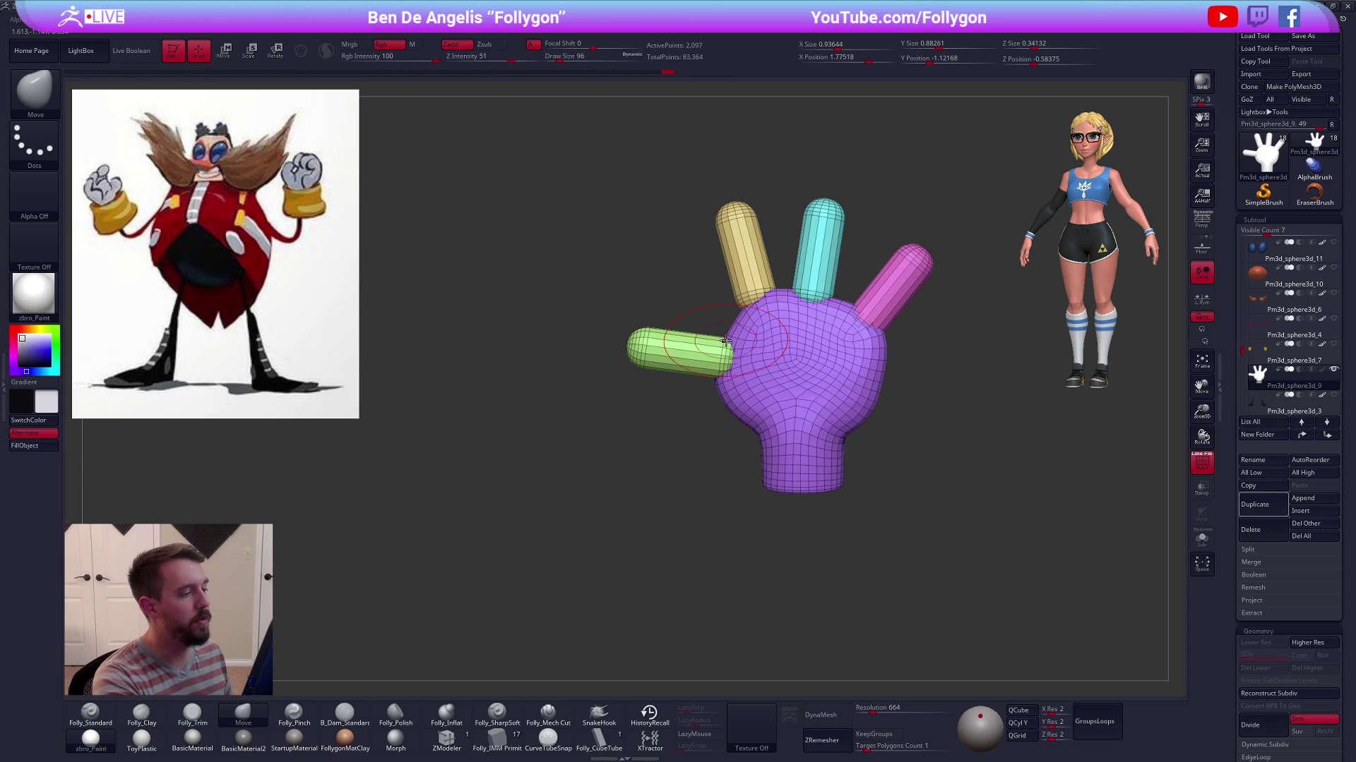
Cut a joint line across the middle of the thumb with the SliceCurve brush
{"action": "key", "text": "ctrl+shift+space"}
{"action": "left_click", "coordinate": [760, 614]}
{"action": "left_click_drag", "start_coordinate": [679, 461], "coordinate": [682, 279], "text": "ctrl+shift"}
Mask all but the thumb's outer half, rotate it at the joint to bend the thumb forward, and clear the mask
{"action": "mouse_move", "coordinate": [656, 401]}
{"action": "left_mouse_down", "text": "ctrl"}
{"action": "mouse_move", "coordinate": [636, 288]}
{"action": "mouse_move", "coordinate": [613, 382]}
{"action": "left_mouse_up", "text": "ctrl"}
{"action": "left_click", "coordinate": [604, 406], "text": "ctrl"}
{"action": "mouse_move", "coordinate": [663, 466]}
{"action": "left_mouse_down"}
{"action": "mouse_move", "coordinate": [713, 341]}
{"action": "mouse_move", "coordinate": [706, 363]}
{"action": "mouse_move", "coordinate": [689, 260]}
{"action": "mouse_move", "coordinate": [765, 258]}
{"action": "mouse_move", "coordinate": [733, 286]}
{"action": "mouse_move", "coordinate": [743, 303]}
{"action": "mouse_move", "coordinate": [694, 388]}
{"action": "left_mouse_up"}
{"action": "key", "text": "r"}
{"action": "key", "text": "q"}
{"action": "key", "text": "r"}
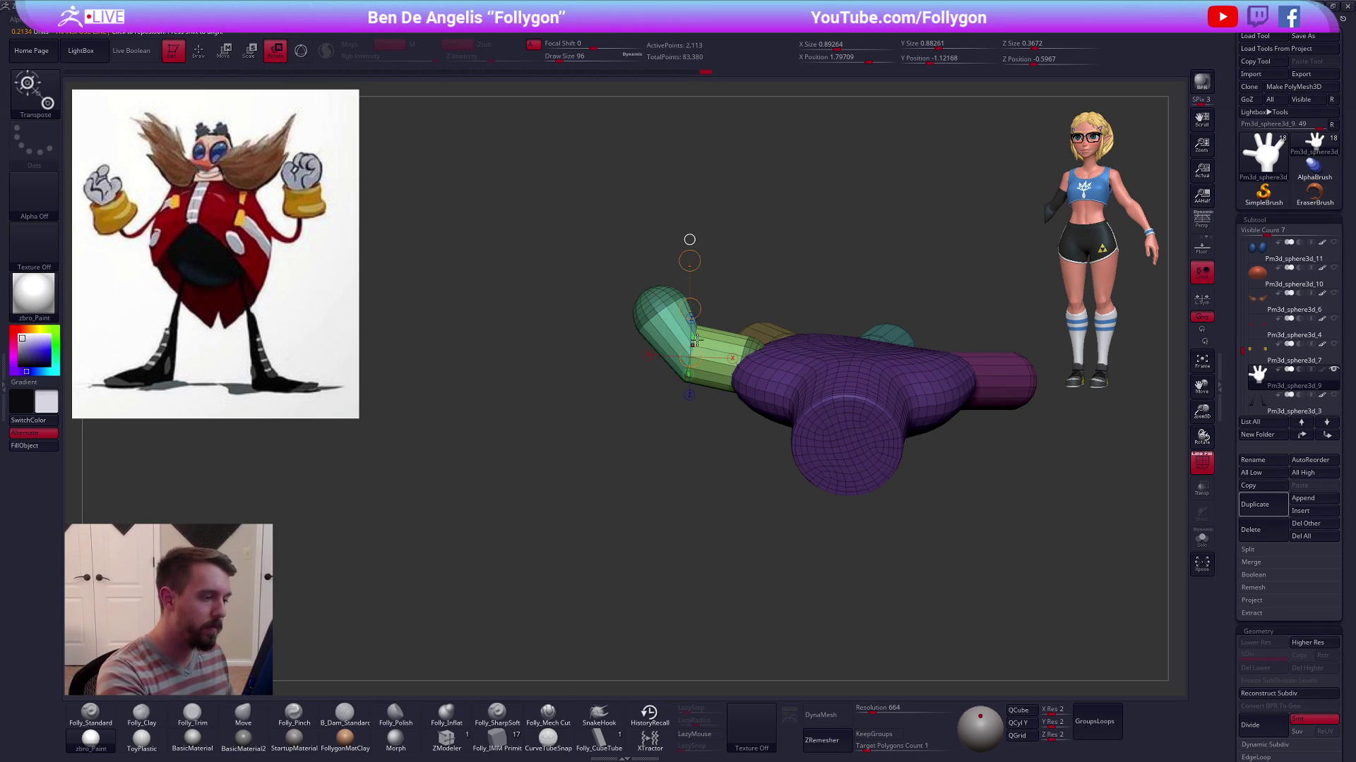
{"action": "key", "text": "d"}
{"action": "key", "text": "shift+d"}
{"action": "key", "text": "q"}
{"action": "mouse_move", "coordinate": [772, 274]}
{"action": "left_mouse_down", "text": "ctrl"}
{"action": "mouse_move", "coordinate": [815, 324]}
{"action": "mouse_move", "coordinate": [835, 540]}
{"action": "left_mouse_up", "text": "ctrl"}
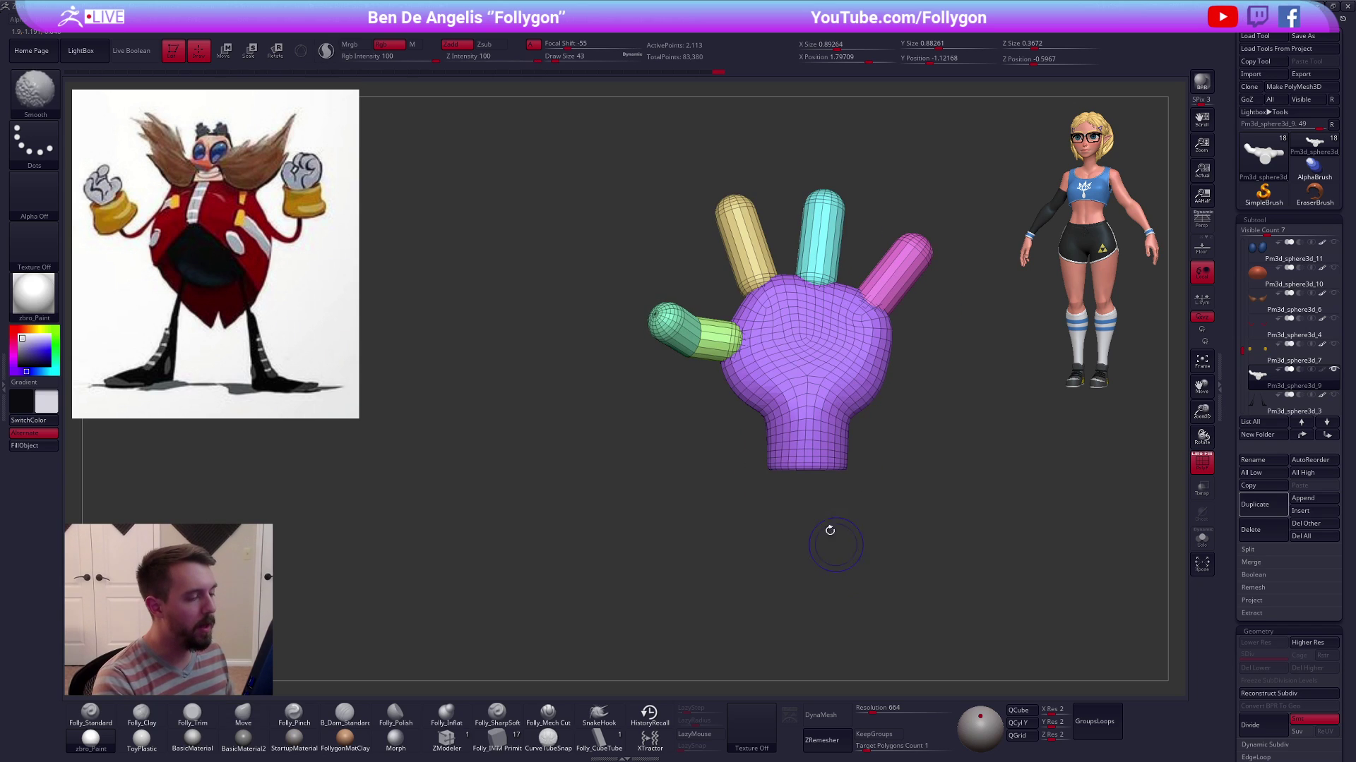
Mask the palm and thumb base, inflate the fingers and thumb tip to thicken them, and clear the mask
{"action": "right_click_drag", "start_coordinate": [760, 357], "coordinate": [732, 389], "text": "alt"}
{"action": "mouse_move", "coordinate": [657, 342]}
{"action": "left_mouse_down", "text": "ctrl"}
{"action": "mouse_move", "coordinate": [939, 402]}
{"action": "mouse_move", "coordinate": [664, 250]}
{"action": "mouse_move", "coordinate": [671, 353]}
{"action": "left_mouse_up", "text": "ctrl"}
{"action": "left_click_drag", "start_coordinate": [692, 427], "coordinate": [671, 422]}
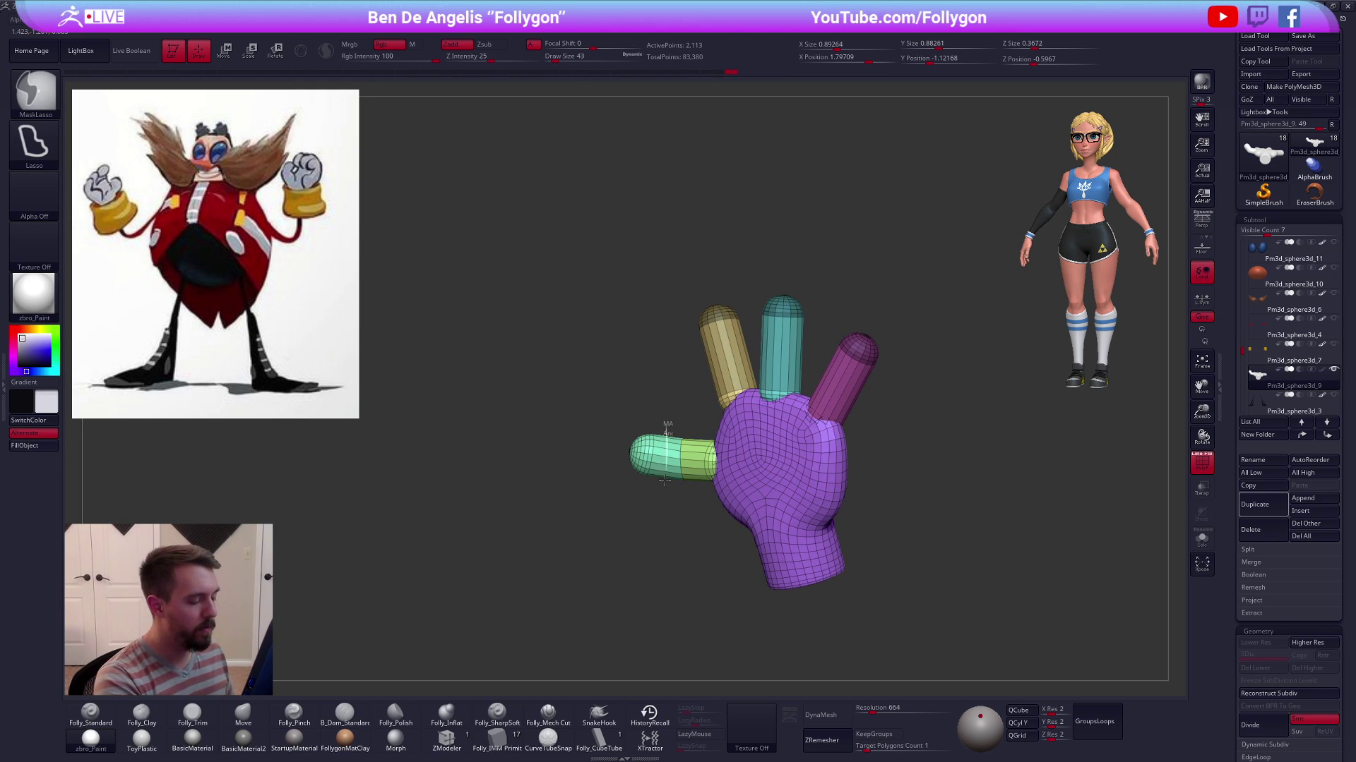
{"action": "left_click", "coordinate": [660, 523], "text": "ctrl"}
{"action": "key", "text": "w"}
{"action": "left_click_drag", "start_coordinate": [882, 367], "coordinate": [938, 452]}
{"action": "right_click_drag", "start_coordinate": [942, 458], "coordinate": [950, 468]}
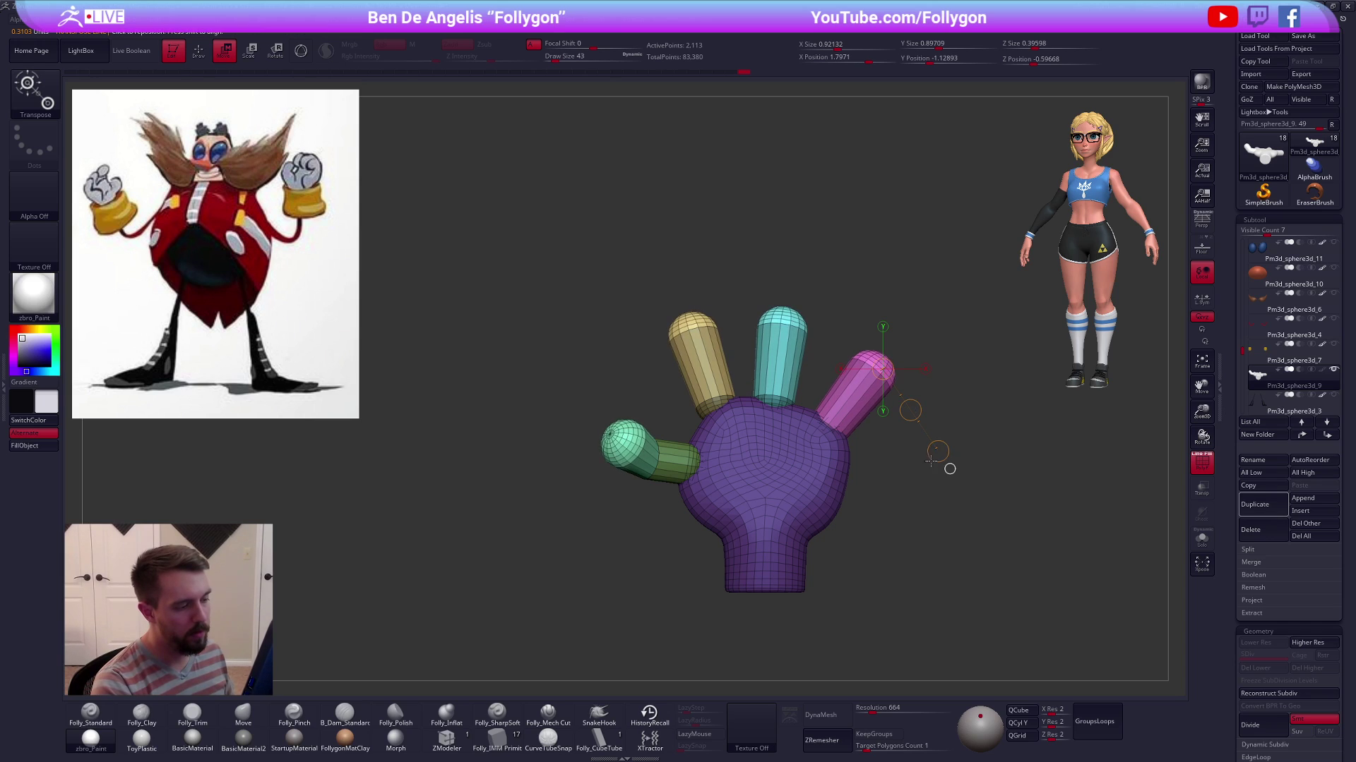
{"action": "key", "text": "shift+f"}
{"action": "right_click_drag", "start_coordinate": [961, 549], "coordinate": [932, 530], "text": "ctrl"}
{"action": "key", "text": "q"}
{"action": "left_click_drag", "start_coordinate": [980, 513], "coordinate": [950, 531], "text": "ctrl"}
{"action": "mouse_move", "coordinate": [943, 533]}
{"action": "right_mouse_down"}
{"action": "mouse_move", "coordinate": [974, 544]}
{"action": "mouse_move", "coordinate": [960, 557]}
{"action": "mouse_move", "coordinate": [899, 468]}
{"action": "right_mouse_up"}
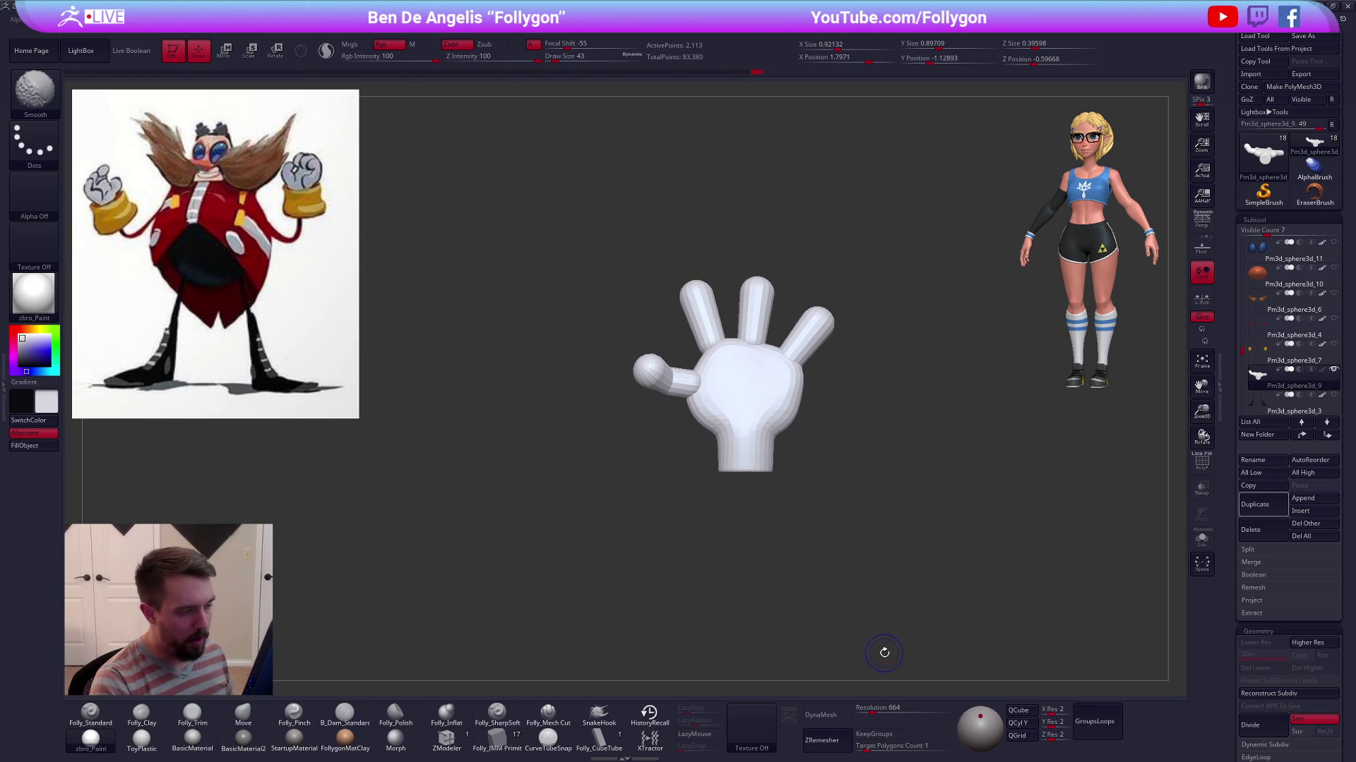
Subdivide the hand twice and fuse its parts with DynaMesh at resolution 664
{"action": "key", "text": "ctrl+d"}
{"action": "key", "text": "ctrl+d"}
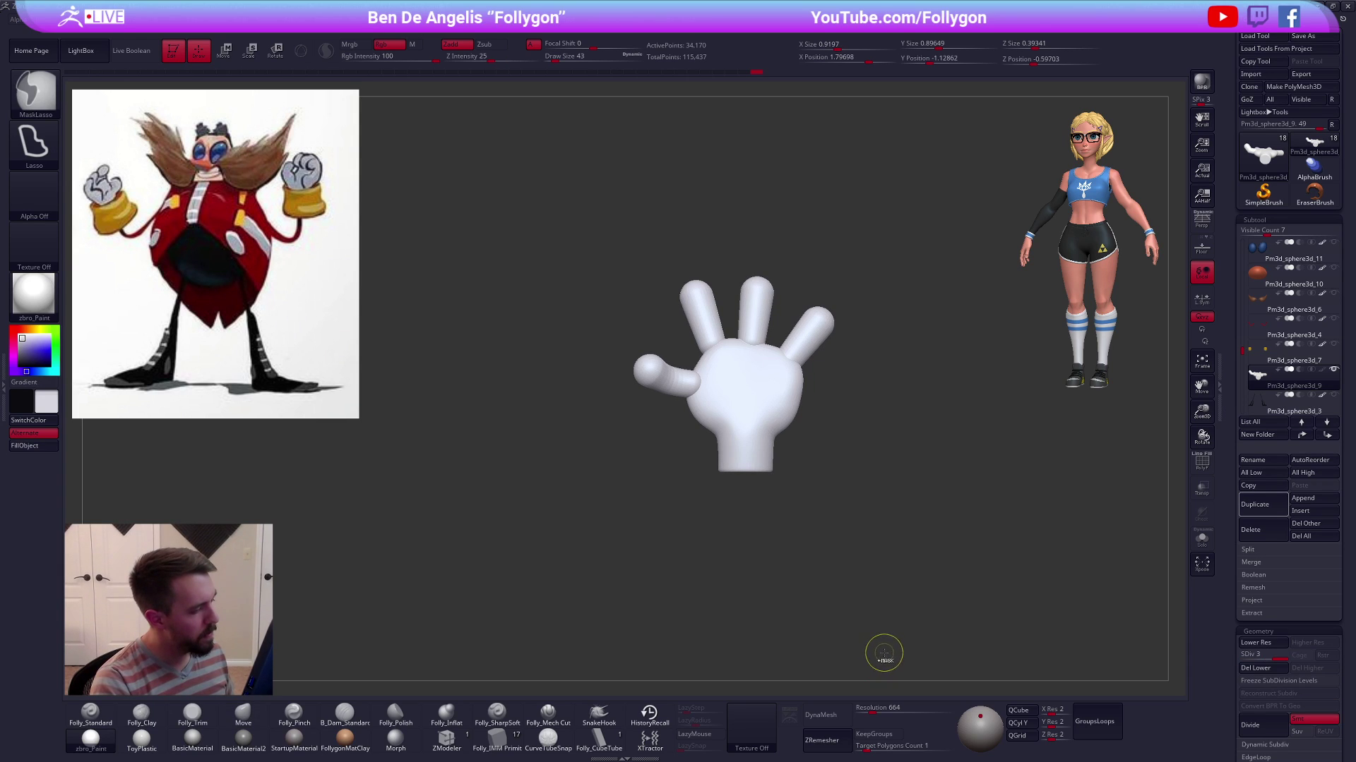
{"action": "left_click", "coordinate": [820, 715]}
{"action": "left_click", "coordinate": [804, 727]}
{"action": "left_click", "coordinate": [833, 714]}
Set the brush's draw size to 61 and smooth the seams where the fingers and thumb meet the palm
{"action": "key", "text": "space"}
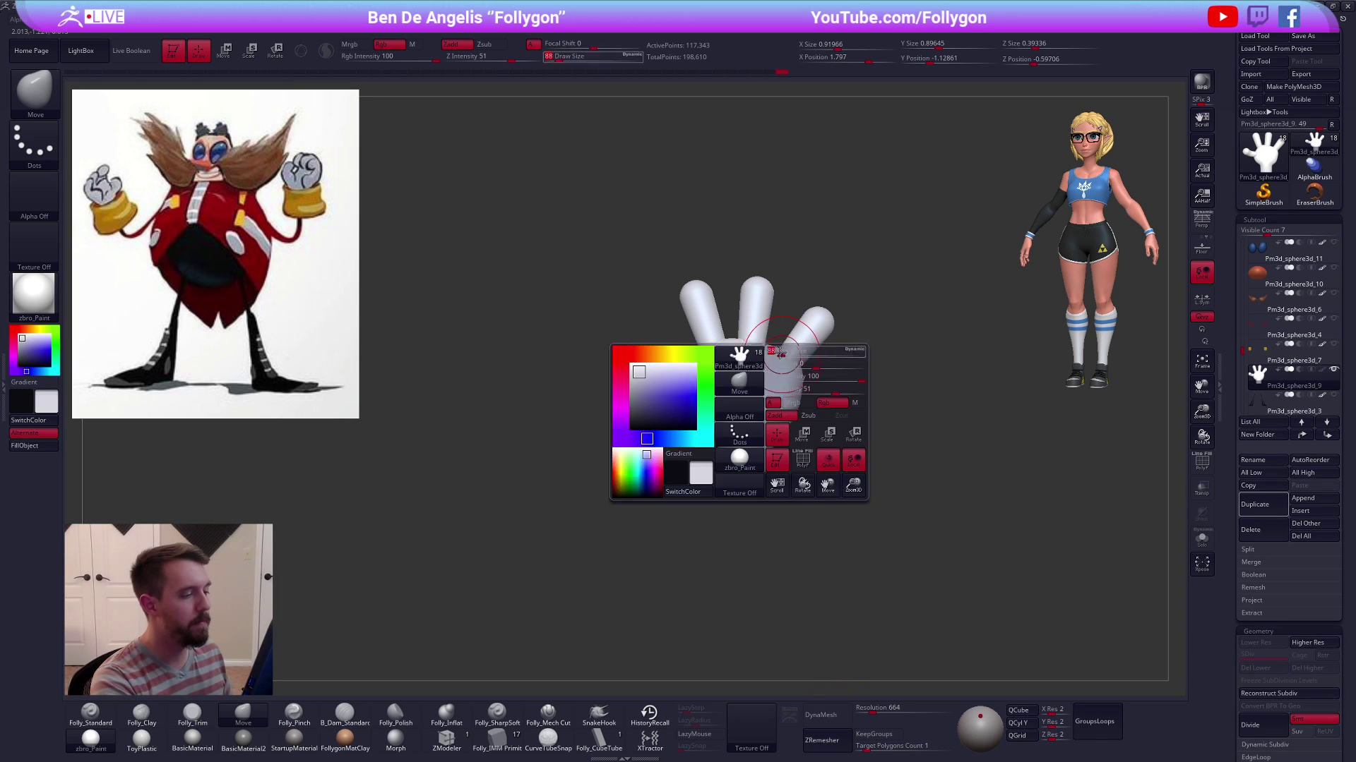
{"action": "left_click_drag", "start_coordinate": [777, 356], "coordinate": [781, 355]}
{"action": "right_click_drag", "start_coordinate": [780, 354], "coordinate": [781, 384], "text": "ctrl"}
{"action": "key", "text": "space"}
{"action": "left_click_drag", "start_coordinate": [782, 355], "coordinate": [778, 357]}
{"action": "key", "text": "3"}
{"action": "key", "text": "shift"}
{"action": "key", "text": "shift"}
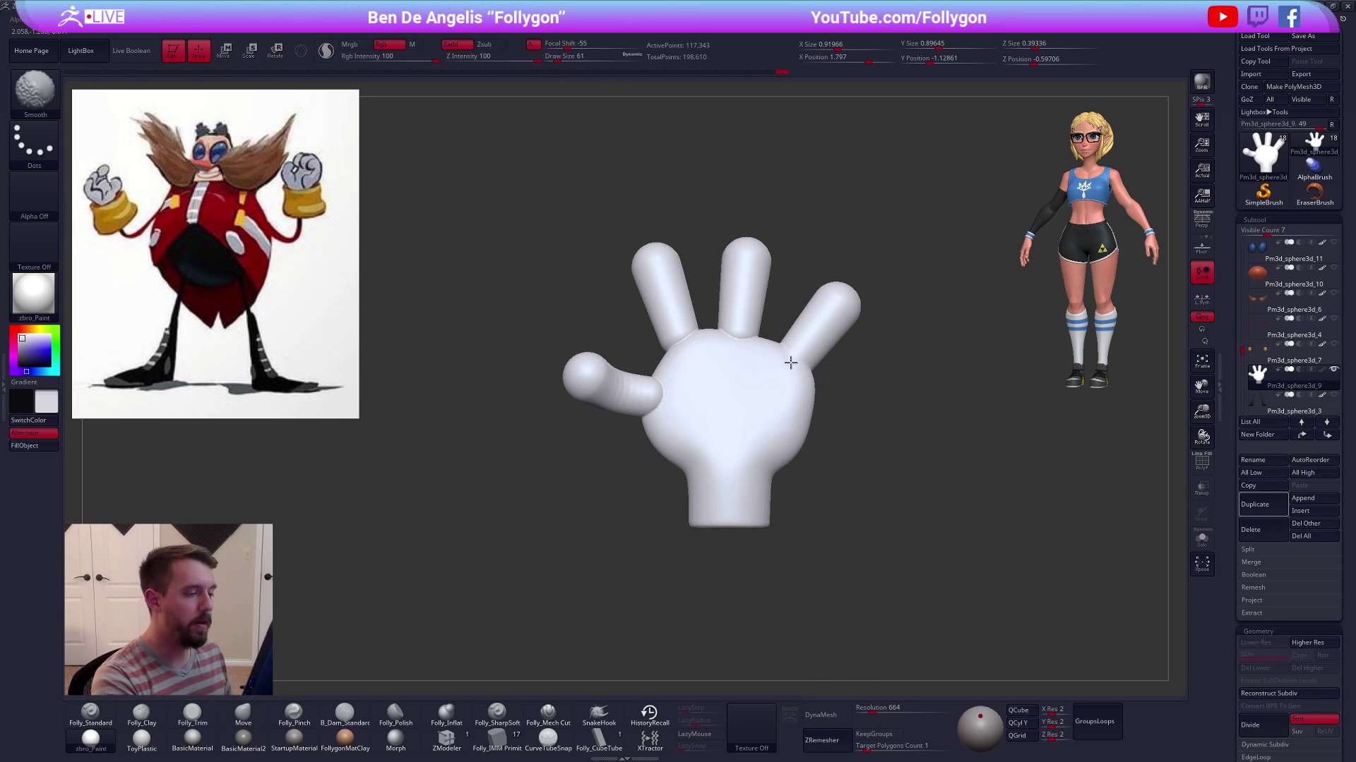
{"action": "left_click_drag", "start_coordinate": [695, 353], "coordinate": [682, 341], "text": "shift"}
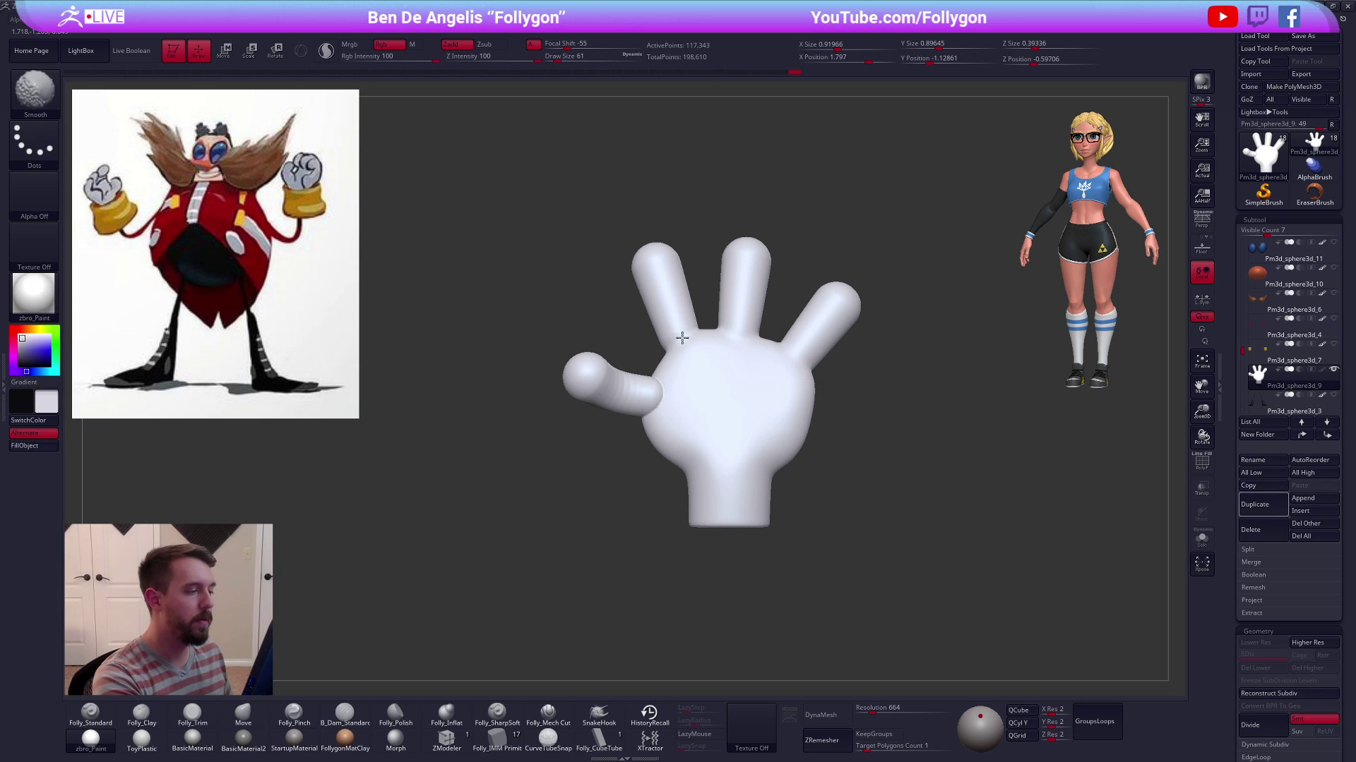
{"action": "right_click_drag", "start_coordinate": [690, 402], "coordinate": [722, 397]}
{"action": "left_click_drag", "start_coordinate": [691, 344], "coordinate": [671, 367], "text": "shift"}
{"action": "right_click_drag", "start_coordinate": [671, 368], "coordinate": [653, 349]}
{"action": "left_click_drag", "start_coordinate": [636, 355], "coordinate": [628, 354], "text": "shift"}
{"action": "mouse_move", "coordinate": [628, 355]}
{"action": "left_mouse_down"}
{"action": "mouse_move", "coordinate": [684, 359]}
{"action": "mouse_move", "coordinate": [581, 382]}
{"action": "left_mouse_up"}
Show the whole character again and move the hand down into the gold cuff
{"action": "mouse_move", "coordinate": [823, 538]}
{"action": "left_mouse_down"}
{"action": "mouse_move", "coordinate": [902, 566]}
{"action": "mouse_move", "coordinate": [988, 554]}
{"action": "mouse_move", "coordinate": [874, 568]}
{"action": "mouse_move", "coordinate": [988, 523]}
{"action": "left_mouse_up"}
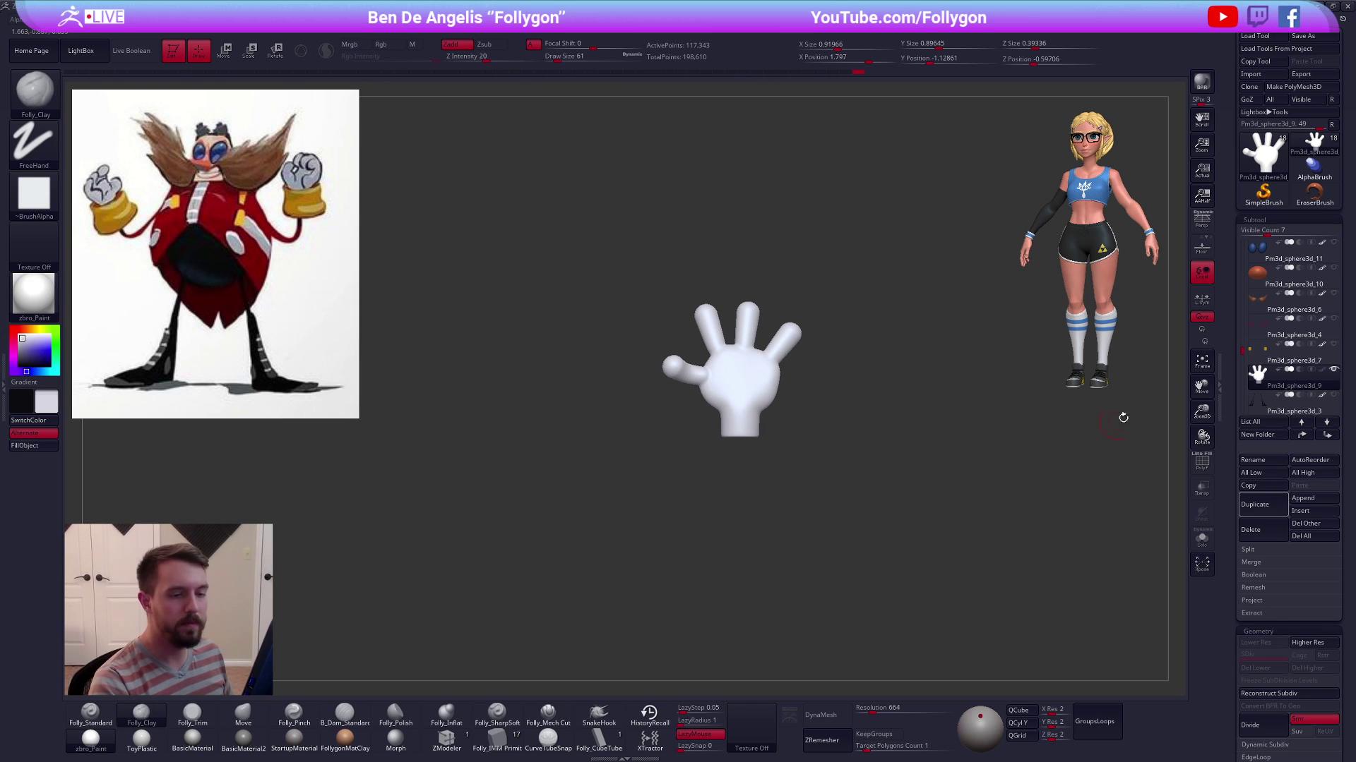
{"action": "left_click", "coordinate": [1334, 370]}
{"action": "left_click_drag", "start_coordinate": [1044, 443], "coordinate": [916, 416], "text": "alt"}
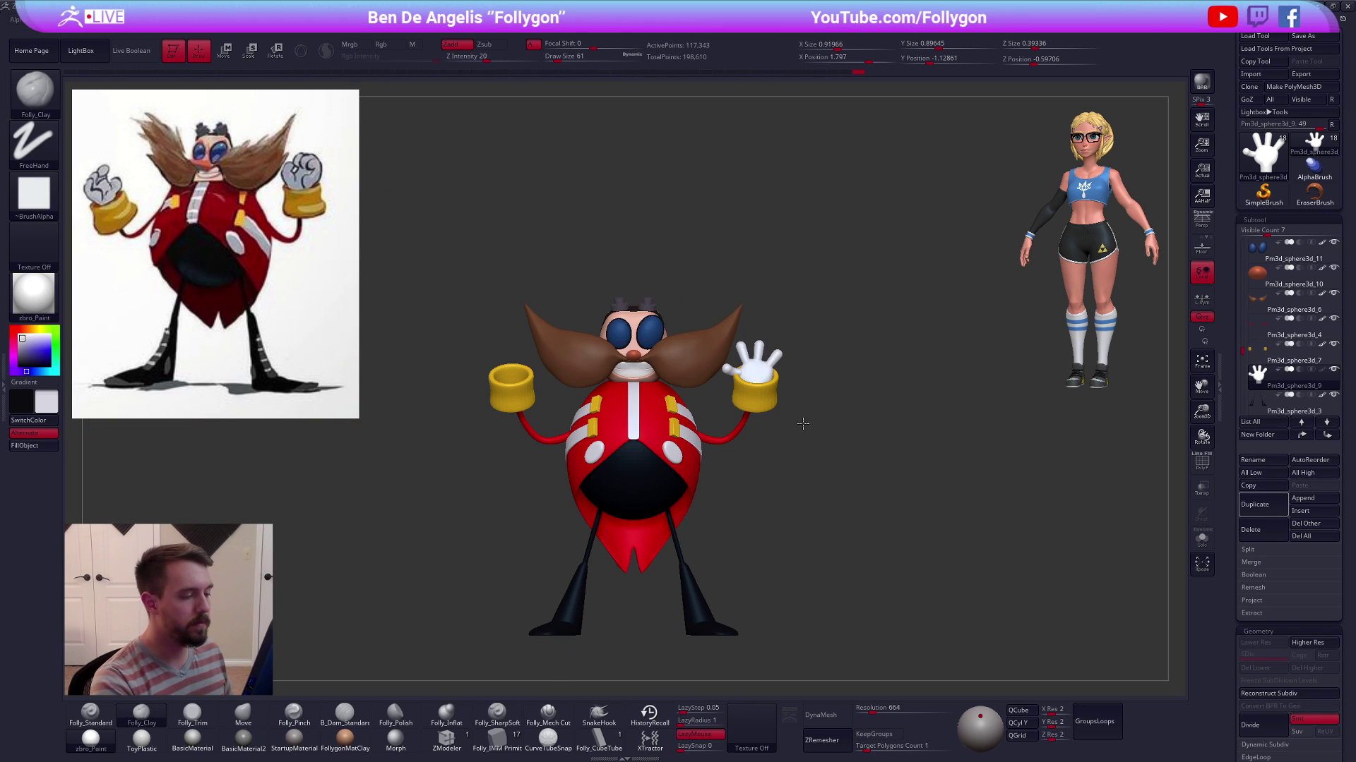
{"action": "scroll", "coordinate": [799, 421], "scroll_direction": "up", "scroll_amount": 3}
{"action": "key", "text": "w"}
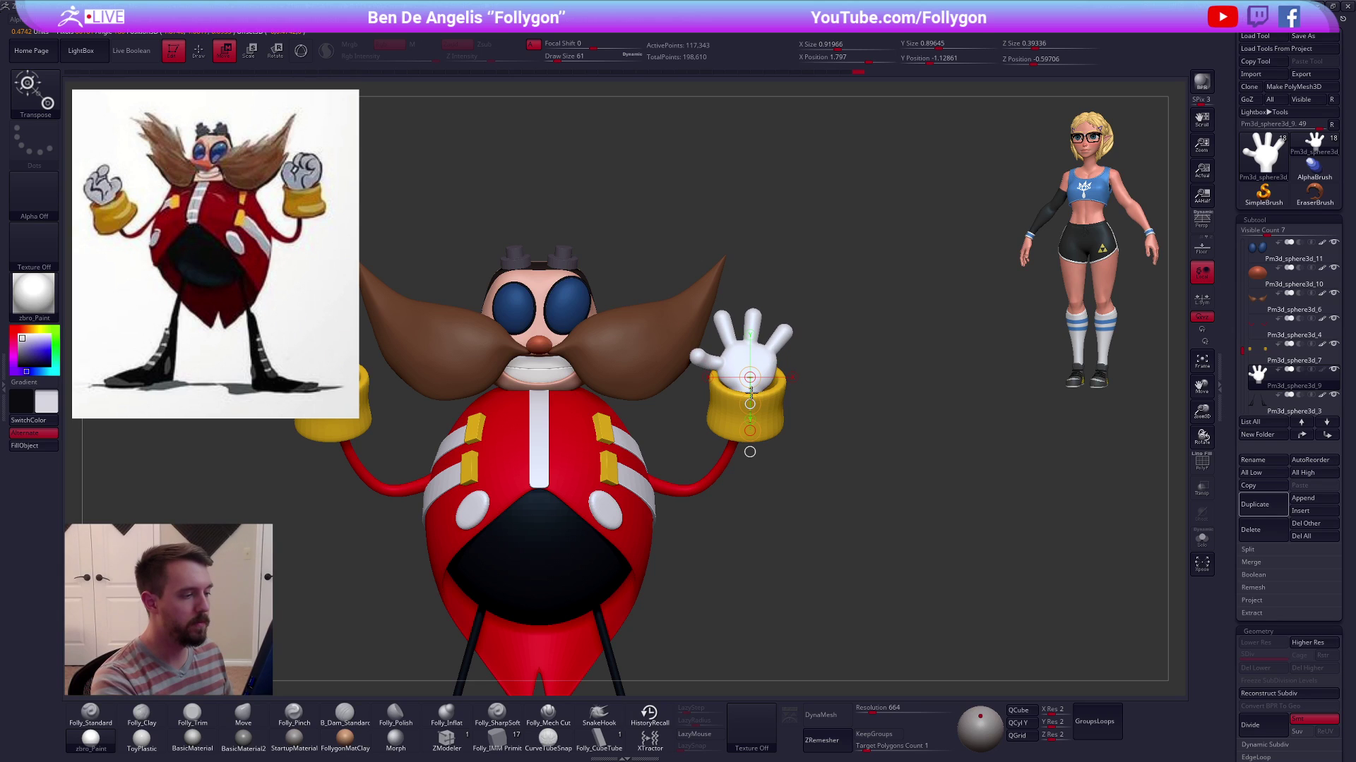
{"action": "scroll", "coordinate": [770, 450], "scroll_direction": "down", "scroll_amount": 3}
{"action": "key", "text": "q"}
{"action": "left_click_drag", "start_coordinate": [792, 449], "coordinate": [896, 532], "text": "alt"}
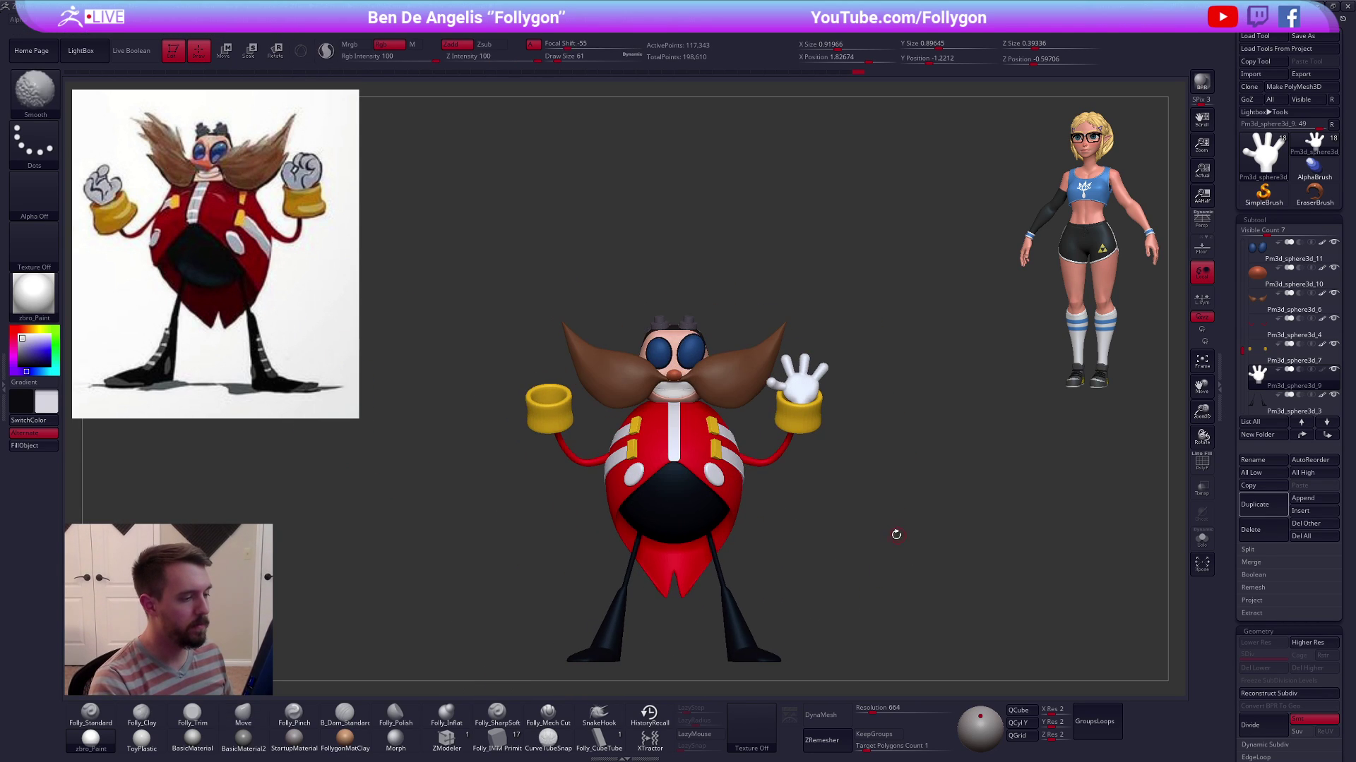
Scale the hand up slightly so it fills more of the gold cuff
{"action": "scroll", "coordinate": [879, 492], "scroll_direction": "up", "scroll_amount": 2}
{"action": "key", "text": "e"}
{"action": "left_click_drag", "start_coordinate": [804, 443], "coordinate": [802, 444]}
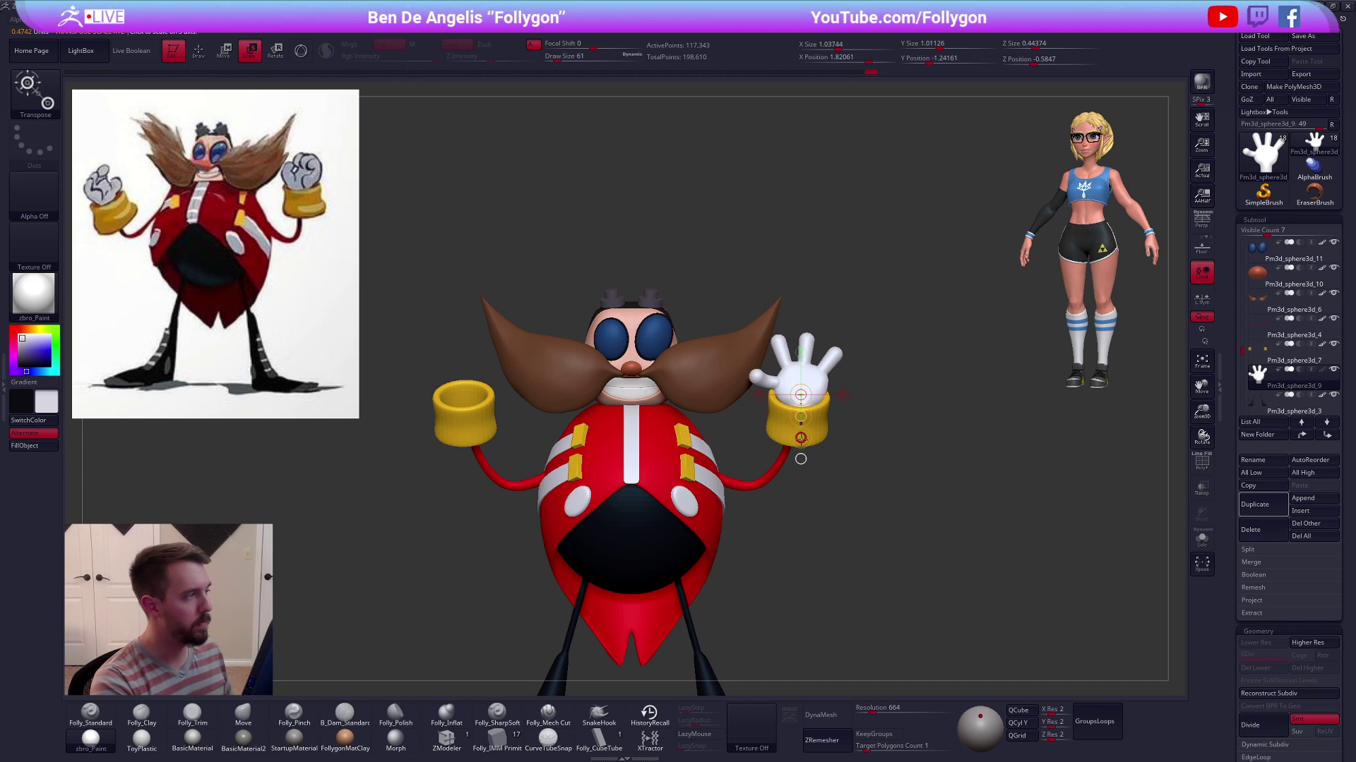
{"action": "key", "text": "q"}
Isolate the gold cuffs, scale them down slightly to fit more closely around the wrist, and show the whole character again
{"action": "mouse_move", "coordinate": [911, 438]}
{"action": "left_mouse_down"}
{"action": "mouse_move", "coordinate": [801, 420]}
{"action": "mouse_move", "coordinate": [826, 416]}
{"action": "left_mouse_up"}
{"action": "left_click", "coordinate": [817, 429], "text": "alt"}
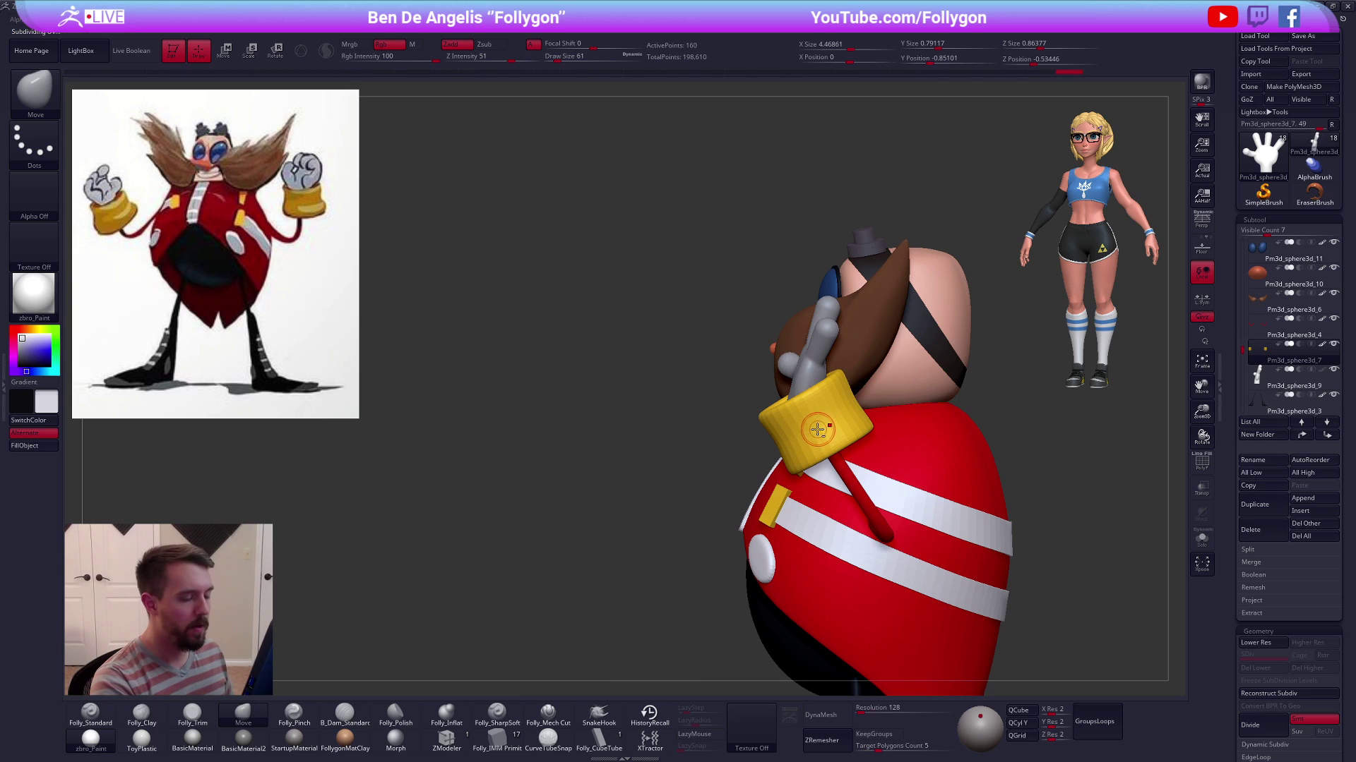
{"action": "mouse_move", "coordinate": [819, 429]}
{"action": "right_mouse_down"}
{"action": "mouse_move", "coordinate": [862, 409]}
{"action": "mouse_move", "coordinate": [842, 424]}
{"action": "right_mouse_up"}
{"action": "left_click", "coordinate": [1200, 298]}
{"action": "key", "text": "e"}
{"action": "left_click", "coordinate": [1202, 539]}
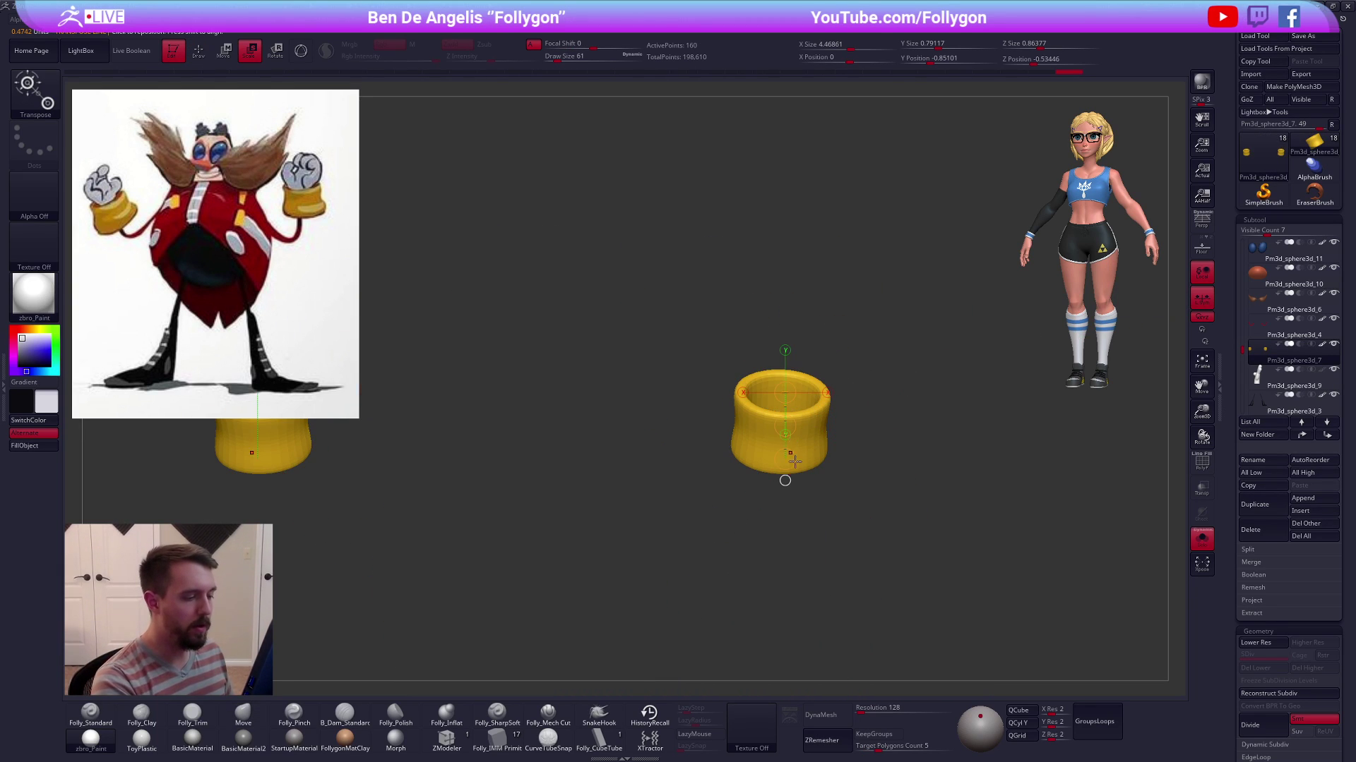
{"action": "left_click_drag", "start_coordinate": [847, 422], "coordinate": [843, 422]}
{"action": "key", "text": "ctrl+d"}
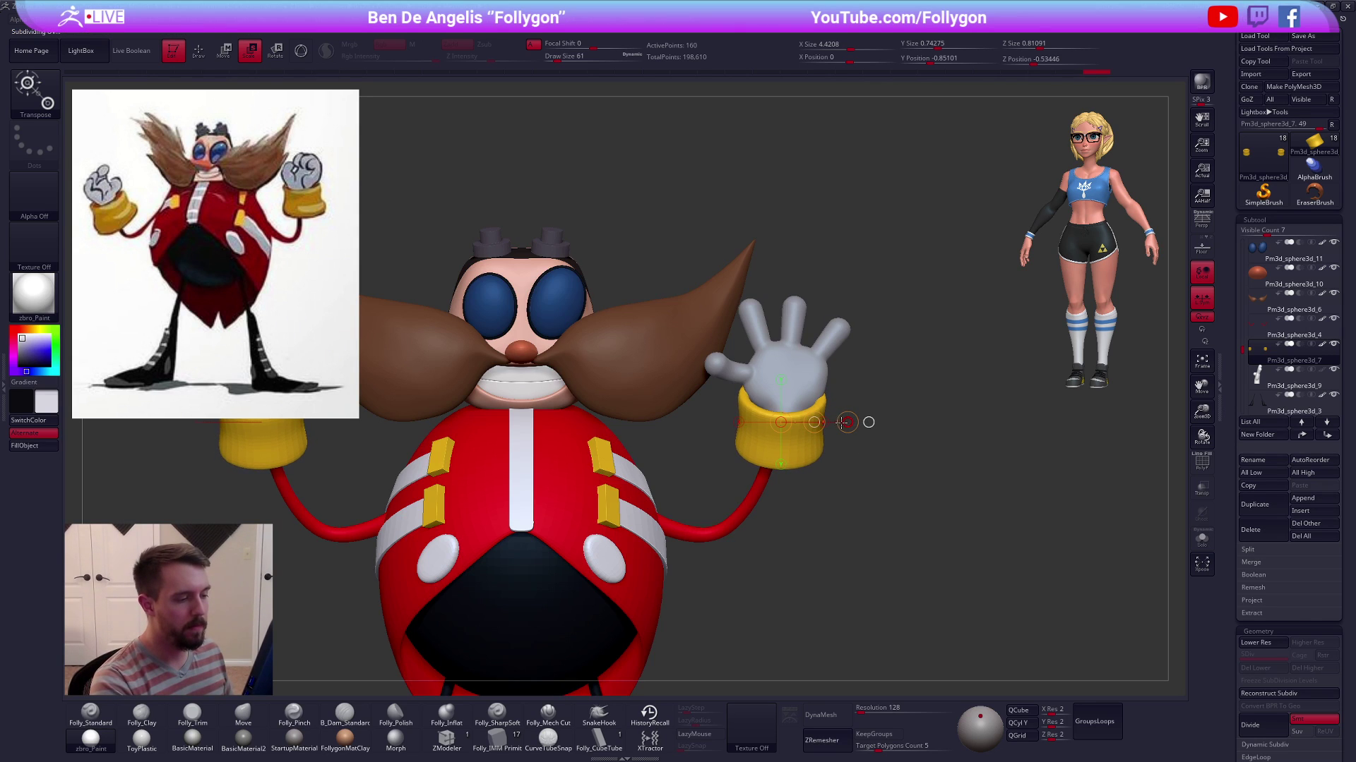
Select the gloved hand and raise it slightly within the gold cuff
{"action": "left_click", "coordinate": [1256, 376]}
{"action": "key", "text": "q"}
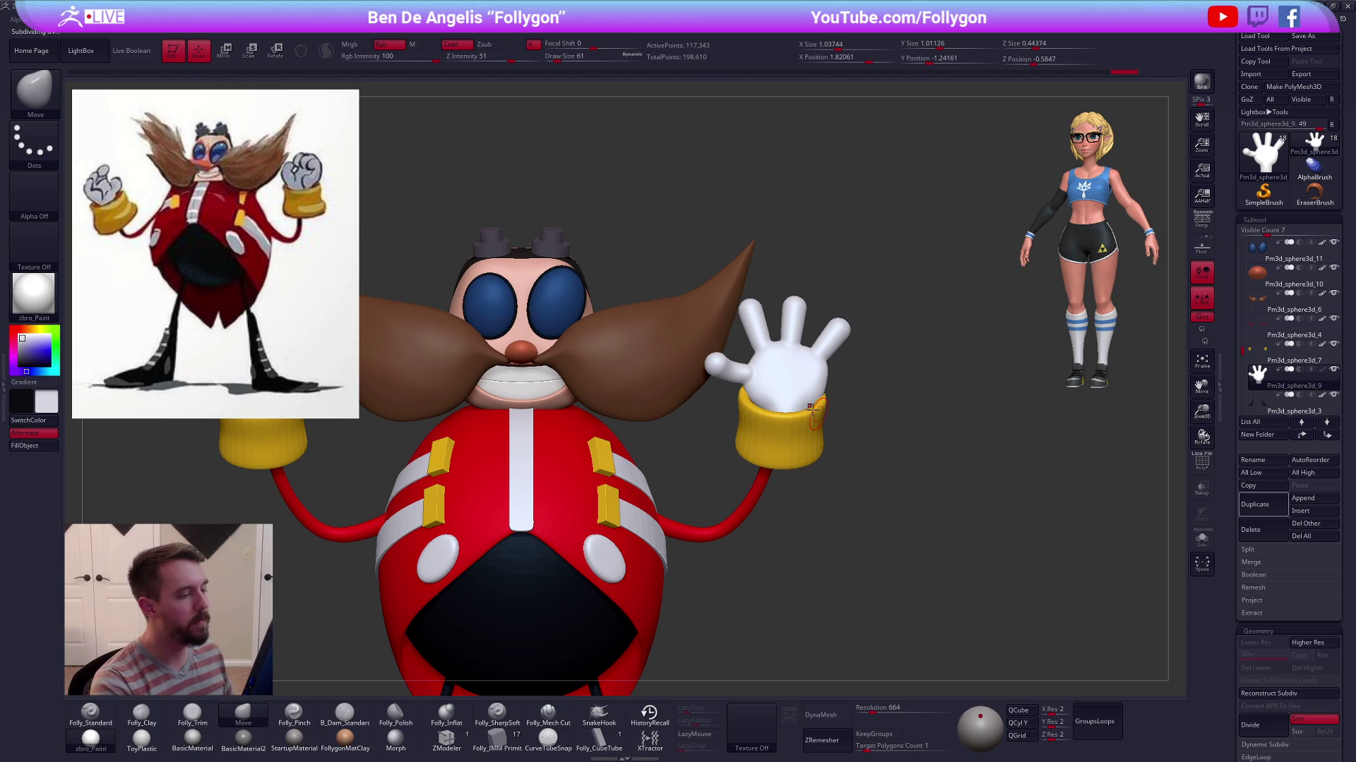
{"action": "mouse_move", "coordinate": [874, 523]}
{"action": "left_mouse_down"}
{"action": "mouse_move", "coordinate": [850, 421]}
{"action": "mouse_move", "coordinate": [790, 455]}
{"action": "mouse_move", "coordinate": [801, 459]}
{"action": "mouse_move", "coordinate": [812, 423]}
{"action": "left_mouse_up"}
{"action": "key", "text": "w"}
{"action": "key", "text": "q"}
Isolate the gold cuffs at their lowest subdivision level and display their polygroups and wireframe from the side
{"action": "left_click", "coordinate": [812, 423], "text": "alt"}
{"action": "key", "text": "shift+d"}
{"action": "mouse_move", "coordinate": [755, 416]}
{"action": "right_mouse_down"}
{"action": "mouse_move", "coordinate": [817, 408]}
{"action": "mouse_move", "coordinate": [814, 511]}
{"action": "right_mouse_up"}
{"action": "key", "text": "alt+s"}
{"action": "key", "text": "shift+f"}
{"action": "right_click_drag", "start_coordinate": [862, 597], "coordinate": [876, 519]}
{"action": "key", "text": "d"}
{"action": "key", "text": "ctrl+z"}
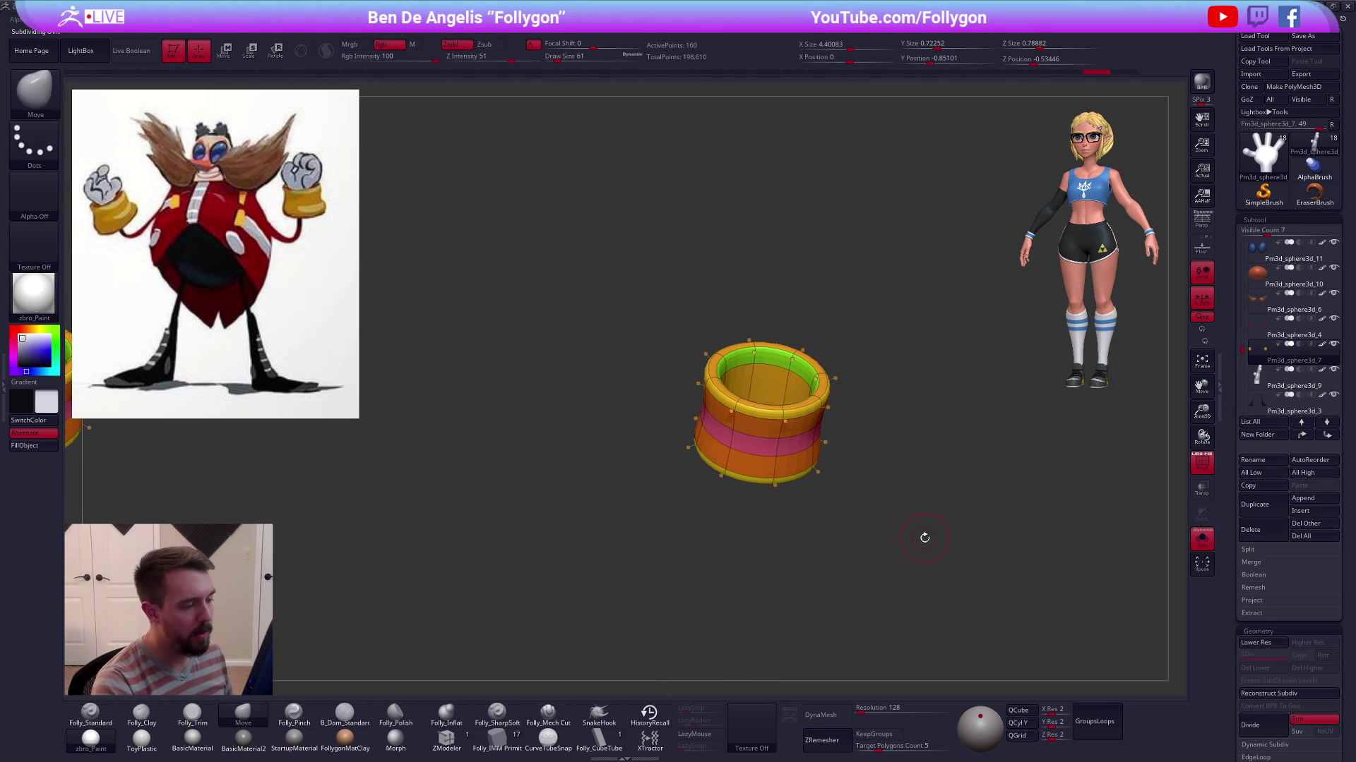
{"action": "key", "text": "shift+d"}
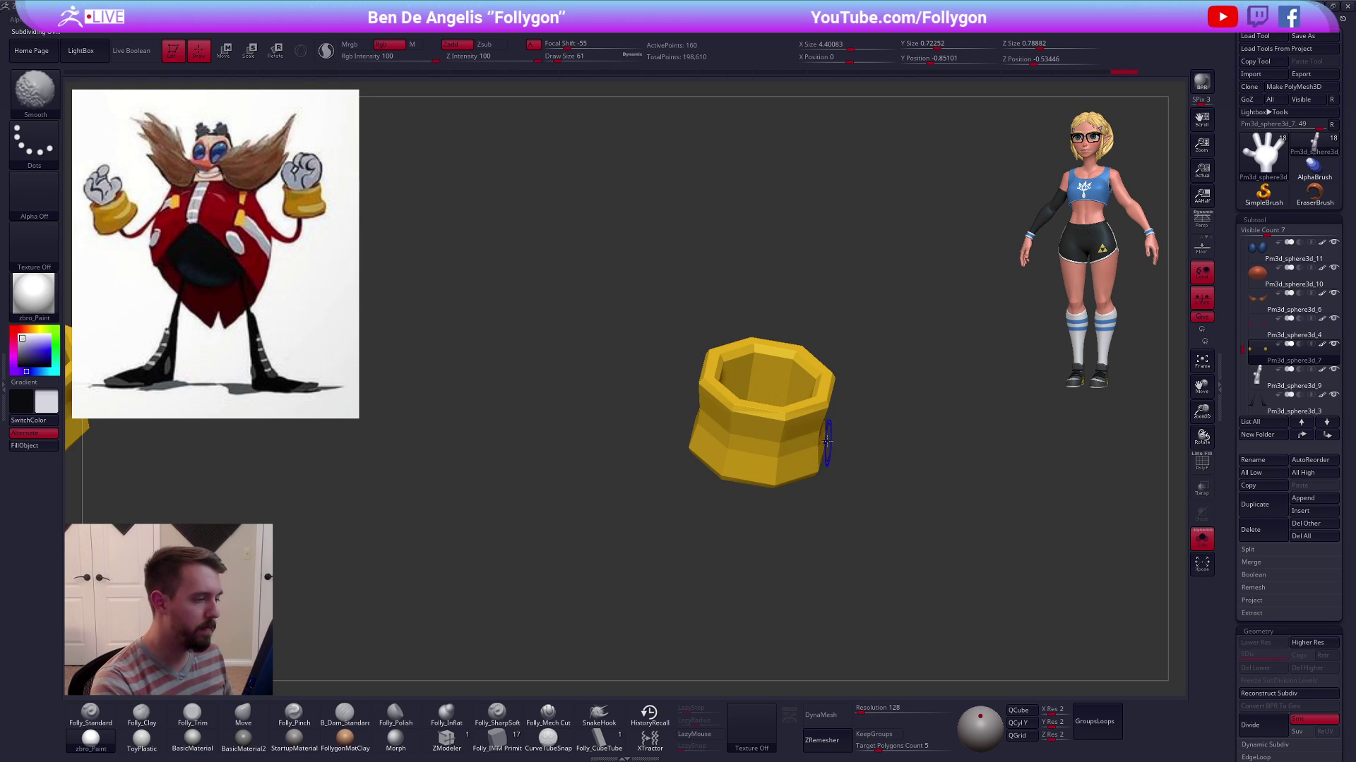
{"action": "mouse_move", "coordinate": [826, 445]}
{"action": "right_mouse_down"}
{"action": "mouse_move", "coordinate": [774, 420]}
{"action": "mouse_move", "coordinate": [771, 459]}
{"action": "mouse_move", "coordinate": [788, 464]}
{"action": "mouse_move", "coordinate": [819, 412]}
{"action": "right_mouse_up"}
{"action": "right_click_drag", "start_coordinate": [812, 348], "coordinate": [774, 344]}
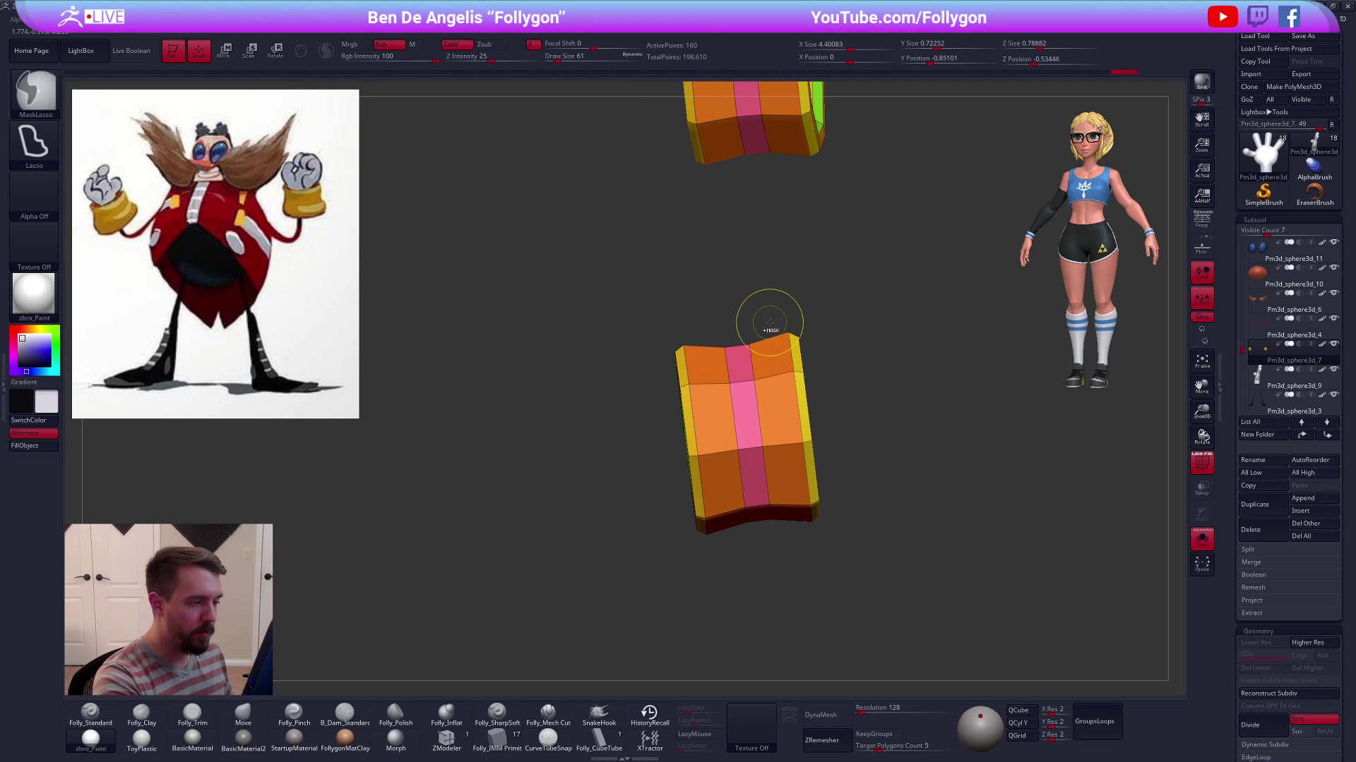
Isolate the ring of polygons at the lower end of the gold cuffs with the selection lasso
{"action": "left_click_drag", "start_coordinate": [781, 295], "coordinate": [807, 568], "text": "ctrl+shift"}
{"action": "key", "text": "ctrl+z"}
{"action": "key", "text": "space"}
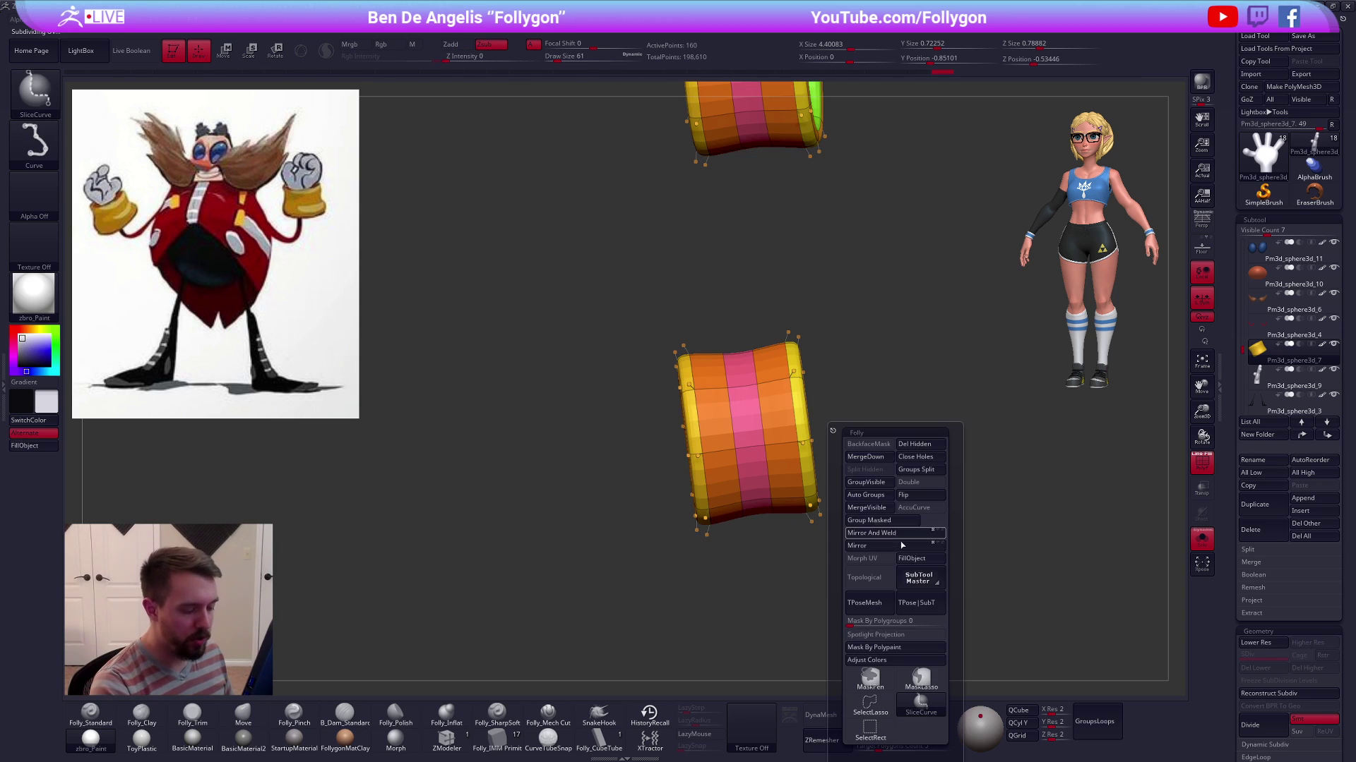
{"action": "left_click", "coordinate": [870, 684]}
{"action": "left_click_drag", "start_coordinate": [774, 324], "coordinate": [812, 576], "text": "ctrl+shift"}
{"action": "mouse_move", "coordinate": [811, 576]}
{"action": "right_mouse_down"}
{"action": "mouse_move", "coordinate": [795, 560]}
{"action": "mouse_move", "coordinate": [795, 361]}
{"action": "right_mouse_up"}
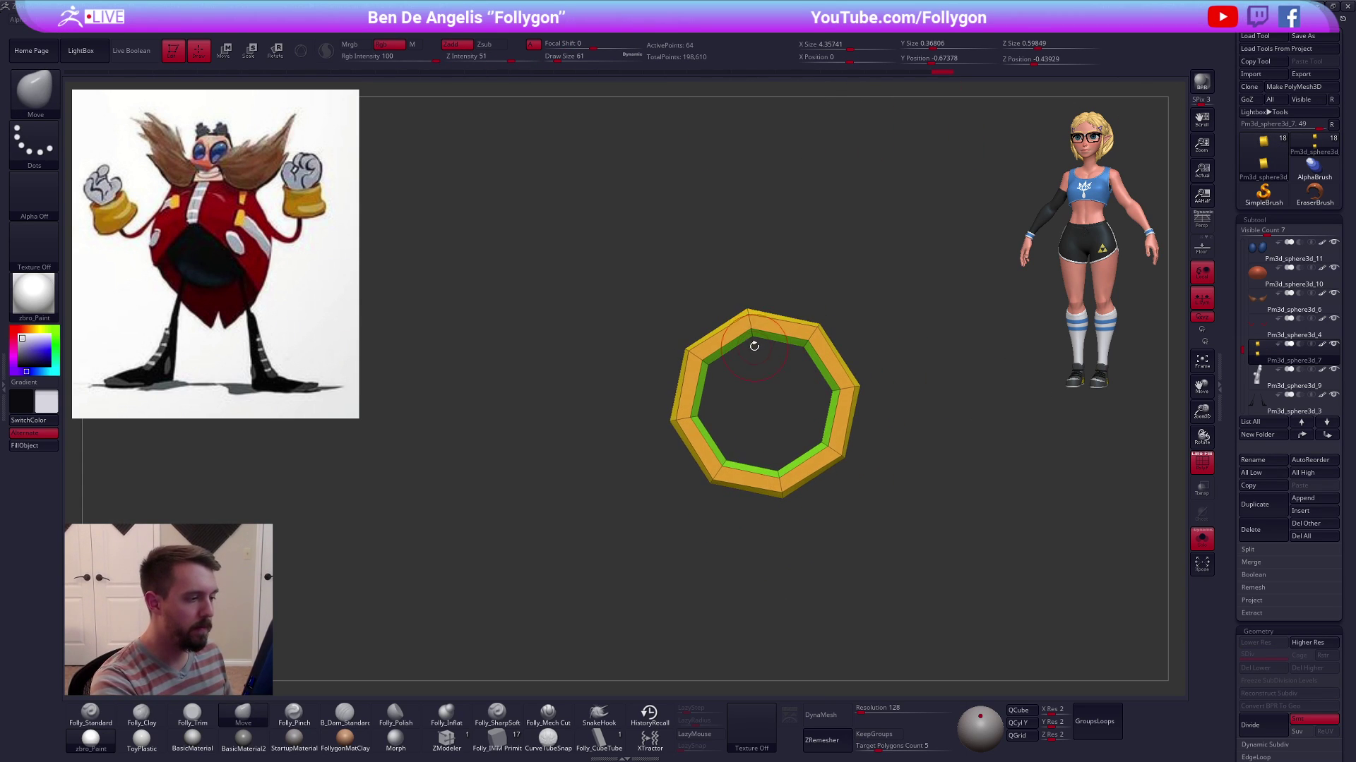
Hide the outer faces of the cuffs' lower end, then mask everything except the inner rim on the full mesh
{"action": "key", "text": "ctrl+shift"}
{"action": "mouse_move", "coordinate": [759, 267]}
{"action": "left_mouse_down", "text": "ctrl+alt+shift"}
{"action": "mouse_move", "coordinate": [699, 321]}
{"action": "mouse_move", "coordinate": [735, 287]}
{"action": "mouse_move", "coordinate": [680, 406]}
{"action": "mouse_move", "coordinate": [673, 498]}
{"action": "left_mouse_up", "text": "ctrl+alt+shift"}
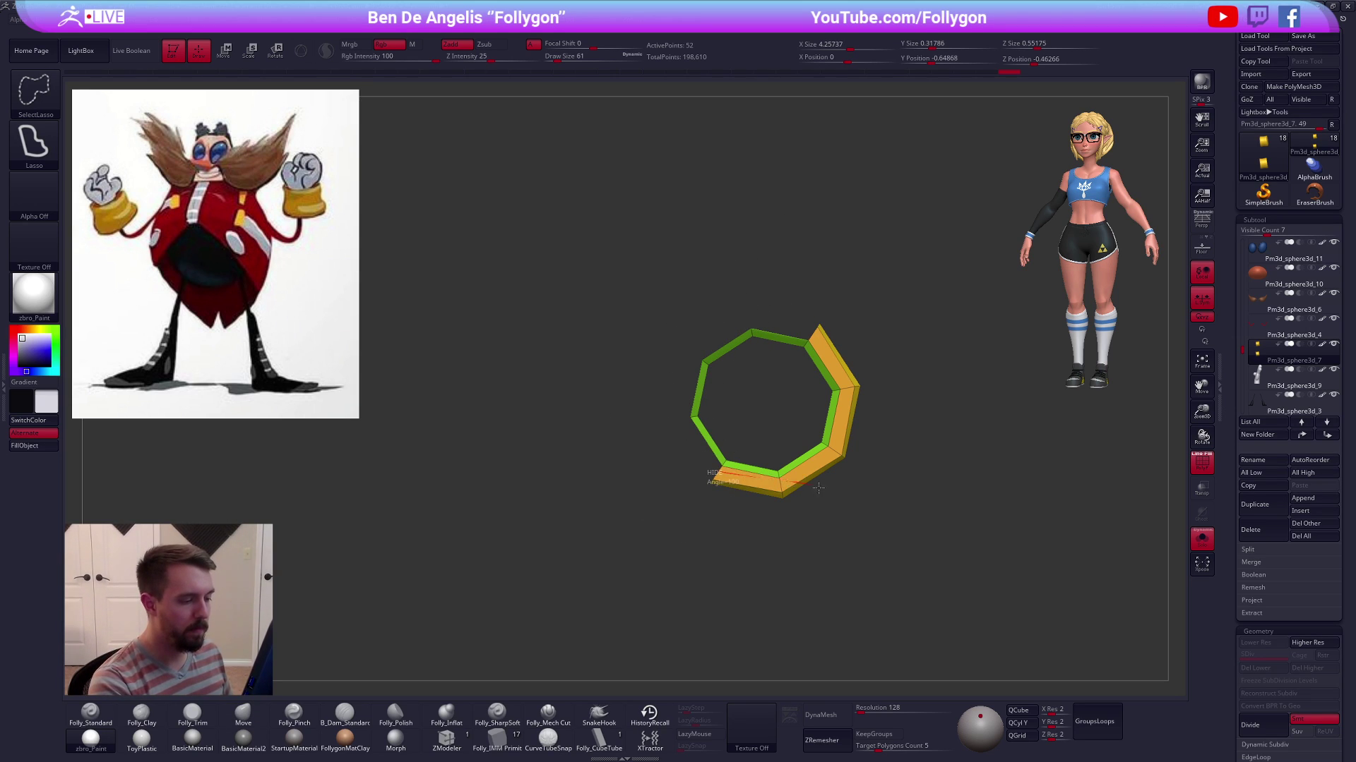
{"action": "left_click_drag", "start_coordinate": [813, 484], "coordinate": [811, 487], "text": "ctrl+alt+shift"}
{"action": "left_click_drag", "start_coordinate": [844, 401], "coordinate": [855, 523], "text": "ctrl+alt+shift"}
{"action": "left_click", "coordinate": [894, 401], "text": "ctrl+shift"}
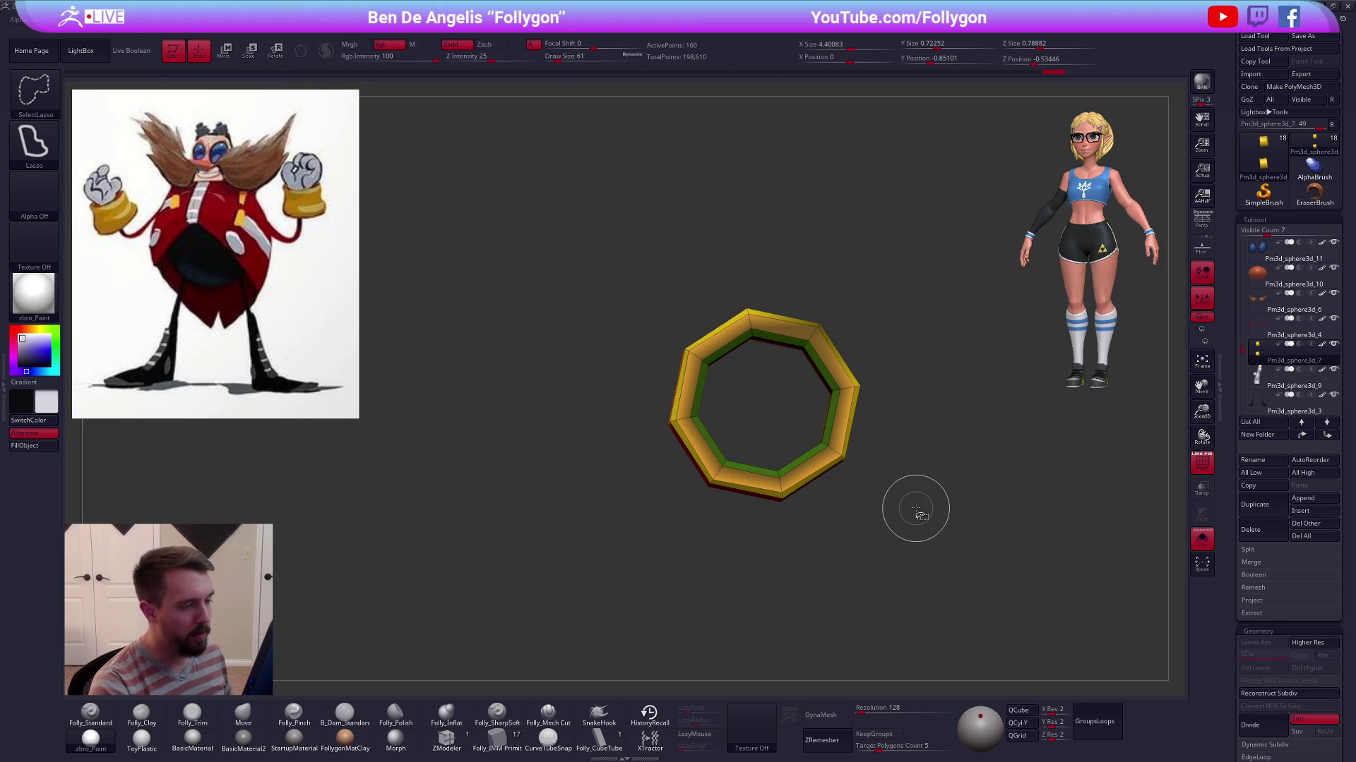
{"action": "key", "text": "ctrl"}
{"action": "left_click_drag", "start_coordinate": [811, 327], "coordinate": [883, 343], "text": "ctrl+alt"}
{"action": "left_click", "coordinate": [909, 396], "text": "ctrl"}
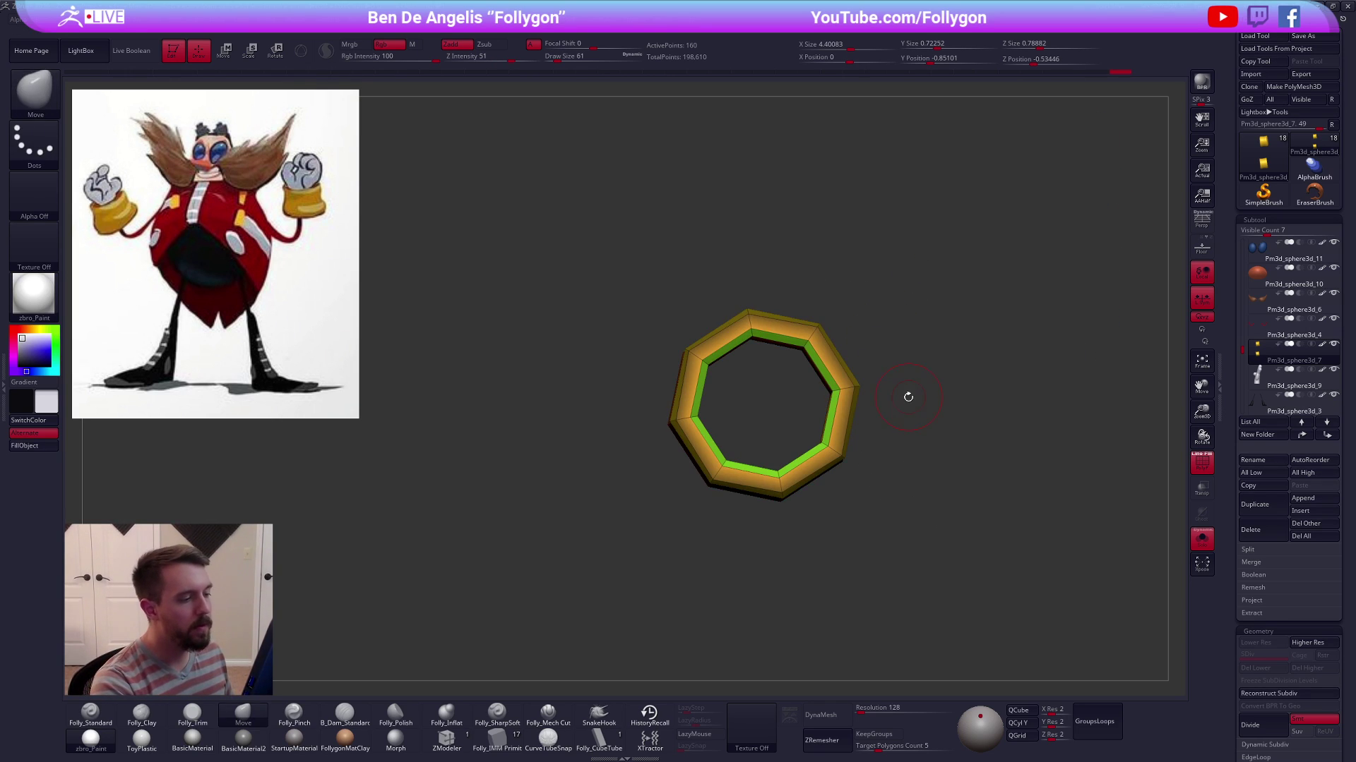
Scale the unmasked inner rim inward to narrow the lower opening of the cuffs
{"action": "key", "text": "e"}
{"action": "left_click_drag", "start_coordinate": [850, 425], "coordinate": [927, 444]}
{"action": "left_click", "coordinate": [942, 462]}
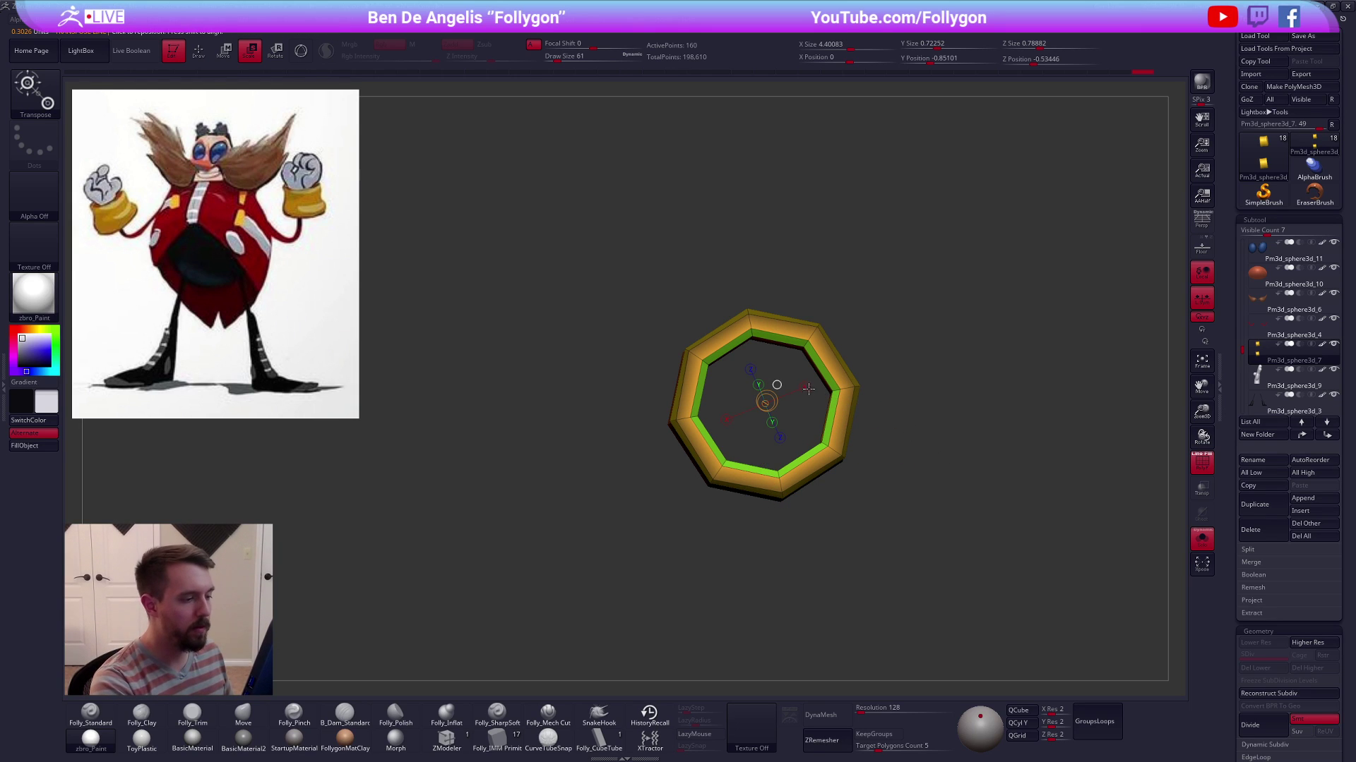
{"action": "left_click_drag", "start_coordinate": [858, 379], "coordinate": [824, 379]}
{"action": "key", "text": "d"}
{"action": "left_click_drag", "start_coordinate": [886, 540], "coordinate": [921, 538]}
{"action": "mouse_move", "coordinate": [810, 446]}
{"action": "left_mouse_down"}
{"action": "mouse_move", "coordinate": [859, 457]}
{"action": "mouse_move", "coordinate": [802, 432]}
{"action": "left_mouse_up"}
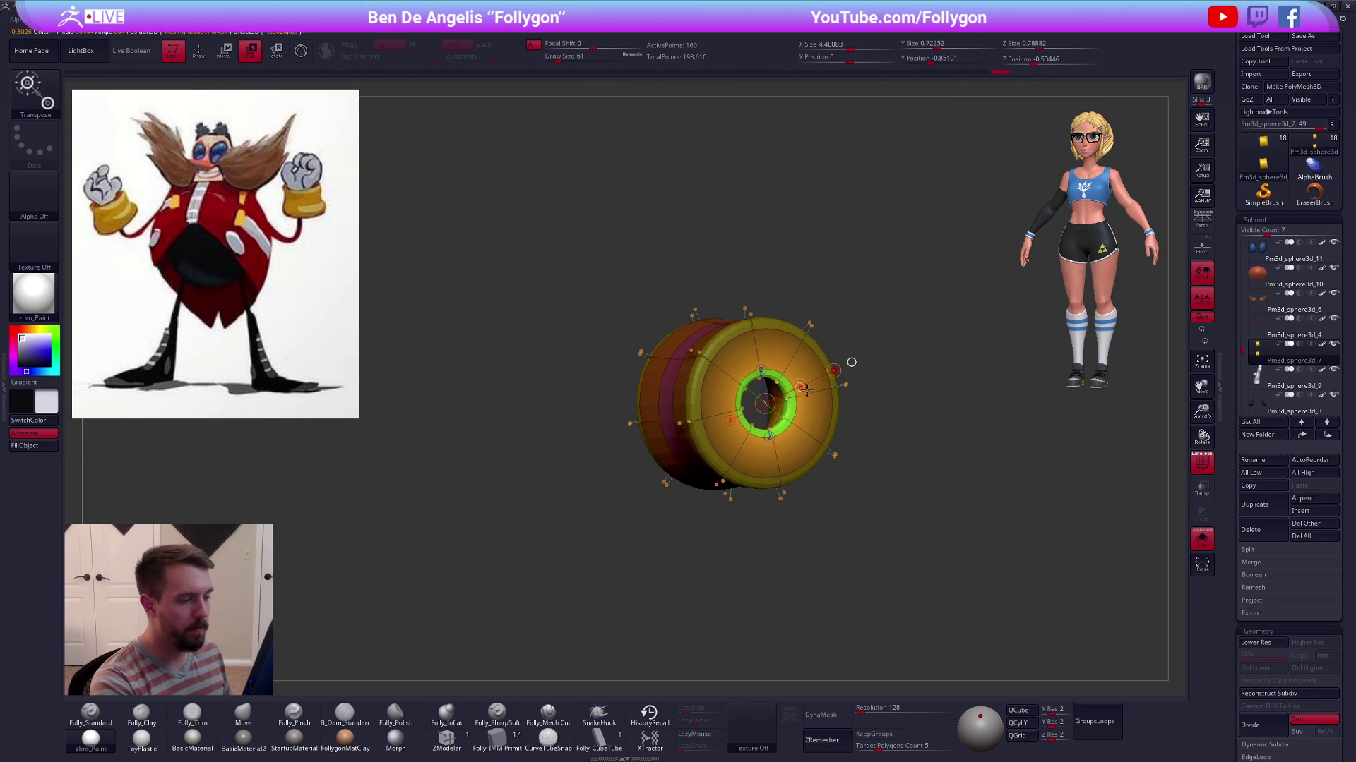
Examine the narrowed cuffs from several angles at low and high subdivision levels
{"action": "key", "text": "shift+d"}
{"action": "key", "text": "d"}
{"action": "right_click_drag", "start_coordinate": [808, 412], "coordinate": [850, 433]}
{"action": "key", "text": "q"}
{"action": "key", "text": "shift+f"}
{"action": "right_click_drag", "start_coordinate": [929, 502], "coordinate": [950, 427]}
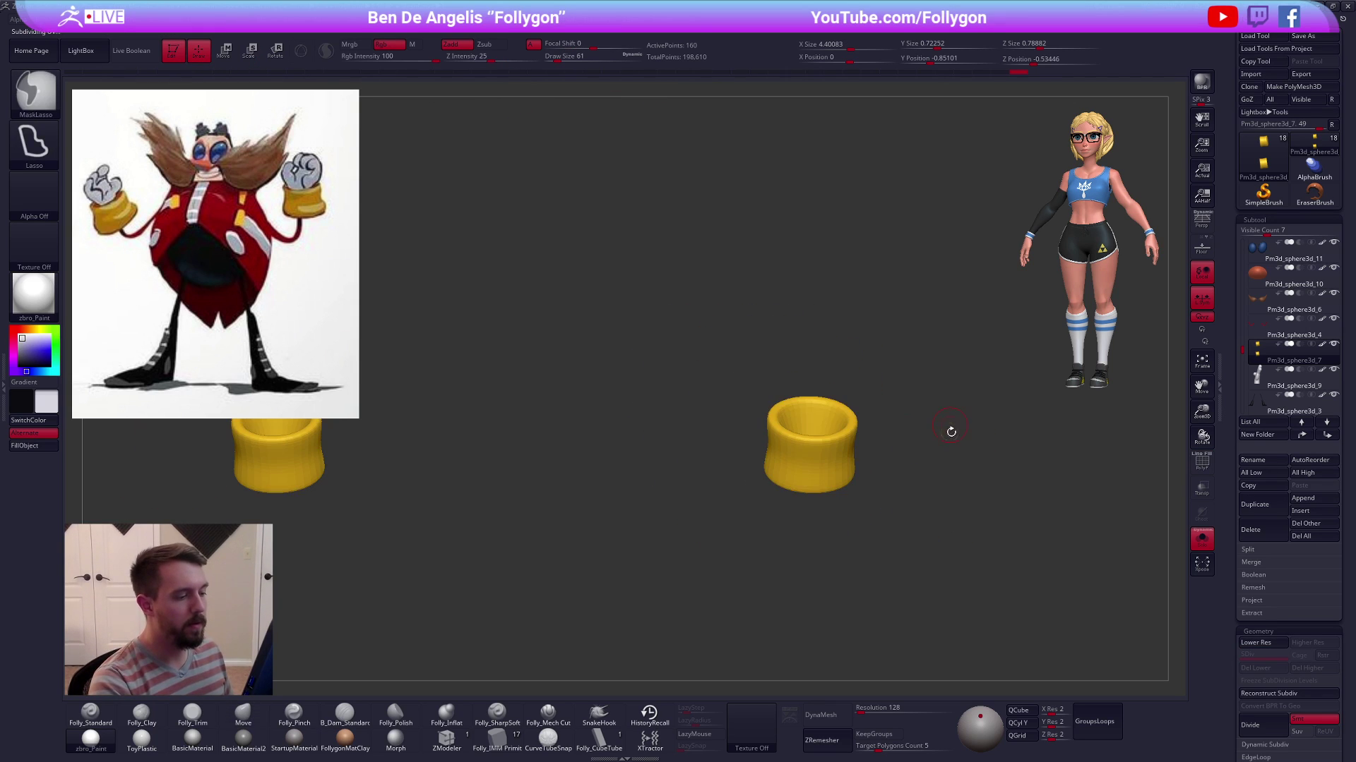
{"action": "key", "text": "ctrl+shift+s"}
{"action": "right_click_drag", "start_coordinate": [972, 498], "coordinate": [875, 526]}
{"action": "key", "text": "ctrl+shift+s"}
{"action": "mouse_move", "coordinate": [834, 424]}
{"action": "right_mouse_down"}
{"action": "mouse_move", "coordinate": [817, 379]}
{"action": "mouse_move", "coordinate": [852, 429]}
{"action": "right_mouse_up"}
Reposition the narrowed lower rim of the cuffs at the lowest subdivision level, then return to the smooth view
{"action": "key", "text": "shift+d"}
{"action": "key", "text": "shift+f"}
{"action": "key", "text": "w"}
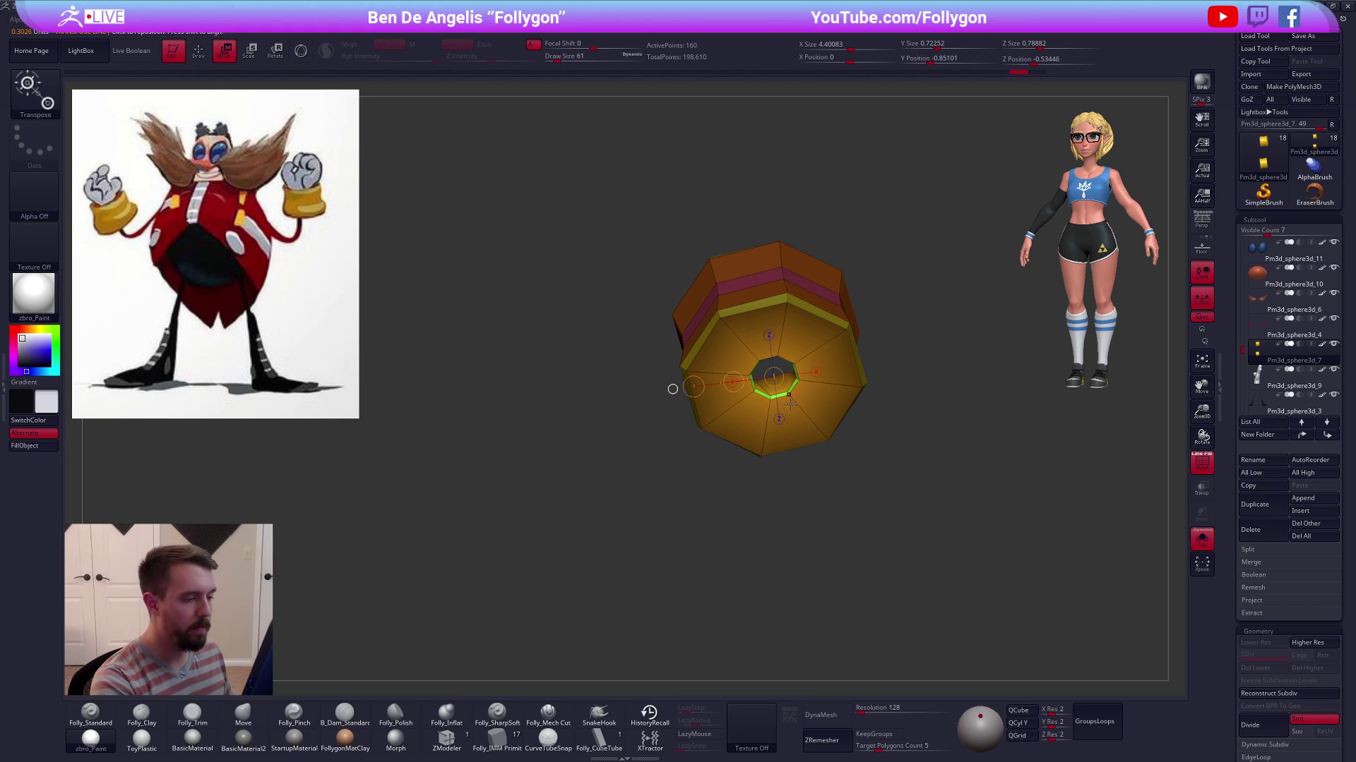
{"action": "right_click_drag", "start_coordinate": [787, 478], "coordinate": [804, 441]}
{"action": "key", "text": "d"}
{"action": "key", "text": "q"}
{"action": "key", "text": "shift+f"}
{"action": "mouse_move", "coordinate": [981, 533]}
{"action": "right_mouse_down"}
{"action": "mouse_move", "coordinate": [962, 504]}
{"action": "mouse_move", "coordinate": [946, 536]}
{"action": "right_mouse_up"}
Show the whole character, select the arms, and use draw size 239 to move the wrist end into the cuff's lower hole
{"action": "key", "text": "alt+s"}
{"action": "mouse_move", "coordinate": [831, 467]}
{"action": "right_mouse_down"}
{"action": "mouse_move", "coordinate": [761, 457]}
{"action": "mouse_move", "coordinate": [750, 478]}
{"action": "right_mouse_up"}
{"action": "left_click", "coordinate": [768, 438], "text": "alt"}
{"action": "key", "text": "space"}
{"action": "left_click_drag", "start_coordinate": [763, 438], "coordinate": [775, 437]}
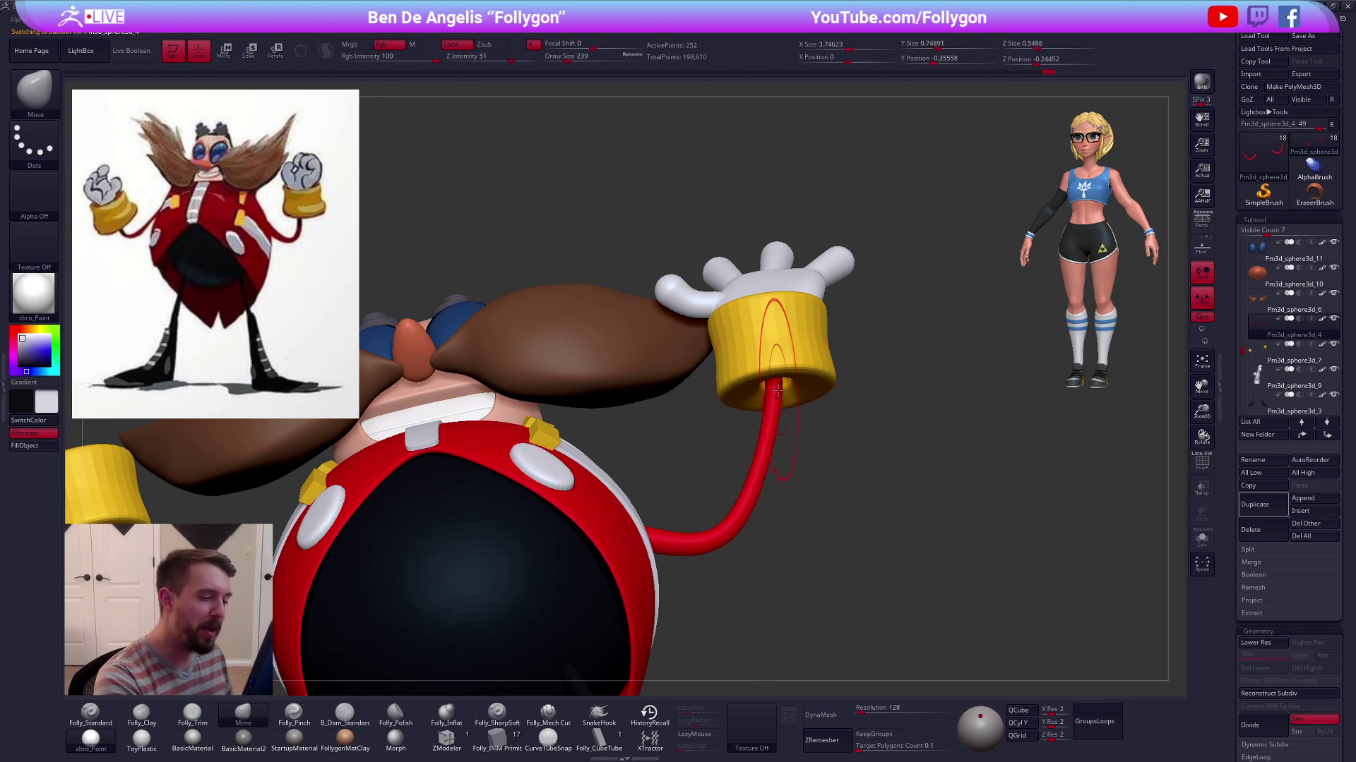
{"action": "right_click_drag", "start_coordinate": [792, 398], "coordinate": [908, 525]}
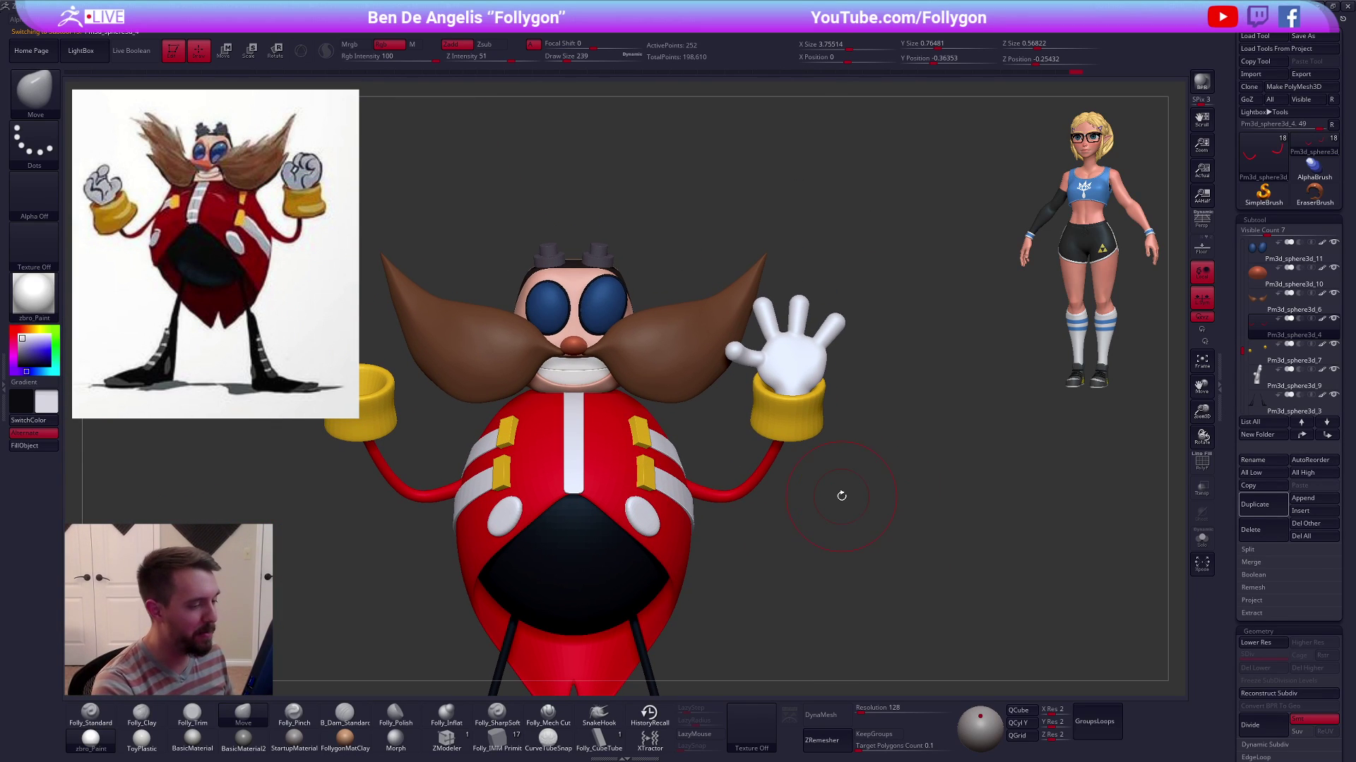
Isolate the gold cuffs again at the lowest subdivision level with polygroups shown, facing their upper opening
{"action": "left_click", "coordinate": [794, 363], "text": "alt"}
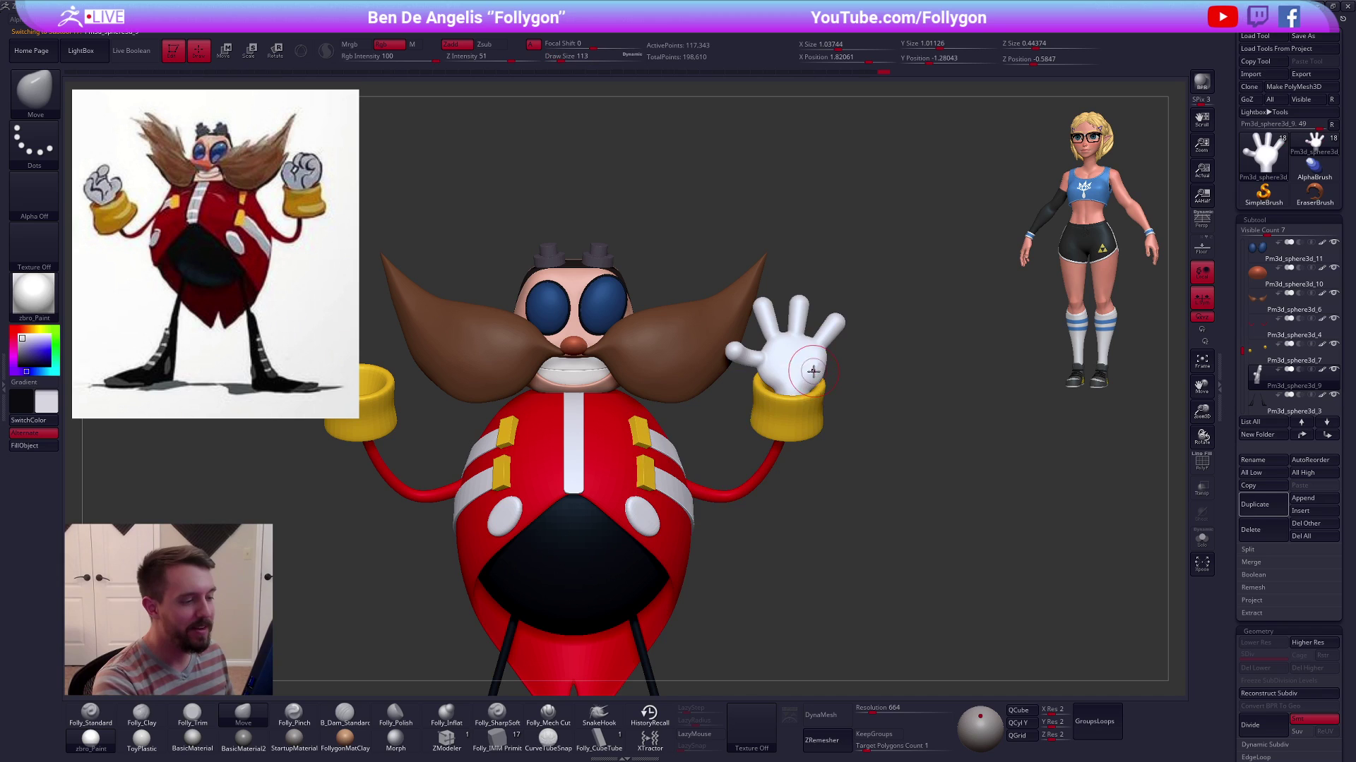
{"action": "right_click_drag", "start_coordinate": [923, 536], "coordinate": [884, 546]}
{"action": "key", "text": "shift+f"}
{"action": "left_click", "coordinate": [809, 400], "text": "alt"}
{"action": "key", "text": "alt+s"}
{"action": "mouse_move", "coordinate": [819, 452]}
{"action": "right_mouse_down", "text": "ctrl"}
{"action": "mouse_move", "coordinate": [812, 395]}
{"action": "mouse_move", "coordinate": [769, 439]}
{"action": "mouse_move", "coordinate": [765, 359]}
{"action": "right_mouse_up", "text": "ctrl"}
{"action": "key", "text": "shift+f"}
{"action": "key", "text": "shift+d"}
{"action": "right_click", "coordinate": [800, 399]}
Isolate the inner faces of the cuffs' upper opening and mask the rest of the mesh
{"action": "mouse_move", "coordinate": [626, 393]}
{"action": "left_mouse_down", "text": "ctrl+alt+shift"}
{"action": "mouse_move", "coordinate": [754, 367]}
{"action": "mouse_move", "coordinate": [825, 382]}
{"action": "left_mouse_up", "text": "ctrl+alt+shift"}
{"action": "mouse_move", "coordinate": [819, 381]}
{"action": "right_mouse_down"}
{"action": "mouse_move", "coordinate": [766, 478]}
{"action": "mouse_move", "coordinate": [774, 384]}
{"action": "mouse_move", "coordinate": [772, 424]}
{"action": "mouse_move", "coordinate": [760, 415]}
{"action": "right_mouse_up"}
{"action": "mouse_move", "coordinate": [759, 415]}
{"action": "right_mouse_down", "text": "ctrl"}
{"action": "mouse_move", "coordinate": [762, 451]}
{"action": "mouse_move", "coordinate": [780, 439]}
{"action": "right_mouse_up", "text": "ctrl"}
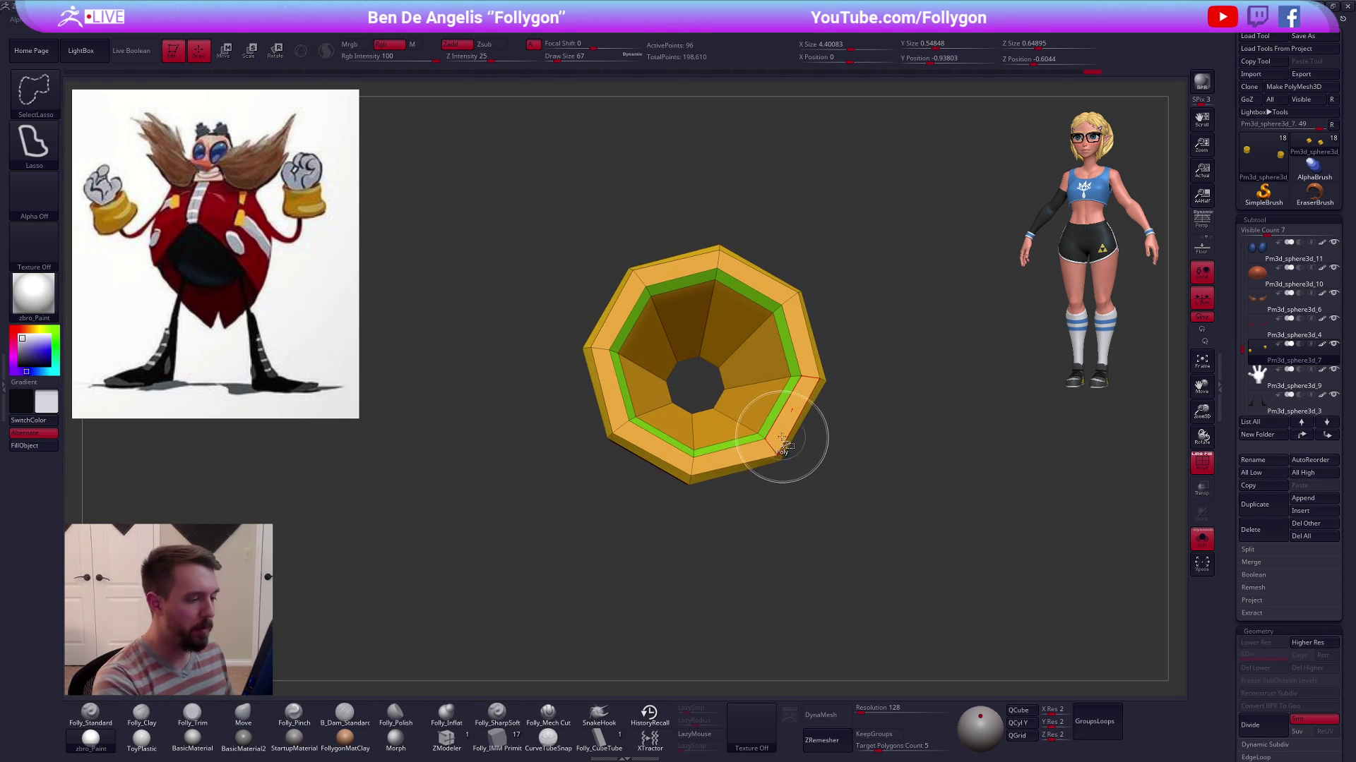
{"action": "left_click_drag", "start_coordinate": [781, 442], "coordinate": [791, 458], "text": "ctrl+alt+shift"}
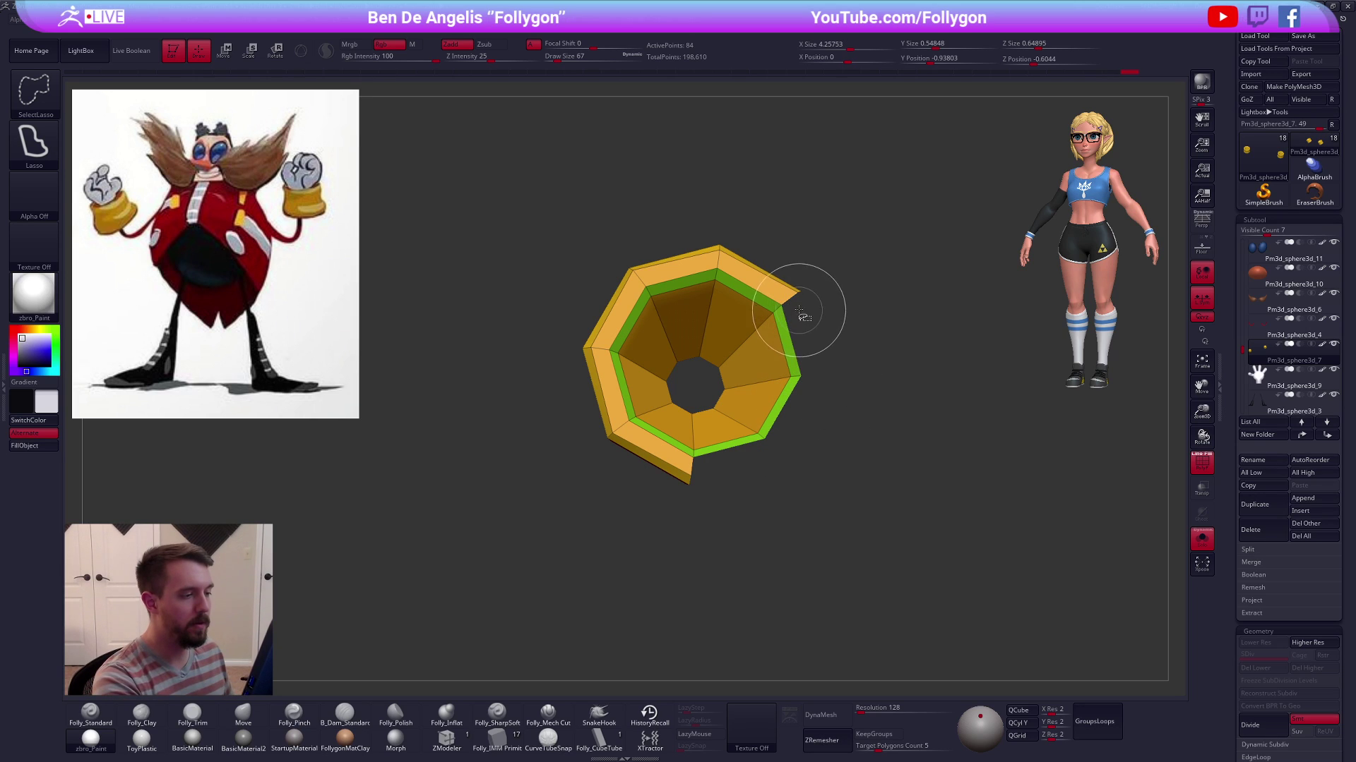
{"action": "mouse_move", "coordinate": [747, 270]}
{"action": "left_mouse_down", "text": "ctrl+alt+shift"}
{"action": "mouse_move", "coordinate": [617, 271]}
{"action": "mouse_move", "coordinate": [986, 274]}
{"action": "left_mouse_up", "text": "ctrl+alt+shift"}
{"action": "mouse_move", "coordinate": [603, 323]}
{"action": "left_mouse_down", "text": "ctrl+alt+shift"}
{"action": "mouse_move", "coordinate": [620, 418]}
{"action": "mouse_move", "coordinate": [713, 483]}
{"action": "mouse_move", "coordinate": [508, 322]}
{"action": "mouse_move", "coordinate": [551, 282]}
{"action": "left_mouse_up", "text": "ctrl+alt+shift"}
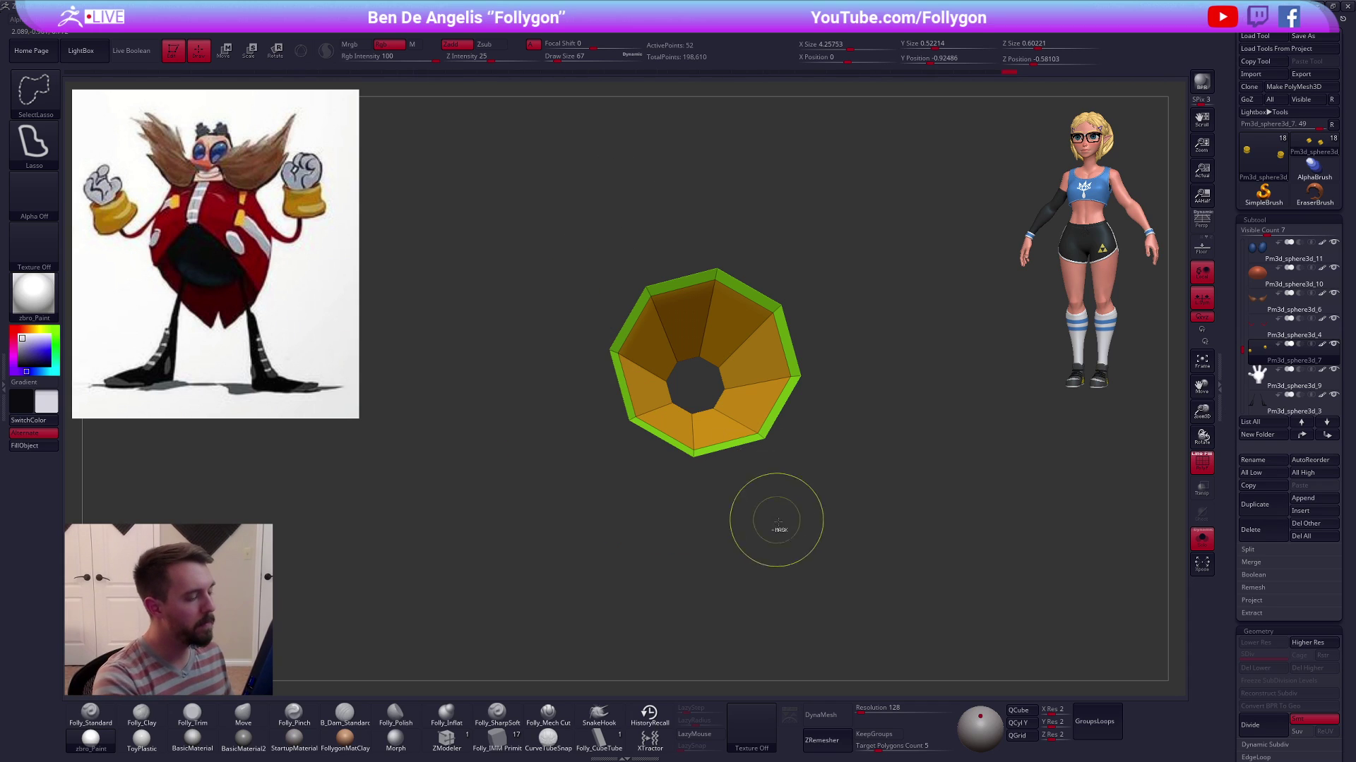
{"action": "left_click", "coordinate": [784, 528], "text": "ctrl"}
{"action": "left_click", "coordinate": [794, 533], "text": "ctrl+shift"}
{"action": "left_click", "coordinate": [843, 477], "text": "ctrl"}
{"action": "right_click_drag", "start_coordinate": [844, 478], "coordinate": [833, 487]}
{"action": "right_click_drag", "start_coordinate": [833, 487], "coordinate": [832, 463], "text": "ctrl"}
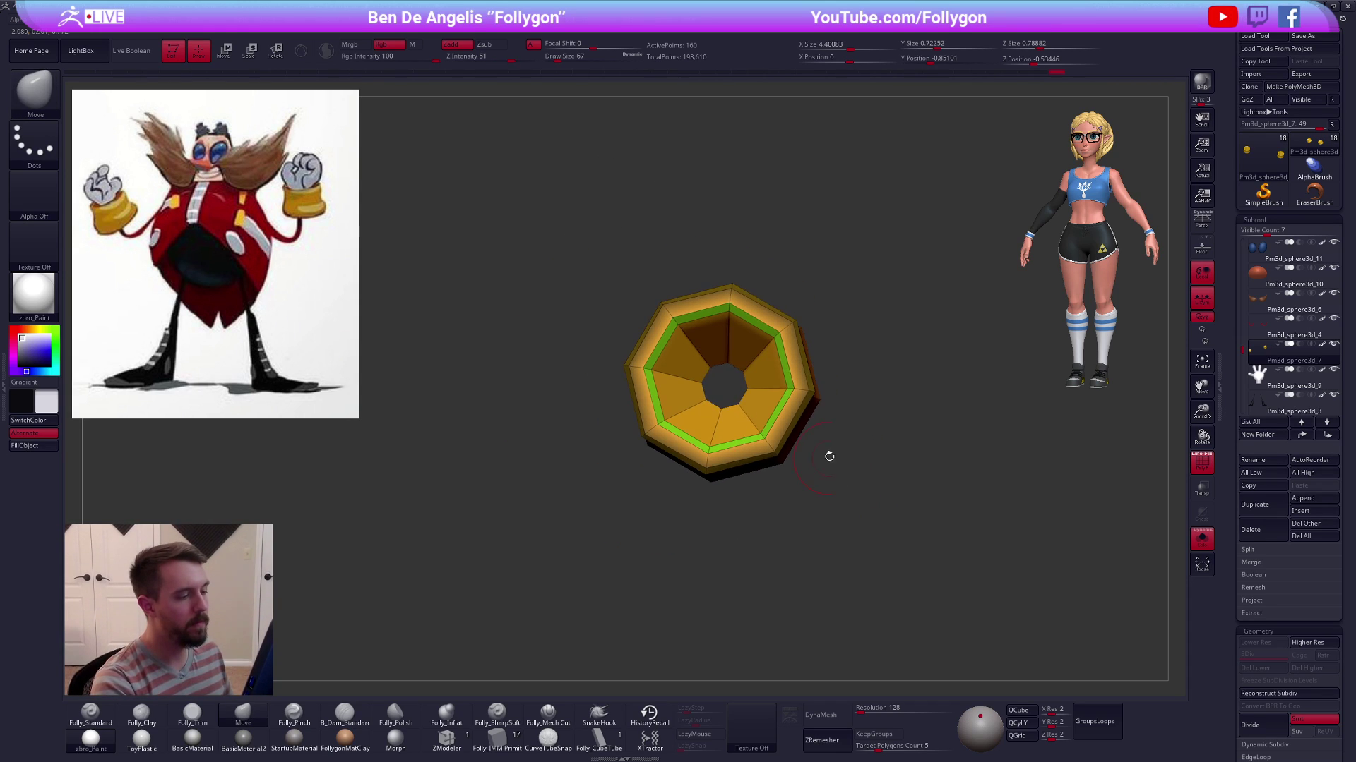
Scale the upper inner rim of the cuffs inward, restore the higher subdivision levels, and reselect the hand with everything visible
{"action": "key", "text": "e"}
{"action": "left_click", "coordinate": [752, 401]}
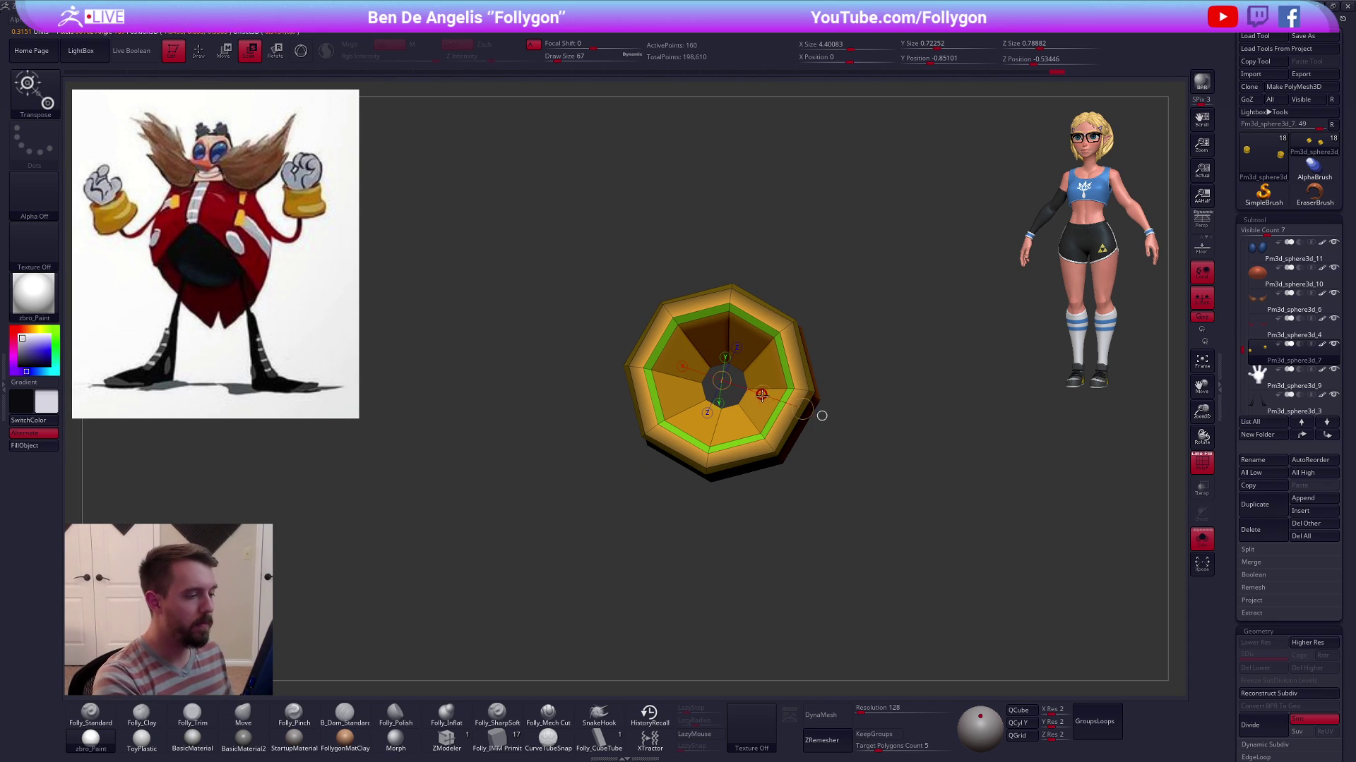
{"action": "key", "text": "ctrl+d"}
{"action": "key", "text": "ctrl+d"}
{"action": "mouse_move", "coordinate": [790, 411]}
{"action": "left_mouse_down"}
{"action": "mouse_move", "coordinate": [872, 447]}
{"action": "mouse_move", "coordinate": [827, 465]}
{"action": "mouse_move", "coordinate": [859, 509]}
{"action": "mouse_move", "coordinate": [896, 515]}
{"action": "mouse_move", "coordinate": [908, 496]}
{"action": "mouse_move", "coordinate": [894, 500]}
{"action": "mouse_move", "coordinate": [935, 527]}
{"action": "mouse_move", "coordinate": [1011, 494]}
{"action": "left_mouse_up"}
{"action": "key", "text": "q"}
{"action": "key", "text": "alt+s"}
{"action": "left_click", "coordinate": [1256, 379]}
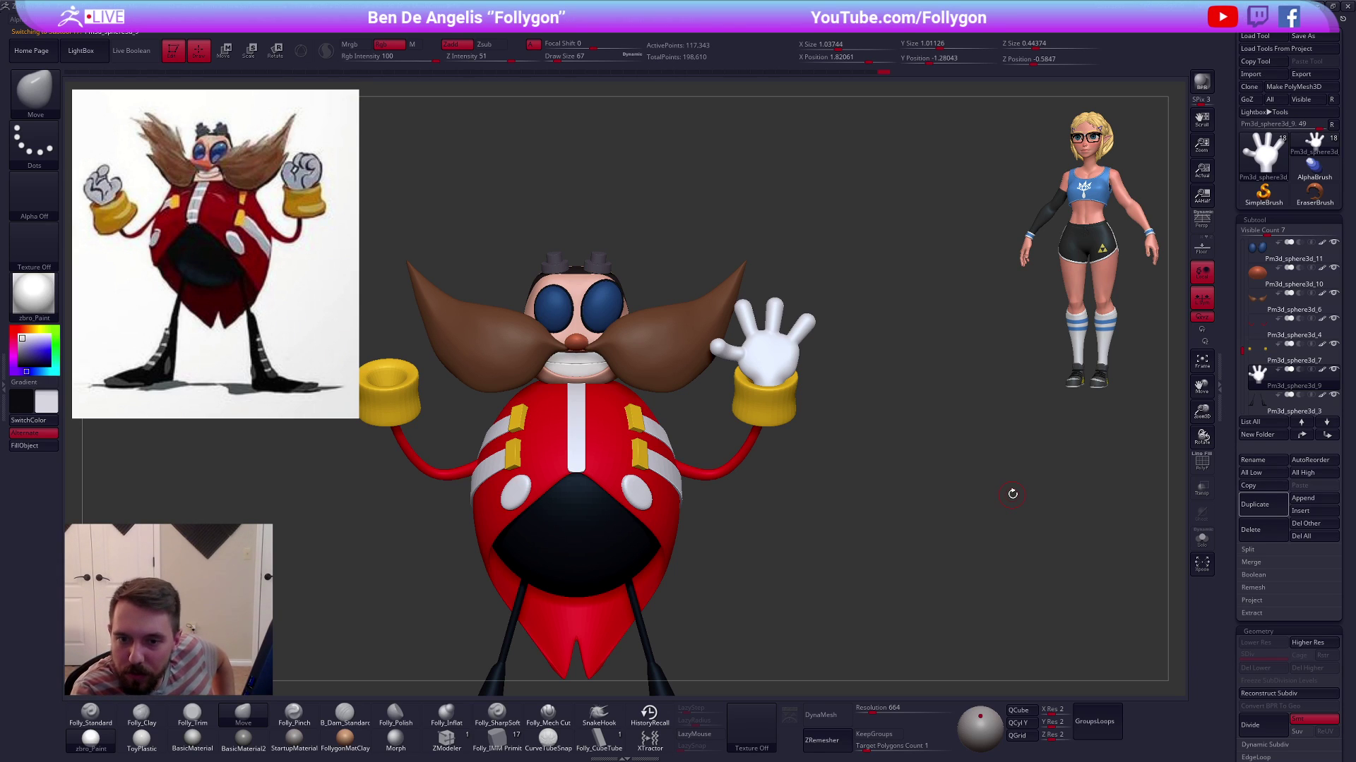
Examine the hand on its own and in place on the full character
{"action": "mouse_move", "coordinate": [1275, 275]}
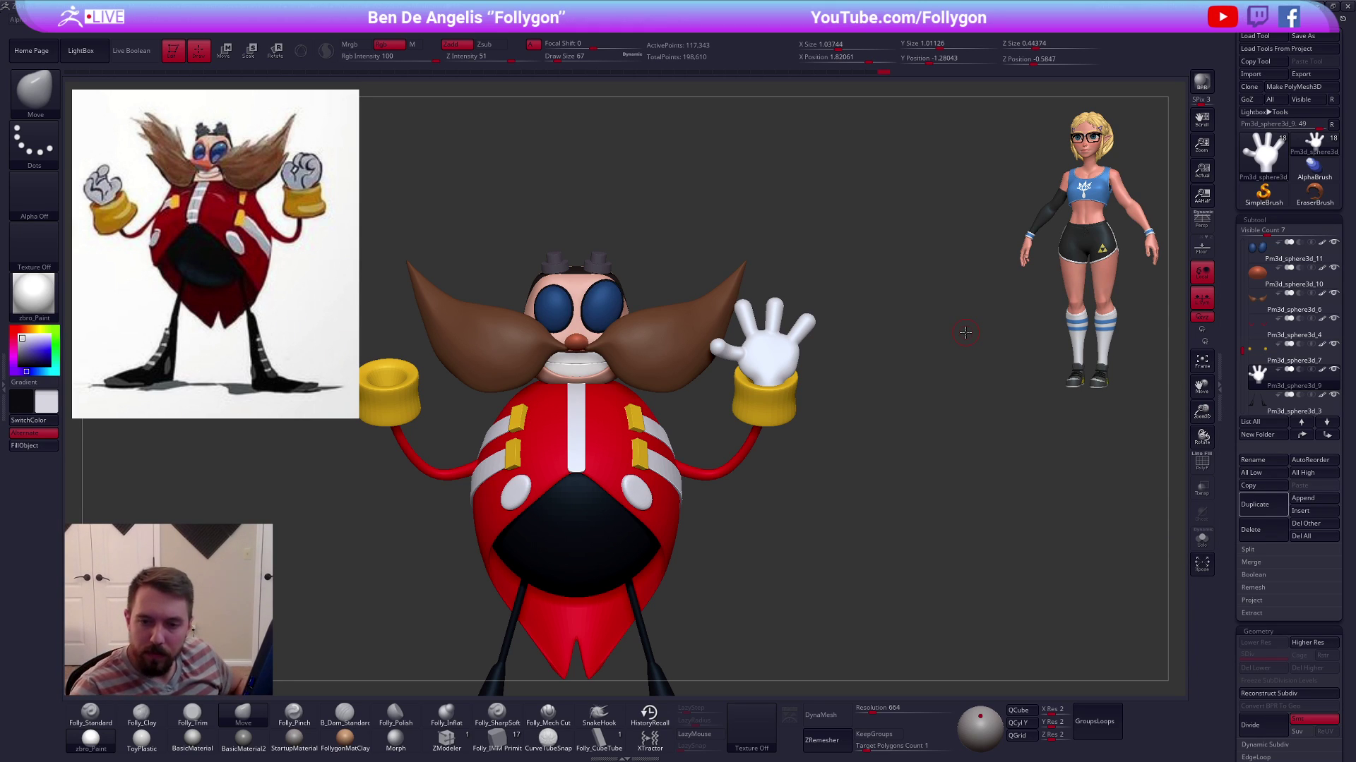
{"action": "left_click_drag", "start_coordinate": [819, 409], "coordinate": [877, 464], "text": "alt"}
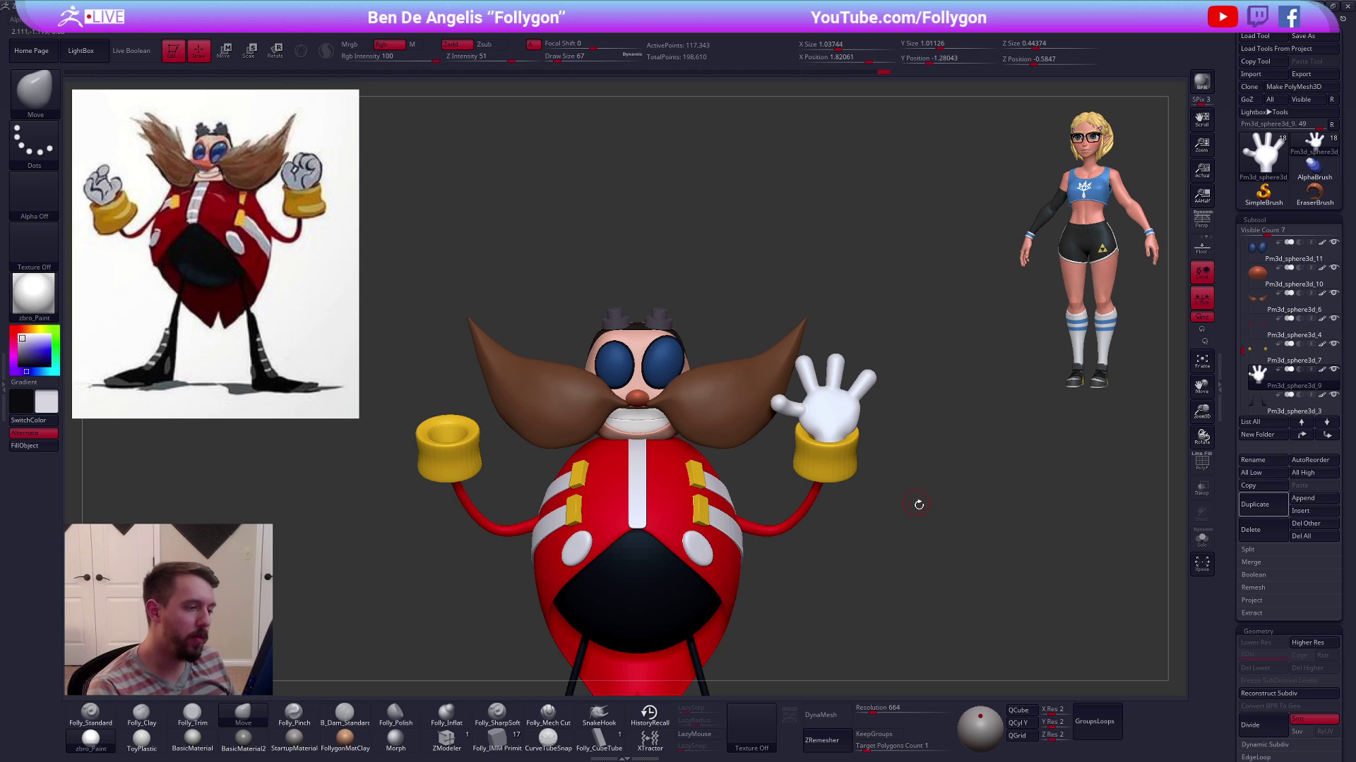
{"action": "key", "text": "shift+f"}
{"action": "key", "text": "shift+f"}
{"action": "key", "text": "shift+f"}
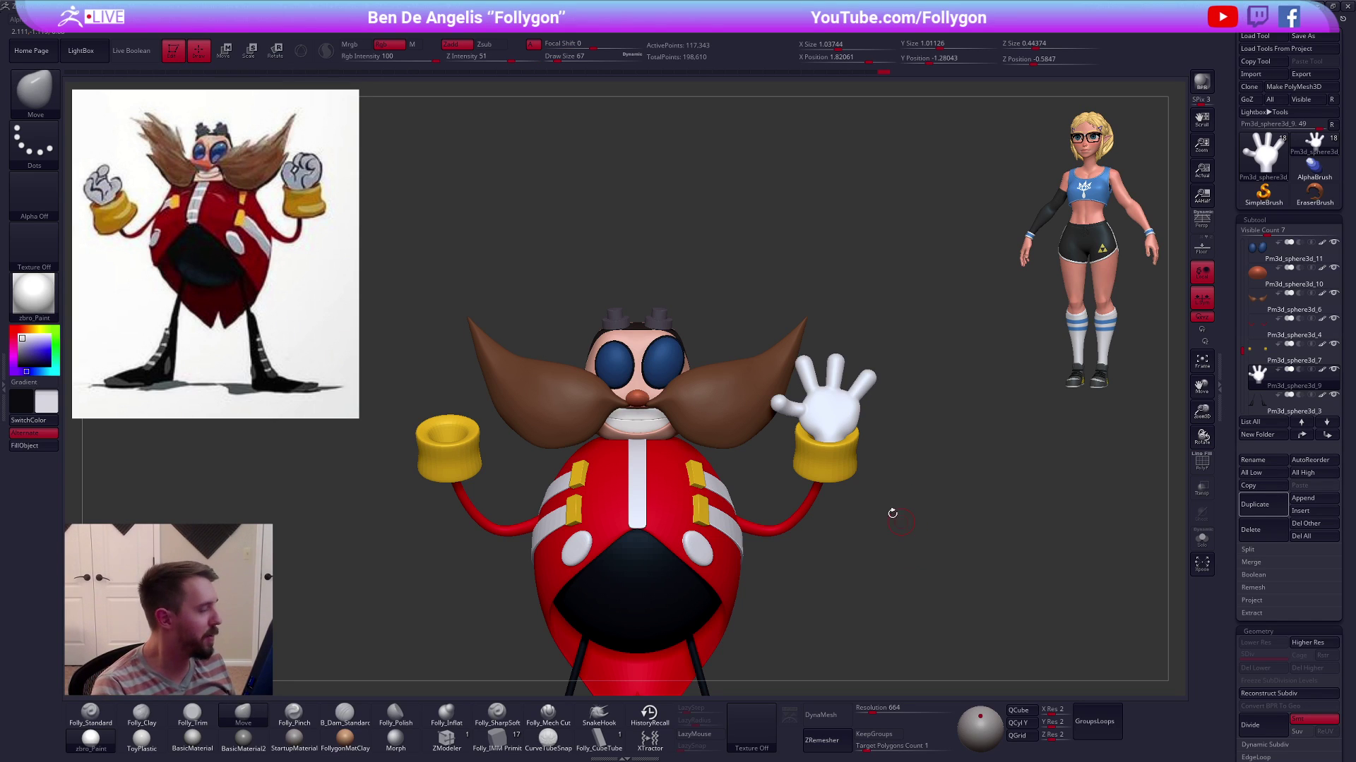
{"action": "key", "text": "alt+s"}
{"action": "left_click_drag", "start_coordinate": [897, 519], "coordinate": [888, 492], "text": "alt"}
{"action": "key", "text": "shift+f"}
{"action": "mouse_move", "coordinate": [1011, 542]}
{"action": "left_mouse_down"}
{"action": "mouse_move", "coordinate": [991, 503]}
{"action": "mouse_move", "coordinate": [942, 519]}
{"action": "left_mouse_up"}
{"action": "key", "text": "shift+f"}
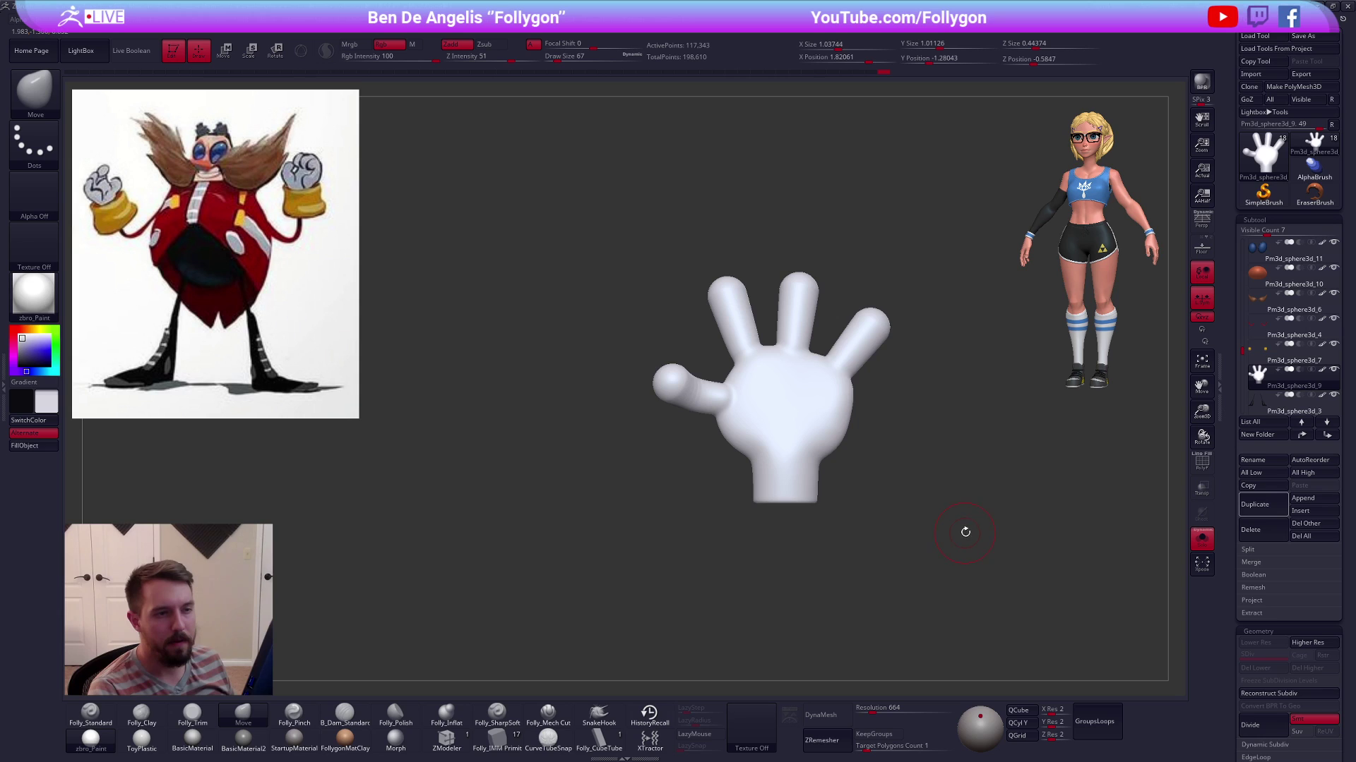
{"action": "key", "text": "ctrl+shift+s"}
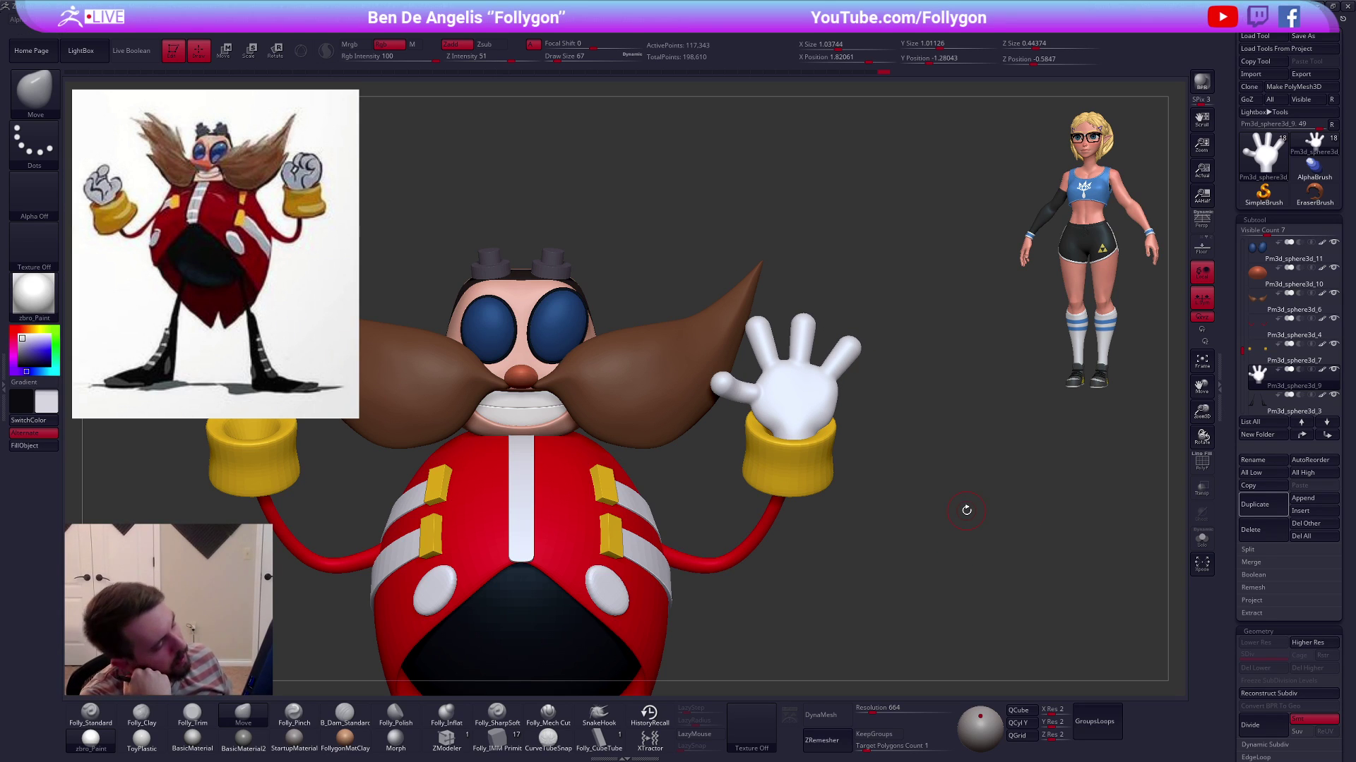
Isolate the hand, show its polygroups, and slice straight across the base of the wrist
{"action": "key", "text": "ctrl+shift+s"}
{"action": "key", "text": "f"}
{"action": "mouse_move", "coordinate": [814, 454]}
{"action": "left_mouse_down"}
{"action": "mouse_move", "coordinate": [848, 452]}
{"action": "mouse_move", "coordinate": [749, 449]}
{"action": "mouse_move", "coordinate": [897, 445]}
{"action": "mouse_move", "coordinate": [689, 538]}
{"action": "left_mouse_up"}
{"action": "key", "text": "shift+f"}
{"action": "key", "text": "ctrl+w"}
{"action": "right_click", "coordinate": [868, 484]}
{"action": "left_click_drag", "start_coordinate": [742, 490], "coordinate": [911, 490], "text": "ctrl+shift"}
Isolate the thin sliced strip at the wrist's end, invert the visibility, and delete the hidden strip
{"action": "left_click", "coordinate": [829, 473], "text": "ctrl+shift"}
{"action": "left_click", "coordinate": [859, 469], "text": "ctrl+shift"}
{"action": "left_click", "coordinate": [826, 495], "text": "ctrl+shift"}
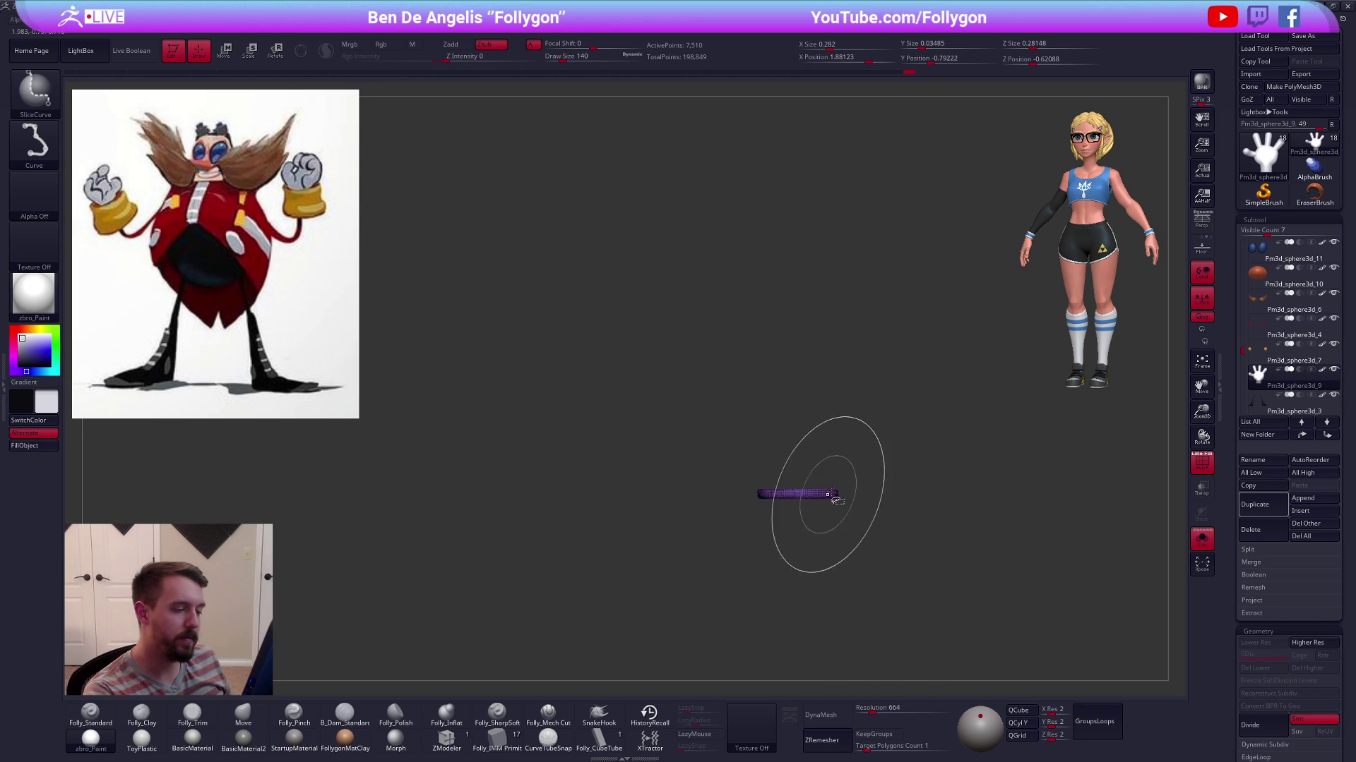
{"action": "key", "text": "space"}
{"action": "left_click", "coordinate": [832, 704]}
{"action": "left_click_drag", "start_coordinate": [960, 552], "coordinate": [982, 487], "text": "ctrl+shift"}
{"action": "key", "text": "space"}
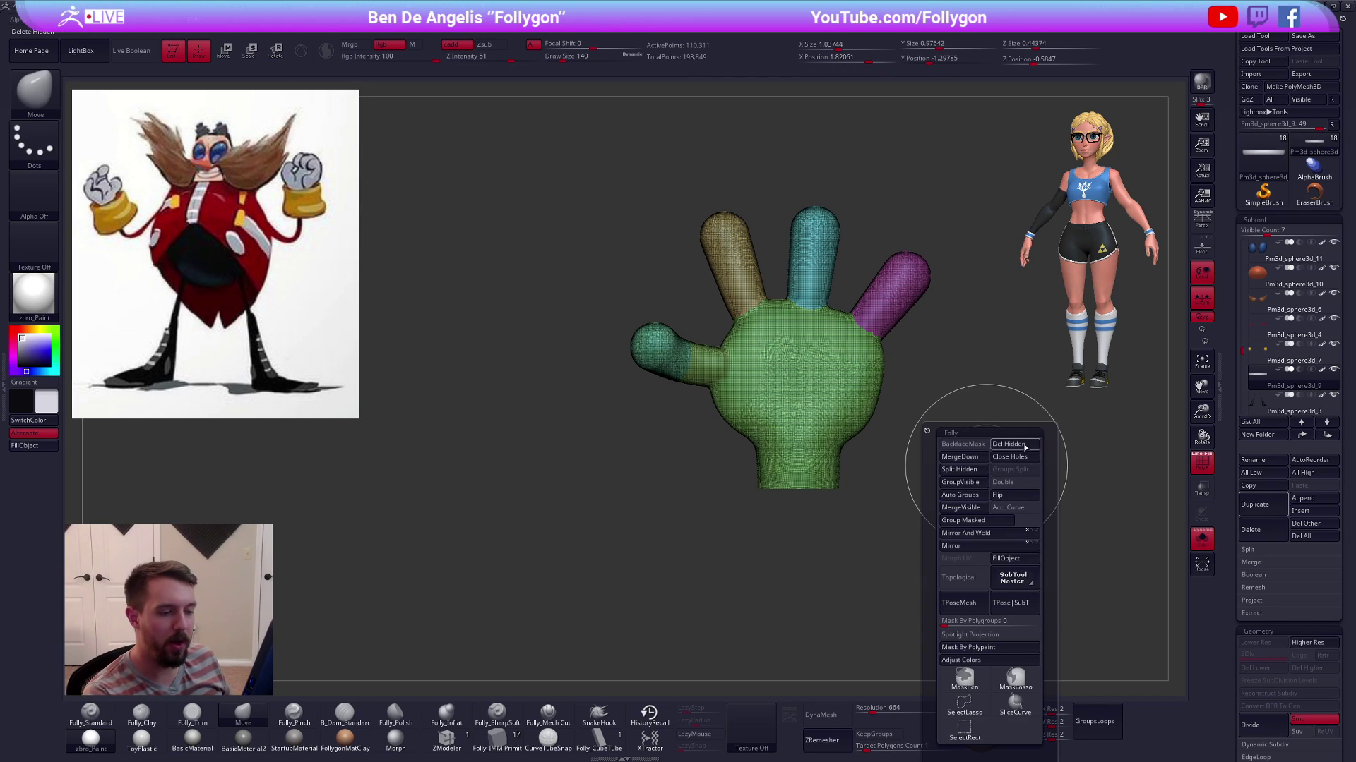
{"action": "left_click", "coordinate": [1023, 449]}
Remesh the hand with ZRemesher, keeping groups with a target polygon count of 1, and show the new wireframe
{"action": "left_click_drag", "start_coordinate": [1008, 442], "coordinate": [965, 423], "text": "alt"}
{"action": "key", "text": "shift+f"}
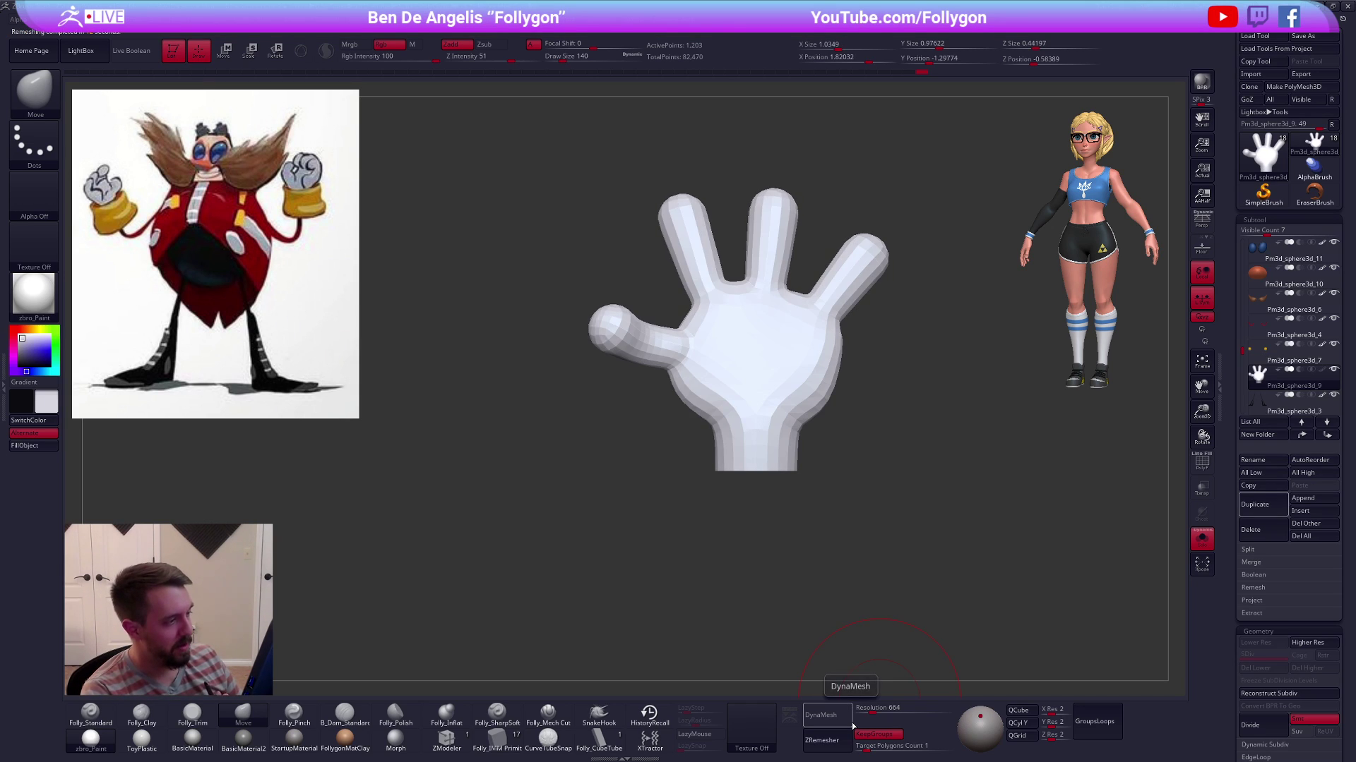
{"action": "key", "text": "shift+f"}
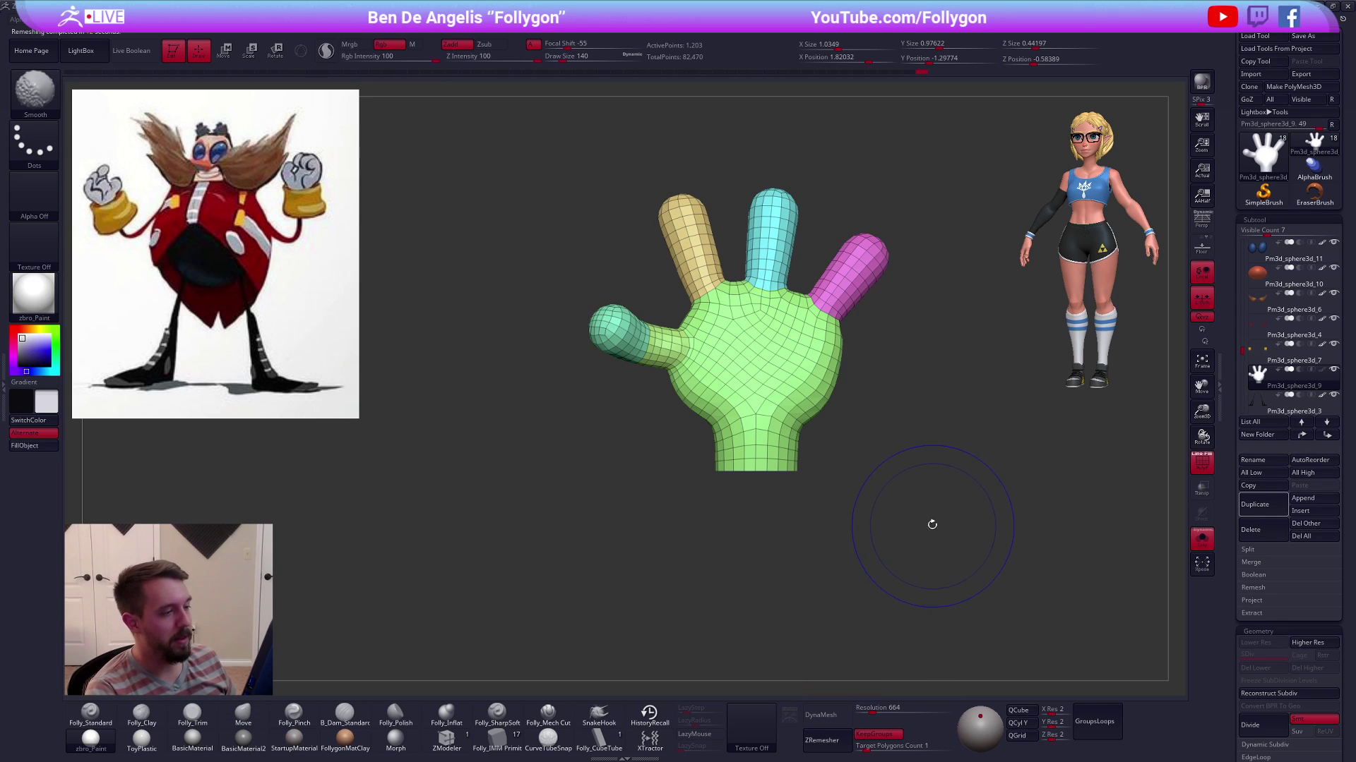
{"action": "left_click_drag", "start_coordinate": [840, 354], "coordinate": [810, 385]}
Hide the hand's wireframe and rotate the unmasked pinky side slightly toward the palm, viewed along the fingers
{"action": "key", "text": "alt+s"}
{"action": "key", "text": "shift+f"}
{"action": "mouse_move", "coordinate": [938, 548]}
{"action": "left_mouse_down"}
{"action": "mouse_move", "coordinate": [904, 551]}
{"action": "mouse_move", "coordinate": [931, 556]}
{"action": "mouse_move", "coordinate": [956, 502]}
{"action": "mouse_move", "coordinate": [911, 297]}
{"action": "mouse_move", "coordinate": [886, 437]}
{"action": "mouse_move", "coordinate": [993, 240]}
{"action": "mouse_move", "coordinate": [925, 395]}
{"action": "mouse_move", "coordinate": [902, 556]}
{"action": "left_mouse_up"}
{"action": "key", "text": "alt+s"}
{"action": "key", "text": "b"}
{"action": "key", "text": "m"}
{"action": "key", "text": "v"}
{"action": "key", "text": "r"}
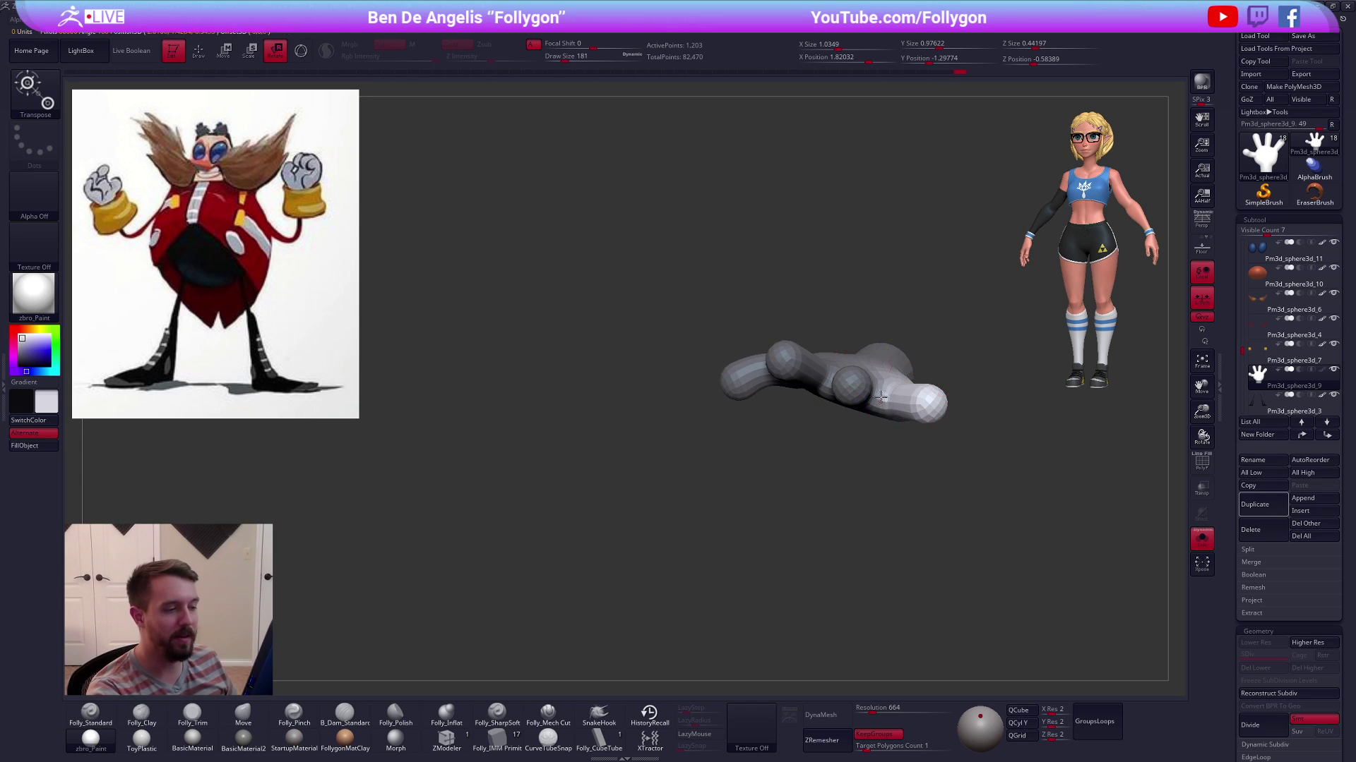
{"action": "left_click_drag", "start_coordinate": [948, 498], "coordinate": [974, 452], "text": "shift"}
{"action": "key", "text": "q"}
Mask the pinky side of the hand, rotate the thumb side toward the palm, and clear the mask
{"action": "key", "text": "space"}
{"action": "mouse_move", "coordinate": [808, 490]}
{"action": "left_mouse_down", "text": "ctrl"}
{"action": "mouse_move", "coordinate": [690, 385]}
{"action": "mouse_move", "coordinate": [812, 321]}
{"action": "left_mouse_up", "text": "ctrl"}
{"action": "left_click", "coordinate": [917, 494], "text": "ctrl"}
{"action": "left_click_drag", "start_coordinate": [915, 484], "coordinate": [890, 621]}
{"action": "key", "text": "r"}
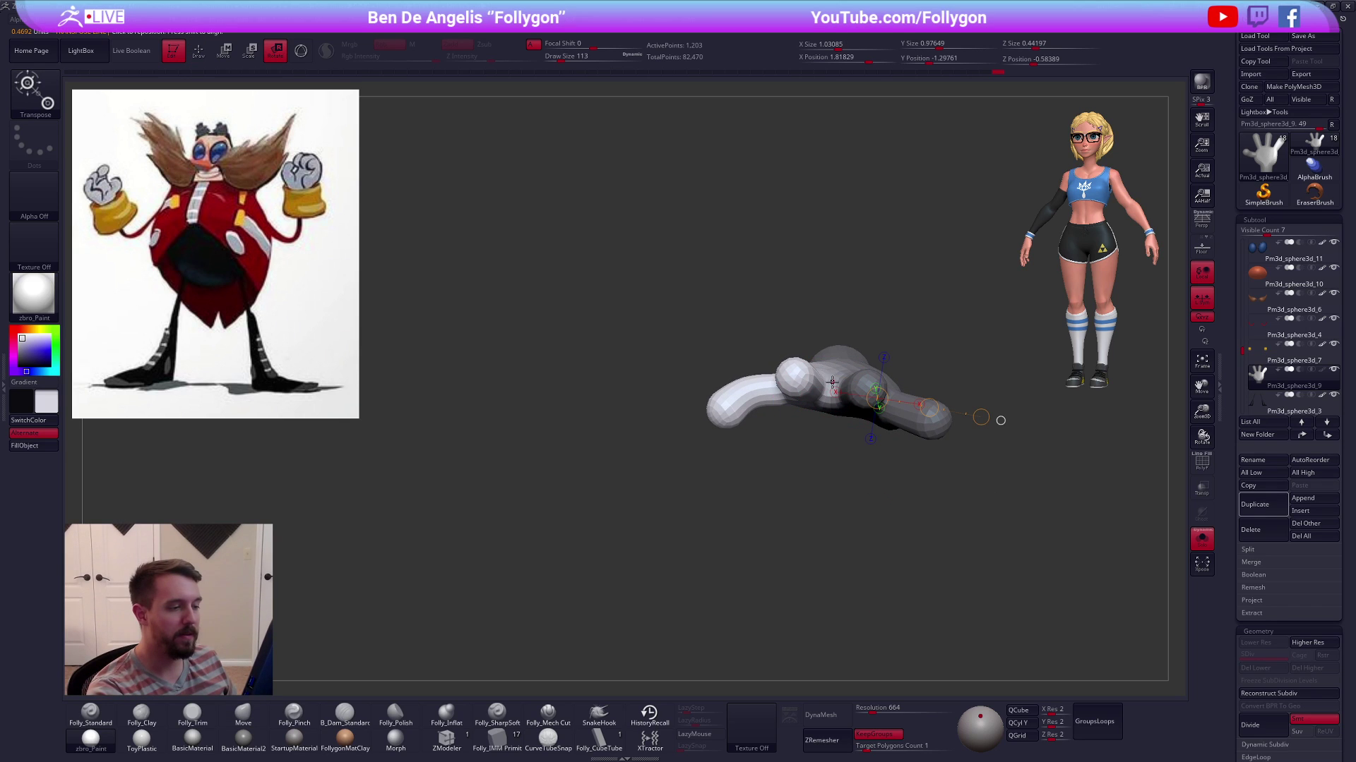
{"action": "left_click_drag", "start_coordinate": [726, 480], "coordinate": [762, 508]}
{"action": "key", "text": "q"}
{"action": "left_click_drag", "start_coordinate": [841, 482], "coordinate": [858, 578]}
{"action": "mouse_move", "coordinate": [858, 540]}
{"action": "left_mouse_down", "text": "ctrl"}
{"action": "mouse_move", "coordinate": [870, 514]}
{"action": "mouse_move", "coordinate": [841, 423]}
{"action": "mouse_move", "coordinate": [888, 378]}
{"action": "mouse_move", "coordinate": [858, 353]}
{"action": "left_mouse_up", "text": "ctrl"}
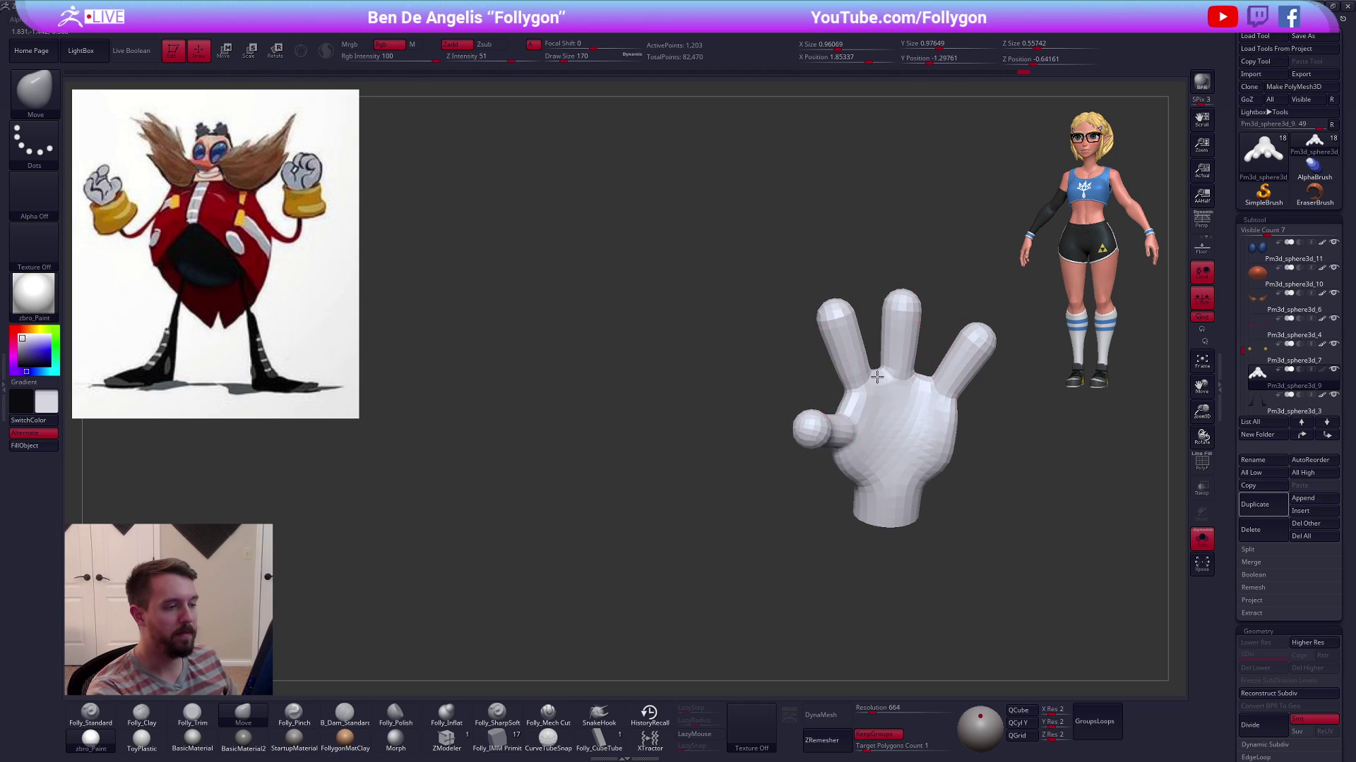
Show the polygroups, mask the index finger by isolating its group, soften the mask's edge, and invert the mask
{"action": "key", "text": "shift+f"}
{"action": "scroll", "coordinate": [856, 364], "scroll_direction": "up", "scroll_amount": 2}
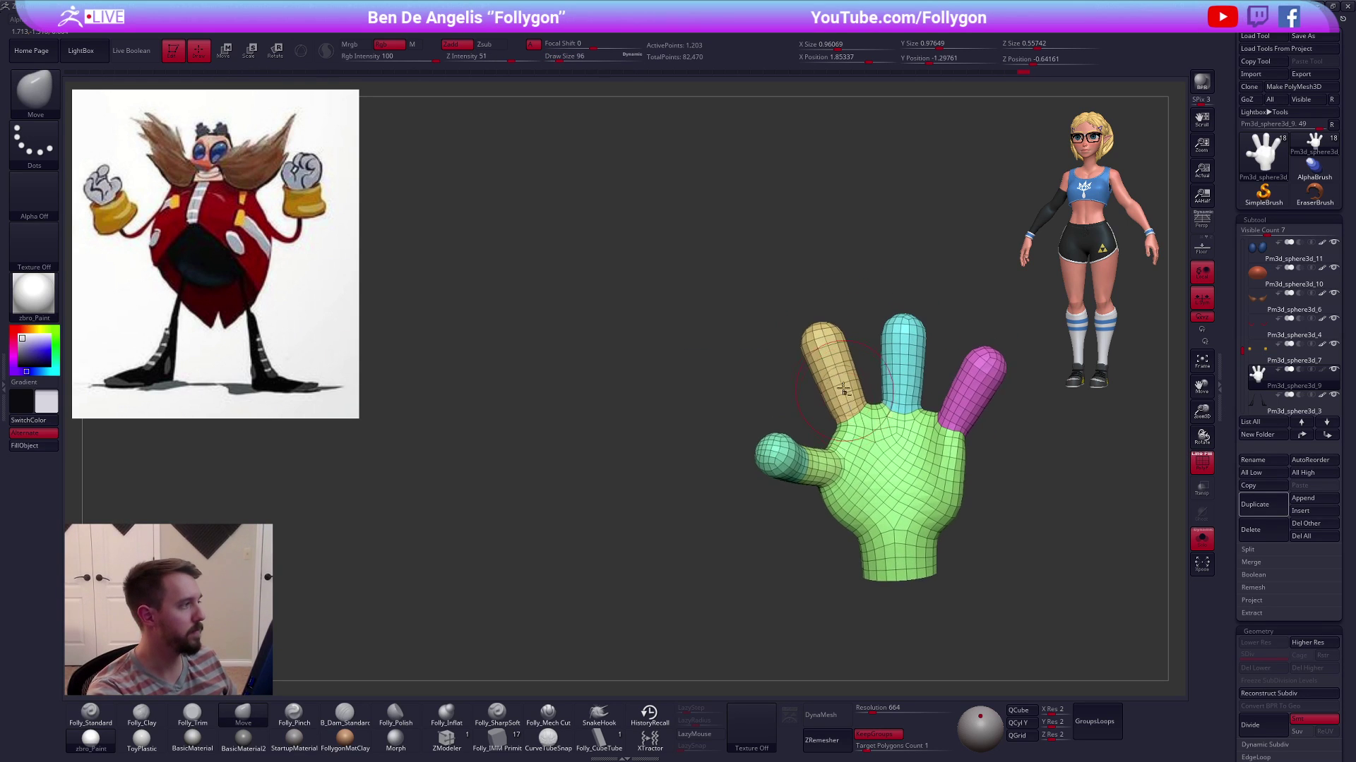
{"action": "scroll", "coordinate": [853, 381], "scroll_direction": "up", "scroll_amount": 2}
{"action": "left_click_drag", "start_coordinate": [857, 373], "coordinate": [739, 325], "text": "ctrl"}
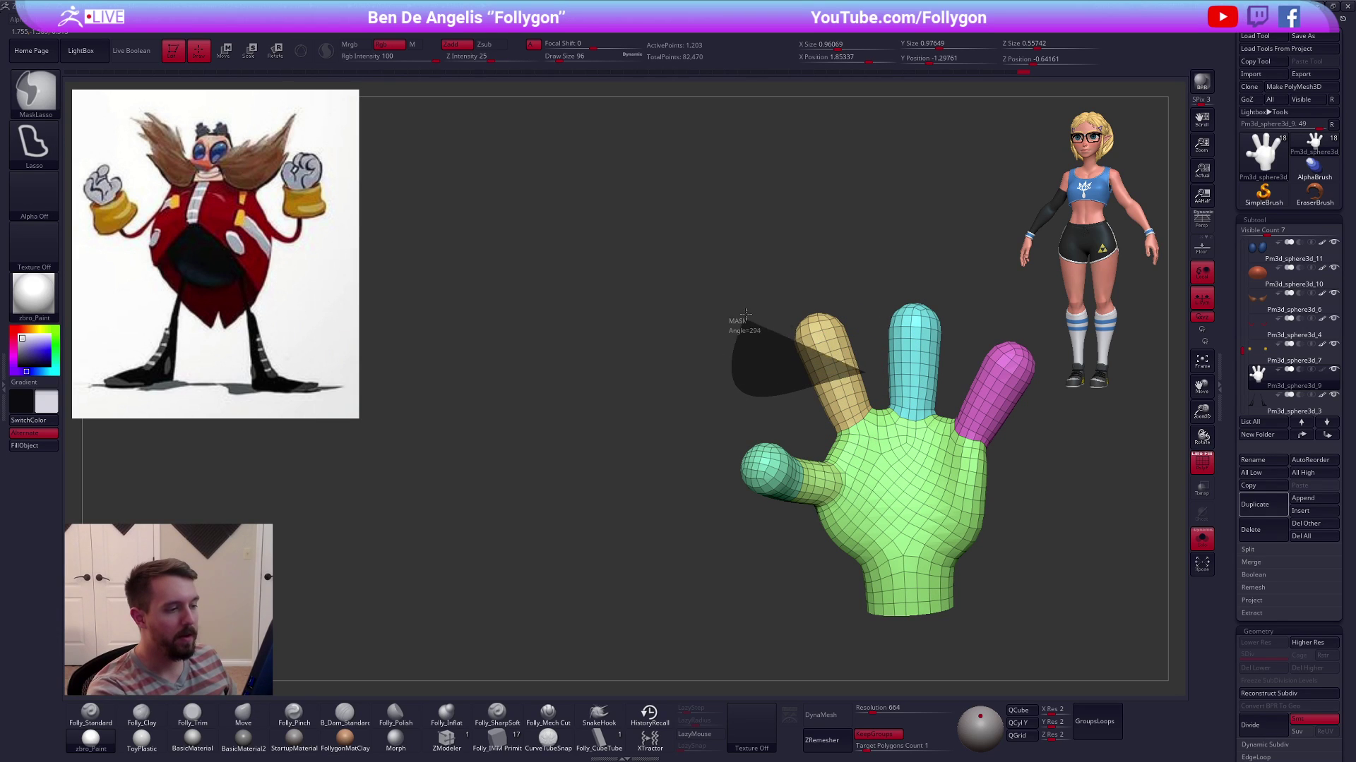
{"action": "left_click_drag", "start_coordinate": [893, 265], "coordinate": [893, 268], "text": "ctrl"}
{"action": "left_click_drag", "start_coordinate": [893, 268], "coordinate": [900, 345]}
{"action": "right_click_drag", "start_coordinate": [838, 317], "coordinate": [851, 316]}
{"action": "left_click", "coordinate": [833, 315], "text": "ctrl+shift"}
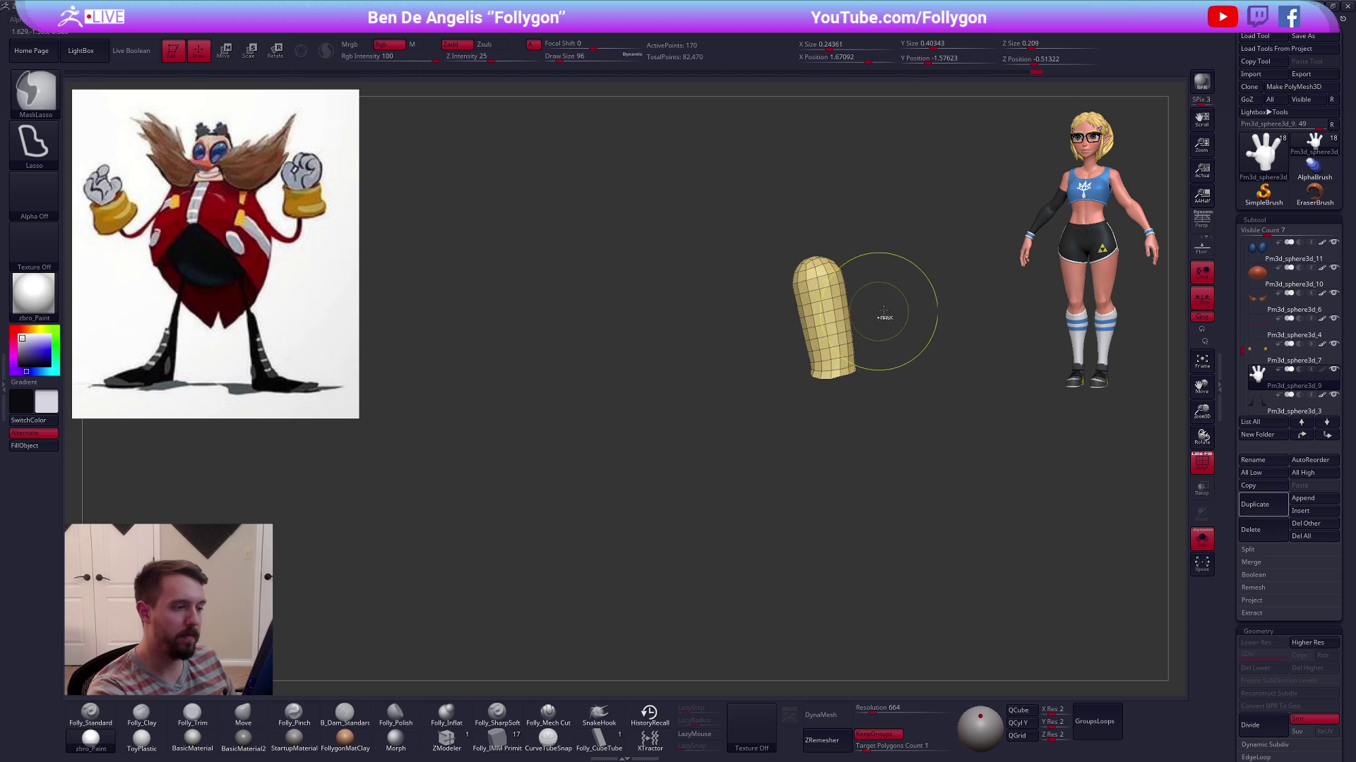
{"action": "left_click", "coordinate": [882, 316], "text": "ctrl"}
{"action": "left_click", "coordinate": [869, 312], "text": "ctrl+shift"}
{"action": "left_click", "coordinate": [838, 322], "text": "ctrl"}
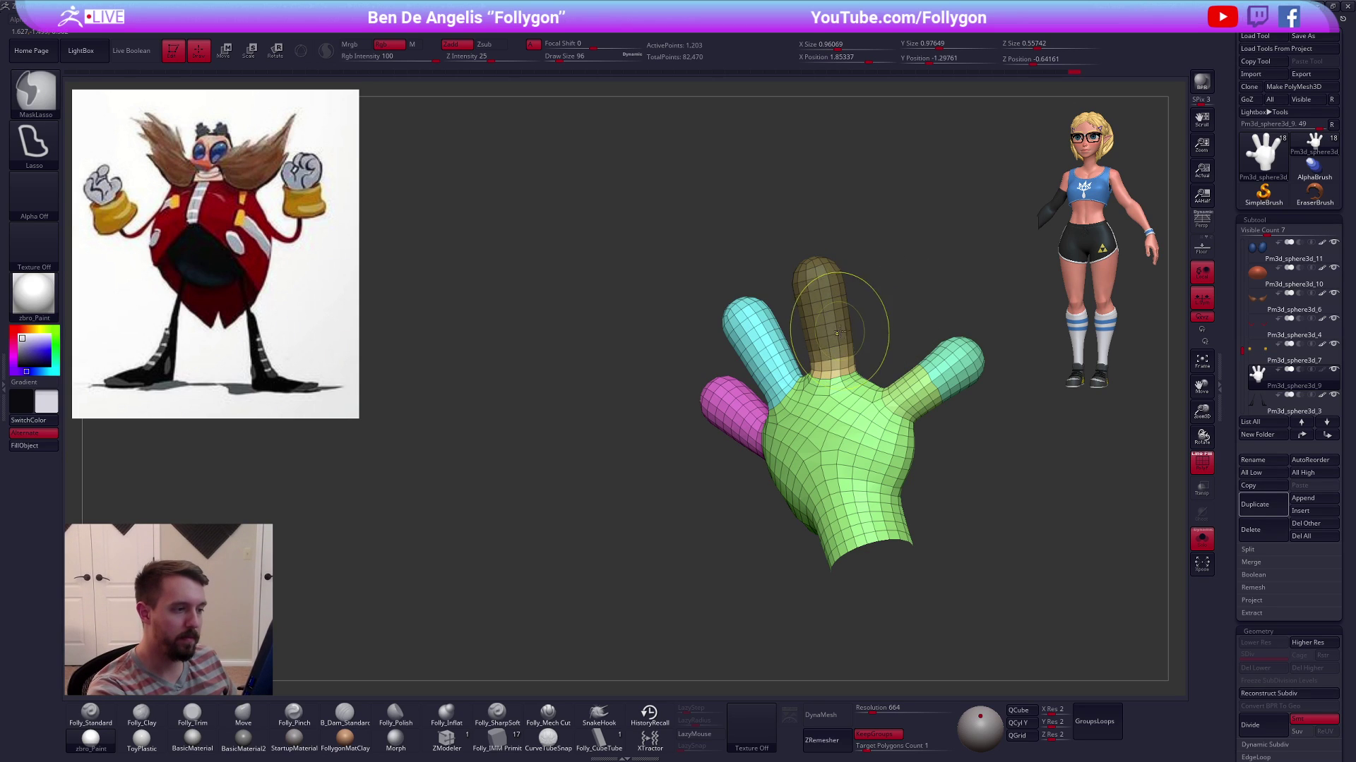
{"action": "right_click_drag", "start_coordinate": [851, 338], "coordinate": [798, 336]}
{"action": "left_click", "coordinate": [794, 341], "text": "ctrl"}
Curl the index finger toward the palm with Transpose rotations at its joints, and return to the Move brush
{"action": "key", "text": "r"}
{"action": "left_click", "coordinate": [841, 310]}
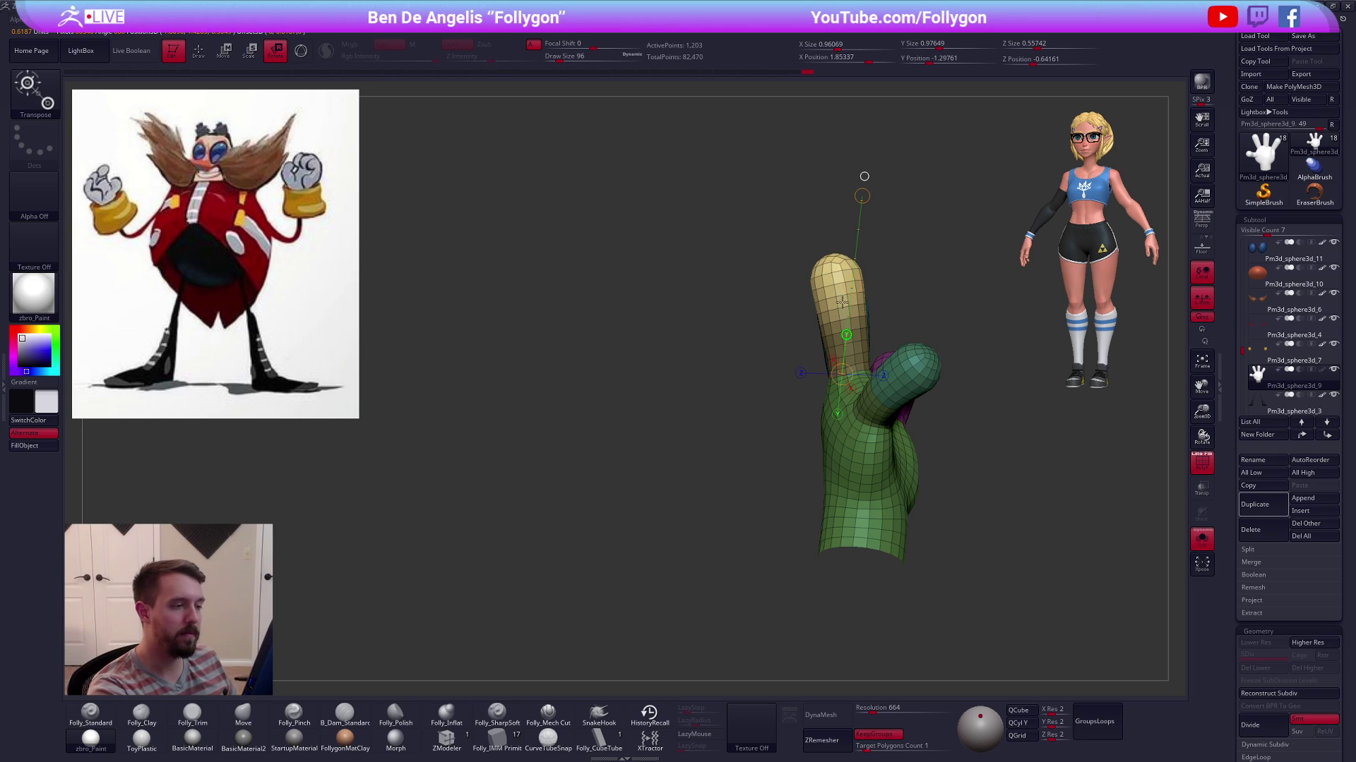
{"action": "left_click_drag", "start_coordinate": [842, 331], "coordinate": [840, 247]}
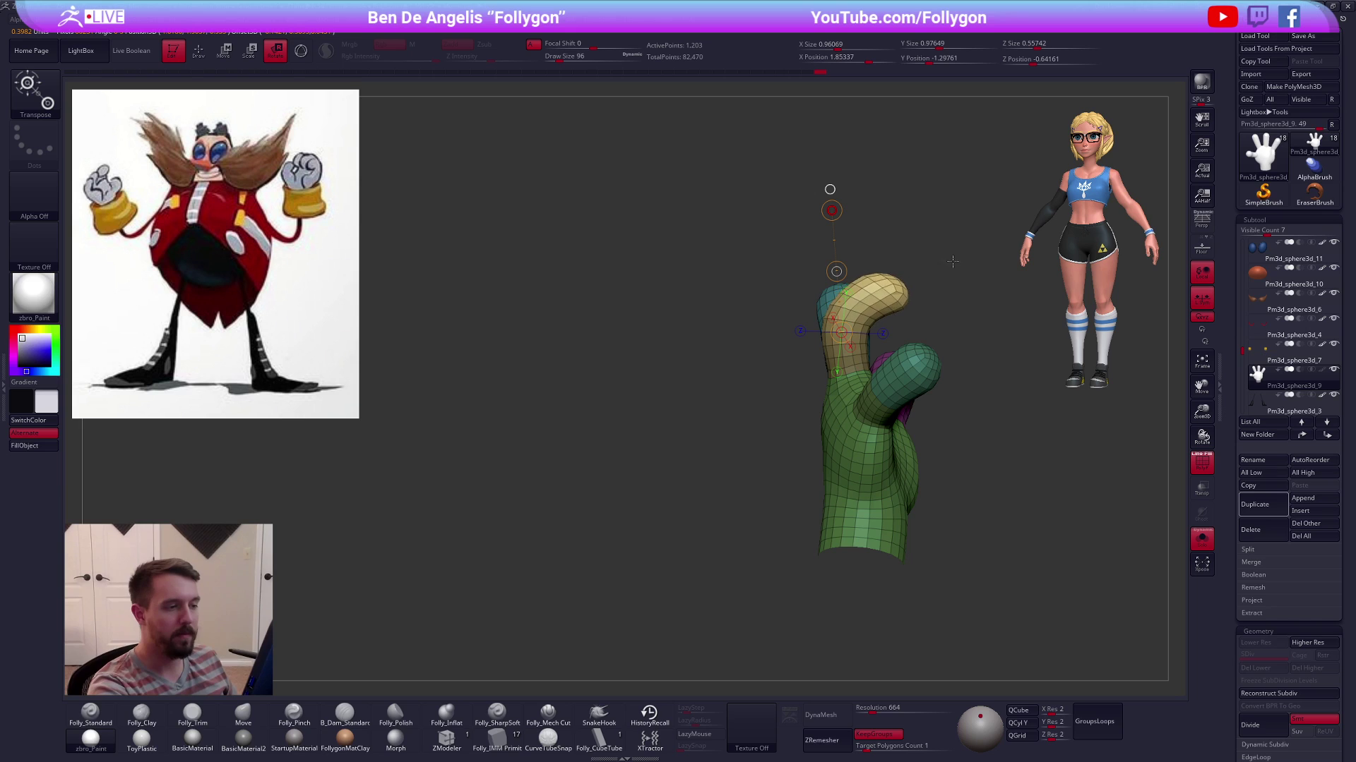
{"action": "right_click_drag", "start_coordinate": [955, 278], "coordinate": [939, 438]}
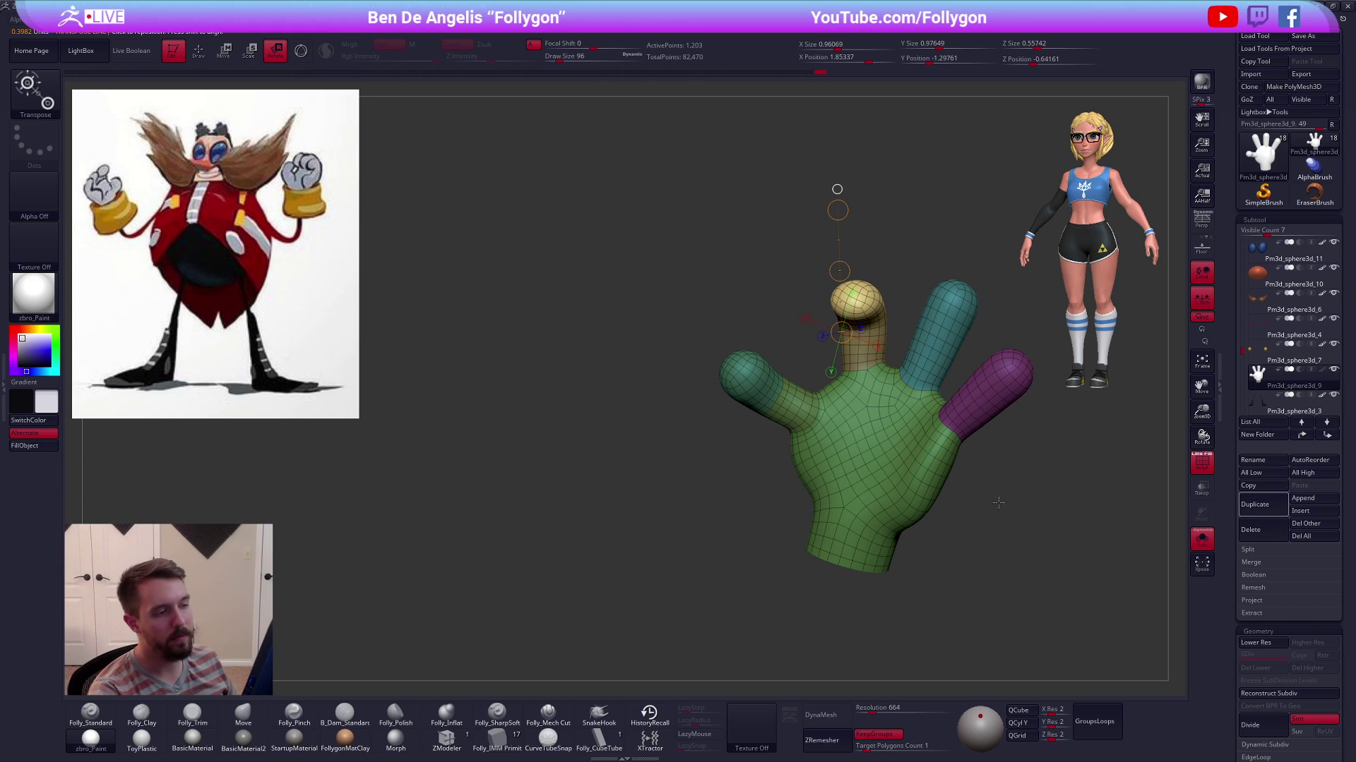
{"action": "key", "text": "q"}
{"action": "key", "text": "space"}
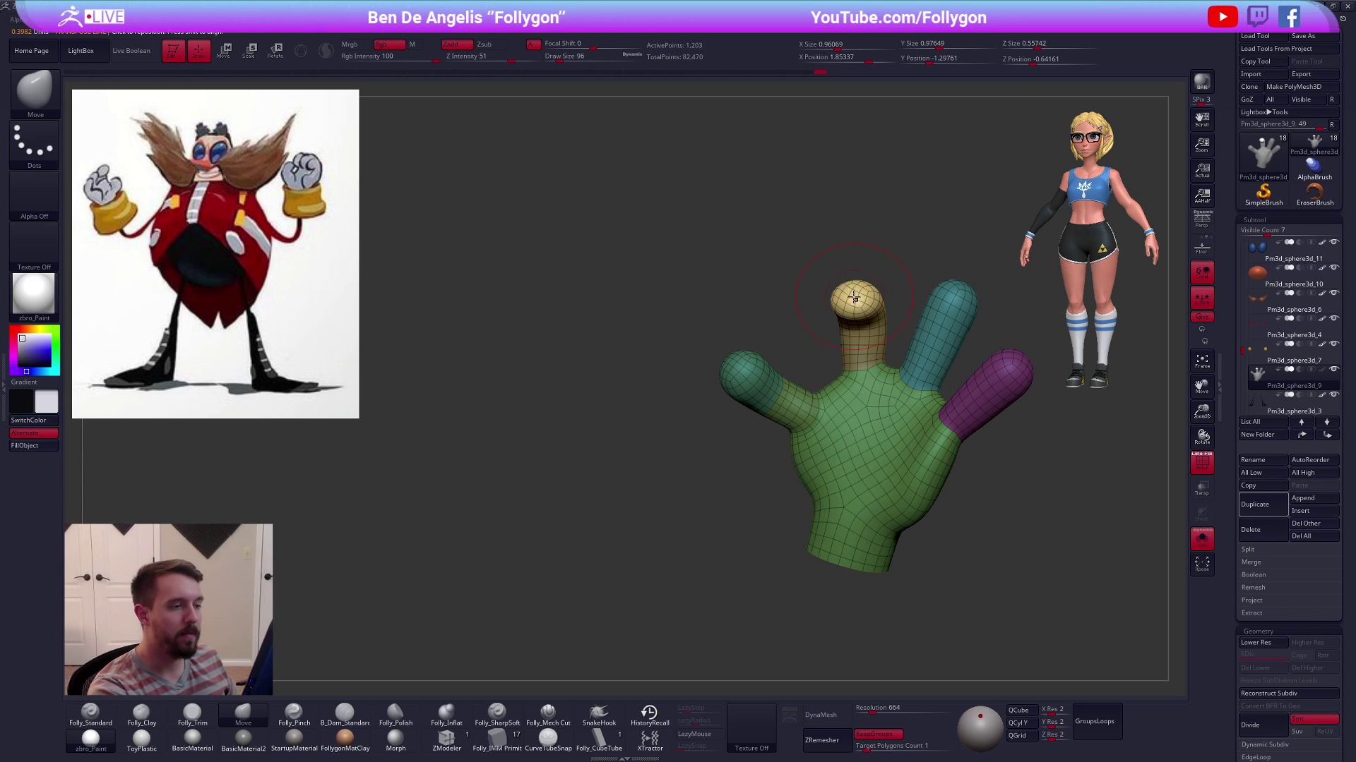
Mask everything except the middle finger and curl it toward the palm with Transpose rotations
{"action": "mouse_move", "coordinate": [875, 283]}
{"action": "right_mouse_down"}
{"action": "mouse_move", "coordinate": [895, 282]}
{"action": "mouse_move", "coordinate": [867, 387]}
{"action": "mouse_move", "coordinate": [822, 374]}
{"action": "right_mouse_up"}
{"action": "mouse_move", "coordinate": [822, 375]}
{"action": "left_mouse_down", "text": "ctrl"}
{"action": "mouse_move", "coordinate": [844, 305]}
{"action": "mouse_move", "coordinate": [938, 469]}
{"action": "left_mouse_up", "text": "ctrl"}
{"action": "left_click", "coordinate": [944, 493], "text": "ctrl"}
{"action": "right_click_drag", "start_coordinate": [943, 493], "coordinate": [945, 516]}
{"action": "key", "text": "r"}
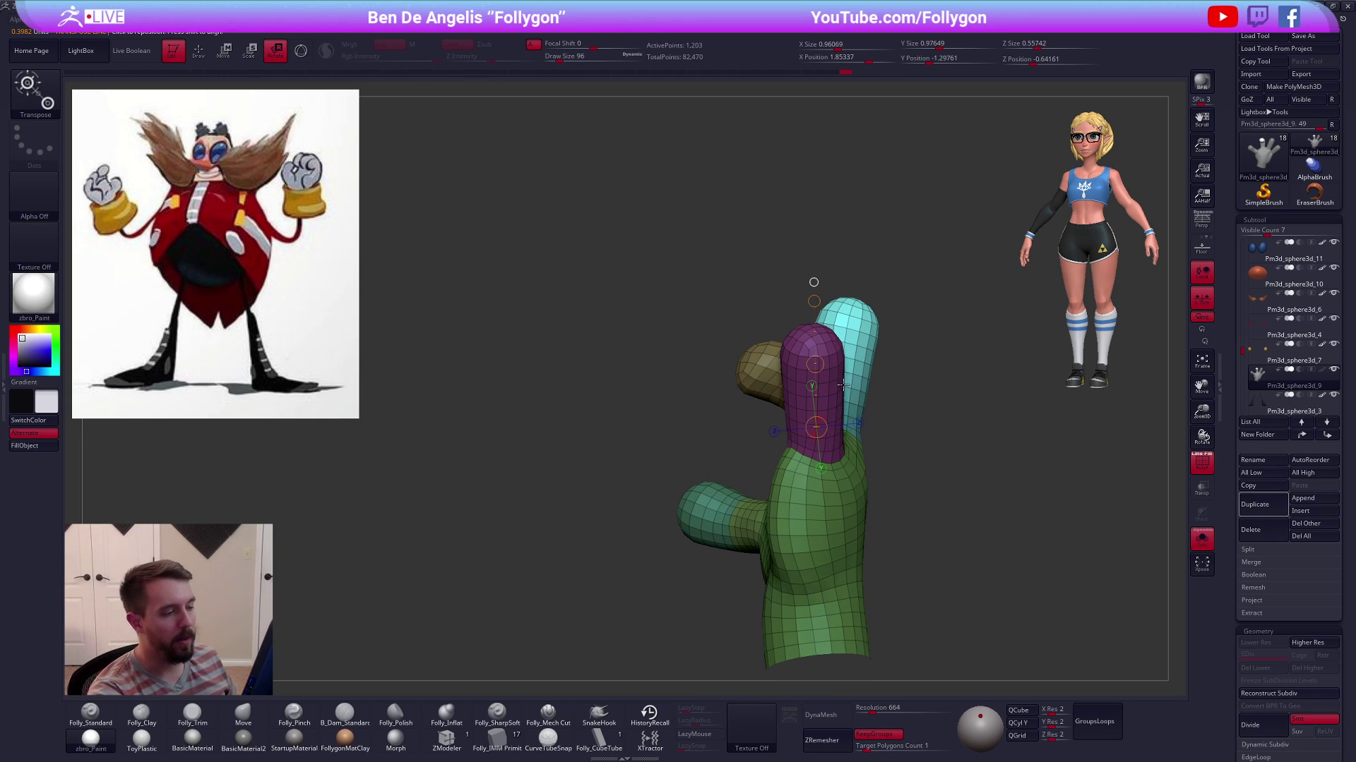
{"action": "left_click_drag", "start_coordinate": [863, 247], "coordinate": [685, 264]}
{"action": "key", "text": "q"}
{"action": "mouse_move", "coordinate": [687, 257]}
{"action": "right_mouse_down"}
{"action": "mouse_move", "coordinate": [746, 368]}
{"action": "mouse_move", "coordinate": [763, 347]}
{"action": "mouse_move", "coordinate": [798, 380]}
{"action": "mouse_move", "coordinate": [787, 369]}
{"action": "right_mouse_up"}
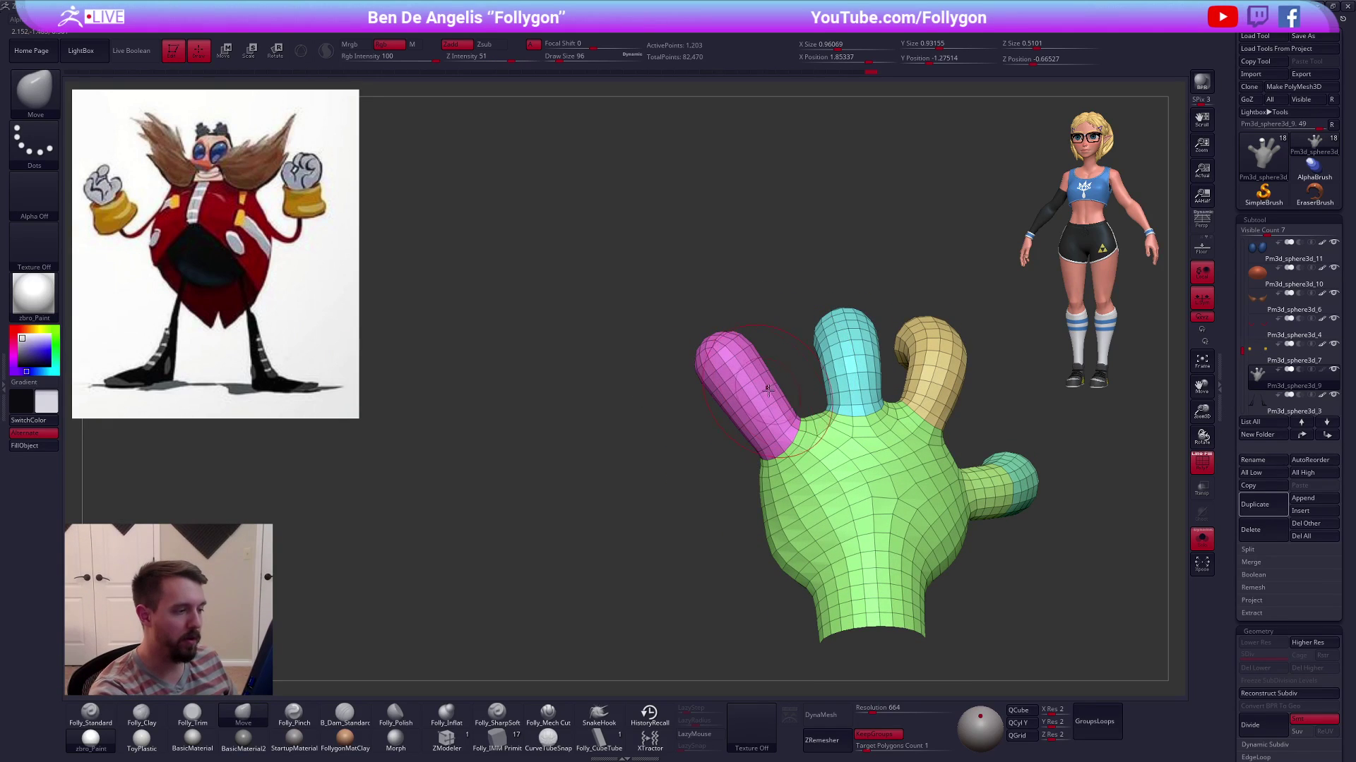
Mask everything except the pinky and curl it toward the palm with Transpose rotations
{"action": "left_click_drag", "start_coordinate": [787, 402], "coordinate": [764, 251], "text": "ctrl"}
{"action": "right_click_drag", "start_coordinate": [780, 411], "coordinate": [822, 379]}
{"action": "left_click", "coordinate": [827, 376], "text": "ctrl"}
{"action": "key", "text": "r"}
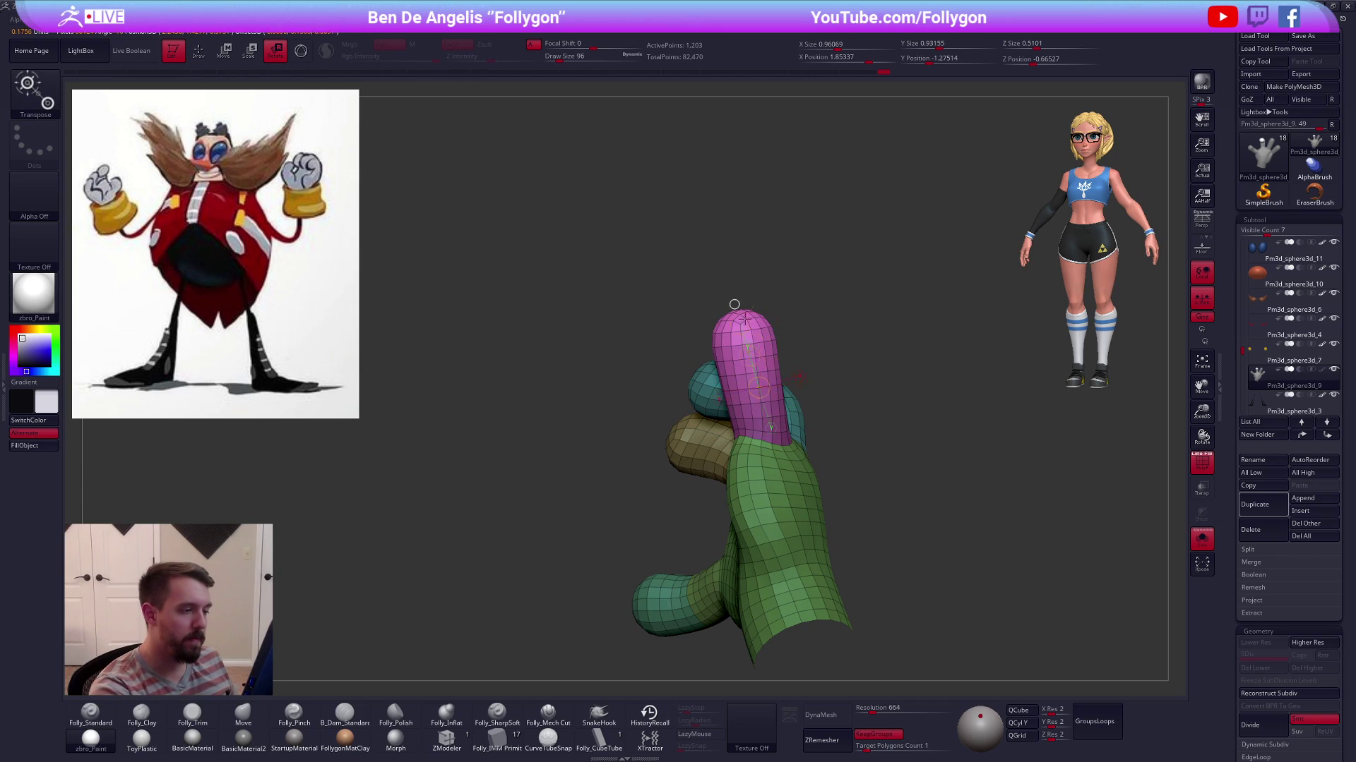
{"action": "left_click_drag", "start_coordinate": [733, 255], "coordinate": [592, 317]}
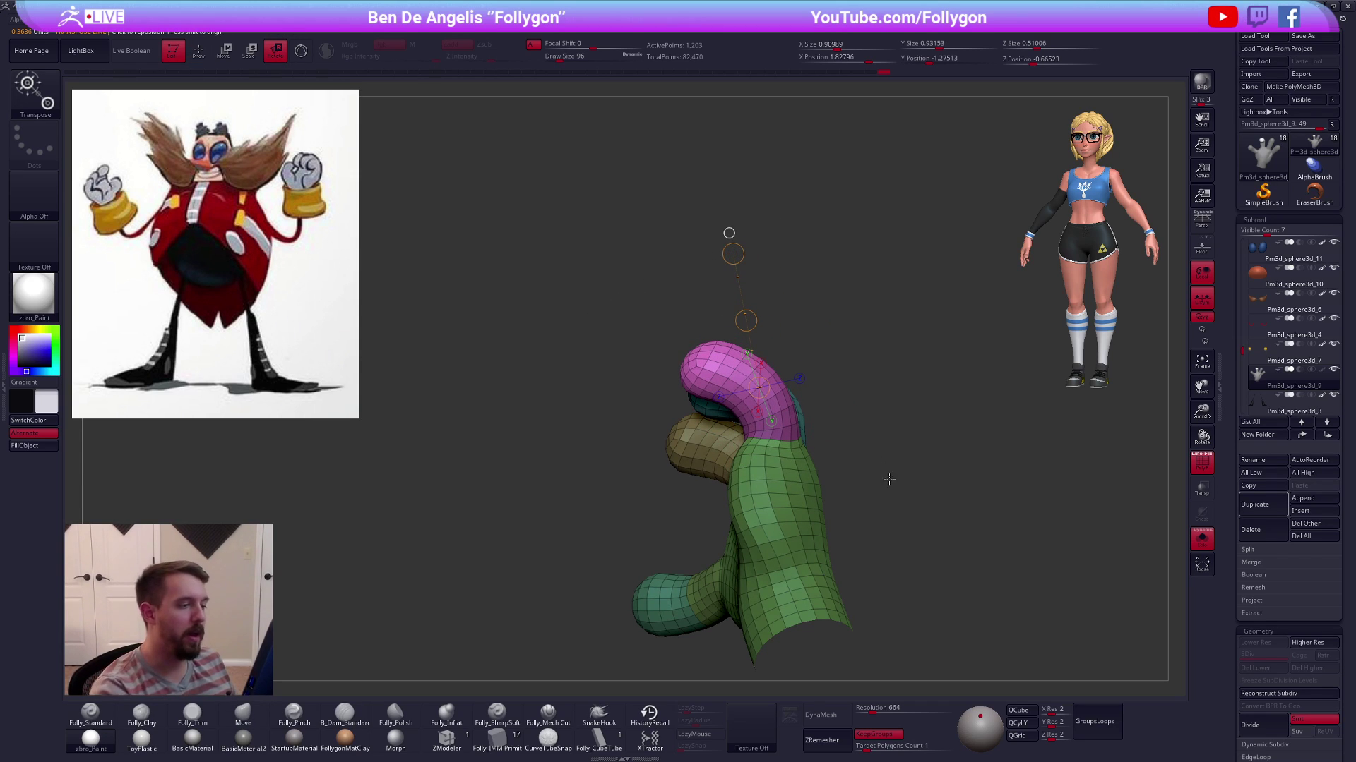
{"action": "key", "text": "q"}
{"action": "right_click_drag", "start_coordinate": [900, 490], "coordinate": [932, 564]}
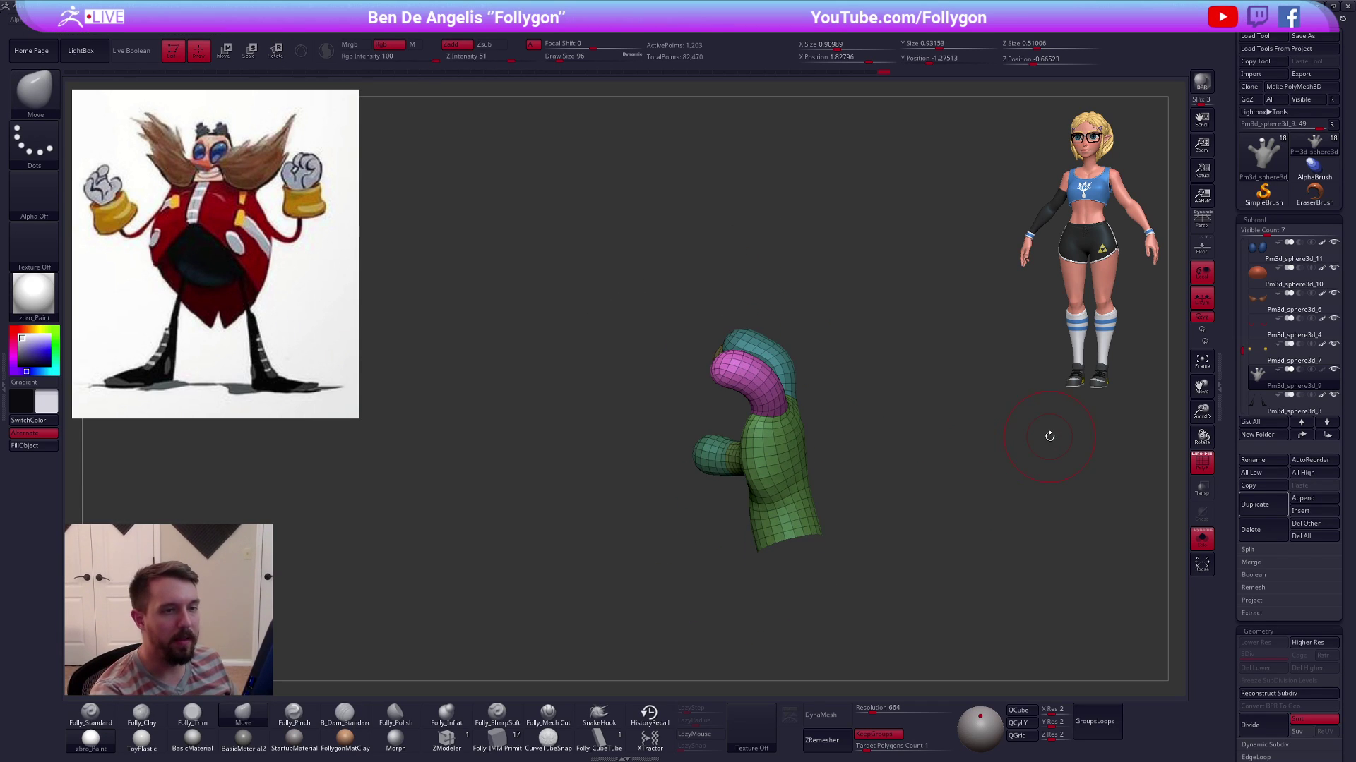
Adjust the curled fingers' shape and spacing with the Move brush
{"action": "mouse_move", "coordinate": [875, 480]}
{"action": "right_mouse_down"}
{"action": "mouse_move", "coordinate": [949, 495]}
{"action": "mouse_move", "coordinate": [857, 463]}
{"action": "right_mouse_up"}
{"action": "mouse_move", "coordinate": [751, 382]}
{"action": "right_mouse_down"}
{"action": "mouse_move", "coordinate": [838, 454]}
{"action": "mouse_move", "coordinate": [979, 519]}
{"action": "right_mouse_up"}
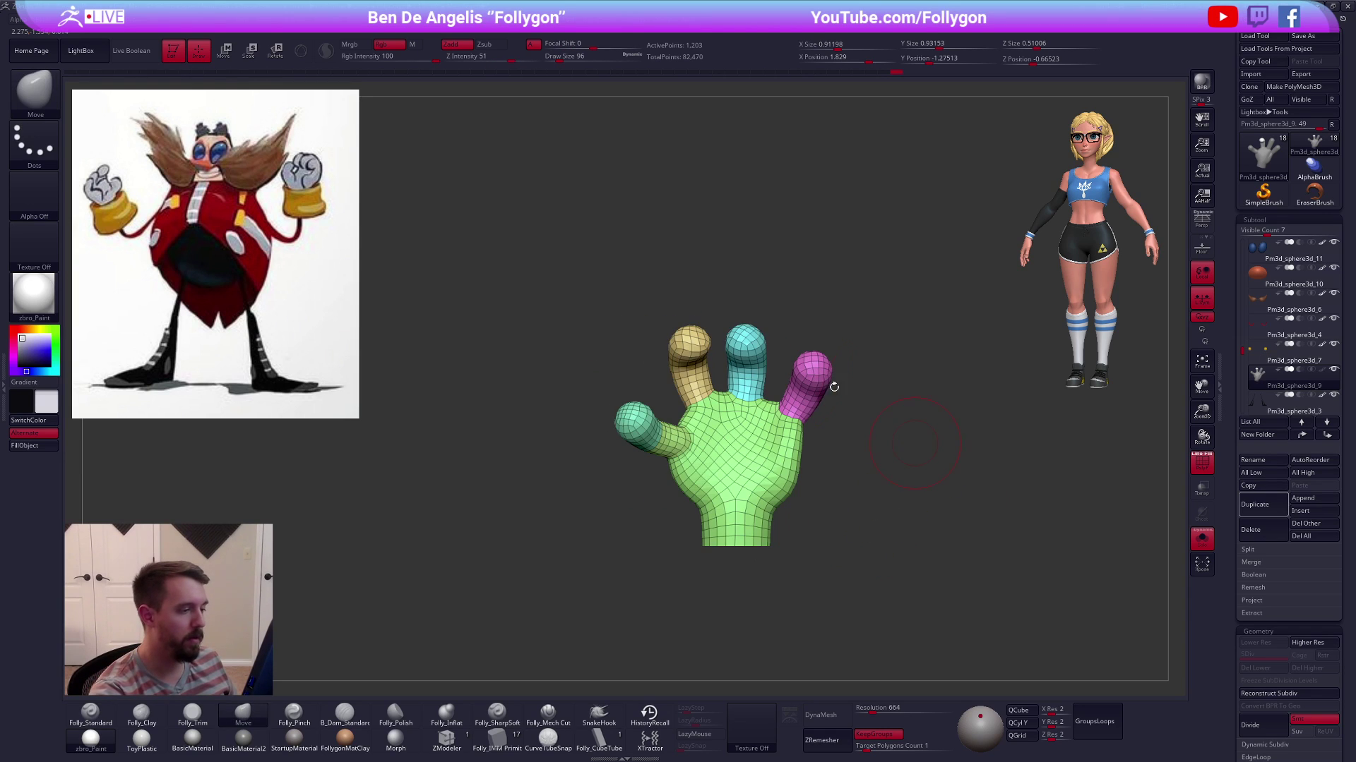
{"action": "key", "text": "space"}
{"action": "left_click", "coordinate": [881, 376]}
{"action": "key", "text": "space"}
{"action": "mouse_move", "coordinate": [738, 341]}
{"action": "left_mouse_down"}
{"action": "mouse_move", "coordinate": [823, 311]}
{"action": "mouse_move", "coordinate": [825, 357]}
{"action": "left_mouse_up"}
{"action": "key", "text": "w"}
{"action": "left_click", "coordinate": [745, 337], "text": "ctrl"}
{"action": "key", "text": "q"}
Hide the wireframe and examine the curled hand with its smooth subdivision preview
{"action": "key", "text": "shift+s"}
{"action": "mouse_move", "coordinate": [897, 474]}
{"action": "right_mouse_down"}
{"action": "mouse_move", "coordinate": [740, 473]}
{"action": "mouse_move", "coordinate": [833, 462]}
{"action": "mouse_move", "coordinate": [860, 429]}
{"action": "mouse_move", "coordinate": [802, 399]}
{"action": "mouse_move", "coordinate": [805, 438]}
{"action": "right_mouse_up"}
{"action": "key", "text": "shift+f"}
{"action": "right_click", "coordinate": [737, 475]}
{"action": "key", "text": "shift+s"}
{"action": "mouse_move", "coordinate": [805, 438]}
{"action": "right_mouse_down"}
{"action": "mouse_move", "coordinate": [828, 442]}
{"action": "mouse_move", "coordinate": [749, 417]}
{"action": "right_mouse_up"}
{"action": "key", "text": "d"}
{"action": "key", "text": "2"}
{"action": "right_click_drag", "start_coordinate": [801, 454], "coordinate": [812, 414]}
{"action": "key", "text": "ctrl+space"}
{"action": "left_click", "coordinate": [978, 483]}
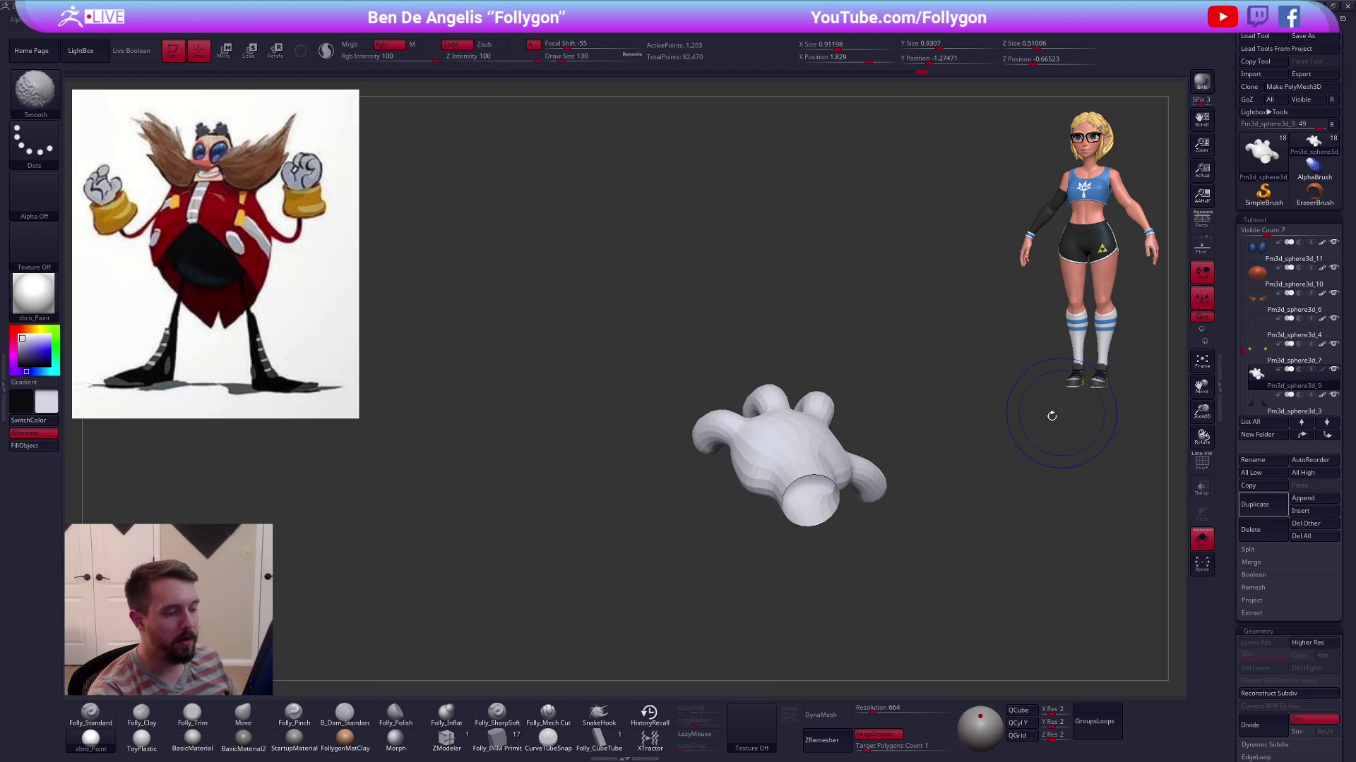
Turn off the smooth preview, show the polygroup wireframe, and refine the hand's outline with the Move brush
{"action": "key", "text": "shift+d"}
{"action": "key", "text": "shift+f"}
{"action": "right_click_drag", "start_coordinate": [856, 517], "coordinate": [855, 600]}
{"action": "right_click_drag", "start_coordinate": [863, 547], "coordinate": [793, 497]}
{"action": "mouse_move", "coordinate": [987, 529]}
{"action": "right_mouse_down"}
{"action": "mouse_move", "coordinate": [898, 544]}
{"action": "mouse_move", "coordinate": [911, 526]}
{"action": "right_mouse_up"}
{"action": "key", "text": "space"}
{"action": "key", "text": "b"}
{"action": "key", "text": "m"}
{"action": "key", "text": "v"}
{"action": "left_click_drag", "start_coordinate": [881, 419], "coordinate": [865, 417]}
Show the full character around the hand and hide the polygroup wireframe
{"action": "key", "text": "alt+shift+s"}
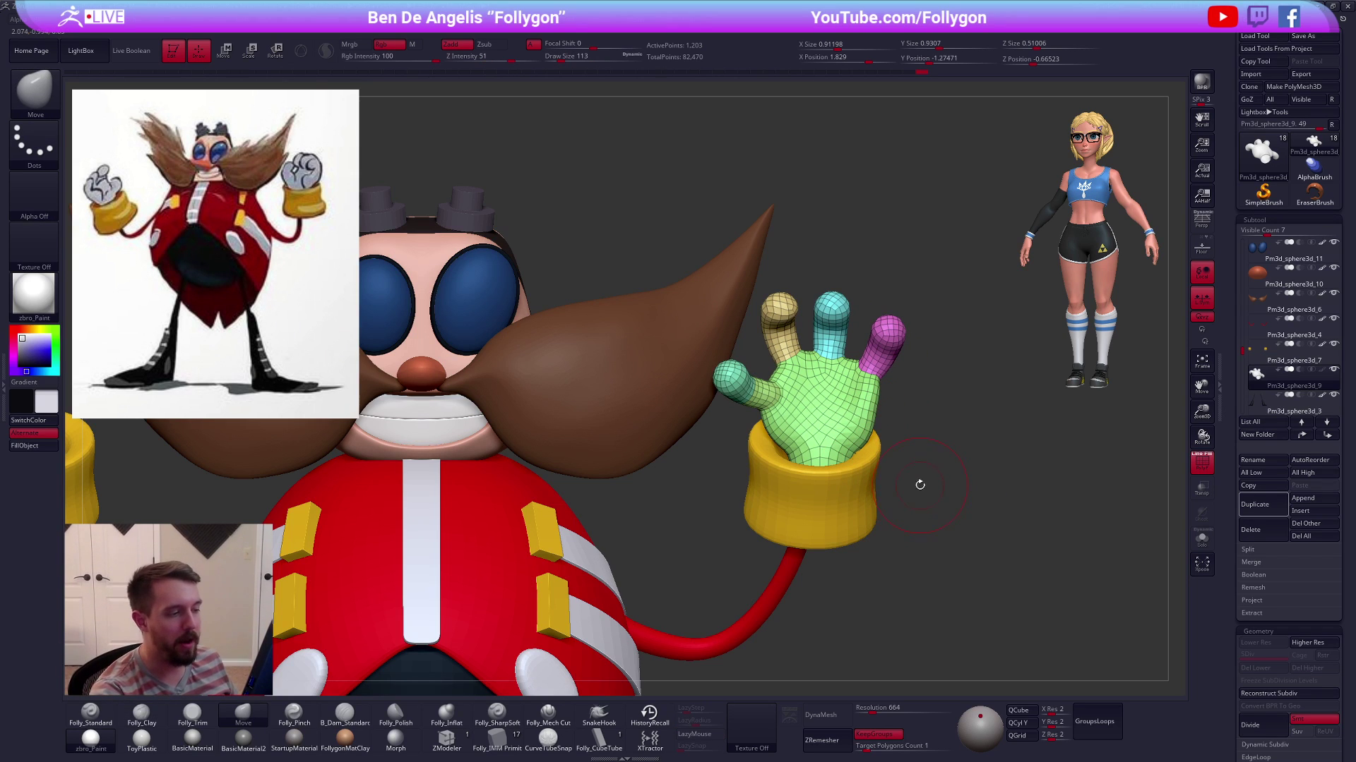
{"action": "key", "text": "space"}
{"action": "left_click_drag", "start_coordinate": [920, 485], "coordinate": [925, 484]}
{"action": "mouse_move", "coordinate": [925, 485]}
{"action": "right_mouse_down", "text": "alt"}
{"action": "mouse_move", "coordinate": [912, 485]}
{"action": "mouse_move", "coordinate": [901, 527]}
{"action": "mouse_move", "coordinate": [862, 551]}
{"action": "mouse_move", "coordinate": [911, 519]}
{"action": "mouse_move", "coordinate": [956, 521]}
{"action": "mouse_move", "coordinate": [911, 508]}
{"action": "mouse_move", "coordinate": [857, 462]}
{"action": "right_mouse_up", "text": "alt"}
{"action": "key", "text": "shift+f"}
Make the other parts transparent, rotate the hand to fit its cuff in side view, and restore their opacity
{"action": "key", "text": "r"}
{"action": "key", "text": "shift+s"}
{"action": "key", "text": "shift+s"}
{"action": "left_click", "coordinate": [1200, 487]}
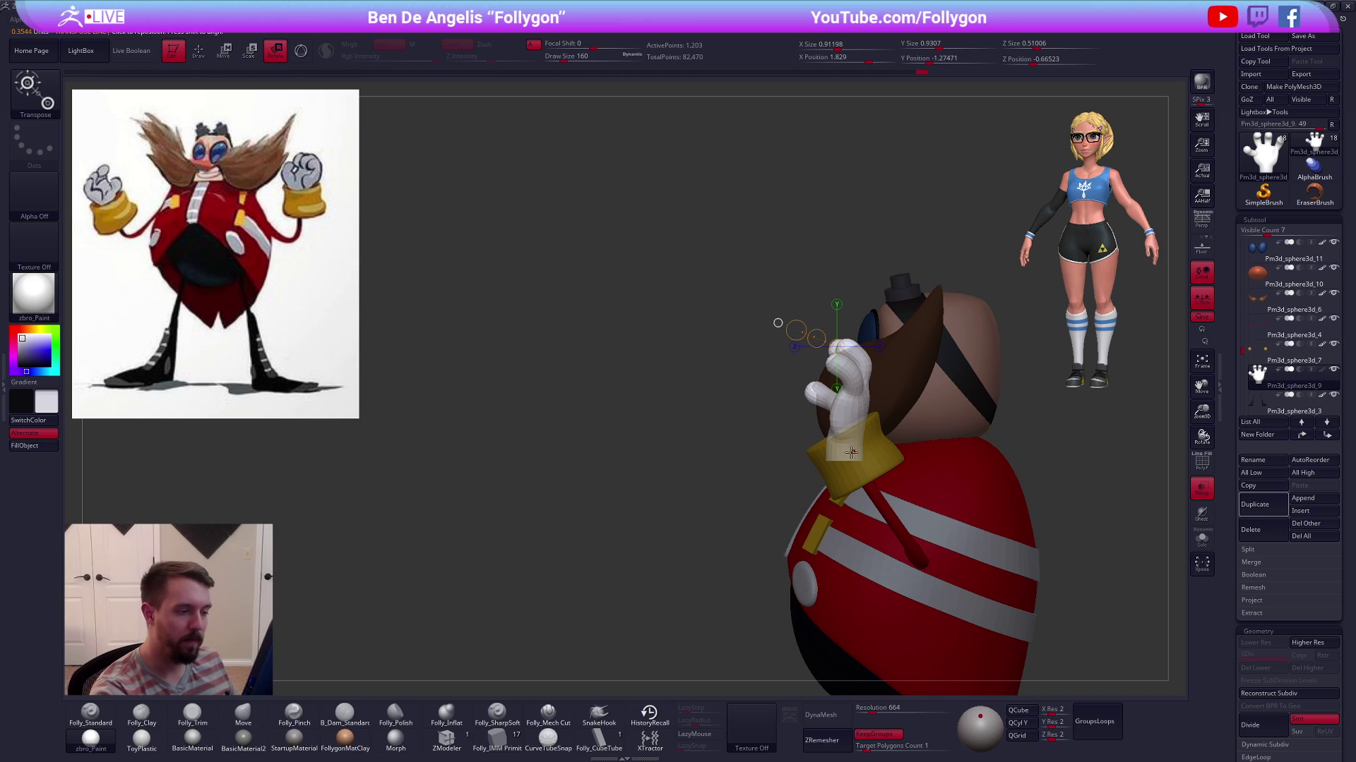
{"action": "left_click_drag", "start_coordinate": [950, 412], "coordinate": [950, 353]}
{"action": "left_click", "coordinate": [1205, 489]}
{"action": "key", "text": "q"}
{"action": "mouse_move", "coordinate": [989, 488]}
{"action": "left_mouse_down"}
{"action": "mouse_move", "coordinate": [998, 499]}
{"action": "mouse_move", "coordinate": [978, 531]}
{"action": "mouse_move", "coordinate": [963, 483]}
{"action": "mouse_move", "coordinate": [967, 502]}
{"action": "left_mouse_up"}
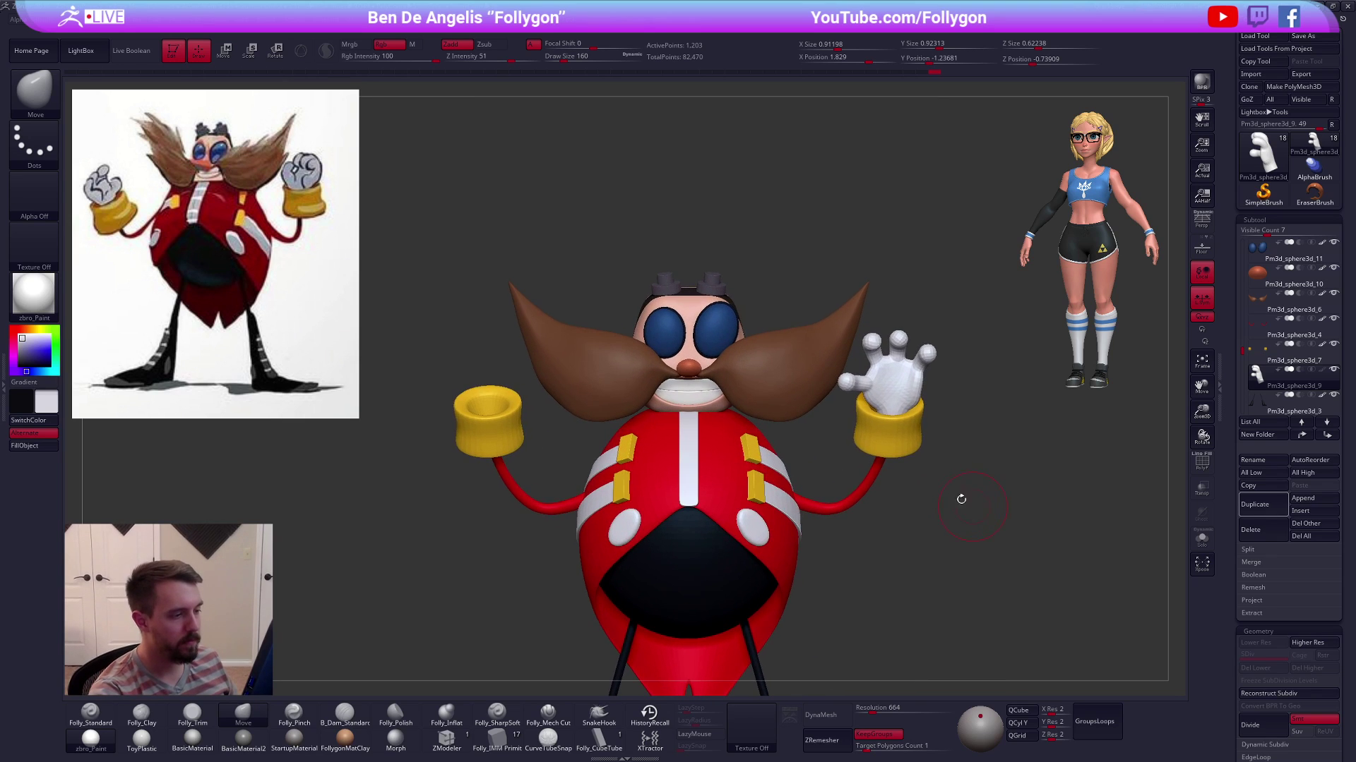
Subdivide the hand three times and isolate it
{"action": "left_click_drag", "start_coordinate": [897, 401], "coordinate": [916, 414], "text": "alt"}
{"action": "key", "text": "ctrl+d"}
{"action": "key", "text": "ctrl+d"}
{"action": "key", "text": "ctrl+d"}
{"action": "key", "text": "space"}
{"action": "left_click", "coordinate": [917, 393]}
{"action": "right_click_drag", "start_coordinate": [908, 417], "coordinate": [921, 452], "text": "alt"}
{"action": "key", "text": "alt+s"}
Switch to the Folly_Clay brush and set its draw size to 61
{"action": "key", "text": "2"}
{"action": "key", "text": "space"}
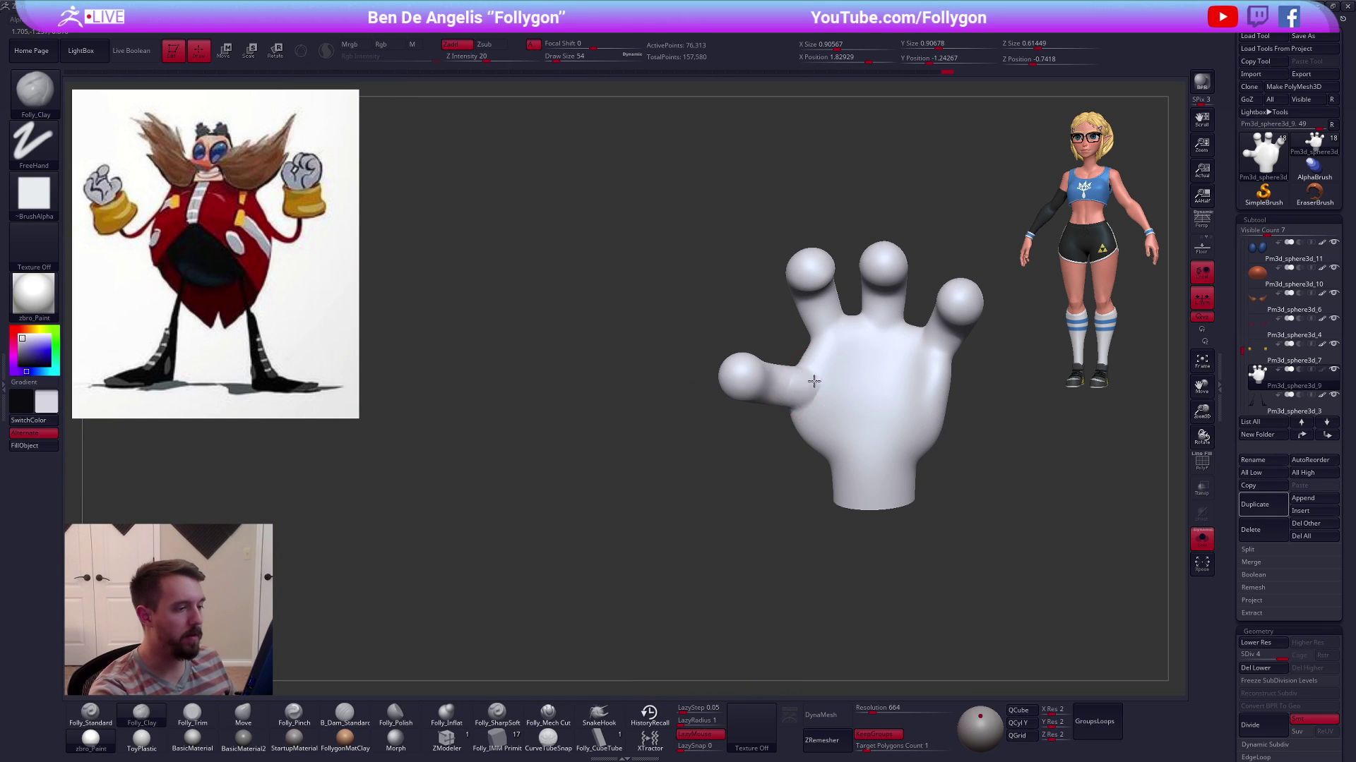
{"action": "left_click_drag", "start_coordinate": [819, 443], "coordinate": [829, 425]}
{"action": "key", "text": "space"}
{"action": "left_click", "coordinate": [836, 409]}
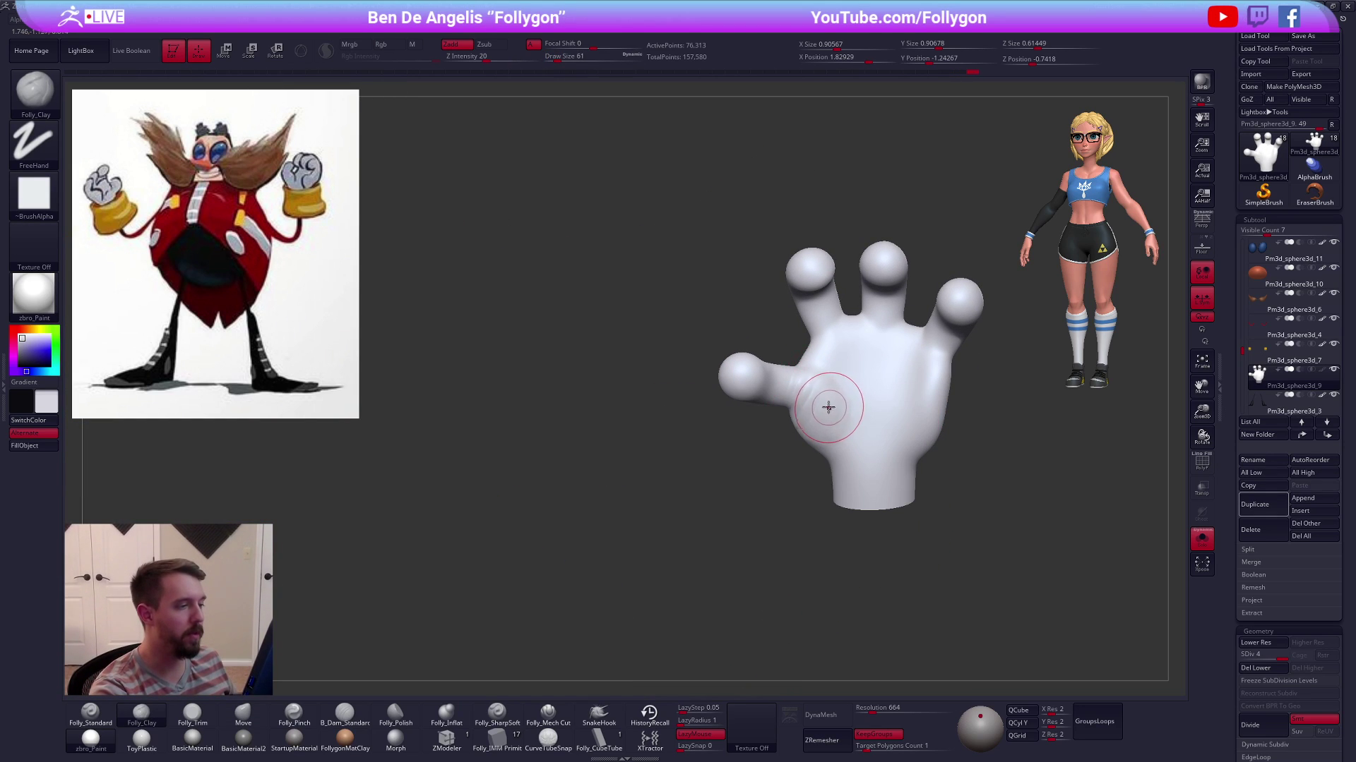
Drop the hand to subdivision level 1 with its polygroup wireframe shown
{"action": "key", "text": "w"}
{"action": "key", "text": "shift+f"}
{"action": "key", "text": "shift+d"}
{"action": "key", "text": "shift+d"}
{"action": "key", "text": "shift+d"}
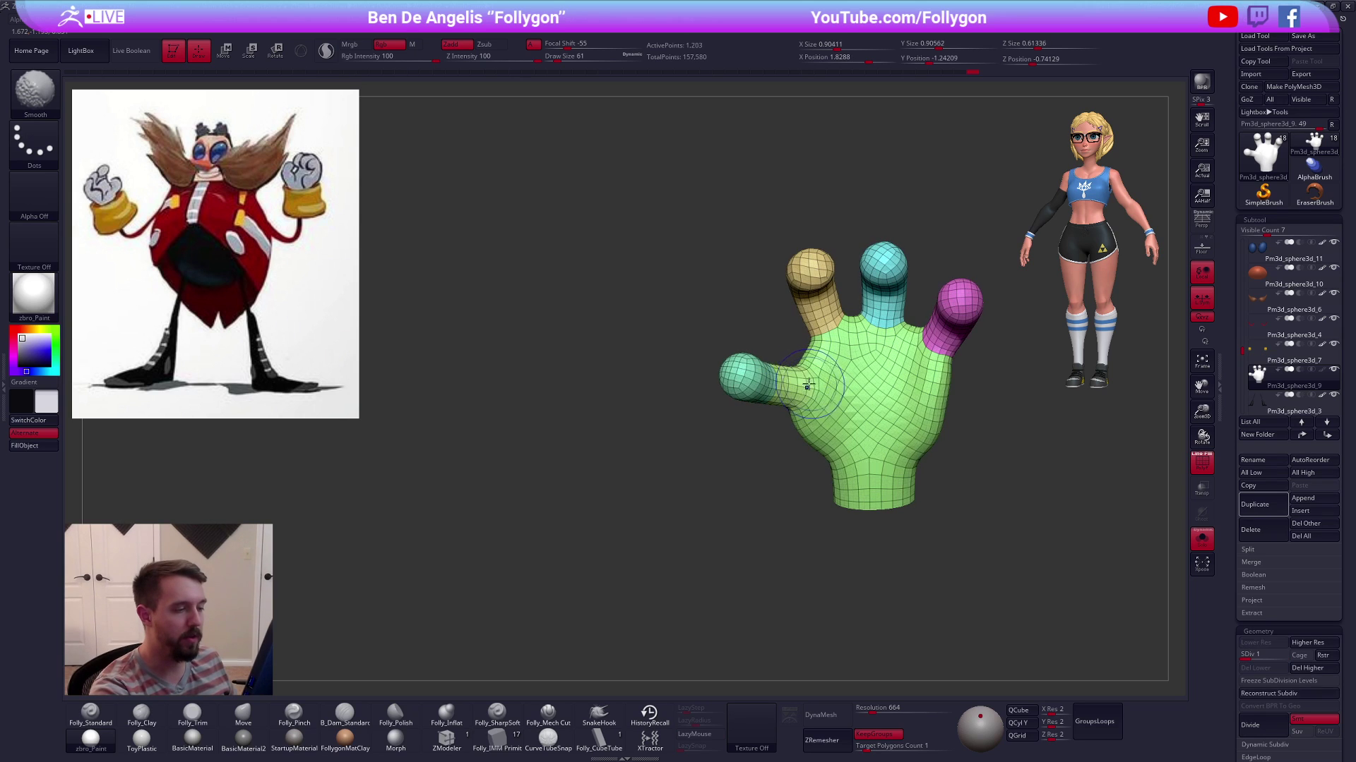
{"action": "key", "text": "q"}
Isolate the thumb's polygroups, mask them, show the whole hand, and invert and soften the mask around the thumb
{"action": "left_click", "coordinate": [796, 386], "text": "ctrl+shift"}
{"action": "mouse_move", "coordinate": [762, 433]}
{"action": "left_mouse_down", "text": "ctrl+shift"}
{"action": "mouse_move", "coordinate": [781, 448]}
{"action": "mouse_move", "coordinate": [793, 428]}
{"action": "mouse_move", "coordinate": [776, 423]}
{"action": "left_mouse_up", "text": "ctrl+shift"}
{"action": "left_click", "coordinate": [761, 398], "text": "ctrl+shift"}
{"action": "left_click", "coordinate": [770, 443], "text": "ctrl"}
{"action": "left_click", "coordinate": [771, 443], "text": "ctrl+shift"}
{"action": "left_click", "coordinate": [825, 429], "text": "ctrl"}
{"action": "left_click", "coordinate": [825, 429], "text": "ctrl"}
{"action": "left_click", "coordinate": [824, 429], "text": "ctrl"}
Rotate the unmasked thumb at its base to angle it slightly upward, and view the hand from the front
{"action": "key", "text": "r"}
{"action": "mouse_move", "coordinate": [729, 375]}
{"action": "left_mouse_down"}
{"action": "mouse_move", "coordinate": [818, 449]}
{"action": "mouse_move", "coordinate": [816, 489]}
{"action": "left_mouse_up"}
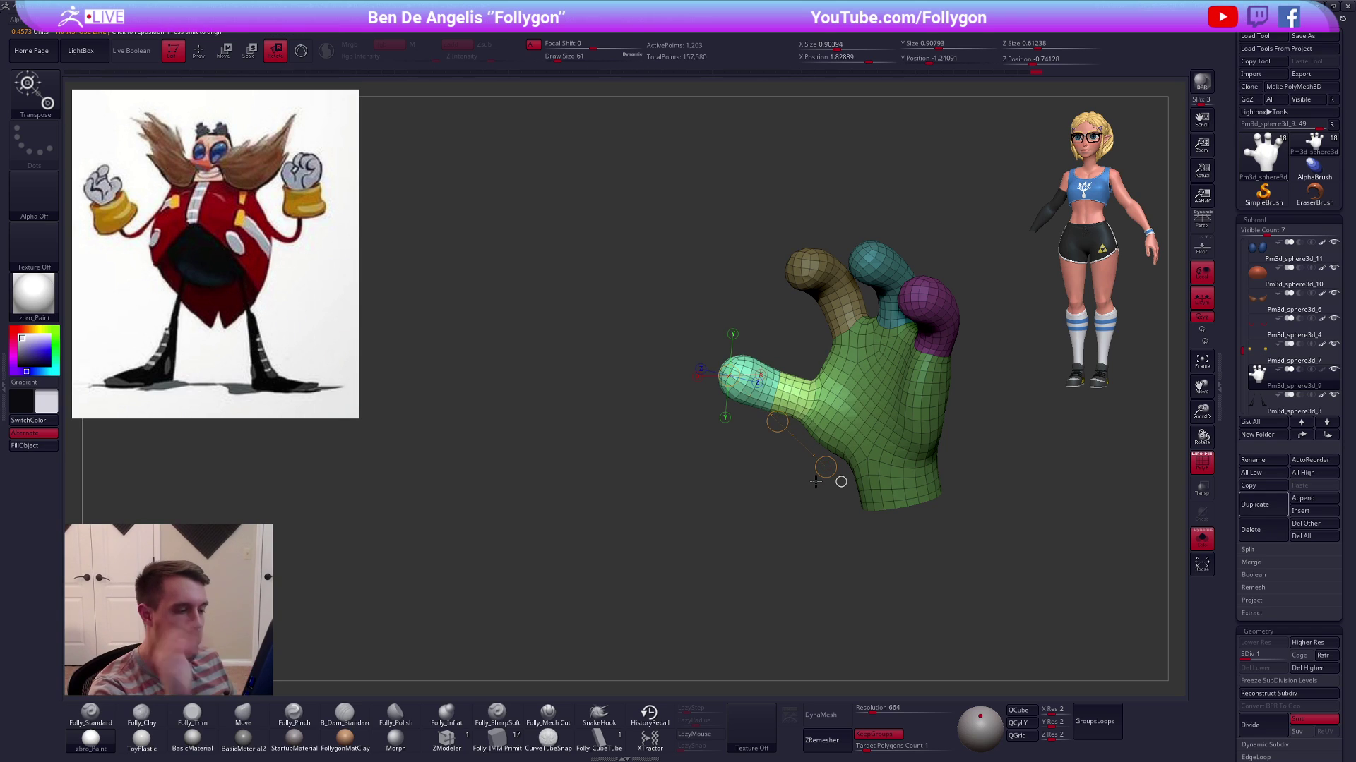
{"action": "key", "text": "q"}
{"action": "left_click_drag", "start_coordinate": [923, 524], "coordinate": [981, 556], "text": "shift"}
{"action": "mouse_move", "coordinate": [967, 551]}
{"action": "left_mouse_down", "text": "alt"}
{"action": "mouse_move", "coordinate": [919, 576]}
{"action": "mouse_move", "coordinate": [880, 526]}
{"action": "left_mouse_up", "text": "alt"}
Return the hand to subdivision level 4, hide the wireframe, and start building up the thumb's base with Folly_Clay
{"action": "key", "text": "d"}
{"action": "key", "text": "d"}
{"action": "key", "text": "d"}
{"action": "key", "text": "shift+f"}
{"action": "key", "text": "2"}
{"action": "right_click_drag", "start_coordinate": [754, 423], "coordinate": [763, 413]}
{"action": "left_click_drag", "start_coordinate": [747, 434], "coordinate": [758, 418]}
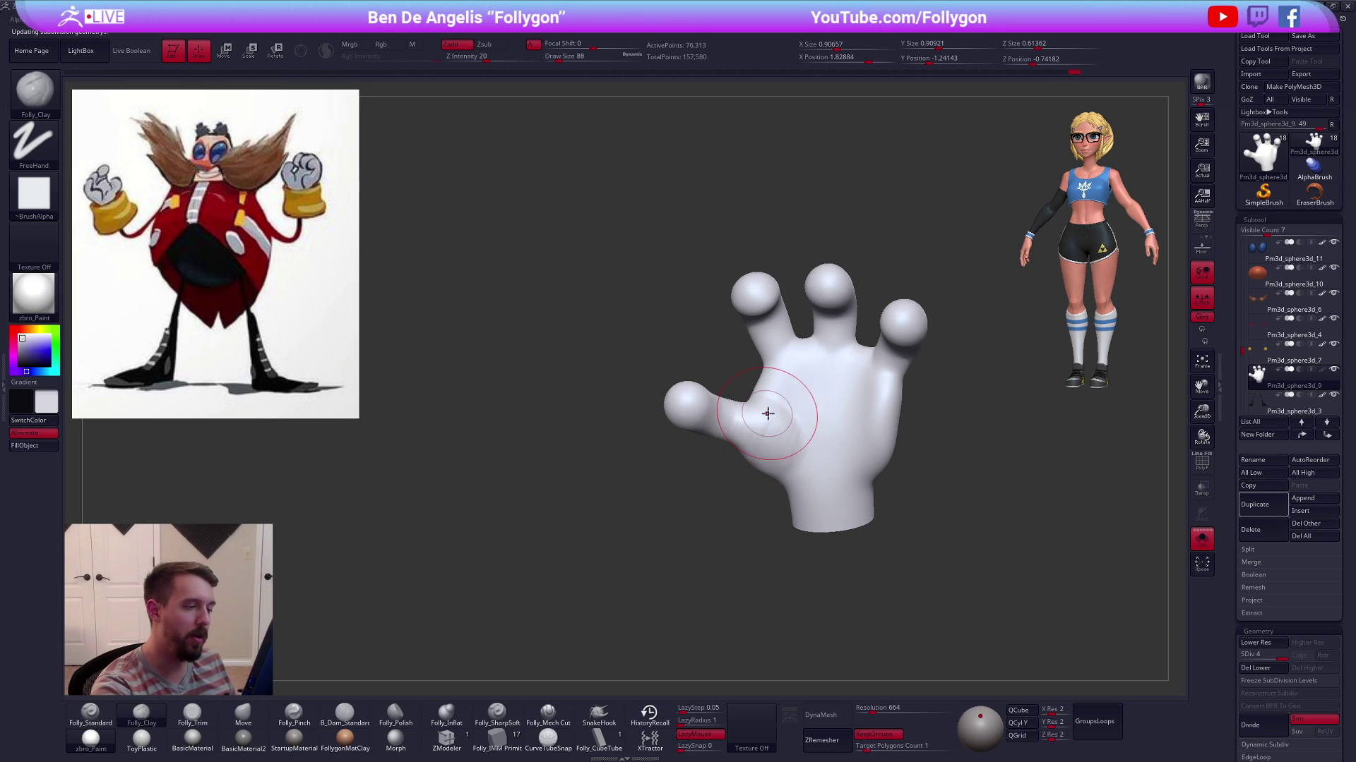
Build up the palm pads below the thumb, under the fingers, and along the pinky side with Folly_Clay
{"action": "mouse_move", "coordinate": [807, 454]}
{"action": "right_mouse_down"}
{"action": "mouse_move", "coordinate": [829, 444]}
{"action": "mouse_move", "coordinate": [947, 509]}
{"action": "mouse_move", "coordinate": [913, 502]}
{"action": "right_mouse_up"}
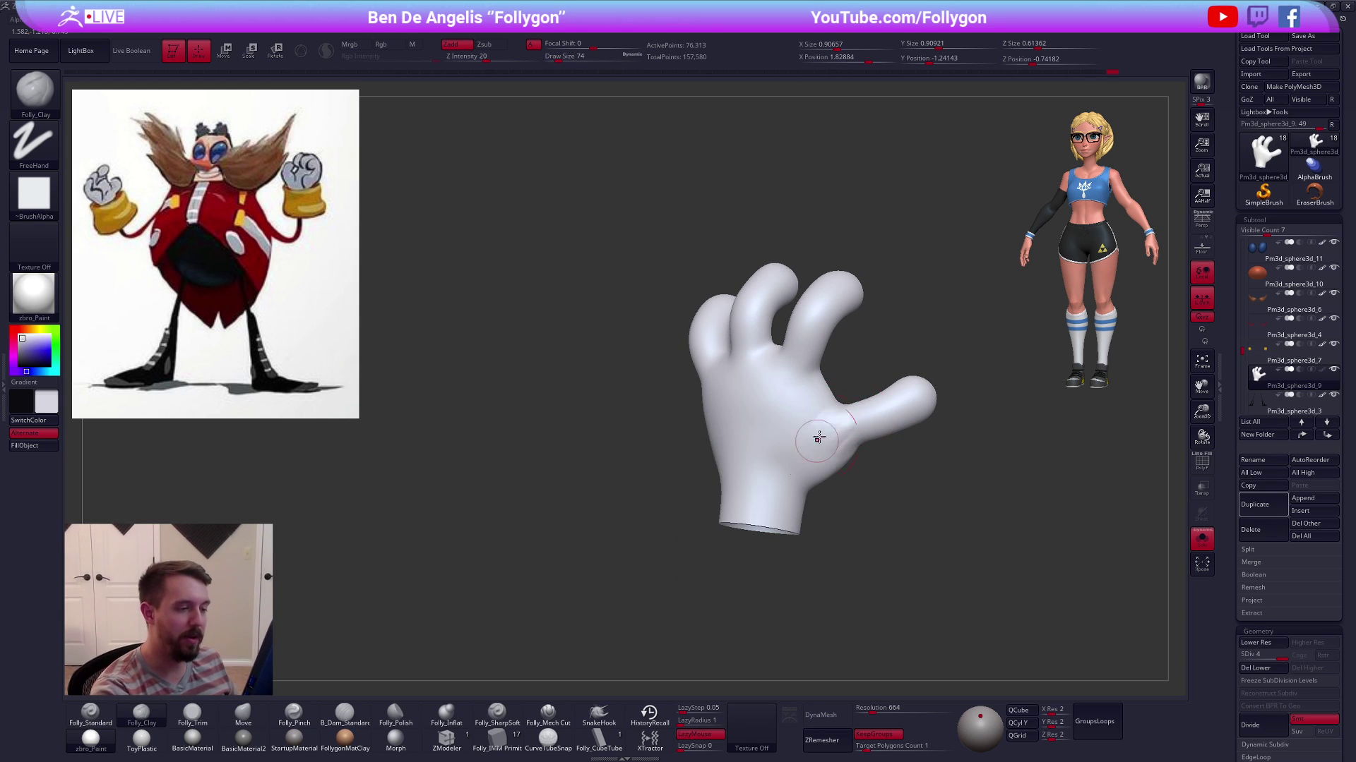
{"action": "mouse_move", "coordinate": [850, 444]}
{"action": "right_mouse_down"}
{"action": "mouse_move", "coordinate": [849, 432]}
{"action": "mouse_move", "coordinate": [812, 454]}
{"action": "mouse_move", "coordinate": [818, 429]}
{"action": "mouse_move", "coordinate": [833, 480]}
{"action": "right_mouse_up"}
{"action": "key", "text": "3"}
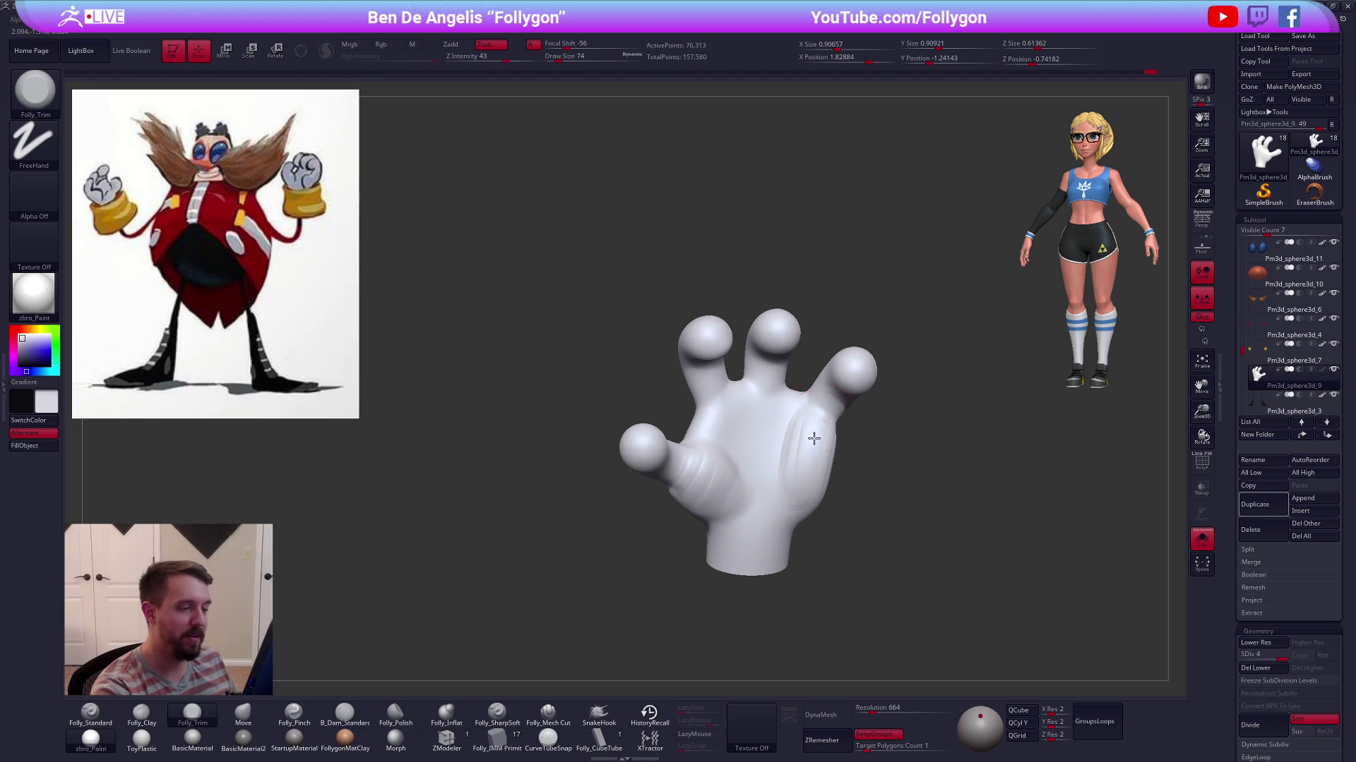
{"action": "key", "text": "2"}
{"action": "mouse_move", "coordinate": [752, 437]}
{"action": "right_mouse_down"}
{"action": "mouse_move", "coordinate": [728, 406]}
{"action": "mouse_move", "coordinate": [803, 419]}
{"action": "mouse_move", "coordinate": [711, 413]}
{"action": "right_mouse_up"}
{"action": "right_click_drag", "start_coordinate": [800, 433], "coordinate": [762, 445]}
{"action": "key", "text": "space"}
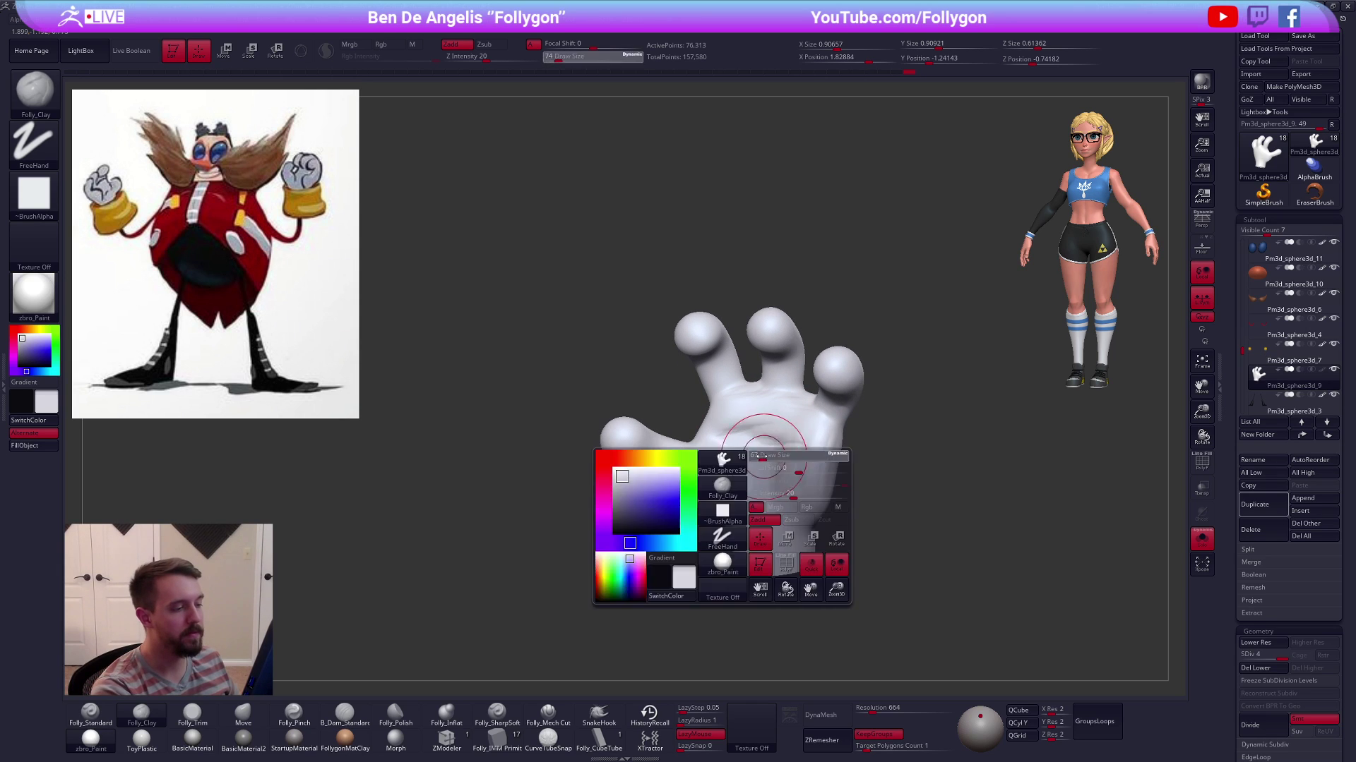
Carve creases around the thumb pad and across the palm with the Folly_Mech Cut brush
{"action": "left_click", "coordinate": [550, 714]}
{"action": "right_click_drag", "start_coordinate": [730, 492], "coordinate": [725, 435], "text": "ctrl"}
{"action": "key", "text": "space"}
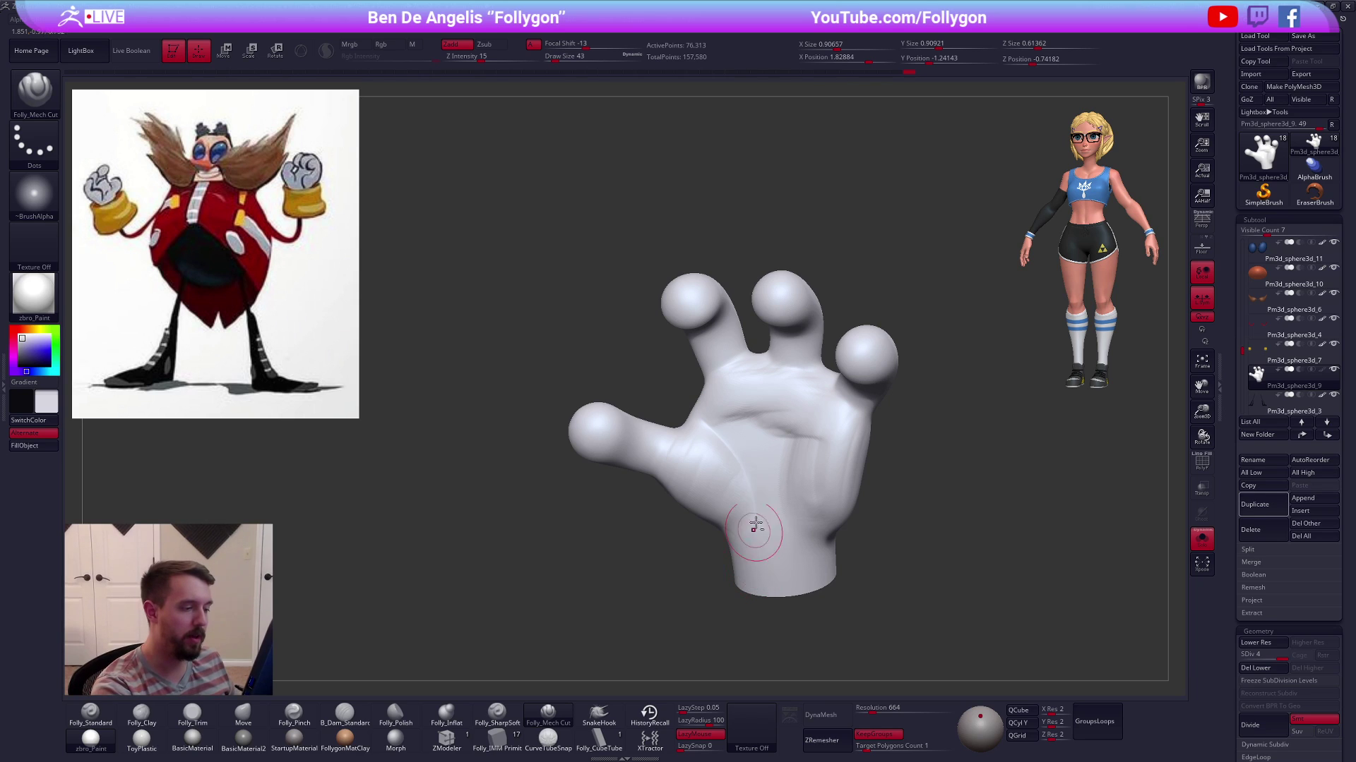
{"action": "right_click_drag", "start_coordinate": [751, 539], "coordinate": [795, 510]}
{"action": "right_click_drag", "start_coordinate": [847, 391], "coordinate": [766, 425]}
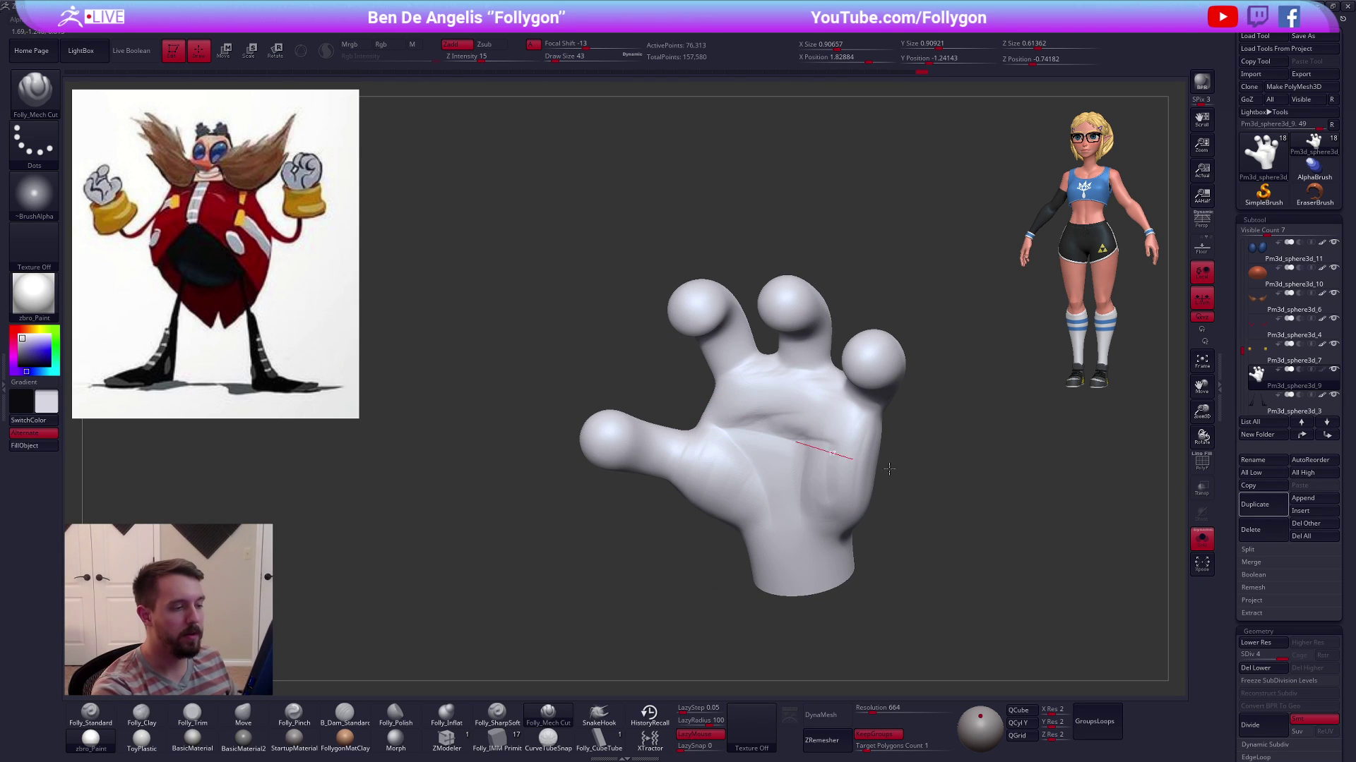
{"action": "mouse_move", "coordinate": [828, 486]}
{"action": "right_mouse_down"}
{"action": "mouse_move", "coordinate": [777, 454]}
{"action": "mouse_move", "coordinate": [834, 490]}
{"action": "mouse_move", "coordinate": [860, 468]}
{"action": "mouse_move", "coordinate": [834, 466]}
{"action": "right_mouse_up"}
Pinch the forms around the finger bases with Folly_Pinch, and switch to the Move brush for the pinky side
{"action": "key", "text": "5"}
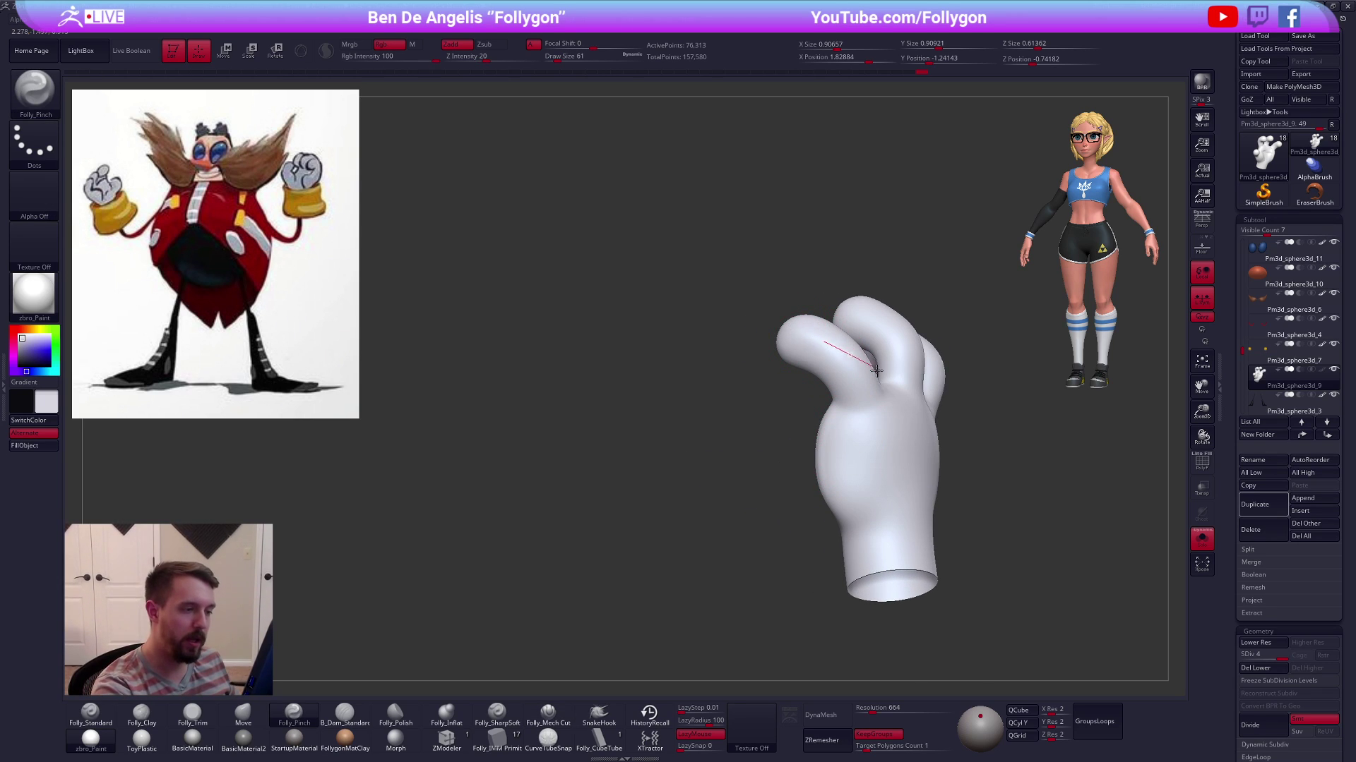
{"action": "right_click_drag", "start_coordinate": [870, 552], "coordinate": [868, 480]}
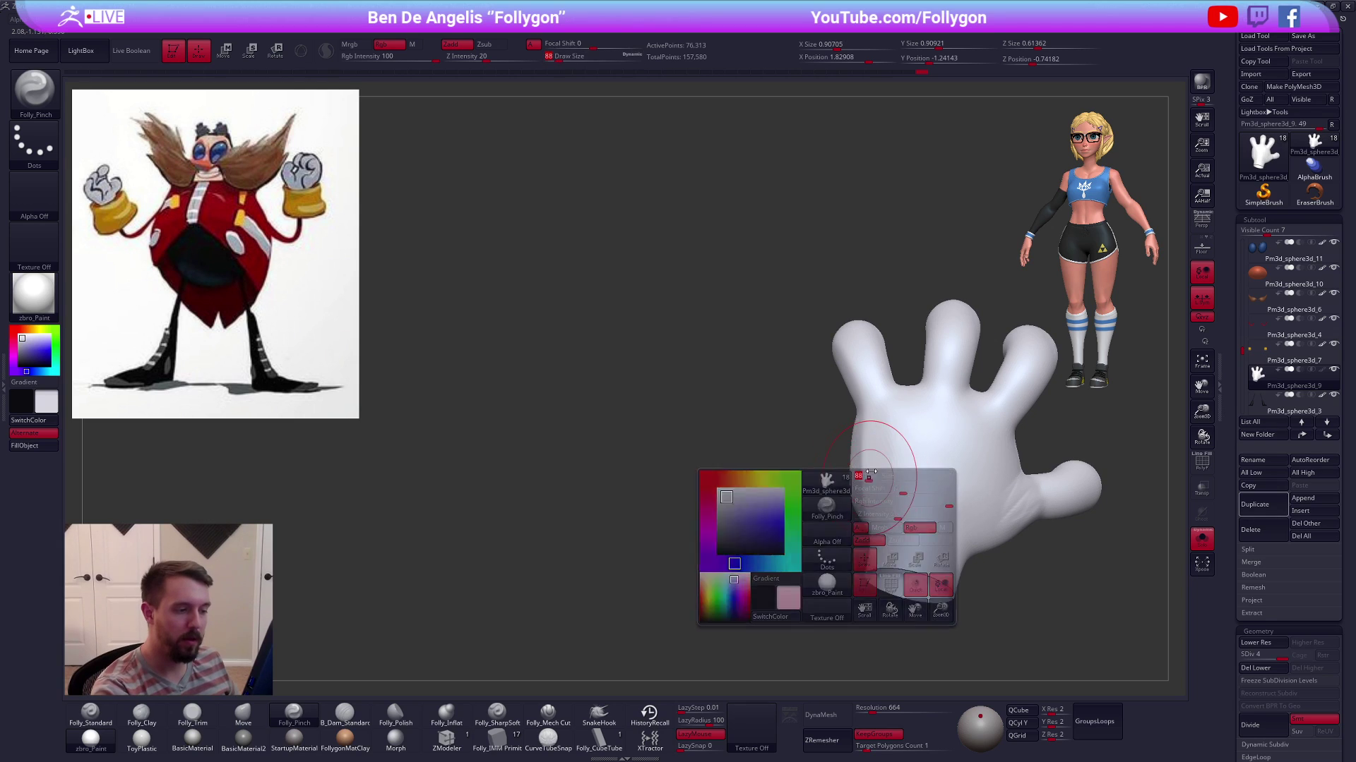
{"action": "key", "text": "4"}
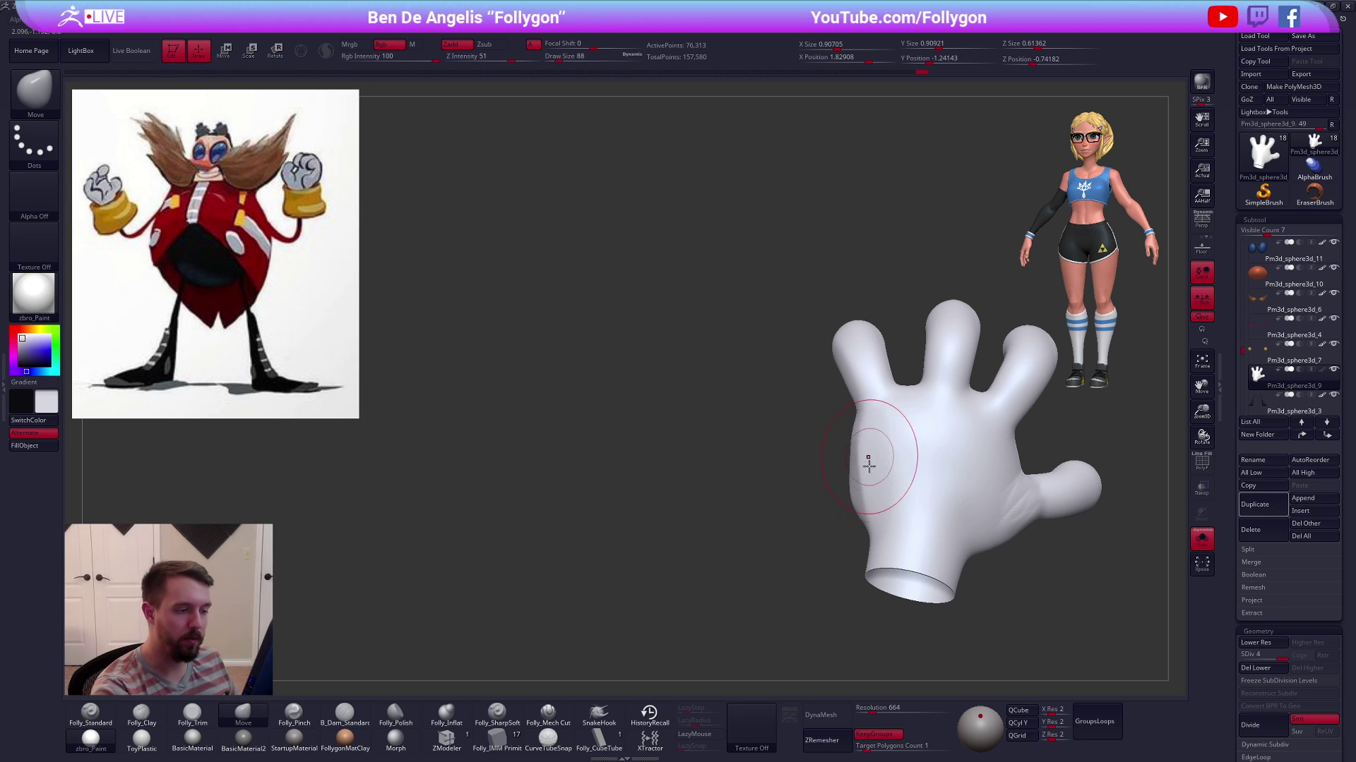
Bring back the full character in front view with the Folly_Clay brush selected
{"action": "mouse_move", "coordinate": [867, 477]}
{"action": "right_mouse_down"}
{"action": "mouse_move", "coordinate": [886, 468]}
{"action": "mouse_move", "coordinate": [905, 484]}
{"action": "mouse_move", "coordinate": [853, 460]}
{"action": "mouse_move", "coordinate": [895, 484]}
{"action": "mouse_move", "coordinate": [917, 520]}
{"action": "mouse_move", "coordinate": [933, 501]}
{"action": "right_mouse_up"}
{"action": "key", "text": "alt+s"}
{"action": "key", "text": "2"}
{"action": "right_click_drag", "start_coordinate": [966, 557], "coordinate": [956, 509], "text": "alt"}
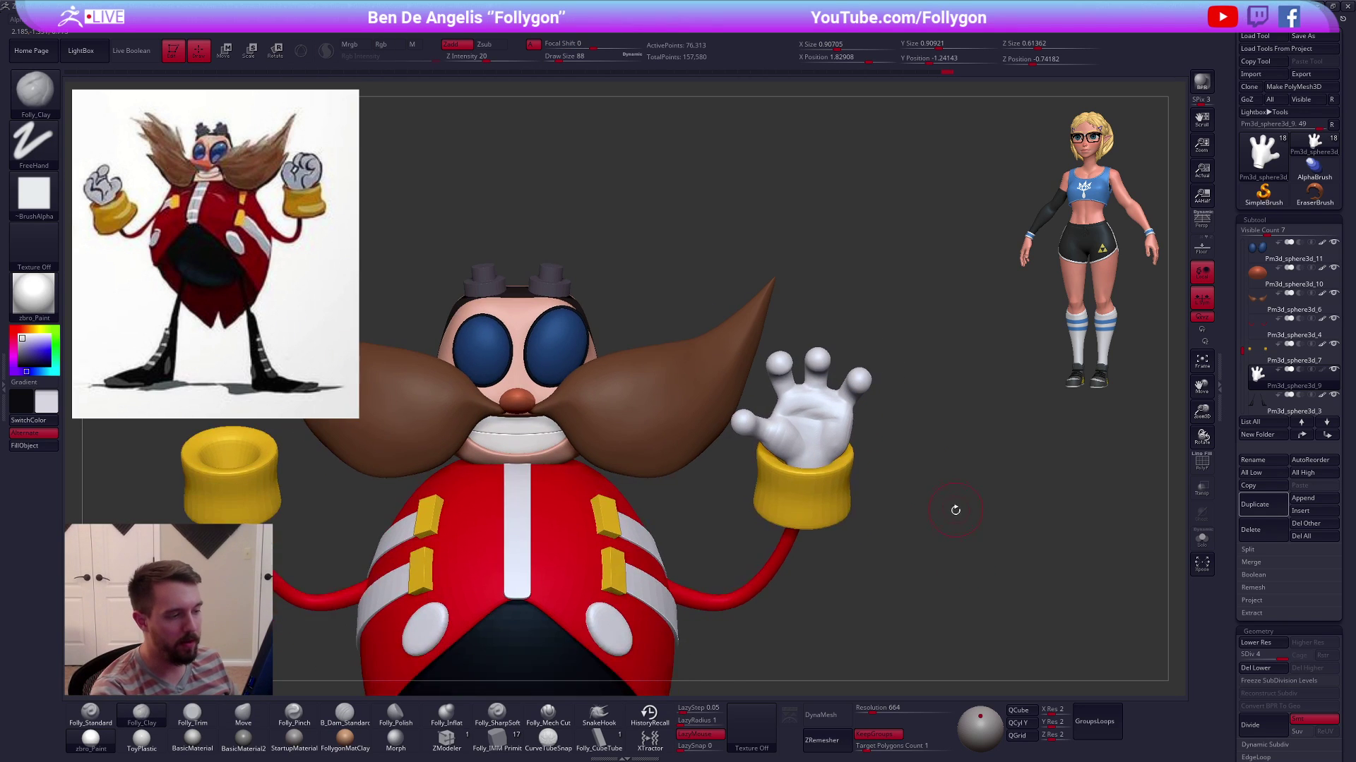
Examine the glove in isolation from the back, with its polygroups and wireframe
{"action": "key", "text": "shift+d"}
{"action": "key", "text": "shift+d"}
{"action": "key", "text": "shift+d"}
{"action": "key", "text": "d"}
{"action": "key", "text": "d"}
{"action": "key", "text": "d"}
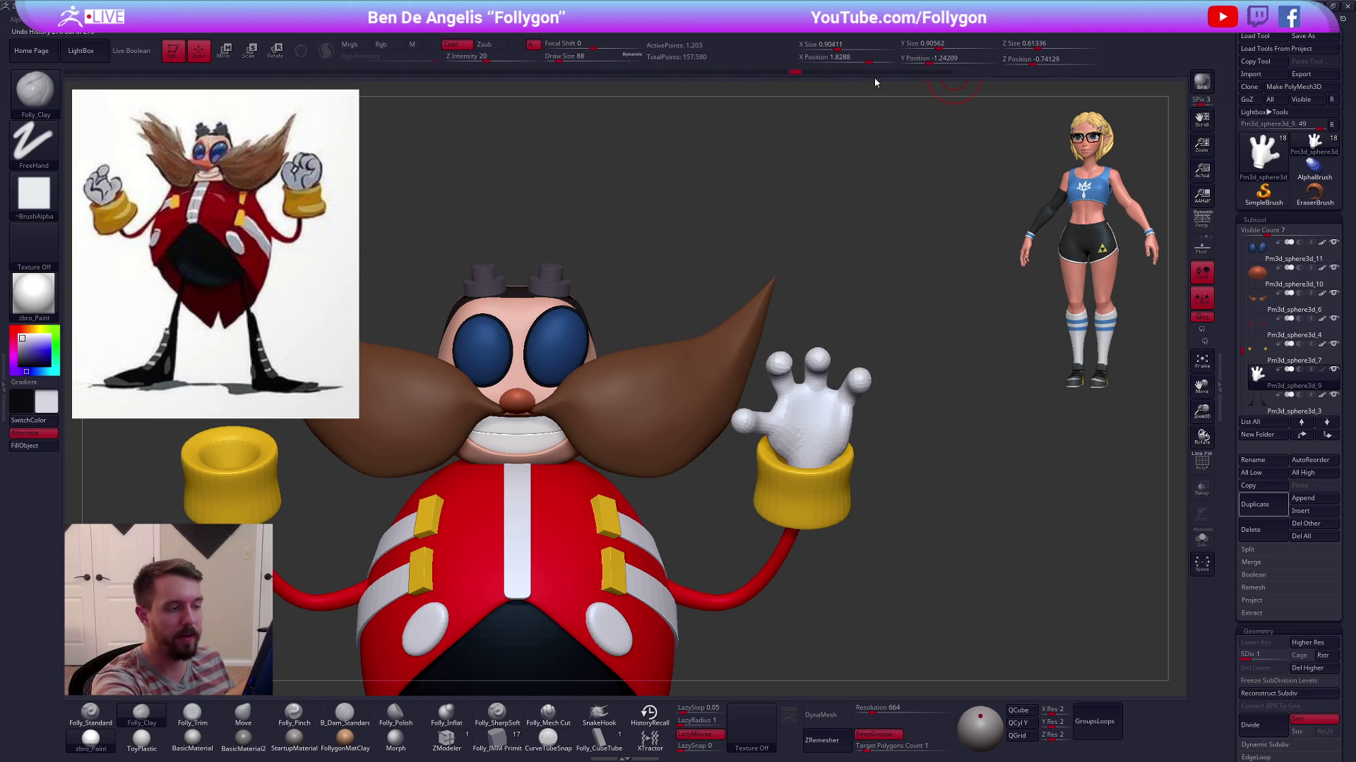
{"action": "key", "text": "alt+s"}
{"action": "right_click_drag", "start_coordinate": [834, 424], "coordinate": [870, 448], "text": "ctrl"}
{"action": "key", "text": "space"}
{"action": "left_click_drag", "start_coordinate": [869, 447], "coordinate": [867, 447]}
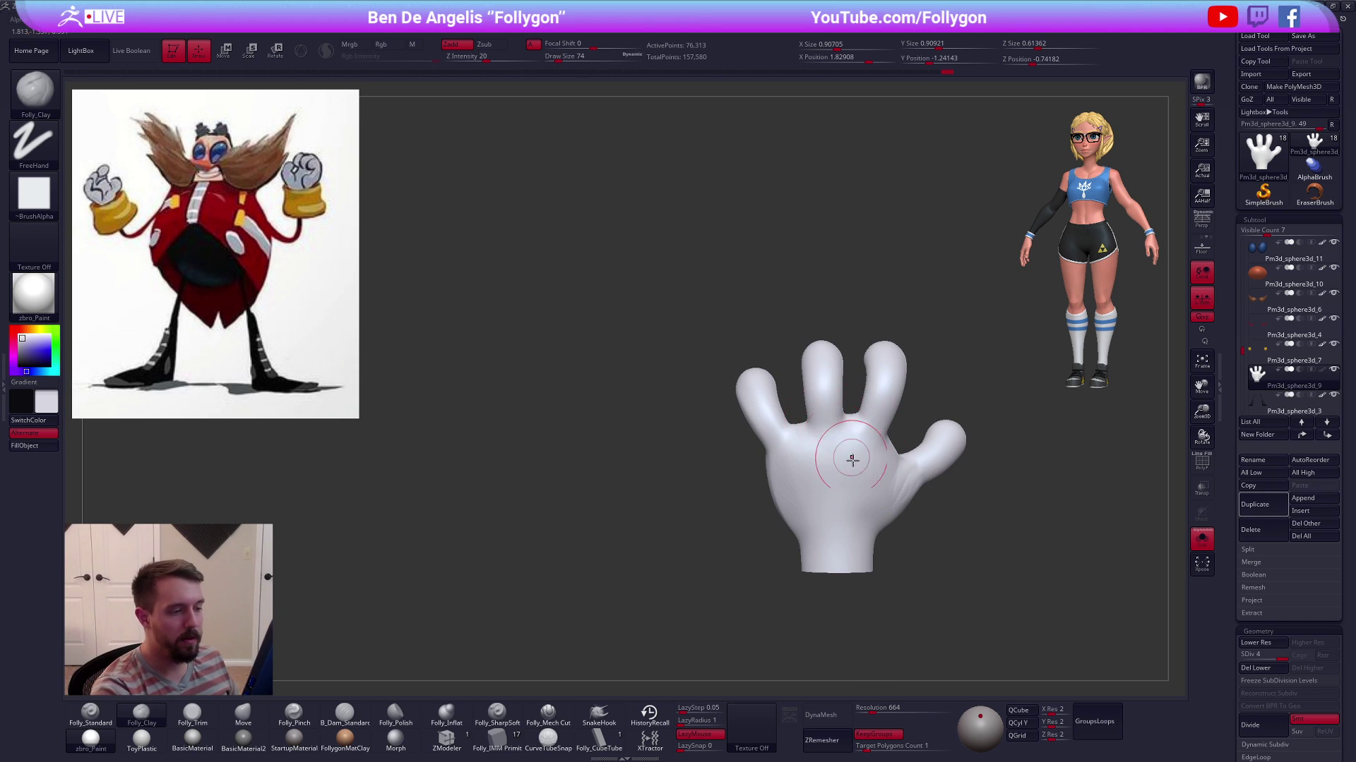
{"action": "right_click_drag", "start_coordinate": [844, 449], "coordinate": [846, 487]}
{"action": "right_click_drag", "start_coordinate": [909, 547], "coordinate": [904, 540]}
{"action": "key", "text": "shift+f"}
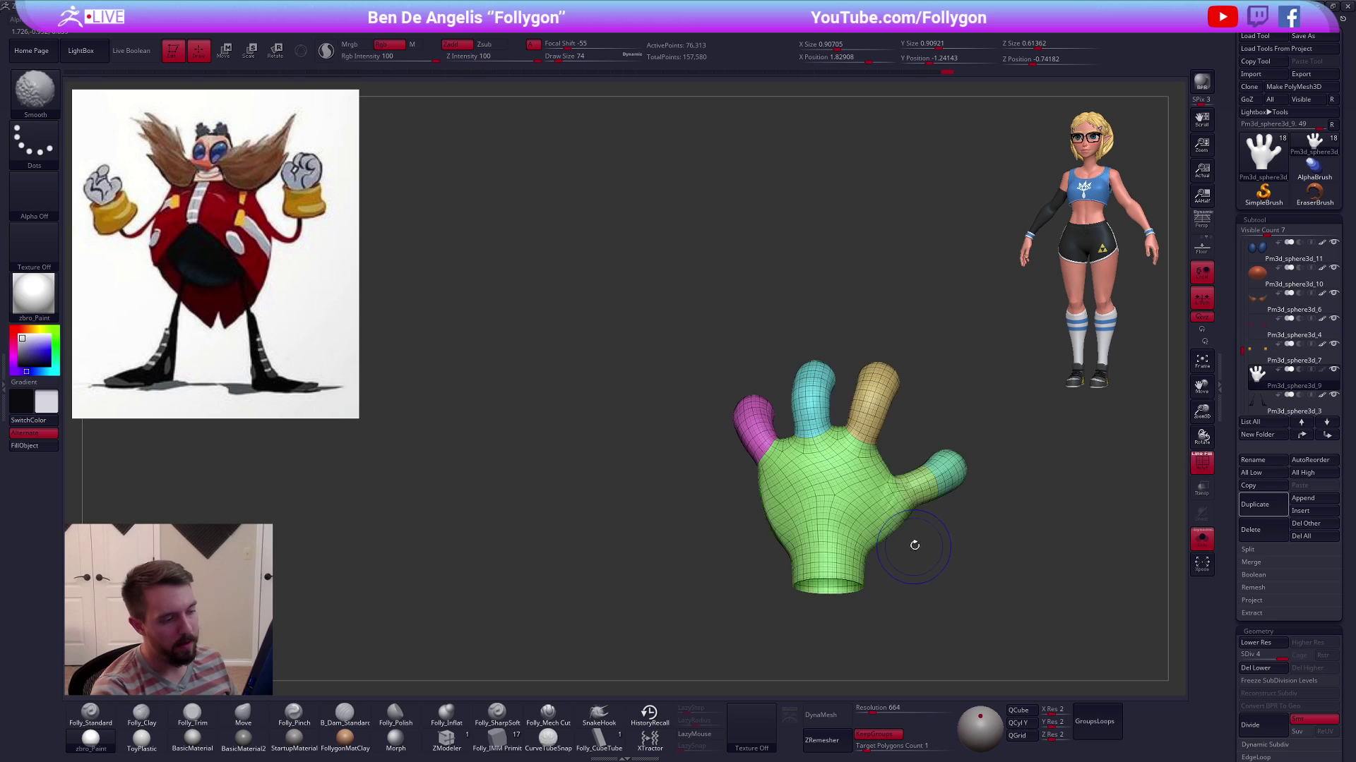
{"action": "key", "text": "shift+f"}
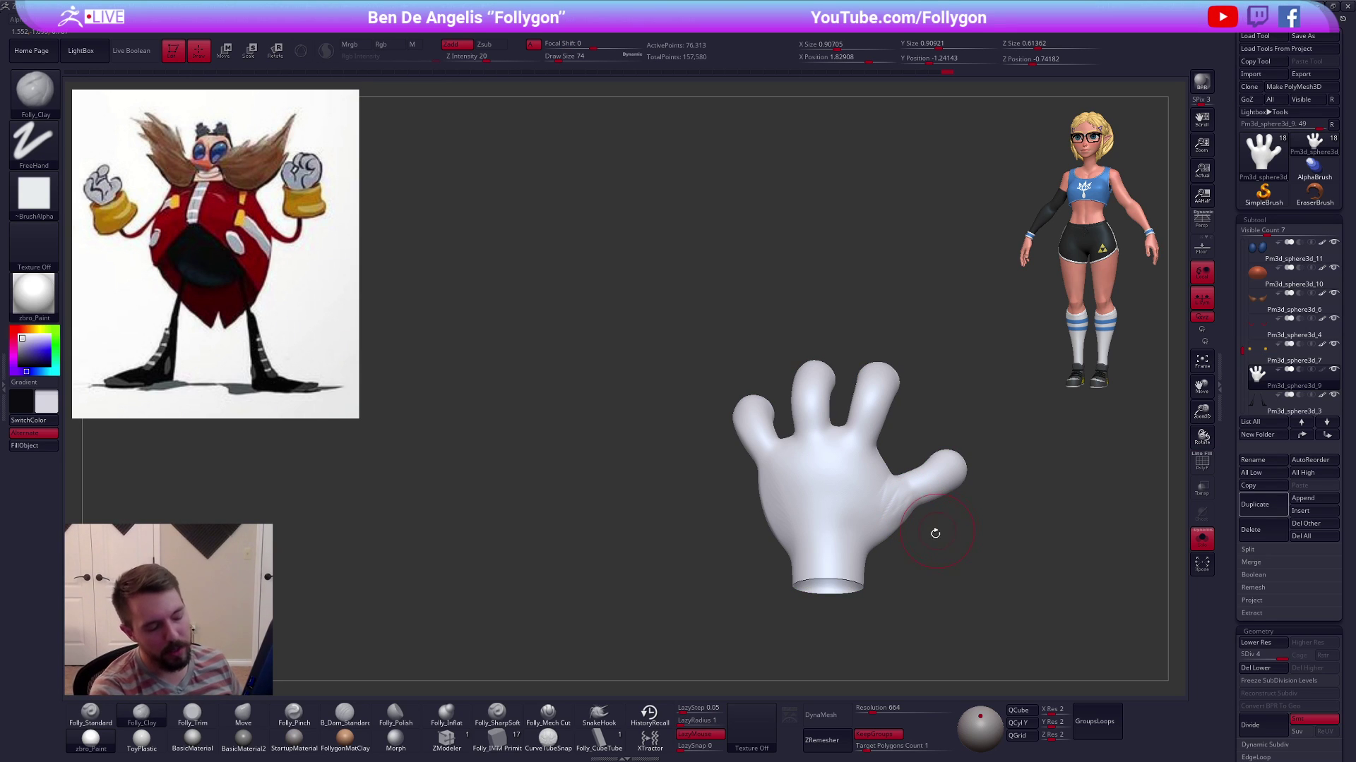
Pinch the forms on the back of the glove with the Folly_Pinch brush
{"action": "mouse_move", "coordinate": [926, 526]}
{"action": "right_mouse_down"}
{"action": "mouse_move", "coordinate": [878, 584]}
{"action": "mouse_move", "coordinate": [870, 544]}
{"action": "right_mouse_up"}
{"action": "key", "text": "5"}
{"action": "left_click_drag", "start_coordinate": [856, 459], "coordinate": [874, 381]}
{"action": "right_click_drag", "start_coordinate": [858, 530], "coordinate": [837, 546]}
{"action": "left_click_drag", "start_coordinate": [713, 432], "coordinate": [774, 539]}
{"action": "right_click_drag", "start_coordinate": [775, 540], "coordinate": [776, 550]}
{"action": "key", "text": "bracketright"}
{"action": "key", "text": "shift+f"}
{"action": "key", "text": "shift+f"}
{"action": "right_click_drag", "start_coordinate": [1005, 547], "coordinate": [943, 518]}
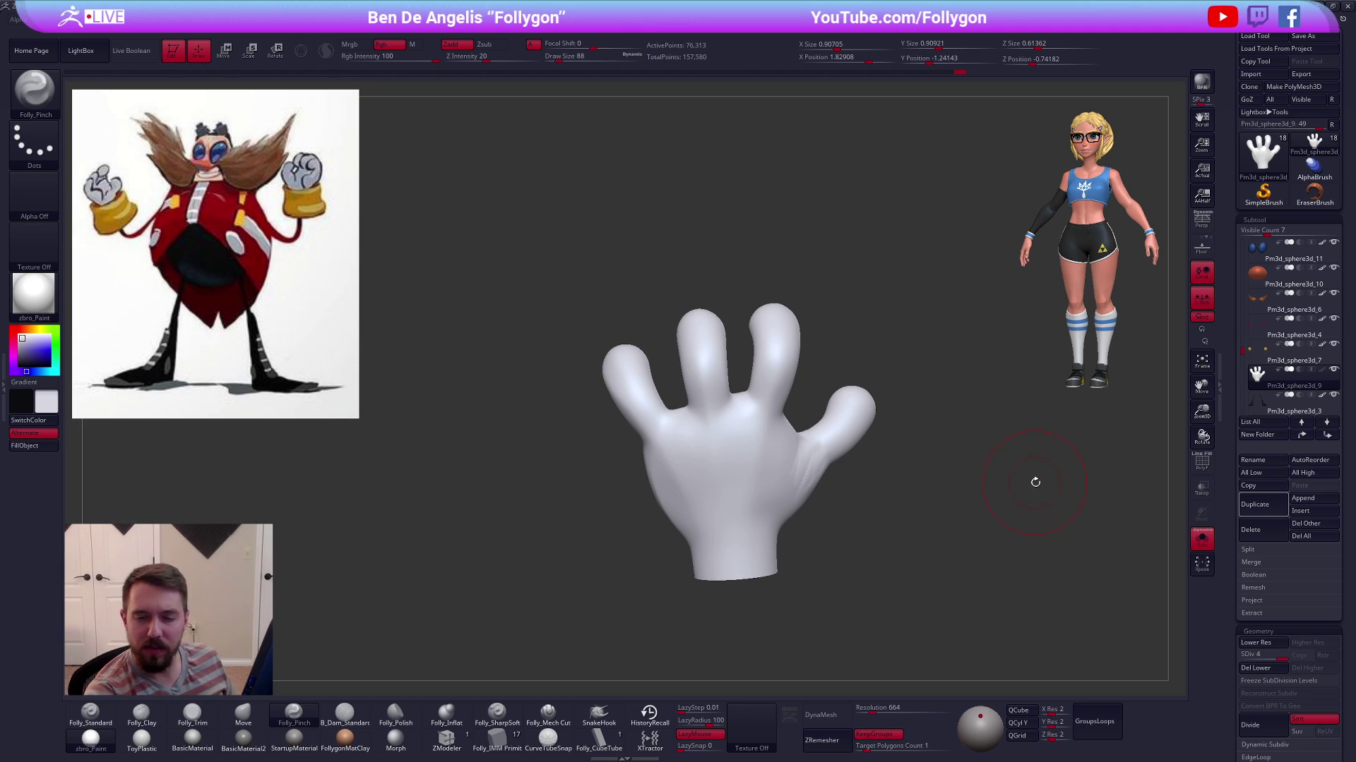
Review the glove's pose on the full character in front view against the reference image
{"action": "mouse_move", "coordinate": [1052, 502]}
{"action": "left_mouse_down"}
{"action": "mouse_move", "coordinate": [1005, 496]}
{"action": "mouse_move", "coordinate": [1089, 513]}
{"action": "mouse_move", "coordinate": [1034, 506]}
{"action": "left_mouse_up"}
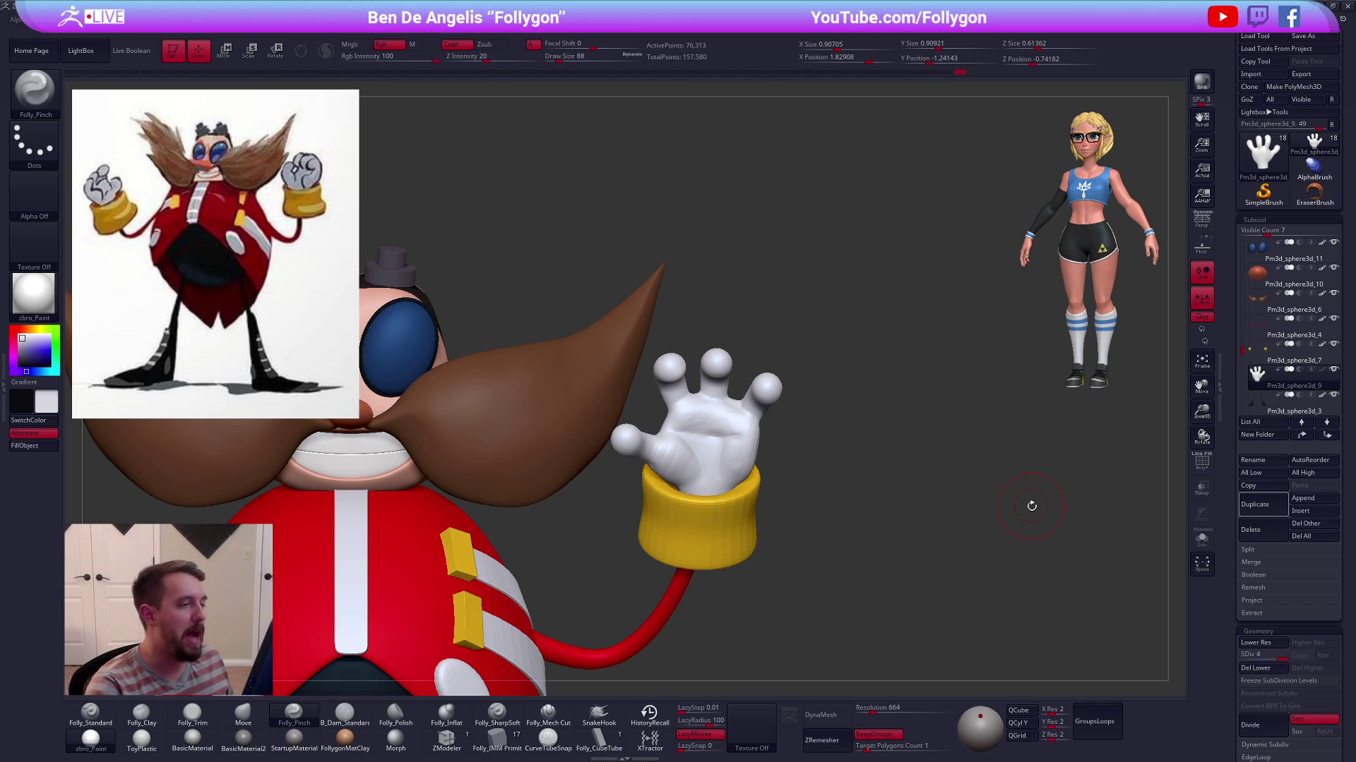
{"action": "left_click_drag", "start_coordinate": [941, 440], "coordinate": [880, 342], "text": "alt"}
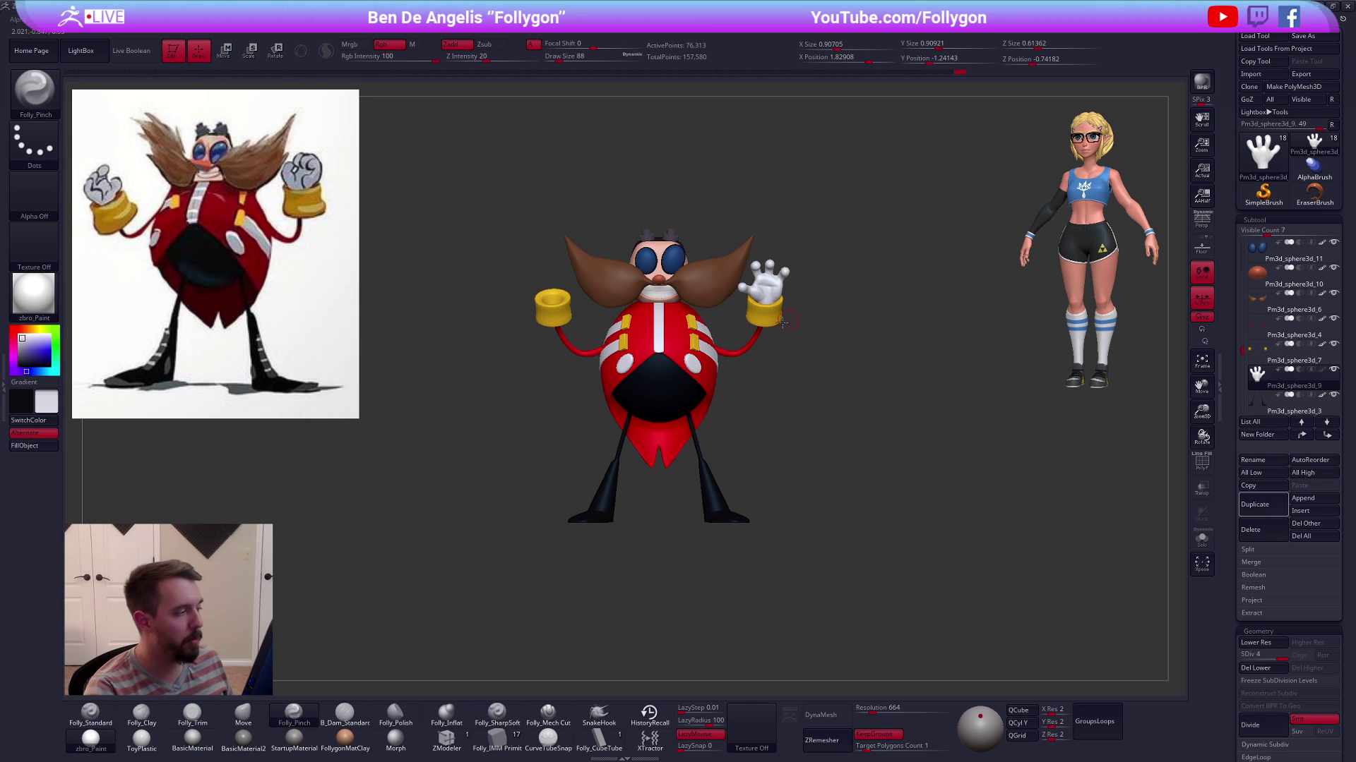
{"action": "key", "text": "alt+Tab"}
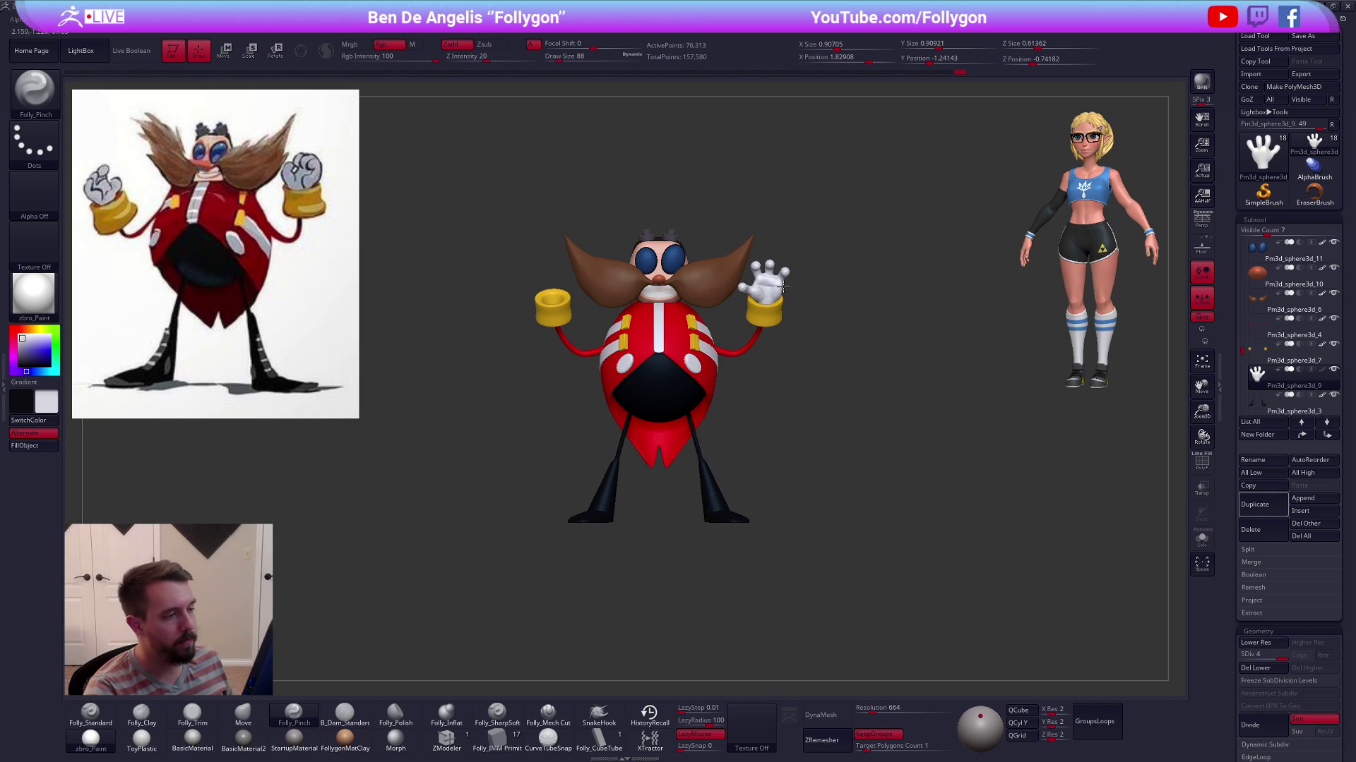
{"action": "right_click_drag", "start_coordinate": [736, 296], "coordinate": [784, 471], "text": "ctrl"}
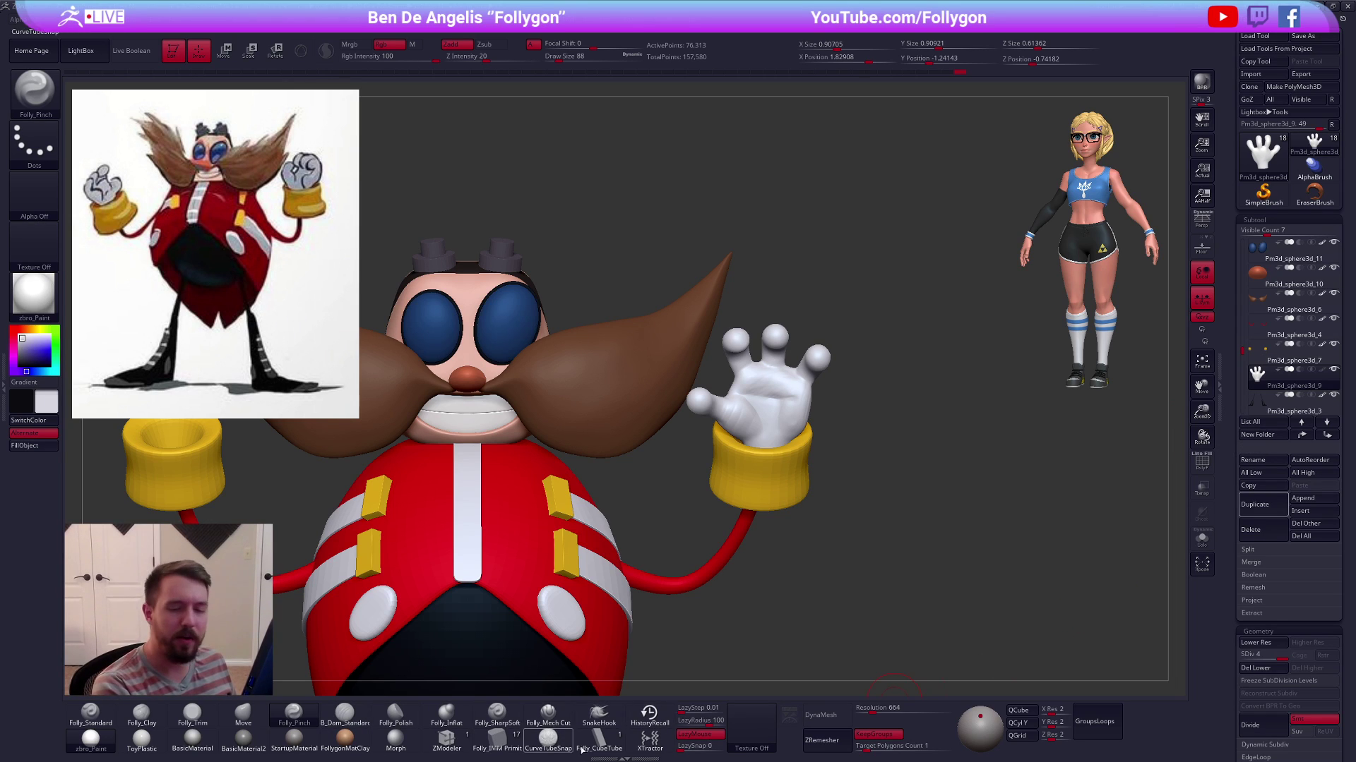
{"action": "key", "text": "ctrl+shift+f"}
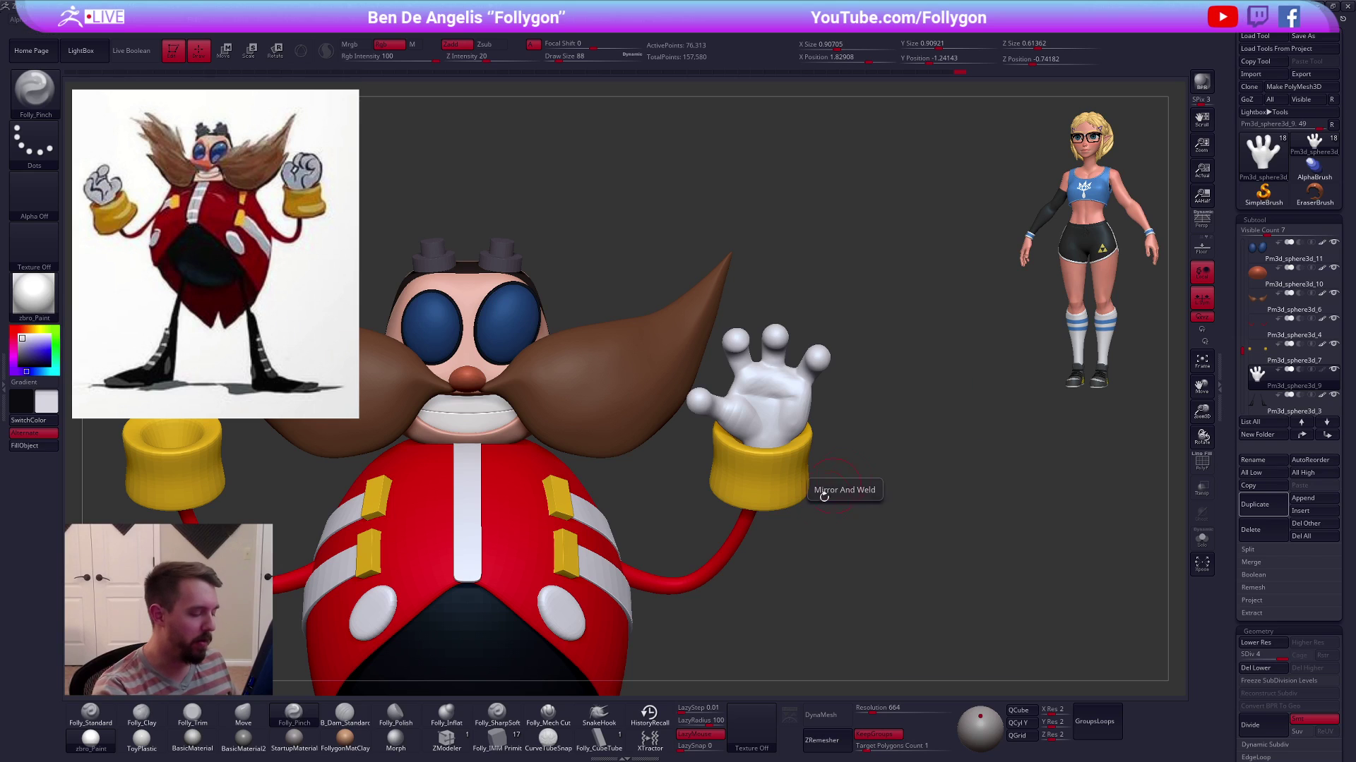
Deepen the creases beneath the finger pads and around the thumb pad on the isolated glove with Folly_Mech Cut
{"action": "left_click", "coordinate": [548, 715]}
{"action": "key", "text": "alt+s"}
{"action": "right_click_drag", "start_coordinate": [753, 403], "coordinate": [823, 514], "text": "ctrl"}
{"action": "key", "text": "space"}
{"action": "left_click_drag", "start_coordinate": [788, 400], "coordinate": [784, 401]}
{"action": "left_click_drag", "start_coordinate": [698, 354], "coordinate": [840, 373]}
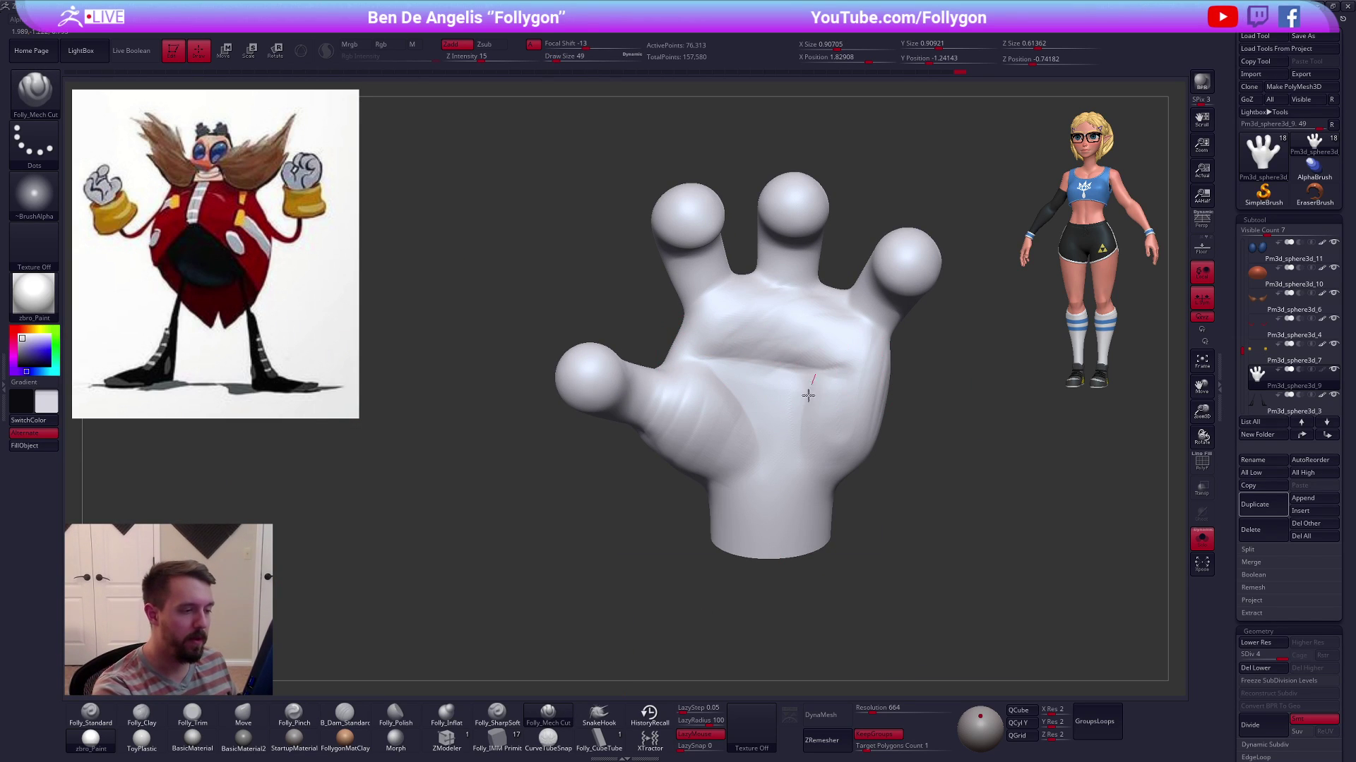
{"action": "right_click_drag", "start_coordinate": [819, 501], "coordinate": [731, 375]}
{"action": "mouse_move", "coordinate": [731, 375]}
{"action": "left_mouse_down", "text": "alt"}
{"action": "mouse_move", "coordinate": [787, 476]}
{"action": "mouse_move", "coordinate": [775, 499]}
{"action": "left_mouse_up", "text": "alt"}
{"action": "right_click_drag", "start_coordinate": [773, 502], "coordinate": [817, 473]}
Hollow the center of the palm beside the thumb pad with Folly_Clay
{"action": "key", "text": "space"}
{"action": "left_click_drag", "start_coordinate": [801, 439], "coordinate": [804, 440]}
{"action": "right_click_drag", "start_coordinate": [803, 439], "coordinate": [769, 397]}
{"action": "key", "text": "2"}
{"action": "mouse_move", "coordinate": [741, 372]}
{"action": "left_mouse_down", "text": "alt"}
{"action": "mouse_move", "coordinate": [793, 418]}
{"action": "mouse_move", "coordinate": [791, 462]}
{"action": "left_mouse_up", "text": "alt"}
{"action": "mouse_move", "coordinate": [824, 461]}
{"action": "right_mouse_down", "text": "ctrl"}
{"action": "mouse_move", "coordinate": [770, 434]}
{"action": "mouse_move", "coordinate": [829, 448]}
{"action": "mouse_move", "coordinate": [857, 414]}
{"action": "mouse_move", "coordinate": [868, 427]}
{"action": "mouse_move", "coordinate": [854, 420]}
{"action": "right_mouse_up", "text": "ctrl"}
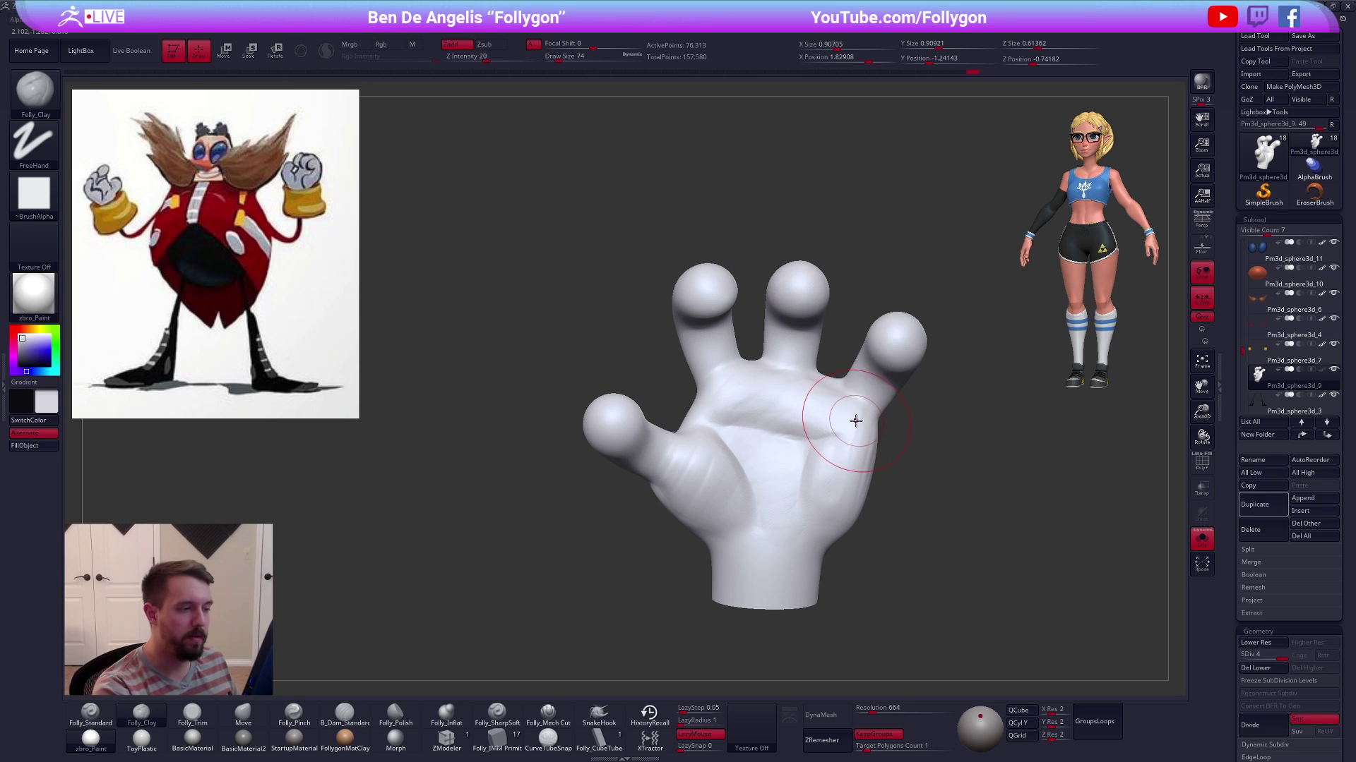
Isolate the pinky with an inverted lasso mask at subdivision level 1 and move it closer to the other fingers
{"action": "key", "text": "ctrl"}
{"action": "mouse_move", "coordinate": [845, 424]}
{"action": "left_mouse_down", "text": "ctrl"}
{"action": "mouse_move", "coordinate": [946, 331]}
{"action": "mouse_move", "coordinate": [848, 416]}
{"action": "mouse_move", "coordinate": [877, 449]}
{"action": "left_mouse_up", "text": "ctrl"}
{"action": "key", "text": "shift+d"}
{"action": "key", "text": "shift+d"}
{"action": "key", "text": "shift+d"}
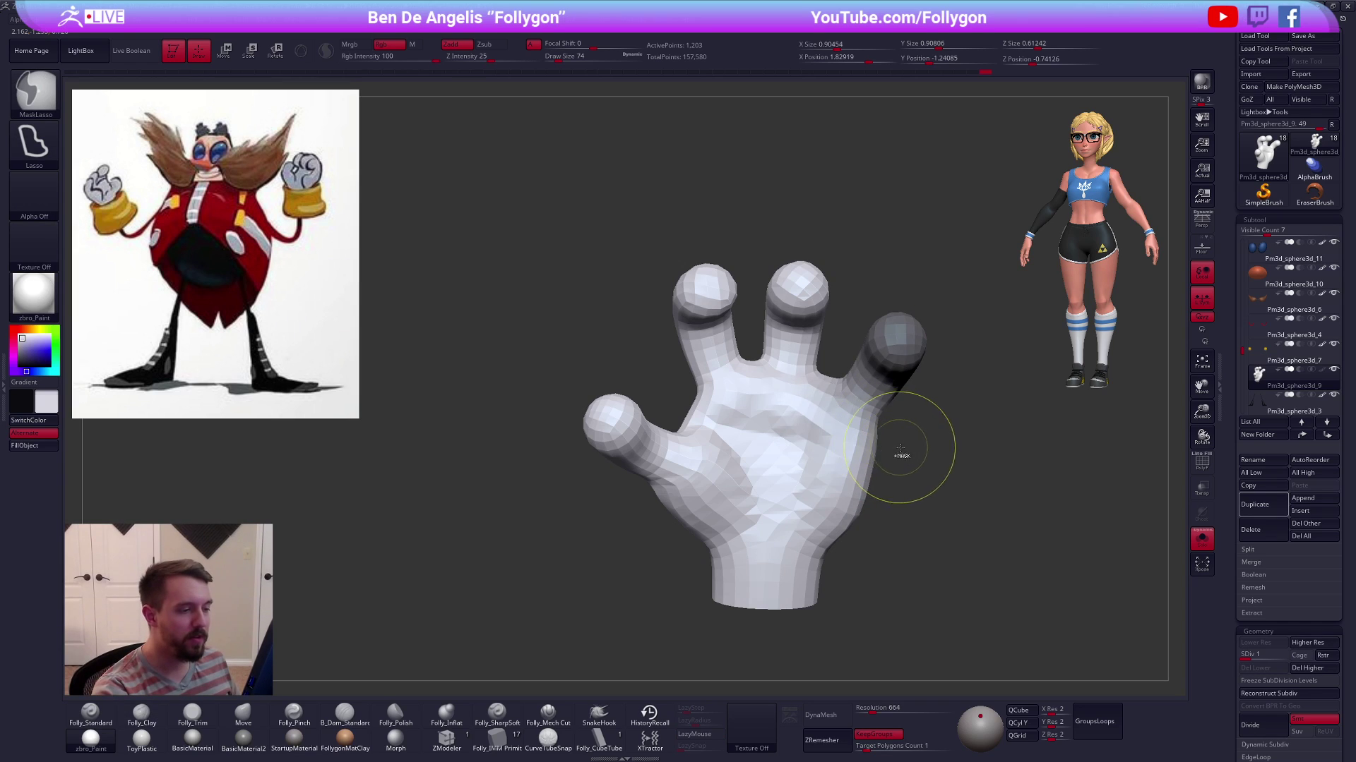
{"action": "left_click", "coordinate": [899, 448], "text": "ctrl"}
{"action": "right_click_drag", "start_coordinate": [882, 452], "coordinate": [879, 487], "text": "alt"}
{"action": "key", "text": "w"}
{"action": "mouse_move", "coordinate": [850, 440]}
{"action": "left_mouse_down"}
{"action": "mouse_move", "coordinate": [968, 491]}
{"action": "mouse_move", "coordinate": [889, 460]}
{"action": "left_mouse_up"}
{"action": "key", "text": "q"}
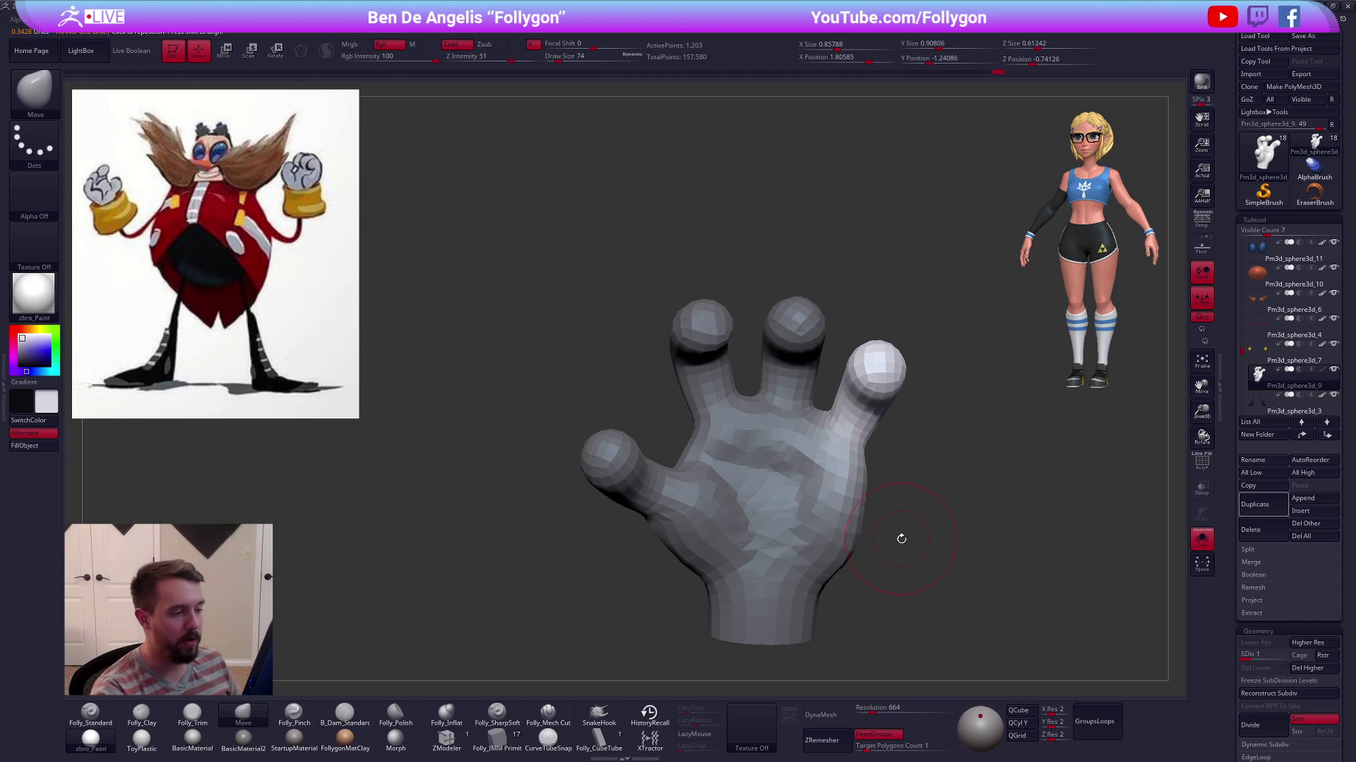
{"action": "left_click_drag", "start_coordinate": [902, 538], "coordinate": [917, 539], "text": "ctrl"}
Build up the pinky side of the palm with Folly_Clay at subdivision level 2
{"action": "right_click_drag", "start_coordinate": [915, 520], "coordinate": [853, 475]}
{"action": "key", "text": "space"}
{"action": "key", "text": "d"}
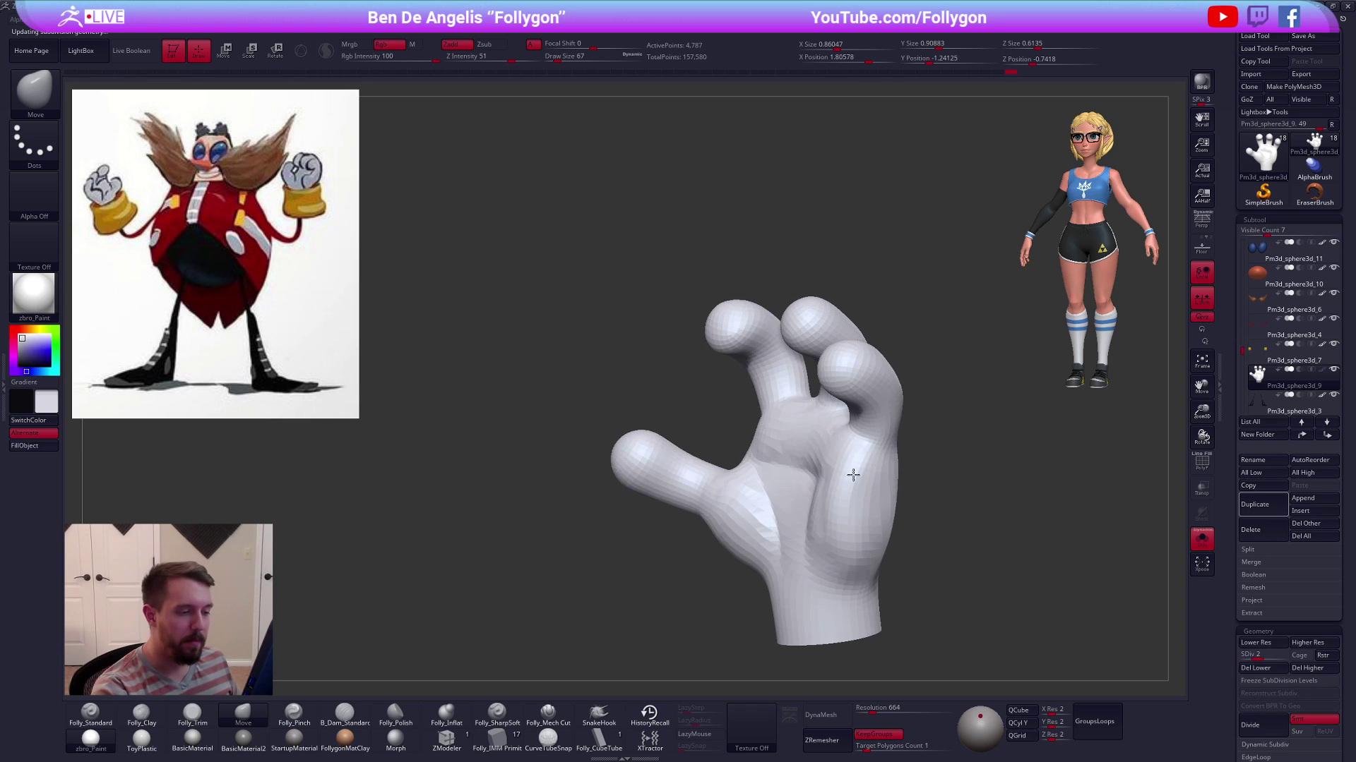
{"action": "key", "text": "2"}
{"action": "mouse_move", "coordinate": [863, 480]}
{"action": "left_mouse_down"}
{"action": "mouse_move", "coordinate": [878, 534]}
{"action": "mouse_move", "coordinate": [867, 541]}
{"action": "left_mouse_up"}
{"action": "right_click_drag", "start_coordinate": [890, 511], "coordinate": [863, 500]}
{"action": "key", "text": "d"}
{"action": "key", "text": "d"}
{"action": "right_click_drag", "start_coordinate": [872, 498], "coordinate": [885, 561]}
Isolate the index finger with an inverted lasso mask at subdivision level 2 and rotate it toward the middle finger
{"action": "key", "text": "shift+d"}
{"action": "key", "text": "shift+d"}
{"action": "key", "text": "shift+d"}
{"action": "key", "text": "d"}
{"action": "mouse_move", "coordinate": [766, 469]}
{"action": "left_mouse_down", "text": "ctrl"}
{"action": "mouse_move", "coordinate": [649, 377]}
{"action": "mouse_move", "coordinate": [743, 316]}
{"action": "left_mouse_up", "text": "ctrl"}
{"action": "key", "text": "ctrl+b"}
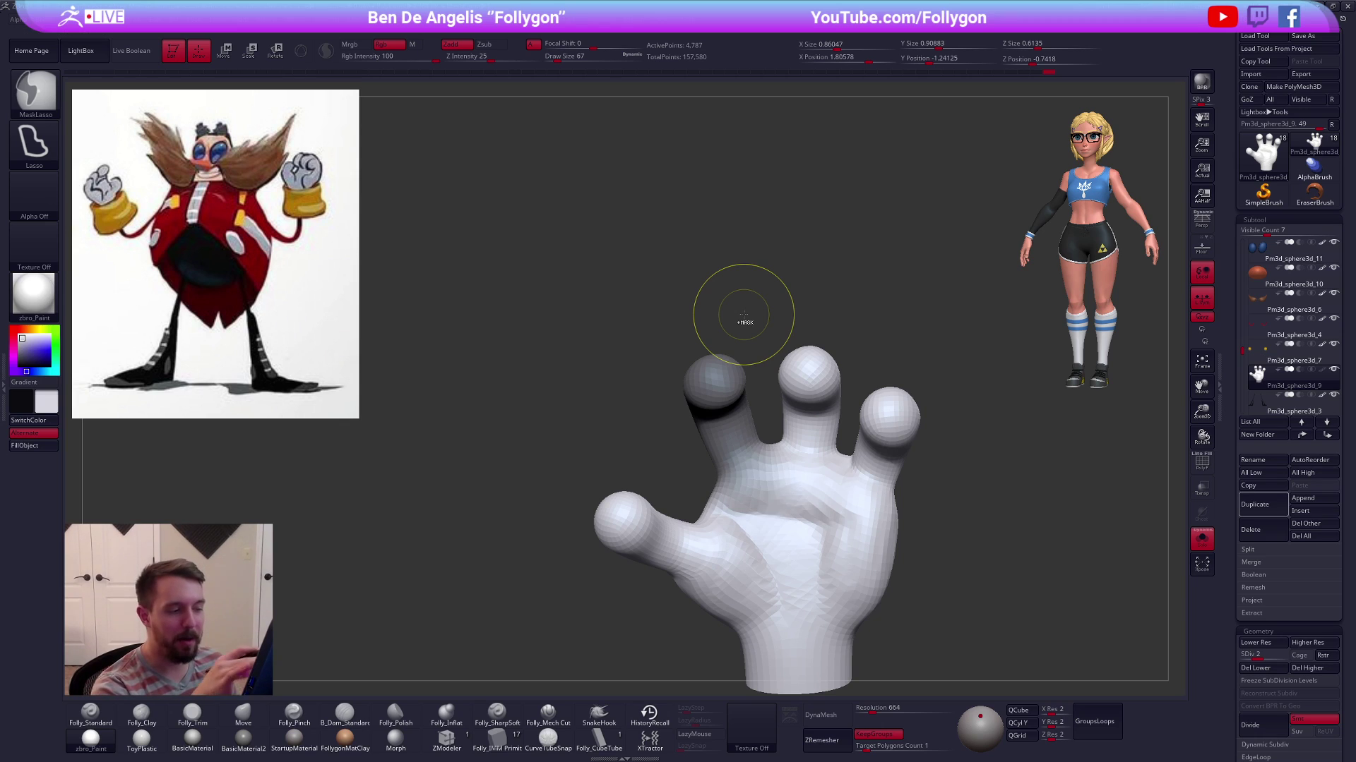
{"action": "left_click", "coordinate": [939, 523], "text": "ctrl"}
{"action": "right_click_drag", "start_coordinate": [764, 481], "coordinate": [751, 400], "text": "alt"}
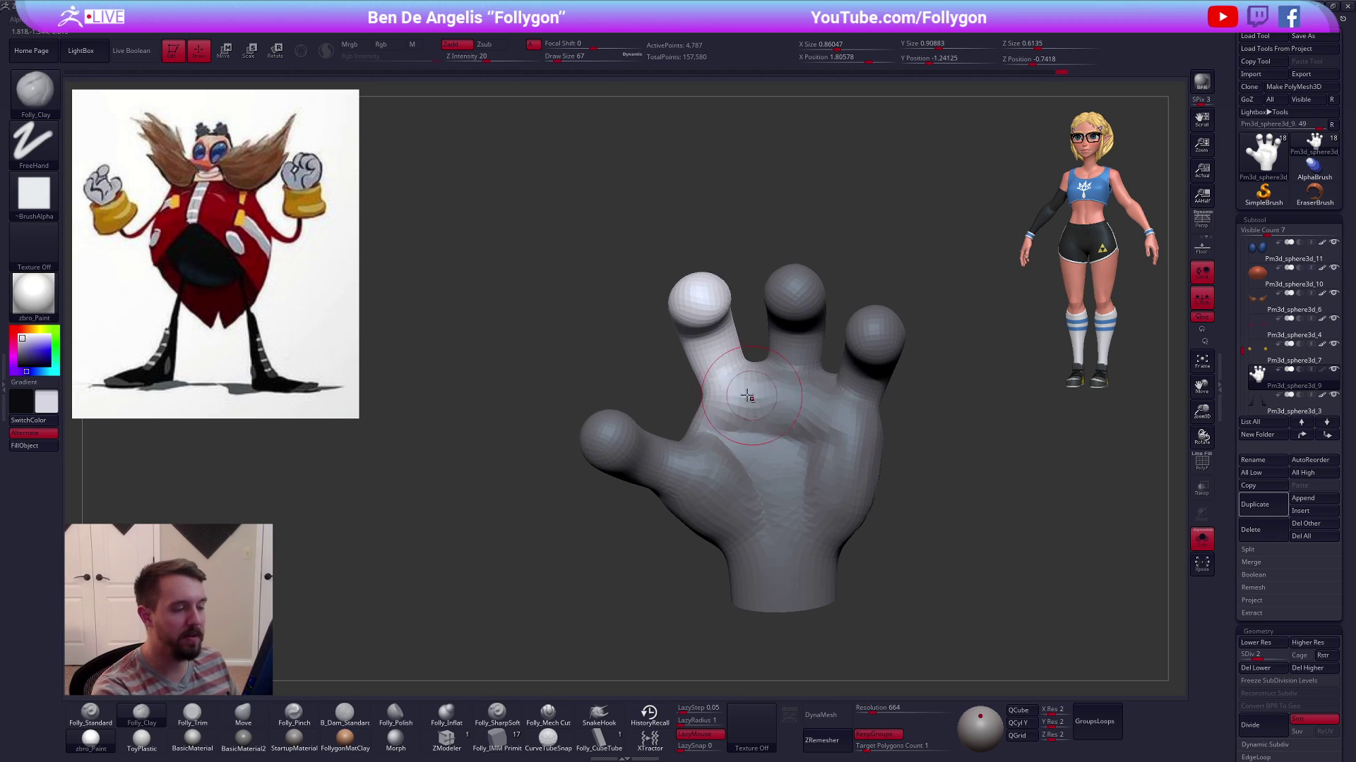
{"action": "key", "text": "w"}
{"action": "key", "text": "r"}
{"action": "mouse_move", "coordinate": [735, 424]}
{"action": "left_mouse_down"}
{"action": "mouse_move", "coordinate": [679, 226]}
{"action": "mouse_move", "coordinate": [699, 222]}
{"action": "left_mouse_up"}
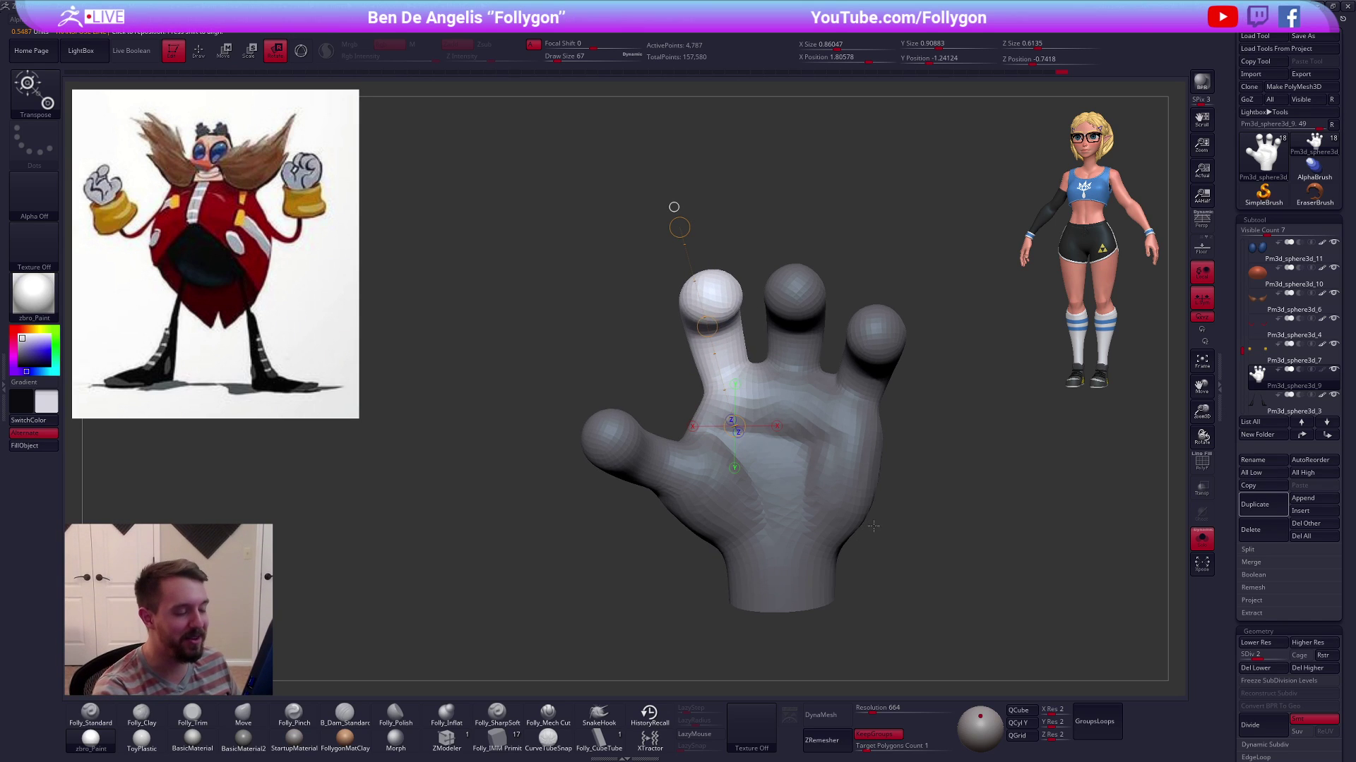
{"action": "left_click_drag", "start_coordinate": [868, 527], "coordinate": [853, 479]}
{"action": "key", "text": "w"}
{"action": "mouse_move", "coordinate": [801, 407]}
{"action": "left_mouse_down"}
{"action": "mouse_move", "coordinate": [882, 405]}
{"action": "mouse_move", "coordinate": [837, 407]}
{"action": "mouse_move", "coordinate": [878, 378]}
{"action": "mouse_move", "coordinate": [901, 548]}
{"action": "mouse_move", "coordinate": [994, 547]}
{"action": "mouse_move", "coordinate": [953, 535]}
{"action": "left_mouse_up"}
{"action": "key", "text": "q"}
{"action": "key", "text": "d"}
{"action": "key", "text": "d"}
Isolate the thumb with an inverted lasso mask at subdivision level 1 and move it in toward the palm
{"action": "key", "text": "space"}
{"action": "left_click_drag", "start_coordinate": [862, 492], "coordinate": [866, 492]}
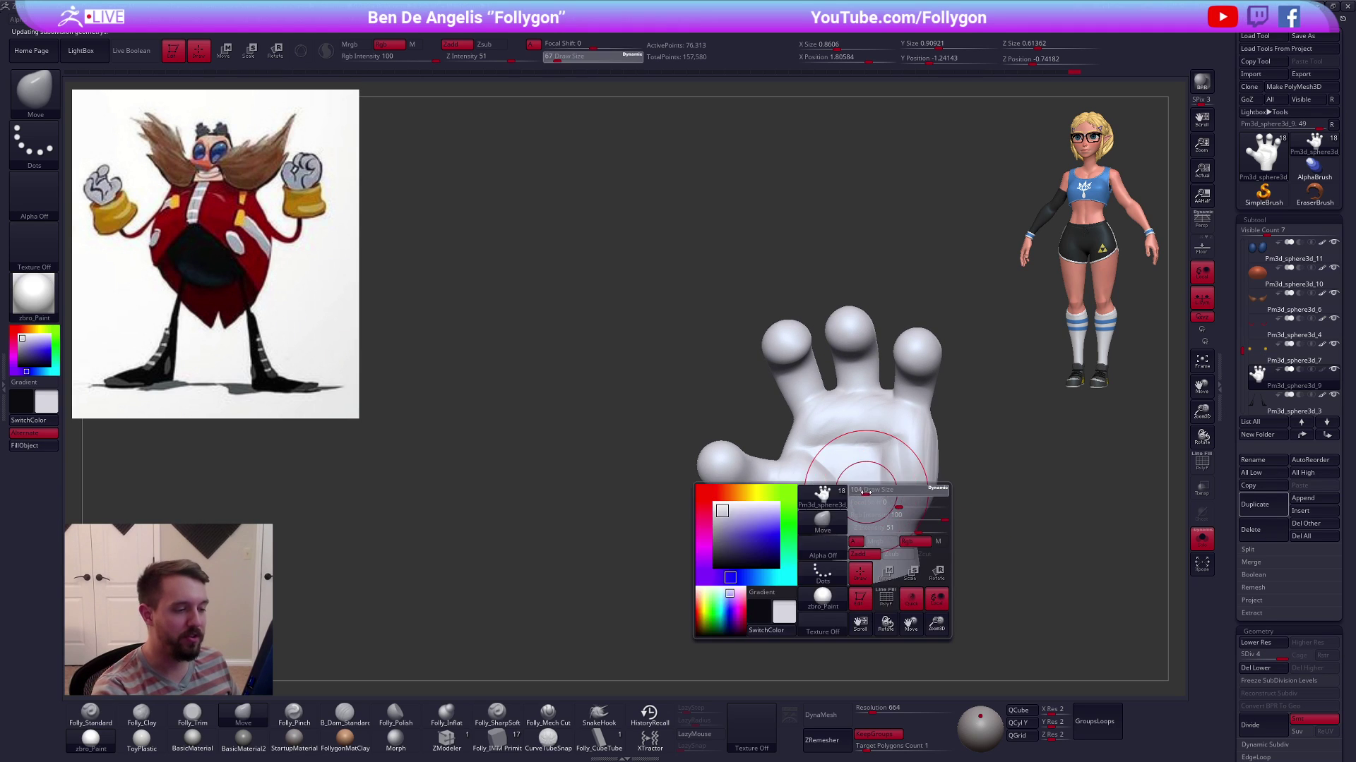
{"action": "right_click_drag", "start_coordinate": [799, 491], "coordinate": [793, 497]}
{"action": "key", "text": "shift+d"}
{"action": "key", "text": "shift+d"}
{"action": "key", "text": "shift+d"}
{"action": "mouse_move", "coordinate": [800, 415]}
{"action": "left_mouse_down", "text": "ctrl"}
{"action": "mouse_move", "coordinate": [734, 537]}
{"action": "mouse_move", "coordinate": [811, 441]}
{"action": "left_mouse_up", "text": "ctrl"}
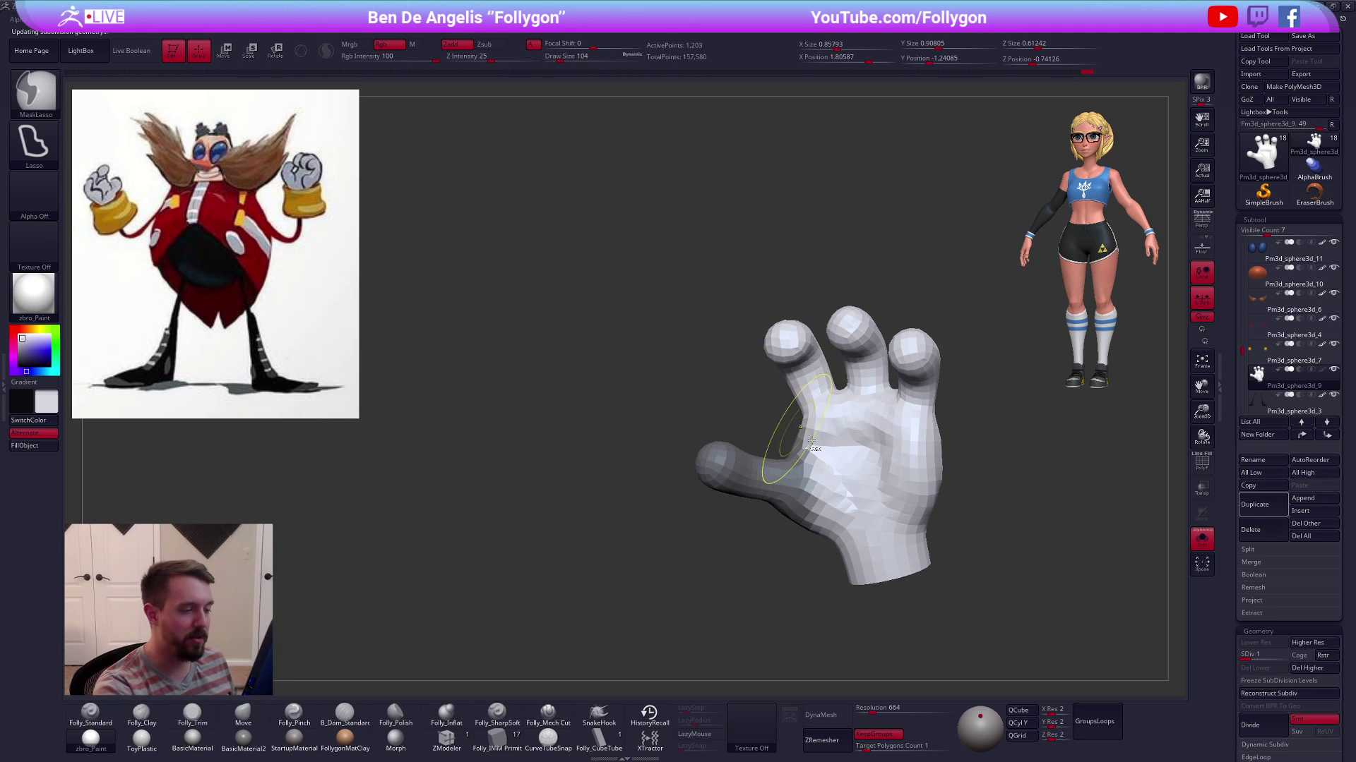
{"action": "left_click", "coordinate": [816, 567], "text": "ctrl"}
{"action": "left_click_drag", "start_coordinate": [812, 568], "coordinate": [799, 598], "text": "alt"}
{"action": "key", "text": "w"}
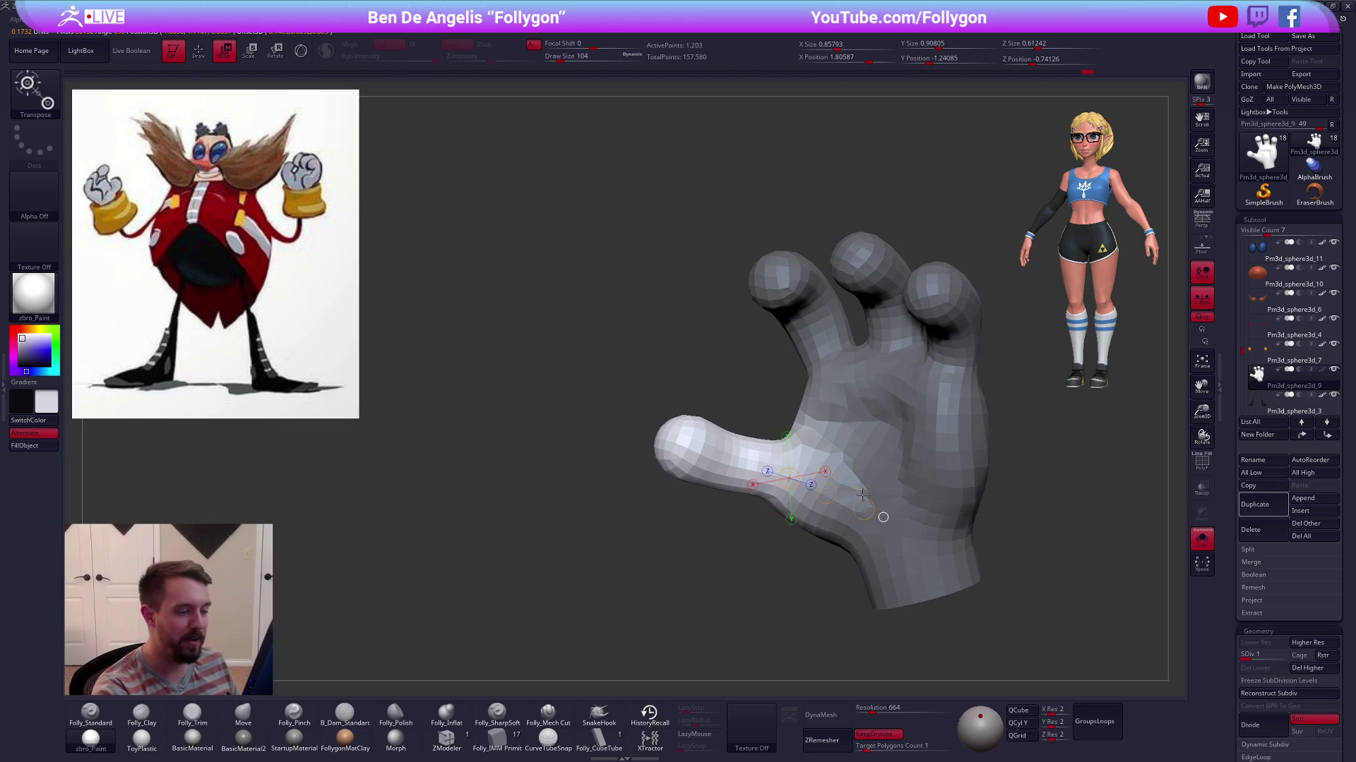
{"action": "left_click_drag", "start_coordinate": [826, 480], "coordinate": [841, 480]}
{"action": "mouse_move", "coordinate": [843, 522]}
{"action": "right_mouse_down", "text": "ctrl"}
{"action": "mouse_move", "coordinate": [847, 487]}
{"action": "mouse_move", "coordinate": [916, 541]}
{"action": "mouse_move", "coordinate": [874, 544]}
{"action": "mouse_move", "coordinate": [929, 536]}
{"action": "mouse_move", "coordinate": [901, 515]}
{"action": "right_mouse_up", "text": "ctrl"}
{"action": "key", "text": "q"}
{"action": "mouse_move", "coordinate": [963, 512]}
{"action": "left_mouse_down", "text": "ctrl"}
{"action": "mouse_move", "coordinate": [985, 500]}
{"action": "mouse_move", "coordinate": [929, 548]}
{"action": "mouse_move", "coordinate": [914, 542]}
{"action": "left_mouse_up", "text": "ctrl"}
Set the Move brush's draw size to 61 and return the glove to subdivision level 4
{"action": "key", "text": "d"}
{"action": "key", "text": "d"}
{"action": "key", "text": "d"}
{"action": "key", "text": "s"}
{"action": "mouse_move", "coordinate": [825, 431]}
{"action": "right_mouse_down", "text": "ctrl"}
{"action": "mouse_move", "coordinate": [850, 457]}
{"action": "mouse_move", "coordinate": [852, 435]}
{"action": "right_mouse_up", "text": "ctrl"}
{"action": "key", "text": "shift+d"}
{"action": "key", "text": "shift+d"}
{"action": "key", "text": "space"}
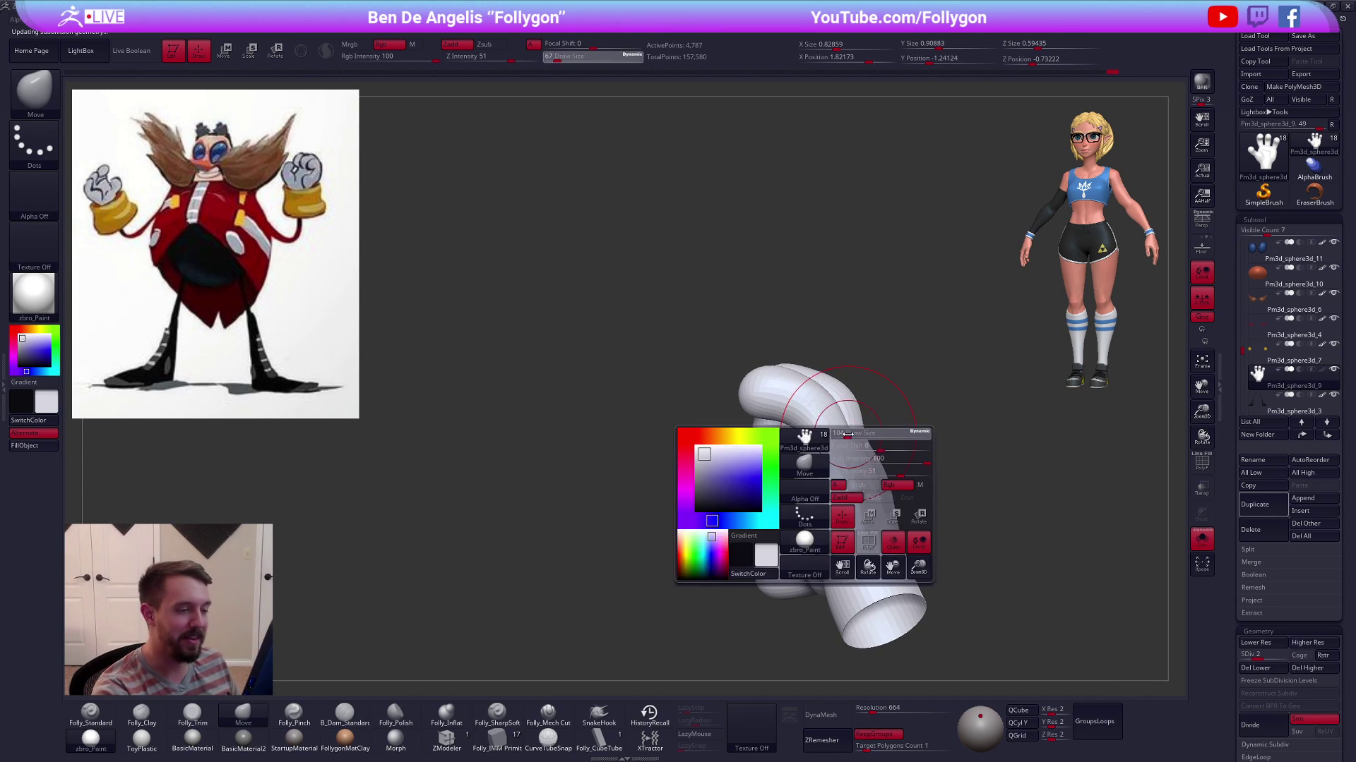
{"action": "left_click_drag", "start_coordinate": [852, 436], "coordinate": [858, 438]}
{"action": "right_click_drag", "start_coordinate": [859, 439], "coordinate": [885, 438]}
{"action": "key", "text": "space"}
{"action": "left_click_drag", "start_coordinate": [885, 437], "coordinate": [880, 438]}
{"action": "right_click_drag", "start_coordinate": [891, 437], "coordinate": [881, 436]}
{"action": "key", "text": "space"}
{"action": "left_click_drag", "start_coordinate": [880, 436], "coordinate": [877, 436]}
{"action": "key", "text": "d"}
{"action": "key", "text": "d"}
{"action": "mouse_move", "coordinate": [911, 446]}
{"action": "right_mouse_down"}
{"action": "mouse_move", "coordinate": [899, 474]}
{"action": "mouse_move", "coordinate": [943, 487]}
{"action": "mouse_move", "coordinate": [826, 415]}
{"action": "right_mouse_up"}
Adjust the gold cuff's placement in side view with transpose Move, and reselect the glove
{"action": "key", "text": "alt+s"}
{"action": "mouse_move", "coordinate": [840, 487]}
{"action": "right_mouse_down"}
{"action": "mouse_move", "coordinate": [998, 553]}
{"action": "mouse_move", "coordinate": [1041, 545]}
{"action": "mouse_move", "coordinate": [1026, 554]}
{"action": "mouse_move", "coordinate": [992, 528]}
{"action": "mouse_move", "coordinate": [926, 566]}
{"action": "mouse_move", "coordinate": [932, 601]}
{"action": "mouse_move", "coordinate": [896, 556]}
{"action": "right_mouse_up"}
{"action": "left_click", "coordinate": [839, 492], "text": "alt"}
{"action": "right_click_drag", "start_coordinate": [841, 492], "coordinate": [833, 531], "text": "ctrl"}
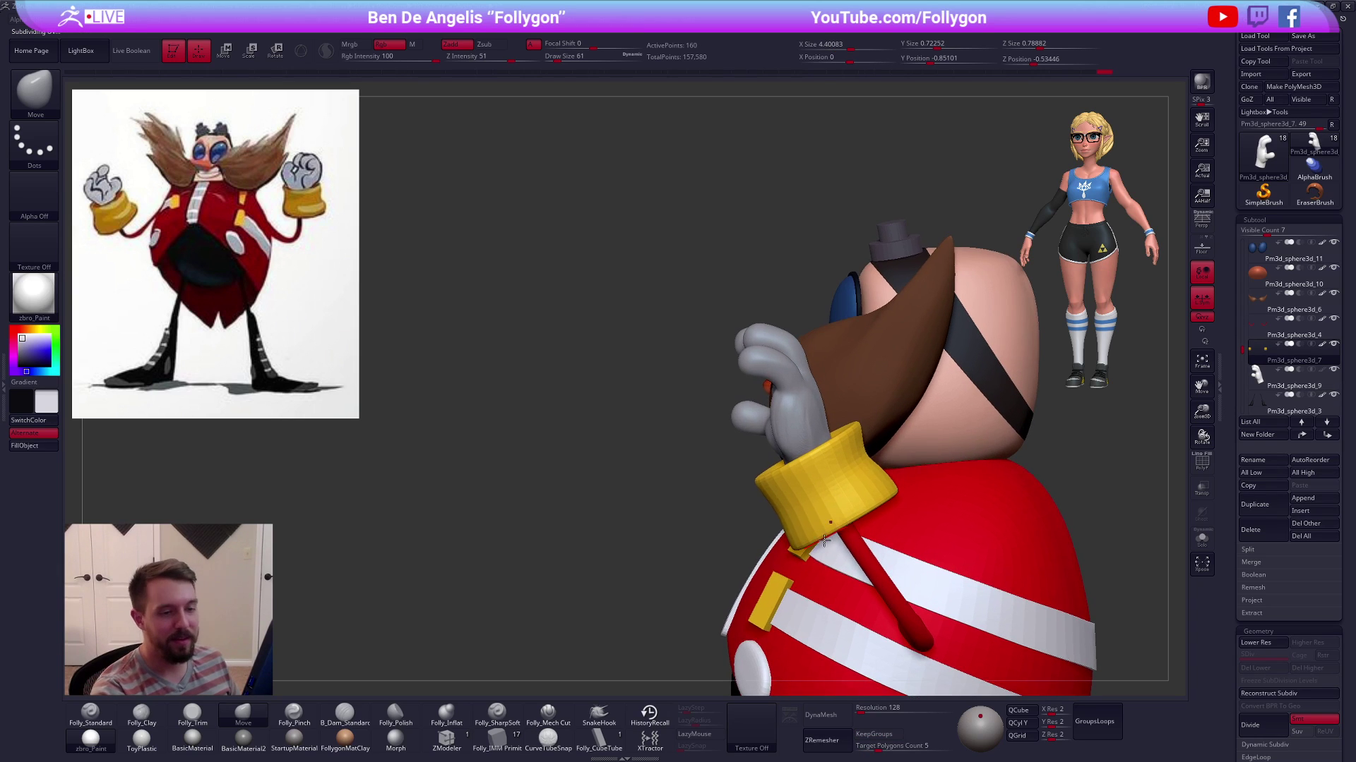
{"action": "key", "text": "shift+f"}
{"action": "key", "text": "w"}
{"action": "left_click_drag", "start_coordinate": [782, 487], "coordinate": [867, 487]}
{"action": "left_click_drag", "start_coordinate": [956, 414], "coordinate": [936, 430]}
{"action": "key", "text": "shift+f"}
{"action": "mouse_move", "coordinate": [868, 479]}
{"action": "right_mouse_down"}
{"action": "mouse_move", "coordinate": [911, 494]}
{"action": "mouse_move", "coordinate": [908, 524]}
{"action": "mouse_move", "coordinate": [897, 481]}
{"action": "right_mouse_up"}
{"action": "key", "text": "q"}
{"action": "left_click", "coordinate": [883, 443], "text": "alt"}
Mirror and weld the glove across to the other arm and reconstruct its subdivision levels
{"action": "key", "text": "1"}
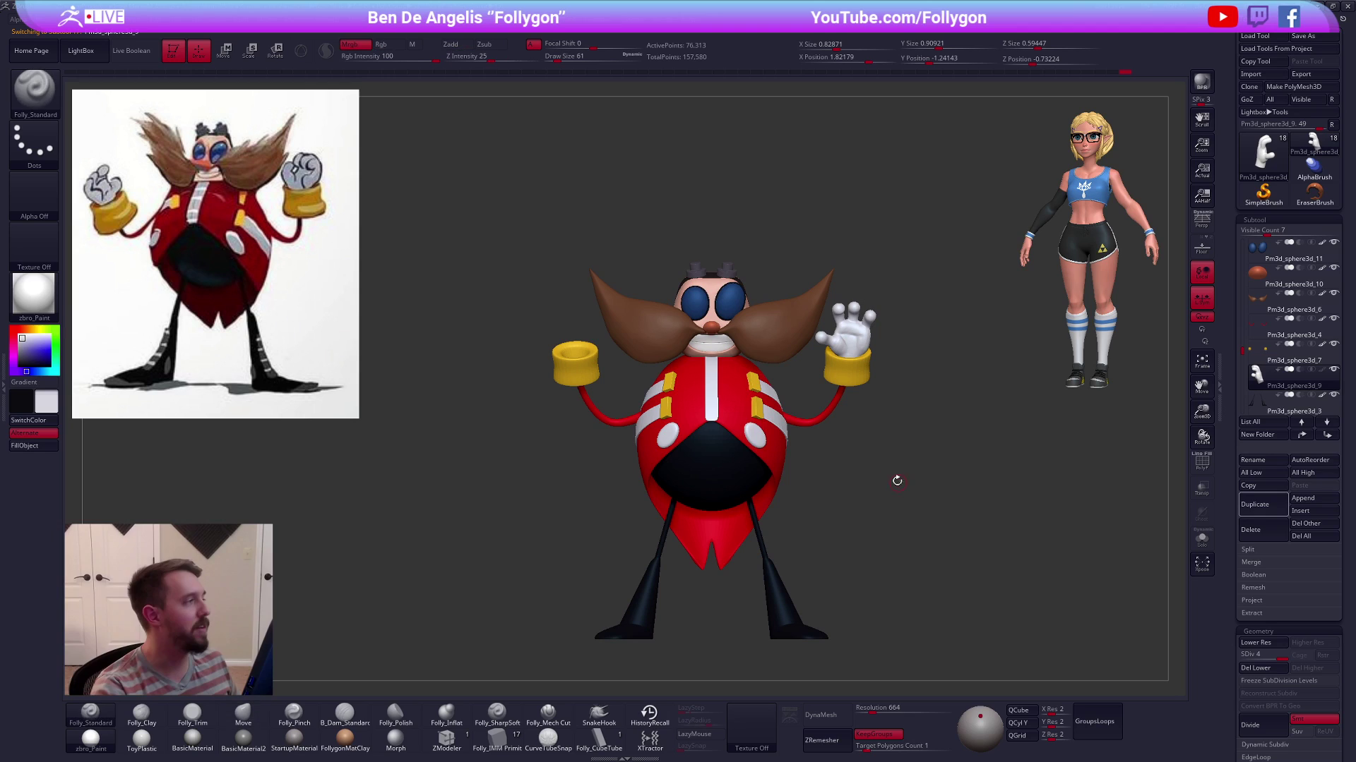
{"action": "left_click", "coordinate": [32, 446]}
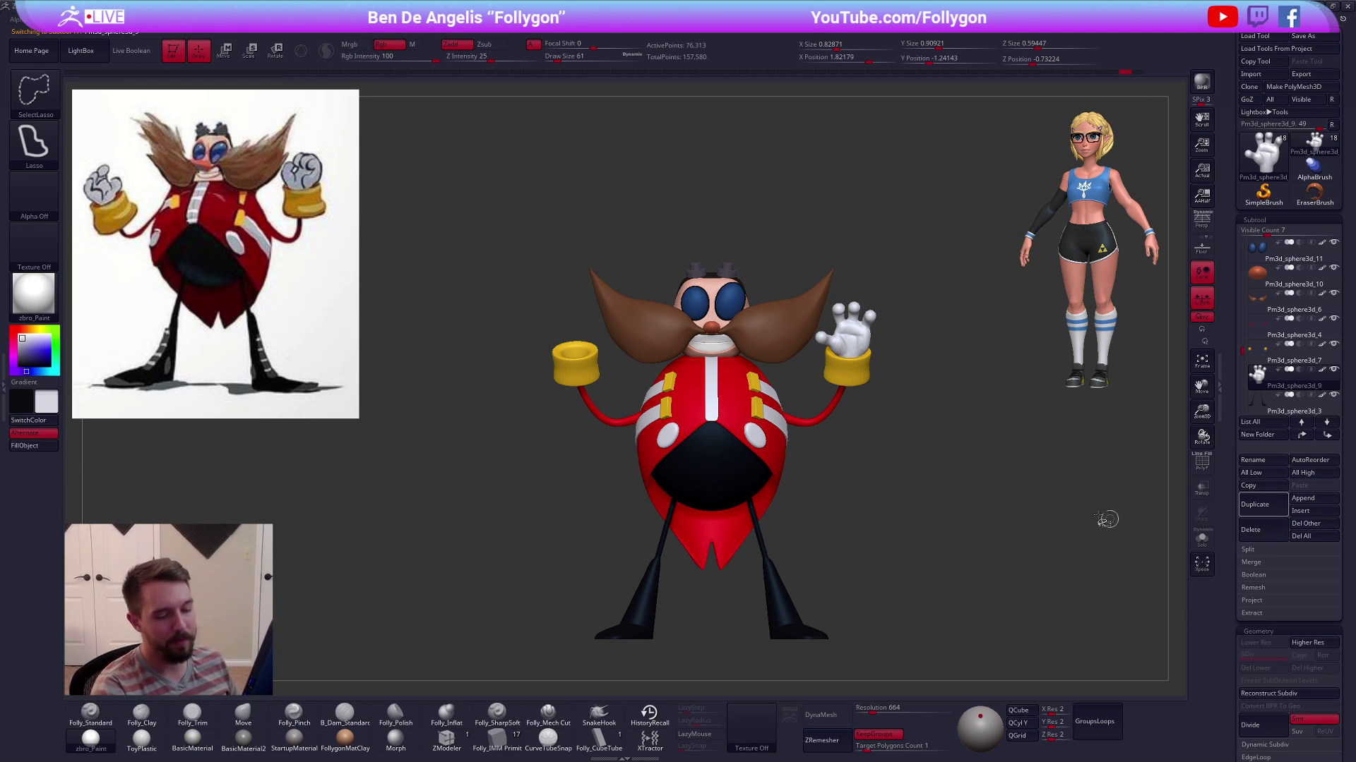
{"action": "key", "text": "ctrl+shift+f"}
{"action": "left_click", "coordinate": [1065, 533]}
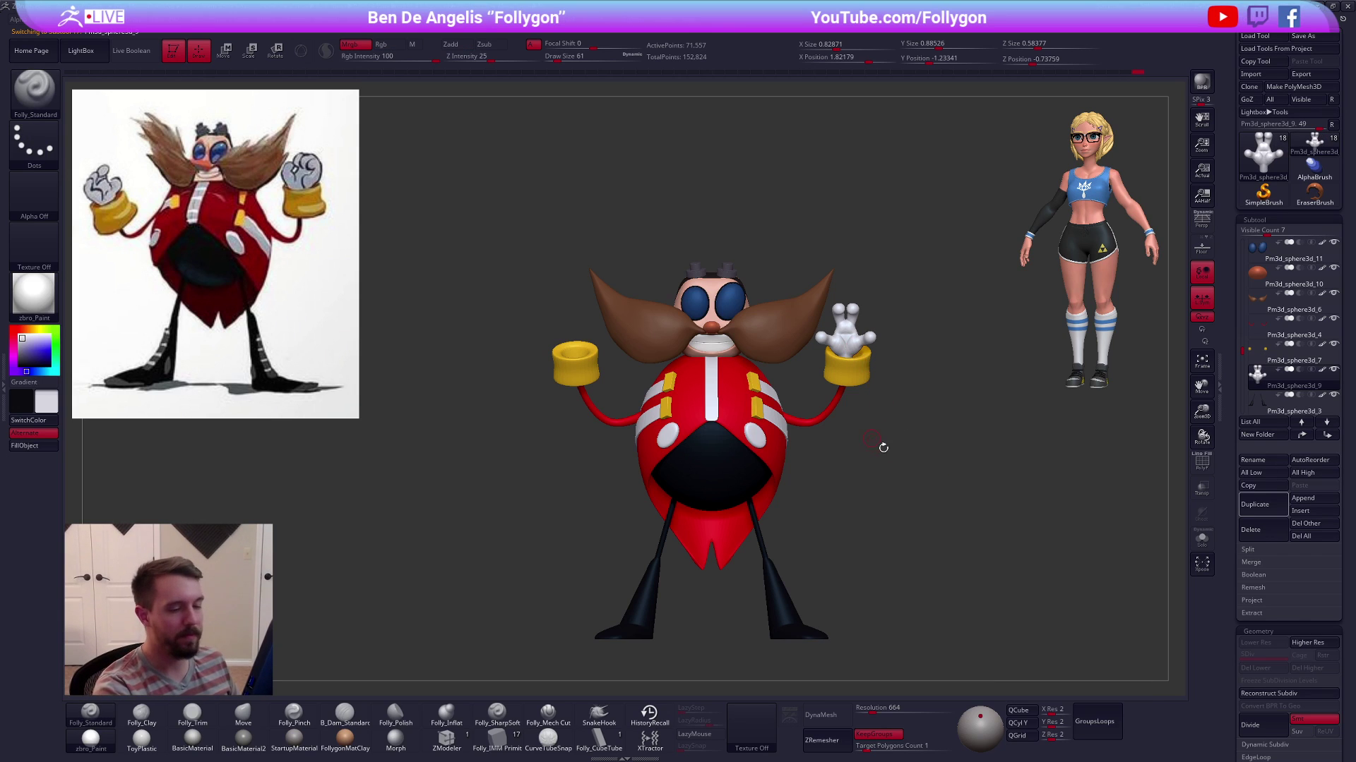
{"action": "key", "text": "ctrl+z"}
{"action": "left_click", "coordinate": [982, 512]}
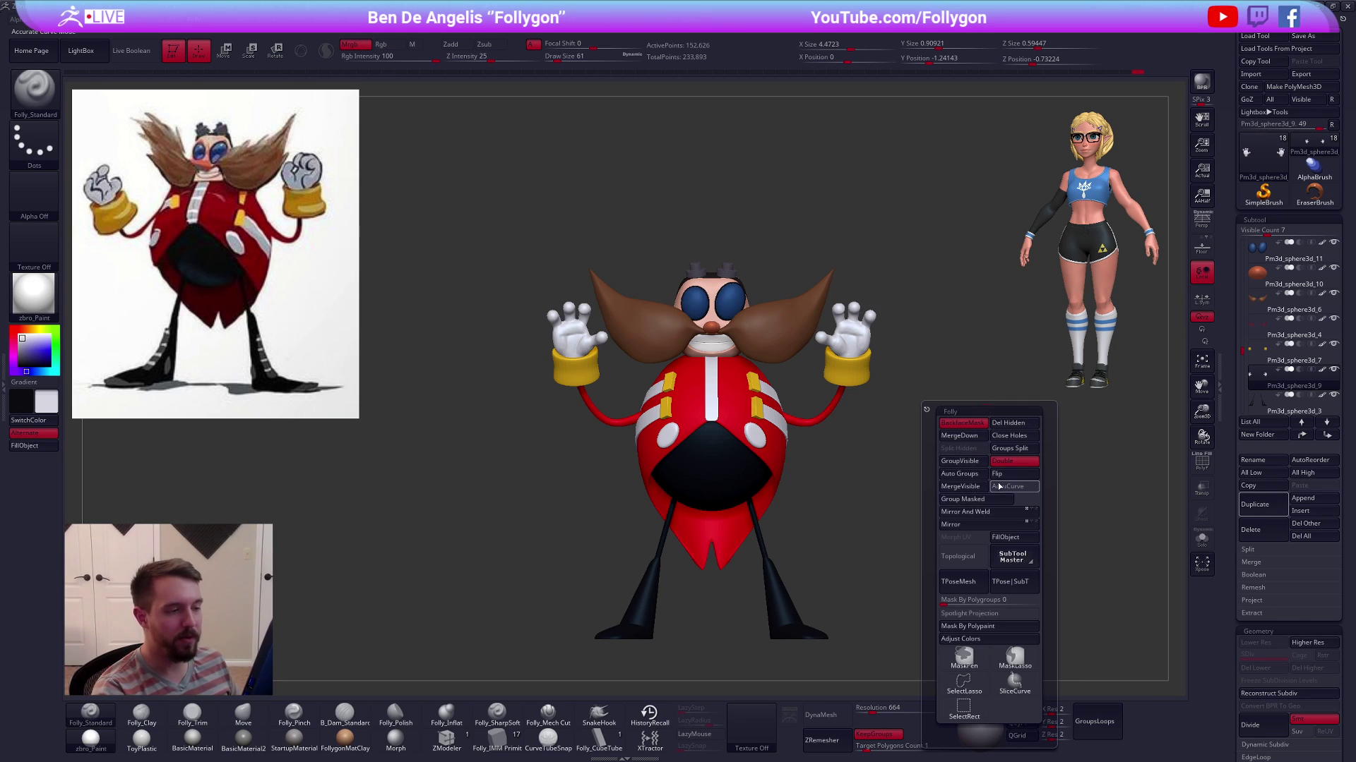
{"action": "left_click", "coordinate": [1269, 694]}
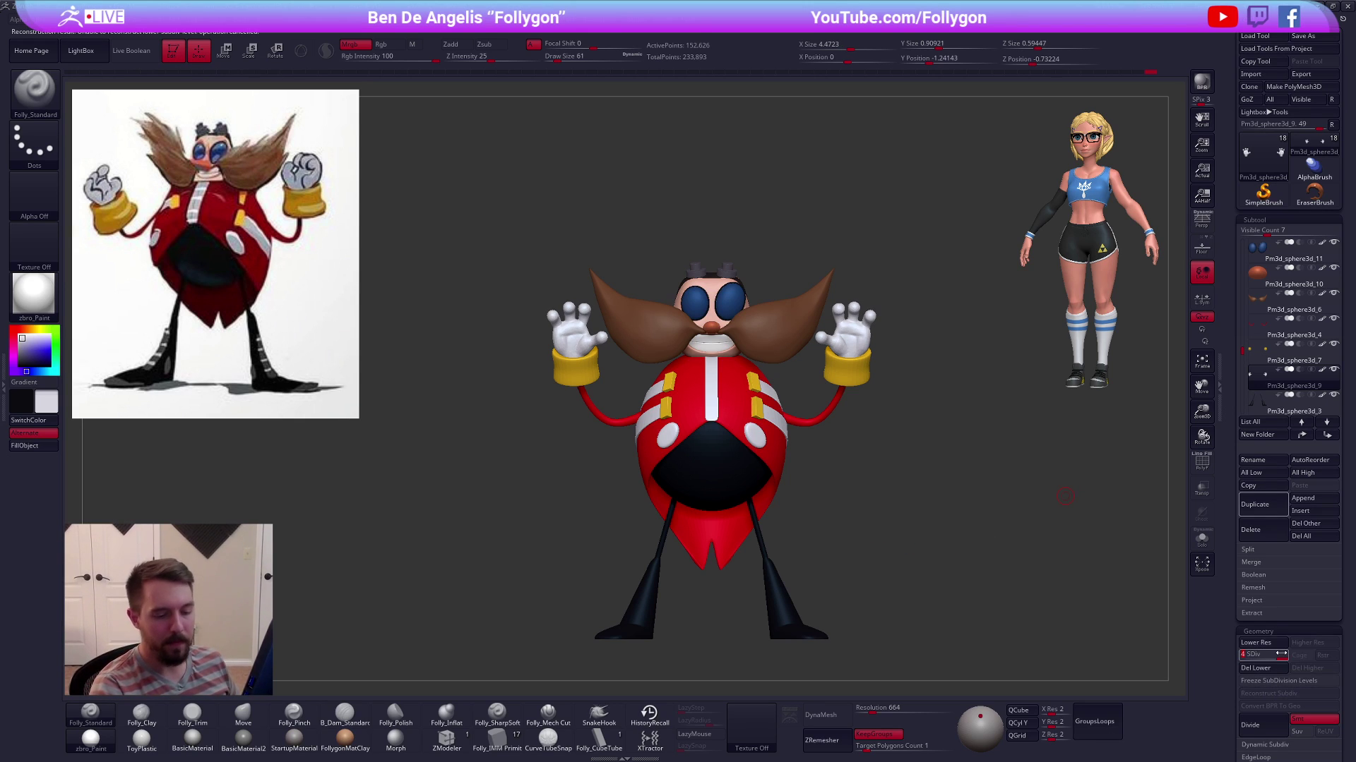
Smooth the palm creases and pads on the isolated glove, and bring back the full character
{"action": "left_click_drag", "start_coordinate": [878, 411], "coordinate": [888, 519], "text": "alt"}
{"action": "key", "text": "ctrl+shift+s"}
{"action": "left_click_drag", "start_coordinate": [833, 318], "coordinate": [819, 324], "text": "shift"}
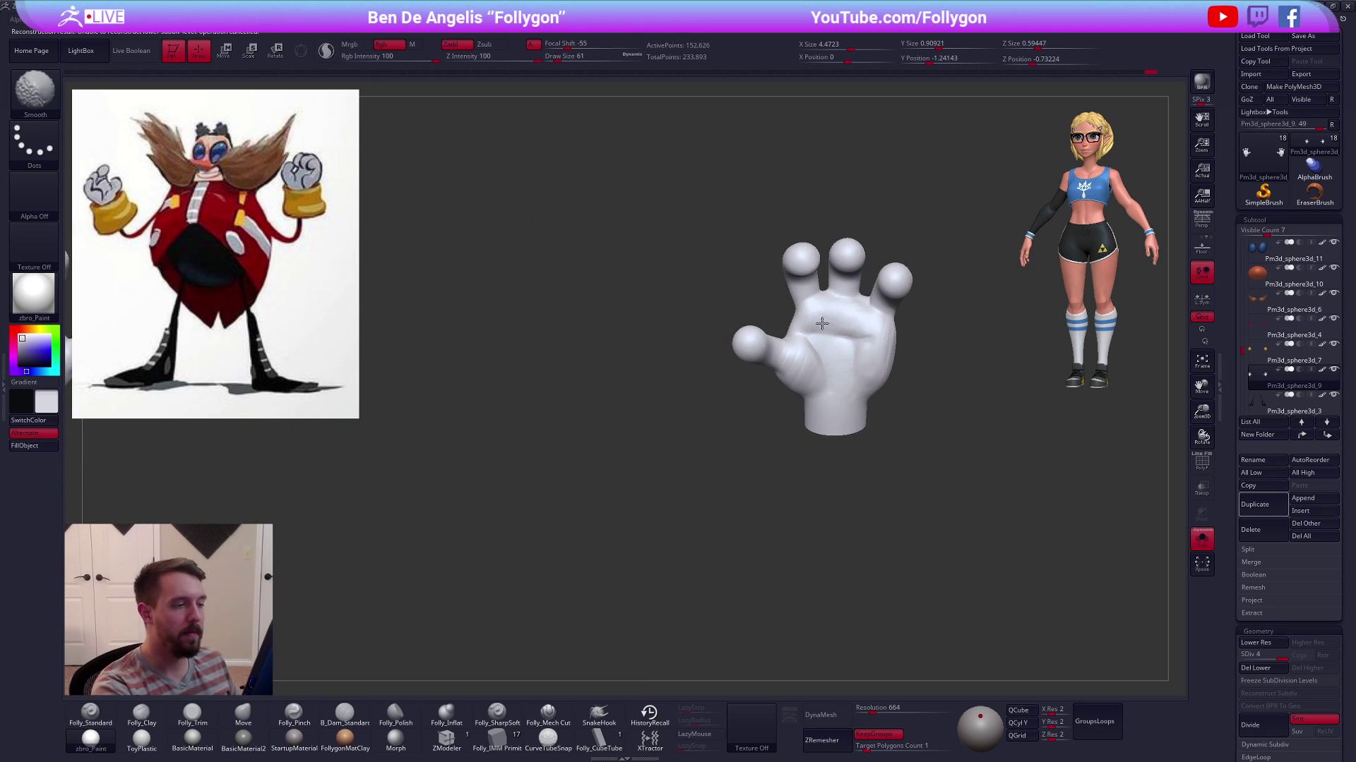
{"action": "left_click_drag", "start_coordinate": [857, 372], "coordinate": [792, 370], "text": "shift"}
{"action": "mouse_move", "coordinate": [832, 389]}
{"action": "right_mouse_down"}
{"action": "mouse_move", "coordinate": [914, 378]}
{"action": "mouse_move", "coordinate": [867, 410]}
{"action": "mouse_move", "coordinate": [814, 345]}
{"action": "right_mouse_up"}
{"action": "left_click", "coordinate": [1201, 539]}
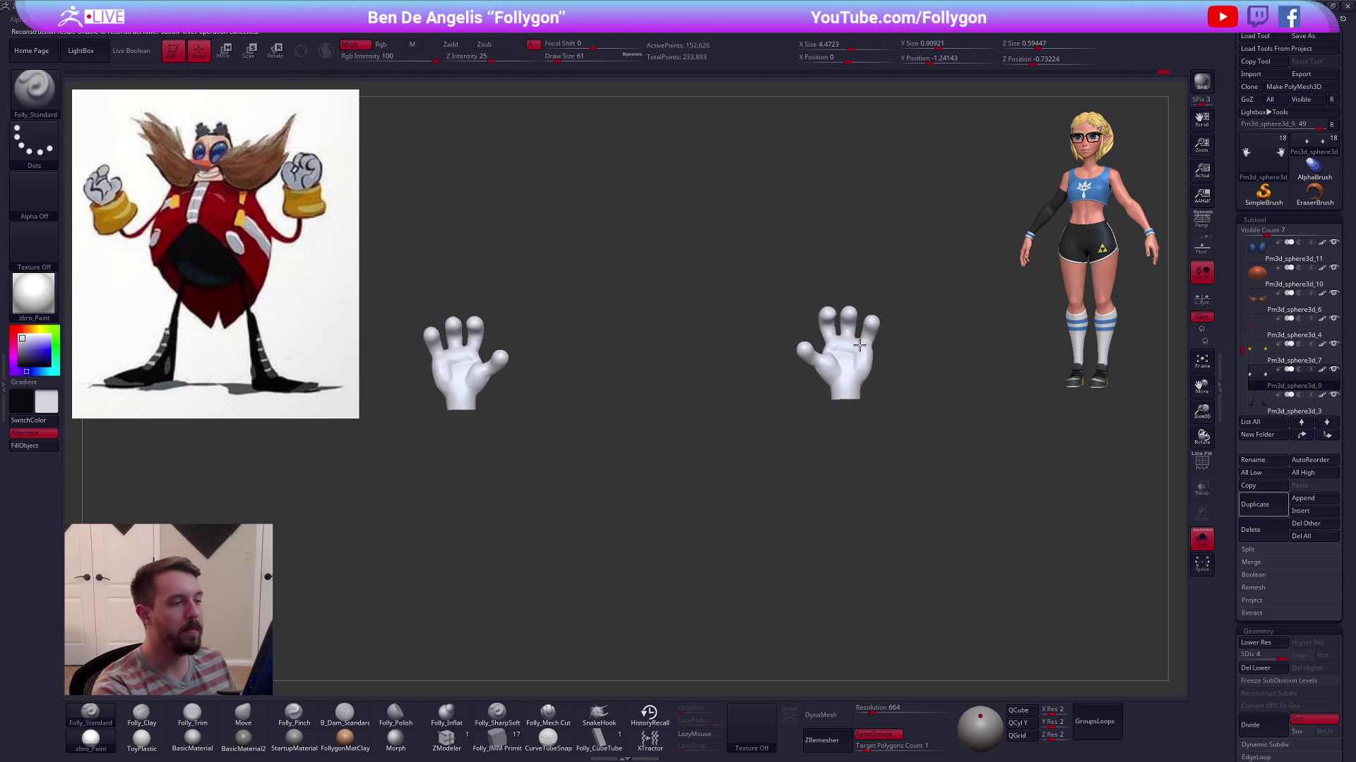
Rotate both gloves about the forearm axis with transpose Rotate, and frame the full character in front view
{"action": "mouse_move", "coordinate": [946, 528]}
{"action": "right_mouse_down"}
{"action": "mouse_move", "coordinate": [965, 554]}
{"action": "mouse_move", "coordinate": [947, 546]}
{"action": "mouse_move", "coordinate": [916, 597]}
{"action": "right_mouse_up"}
{"action": "key", "text": "r"}
{"action": "mouse_move", "coordinate": [865, 416]}
{"action": "left_mouse_down"}
{"action": "mouse_move", "coordinate": [865, 374]}
{"action": "mouse_move", "coordinate": [840, 409]}
{"action": "left_mouse_up"}
{"action": "key", "text": "ctrl+z"}
{"action": "left_click_drag", "start_coordinate": [851, 355], "coordinate": [851, 485], "text": "shift"}
{"action": "mouse_move", "coordinate": [946, 480]}
{"action": "right_mouse_down", "text": "shift"}
{"action": "mouse_move", "coordinate": [873, 437]}
{"action": "mouse_move", "coordinate": [866, 469]}
{"action": "right_mouse_up", "text": "shift"}
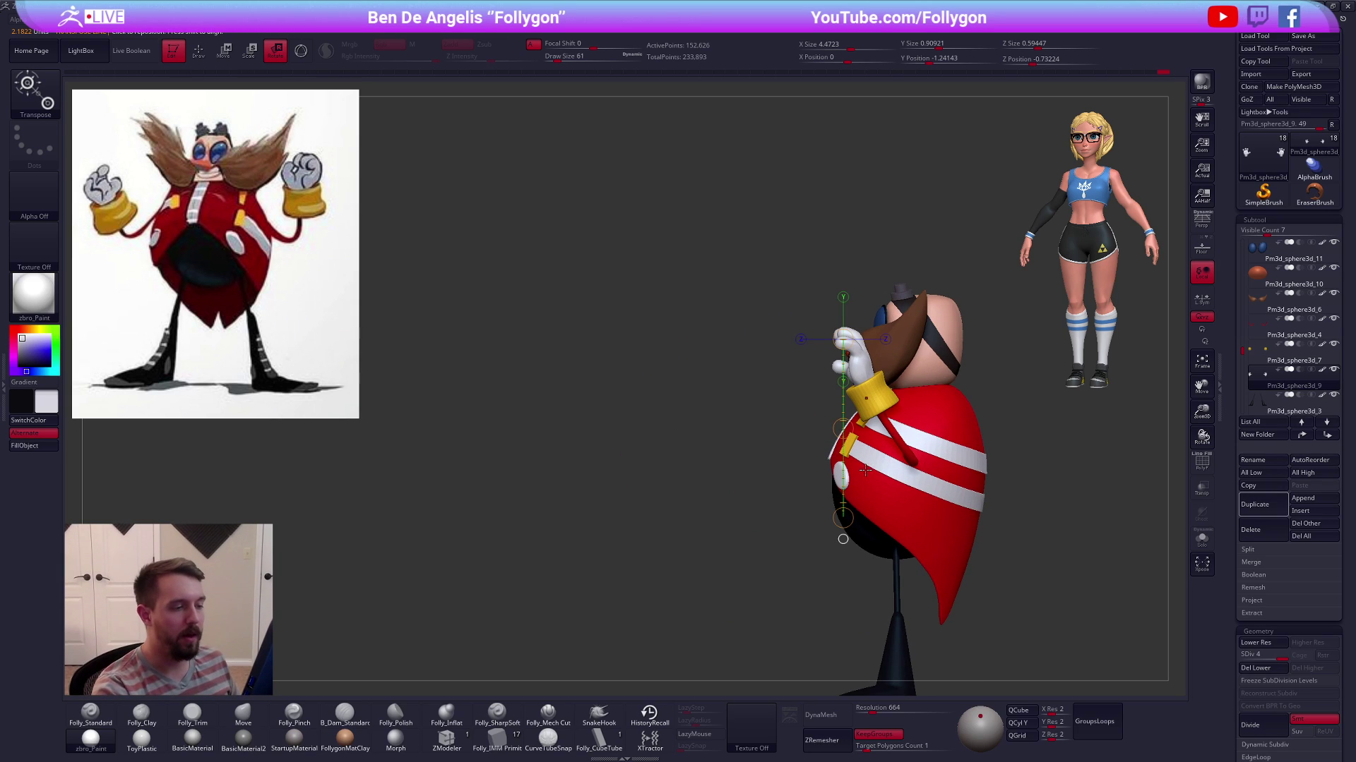
{"action": "left_click_drag", "start_coordinate": [849, 511], "coordinate": [922, 488]}
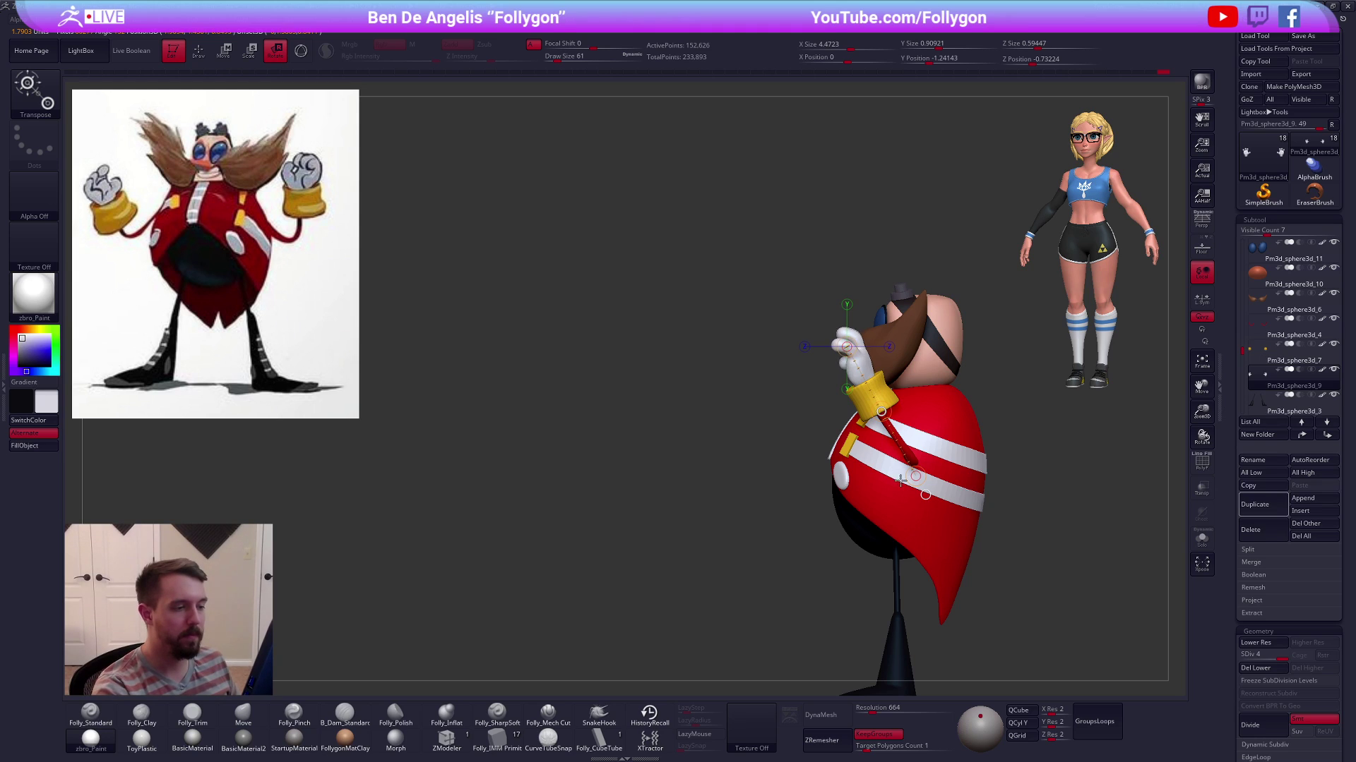
{"action": "right_click_drag", "start_coordinate": [924, 498], "coordinate": [977, 441]}
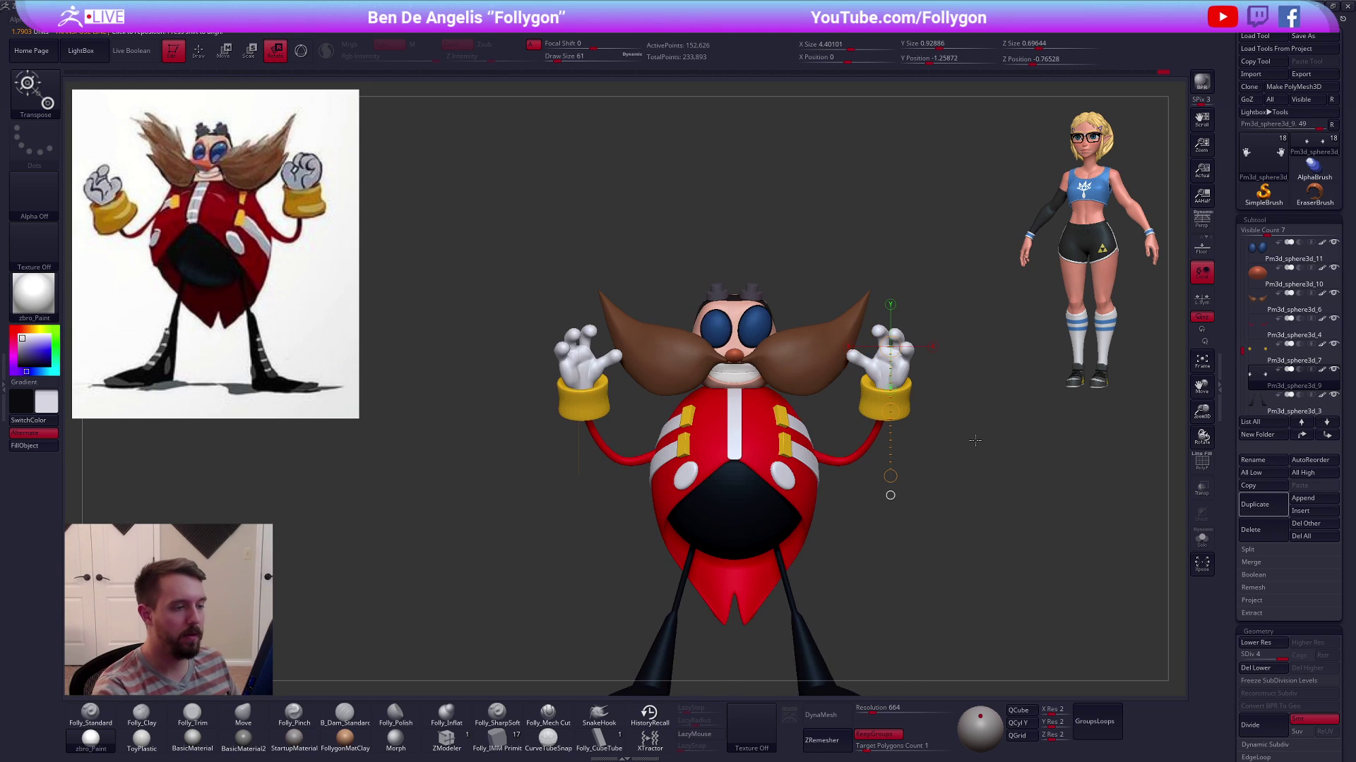
{"action": "key", "text": "q"}
{"action": "mouse_move", "coordinate": [1042, 534]}
{"action": "right_mouse_down", "text": "ctrl"}
{"action": "mouse_move", "coordinate": [1044, 513]}
{"action": "mouse_move", "coordinate": [1002, 522]}
{"action": "right_mouse_up", "text": "ctrl"}
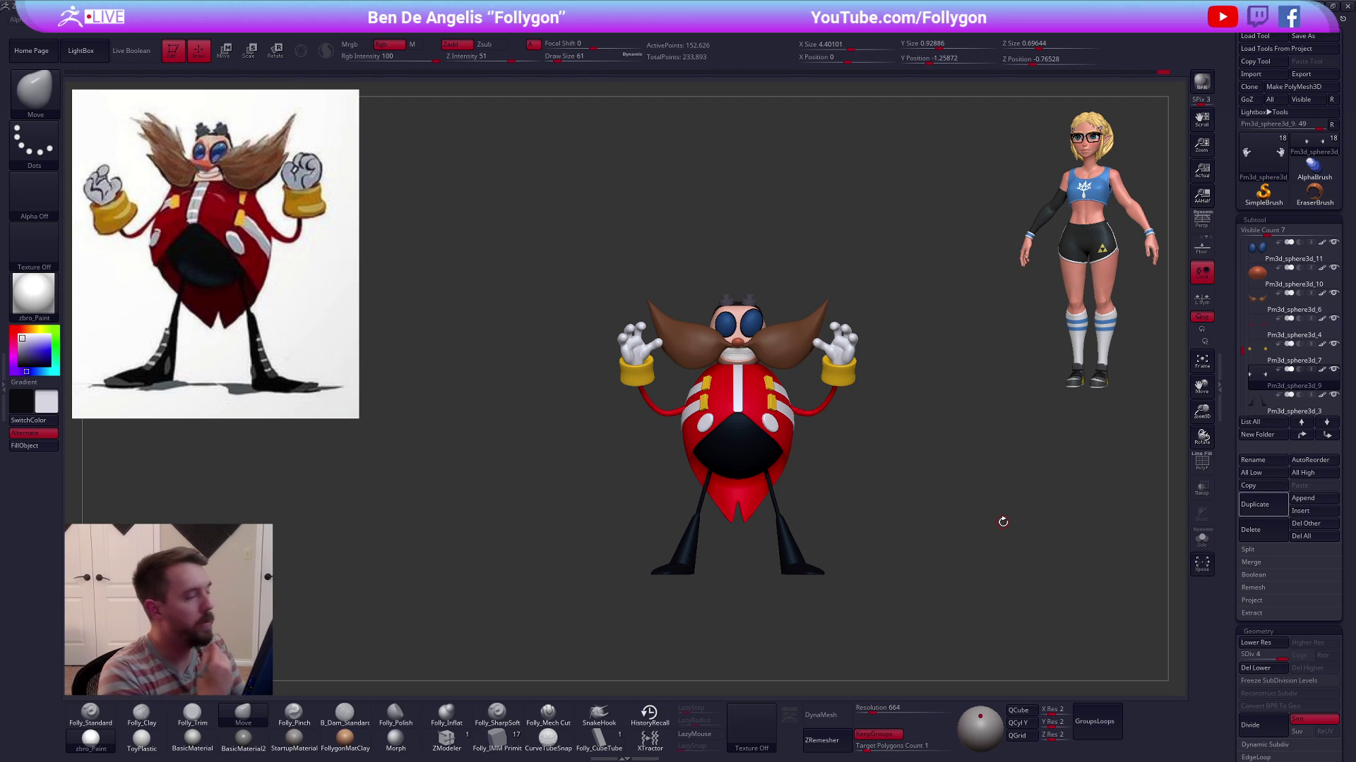
{"action": "right_click_drag", "start_coordinate": [761, 432], "coordinate": [721, 428], "text": "ctrl"}
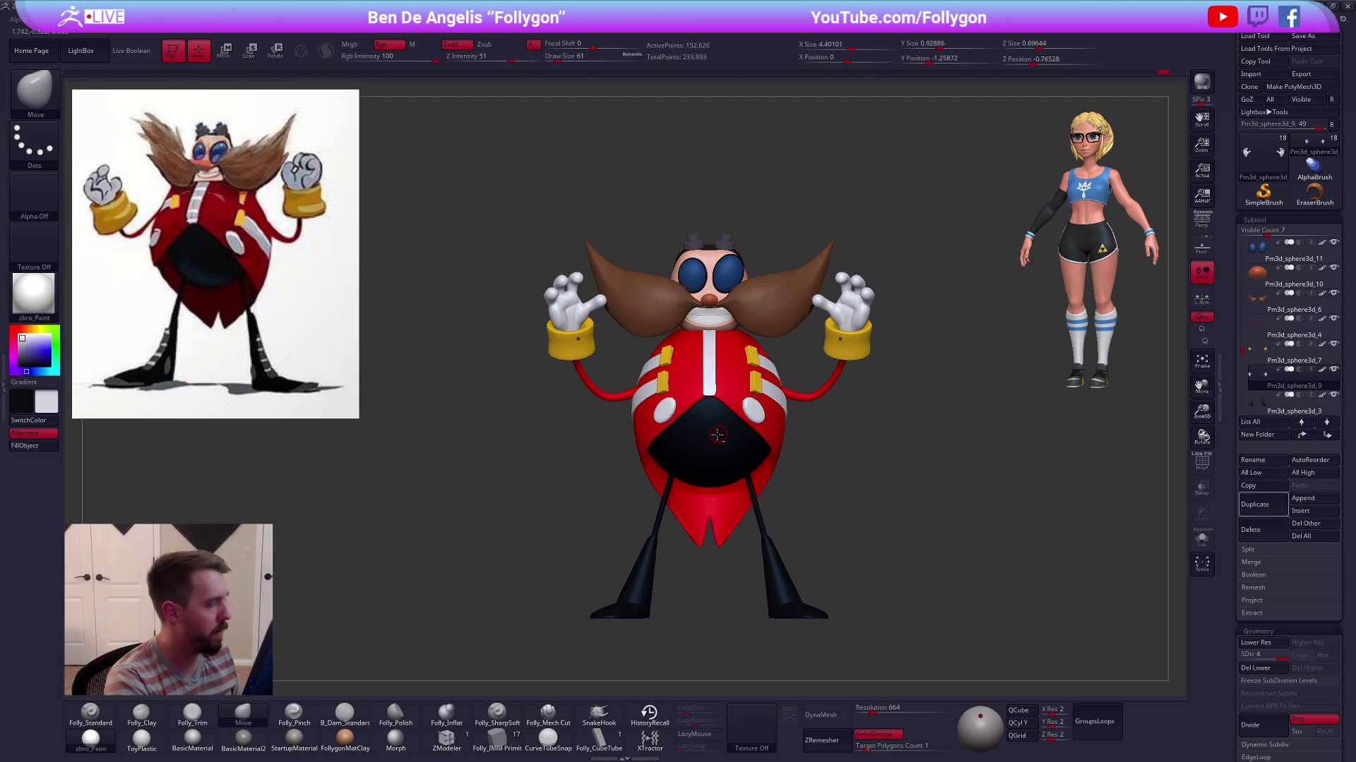
Select the black belly panel, inspect its wireframe, and subdivide it to level 3
{"action": "left_click", "coordinate": [721, 450], "text": "alt"}
{"action": "key", "text": "shift+f"}
{"action": "key", "text": "d"}
{"action": "right_click_drag", "start_coordinate": [839, 589], "coordinate": [884, 574], "text": "alt"}
{"action": "key", "text": "shift+f"}
{"action": "key", "text": "shift+d"}
{"action": "key", "text": "ctrl+d"}
{"action": "key", "text": "ctrl+d"}
{"action": "right_click_drag", "start_coordinate": [784, 533], "coordinate": [791, 371], "text": "alt"}
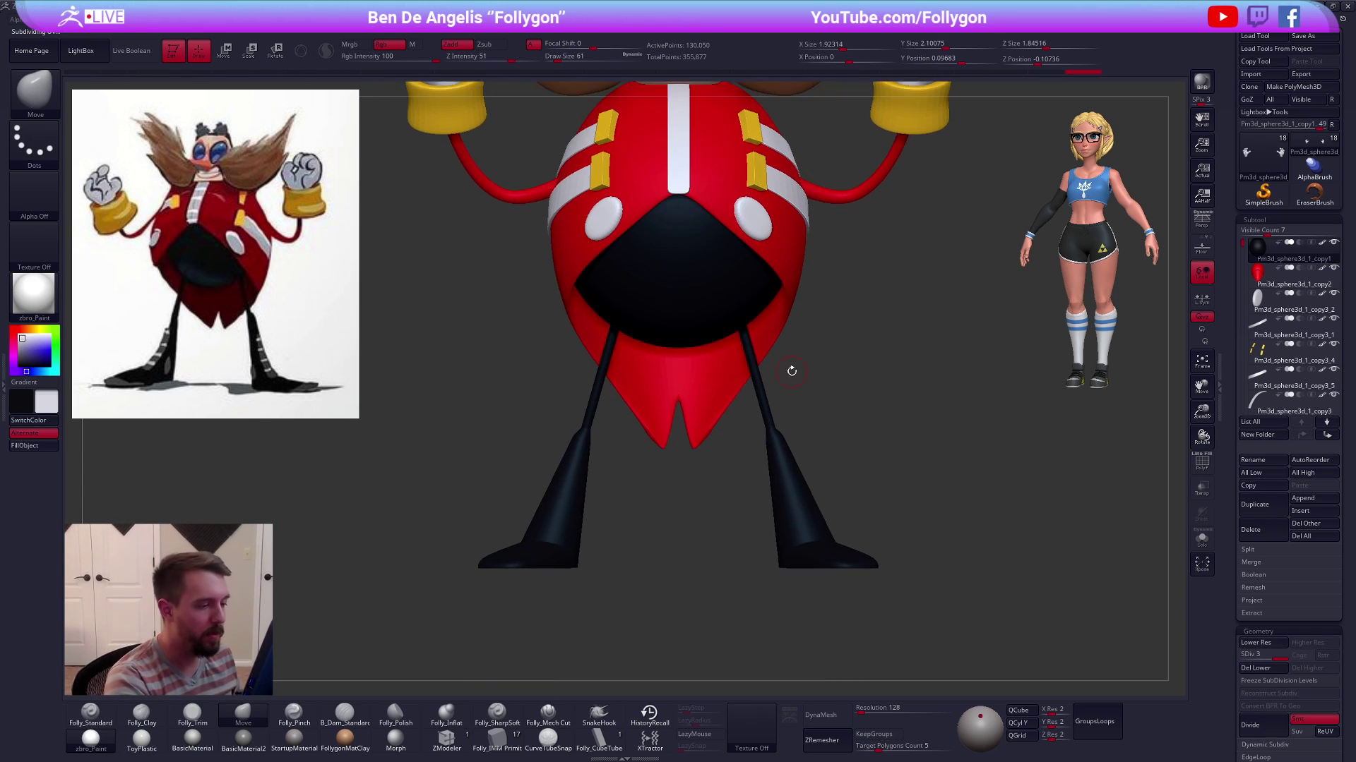
Select the black legs, check their wireframe, subdivide them to level 4, and frame them
{"action": "left_click", "coordinate": [785, 470], "text": "alt"}
{"action": "key", "text": "shift+f"}
{"action": "right_click_drag", "start_coordinate": [922, 553], "coordinate": [896, 614], "text": "alt"}
{"action": "key", "text": "shift+f"}
{"action": "key", "text": "ctrl+d"}
{"action": "key", "text": "f"}
{"action": "right_click_drag", "start_coordinate": [735, 508], "coordinate": [842, 534]}
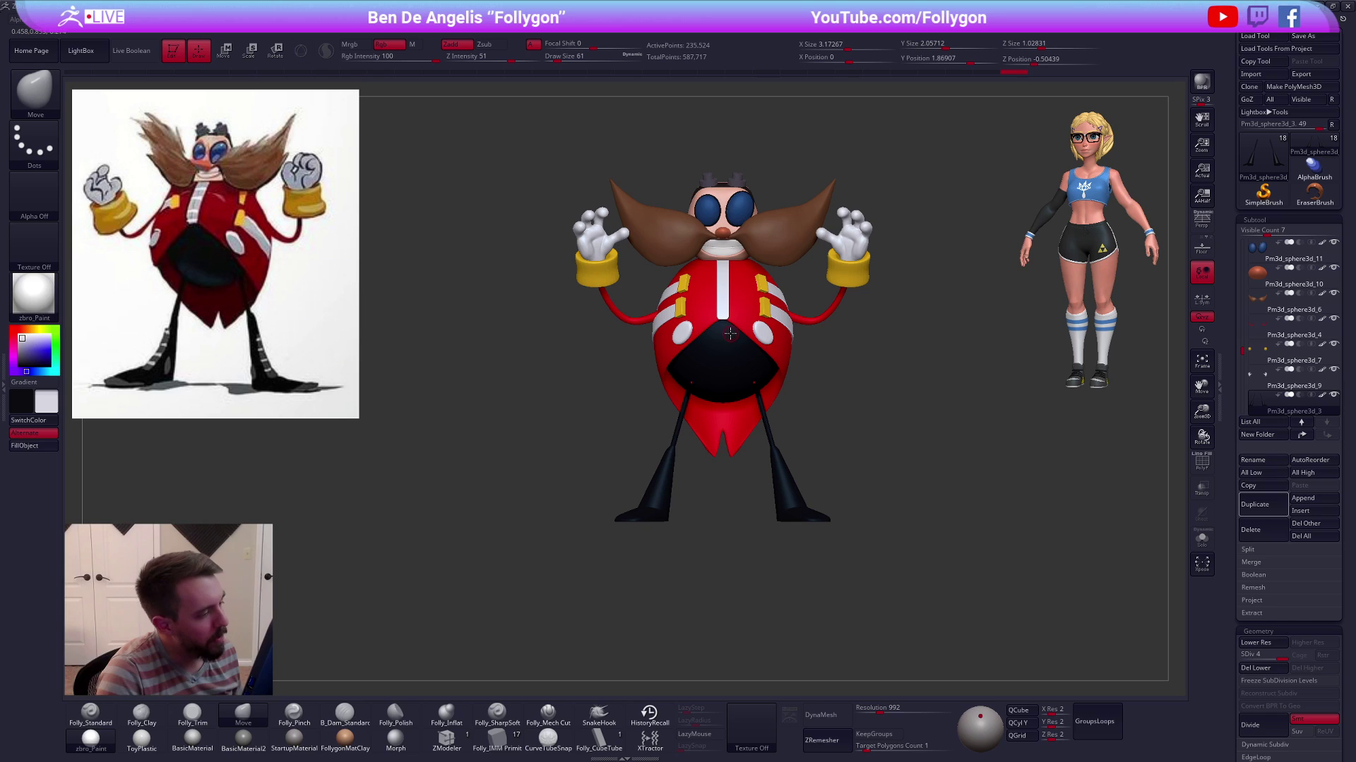
Try filling the legs with a dark grey sampled from the reference image
{"action": "right_click_drag", "start_coordinate": [730, 333], "coordinate": [720, 346], "text": "ctrl"}
{"action": "key", "text": "z"}
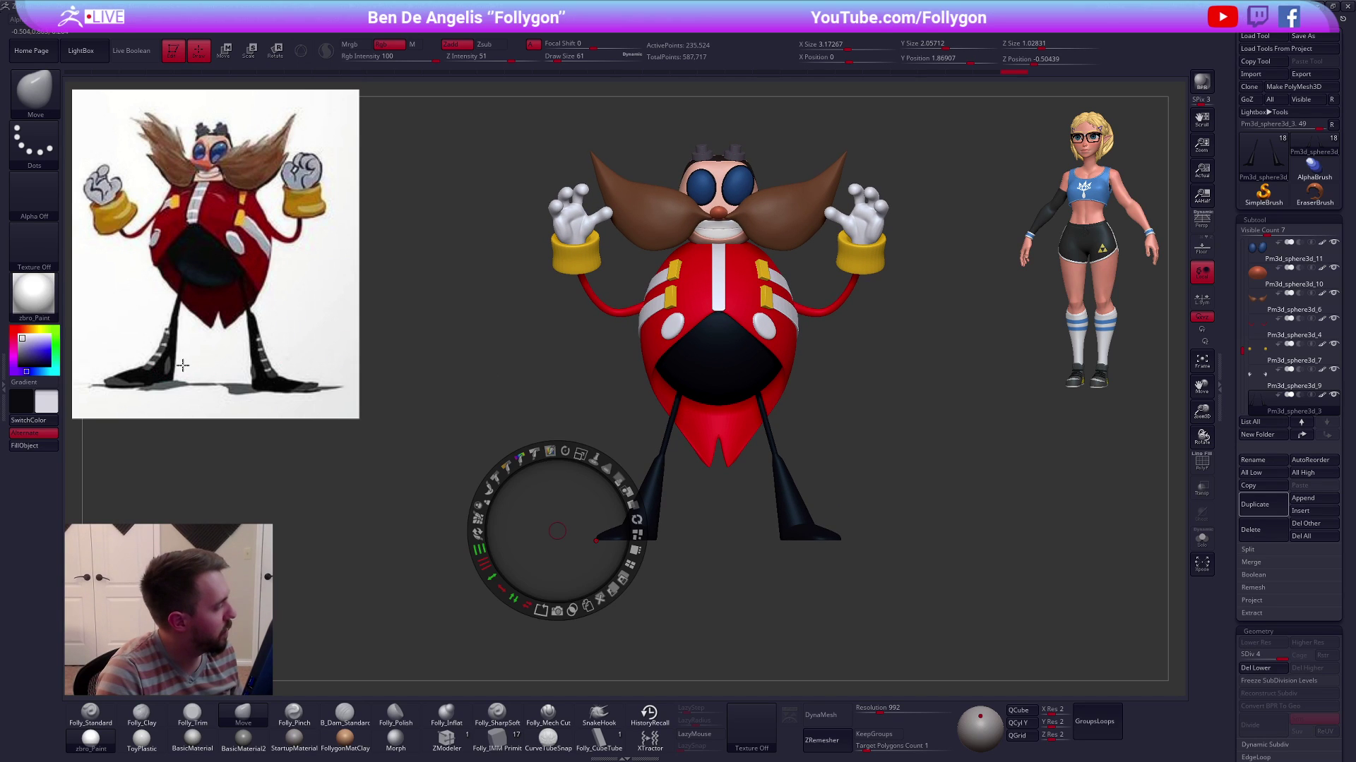
{"action": "key", "text": "z"}
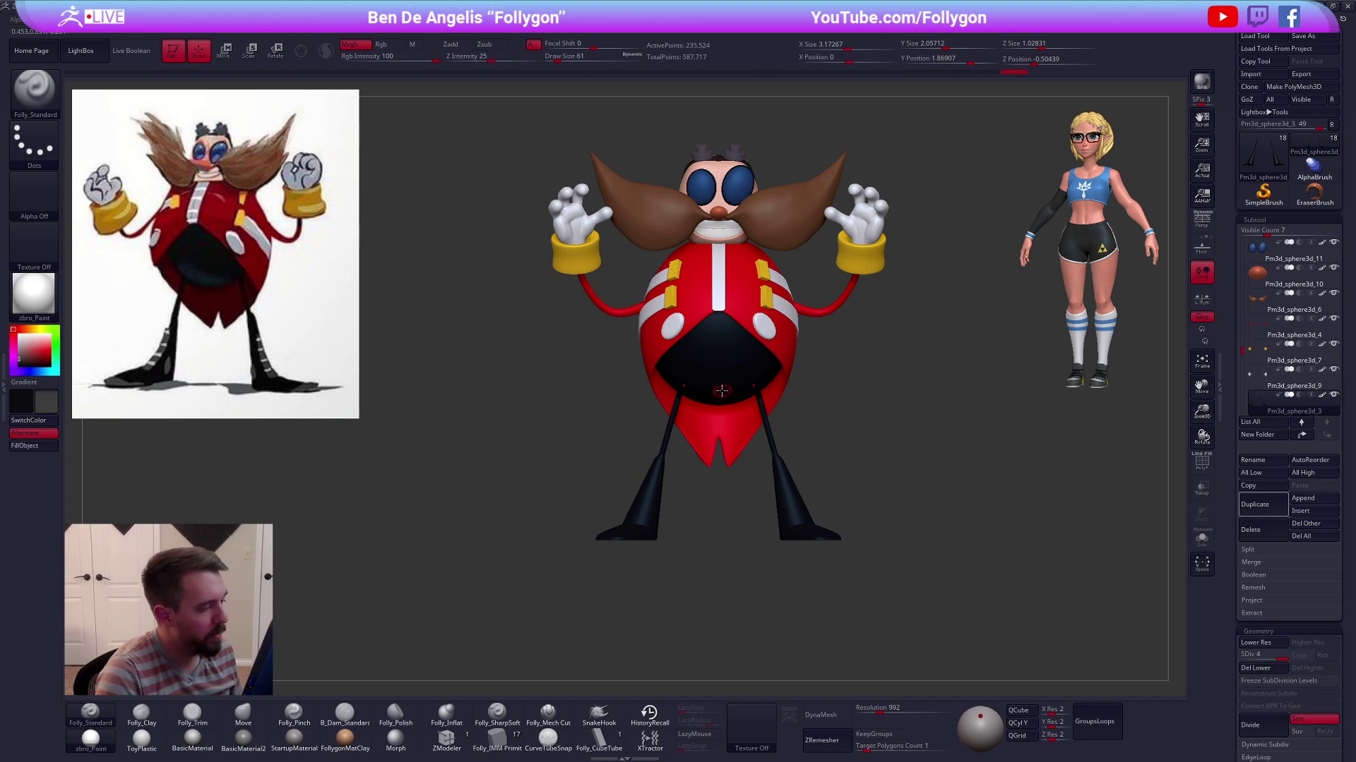
{"action": "left_click", "coordinate": [650, 485], "text": "alt"}
{"action": "left_click", "coordinate": [26, 446]}
{"action": "left_click_drag", "start_coordinate": [583, 459], "coordinate": [564, 339], "text": "alt"}
{"action": "left_click_drag", "start_coordinate": [550, 424], "coordinate": [768, 448]}
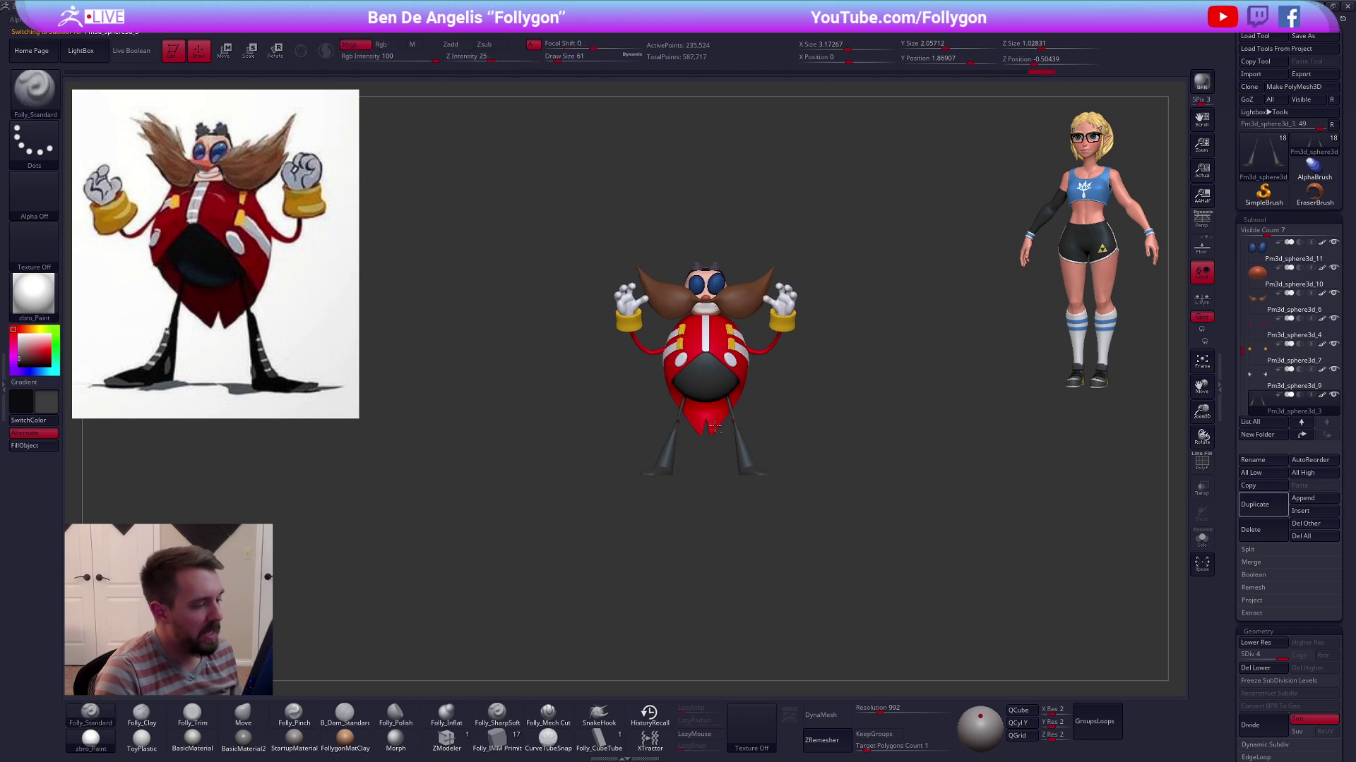
{"action": "key", "text": "f"}
{"action": "left_click", "coordinate": [737, 381], "text": "alt"}
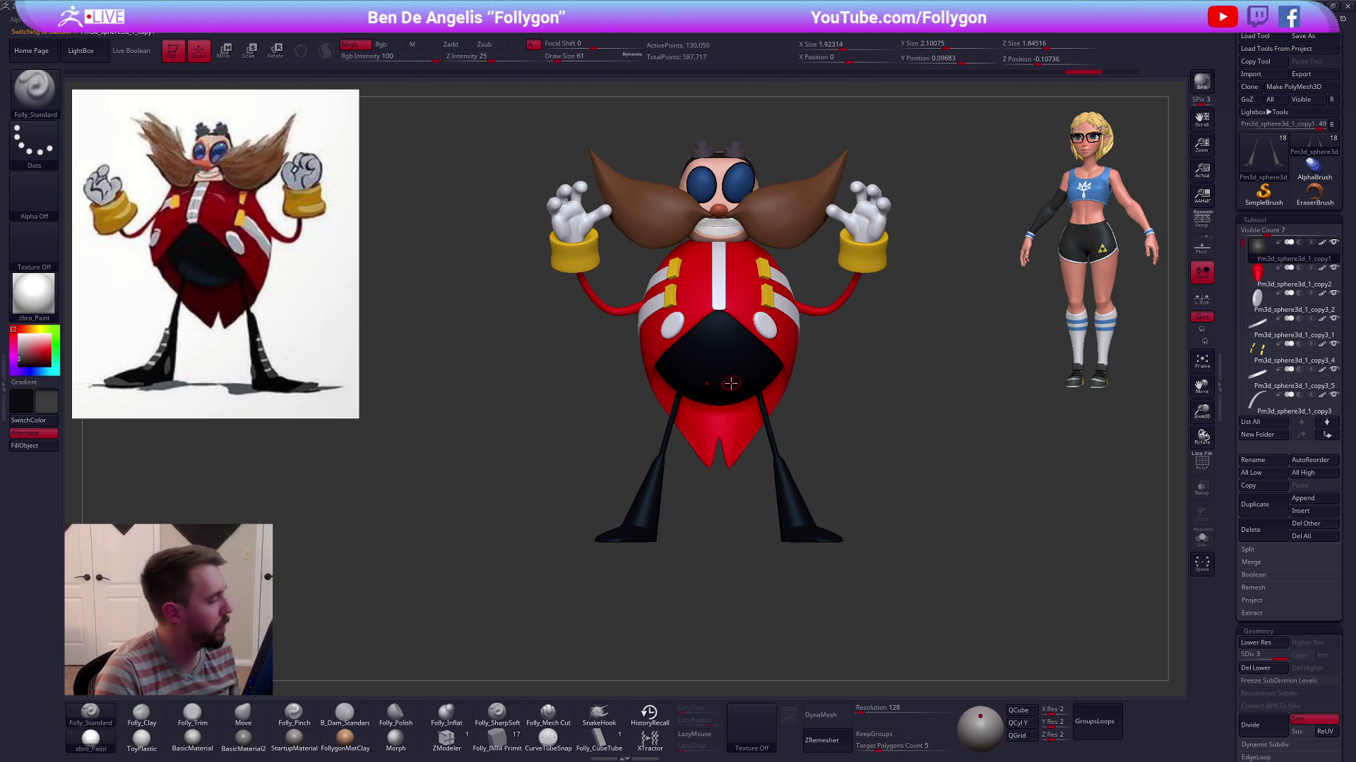
{"action": "left_click_drag", "start_coordinate": [735, 381], "coordinate": [732, 505], "text": "alt"}
Isolate the white chest strip and bevel its centre edge loop with ZModeler's Bevel EdgeLoop Complete
{"action": "left_click", "coordinate": [712, 398], "text": "alt"}
{"action": "right_click_drag", "start_coordinate": [713, 386], "coordinate": [748, 452], "text": "alt"}
{"action": "key", "text": "shift+f"}
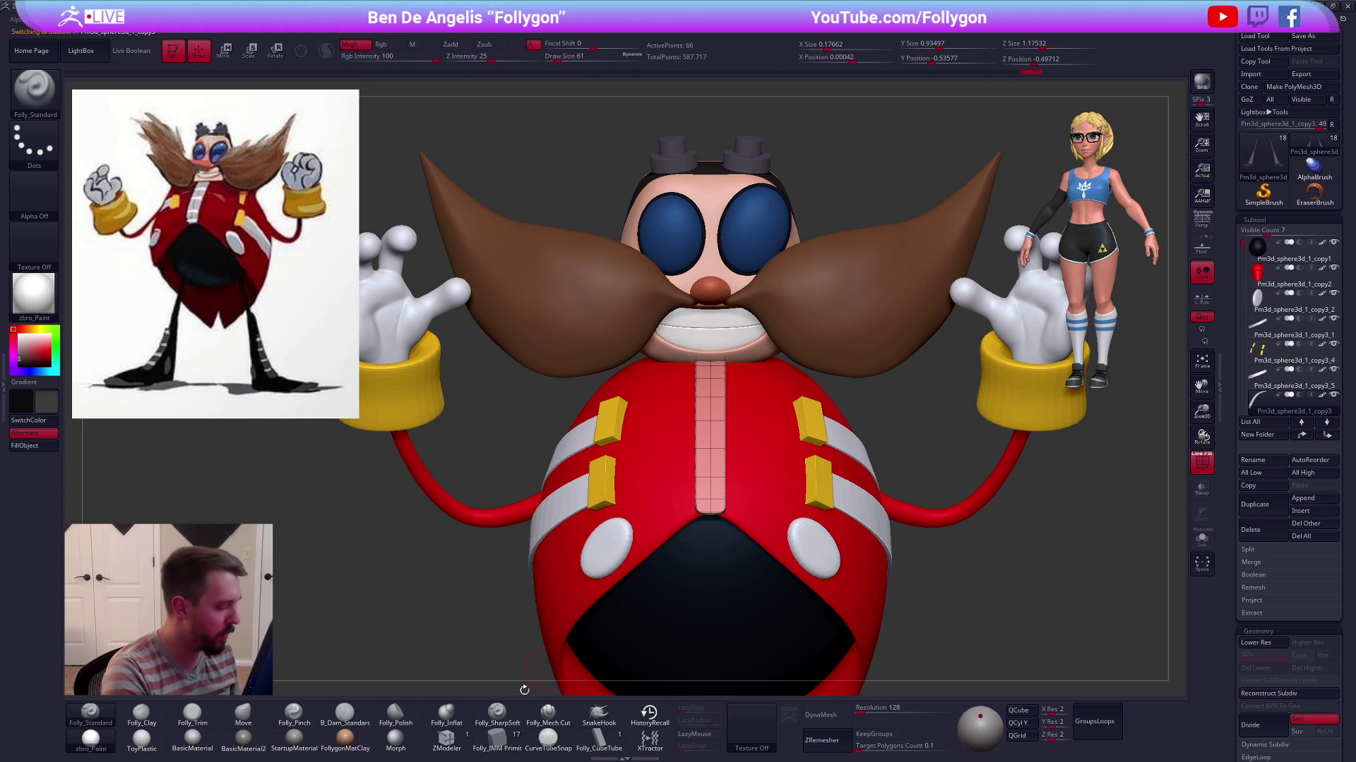
{"action": "left_click", "coordinate": [457, 734]}
{"action": "key", "text": "shift+alt+s"}
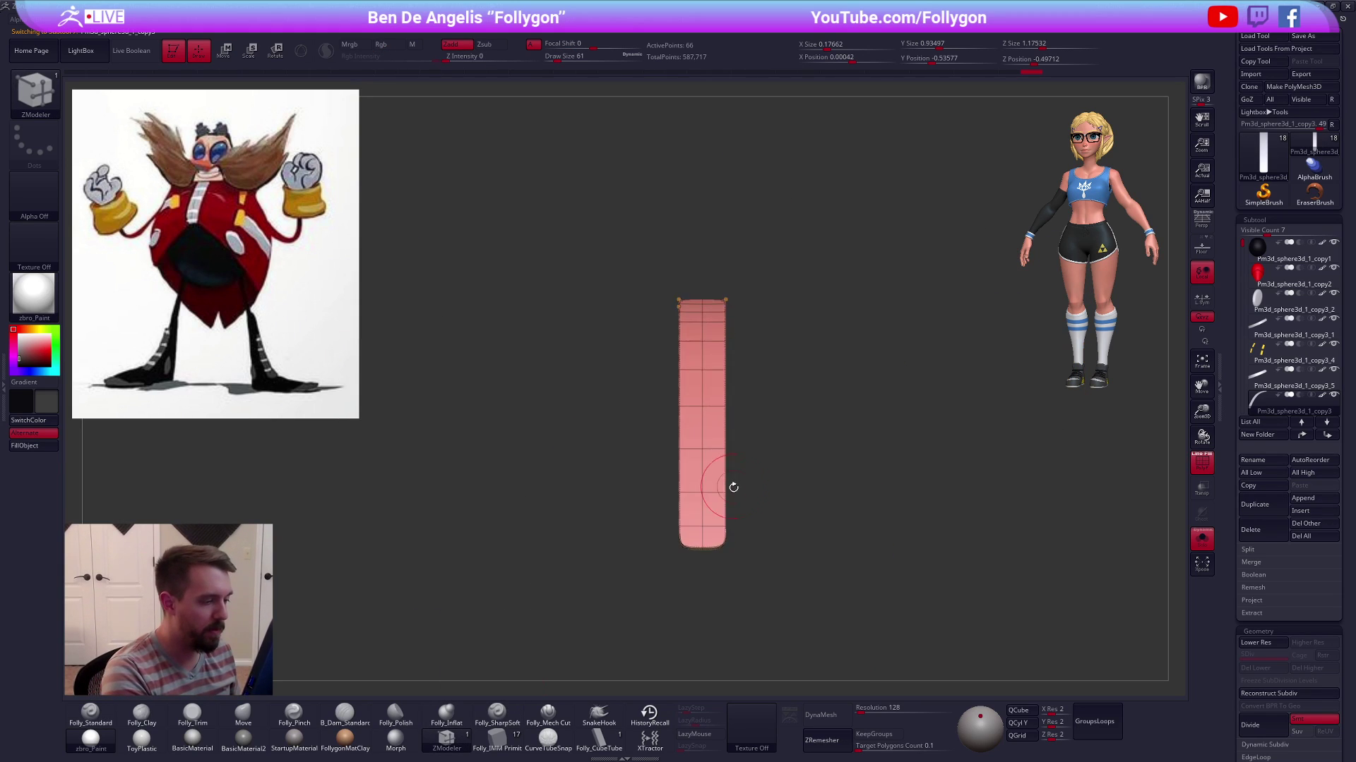
{"action": "key", "text": "space"}
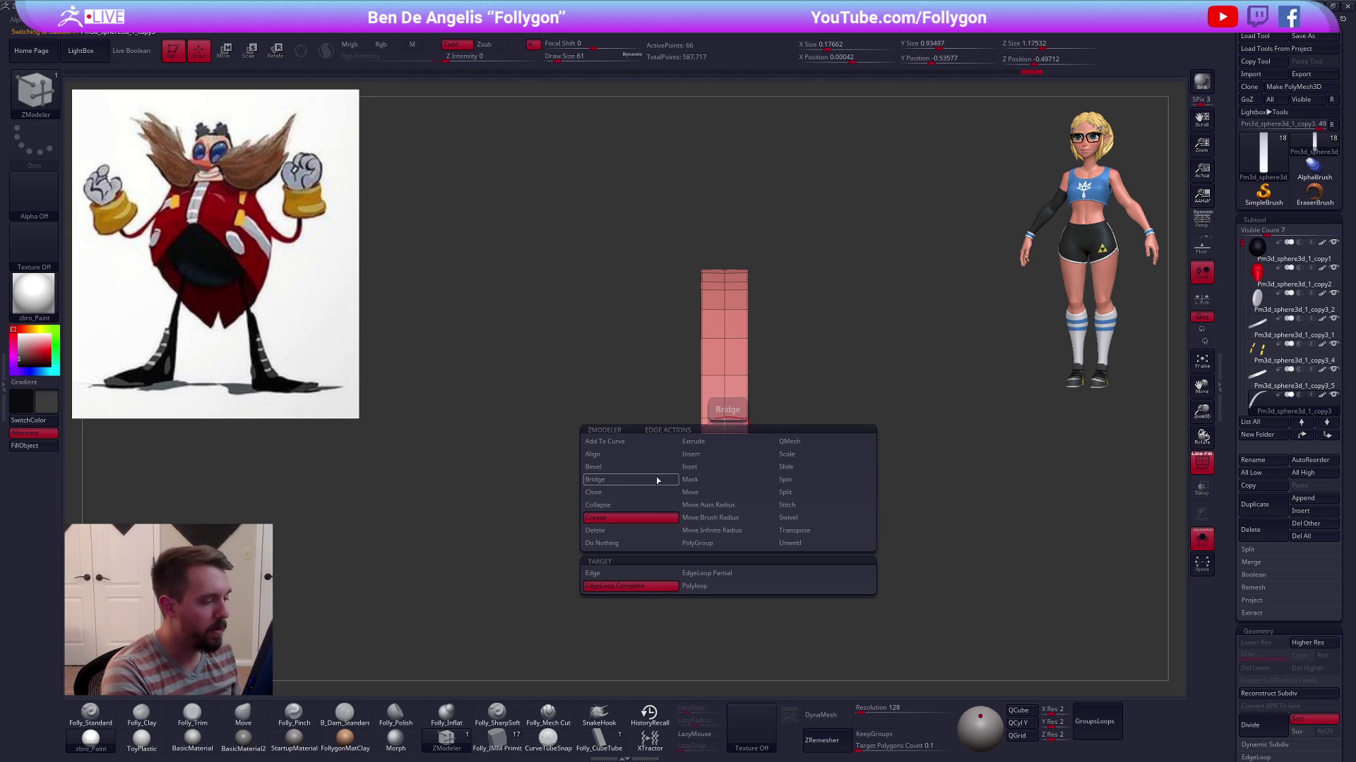
{"action": "left_click", "coordinate": [656, 480]}
{"action": "scroll", "coordinate": [726, 394], "scroll_direction": "up", "scroll_amount": 2}
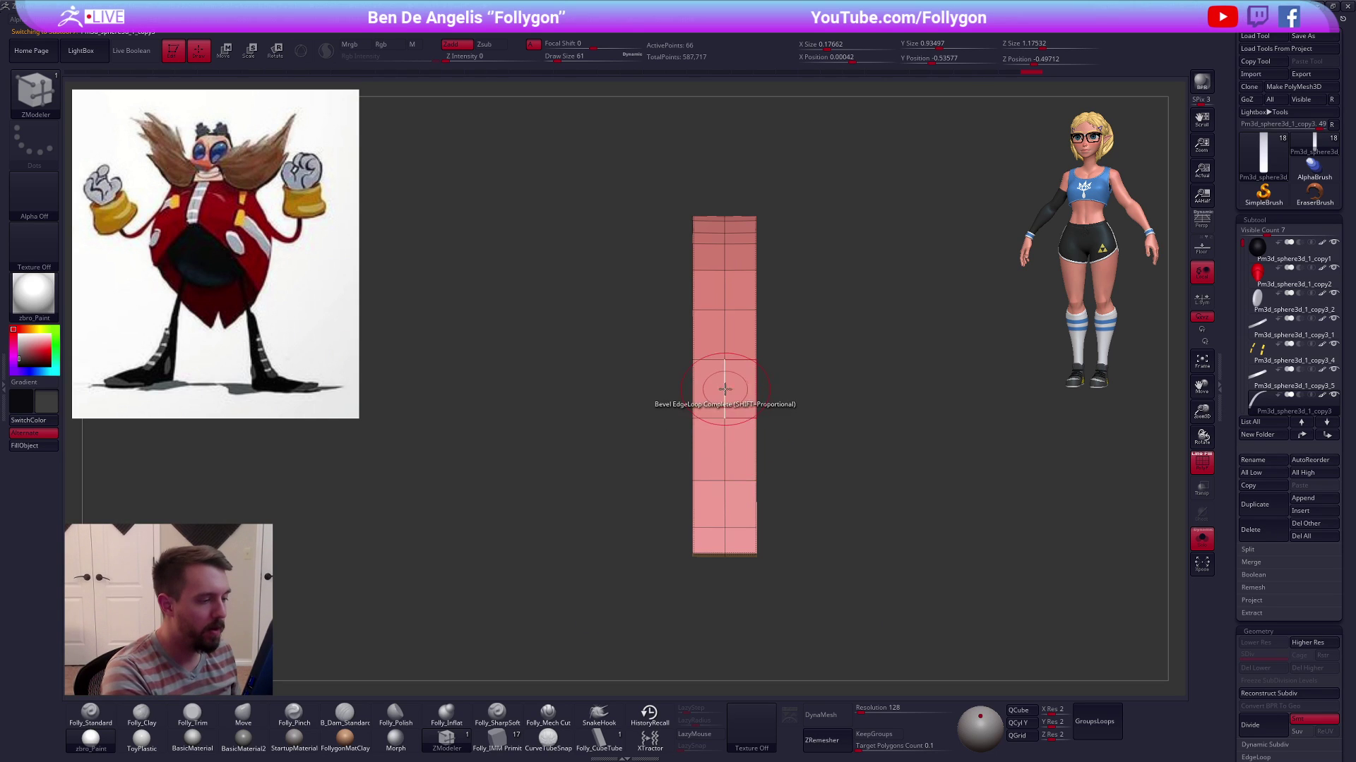
{"action": "left_click", "coordinate": [725, 396]}
{"action": "right_click_drag", "start_coordinate": [699, 487], "coordinate": [725, 455]}
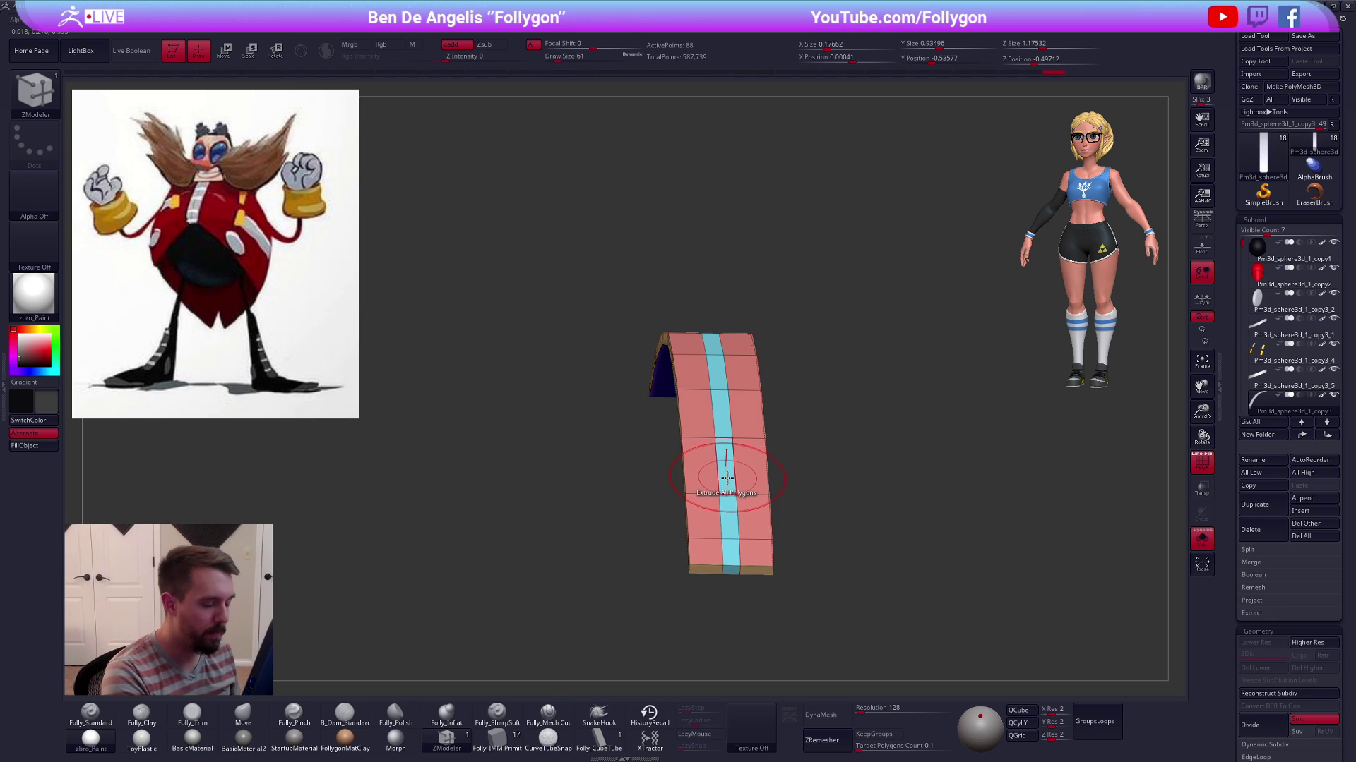
Extrude the strip's centre polygon loop inward with ZModeler to form a lengthwise groove
{"action": "key", "text": "space"}
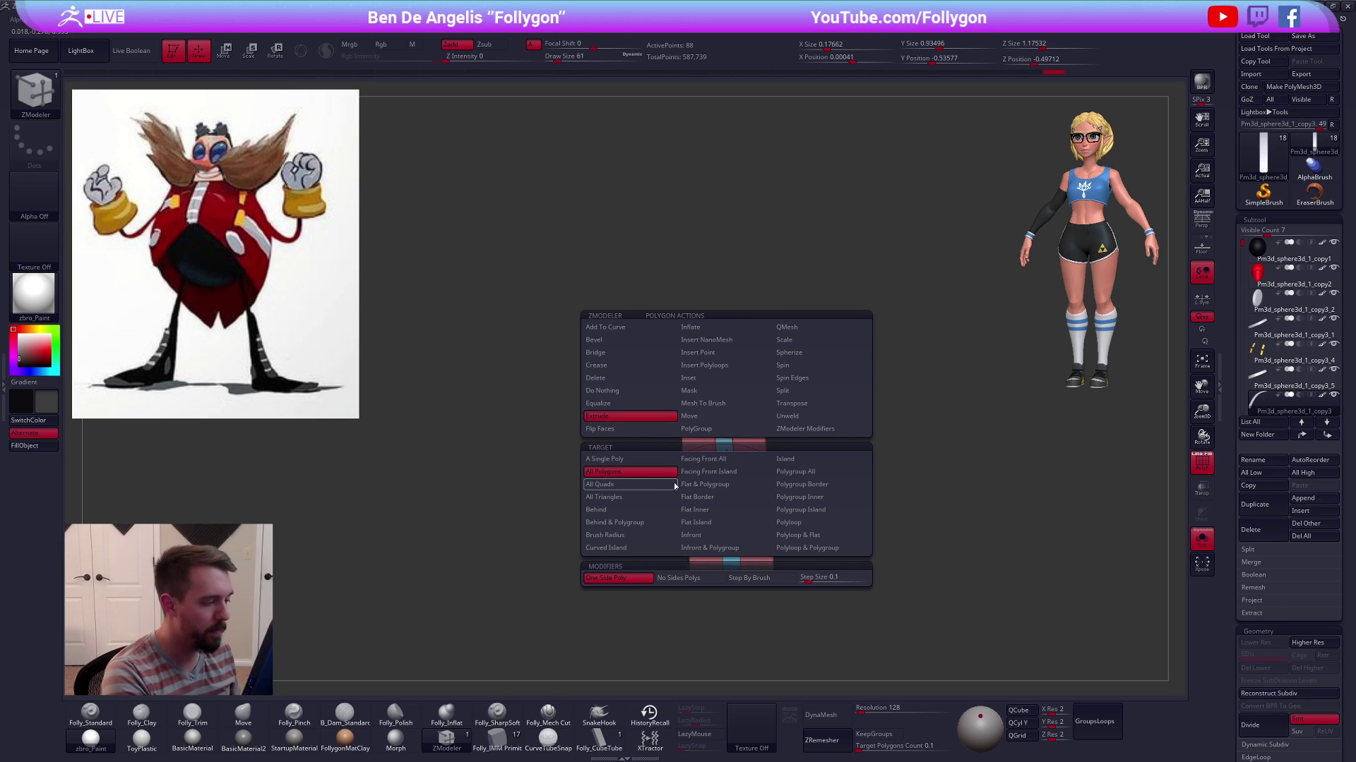
{"action": "key", "text": "space"}
{"action": "left_click", "coordinate": [812, 536]}
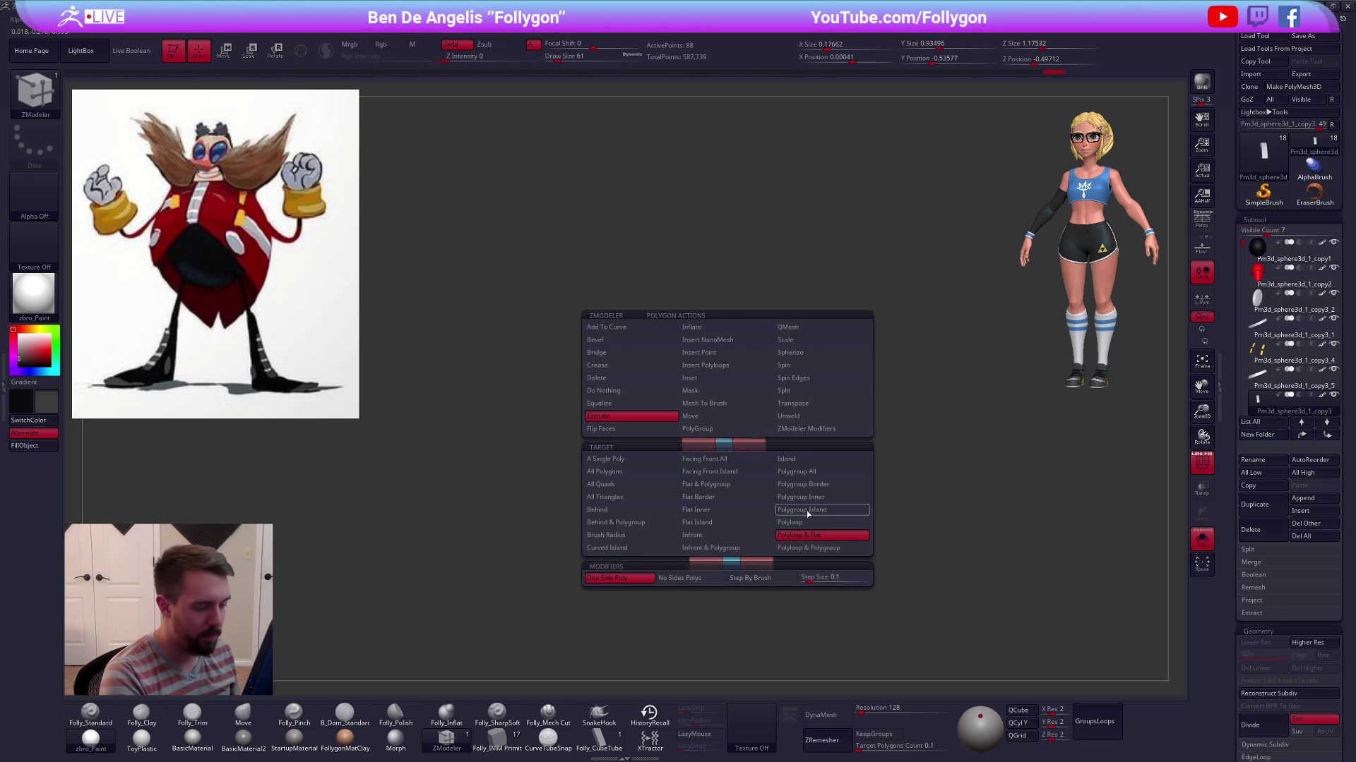
{"action": "mouse_move", "coordinate": [731, 487]}
{"action": "left_mouse_down"}
{"action": "mouse_move", "coordinate": [729, 501]}
{"action": "mouse_move", "coordinate": [808, 535]}
{"action": "mouse_move", "coordinate": [776, 490]}
{"action": "mouse_move", "coordinate": [781, 454]}
{"action": "mouse_move", "coordinate": [769, 459]}
{"action": "left_mouse_up"}
{"action": "key", "text": "ctrl+d"}
{"action": "key", "text": "shift+d"}
{"action": "left_click_drag", "start_coordinate": [706, 452], "coordinate": [781, 447]}
{"action": "key", "text": "shift+f"}
{"action": "right_click_drag", "start_coordinate": [734, 454], "coordinate": [749, 471], "text": "ctrl"}
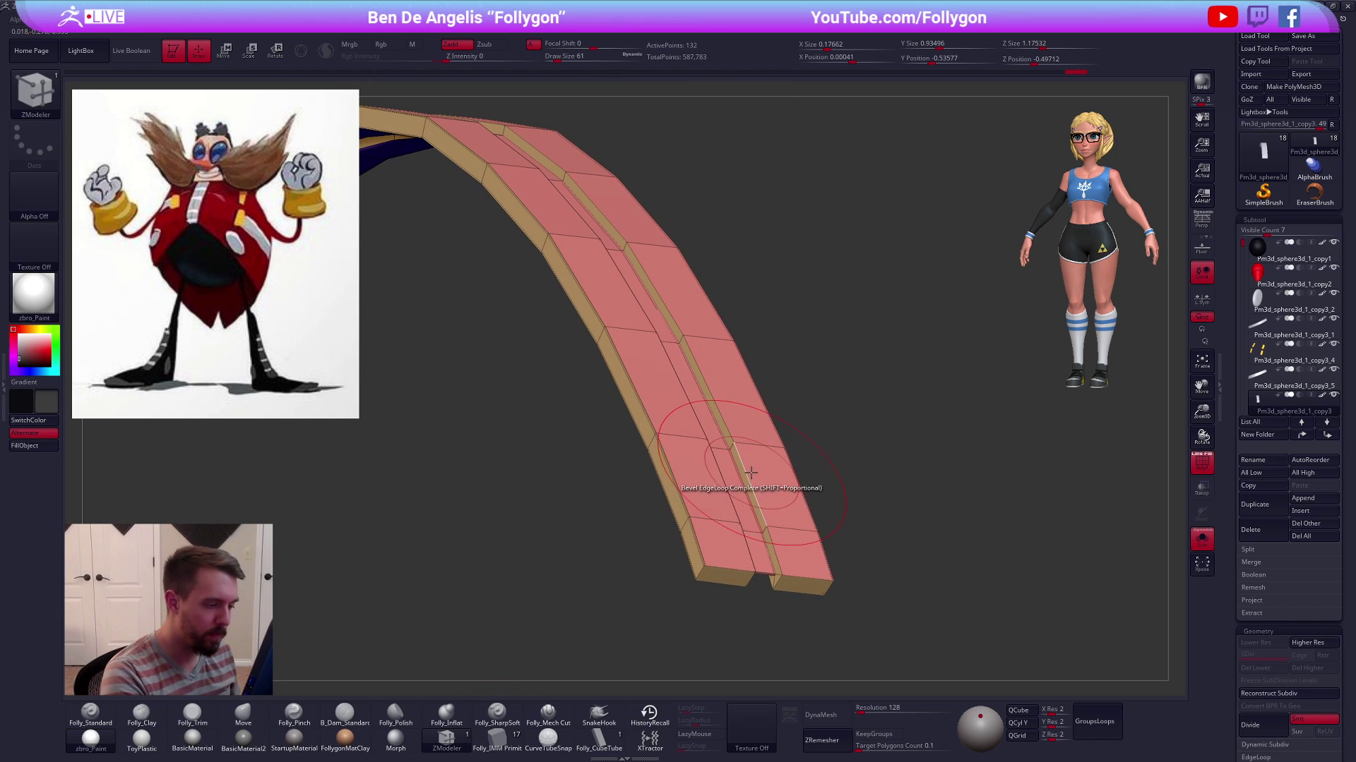
Refine the edge loops along the strip's groove with a ZModeler edge action
{"action": "key", "text": "space"}
{"action": "left_click", "coordinate": [659, 520]}
{"action": "left_click", "coordinate": [749, 479]}
{"action": "left_click_drag", "start_coordinate": [749, 480], "coordinate": [800, 427]}
{"action": "right_click_drag", "start_coordinate": [800, 429], "coordinate": [798, 423]}
{"action": "key", "text": "shift+f"}
{"action": "mouse_move", "coordinate": [769, 517]}
{"action": "right_mouse_down", "text": "alt"}
{"action": "mouse_move", "coordinate": [765, 420]}
{"action": "mouse_move", "coordinate": [779, 459]}
{"action": "mouse_move", "coordinate": [791, 341]}
{"action": "mouse_move", "coordinate": [794, 353]}
{"action": "right_mouse_up", "text": "alt"}
{"action": "key", "text": "shift+d"}
{"action": "key", "text": "shift+f"}
Set the Draw Size to 25, preview the strip with dynamic subdivision, and bring back the full character
{"action": "key", "text": "d"}
{"action": "key", "text": "space"}
{"action": "left_click_drag", "start_coordinate": [812, 387], "coordinate": [796, 387]}
{"action": "key", "text": "shift+d"}
{"action": "mouse_move", "coordinate": [756, 452]}
{"action": "right_mouse_down", "text": "alt"}
{"action": "mouse_move", "coordinate": [759, 396]}
{"action": "mouse_move", "coordinate": [734, 545]}
{"action": "mouse_move", "coordinate": [781, 574]}
{"action": "mouse_move", "coordinate": [792, 434]}
{"action": "mouse_move", "coordinate": [805, 491]}
{"action": "mouse_move", "coordinate": [635, 512]}
{"action": "mouse_move", "coordinate": [789, 489]}
{"action": "mouse_move", "coordinate": [750, 581]}
{"action": "mouse_move", "coordinate": [873, 563]}
{"action": "mouse_move", "coordinate": [852, 500]}
{"action": "right_mouse_up", "text": "alt"}
{"action": "key", "text": "d"}
{"action": "key", "text": "shift+d"}
{"action": "key", "text": "d"}
{"action": "key", "text": "shift+d"}
{"action": "key", "text": "d"}
{"action": "mouse_move", "coordinate": [852, 499]}
{"action": "right_mouse_down", "text": "shift"}
{"action": "mouse_move", "coordinate": [889, 596]}
{"action": "mouse_move", "coordinate": [860, 515]}
{"action": "right_mouse_up", "text": "shift"}
{"action": "key", "text": "ctrl+shift+s"}
{"action": "right_click_drag", "start_coordinate": [960, 570], "coordinate": [915, 559], "text": "alt"}
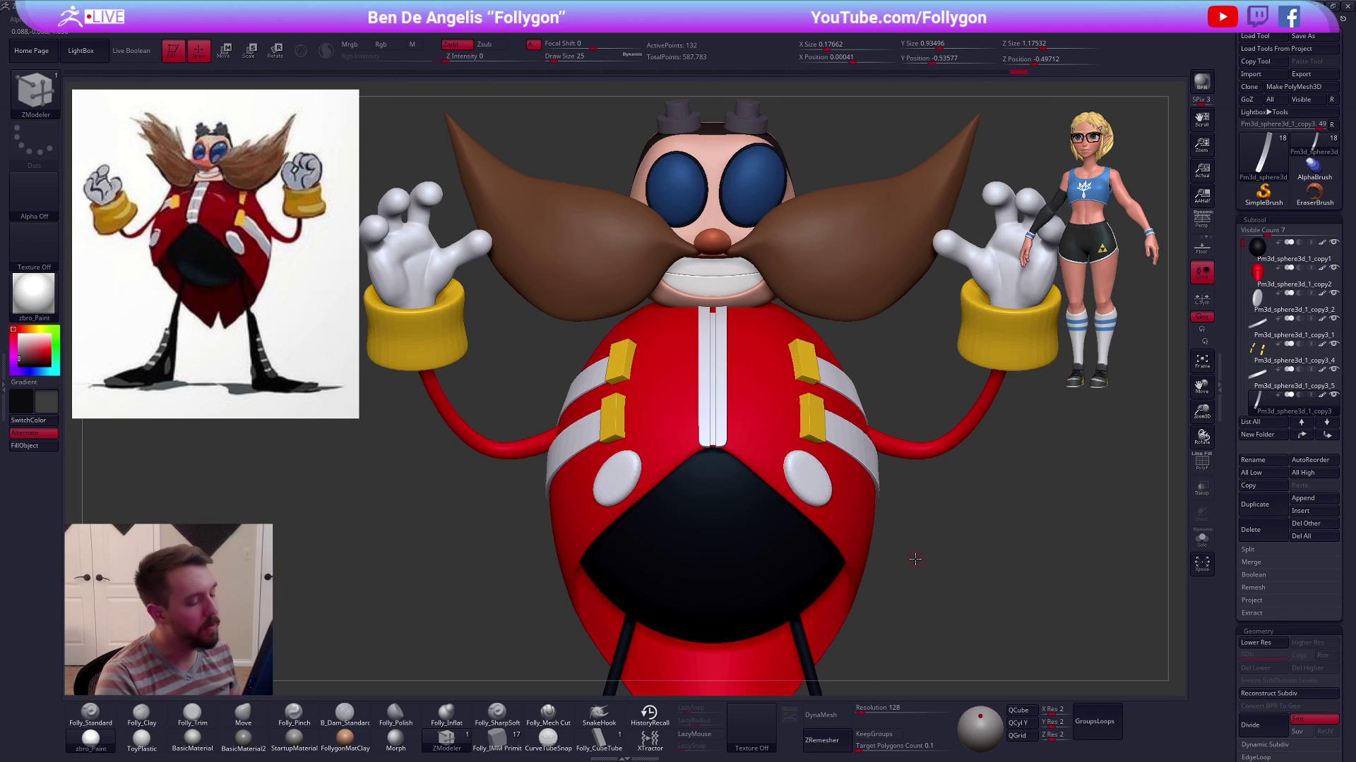
Adjust the upper end of the white chest strip under the chin with an enlarged Move brush
{"action": "key", "text": "b"}
{"action": "key", "text": "m"}
{"action": "key", "text": "v"}
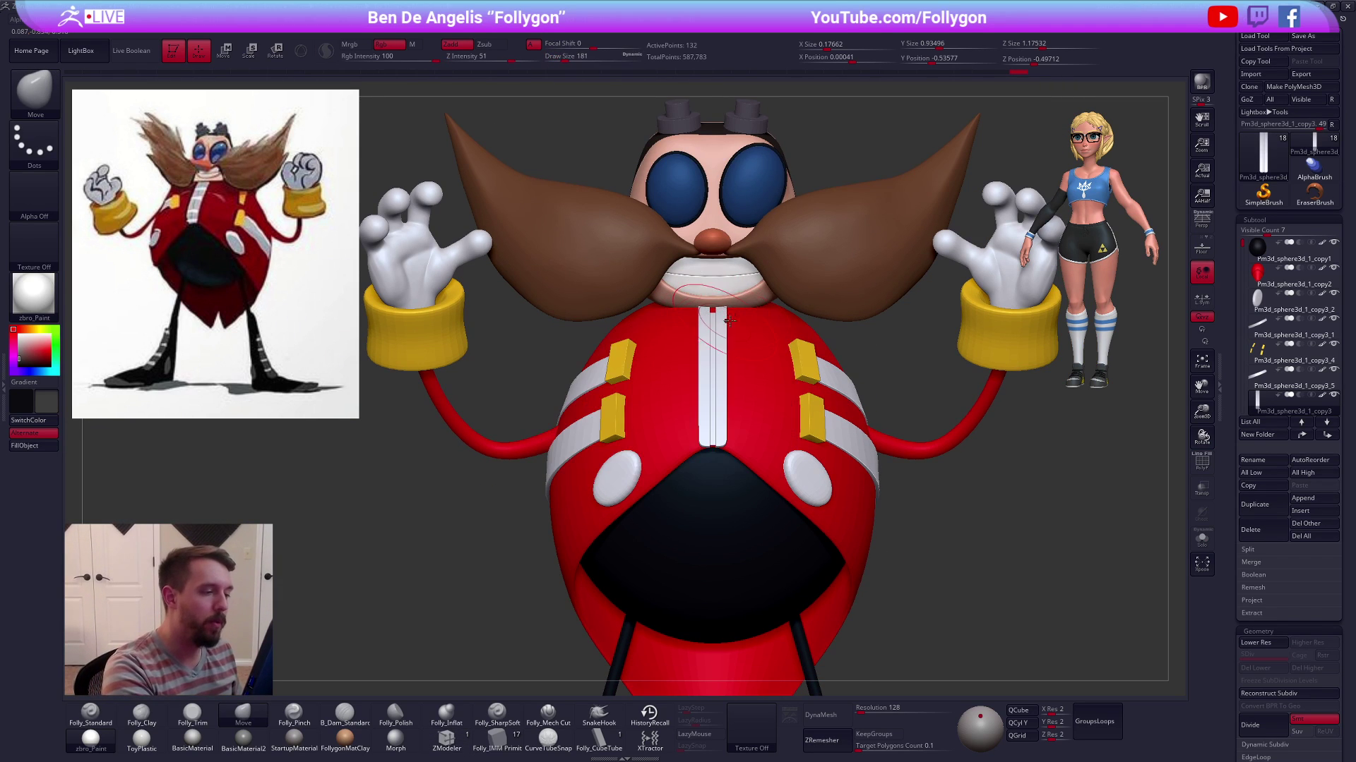
{"action": "key", "text": "bracketright"}
{"action": "right_click_drag", "start_coordinate": [718, 300], "coordinate": [739, 367], "text": "ctrl"}
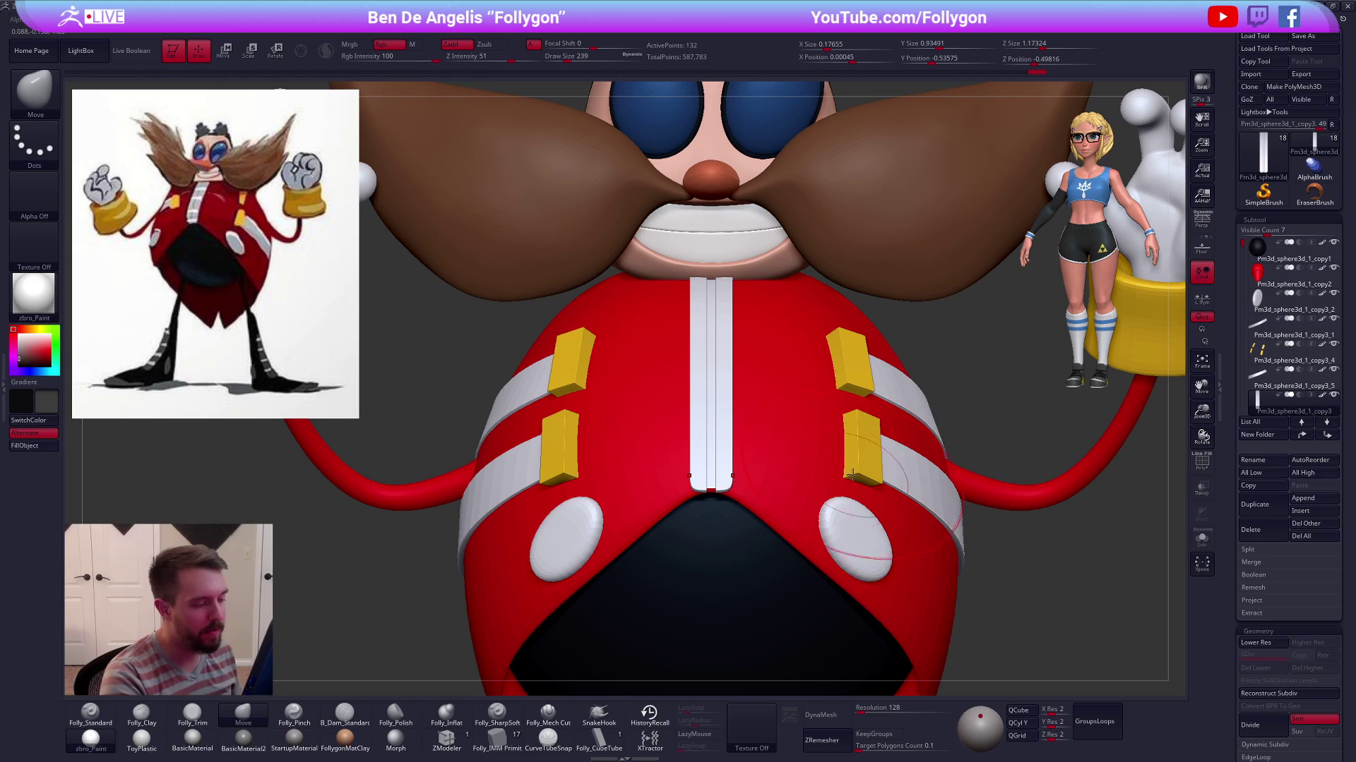
{"action": "right_click_drag", "start_coordinate": [718, 471], "coordinate": [718, 376], "text": "ctrl"}
Select the head, sample a colour from the reference image, and set the Standard brush to paint Rgb only
{"action": "left_click", "coordinate": [720, 445], "text": "alt"}
{"action": "key", "text": "z"}
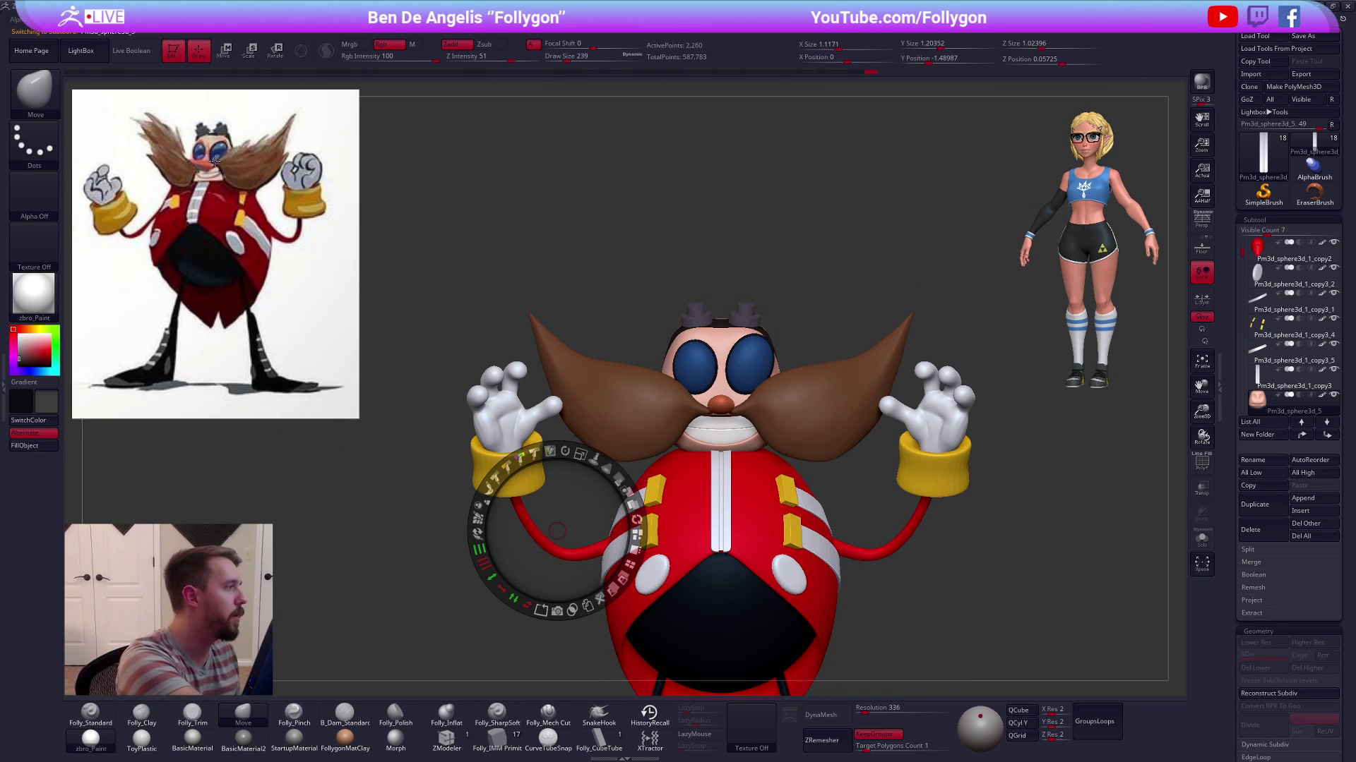
{"action": "key", "text": "c"}
{"action": "key", "text": "z"}
{"action": "key", "text": "1"}
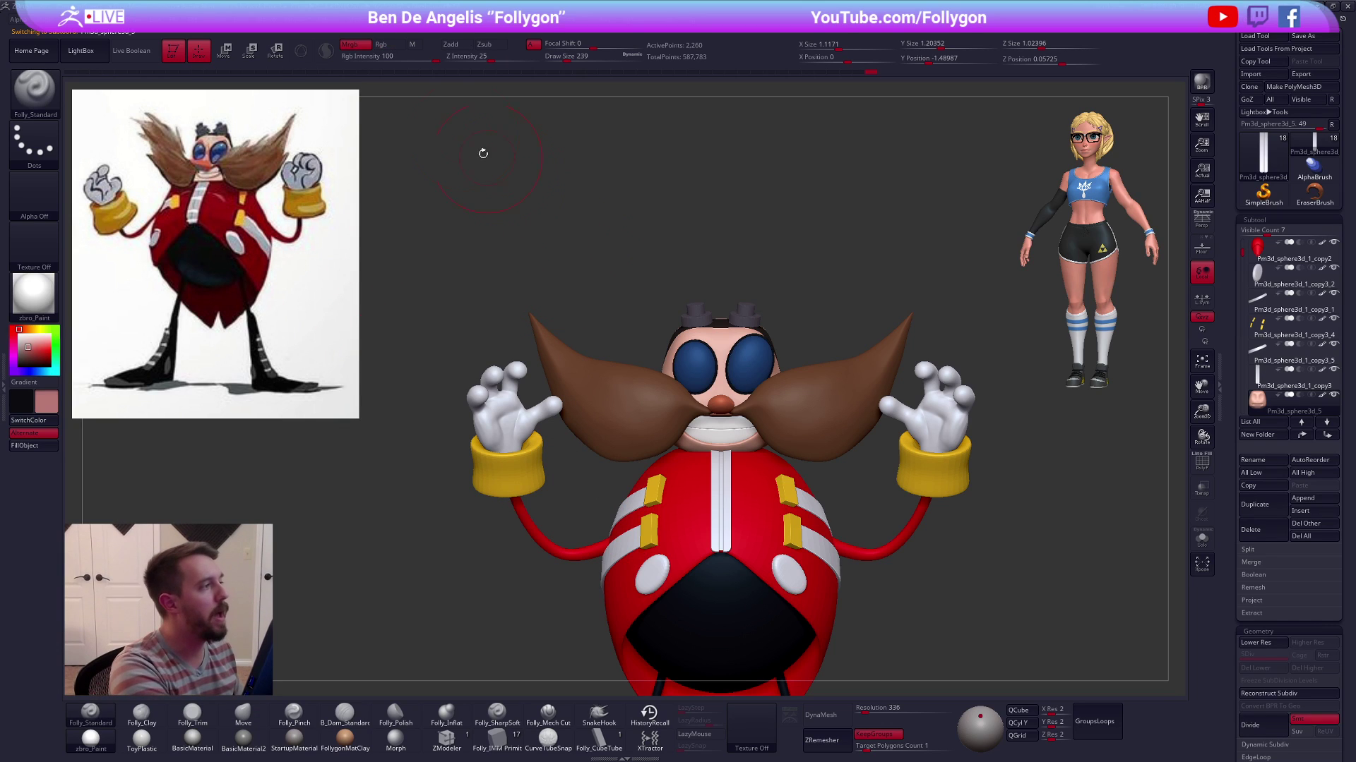
{"action": "left_click", "coordinate": [381, 44]}
{"action": "key", "text": "alt+s"}
Try painting the isolated face with the sampled colour at Rgb Intensity 15
{"action": "key", "text": "space"}
{"action": "left_click", "coordinate": [697, 464]}
{"action": "mouse_move", "coordinate": [840, 452]}
{"action": "left_mouse_down"}
{"action": "mouse_move", "coordinate": [773, 449]}
{"action": "mouse_move", "coordinate": [774, 381]}
{"action": "mouse_move", "coordinate": [791, 428]}
{"action": "mouse_move", "coordinate": [863, 452]}
{"action": "mouse_move", "coordinate": [783, 416]}
{"action": "left_mouse_up"}
{"action": "key", "text": "ctrl+z"}
{"action": "key", "text": "c"}
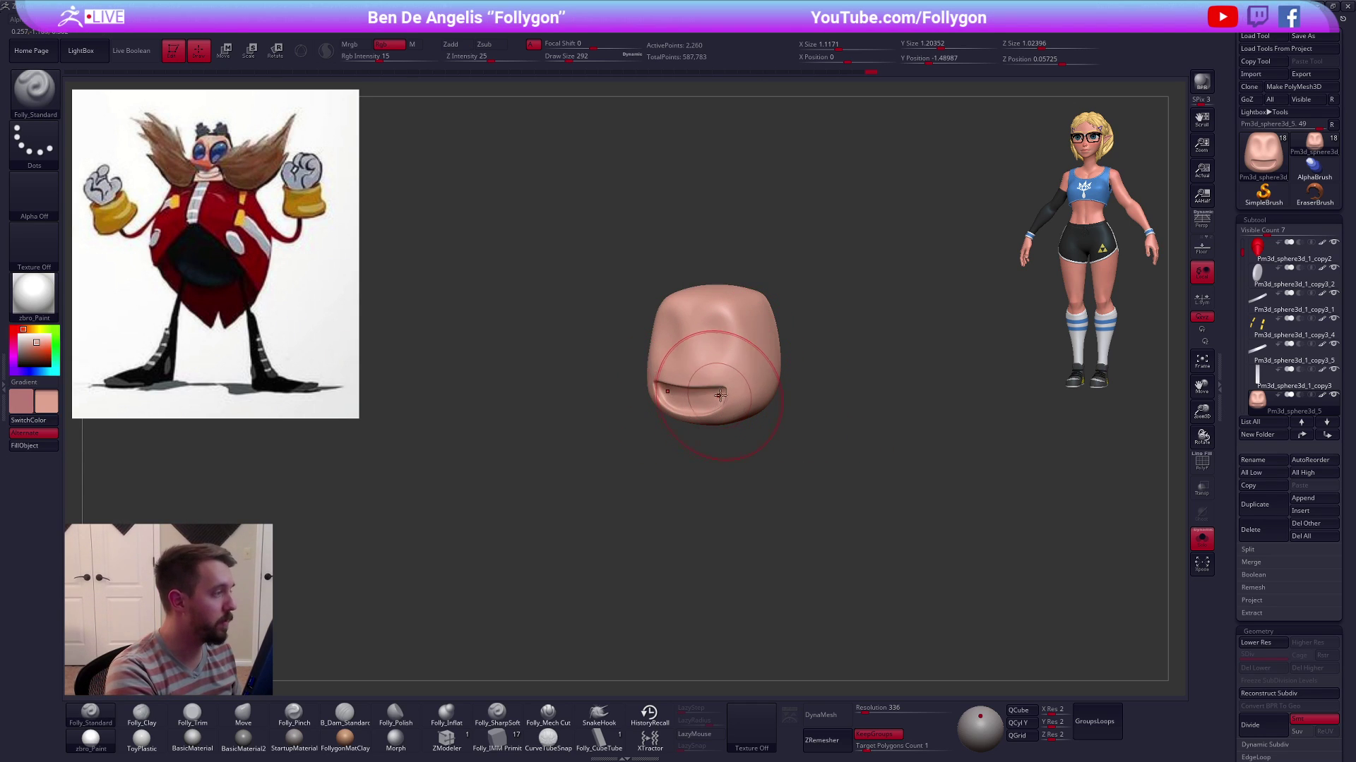
{"action": "key", "text": "v"}
{"action": "key", "text": "ctrl+z"}
Choose a red paint colour and set the brush to Draw Size 350 and Rgb Intensity 5
{"action": "left_click", "coordinate": [43, 347]}
{"action": "key", "text": "space"}
{"action": "left_click_drag", "start_coordinate": [746, 368], "coordinate": [751, 368]}
{"action": "left_click", "coordinate": [413, 56]}
{"action": "type", "text": "5"}
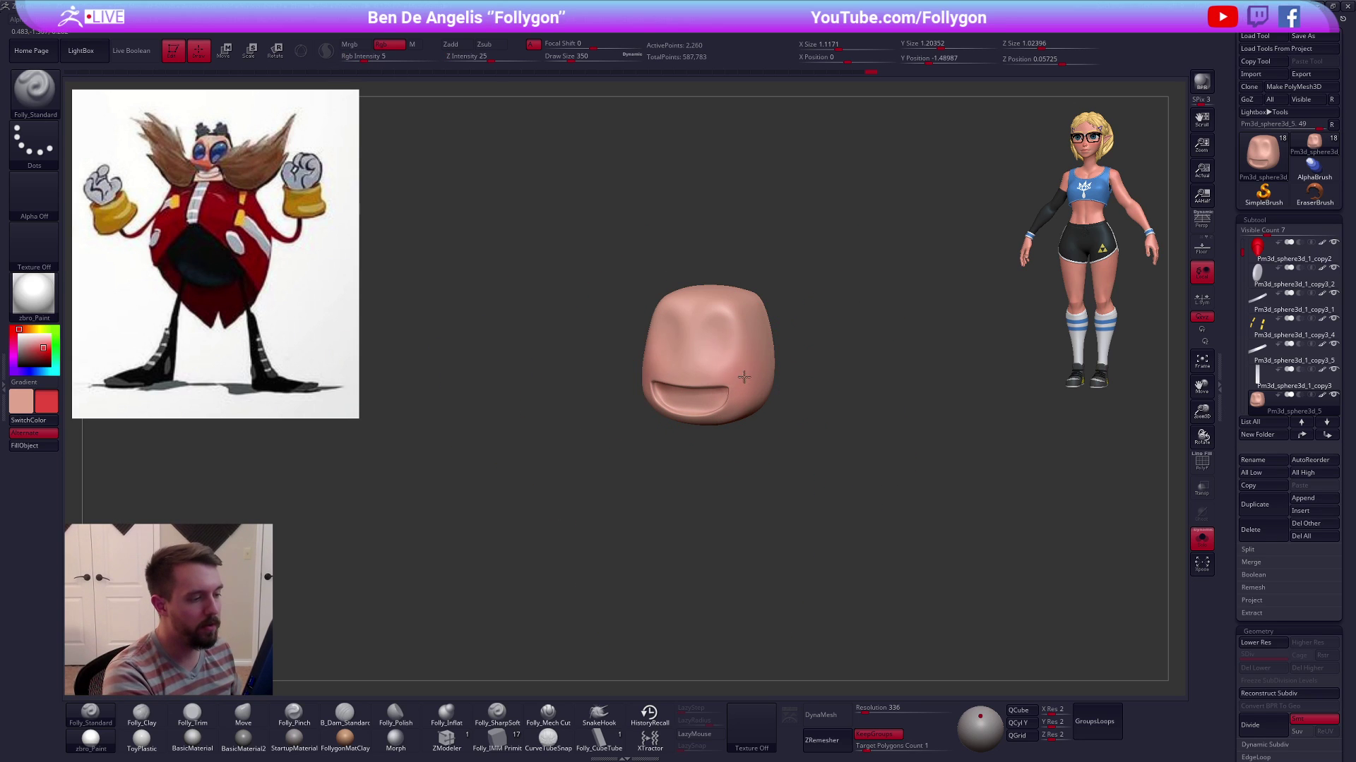
Paint a soft red blush over the cheeks and sides of the head with brush sizes 279 and 397
{"action": "key", "text": "alt+s"}
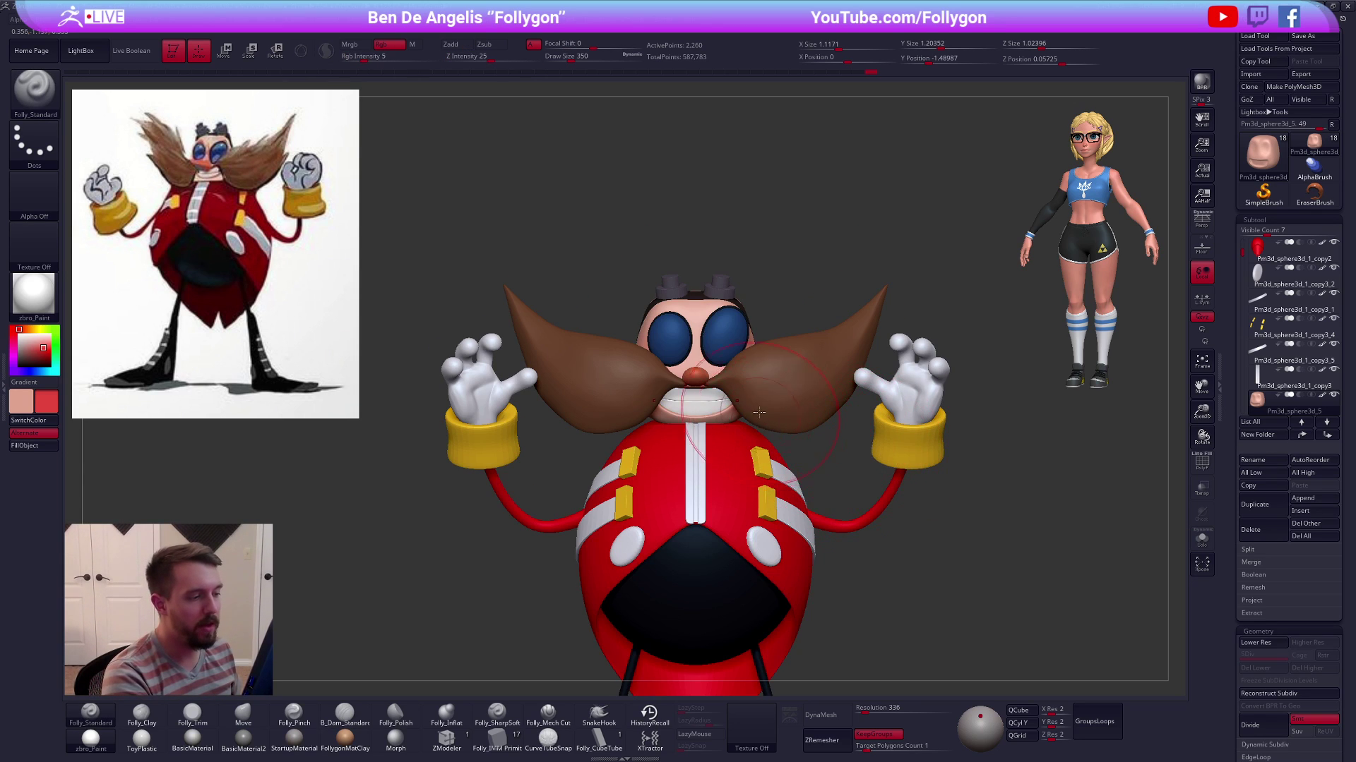
{"action": "key", "text": "alt+s"}
{"action": "key", "text": "space"}
{"action": "left_click_drag", "start_coordinate": [763, 415], "coordinate": [758, 415]}
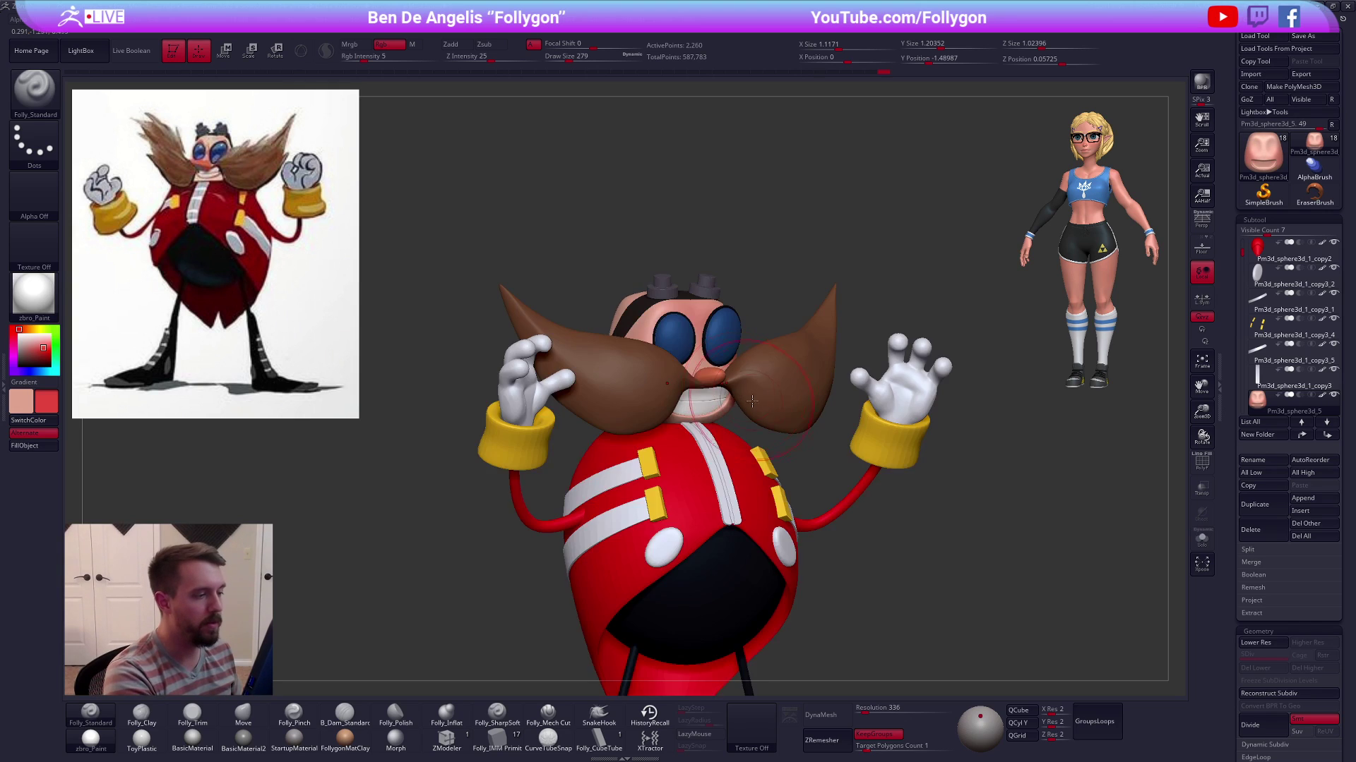
{"action": "key", "text": "space"}
{"action": "left_click_drag", "start_coordinate": [699, 342], "coordinate": [713, 342]}
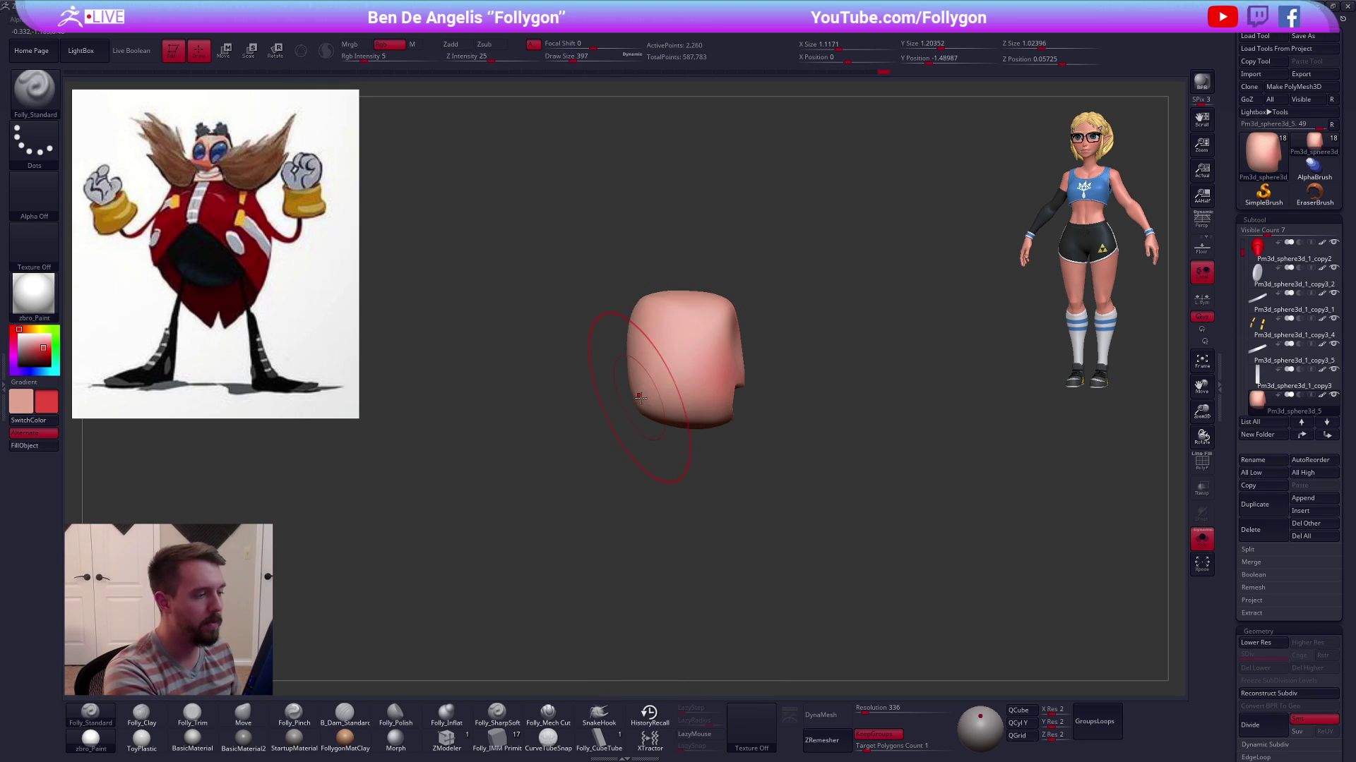
{"action": "right_click_drag", "start_coordinate": [604, 331], "coordinate": [648, 335]}
{"action": "left_click_drag", "start_coordinate": [615, 298], "coordinate": [619, 313]}
{"action": "mouse_move", "coordinate": [628, 406]}
{"action": "right_mouse_down"}
{"action": "mouse_move", "coordinate": [762, 418]}
{"action": "mouse_move", "coordinate": [699, 402]}
{"action": "right_mouse_up"}
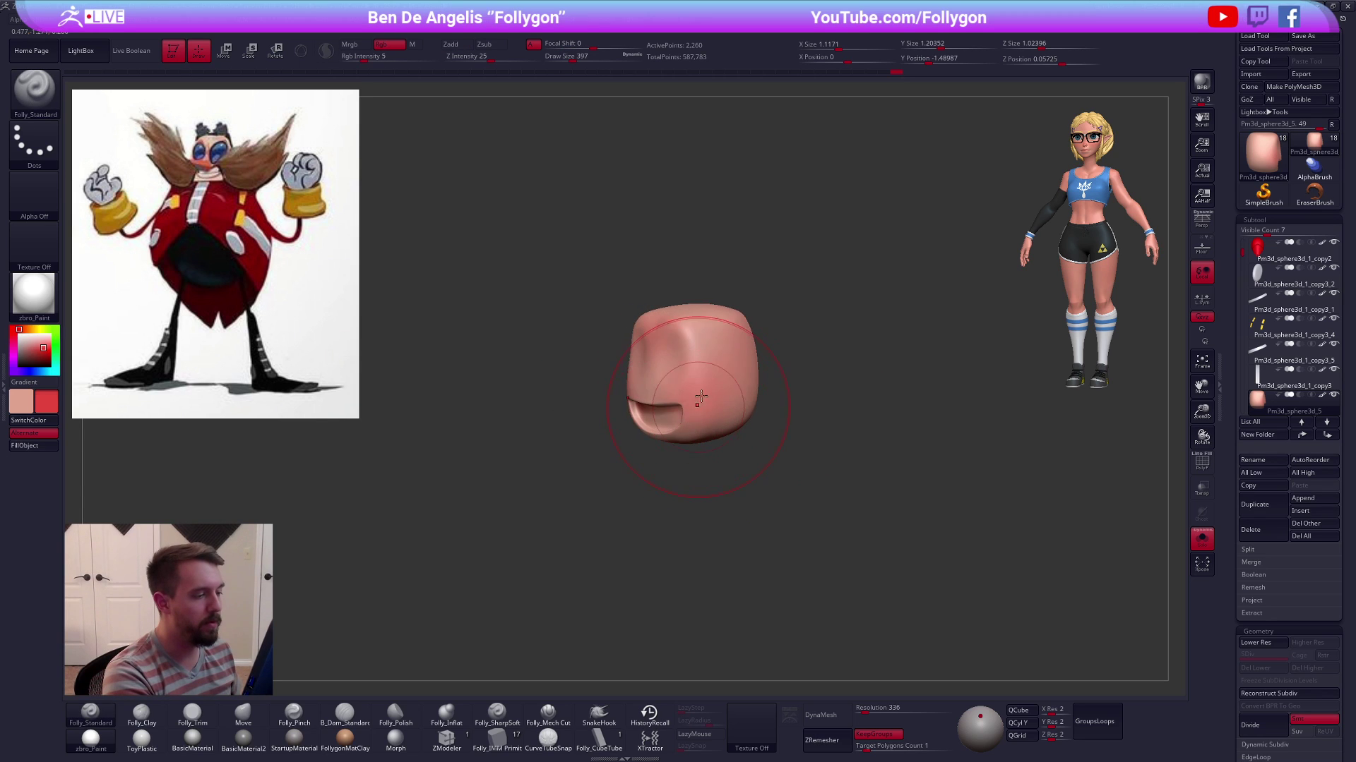
Subdivide the head to level 4 and bring back the full character
{"action": "key", "text": "shift+d"}
{"action": "key", "text": "ctrl+d"}
{"action": "key", "text": "ctrl+d"}
{"action": "key", "text": "ctrl+d"}
{"action": "right_click_drag", "start_coordinate": [713, 415], "coordinate": [740, 431], "text": "ctrl"}
{"action": "right_click_drag", "start_coordinate": [623, 499], "coordinate": [684, 546], "text": "shift"}
{"action": "key", "text": "shift+s"}
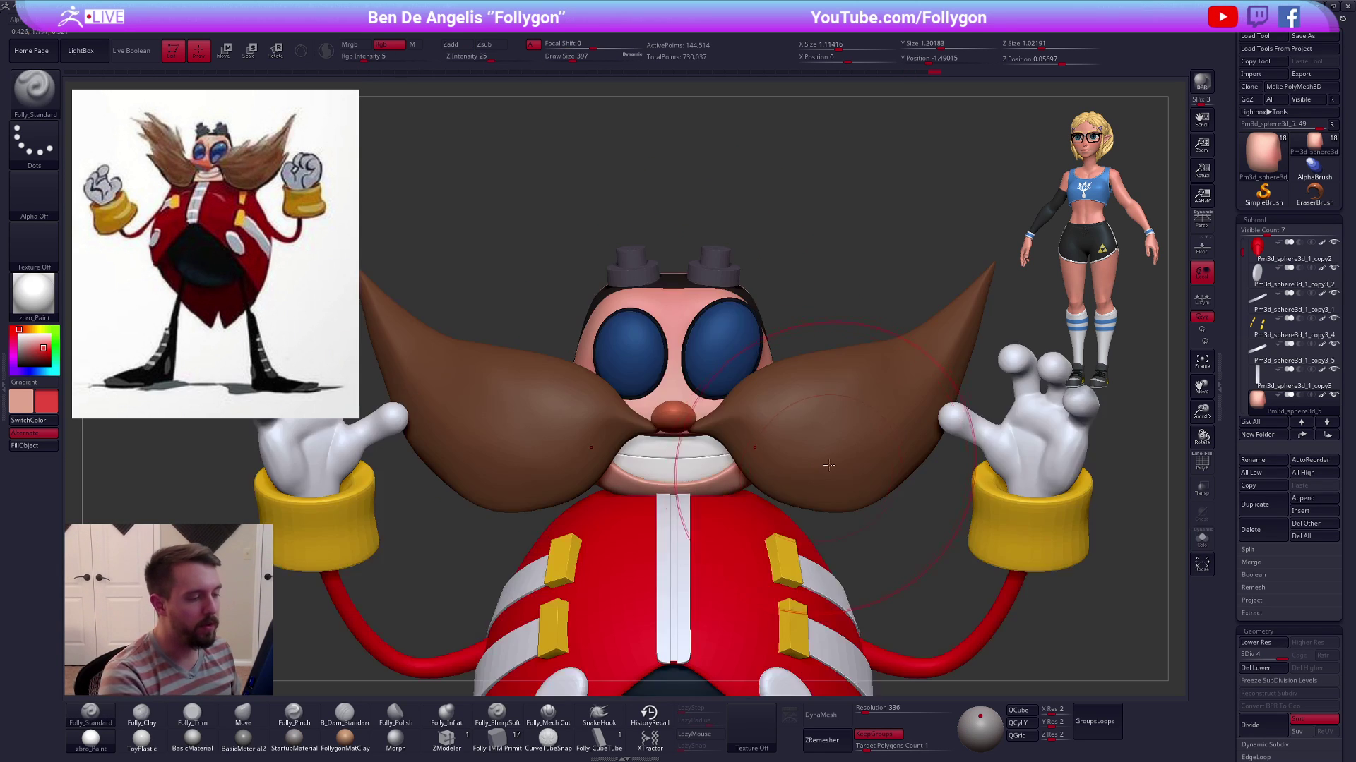
Swap to the peach colour and blend the isolated head toward it with a fill at Rgb Intensity 25
{"action": "right_click_drag", "start_coordinate": [874, 546], "coordinate": [850, 523], "text": "ctrl"}
{"action": "right_click_drag", "start_coordinate": [701, 547], "coordinate": [631, 473]}
{"action": "key", "text": "shift+s"}
{"action": "key", "text": "shift+s"}
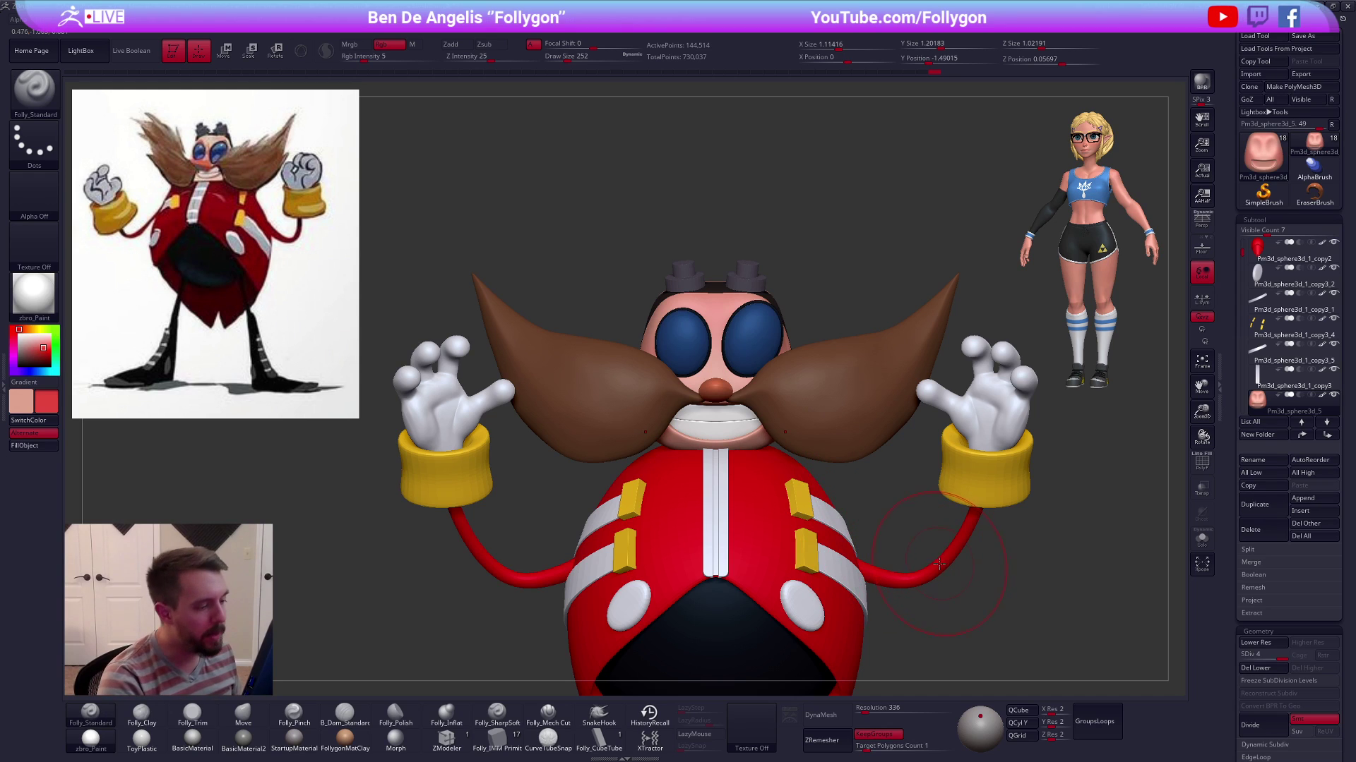
{"action": "key", "text": "v"}
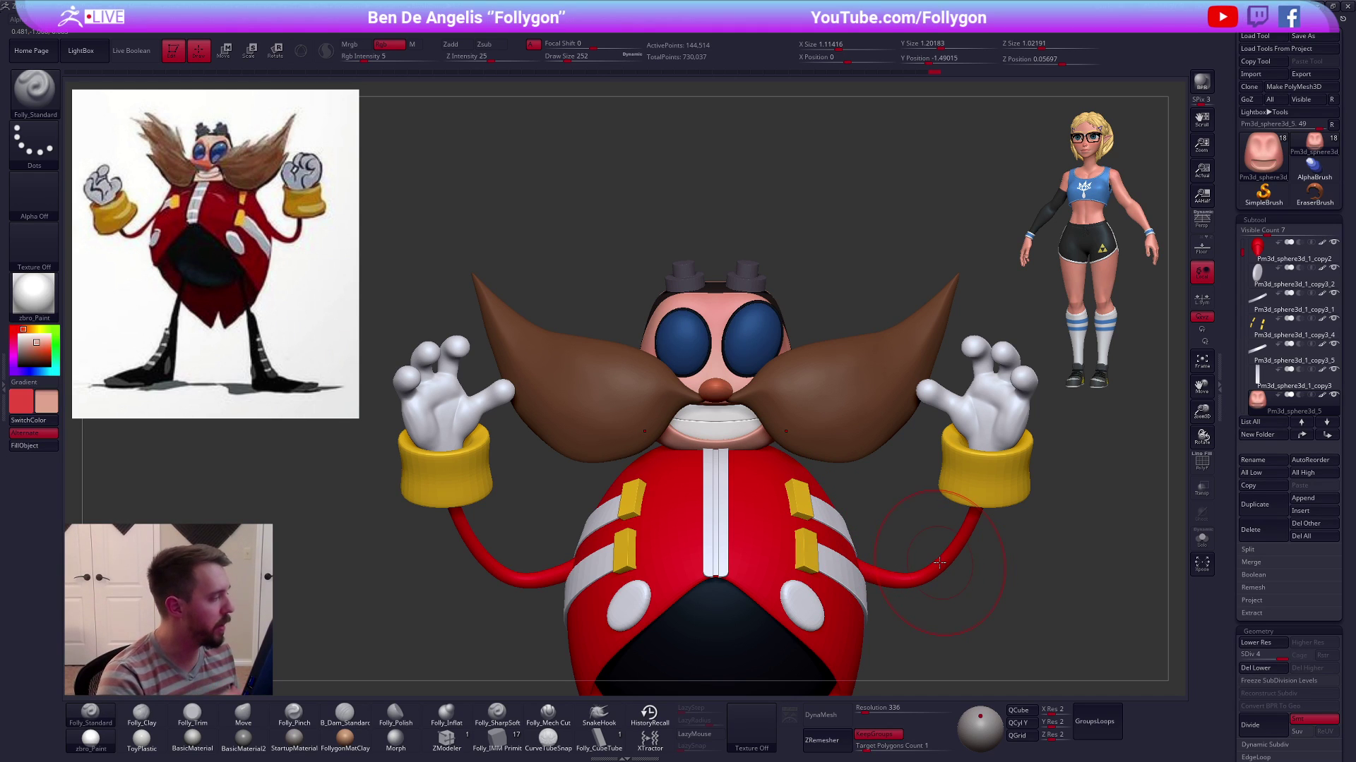
{"action": "key", "text": "shift+s"}
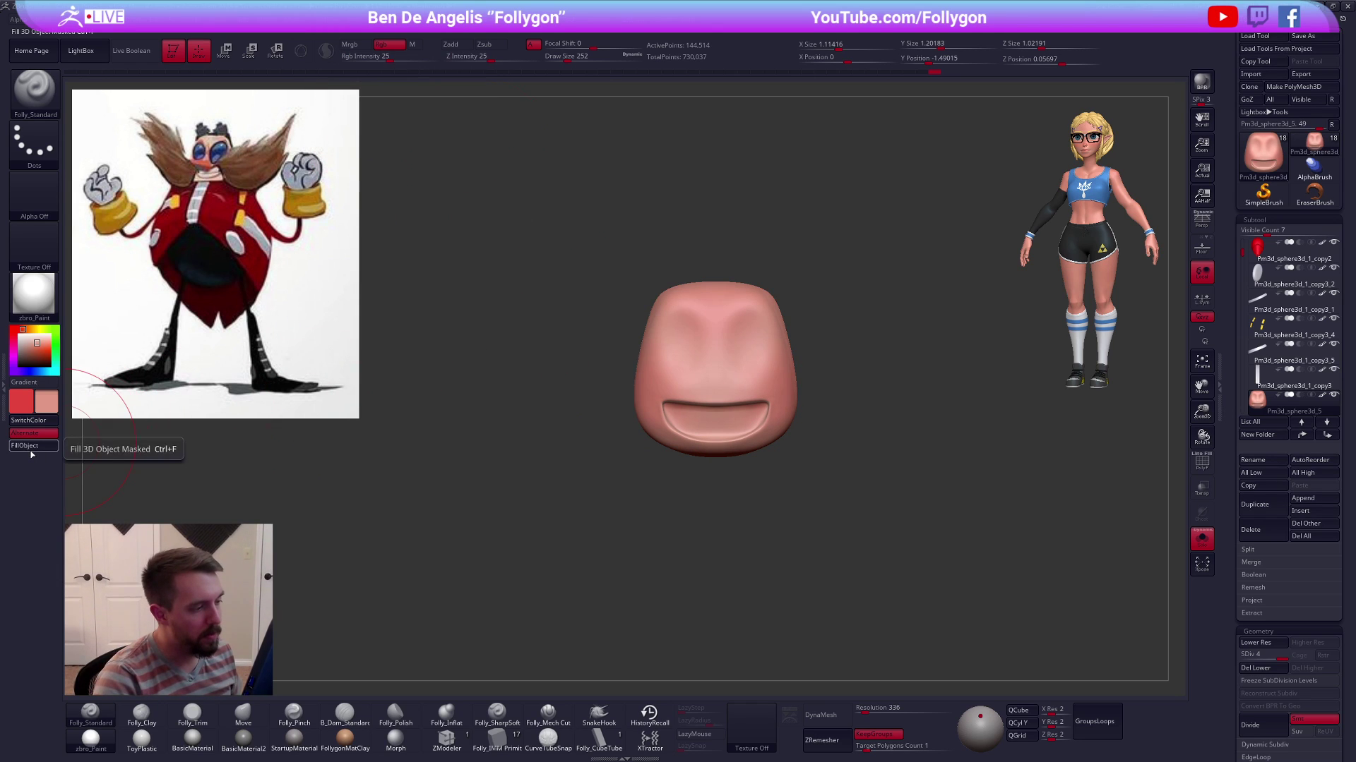
{"action": "mouse_move", "coordinate": [533, 469]}
{"action": "left_mouse_down"}
{"action": "mouse_move", "coordinate": [560, 468]}
{"action": "mouse_move", "coordinate": [533, 469]}
{"action": "left_mouse_up"}
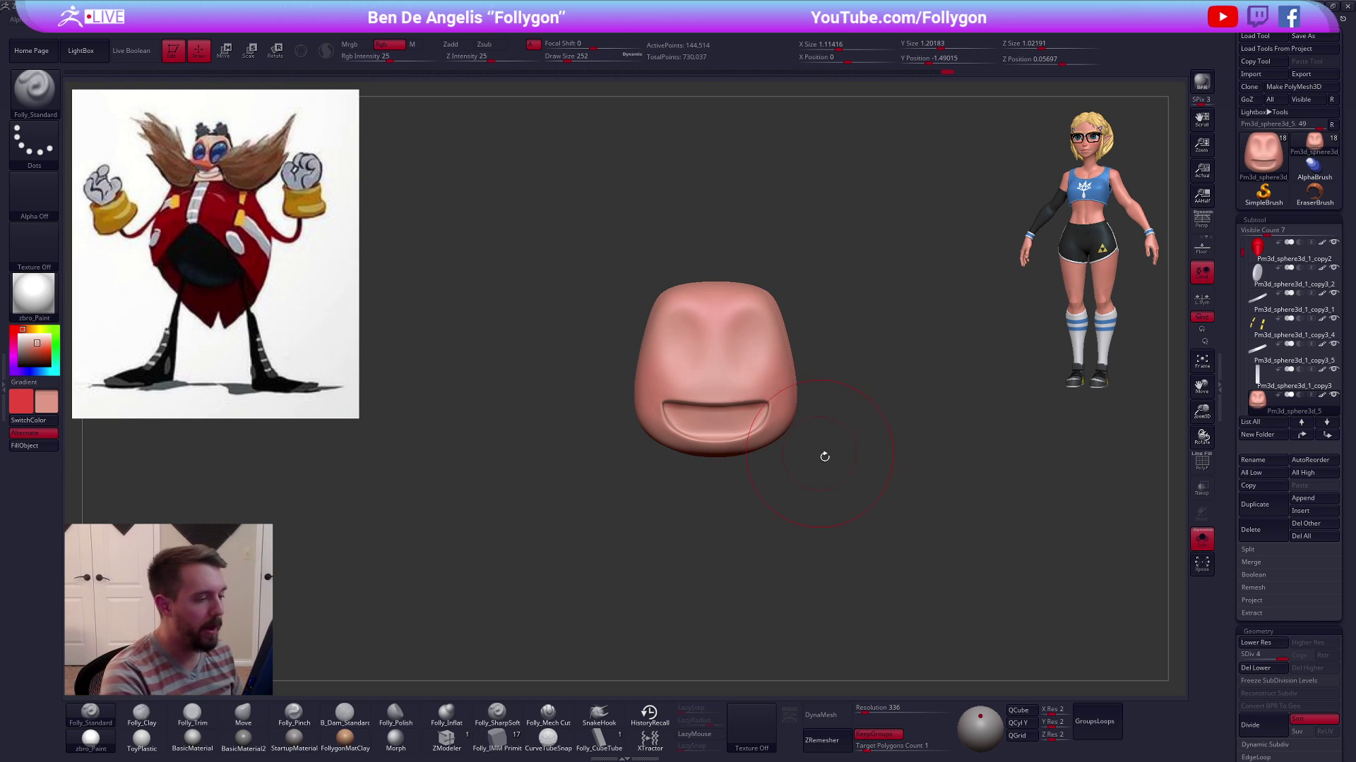
{"action": "key", "text": "alt+s"}
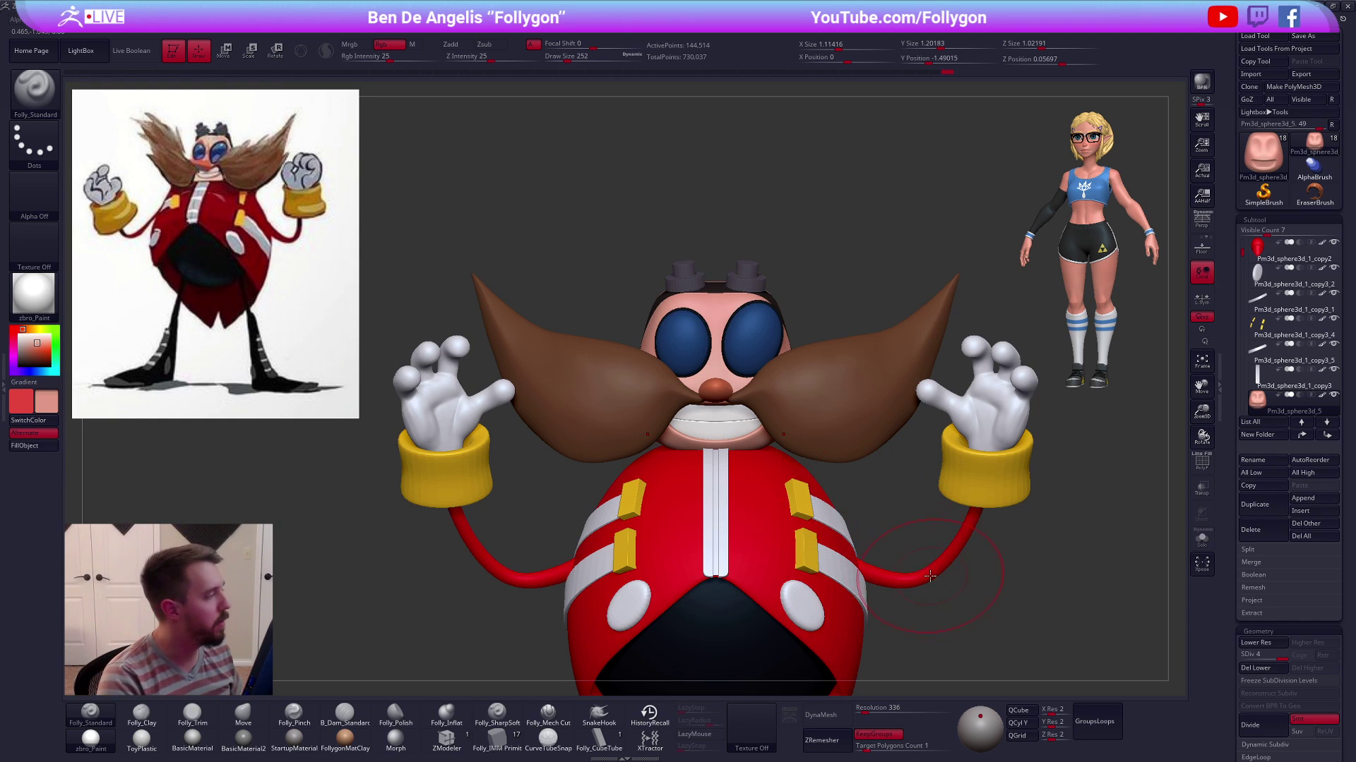
Sample a pale cream tone from the reference image and set the Rgb Intensity to 5
{"action": "key", "text": "z"}
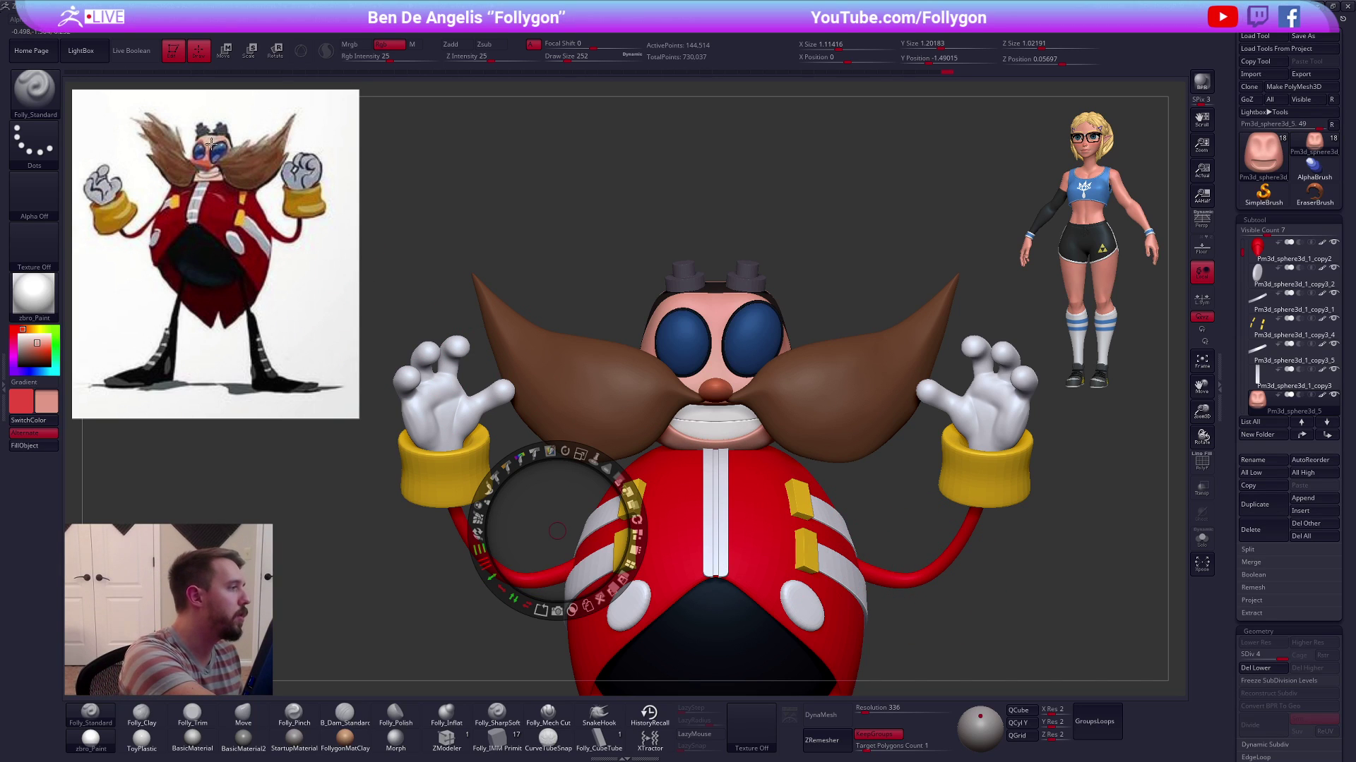
{"action": "key", "text": "c"}
{"action": "key", "text": "z"}
{"action": "key", "text": "ctrl"}
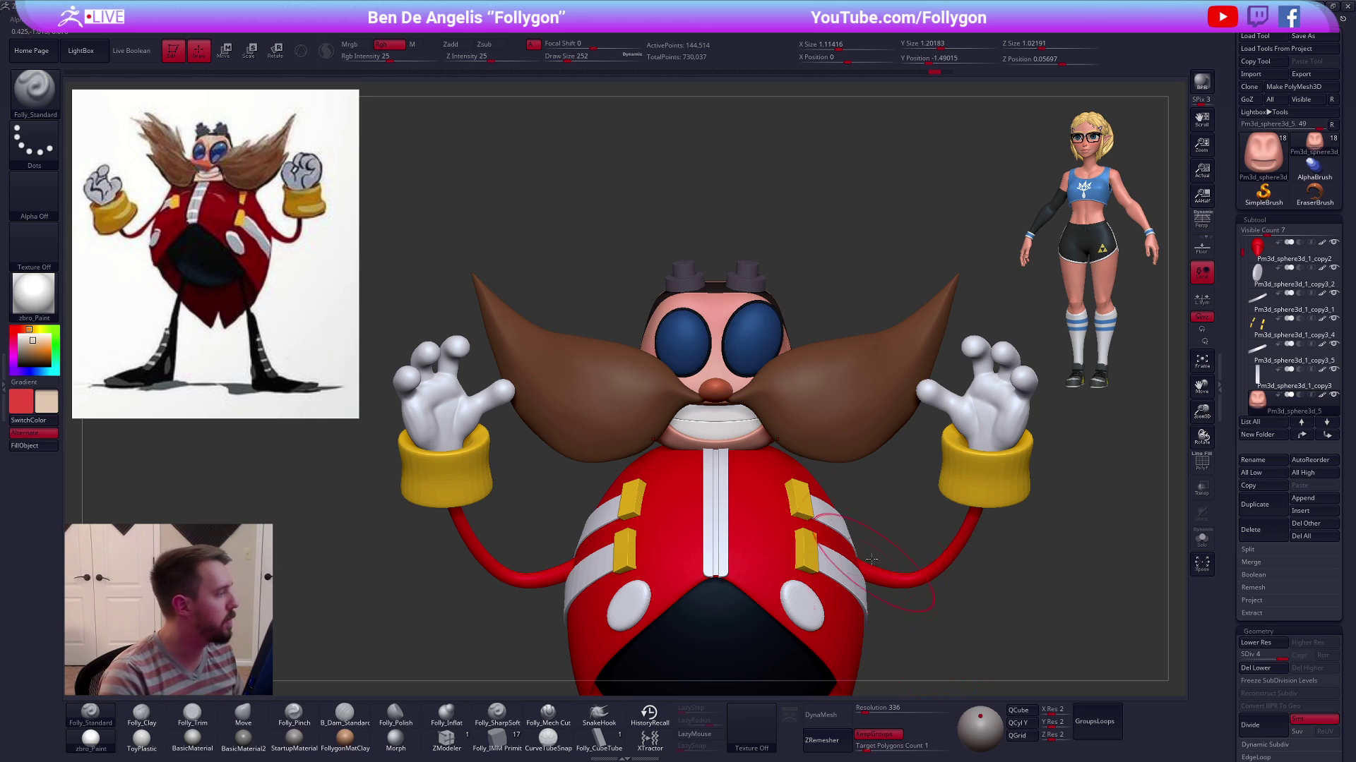
{"action": "left_click", "coordinate": [393, 56]}
{"action": "type", "text": "5"}
{"action": "key", "text": "Tab"}
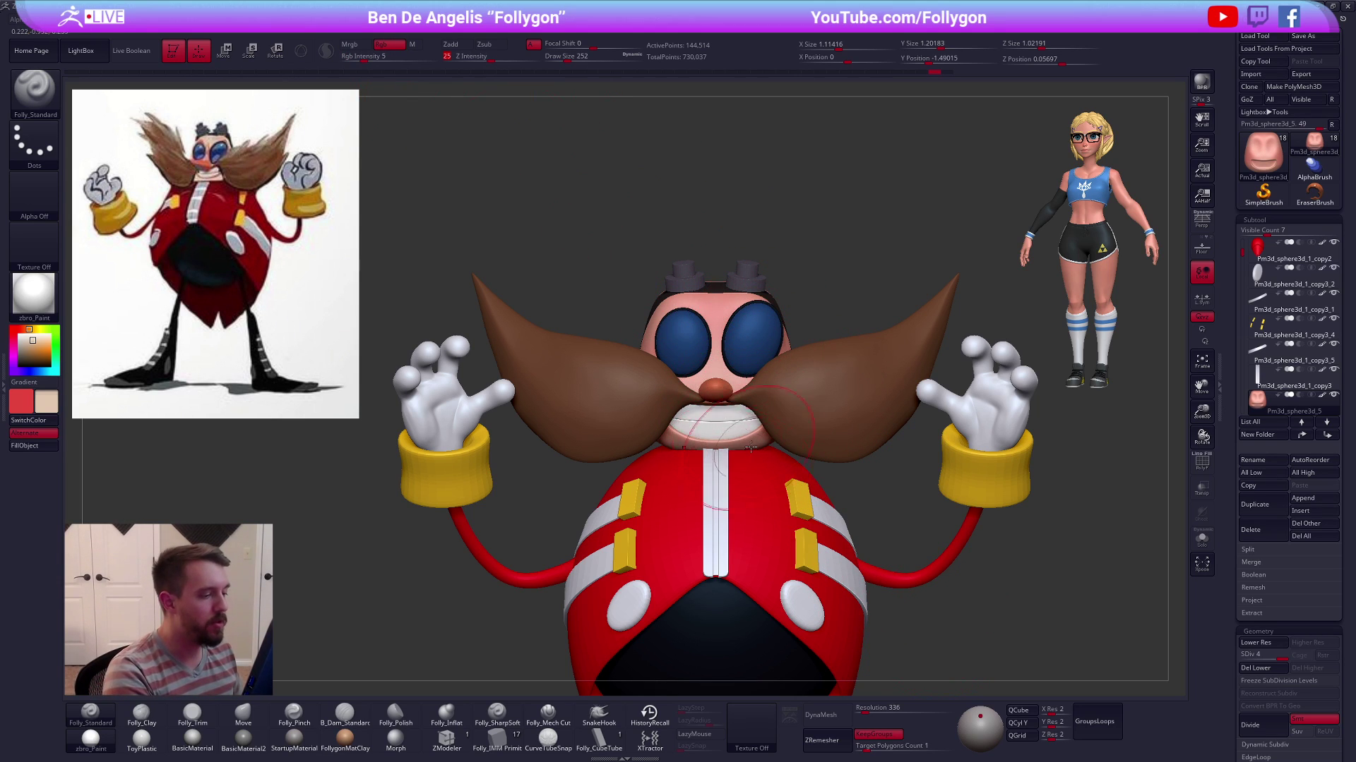
Select the moustache and pull its tips with the Move brush at draw size 764
{"action": "left_click", "coordinate": [802, 441], "text": "alt"}
{"action": "right_click_drag", "start_coordinate": [802, 445], "coordinate": [770, 383], "text": "alt"}
{"action": "key", "text": "b"}
{"action": "key", "text": "m"}
{"action": "key", "text": "v"}
{"action": "key", "text": "space"}
{"action": "left_click_drag", "start_coordinate": [771, 415], "coordinate": [780, 398]}
{"action": "mouse_move", "coordinate": [783, 398]}
{"action": "right_mouse_down", "text": "alt"}
{"action": "mouse_move", "coordinate": [734, 409]}
{"action": "mouse_move", "coordinate": [769, 393]}
{"action": "mouse_move", "coordinate": [770, 406]}
{"action": "right_mouse_up", "text": "alt"}
{"action": "key", "text": "space"}
{"action": "mouse_move", "coordinate": [783, 347]}
{"action": "left_mouse_down"}
{"action": "mouse_move", "coordinate": [812, 347]}
{"action": "mouse_move", "coordinate": [823, 306]}
{"action": "left_mouse_up"}
{"action": "key", "text": "space"}
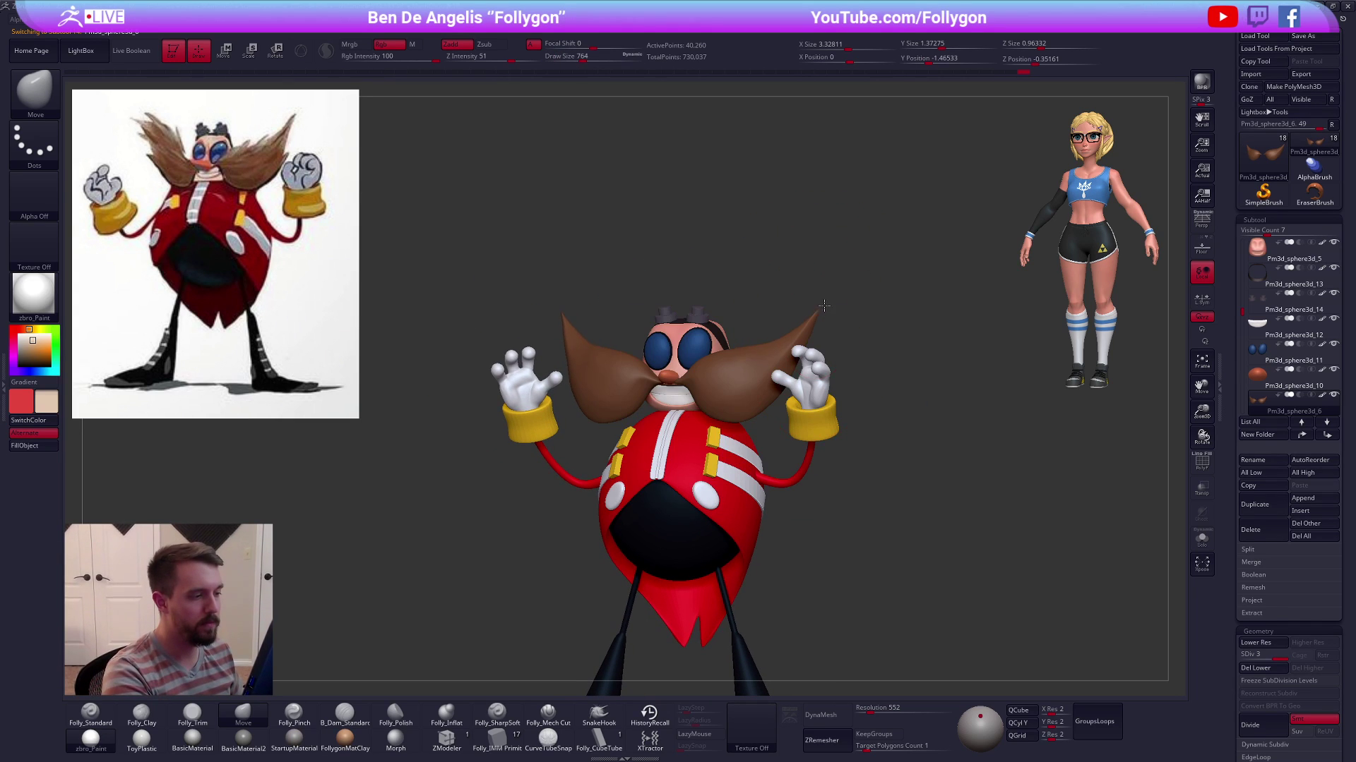
From a top view, sweep the moustache tips farther back around the head with the Move brush at draw size 595
{"action": "mouse_move", "coordinate": [812, 302]}
{"action": "right_mouse_down"}
{"action": "mouse_move", "coordinate": [749, 318]}
{"action": "mouse_move", "coordinate": [789, 450]}
{"action": "right_mouse_up"}
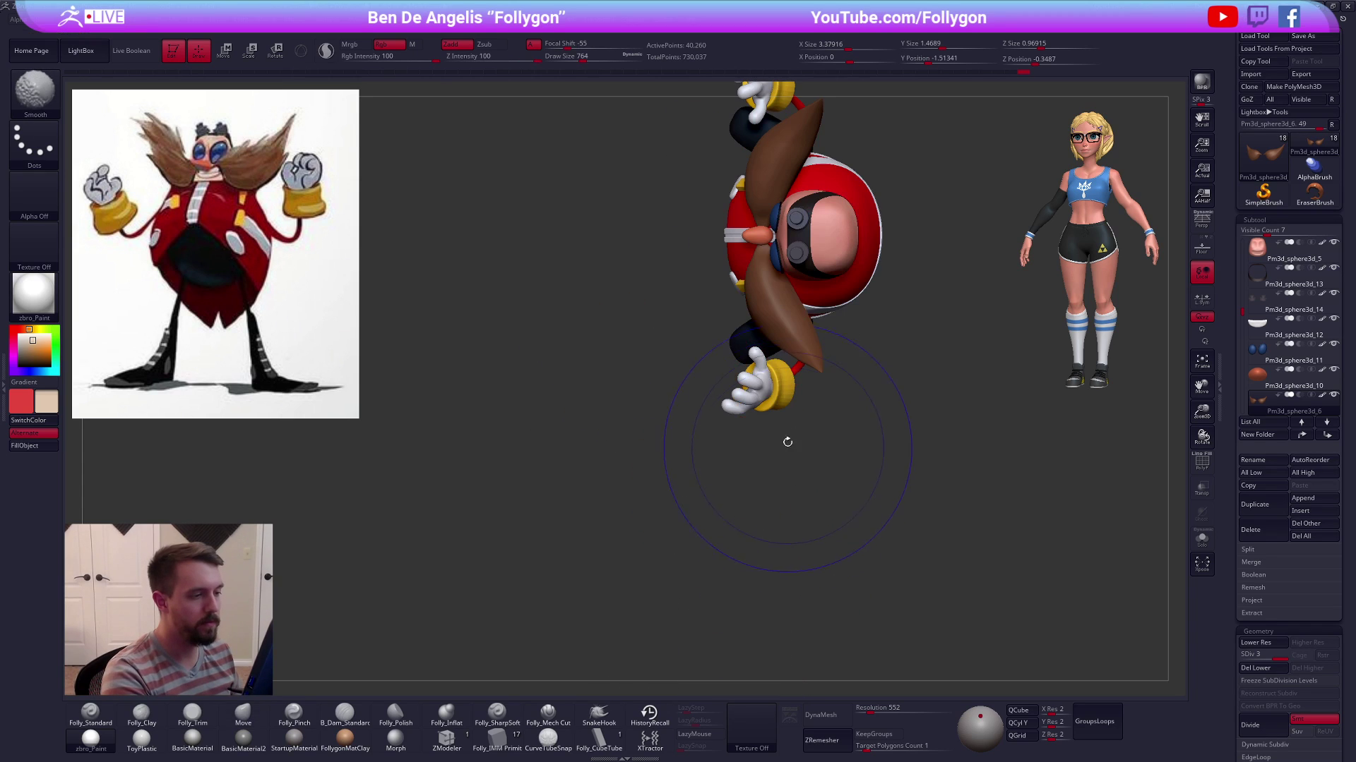
{"action": "right_click_drag", "start_coordinate": [796, 325], "coordinate": [742, 456], "text": "alt"}
{"action": "key", "text": "r"}
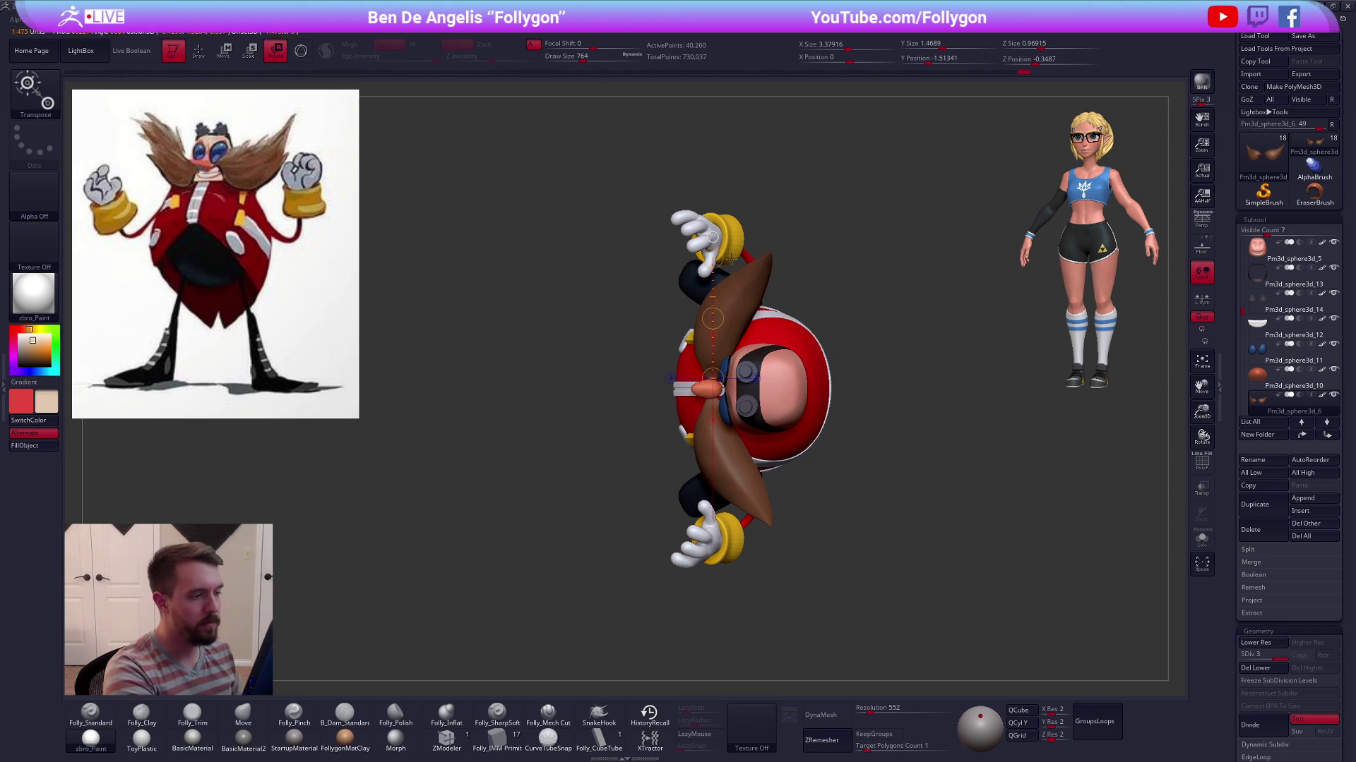
{"action": "left_click_drag", "start_coordinate": [716, 259], "coordinate": [725, 259]}
{"action": "key", "text": "q"}
{"action": "key", "text": "alt+s"}
{"action": "key", "text": "space"}
{"action": "left_click_drag", "start_coordinate": [755, 327], "coordinate": [745, 324]}
{"action": "key", "text": "alt+s"}
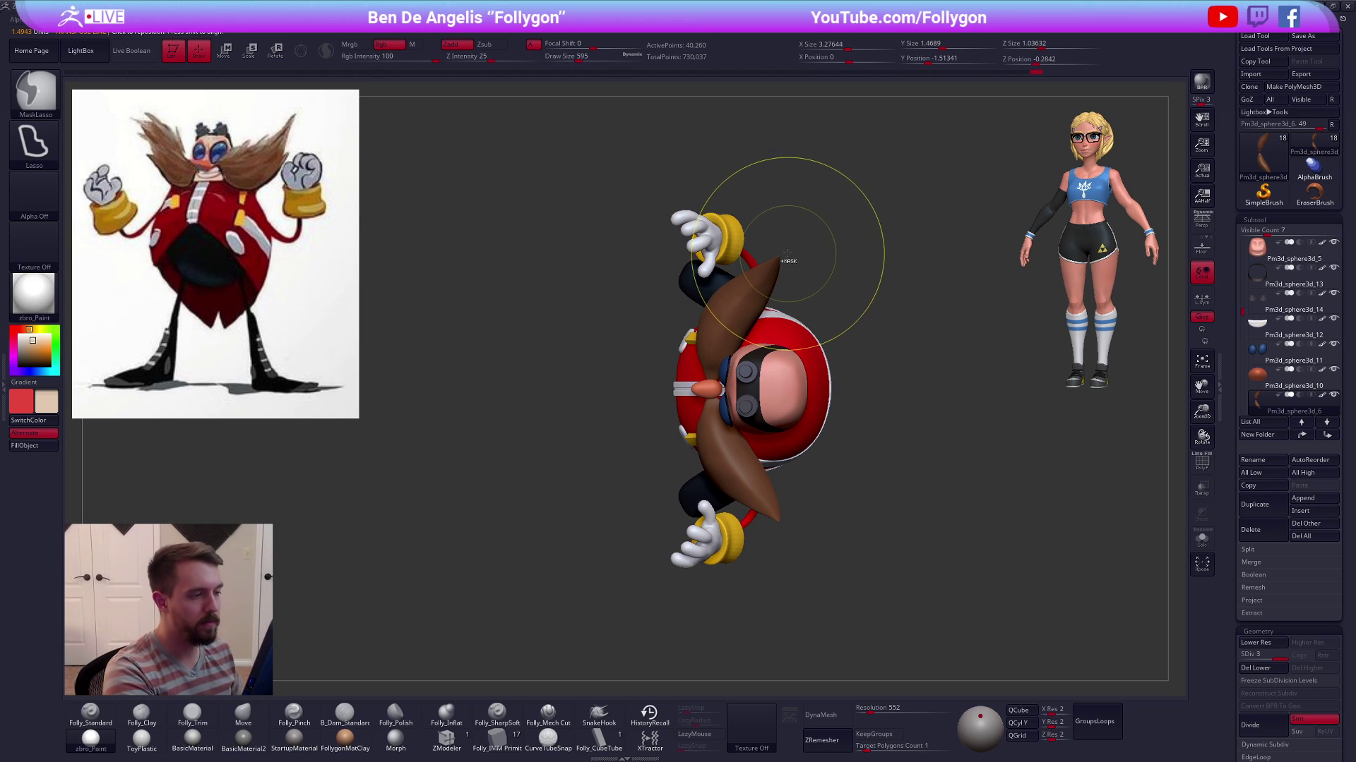
{"action": "left_click_drag", "start_coordinate": [782, 256], "coordinate": [794, 256]}
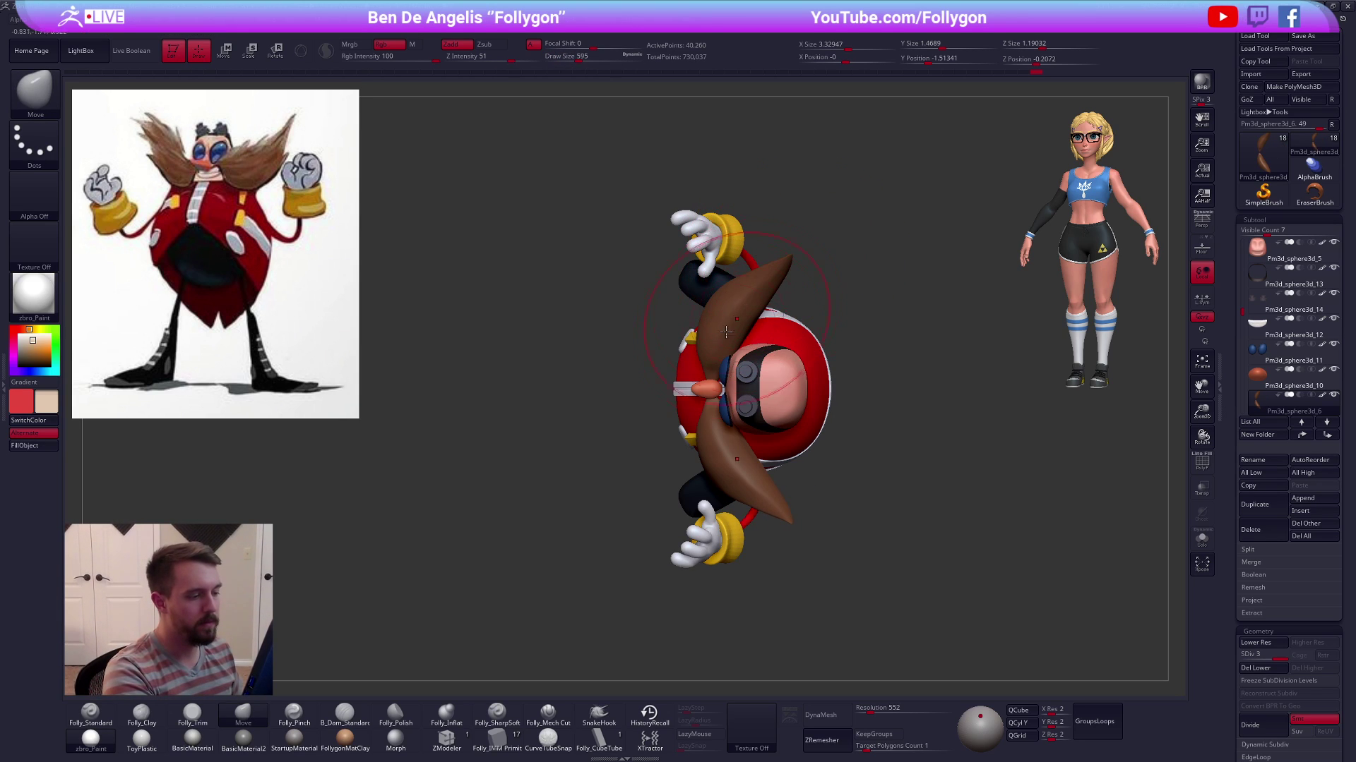
Isolate the moustache and drop it to subdivision level 1
{"action": "key", "text": "alt+s"}
{"action": "key", "text": "ctrl"}
{"action": "left_click_drag", "start_coordinate": [739, 323], "coordinate": [786, 335], "text": "ctrl"}
{"action": "key", "text": "ctrl+z"}
{"action": "key", "text": "shift+d"}
{"action": "key", "text": "shift+d"}
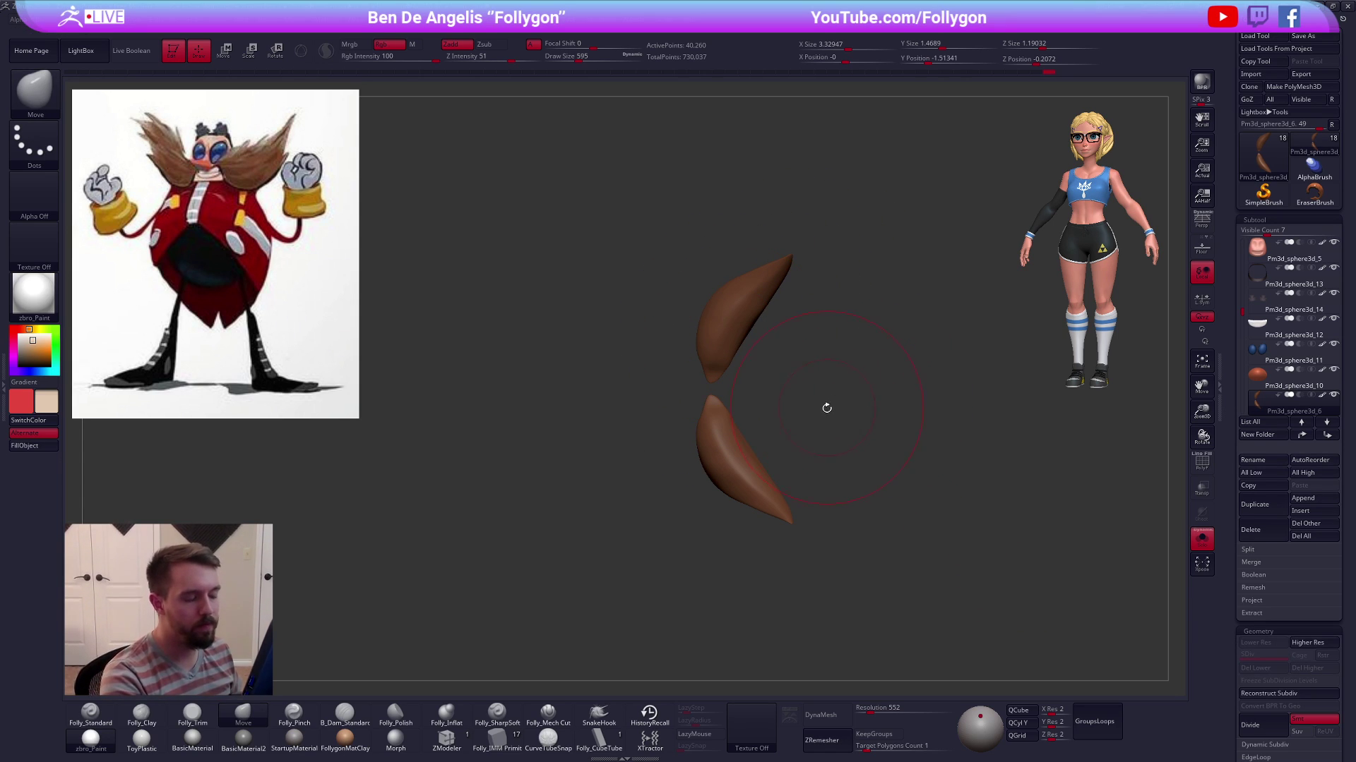
{"action": "key", "text": "d"}
{"action": "key", "text": "d"}
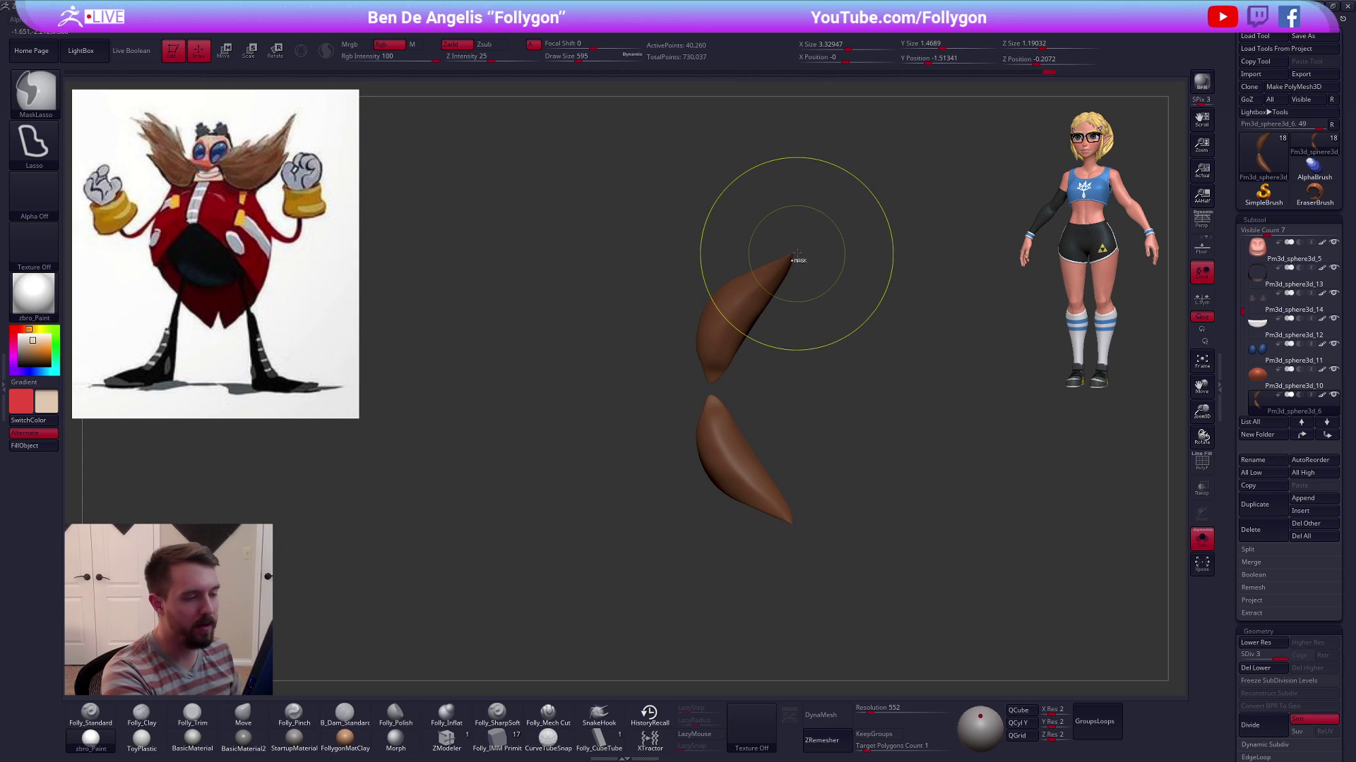
{"action": "key", "text": "ctrl"}
{"action": "mouse_move", "coordinate": [729, 315]}
{"action": "left_mouse_down", "text": "ctrl"}
{"action": "mouse_move", "coordinate": [784, 272]}
{"action": "mouse_move", "coordinate": [911, 396]}
{"action": "mouse_move", "coordinate": [850, 399]}
{"action": "left_mouse_up", "text": "ctrl"}
{"action": "key", "text": "shift+d"}
{"action": "key", "text": "shift+d"}
{"action": "key", "text": "ctrl"}
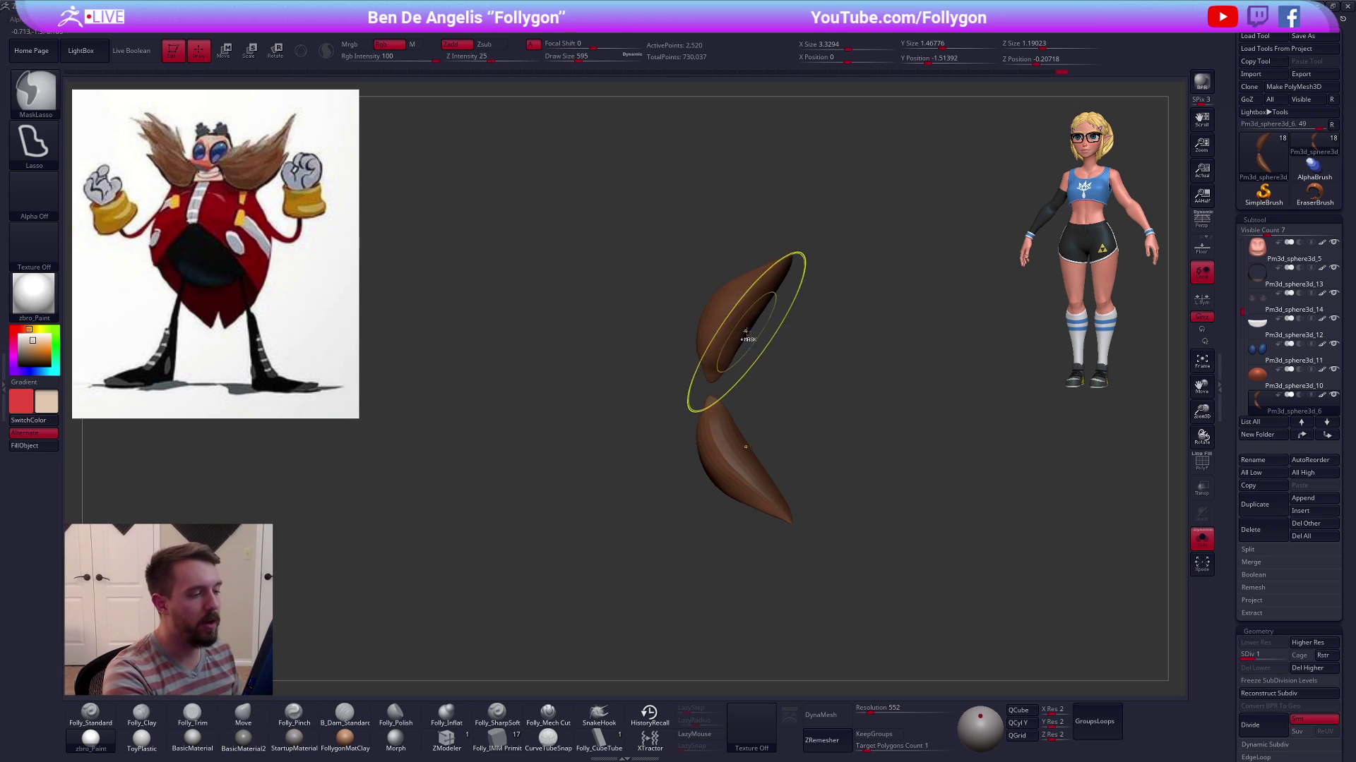
{"action": "right_click_drag", "start_coordinate": [756, 349], "coordinate": [740, 343], "text": "ctrl"}
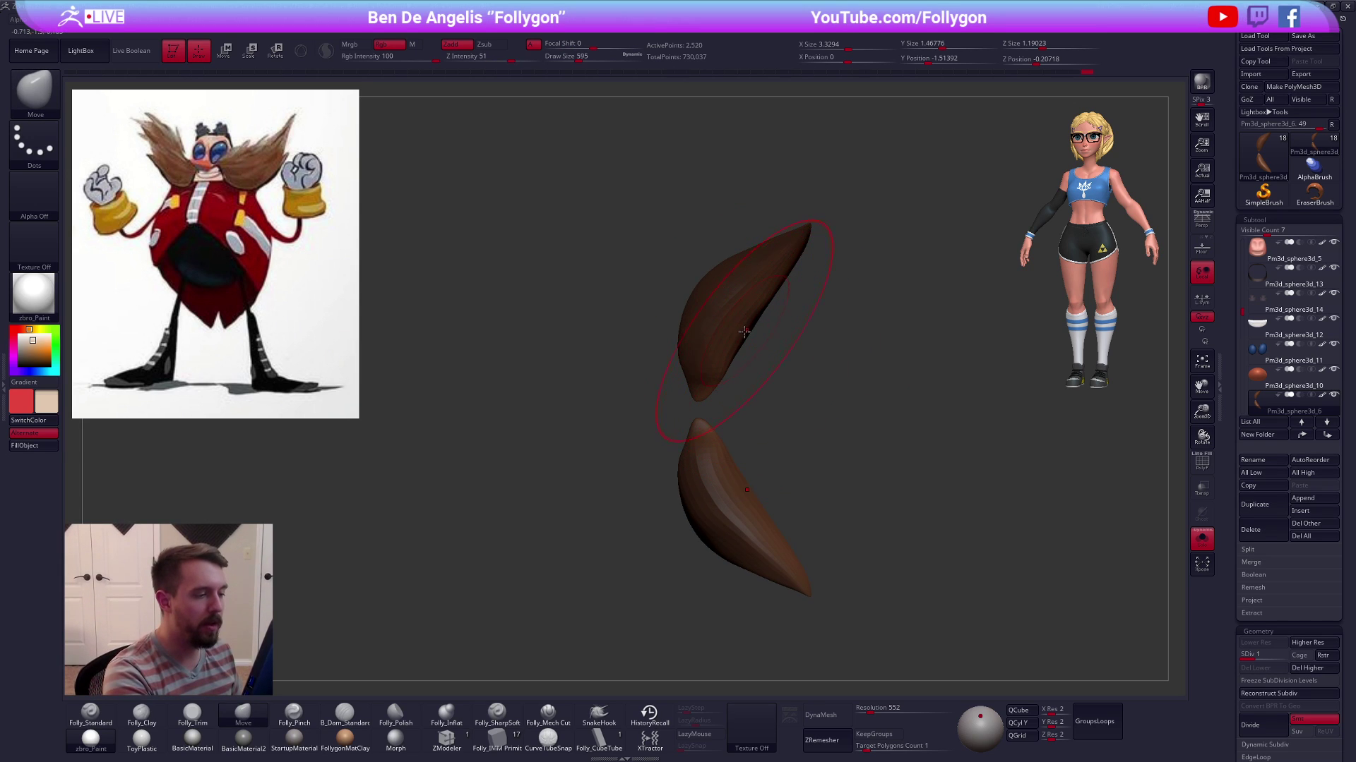
Try to move the isolated moustache along a Transpose line in the top view
{"action": "key", "text": "w"}
{"action": "left_click_drag", "start_coordinate": [737, 322], "coordinate": [851, 384]}
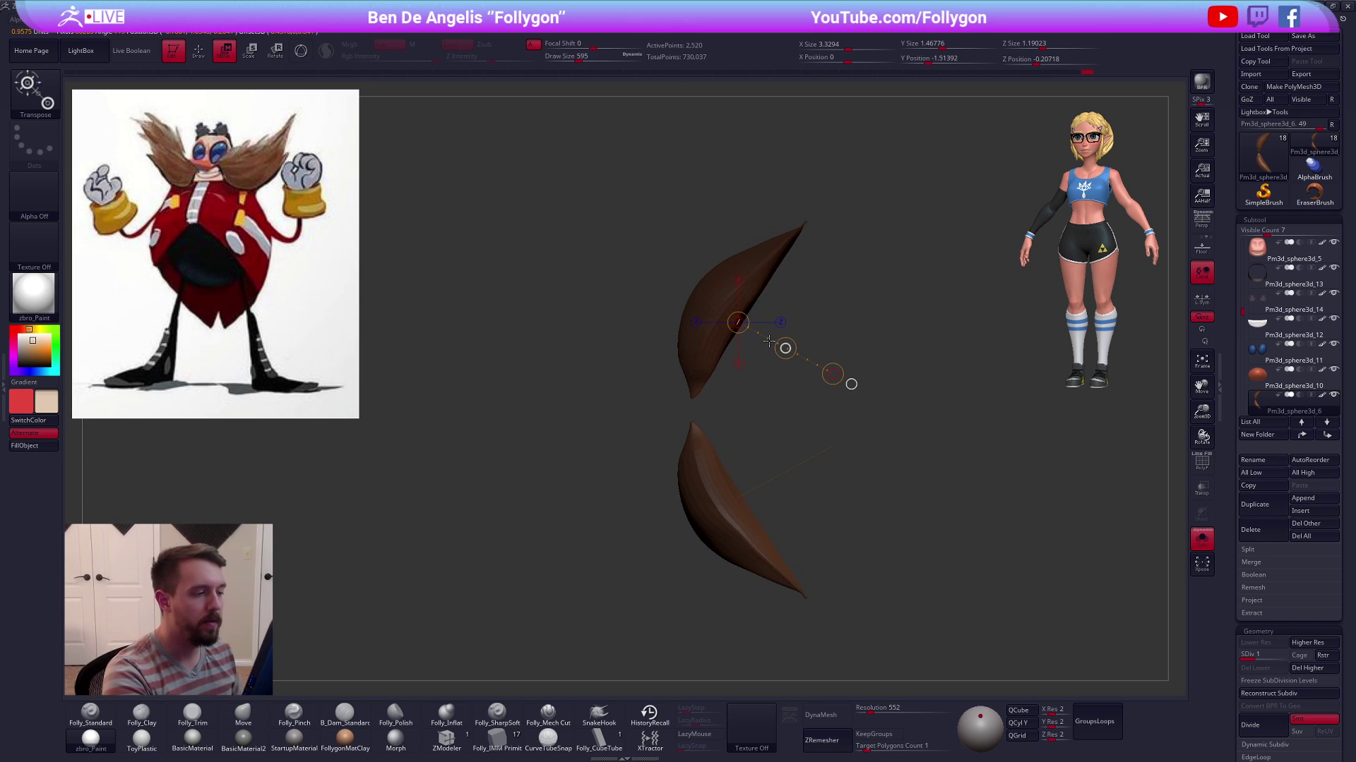
{"action": "left_click_drag", "start_coordinate": [785, 348], "coordinate": [792, 351]}
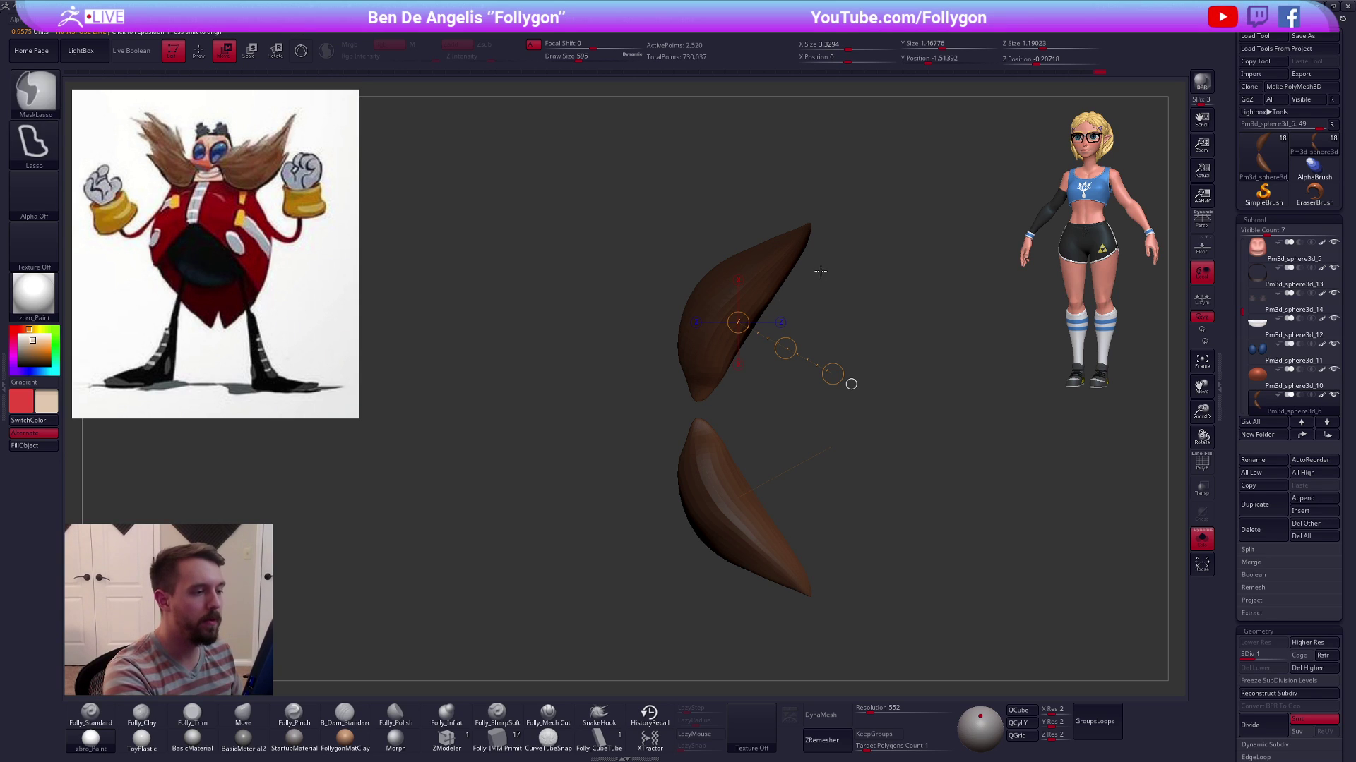
{"action": "key", "text": "q"}
{"action": "key", "text": "w"}
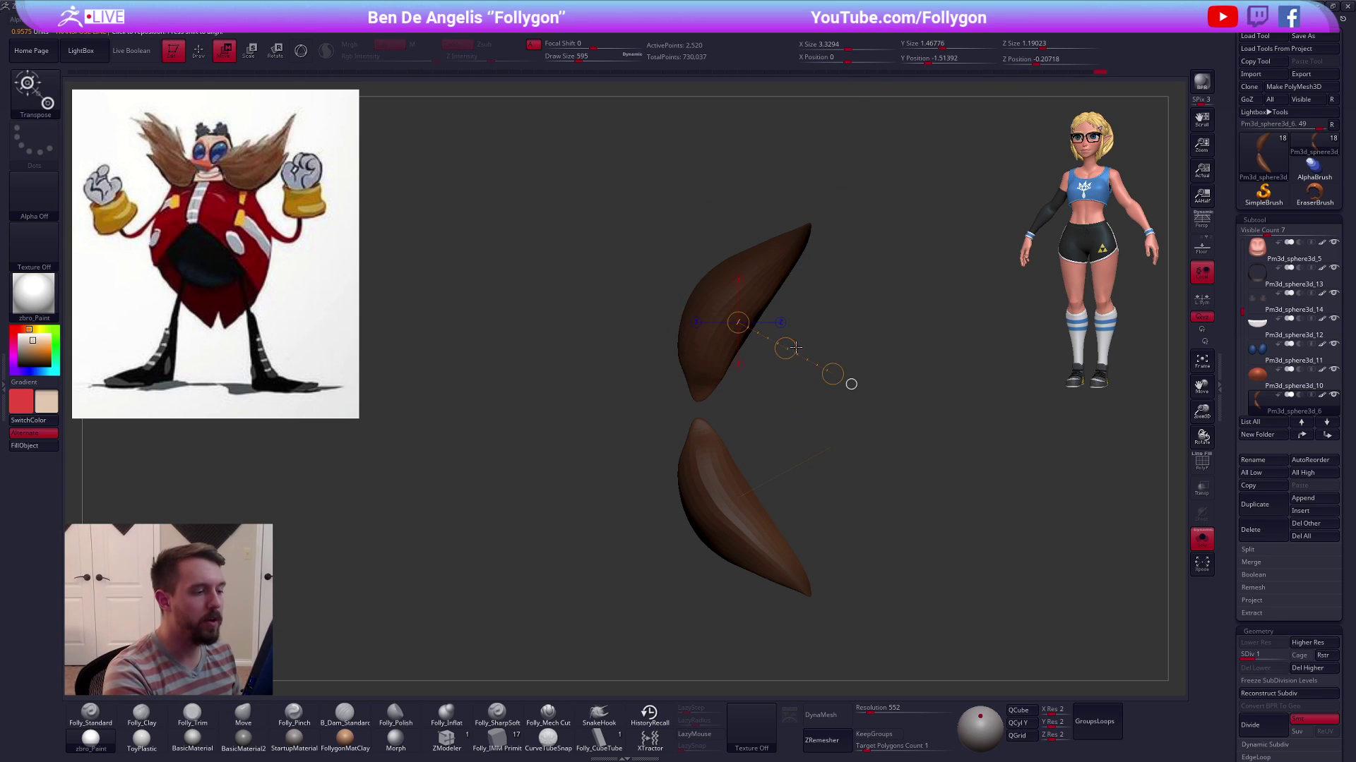
{"action": "key", "text": "q"}
Refine the moustache form with the Move brush at draw size 335, then restore subdivision level 3 and the full character
{"action": "key", "text": "s"}
{"action": "left_click_drag", "start_coordinate": [684, 394], "coordinate": [678, 394]}
{"action": "mouse_move", "coordinate": [651, 311]}
{"action": "left_mouse_down"}
{"action": "mouse_move", "coordinate": [759, 323]}
{"action": "mouse_move", "coordinate": [812, 313]}
{"action": "mouse_move", "coordinate": [786, 318]}
{"action": "mouse_move", "coordinate": [841, 327]}
{"action": "mouse_move", "coordinate": [854, 282]}
{"action": "mouse_move", "coordinate": [821, 315]}
{"action": "left_mouse_up"}
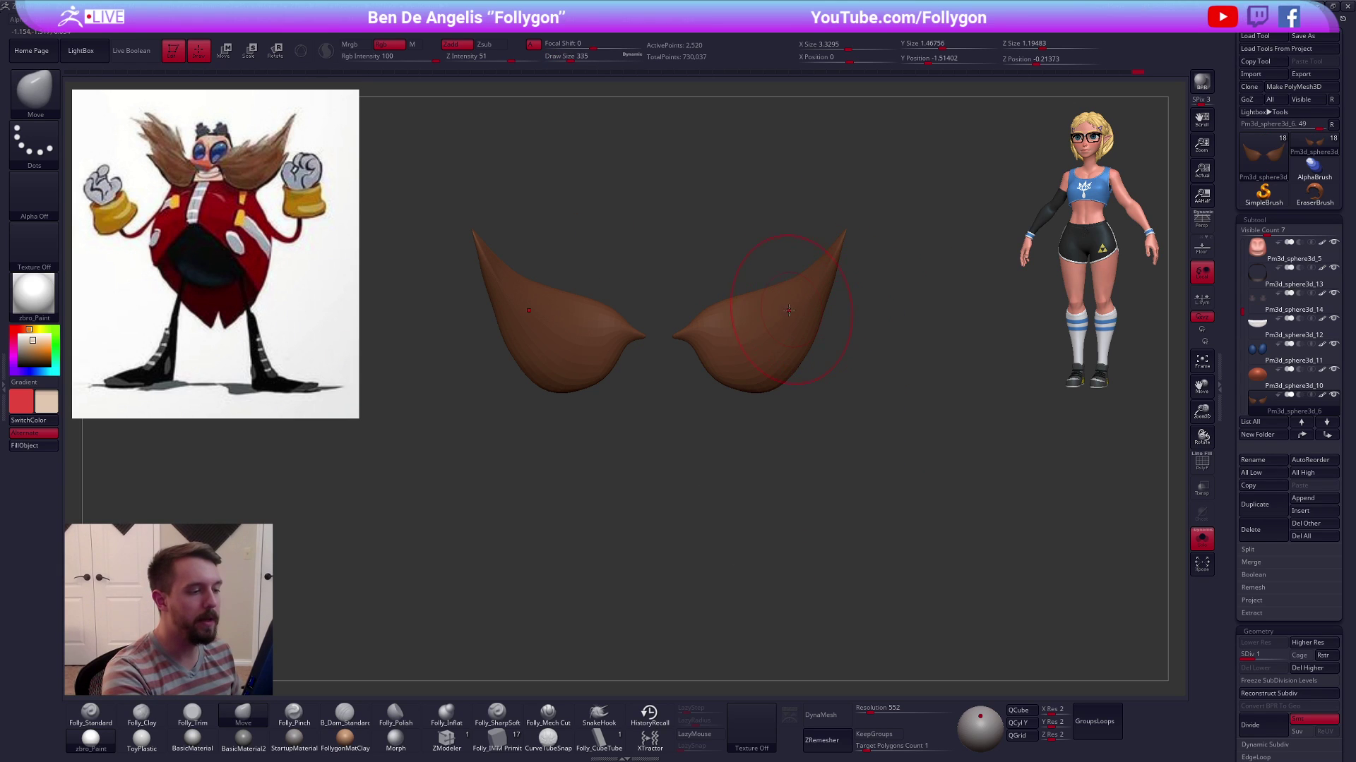
{"action": "key", "text": "ctrl+d"}
{"action": "left_click_drag", "start_coordinate": [804, 373], "coordinate": [1050, 379], "text": "alt"}
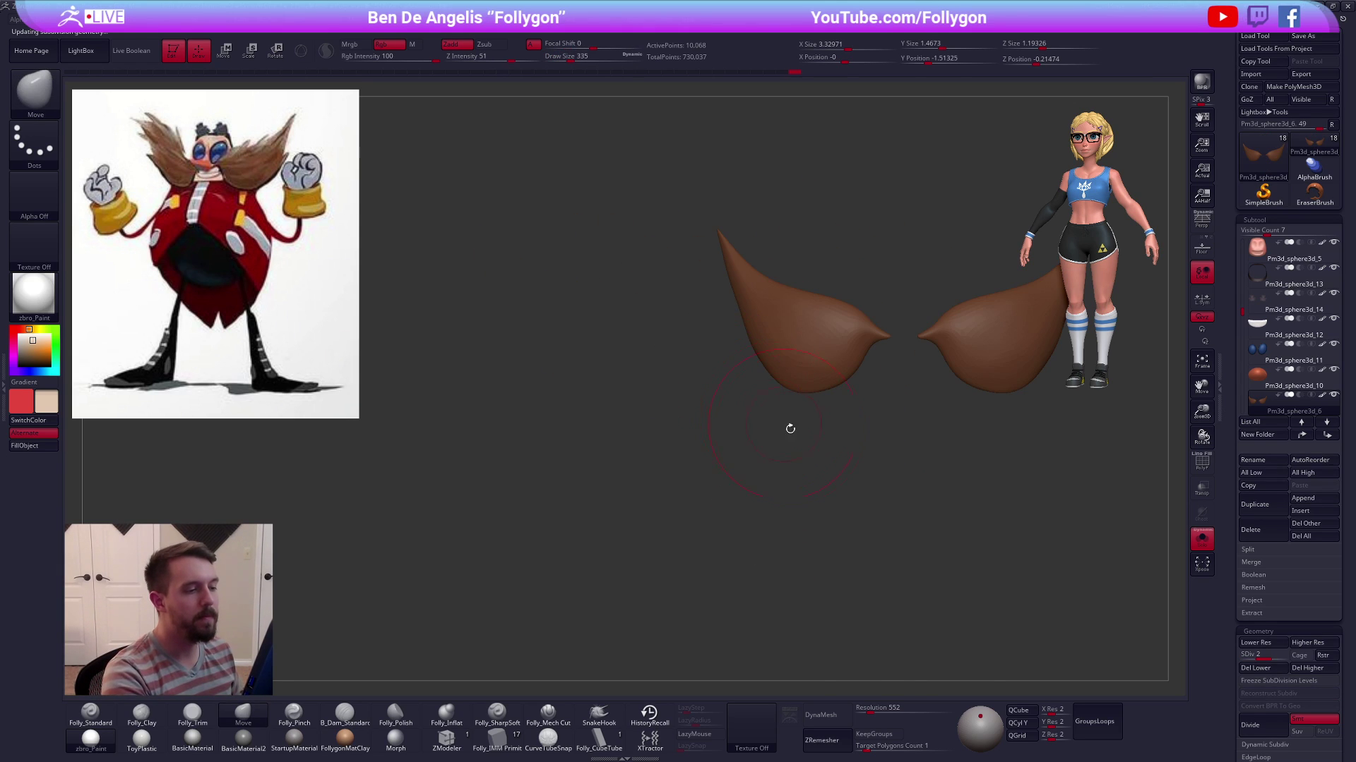
{"action": "key", "text": "alt+s"}
{"action": "key", "text": "d"}
{"action": "left_click_drag", "start_coordinate": [922, 524], "coordinate": [706, 498], "text": "alt"}
{"action": "mouse_move", "coordinate": [935, 560]}
{"action": "left_mouse_down", "text": "alt"}
{"action": "mouse_move", "coordinate": [980, 601]}
{"action": "mouse_move", "coordinate": [974, 661]}
{"action": "left_mouse_up", "text": "alt"}
Set the draw size to 74, select the nose, and tint it toward red with a fill at Rgb Intensity 25
{"action": "key", "text": "space"}
{"action": "left_click", "coordinate": [734, 346]}
{"action": "key", "text": "alt+s"}
{"action": "key", "text": "alt+s"}
{"action": "key", "text": "space"}
{"action": "left_click", "coordinate": [725, 342]}
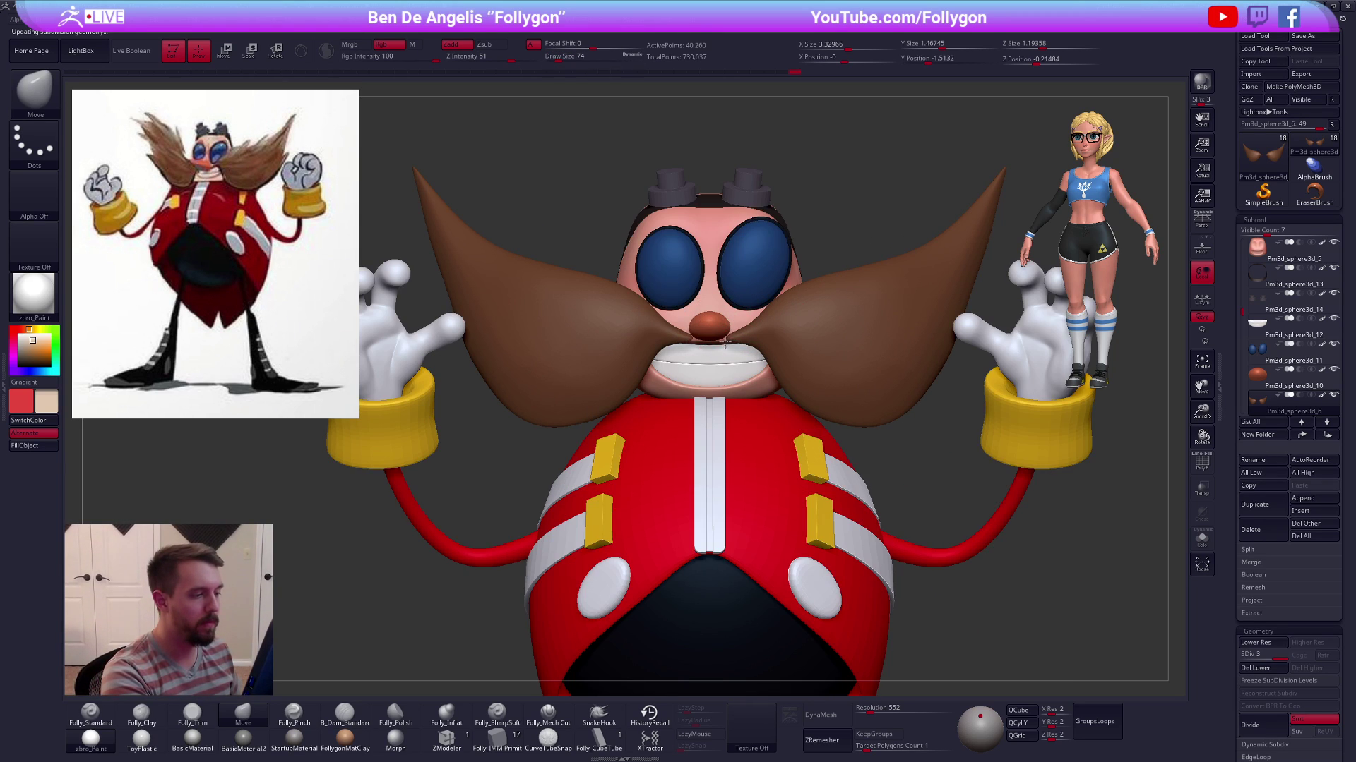
{"action": "left_click", "coordinate": [713, 332], "text": "alt"}
{"action": "left_click_drag", "start_coordinate": [713, 332], "coordinate": [730, 364], "text": "alt"}
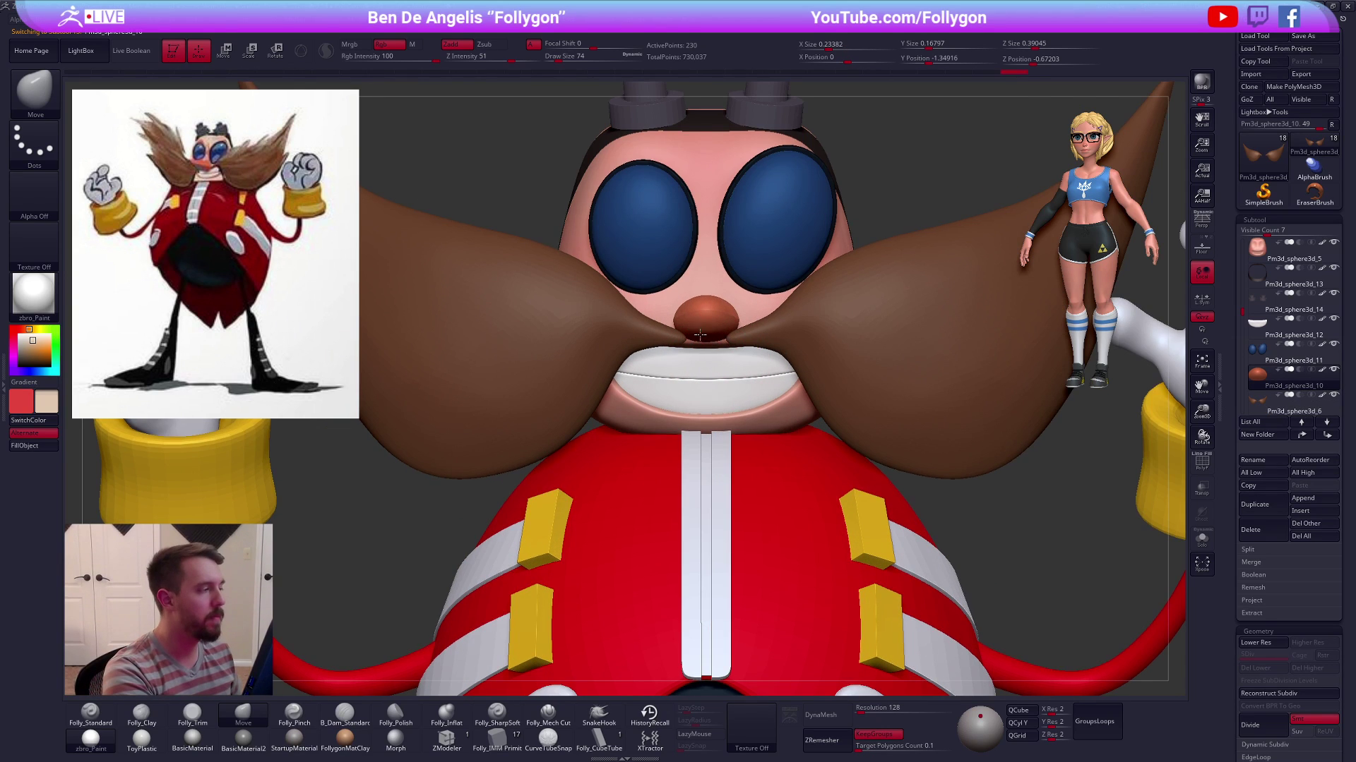
{"action": "right_click_drag", "start_coordinate": [730, 364], "coordinate": [457, 254]}
{"action": "key", "text": "z"}
{"action": "key", "text": "c"}
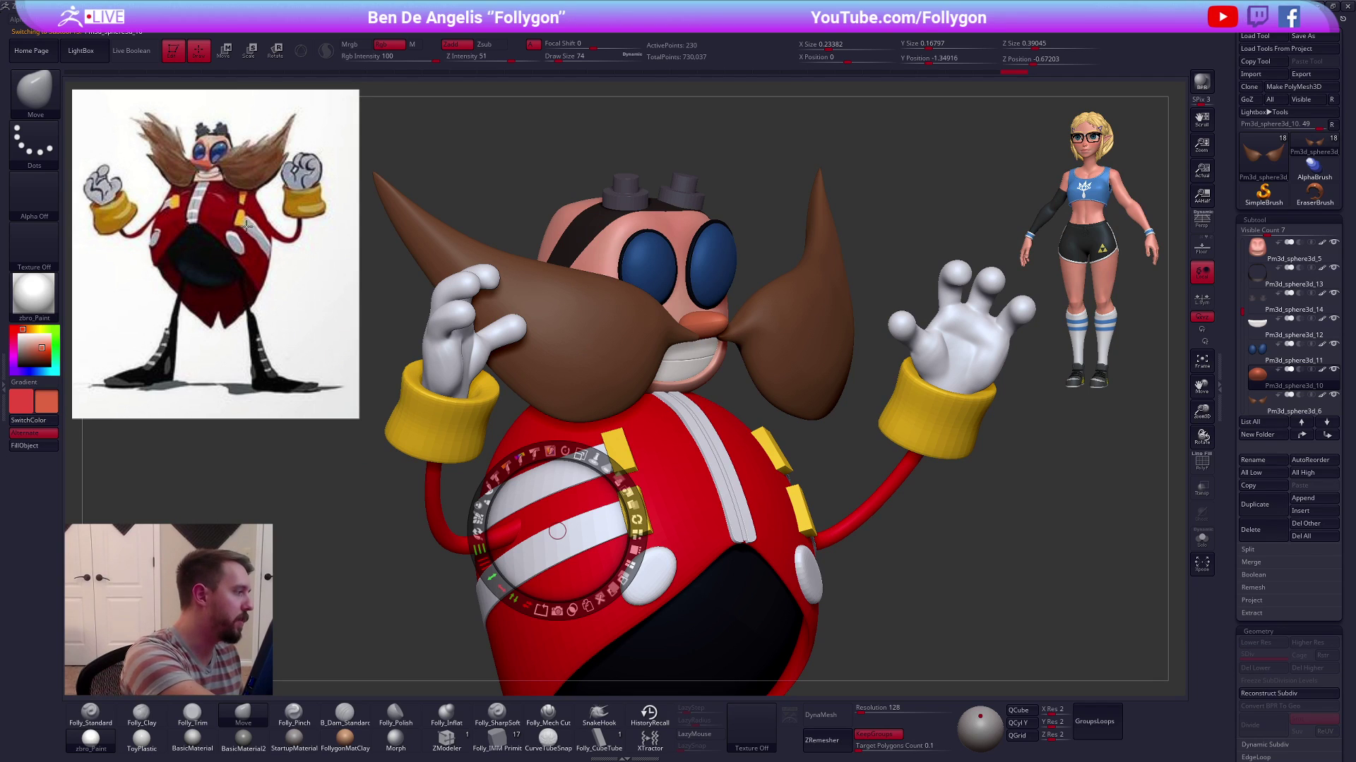
{"action": "key", "text": "z"}
{"action": "key", "text": "1"}
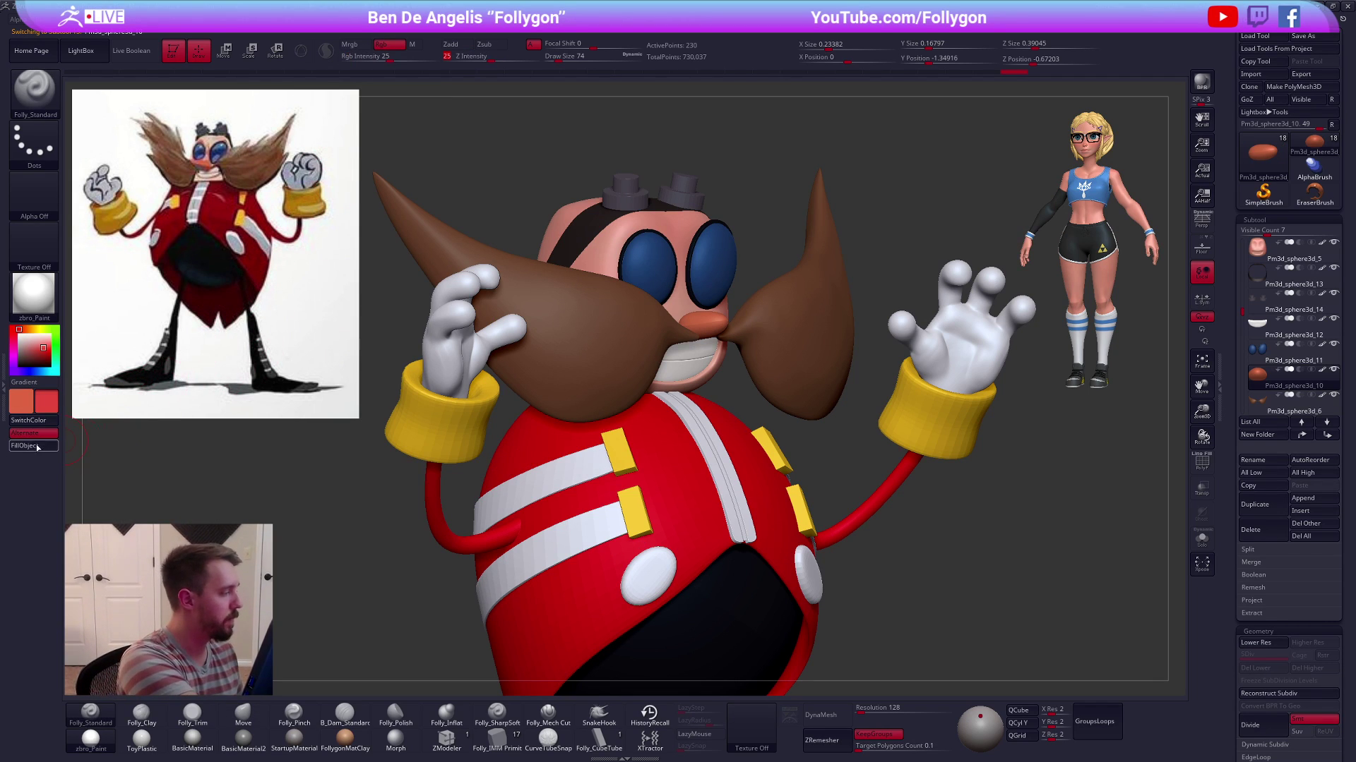
Set the draw size to 150 and shift the whole moustache back toward the face from a side view
{"action": "right_click_drag", "start_coordinate": [833, 508], "coordinate": [913, 543]}
{"action": "key", "text": "2"}
{"action": "key", "text": "space"}
{"action": "left_click_drag", "start_coordinate": [734, 381], "coordinate": [761, 376]}
{"action": "key", "text": "w"}
{"action": "key", "text": "q"}
{"action": "mouse_move", "coordinate": [761, 359]}
{"action": "right_mouse_down"}
{"action": "mouse_move", "coordinate": [802, 428]}
{"action": "mouse_move", "coordinate": [784, 413]}
{"action": "mouse_move", "coordinate": [793, 450]}
{"action": "right_mouse_up"}
{"action": "left_click", "coordinate": [783, 413], "text": "alt"}
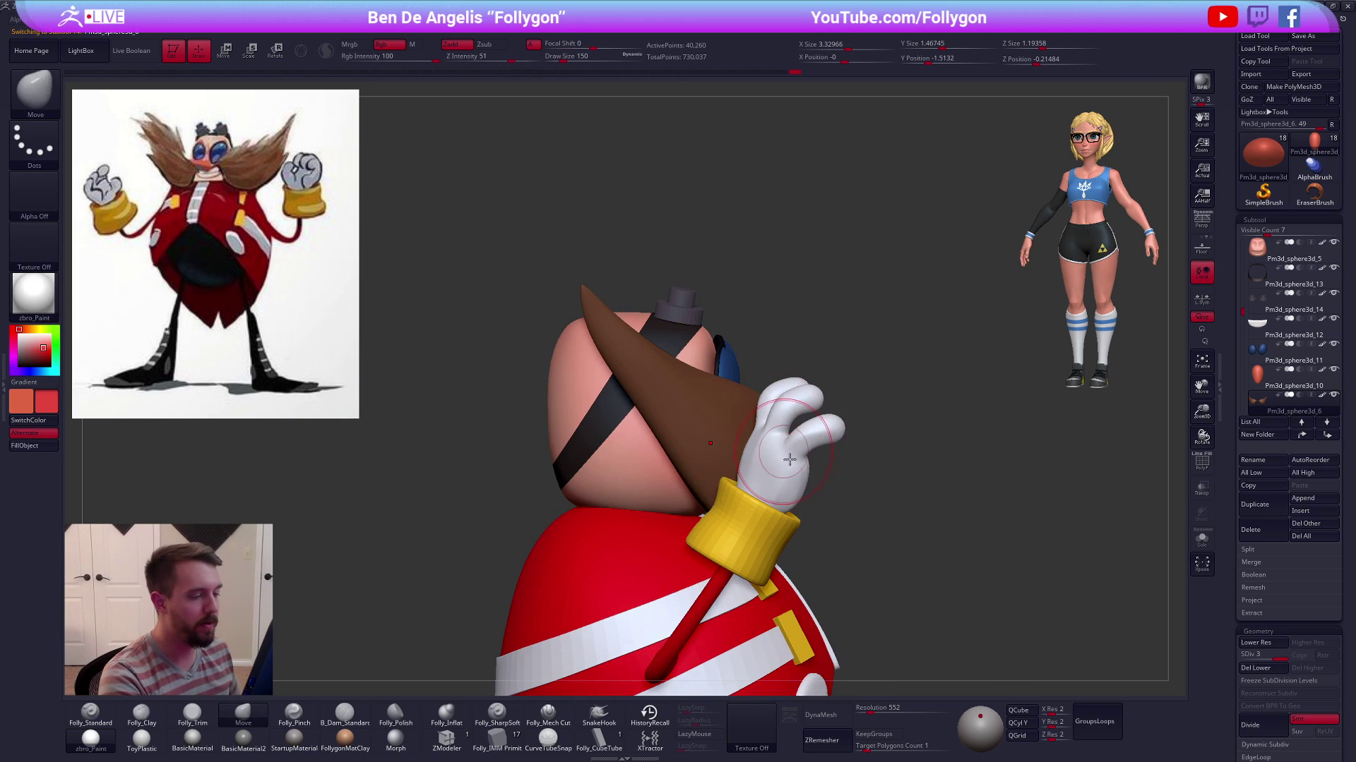
{"action": "key", "text": "w"}
{"action": "left_click_drag", "start_coordinate": [794, 462], "coordinate": [876, 464]}
{"action": "right_click_drag", "start_coordinate": [875, 463], "coordinate": [857, 537]}
{"action": "left_click_drag", "start_coordinate": [834, 455], "coordinate": [790, 457]}
{"action": "mouse_move", "coordinate": [925, 557]}
{"action": "right_mouse_down"}
{"action": "mouse_move", "coordinate": [923, 534]}
{"action": "mouse_move", "coordinate": [926, 573]}
{"action": "mouse_move", "coordinate": [993, 557]}
{"action": "mouse_move", "coordinate": [656, 438]}
{"action": "right_mouse_up"}
{"action": "right_click_drag", "start_coordinate": [543, 377], "coordinate": [508, 494], "text": "alt"}
{"action": "key", "text": "q"}
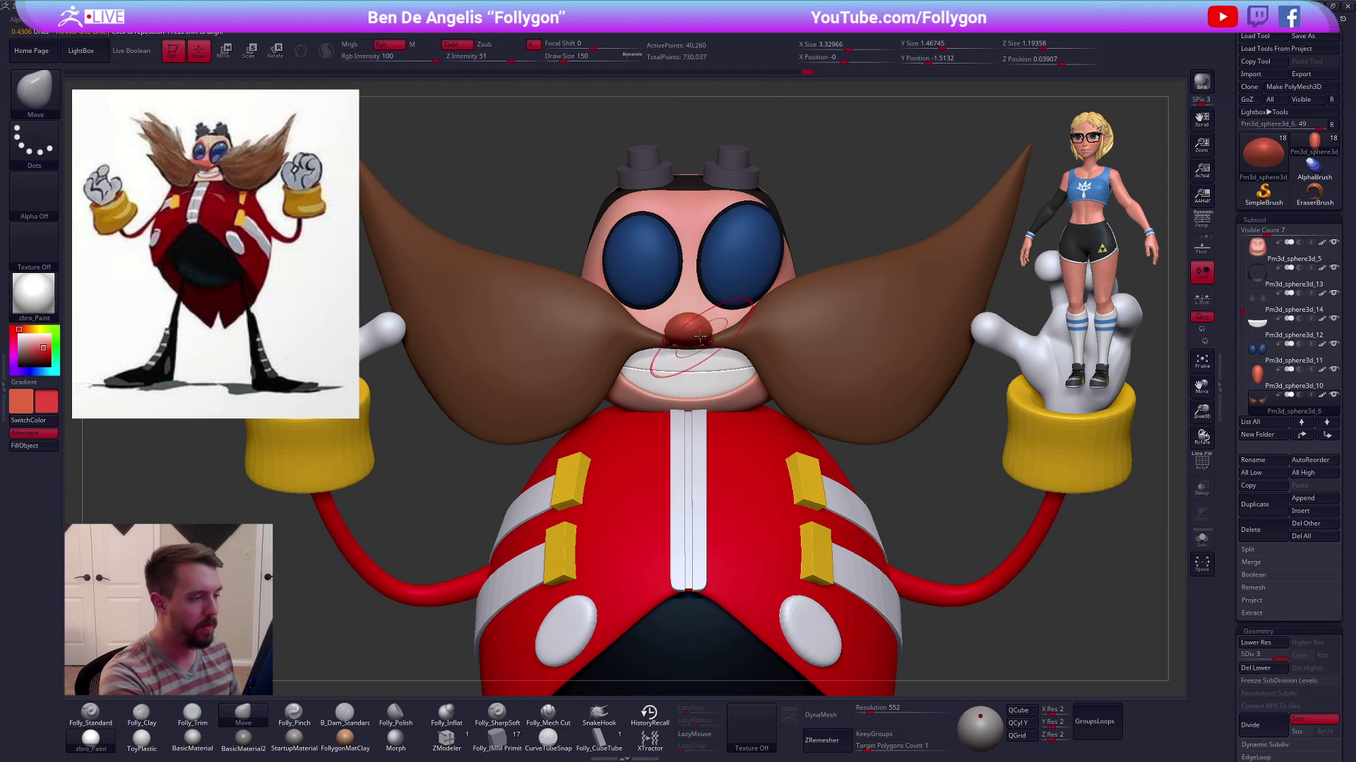
Select the nose and move it back toward the face with the Transpose move tool
{"action": "left_click", "coordinate": [697, 333], "text": "alt"}
{"action": "right_click_drag", "start_coordinate": [701, 315], "coordinate": [929, 552]}
{"action": "key", "text": "w"}
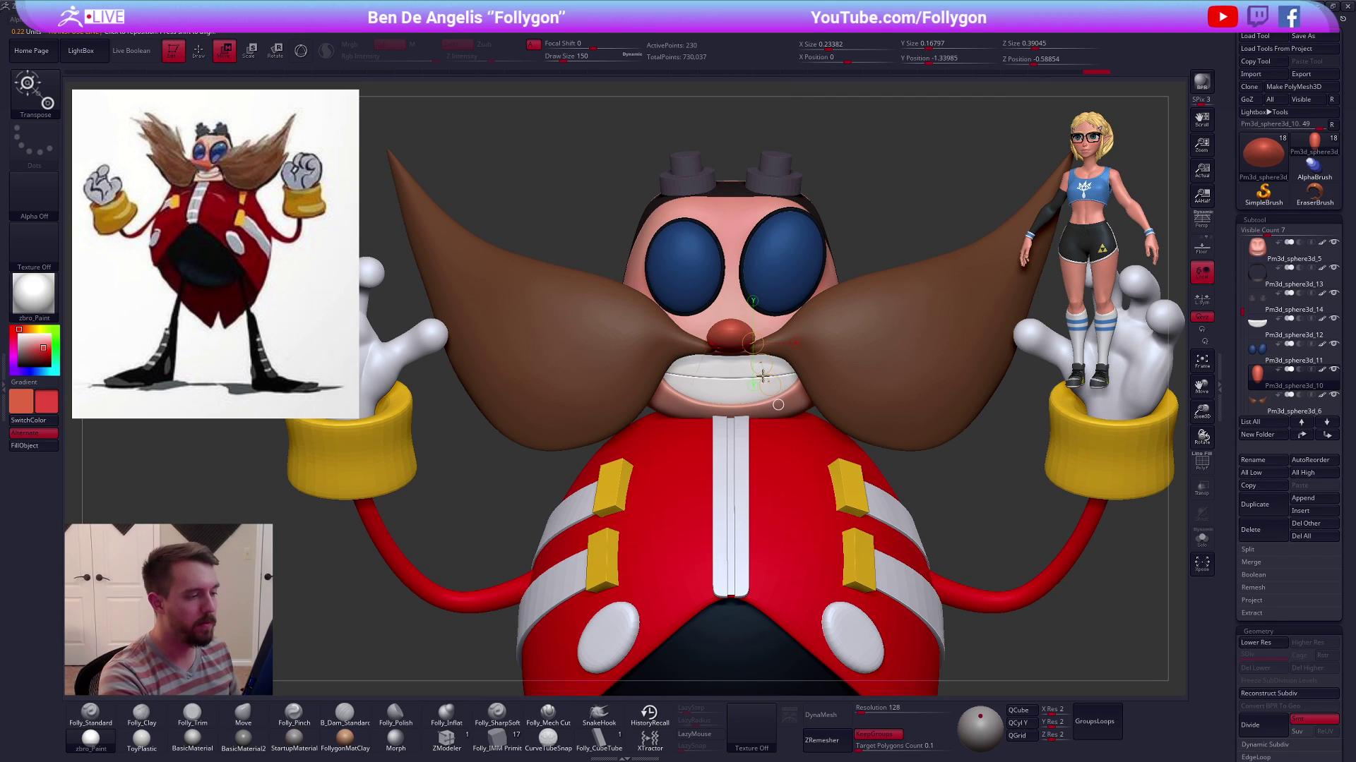
{"action": "left_click_drag", "start_coordinate": [779, 351], "coordinate": [779, 410], "text": "shift"}
{"action": "key", "text": "q"}
Lower the nose's subdivision level and widen the nose with the Move brush at draw size 104
{"action": "mouse_move", "coordinate": [780, 381]}
{"action": "right_mouse_down", "text": "ctrl"}
{"action": "mouse_move", "coordinate": [909, 540]}
{"action": "mouse_move", "coordinate": [925, 590]}
{"action": "mouse_move", "coordinate": [911, 647]}
{"action": "mouse_move", "coordinate": [896, 613]}
{"action": "right_mouse_up", "text": "ctrl"}
{"action": "key", "text": "shift+s"}
{"action": "right_click_drag", "start_coordinate": [768, 412], "coordinate": [795, 447], "text": "ctrl"}
{"action": "key", "text": "shift+d"}
{"action": "key", "text": "b"}
{"action": "key", "text": "m"}
{"action": "key", "text": "v"}
{"action": "left_click_drag", "start_coordinate": [742, 372], "coordinate": [747, 393]}
{"action": "key", "text": "space"}
{"action": "key", "text": "shift+f"}
{"action": "left_click_drag", "start_coordinate": [766, 321], "coordinate": [776, 322]}
{"action": "right_click_drag", "start_coordinate": [776, 323], "coordinate": [771, 276]}
{"action": "key", "text": "shift+s"}
{"action": "key", "text": "shift+f"}
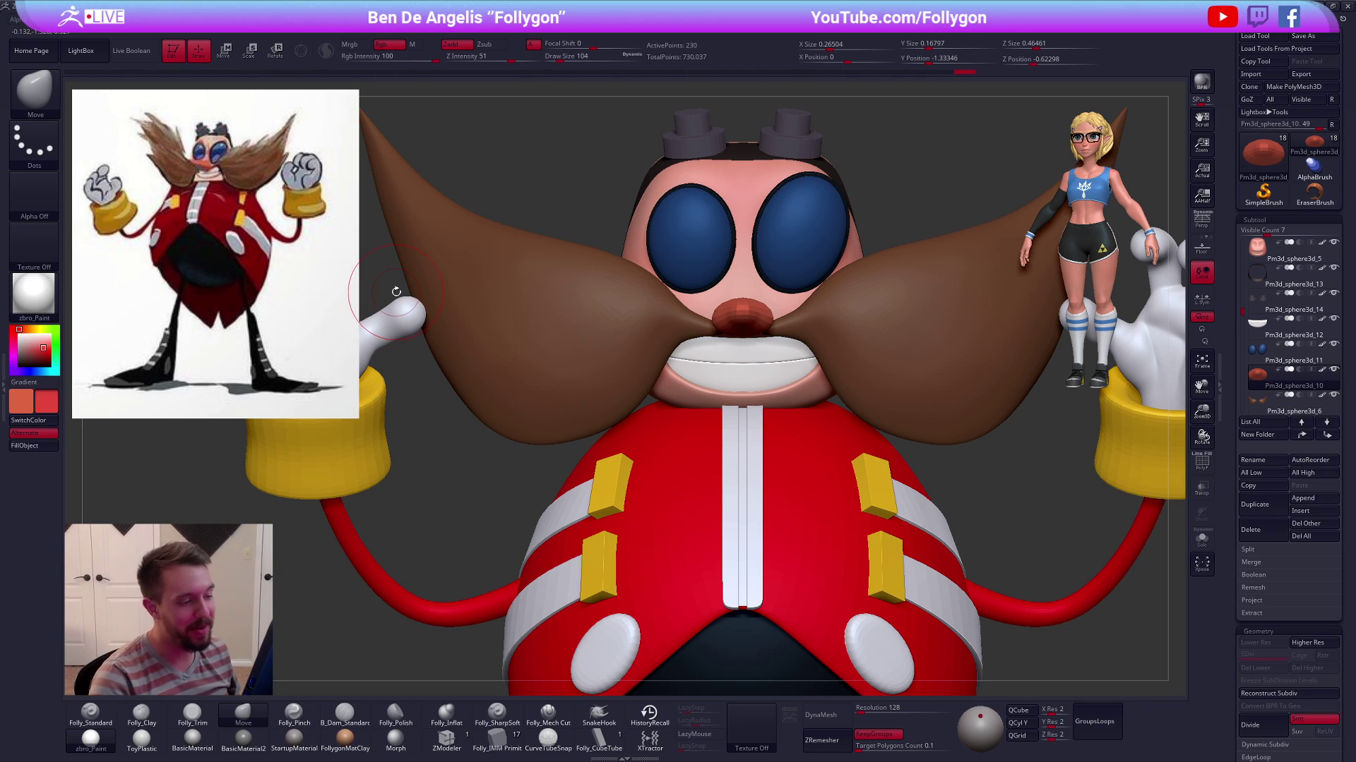
Select the moustache and adjust its inner ends beside the nose at draw size 113
{"action": "left_click", "coordinate": [874, 397], "text": "alt"}
{"action": "key", "text": "space"}
{"action": "left_click_drag", "start_coordinate": [819, 367], "coordinate": [828, 352]}
{"action": "right_click_drag", "start_coordinate": [829, 352], "coordinate": [815, 300]}
{"action": "key", "text": "space"}
{"action": "left_click_drag", "start_coordinate": [819, 364], "coordinate": [826, 352]}
{"action": "mouse_move", "coordinate": [825, 372]}
{"action": "right_mouse_down"}
{"action": "mouse_move", "coordinate": [835, 404]}
{"action": "mouse_move", "coordinate": [823, 339]}
{"action": "mouse_move", "coordinate": [819, 402]}
{"action": "right_mouse_up"}
{"action": "key", "text": "space"}
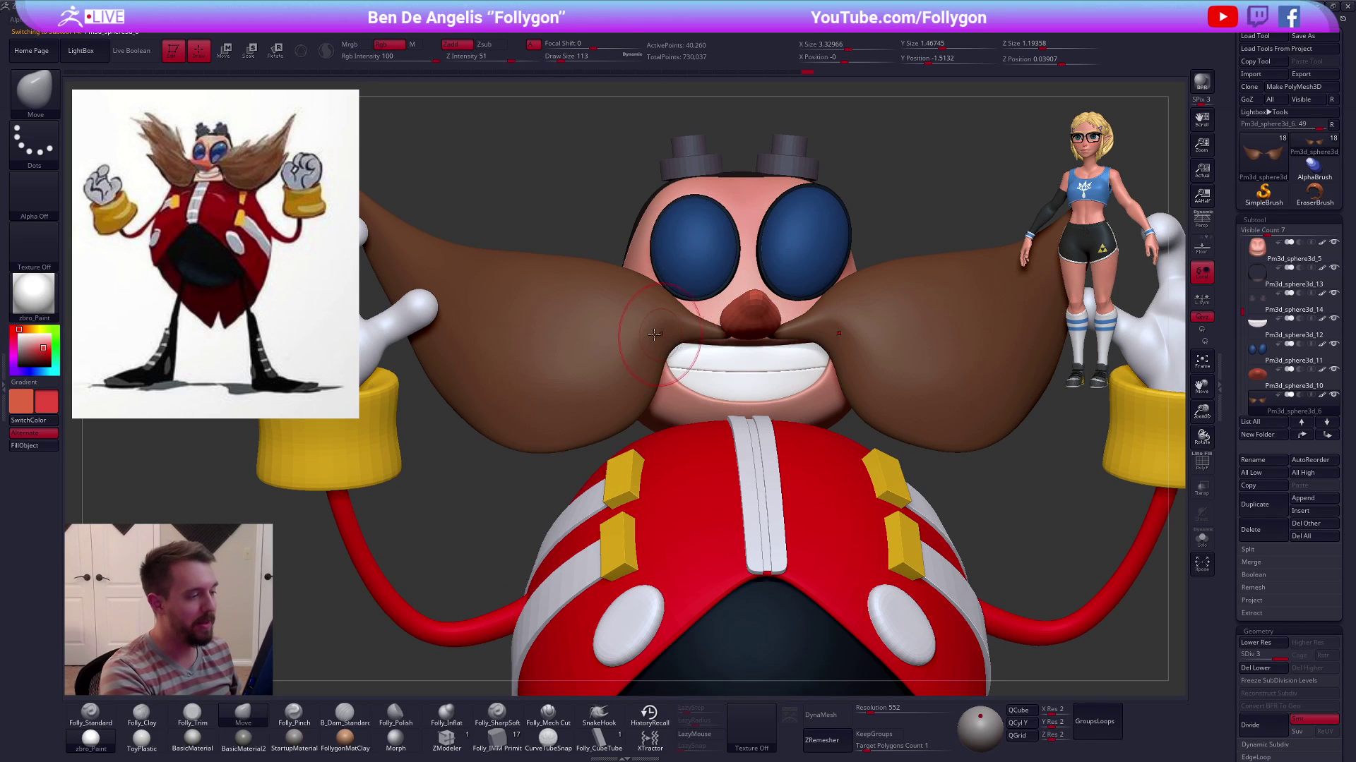
{"action": "key", "text": "2"}
{"action": "mouse_move", "coordinate": [679, 329]}
{"action": "left_mouse_down"}
{"action": "mouse_move", "coordinate": [644, 357]}
{"action": "mouse_move", "coordinate": [631, 406]}
{"action": "mouse_move", "coordinate": [634, 372]}
{"action": "mouse_move", "coordinate": [677, 333]}
{"action": "left_mouse_up"}
{"action": "right_click_drag", "start_coordinate": [1072, 523], "coordinate": [1011, 555], "text": "ctrl"}
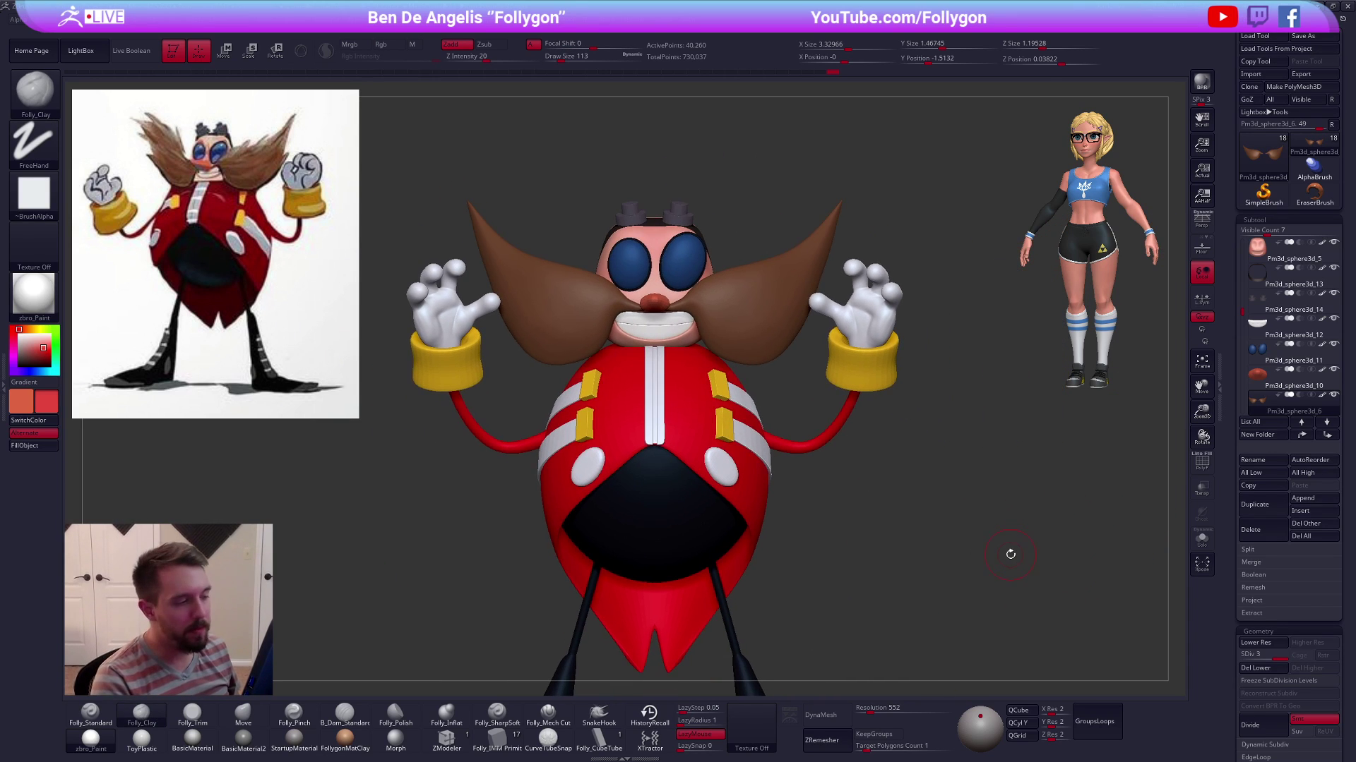
Switch to the browser, examine the product listings on the Follygon Gumroad page, and return to ZBrush
{"action": "key", "text": "alt+Tab"}
{"action": "left_click", "coordinate": [687, 272]}
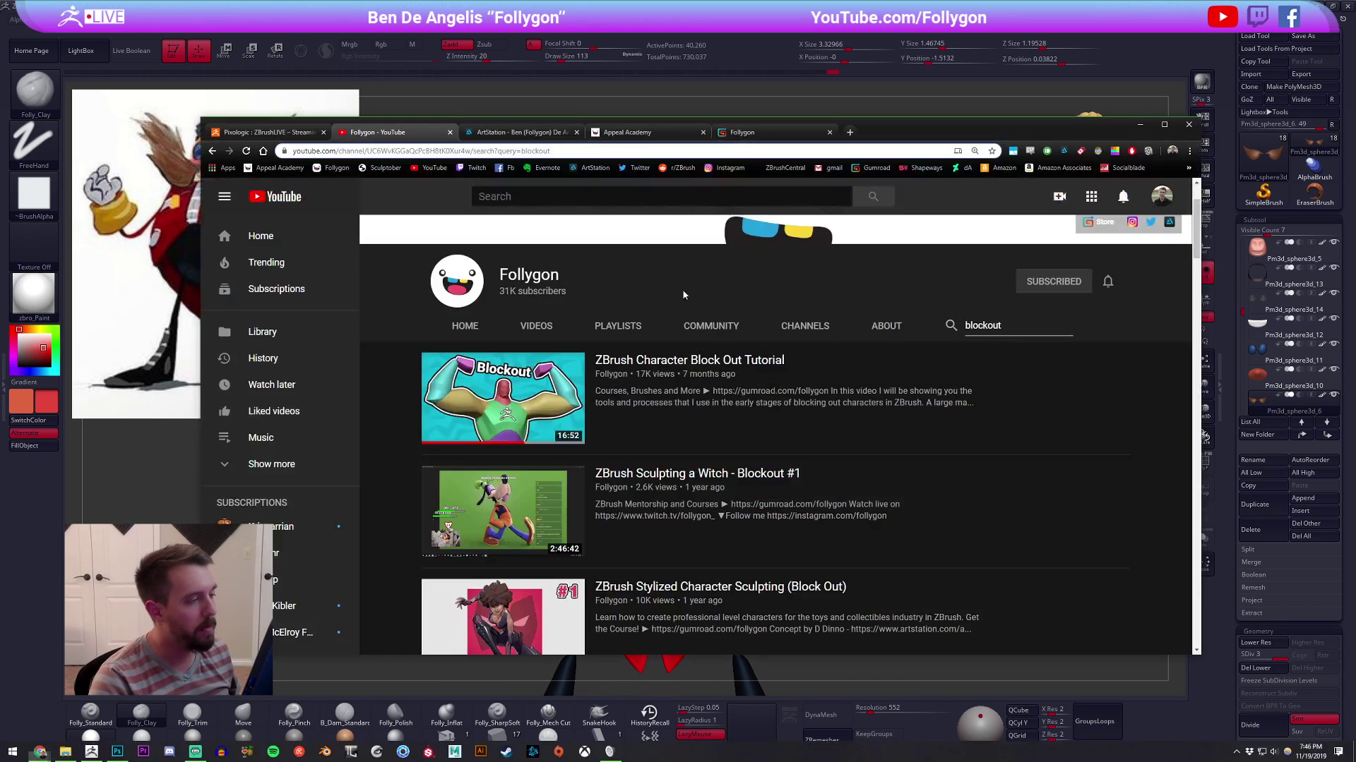
{"action": "left_click", "coordinate": [752, 132]}
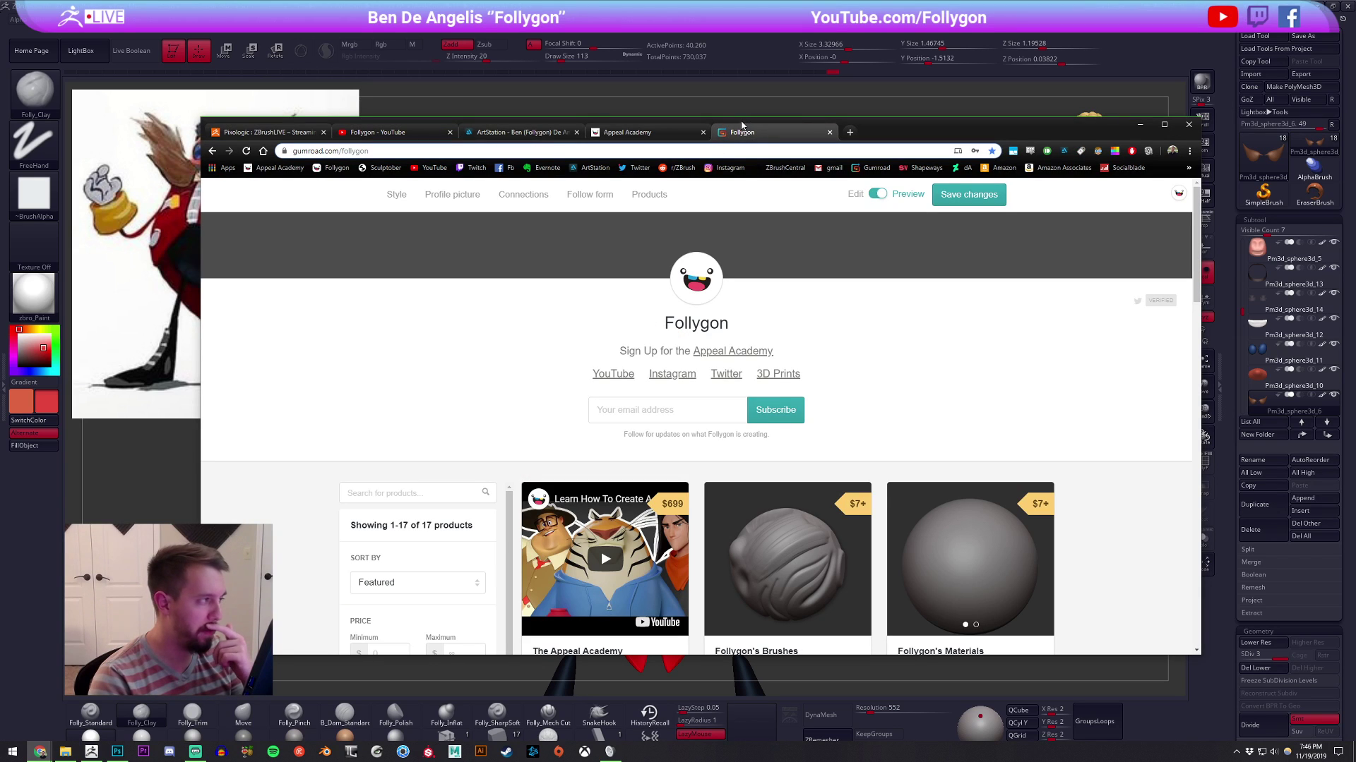
{"action": "scroll", "coordinate": [876, 392], "scroll_direction": "down", "scroll_amount": 7}
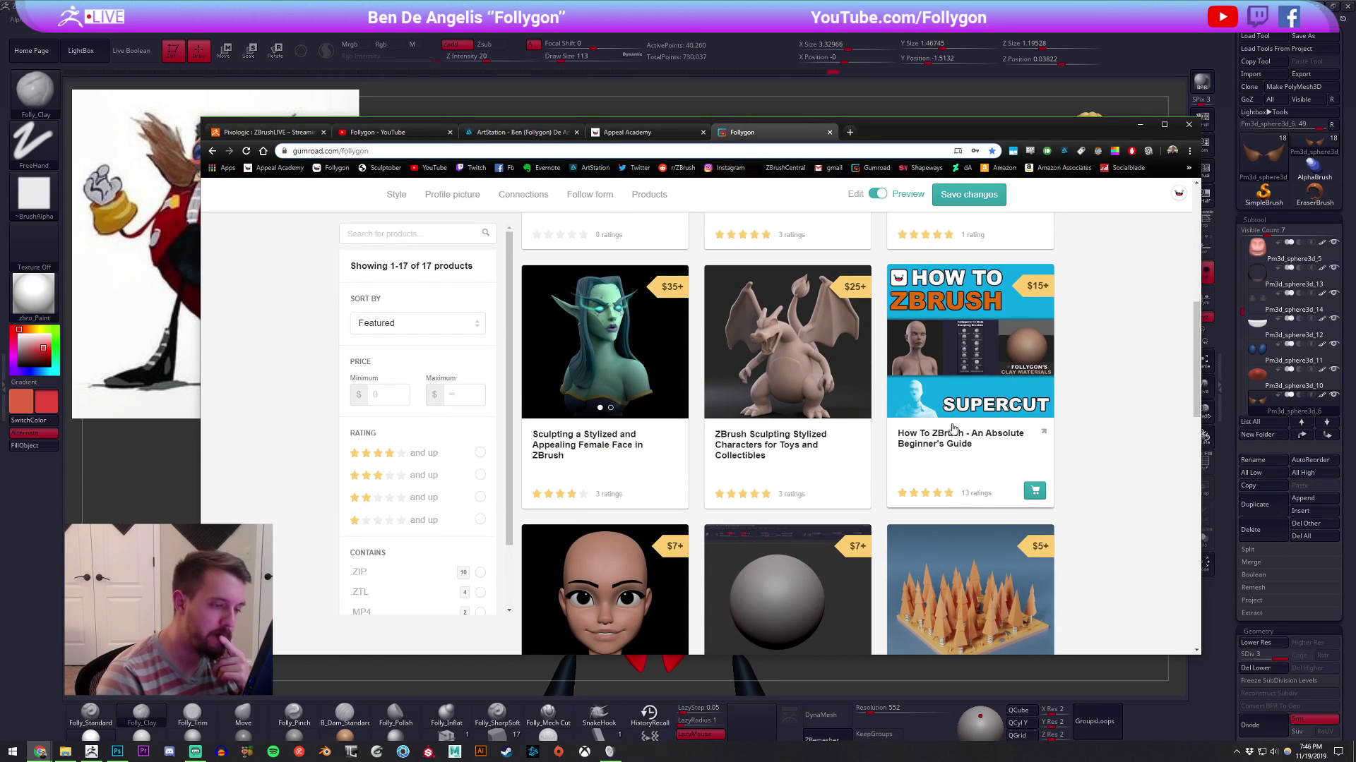
{"action": "scroll", "coordinate": [952, 428], "scroll_direction": "down", "scroll_amount": 2}
{"action": "scroll", "coordinate": [967, 409], "scroll_direction": "down", "scroll_amount": 2}
{"action": "scroll", "coordinate": [974, 403], "scroll_direction": "up", "scroll_amount": 2}
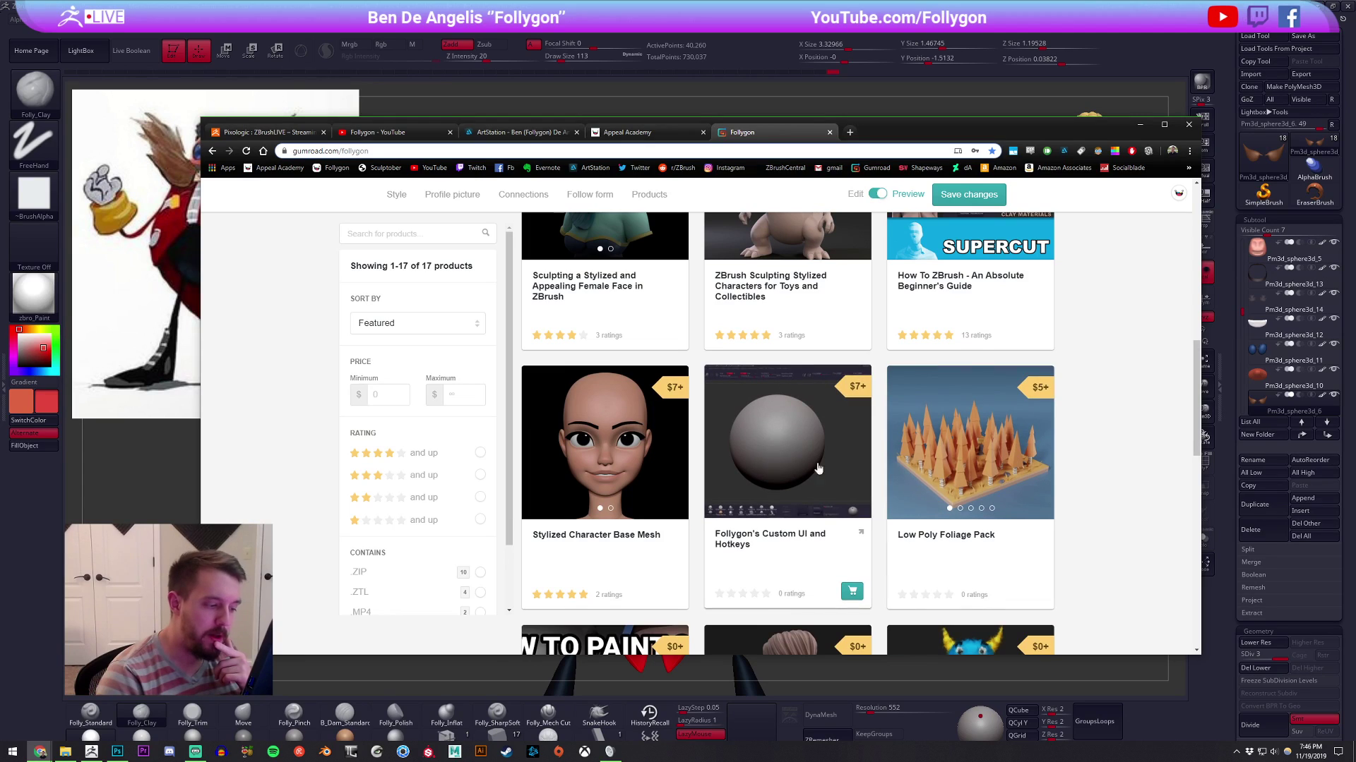
{"action": "scroll", "coordinate": [803, 480], "scroll_direction": "down", "scroll_amount": 2}
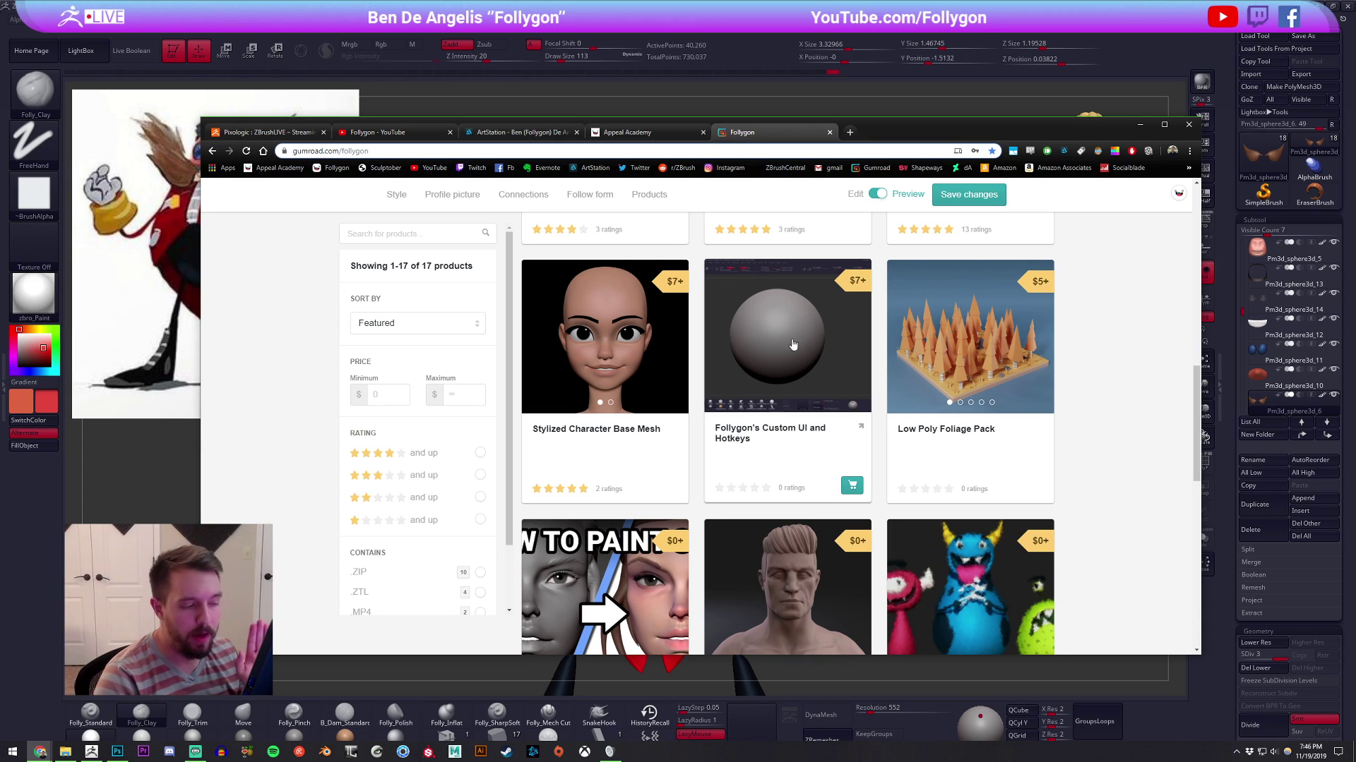
{"action": "scroll", "coordinate": [797, 350], "scroll_direction": "up", "scroll_amount": 9}
{"action": "scroll", "coordinate": [813, 401], "scroll_direction": "down", "scroll_amount": 2}
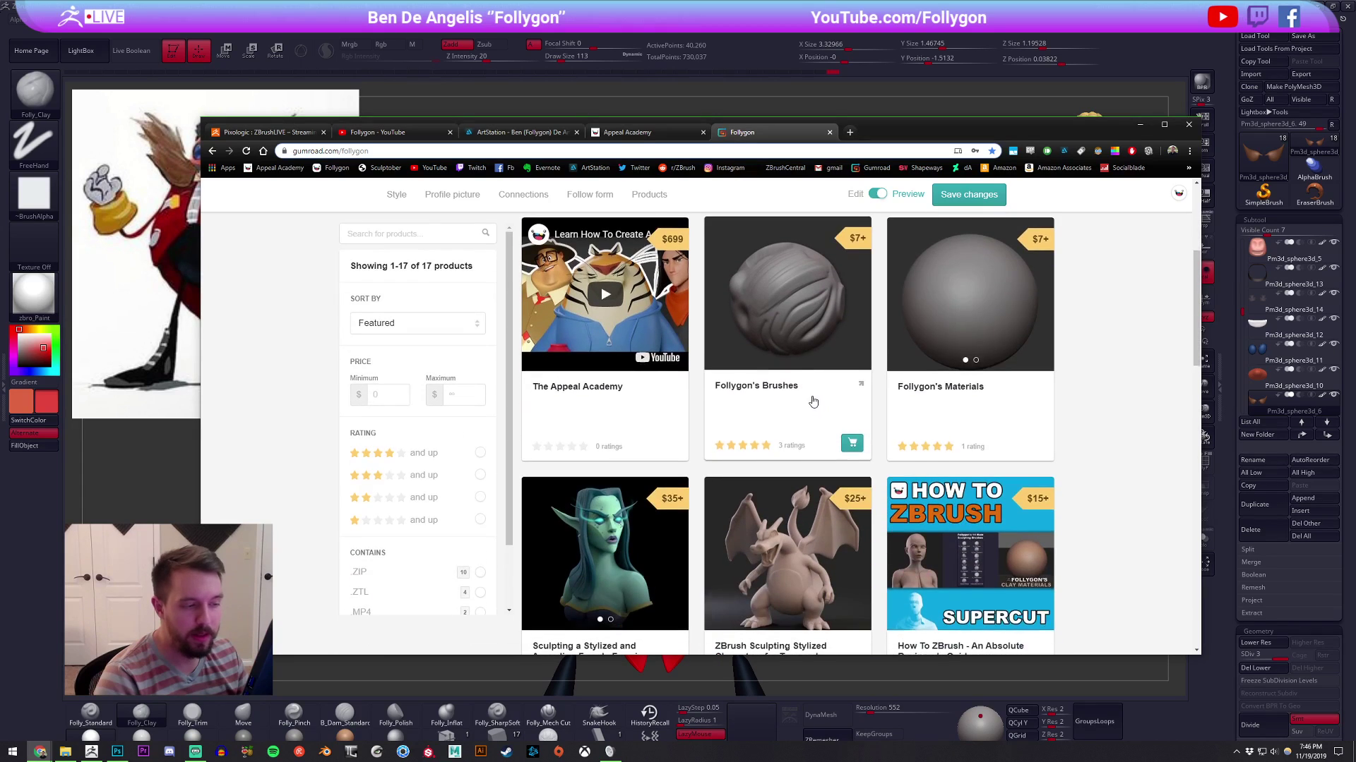
{"action": "scroll", "coordinate": [813, 401], "scroll_direction": "down", "scroll_amount": 4}
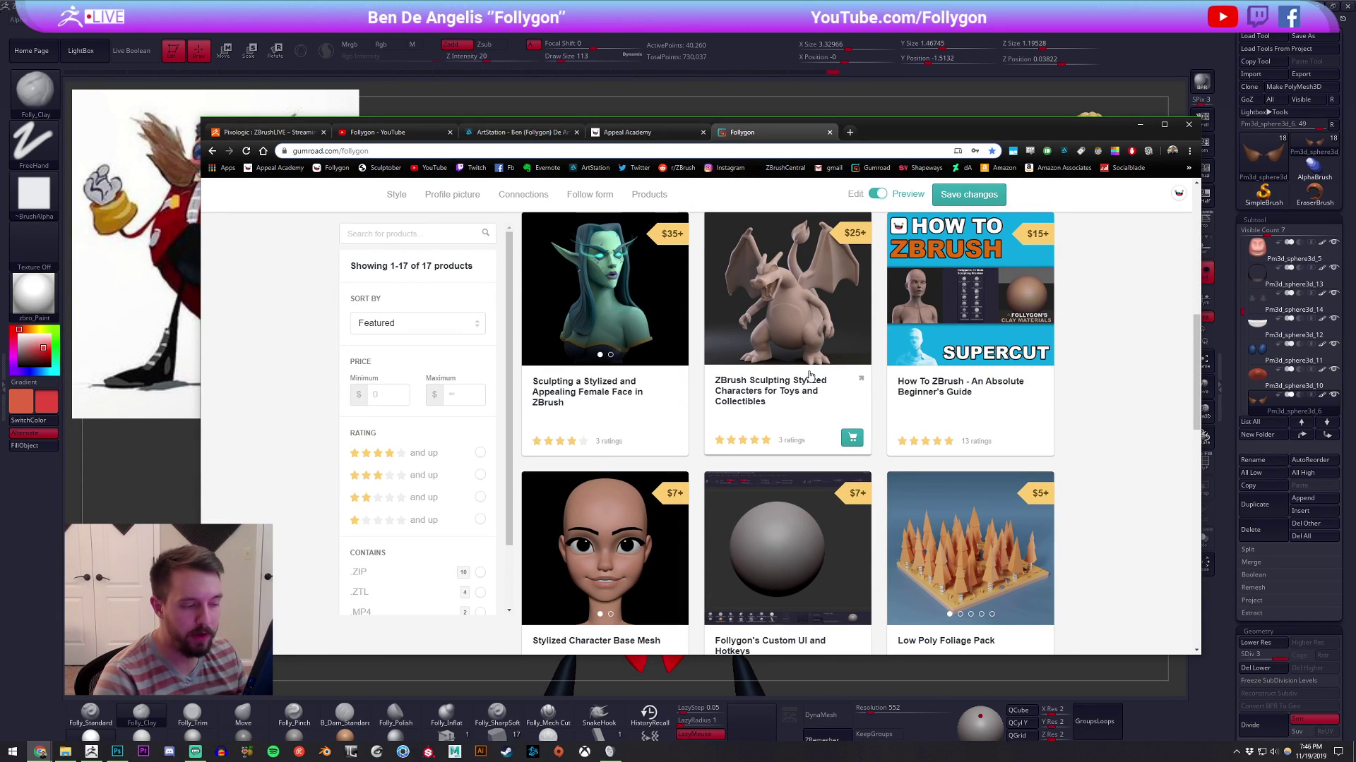
{"action": "scroll", "coordinate": [810, 364], "scroll_direction": "down", "scroll_amount": 4}
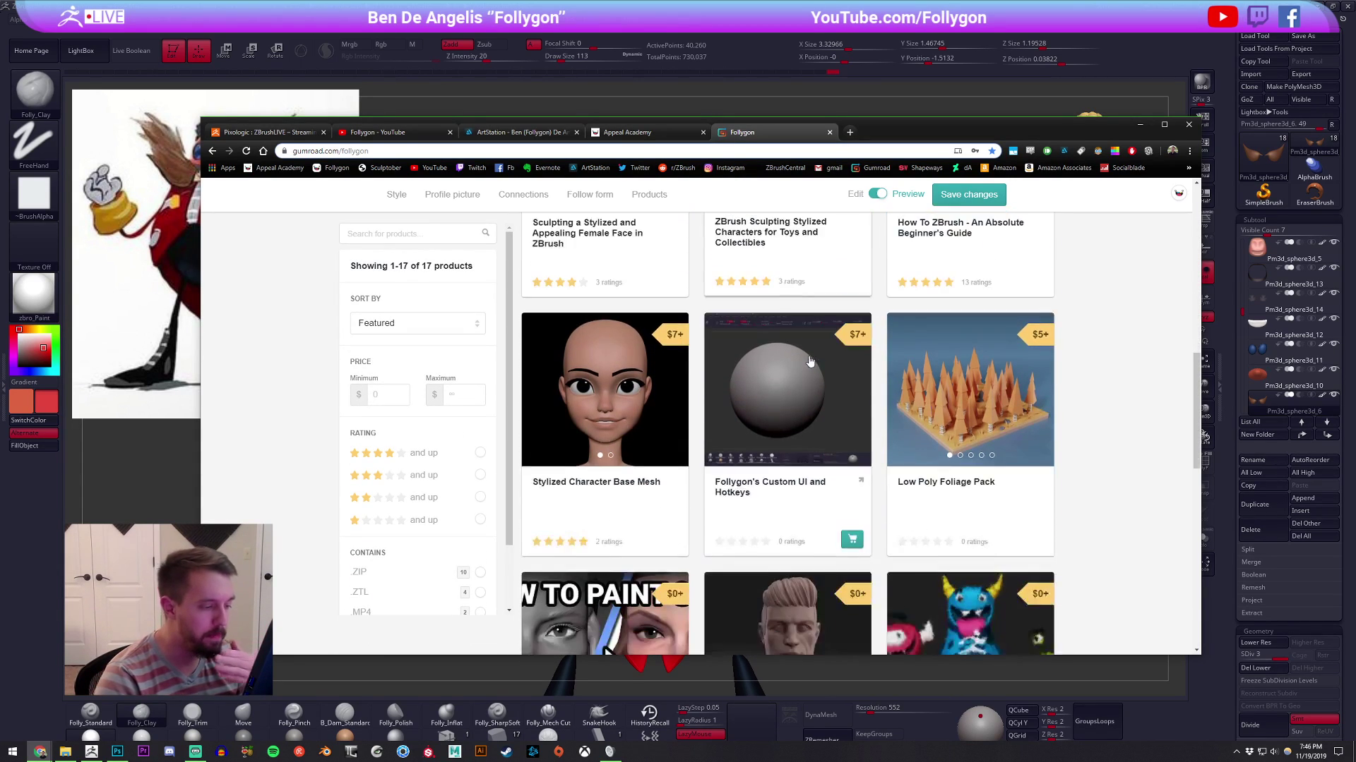
{"action": "scroll", "coordinate": [778, 313], "scroll_direction": "up", "scroll_amount": 2}
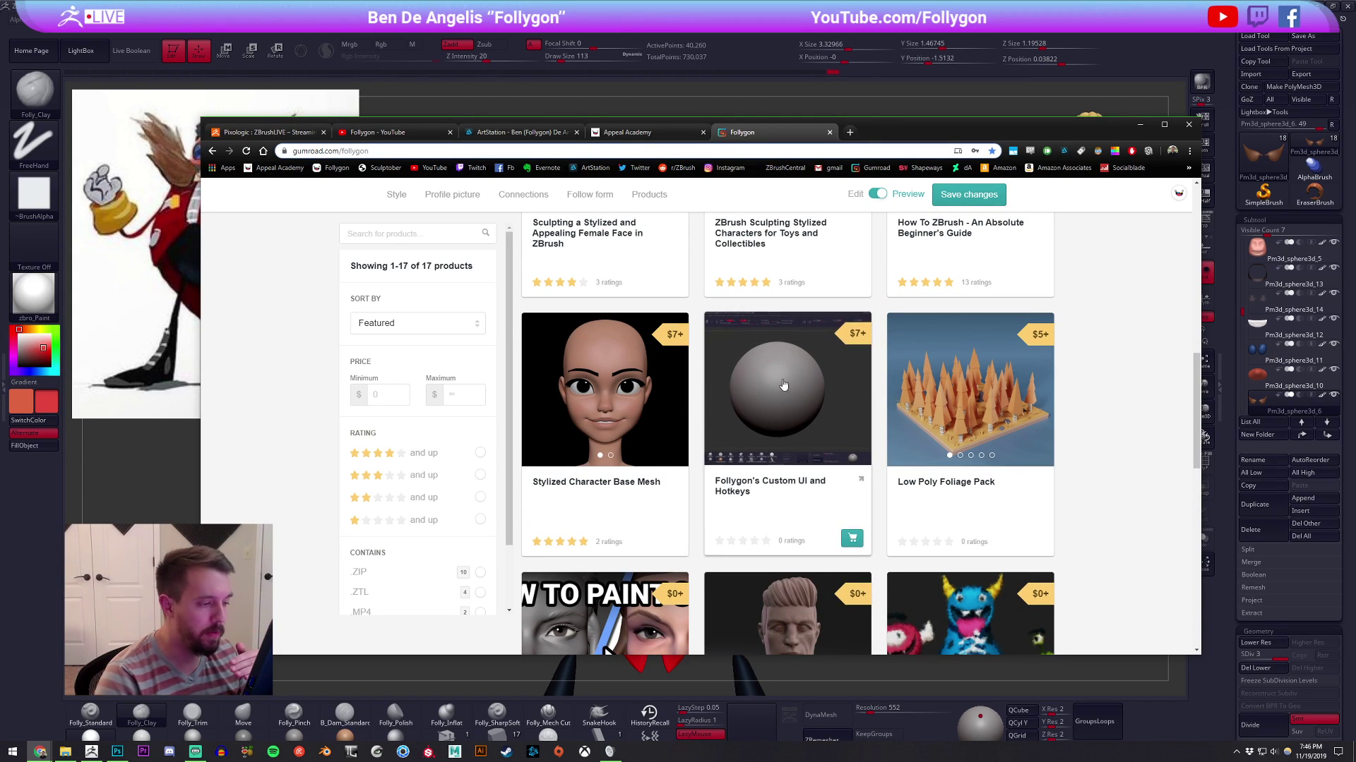
{"action": "left_click", "coordinate": [885, 115]}
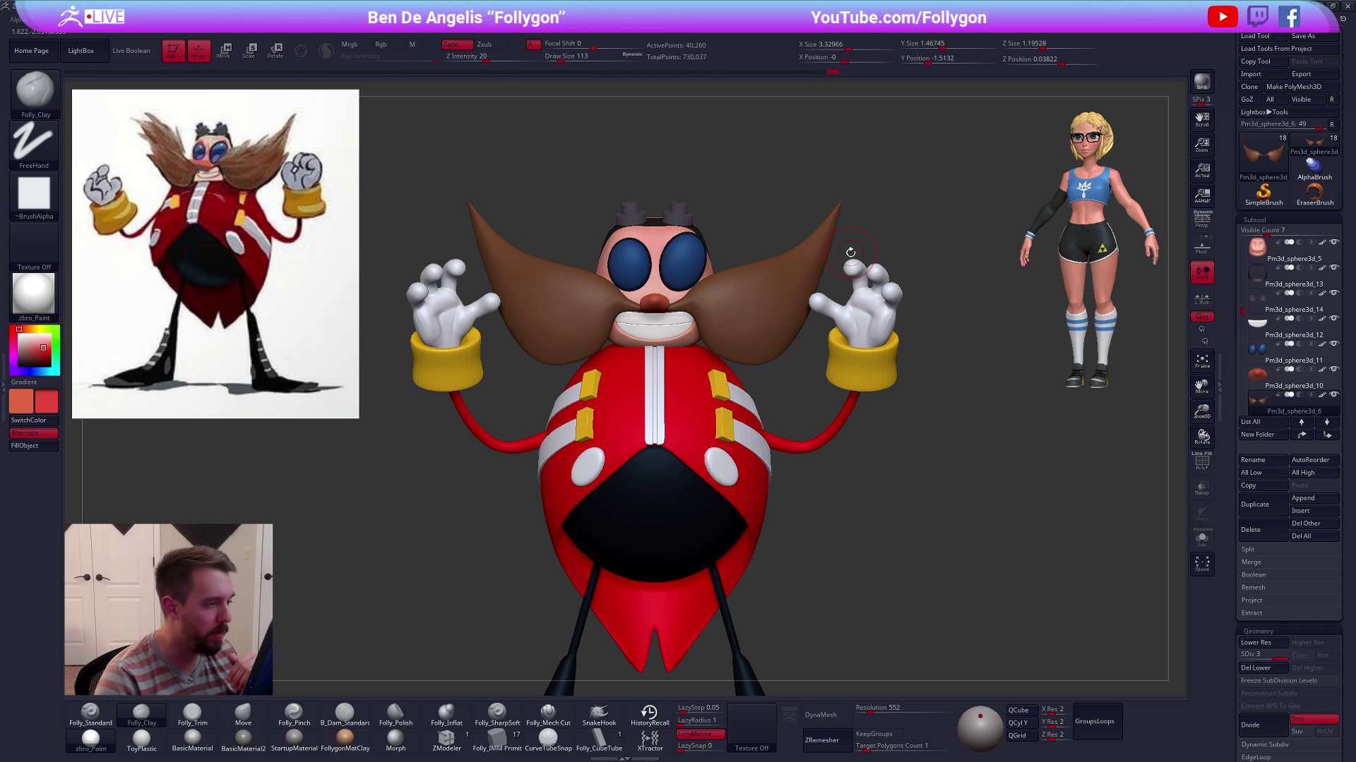
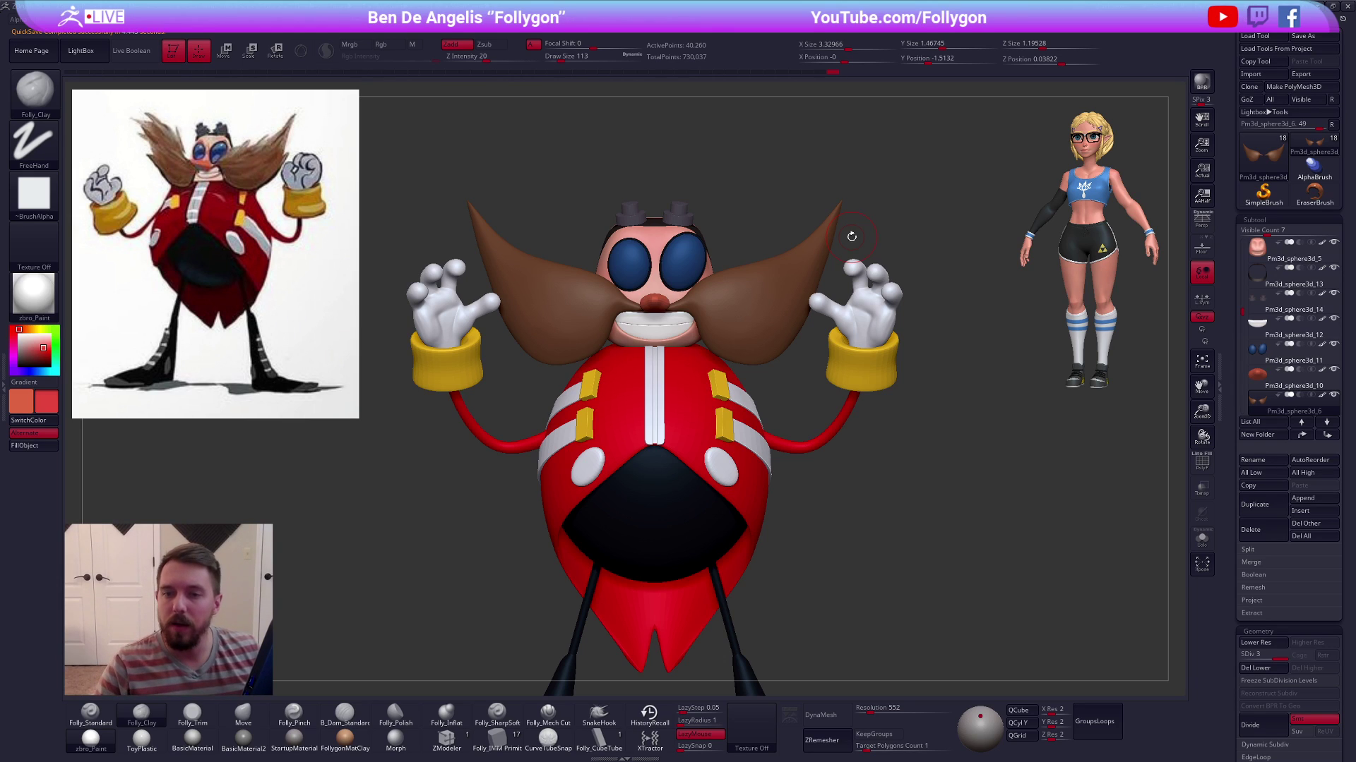
{"action": "key", "text": "w"}
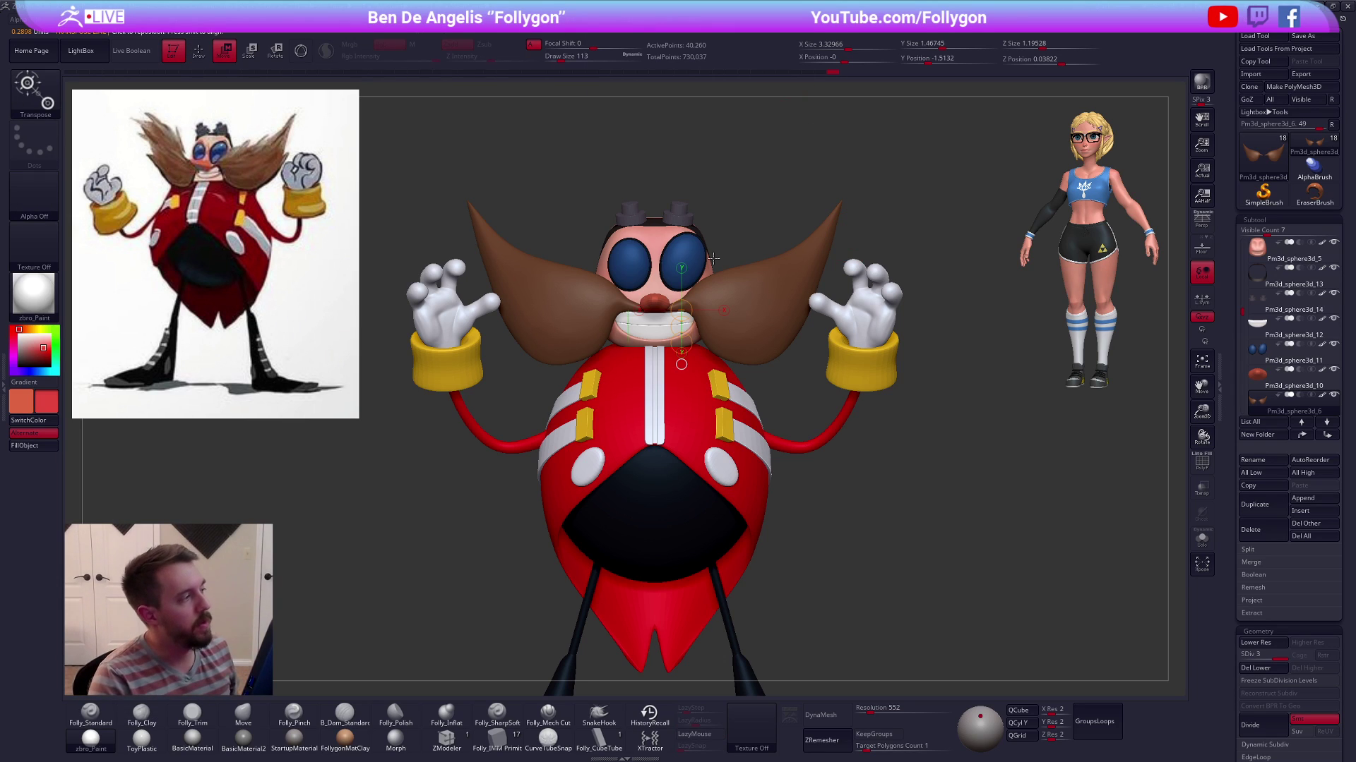
{"action": "left_click", "coordinate": [302, 51]}
{"action": "left_click", "coordinate": [302, 52]}
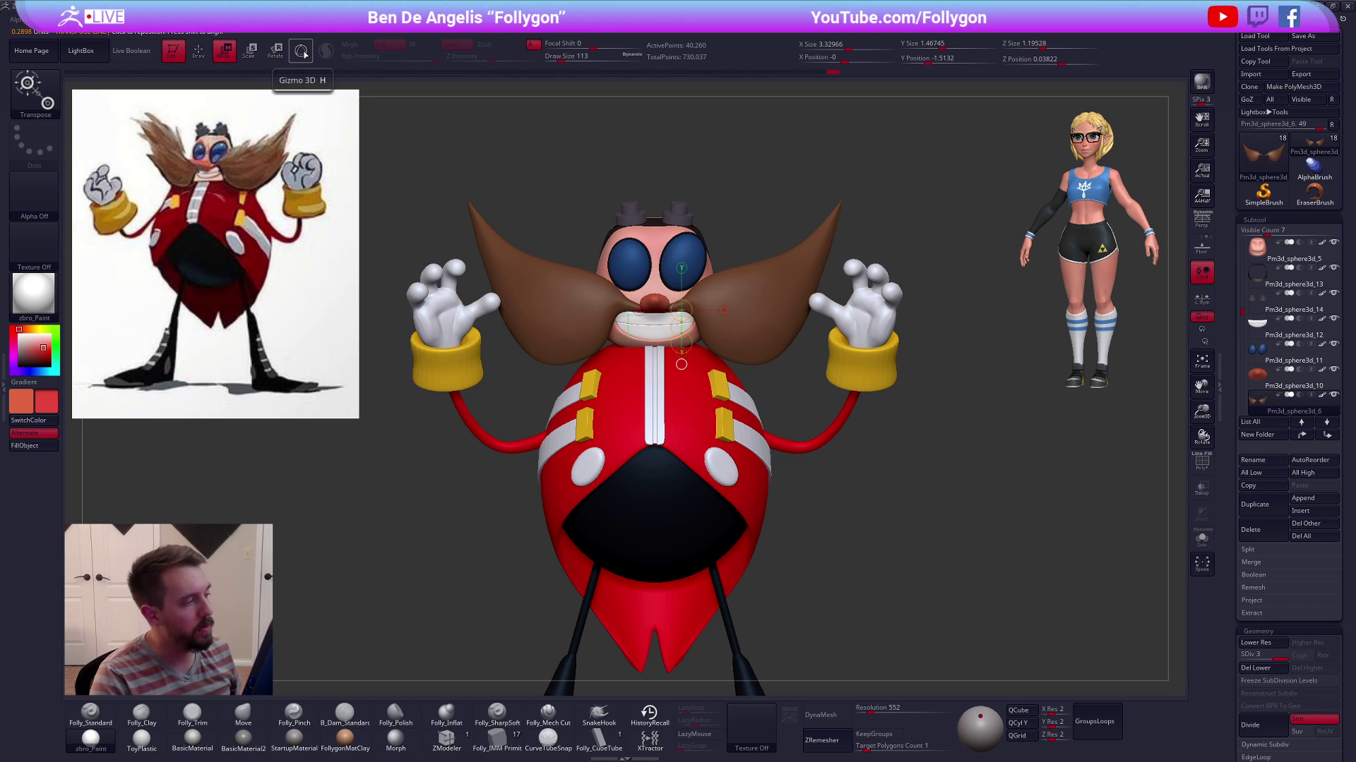
{"action": "left_click_drag", "start_coordinate": [725, 294], "coordinate": [942, 204]}
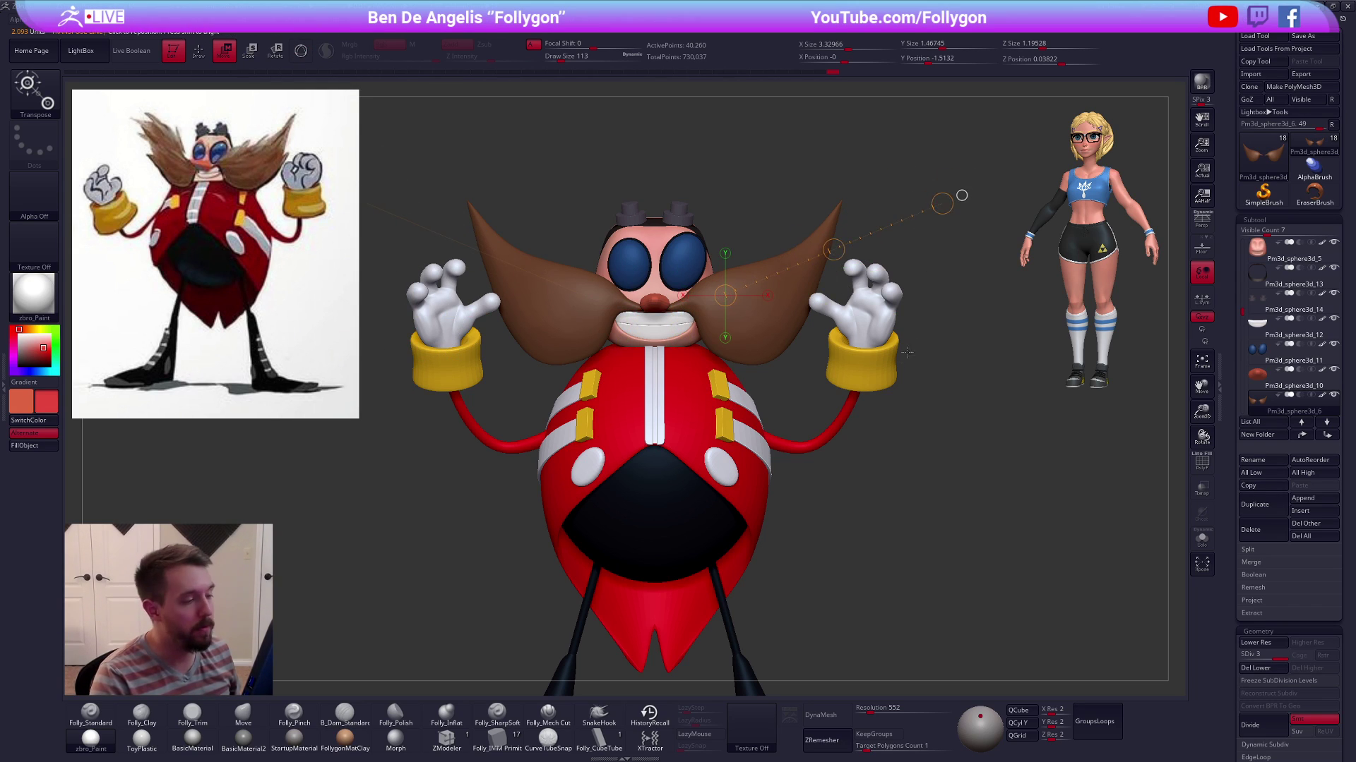
{"action": "key", "text": "q"}
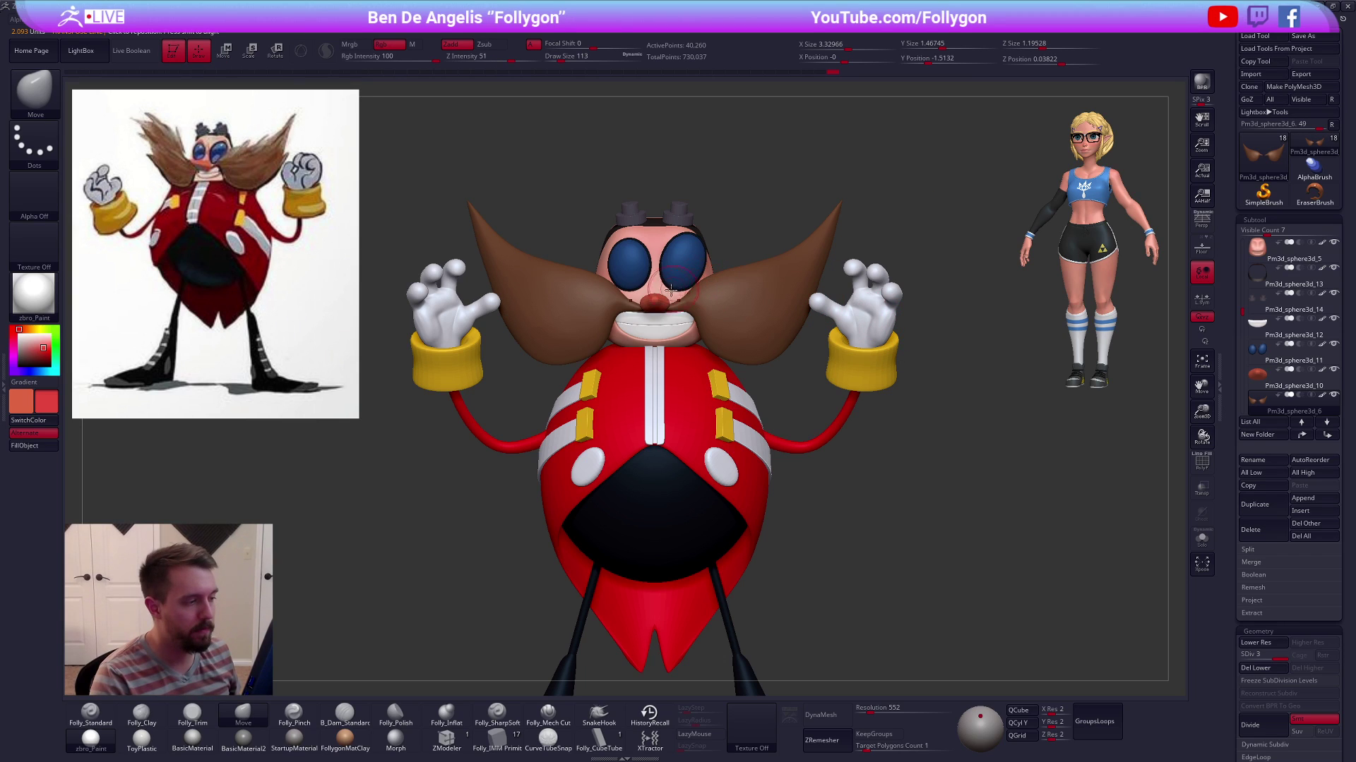
Try a SnakeHook stroke at one glove cuff and undo it
{"action": "left_click", "coordinate": [659, 298], "text": "alt"}
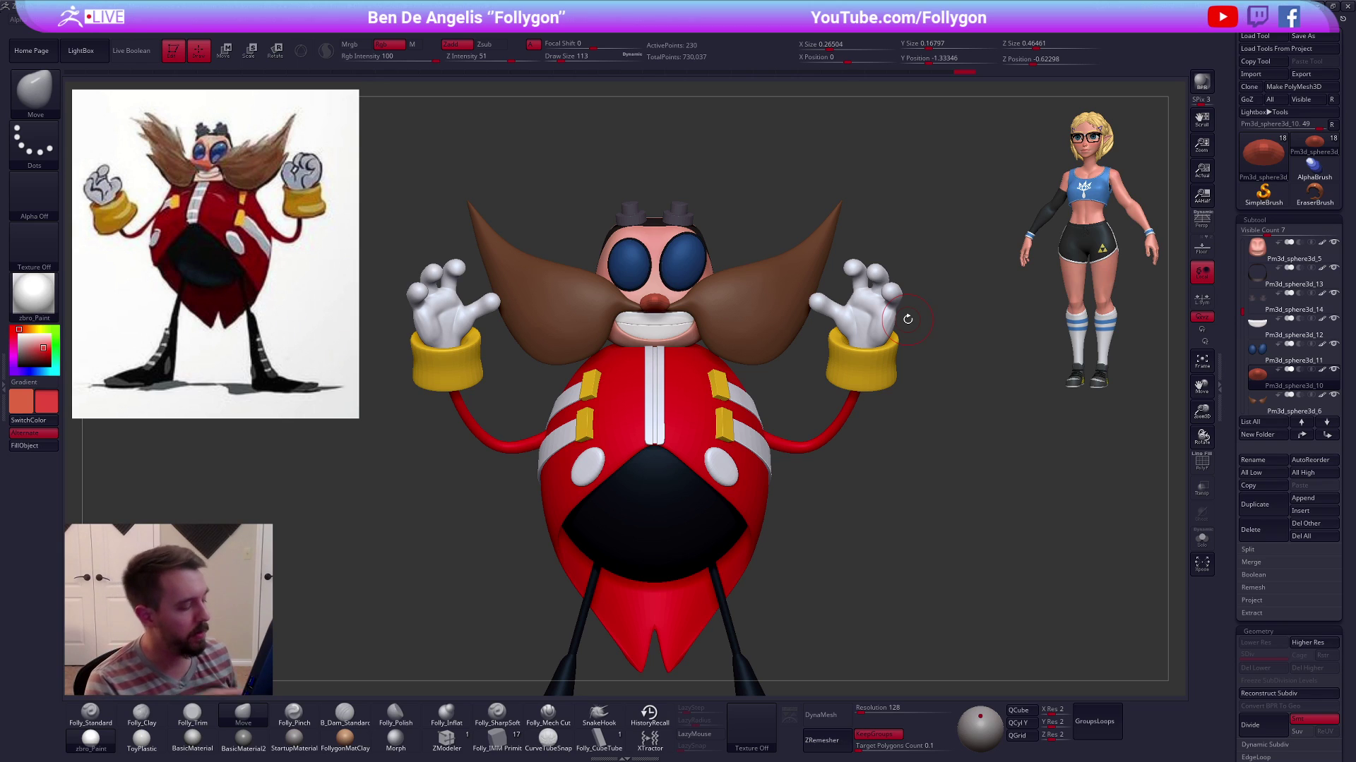
{"action": "left_click", "coordinate": [599, 713]}
{"action": "key", "text": "space"}
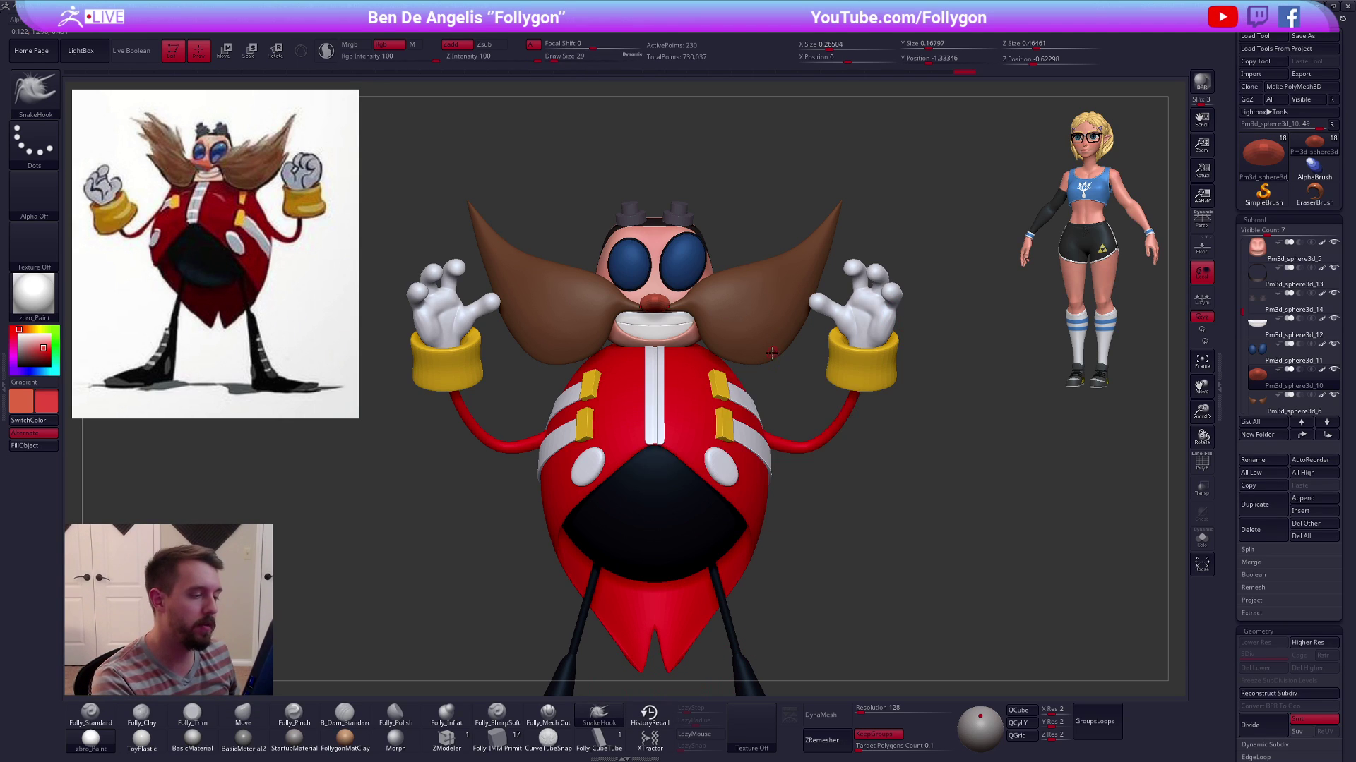
{"action": "key", "text": "space"}
{"action": "left_click", "coordinate": [857, 385], "text": "alt"}
{"action": "mouse_move", "coordinate": [847, 390]}
{"action": "left_mouse_down"}
{"action": "mouse_move", "coordinate": [771, 353]}
{"action": "mouse_move", "coordinate": [850, 411]}
{"action": "left_mouse_up"}
{"action": "key", "text": "ctrl+z"}
{"action": "left_click", "coordinate": [386, 44]}
{"action": "key", "text": "ctrl+z"}
{"action": "left_click_drag", "start_coordinate": [806, 508], "coordinate": [827, 541], "text": "alt"}
{"action": "key", "text": "space"}
{"action": "left_click", "coordinate": [768, 301]}
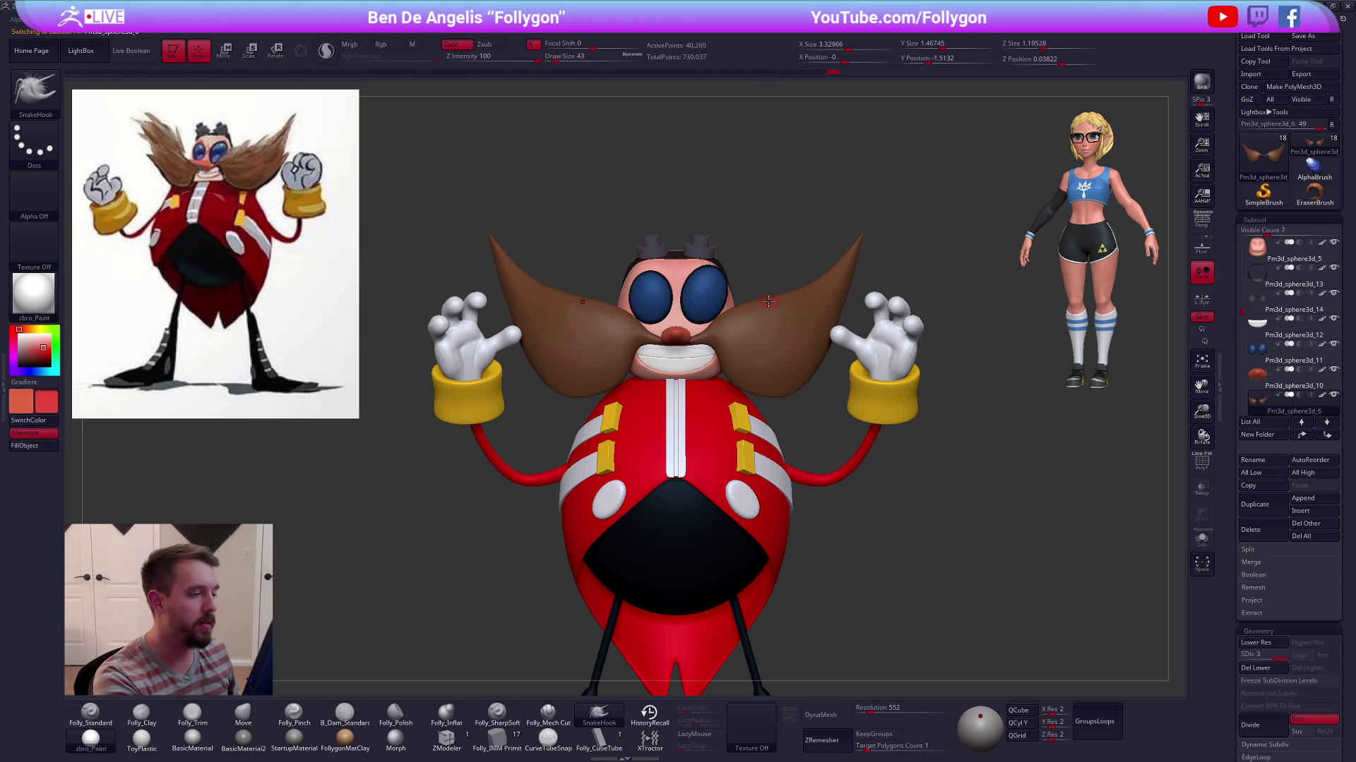
Select the nose and widen its base slightly with the Move brush at draw size 81
{"action": "left_click_drag", "start_coordinate": [776, 411], "coordinate": [836, 451], "text": "alt"}
{"action": "key", "text": "b"}
{"action": "key", "text": "m"}
{"action": "key", "text": "v"}
{"action": "left_click", "coordinate": [740, 376], "text": "alt"}
{"action": "left_click_drag", "start_coordinate": [737, 263], "coordinate": [754, 439]}
{"action": "key", "text": "space"}
{"action": "left_click", "coordinate": [749, 375]}
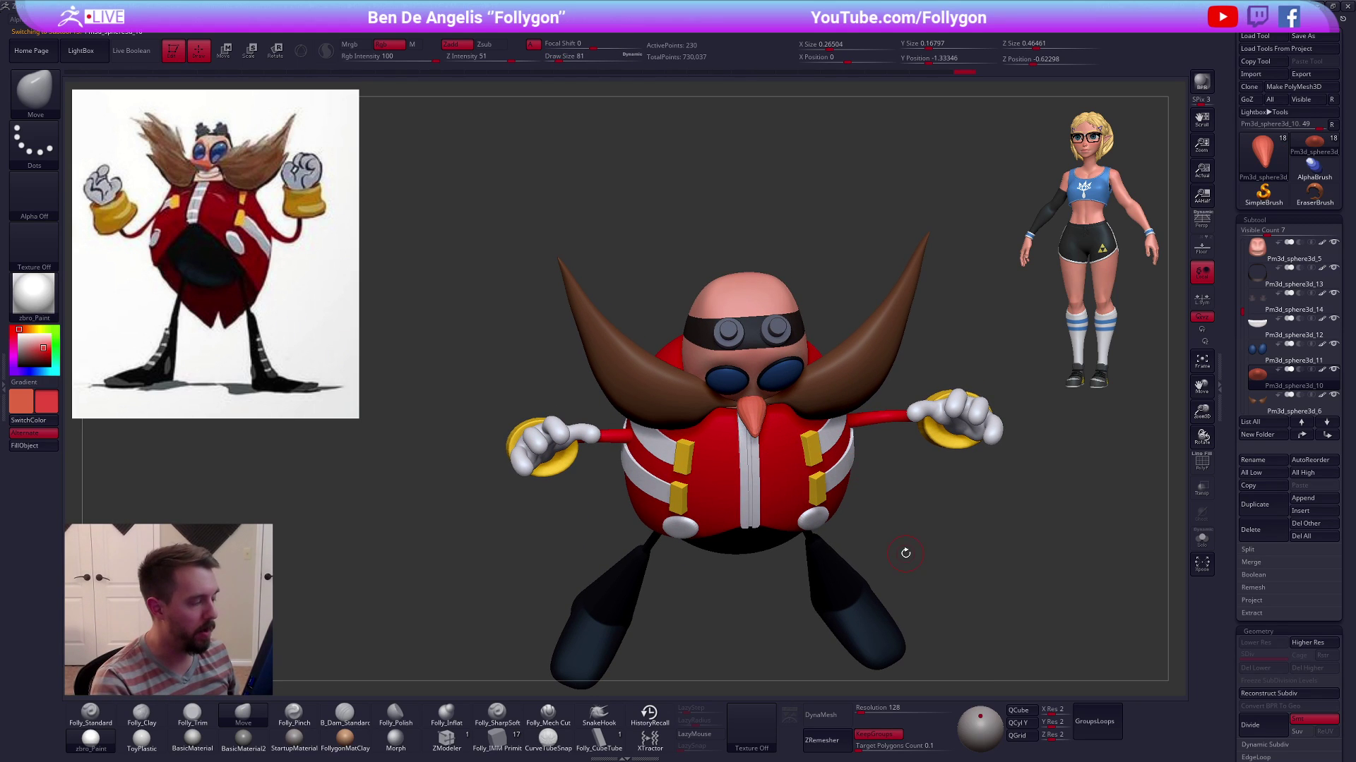
{"action": "left_click_drag", "start_coordinate": [768, 409], "coordinate": [775, 462], "text": "alt"}
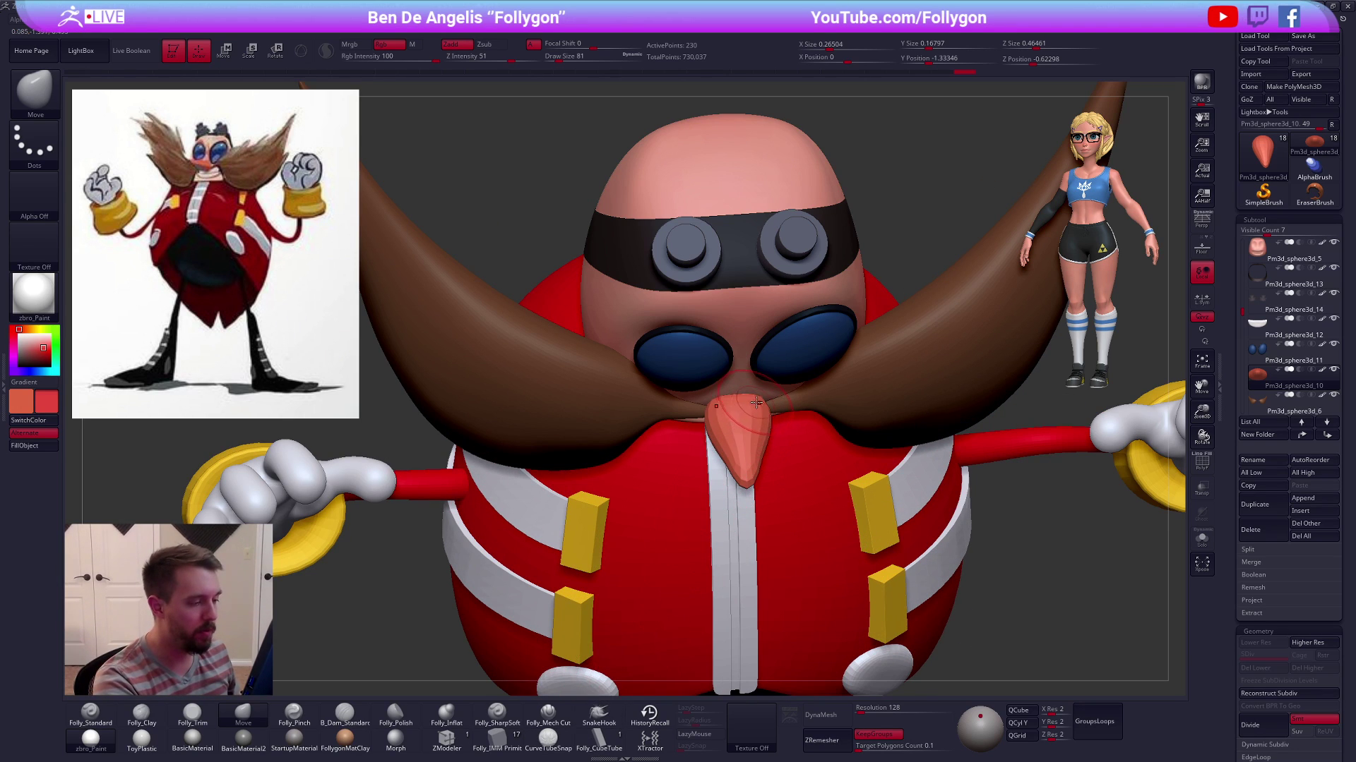
{"action": "left_click_drag", "start_coordinate": [763, 396], "coordinate": [766, 397]}
Hide the red coat and its white and yellow trim subtools
{"action": "right_click_drag", "start_coordinate": [759, 438], "coordinate": [774, 393]}
{"action": "right_click_drag", "start_coordinate": [1115, 400], "coordinate": [971, 346], "text": "ctrl"}
{"action": "right_click_drag", "start_coordinate": [970, 346], "coordinate": [960, 253], "text": "alt"}
{"action": "left_click", "coordinate": [780, 418], "text": "alt"}
{"action": "left_click", "coordinate": [1333, 243]}
{"action": "left_click", "coordinate": [1271, 278]}
{"action": "left_click", "coordinate": [1333, 268]}
{"action": "left_click", "coordinate": [1261, 308]}
{"action": "left_click", "coordinate": [1333, 319]}
{"action": "left_click", "coordinate": [1259, 353]}
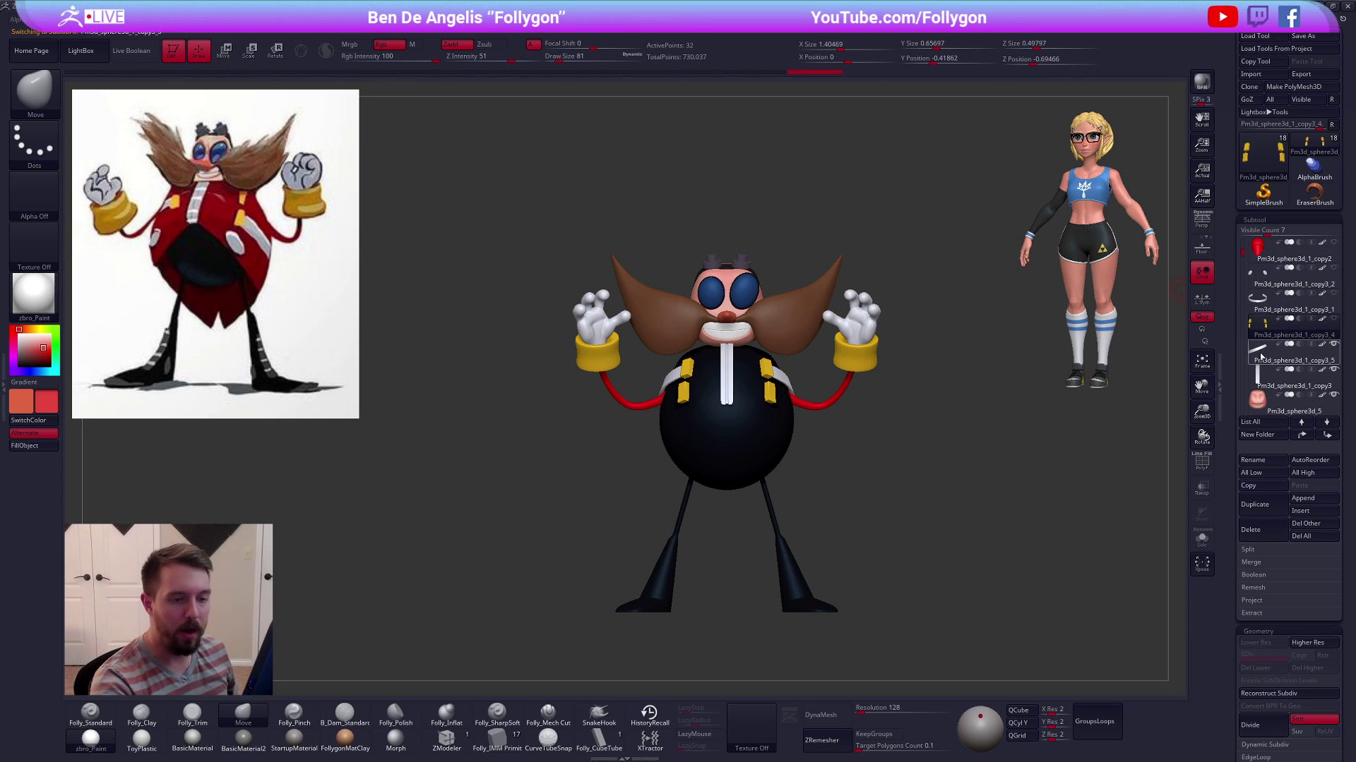
Hide the black body, gloves, cuffs, arms and legs so only the head parts are shown
{"action": "left_click", "coordinate": [789, 427], "text": "alt"}
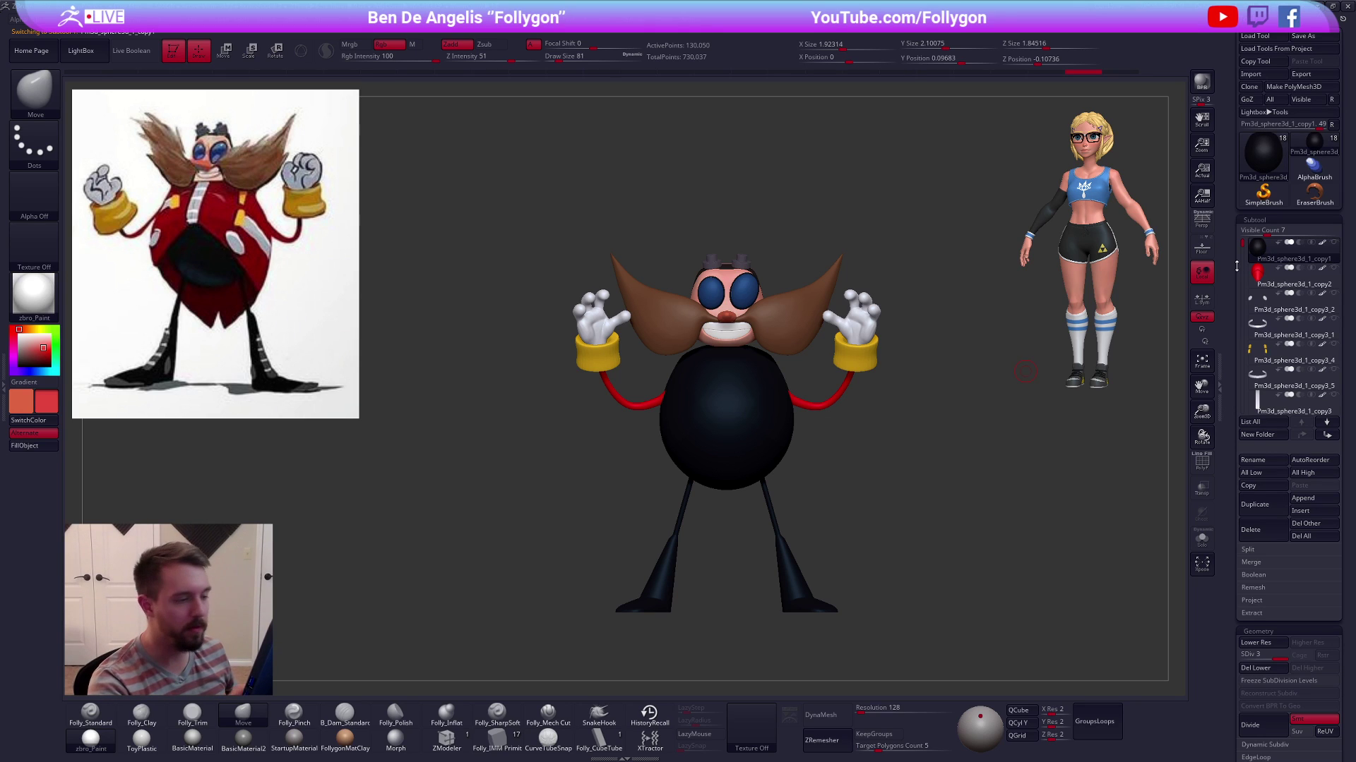
{"action": "left_click", "coordinate": [862, 334], "text": "alt"}
{"action": "left_click", "coordinate": [1265, 404]}
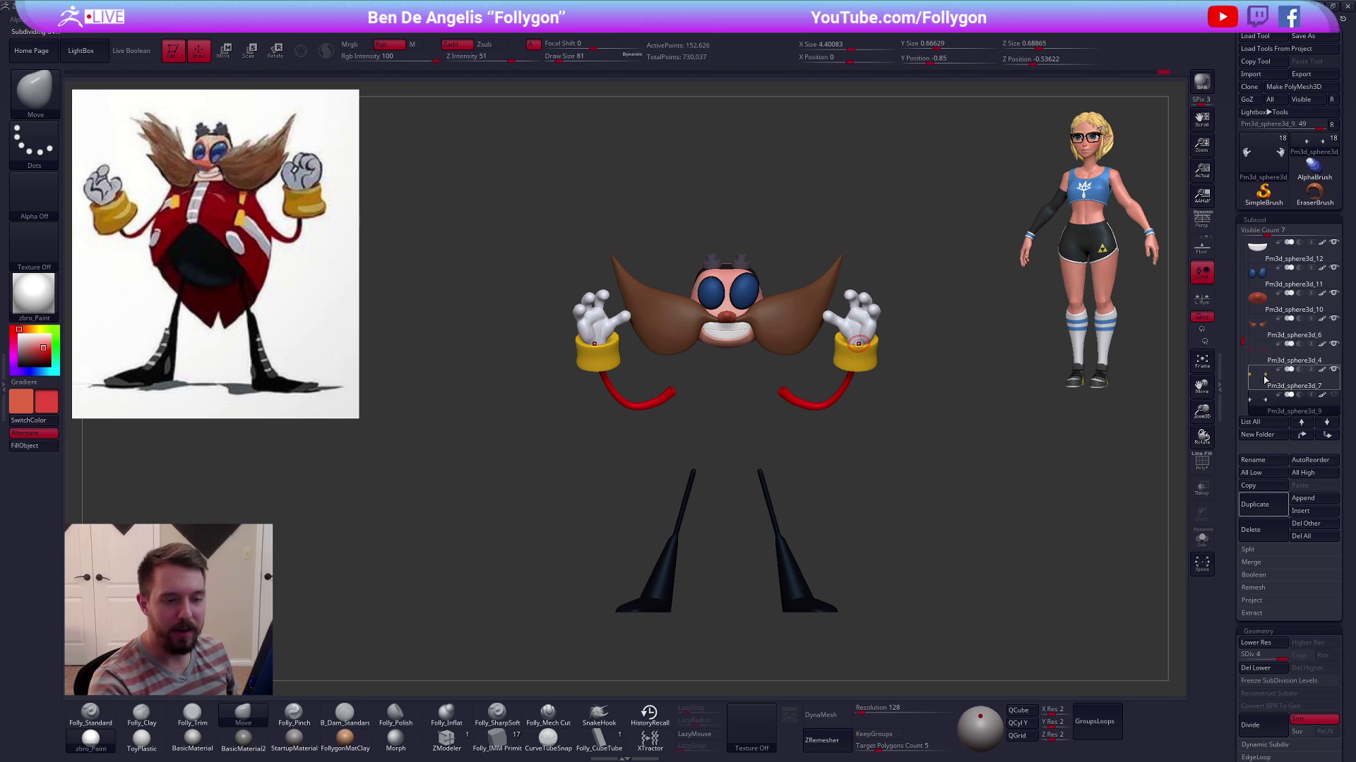
{"action": "double_click", "coordinate": [1264, 380]}
{"action": "double_click", "coordinate": [1265, 360]}
{"action": "left_click", "coordinate": [1264, 329]}
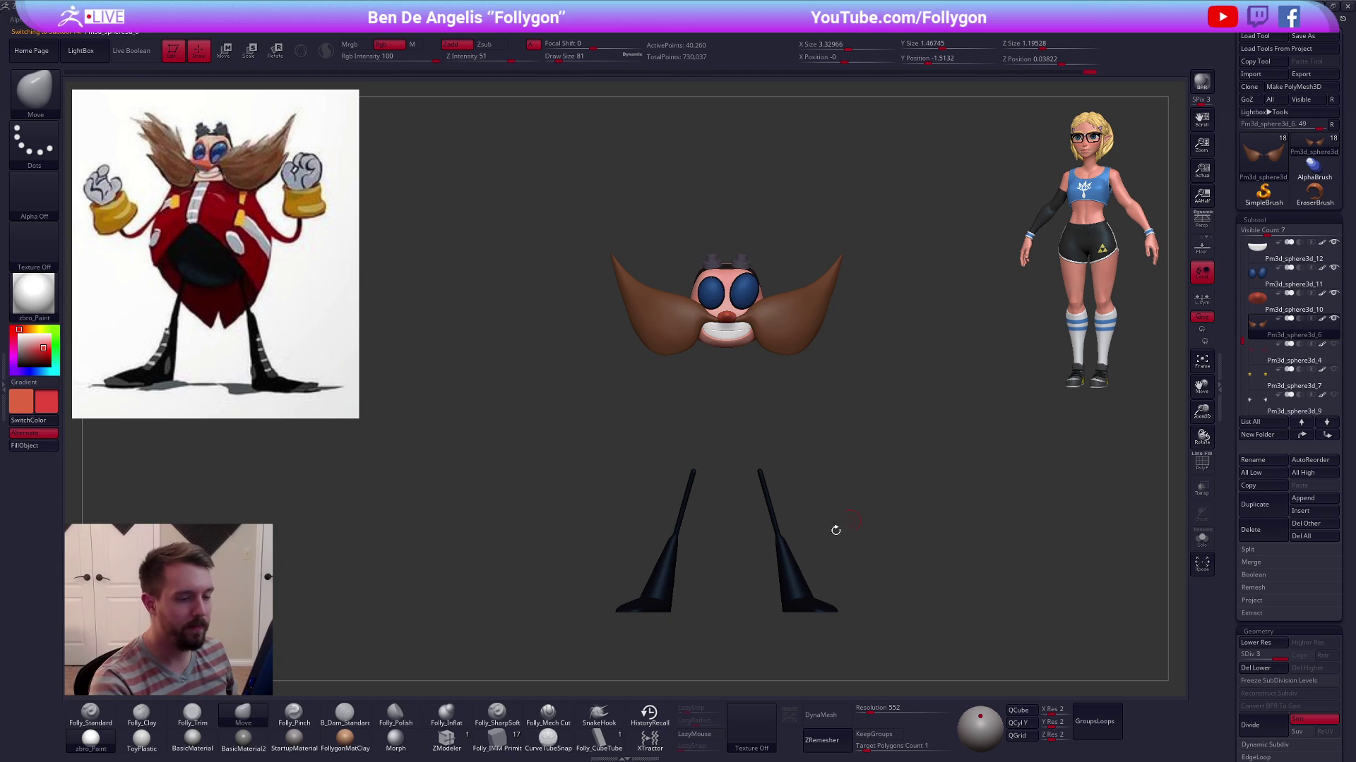
{"action": "left_click", "coordinate": [795, 576], "text": "alt"}
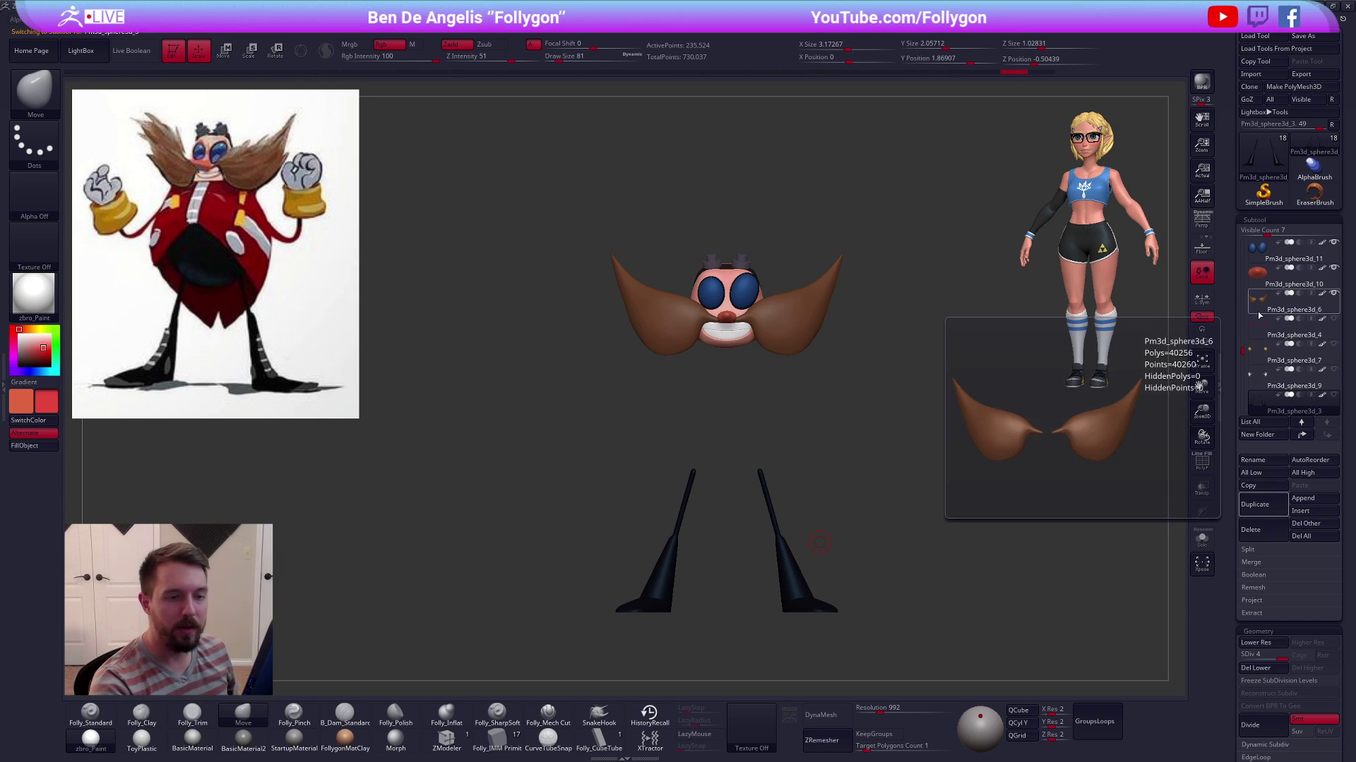
{"action": "left_click", "coordinate": [1264, 334]}
{"action": "left_click", "coordinate": [1271, 303]}
Select the nose, raise its subdivision level and isolate it in a side view
{"action": "mouse_move", "coordinate": [889, 322]}
{"action": "left_mouse_down"}
{"action": "mouse_move", "coordinate": [787, 325]}
{"action": "mouse_move", "coordinate": [802, 357]}
{"action": "left_mouse_up"}
{"action": "mouse_move", "coordinate": [883, 360]}
{"action": "left_mouse_down"}
{"action": "mouse_move", "coordinate": [805, 364]}
{"action": "mouse_move", "coordinate": [778, 272]}
{"action": "left_mouse_up"}
{"action": "left_click", "coordinate": [777, 271], "text": "alt"}
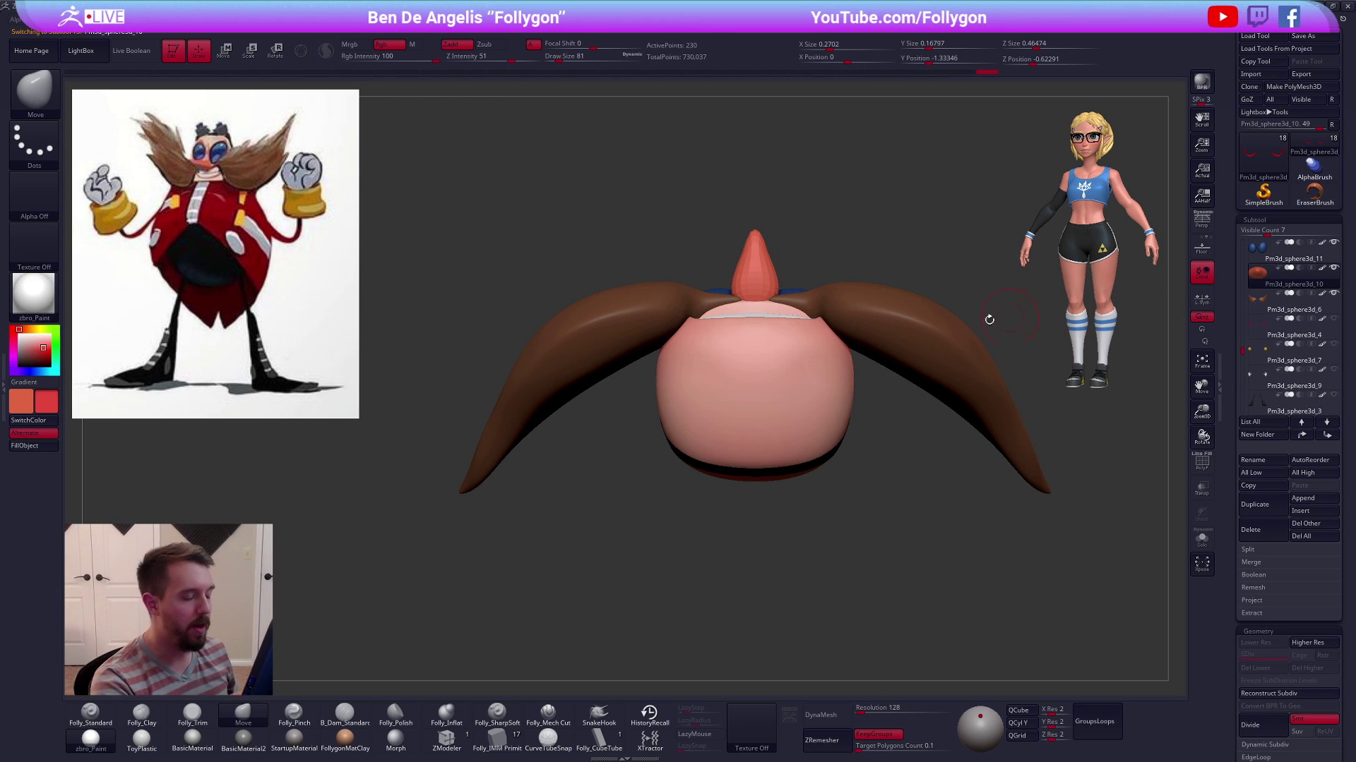
{"action": "left_click_drag", "start_coordinate": [802, 346], "coordinate": [827, 358], "text": "alt"}
{"action": "key", "text": "d"}
{"action": "key", "text": "alt+s"}
{"action": "right_click_drag", "start_coordinate": [833, 344], "coordinate": [864, 386], "text": "alt"}
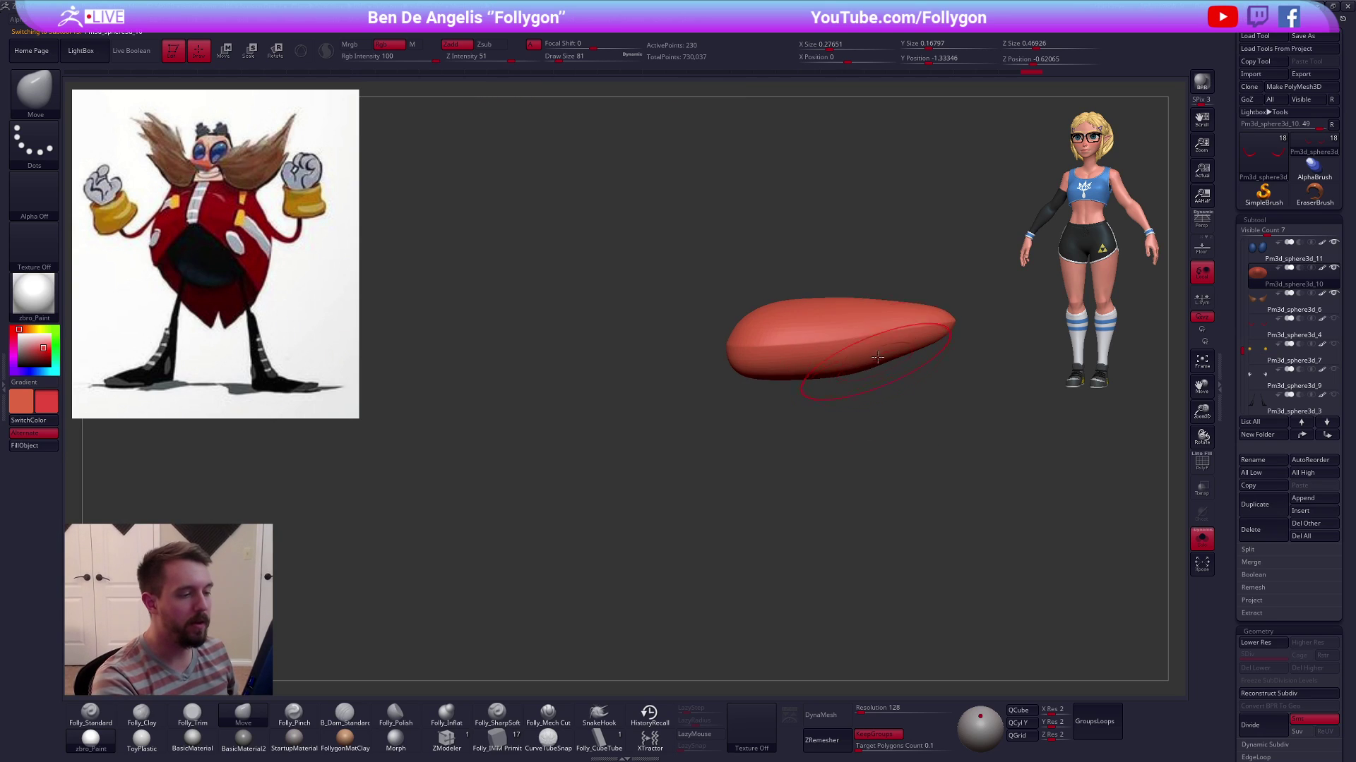
Mask the nose near its tip, invert the mask and adjust the unmasked part with Transpose
{"action": "key", "text": "space"}
{"action": "key", "text": "space"}
{"action": "mouse_move", "coordinate": [962, 323]}
{"action": "left_mouse_down", "text": "ctrl"}
{"action": "mouse_move", "coordinate": [643, 324]}
{"action": "mouse_move", "coordinate": [914, 256]}
{"action": "left_mouse_up", "text": "ctrl"}
{"action": "left_click", "coordinate": [911, 374], "text": "ctrl"}
{"action": "key", "text": "r"}
{"action": "left_click_drag", "start_coordinate": [948, 325], "coordinate": [684, 350]}
{"action": "key", "text": "w"}
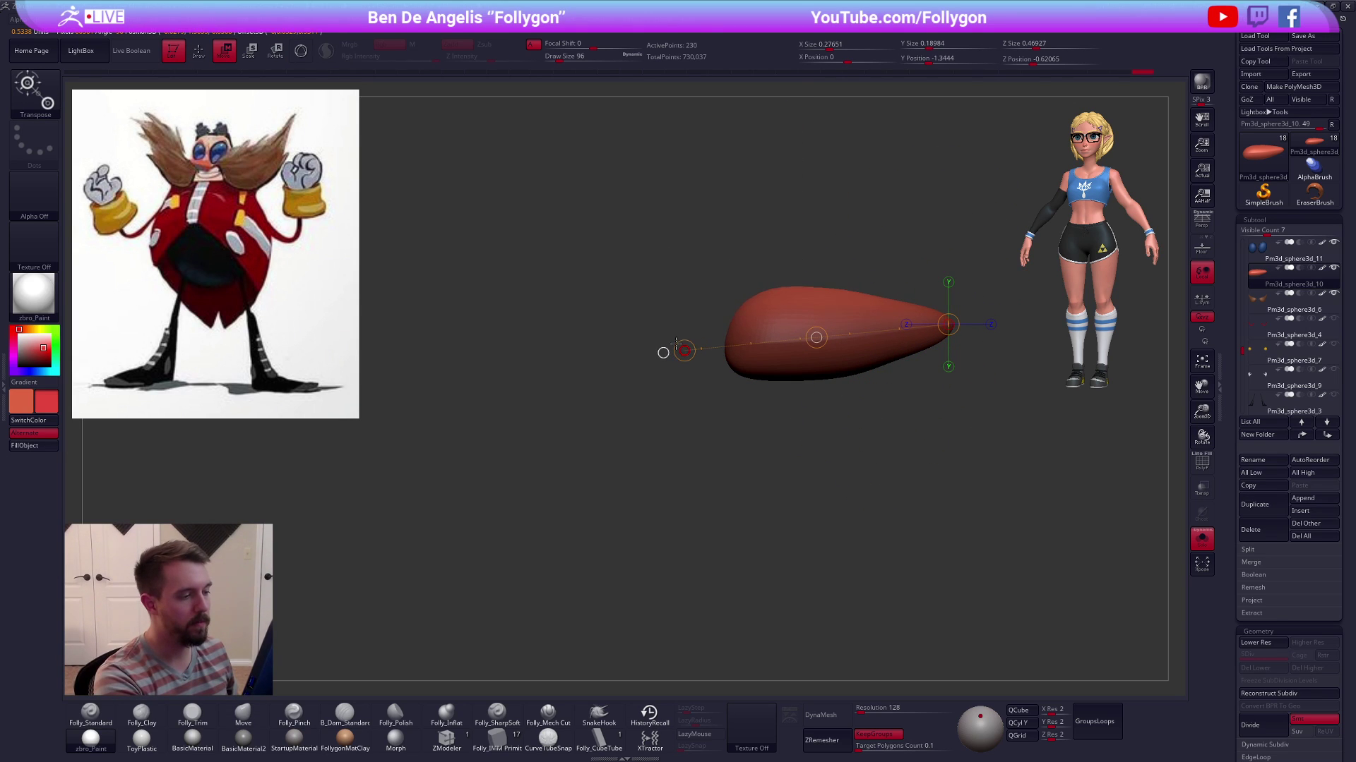
Clear the mask, then smooth and reshape the underside of the nose with the Move brush
{"action": "key", "text": "q"}
{"action": "key", "text": "b"}
{"action": "key", "text": "m"}
{"action": "key", "text": "v"}
{"action": "left_click_drag", "start_coordinate": [841, 418], "coordinate": [898, 393], "text": "ctrl"}
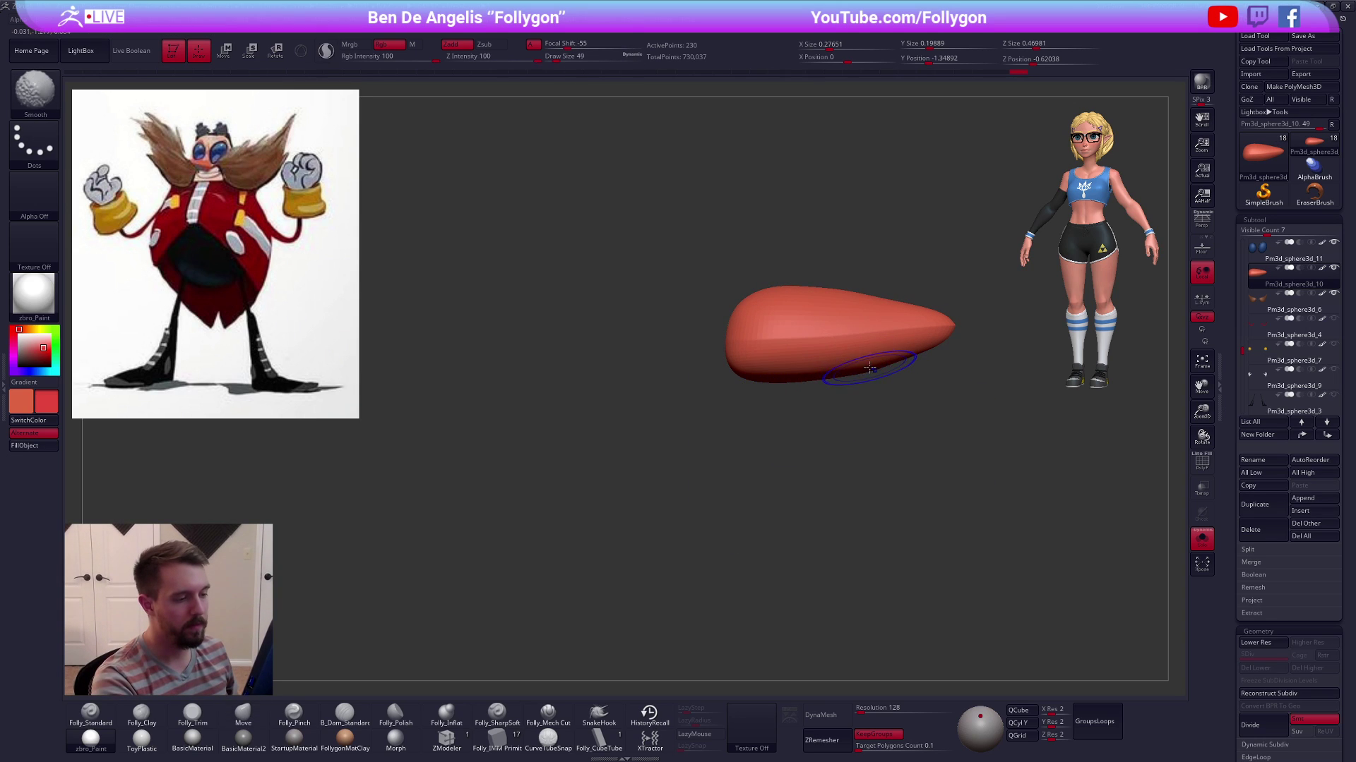
{"action": "mouse_move", "coordinate": [867, 361]}
{"action": "right_mouse_down"}
{"action": "mouse_move", "coordinate": [877, 264]}
{"action": "mouse_move", "coordinate": [871, 339]}
{"action": "right_mouse_up"}
{"action": "key", "text": "space"}
{"action": "left_click_drag", "start_coordinate": [878, 373], "coordinate": [881, 372]}
{"action": "right_click_drag", "start_coordinate": [879, 372], "coordinate": [899, 515]}
{"action": "key", "text": "ctrl+shift+s"}
{"action": "mouse_move", "coordinate": [867, 434]}
{"action": "right_mouse_down"}
{"action": "mouse_move", "coordinate": [823, 418]}
{"action": "mouse_move", "coordinate": [812, 471]}
{"action": "right_mouse_up"}
{"action": "key", "text": "space"}
{"action": "left_click_drag", "start_coordinate": [854, 400], "coordinate": [847, 381]}
Lower the nose's subdivision level, widen its base with the Move brush at draw size 38, and restore the higher level
{"action": "key", "text": "ctrl+shift+s"}
{"action": "left_click", "coordinate": [914, 460]}
{"action": "key", "text": "space"}
{"action": "key", "text": "shift+f"}
{"action": "key", "text": "shift+d"}
{"action": "key", "text": "bracketright"}
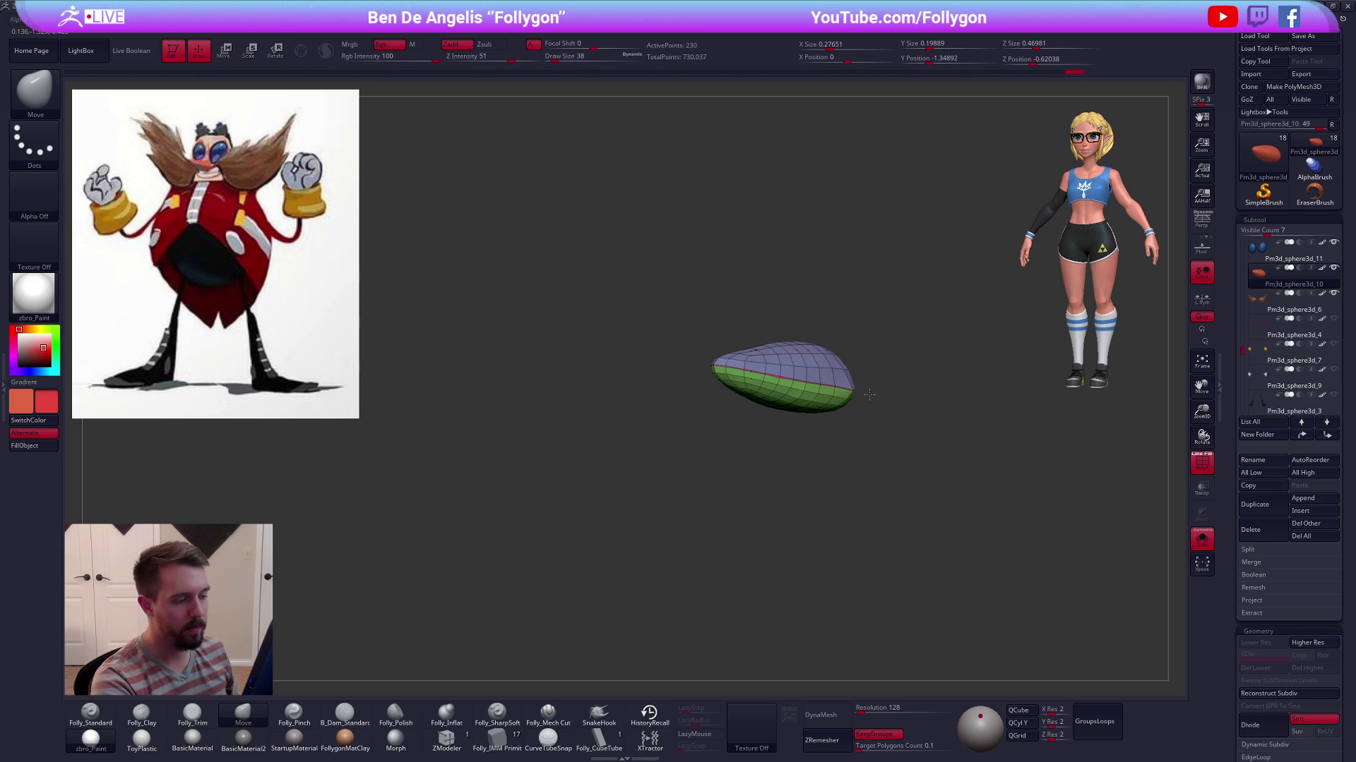
{"action": "right_click_drag", "start_coordinate": [872, 385], "coordinate": [846, 419]}
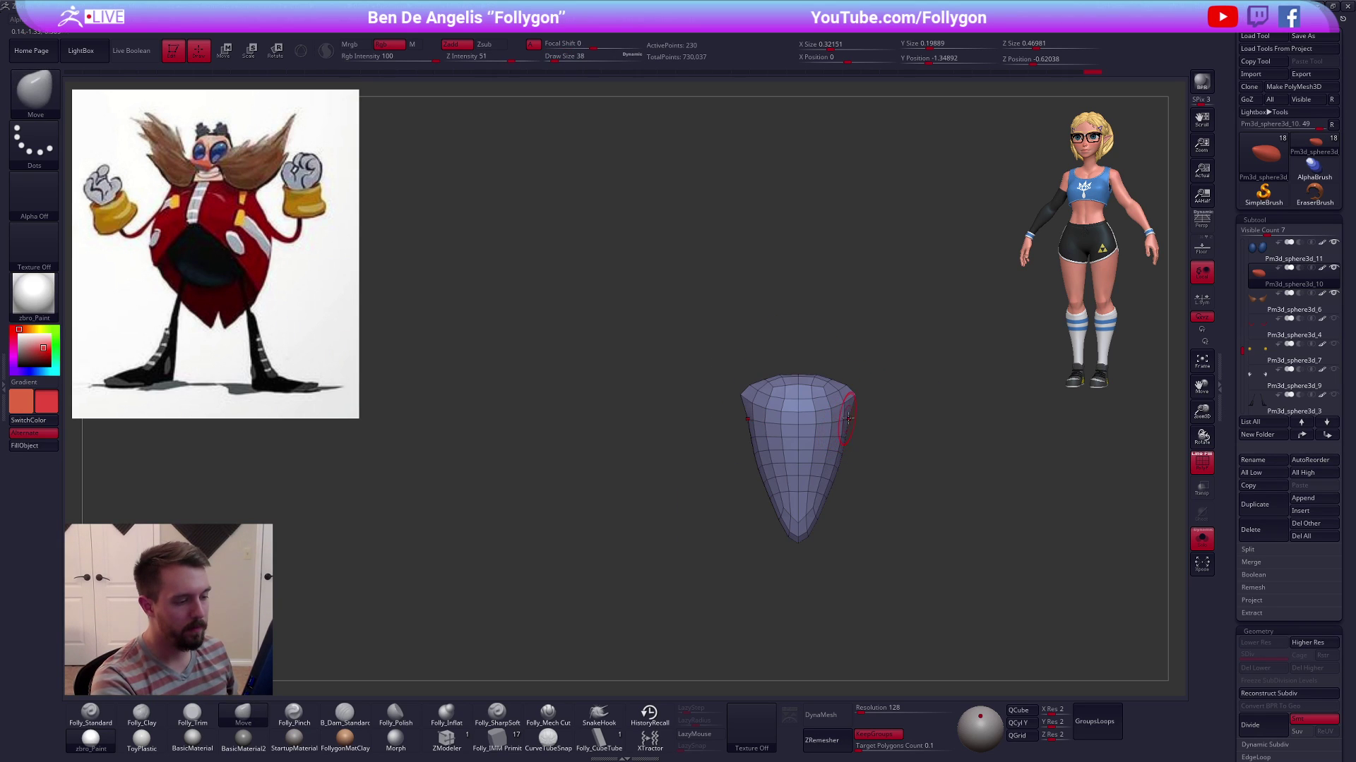
{"action": "left_click_drag", "start_coordinate": [868, 426], "coordinate": [828, 309], "text": "alt"}
{"action": "key", "text": "d"}
{"action": "key", "text": "ctrl+shift+s"}
{"action": "right_click_drag", "start_coordinate": [915, 382], "coordinate": [908, 245]}
{"action": "key", "text": "shift+f"}
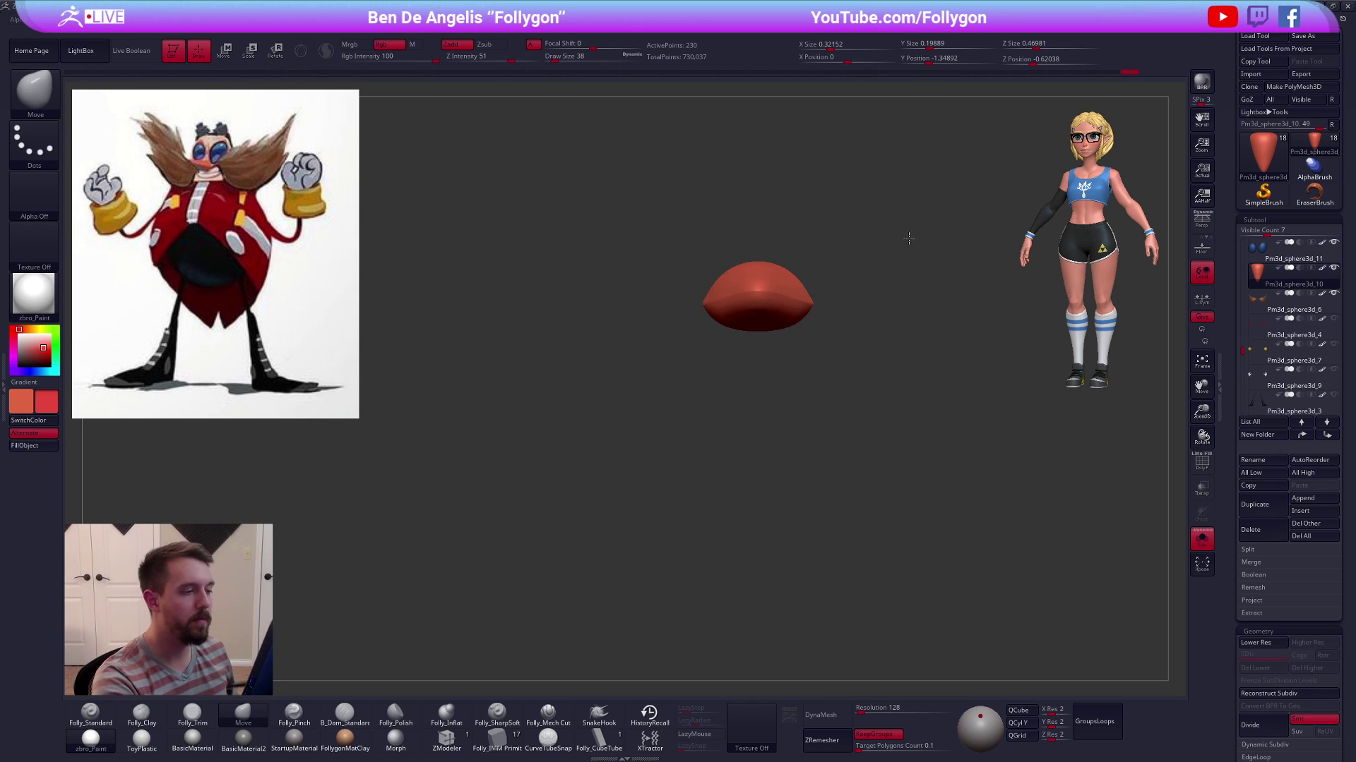
End the nose isolation and make all the character's subtools visible again
{"action": "key", "text": "alt+s"}
{"action": "right_click_drag", "start_coordinate": [881, 421], "coordinate": [838, 432], "text": "alt"}
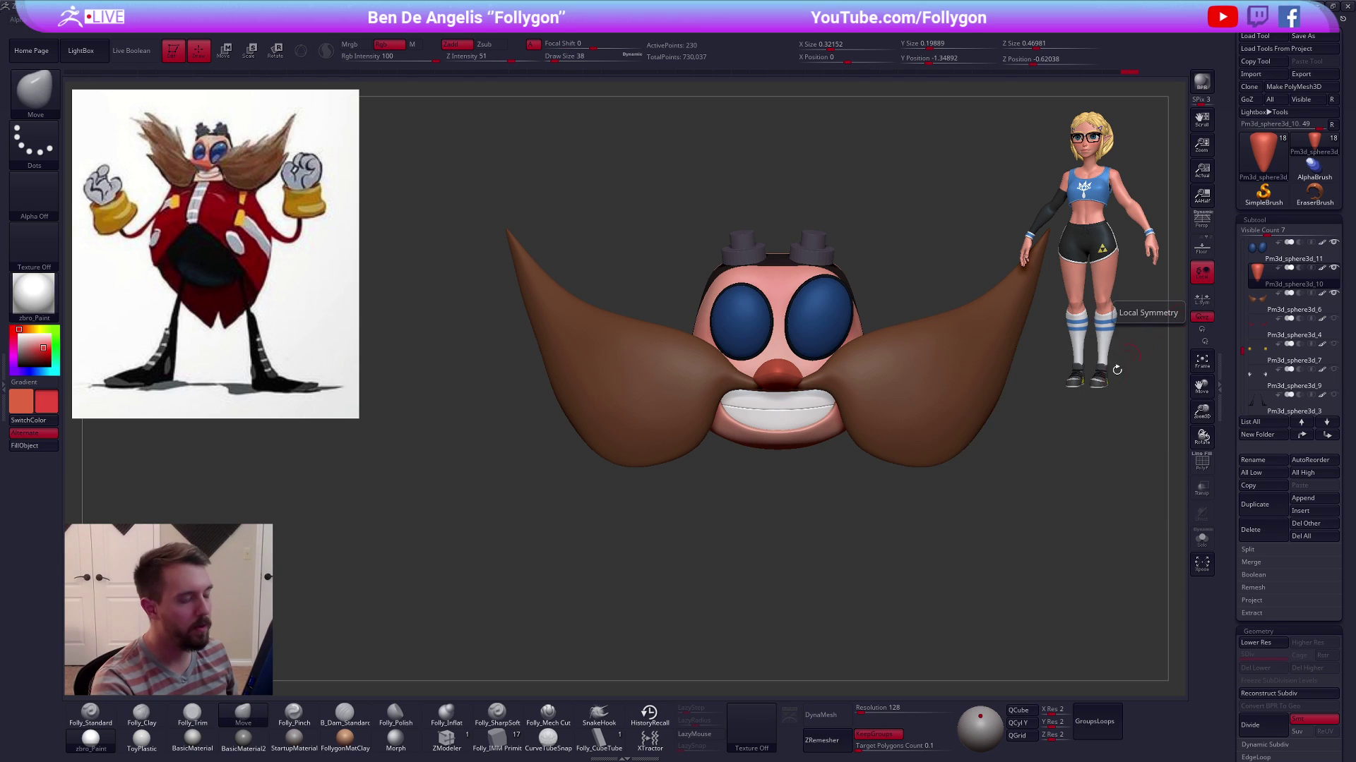
{"action": "right_click_drag", "start_coordinate": [1072, 511], "coordinate": [1035, 521]}
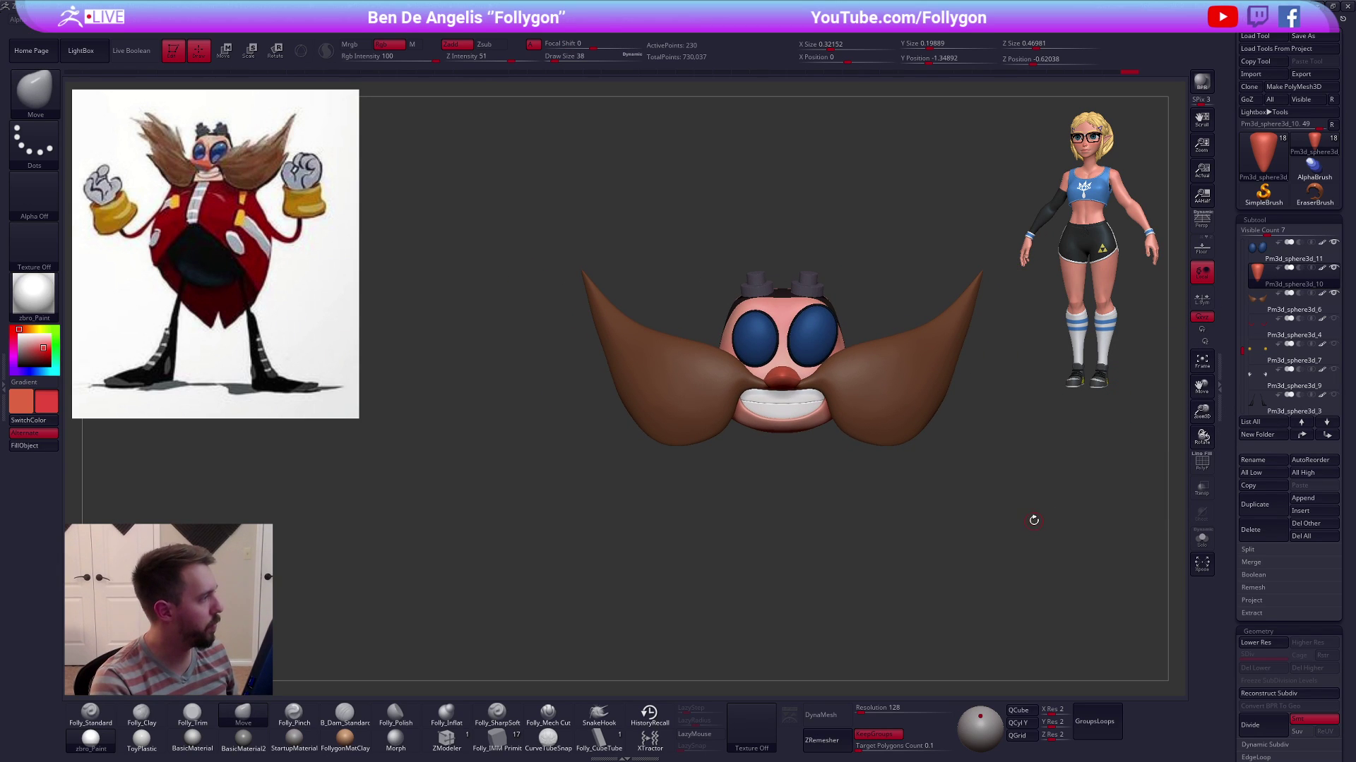
{"action": "left_click", "coordinate": [1334, 267], "text": "shift"}
{"action": "left_click", "coordinate": [1334, 267], "text": "shift"}
Isolate the goggle pieces on the headband, mask one of them and rotate the other with Transpose
{"action": "right_click_drag", "start_coordinate": [838, 294], "coordinate": [756, 291], "text": "ctrl"}
{"action": "left_click", "coordinate": [817, 176], "text": "alt"}
{"action": "key", "text": "alt+s"}
{"action": "mouse_move", "coordinate": [754, 290]}
{"action": "left_mouse_down", "text": "ctrl"}
{"action": "mouse_move", "coordinate": [859, 285]}
{"action": "mouse_move", "coordinate": [768, 318]}
{"action": "left_mouse_up", "text": "ctrl"}
{"action": "left_click", "coordinate": [862, 318], "text": "ctrl"}
{"action": "right_click_drag", "start_coordinate": [862, 317], "coordinate": [861, 324]}
{"action": "key", "text": "r"}
{"action": "mouse_move", "coordinate": [801, 299]}
{"action": "left_mouse_down"}
{"action": "mouse_move", "coordinate": [811, 221]}
{"action": "mouse_move", "coordinate": [787, 209]}
{"action": "left_mouse_up"}
{"action": "key", "text": "ctrl+d"}
{"action": "right_click_drag", "start_coordinate": [847, 318], "coordinate": [860, 402]}
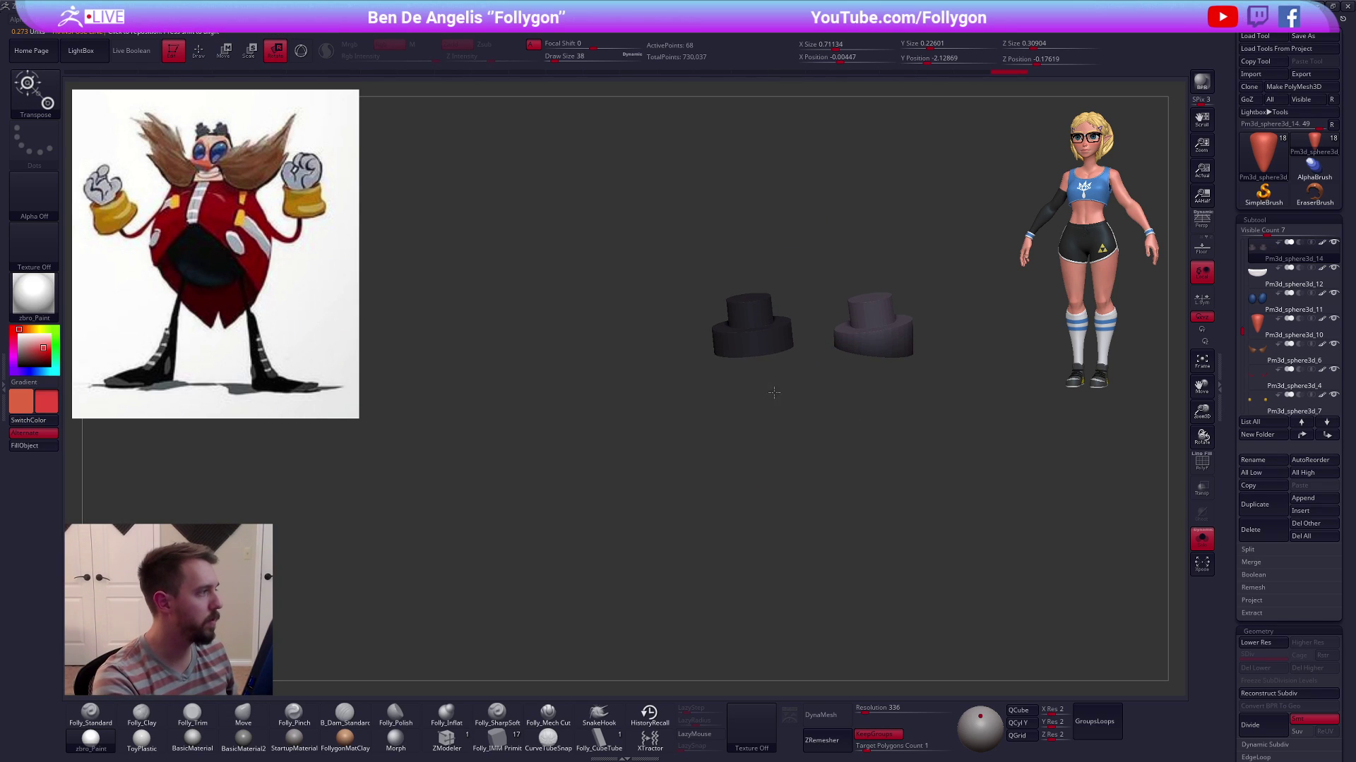
Adjust the goggle pieces further with masking and Transpose, then end their isolation
{"action": "key", "text": "shift+d"}
{"action": "mouse_move", "coordinate": [695, 277]}
{"action": "left_mouse_down", "text": "ctrl"}
{"action": "mouse_move", "coordinate": [682, 353]}
{"action": "mouse_move", "coordinate": [804, 338]}
{"action": "mouse_move", "coordinate": [750, 433]}
{"action": "mouse_move", "coordinate": [766, 409]}
{"action": "mouse_move", "coordinate": [910, 508]}
{"action": "left_mouse_up", "text": "ctrl"}
{"action": "key", "text": "w"}
{"action": "key", "text": "r"}
{"action": "key", "text": "d"}
{"action": "key", "text": "q"}
{"action": "key", "text": "alt+s"}
{"action": "left_click_drag", "start_coordinate": [962, 572], "coordinate": [1004, 542]}
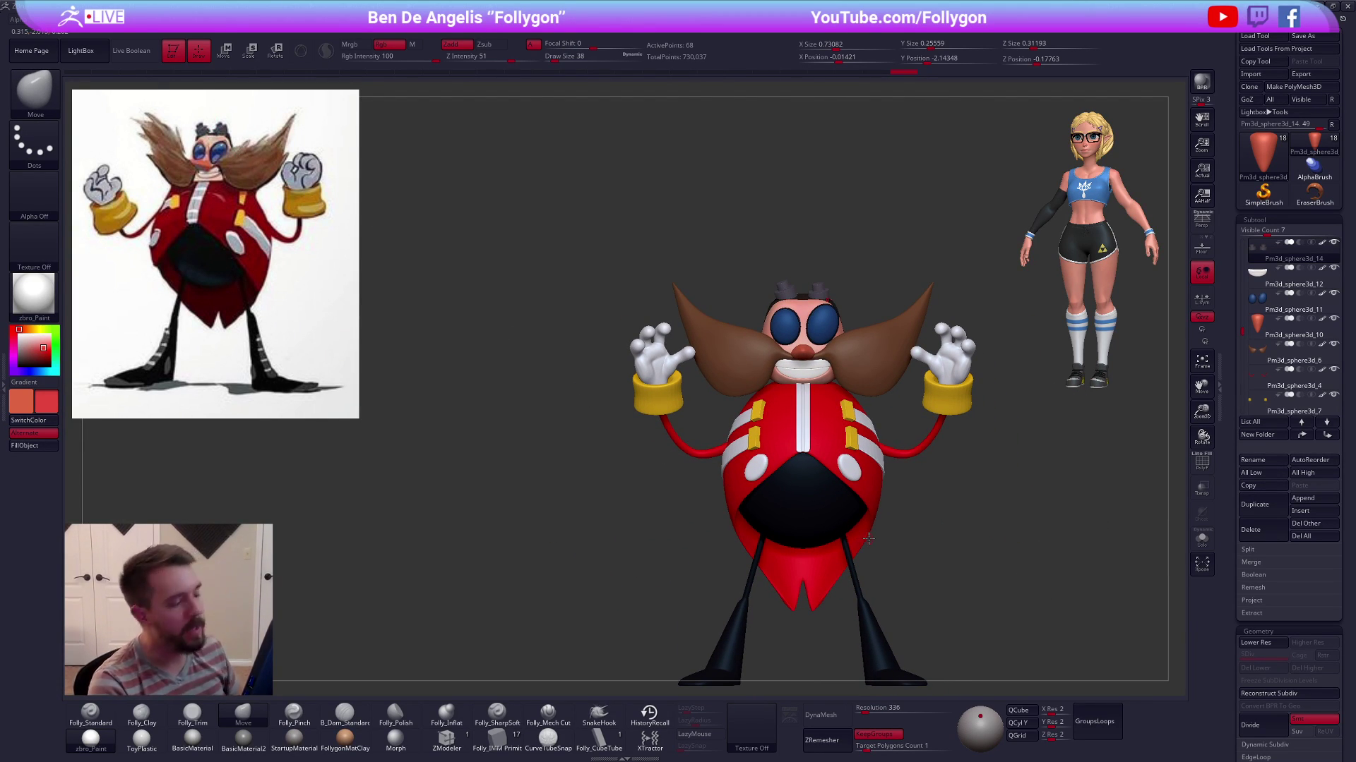
{"action": "left_click_drag", "start_coordinate": [1000, 538], "coordinate": [915, 551], "text": "alt"}
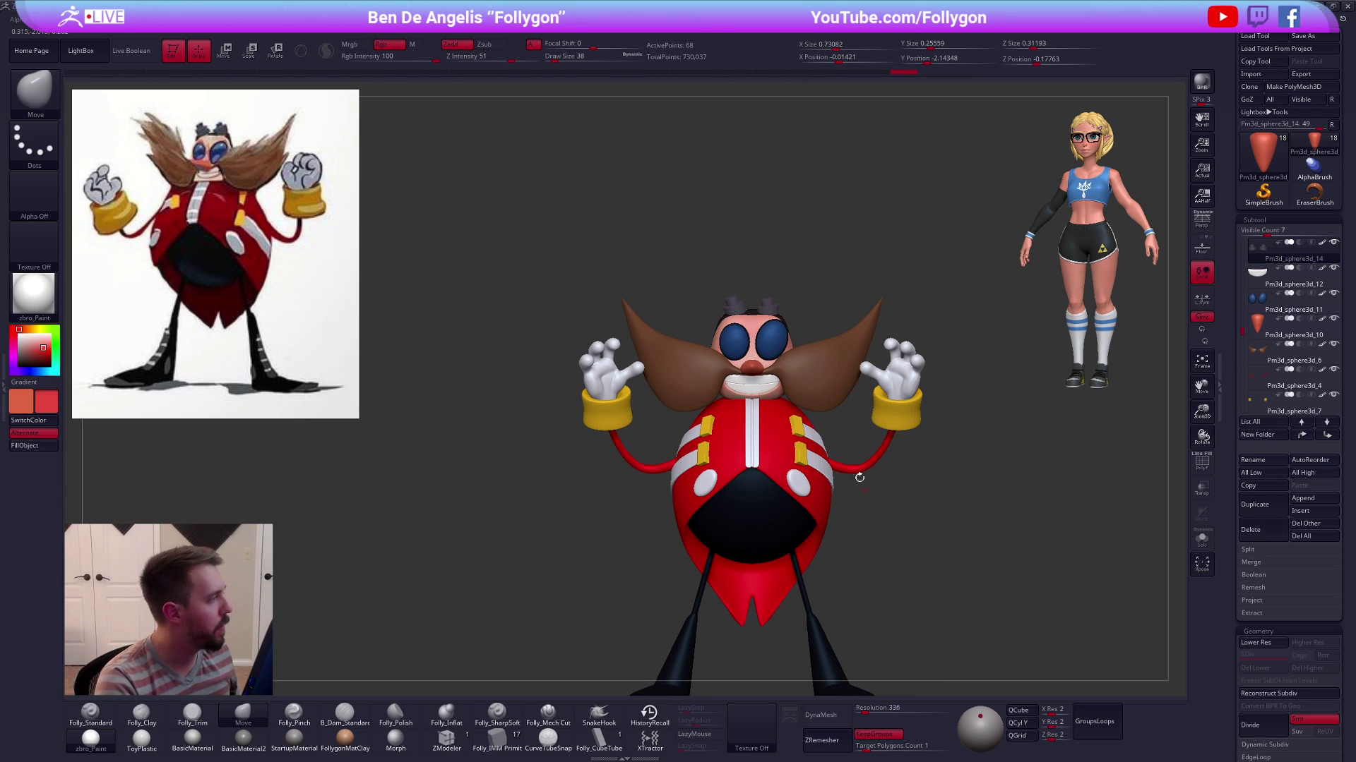
Duplicate the moustache, delete the copy's lower subdivision levels, and isolate it with the CurveTubeSnap brush active
{"action": "left_click", "coordinate": [809, 370], "text": "alt"}
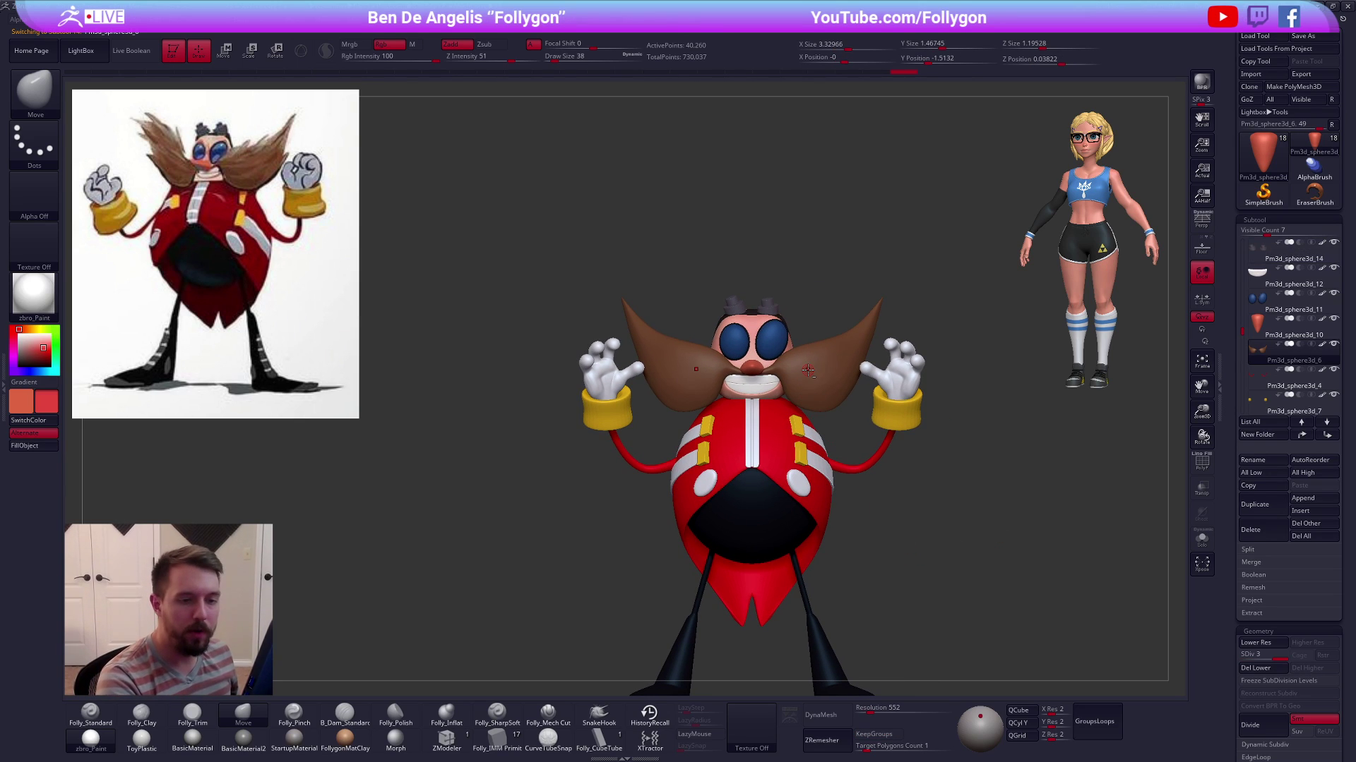
{"action": "left_click", "coordinate": [1268, 513]}
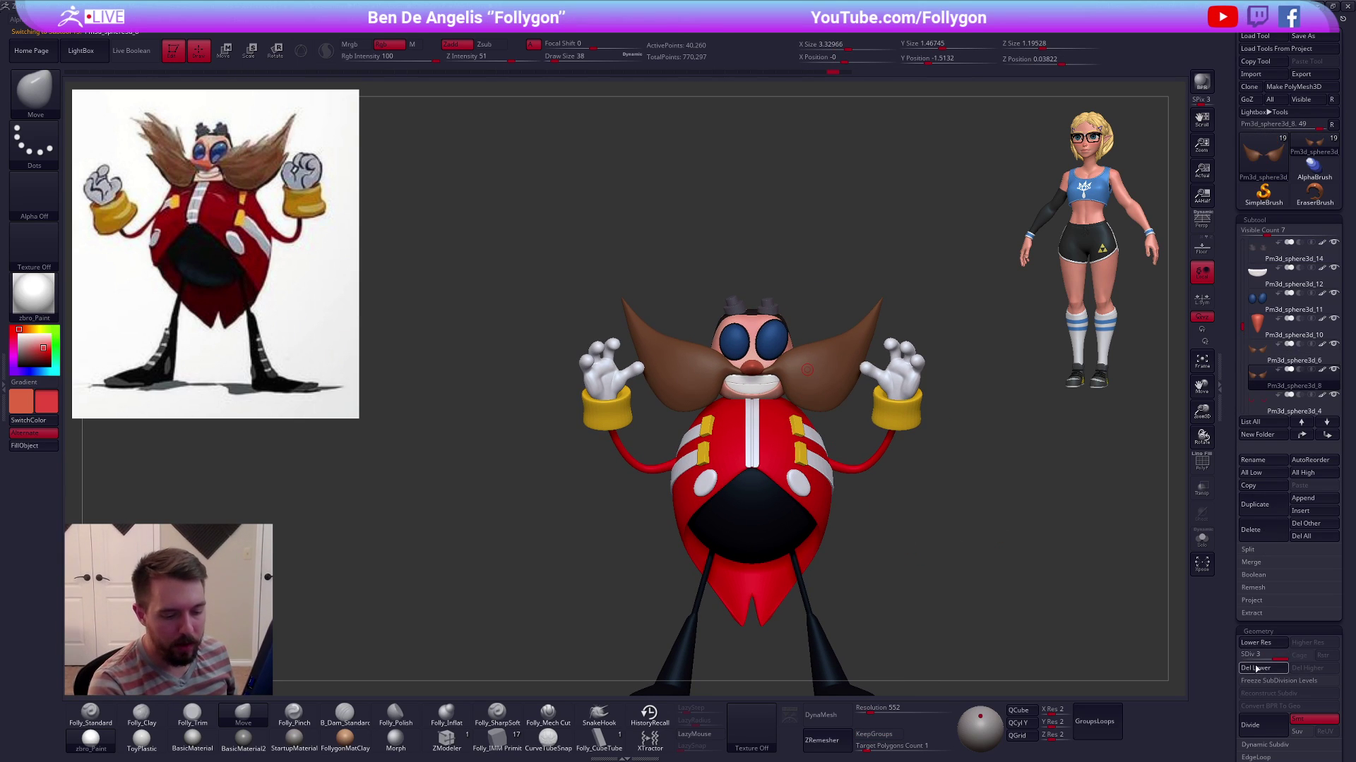
{"action": "left_click", "coordinate": [563, 744]}
{"action": "key", "text": "alt+s"}
{"action": "key", "text": "f"}
{"action": "key", "text": "f"}
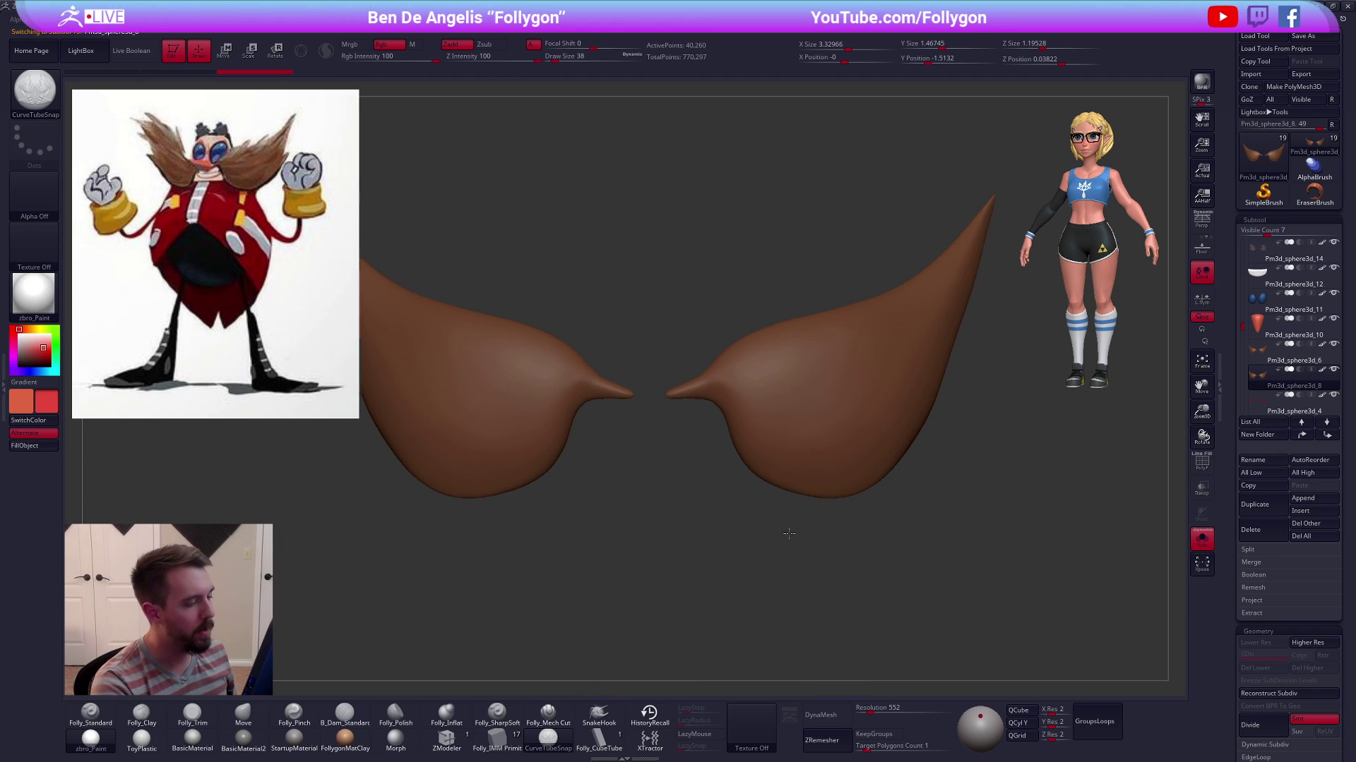
Set the CurveTubeSnap draw size to 54 and reshape the falloff graph in the stroke's Curve Modifiers for tapering tubes
{"action": "left_click_drag", "start_coordinate": [803, 565], "coordinate": [783, 549]}
{"action": "mouse_move", "coordinate": [697, 432]}
{"action": "right_mouse_down"}
{"action": "mouse_move", "coordinate": [687, 443]}
{"action": "mouse_move", "coordinate": [671, 426]}
{"action": "right_mouse_up"}
{"action": "key", "text": "space"}
{"action": "left_click_drag", "start_coordinate": [672, 422], "coordinate": [631, 424]}
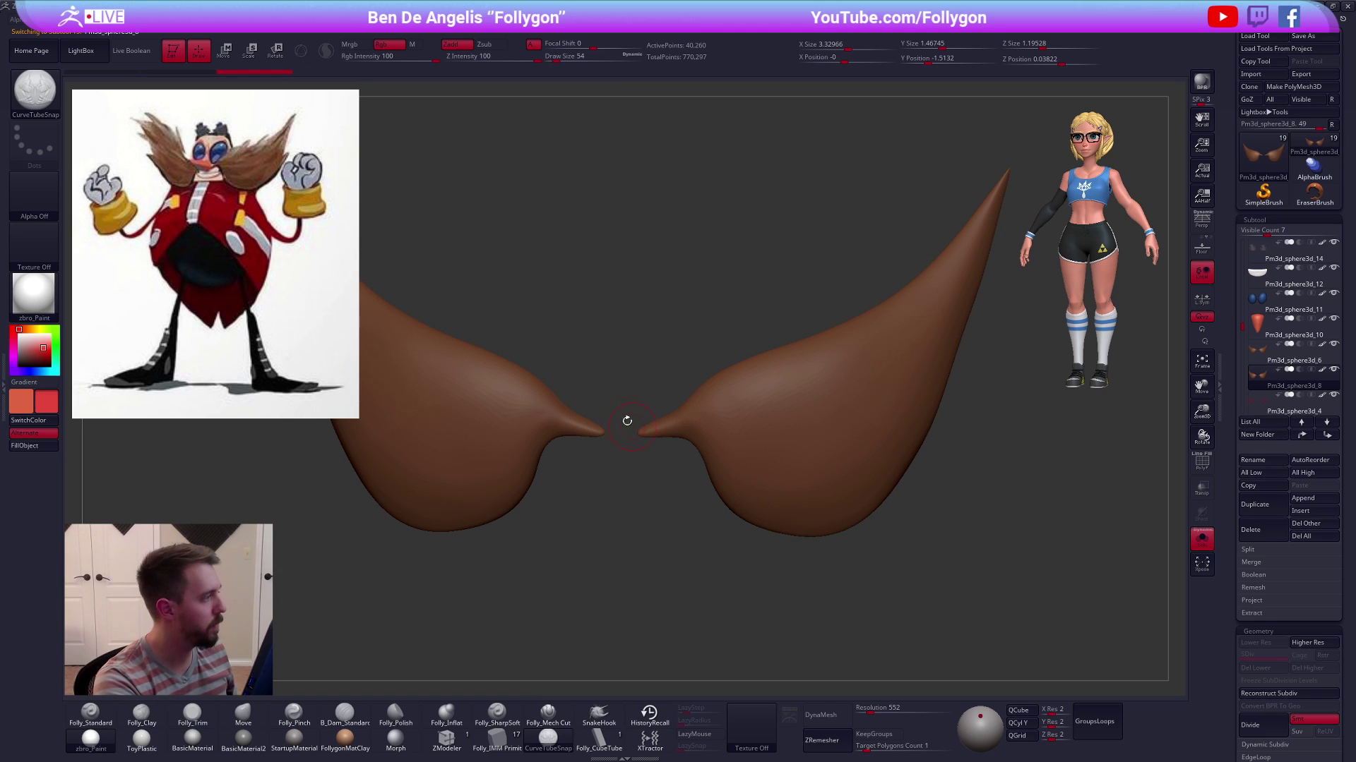
{"action": "double_click", "coordinate": [3, 386]}
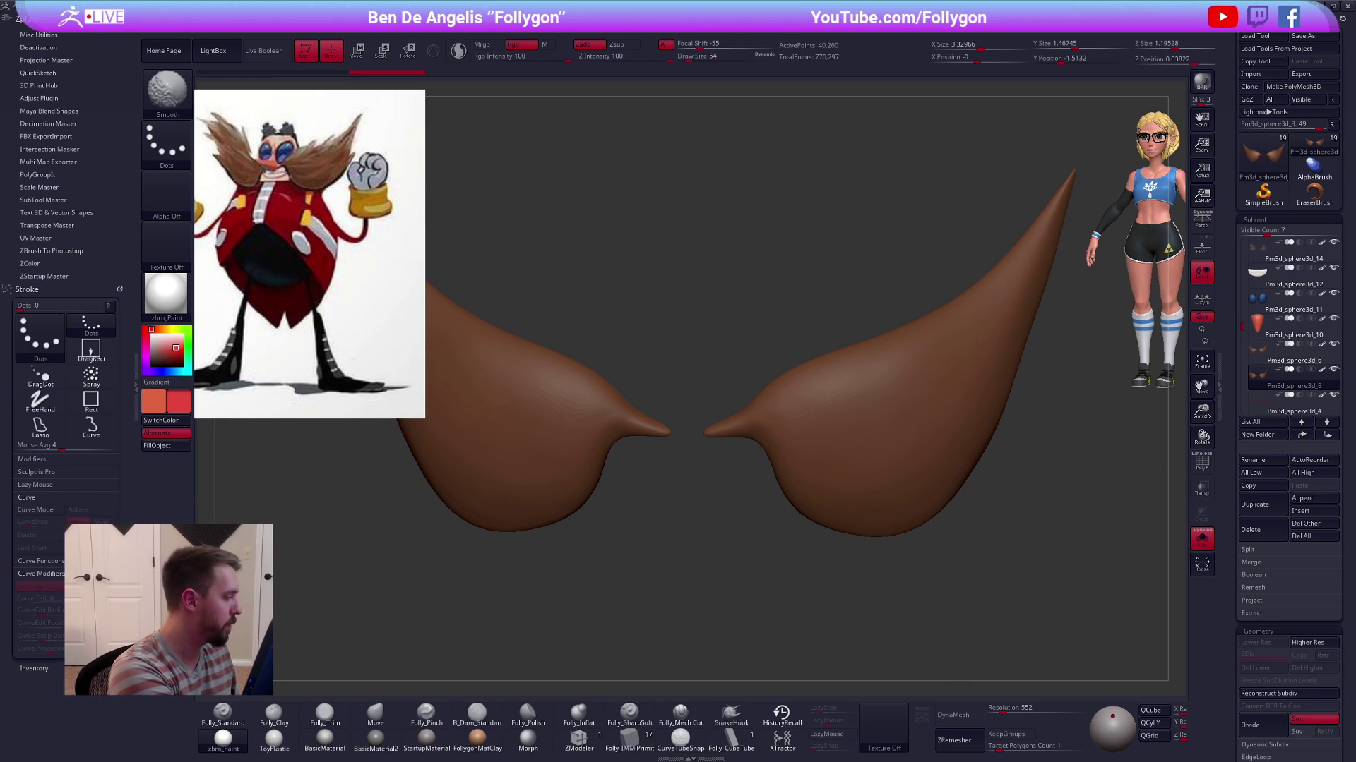
{"action": "left_click", "coordinate": [36, 599]}
{"action": "left_click_drag", "start_coordinate": [19, 685], "coordinate": [18, 597]}
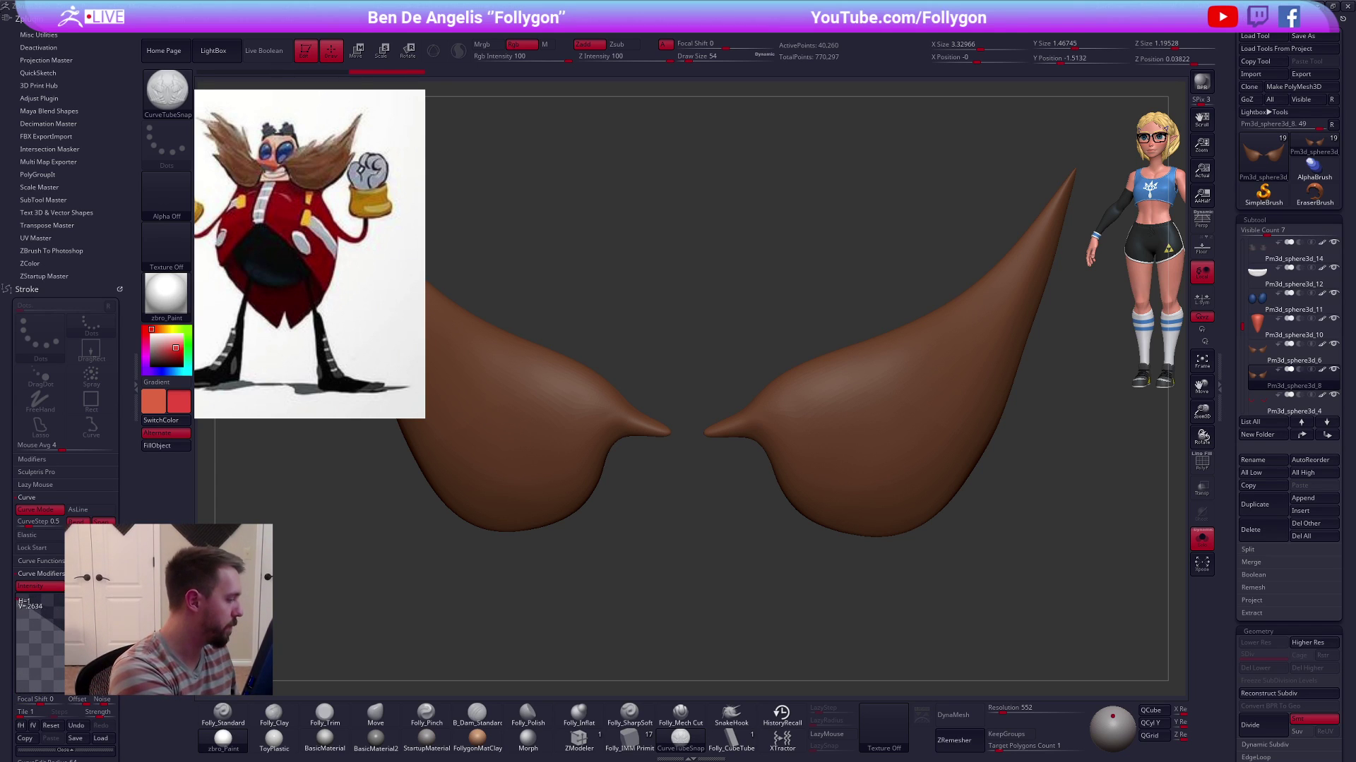
{"action": "left_click", "coordinate": [125, 416]}
Try a tapered tube across the middle of the moustache at draw size 54 and undo it
{"action": "key", "text": "space"}
{"action": "mouse_move", "coordinate": [707, 425]}
{"action": "left_mouse_down"}
{"action": "mouse_move", "coordinate": [762, 444]}
{"action": "mouse_move", "coordinate": [920, 380]}
{"action": "left_mouse_up"}
{"action": "right_click_drag", "start_coordinate": [772, 520], "coordinate": [781, 514]}
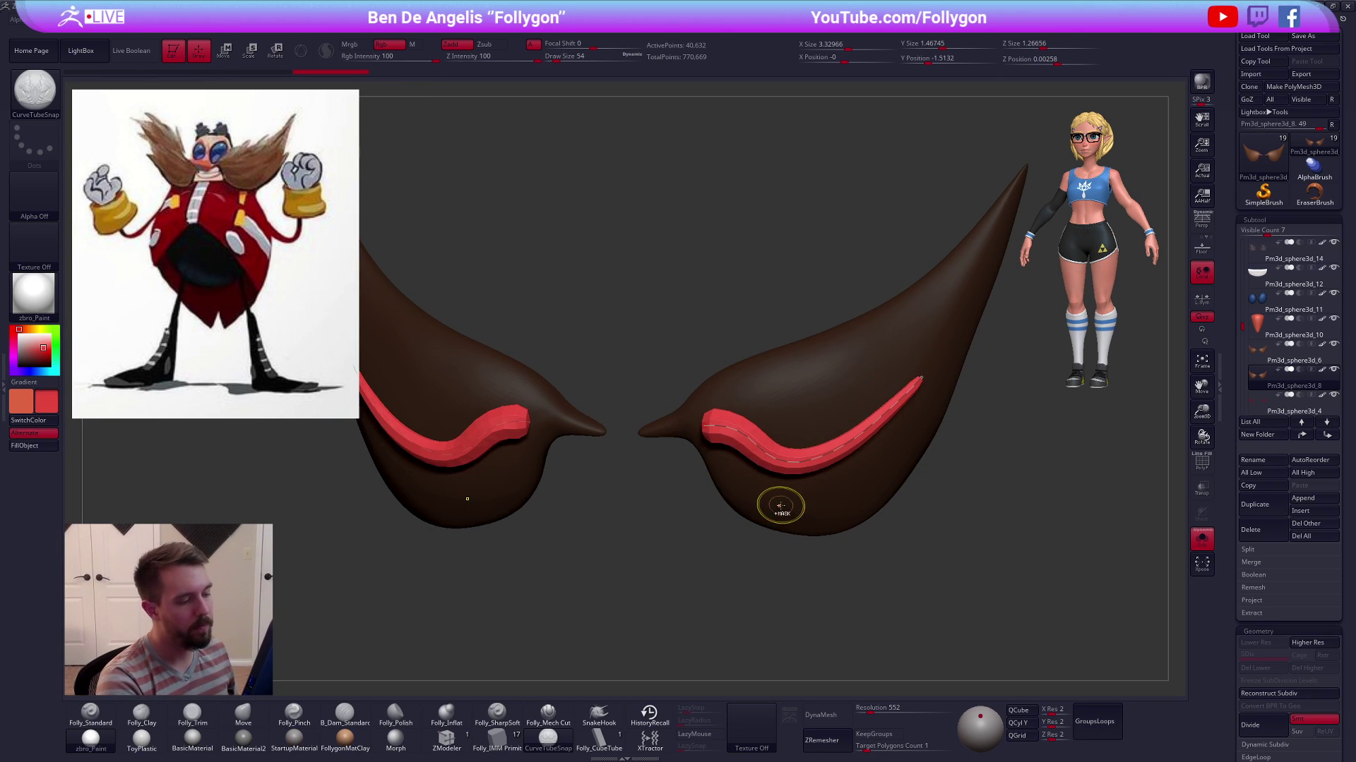
{"action": "key", "text": "ctrl+z"}
Pick the moustache's brown and draw a tapered tube from its inner end along the upper edge at draw size 43
{"action": "key", "text": "c"}
{"action": "key", "text": "space"}
{"action": "left_click_drag", "start_coordinate": [775, 422], "coordinate": [766, 420]}
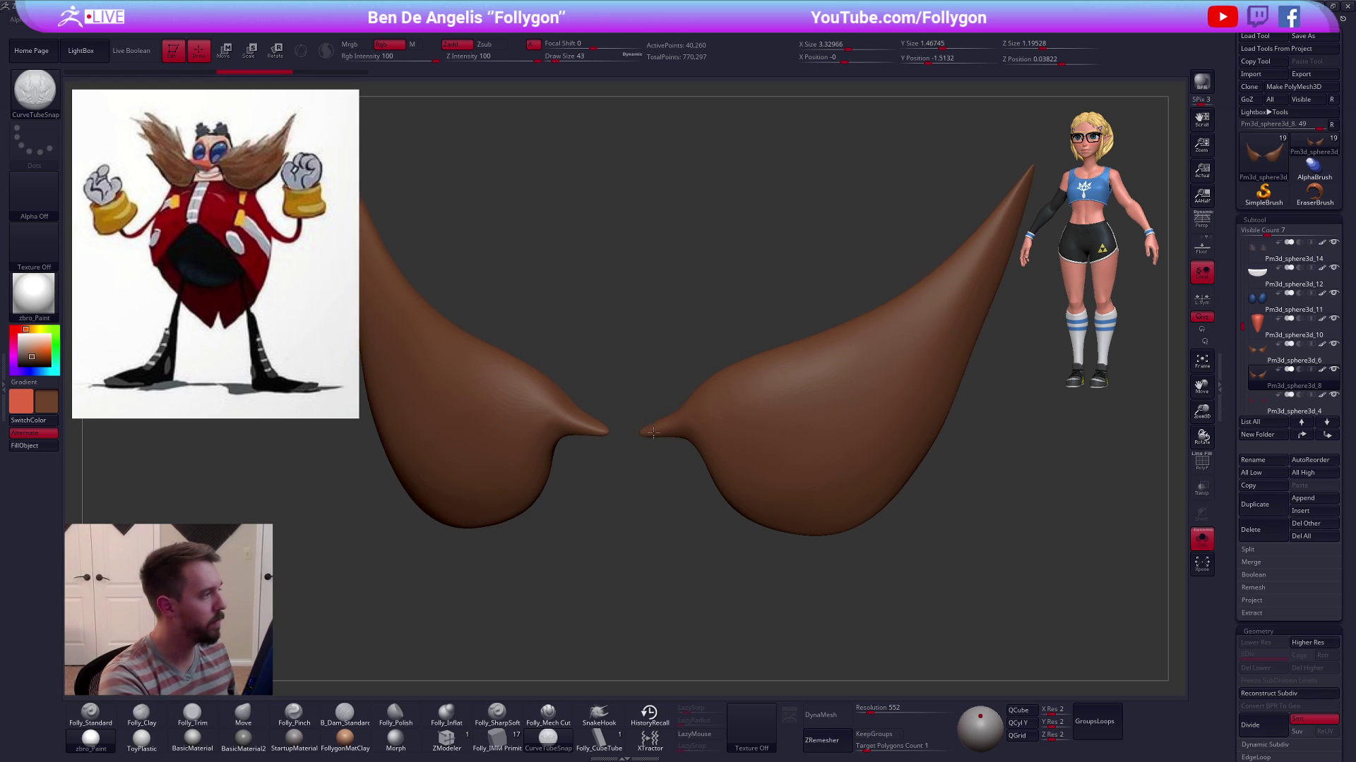
{"action": "left_click_drag", "start_coordinate": [846, 334], "coordinate": [864, 325]}
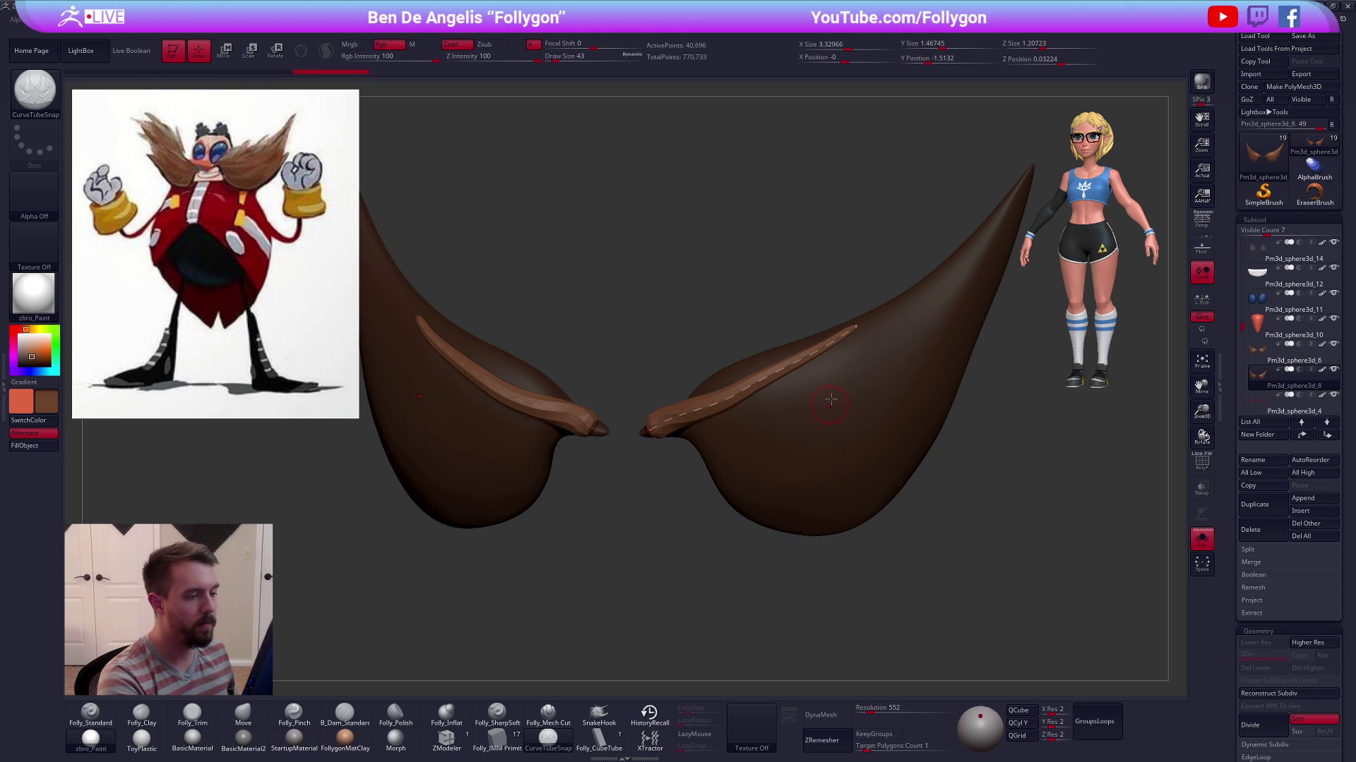
Try reshaping the curve tube along the moustache's upper edge with the Move brush at draw size 121
{"action": "right_click_drag", "start_coordinate": [829, 400], "coordinate": [832, 436], "text": "shift"}
{"action": "left_click", "coordinate": [833, 436]}
{"action": "key", "text": "space"}
{"action": "left_click_drag", "start_coordinate": [832, 444], "coordinate": [839, 443]}
{"action": "key", "text": "b"}
{"action": "key", "text": "m"}
{"action": "key", "text": "v"}
{"action": "left_click_drag", "start_coordinate": [850, 336], "coordinate": [869, 280]}
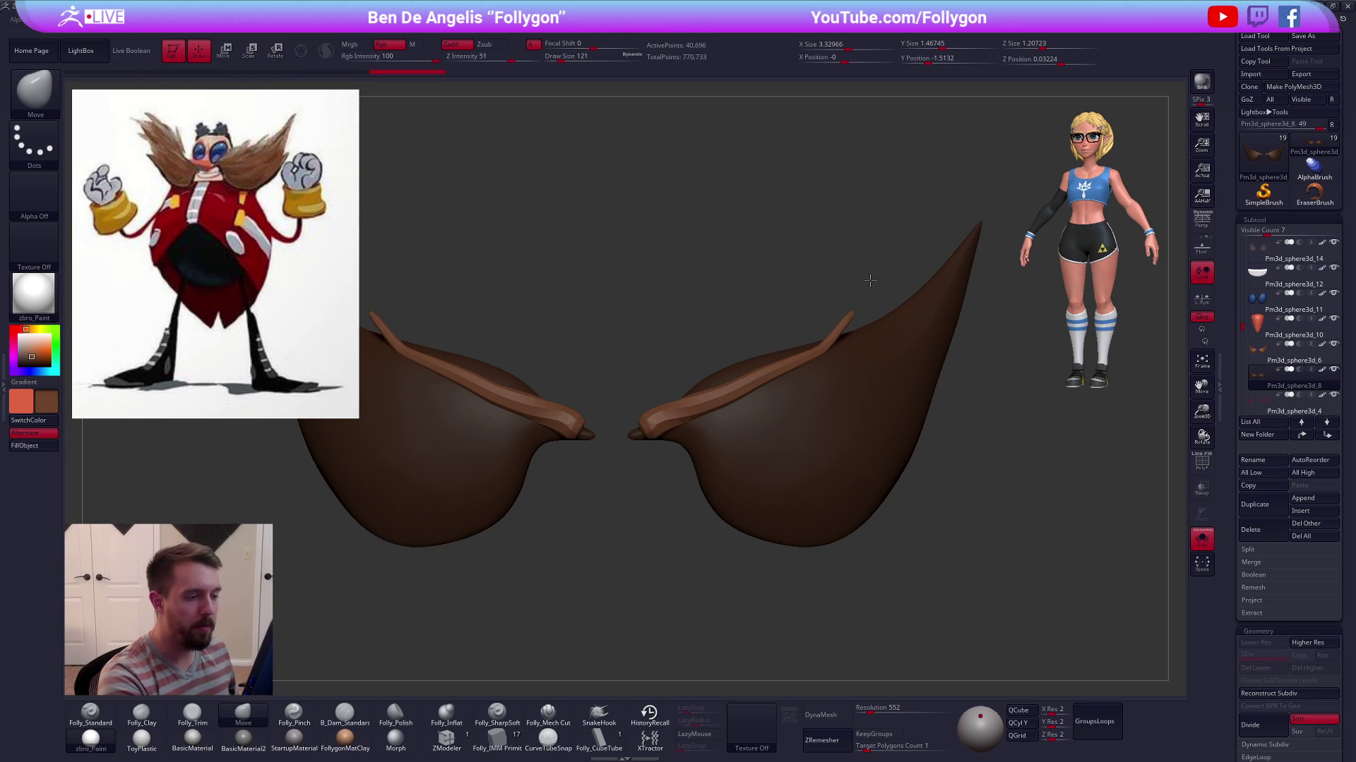
{"action": "left_click_drag", "start_coordinate": [819, 349], "coordinate": [827, 355]}
{"action": "mouse_move", "coordinate": [852, 400]}
{"action": "right_mouse_down", "text": "ctrl"}
{"action": "mouse_move", "coordinate": [877, 502]}
{"action": "mouse_move", "coordinate": [848, 460]}
{"action": "right_mouse_up", "text": "ctrl"}
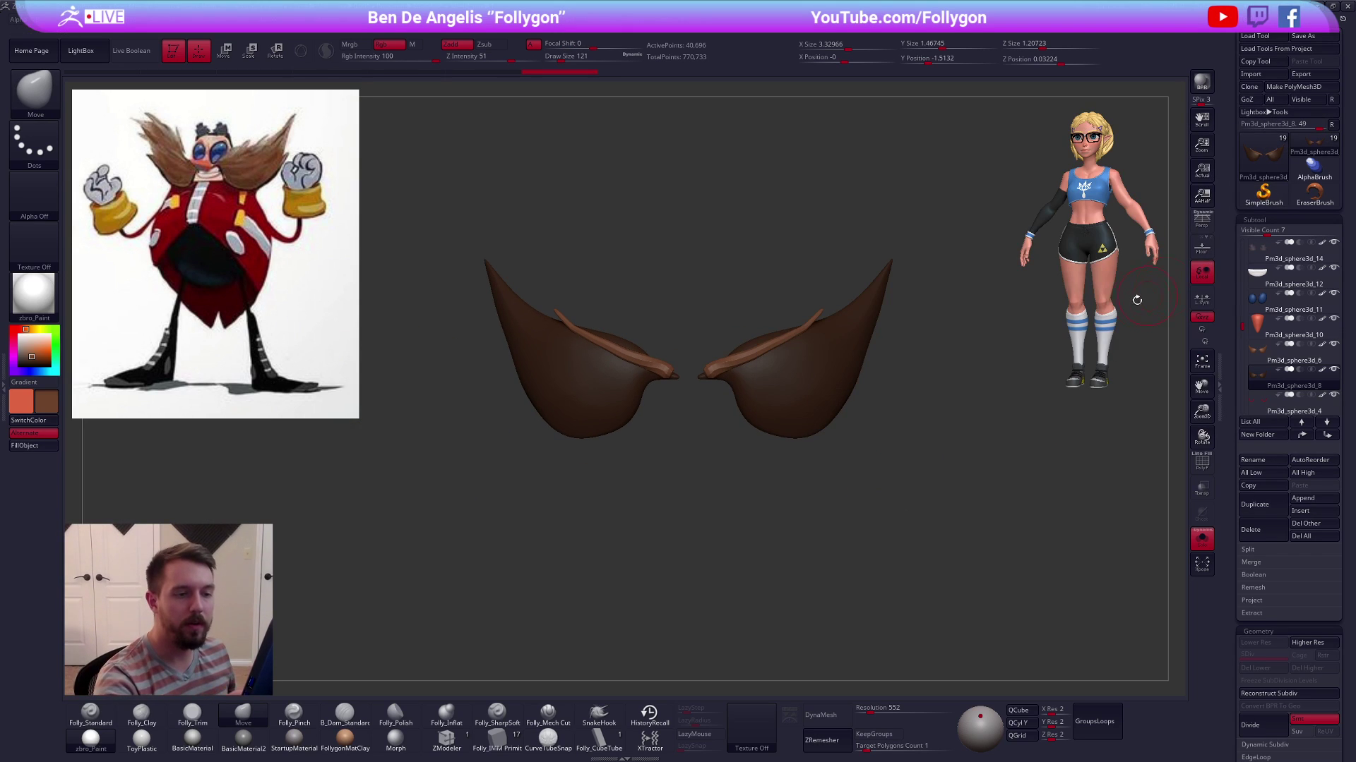
Inspect the sculpted hair on the blonde character's Recovered_tool_copy2 tool and return to the Eggman tool
{"action": "left_click", "coordinate": [1266, 167]}
{"action": "left_click", "coordinate": [796, 253]}
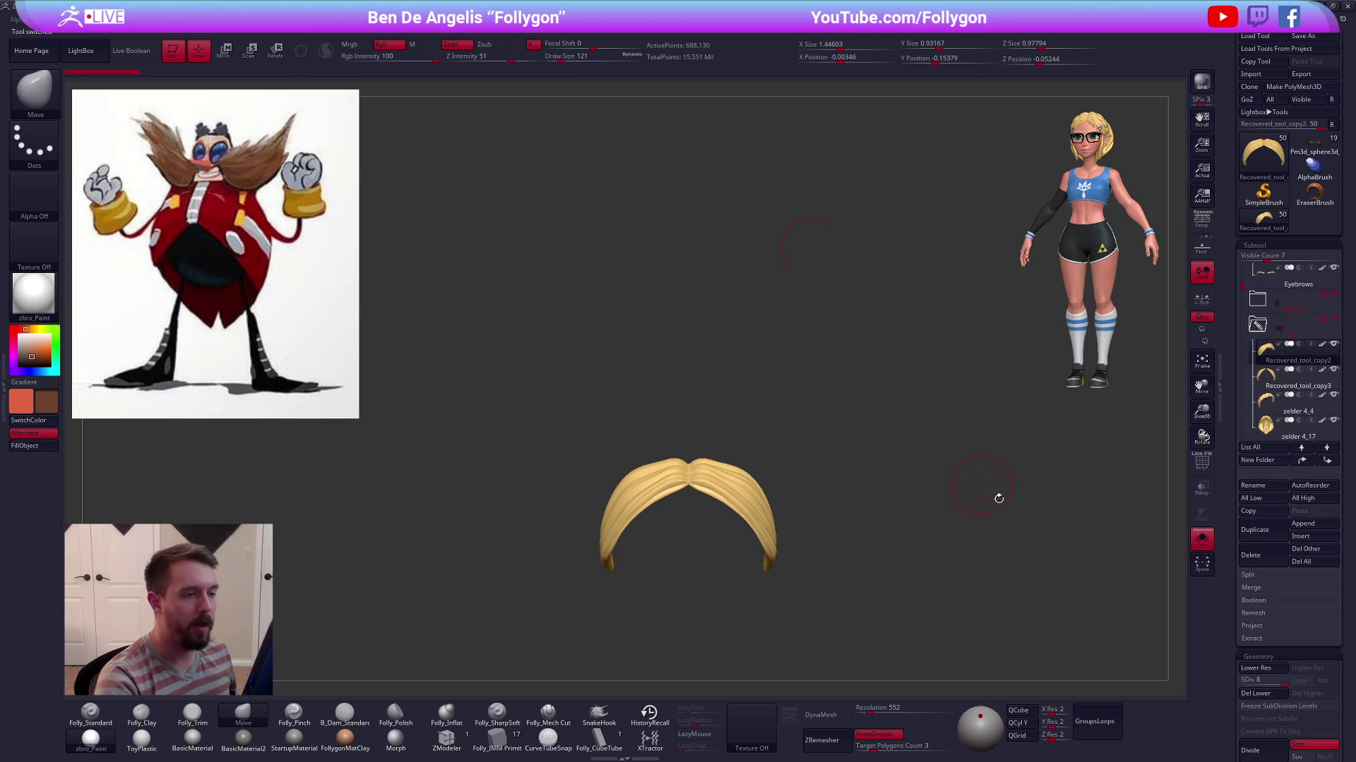
{"action": "right_click_drag", "start_coordinate": [954, 552], "coordinate": [952, 528], "text": "alt"}
{"action": "left_click_drag", "start_coordinate": [929, 548], "coordinate": [952, 532], "text": "alt"}
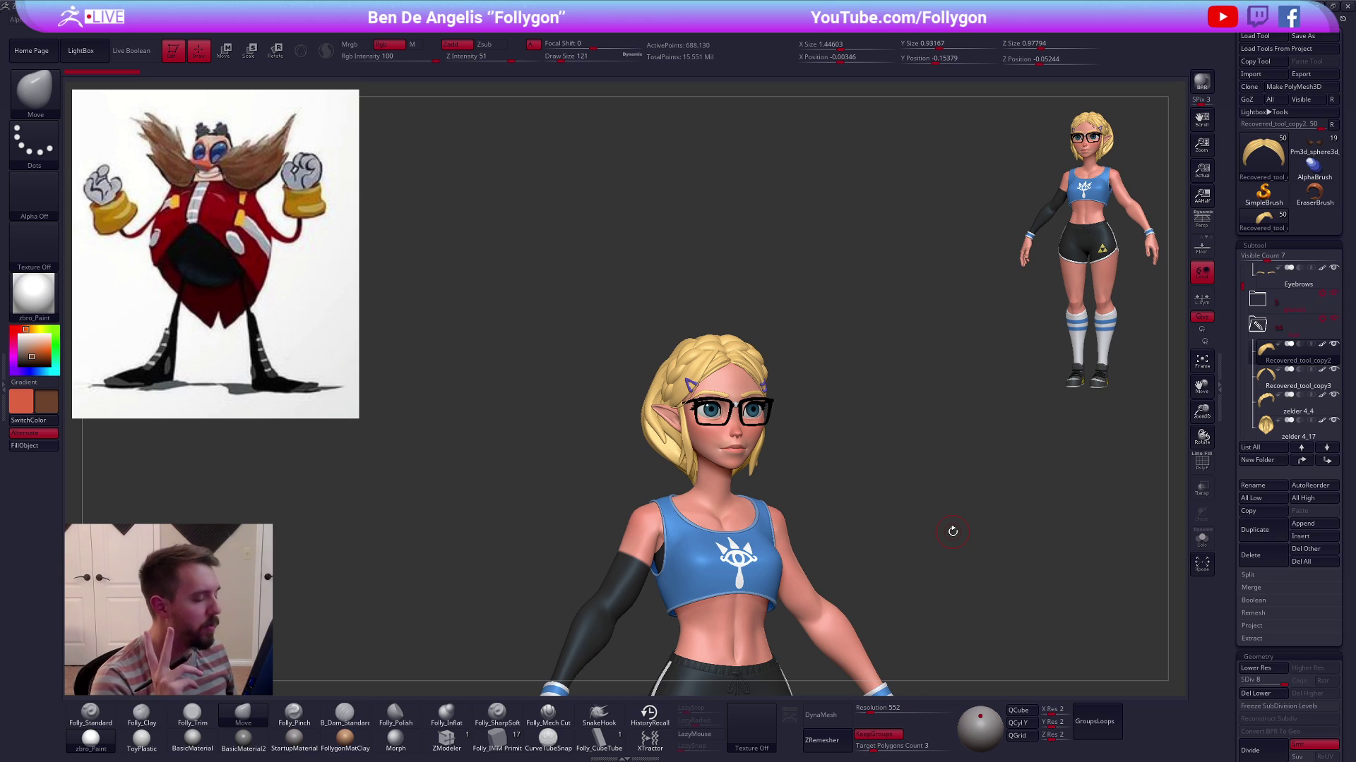
{"action": "left_click_drag", "start_coordinate": [952, 531], "coordinate": [967, 585], "text": "alt"}
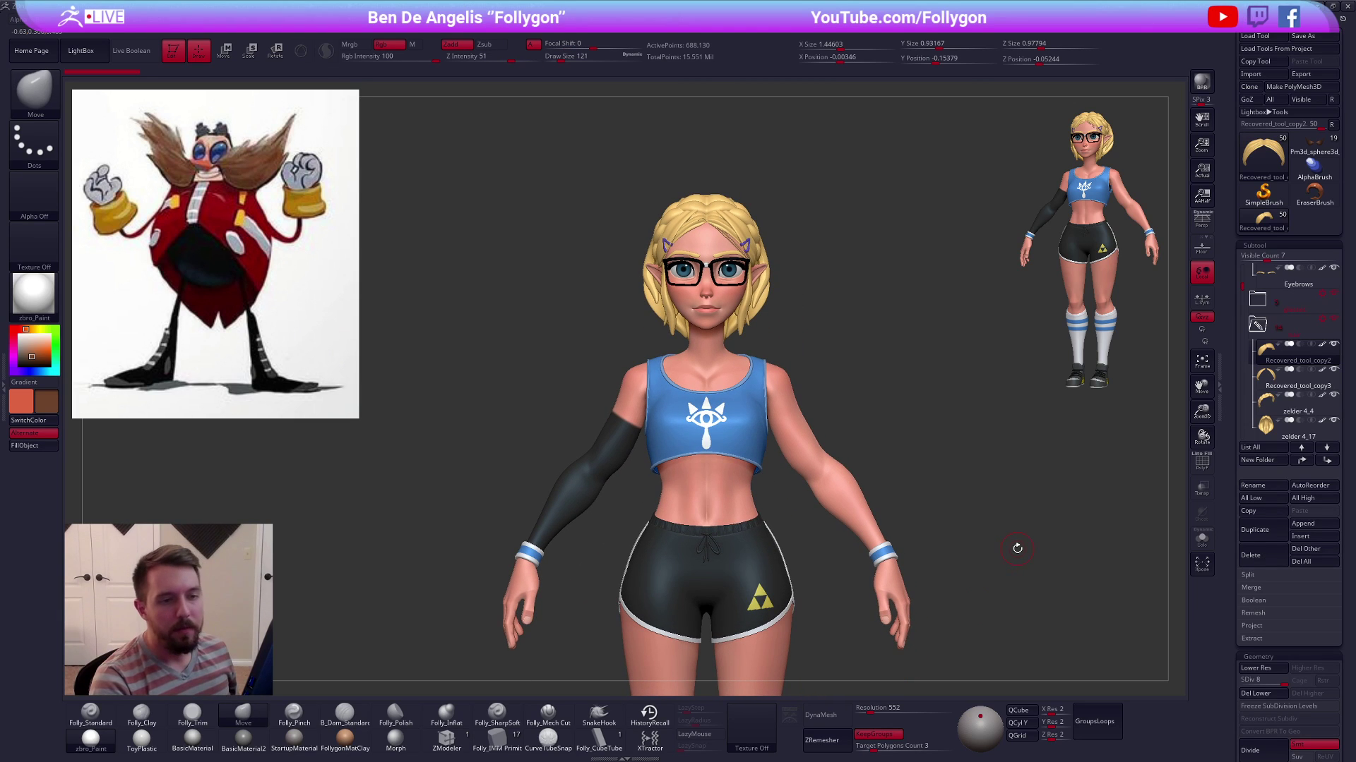
{"action": "left_click", "coordinate": [1314, 145]}
{"action": "left_click_drag", "start_coordinate": [962, 416], "coordinate": [935, 547], "text": "alt"}
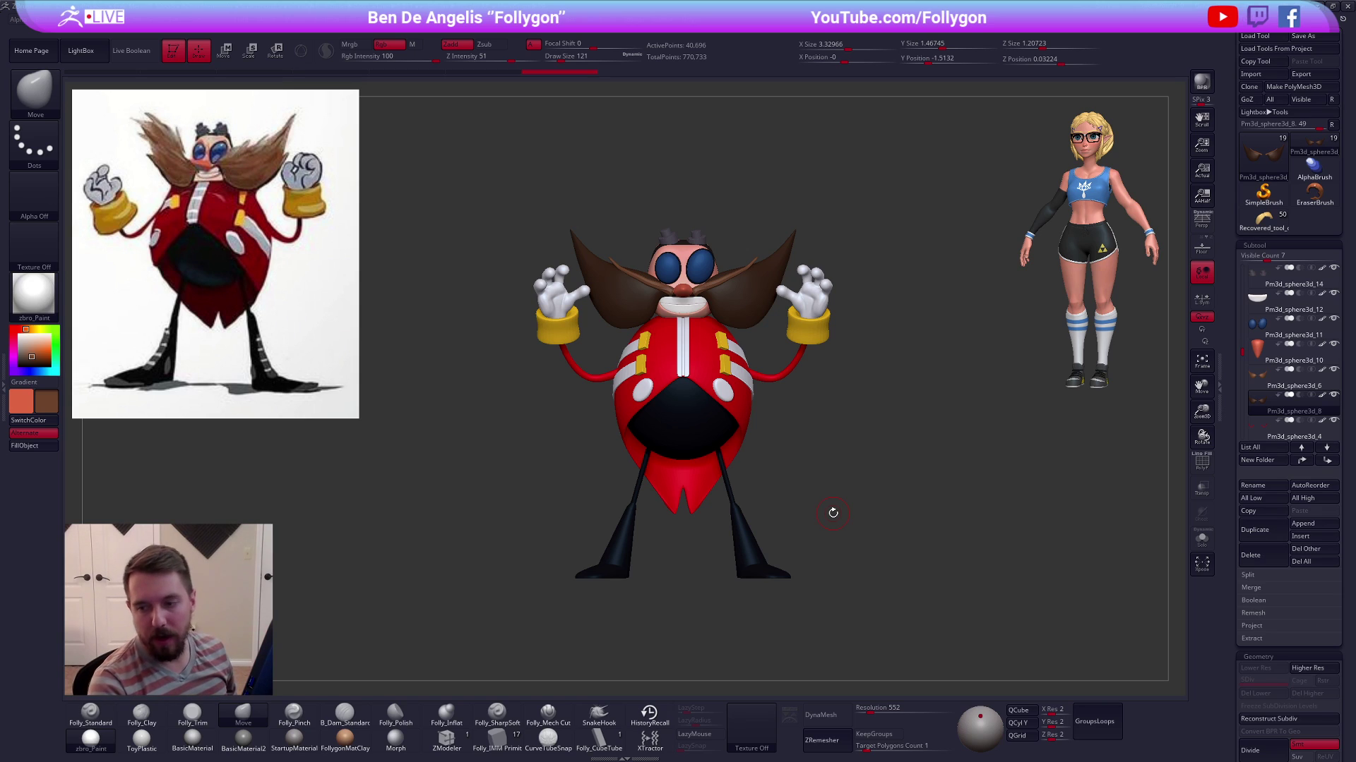
Delete the duplicated moustache subtool carrying the curve tubes and select the original moustache
{"action": "left_click", "coordinate": [1260, 555]}
{"action": "left_click", "coordinate": [1165, 582]}
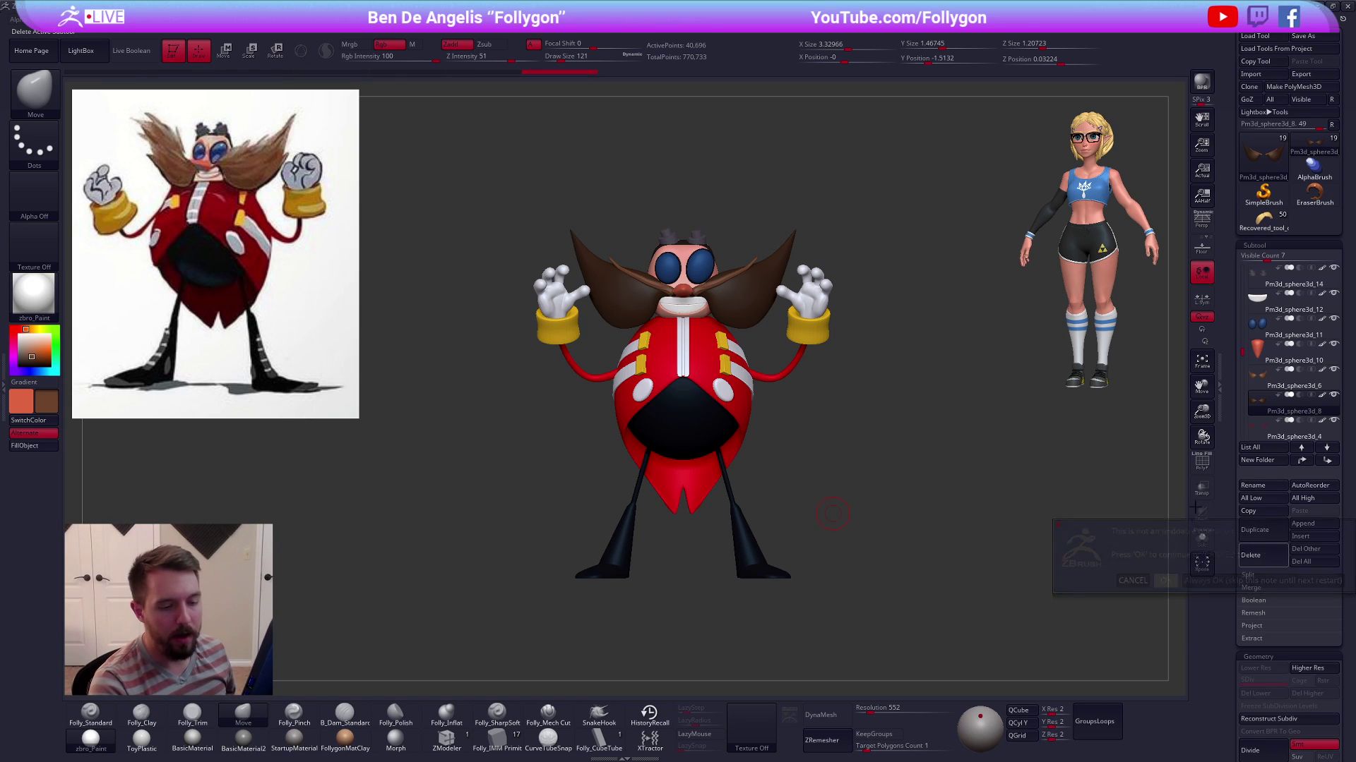
{"action": "left_click", "coordinate": [1271, 380]}
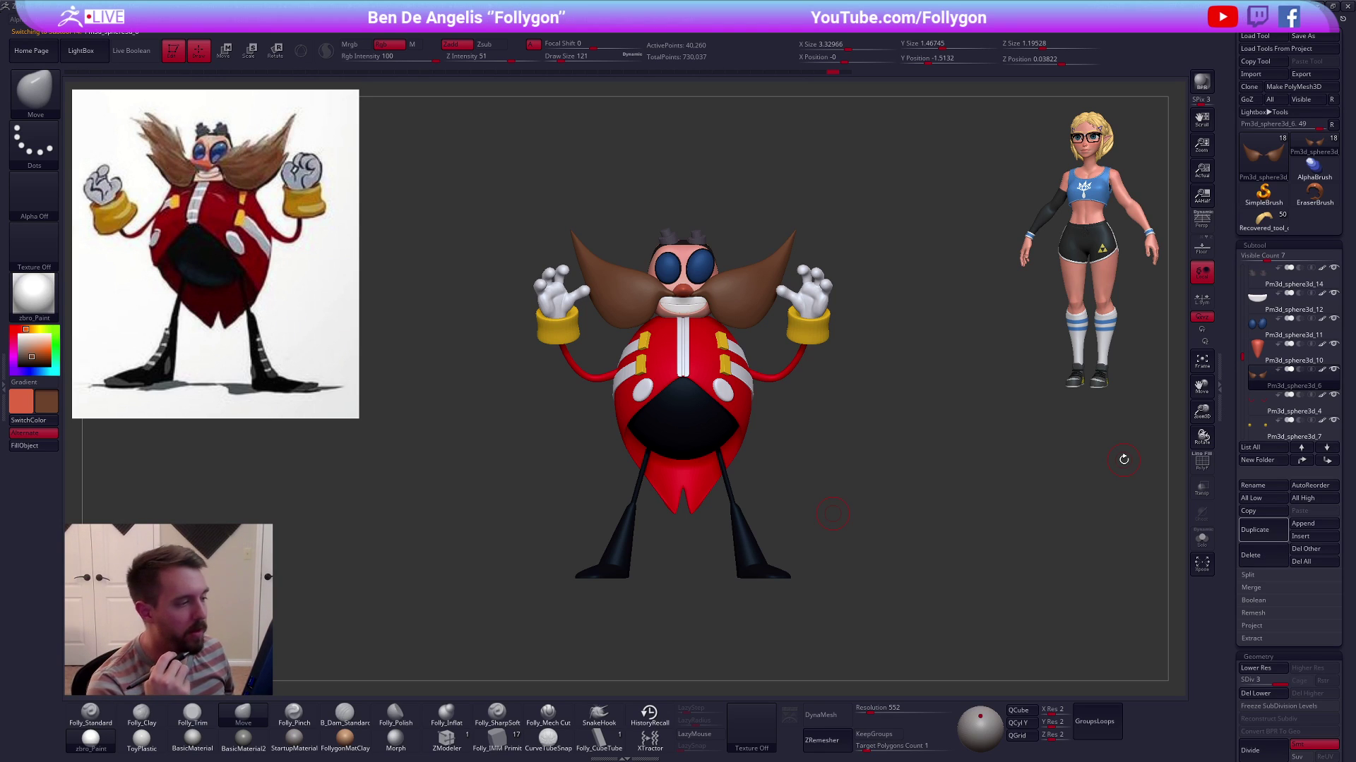
Choose the SnakeHook brush at draw size 74 and add a subdivision level to the moustache
{"action": "left_click", "coordinate": [599, 713]}
{"action": "right_click_drag", "start_coordinate": [728, 293], "coordinate": [798, 451], "text": "ctrl"}
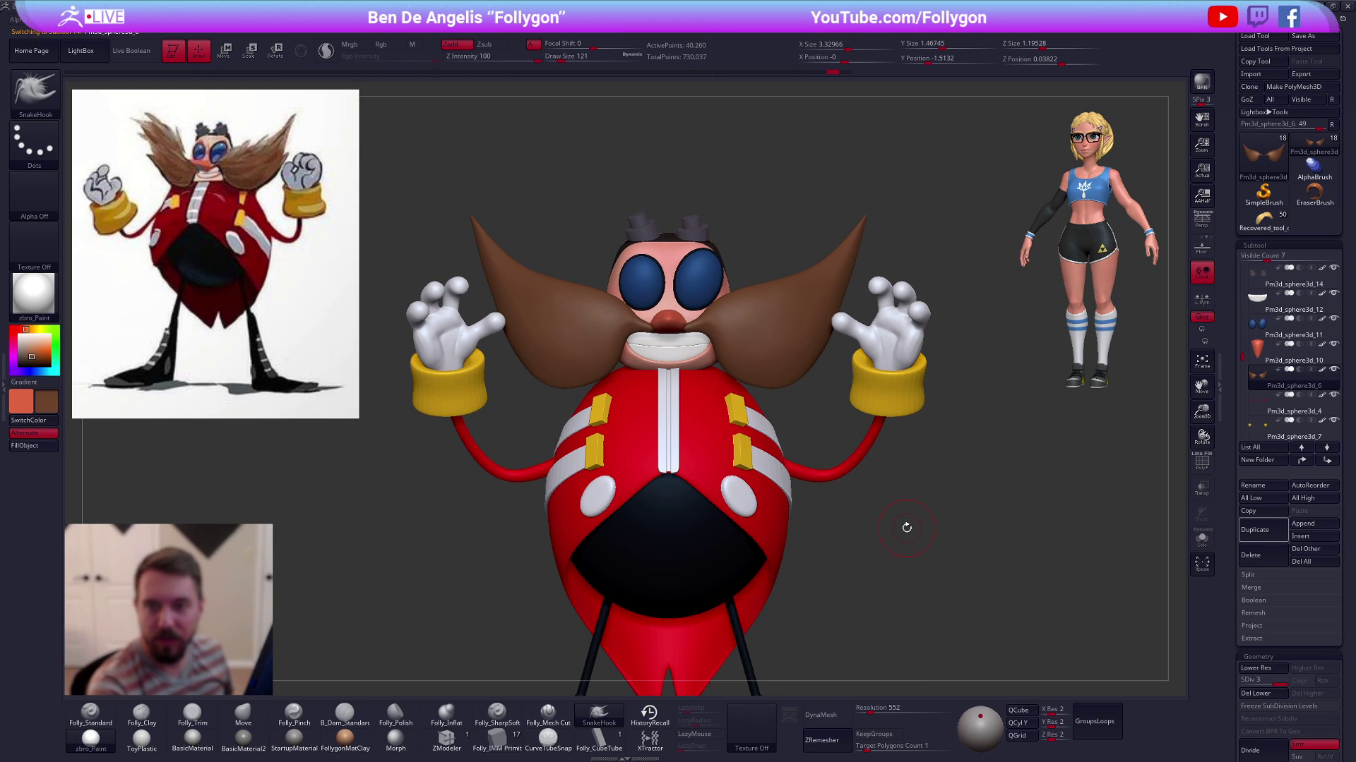
{"action": "key", "text": "space"}
{"action": "left_click_drag", "start_coordinate": [774, 305], "coordinate": [767, 305]}
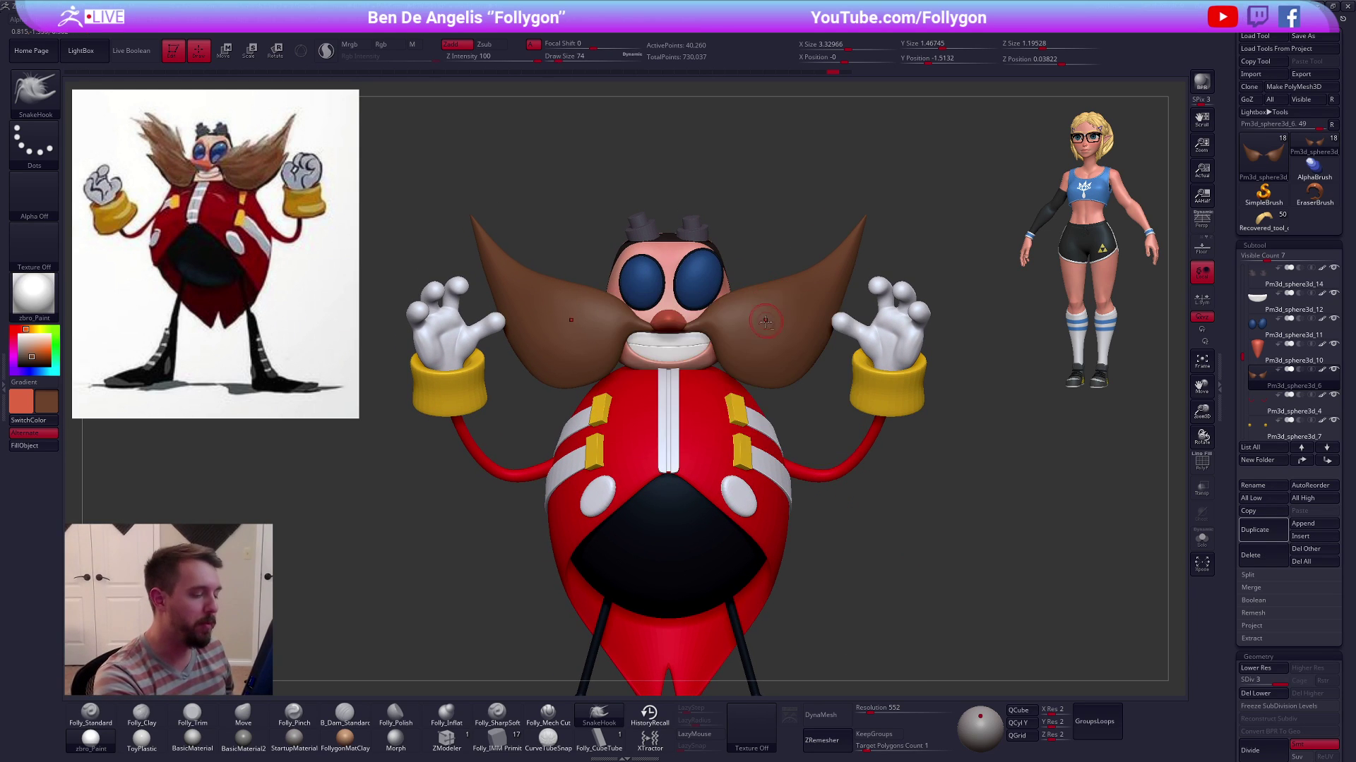
{"action": "right_click_drag", "start_coordinate": [766, 347], "coordinate": [769, 424], "text": "alt"}
{"action": "key", "text": "ctrl+d"}
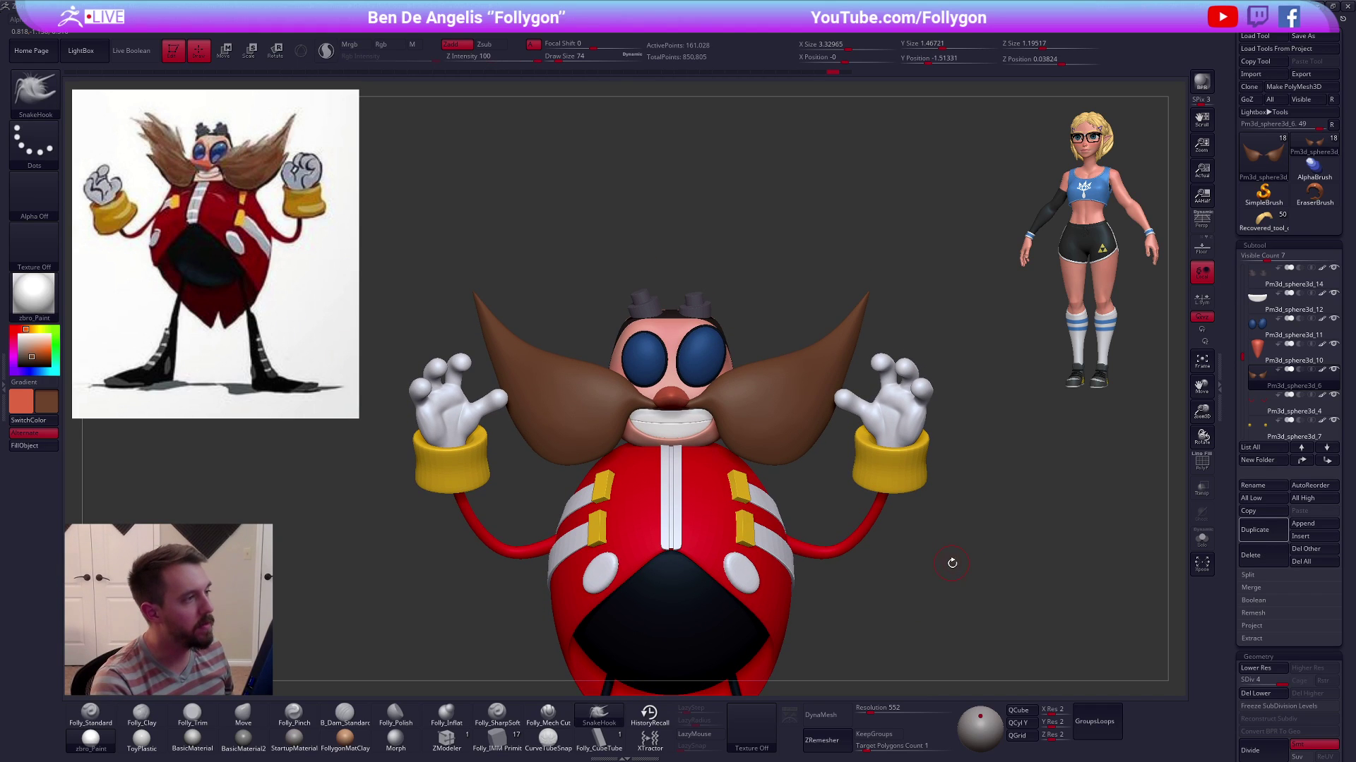
{"action": "key", "text": "alt+s"}
{"action": "right_click_drag", "start_coordinate": [784, 408], "coordinate": [892, 417]}
{"action": "mouse_move", "coordinate": [846, 497]}
{"action": "right_mouse_down", "text": "ctrl"}
{"action": "mouse_move", "coordinate": [859, 478]}
{"action": "mouse_move", "coordinate": [880, 479]}
{"action": "mouse_move", "coordinate": [871, 522]}
{"action": "right_mouse_up", "text": "ctrl"}
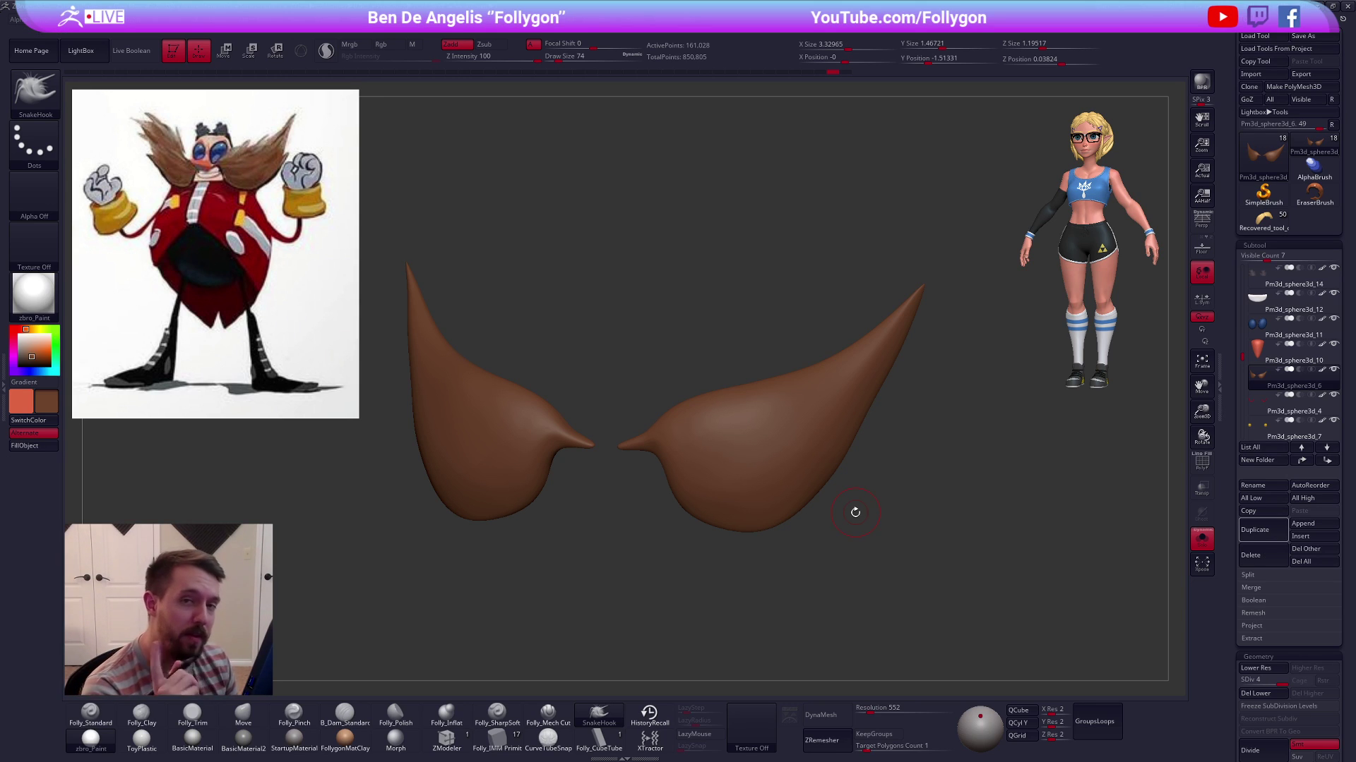
{"action": "left_click_drag", "start_coordinate": [888, 530], "coordinate": [929, 560], "text": "alt"}
{"action": "key", "text": "space"}
{"action": "key", "text": "alt+s"}
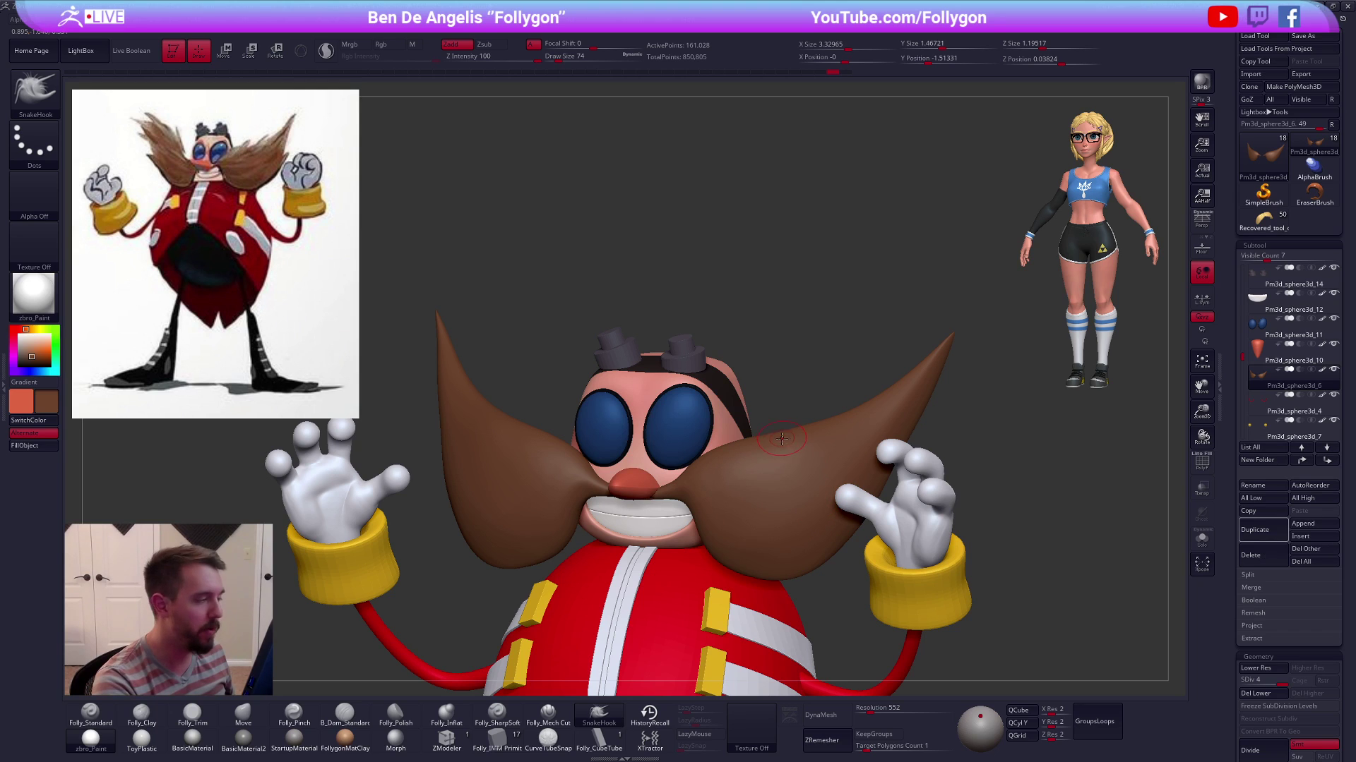
Pull two pointed strands out of the upper edge of the character's left moustache half with SnakeHook at draw size 43
{"action": "key", "text": "space"}
{"action": "mouse_move", "coordinate": [795, 396]}
{"action": "left_mouse_down"}
{"action": "mouse_move", "coordinate": [781, 430]}
{"action": "mouse_move", "coordinate": [790, 407]}
{"action": "left_mouse_up"}
{"action": "key", "text": "s"}
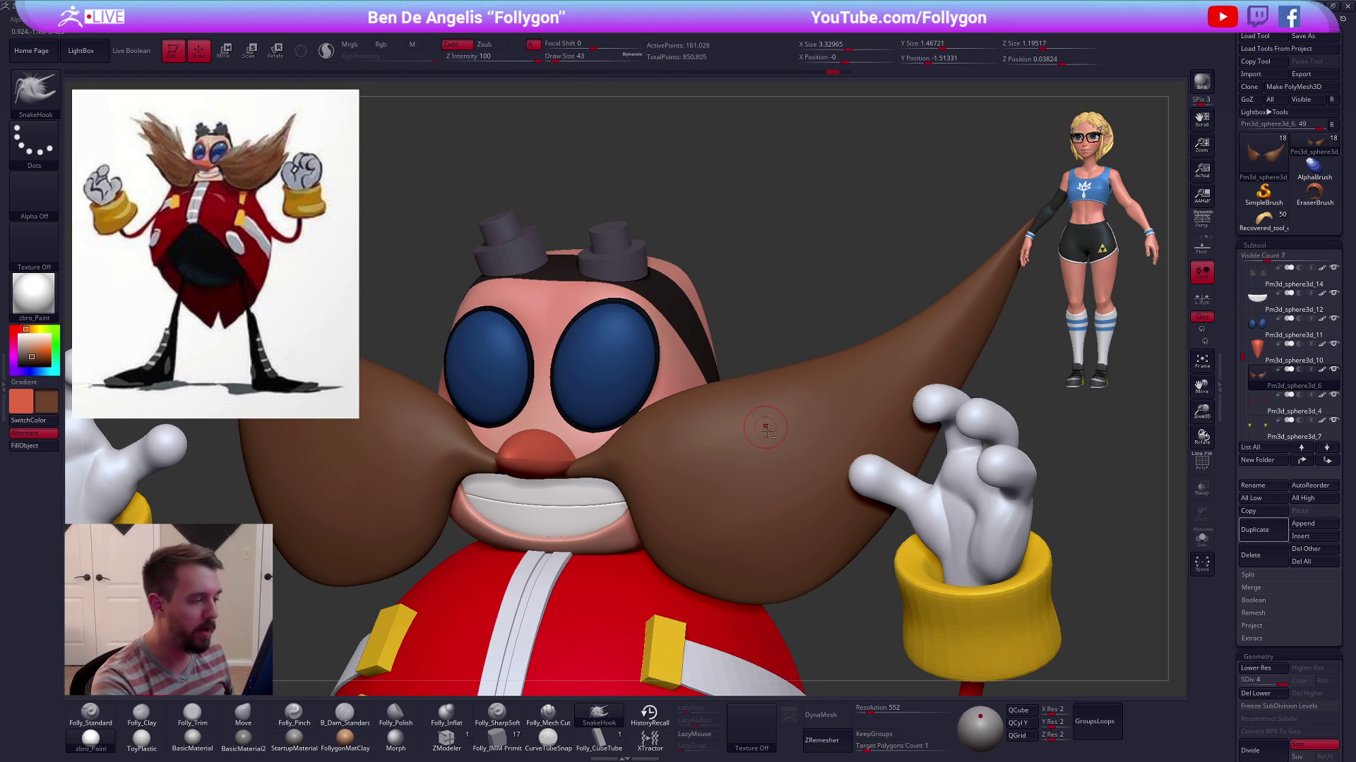
{"action": "right_click_drag", "start_coordinate": [771, 430], "coordinate": [804, 479], "text": "alt"}
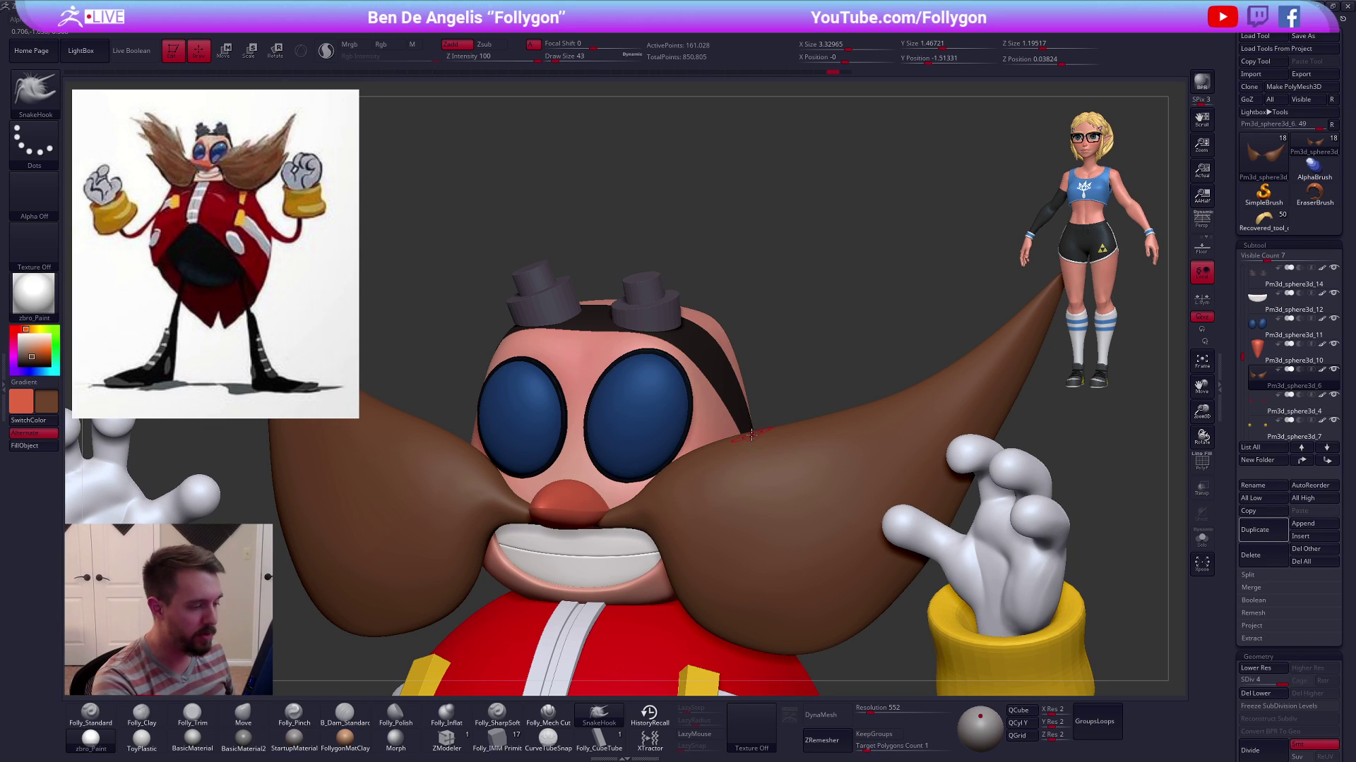
{"action": "mouse_move", "coordinate": [761, 433]}
{"action": "left_mouse_down"}
{"action": "mouse_move", "coordinate": [808, 383]}
{"action": "mouse_move", "coordinate": [895, 358]}
{"action": "left_mouse_up"}
{"action": "right_click_drag", "start_coordinate": [942, 425], "coordinate": [798, 450], "text": "alt"}
{"action": "key", "text": "alt+shift+s"}
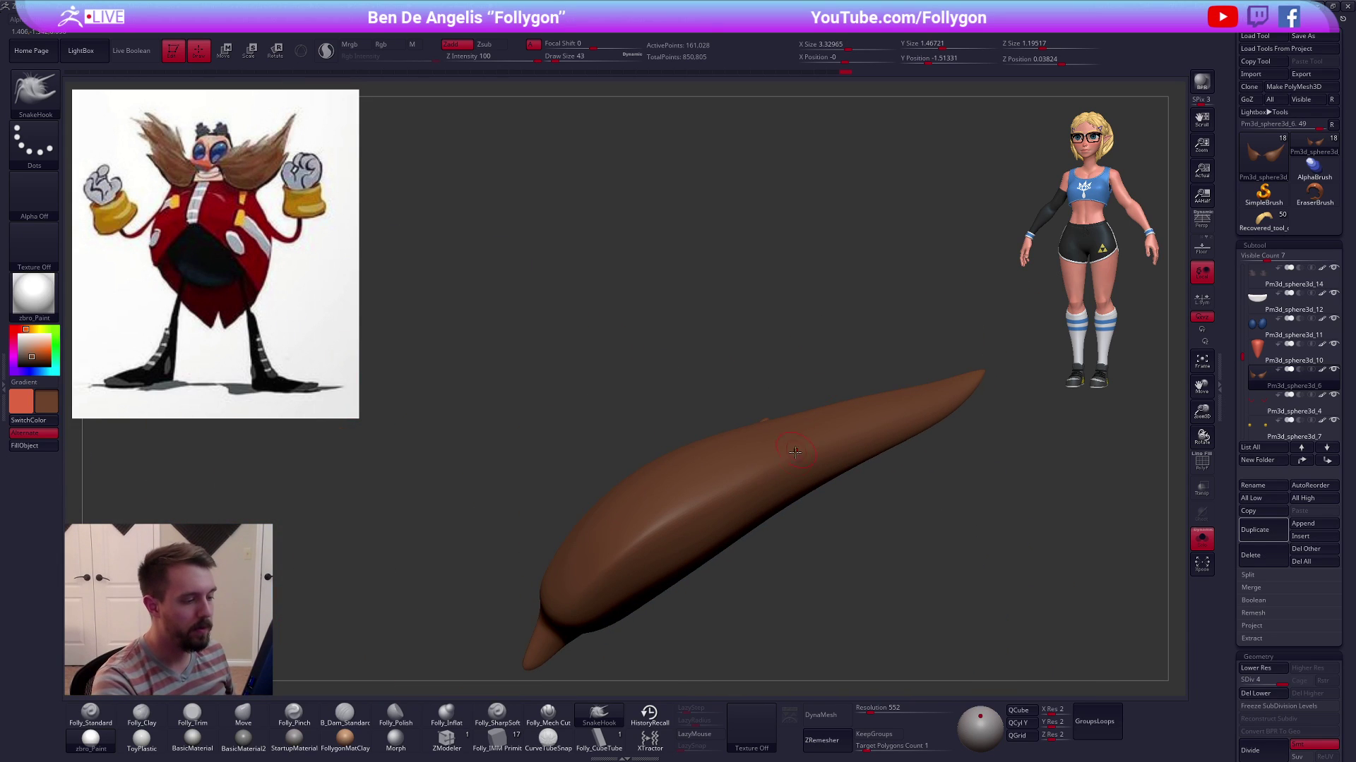
{"action": "left_click_drag", "start_coordinate": [792, 457], "coordinate": [851, 409]}
Pull a strand from the outer lower edge of the character's left moustache half and extend its main tip at draw size 88
{"action": "right_click_drag", "start_coordinate": [847, 415], "coordinate": [807, 533]}
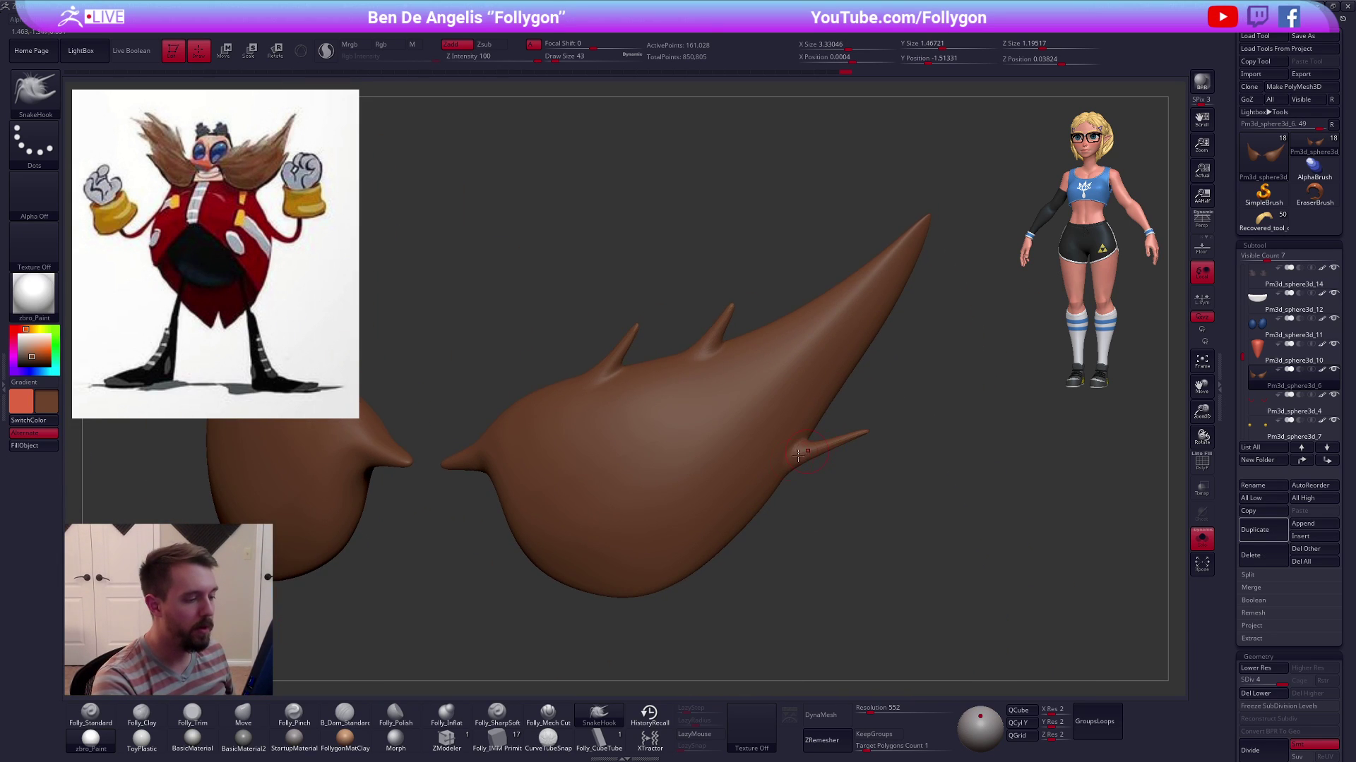
{"action": "key", "text": "ctrl+z"}
{"action": "left_click_drag", "start_coordinate": [776, 485], "coordinate": [847, 433]}
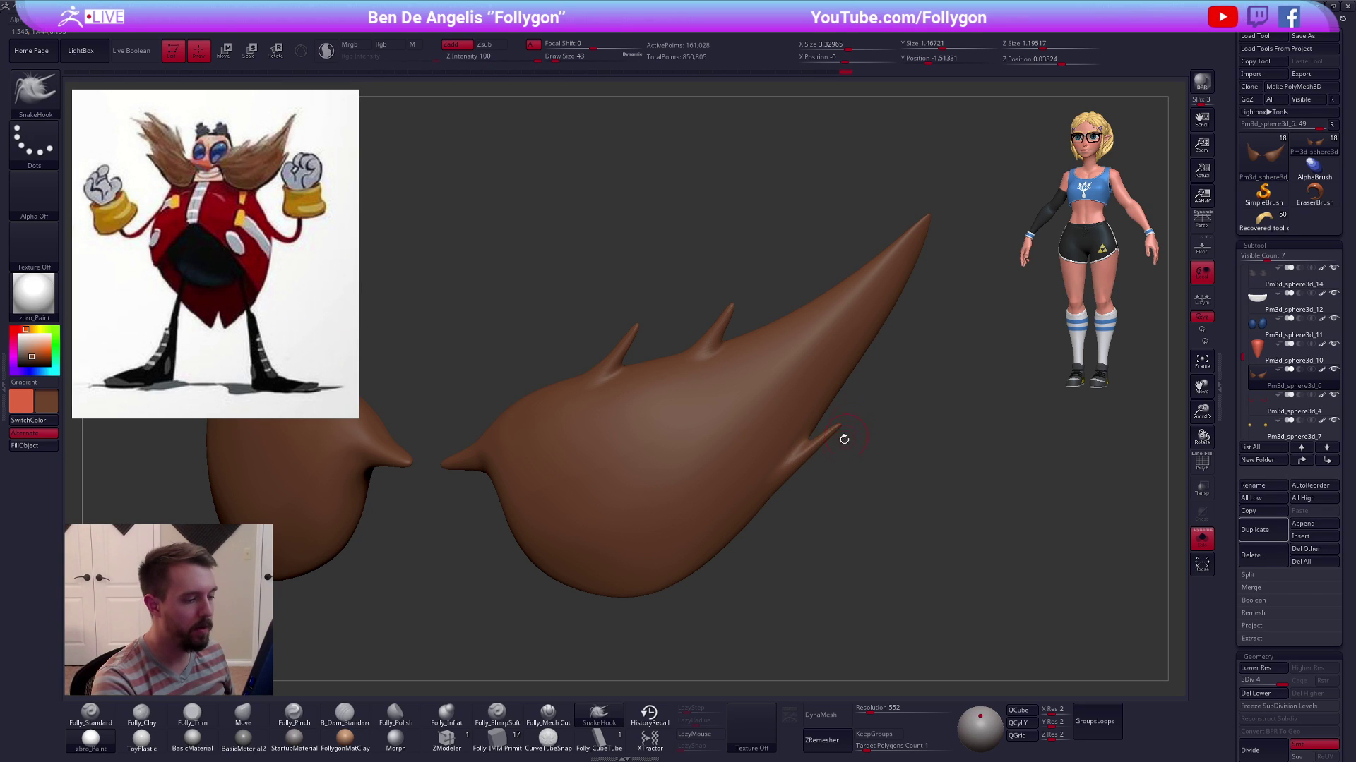
{"action": "right_click_drag", "start_coordinate": [800, 528], "coordinate": [792, 497]}
{"action": "right_click_drag", "start_coordinate": [853, 372], "coordinate": [861, 362]}
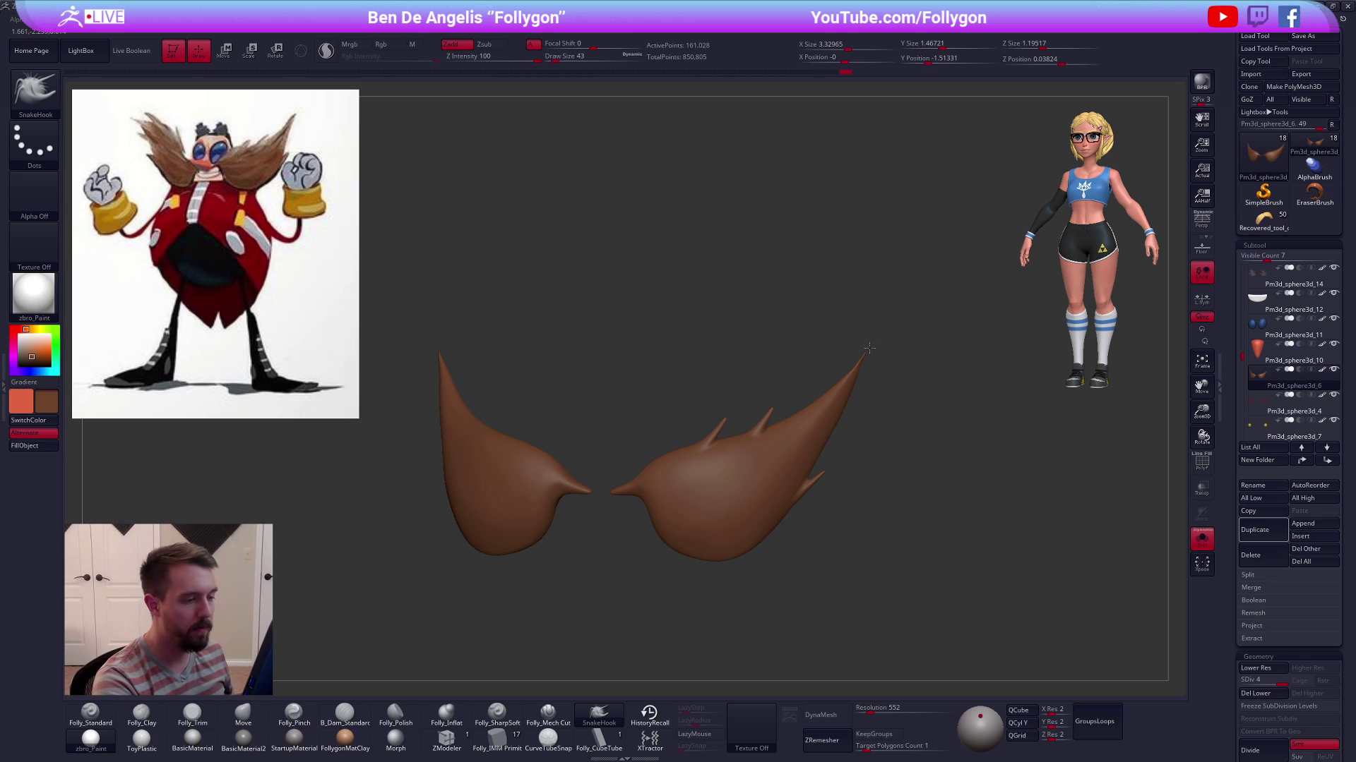
{"action": "key", "text": "space"}
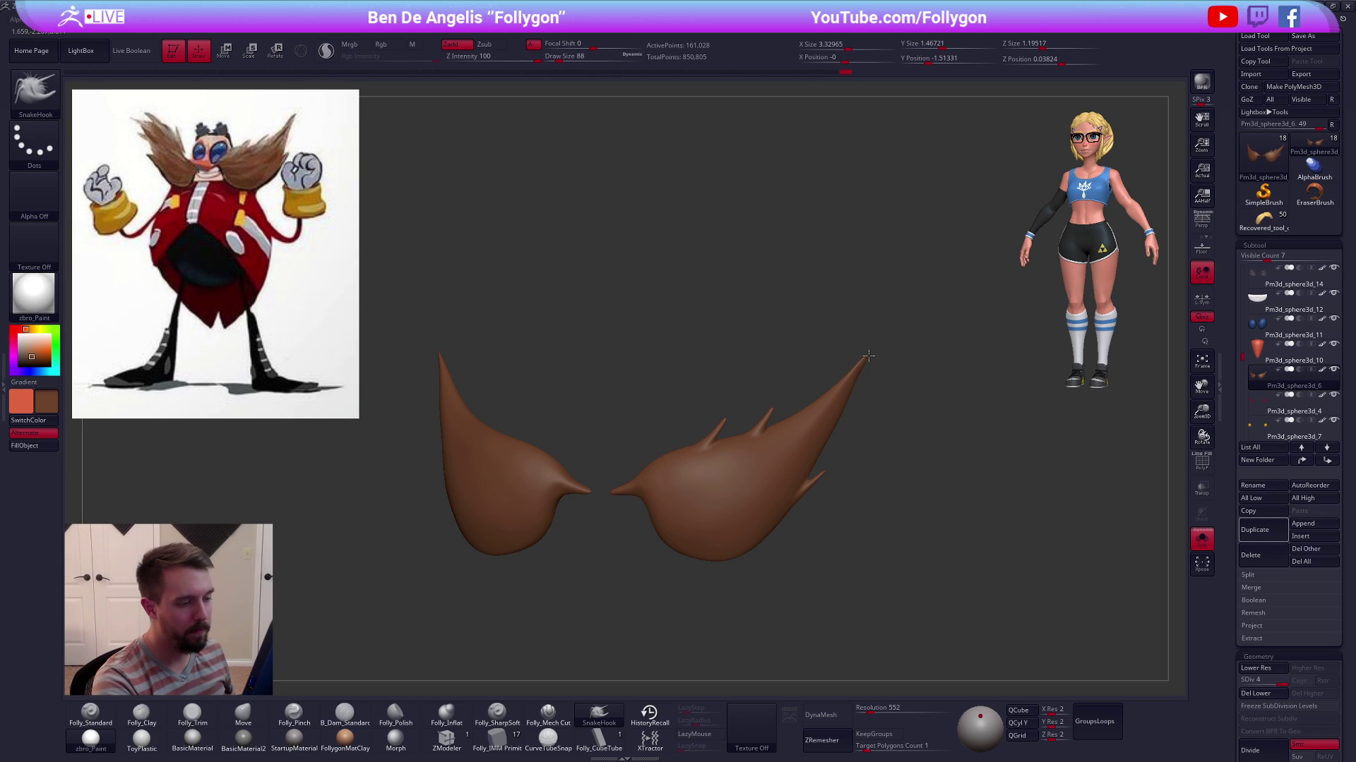
{"action": "left_click_drag", "start_coordinate": [867, 356], "coordinate": [869, 353]}
{"action": "key", "text": "shift"}
Pull one pointed strand from the upper edge of the character's right moustache half with SnakeHook at draw size 43
{"action": "mouse_move", "coordinate": [947, 539]}
{"action": "right_mouse_down"}
{"action": "mouse_move", "coordinate": [949, 515]}
{"action": "mouse_move", "coordinate": [992, 479]}
{"action": "right_mouse_up"}
{"action": "key", "text": "alt+s"}
{"action": "right_click_drag", "start_coordinate": [761, 507], "coordinate": [810, 536], "text": "alt"}
{"action": "mouse_move", "coordinate": [687, 396]}
{"action": "right_mouse_down", "text": "alt"}
{"action": "mouse_move", "coordinate": [734, 440]}
{"action": "mouse_move", "coordinate": [740, 495]}
{"action": "right_mouse_up", "text": "alt"}
{"action": "key", "text": "space"}
{"action": "left_click_drag", "start_coordinate": [745, 396], "coordinate": [736, 397]}
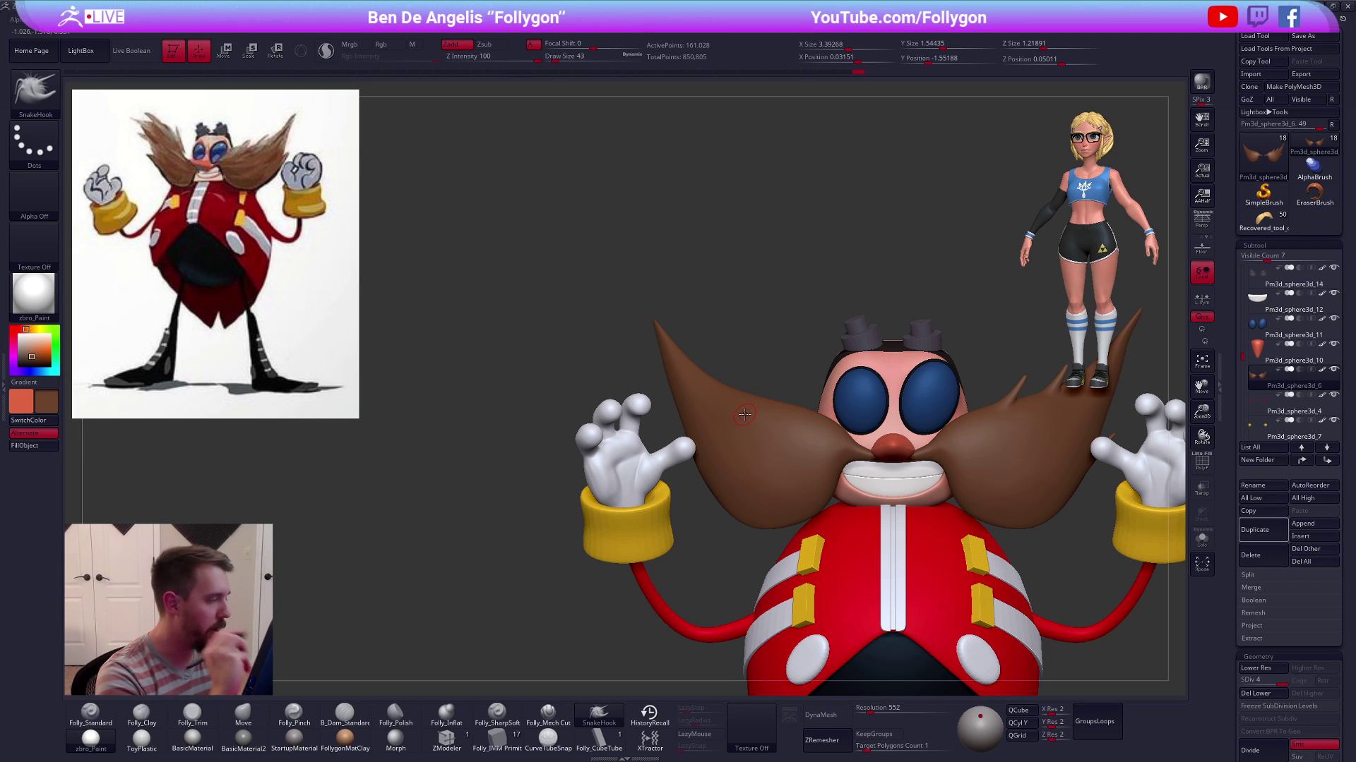
{"action": "right_click_drag", "start_coordinate": [703, 403], "coordinate": [759, 404], "text": "alt"}
{"action": "mouse_move", "coordinate": [749, 399]}
{"action": "left_mouse_down"}
{"action": "mouse_move", "coordinate": [735, 378]}
{"action": "mouse_move", "coordinate": [744, 367]}
{"action": "left_mouse_up"}
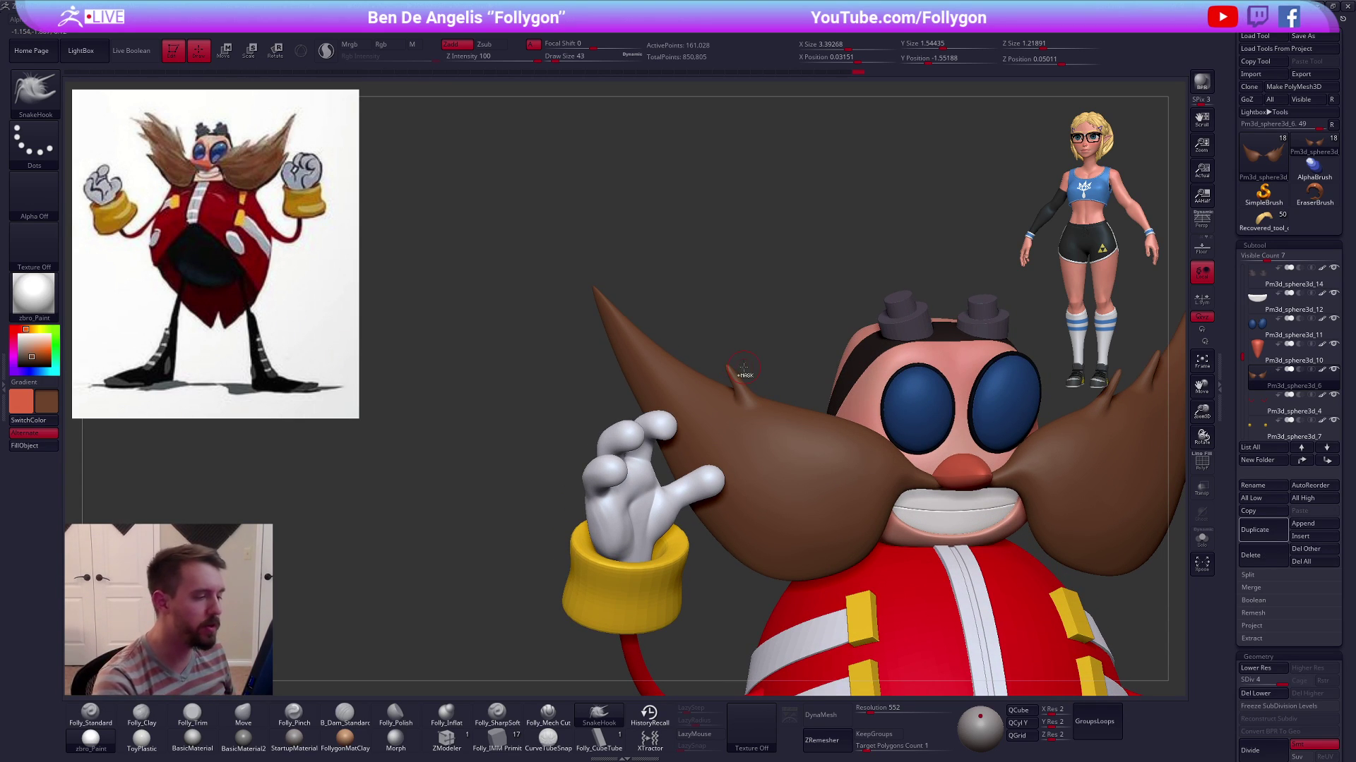
{"action": "key", "text": "ctrl"}
{"action": "key", "text": "ctrl+z"}
{"action": "right_click_drag", "start_coordinate": [741, 370], "coordinate": [775, 387]}
{"action": "left_click_drag", "start_coordinate": [774, 387], "coordinate": [760, 342]}
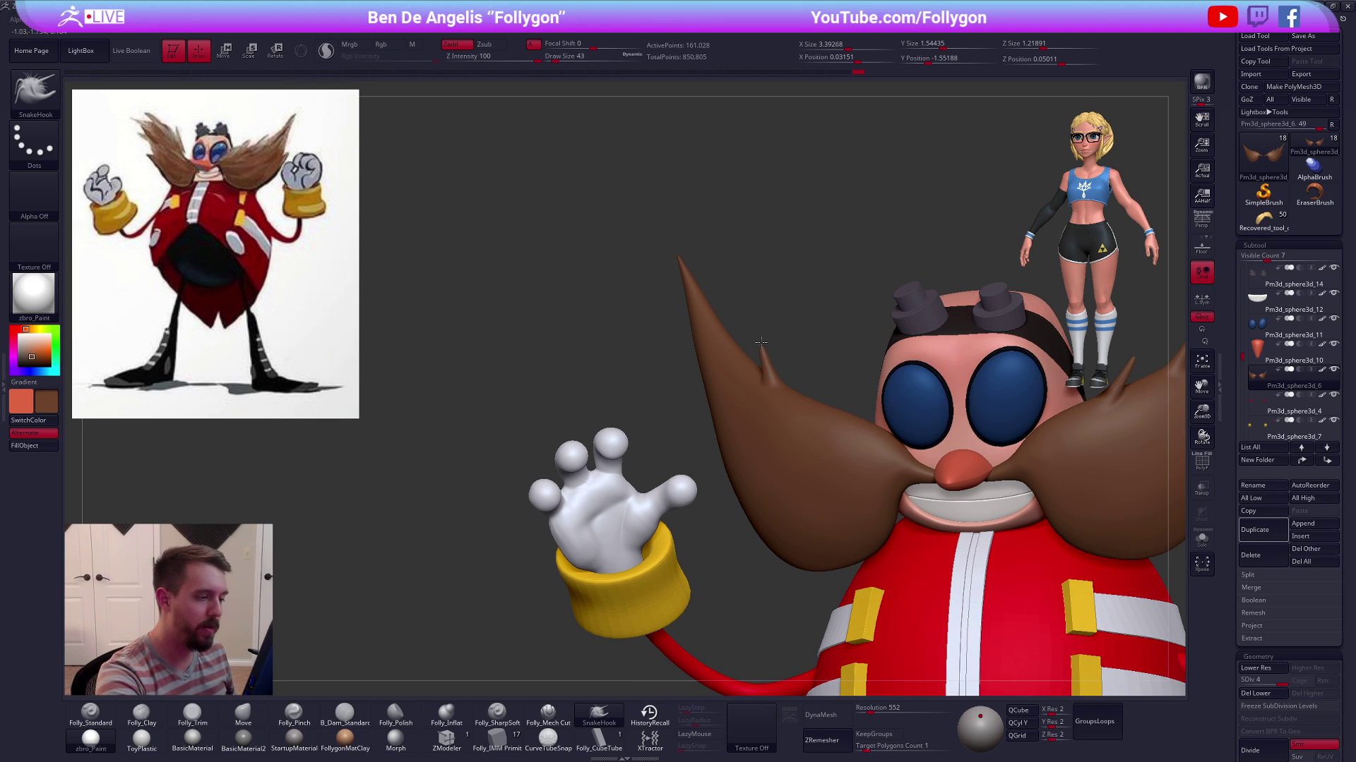
Drop the moustache to subdivision level 1, mask all but the right half's tip, and bend the tip outward with Transpose
{"action": "right_click_drag", "start_coordinate": [773, 335], "coordinate": [711, 282]}
{"action": "key", "text": "shift+d"}
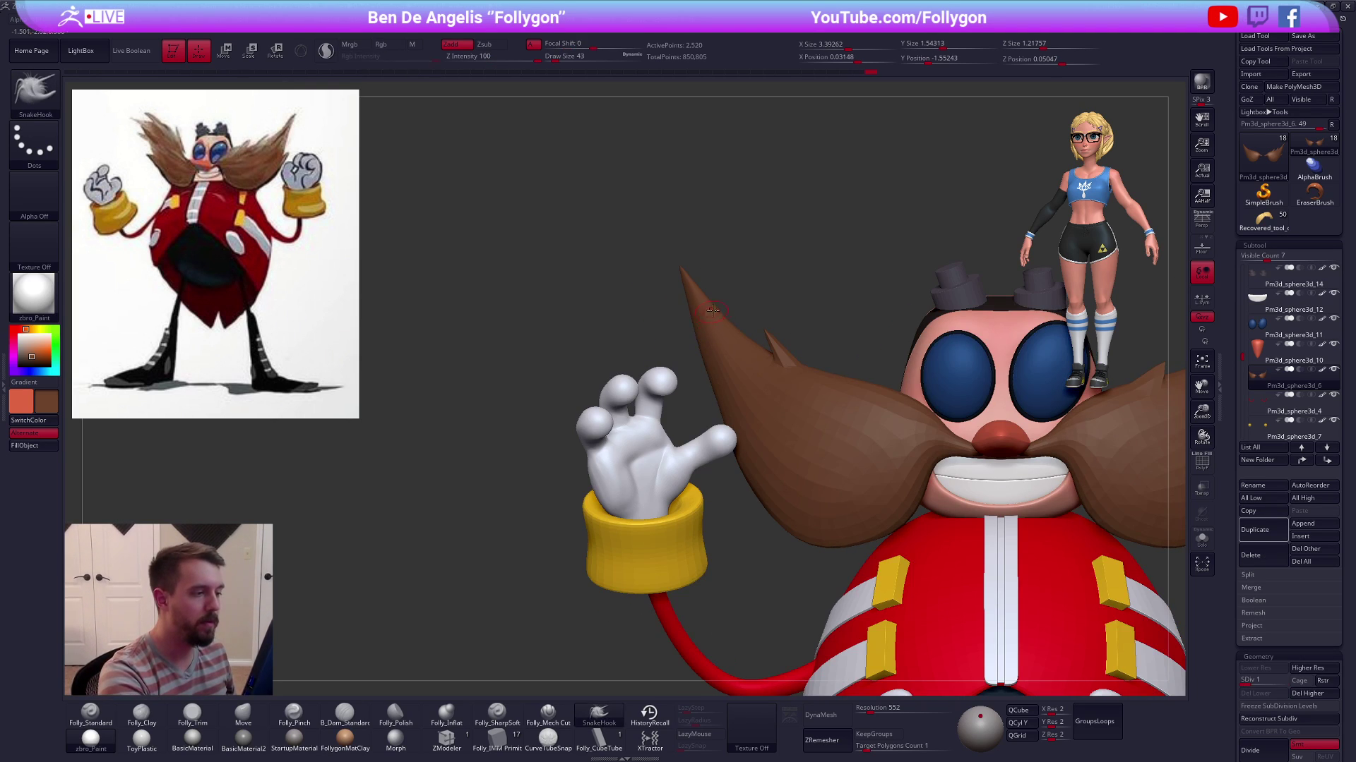
{"action": "left_click", "coordinate": [735, 202], "text": "ctrl"}
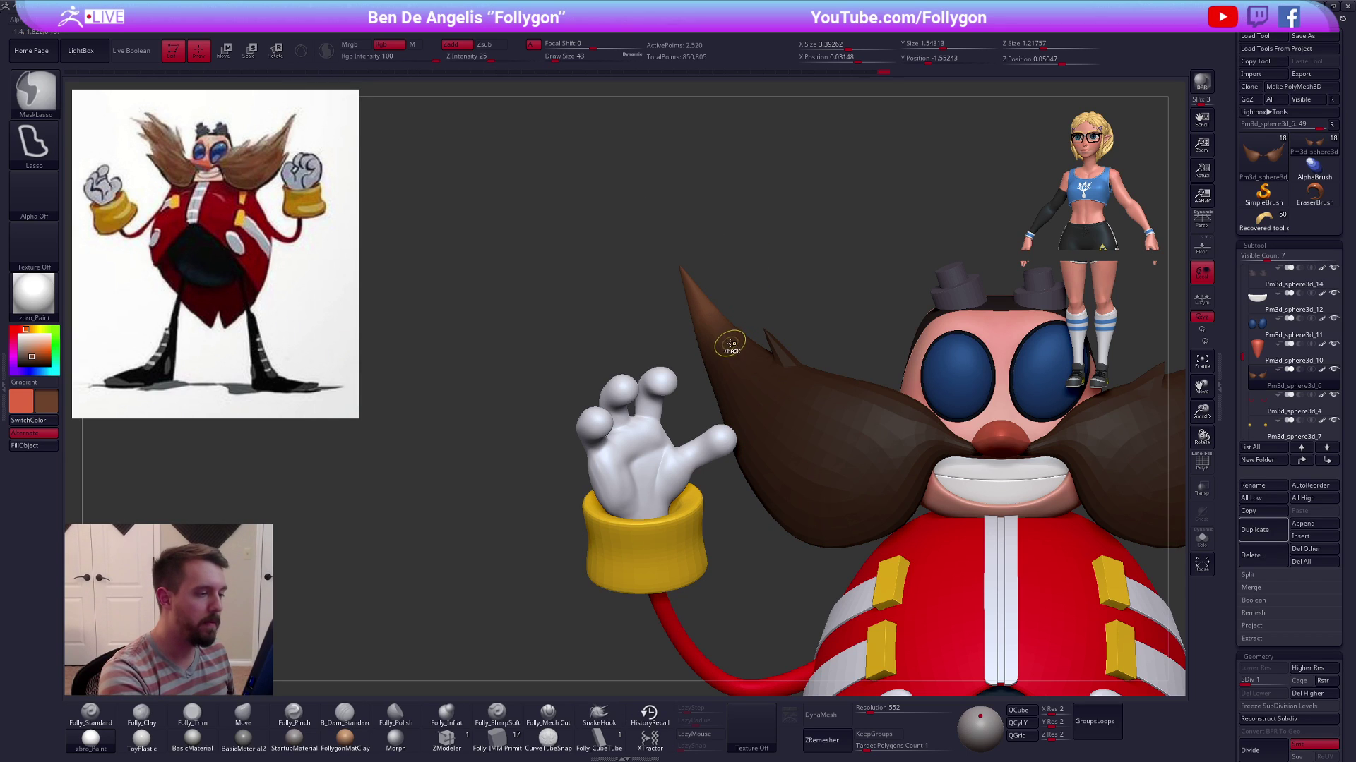
{"action": "key", "text": "r"}
{"action": "left_click_drag", "start_coordinate": [715, 334], "coordinate": [596, 245]}
{"action": "left_click_drag", "start_coordinate": [775, 238], "coordinate": [673, 242], "text": "alt"}
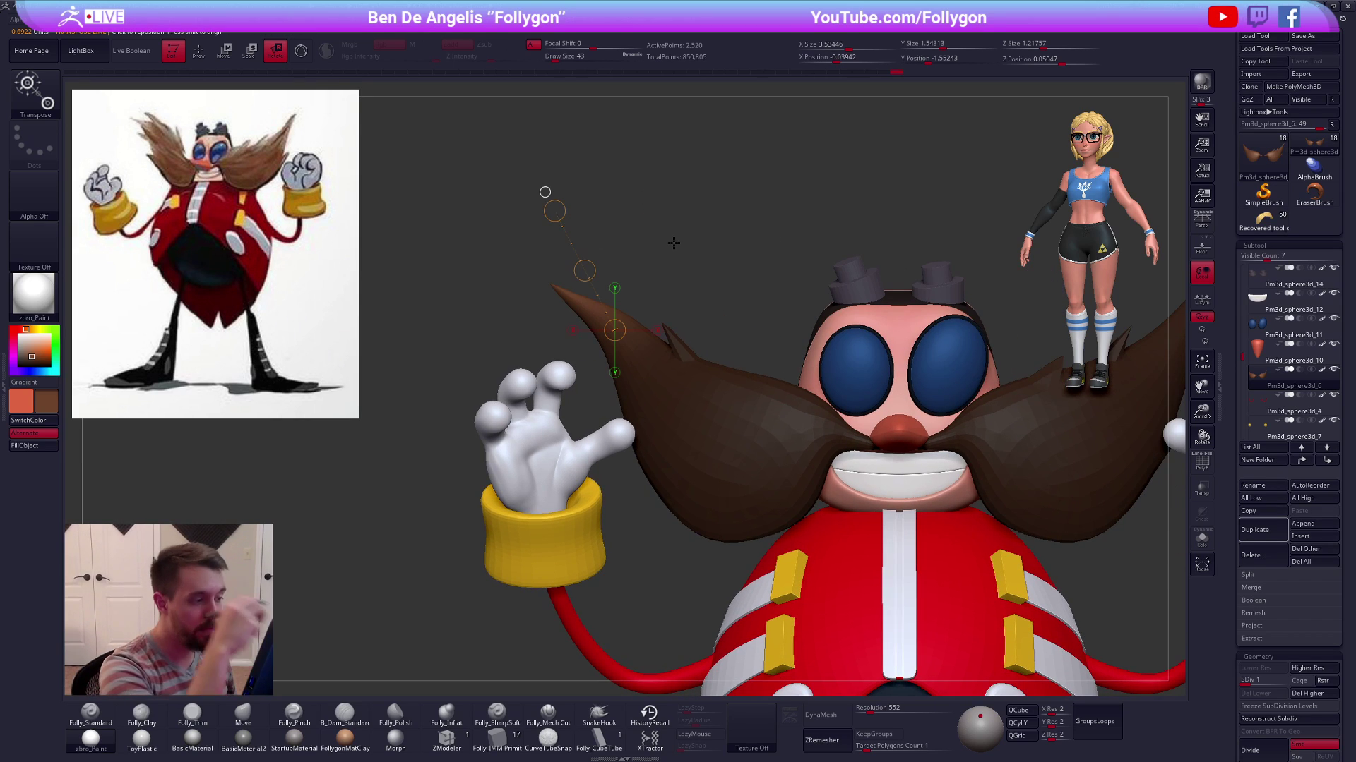
{"action": "left_click_drag", "start_coordinate": [750, 315], "coordinate": [742, 265], "text": "alt"}
{"action": "key", "text": "w"}
{"action": "mouse_move", "coordinate": [627, 353]}
{"action": "left_mouse_down", "text": "shift"}
{"action": "mouse_move", "coordinate": [627, 410]}
{"action": "mouse_move", "coordinate": [626, 394]}
{"action": "left_mouse_up", "text": "shift"}
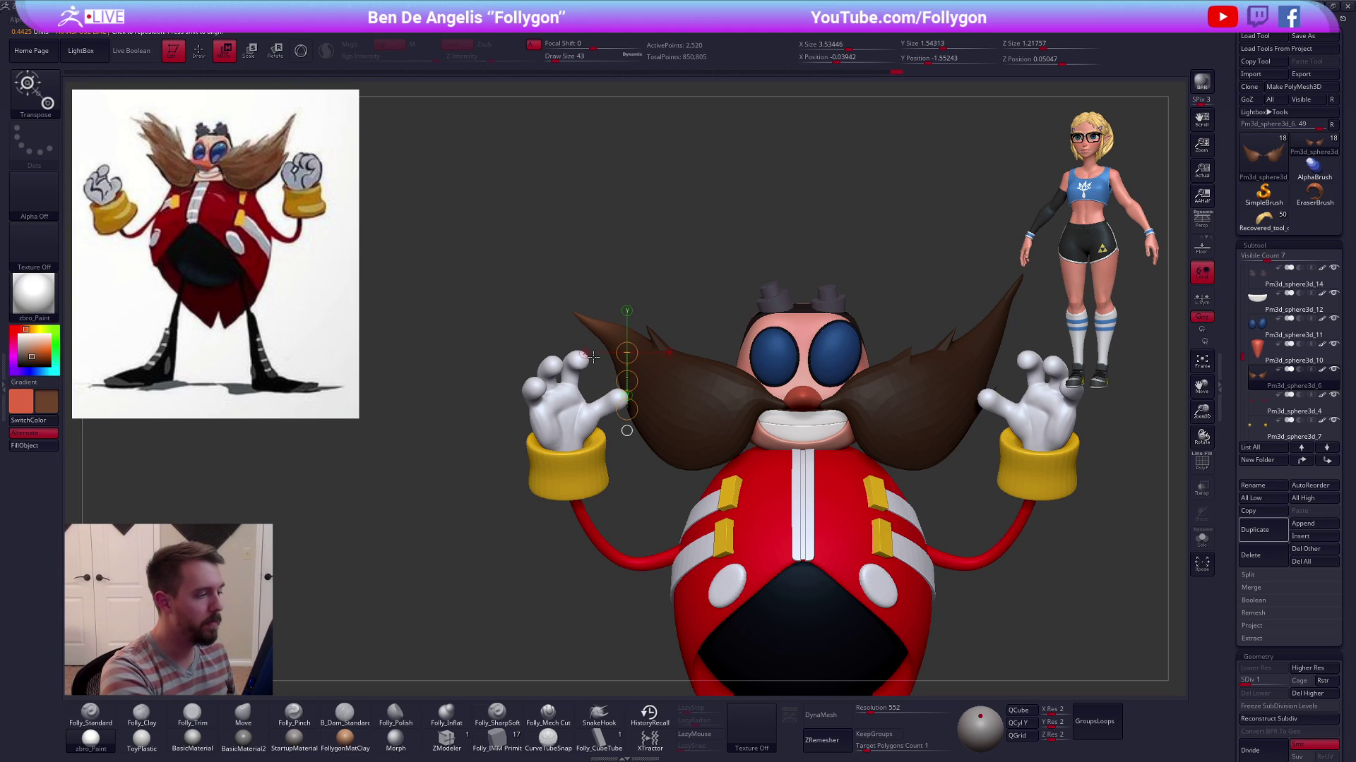
Adjust the unmasked tip of the right moustache half with the Move brush at draw size 104
{"action": "key", "text": "q"}
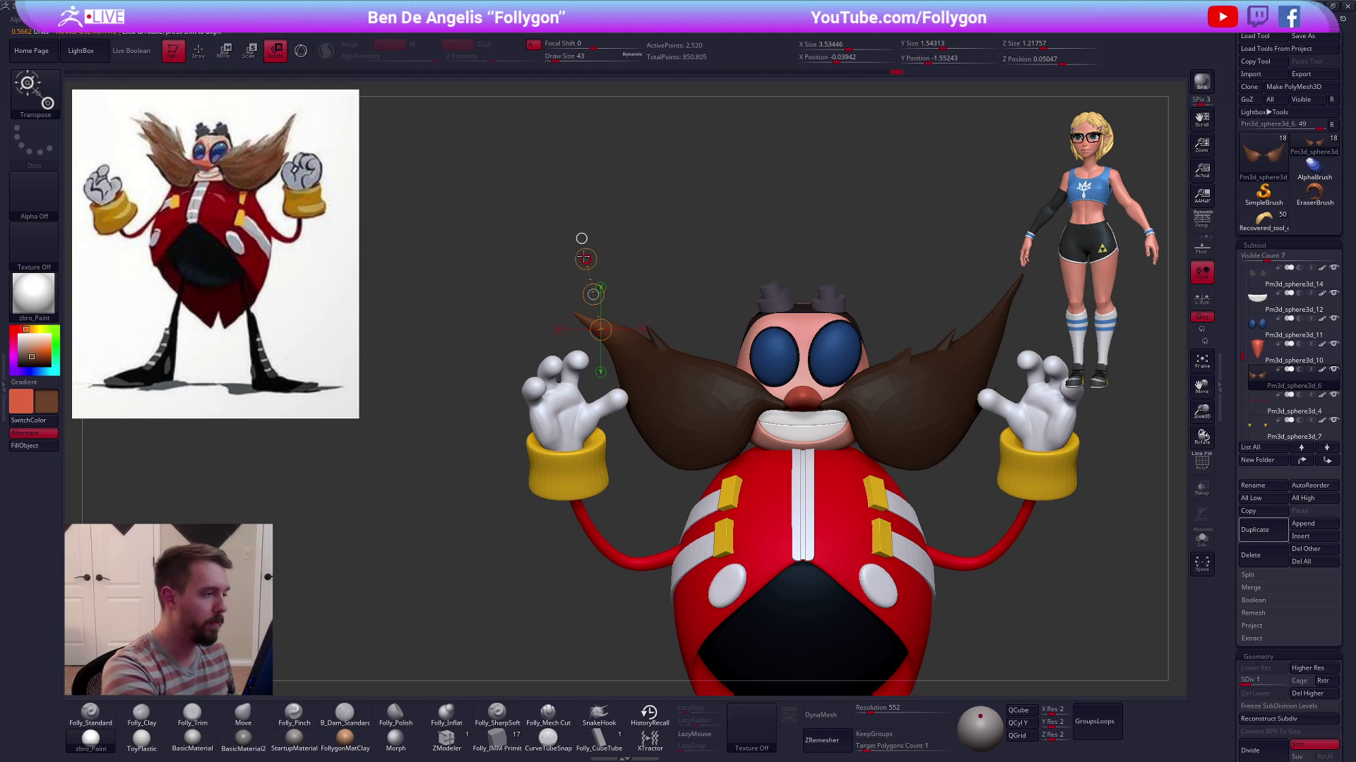
{"action": "key", "text": "b"}
{"action": "key", "text": "m"}
{"action": "key", "text": "v"}
{"action": "key", "text": "space"}
{"action": "left_click_drag", "start_coordinate": [586, 329], "coordinate": [587, 324]}
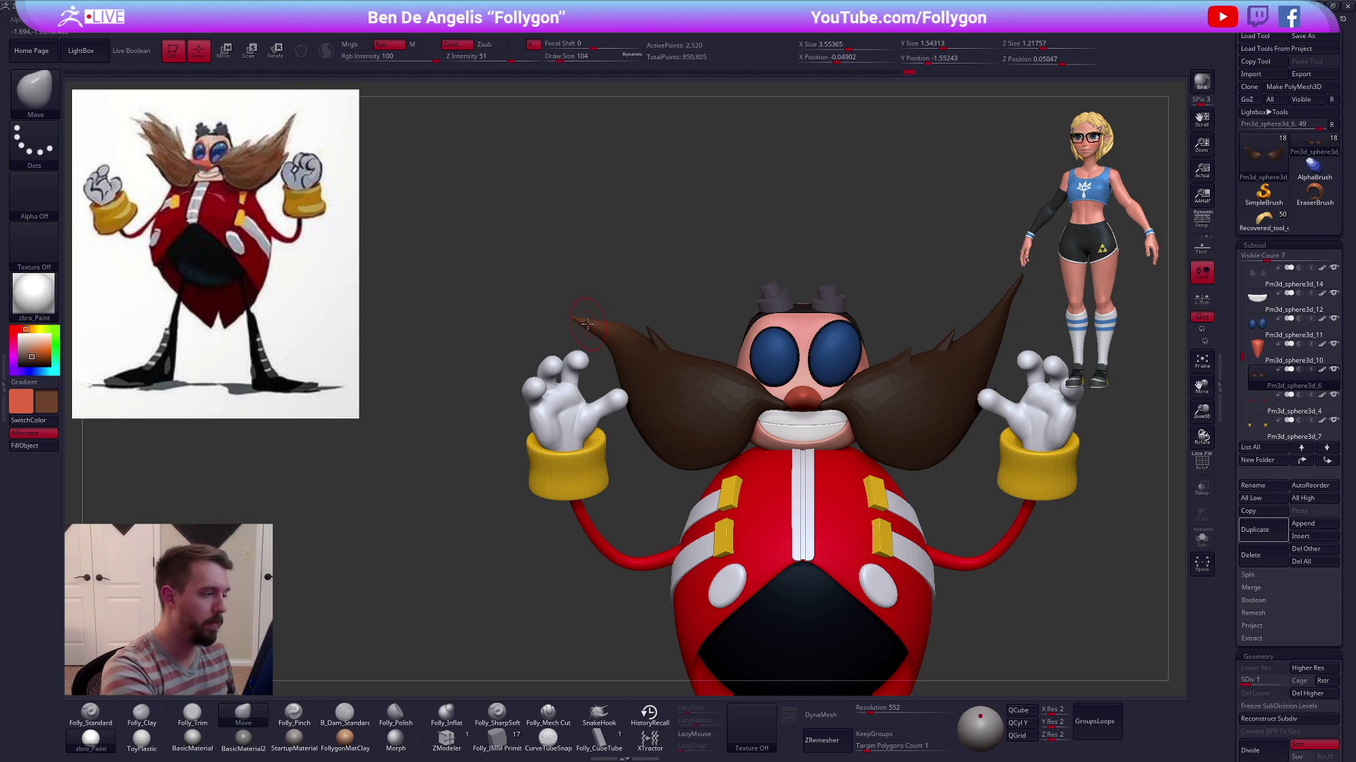
Clear the mask, set the draw size to 170, and return the moustache to subdivision level 4
{"action": "key", "text": "space"}
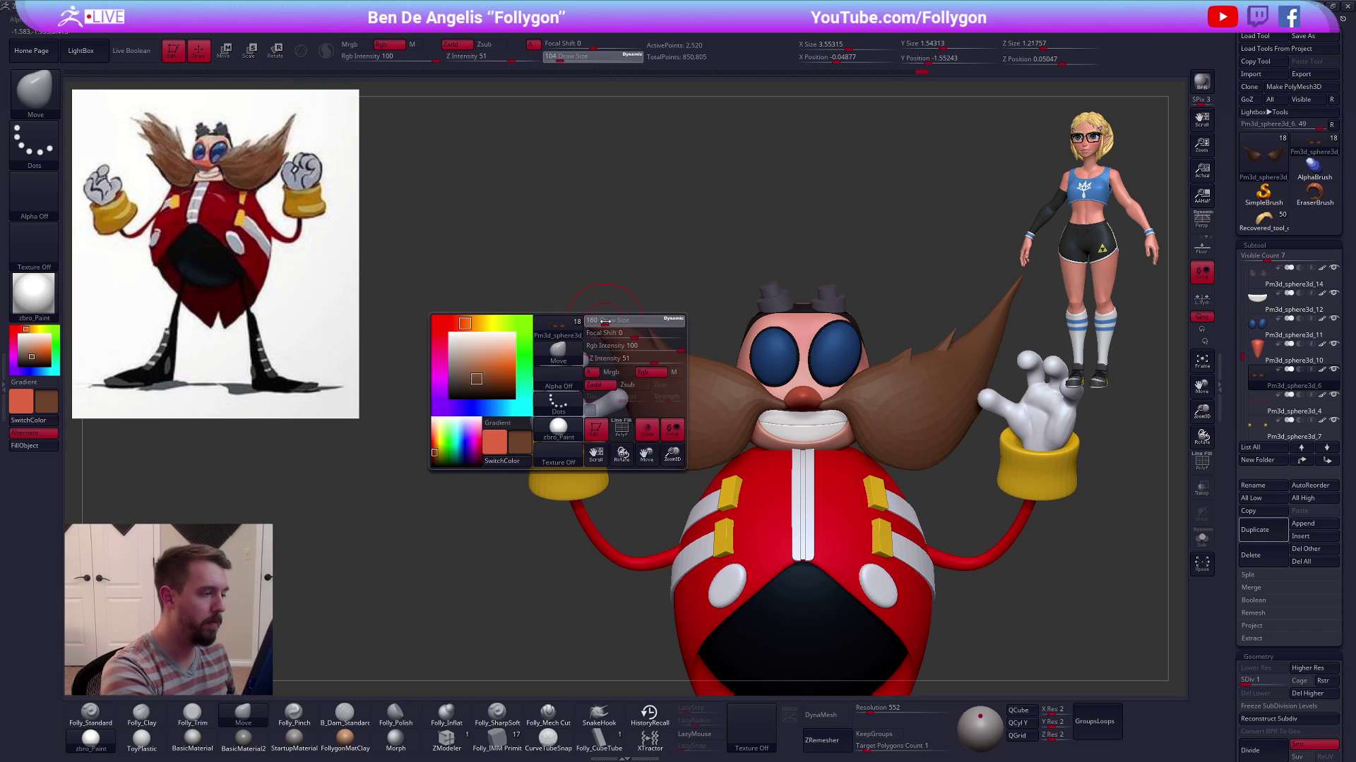
{"action": "key", "text": "shift"}
{"action": "key", "text": "d"}
{"action": "key", "text": "d"}
{"action": "key", "text": "d"}
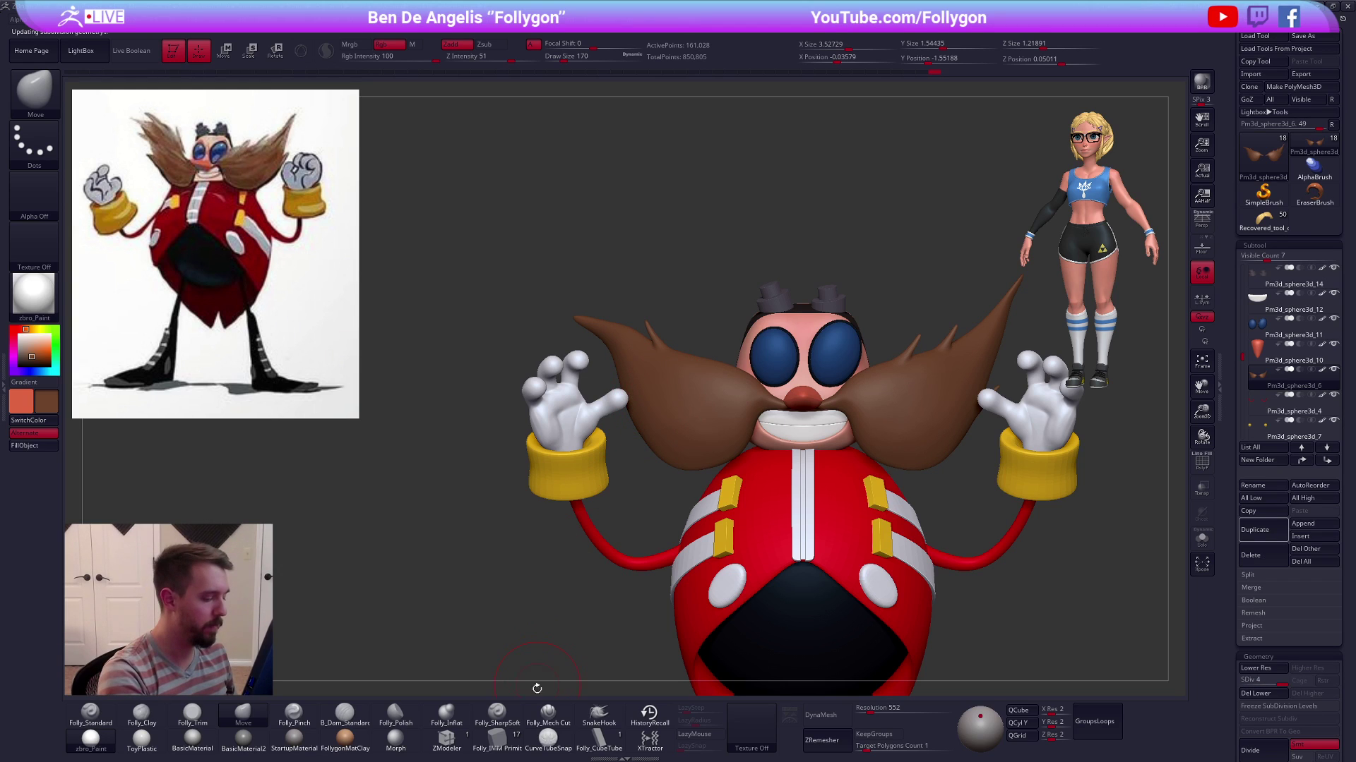
Isolate the brown moustache and start pulling hair spikes from its left half with the SnakeHook brush
{"action": "left_click", "coordinate": [598, 711]}
{"action": "key", "text": "space"}
{"action": "mouse_move", "coordinate": [636, 408]}
{"action": "right_mouse_down", "text": "alt"}
{"action": "mouse_move", "coordinate": [722, 415]}
{"action": "mouse_move", "coordinate": [664, 468]}
{"action": "mouse_move", "coordinate": [629, 464]}
{"action": "right_mouse_up", "text": "alt"}
{"action": "key", "text": "ctrl+shift+s"}
{"action": "key", "text": "space"}
{"action": "left_click", "coordinate": [665, 393]}
{"action": "left_click_drag", "start_coordinate": [664, 393], "coordinate": [653, 345]}
{"action": "mouse_move", "coordinate": [653, 345]}
{"action": "right_mouse_down"}
{"action": "mouse_move", "coordinate": [623, 447]}
{"action": "mouse_move", "coordinate": [607, 401]}
{"action": "mouse_move", "coordinate": [558, 382]}
{"action": "mouse_move", "coordinate": [510, 416]}
{"action": "mouse_move", "coordinate": [542, 451]}
{"action": "right_mouse_up"}
Pull small hair spikes out of the lower outer edge of the moustache's left half with SnakeHook at draw size 43
{"action": "key", "text": "space"}
{"action": "left_click", "coordinate": [580, 382]}
{"action": "key", "text": "space"}
{"action": "left_click", "coordinate": [581, 386]}
{"action": "left_click_drag", "start_coordinate": [580, 372], "coordinate": [610, 348]}
{"action": "mouse_move", "coordinate": [691, 440]}
{"action": "right_mouse_down", "text": "alt"}
{"action": "mouse_move", "coordinate": [718, 437]}
{"action": "mouse_move", "coordinate": [926, 538]}
{"action": "mouse_move", "coordinate": [927, 565]}
{"action": "mouse_move", "coordinate": [850, 563]}
{"action": "mouse_move", "coordinate": [910, 602]}
{"action": "mouse_move", "coordinate": [899, 569]}
{"action": "mouse_move", "coordinate": [739, 441]}
{"action": "mouse_move", "coordinate": [778, 438]}
{"action": "right_mouse_up", "text": "alt"}
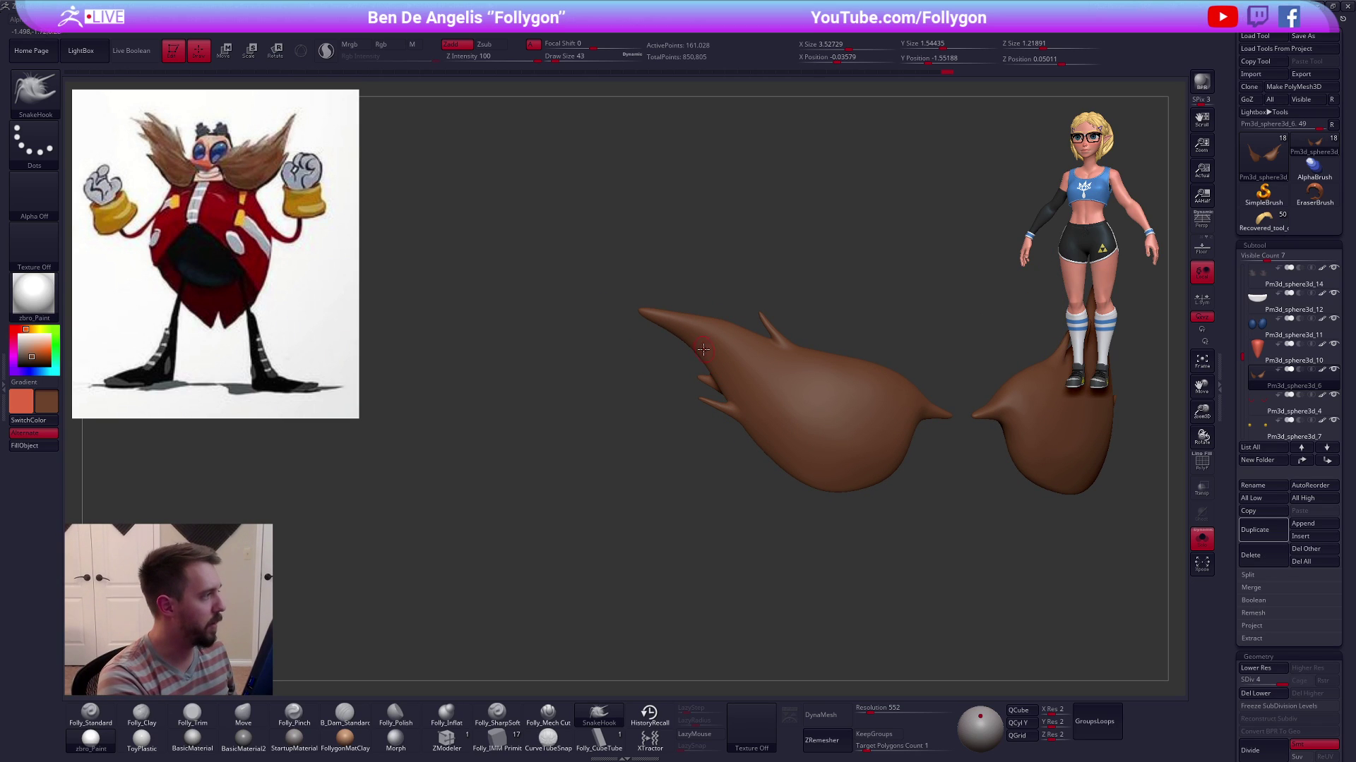
Pull another hair spike near the upper tip of the left half and compare the silhouette on the full character
{"action": "right_click_drag", "start_coordinate": [725, 300], "coordinate": [739, 328]}
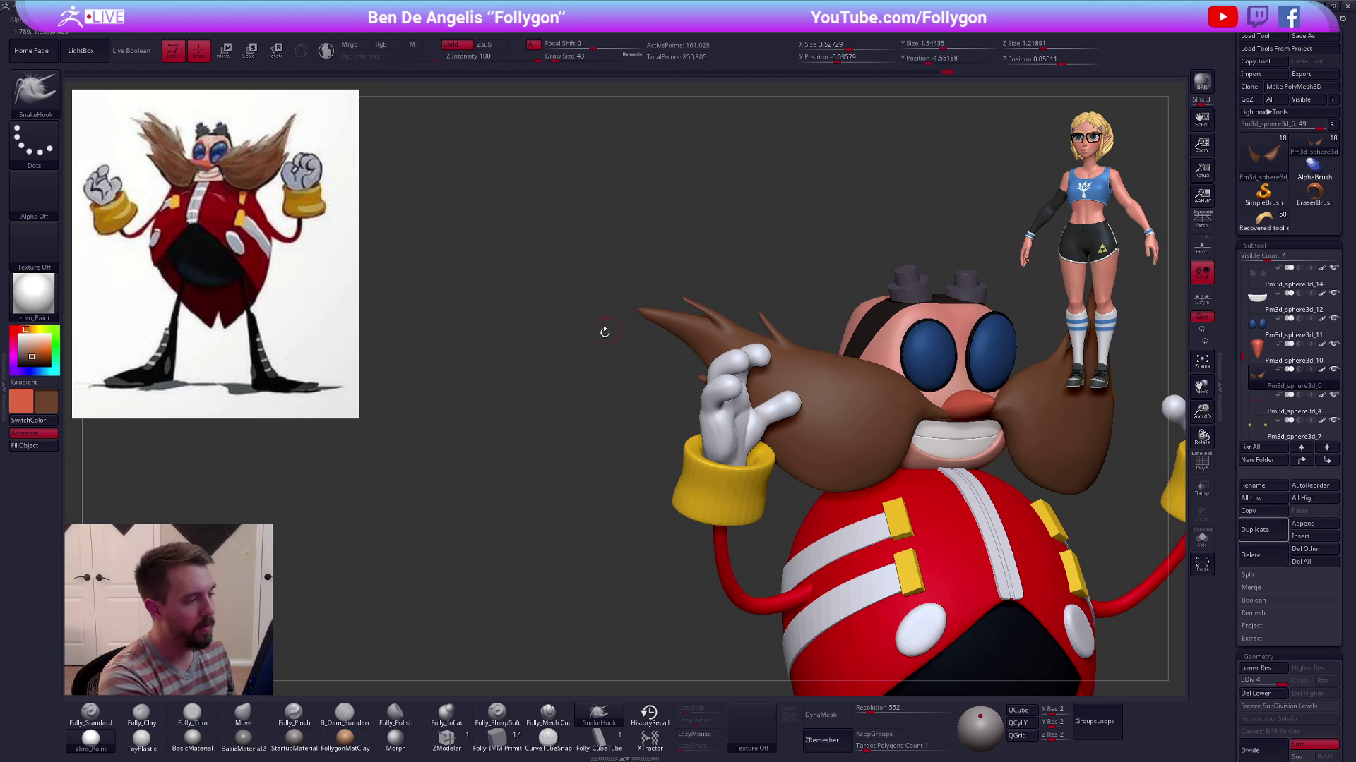
{"action": "right_click_drag", "start_coordinate": [672, 358], "coordinate": [713, 391]}
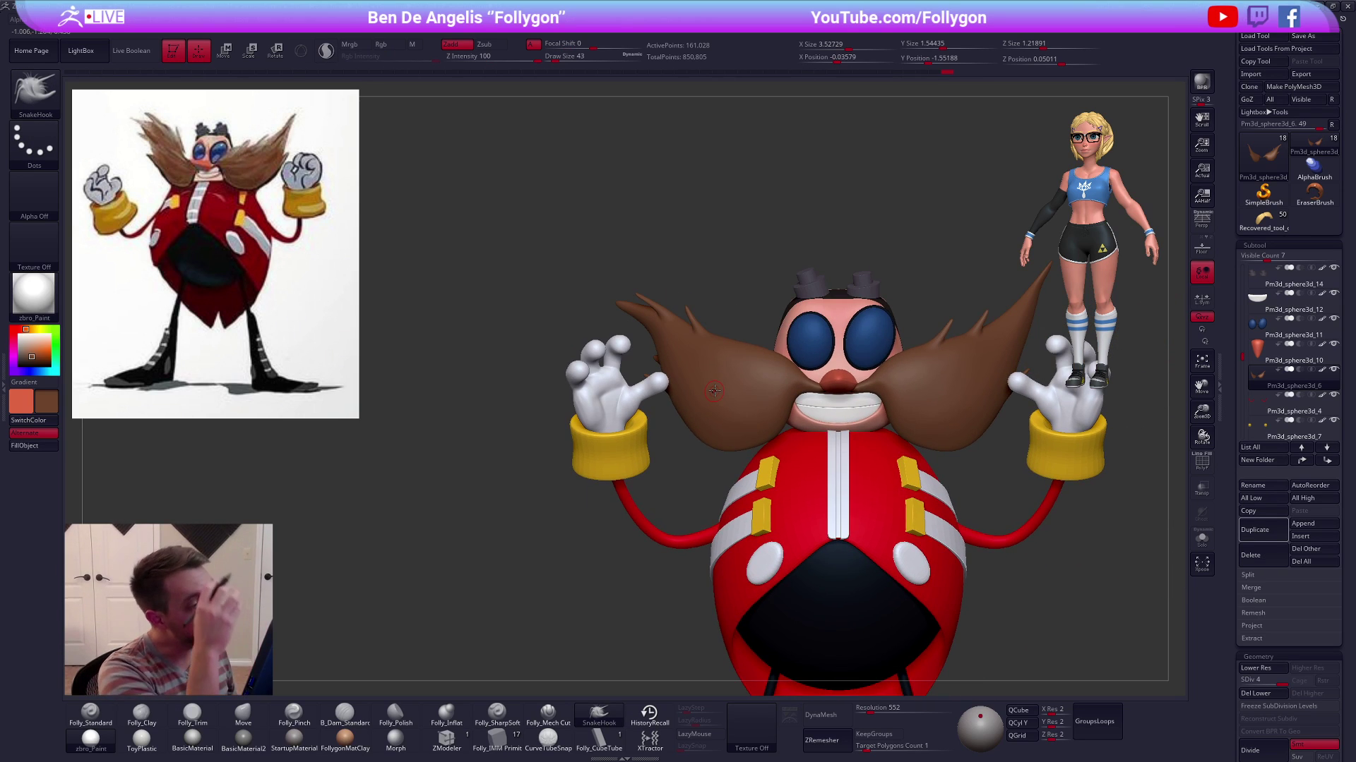
{"action": "right_click_drag", "start_coordinate": [645, 311], "coordinate": [660, 360], "text": "ctrl"}
{"action": "right_click_drag", "start_coordinate": [725, 391], "coordinate": [672, 391], "text": "alt"}
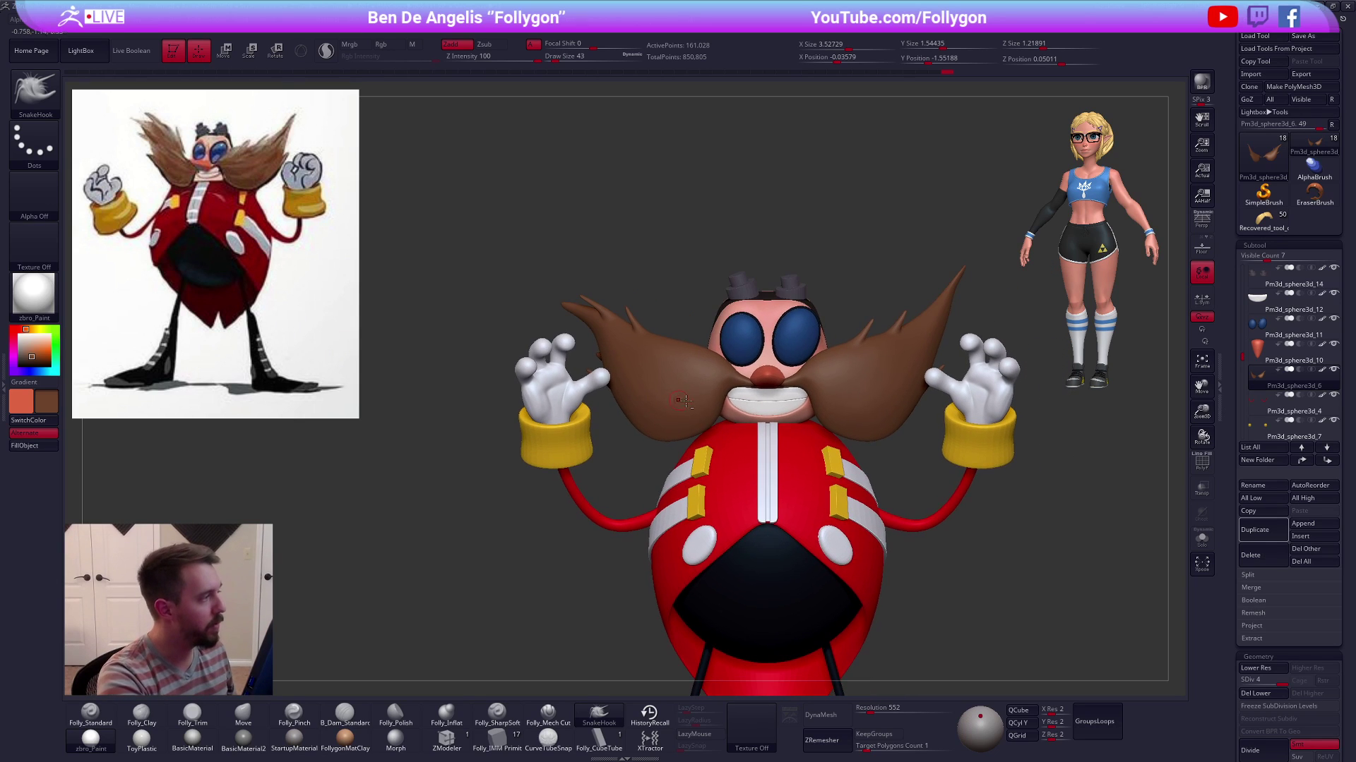
{"action": "mouse_move", "coordinate": [770, 456]}
{"action": "right_mouse_down", "text": "alt"}
{"action": "mouse_move", "coordinate": [681, 452]}
{"action": "mouse_move", "coordinate": [752, 441]}
{"action": "right_mouse_up", "text": "alt"}
Isolate the moustache and pull a spike from the right half's lower outer edge with SnakeHook at draw size 29
{"action": "key", "text": "alt+s"}
{"action": "right_click_drag", "start_coordinate": [752, 442], "coordinate": [812, 389], "text": "ctrl"}
{"action": "key", "text": "space"}
{"action": "left_click_drag", "start_coordinate": [812, 389], "coordinate": [816, 383]}
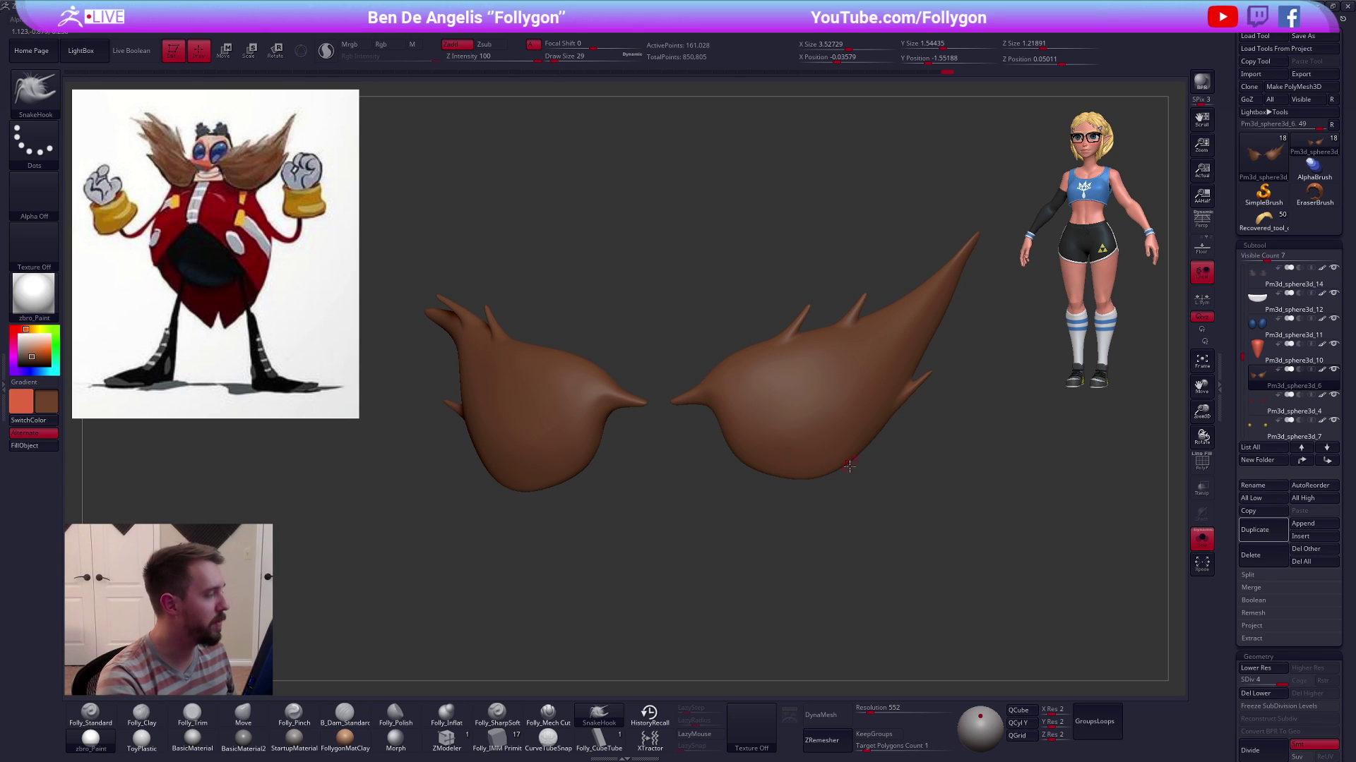
Sharpen the hair spikes on the moustache's right half with the Folly_Pinch brush at intensity 20
{"action": "key", "text": "5"}
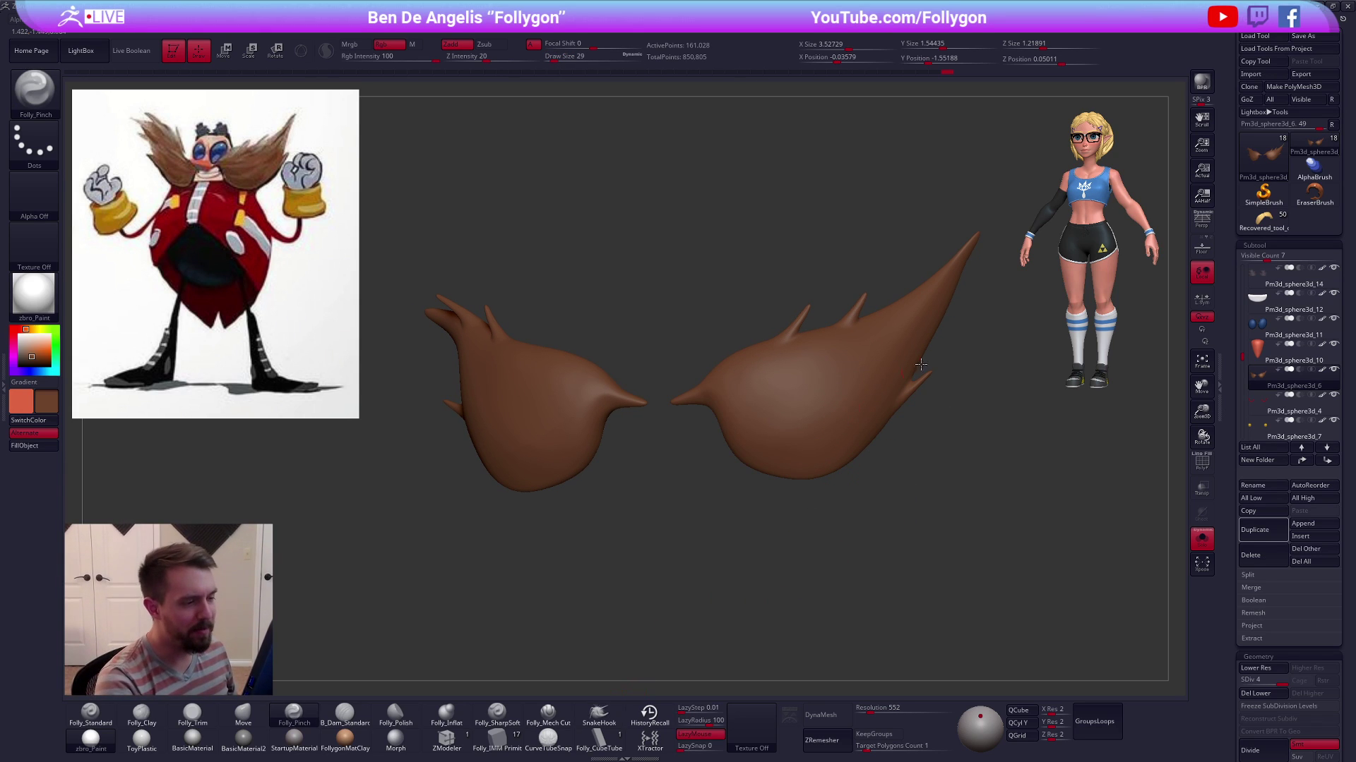
{"action": "key", "text": "space"}
{"action": "key", "text": "space"}
{"action": "left_click_drag", "start_coordinate": [889, 397], "coordinate": [898, 397]}
Adjust the shape of the moustache's spikes with the Move brush at draw size 130
{"action": "key", "text": "ctrl+shift+f"}
{"action": "key", "text": "4"}
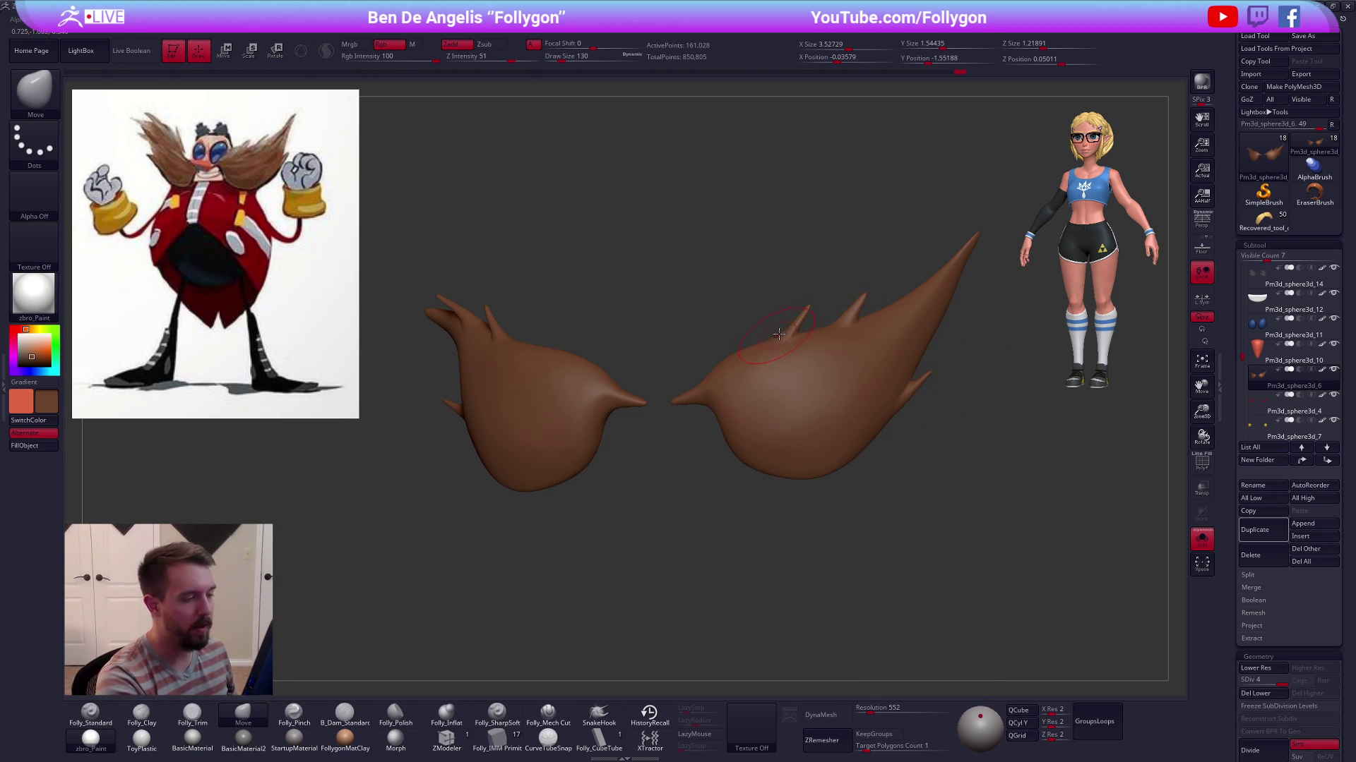
{"action": "left_click_drag", "start_coordinate": [671, 441], "coordinate": [744, 452]}
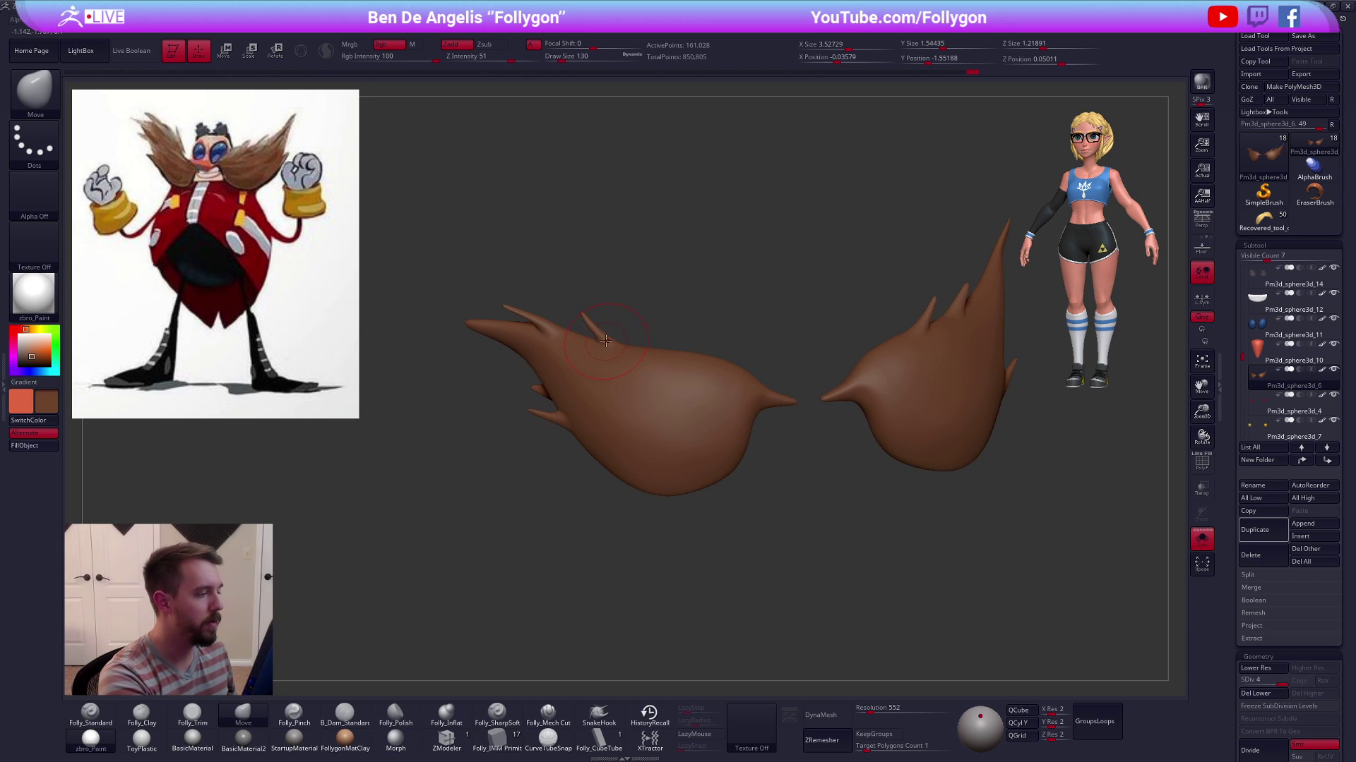
{"action": "right_click_drag", "start_coordinate": [616, 342], "coordinate": [850, 367]}
Toggle backface masking for the Move brush
{"action": "key", "text": "ctrl+shift+f"}
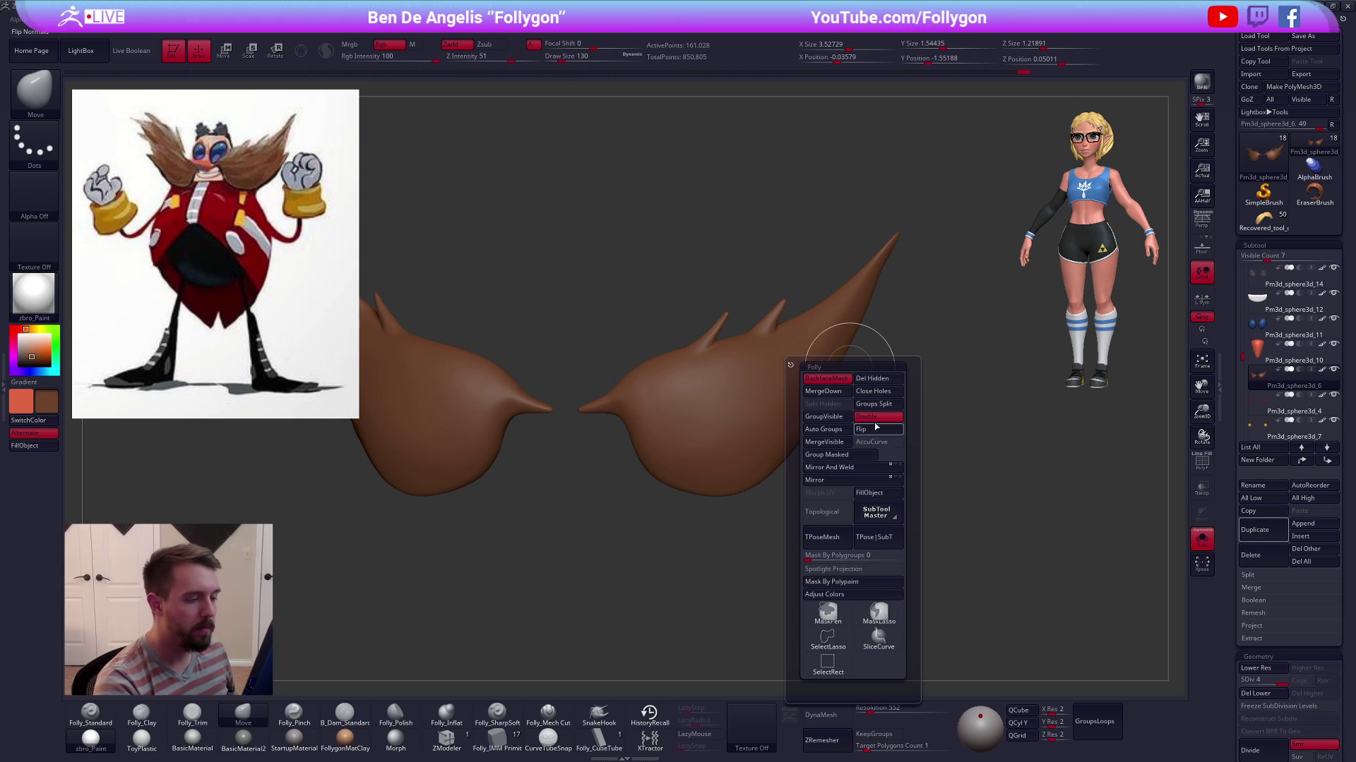
{"action": "left_click", "coordinate": [841, 380]}
{"action": "right_click_drag", "start_coordinate": [935, 561], "coordinate": [940, 524], "text": "ctrl"}
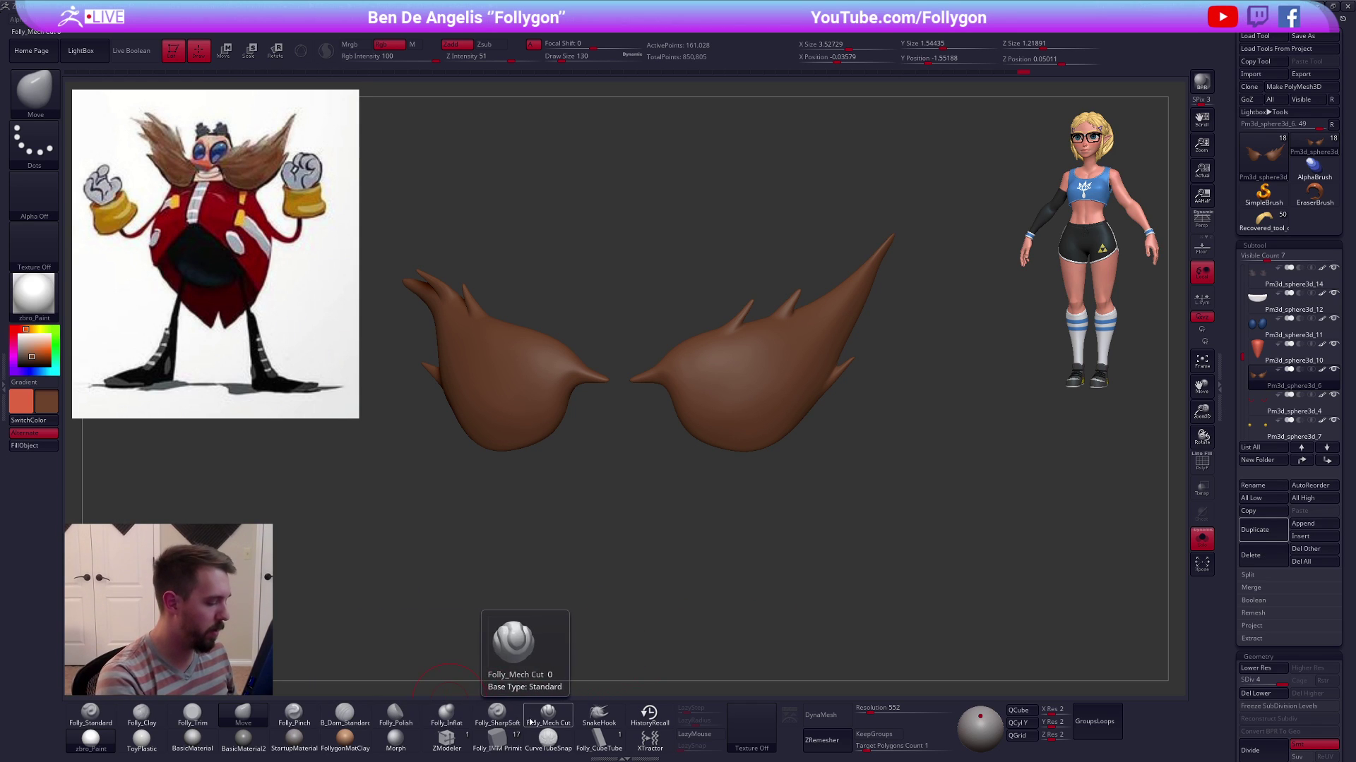
Carve a strand groove from the nose end to the tip of the moustache's right half with Folly_SharpSoft at draw size 67
{"action": "left_click", "coordinate": [497, 713]}
{"action": "key", "text": "space"}
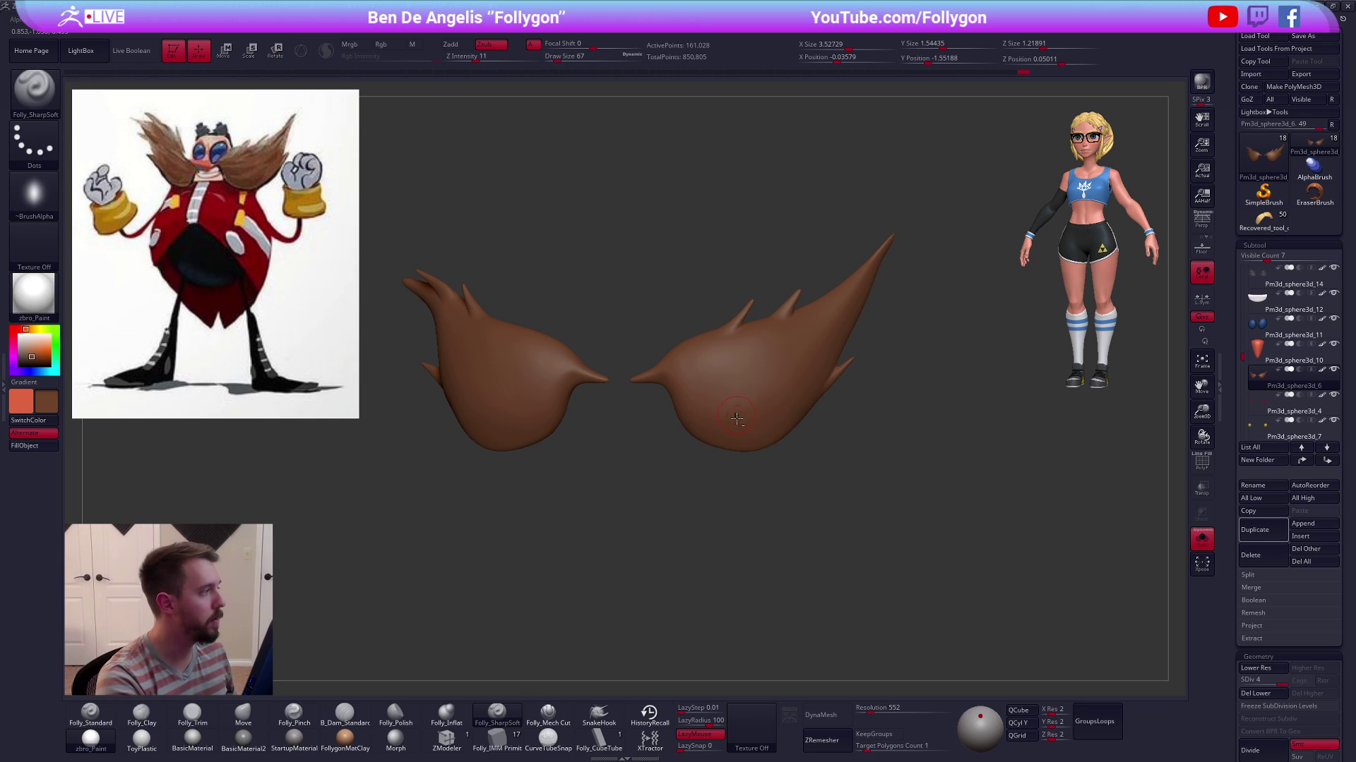
{"action": "right_click_drag", "start_coordinate": [736, 417], "coordinate": [778, 438], "text": "alt"}
{"action": "left_click_drag", "start_coordinate": [798, 393], "coordinate": [954, 234]}
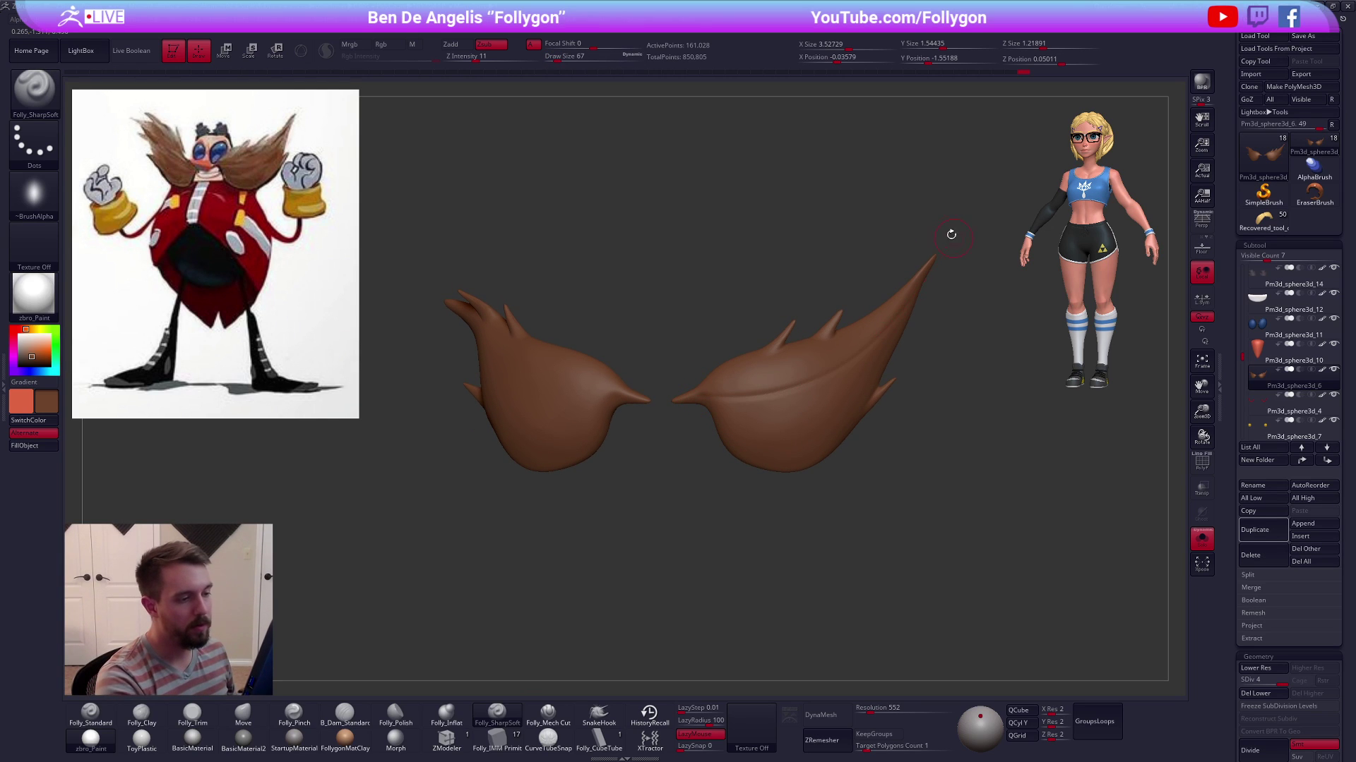
Try a second, broader strand groove along the right half with a larger brush, and undo the last stroke
{"action": "right_click_drag", "start_coordinate": [868, 367], "coordinate": [819, 384]}
{"action": "key", "text": "space"}
{"action": "mouse_move", "coordinate": [812, 395]}
{"action": "left_mouse_down"}
{"action": "mouse_move", "coordinate": [764, 395]}
{"action": "mouse_move", "coordinate": [797, 400]}
{"action": "mouse_move", "coordinate": [912, 333]}
{"action": "mouse_move", "coordinate": [953, 261]}
{"action": "left_mouse_up"}
{"action": "key", "text": "space"}
{"action": "key", "text": "ctrl+z"}
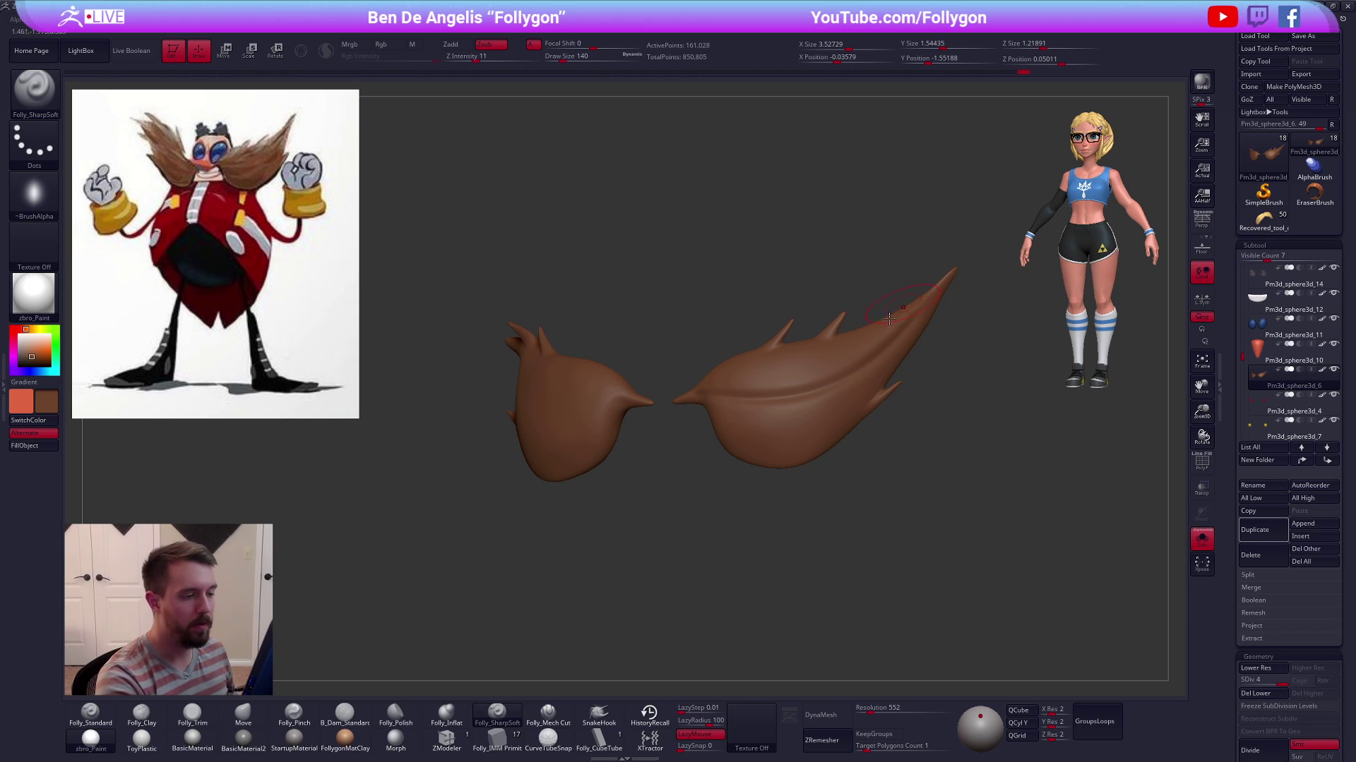
Set the LazyRadius to 64 and recarve the main strand groove along the right half at draw size 113
{"action": "left_click", "coordinate": [712, 721]}
{"action": "type", "text": "50"}
{"action": "key", "text": "Return"}
{"action": "right_click_drag", "start_coordinate": [737, 441], "coordinate": [775, 431]}
{"action": "key", "text": "ctrl+z"}
{"action": "key", "text": "space"}
{"action": "mouse_move", "coordinate": [698, 385]}
{"action": "left_mouse_down"}
{"action": "mouse_move", "coordinate": [757, 397]}
{"action": "mouse_move", "coordinate": [910, 300]}
{"action": "left_mouse_up"}
{"action": "mouse_move", "coordinate": [777, 385]}
{"action": "right_mouse_down"}
{"action": "mouse_move", "coordinate": [745, 394]}
{"action": "mouse_move", "coordinate": [770, 392]}
{"action": "right_mouse_up"}
{"action": "key", "text": "ctrl+z"}
{"action": "mouse_move", "coordinate": [729, 397]}
{"action": "left_mouse_down"}
{"action": "mouse_move", "coordinate": [876, 332]}
{"action": "mouse_move", "coordinate": [950, 244]}
{"action": "left_mouse_up"}
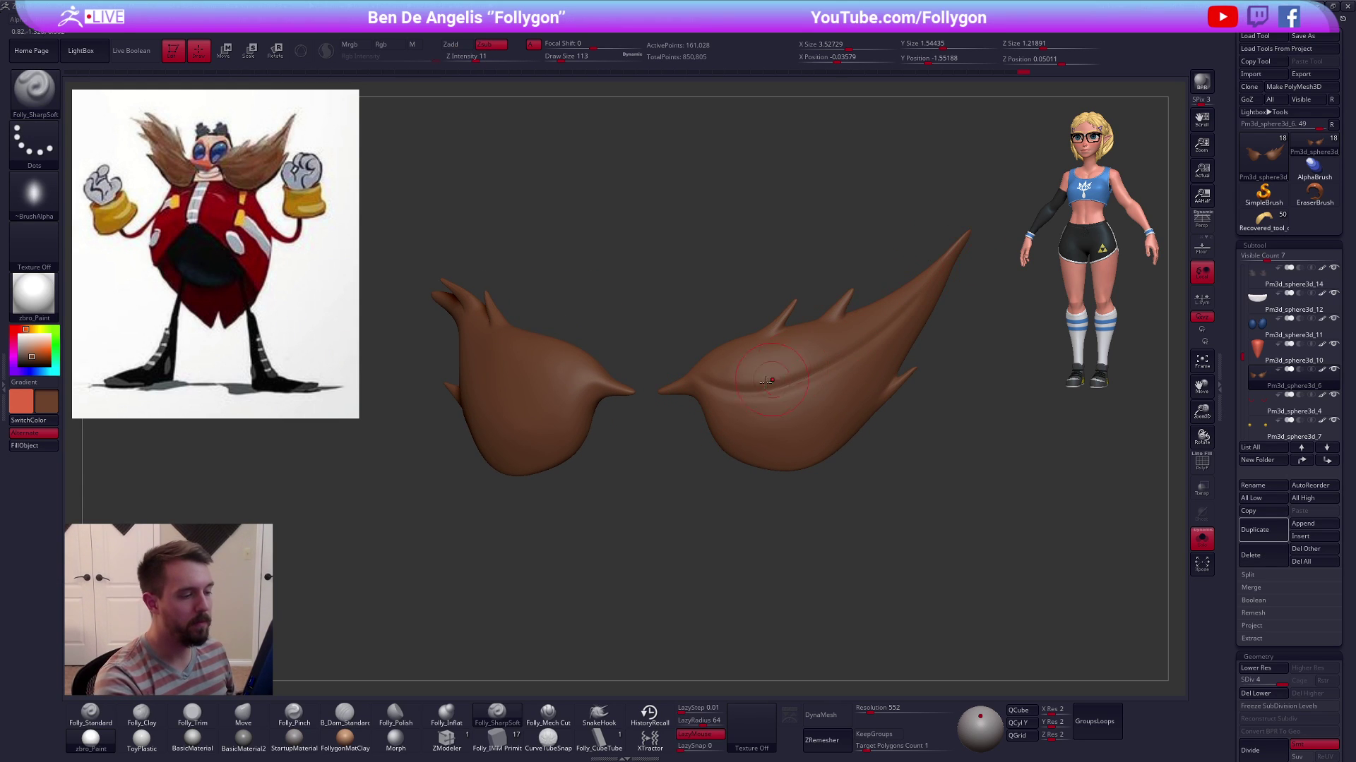
Carve further curved strand grooves across the front of the moustache's right half and show the full character again
{"action": "mouse_move", "coordinate": [729, 416]}
{"action": "left_mouse_down"}
{"action": "mouse_move", "coordinate": [882, 353]}
{"action": "mouse_move", "coordinate": [910, 325]}
{"action": "left_mouse_up"}
{"action": "left_click_drag", "start_coordinate": [802, 357], "coordinate": [803, 357]}
{"action": "right_click_drag", "start_coordinate": [803, 357], "coordinate": [735, 445]}
{"action": "right_click_drag", "start_coordinate": [838, 424], "coordinate": [881, 345]}
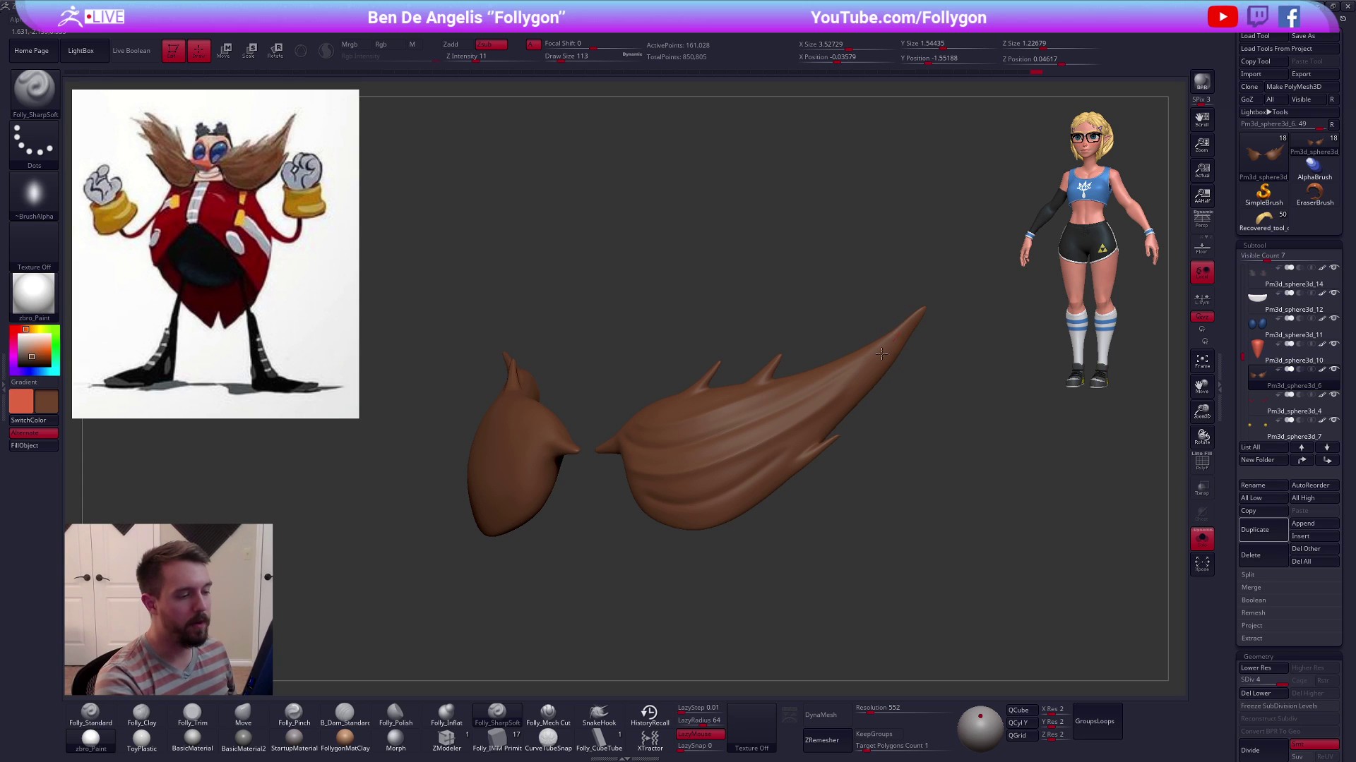
{"action": "right_click_drag", "start_coordinate": [761, 432], "coordinate": [818, 374]}
{"action": "right_click_drag", "start_coordinate": [634, 435], "coordinate": [741, 393]}
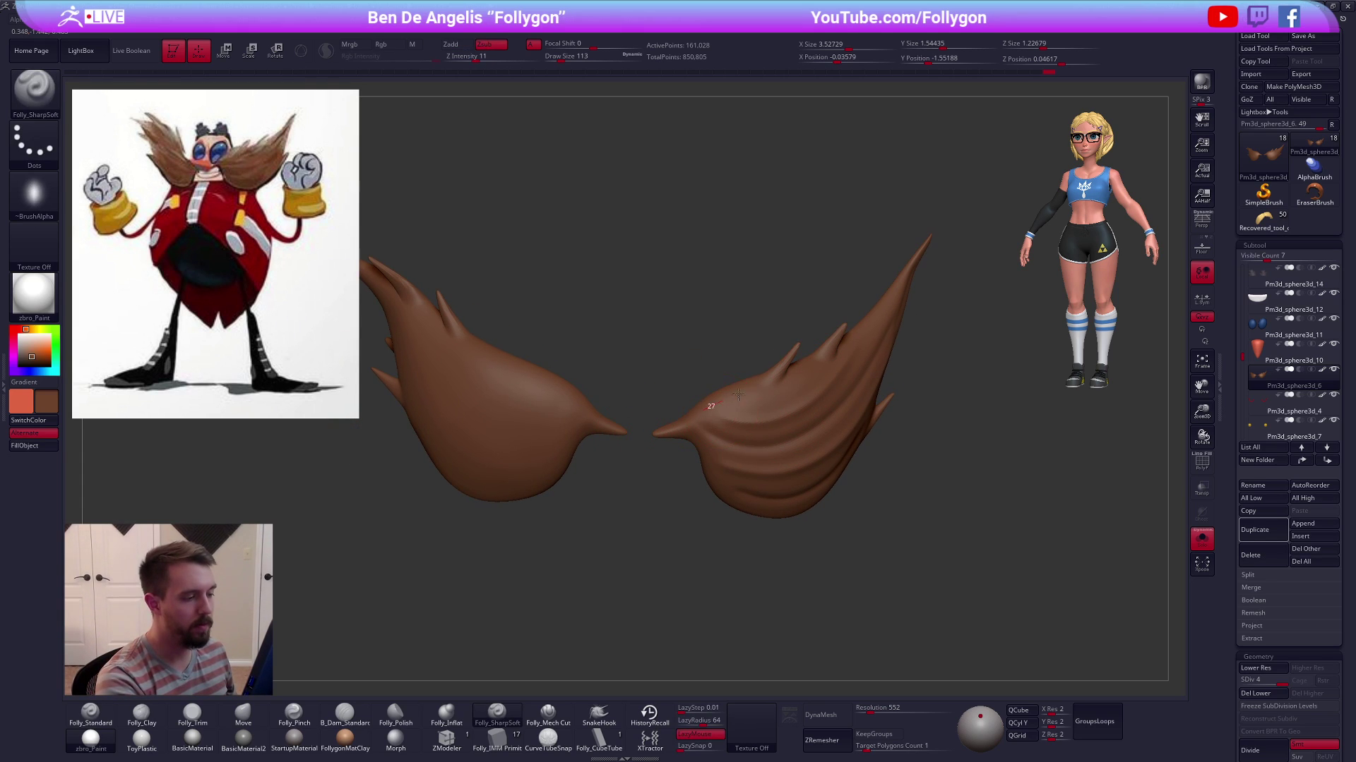
{"action": "right_click_drag", "start_coordinate": [834, 365], "coordinate": [756, 515]}
{"action": "key", "text": "alt+s"}
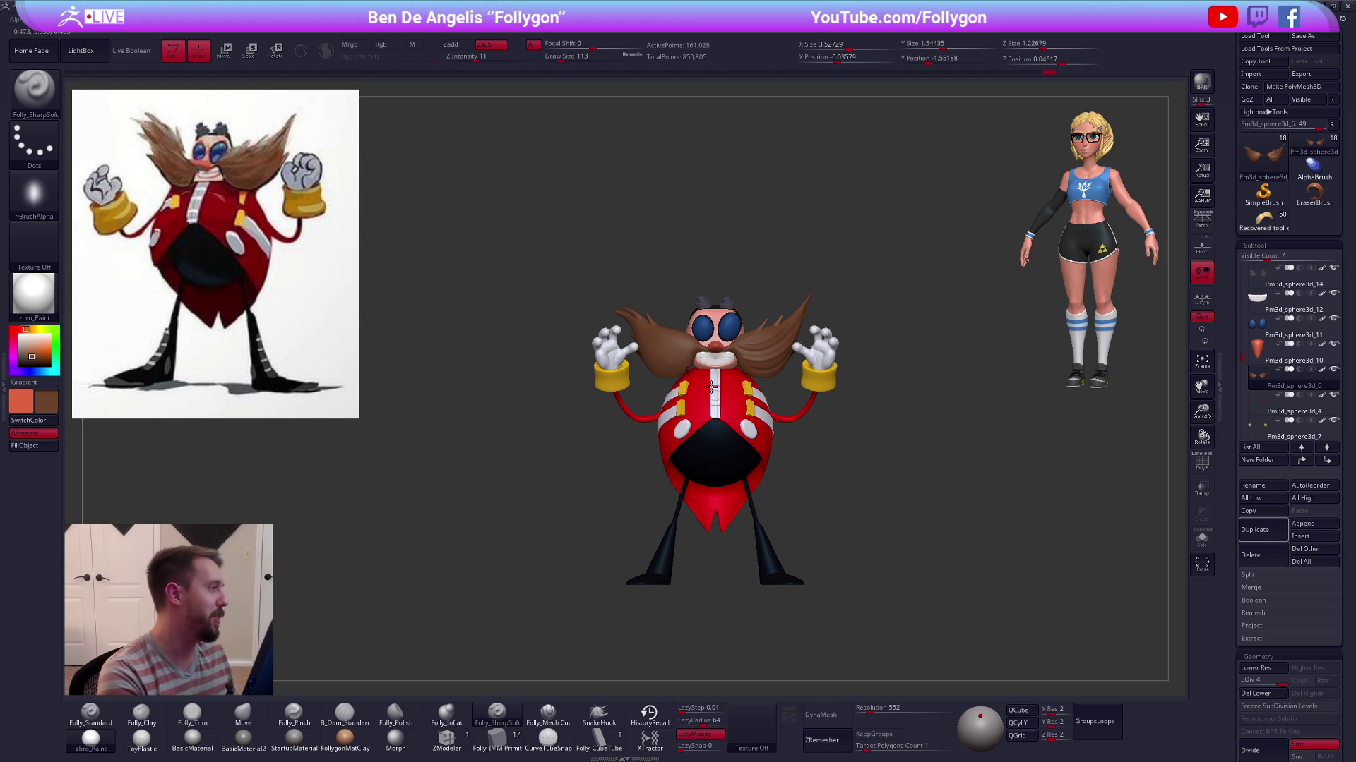
Mask the carved right half of the moustache and rotate the left half into a slightly different pose
{"action": "right_click_drag", "start_coordinate": [683, 349], "coordinate": [725, 355], "text": "ctrl"}
{"action": "key", "text": "alt+s"}
{"action": "key", "text": "w"}
{"action": "mouse_move", "coordinate": [675, 354]}
{"action": "left_mouse_down", "text": "ctrl"}
{"action": "mouse_move", "coordinate": [749, 350]}
{"action": "mouse_move", "coordinate": [732, 433]}
{"action": "left_mouse_up", "text": "ctrl"}
{"action": "key", "text": "r"}
{"action": "key", "text": "alt+s"}
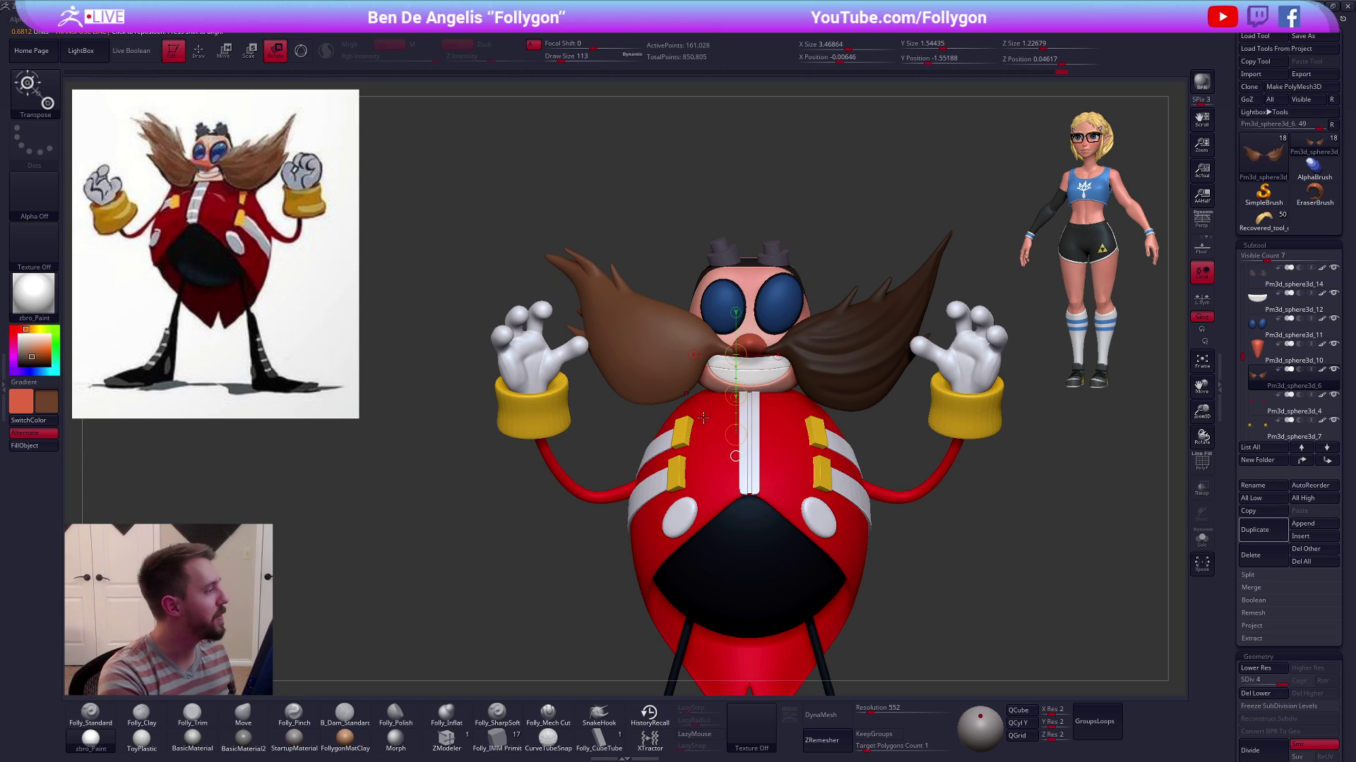
Lower the moustache to subdivision level 1 and reshape the left half with the Move brush at draw size 215
{"action": "key", "text": "q"}
{"action": "key", "text": "space"}
{"action": "left_click_drag", "start_coordinate": [702, 343], "coordinate": [704, 343]}
{"action": "key", "text": "shift+d"}
{"action": "key", "text": "shift+d"}
{"action": "key", "text": "shift+d"}
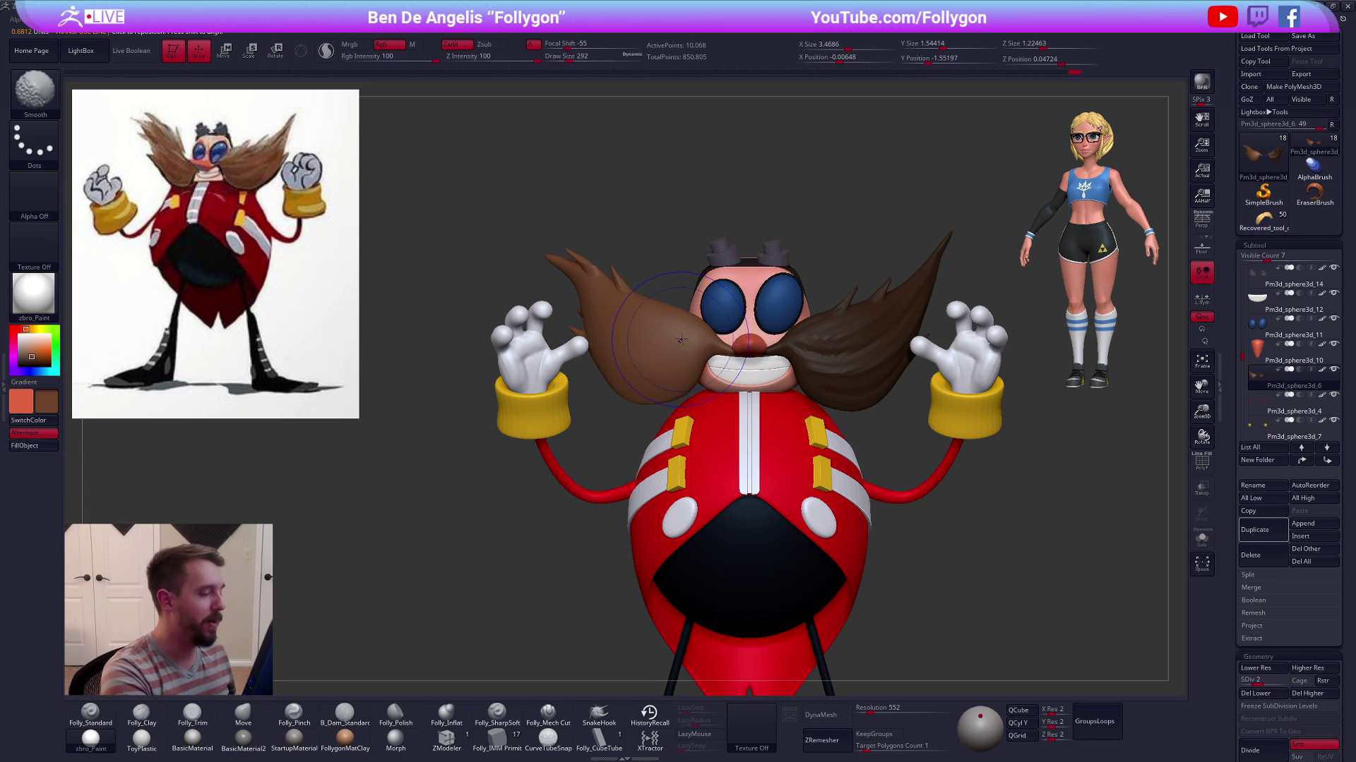
{"action": "key", "text": "space"}
{"action": "mouse_move", "coordinate": [698, 331]}
{"action": "left_mouse_down"}
{"action": "mouse_move", "coordinate": [694, 342]}
{"action": "mouse_move", "coordinate": [653, 309]}
{"action": "left_mouse_up"}
{"action": "key", "text": "space"}
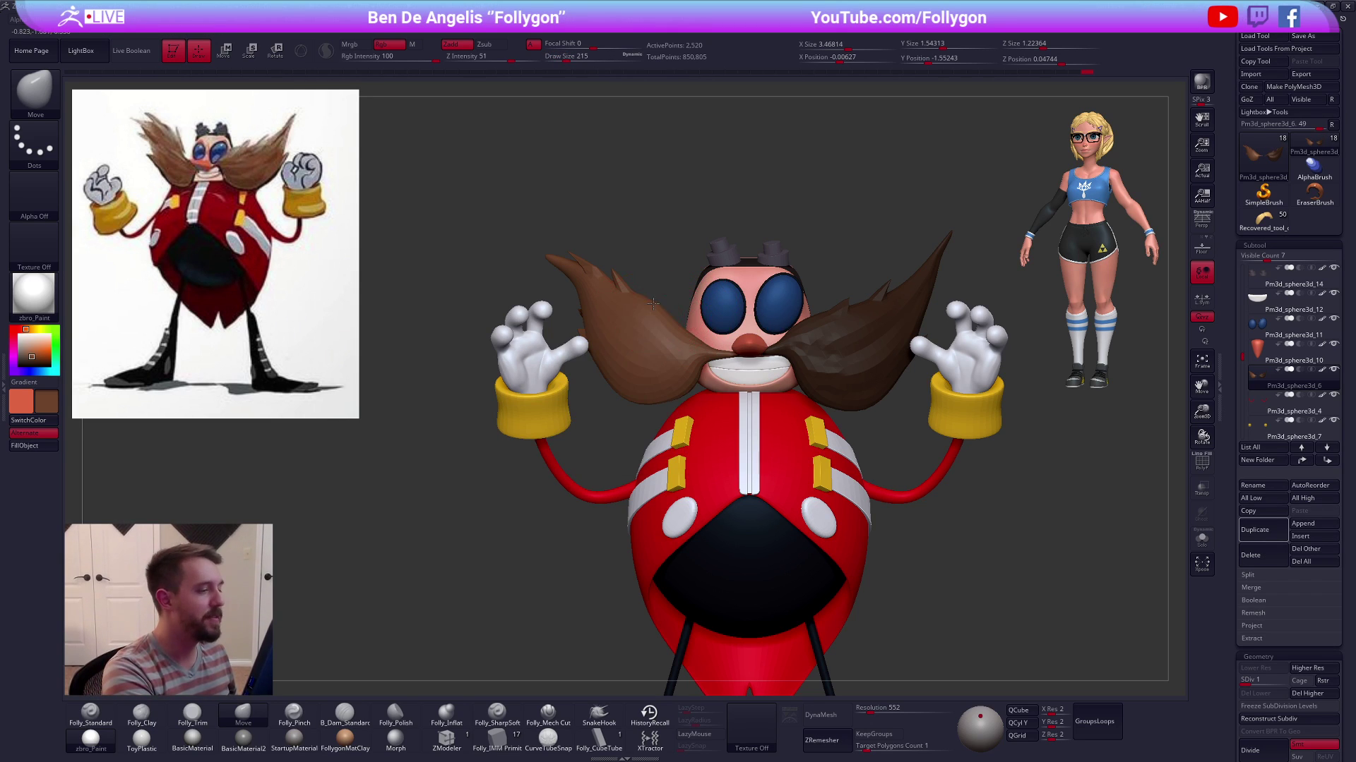
Refine the curve of the moustache's left half with the Move brush at draw size 181
{"action": "left_click_drag", "start_coordinate": [1023, 529], "coordinate": [1027, 507]}
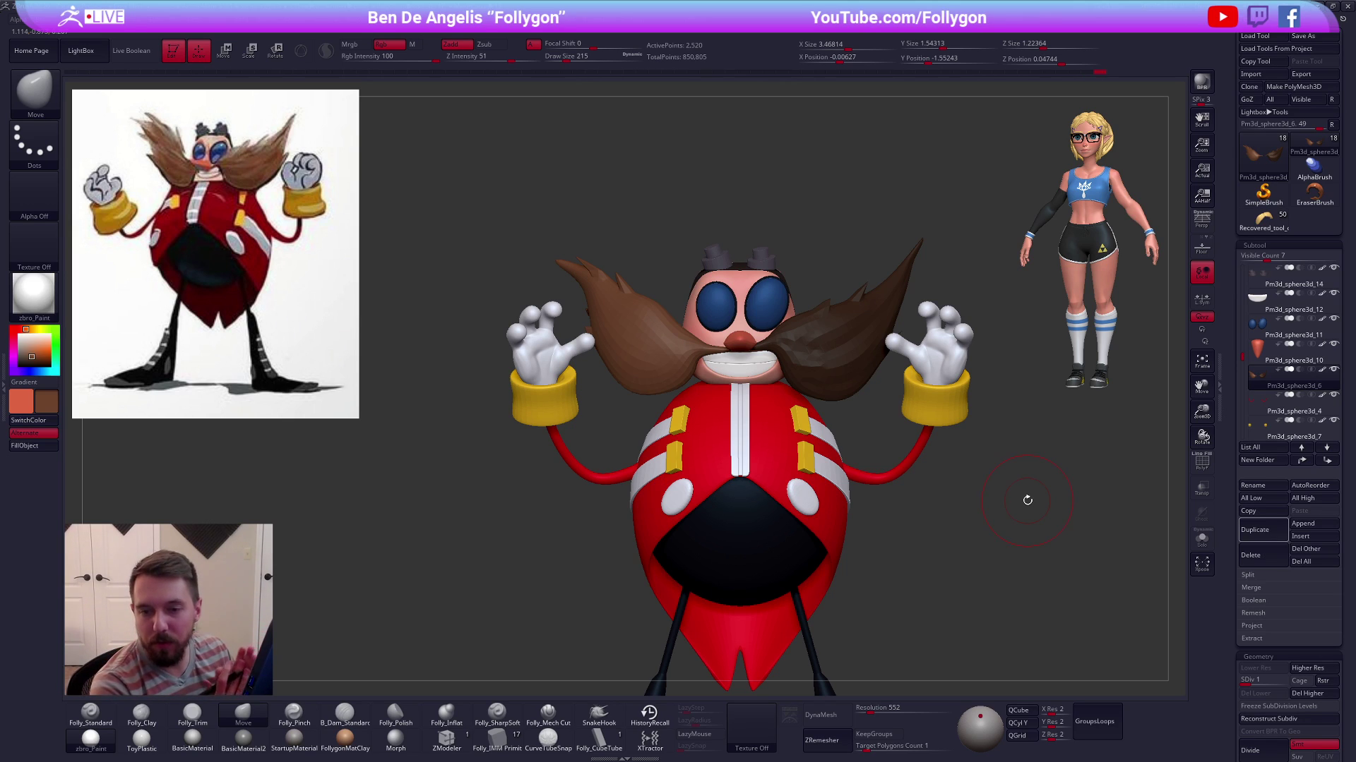
{"action": "right_click_drag", "start_coordinate": [1027, 500], "coordinate": [1047, 593], "text": "alt"}
{"action": "key", "text": "space"}
{"action": "left_click_drag", "start_coordinate": [622, 299], "coordinate": [617, 299]}
{"action": "mouse_move", "coordinate": [600, 293]}
{"action": "right_mouse_down", "text": "alt"}
{"action": "mouse_move", "coordinate": [633, 326]}
{"action": "mouse_move", "coordinate": [634, 301]}
{"action": "right_mouse_up", "text": "alt"}
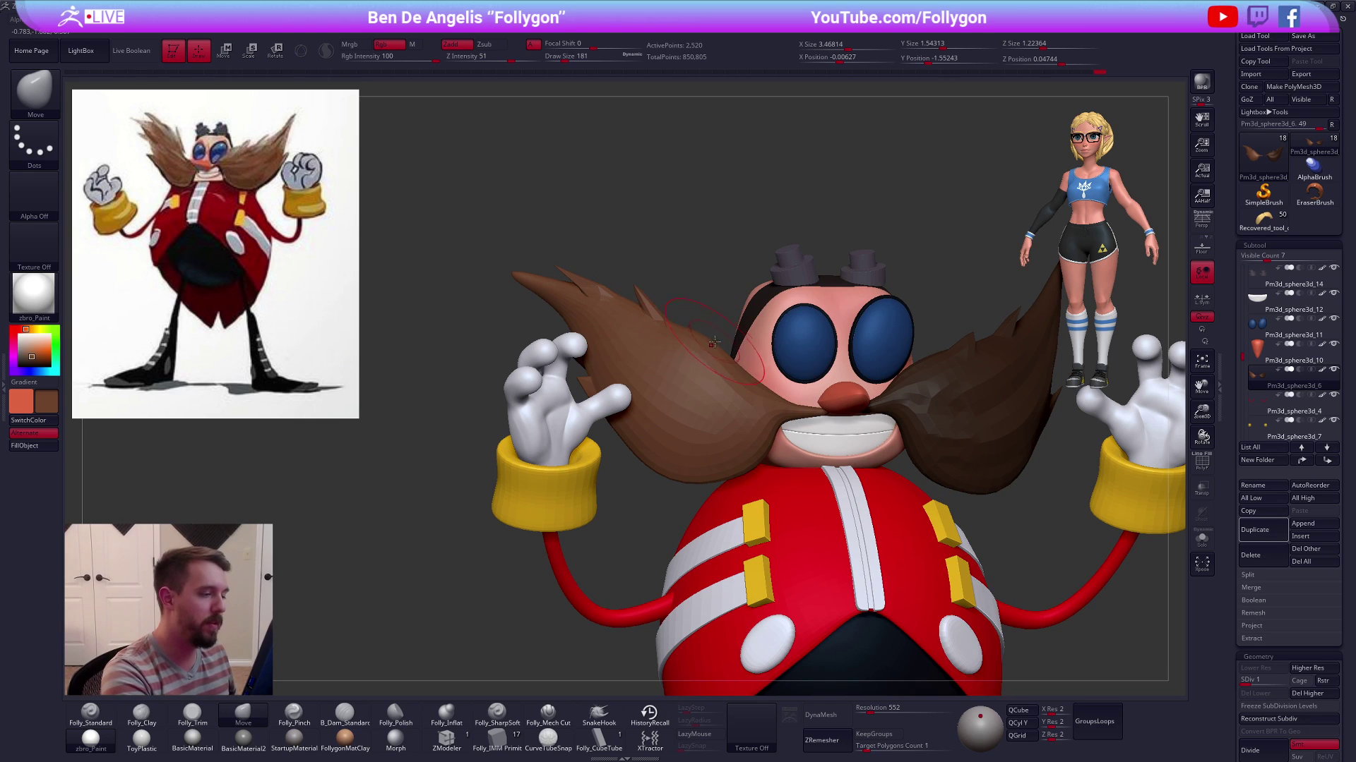
{"action": "key", "text": "space"}
{"action": "left_click_drag", "start_coordinate": [788, 400], "coordinate": [769, 400]}
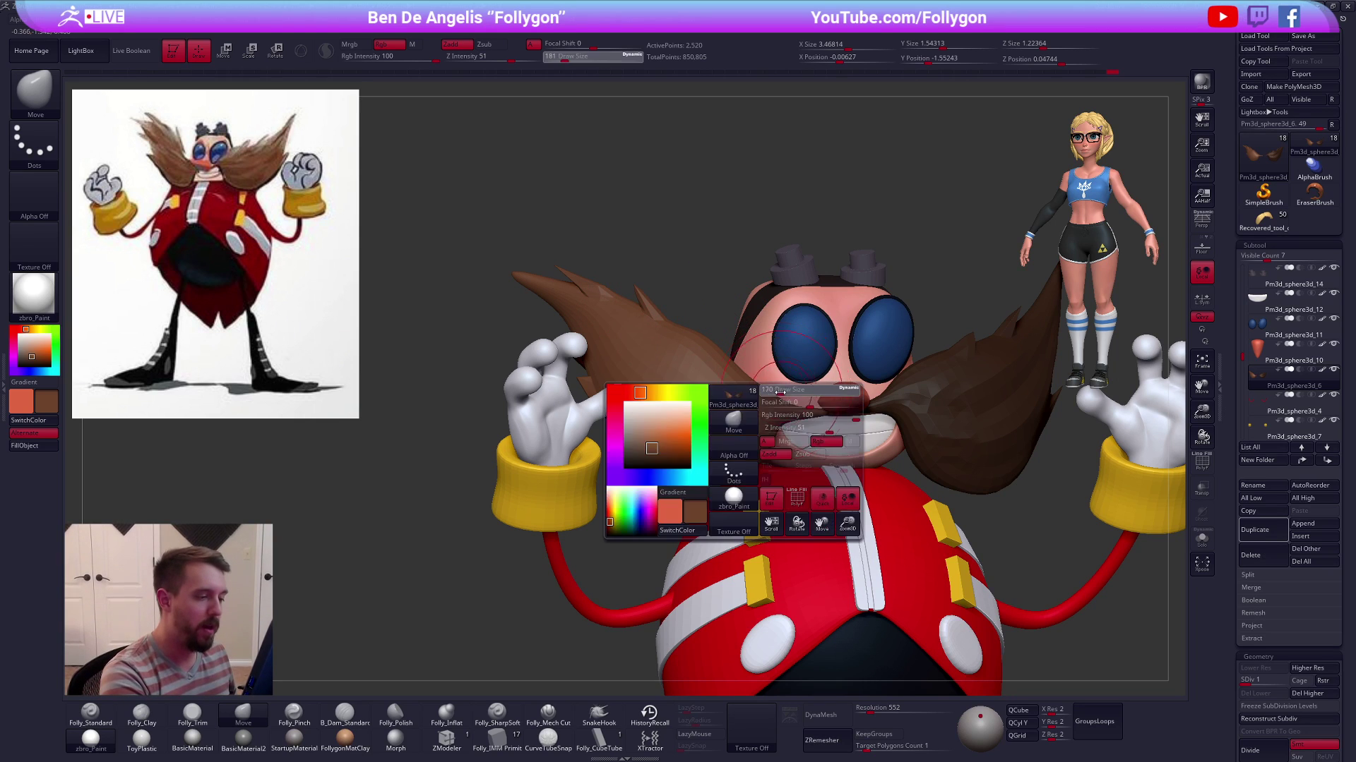
Adjust the left half's spikes at subdivision level 2 with draw size 130, and return to level 1
{"action": "key", "text": "d"}
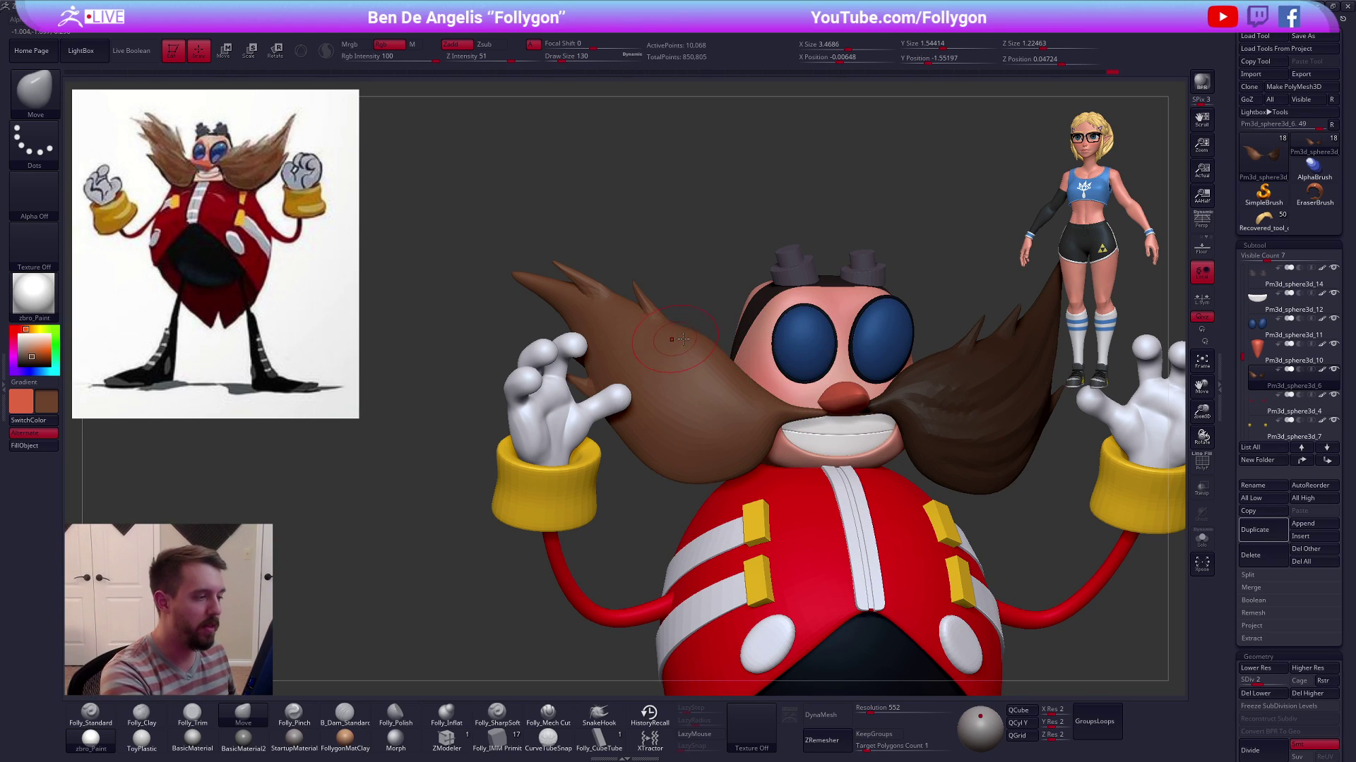
{"action": "right_click_drag", "start_coordinate": [682, 339], "coordinate": [735, 342]}
{"action": "key", "text": "space"}
{"action": "left_click_drag", "start_coordinate": [667, 360], "coordinate": [673, 360]}
{"action": "key", "text": "shift+d"}
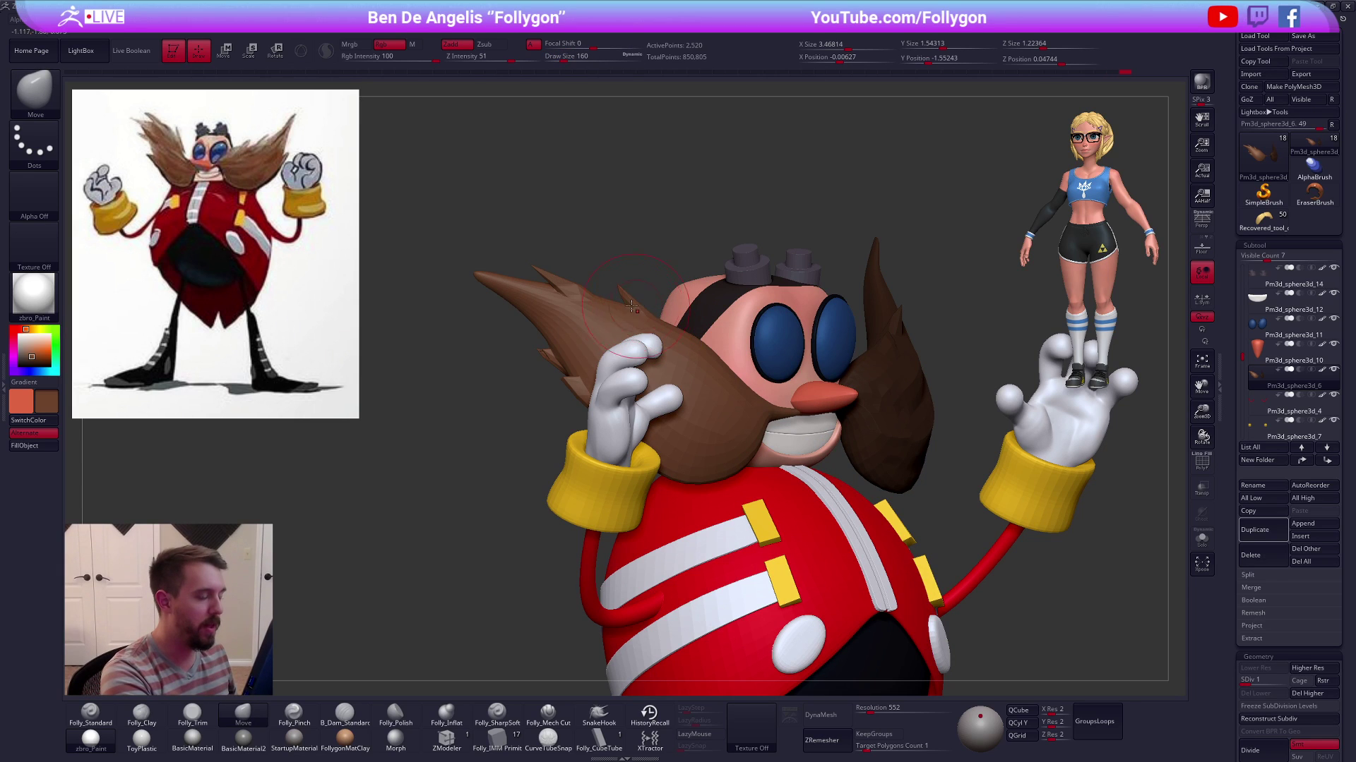
Raise the moustache to subdivision level 4 and refine the left half with the Move brush at draw size 130
{"action": "key", "text": "d"}
{"action": "key", "text": "d"}
{"action": "mouse_move", "coordinate": [635, 311]}
{"action": "right_mouse_down"}
{"action": "mouse_move", "coordinate": [648, 340]}
{"action": "mouse_move", "coordinate": [662, 315]}
{"action": "mouse_move", "coordinate": [706, 356]}
{"action": "right_mouse_up"}
{"action": "key", "text": "d"}
{"action": "key", "text": "space"}
{"action": "left_click_drag", "start_coordinate": [770, 363], "coordinate": [756, 358]}
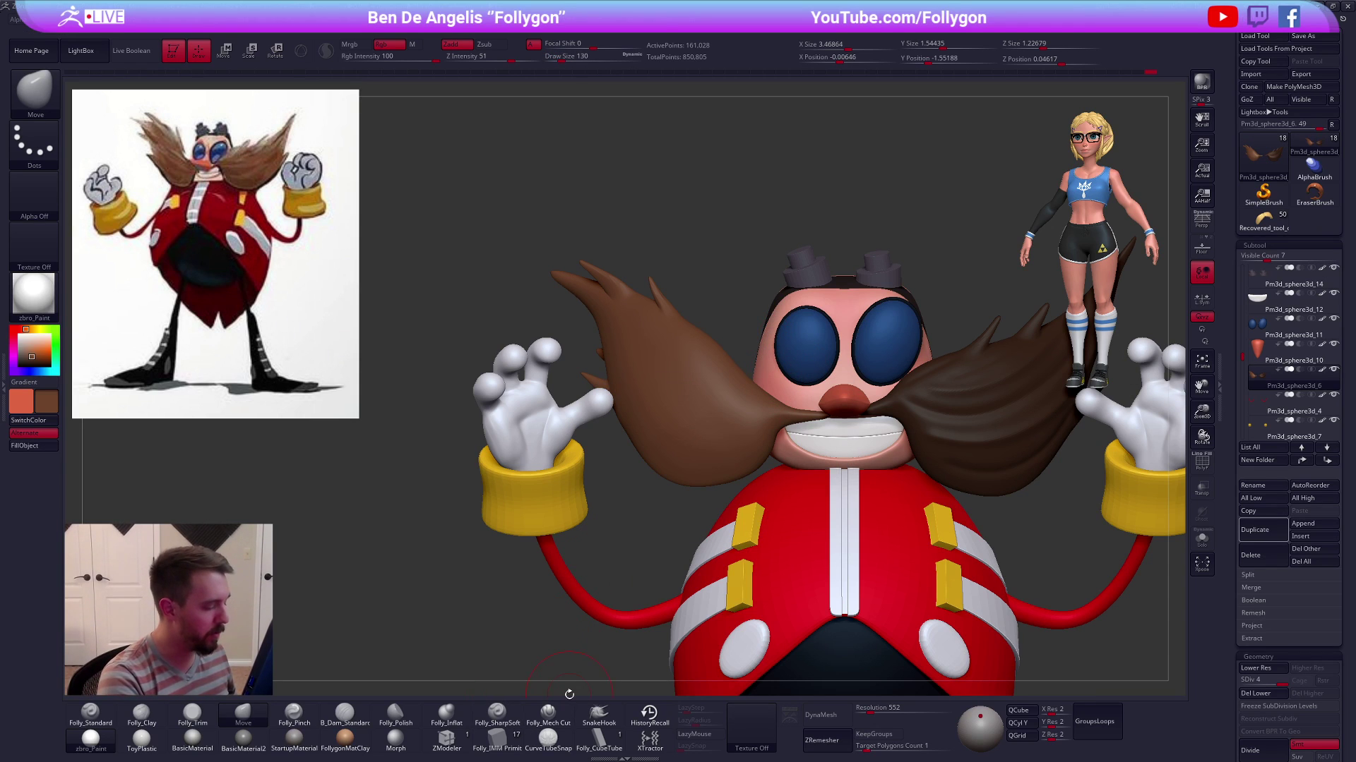
Isolate the moustache and carve a long strand groove along the left half's front with Folly_SharpSoft at draw size 96
{"action": "left_click", "coordinate": [496, 713]}
{"action": "key", "text": "shift+s"}
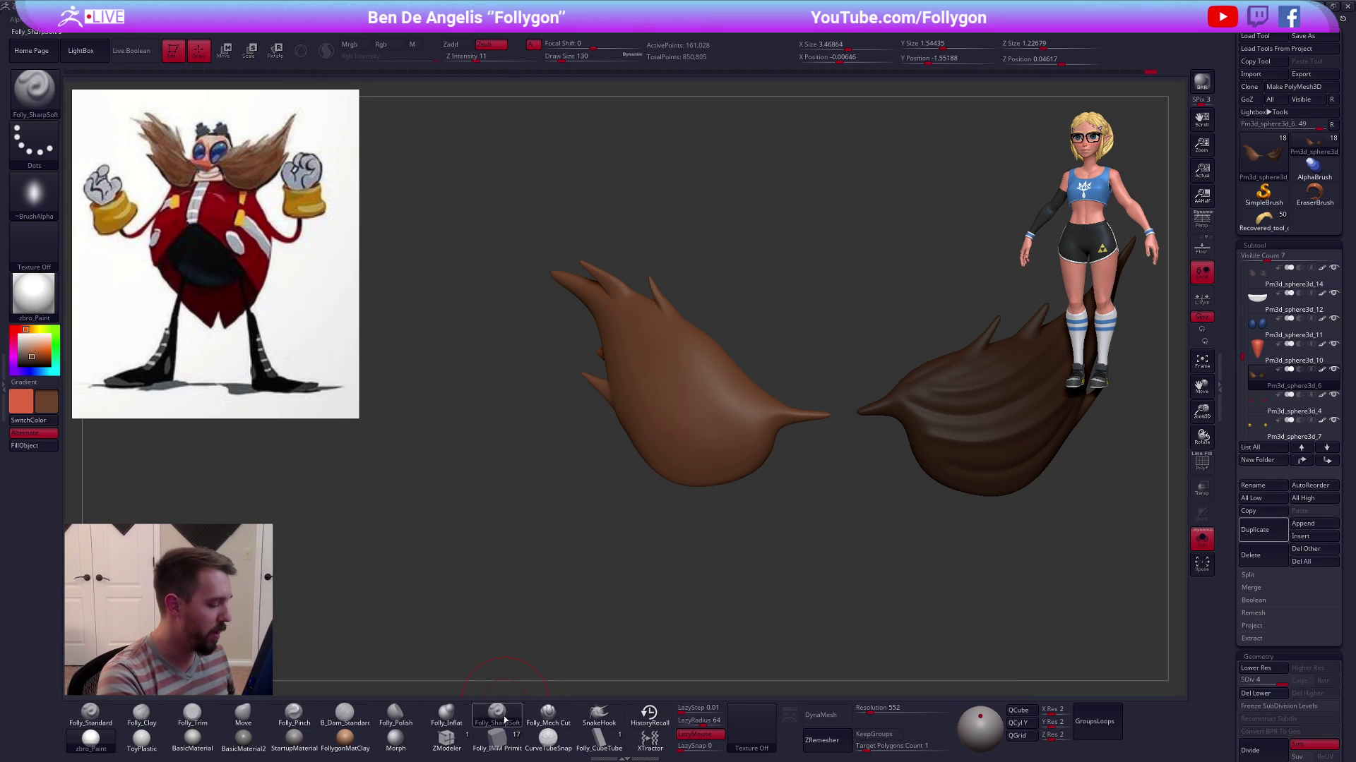
{"action": "key", "text": "space"}
{"action": "left_click_drag", "start_coordinate": [748, 417], "coordinate": [730, 434]}
{"action": "mouse_move", "coordinate": [731, 435]}
{"action": "right_mouse_down"}
{"action": "mouse_move", "coordinate": [695, 467]}
{"action": "mouse_move", "coordinate": [762, 431]}
{"action": "mouse_move", "coordinate": [689, 496]}
{"action": "right_mouse_up"}
{"action": "key", "text": "shift"}
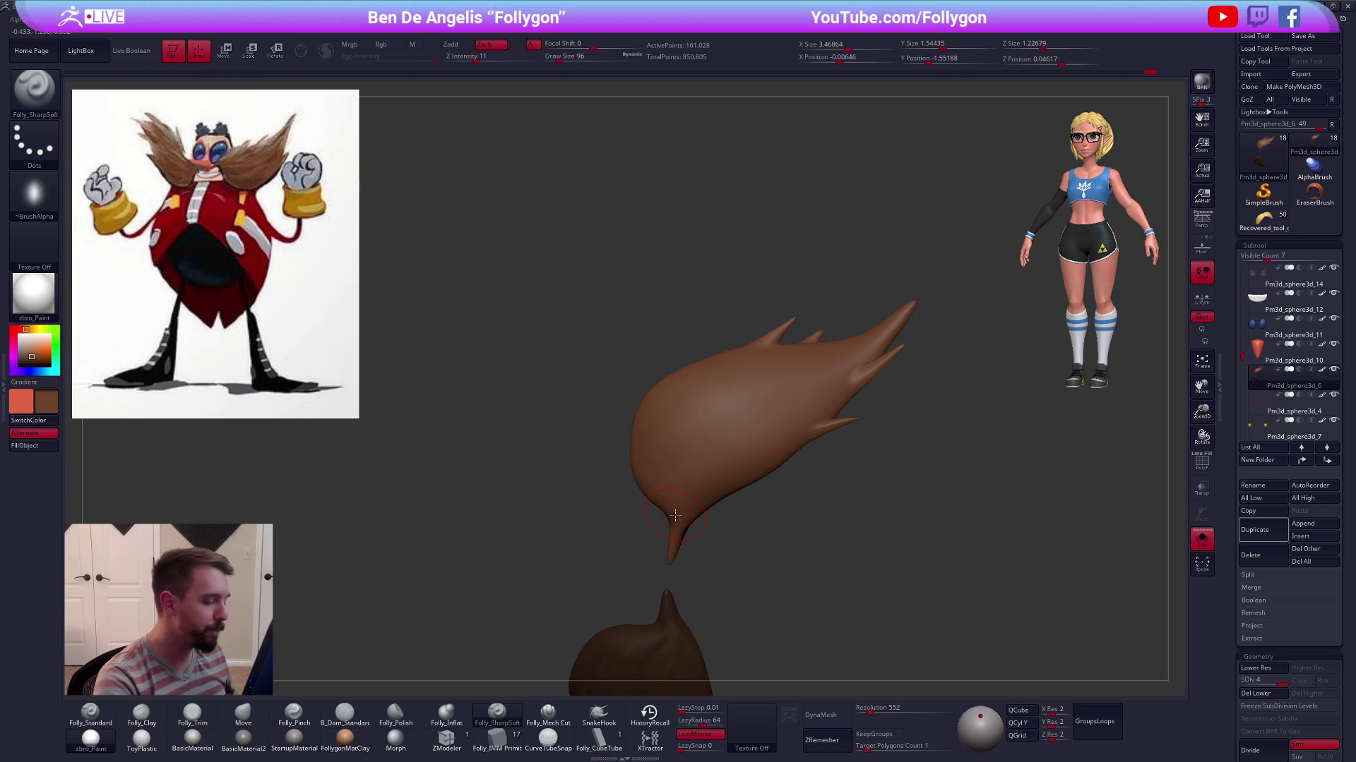
{"action": "right_click_drag", "start_coordinate": [673, 493], "coordinate": [659, 542], "text": "alt"}
{"action": "left_click_drag", "start_coordinate": [697, 464], "coordinate": [737, 436]}
{"action": "right_click_drag", "start_coordinate": [713, 472], "coordinate": [669, 540]}
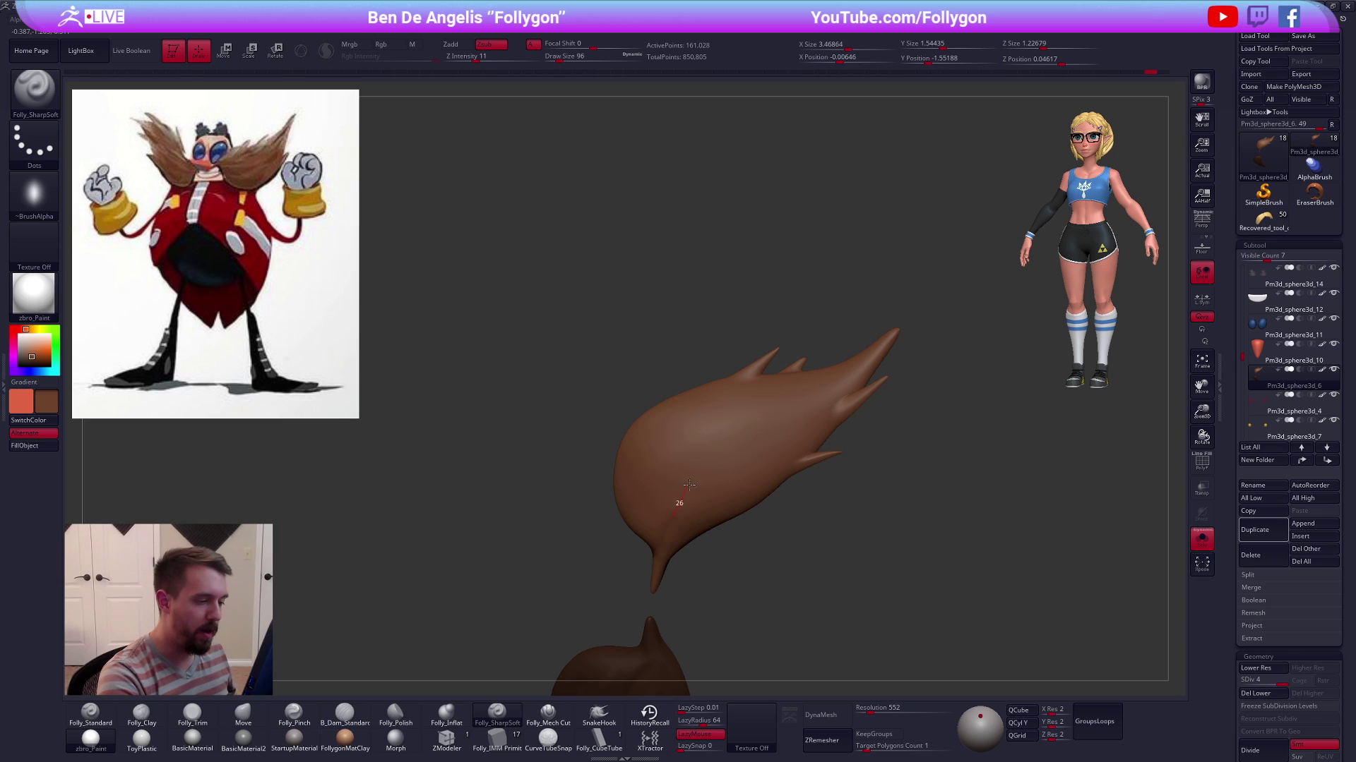
{"action": "mouse_move", "coordinate": [714, 460]}
{"action": "left_mouse_down"}
{"action": "mouse_move", "coordinate": [860, 364]}
{"action": "mouse_move", "coordinate": [878, 312]}
{"action": "left_mouse_up"}
{"action": "right_click_drag", "start_coordinate": [877, 311], "coordinate": [687, 465]}
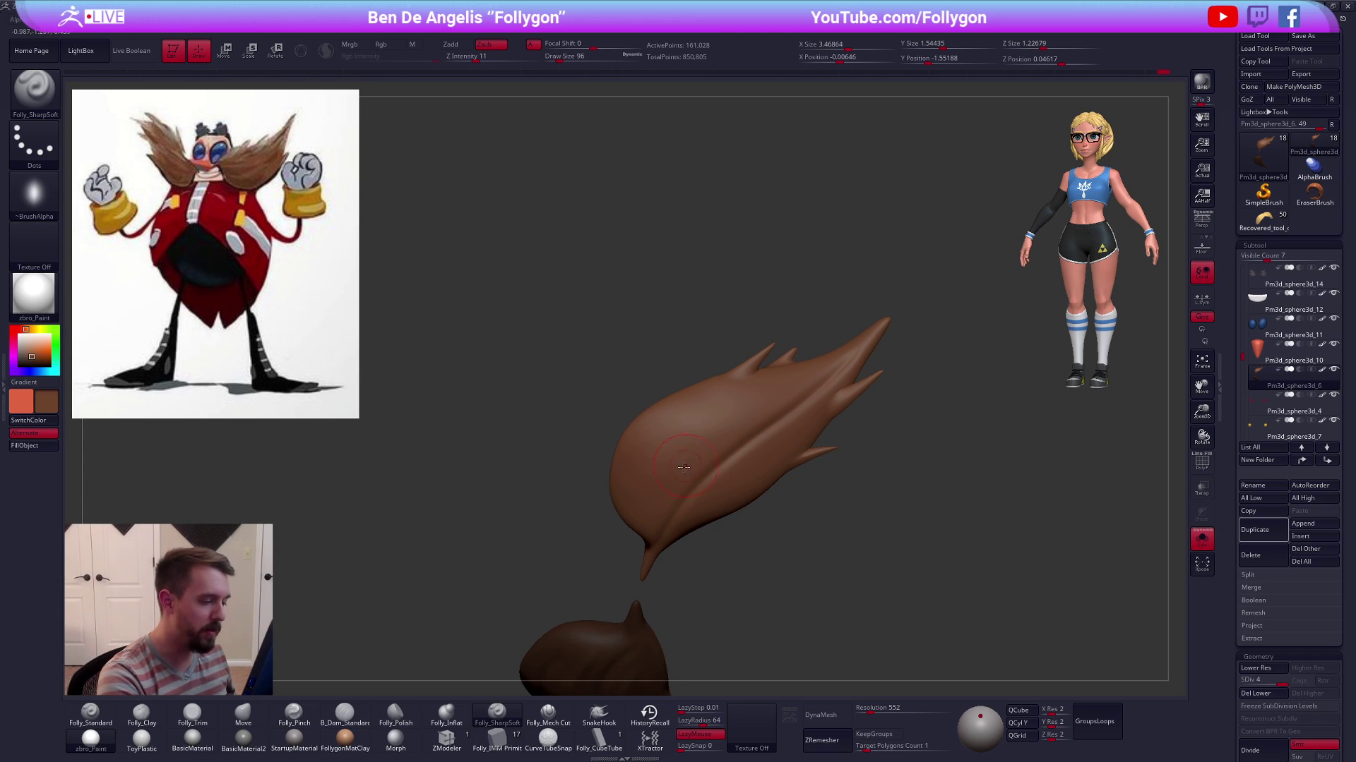
Carve more strand grooves beside the first one on the left half's front at draw size 121
{"action": "key", "text": "space"}
{"action": "left_click_drag", "start_coordinate": [675, 470], "coordinate": [680, 470]}
{"action": "right_click_drag", "start_coordinate": [648, 499], "coordinate": [659, 501]}
{"action": "left_click_drag", "start_coordinate": [661, 493], "coordinate": [830, 347]}
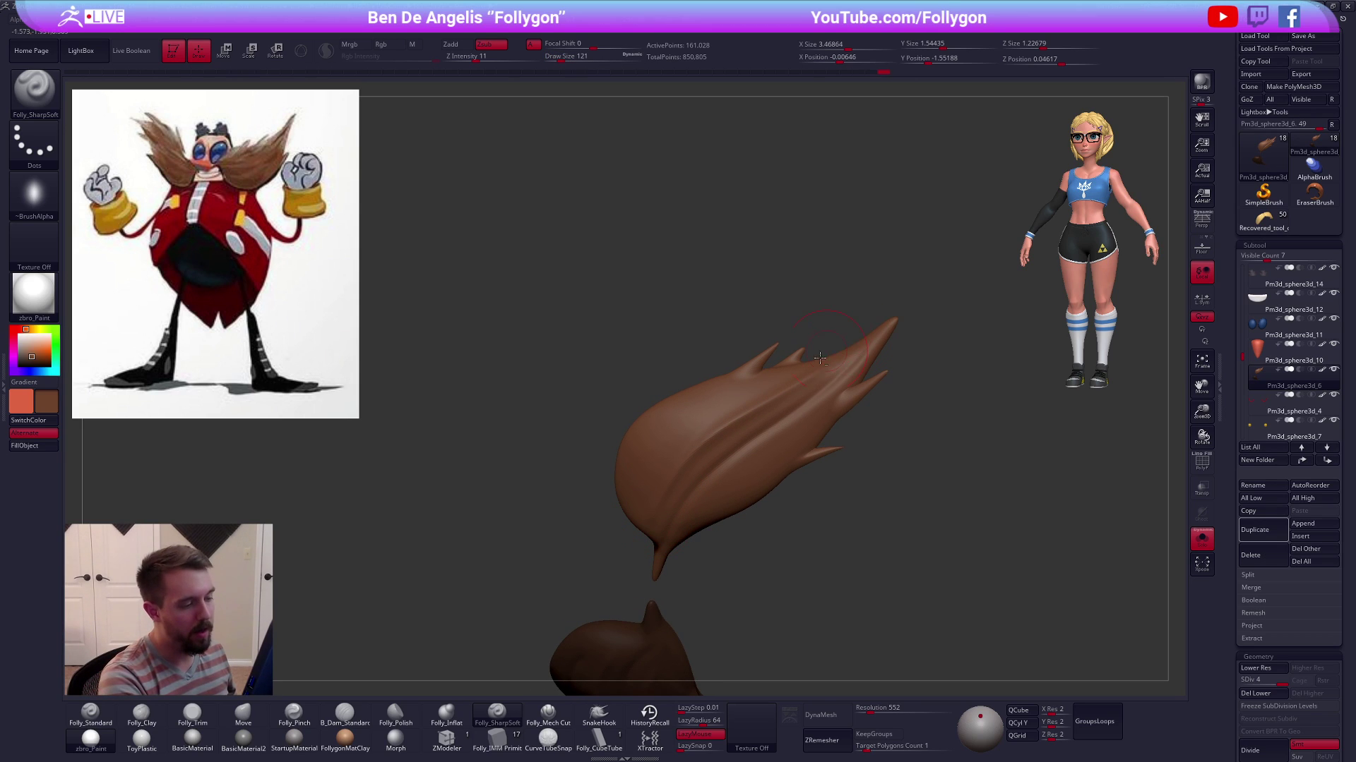
{"action": "right_click_drag", "start_coordinate": [829, 347], "coordinate": [686, 519]}
{"action": "mouse_move", "coordinate": [713, 497]}
{"action": "left_mouse_down"}
{"action": "mouse_move", "coordinate": [812, 431]}
{"action": "mouse_move", "coordinate": [829, 384]}
{"action": "left_mouse_up"}
Carve shorter strand grooves toward the side spikes and outer edges of the left half
{"action": "right_click_drag", "start_coordinate": [829, 385], "coordinate": [705, 521]}
{"action": "left_click_drag", "start_coordinate": [731, 510], "coordinate": [804, 464]}
{"action": "mouse_move", "coordinate": [805, 464]}
{"action": "right_mouse_down"}
{"action": "mouse_move", "coordinate": [653, 496]}
{"action": "mouse_move", "coordinate": [643, 515]}
{"action": "right_mouse_up"}
{"action": "left_click_drag", "start_coordinate": [700, 424], "coordinate": [785, 362]}
{"action": "right_click_drag", "start_coordinate": [655, 482], "coordinate": [697, 463]}
{"action": "left_click_drag", "start_coordinate": [619, 515], "coordinate": [695, 407]}
{"action": "right_click_drag", "start_coordinate": [718, 395], "coordinate": [720, 540]}
{"action": "right_click_drag", "start_coordinate": [763, 465], "coordinate": [611, 466]}
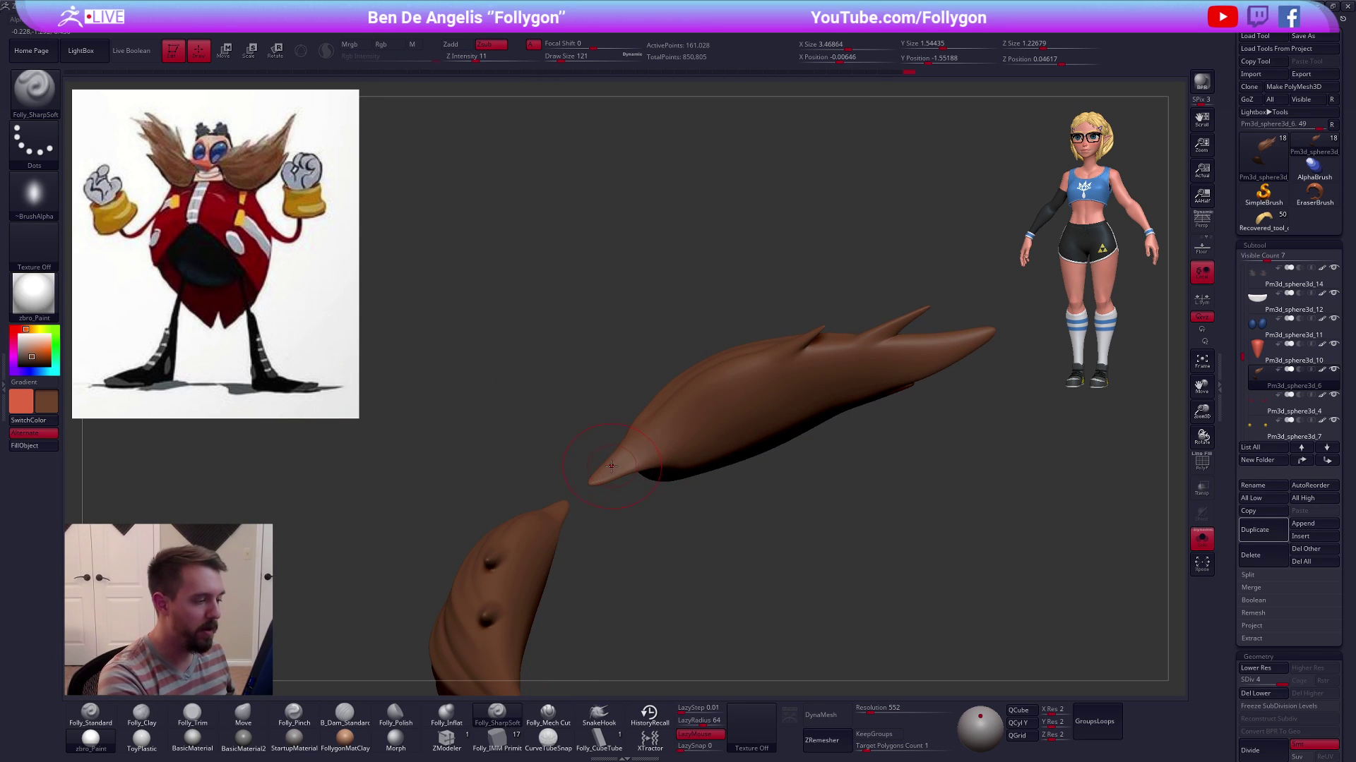
Carve long strand grooves from the nose end toward the main tip on the back of the moustache's left half
{"action": "right_click_drag", "start_coordinate": [811, 358], "coordinate": [702, 470]}
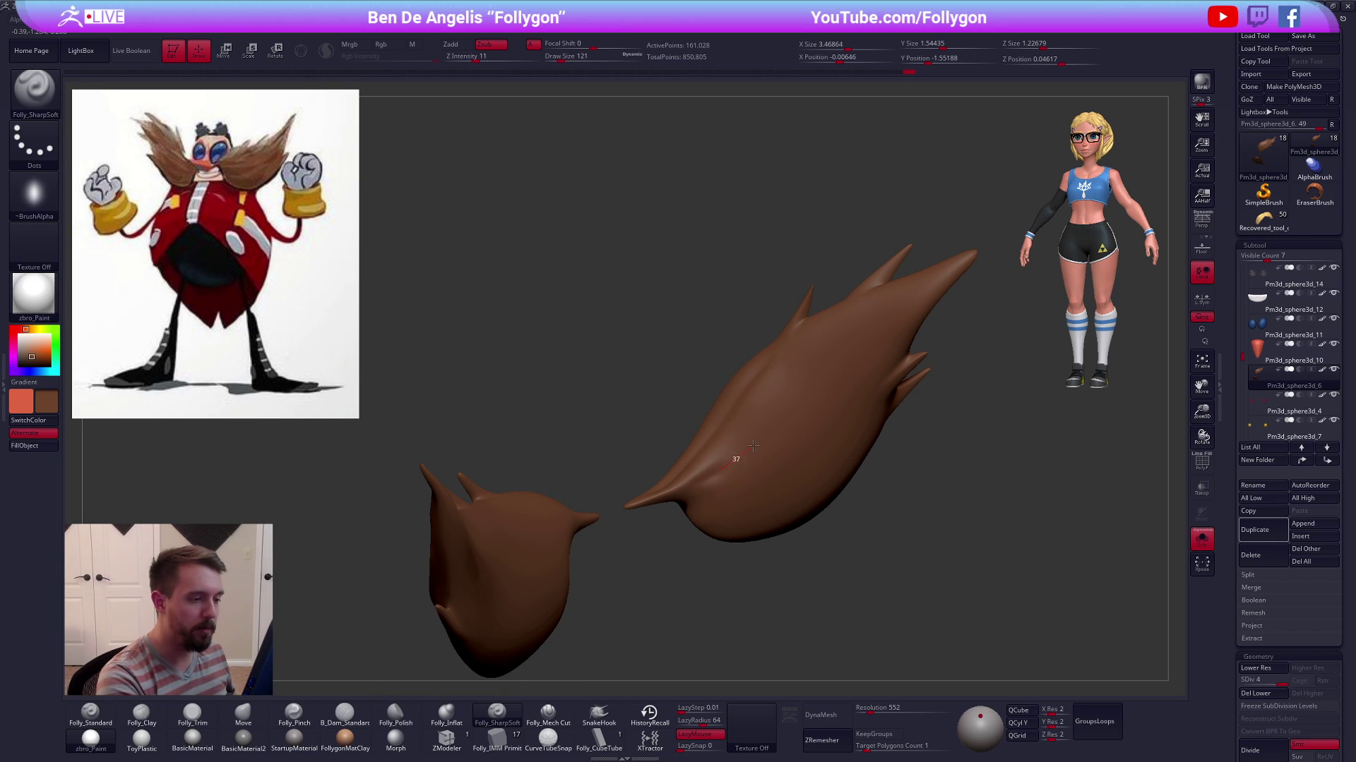
{"action": "right_click_drag", "start_coordinate": [966, 276], "coordinate": [692, 477]}
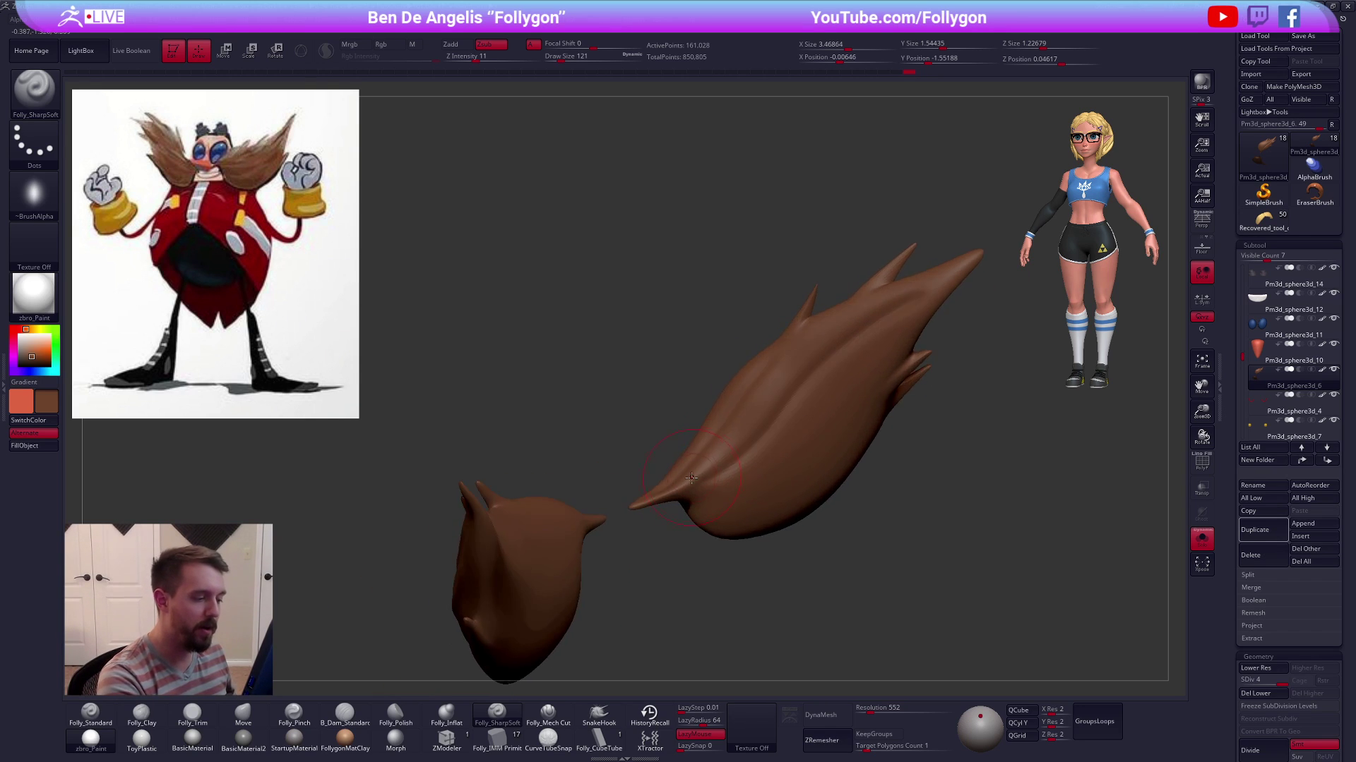
{"action": "right_click_drag", "start_coordinate": [805, 427], "coordinate": [701, 479]}
{"action": "mouse_move", "coordinate": [678, 473]}
{"action": "left_mouse_down"}
{"action": "mouse_move", "coordinate": [773, 427]}
{"action": "mouse_move", "coordinate": [941, 266]}
{"action": "left_mouse_up"}
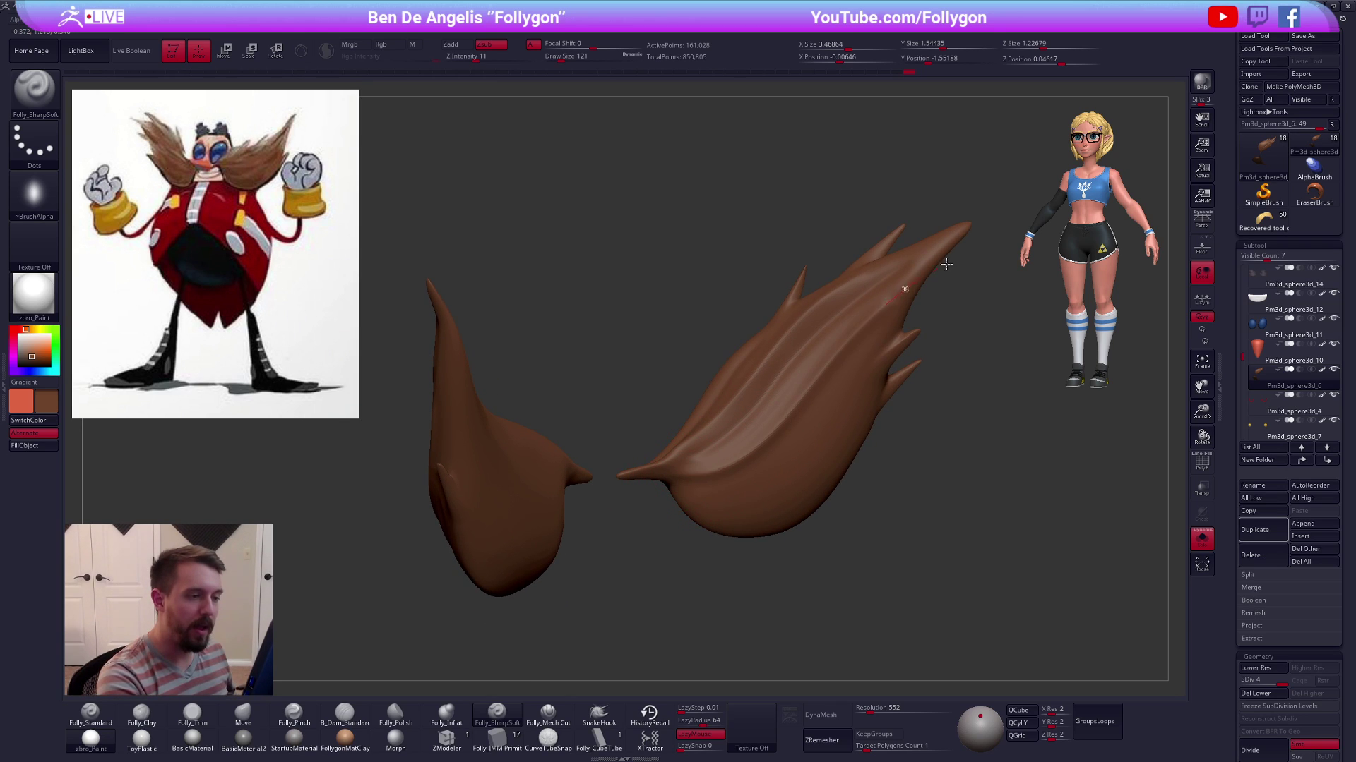
{"action": "right_click_drag", "start_coordinate": [807, 459], "coordinate": [701, 473]}
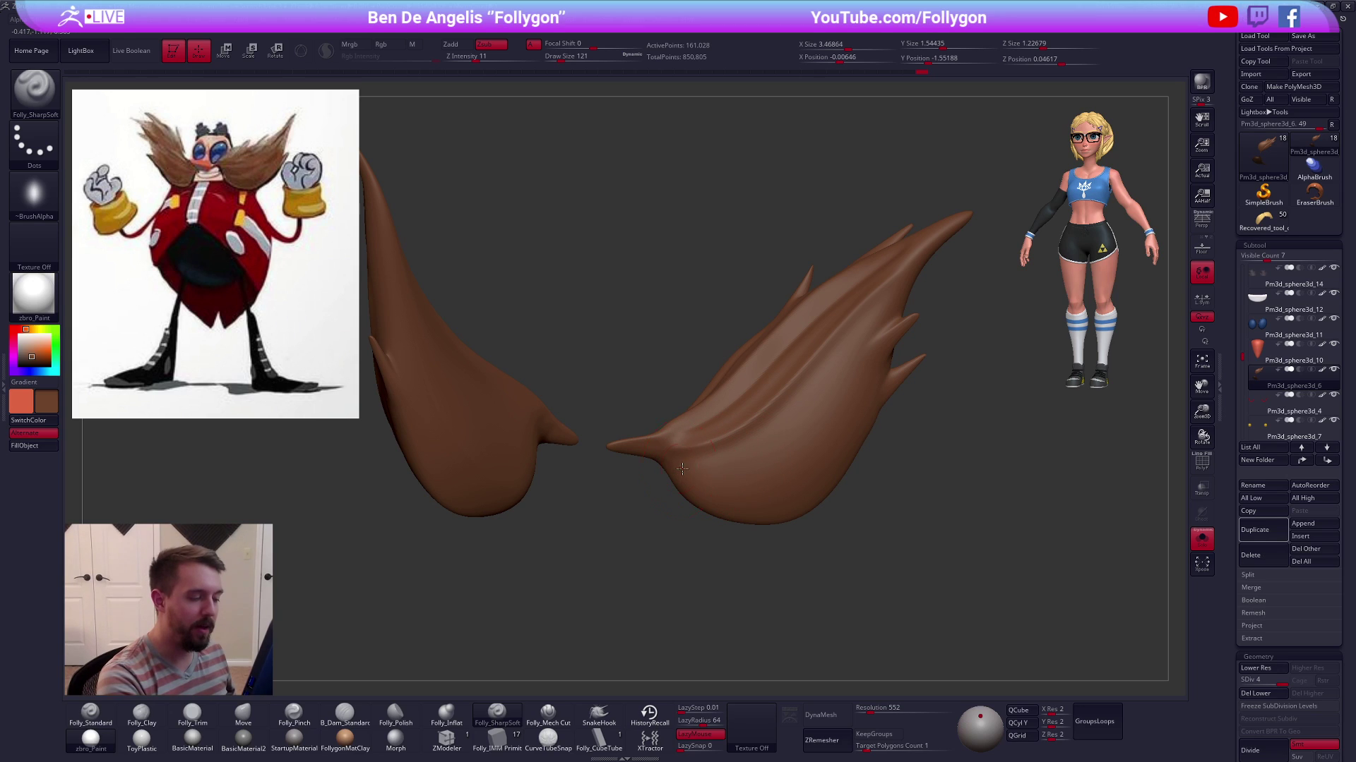
{"action": "mouse_move", "coordinate": [727, 470]}
{"action": "left_mouse_down"}
{"action": "mouse_move", "coordinate": [762, 454]}
{"action": "mouse_move", "coordinate": [855, 346]}
{"action": "left_mouse_up"}
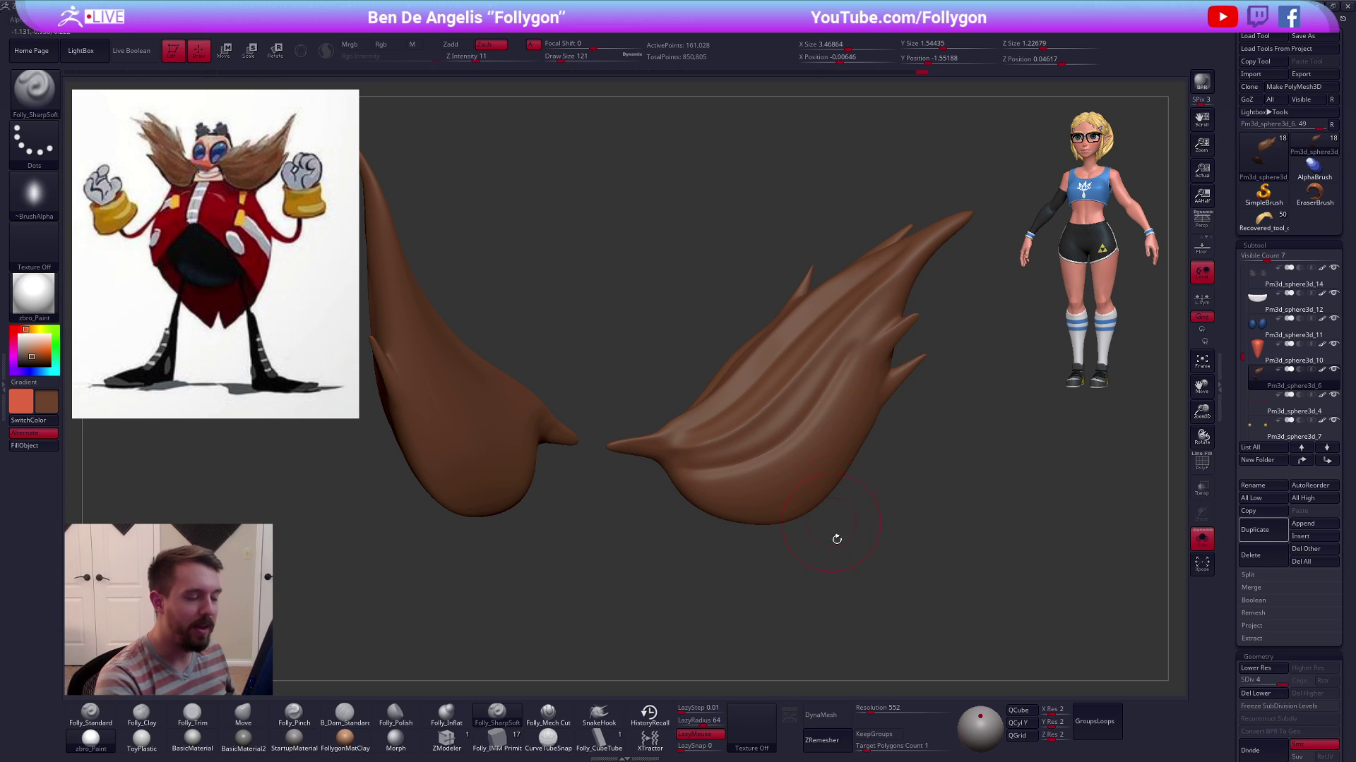
Carve additional strand grooves across the lower back of the left half toward its lower side spikes
{"action": "mouse_move", "coordinate": [876, 560]}
{"action": "right_mouse_down"}
{"action": "mouse_move", "coordinate": [852, 564]}
{"action": "mouse_move", "coordinate": [875, 556]}
{"action": "right_mouse_up"}
{"action": "mouse_move", "coordinate": [675, 479]}
{"action": "left_mouse_down"}
{"action": "mouse_move", "coordinate": [736, 492]}
{"action": "mouse_move", "coordinate": [847, 406]}
{"action": "mouse_move", "coordinate": [929, 300]}
{"action": "left_mouse_up"}
{"action": "right_click_drag", "start_coordinate": [875, 557], "coordinate": [805, 529]}
{"action": "mouse_move", "coordinate": [713, 516]}
{"action": "left_mouse_down"}
{"action": "mouse_move", "coordinate": [780, 494]}
{"action": "mouse_move", "coordinate": [890, 395]}
{"action": "left_mouse_up"}
{"action": "mouse_move", "coordinate": [867, 561]}
{"action": "right_mouse_down"}
{"action": "mouse_move", "coordinate": [623, 545]}
{"action": "mouse_move", "coordinate": [635, 481]}
{"action": "mouse_move", "coordinate": [733, 429]}
{"action": "mouse_move", "coordinate": [747, 499]}
{"action": "right_mouse_up"}
Carve long Folly_SharpSoft strand grooves along the front of the right half, from the nose end to the main tip
{"action": "right_click_drag", "start_coordinate": [751, 398], "coordinate": [763, 438]}
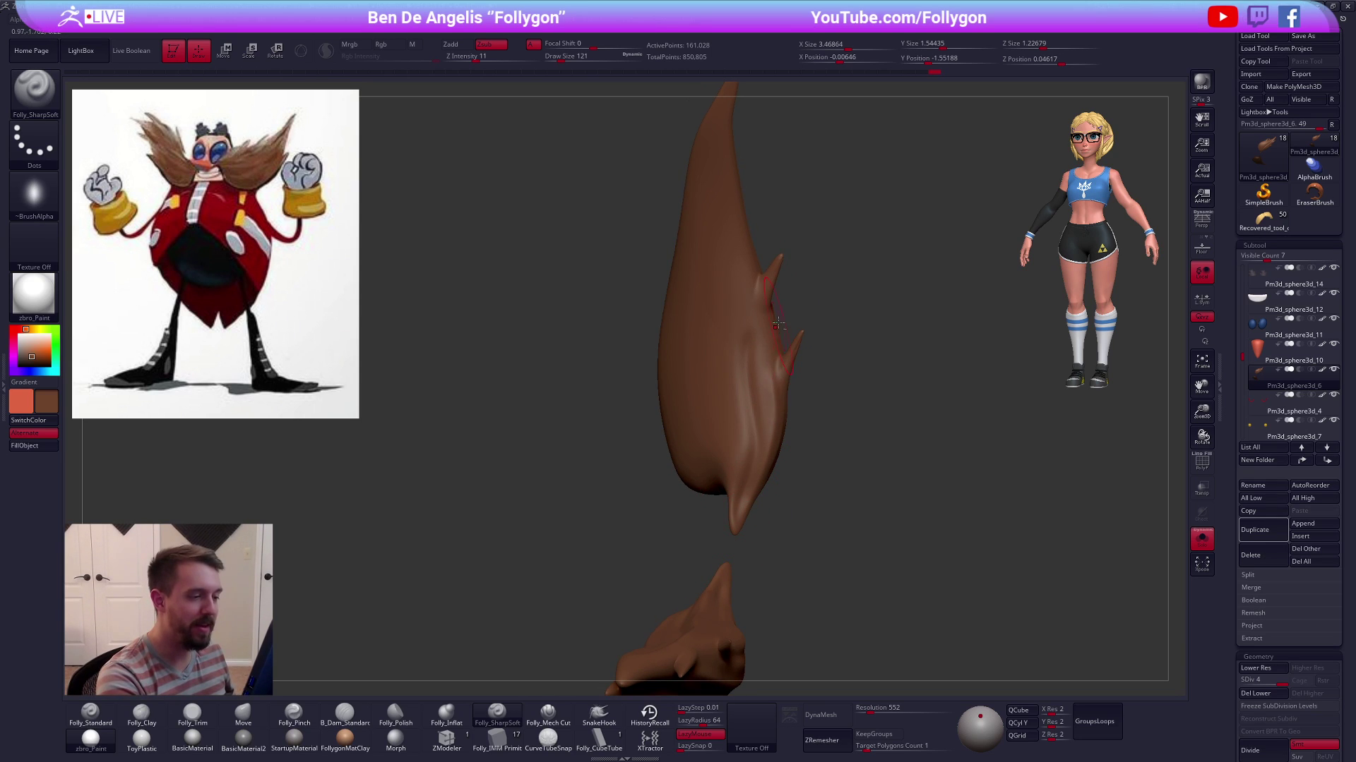
{"action": "right_click_drag", "start_coordinate": [773, 378], "coordinate": [769, 402]}
{"action": "mouse_move", "coordinate": [741, 478]}
{"action": "left_mouse_down"}
{"action": "mouse_move", "coordinate": [725, 256]}
{"action": "mouse_move", "coordinate": [800, 117]}
{"action": "left_mouse_up"}
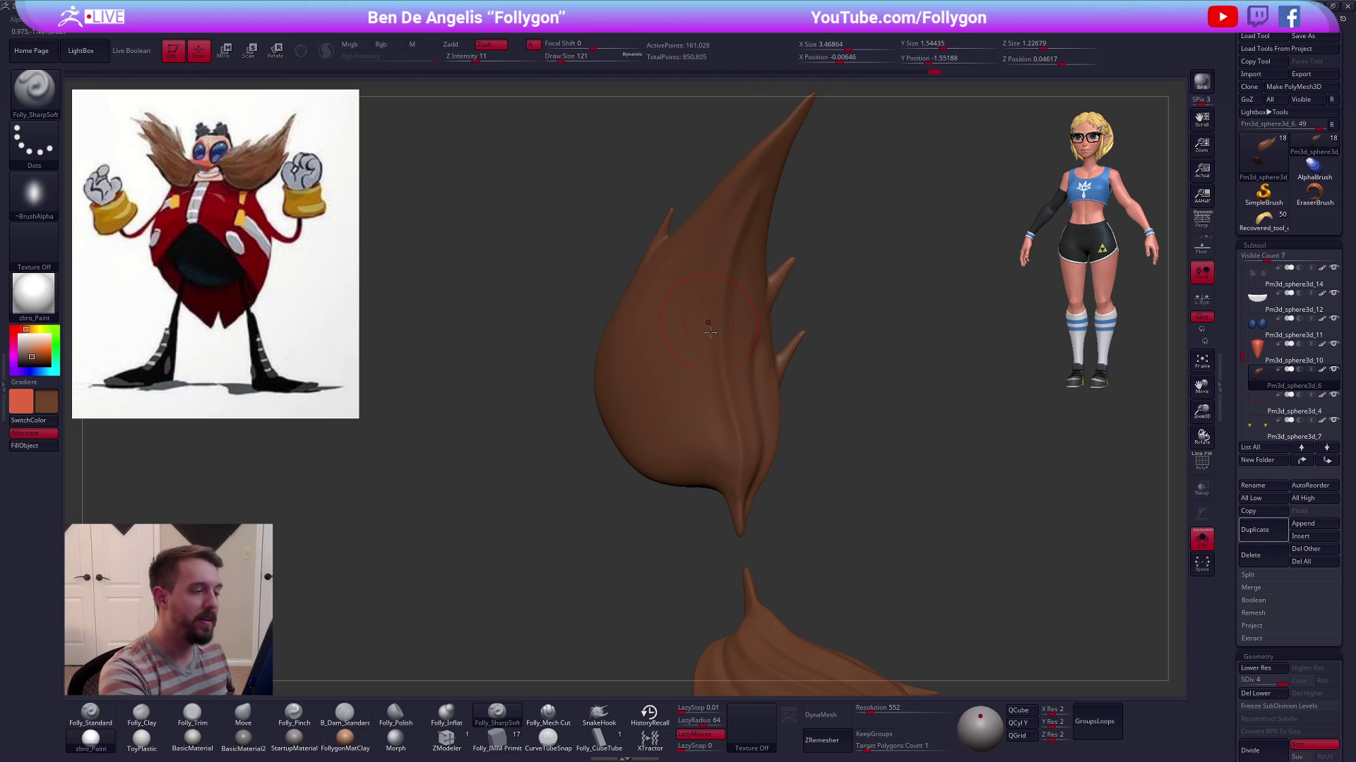
{"action": "right_click_drag", "start_coordinate": [766, 297], "coordinate": [761, 329]}
{"action": "mouse_move", "coordinate": [725, 498]}
{"action": "left_mouse_down"}
{"action": "mouse_move", "coordinate": [706, 382]}
{"action": "mouse_move", "coordinate": [732, 210]}
{"action": "mouse_move", "coordinate": [791, 122]}
{"action": "left_mouse_up"}
{"action": "right_click_drag", "start_coordinate": [780, 134], "coordinate": [767, 166]}
{"action": "left_click_drag", "start_coordinate": [800, 114], "coordinate": [731, 216]}
{"action": "right_click_drag", "start_coordinate": [684, 351], "coordinate": [731, 231]}
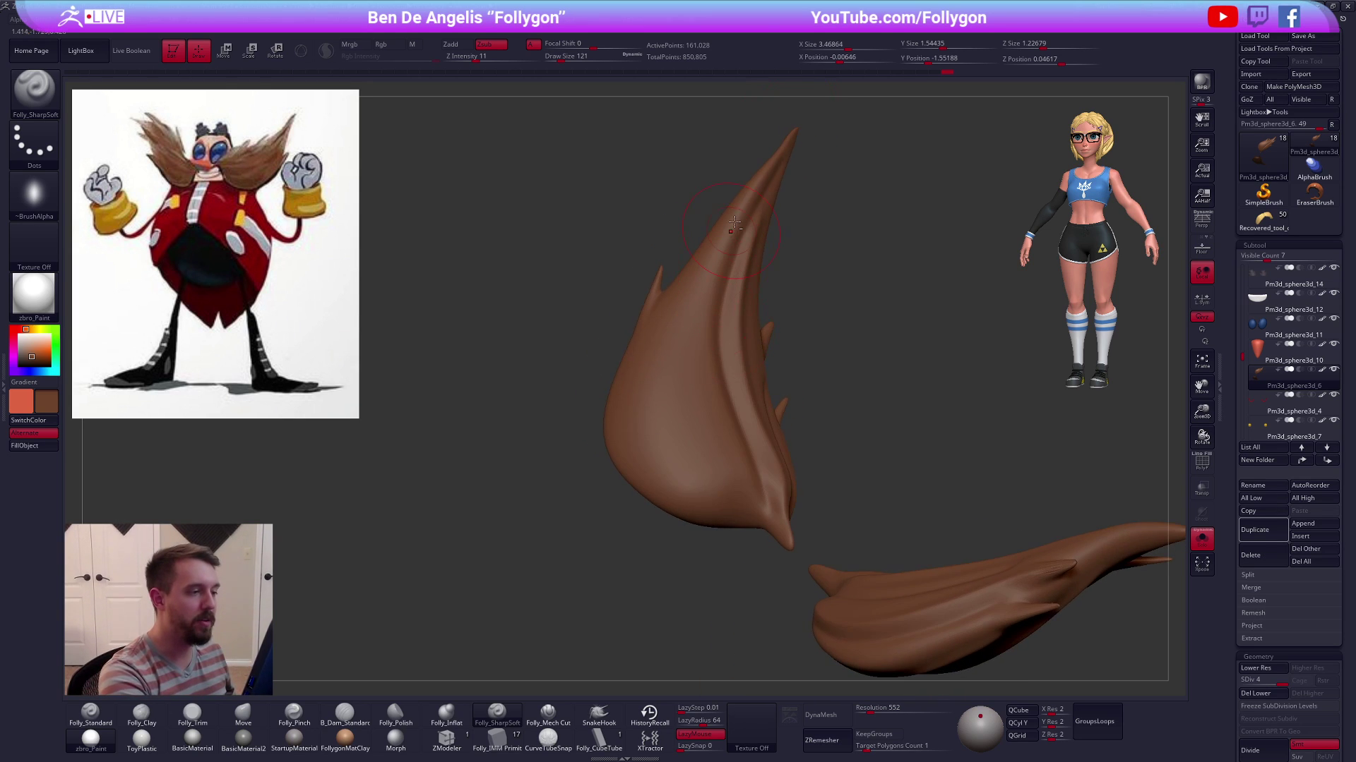
Undo the last short groove and carve longer ones toward the lower outer edge of the right half
{"action": "mouse_move", "coordinate": [719, 249]}
{"action": "left_mouse_down"}
{"action": "mouse_move", "coordinate": [703, 355]}
{"action": "mouse_move", "coordinate": [763, 526]}
{"action": "mouse_move", "coordinate": [681, 371]}
{"action": "mouse_move", "coordinate": [710, 246]}
{"action": "left_mouse_up"}
{"action": "right_click_drag", "start_coordinate": [706, 260], "coordinate": [723, 288]}
{"action": "key", "text": "ctrl+z"}
{"action": "right_click_drag", "start_coordinate": [707, 355], "coordinate": [750, 511]}
{"action": "mouse_move", "coordinate": [719, 438]}
{"action": "left_mouse_down"}
{"action": "mouse_move", "coordinate": [718, 220]}
{"action": "mouse_move", "coordinate": [731, 191]}
{"action": "left_mouse_up"}
{"action": "right_click_drag", "start_coordinate": [734, 204], "coordinate": [692, 217]}
{"action": "mouse_move", "coordinate": [698, 244]}
{"action": "left_mouse_down"}
{"action": "mouse_move", "coordinate": [696, 370]}
{"action": "mouse_move", "coordinate": [722, 470]}
{"action": "left_mouse_up"}
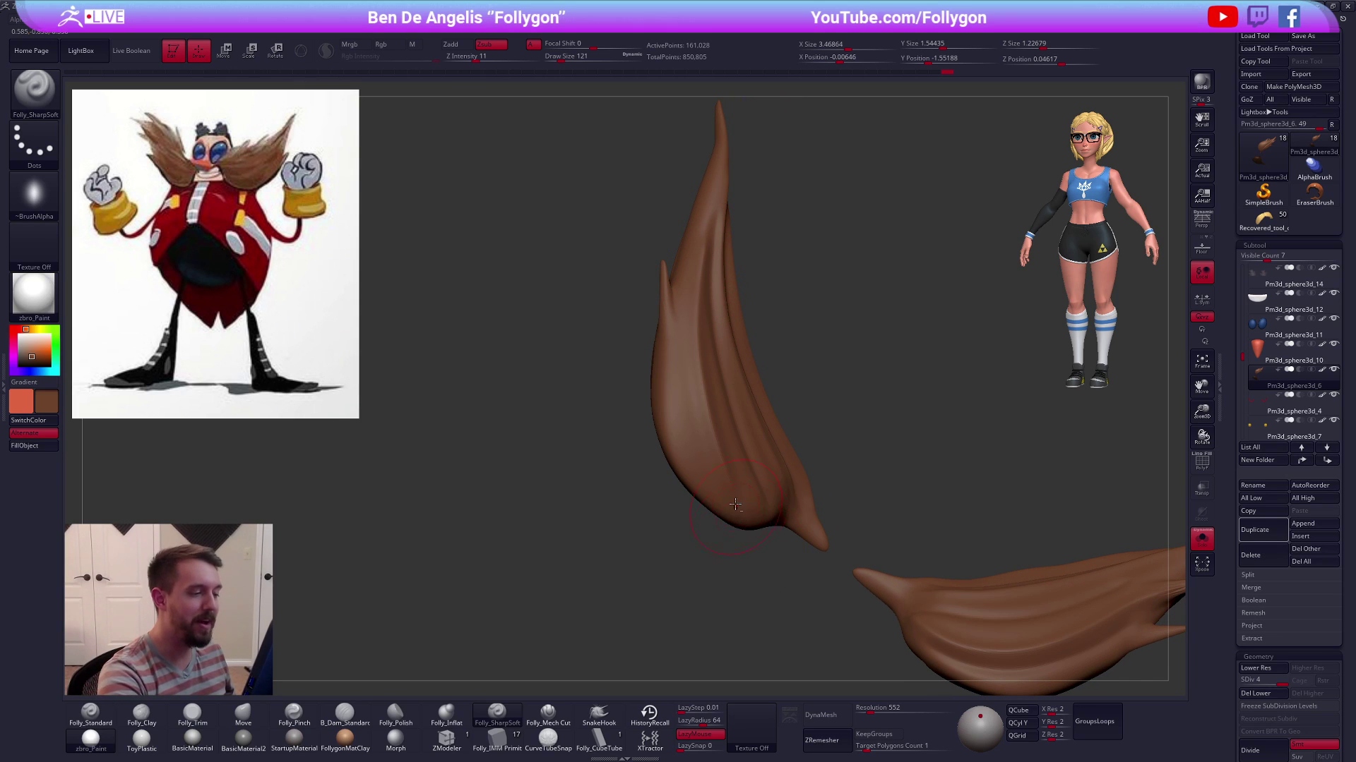
Switch to the Folly_Mech Cut brush at draw size 49 and subdivide the moustache to level 5
{"action": "left_click", "coordinate": [548, 713]}
{"action": "key", "text": "s"}
{"action": "left_click_drag", "start_coordinate": [737, 455], "coordinate": [730, 456]}
{"action": "mouse_move", "coordinate": [734, 480]}
{"action": "right_mouse_down"}
{"action": "mouse_move", "coordinate": [781, 511]}
{"action": "mouse_move", "coordinate": [847, 519]}
{"action": "mouse_move", "coordinate": [819, 487]}
{"action": "right_mouse_up"}
{"action": "mouse_move", "coordinate": [819, 487]}
{"action": "right_mouse_down", "text": "ctrl"}
{"action": "mouse_move", "coordinate": [784, 459]}
{"action": "mouse_move", "coordinate": [726, 524]}
{"action": "mouse_move", "coordinate": [742, 536]}
{"action": "mouse_move", "coordinate": [759, 523]}
{"action": "right_mouse_up", "text": "ctrl"}
{"action": "key", "text": "alt+s"}
{"action": "key", "text": "alt+s"}
{"action": "key", "text": "s"}
{"action": "left_click_drag", "start_coordinate": [768, 439], "coordinate": [764, 438]}
{"action": "key", "text": "ctrl+d"}
Carve fine strand lines across the upper front of the right half, from the nose end toward the two upper spikes
{"action": "right_click_drag", "start_coordinate": [732, 459], "coordinate": [623, 462], "text": "alt"}
{"action": "left_click_drag", "start_coordinate": [741, 483], "coordinate": [845, 427]}
{"action": "right_click_drag", "start_coordinate": [839, 429], "coordinate": [633, 454]}
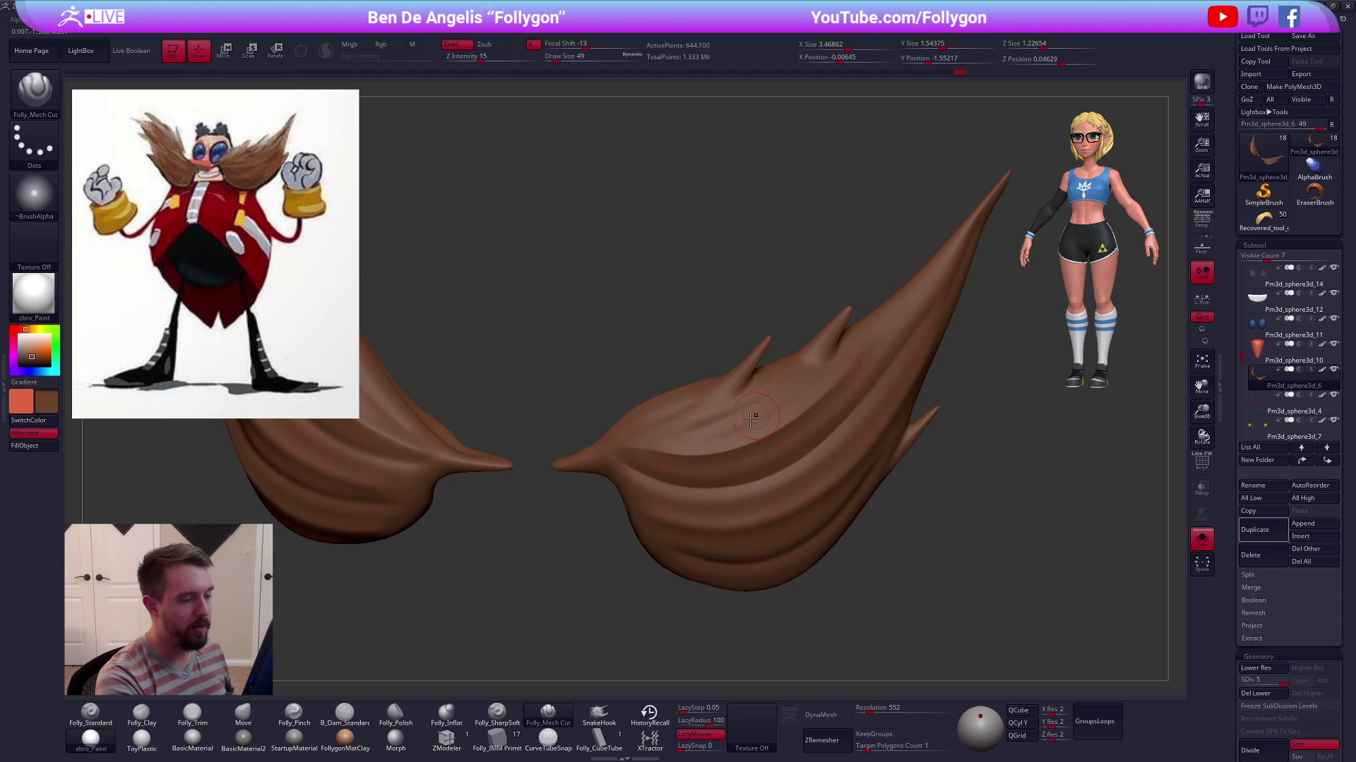
{"action": "left_click_drag", "start_coordinate": [678, 435], "coordinate": [754, 408]}
{"action": "mouse_move", "coordinate": [812, 349]}
{"action": "right_mouse_down"}
{"action": "mouse_move", "coordinate": [739, 408]}
{"action": "mouse_move", "coordinate": [714, 402]}
{"action": "right_mouse_up"}
{"action": "left_click_drag", "start_coordinate": [637, 445], "coordinate": [712, 404]}
{"action": "right_click_drag", "start_coordinate": [711, 404], "coordinate": [735, 401]}
{"action": "right_click_drag", "start_coordinate": [693, 473], "coordinate": [632, 438]}
{"action": "left_click_drag", "start_coordinate": [693, 449], "coordinate": [883, 353]}
{"action": "right_click_drag", "start_coordinate": [844, 364], "coordinate": [775, 422]}
{"action": "right_click_drag", "start_coordinate": [682, 475], "coordinate": [712, 469]}
Carve long strand lines toward the main tip and lower spike of the right half at draw sizes 81 and 67
{"action": "key", "text": "space"}
{"action": "mouse_move", "coordinate": [691, 469]}
{"action": "left_mouse_down"}
{"action": "mouse_move", "coordinate": [800, 443]}
{"action": "mouse_move", "coordinate": [945, 301]}
{"action": "mouse_move", "coordinate": [948, 236]}
{"action": "left_mouse_up"}
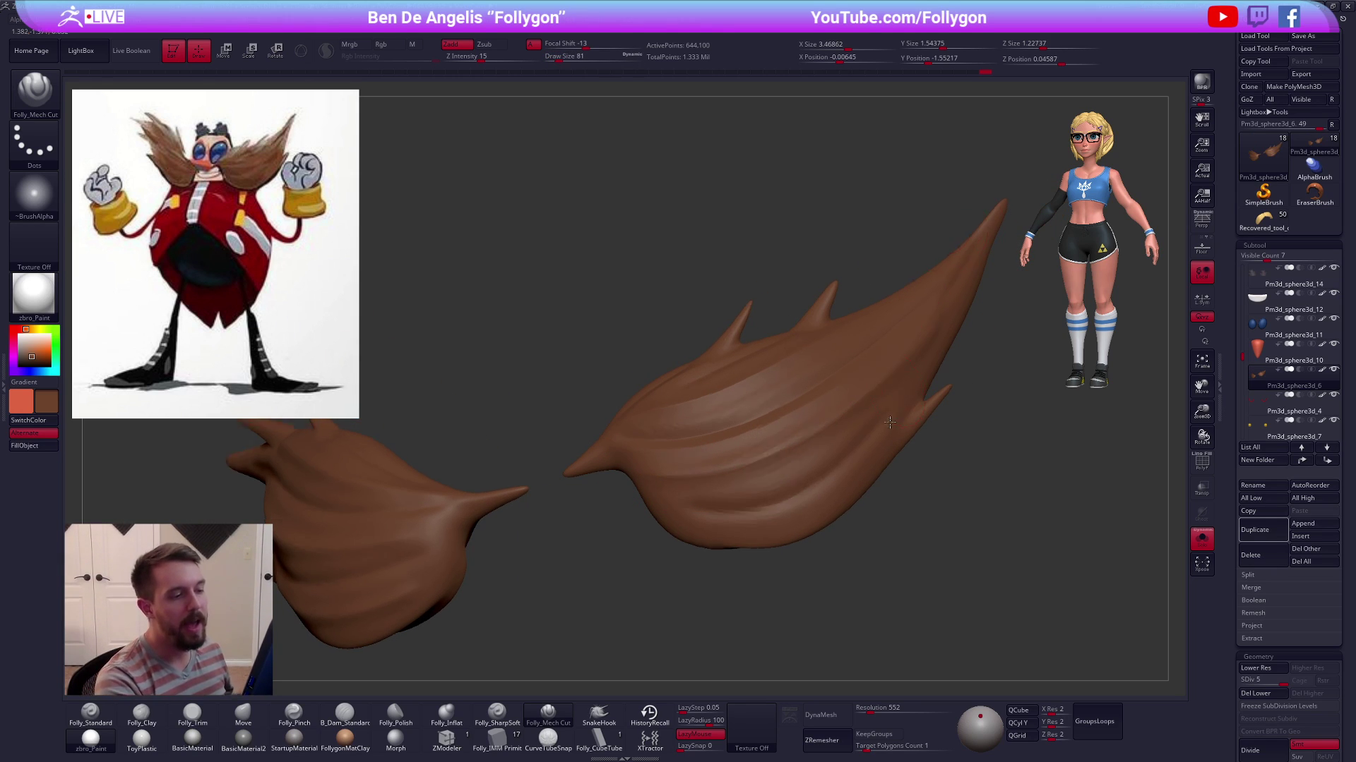
{"action": "right_click_drag", "start_coordinate": [893, 417], "coordinate": [807, 406]}
{"action": "key", "text": "space"}
{"action": "left_click_drag", "start_coordinate": [918, 288], "coordinate": [914, 288]}
{"action": "right_click_drag", "start_coordinate": [911, 339], "coordinate": [872, 321]}
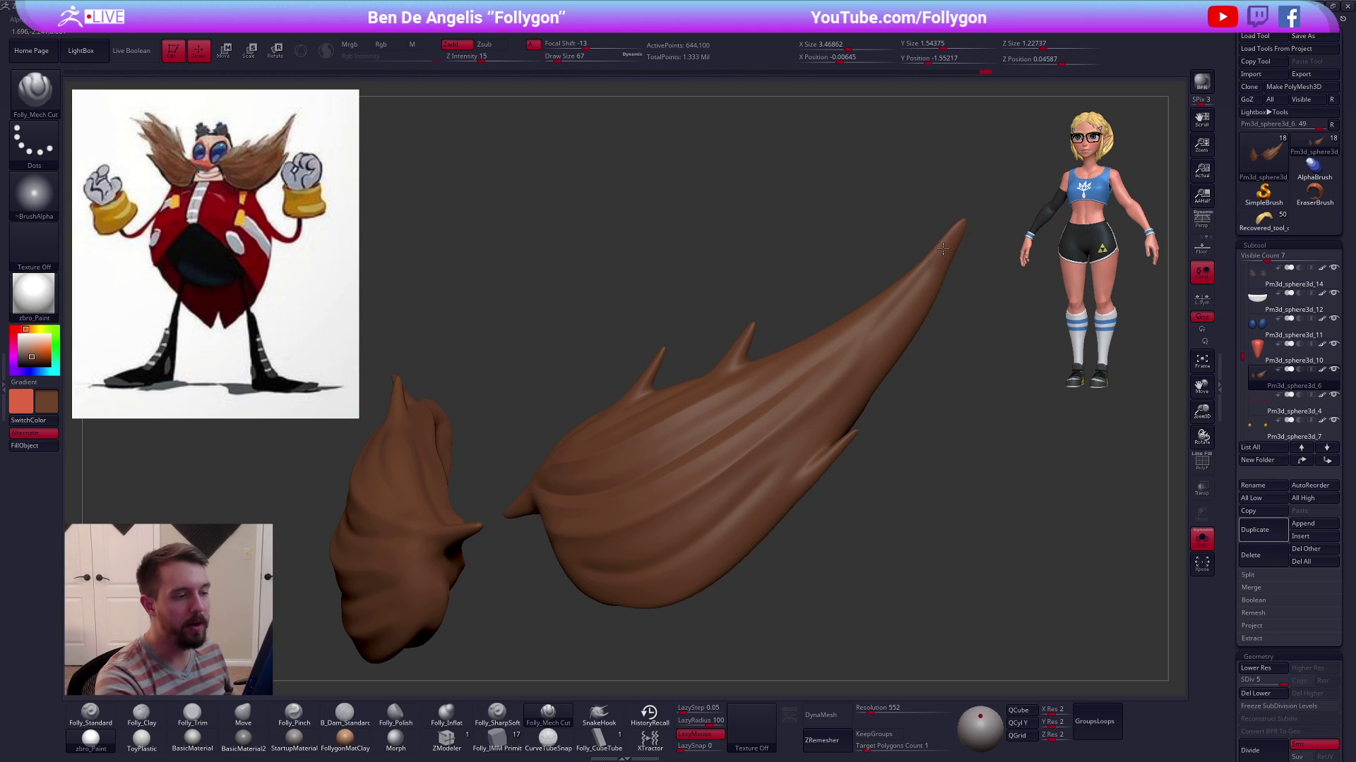
{"action": "right_click_drag", "start_coordinate": [823, 398], "coordinate": [650, 471]}
{"action": "mouse_move", "coordinate": [648, 476]}
{"action": "left_mouse_down"}
{"action": "mouse_move", "coordinate": [779, 449]}
{"action": "mouse_move", "coordinate": [901, 352]}
{"action": "left_mouse_up"}
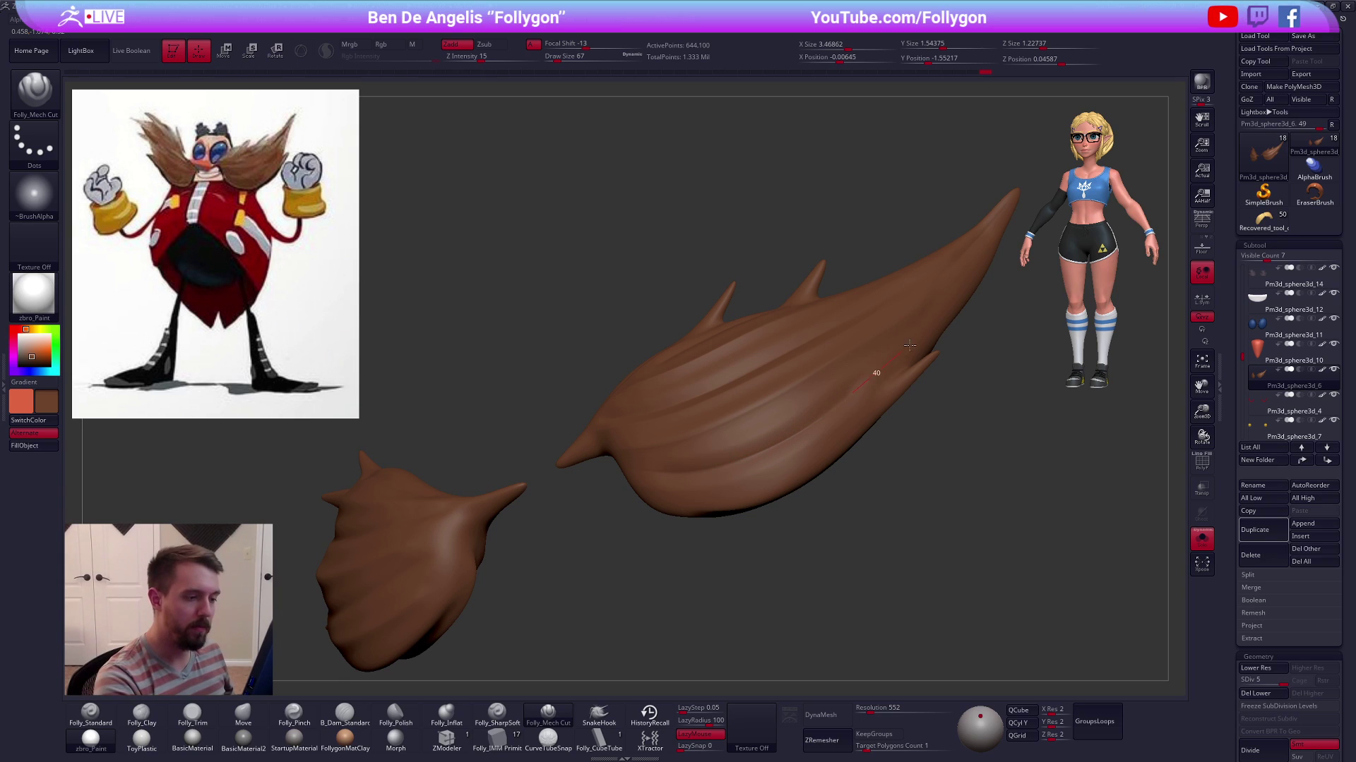
Check the moustache on the full character, then isolate its right half and set the draw size to 49
{"action": "right_click_drag", "start_coordinate": [842, 444], "coordinate": [804, 567]}
{"action": "key", "text": "alt+s"}
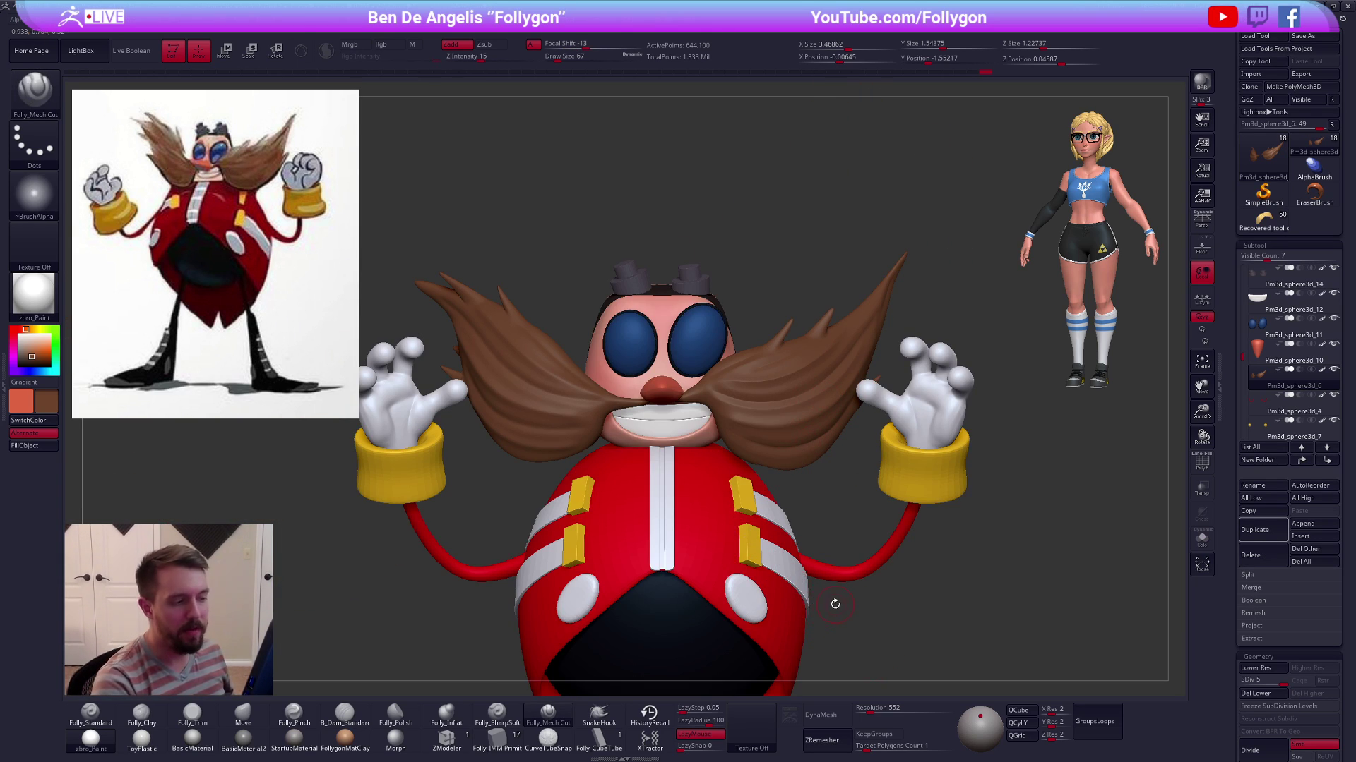
{"action": "key", "text": "alt+s"}
{"action": "right_click_drag", "start_coordinate": [812, 553], "coordinate": [911, 607]}
{"action": "key", "text": "s"}
{"action": "left_click_drag", "start_coordinate": [768, 315], "coordinate": [763, 312]}
{"action": "right_click_drag", "start_coordinate": [771, 319], "coordinate": [776, 381], "text": "ctrl"}
{"action": "key", "text": "s"}
{"action": "left_click_drag", "start_coordinate": [791, 302], "coordinate": [746, 361]}
{"action": "left_click_drag", "start_coordinate": [981, 523], "coordinate": [989, 495]}
{"action": "mouse_move", "coordinate": [953, 557]}
{"action": "left_mouse_down"}
{"action": "mouse_move", "coordinate": [937, 561]}
{"action": "mouse_move", "coordinate": [957, 587]}
{"action": "mouse_move", "coordinate": [947, 593]}
{"action": "mouse_move", "coordinate": [922, 569]}
{"action": "mouse_move", "coordinate": [823, 587]}
{"action": "mouse_move", "coordinate": [832, 424]}
{"action": "mouse_move", "coordinate": [646, 193]}
{"action": "mouse_move", "coordinate": [668, 579]}
{"action": "left_mouse_up"}
Carve narrow strand lines between the nose end and main tip on the isolated right half
{"action": "mouse_move", "coordinate": [748, 494]}
{"action": "left_mouse_down"}
{"action": "mouse_move", "coordinate": [719, 430]}
{"action": "mouse_move", "coordinate": [694, 504]}
{"action": "left_mouse_up"}
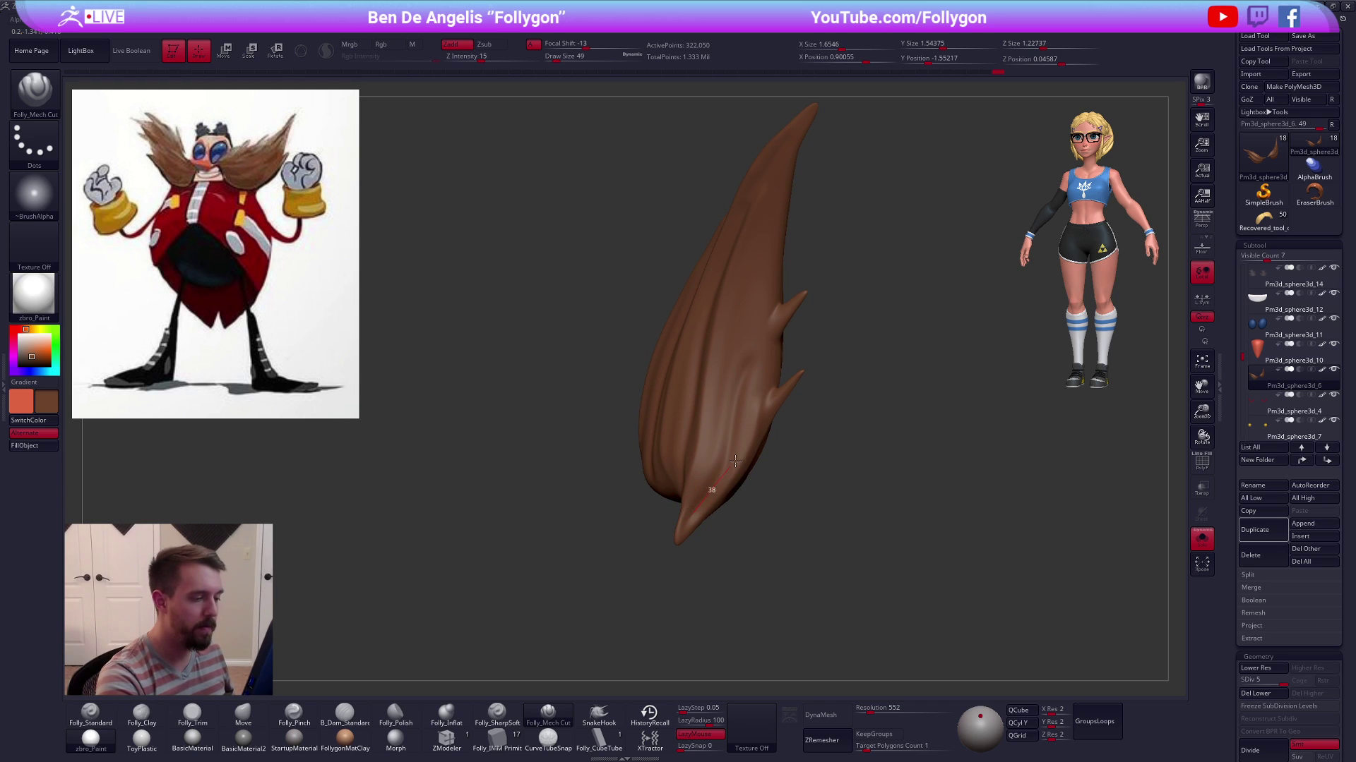
{"action": "left_click_drag", "start_coordinate": [735, 280], "coordinate": [688, 514]}
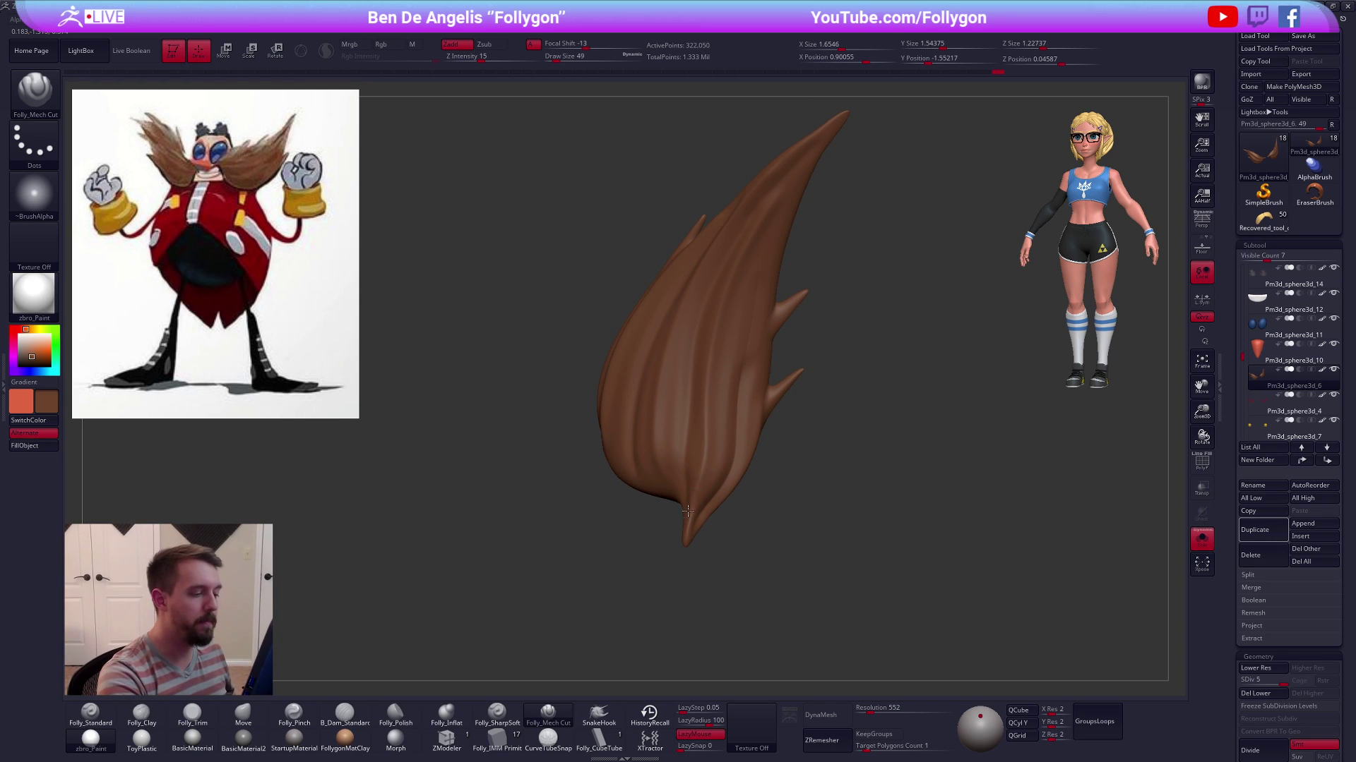
{"action": "right_click_drag", "start_coordinate": [764, 208], "coordinate": [804, 150]}
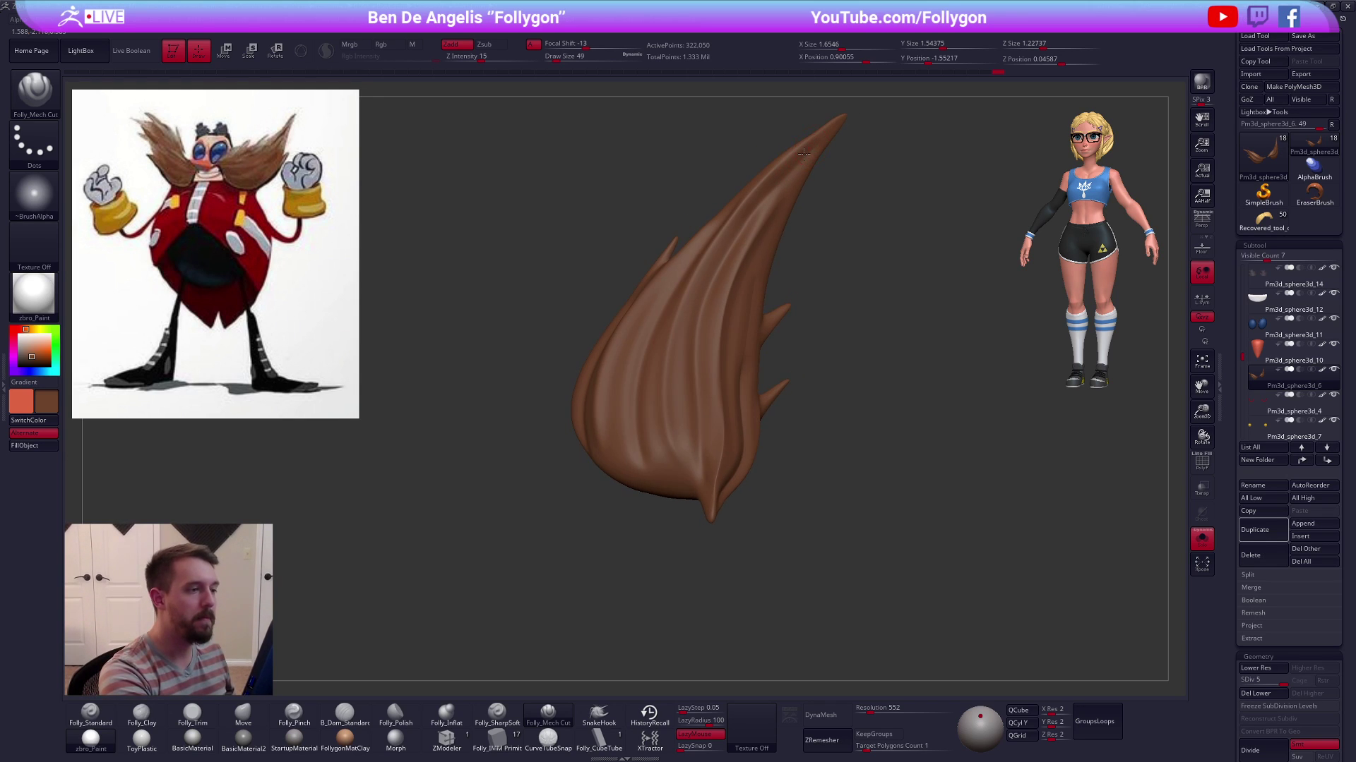
{"action": "left_click_drag", "start_coordinate": [691, 399], "coordinate": [704, 553]}
{"action": "mouse_move", "coordinate": [704, 553]}
{"action": "right_mouse_down"}
{"action": "mouse_move", "coordinate": [694, 527]}
{"action": "mouse_move", "coordinate": [654, 509]}
{"action": "right_mouse_up"}
Deepen the strand grooves along the front of the right half with Folly_Mech Cut at draw size 74
{"action": "key", "text": "space"}
{"action": "left_click", "coordinate": [688, 447]}
{"action": "mouse_move", "coordinate": [679, 439]}
{"action": "right_mouse_down", "text": "alt"}
{"action": "mouse_move", "coordinate": [700, 467]}
{"action": "mouse_move", "coordinate": [694, 507]}
{"action": "right_mouse_up", "text": "alt"}
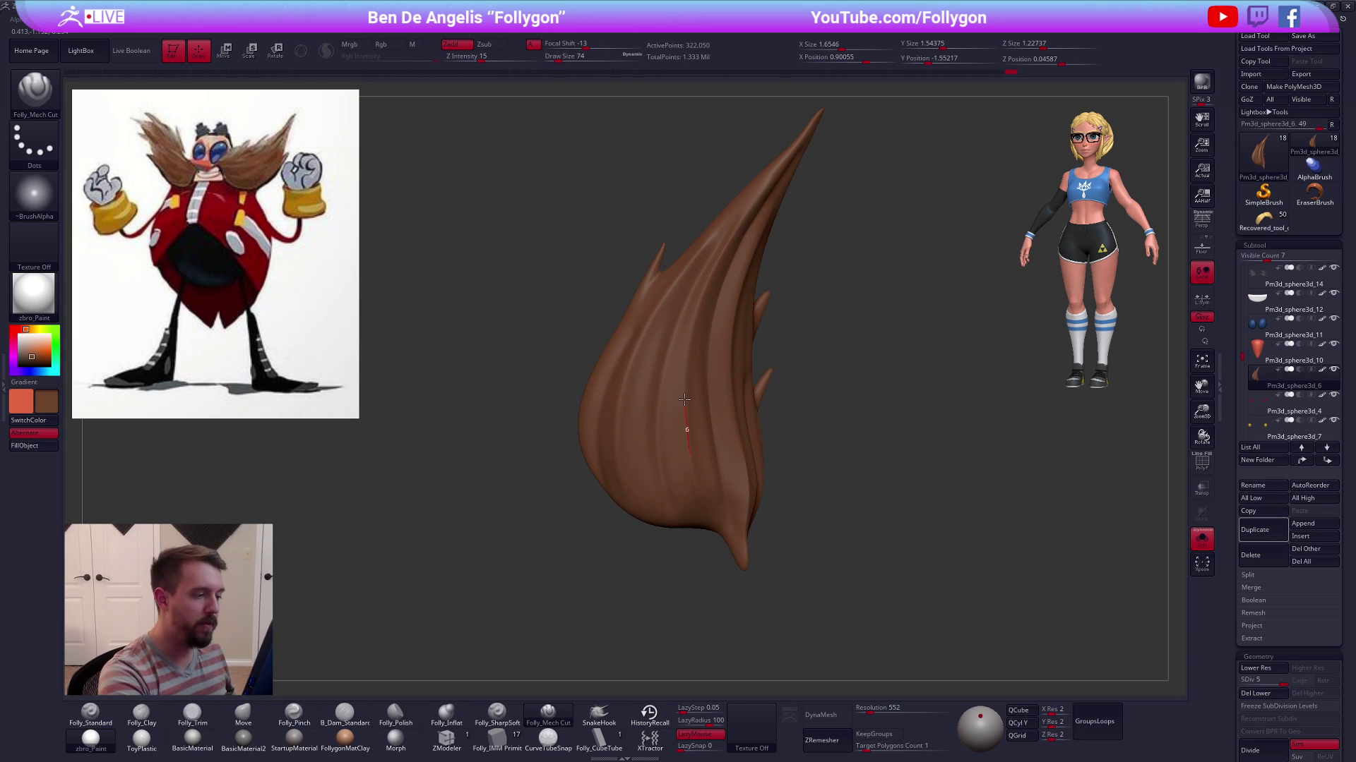
{"action": "right_click_drag", "start_coordinate": [813, 111], "coordinate": [759, 249]}
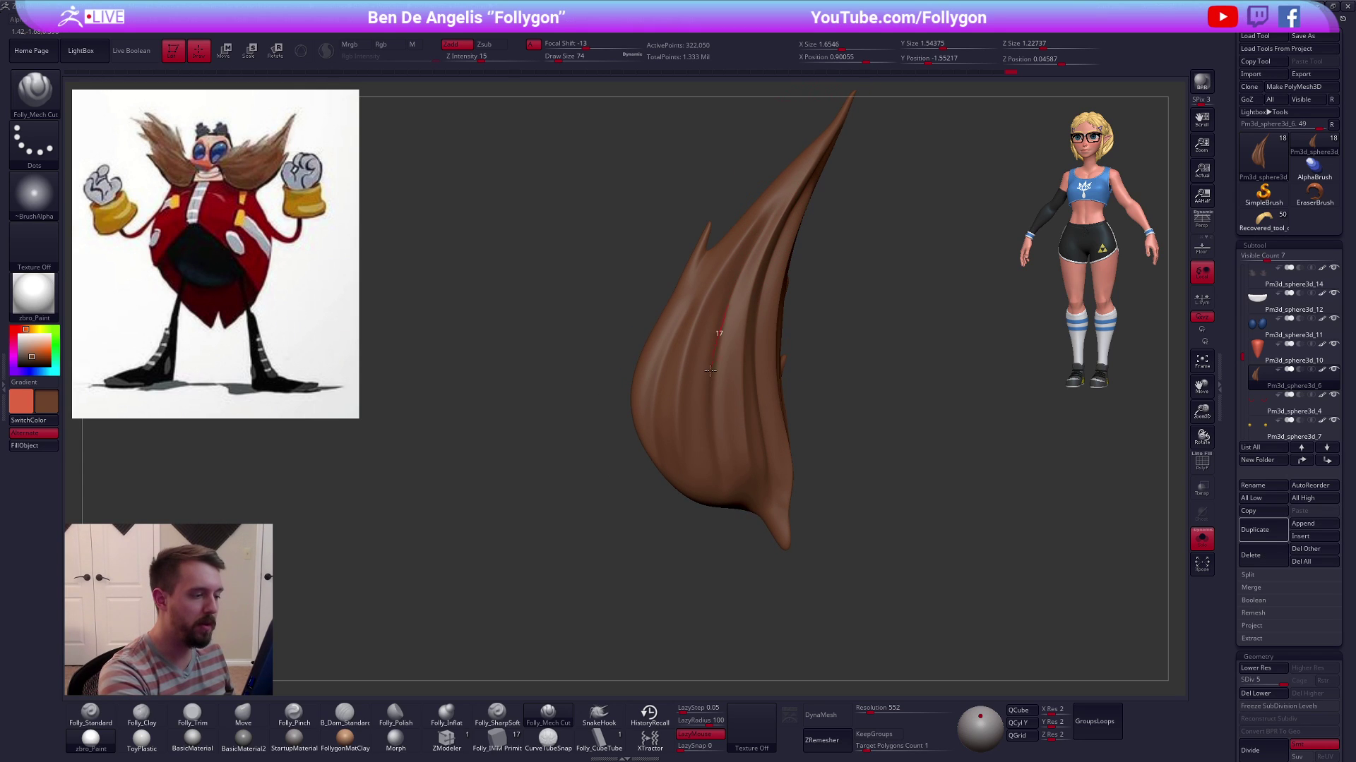
{"action": "right_click_drag", "start_coordinate": [728, 530], "coordinate": [691, 477]}
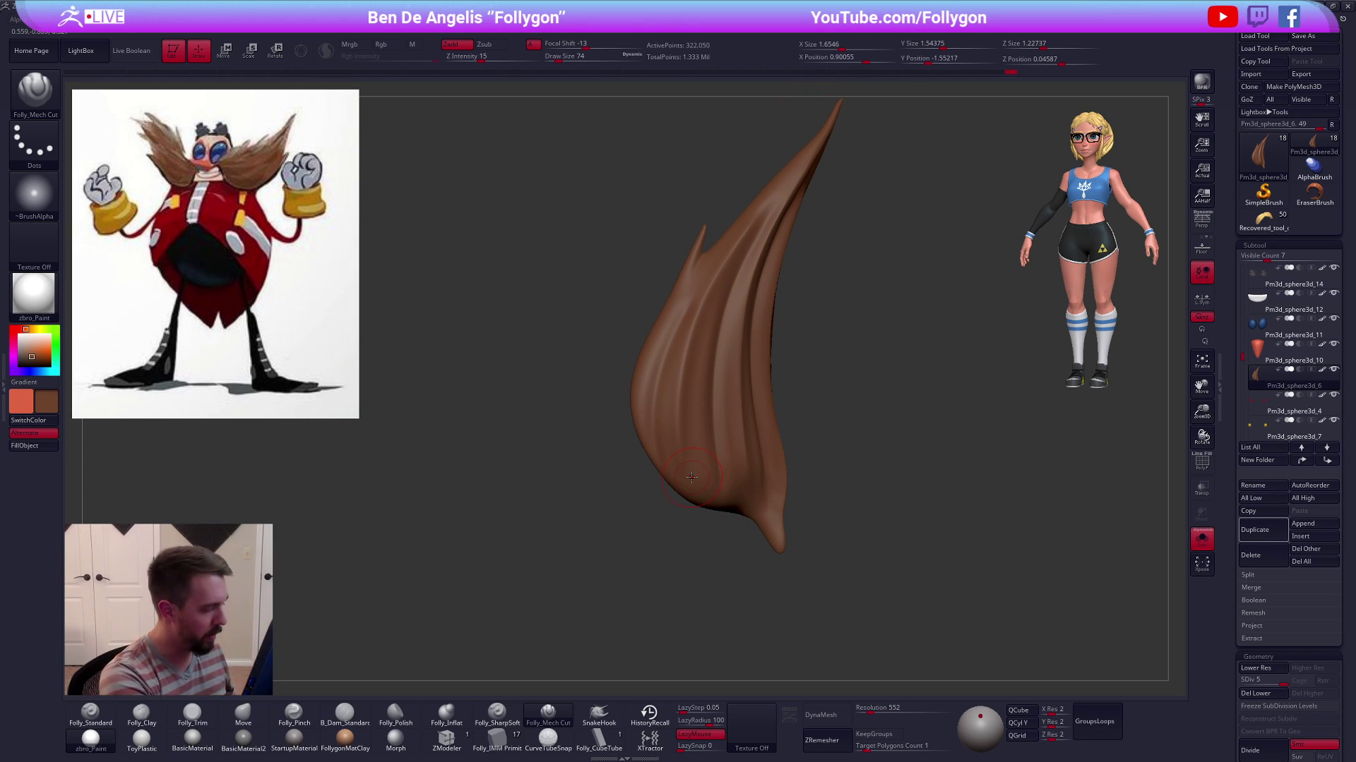
{"action": "right_click_drag", "start_coordinate": [697, 394], "coordinate": [684, 474]}
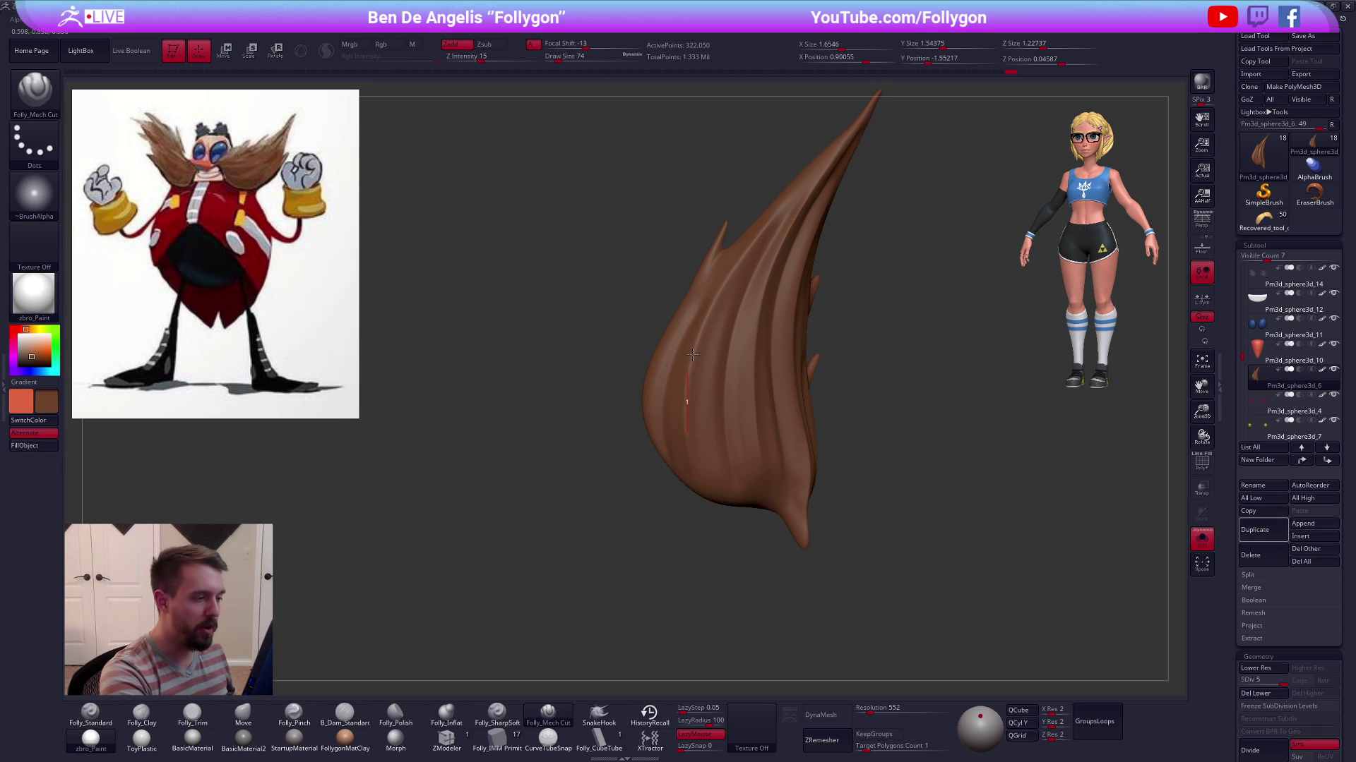
Carve more strand grooves along the right half's outer bulge toward its lower spike and inspect the result
{"action": "right_click_drag", "start_coordinate": [815, 169], "coordinate": [712, 318]}
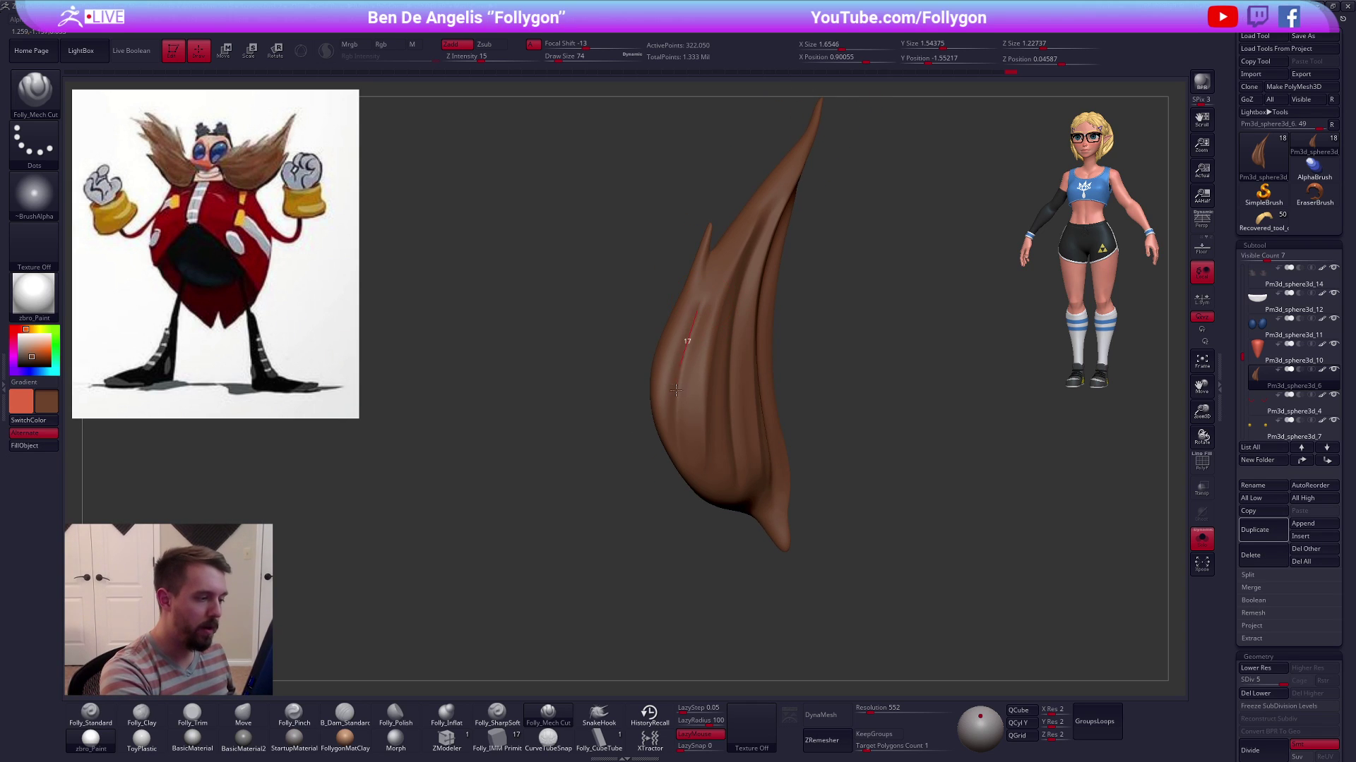
{"action": "right_click_drag", "start_coordinate": [686, 467], "coordinate": [677, 302]}
{"action": "right_click_drag", "start_coordinate": [669, 463], "coordinate": [853, 623]}
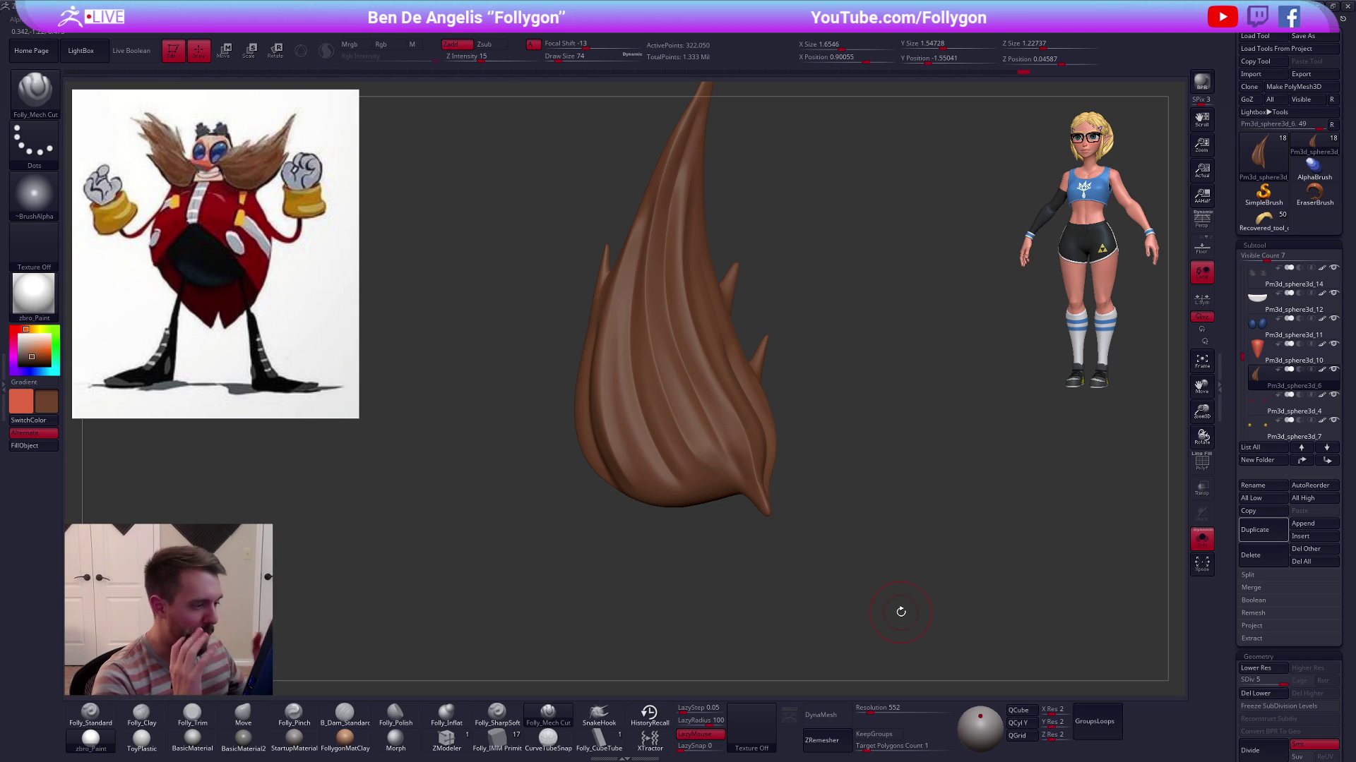
{"action": "right_click_drag", "start_coordinate": [901, 611], "coordinate": [803, 475]}
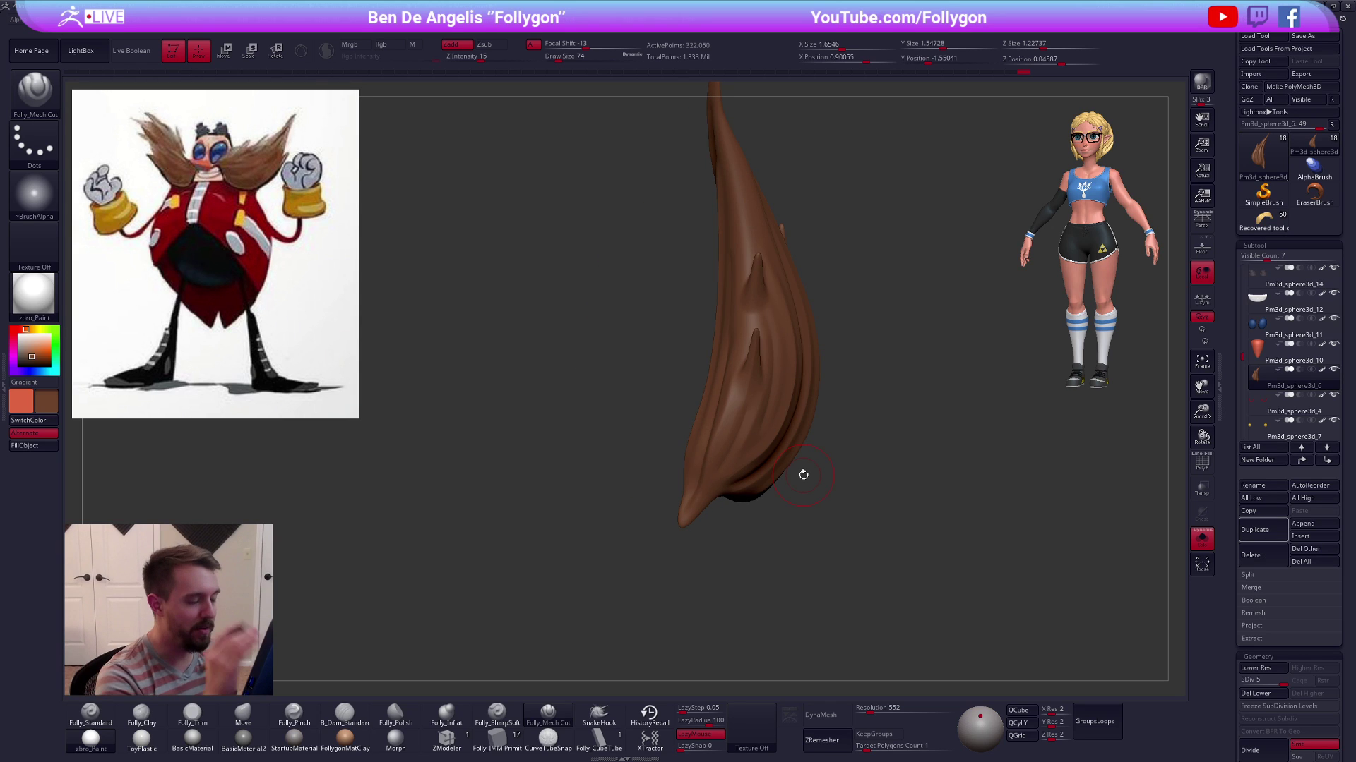
{"action": "right_click_drag", "start_coordinate": [781, 399], "coordinate": [718, 434]}
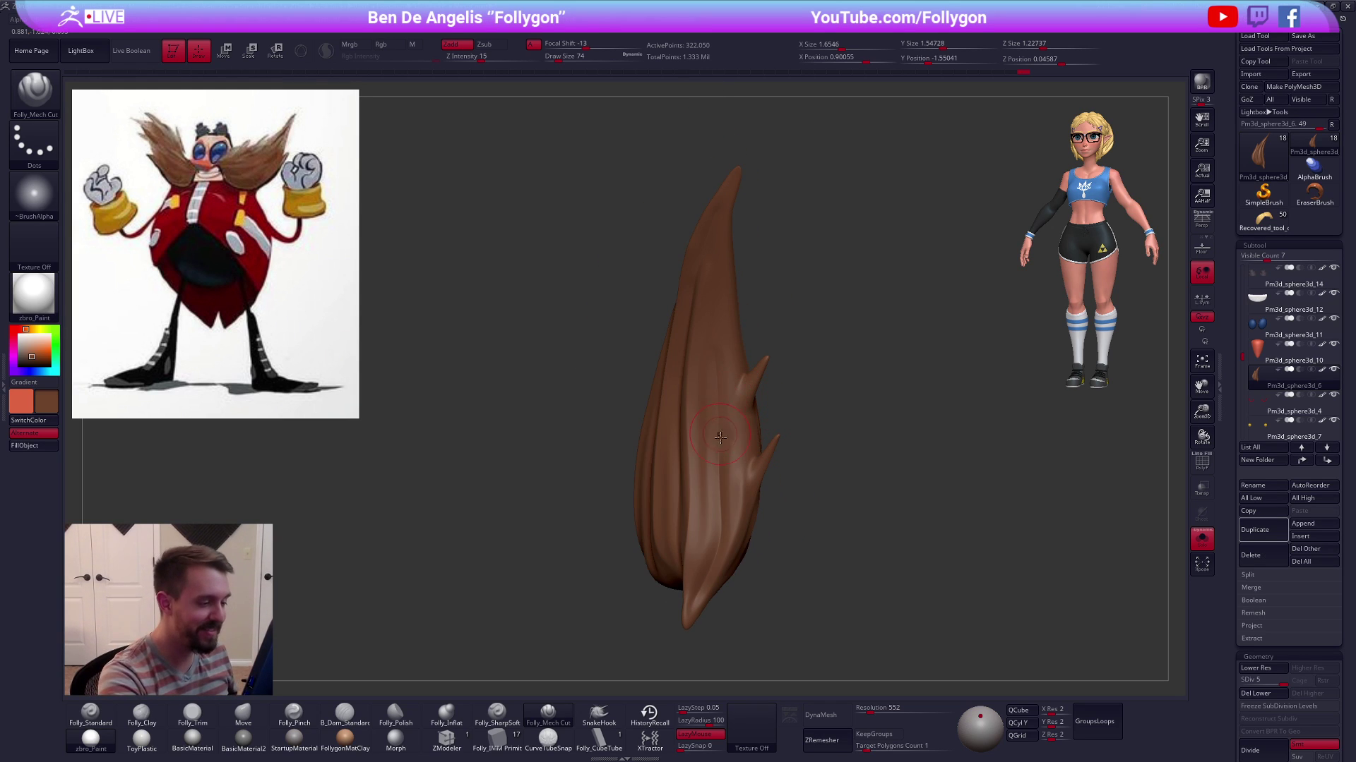
{"action": "mouse_move", "coordinate": [718, 353]}
{"action": "right_mouse_down"}
{"action": "mouse_move", "coordinate": [805, 381]}
{"action": "mouse_move", "coordinate": [775, 495]}
{"action": "mouse_move", "coordinate": [868, 466]}
{"action": "mouse_move", "coordinate": [706, 367]}
{"action": "mouse_move", "coordinate": [734, 395]}
{"action": "mouse_move", "coordinate": [746, 380]}
{"action": "mouse_move", "coordinate": [719, 466]}
{"action": "mouse_move", "coordinate": [724, 451]}
{"action": "right_mouse_up"}
Switch visibility to the left half and carve strand grooves along its front toward the main tip and spikes
{"action": "key", "text": "ctrl+shift"}
{"action": "left_click_drag", "start_coordinate": [707, 421], "coordinate": [849, 278]}
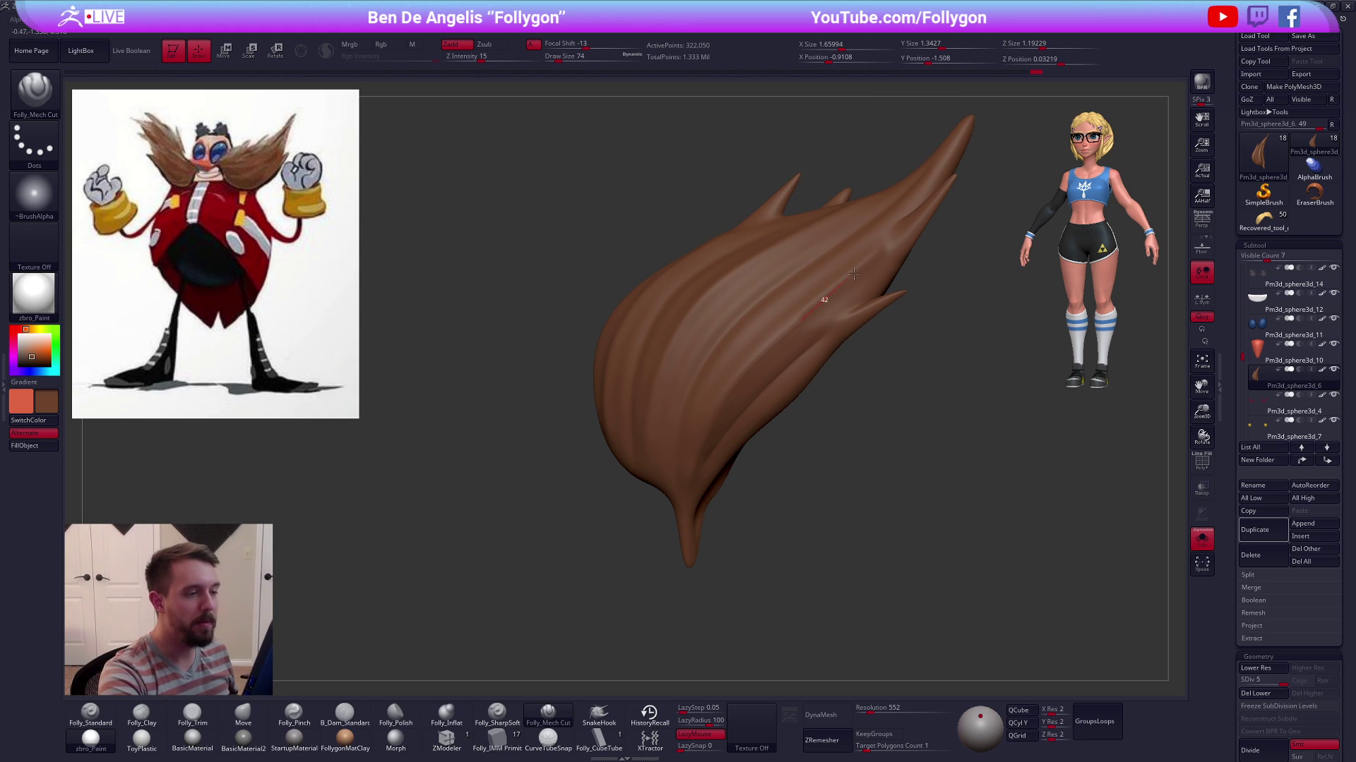
{"action": "right_click_drag", "start_coordinate": [832, 287], "coordinate": [841, 220]}
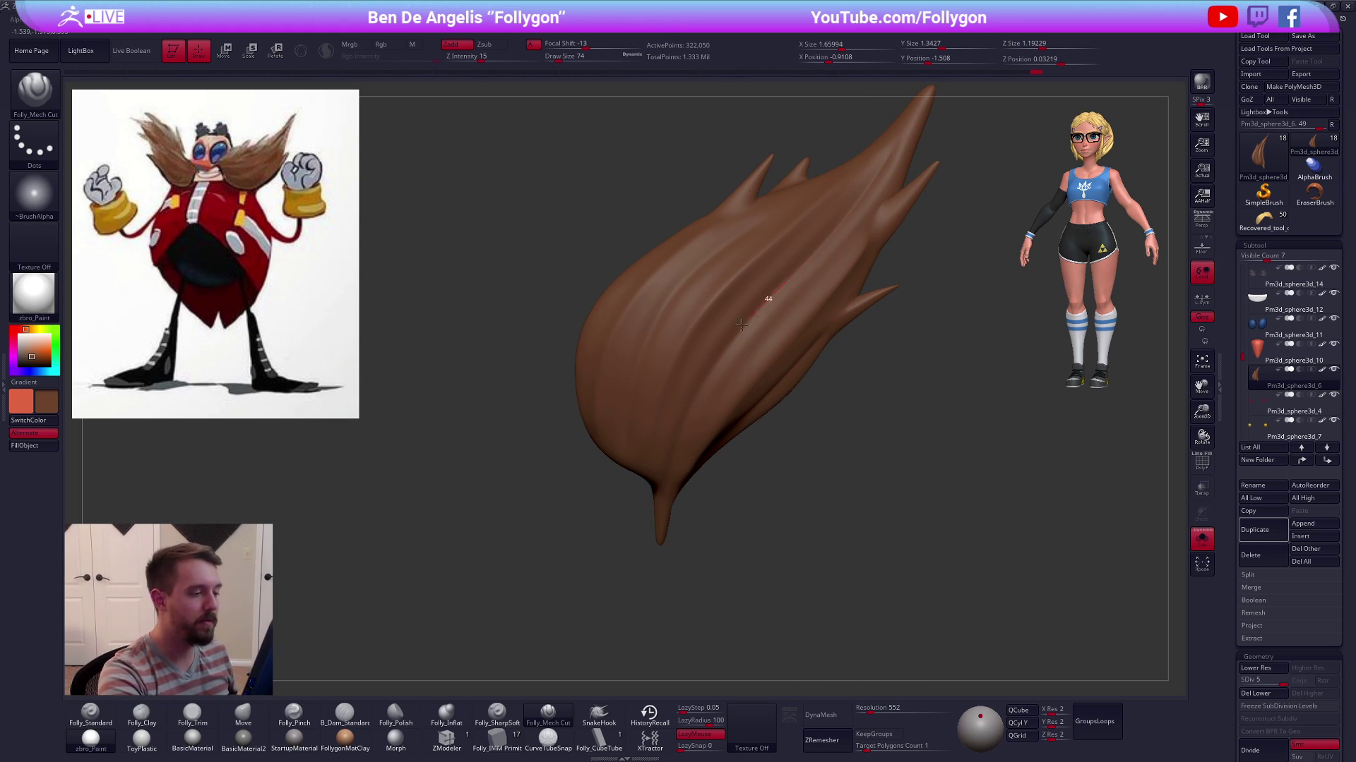
{"action": "right_click_drag", "start_coordinate": [642, 539], "coordinate": [686, 422]}
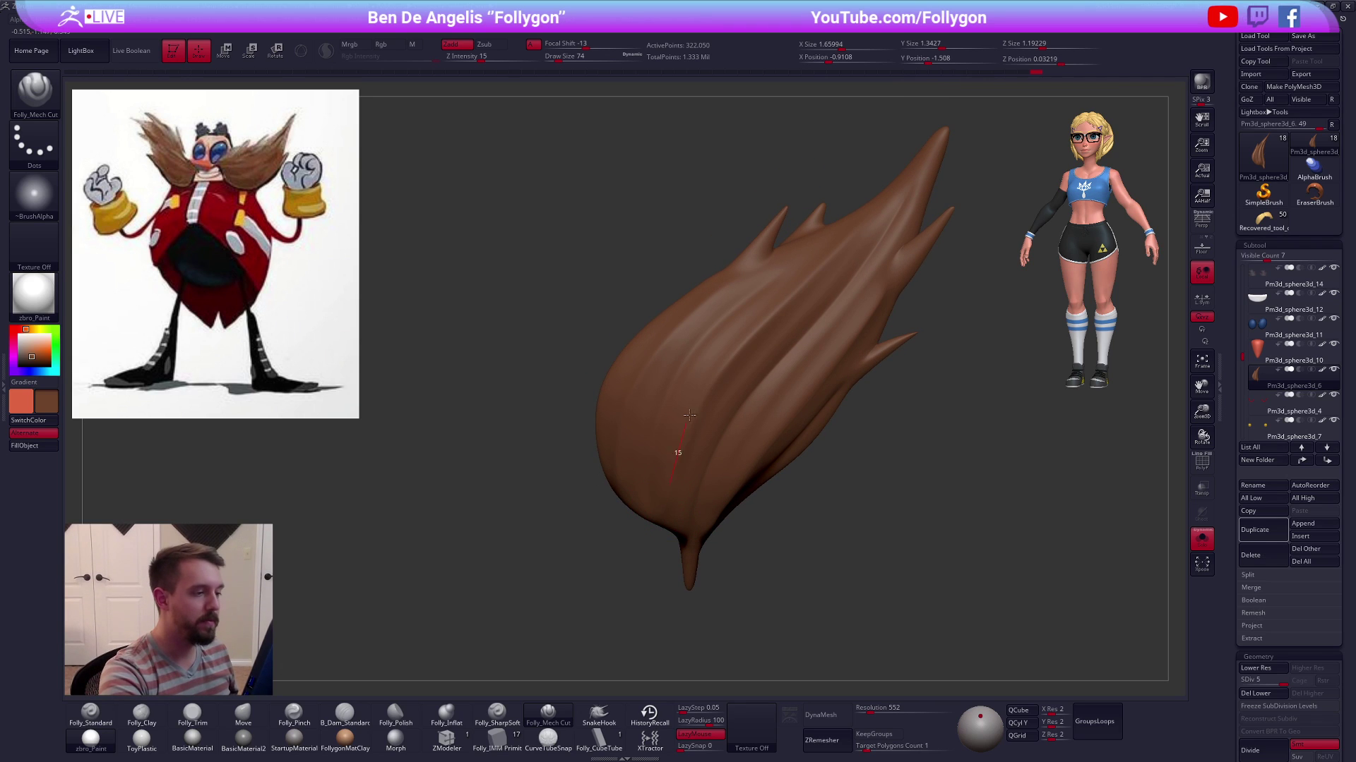
{"action": "right_click_drag", "start_coordinate": [793, 270], "coordinate": [783, 275]}
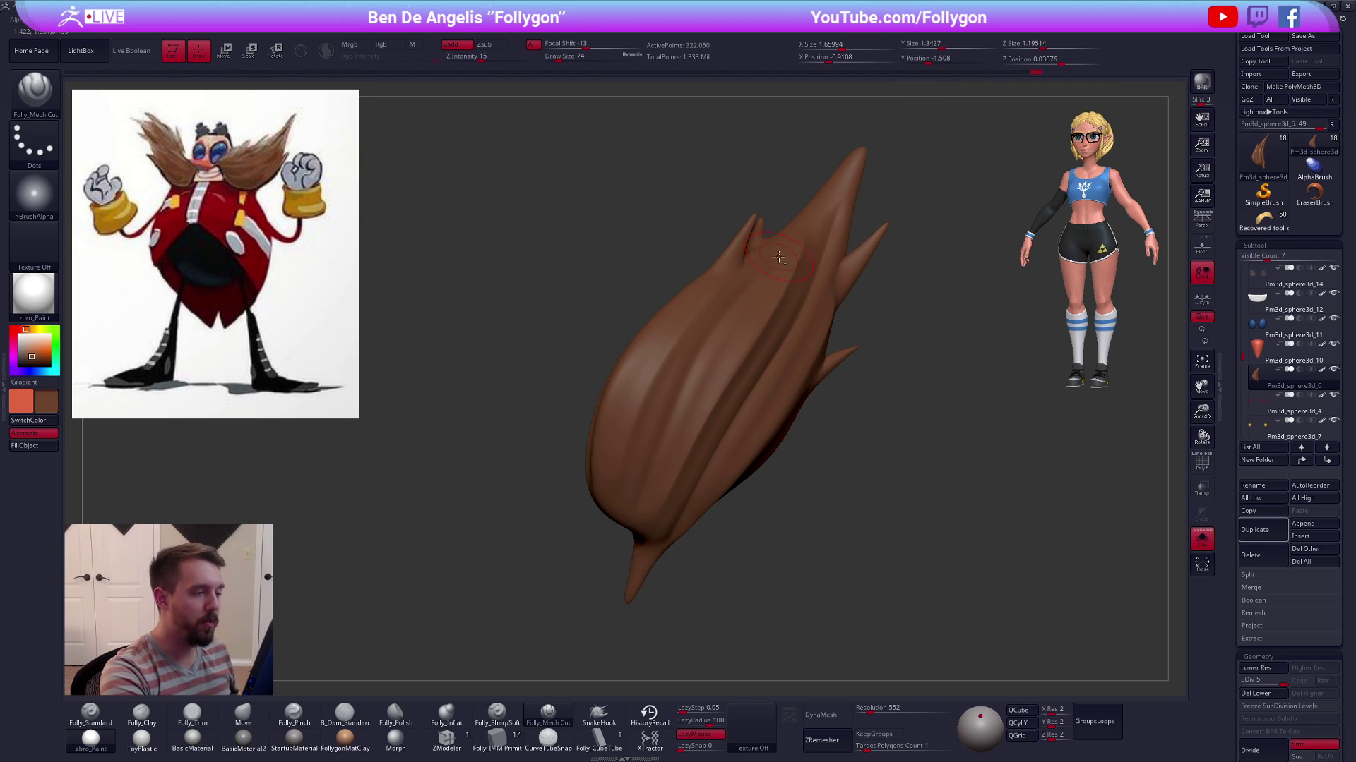
{"action": "right_click_drag", "start_coordinate": [637, 499], "coordinate": [701, 325]}
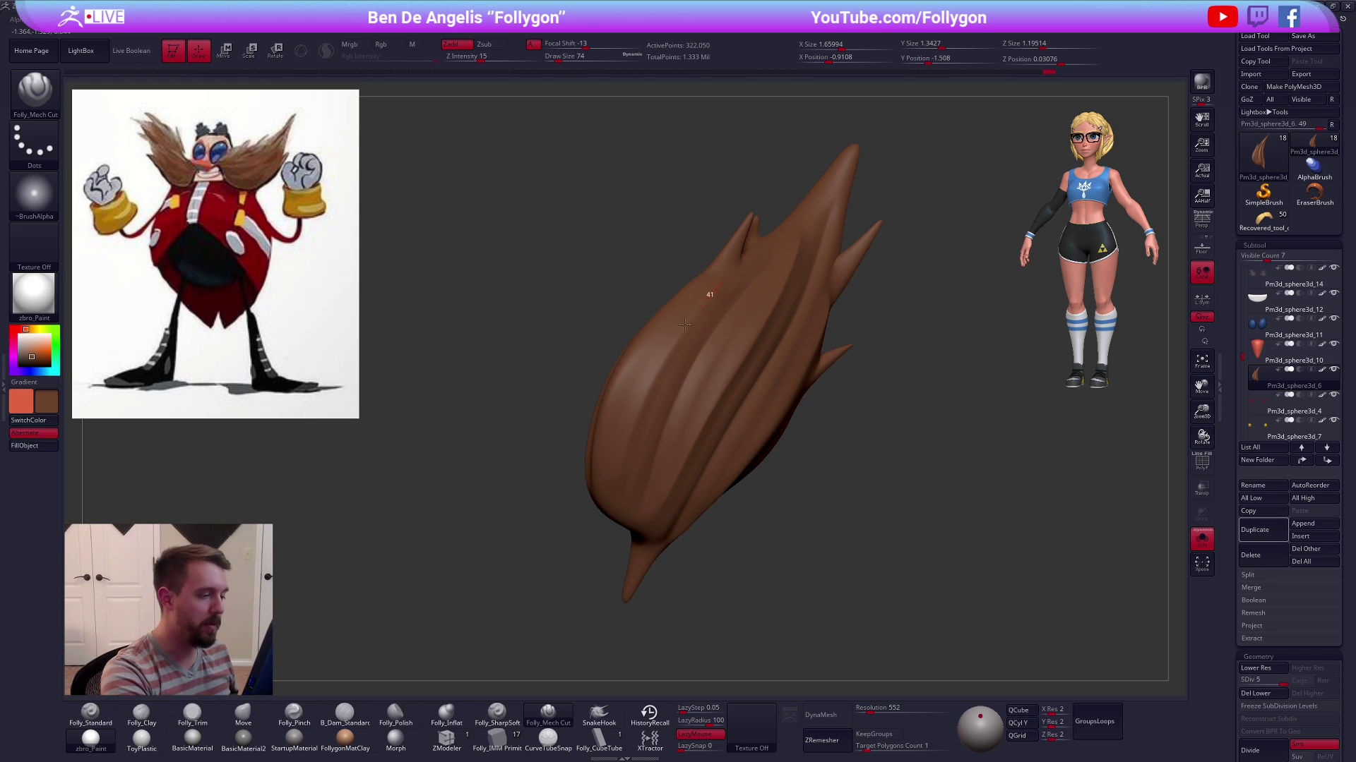
Carve strand grooves around the outer side of the left half, running from its bulge up between the spikes
{"action": "right_click_drag", "start_coordinate": [614, 566], "coordinate": [729, 290]}
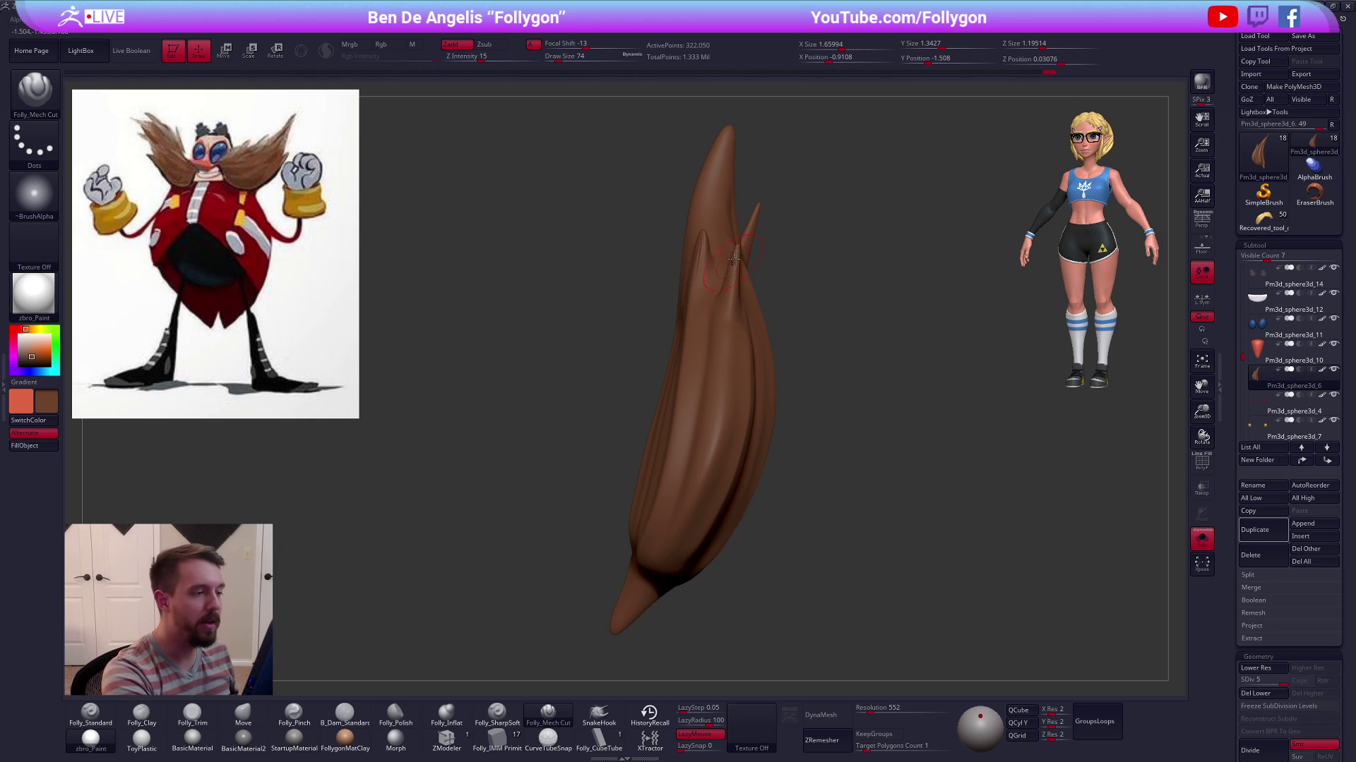
{"action": "mouse_move", "coordinate": [660, 575]}
{"action": "right_mouse_down"}
{"action": "mouse_move", "coordinate": [706, 564]}
{"action": "mouse_move", "coordinate": [702, 584]}
{"action": "mouse_move", "coordinate": [737, 487]}
{"action": "mouse_move", "coordinate": [682, 523]}
{"action": "right_mouse_up"}
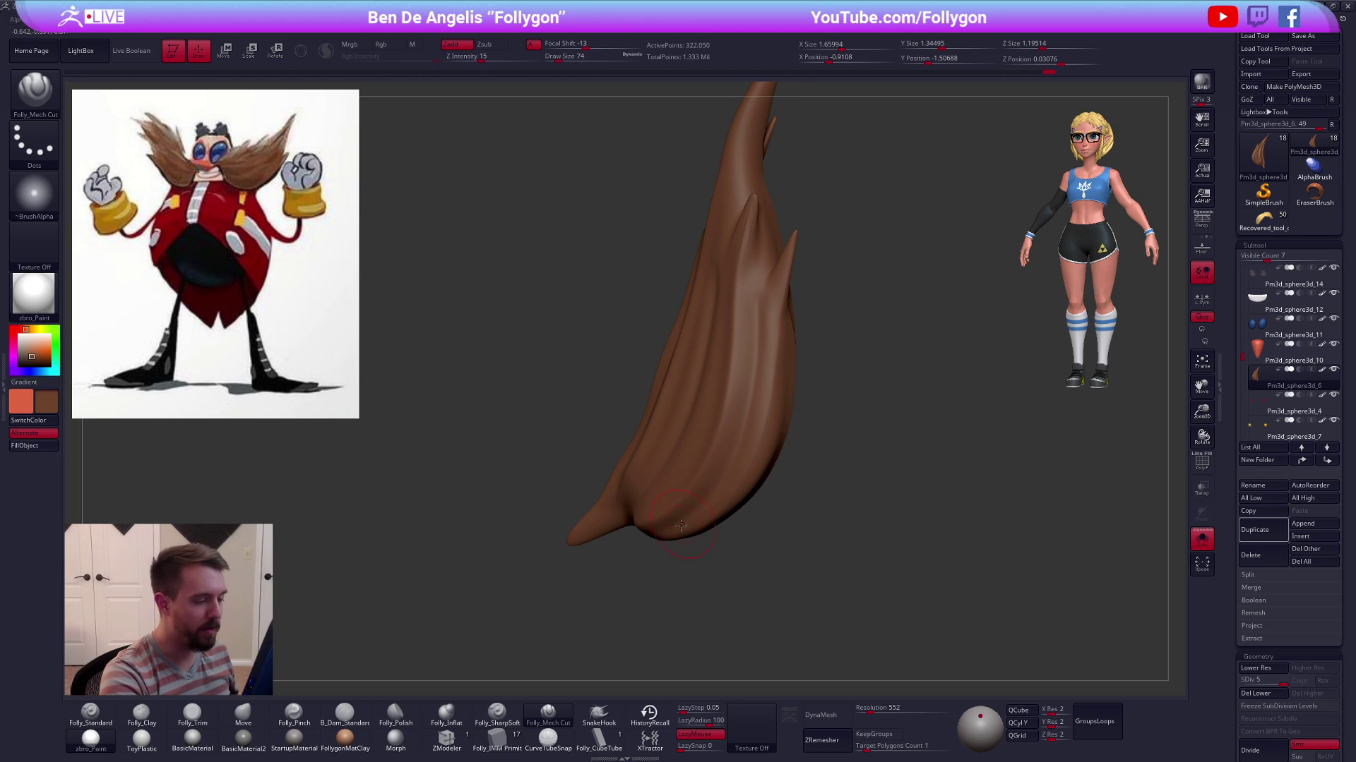
{"action": "left_click_drag", "start_coordinate": [754, 377], "coordinate": [757, 241]}
{"action": "right_click_drag", "start_coordinate": [757, 241], "coordinate": [730, 266]}
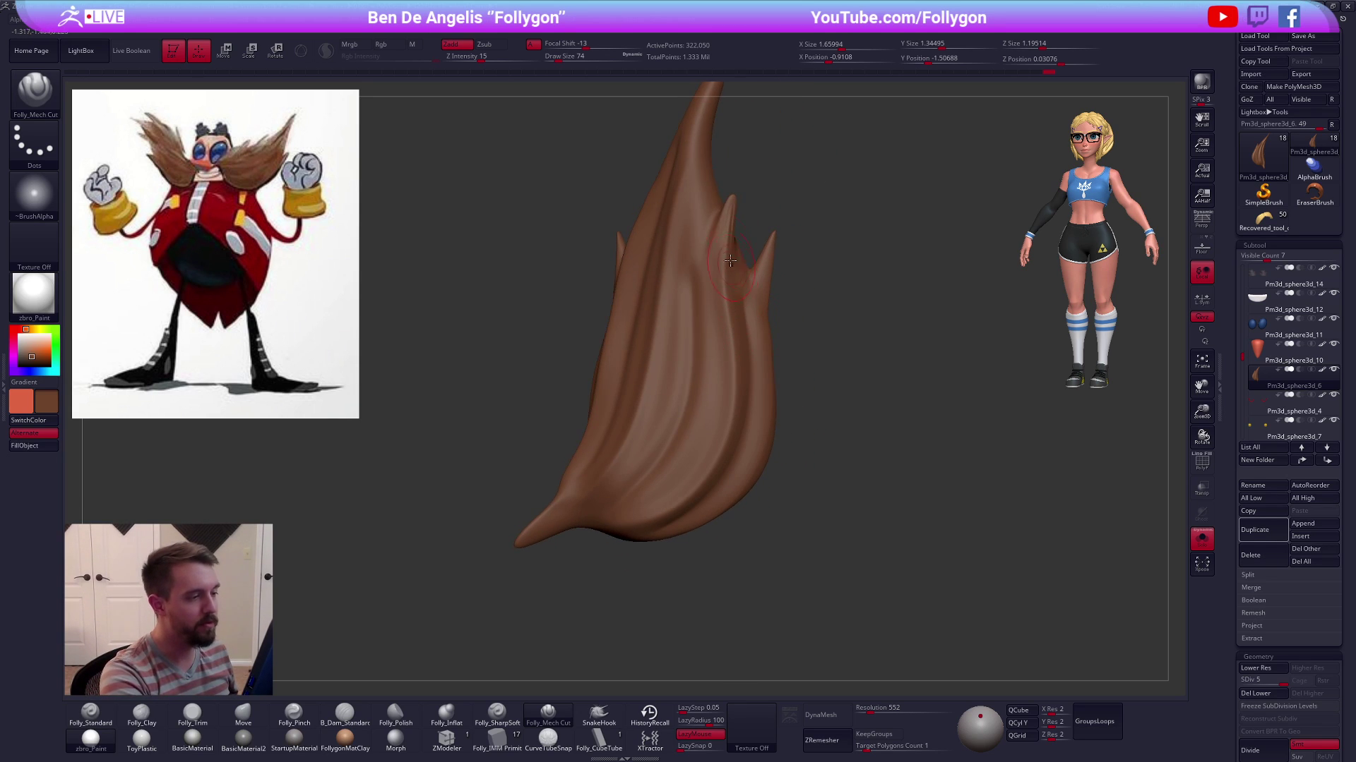
{"action": "right_click_drag", "start_coordinate": [639, 533], "coordinate": [612, 504]}
{"action": "left_click_drag", "start_coordinate": [680, 365], "coordinate": [679, 243]}
{"action": "right_click_drag", "start_coordinate": [708, 280], "coordinate": [719, 166]}
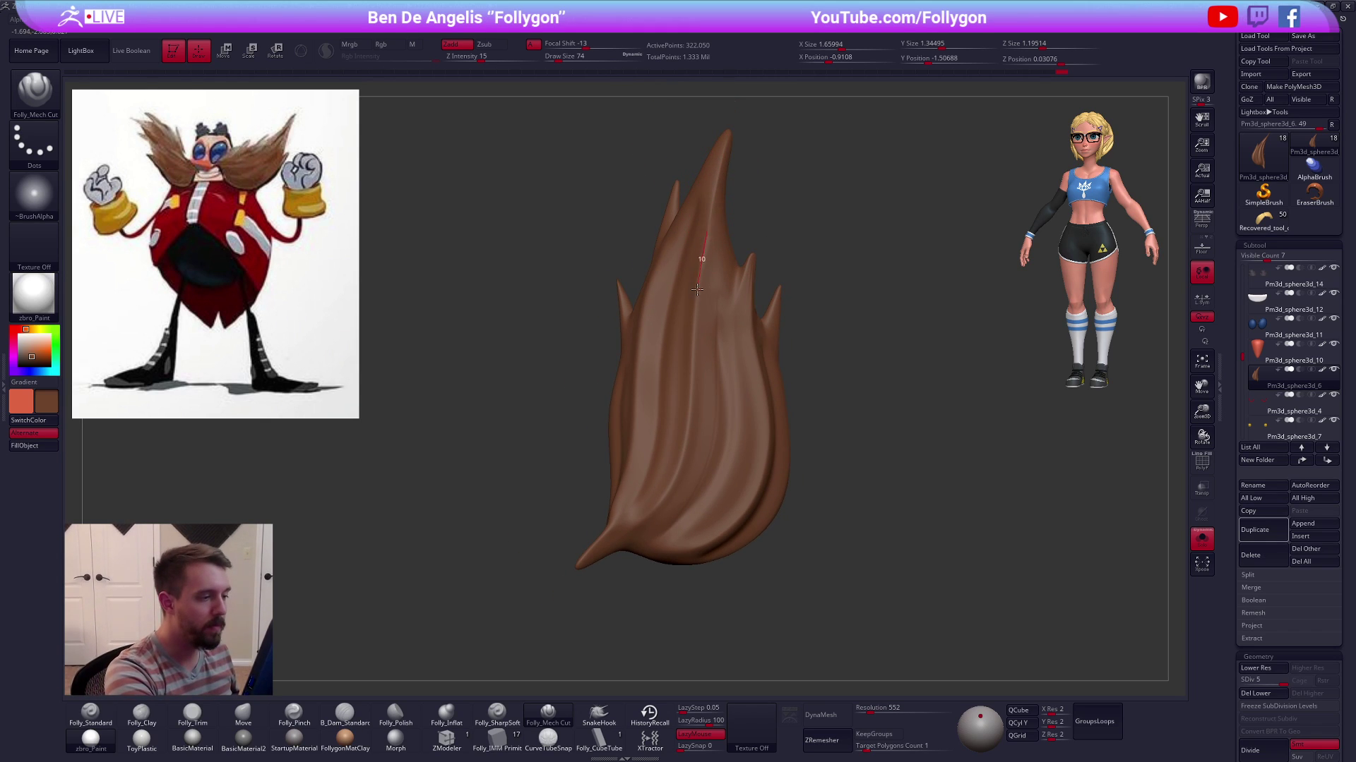
Carve more strand grooves along the left half's upper edge toward its narrow spikes, reducing the draw size to 67
{"action": "right_click_drag", "start_coordinate": [649, 531], "coordinate": [676, 502]}
{"action": "right_click_drag", "start_coordinate": [732, 310], "coordinate": [696, 268]}
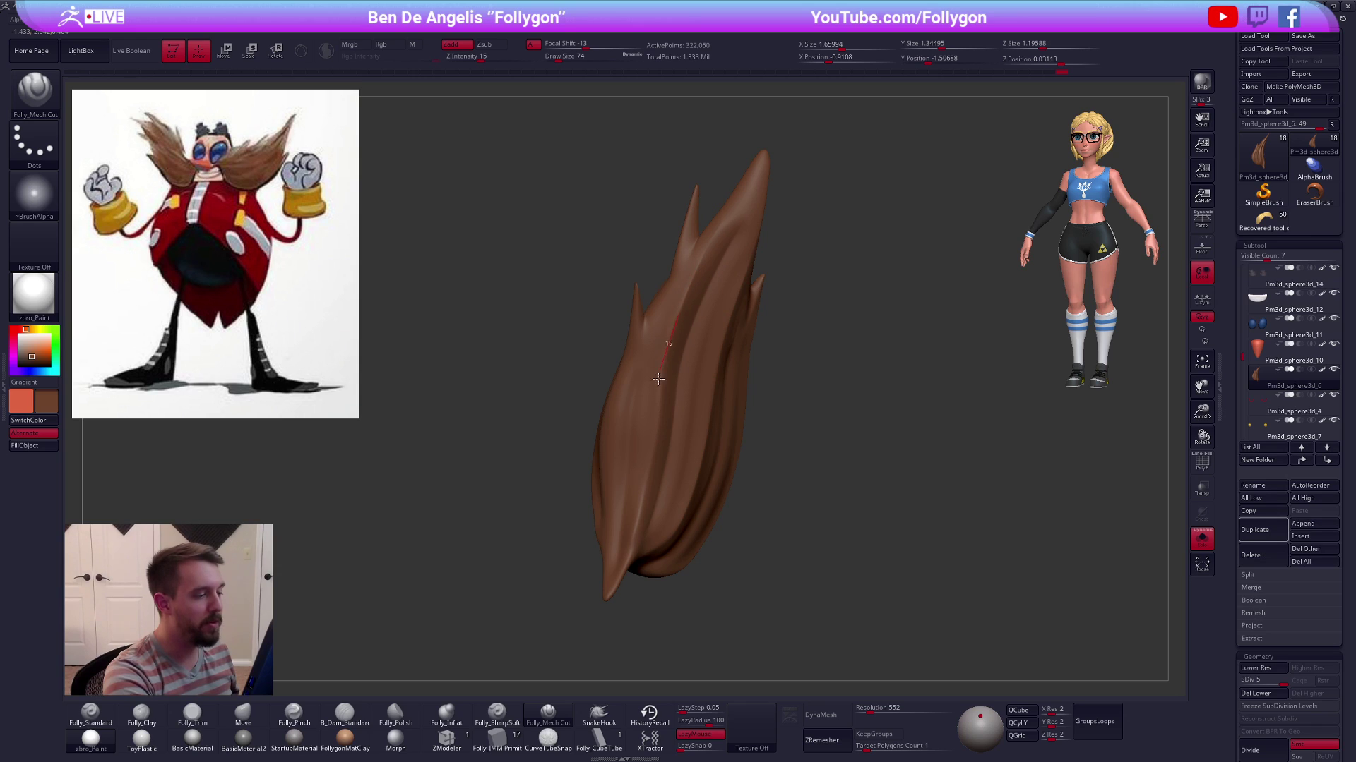
{"action": "mouse_move", "coordinate": [762, 601]}
{"action": "right_mouse_down"}
{"action": "mouse_move", "coordinate": [810, 563]}
{"action": "mouse_move", "coordinate": [817, 648]}
{"action": "mouse_move", "coordinate": [714, 387]}
{"action": "mouse_move", "coordinate": [724, 424]}
{"action": "right_mouse_up"}
{"action": "key", "text": "space"}
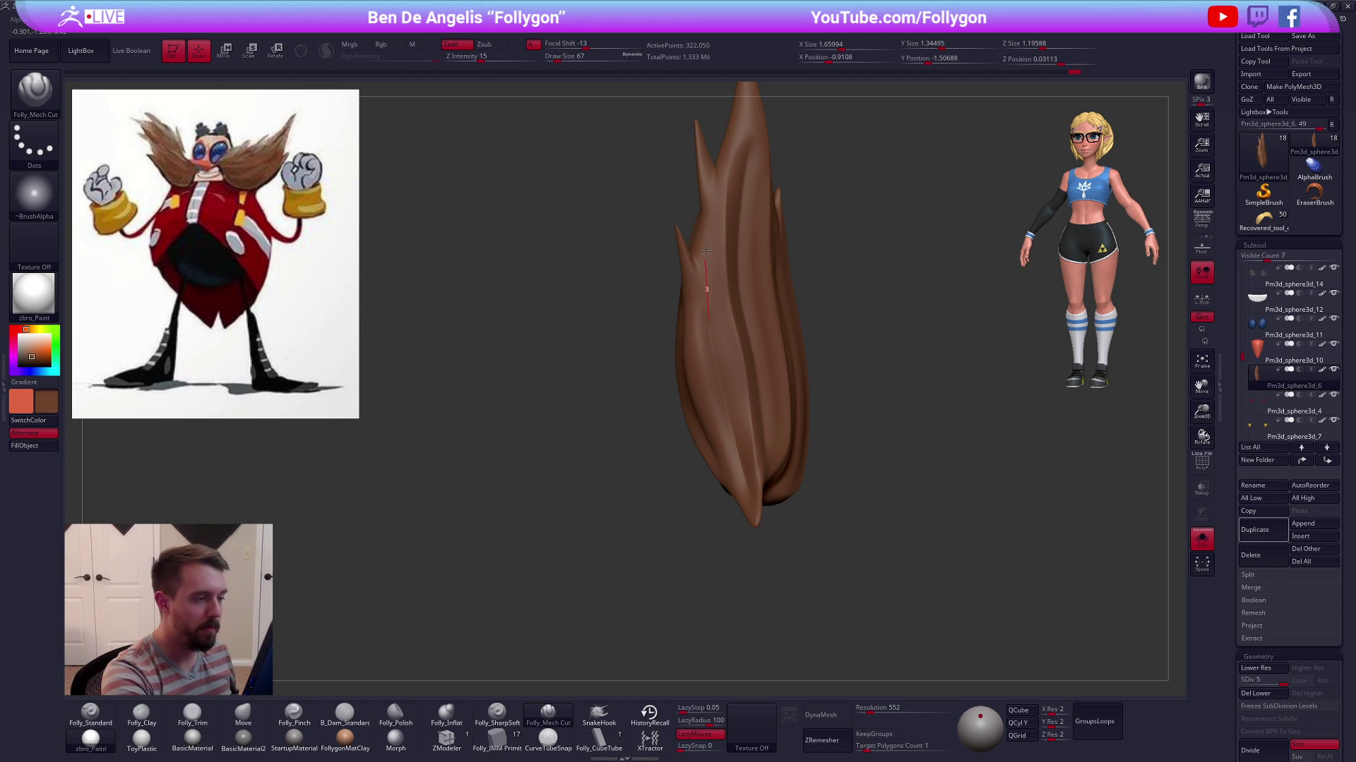
{"action": "right_click_drag", "start_coordinate": [705, 255], "coordinate": [717, 302]}
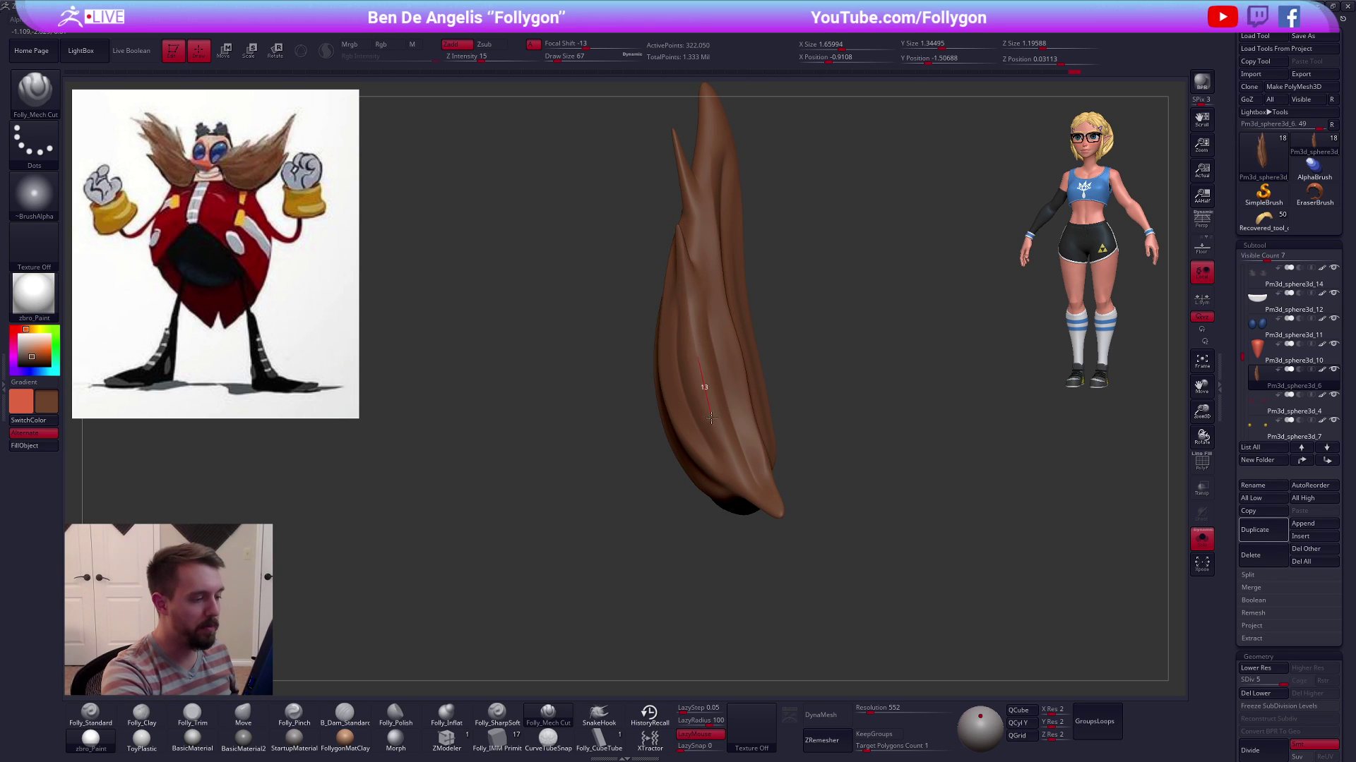
Unhide both moustache halves and bring the rest of the character back into view
{"action": "right_click_drag", "start_coordinate": [767, 534], "coordinate": [796, 432]}
{"action": "left_click", "coordinate": [805, 452], "text": "ctrl+shift"}
{"action": "right_click_drag", "start_coordinate": [819, 480], "coordinate": [764, 402], "text": "alt"}
{"action": "key", "text": "alt+s"}
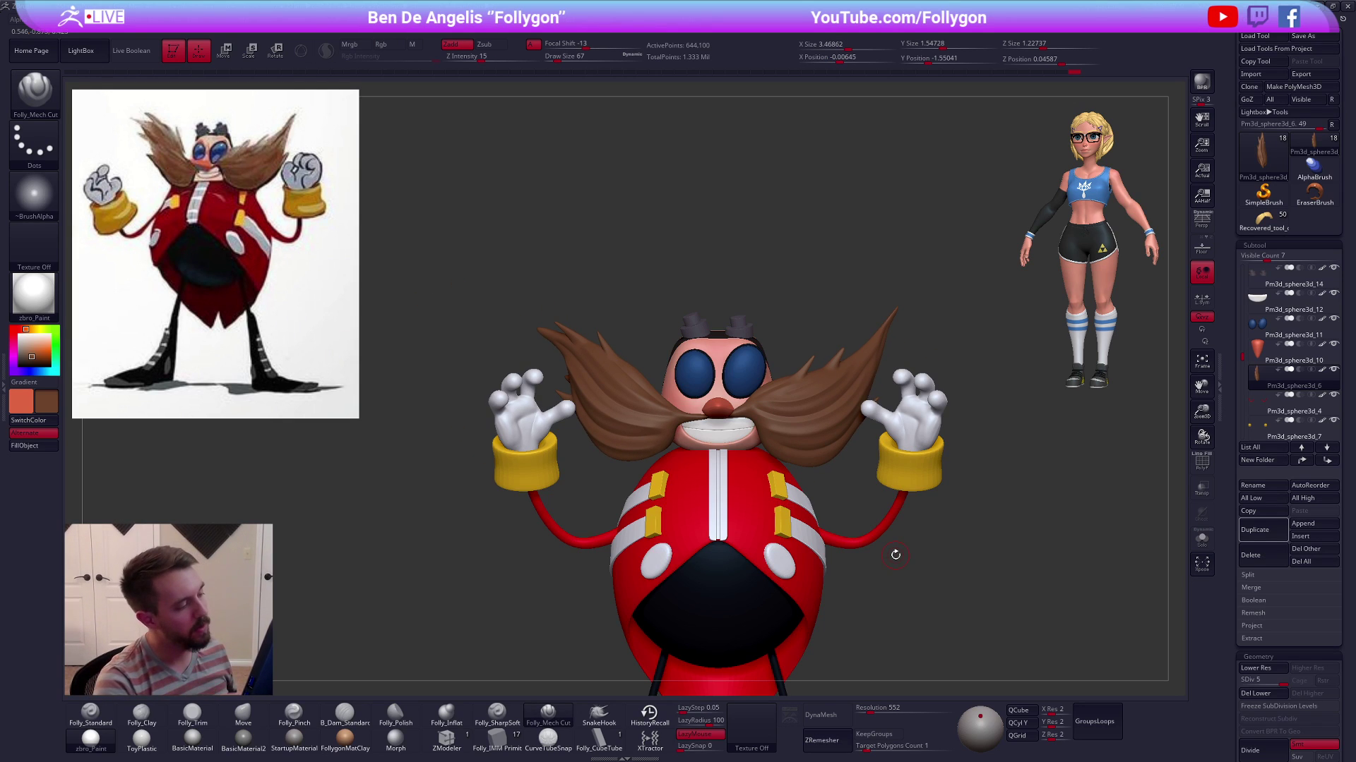
Isolate the moustache and adjust the spikes along the right half's upper edge with the Move brush at draw size 140
{"action": "key", "text": "b"}
{"action": "key", "text": "m"}
{"action": "key", "text": "v"}
{"action": "key", "text": "space"}
{"action": "key", "text": "space"}
{"action": "key", "text": "alt+s"}
{"action": "right_click_drag", "start_coordinate": [847, 353], "coordinate": [815, 363]}
{"action": "key", "text": "space"}
{"action": "left_click_drag", "start_coordinate": [818, 361], "coordinate": [824, 363]}
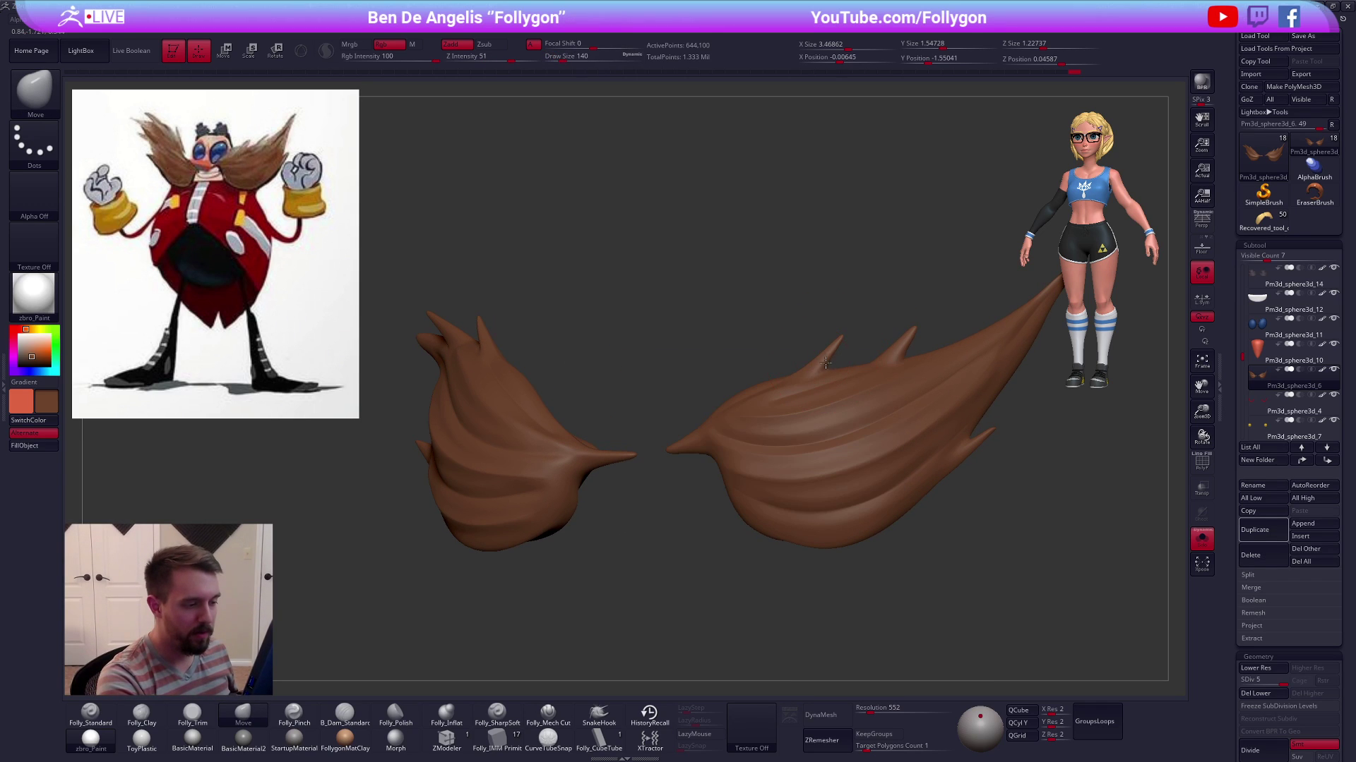
{"action": "mouse_move", "coordinate": [840, 374]}
{"action": "right_mouse_down"}
{"action": "mouse_move", "coordinate": [847, 361]}
{"action": "mouse_move", "coordinate": [875, 407]}
{"action": "mouse_move", "coordinate": [812, 395]}
{"action": "mouse_move", "coordinate": [682, 320]}
{"action": "mouse_move", "coordinate": [687, 347]}
{"action": "right_mouse_up"}
{"action": "right_click_drag", "start_coordinate": [578, 560], "coordinate": [559, 510], "text": "ctrl"}
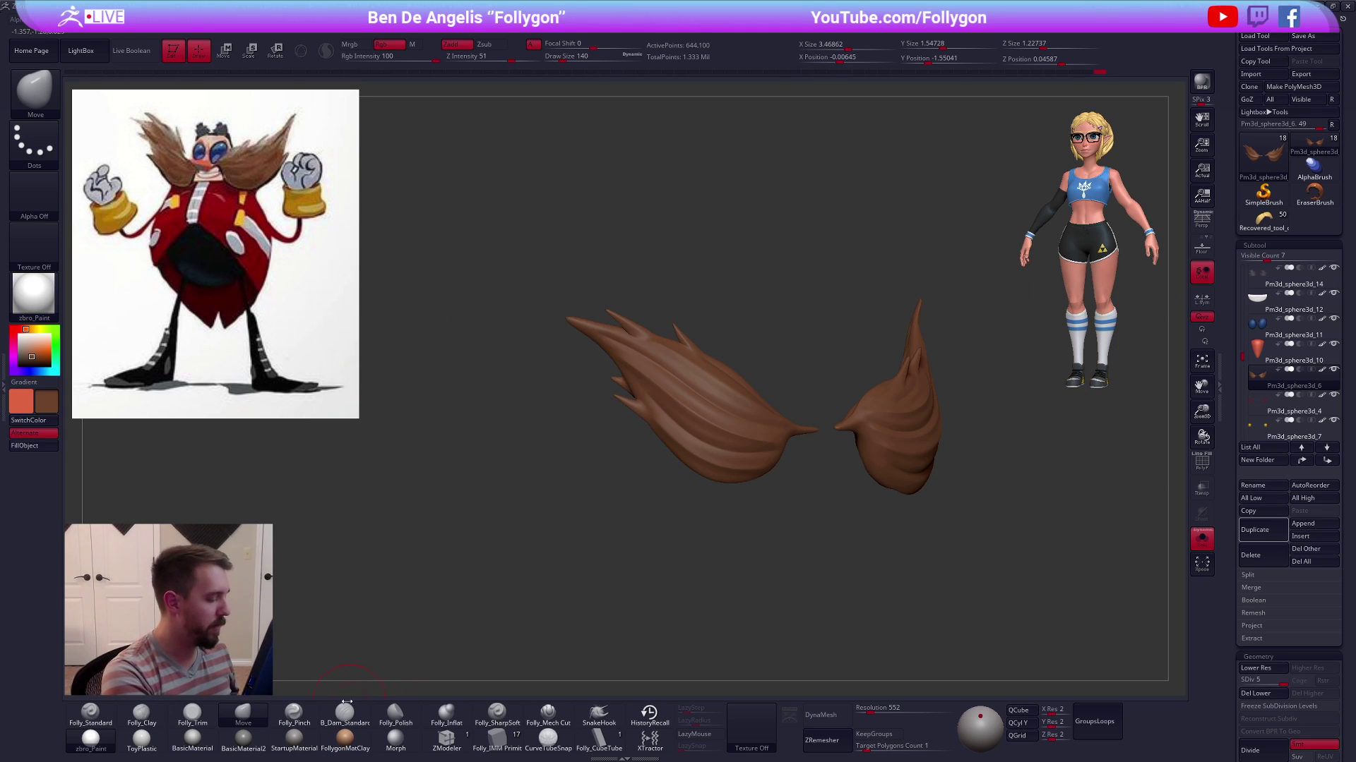
Apply StartupMaterial, turn off the moustache's painted colour and refine the spike shapes with the Move brush
{"action": "left_click", "coordinate": [301, 739]}
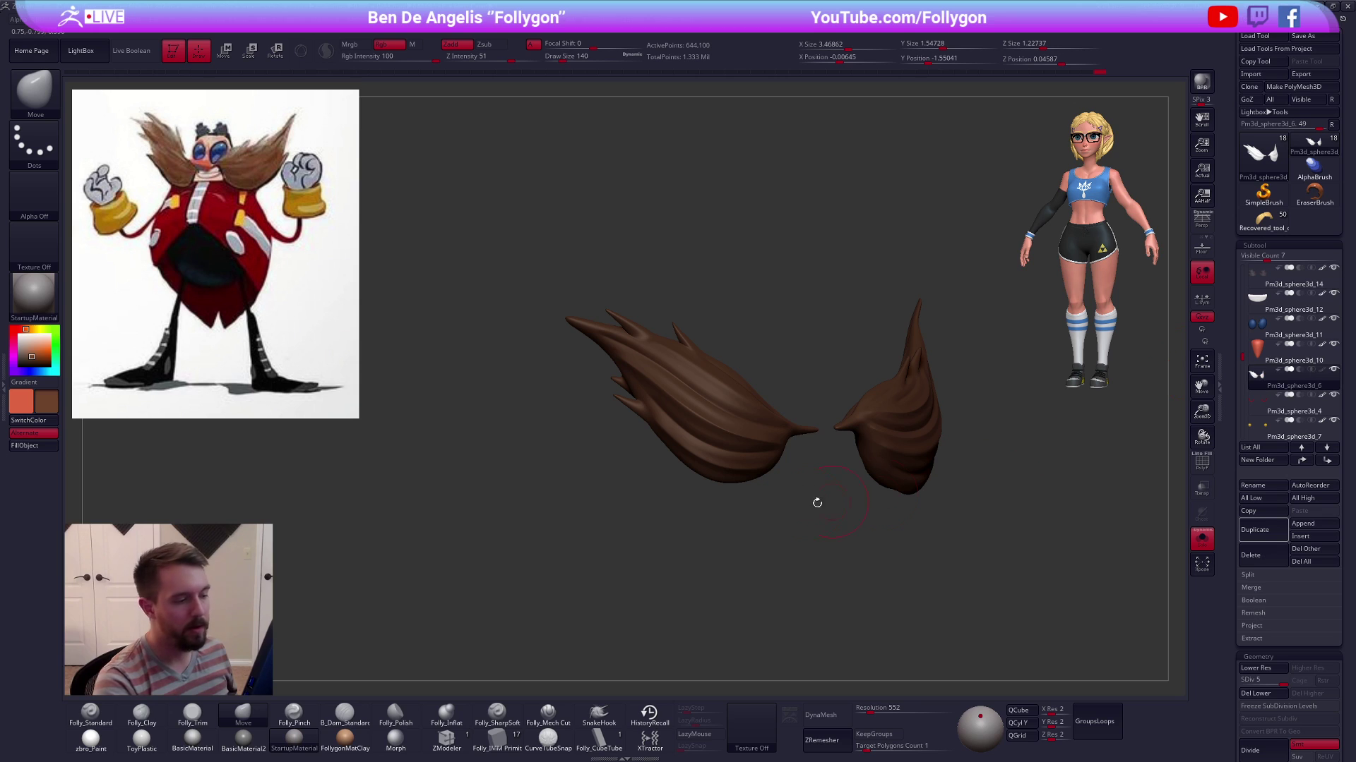
{"action": "mouse_move", "coordinate": [565, 562]}
{"action": "right_mouse_down"}
{"action": "mouse_move", "coordinate": [829, 452]}
{"action": "mouse_move", "coordinate": [751, 450]}
{"action": "mouse_move", "coordinate": [661, 388]}
{"action": "mouse_move", "coordinate": [720, 344]}
{"action": "mouse_move", "coordinate": [716, 450]}
{"action": "right_mouse_up"}
{"action": "key", "text": "space"}
{"action": "left_click_drag", "start_coordinate": [754, 401], "coordinate": [737, 428]}
{"action": "right_click_drag", "start_coordinate": [600, 384], "coordinate": [663, 439], "text": "alt"}
{"action": "key", "text": "space"}
{"action": "left_click_drag", "start_coordinate": [705, 368], "coordinate": [706, 368]}
{"action": "right_click_drag", "start_coordinate": [709, 375], "coordinate": [738, 379]}
{"action": "key", "text": "space"}
{"action": "left_click_drag", "start_coordinate": [706, 374], "coordinate": [703, 373]}
{"action": "right_click_drag", "start_coordinate": [707, 388], "coordinate": [701, 393]}
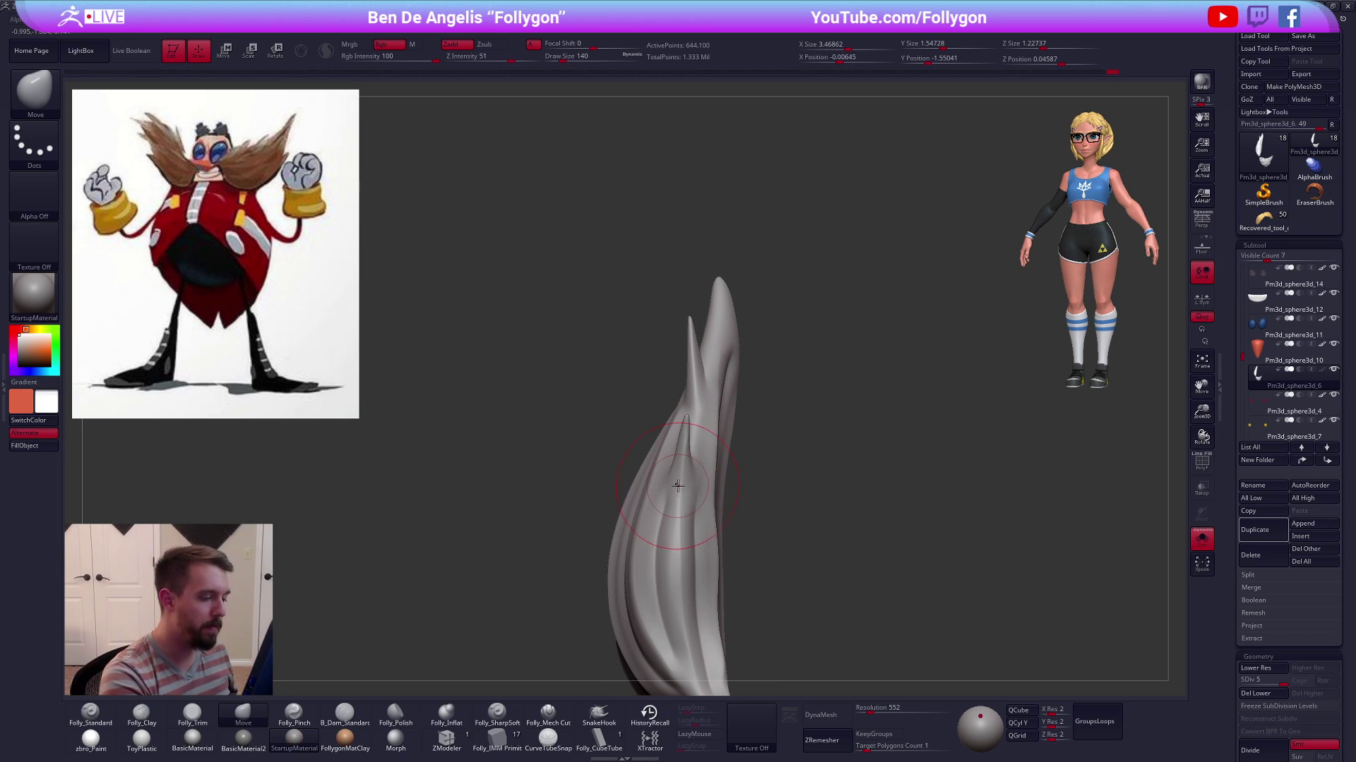
{"action": "right_click_drag", "start_coordinate": [678, 472], "coordinate": [824, 434]}
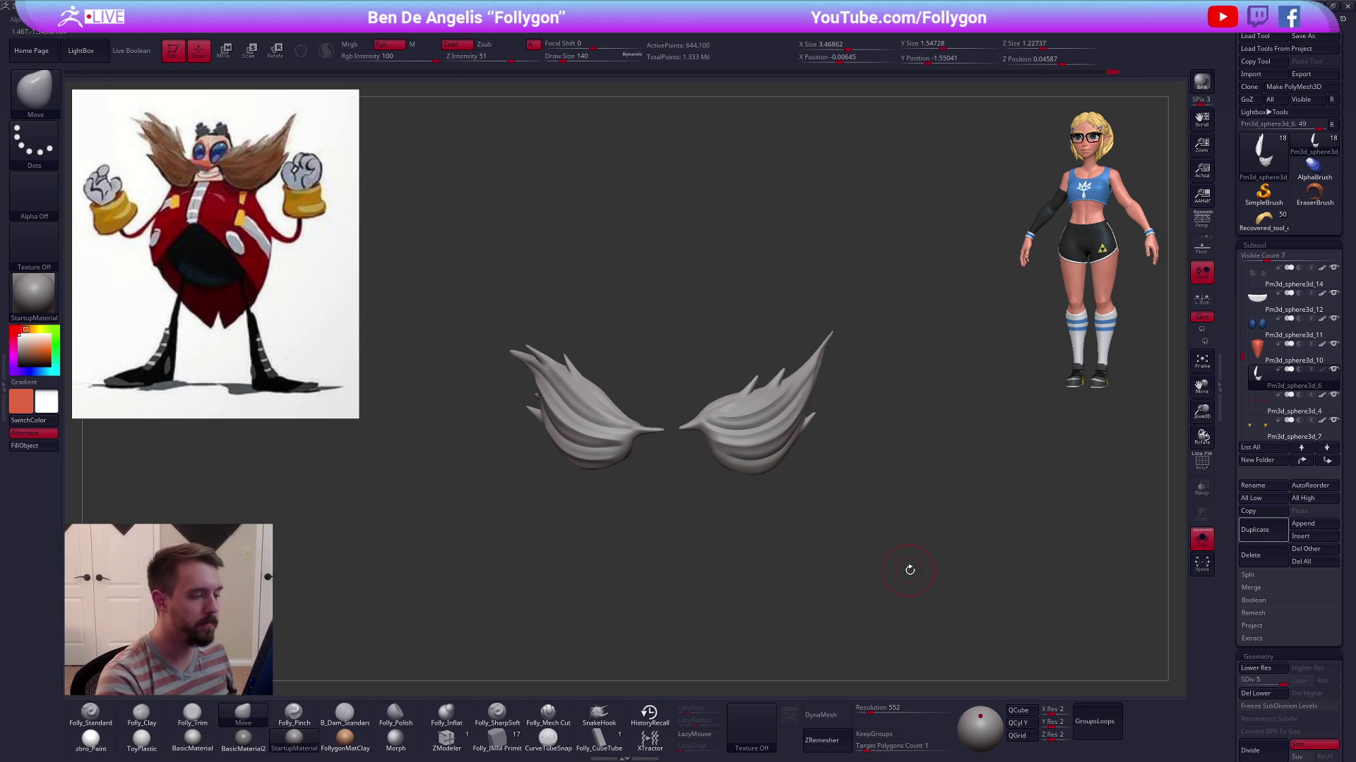
Show the full character and restore the moustache's painted brown colour with the zbro_Paint material
{"action": "key", "text": "alt+s"}
{"action": "right_click_drag", "start_coordinate": [900, 554], "coordinate": [905, 499], "text": "alt"}
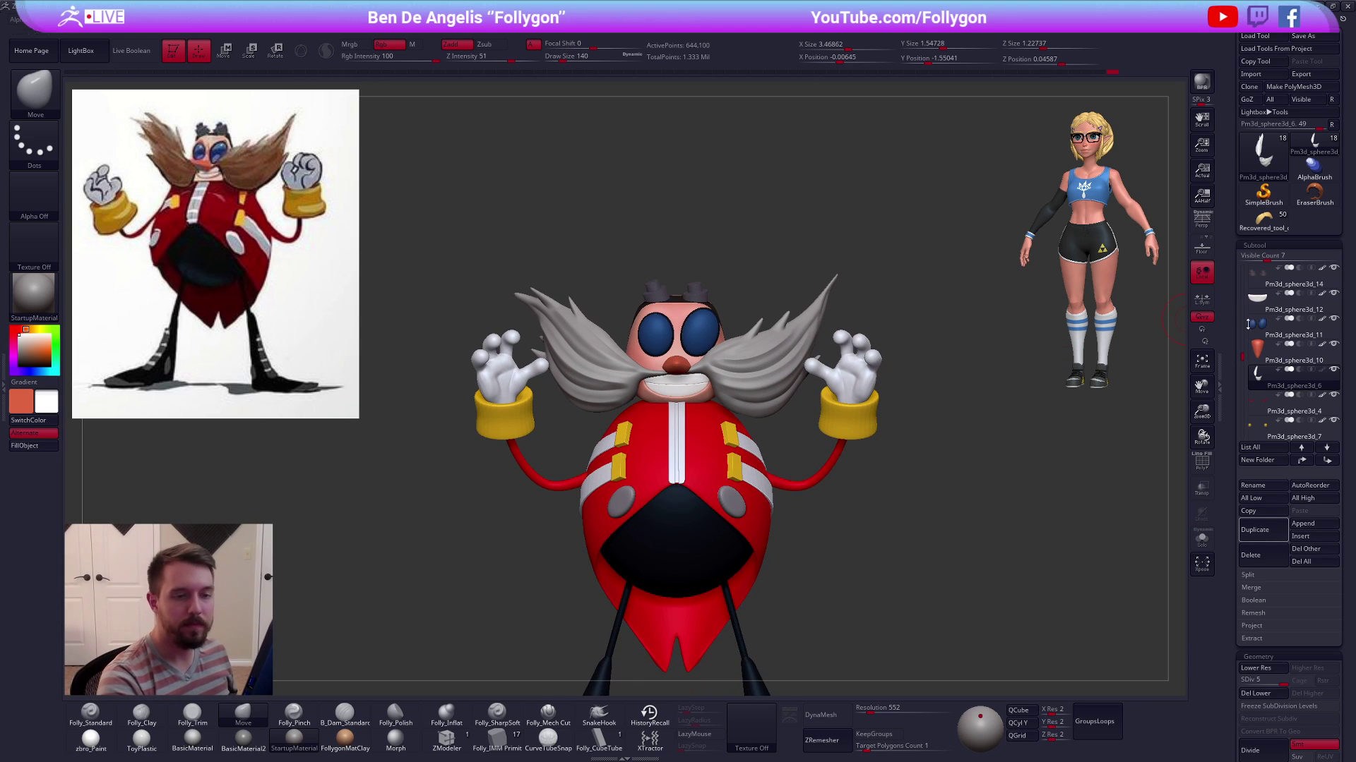
{"action": "left_click", "coordinate": [1322, 370]}
{"action": "left_click", "coordinate": [91, 738]}
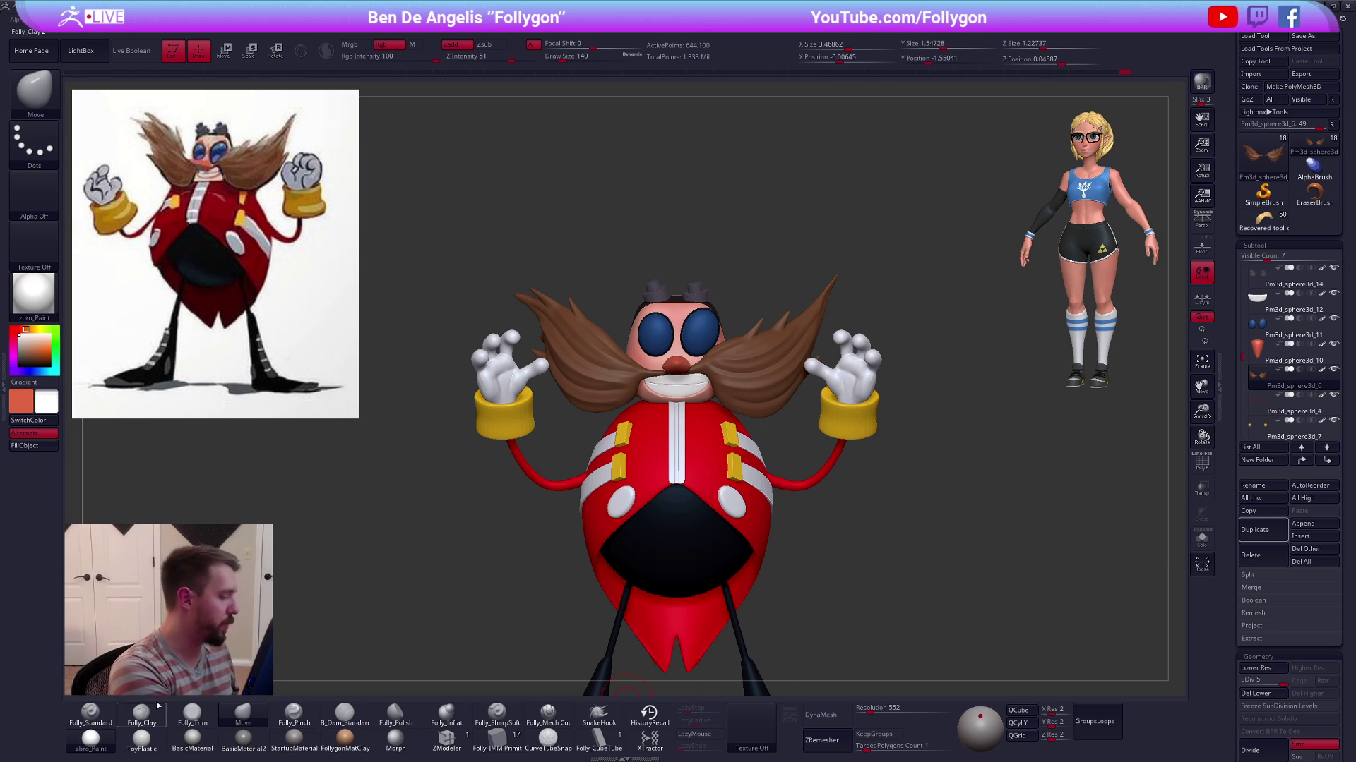
{"action": "right_click_drag", "start_coordinate": [975, 574], "coordinate": [959, 517], "text": "alt"}
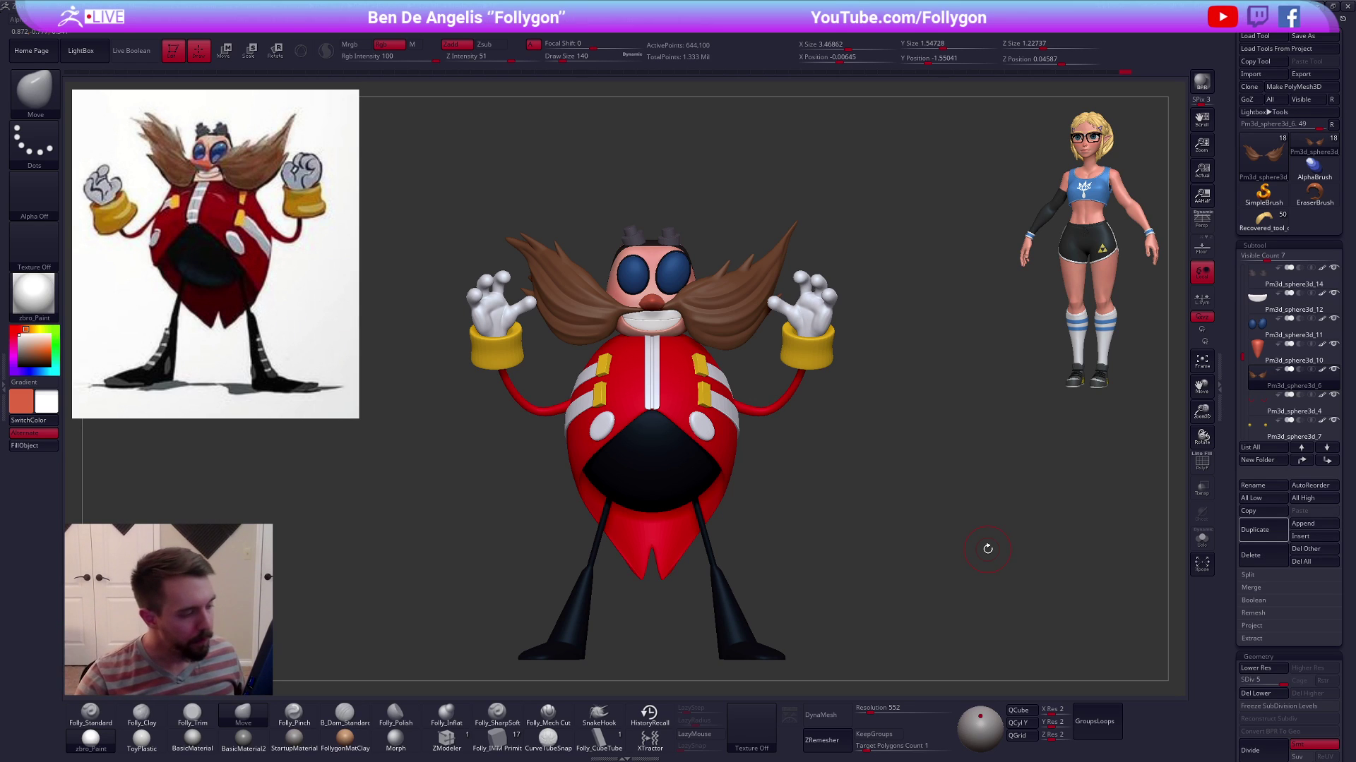
Switch to the web browser, open the Sculptober site in a new tab and go through its rules down to the tagging step
{"action": "key", "text": "alt+Tab"}
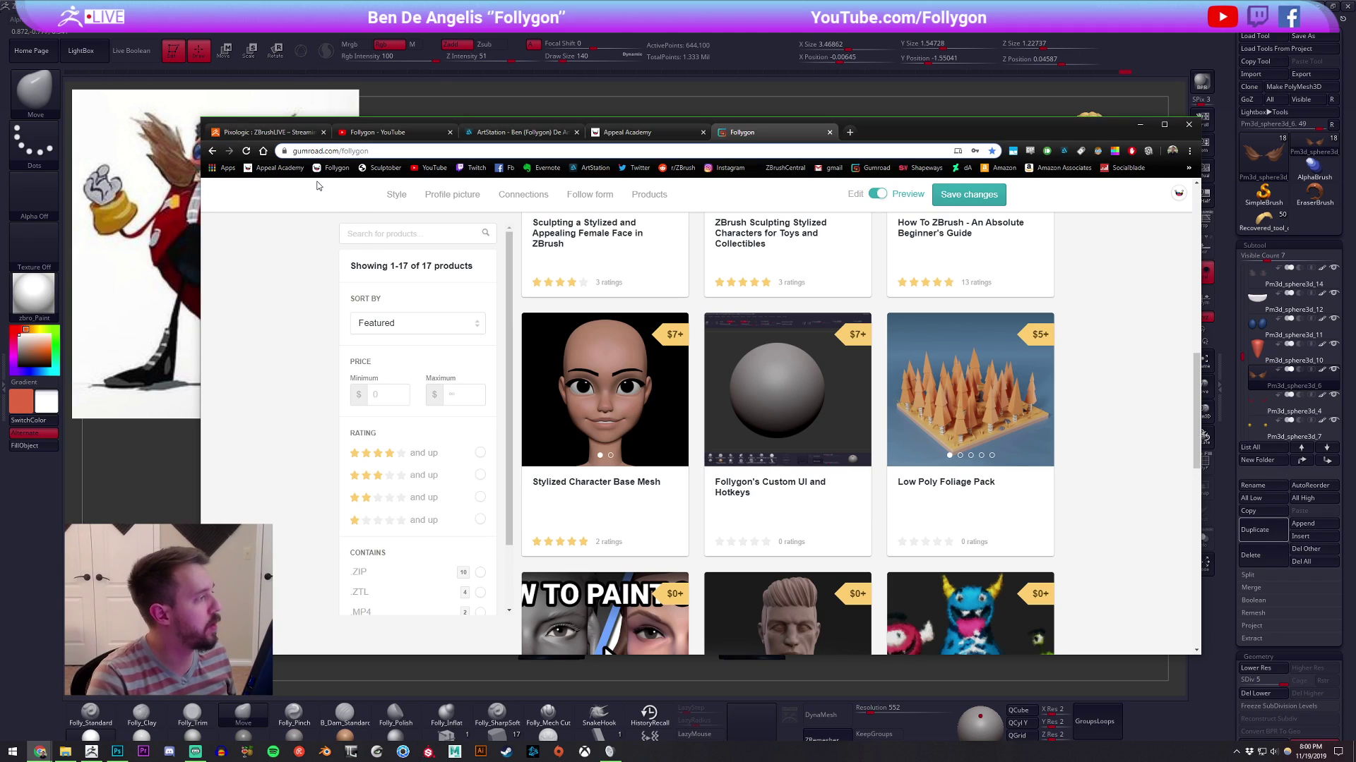
{"action": "middle_click", "coordinate": [381, 168]}
{"action": "left_click", "coordinate": [860, 129]}
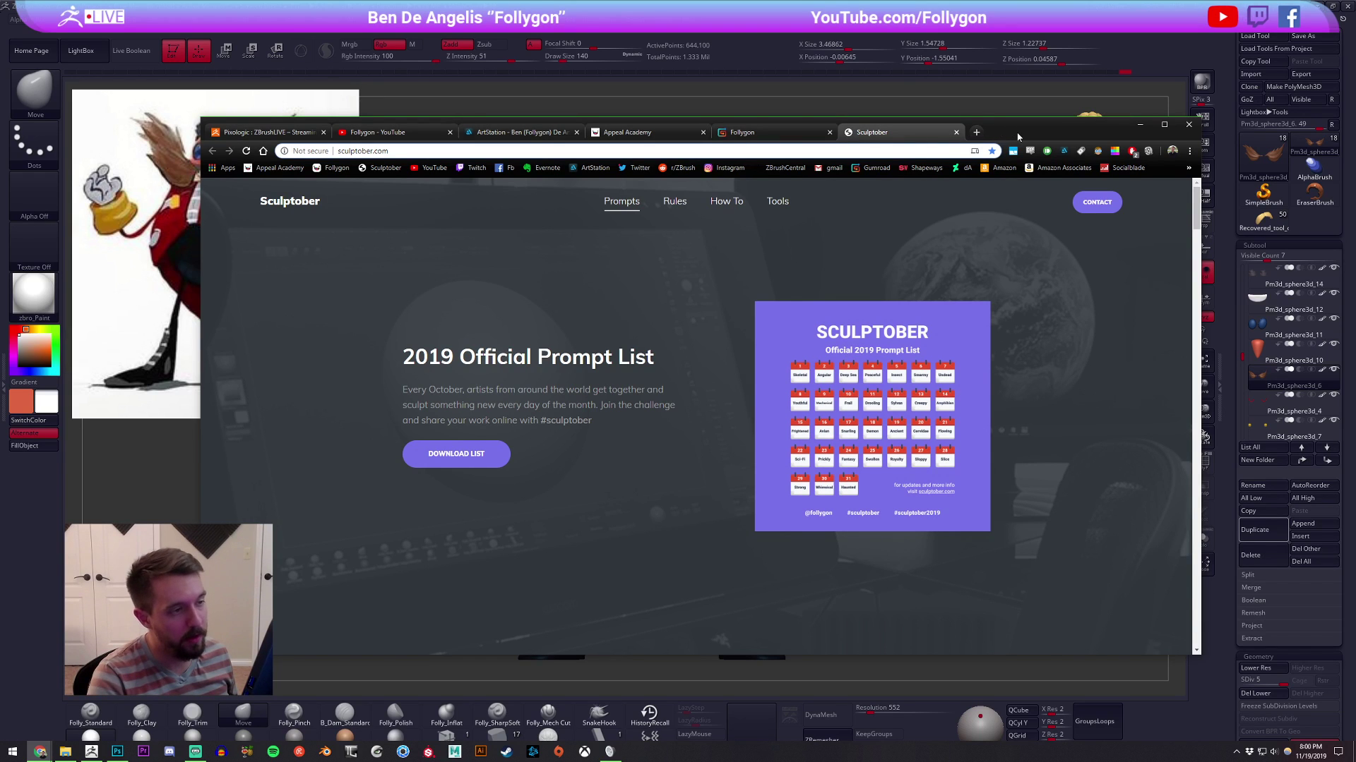
{"action": "double_click", "coordinate": [1018, 136]}
{"action": "scroll", "coordinate": [644, 311], "scroll_direction": "down", "scroll_amount": 10}
{"action": "scroll", "coordinate": [642, 322], "scroll_direction": "down", "scroll_amount": 12}
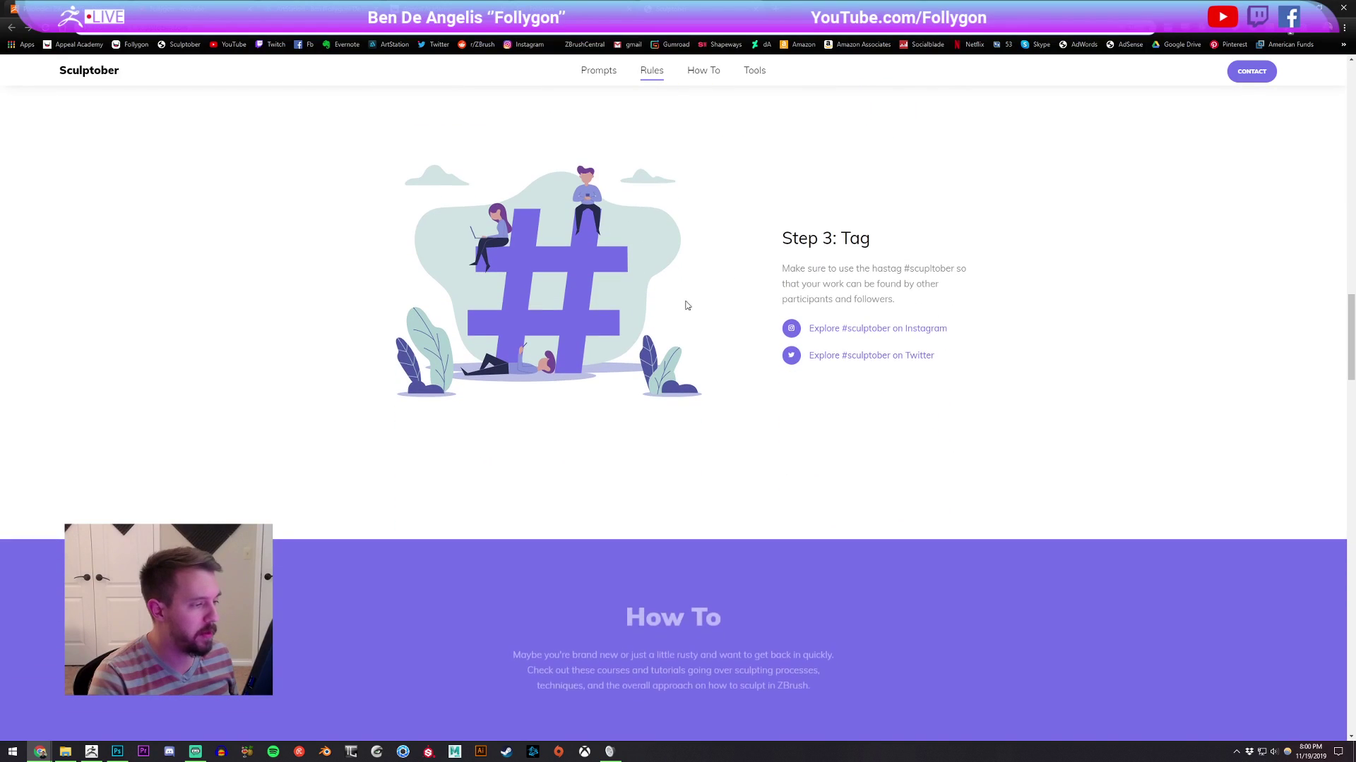
Open the #sculptober hashtag page on Instagram and look through the top and most recent posts
{"action": "left_click_drag", "start_coordinate": [790, 239], "coordinate": [896, 337]}
{"action": "left_click", "coordinate": [977, 367]}
{"action": "left_click", "coordinate": [893, 330]}
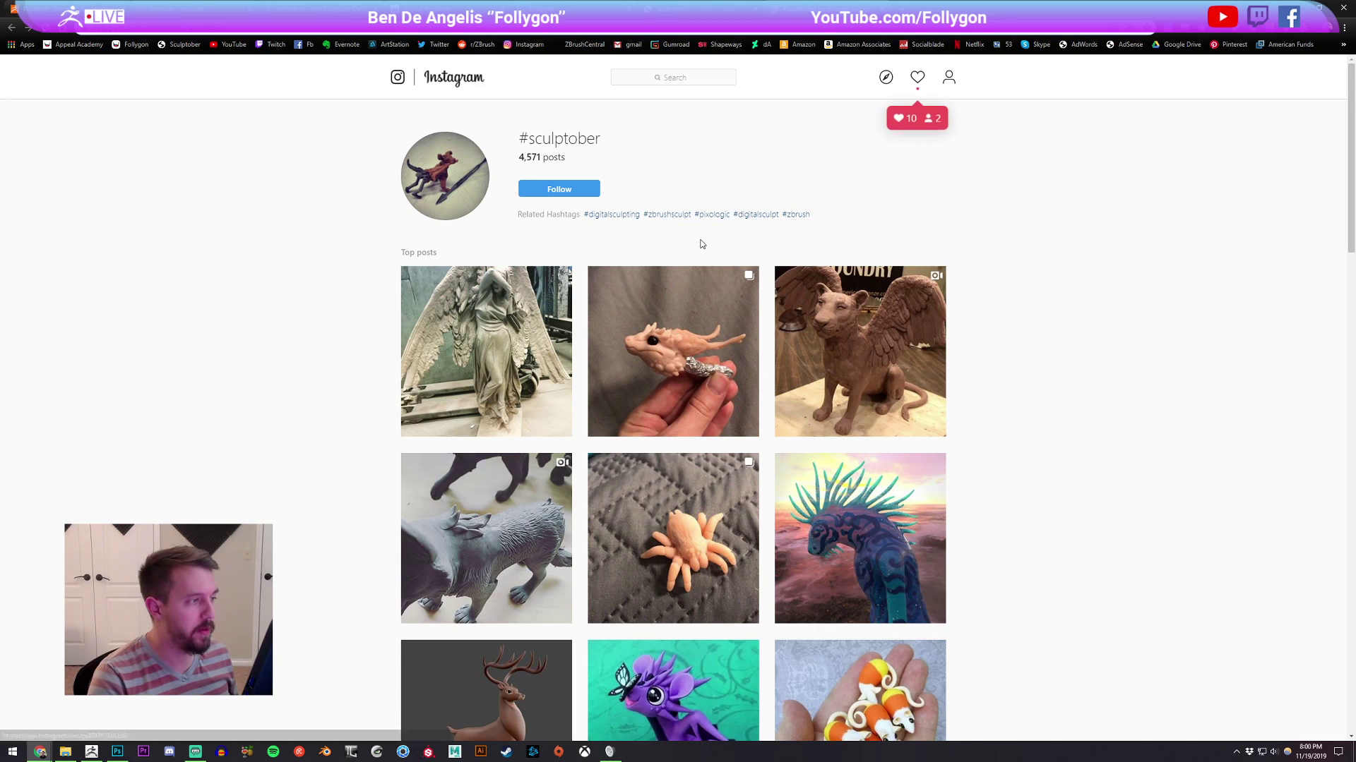
{"action": "scroll", "coordinate": [831, 313], "scroll_direction": "down", "scroll_amount": 3}
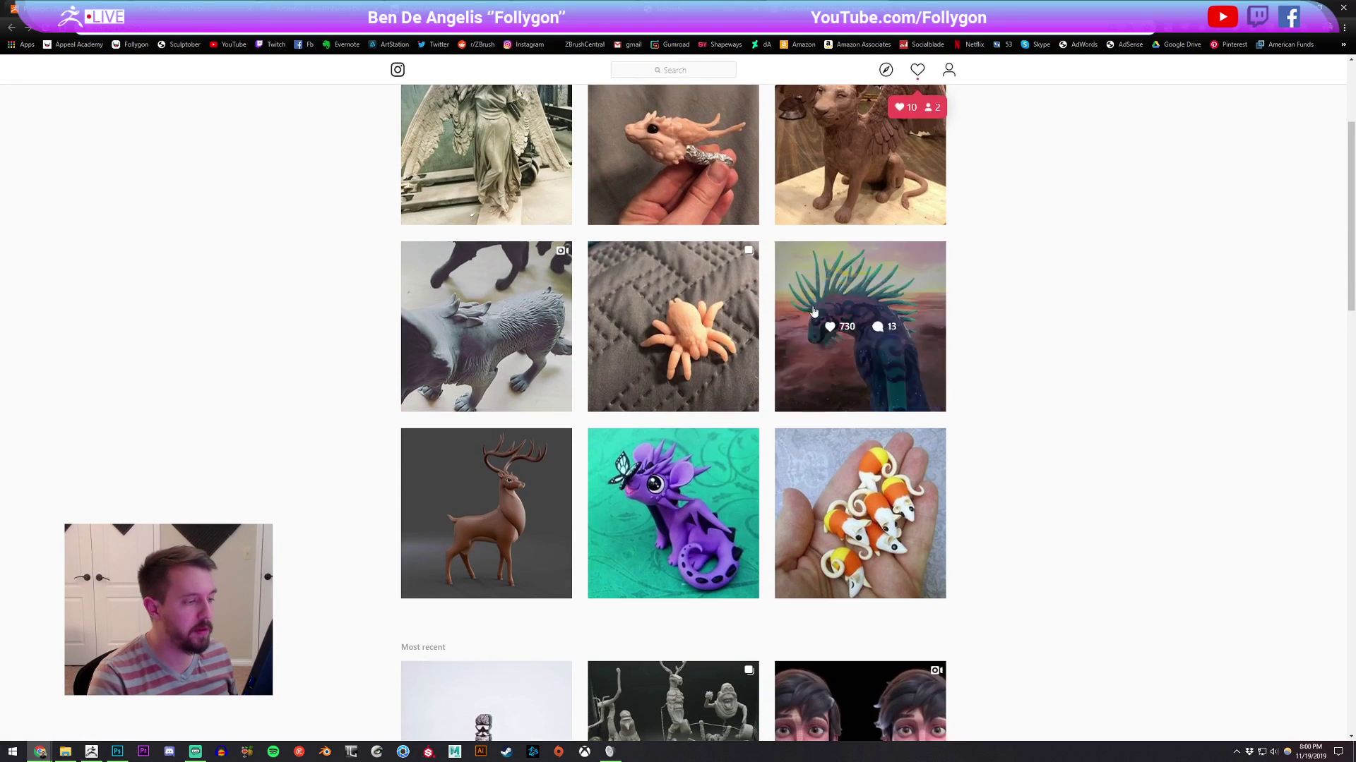
{"action": "scroll", "coordinate": [899, 376], "scroll_direction": "down", "scroll_amount": 2}
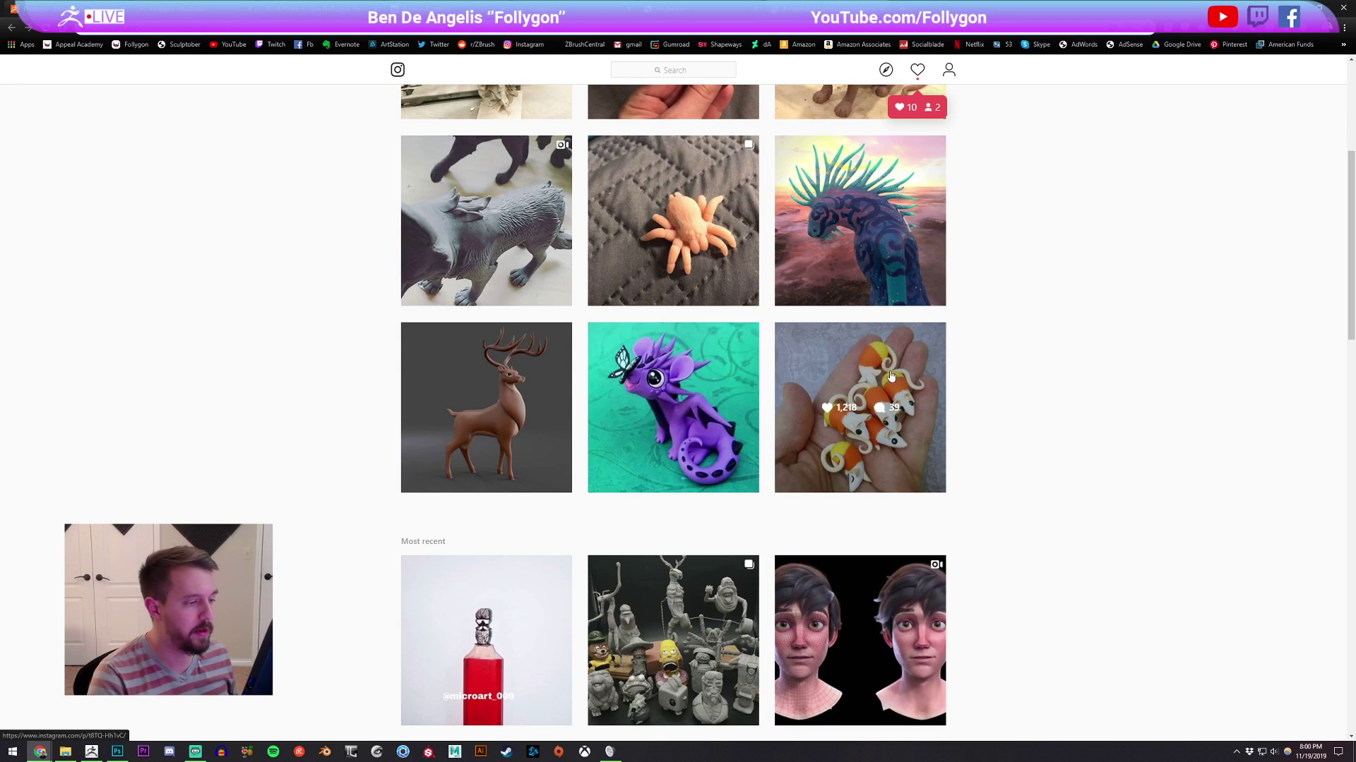
{"action": "scroll", "coordinate": [669, 396], "scroll_direction": "down", "scroll_amount": 2}
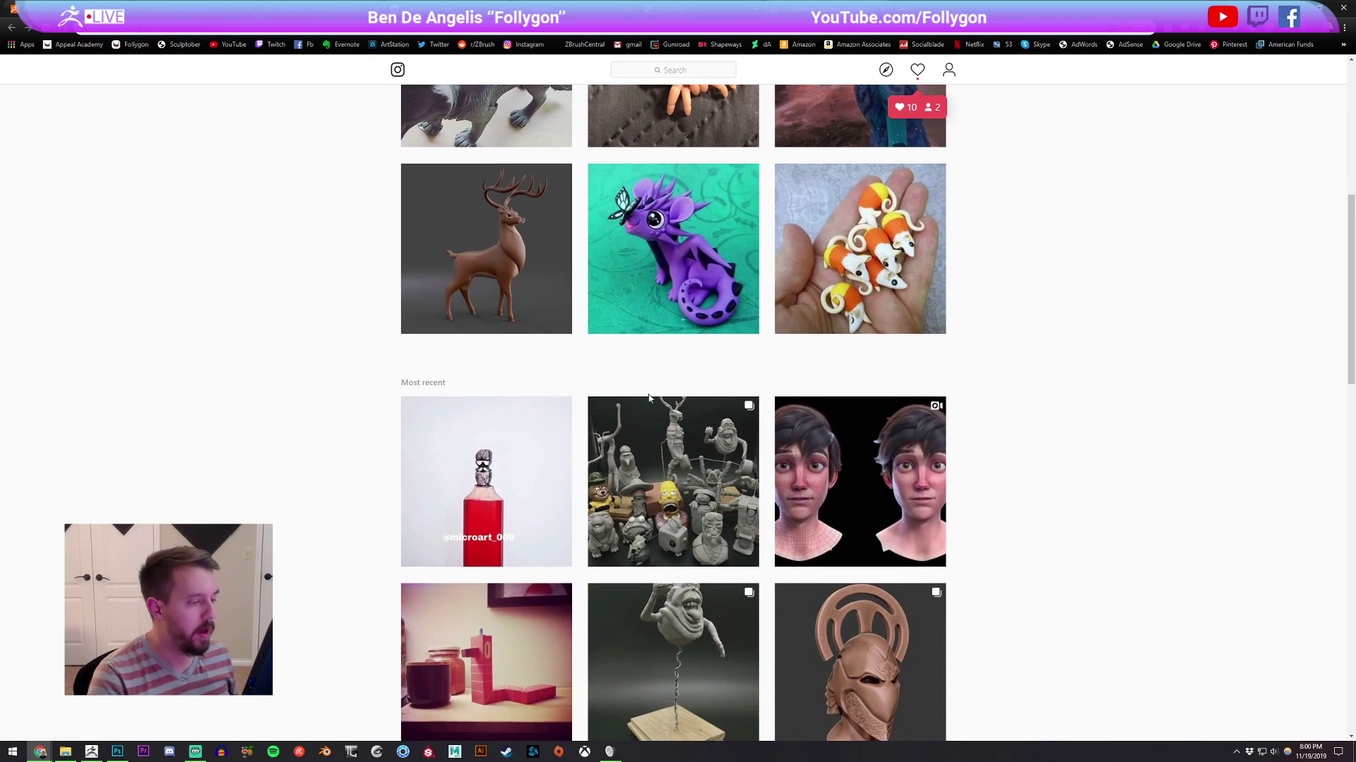
{"action": "scroll", "coordinate": [669, 396], "scroll_direction": "down", "scroll_amount": 6}
{"action": "scroll", "coordinate": [862, 346], "scroll_direction": "down", "scroll_amount": 2}
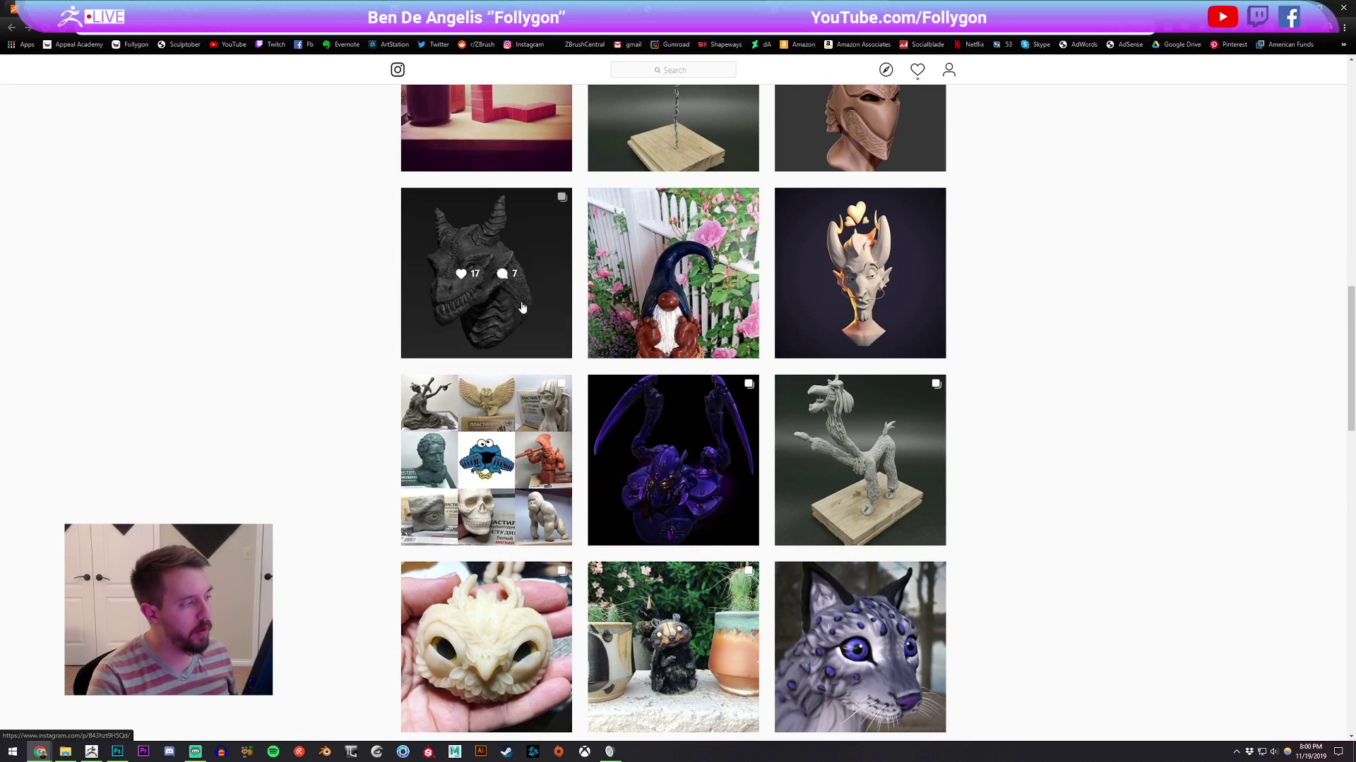
{"action": "scroll", "coordinate": [771, 321], "scroll_direction": "down", "scroll_amount": 5}
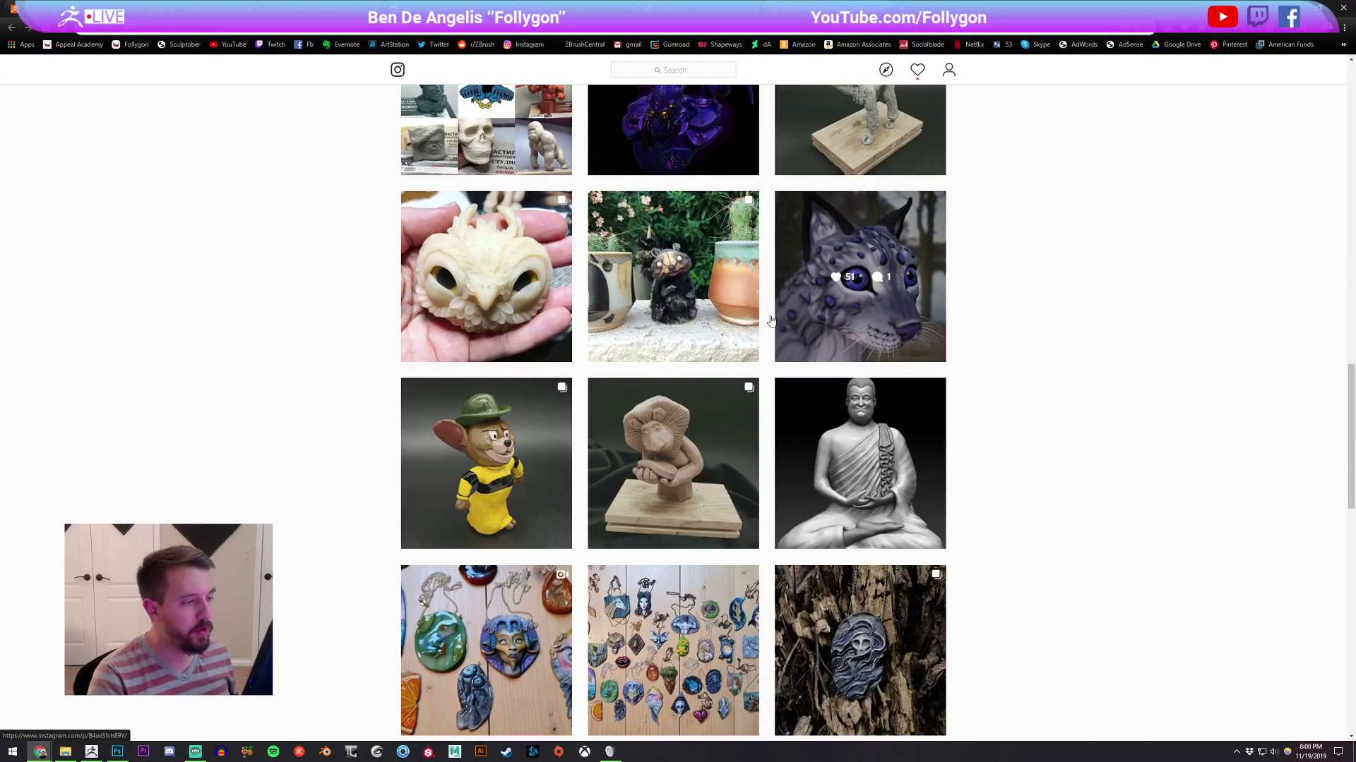
{"action": "scroll", "coordinate": [771, 322], "scroll_direction": "down", "scroll_amount": 3}
{"action": "scroll", "coordinate": [536, 304], "scroll_direction": "up", "scroll_amount": 2}
View the owl sculpture post with its caption and hashtags, then close it
{"action": "left_click", "coordinate": [509, 261]}
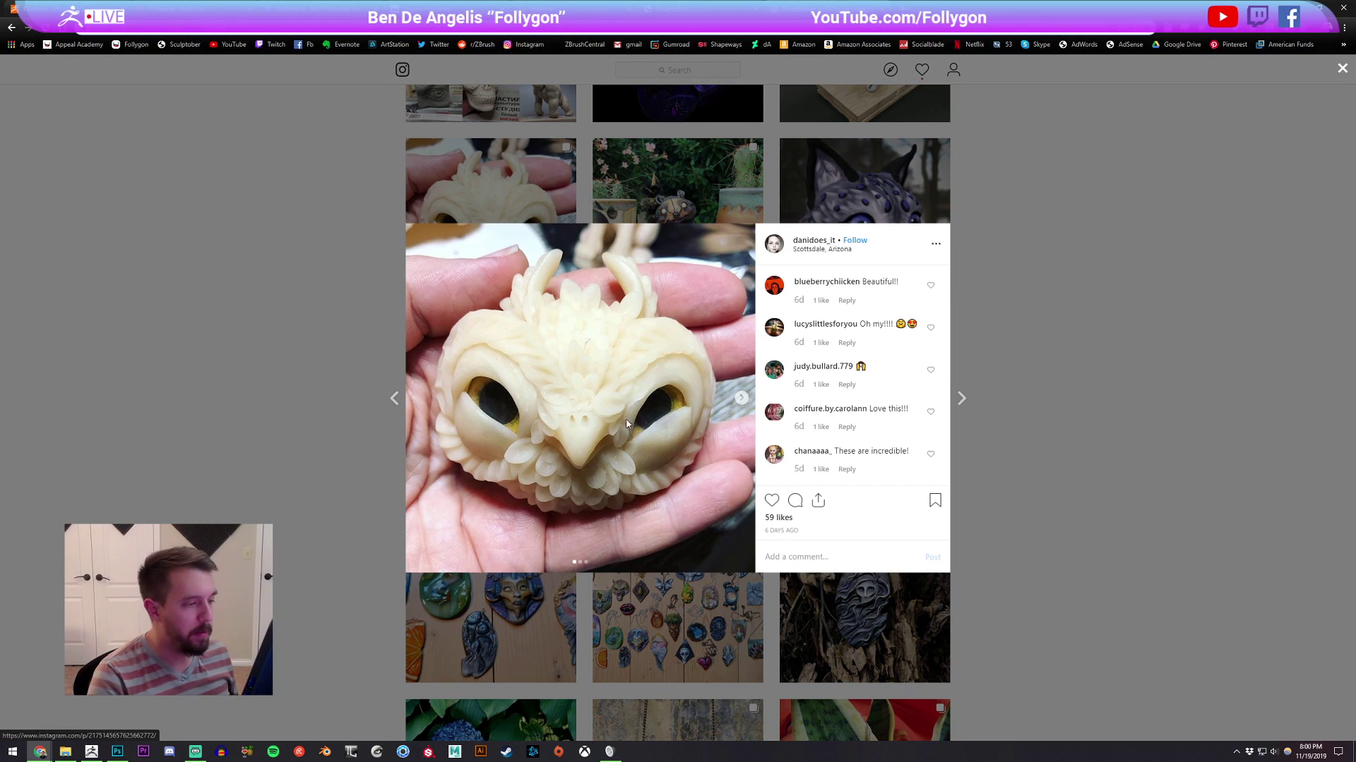
{"action": "scroll", "coordinate": [817, 385], "scroll_direction": "up", "scroll_amount": 3}
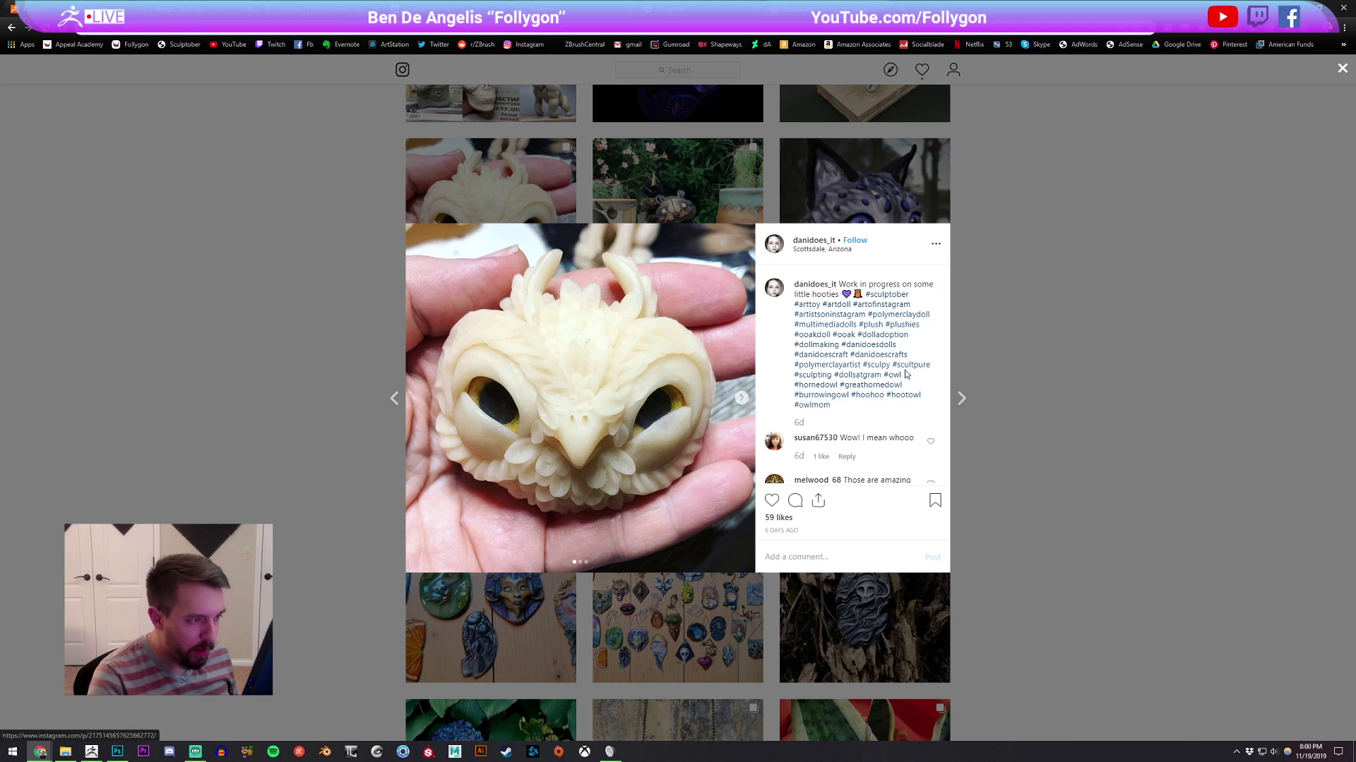
{"action": "left_click", "coordinate": [266, 339]}
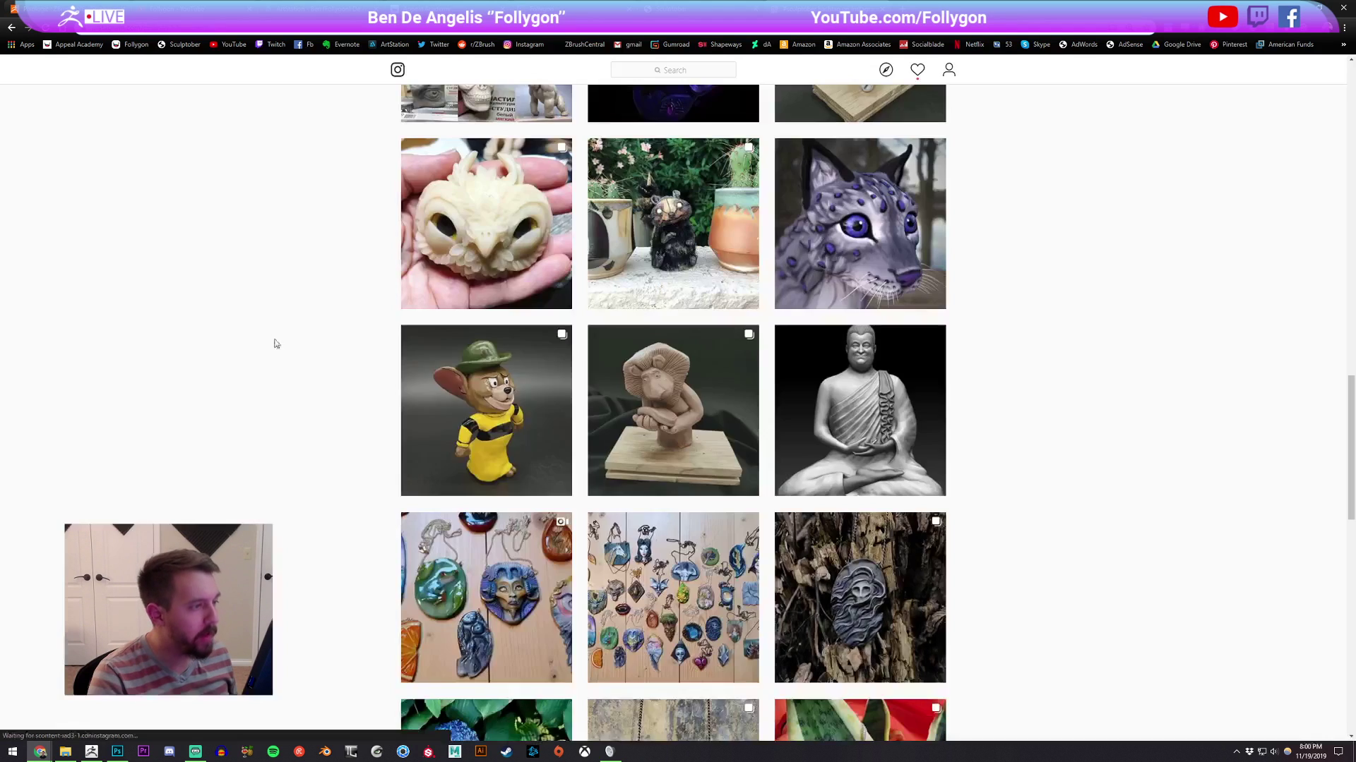
Browse further down the older #sculptober posts to examine more participants' sculptures
{"action": "scroll", "coordinate": [705, 385], "scroll_direction": "down", "scroll_amount": 3}
{"action": "scroll", "coordinate": [705, 384], "scroll_direction": "down", "scroll_amount": 9}
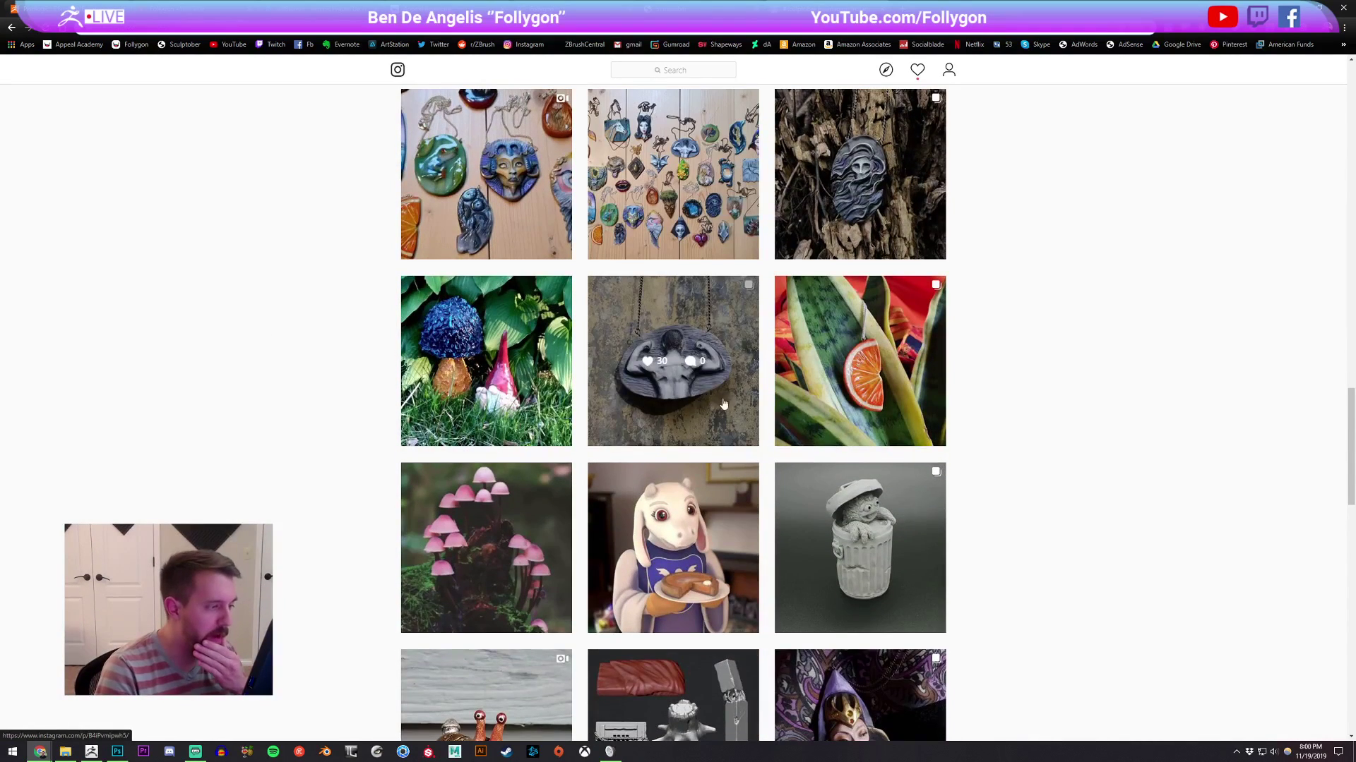
{"action": "scroll", "coordinate": [754, 358], "scroll_direction": "down", "scroll_amount": 8}
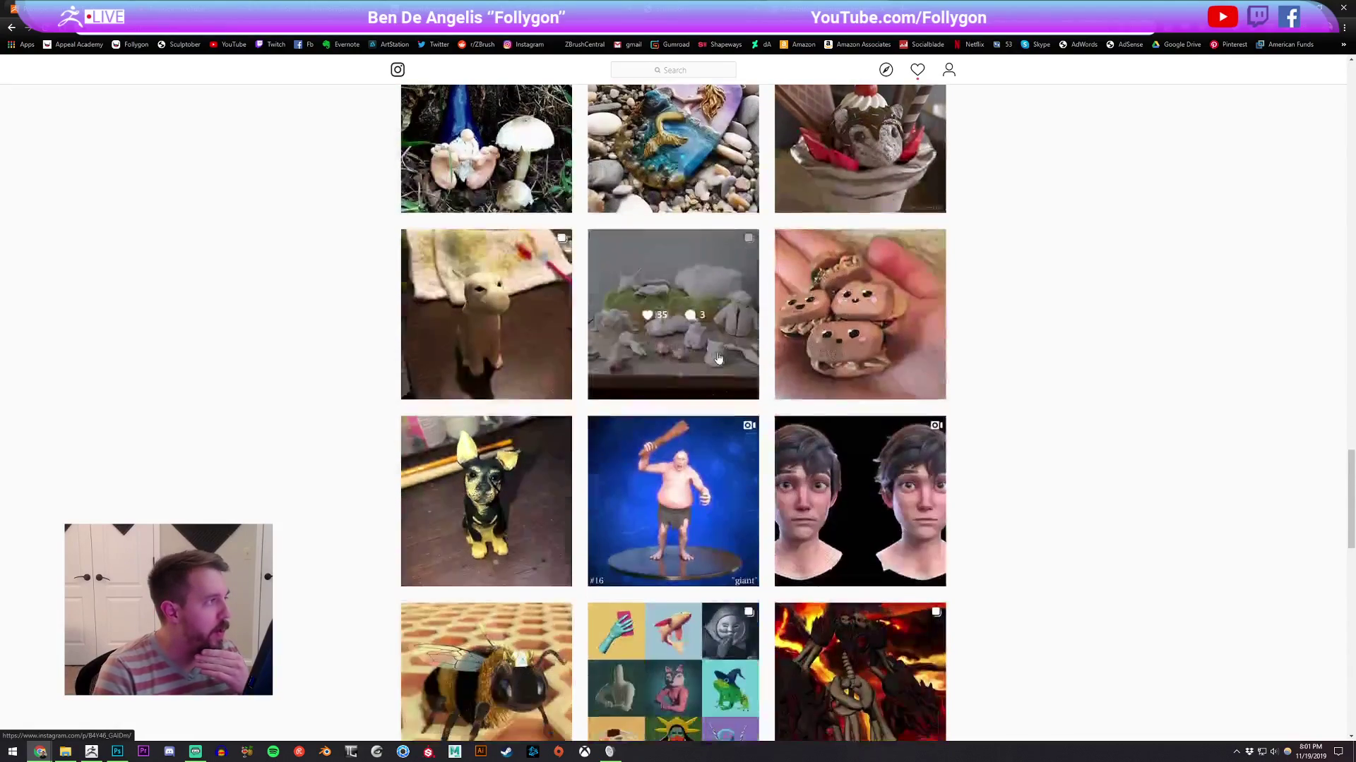
{"action": "scroll", "coordinate": [718, 358], "scroll_direction": "down", "scroll_amount": 12}
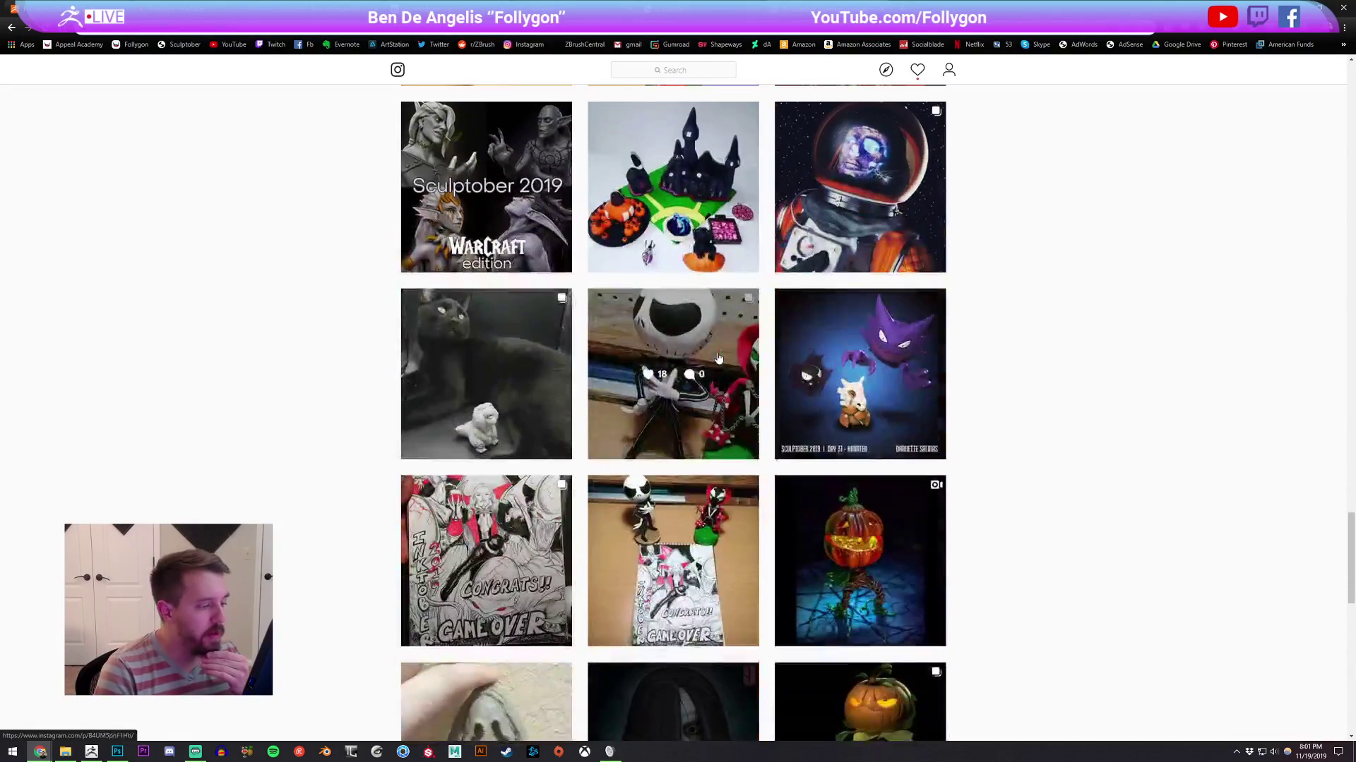
{"action": "scroll", "coordinate": [718, 358], "scroll_direction": "down", "scroll_amount": 13}
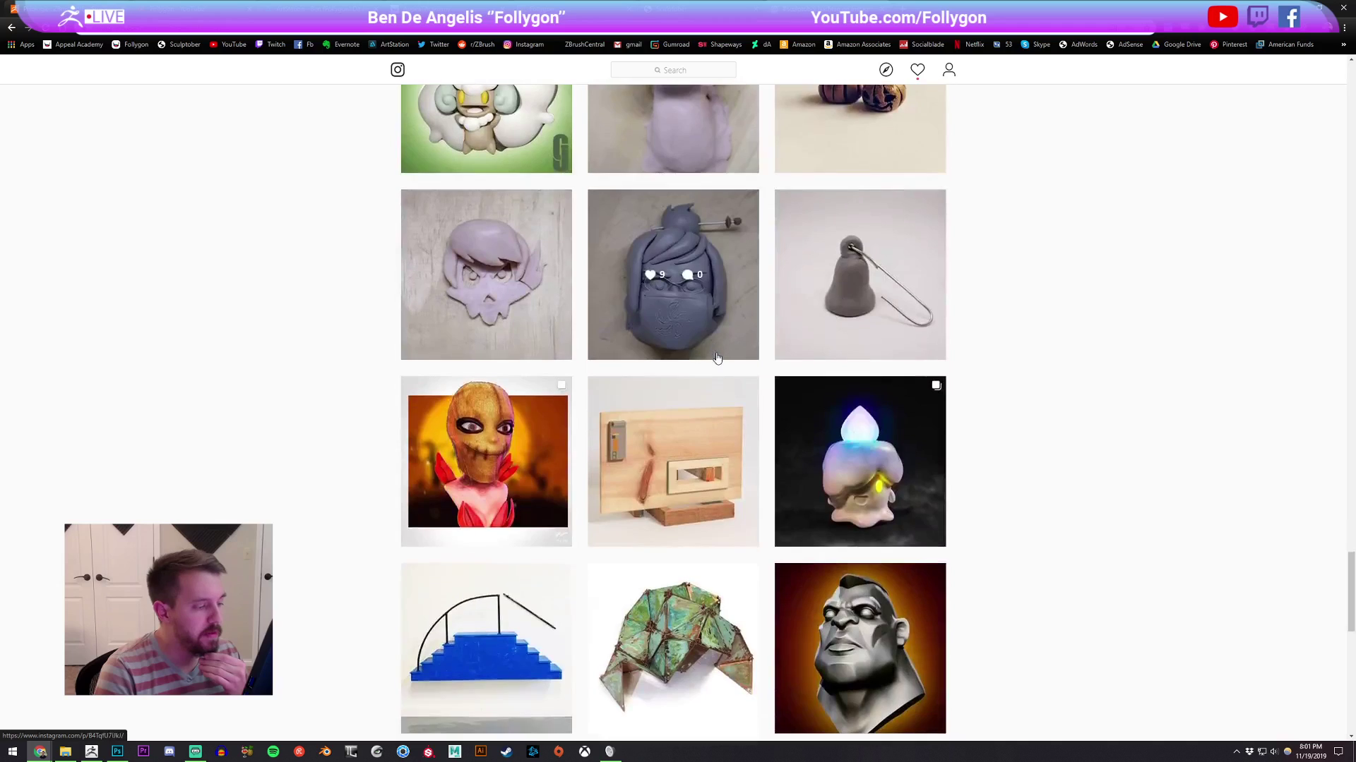
{"action": "scroll", "coordinate": [715, 368], "scroll_direction": "down", "scroll_amount": 5}
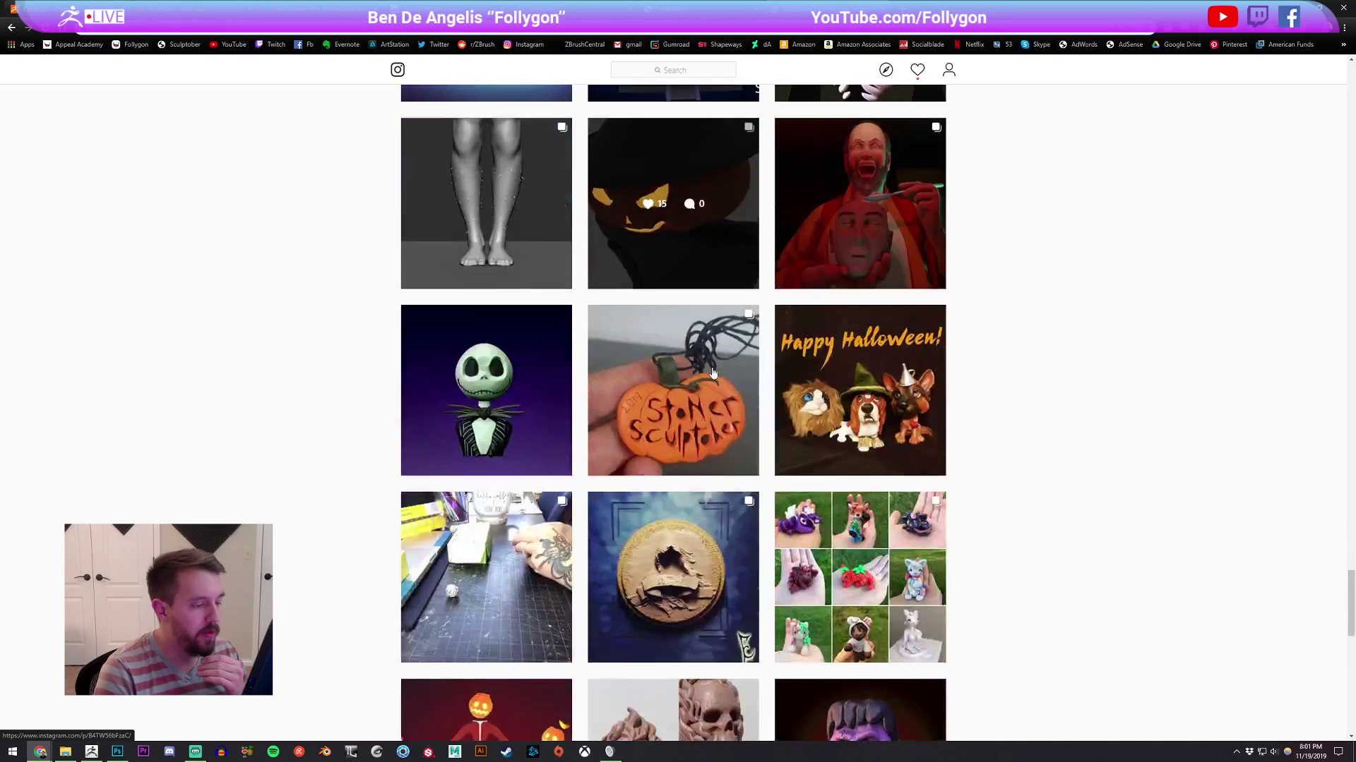
{"action": "scroll", "coordinate": [1011, 261], "scroll_direction": "down", "scroll_amount": 10}
Return to the start of the hashtag page and open the account's own Instagram profile
{"action": "key", "text": "Home"}
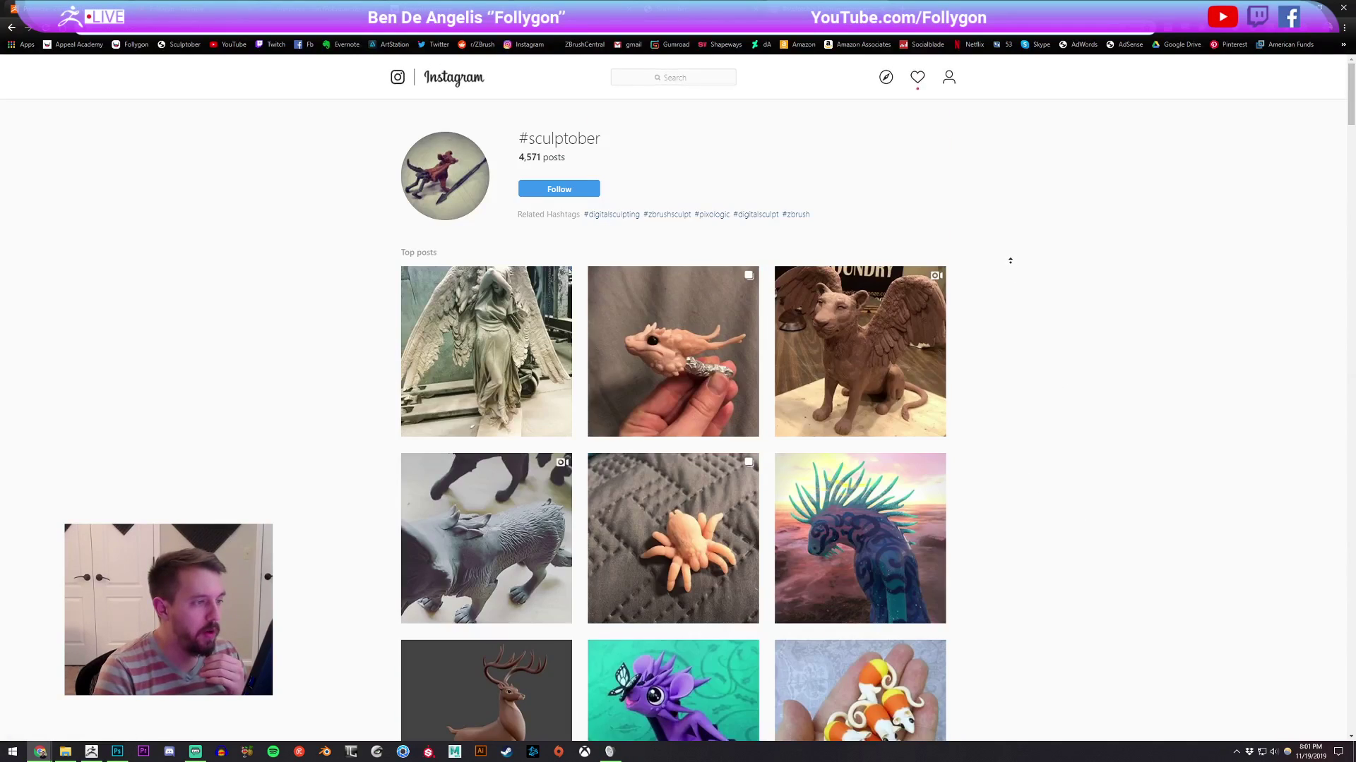
{"action": "left_click", "coordinate": [952, 82]}
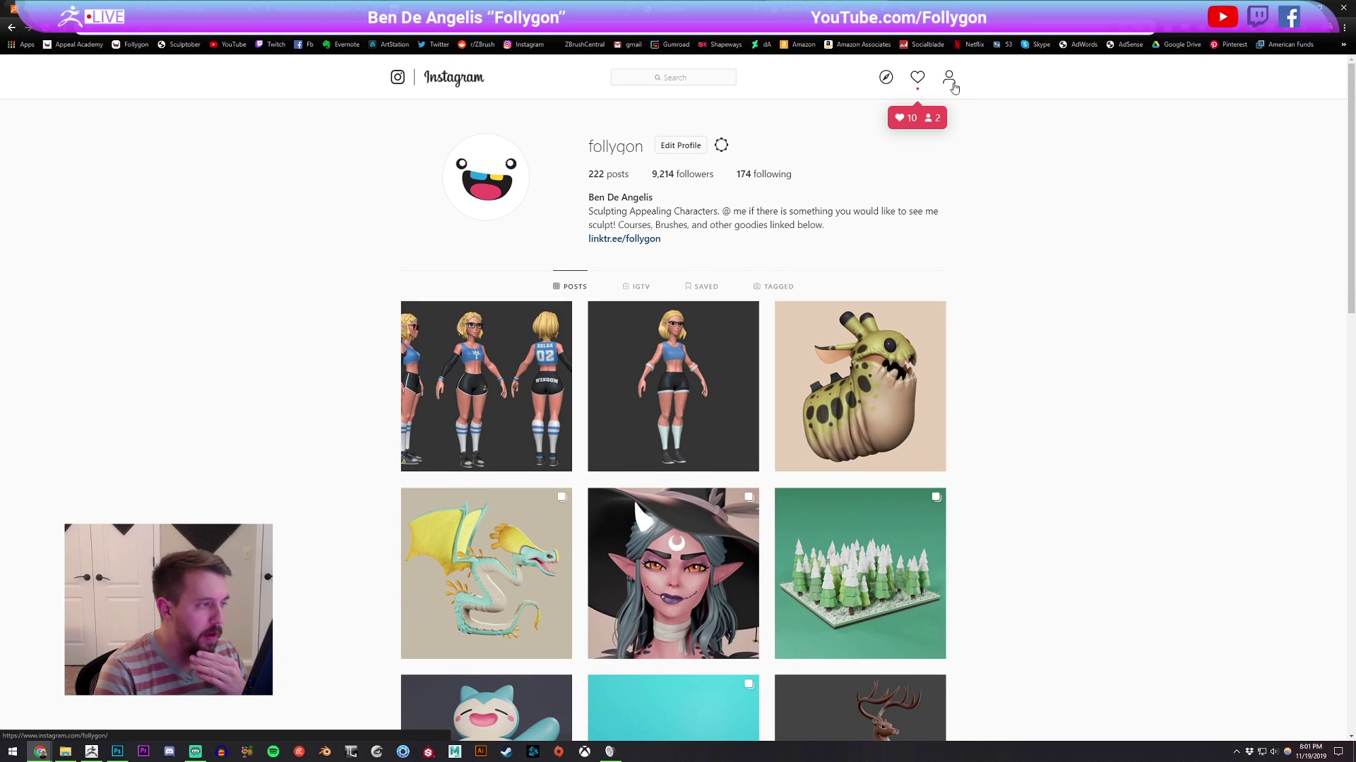
Look through the sculpts posted on the Instagram profile and view the jellyfish post with its caption, then close it
{"action": "scroll", "coordinate": [999, 304], "scroll_direction": "down", "scroll_amount": 3}
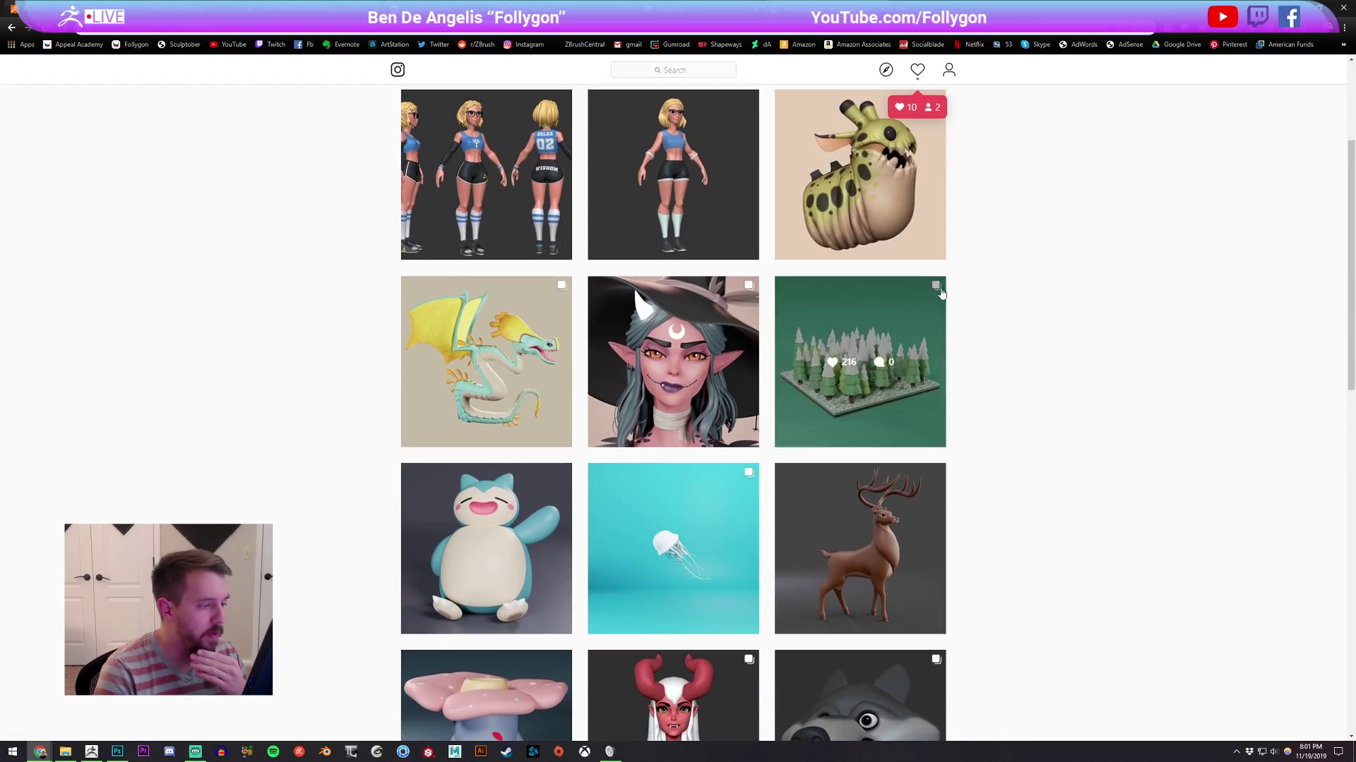
{"action": "scroll", "coordinate": [998, 304], "scroll_direction": "down", "scroll_amount": 8}
{"action": "scroll", "coordinate": [1017, 324], "scroll_direction": "down", "scroll_amount": 4}
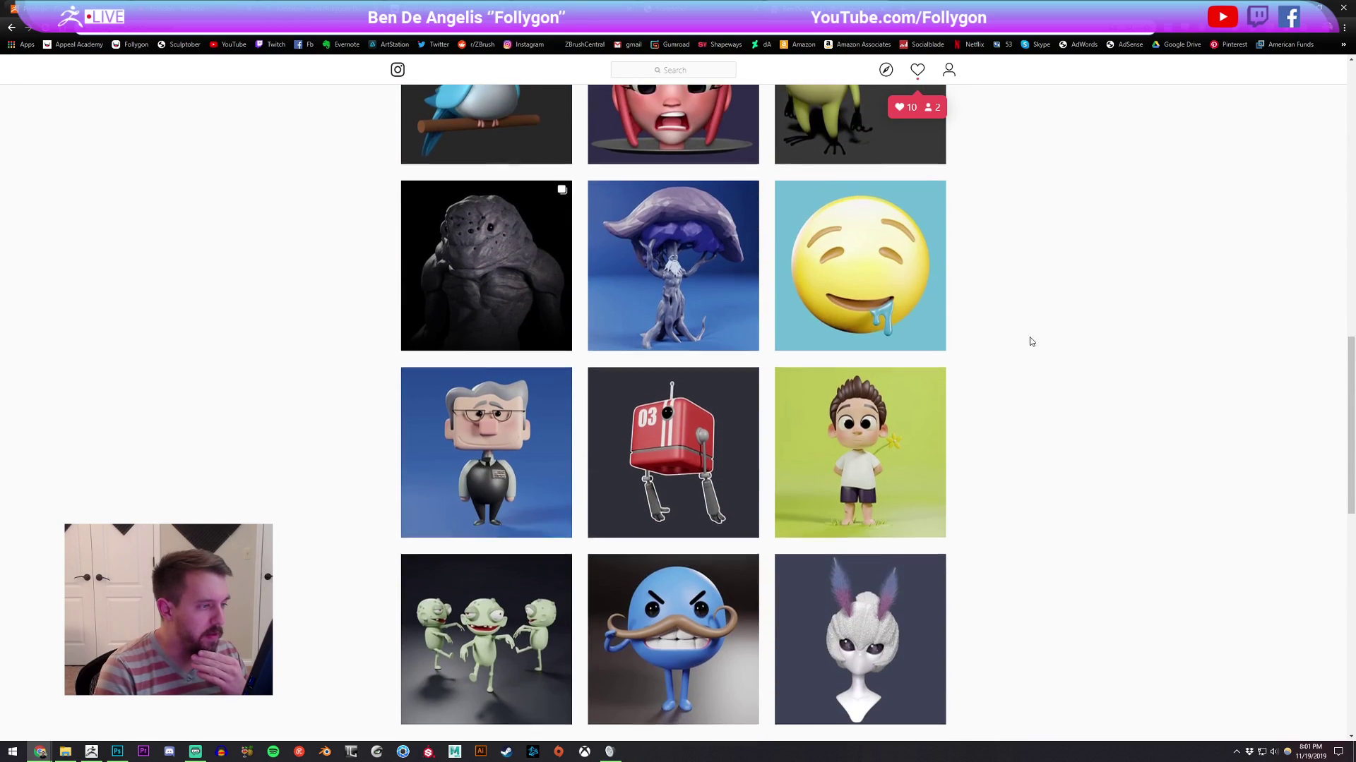
{"action": "scroll", "coordinate": [1024, 339], "scroll_direction": "up", "scroll_amount": 4}
{"action": "scroll", "coordinate": [1019, 355], "scroll_direction": "up", "scroll_amount": 3}
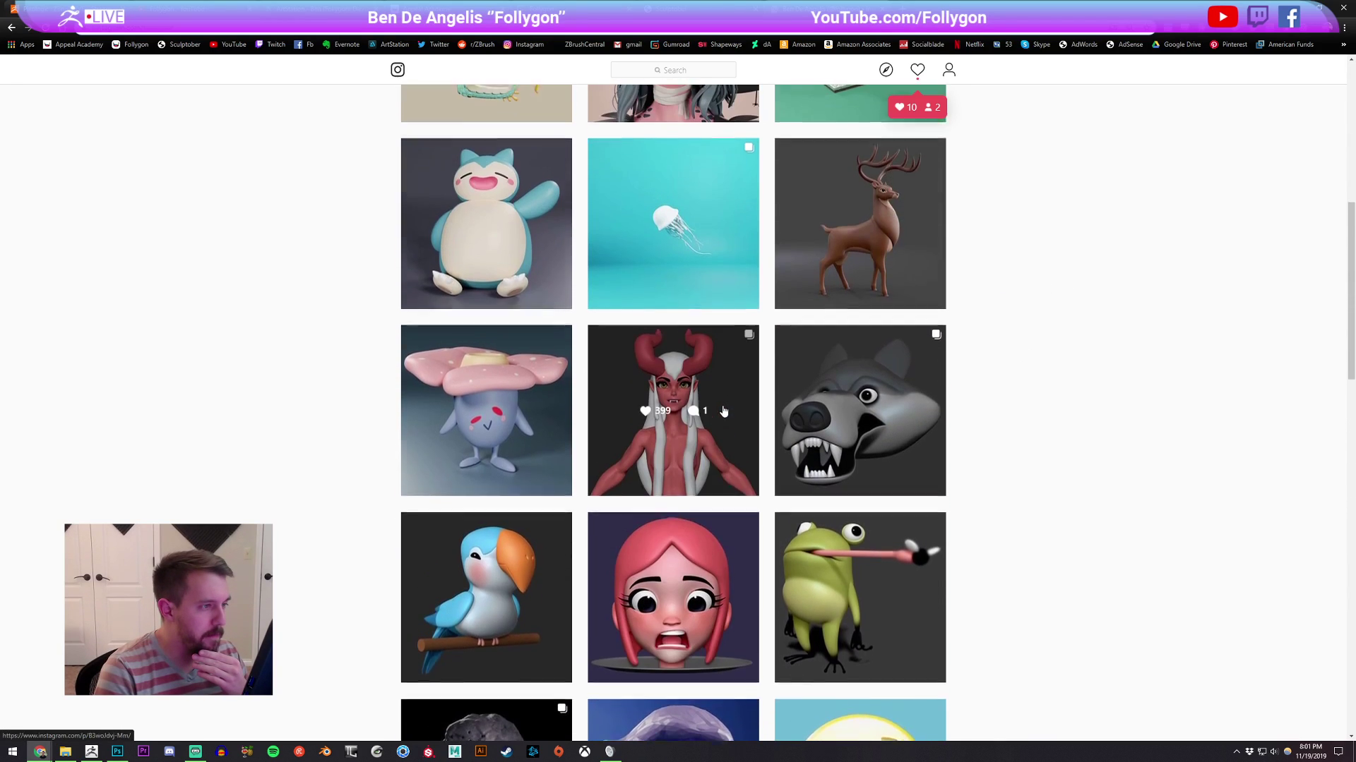
{"action": "scroll", "coordinate": [909, 355], "scroll_direction": "up", "scroll_amount": 3}
{"action": "scroll", "coordinate": [882, 395], "scroll_direction": "down", "scroll_amount": 2}
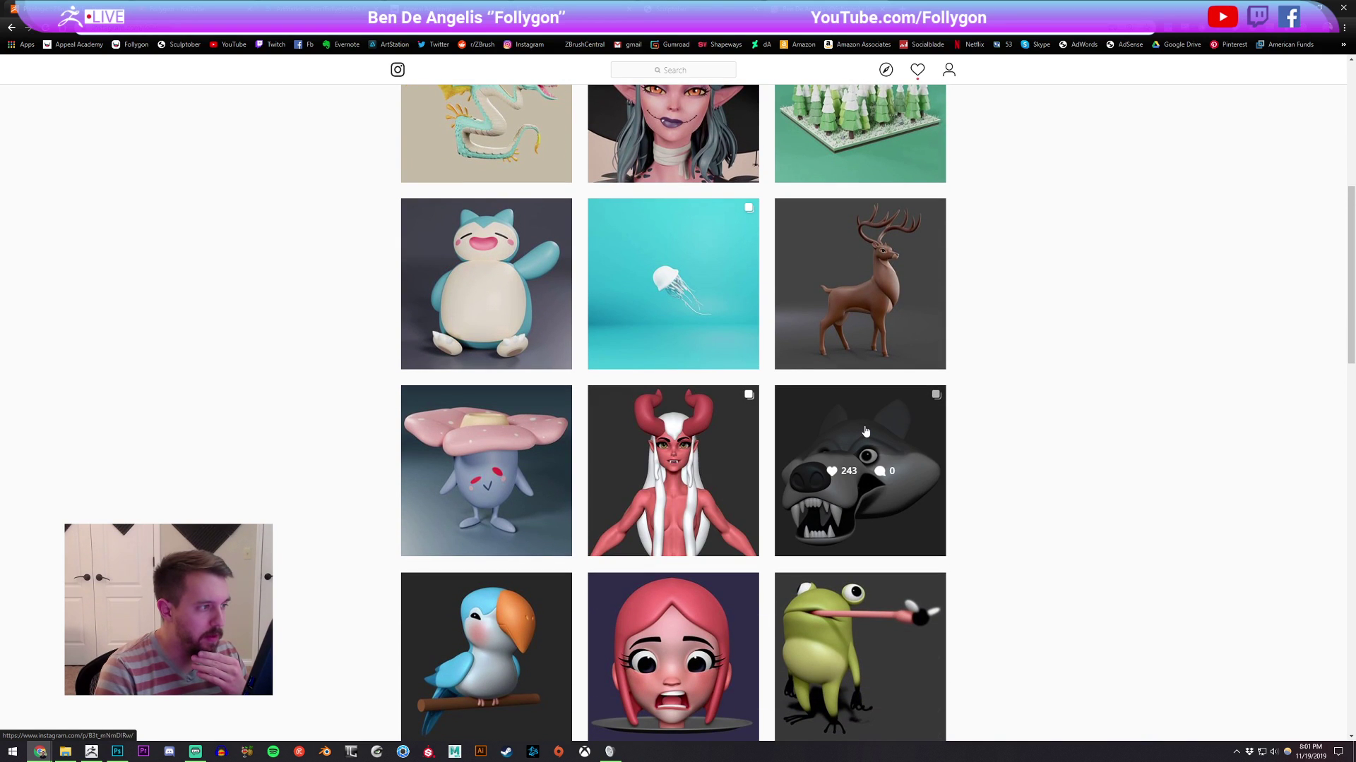
{"action": "left_click", "coordinate": [699, 262]}
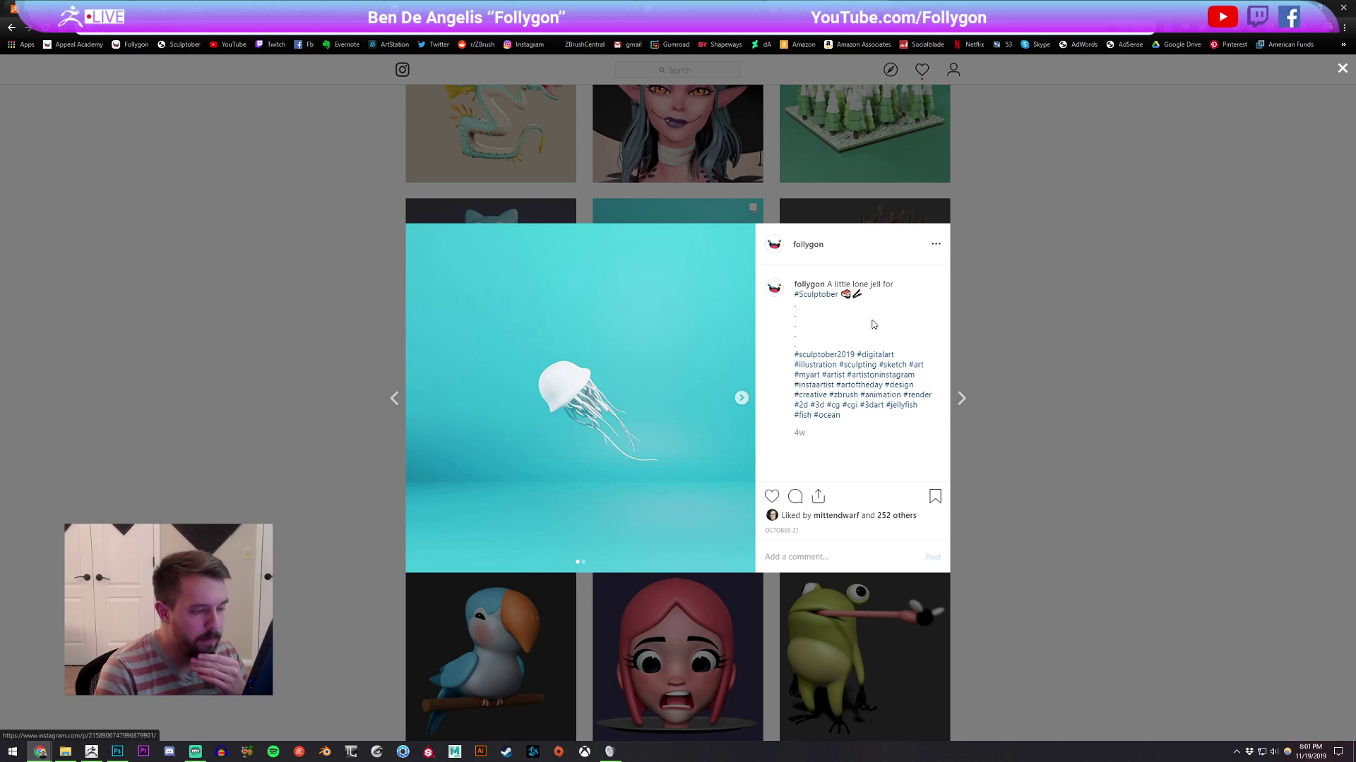
{"action": "left_click", "coordinate": [972, 312]}
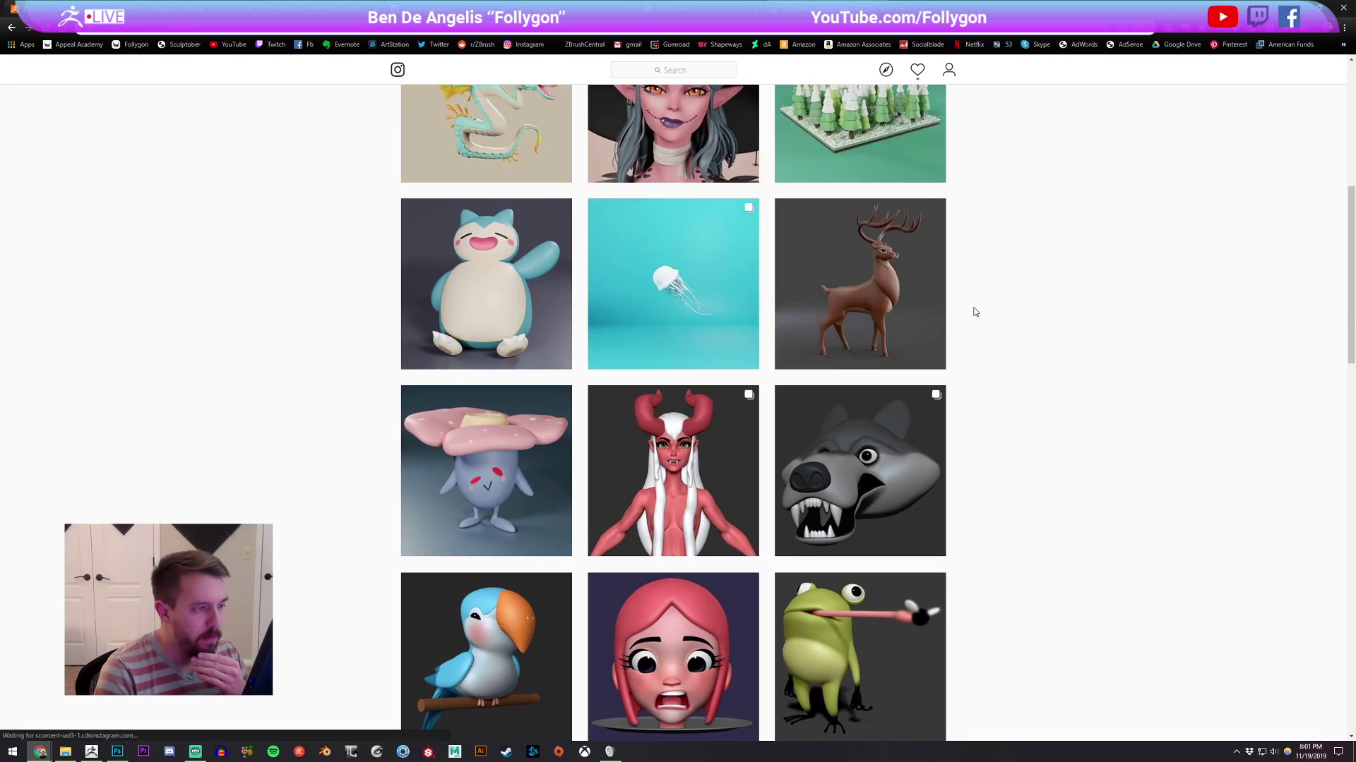
View the Sculptober site's 2019 official prompt list, then return to the Instagram profile
{"action": "left_click", "coordinate": [182, 44]}
{"action": "scroll", "coordinate": [838, 336], "scroll_direction": "down", "scroll_amount": 1}
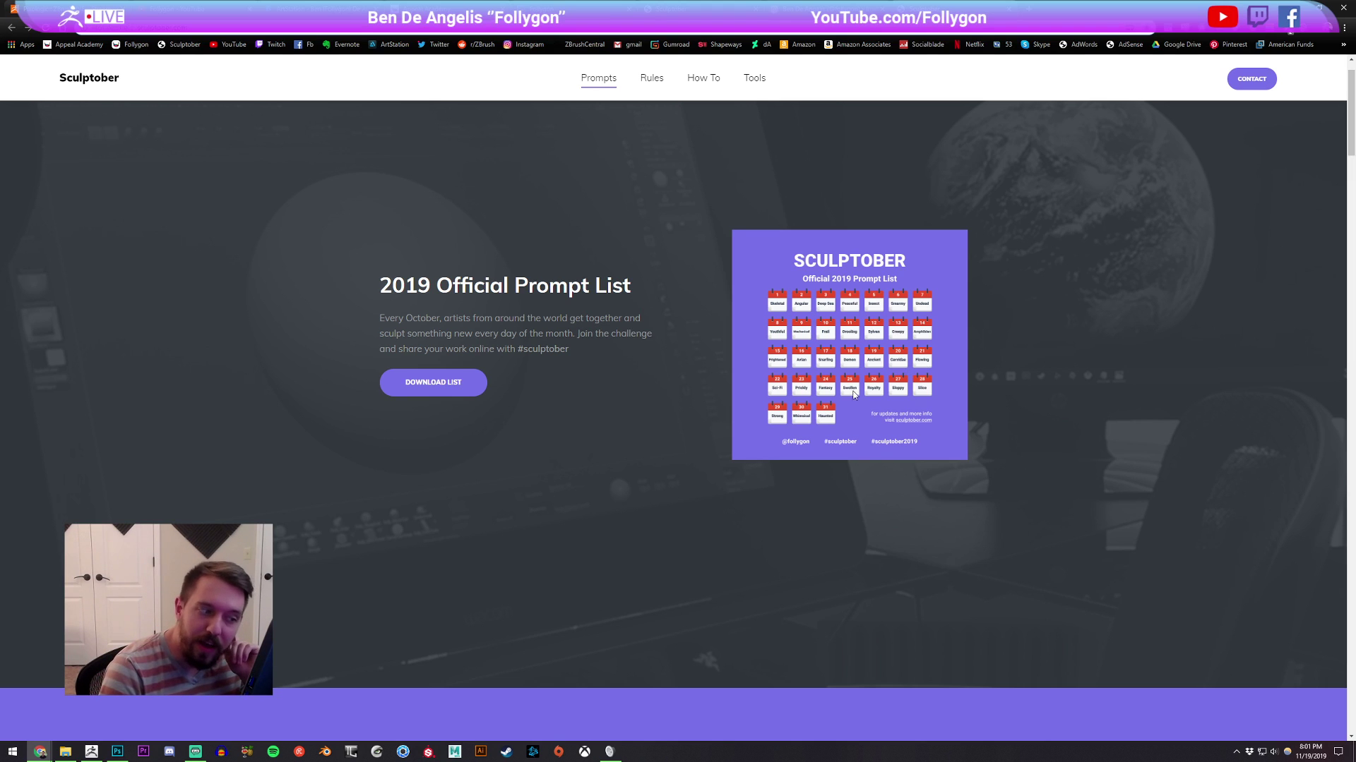
{"action": "key", "text": "alt+Left"}
{"action": "scroll", "coordinate": [790, 381], "scroll_direction": "up", "scroll_amount": 5}
{"action": "scroll", "coordinate": [790, 381], "scroll_direction": "down", "scroll_amount": 1}
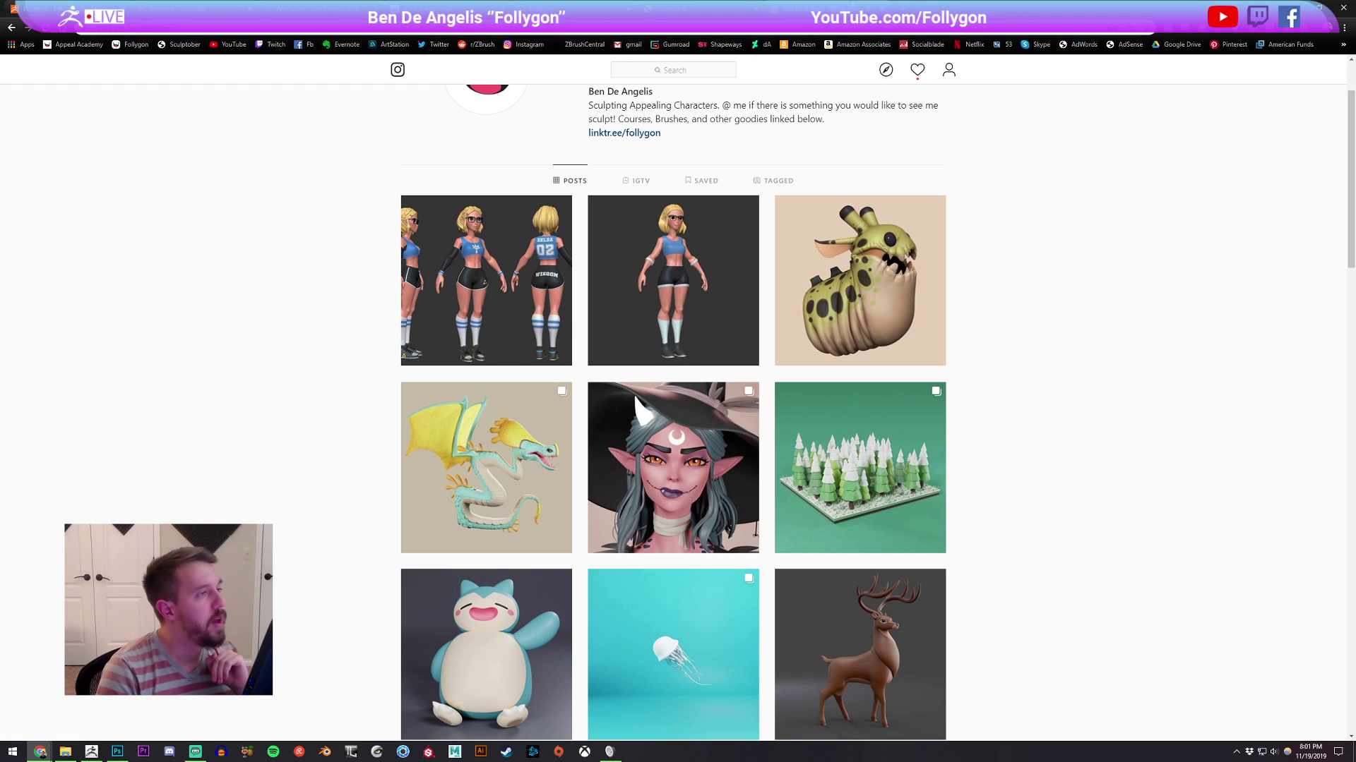
Open the Follygon YouTube channel's video uploads and look through the recent ones
{"action": "key", "text": "alt+Right"}
{"action": "key", "text": "alt+Right"}
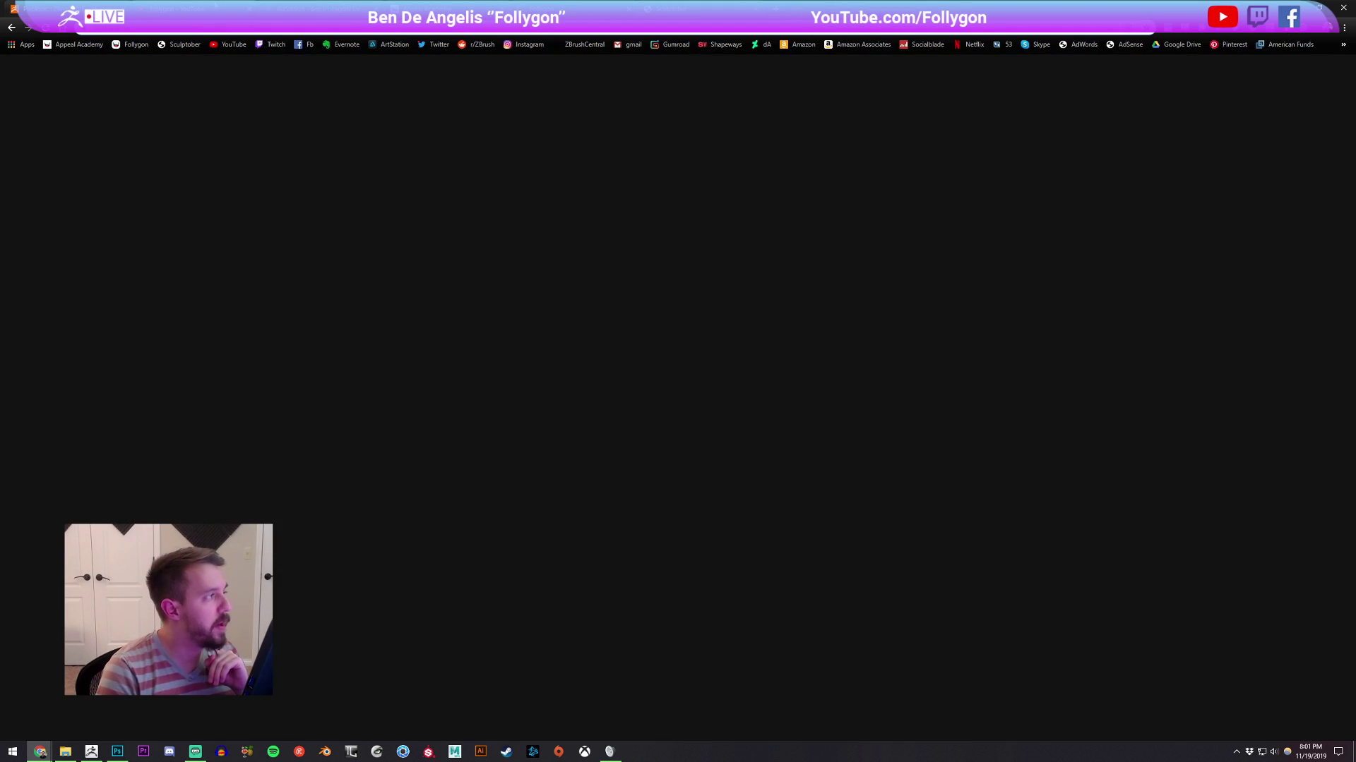
{"action": "left_click", "coordinate": [433, 261]}
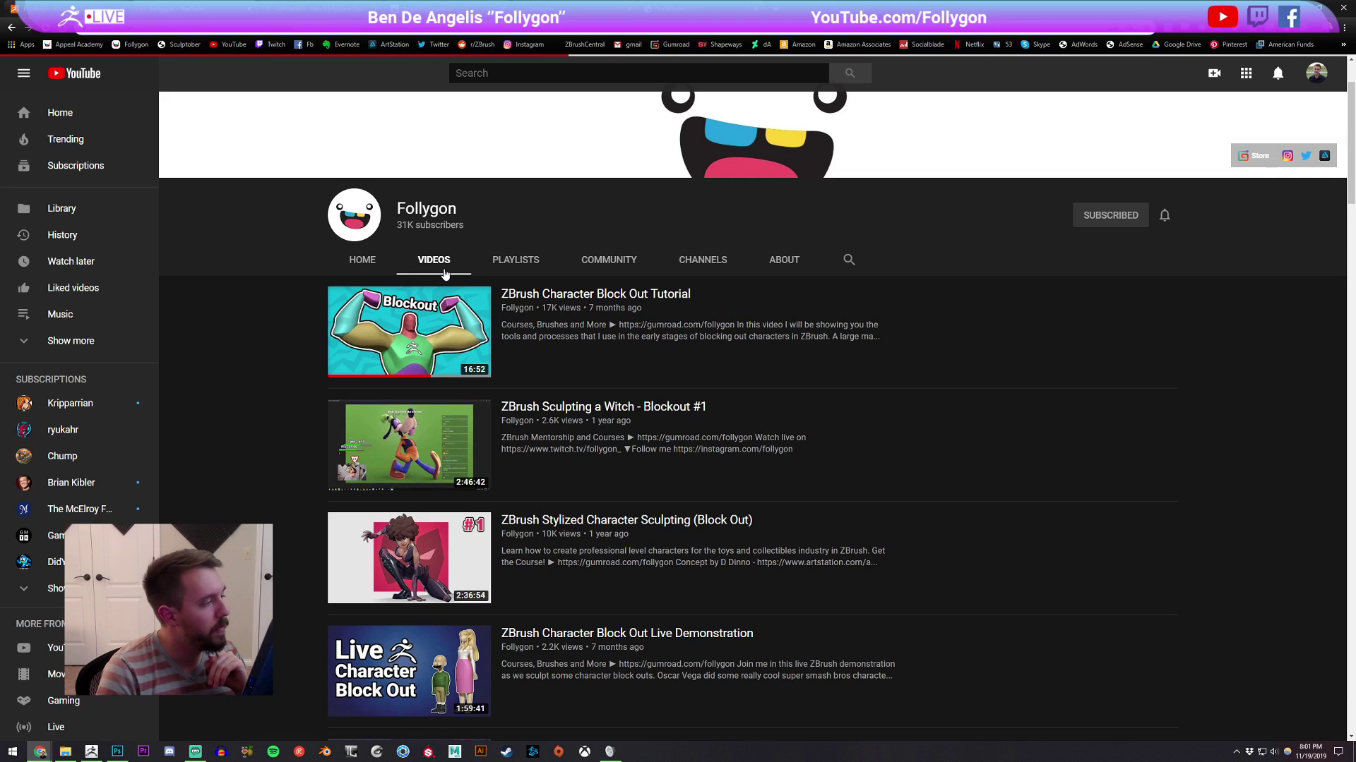
{"action": "scroll", "coordinate": [595, 319], "scroll_direction": "down", "scroll_amount": 1}
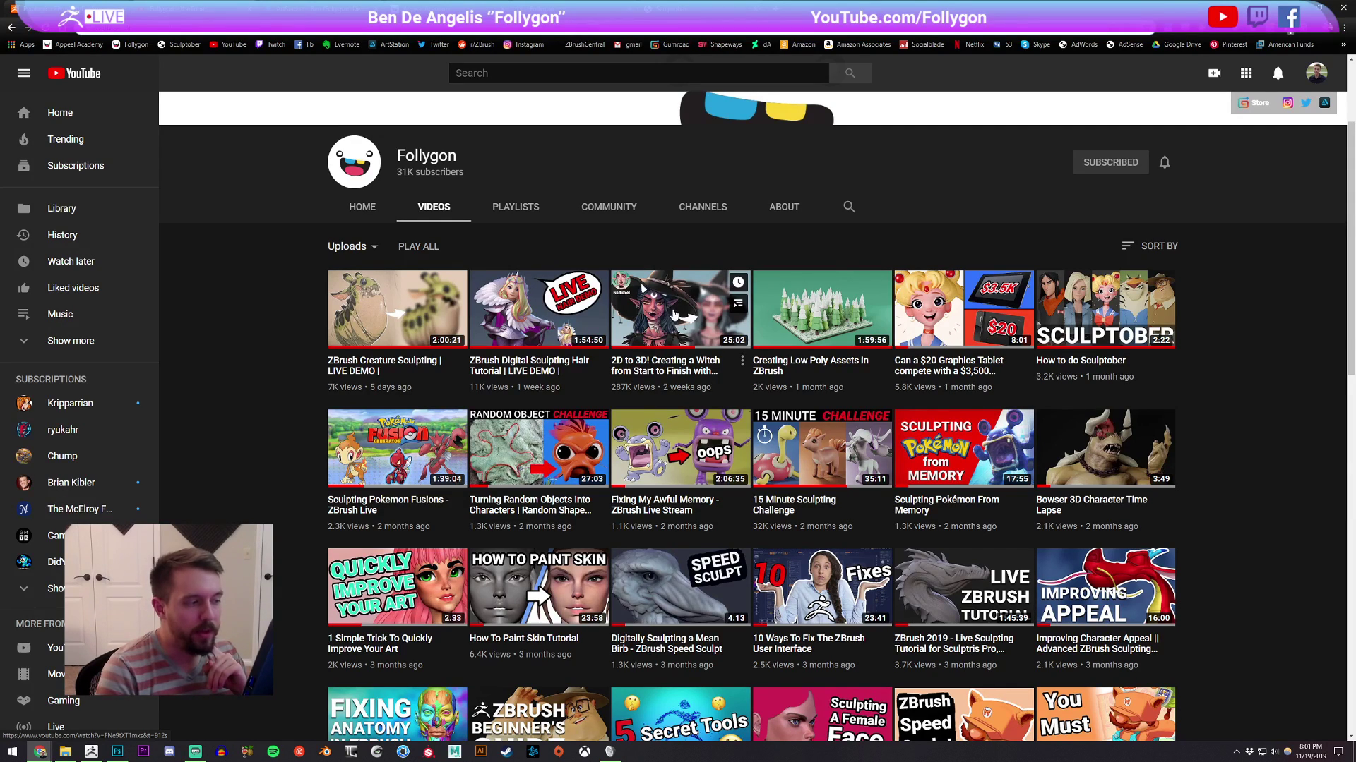
{"action": "scroll", "coordinate": [664, 314], "scroll_direction": "up", "scroll_amount": 3}
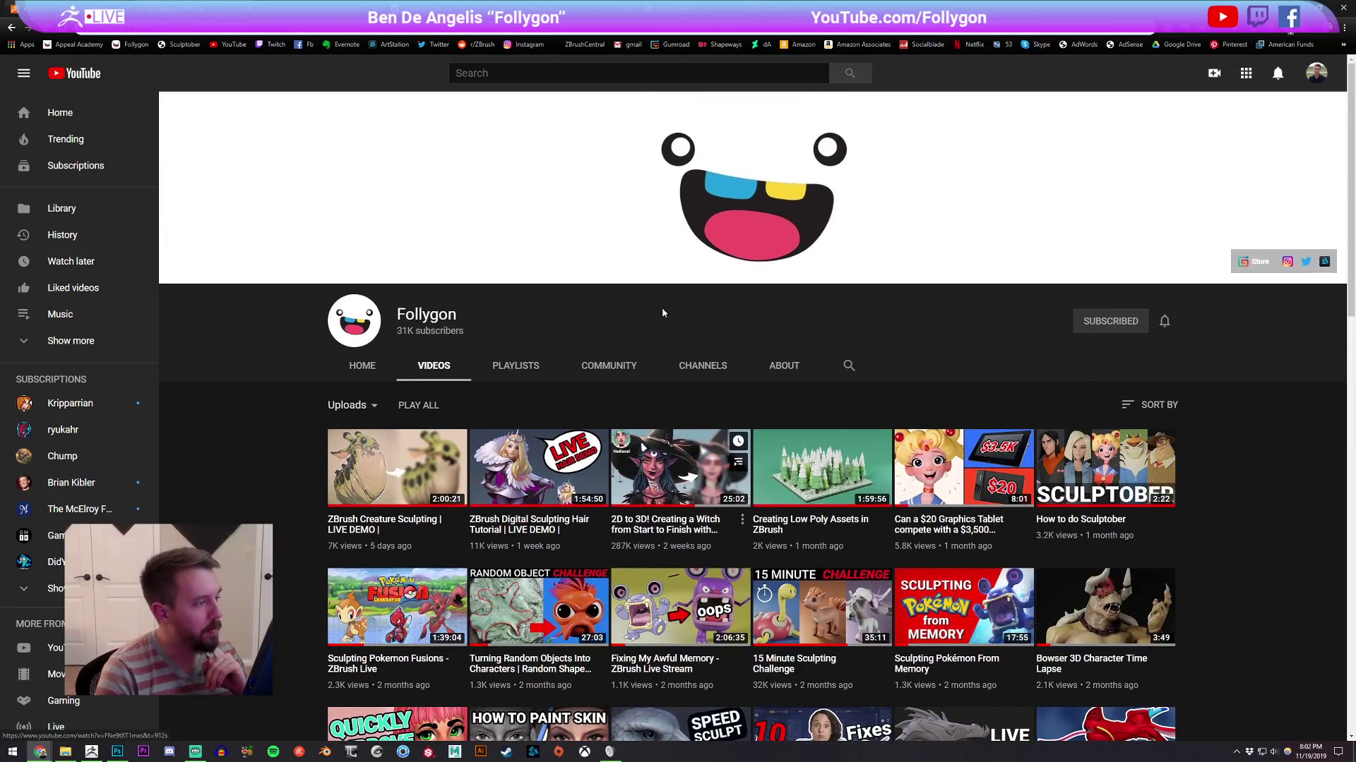
Switch to ZBrush, load the blonde girl tool and examine the figure with perspective on and off
{"action": "left_click", "coordinate": [116, 751]}
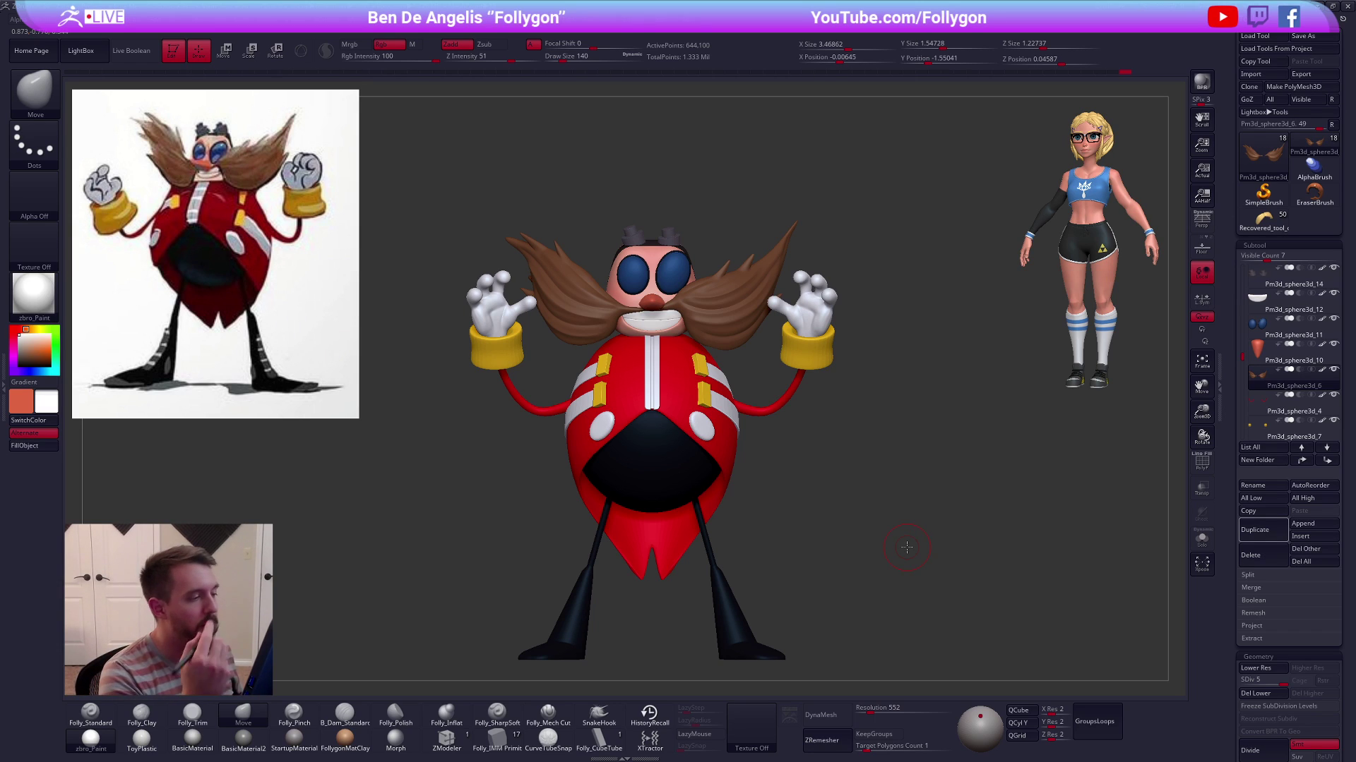
{"action": "left_click_drag", "start_coordinate": [777, 422], "coordinate": [835, 494], "text": "alt"}
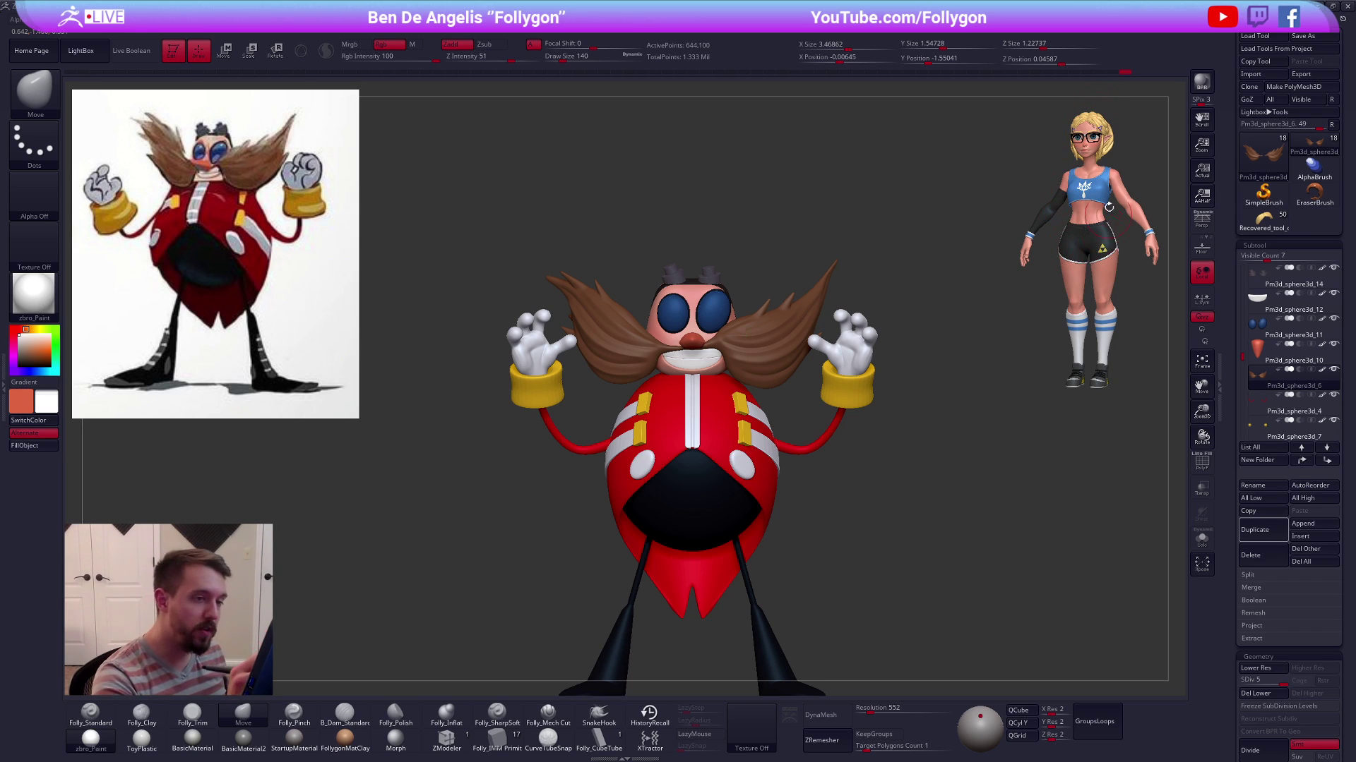
{"action": "left_click", "coordinate": [1261, 222]}
{"action": "left_click_drag", "start_coordinate": [1053, 490], "coordinate": [943, 573], "text": "alt"}
{"action": "left_click_drag", "start_coordinate": [943, 574], "coordinate": [878, 255], "text": "alt"}
{"action": "left_click_drag", "start_coordinate": [946, 487], "coordinate": [1001, 562], "text": "alt"}
{"action": "scroll", "coordinate": [1019, 537], "scroll_direction": "up", "scroll_amount": 3}
{"action": "left_click", "coordinate": [1201, 220]}
{"action": "left_click_drag", "start_coordinate": [985, 531], "coordinate": [997, 538]}
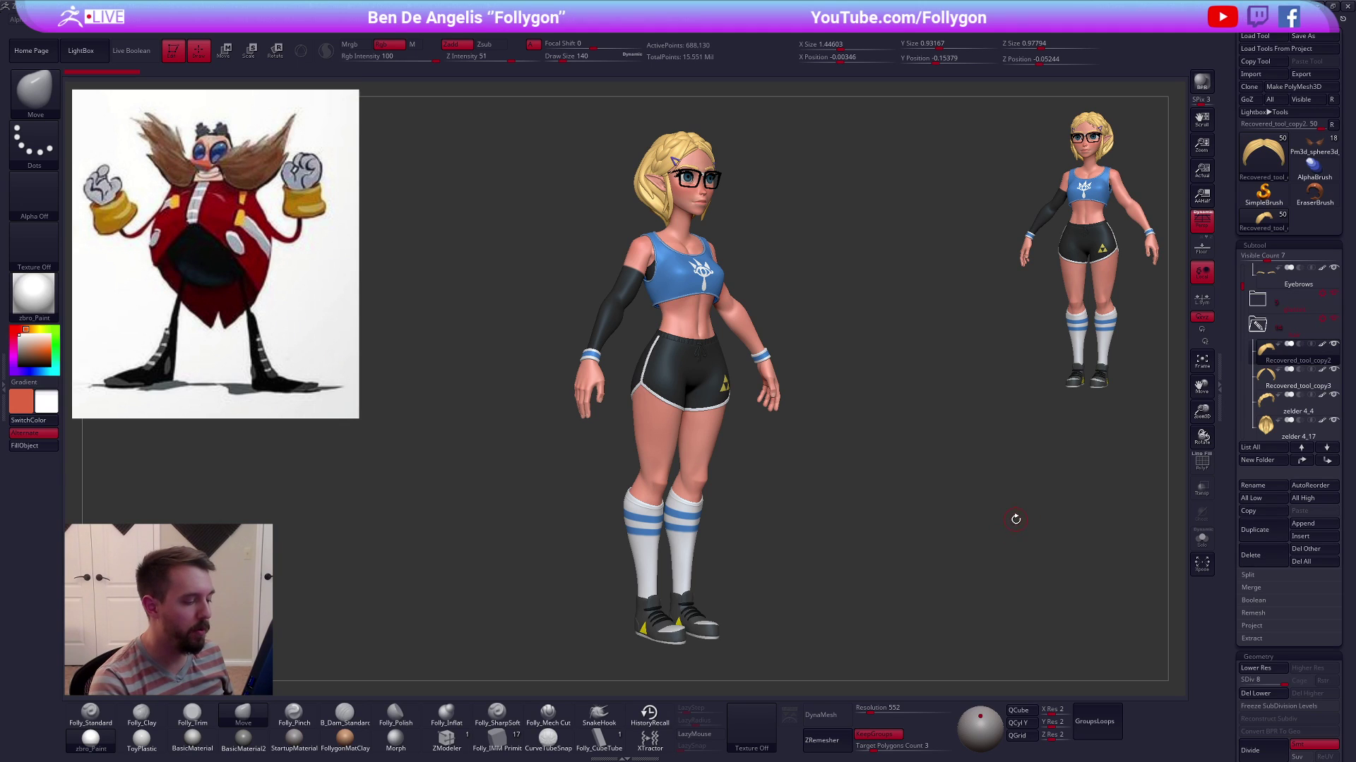
{"action": "left_click", "coordinate": [1202, 222]}
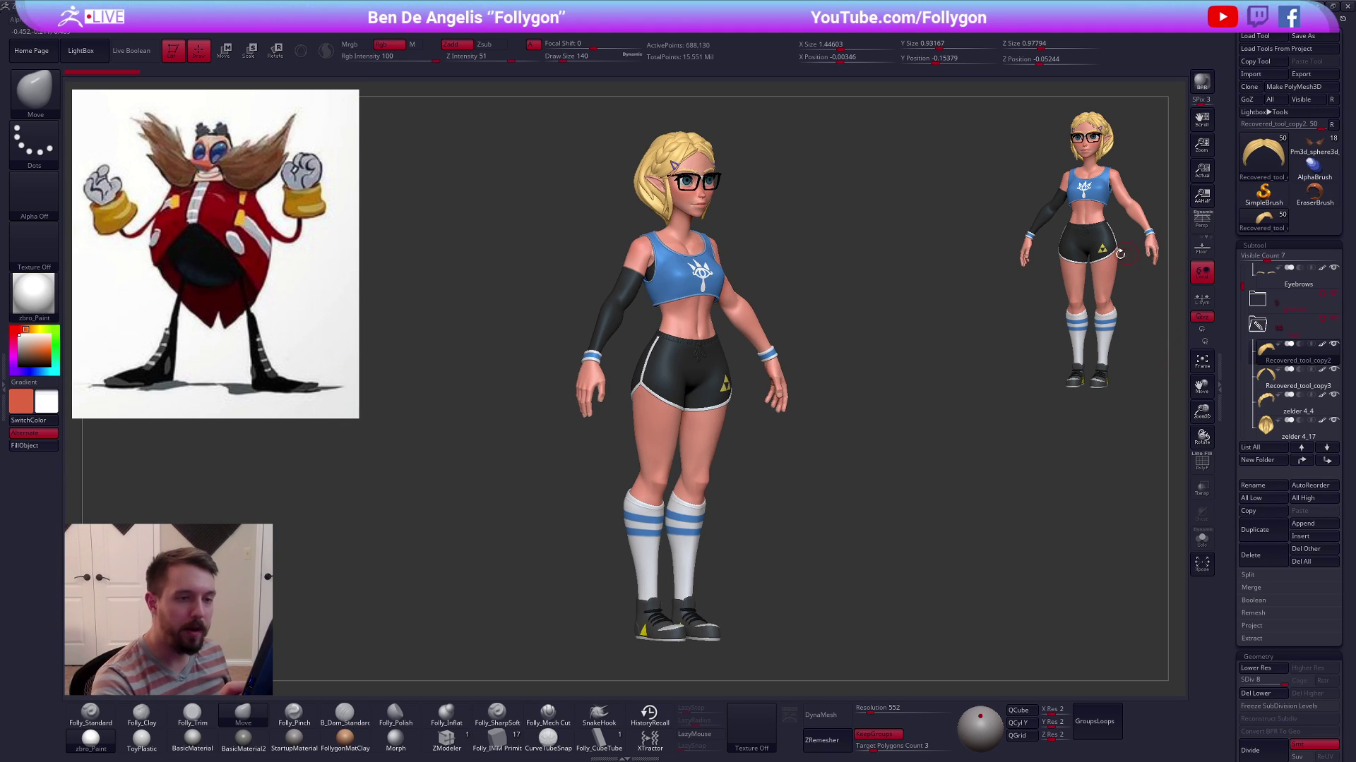
Load the Eggman tool again and isolate the moustache subtool
{"action": "left_click", "coordinate": [1314, 145]}
{"action": "left_click_drag", "start_coordinate": [890, 353], "coordinate": [850, 512], "text": "alt"}
{"action": "left_click_drag", "start_coordinate": [785, 469], "coordinate": [884, 560], "text": "alt"}
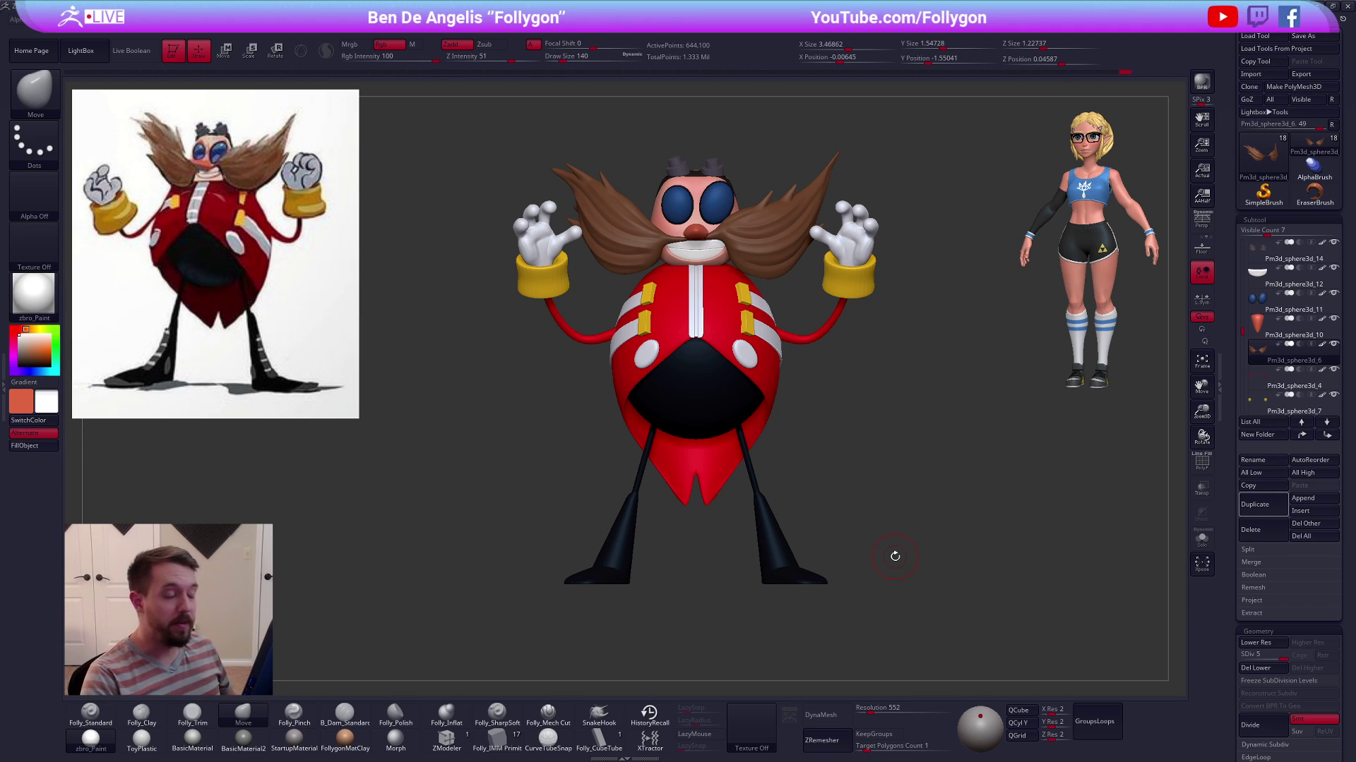
{"action": "key", "text": "alt+s"}
{"action": "left_click_drag", "start_coordinate": [731, 224], "coordinate": [770, 436], "text": "alt"}
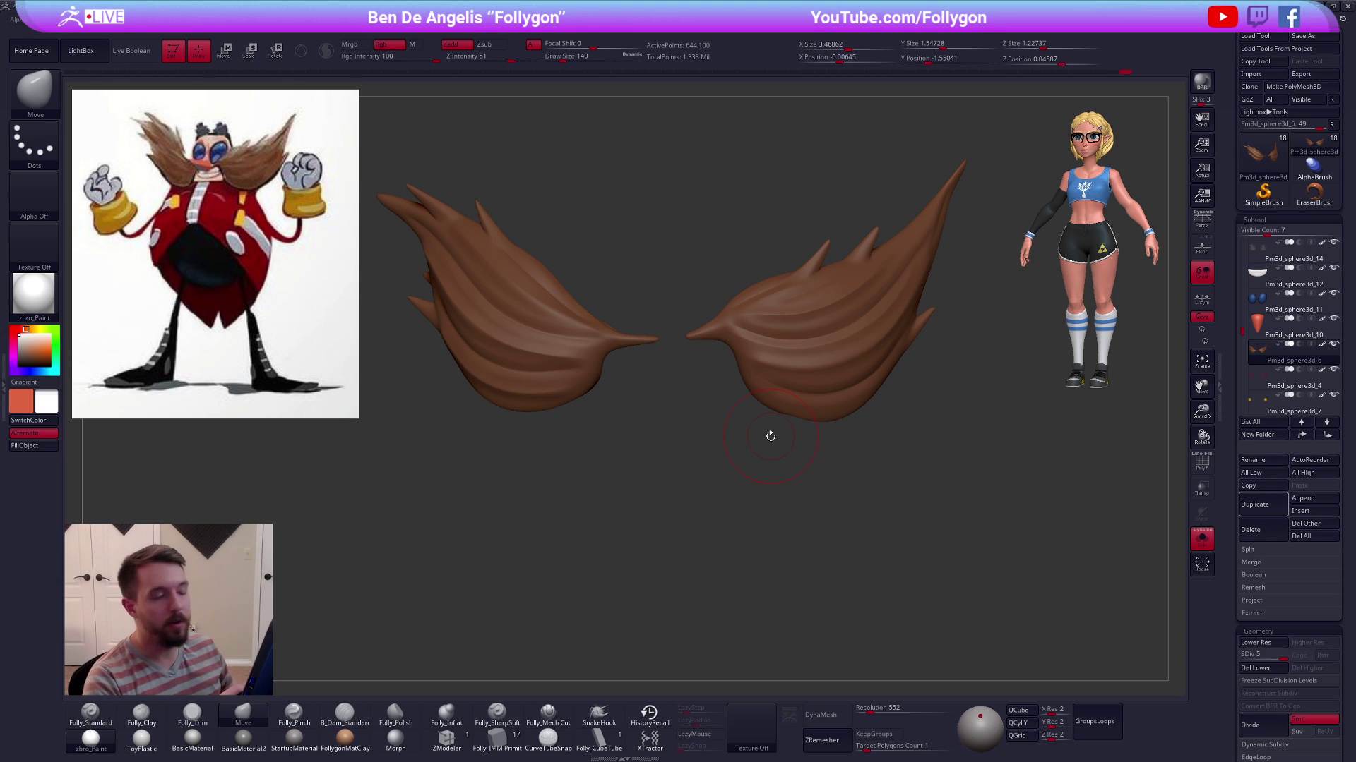
{"action": "mouse_move", "coordinate": [732, 367]}
{"action": "left_mouse_down", "text": "alt"}
{"action": "mouse_move", "coordinate": [734, 413]}
{"action": "mouse_move", "coordinate": [710, 410]}
{"action": "left_mouse_up", "text": "alt"}
{"action": "key", "text": "space"}
{"action": "right_click_drag", "start_coordinate": [738, 341], "coordinate": [730, 430]}
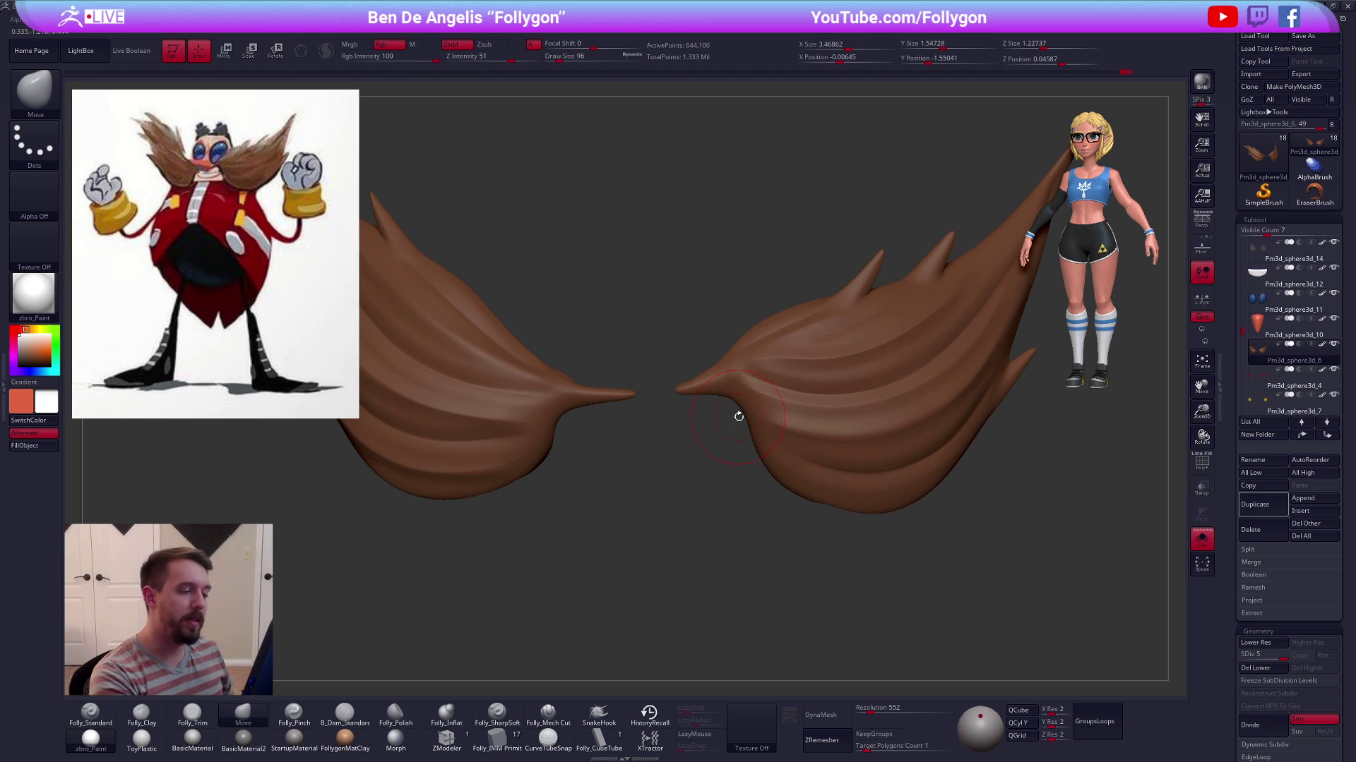
Mask all of the moustache except its inner tips at subdivision level 1, and adjust the tips' position with Transpose
{"action": "left_click_drag", "start_coordinate": [742, 422], "coordinate": [661, 460], "text": "ctrl"}
{"action": "key", "text": "shift+d"}
{"action": "key", "text": "shift+d"}
{"action": "key", "text": "shift+d"}
{"action": "key", "text": "shift+d"}
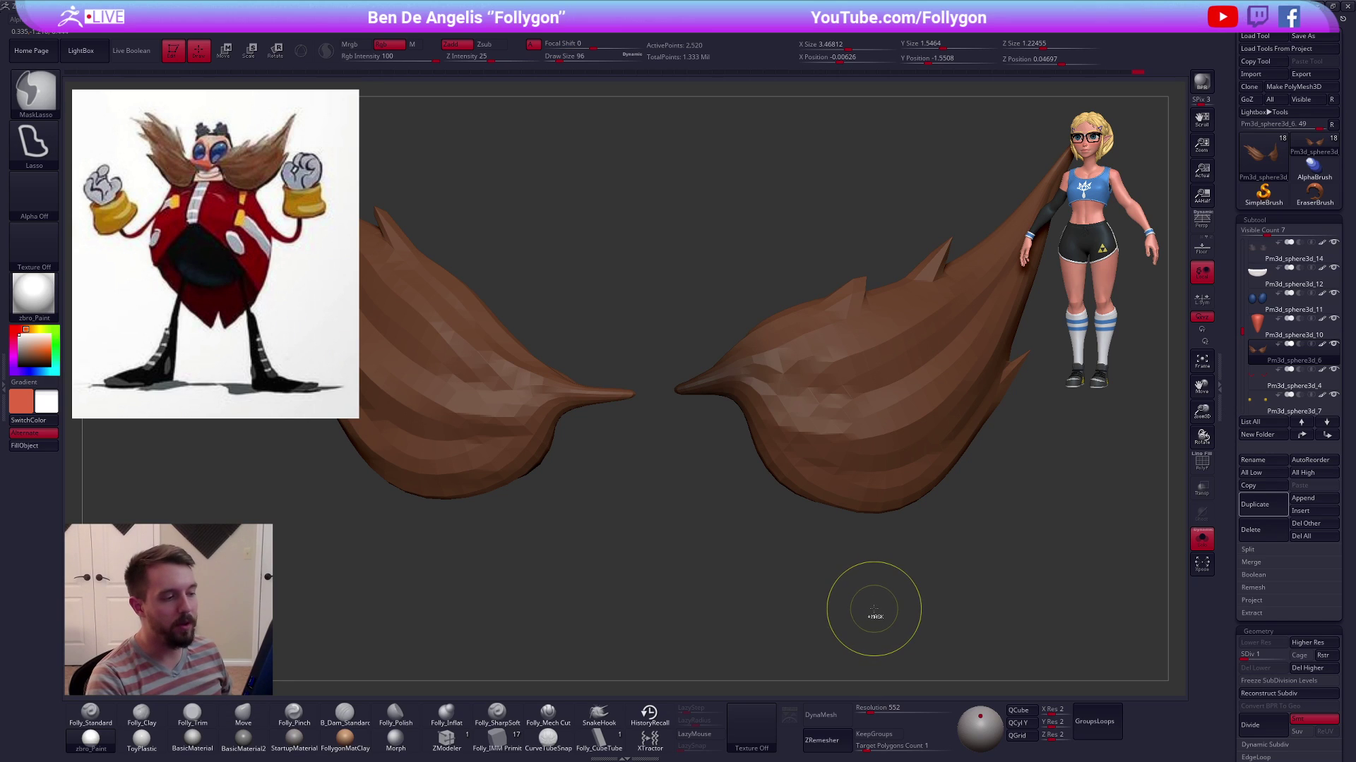
{"action": "left_click", "coordinate": [878, 608], "text": "ctrl"}
{"action": "key", "text": "e"}
{"action": "mouse_move", "coordinate": [687, 392]}
{"action": "left_mouse_down"}
{"action": "mouse_move", "coordinate": [690, 313]}
{"action": "mouse_move", "coordinate": [697, 344]}
{"action": "left_mouse_up"}
{"action": "key", "text": "w"}
{"action": "right_click_drag", "start_coordinate": [710, 438], "coordinate": [708, 428], "text": "ctrl"}
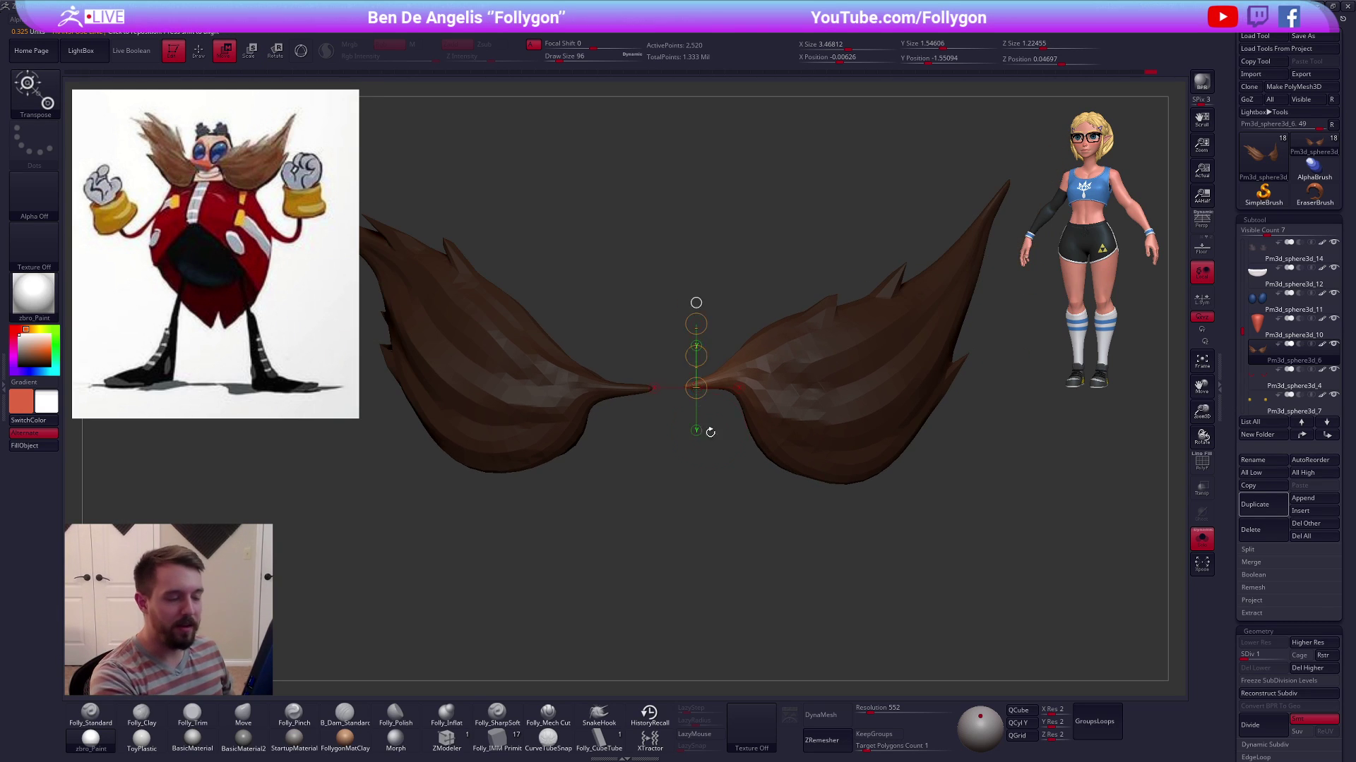
Show the whole character, clear the moustache's mask and bring the moustache to subdivision level 5
{"action": "key", "text": "q"}
{"action": "key", "text": "alt+s"}
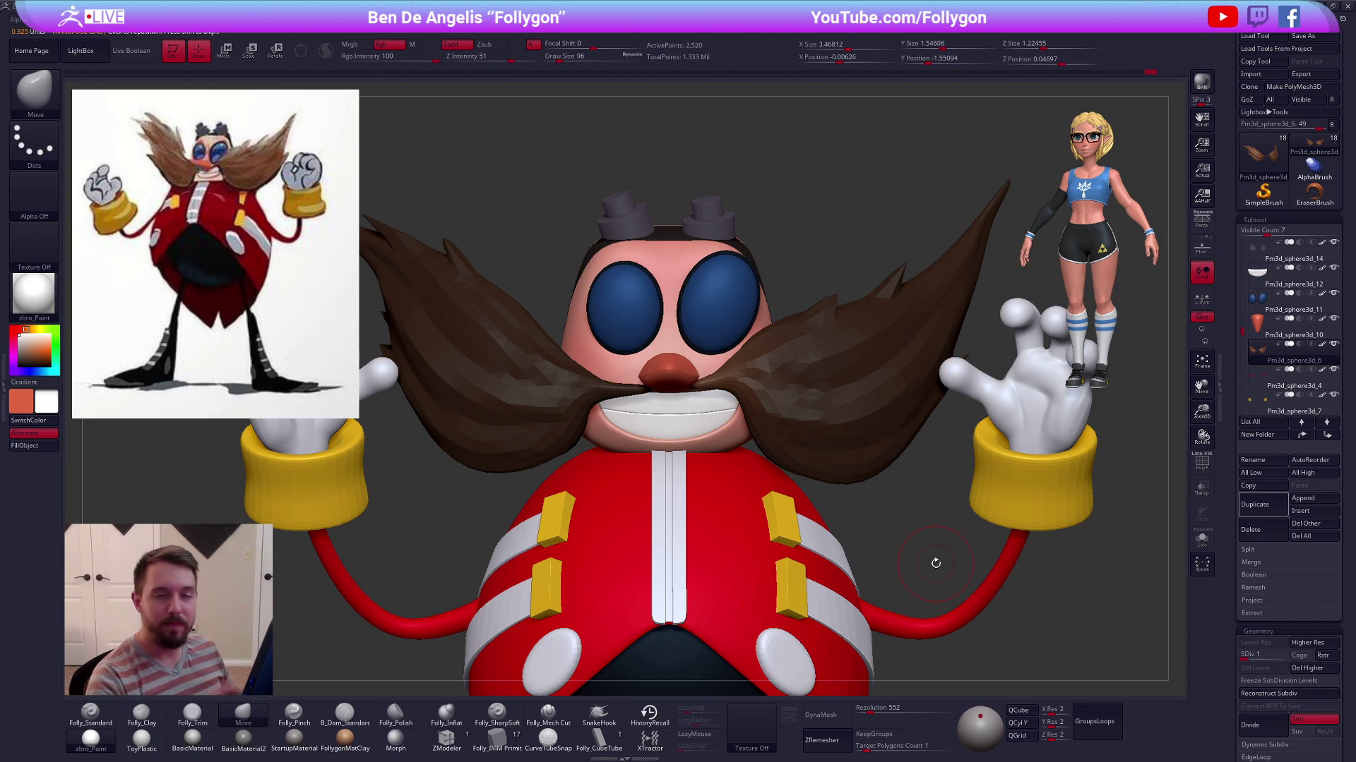
{"action": "left_click_drag", "start_coordinate": [1074, 555], "coordinate": [1039, 569], "text": "ctrl"}
{"action": "right_click_drag", "start_coordinate": [1038, 569], "coordinate": [968, 586], "text": "ctrl"}
{"action": "key", "text": "d"}
{"action": "key", "text": "d"}
{"action": "key", "text": "d"}
{"action": "key", "text": "d"}
{"action": "right_click_drag", "start_coordinate": [968, 586], "coordinate": [1007, 560], "text": "alt"}
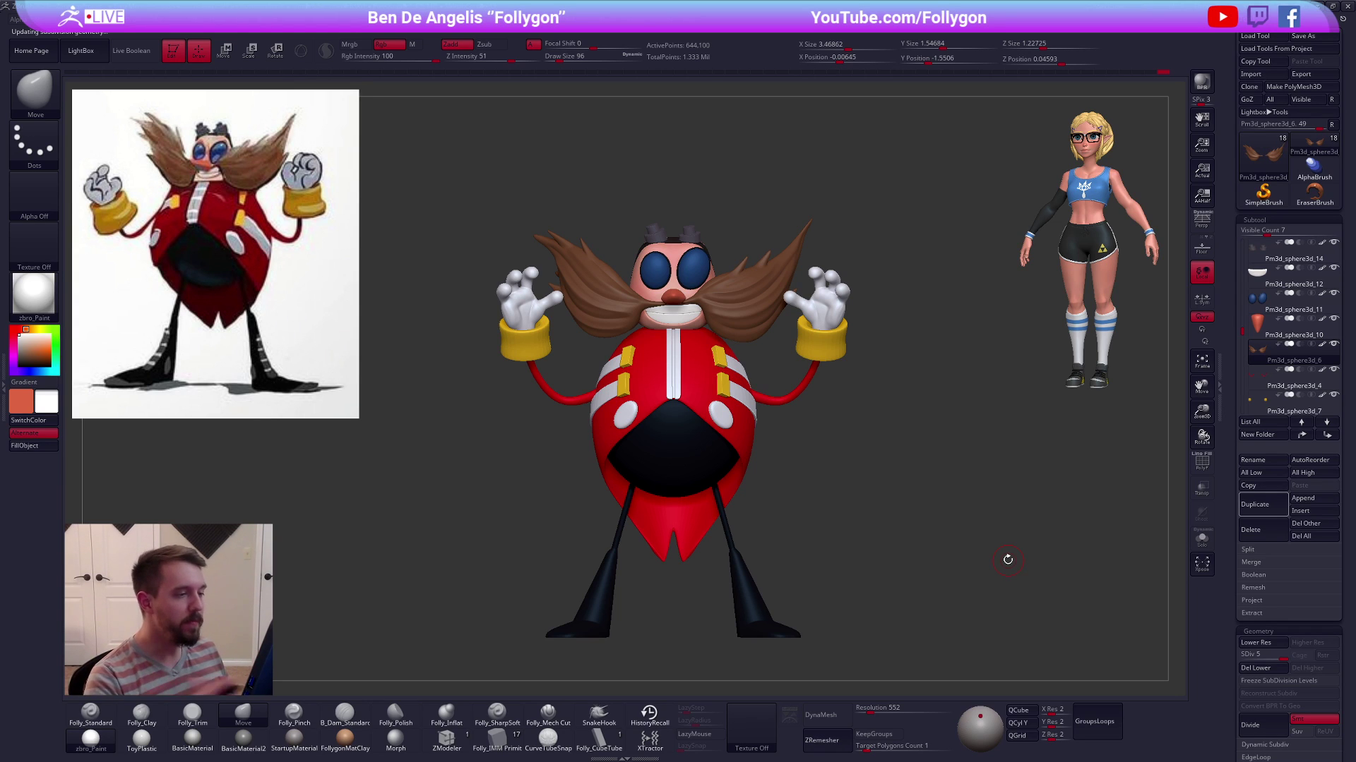
Isolate the moustache and reshape its long outer tip at subdivision level 1 with the Move brush at draw size 181
{"action": "key", "text": "shift+s"}
{"action": "right_click_drag", "start_coordinate": [823, 247], "coordinate": [804, 307], "text": "ctrl"}
{"action": "key", "text": "space"}
{"action": "left_click_drag", "start_coordinate": [803, 308], "coordinate": [809, 307]}
{"action": "key", "text": "ctrl+shift+f"}
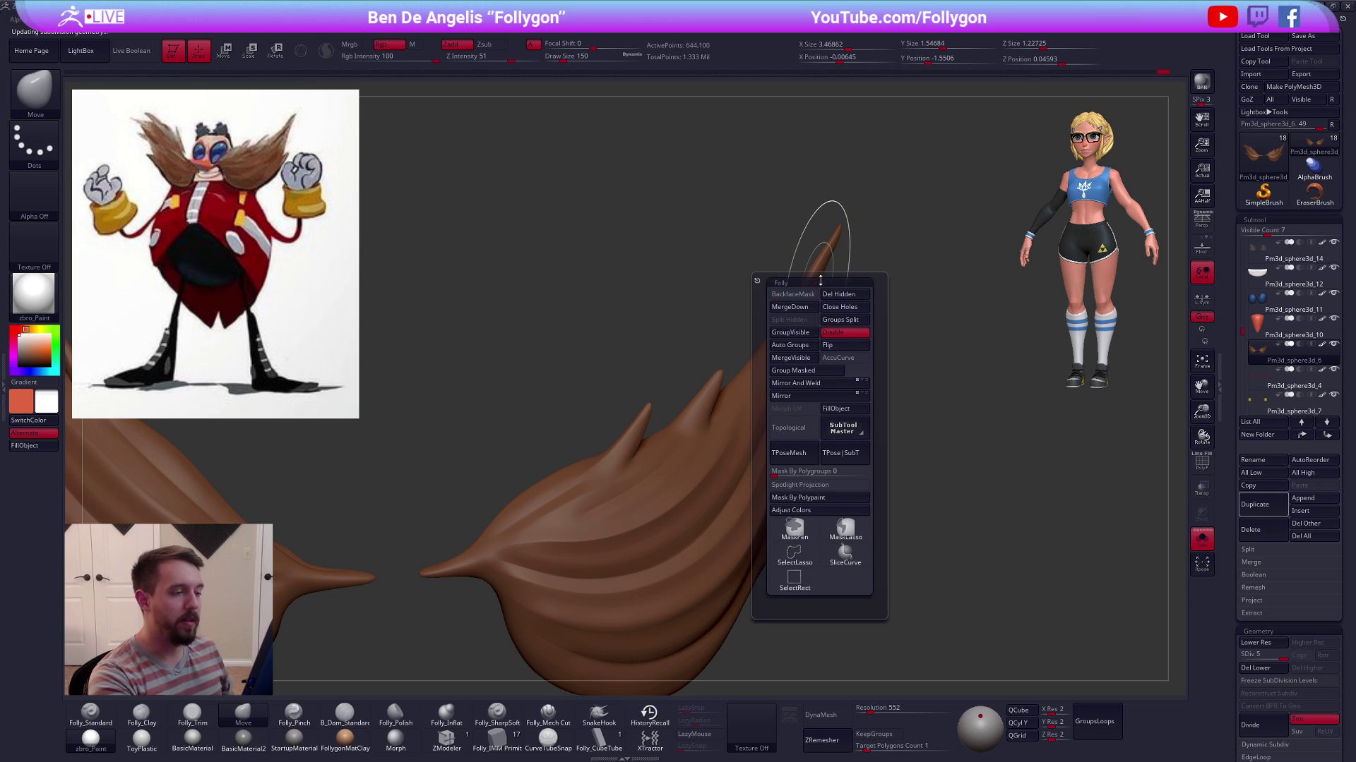
{"action": "key", "text": "shift+d"}
{"action": "key", "text": "shift+d"}
{"action": "key", "text": "shift+d"}
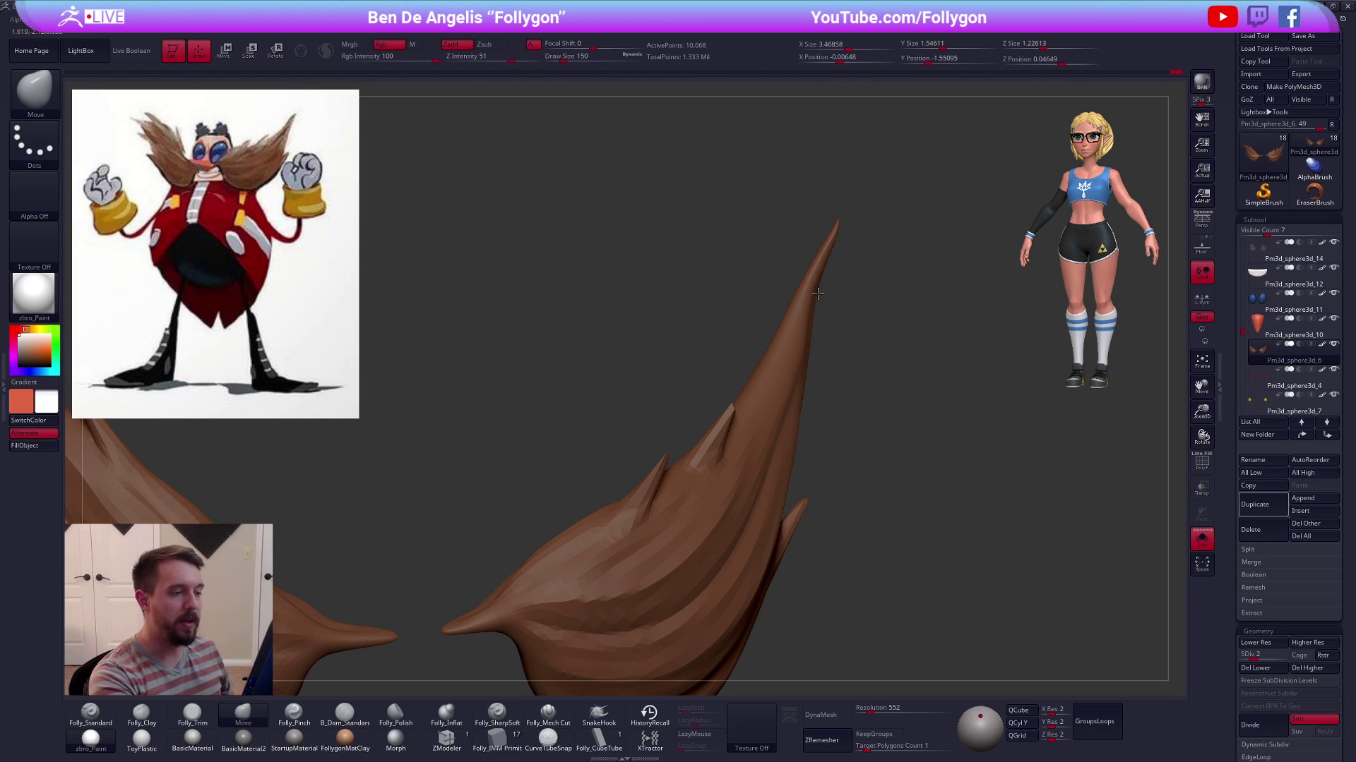
{"action": "key", "text": "shift+d"}
{"action": "key", "text": "ctrl+shift+f"}
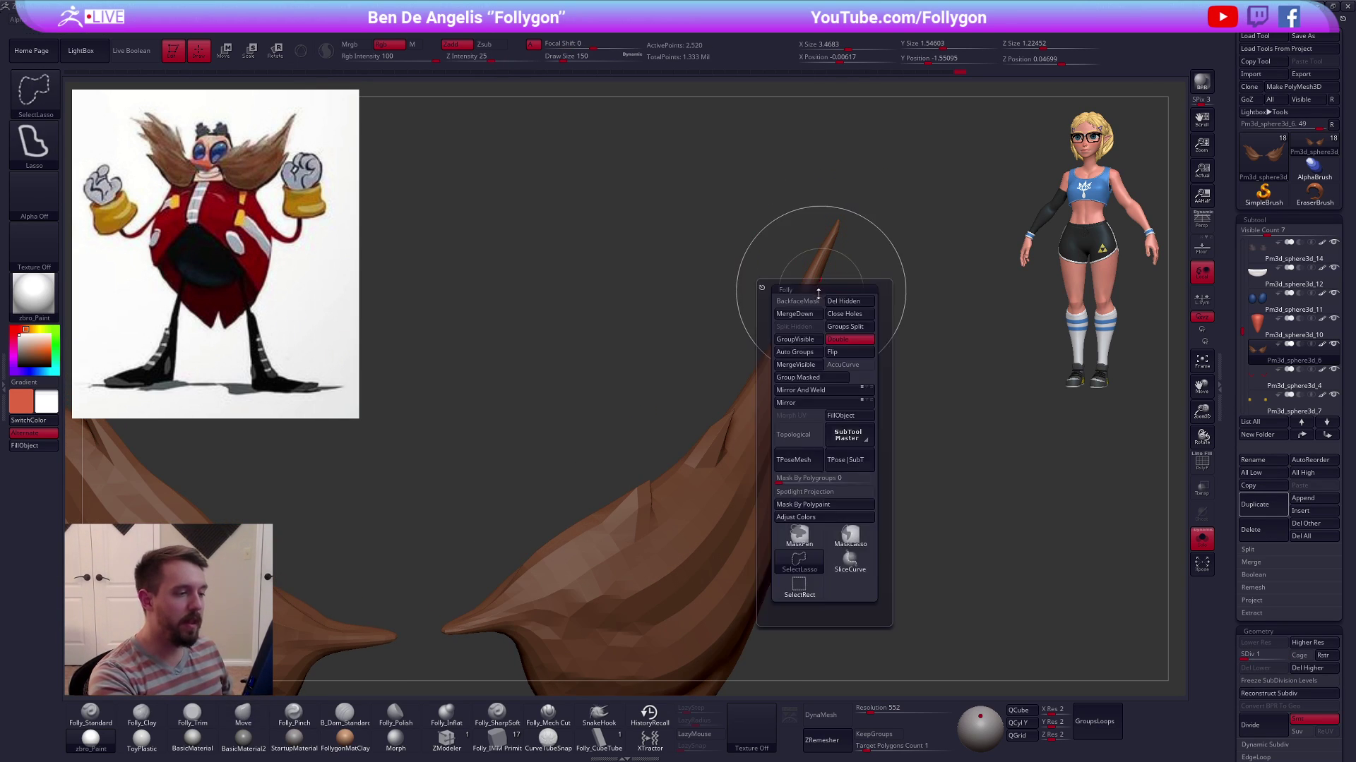
{"action": "right_click_drag", "start_coordinate": [820, 281], "coordinate": [828, 256]}
{"action": "key", "text": "s"}
{"action": "mouse_move", "coordinate": [829, 252]}
{"action": "left_mouse_down"}
{"action": "mouse_move", "coordinate": [812, 253]}
{"action": "mouse_move", "coordinate": [801, 284]}
{"action": "mouse_move", "coordinate": [812, 297]}
{"action": "left_mouse_up"}
{"action": "key", "text": "s"}
{"action": "mouse_move", "coordinate": [819, 302]}
{"action": "right_mouse_down"}
{"action": "mouse_move", "coordinate": [841, 325]}
{"action": "mouse_move", "coordinate": [795, 403]}
{"action": "mouse_move", "coordinate": [880, 355]}
{"action": "right_mouse_up"}
Show the full character again and return the reshaped moustache to subdivision level 5
{"action": "key", "text": "alt+s"}
{"action": "key", "text": "d"}
{"action": "key", "text": "d"}
{"action": "key", "text": "d"}
{"action": "key", "text": "d"}
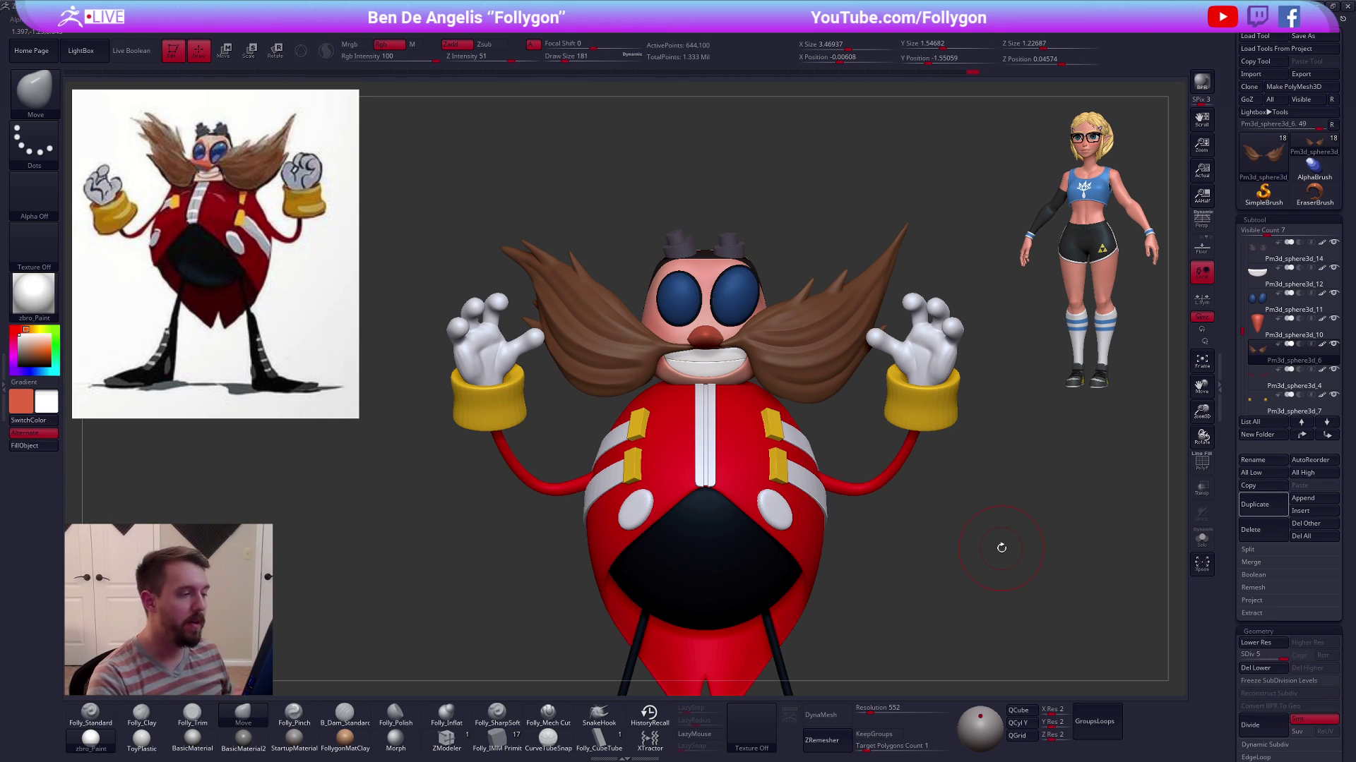
Bring the moustache halves together beneath the nose with Transpose, making the X size about 3.17, and centre the moustache on the face
{"action": "key", "text": "w"}
{"action": "mouse_move", "coordinate": [794, 365]}
{"action": "left_mouse_down"}
{"action": "mouse_move", "coordinate": [856, 365]}
{"action": "mouse_move", "coordinate": [806, 370]}
{"action": "left_mouse_up"}
{"action": "key", "text": "alt+s"}
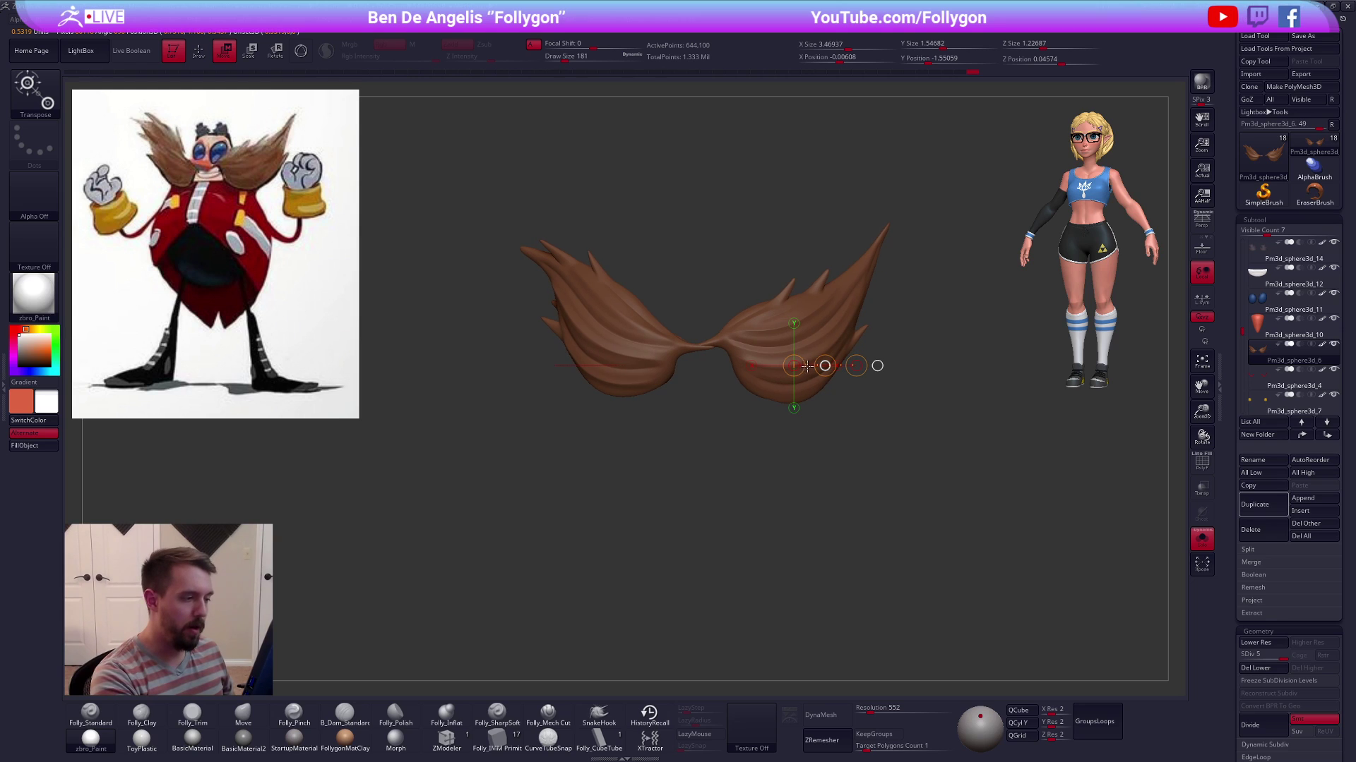
{"action": "key", "text": "alt+s"}
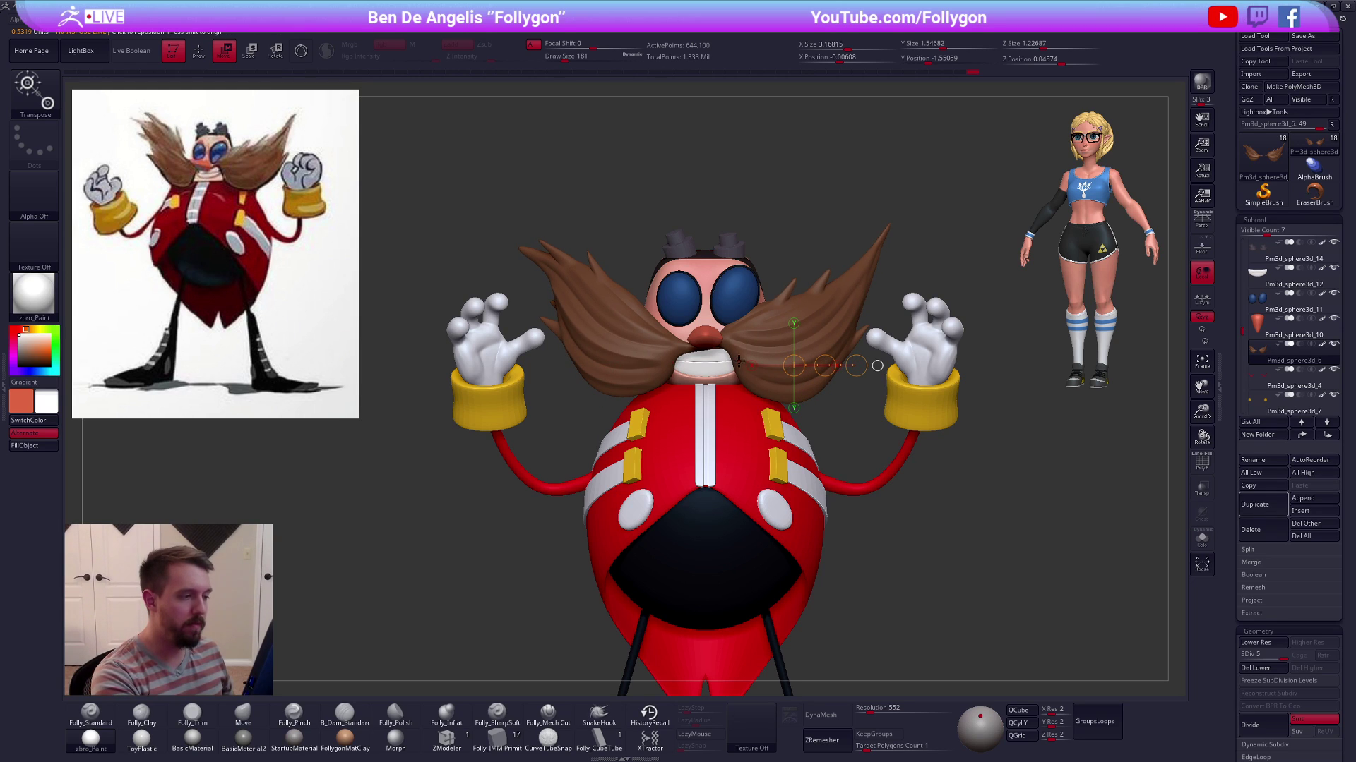
{"action": "mouse_move", "coordinate": [740, 354]}
{"action": "left_mouse_down", "text": "shift"}
{"action": "mouse_move", "coordinate": [798, 355]}
{"action": "mouse_move", "coordinate": [773, 354]}
{"action": "left_mouse_up", "text": "shift"}
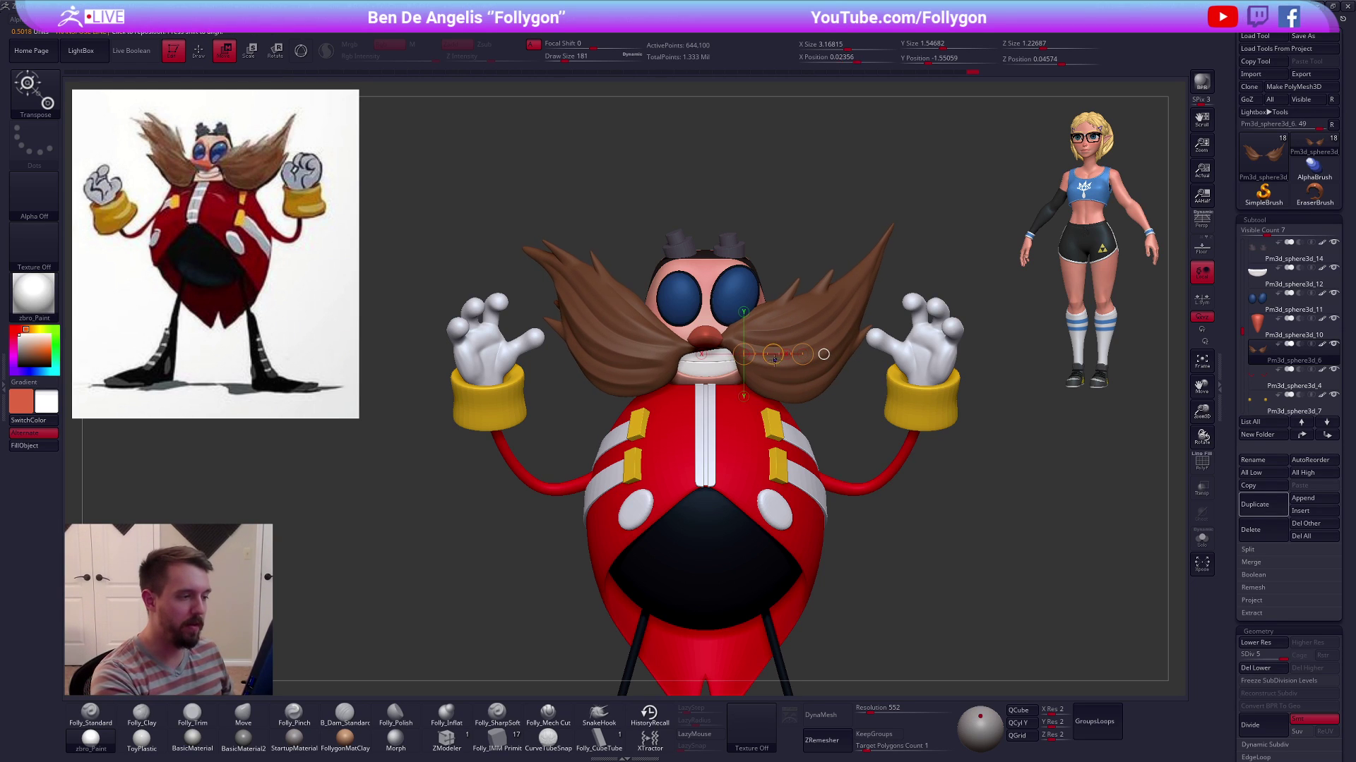
Nudge the moustache's inner ends beneath the nose at subdivision level 1 with the Move brush at draw size 160
{"action": "key", "text": "q"}
{"action": "key", "text": "shift+d"}
{"action": "key", "text": "shift+d"}
{"action": "key", "text": "shift+d"}
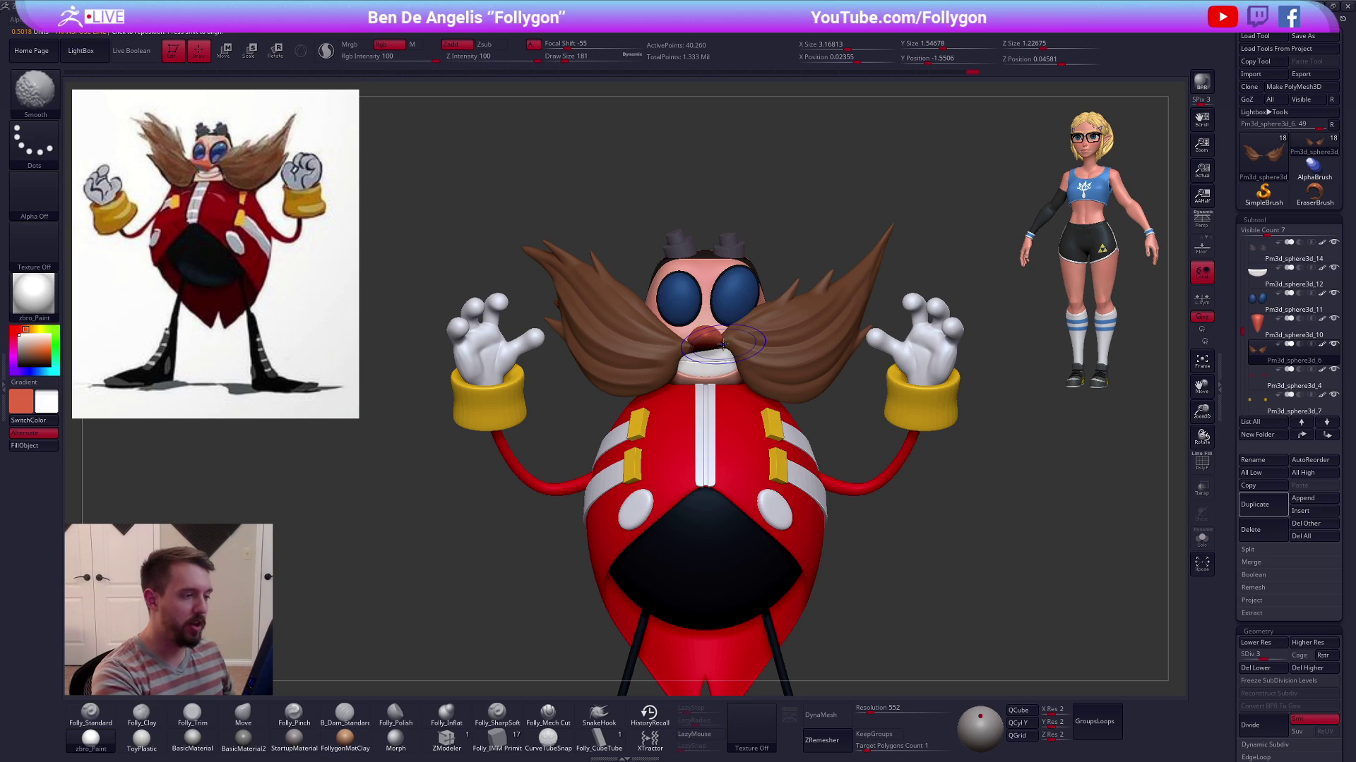
{"action": "key", "text": "shift+d"}
{"action": "key", "text": "b"}
{"action": "key", "text": "m"}
{"action": "key", "text": "v"}
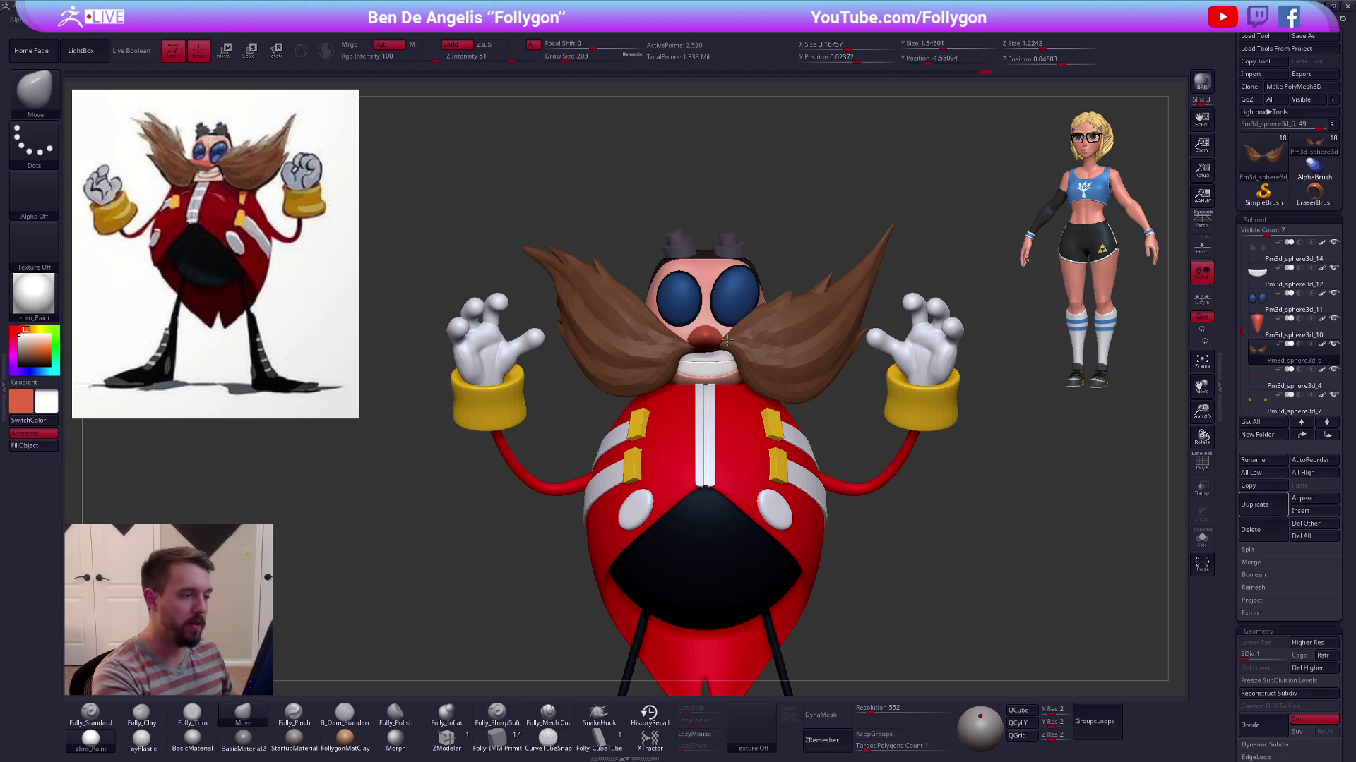
{"action": "key", "text": "space"}
{"action": "left_click_drag", "start_coordinate": [742, 335], "coordinate": [738, 335]}
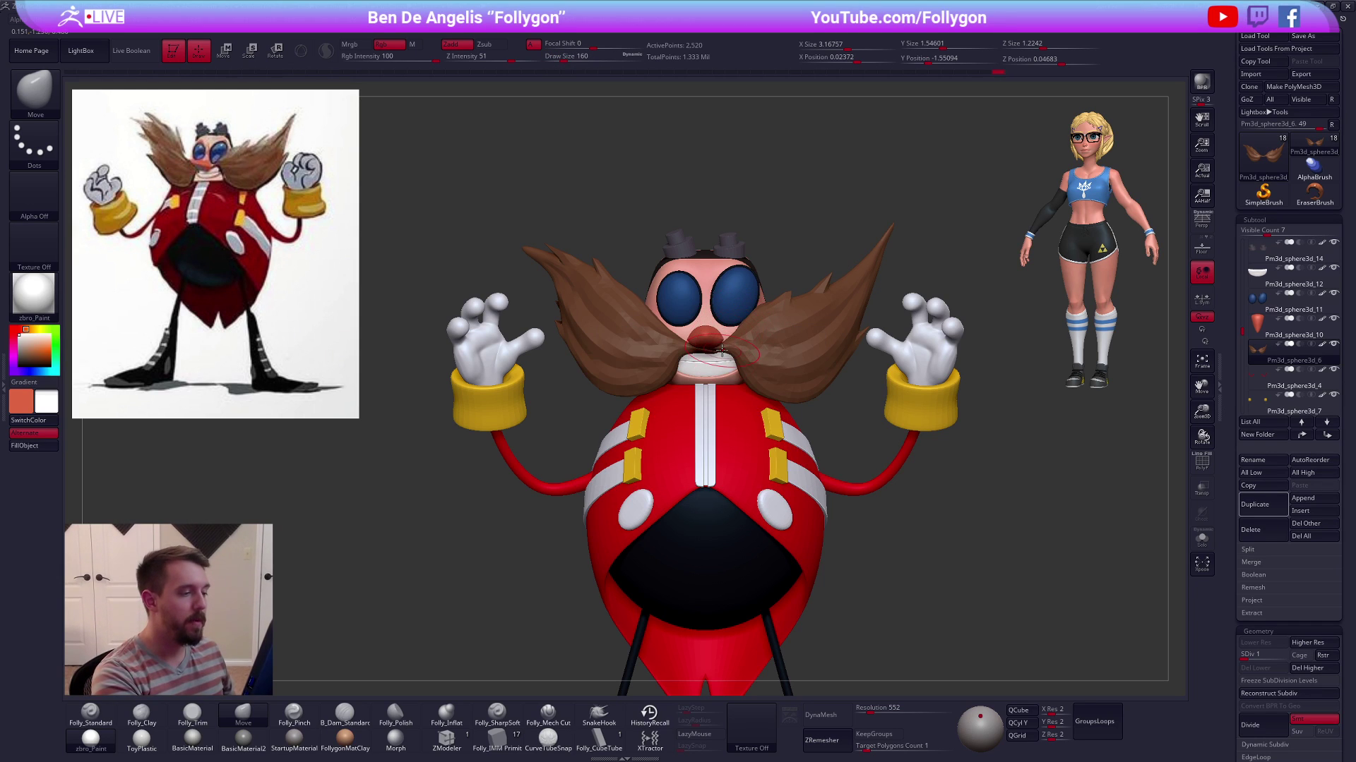
Raise the moustache to subdivision level 5 and frame the entire Eggman figure
{"action": "key", "text": "d"}
{"action": "key", "text": "d"}
{"action": "key", "text": "d"}
{"action": "key", "text": "d"}
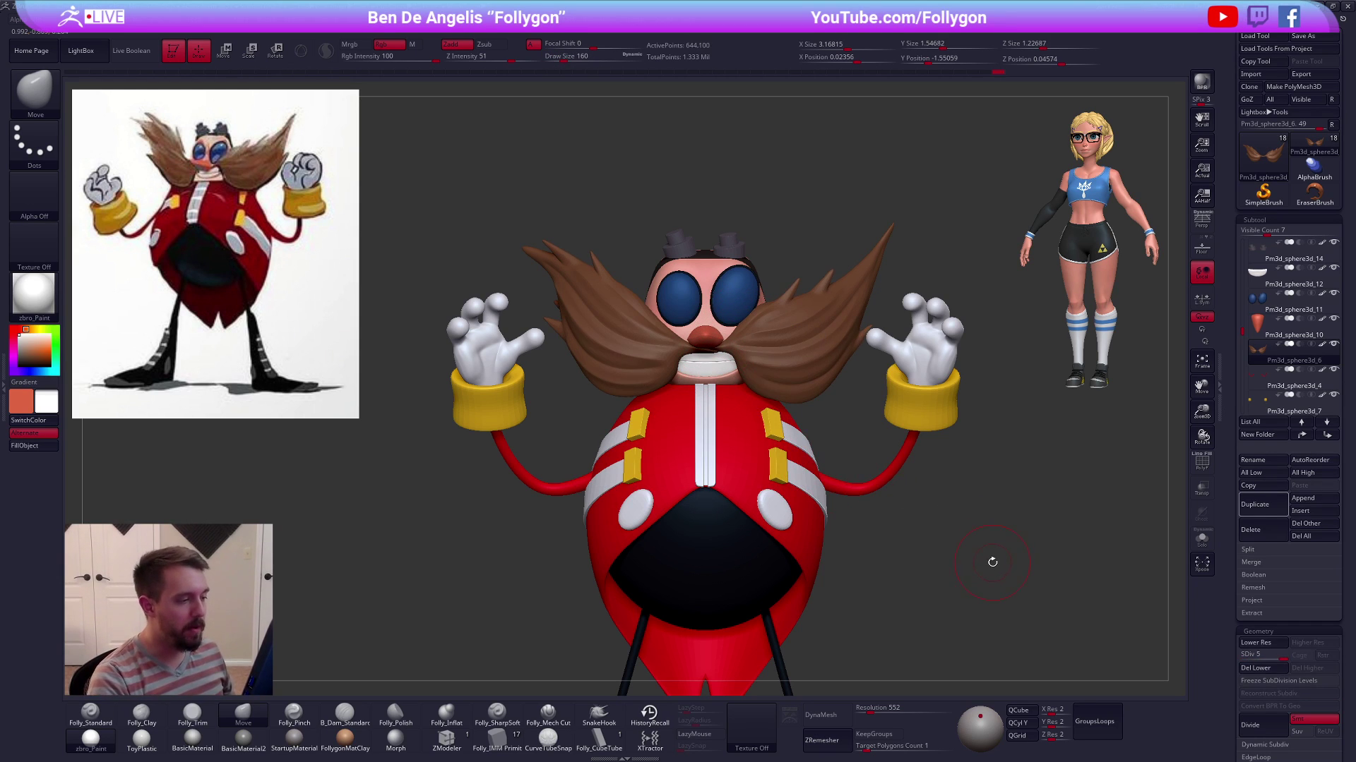
{"action": "key", "text": "f"}
{"action": "left_click_drag", "start_coordinate": [941, 588], "coordinate": [1047, 589]}
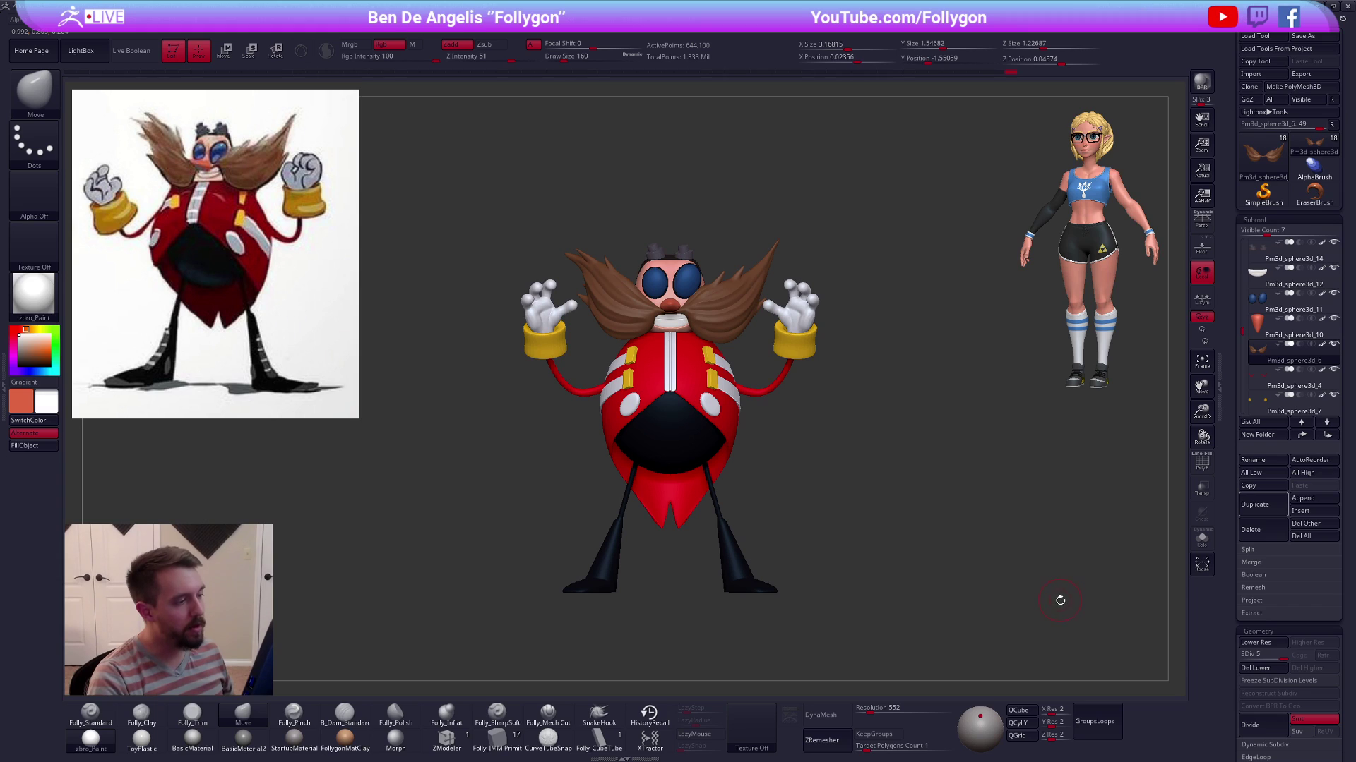
Generate a merged pose mesh from all subtools with TPoseMesh and apply the StartupMaterial to it
{"action": "left_click_drag", "start_coordinate": [993, 593], "coordinate": [1023, 571], "text": "alt"}
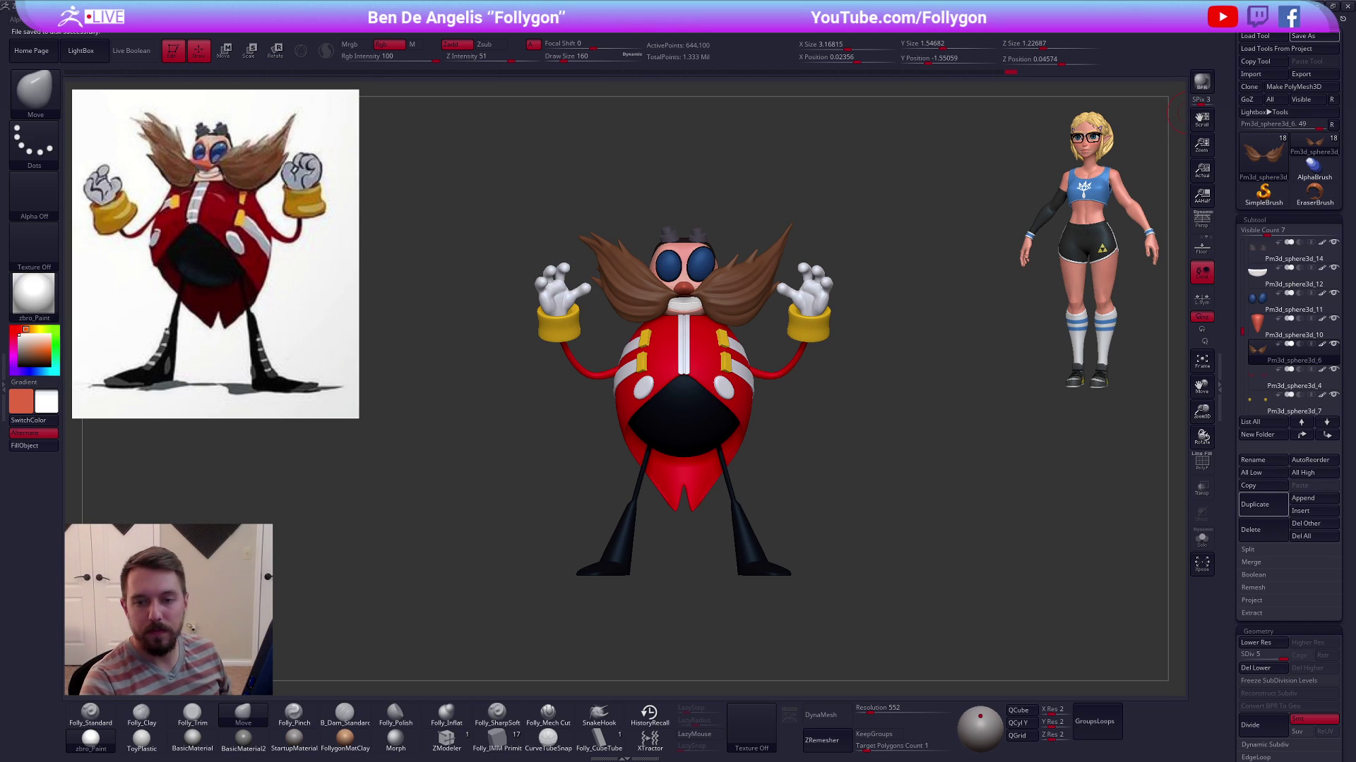
{"action": "right_click_drag", "start_coordinate": [798, 322], "coordinate": [738, 240], "text": "ctrl"}
{"action": "right_click_drag", "start_coordinate": [883, 322], "coordinate": [930, 346], "text": "ctrl"}
{"action": "key", "text": "space"}
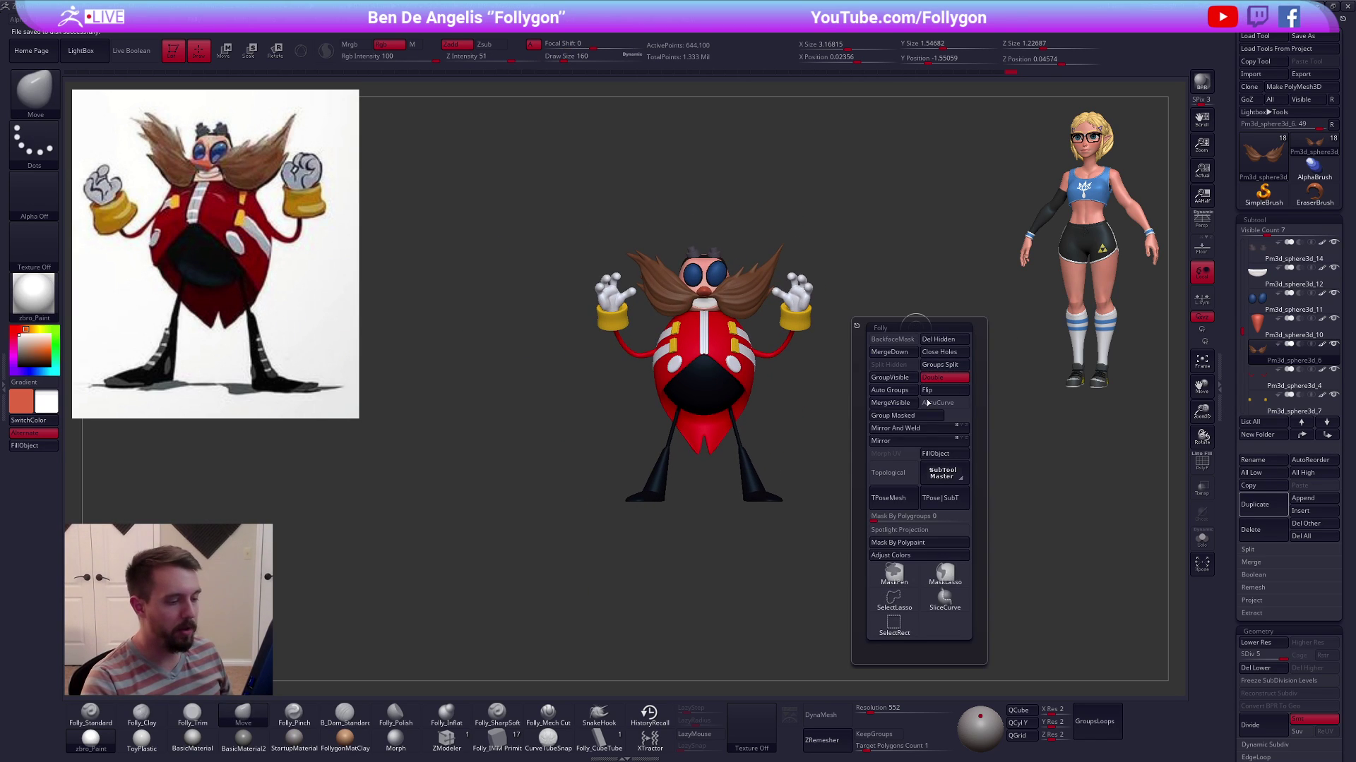
{"action": "left_click", "coordinate": [908, 494]}
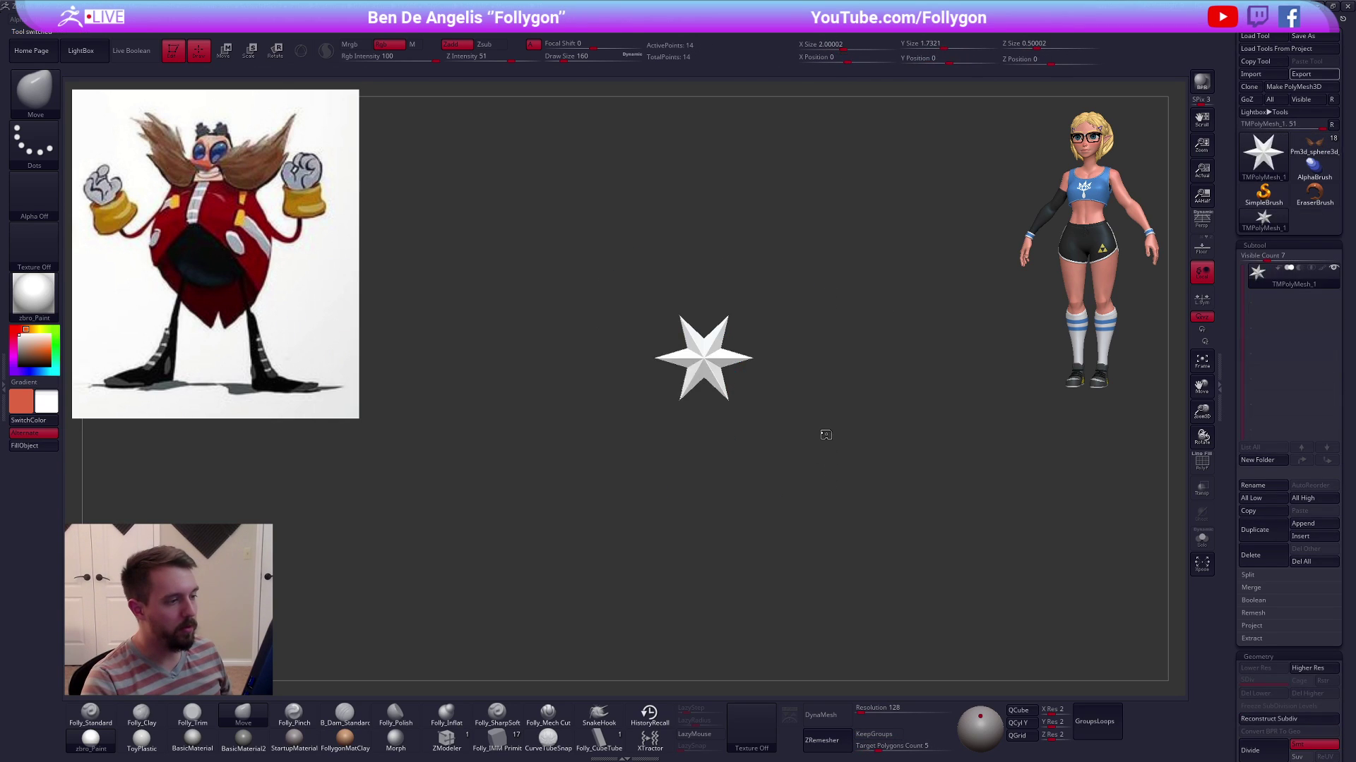
{"action": "left_click", "coordinate": [295, 738]}
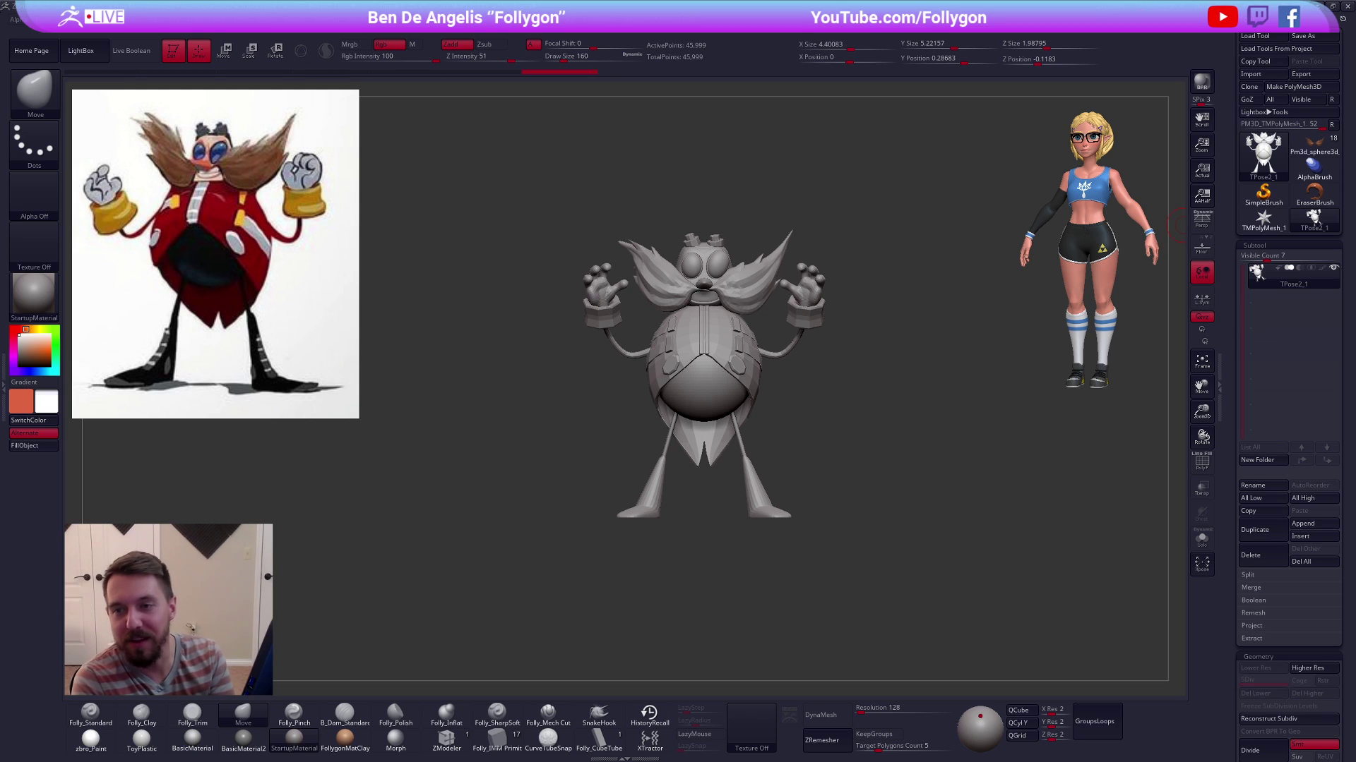
Inspect the merged pose mesh up close and check its polygroups with the polyframe display
{"action": "scroll", "coordinate": [798, 313], "scroll_direction": "up", "scroll_amount": 2}
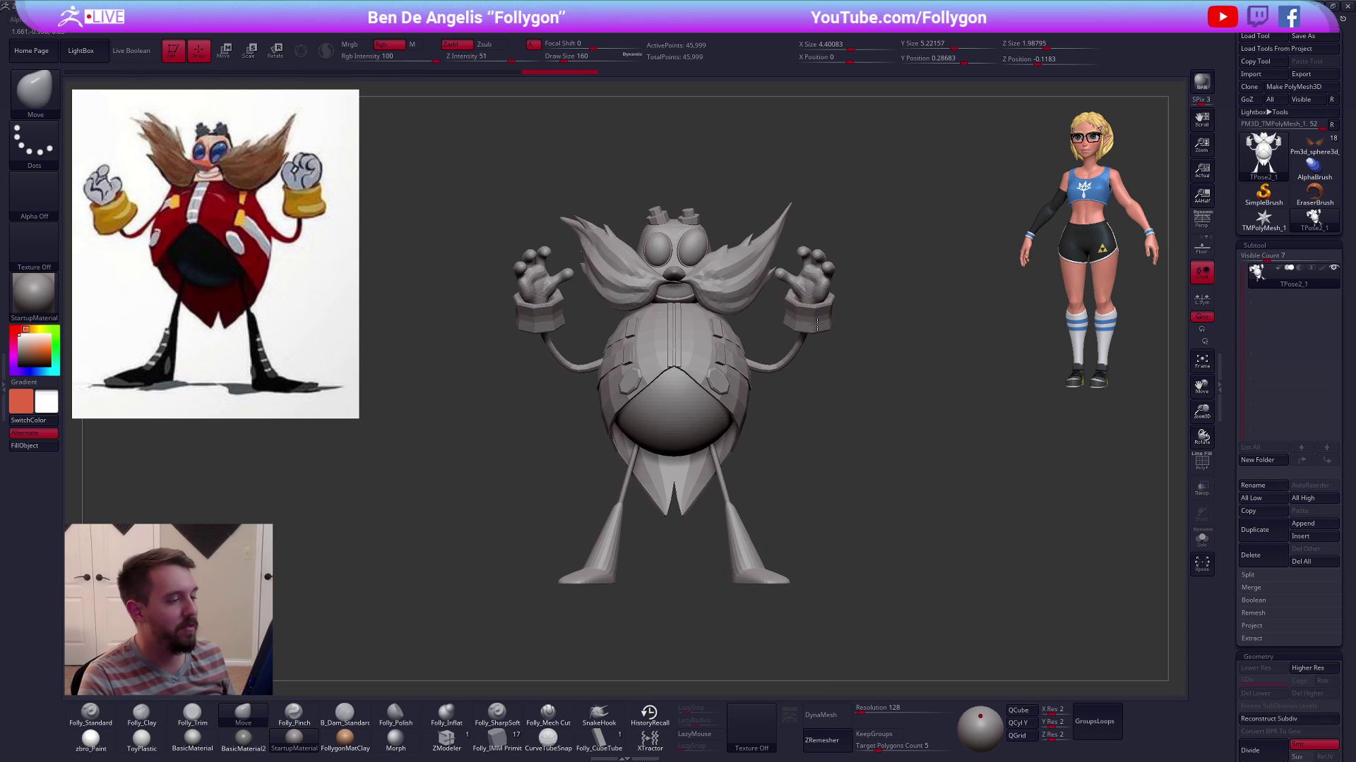
{"action": "scroll", "coordinate": [863, 341], "scroll_direction": "up", "scroll_amount": 4}
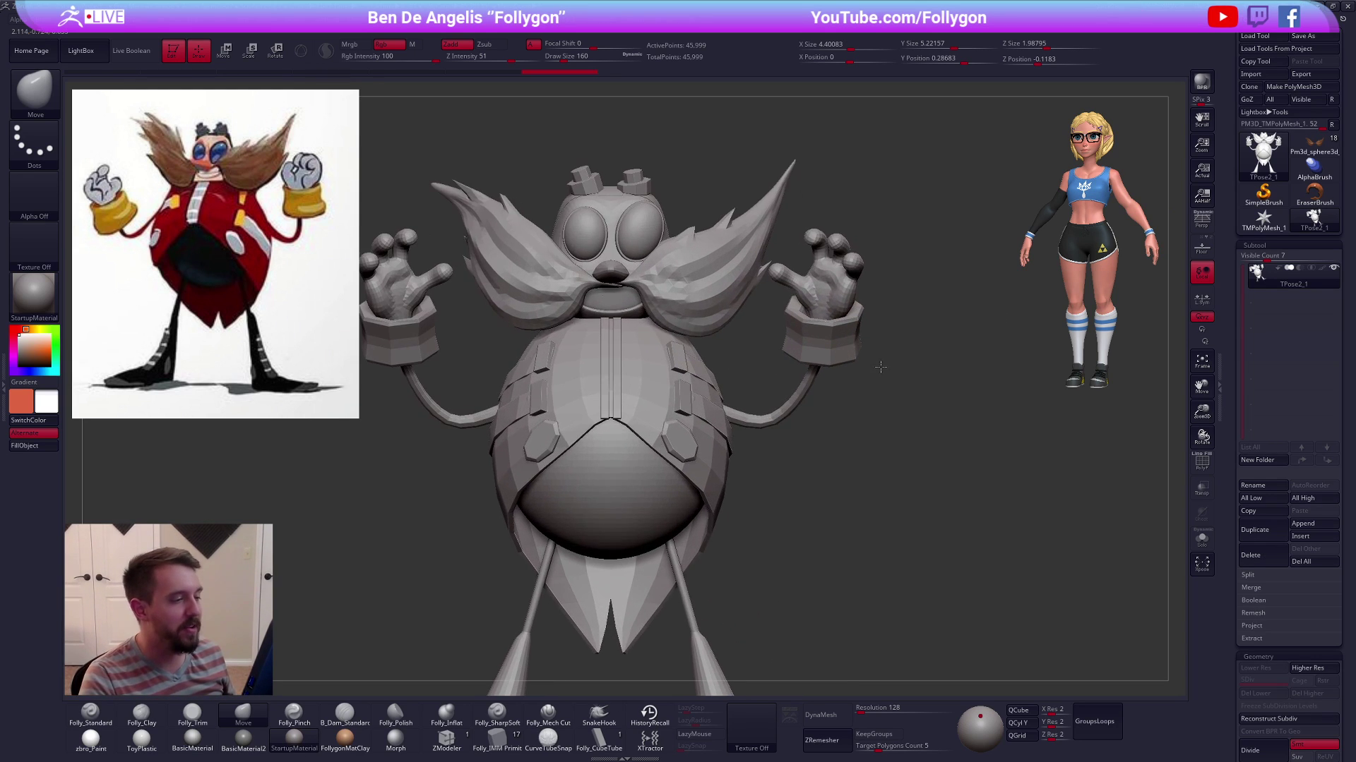
{"action": "scroll", "coordinate": [915, 363], "scroll_direction": "down", "scroll_amount": 2}
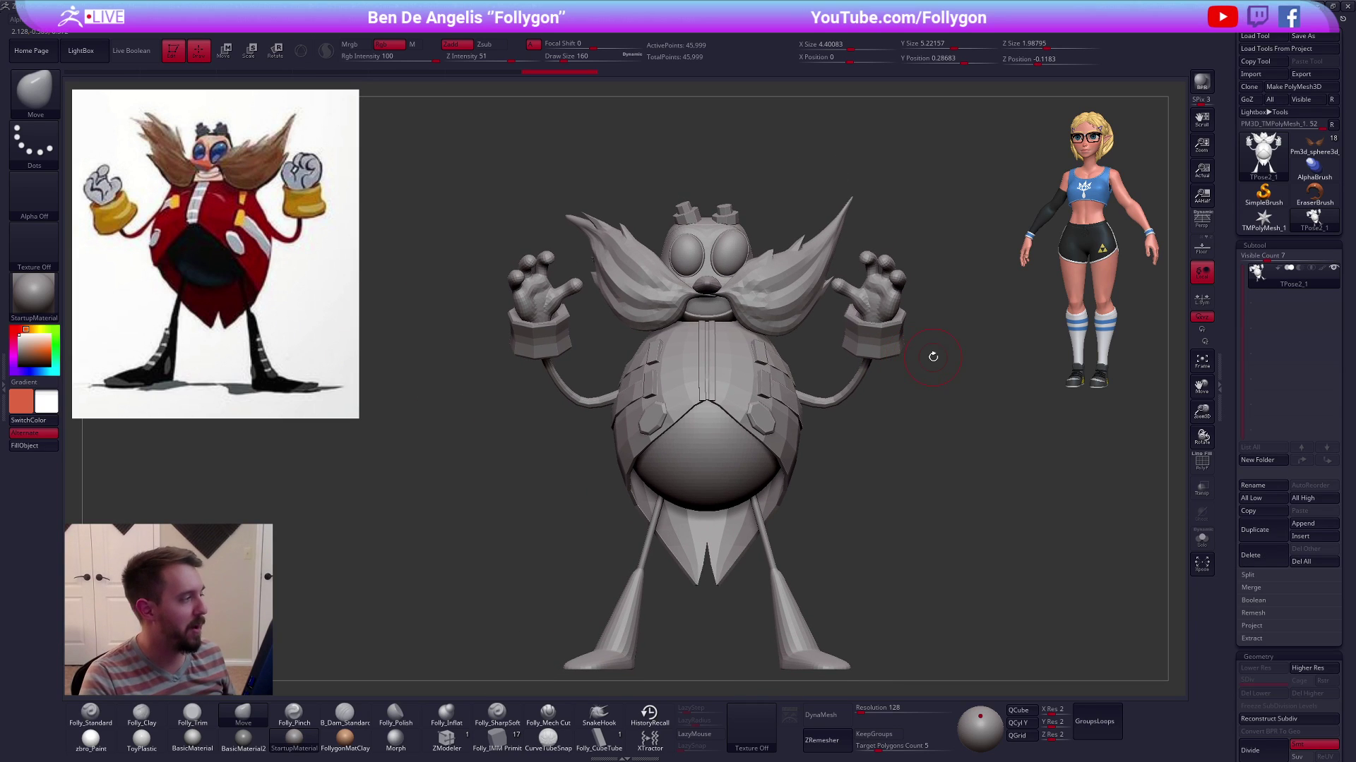
{"action": "key", "text": "space"}
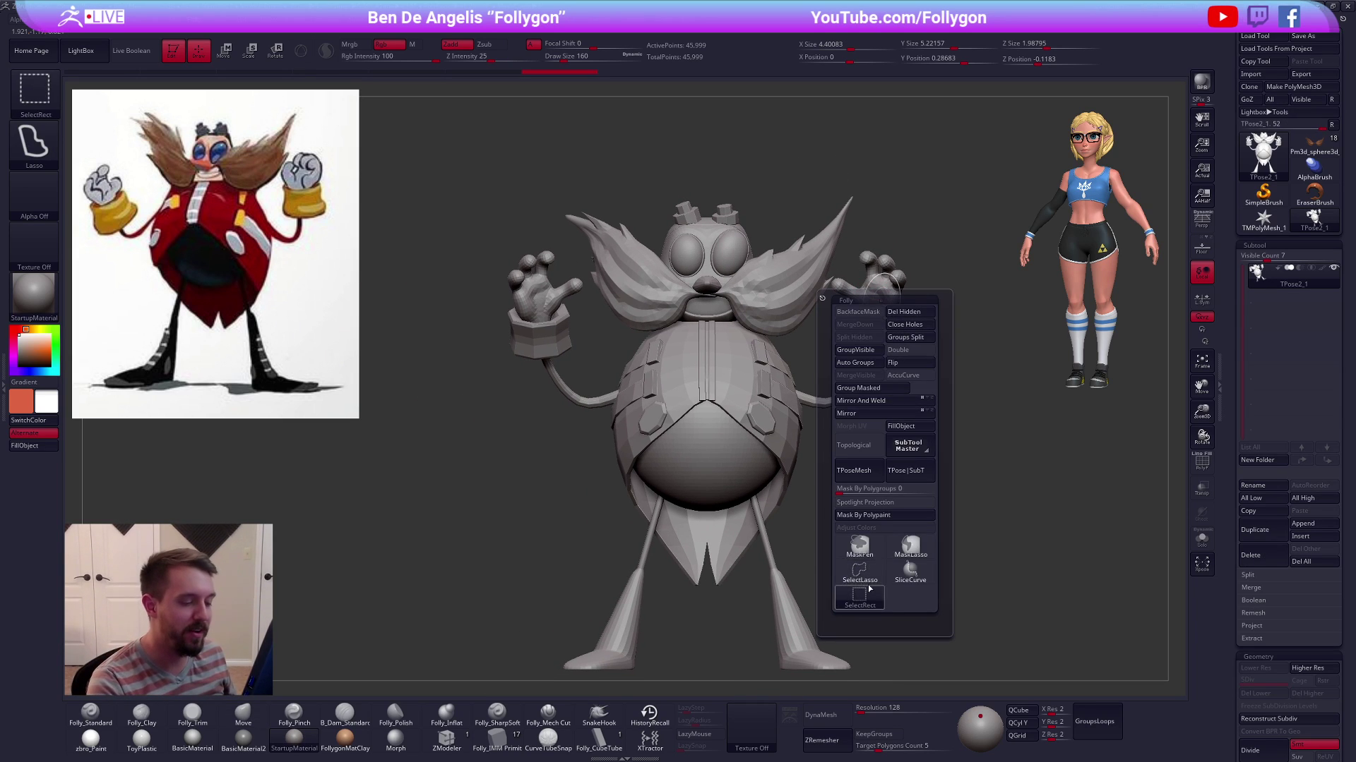
{"action": "key", "text": "shift"}
{"action": "key", "text": "shift+f"}
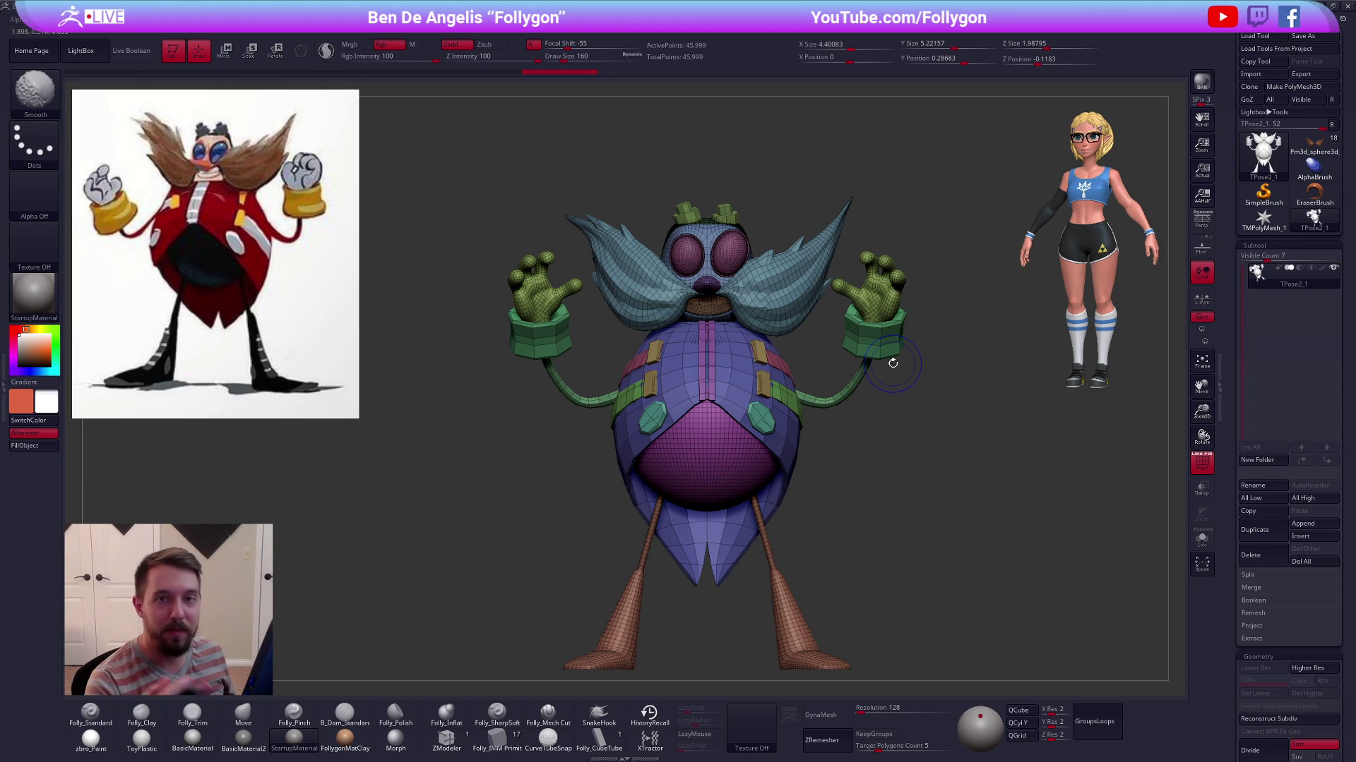
{"action": "key", "text": "shift+f"}
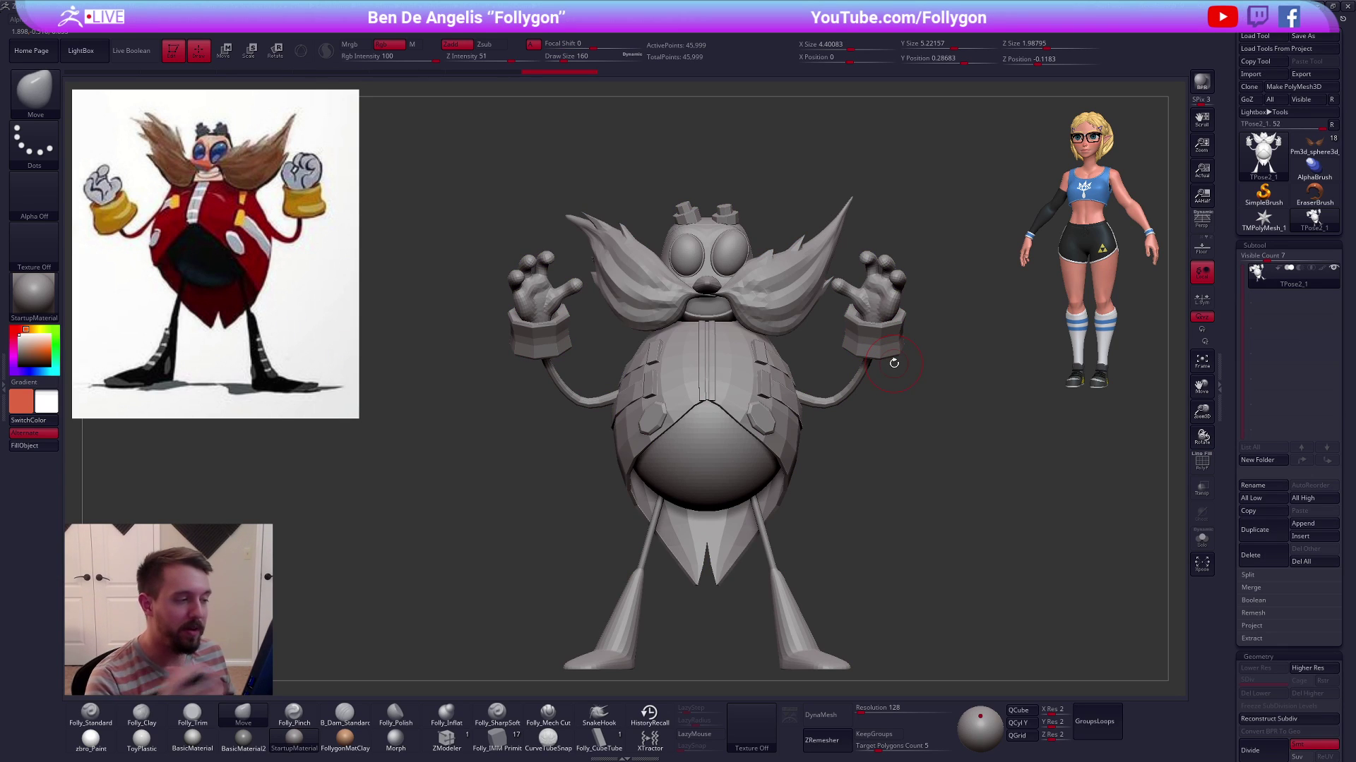
Switch to the web browser, look over the Appeal Academy and Sculptober pages, and return to ZBrush
{"action": "key", "text": "alt+Tab"}
{"action": "key", "text": "ctrl+Tab"}
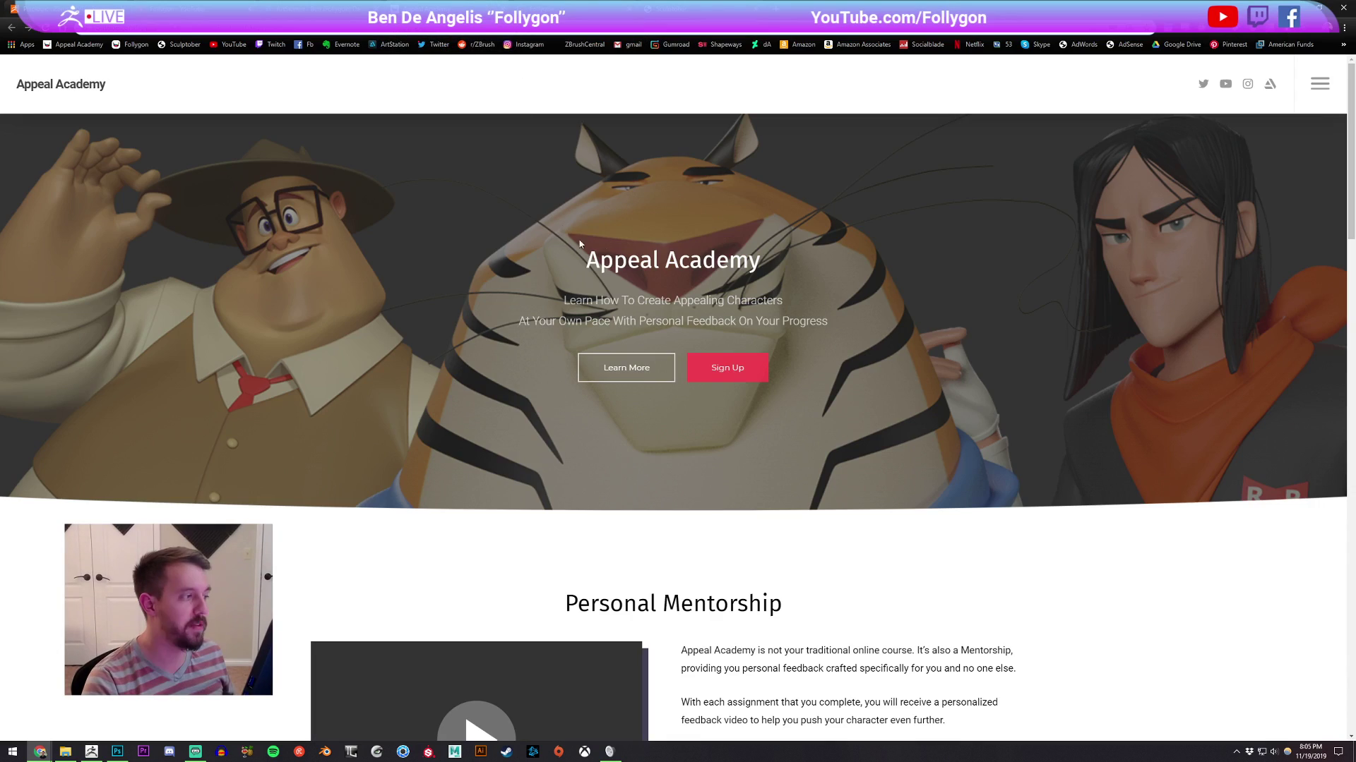
{"action": "left_click_drag", "start_coordinate": [701, 278], "coordinate": [815, 369]}
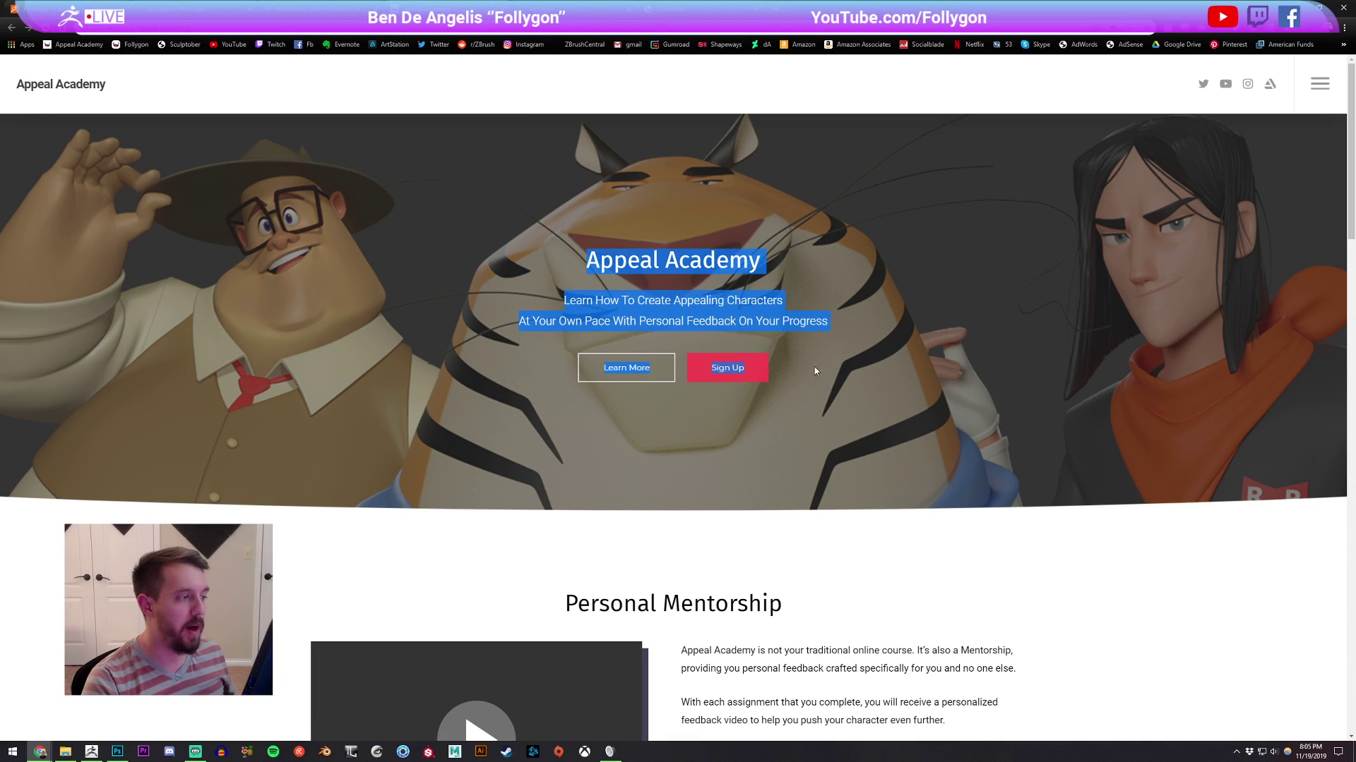
{"action": "left_click", "coordinate": [893, 418]}
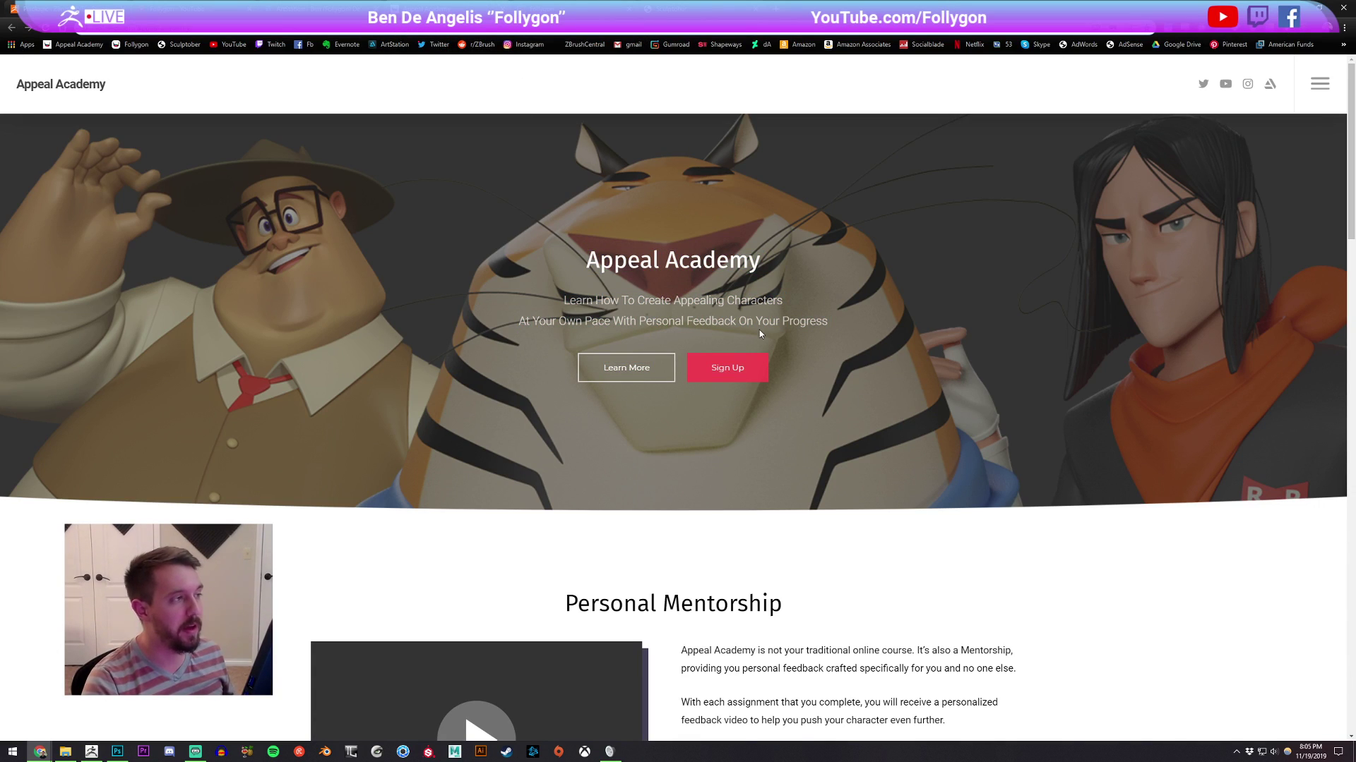
{"action": "left_click", "coordinate": [706, 9]}
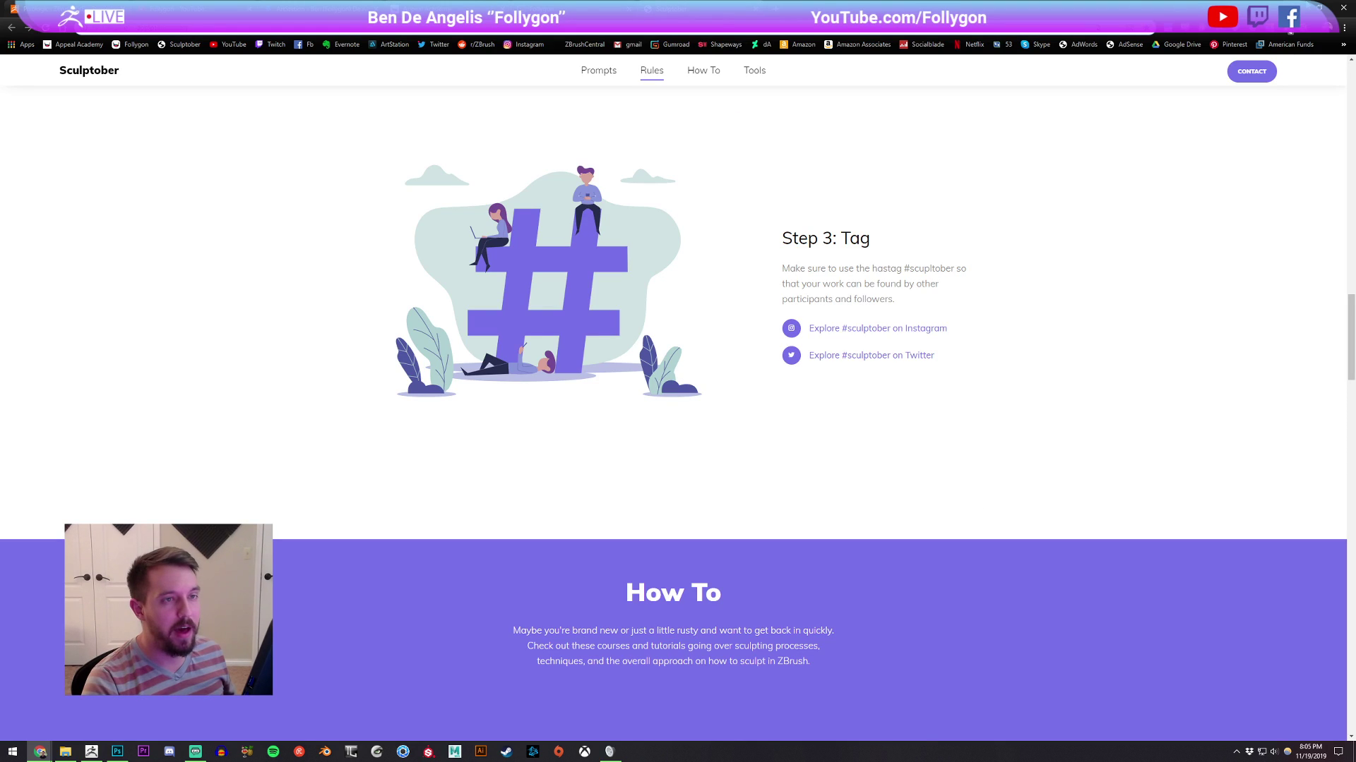
{"action": "left_click", "coordinate": [1293, 9]}
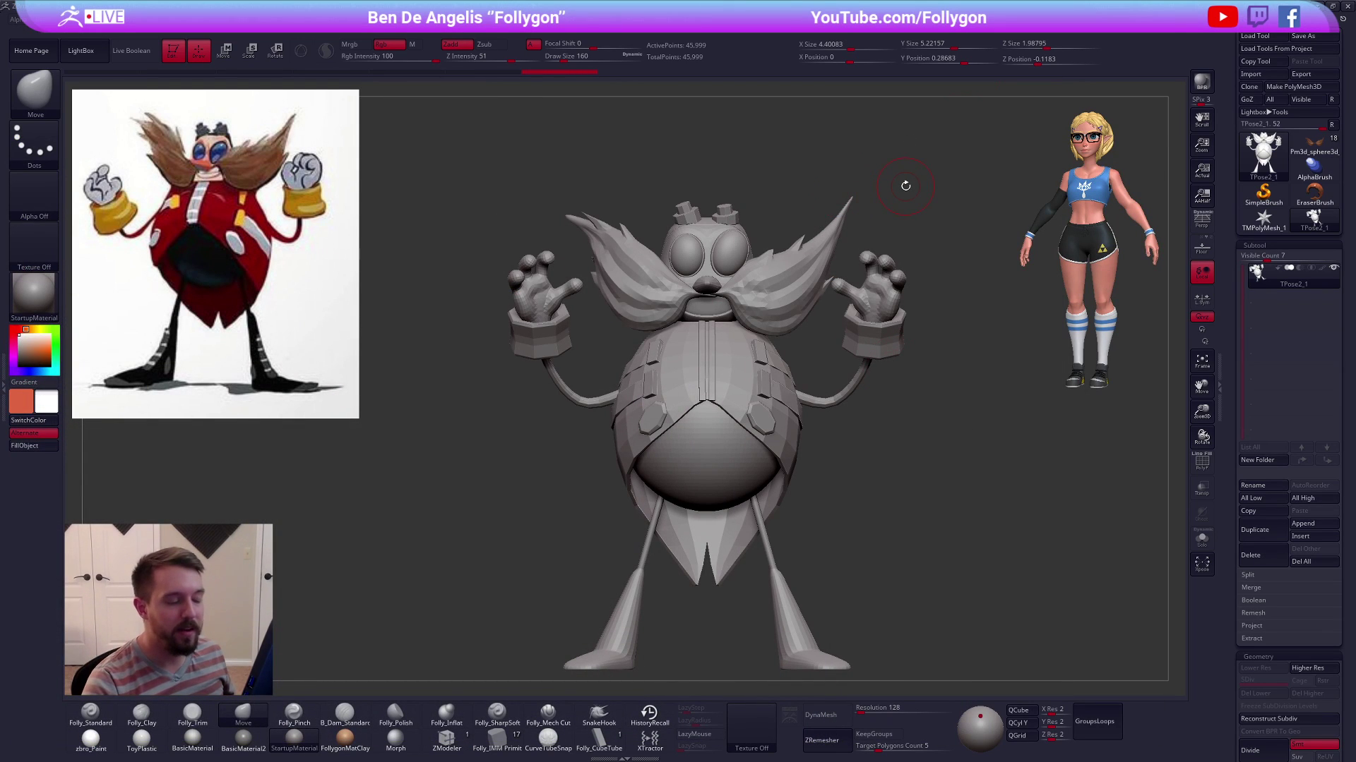
Isolate the hands, cuffs and arms by polygroup and give each side's arm its own polygroup
{"action": "key", "text": "shift+f"}
{"action": "left_click", "coordinate": [883, 307], "text": "ctrl+shift"}
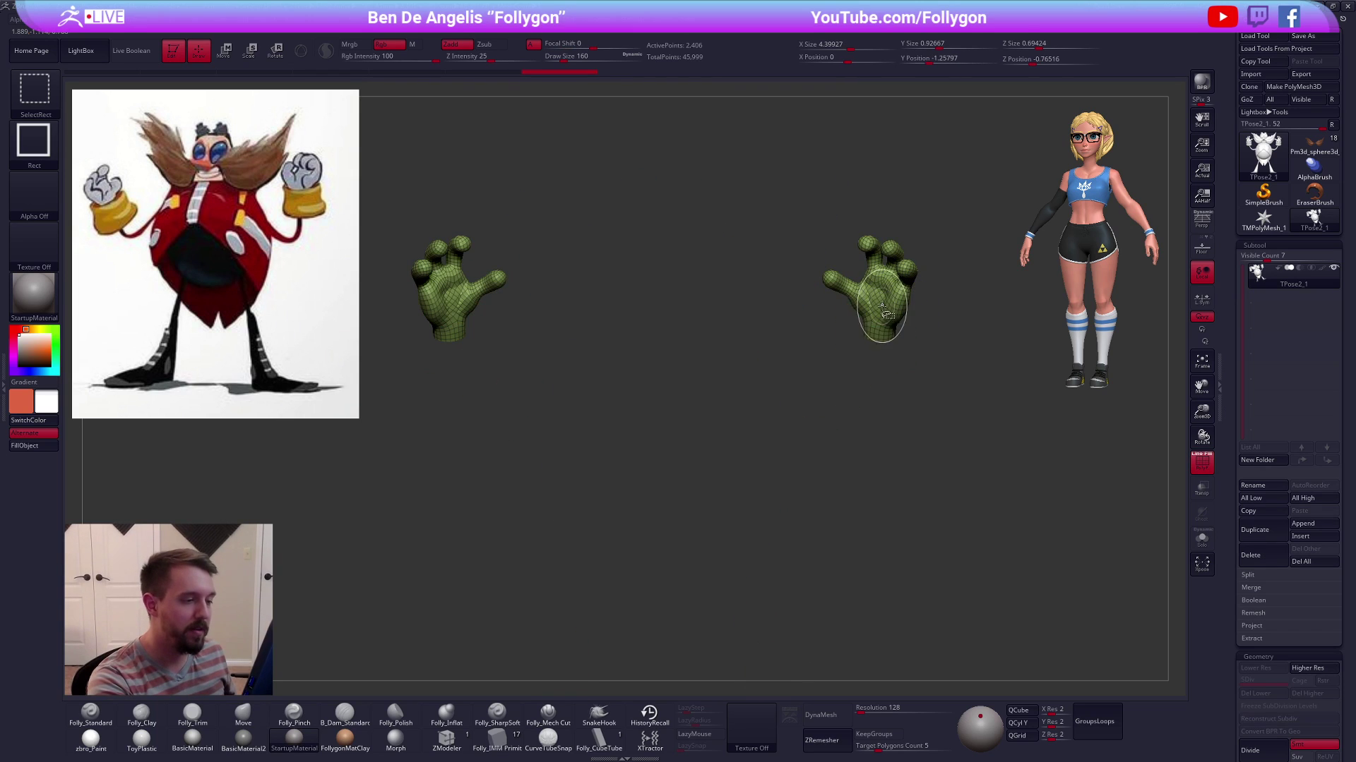
{"action": "left_click", "coordinate": [921, 353], "text": "ctrl+shift"}
{"action": "left_click", "coordinate": [885, 346], "text": "ctrl+shift"}
{"action": "left_click", "coordinate": [867, 378], "text": "ctrl+shift"}
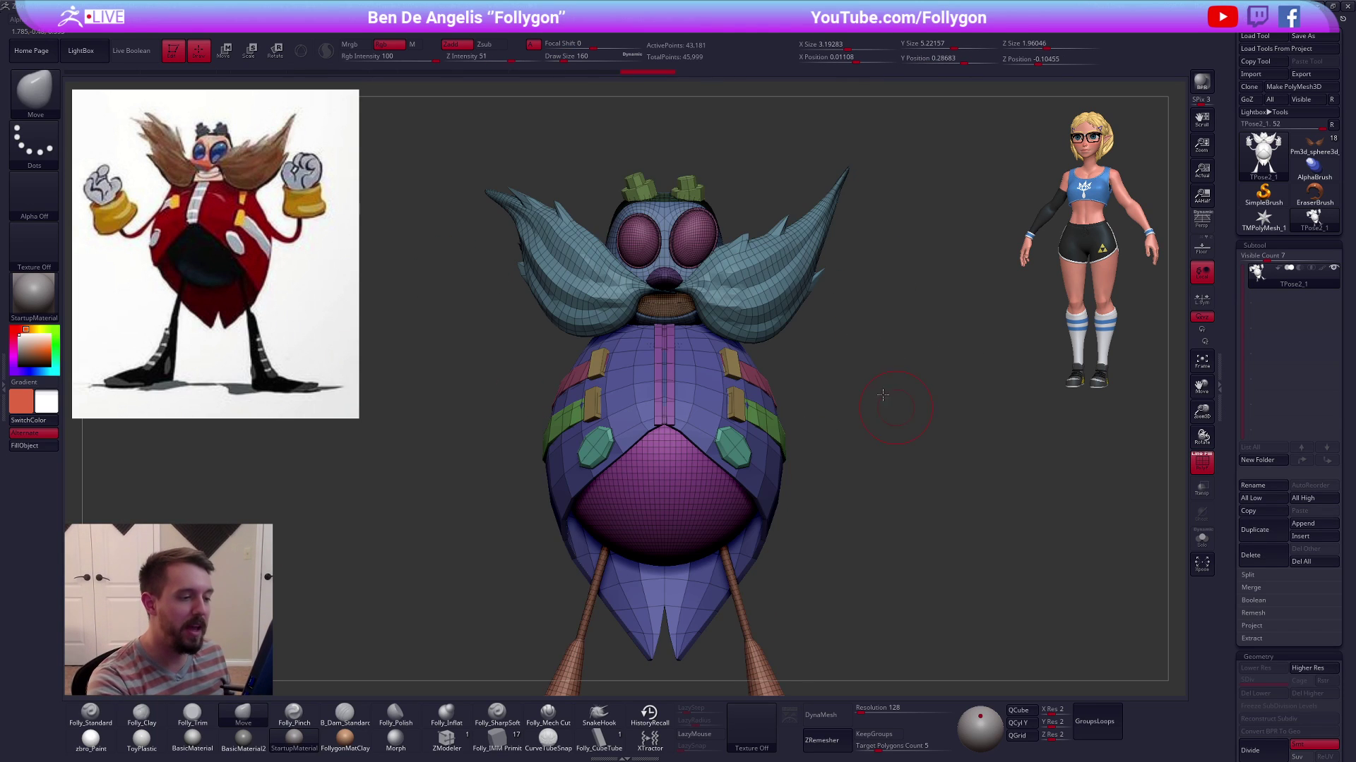
{"action": "left_click_drag", "start_coordinate": [885, 397], "coordinate": [916, 361], "text": "alt"}
{"action": "key", "text": "shift+space"}
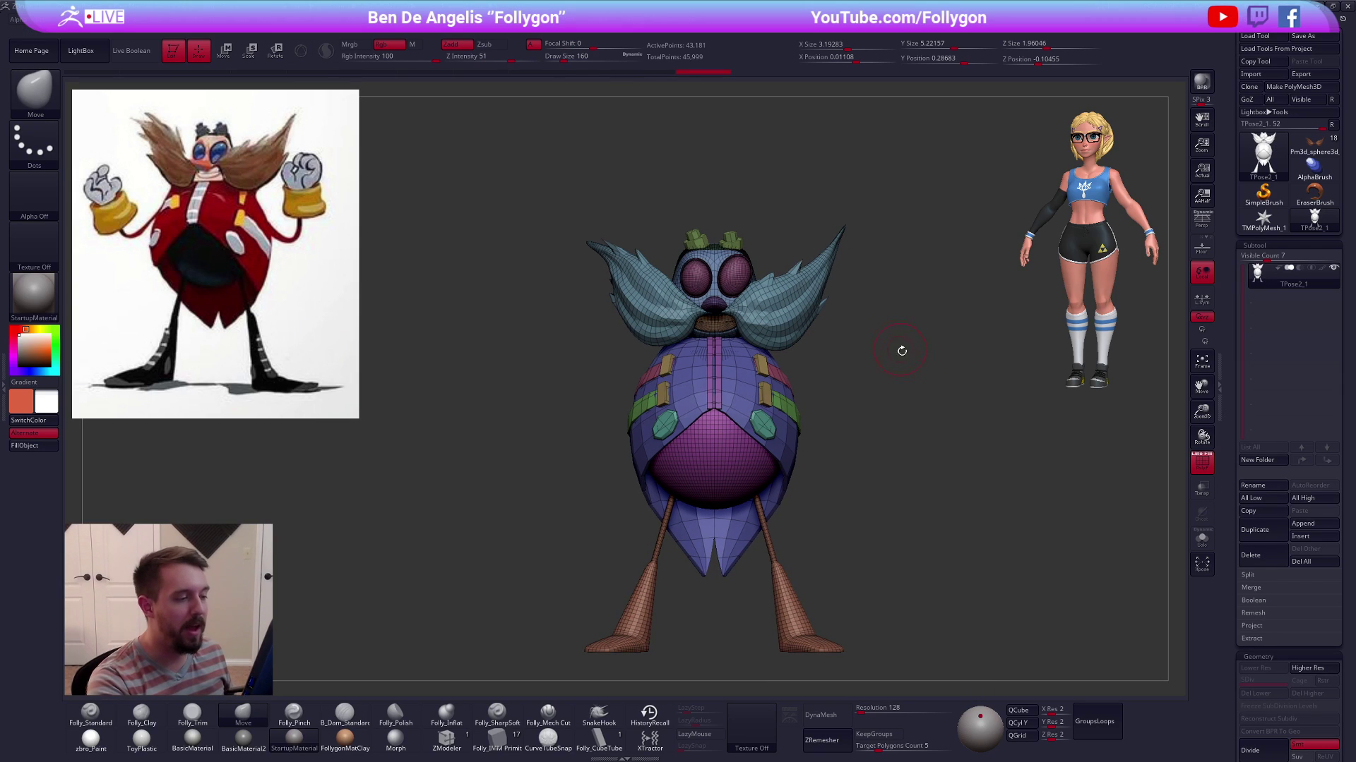
{"action": "left_click", "coordinate": [918, 361], "text": "ctrl+shift"}
{"action": "mouse_move", "coordinate": [766, 364]}
{"action": "left_mouse_down", "text": "ctrl"}
{"action": "mouse_move", "coordinate": [781, 424]}
{"action": "mouse_move", "coordinate": [764, 230]}
{"action": "mouse_move", "coordinate": [797, 401]}
{"action": "left_mouse_up", "text": "ctrl"}
{"action": "mouse_move", "coordinate": [702, 423]}
{"action": "left_mouse_down", "text": "ctrl"}
{"action": "mouse_move", "coordinate": [702, 318]}
{"action": "mouse_move", "coordinate": [466, 297]}
{"action": "mouse_move", "coordinate": [699, 417]}
{"action": "left_mouse_up", "text": "ctrl"}
Show the whole figure with everything masked except the character's left arm, and reposition that arm with Transpose
{"action": "left_click_drag", "start_coordinate": [950, 581], "coordinate": [946, 550], "text": "alt"}
{"action": "key", "text": "w"}
{"action": "left_click", "coordinate": [895, 494], "text": "ctrl+shift"}
{"action": "key", "text": "shift+f"}
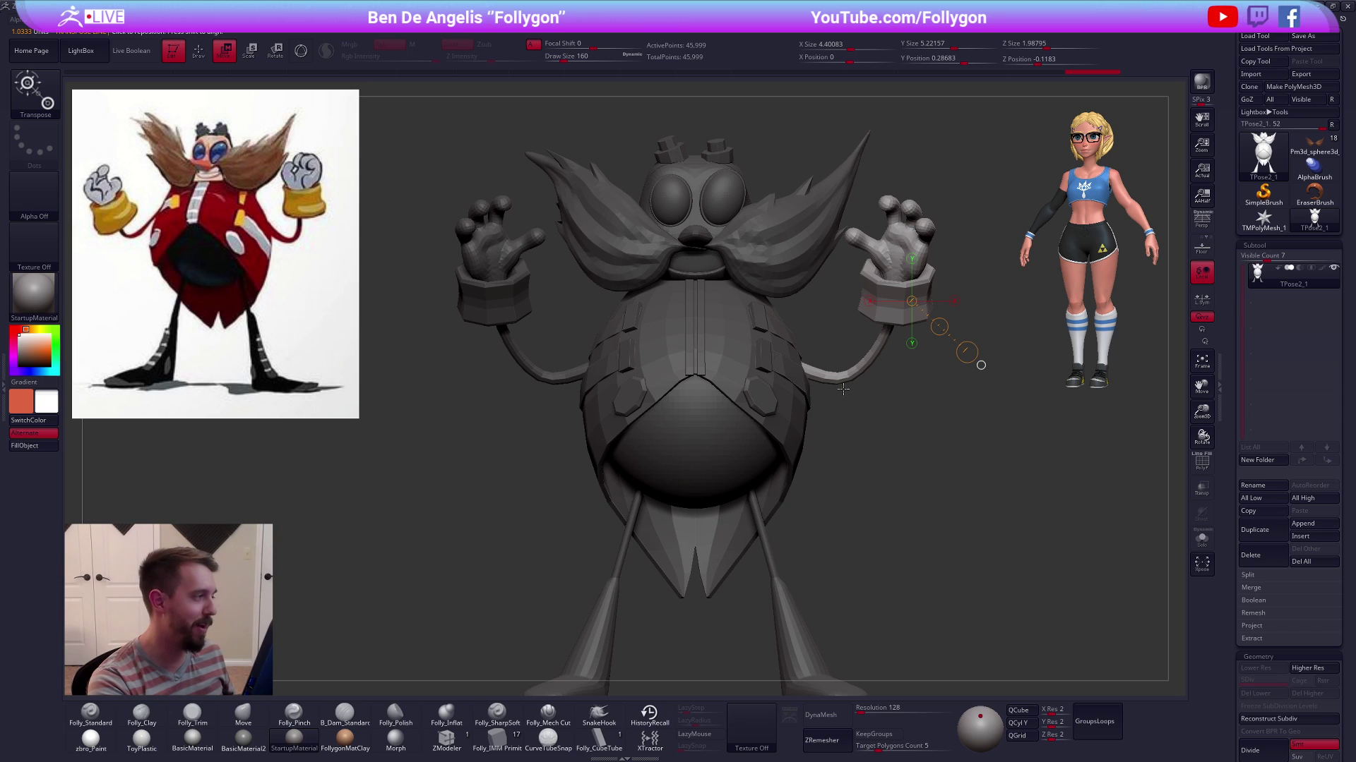
{"action": "mouse_move", "coordinate": [861, 388]}
{"action": "left_mouse_down", "text": "alt"}
{"action": "mouse_move", "coordinate": [810, 372]}
{"action": "mouse_move", "coordinate": [850, 366]}
{"action": "mouse_move", "coordinate": [936, 391]}
{"action": "mouse_move", "coordinate": [866, 351]}
{"action": "mouse_move", "coordinate": [916, 355]}
{"action": "left_mouse_up", "text": "alt"}
{"action": "key", "text": "r"}
{"action": "key", "text": "w"}
Mask all but the character's right arm and rotate it outward with Transpose, making the X size about 4.57
{"action": "left_click", "coordinate": [692, 323], "text": "ctrl"}
{"action": "key", "text": "r"}
{"action": "mouse_move", "coordinate": [760, 355]}
{"action": "left_mouse_down"}
{"action": "mouse_move", "coordinate": [703, 414]}
{"action": "mouse_move", "coordinate": [716, 426]}
{"action": "left_mouse_up"}
{"action": "key", "text": "q"}
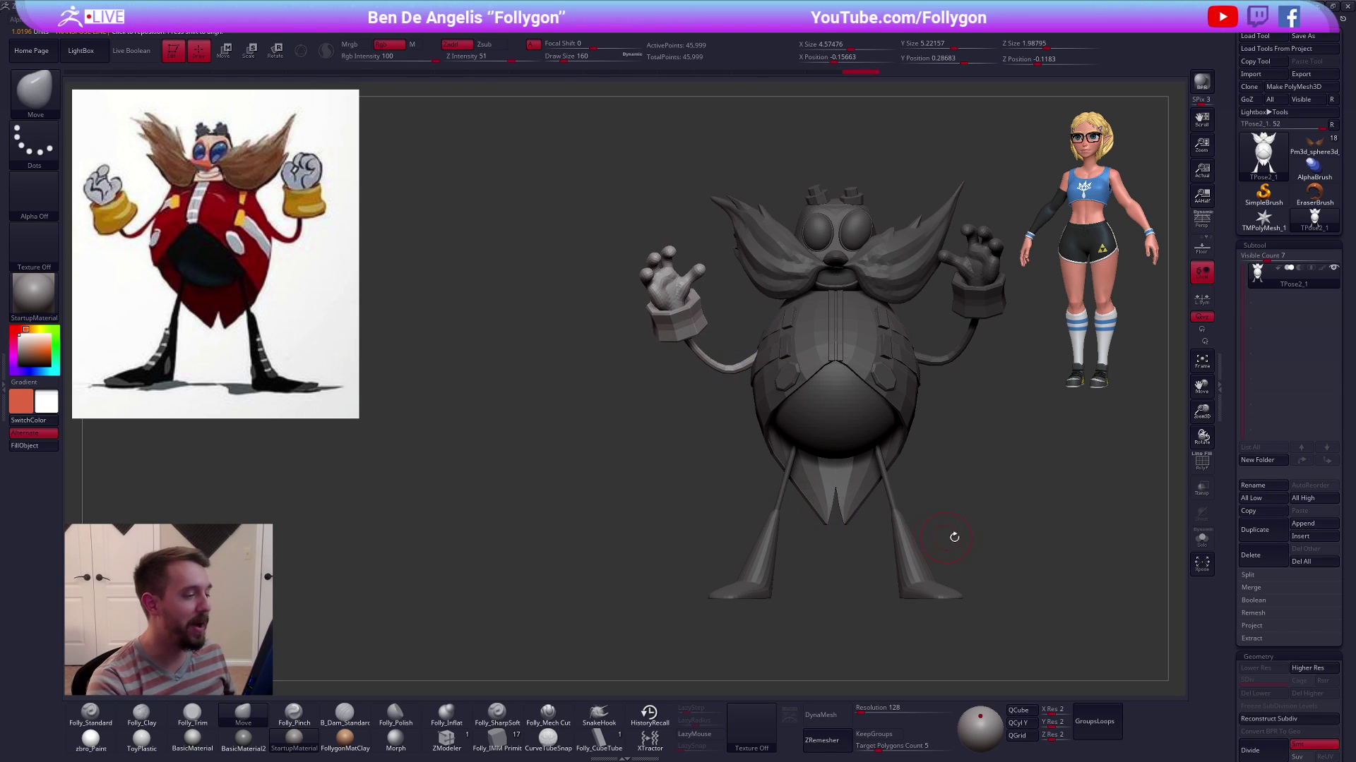
Mask the character's right hand and cuff, adjust the exposed arm with the Move brush at draw size 306, and clear the mask
{"action": "key", "text": "w"}
{"action": "left_click", "coordinate": [716, 366], "text": "ctrl"}
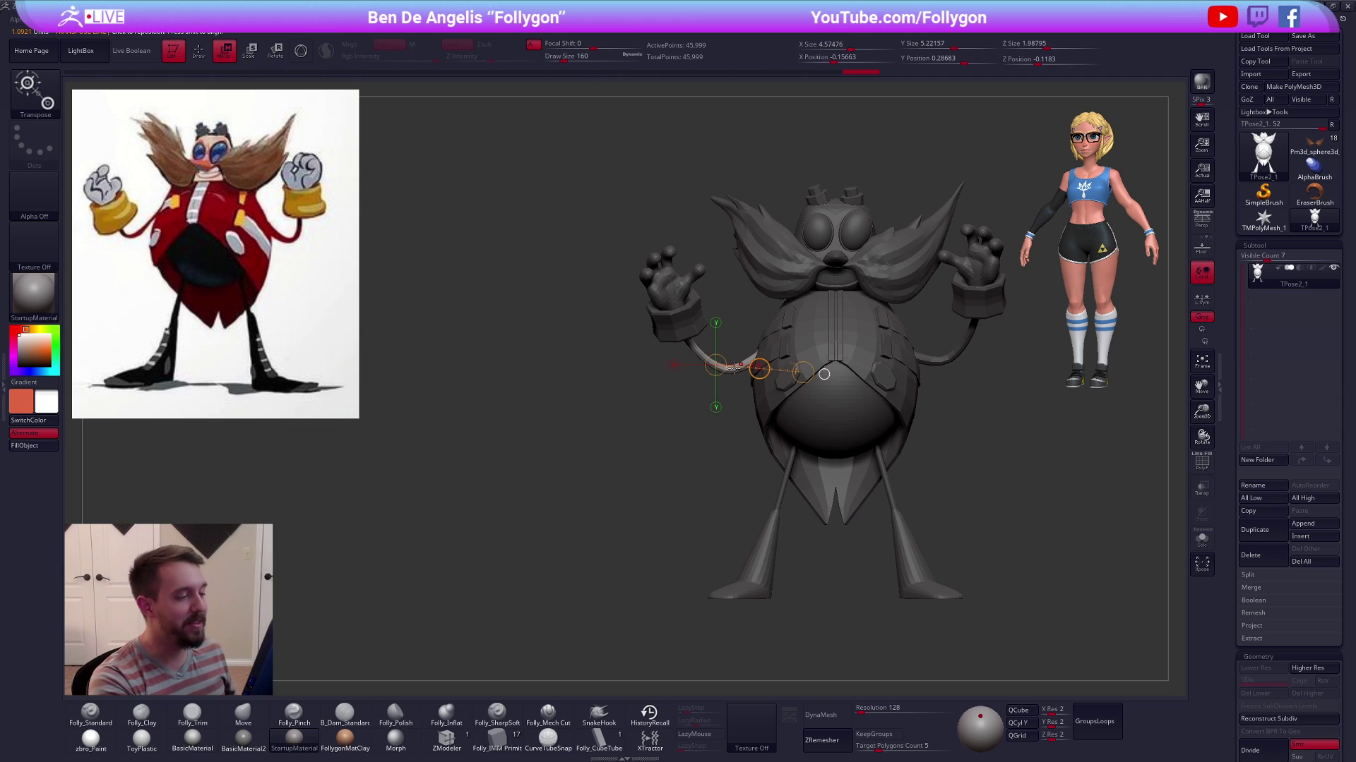
{"action": "key", "text": "q"}
{"action": "key", "text": "space"}
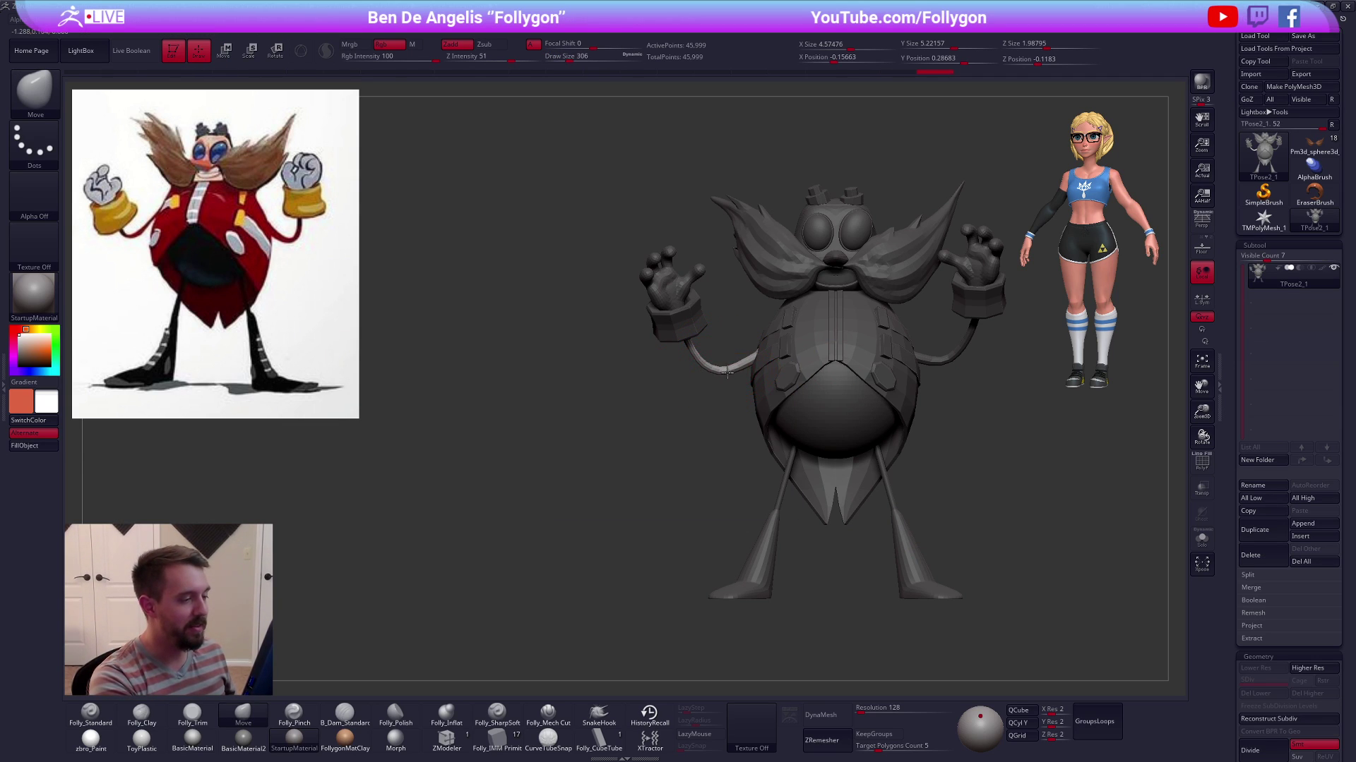
{"action": "mouse_move", "coordinate": [708, 378]}
{"action": "right_mouse_down"}
{"action": "mouse_move", "coordinate": [829, 375]}
{"action": "mouse_move", "coordinate": [792, 392]}
{"action": "mouse_move", "coordinate": [954, 490]}
{"action": "mouse_move", "coordinate": [944, 504]}
{"action": "mouse_move", "coordinate": [913, 494]}
{"action": "right_mouse_up"}
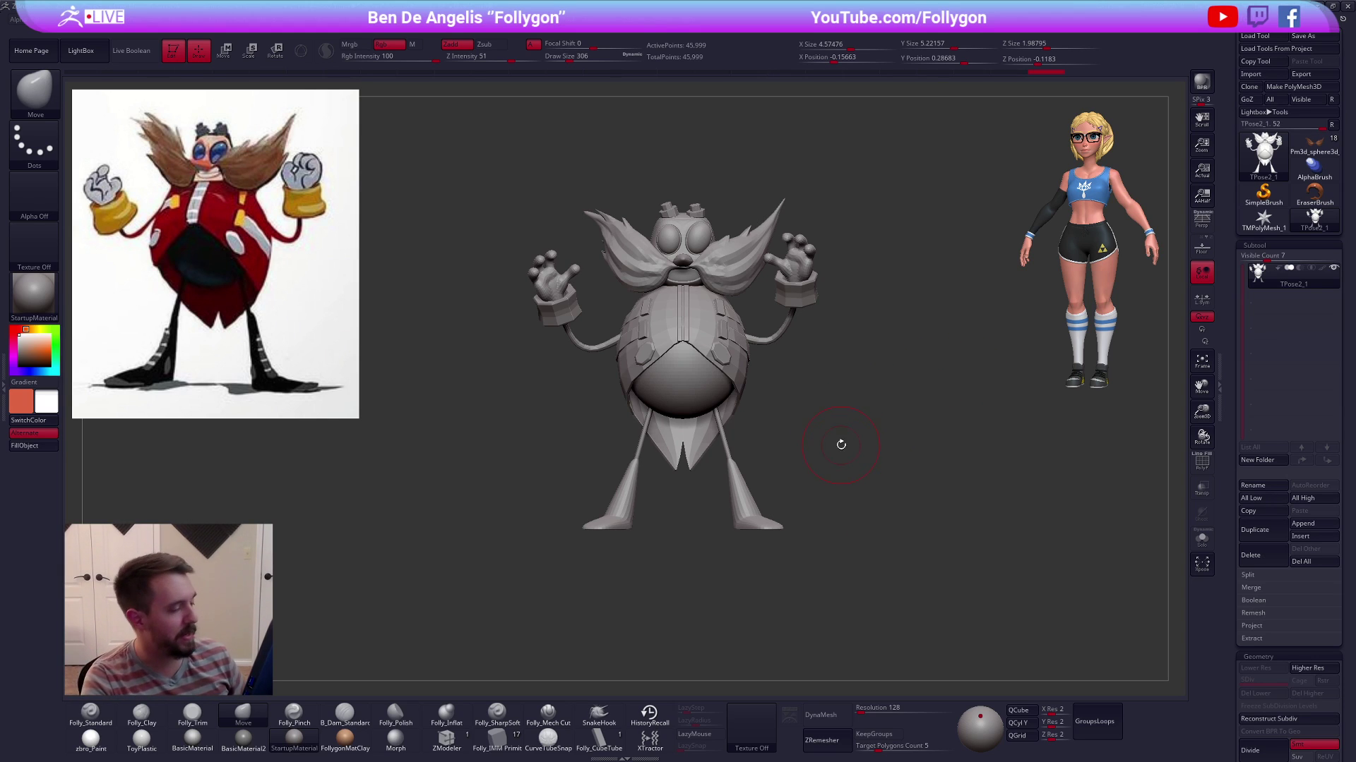
Isolate the legs, assign each leg its own polygroup, and show the whole figure again
{"action": "mouse_move", "coordinate": [708, 430]}
{"action": "right_mouse_down", "text": "alt"}
{"action": "mouse_move", "coordinate": [754, 416]}
{"action": "mouse_move", "coordinate": [749, 458]}
{"action": "mouse_move", "coordinate": [744, 421]}
{"action": "right_mouse_up", "text": "alt"}
{"action": "key", "text": "shift+f"}
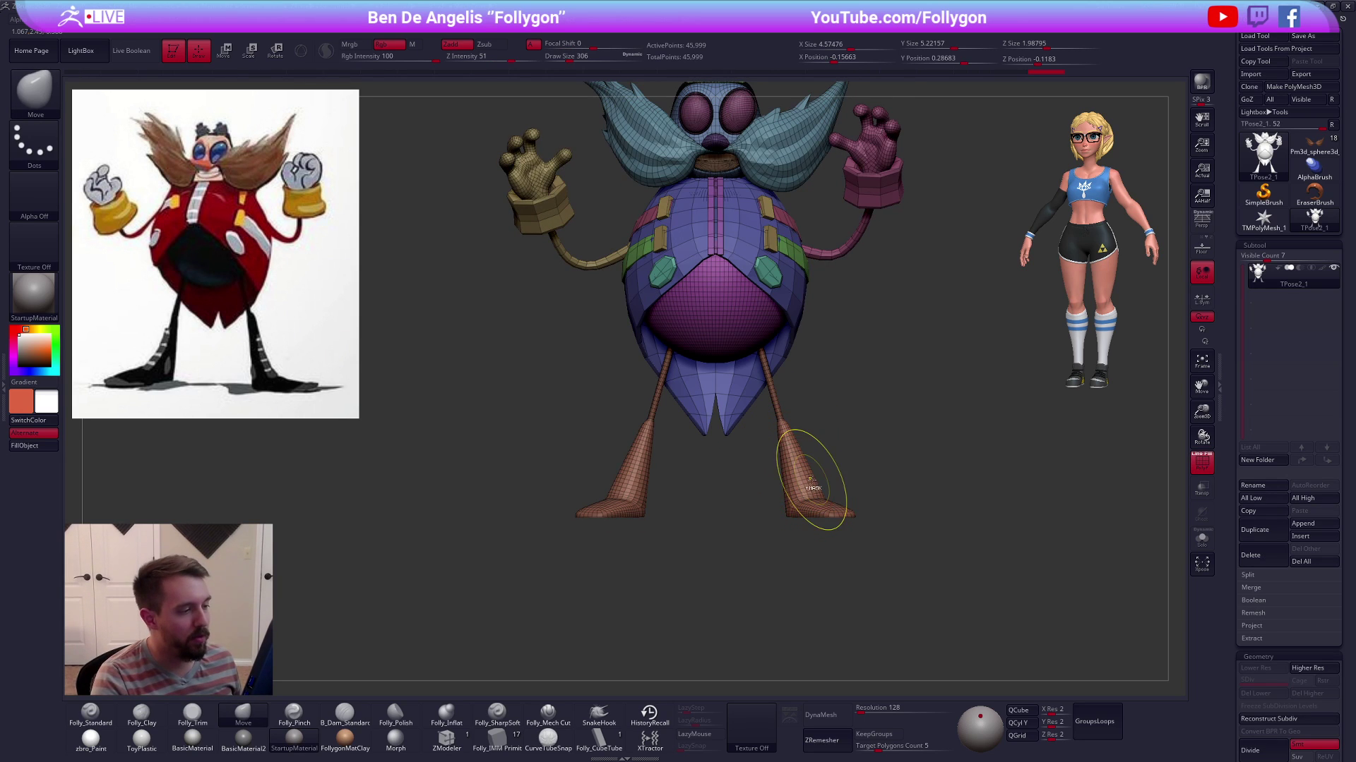
{"action": "left_click", "coordinate": [804, 468], "text": "ctrl+shift"}
{"action": "right_click_drag", "start_coordinate": [811, 469], "coordinate": [805, 438], "text": "alt"}
{"action": "mouse_move", "coordinate": [747, 311]}
{"action": "left_mouse_down", "text": "ctrl+shift"}
{"action": "mouse_move", "coordinate": [732, 515]}
{"action": "mouse_move", "coordinate": [908, 318]}
{"action": "mouse_move", "coordinate": [812, 293]}
{"action": "left_mouse_up", "text": "ctrl+shift"}
{"action": "right_click_drag", "start_coordinate": [939, 393], "coordinate": [939, 390], "text": "alt"}
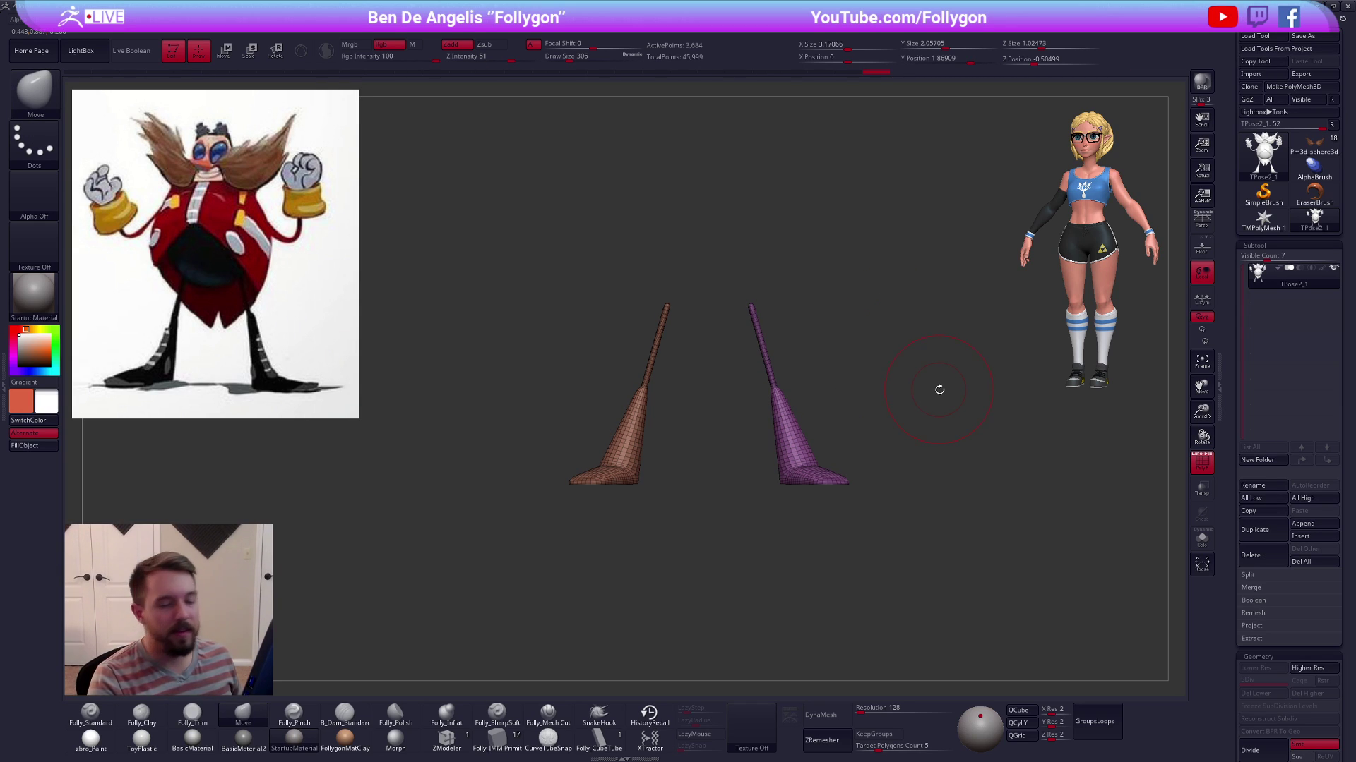
{"action": "key", "text": "alt+s"}
{"action": "left_click", "coordinate": [856, 426], "text": "ctrl+shift"}
Mask everything except the character's left leg and swing its foot inward with Transpose
{"action": "key", "text": "w"}
{"action": "left_click", "coordinate": [798, 443], "text": "ctrl"}
{"action": "mouse_move", "coordinate": [754, 316]}
{"action": "left_mouse_down"}
{"action": "mouse_move", "coordinate": [822, 506]}
{"action": "mouse_move", "coordinate": [809, 506]}
{"action": "left_mouse_up"}
{"action": "key", "text": "q"}
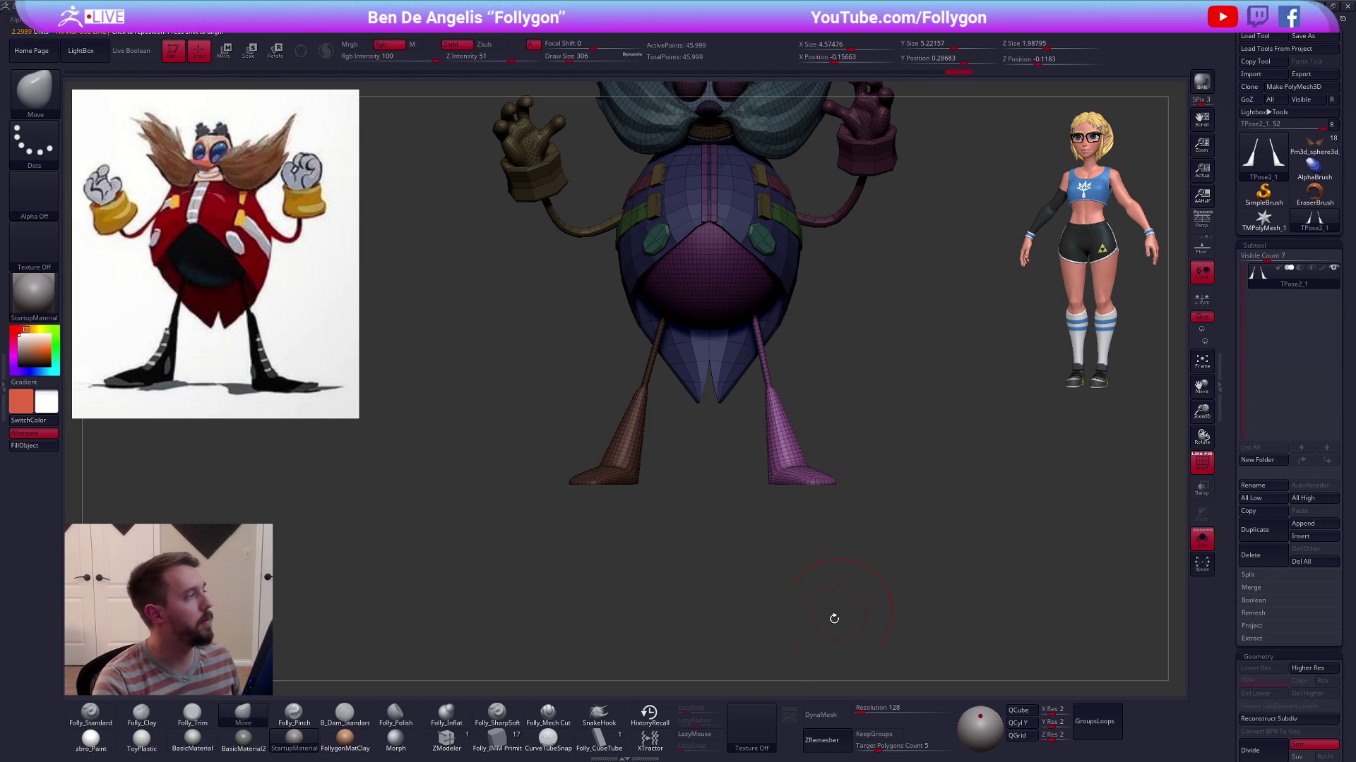
{"action": "left_click", "coordinate": [642, 34]}
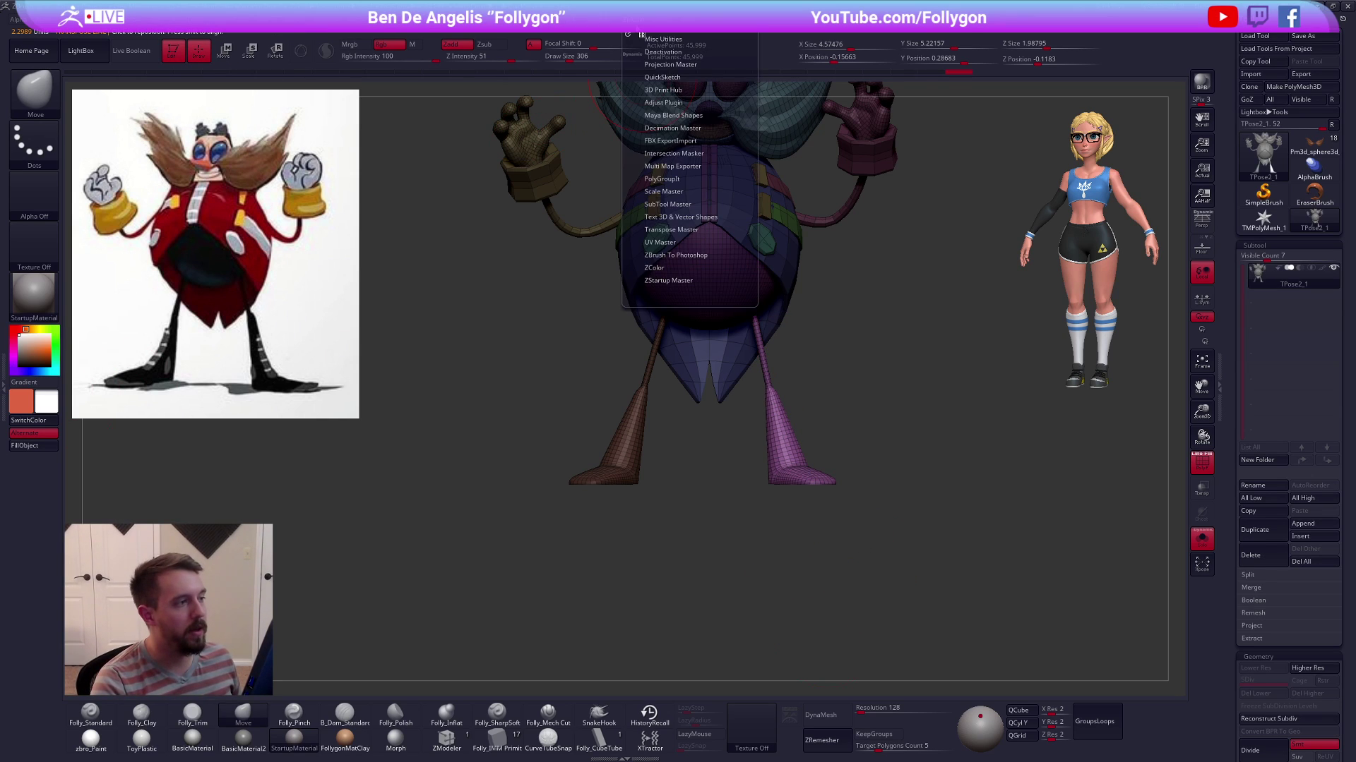
{"action": "left_click", "coordinate": [675, 91]}
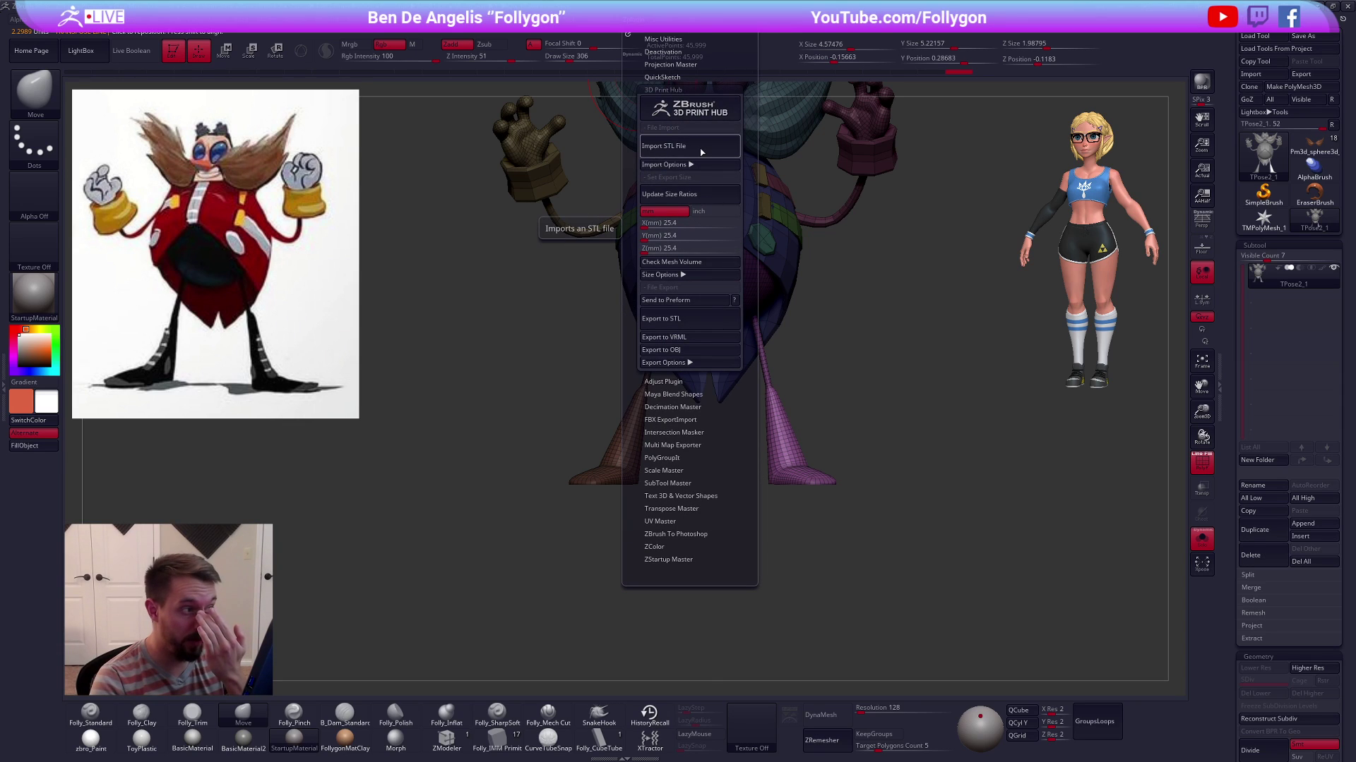
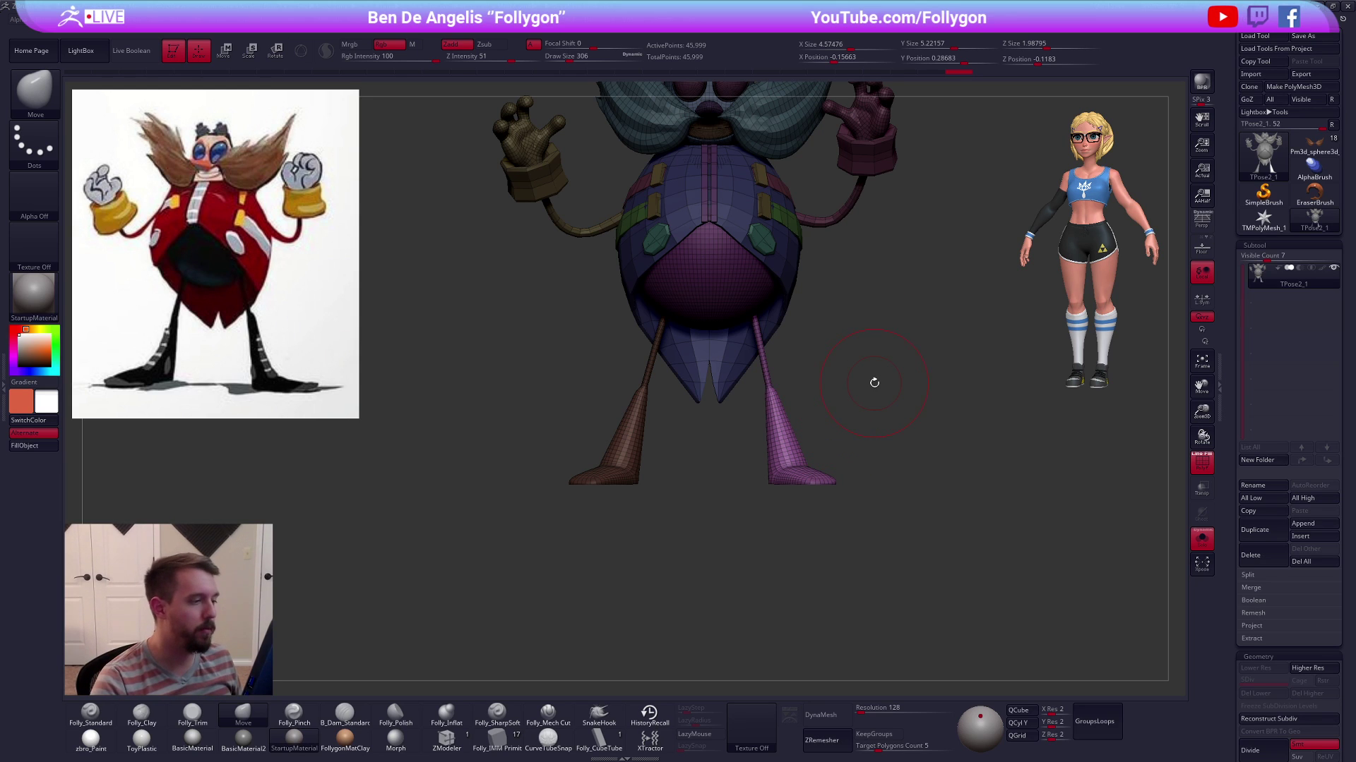
Mask all but the character's right leg and swing its foot inward with Transpose
{"action": "left_click", "coordinate": [651, 445], "text": "ctrl"}
{"action": "mouse_move", "coordinate": [637, 20]}
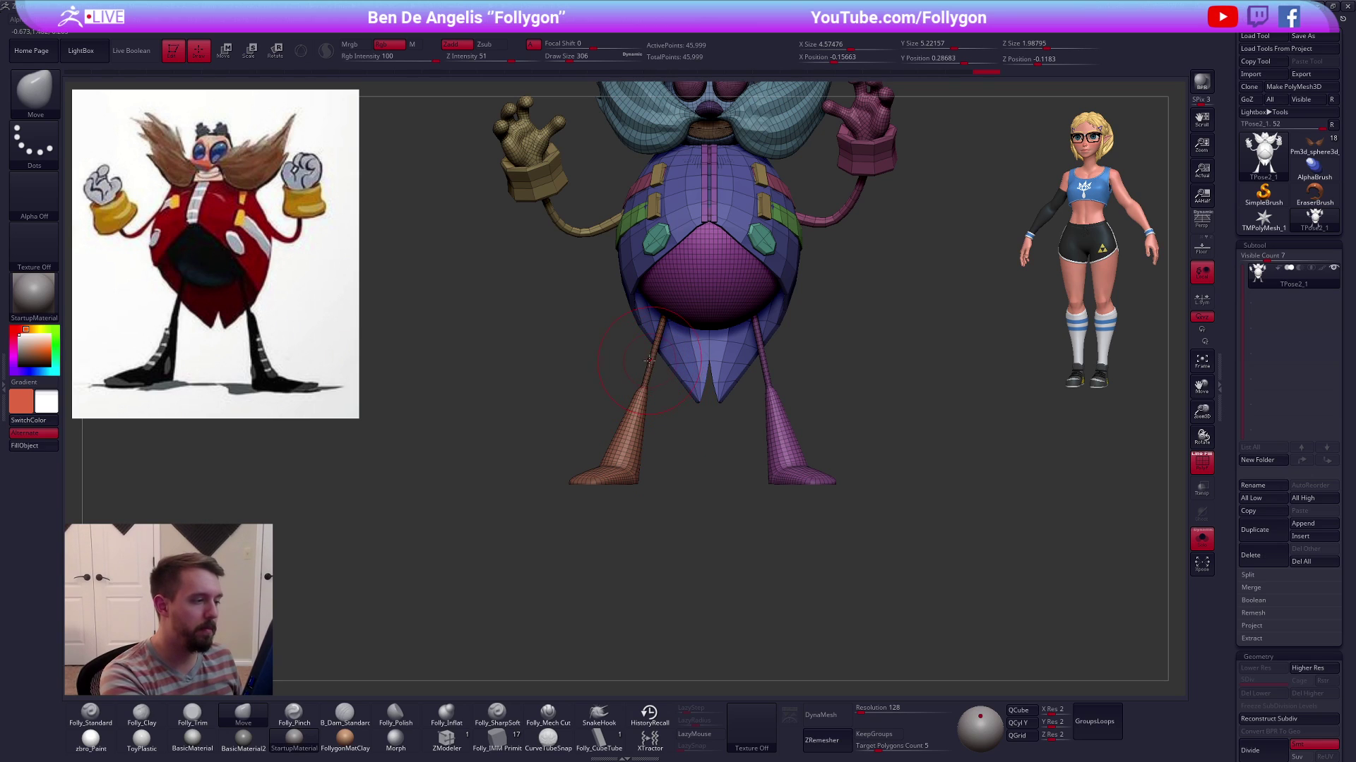
{"action": "right_click_drag", "start_coordinate": [649, 361], "coordinate": [659, 394], "text": "ctrl"}
{"action": "mouse_move", "coordinate": [661, 350]}
{"action": "left_mouse_down"}
{"action": "mouse_move", "coordinate": [679, 526]}
{"action": "mouse_move", "coordinate": [470, 452]}
{"action": "mouse_move", "coordinate": [604, 326]}
{"action": "left_mouse_up"}
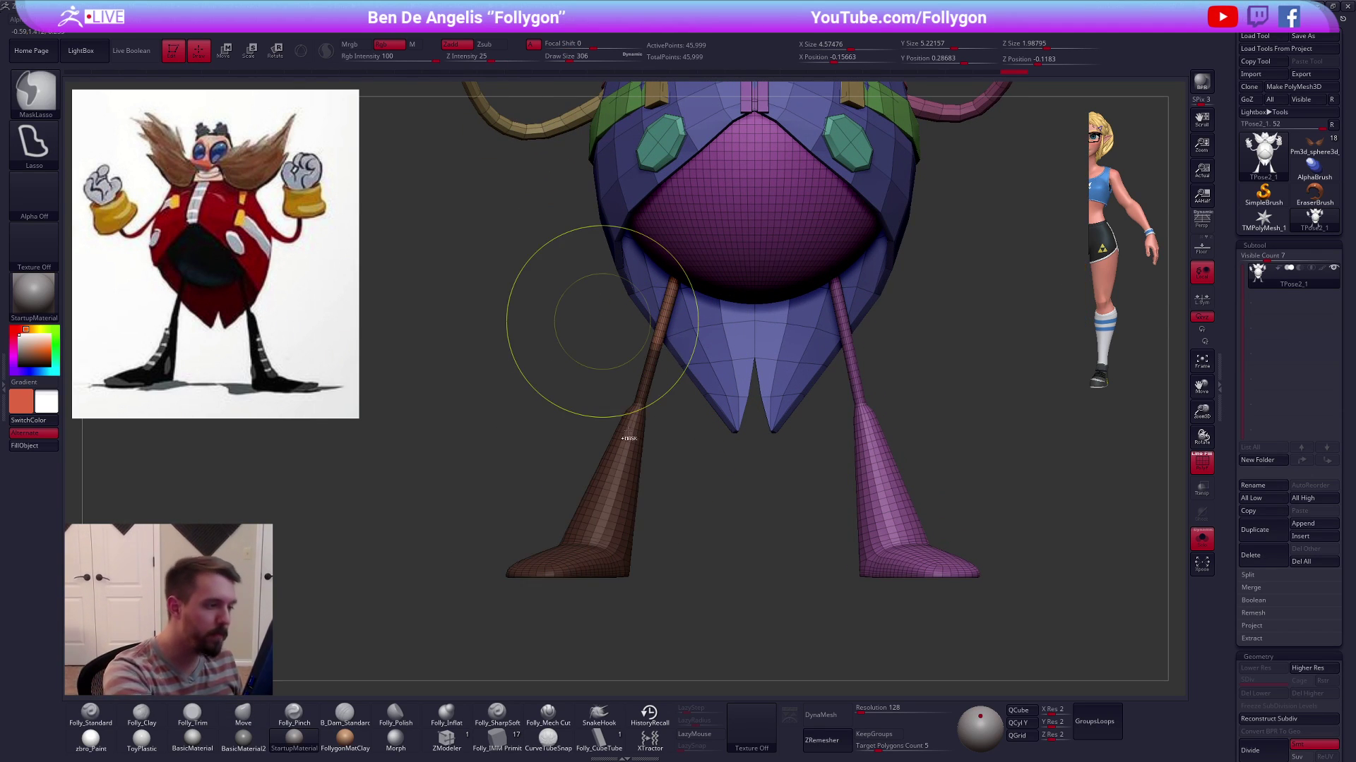
{"action": "left_click", "coordinate": [670, 471], "text": "ctrl"}
{"action": "left_click_drag", "start_coordinate": [672, 428], "coordinate": [686, 362], "text": "alt"}
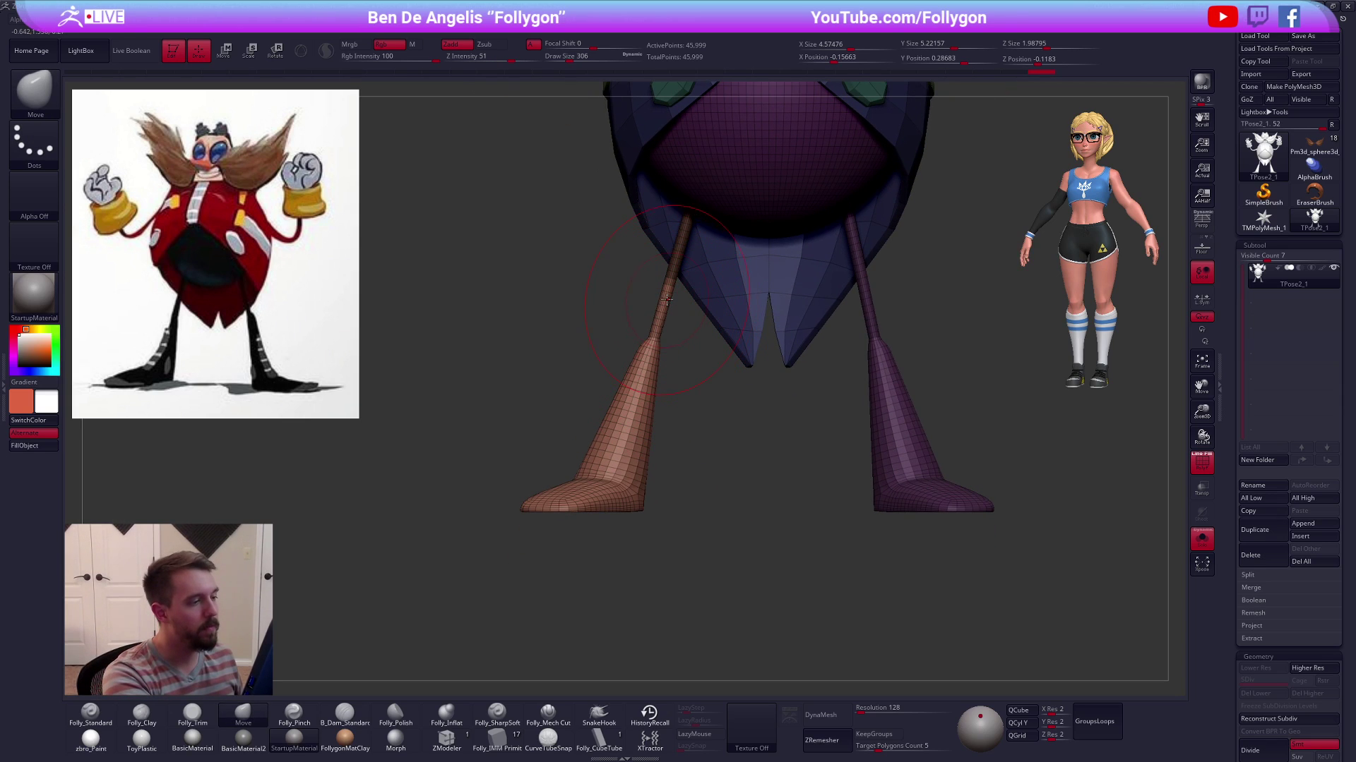
{"action": "key", "text": "w"}
{"action": "left_click_drag", "start_coordinate": [599, 550], "coordinate": [634, 550]}
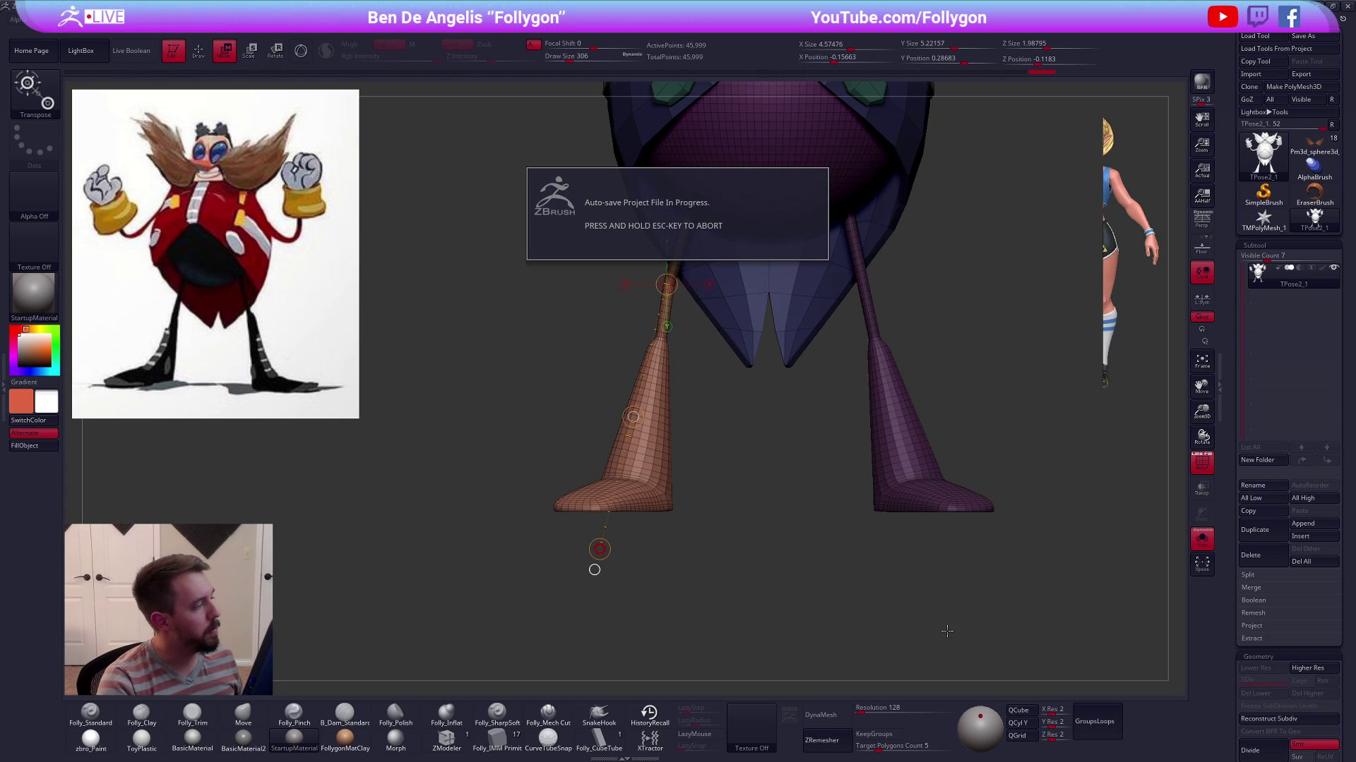
Rotate the character's right leg about the hip in side view, clear the mask, and turn off the polyframe display
{"action": "left_click_drag", "start_coordinate": [788, 387], "coordinate": [867, 407], "text": "ctrl"}
{"action": "mouse_move", "coordinate": [810, 298]}
{"action": "left_mouse_down"}
{"action": "mouse_move", "coordinate": [816, 446]}
{"action": "mouse_move", "coordinate": [862, 428]}
{"action": "mouse_move", "coordinate": [814, 422]}
{"action": "mouse_move", "coordinate": [784, 445]}
{"action": "mouse_move", "coordinate": [793, 466]}
{"action": "left_mouse_up"}
{"action": "key", "text": "q"}
{"action": "key", "text": "w"}
{"action": "left_click_drag", "start_coordinate": [800, 418], "coordinate": [829, 390]}
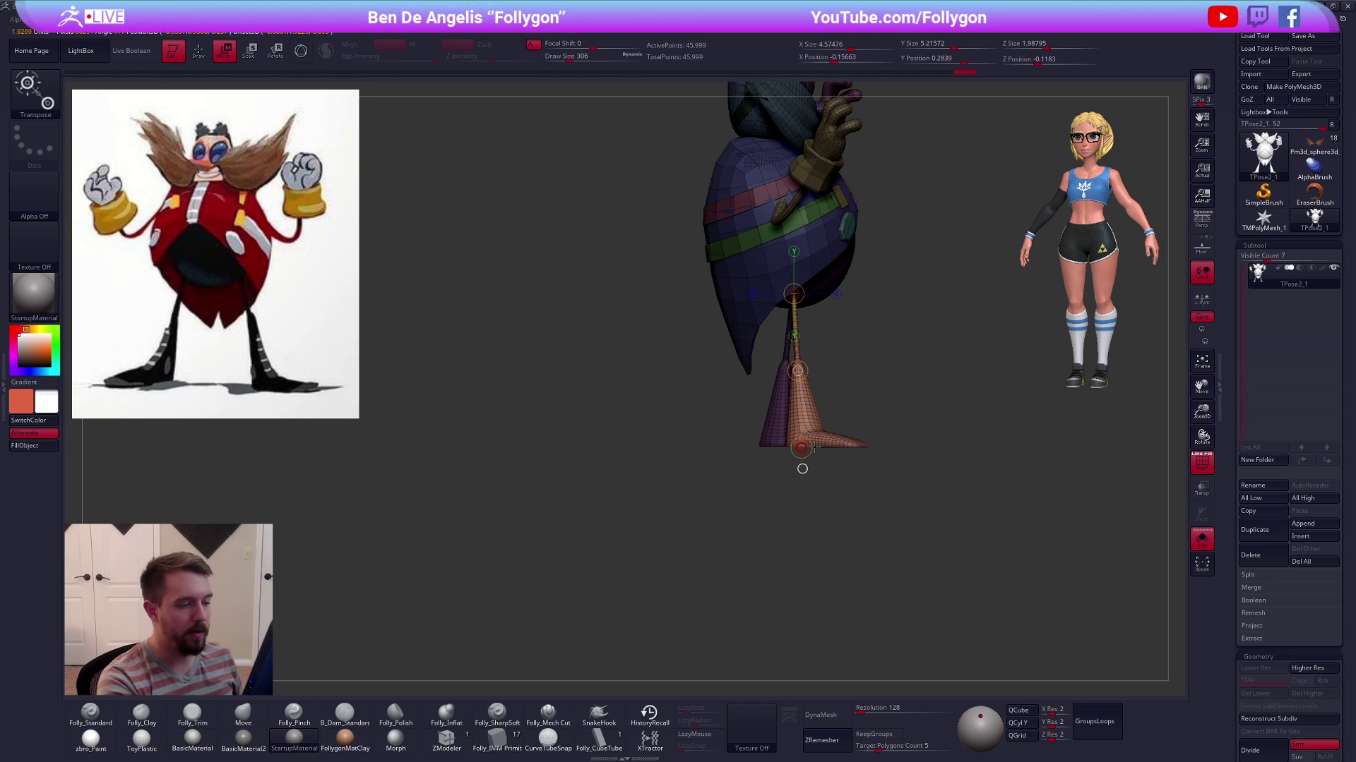
{"action": "key", "text": "q"}
{"action": "mouse_move", "coordinate": [832, 499]}
{"action": "left_mouse_down"}
{"action": "mouse_move", "coordinate": [954, 600]}
{"action": "mouse_move", "coordinate": [903, 600]}
{"action": "mouse_move", "coordinate": [920, 629]}
{"action": "mouse_move", "coordinate": [965, 590]}
{"action": "mouse_move", "coordinate": [955, 602]}
{"action": "left_mouse_up"}
{"action": "key", "text": "shift+f"}
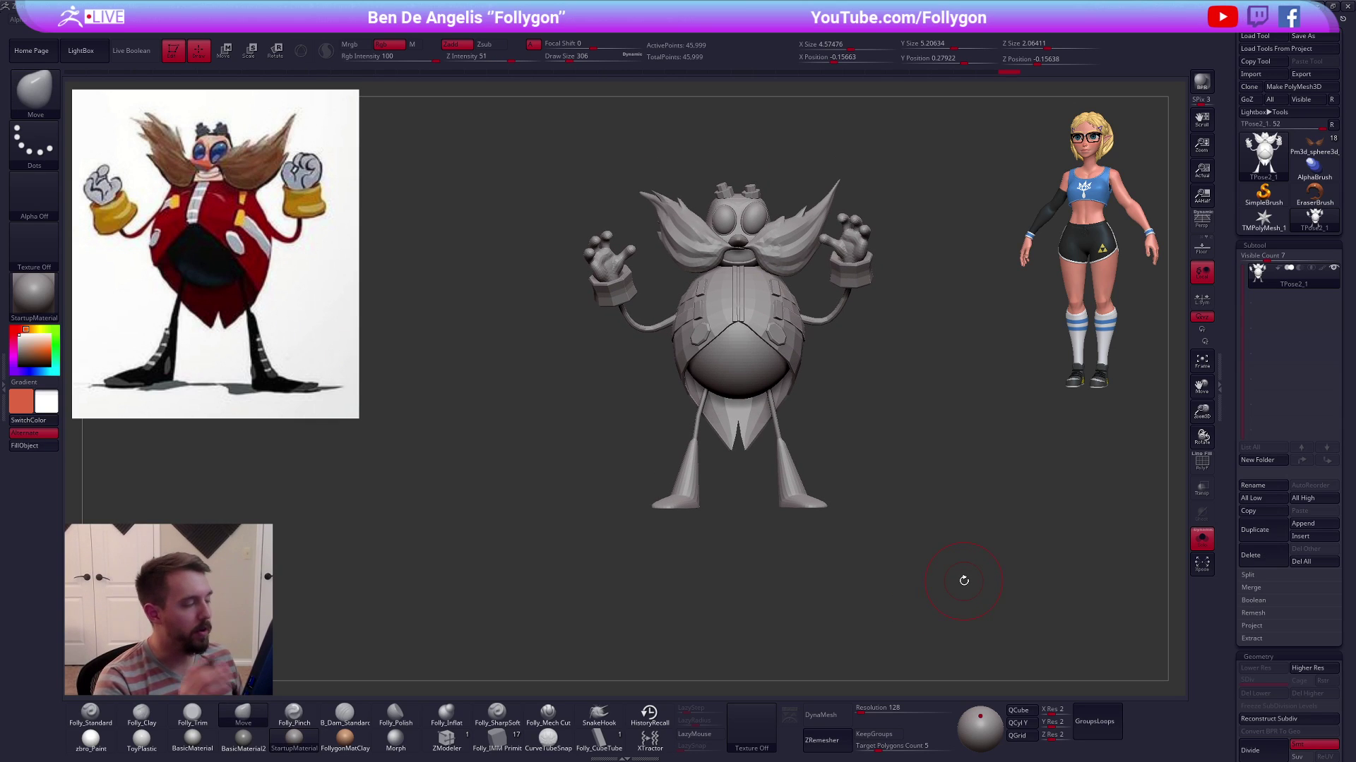
Make a small Transpose rotation adjustment to the merged pose mesh
{"action": "left_click_drag", "start_coordinate": [845, 411], "coordinate": [803, 446], "text": "alt"}
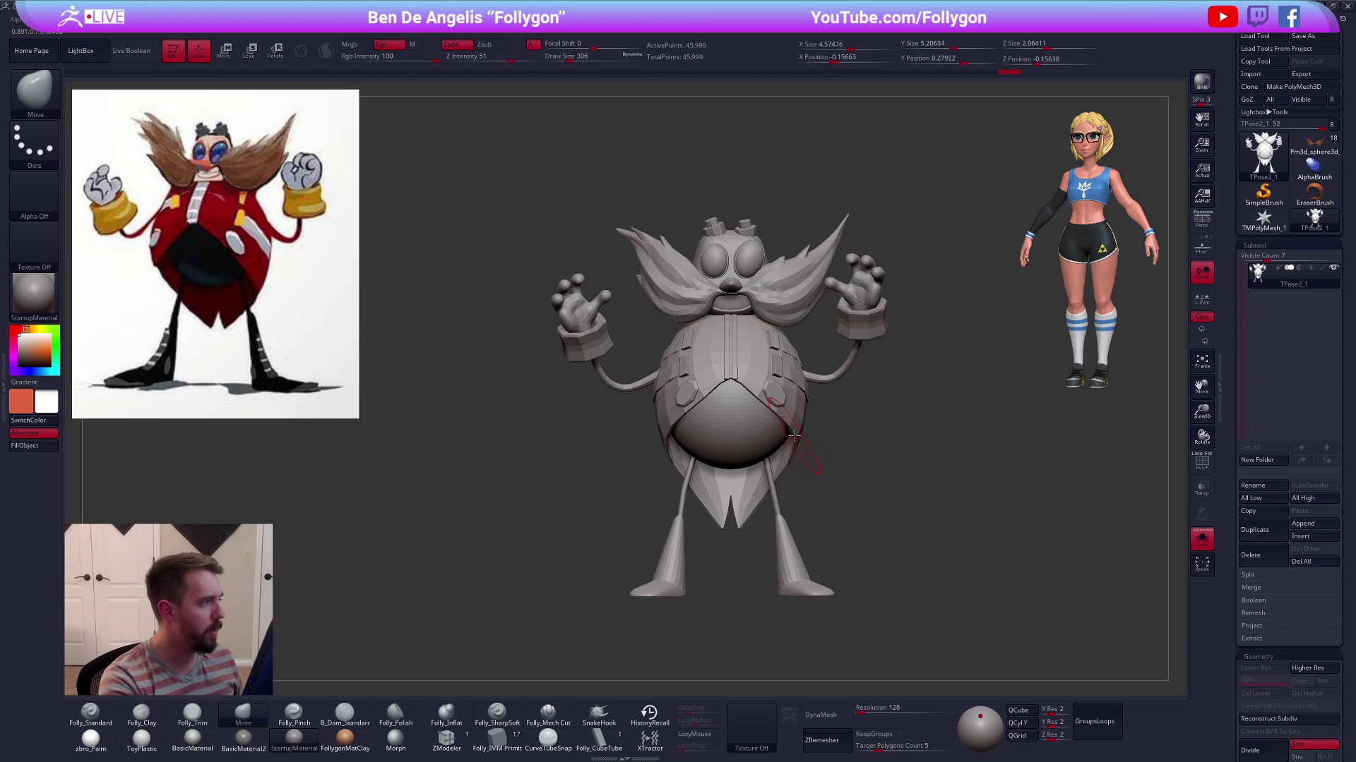
{"action": "right_click_drag", "start_coordinate": [794, 436], "coordinate": [745, 370], "text": "ctrl"}
{"action": "key", "text": "r"}
{"action": "left_click_drag", "start_coordinate": [743, 499], "coordinate": [750, 440]}
{"action": "mouse_move", "coordinate": [797, 438]}
{"action": "right_mouse_down"}
{"action": "mouse_move", "coordinate": [766, 435]}
{"action": "mouse_move", "coordinate": [784, 413]}
{"action": "mouse_move", "coordinate": [799, 477]}
{"action": "mouse_move", "coordinate": [774, 519]}
{"action": "right_mouse_up"}
{"action": "key", "text": "q"}
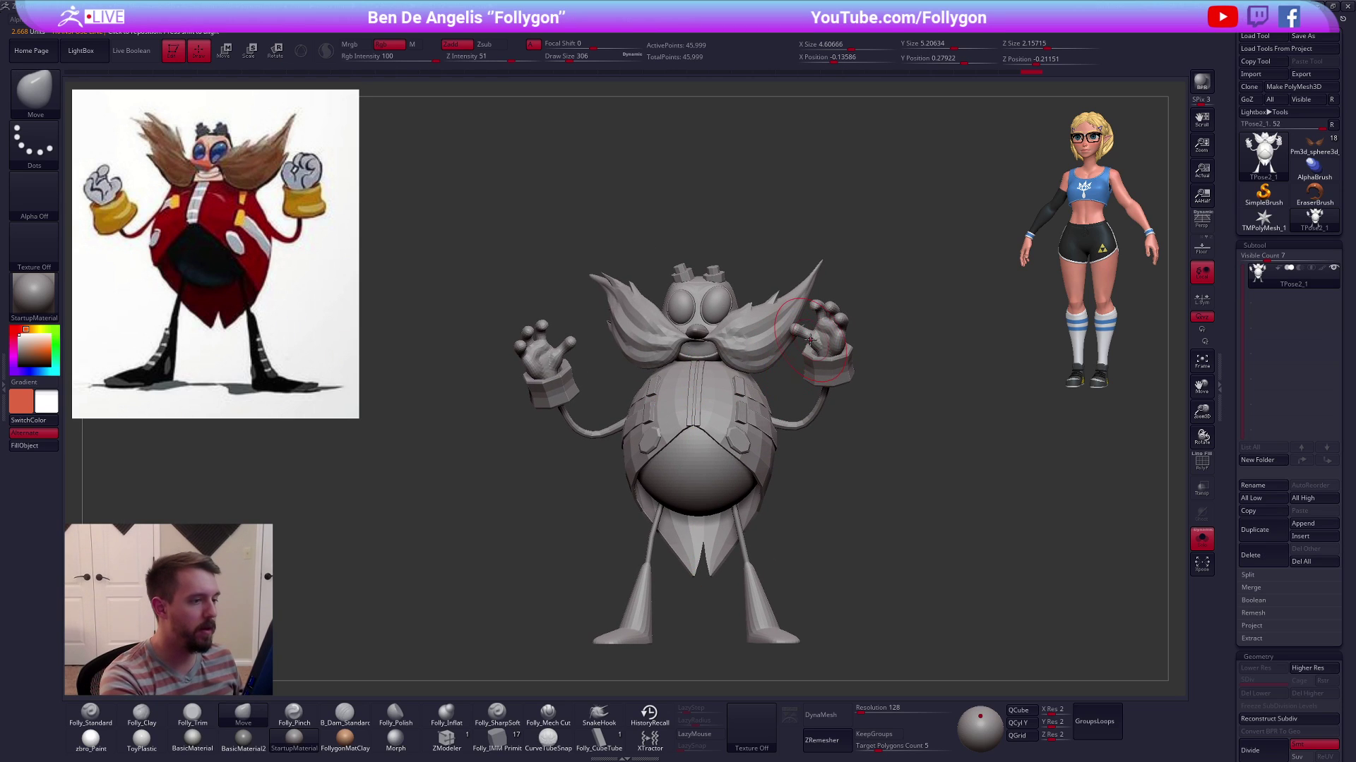
Isolate the head to inspect its mouth area and polygroups, and show the whole figure again
{"action": "mouse_move", "coordinate": [757, 399]}
{"action": "right_mouse_down"}
{"action": "mouse_move", "coordinate": [737, 356]}
{"action": "mouse_move", "coordinate": [734, 396]}
{"action": "right_mouse_up"}
{"action": "left_click", "coordinate": [713, 353], "text": "ctrl+shift"}
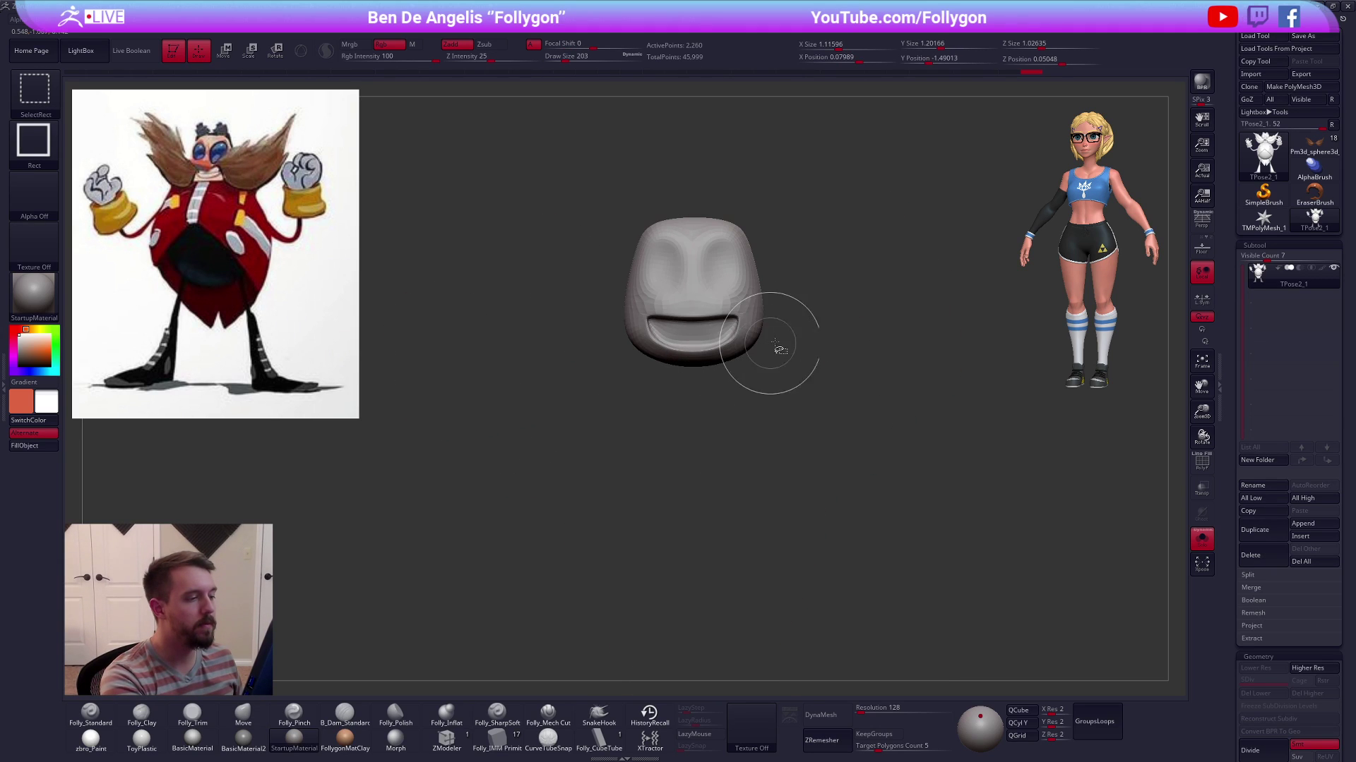
{"action": "left_click", "coordinate": [799, 337], "text": "ctrl+shift"}
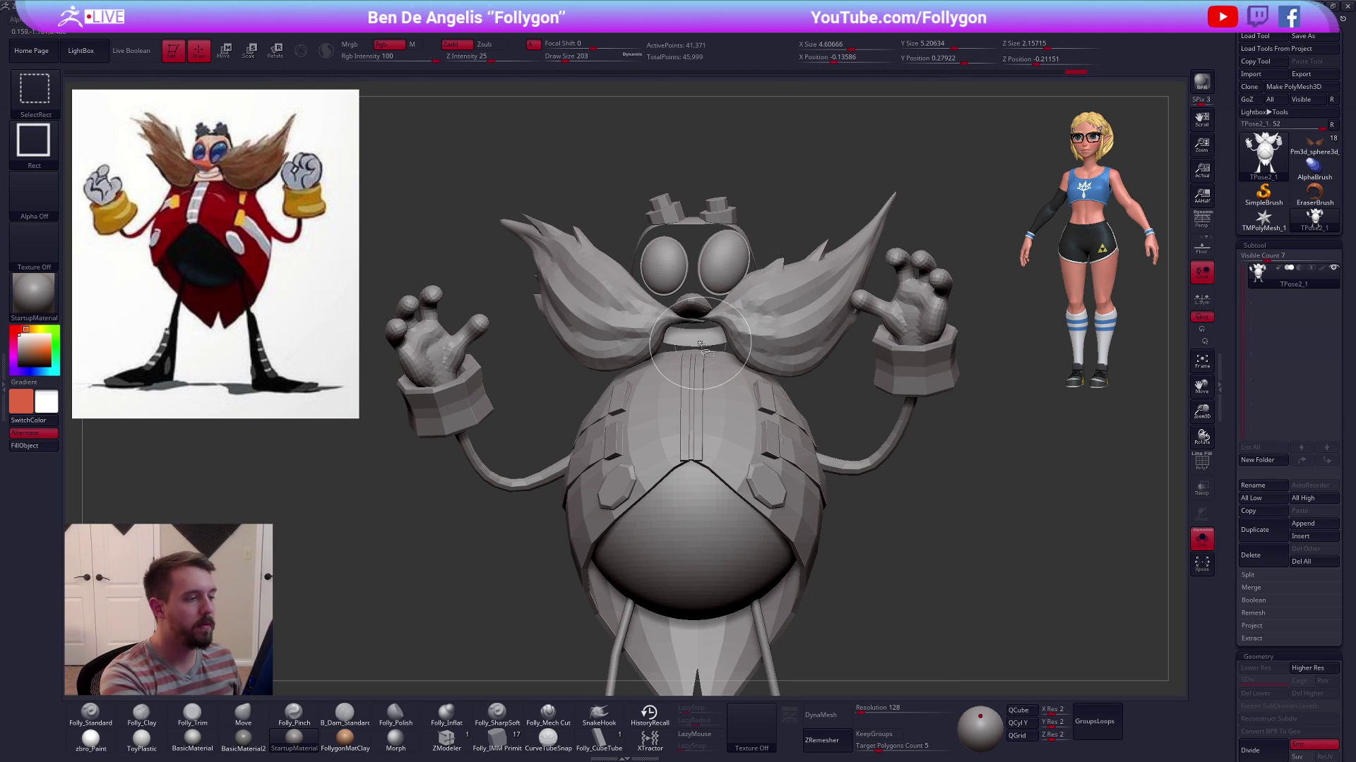
{"action": "left_click_drag", "start_coordinate": [806, 230], "coordinate": [812, 233], "text": "ctrl+shift"}
{"action": "key", "text": "shift+f"}
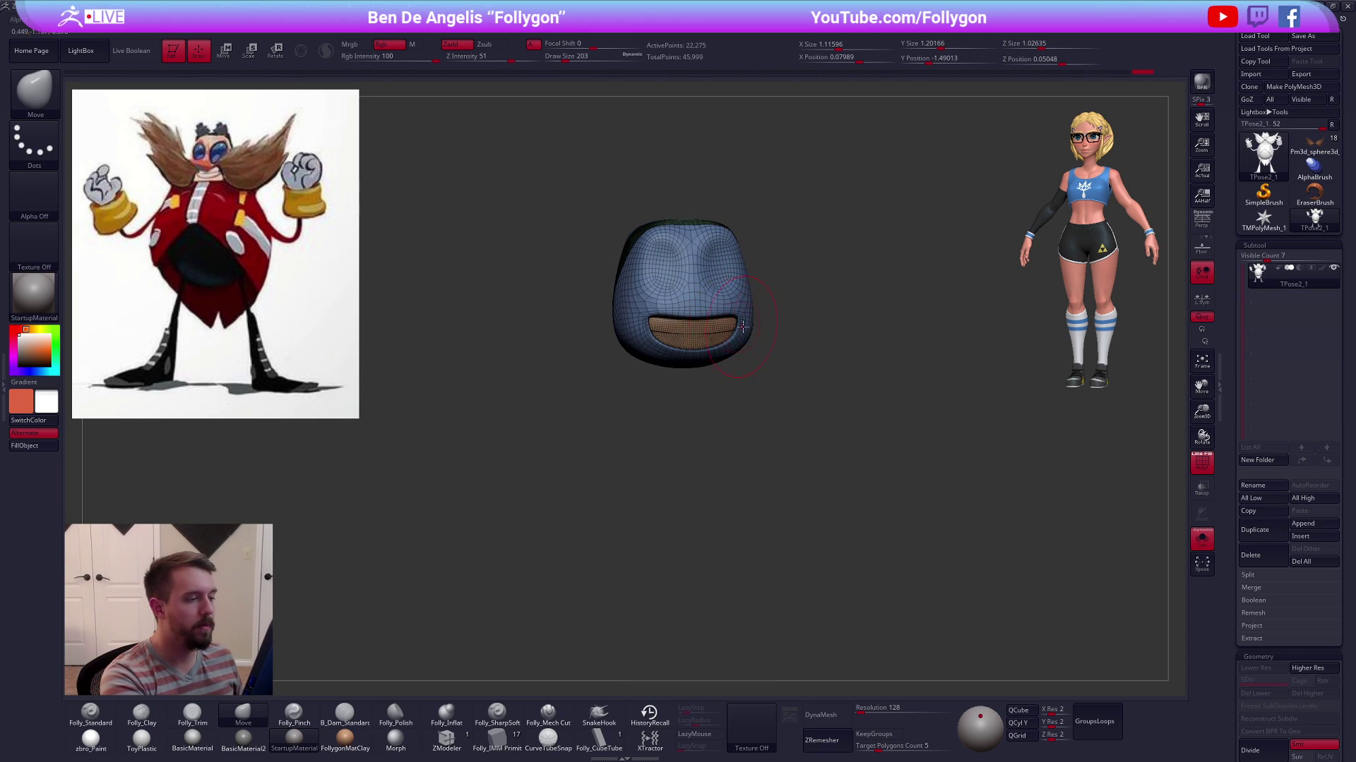
{"action": "left_click", "coordinate": [790, 373], "text": "ctrl+shift"}
{"action": "key", "text": "shift+f"}
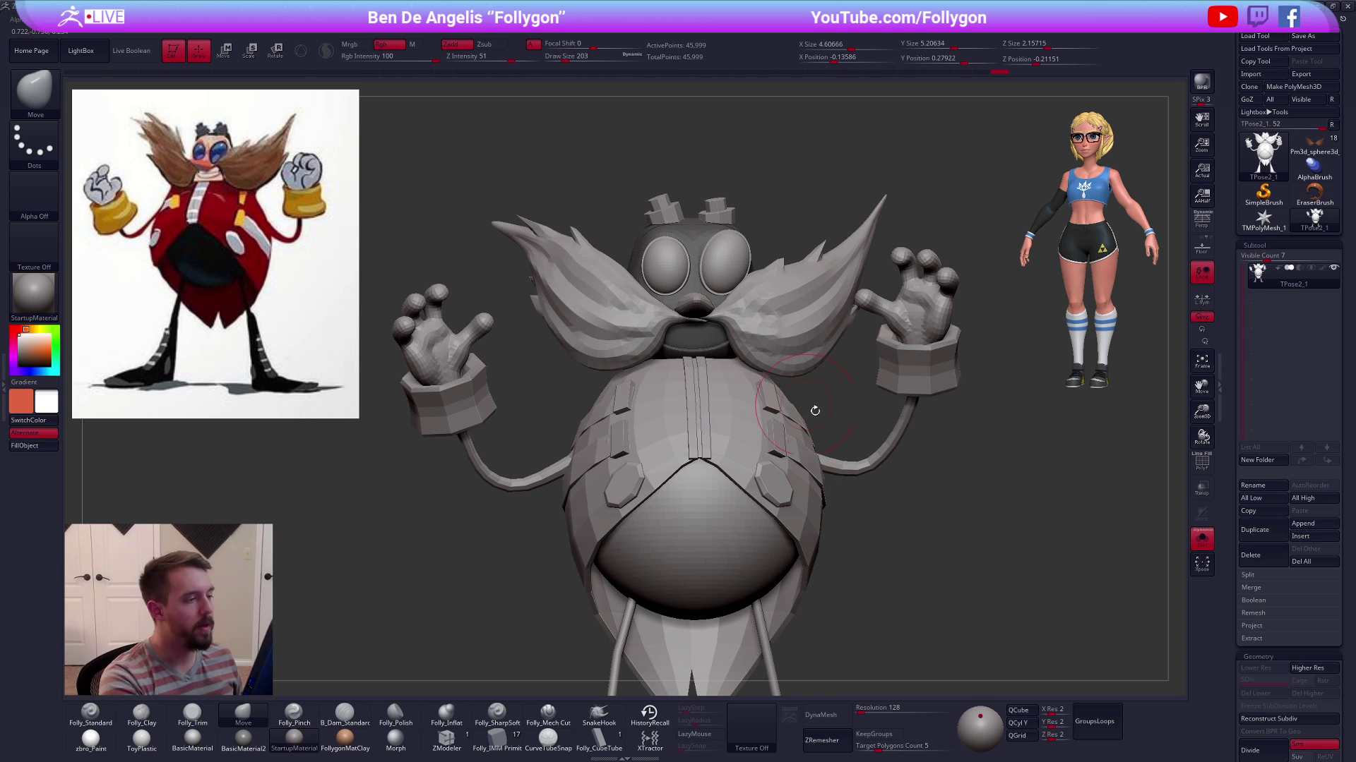
{"action": "mouse_move", "coordinate": [946, 578]}
{"action": "left_mouse_down", "text": "alt"}
{"action": "mouse_move", "coordinate": [923, 581]}
{"action": "mouse_move", "coordinate": [923, 569]}
{"action": "mouse_move", "coordinate": [927, 594]}
{"action": "mouse_move", "coordinate": [944, 596]}
{"action": "mouse_move", "coordinate": [883, 569]}
{"action": "left_mouse_up", "text": "alt"}
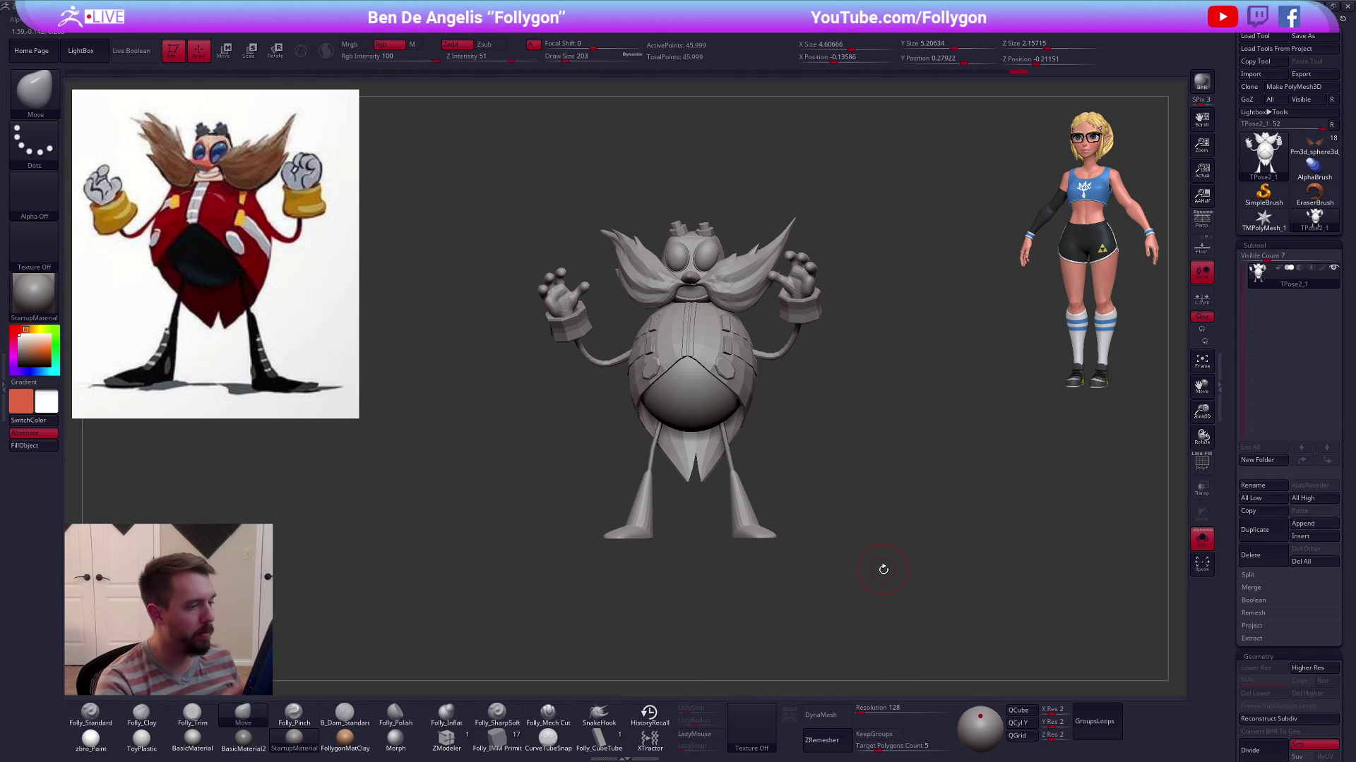
Transfer the pose from the TPose2_1 mesh back to the original subtools with Solo mode turned off
{"action": "key", "text": "F1"}
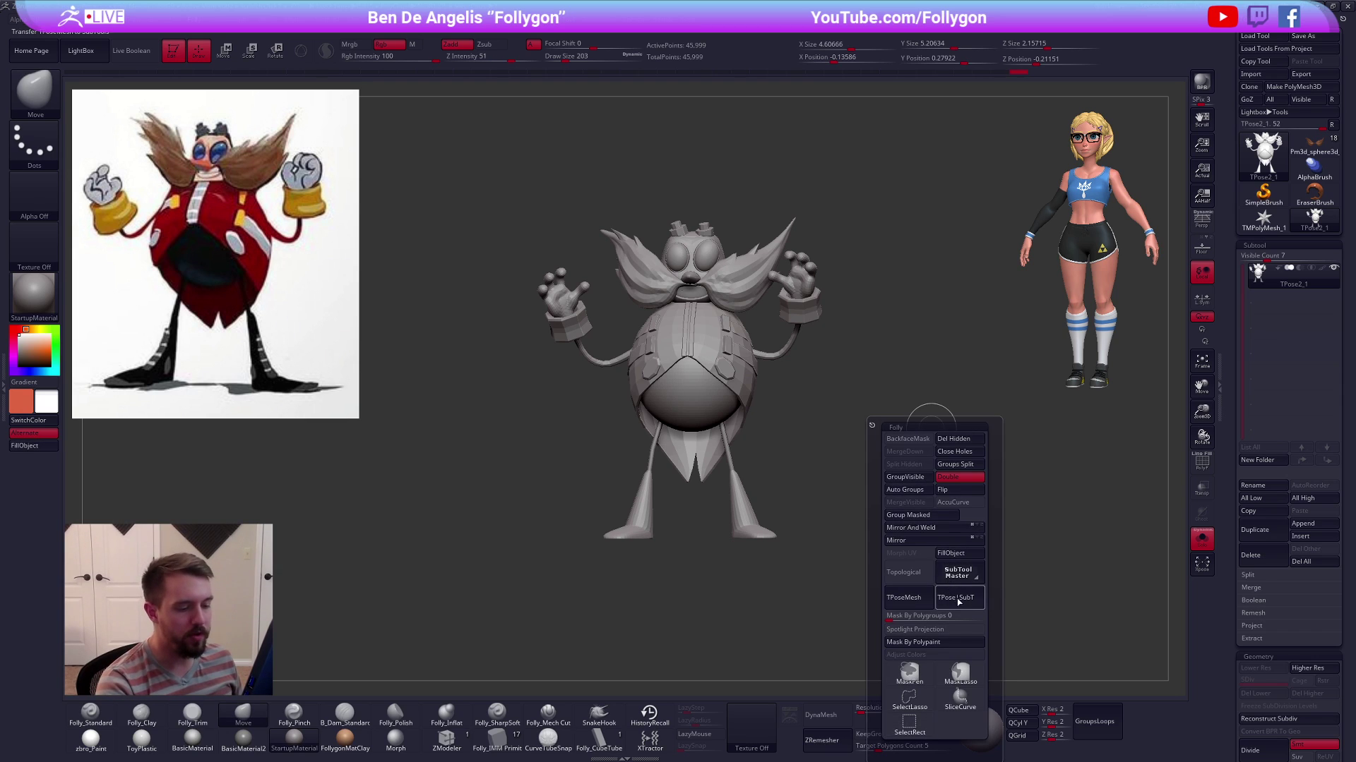
{"action": "left_click", "coordinate": [960, 597]}
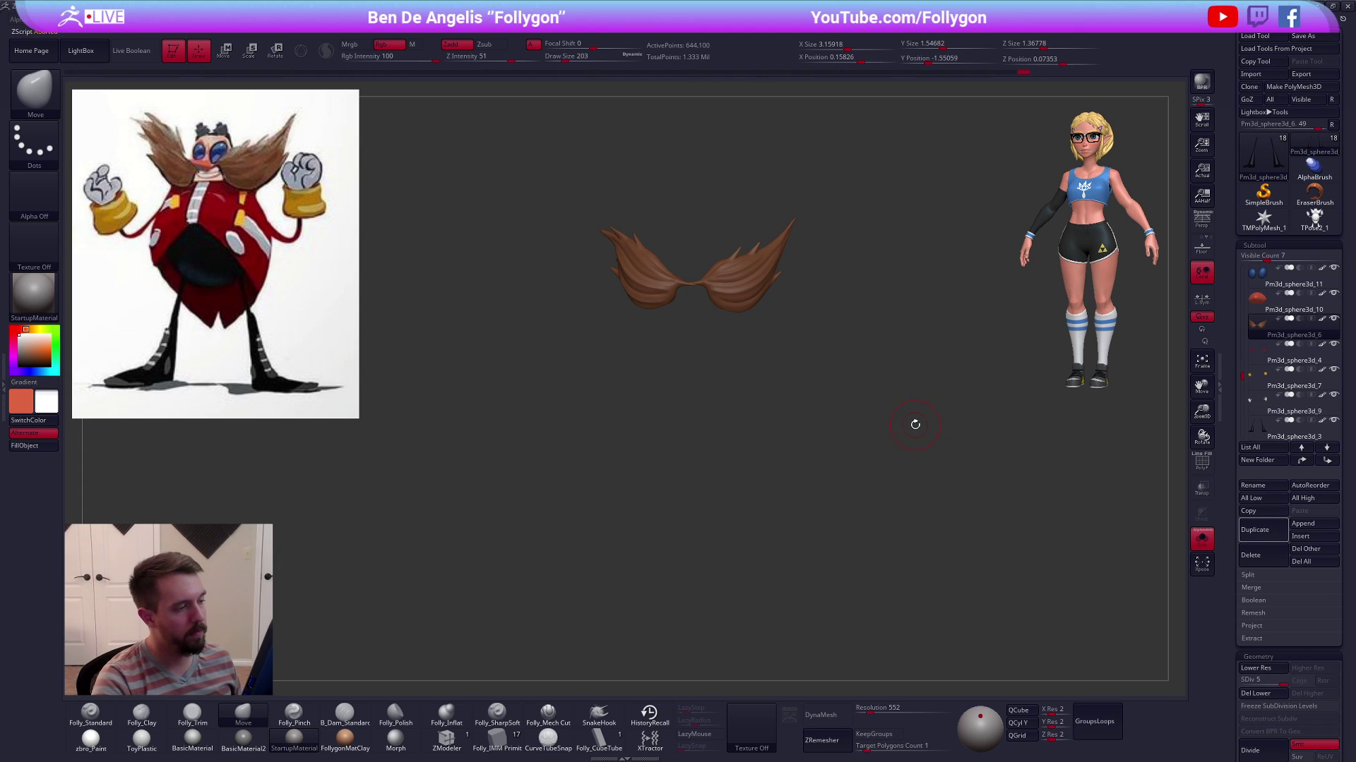
{"action": "key", "text": "alt+s"}
{"action": "left_click", "coordinate": [1315, 219]}
{"action": "key", "text": "shift+space"}
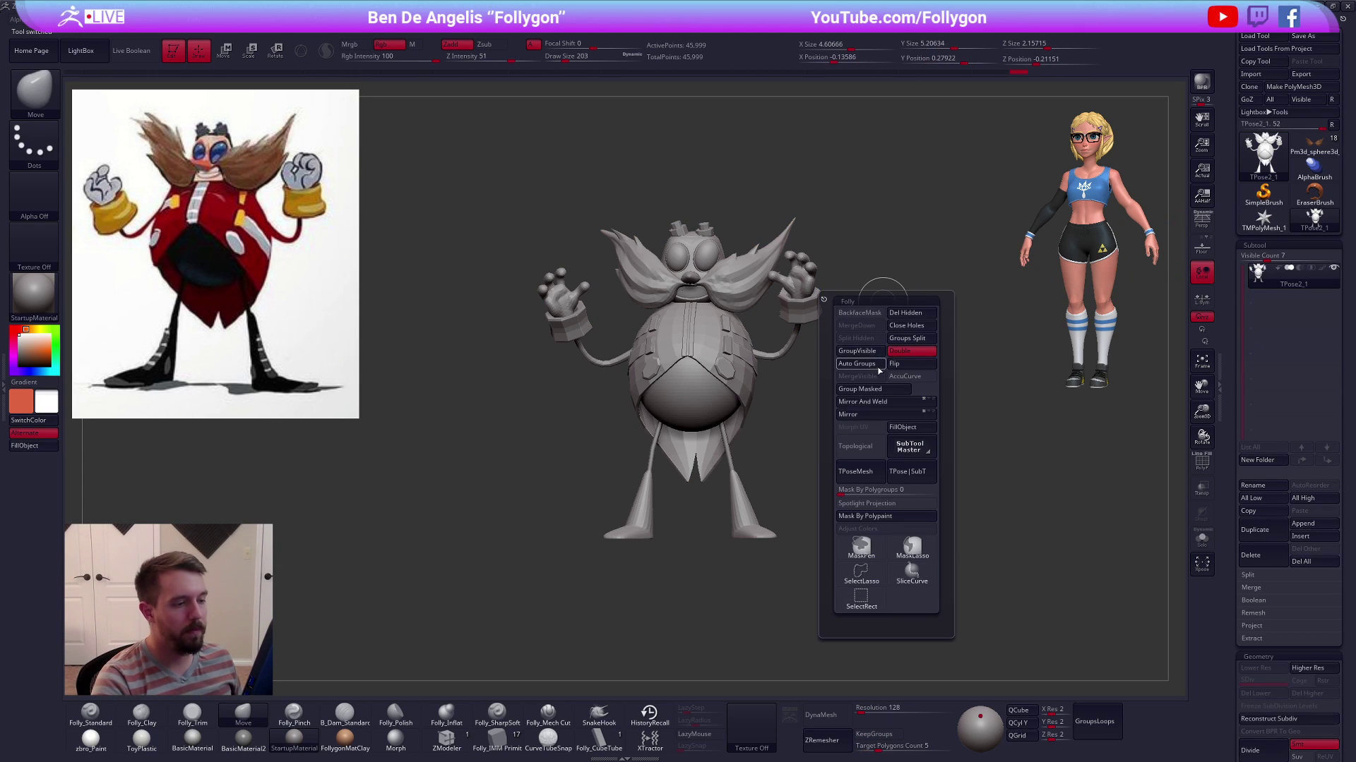
{"action": "left_click", "coordinate": [917, 475]}
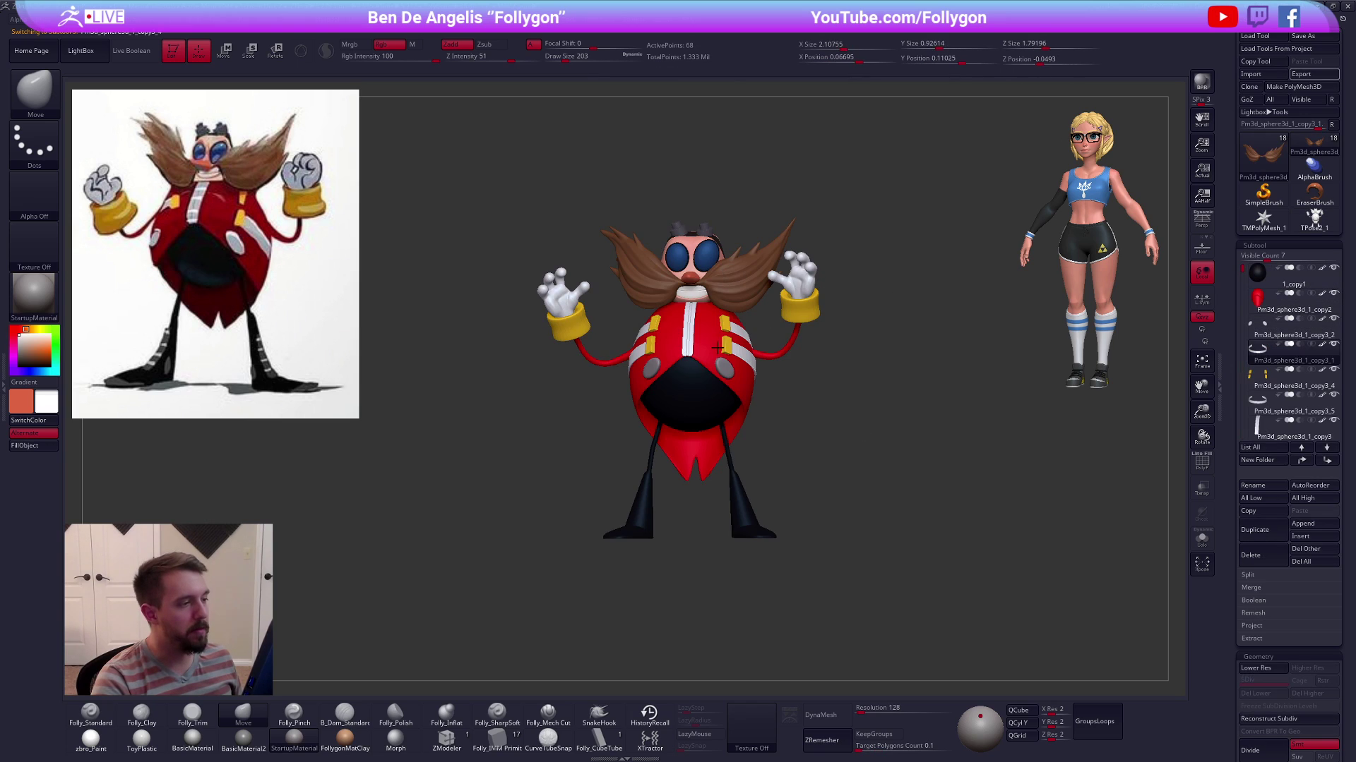
{"action": "key", "text": "Down"}
{"action": "key", "text": "Down"}
{"action": "key", "text": "Down"}
{"action": "key", "text": "Down"}
{"action": "key", "text": "Down"}
{"action": "key", "text": "Down"}
{"action": "key", "text": "Down"}
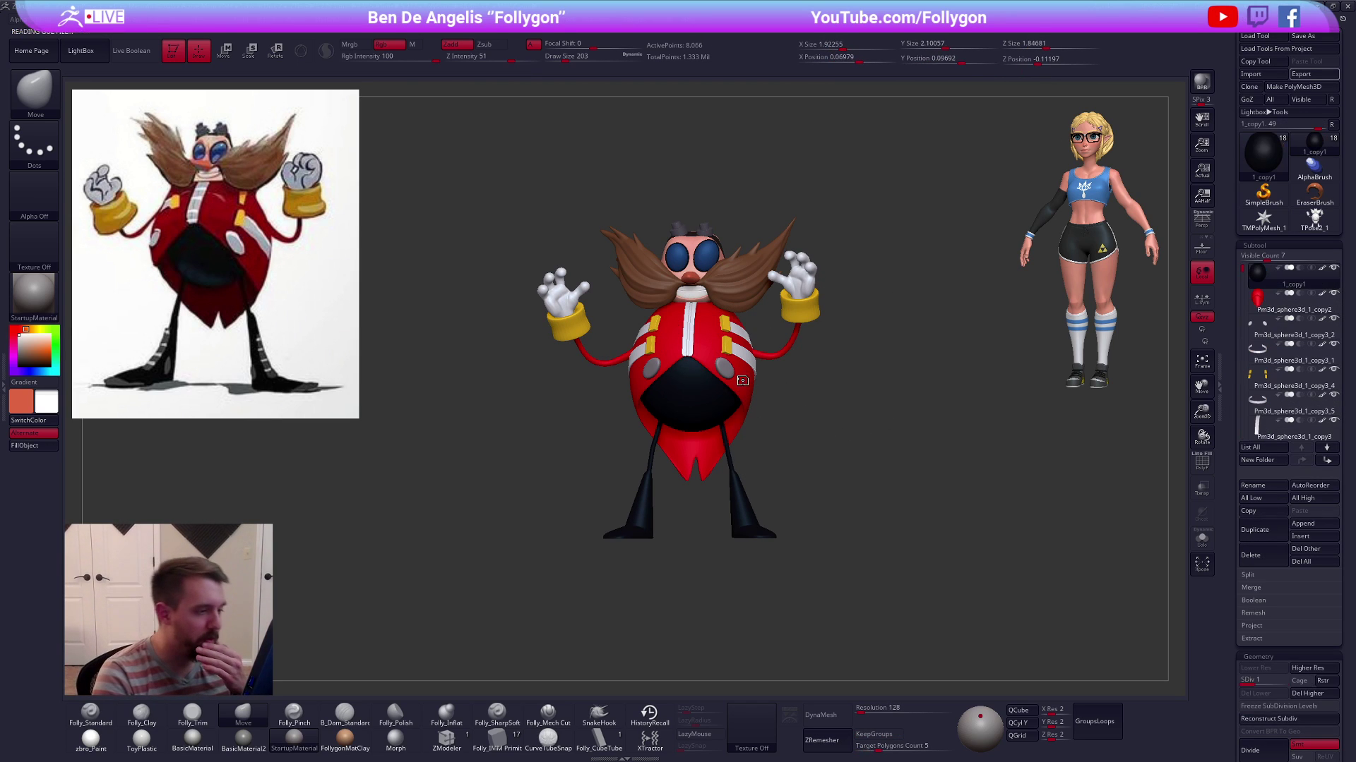
{"action": "key", "text": "Down"}
{"action": "key", "text": "Down"}
{"action": "key", "text": "Down"}
{"action": "key", "text": "Down"}
{"action": "key", "text": "Down"}
{"action": "key", "text": "Down"}
{"action": "key", "text": "Down"}
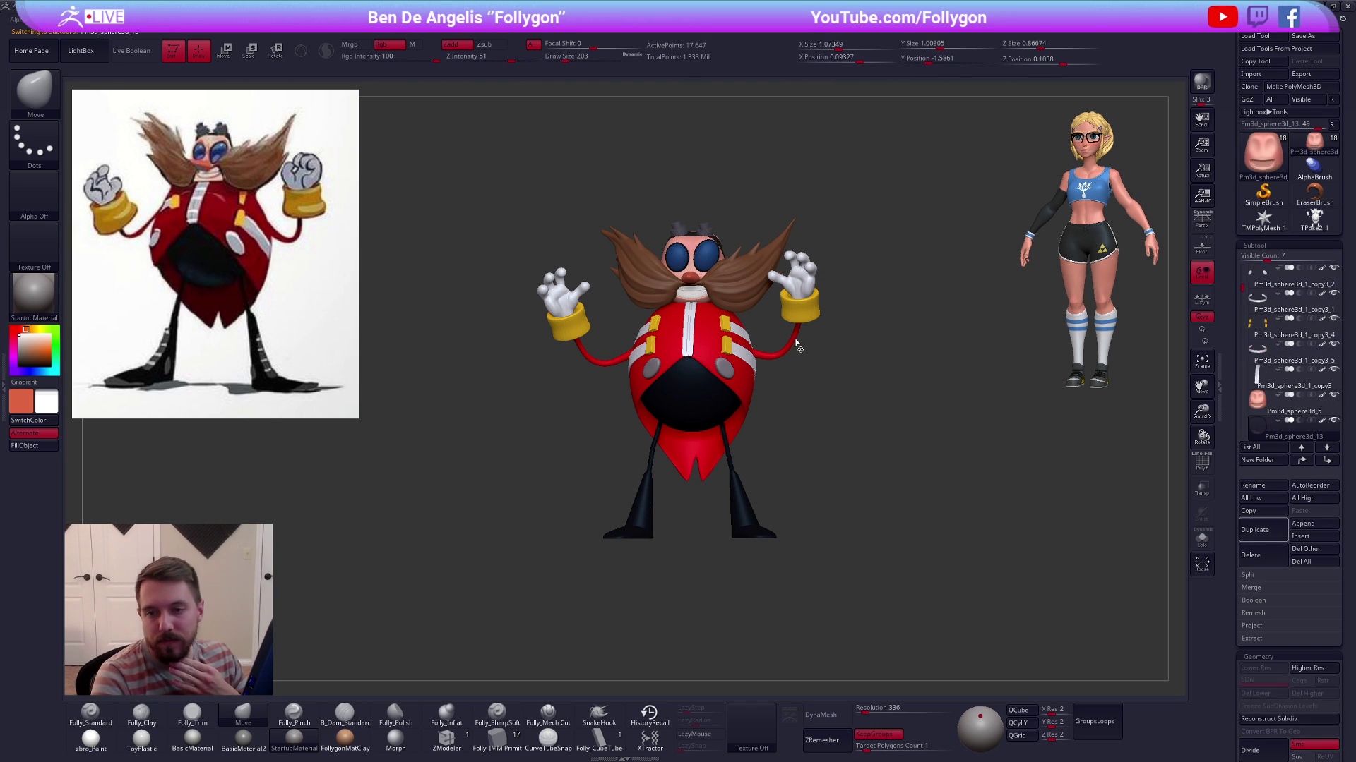
{"action": "key", "text": "Down"}
{"action": "key", "text": "Down"}
{"action": "key", "text": "Down"}
{"action": "key", "text": "Down"}
{"action": "key", "text": "Down"}
{"action": "key", "text": "Down"}
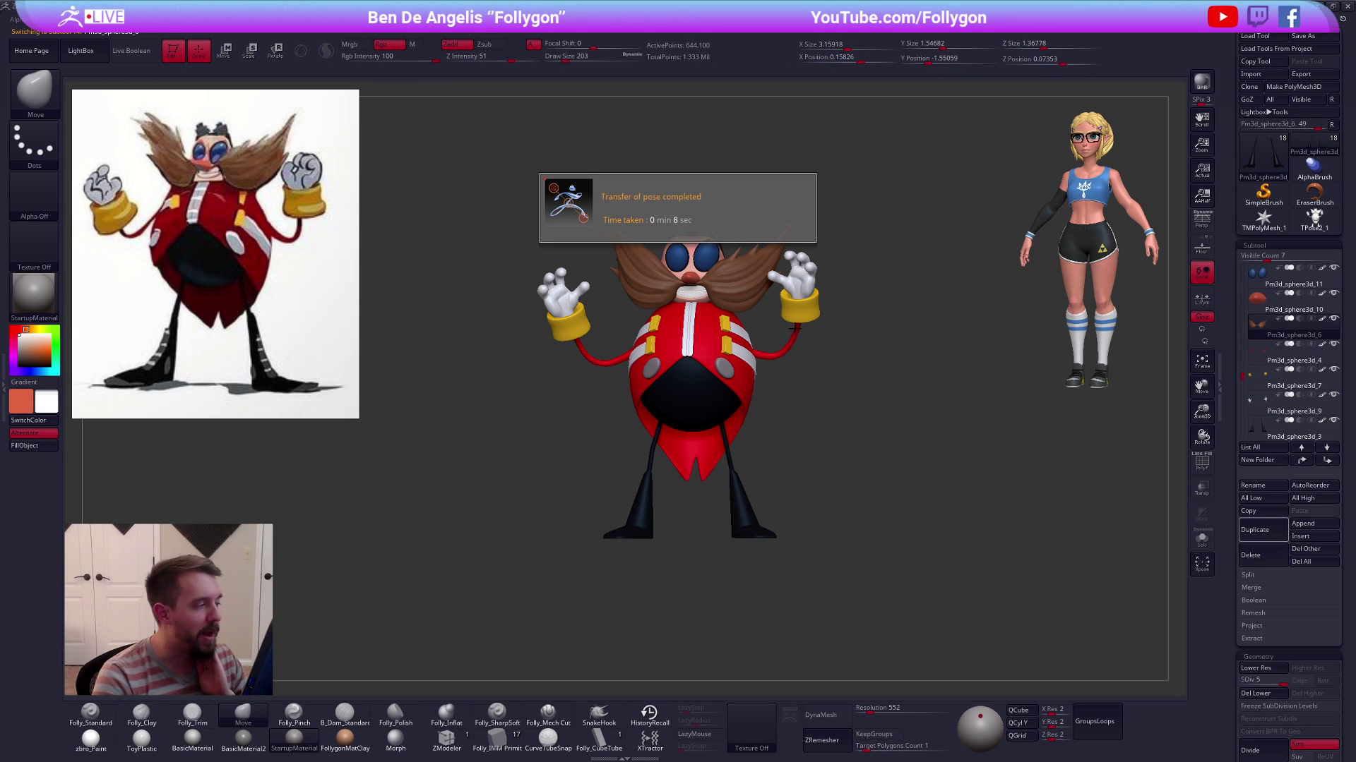
Fill the visible subtools with the zbro_Paint material through SubTool Master, using the Material fill option
{"action": "left_click", "coordinate": [78, 741]}
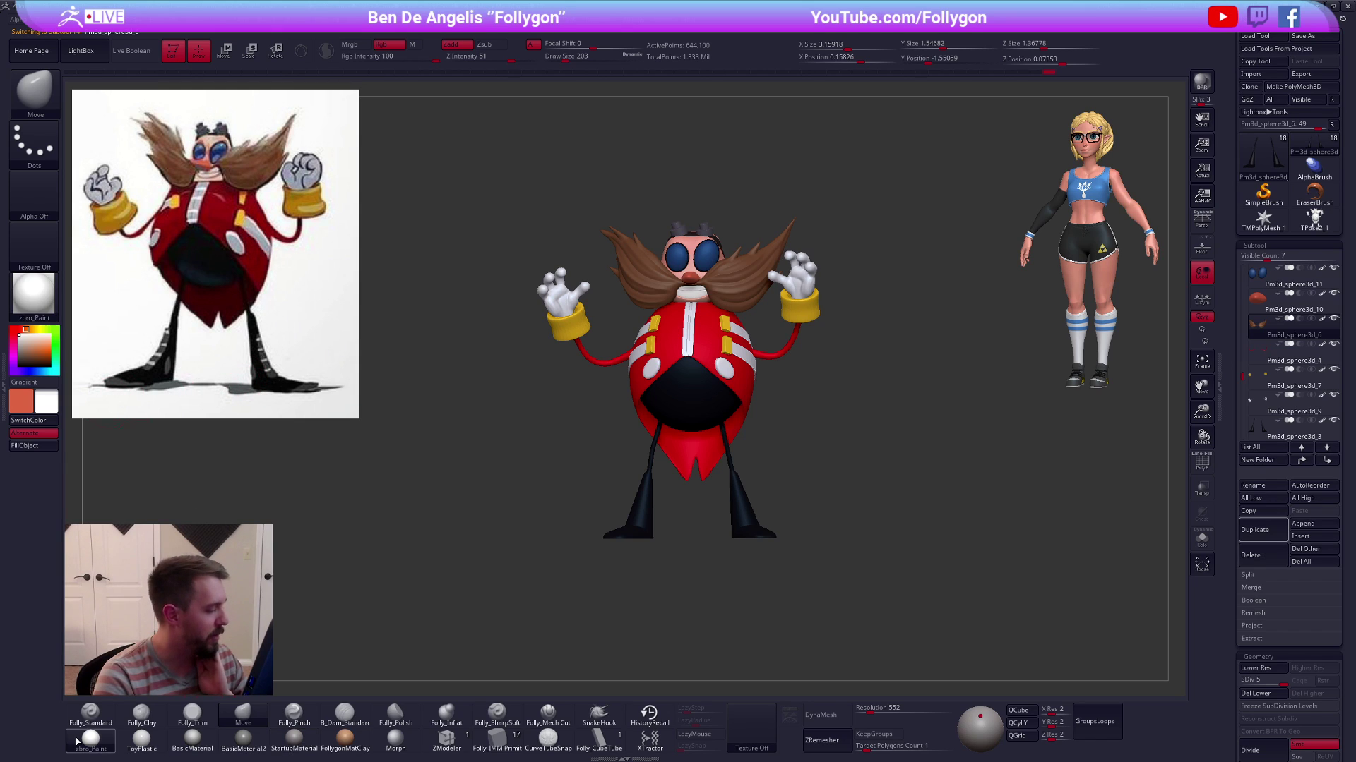
{"action": "right_click", "coordinate": [879, 304]}
{"action": "left_click", "coordinate": [908, 473]}
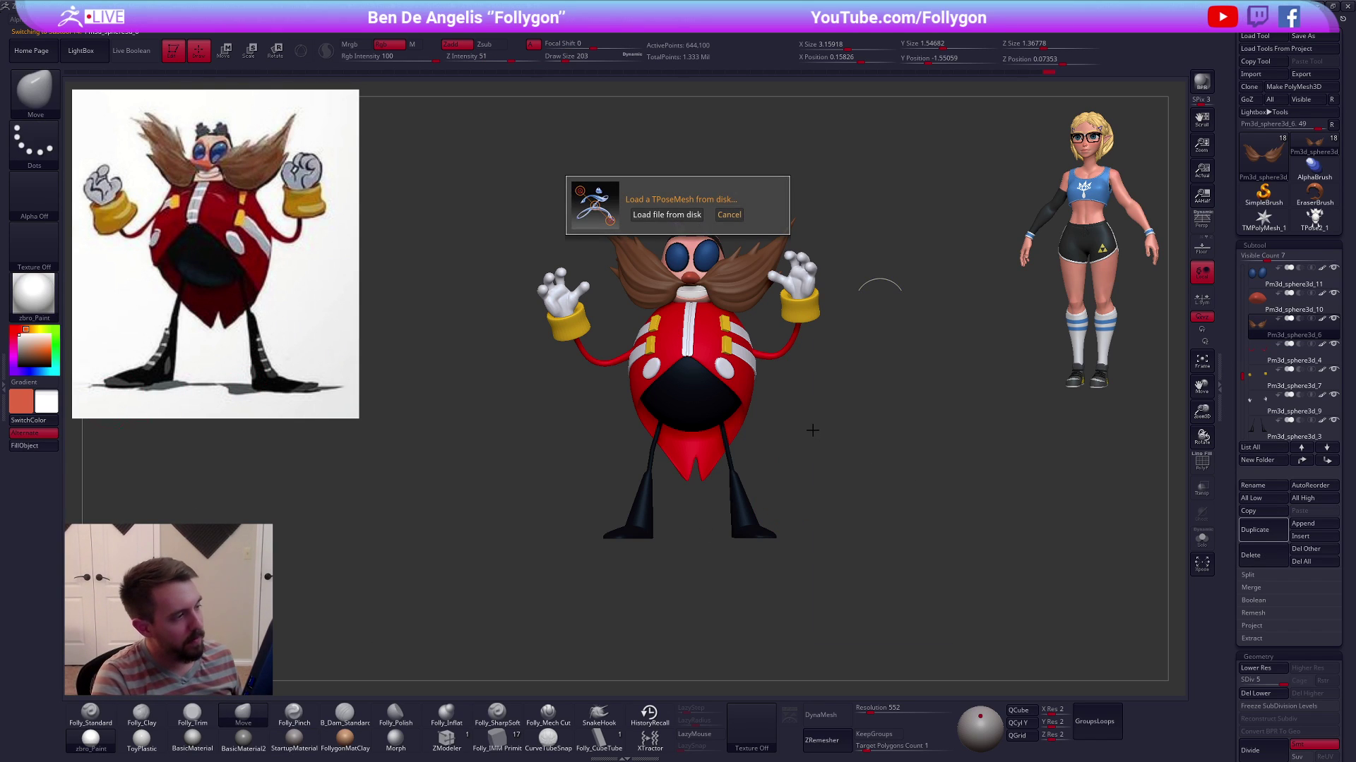
{"action": "left_click", "coordinate": [729, 215]}
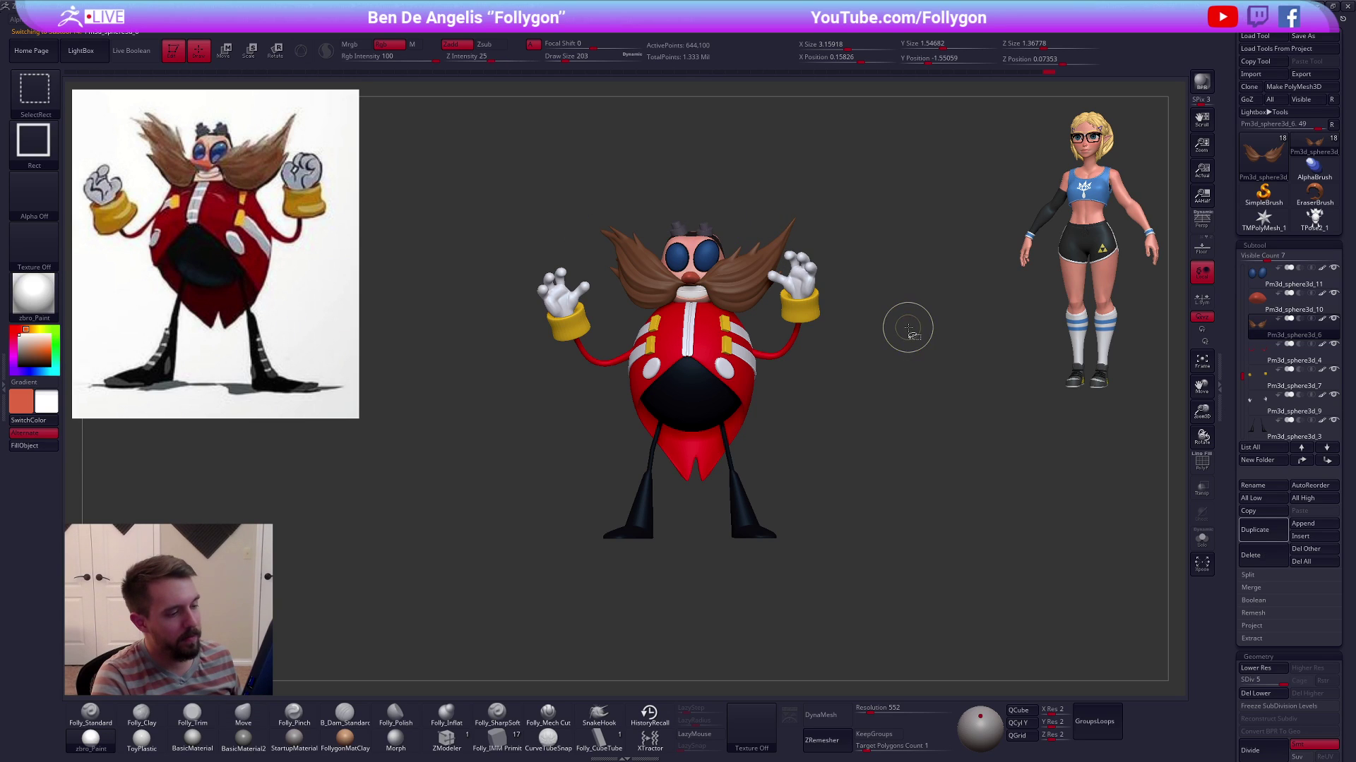
{"action": "right_click", "coordinate": [908, 324]}
{"action": "left_click", "coordinate": [934, 472]}
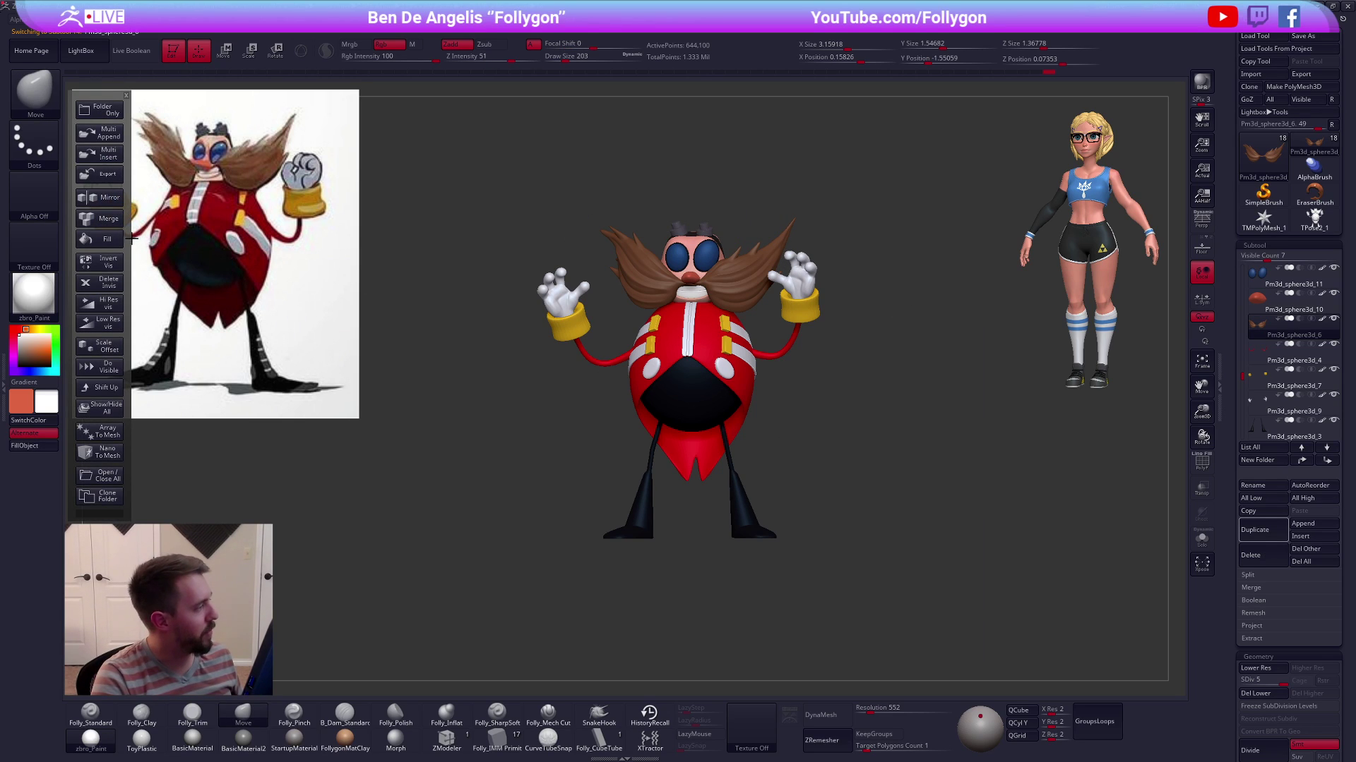
{"action": "left_click", "coordinate": [106, 239]}
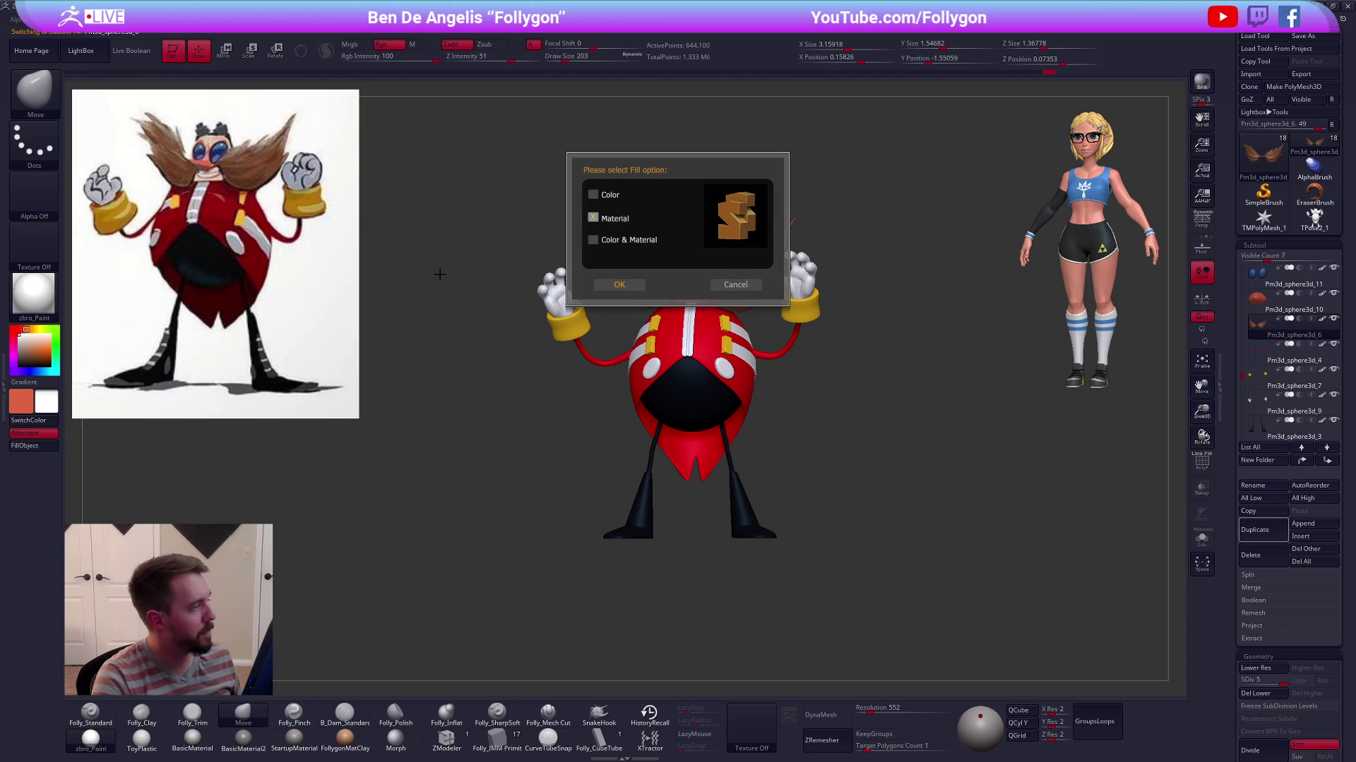
{"action": "left_click", "coordinate": [630, 286]}
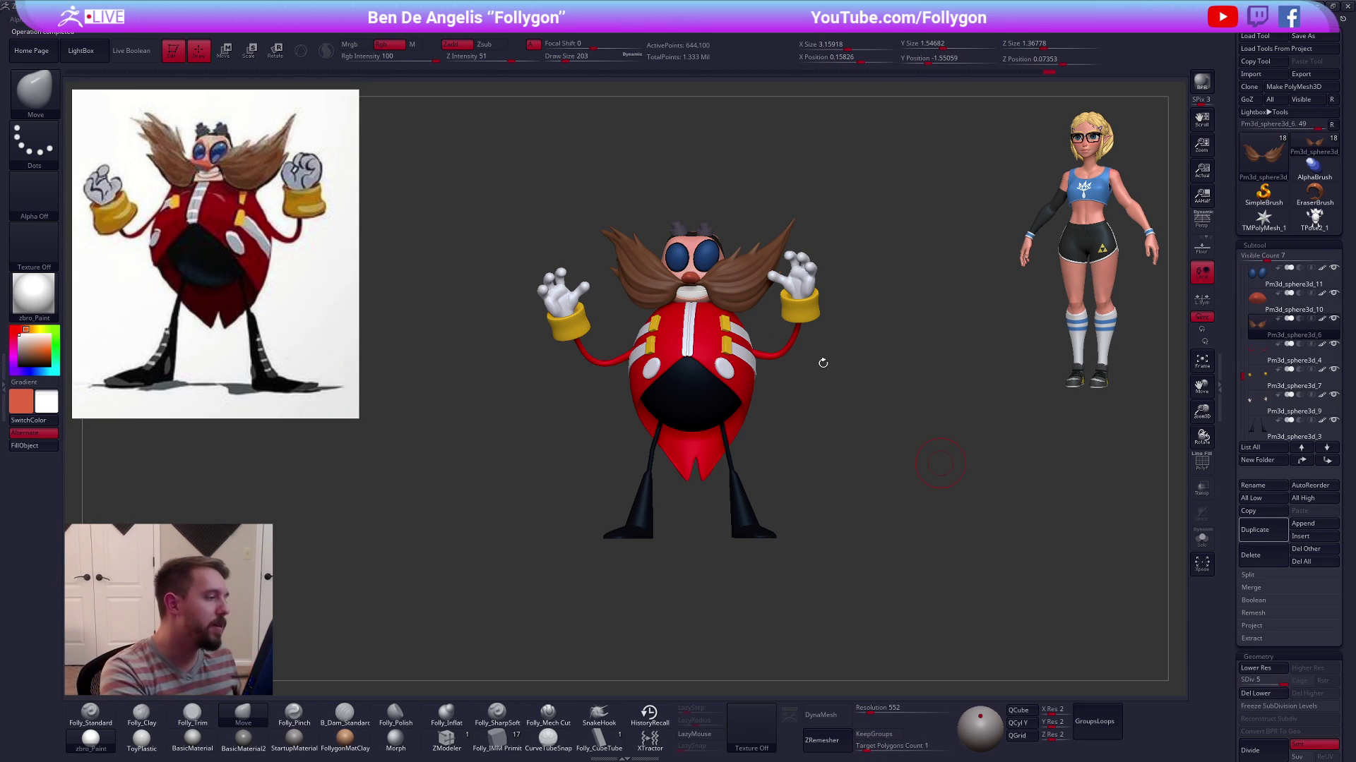
Isolate the legs subtool with polyframe shown, duplicate it, and delete the copy's higher subdivision levels
{"action": "left_click", "coordinate": [739, 505], "text": "alt"}
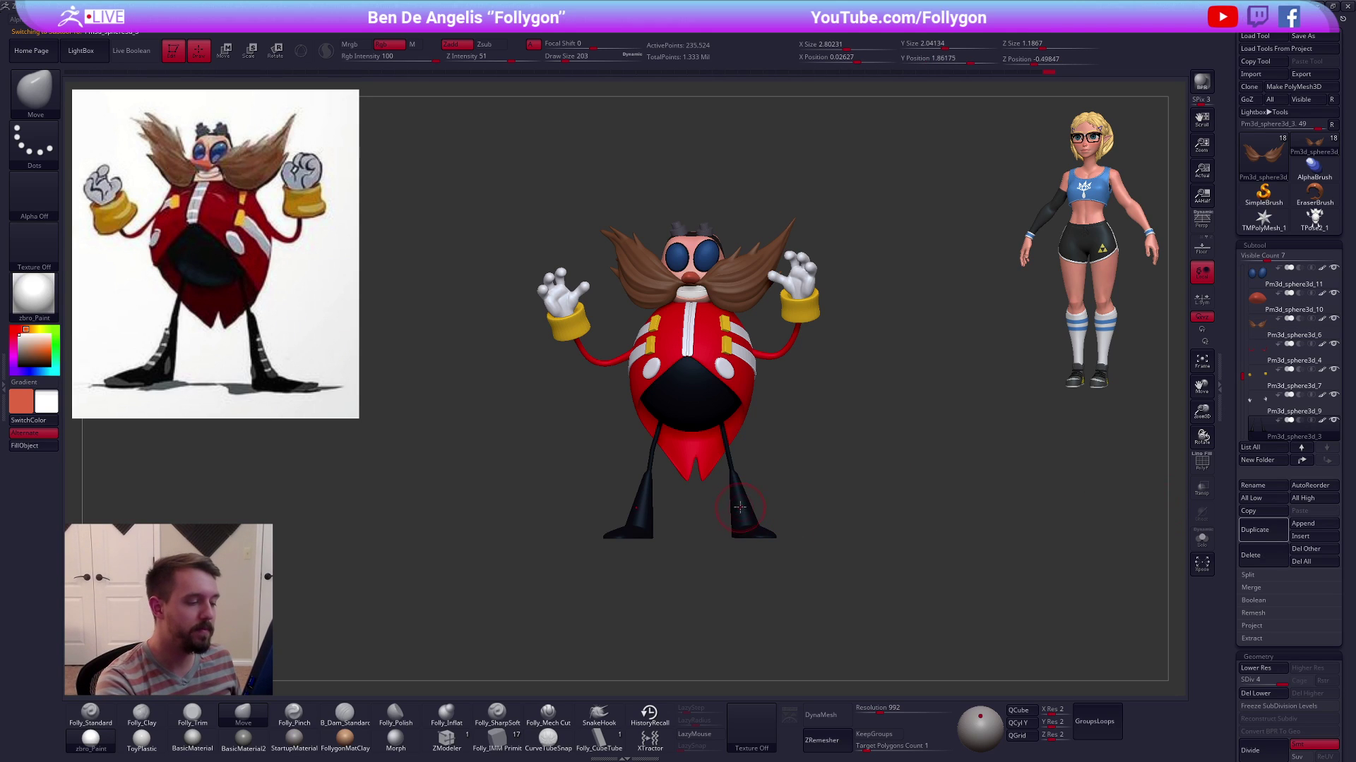
{"action": "key", "text": "f"}
{"action": "key", "text": "shift+f"}
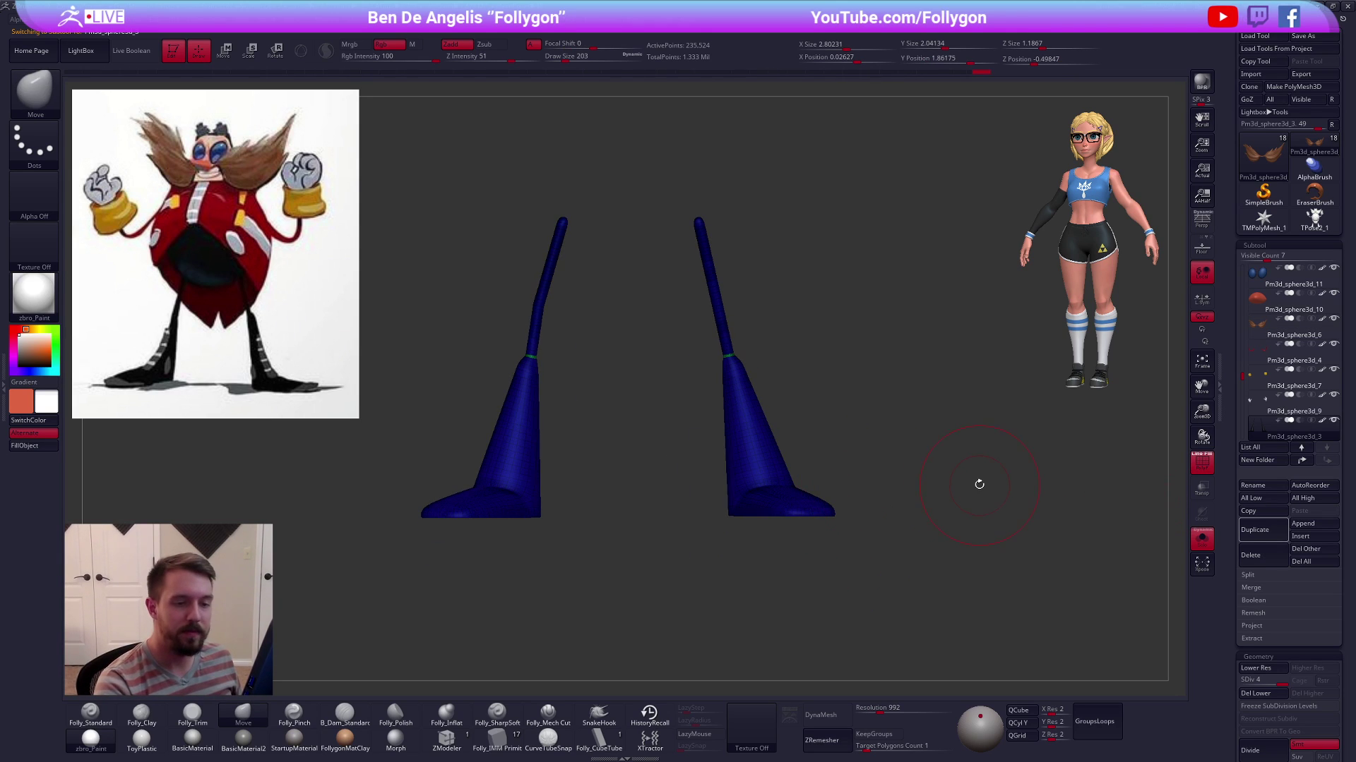
{"action": "left_click", "coordinate": [1261, 531]}
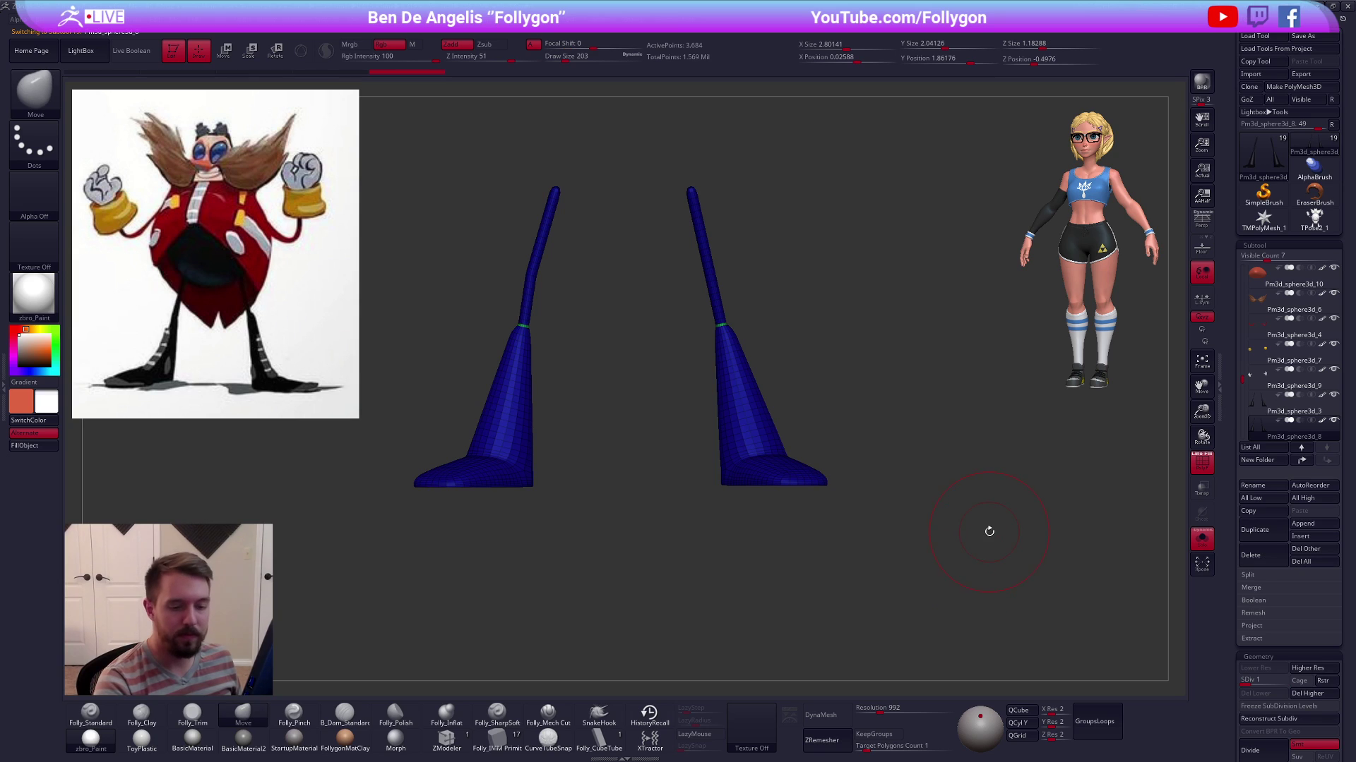
{"action": "left_click", "coordinate": [1292, 694]}
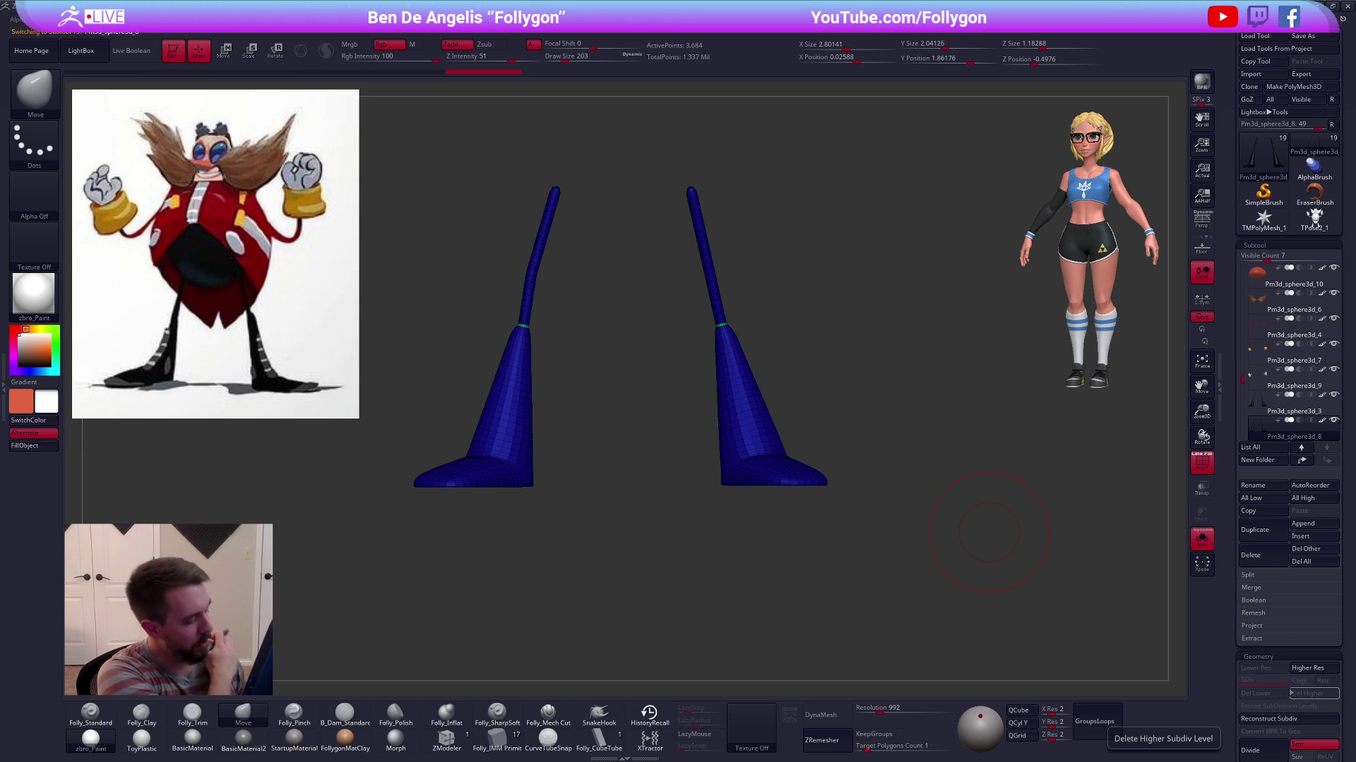
Set ZModeler's polygon action to Extrude with a Polyloop target and raise the two lower bands around the character's left boot
{"action": "left_click", "coordinate": [446, 738]}
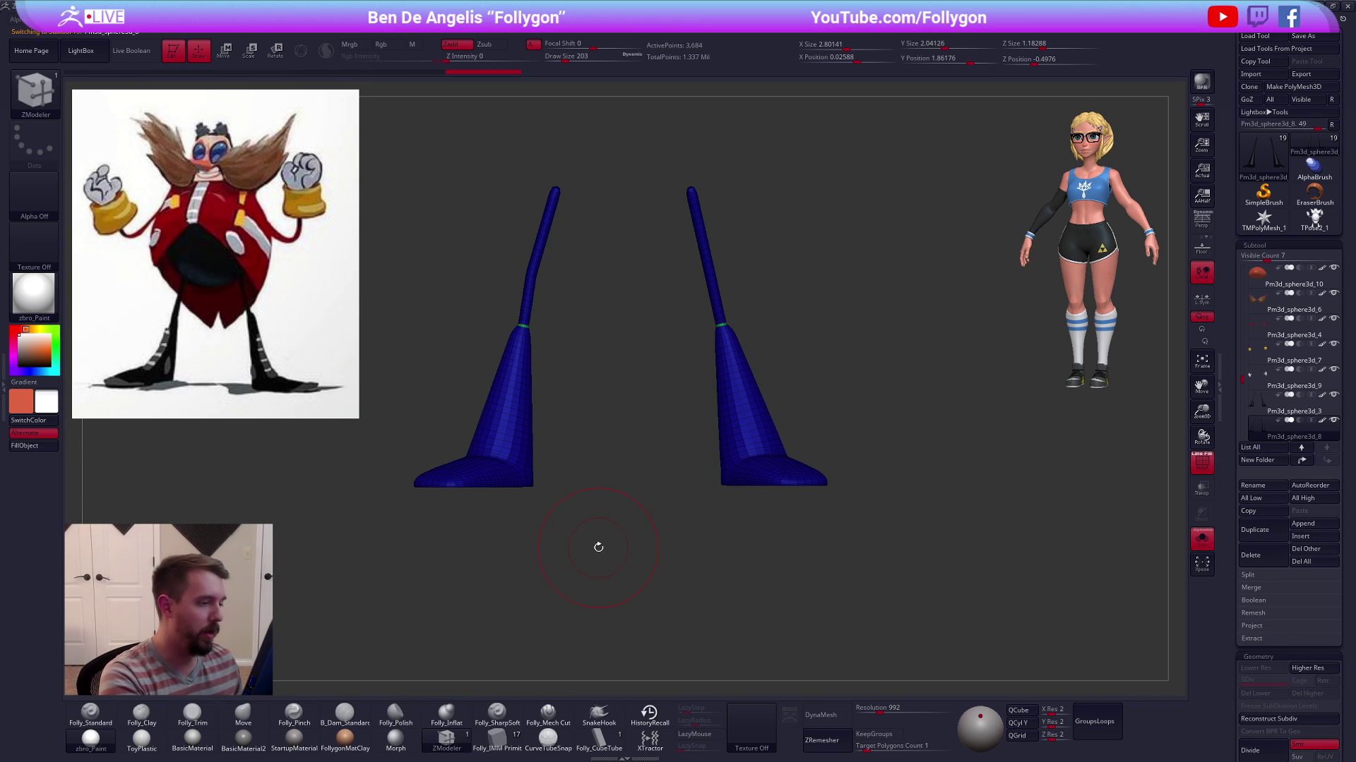
{"action": "left_click_drag", "start_coordinate": [596, 548], "coordinate": [795, 409]}
{"action": "key", "text": "s"}
{"action": "left_click", "coordinate": [793, 407]}
{"action": "right_click_drag", "start_coordinate": [749, 452], "coordinate": [800, 490], "text": "alt"}
{"action": "key", "text": "space"}
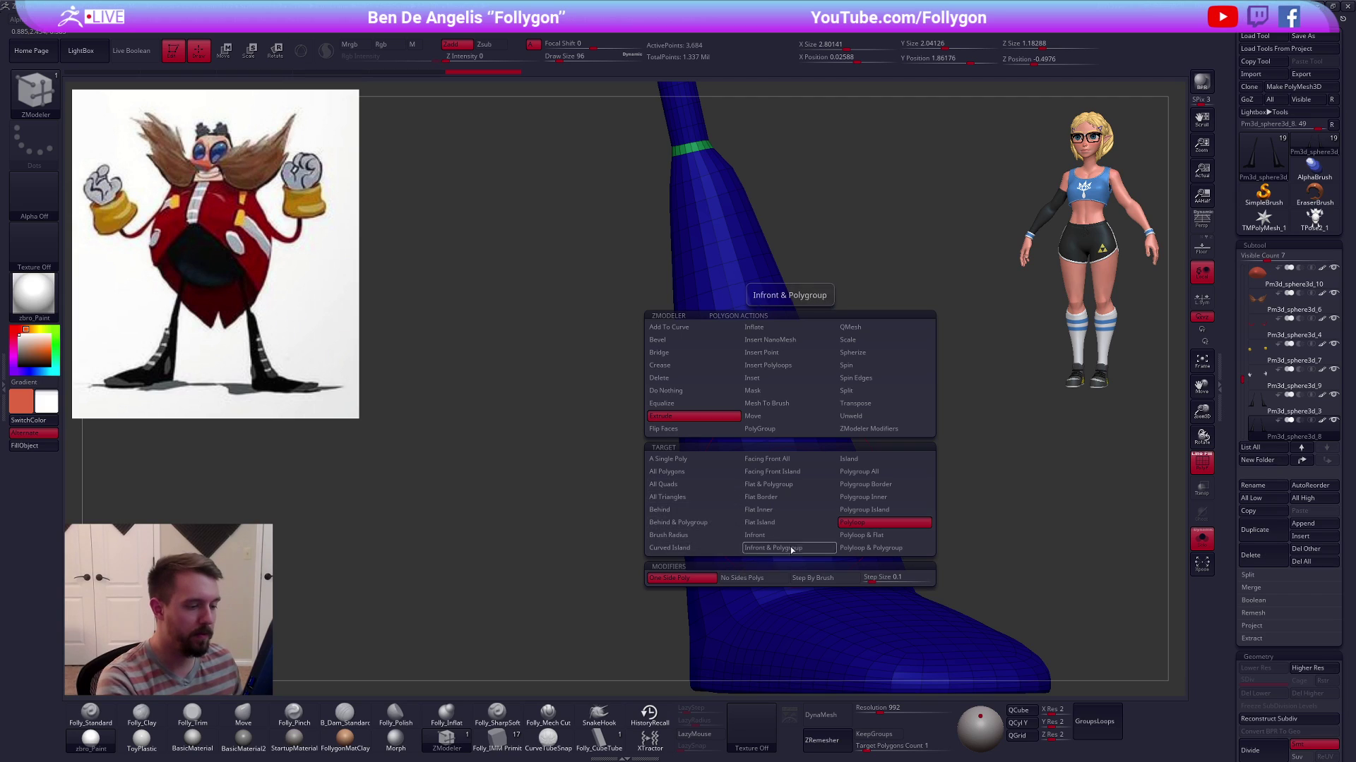
{"action": "right_click_drag", "start_coordinate": [807, 519], "coordinate": [822, 475], "text": "alt"}
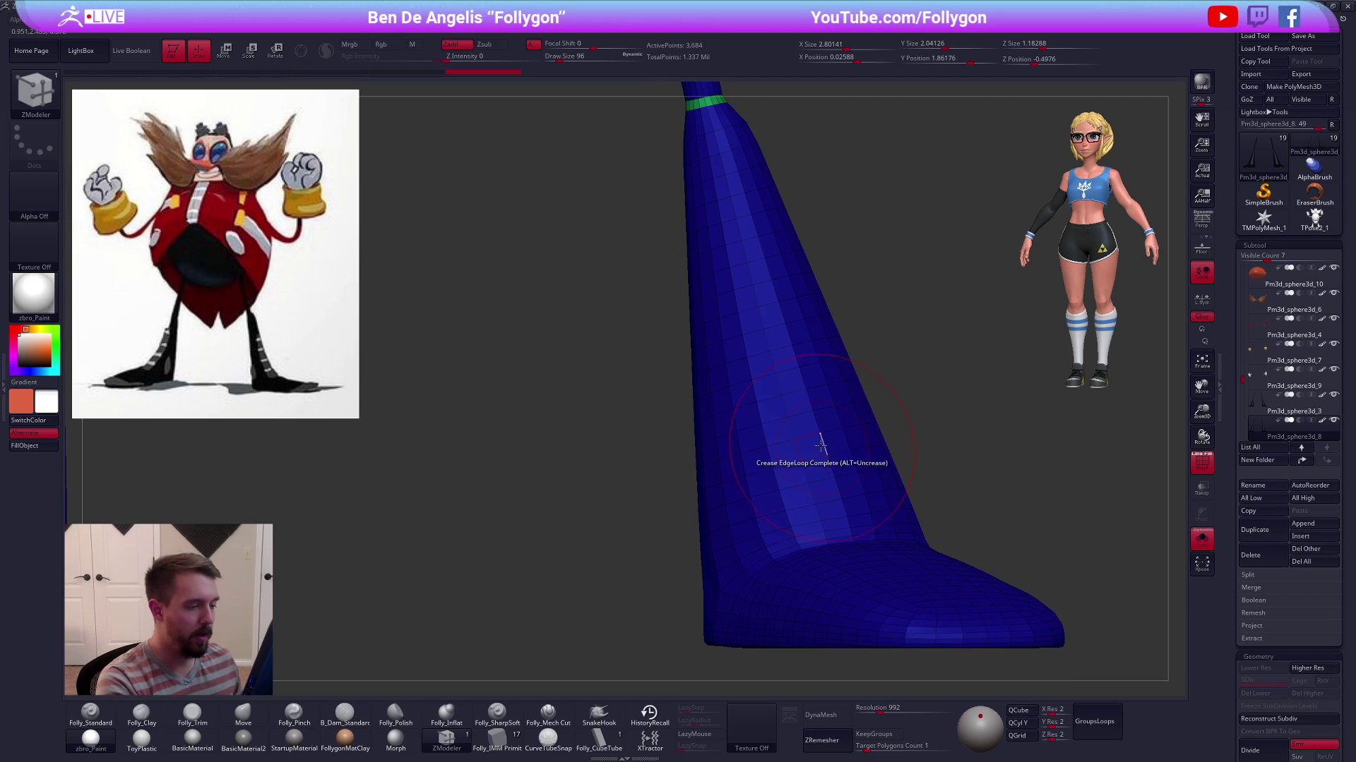
{"action": "left_click", "coordinate": [785, 382]}
{"action": "right_click_drag", "start_coordinate": [774, 363], "coordinate": [791, 400], "text": "alt"}
{"action": "key", "text": "ctrl+z"}
{"action": "left_click", "coordinate": [790, 400]}
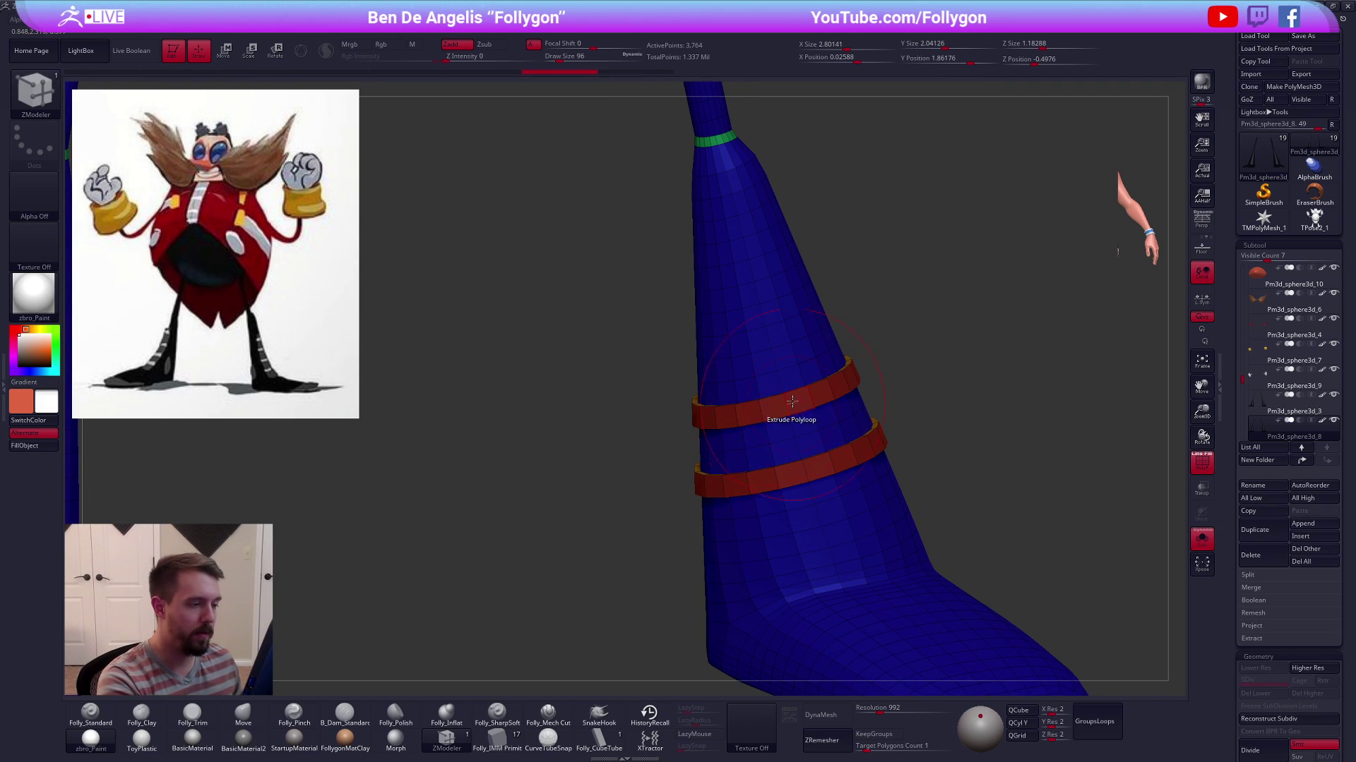
Extrude two more evenly spaced polyloop bands higher up the character's left boot
{"action": "left_click", "coordinate": [774, 335]}
{"action": "right_click_drag", "start_coordinate": [840, 347], "coordinate": [923, 421]}
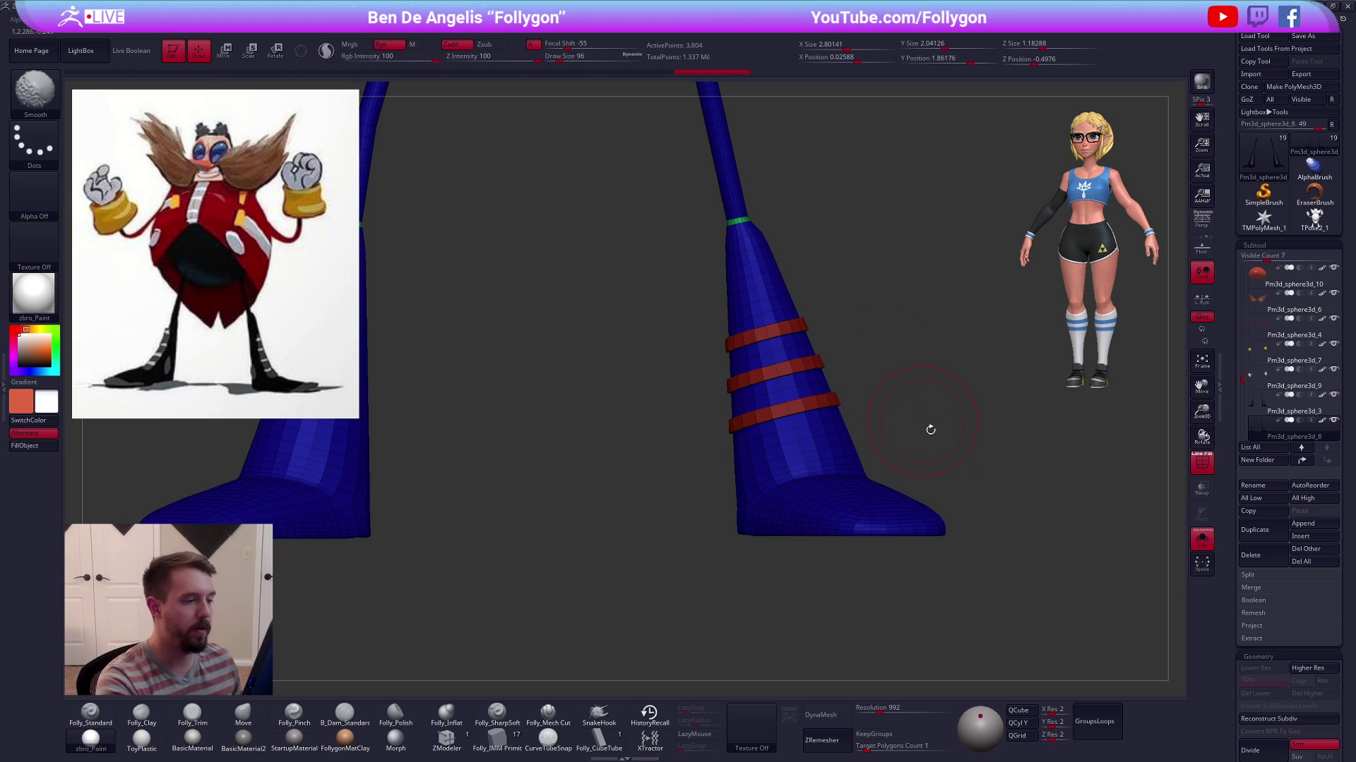
{"action": "right_click_drag", "start_coordinate": [968, 506], "coordinate": [994, 525], "text": "alt"}
{"action": "right_click_drag", "start_coordinate": [869, 358], "coordinate": [809, 337], "text": "ctrl"}
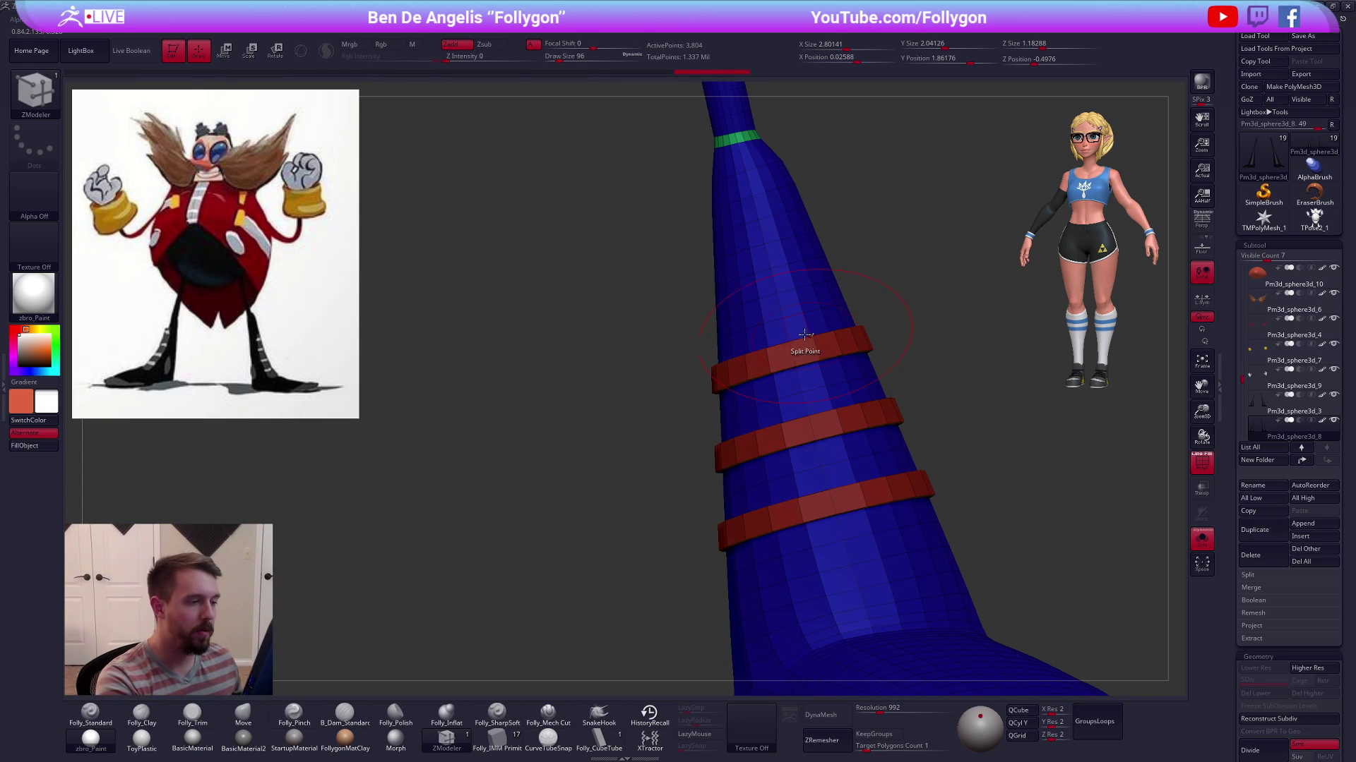
{"action": "left_click", "coordinate": [776, 278]}
{"action": "right_click_drag", "start_coordinate": [893, 328], "coordinate": [929, 429], "text": "ctrl"}
{"action": "right_click_drag", "start_coordinate": [697, 423], "coordinate": [971, 471], "text": "alt"}
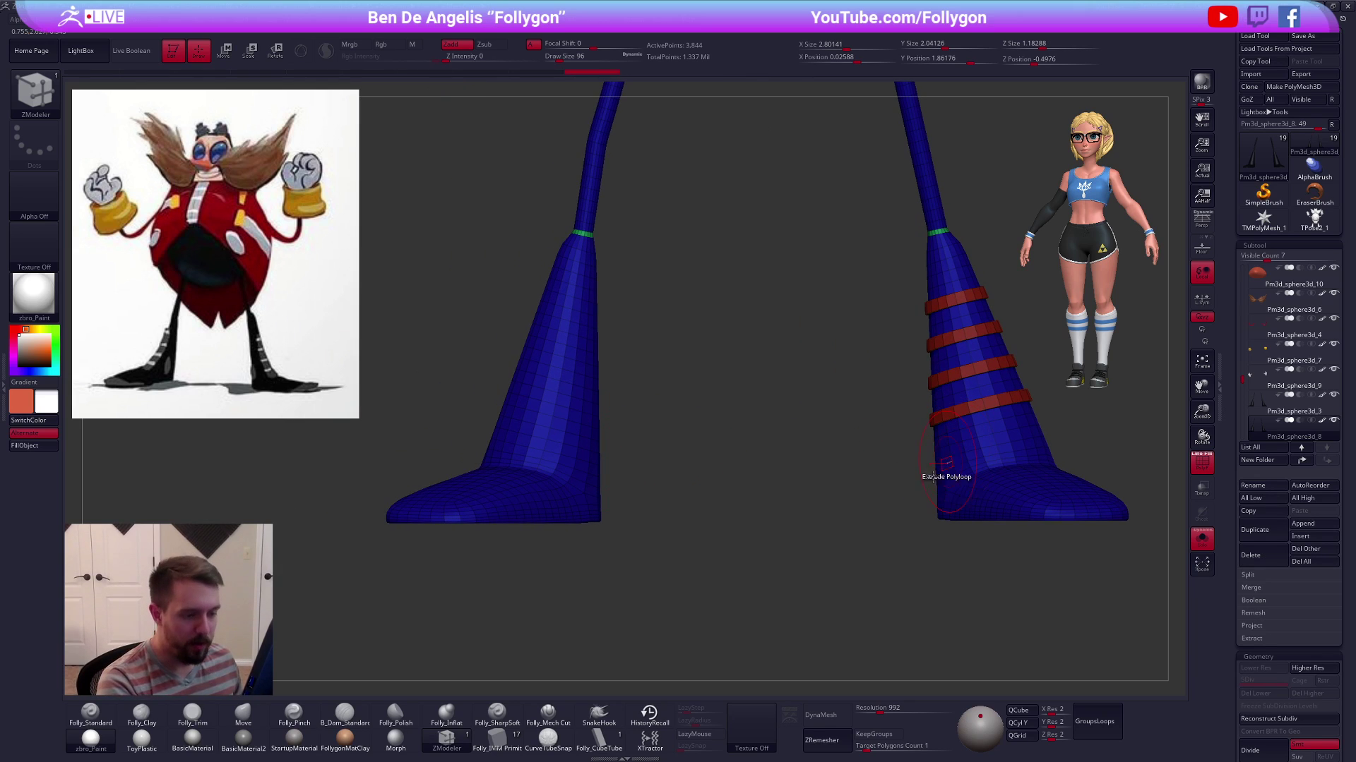
Extrude four matching polyloop bands around the character's right boot
{"action": "right_click_drag", "start_coordinate": [935, 304], "coordinate": [928, 415], "text": "alt"}
{"action": "right_click_drag", "start_coordinate": [928, 415], "coordinate": [946, 350], "text": "ctrl"}
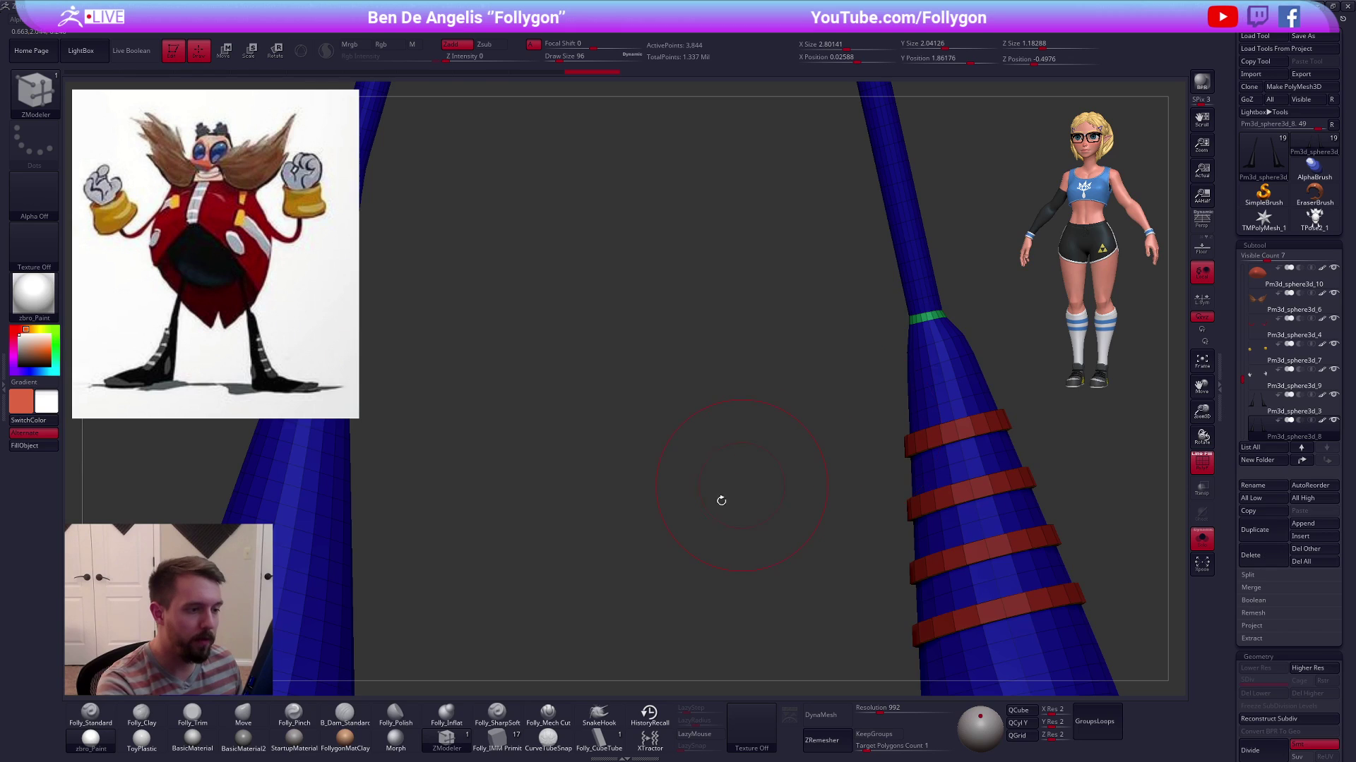
{"action": "right_click_drag", "start_coordinate": [729, 494], "coordinate": [893, 446]}
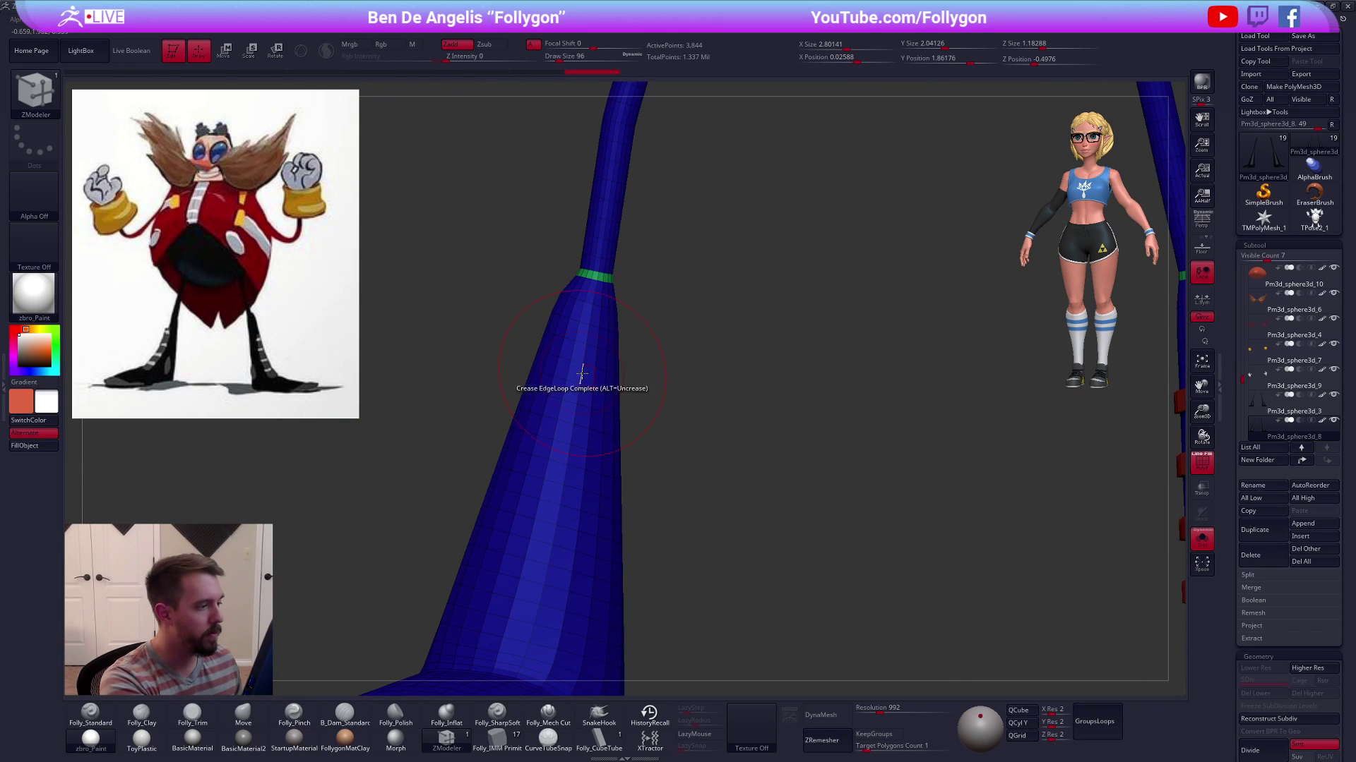
{"action": "left_click_drag", "start_coordinate": [569, 393], "coordinate": [571, 390]}
{"action": "right_click_drag", "start_coordinate": [570, 390], "coordinate": [623, 368], "text": "alt"}
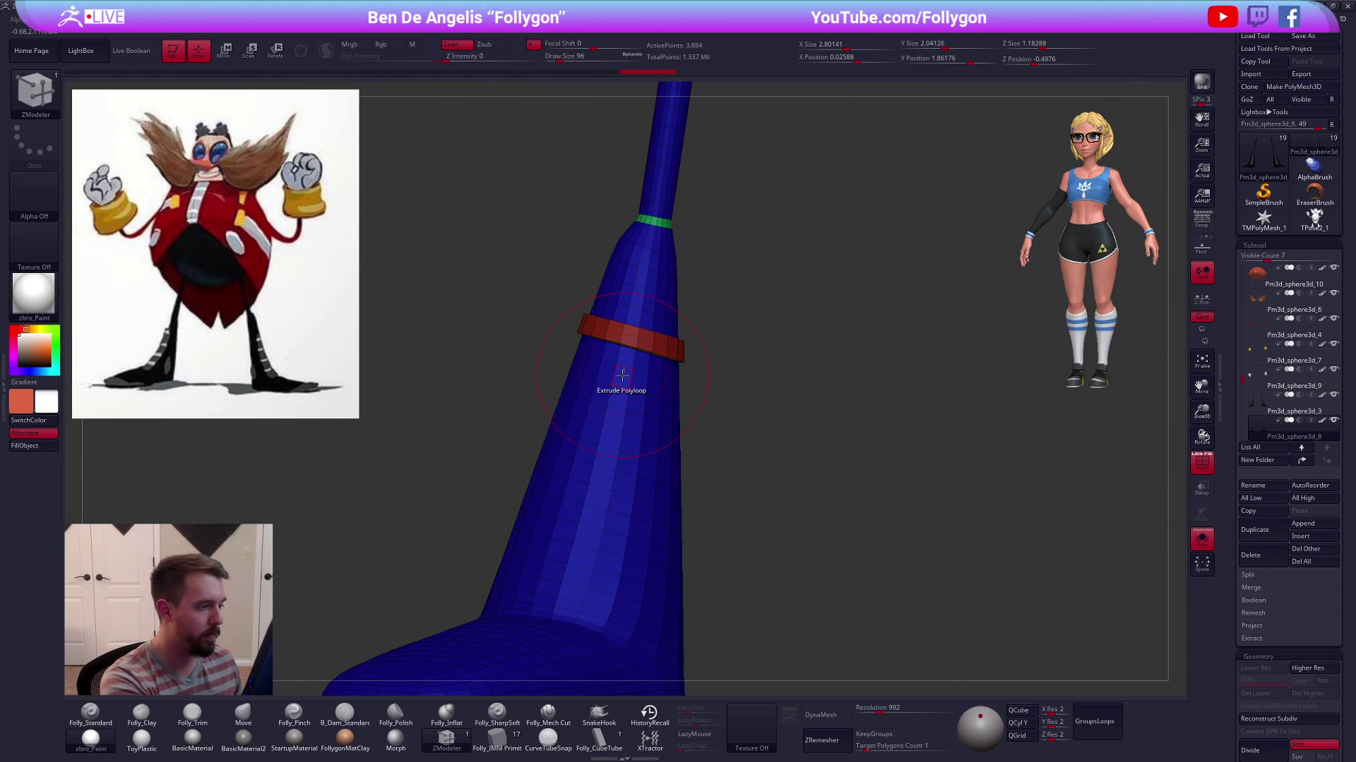
{"action": "left_click", "coordinate": [615, 396]}
{"action": "left_click", "coordinate": [602, 460]}
{"action": "right_click_drag", "start_coordinate": [604, 503], "coordinate": [889, 648], "text": "alt"}
{"action": "left_click", "coordinate": [614, 414]}
{"action": "key", "text": "ctrl+shift"}
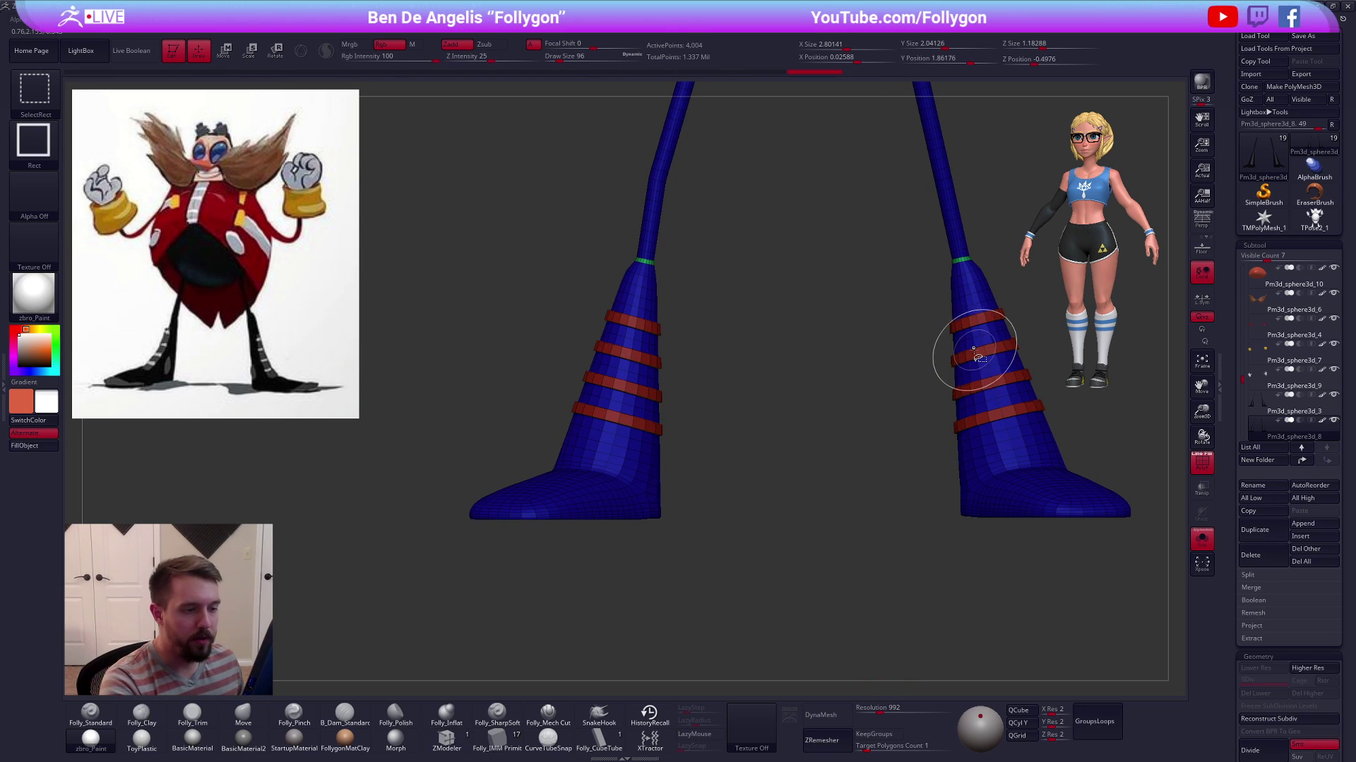
Isolate the extruded bands around both boots and delete all the hidden leg geometry
{"action": "left_click", "coordinate": [977, 337], "text": "ctrl+shift"}
{"action": "right_click_drag", "start_coordinate": [925, 415], "coordinate": [843, 422], "text": "alt"}
{"action": "key", "text": "space"}
{"action": "left_click_drag", "start_coordinate": [720, 514], "coordinate": [756, 452], "text": "ctrl+shift"}
{"action": "left_click_drag", "start_coordinate": [811, 296], "coordinate": [935, 233], "text": "ctrl+alt+shift"}
{"action": "left_click_drag", "start_coordinate": [596, 284], "coordinate": [542, 253], "text": "ctrl+alt+shift"}
{"action": "key", "text": "space"}
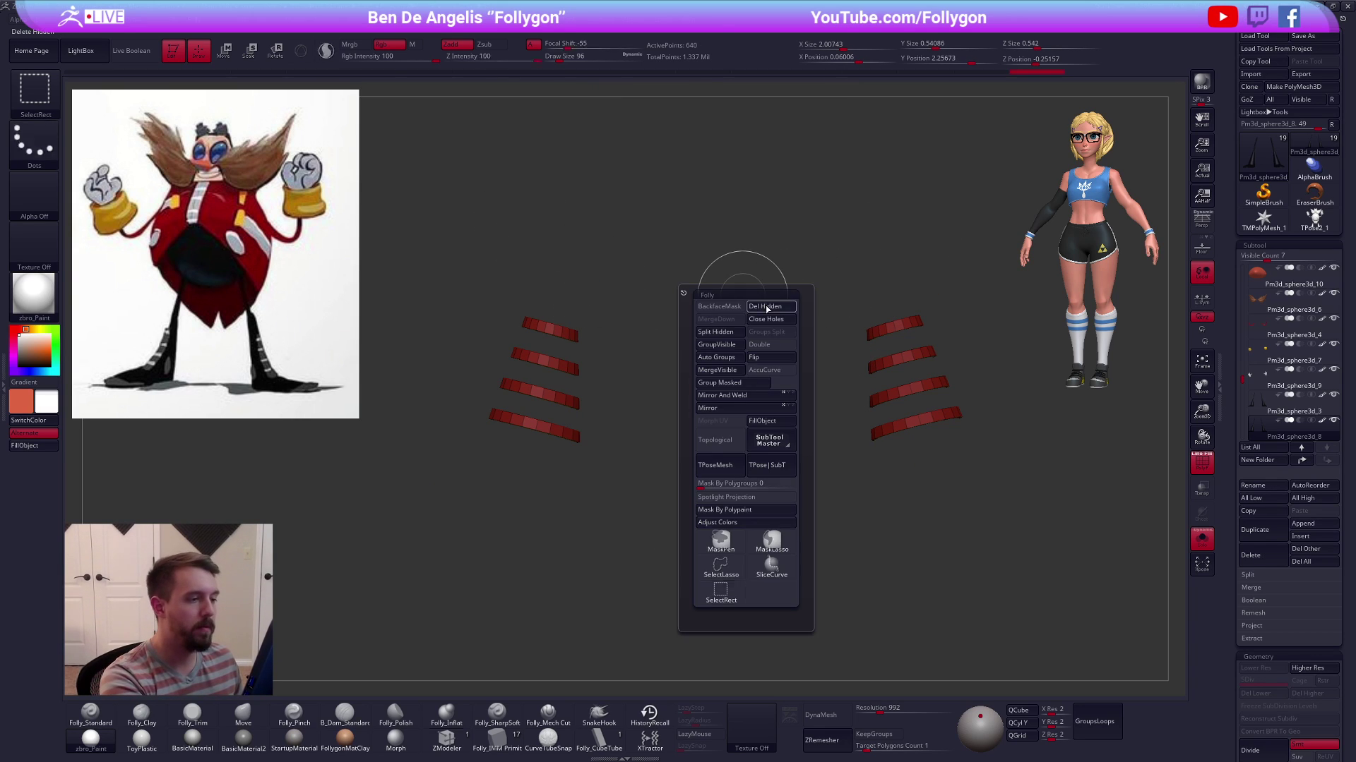
{"action": "left_click", "coordinate": [768, 306]}
{"action": "left_click", "coordinate": [896, 470], "text": "ctrl+shift"}
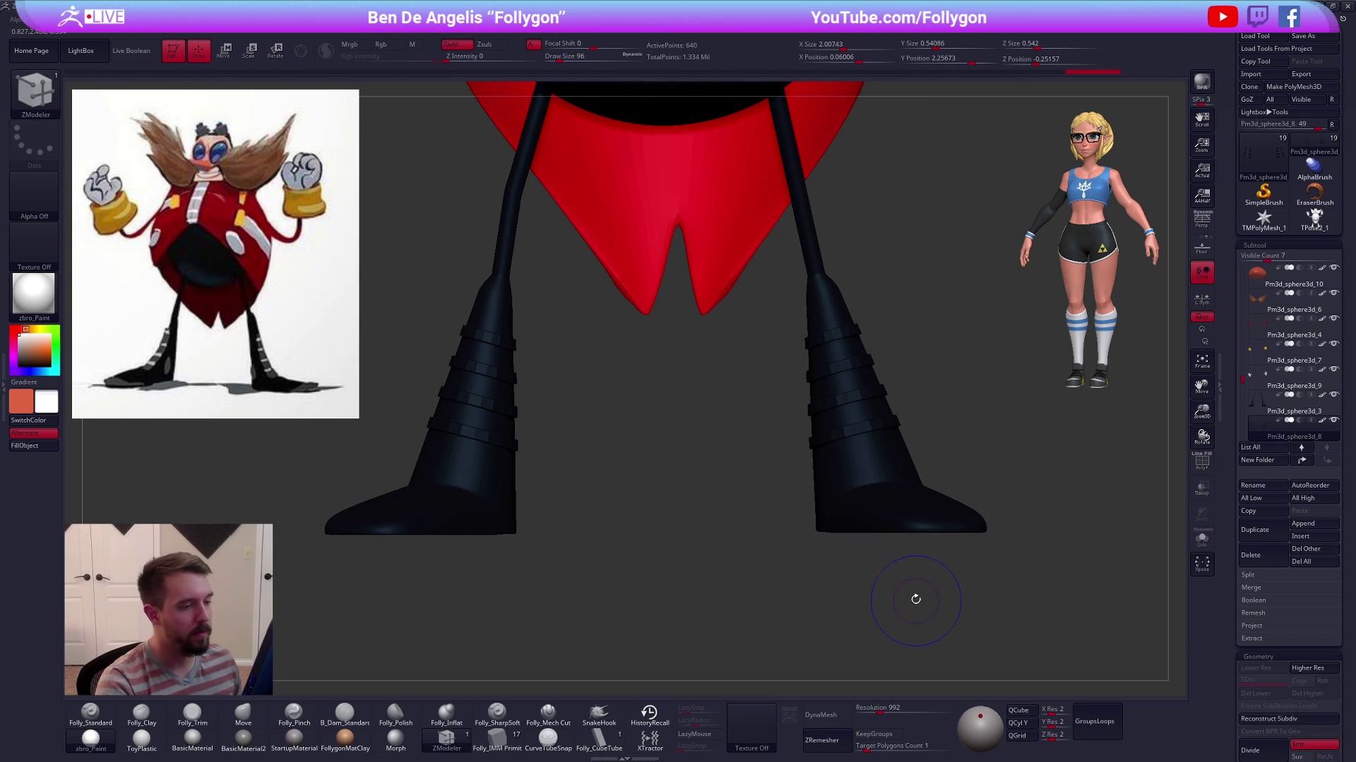
Switch to the standard brush, pick a grey colour, and fill the boot bands with it
{"action": "key", "text": "space"}
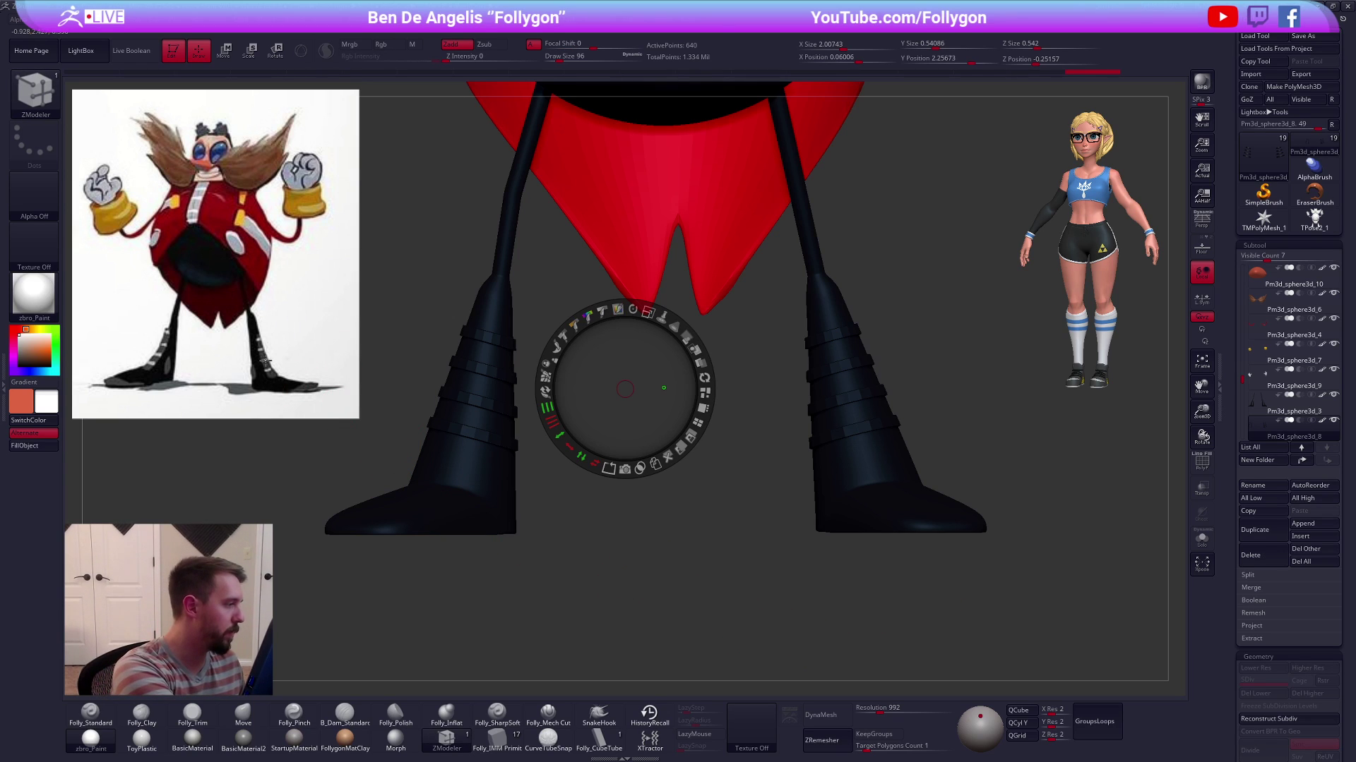
{"action": "key", "text": "c"}
{"action": "key", "text": "1"}
{"action": "left_click", "coordinate": [26, 446]}
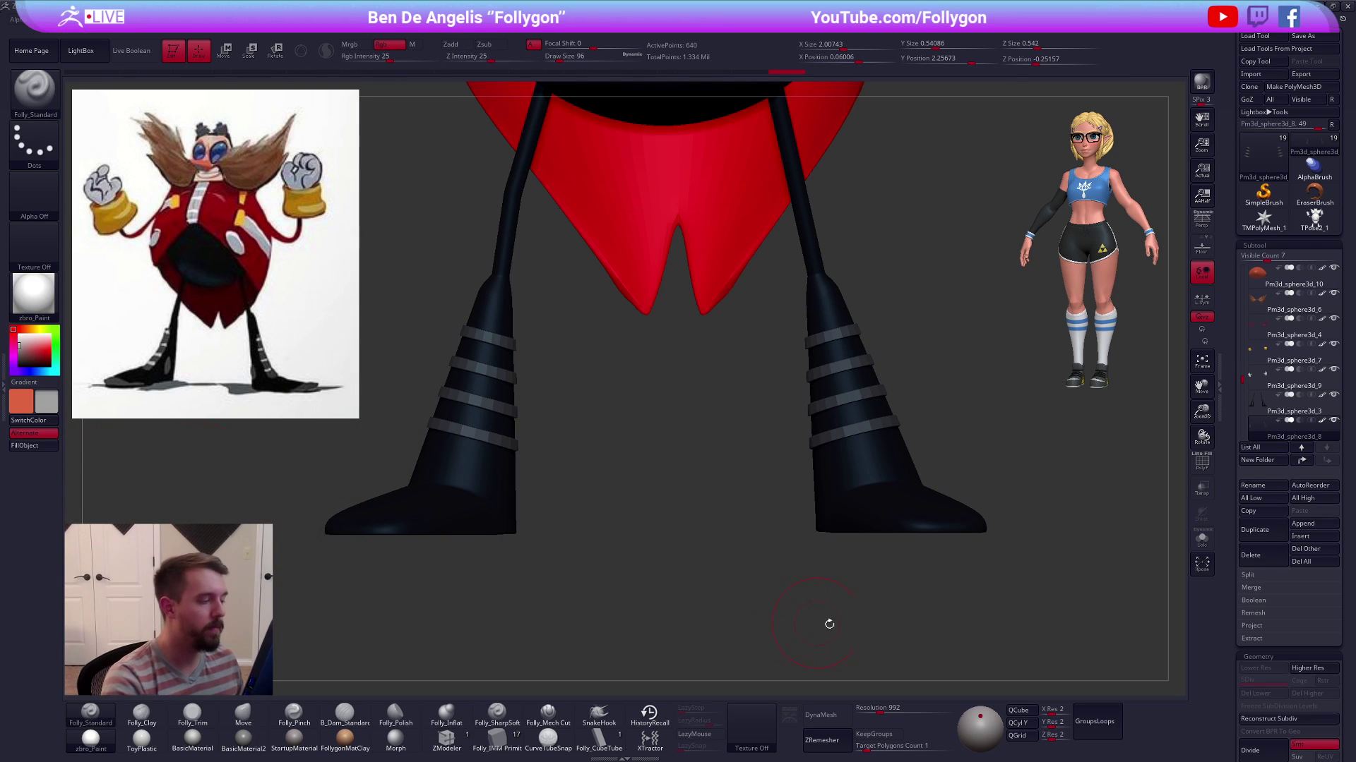
{"action": "left_click_drag", "start_coordinate": [911, 608], "coordinate": [892, 596]}
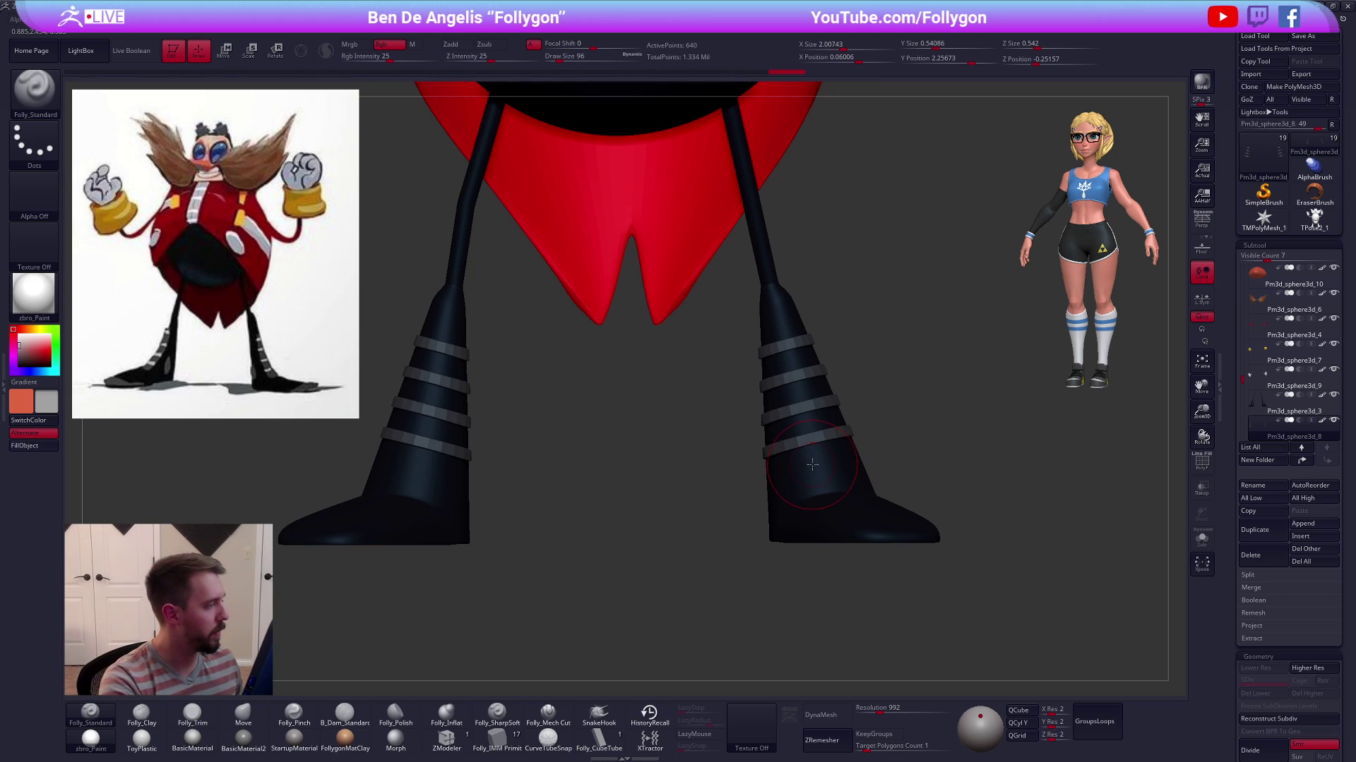
Hide everything in the bands subtool except the four front strips on the character's left boot
{"action": "key", "text": "ctrl+shift+f"}
{"action": "left_click", "coordinate": [845, 704]}
{"action": "key", "text": "shift+f"}
{"action": "left_click_drag", "start_coordinate": [901, 425], "coordinate": [829, 482]}
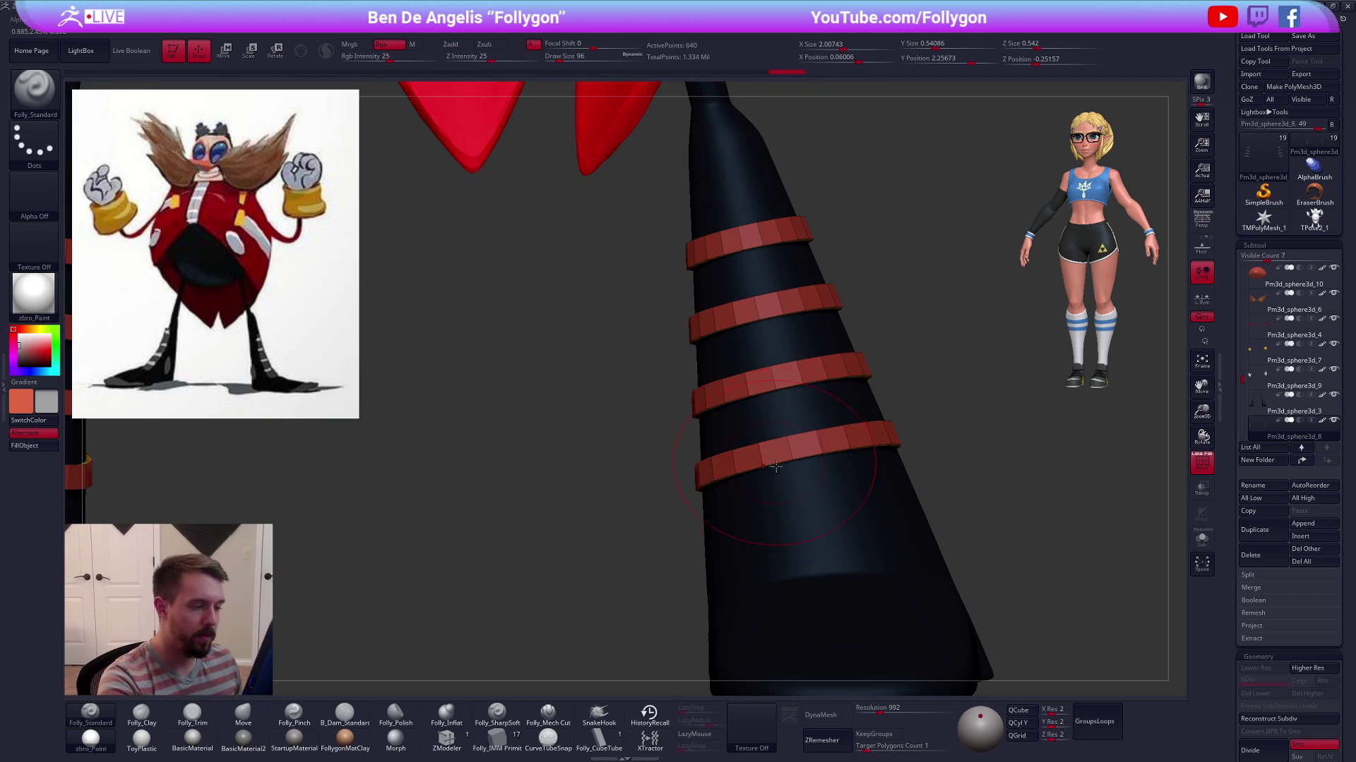
{"action": "mouse_move", "coordinate": [724, 448]}
{"action": "left_mouse_down", "text": "ctrl+shift"}
{"action": "mouse_move", "coordinate": [783, 530]}
{"action": "mouse_move", "coordinate": [872, 480]}
{"action": "mouse_move", "coordinate": [879, 451]}
{"action": "mouse_move", "coordinate": [856, 496]}
{"action": "left_mouse_up", "text": "ctrl+shift"}
{"action": "mouse_move", "coordinate": [743, 421]}
{"action": "left_mouse_down", "text": "ctrl+alt+shift"}
{"action": "mouse_move", "coordinate": [779, 484]}
{"action": "mouse_move", "coordinate": [836, 404]}
{"action": "mouse_move", "coordinate": [827, 393]}
{"action": "left_mouse_up", "text": "ctrl+alt+shift"}
{"action": "mouse_move", "coordinate": [738, 417]}
{"action": "left_mouse_down", "text": "ctrl+alt+shift"}
{"action": "mouse_move", "coordinate": [823, 370]}
{"action": "mouse_move", "coordinate": [734, 331]}
{"action": "left_mouse_up", "text": "ctrl+alt+shift"}
{"action": "mouse_move", "coordinate": [727, 280]}
{"action": "left_mouse_down", "text": "ctrl+alt+shift"}
{"action": "mouse_move", "coordinate": [767, 349]}
{"action": "mouse_move", "coordinate": [727, 248]}
{"action": "mouse_move", "coordinate": [724, 260]}
{"action": "left_mouse_up", "text": "ctrl+alt+shift"}
{"action": "mouse_move", "coordinate": [838, 350]}
{"action": "right_mouse_down", "text": "alt"}
{"action": "mouse_move", "coordinate": [816, 335]}
{"action": "mouse_move", "coordinate": [825, 272]}
{"action": "right_mouse_up", "text": "alt"}
{"action": "left_click_drag", "start_coordinate": [922, 357], "coordinate": [917, 402], "text": "ctrl+shift"}
{"action": "left_click_drag", "start_coordinate": [932, 575], "coordinate": [871, 569]}
{"action": "key", "text": "shift+f"}
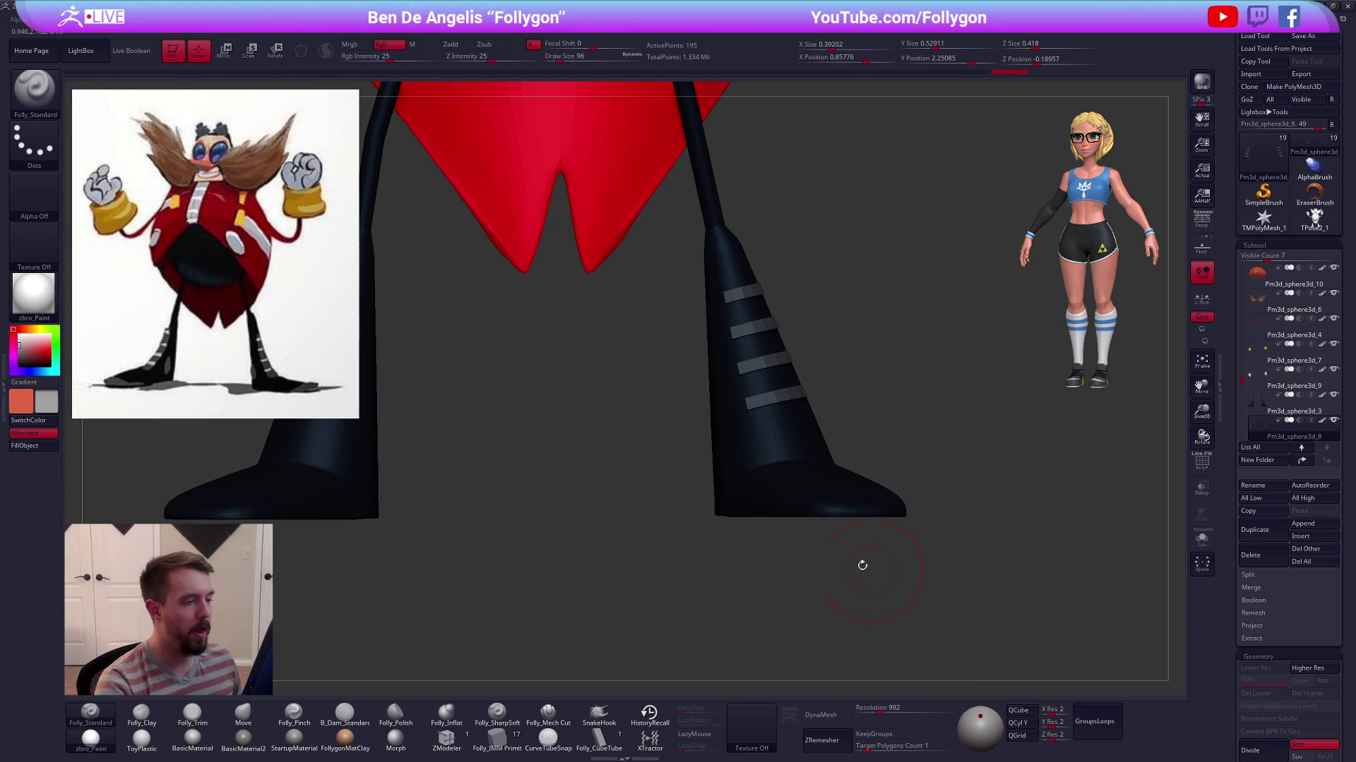
Invert the visibility and split the left boot's four front strips off into their own subtool
{"action": "right_click_drag", "start_coordinate": [715, 498], "coordinate": [866, 512], "text": "alt"}
{"action": "key", "text": "alt+s"}
{"action": "key", "text": "shift+f"}
{"action": "key", "text": "space"}
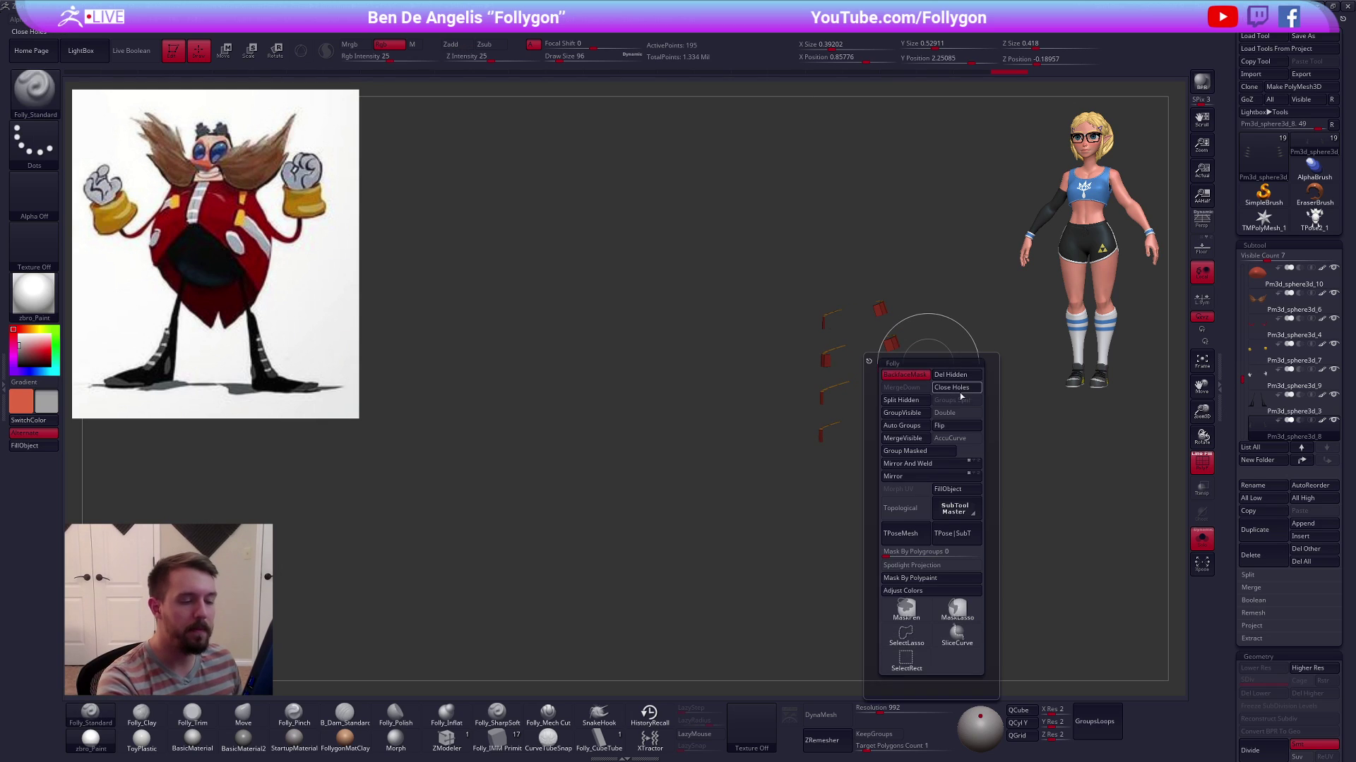
{"action": "mouse_move", "coordinate": [867, 381]}
{"action": "left_mouse_down"}
{"action": "mouse_move", "coordinate": [898, 249]}
{"action": "mouse_move", "coordinate": [891, 273]}
{"action": "mouse_move", "coordinate": [941, 460]}
{"action": "mouse_move", "coordinate": [867, 241]}
{"action": "mouse_move", "coordinate": [935, 357]}
{"action": "mouse_move", "coordinate": [916, 422]}
{"action": "mouse_move", "coordinate": [923, 375]}
{"action": "mouse_move", "coordinate": [872, 381]}
{"action": "mouse_move", "coordinate": [980, 544]}
{"action": "mouse_move", "coordinate": [980, 452]}
{"action": "left_mouse_up"}
{"action": "key", "text": "ctrl+z"}
{"action": "left_click_drag", "start_coordinate": [977, 424], "coordinate": [971, 391], "text": "ctrl+shift"}
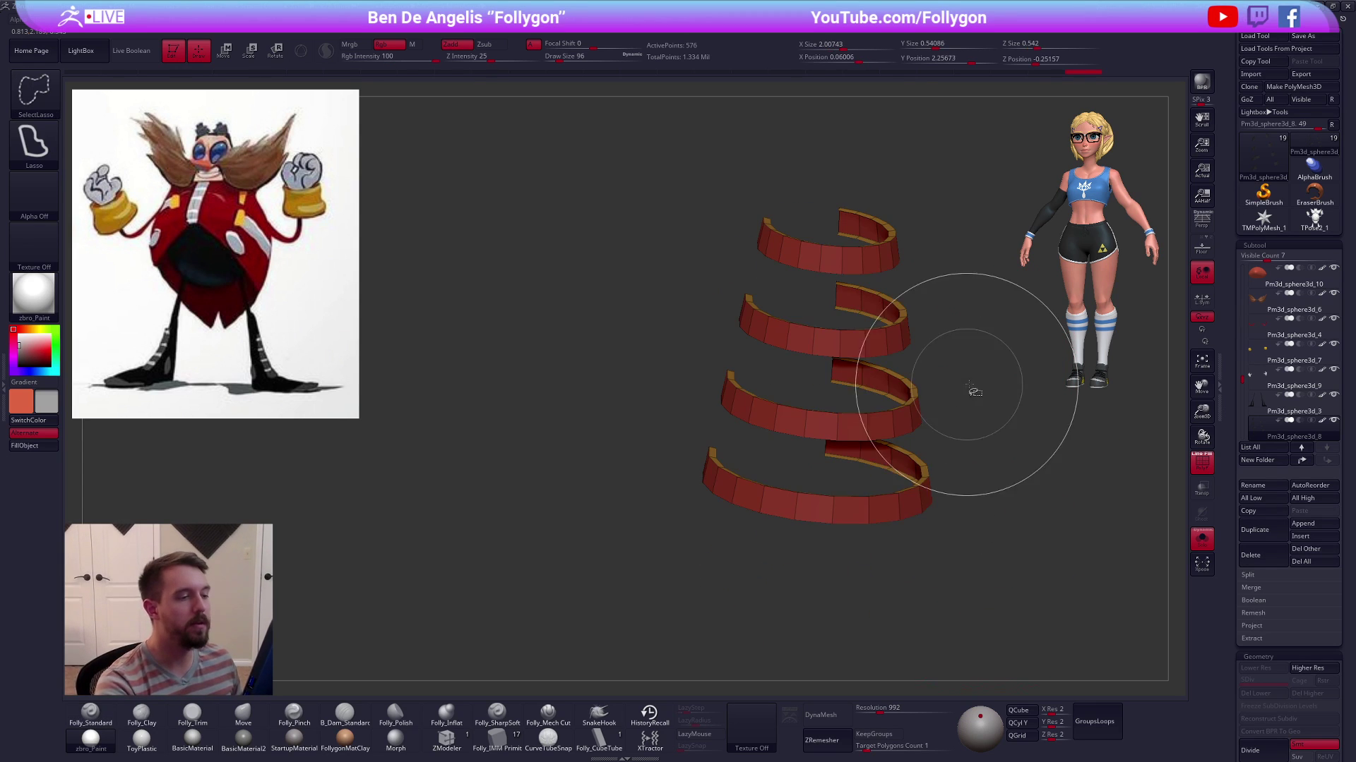
{"action": "key", "text": "space"}
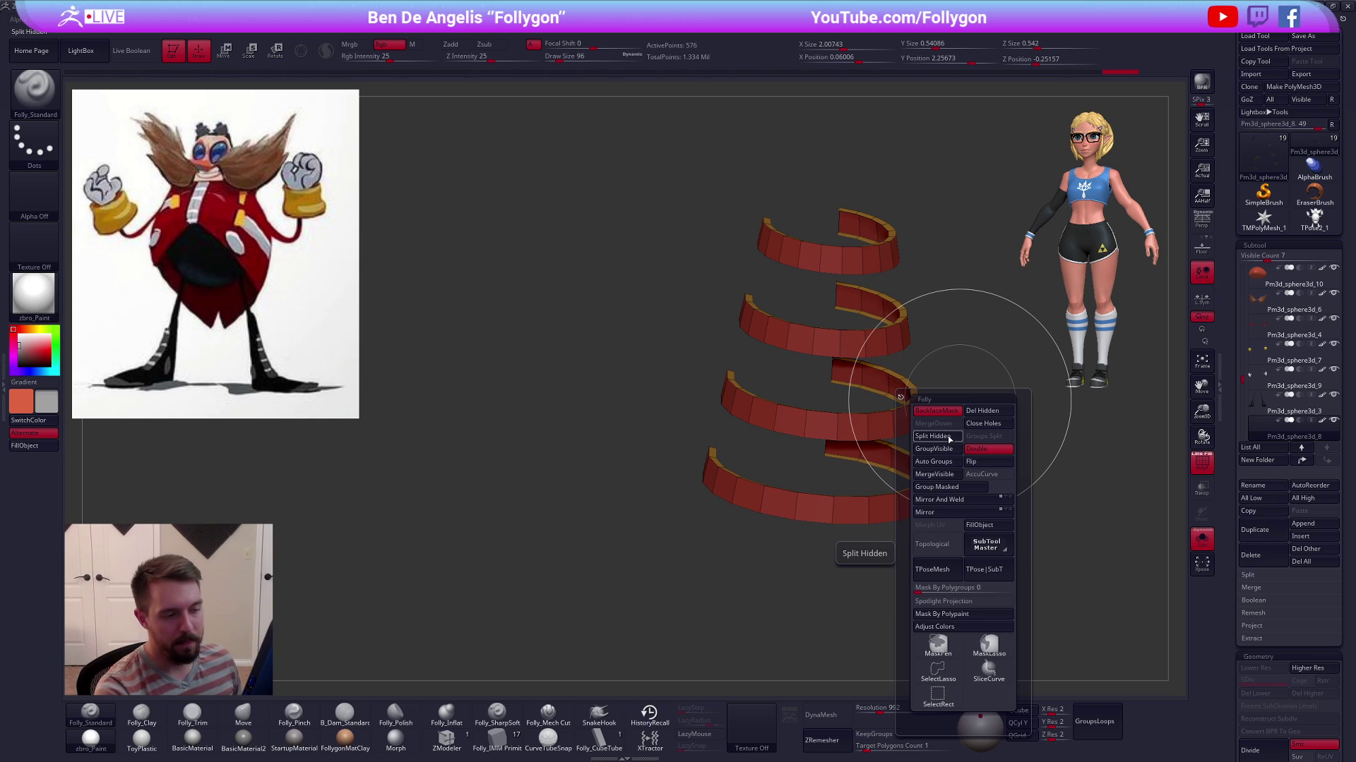
{"action": "left_click", "coordinate": [947, 437]}
{"action": "left_click_drag", "start_coordinate": [947, 438], "coordinate": [1026, 416]}
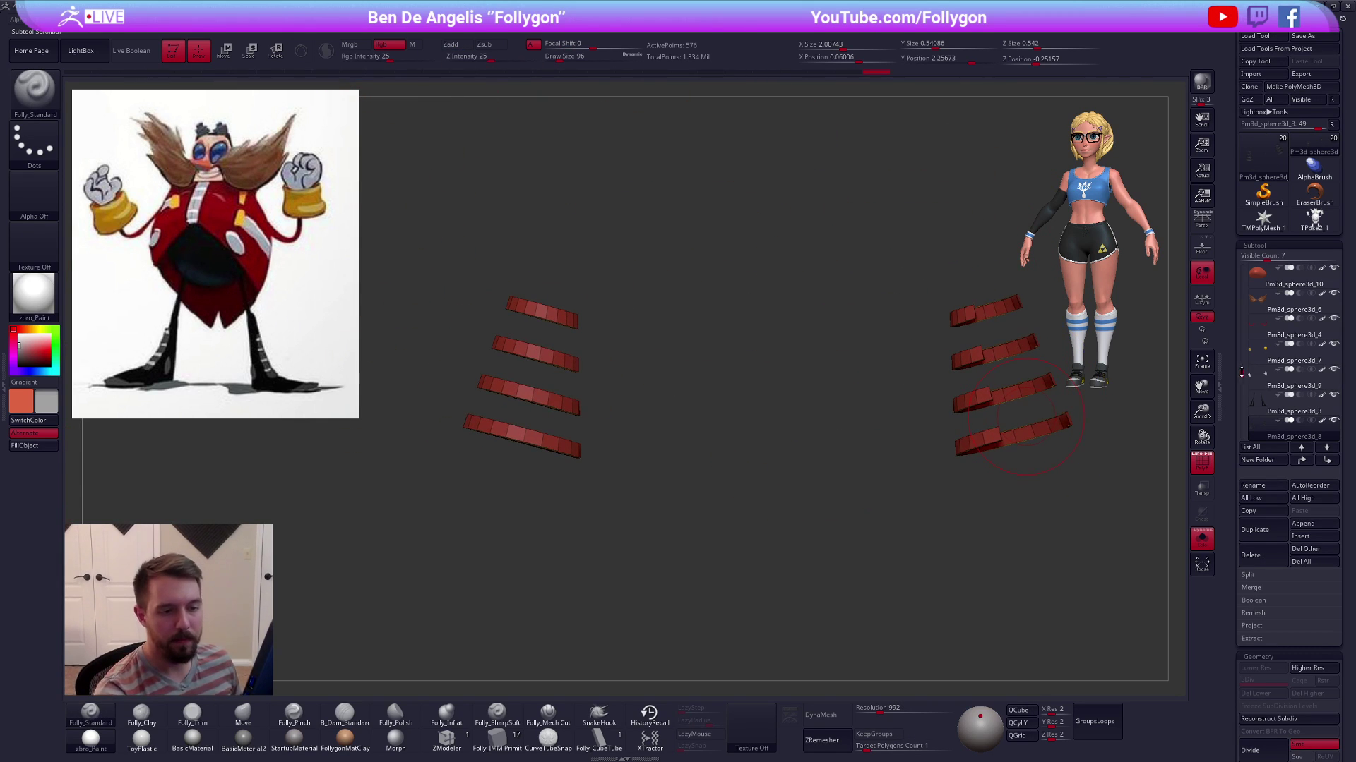
Select the remaining bands subtool and hide the front section of the lowest band on the character's right boot
{"action": "left_click_drag", "start_coordinate": [1242, 372], "coordinate": [1242, 394]}
{"action": "left_click", "coordinate": [1271, 405]}
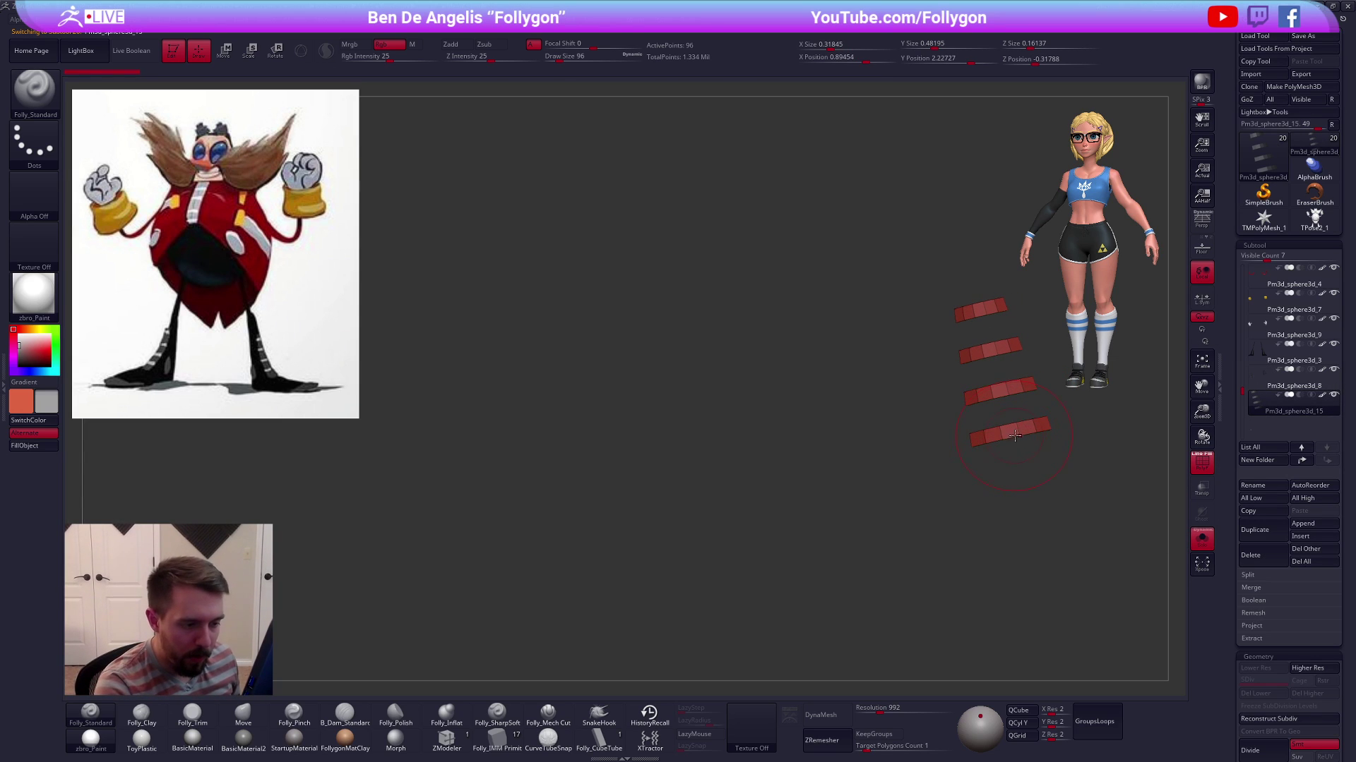
{"action": "left_click", "coordinate": [1294, 379]}
{"action": "mouse_move", "coordinate": [723, 458]}
{"action": "left_mouse_down", "text": "alt"}
{"action": "mouse_move", "coordinate": [874, 454]}
{"action": "mouse_move", "coordinate": [735, 414]}
{"action": "mouse_move", "coordinate": [707, 426]}
{"action": "mouse_move", "coordinate": [715, 471]}
{"action": "mouse_move", "coordinate": [671, 459]}
{"action": "left_mouse_up", "text": "alt"}
{"action": "key", "text": "alt+s"}
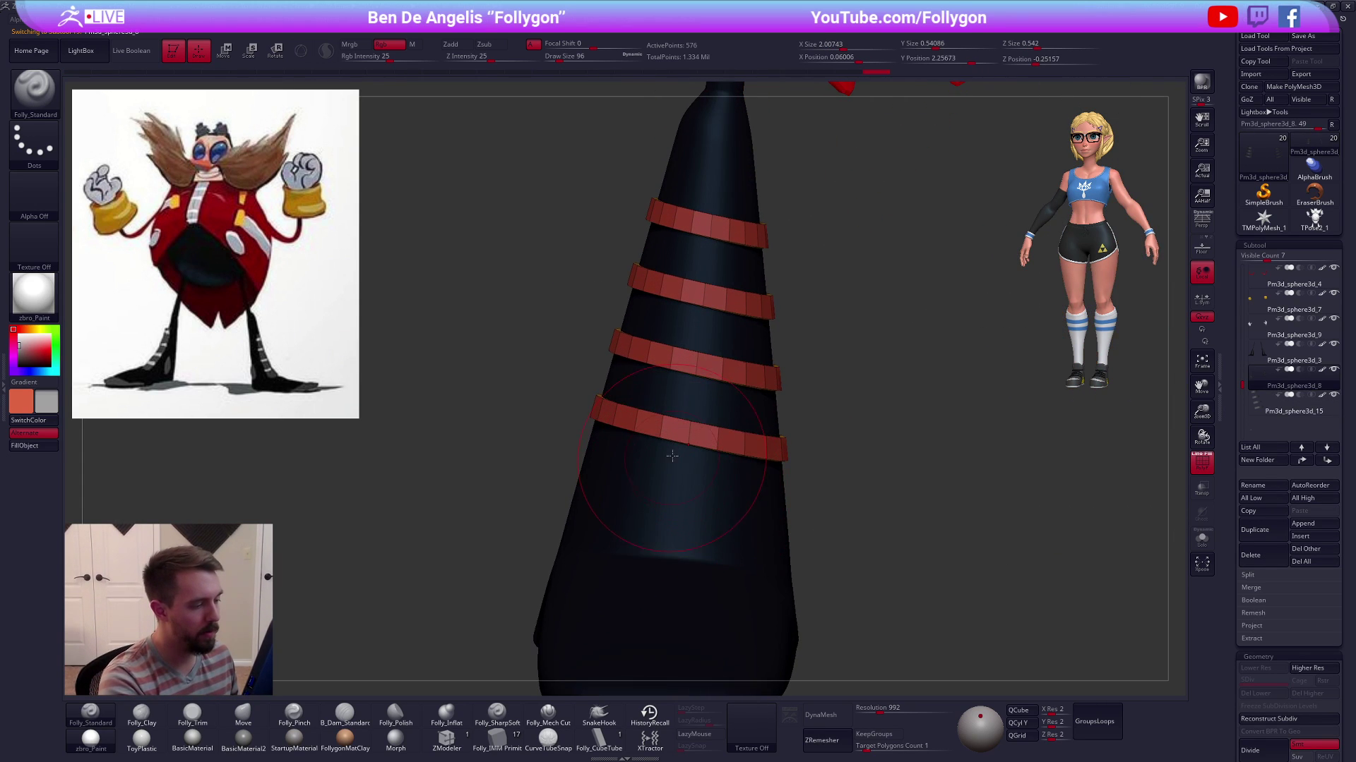
{"action": "key", "text": "ctrl+shift"}
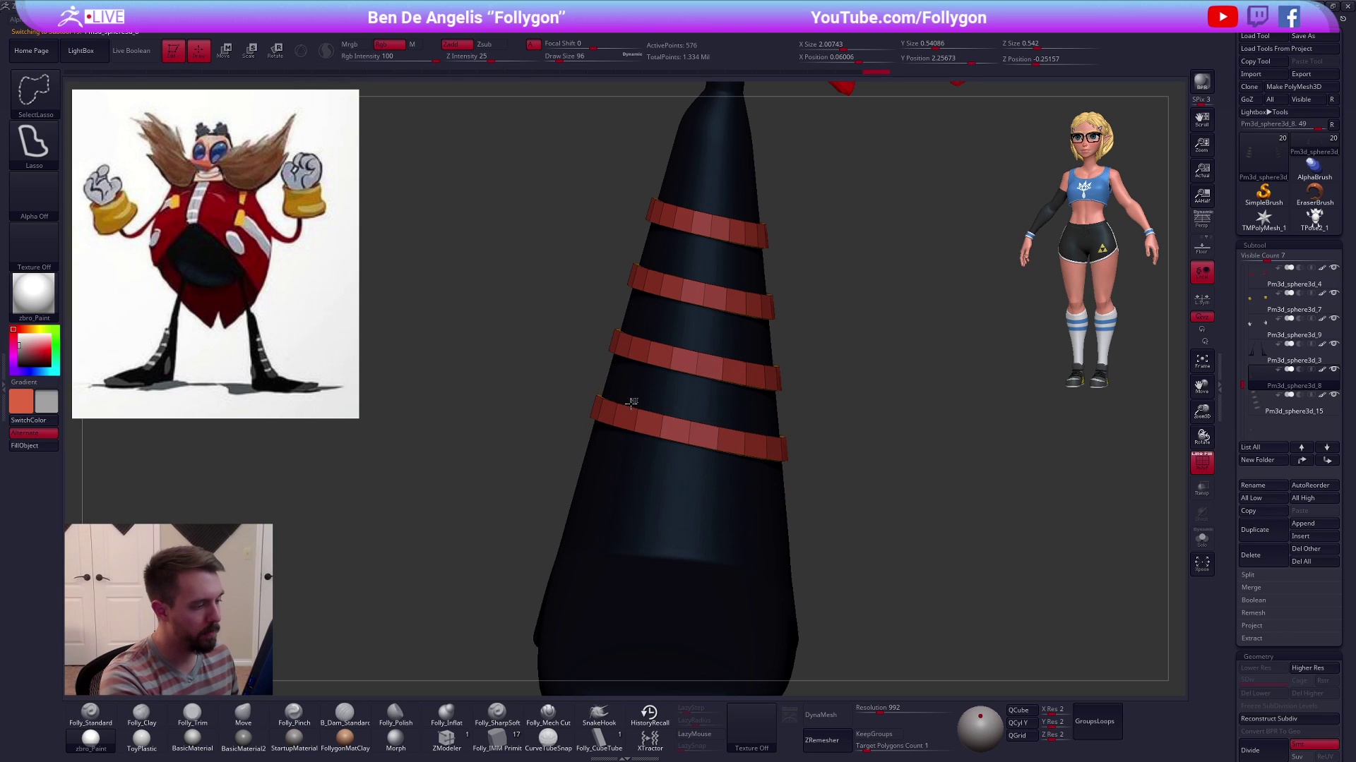
{"action": "mouse_move", "coordinate": [759, 453]}
{"action": "left_mouse_down", "text": "ctrl+shift"}
{"action": "mouse_move", "coordinate": [755, 441]}
{"action": "mouse_move", "coordinate": [834, 453]}
{"action": "left_mouse_up", "text": "ctrl+shift"}
{"action": "right_click_drag", "start_coordinate": [729, 442], "coordinate": [704, 448]}
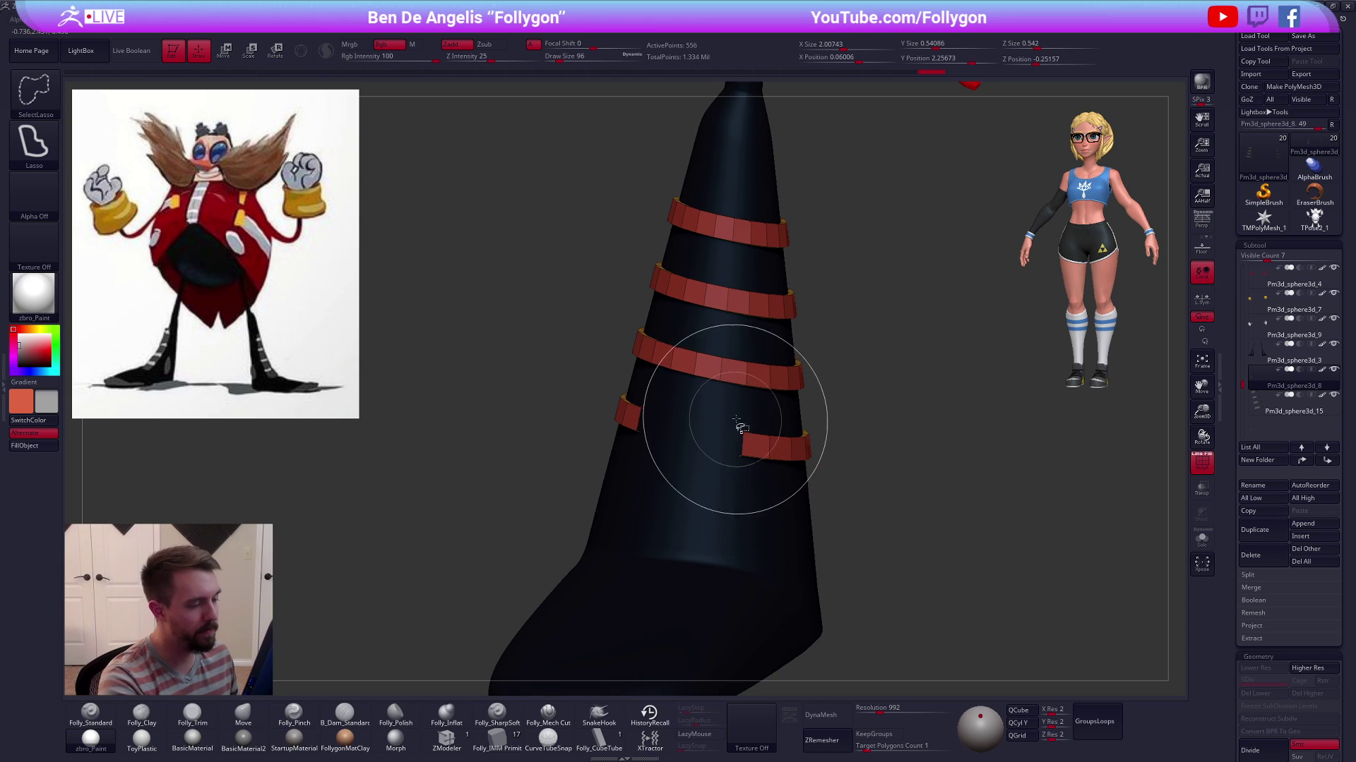
{"action": "left_click_drag", "start_coordinate": [752, 412], "coordinate": [758, 428], "text": "ctrl+alt+shift"}
{"action": "left_click_drag", "start_coordinate": [842, 442], "coordinate": [850, 445], "text": "ctrl+shift"}
{"action": "mouse_move", "coordinate": [850, 445]}
{"action": "right_mouse_down"}
{"action": "mouse_move", "coordinate": [839, 428]}
{"action": "mouse_move", "coordinate": [824, 444]}
{"action": "right_mouse_up"}
{"action": "left_click_drag", "start_coordinate": [832, 443], "coordinate": [839, 448], "text": "ctrl+shift"}
{"action": "right_click_drag", "start_coordinate": [823, 445], "coordinate": [726, 469]}
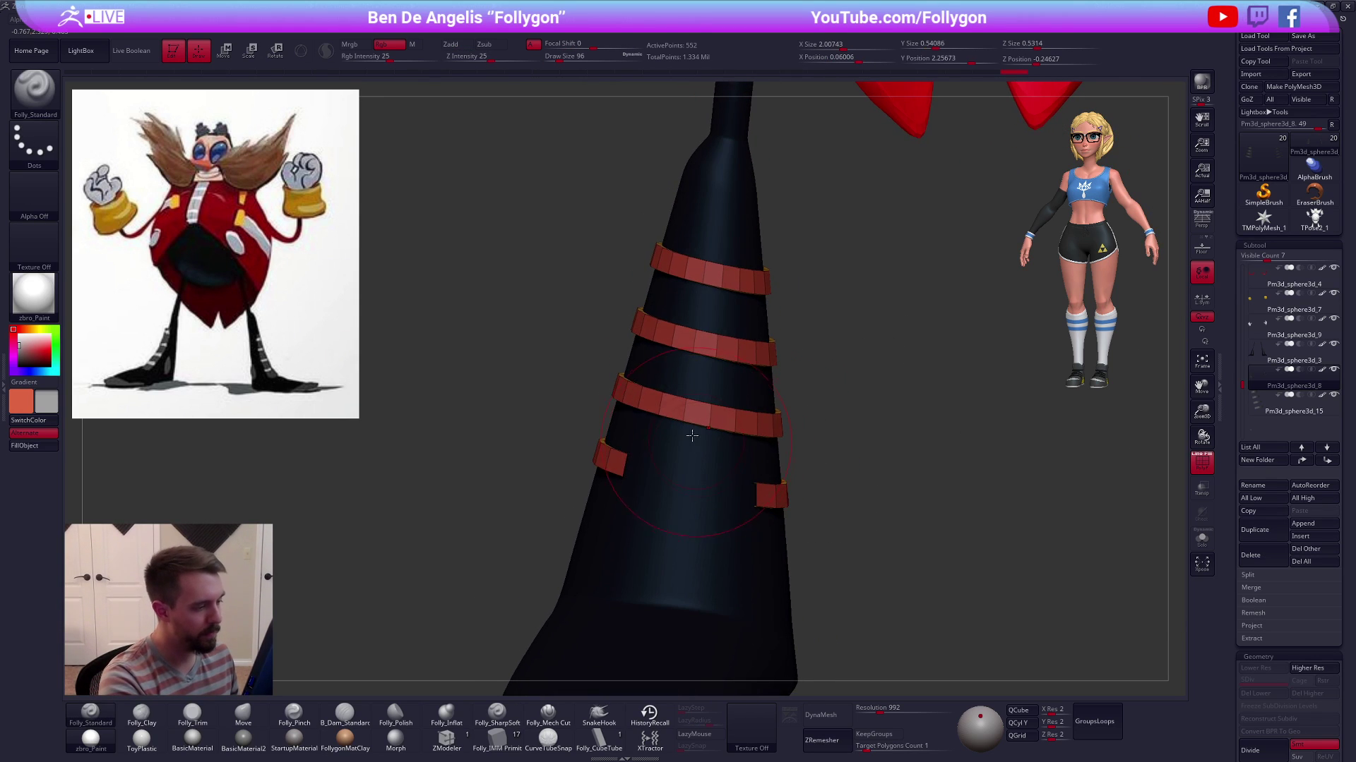
Hide the front sections of the three upper bands on the character's right boot
{"action": "right_click_drag", "start_coordinate": [724, 404], "coordinate": [738, 458], "text": "alt"}
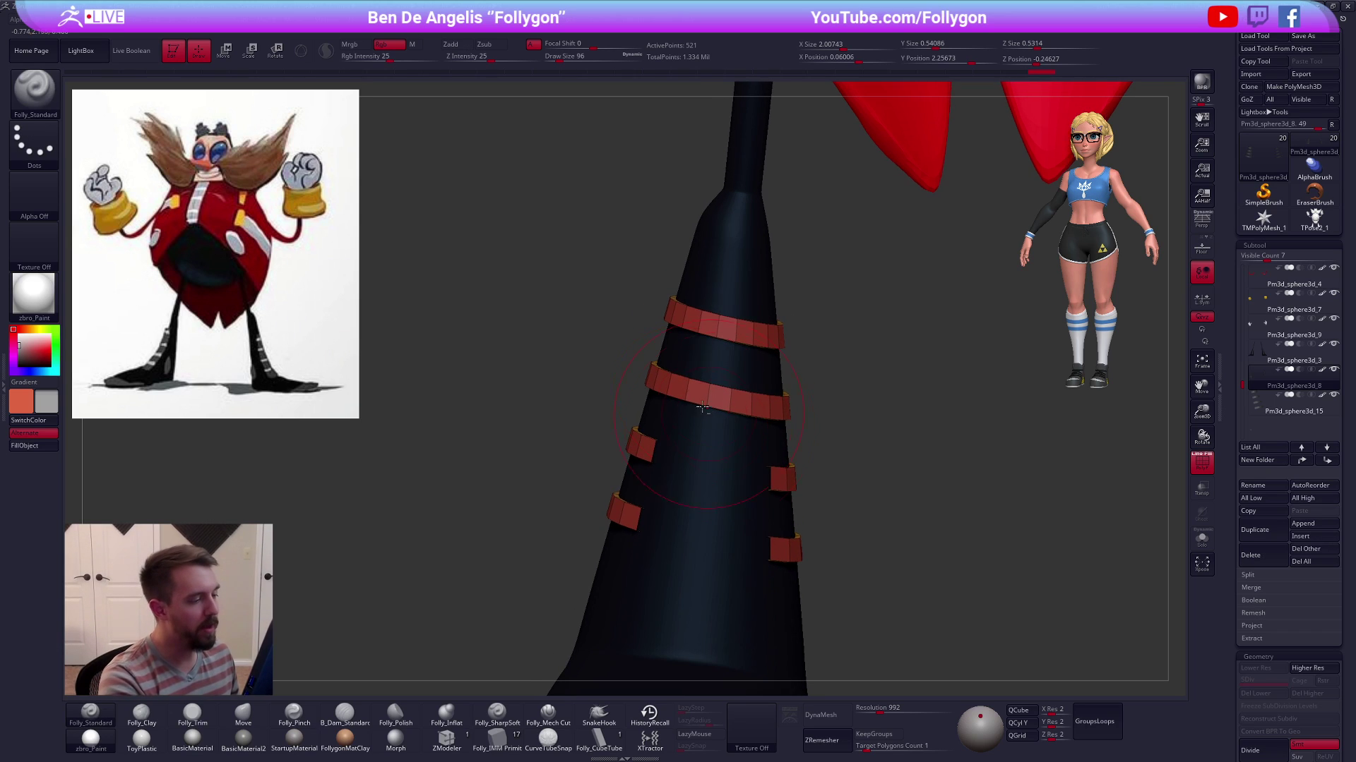
{"action": "left_click_drag", "start_coordinate": [681, 374], "coordinate": [670, 444], "text": "ctrl+alt+shift"}
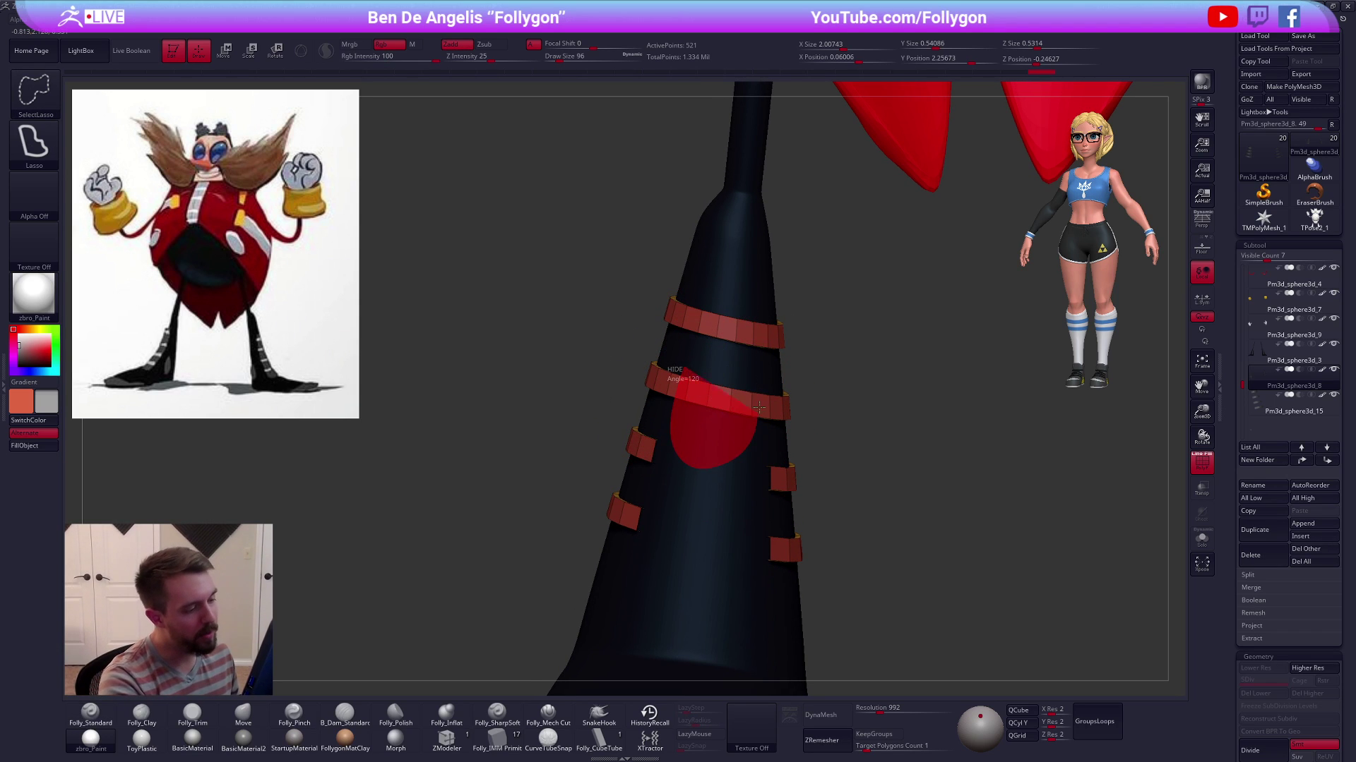
{"action": "left_click_drag", "start_coordinate": [851, 365], "coordinate": [875, 359], "text": "ctrl+shift"}
{"action": "left_click_drag", "start_coordinate": [760, 342], "coordinate": [764, 300], "text": "ctrl+alt+shift"}
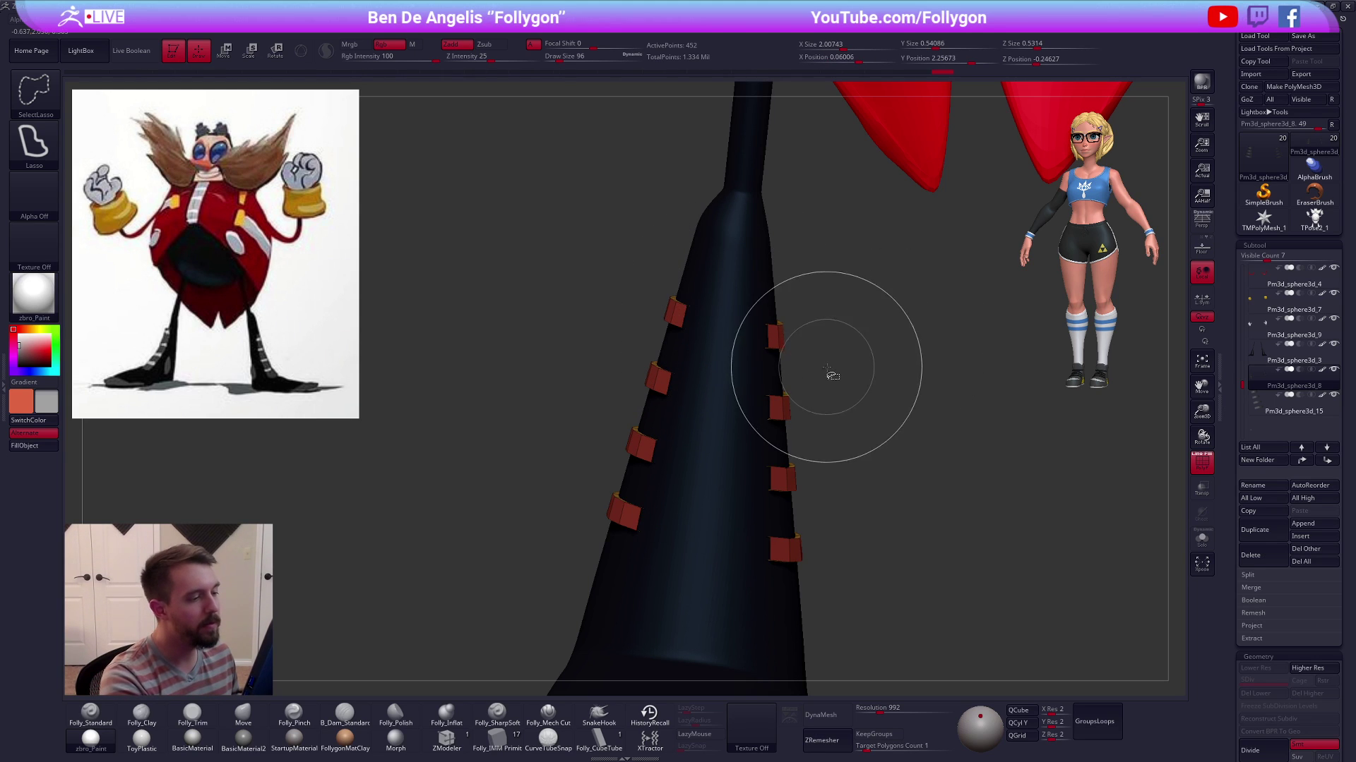
Invert the visibility and delete the hidden geometry, keeping only the right boot's four front strips
{"action": "left_click_drag", "start_coordinate": [833, 372], "coordinate": [838, 380], "text": "ctrl+shift"}
{"action": "key", "text": "alt+s"}
{"action": "mouse_move", "coordinate": [835, 395]}
{"action": "right_mouse_down"}
{"action": "mouse_move", "coordinate": [832, 417]}
{"action": "mouse_move", "coordinate": [798, 431]}
{"action": "mouse_move", "coordinate": [674, 304]}
{"action": "right_mouse_up"}
{"action": "mouse_move", "coordinate": [671, 302]}
{"action": "left_mouse_down", "text": "ctrl+shift"}
{"action": "mouse_move", "coordinate": [689, 632]}
{"action": "mouse_move", "coordinate": [675, 303]}
{"action": "left_mouse_up", "text": "ctrl+shift"}
{"action": "key", "text": "space"}
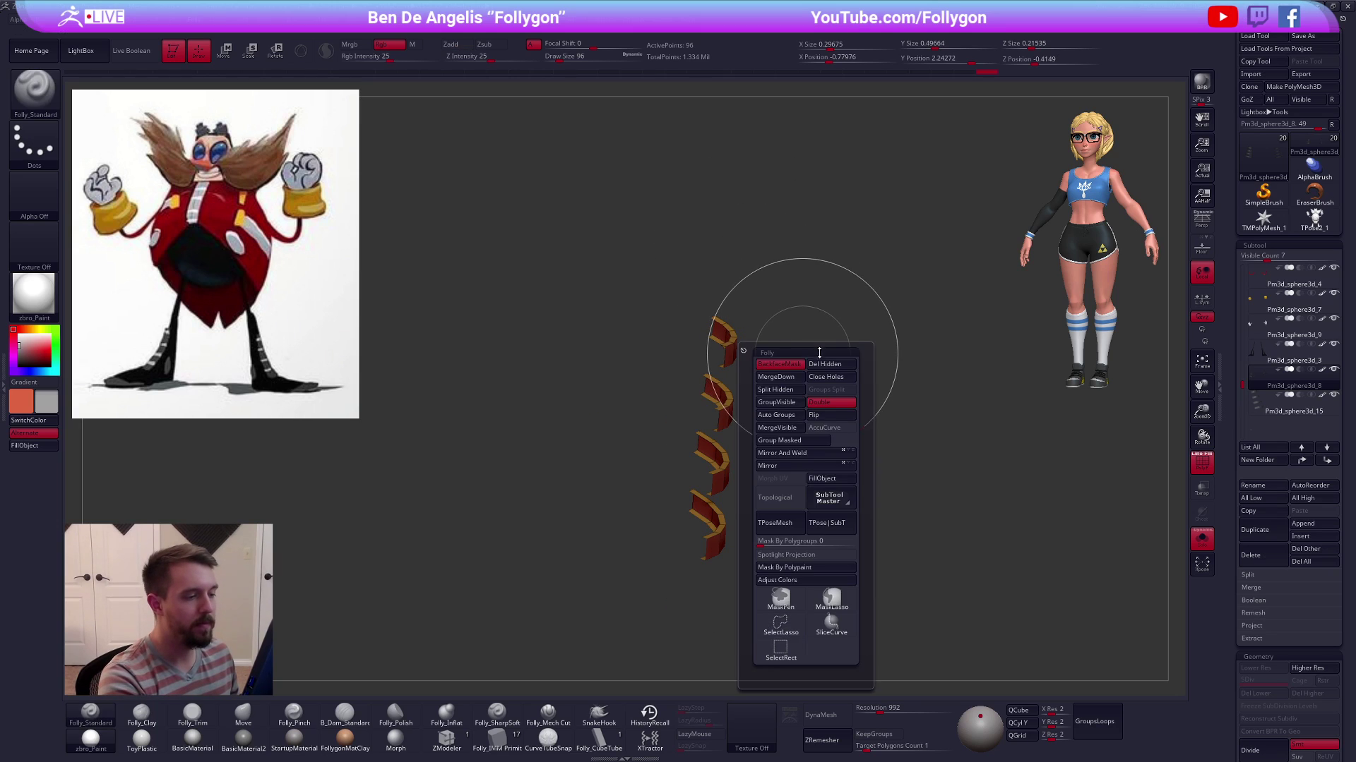
{"action": "mouse_move", "coordinate": [883, 341]}
{"action": "right_mouse_down"}
{"action": "mouse_move", "coordinate": [853, 375]}
{"action": "mouse_move", "coordinate": [876, 362]}
{"action": "right_mouse_up"}
Merge the right boot's strips down with the left boot's strip subtool and show the whole character without polyframe
{"action": "key", "text": "ctrl+shift+space"}
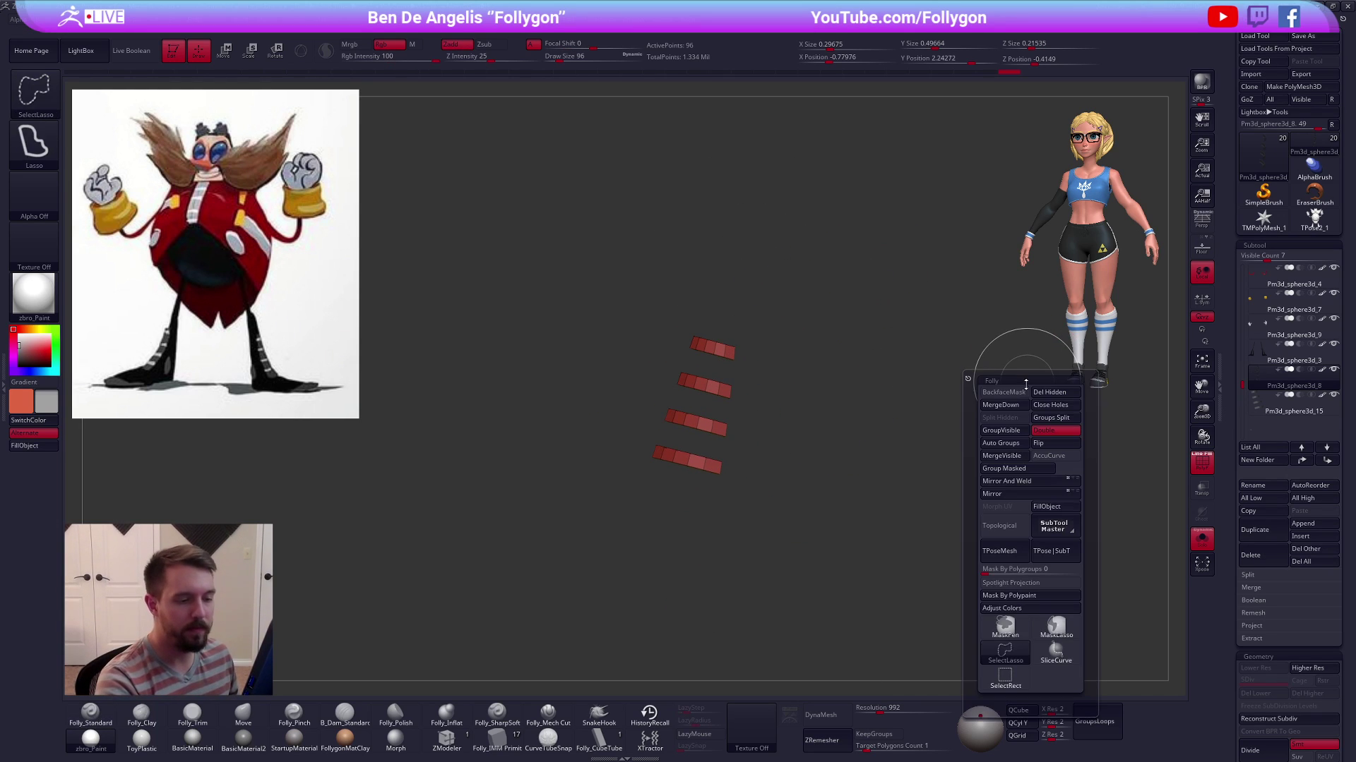
{"action": "left_click", "coordinate": [994, 418]}
{"action": "left_click", "coordinate": [977, 427]}
{"action": "right_click_drag", "start_coordinate": [953, 455], "coordinate": [1107, 486]}
{"action": "mouse_move", "coordinate": [1035, 548]}
{"action": "right_mouse_down", "text": "ctrl"}
{"action": "mouse_move", "coordinate": [1002, 544]}
{"action": "mouse_move", "coordinate": [1049, 546]}
{"action": "right_mouse_up", "text": "ctrl"}
{"action": "key", "text": "shift+f"}
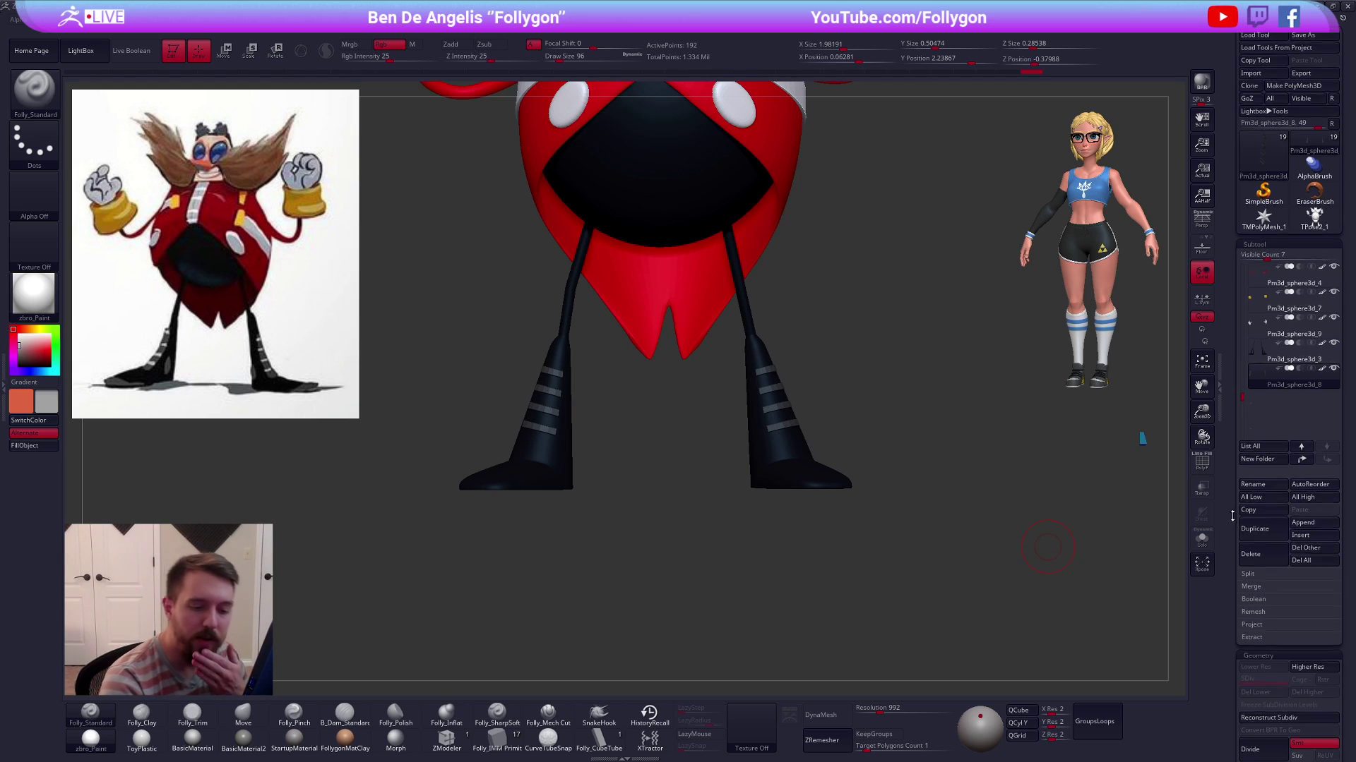
Open the crease settings, preview the boot strips with dynamic subdivision, and turn the smoothing back off
{"action": "scroll", "coordinate": [1232, 518], "scroll_direction": "down", "scroll_amount": 4}
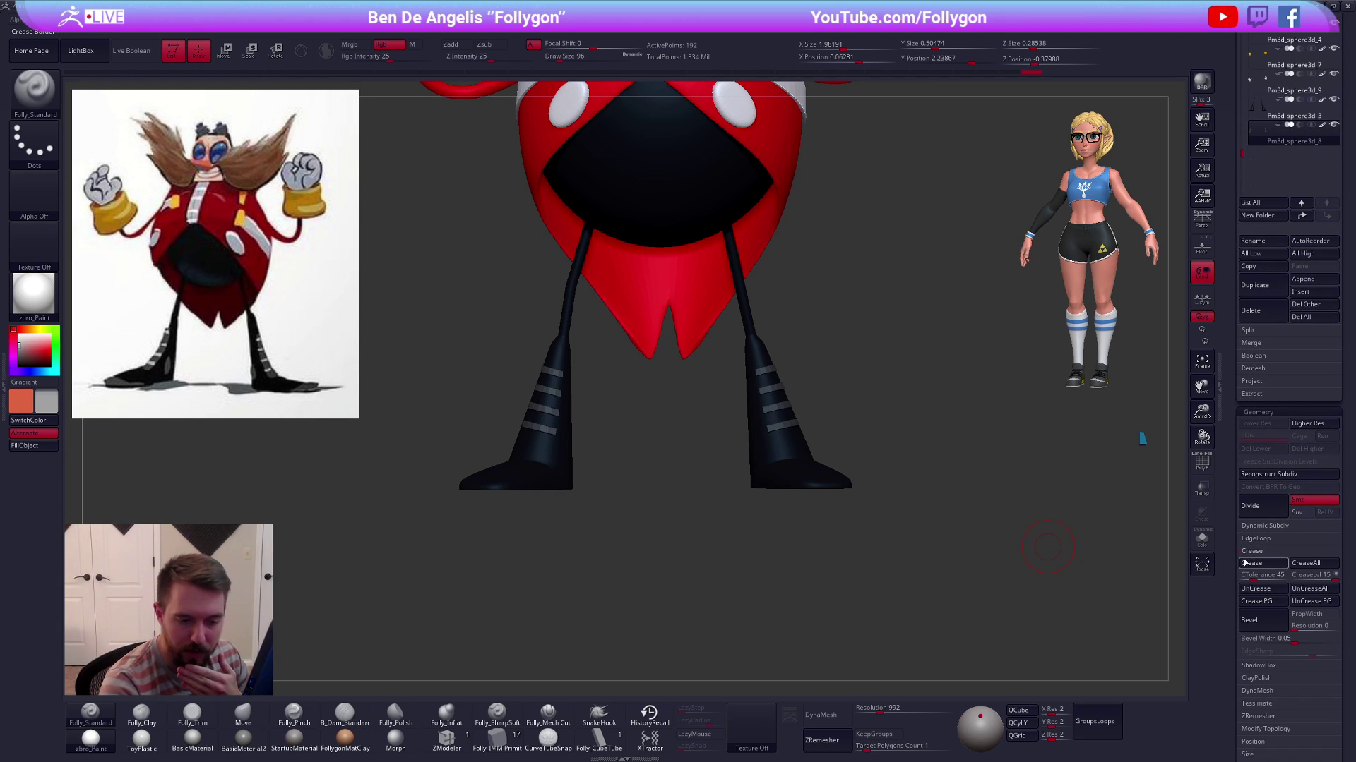
{"action": "left_click", "coordinate": [1251, 551]}
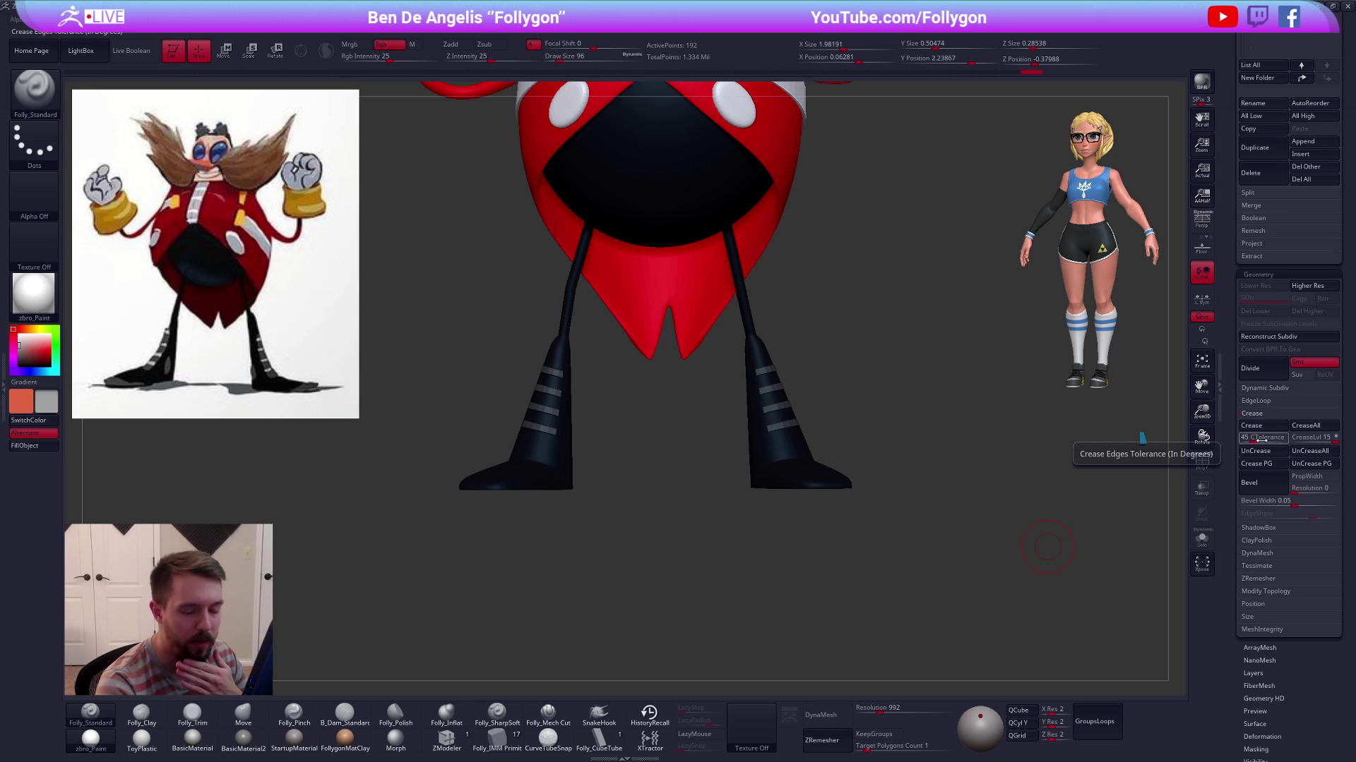
{"action": "key", "text": "d"}
{"action": "right_click_drag", "start_coordinate": [780, 394], "coordinate": [917, 530], "text": "ctrl"}
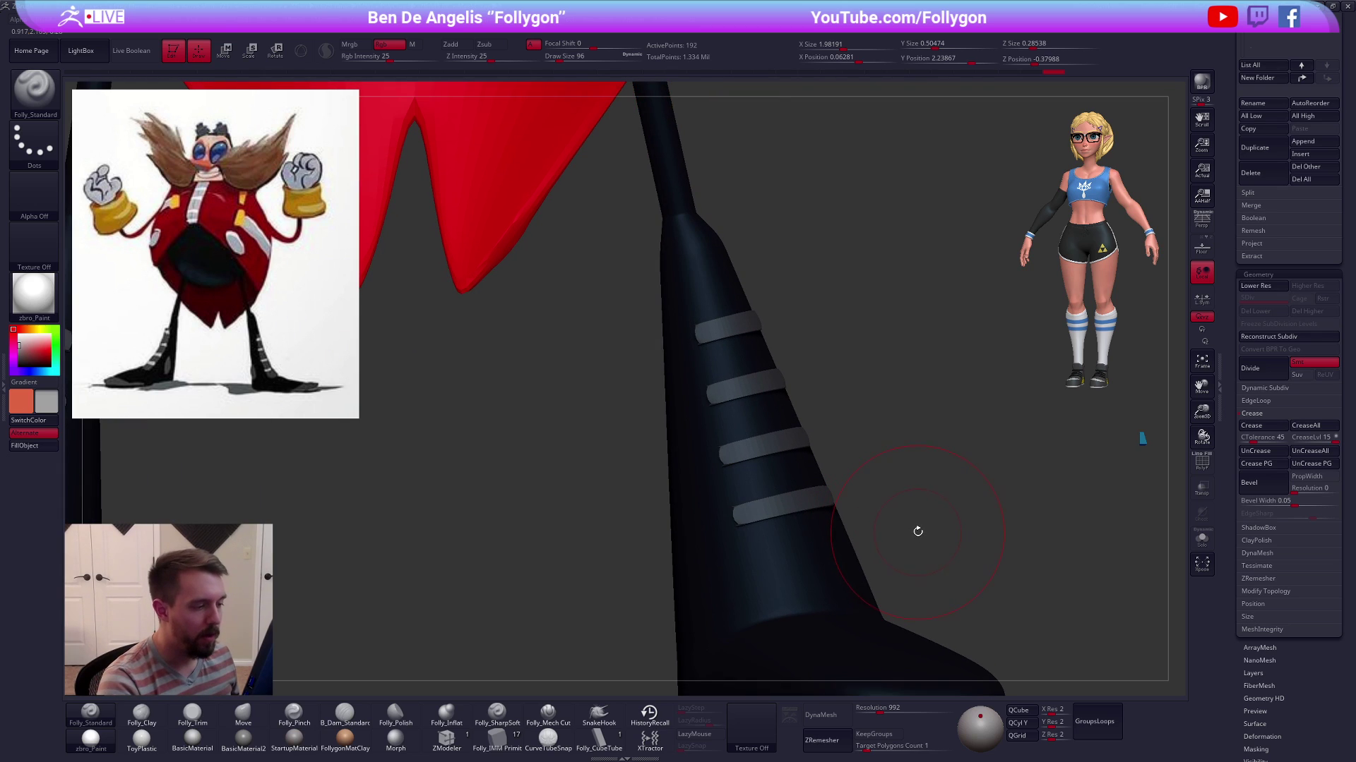
{"action": "key", "text": "shift+d"}
Isolate the boot strips with polyframe shown, keep only their outer faces visible, and delete the hidden geometry
{"action": "key", "text": "ctrl+shift+s"}
{"action": "left_click_drag", "start_coordinate": [917, 506], "coordinate": [1033, 502]}
{"action": "right_click_drag", "start_coordinate": [816, 391], "coordinate": [872, 374], "text": "ctrl"}
{"action": "key", "text": "shift+f"}
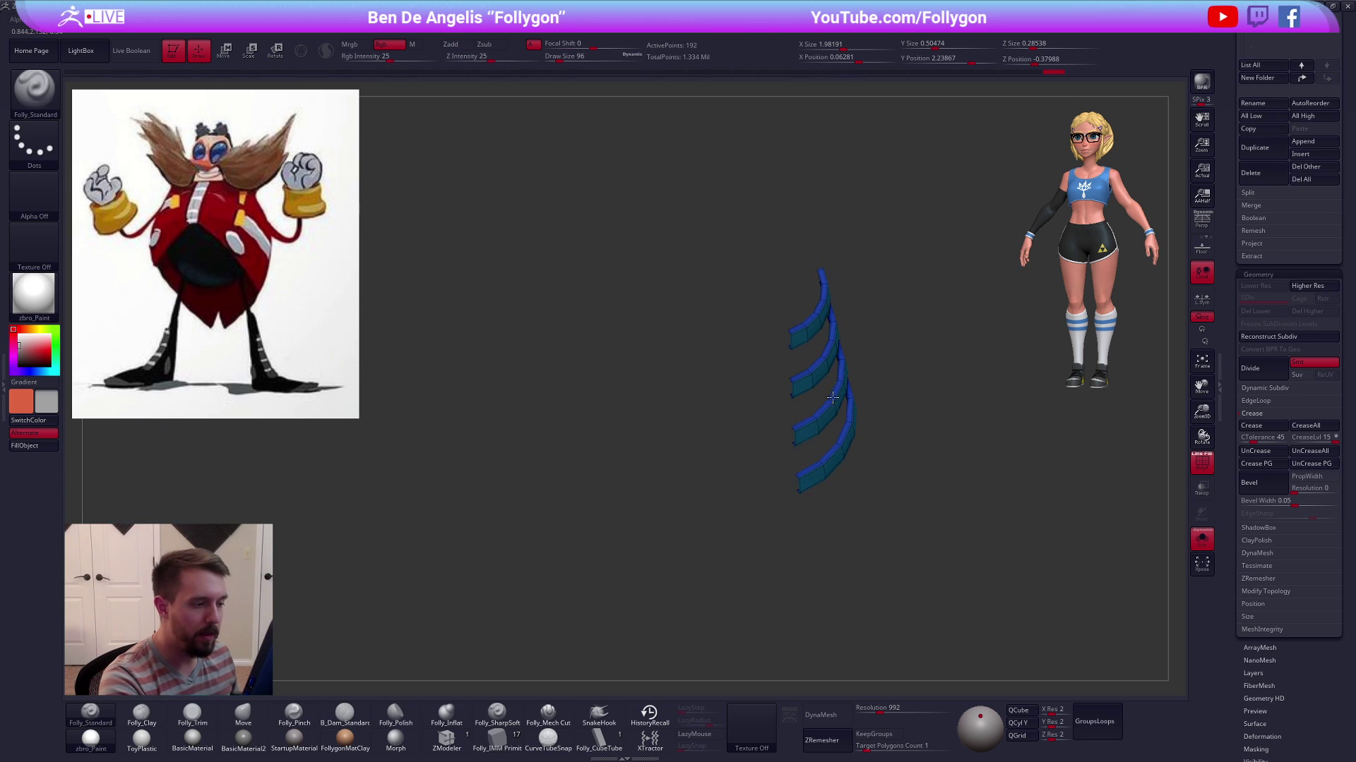
{"action": "left_click_drag", "start_coordinate": [872, 367], "coordinate": [922, 327], "text": "ctrl+shift"}
{"action": "key", "text": "space"}
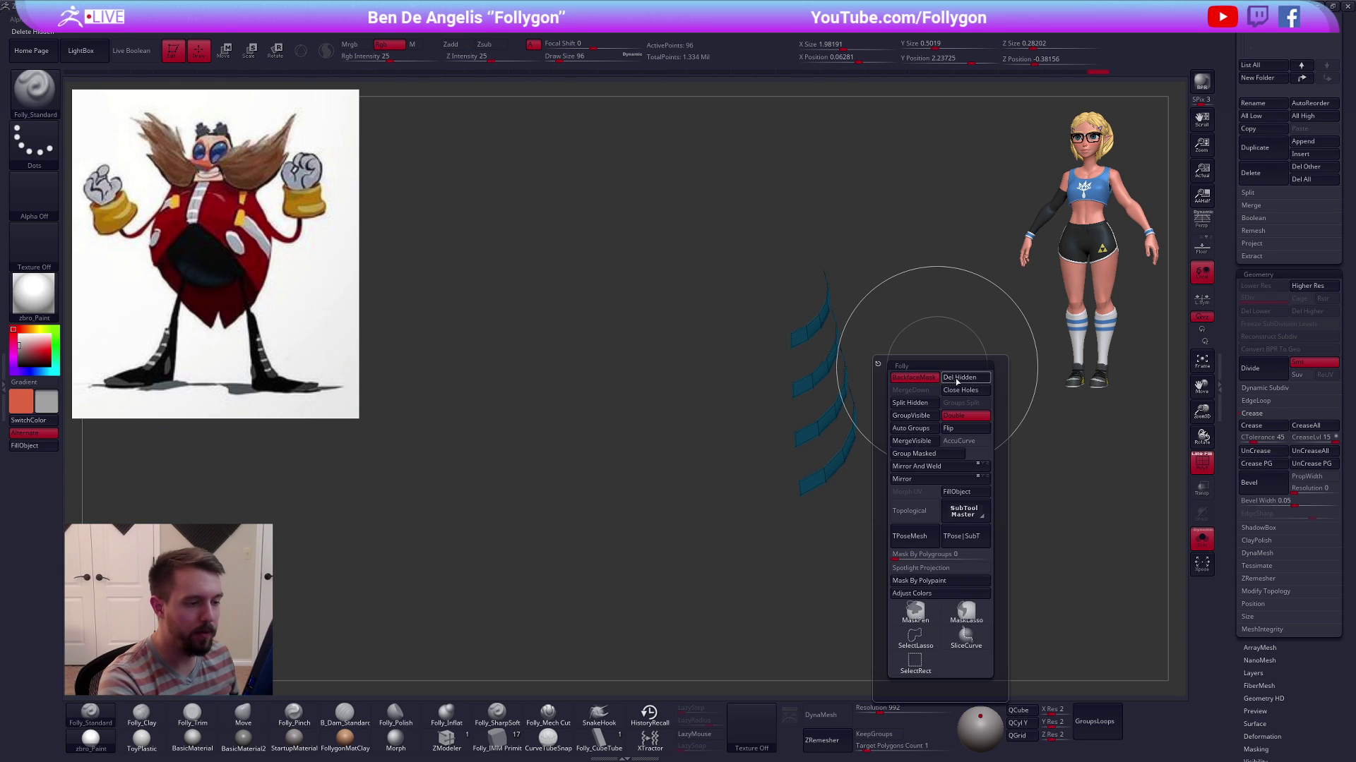
{"action": "left_click", "coordinate": [957, 382]}
Set ZModeler's polygon action to Extrude with an All Polygons target and give the boot strips new thickness
{"action": "left_click", "coordinate": [447, 740]}
{"action": "right_click_drag", "start_coordinate": [658, 503], "coordinate": [845, 403]}
{"action": "key", "text": "space"}
{"action": "left_click", "coordinate": [713, 416]}
{"action": "left_click", "coordinate": [720, 471]}
{"action": "left_click_drag", "start_coordinate": [798, 394], "coordinate": [792, 376]}
{"action": "right_click_drag", "start_coordinate": [794, 388], "coordinate": [888, 394]}
Smooth the thickened boot strips with dynamic subdivision and turn off polyframe
{"action": "key", "text": "ctrl+d"}
{"action": "key", "text": "shift+f"}
{"action": "right_click_drag", "start_coordinate": [975, 490], "coordinate": [952, 435]}
{"action": "right_click_drag", "start_coordinate": [1066, 464], "coordinate": [1116, 430], "text": "alt"}
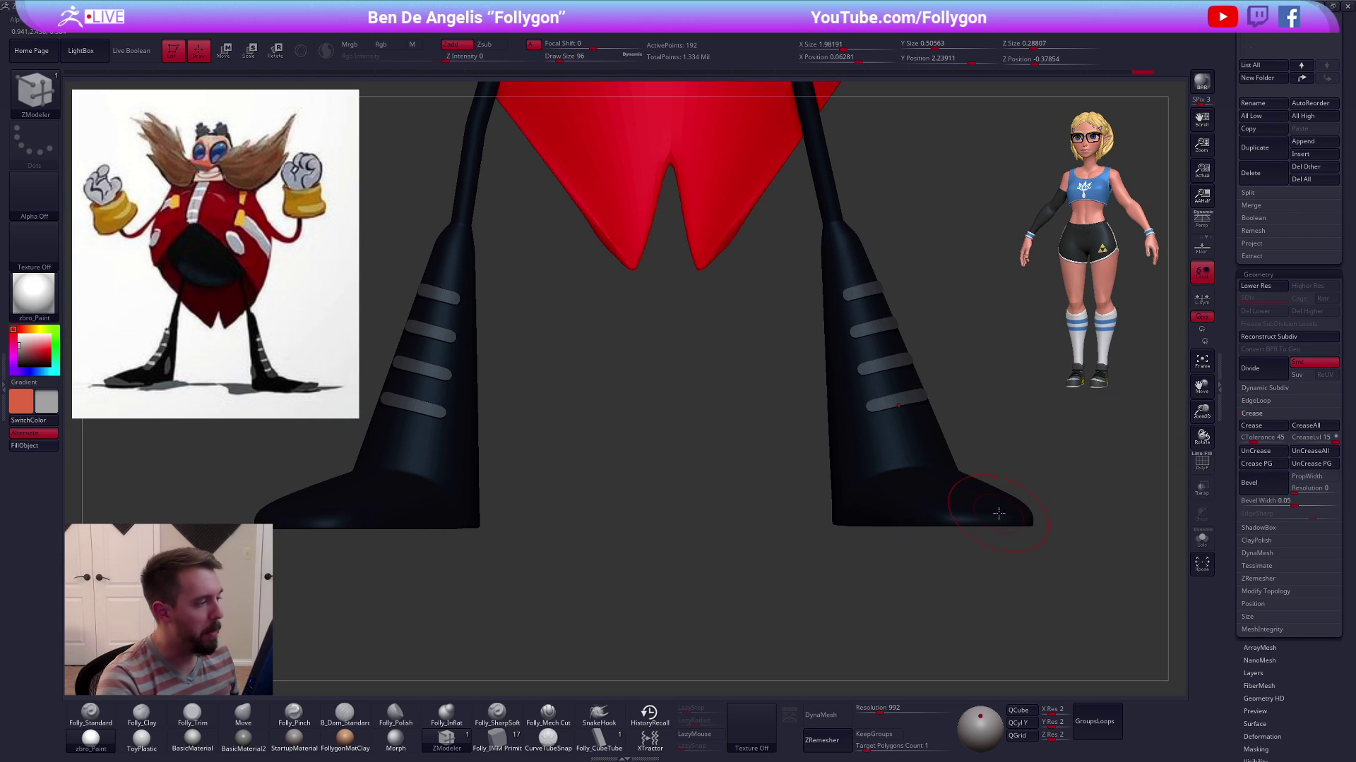
Crease the boot strips' edges with a tolerance of 45 and check their shape in isolation with polyframe shown
{"action": "right_click_drag", "start_coordinate": [1042, 518], "coordinate": [1078, 481], "text": "ctrl"}
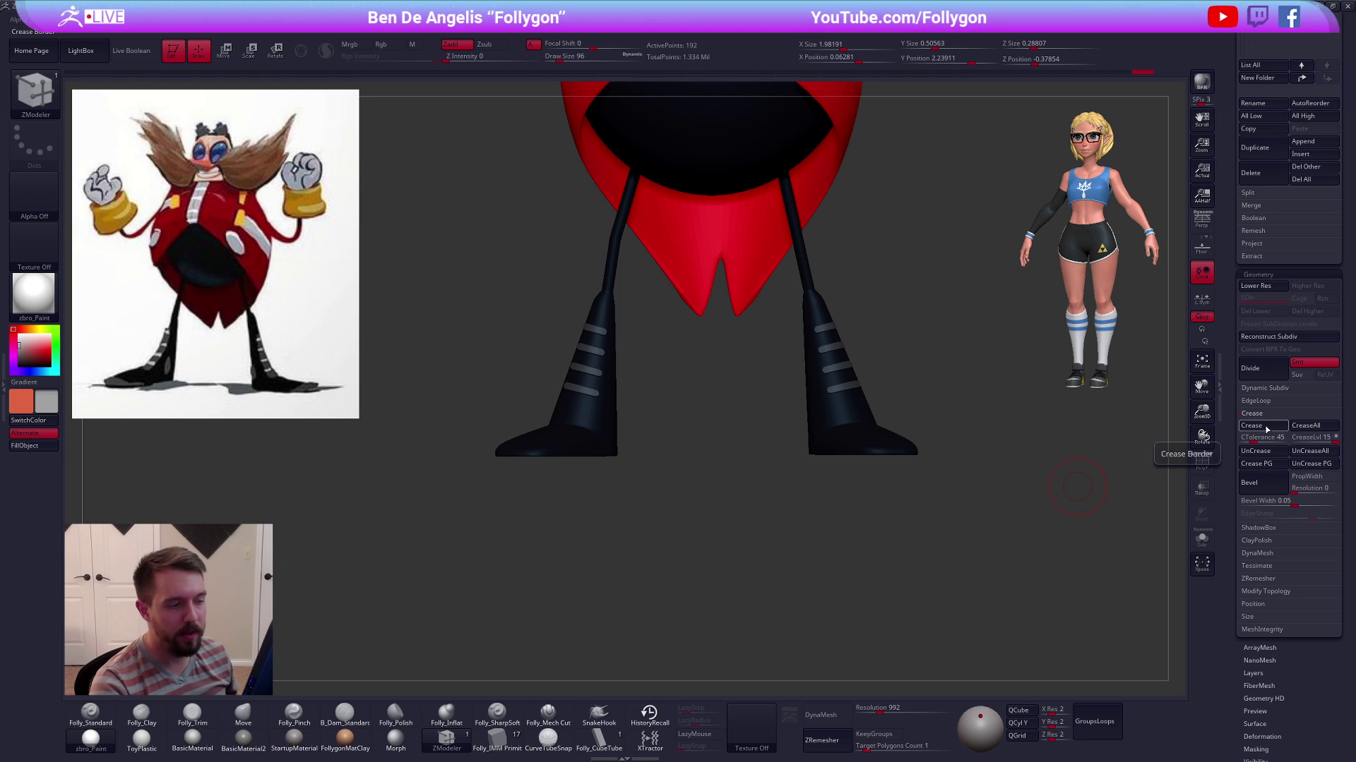
{"action": "scroll", "coordinate": [790, 390], "scroll_direction": "up", "scroll_amount": 5}
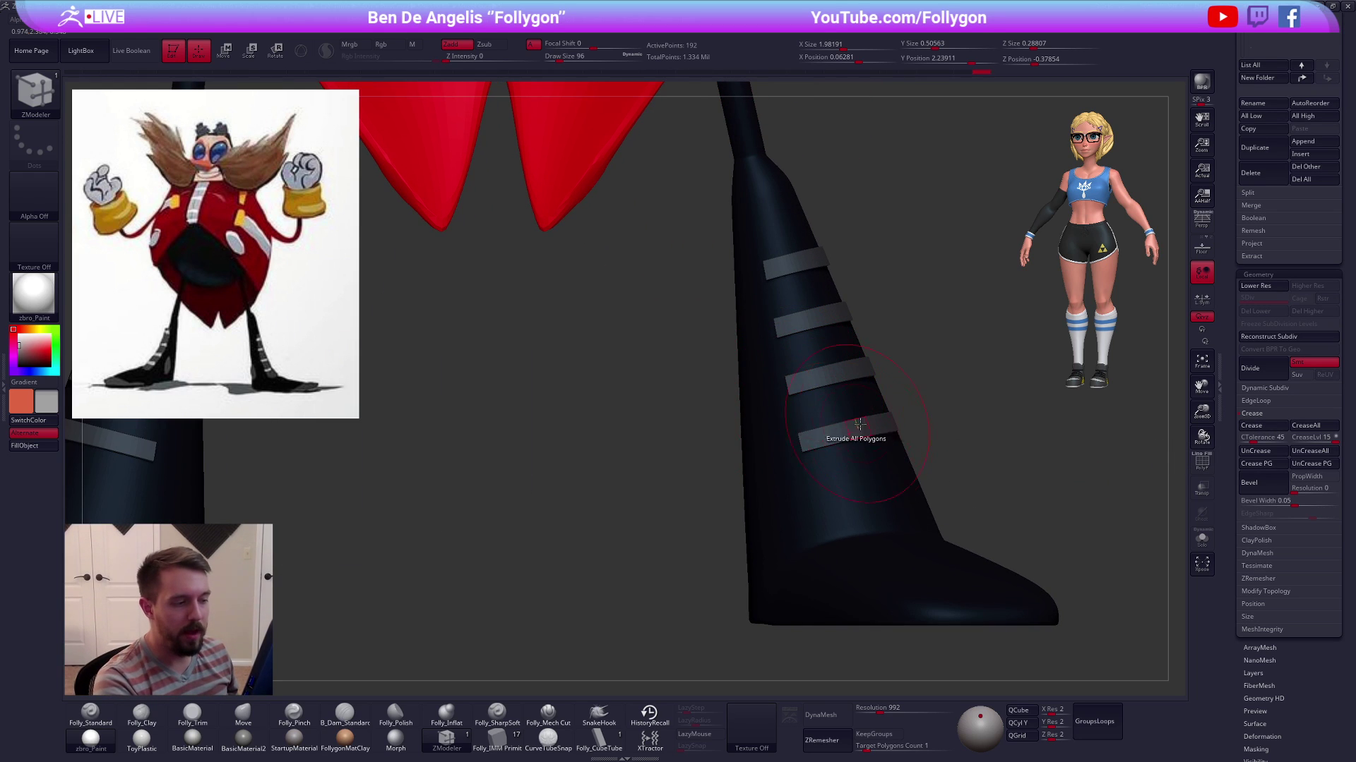
{"action": "key", "text": "shift+s"}
{"action": "key", "text": "f"}
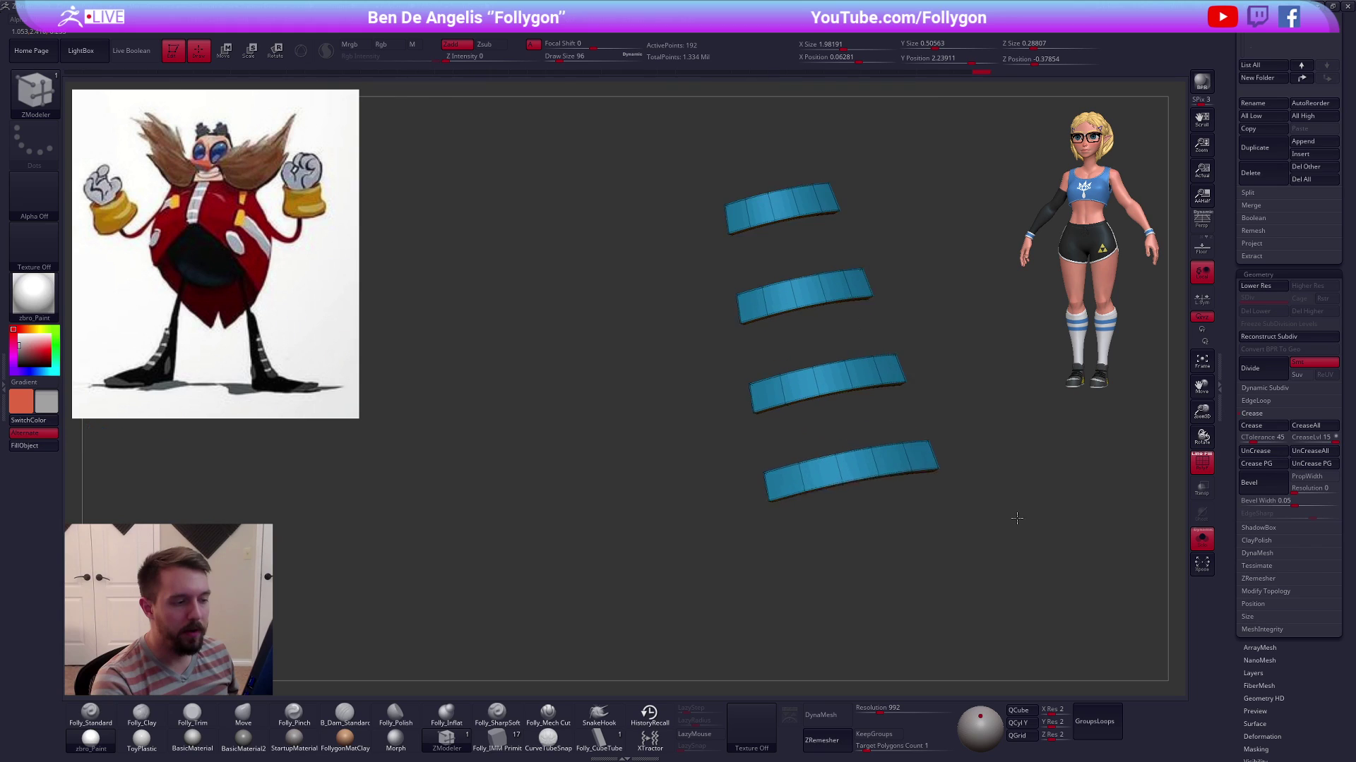
{"action": "key", "text": "space"}
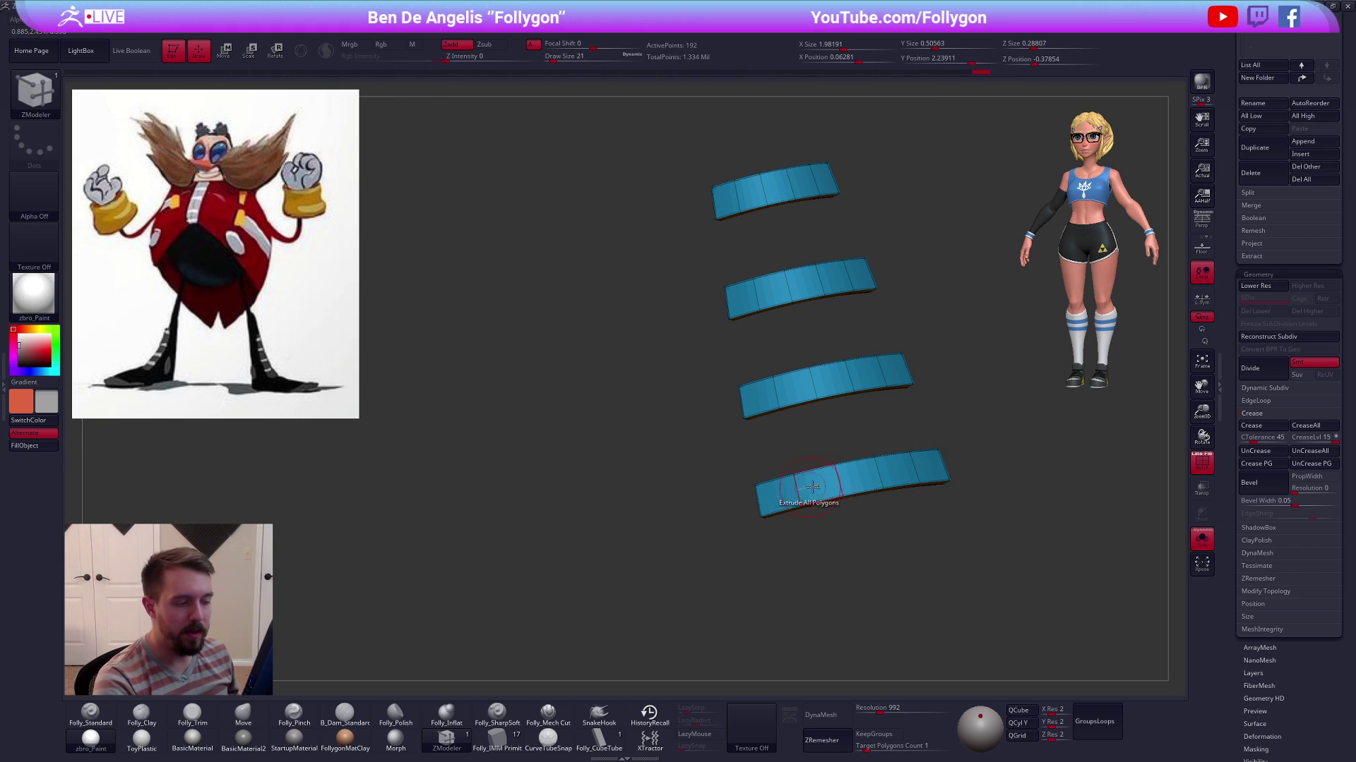
{"action": "scroll", "coordinate": [925, 512], "scroll_direction": "down", "scroll_amount": 4}
{"action": "left_click_drag", "start_coordinate": [838, 499], "coordinate": [864, 491]}
{"action": "key", "text": "shift+s"}
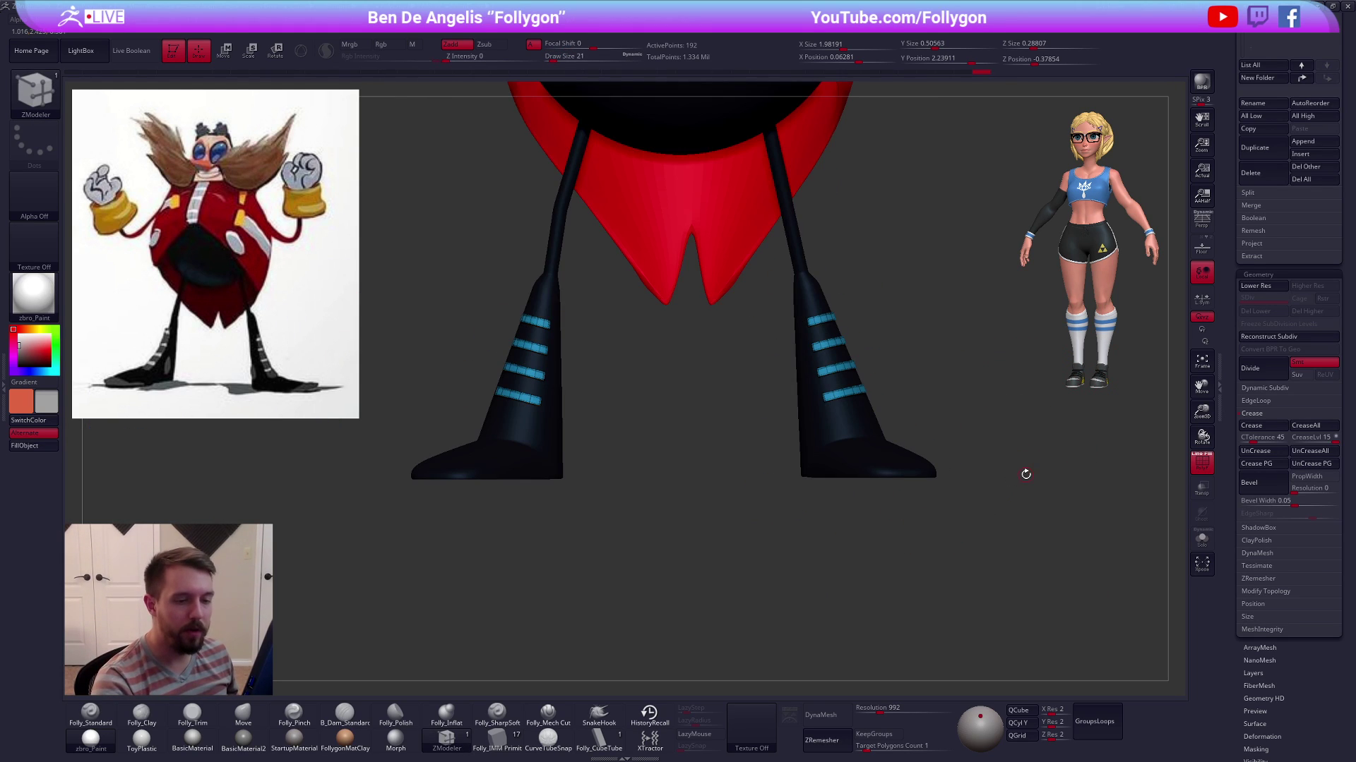
{"action": "left_click", "coordinate": [1252, 414]}
{"action": "left_click_drag", "start_coordinate": [1268, 416], "coordinate": [1244, 567]}
{"action": "left_click_drag", "start_coordinate": [1060, 507], "coordinate": [1044, 500], "text": "alt"}
{"action": "key", "text": "shift+f"}
Delete the leftover TPose mesh tool, switch back to the character tool, and frame the whole figure
{"action": "left_click", "coordinate": [1314, 220]}
{"action": "left_click", "coordinate": [1264, 551]}
{"action": "key", "text": "Return"}
{"action": "left_click", "coordinate": [1315, 152]}
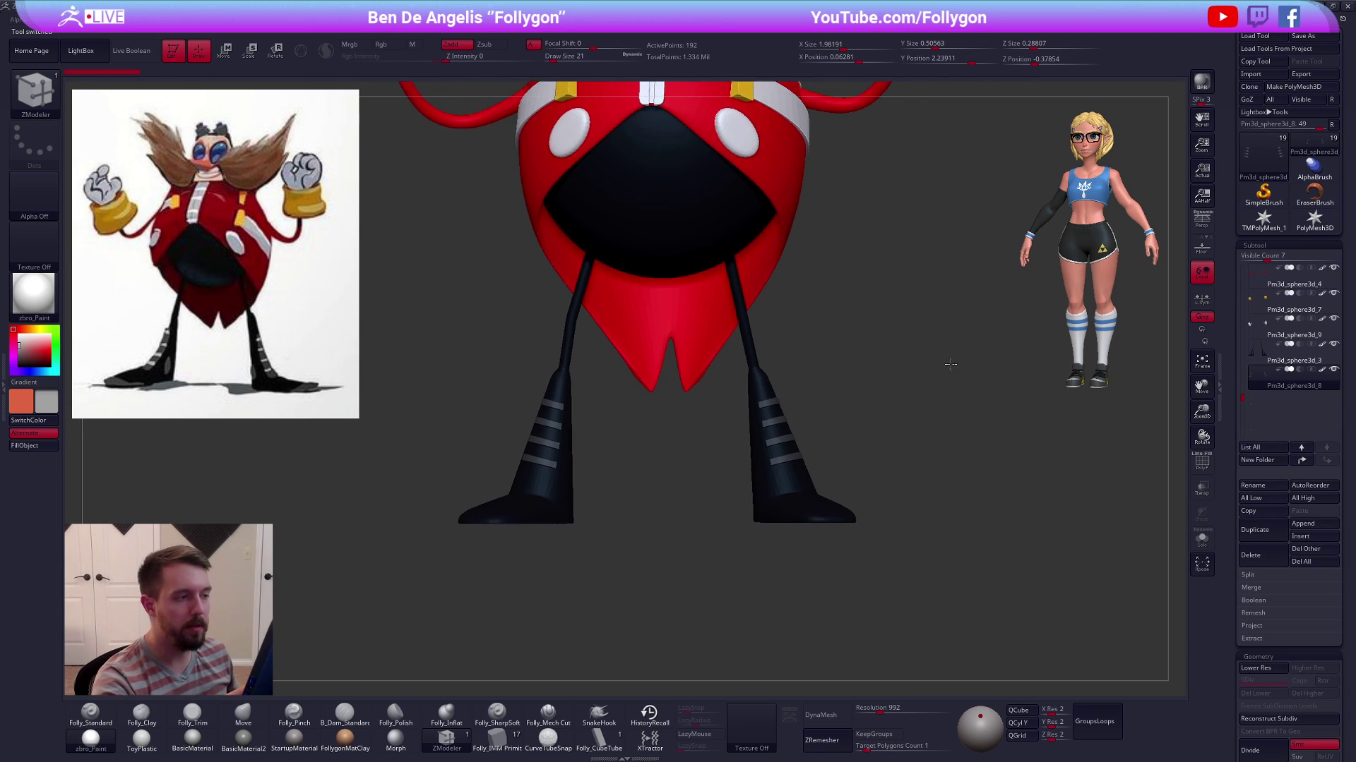
{"action": "key", "text": "f"}
{"action": "left_click_drag", "start_coordinate": [962, 551], "coordinate": [950, 545], "text": "alt"}
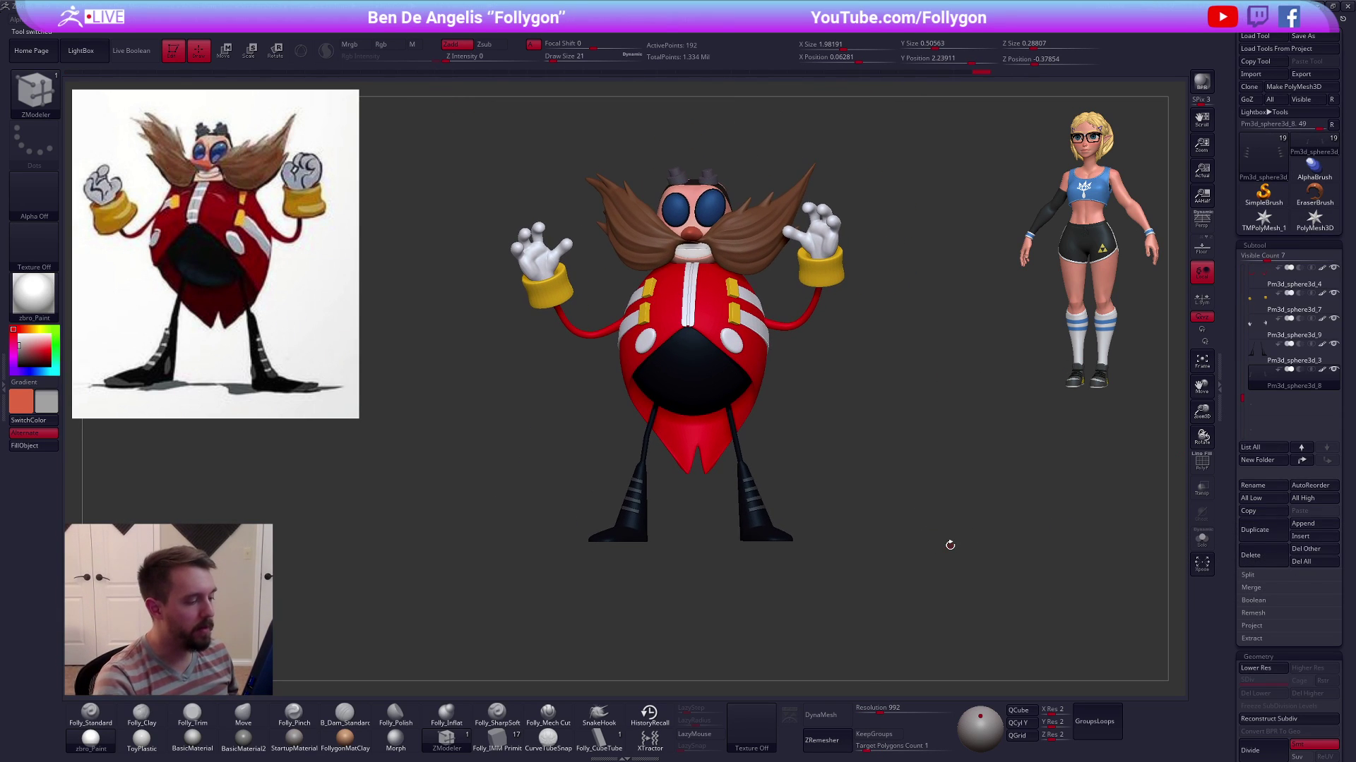
Switch to the Folly_Standard brush with an RGB intensity of 44 and a draw size of 321
{"action": "key", "text": "1"}
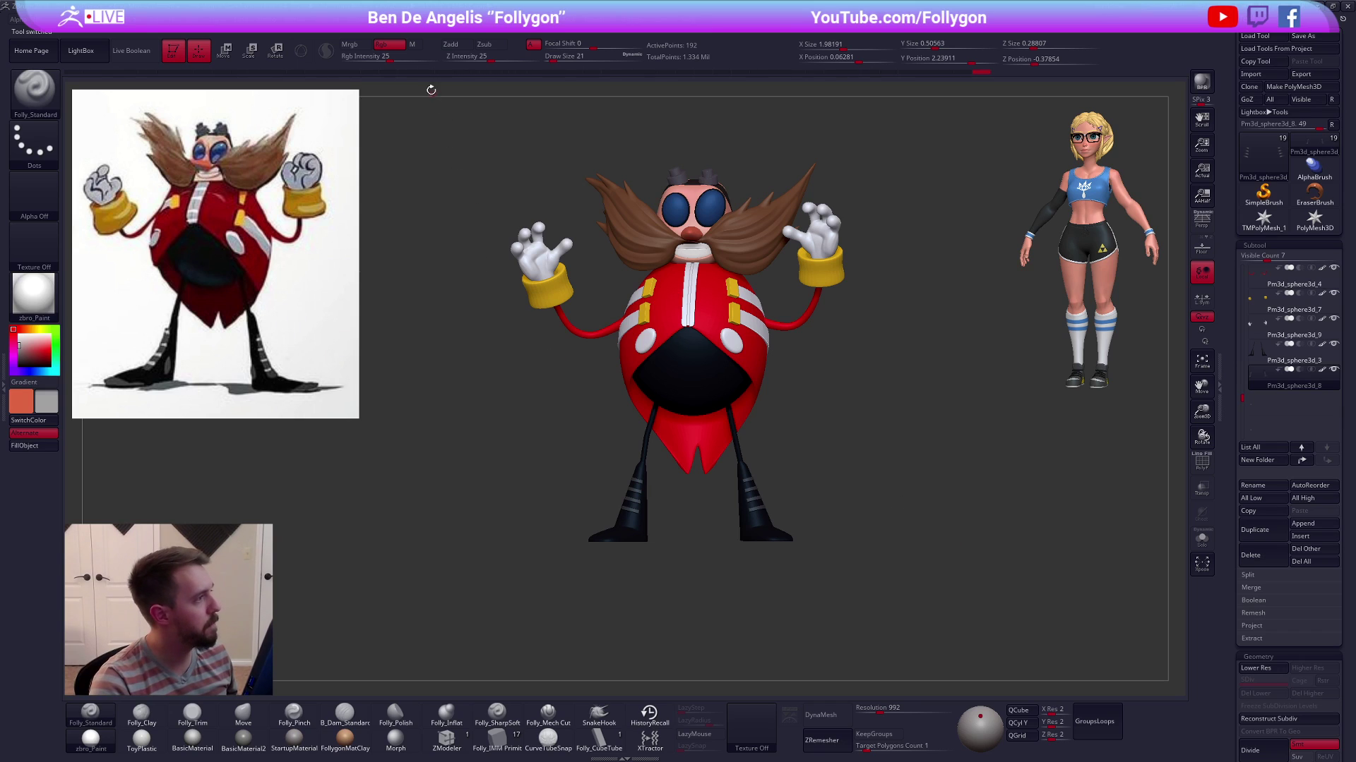
{"action": "left_click_drag", "start_coordinate": [405, 61], "coordinate": [433, 61]}
{"action": "key", "text": "space"}
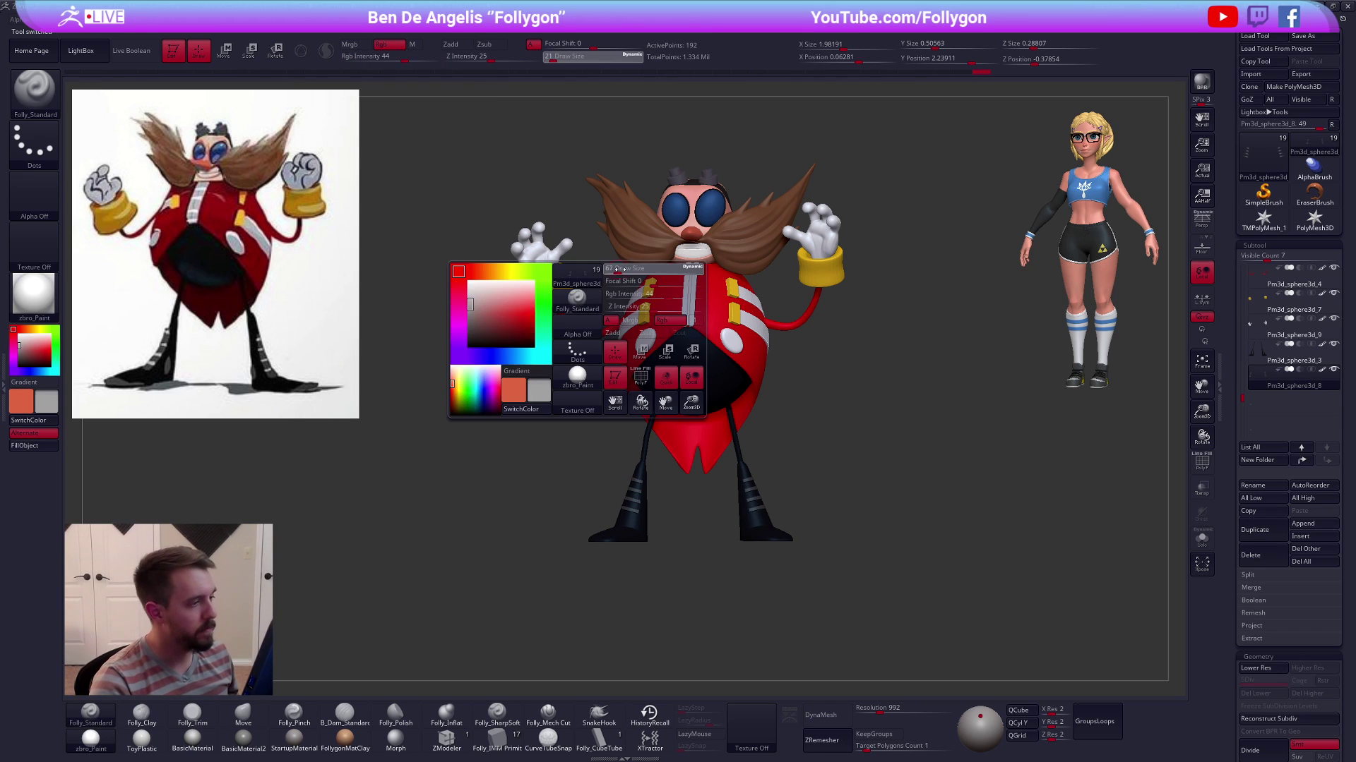
{"action": "key", "text": "ctrl+space"}
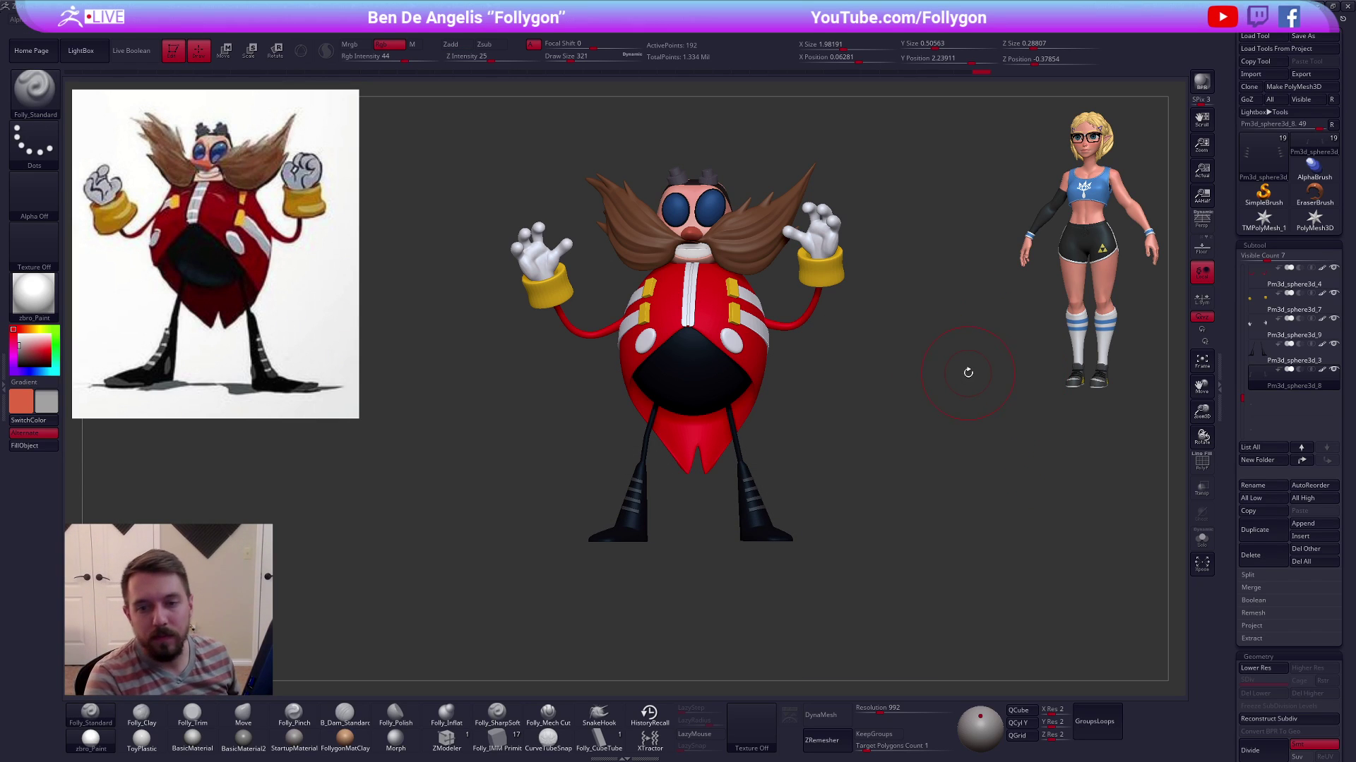
Hide the reference image and examine the enlarged full figure together with its silhouette
{"action": "key", "text": "shift+z"}
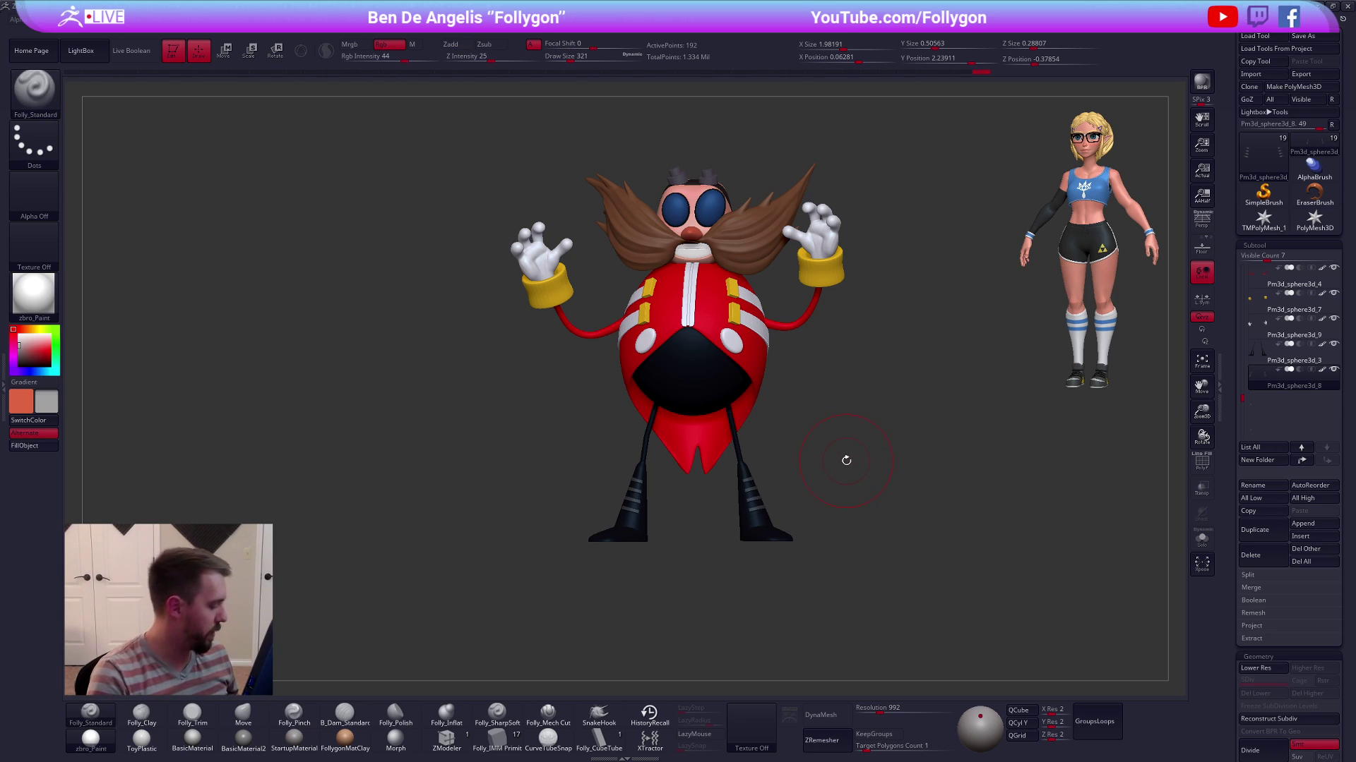
{"action": "key", "text": "shift+z"}
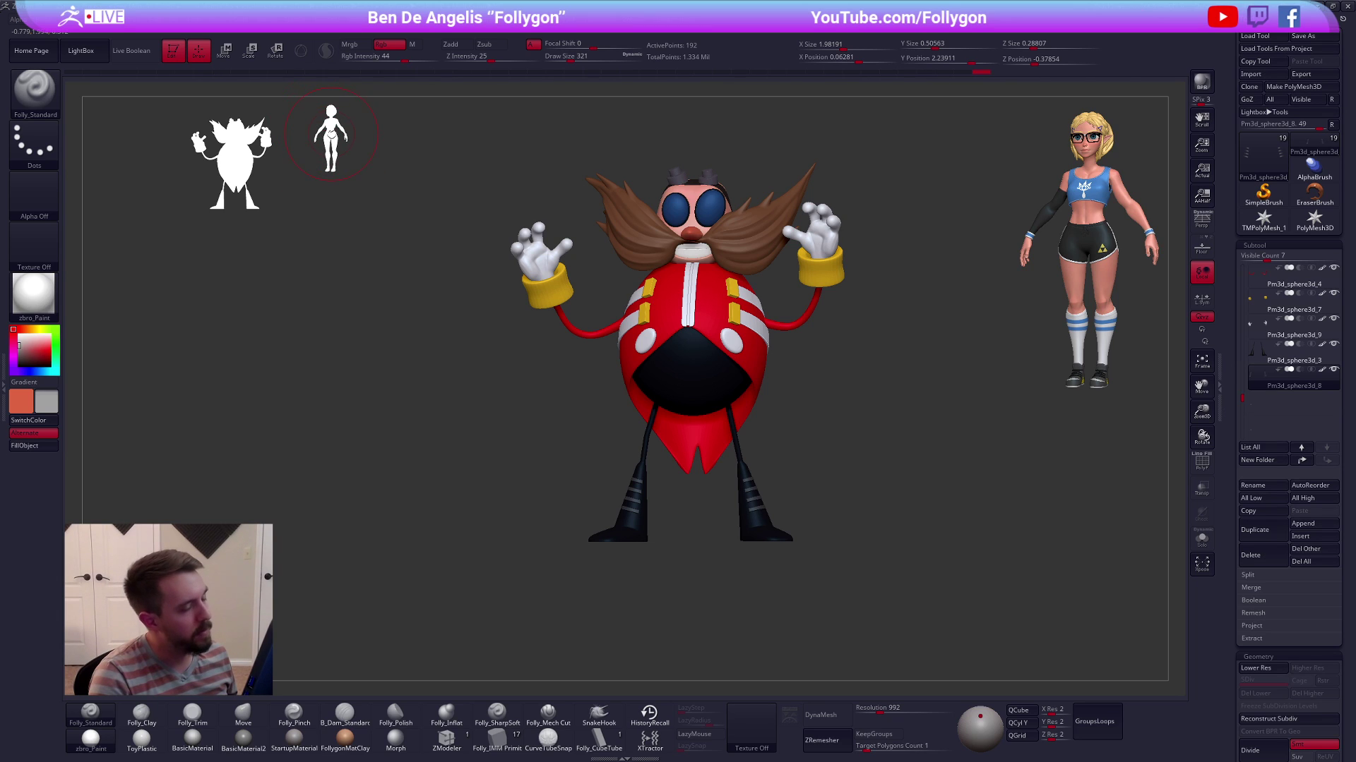
{"action": "left_click_drag", "start_coordinate": [881, 323], "coordinate": [933, 310], "text": "alt"}
{"action": "left_click_drag", "start_coordinate": [856, 352], "coordinate": [864, 394], "text": "alt"}
{"action": "key", "text": "ctrl"}
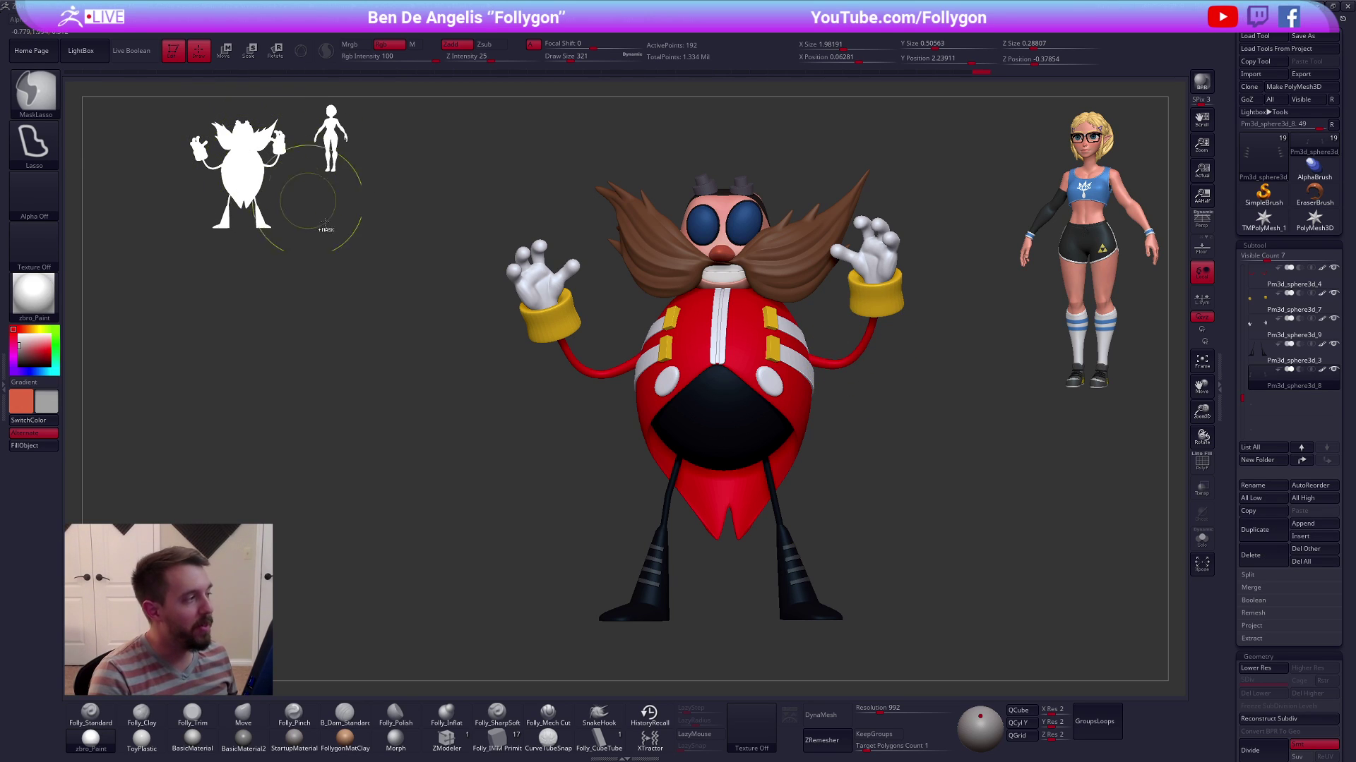
Switch to the browser and look through the Colorful Creatures images on ArtStation before returning to ZBrush
{"action": "key", "text": "alt+Tab"}
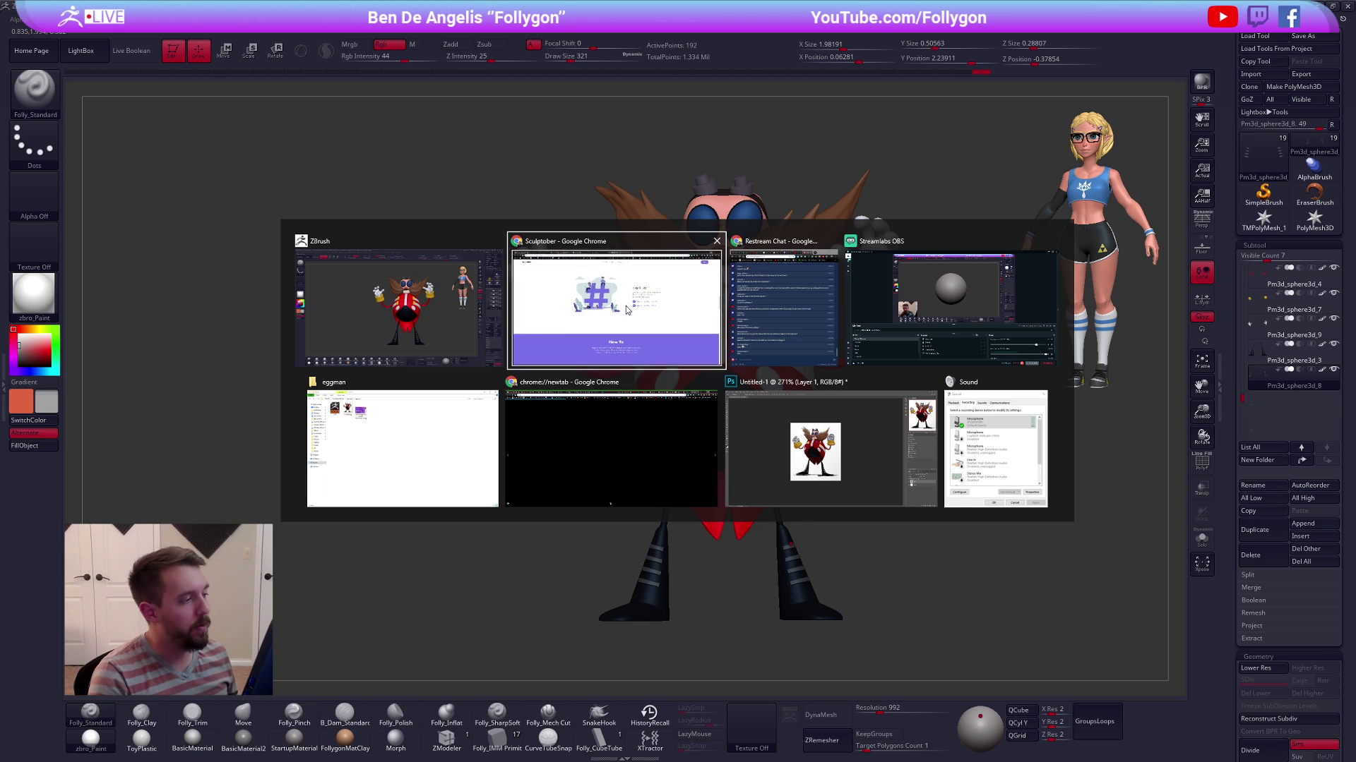
{"action": "left_click", "coordinate": [452, 9]}
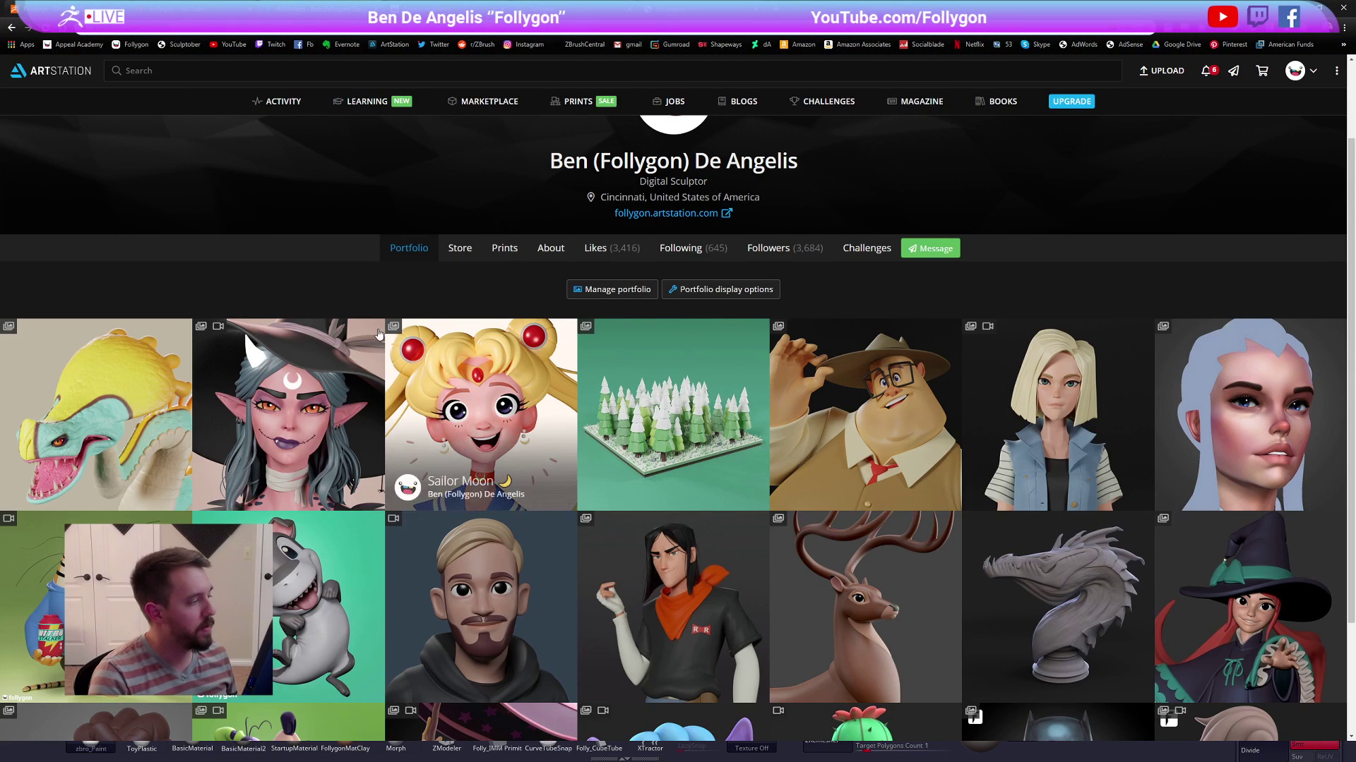
{"action": "left_click", "coordinate": [142, 388]}
{"action": "scroll", "coordinate": [713, 376], "scroll_direction": "down", "scroll_amount": 7}
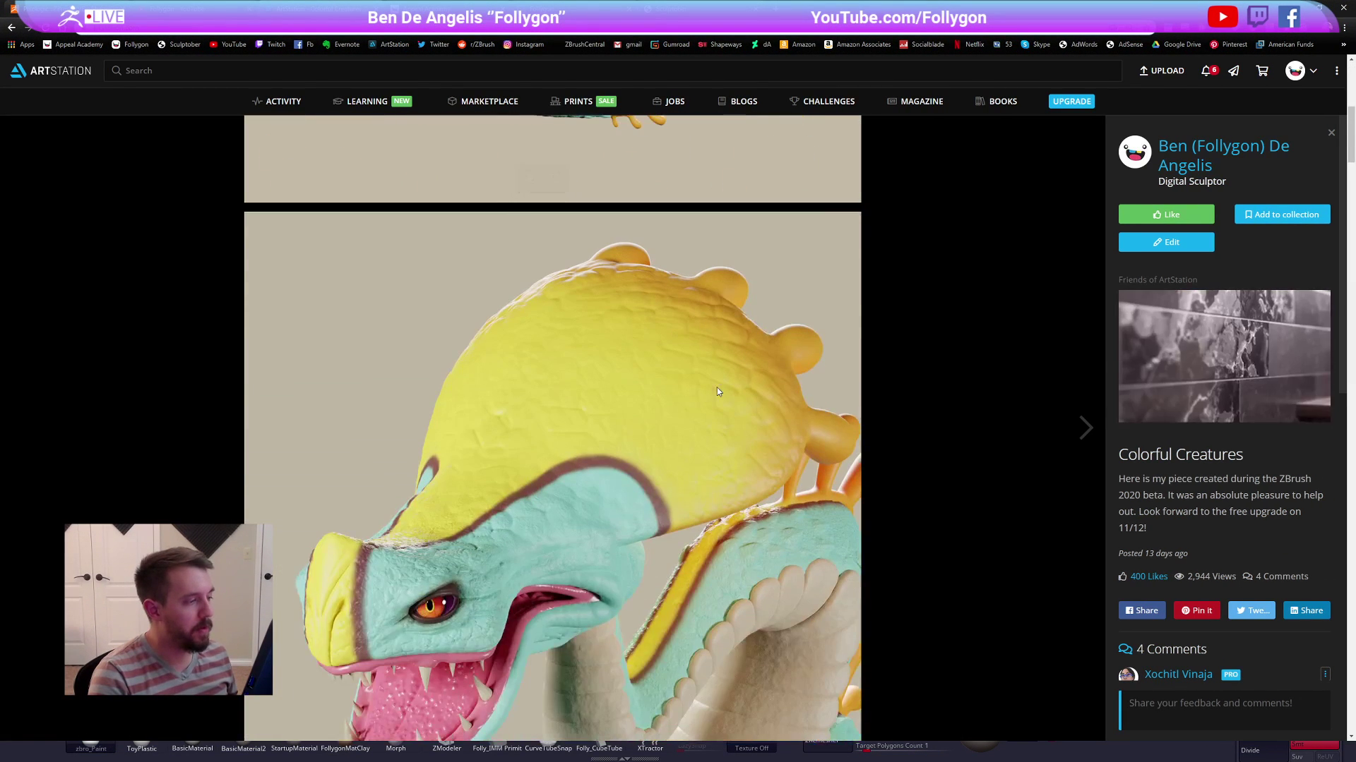
{"action": "scroll", "coordinate": [717, 388], "scroll_direction": "up", "scroll_amount": 7}
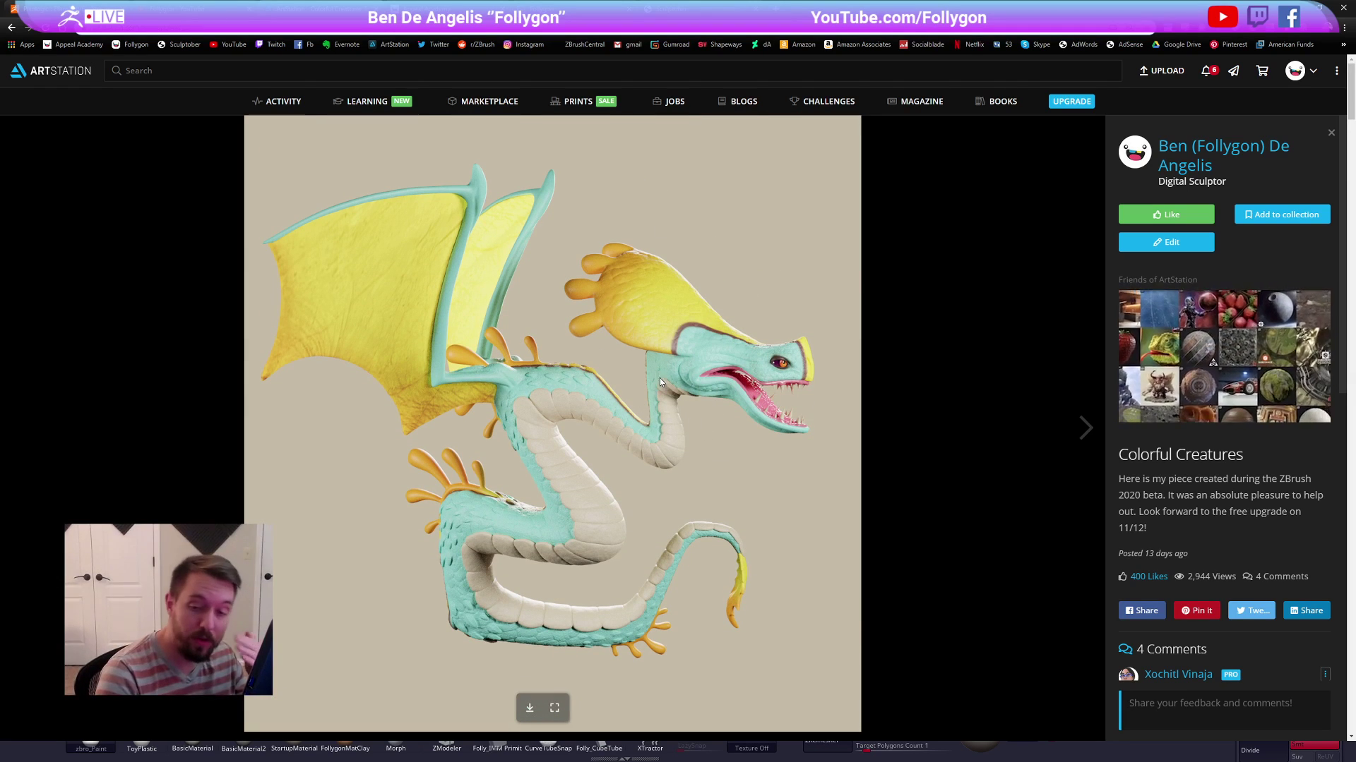
{"action": "scroll", "coordinate": [660, 379], "scroll_direction": "down", "scroll_amount": 7}
{"action": "scroll", "coordinate": [650, 376], "scroll_direction": "down", "scroll_amount": 20}
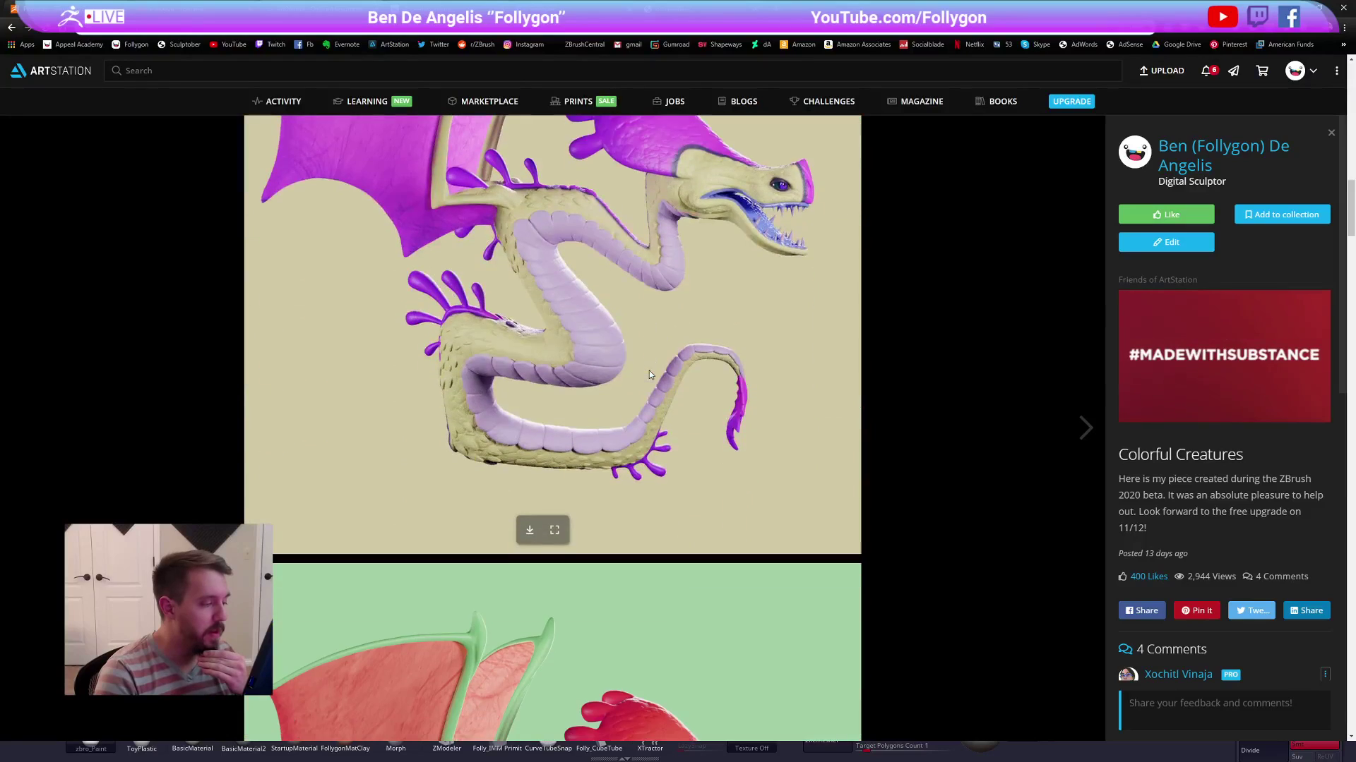
{"action": "scroll", "coordinate": [650, 374], "scroll_direction": "down", "scroll_amount": 18}
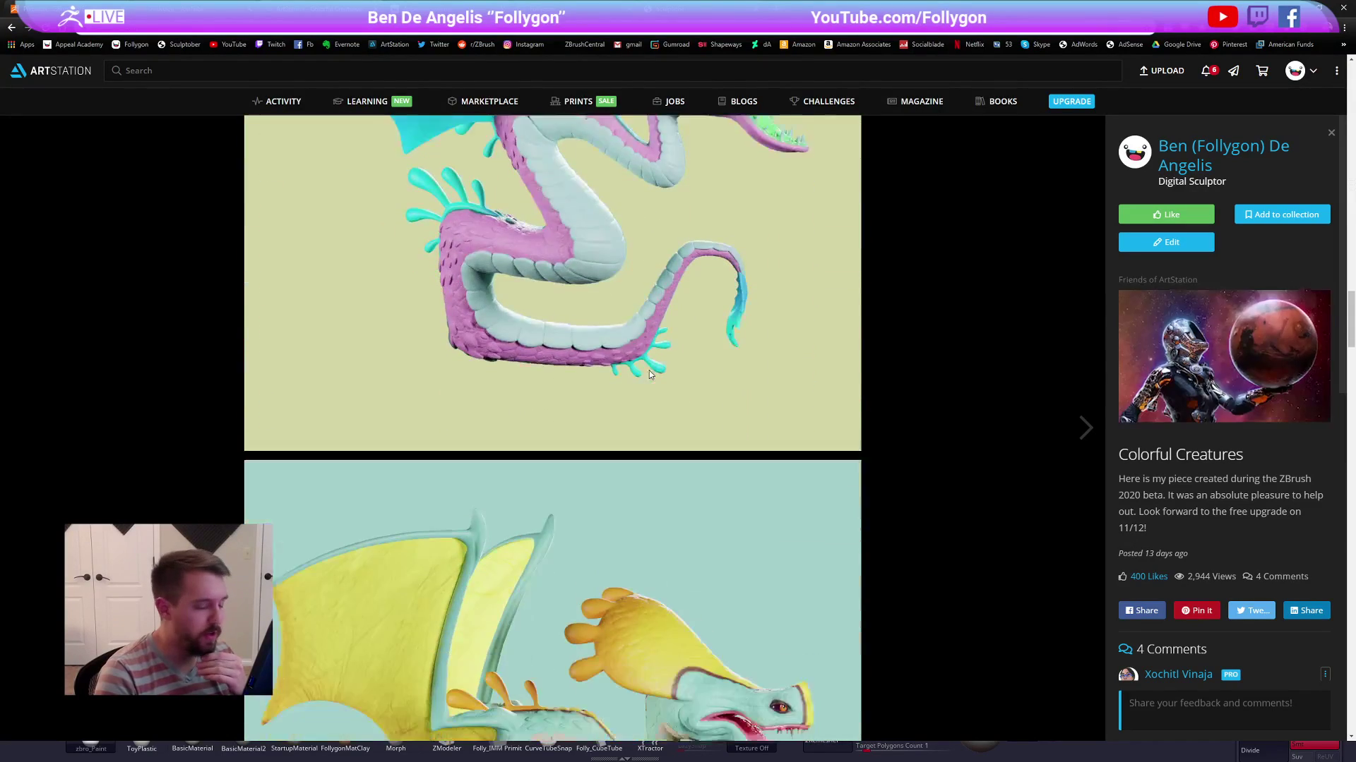
{"action": "scroll", "coordinate": [650, 374], "scroll_direction": "down", "scroll_amount": 5}
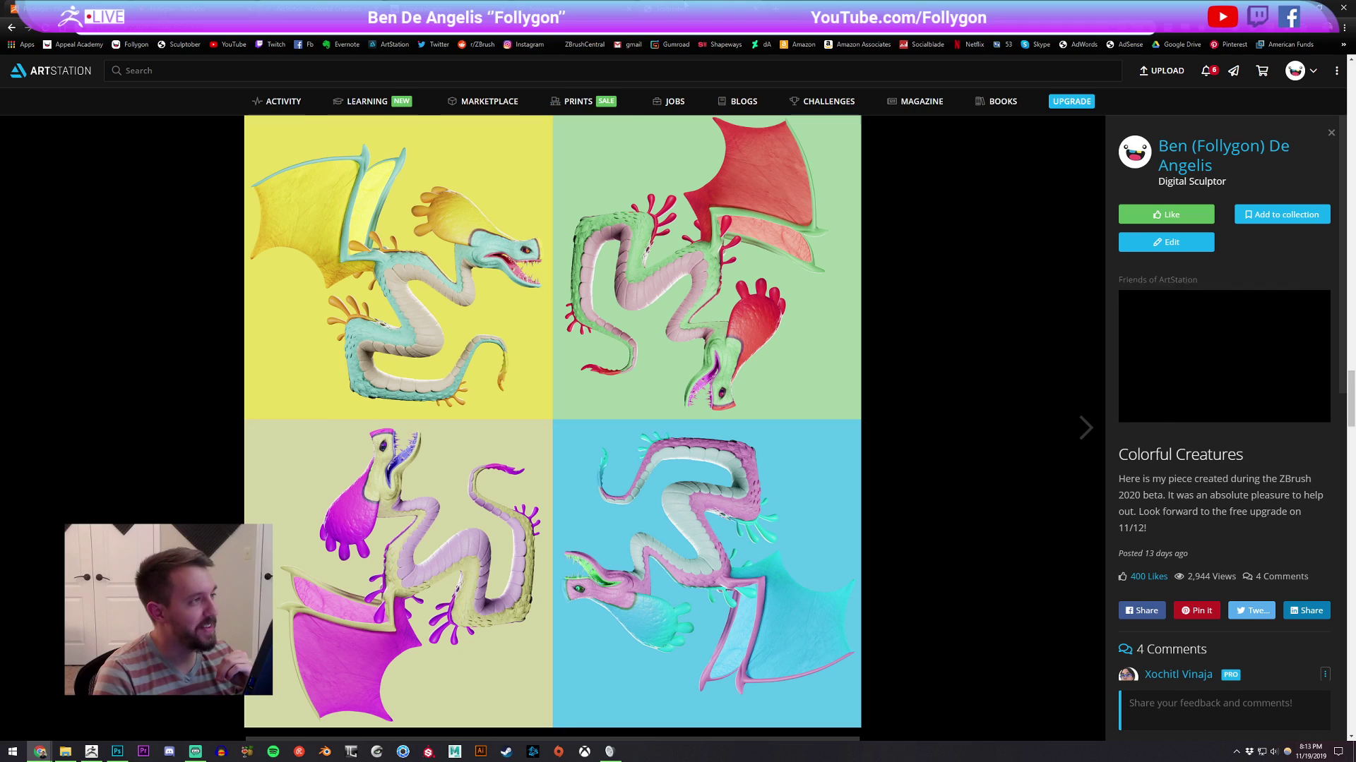
{"action": "left_click", "coordinate": [685, 6]}
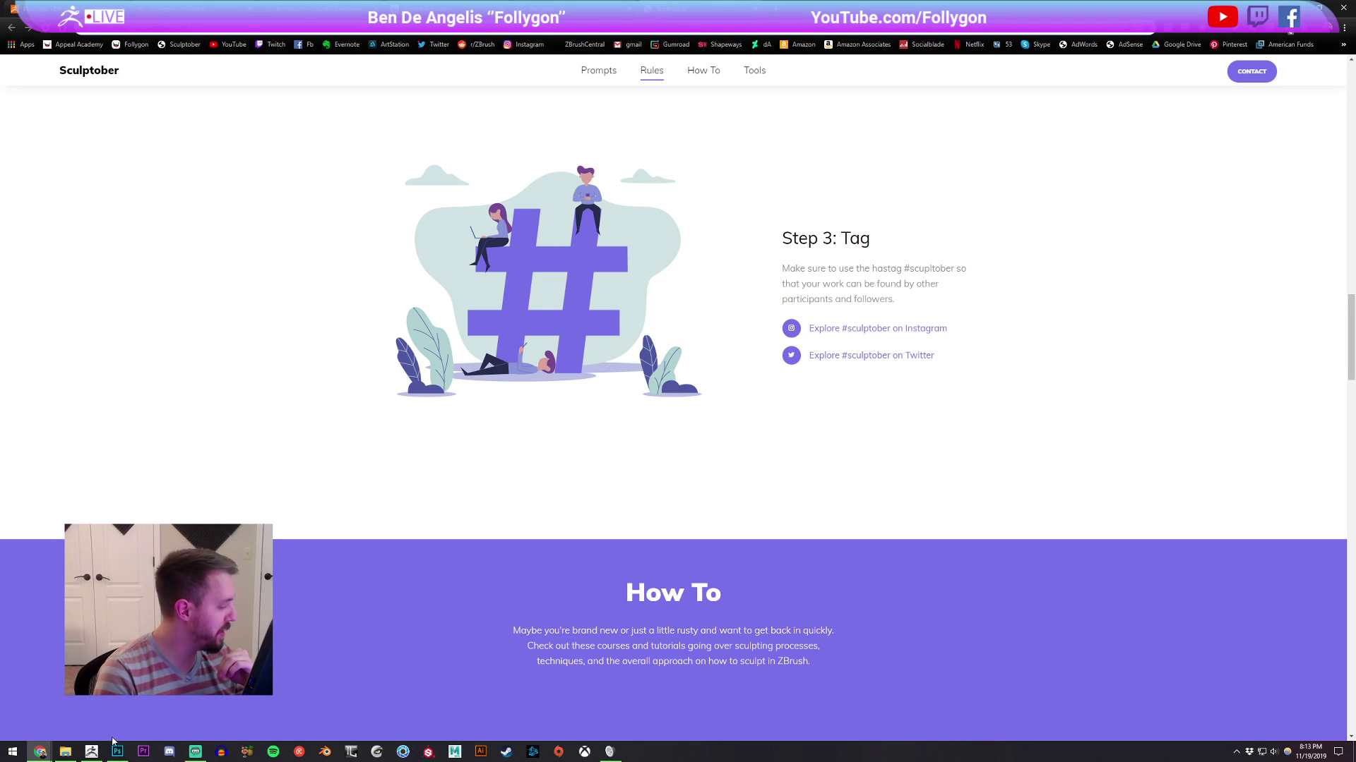
{"action": "left_click", "coordinate": [93, 750]}
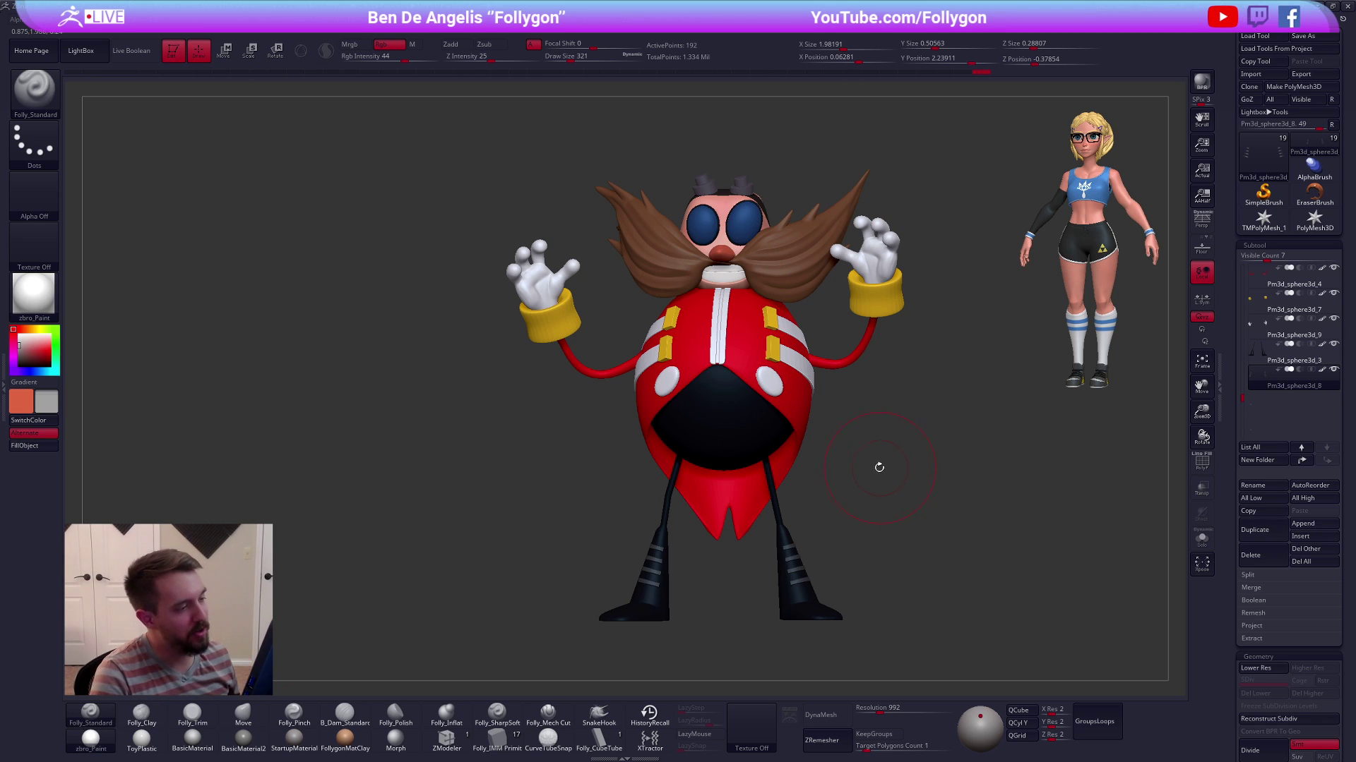
Select the gloves subtool, switch to the Move brush, and isolate the gloves
{"action": "left_click_drag", "start_coordinate": [831, 430], "coordinate": [799, 466], "text": "alt"}
{"action": "left_click", "coordinate": [846, 291], "text": "alt"}
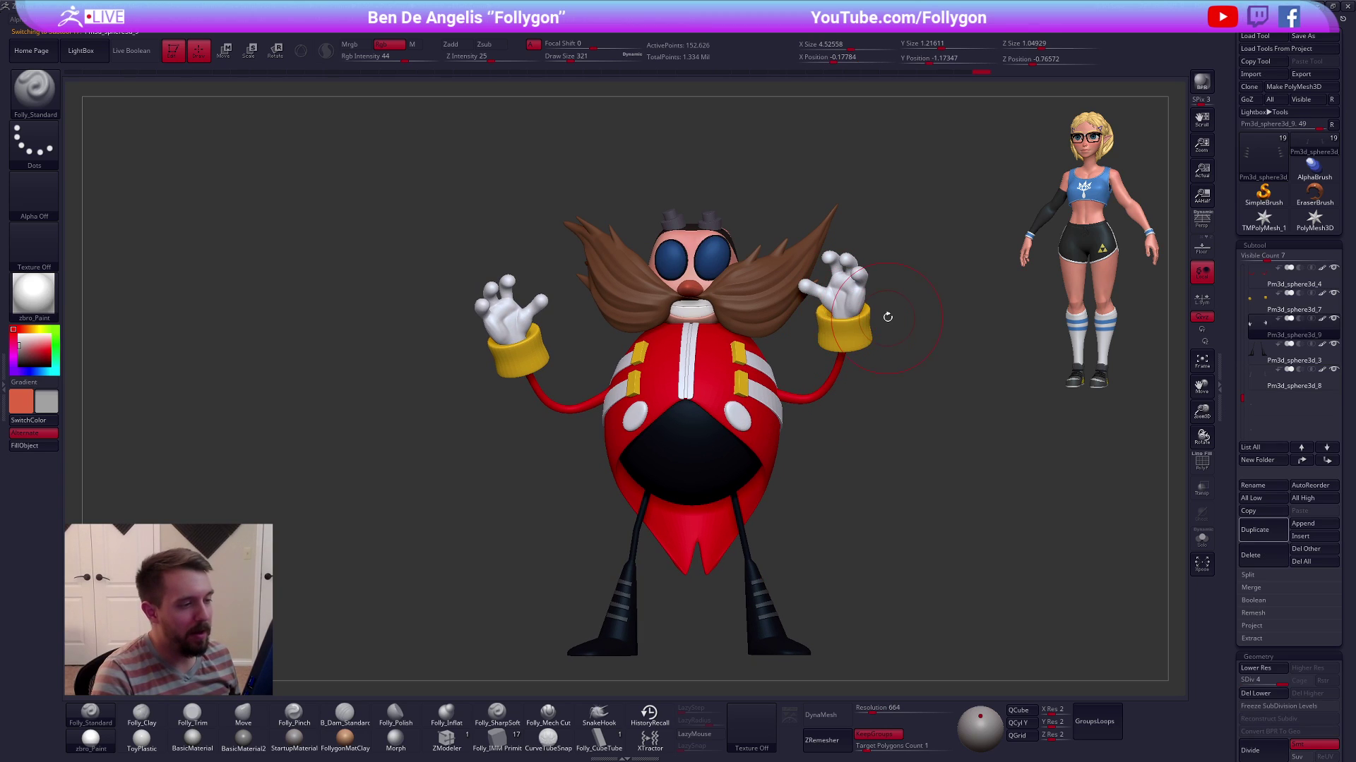
{"action": "key", "text": "space"}
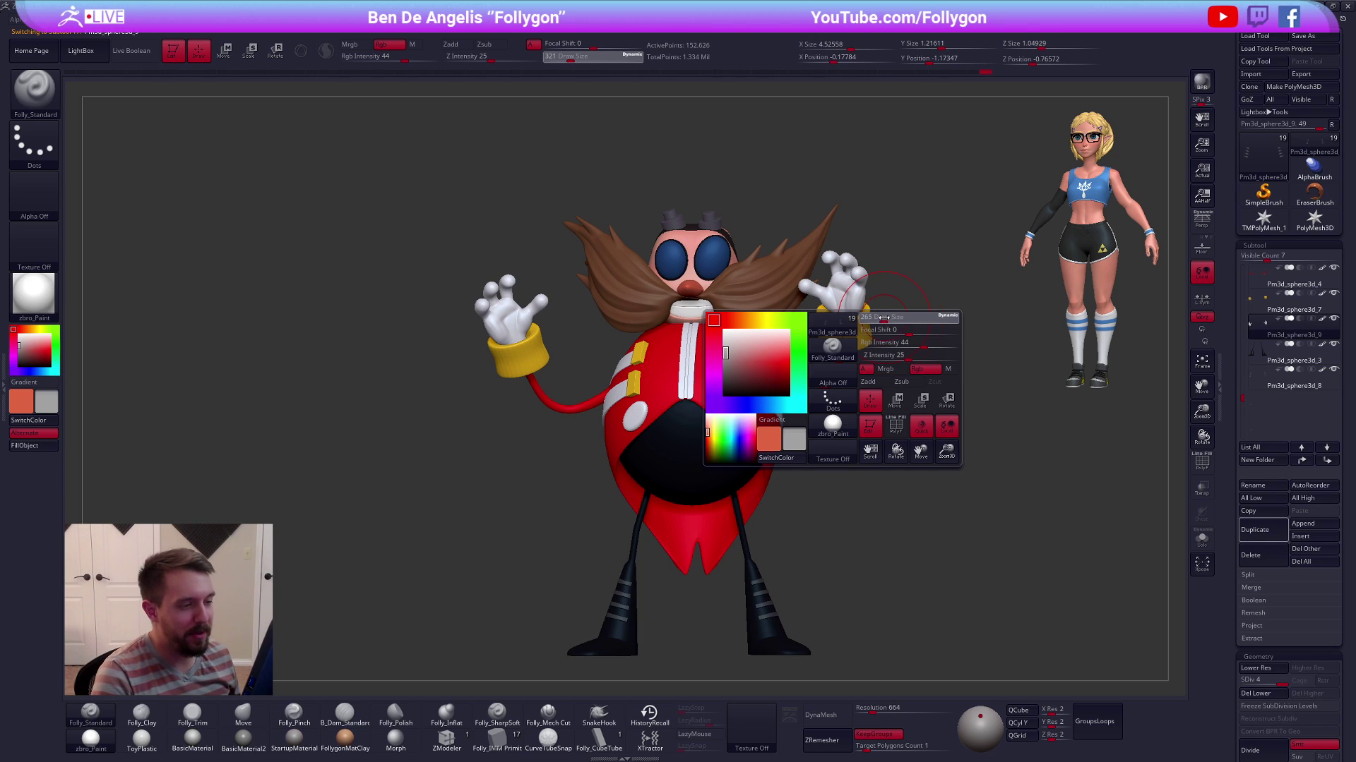
{"action": "key", "text": "ctrl+space"}
{"action": "key", "text": "b"}
{"action": "key", "text": "m"}
{"action": "key", "text": "v"}
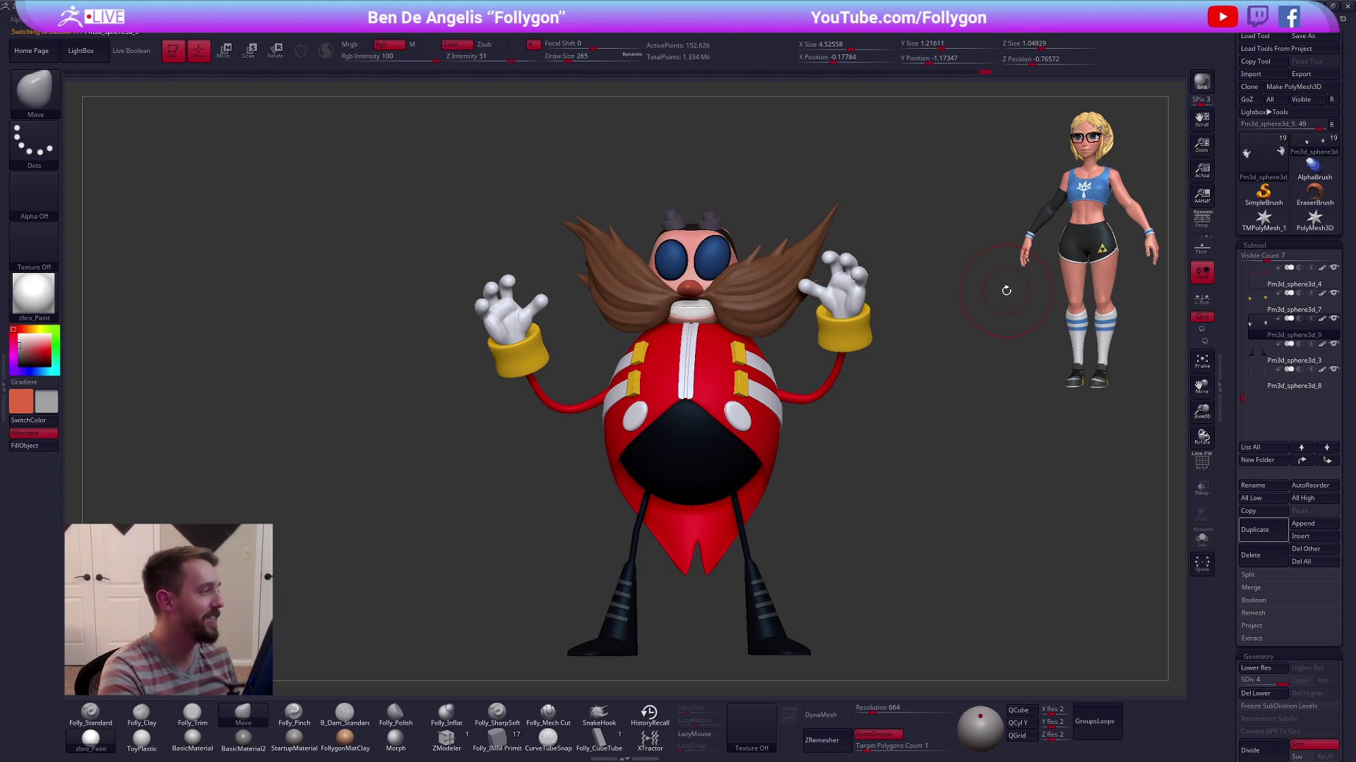
{"action": "key", "text": "alt+s"}
Smooth the palm and back of the character's left glove with a draw size of 113
{"action": "right_click_drag", "start_coordinate": [840, 294], "coordinate": [870, 328], "text": "ctrl"}
{"action": "key", "text": "space"}
{"action": "left_click_drag", "start_coordinate": [871, 331], "coordinate": [889, 308]}
{"action": "key", "text": "space"}
{"action": "mouse_move", "coordinate": [889, 309]}
{"action": "right_mouse_down", "text": "ctrl"}
{"action": "mouse_move", "coordinate": [893, 332]}
{"action": "mouse_move", "coordinate": [891, 309]}
{"action": "right_mouse_up", "text": "ctrl"}
{"action": "mouse_move", "coordinate": [893, 303]}
{"action": "left_mouse_down", "text": "shift"}
{"action": "mouse_move", "coordinate": [898, 284]}
{"action": "mouse_move", "coordinate": [891, 300]}
{"action": "left_mouse_up", "text": "shift"}
{"action": "right_click_drag", "start_coordinate": [849, 333], "coordinate": [851, 306]}
{"action": "left_click_drag", "start_coordinate": [805, 302], "coordinate": [752, 320], "text": "shift"}
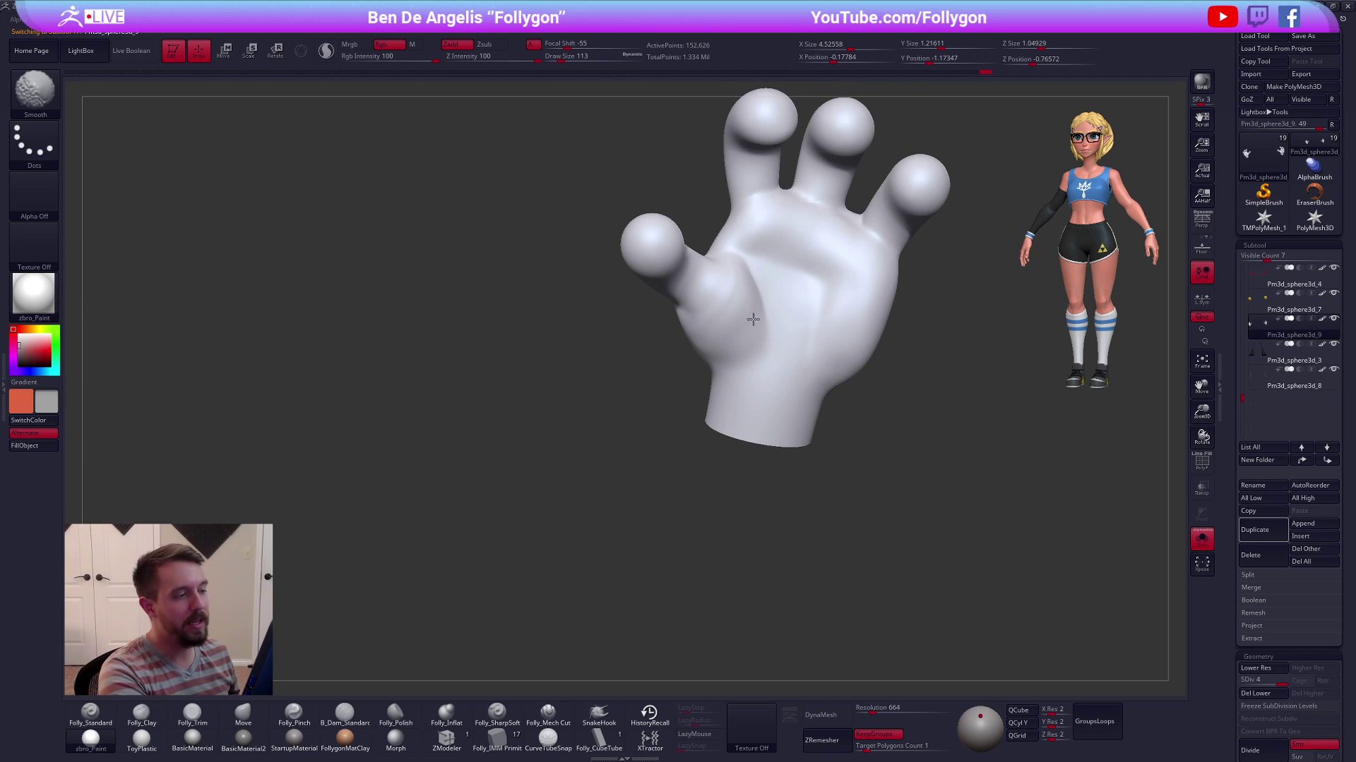
{"action": "right_click_drag", "start_coordinate": [787, 273], "coordinate": [829, 311]}
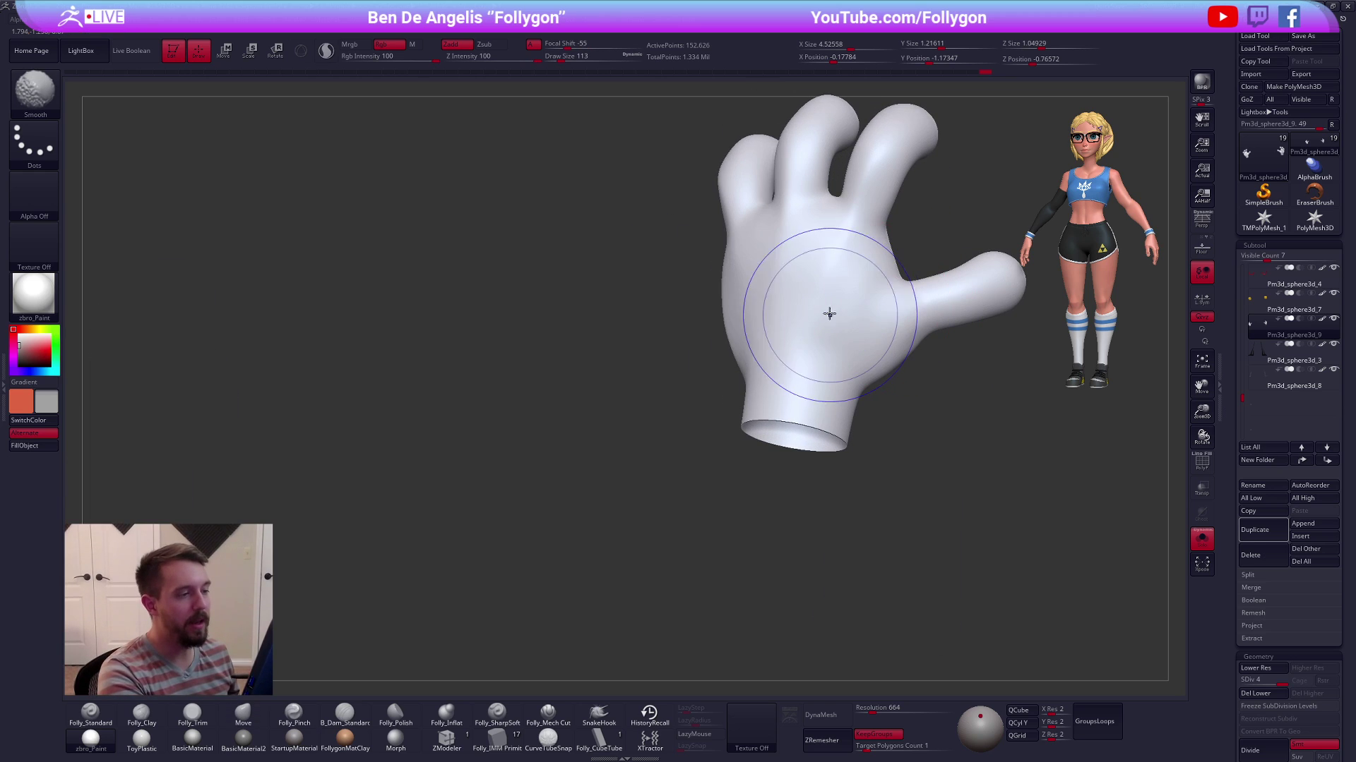
{"action": "left_click_drag", "start_coordinate": [851, 278], "coordinate": [849, 304], "text": "shift"}
{"action": "mouse_move", "coordinate": [850, 304]}
{"action": "right_mouse_down"}
{"action": "mouse_move", "coordinate": [841, 351]}
{"action": "mouse_move", "coordinate": [717, 411]}
{"action": "mouse_move", "coordinate": [744, 430]}
{"action": "right_mouse_up"}
Smooth the palm and back of the character's right glove and show the whole figure again
{"action": "right_click_drag", "start_coordinate": [206, 421], "coordinate": [693, 382], "text": "alt"}
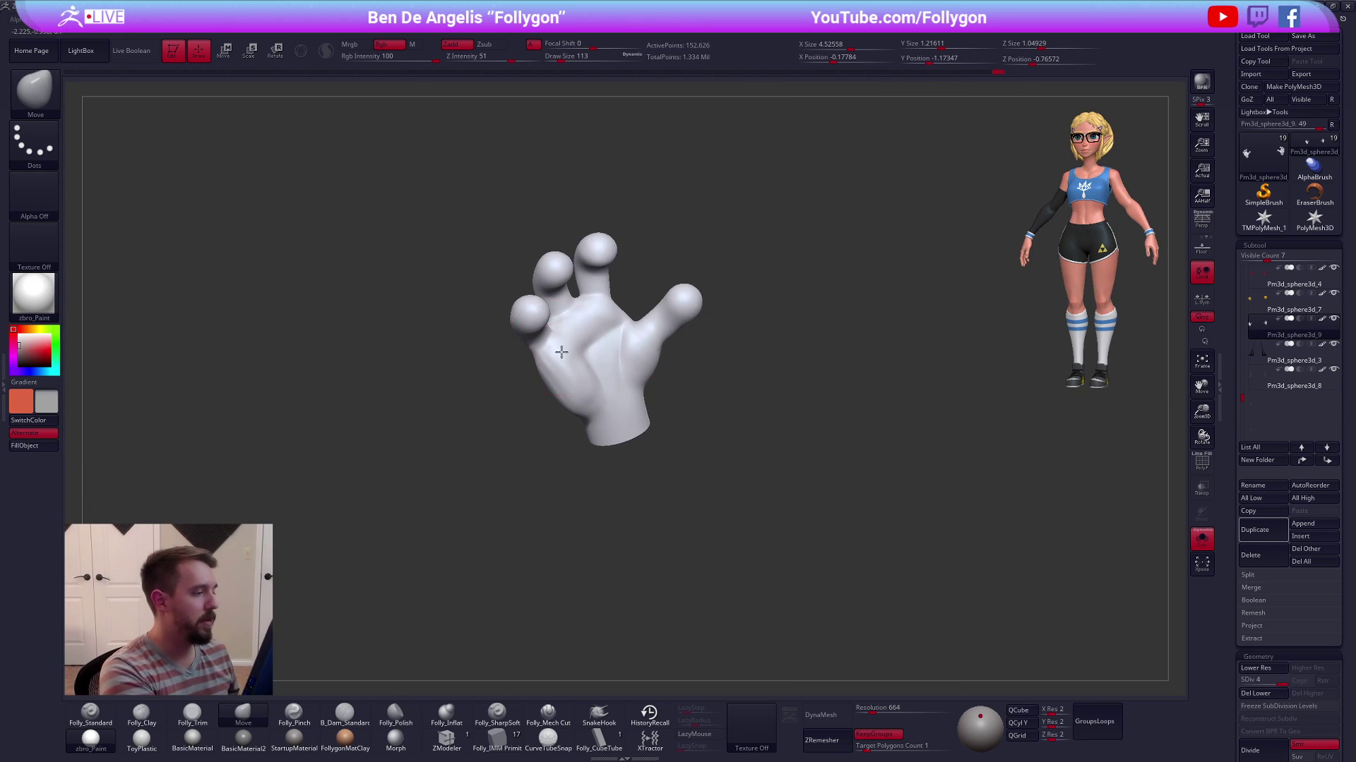
{"action": "right_click_drag", "start_coordinate": [557, 348], "coordinate": [589, 401], "text": "ctrl"}
{"action": "left_click_drag", "start_coordinate": [589, 401], "coordinate": [556, 402], "text": "shift"}
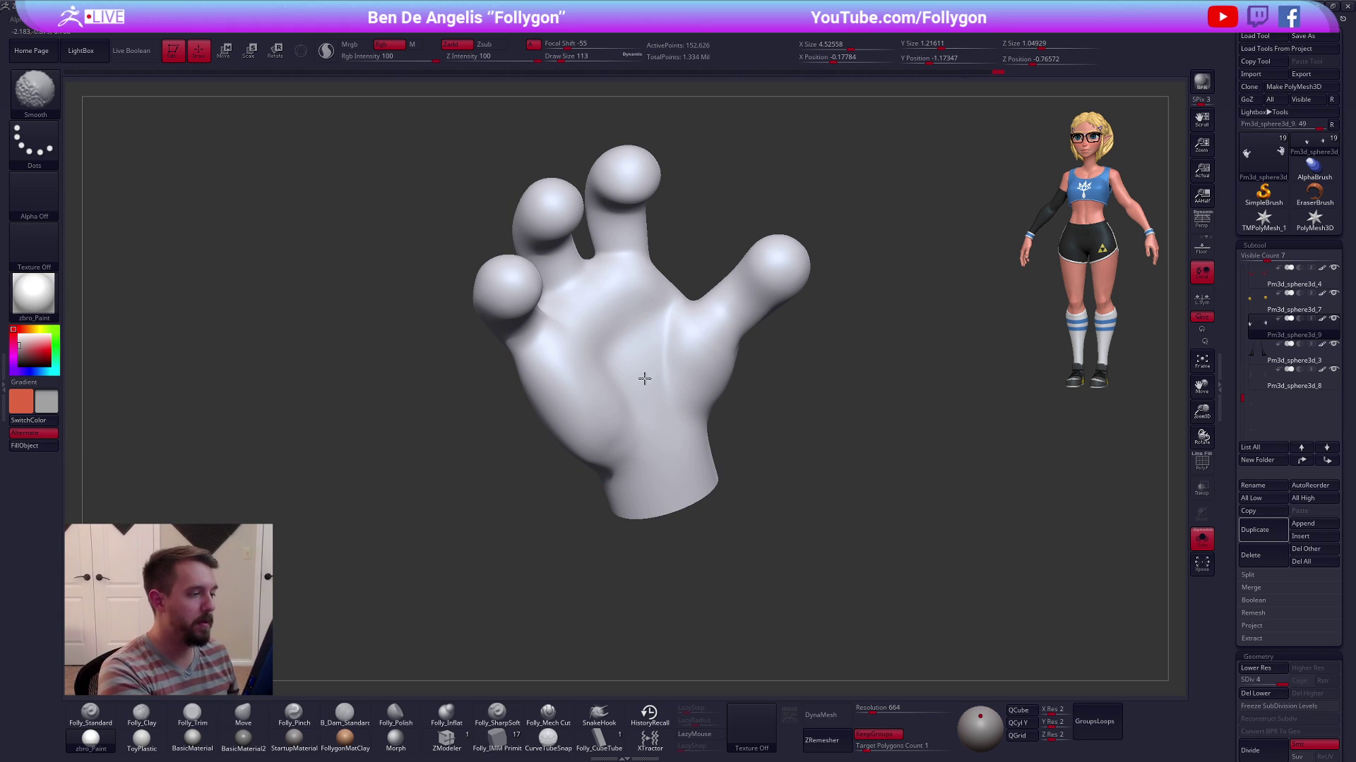
{"action": "right_click_drag", "start_coordinate": [641, 378], "coordinate": [732, 357]}
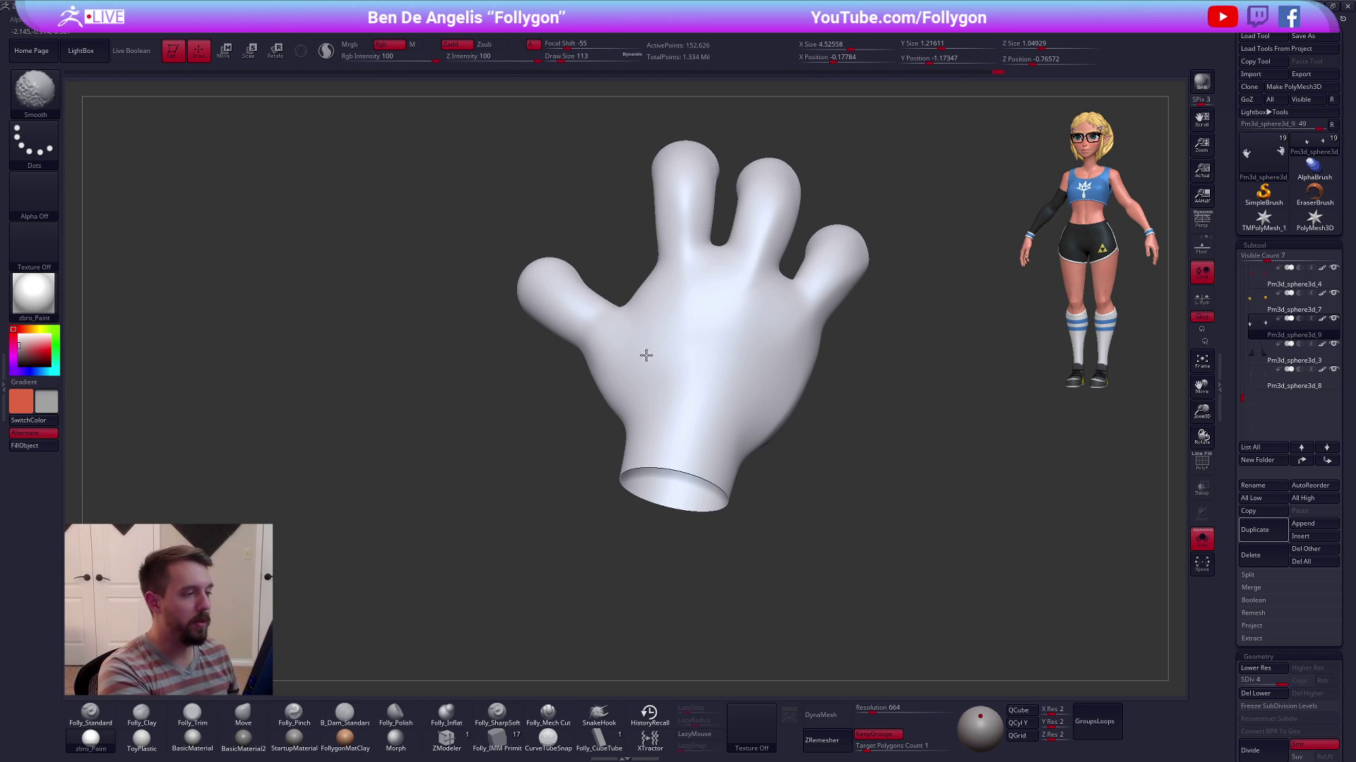
{"action": "right_click_drag", "start_coordinate": [753, 360], "coordinate": [724, 328], "text": "ctrl"}
{"action": "right_click_drag", "start_coordinate": [724, 328], "coordinate": [833, 370]}
{"action": "right_click_drag", "start_coordinate": [833, 371], "coordinate": [778, 306], "text": "ctrl"}
{"action": "left_click", "coordinate": [823, 388]}
{"action": "right_click_drag", "start_coordinate": [973, 506], "coordinate": [786, 487], "text": "alt"}
{"action": "right_click_drag", "start_coordinate": [943, 623], "coordinate": [936, 572], "text": "ctrl"}
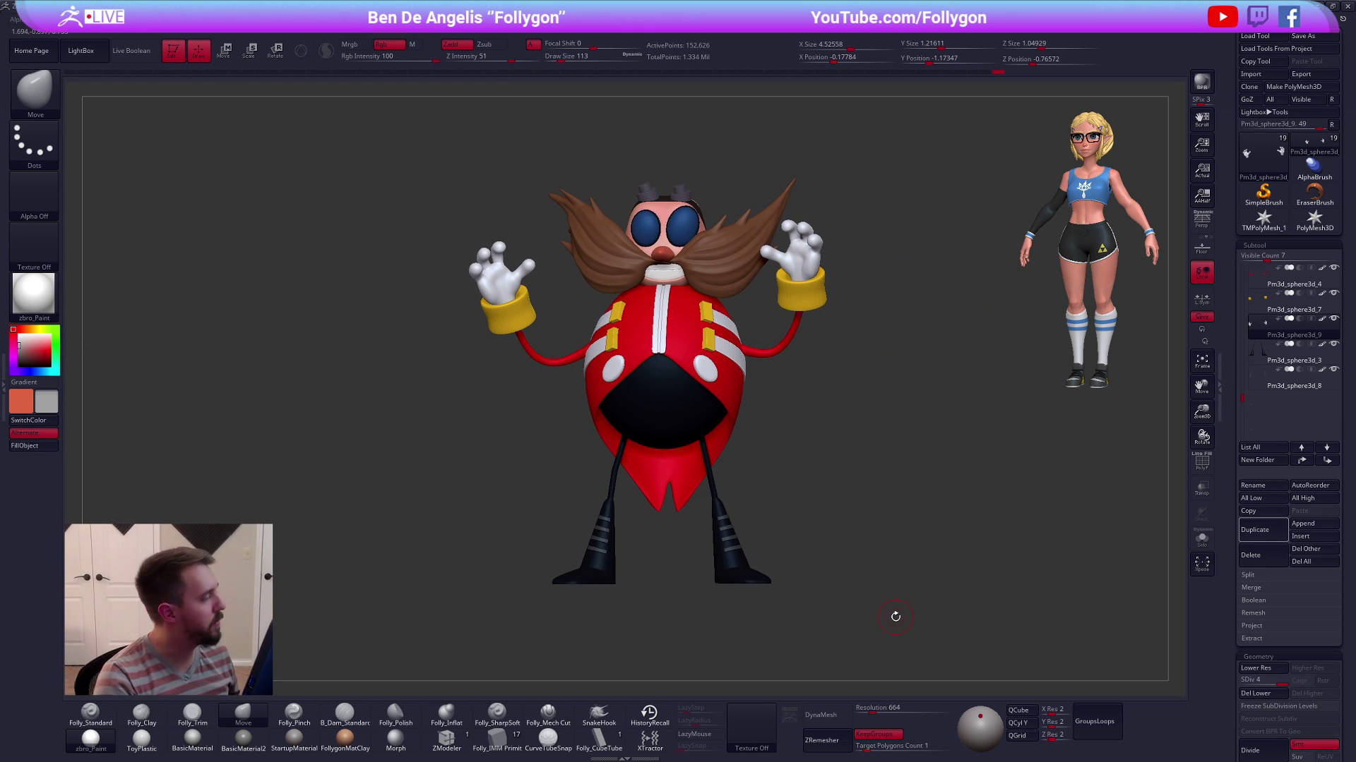
Bring back the reference image, isolate the goggles subtool, and pick a greyish blue paint color
{"action": "key", "text": "shift+z"}
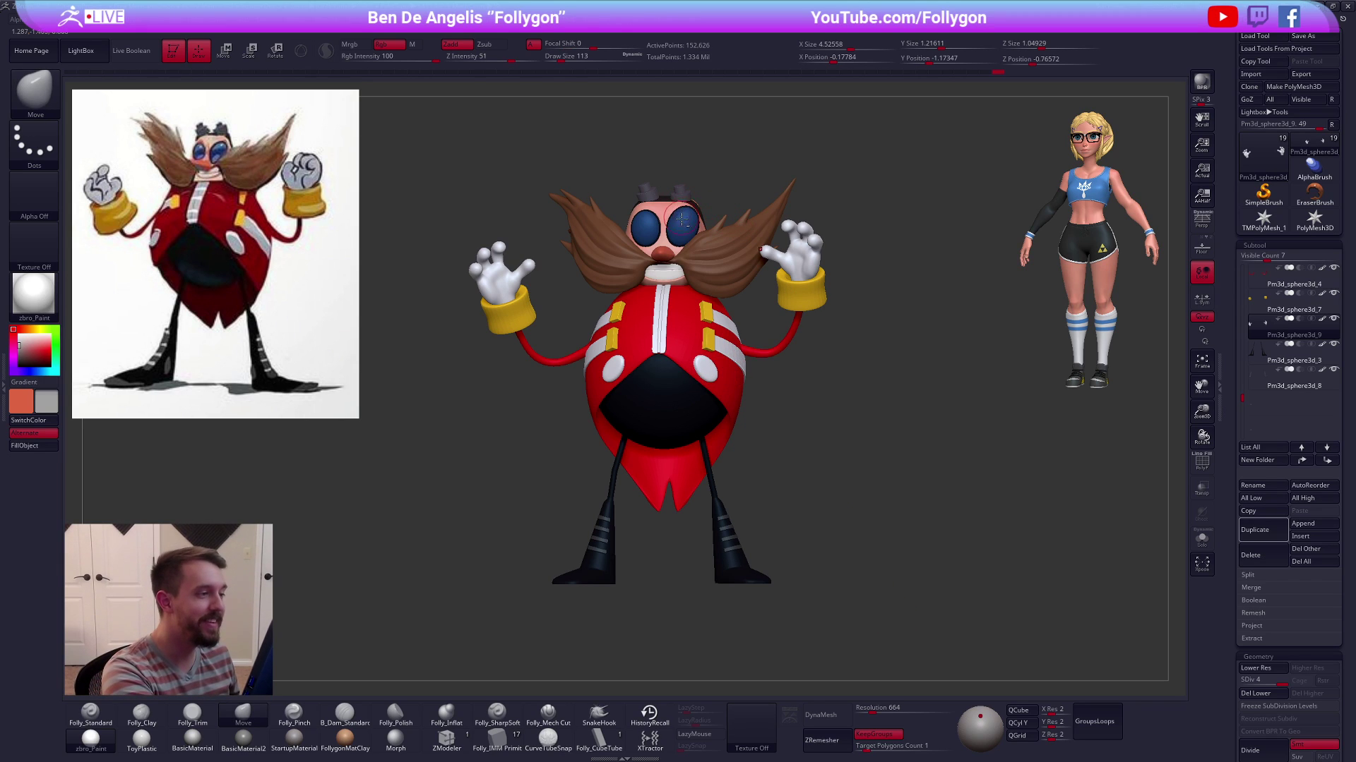
{"action": "left_click", "coordinate": [681, 218], "text": "alt"}
{"action": "key", "text": "alt+s"}
{"action": "right_click_drag", "start_coordinate": [713, 261], "coordinate": [771, 377]}
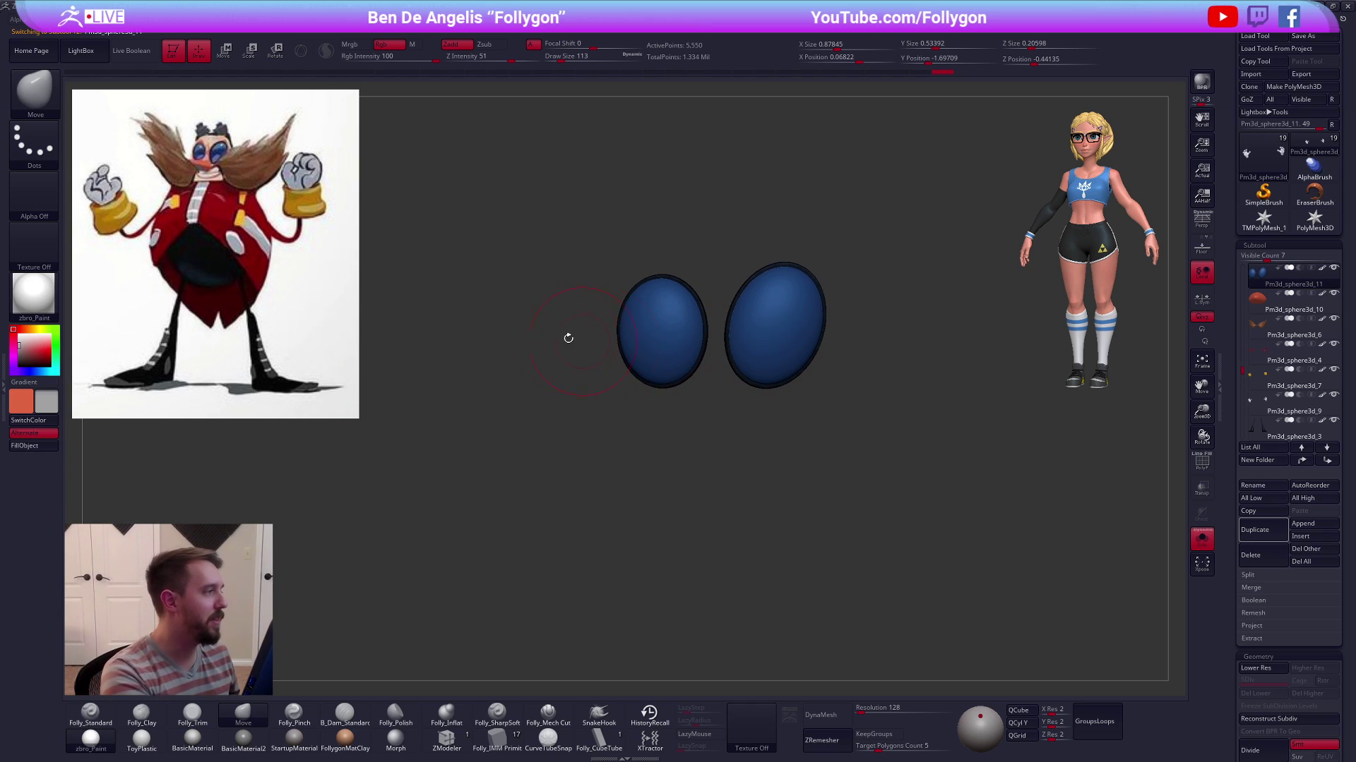
{"action": "key", "text": "z"}
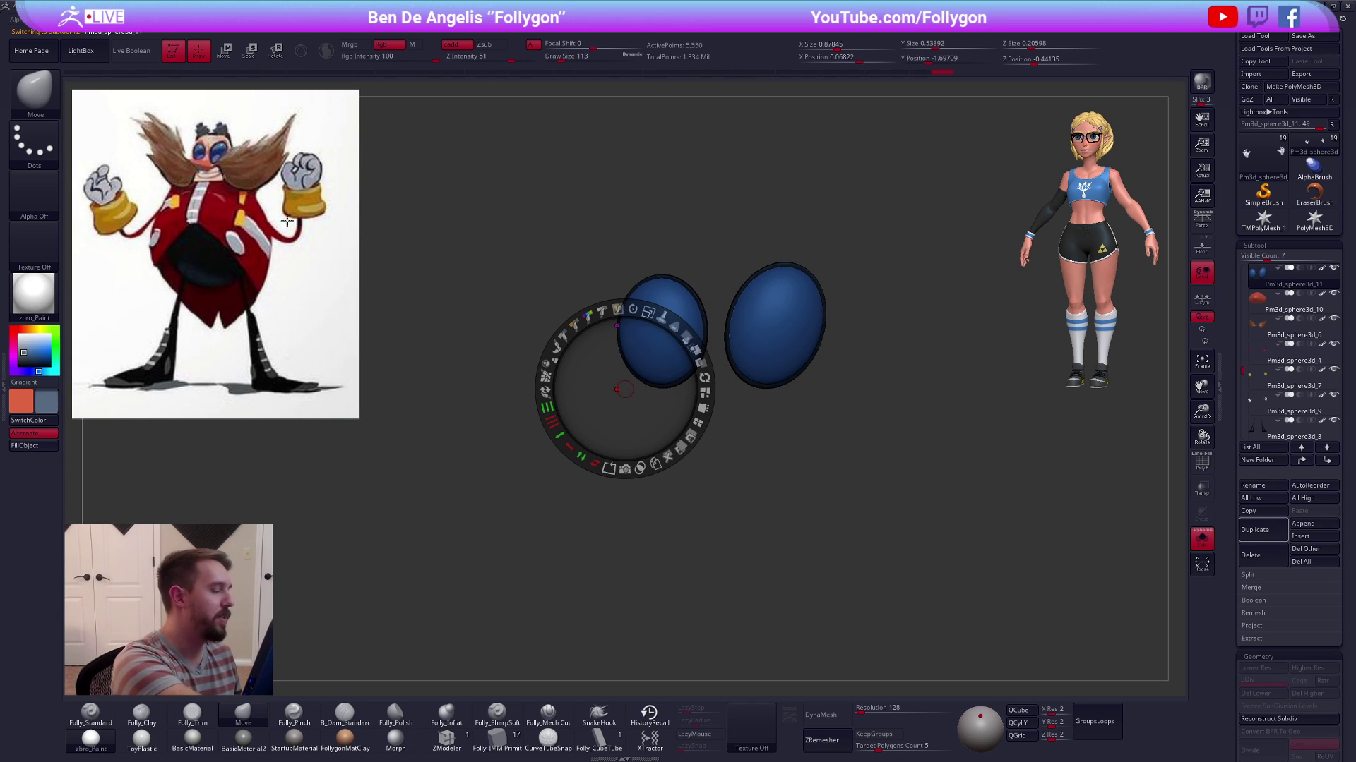
Auto-group the goggles, keep only the two blue lenses visible, and split the hidden black frames into their own subtool
{"action": "key", "text": "shift+f"}
{"action": "right_click_drag", "start_coordinate": [796, 316], "coordinate": [805, 326], "text": "ctrl"}
{"action": "key", "text": "ctrl+shift+f"}
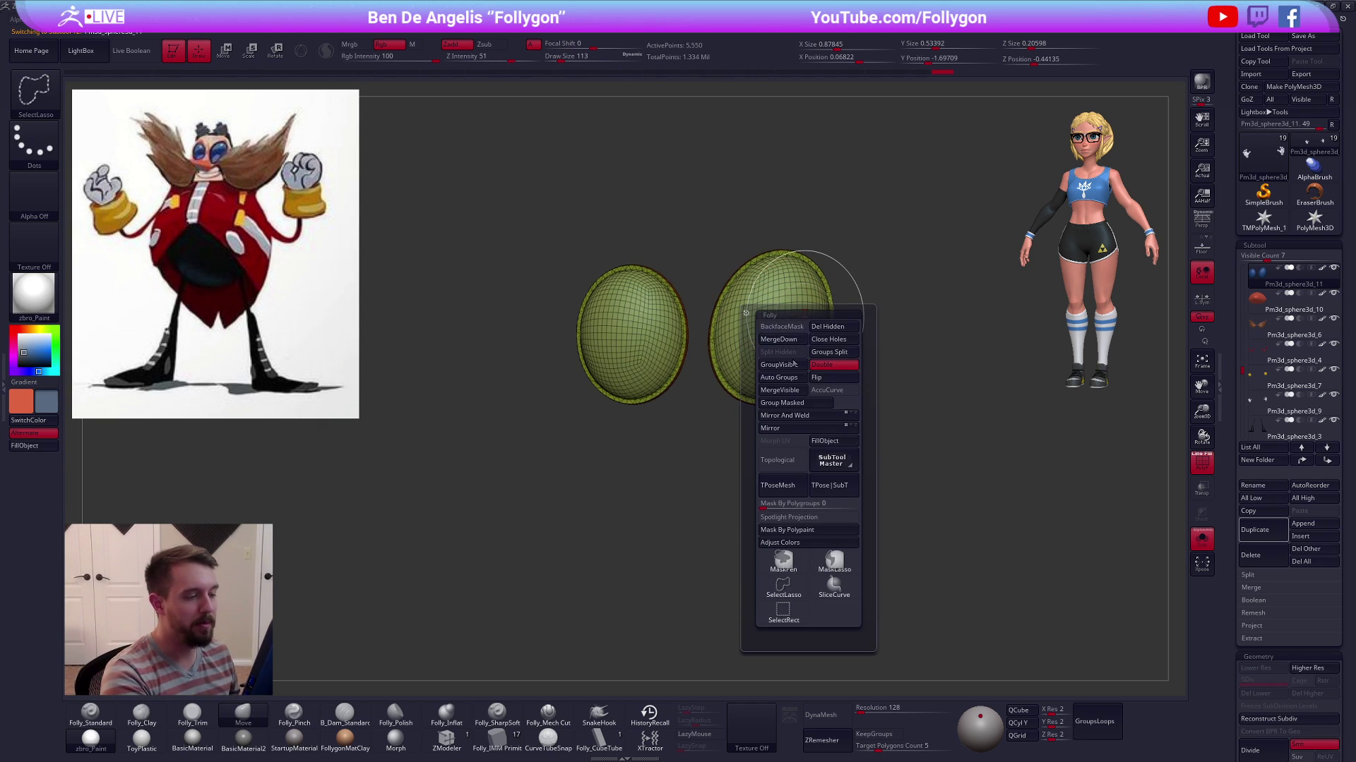
{"action": "left_click", "coordinate": [779, 377]}
{"action": "left_click", "coordinate": [639, 335], "text": "ctrl+shift"}
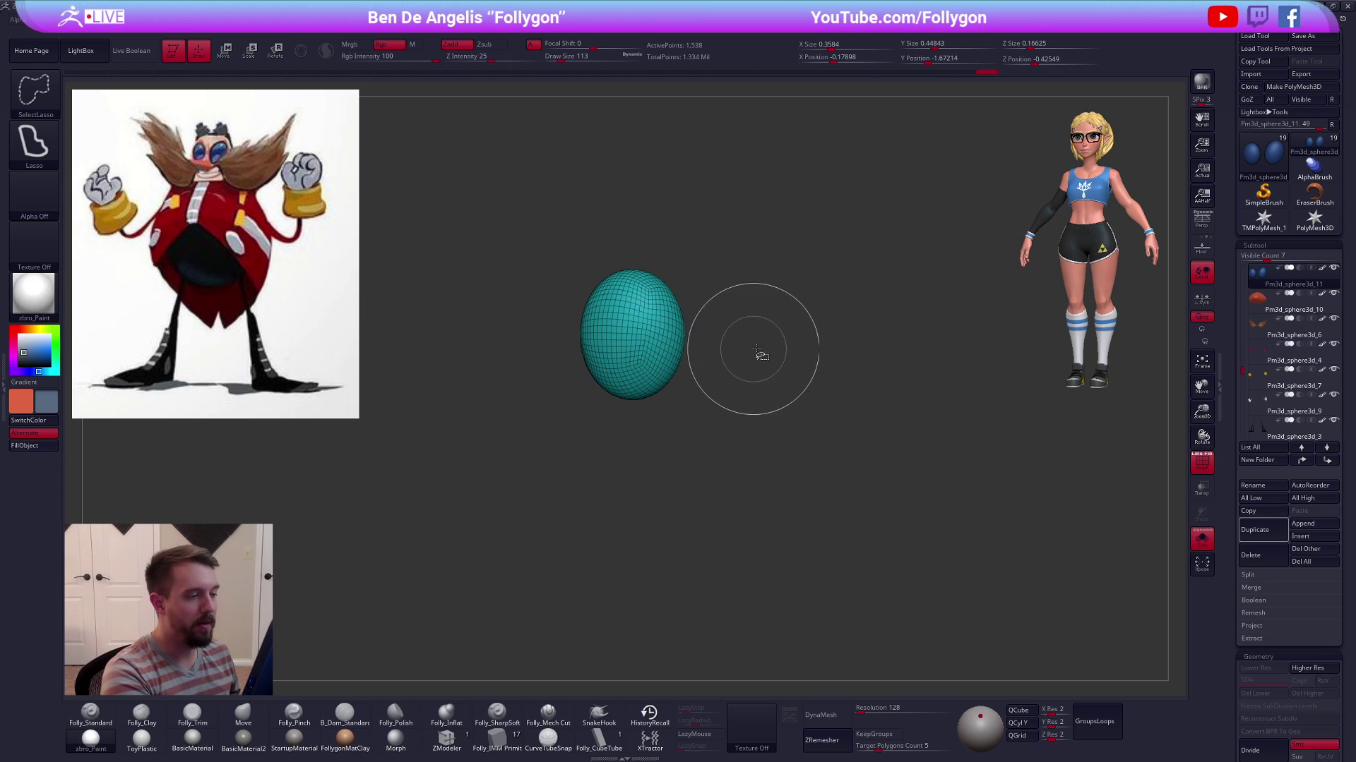
{"action": "left_click", "coordinate": [754, 351], "text": "ctrl+shift"}
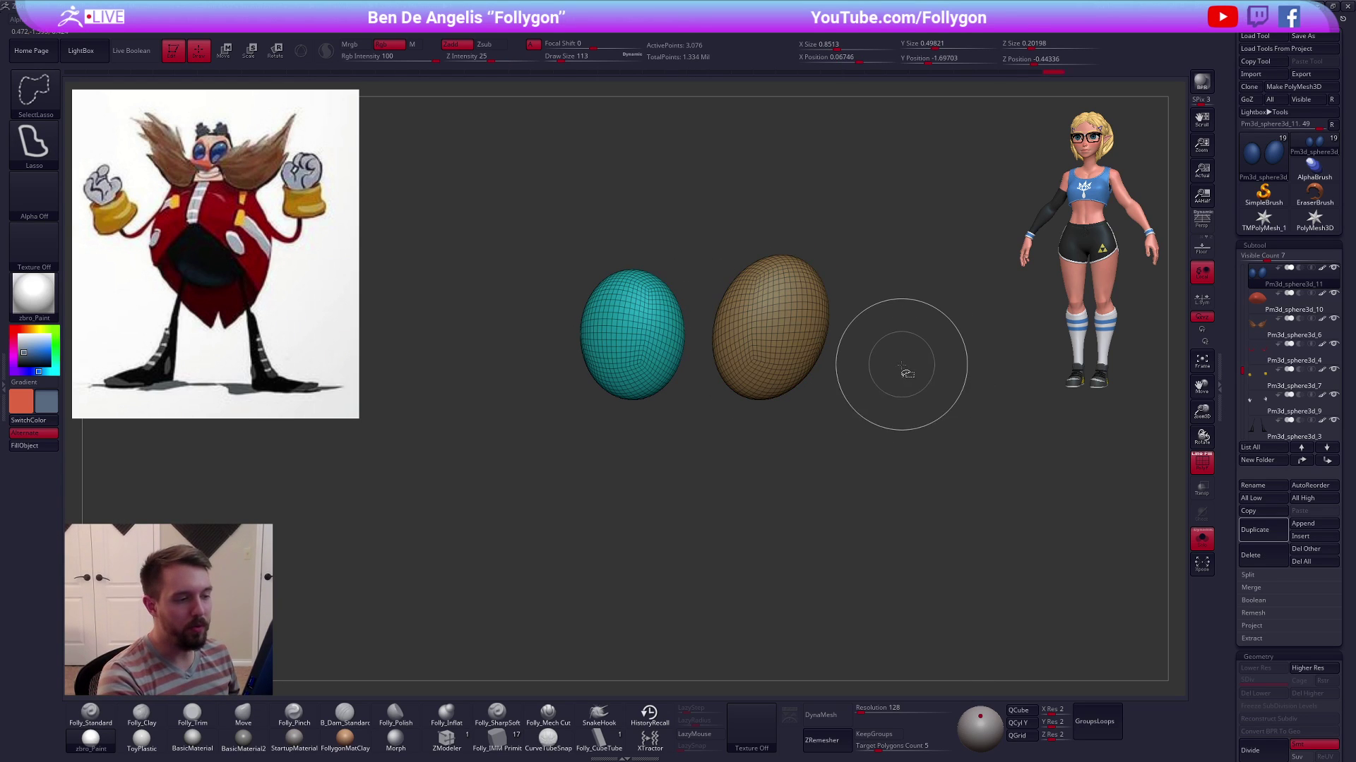
{"action": "key", "text": "ctrl+shift+f"}
{"action": "left_click", "coordinate": [889, 403]}
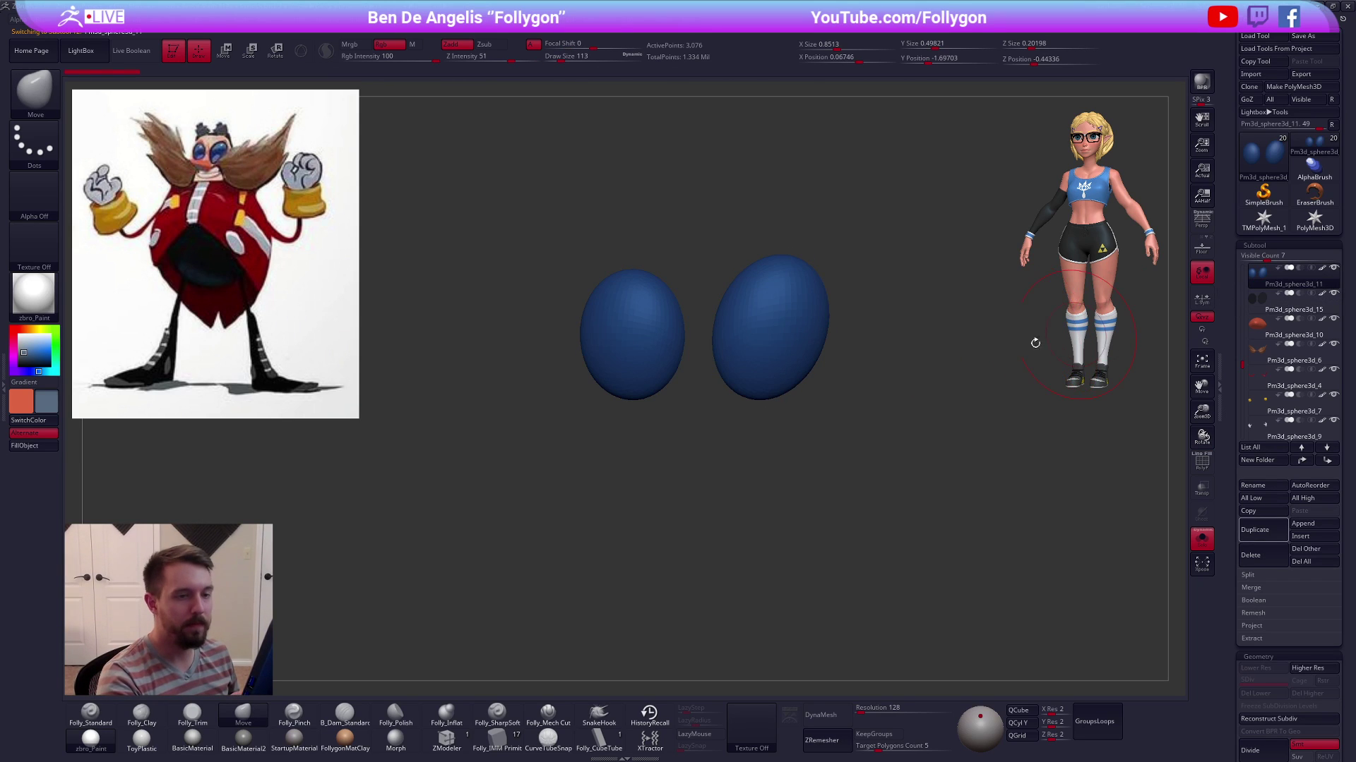
Subdivide the goggle lenses to level 5 and set the Folly_Standard brush's RGB intensity to 15
{"action": "key", "text": "1"}
{"action": "left_click", "coordinate": [403, 58]}
{"action": "type", "text": "15"}
{"action": "key", "text": "Tab"}
{"action": "right_click_drag", "start_coordinate": [760, 291], "coordinate": [763, 343], "text": "alt"}
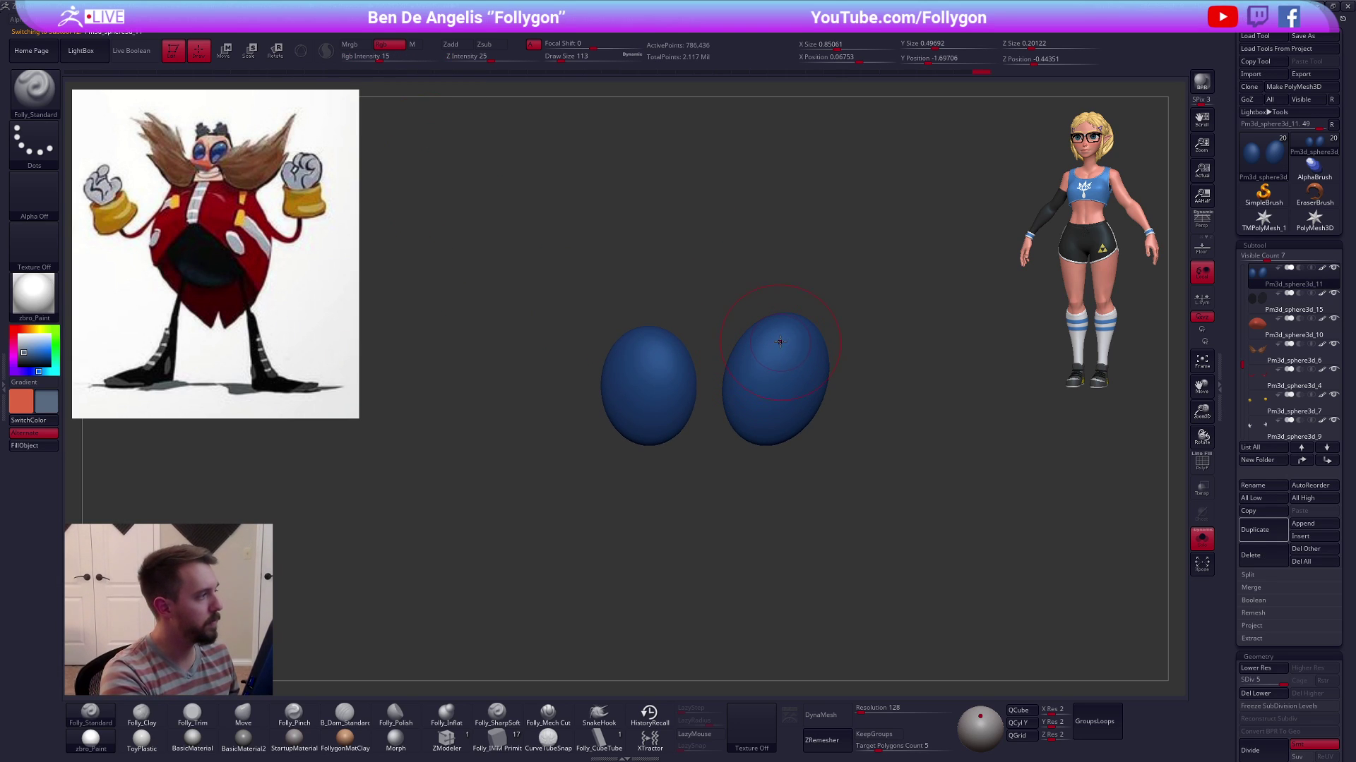
Paint soft greyish blue highlights near the top and bottom of both goggle lenses and leave isolation
{"action": "left_click_drag", "start_coordinate": [792, 332], "coordinate": [795, 330]}
{"action": "key", "text": "space"}
{"action": "left_click", "coordinate": [756, 432]}
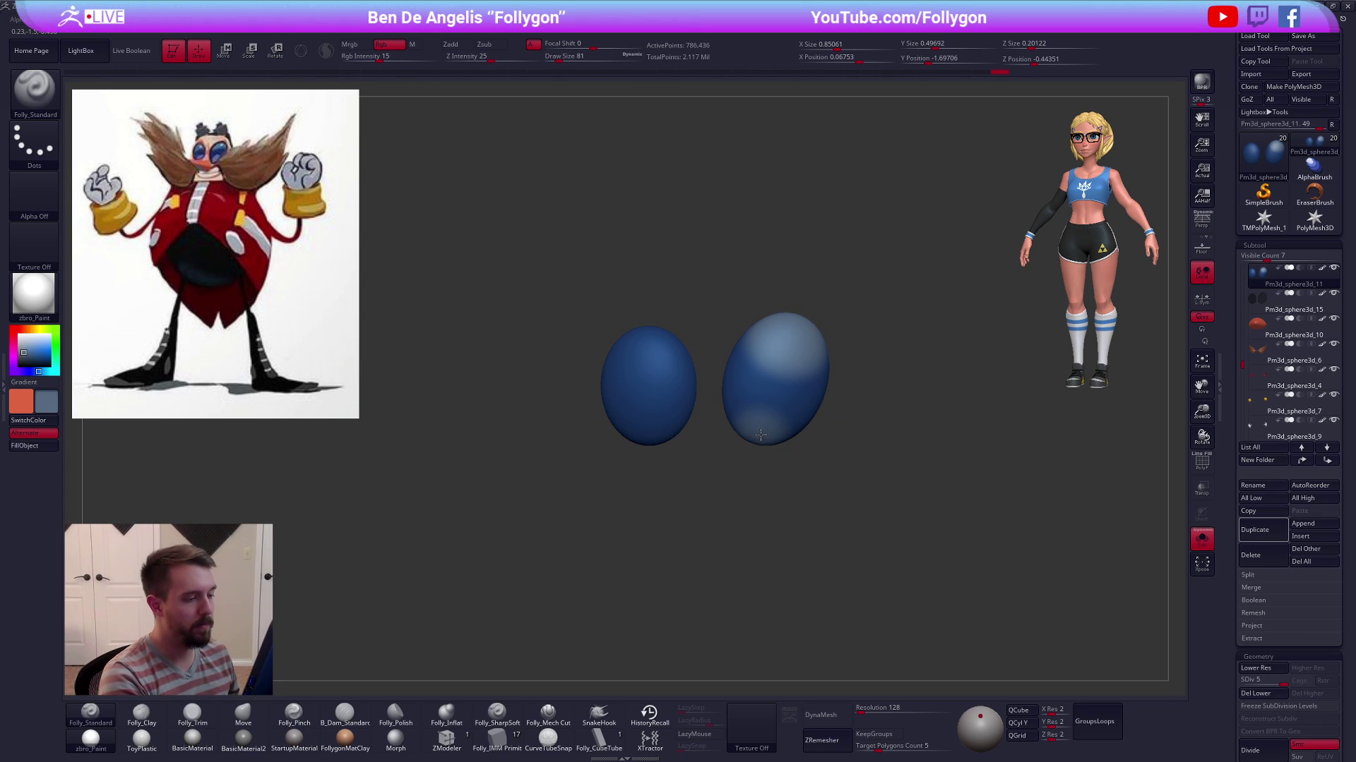
{"action": "key", "text": "space"}
{"action": "left_click_drag", "start_coordinate": [625, 351], "coordinate": [655, 382]}
{"action": "key", "text": "space"}
{"action": "key", "text": "space"}
{"action": "left_click_drag", "start_coordinate": [653, 437], "coordinate": [659, 440]}
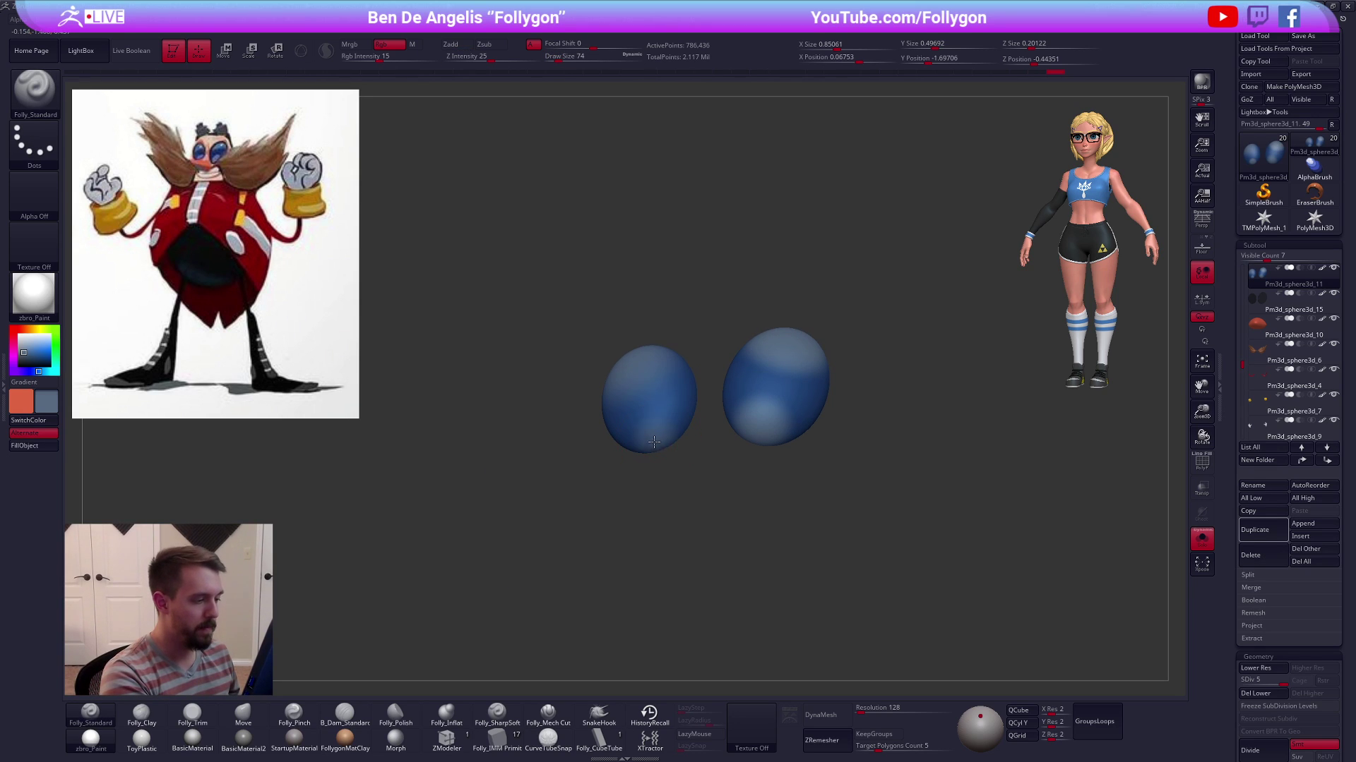
{"action": "key", "text": "alt+s"}
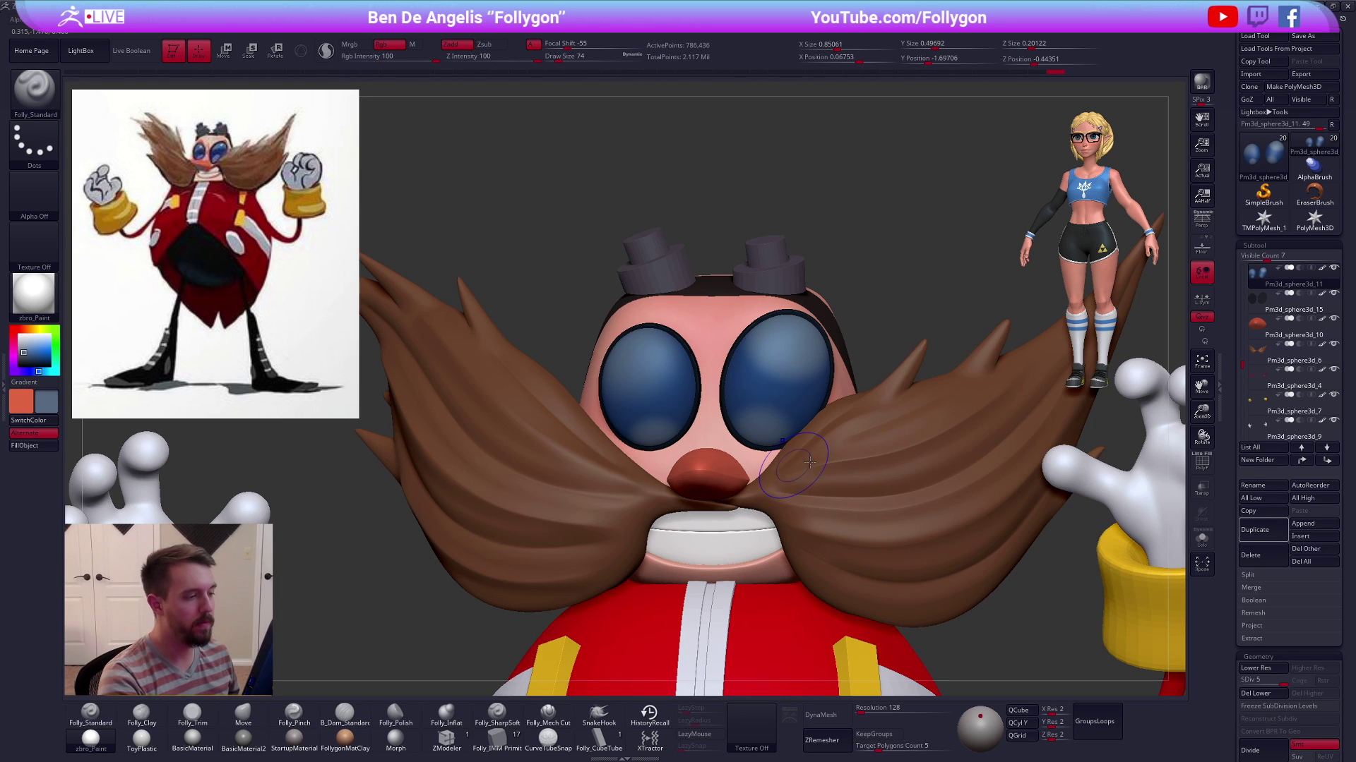
Mask the upper part of the right goggle lens, invert the mask, and fill the area with greyish blue at RGB intensity 100
{"action": "mouse_move", "coordinate": [655, 430]}
{"action": "left_mouse_down", "text": "shift"}
{"action": "mouse_move", "coordinate": [793, 385]}
{"action": "mouse_move", "coordinate": [793, 363]}
{"action": "mouse_move", "coordinate": [858, 365]}
{"action": "mouse_move", "coordinate": [829, 350]}
{"action": "mouse_move", "coordinate": [695, 364]}
{"action": "mouse_move", "coordinate": [925, 295]}
{"action": "left_mouse_up", "text": "shift"}
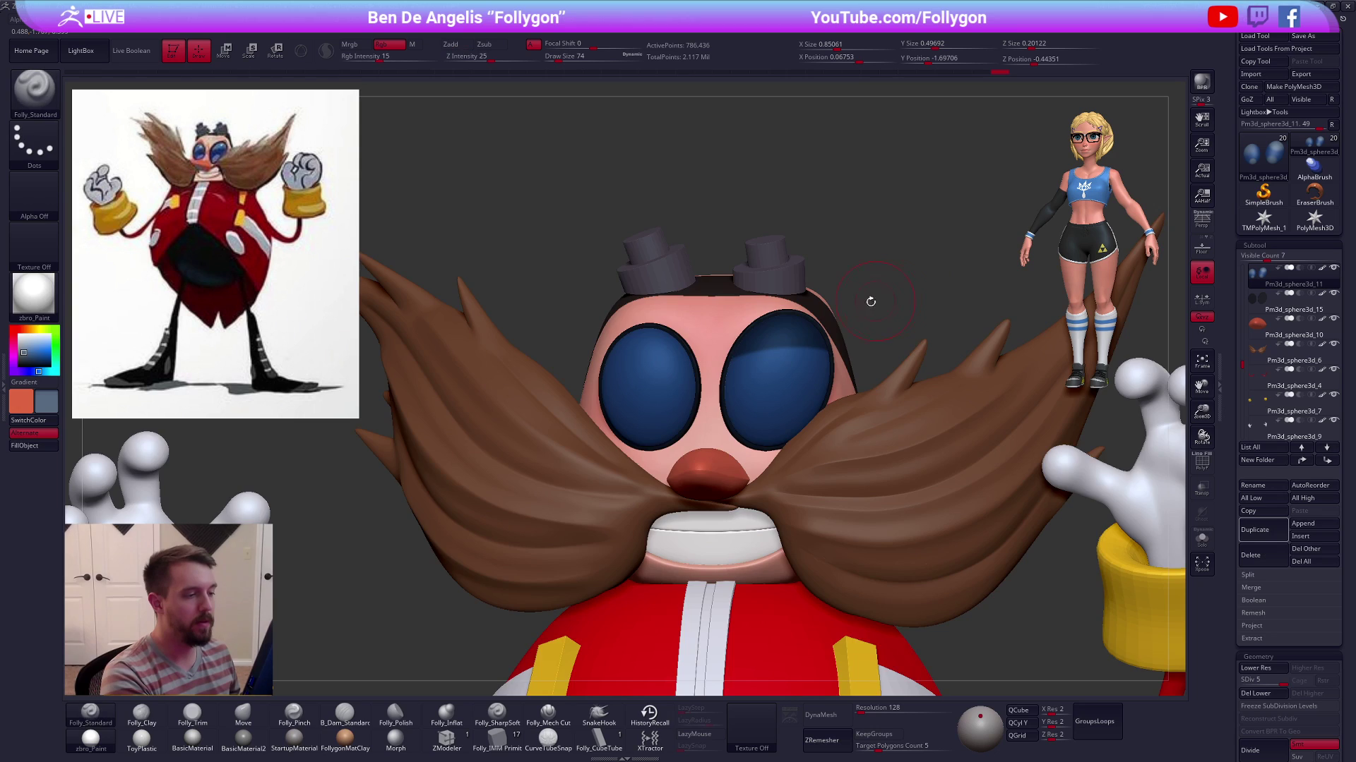
{"action": "key", "text": "alt+s"}
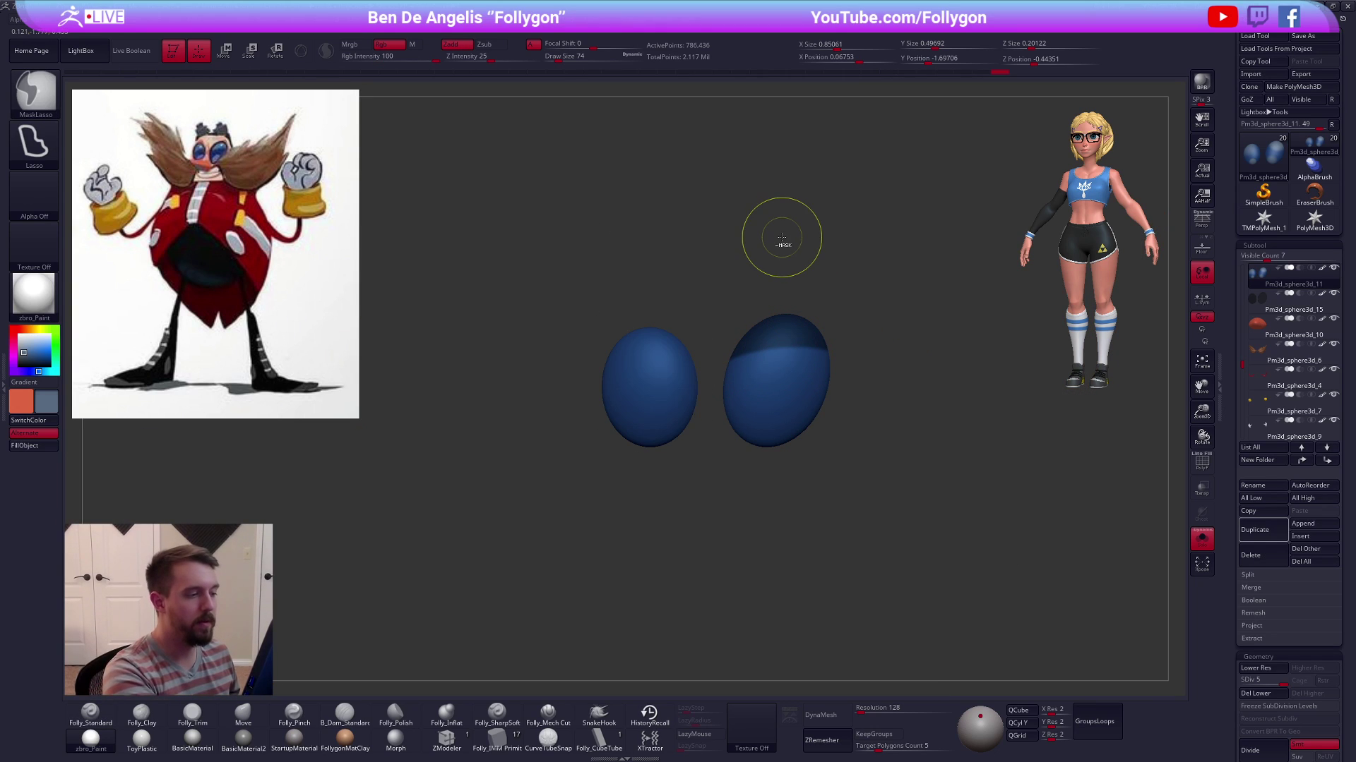
{"action": "left_click", "coordinate": [765, 469], "text": "ctrl"}
{"action": "left_click_drag", "start_coordinate": [384, 57], "coordinate": [445, 56]}
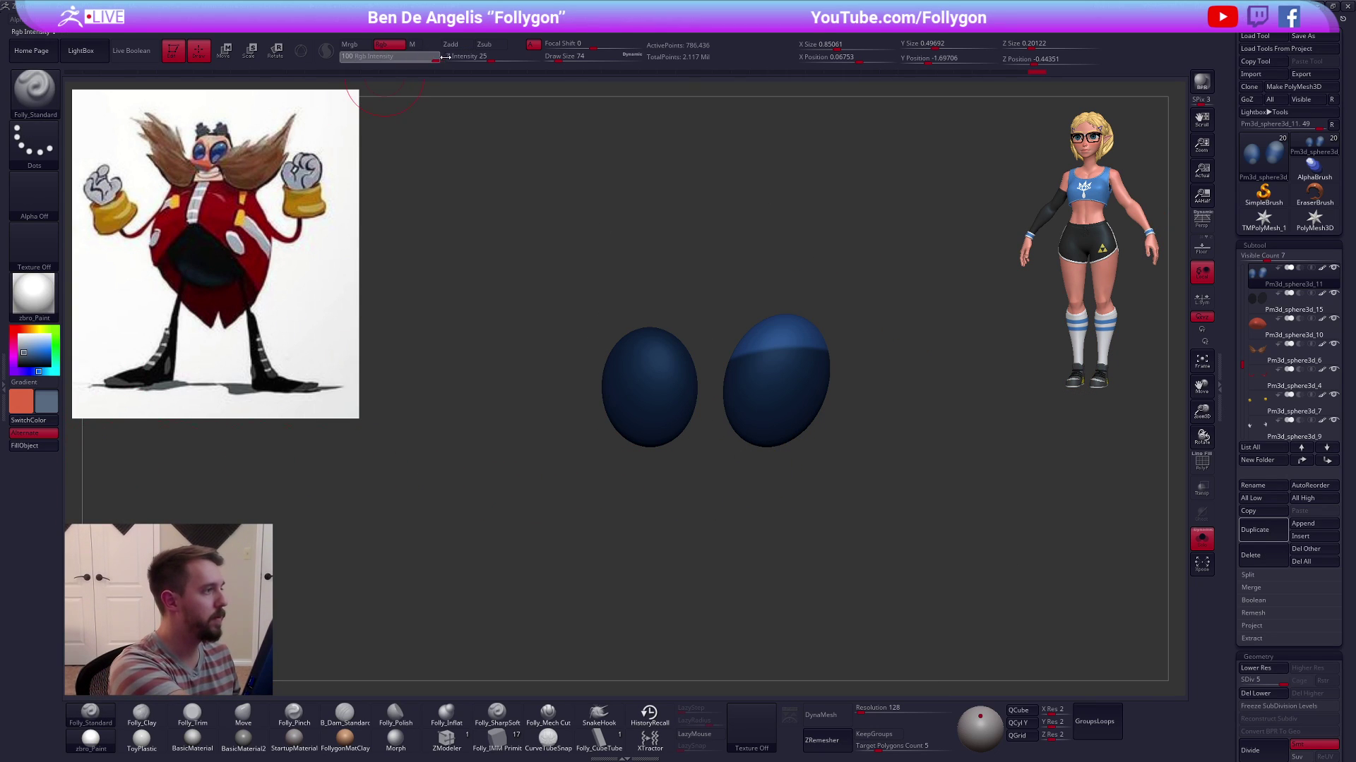
{"action": "left_click", "coordinate": [49, 447]}
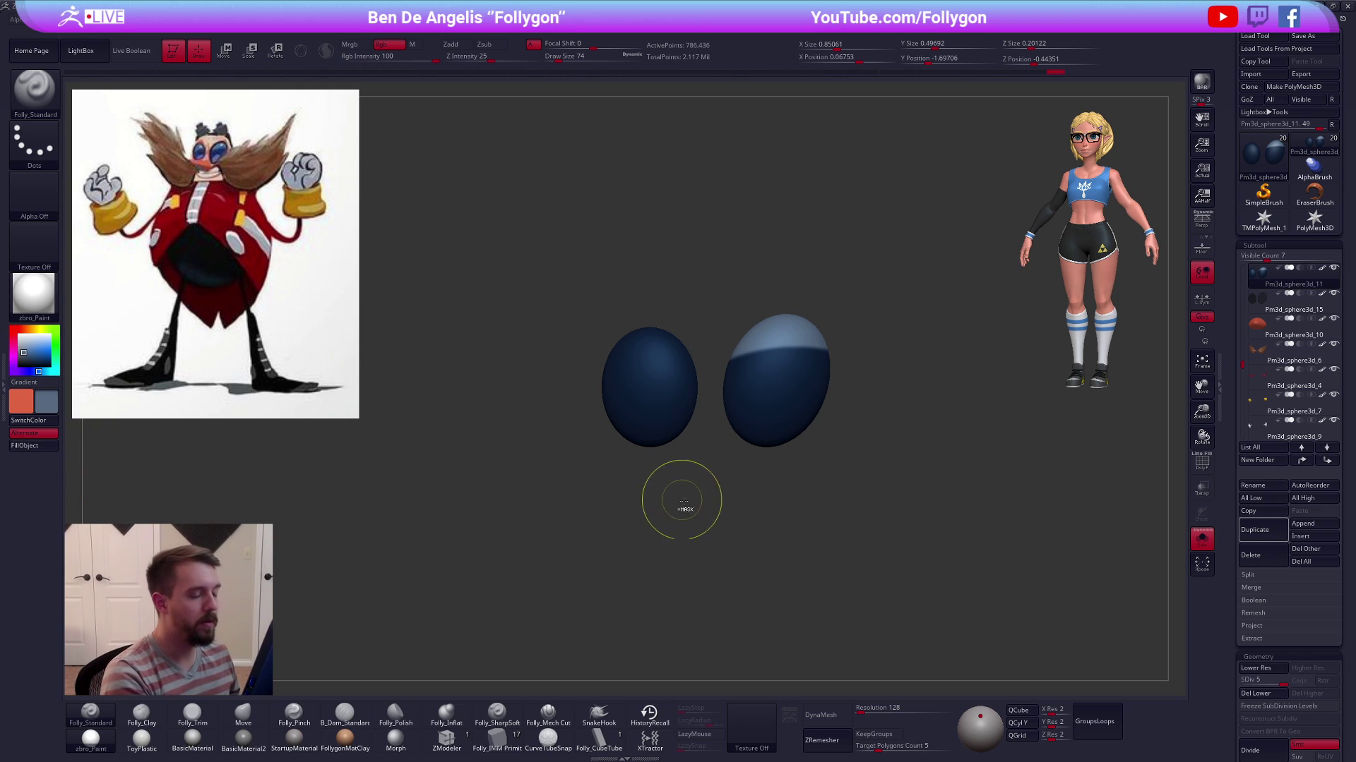
{"action": "right_click_drag", "start_coordinate": [648, 387], "coordinate": [656, 381], "text": "ctrl"}
{"action": "key", "text": "alt+s"}
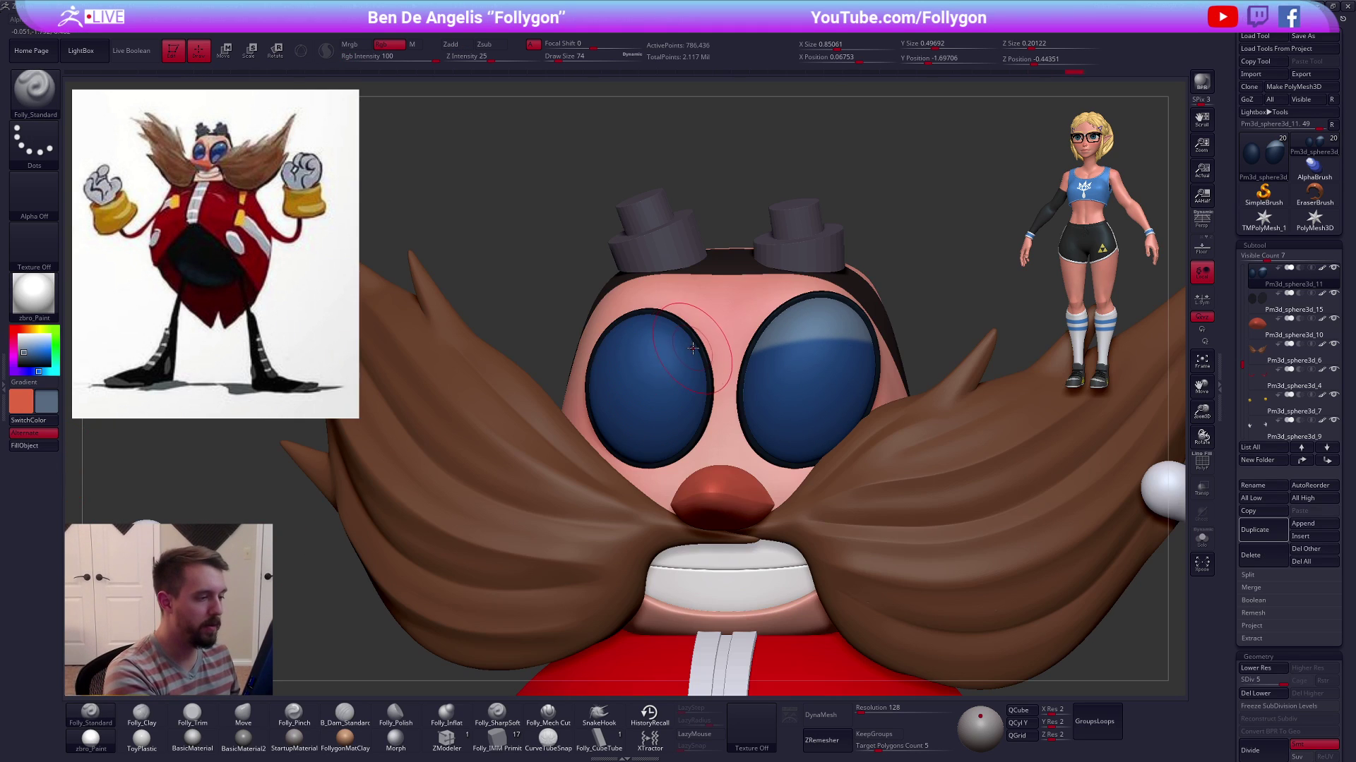
Mask the top of the left goggle lens, invert the mask, fill it with greyish blue, and clear the mask
{"action": "mouse_move", "coordinate": [706, 329]}
{"action": "left_mouse_down", "text": "ctrl"}
{"action": "mouse_move", "coordinate": [578, 411]}
{"action": "mouse_move", "coordinate": [678, 311]}
{"action": "mouse_move", "coordinate": [706, 329]}
{"action": "left_mouse_up", "text": "ctrl"}
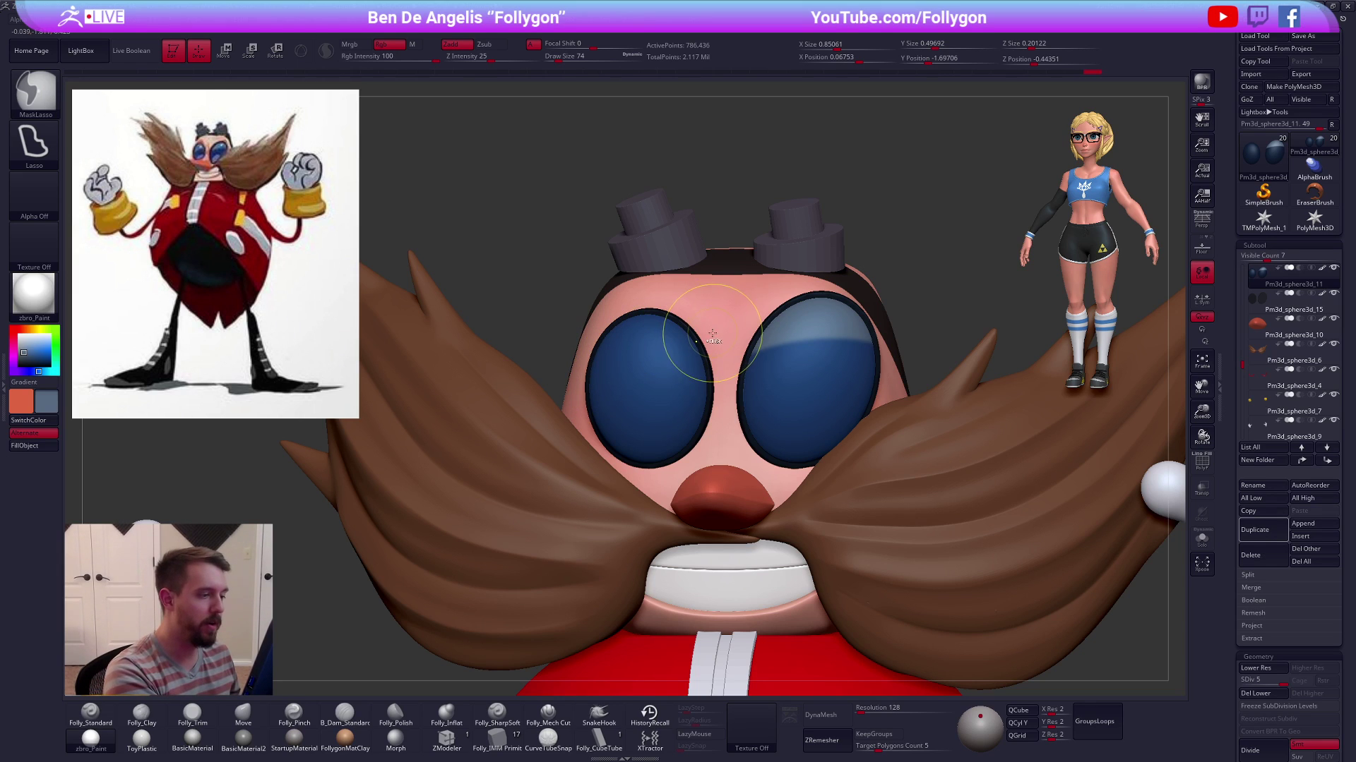
{"action": "left_click", "coordinate": [537, 323], "text": "ctrl"}
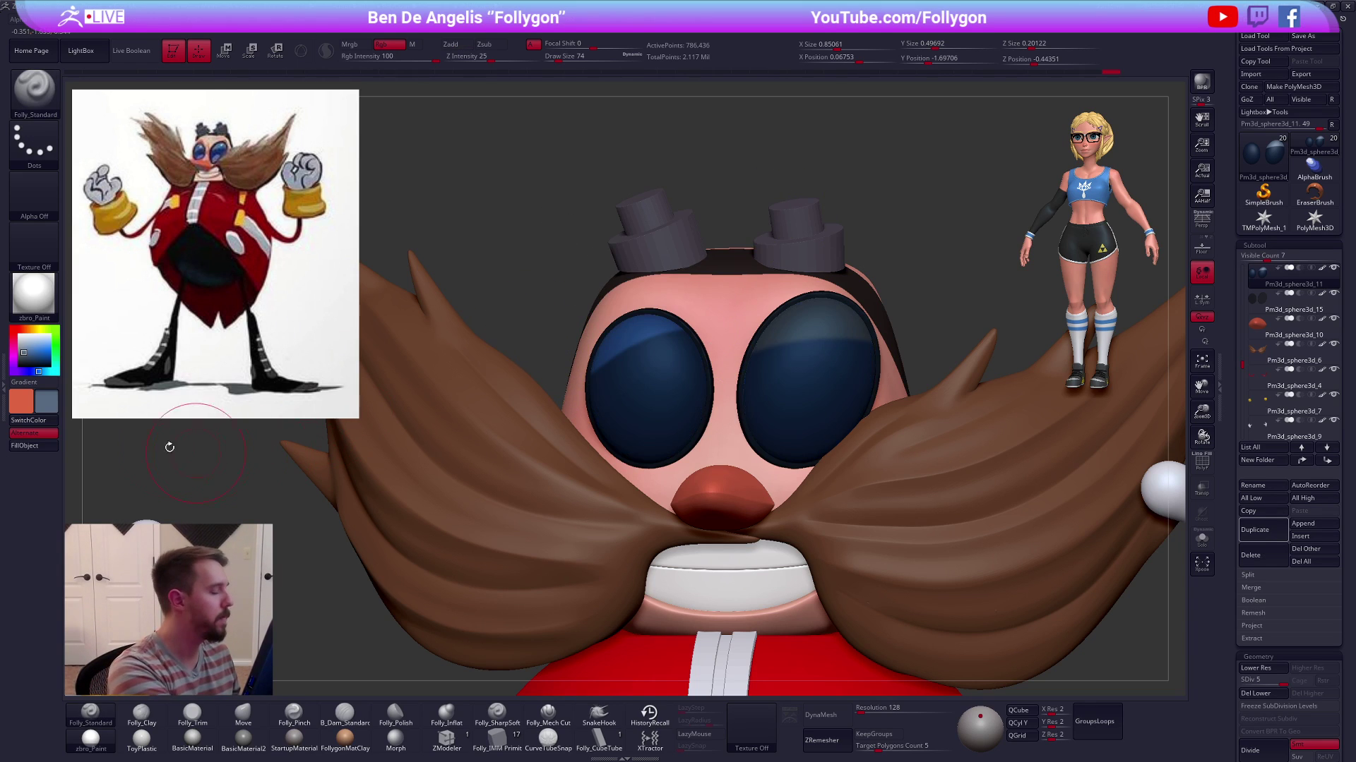
{"action": "left_click", "coordinate": [42, 447]}
{"action": "left_click_drag", "start_coordinate": [737, 186], "coordinate": [769, 201], "text": "ctrl"}
{"action": "right_click_drag", "start_coordinate": [854, 409], "coordinate": [746, 438]}
Mask a rounded patch at the bottom of the right lens, isolate the lenses, and fill the patch with the same greyish blue
{"action": "mouse_move", "coordinate": [736, 420]}
{"action": "left_mouse_down", "text": "ctrl"}
{"action": "mouse_move", "coordinate": [830, 412]}
{"action": "mouse_move", "coordinate": [746, 470]}
{"action": "left_mouse_up", "text": "ctrl"}
{"action": "key", "text": "alt+s"}
{"action": "left_click", "coordinate": [559, 466], "text": "ctrl"}
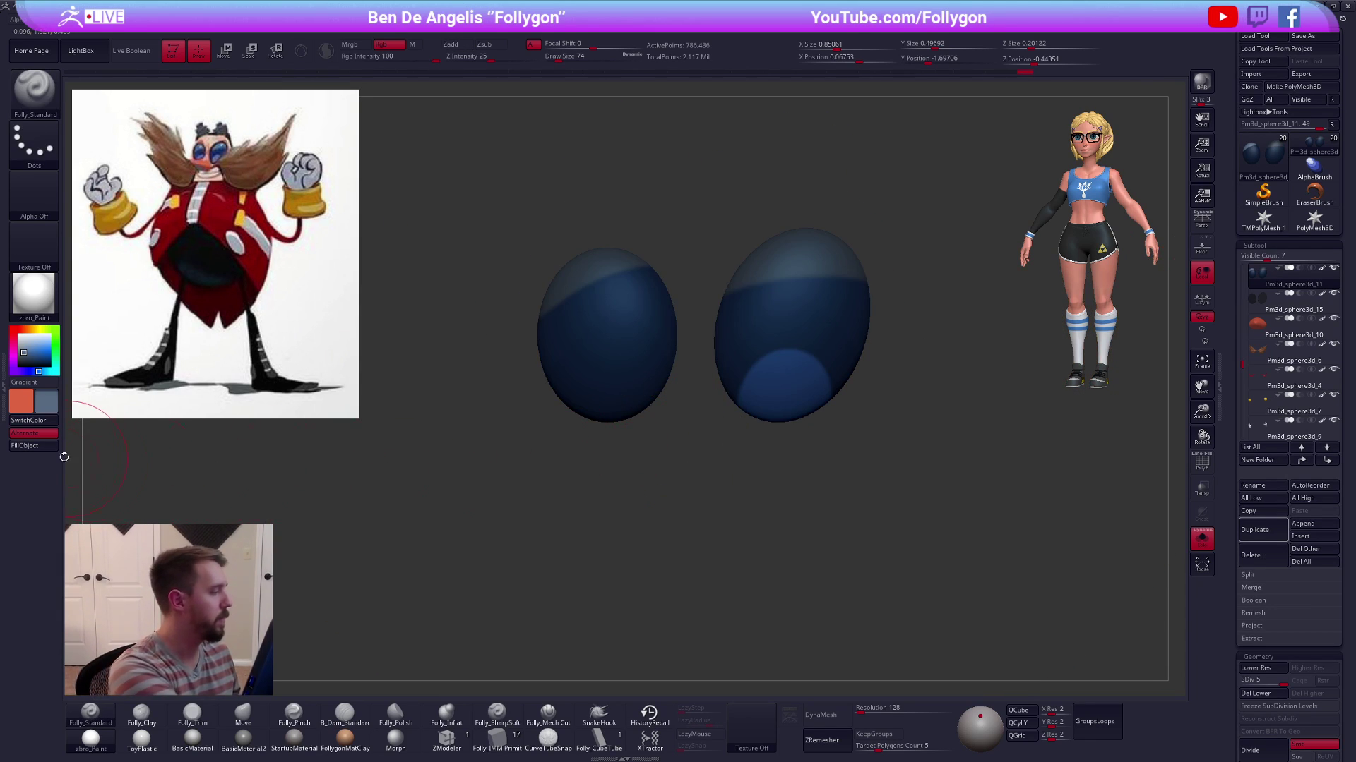
{"action": "left_click", "coordinate": [36, 446]}
{"action": "left_click_drag", "start_coordinate": [474, 501], "coordinate": [548, 494], "text": "ctrl"}
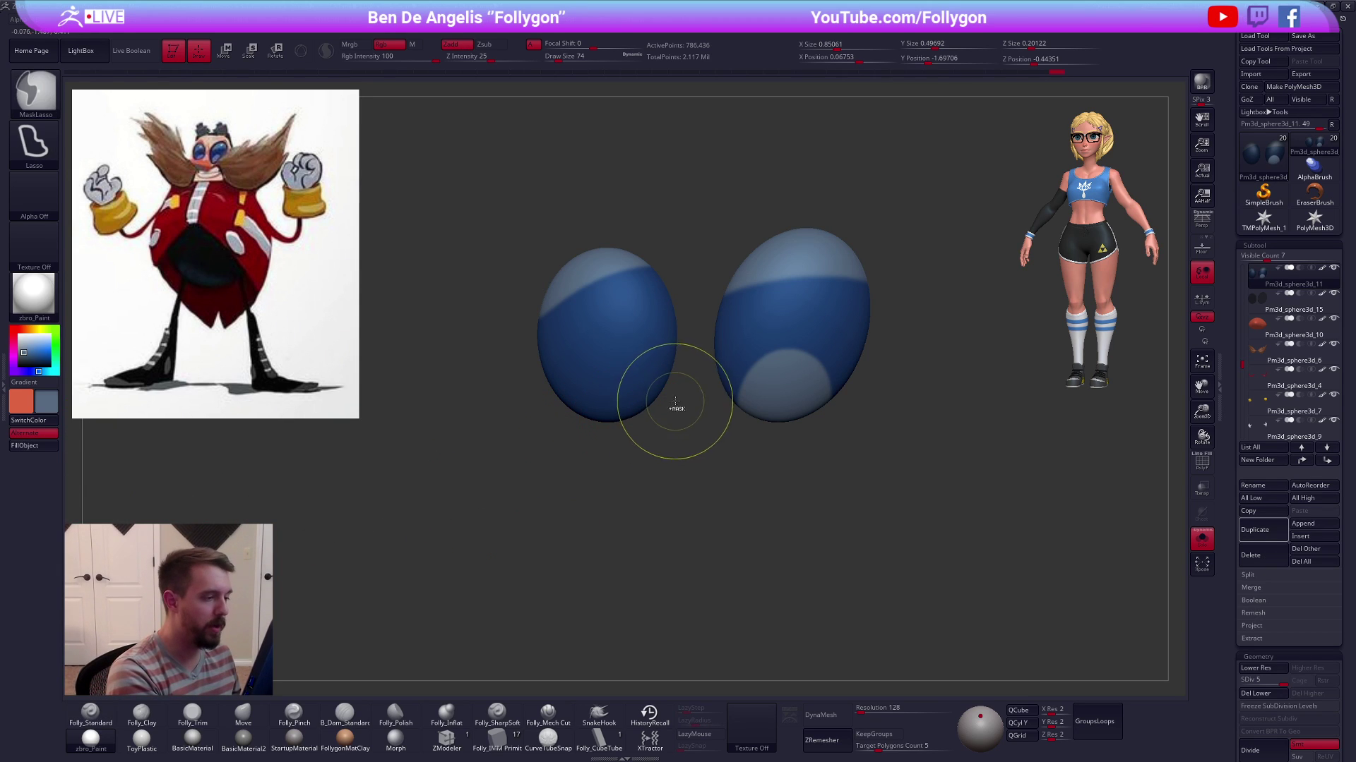
Mask a matching patch at the bottom of the left lens, fill it with greyish blue, and clear the mask
{"action": "left_click_drag", "start_coordinate": [675, 409], "coordinate": [554, 494], "text": "ctrl"}
{"action": "left_click", "coordinate": [140, 478], "text": "ctrl"}
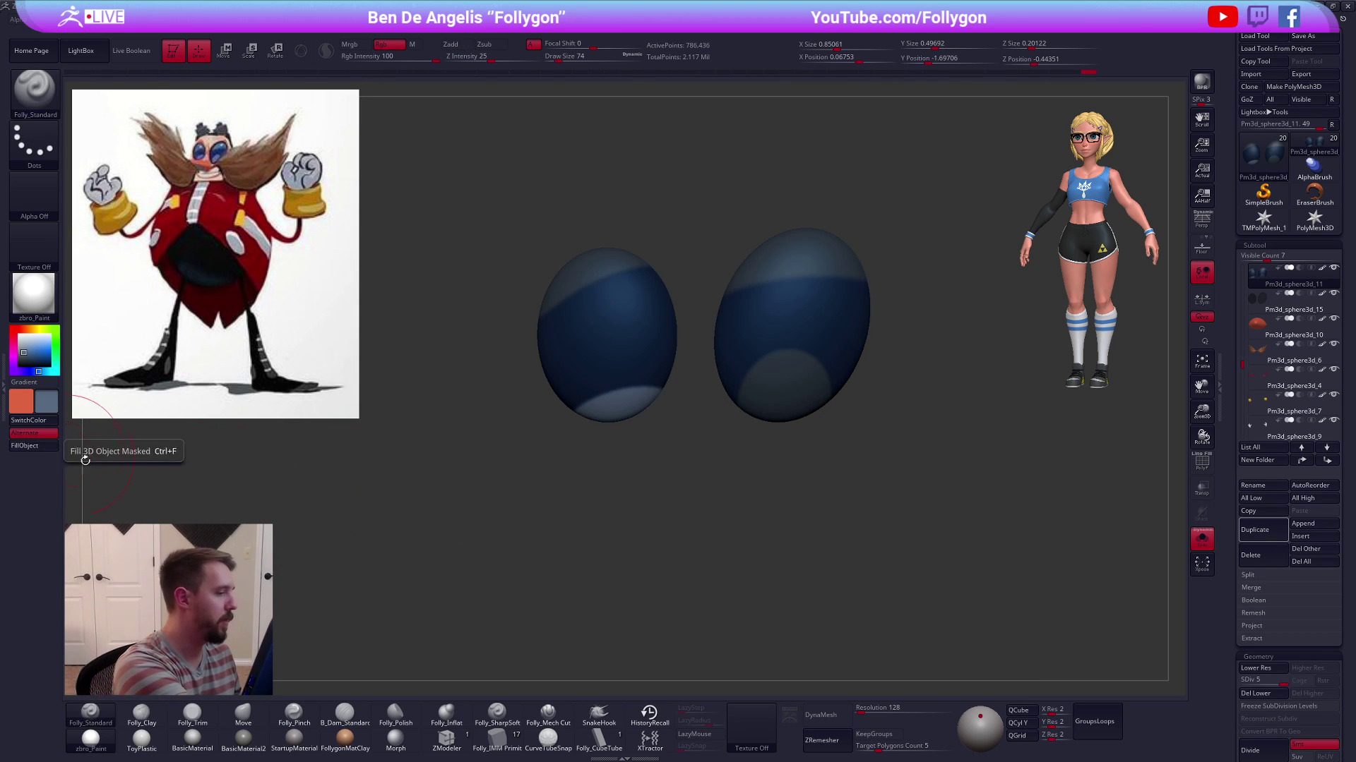
{"action": "left_click_drag", "start_coordinate": [455, 498], "coordinate": [479, 491], "text": "ctrl"}
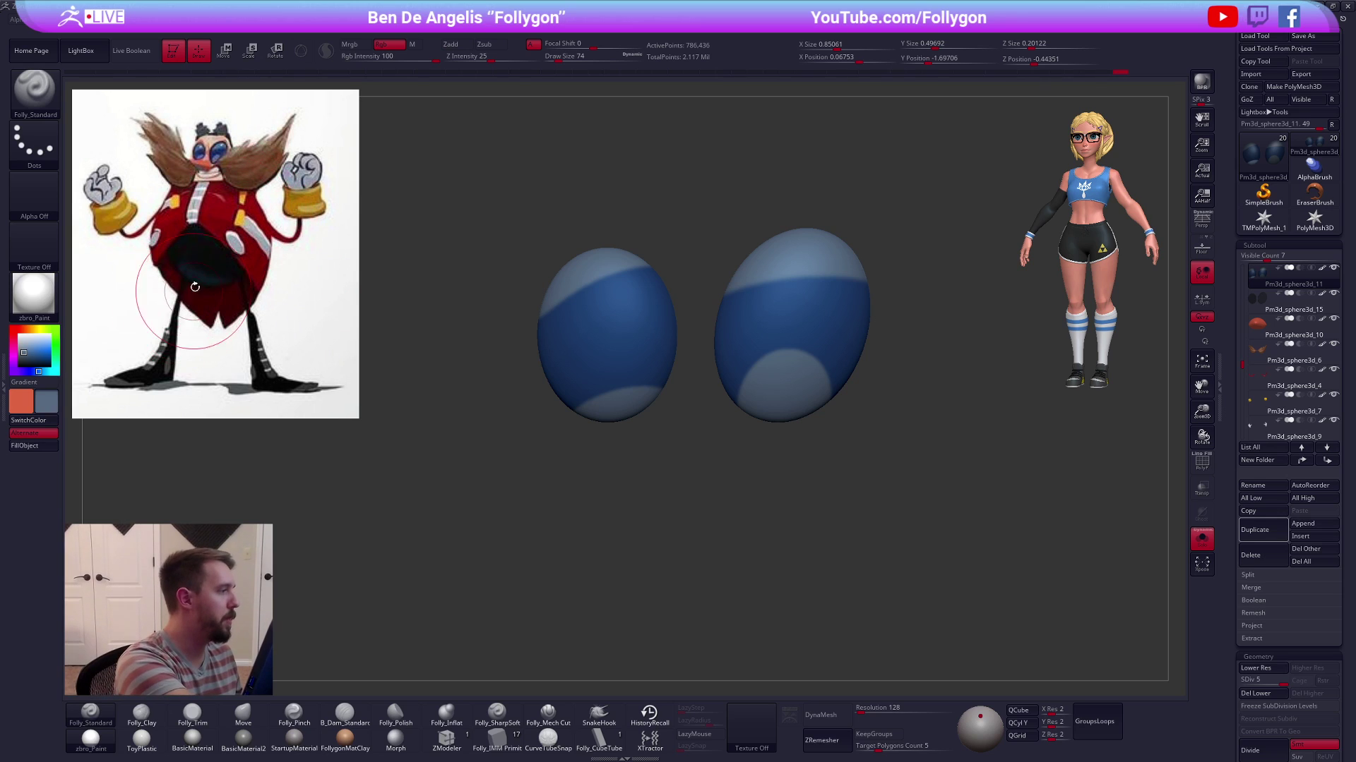
Pick white and dab a small highlight dot near the top of the right lens with draw size 14
{"action": "key", "text": "c"}
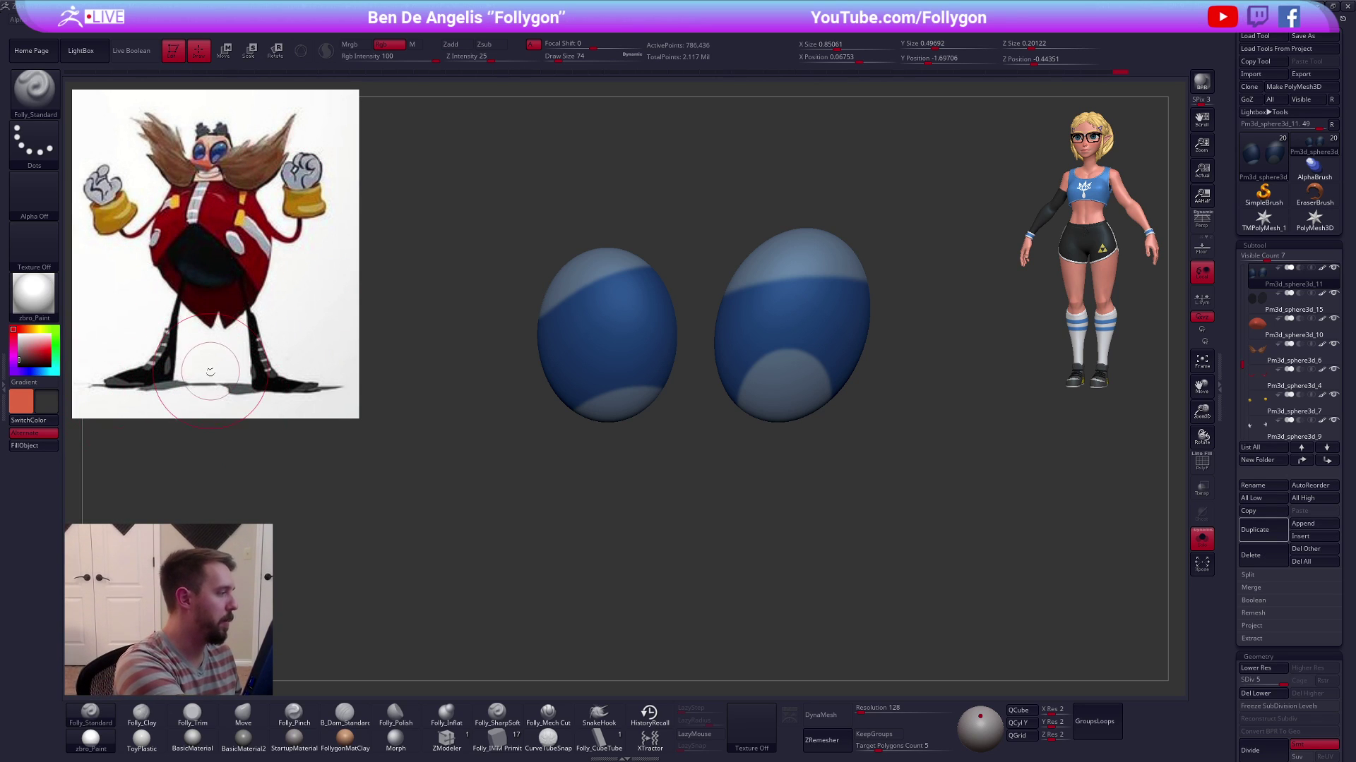
{"action": "key", "text": "c"}
{"action": "key", "text": "space"}
{"action": "left_click_drag", "start_coordinate": [572, 450], "coordinate": [564, 450]}
{"action": "mouse_move", "coordinate": [592, 501]}
{"action": "left_mouse_down", "text": "alt"}
{"action": "mouse_move", "coordinate": [571, 641]}
{"action": "mouse_move", "coordinate": [591, 660]}
{"action": "left_mouse_up", "text": "alt"}
{"action": "key", "text": "space"}
{"action": "left_click_drag", "start_coordinate": [781, 412], "coordinate": [796, 403]}
{"action": "key", "text": "space"}
{"action": "left_click_drag", "start_coordinate": [689, 425], "coordinate": [758, 428]}
{"action": "left_click_drag", "start_coordinate": [500, 407], "coordinate": [604, 408], "text": "alt"}
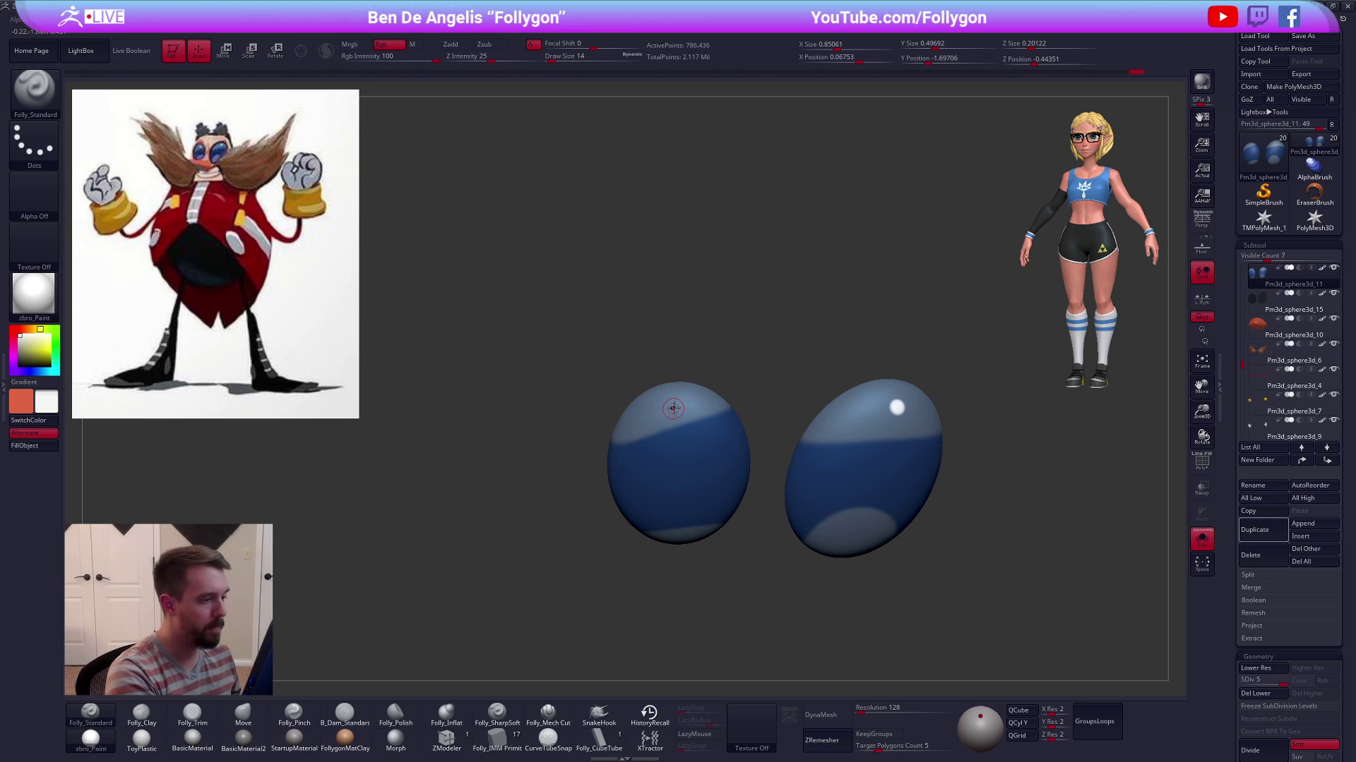
Dab a white highlight dot near the top of the left lens, using draw size 9, and leave isolation
{"action": "mouse_move", "coordinate": [763, 487]}
{"action": "left_mouse_down"}
{"action": "mouse_move", "coordinate": [739, 397]}
{"action": "mouse_move", "coordinate": [718, 438]}
{"action": "left_mouse_up"}
{"action": "key", "text": "space"}
{"action": "left_click", "coordinate": [718, 436]}
{"action": "right_click_drag", "start_coordinate": [717, 436], "coordinate": [646, 307]}
{"action": "key", "text": "alt+s"}
{"action": "right_click_drag", "start_coordinate": [920, 556], "coordinate": [1002, 620], "text": "alt"}
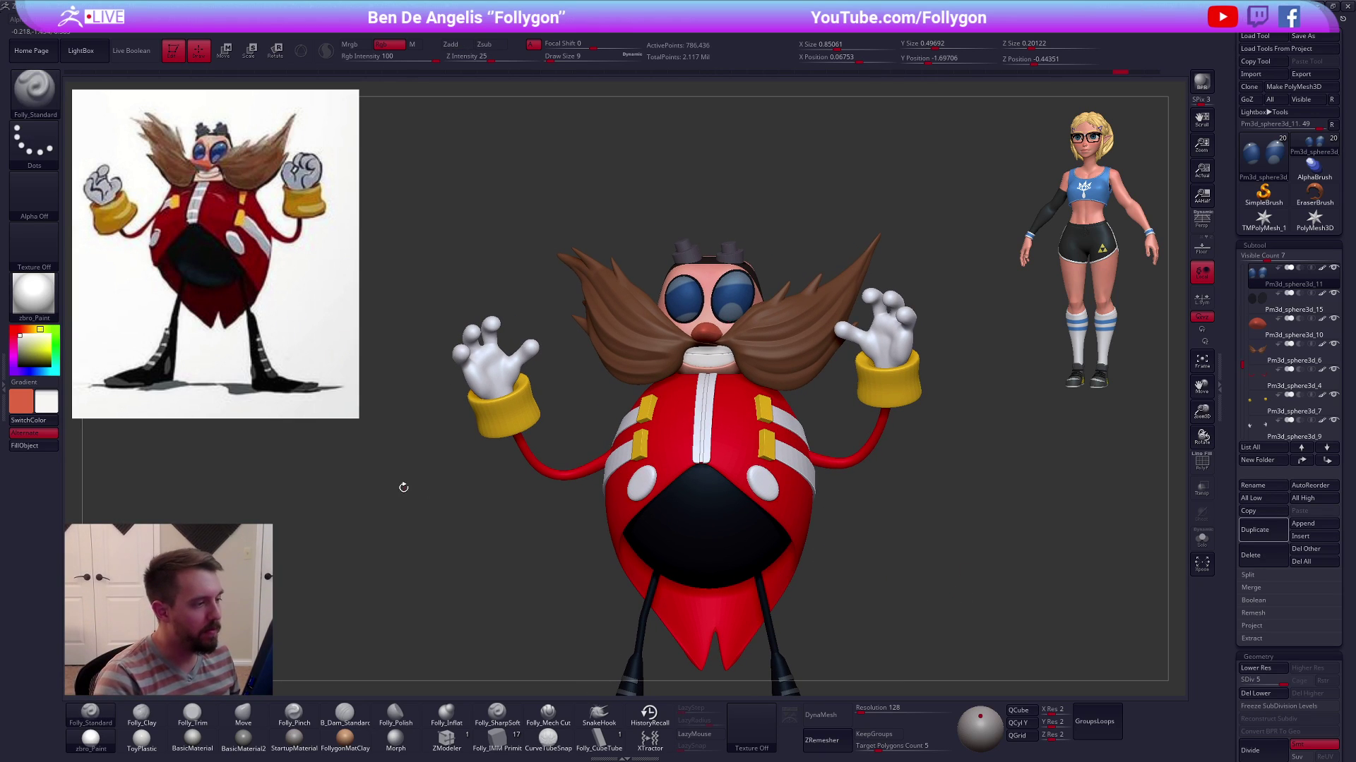
Fill the goggle lenses with the ToyPlastic material only, keeping their painted colors
{"action": "left_click", "coordinate": [415, 43]}
{"action": "left_click", "coordinate": [152, 736]}
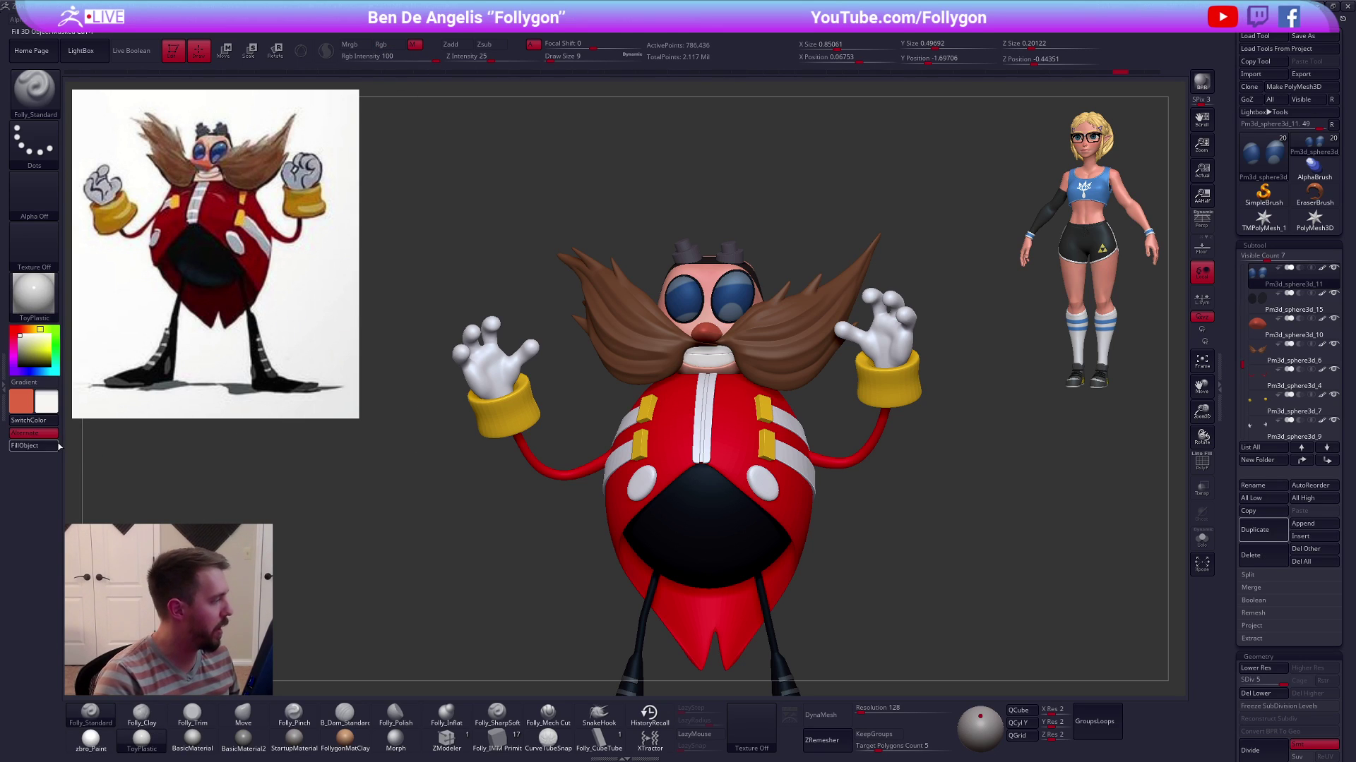
{"action": "right_click_drag", "start_coordinate": [667, 390], "coordinate": [709, 374]}
Sample dark blue from the lens and set the brush to RGB only with intensity 15 and draw size 150
{"action": "key", "text": "c"}
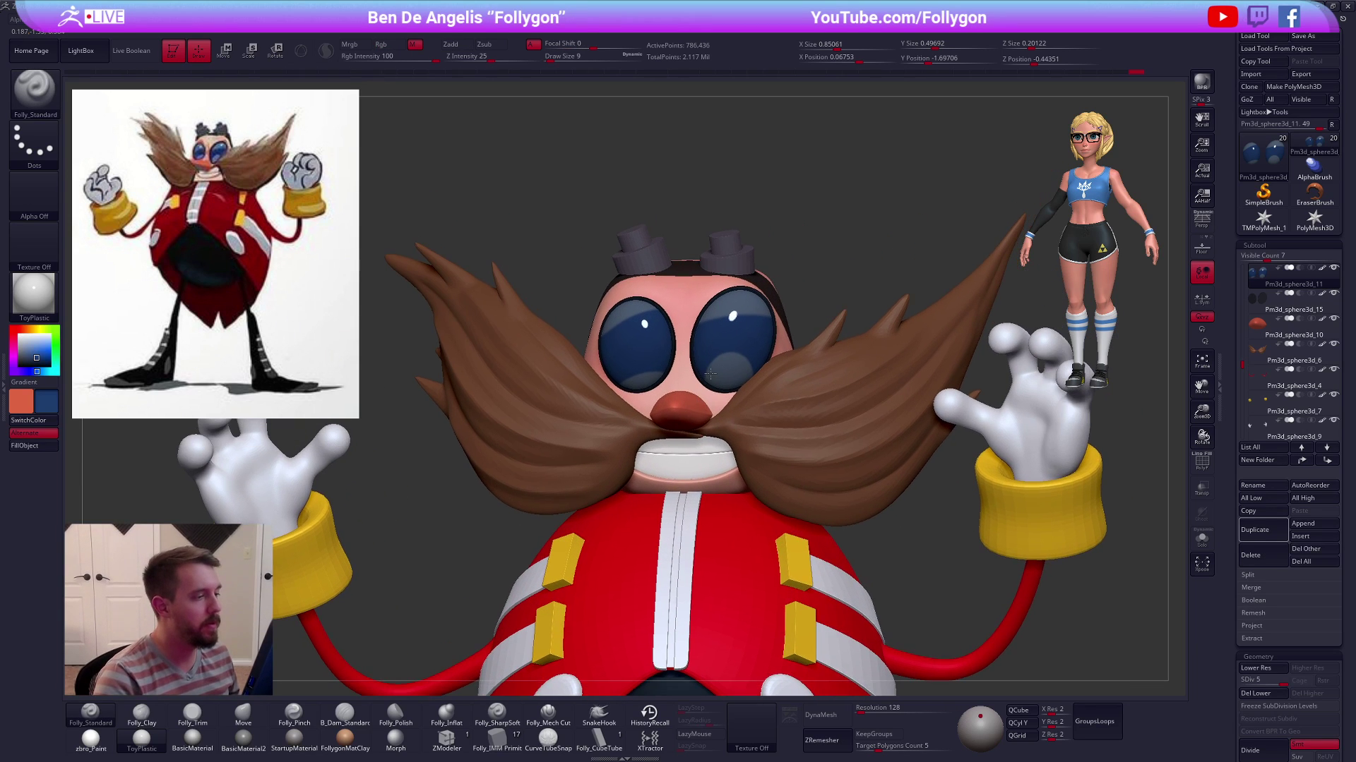
{"action": "left_click", "coordinate": [396, 48]}
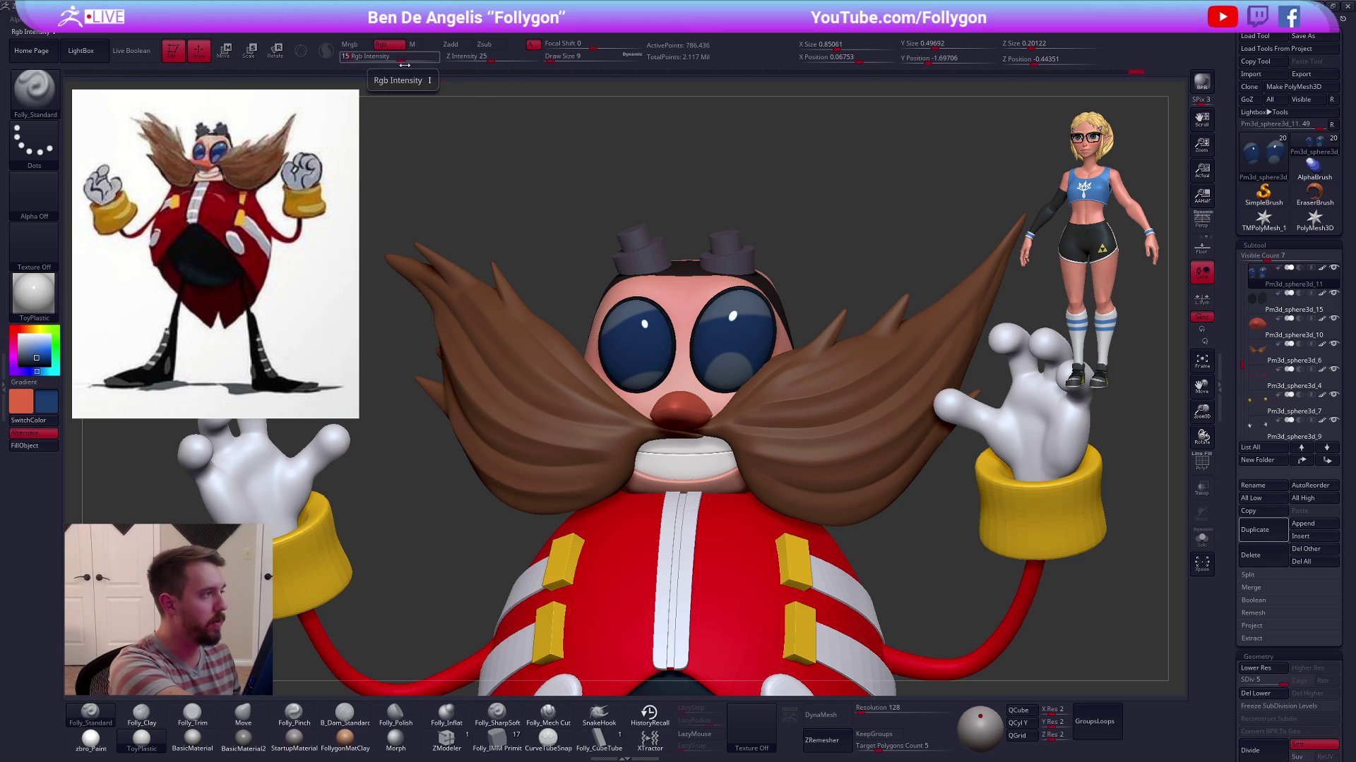
{"action": "key", "text": "space"}
{"action": "left_click_drag", "start_coordinate": [733, 267], "coordinate": [734, 269]}
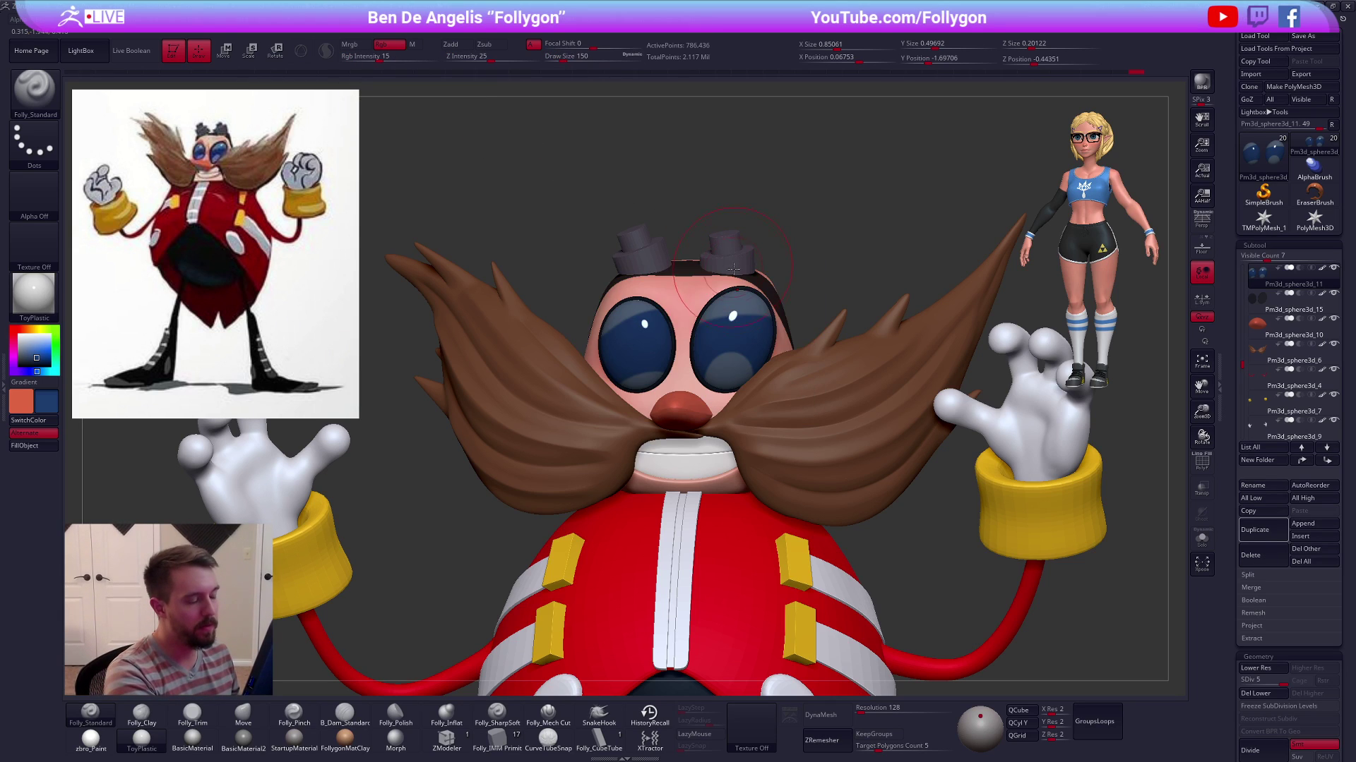
Undo the trial strokes on the lens highlights and enlarge the brush to draw size 265
{"action": "key", "text": "space"}
{"action": "mouse_move", "coordinate": [739, 338]}
{"action": "left_mouse_down"}
{"action": "mouse_move", "coordinate": [764, 323]}
{"action": "mouse_move", "coordinate": [740, 341]}
{"action": "left_mouse_up"}
{"action": "key", "text": "ctrl+z"}
{"action": "key", "text": "ctrl+z"}
{"action": "key", "text": "ctrl+z"}
{"action": "key", "text": "ctrl+z"}
{"action": "key", "text": "space"}
{"action": "left_click", "coordinate": [738, 340]}
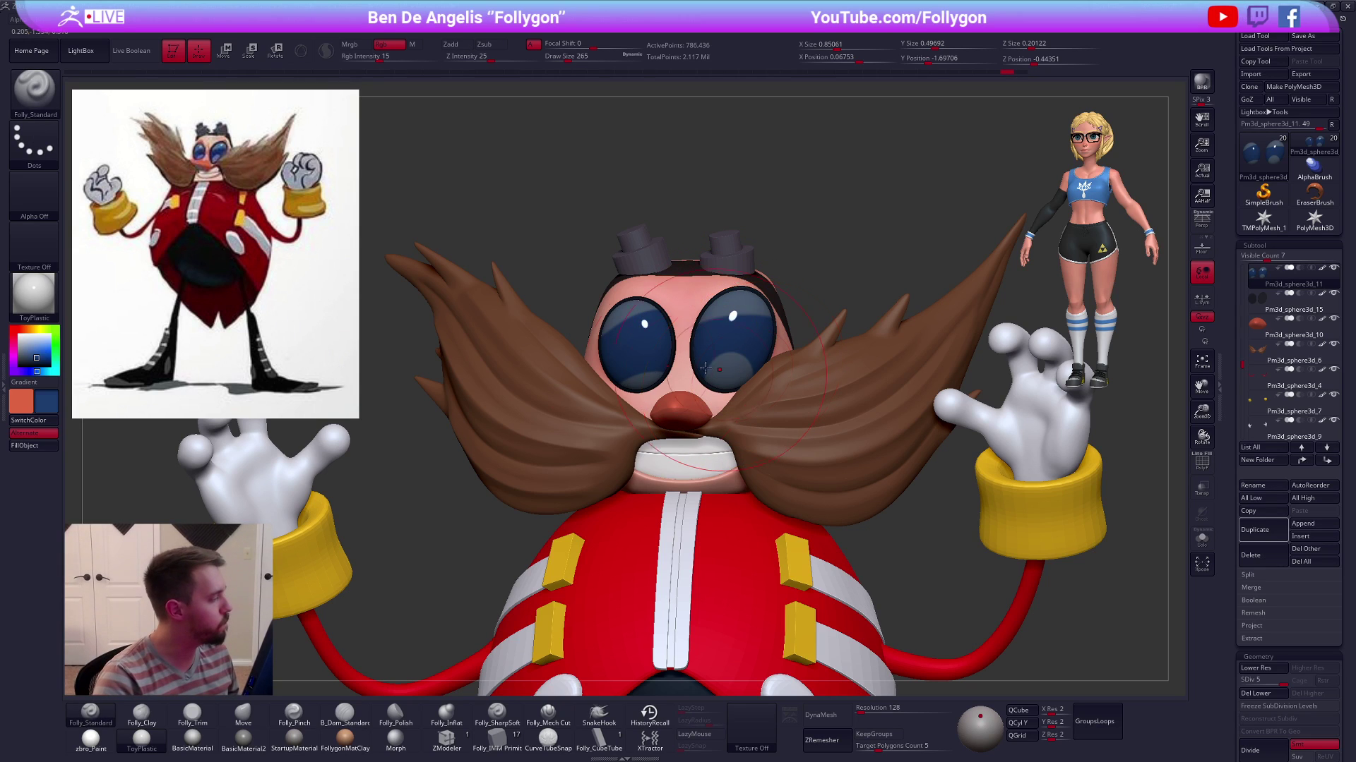
Set the RGB intensity to 25 and fill the goggle lenses with dark blue to tone down the highlights
{"action": "left_click", "coordinate": [391, 57]}
{"action": "type", "text": "25"}
{"action": "key", "text": "Tab"}
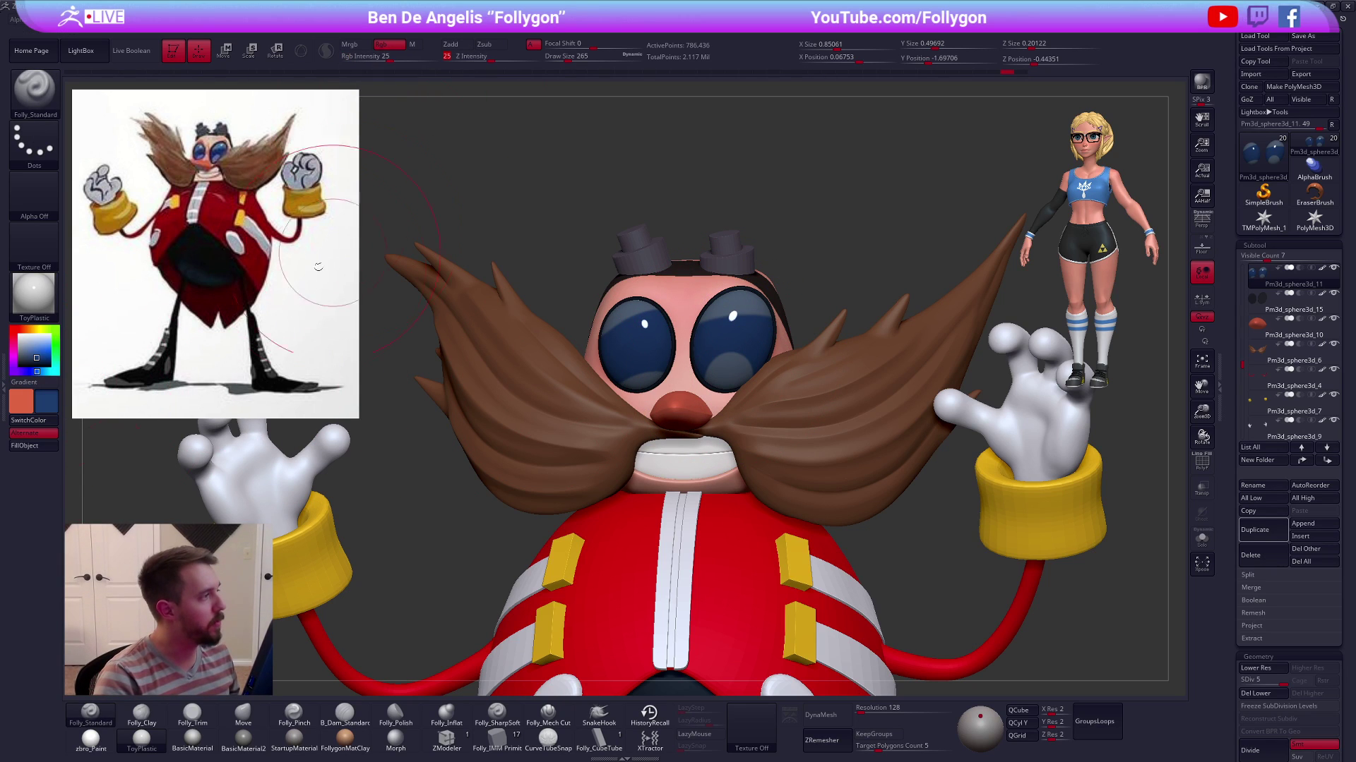
{"action": "left_click", "coordinate": [52, 444]}
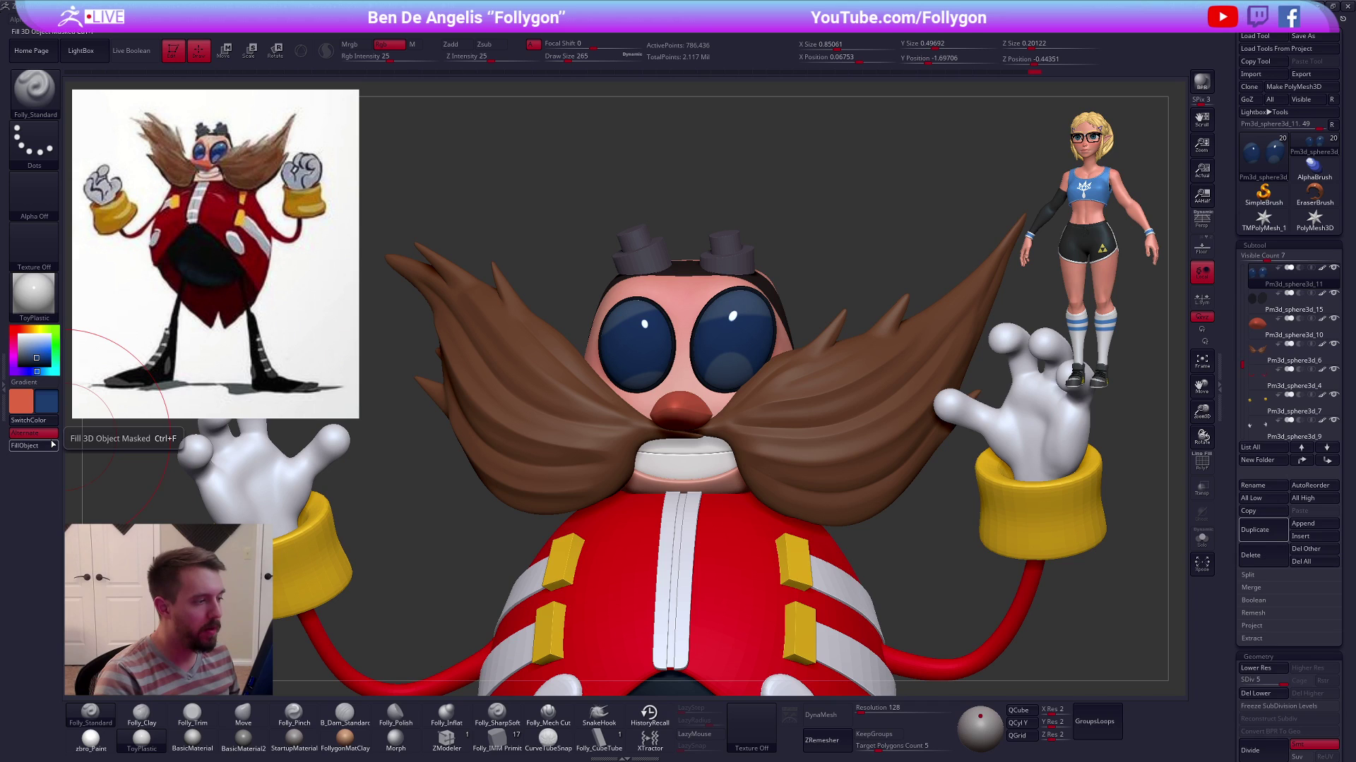
Check the full character from a distance and set the current material back to zbro_Paint
{"action": "left_click_drag", "start_coordinate": [370, 543], "coordinate": [308, 500], "text": "alt"}
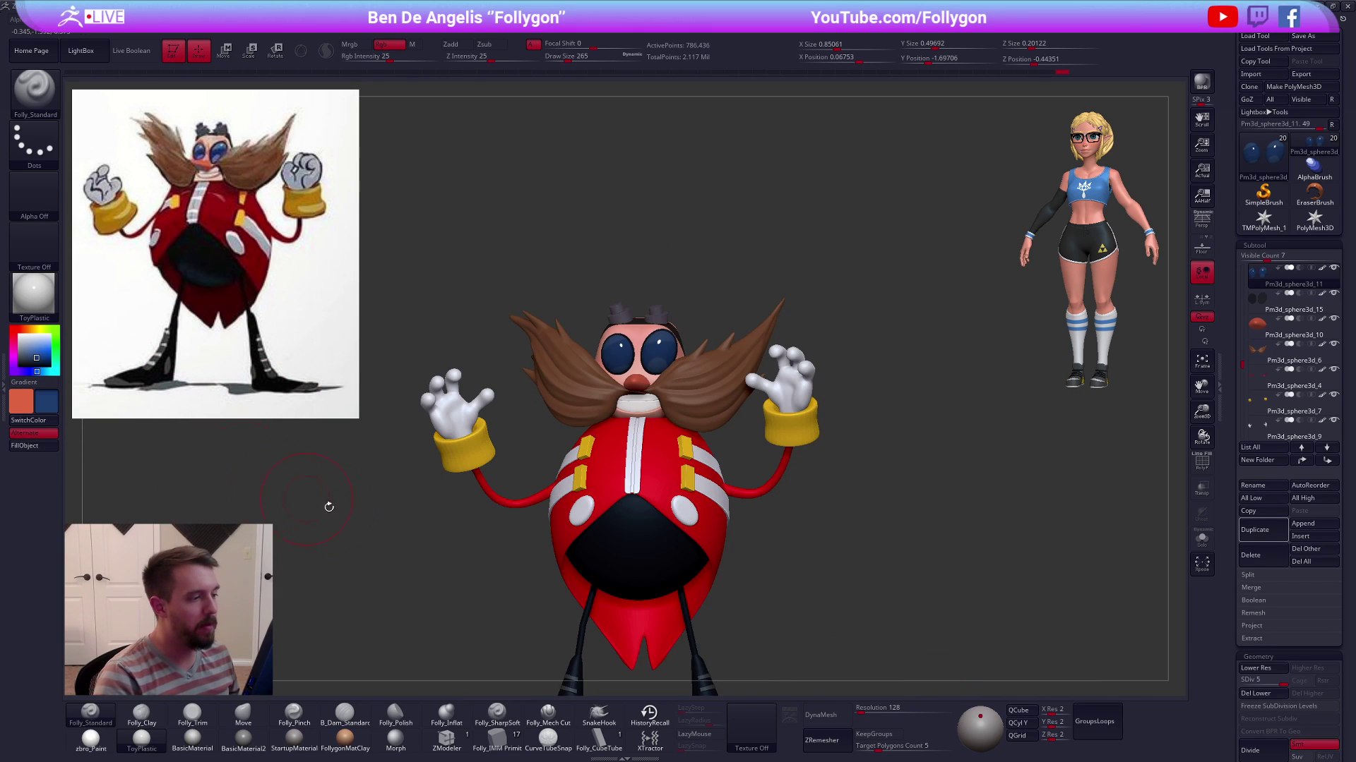
{"action": "left_click_drag", "start_coordinate": [404, 514], "coordinate": [416, 444], "text": "alt"}
{"action": "mouse_move", "coordinate": [682, 505]}
{"action": "left_mouse_down", "text": "alt"}
{"action": "mouse_move", "coordinate": [608, 464]}
{"action": "mouse_move", "coordinate": [641, 475]}
{"action": "mouse_move", "coordinate": [617, 463]}
{"action": "mouse_move", "coordinate": [638, 422]}
{"action": "left_mouse_up", "text": "alt"}
{"action": "left_click_drag", "start_coordinate": [649, 471], "coordinate": [706, 505], "text": "alt"}
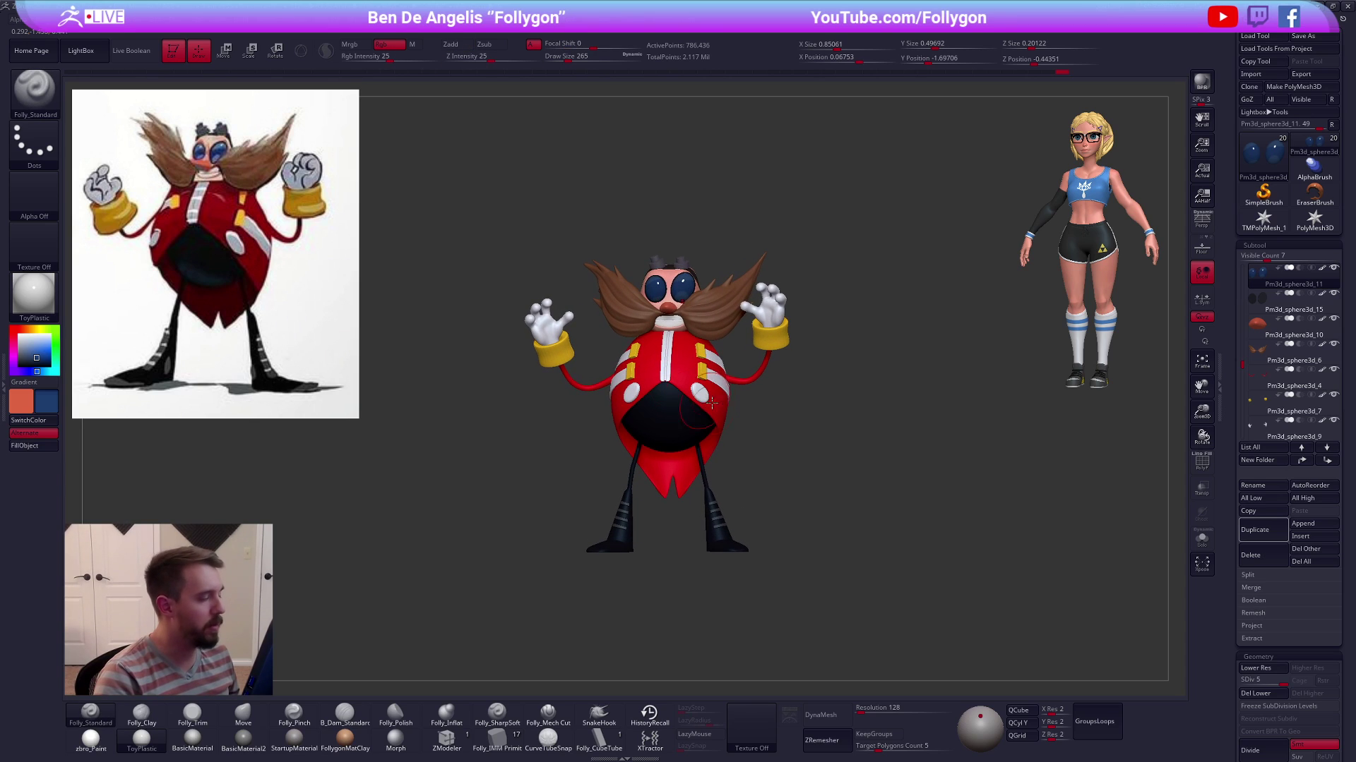
{"action": "left_click_drag", "start_coordinate": [765, 419], "coordinate": [813, 418]}
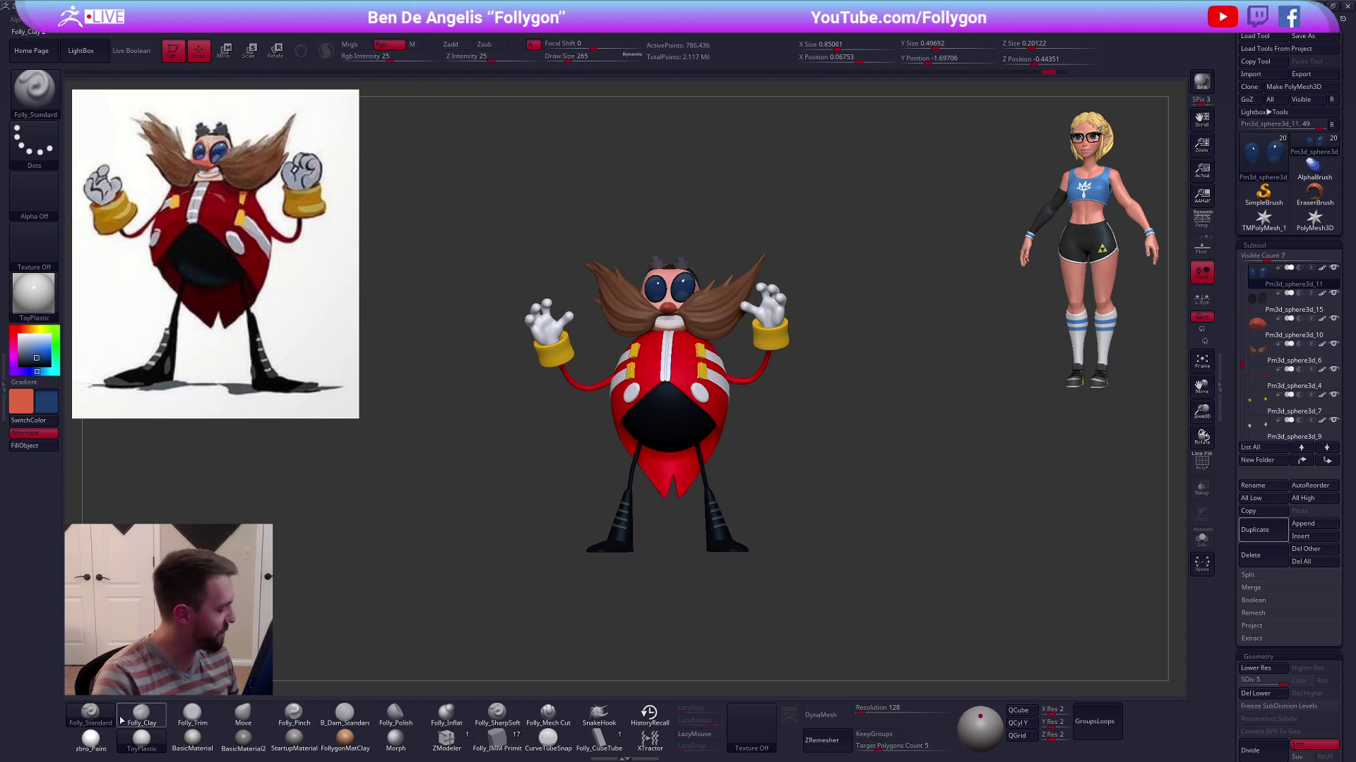
{"action": "left_click", "coordinate": [94, 738]}
{"action": "right_click_drag", "start_coordinate": [660, 451], "coordinate": [699, 474], "text": "alt"}
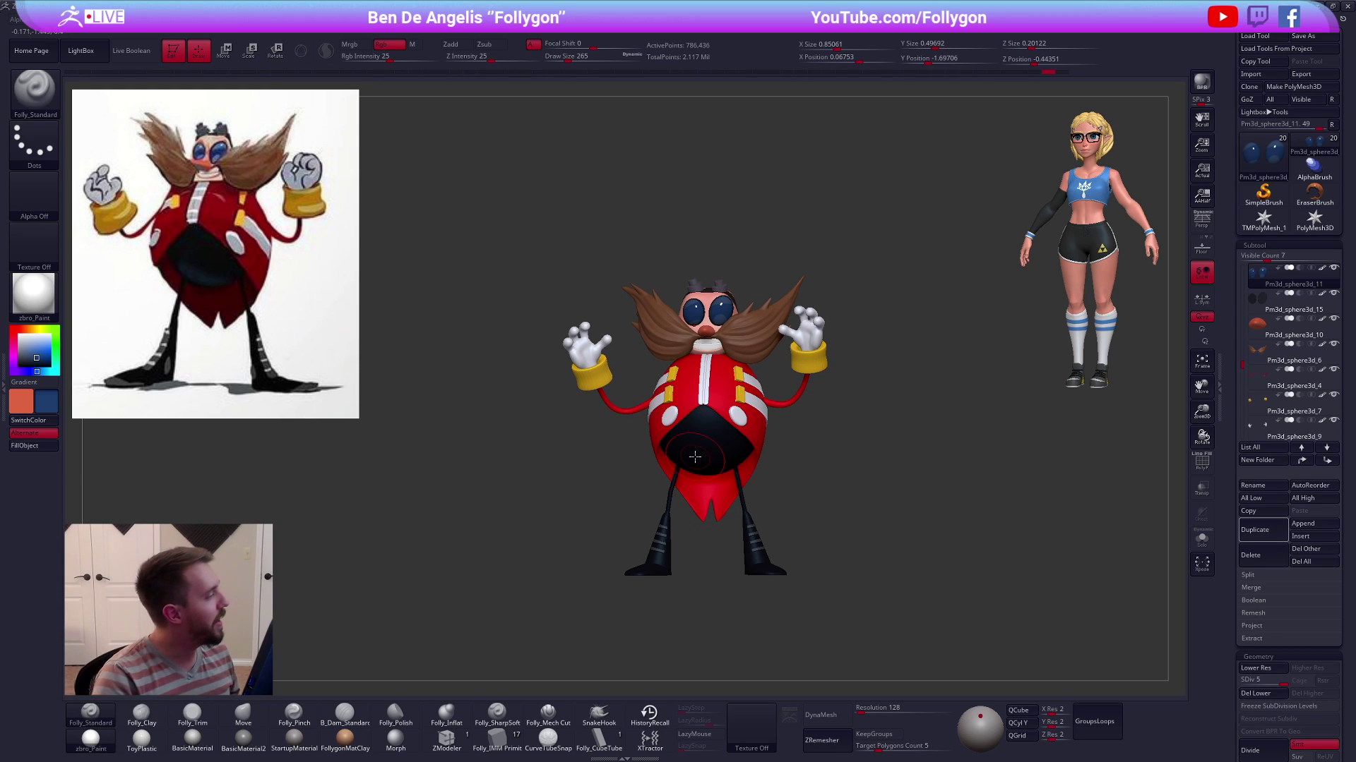
Select the head subtool and adjust the area around the lower lip with the Move brush at draw size 121
{"action": "right_click_drag", "start_coordinate": [667, 362], "coordinate": [748, 387], "text": "alt"}
{"action": "left_click", "coordinate": [748, 380], "text": "alt"}
{"action": "key", "text": "b"}
{"action": "key", "text": "m"}
{"action": "key", "text": "v"}
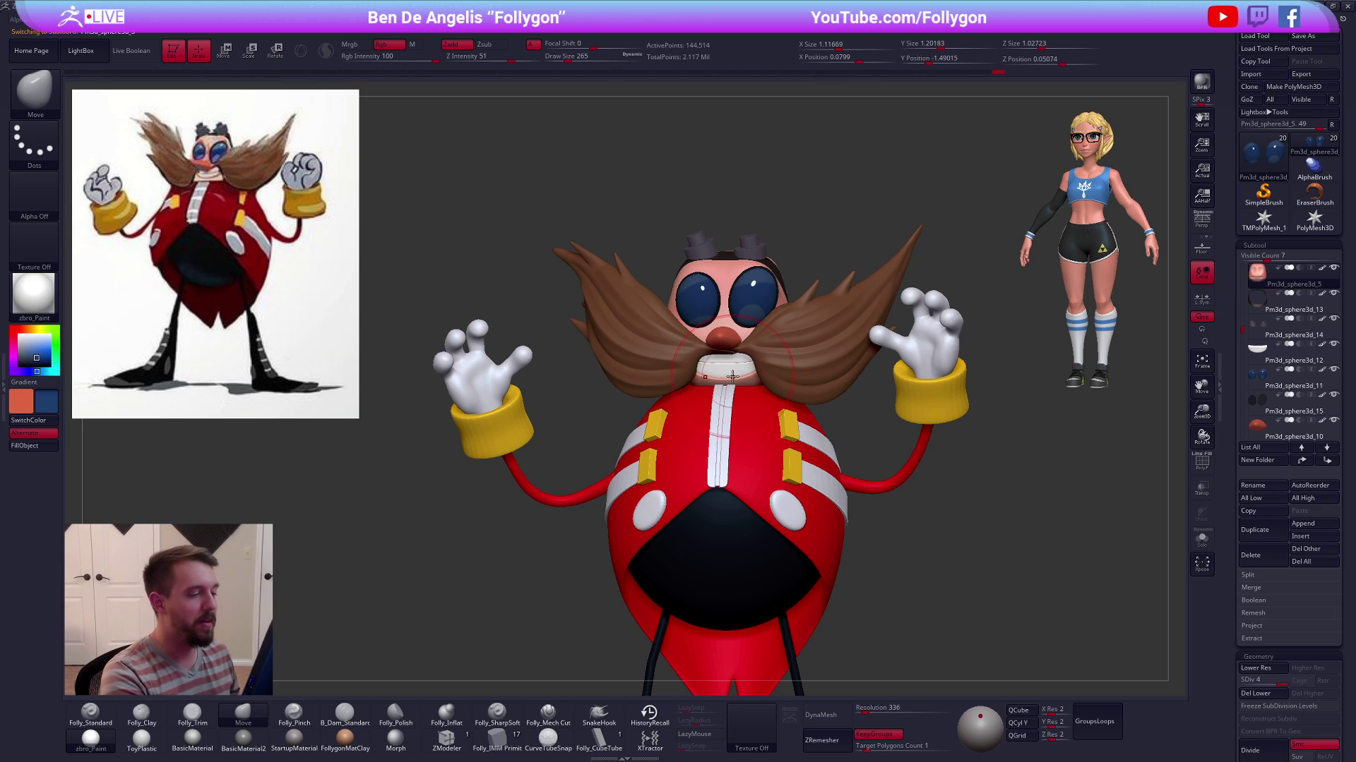
{"action": "key", "text": "space"}
{"action": "left_click_drag", "start_coordinate": [732, 376], "coordinate": [728, 377]}
{"action": "right_click_drag", "start_coordinate": [729, 372], "coordinate": [734, 382], "text": "alt"}
{"action": "key", "text": "space"}
{"action": "left_click_drag", "start_coordinate": [734, 382], "coordinate": [724, 377]}
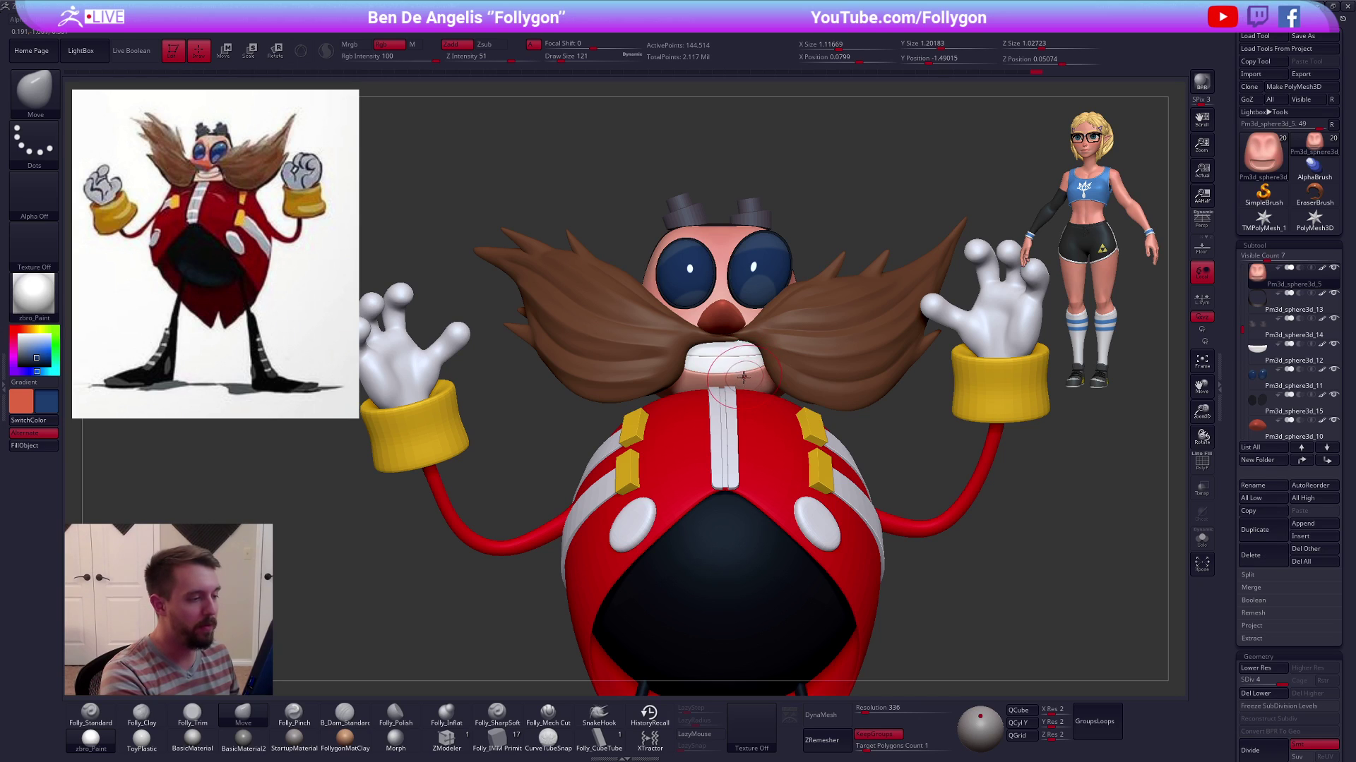
{"action": "right_click_drag", "start_coordinate": [737, 380], "coordinate": [762, 439]}
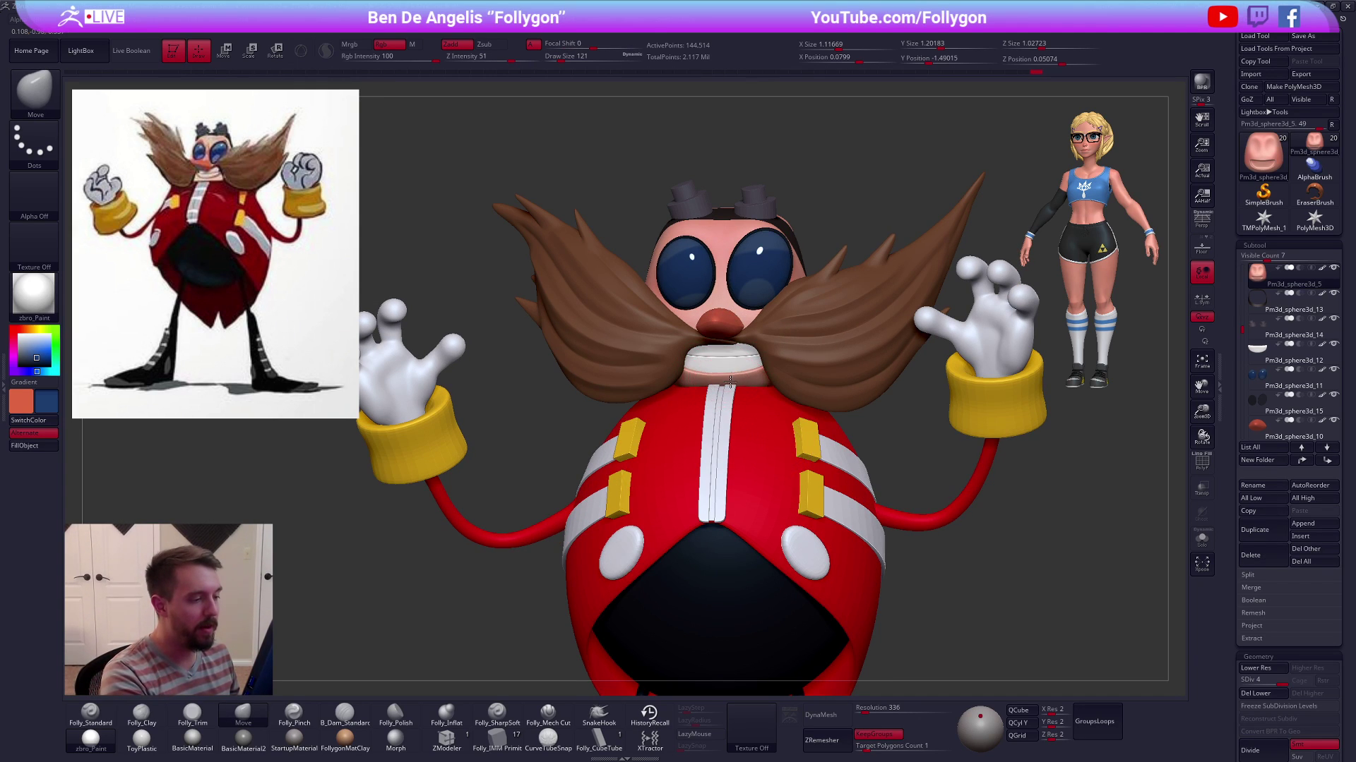
{"action": "right_click_drag", "start_coordinate": [778, 410], "coordinate": [830, 486], "text": "alt"}
{"action": "mouse_move", "coordinate": [938, 571]}
{"action": "right_mouse_down", "text": "alt"}
{"action": "mouse_move", "coordinate": [913, 560]}
{"action": "mouse_move", "coordinate": [947, 565]}
{"action": "right_mouse_up", "text": "alt"}
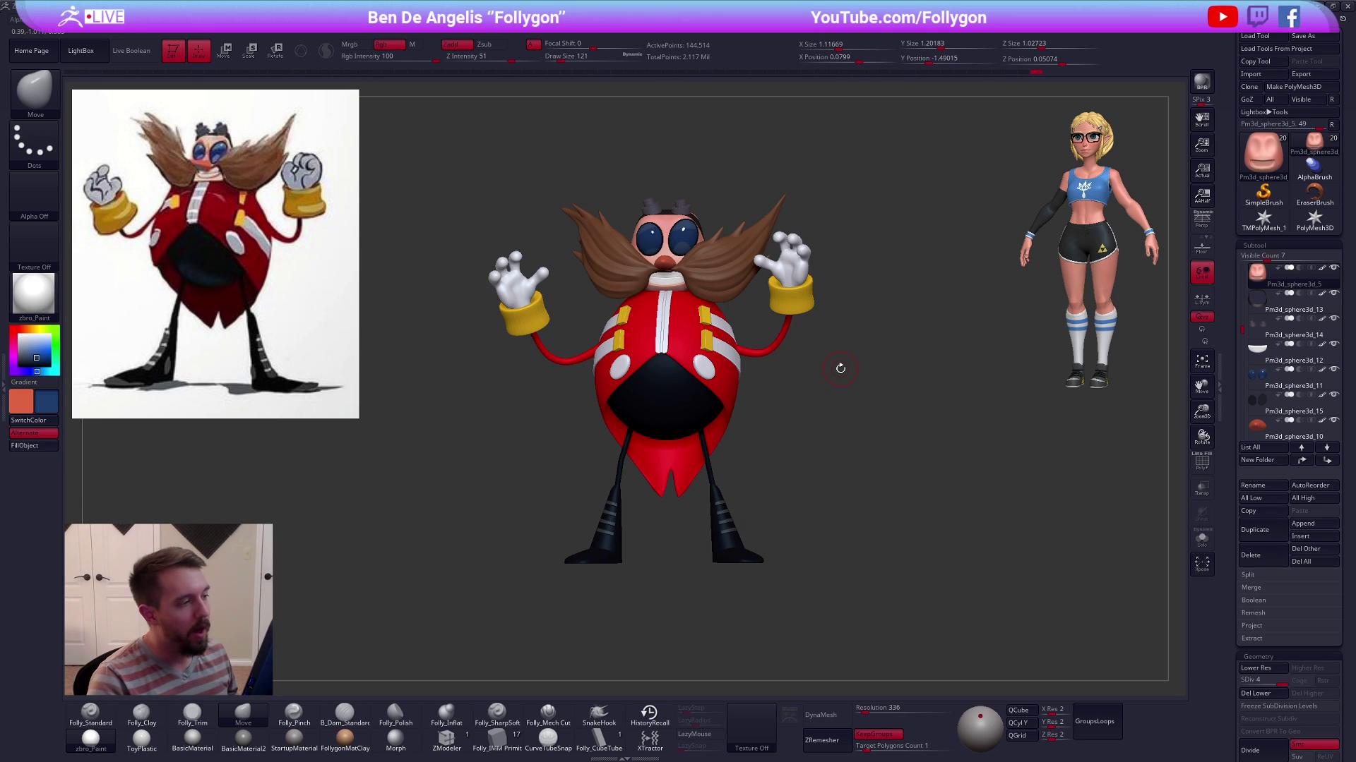
Switch to the browser, return to the start of the Follygon Gumroad store page, shrink the window, and highlight the page address
{"action": "key", "text": "alt+Tab"}
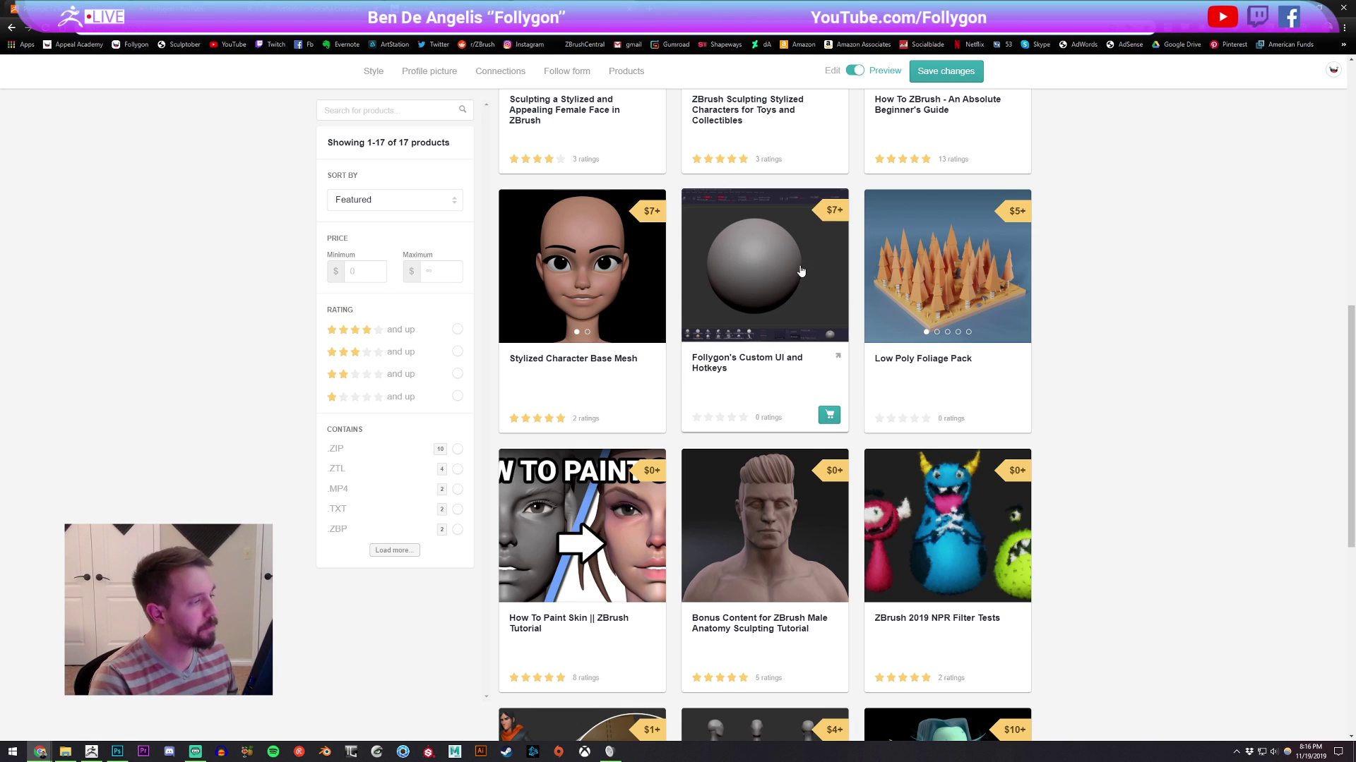
{"action": "scroll", "coordinate": [1091, 368], "scroll_direction": "up", "scroll_amount": 6}
{"action": "scroll", "coordinate": [1080, 378], "scroll_direction": "up", "scroll_amount": 3}
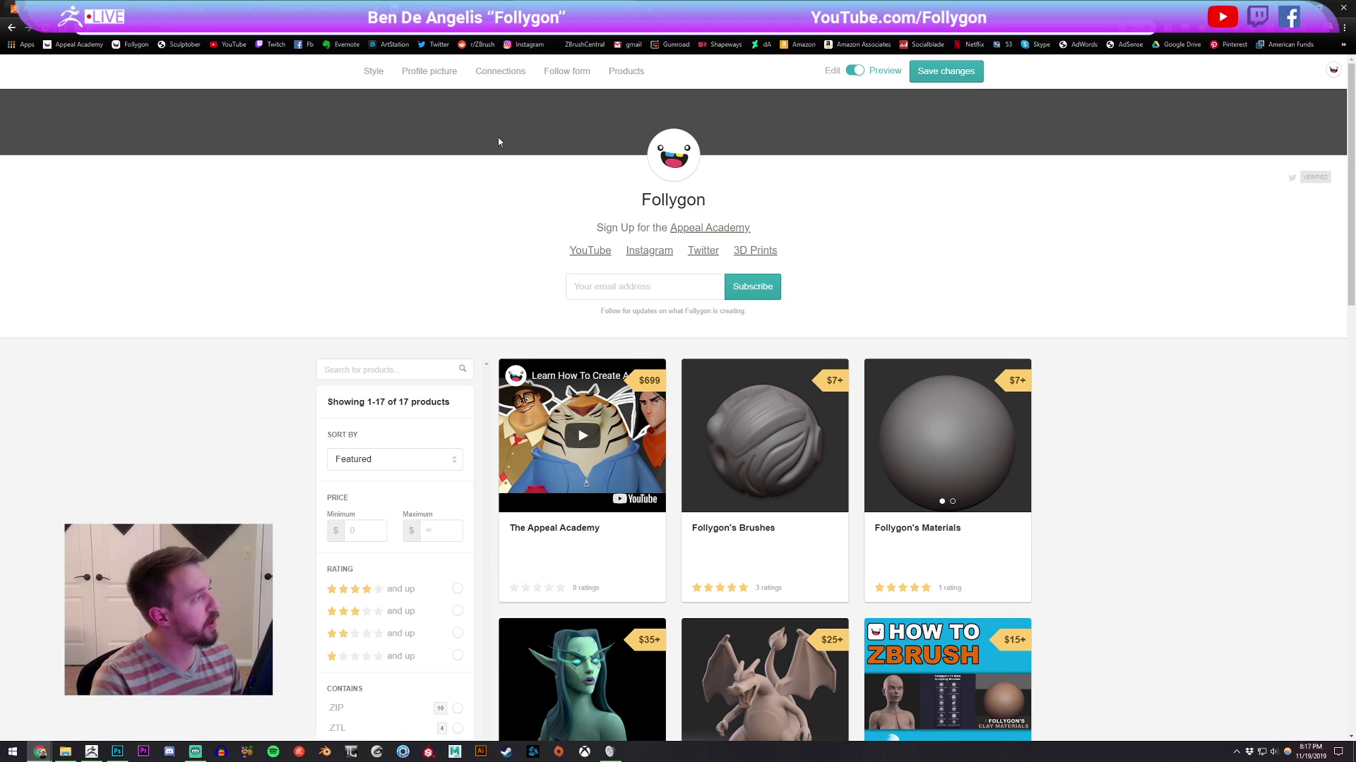
{"action": "left_click_drag", "start_coordinate": [798, 7], "coordinate": [807, 141]}
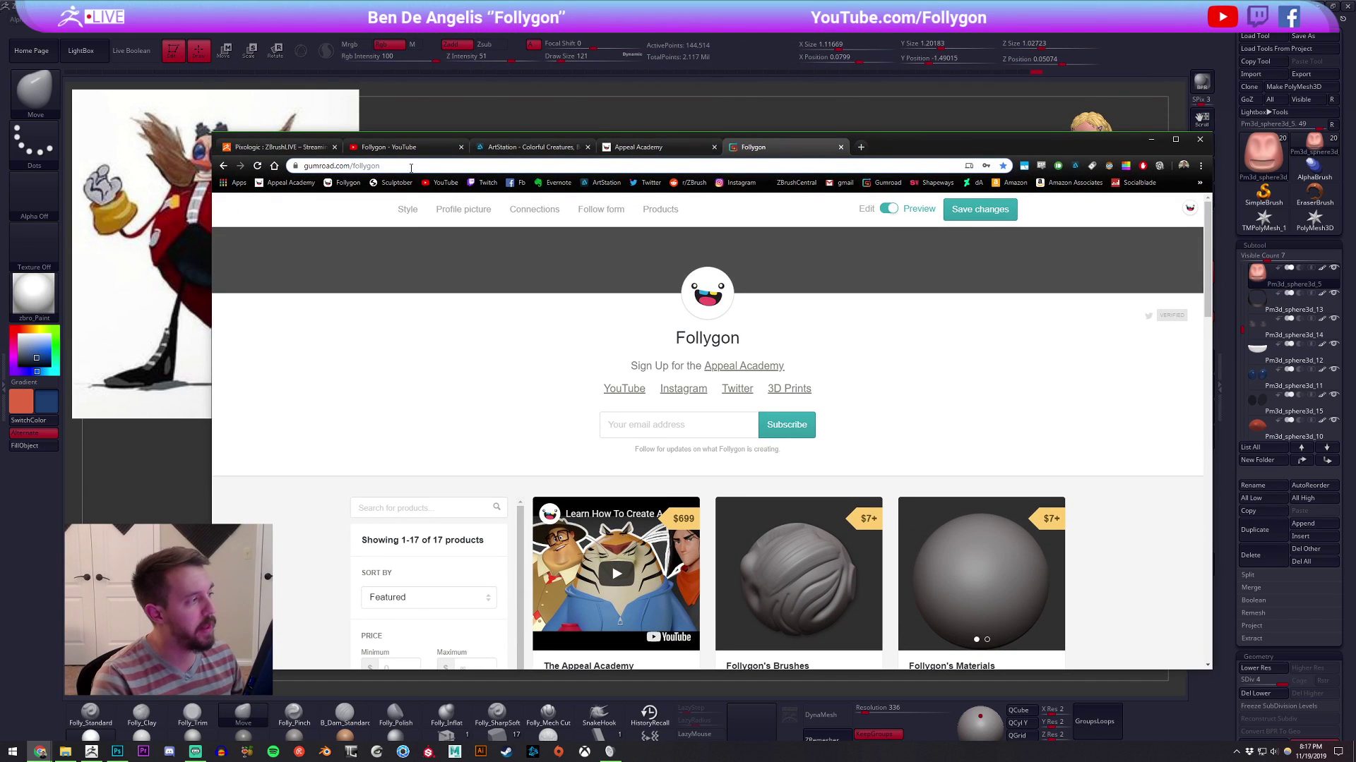
{"action": "left_click", "coordinate": [411, 168]}
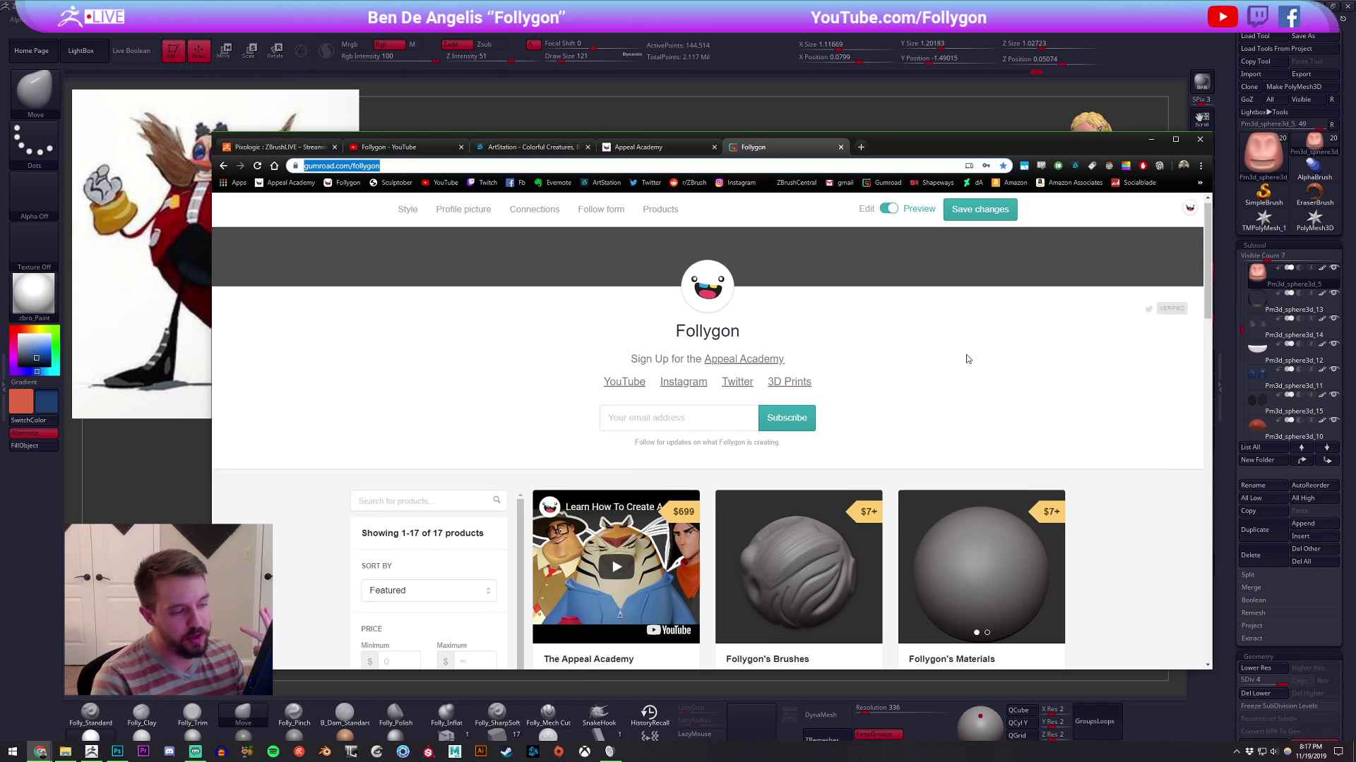
Browse the store's product list down to Follygon's Custom UI and Hotkeys
{"action": "scroll", "coordinate": [1077, 363], "scroll_direction": "down", "scroll_amount": 8}
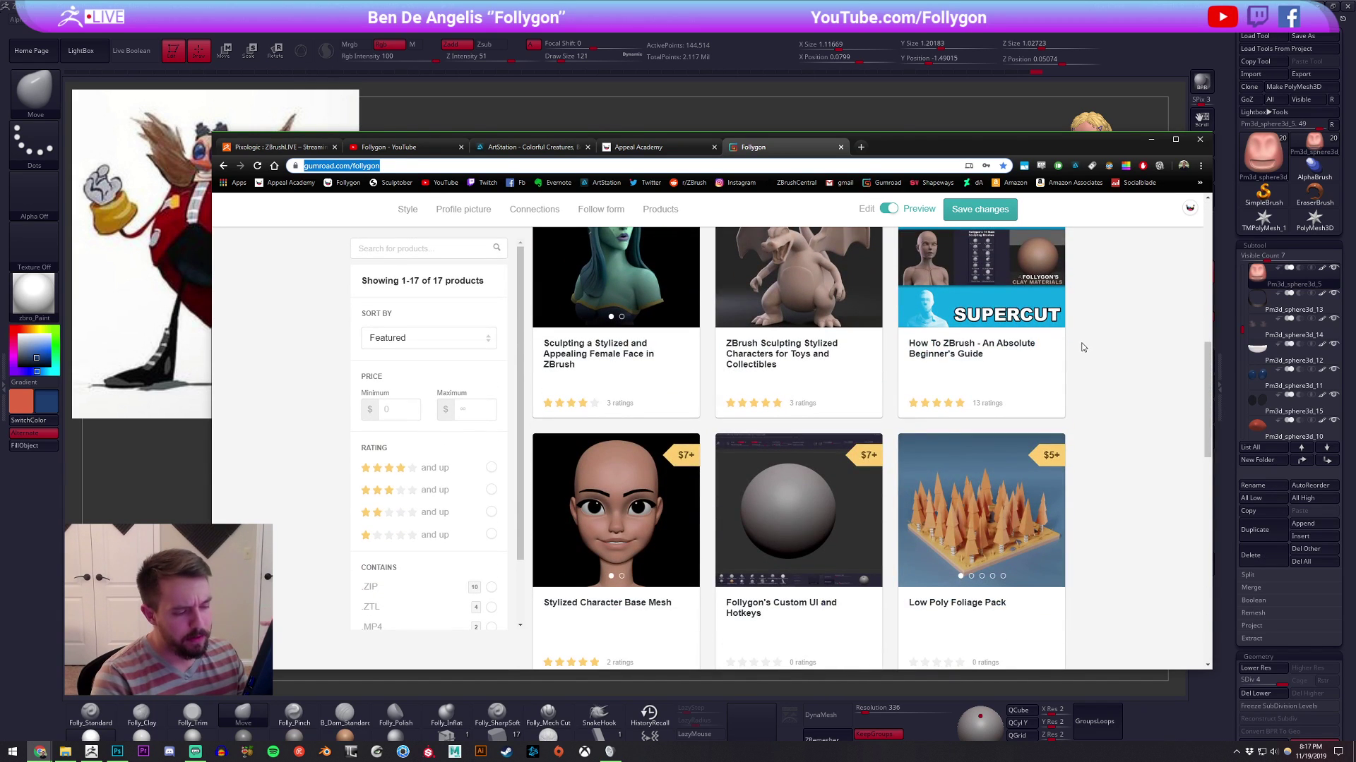
{"action": "scroll", "coordinate": [1073, 339], "scroll_direction": "down", "scroll_amount": 3}
{"action": "scroll", "coordinate": [1031, 337], "scroll_direction": "up", "scroll_amount": 1}
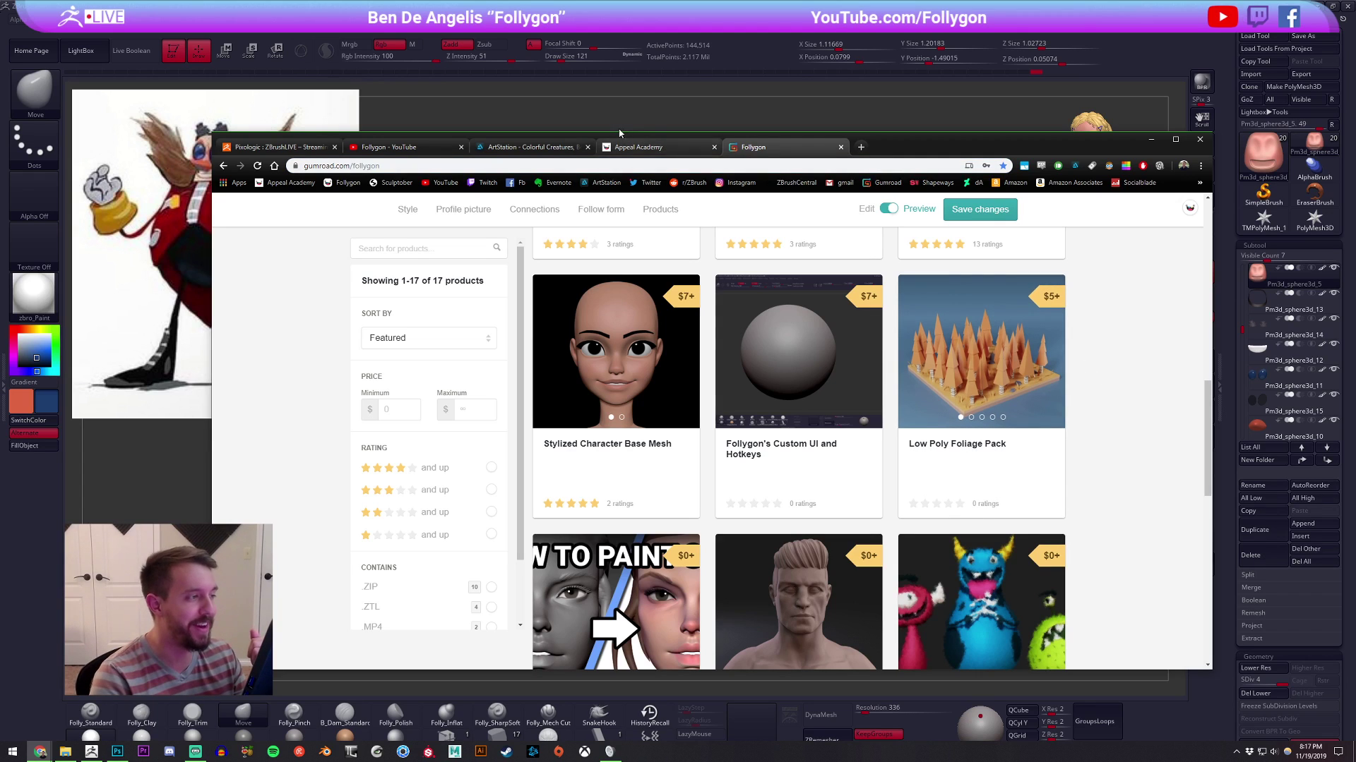
Show the Appeal Academy home page and highlight its title and introduction text
{"action": "left_click", "coordinate": [653, 147]}
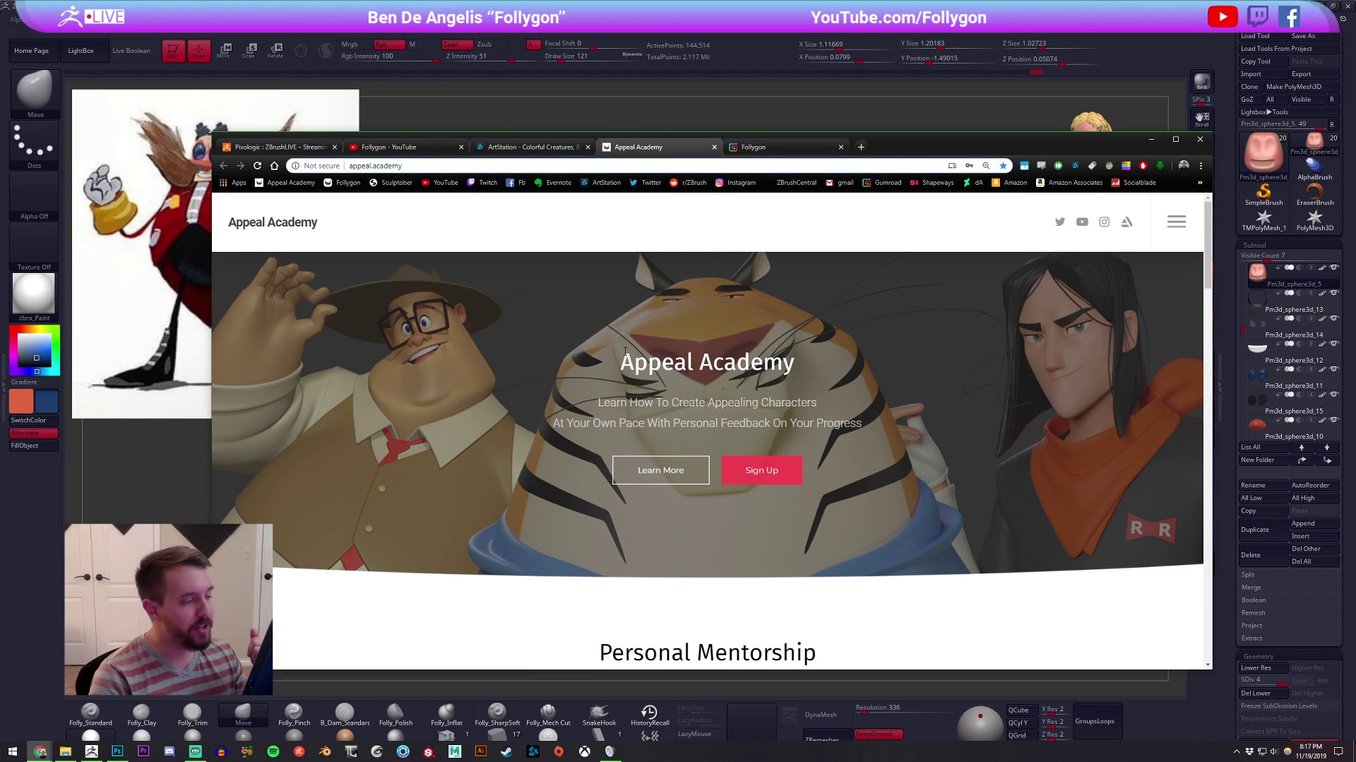
{"action": "left_click_drag", "start_coordinate": [637, 358], "coordinate": [839, 473]}
{"action": "left_click", "coordinate": [911, 487]}
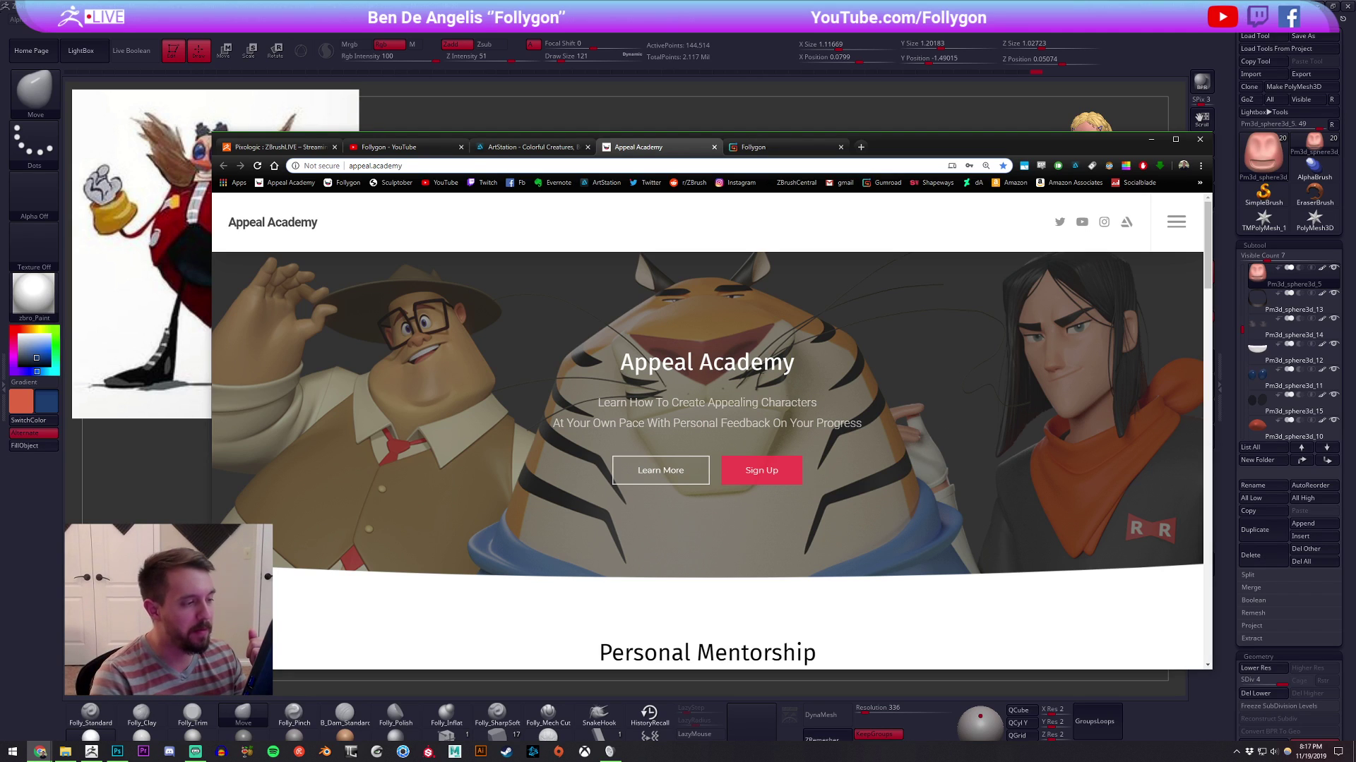
Switch to ZBrush, load the recovered Zelda character tool in place of Eggman, and centre the figure on the canvas
{"action": "left_click", "coordinate": [938, 93]}
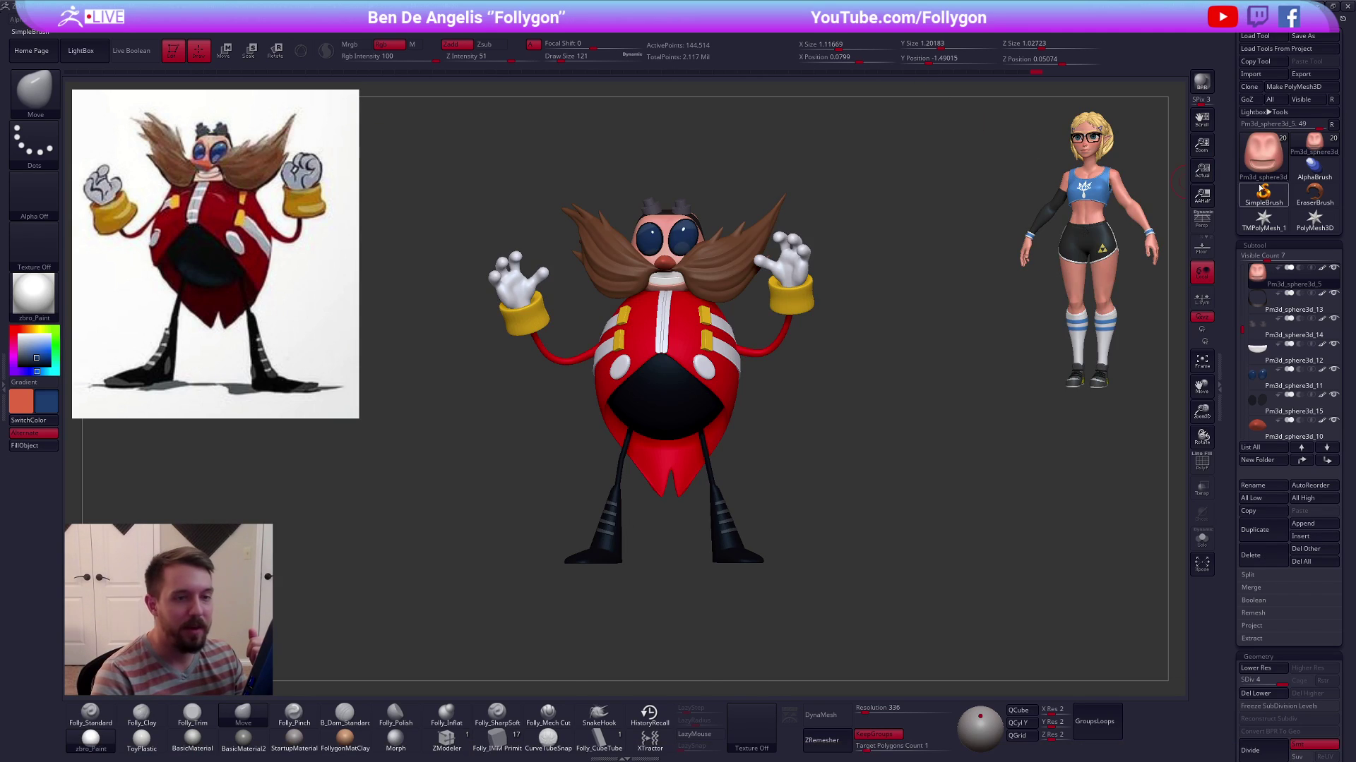
{"action": "left_click", "coordinate": [1263, 155]}
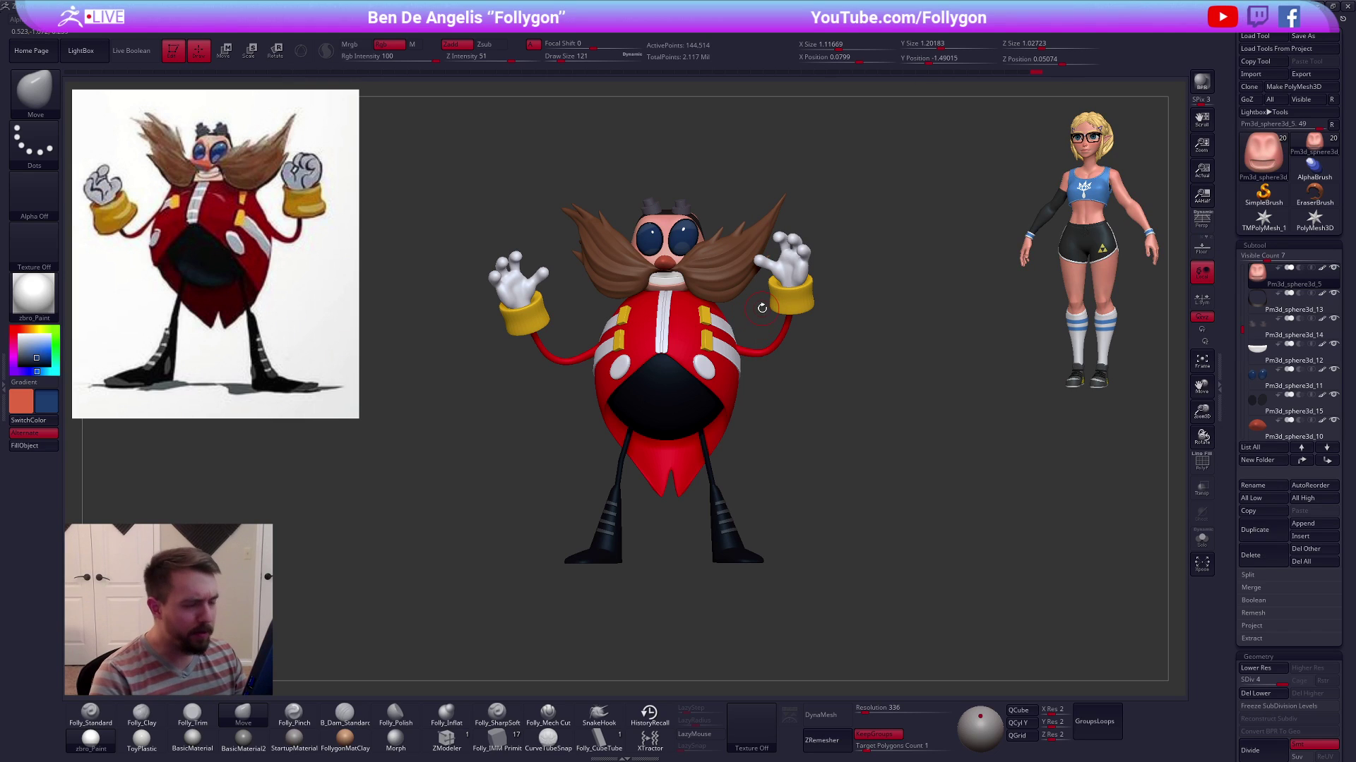
{"action": "left_click", "coordinate": [1260, 157]}
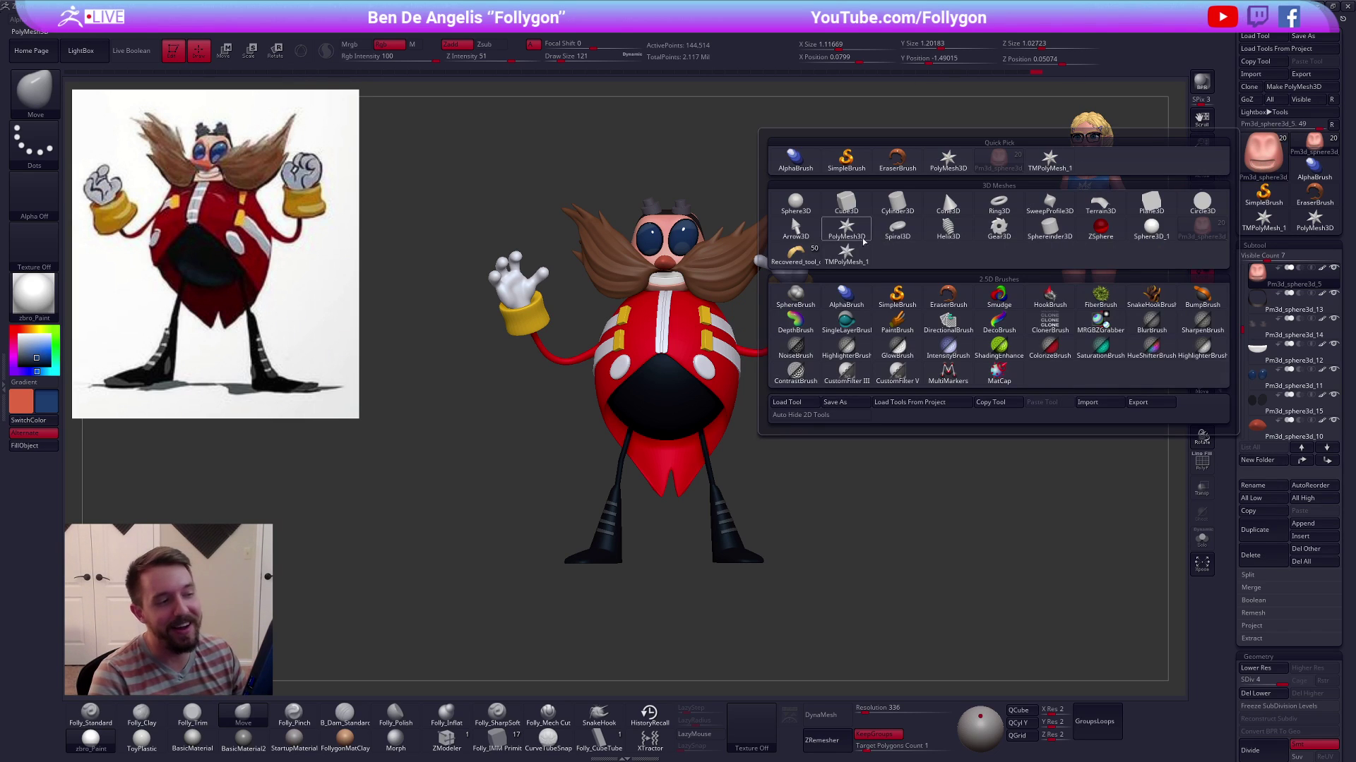
{"action": "left_click", "coordinate": [795, 288]}
{"action": "left_click_drag", "start_coordinate": [835, 330], "coordinate": [826, 260], "text": "alt"}
{"action": "mouse_move", "coordinate": [830, 325]}
{"action": "left_mouse_down"}
{"action": "mouse_move", "coordinate": [850, 324]}
{"action": "mouse_move", "coordinate": [831, 326]}
{"action": "left_mouse_up"}
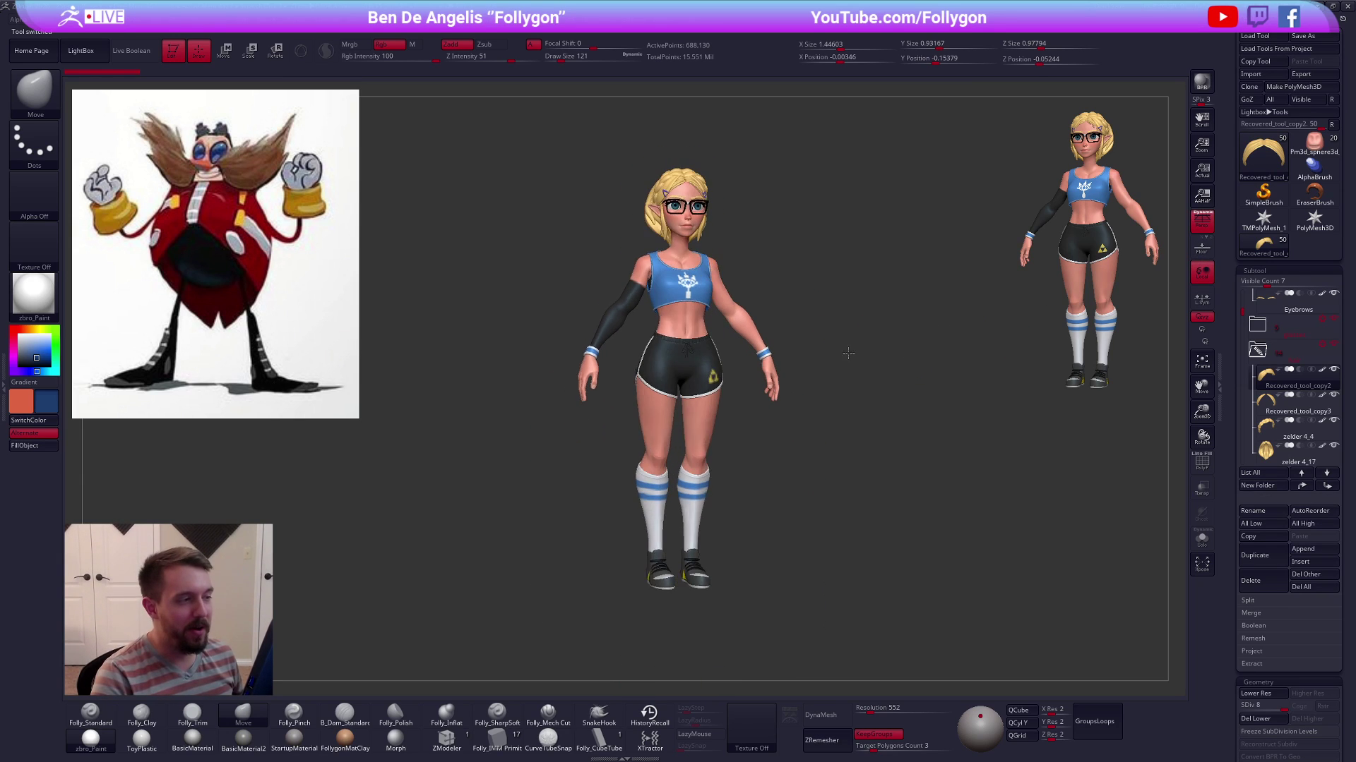
Switch to the browser, highlight the Appeal Academy address, and show the Follygon YouTube channel with its name highlighted
{"action": "key", "text": "alt+Tab"}
{"action": "left_click", "coordinate": [397, 168]}
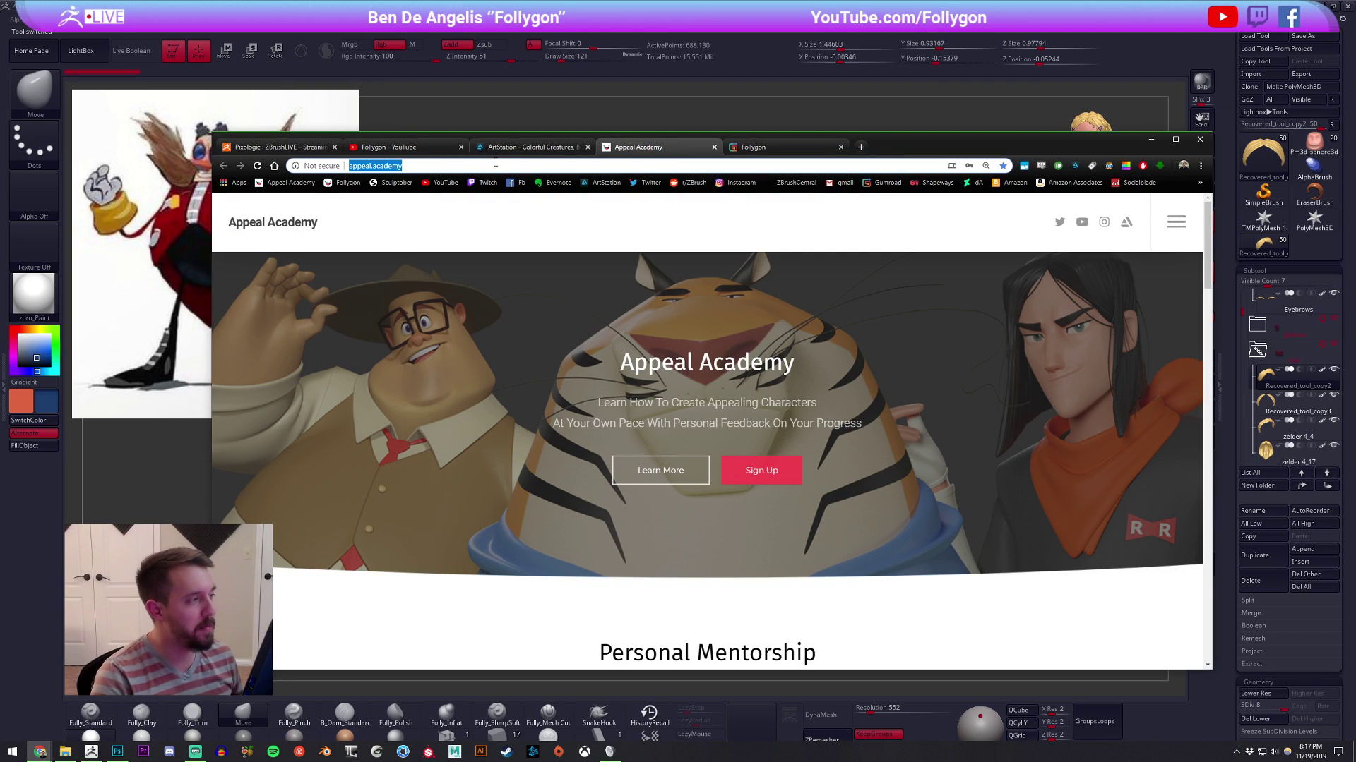
{"action": "left_click", "coordinate": [422, 147]}
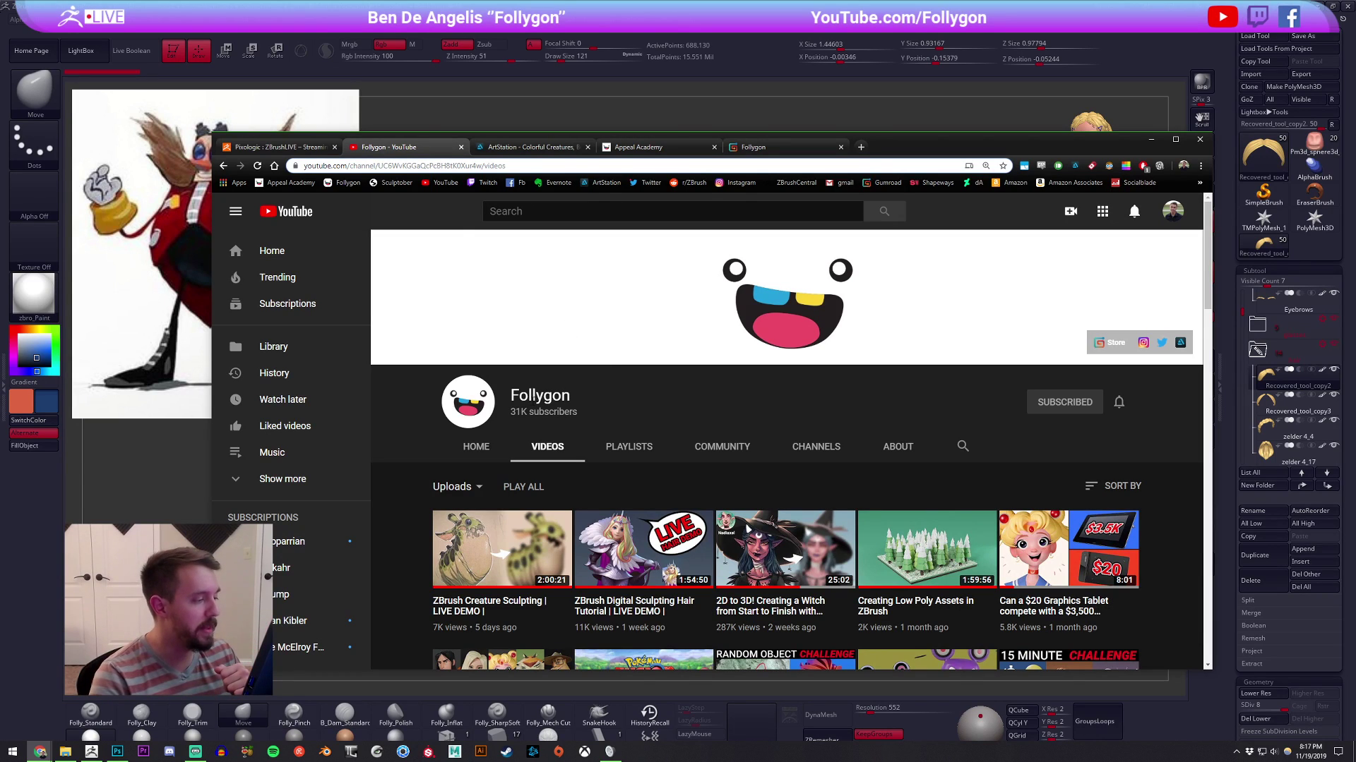
{"action": "double_click", "coordinate": [548, 396]}
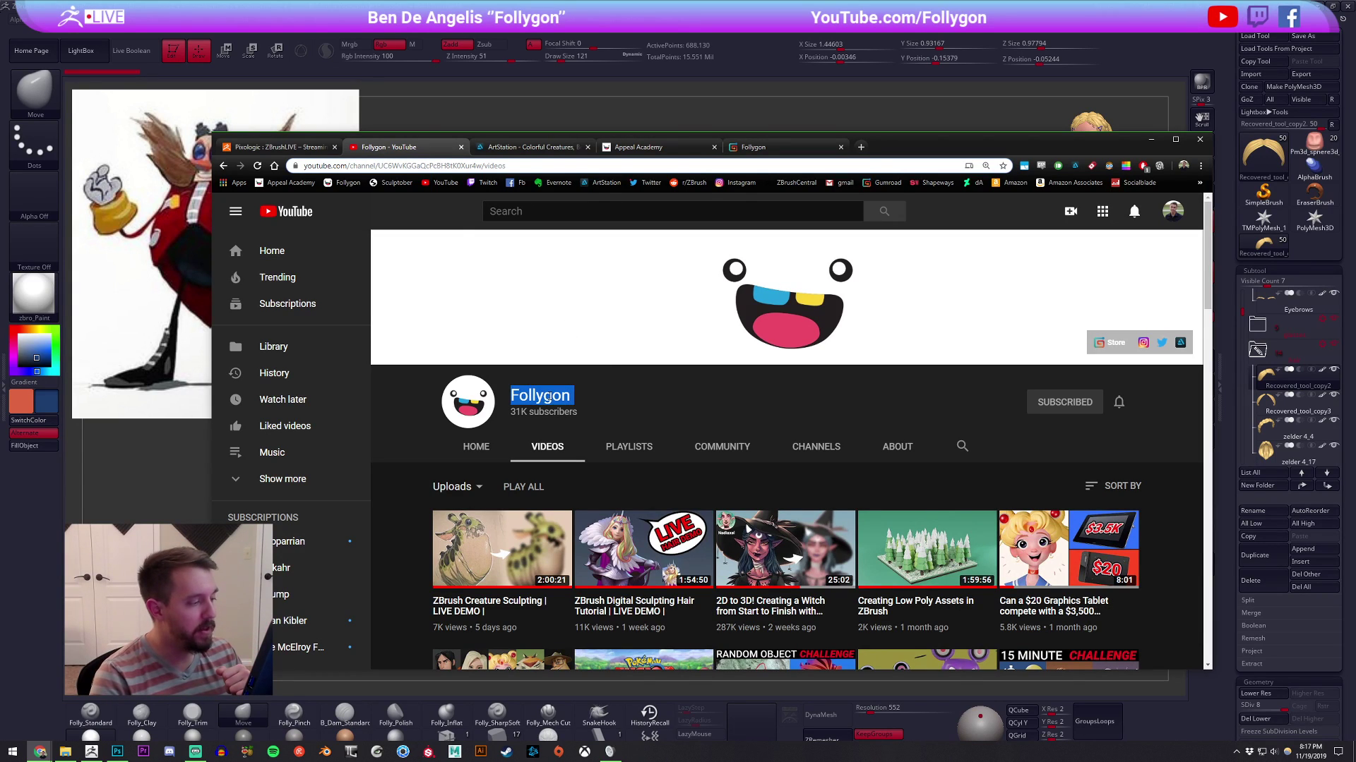
{"action": "left_click", "coordinate": [658, 391]}
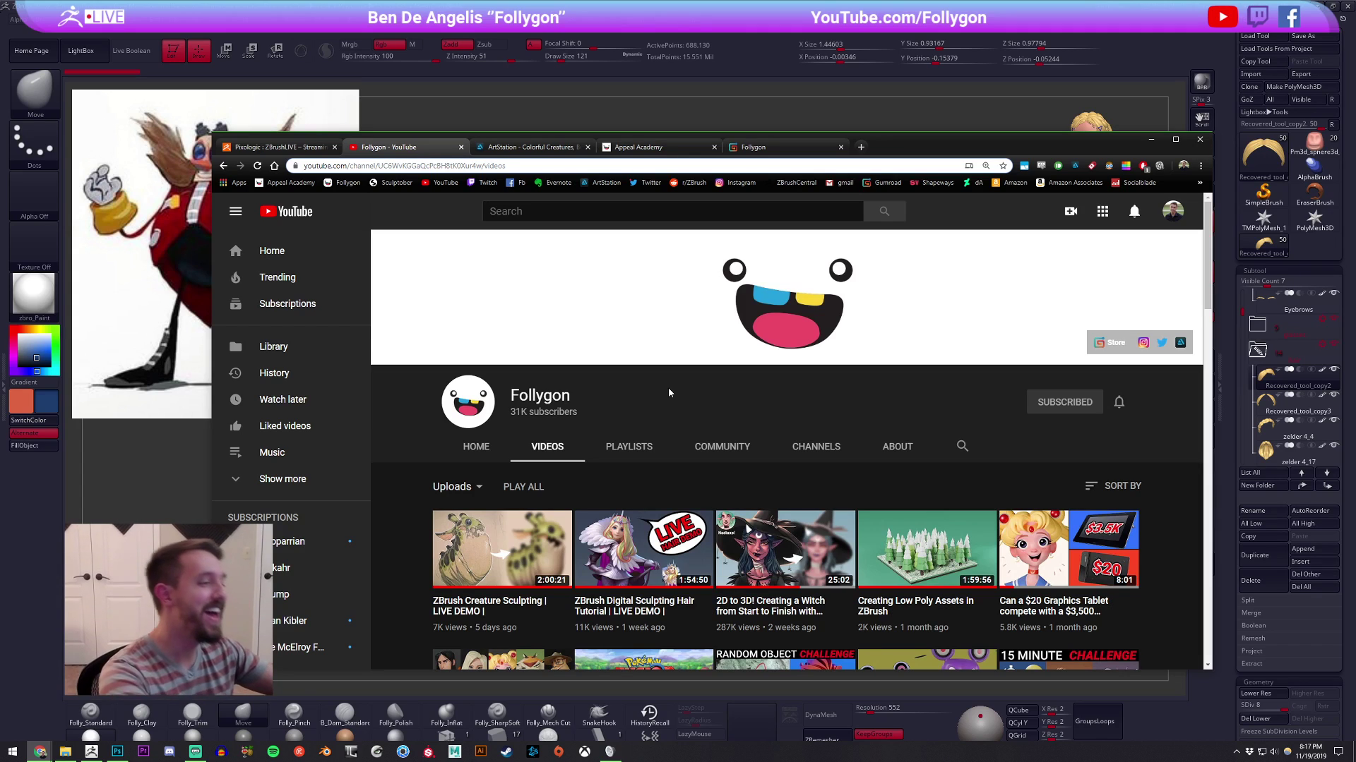
{"action": "left_click", "coordinate": [603, 89]}
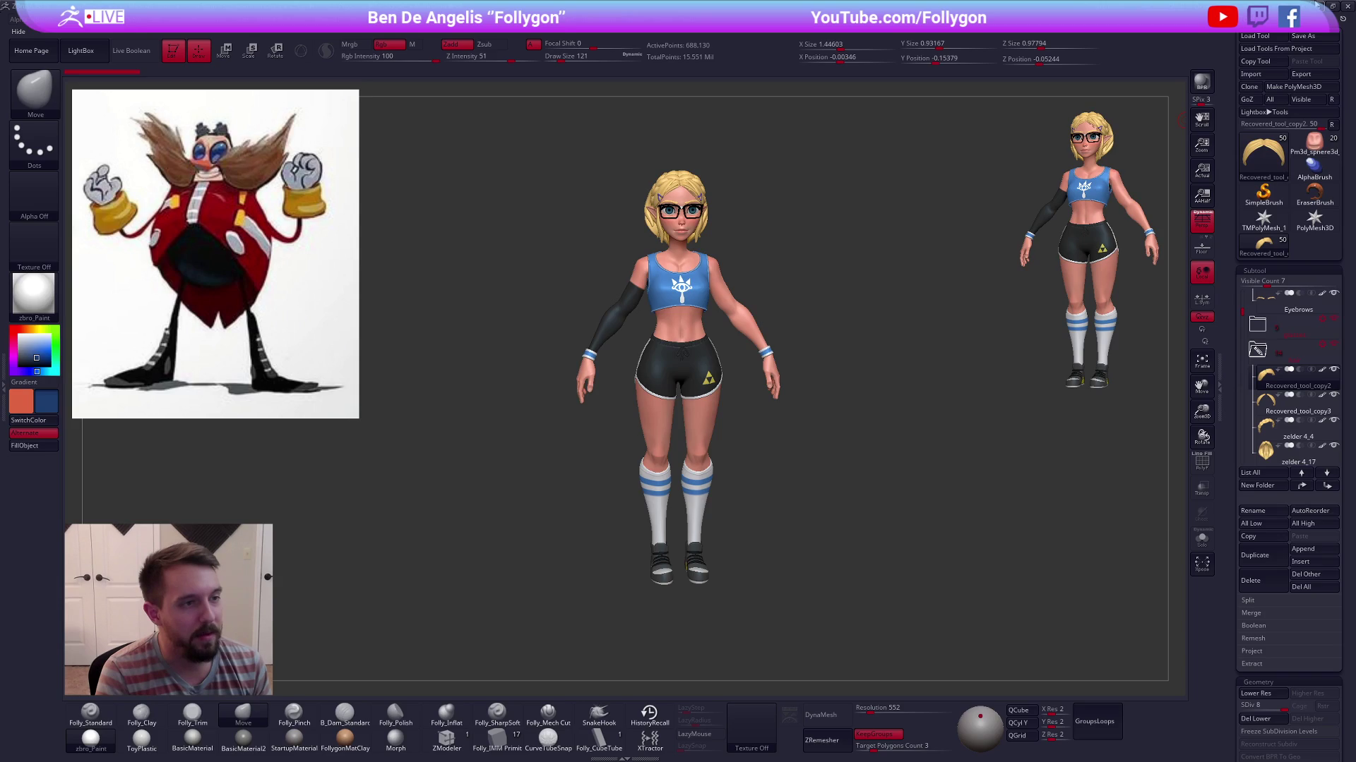
Browse the Colorful Creatures artwork images on ArtStation and move the browser window higher on the desktop
{"action": "key", "text": "alt+Tab"}
{"action": "left_click", "coordinate": [508, 147]}
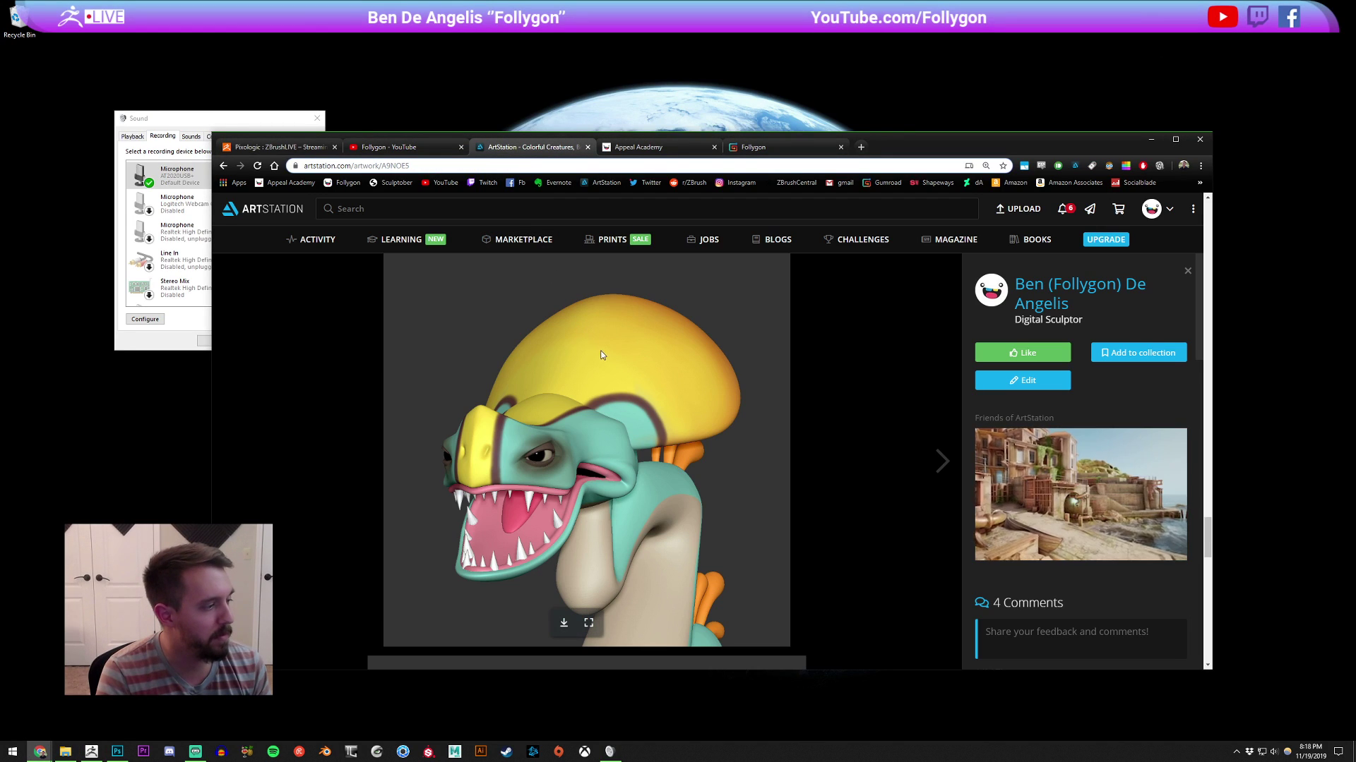
{"action": "scroll", "coordinate": [615, 432], "scroll_direction": "down", "scroll_amount": 5}
{"action": "scroll", "coordinate": [615, 432], "scroll_direction": "down", "scroll_amount": 10}
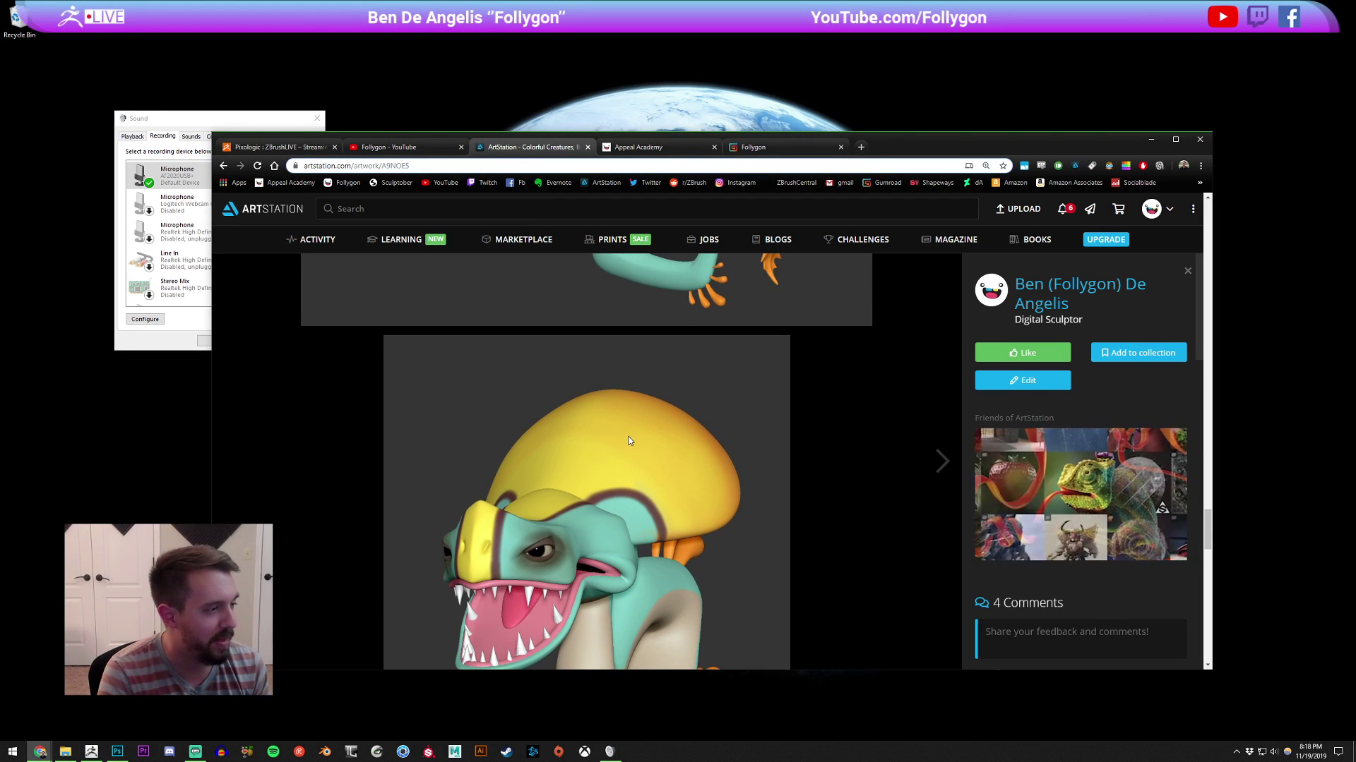
{"action": "scroll", "coordinate": [630, 443], "scroll_direction": "down", "scroll_amount": 2}
{"action": "middle_click", "coordinate": [631, 443]}
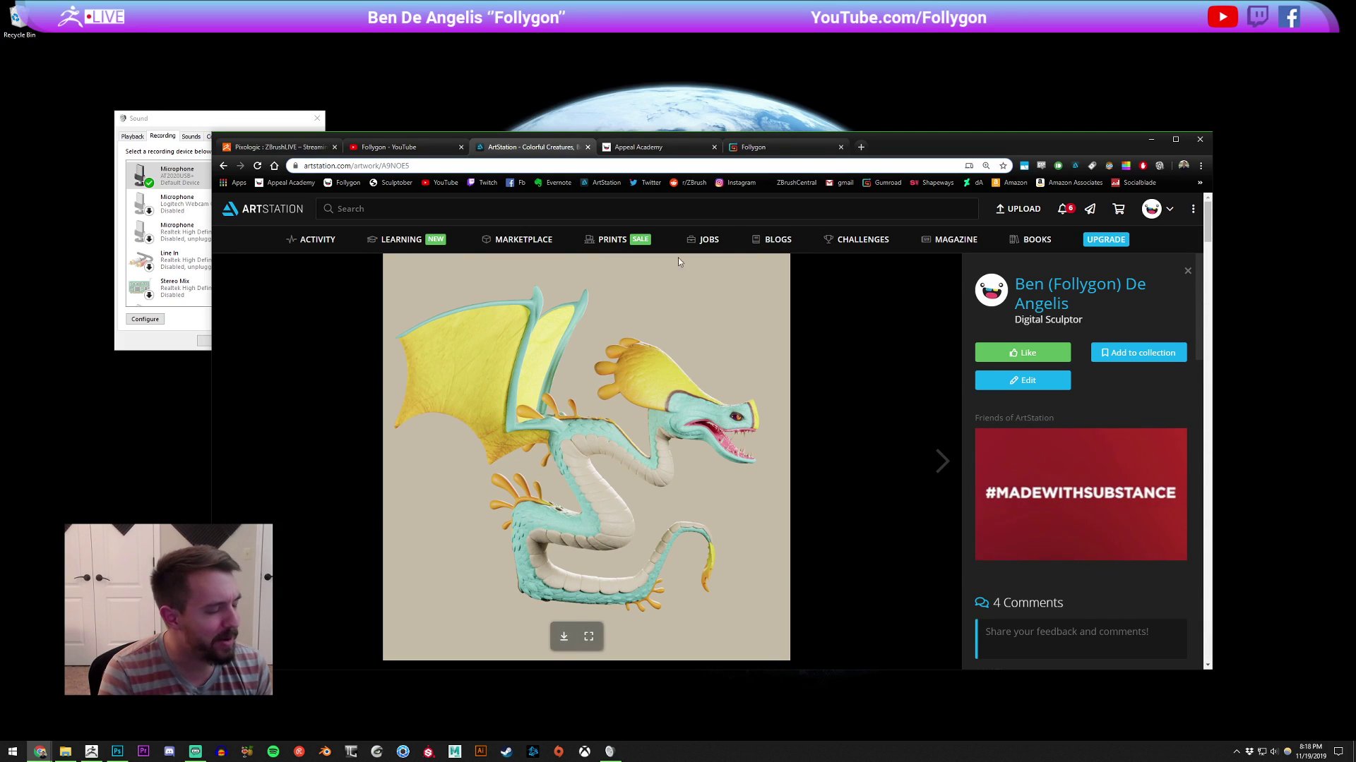
{"action": "left_click_drag", "start_coordinate": [868, 133], "coordinate": [822, 70]}
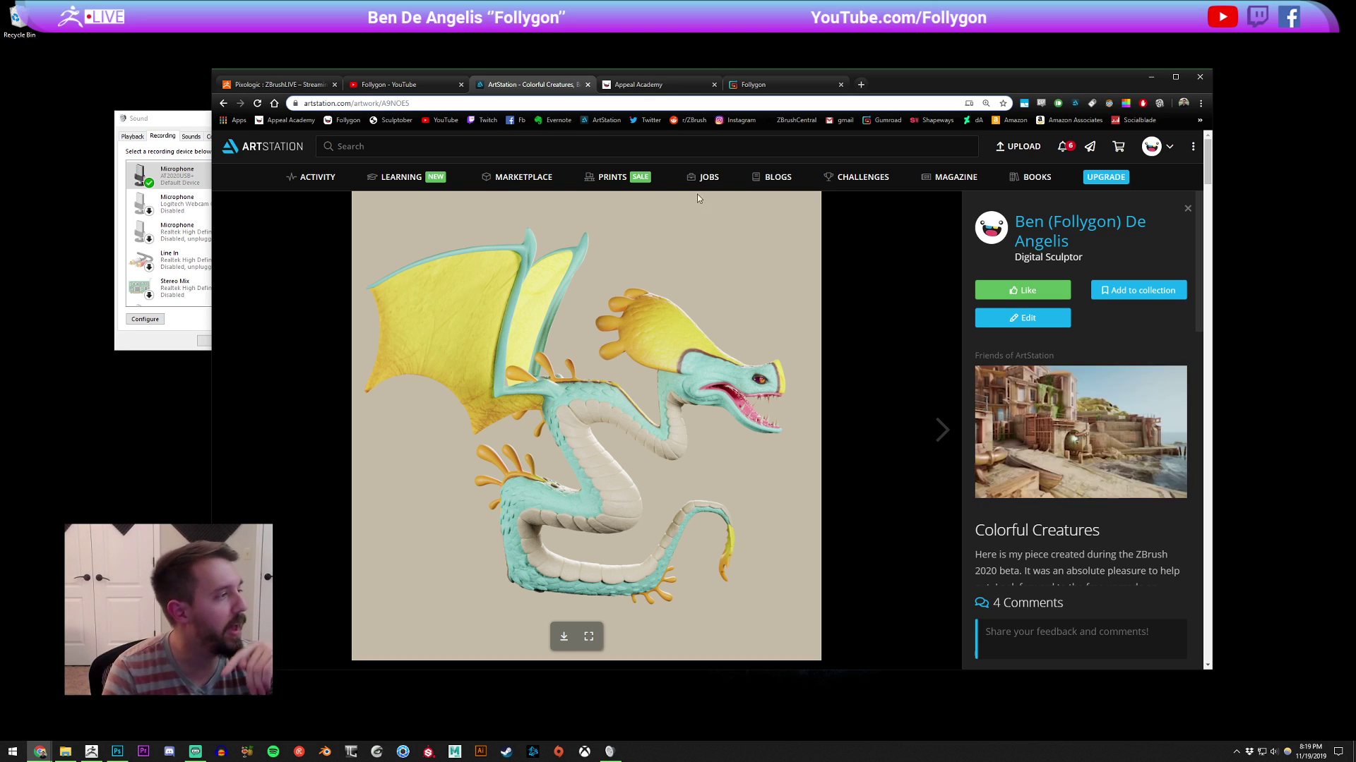
Switch to ZBrush and examine the Zelda character's back lettering, front and three-quarter view
{"action": "key", "text": "alt+Tab"}
{"action": "left_click_drag", "start_coordinate": [641, 510], "coordinate": [802, 406]}
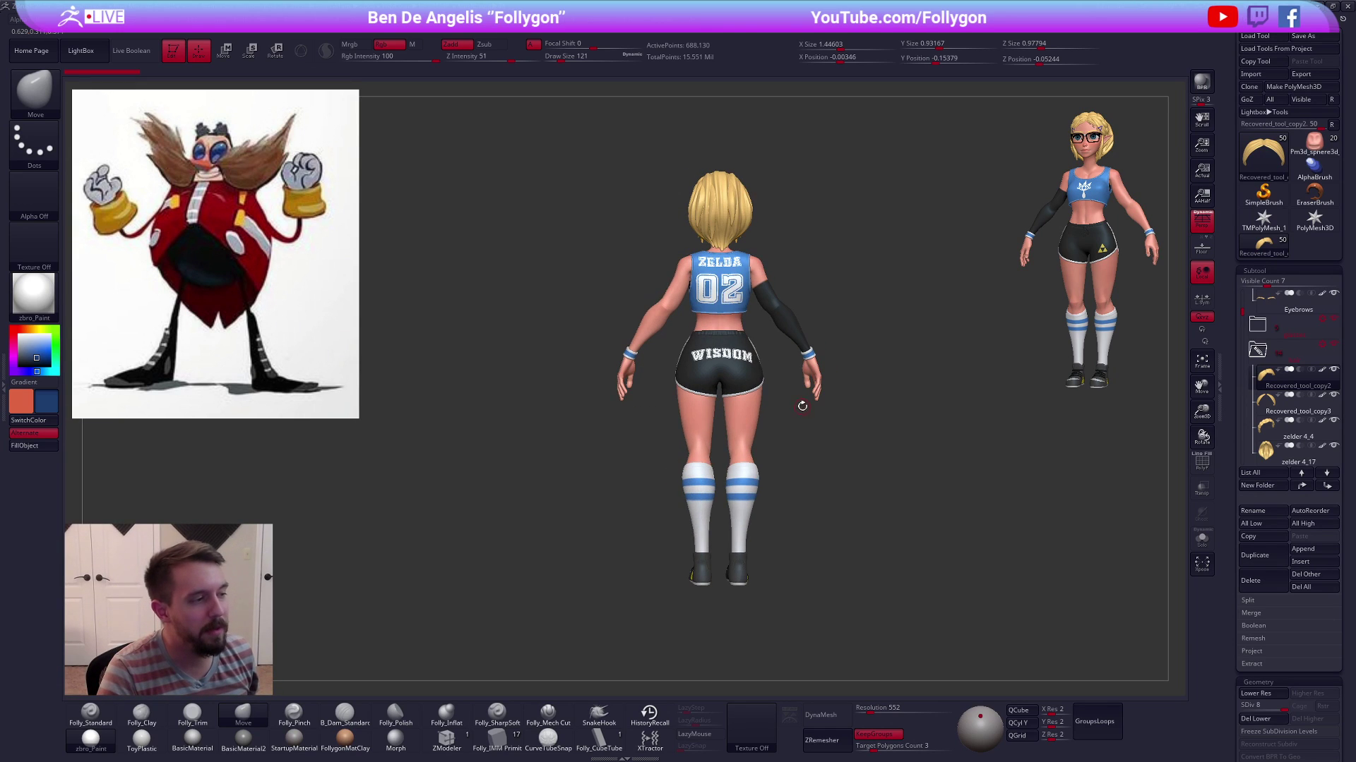
{"action": "left_click_drag", "start_coordinate": [768, 304], "coordinate": [924, 420], "text": "alt"}
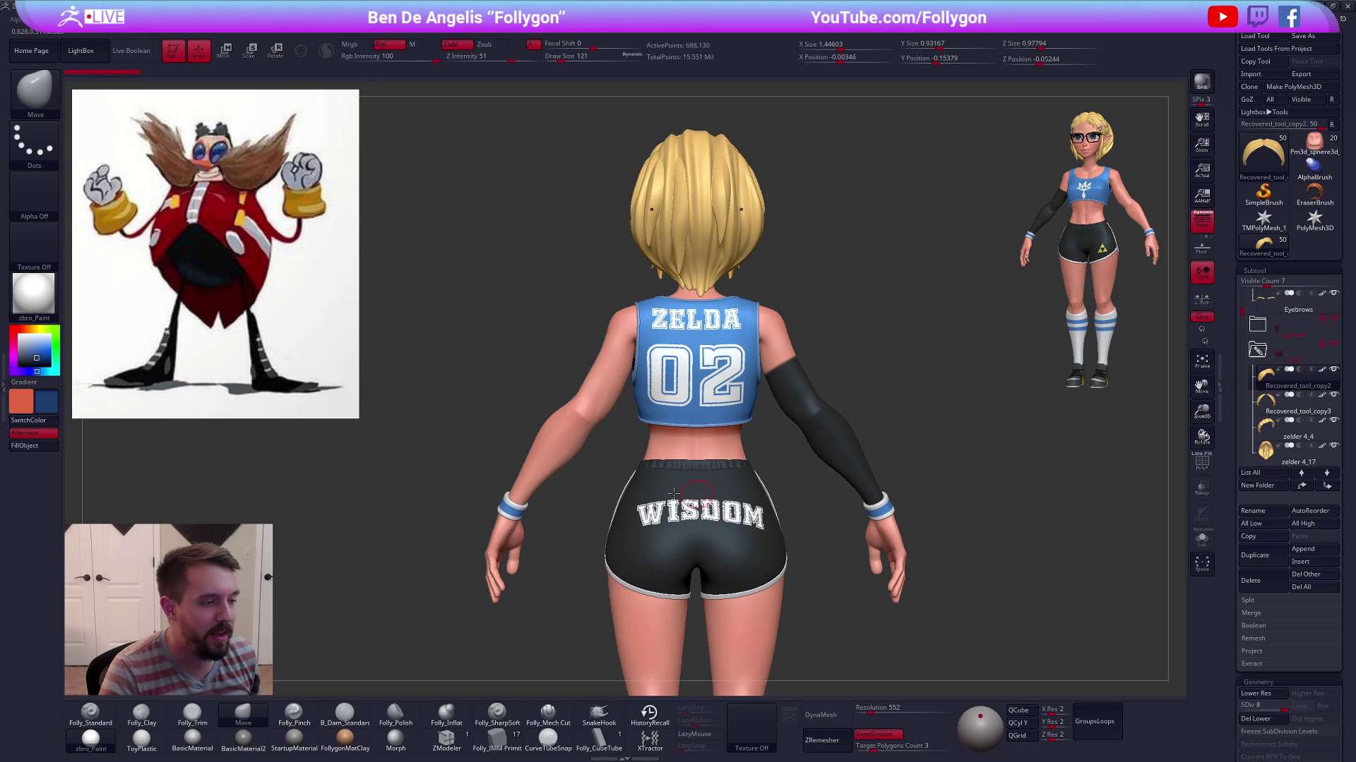
{"action": "left_click_drag", "start_coordinate": [862, 590], "coordinate": [872, 565], "text": "alt"}
{"action": "mouse_move", "coordinate": [734, 384]}
{"action": "left_mouse_down"}
{"action": "mouse_move", "coordinate": [988, 384]}
{"action": "mouse_move", "coordinate": [726, 387]}
{"action": "left_mouse_up"}
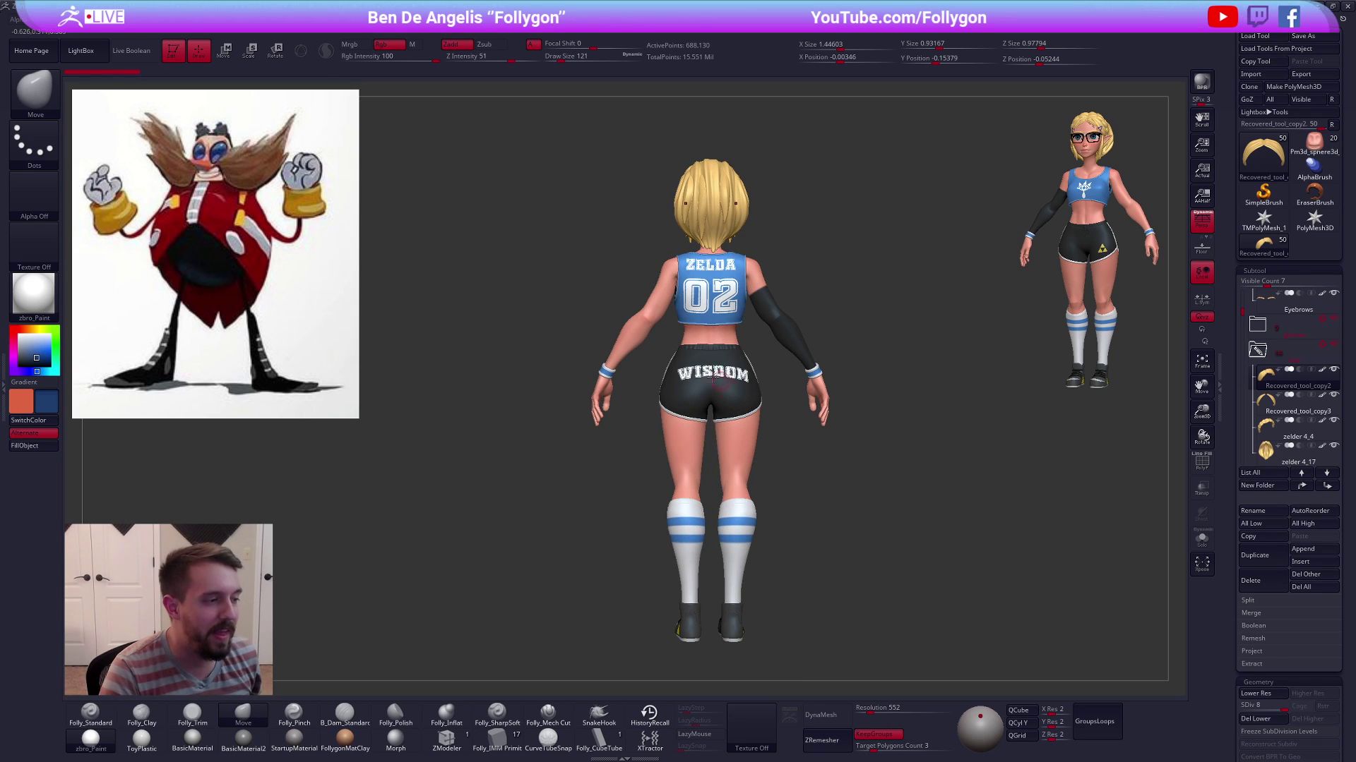
{"action": "right_click_drag", "start_coordinate": [706, 376], "coordinate": [838, 432]}
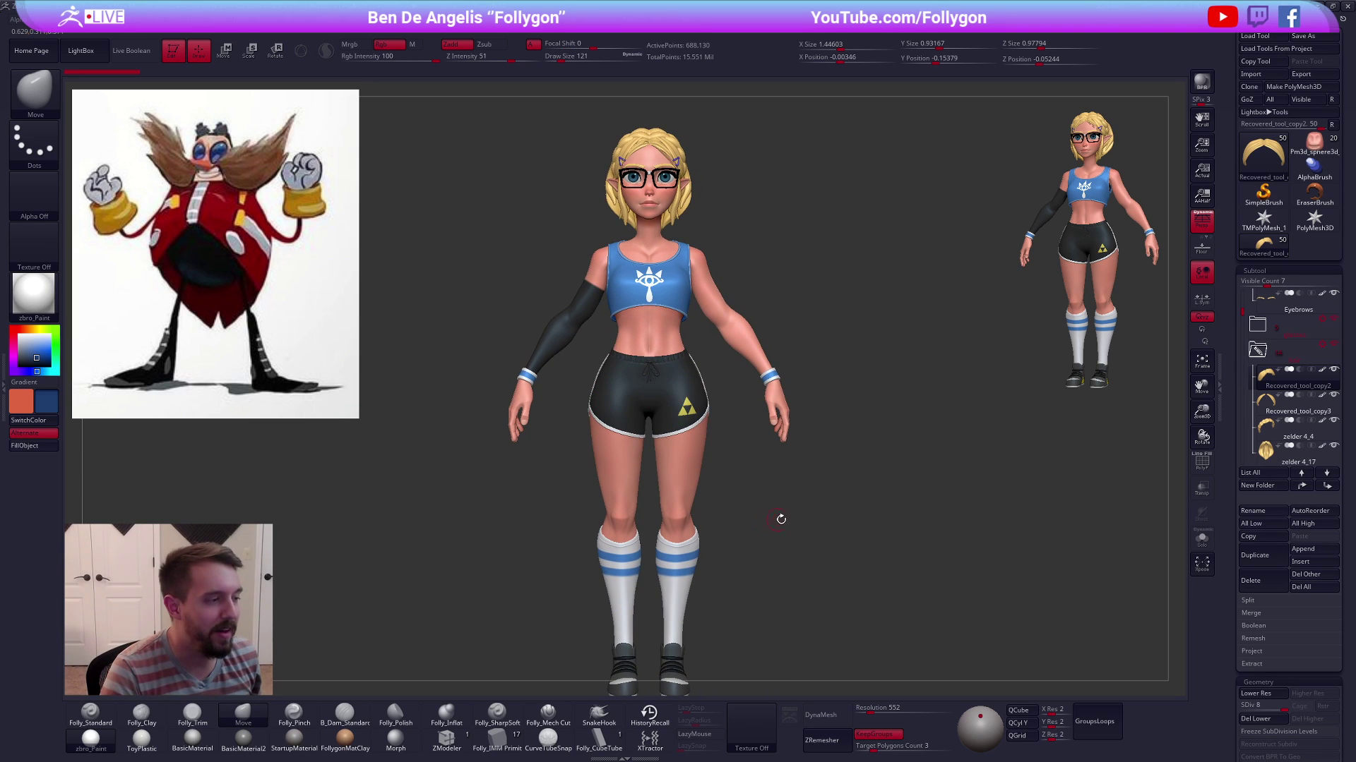
{"action": "right_click_drag", "start_coordinate": [814, 495], "coordinate": [807, 488], "text": "ctrl"}
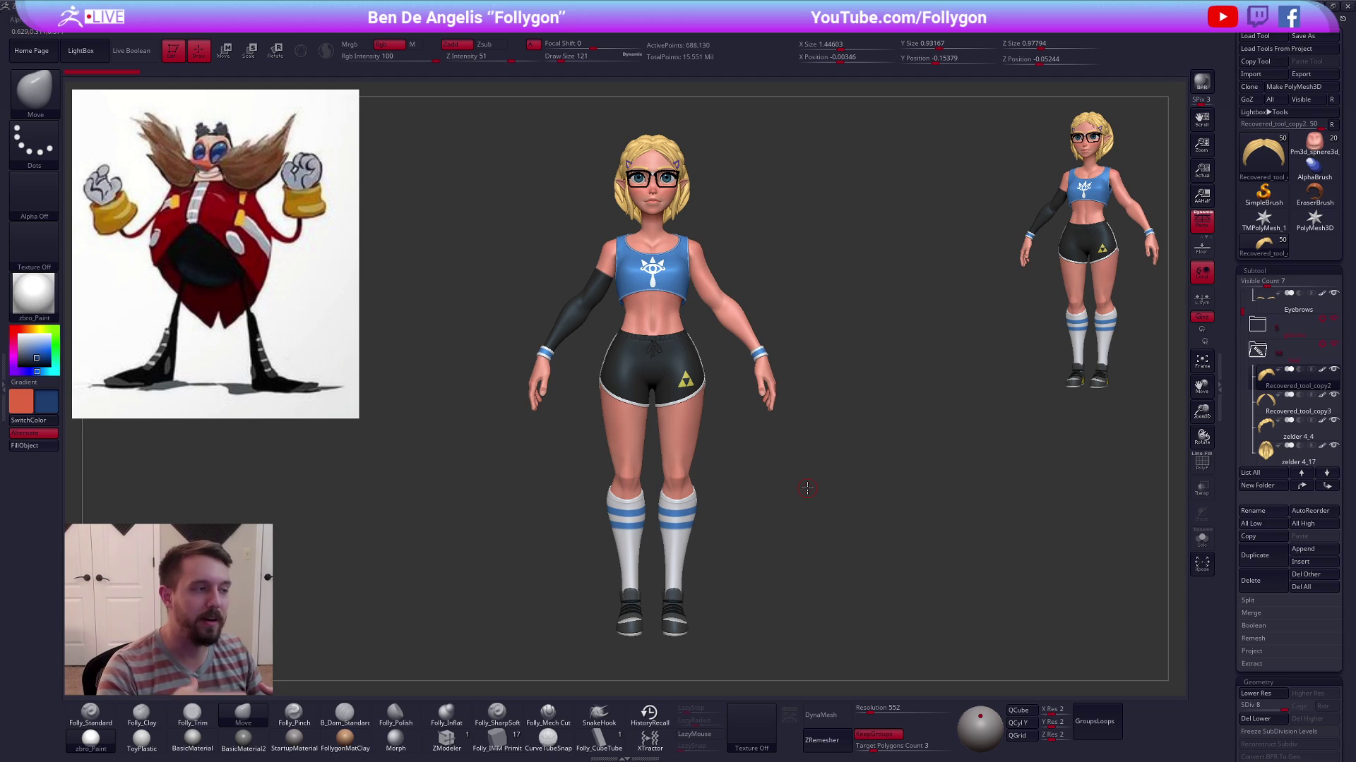
{"action": "right_click_drag", "start_coordinate": [802, 487], "coordinate": [785, 486]}
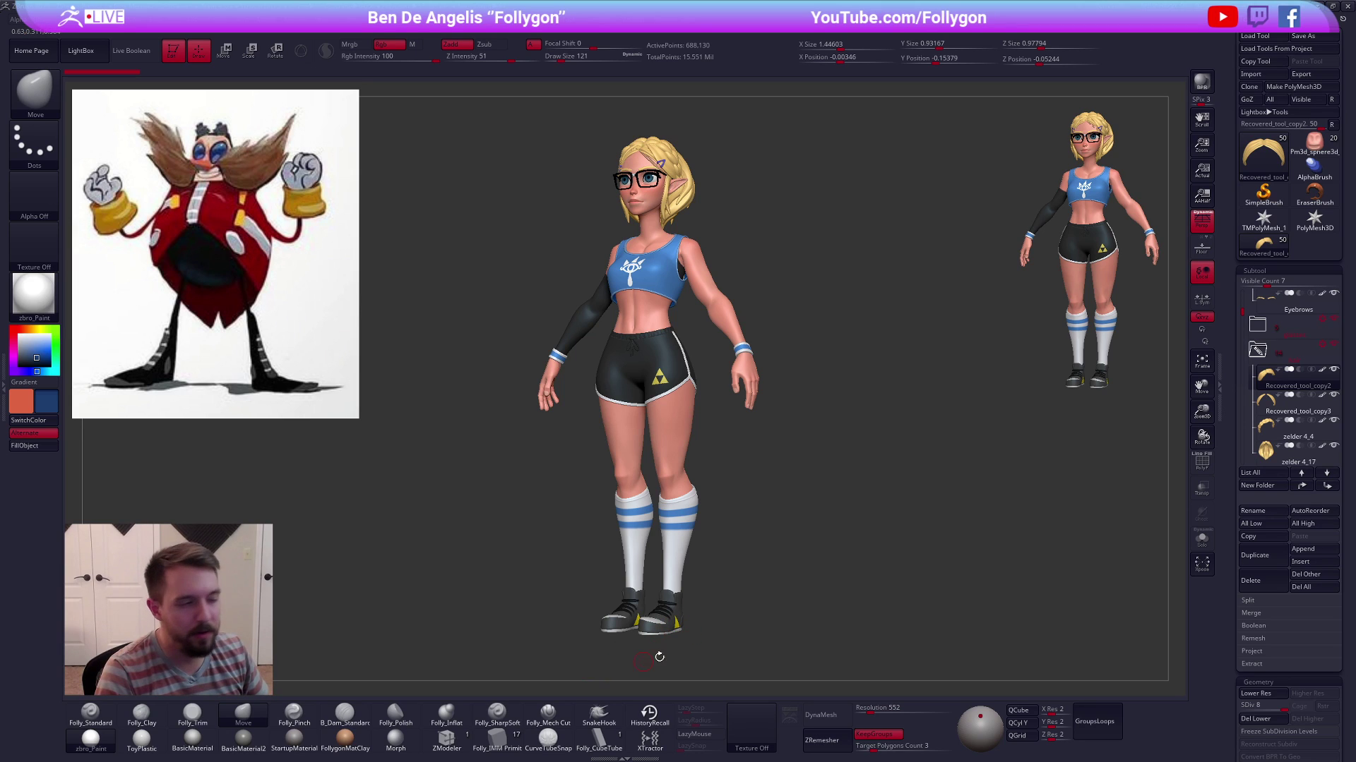
{"action": "right_click_drag", "start_coordinate": [675, 656], "coordinate": [683, 655]}
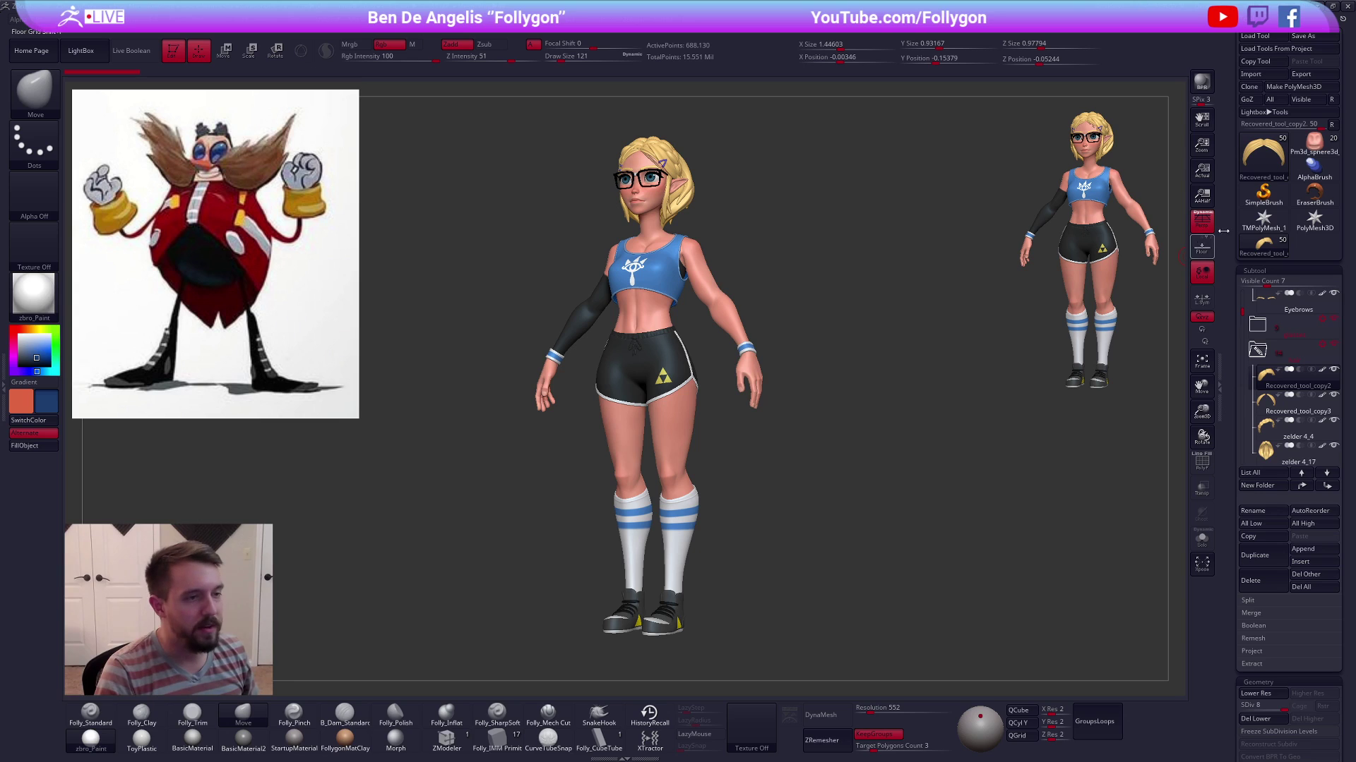
Select the Eggman tool, leave a small canvas snapshot of it by Zelda's head, and place a larger Eggman beside the Zelda figure
{"action": "left_click", "coordinate": [1308, 148]}
{"action": "mouse_move", "coordinate": [1055, 418]}
{"action": "left_mouse_down"}
{"action": "mouse_move", "coordinate": [963, 403]}
{"action": "mouse_move", "coordinate": [975, 404]}
{"action": "mouse_move", "coordinate": [956, 381]}
{"action": "mouse_move", "coordinate": [853, 335]}
{"action": "mouse_move", "coordinate": [832, 306]}
{"action": "mouse_move", "coordinate": [745, 284]}
{"action": "mouse_move", "coordinate": [762, 288]}
{"action": "mouse_move", "coordinate": [751, 270]}
{"action": "mouse_move", "coordinate": [795, 318]}
{"action": "mouse_move", "coordinate": [793, 348]}
{"action": "mouse_move", "coordinate": [720, 209]}
{"action": "mouse_move", "coordinate": [719, 236]}
{"action": "left_mouse_up"}
{"action": "key", "text": "shift"}
{"action": "key", "text": "shift+s"}
{"action": "left_click_drag", "start_coordinate": [763, 302], "coordinate": [1024, 507], "text": "alt"}
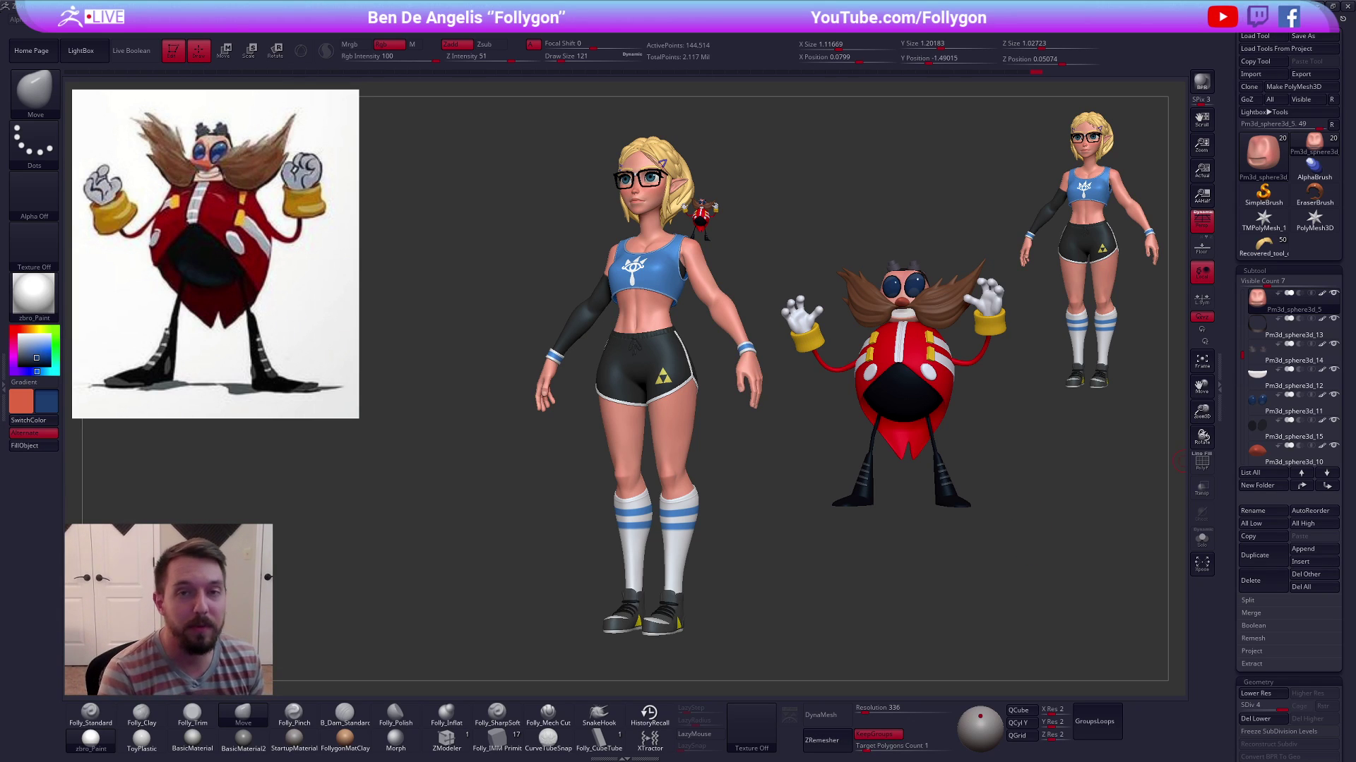
Minimize ZBrush, switch to the Pixologic ZBrushLive page in the browser, and open its broadcast schedule
{"action": "left_click", "coordinate": [1318, 6]}
{"action": "left_click", "coordinate": [277, 84]}
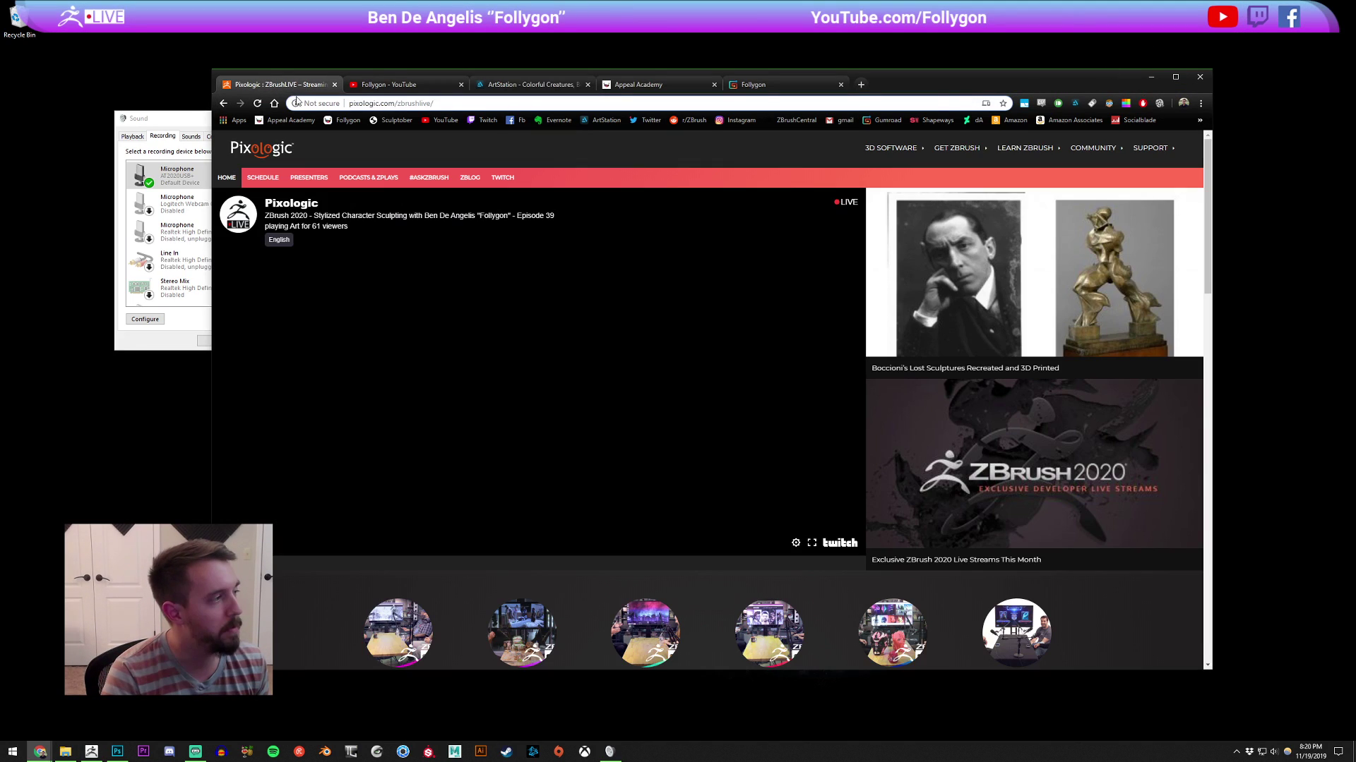
{"action": "scroll", "coordinate": [398, 495], "scroll_direction": "down", "scroll_amount": 1}
{"action": "scroll", "coordinate": [396, 492], "scroll_direction": "up", "scroll_amount": 1}
{"action": "left_click", "coordinate": [258, 178]}
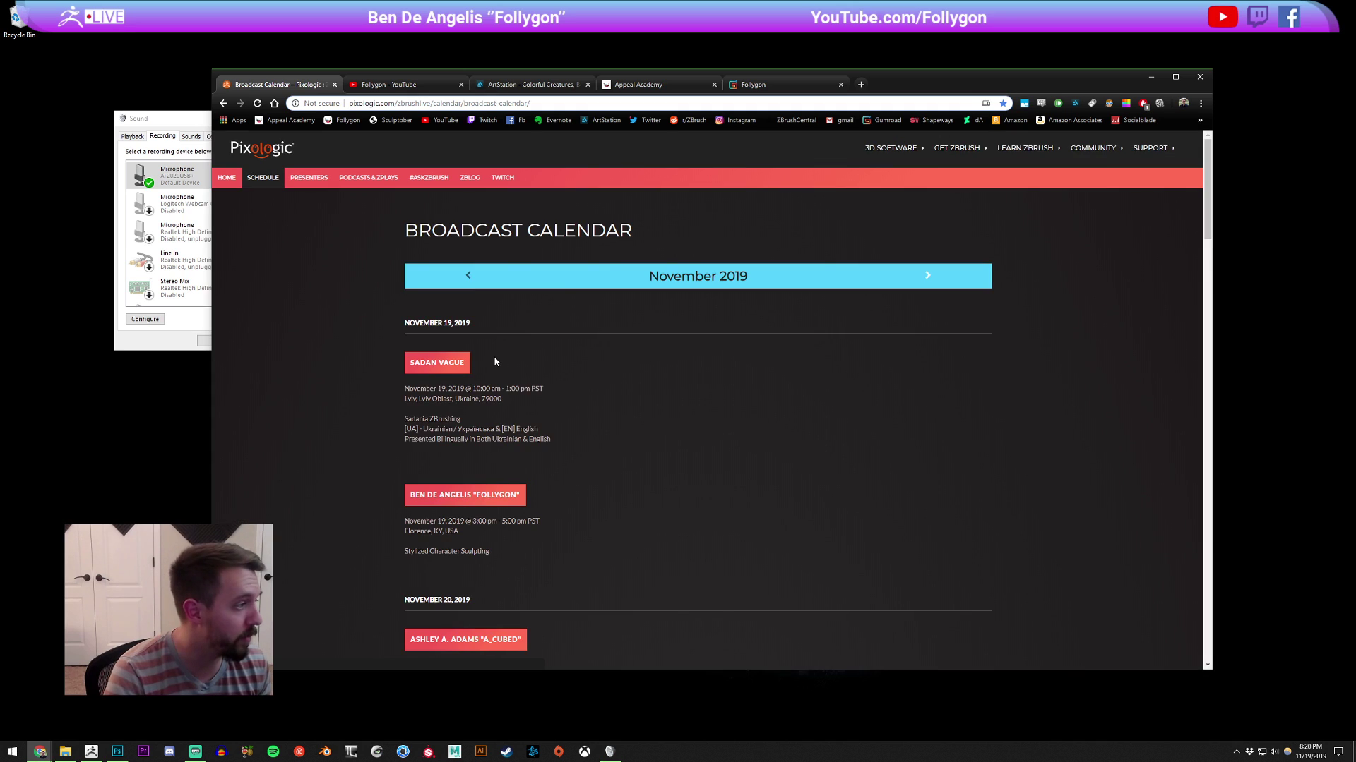
Browse the November 2019 broadcast calendar and highlight the time of the first November 20 stream
{"action": "scroll", "coordinate": [550, 371], "scroll_direction": "down", "scroll_amount": 5}
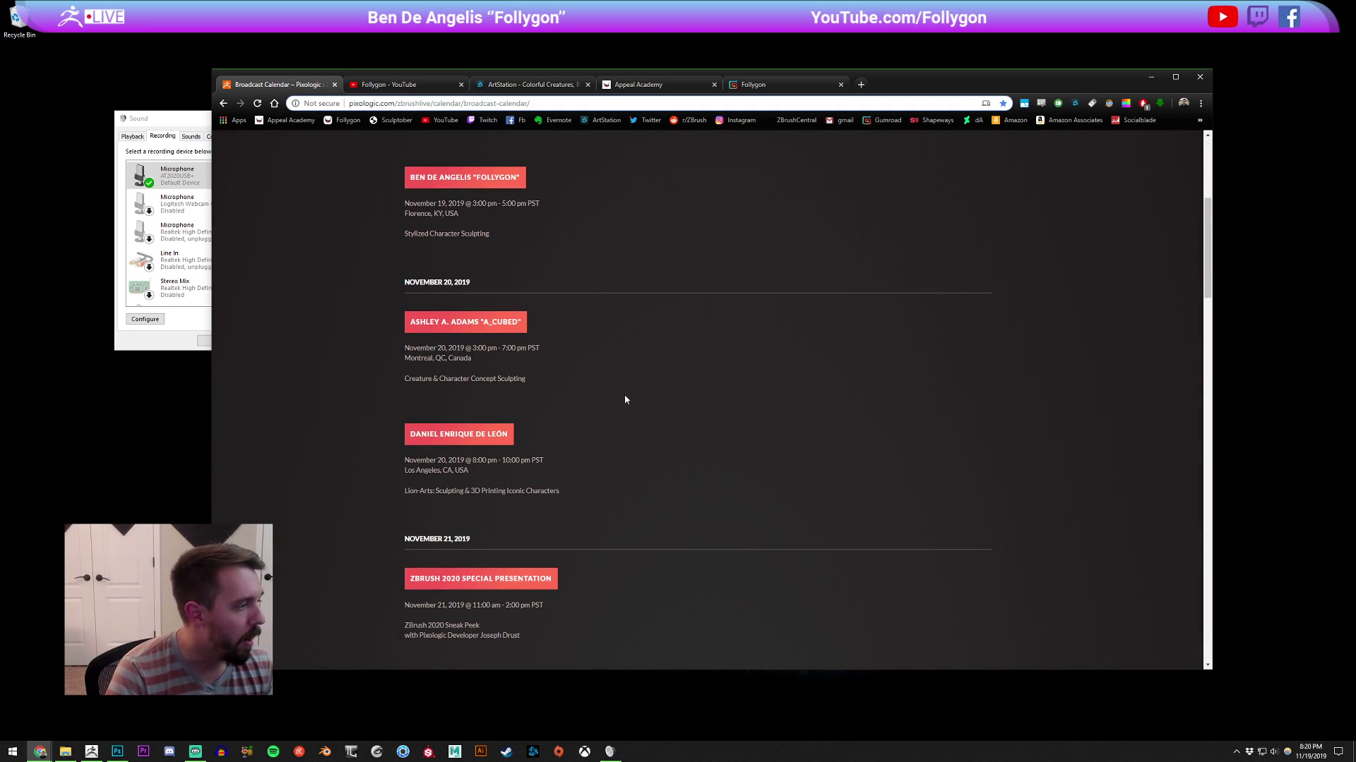
{"action": "left_click_drag", "start_coordinate": [378, 320], "coordinate": [578, 358]}
{"action": "left_click", "coordinate": [648, 378]}
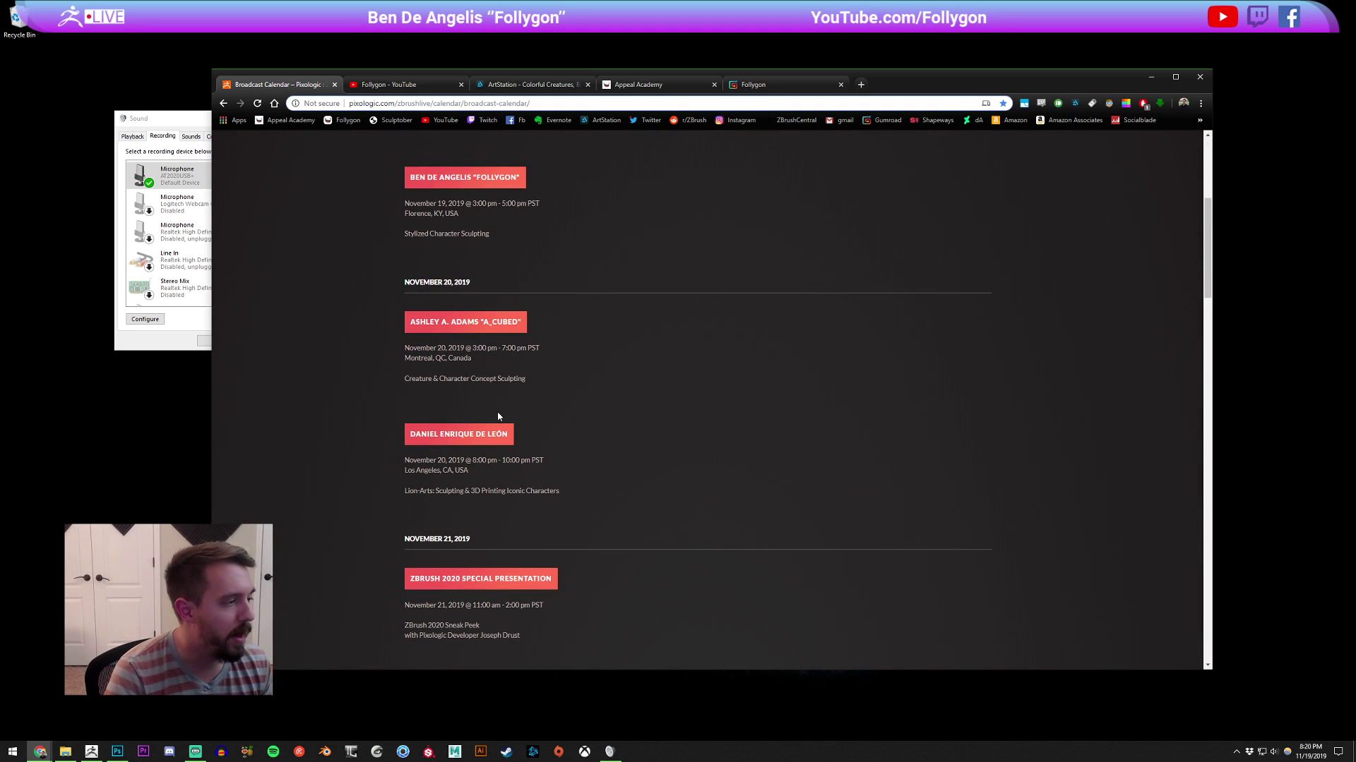
{"action": "mouse_move", "coordinate": [473, 348]}
{"action": "left_mouse_down"}
{"action": "mouse_move", "coordinate": [510, 379]}
{"action": "mouse_move", "coordinate": [495, 361]}
{"action": "left_mouse_up"}
{"action": "left_click", "coordinate": [559, 380]}
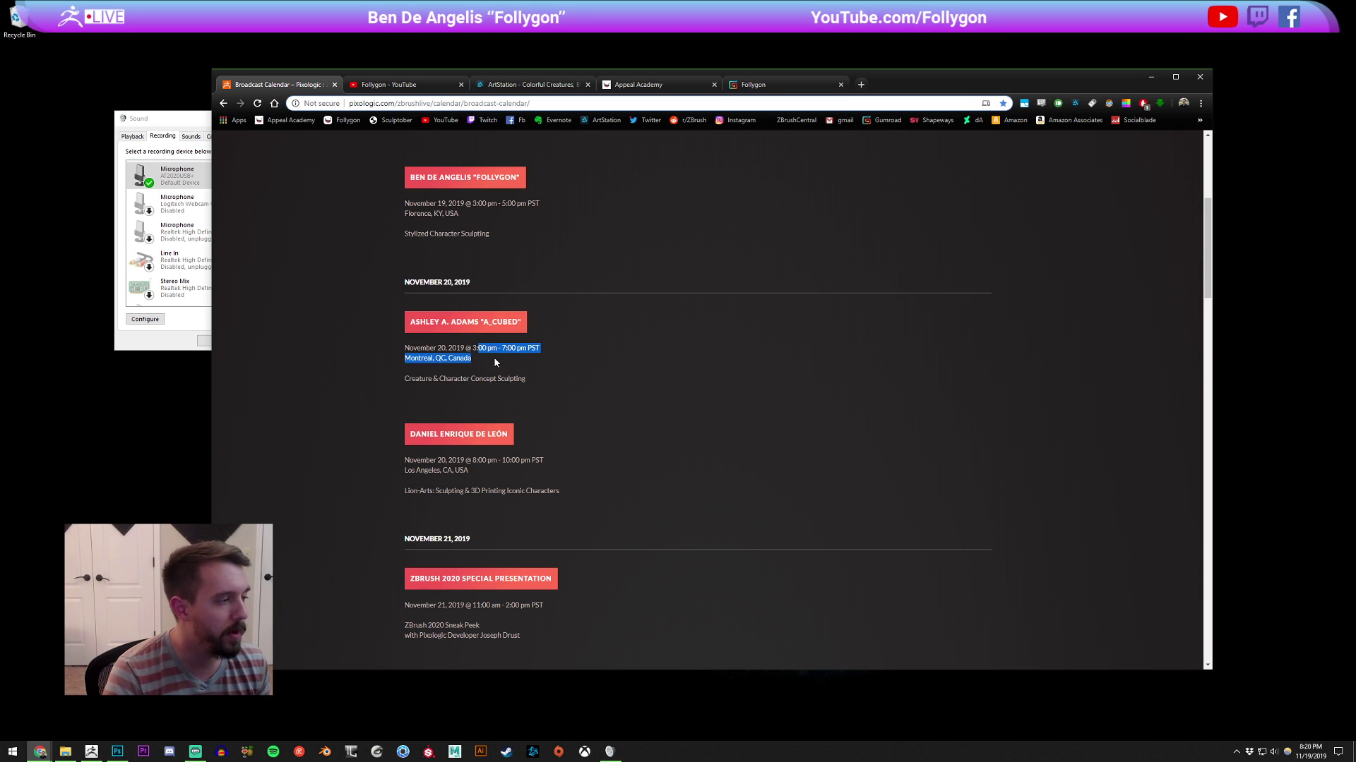
{"action": "left_click", "coordinate": [497, 363]}
{"action": "scroll", "coordinate": [608, 391], "scroll_direction": "up", "scroll_amount": 1}
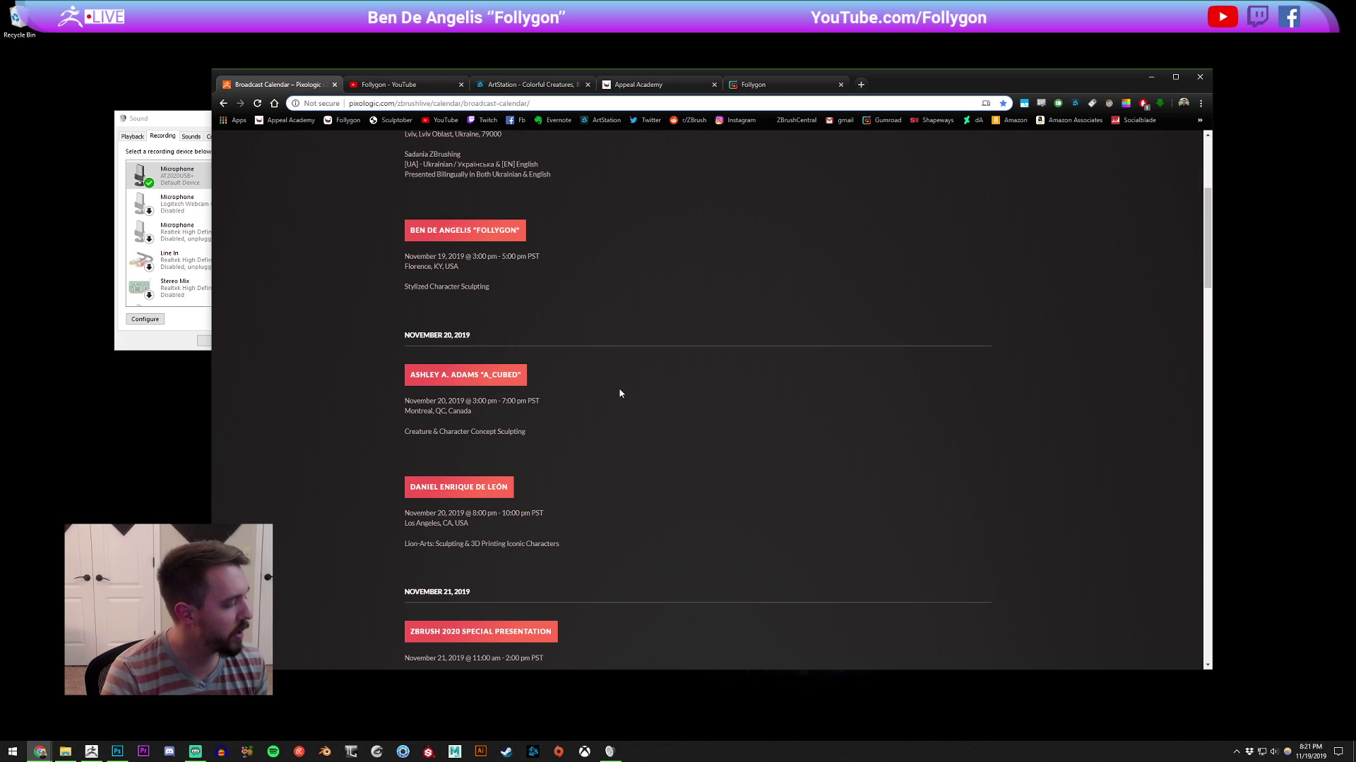
{"action": "left_click", "coordinate": [196, 754]}
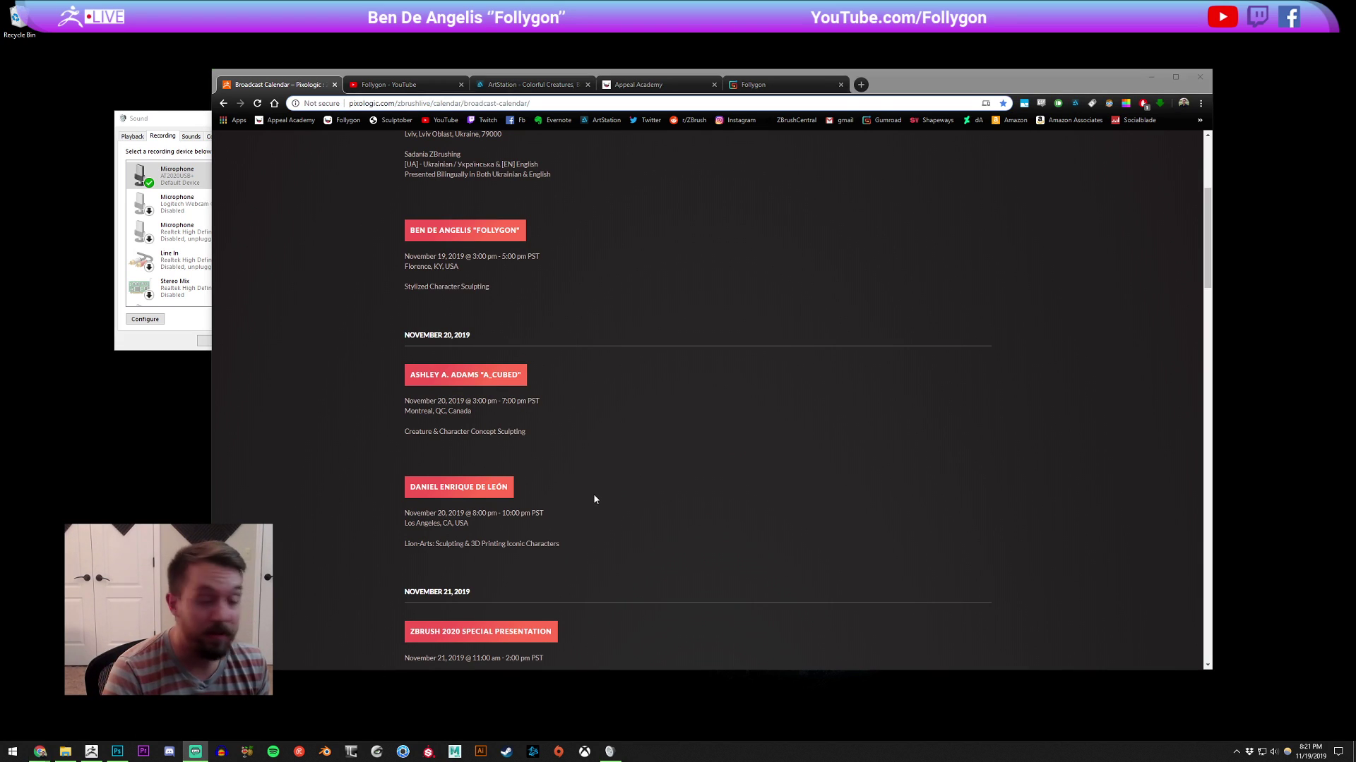
{"action": "left_click", "coordinate": [735, 461]}
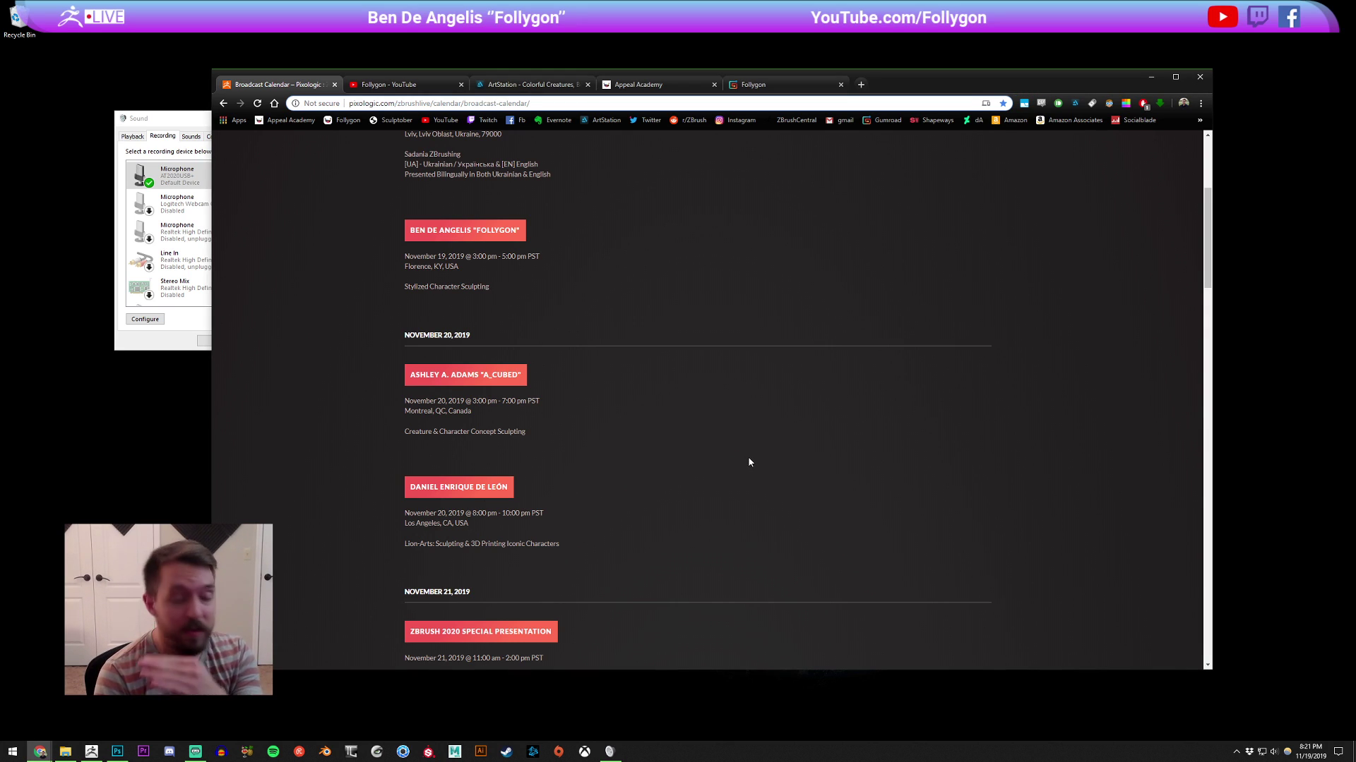